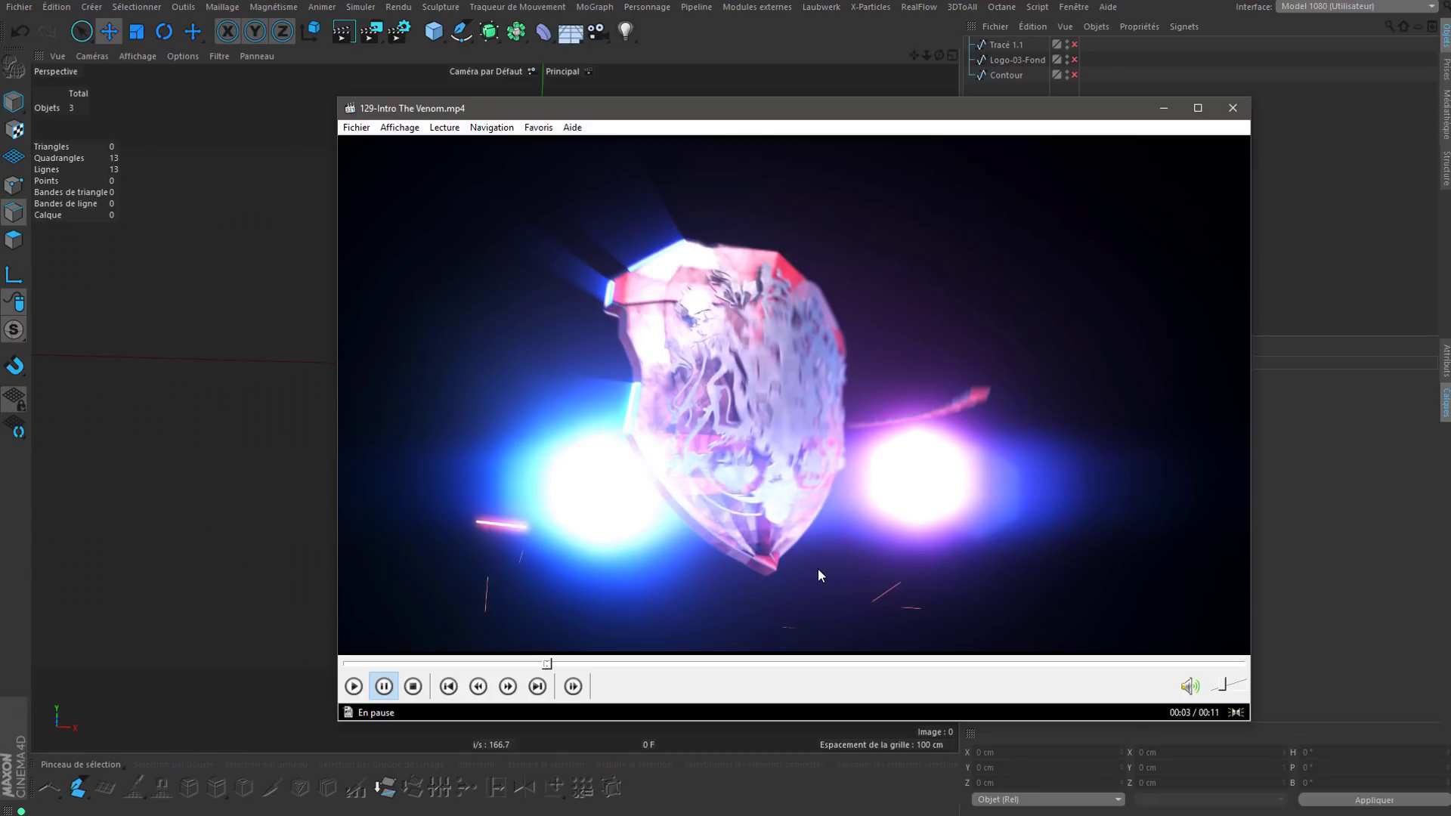
Step: Examine the shield logo at several moments of the intro video, and minimize the player
click(763, 664)
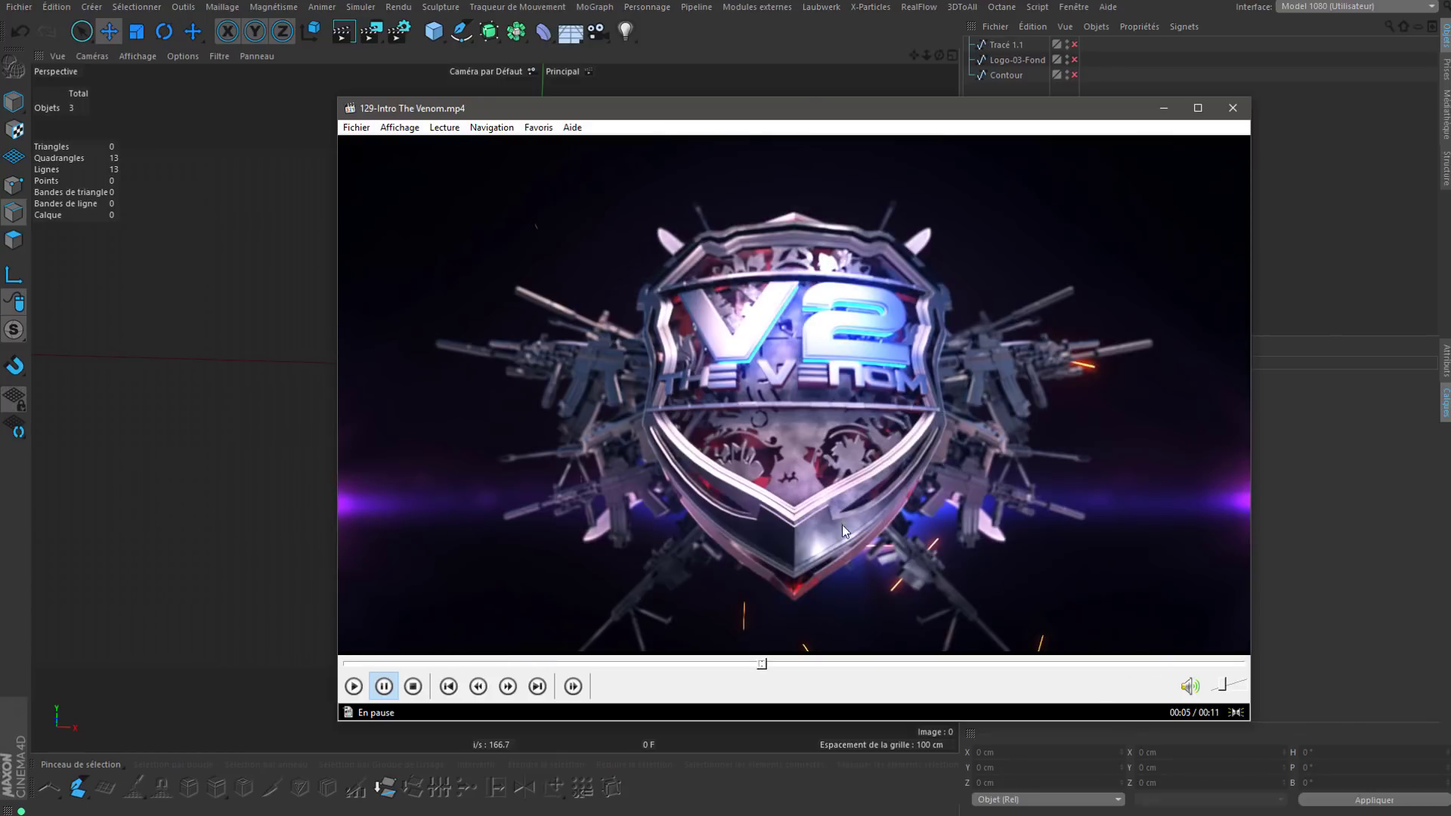
click(999, 665)
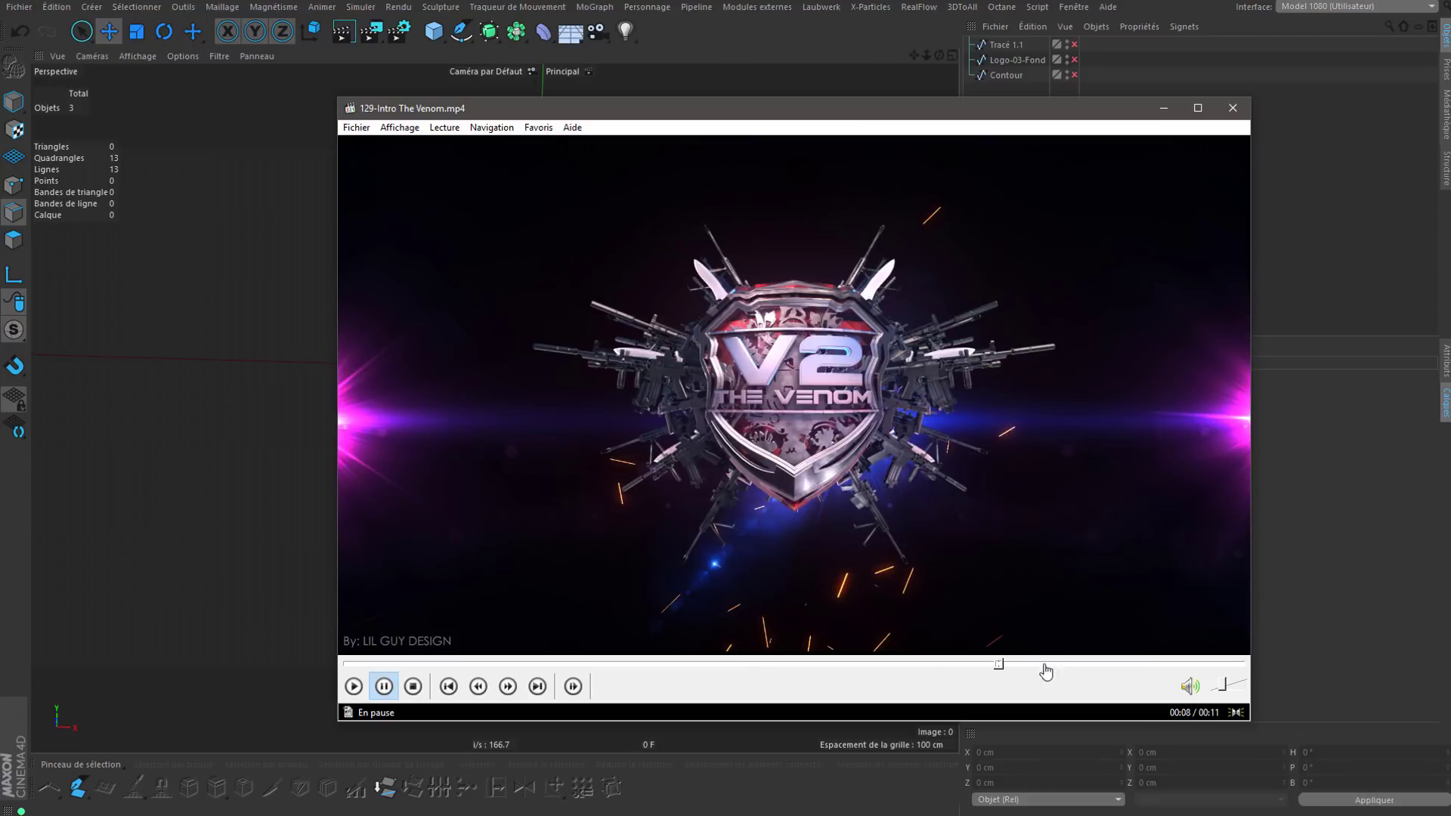
click(1086, 664)
click(1167, 605)
click(1151, 608)
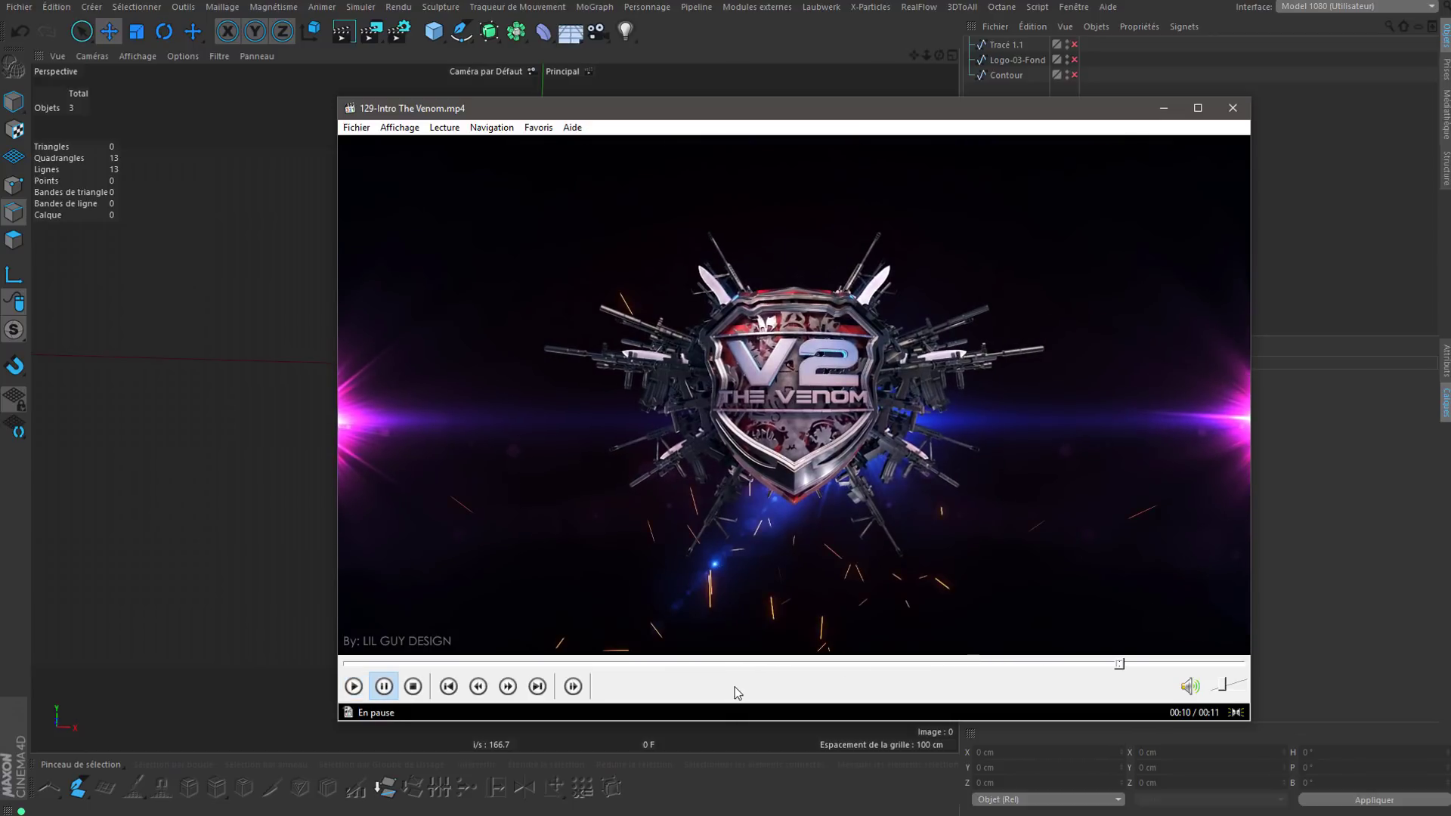
click(750, 579)
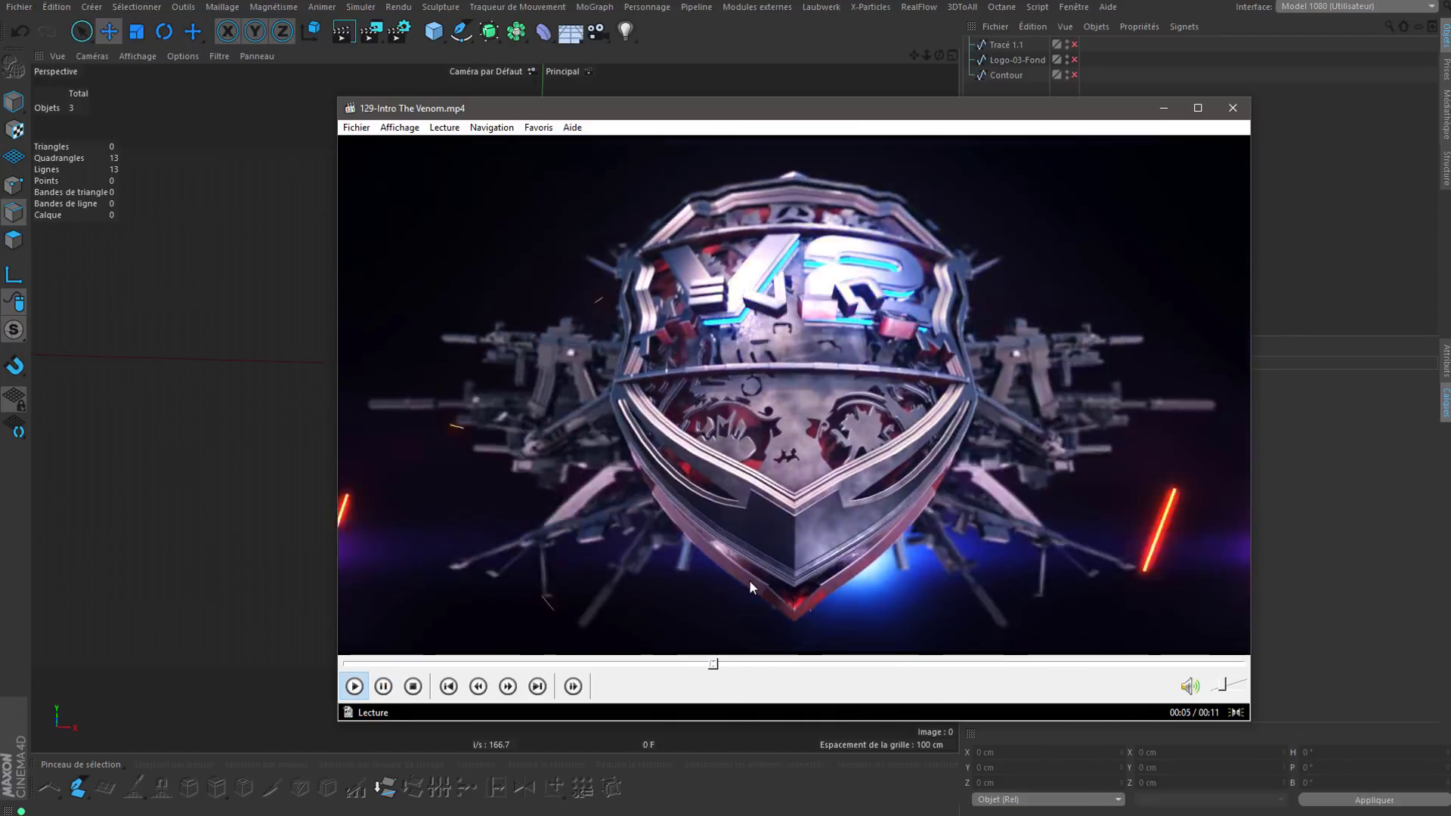
click(749, 579)
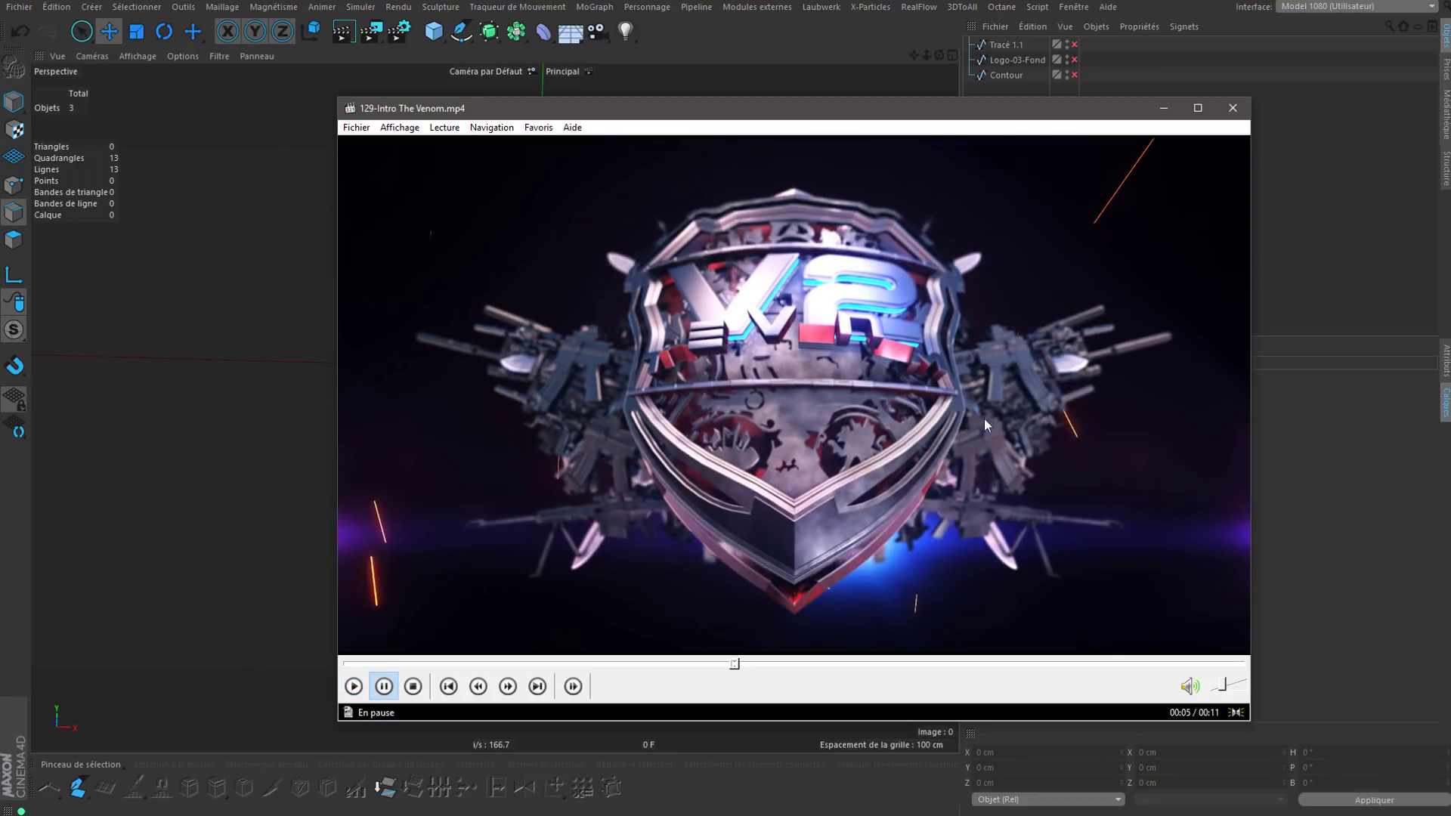
click(1164, 108)
Step: Enable the Tracé 1.1, Logo-03-Fond and Contour splines and examine the complete shield outline
drag(1074, 75, 1074, 44)
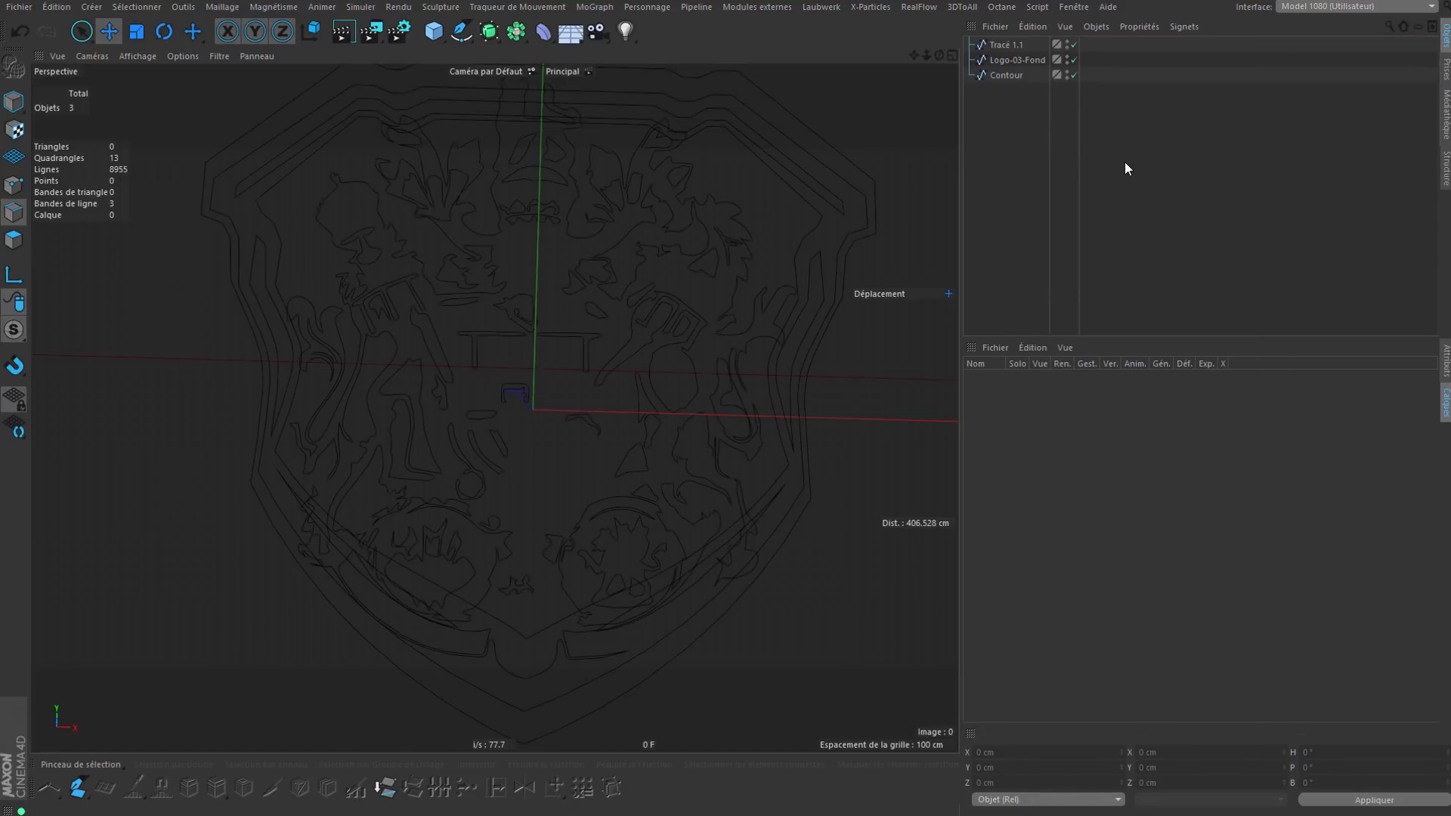
alt+drag(637, 391, 564, 380)
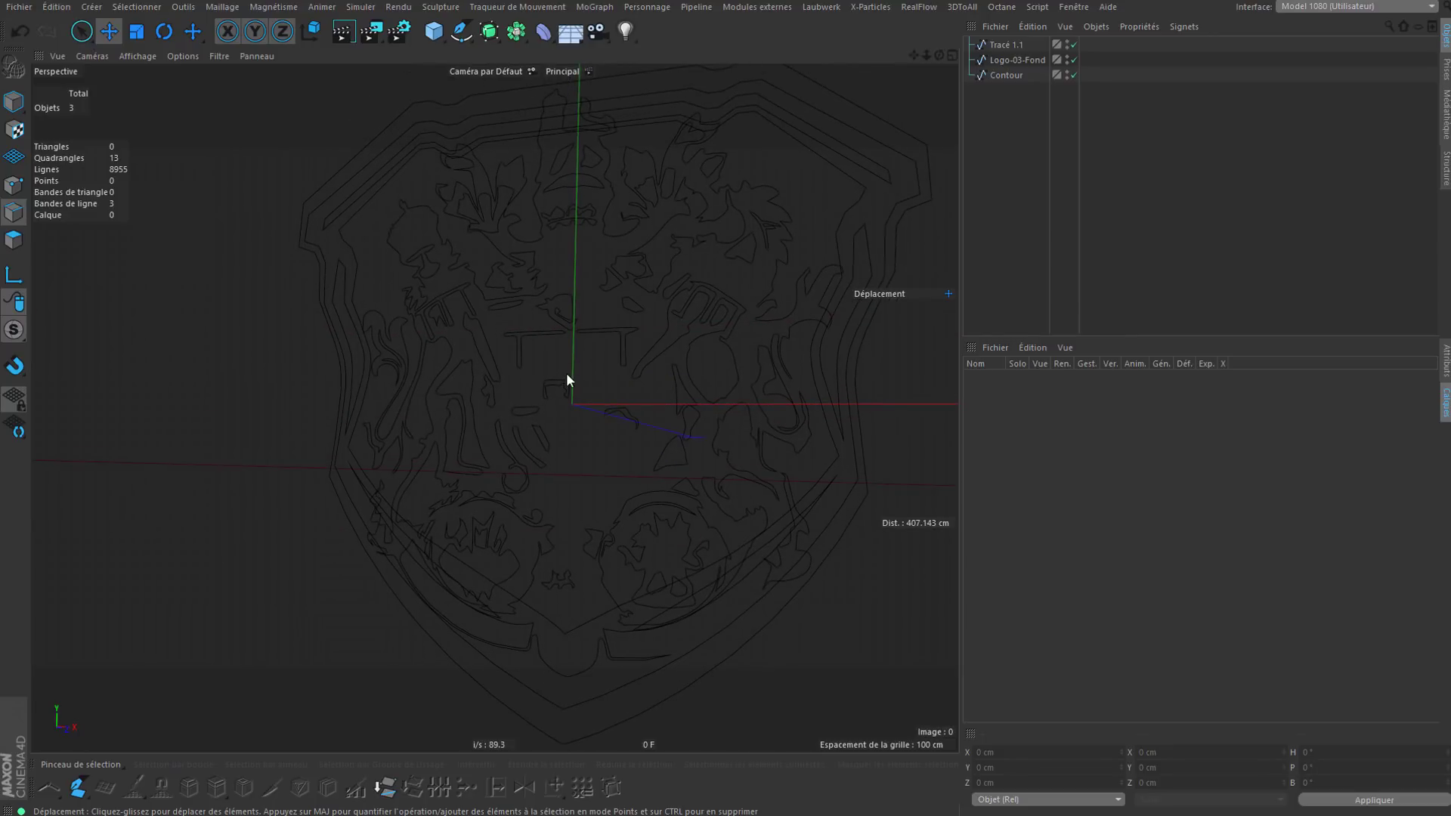
click(1073, 60)
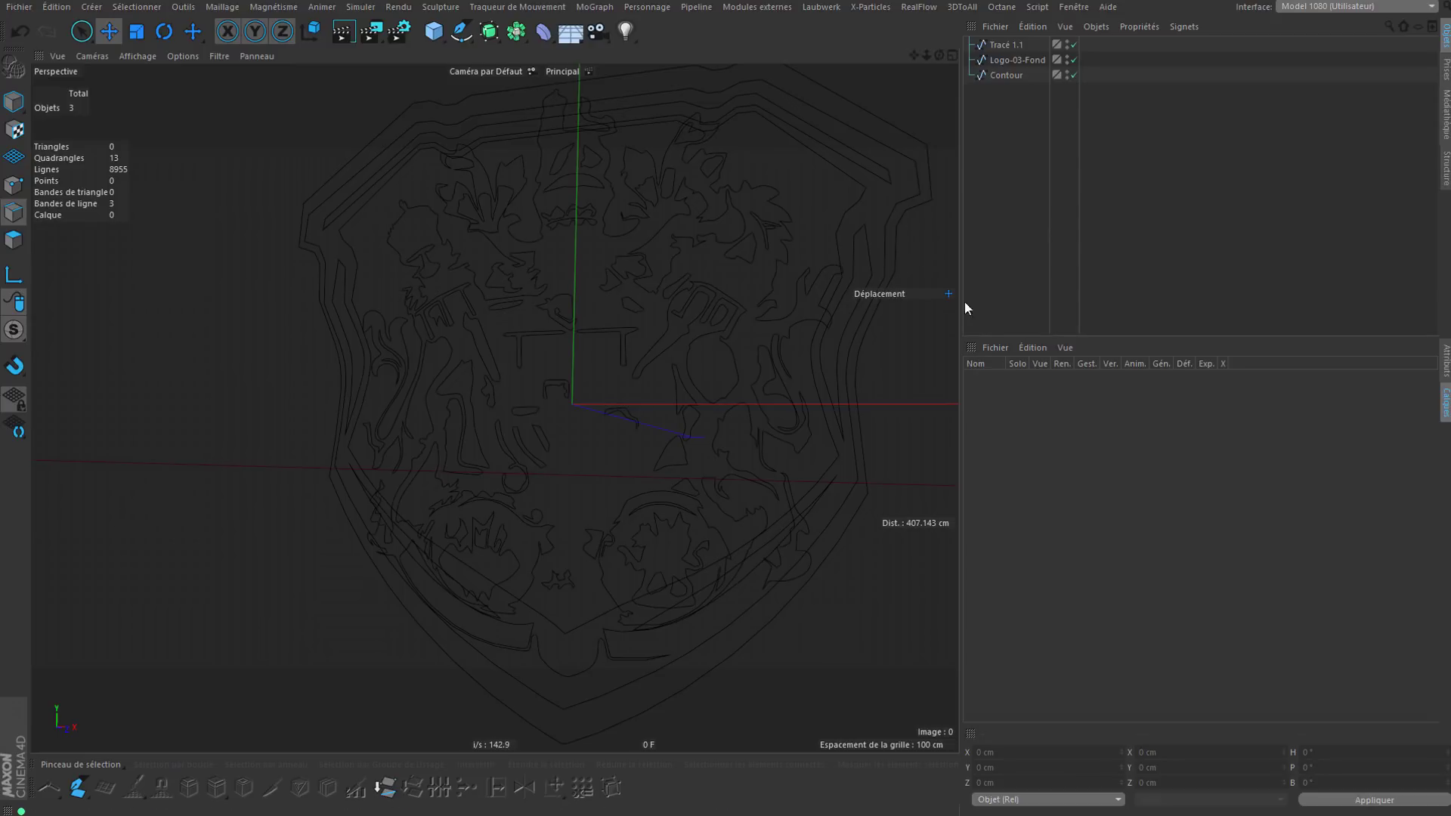
scroll(649, 404, down, 2)
alt+drag(535, 311, 556, 442)
scroll(555, 372, up, 3)
scroll(555, 340, down, 4)
alt+drag(601, 320, 624, 326)
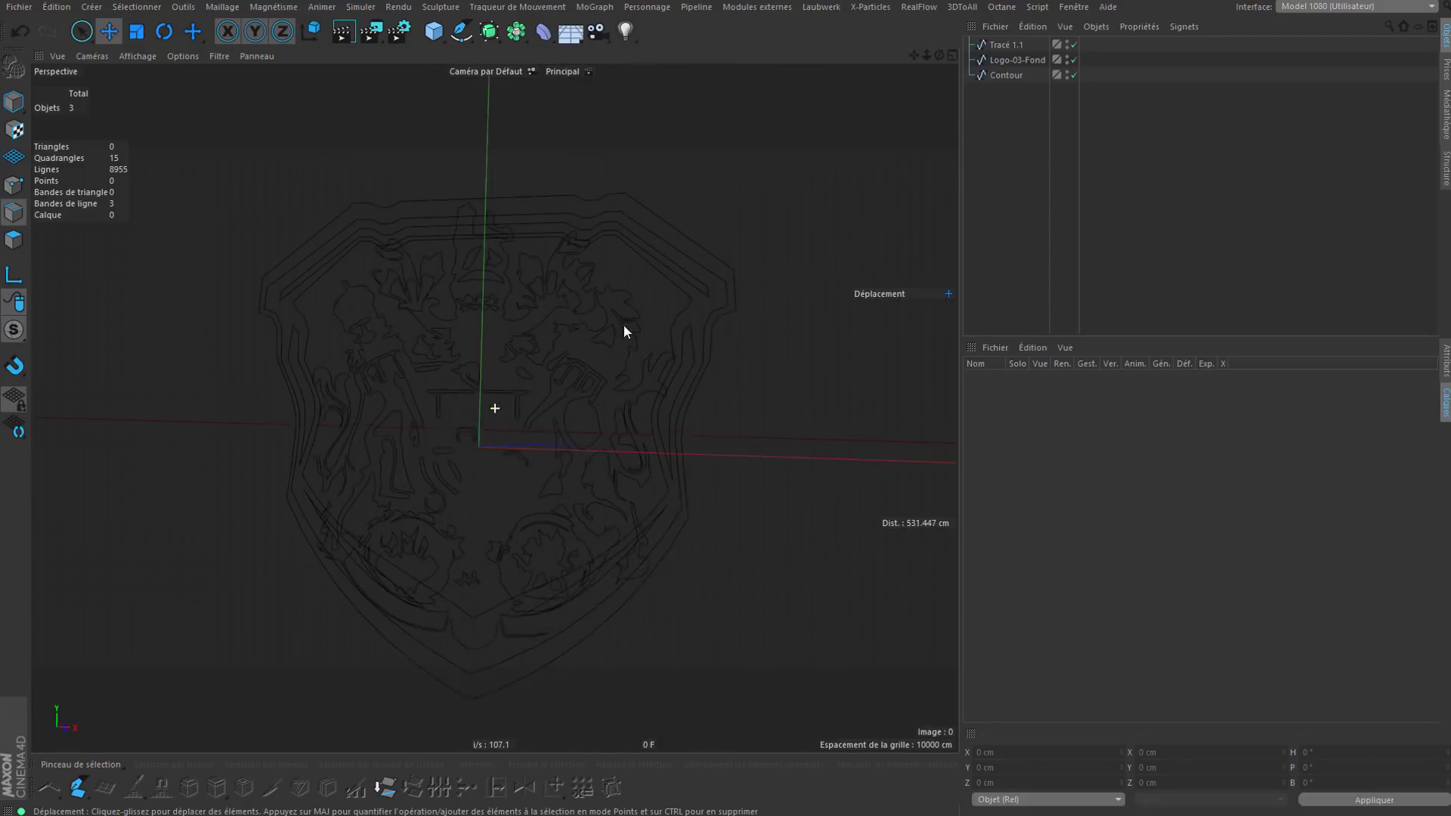
alt+middle_drag(624, 326, 657, 285)
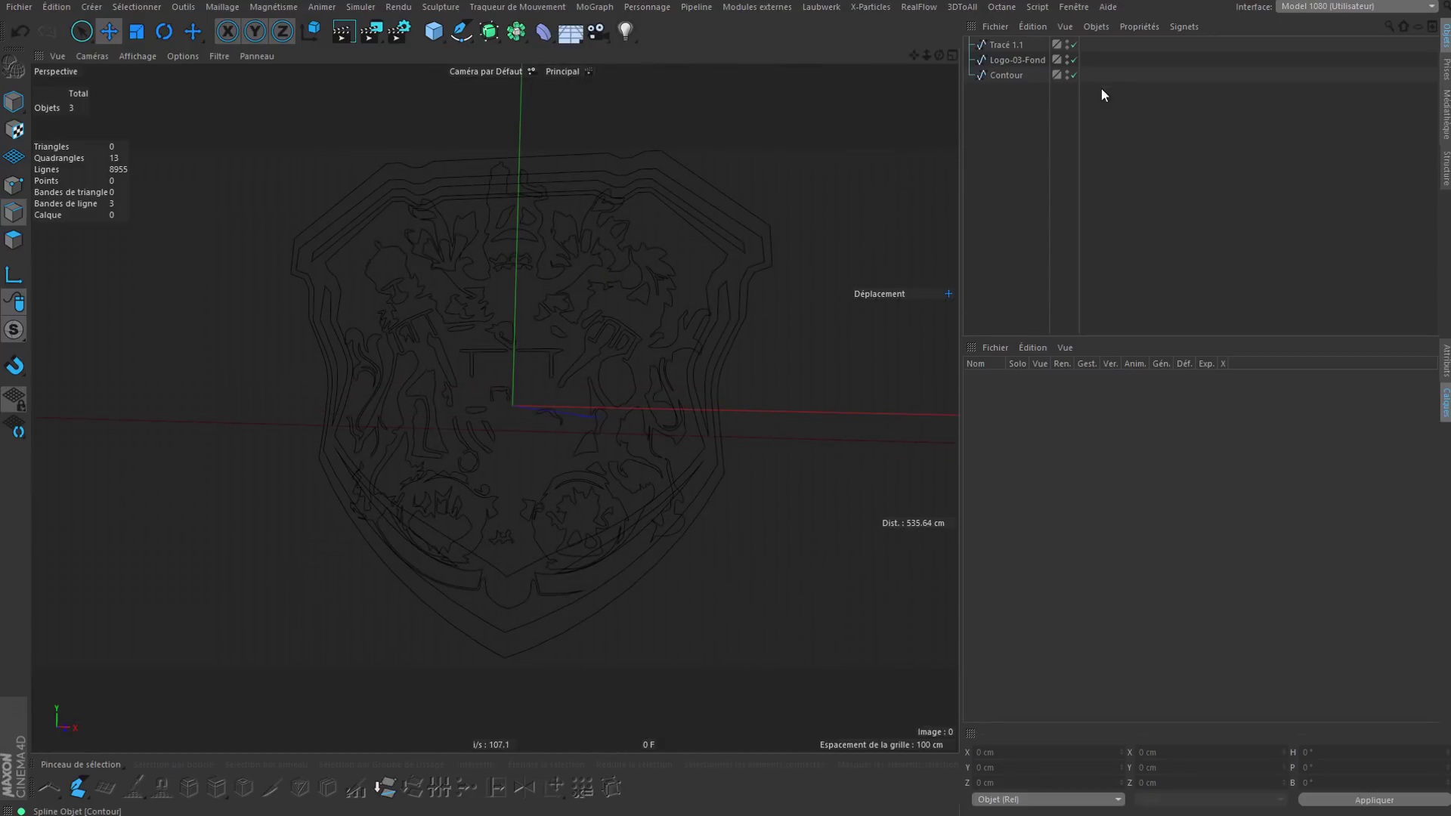
Step: Disable the Tracé 1.1 and Logo-03-Fond splines and compare the Contour spline with the shield in the intro video
click(1075, 59)
alt+drag(587, 314, 718, 349)
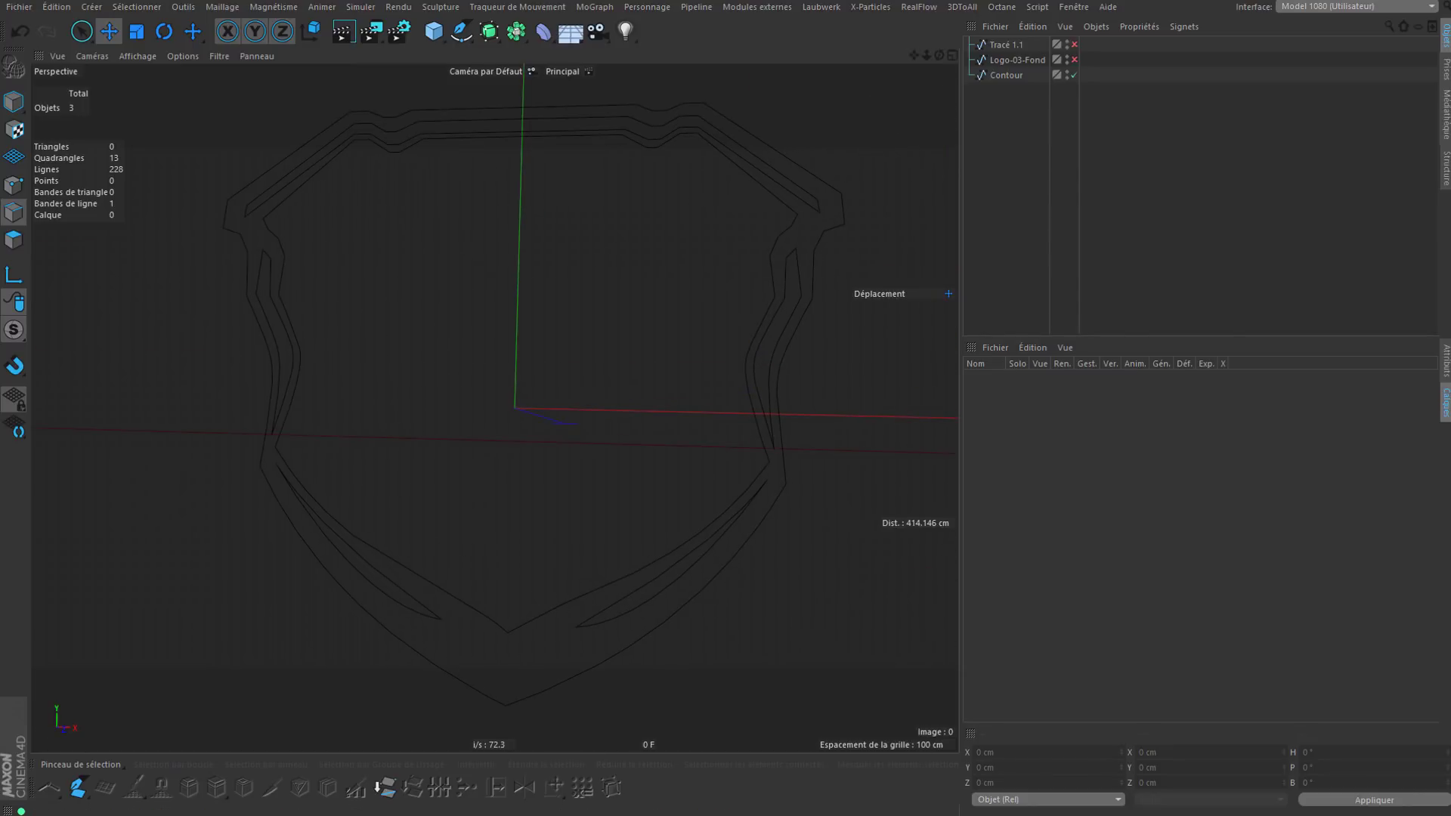
key(alt+Tab)
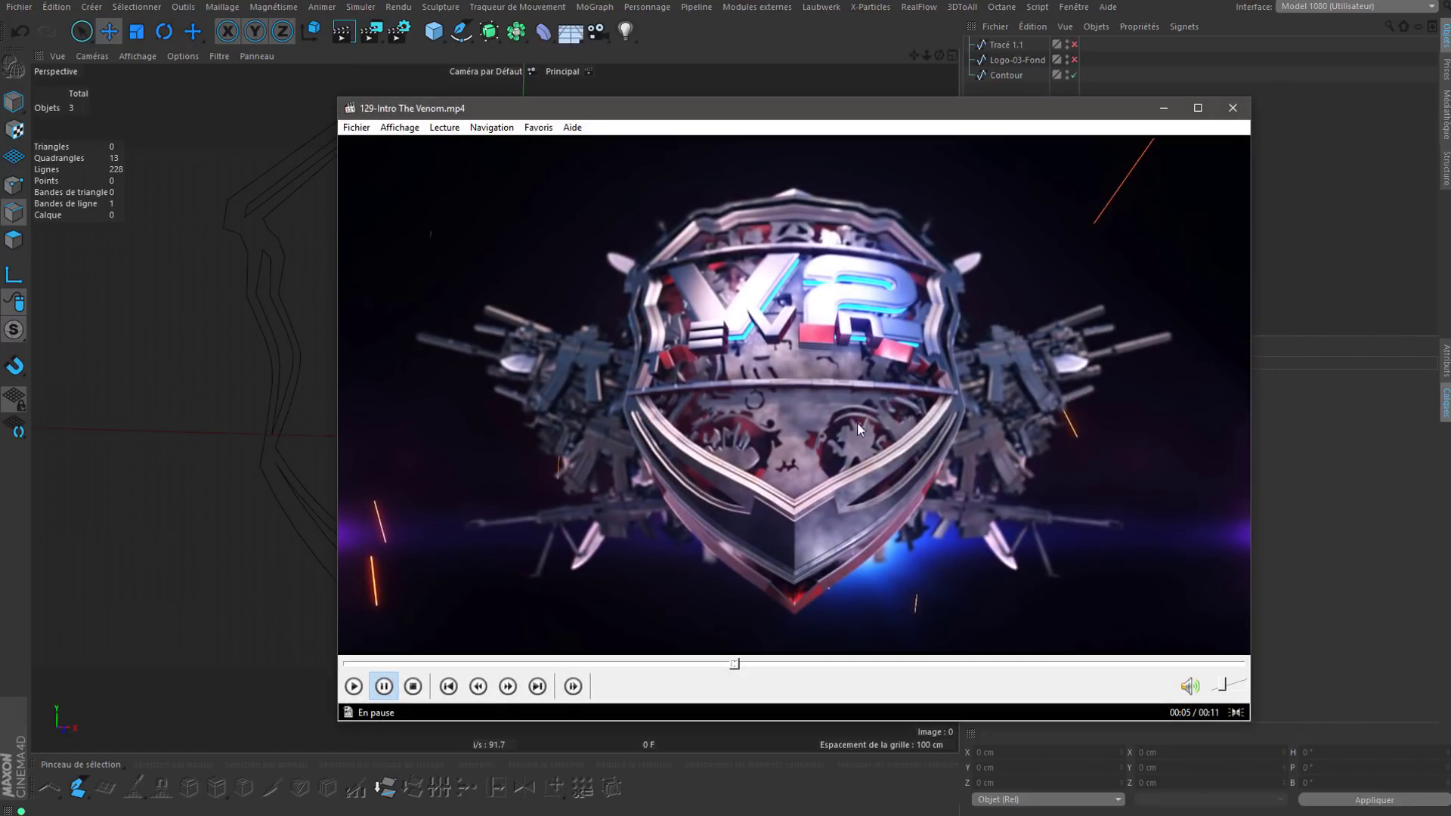
drag(858, 429, 668, 815)
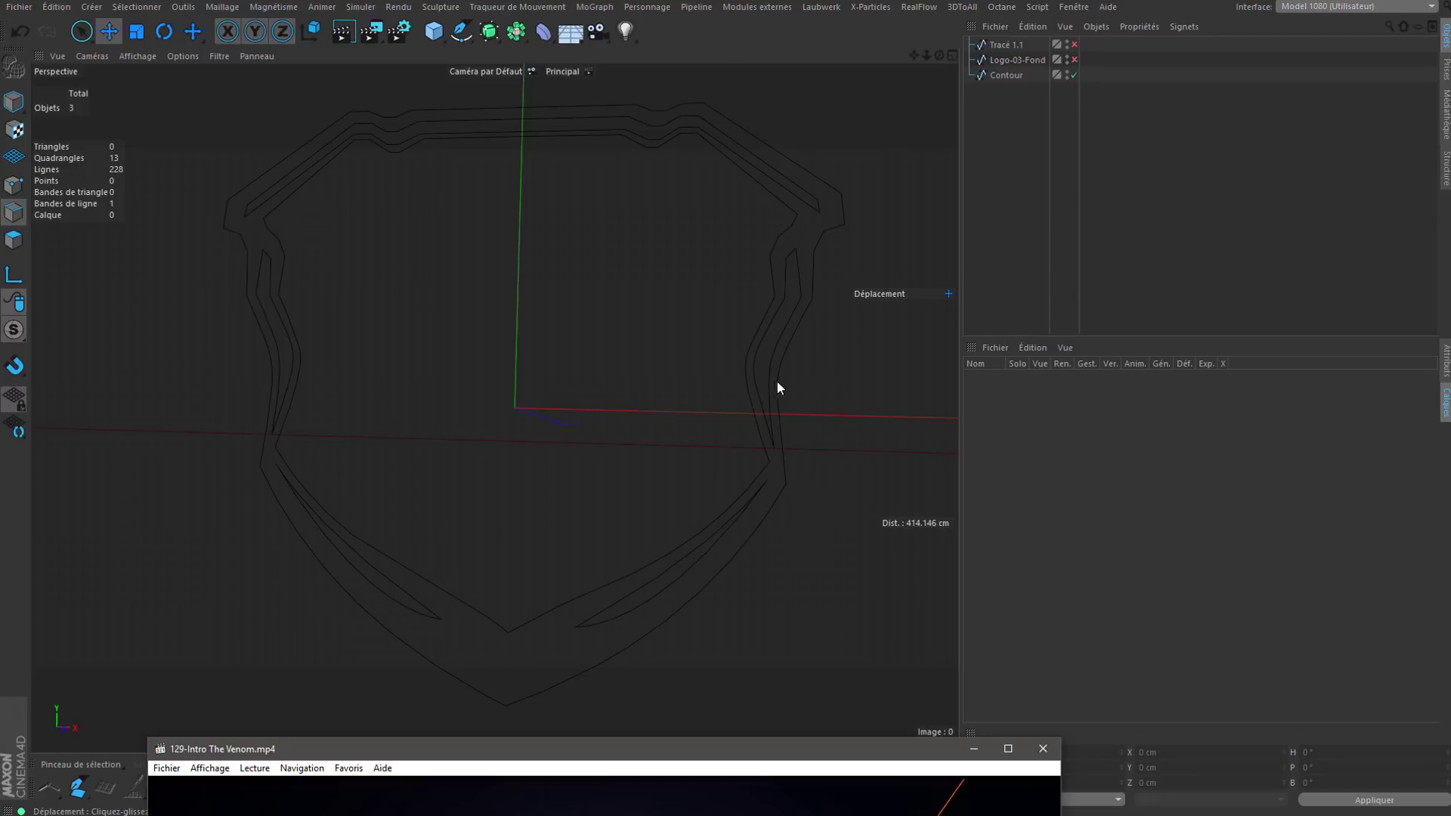
Step: Inspect the Logo-03-Fond and Tracé 1.1 splines one at a time, leaving all three splines disabled
alt+drag(780, 388, 794, 378)
click(1073, 74)
click(1074, 60)
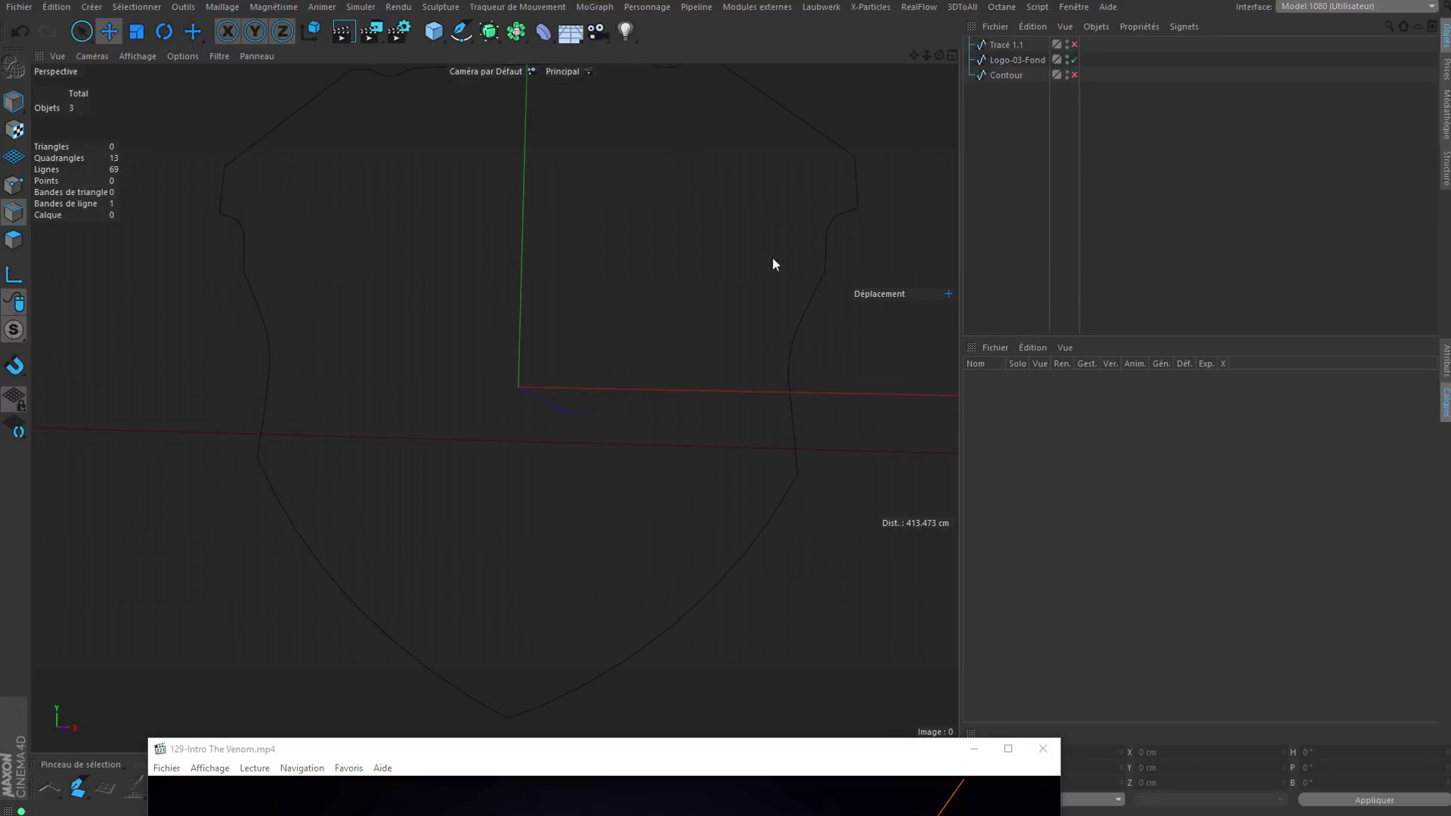
mouse_move(716, 352)
alt+middle_down()
mouse_move(706, 399)
mouse_move(717, 354)
alt+middle_up()
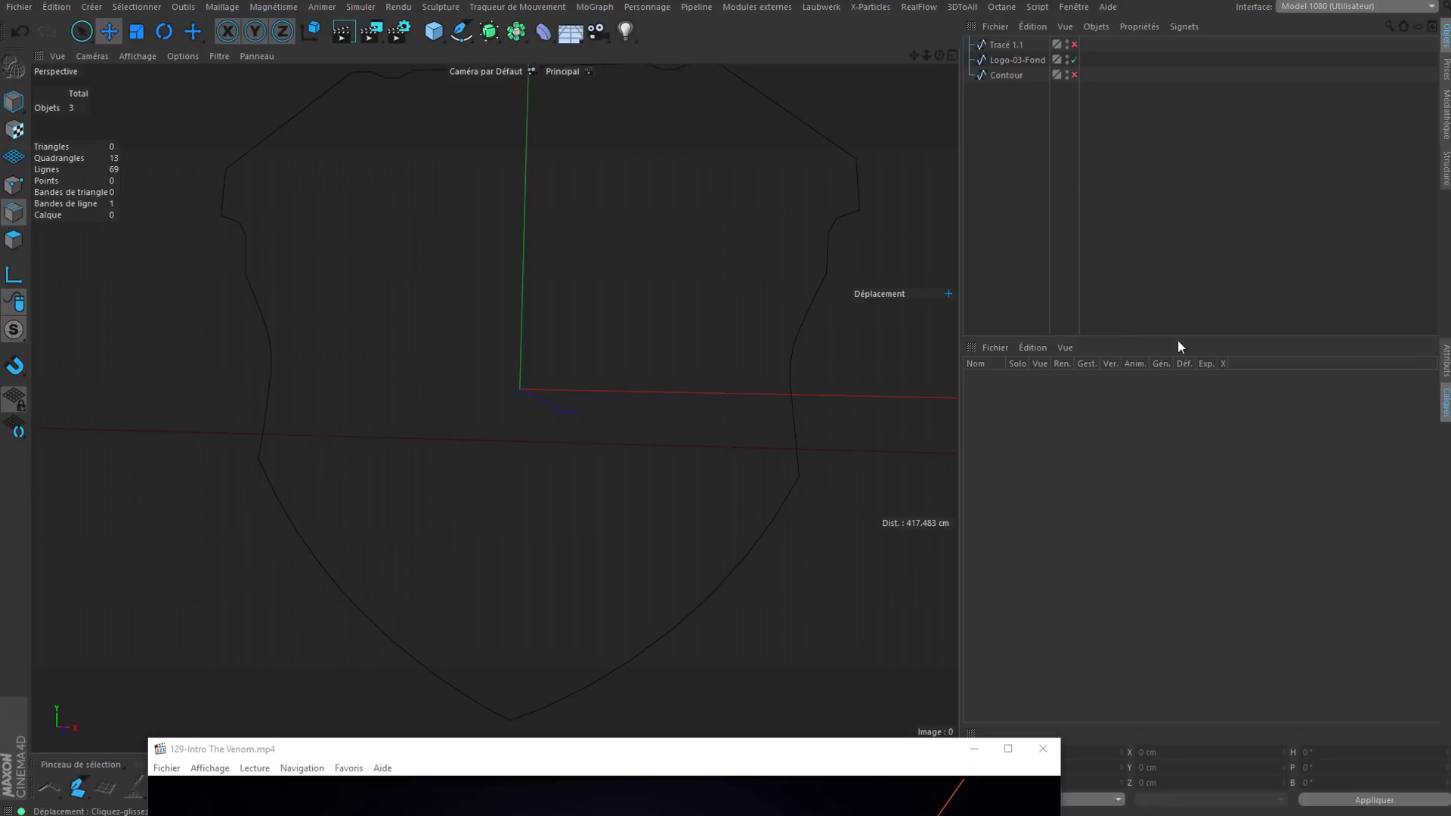
click(1073, 60)
click(1074, 45)
alt+middle_drag(647, 354, 657, 405)
click(1075, 44)
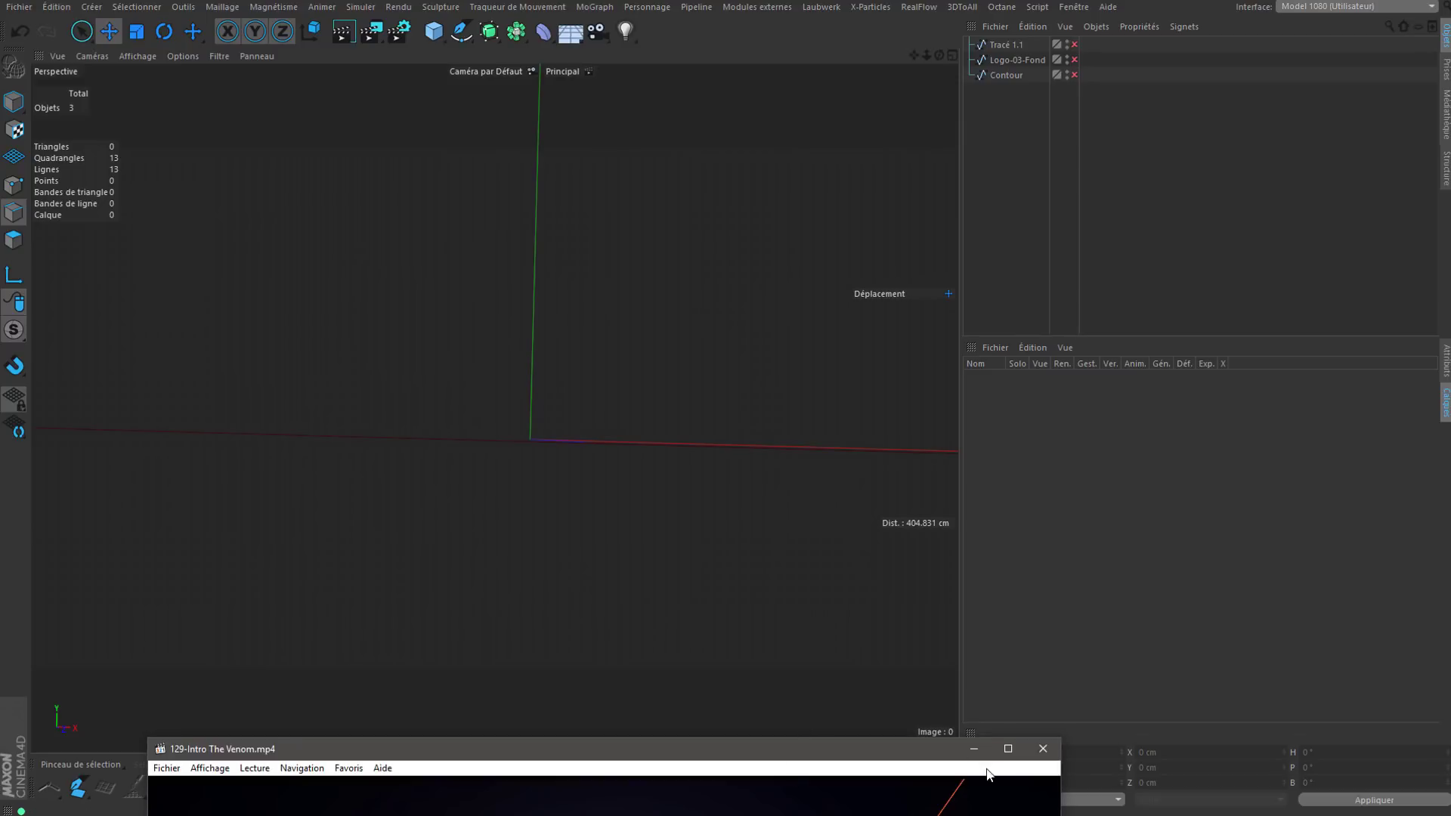
Step: Minimize the intro video player and enable only the Contour spline
click(975, 748)
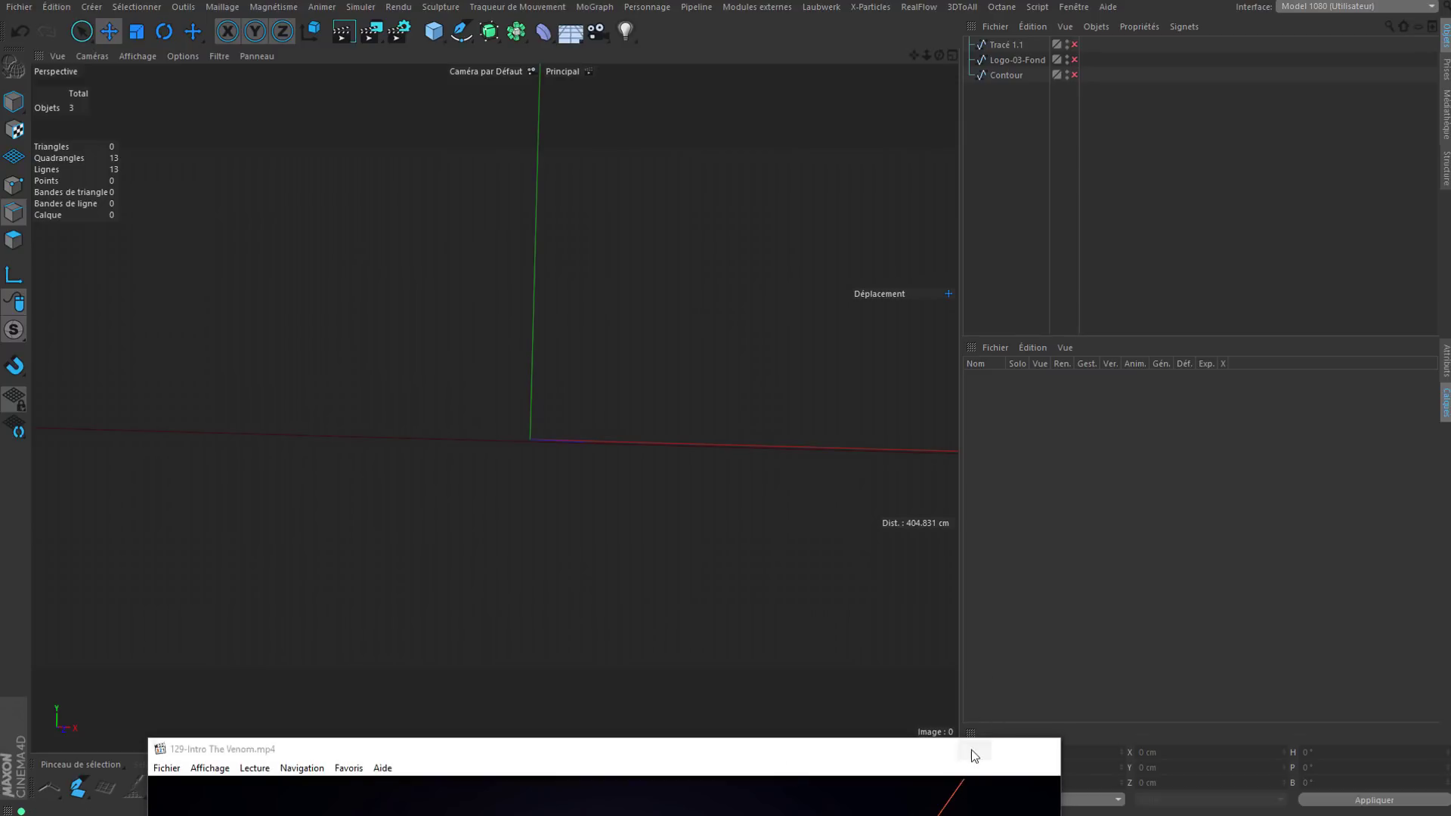
click(1074, 74)
scroll(671, 327, up, 2)
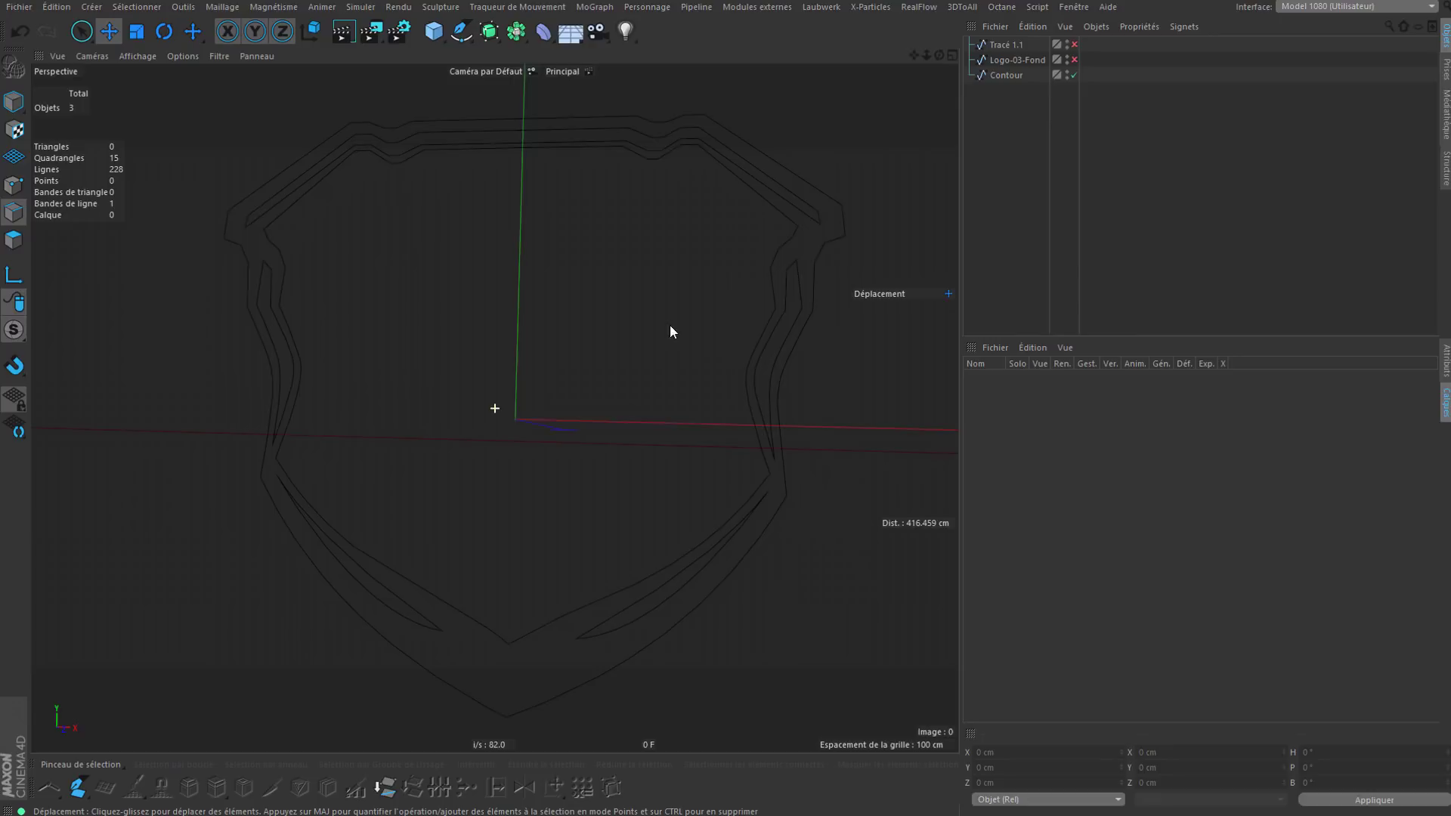
click(489, 30)
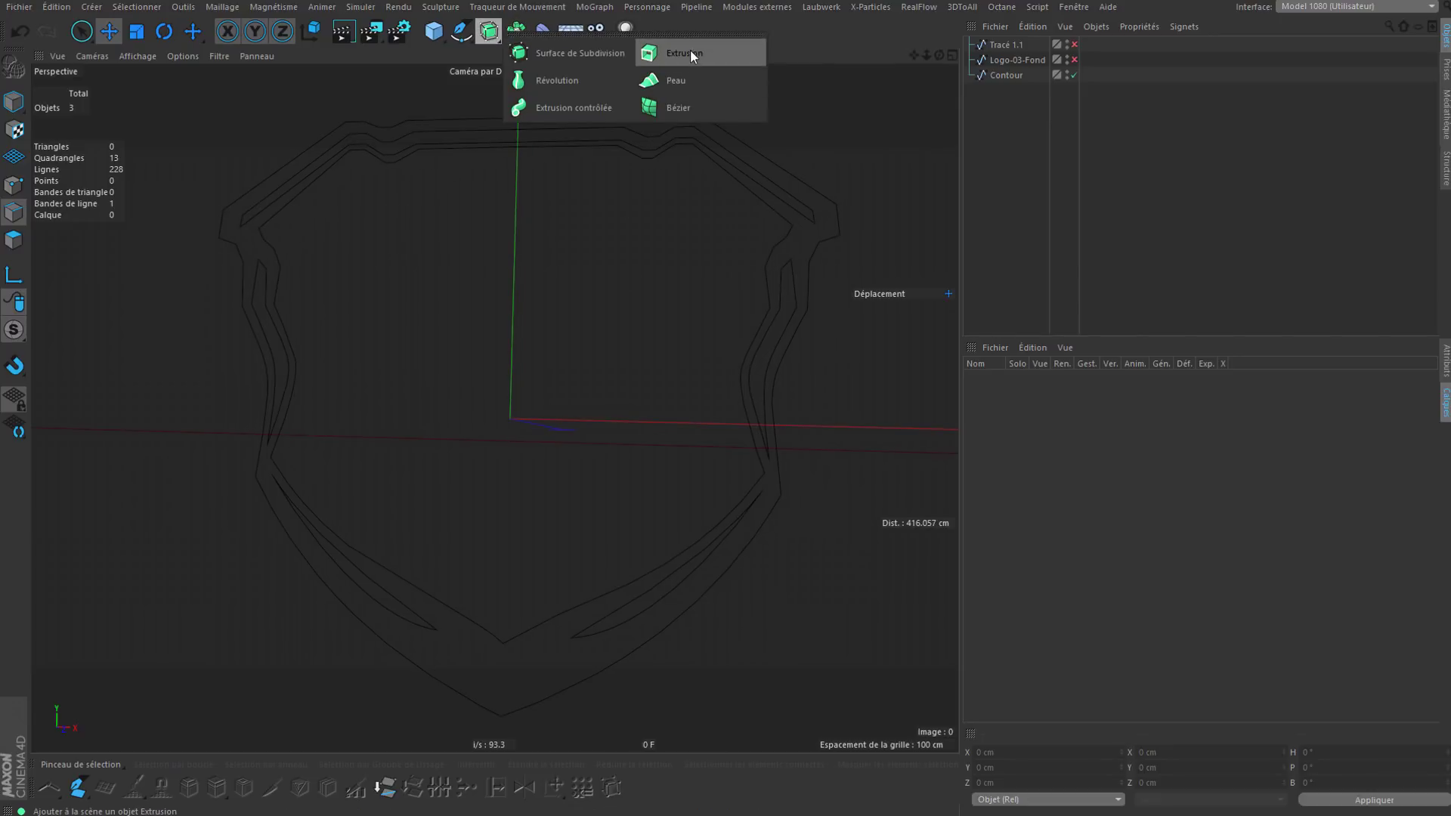
click(721, 49)
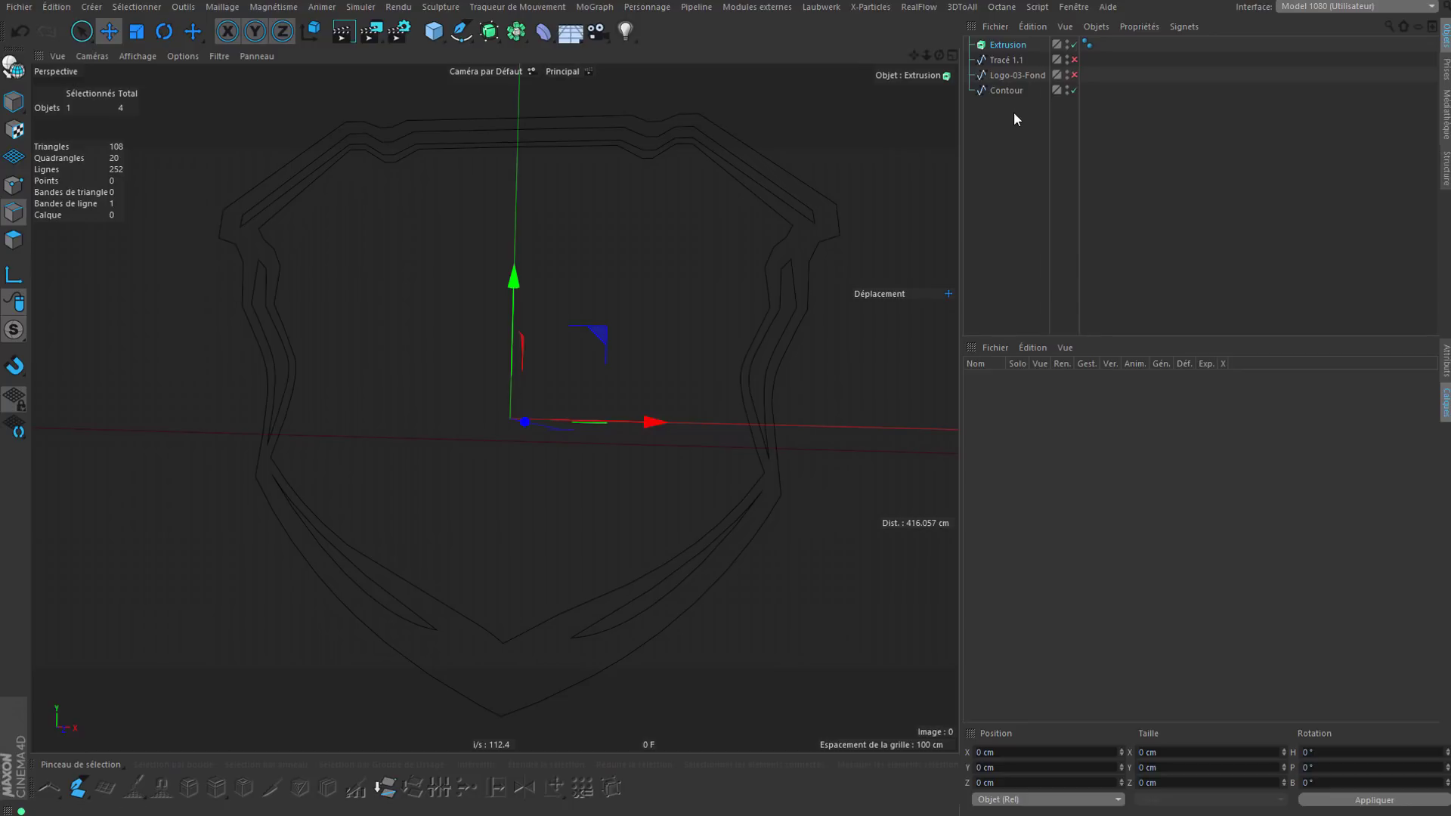
key(ctrl+z)
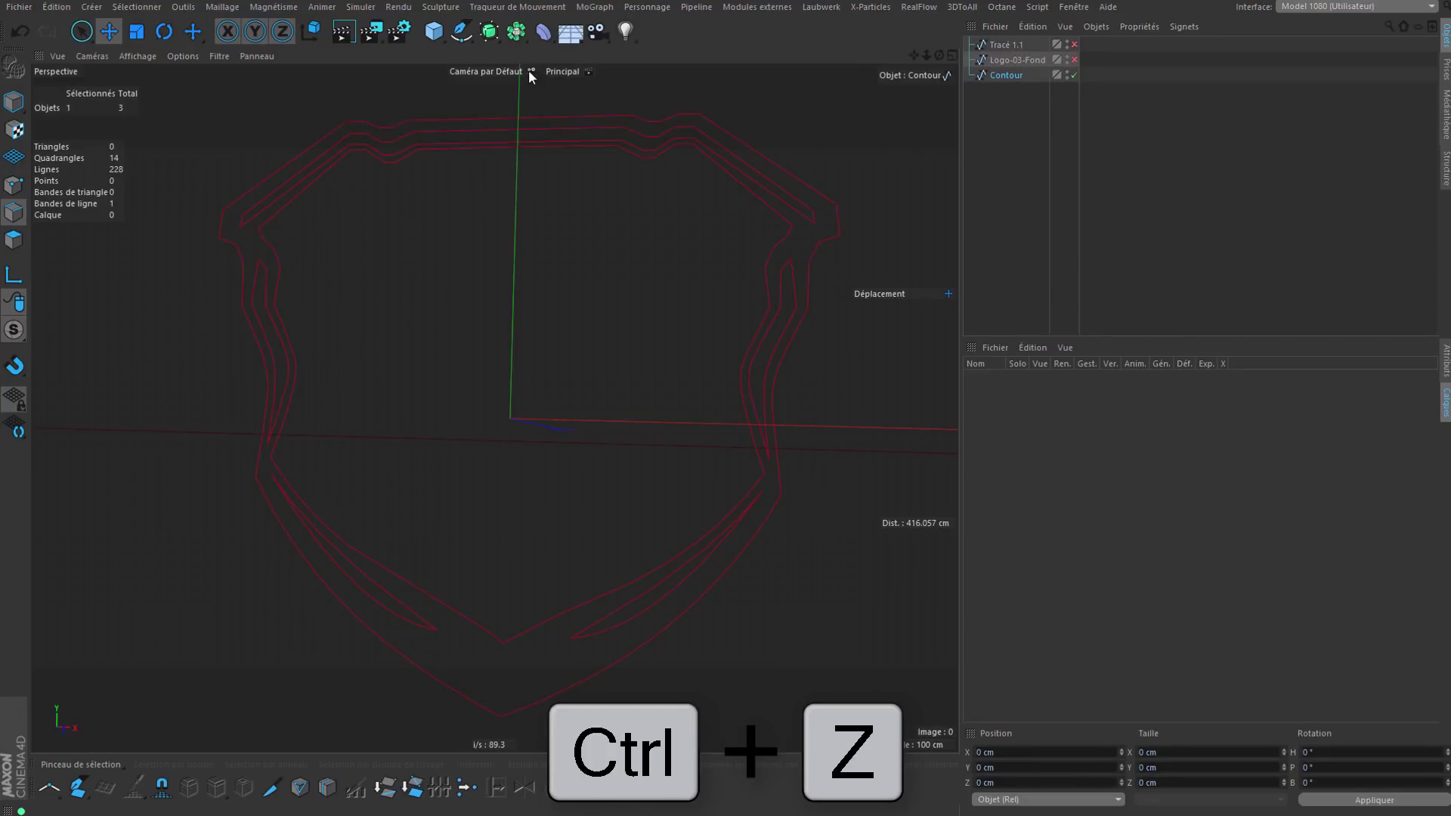
Step: Add an Extrusion generator as parent of the Contour spline and duplicate it with its spline
click(489, 31)
alt+click(722, 50)
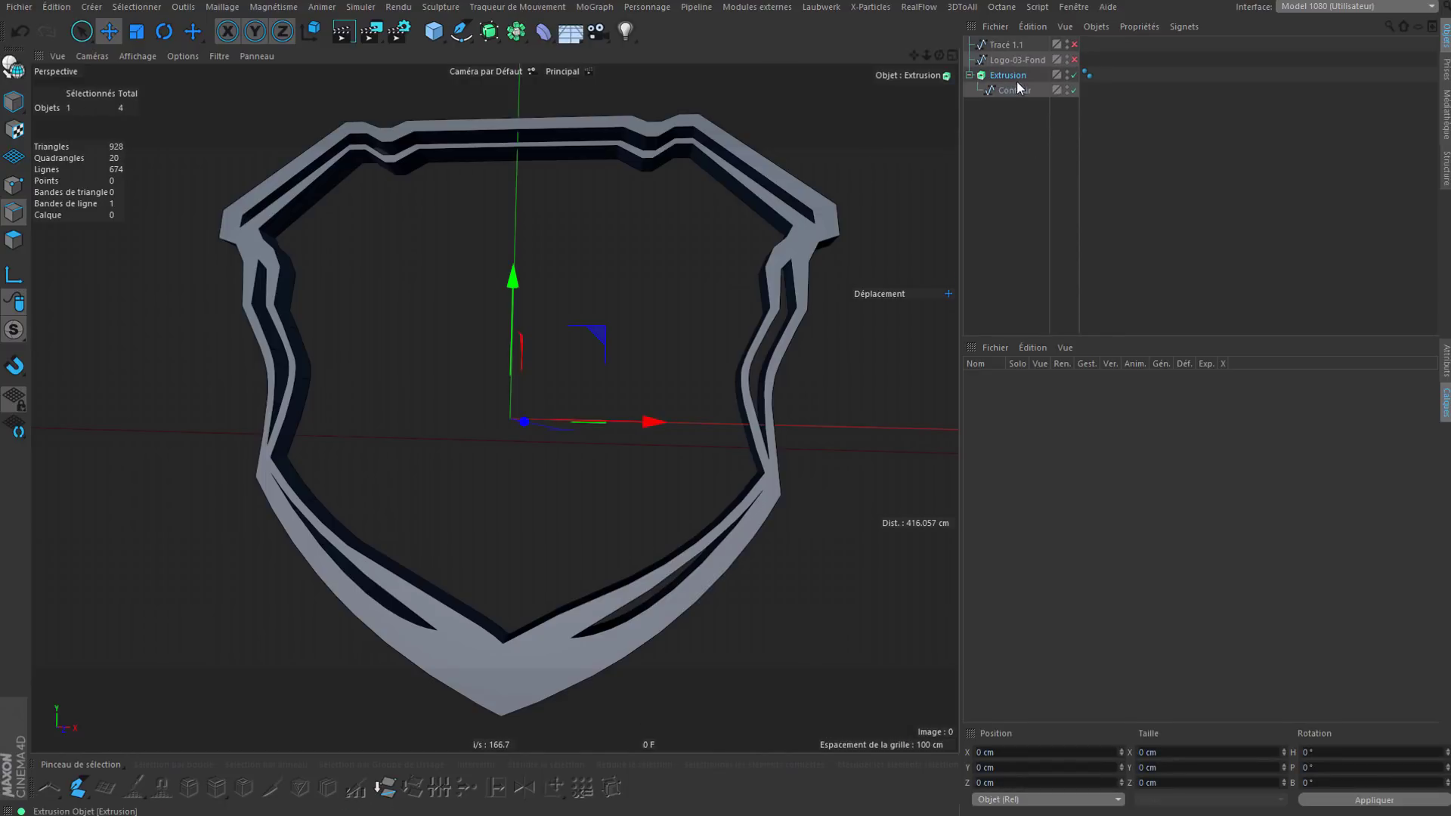
ctrl+drag(1010, 76, 991, 227)
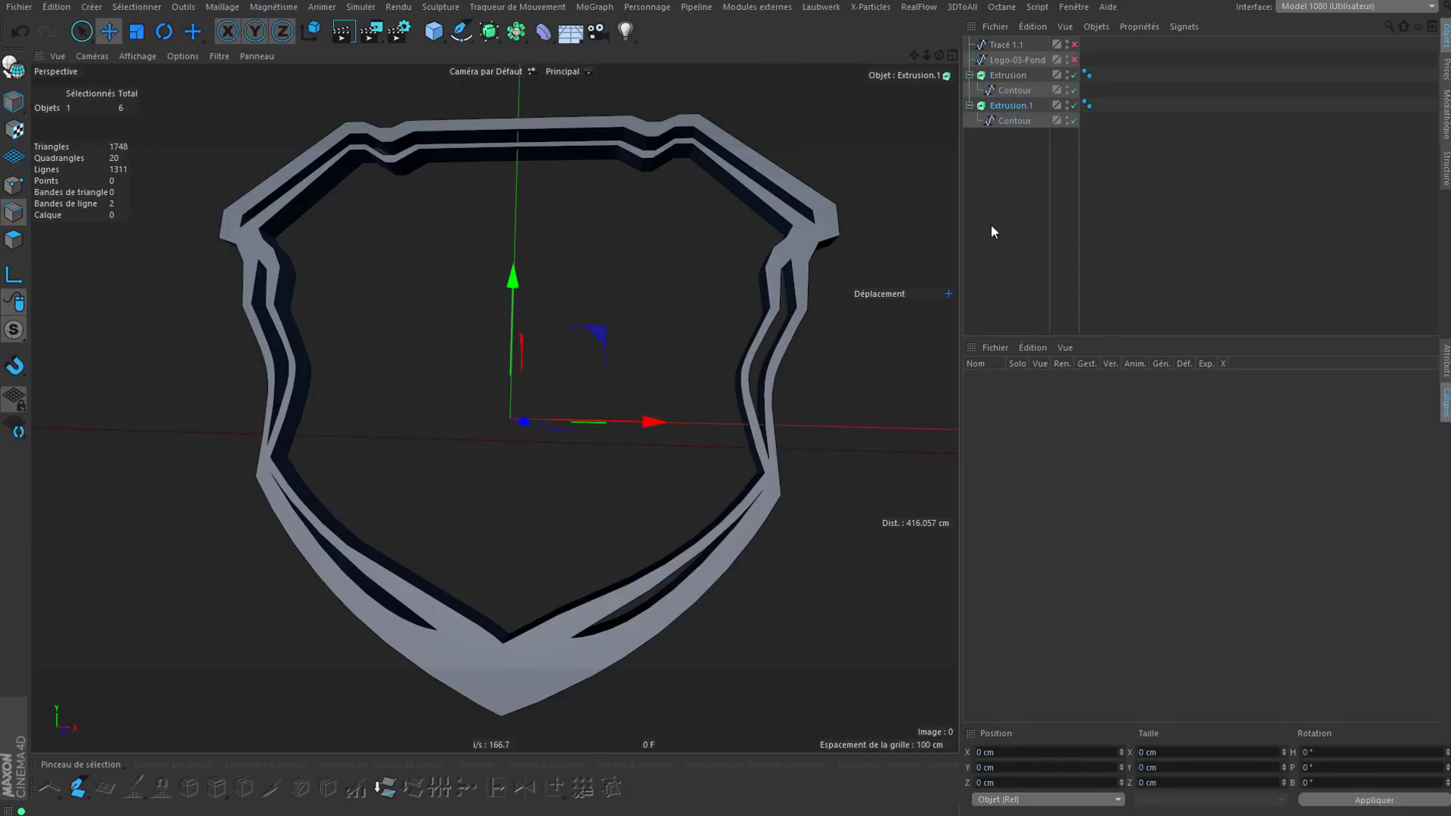
Step: Assign the Tracé 1.1 and Logo-03-Fond splines and the original Contour extrusion to a new layer, and hide it from the object list
drag(1127, 96, 973, 39)
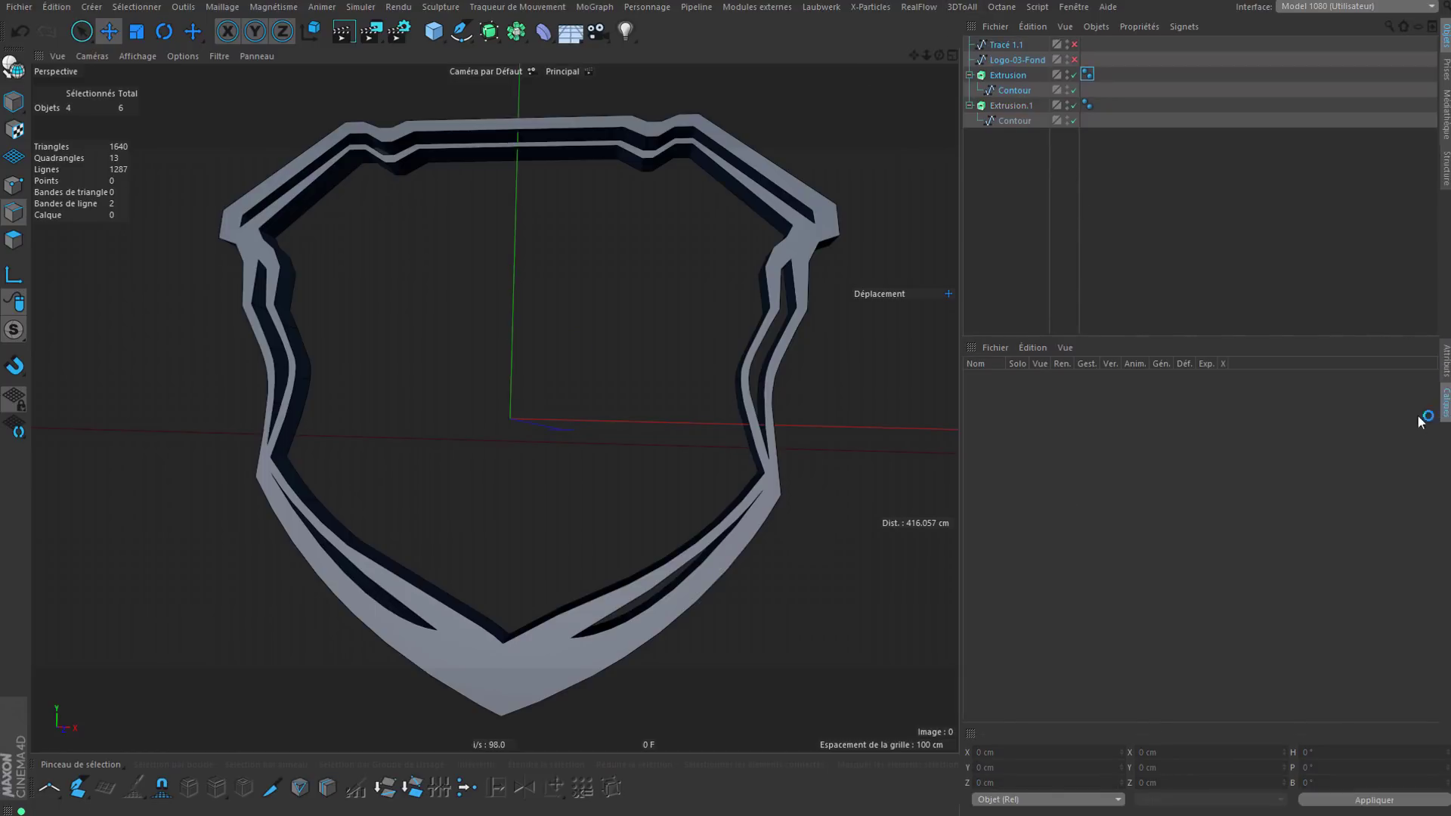
double_click(1055, 426)
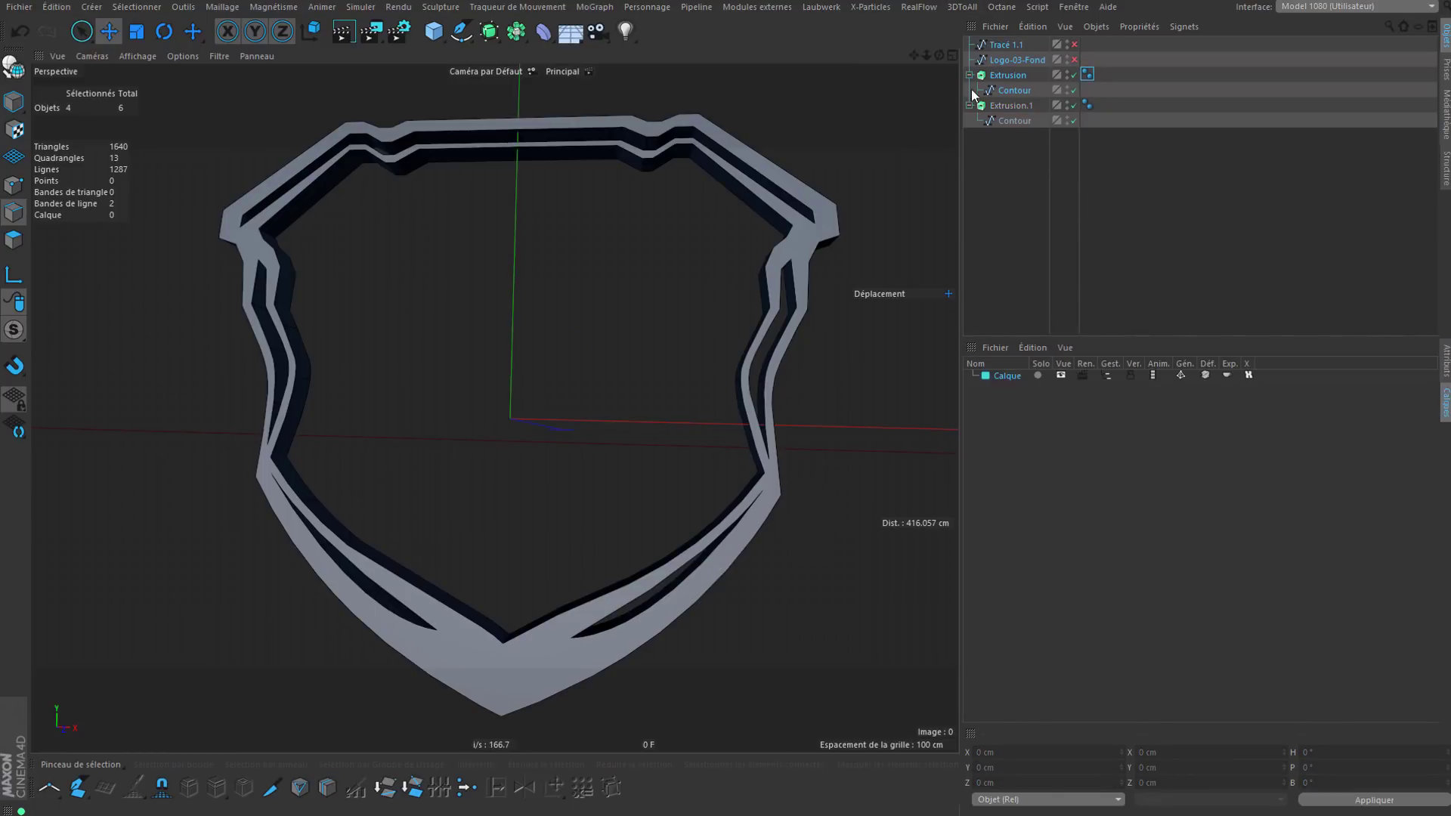
drag(1004, 76, 1009, 377)
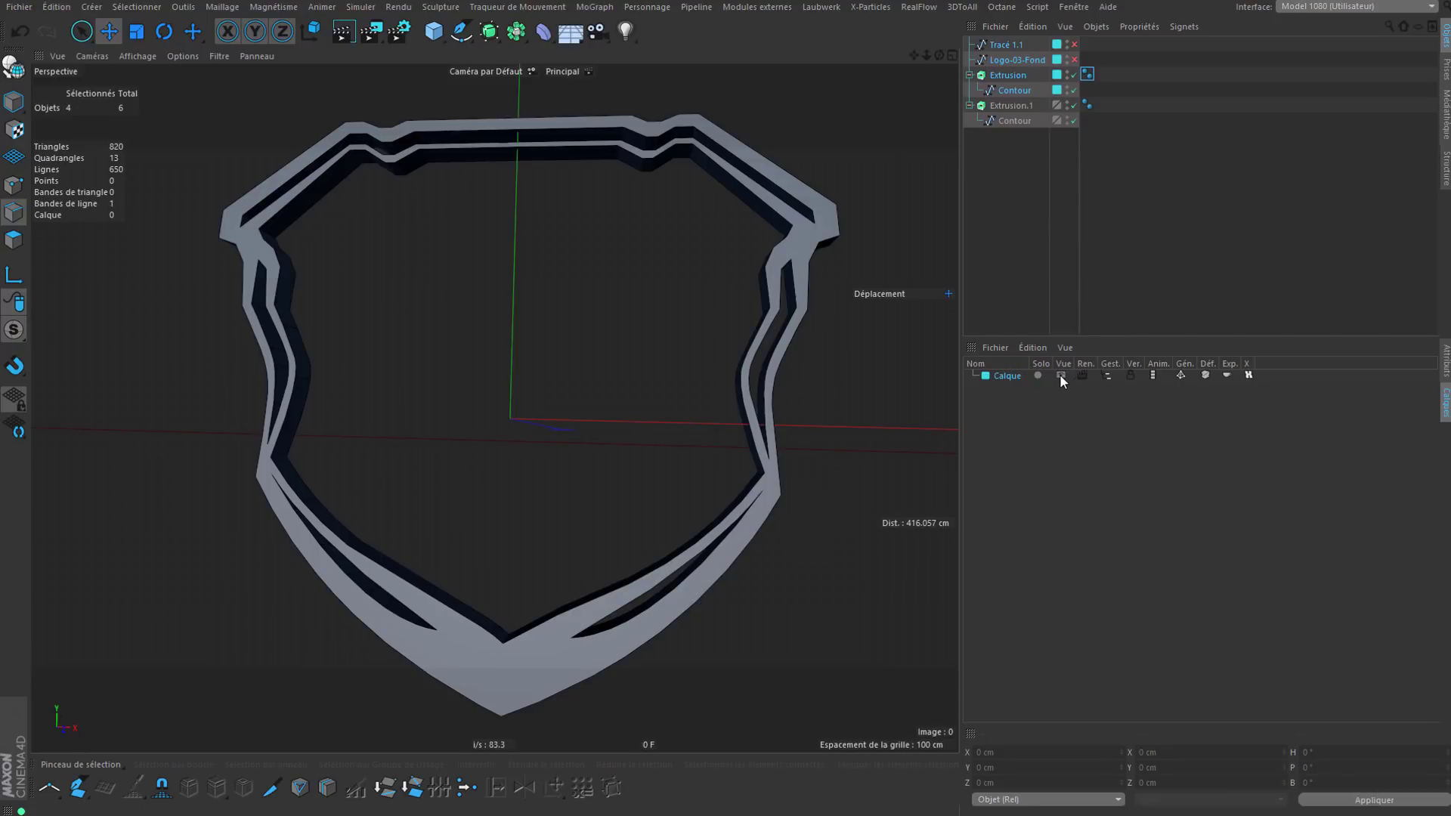
click(1105, 376)
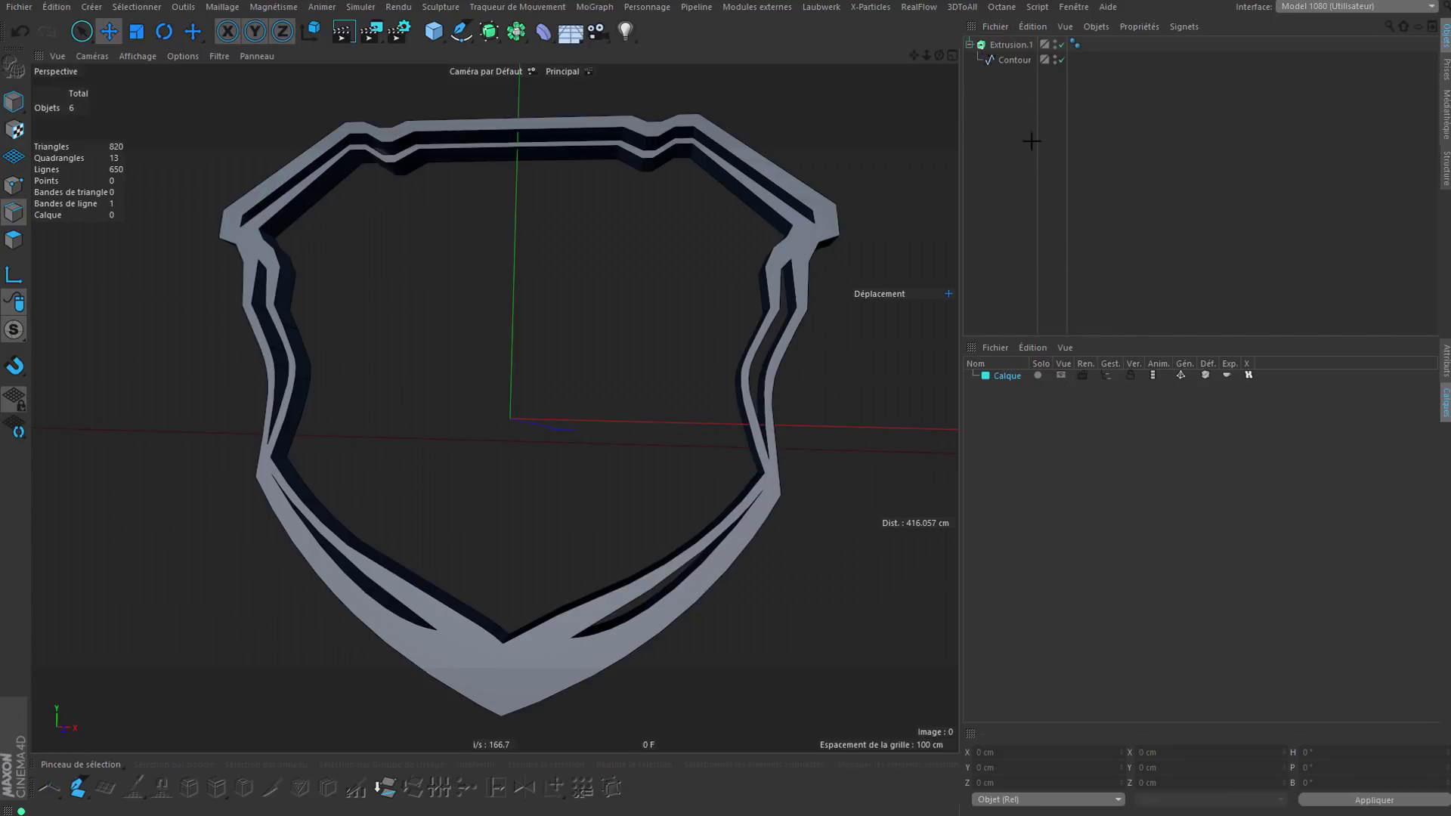
Step: Convert the duplicated Contour extrusion into an editable polygon object
click(1002, 47)
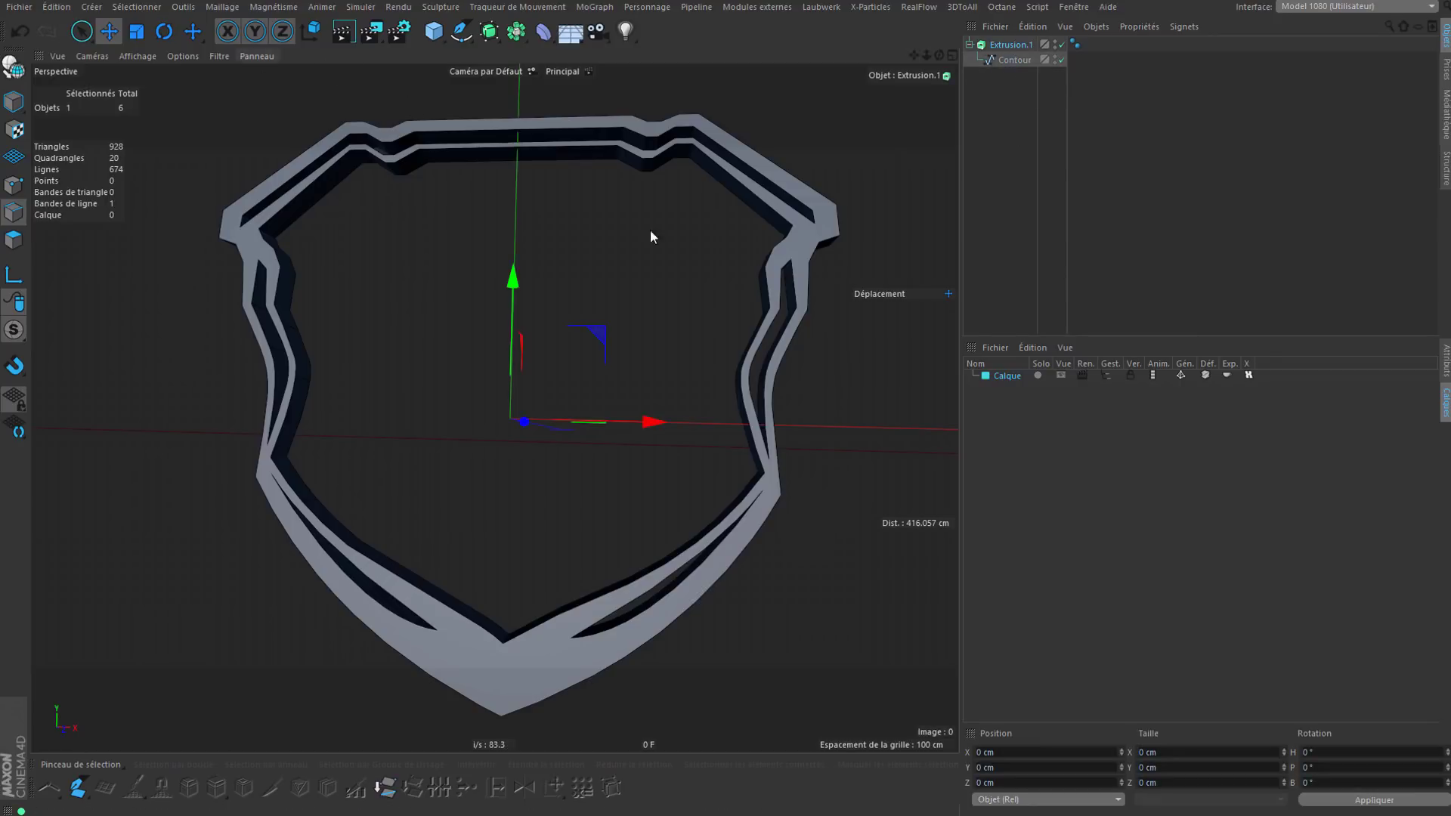
click(17, 67)
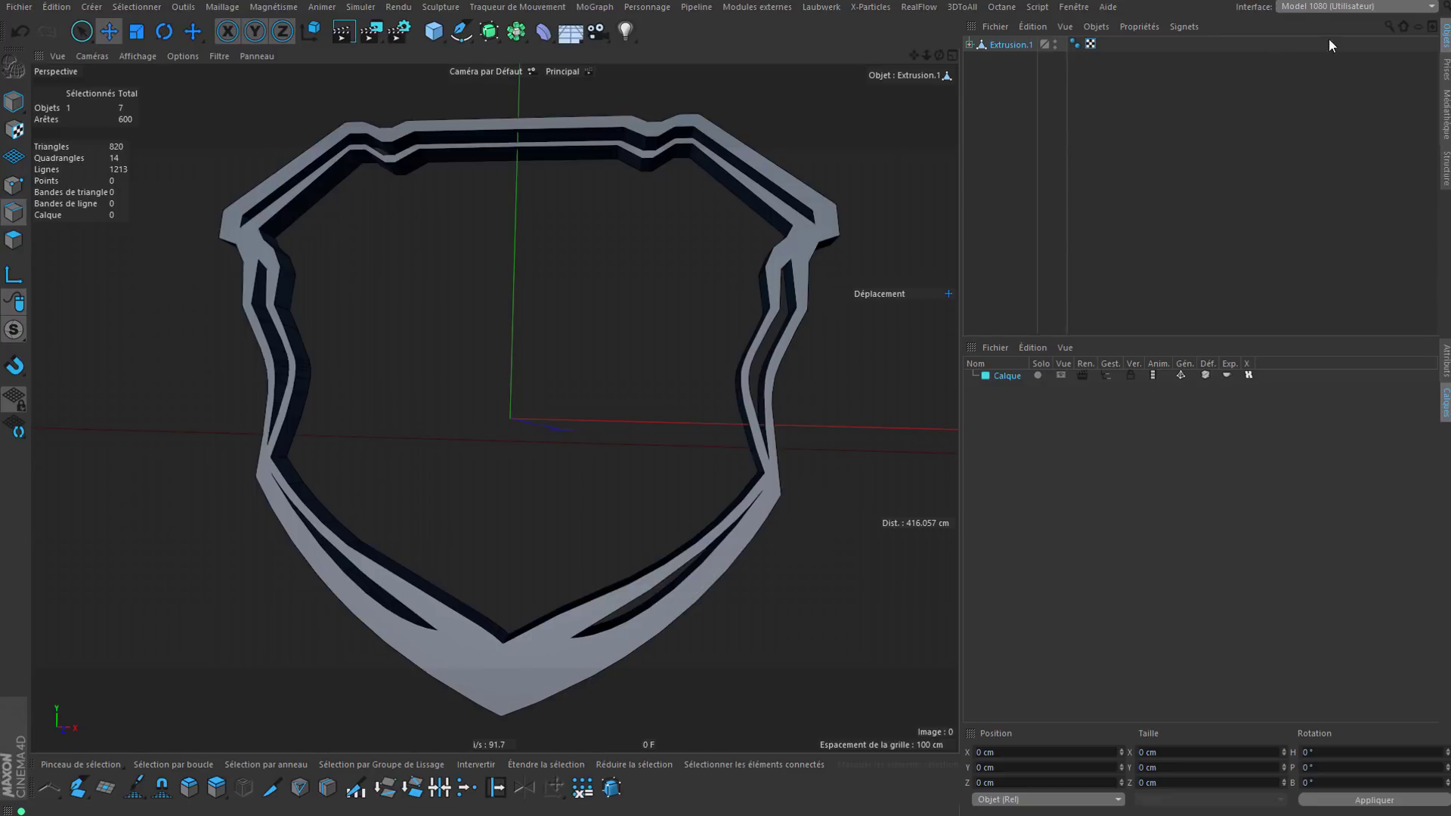
Step: Try the Standard 1080 (Utilisateur) interface layout, and return to Model 1080 (Utilisateur)
click(1315, 7)
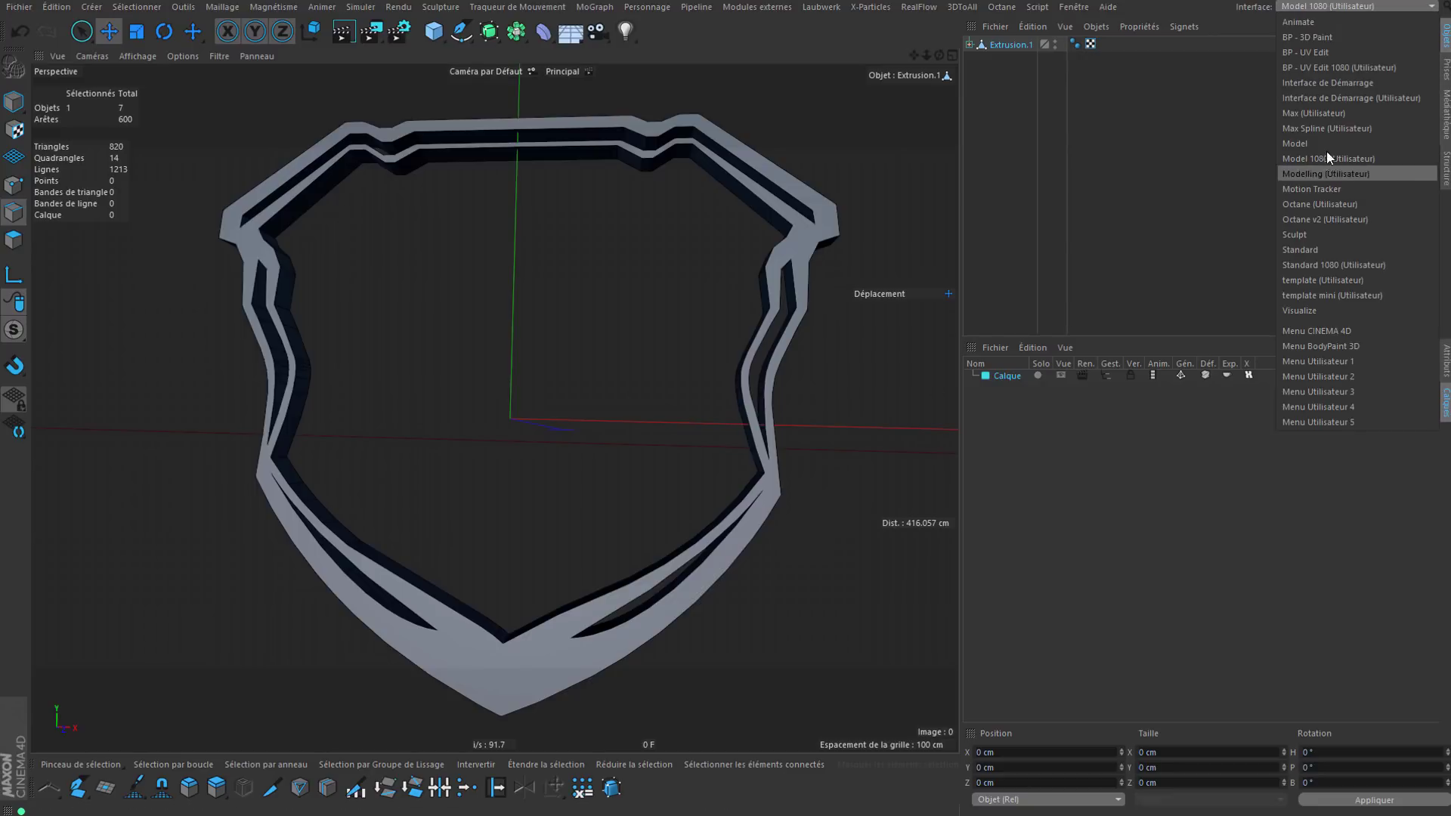
click(1317, 246)
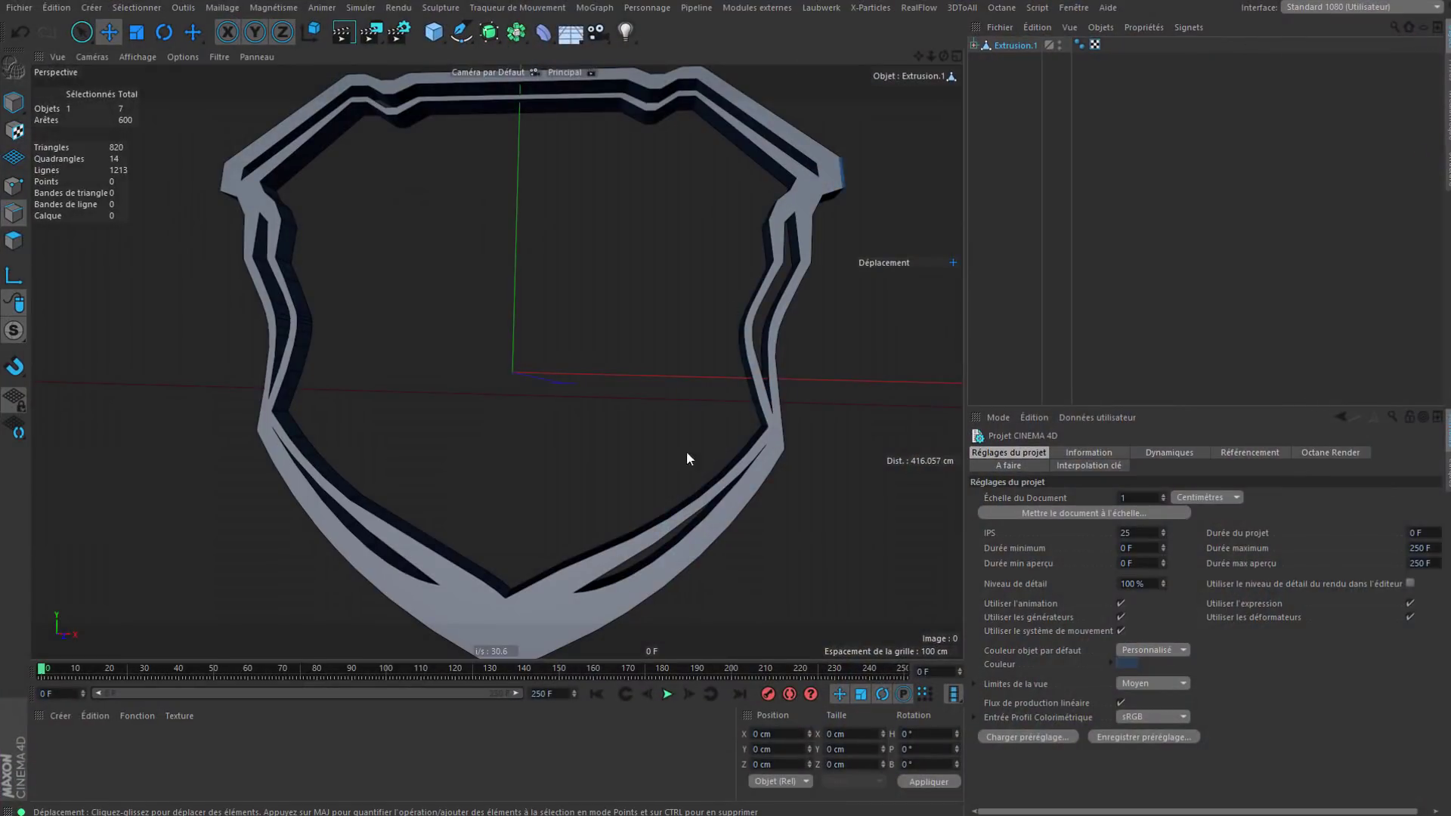
alt+drag(586, 453, 627, 363)
click(1308, 8)
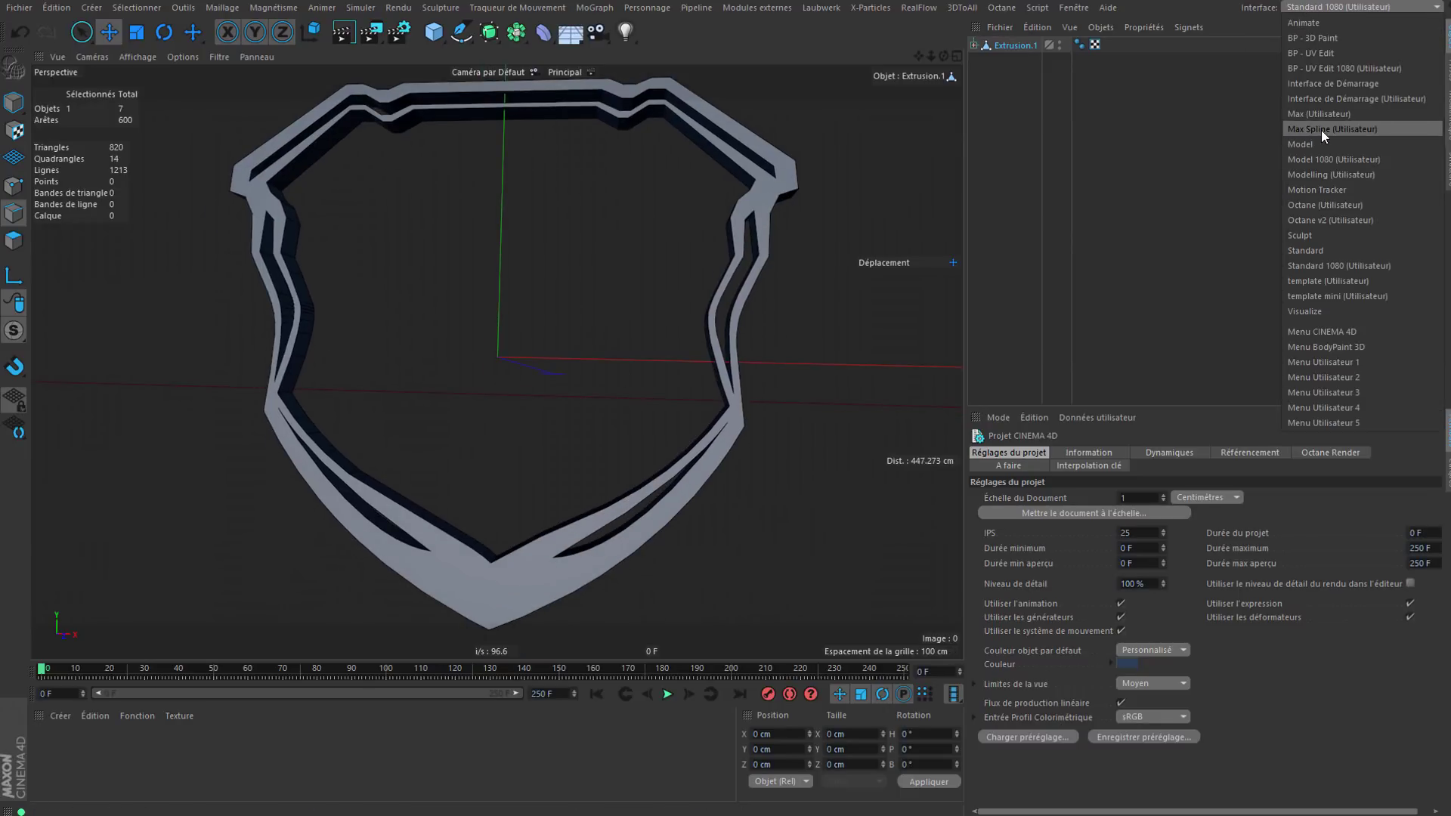
click(1323, 159)
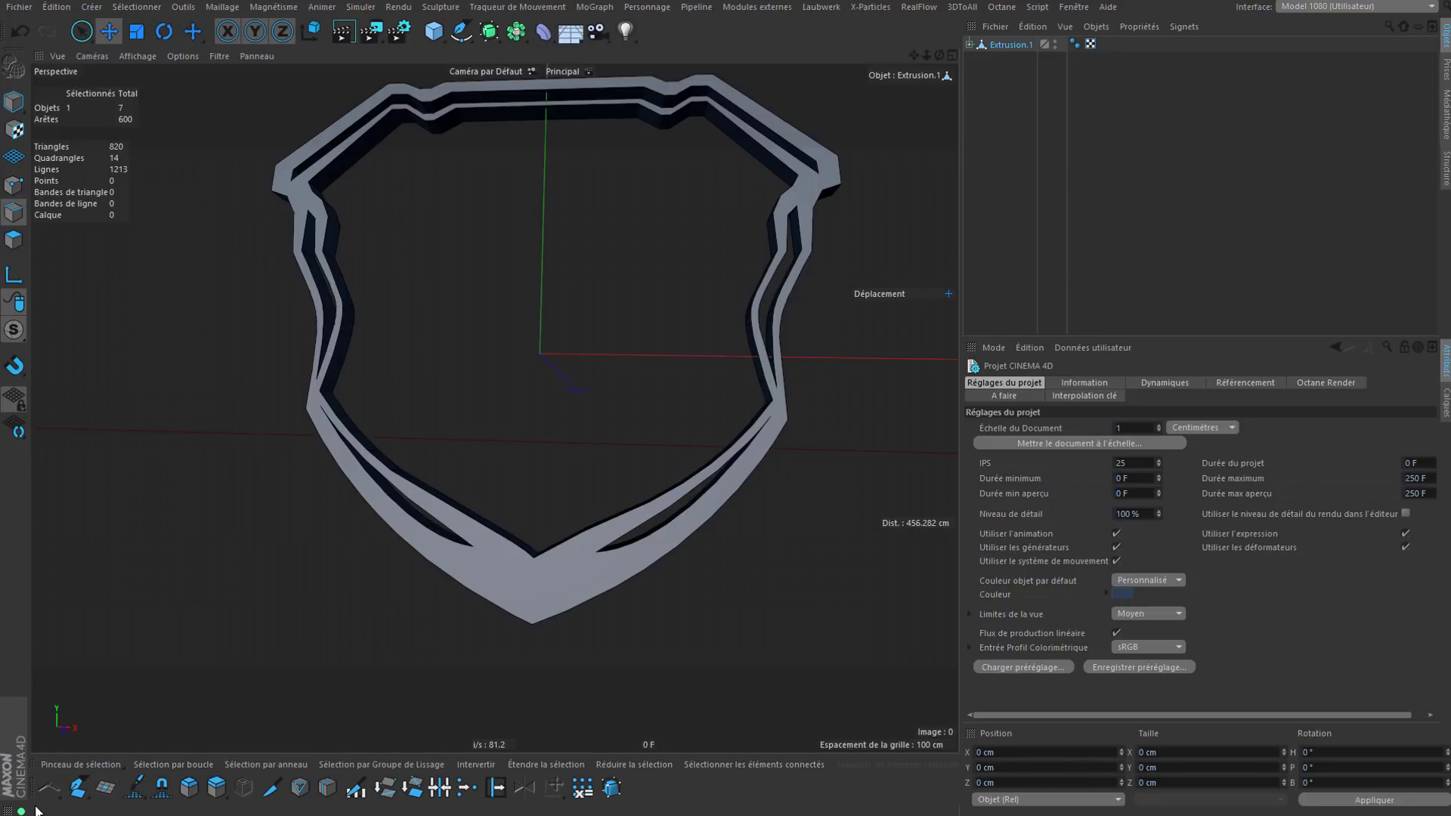
Step: Dock the modelling tools, selection commands and editing mode palettes vertically between the viewport and the object list
drag(7, 811, 941, 295)
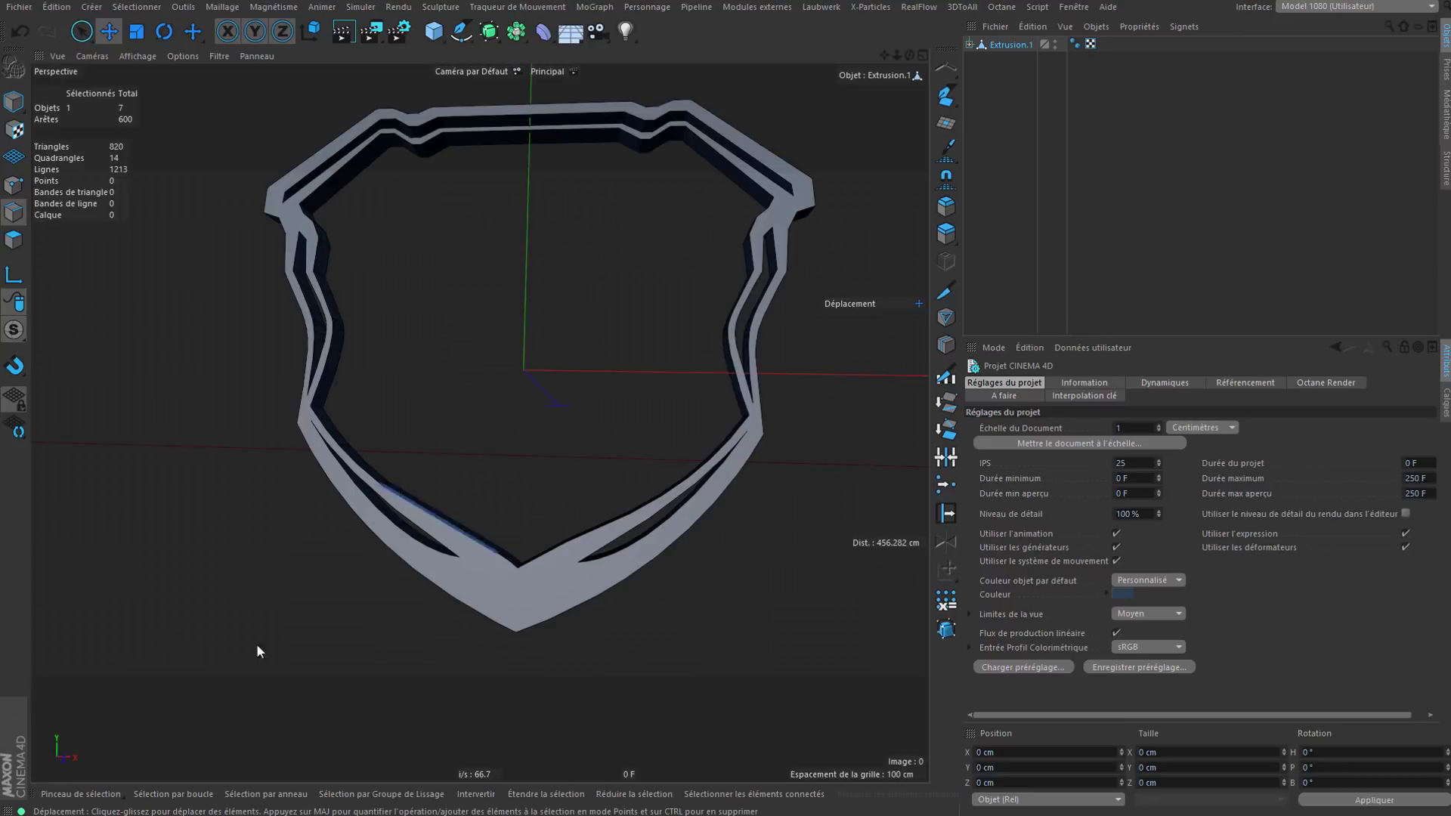
drag(36, 800, 828, 283)
drag(20, 57, 954, 143)
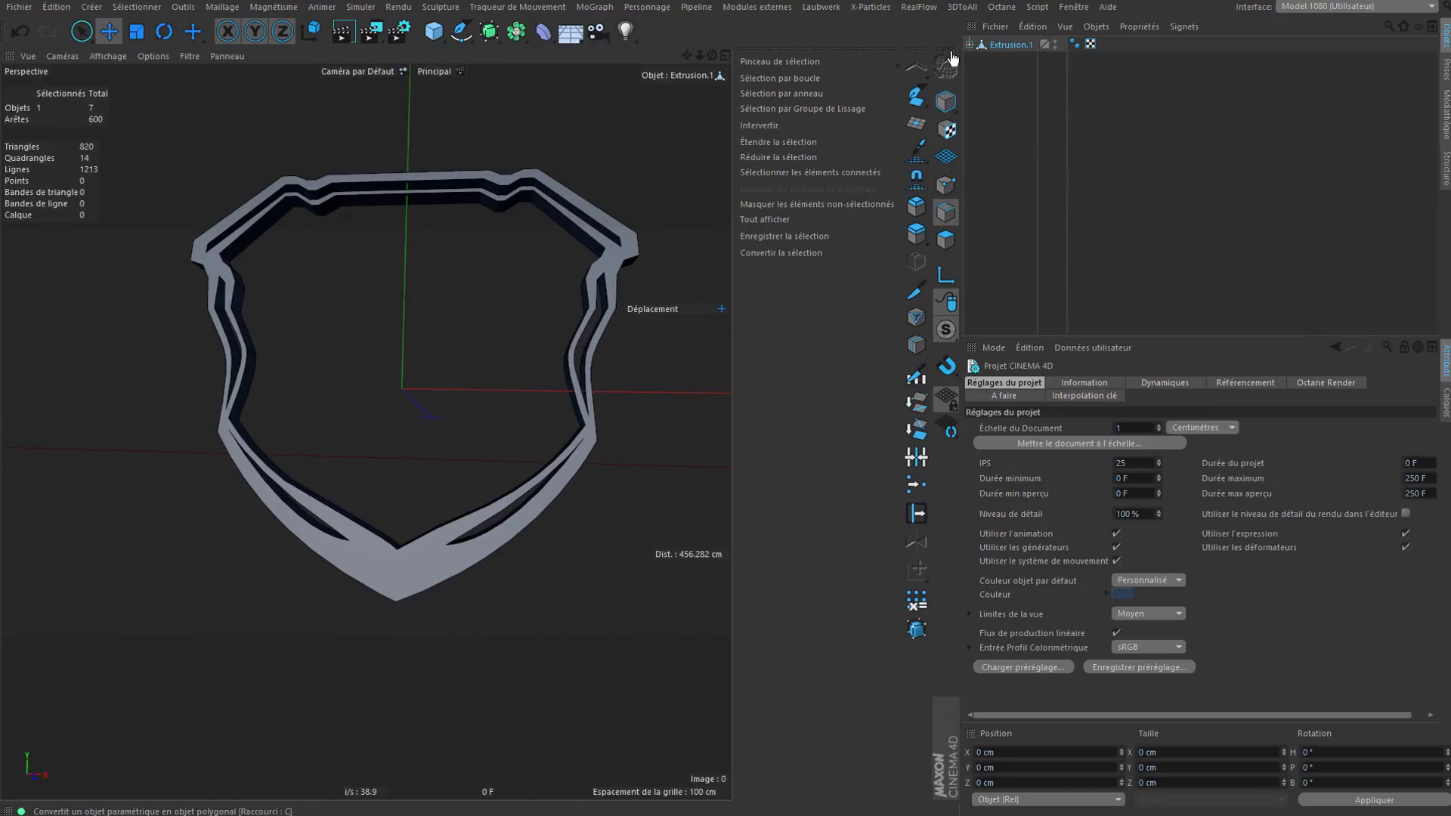
Step: Show the selection commands palette as icons without text, and move the editing mode palette directly beside it
right_click(786, 79)
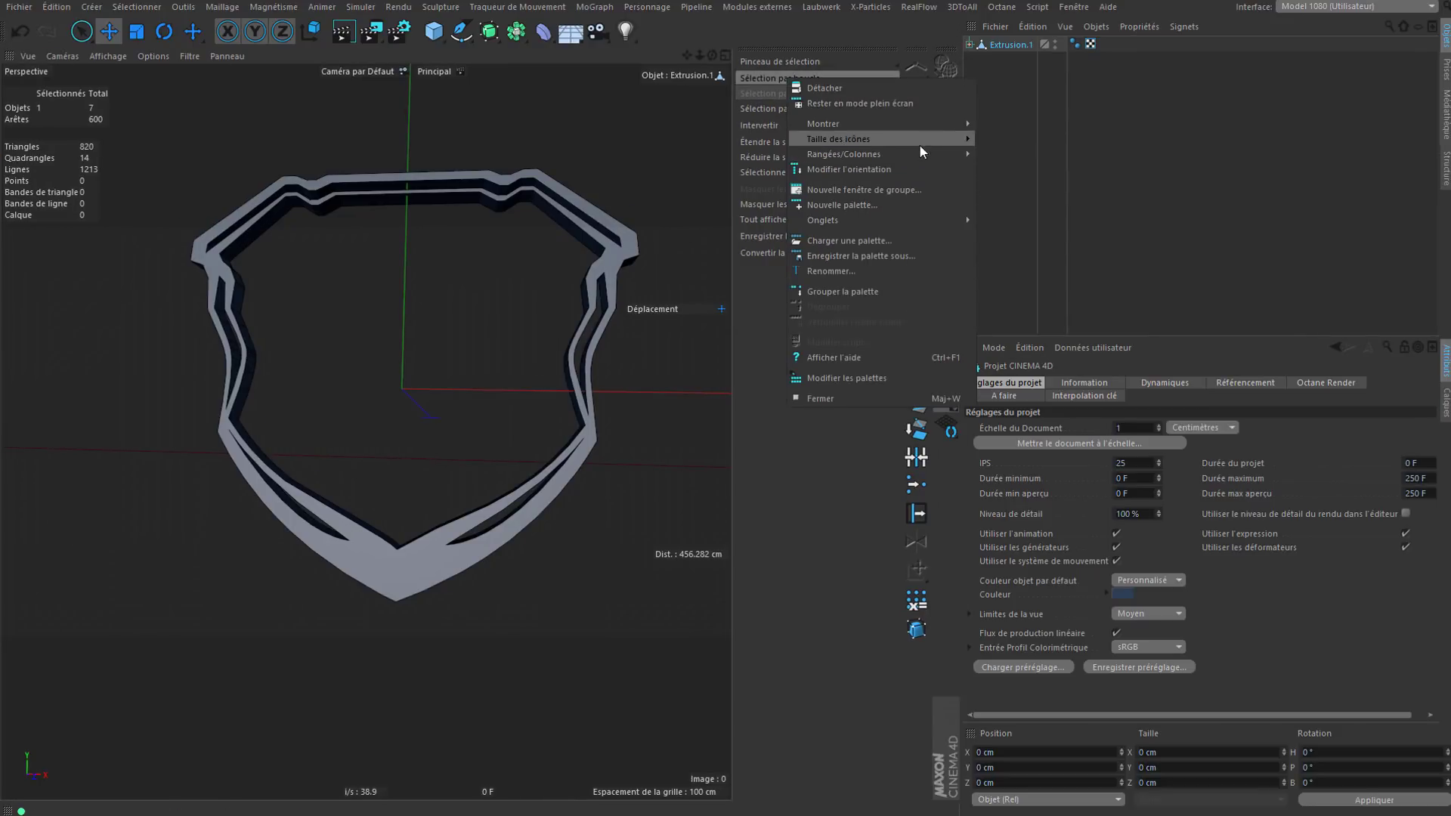
mouse_move(960, 133)
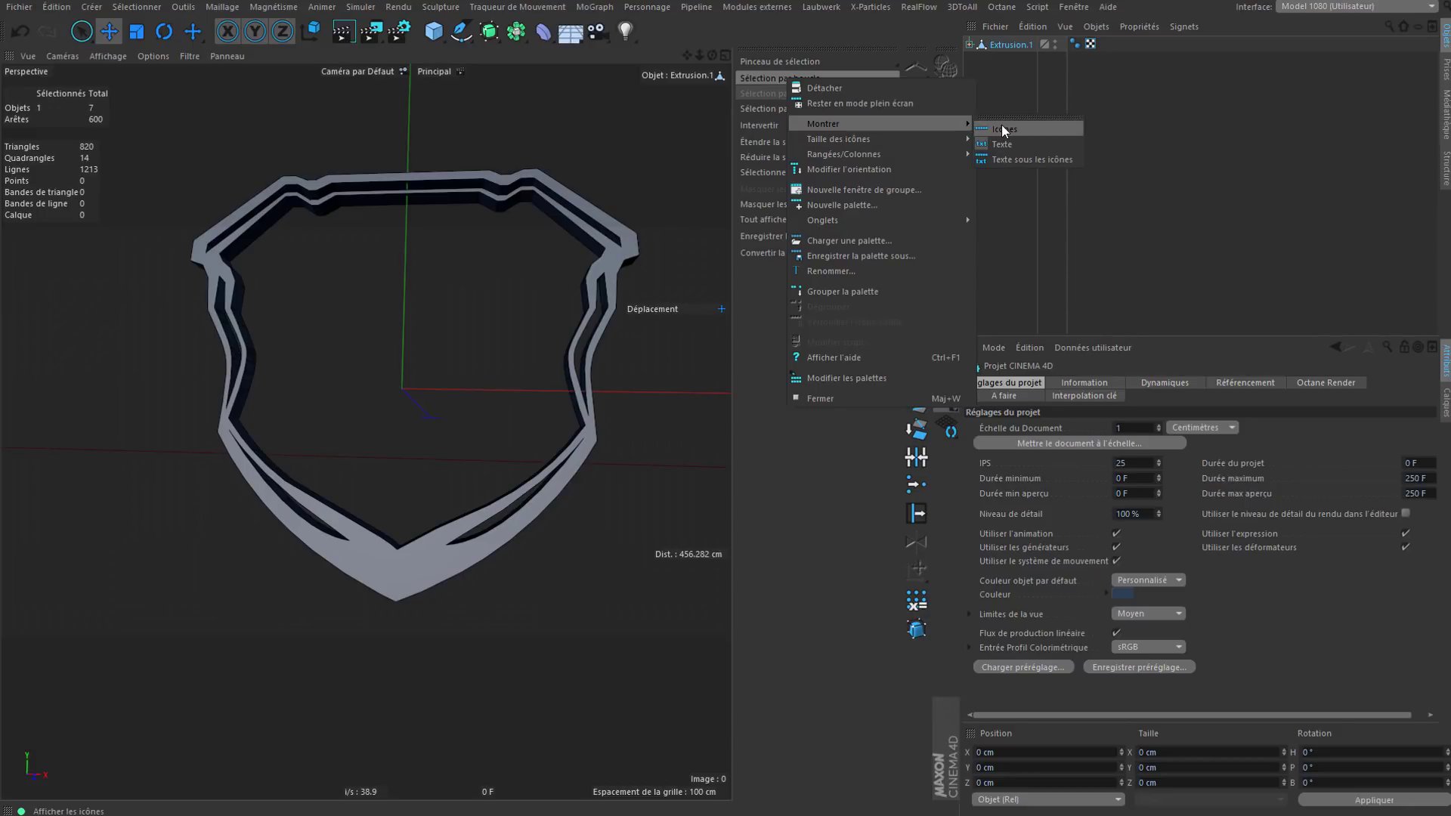
click(1000, 142)
right_click(792, 119)
mouse_move(940, 161)
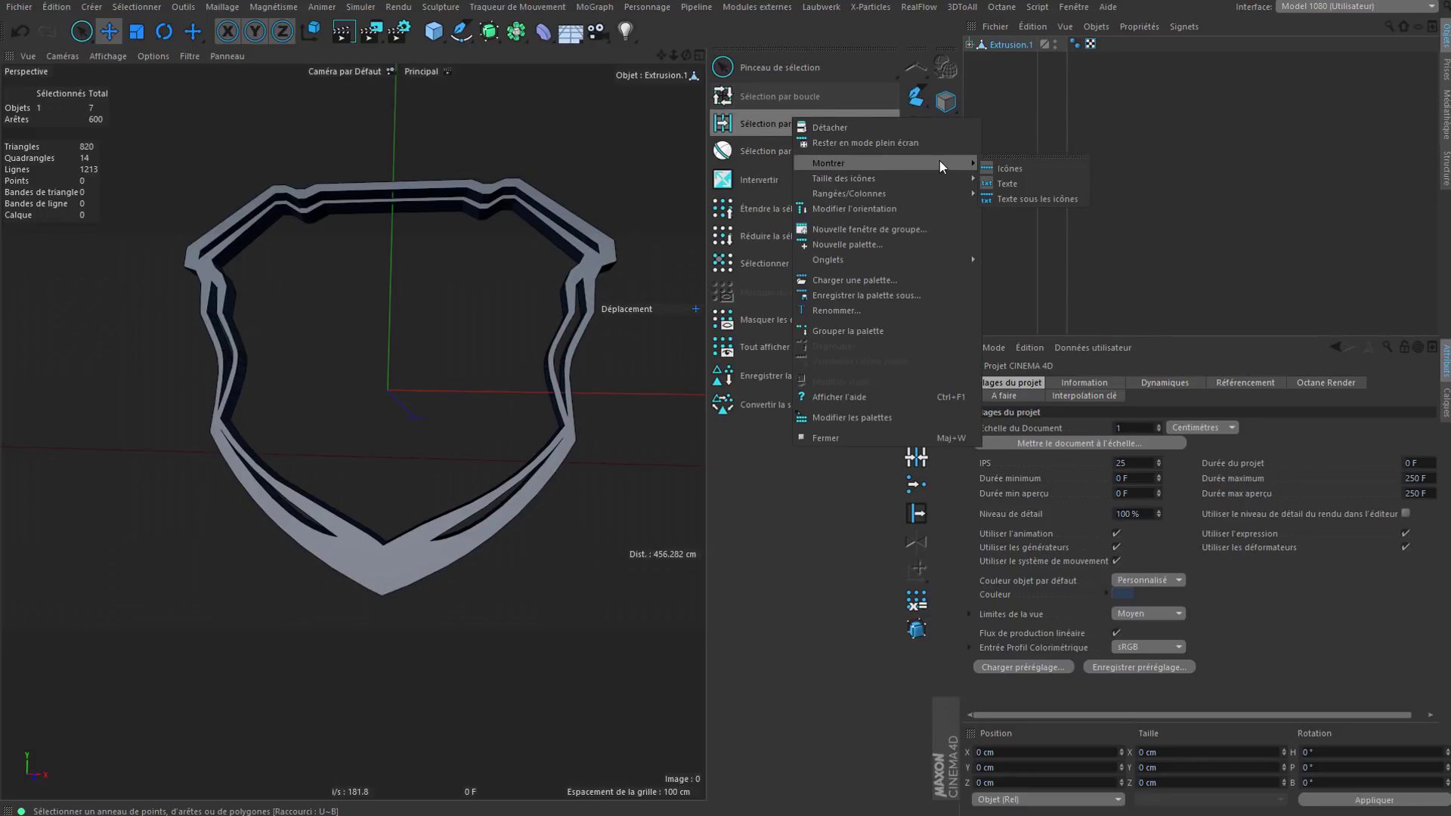
click(1007, 183)
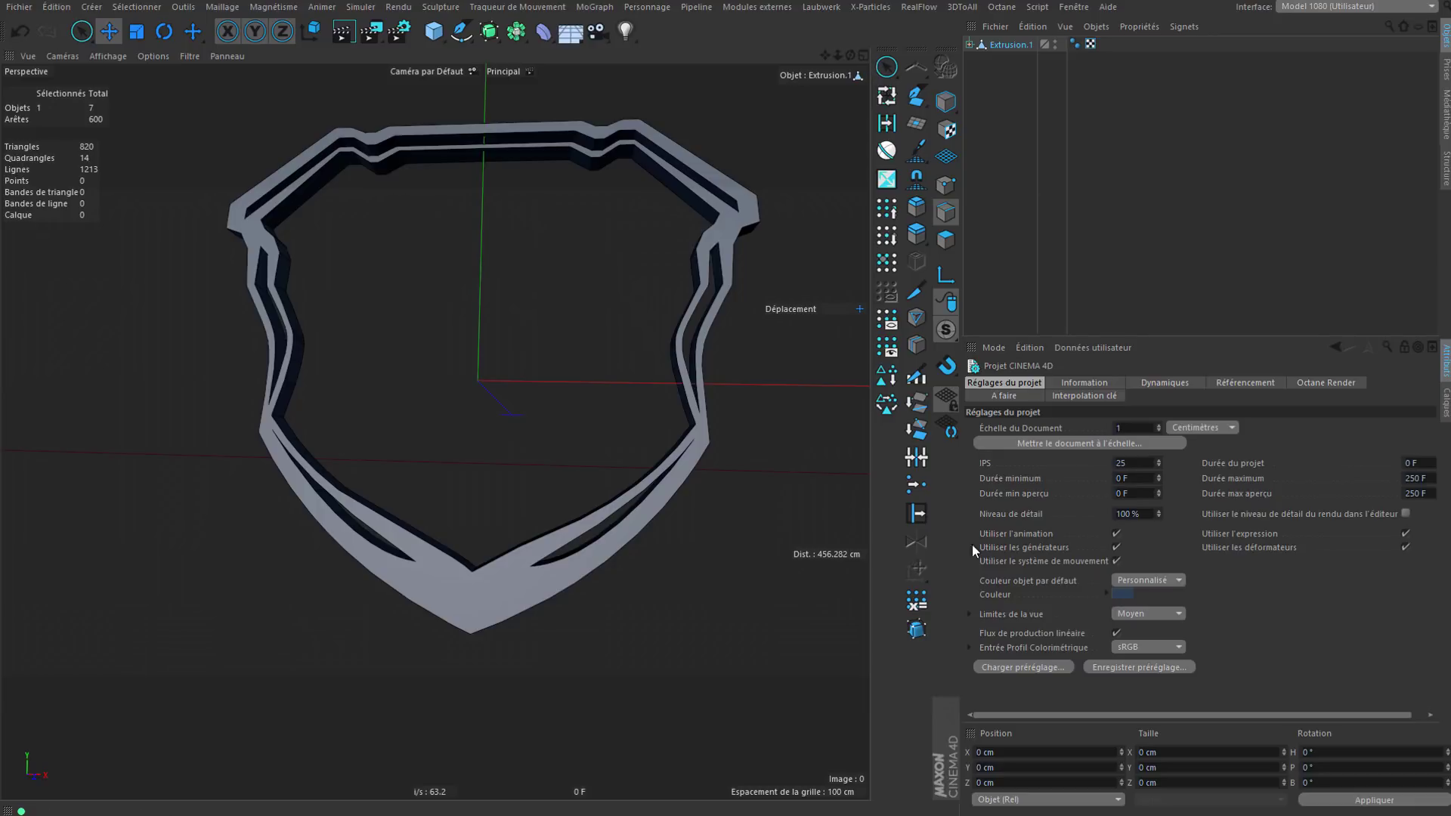
drag(946, 50, 915, 56)
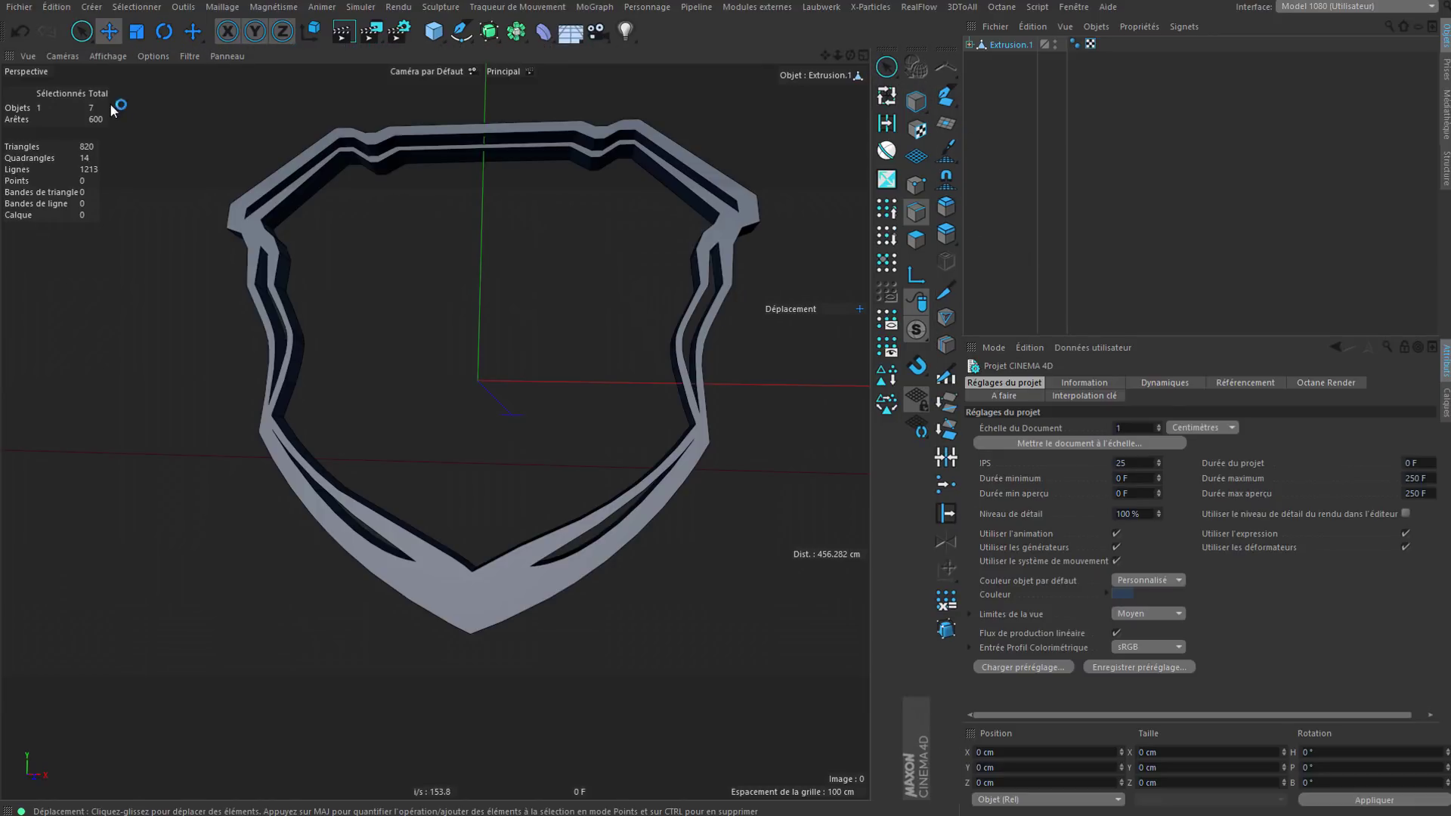
Step: Detach the viewport shading modes as a floating palette, and enable palette editing
click(108, 60)
click(121, 68)
drag(165, 58, 766, 386)
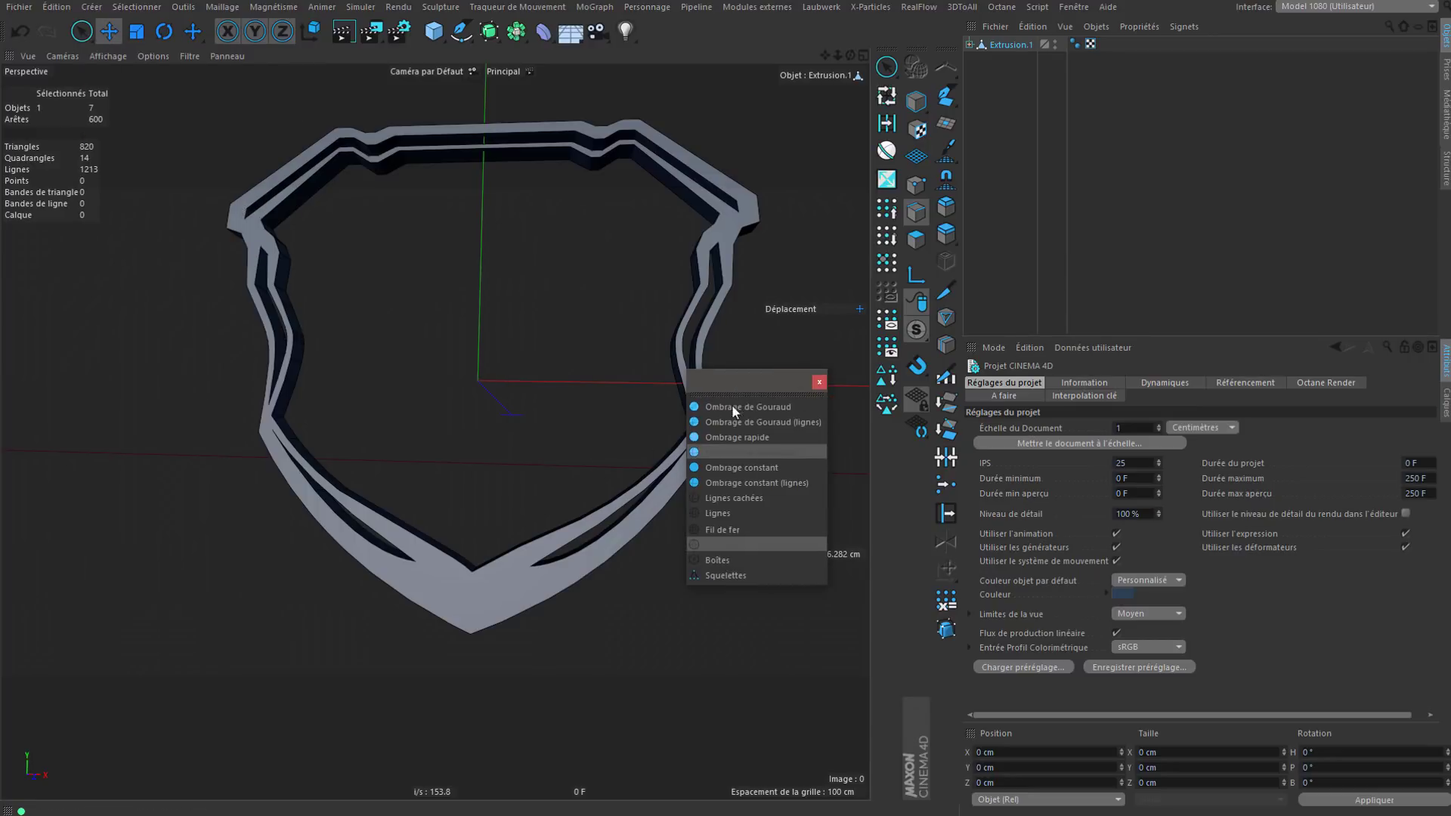
right_click(737, 424)
click(789, 724)
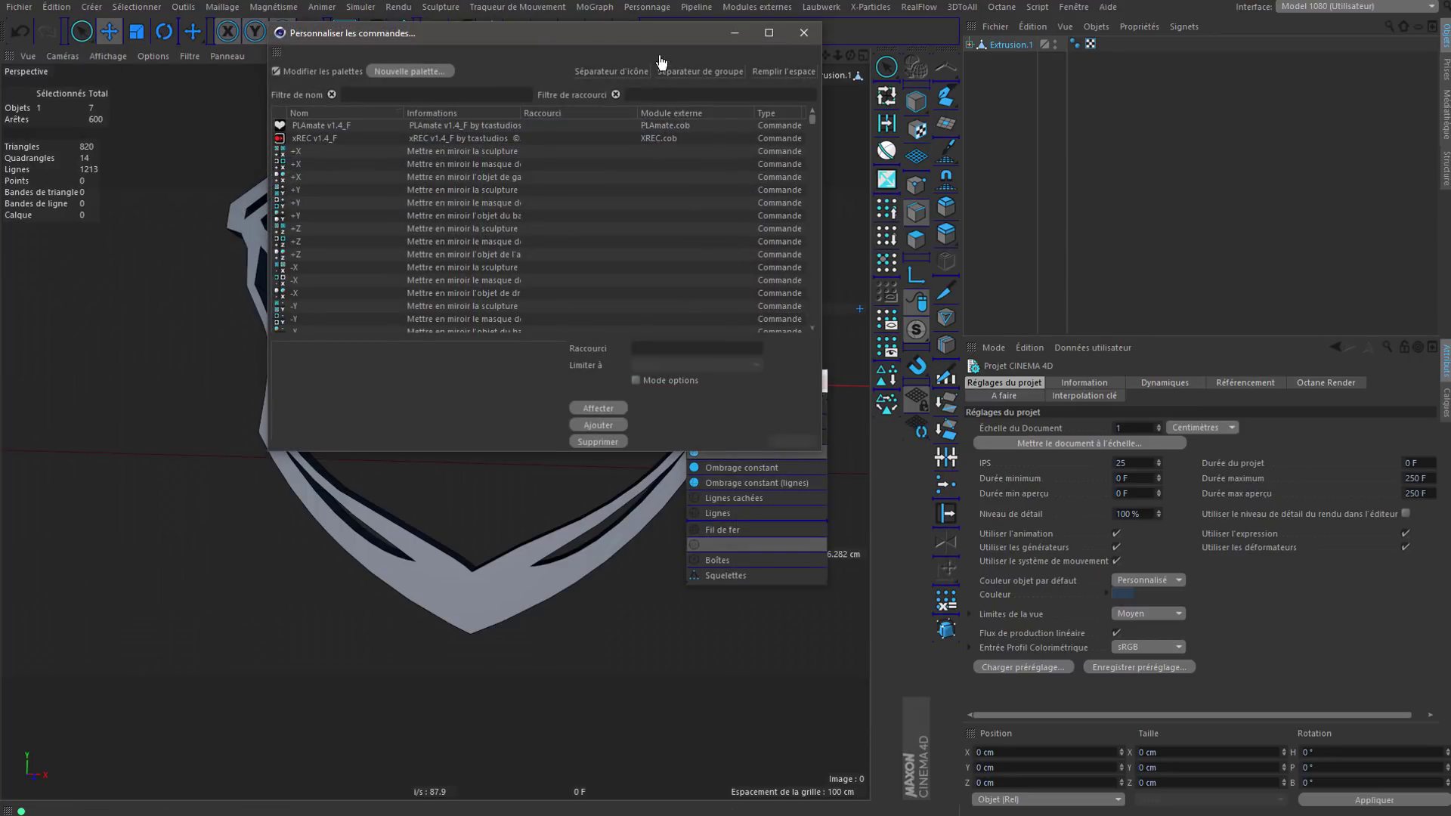
mouse_move(665, 67)
mouse_down()
mouse_move(465, 176)
mouse_move(353, 262)
mouse_up()
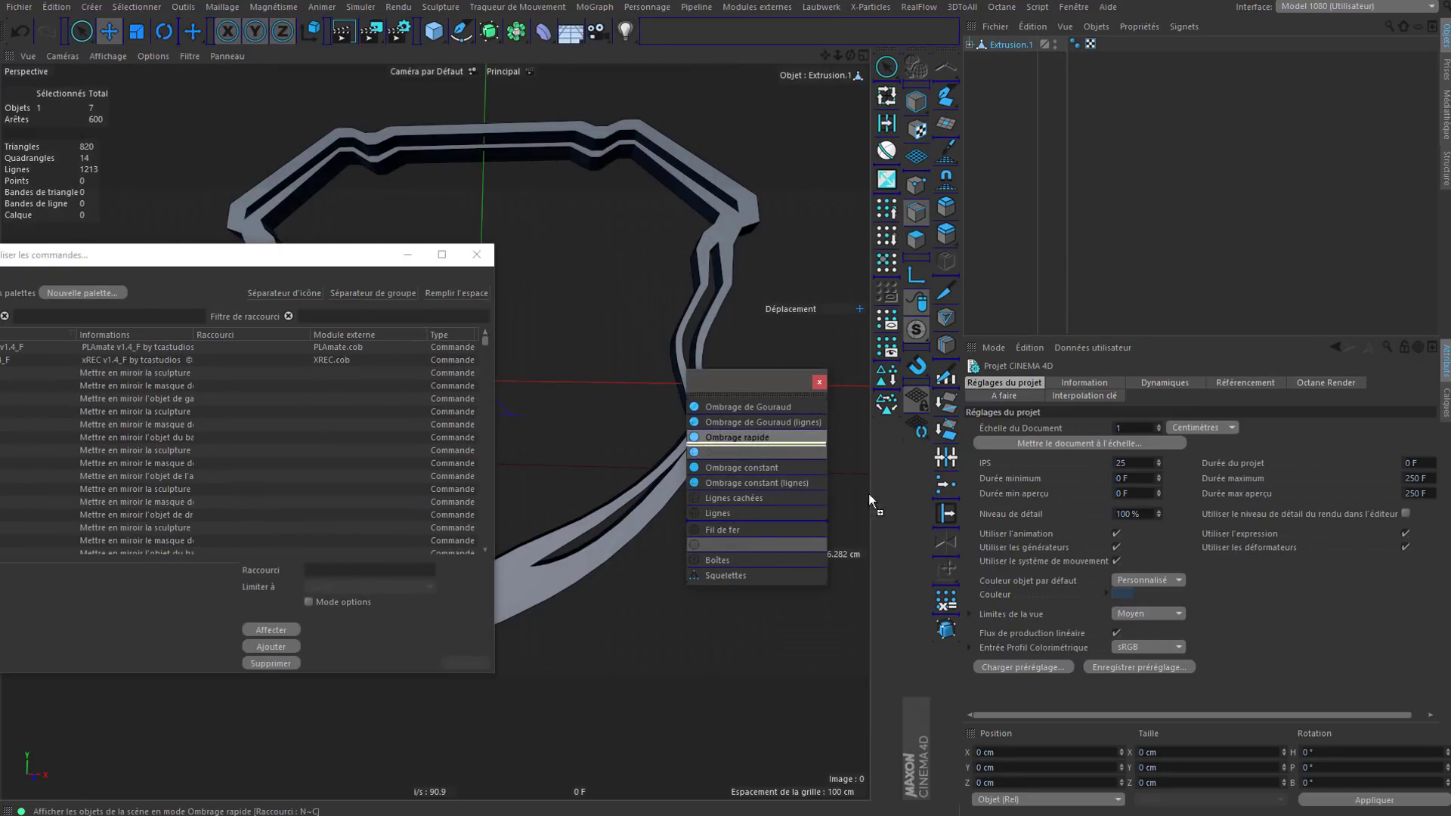
Step: Add Ombrage rapide, Ombrage rapide (lignes), Lignes, Fil de fer and the mode below it to the editing mode palette, and finish customizing
drag(917, 456, 916, 454)
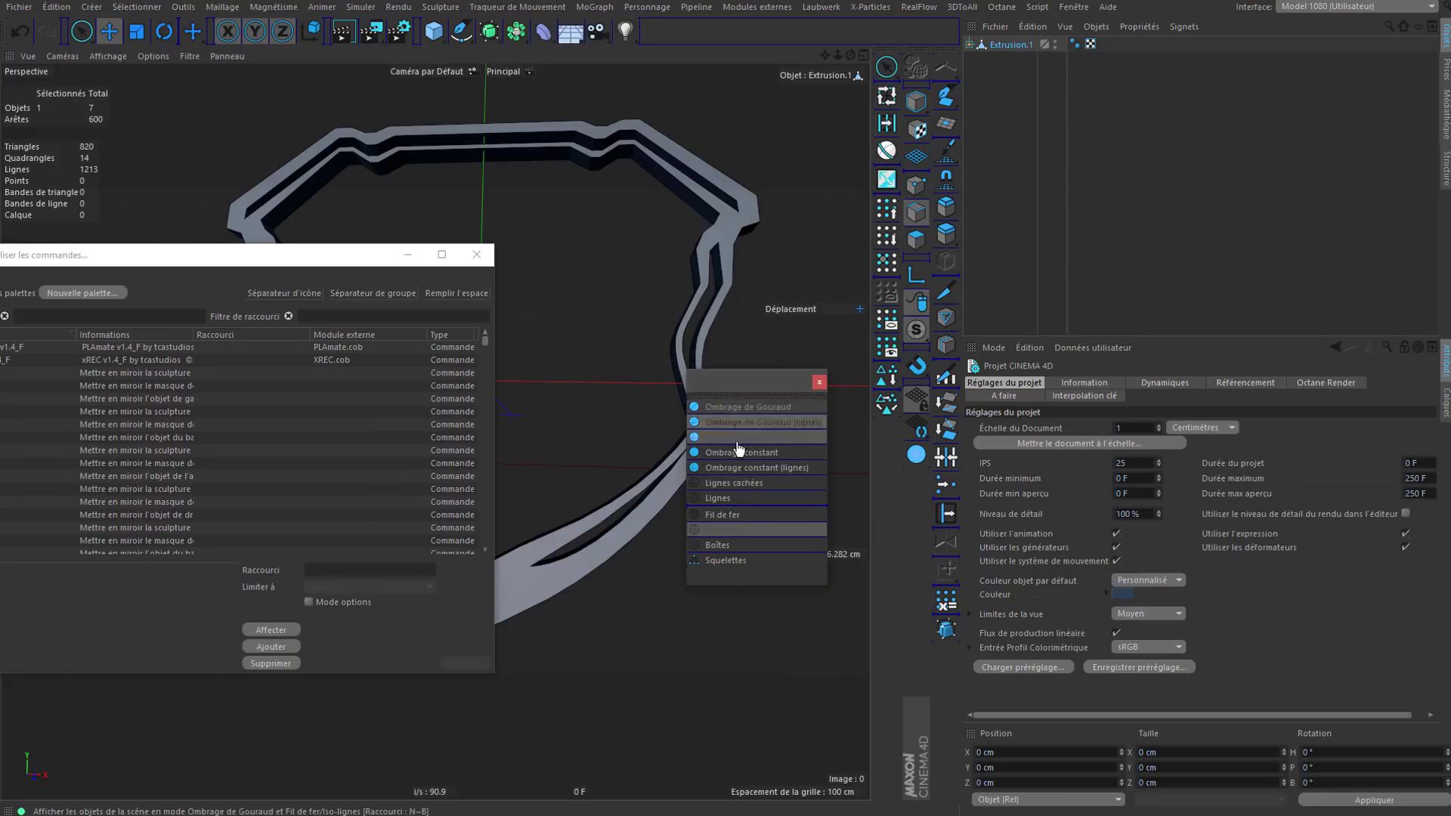
drag(717, 445, 917, 479)
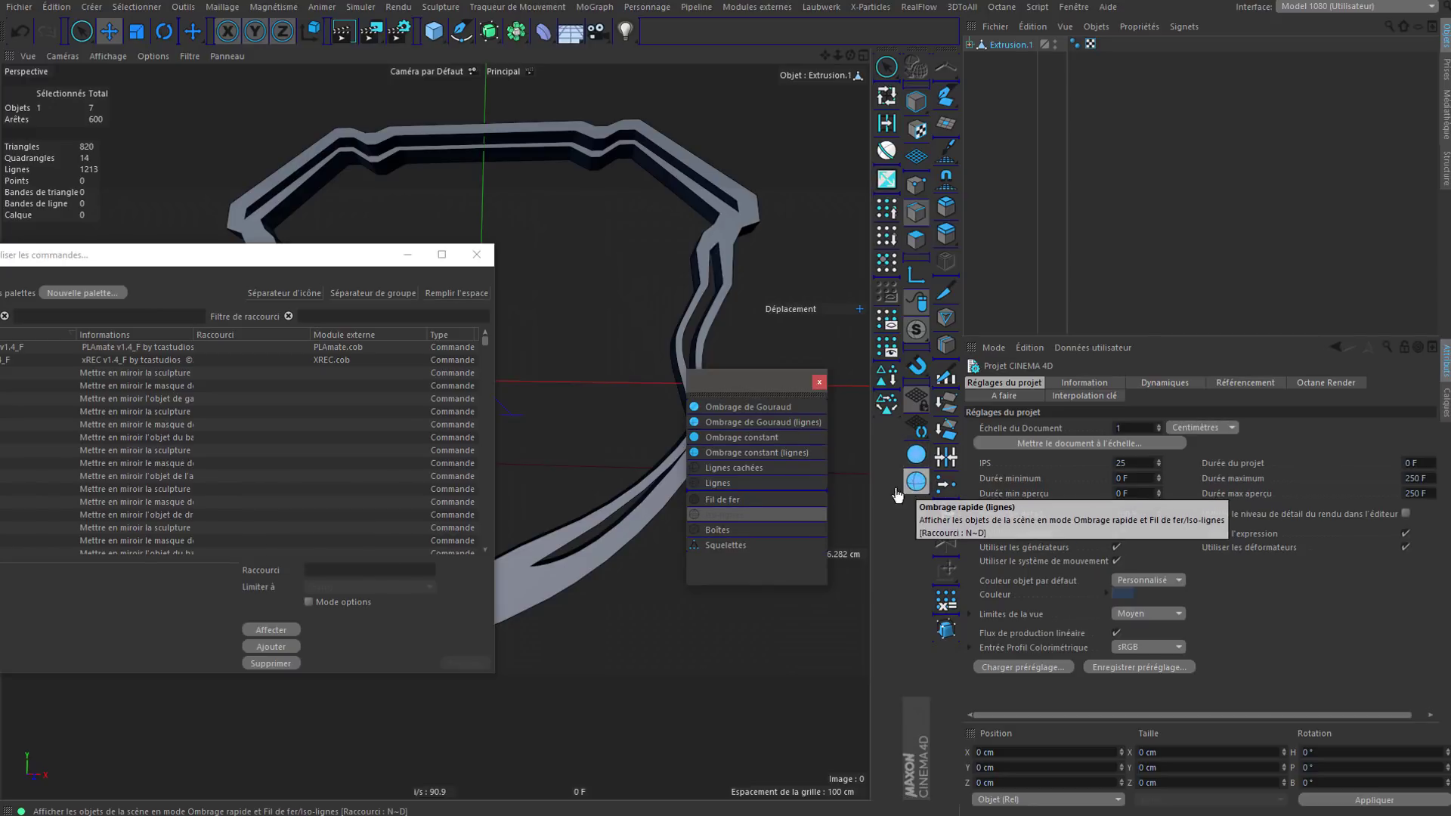
mouse_move(718, 482)
mouse_down()
mouse_move(933, 525)
mouse_move(917, 509)
mouse_up()
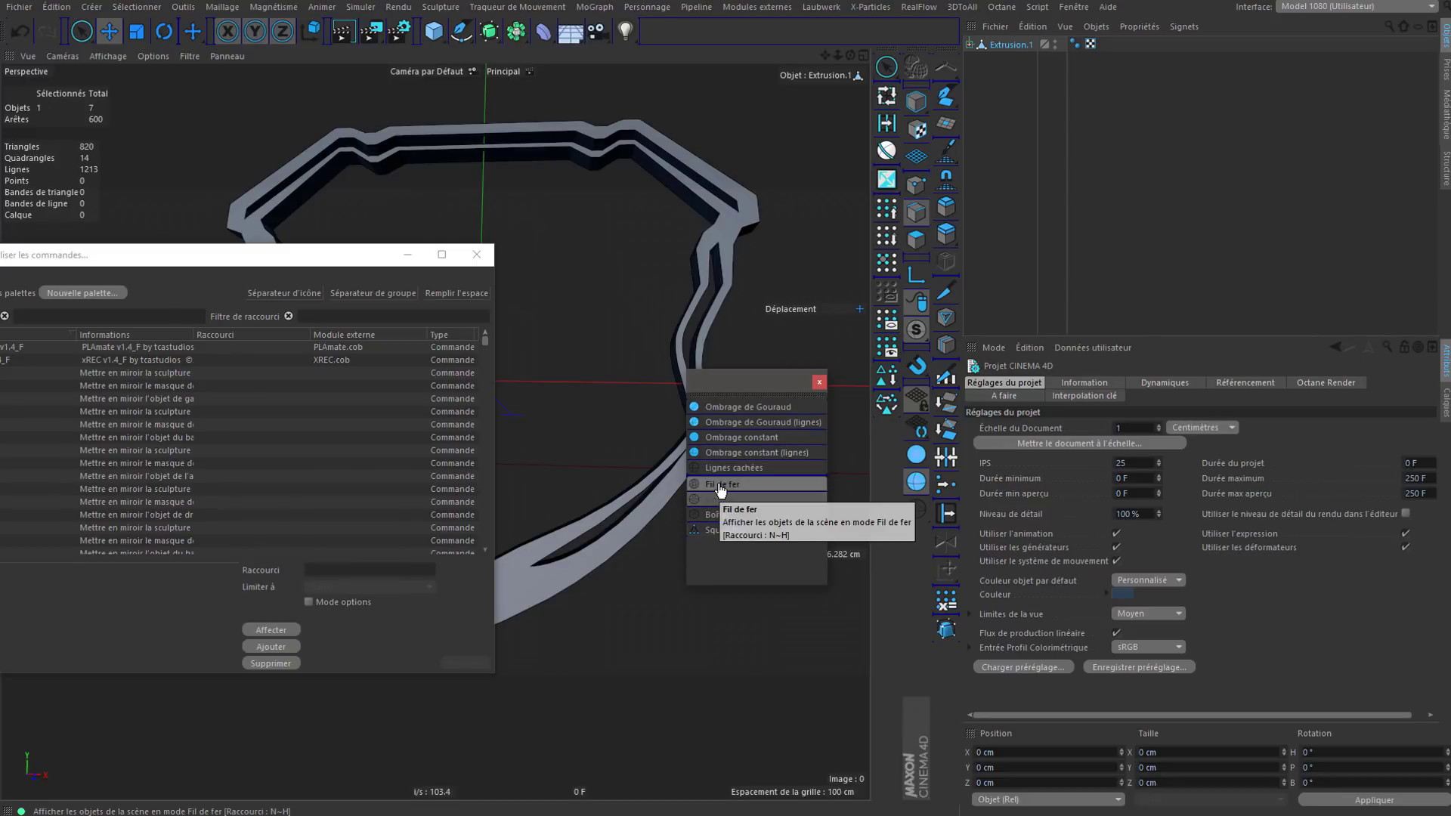
drag(912, 524, 914, 561)
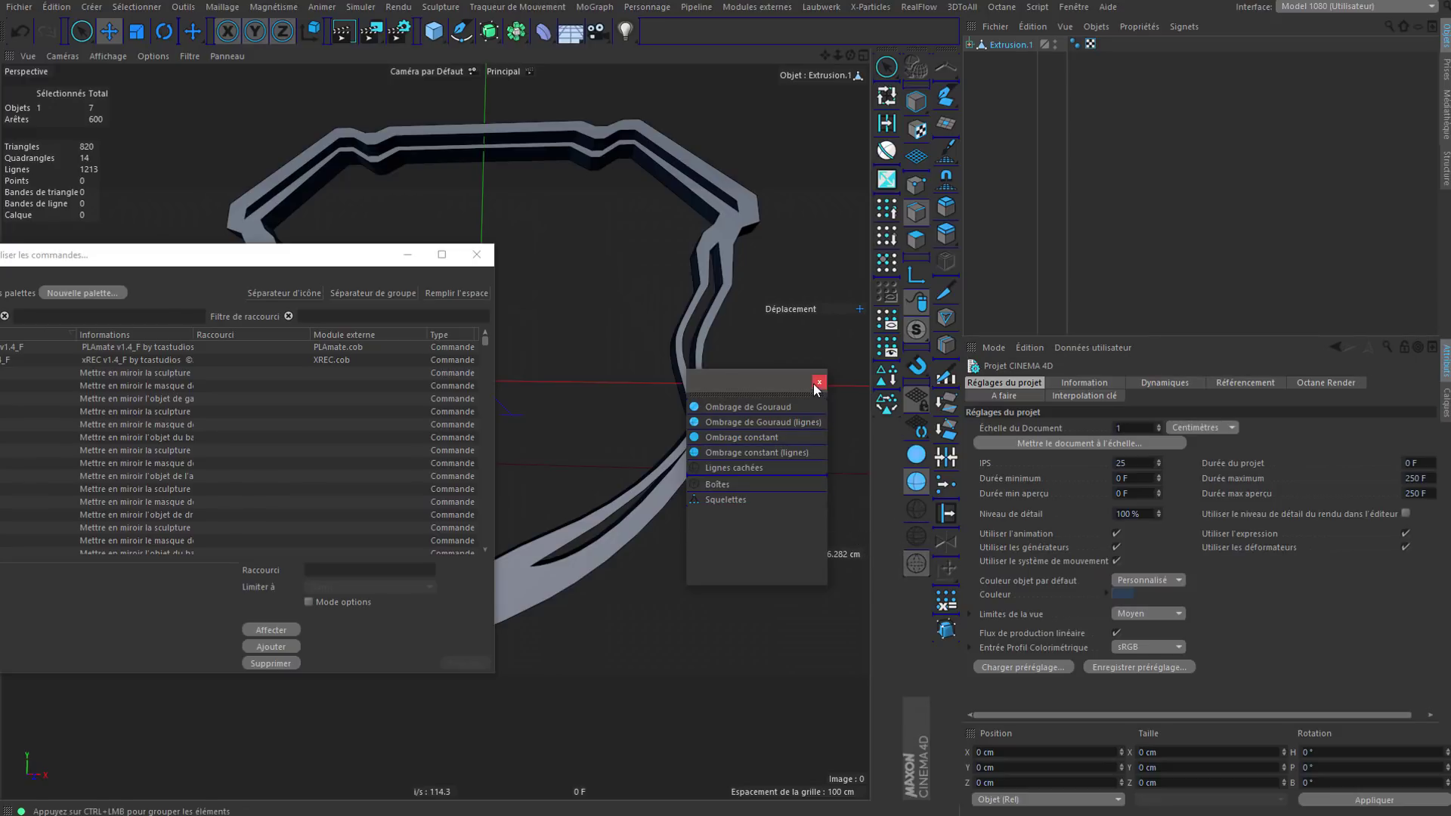
click(820, 382)
click(477, 255)
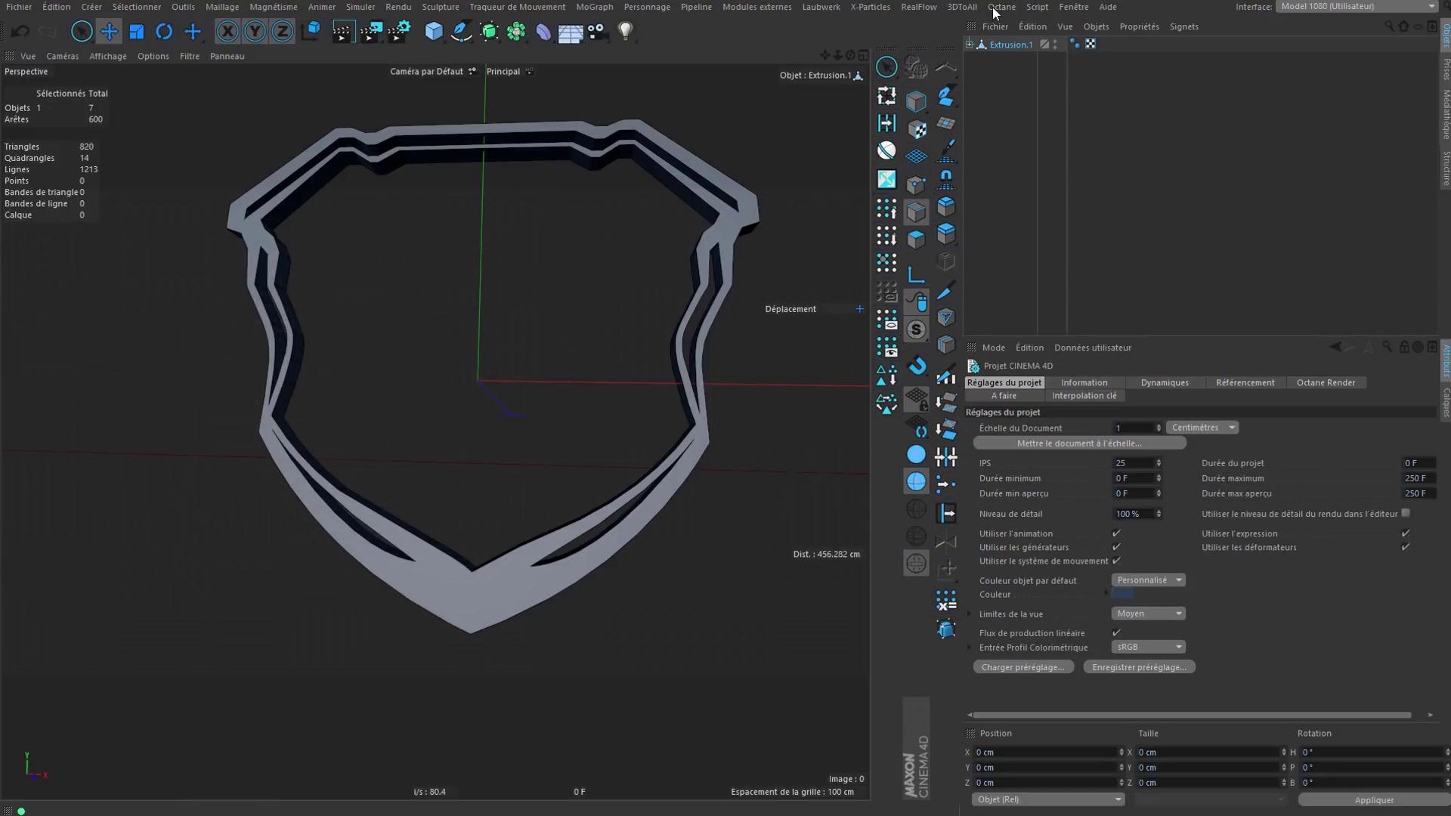
Step: Save the current interface layout as the startup layout
click(1074, 6)
mouse_move(1179, 29)
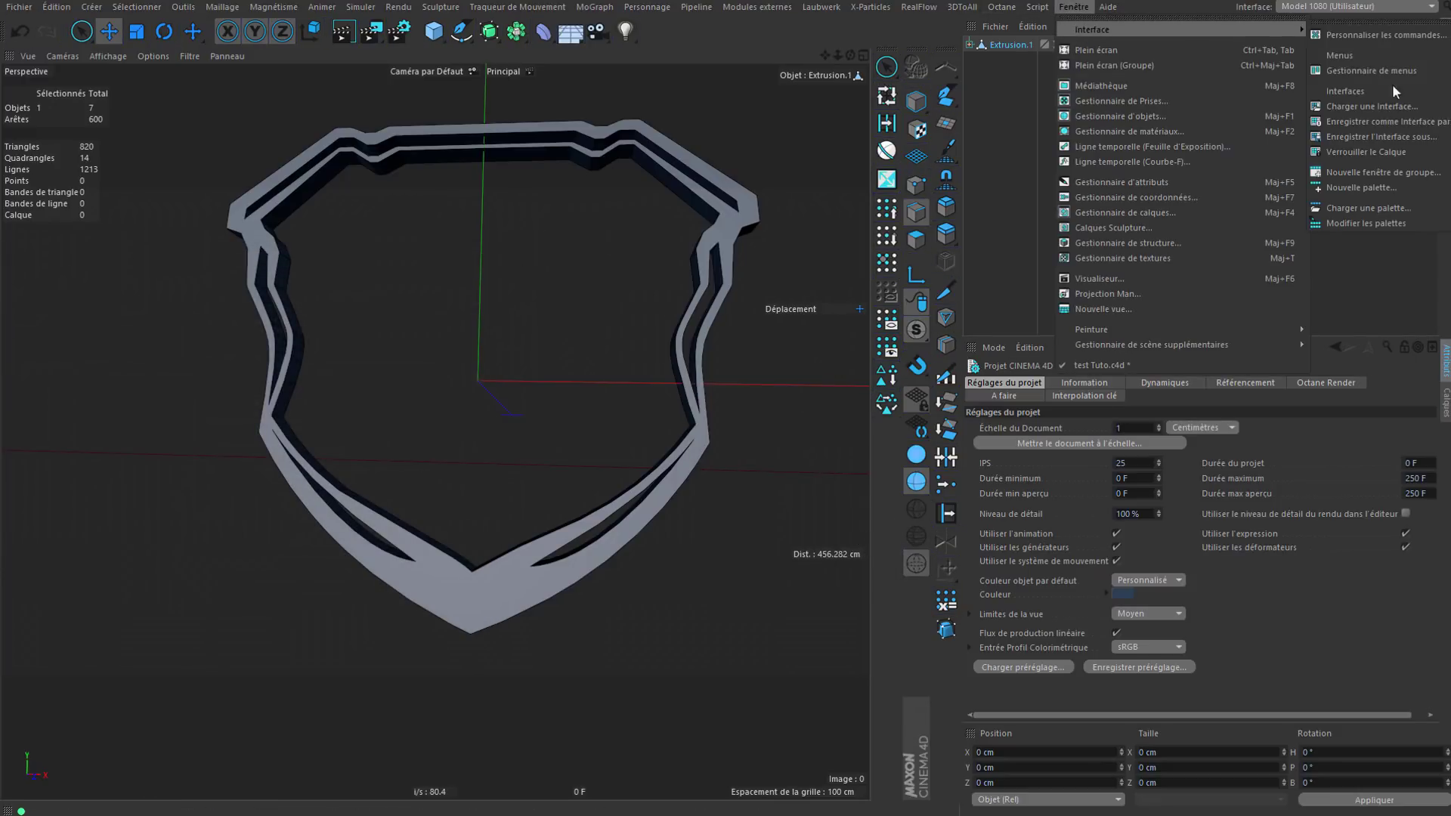
click(1376, 121)
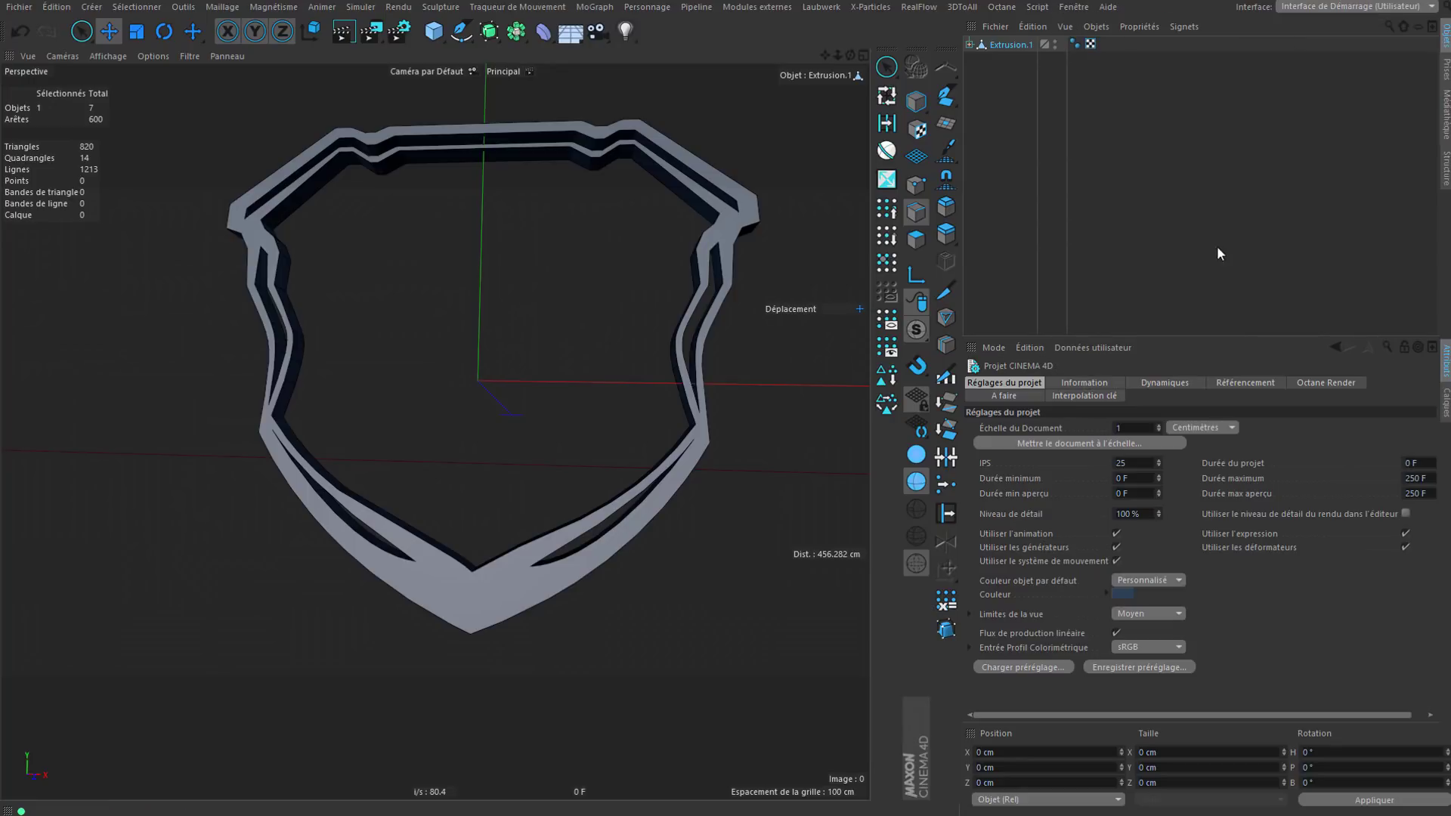
Step: Save the customized interface as a new layout file named Model 1080 v2, based on the existing Model 1080 name
click(1077, 7)
mouse_move(1240, 29)
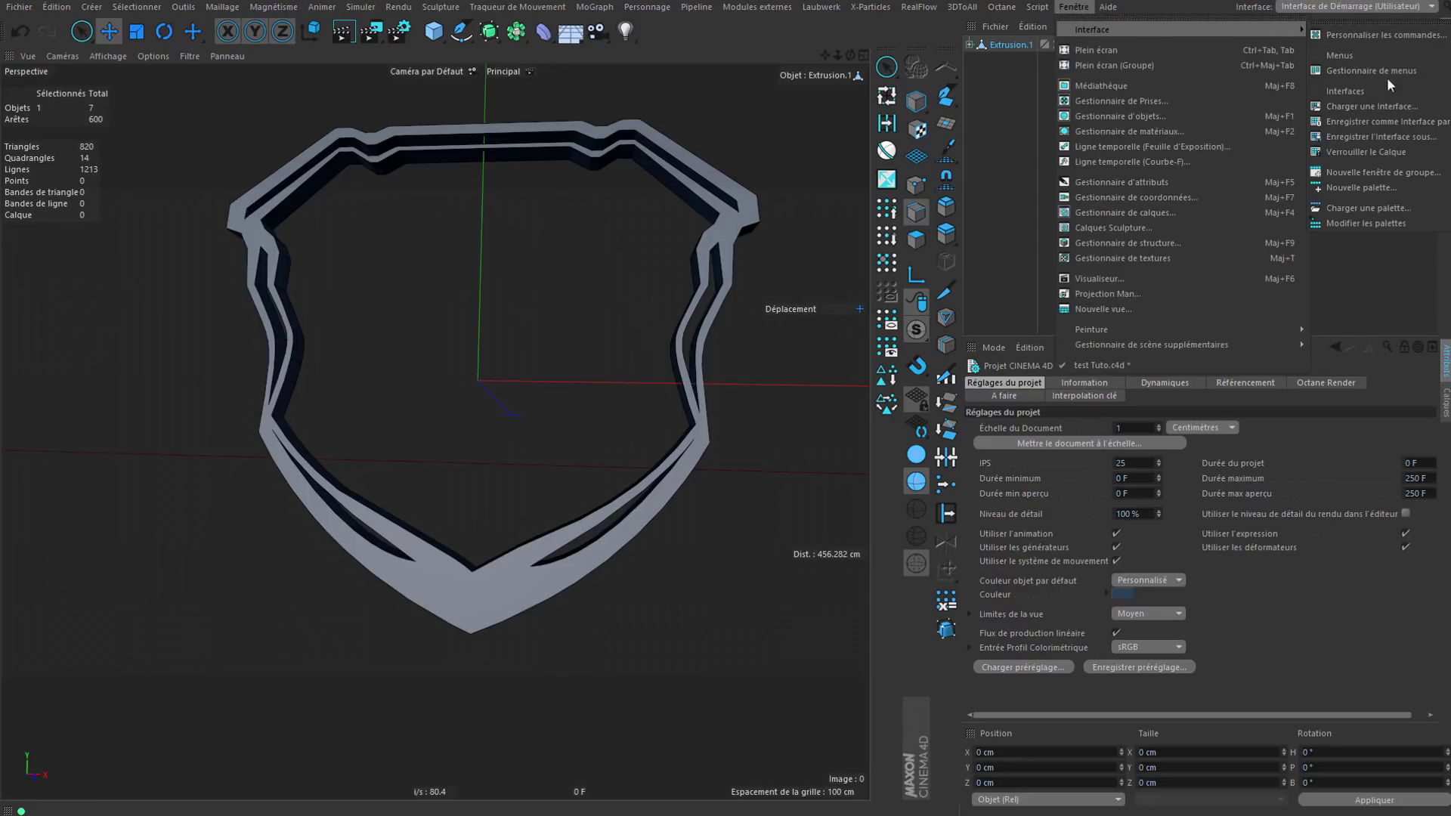
click(1373, 136)
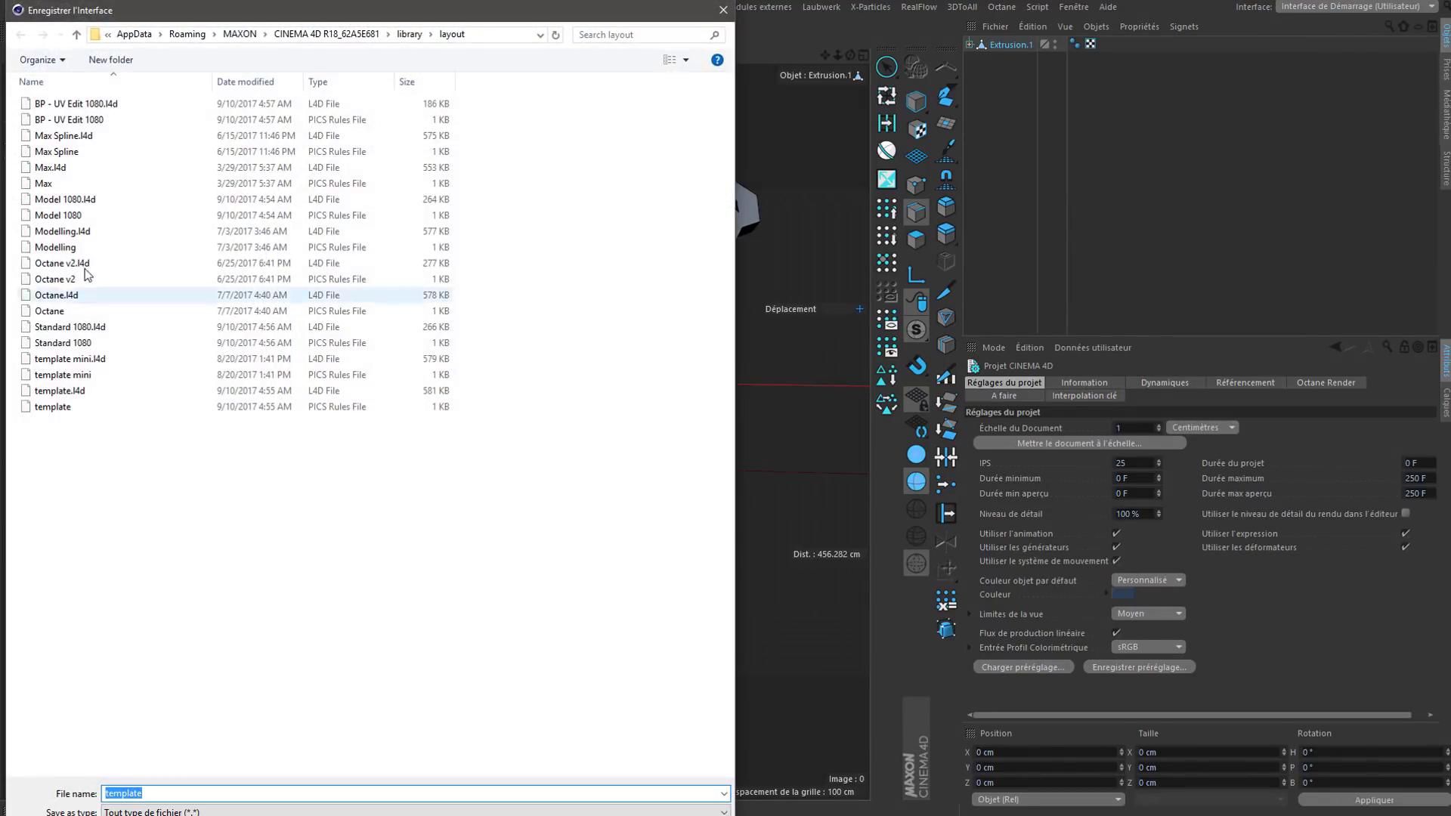
click(97, 214)
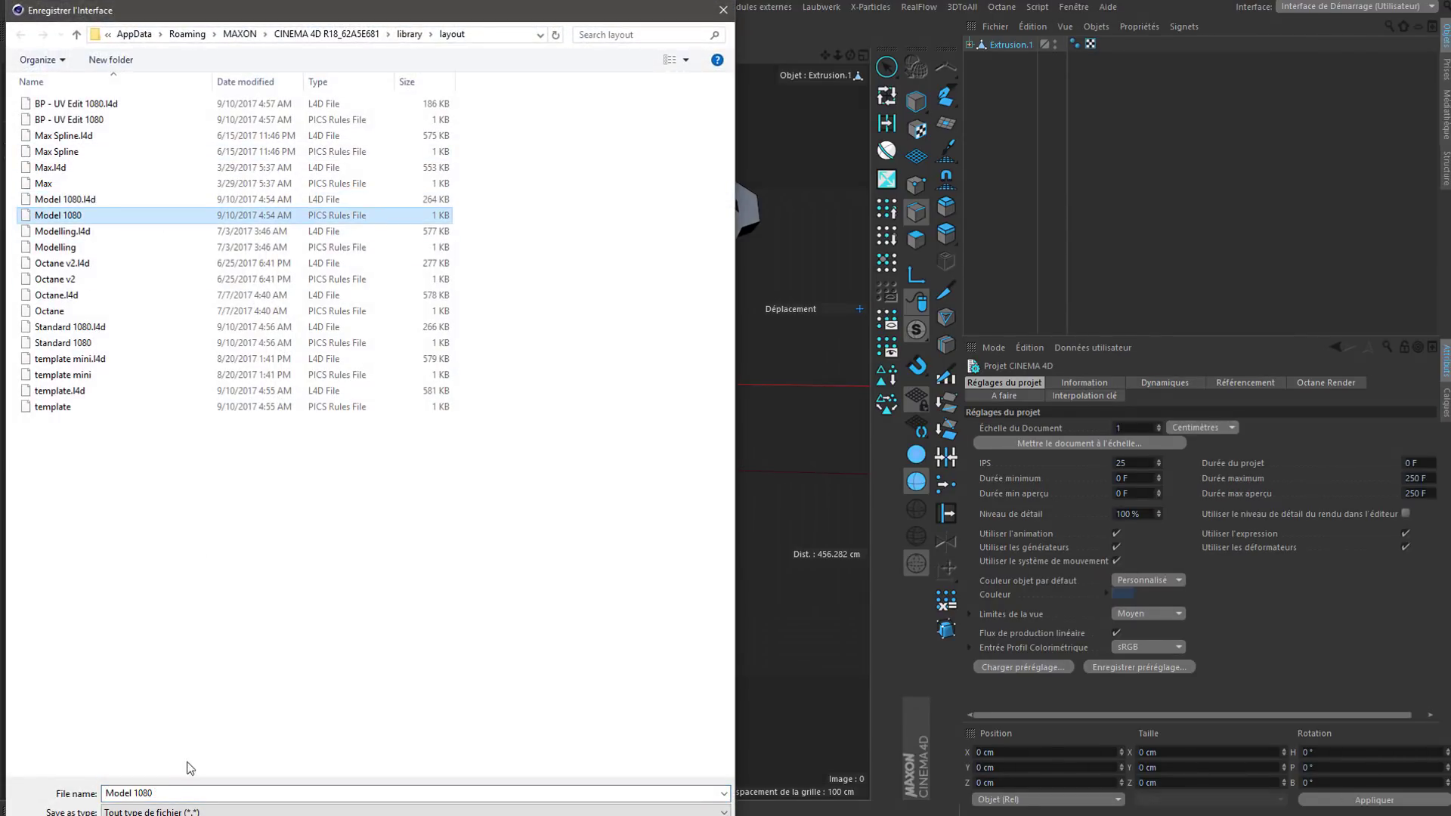
click(193, 790)
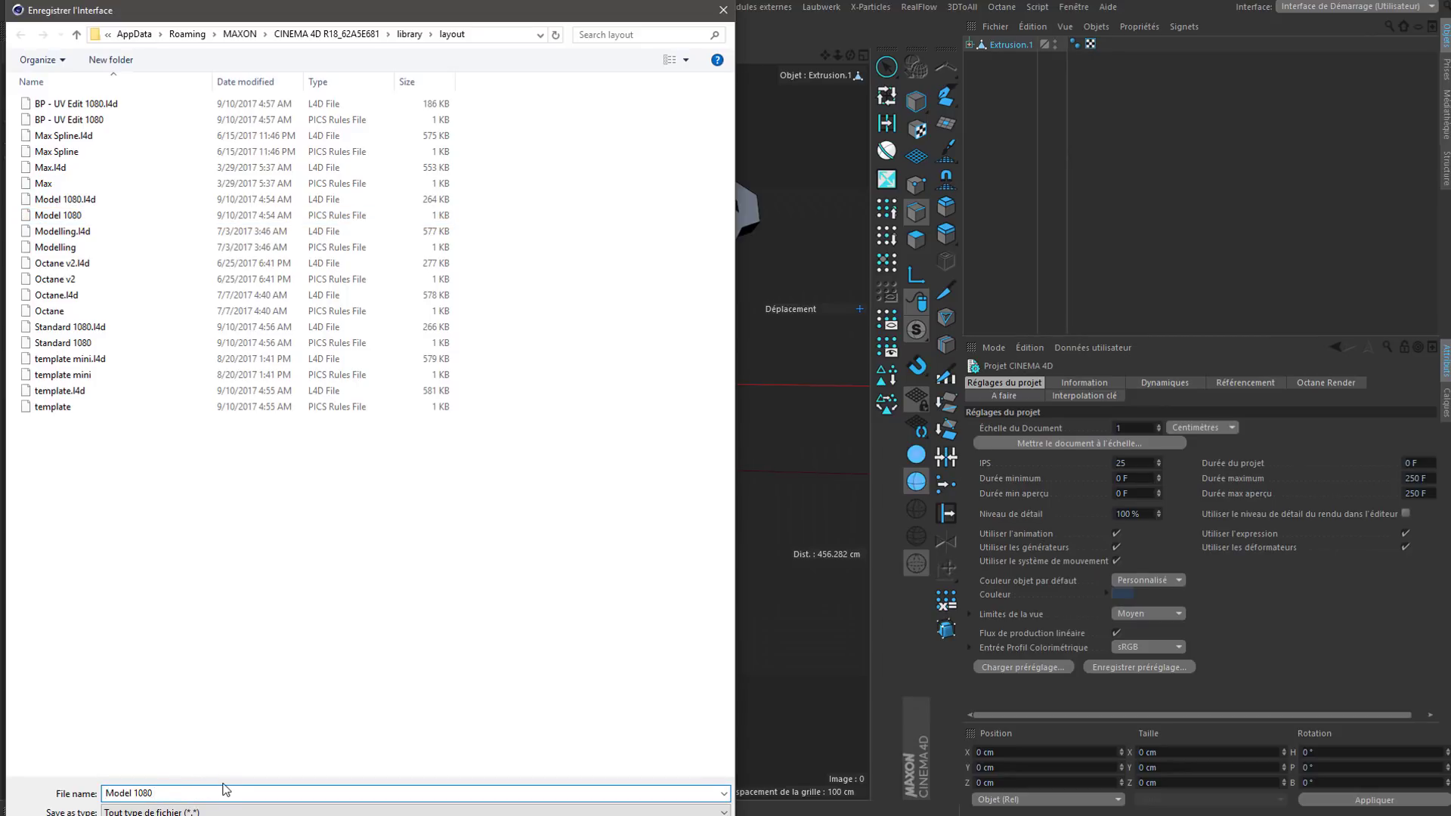
key(Return)
click(1013, 302)
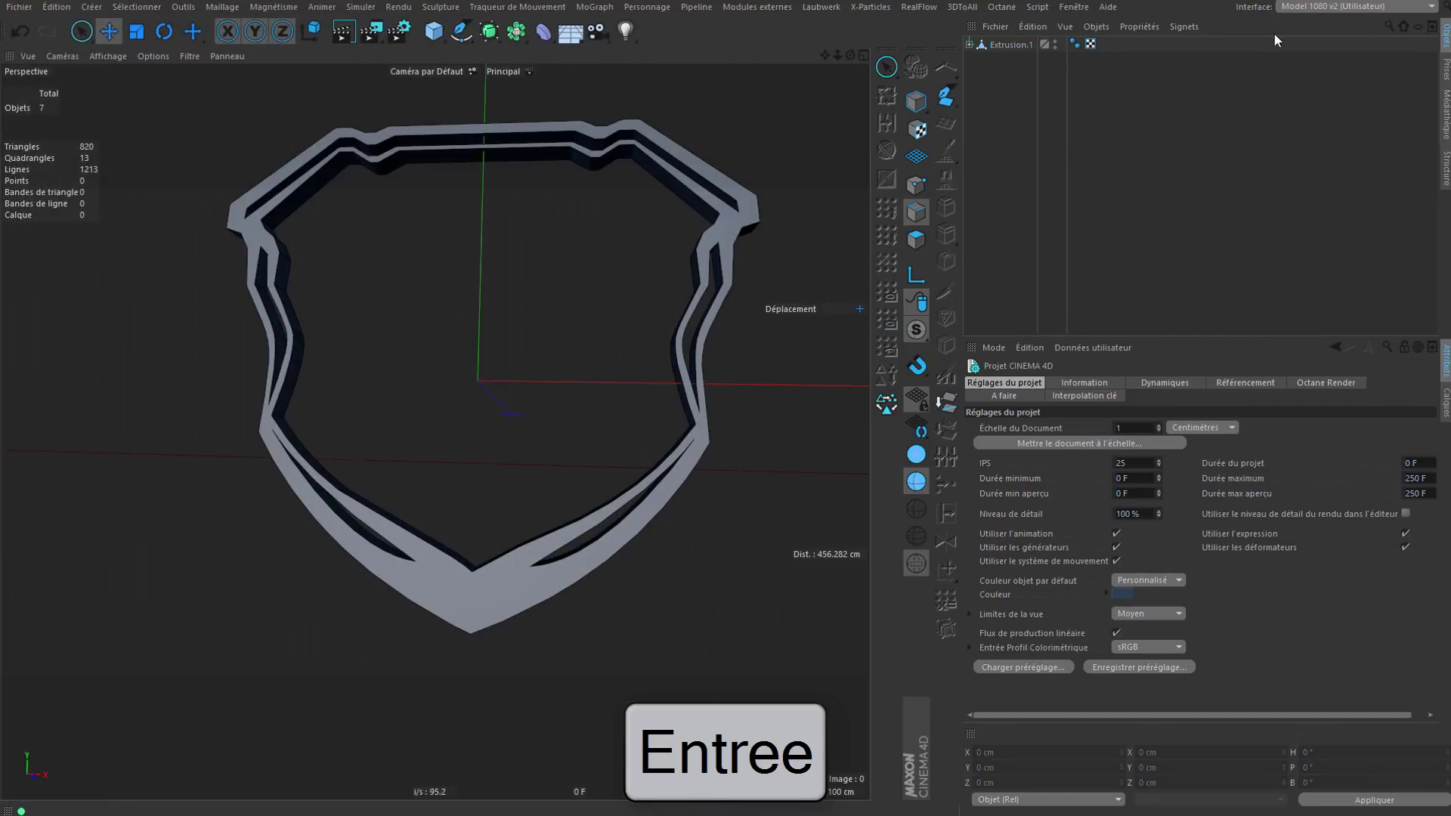
click(1349, 10)
click(1211, 146)
Step: Move Couvercle 1 out of the Extrusion.1 hierarchy, and delete Extrusion.1 with its remaining Couvercle 2
scroll(451, 529, up, 3)
alt+middle_drag(480, 477, 467, 538)
scroll(530, 483, down, 1)
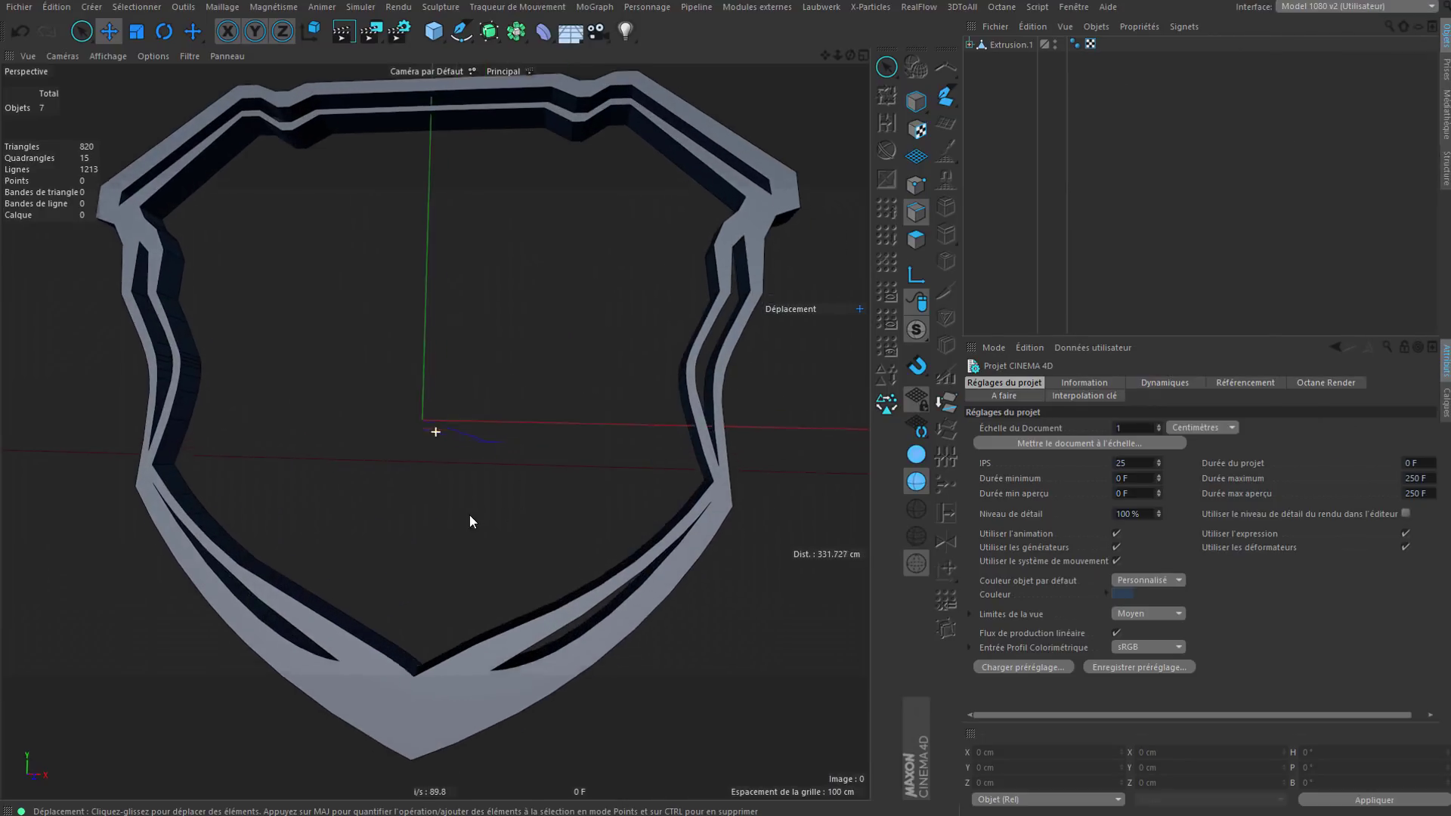
alt+drag(530, 487, 575, 514)
click(970, 45)
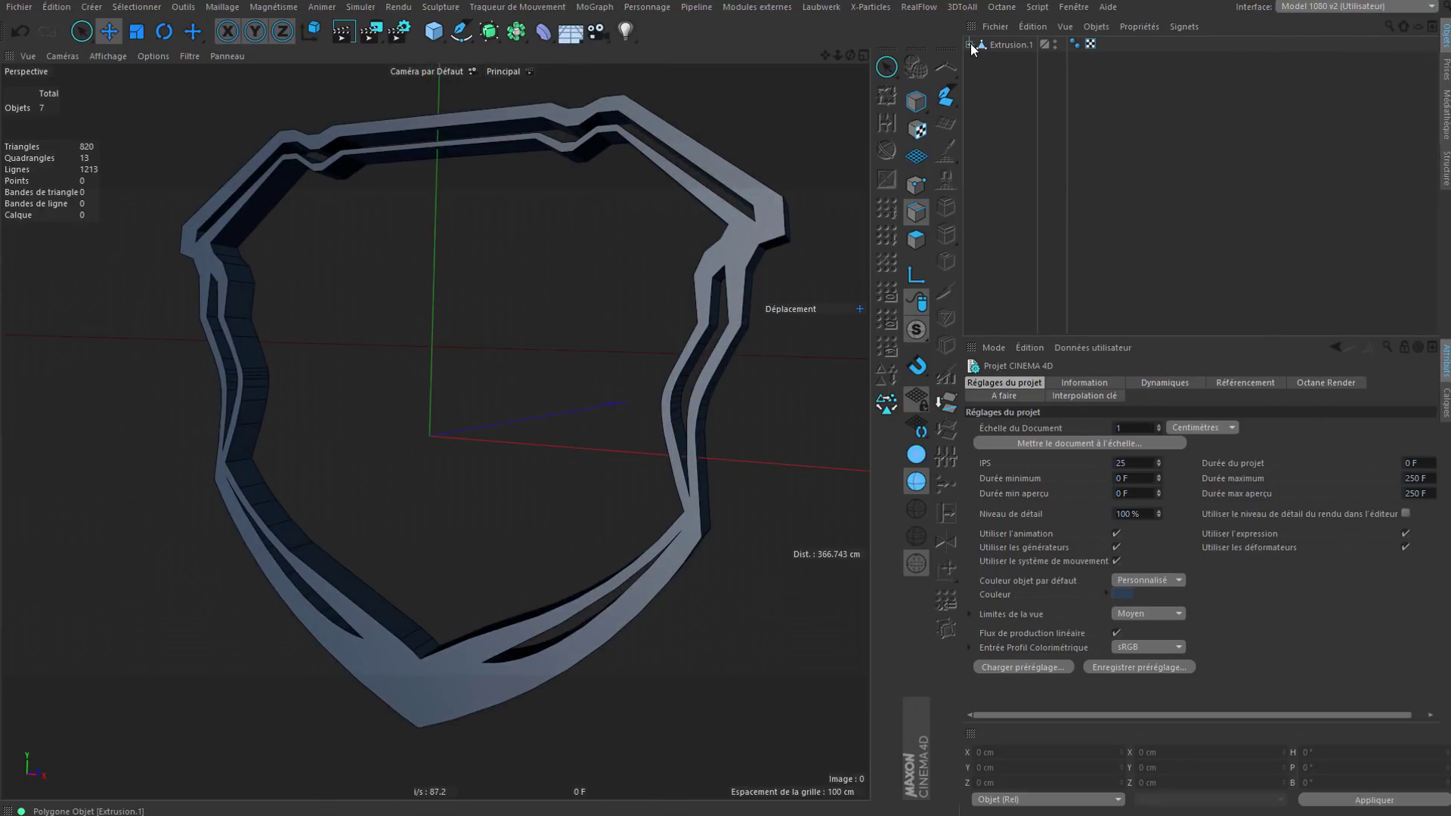
click(1022, 67)
drag(1022, 66, 1016, 85)
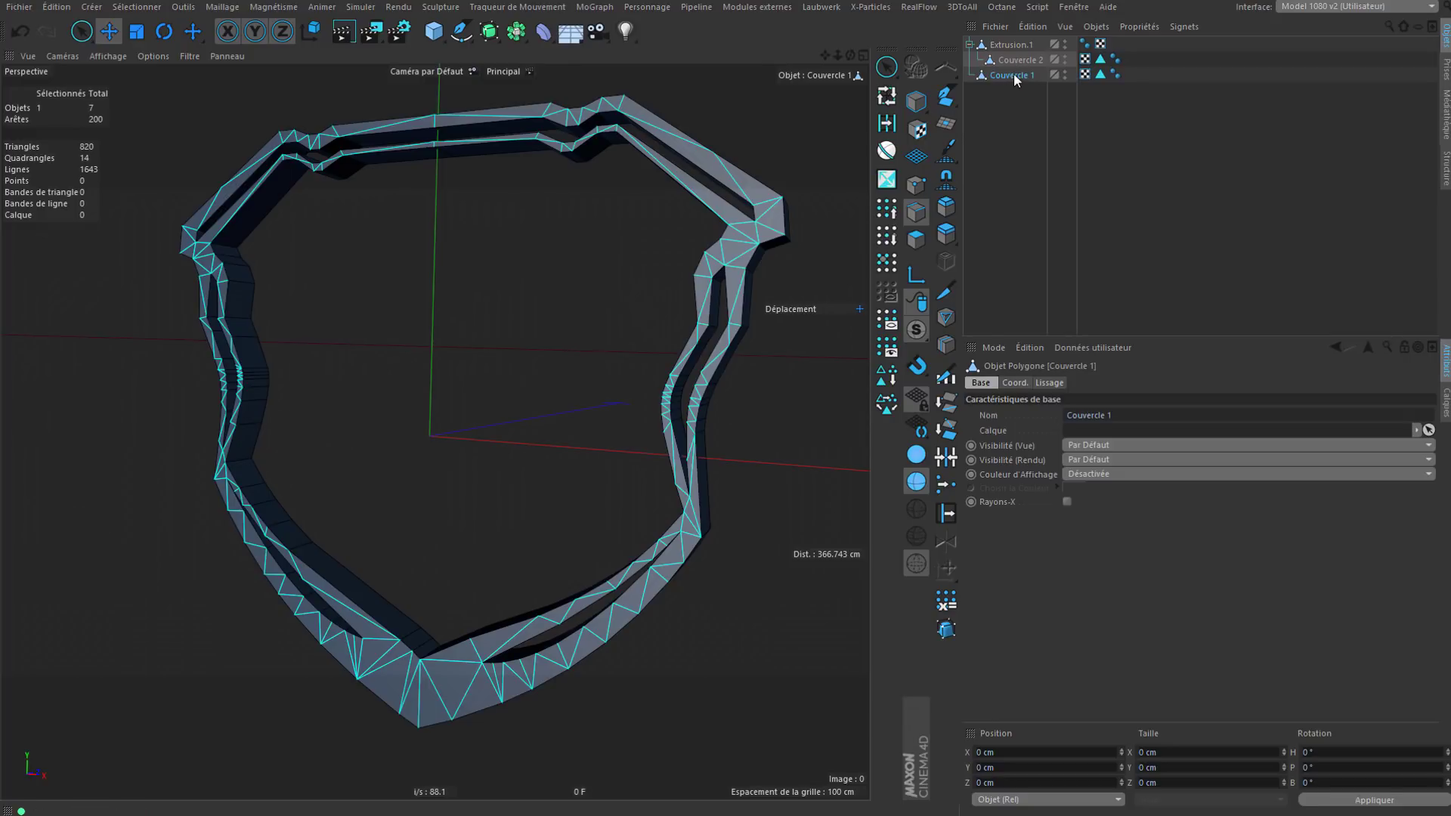
click(1020, 46)
key(Delete)
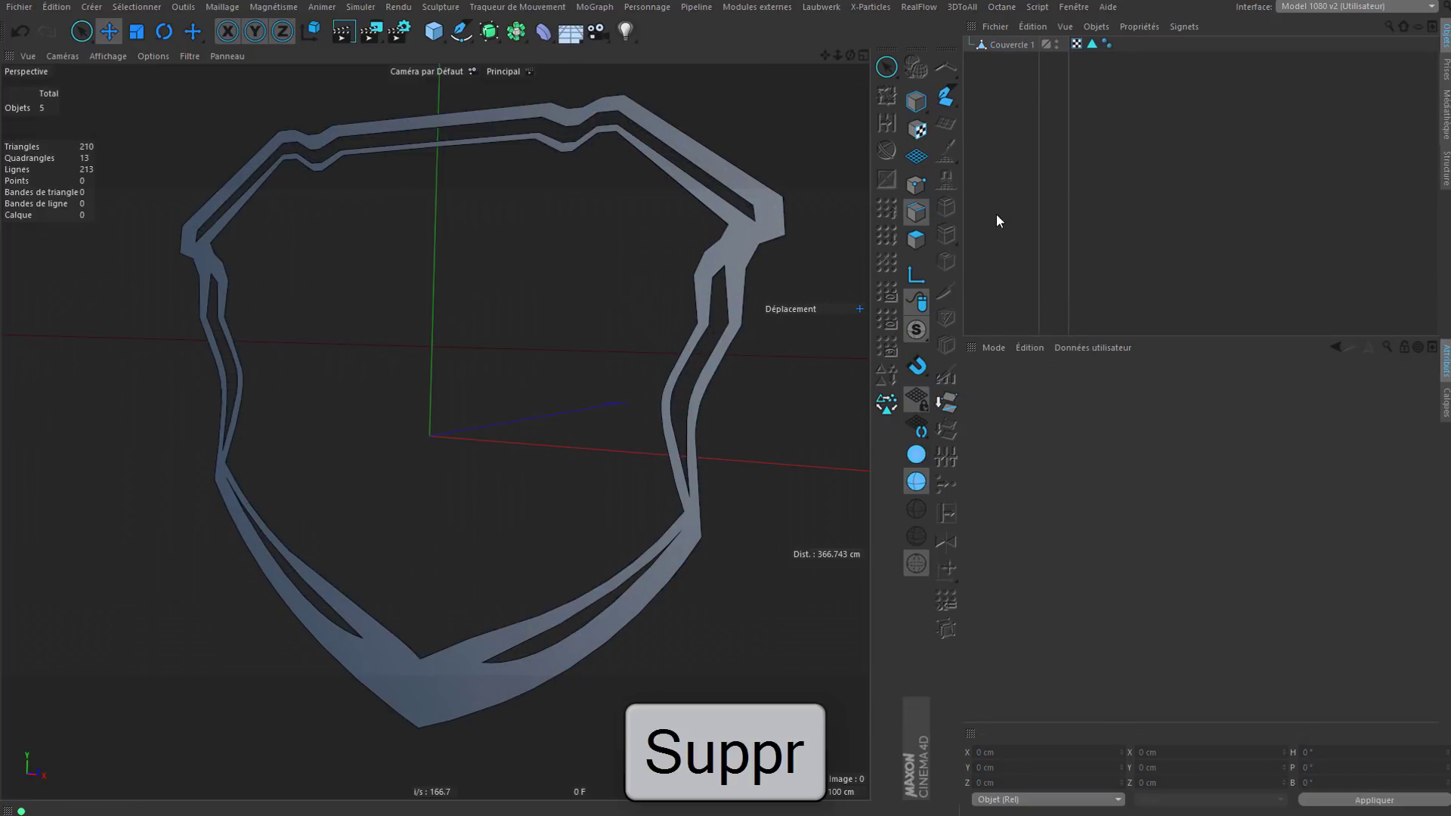
Step: Display the shield outline in a maximized Avant (front) view
alt+middle_drag(574, 514, 592, 500)
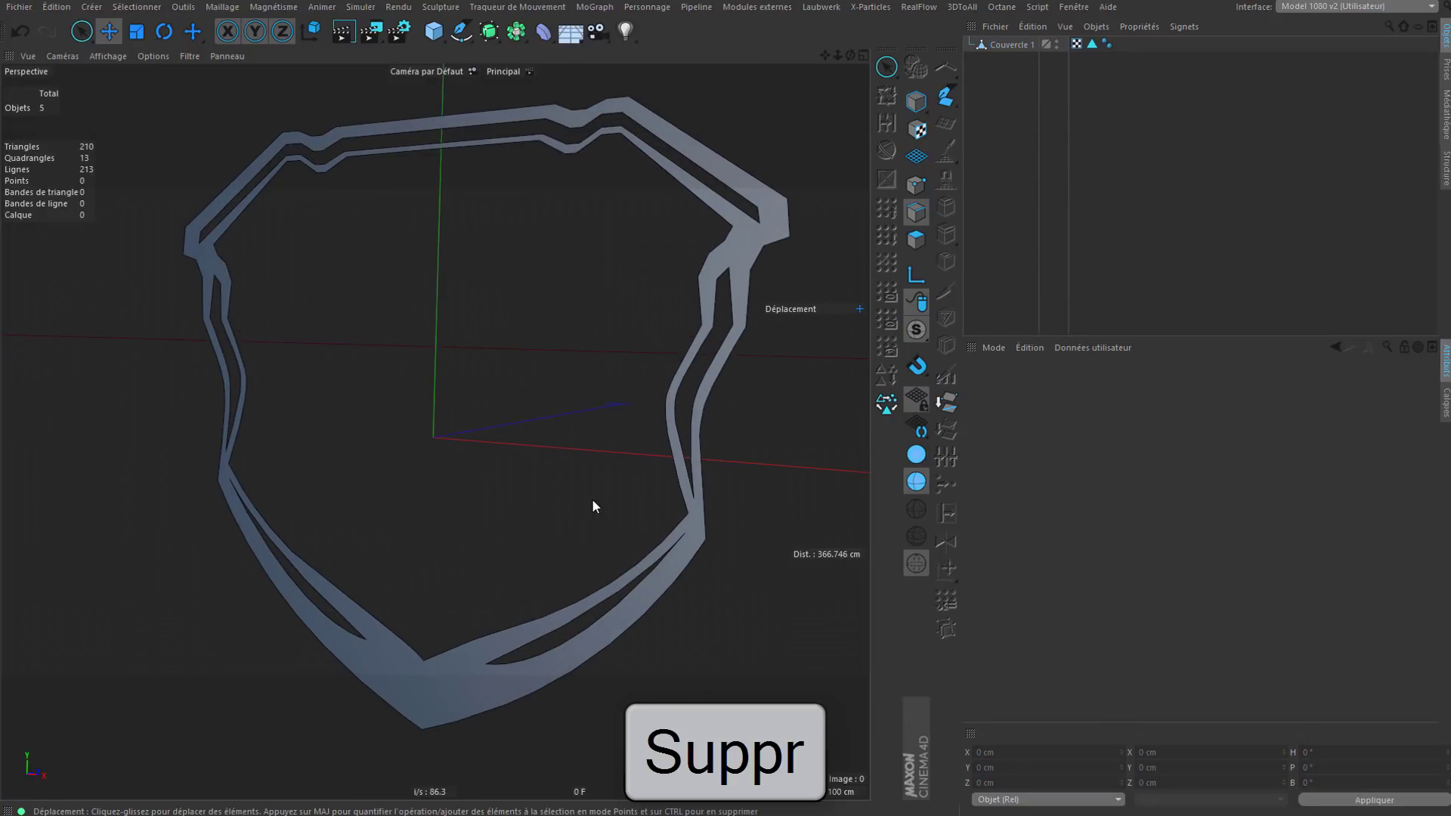
click(864, 55)
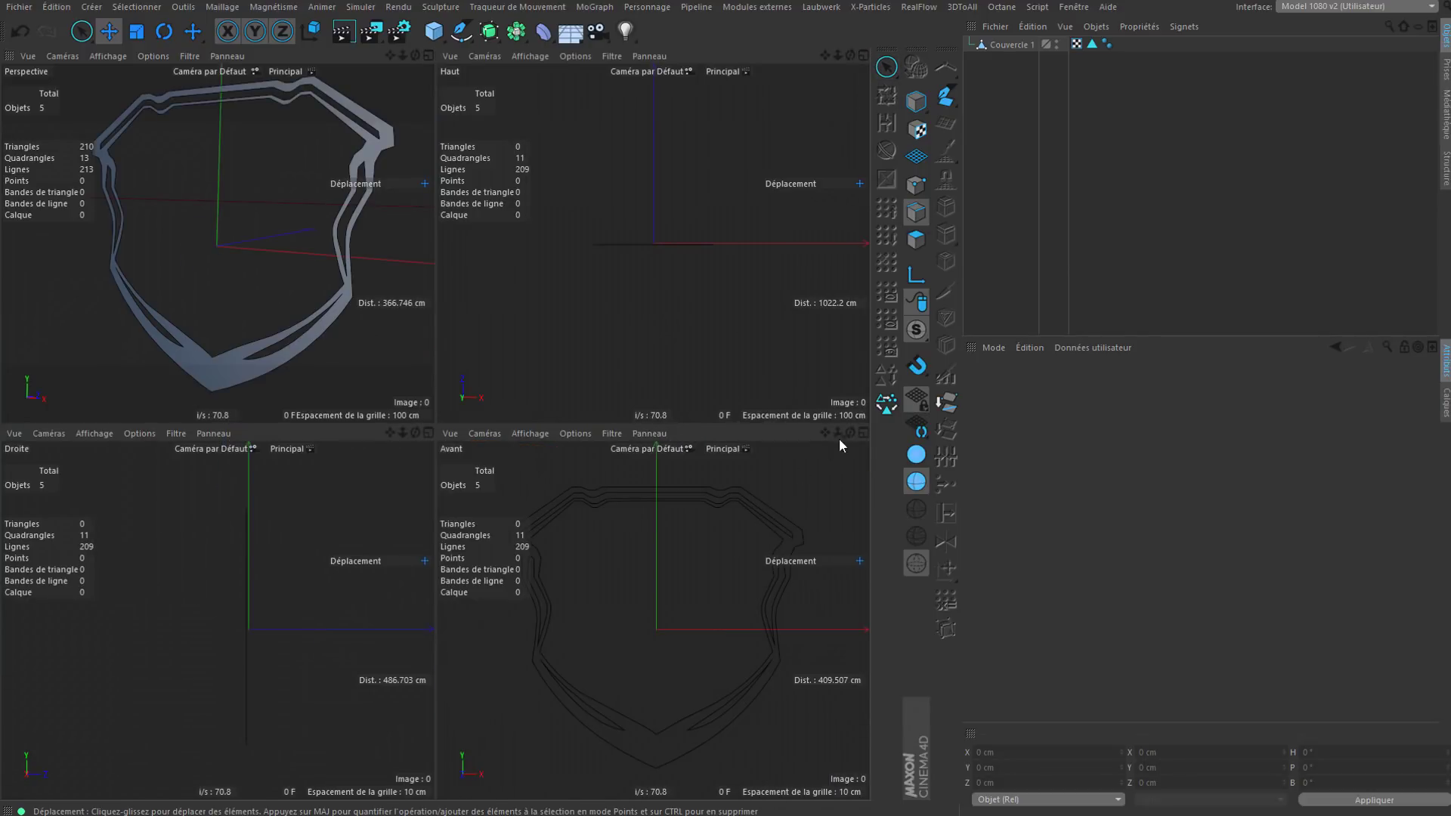
click(862, 433)
scroll(583, 546, up, 2)
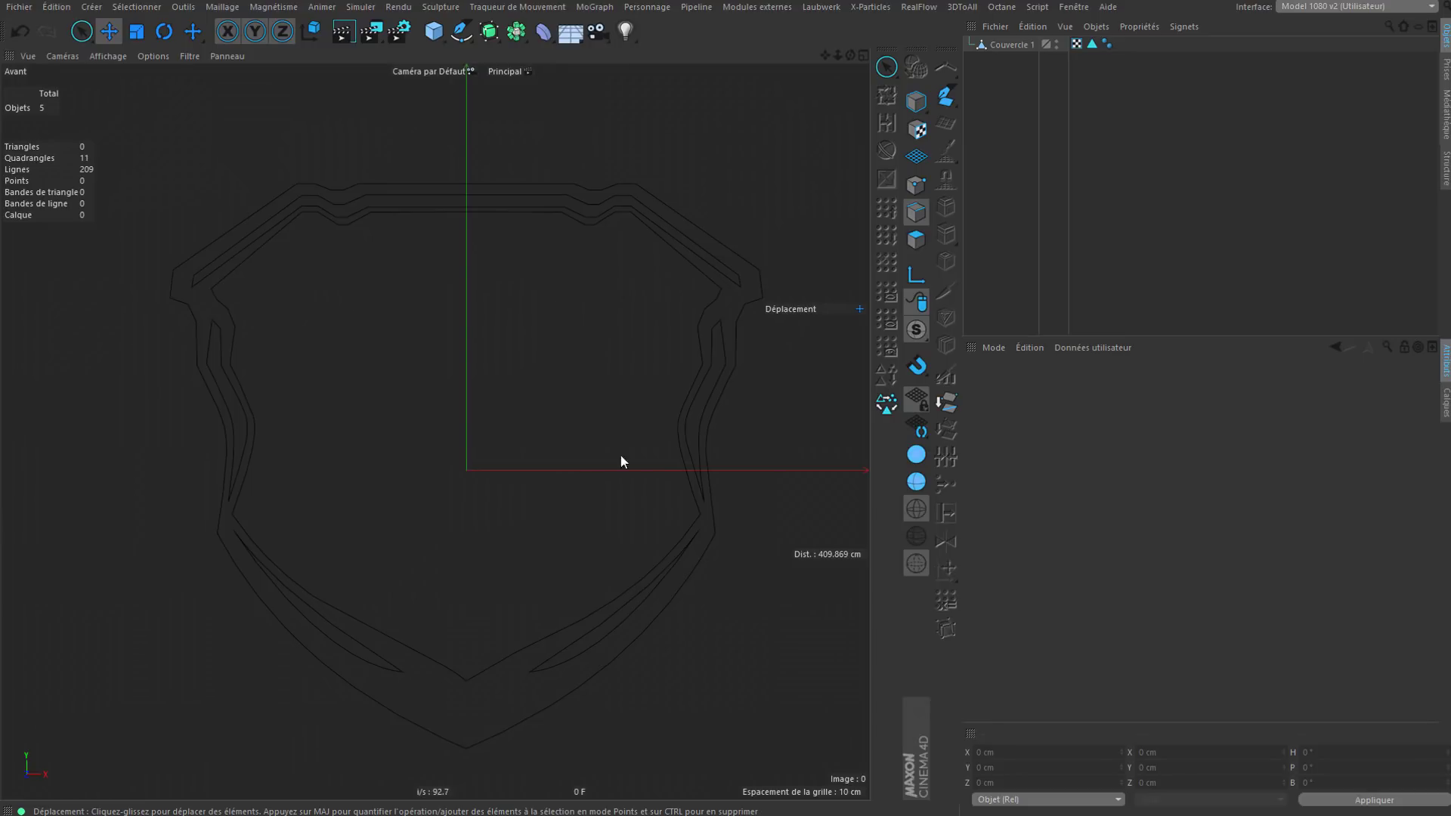
alt+middle_drag(489, 469, 494, 504)
alt+middle_drag(308, 523, 314, 539)
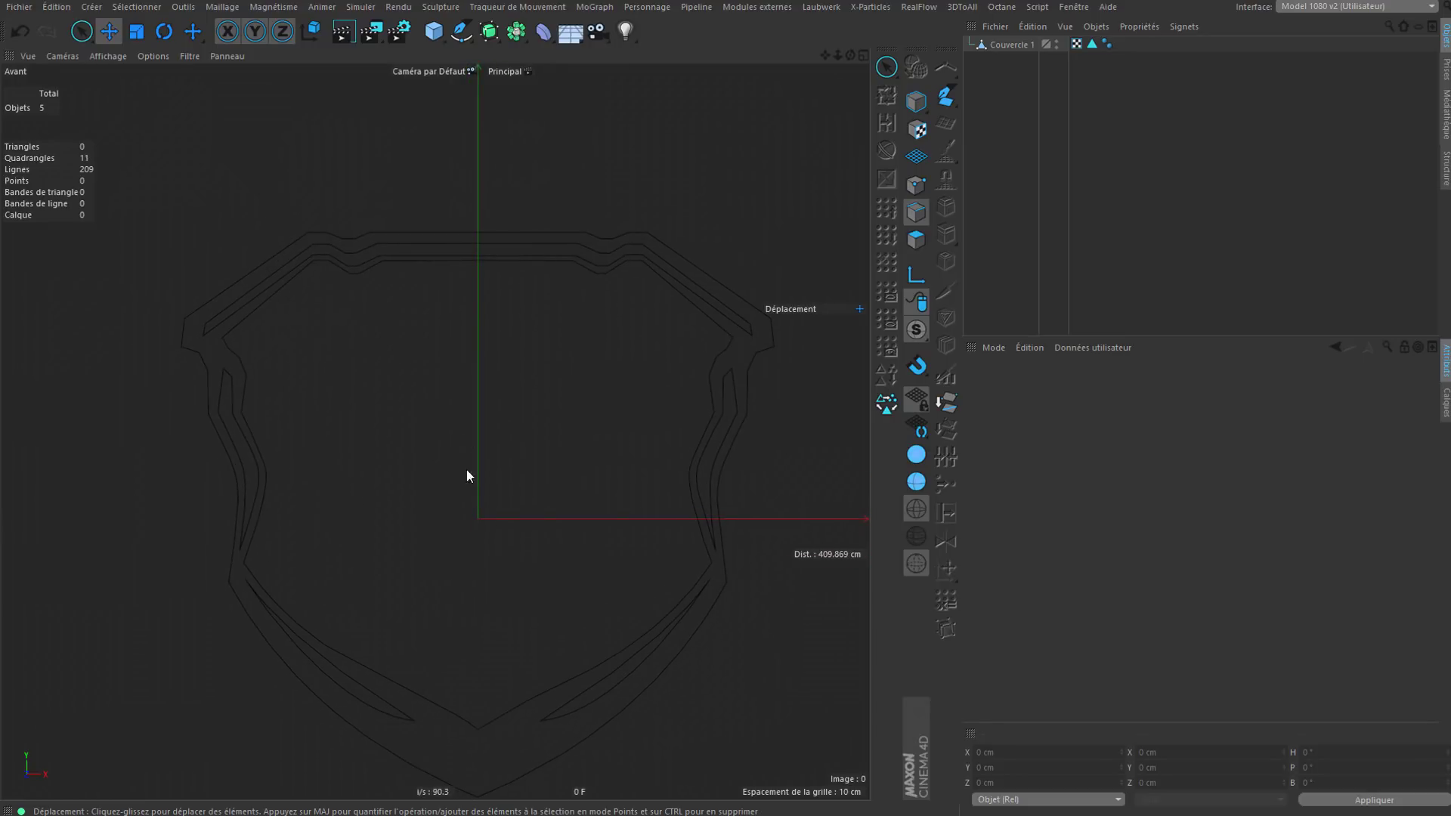
alt+middle_drag(466, 475, 448, 439)
key(alt+w)
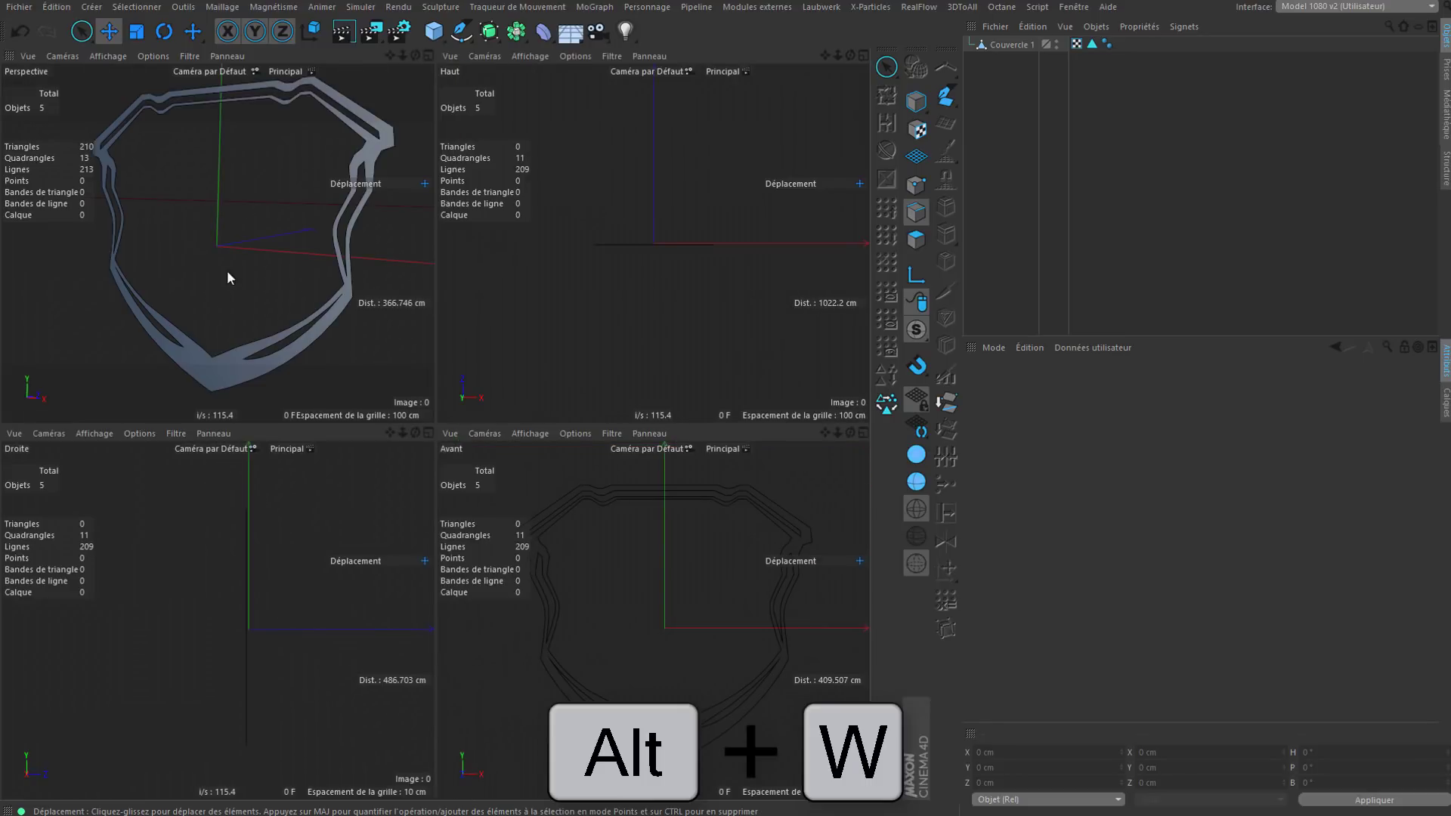
alt+middle_drag(118, 531, 154, 524)
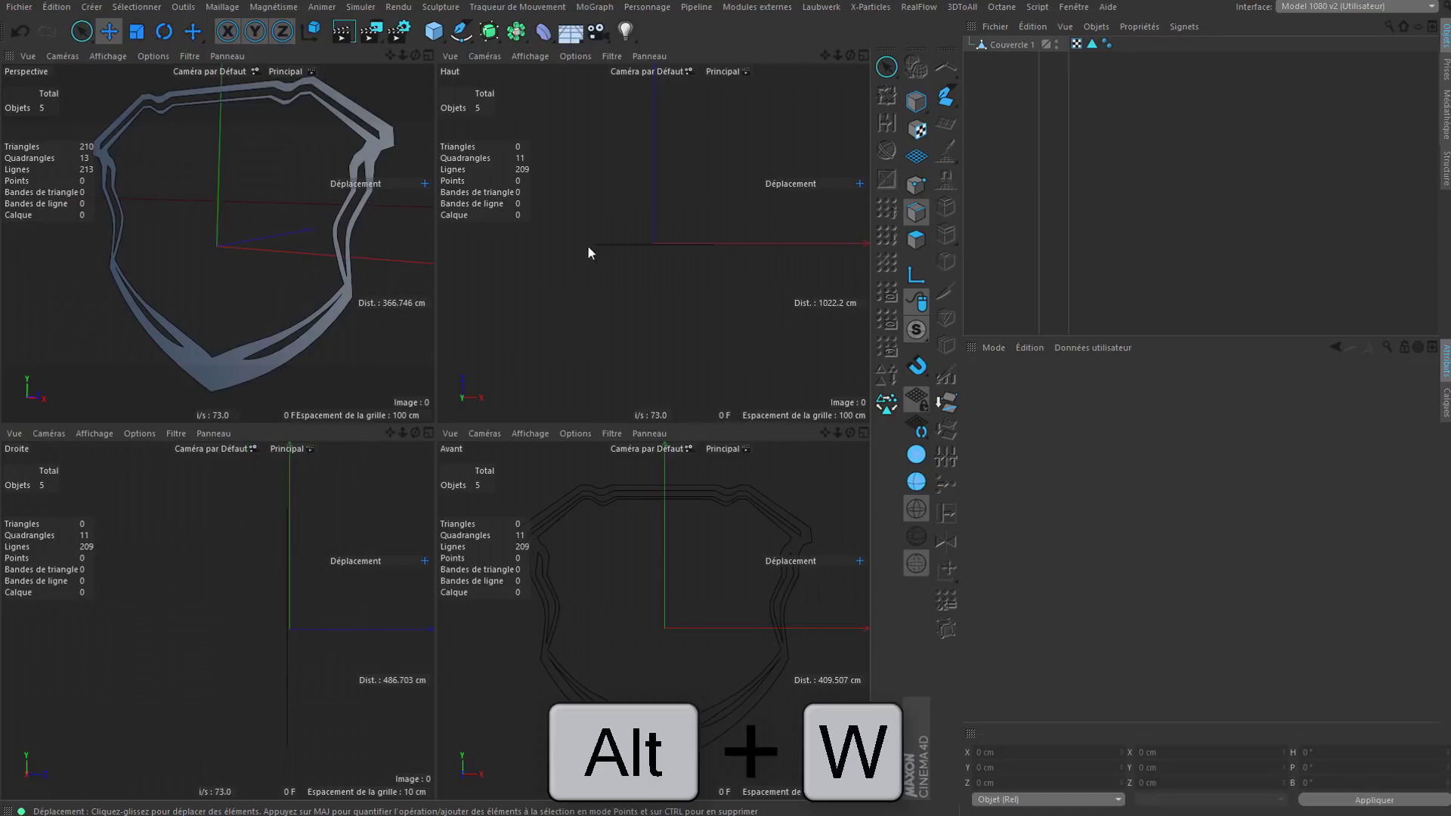
middle_click(653, 593)
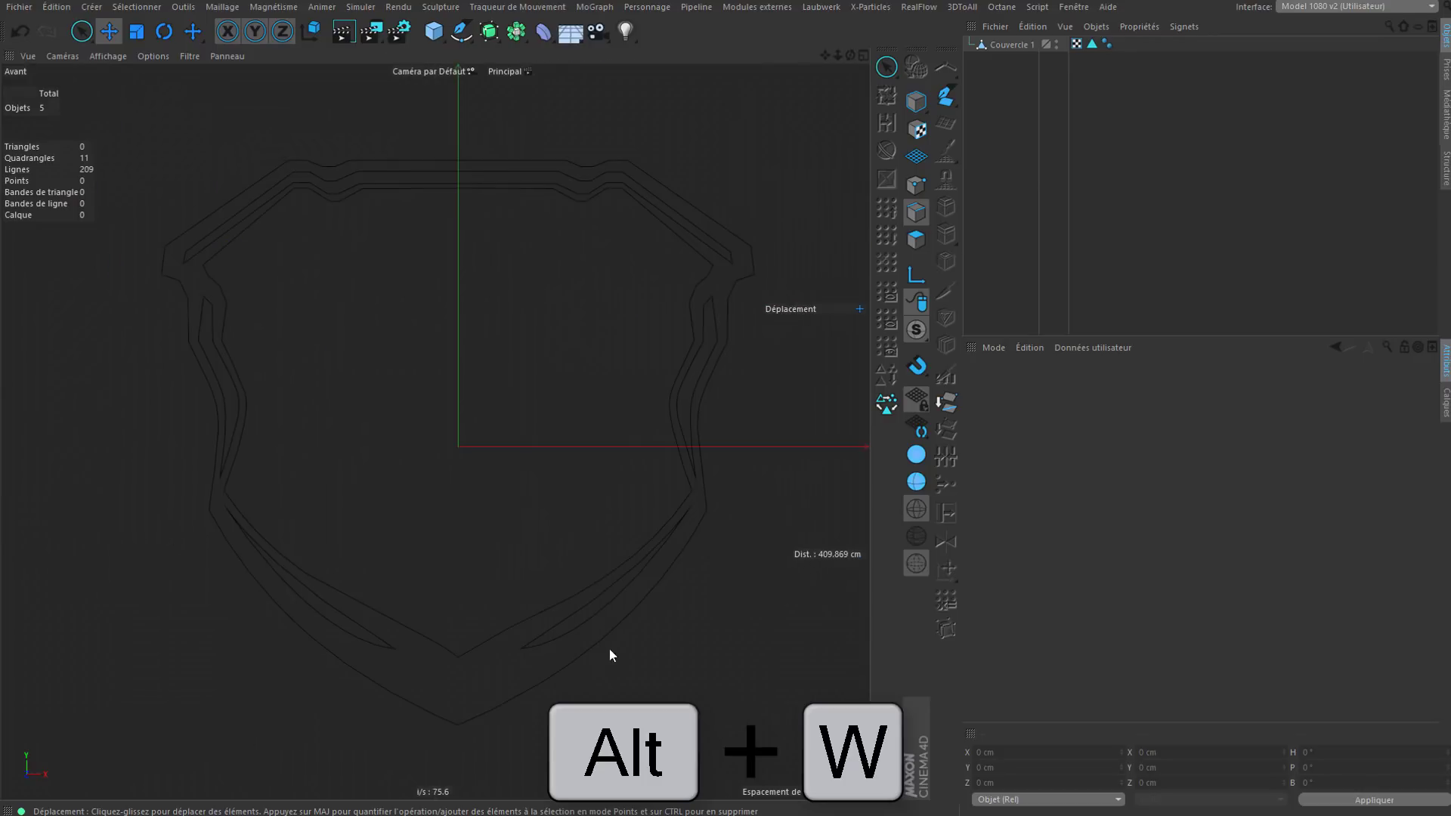
scroll(625, 556, up, 4)
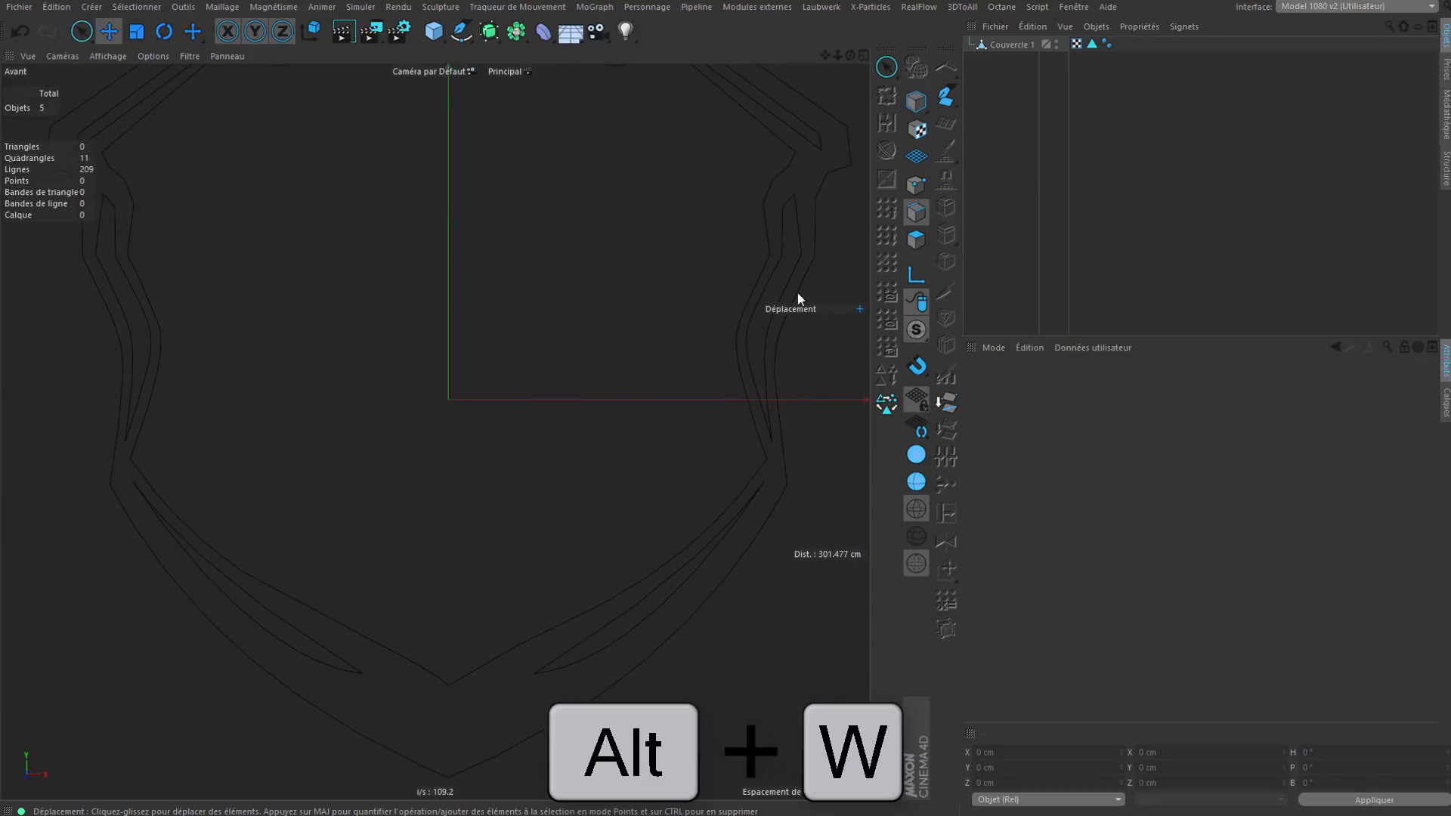
Step: Select Couvercle 1 in point editing mode, and examine the points along the shield contour
click(920, 189)
alt+middle_drag(697, 591, 709, 502)
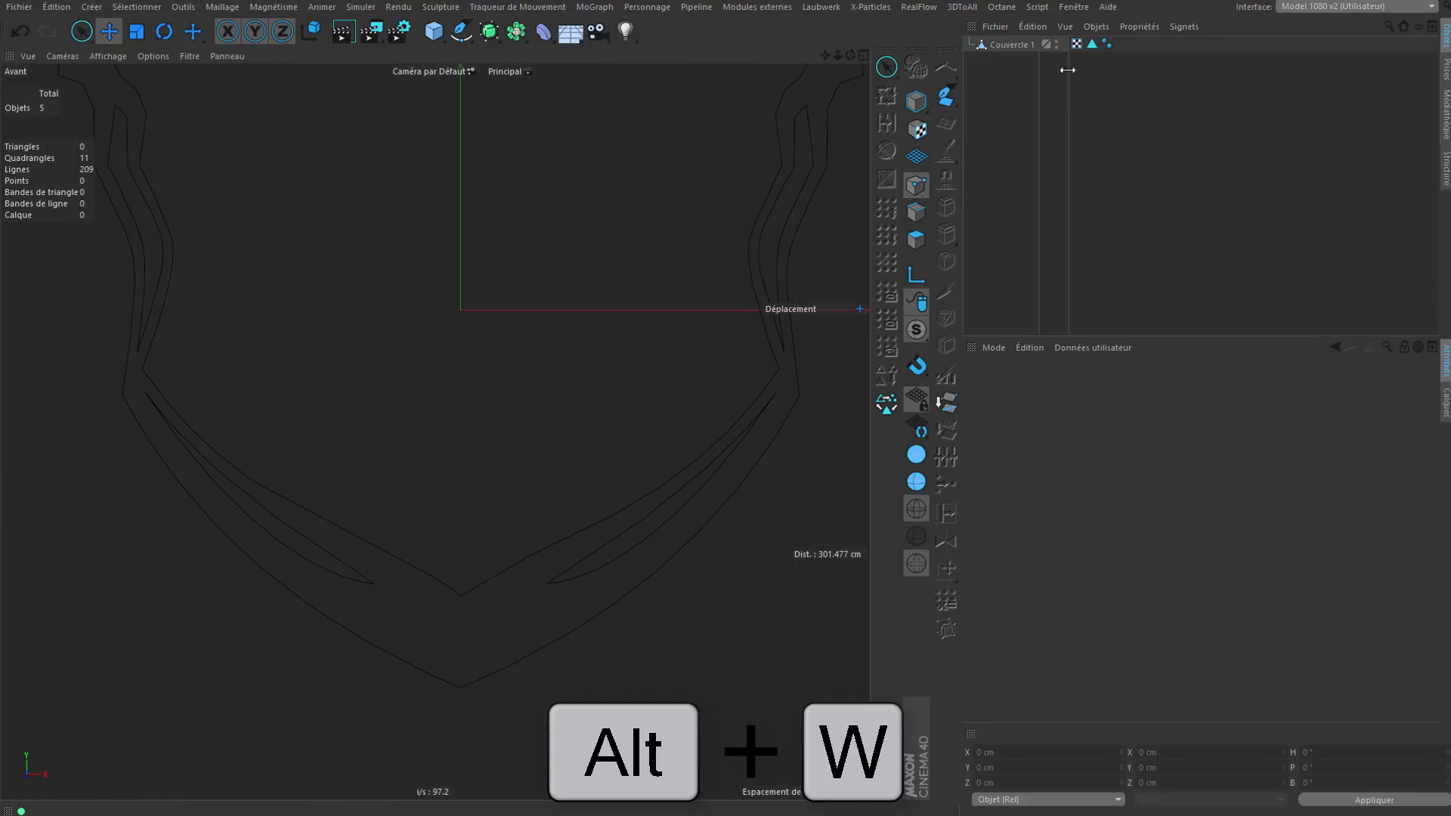
click(1009, 49)
scroll(539, 585, up, 3)
alt+middle_drag(627, 540, 624, 620)
scroll(687, 484, down, 5)
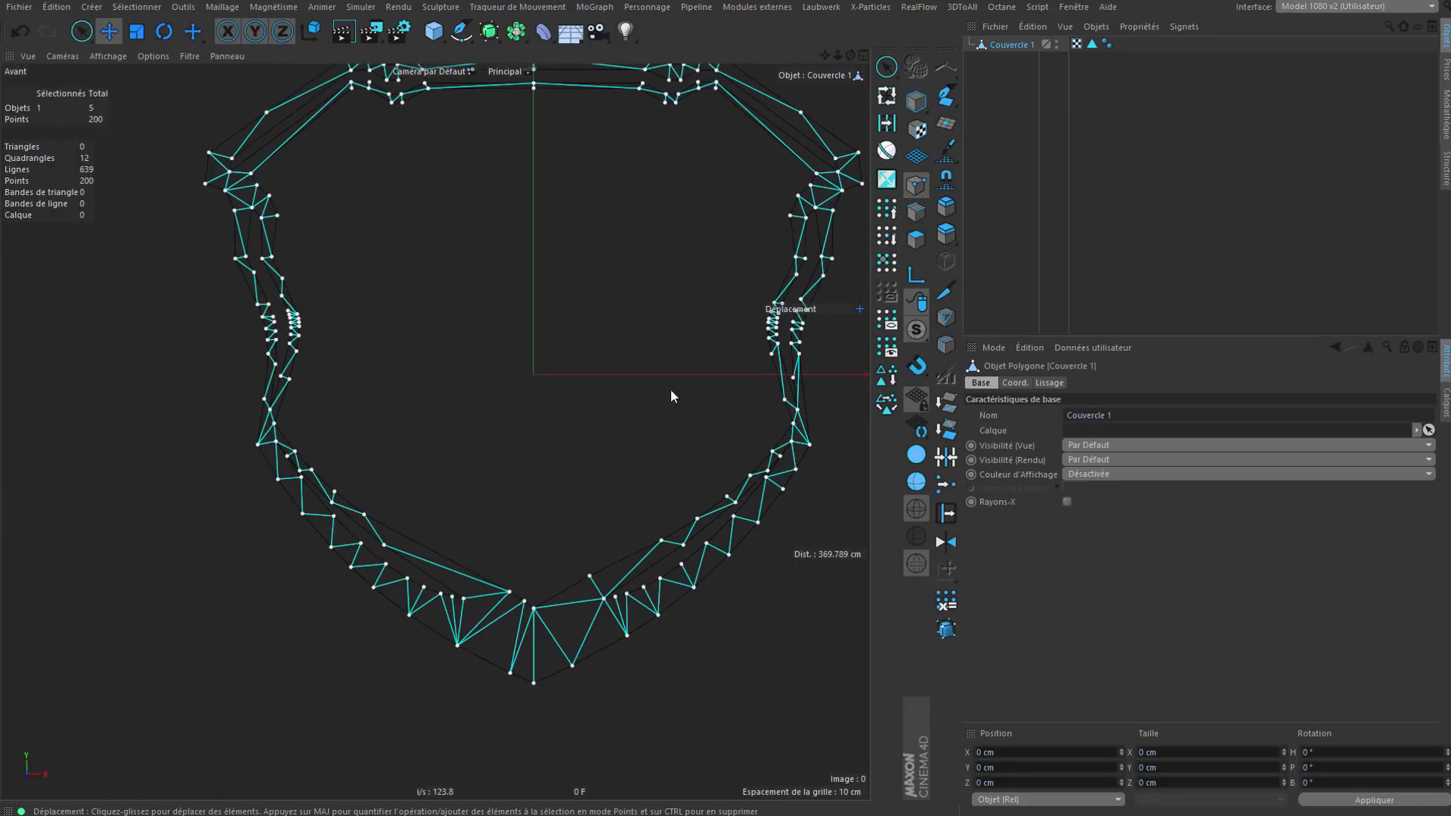
alt+middle_drag(656, 416, 540, 616)
scroll(665, 277, up, 6)
alt+middle_drag(597, 408, 650, 136)
scroll(678, 255, down, 5)
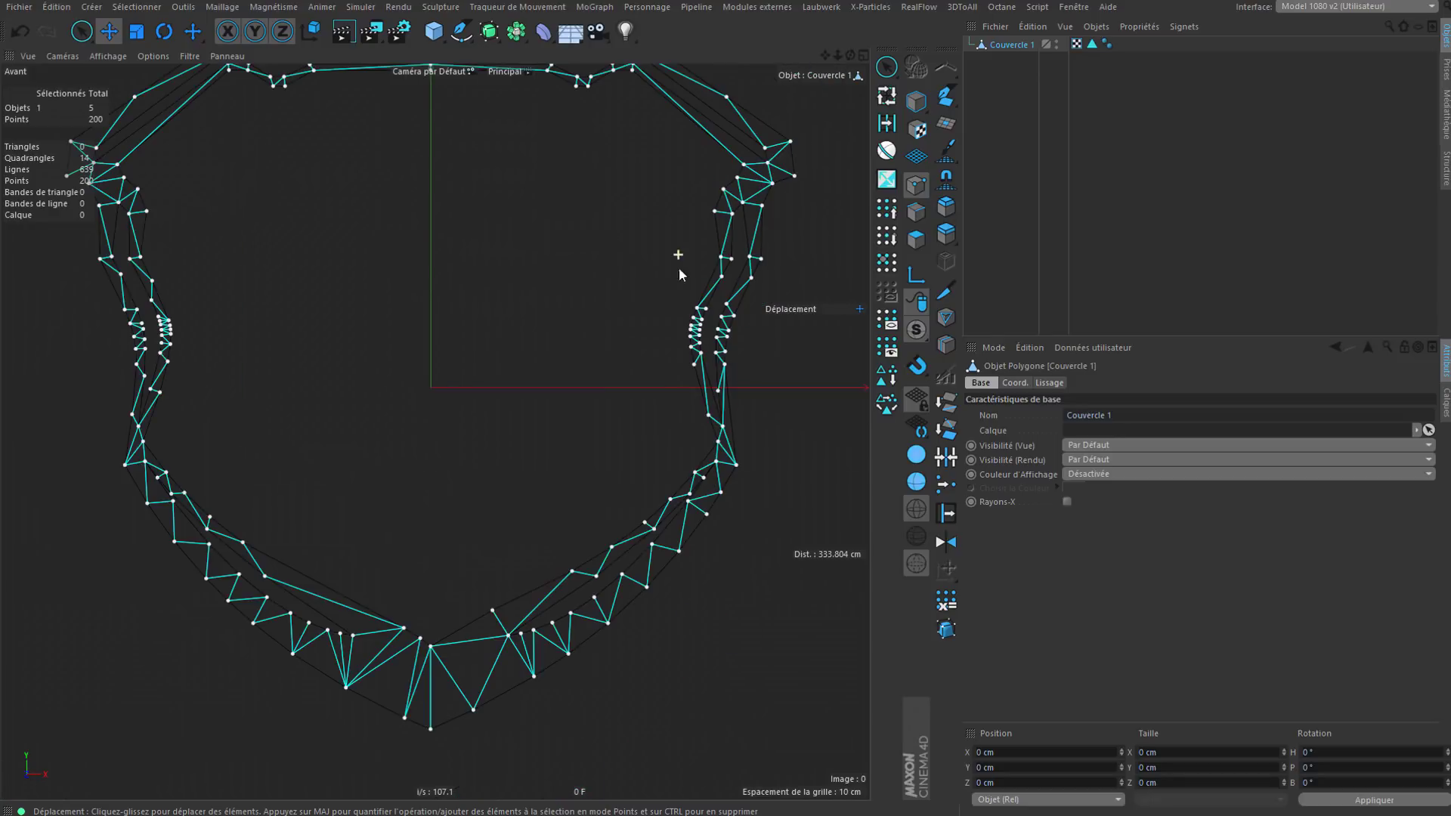
Step: Add a Surface de Subdivision object as the parent of Couvercle 1
scroll(605, 651, up, 4)
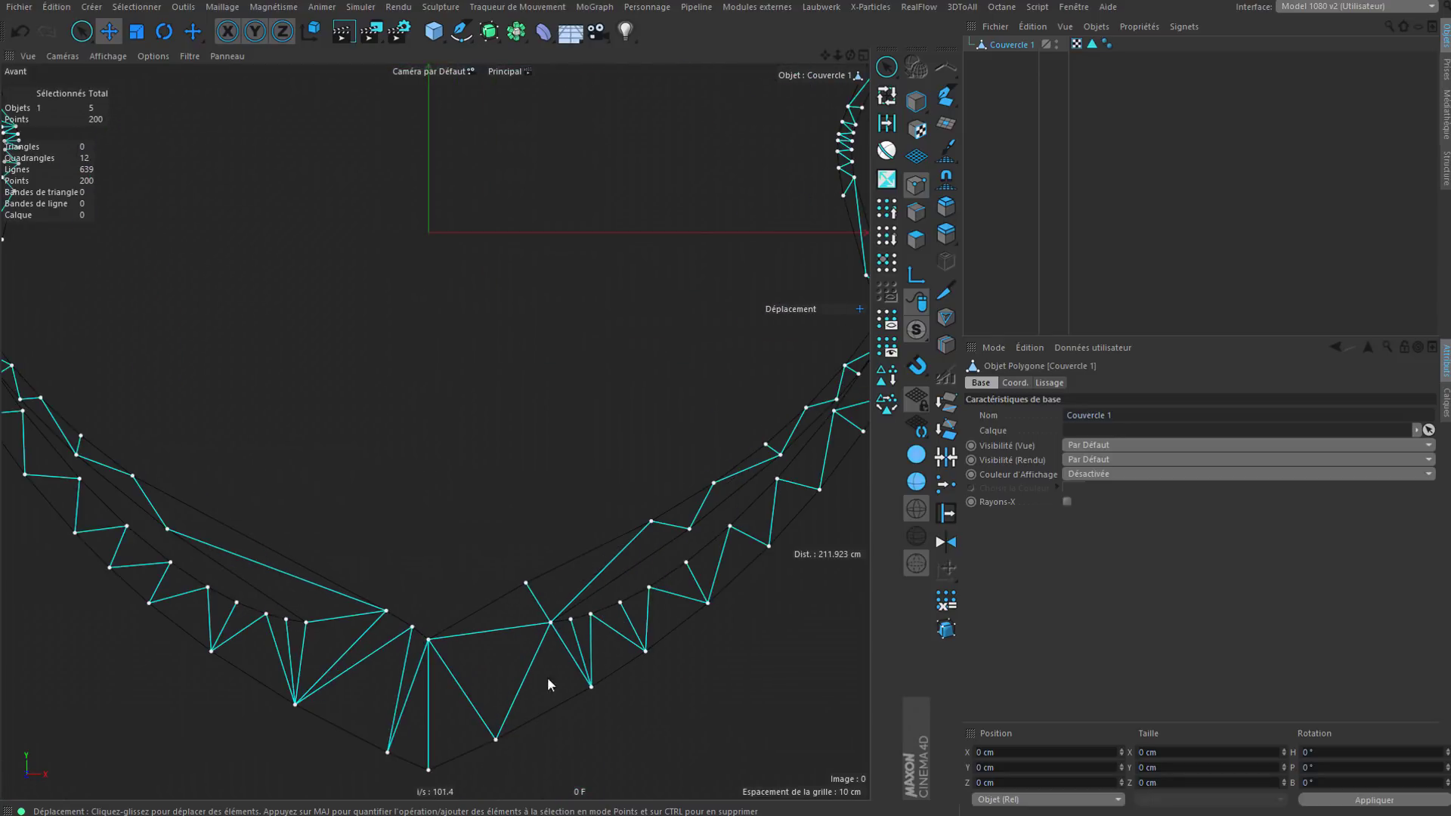
alt+middle_drag(613, 622, 596, 666)
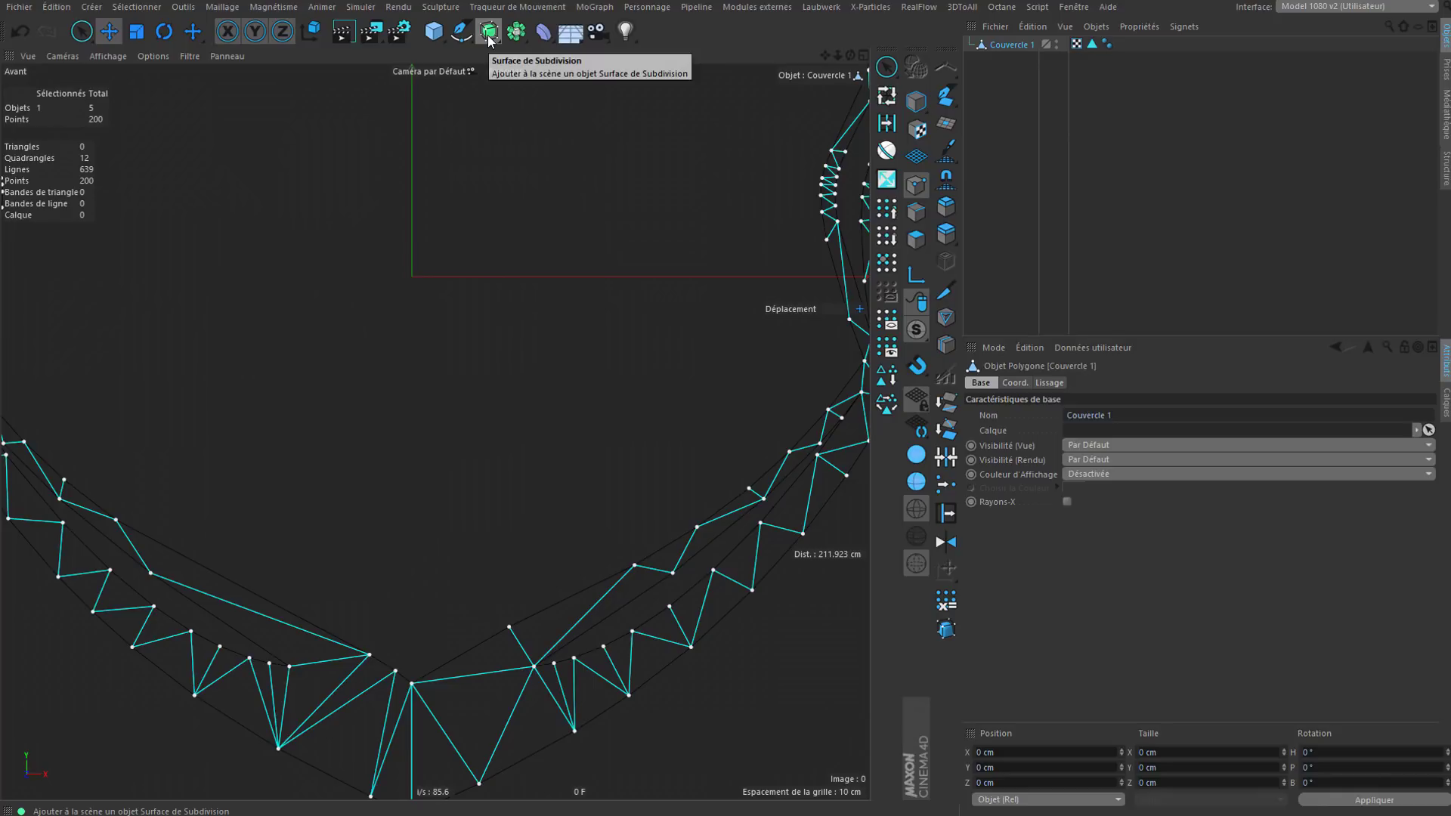
scroll(537, 399, down, 3)
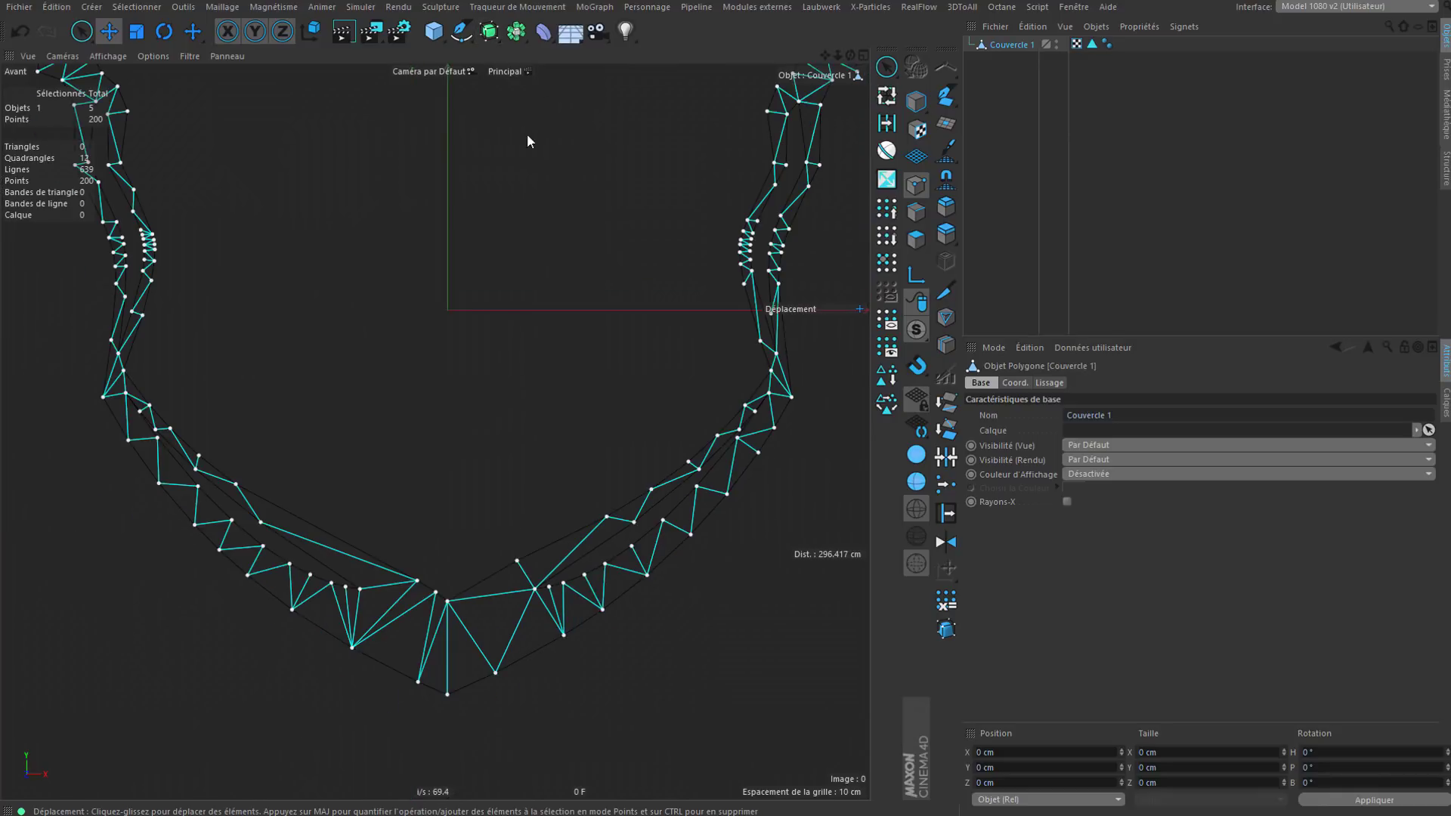
click(489, 31)
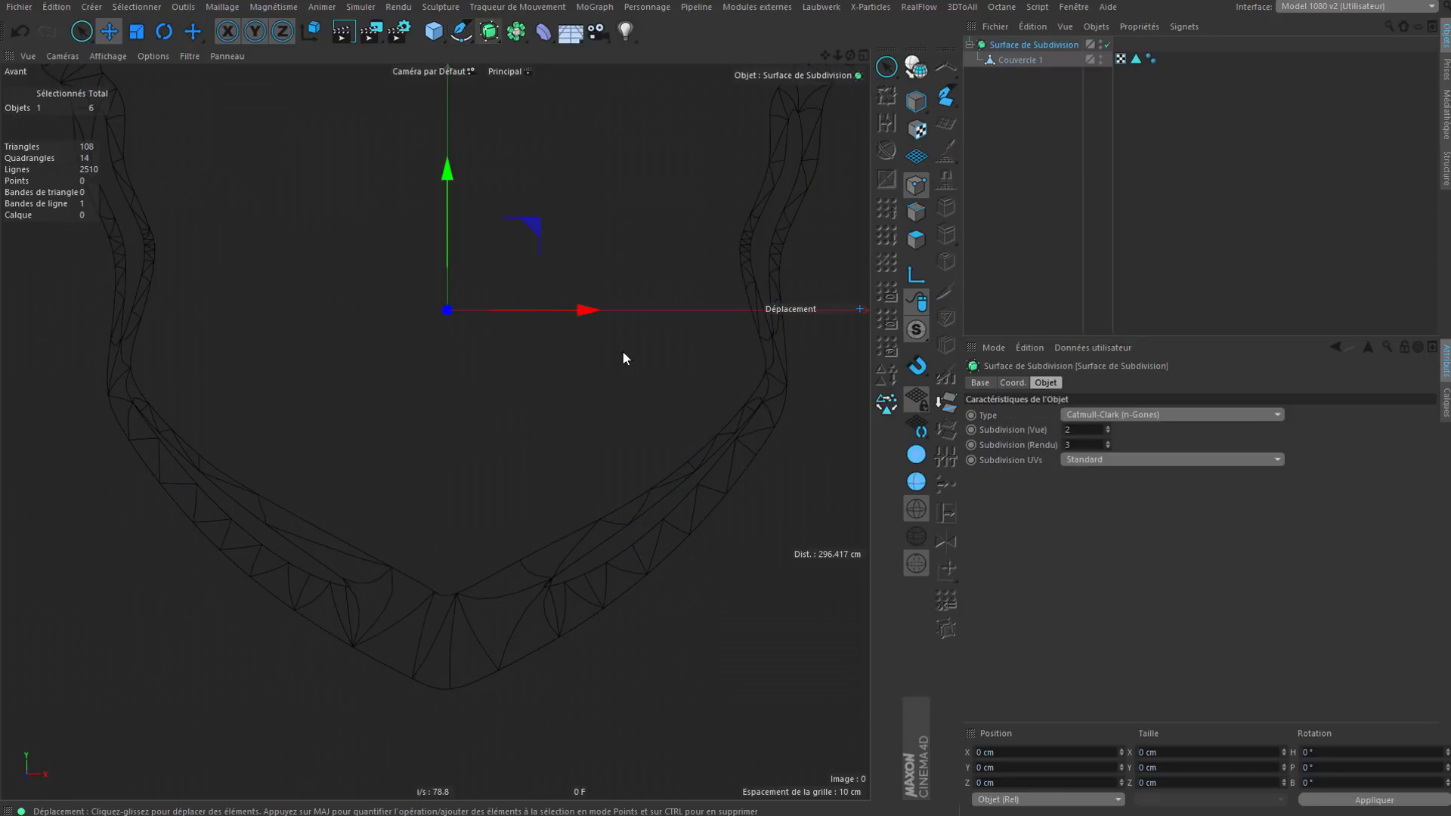
Step: Clear the object selection and examine the subdivided mesh around the shield's bottom tip
click(1019, 207)
alt+middle_drag(791, 491, 687, 576)
scroll(686, 568, up, 5)
alt+middle_drag(690, 345, 706, 690)
alt+middle_drag(716, 382, 722, 722)
alt+middle_drag(508, 492, 599, 323)
alt+right_drag(599, 323, 573, 567)
alt+middle_drag(481, 771, 591, 514)
alt+right_drag(525, 684, 487, 541)
Step: Disable the Surface de Subdivision and select Couvercle 1 for mesh editing
click(1108, 44)
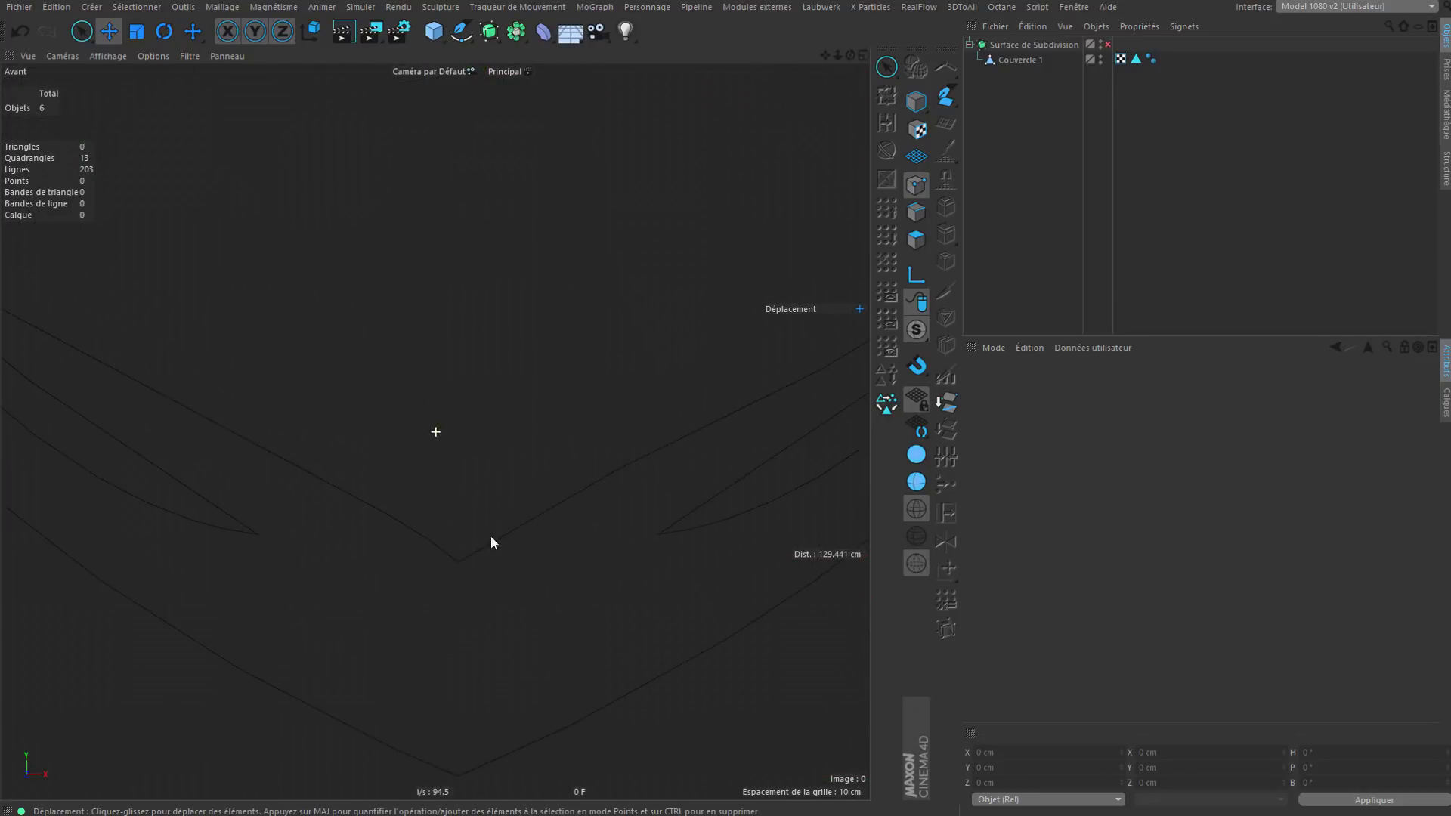
click(1017, 61)
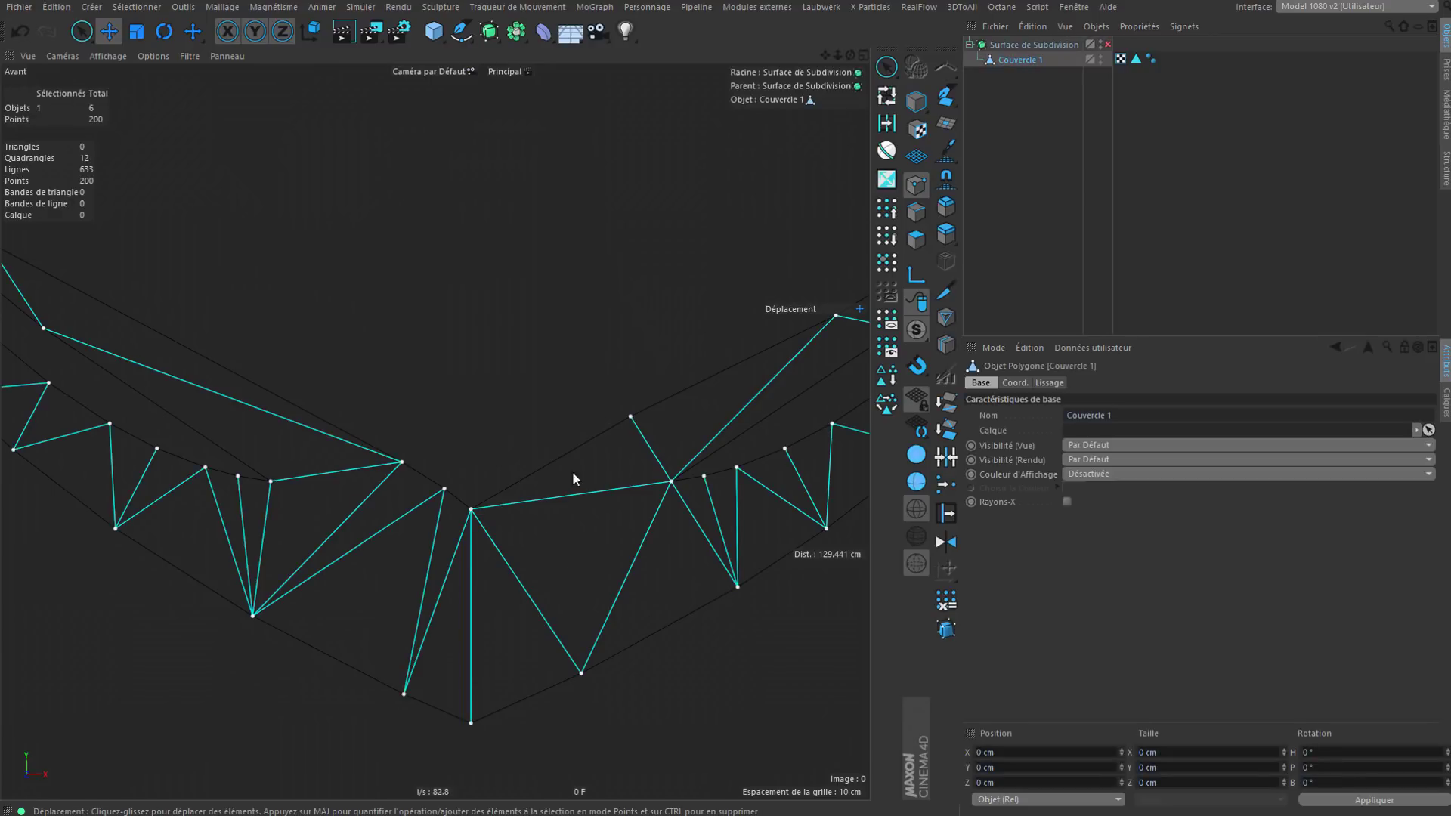
alt+middle_drag(469, 557, 540, 567)
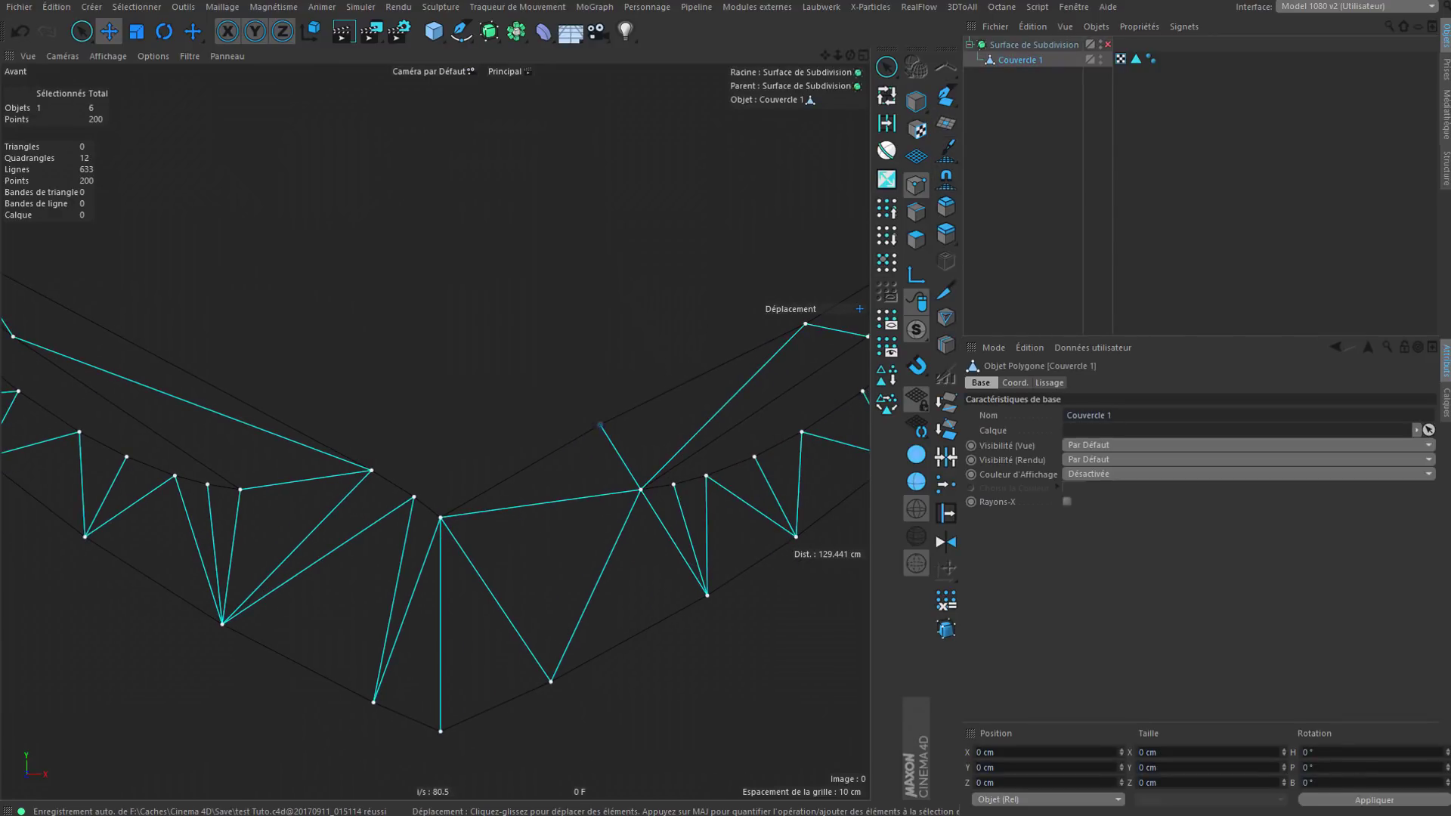
click(1019, 32)
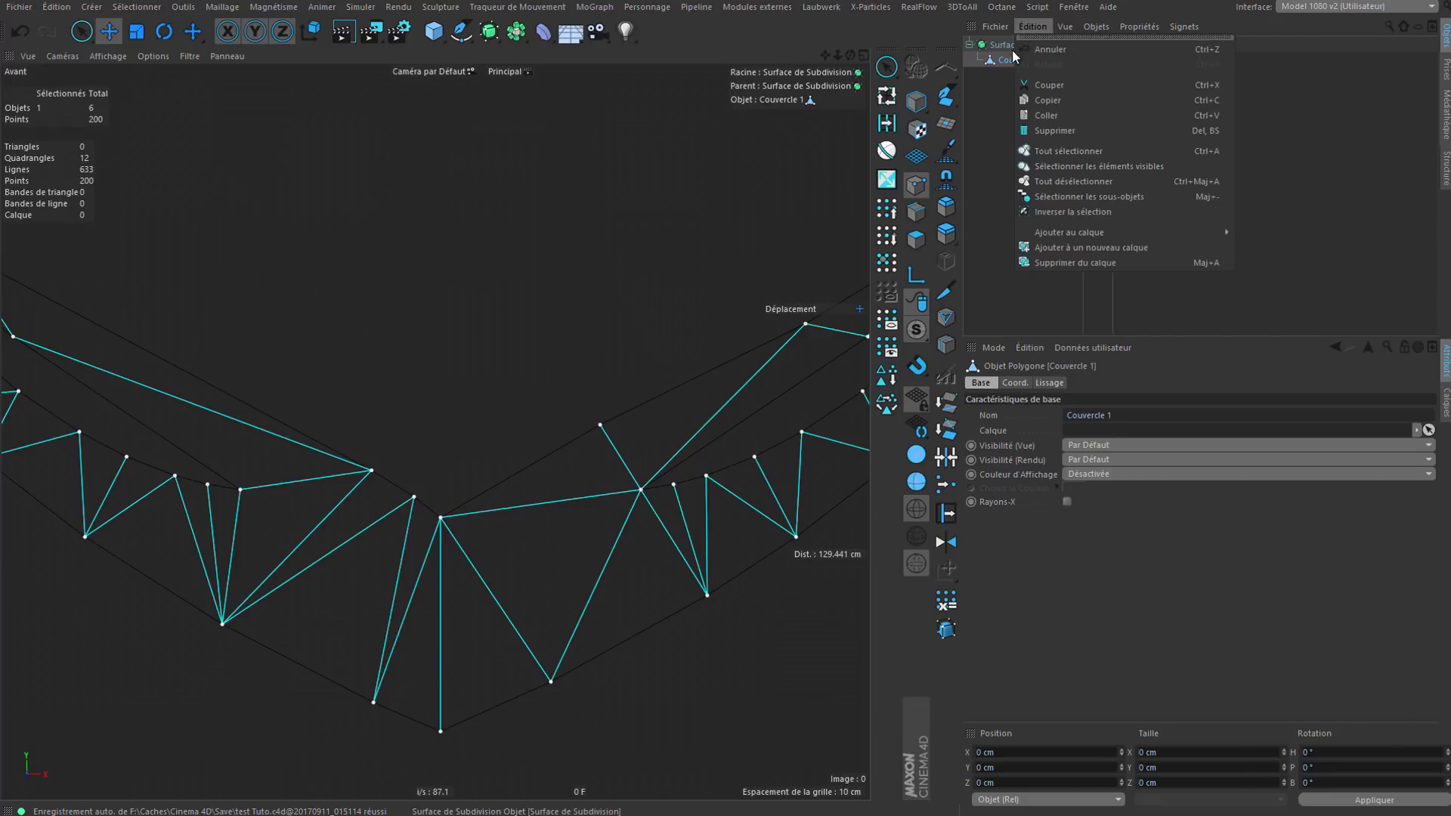
click(996, 59)
Step: In edge mode, cut a vertical edge through the shield's bottom tip with the Pinceau de polygones, joining its inner and outer corner points
click(945, 97)
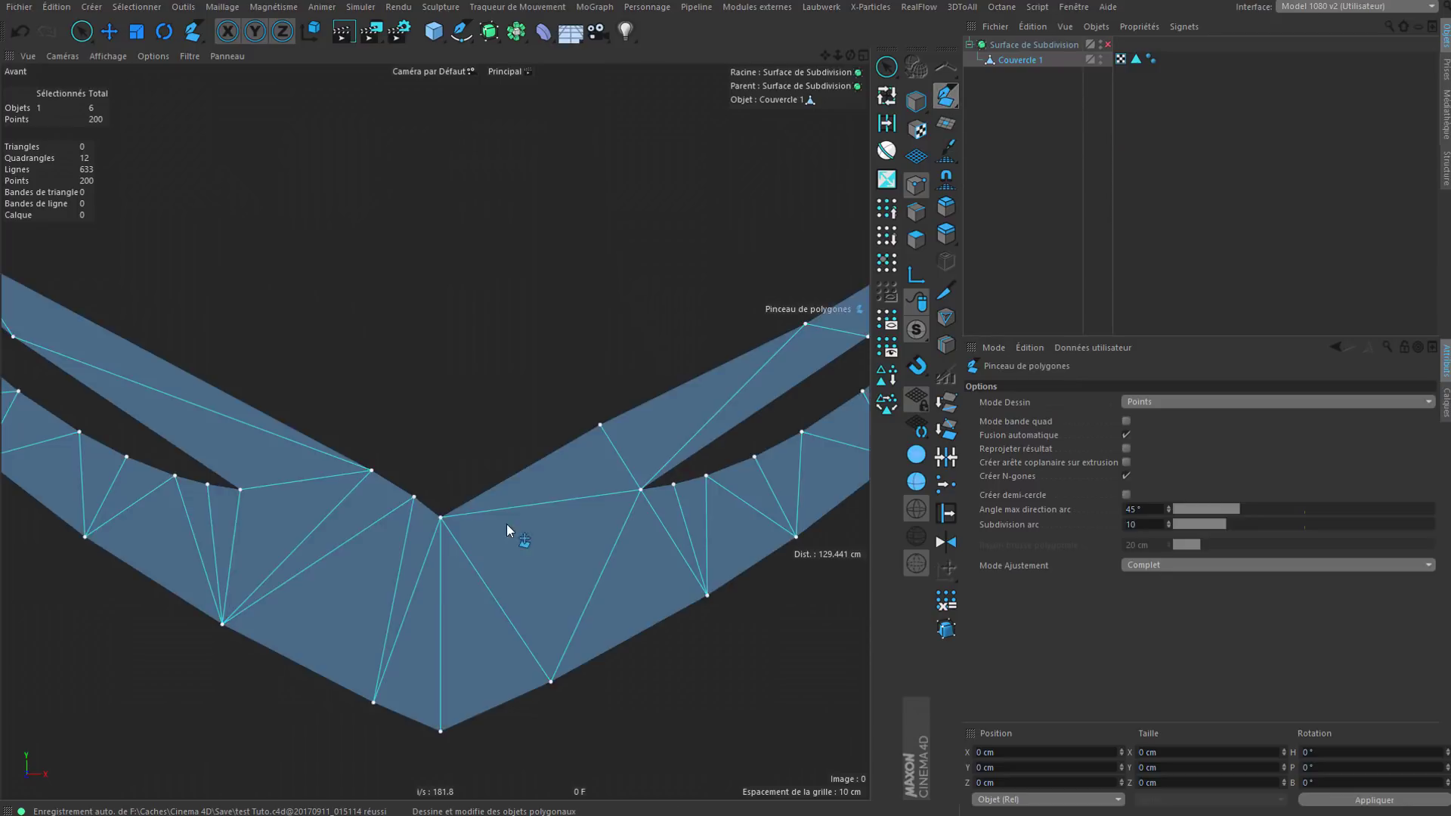
alt+middle_drag(478, 535, 571, 503)
click(916, 212)
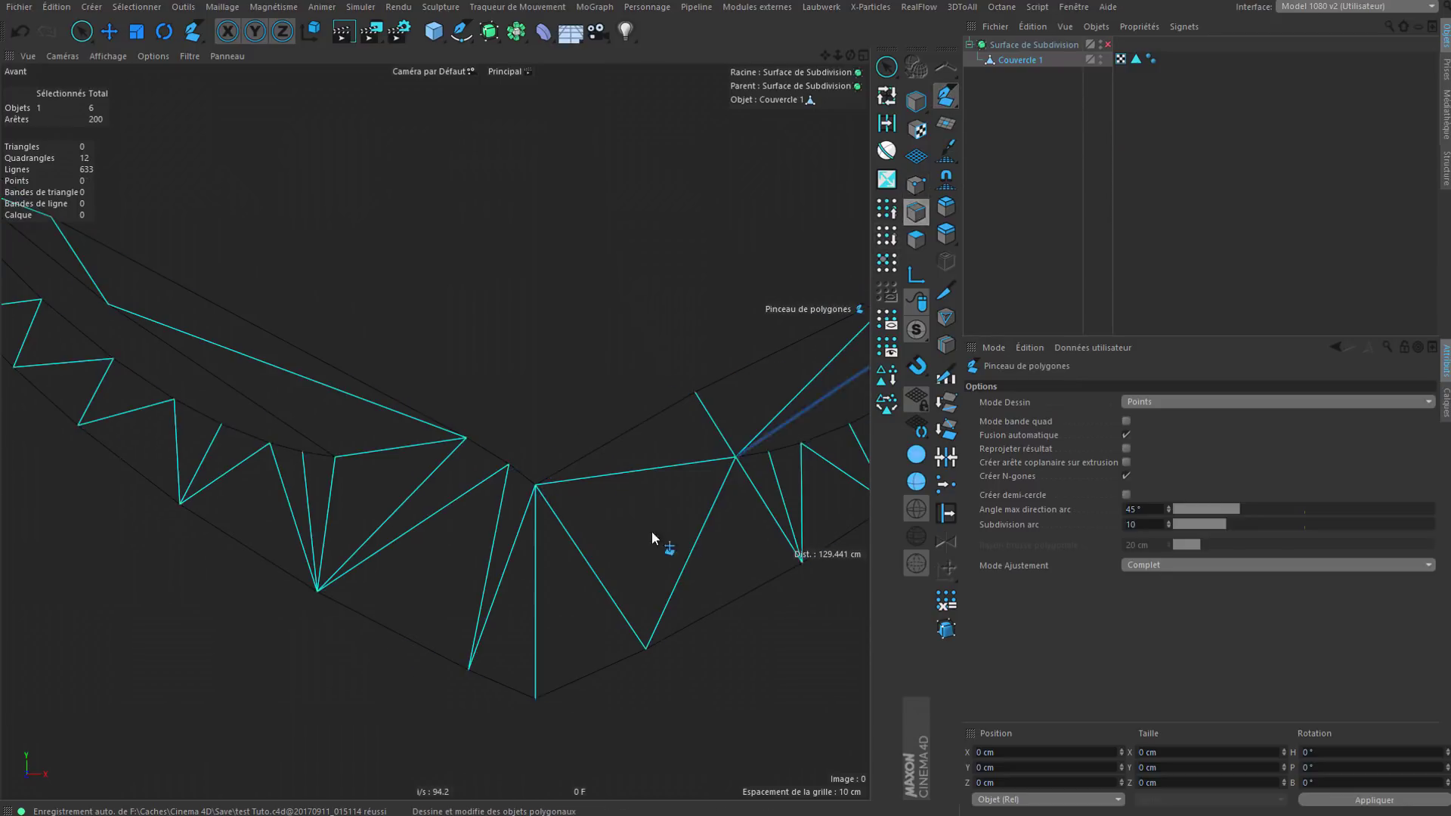
click(536, 489)
click(533, 693)
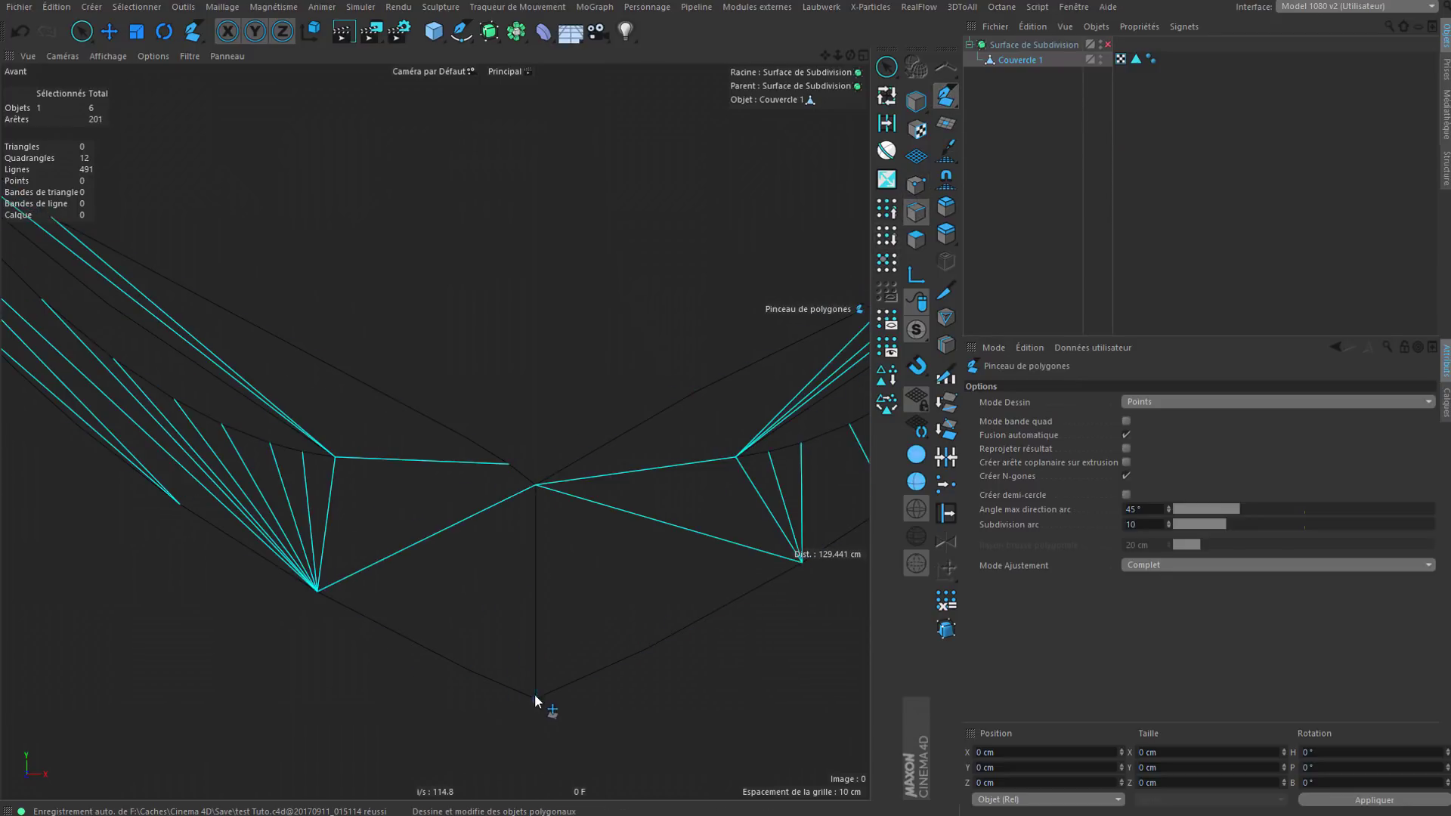
Step: Cut vertical edges on the central axis through both horizontal bands at the top of the shield
scroll(542, 648, down, 5)
alt+middle_drag(656, 98, 596, 619)
alt+middle_drag(395, 153, 532, 502)
scroll(602, 681, up, 5)
scroll(602, 682, up, 1)
click(608, 711)
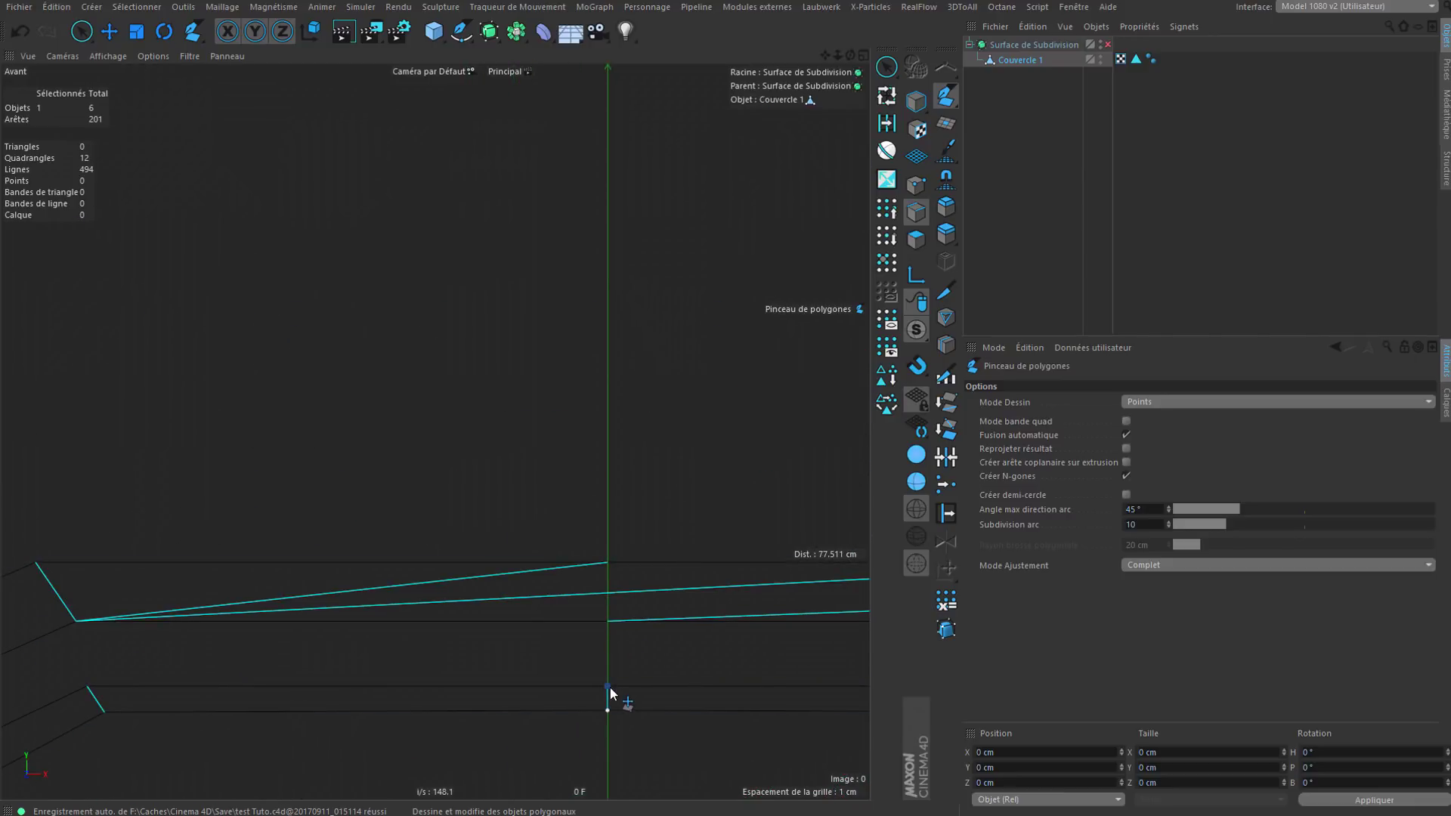
click(609, 687)
click(609, 622)
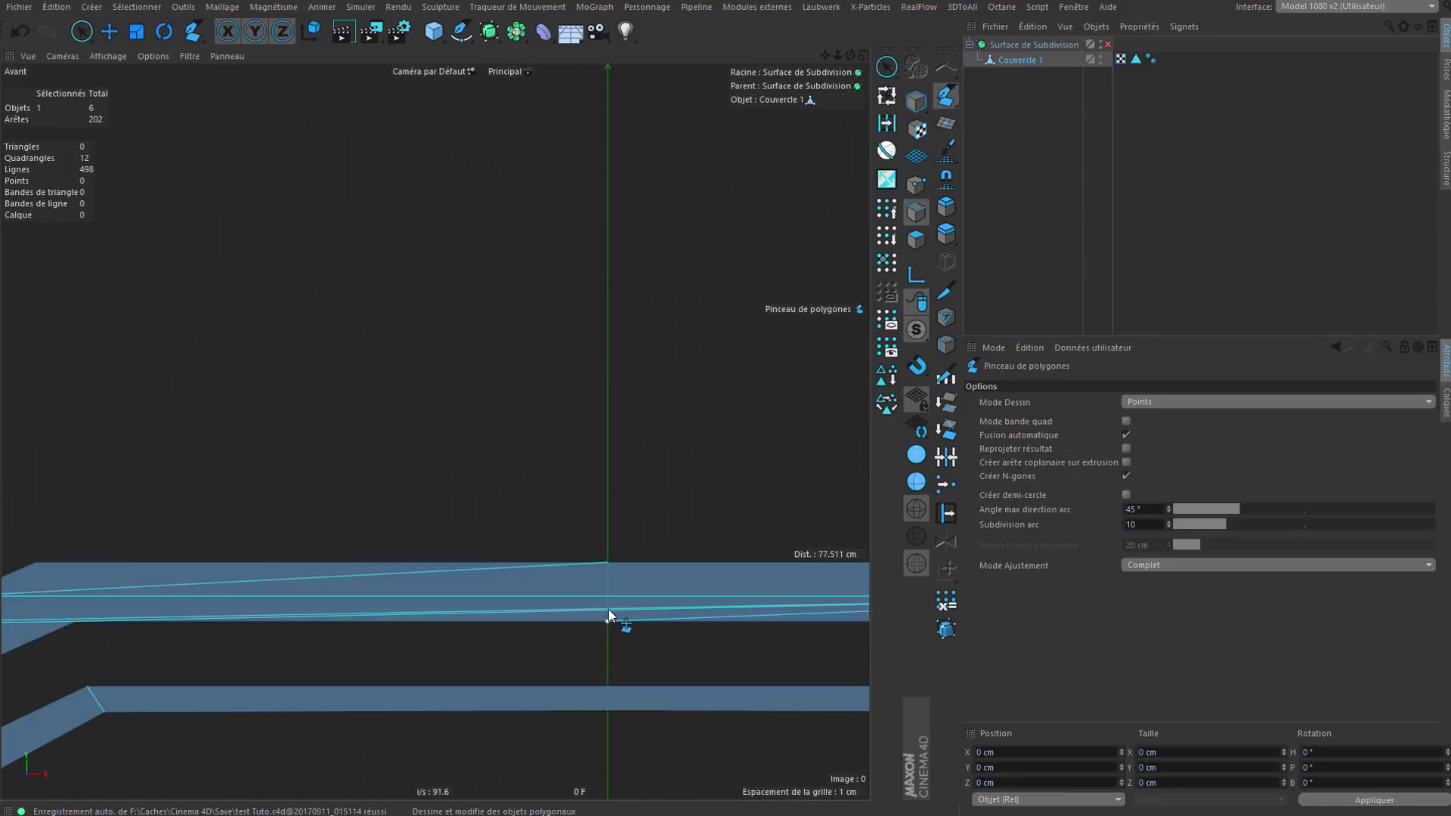
click(607, 562)
Step: In point mode, box-select all points left of the shield's central axis and delete them
scroll(580, 509, down, 4)
scroll(612, 385, down, 8)
alt+middle_drag(581, 515, 552, 492)
click(916, 185)
scroll(665, 385, up, 5)
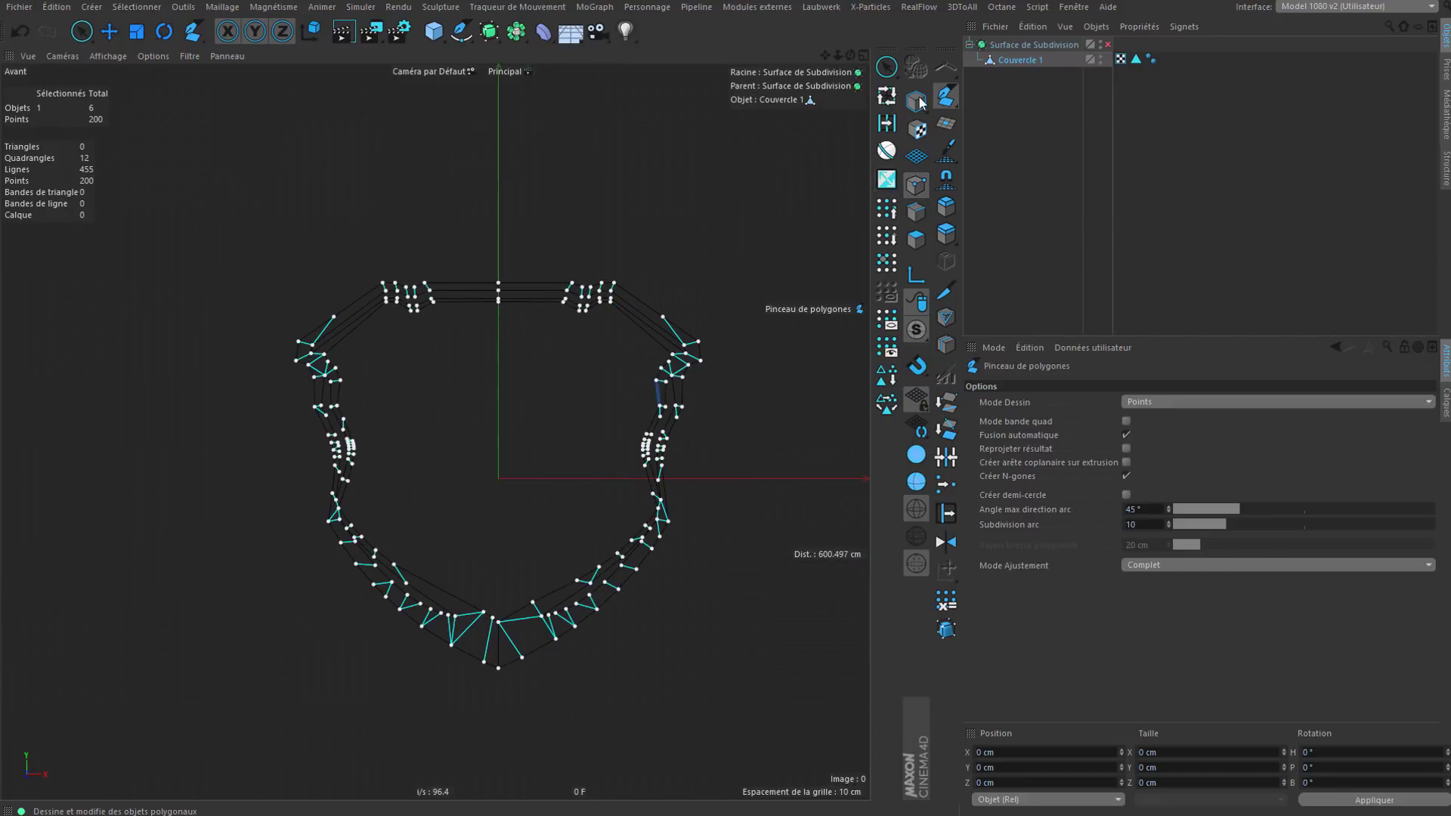
drag(889, 68, 940, 116)
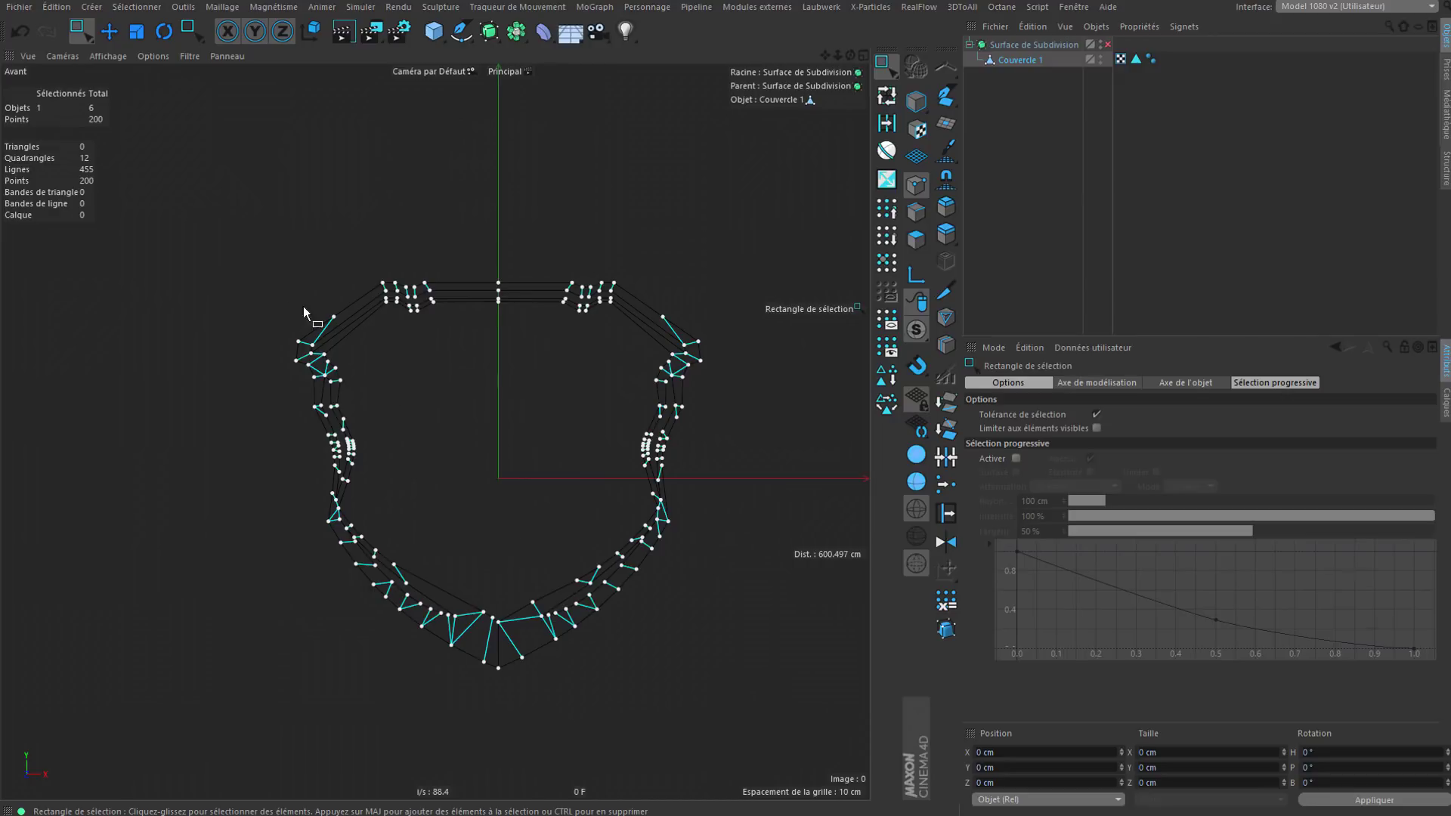
drag(221, 209, 496, 799)
key(Delete)
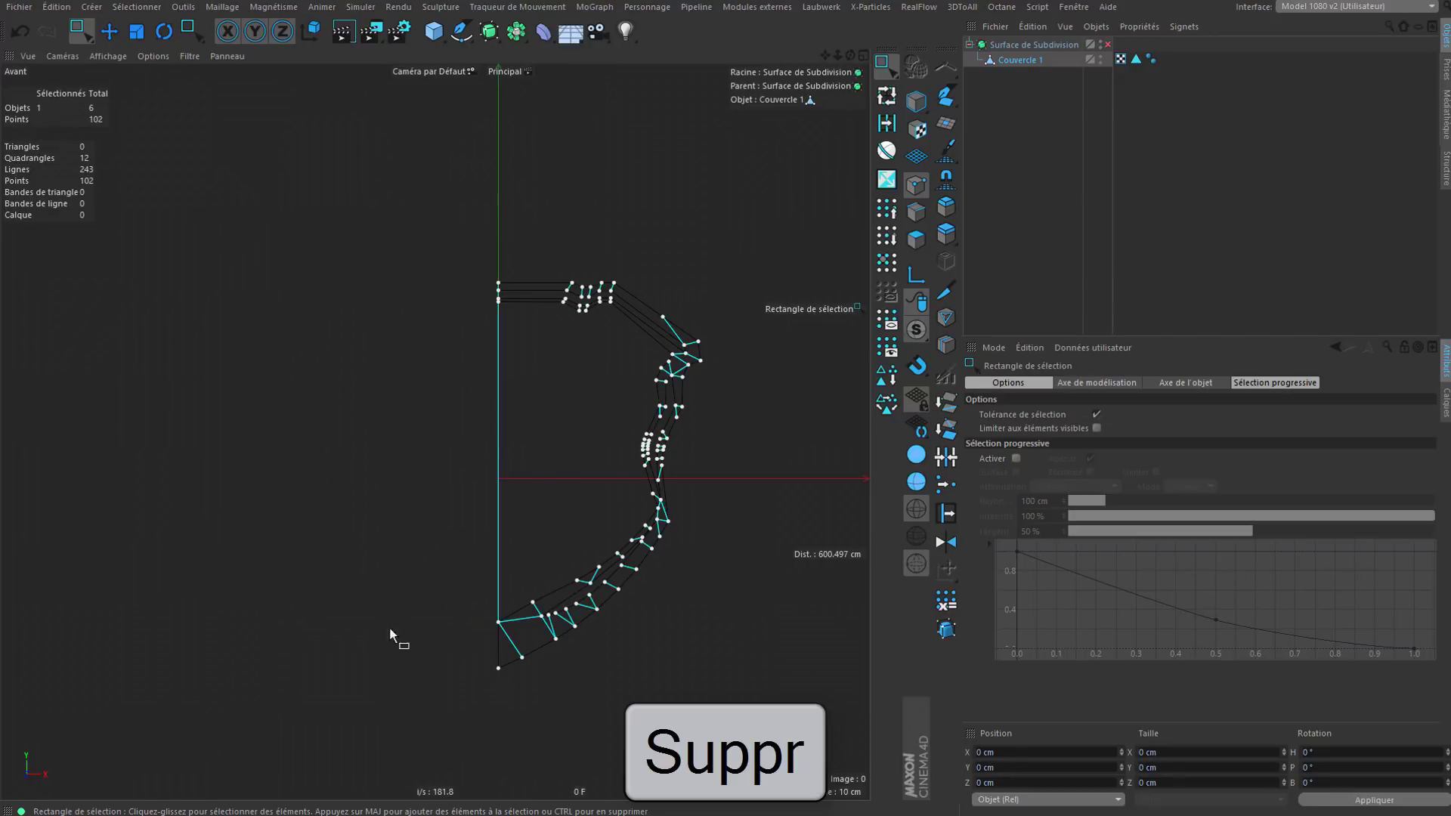
Step: Undo the deletion of the points left of the central axis
scroll(433, 218, up, 5)
alt+middle_drag(516, 413, 524, 304)
scroll(487, 257, down, 2)
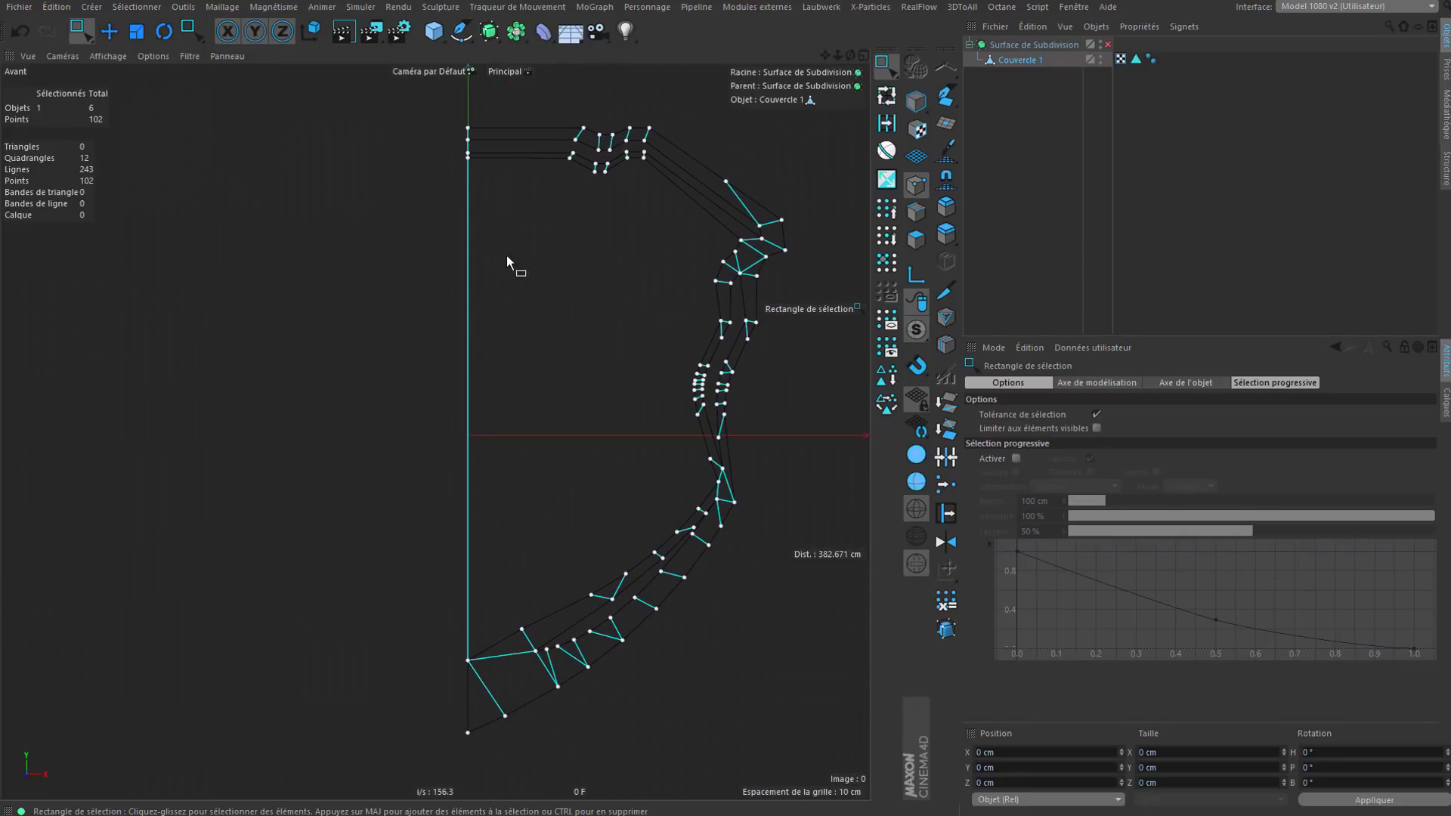
alt+middle_drag(506, 255, 514, 224)
scroll(514, 226, down, 3)
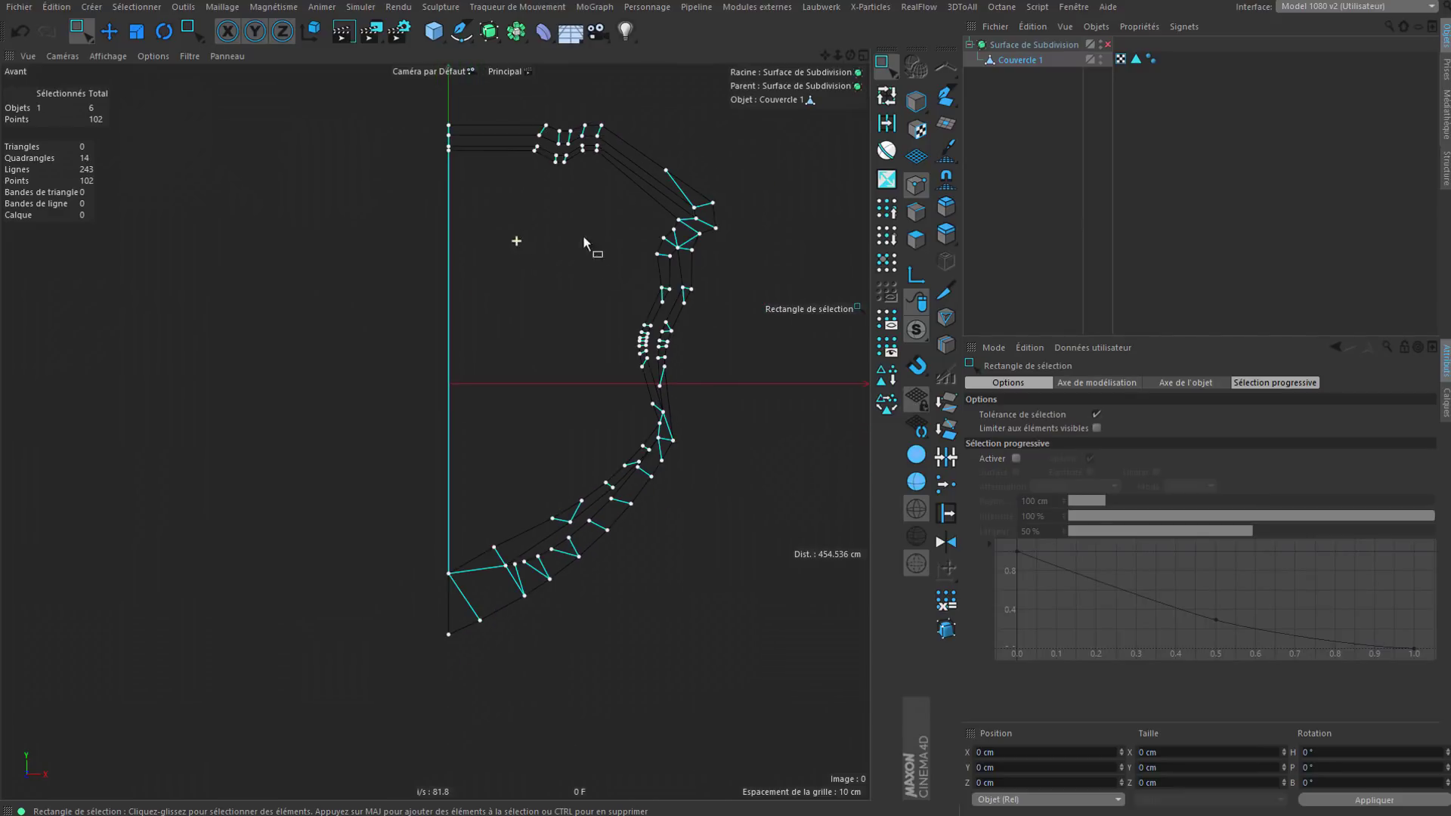
scroll(483, 627, up, 5)
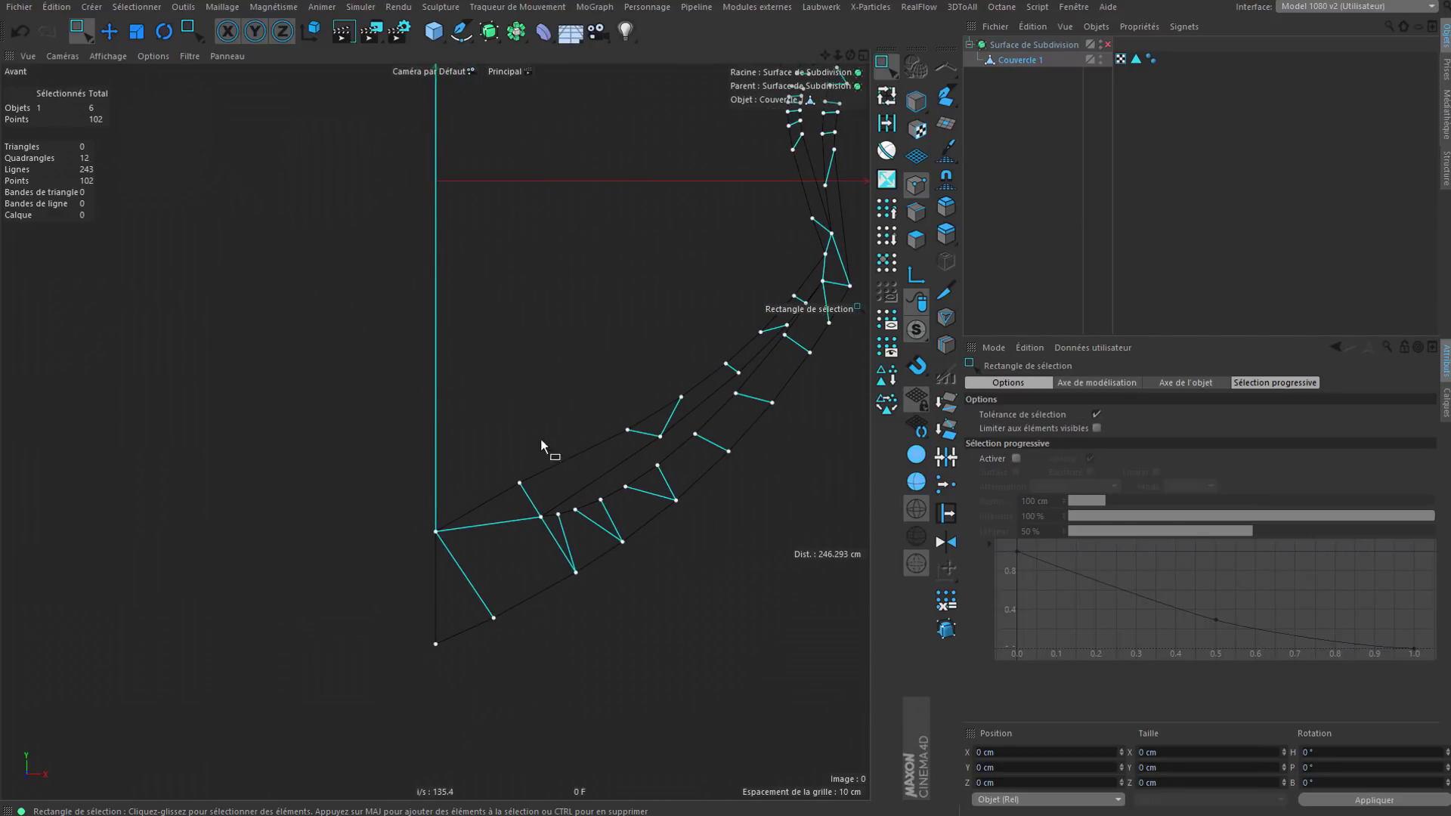
key(ctrl+z)
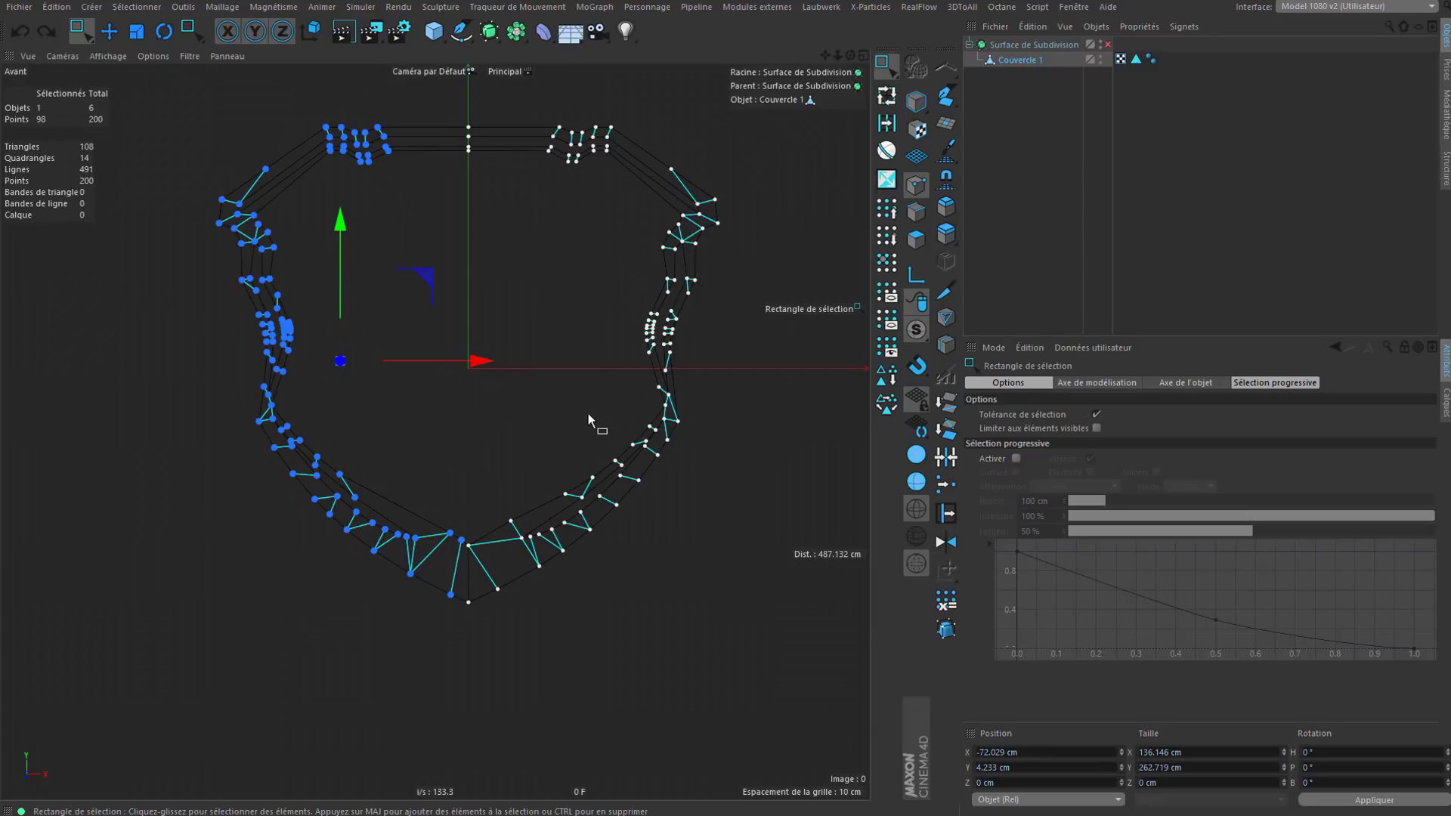
drag(517, 31, 572, 126)
alt+middle_drag(538, 559, 578, 603)
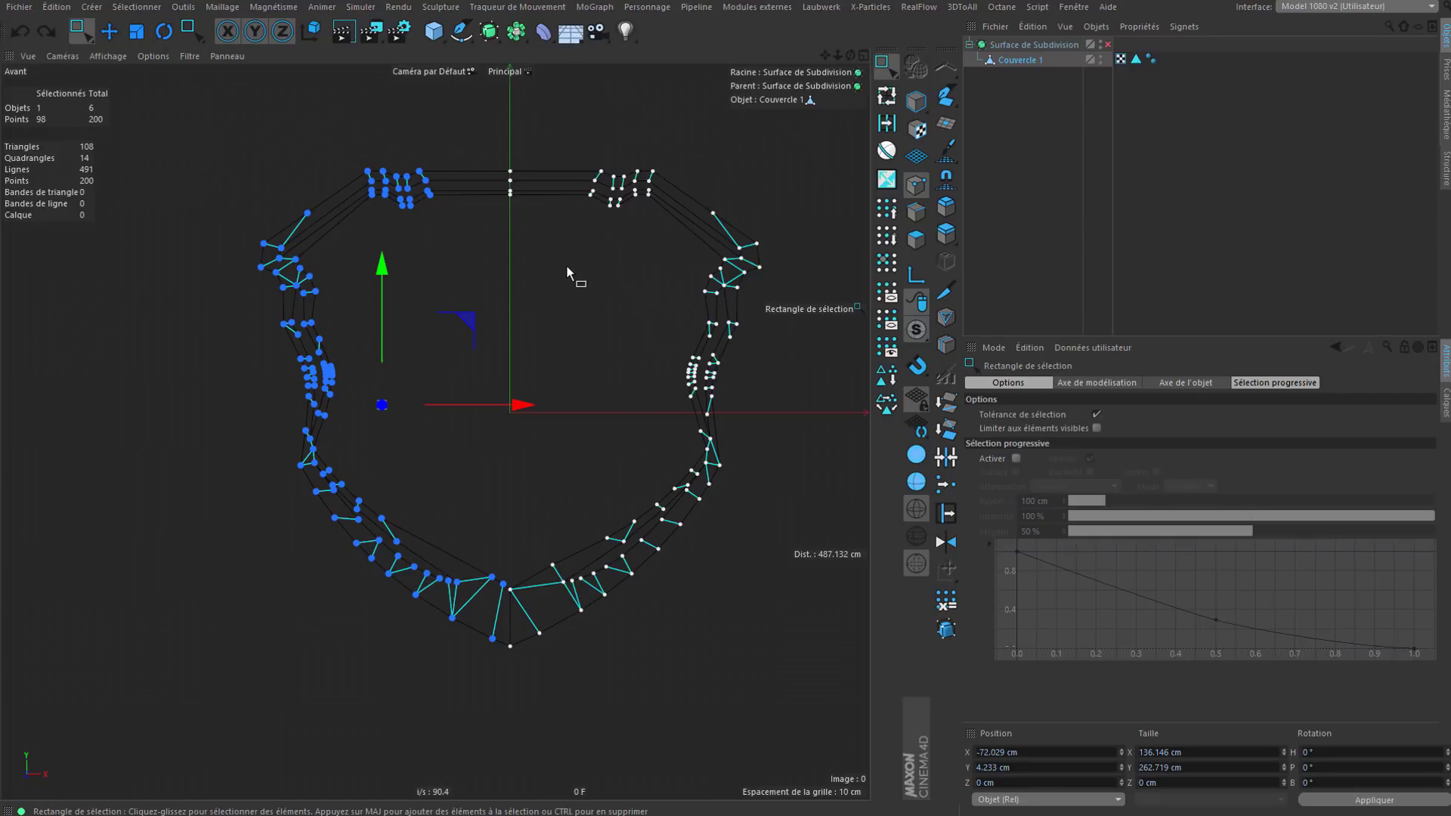
Step: Delete the selected points of the shield's left half again
key(Delete)
scroll(461, 714, up, 8)
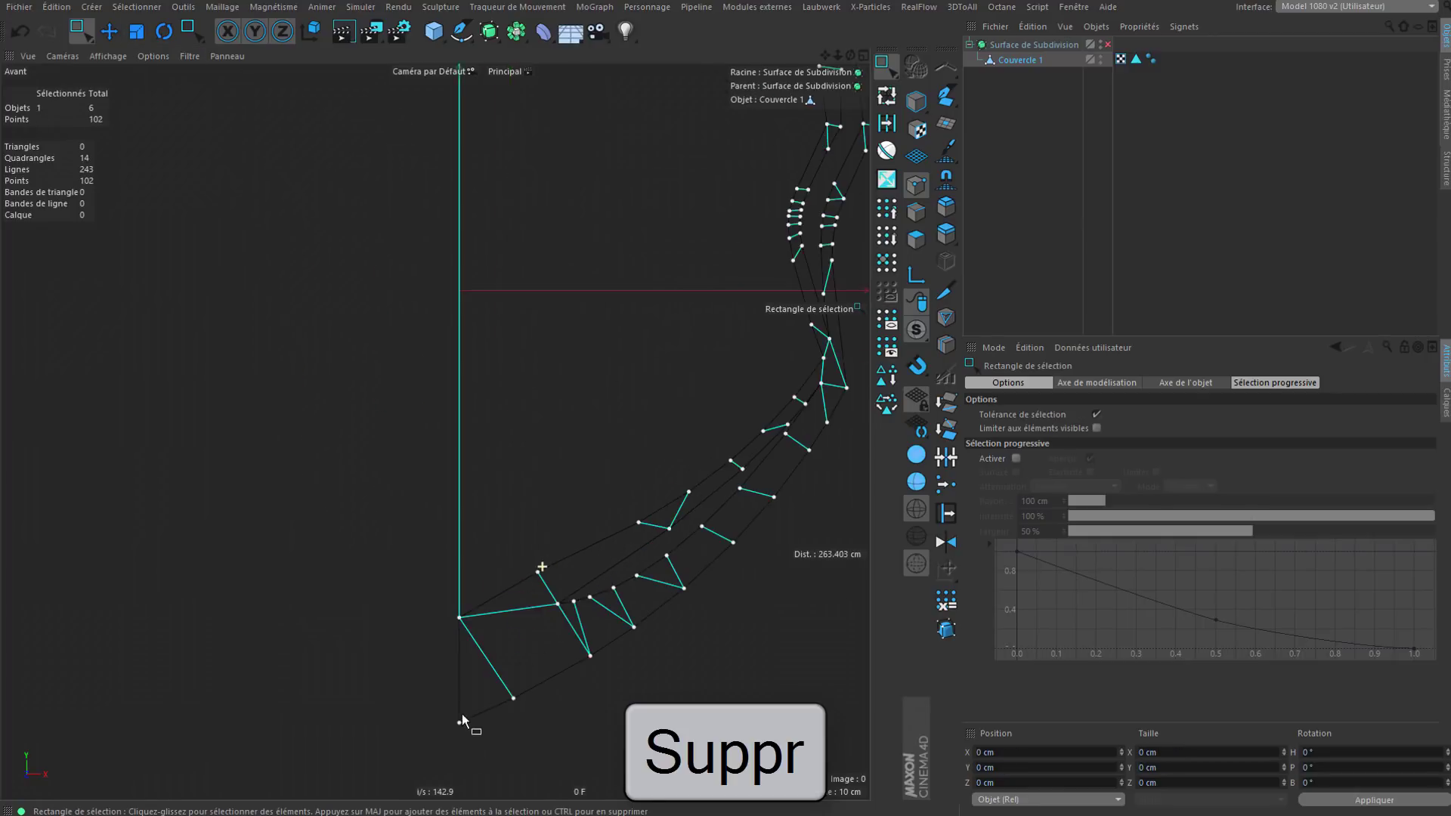
alt+middle_drag(524, 553, 526, 548)
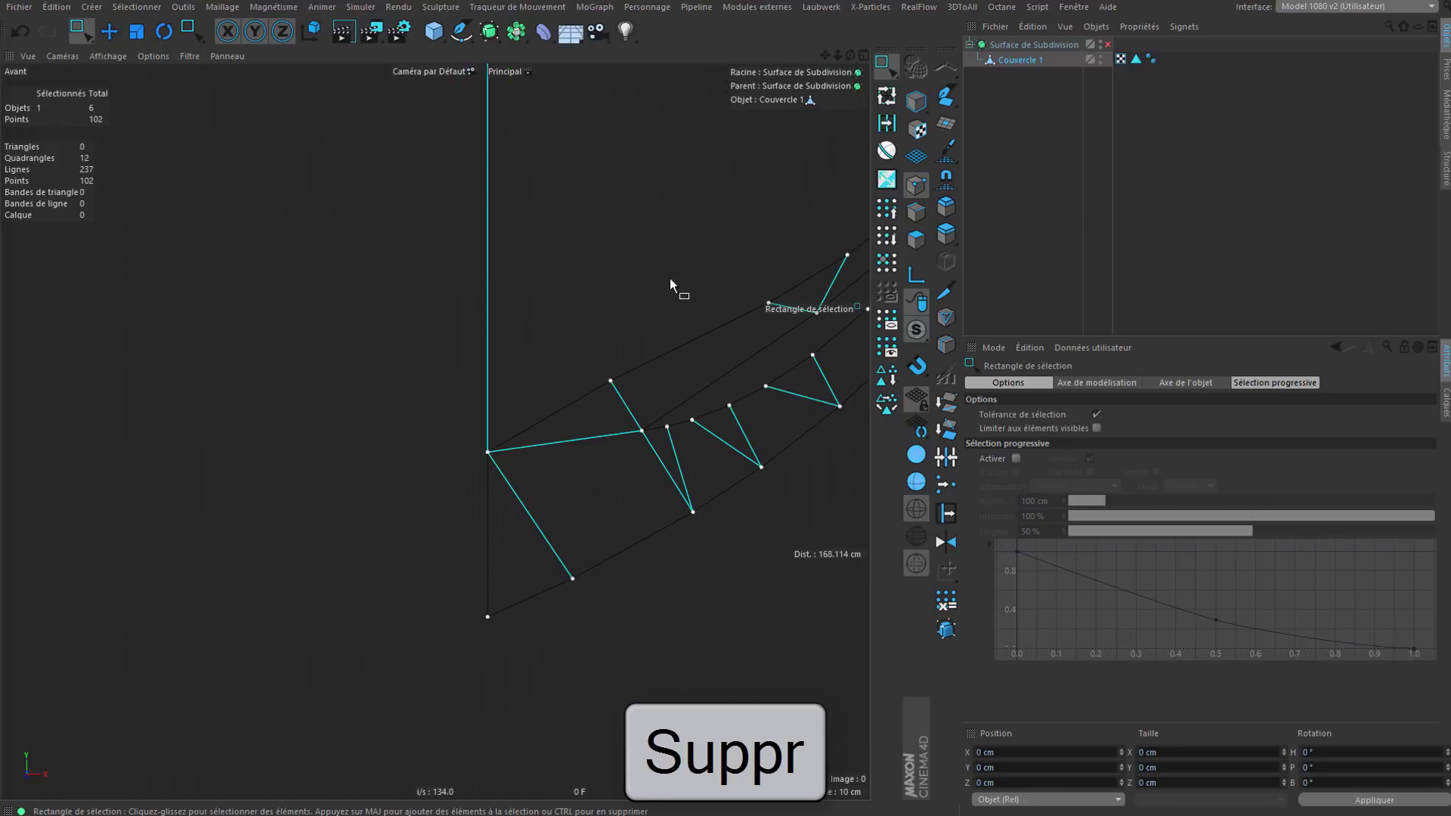
Step: With the Pinceau de polygones, cut an edge across the band beside the bottom tip and another from its middle to the central axis
click(946, 98)
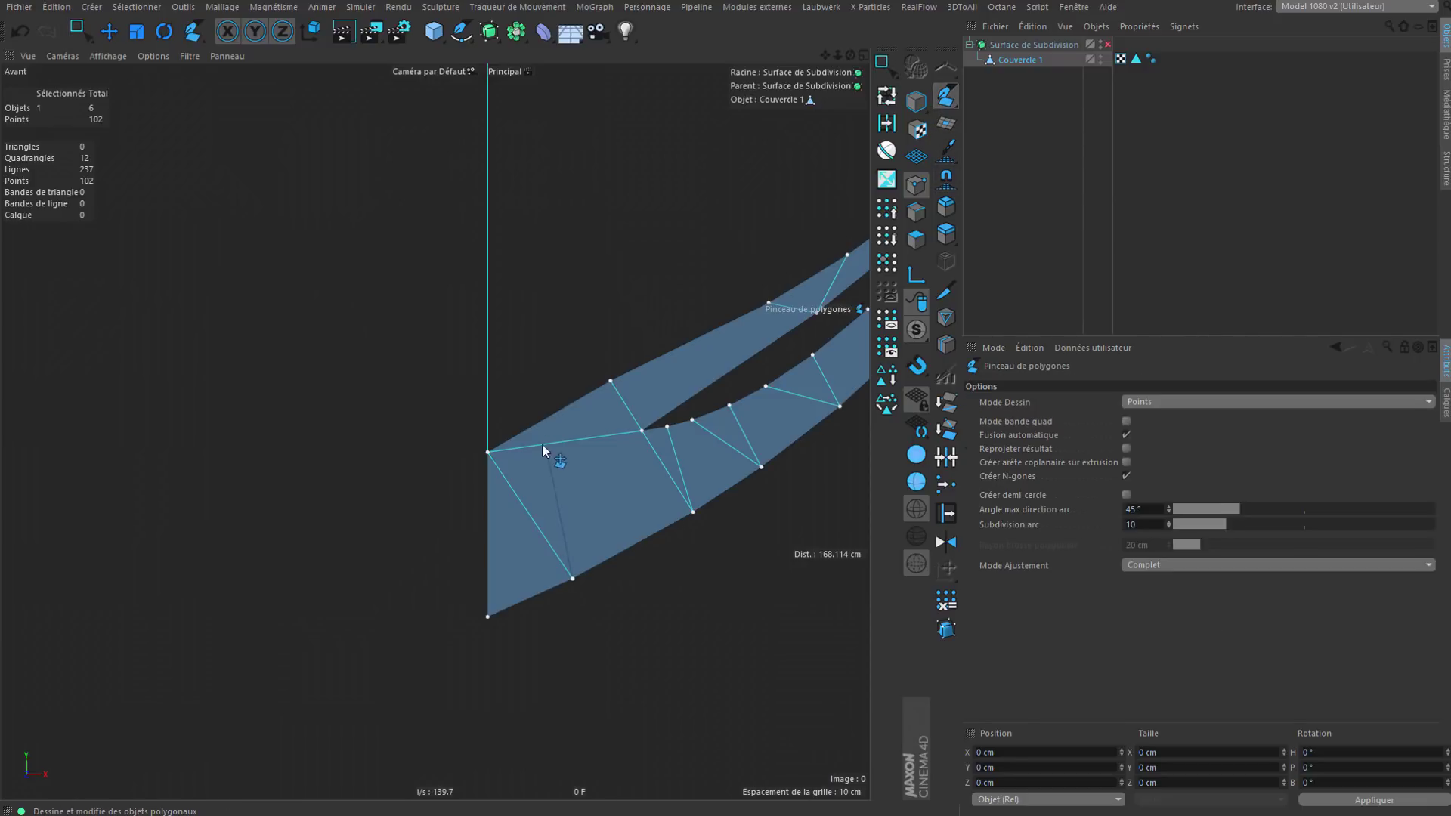
click(545, 419)
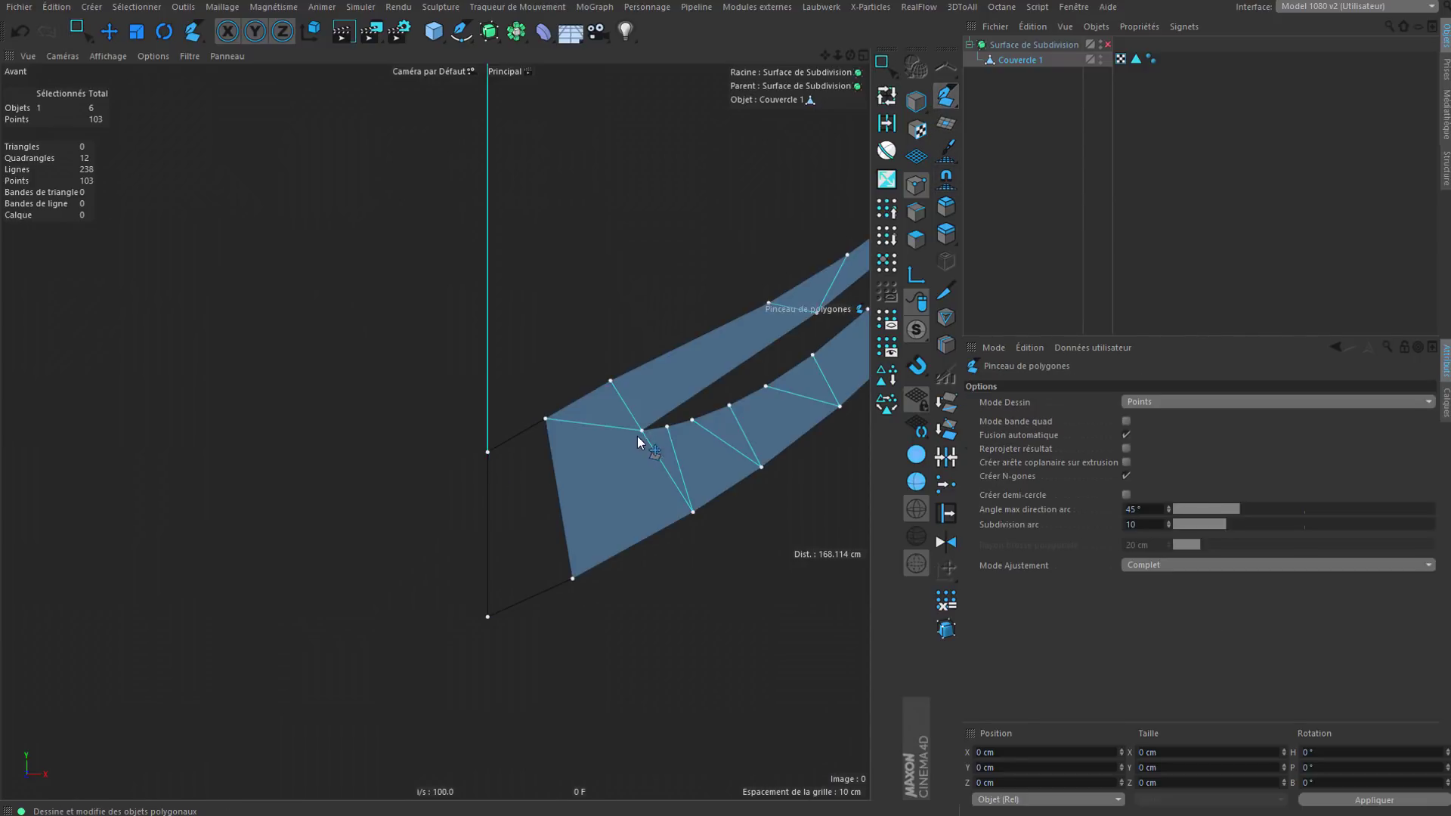
click(559, 496)
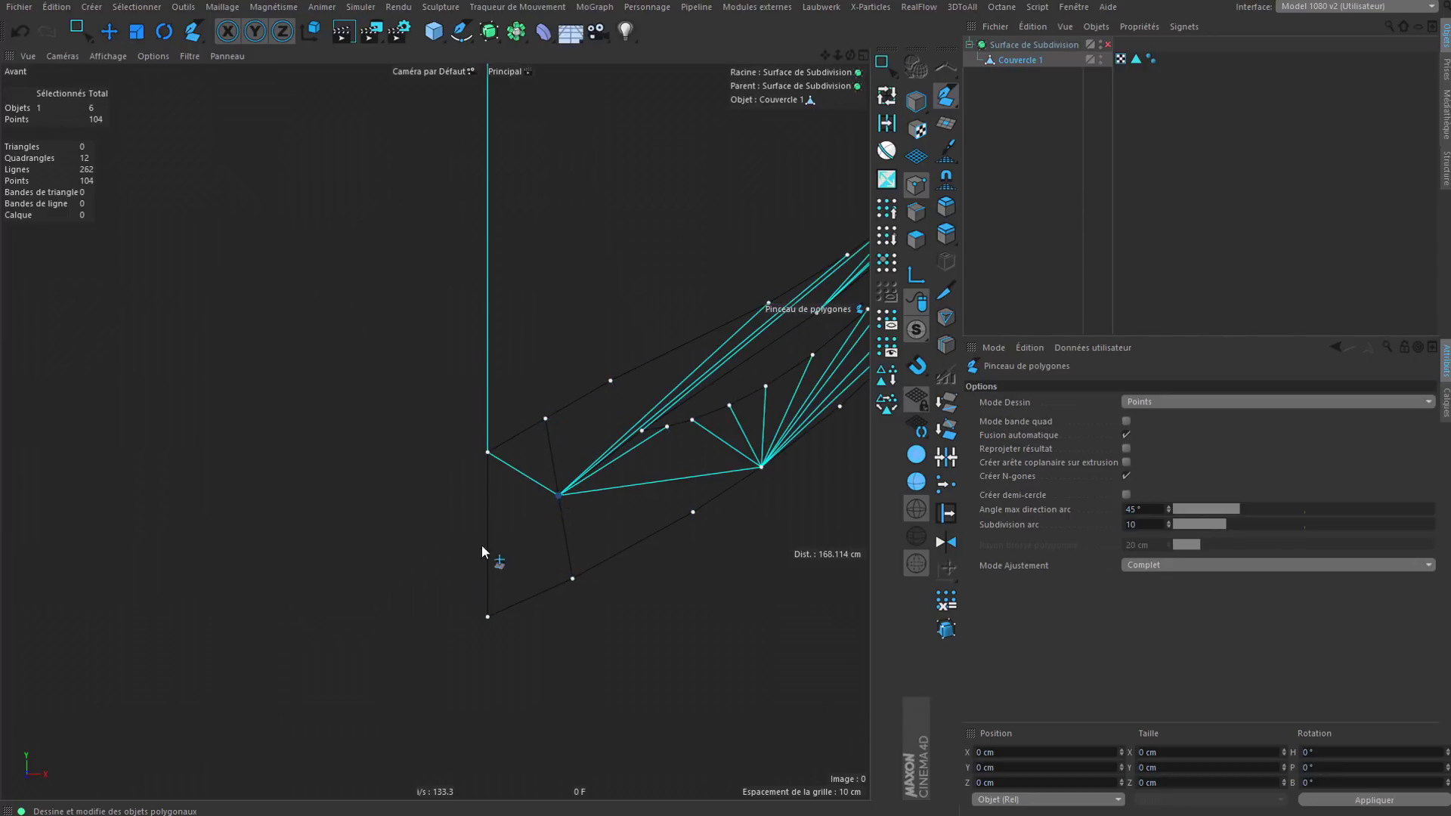
click(487, 537)
Step: Remove the stray geometry running along the central axis between the bottom tip and the top bands
alt+middle_drag(592, 532, 406, 599)
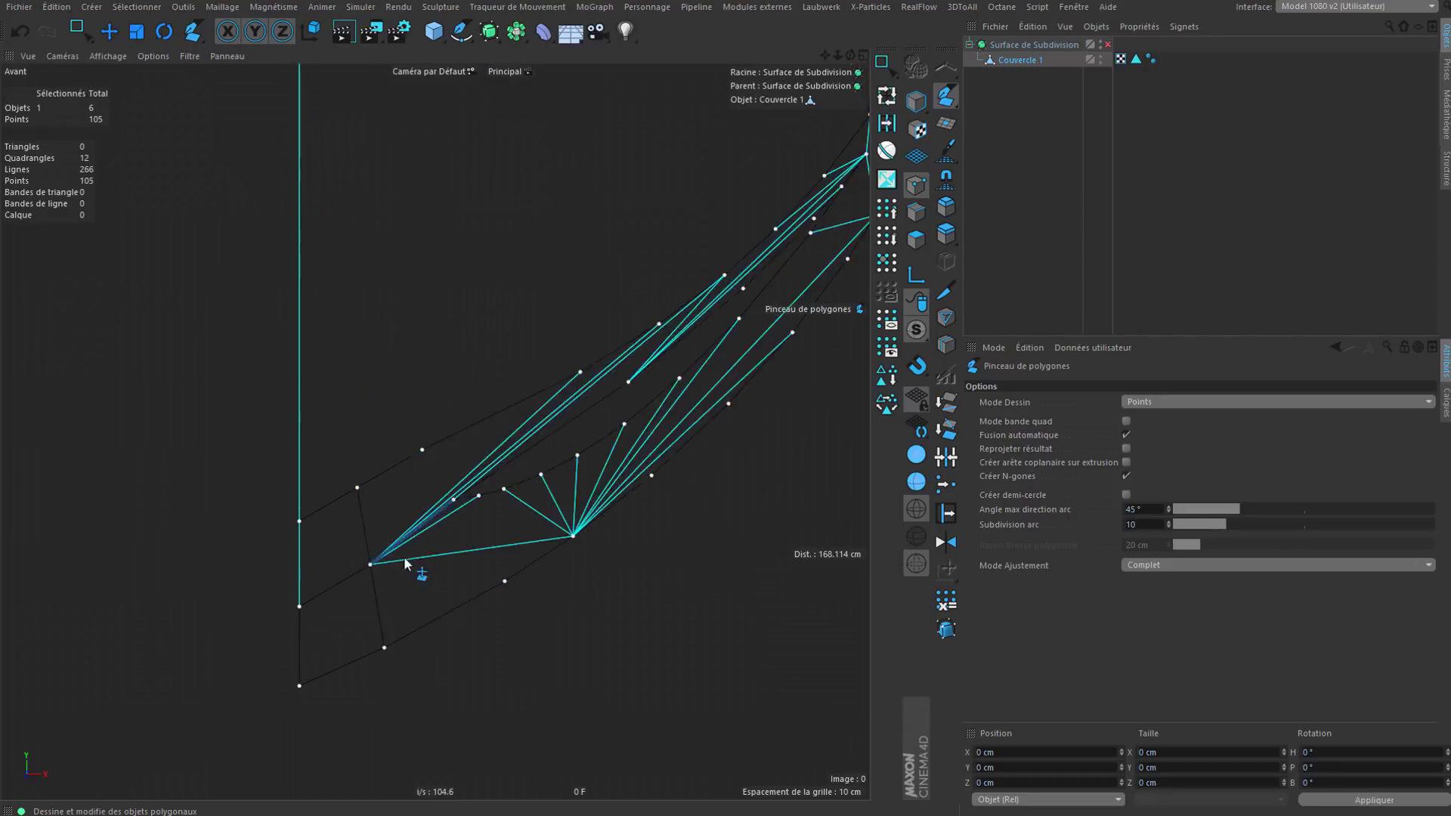
scroll(332, 566, up, 3)
alt+middle_drag(319, 563, 480, 547)
alt+middle_drag(457, 425, 465, 544)
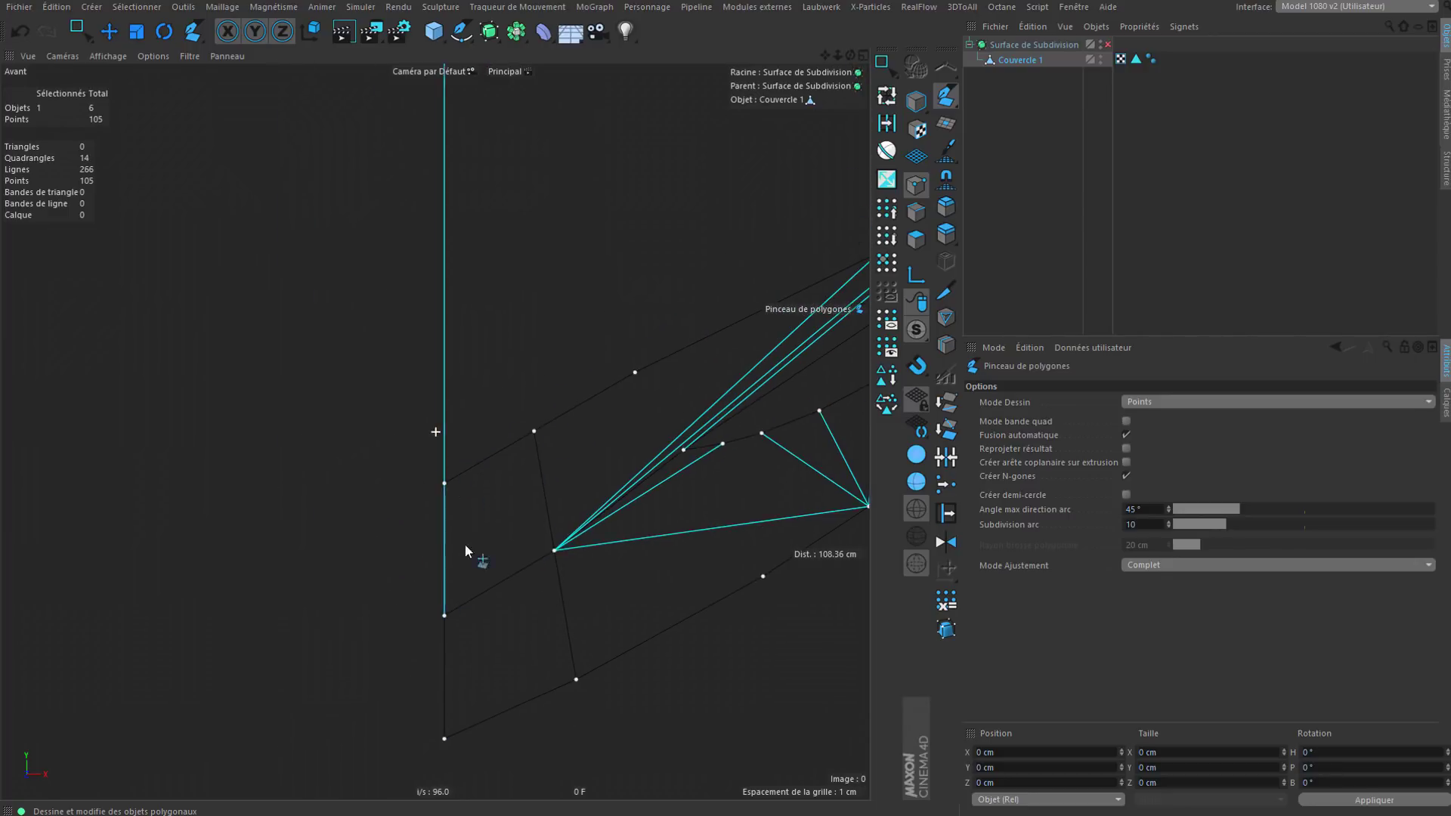
ctrl+click(455, 485)
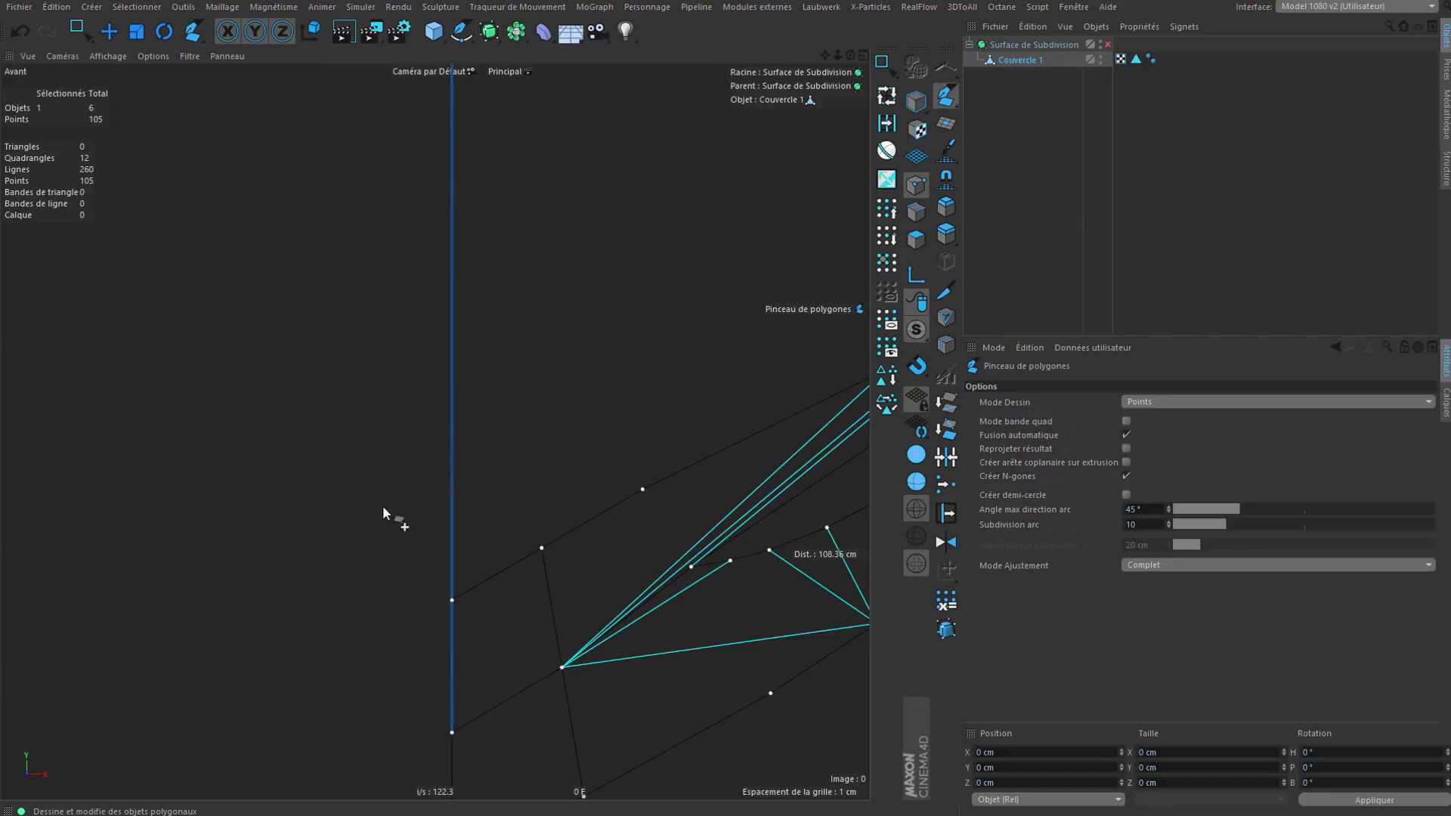
ctrl+click(453, 467)
scroll(371, 580, down, 4)
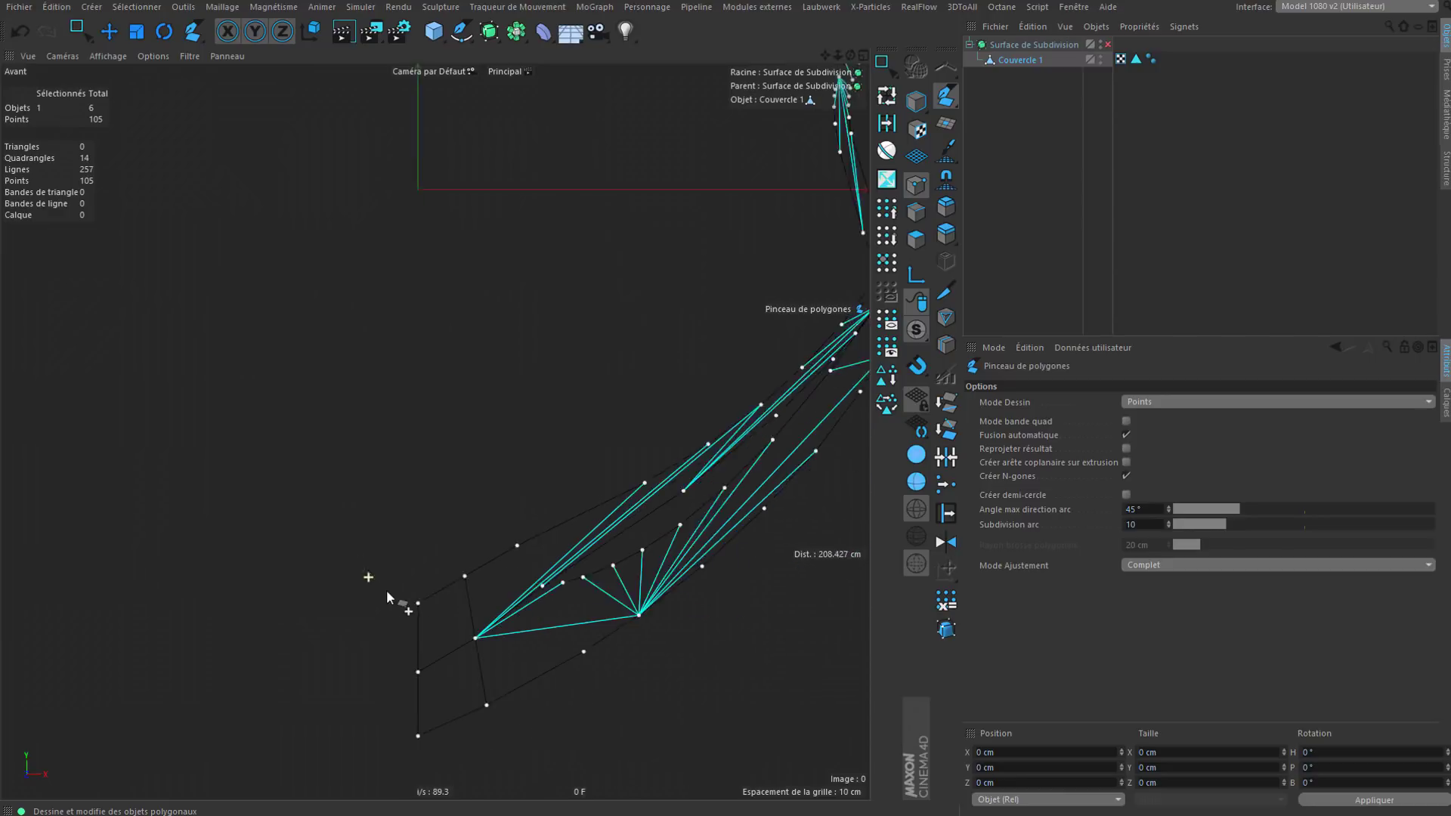
Step: Try removing the lower polygon beside the bottom tip, and undo the removal
alt+middle_drag(473, 560, 482, 468)
scroll(476, 565, up, 3)
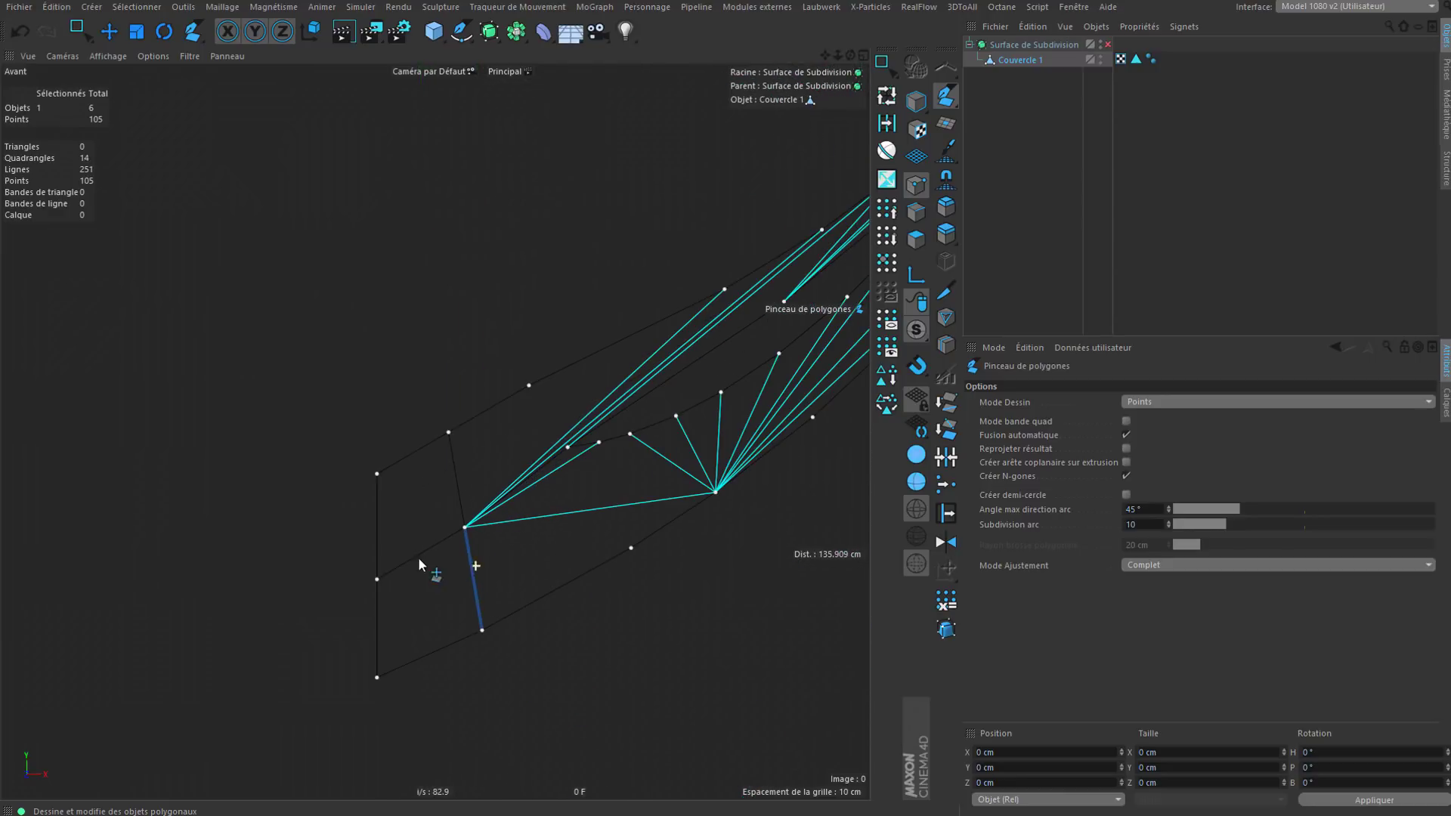
ctrl+click(442, 610)
key(ctrl+z)
Step: Cut edges from the corner where the two bands split to the inner contour point and to a new point on the outer contour
scroll(511, 559, up, 3)
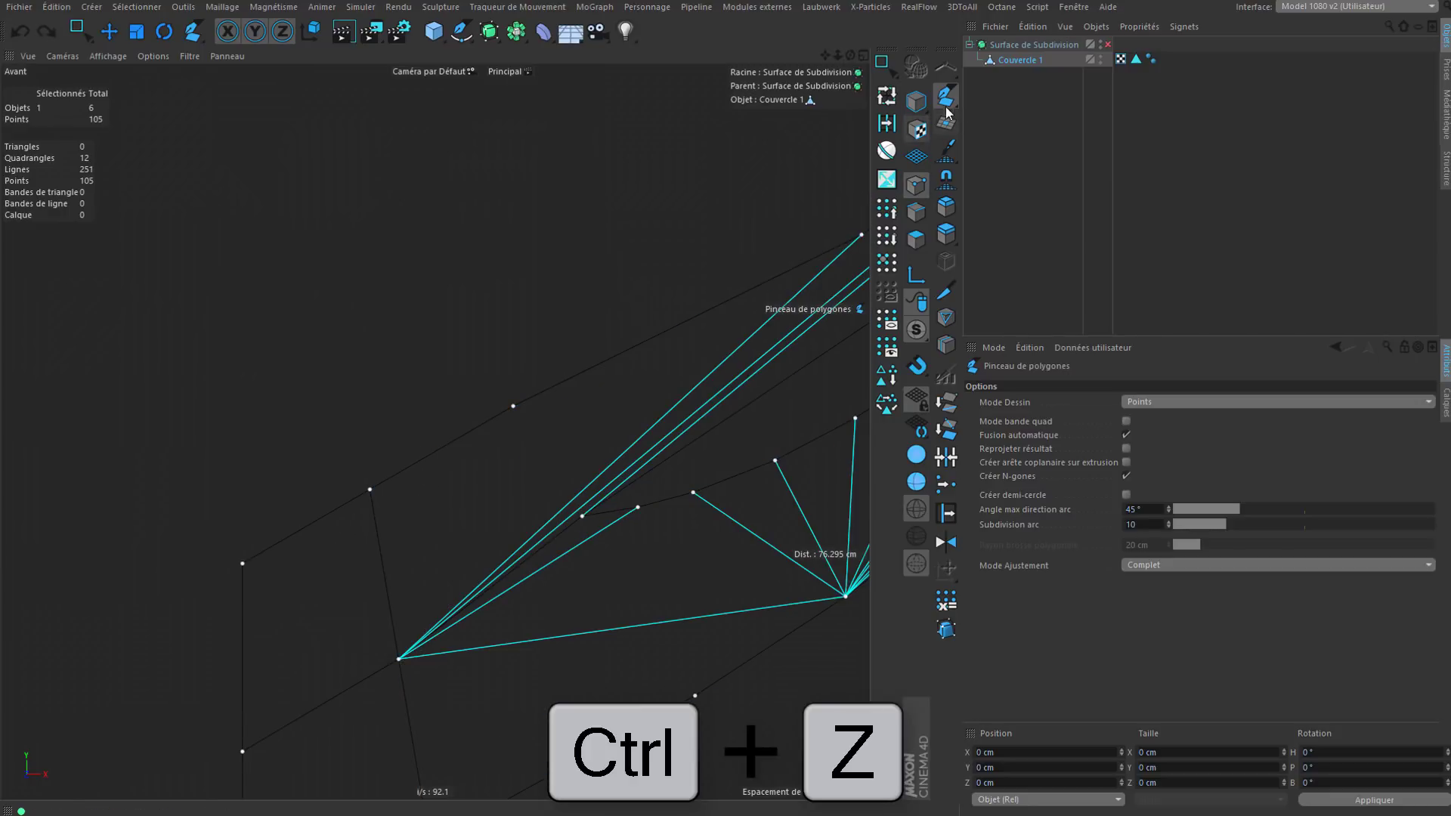
alt+middle_drag(565, 546, 555, 501)
click(573, 470)
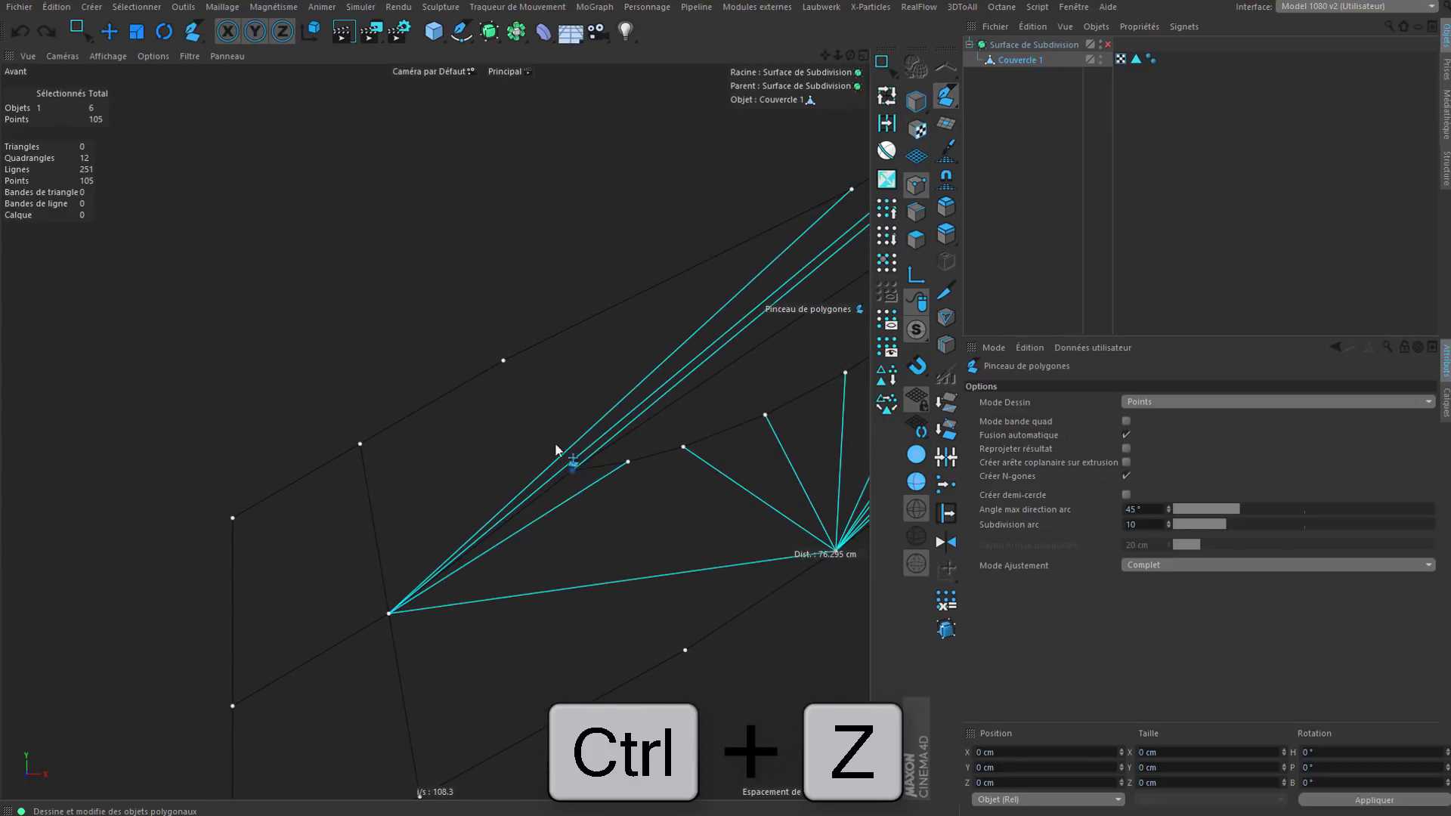
click(504, 362)
click(504, 362)
click(573, 470)
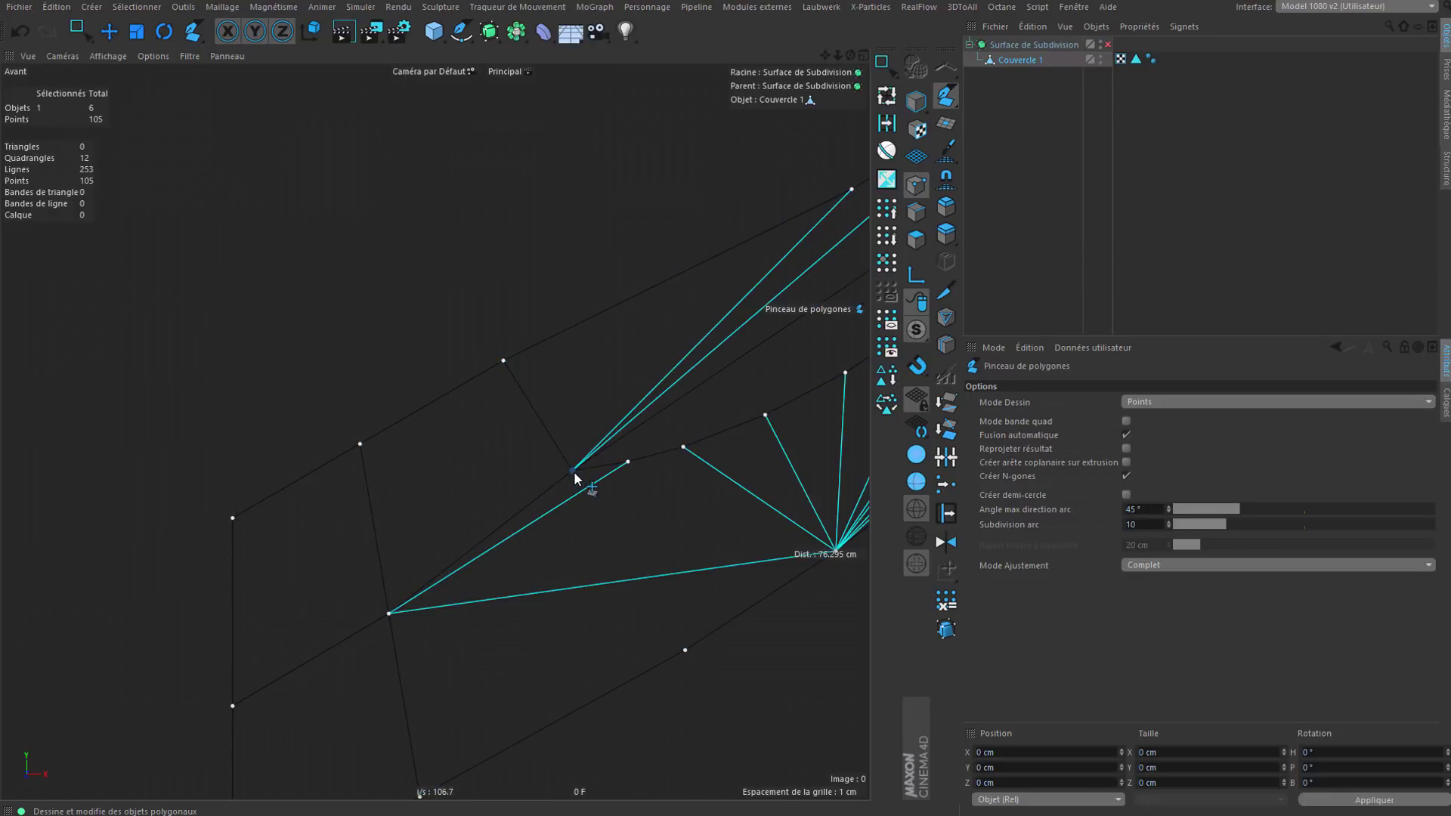
click(610, 694)
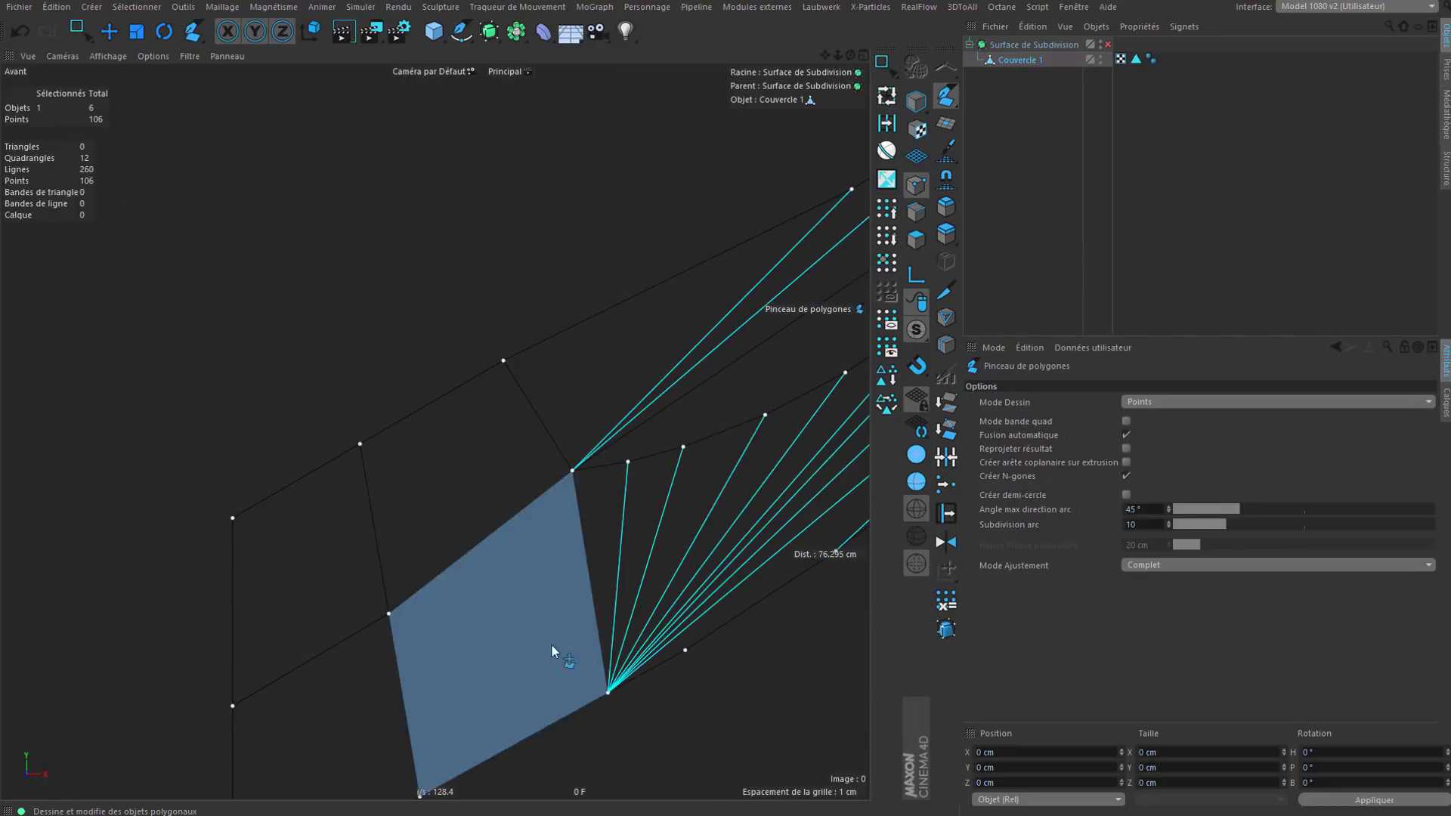
Step: Cut an edge from the inner contour point beside the split corner to the outer contour, and remove the neighbouring leftover outer point
alt+middle_drag(628, 462, 577, 399)
click(578, 399)
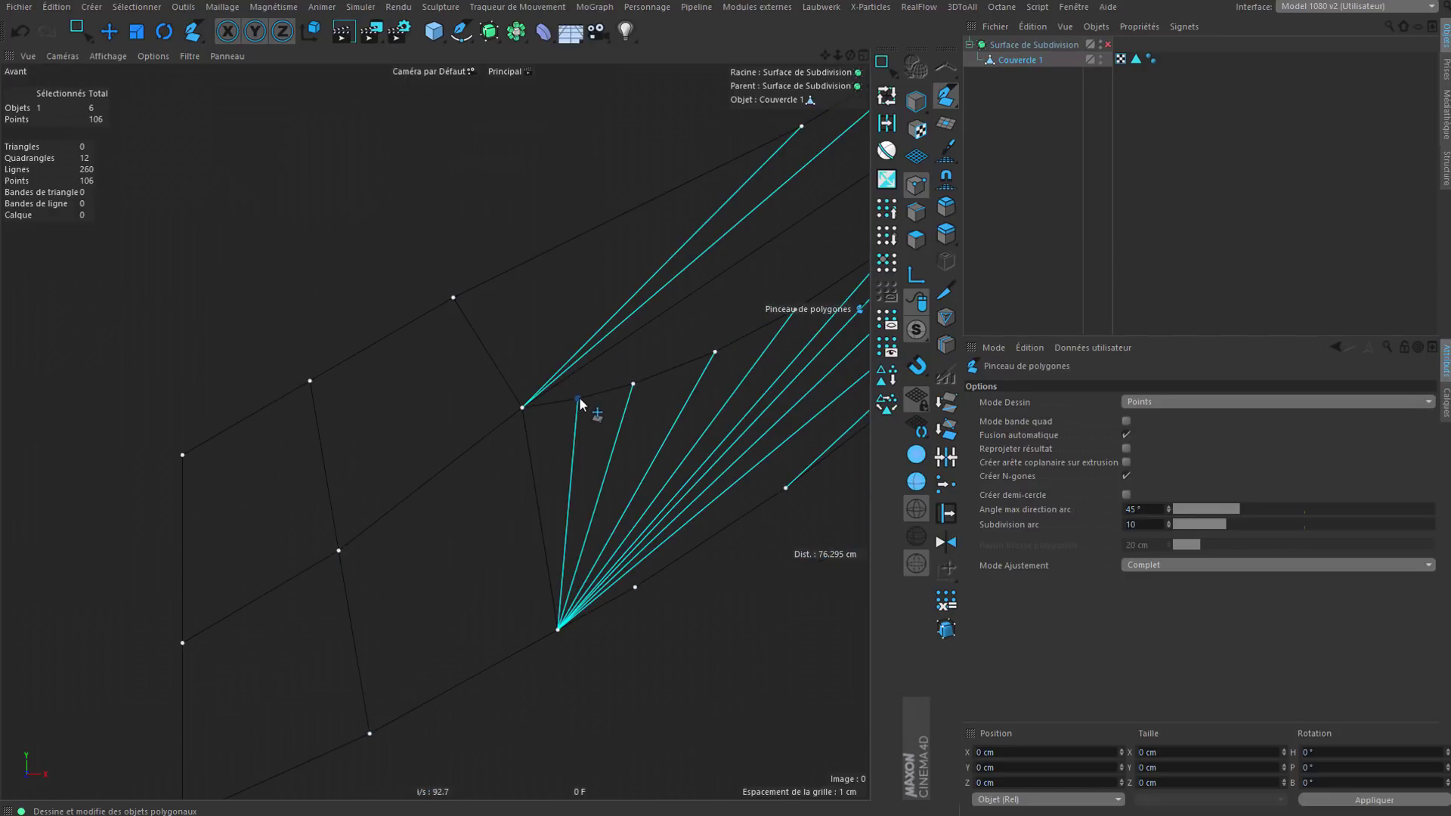
click(648, 581)
ctrl+click(636, 588)
scroll(601, 650, down, 5)
alt+middle_drag(595, 565, 551, 533)
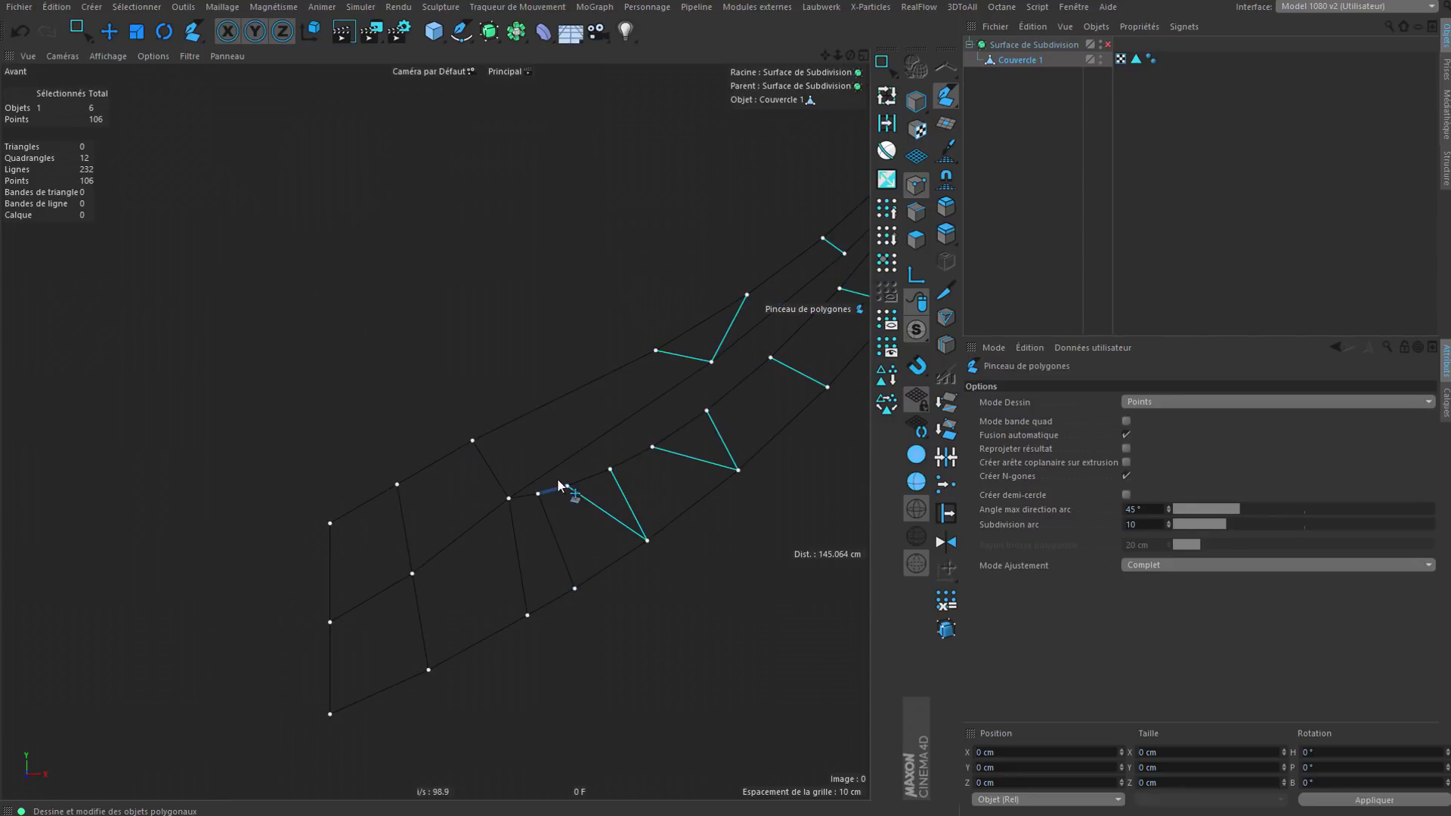
Step: Cut edges across the outer band from its following inner points to the outer contour, and remove the leftover outer point
click(569, 489)
click(613, 570)
click(614, 471)
click(656, 537)
ctrl+click(647, 540)
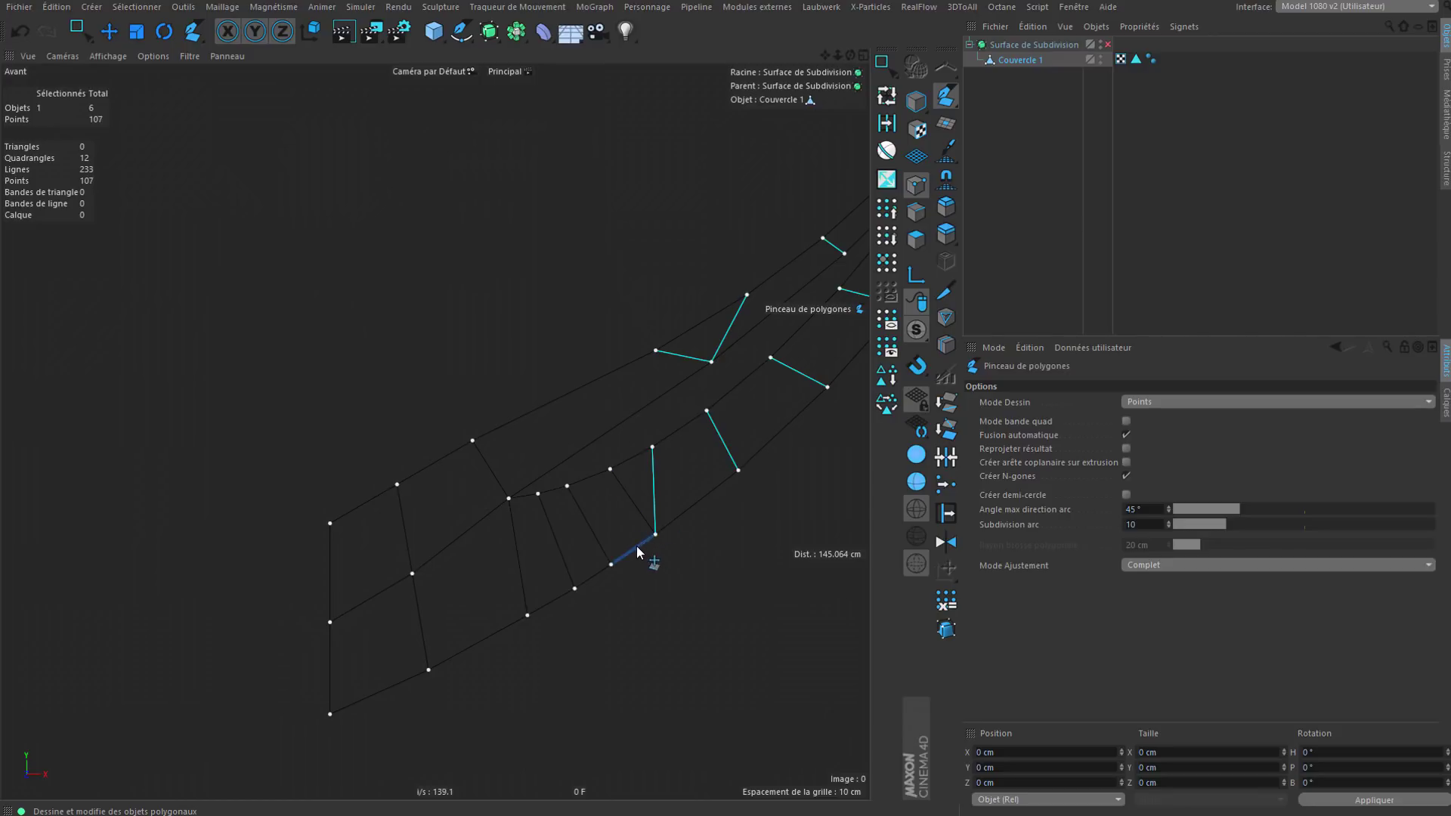
Step: Cut two edges straight across the inner band from its inner contour points, just past the split corner
alt+middle_drag(576, 614, 579, 587)
scroll(579, 596, up, 6)
scroll(602, 552, down, 7)
alt+middle_drag(655, 426, 535, 554)
click(546, 453)
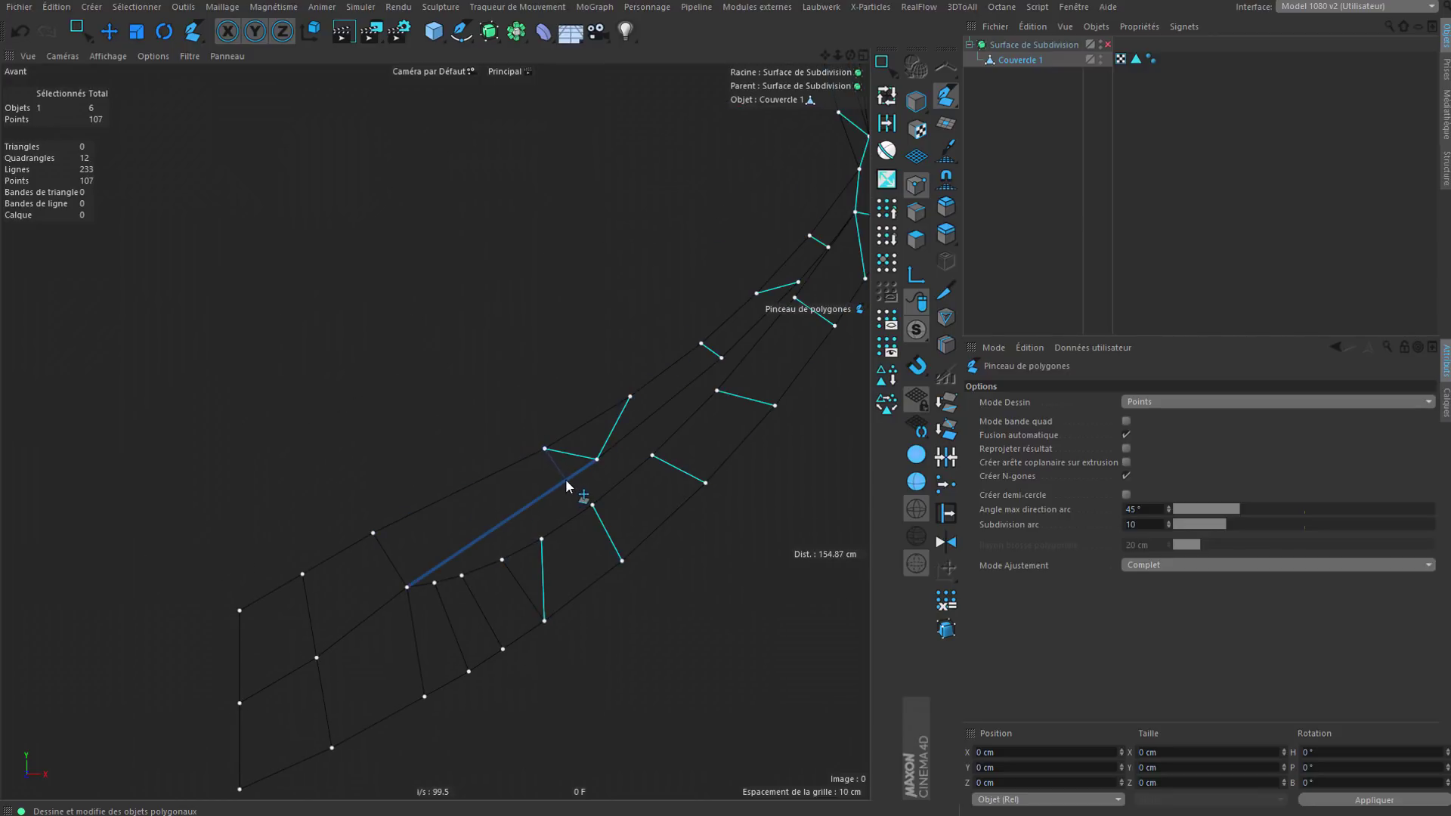
click(566, 481)
click(631, 398)
click(649, 418)
Step: Cut the next edge across the inner band and remove the leftover points beside the new cuts
alt+middle_drag(725, 315, 598, 507)
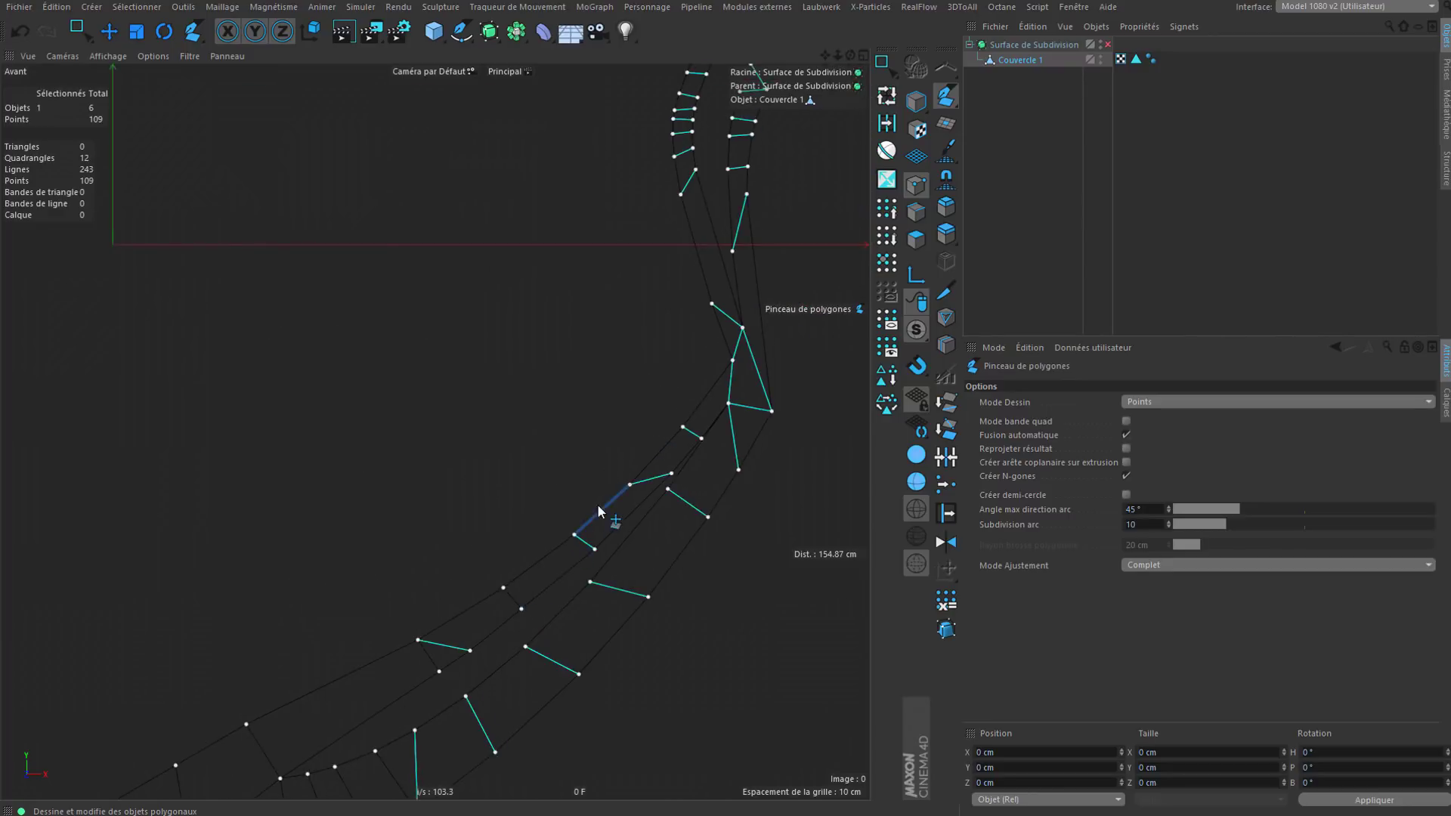
scroll(598, 511, up, 3)
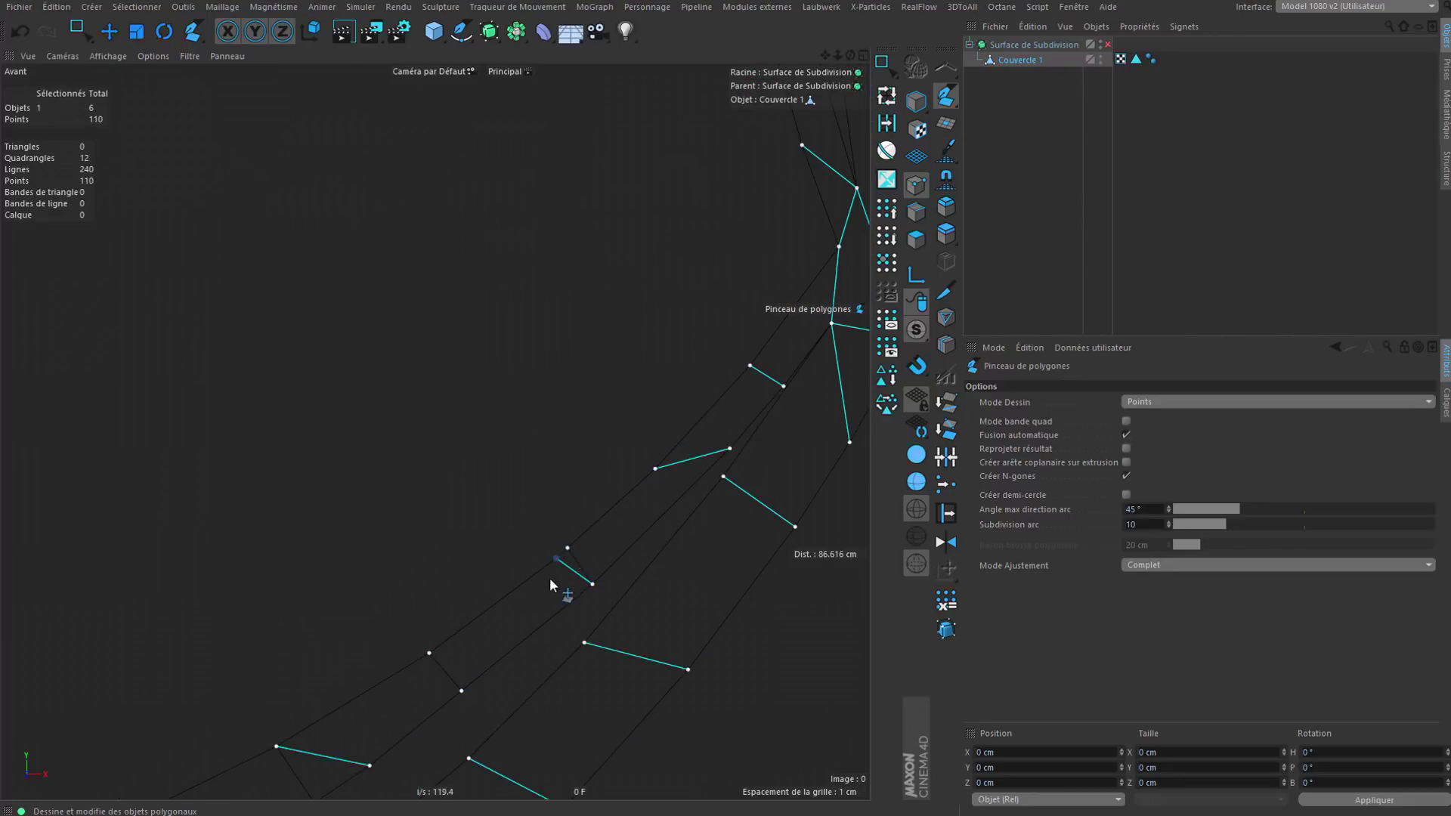
scroll(548, 578, up, 2)
alt+middle_drag(582, 551, 646, 433)
ctrl+click(627, 425)
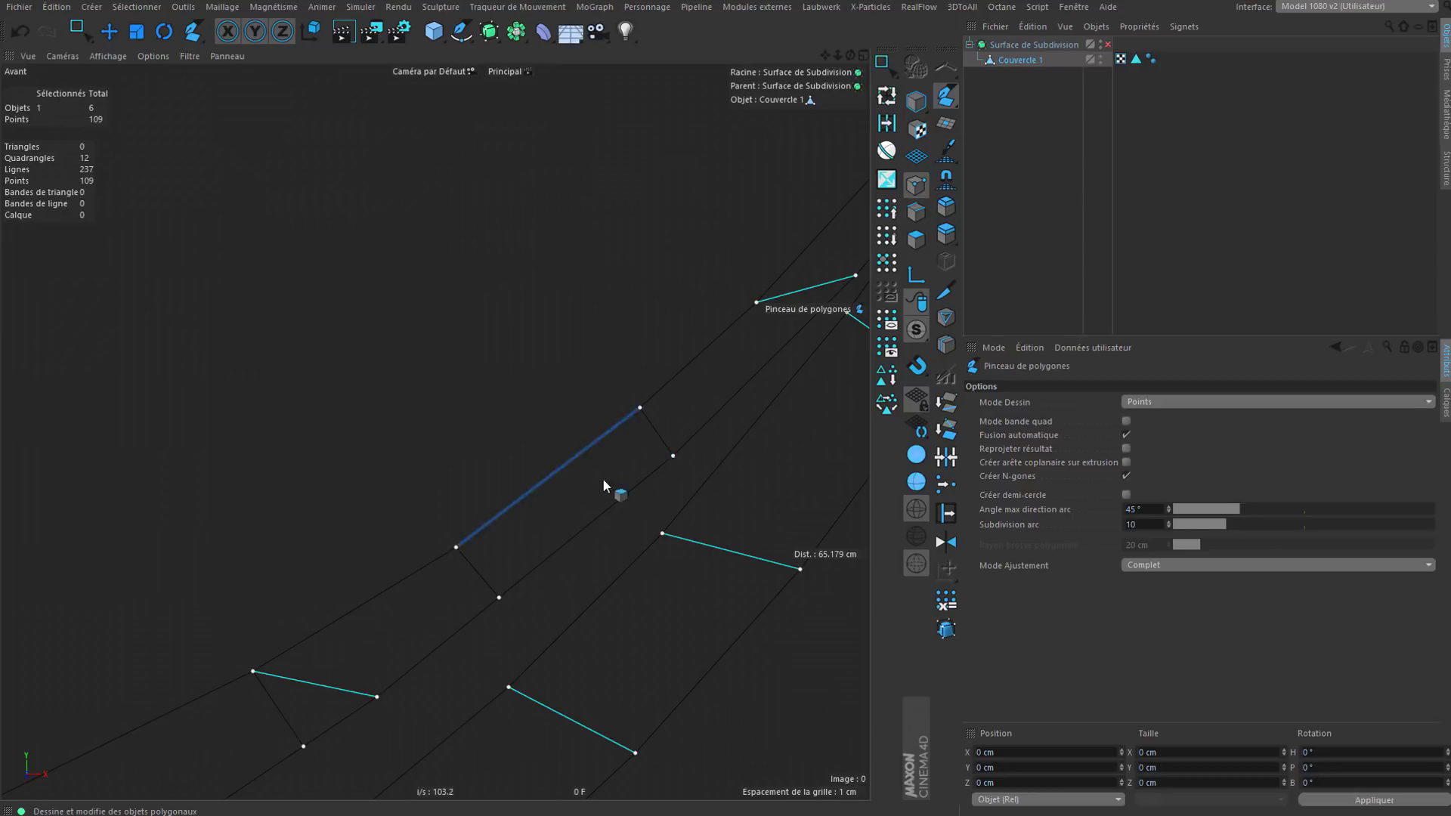
alt+middle_drag(526, 557, 589, 437)
alt+middle_drag(450, 580, 579, 457)
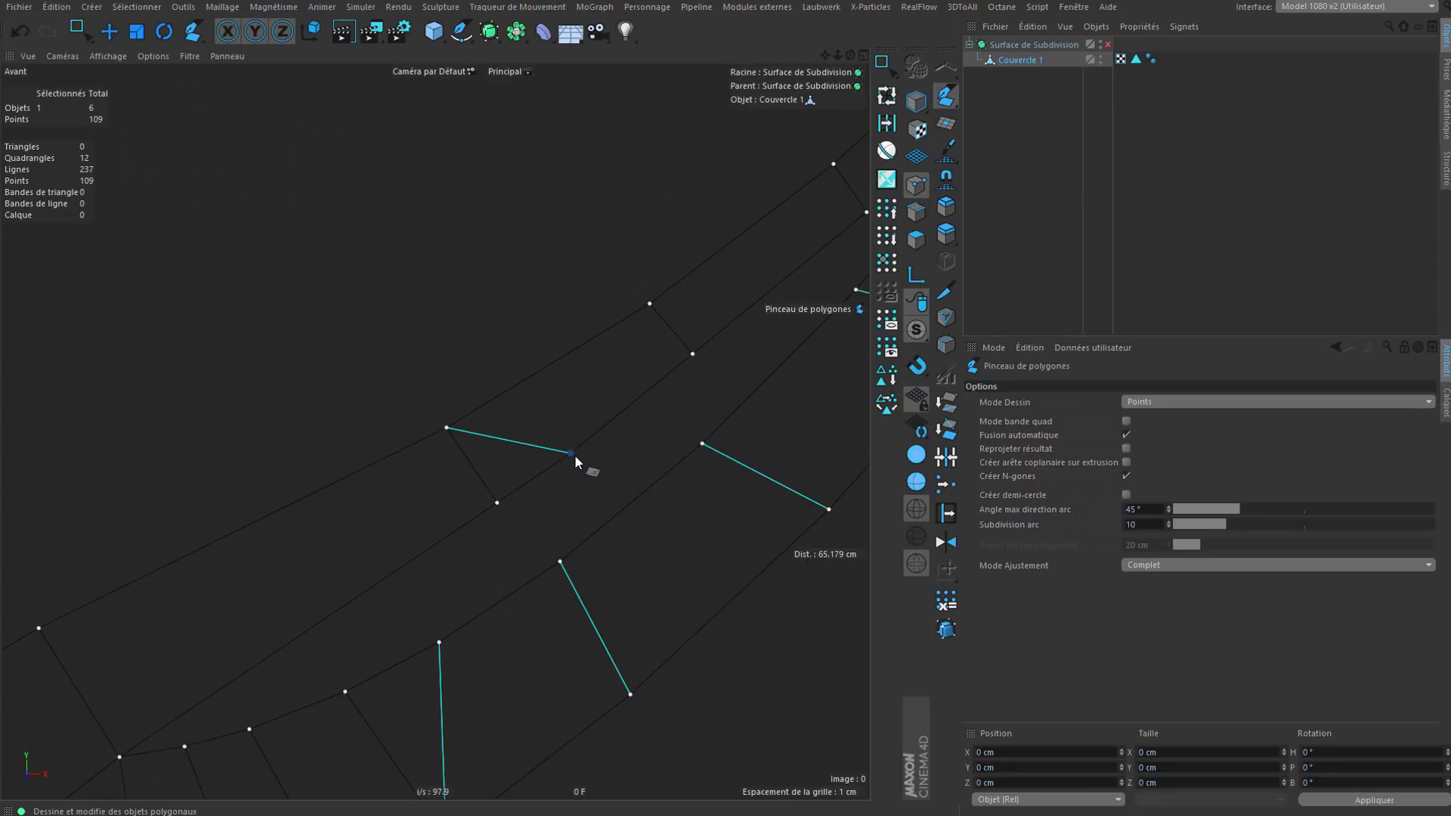
ctrl+click(574, 455)
Step: Cut two more edges across the outer band and merge the old outer contour point into the last cut's end
scroll(561, 541, down, 5)
alt+middle_drag(620, 507, 627, 388)
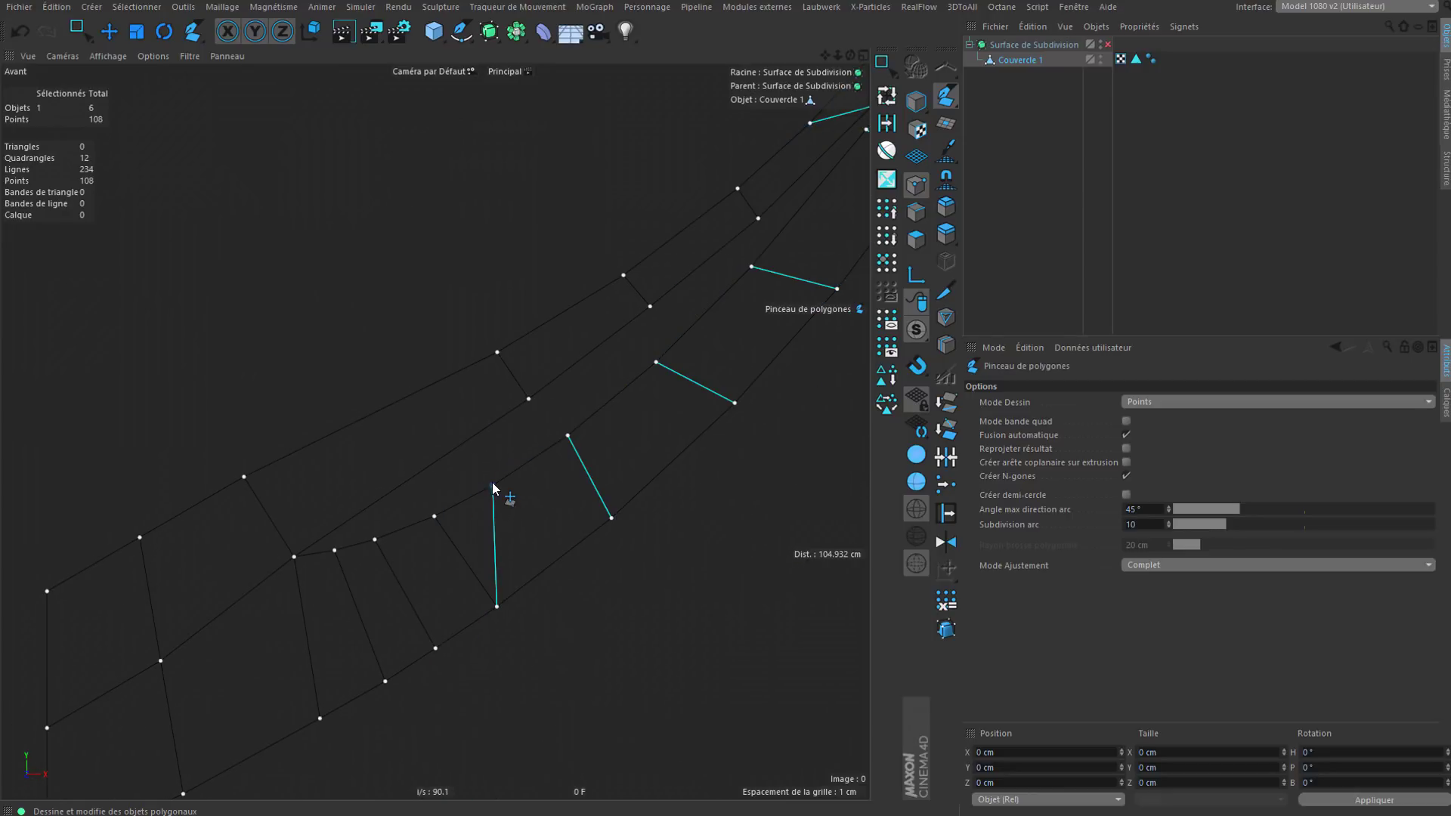
click(553, 564)
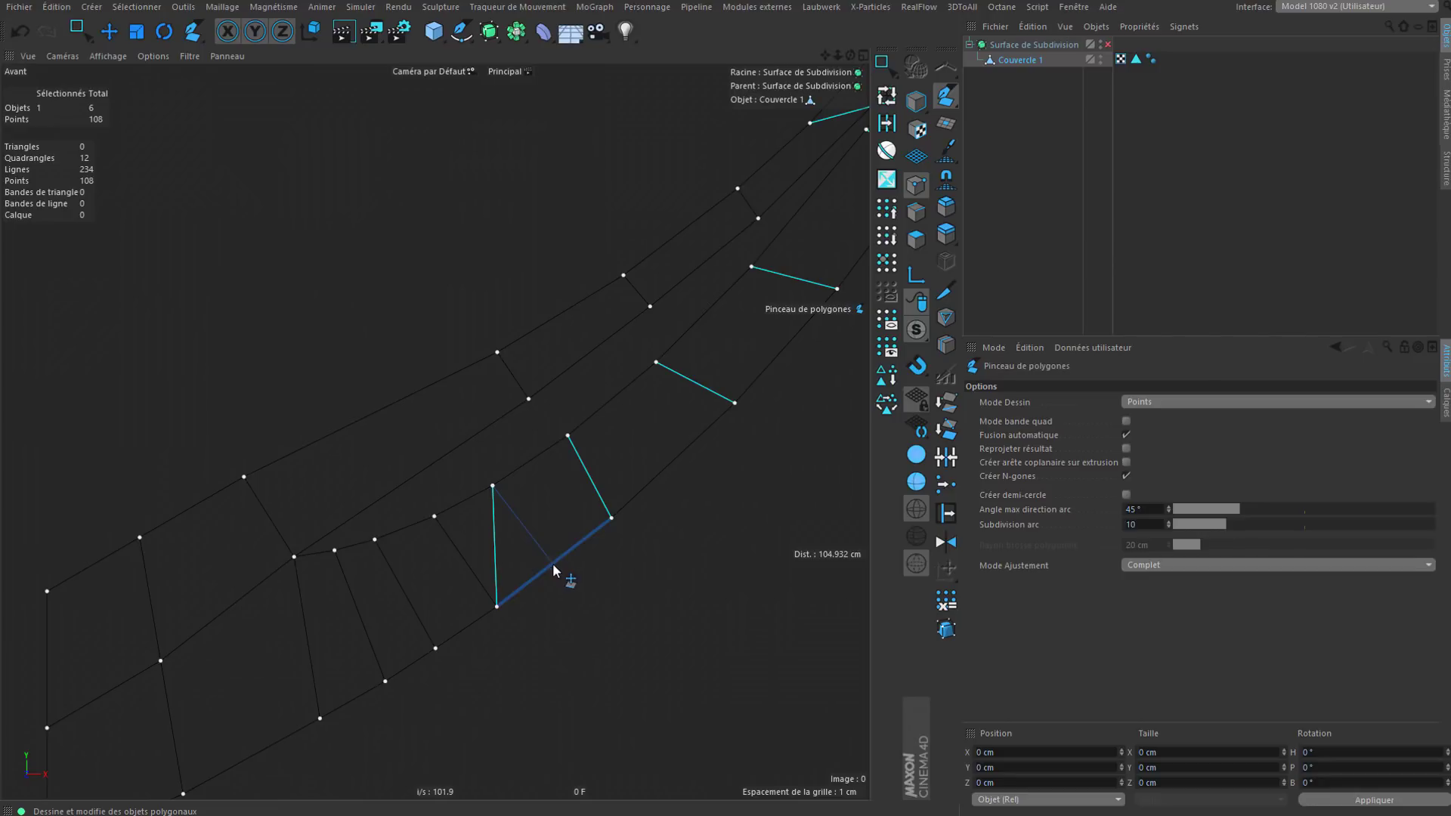
click(567, 435)
click(628, 504)
drag(612, 519, 628, 503)
Step: Cut two further edges square across the outer band and weld each neighbouring old outer point onto the new cut's end
alt+middle_drag(682, 409, 513, 589)
click(489, 544)
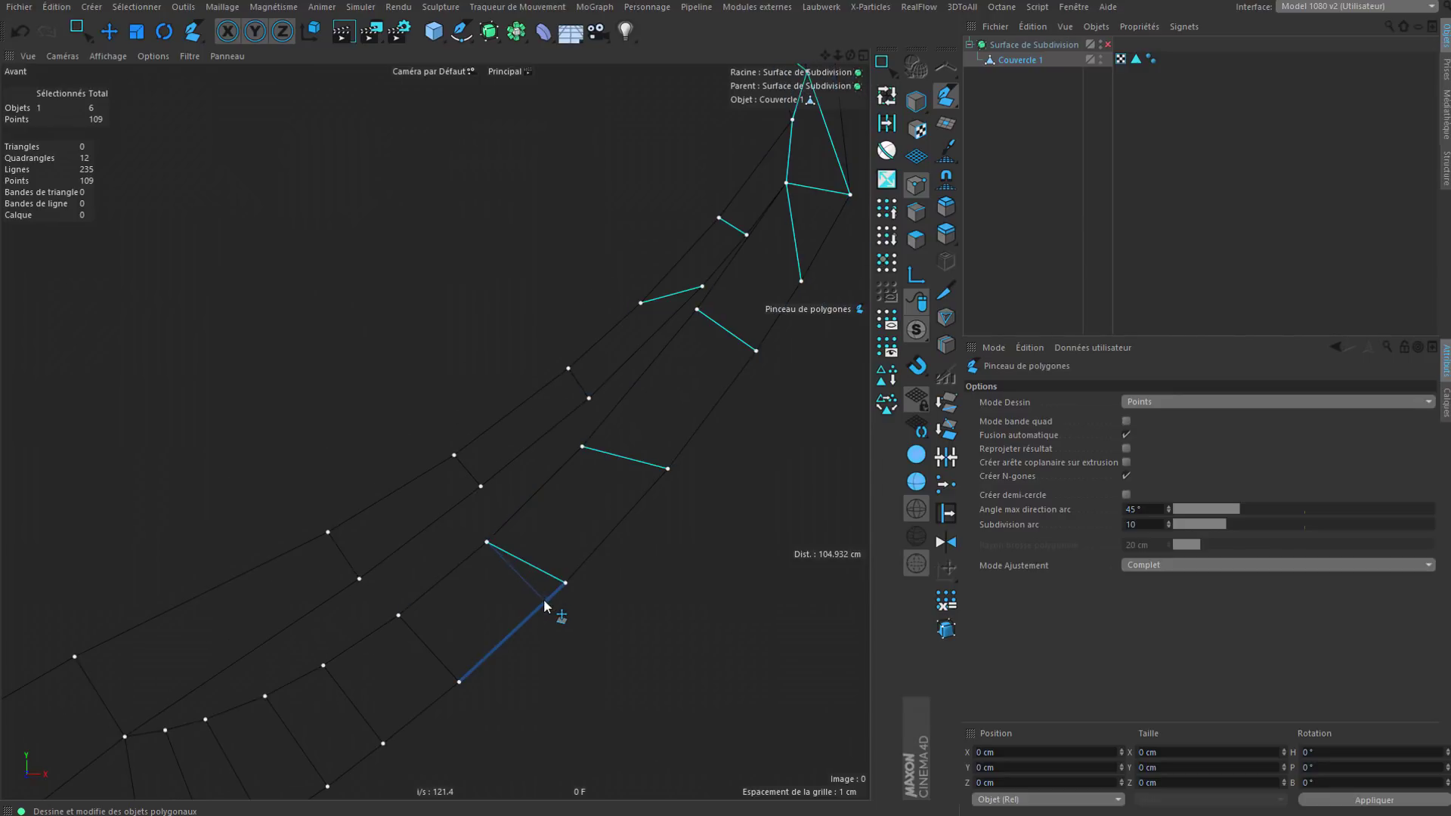
click(545, 602)
drag(568, 582, 545, 601)
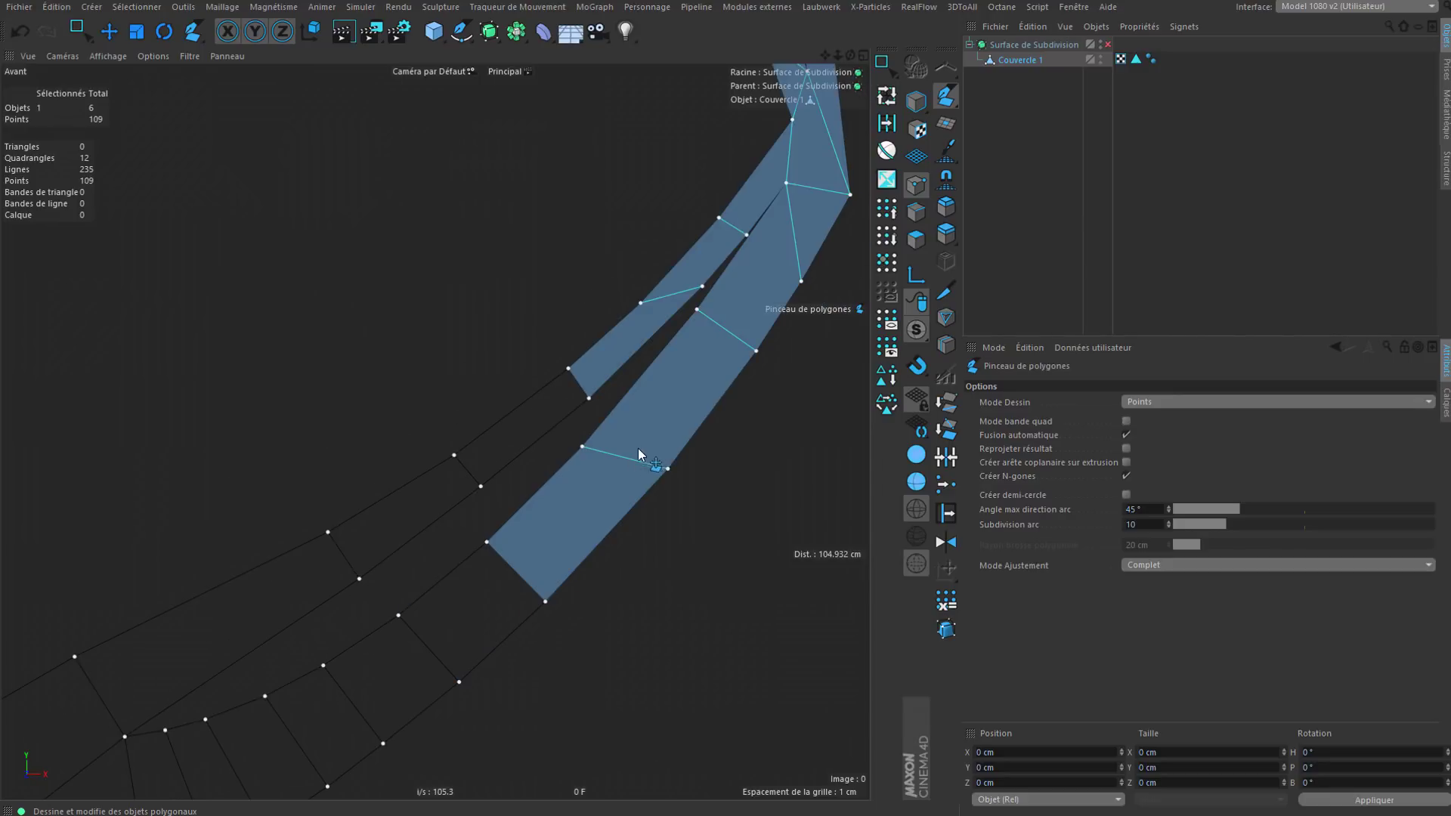
click(582, 447)
click(641, 498)
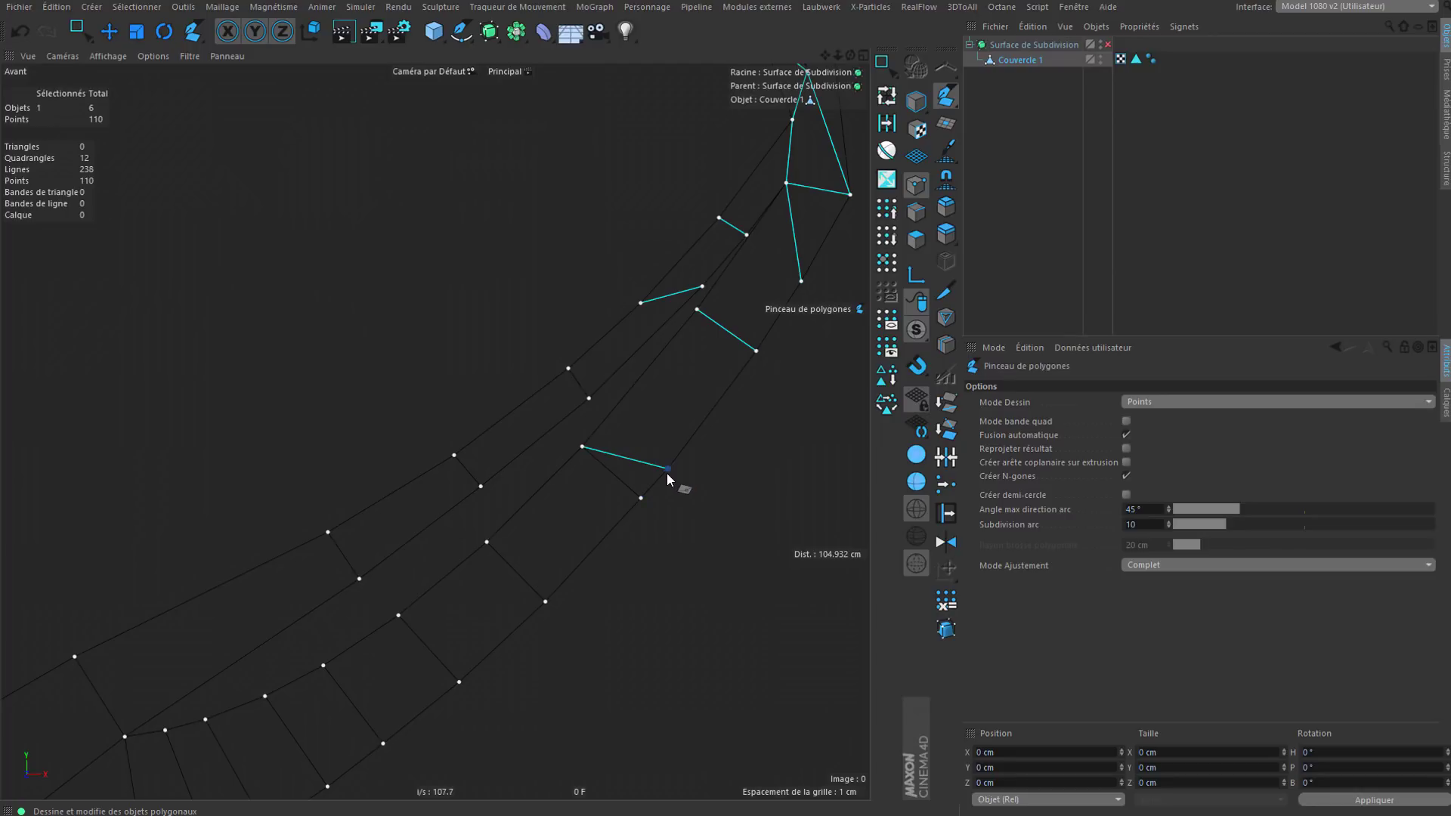
drag(667, 470, 641, 498)
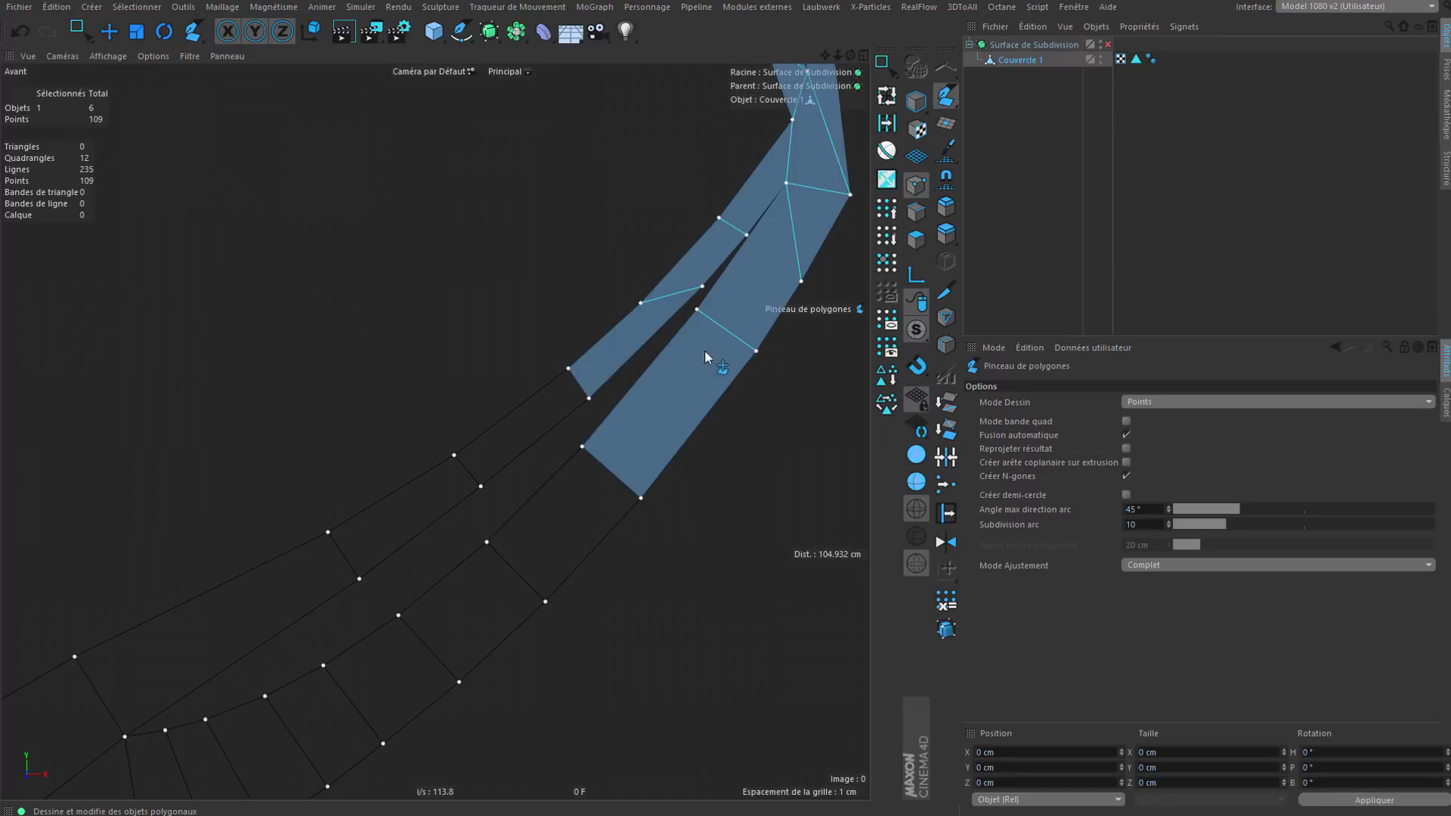
Step: Cut the next edge across the inner band, and another across the outer band just below where the two bands rejoin
click(641, 302)
alt+middle_drag(675, 335, 541, 466)
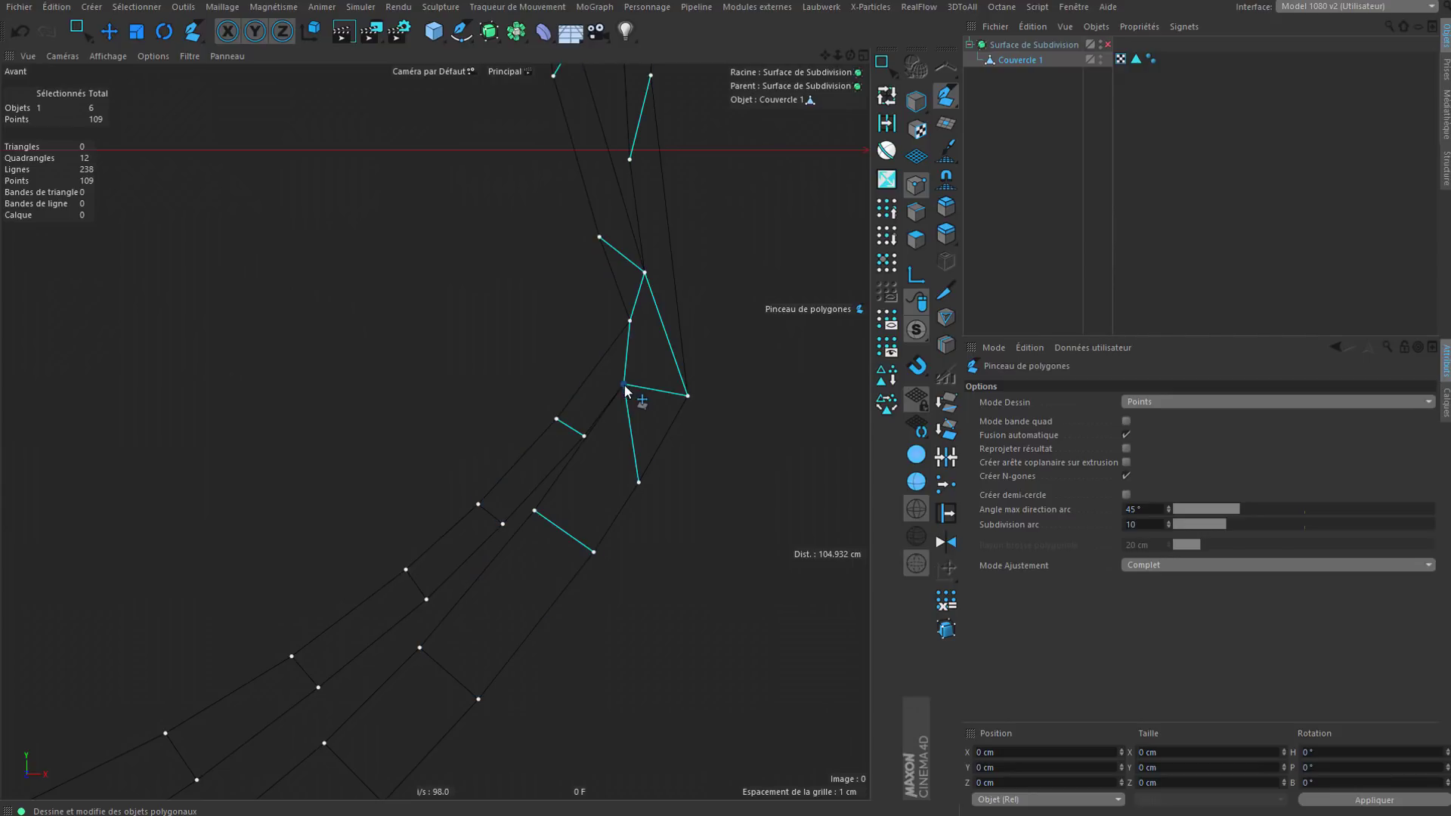
click(638, 485)
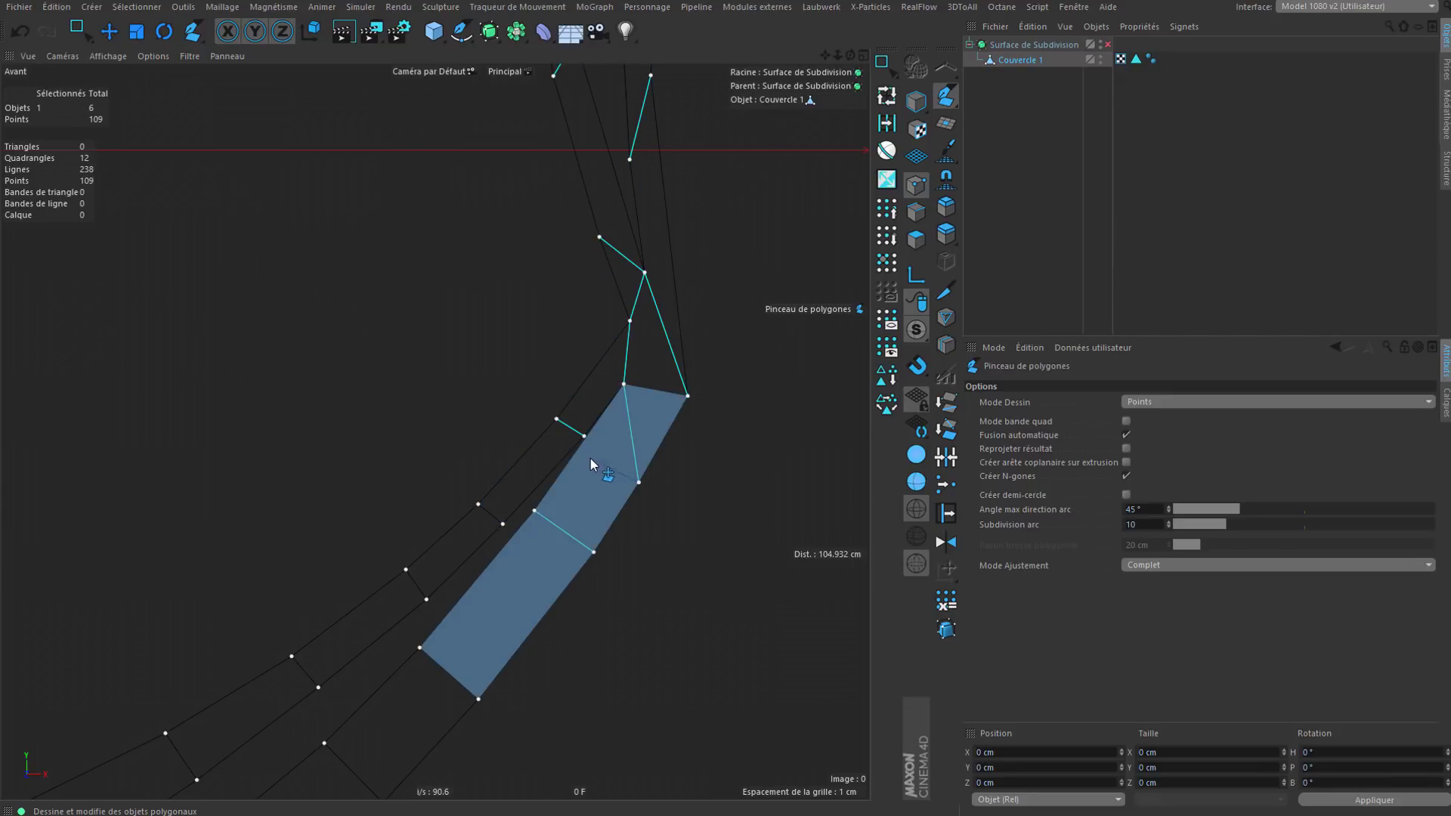
click(580, 449)
Step: Cut edges across the junction where the bands rejoin, and one from the upper split corner to the outer contour
alt+middle_drag(646, 385, 791, 210)
scroll(694, 531, down, 3)
click(627, 510)
click(691, 458)
alt+middle_drag(752, 314, 692, 550)
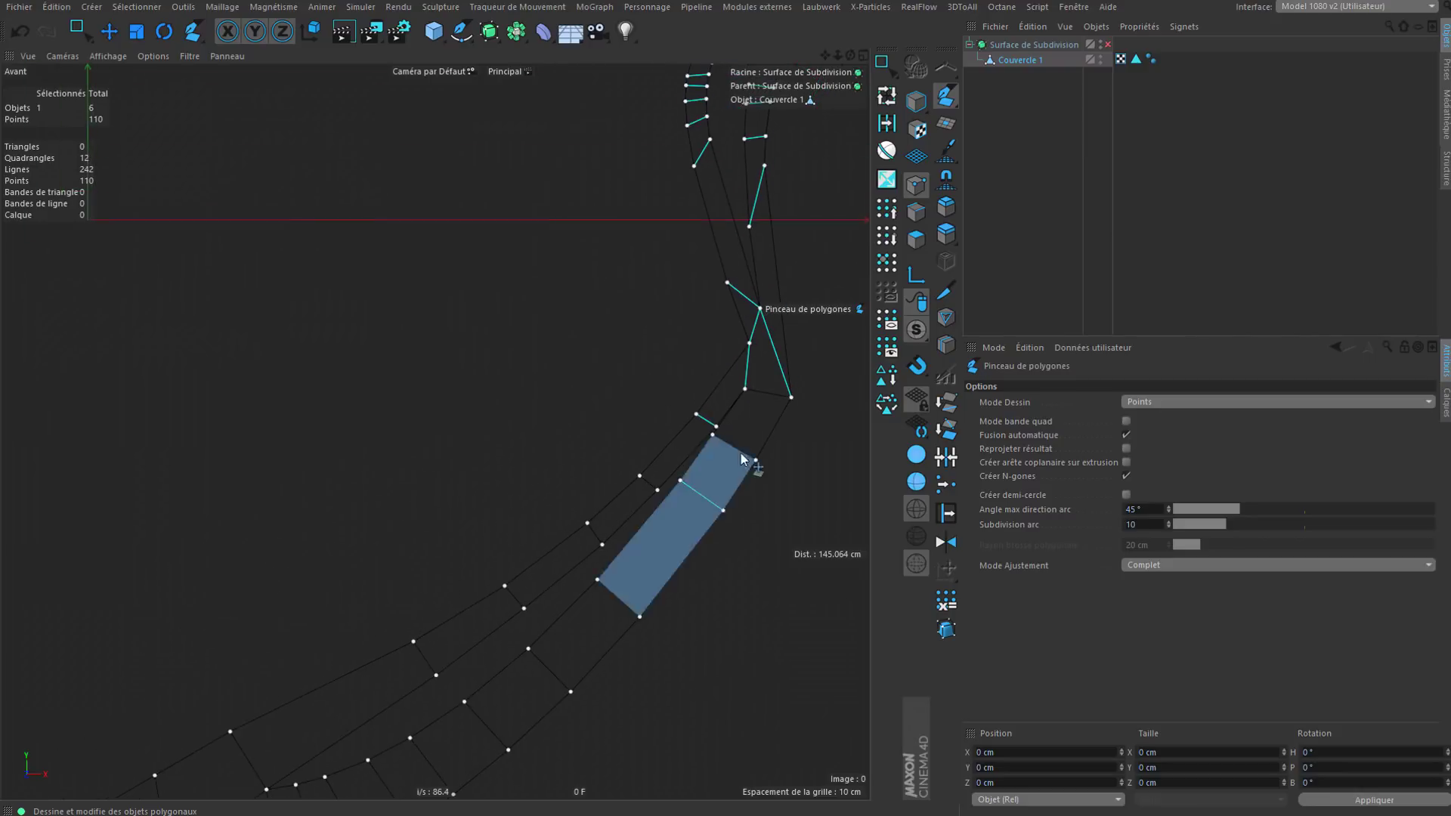
alt+middle_drag(814, 246, 638, 374)
scroll(637, 374, up, 3)
drag(538, 530, 591, 523)
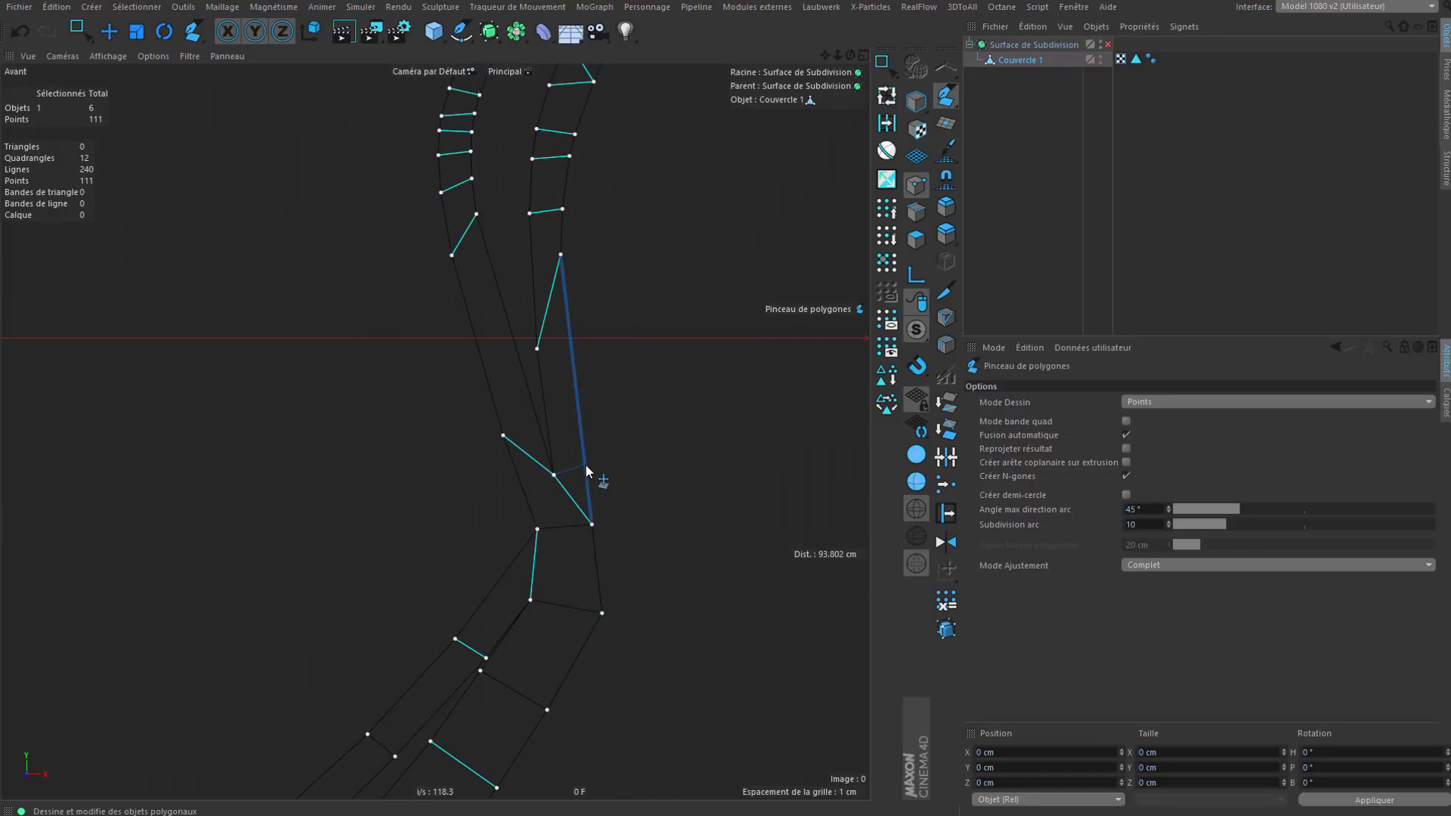
click(587, 467)
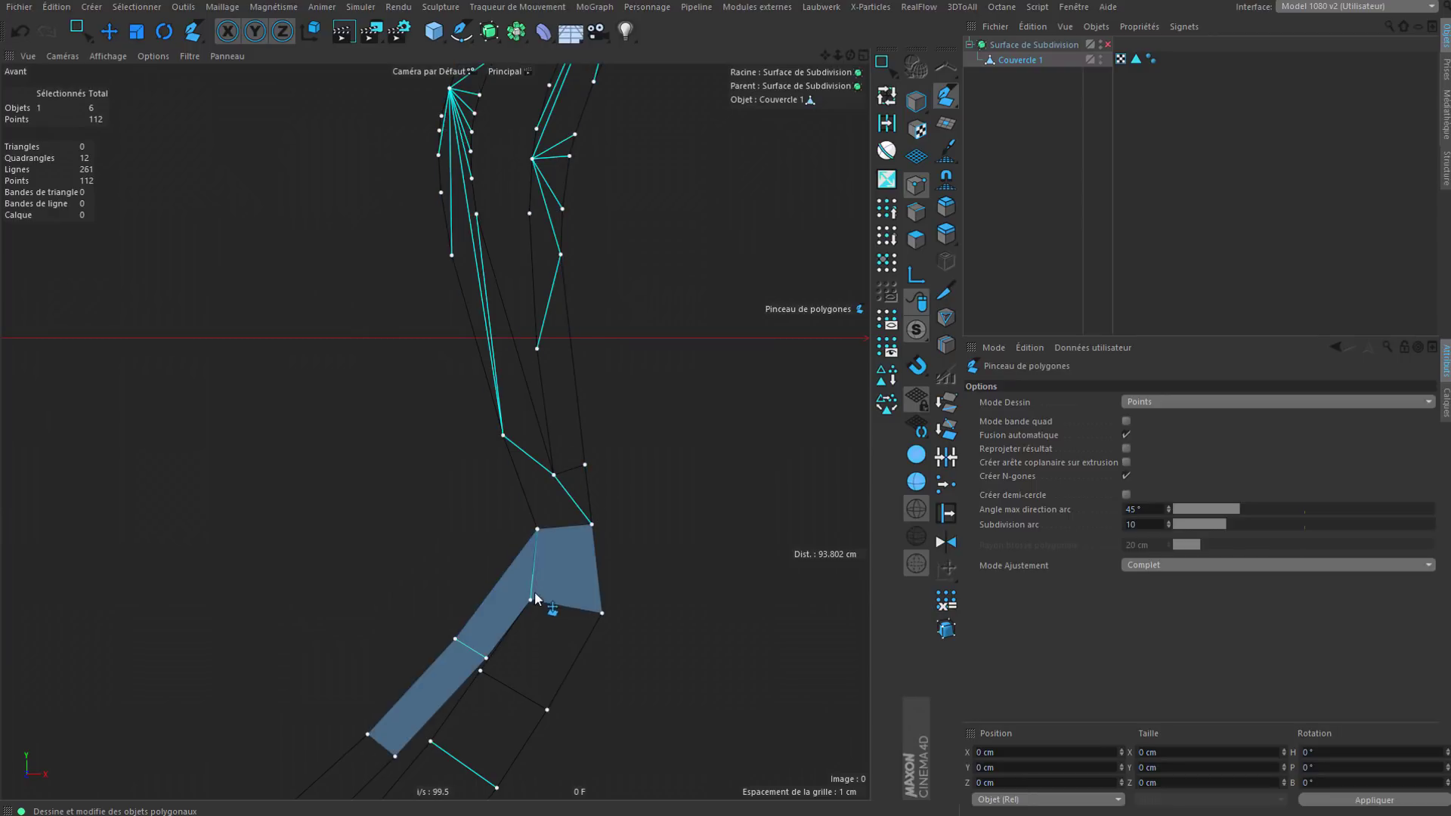
Step: Connect the upper split corner to the inner contour corner below it, and cut across the base of the upper inner band
alt+middle_drag(541, 562, 546, 654)
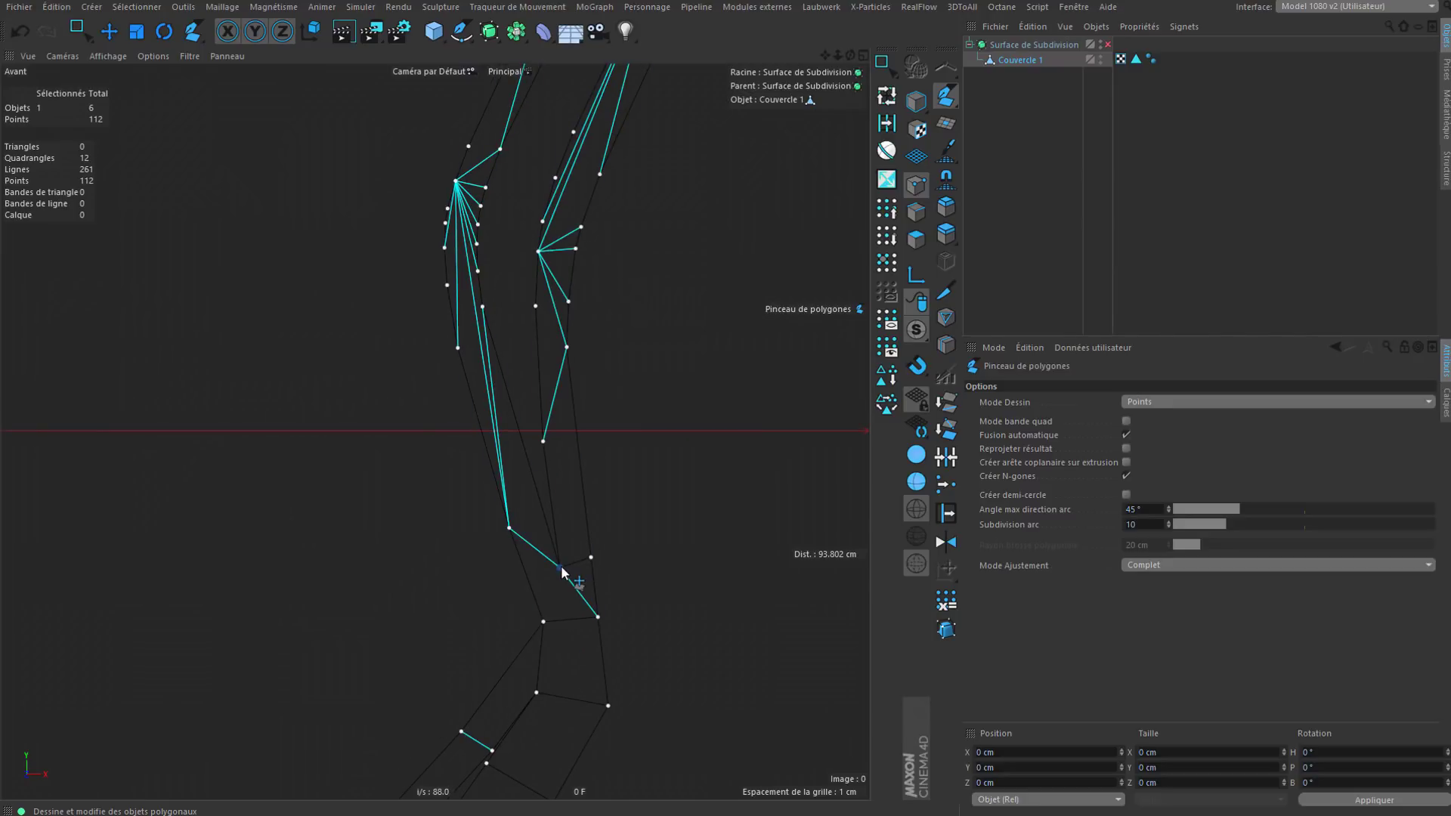
click(546, 620)
mouse_move(575, 606)
alt+middle_down()
mouse_move(632, 588)
mouse_move(631, 602)
mouse_move(583, 611)
mouse_move(535, 596)
alt+middle_up()
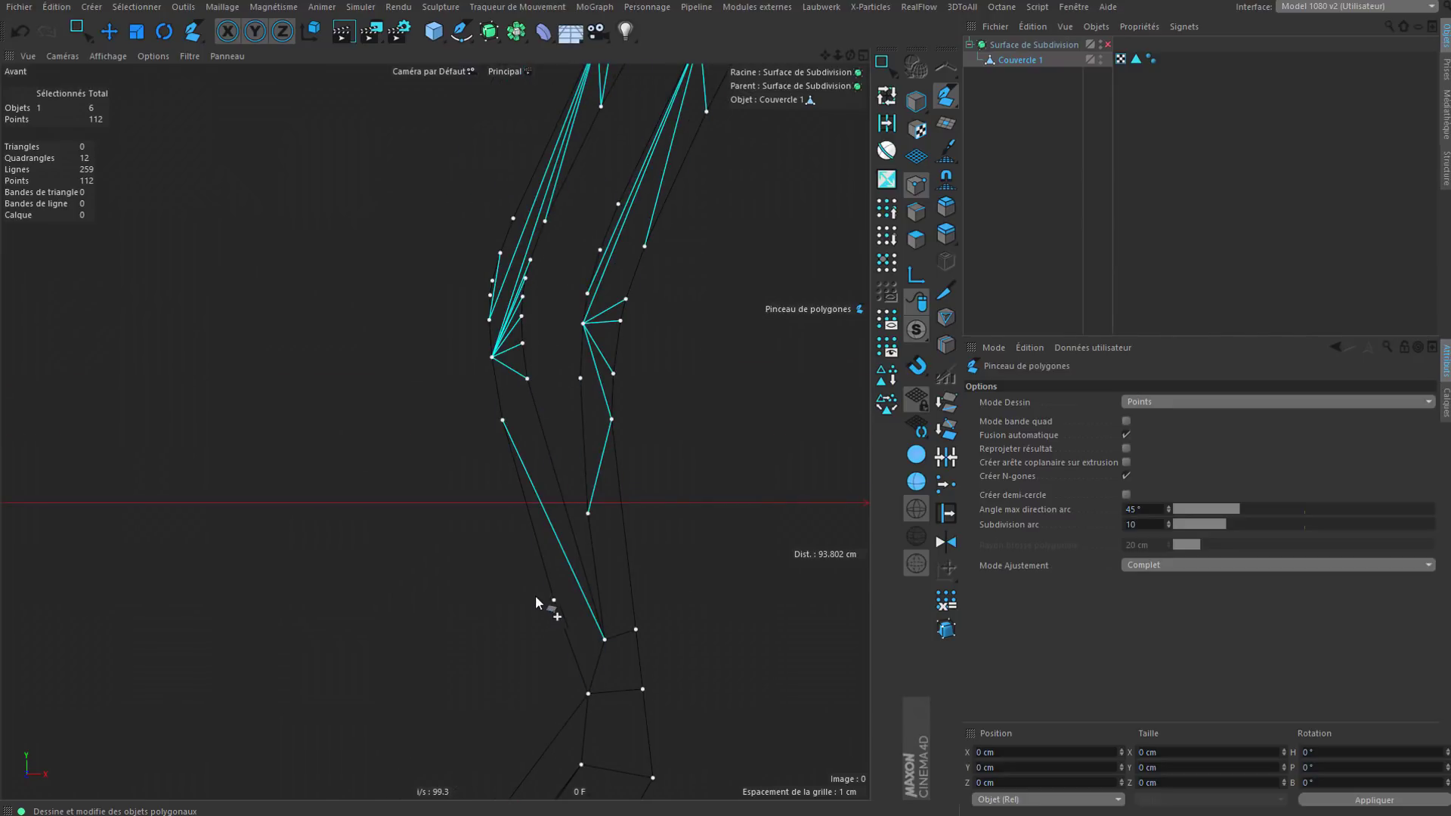
click(586, 591)
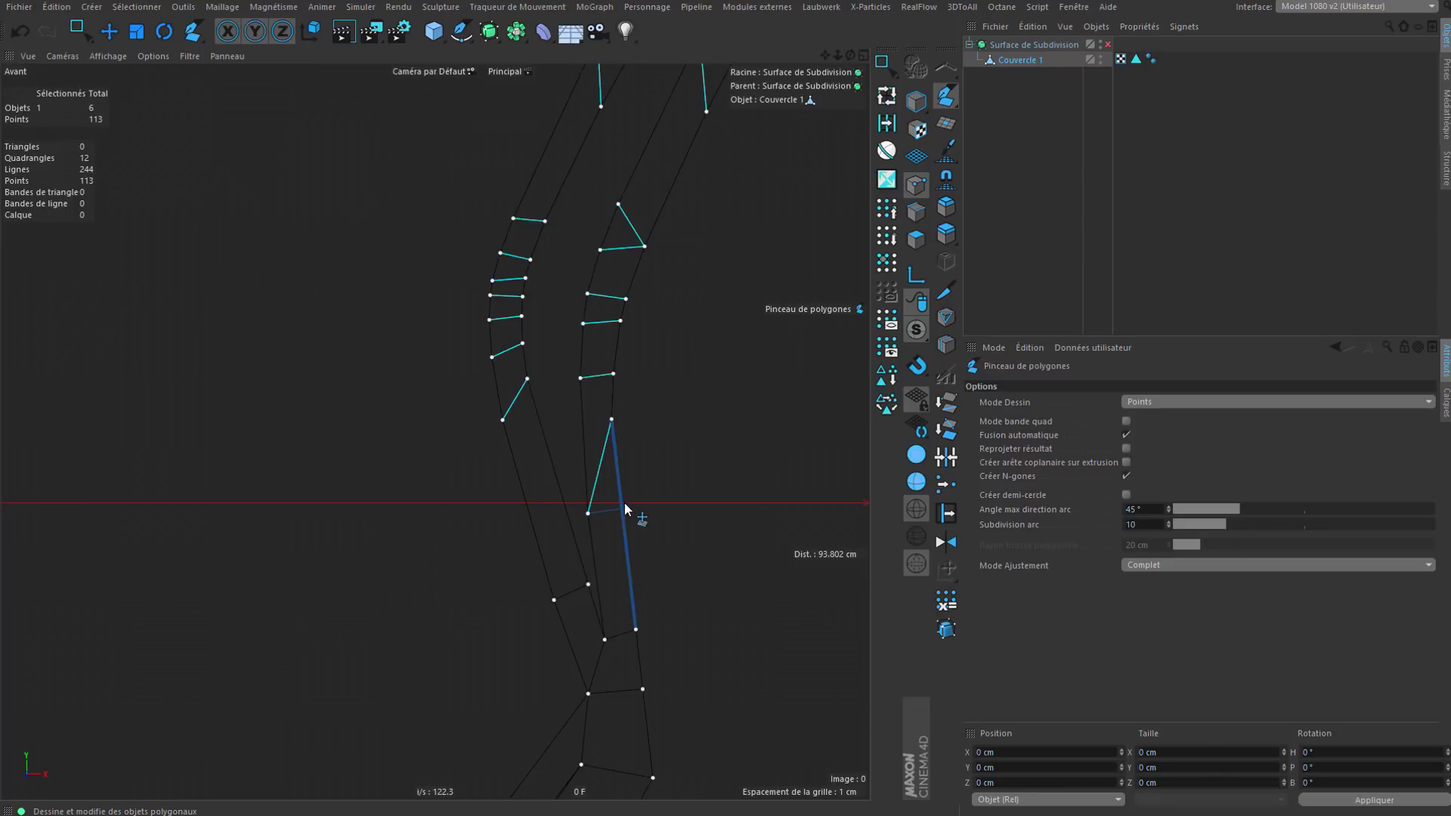
Step: Cut two edges across the upper outer band, at its lowest inner point and just above it
click(625, 505)
alt+middle_drag(633, 433, 651, 587)
click(598, 572)
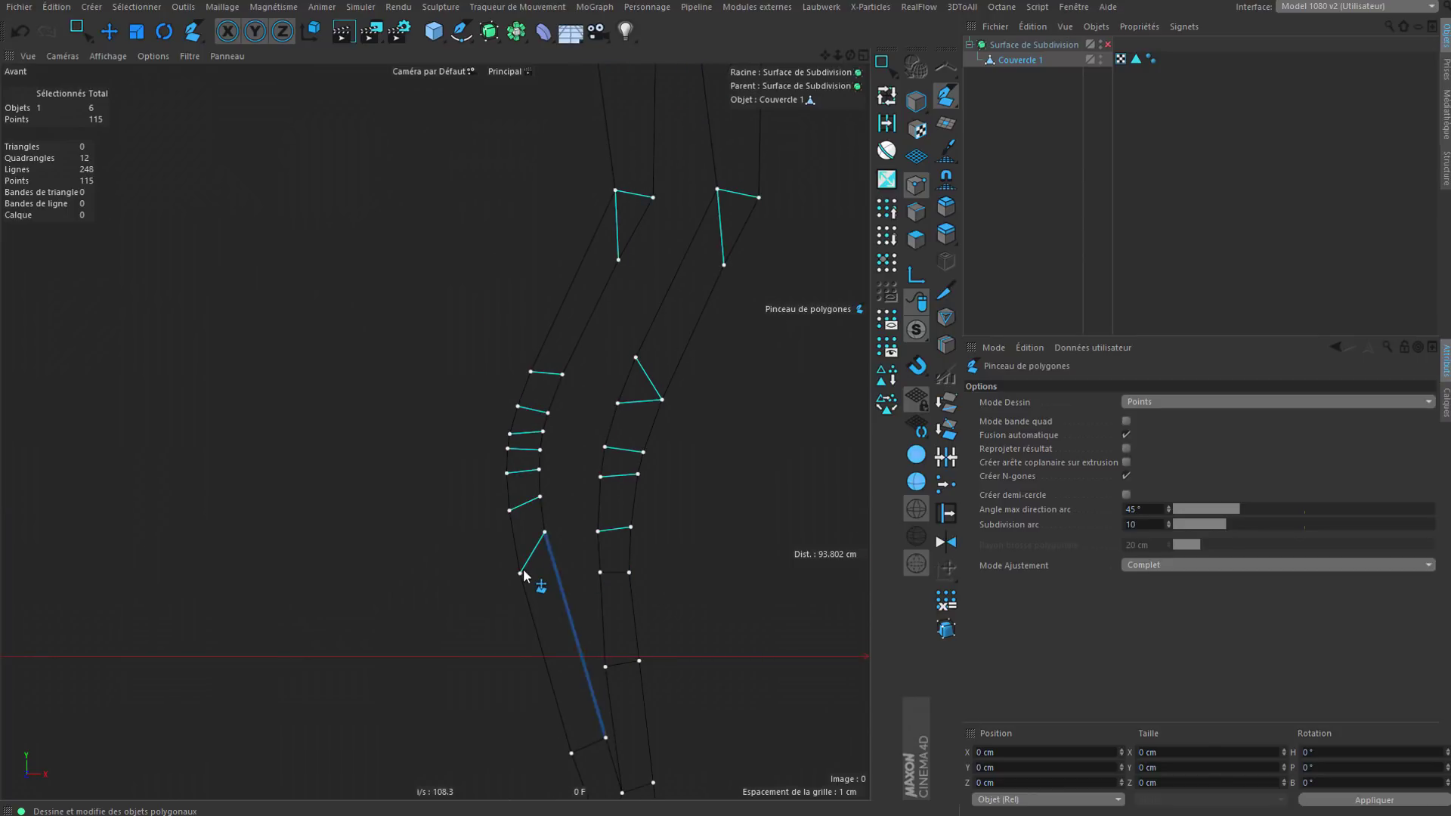
Step: Cut two edges across the upper inner band in place of its slanted diagonal, and clean up the extra point
click(525, 588)
click(558, 578)
click(516, 553)
ctrl+click(519, 579)
Step: Slide the points in the curved part of the upper inner band to space its crosswise edges more evenly
alt+middle_drag(549, 635, 643, 313)
alt+middle_drag(680, 535, 597, 615)
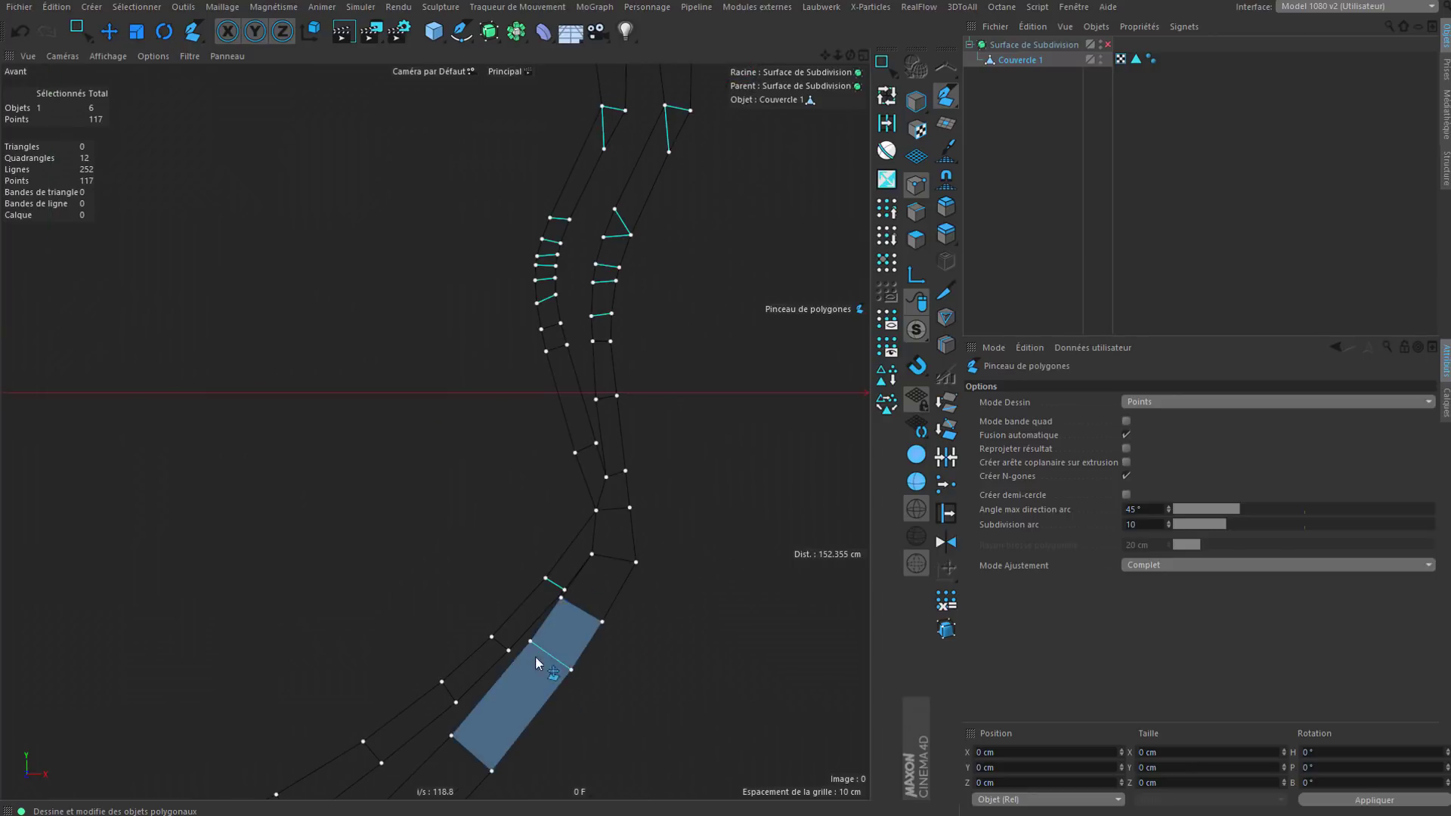
alt+middle_drag(553, 464, 559, 556)
alt+middle_drag(627, 351, 639, 482)
scroll(639, 488, up, 3)
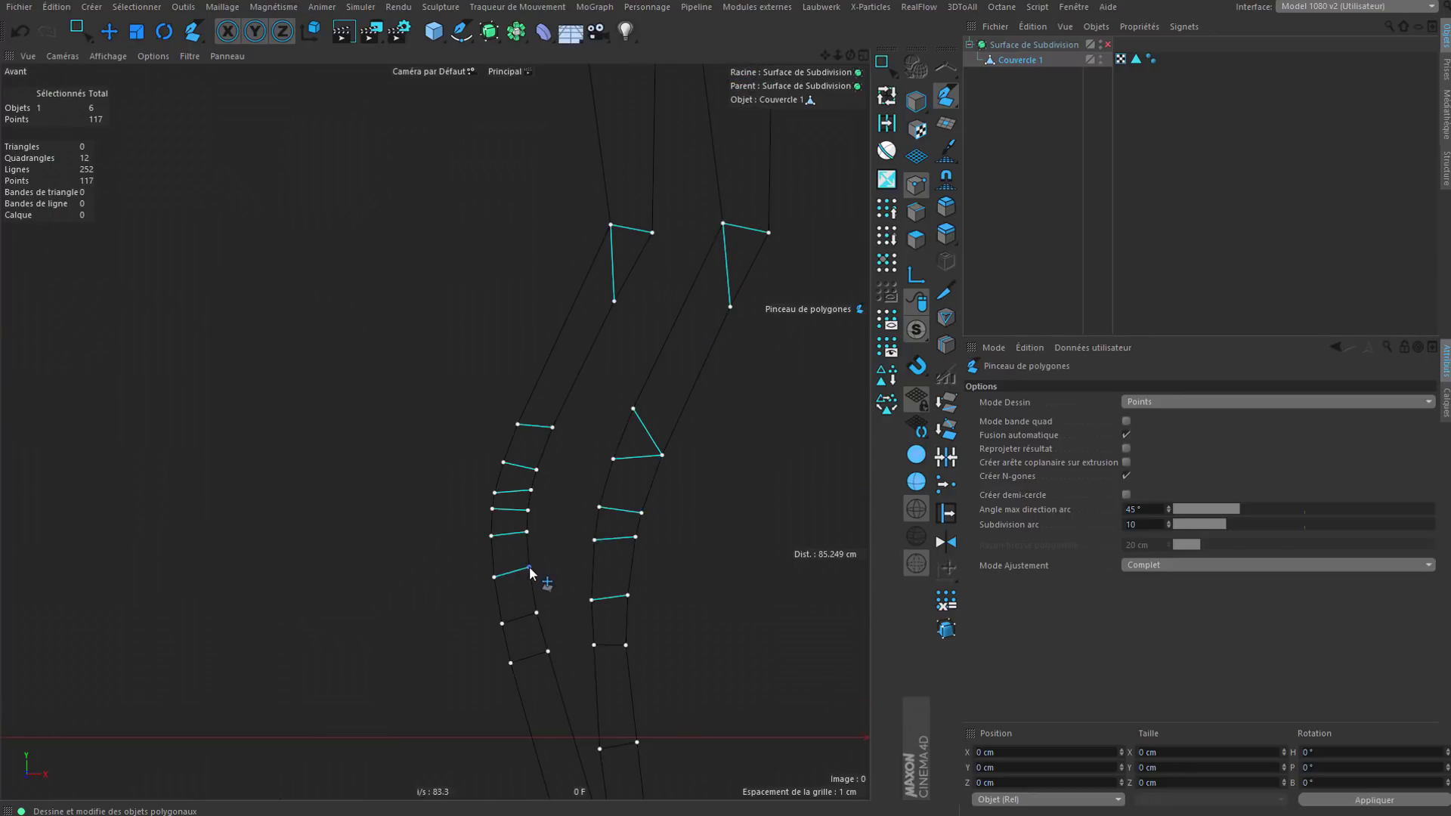
scroll(504, 507, up, 3)
drag(504, 499, 508, 483)
mouse_move(559, 564)
mouse_down()
mouse_move(563, 581)
mouse_move(560, 568)
mouse_up()
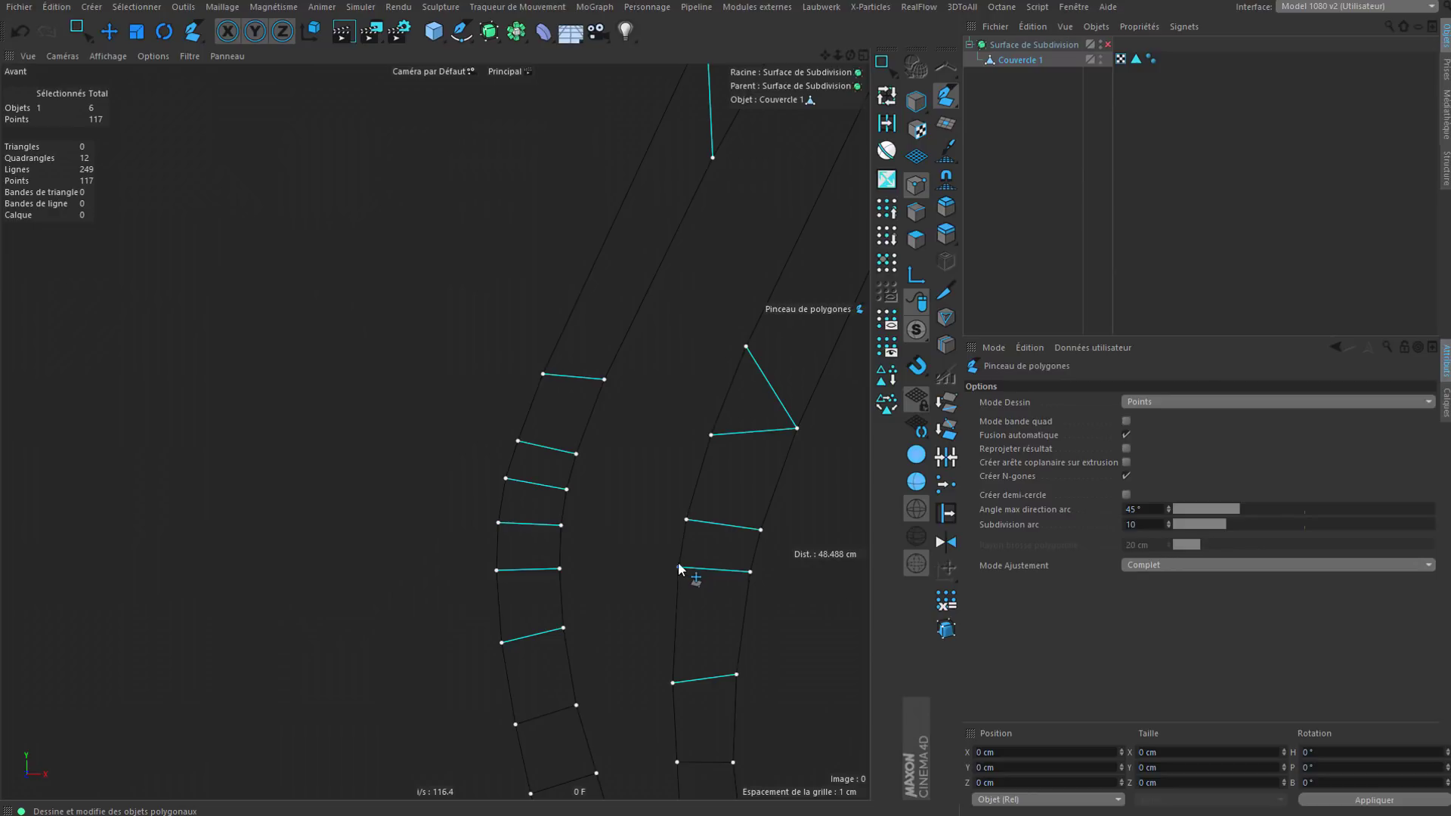
Step: Slide the points in the curved part of the upper outer band to level and evenly space its crosswise edges
scroll(666, 495, down, 2)
drag(672, 629, 719, 610)
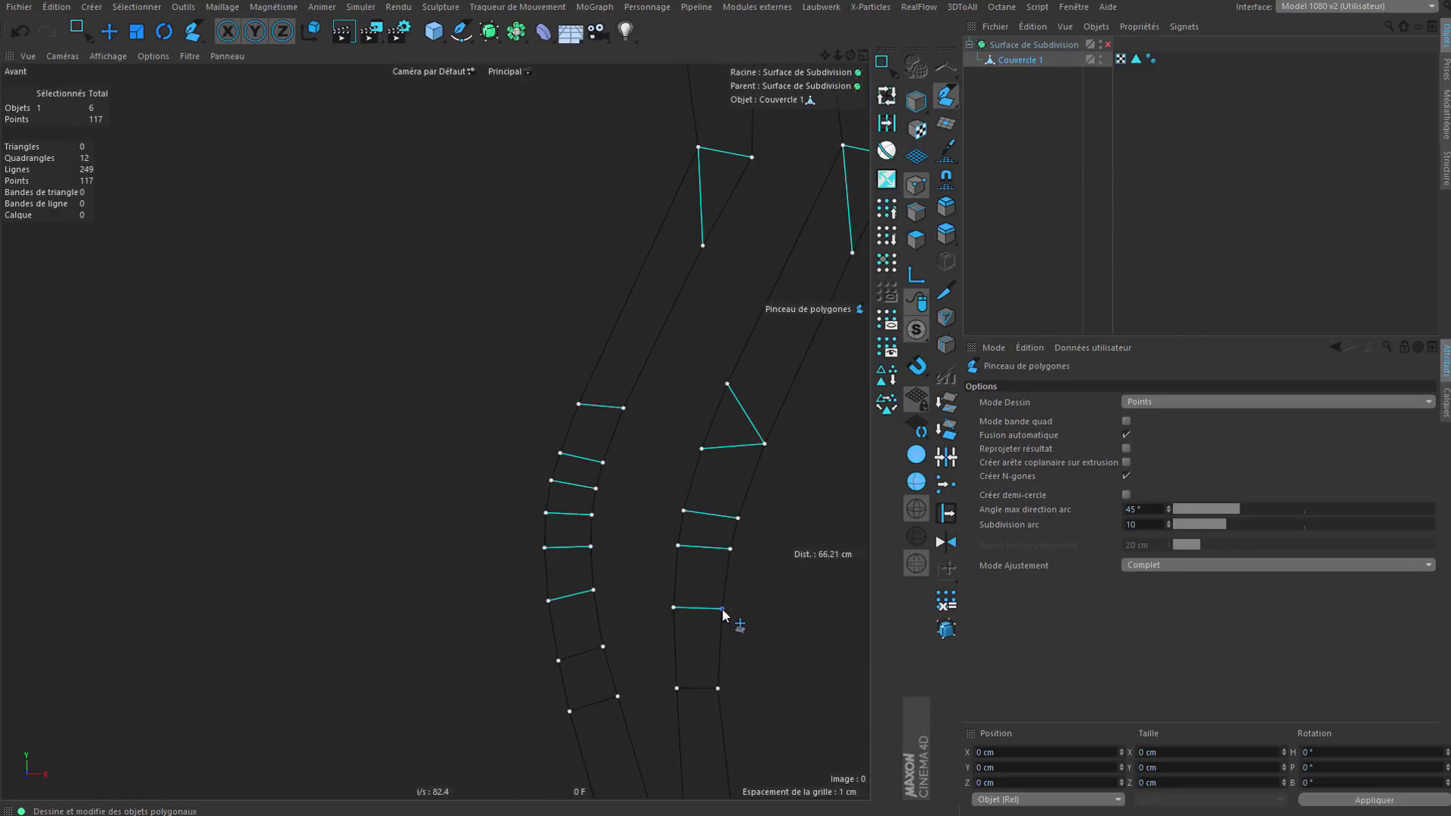
drag(731, 549, 680, 557)
Step: Cut two edges across the outer band above its curve to replace the triangle, and remove the old shared point
alt+middle_drag(739, 441, 688, 577)
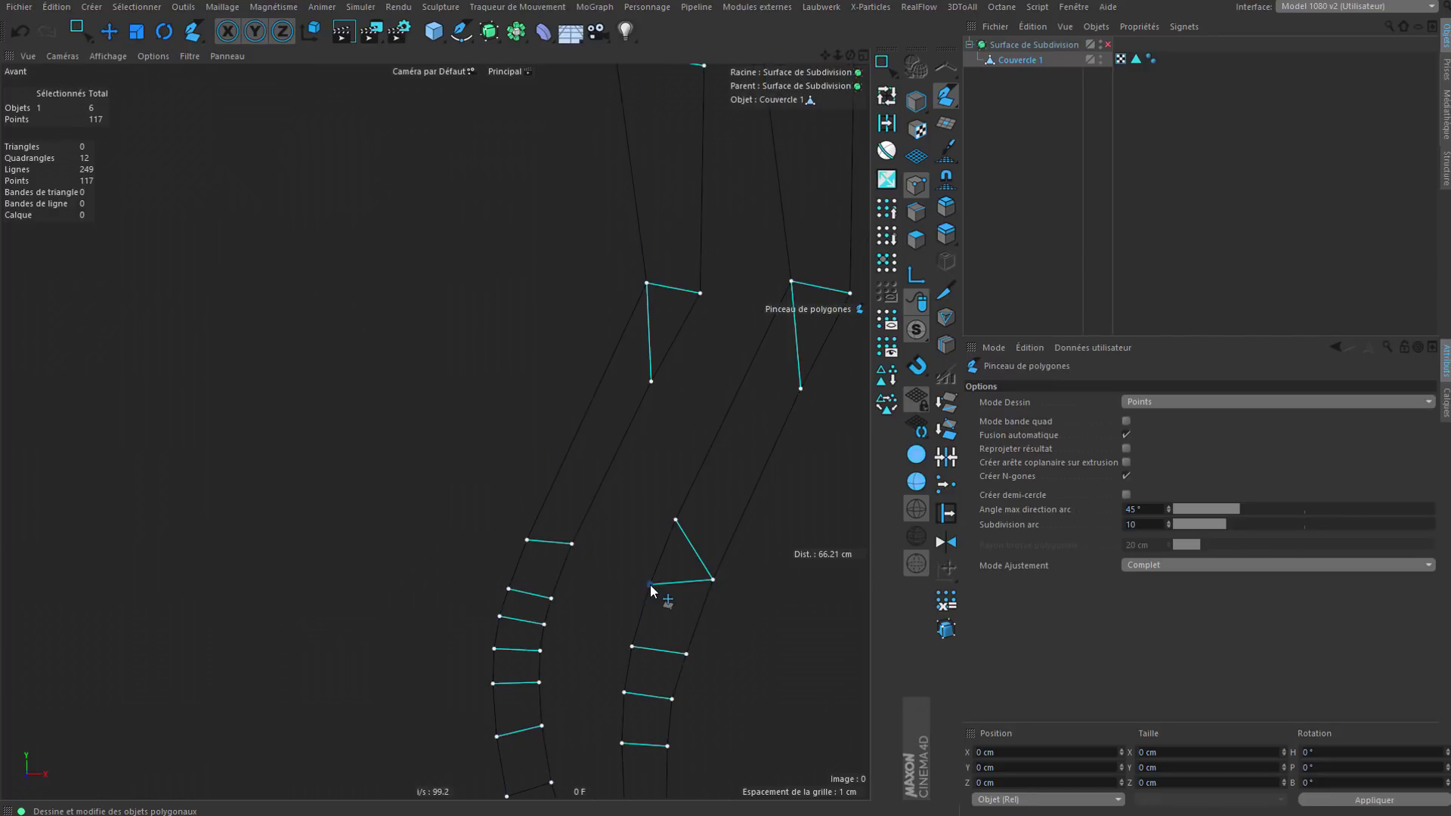
click(709, 599)
click(732, 538)
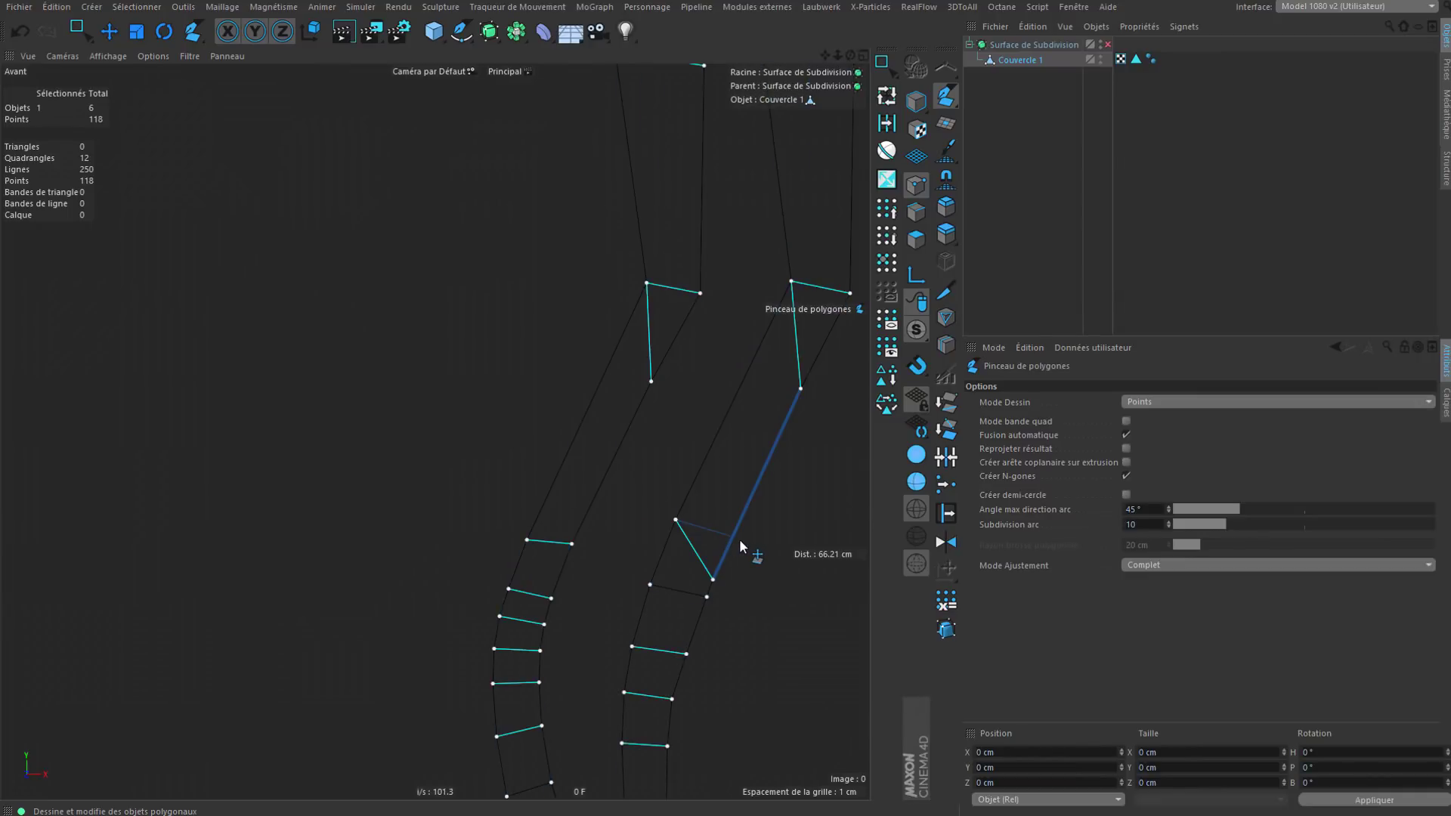
ctrl+click(715, 581)
Step: Cut an edge across each of the two bands just below their bend
alt+middle_drag(701, 478, 628, 670)
click(728, 581)
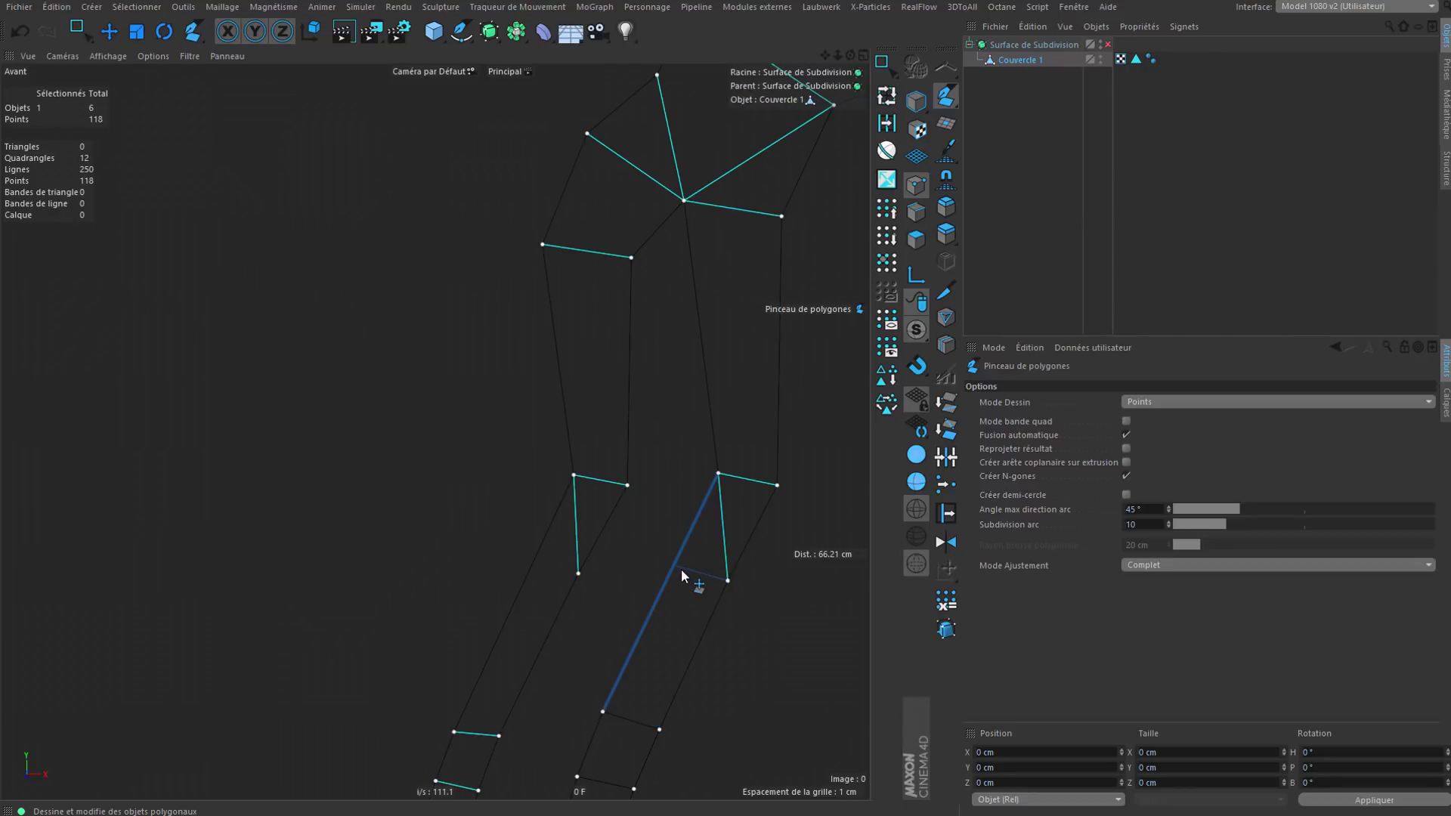
click(682, 570)
click(533, 562)
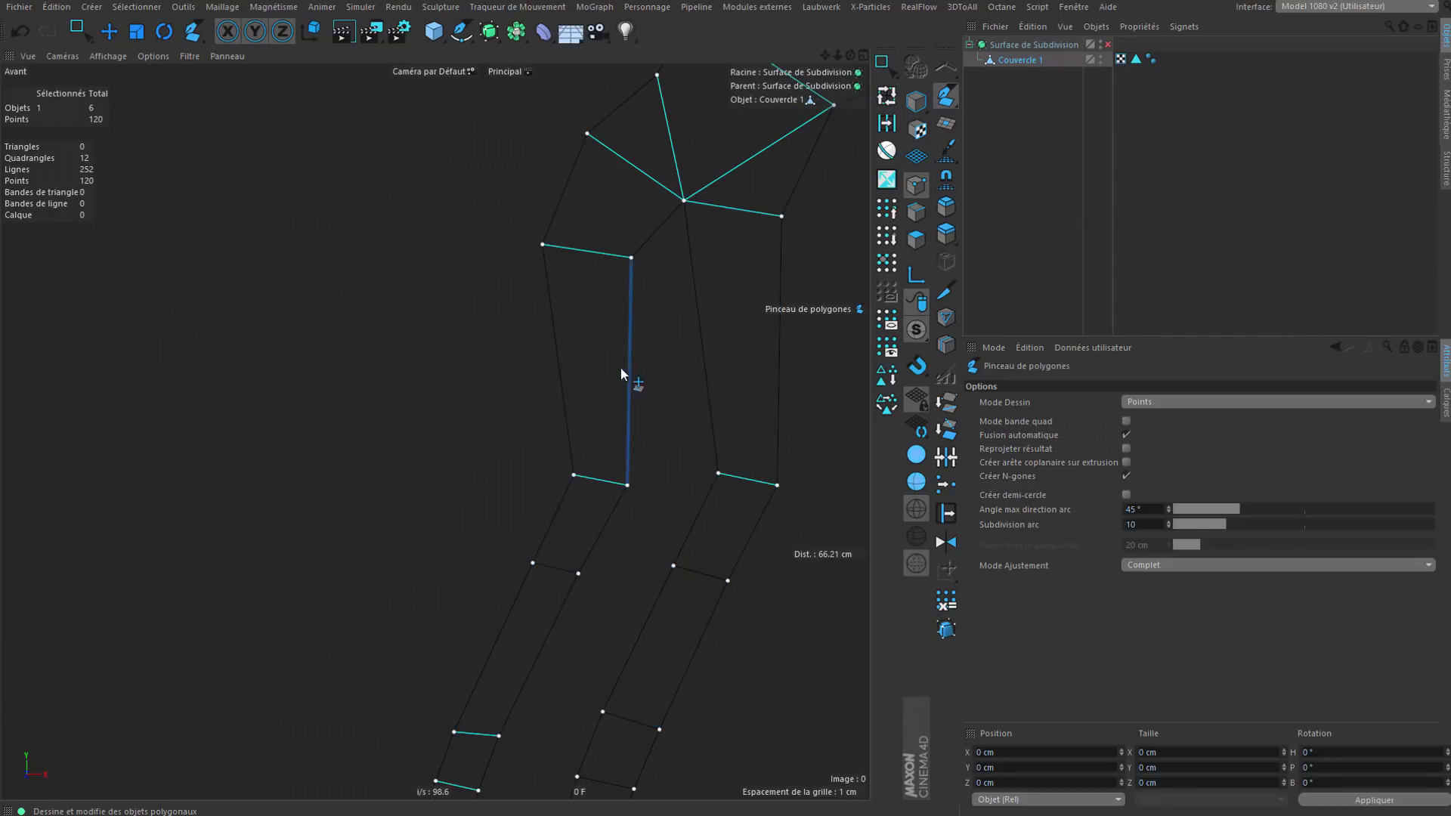
Step: Cut edges across the upper junction, from its inner contour corner to the outer contour and across the inner band's bend
alt+middle_drag(694, 246, 591, 597)
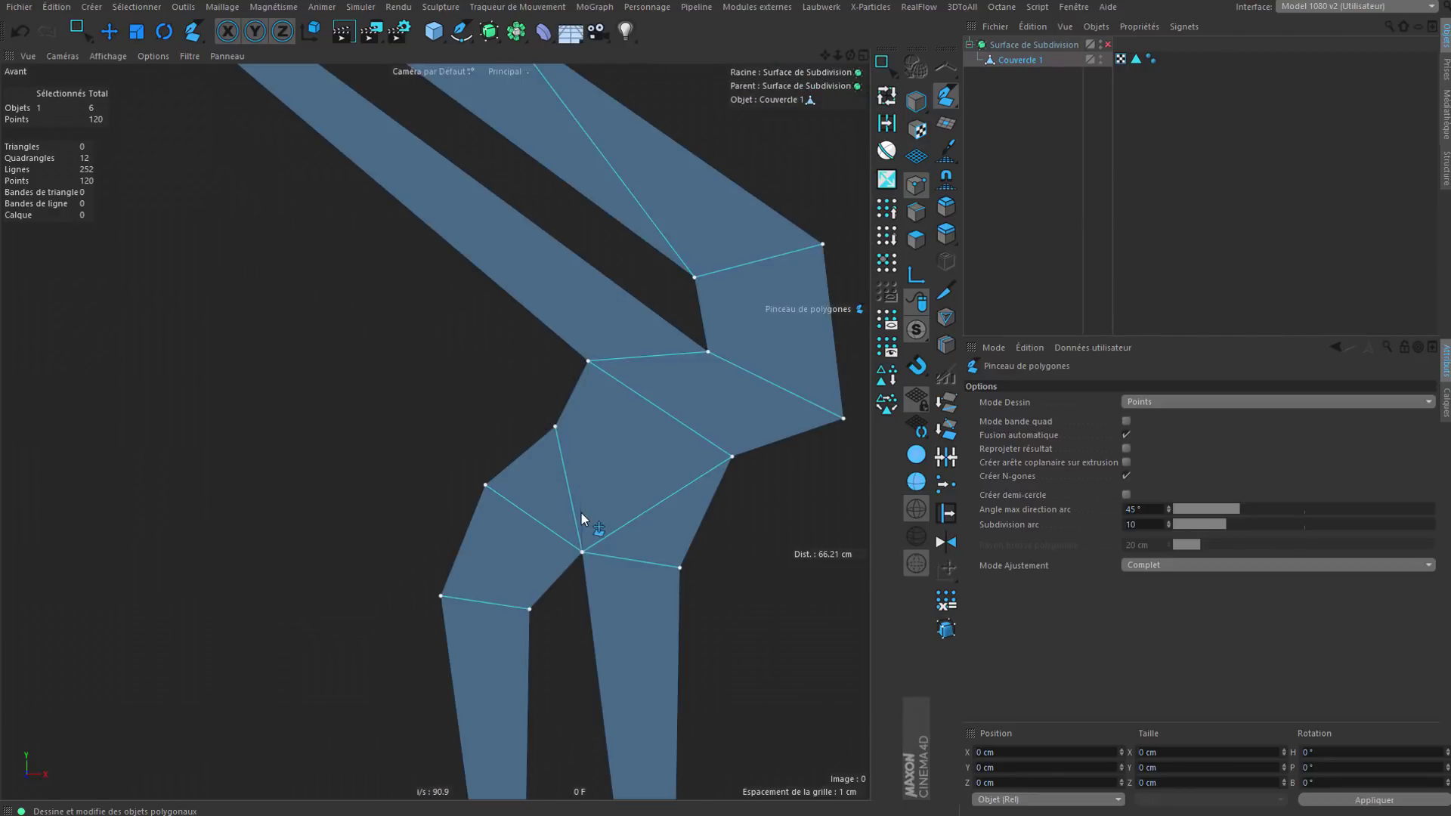
click(555, 425)
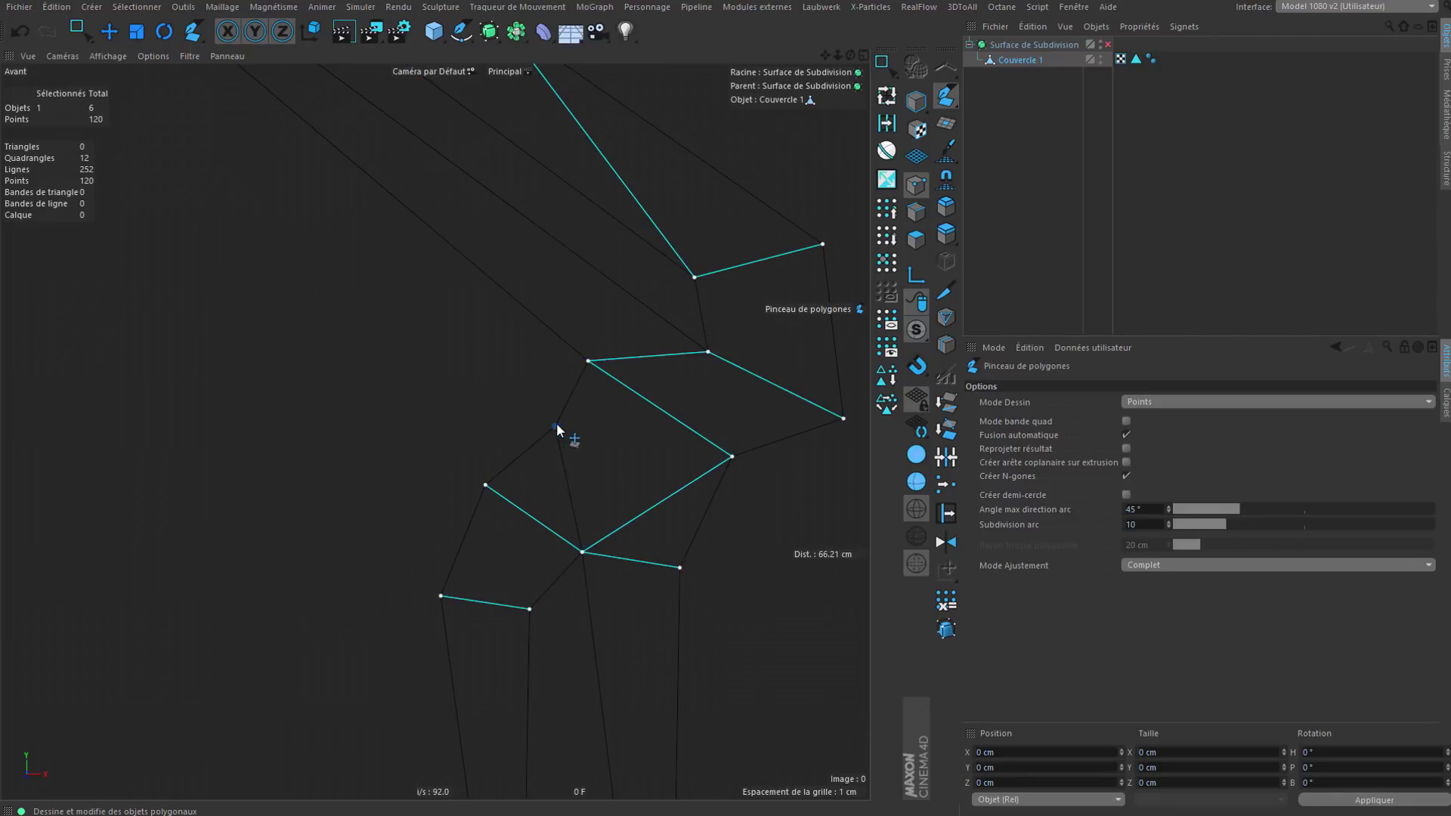
click(733, 456)
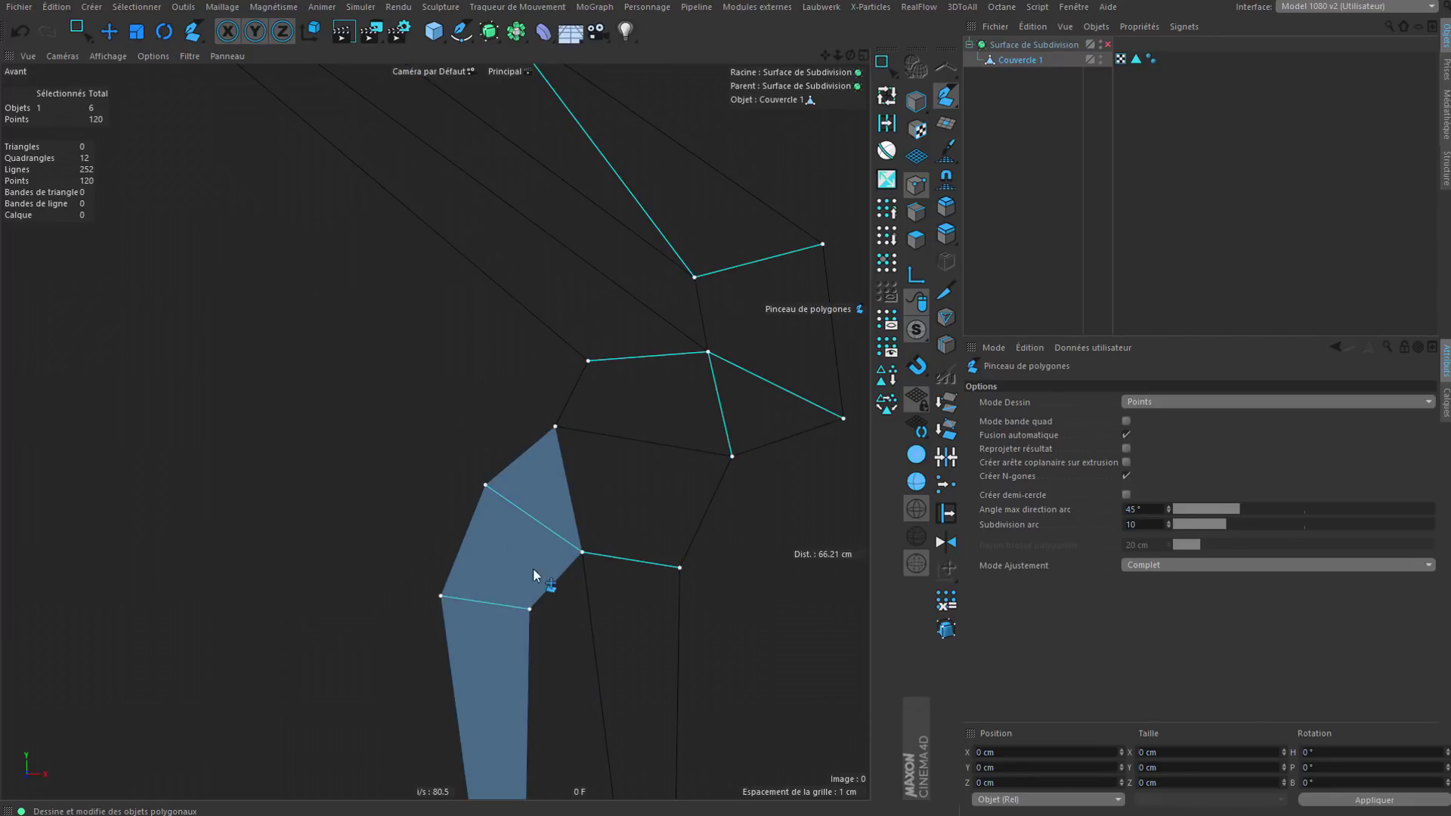
click(487, 486)
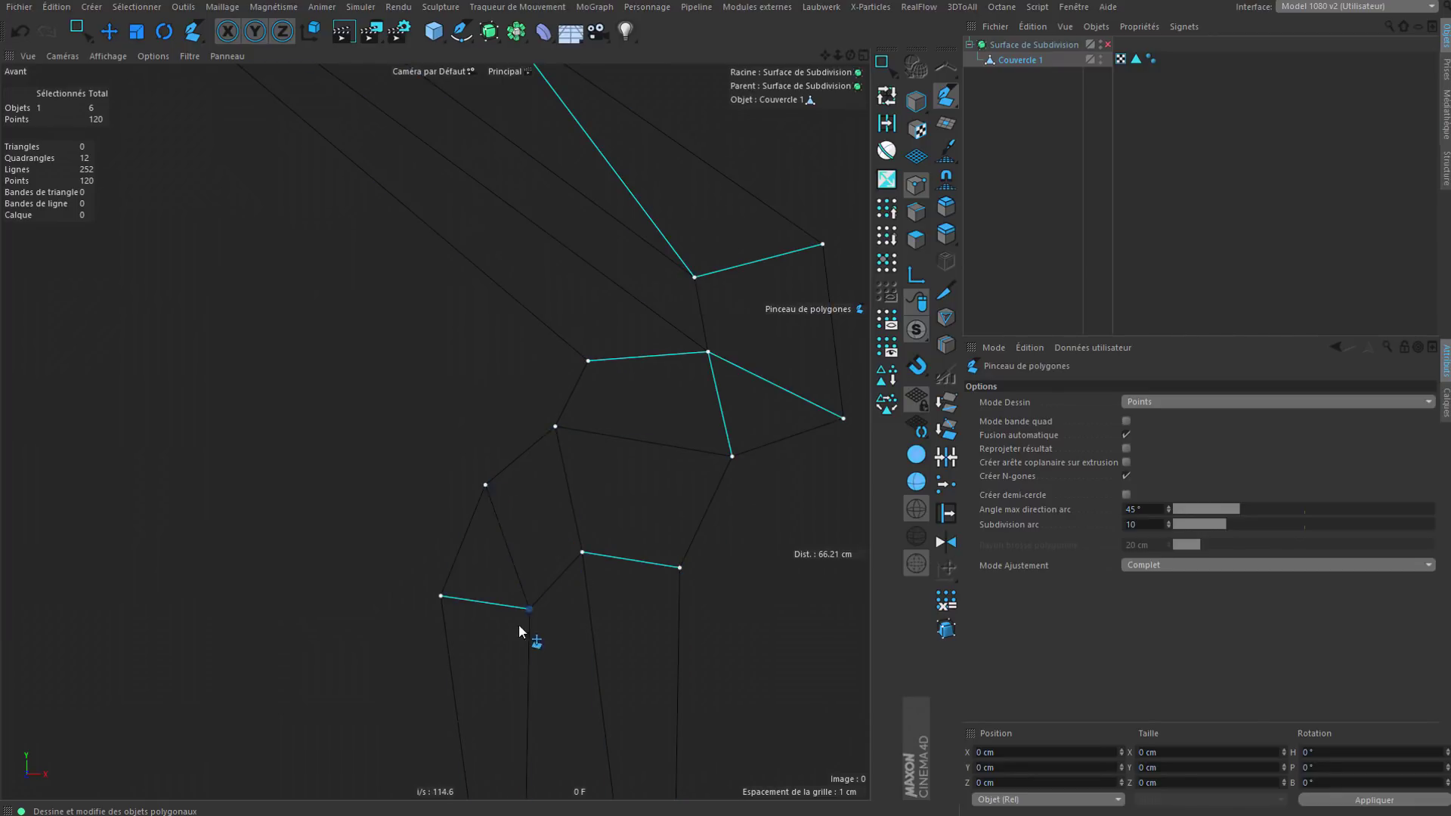
Step: Cut an edge across the inner band just below its bend and another from the junction's centre point to the outer contour
drag(449, 597, 529, 674)
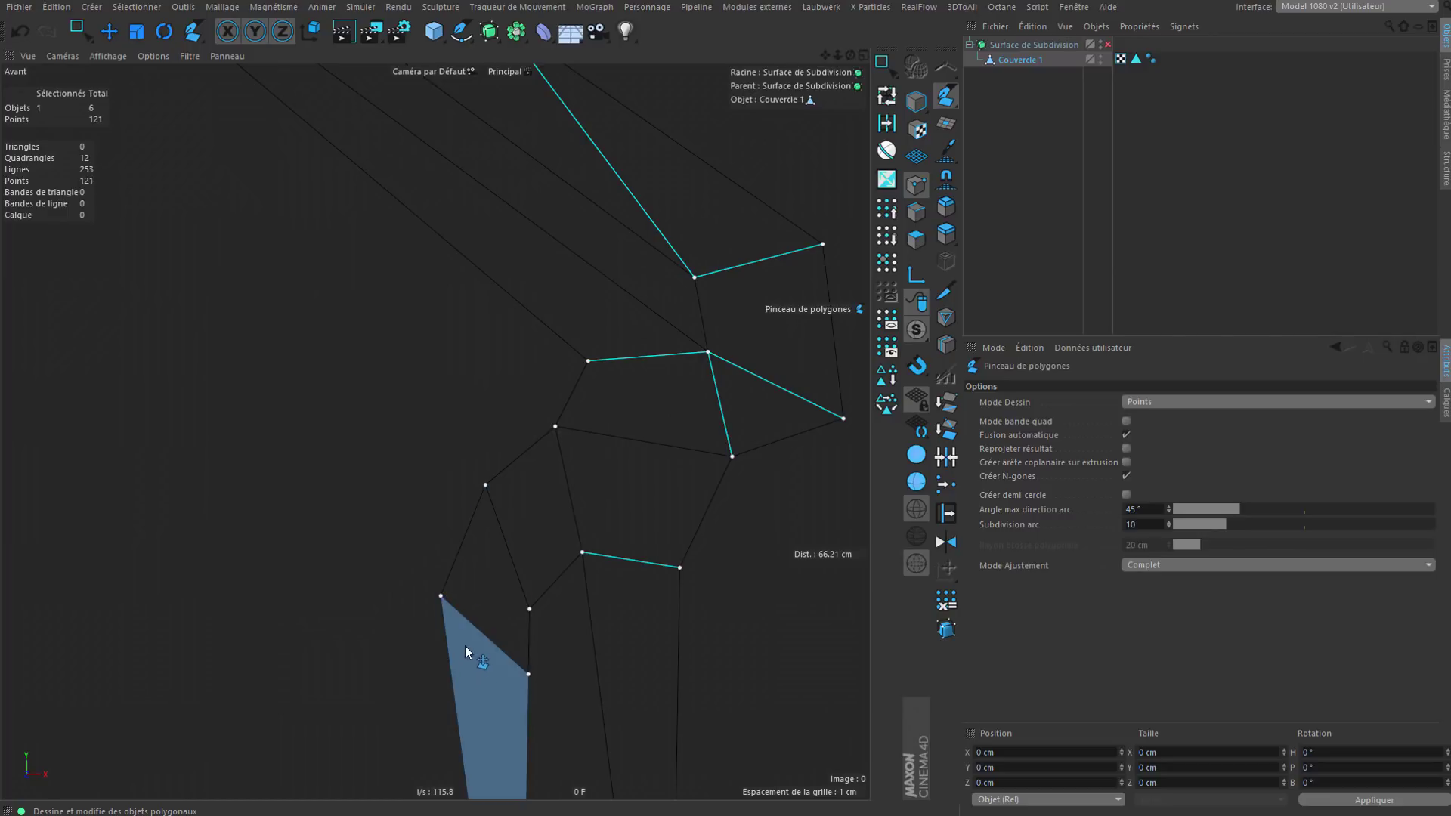
click(530, 609)
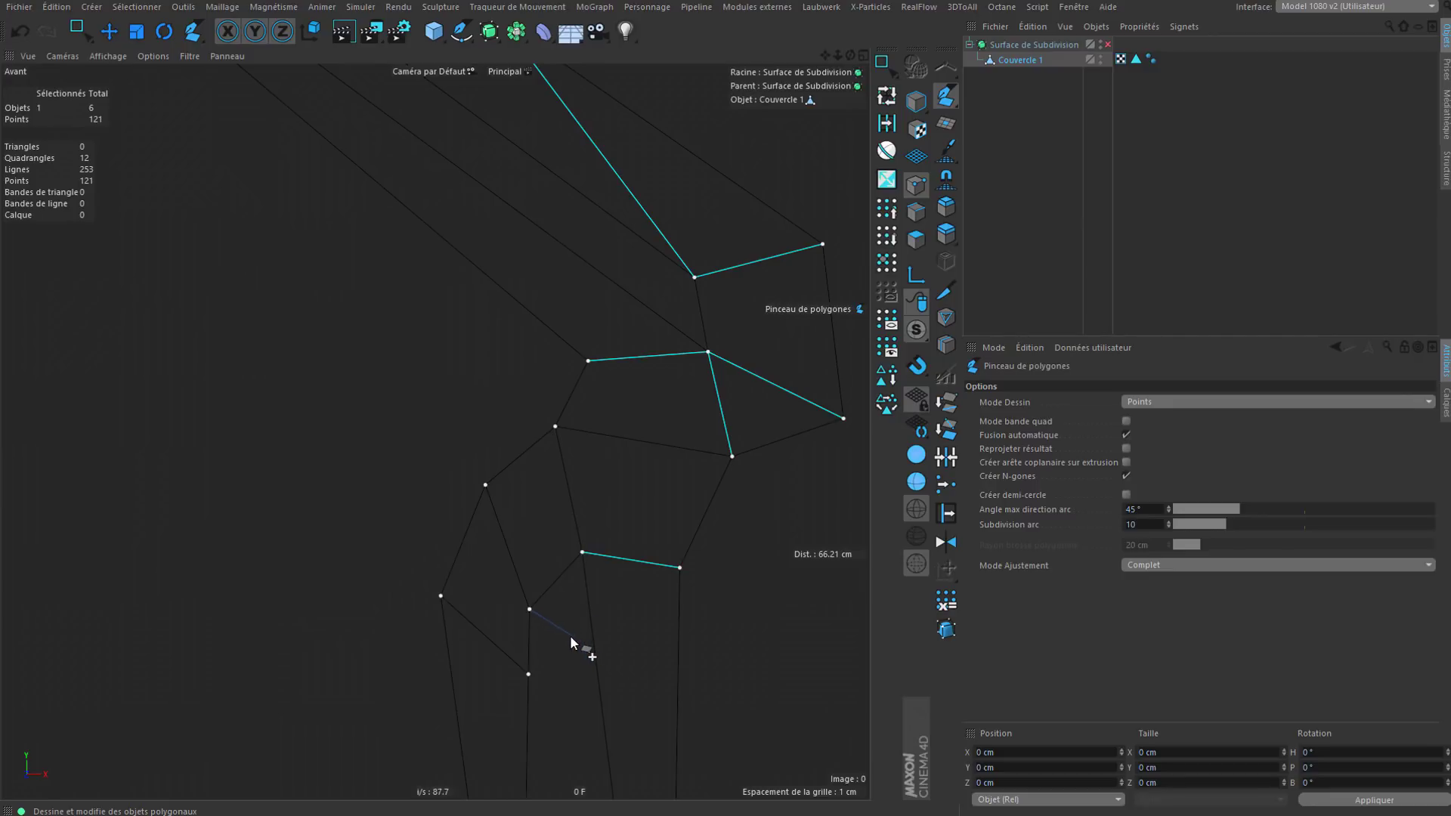
key(Escape)
alt+middle_drag(684, 484, 526, 681)
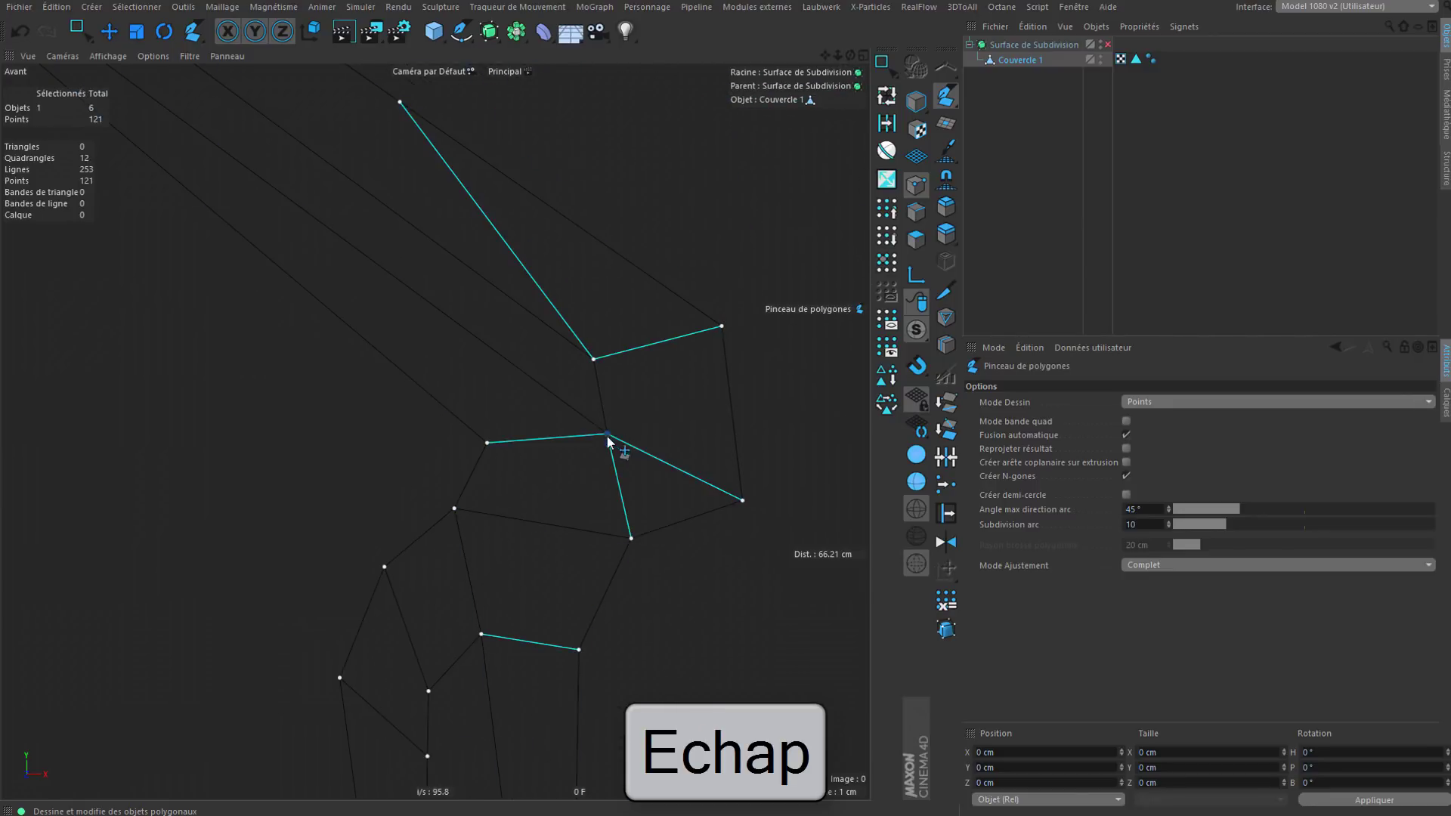
click(609, 435)
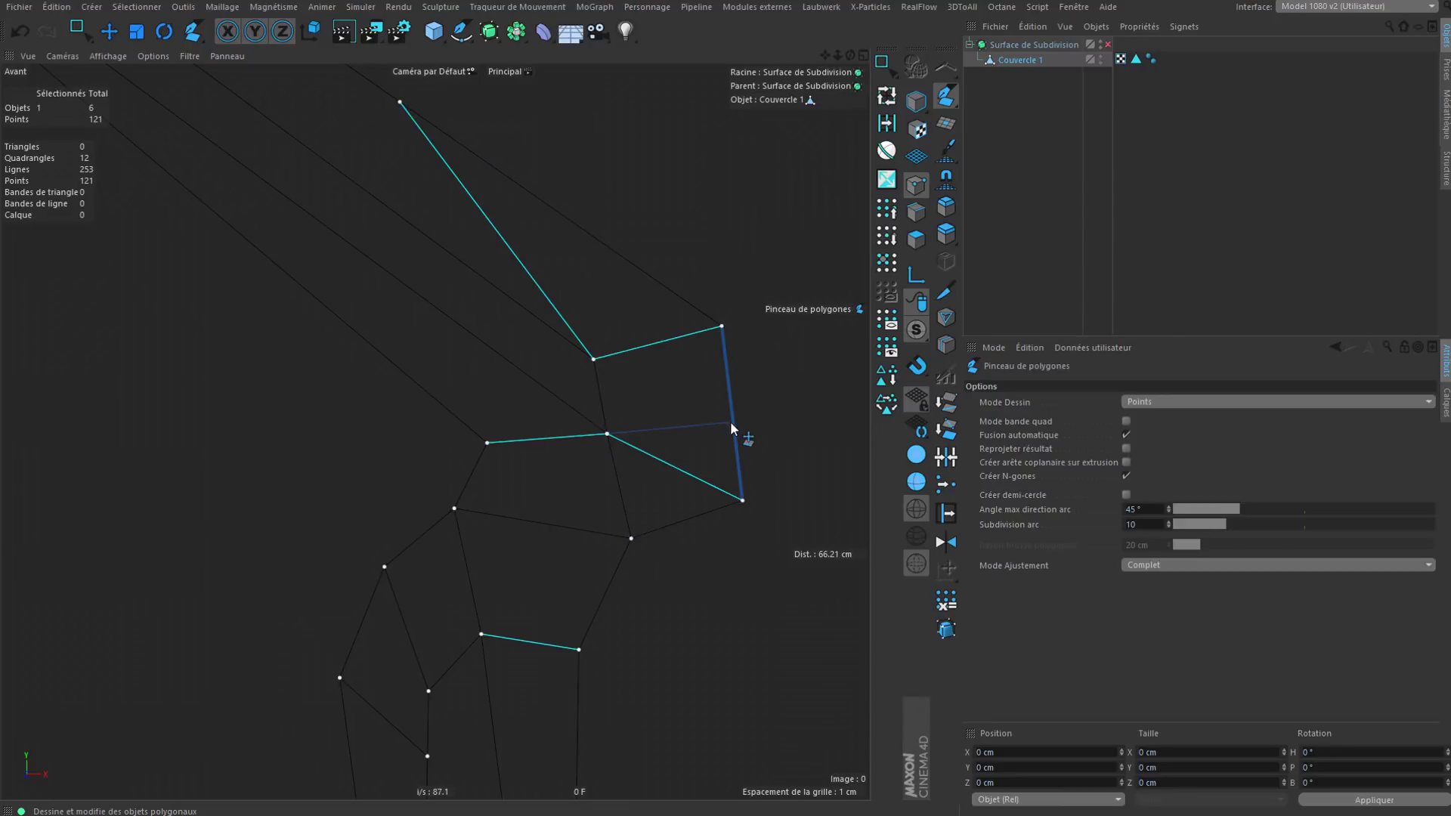
click(734, 414)
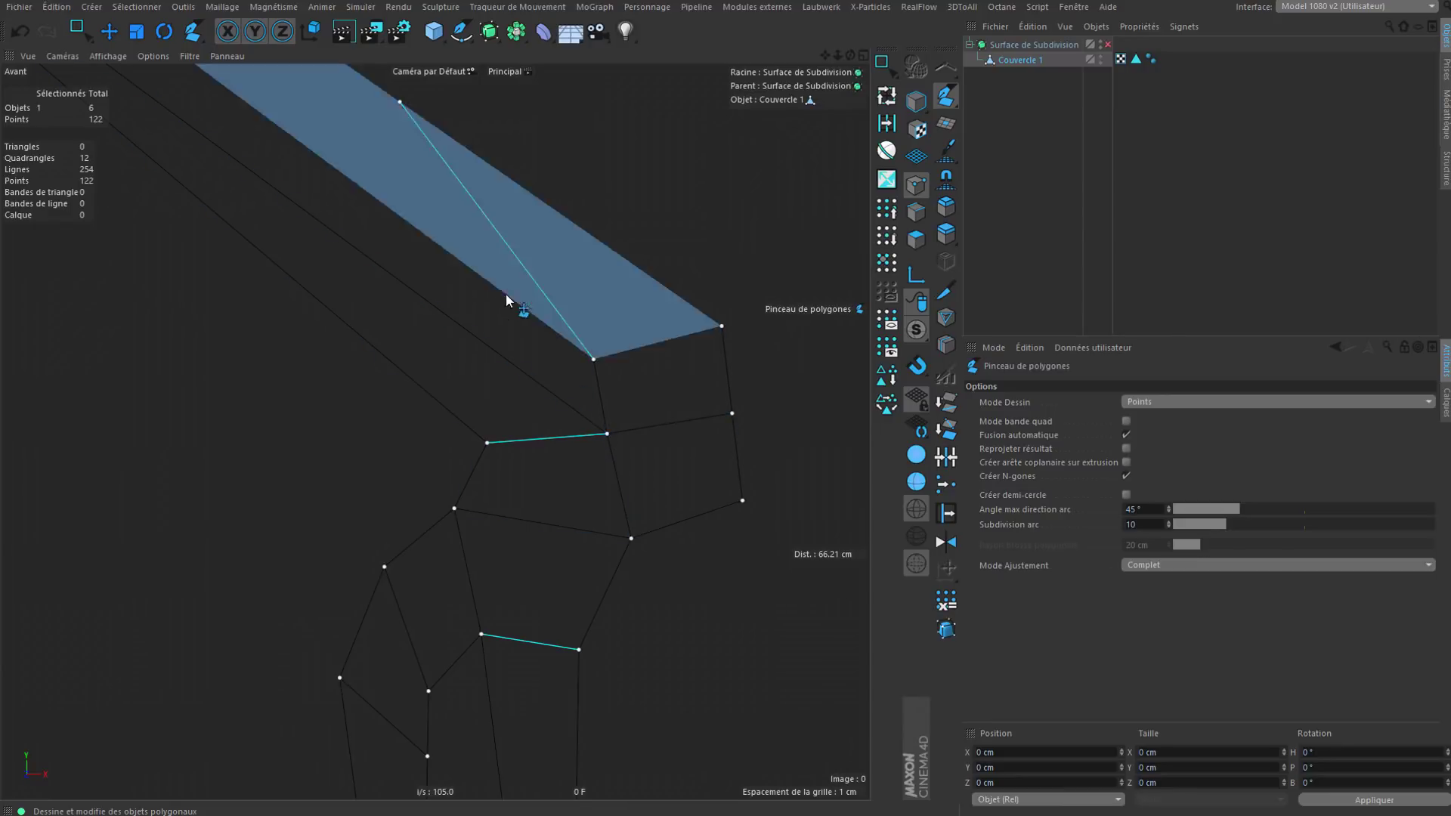
Step: Remove the surplus point along the outer contour's long diagonal edge above the junction
alt+middle_drag(410, 126, 547, 360)
click(539, 335)
click(579, 271)
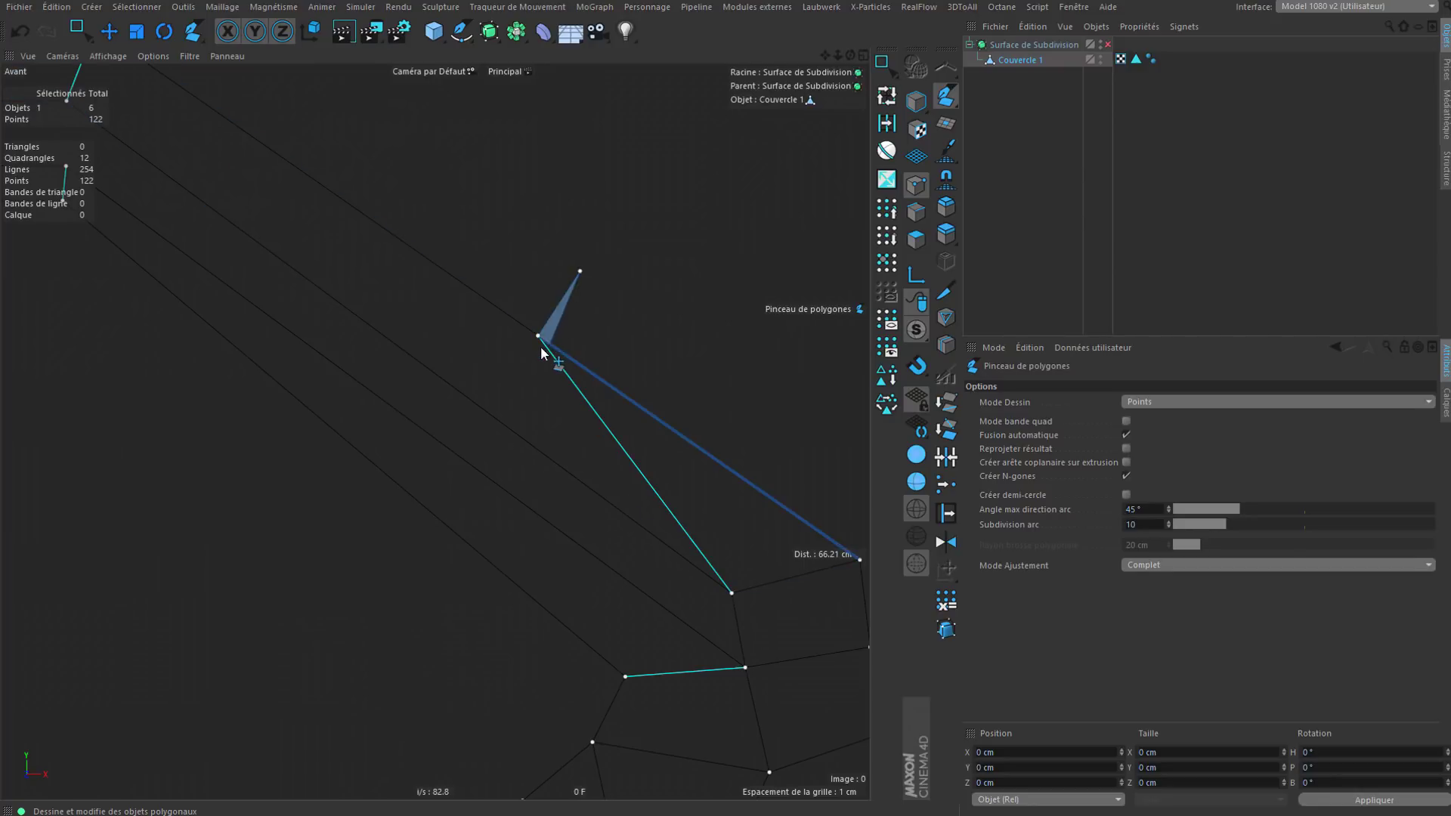
key(Escape)
ctrl+click(544, 338)
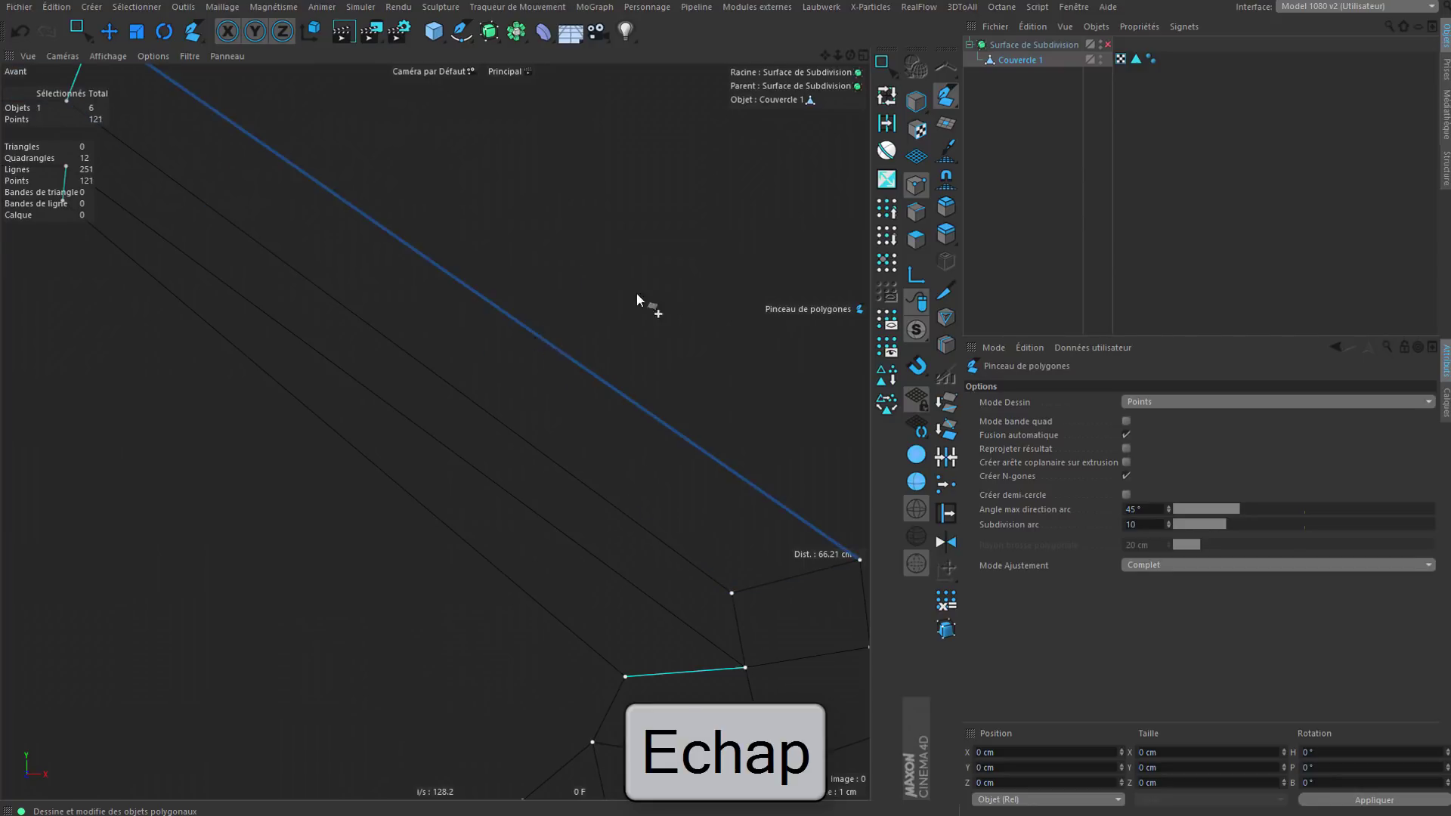
Step: Examine the half contour's topology from the upper bands down to the lower curve for areas still needing cuts
scroll(673, 287, down, 5)
alt+middle_drag(505, 366, 661, 605)
scroll(552, 477, up, 3)
alt+middle_drag(557, 490, 672, 333)
scroll(671, 333, down, 5)
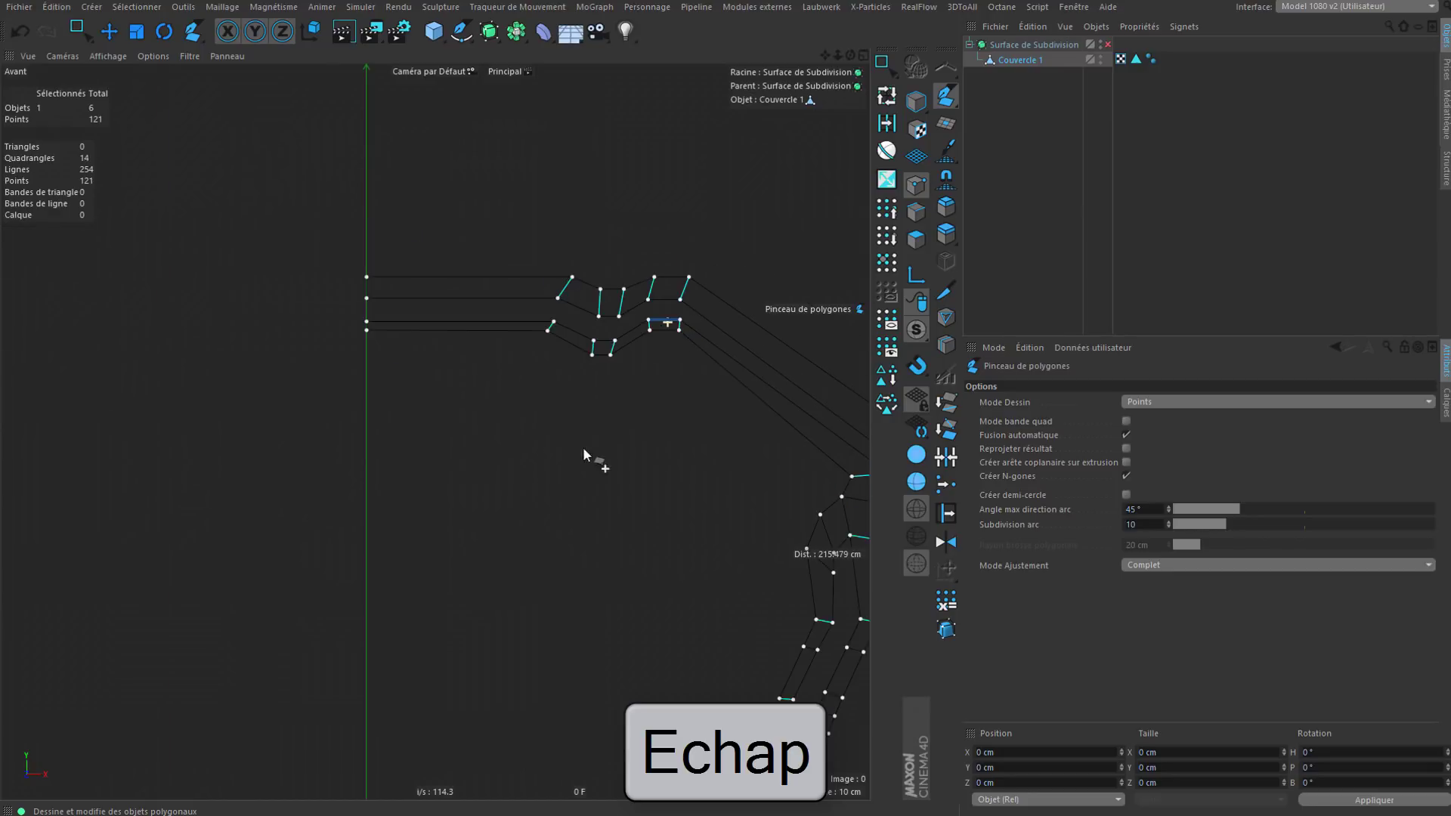
alt+middle_drag(764, 443, 556, 287)
scroll(556, 289, down, 3)
alt+middle_drag(686, 388, 724, 267)
scroll(632, 541, up, 4)
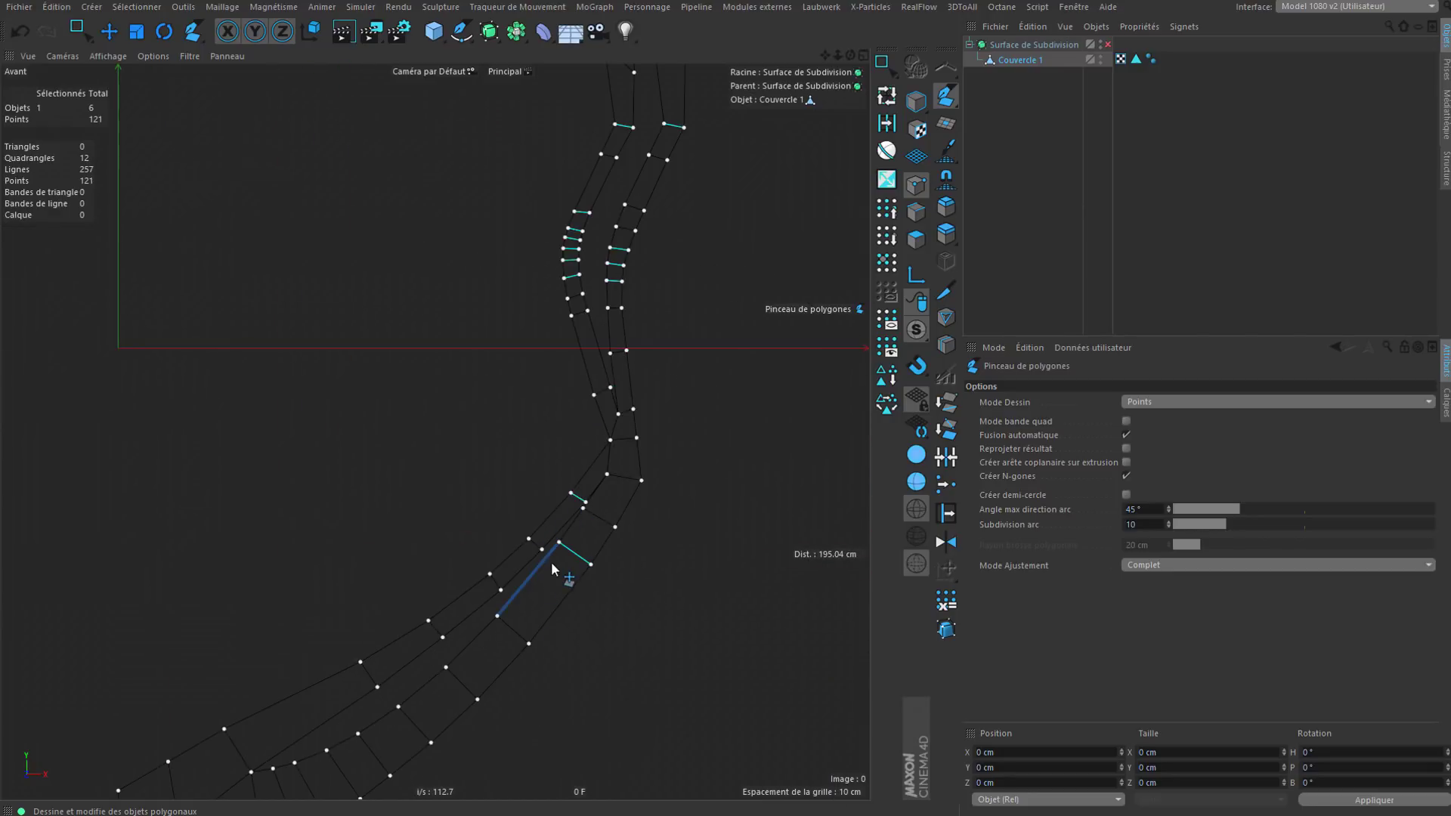
scroll(552, 561, up, 5)
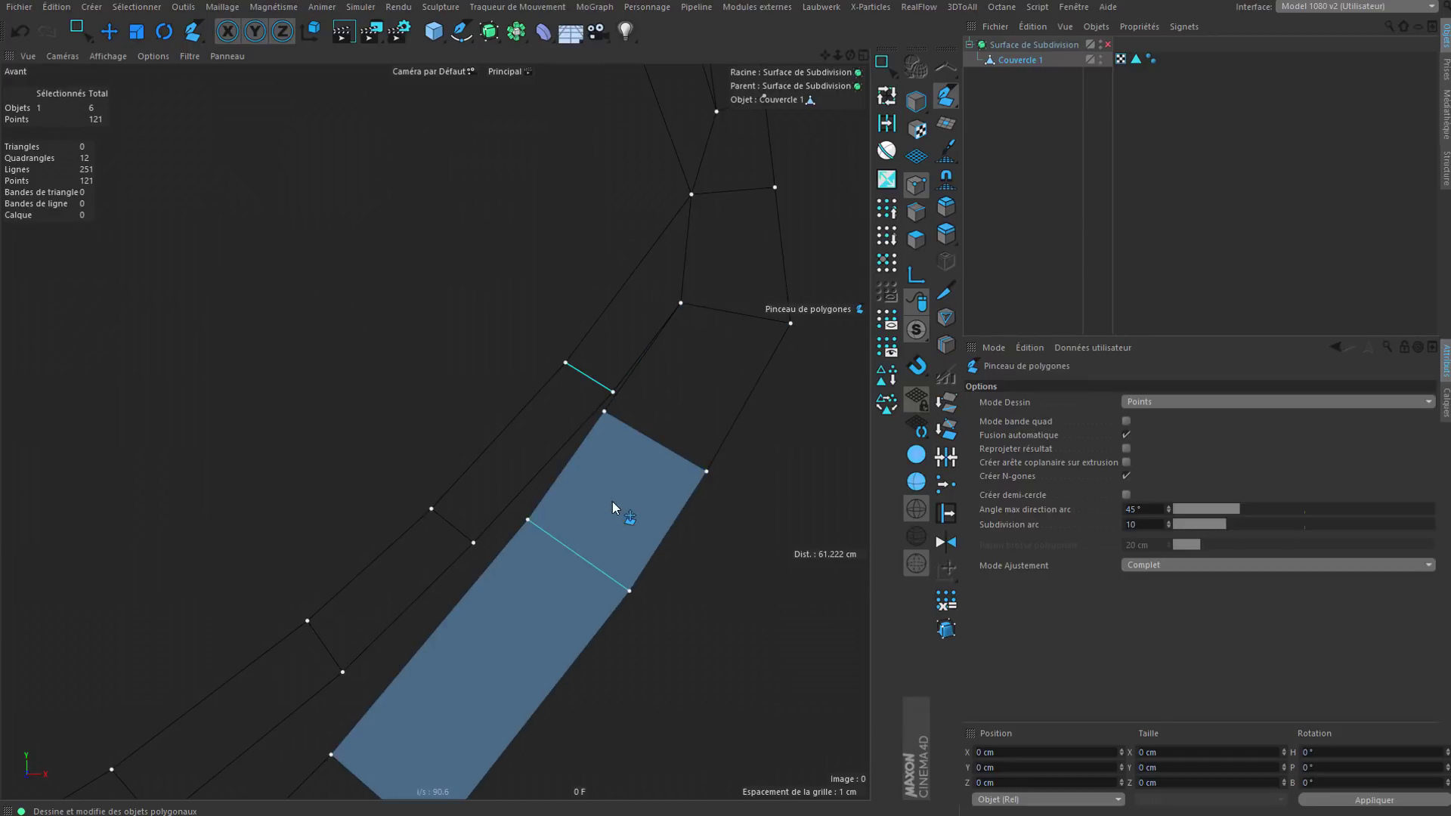
scroll(633, 519, down, 2)
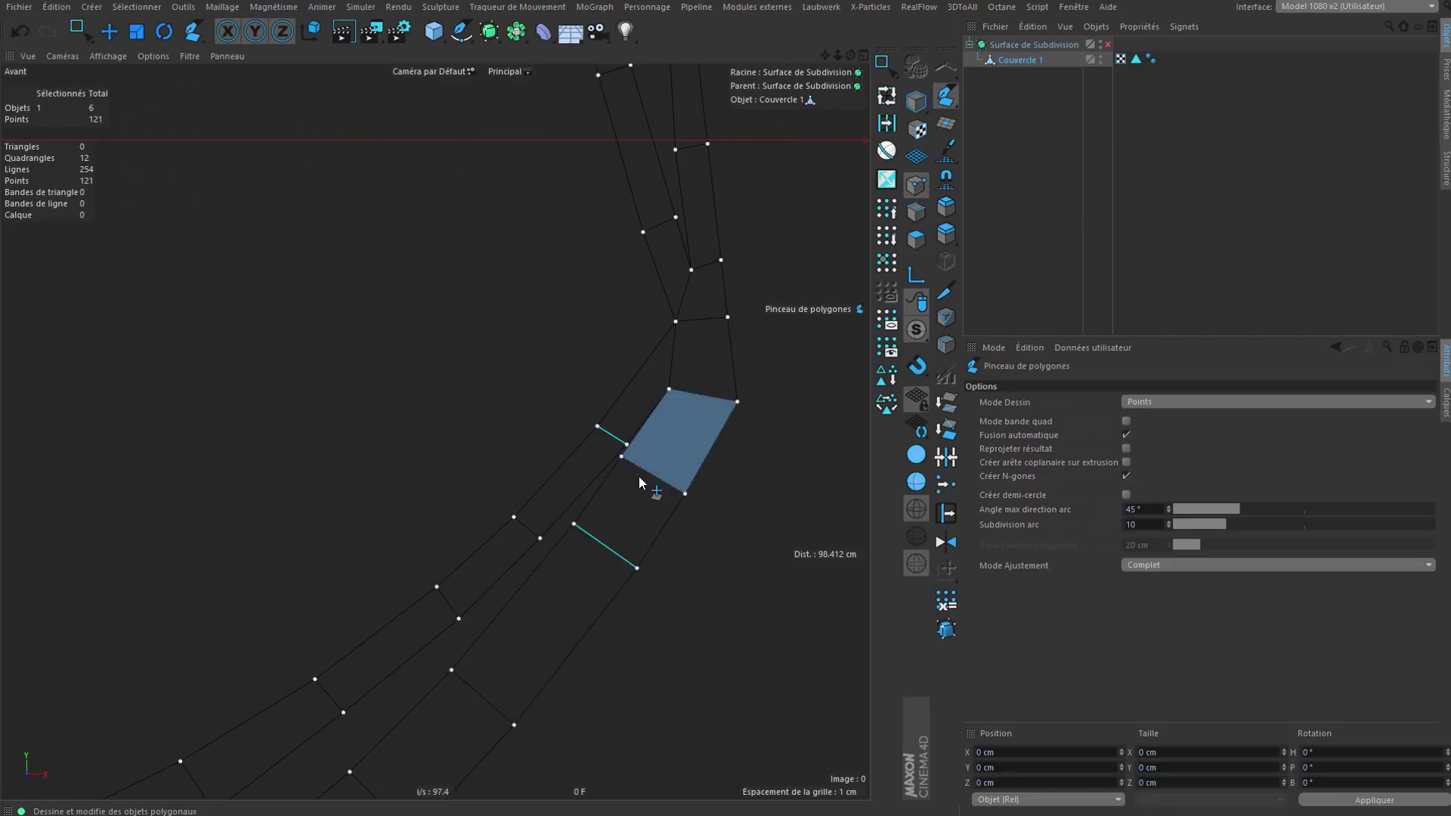
scroll(641, 474, down, 3)
Step: Remove the n-gons from the cap in polygon mode
right_click(661, 198)
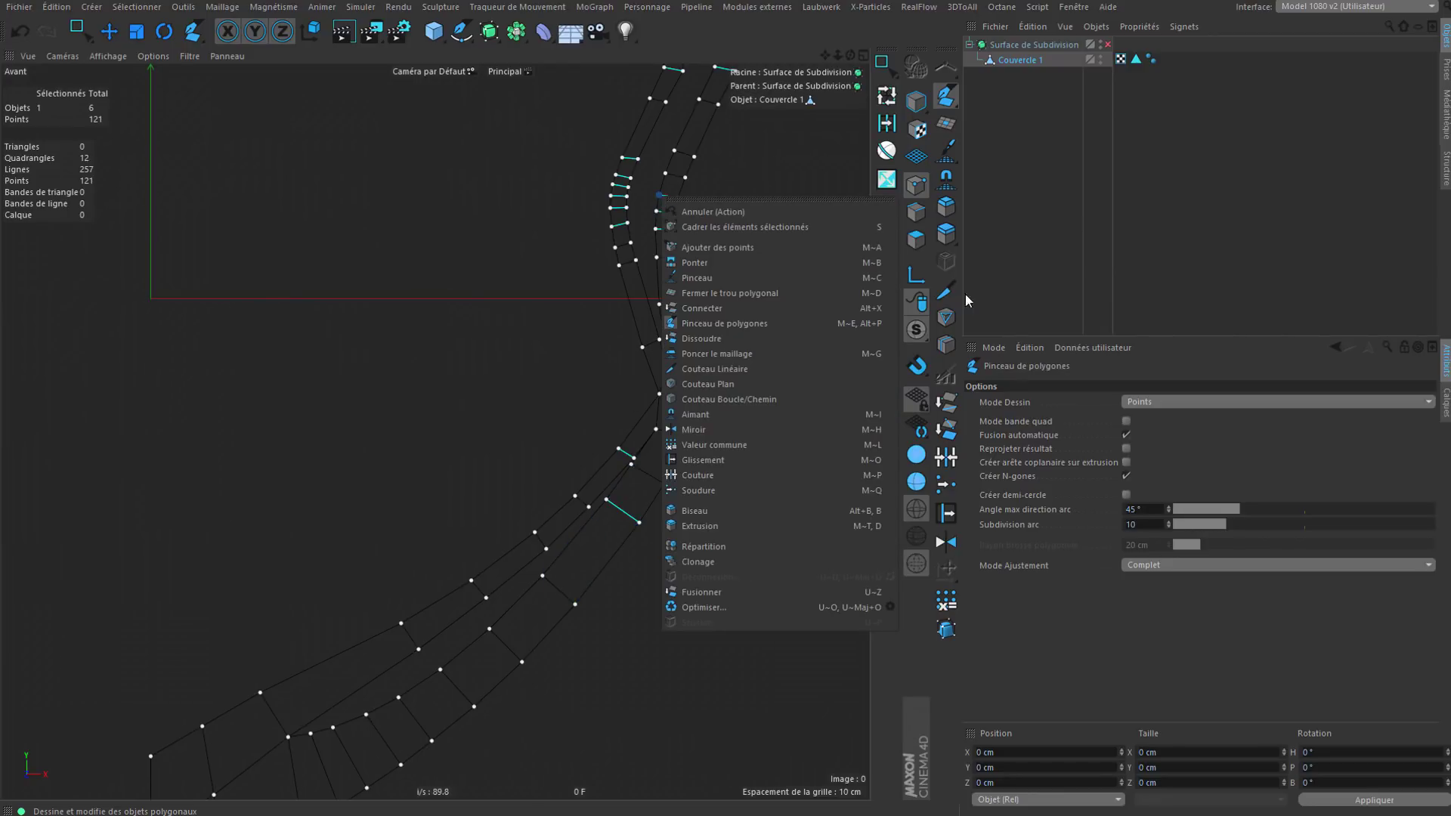
click(922, 246)
click(913, 247)
scroll(607, 260, down, 4)
alt+middle_drag(611, 208, 625, 367)
right_click(597, 228)
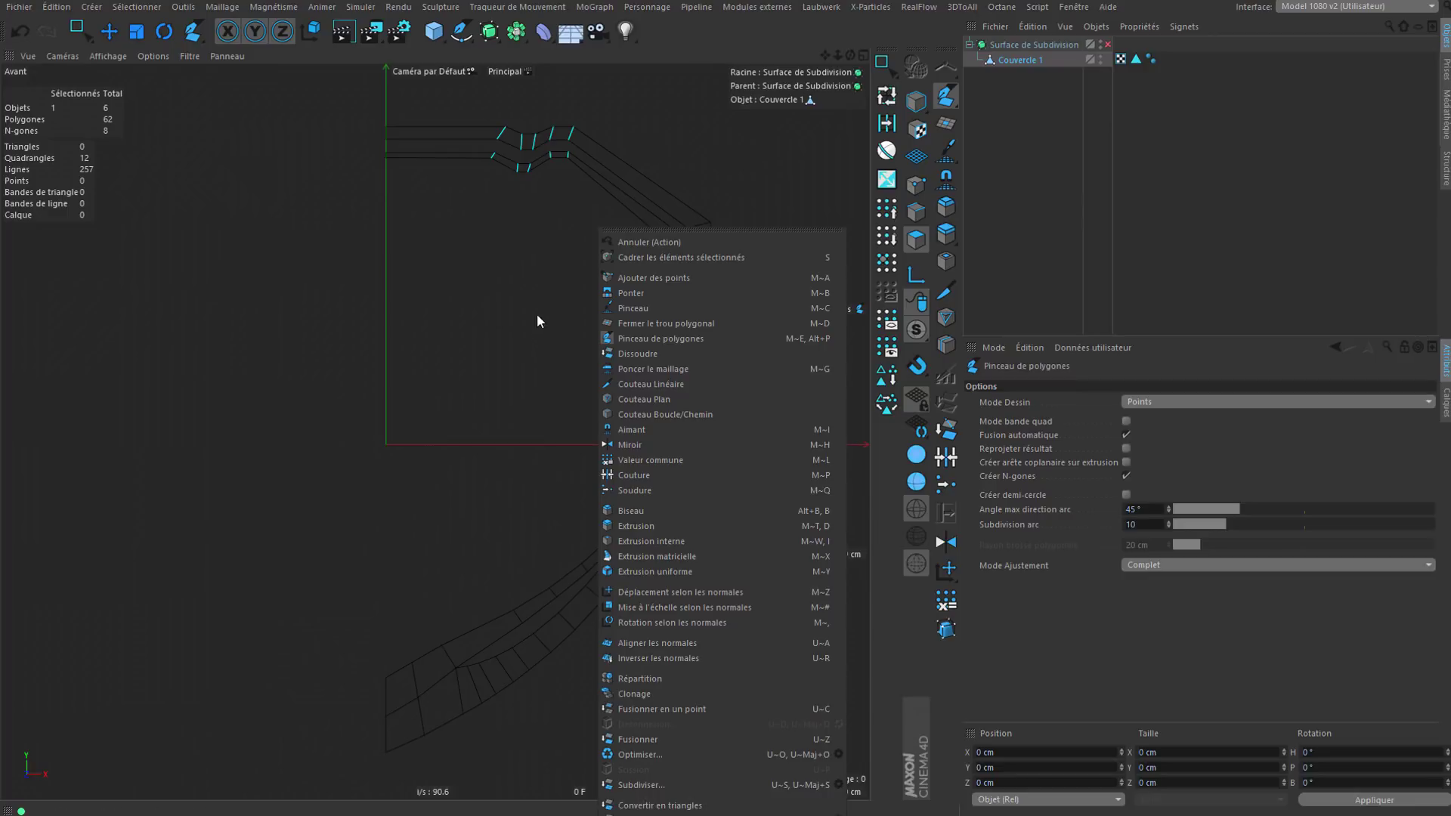
right_click(602, 84)
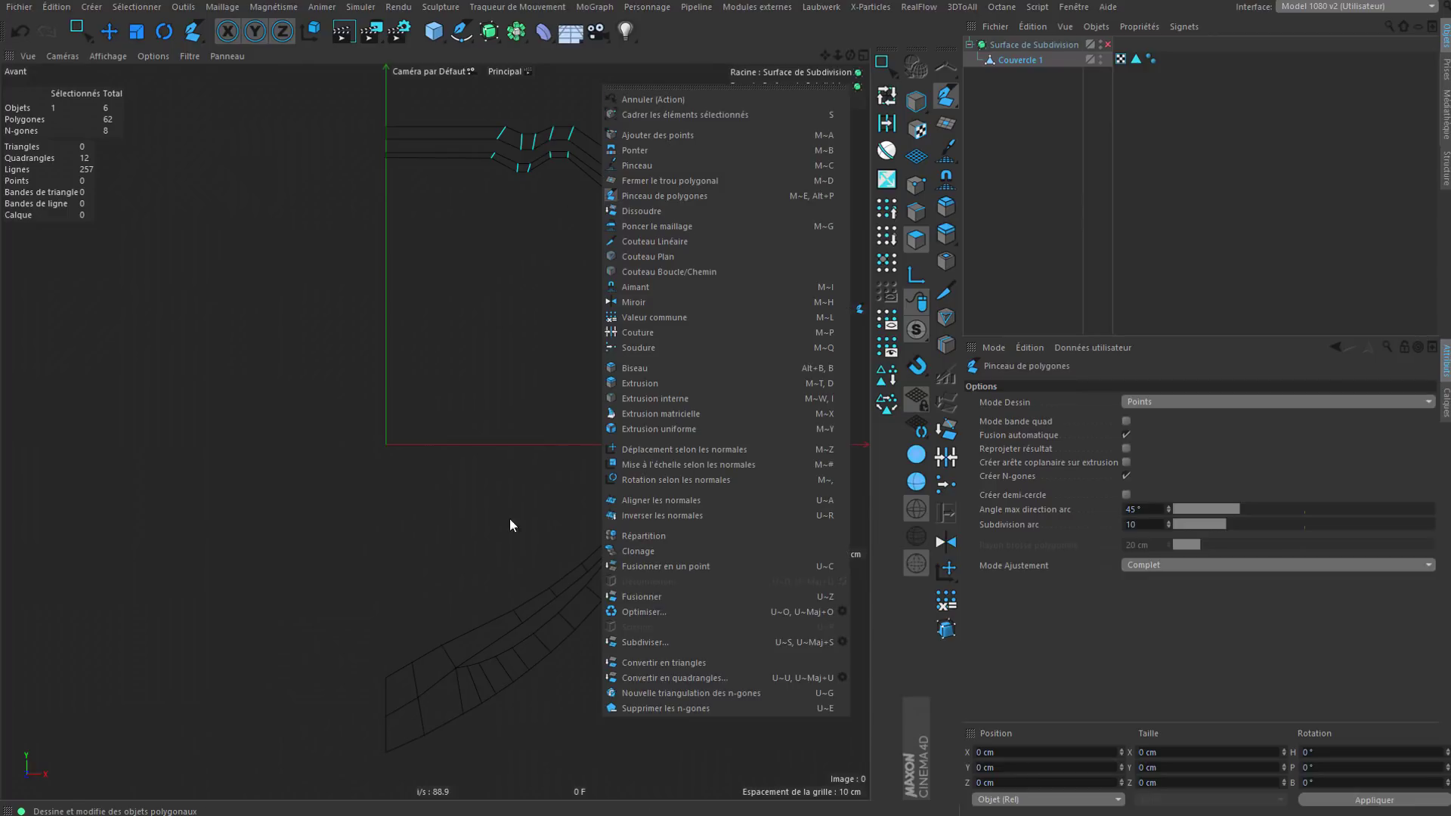
click(724, 708)
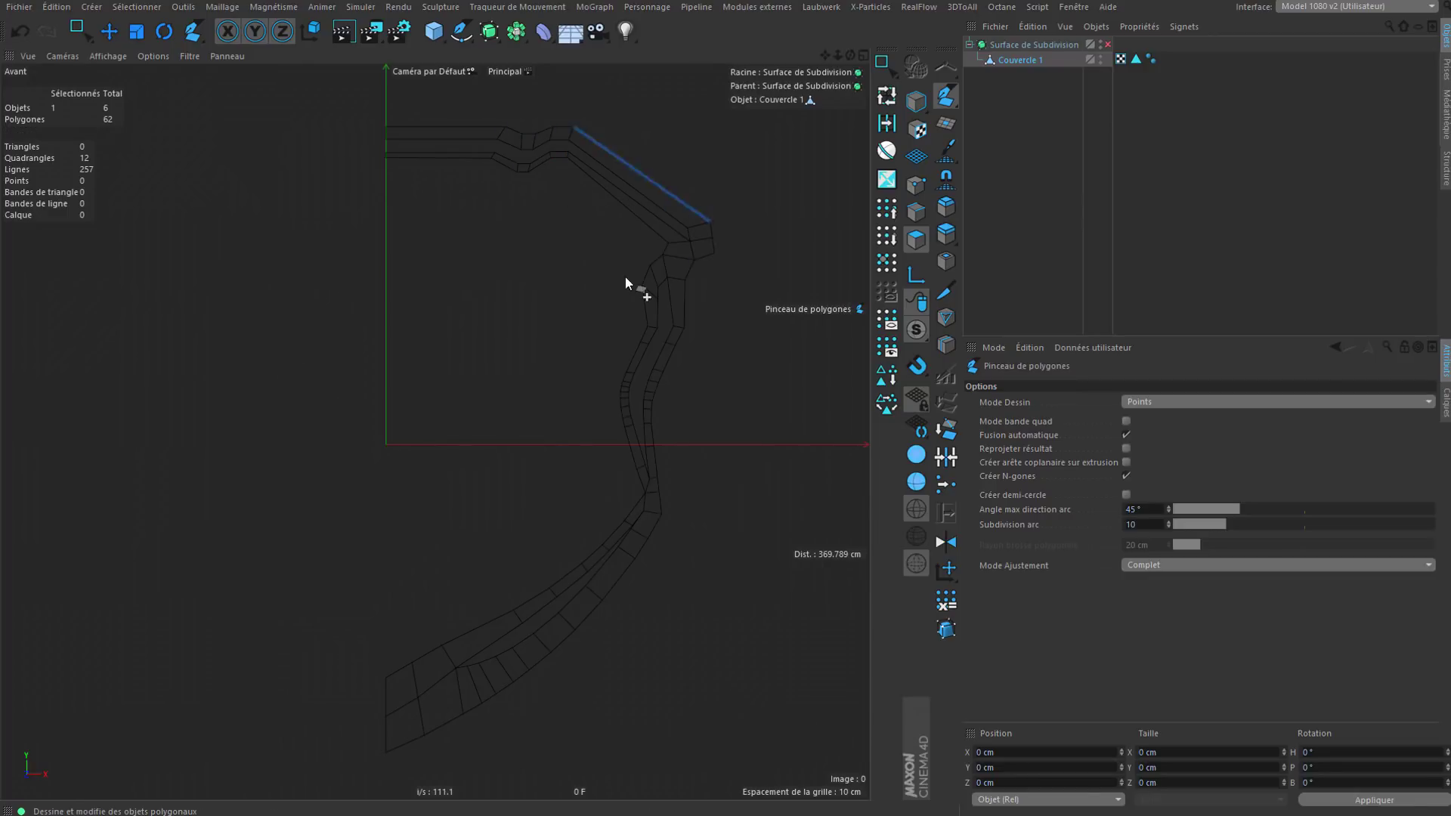
Step: Examine the polygon layout of the upper bands and the overall half contour
scroll(627, 276, up, 3)
alt+middle_drag(629, 275, 533, 354)
scroll(573, 292, up, 5)
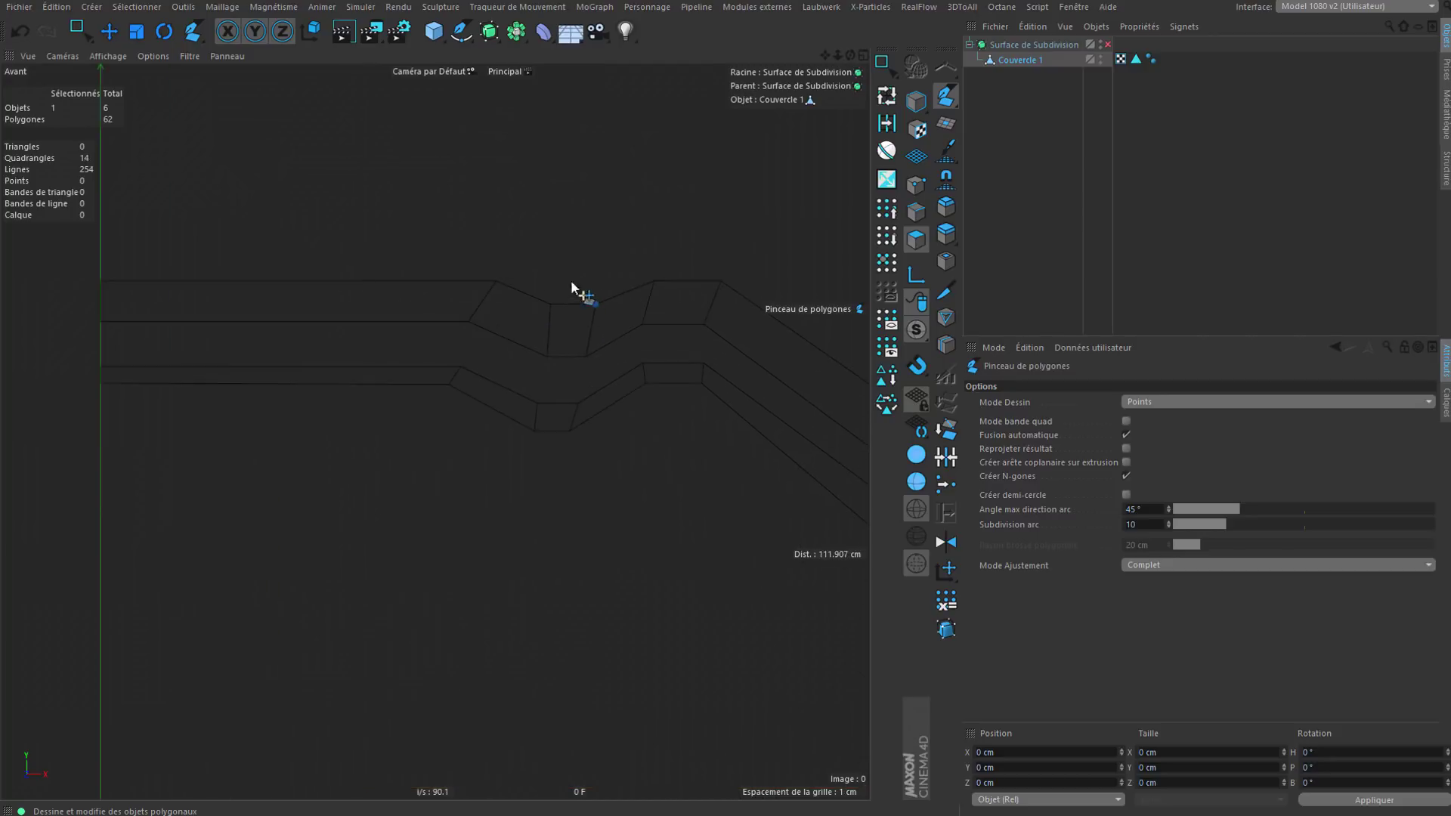
scroll(570, 281, down, 5)
alt+middle_drag(649, 340, 605, 67)
scroll(706, 185, down, 5)
alt+middle_drag(535, 558, 501, 587)
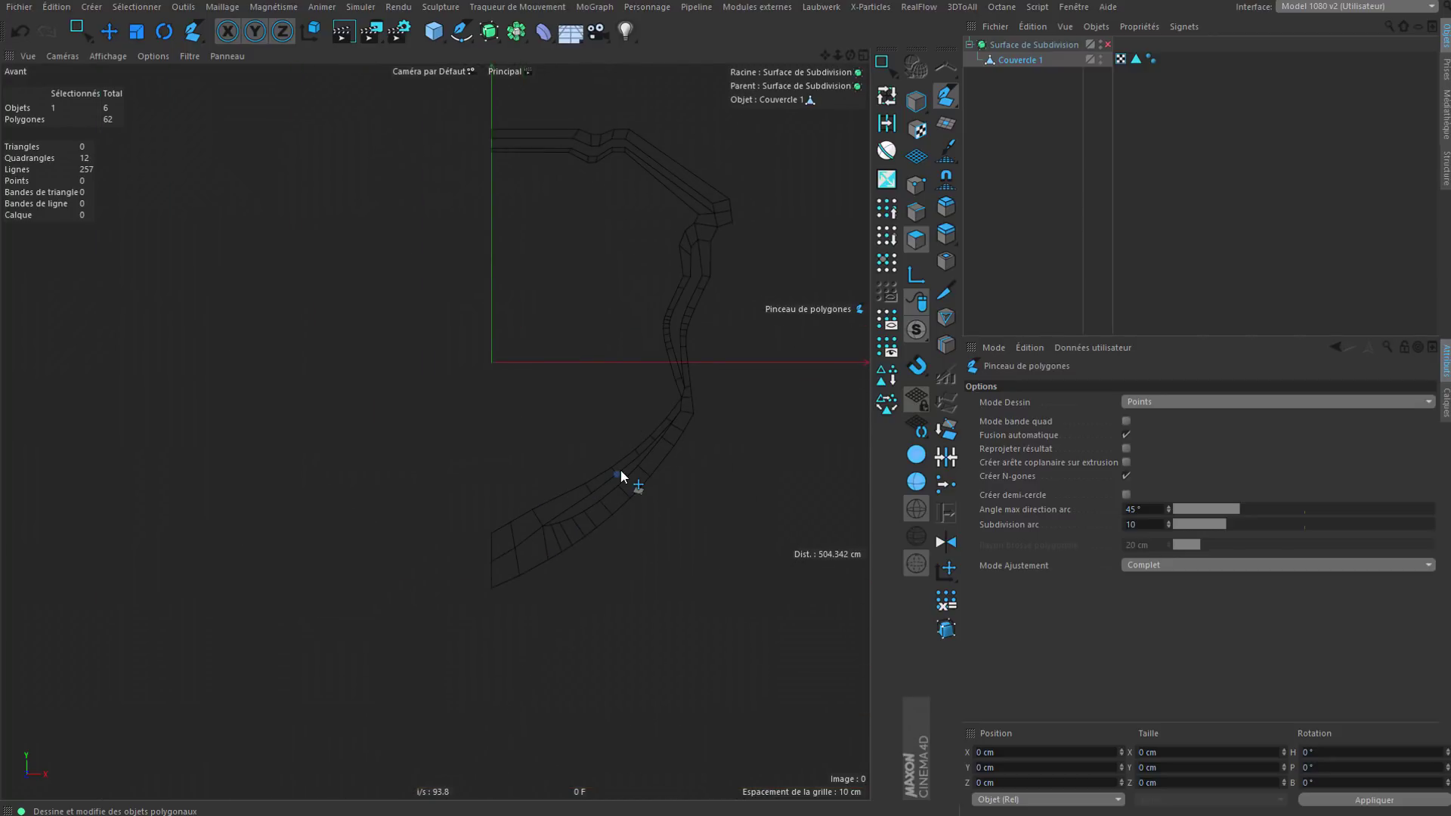
Step: Shift the middle point of the crosswise edge nearest the contour's lower end to straighten that edge
scroll(536, 507, up, 5)
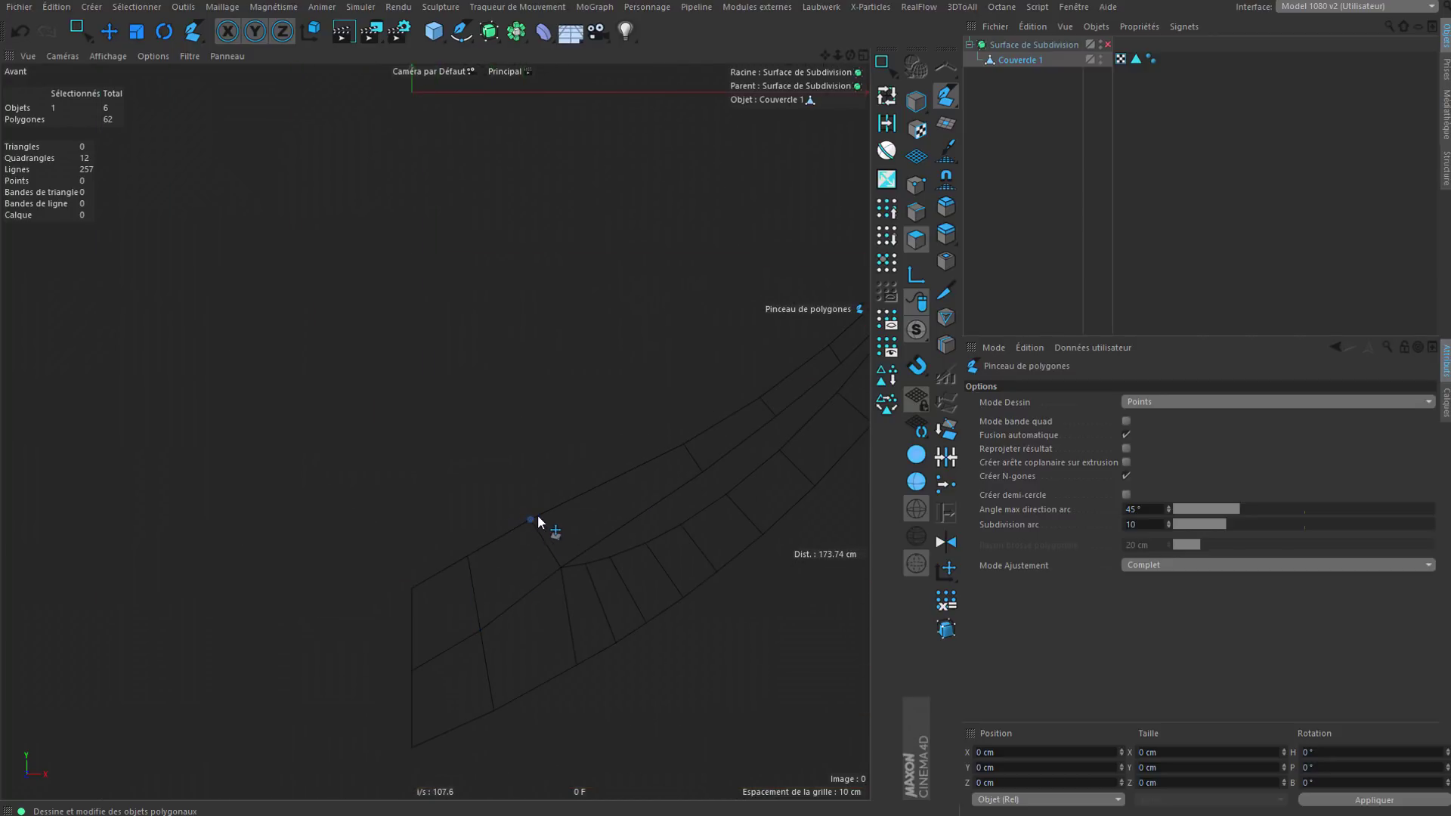
scroll(524, 461, down, 5)
alt+middle_drag(582, 494, 649, 544)
scroll(585, 603, up, 4)
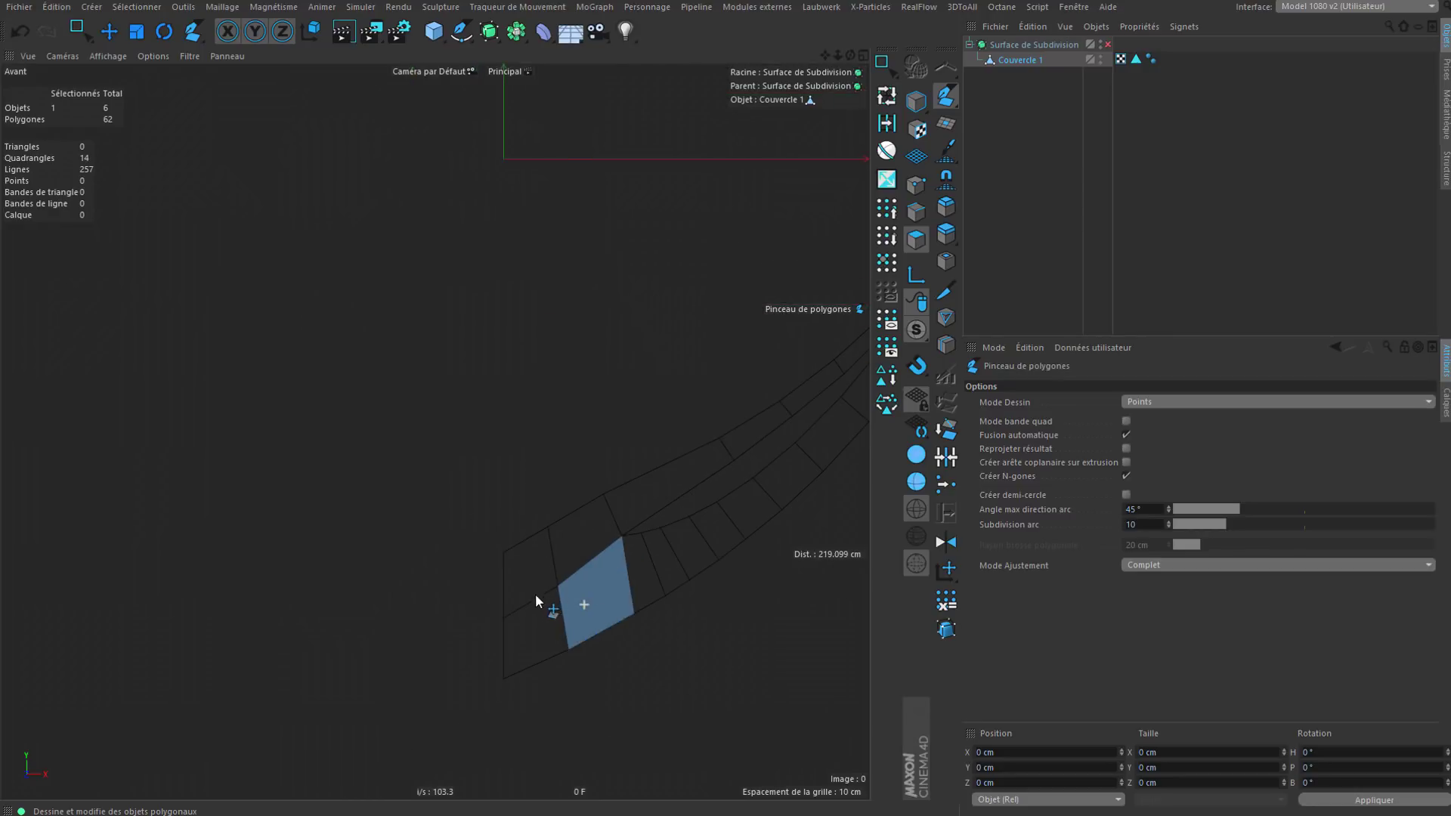
drag(569, 574, 564, 579)
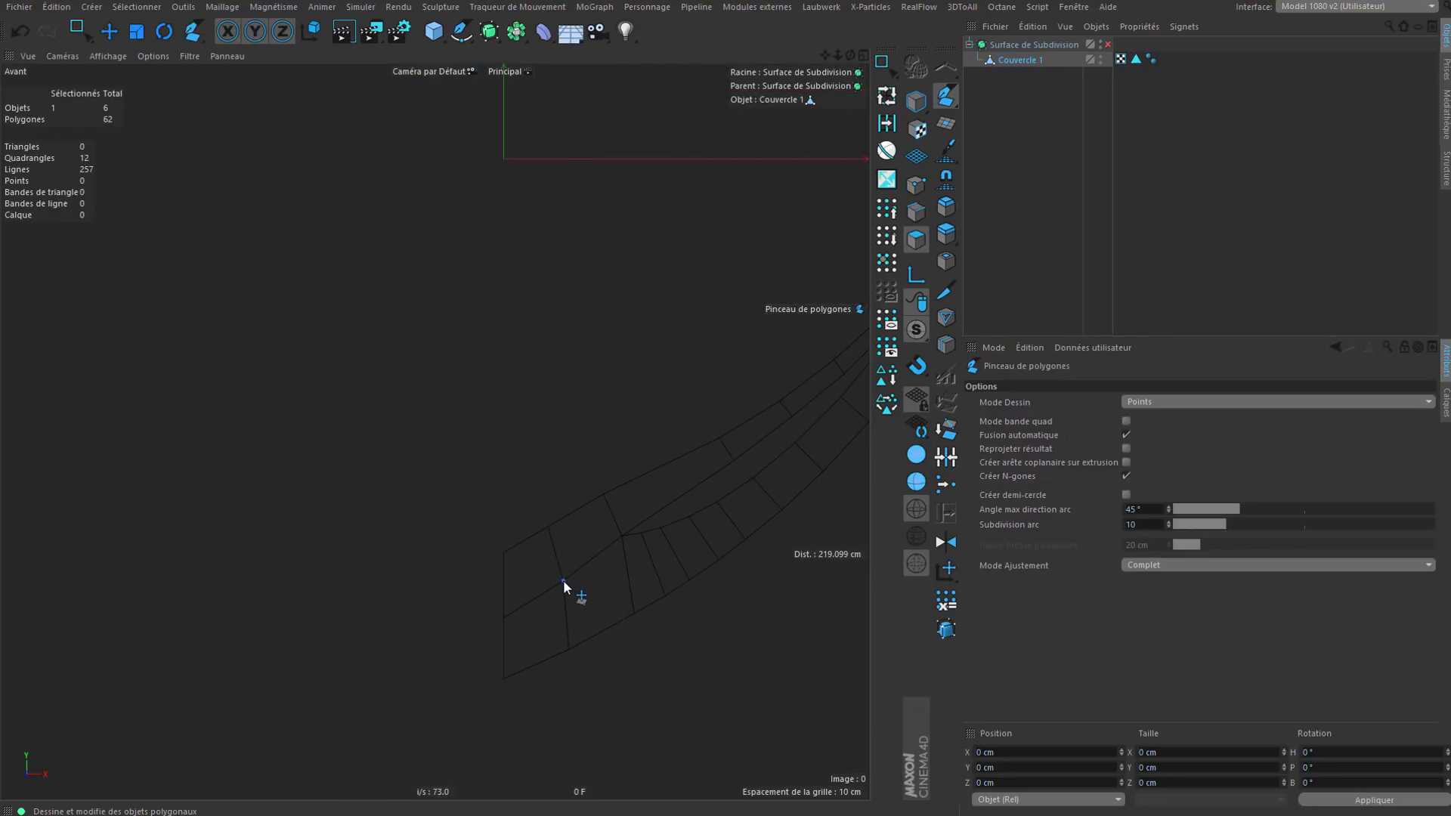
scroll(560, 579, down, 6)
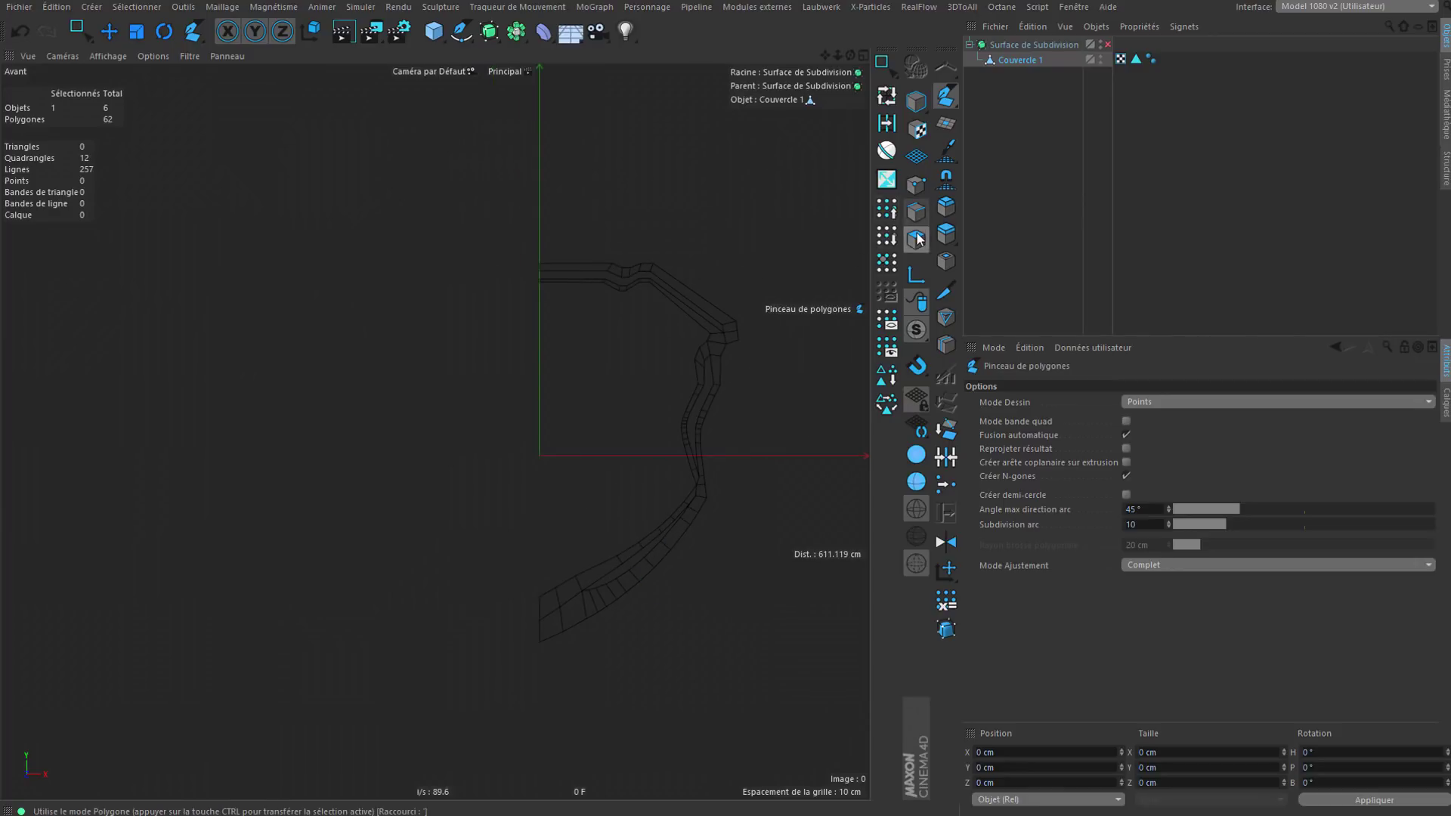
alt+middle_drag(557, 588, 628, 472)
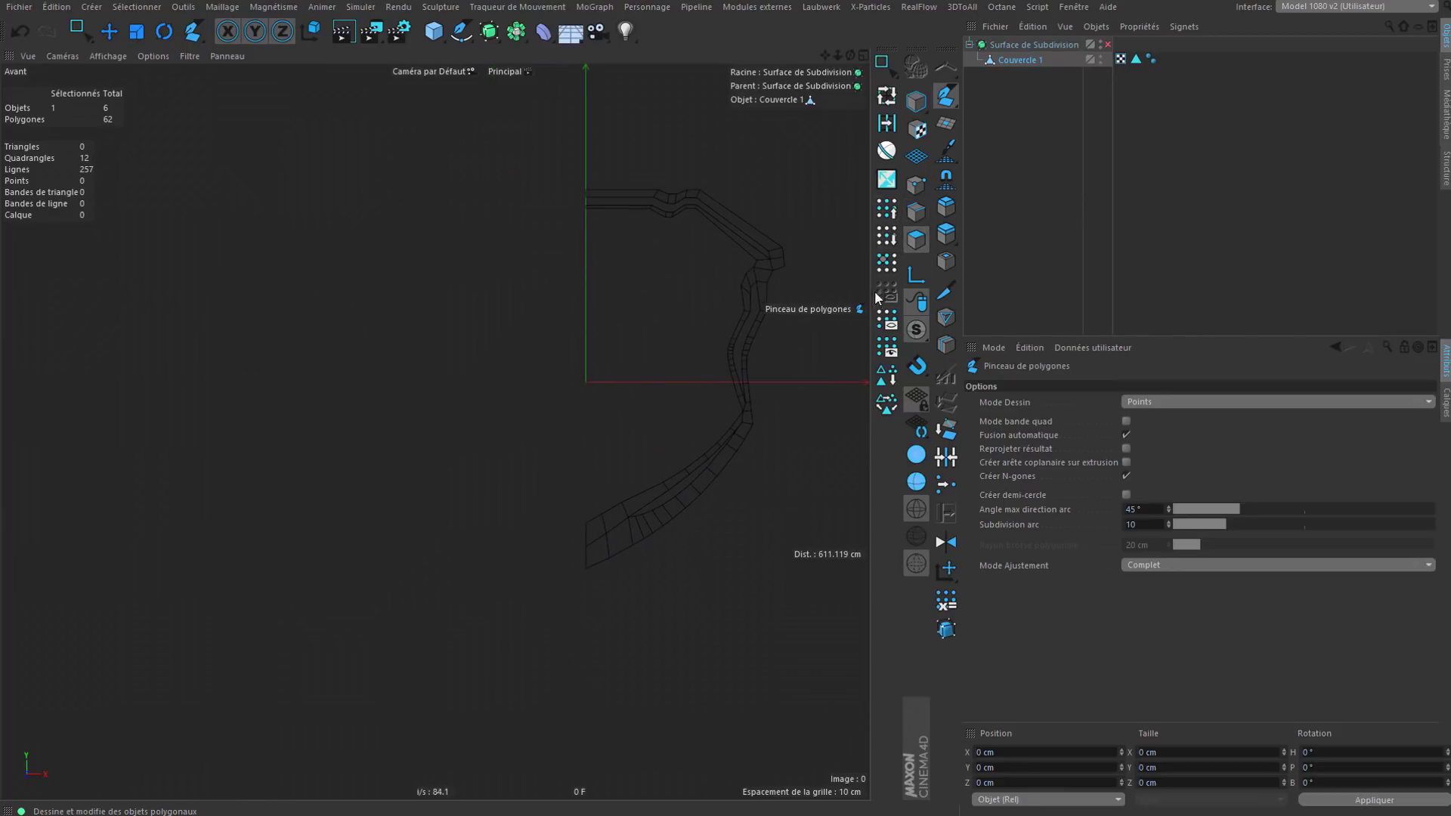
Step: Select all polygons of the Couvercle 1 object
click(1020, 60)
key(ctrl+a)
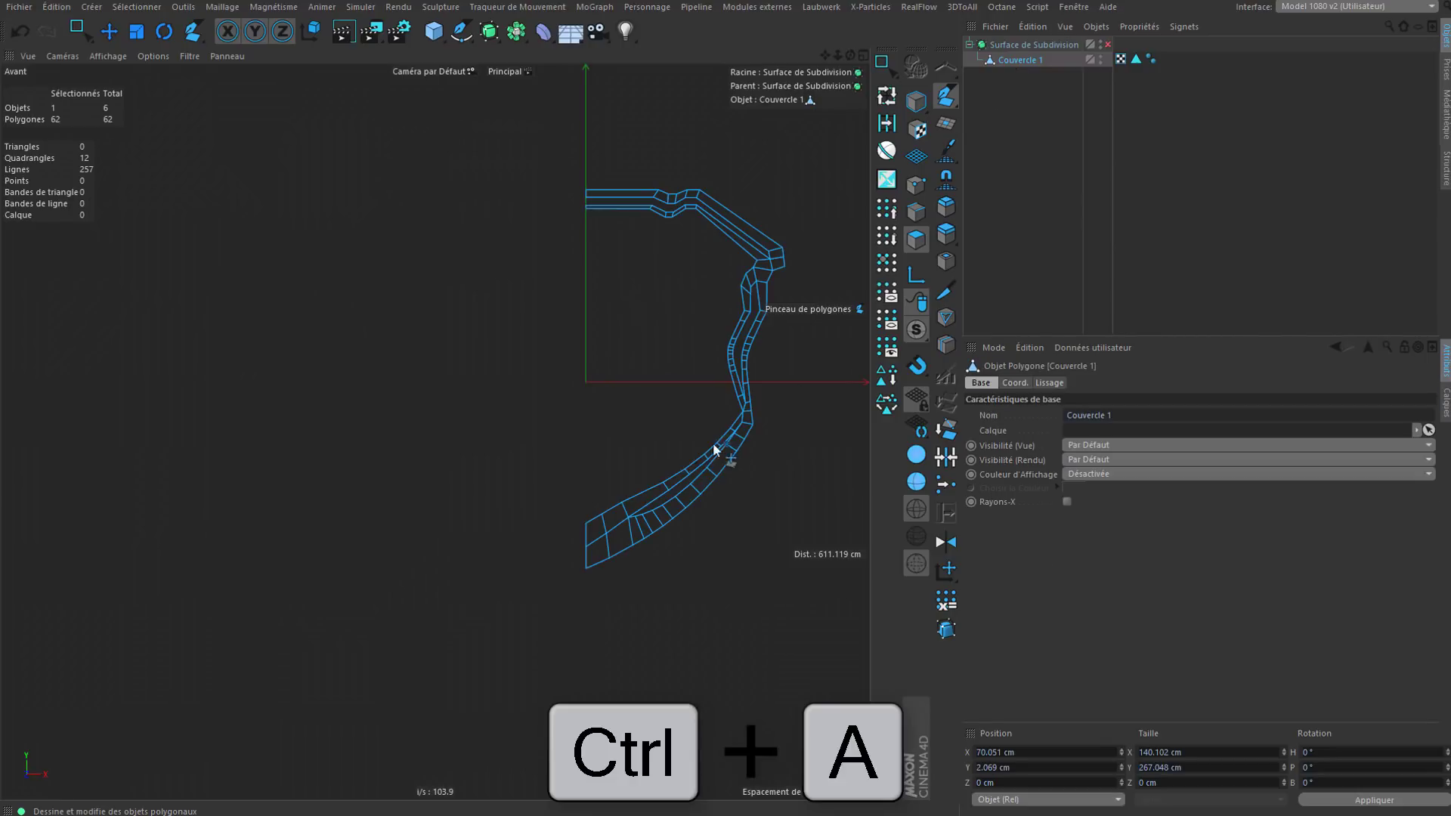
scroll(695, 446, up, 3)
alt+middle_drag(686, 421, 561, 496)
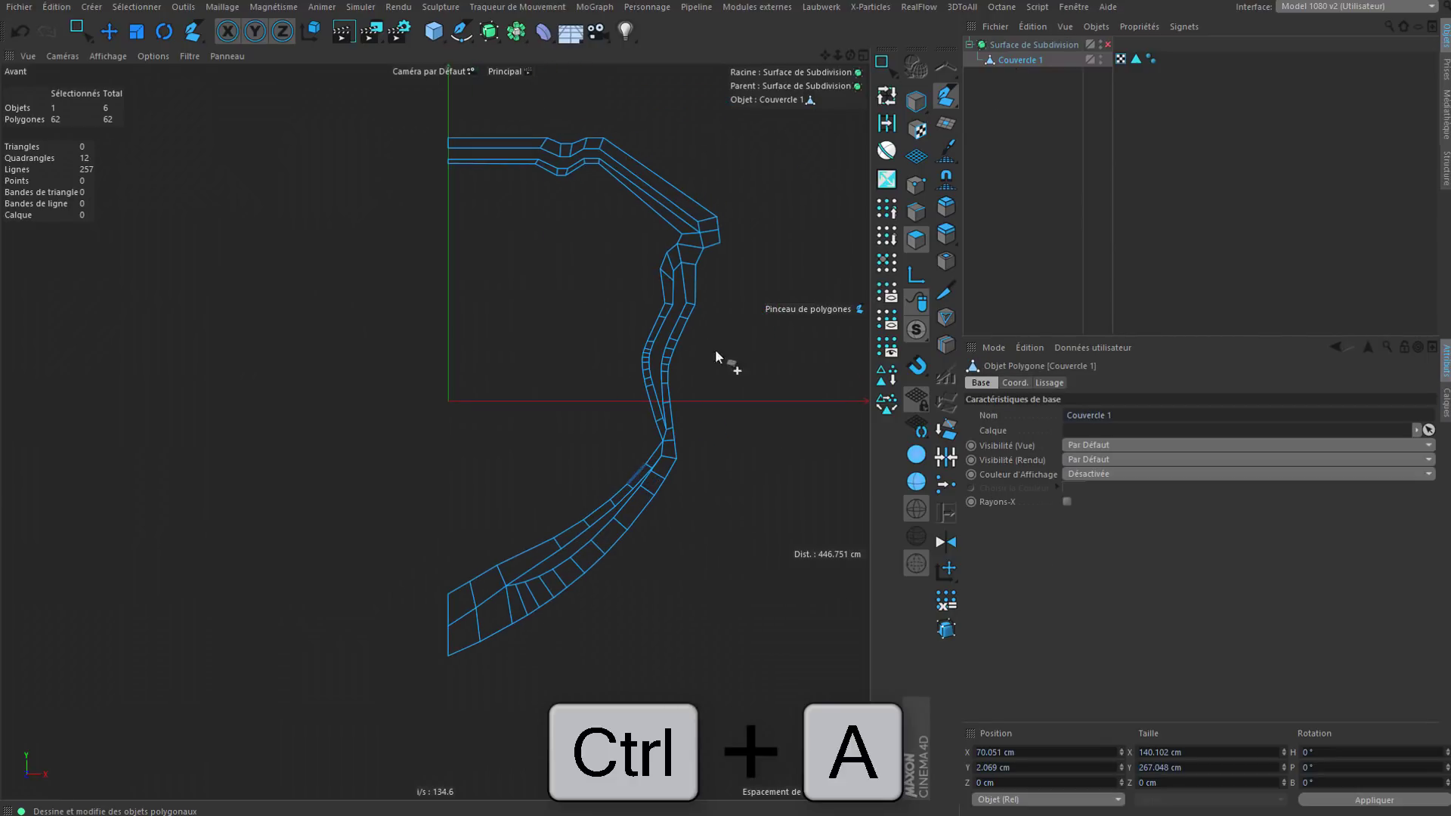
Step: Select the cap's border edges in edge mode using Loop Selection with boundary selection enabled
click(887, 97)
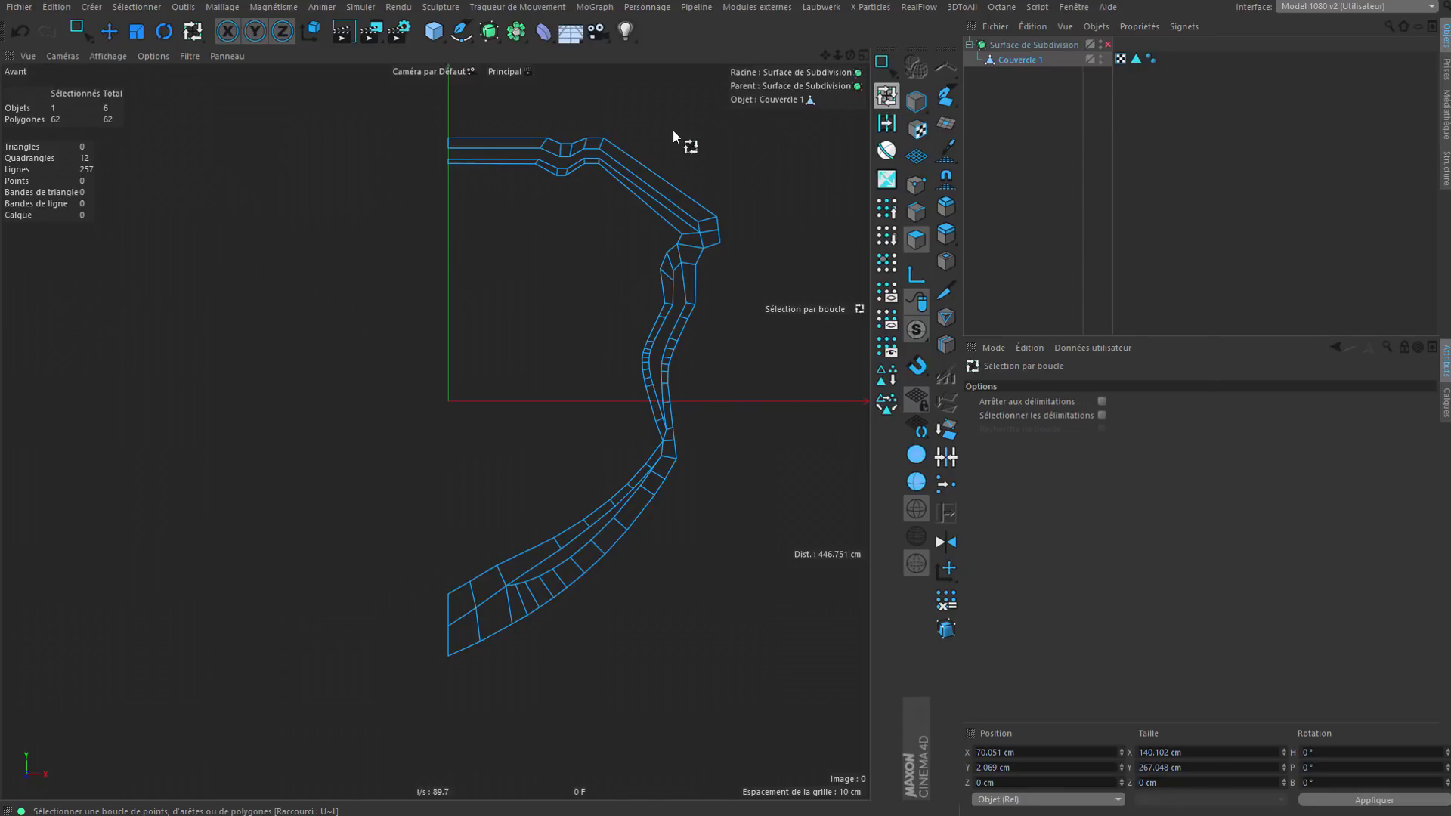
click(1102, 415)
click(669, 465)
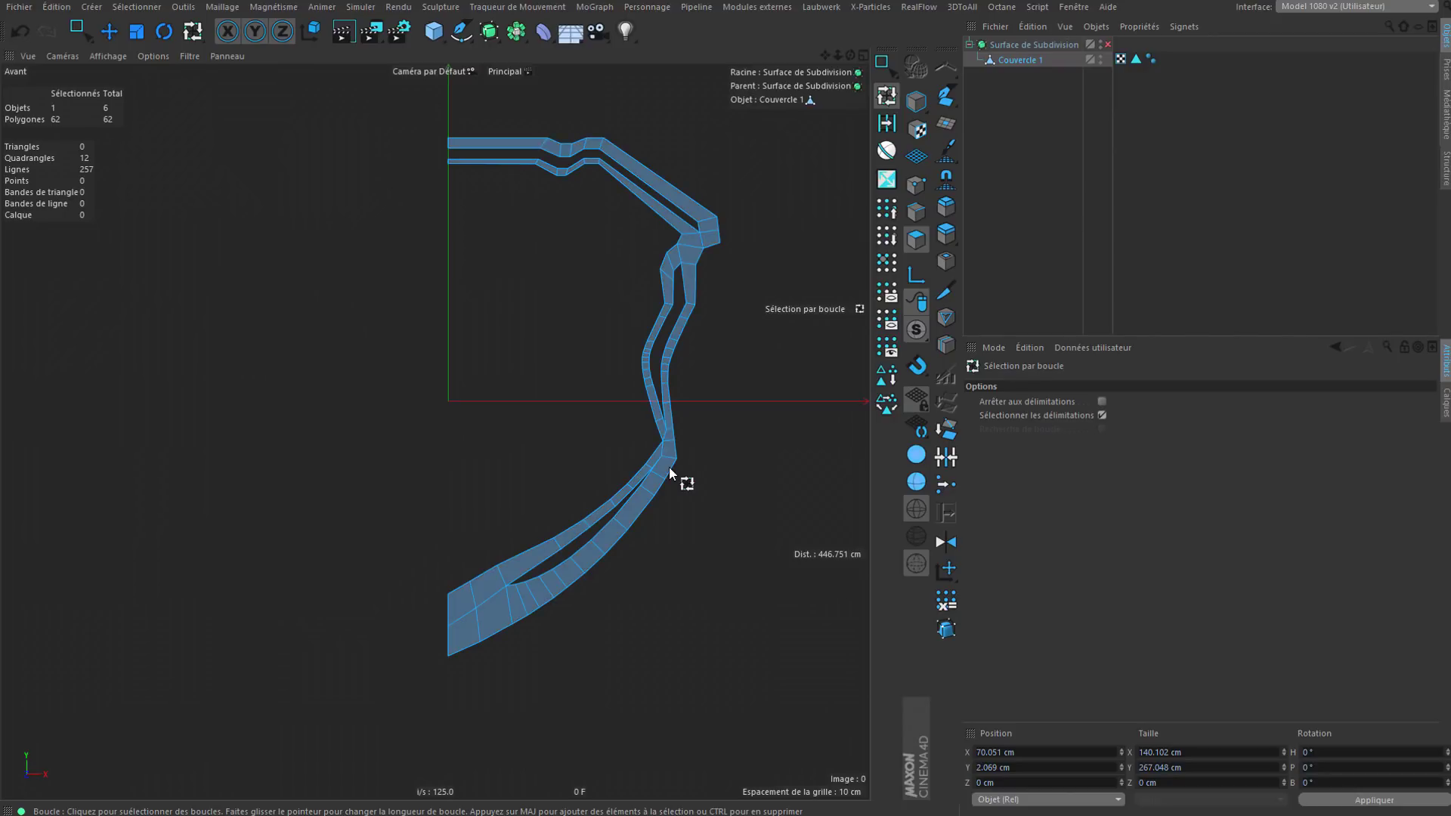
click(916, 211)
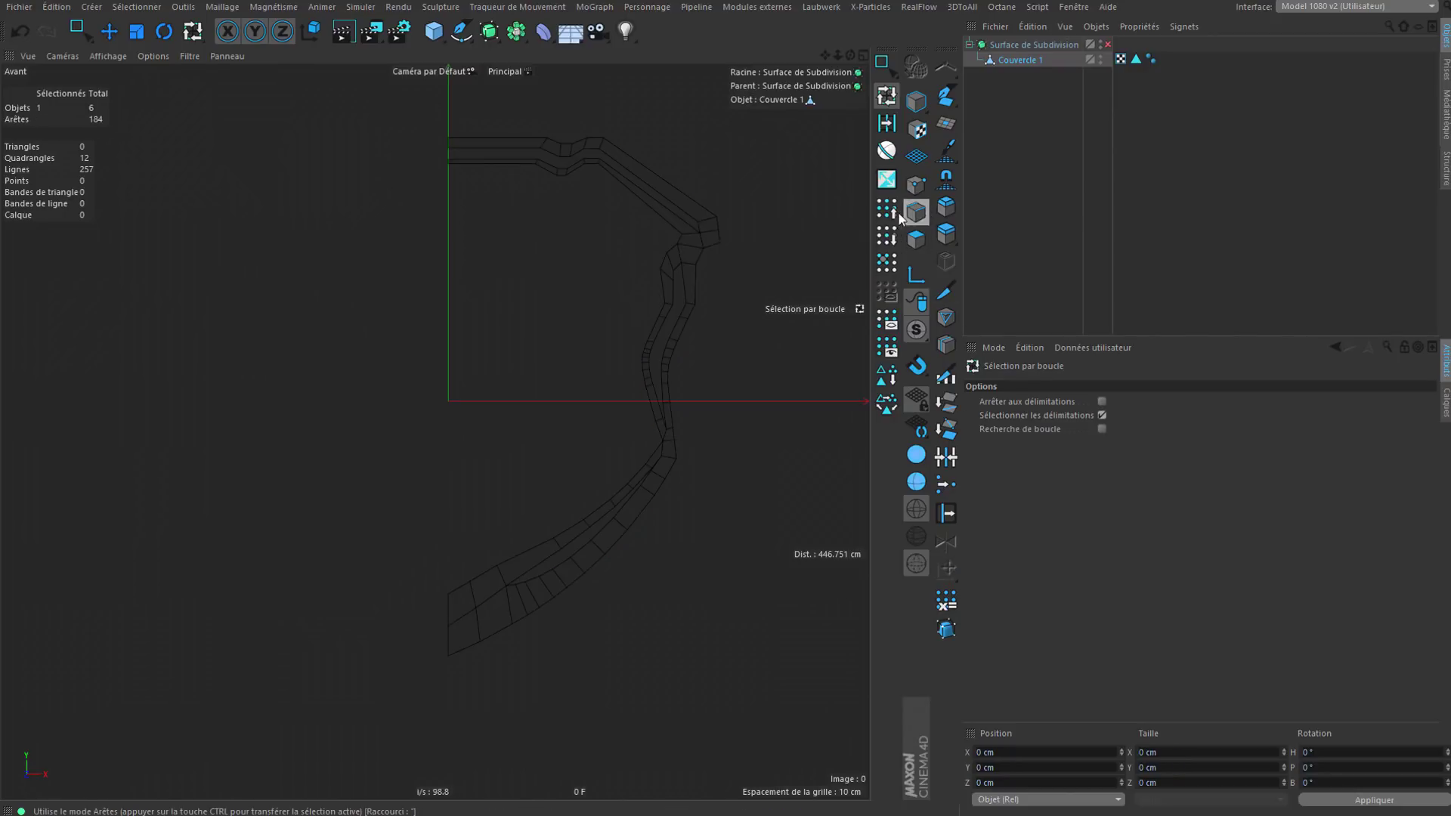
click(633, 519)
alt+middle_drag(651, 331, 657, 372)
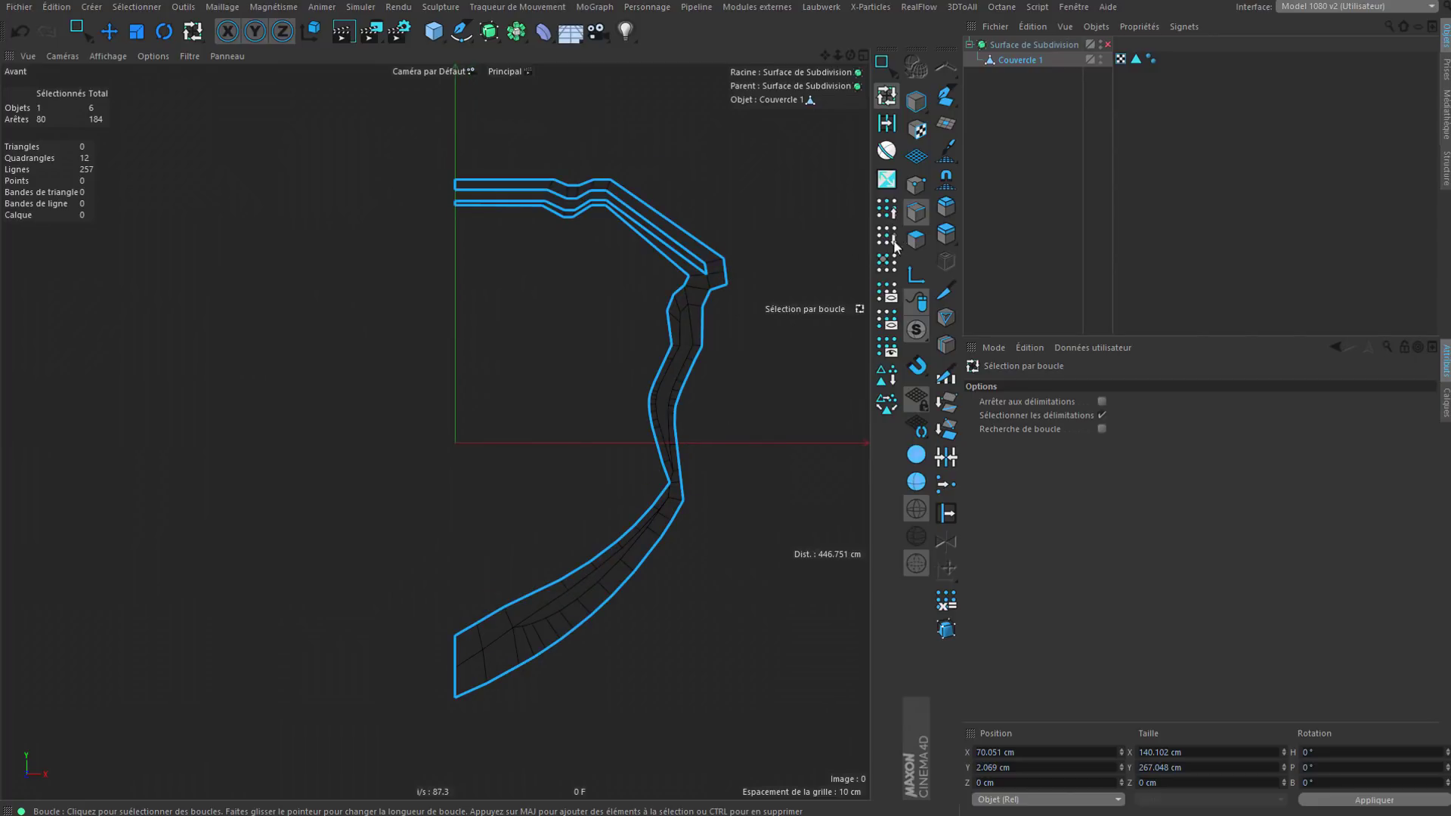
Step: Try extruding the selected border edges outward with a 5 cm offset, and undo the extrusion
click(945, 234)
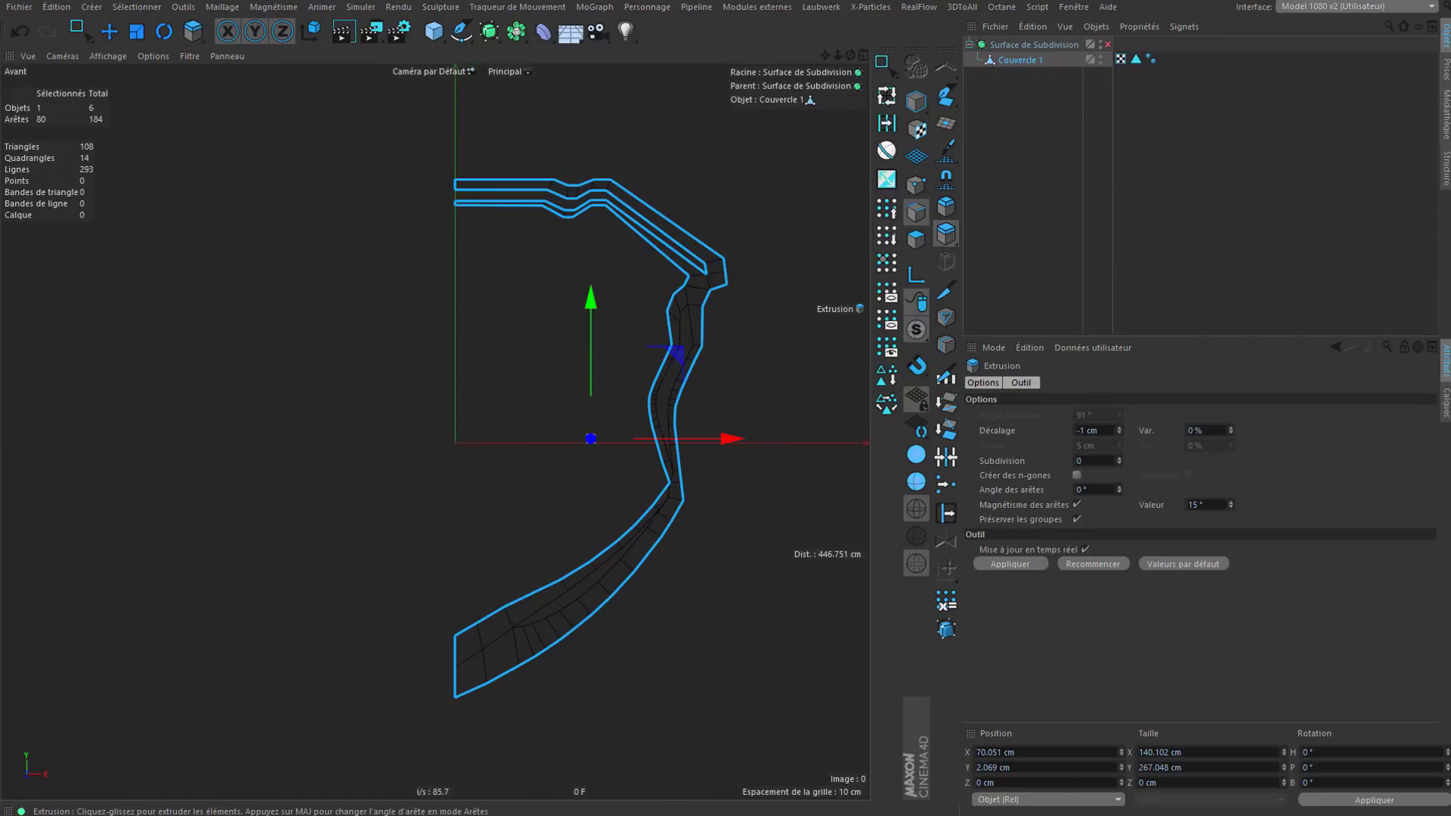
drag(763, 363, 789, 363)
click(1111, 429)
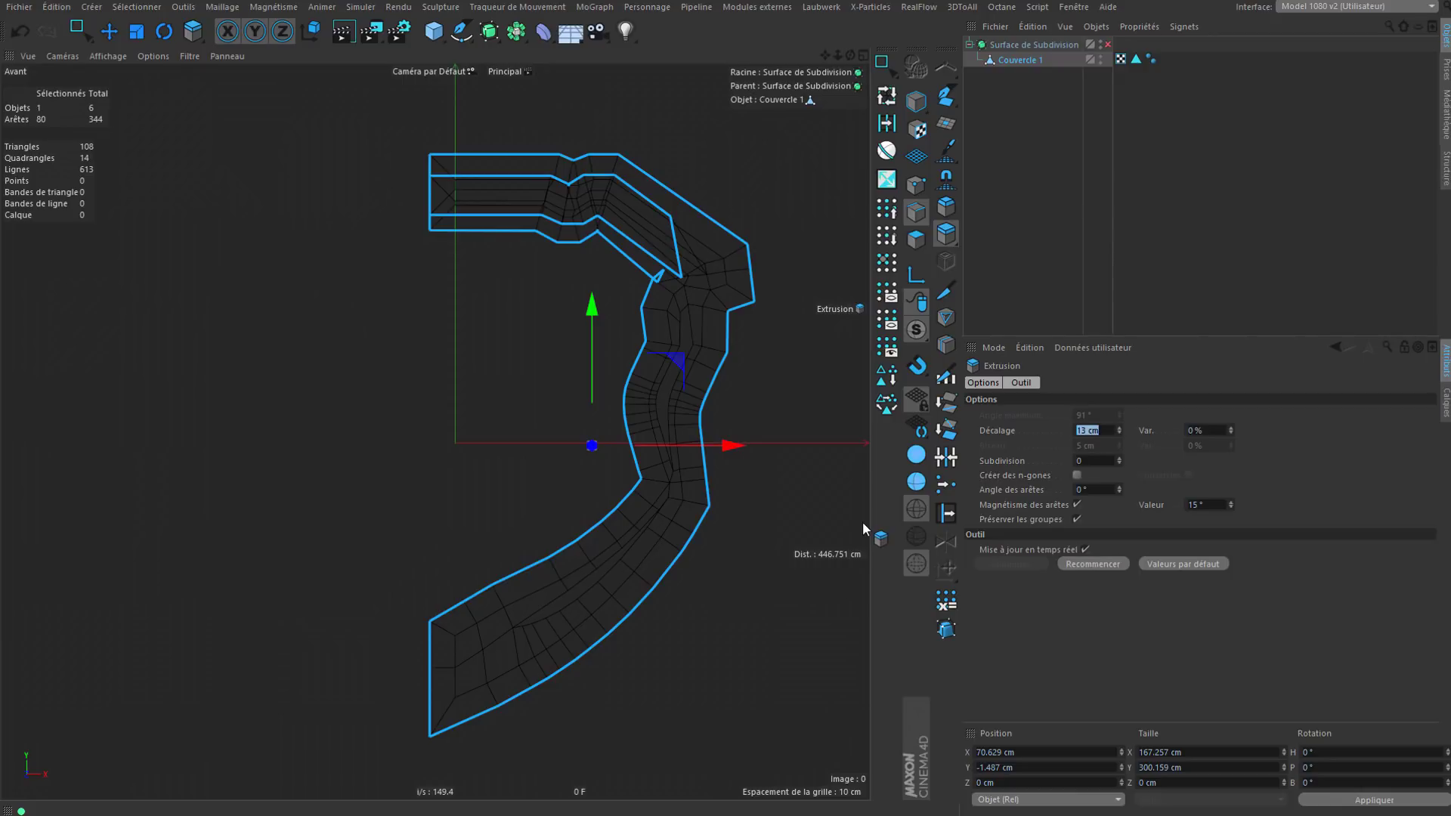
text(5)
key(Return)
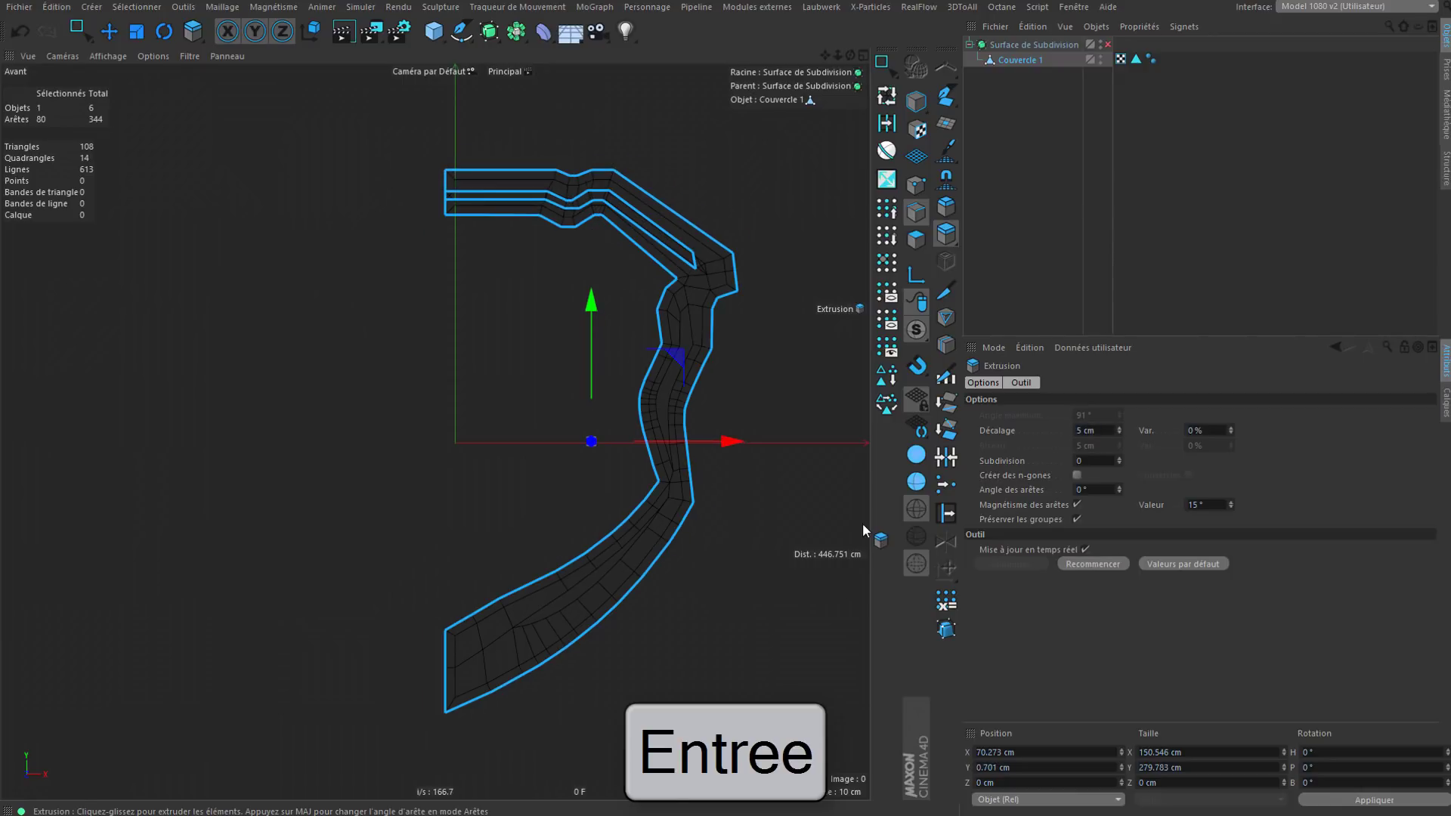
scroll(405, 660, up, 5)
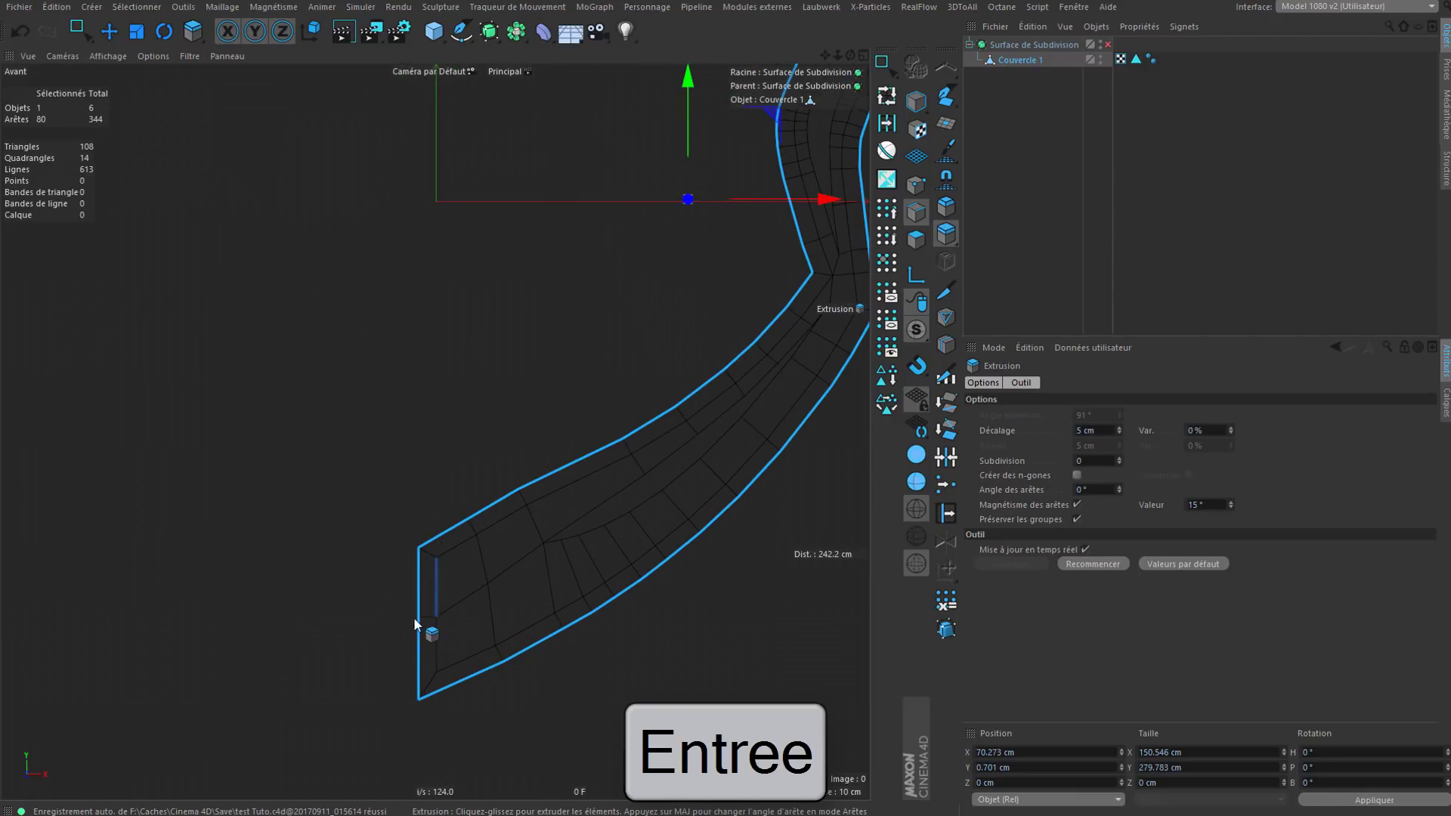
key(ctrl+z)
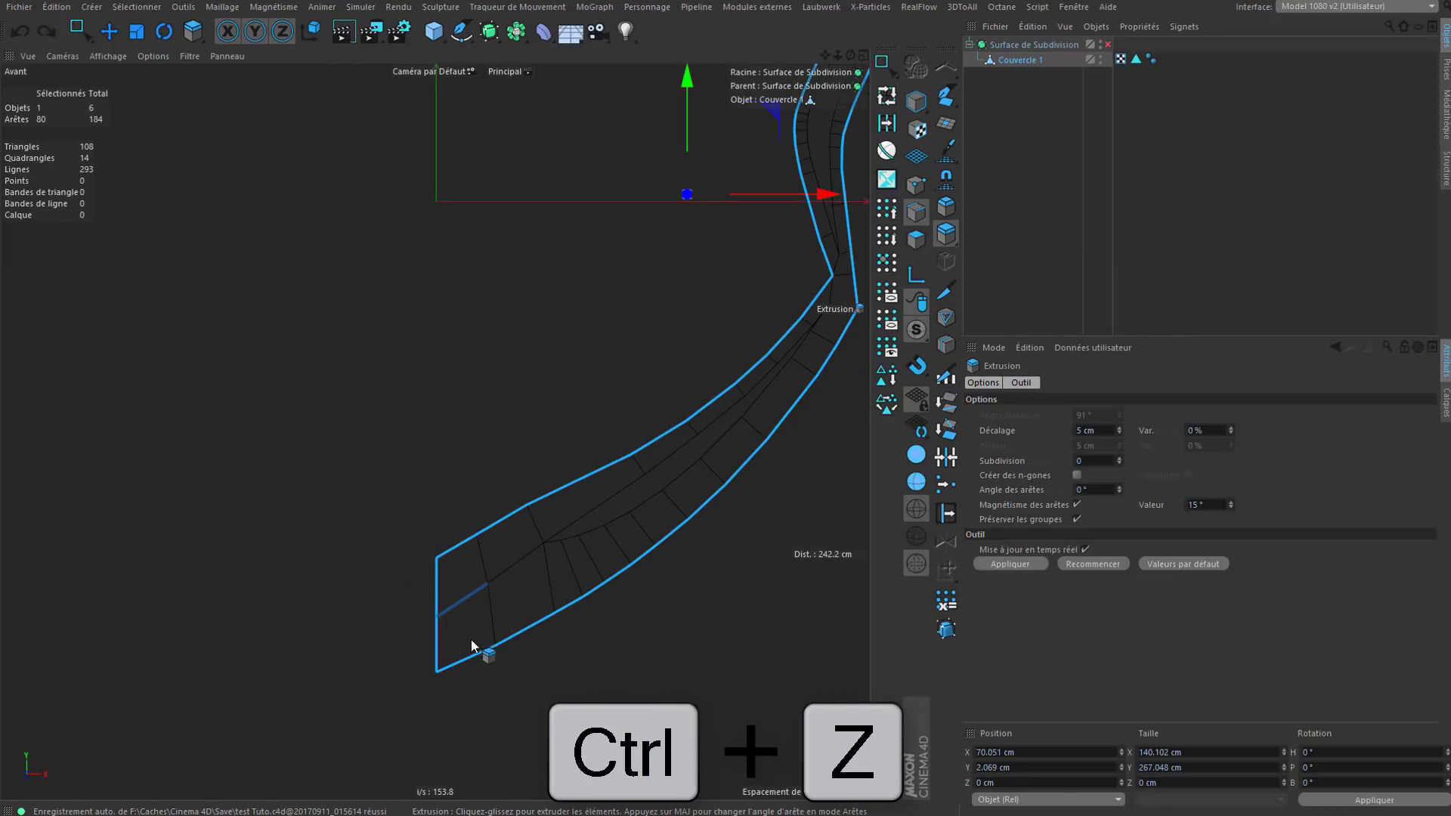
Step: Deselect the four border edges lying on the vertical symmetry axis at the contour's lower and upper ends
ctrl+click(438, 602)
ctrl+click(431, 646)
alt+middle_drag(507, 179, 530, 809)
alt+middle_drag(522, 378, 506, 567)
scroll(461, 567, up, 8)
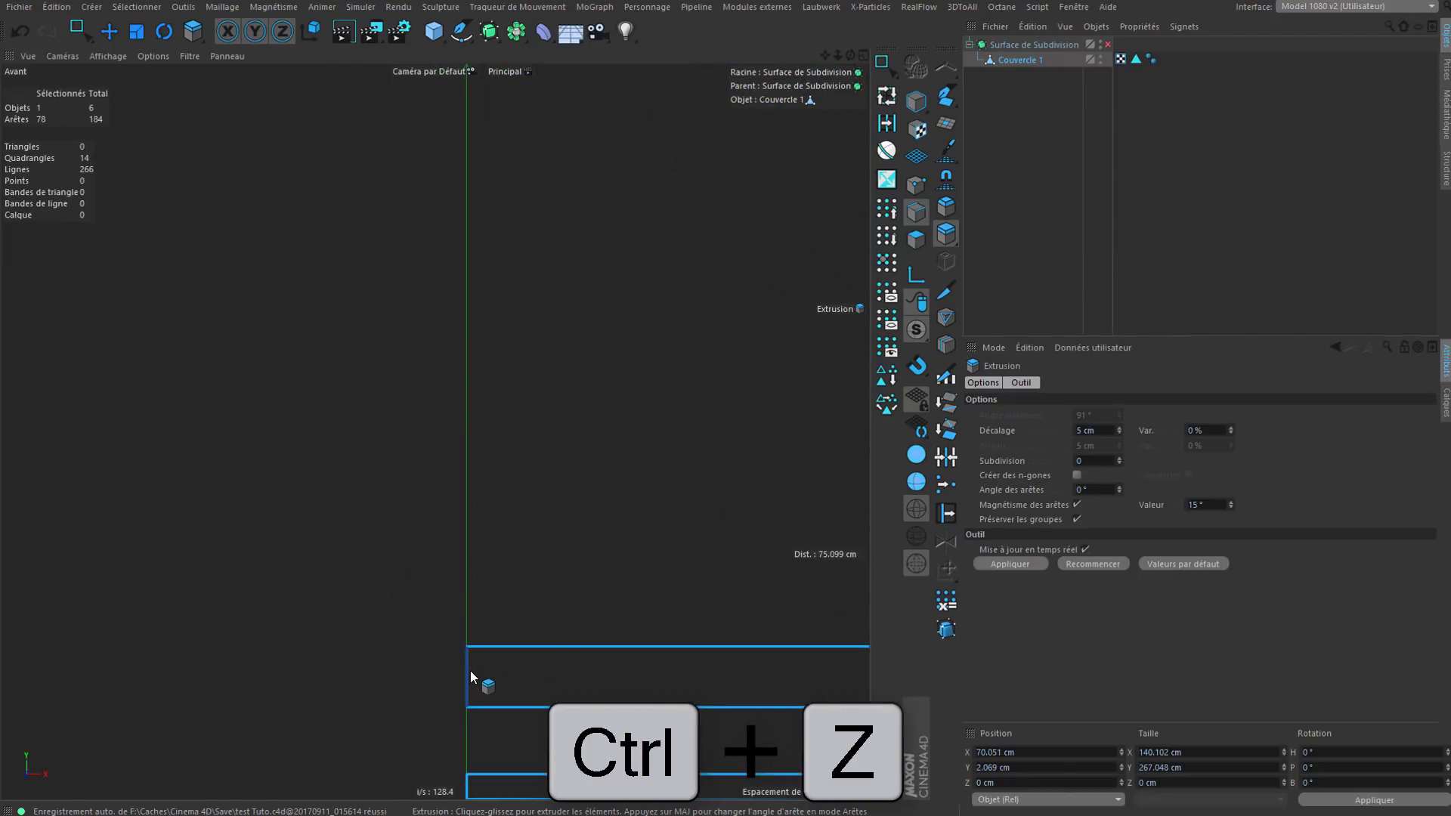
ctrl+click(467, 673)
alt+middle_drag(531, 639, 595, 323)
ctrl+click(532, 468)
scroll(512, 274, down, 5)
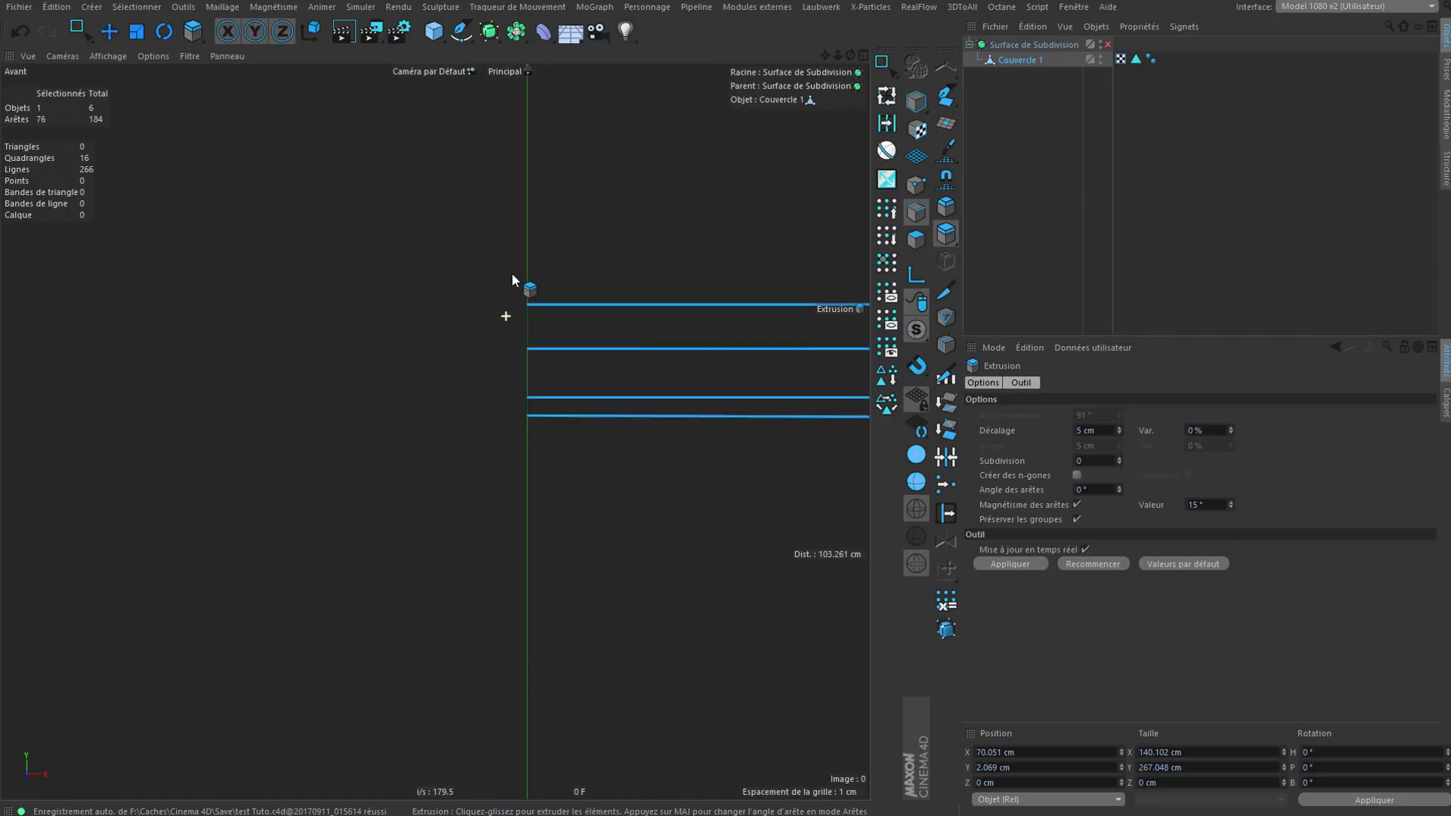
Step: Try extruding the selected cap border edges outward with a 5 cm offset, check the upper corner, and undo the extrusion
alt+middle_drag(522, 673, 440, 323)
scroll(450, 348, down, 7)
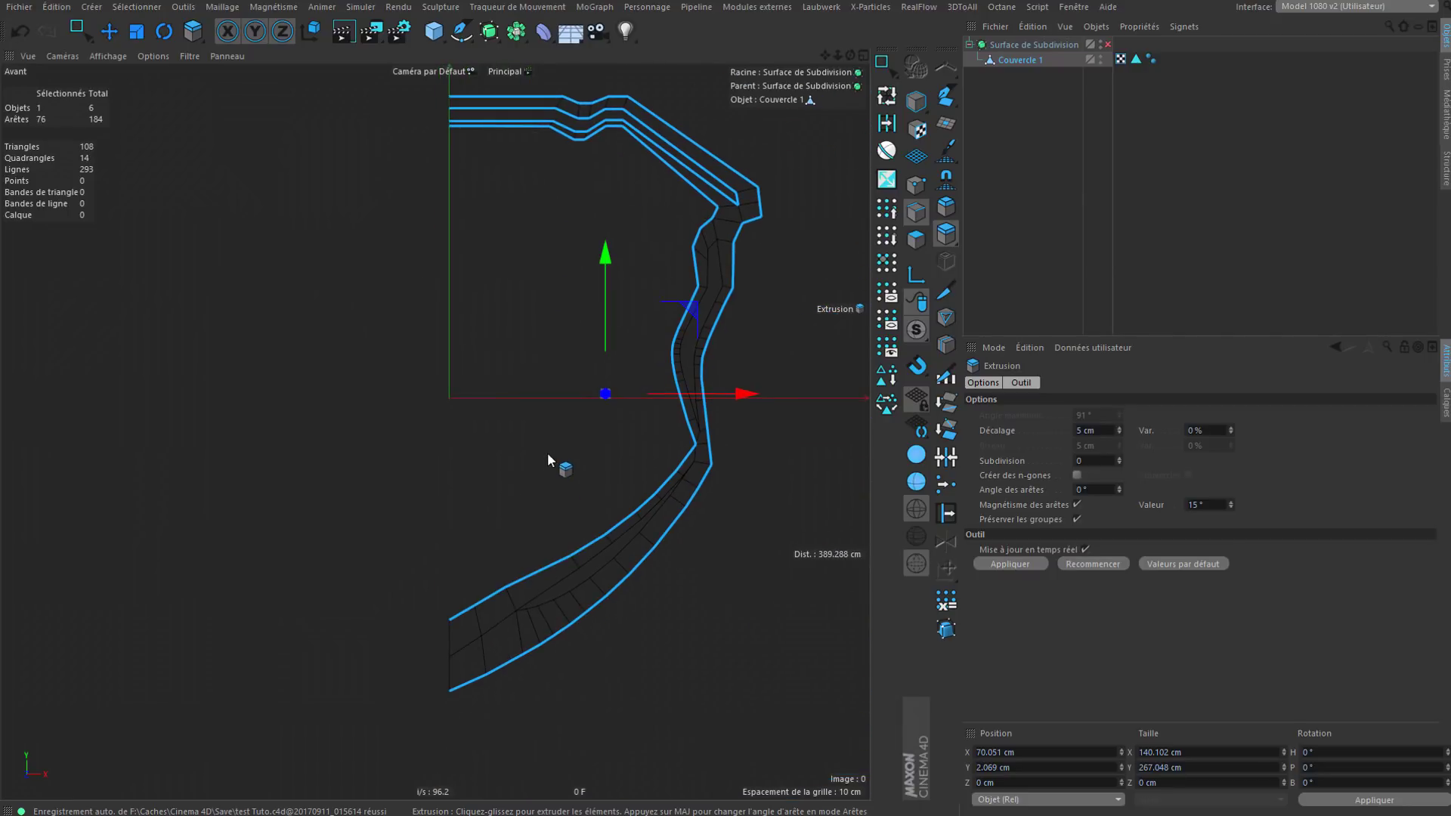
drag(788, 439, 804, 438)
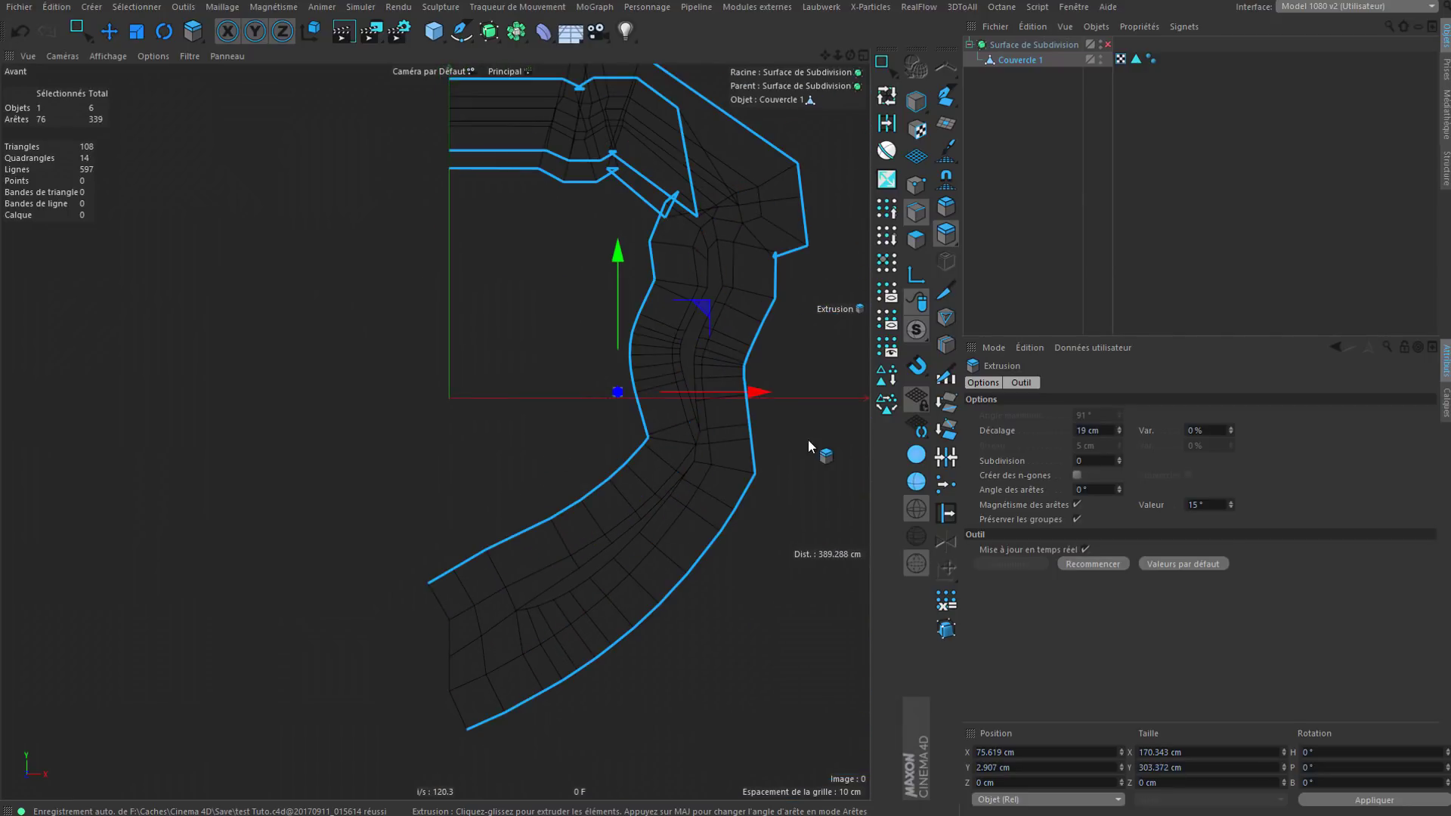
click(1110, 433)
text(5)
key(Return)
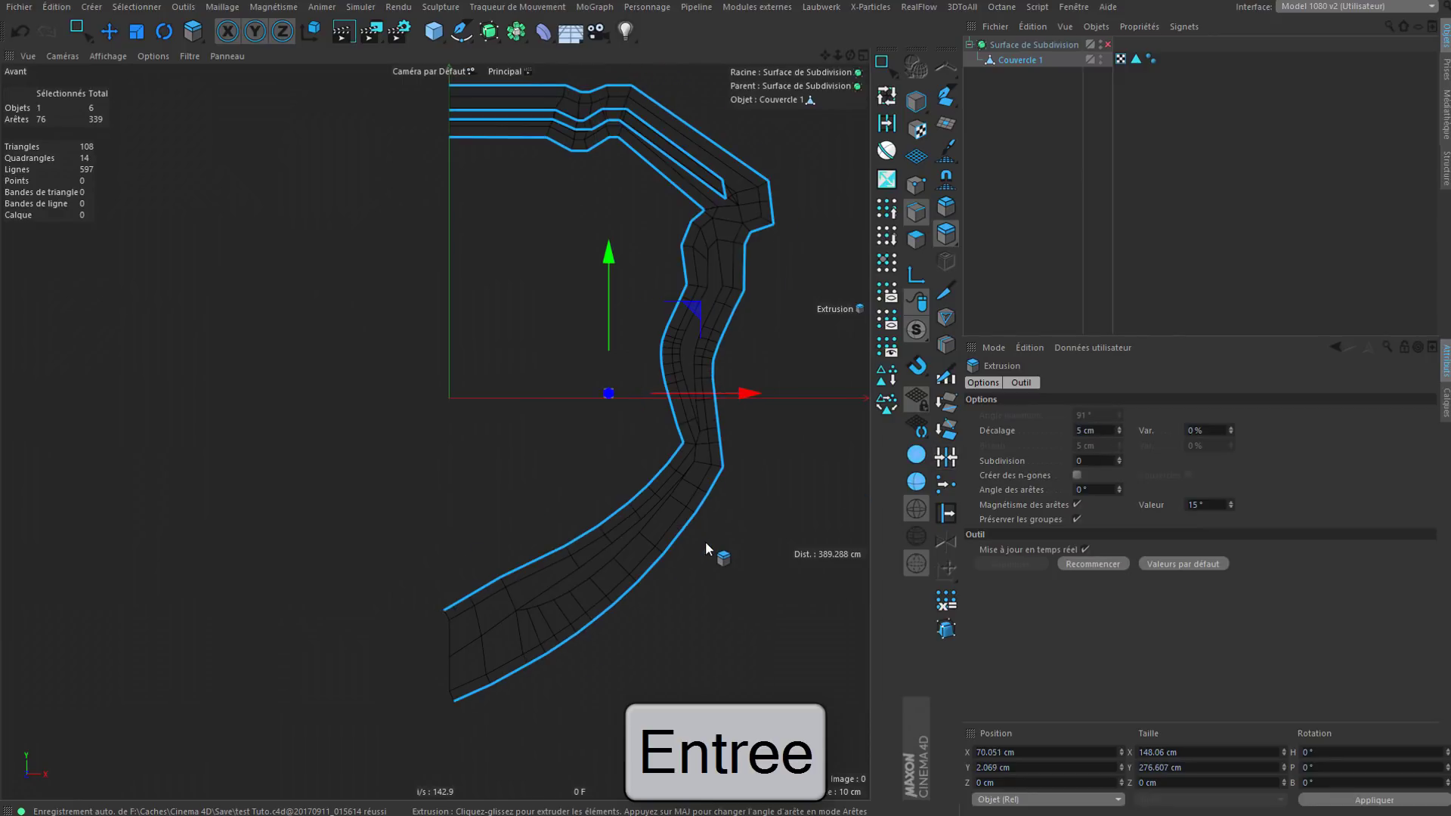
alt+middle_drag(551, 352, 579, 546)
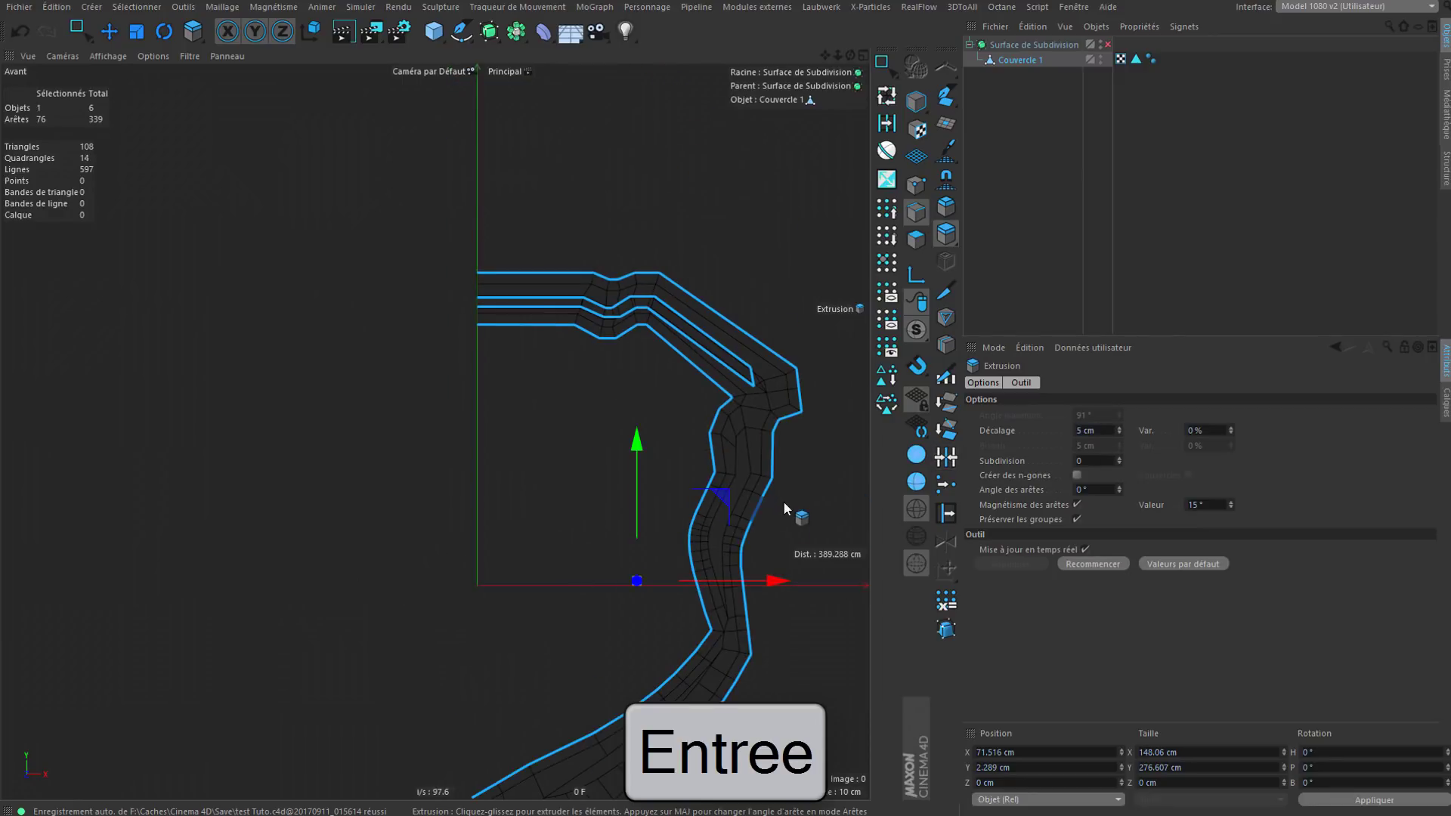
scroll(765, 396, up, 6)
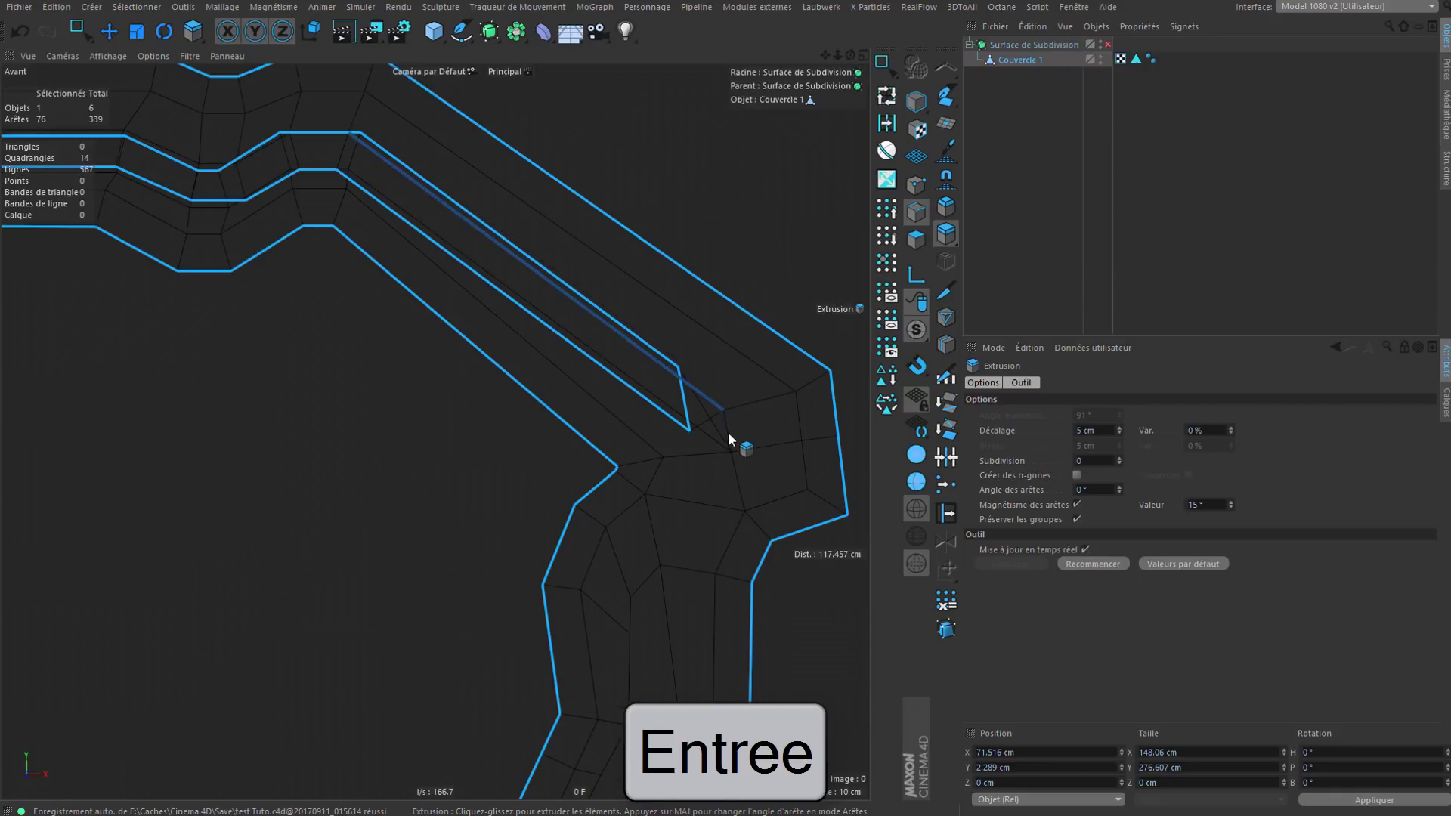
key(ctrl+z)
Step: Deselect the two inner edge loops bordering the narrow slot in the contour's upper arm
scroll(724, 474, down, 5)
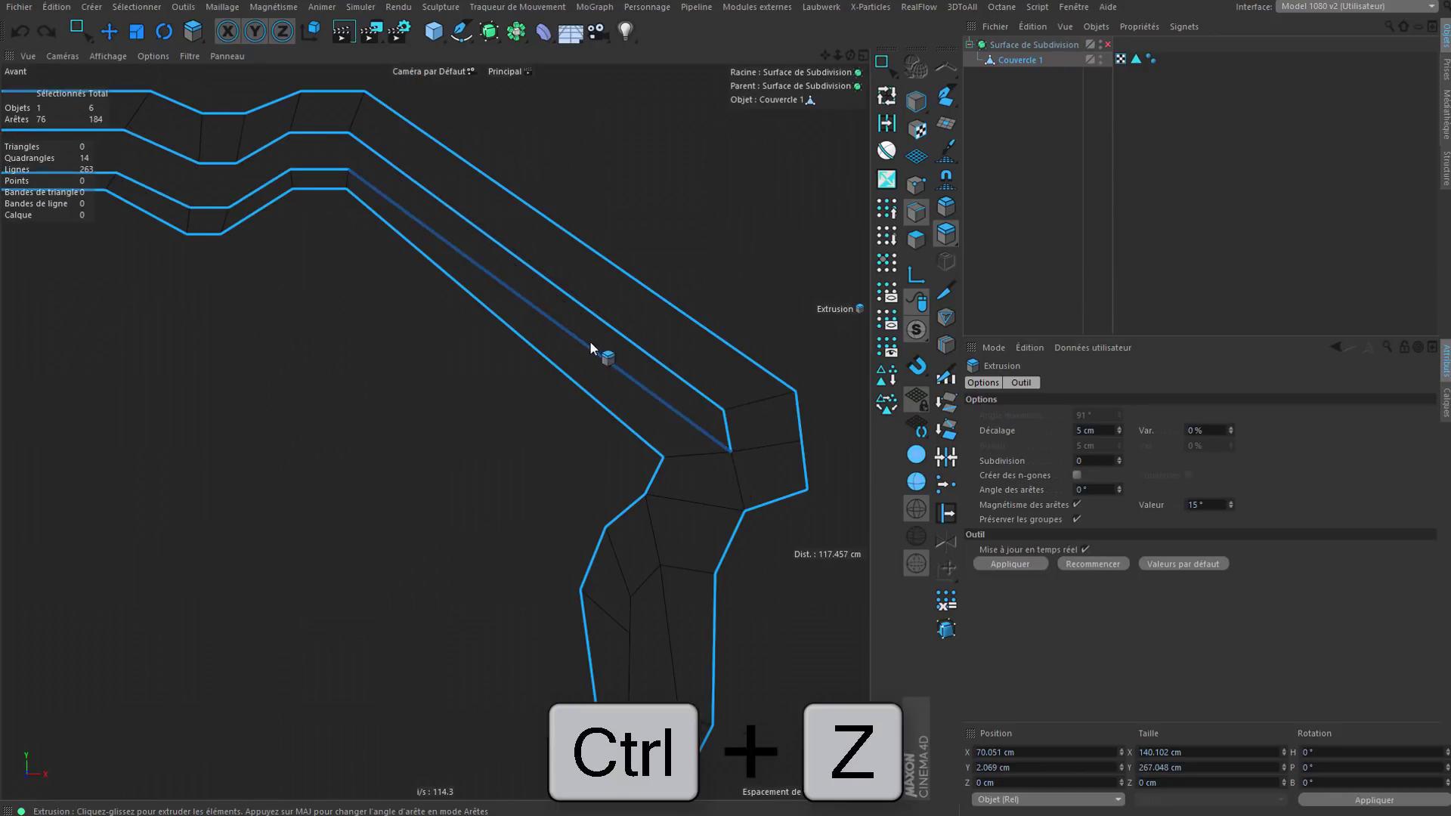
alt+middle_drag(607, 451, 608, 572)
ctrl+double_click(769, 393)
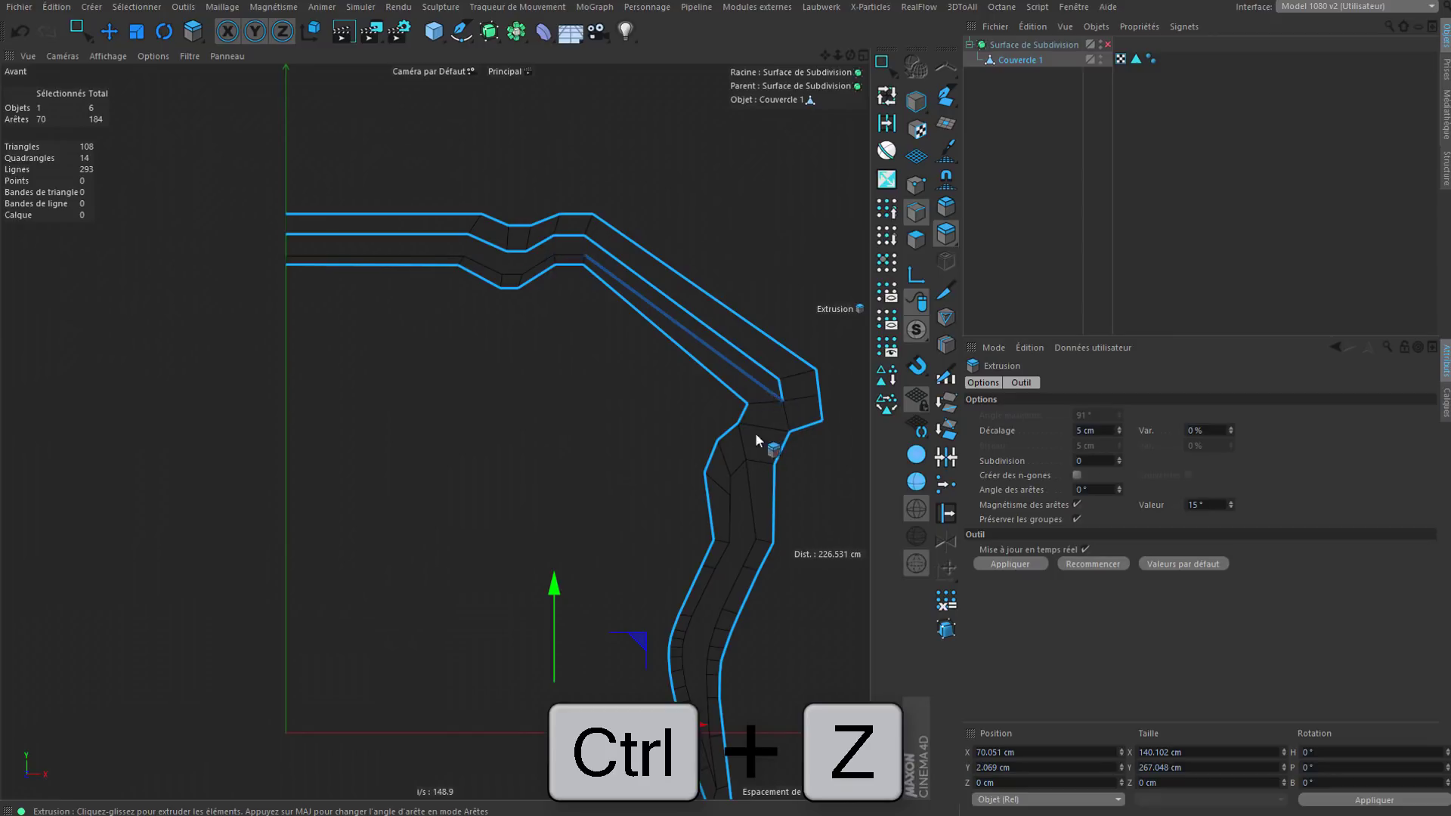
ctrl+double_click(780, 383)
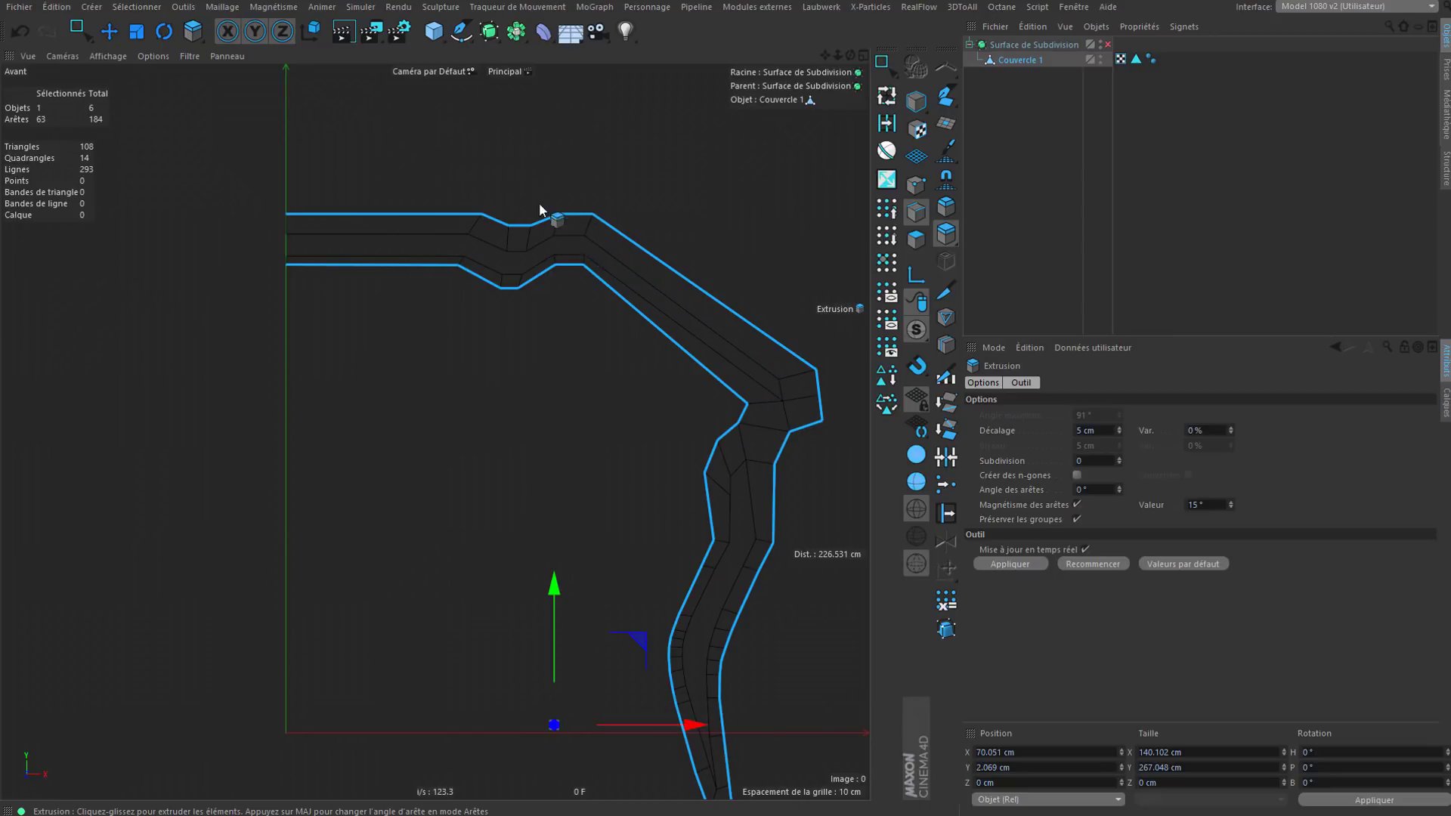
Step: Extrude the remaining selected border edges outward with an offset of 5 cm
alt+middle_drag(765, 602, 754, 366)
scroll(753, 382, down, 3)
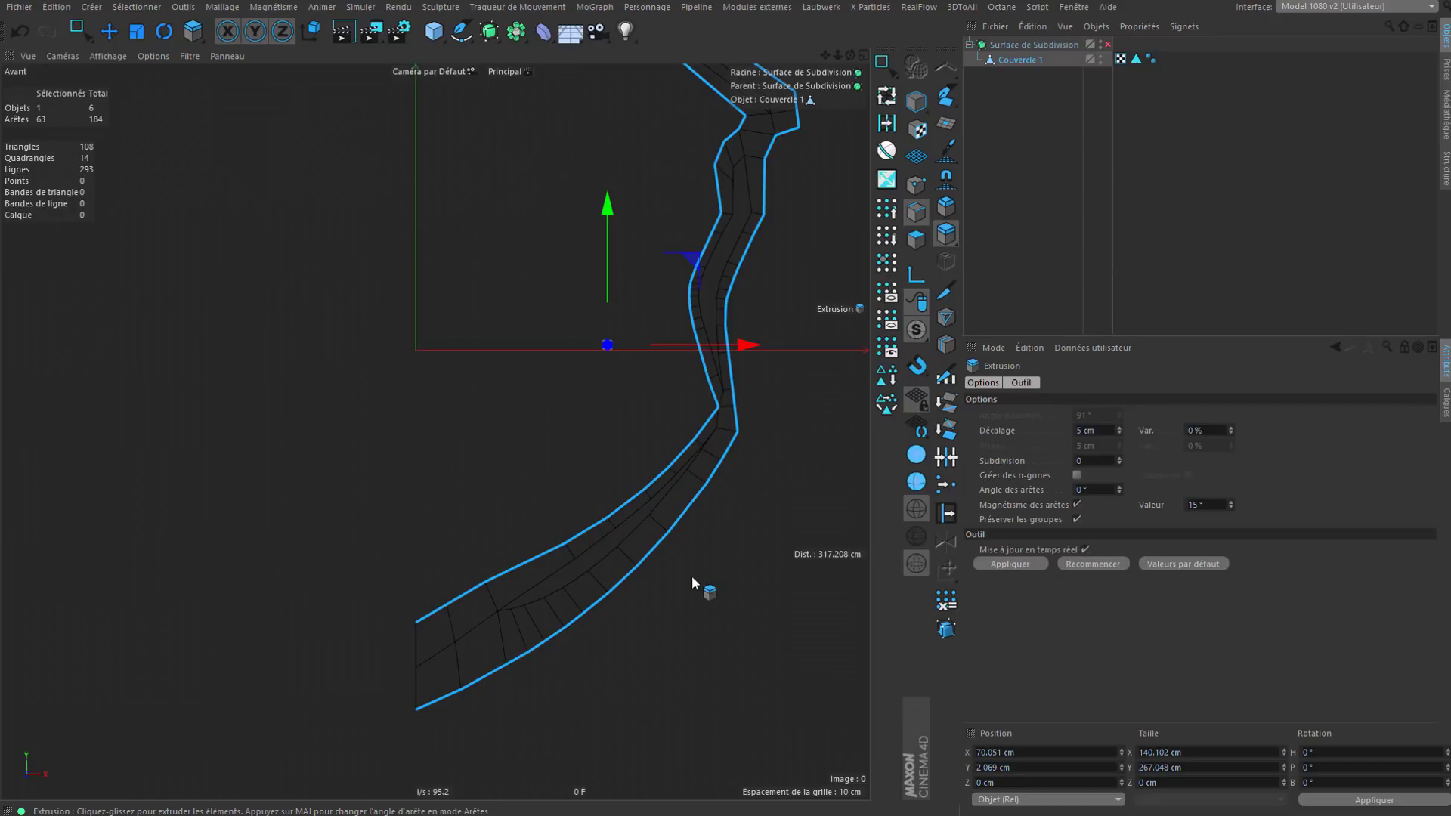
drag(683, 592, 711, 593)
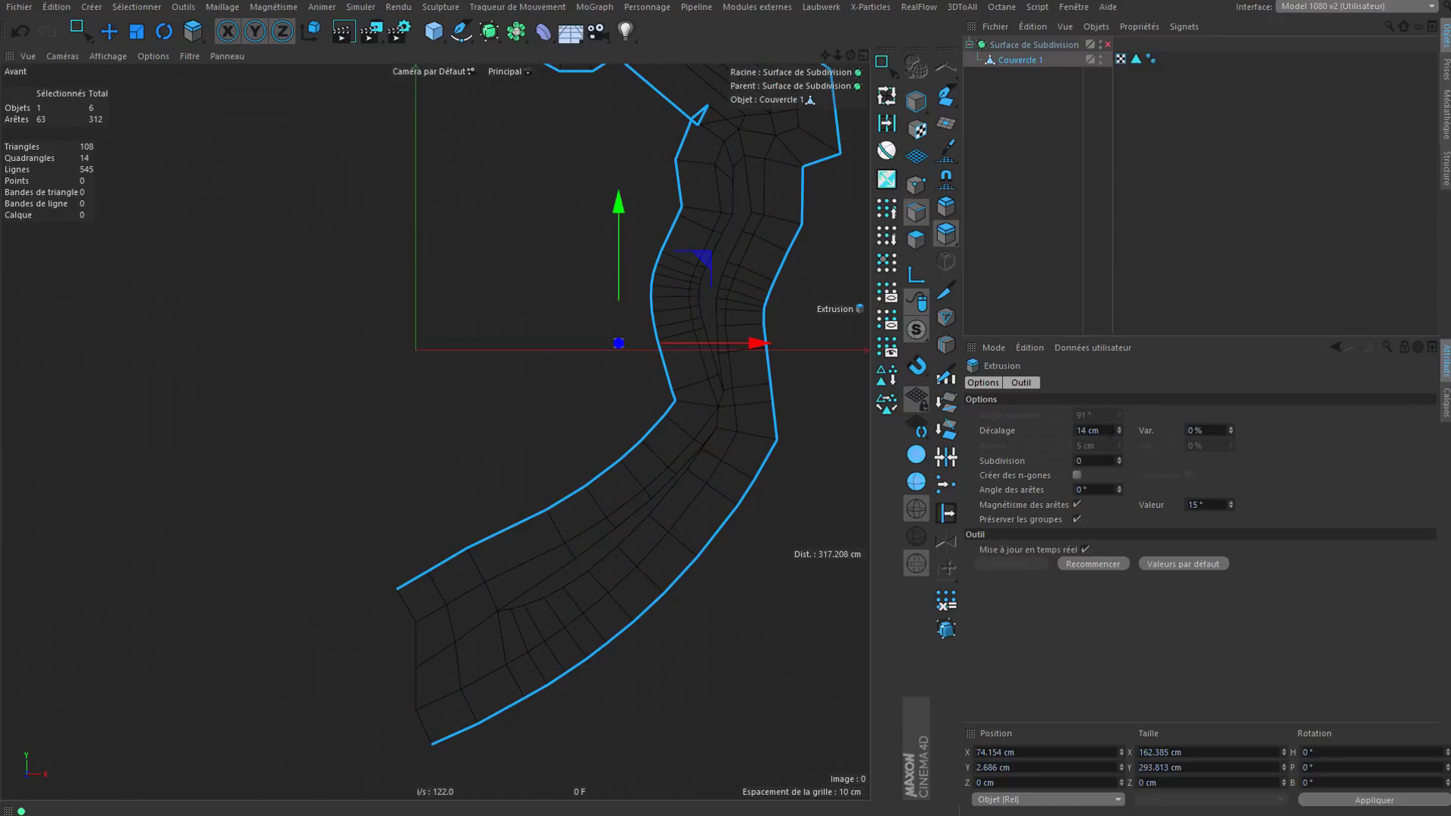
text(5)
key(Return)
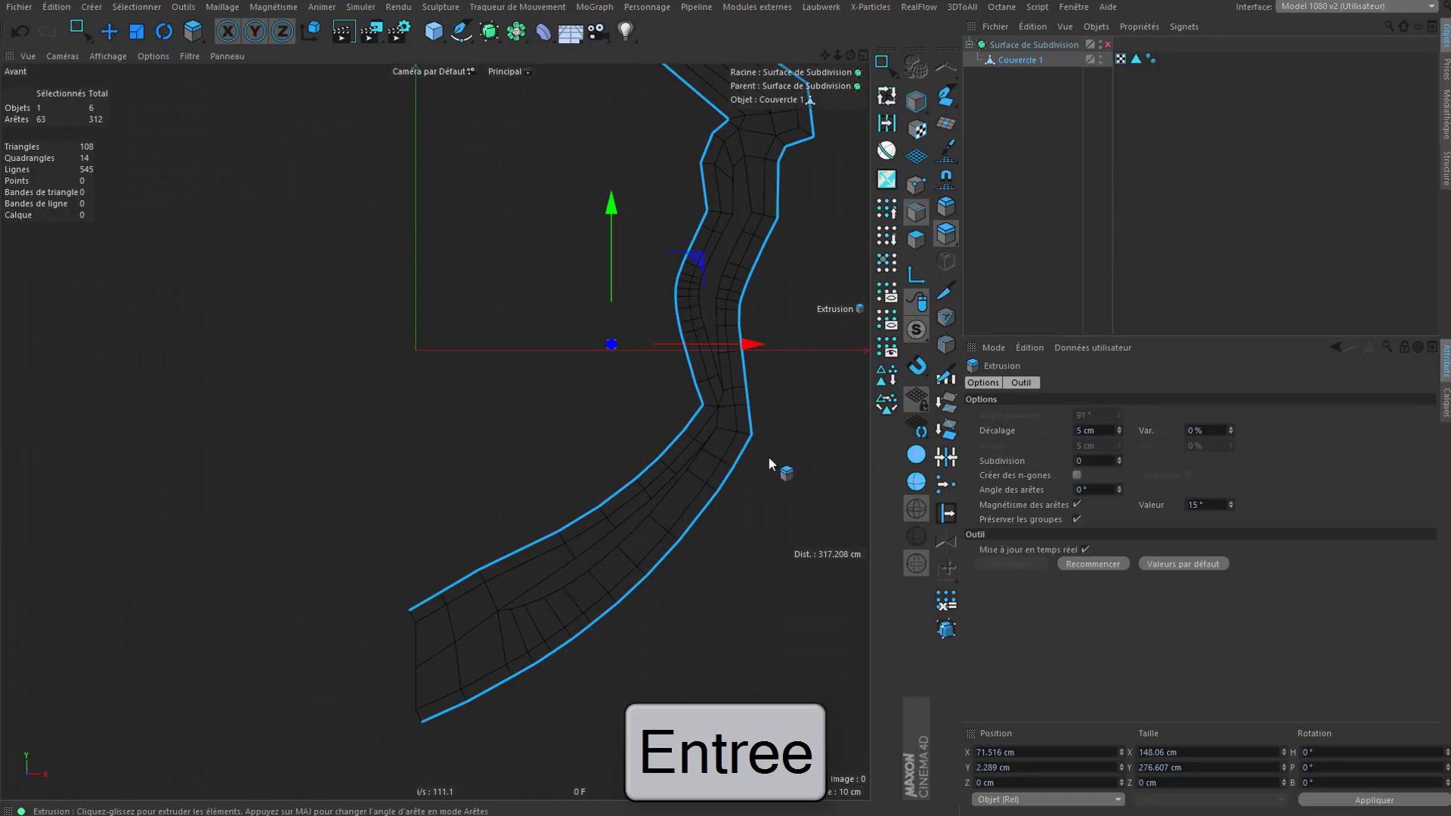
alt+middle_drag(696, 552, 664, 580)
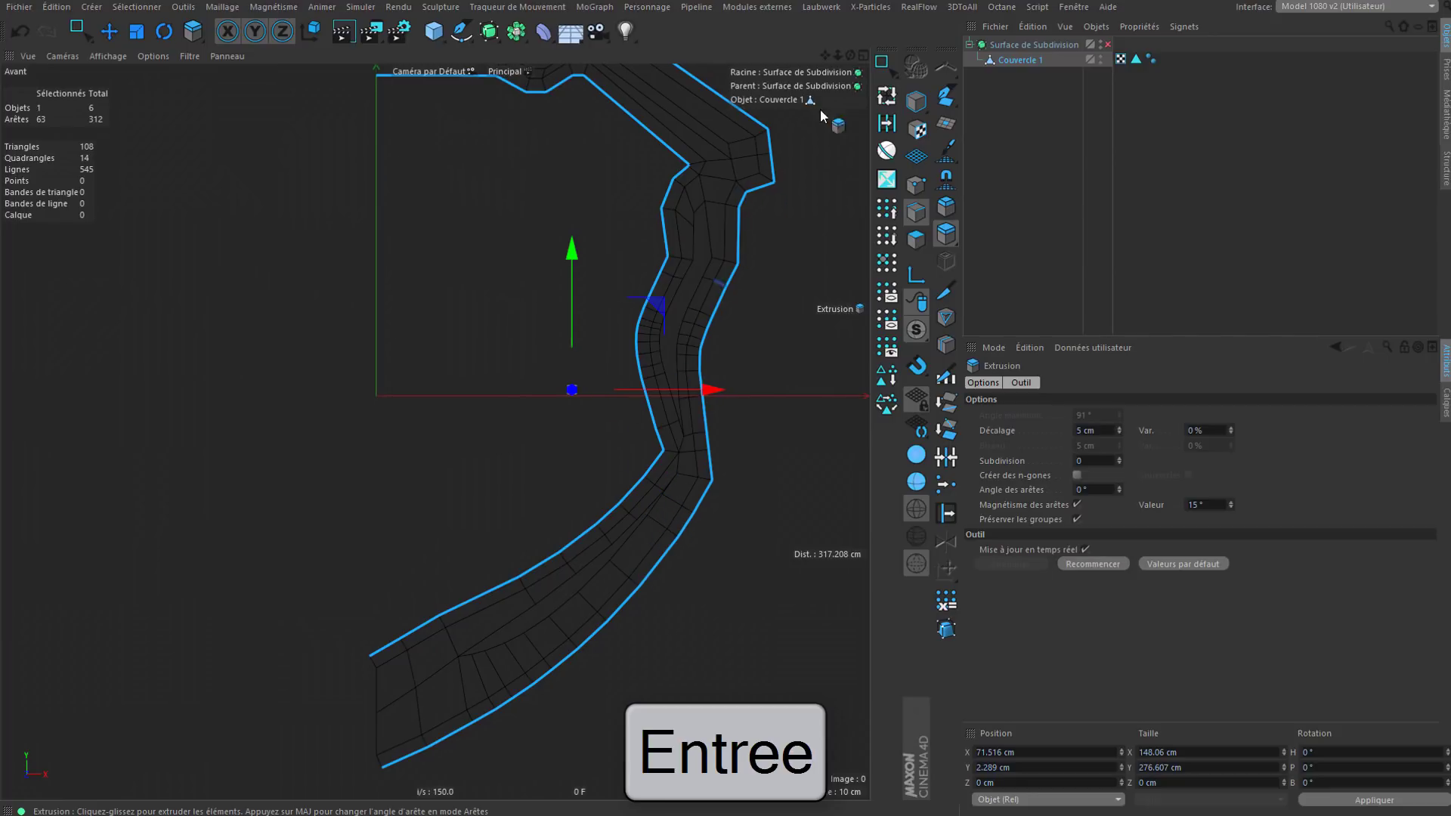
Step: In the perspective view, shift the extruded border edges back in depth to a Z position of 5 cm
click(864, 58)
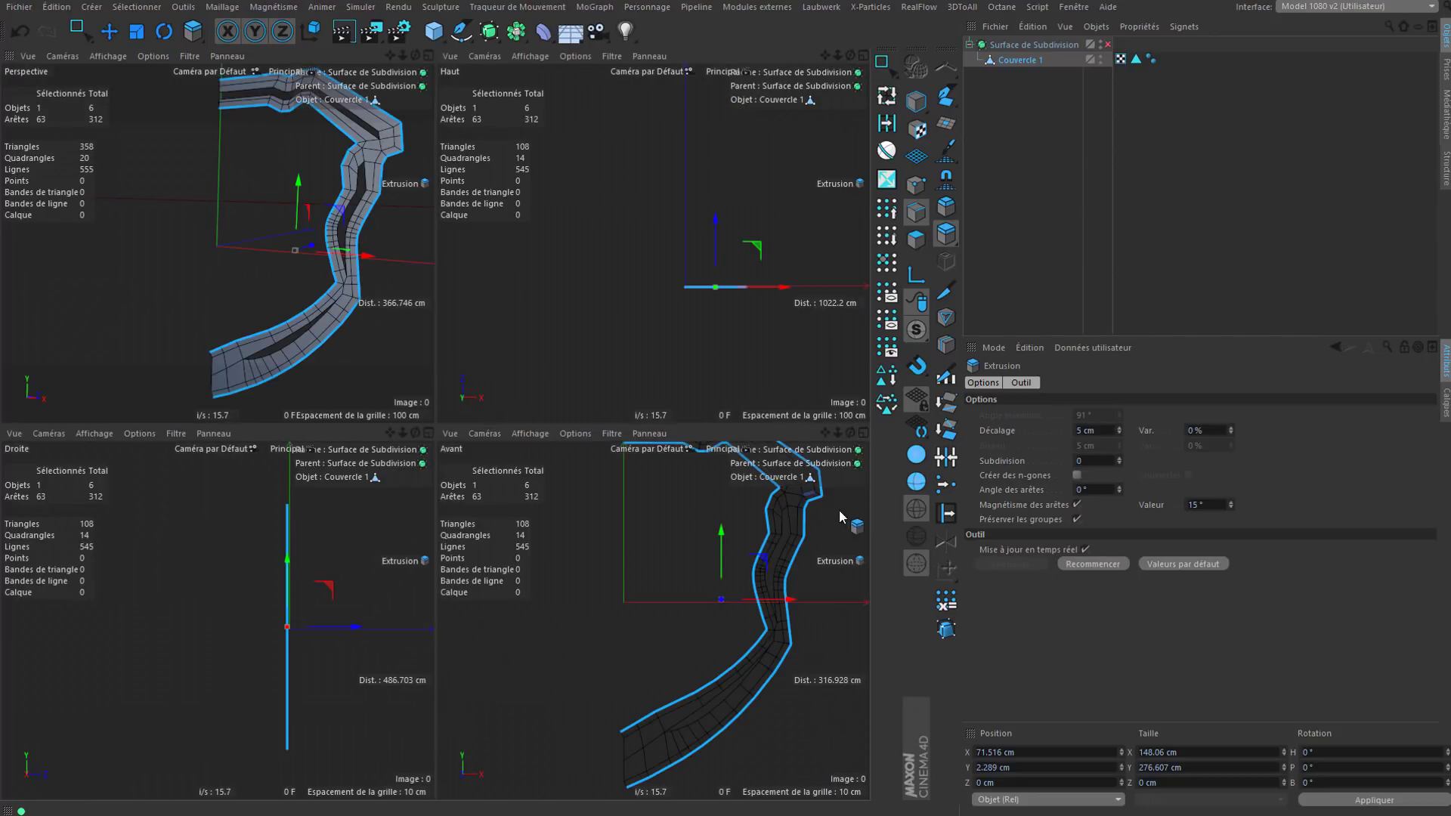
click(864, 433)
key(alt+w)
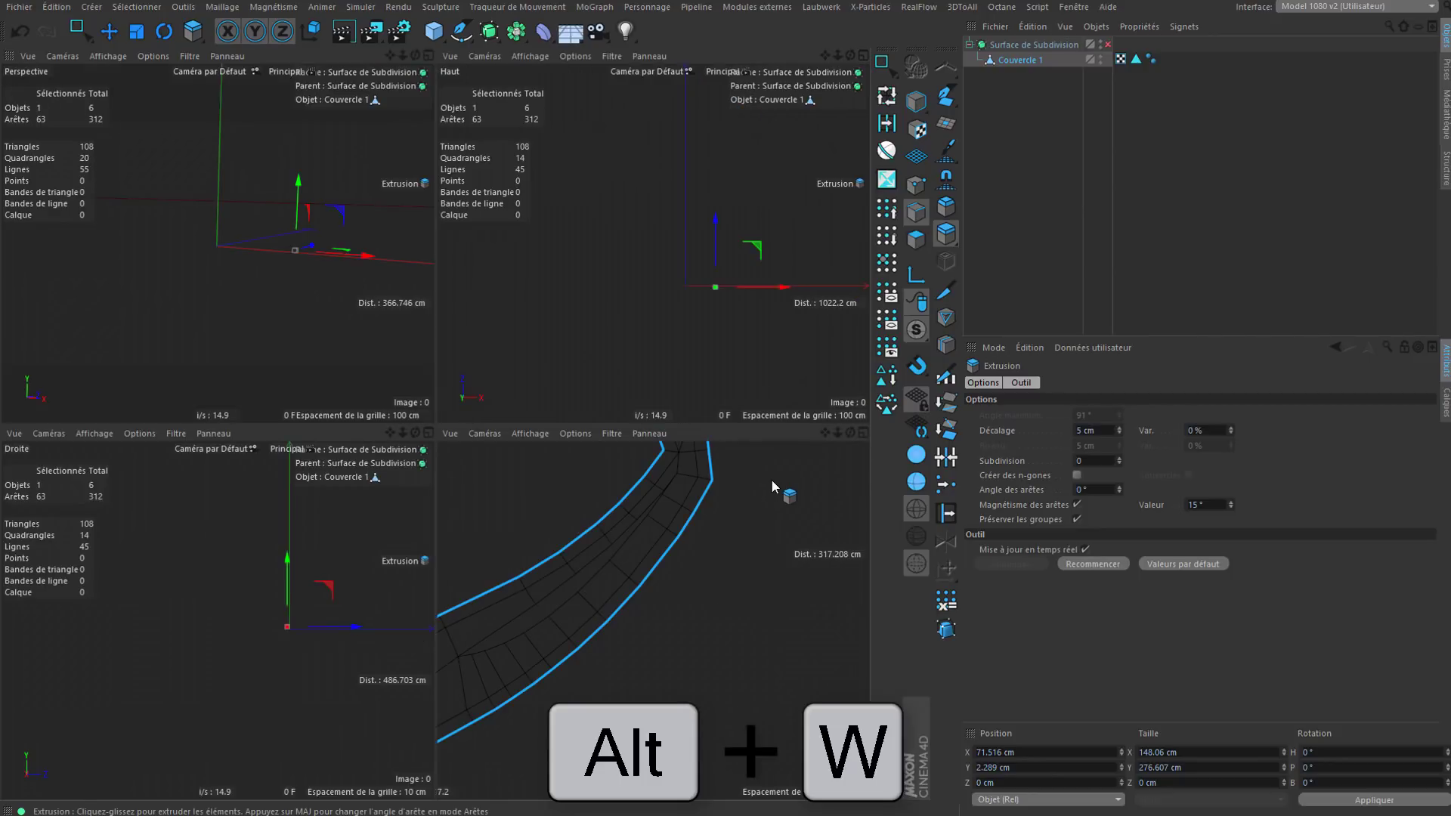
key(alt+w)
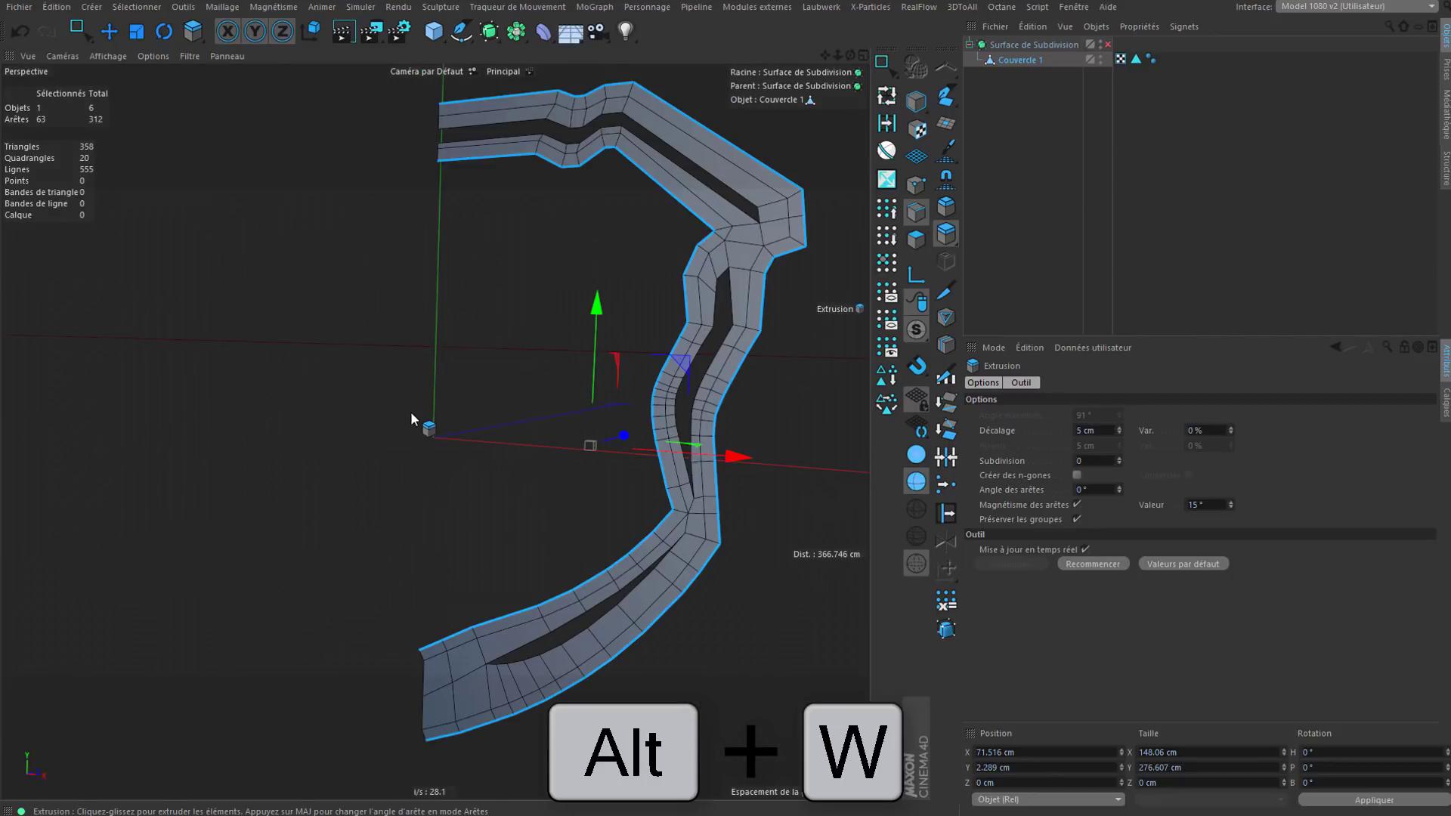
key(alt+w)
key(alt+w)
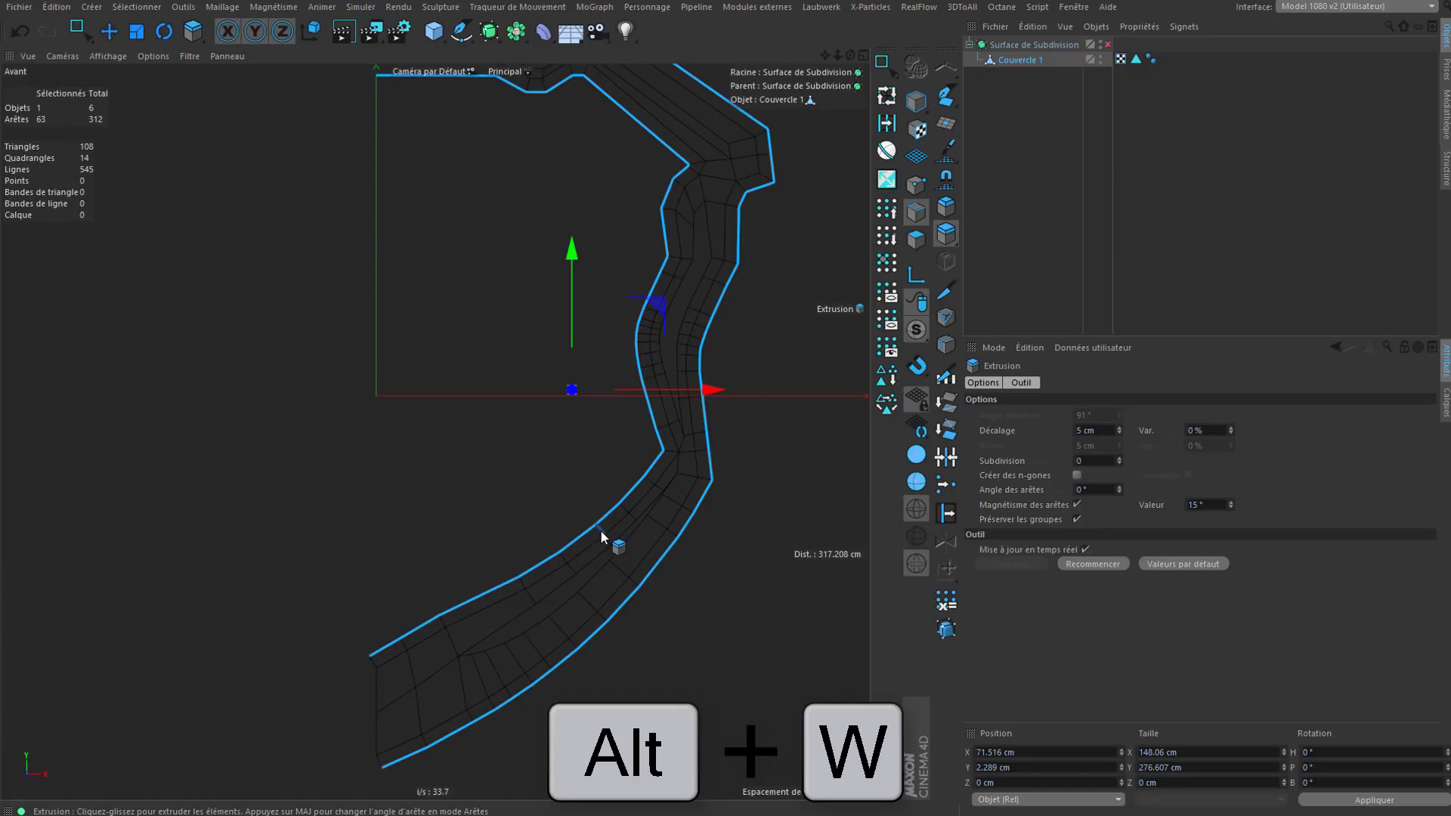
key(alt+w)
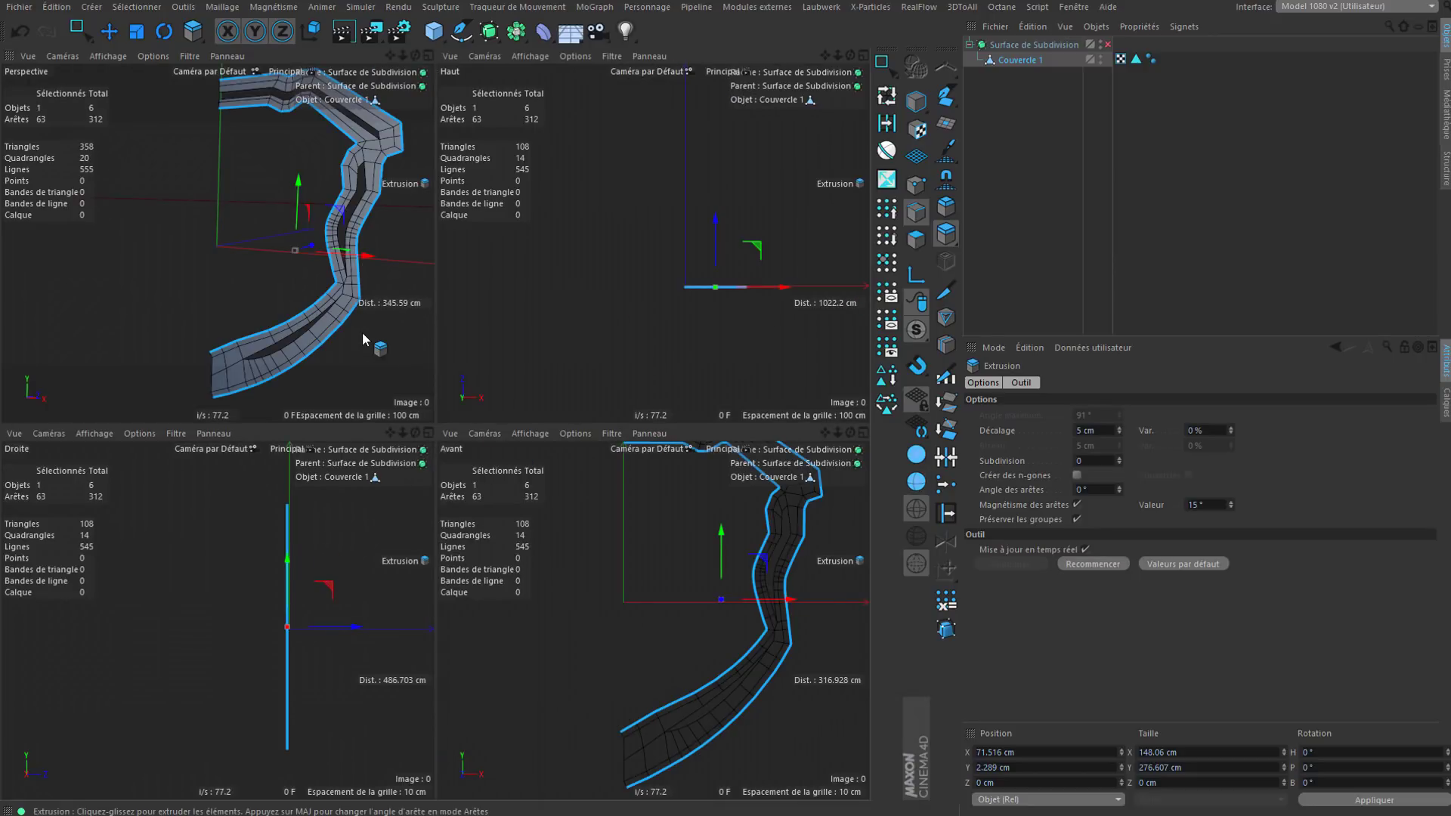
key(alt+w)
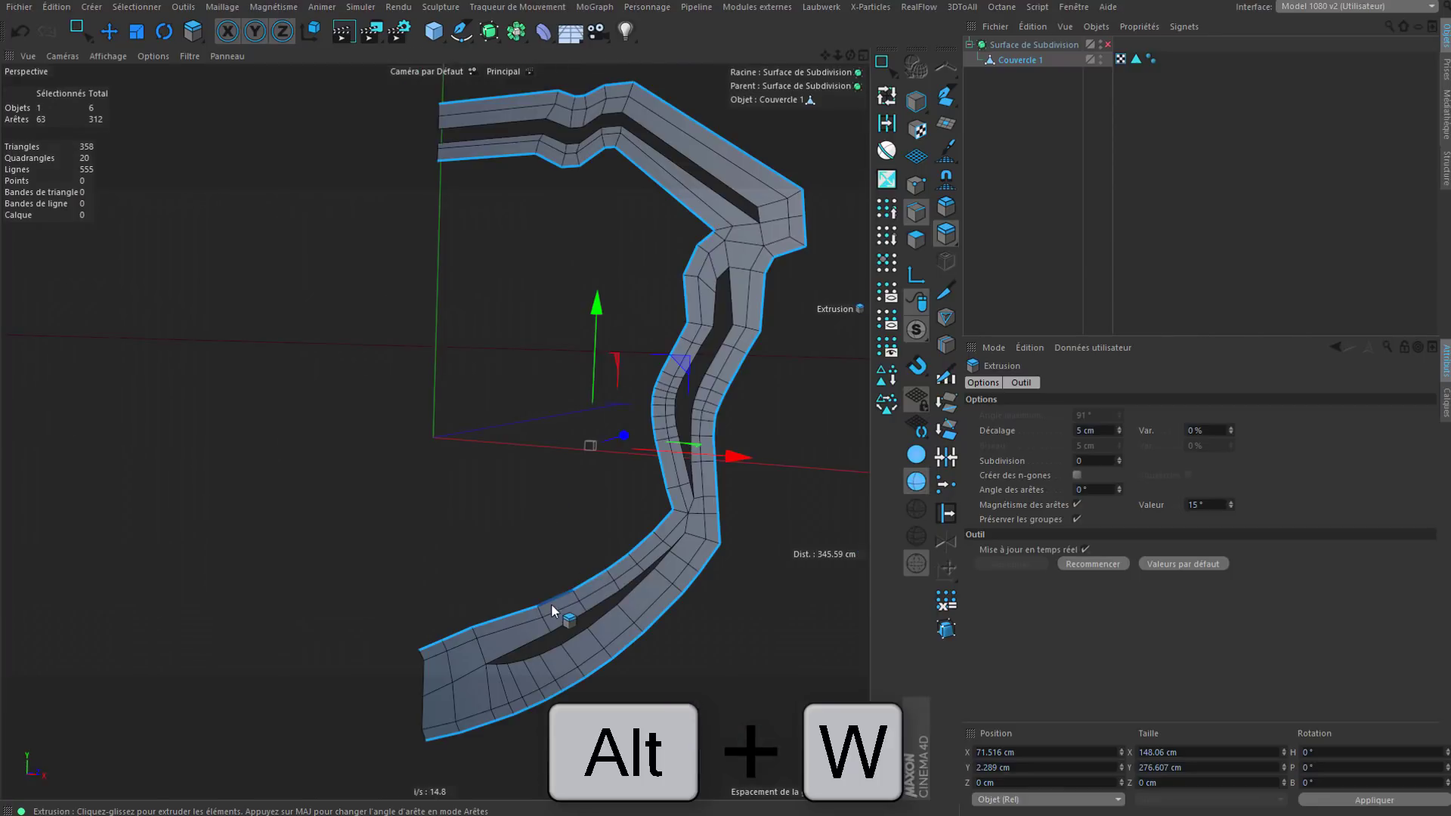
alt+drag(551, 603, 671, 583)
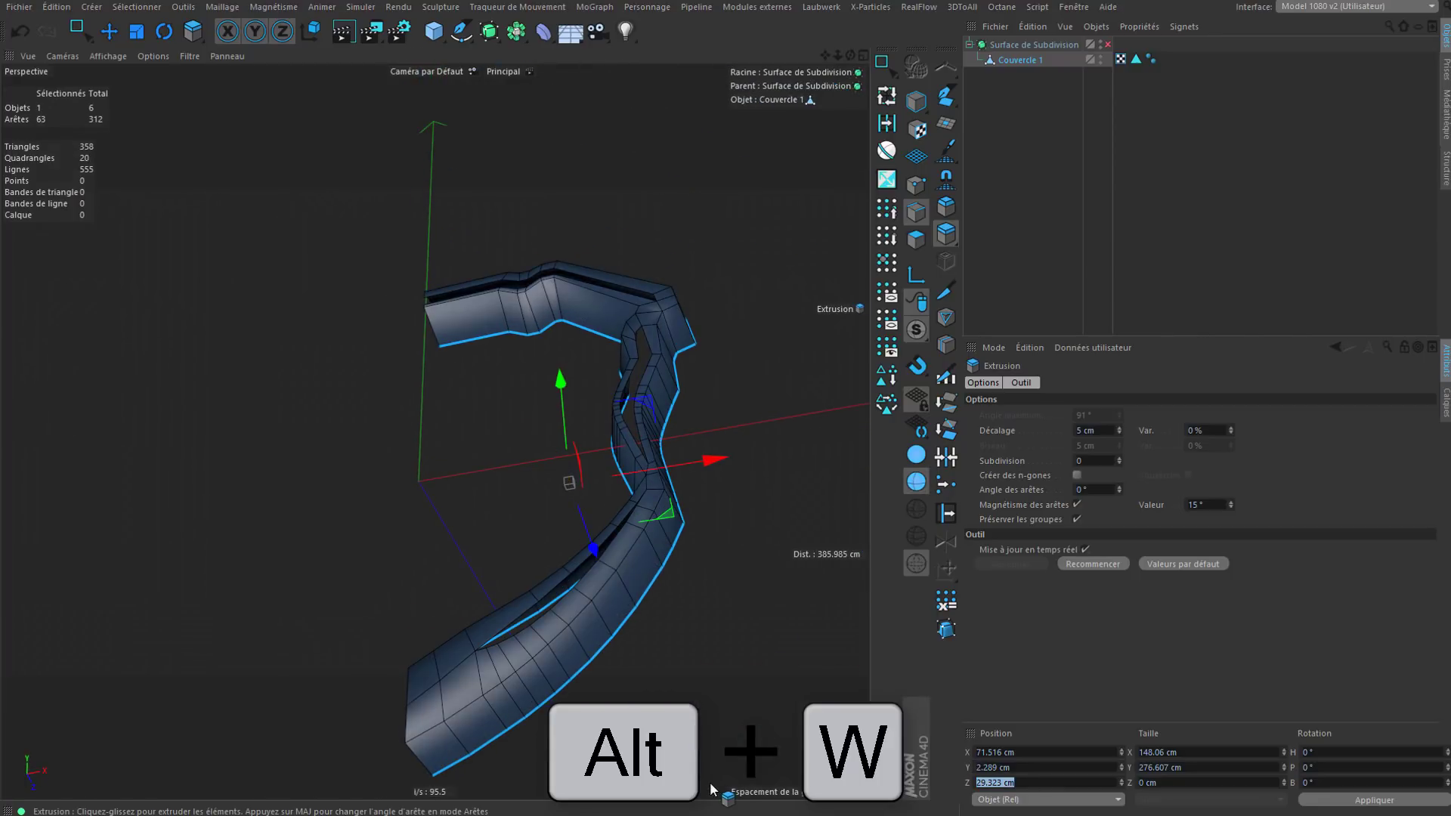
text(5)
key(Return)
Step: Examine the slanted contour edges and compare them with the shield in the reference video 129-Intro The Venom.mp4
alt+drag(655, 560, 474, 478)
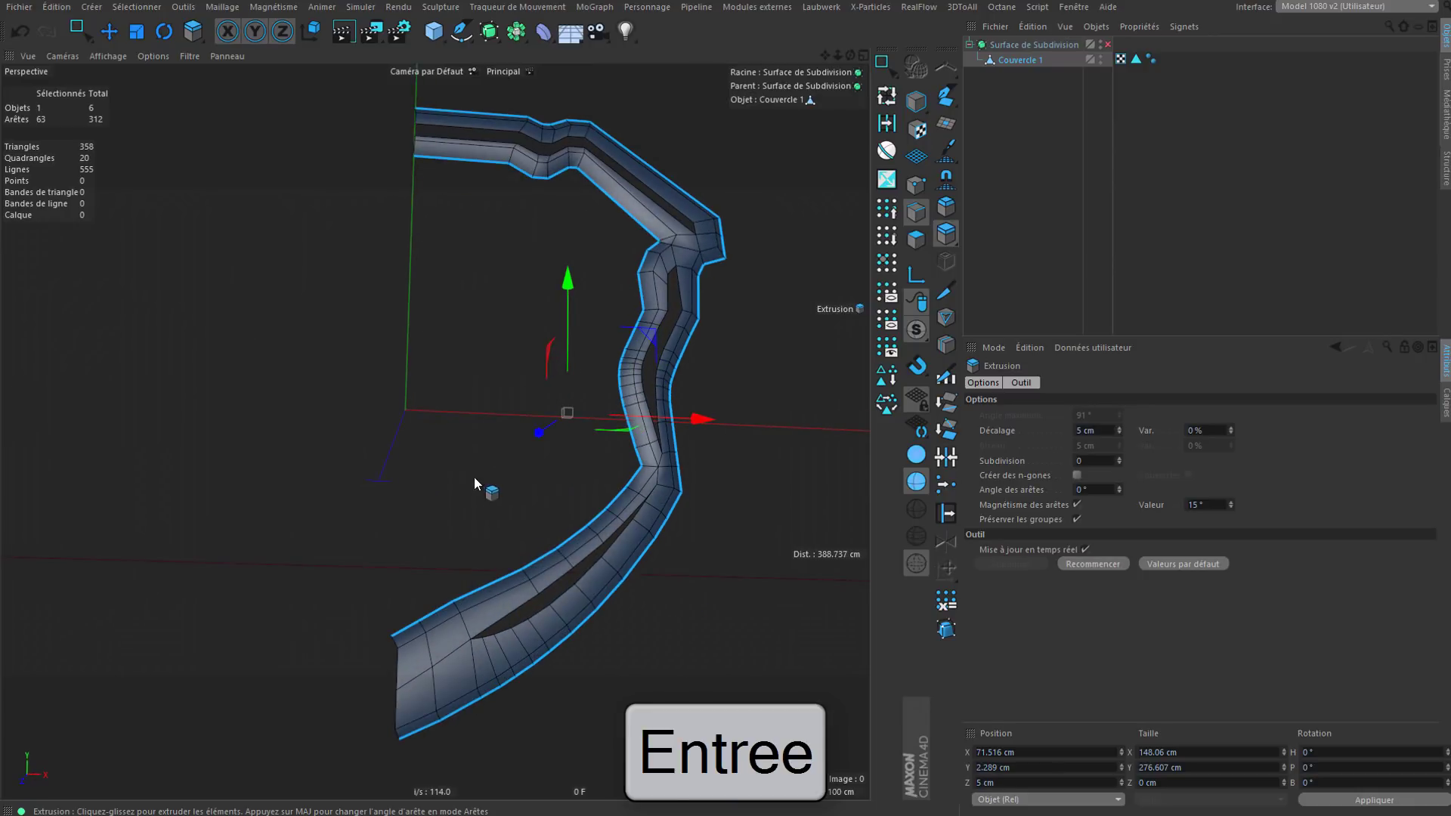
alt+drag(627, 542, 611, 423)
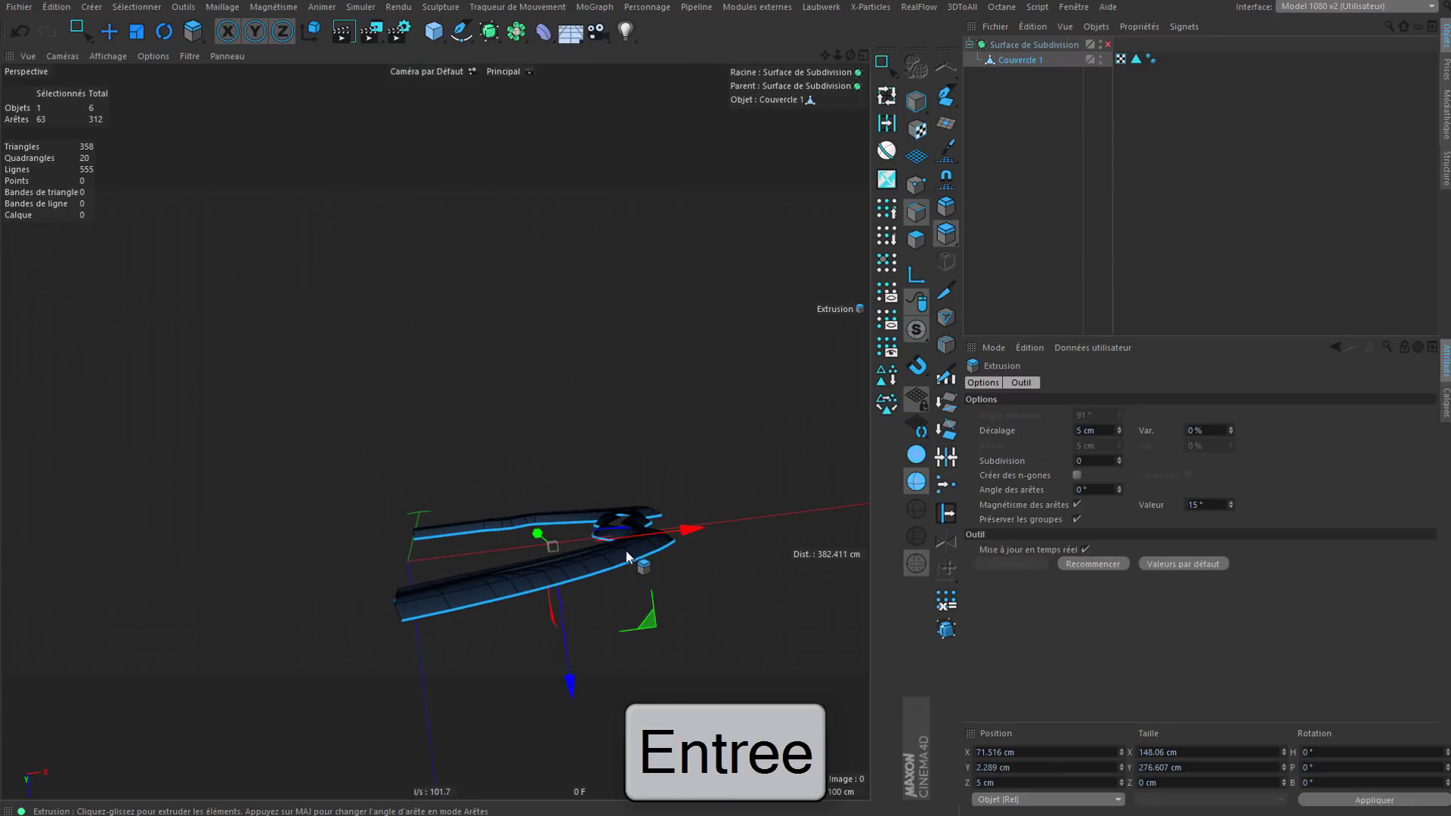
alt+drag(626, 557, 659, 678)
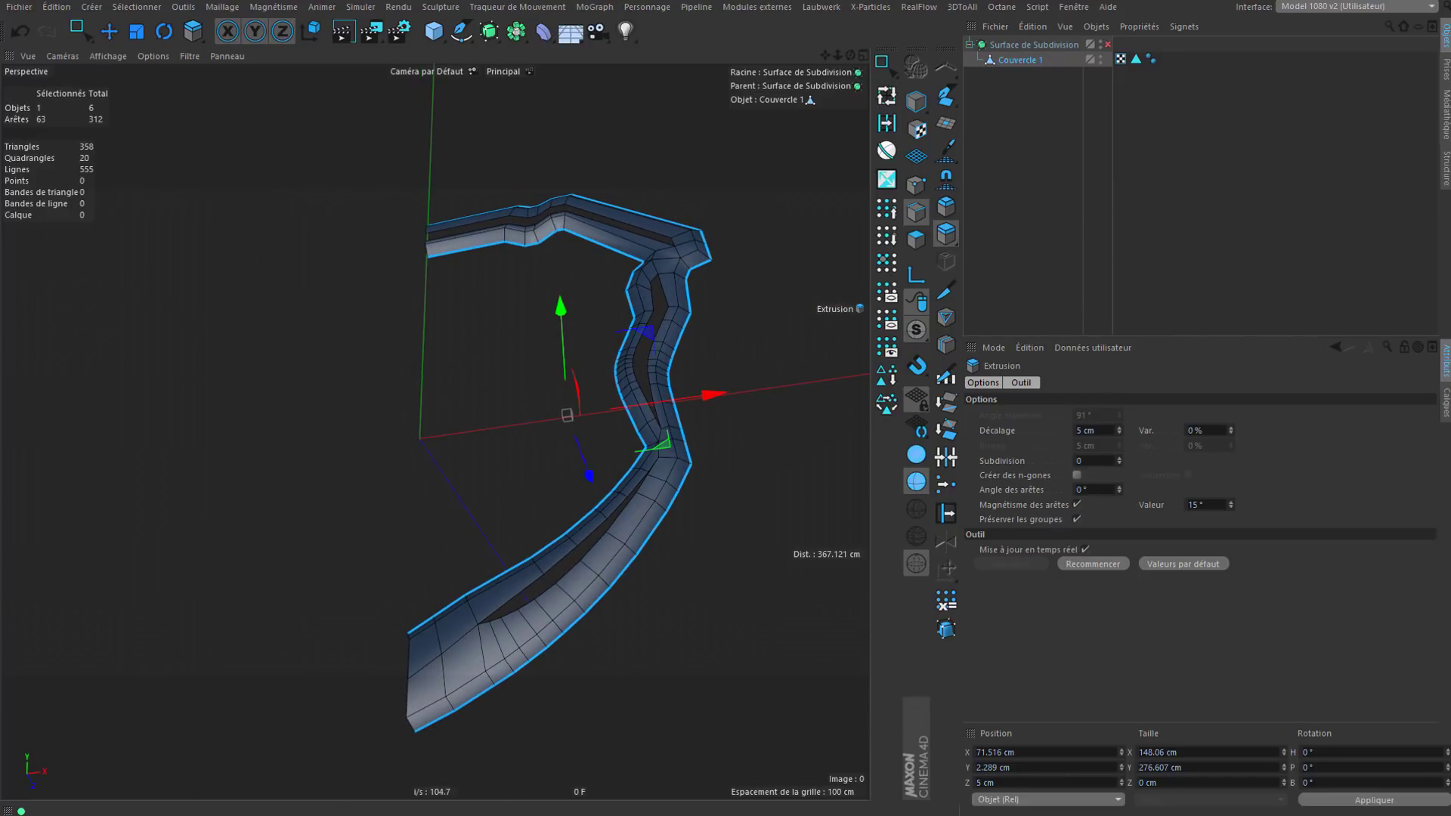
key(alt+Tab)
drag(607, 749, 641, 261)
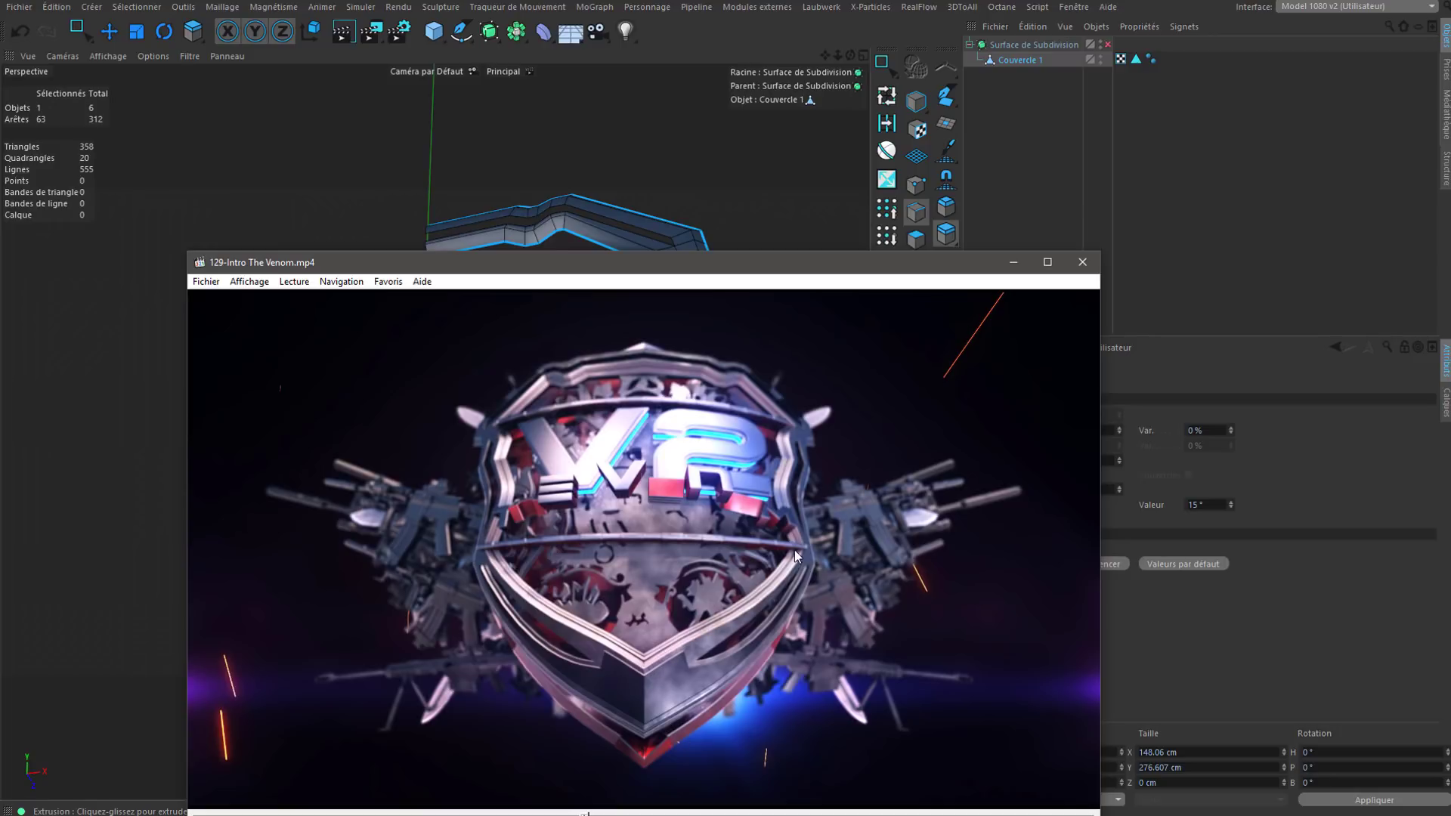
click(1012, 264)
Step: Extrude the outer border edges backward along Z and set their Z position to 5+3.5 cm
alt+drag(646, 531, 597, 550)
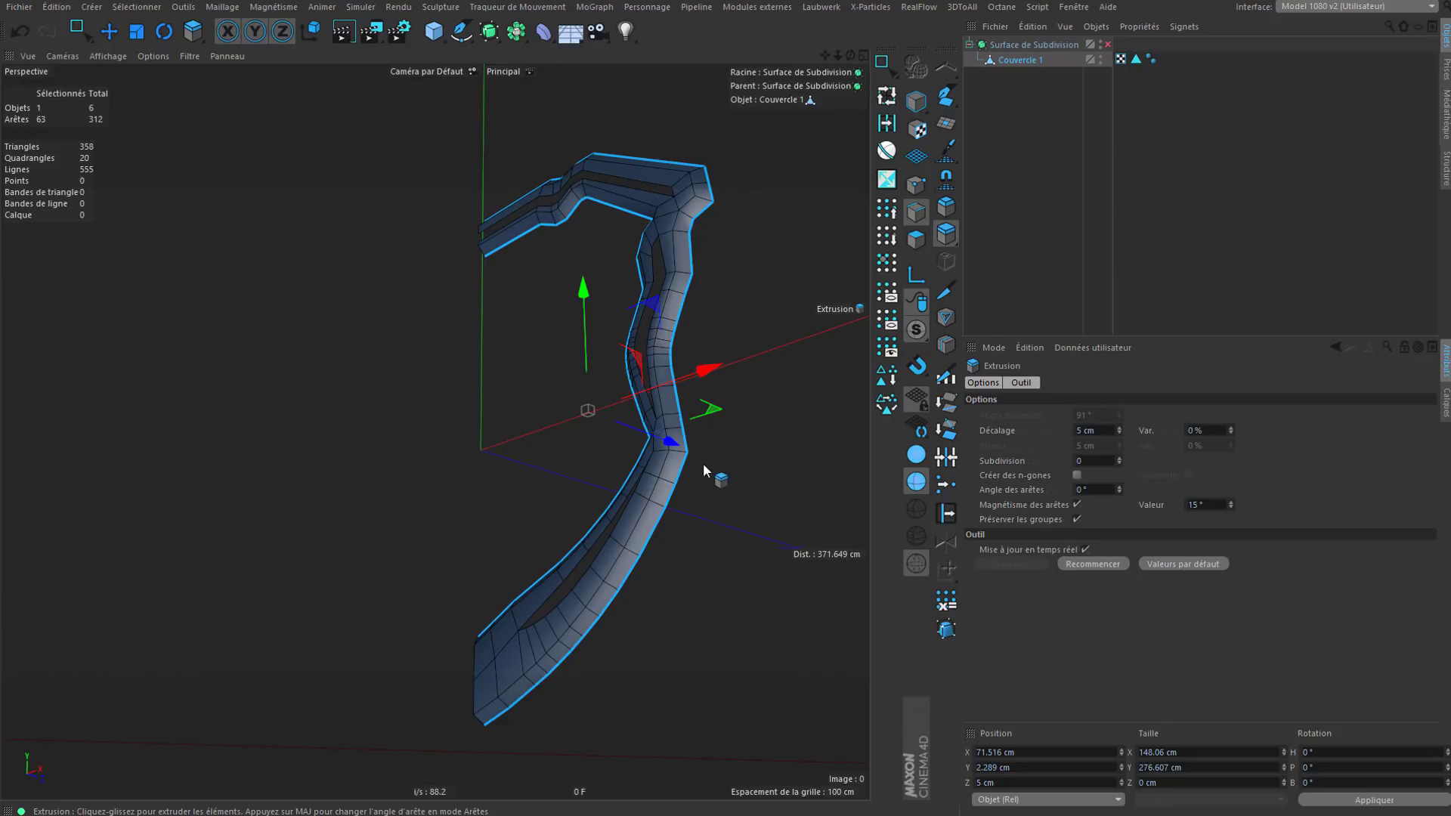
alt+drag(623, 464, 559, 514)
click(1035, 781)
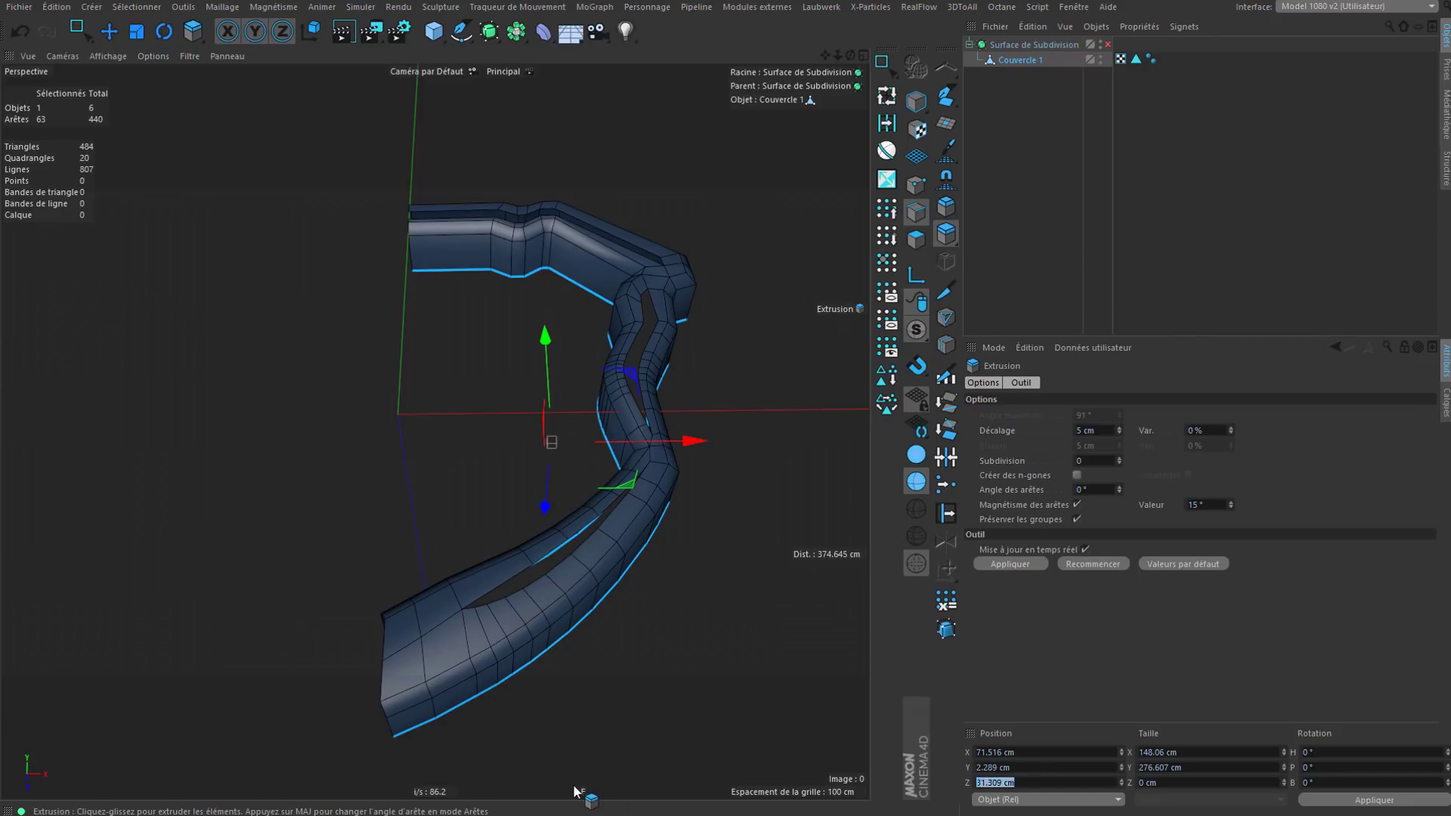
text(5+3.5)
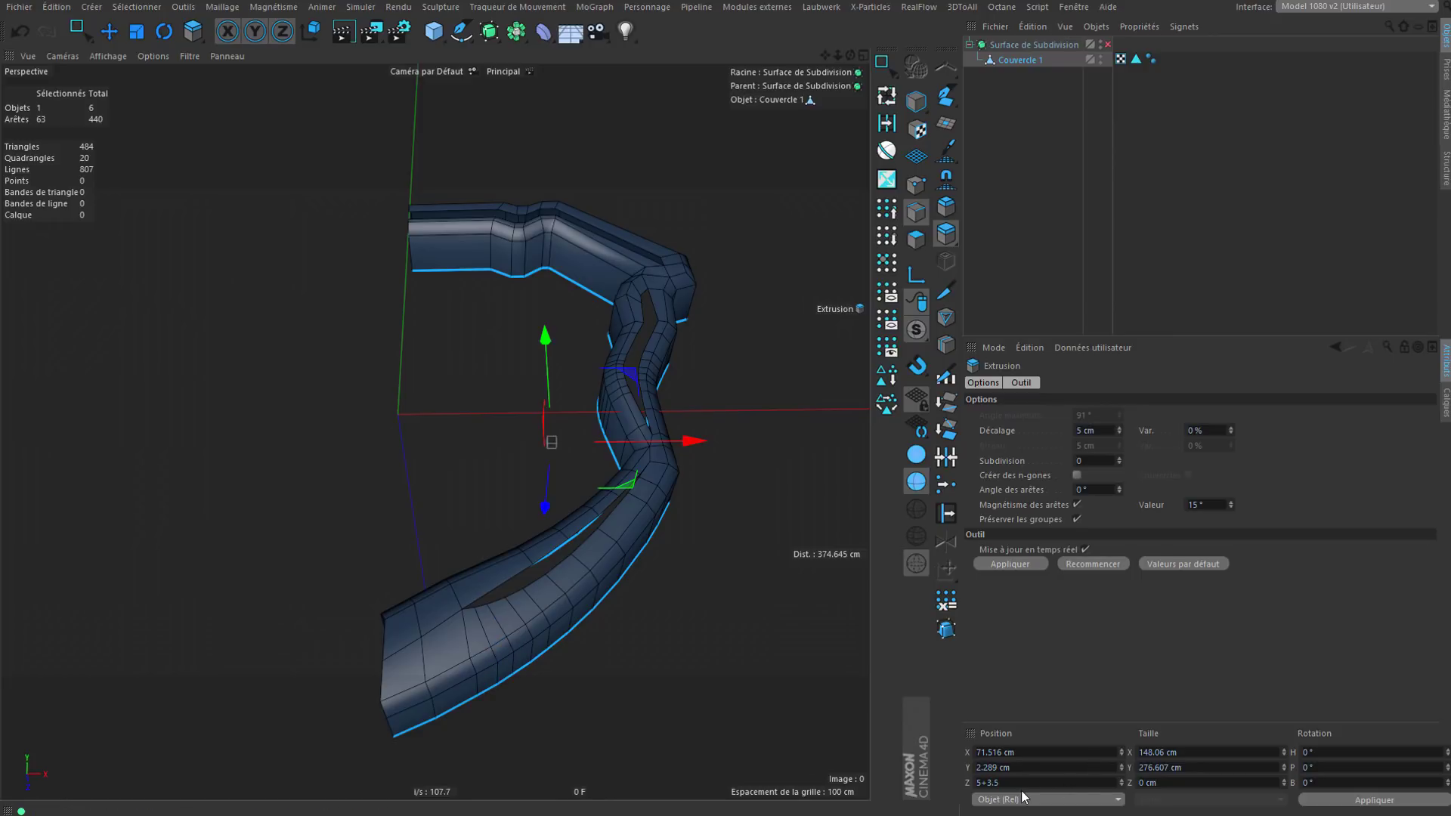
key(Return)
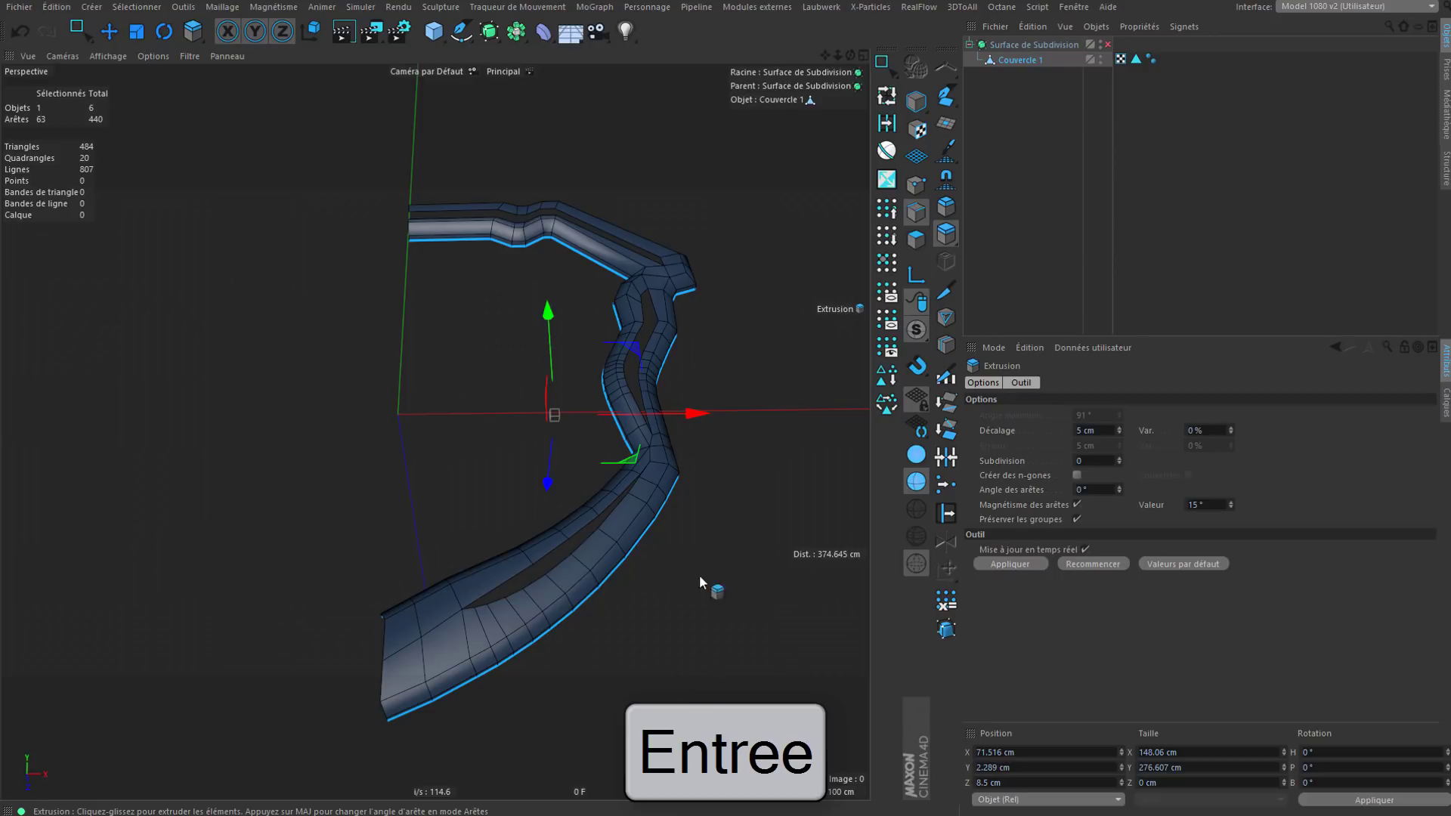
Step: Select the edge loops around the contour's upper slot and the narrow opening in its vertical side
alt+drag(478, 612, 627, 639)
alt+drag(560, 607, 615, 287)
scroll(615, 287, up, 3)
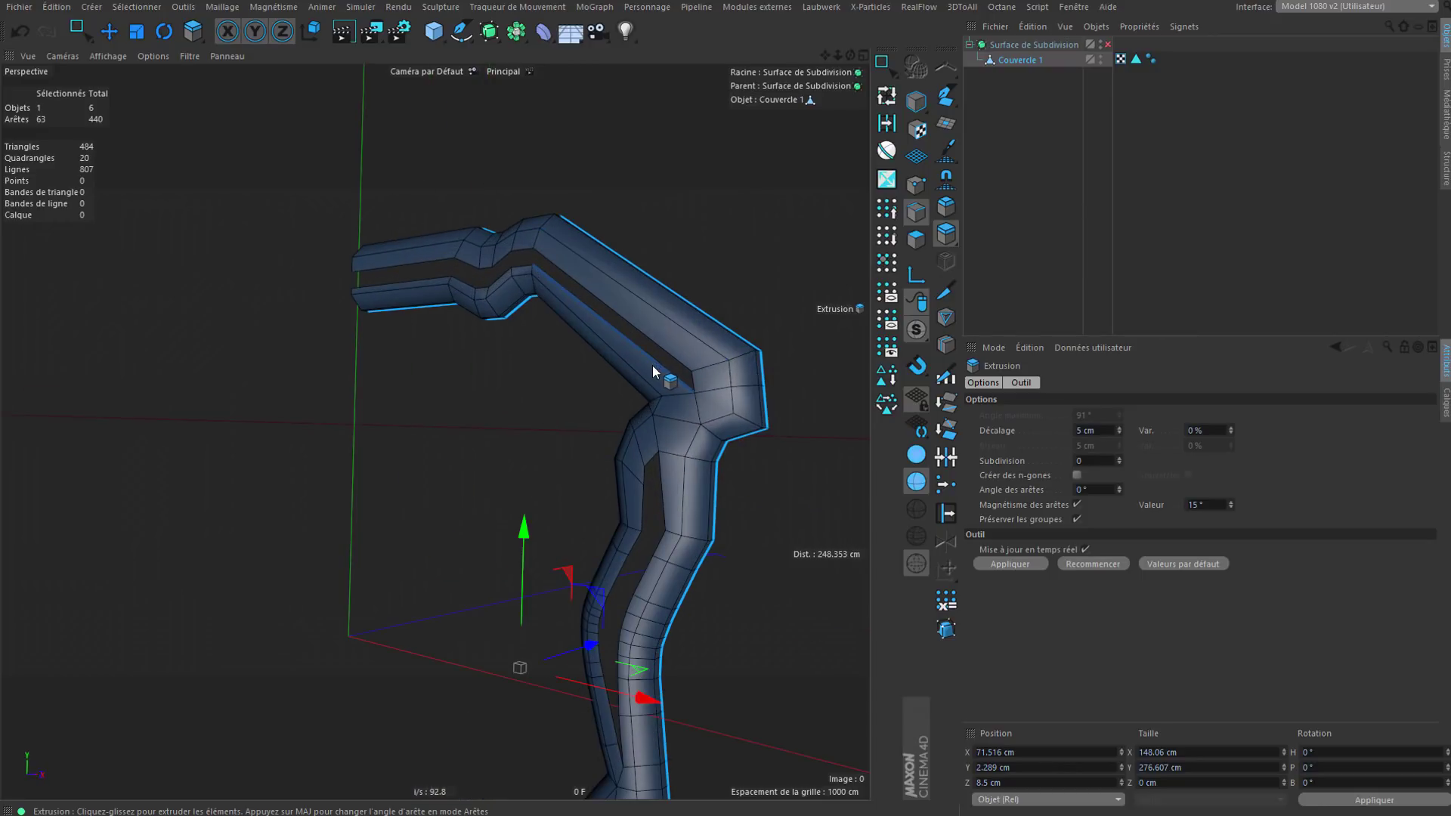
double_click(659, 360)
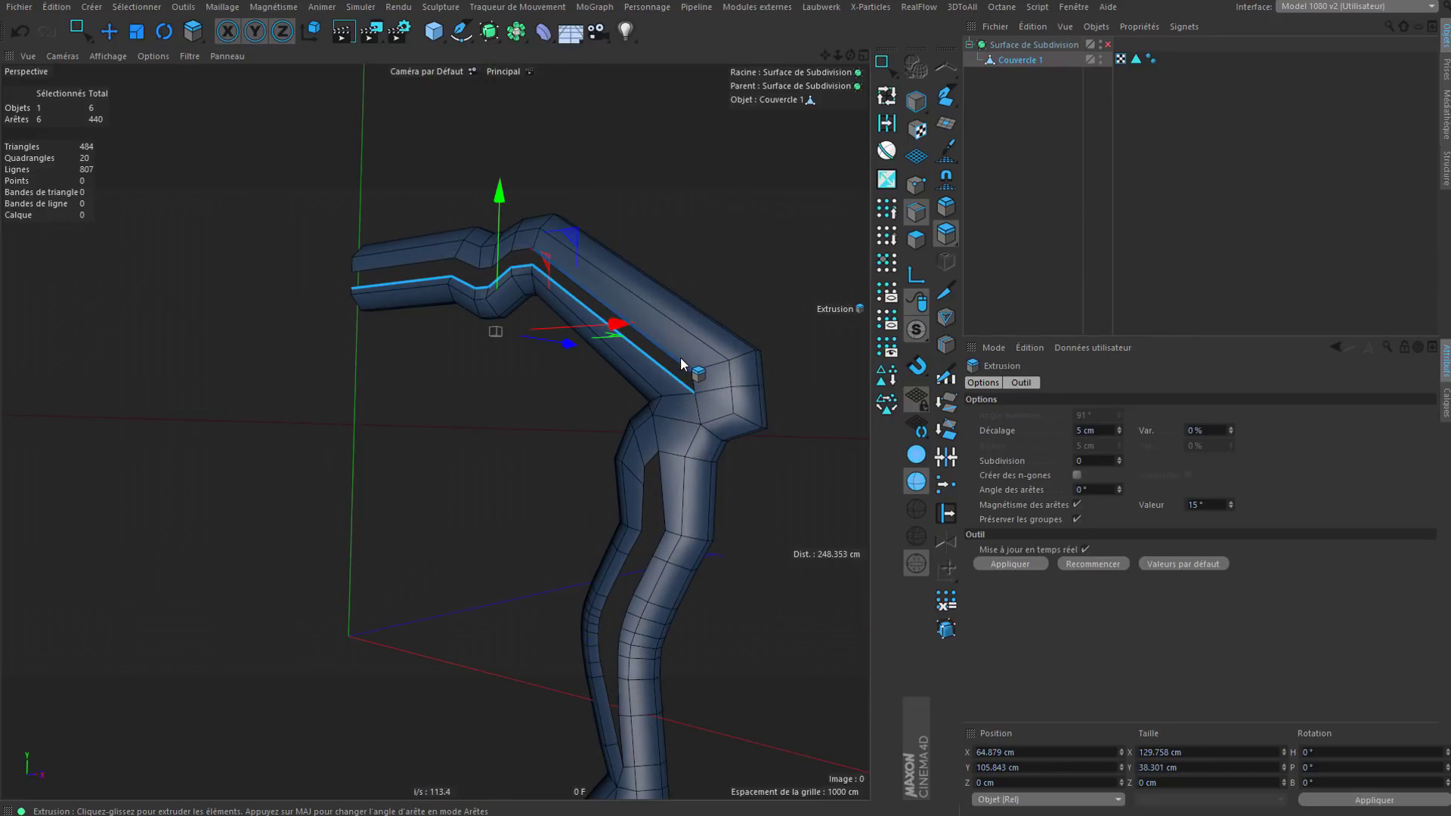
shift+double_click(682, 361)
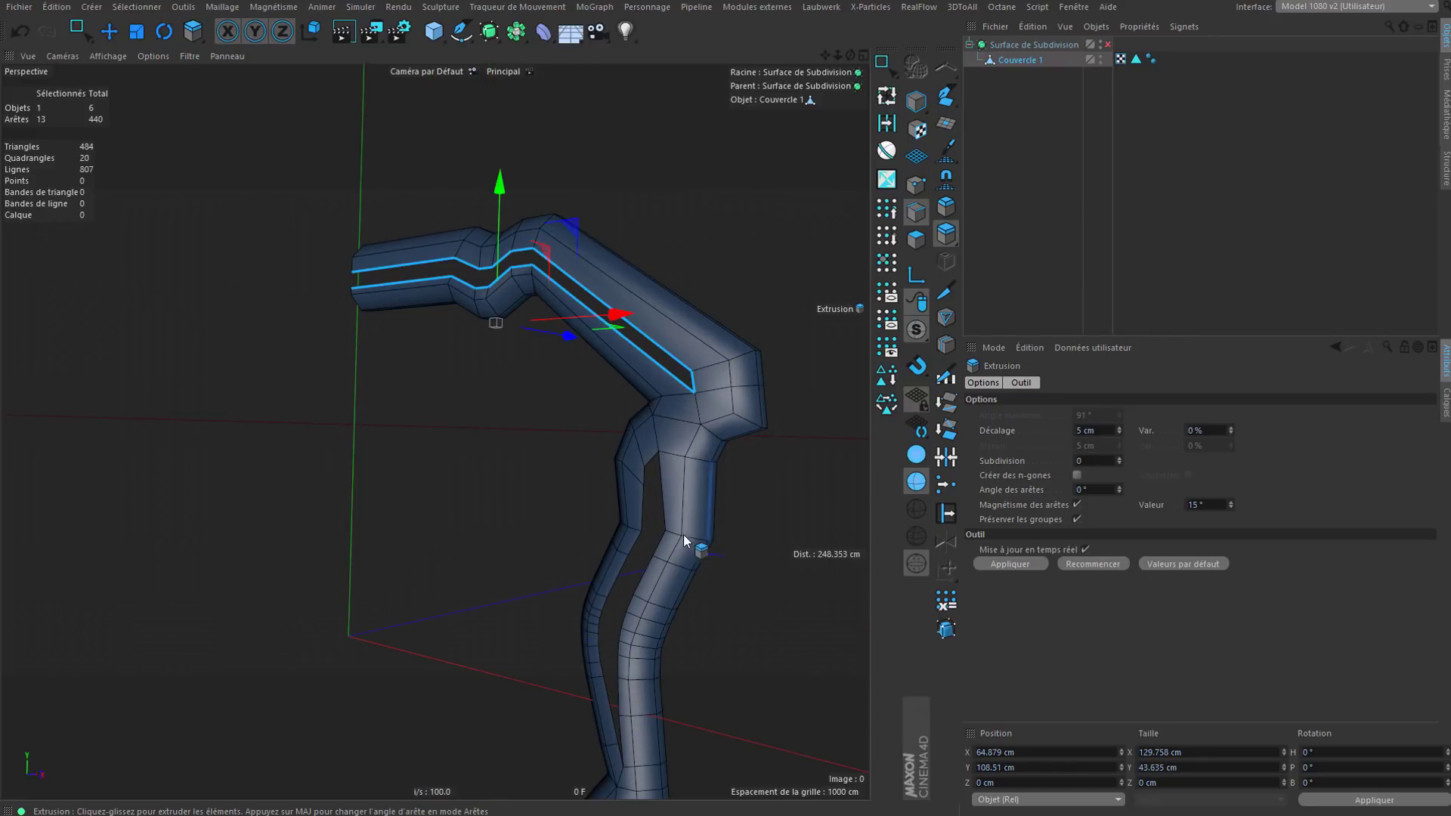
alt+middle_drag(683, 534, 707, 451)
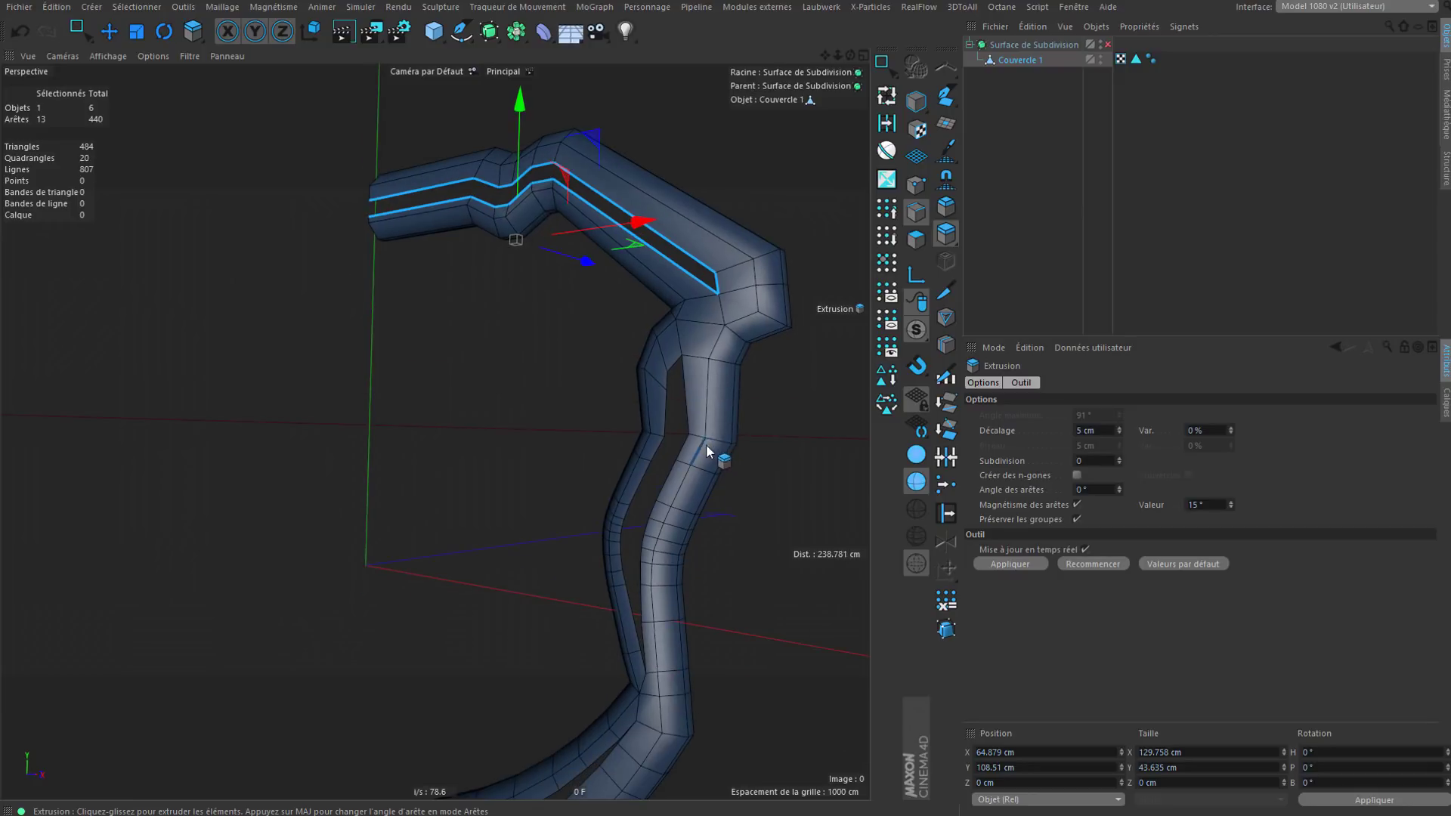
shift+double_click(687, 409)
shift+double_click(649, 573)
alt+middle_drag(649, 569, 669, 429)
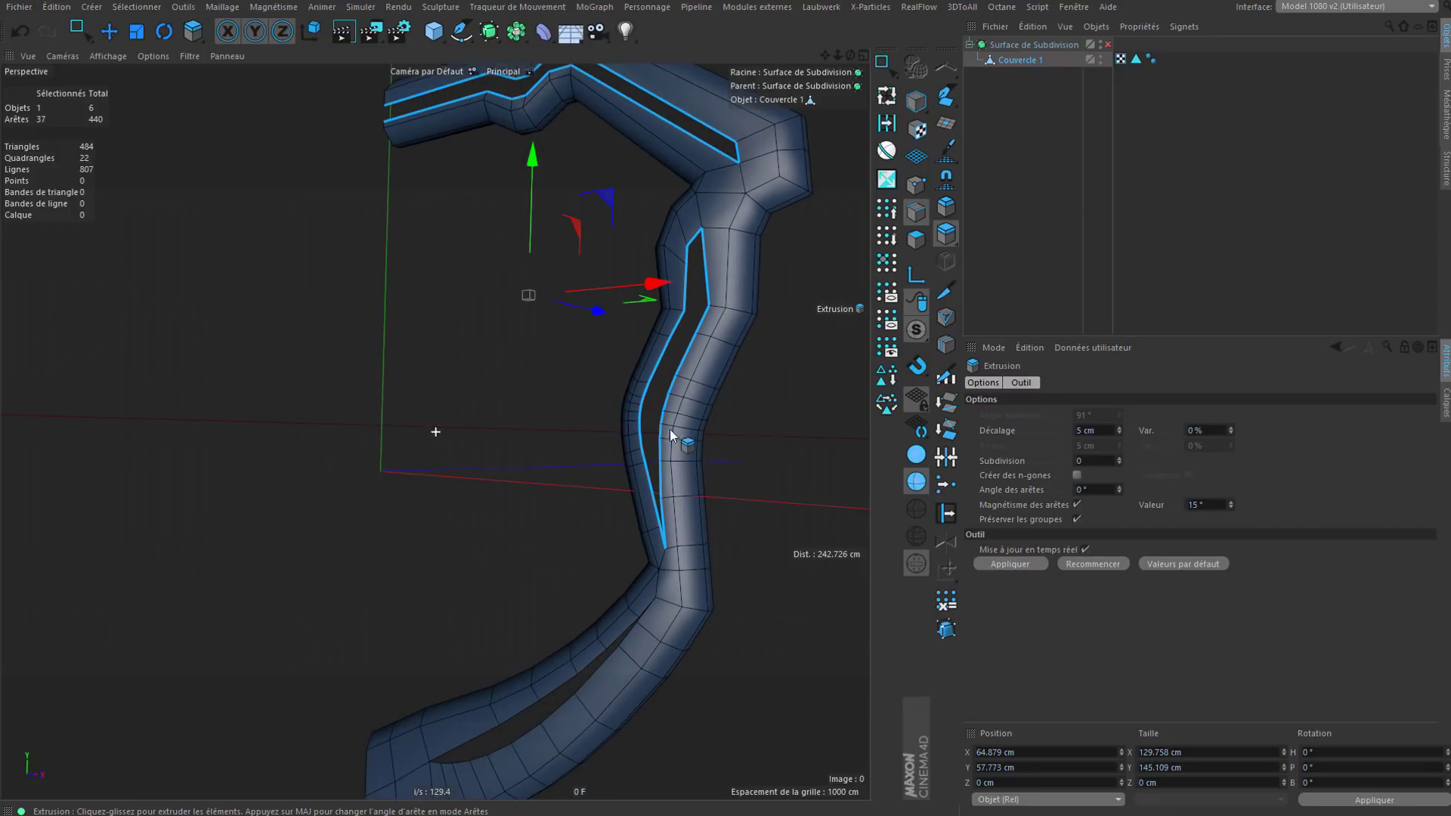
Step: Extrude the selected slot and opening edges backward along Z and set their Z position to 5+3.5 cm
alt+drag(649, 509, 673, 366)
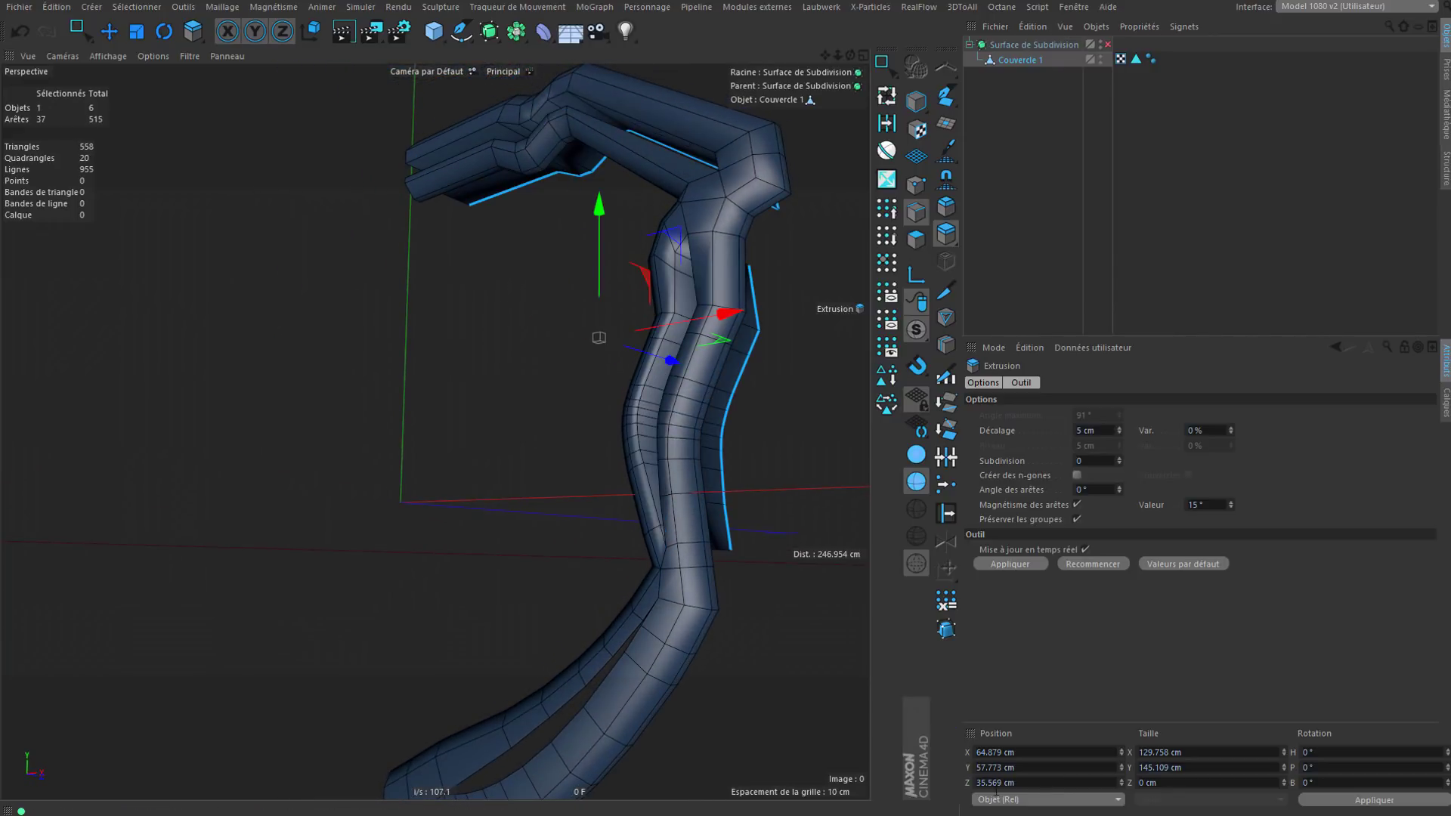
double_click(995, 783)
text(5+3.5)
key(Return)
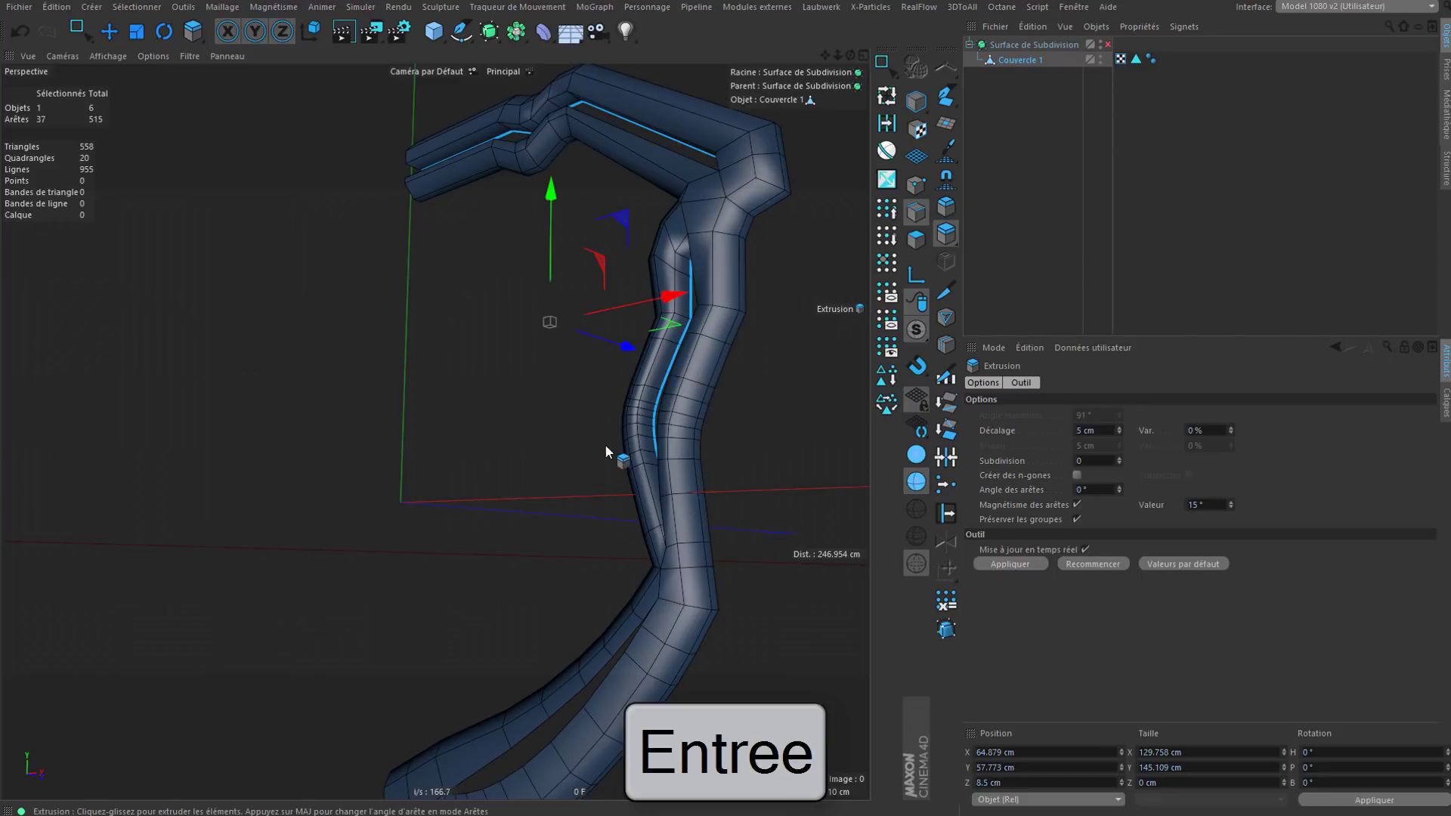
mouse_move(692, 406)
alt+mouse_down()
mouse_move(453, 437)
mouse_move(678, 452)
mouse_move(679, 482)
mouse_move(619, 426)
mouse_move(524, 387)
mouse_move(523, 346)
alt+mouse_up()
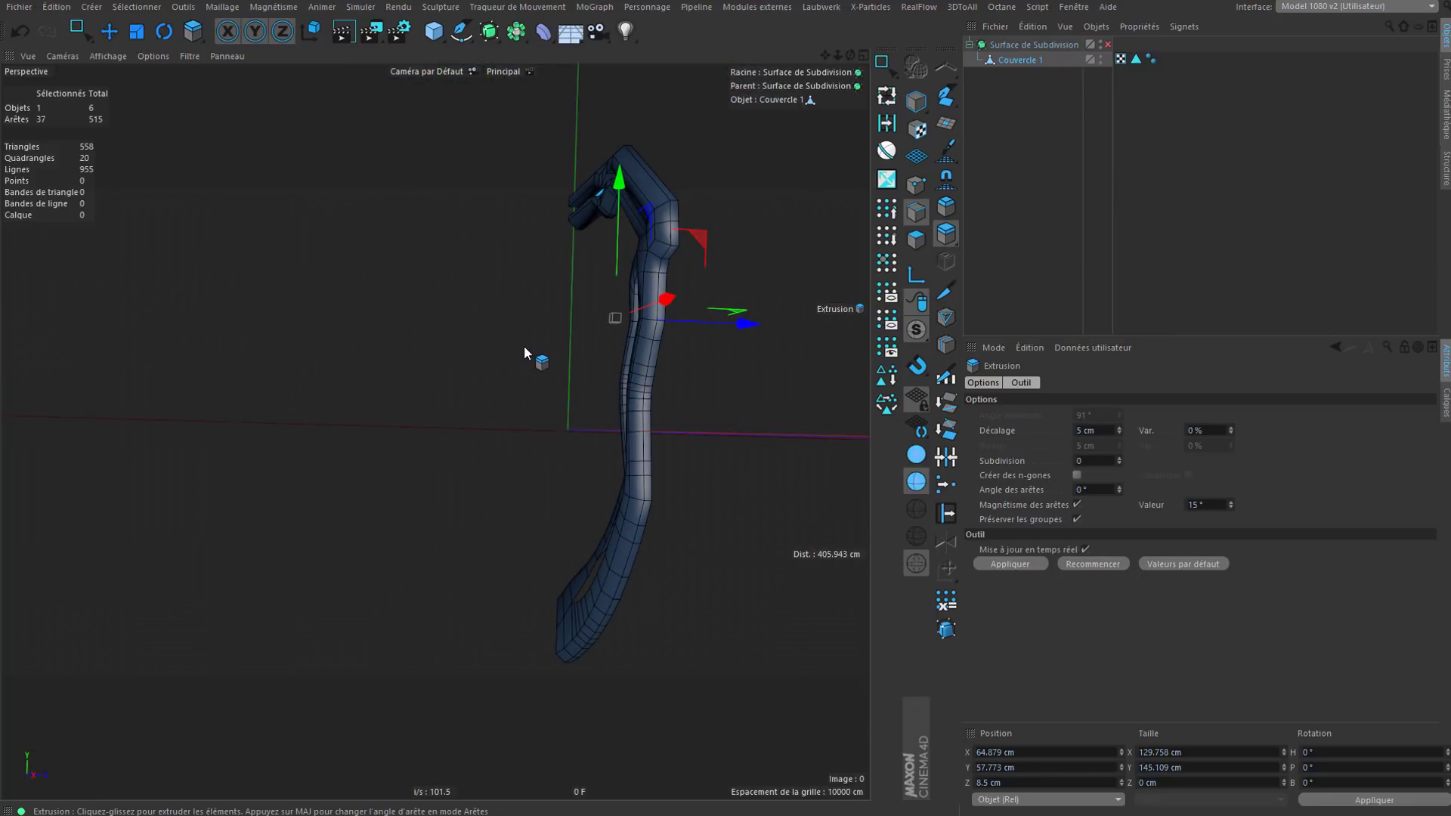
Step: Try to select the edges of the contour's front part with a selection rectangle in the right-side view
key(alt+w)
key(alt+w)
scroll(593, 443, up, 3)
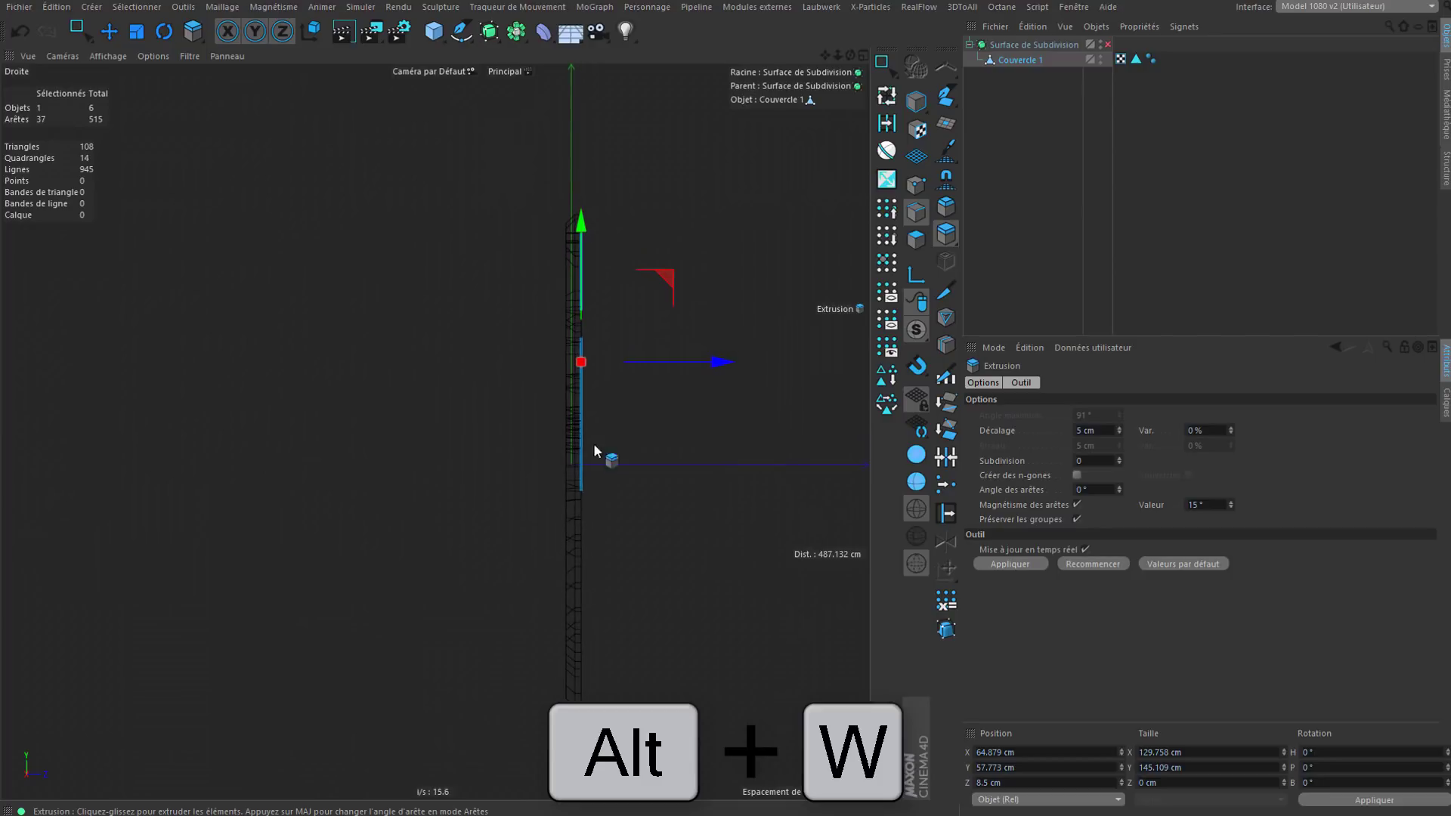
alt+middle_drag(639, 440, 609, 481)
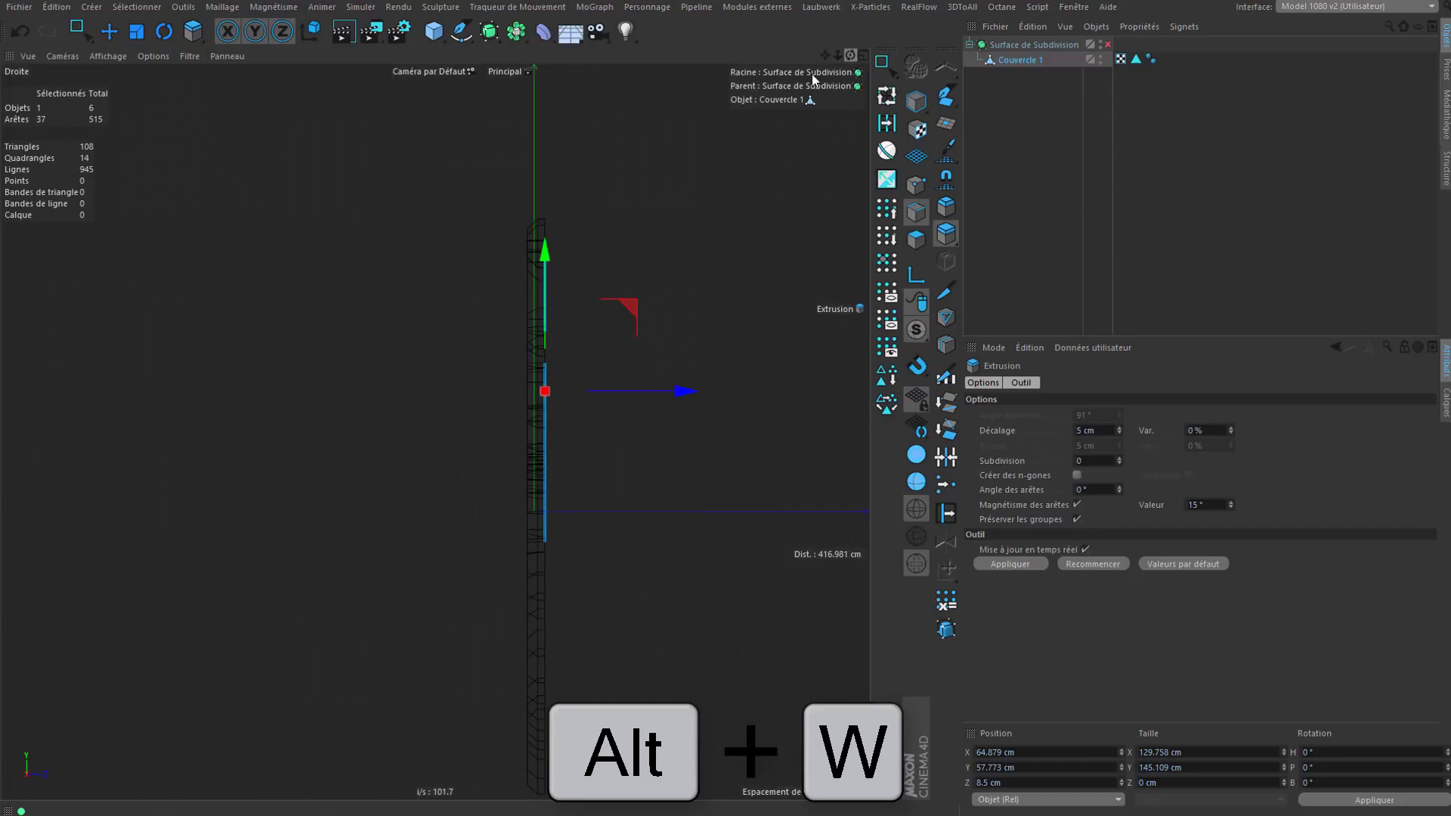
click(882, 61)
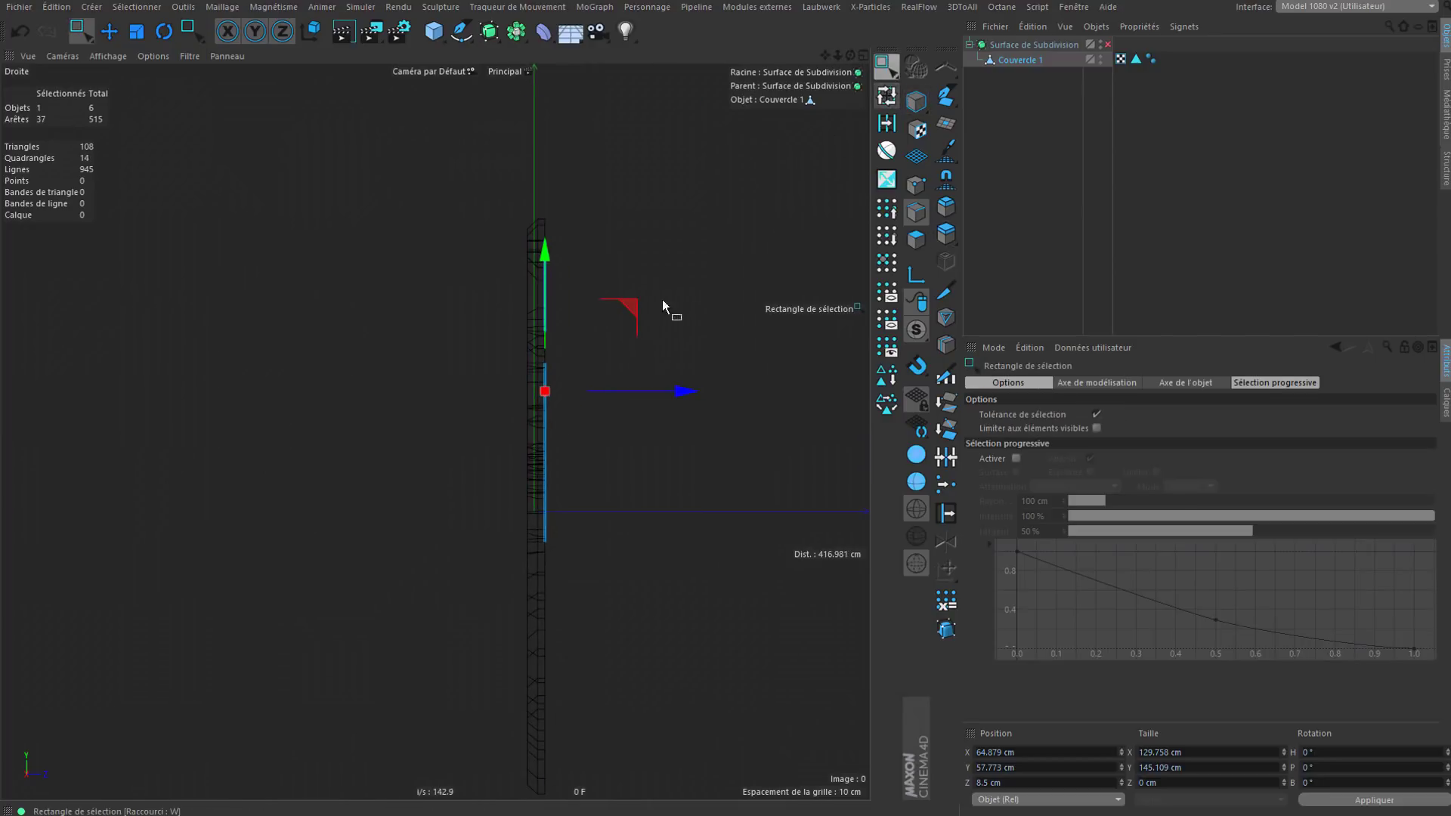
scroll(635, 287, down, 2)
drag(489, 696, 550, 189)
scroll(585, 465, up, 2)
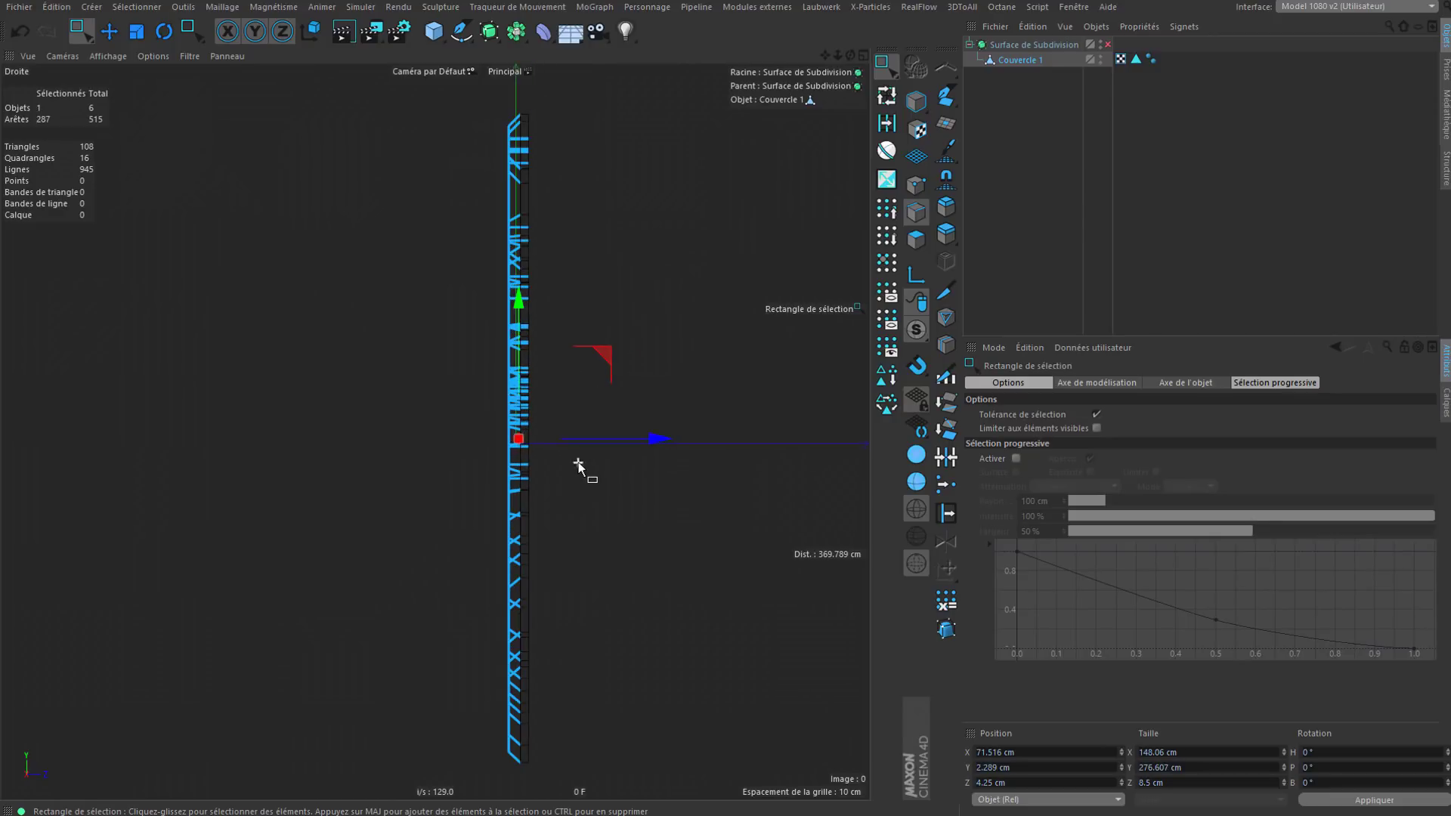
Step: Try to select the contour's front polygons with a rectangle in the right-side view with selection tolerance disabled
click(916, 239)
scroll(756, 378, down, 2)
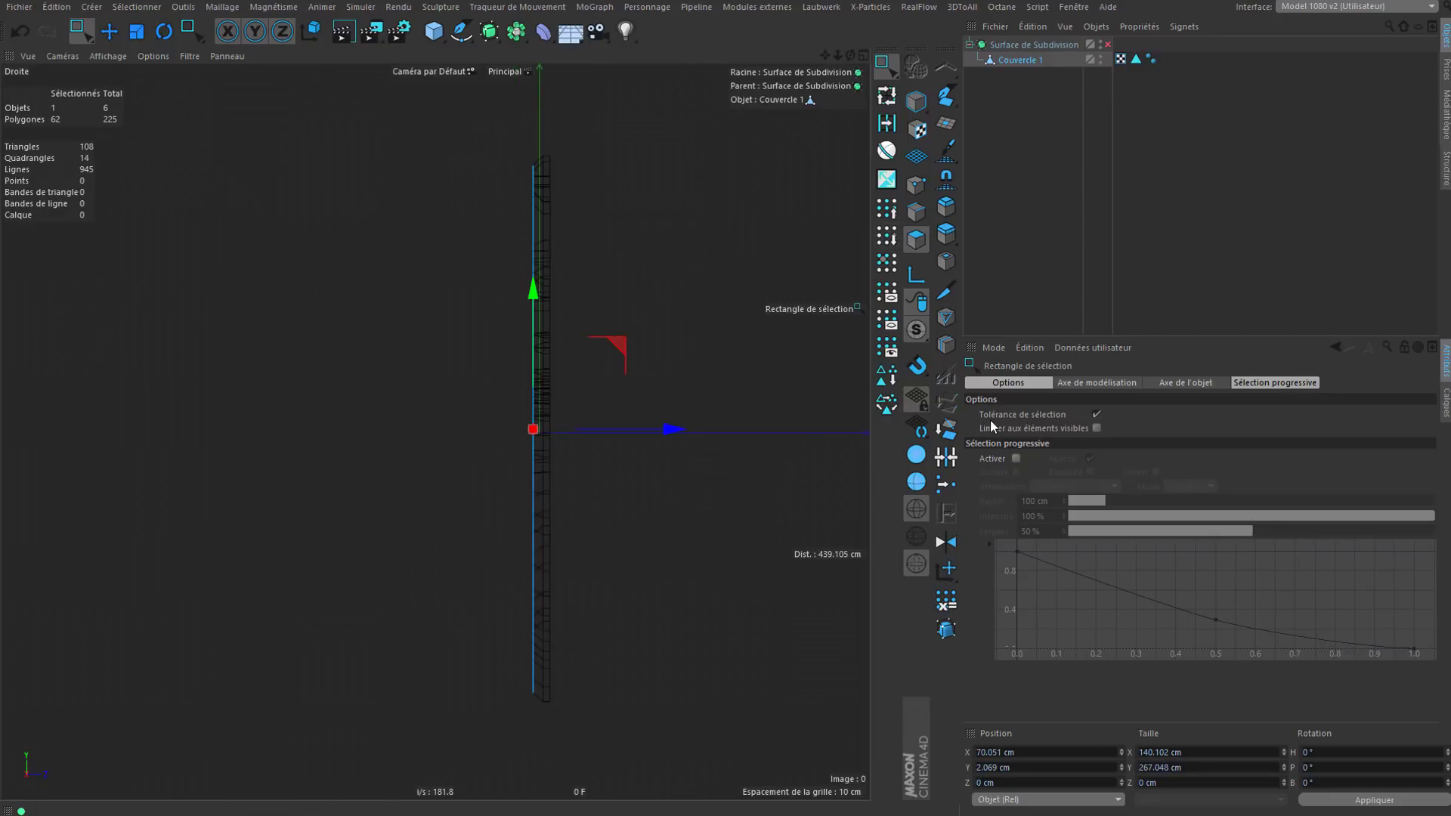
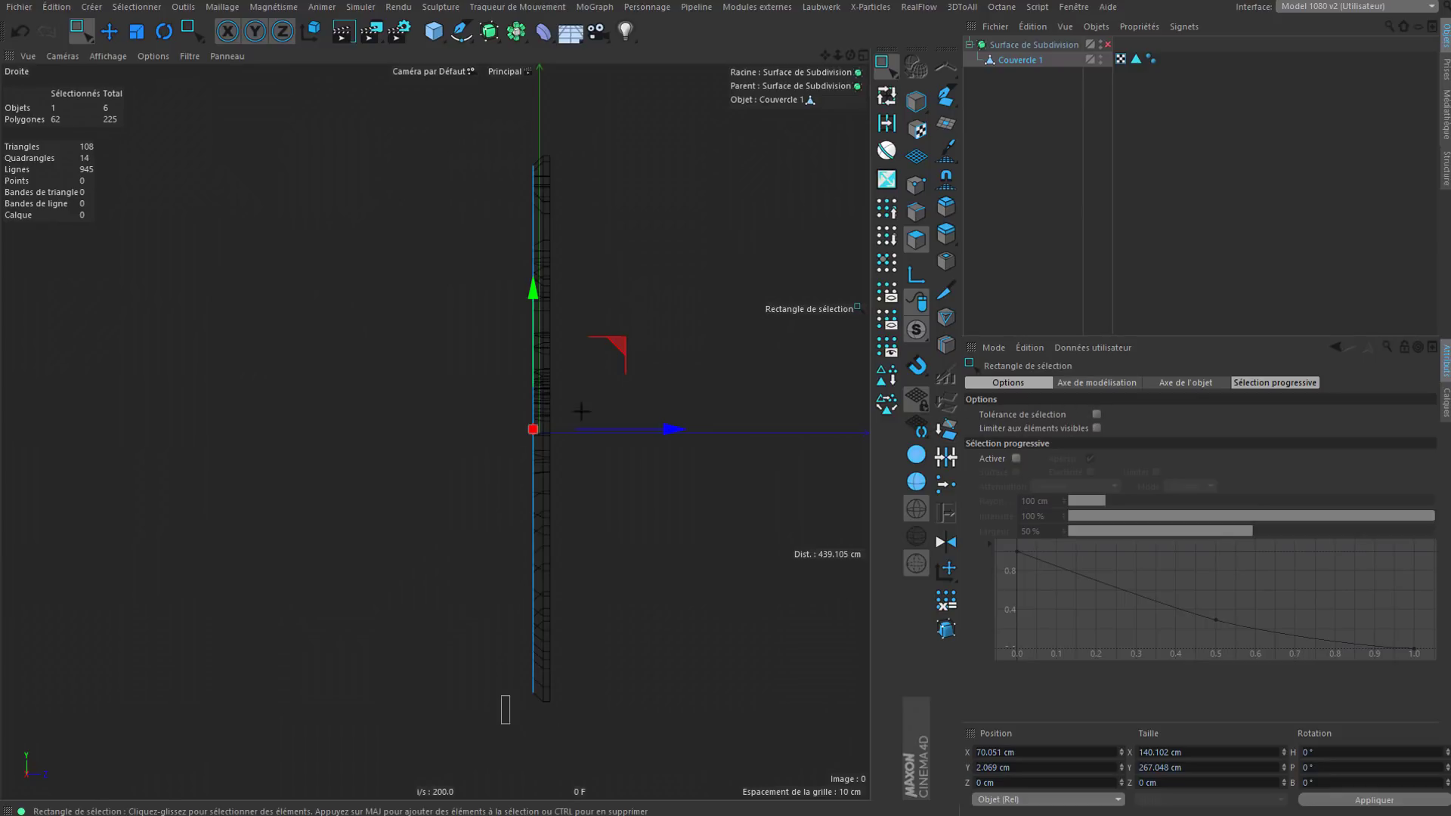
drag(510, 695, 546, 65)
drag(514, 674, 519, 200)
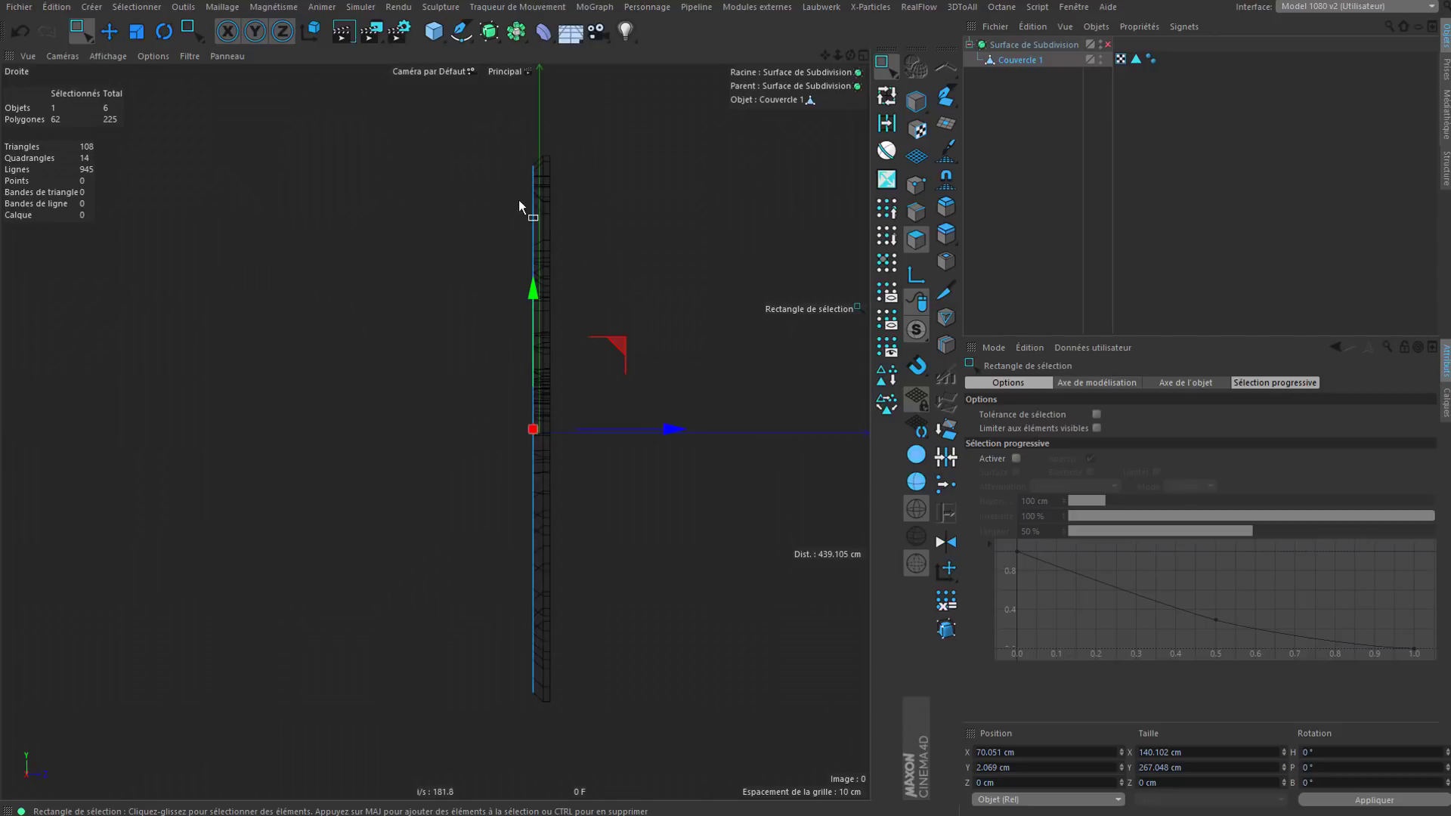
Step: Try to select the contour's front polygons with selection tolerance re-enabled, and check the selection in the front and perspective views
click(1097, 414)
drag(424, 143, 530, 750)
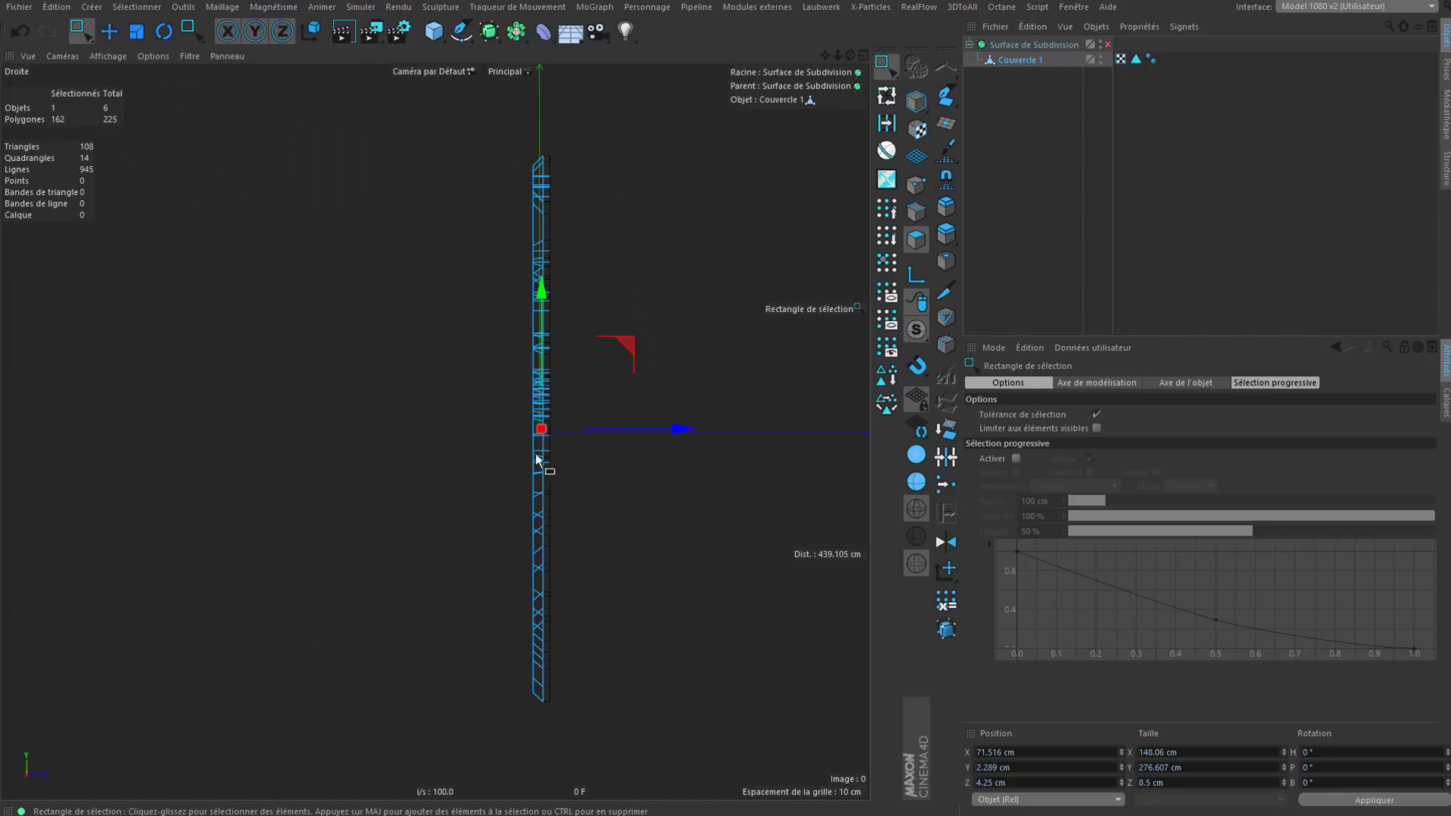
scroll(533, 465, up, 5)
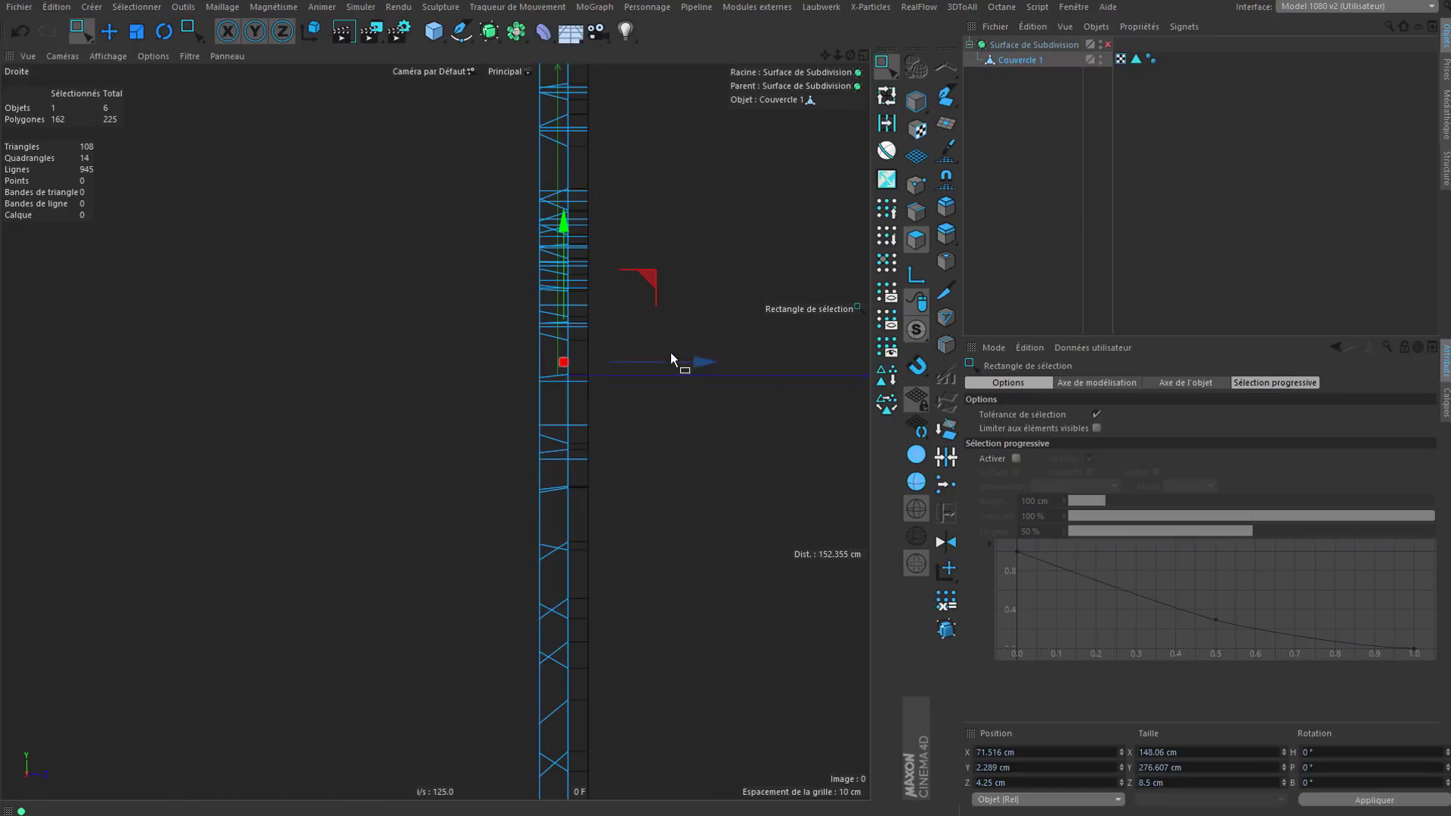
key(alt+w)
middle_click(706, 553)
scroll(671, 533, down, 3)
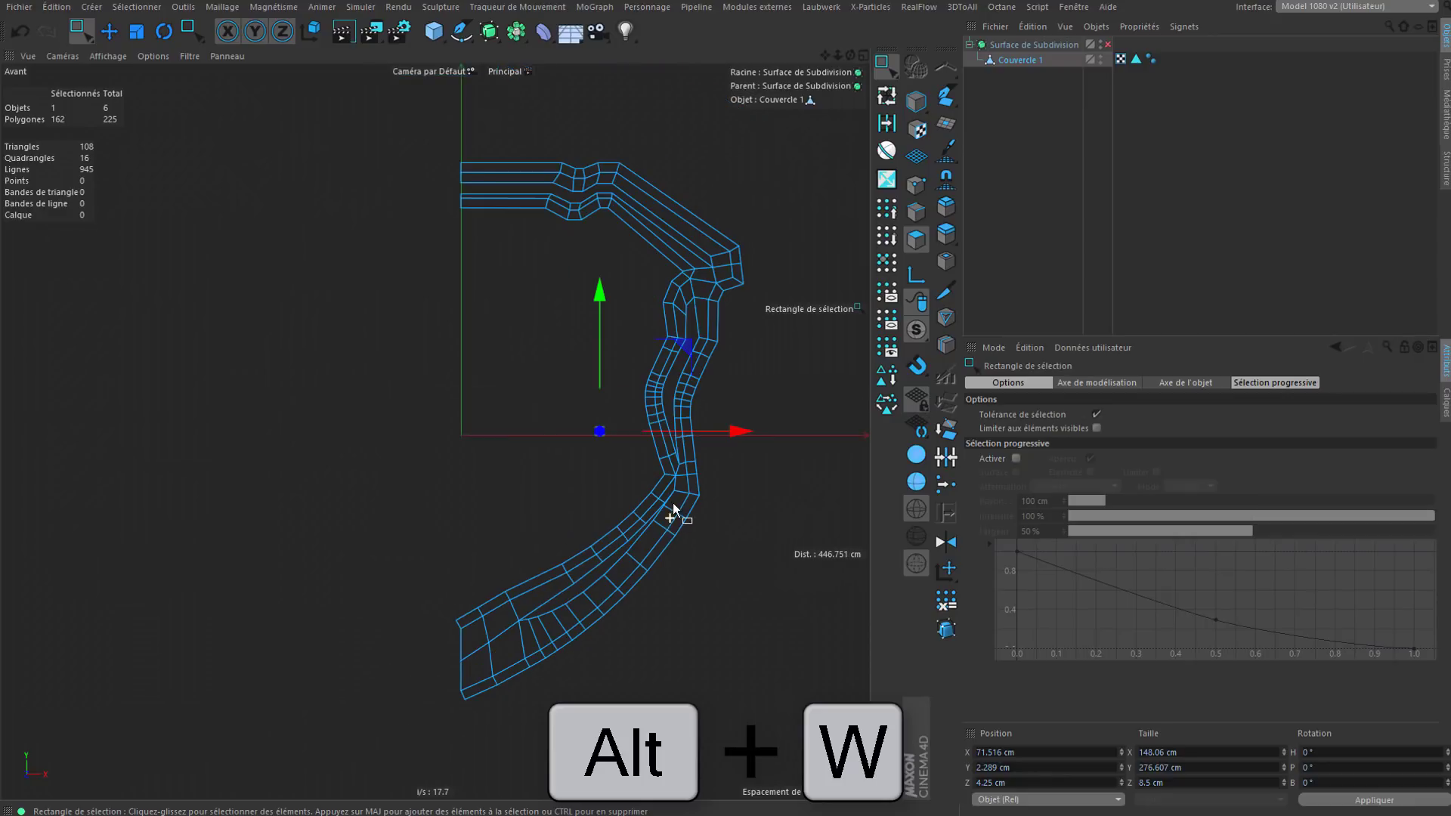
key(alt+w)
key(alt+w)
alt+drag(498, 370, 691, 399)
Step: Undo the polygon selections and the last backward extrusion of the slot and opening edges
key(ctrl+z)
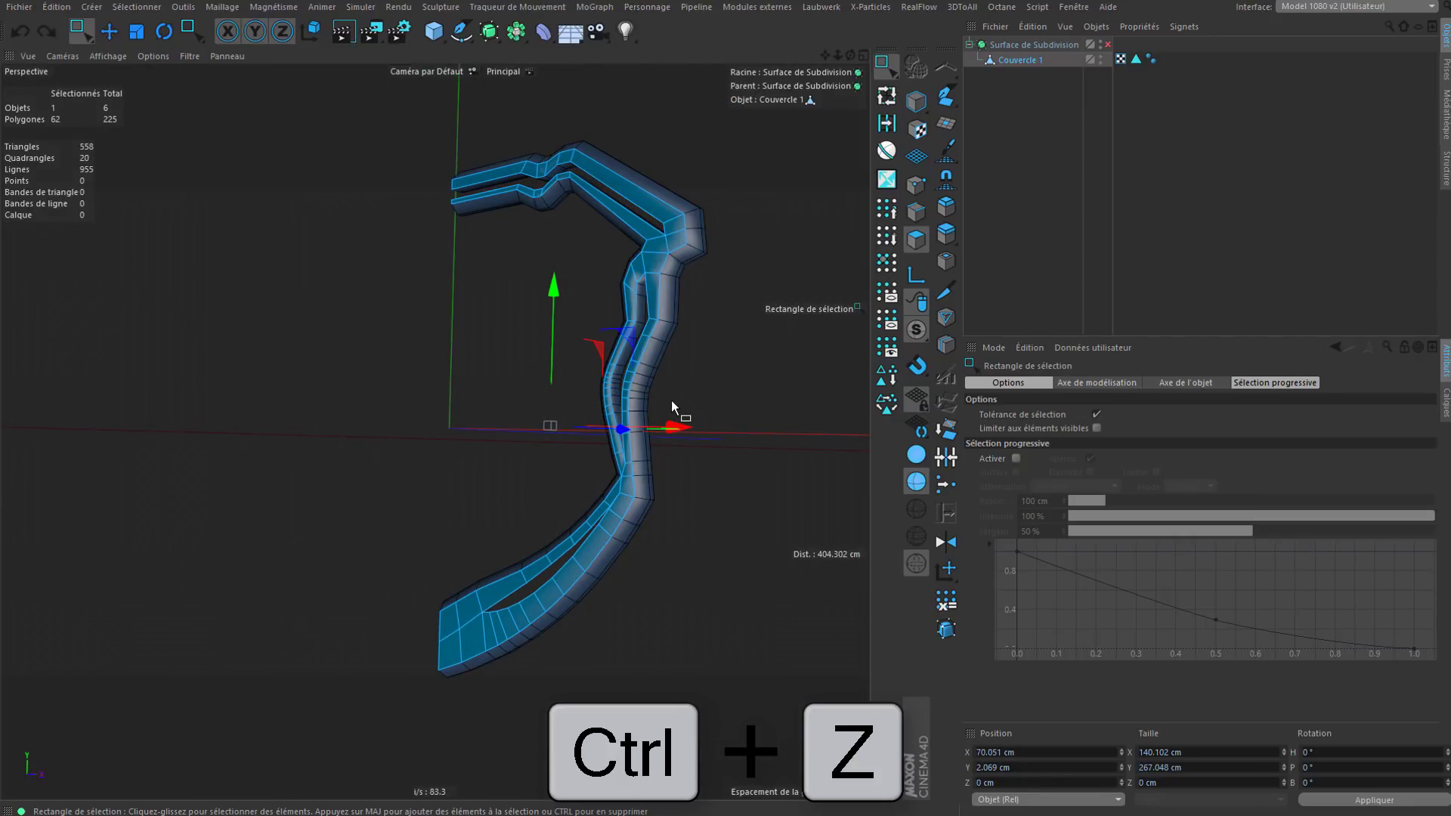
key(ctrl+z)
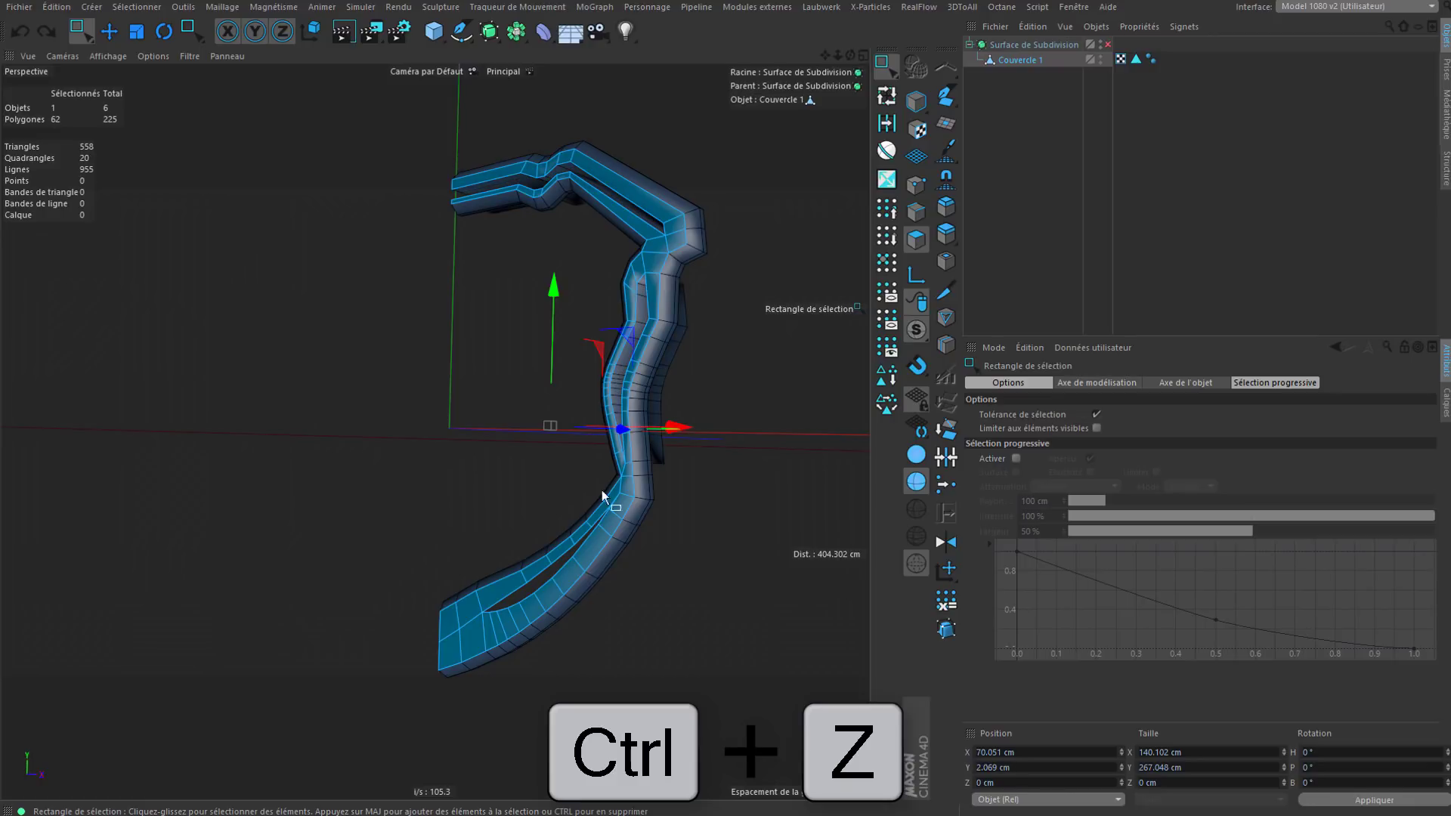
mouse_move(552, 579)
alt+mouse_down()
mouse_move(487, 588)
mouse_move(530, 585)
alt+mouse_up()
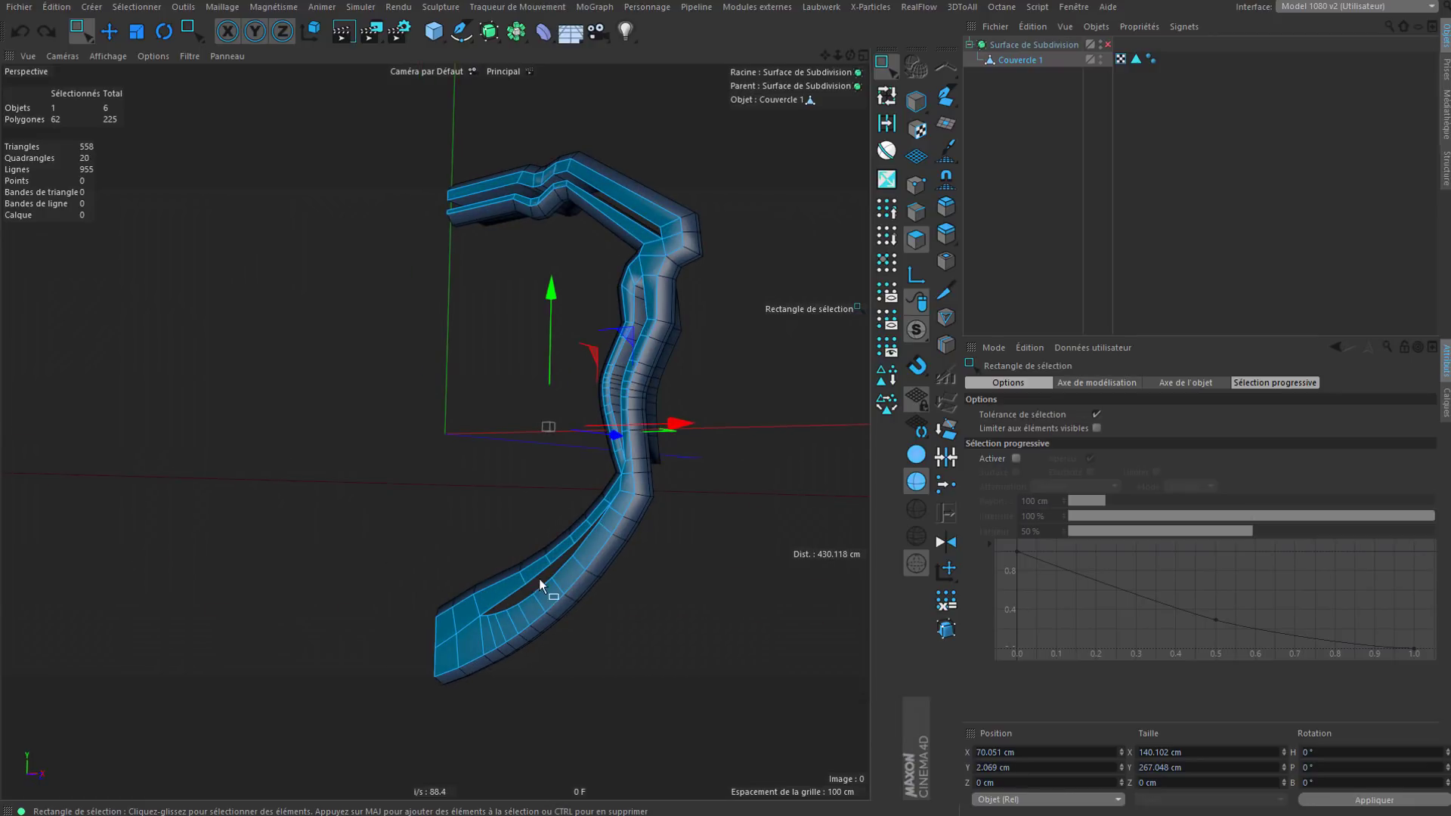
key(ctrl+z)
alt+drag(538, 589, 587, 578)
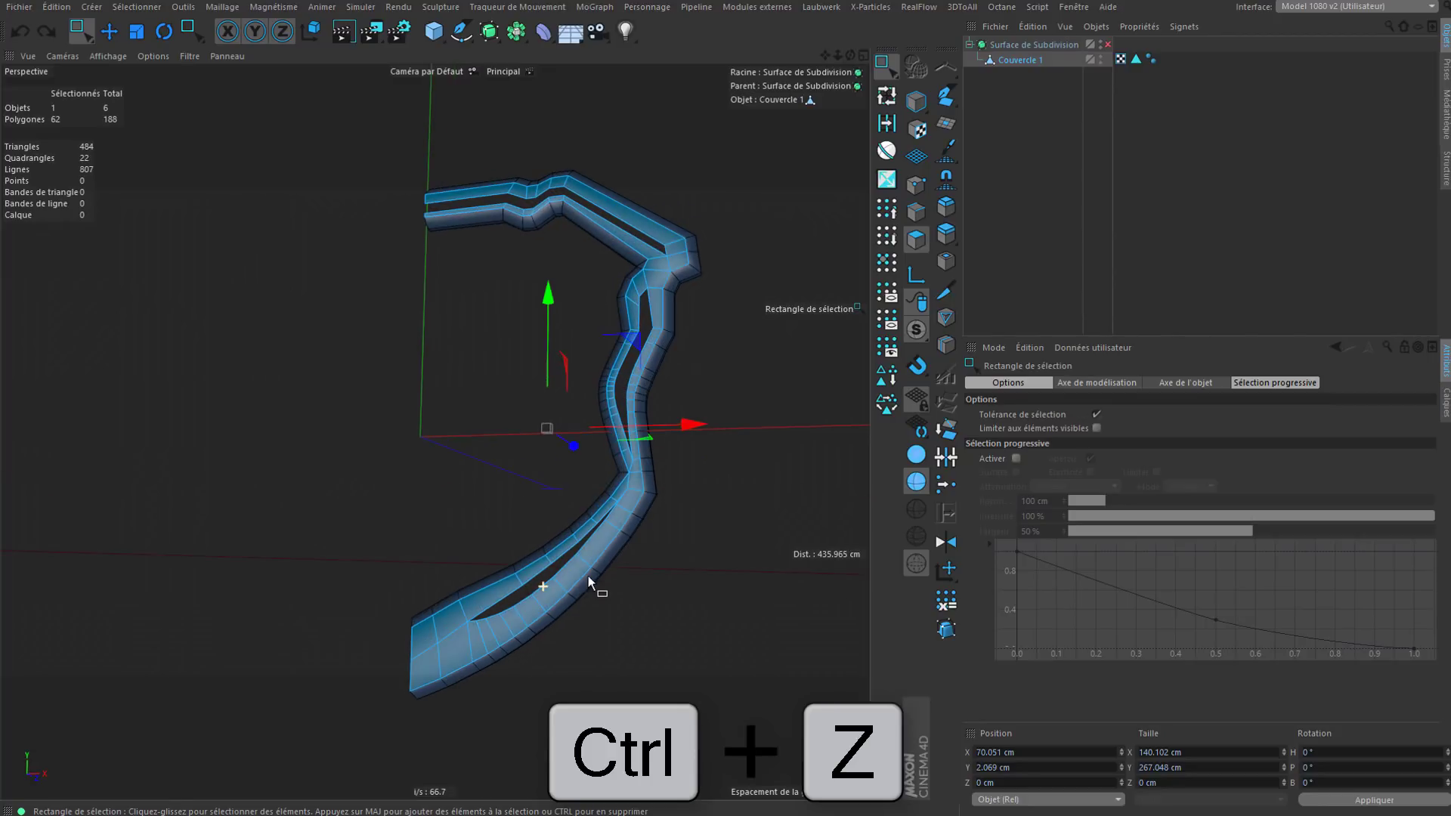
Step: Add both edge sides of the contour's lower curved slot to the existing slot and opening edge selection
click(916, 212)
scroll(606, 419, up, 1)
scroll(606, 420, up, 2)
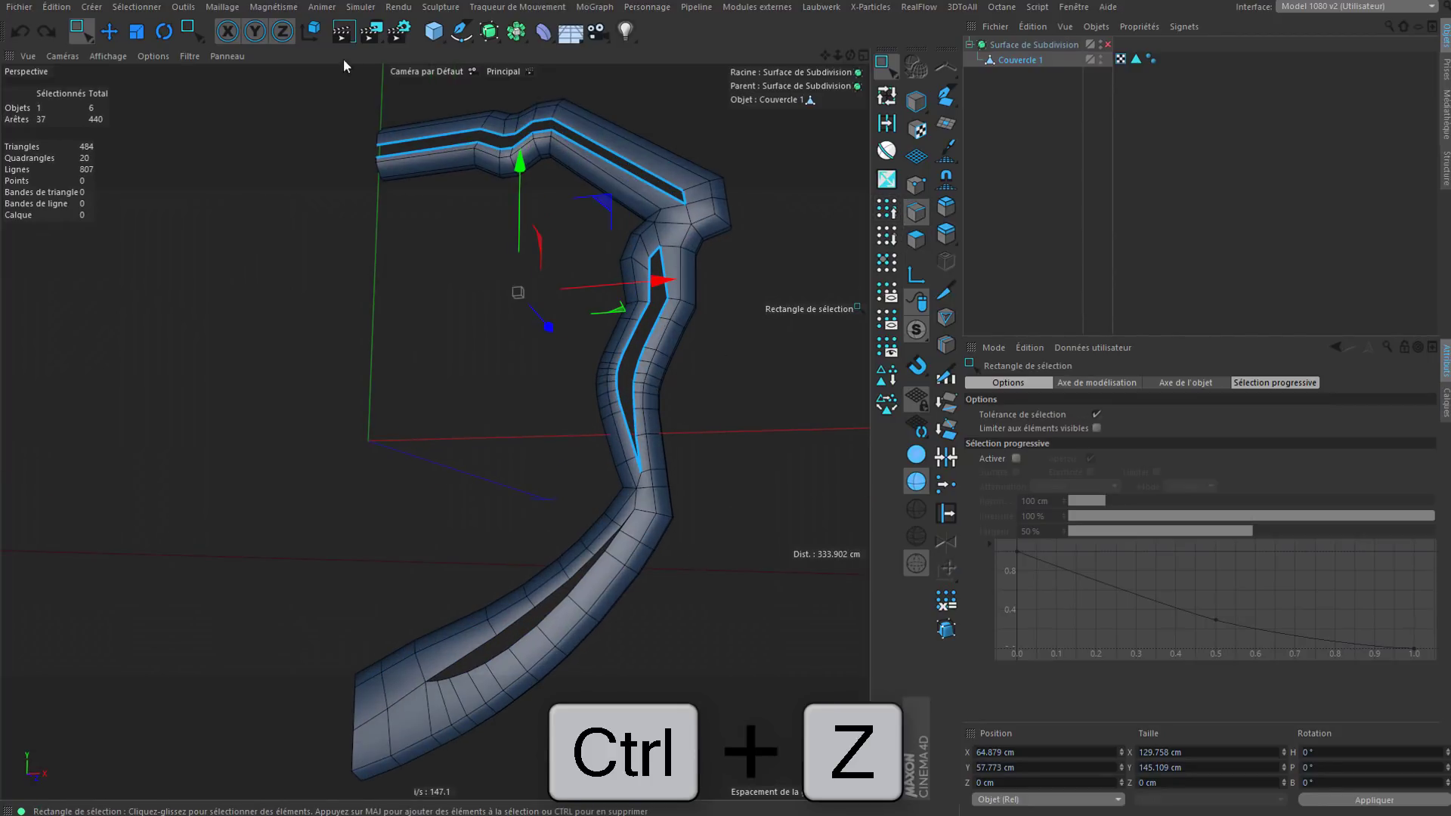
click(109, 31)
shift+double_click(482, 641)
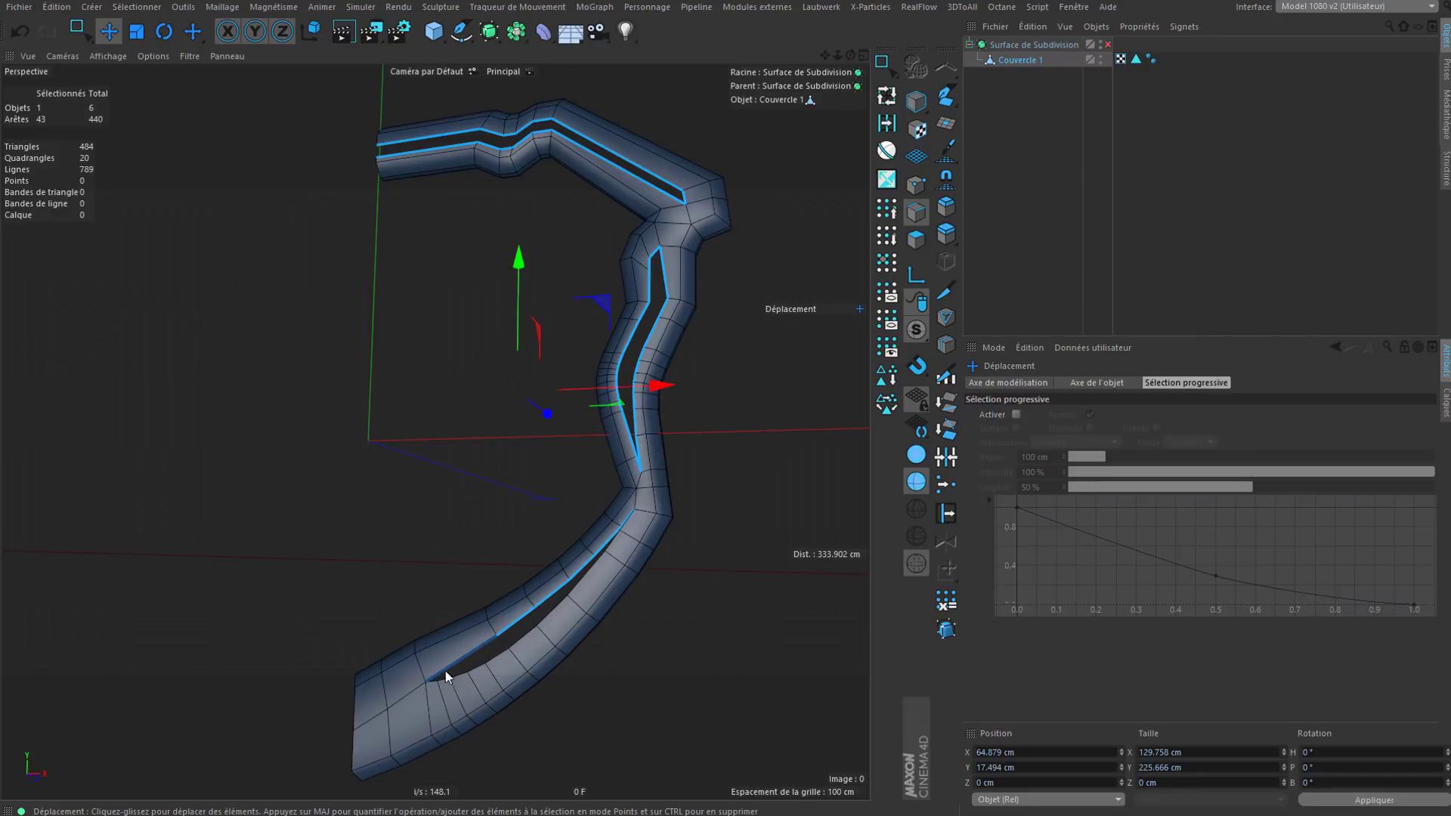
shift+double_click(498, 660)
Step: Extrude the selected slot and opening edges backward along Z and set their Z position to 5 cm
alt+drag(489, 677, 521, 609)
ctrl+drag(513, 471, 512, 494)
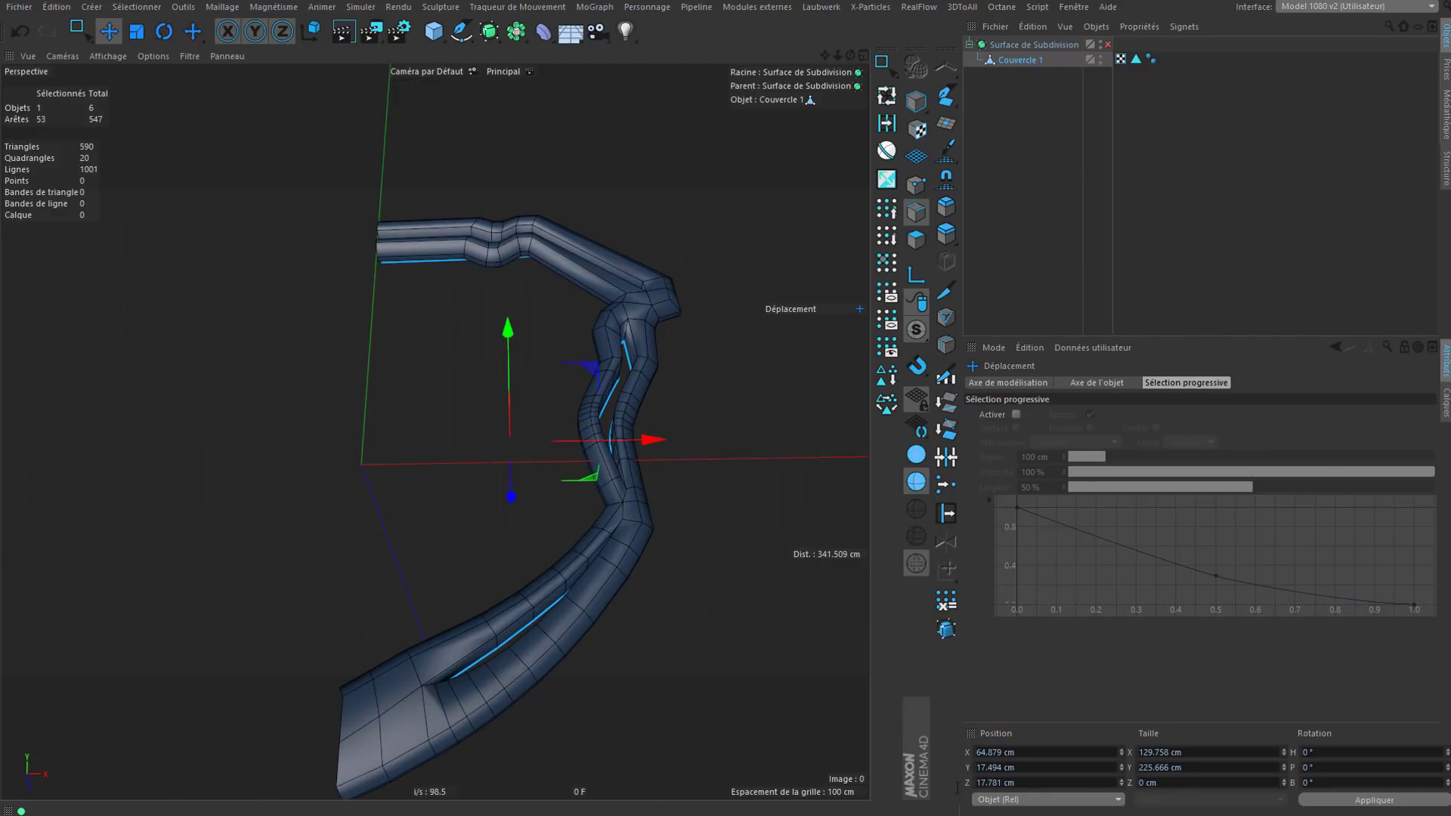
double_click(996, 783)
text(5)
key(Return)
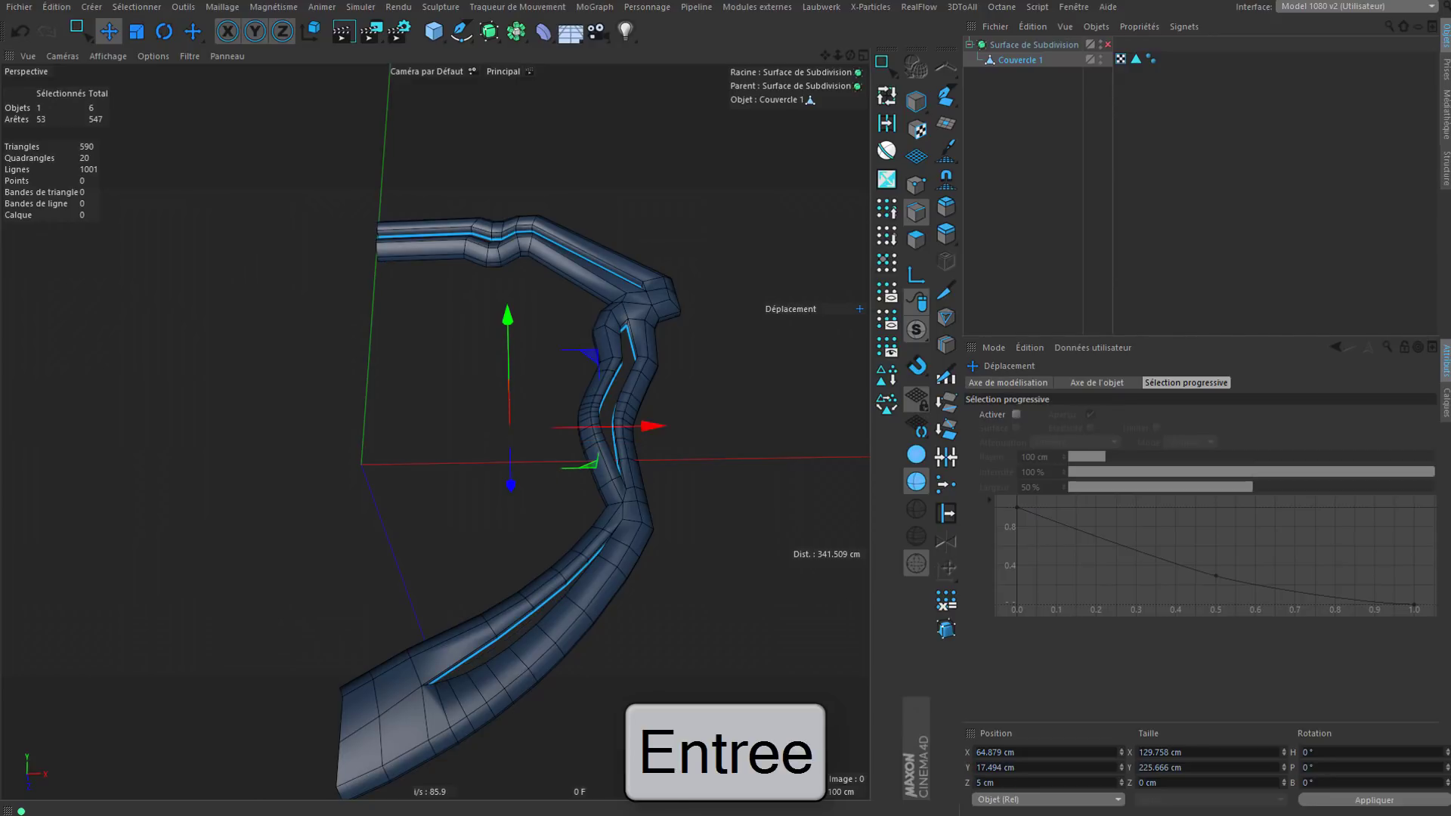
Step: Extrude the same edges a second time backward along Z, set their Z position to 8.5 cm and inspect the slot walls
alt+drag(602, 234, 614, 467)
alt+drag(632, 412, 565, 656)
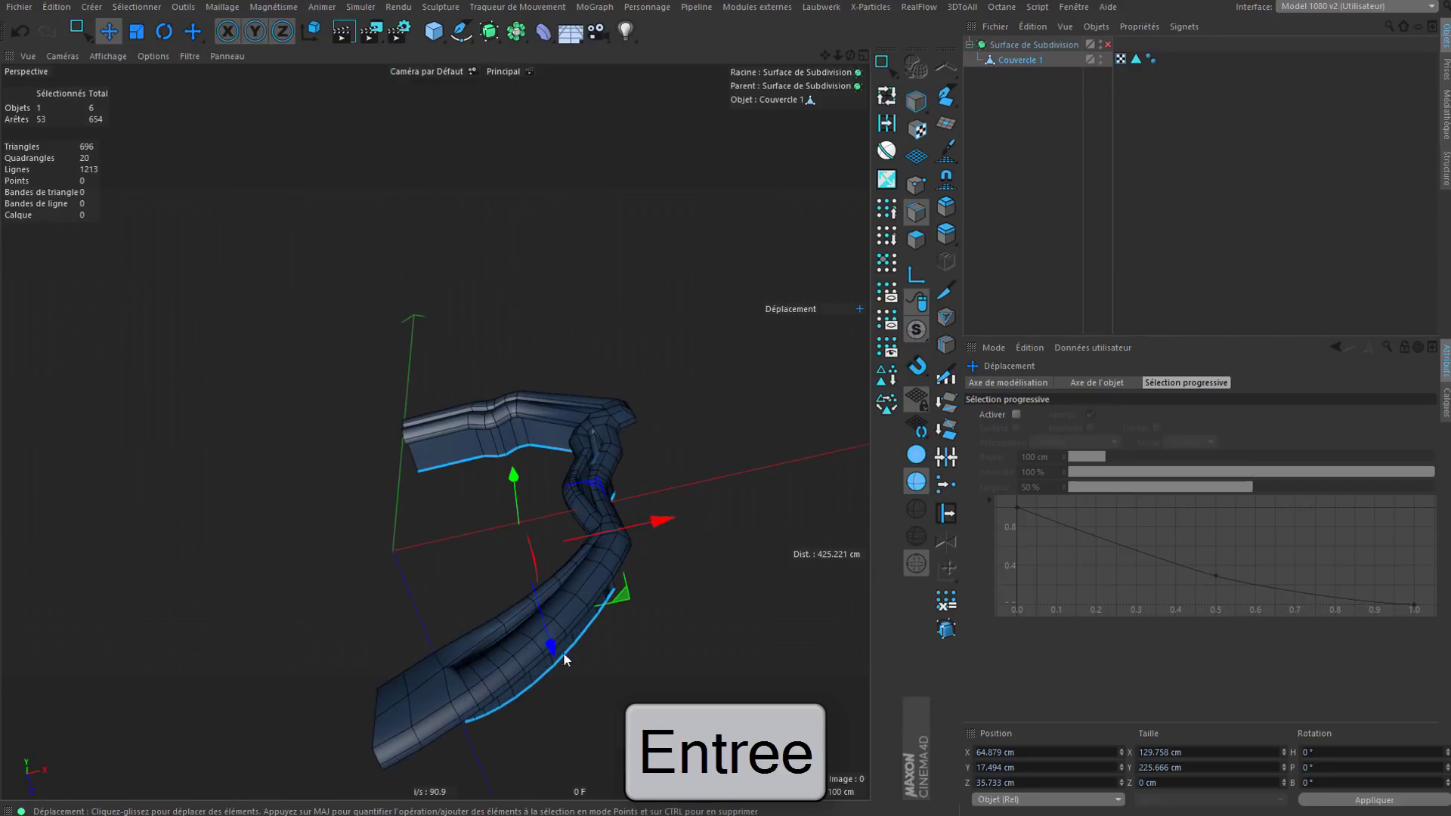
scroll(564, 655, up, 5)
drag(1037, 783, 625, 787)
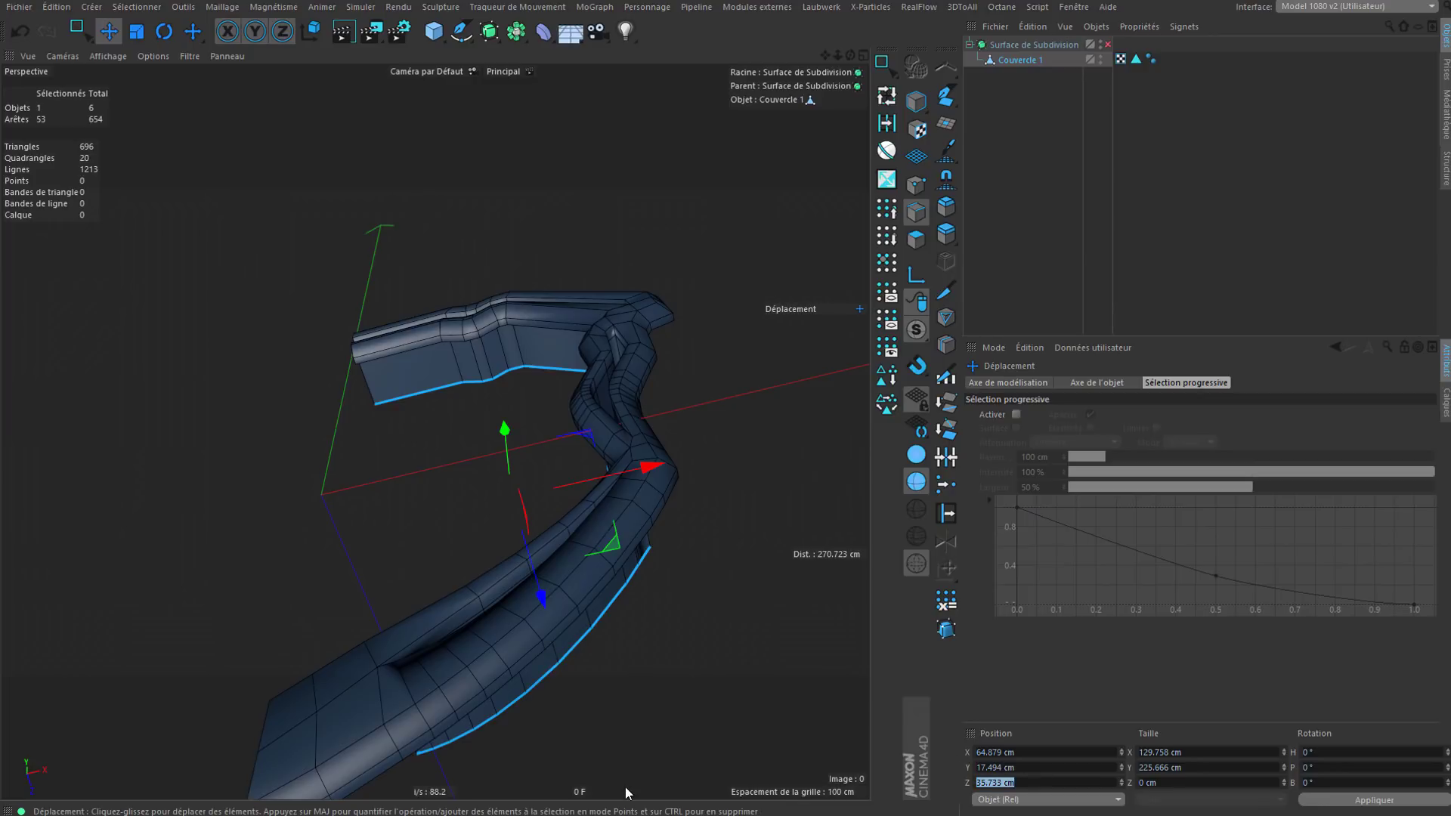
text(8.5)
key(Return)
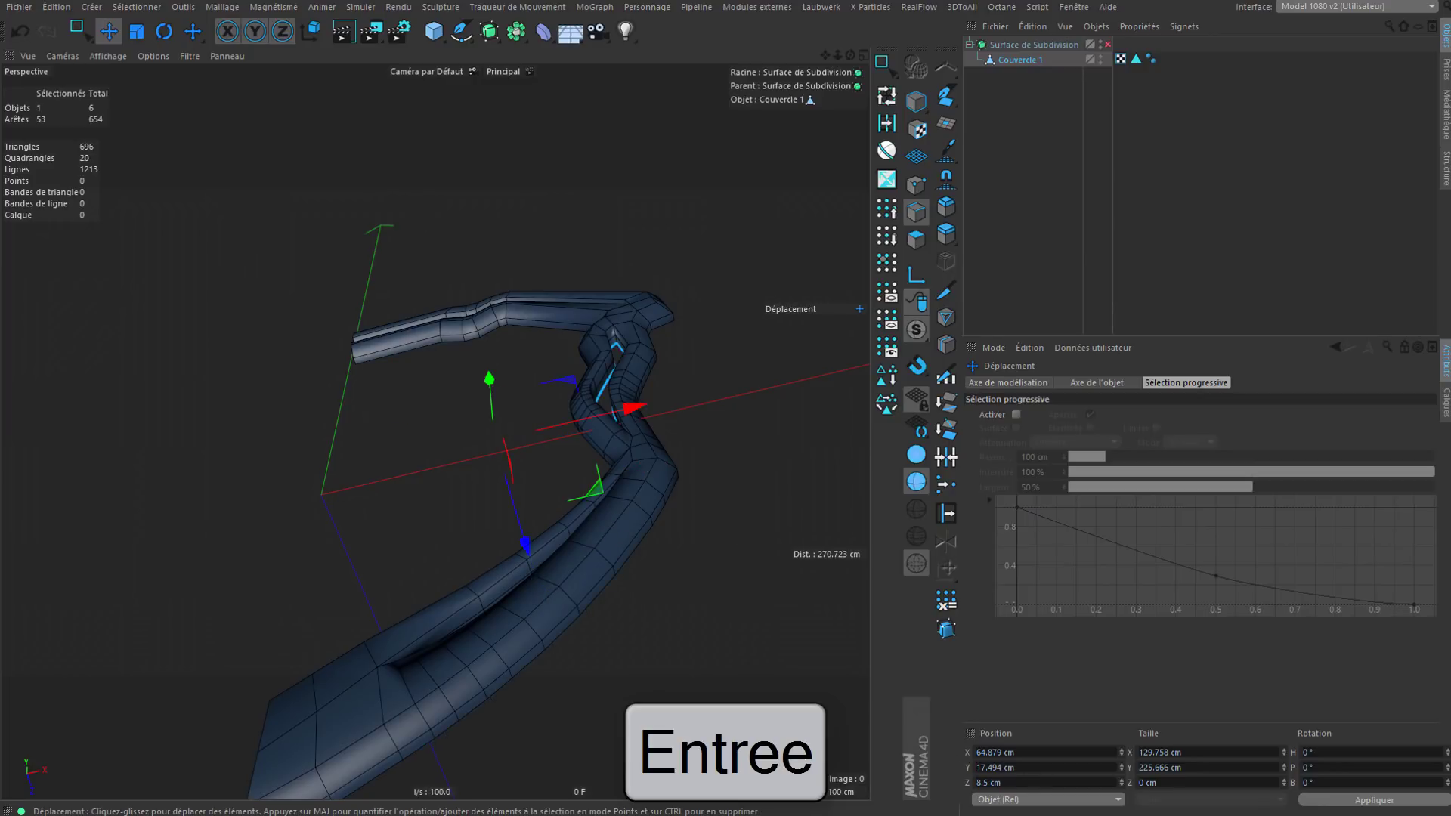
alt+drag(590, 504, 335, 642)
scroll(585, 491, up, 5)
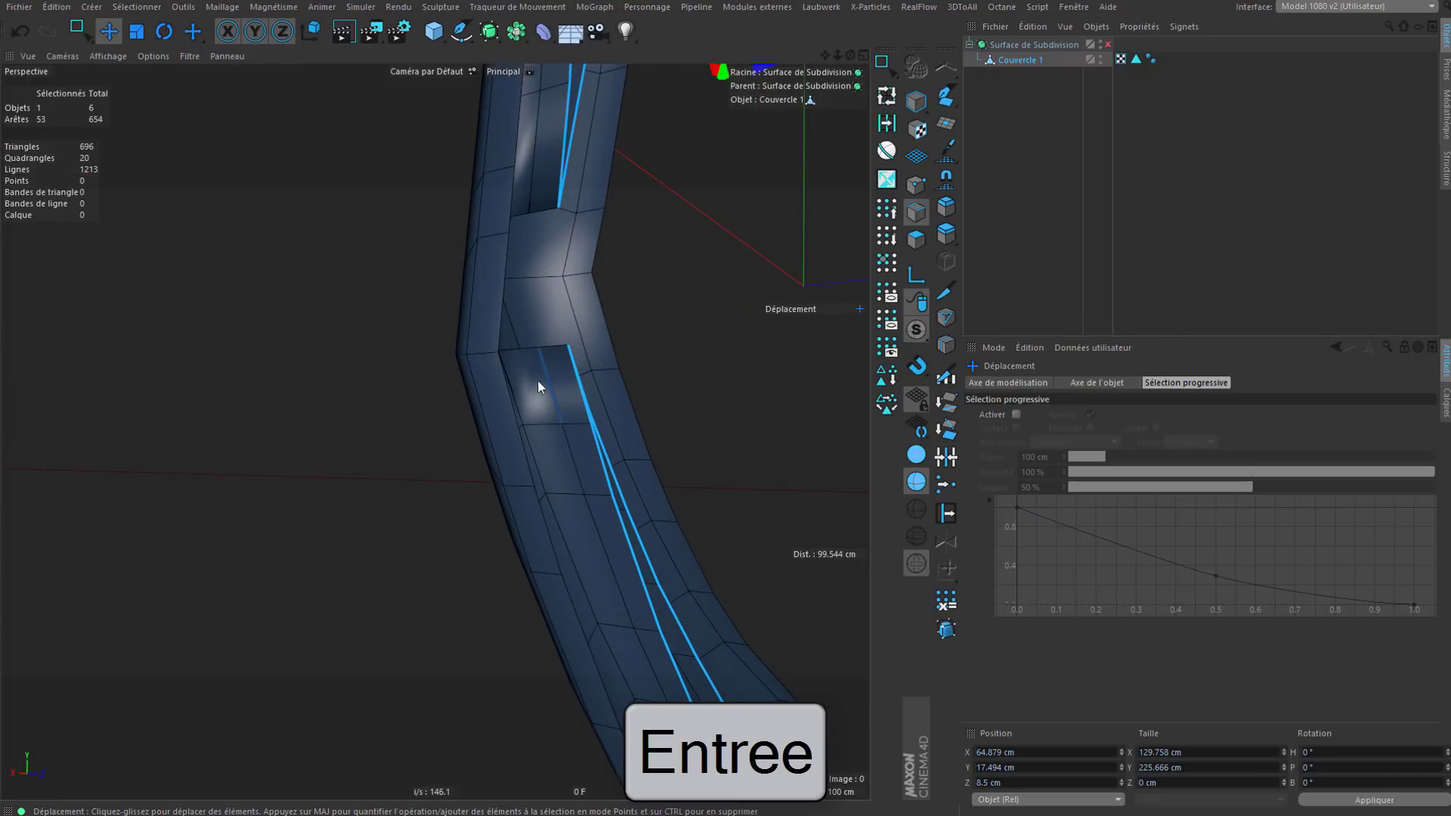
alt+drag(585, 489, 591, 489)
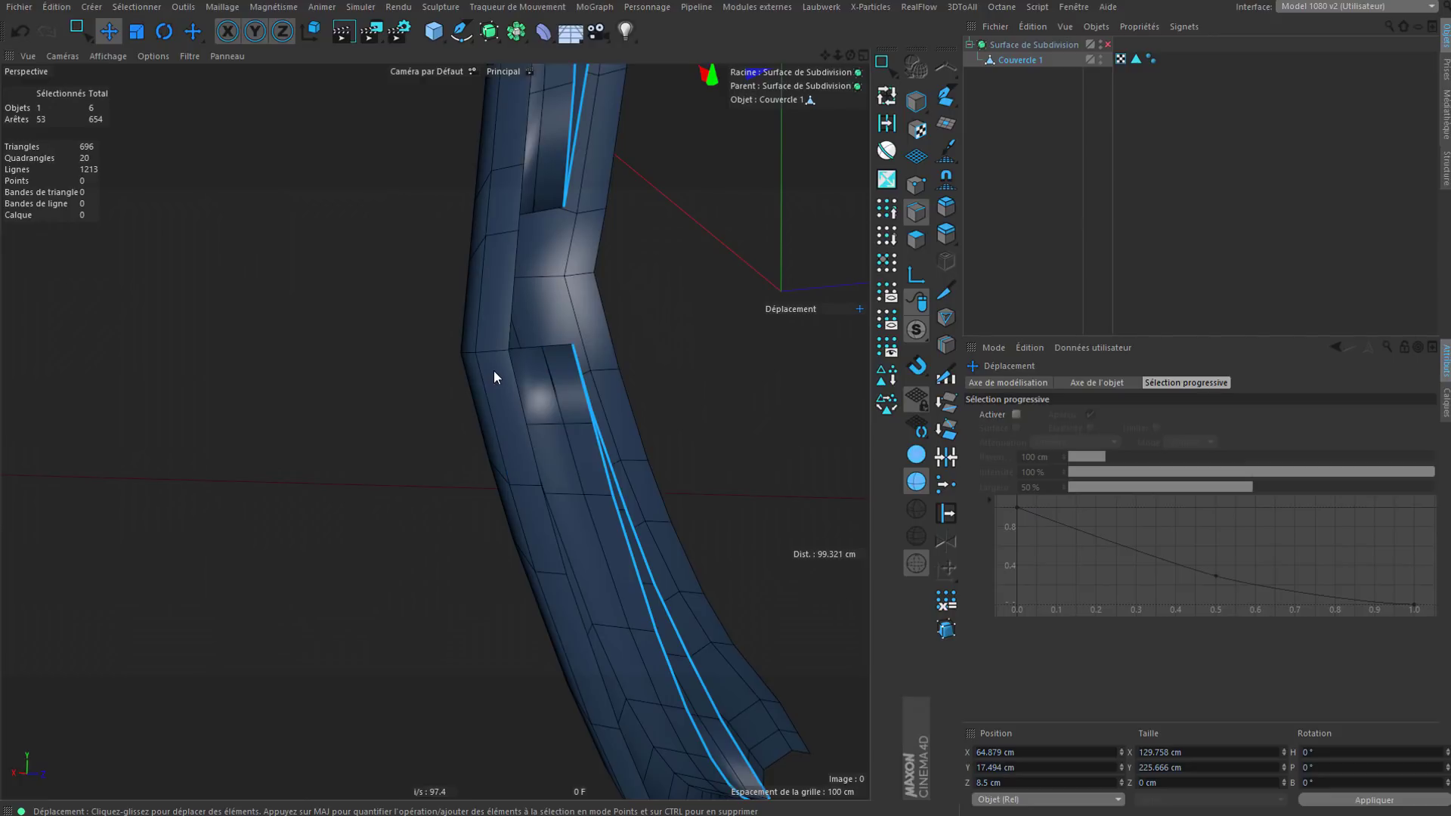
alt+drag(543, 402, 611, 348)
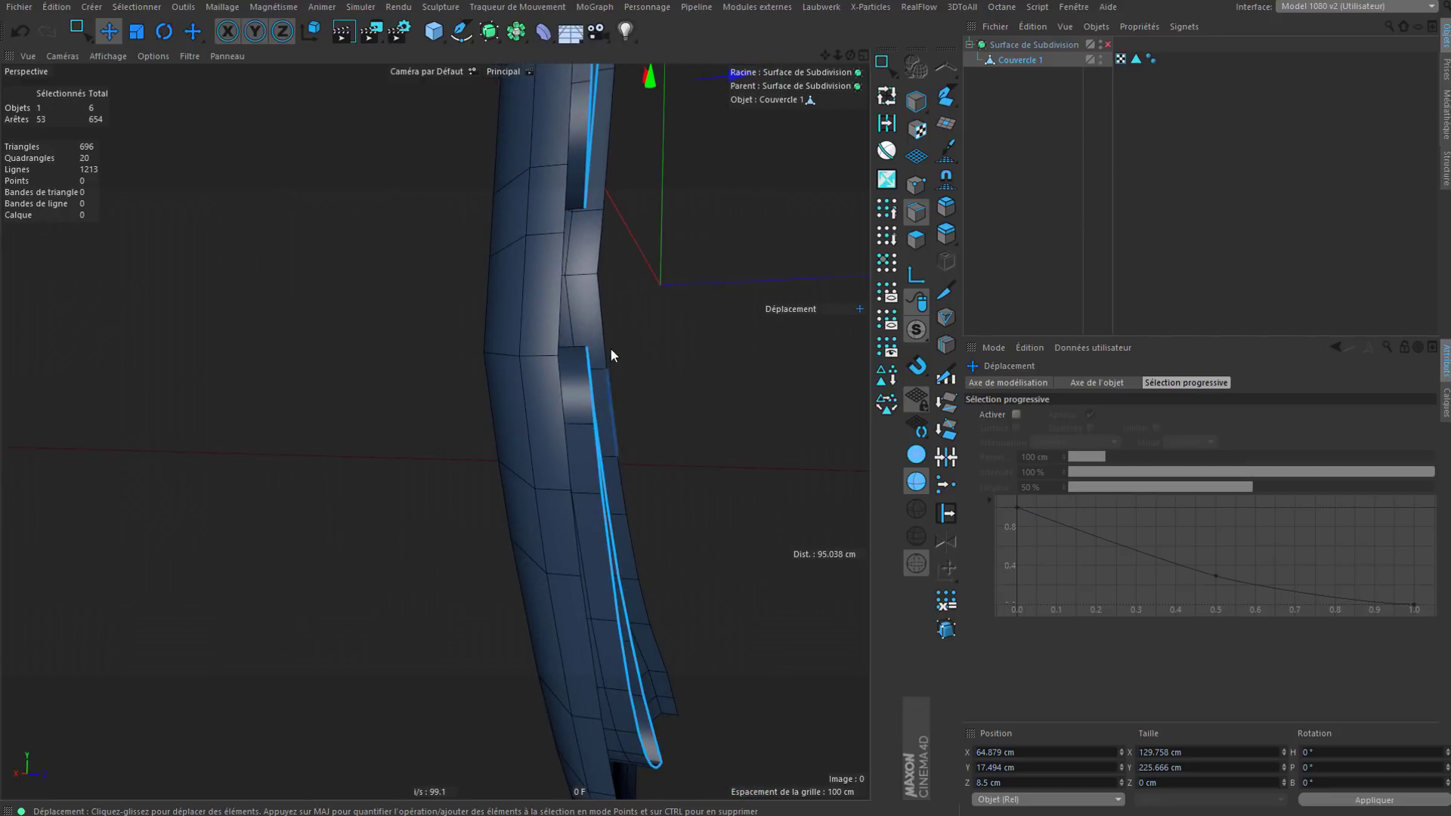
alt+drag(619, 402, 568, 407)
Step: Select all polygons of the contour's front 5 cm section with a selection rectangle in the right-side view
key(alt+w)
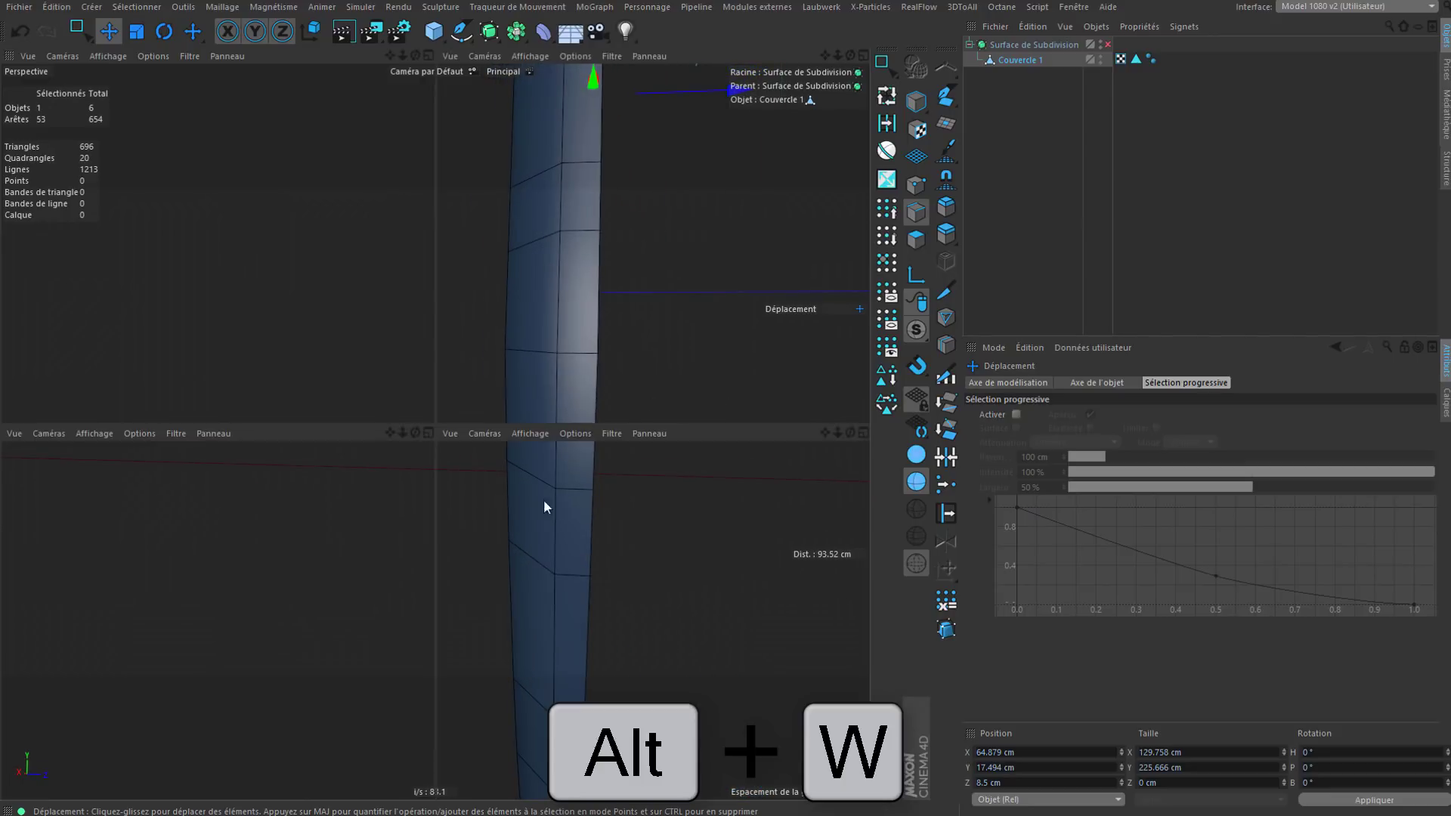
key(alt+w)
scroll(595, 422, down, 8)
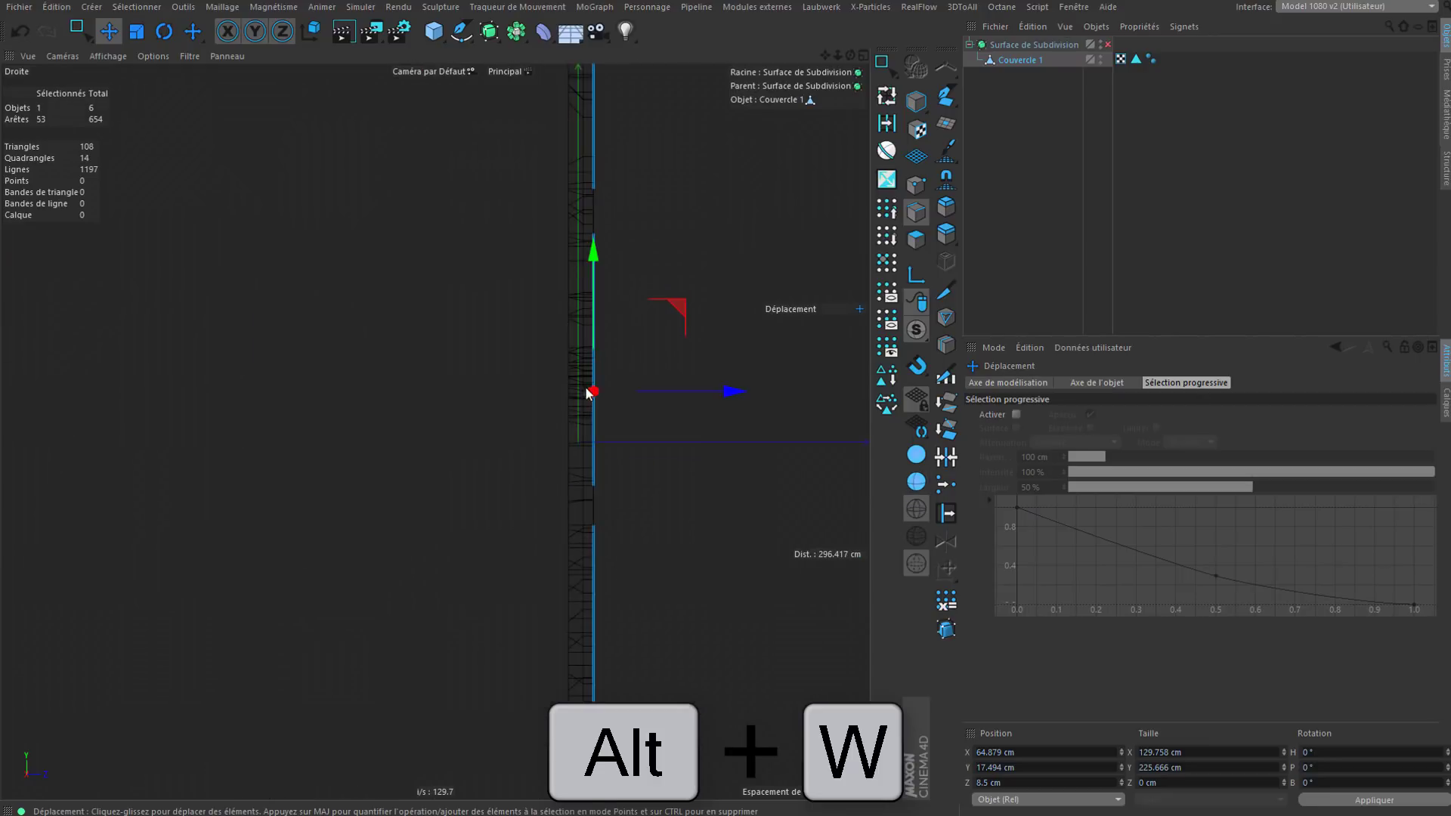
drag(493, 165, 572, 777)
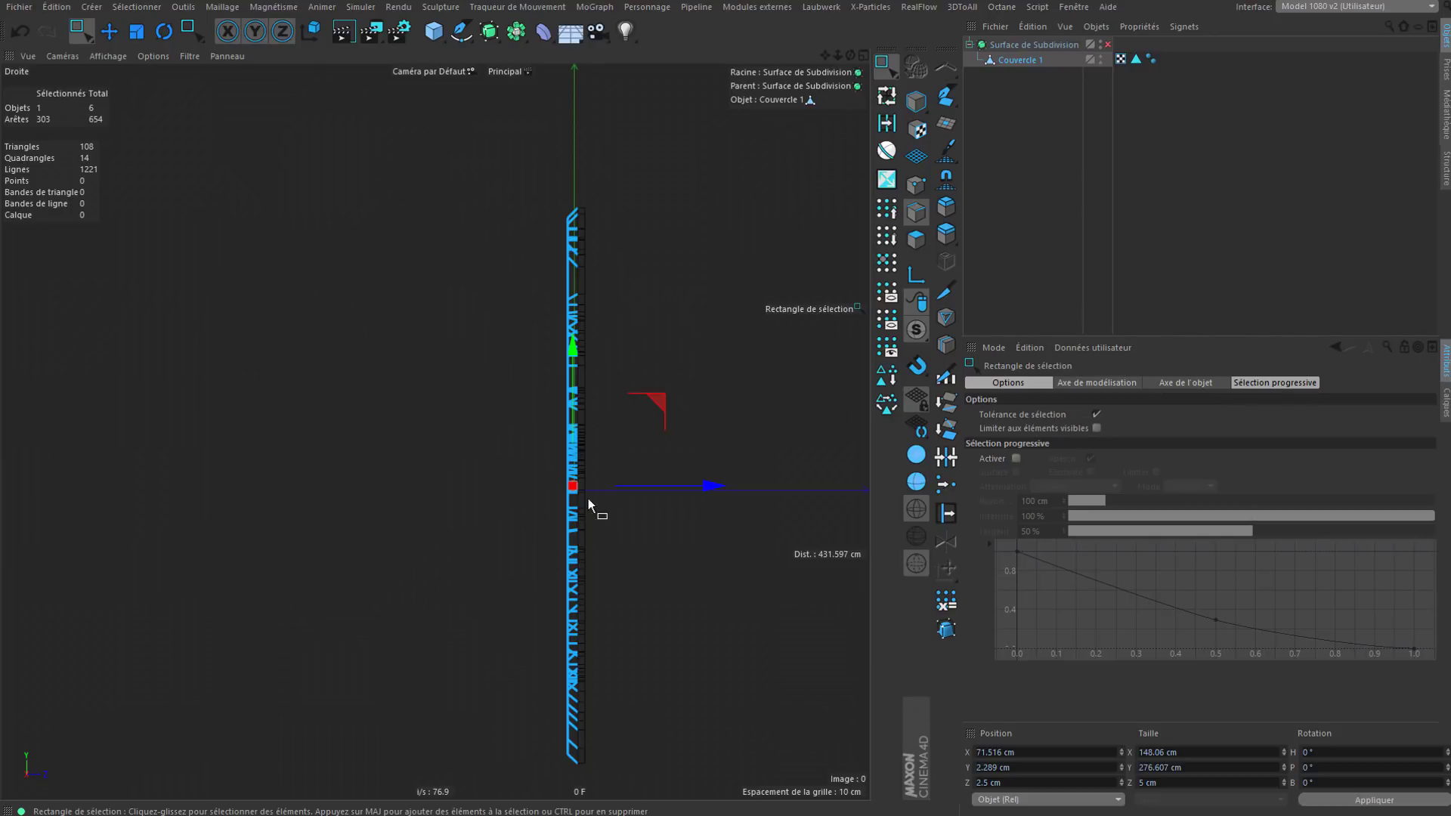
click(916, 239)
drag(454, 141, 579, 791)
key(alt+w)
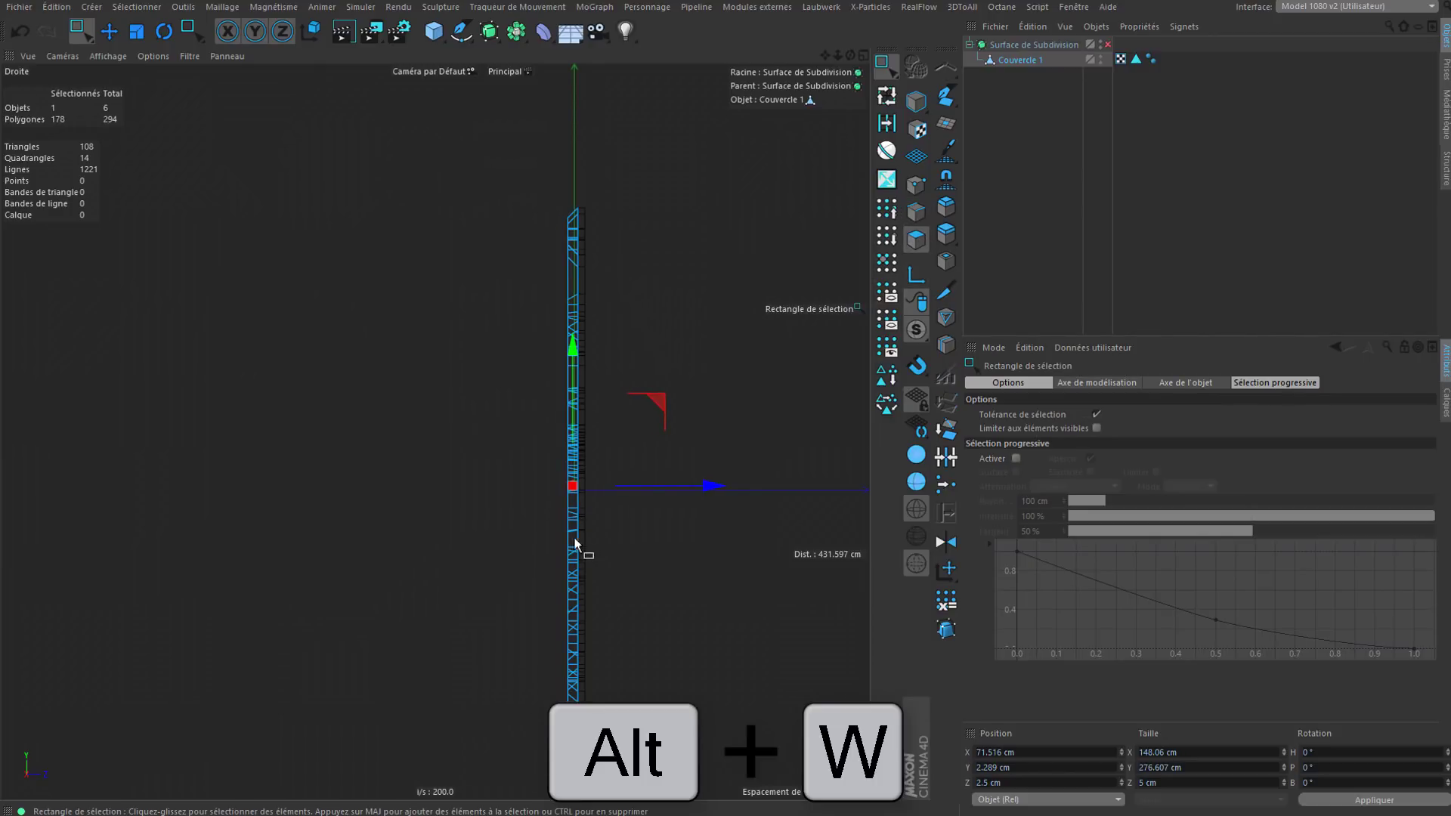
alt+drag(620, 342, 605, 423)
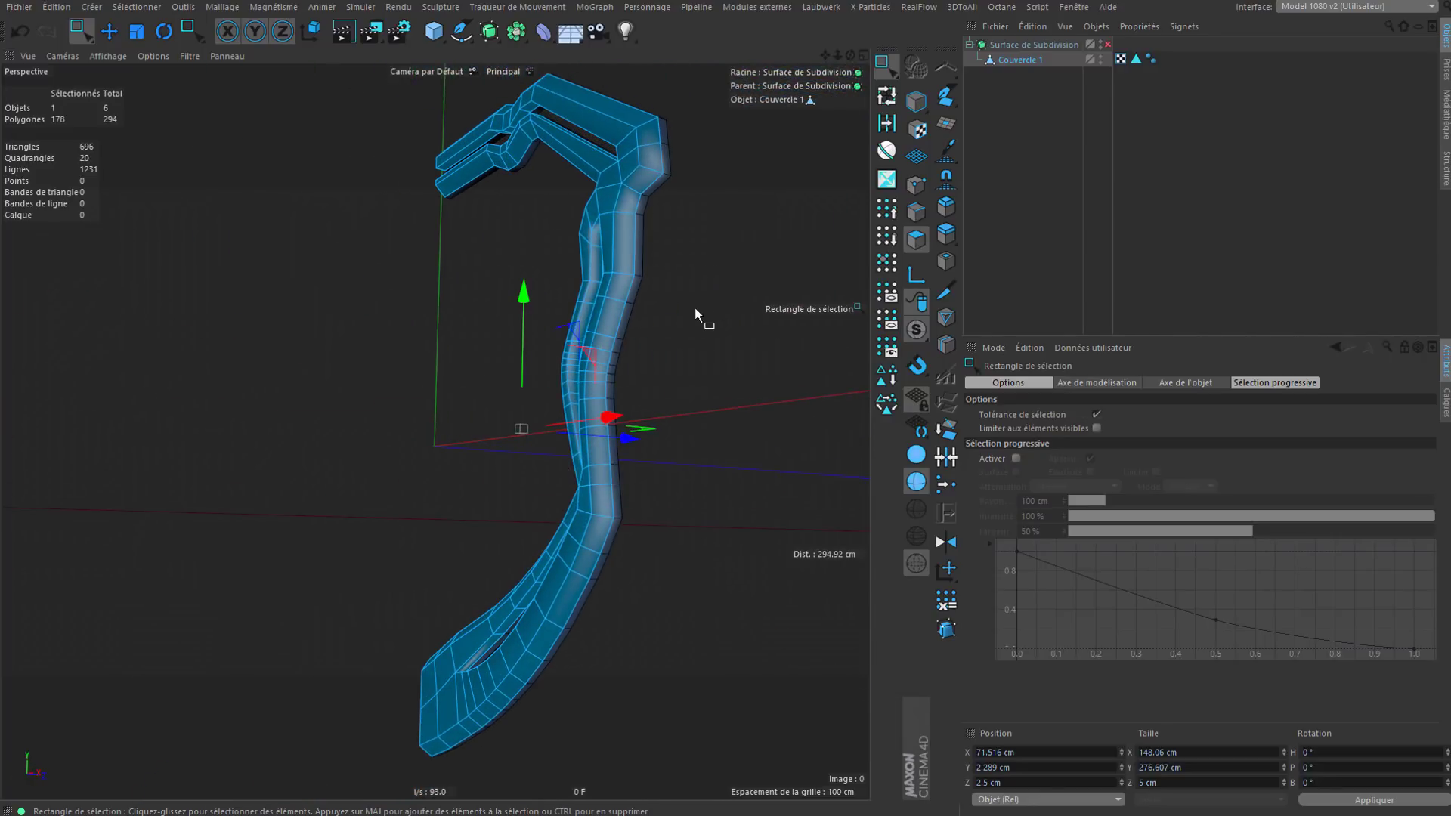
Step: Split the selected front polygons off into a separate polygon object
right_click(714, 293)
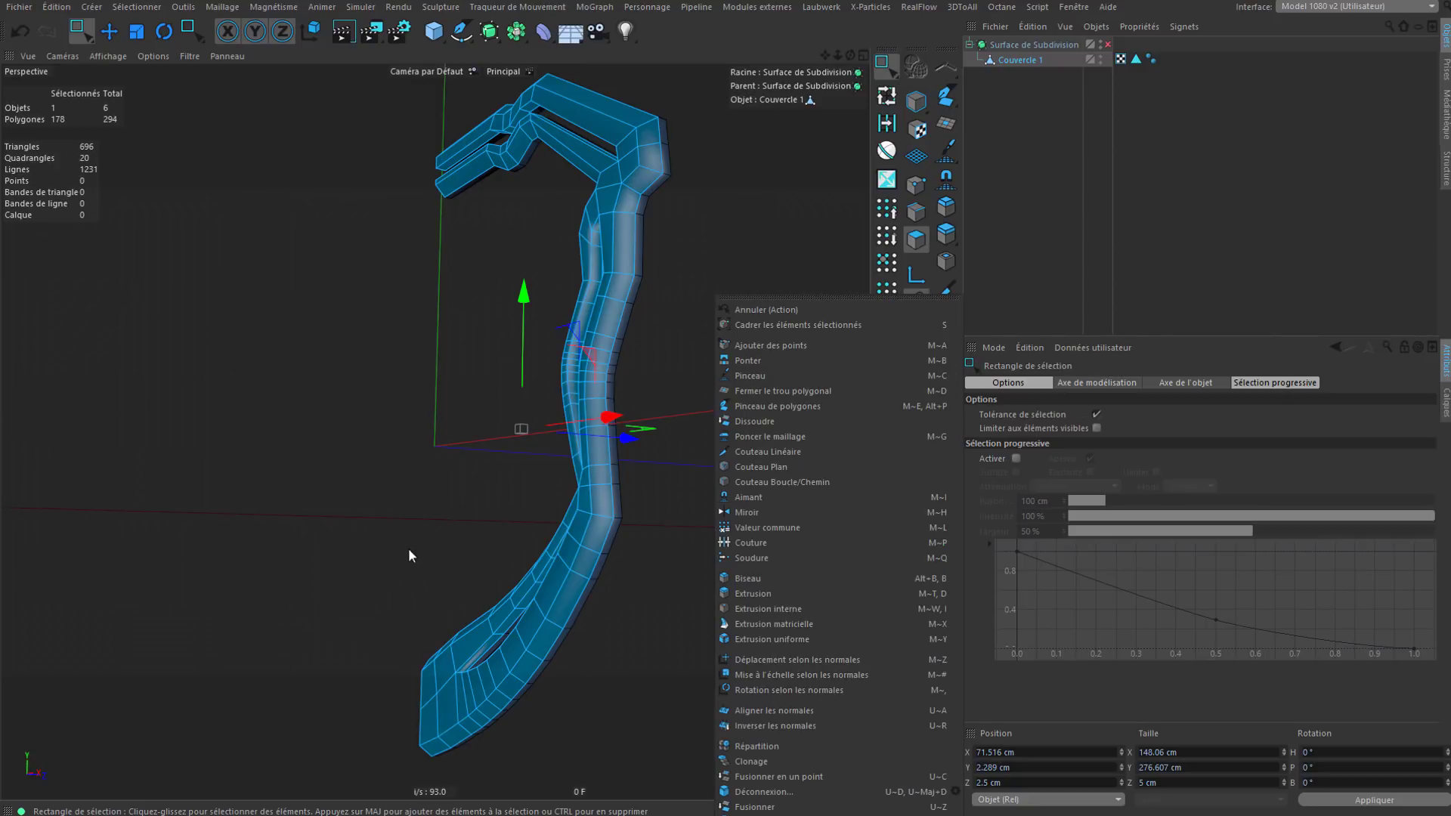
right_click(701, 162)
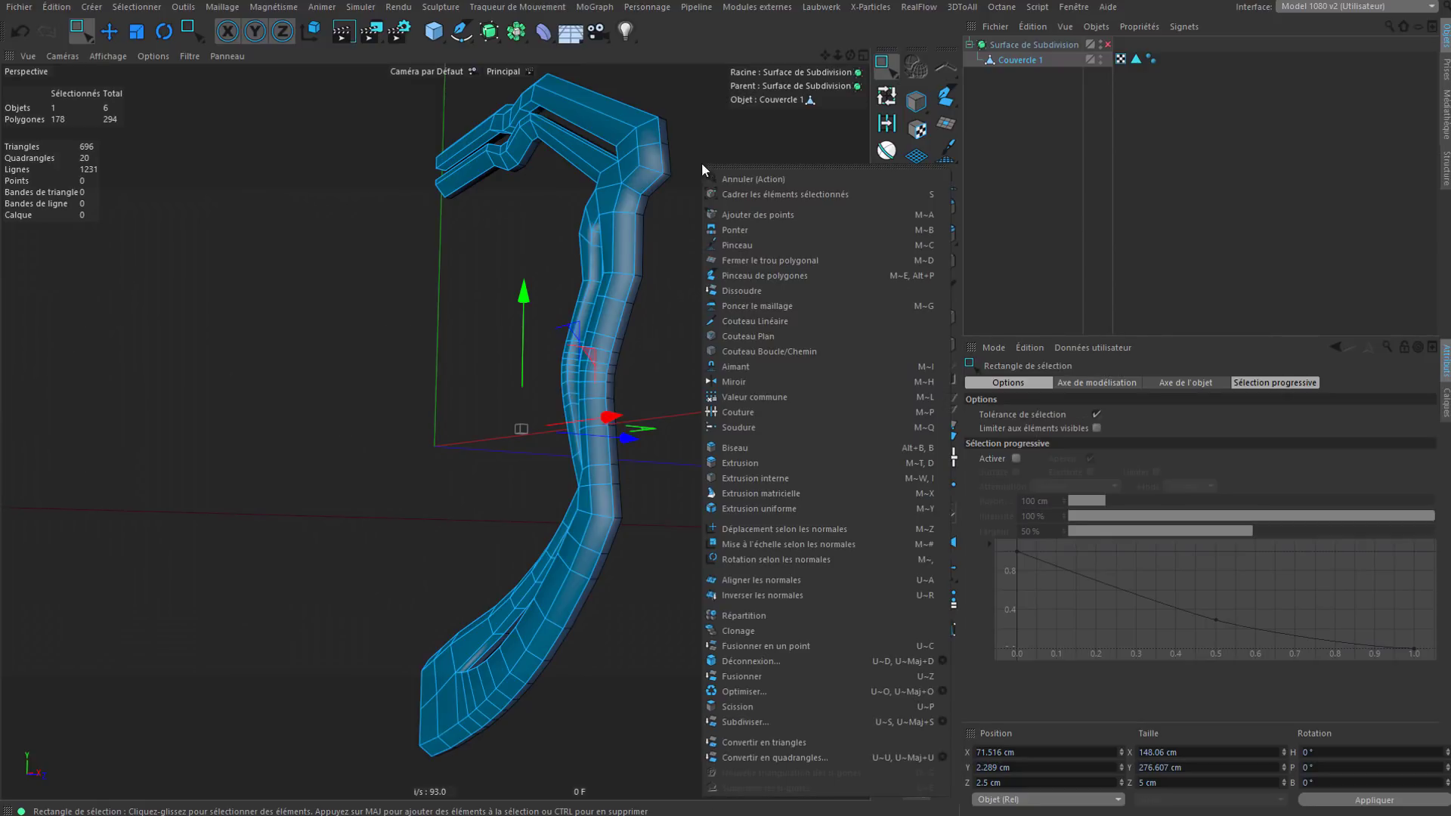
click(774, 708)
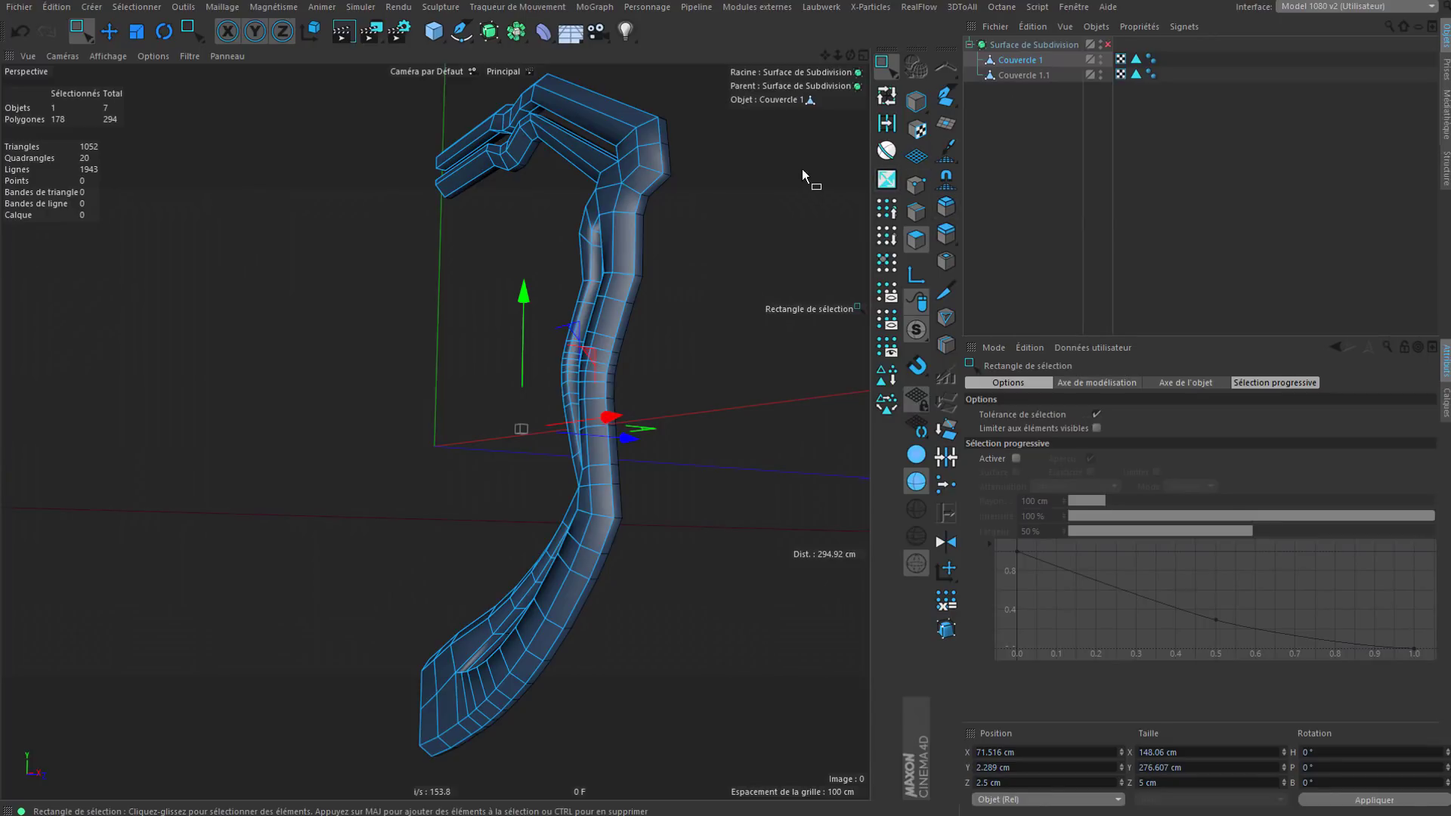
alt+drag(646, 244, 578, 245)
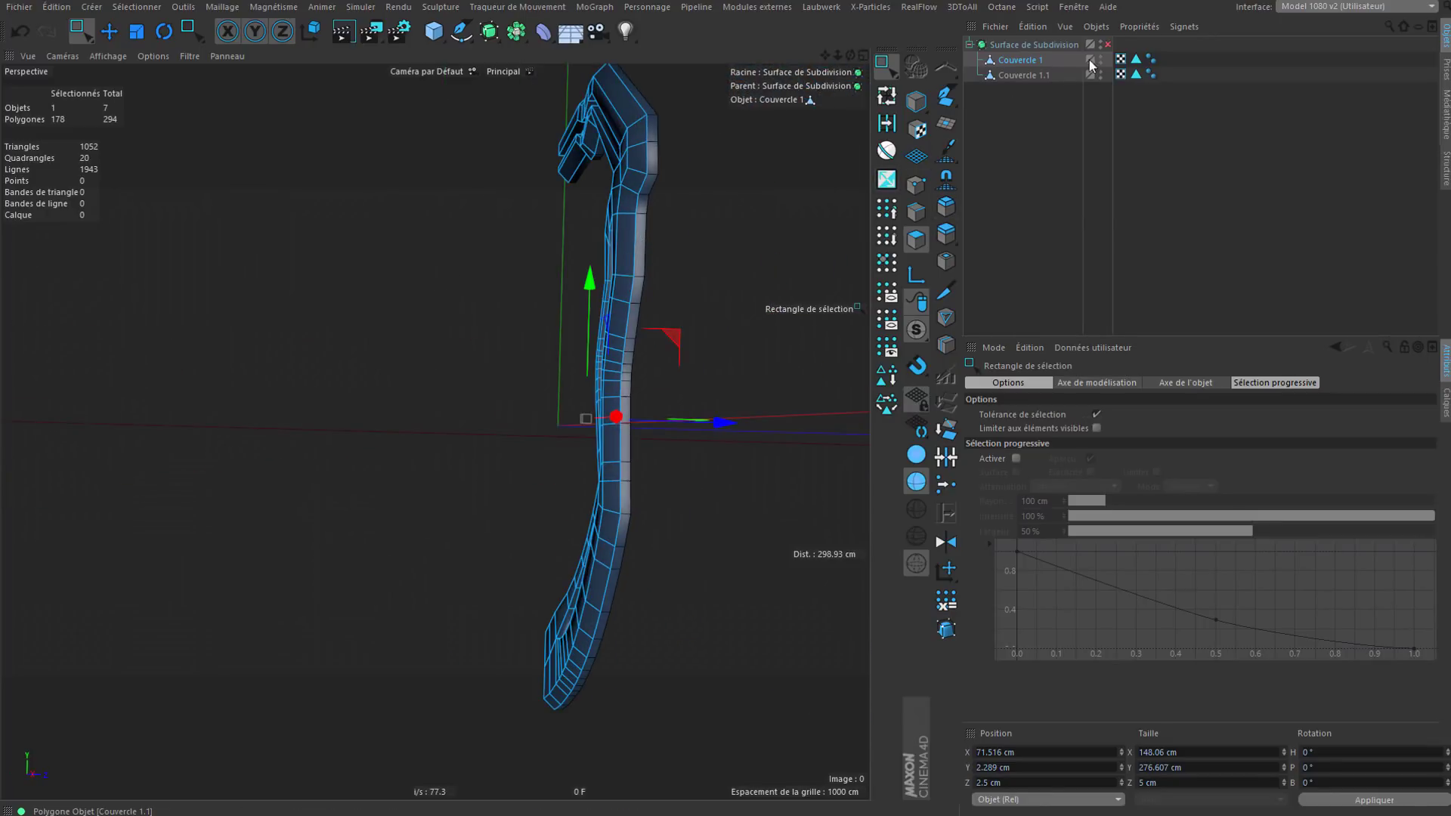
Step: Temporarily hide Couvercle 1 in the viewport to check the split-off part, and select Couvercle 1.1
click(1022, 60)
click(1102, 59)
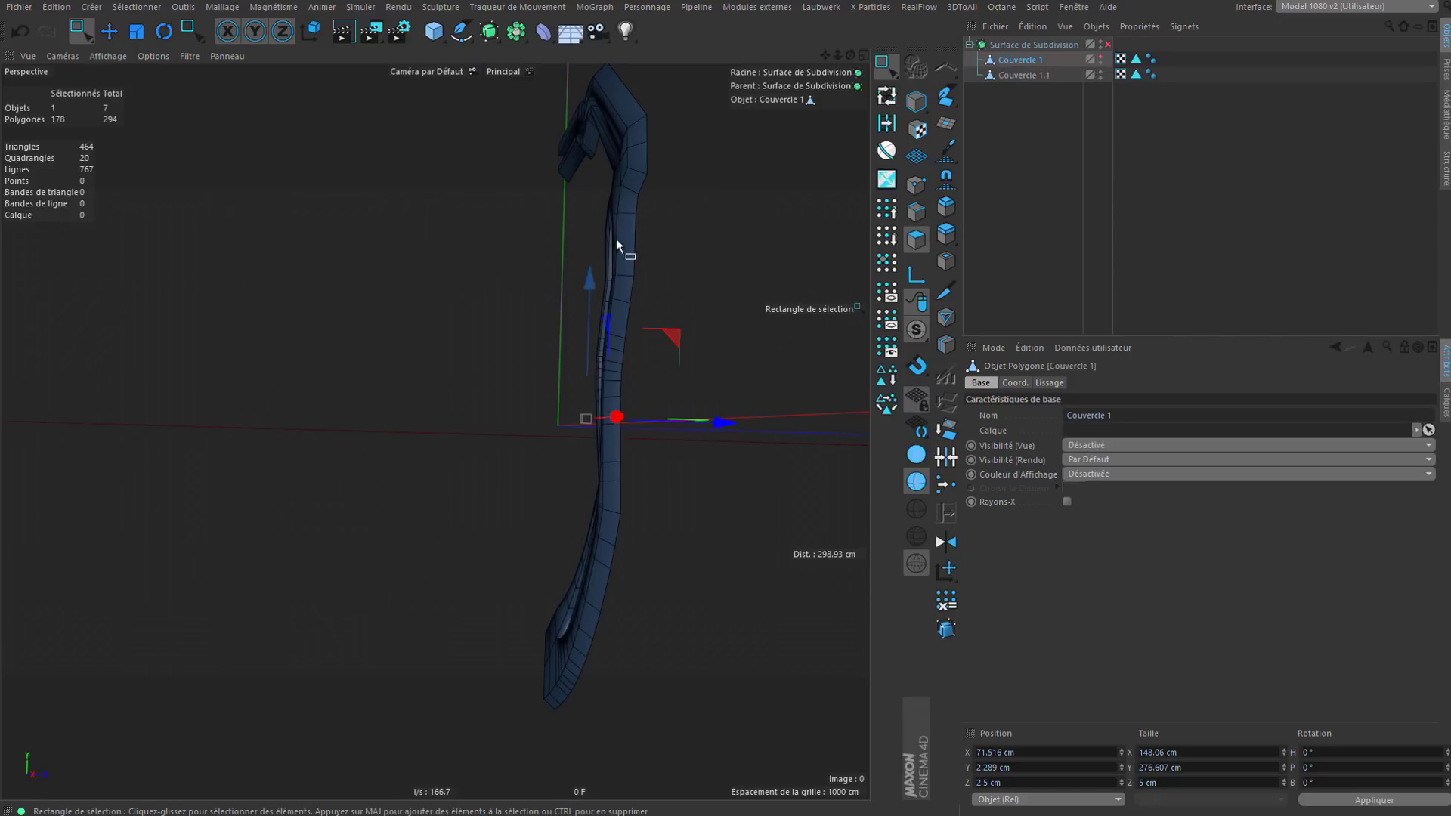
mouse_move(574, 294)
alt+mouse_down()
mouse_move(413, 299)
mouse_move(598, 287)
alt+mouse_up()
click(1103, 57)
click(1042, 76)
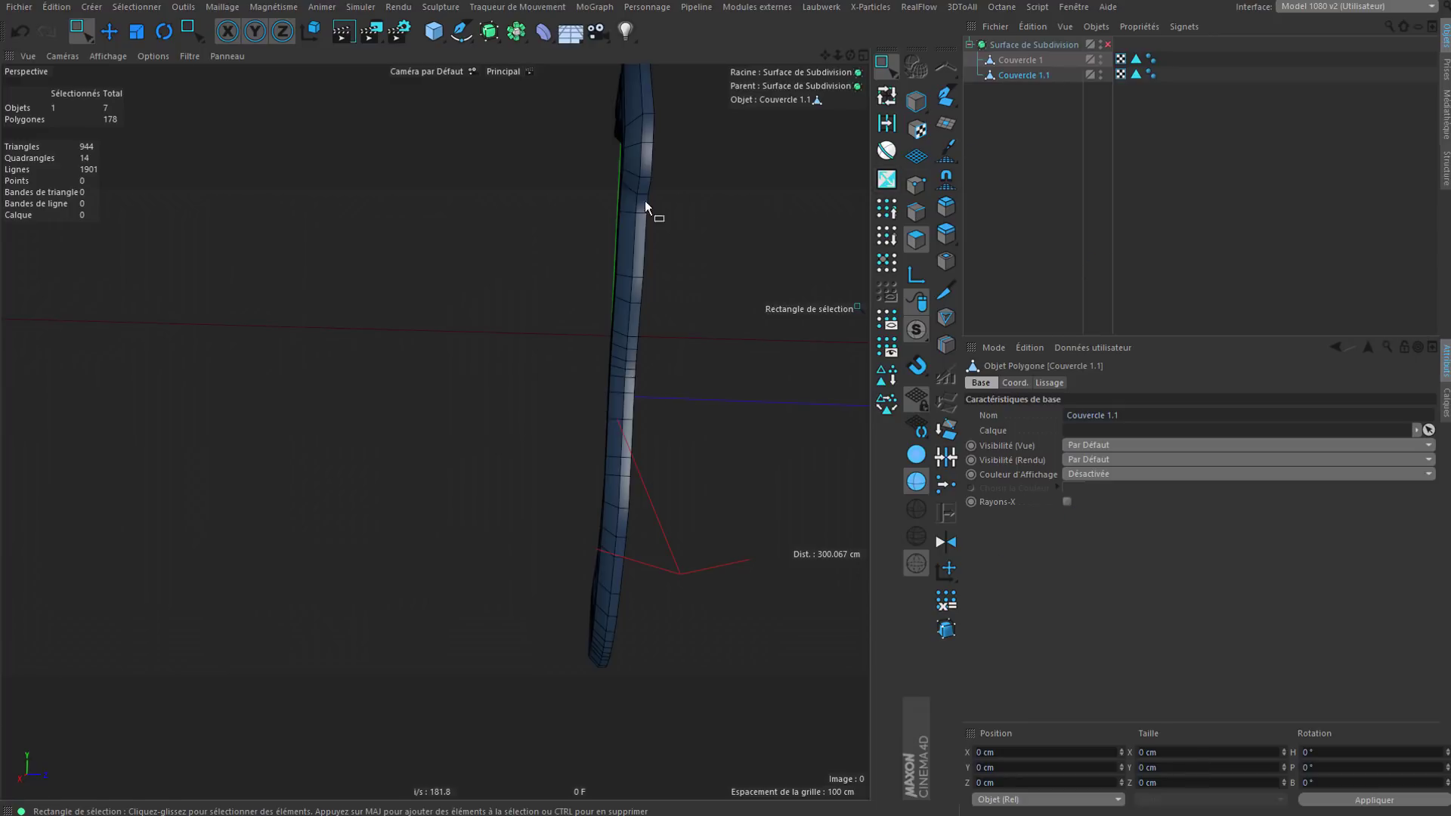
Step: Select all points of Couvercle 1.1 and move them along Z to about 24 cm, away from Couvercle 1
click(917, 183)
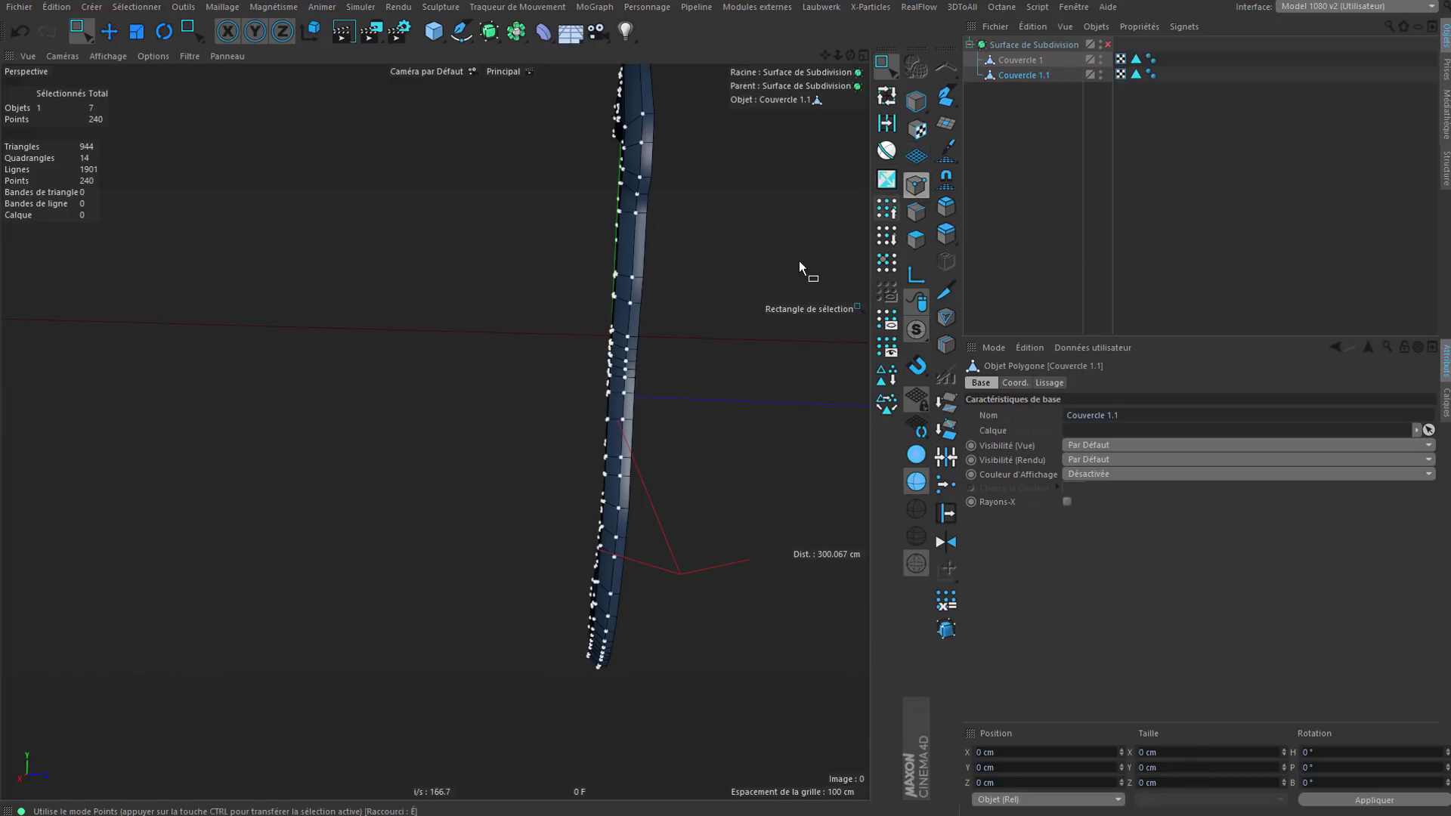
key(ctrl+a)
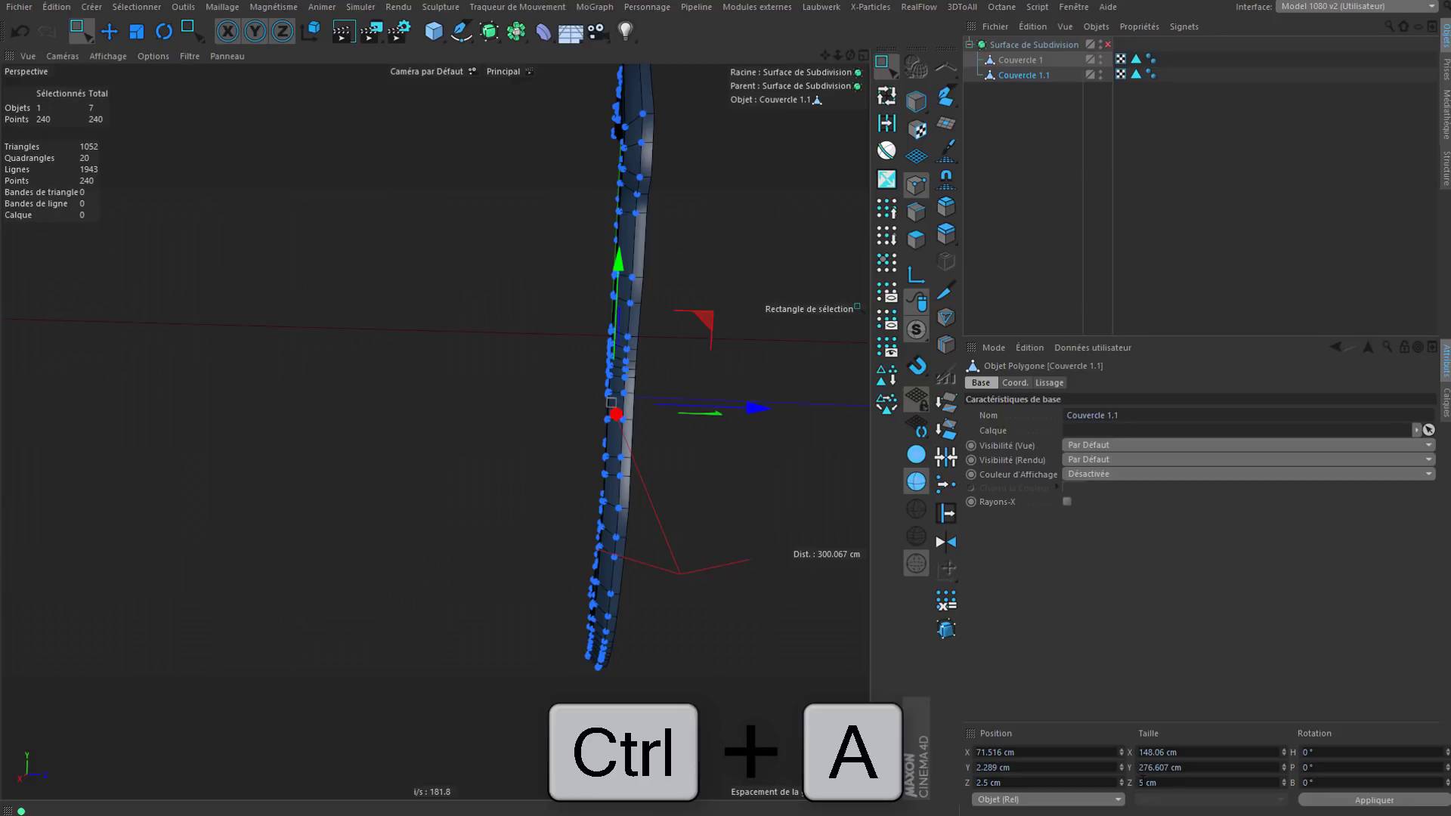
key(Return)
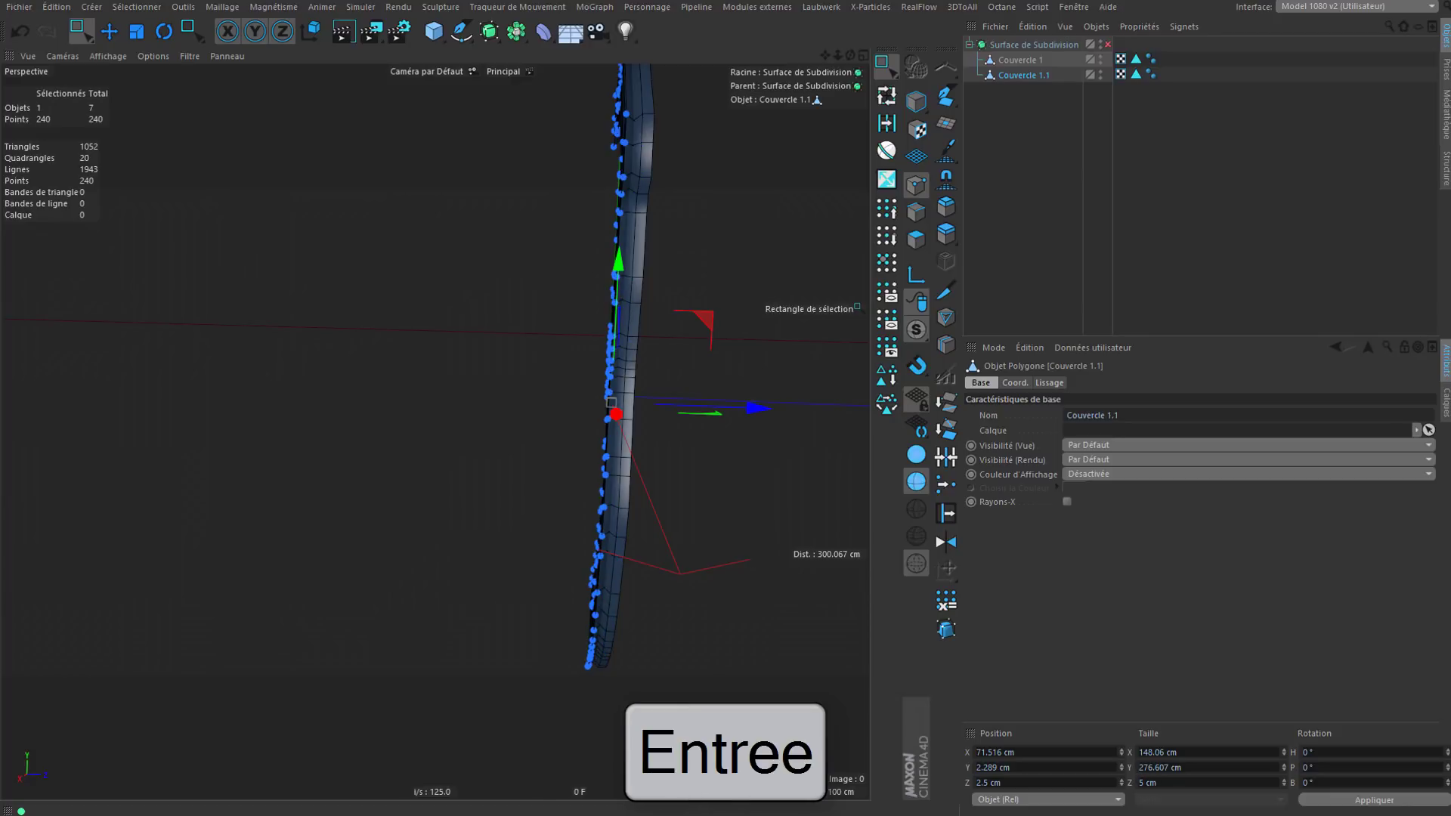
drag(747, 407, 809, 387)
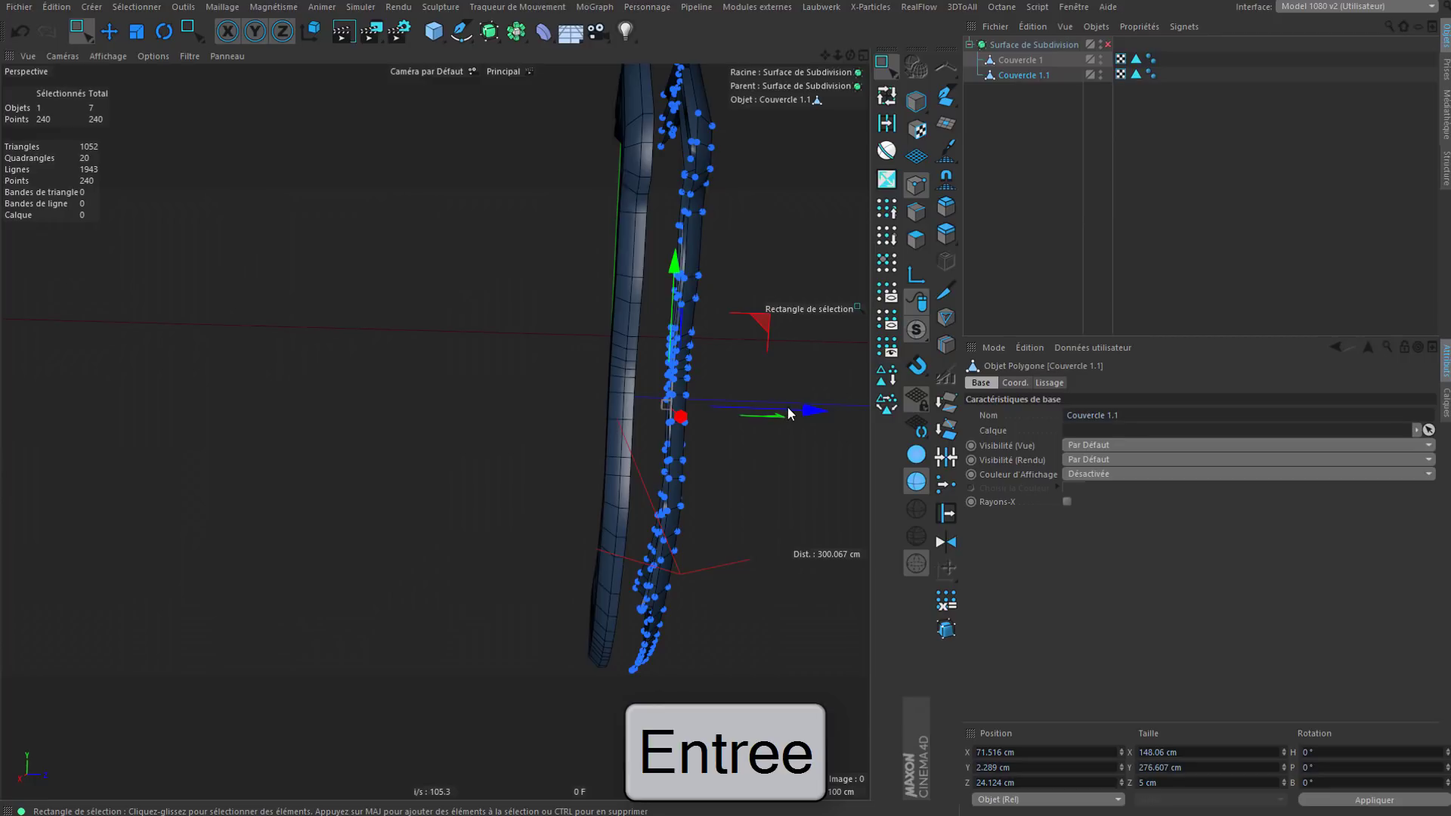
Step: Examine the open rear border of Couvercle 1 and the lower ends of both contour parts
alt+drag(652, 440, 793, 442)
scroll(597, 347, up, 3)
scroll(601, 412, up, 8)
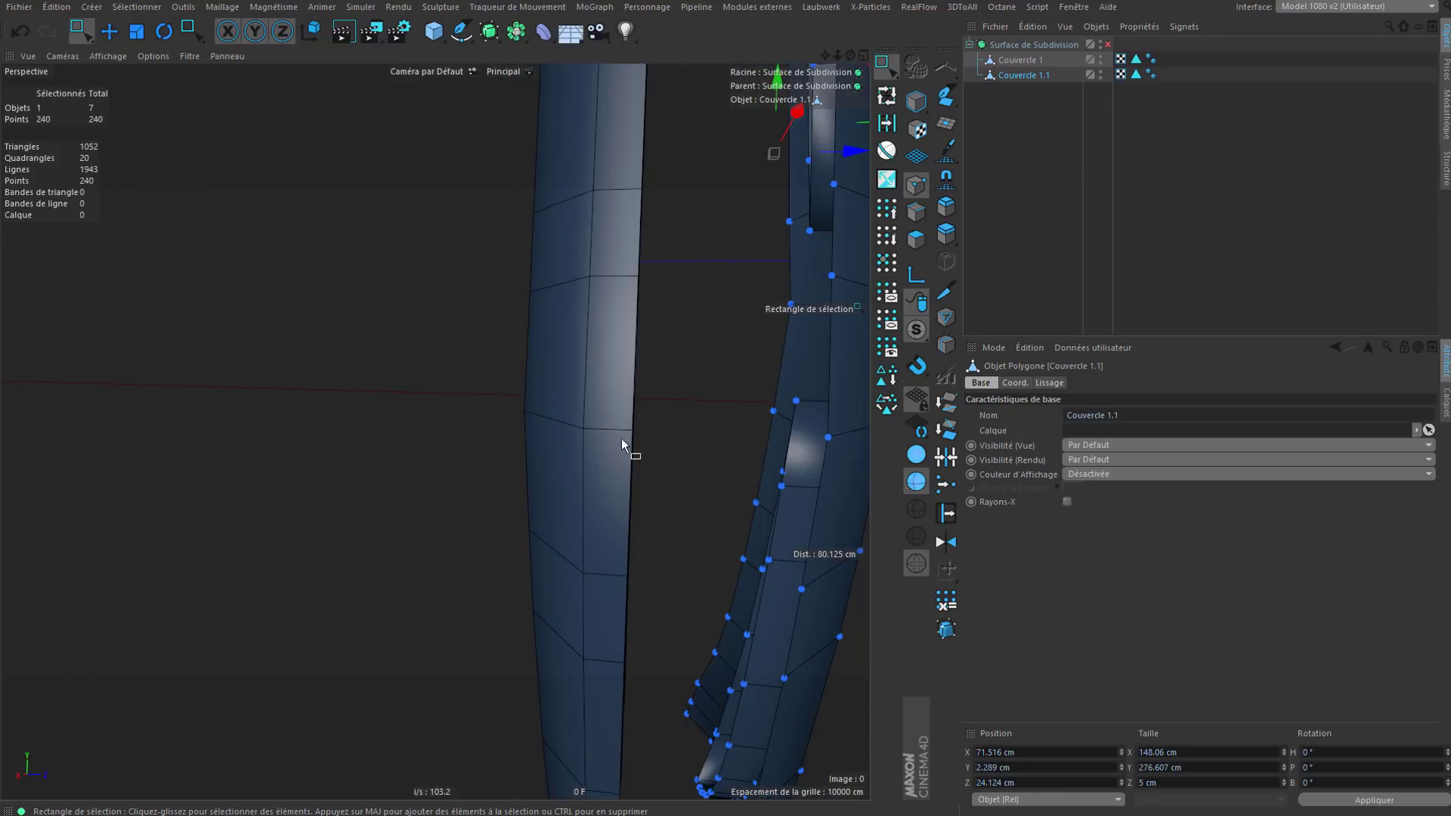
mouse_move(614, 438)
alt+mouse_down()
mouse_move(646, 435)
mouse_move(631, 423)
mouse_move(580, 446)
mouse_move(636, 414)
mouse_move(602, 429)
alt+mouse_up()
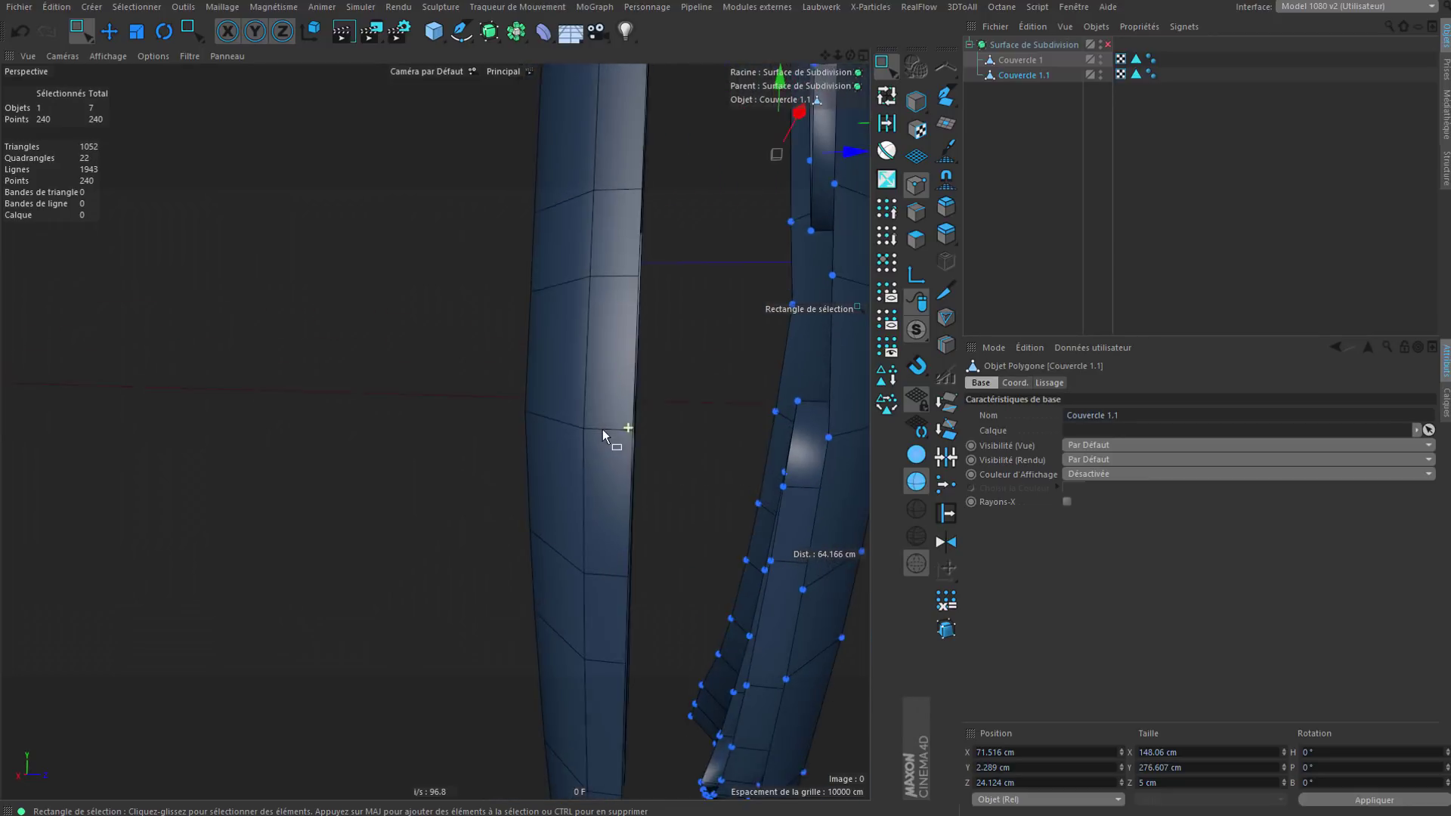
scroll(625, 286, down, 5)
alt+drag(635, 299, 597, 376)
alt+drag(621, 386, 593, 393)
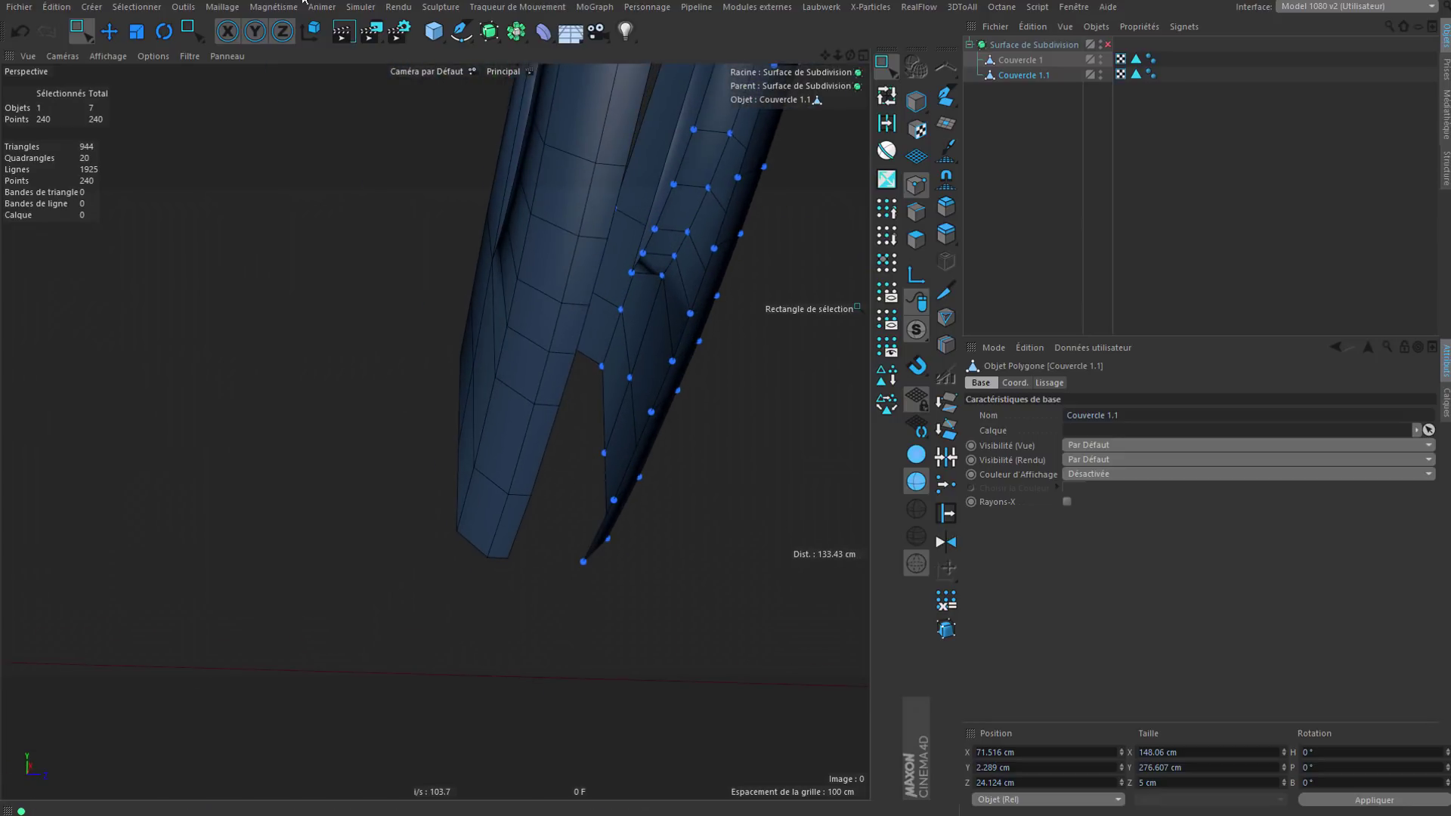
Step: Activate the Move tool, turn on snapping and detach the snapping options palette into the viewport
click(111, 34)
alt+drag(596, 462, 650, 522)
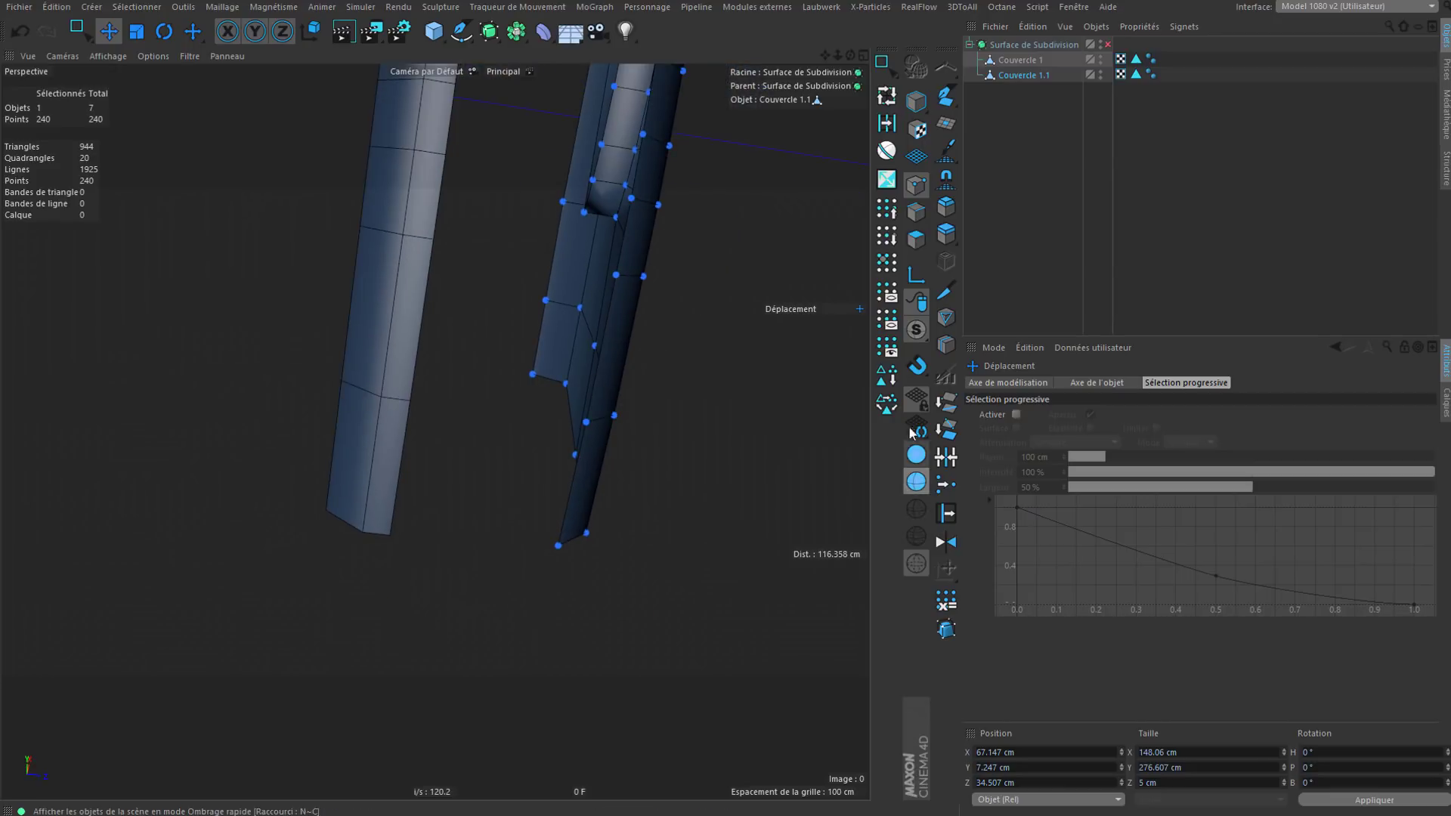
click(919, 369)
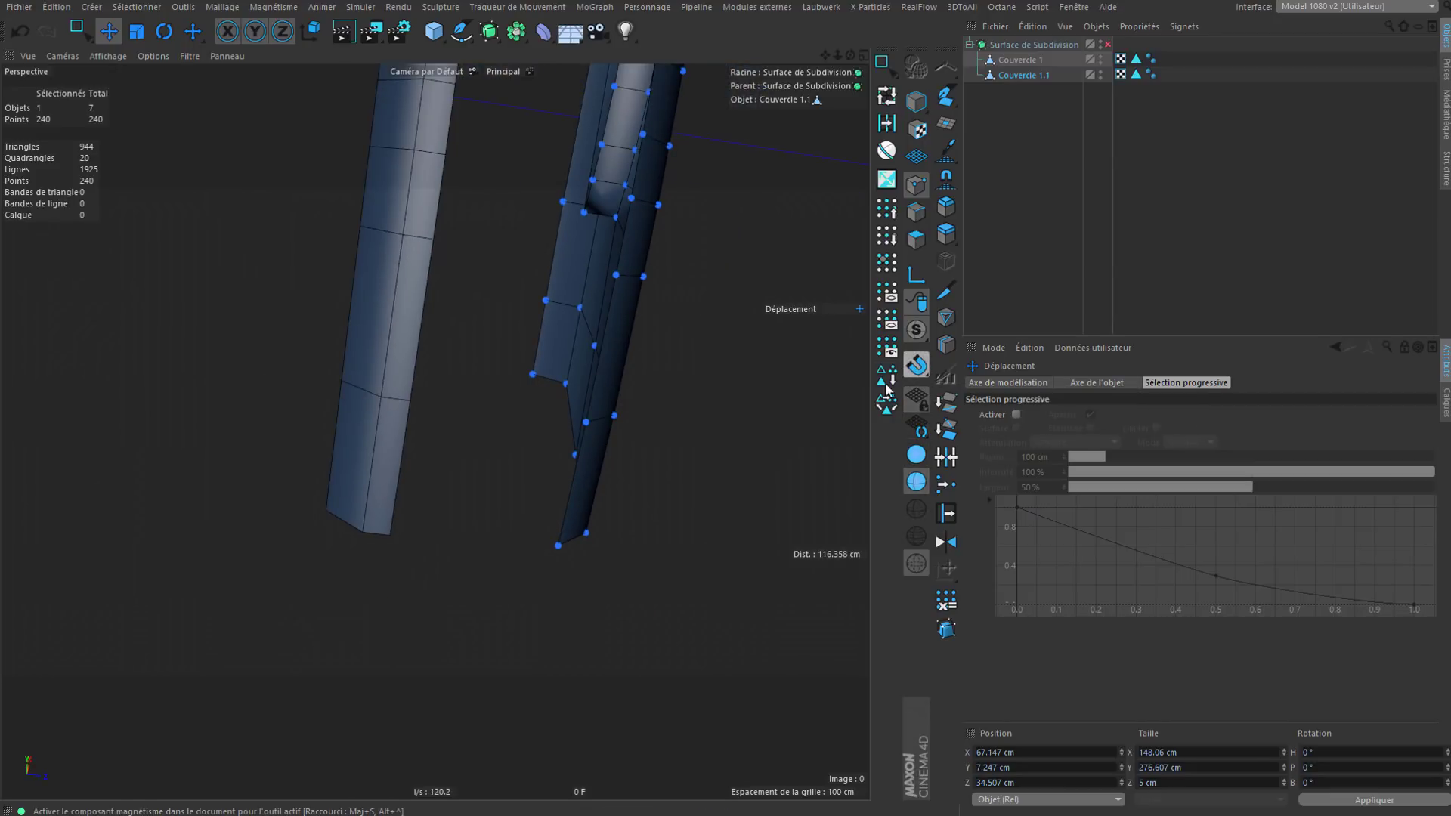
click(917, 366)
click(997, 367)
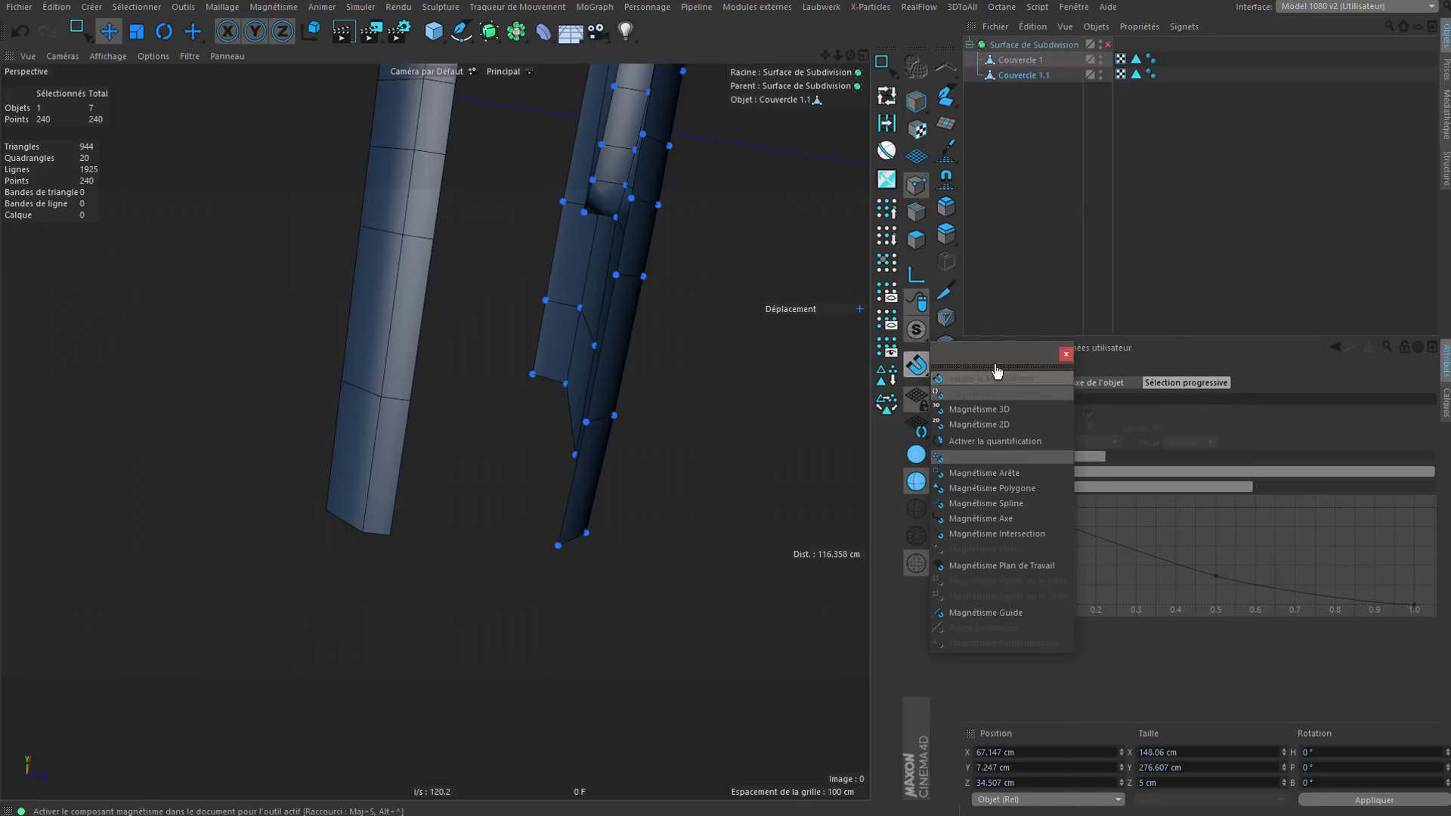
drag(995, 367, 810, 271)
Step: Compare moving the selected points freely with point snapping off and from their lower corner point with it on
click(781, 383)
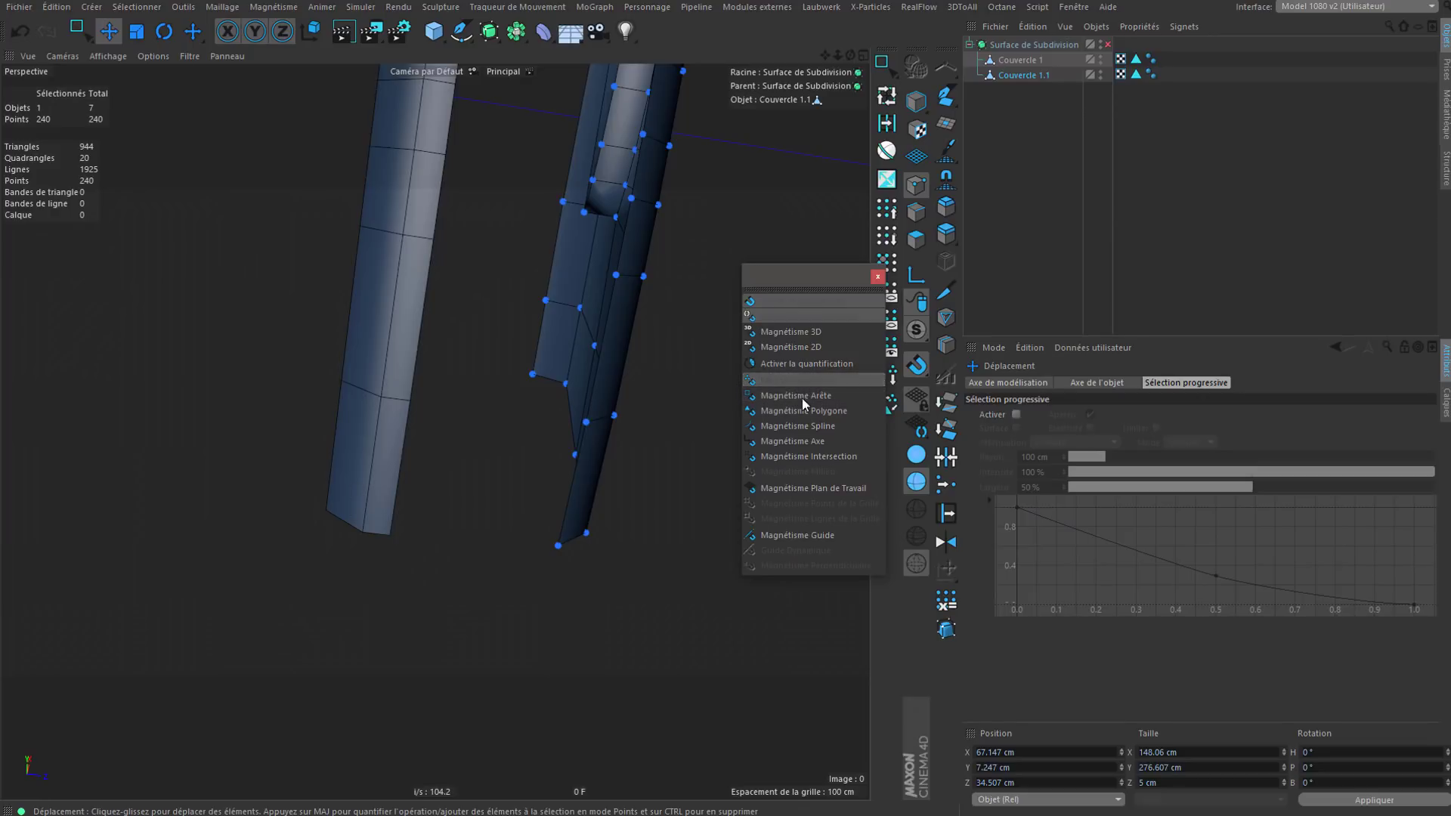
click(799, 395)
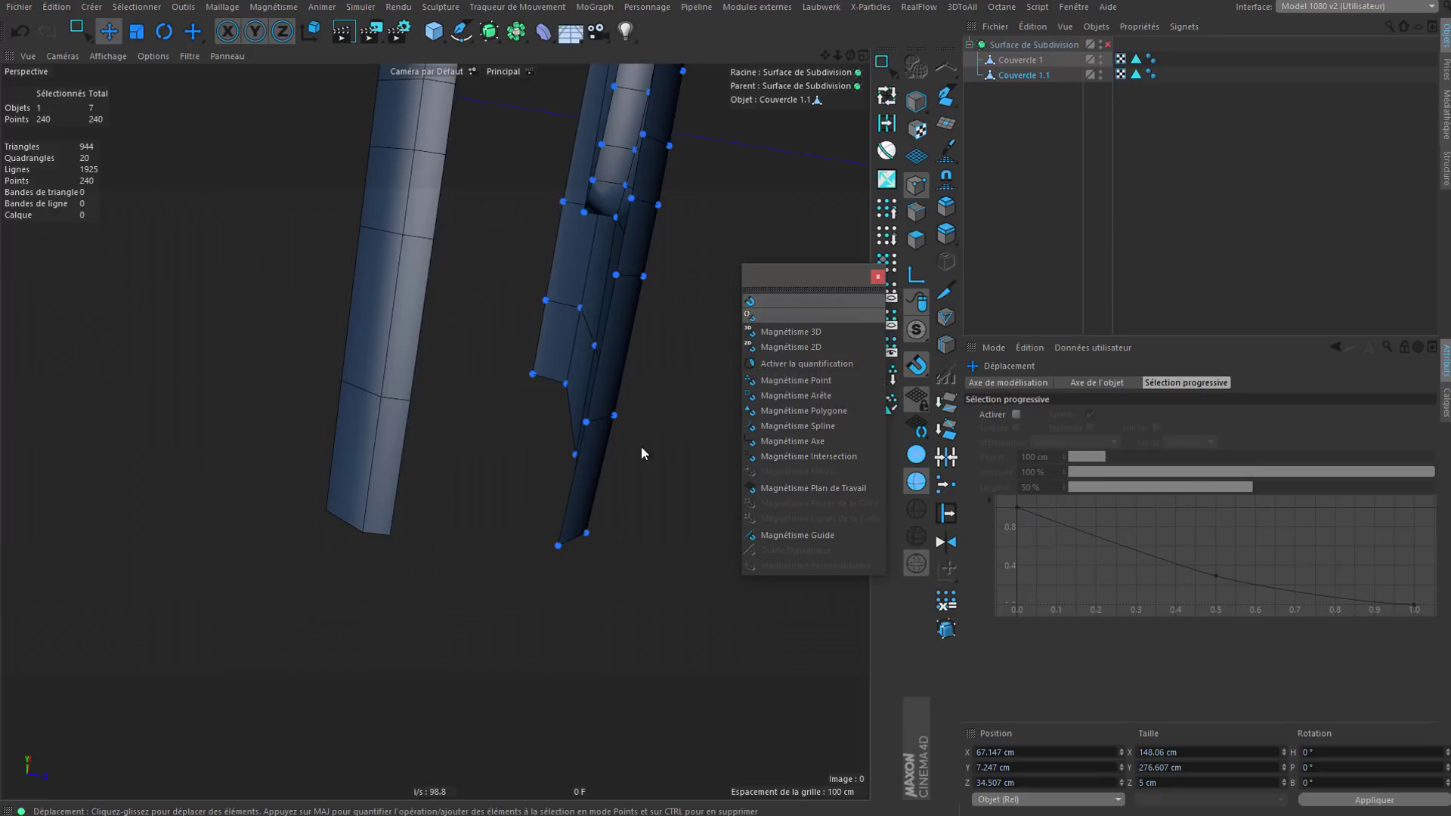
drag(569, 548, 524, 517)
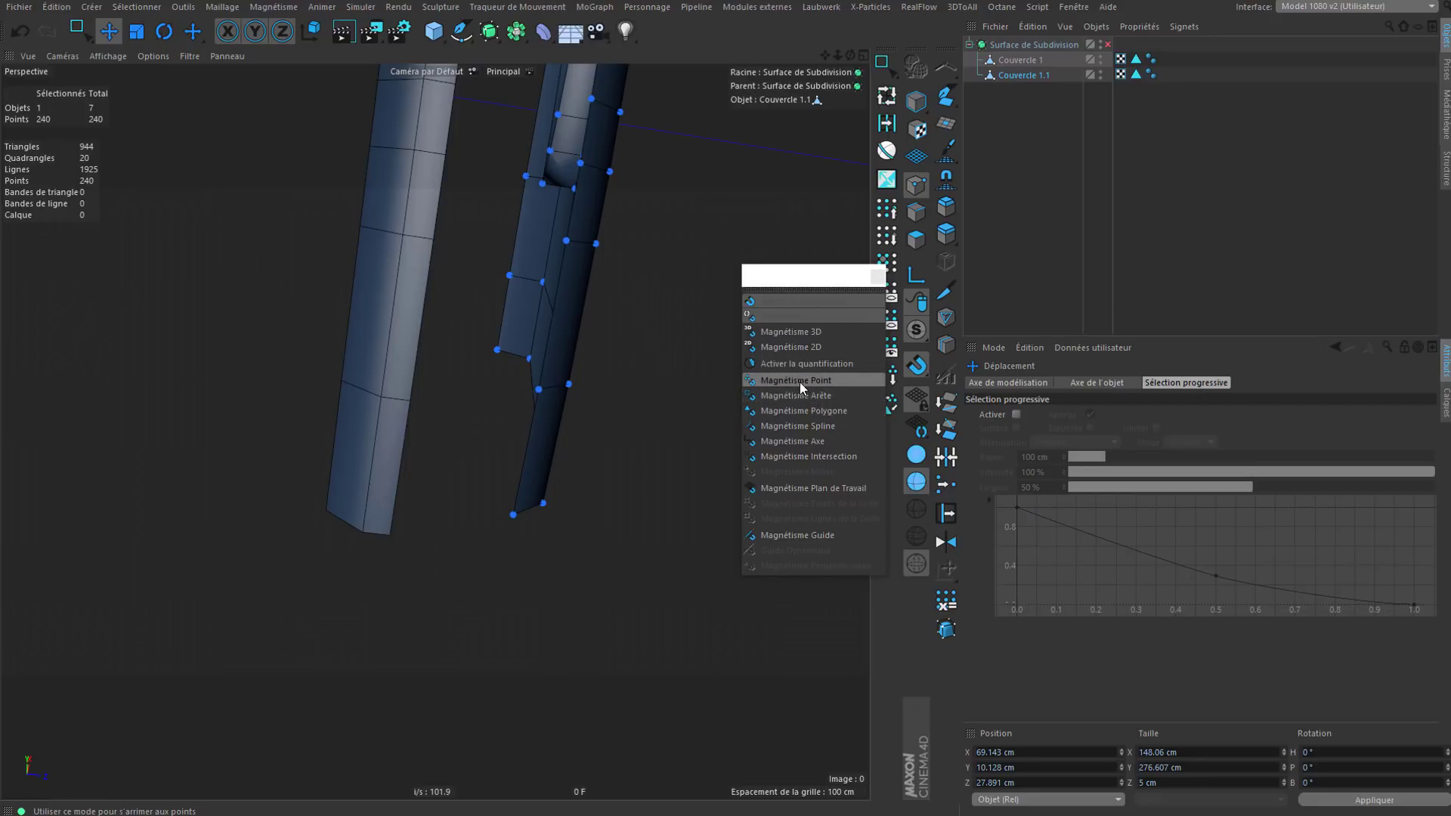
click(800, 383)
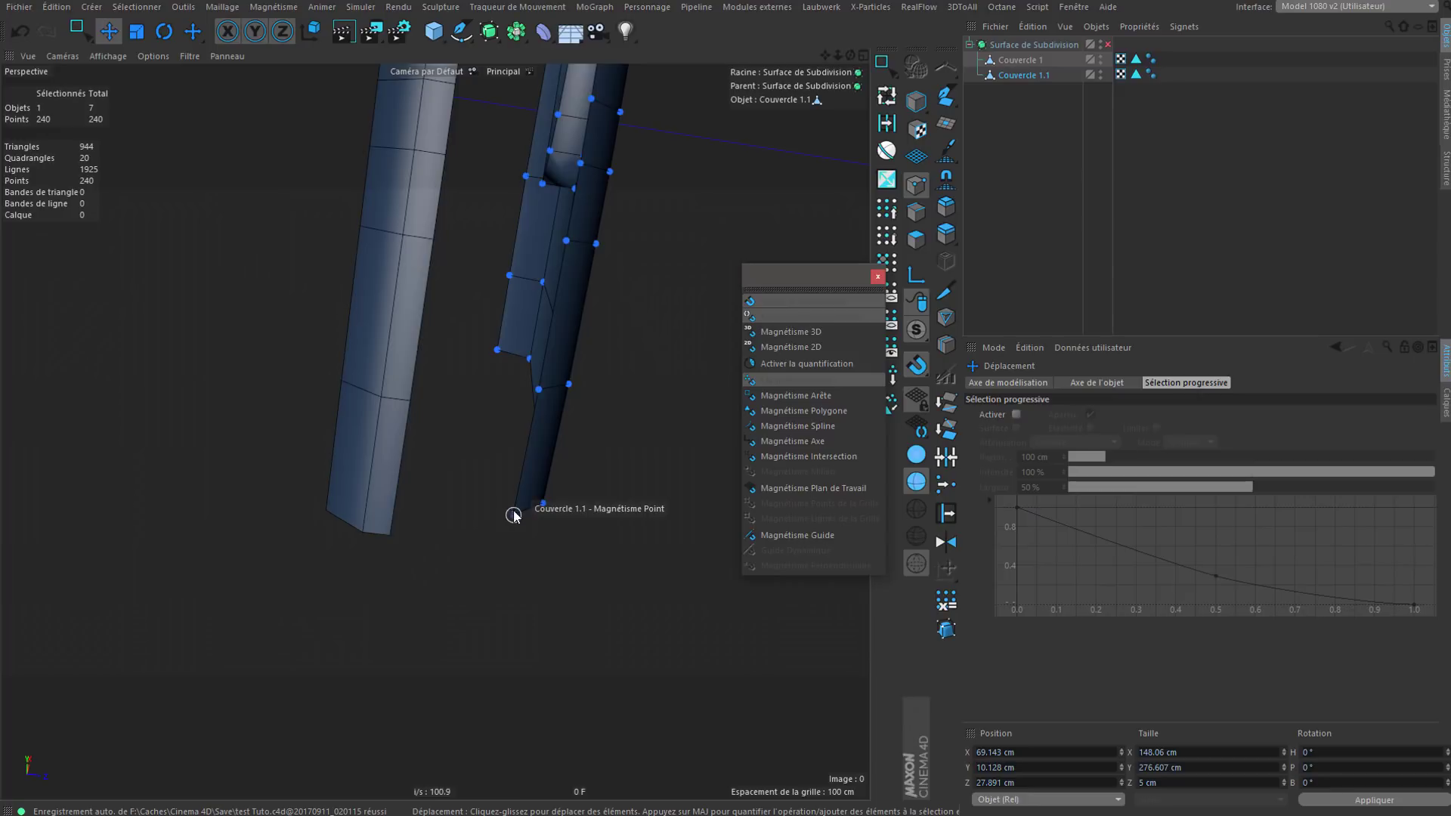
drag(514, 515, 557, 500)
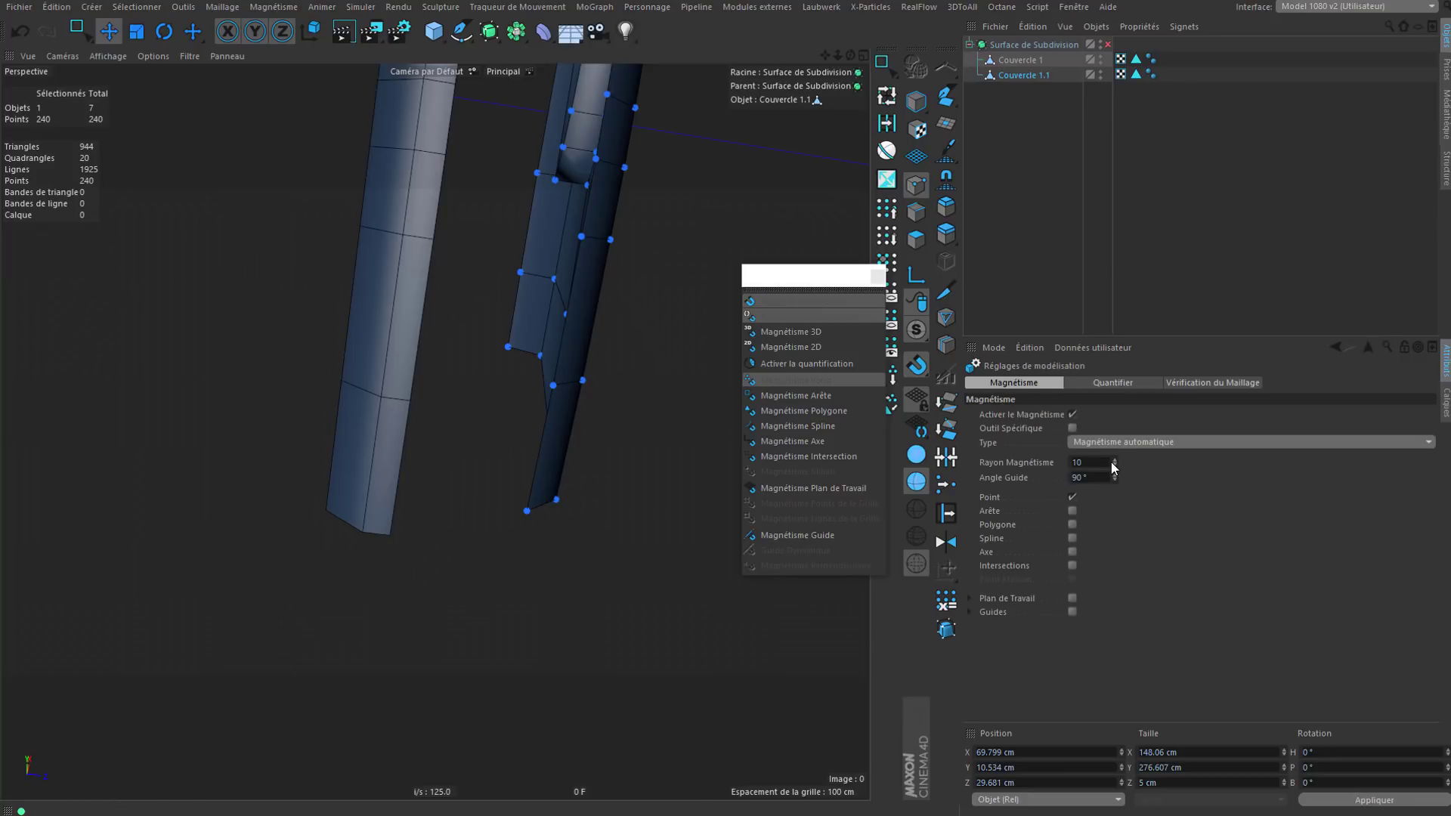
Step: Set the snap radius to 100 and try snapping the Couvercle 1.1 points onto Couvercle 1
text(0)
key(Return)
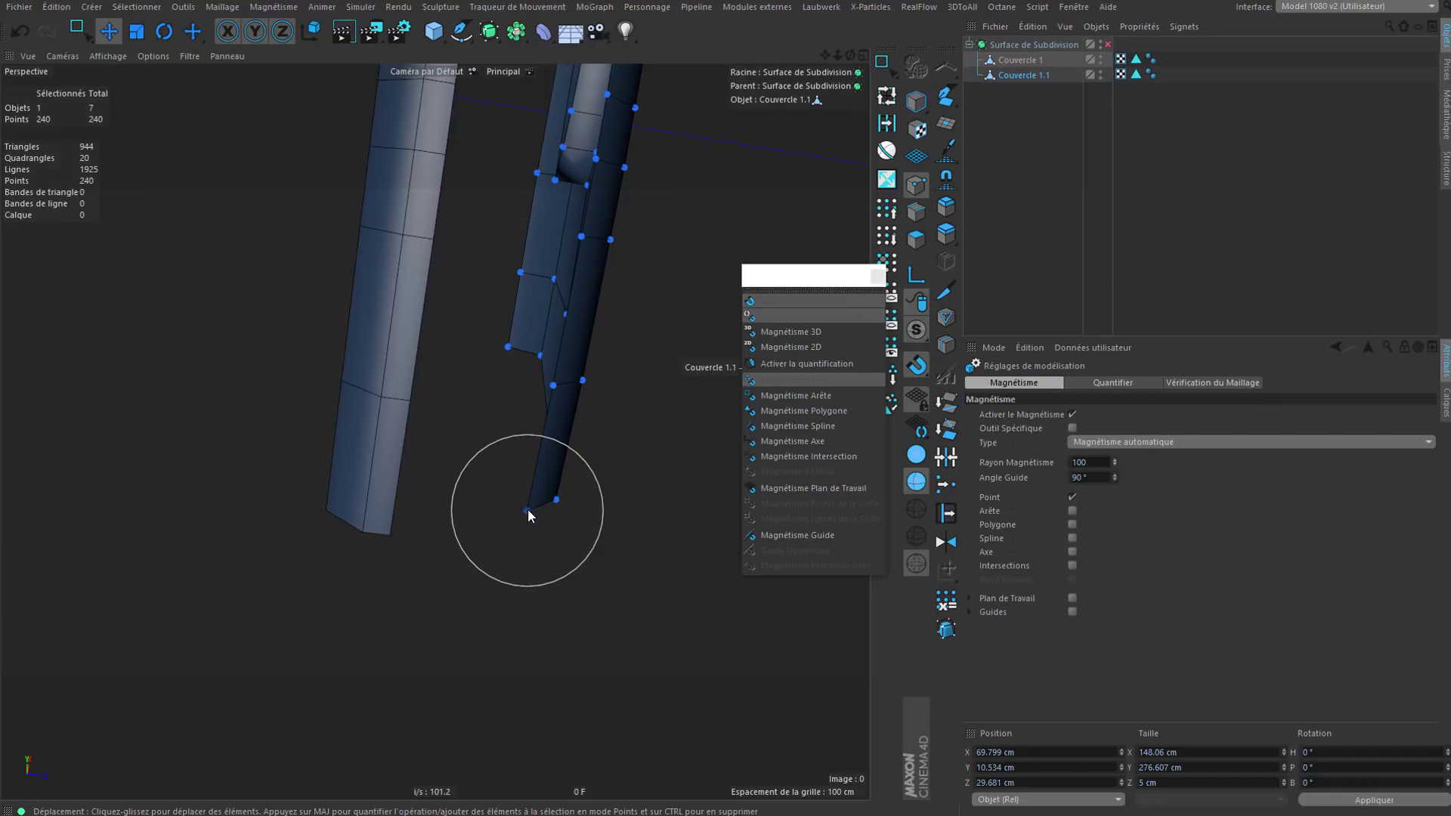
drag(519, 514, 423, 393)
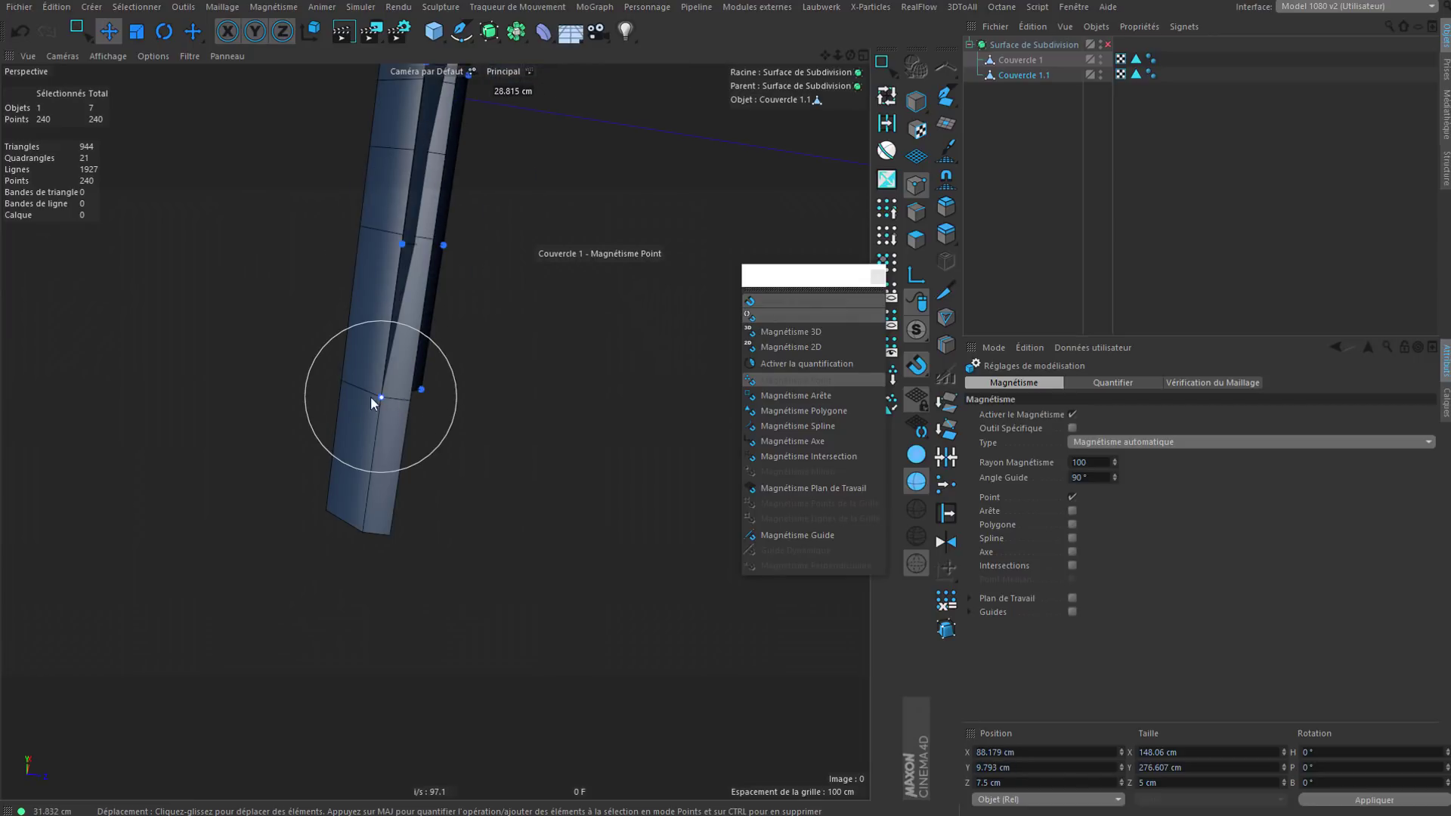
drag(388, 401, 628, 485)
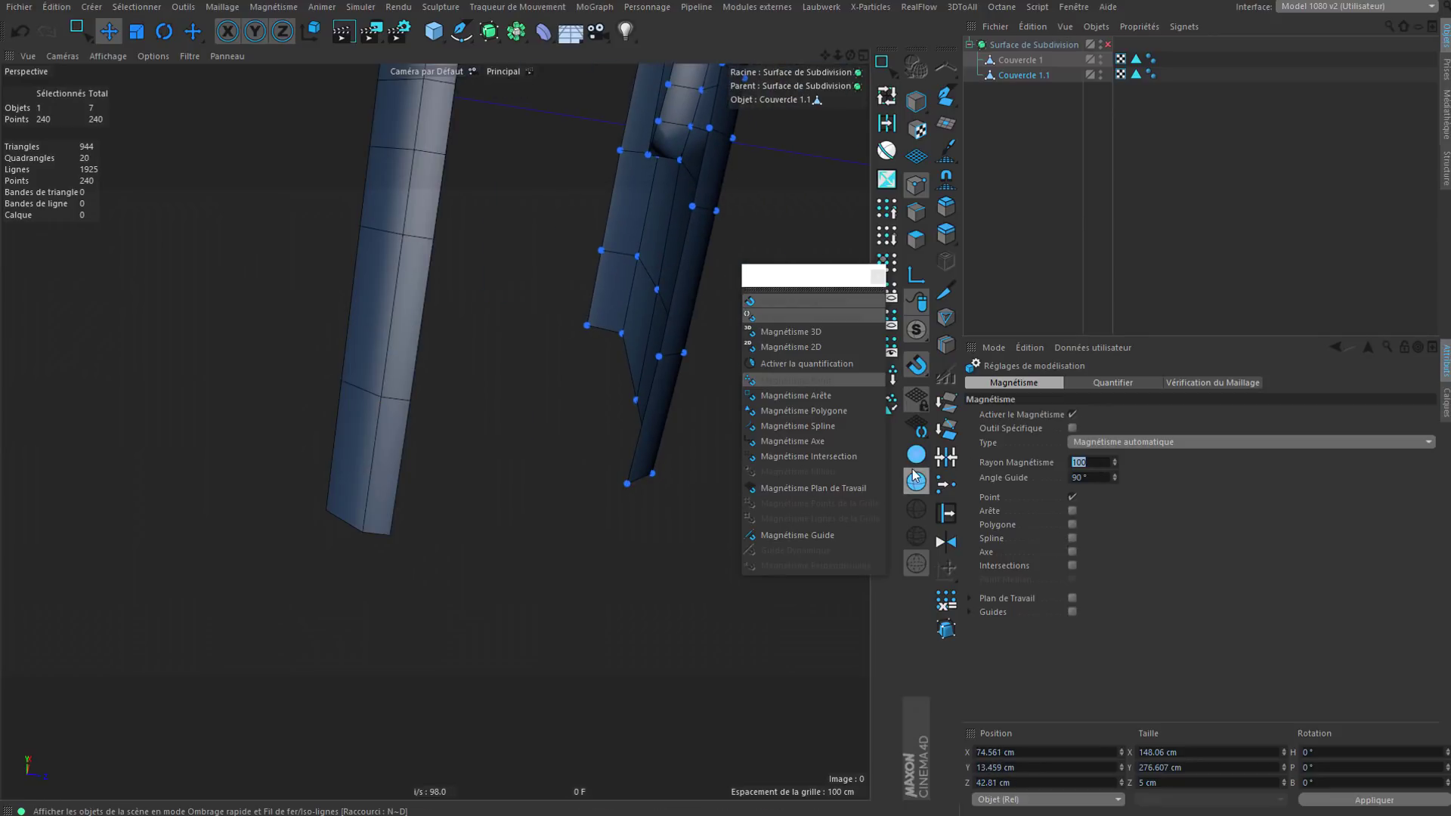
Step: Set the snap radius to 20 and snap the lowest corner point of Couvercle 1.1 onto the matching rear corner of Couvercle 1
text(20)
key(Return)
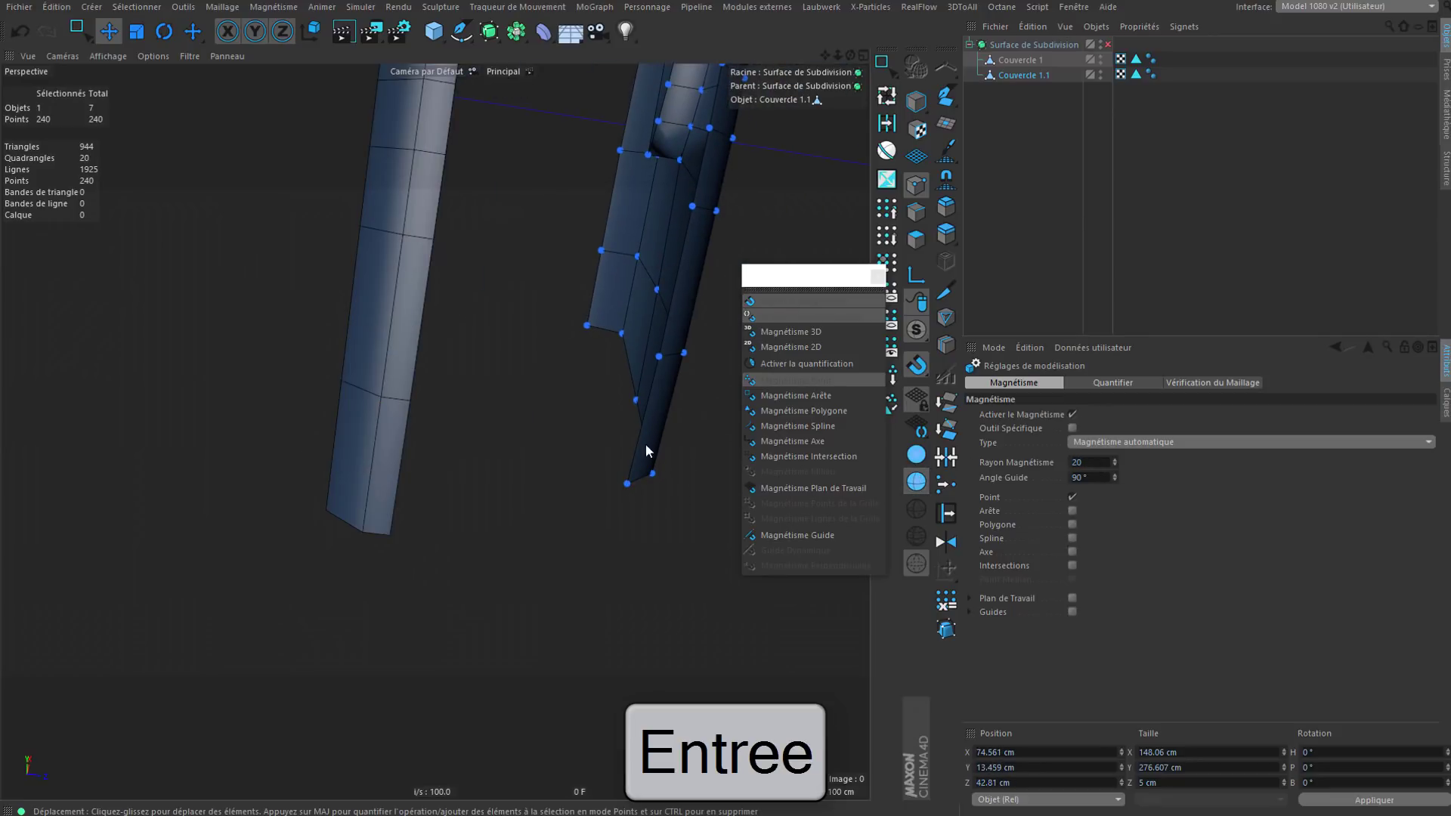
drag(627, 487, 392, 533)
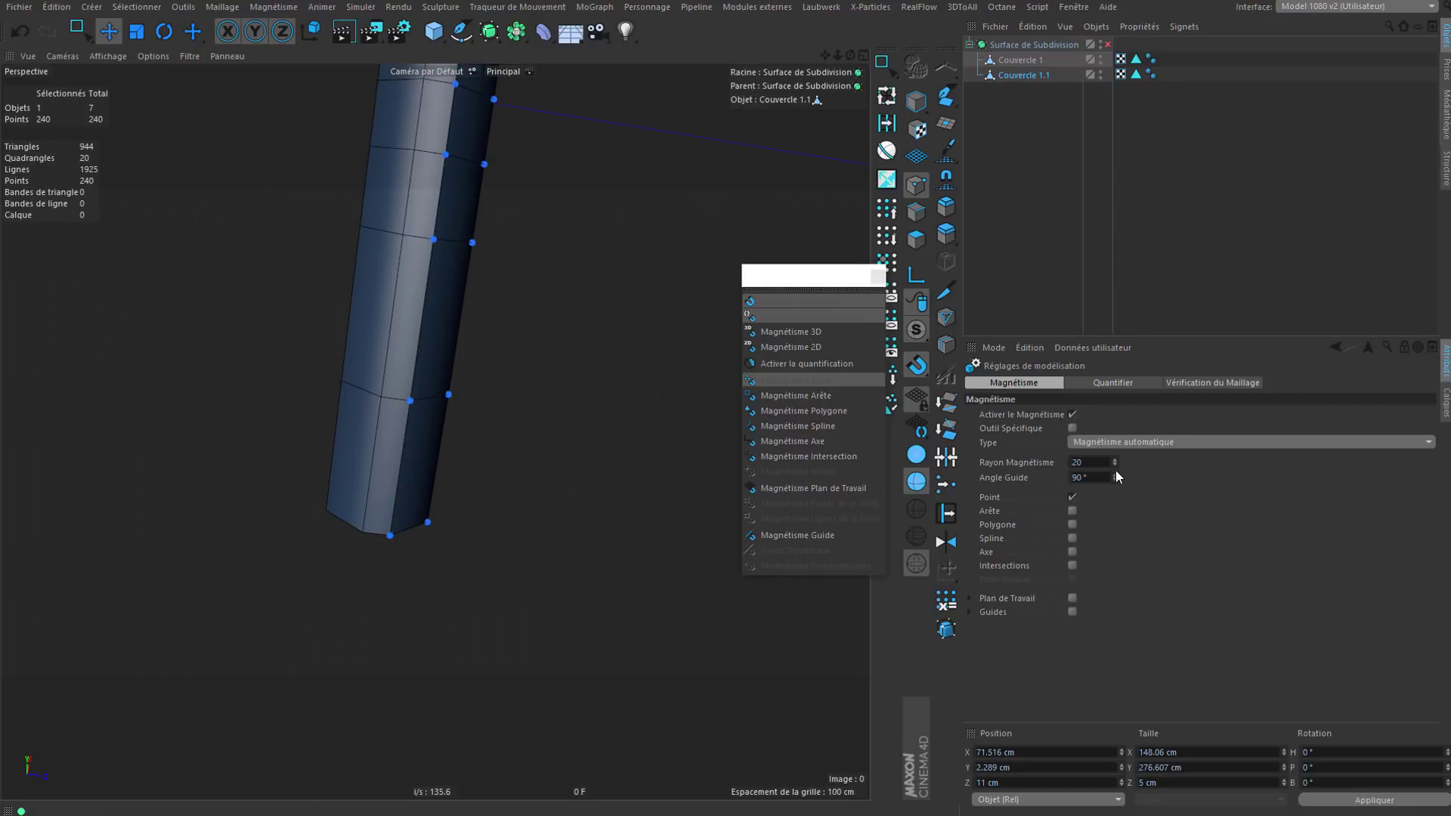
Step: Restore the snap radius to 10, turn snapping off and close the snapping palette
drag(1086, 460, 900, 491)
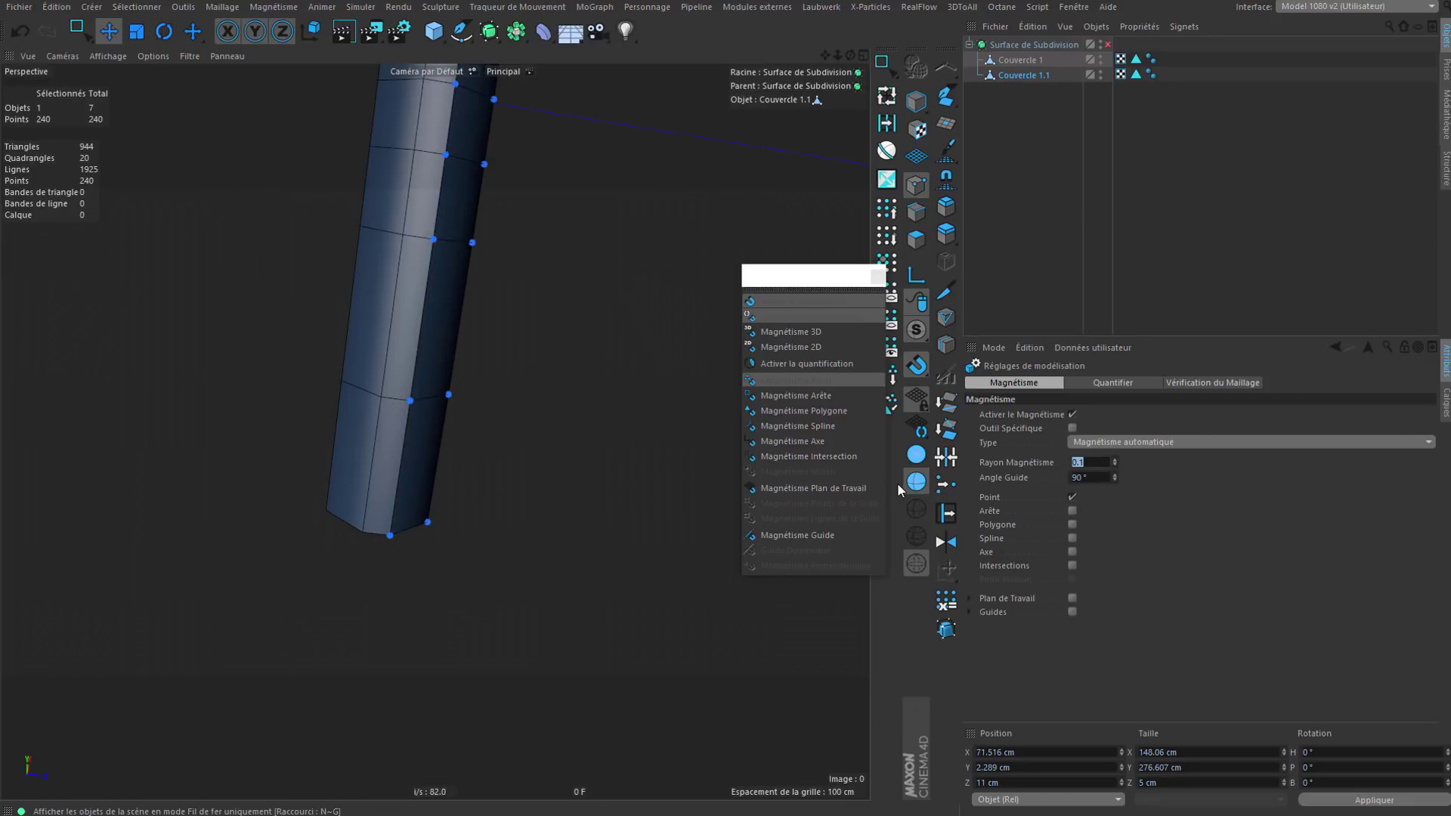
text(10)
key(Return)
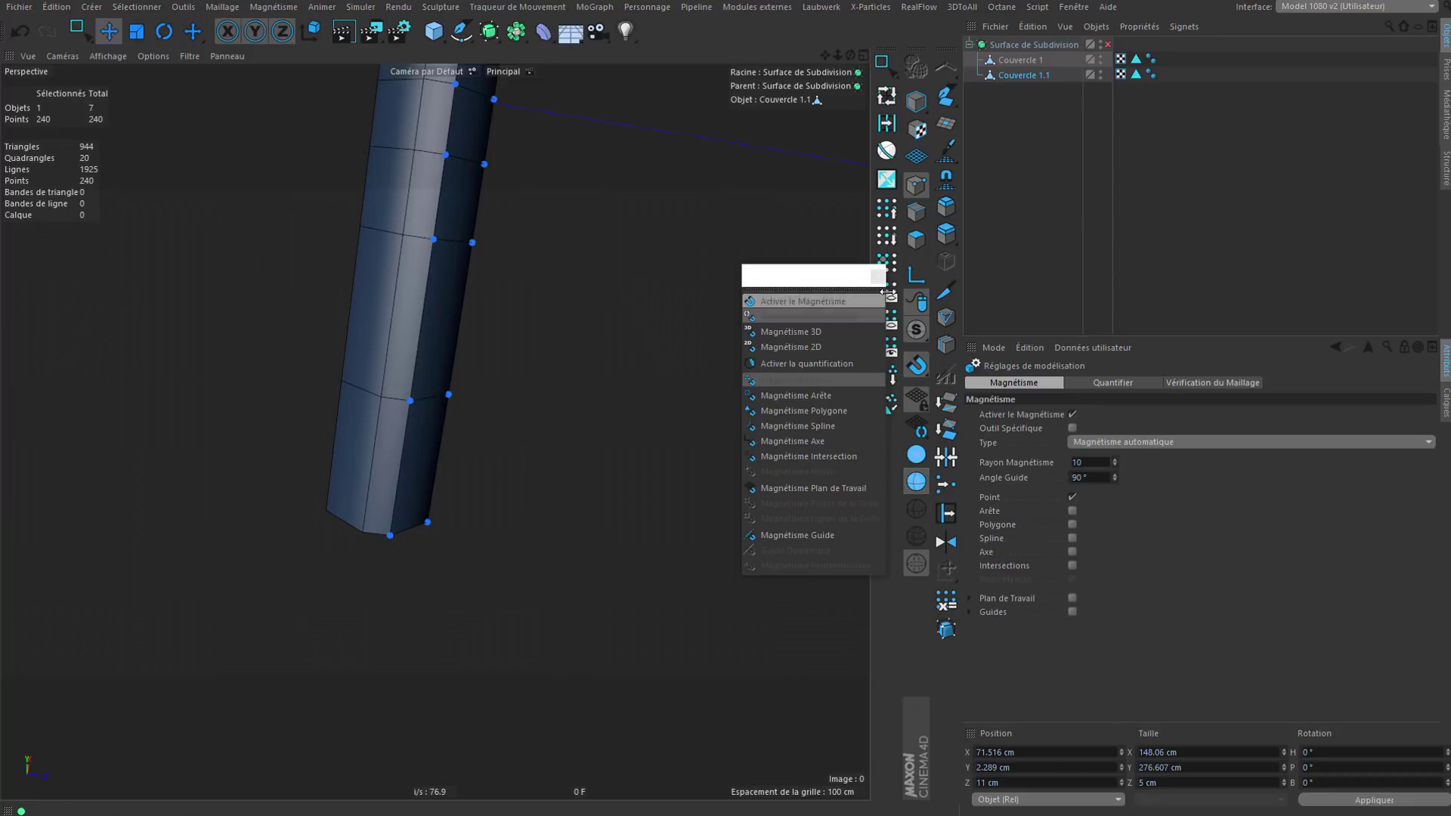
click(828, 301)
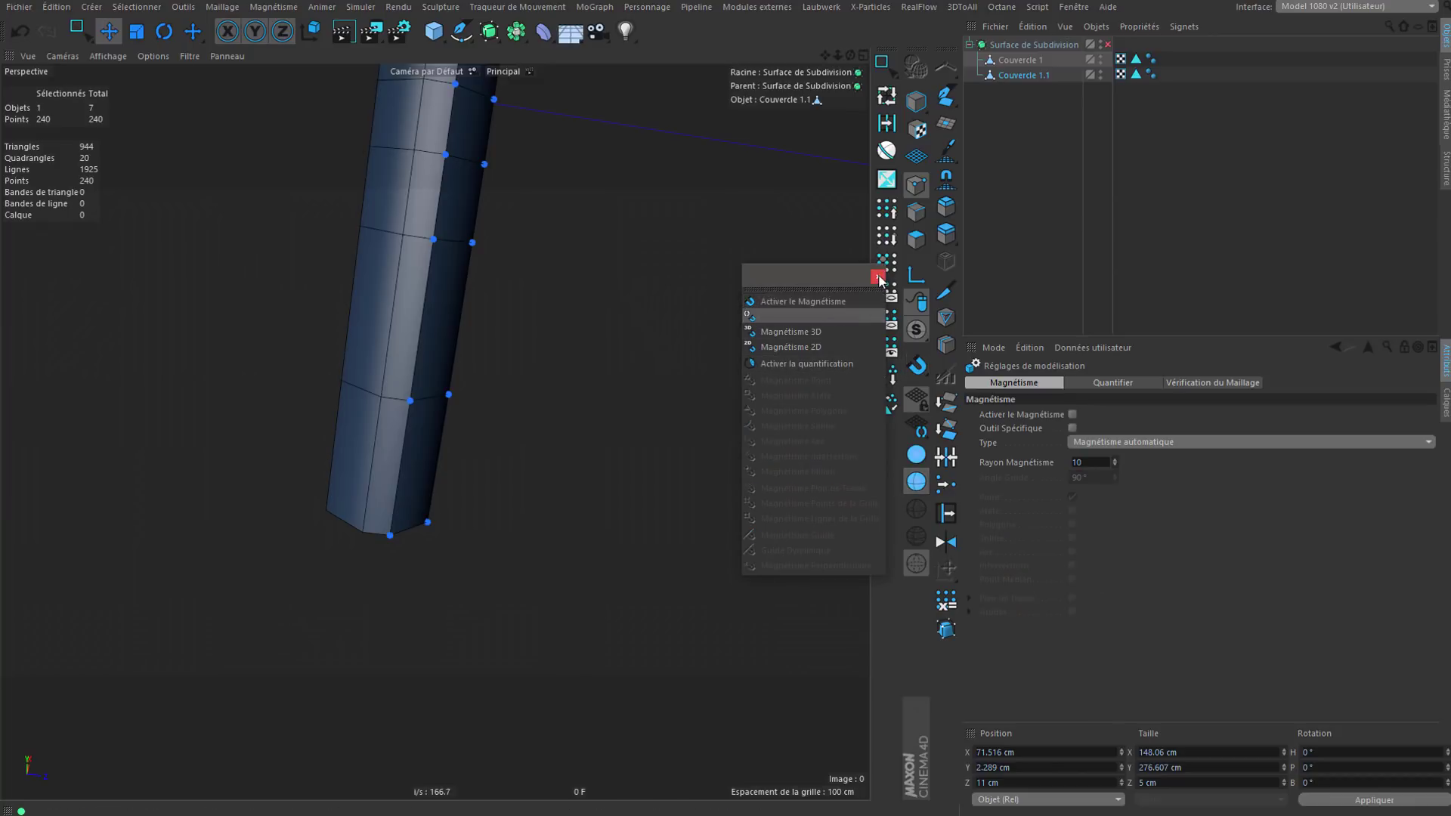
click(878, 276)
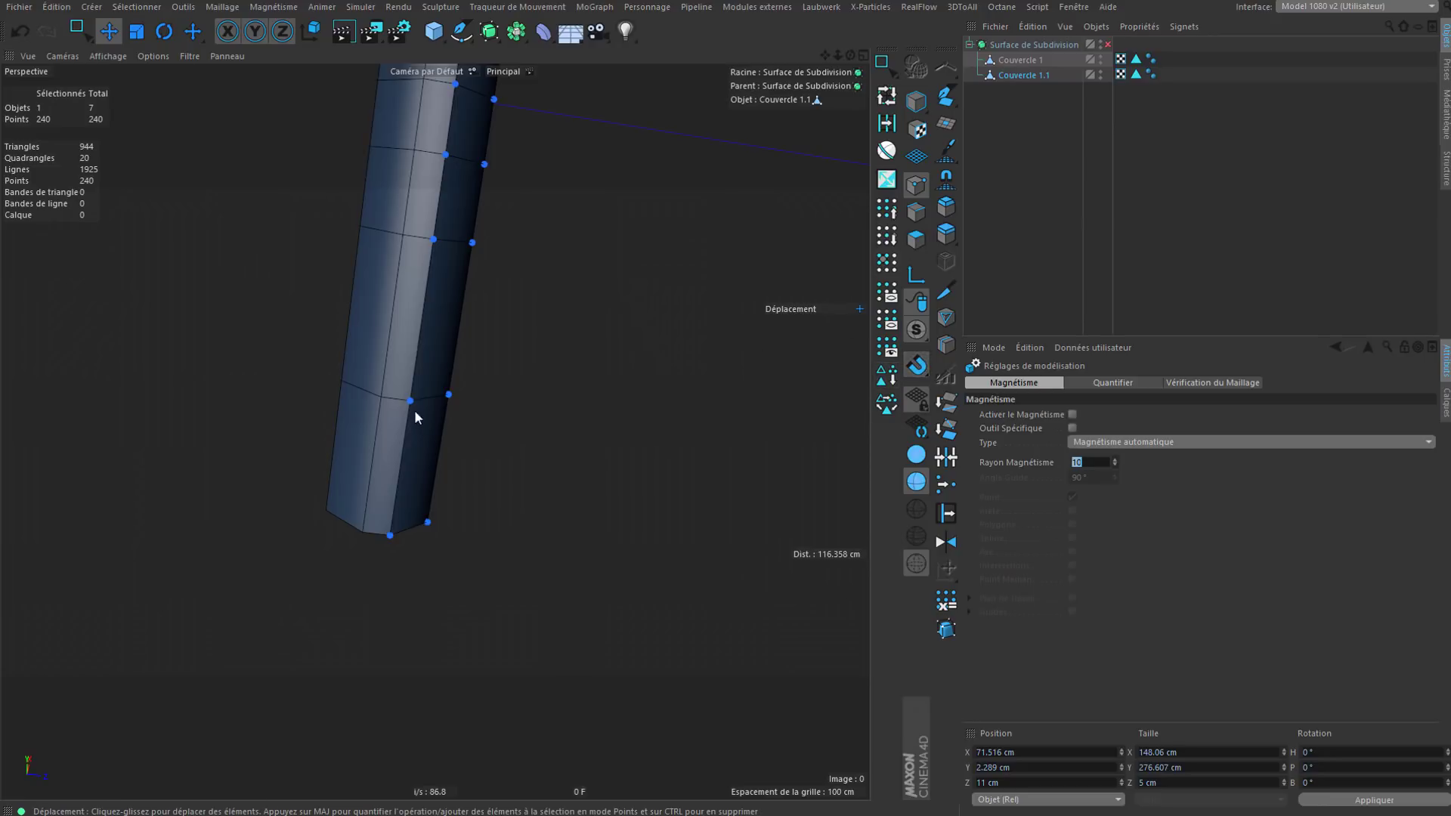
Step: Examine the junction between the two aligned contour parts and their points, leaving Couvercle 1.1 selected
alt+drag(414, 414, 92, 485)
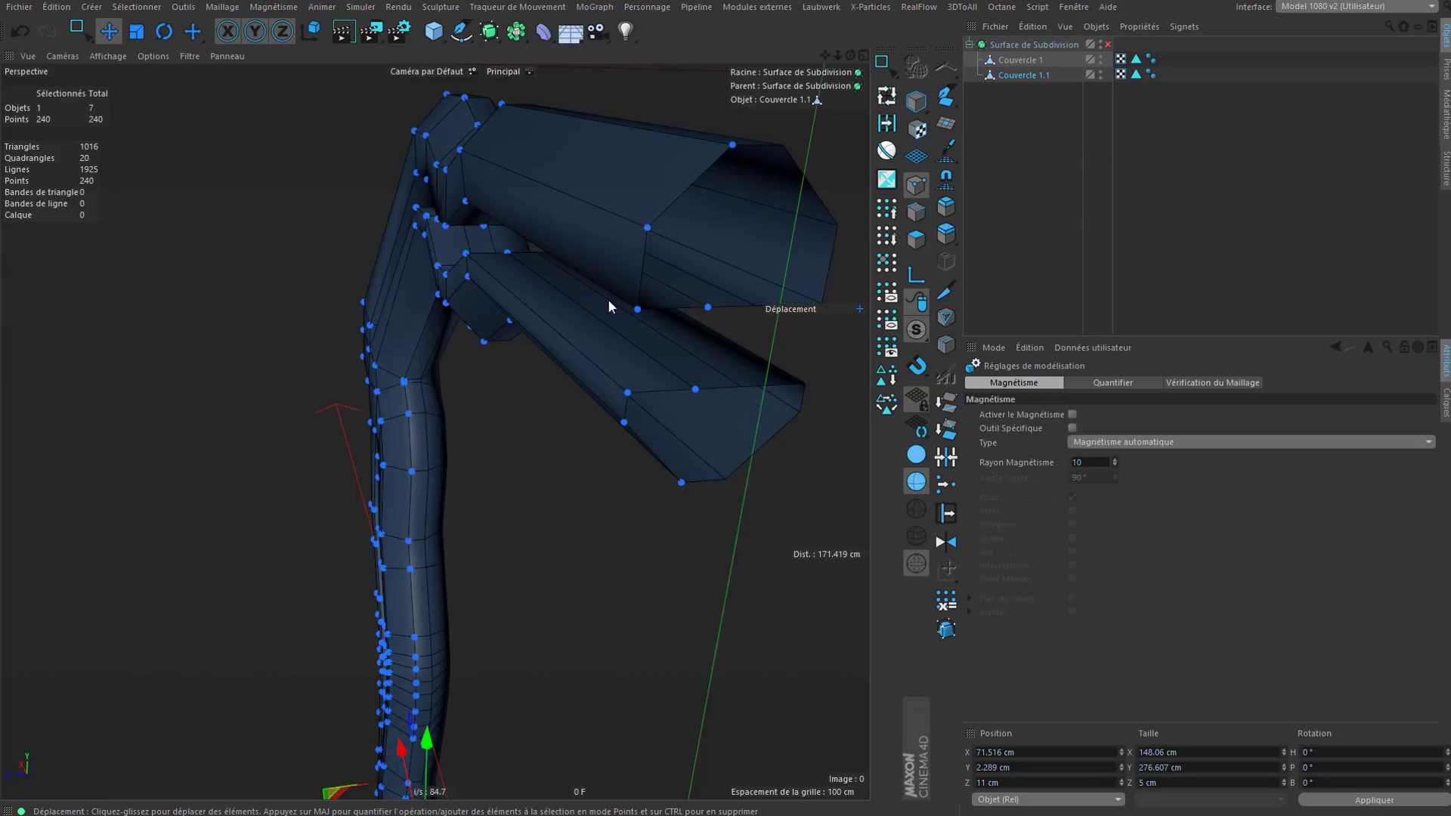
alt+drag(609, 306, 832, 144)
drag(1016, 53, 1015, 54)
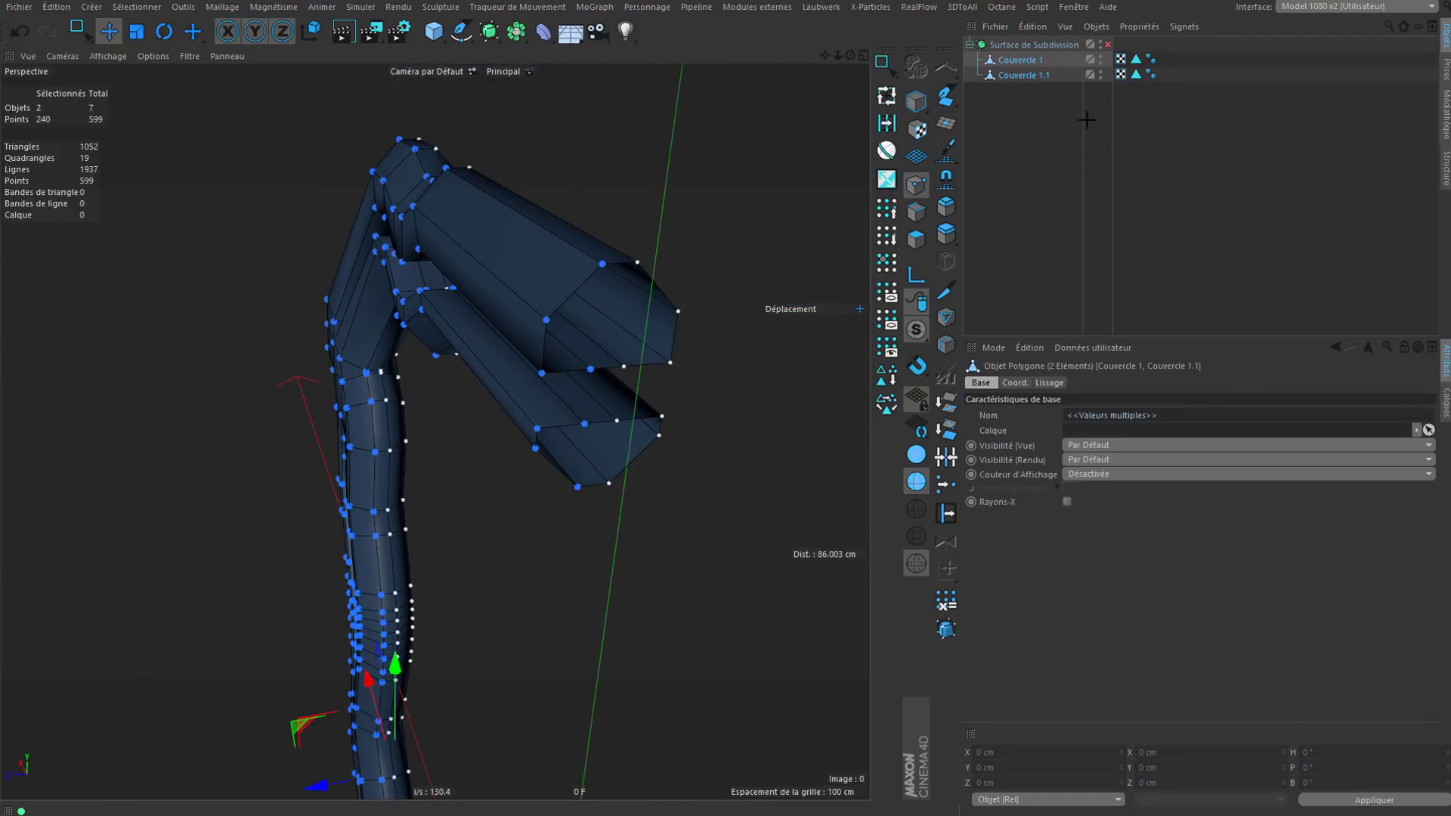
click(1089, 120)
scroll(601, 208, down, 4)
click(1023, 75)
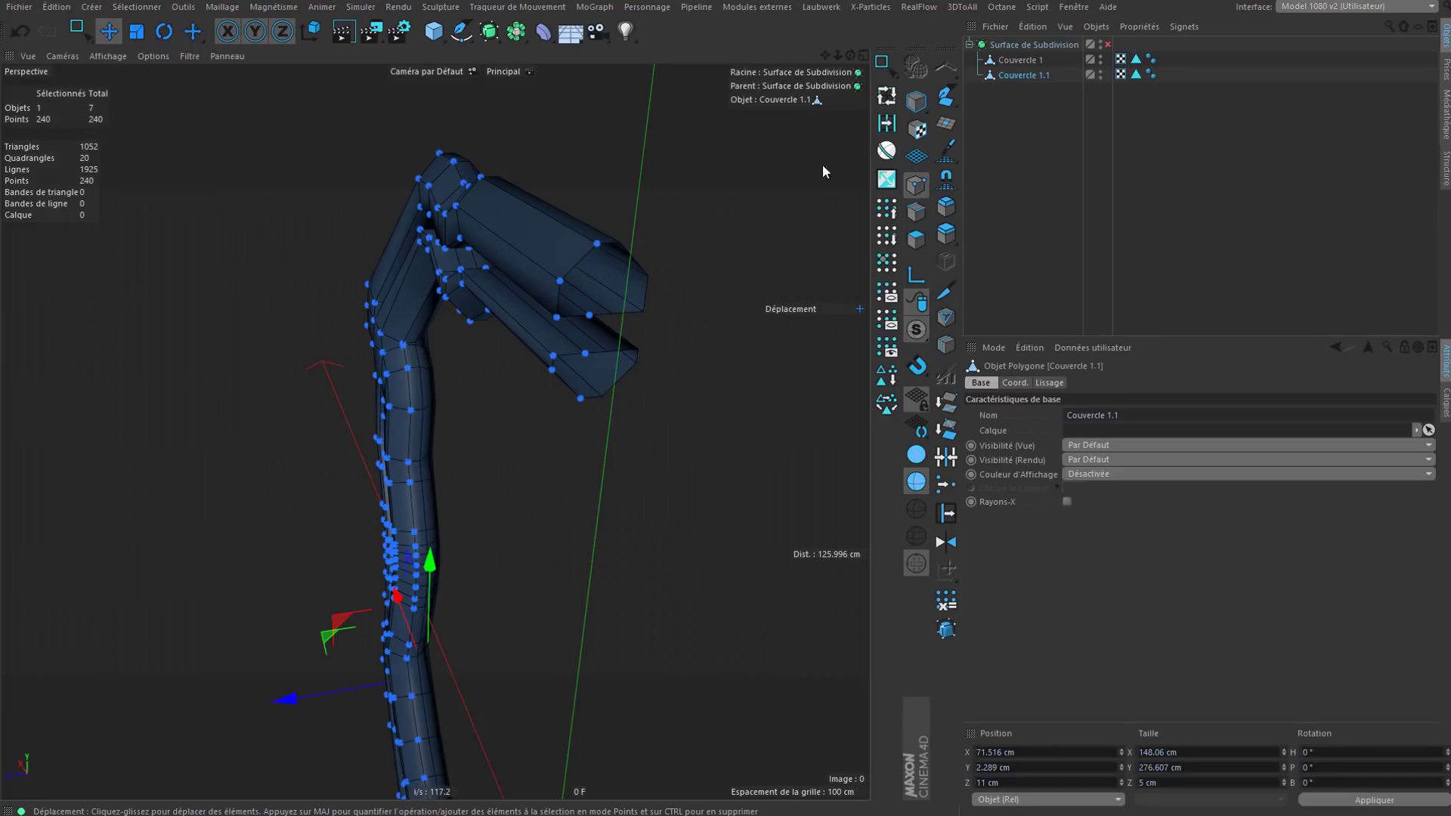
Step: Switch to object mode and merge Couvercle 1 and Couvercle 1.1 into one object with Connect Objects + Delete
click(916, 129)
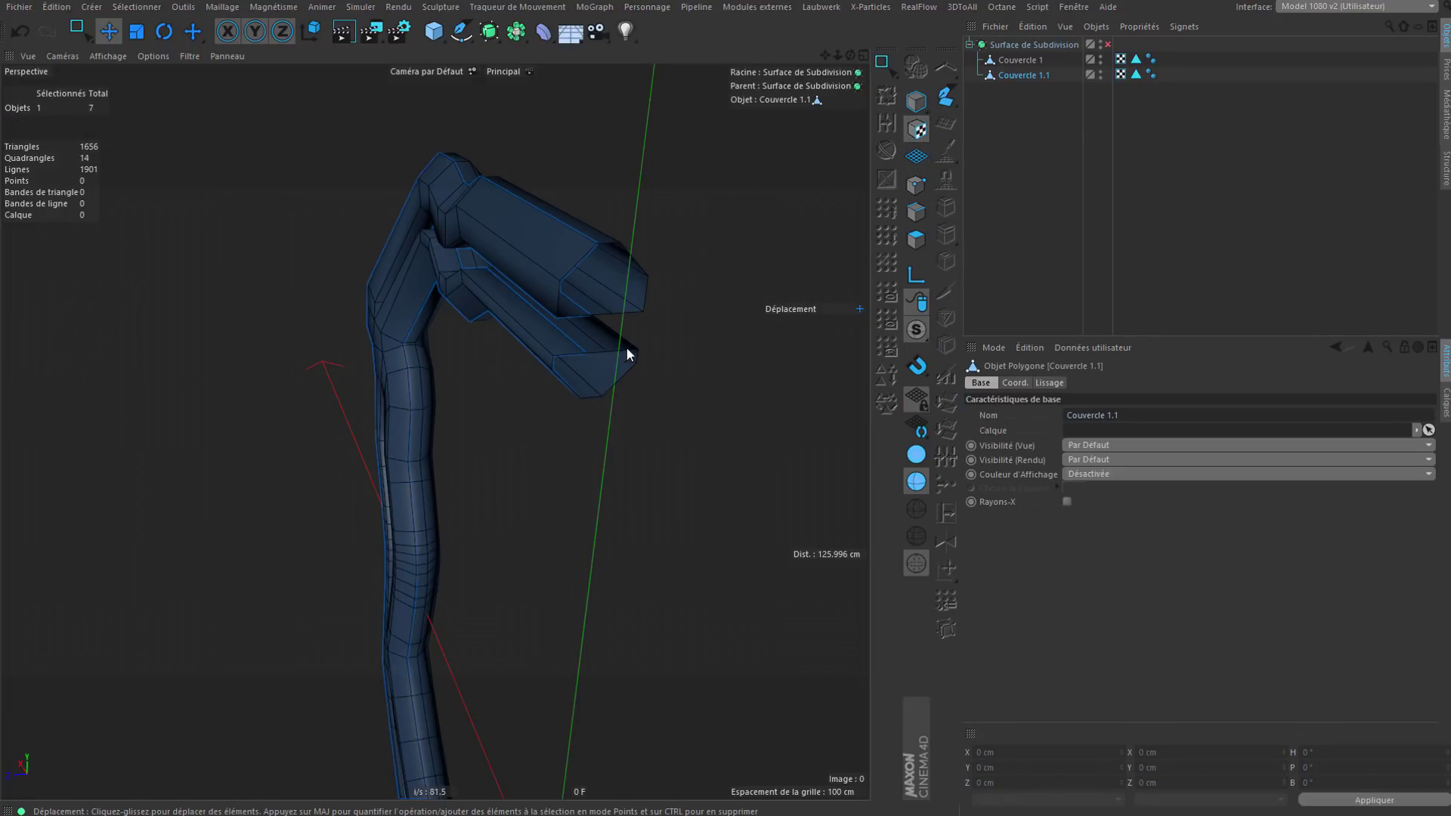
alt+drag(492, 374, 703, 332)
drag(1022, 128, 1018, 56)
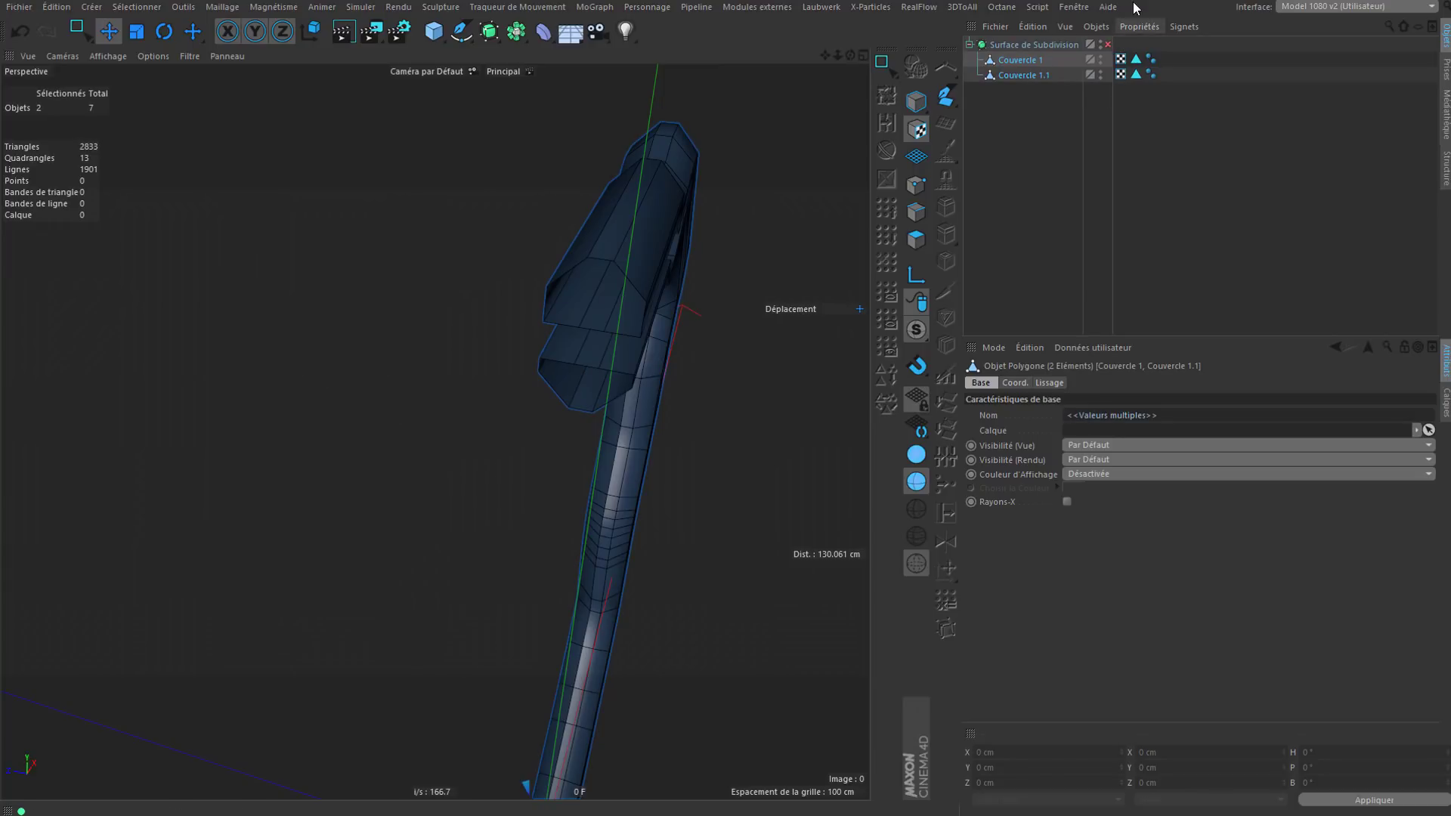
click(1097, 25)
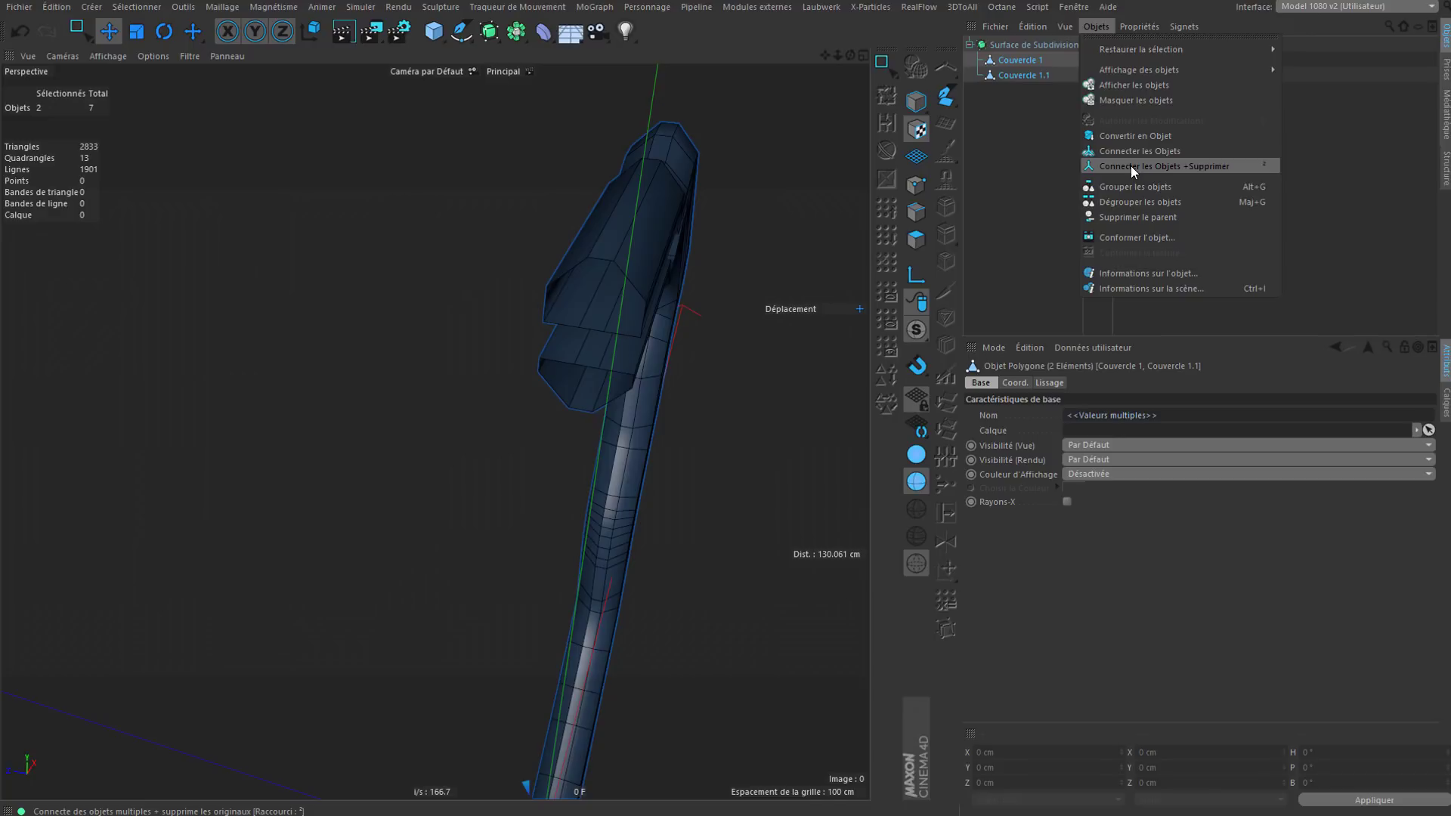
click(1130, 165)
Step: Switch to polygon mode and select the entire connected back section of Couvercle 1.2 starting from one outer polygon
alt+drag(596, 242, 670, 241)
alt+right_drag(670, 241, 511, 278)
alt+middle_drag(511, 278, 700, 221)
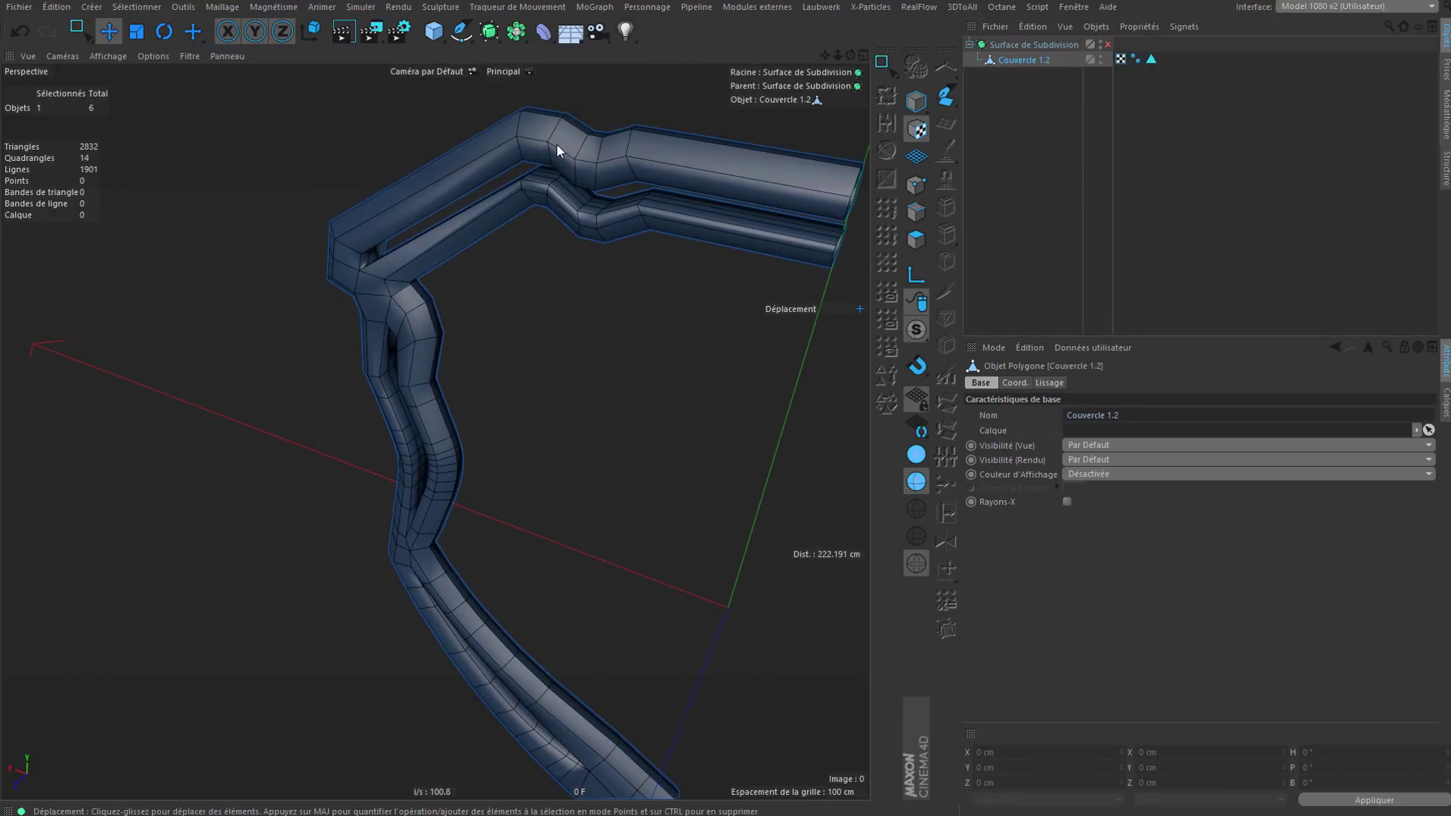
alt+drag(556, 143, 454, 218)
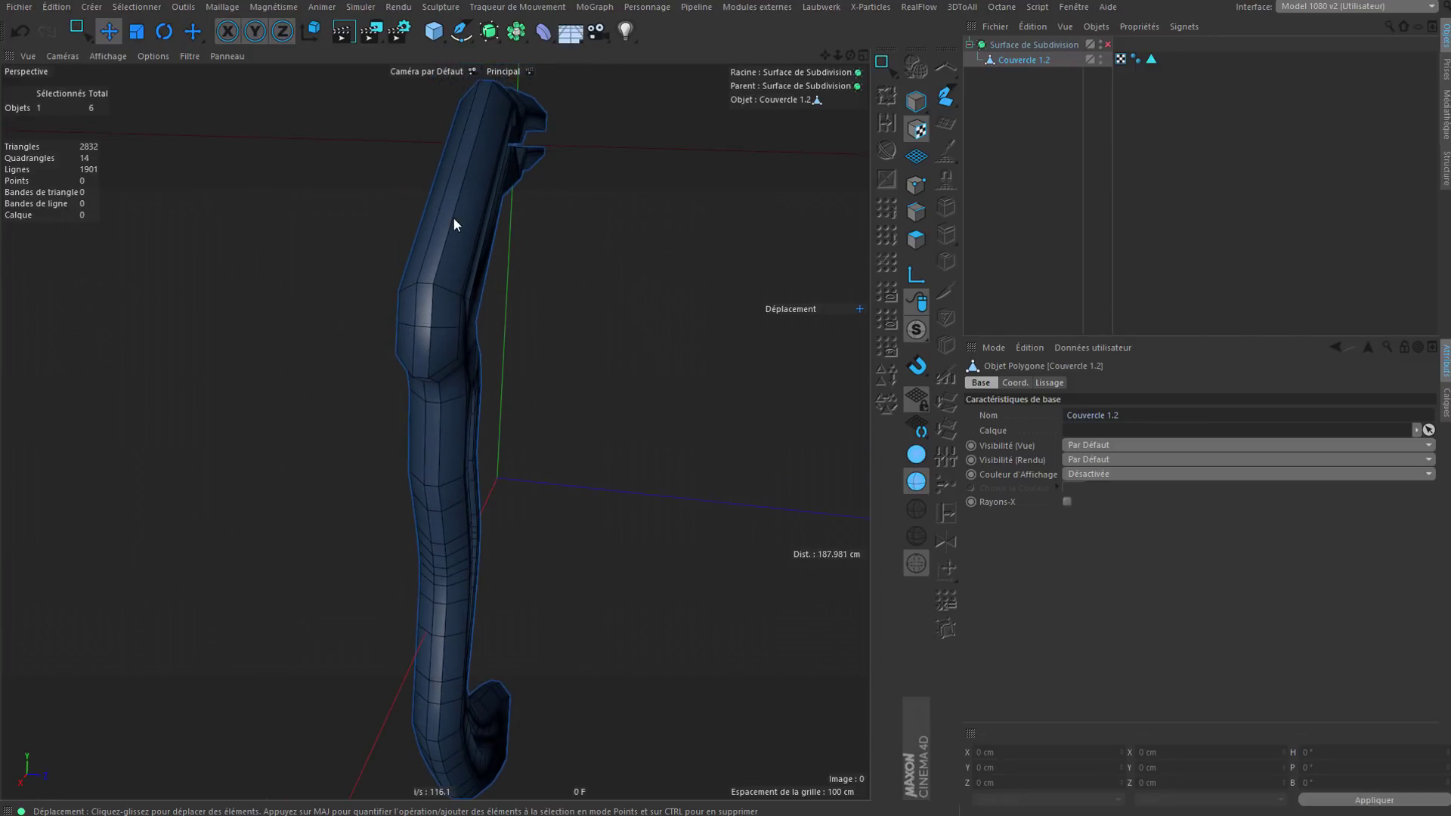
scroll(454, 217, up, 4)
mouse_move(429, 322)
alt+mouse_down()
mouse_move(465, 333)
mouse_move(434, 324)
alt+mouse_up()
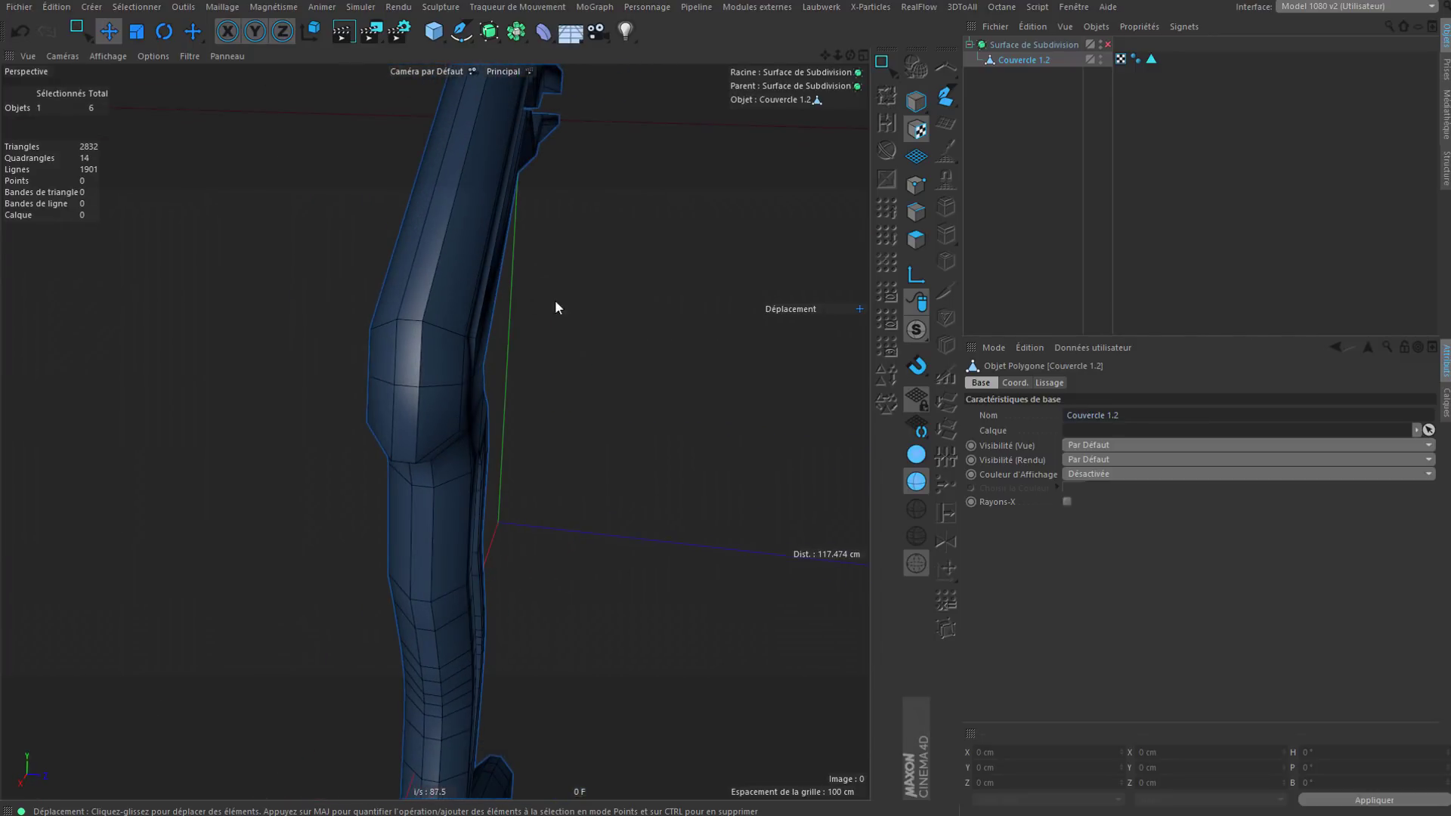
click(915, 241)
click(452, 284)
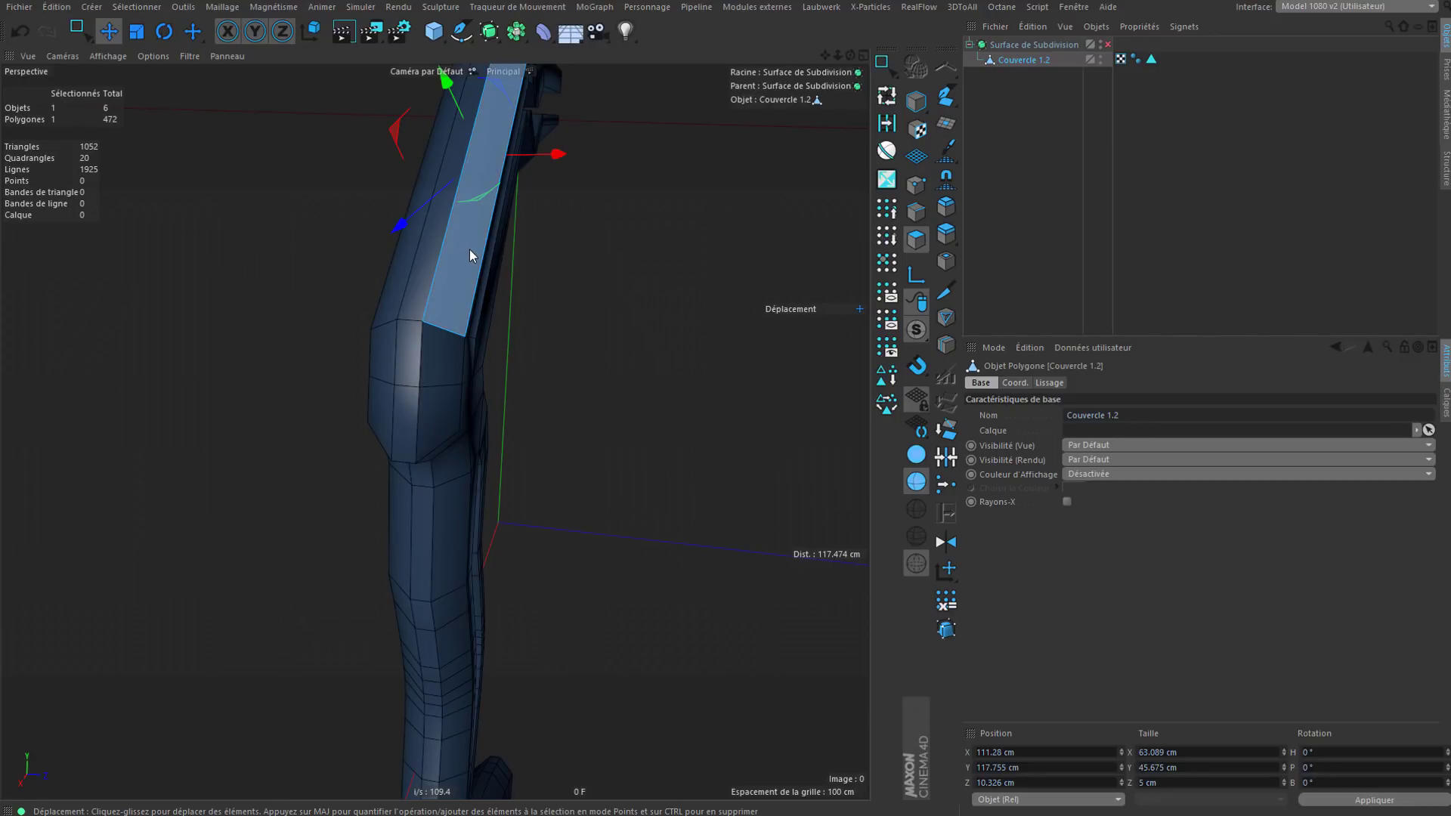
click(137, 7)
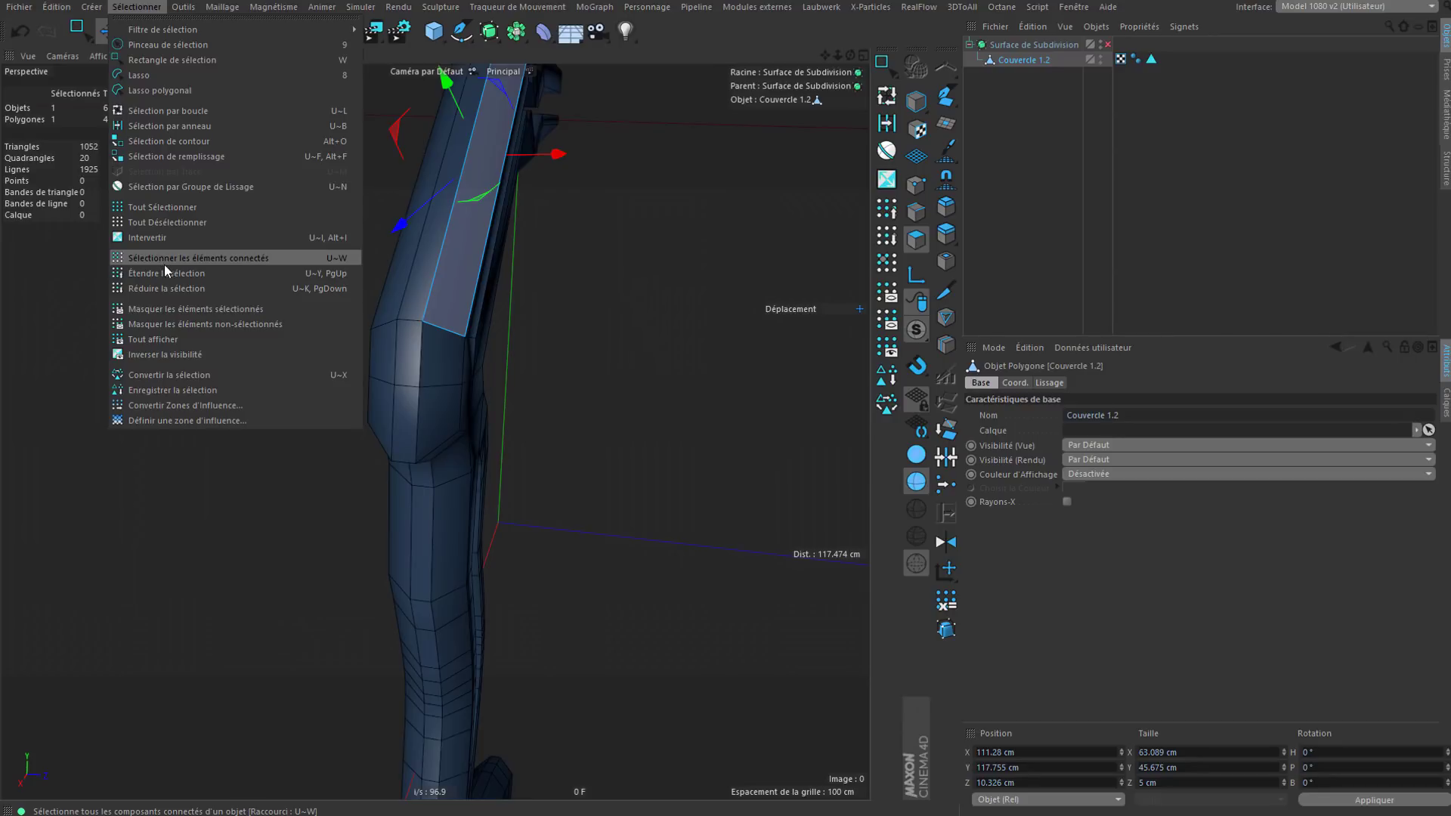
click(248, 263)
Step: Move the selected connected polygons away from the front part along the Z axis, and undo the move
alt+right_drag(537, 288, 430, 263)
drag(668, 477, 720, 477)
mouse_move(529, 469)
alt+mouse_down()
mouse_move(483, 455)
mouse_move(518, 454)
alt+mouse_up()
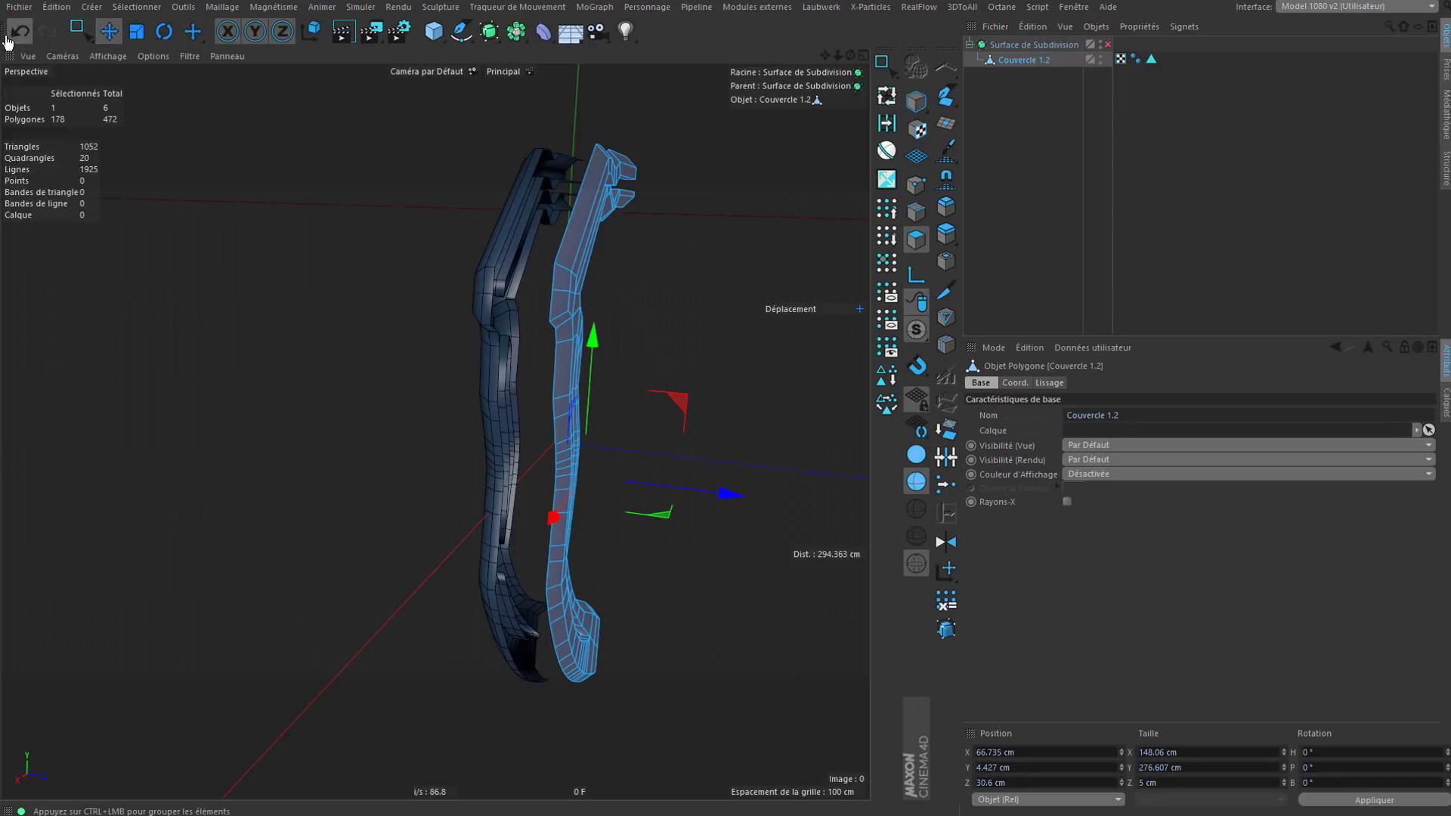
click(11, 35)
Step: Clear the object selection, enable the subdivision surface and examine the seam between the two contour halves
alt+drag(438, 270, 641, 273)
click(1149, 98)
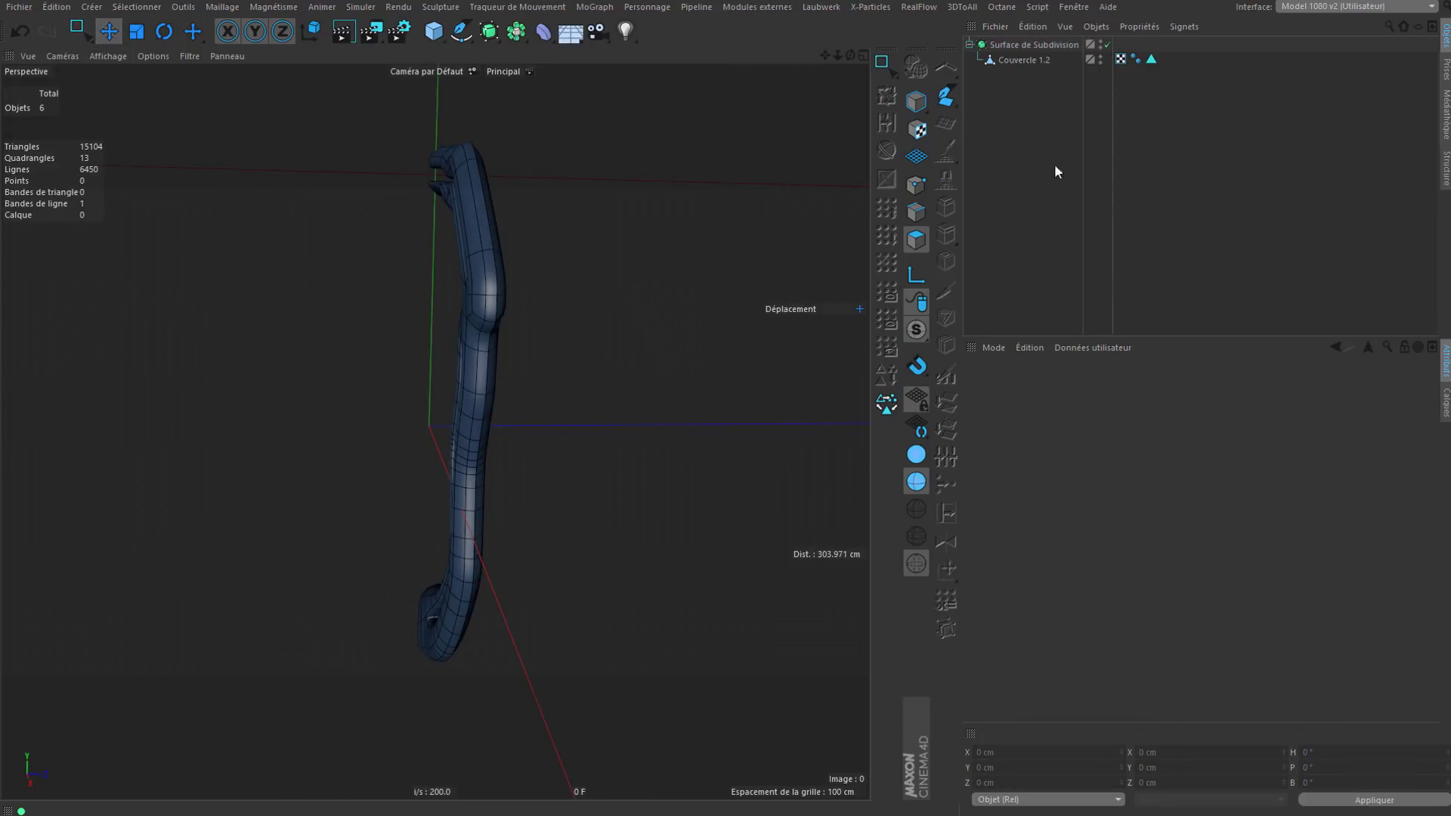
scroll(506, 253, up, 10)
scroll(463, 349, down, 6)
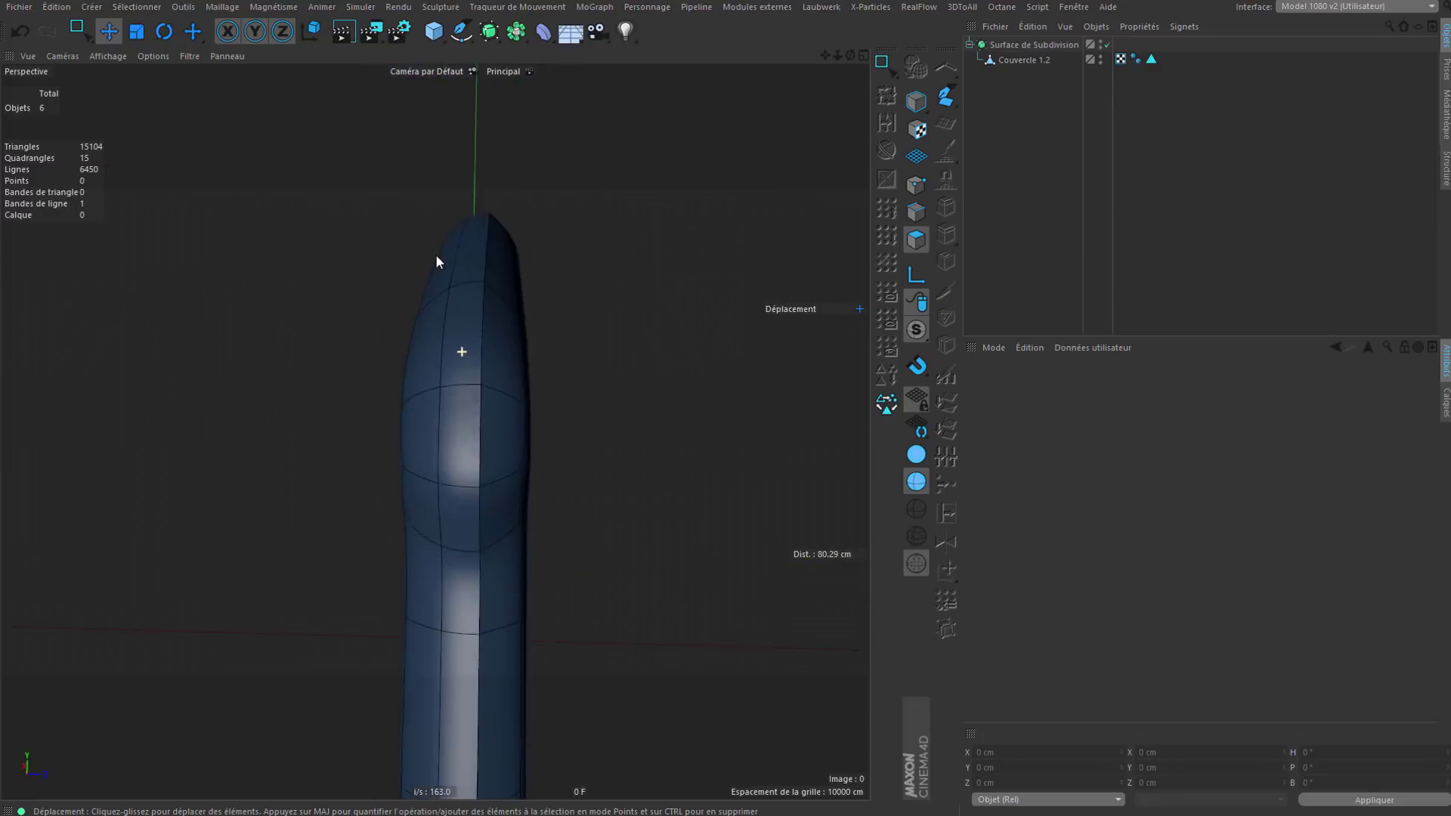
scroll(455, 308, up, 5)
scroll(479, 307, up, 3)
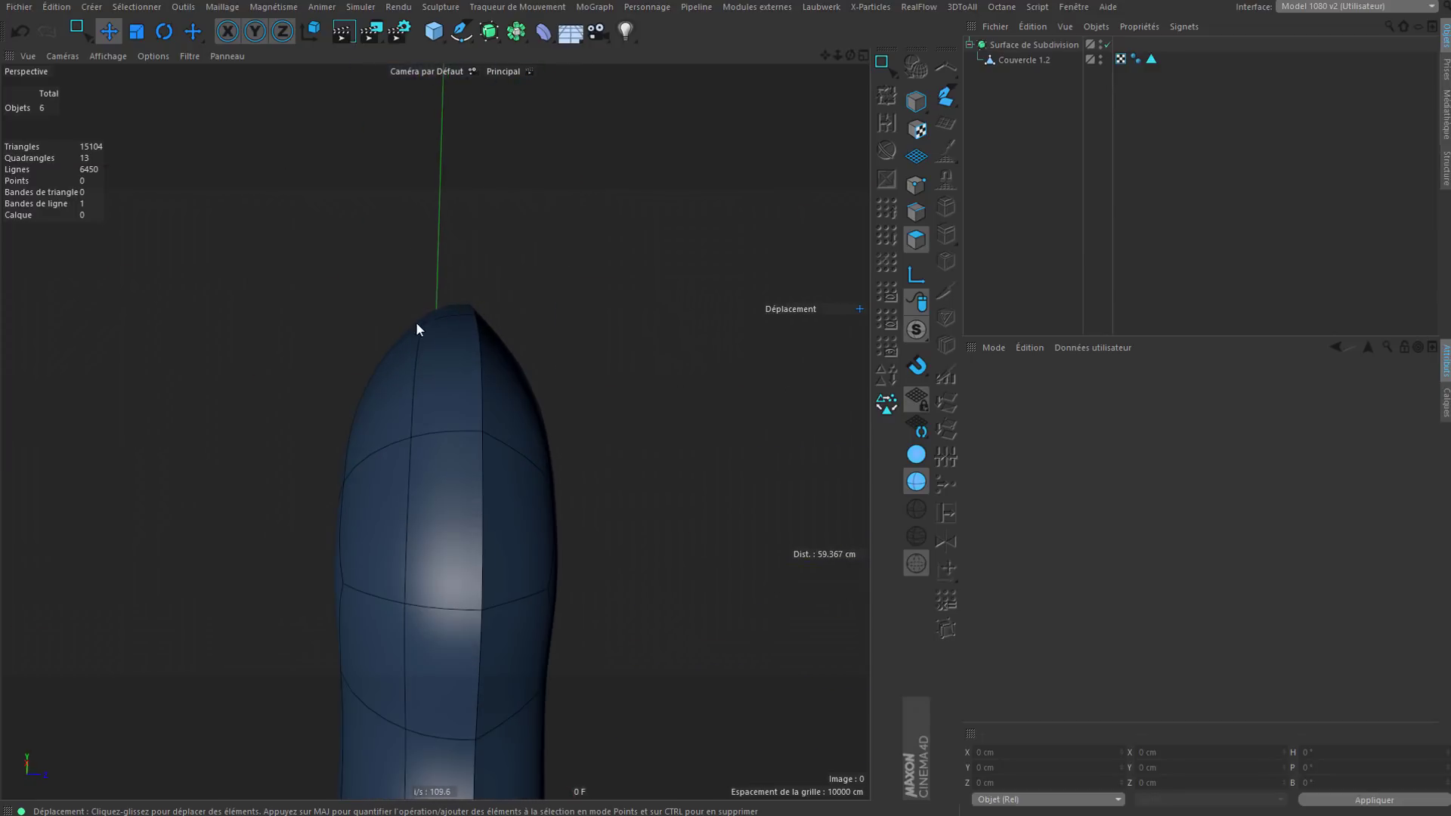
mouse_move(451, 317)
alt+mouse_down()
mouse_move(419, 329)
mouse_move(478, 303)
mouse_move(450, 325)
mouse_move(492, 331)
mouse_move(530, 364)
mouse_move(470, 307)
mouse_move(493, 288)
mouse_move(513, 319)
mouse_move(515, 212)
mouse_move(496, 217)
mouse_move(589, 308)
mouse_move(583, 230)
mouse_move(574, 326)
mouse_move(856, 214)
alt+mouse_up()
Step: Reselect Couvercle 1.2, pull its selected polygons apart along Z with subdivision enabled, and undo the separation
click(1024, 60)
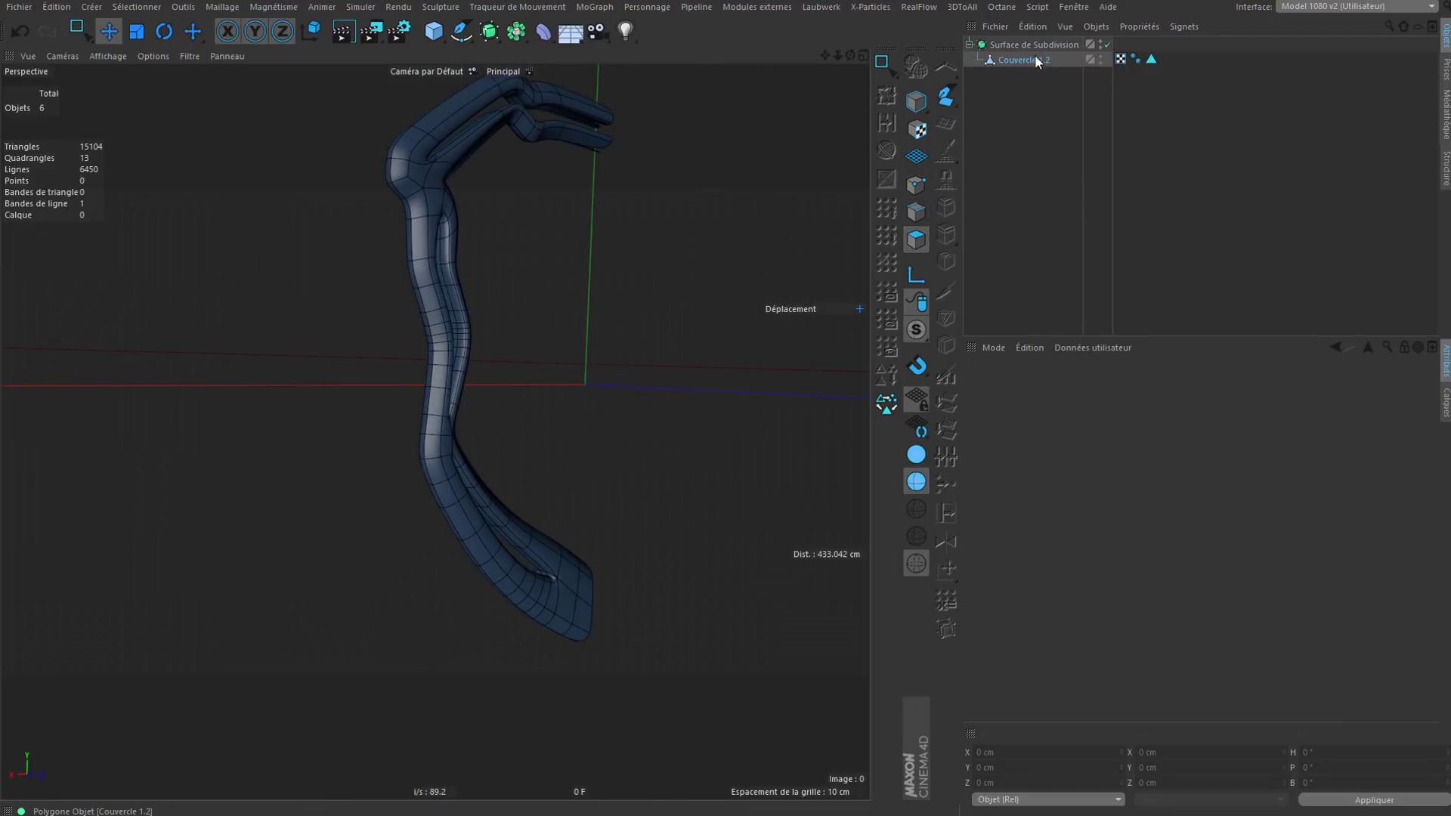
alt+drag(504, 181, 718, 398)
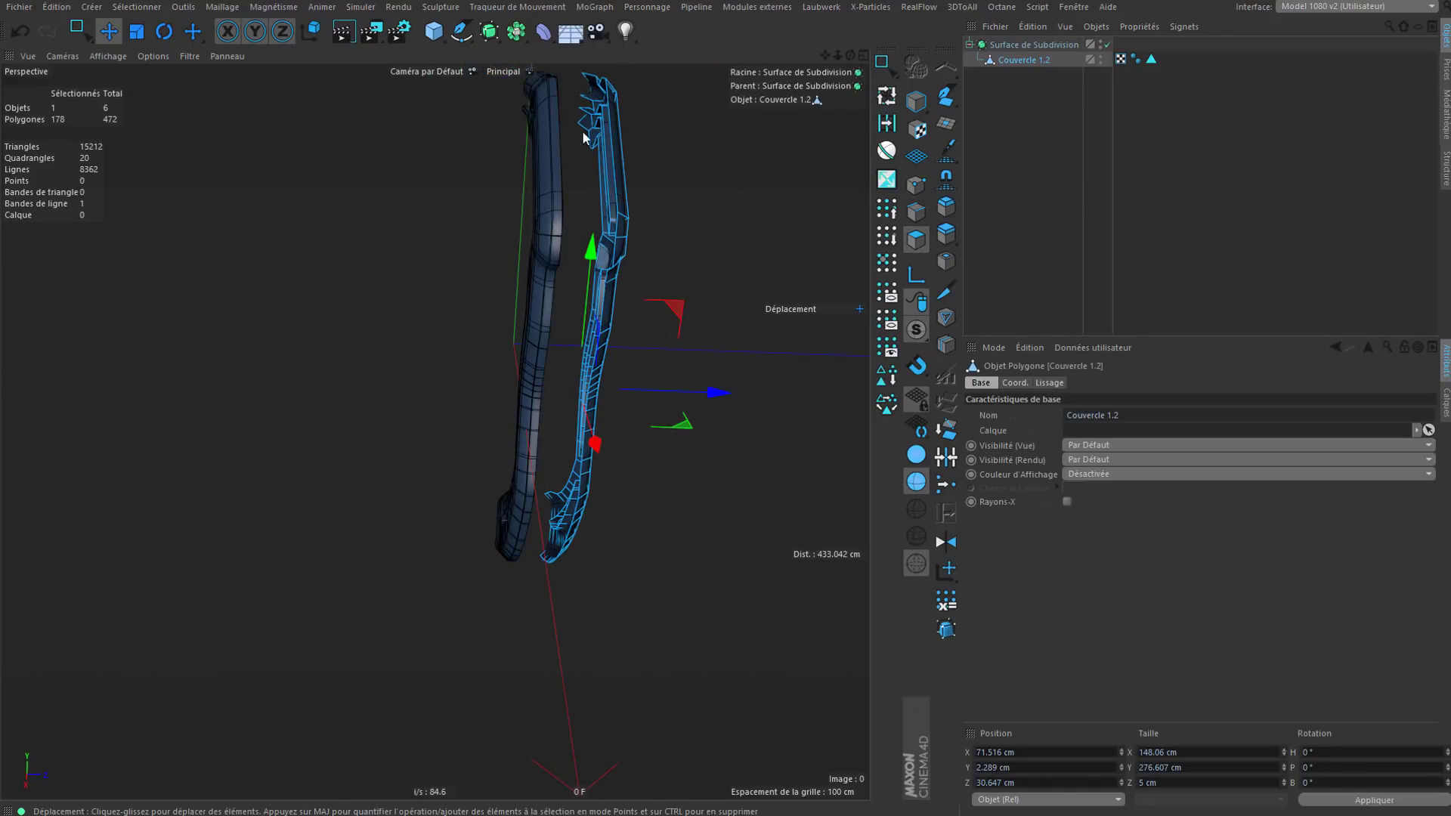
alt+drag(582, 130, 556, 355)
key(ctrl+z)
key(ctrl+z)
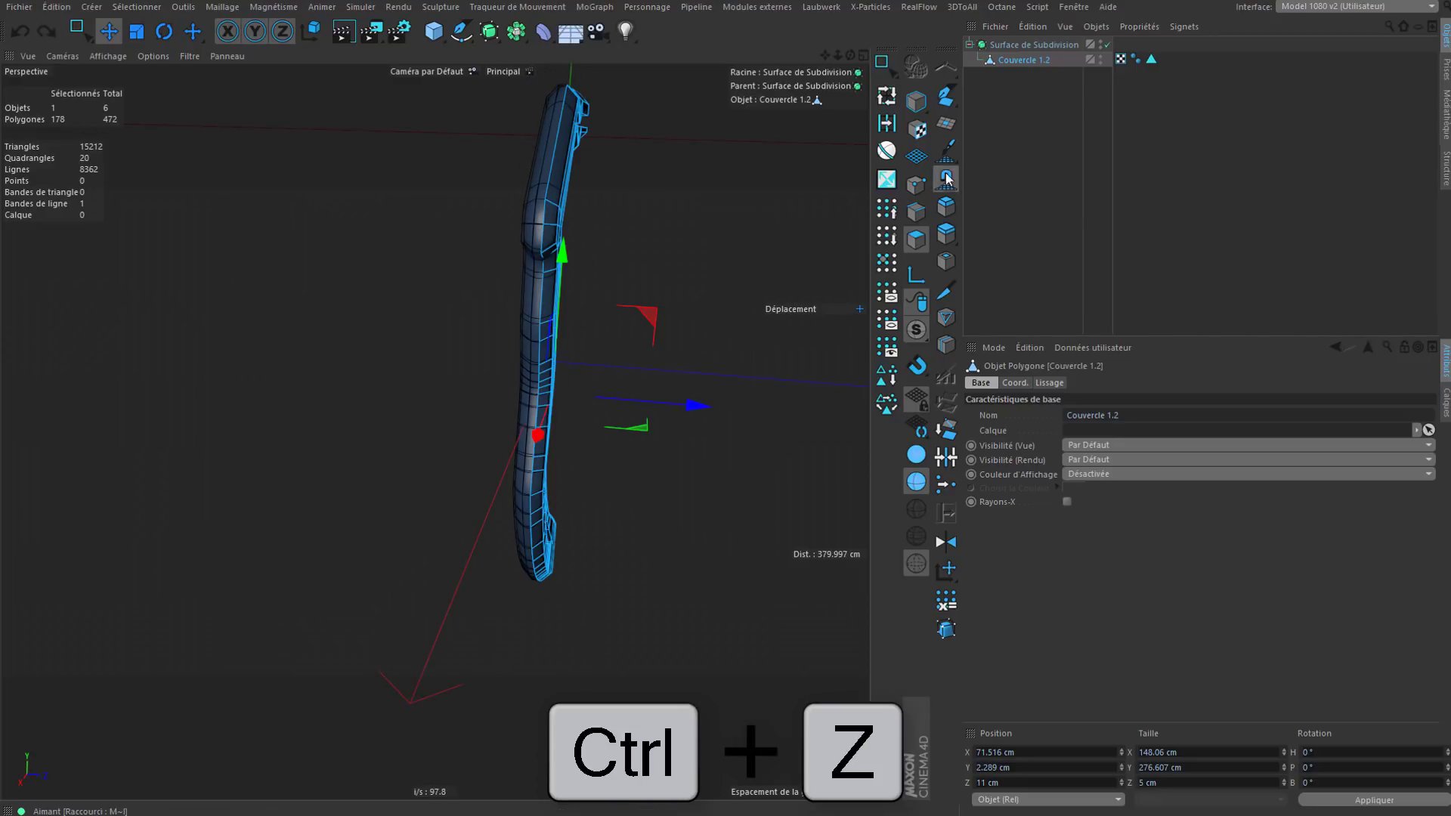
Step: In point mode, select all points of Couvercle 1.2, run Optimize with a 0.01 cm tolerance, and undo it
click(916, 186)
key(ctrl+a)
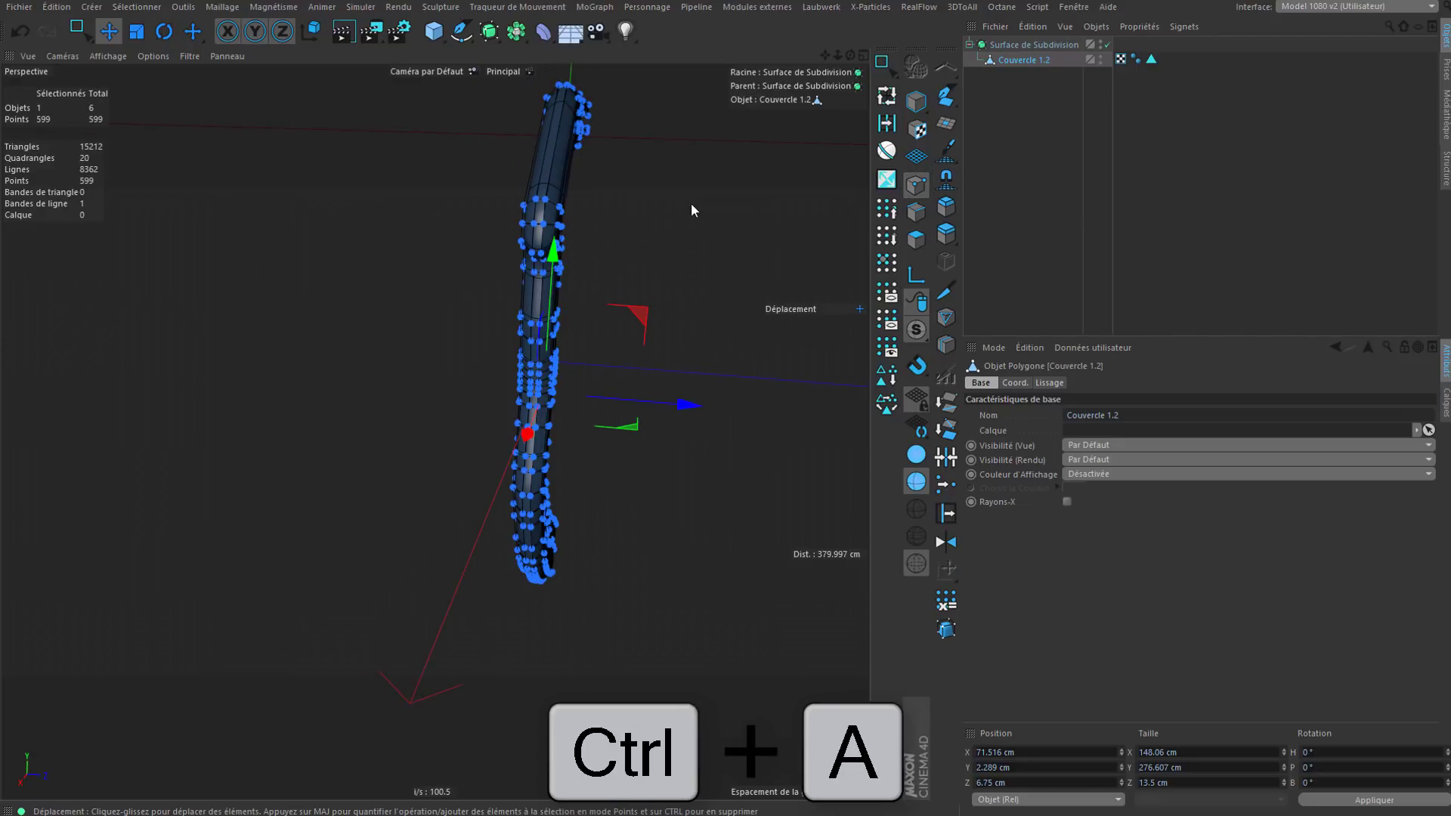
right_click(692, 123)
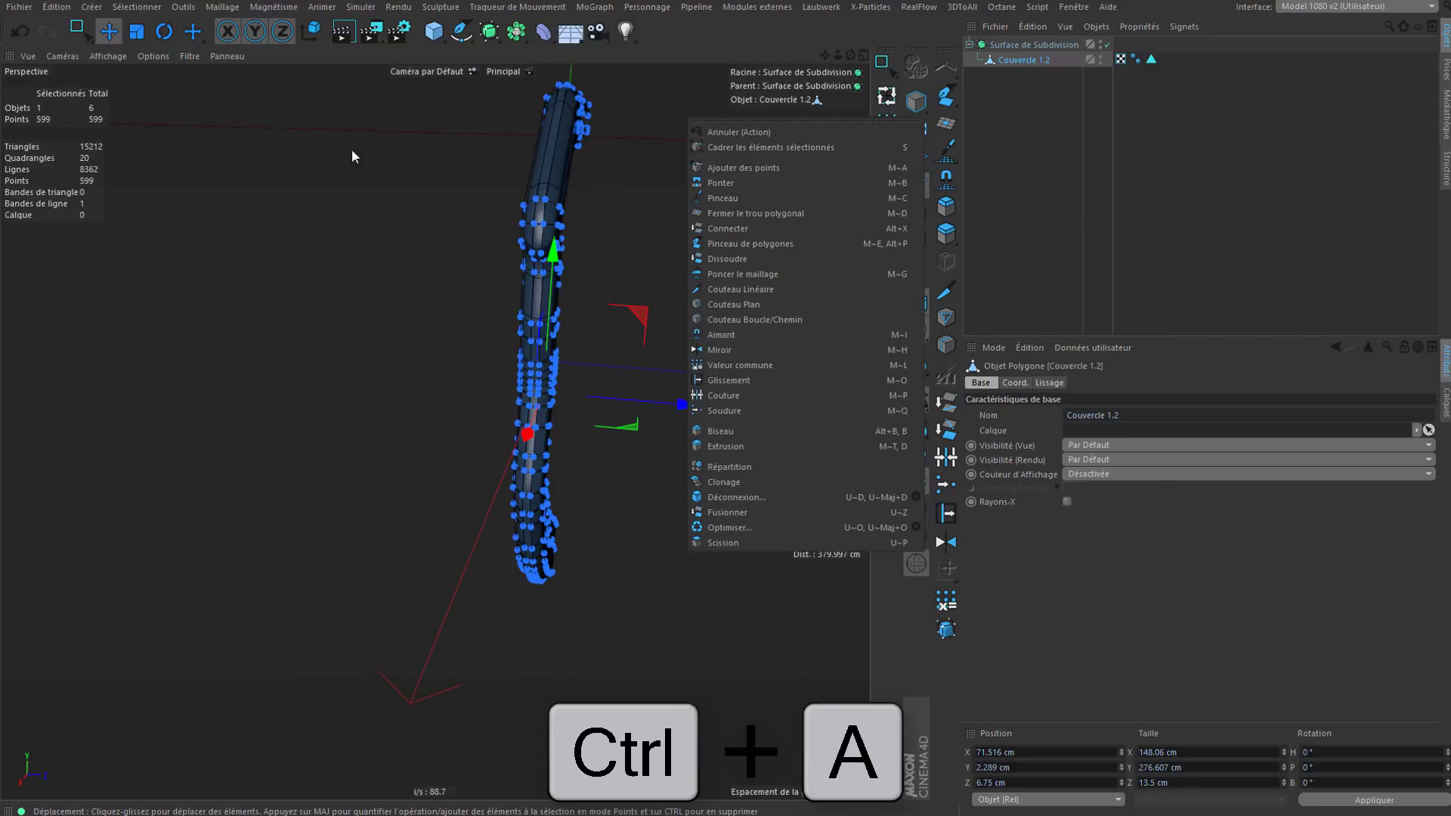
click(916, 527)
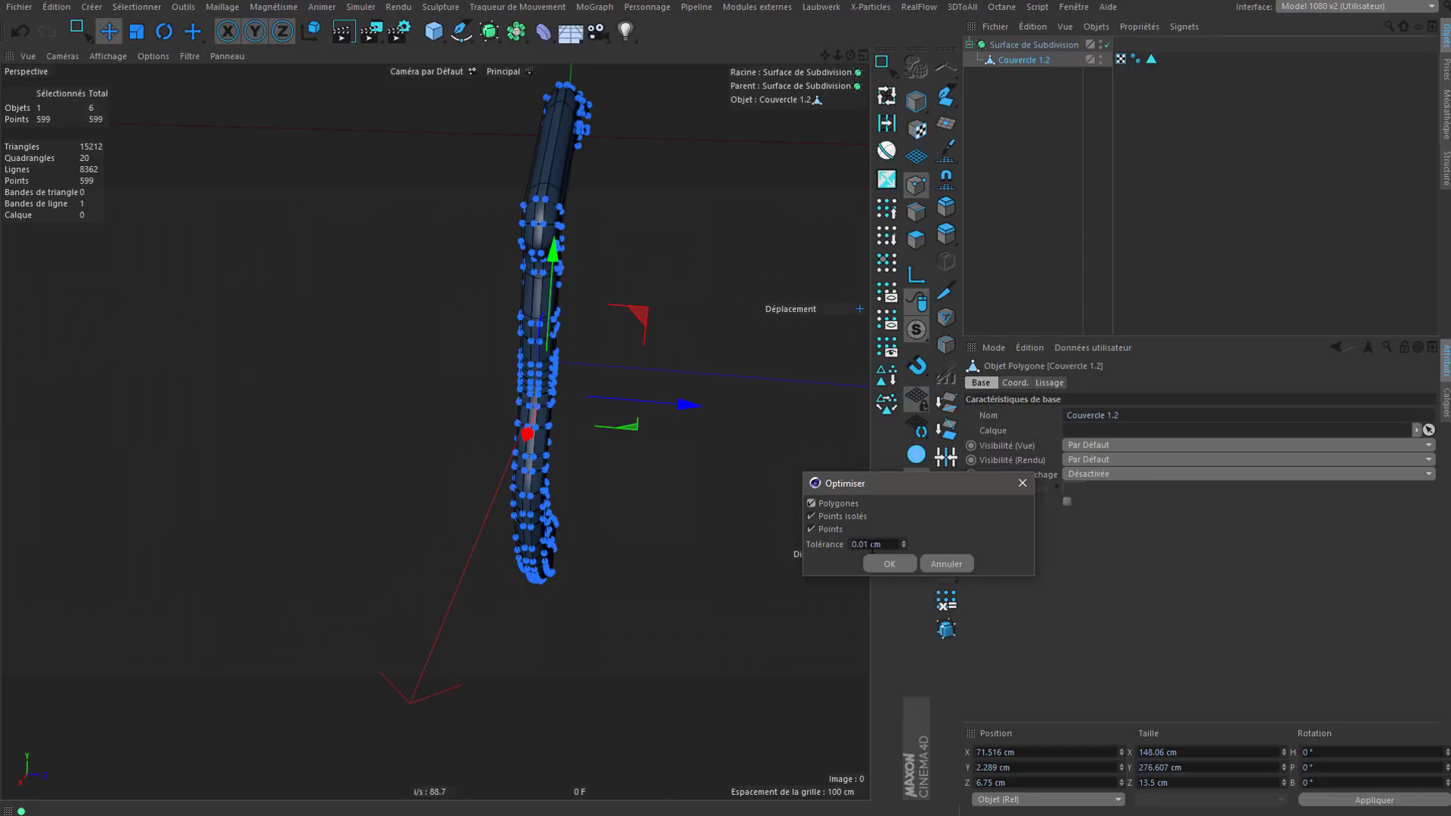
click(888, 565)
scroll(587, 342, up, 5)
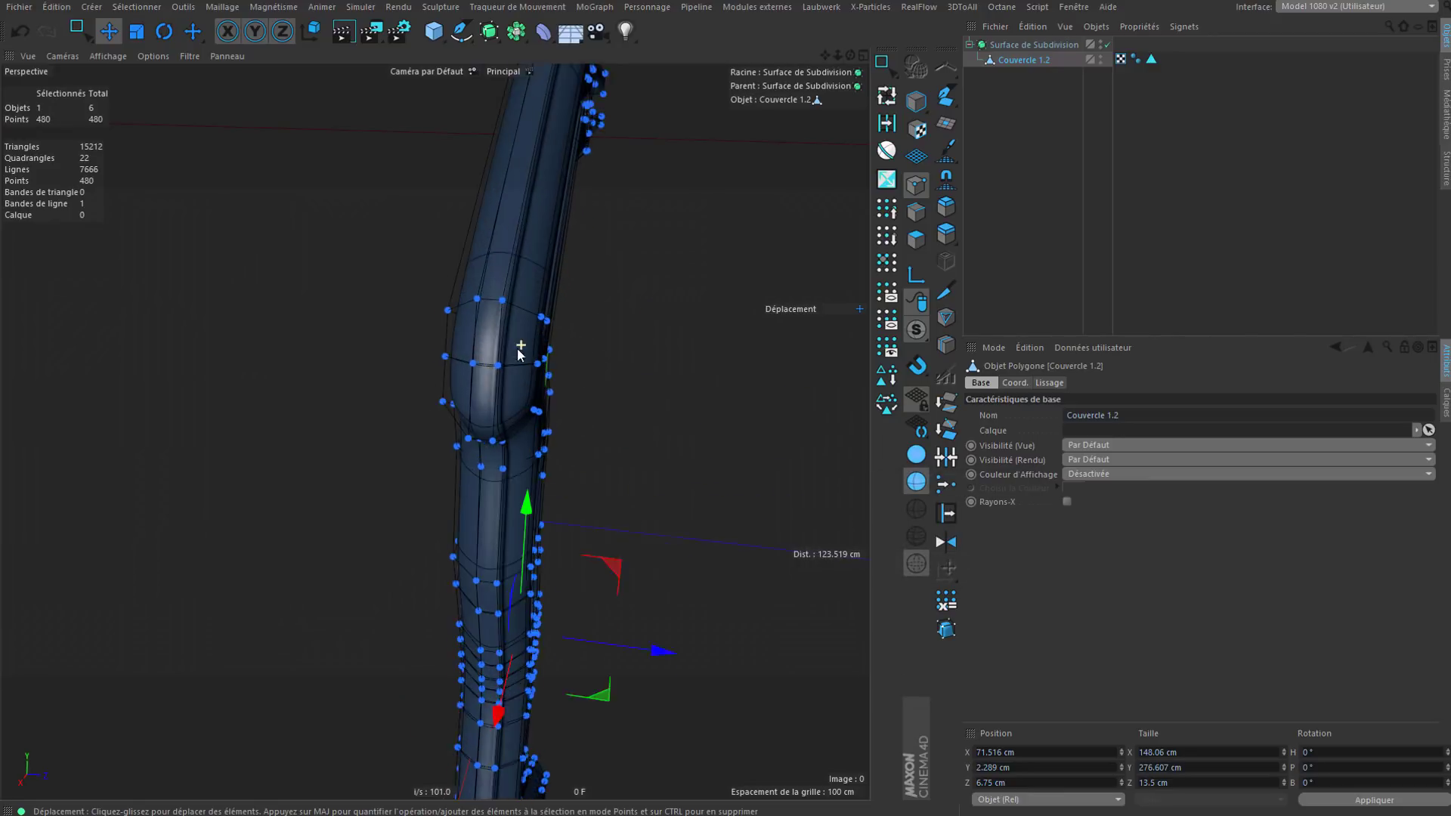
key(ctrl+z)
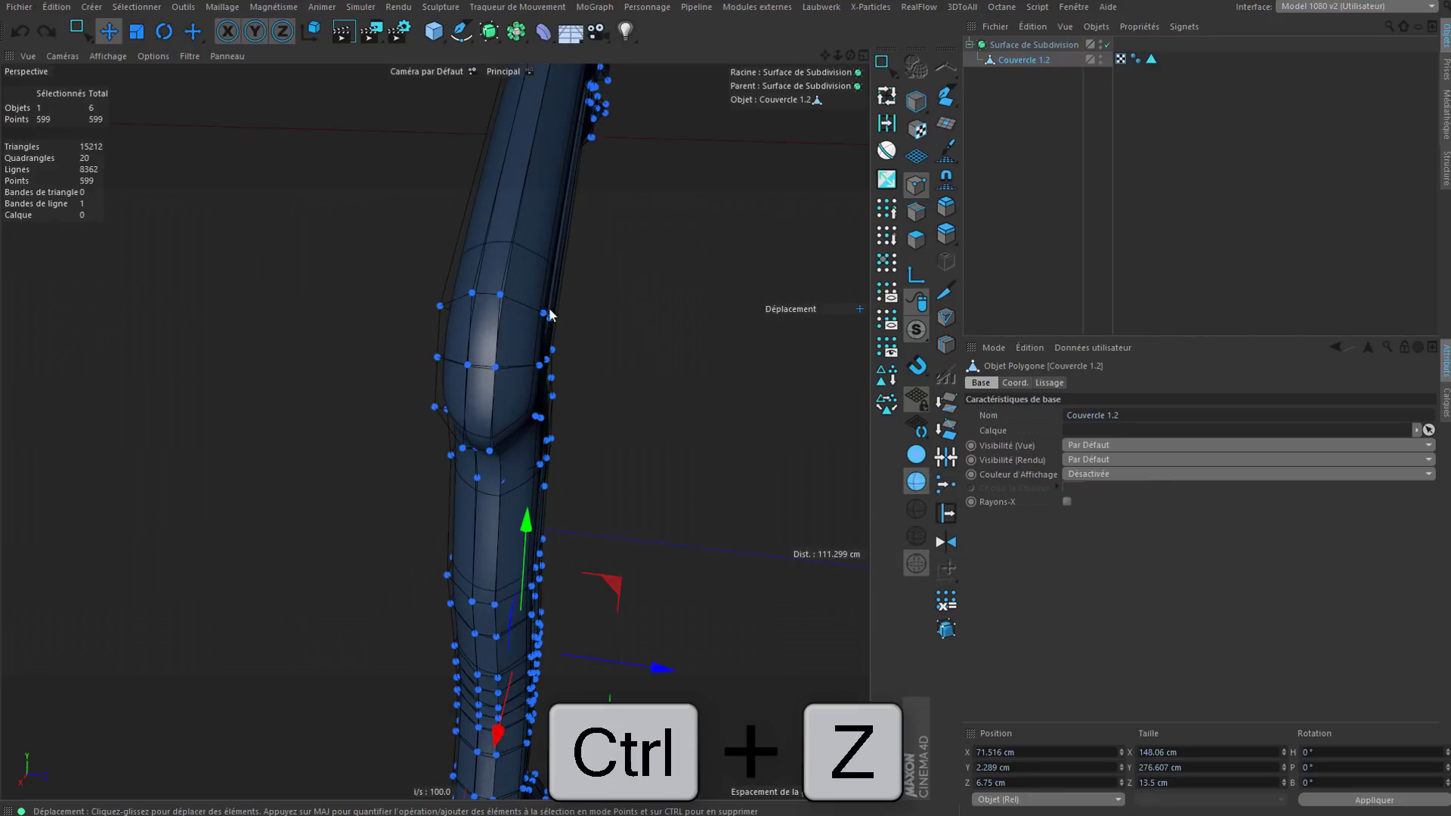
Step: Rectangle-select the two overlapping points at the contour's outer corner and disable the subdivision surface
scroll(524, 306, up, 2)
key(0)
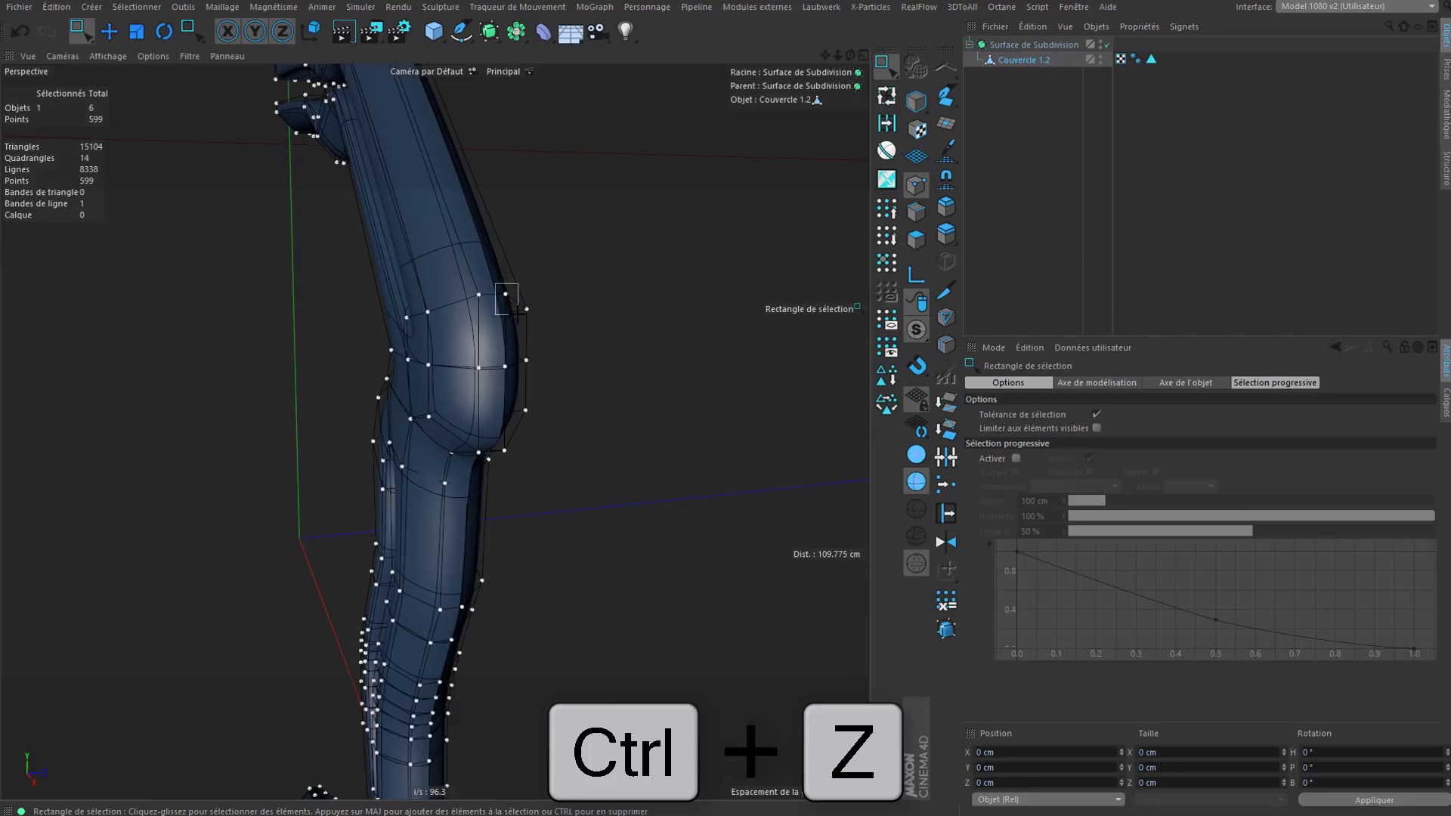
drag(517, 313, 498, 216)
drag(481, 310, 482, 311)
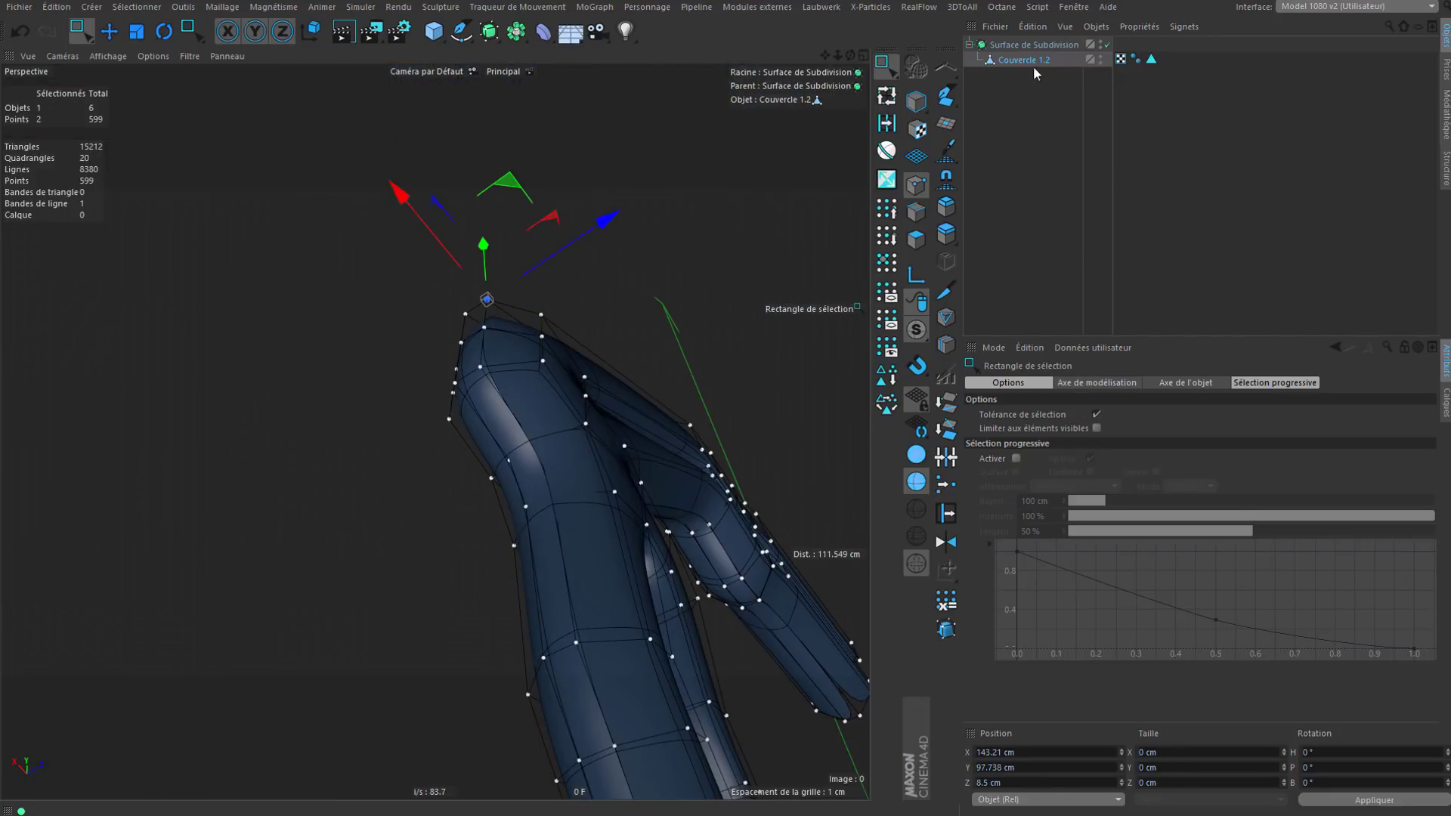
click(1107, 45)
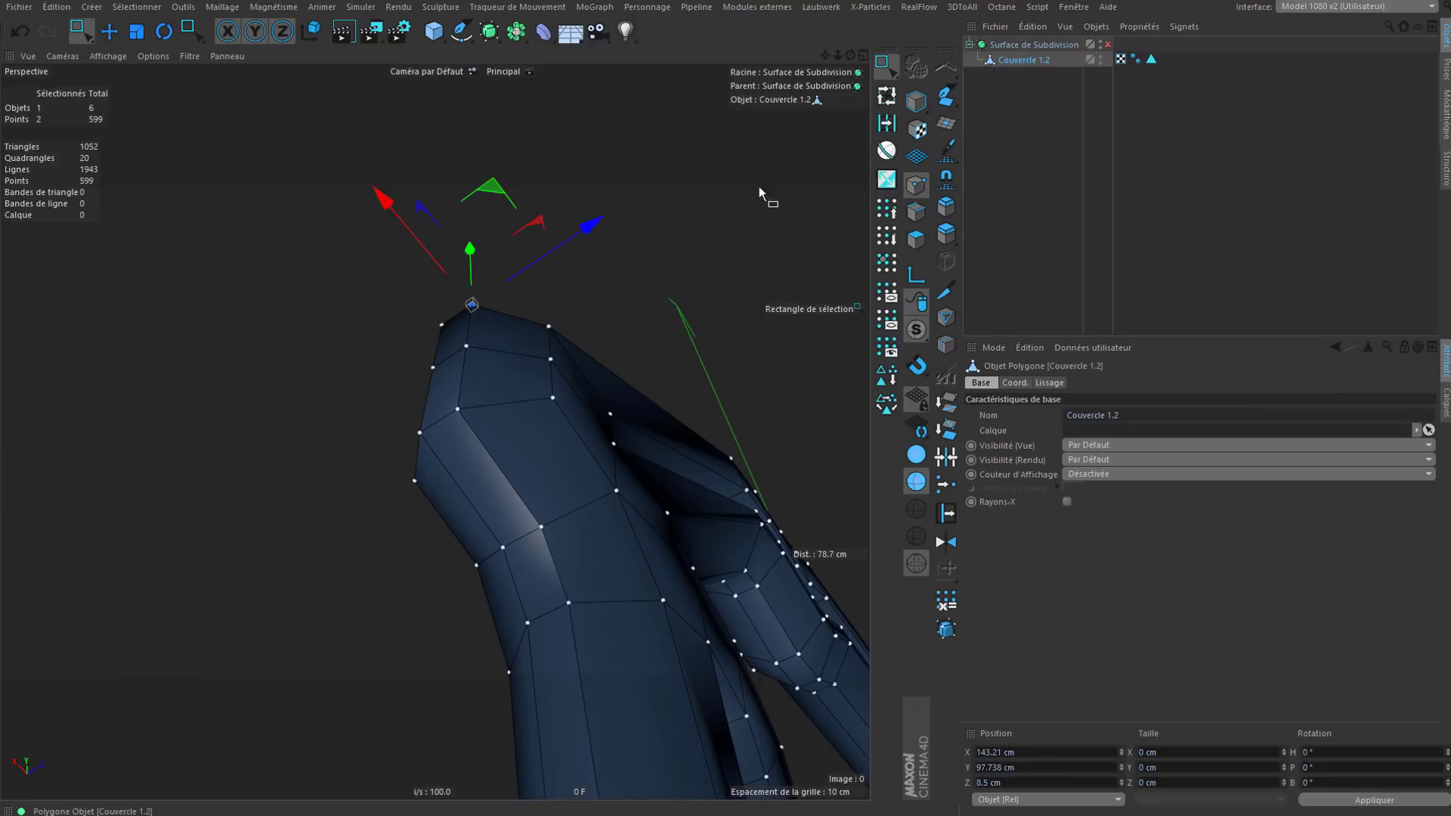
alt+drag(440, 316, 501, 338)
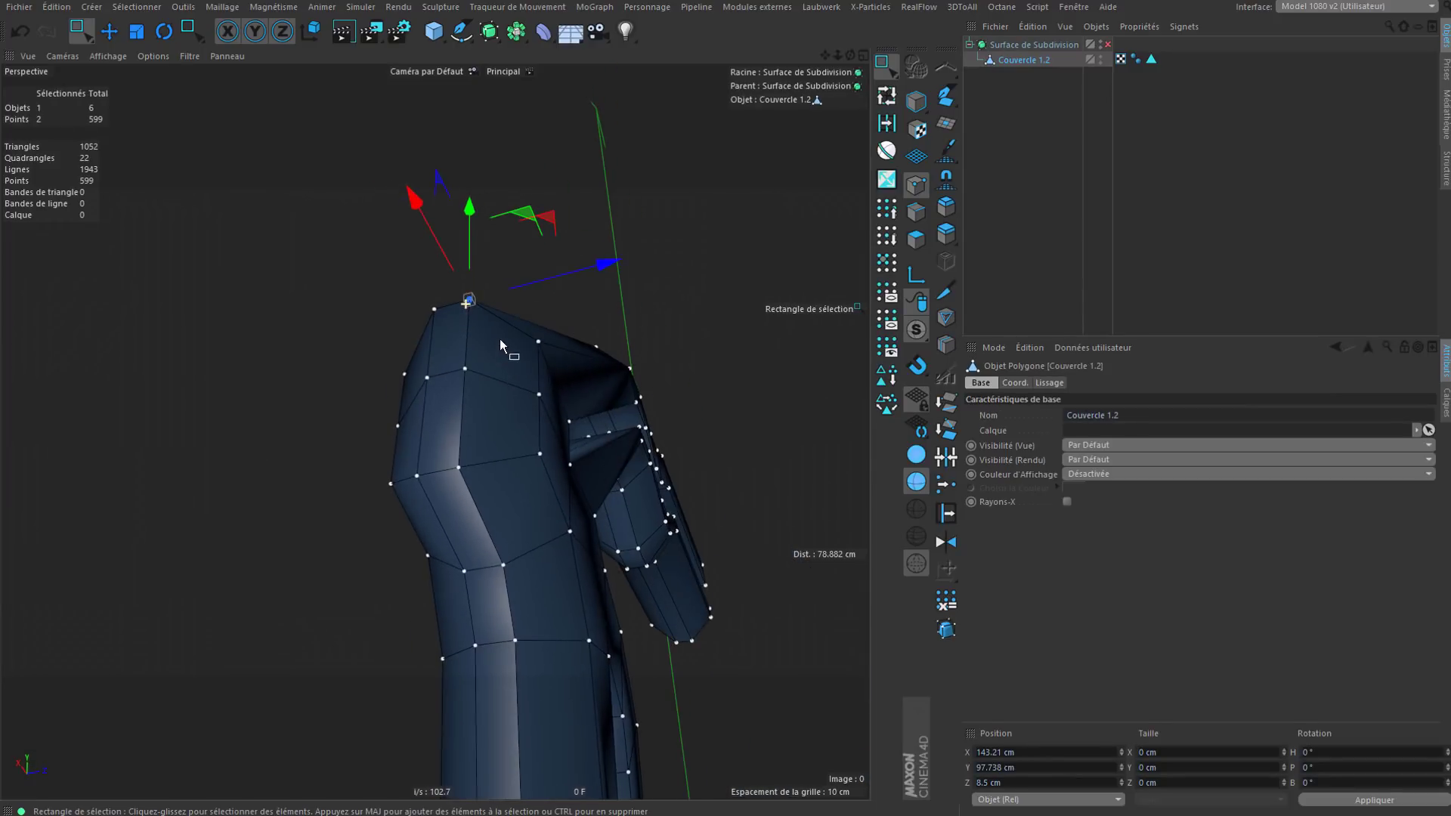
alt+drag(30, 169, 34, 174)
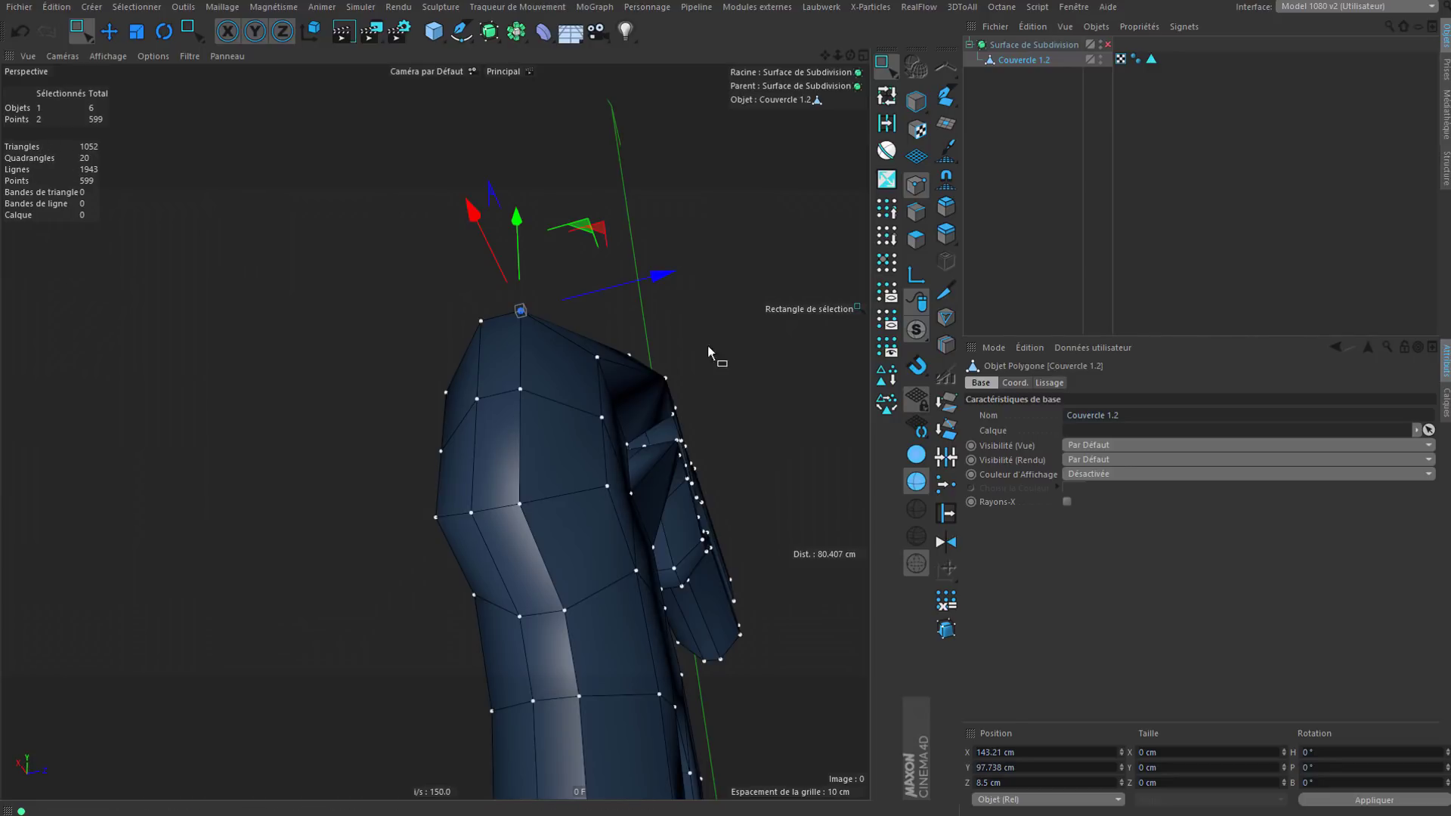
Step: Open the viewport's HUD settings and examine the available information displays, including the active tool readout
key(shift+v)
click(1283, 384)
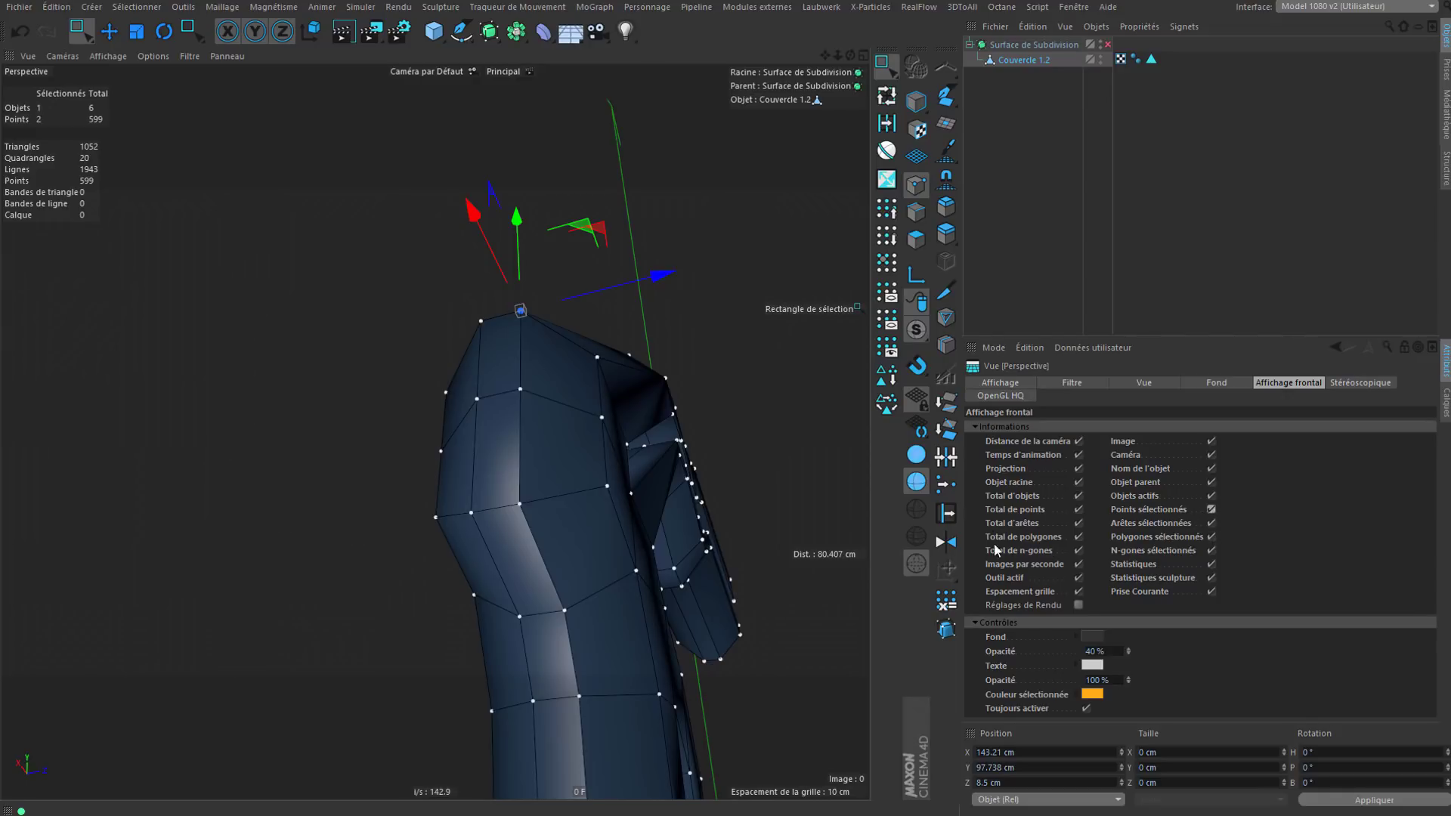
alt+drag(664, 500, 845, 553)
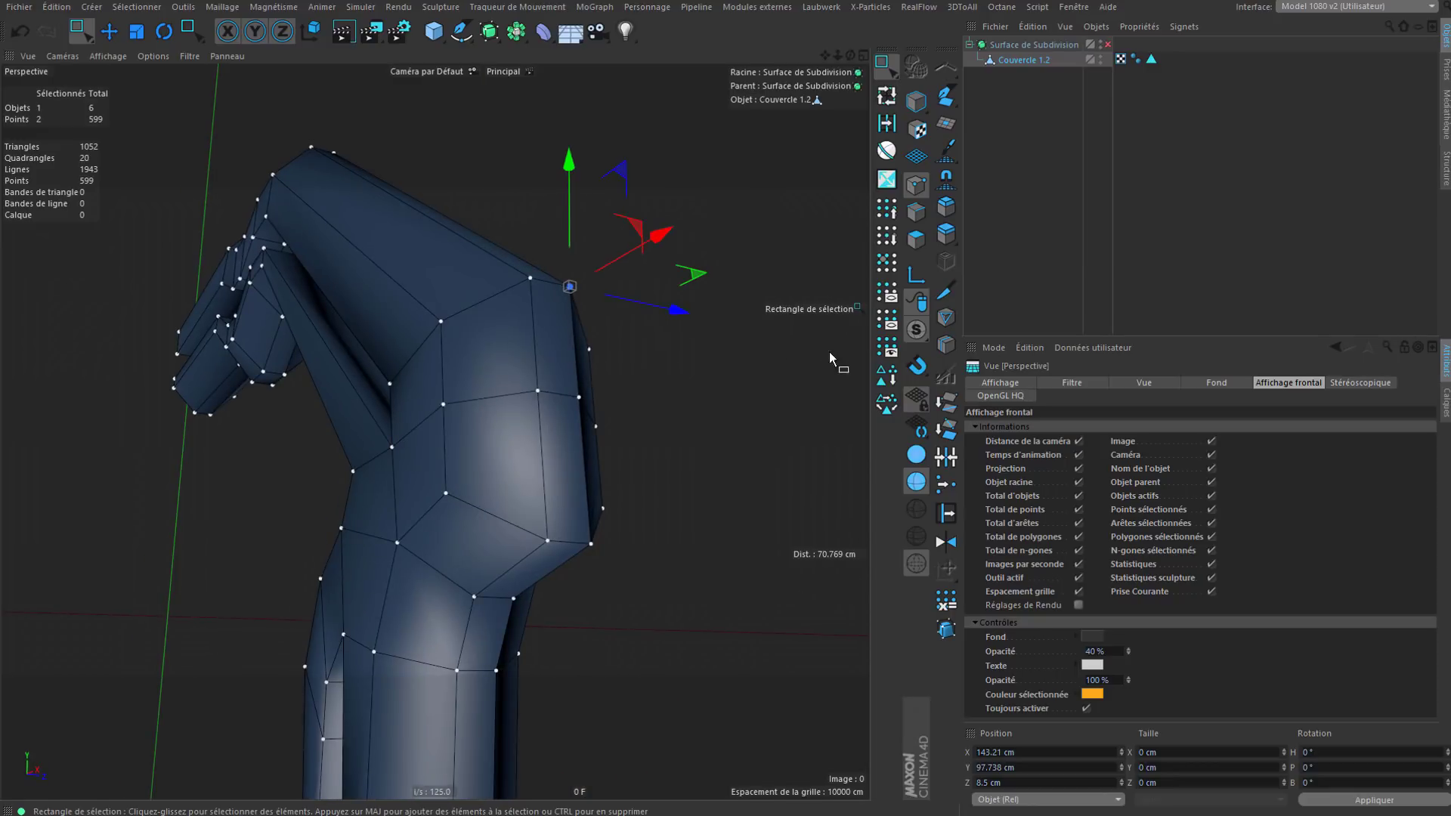
click(776, 312)
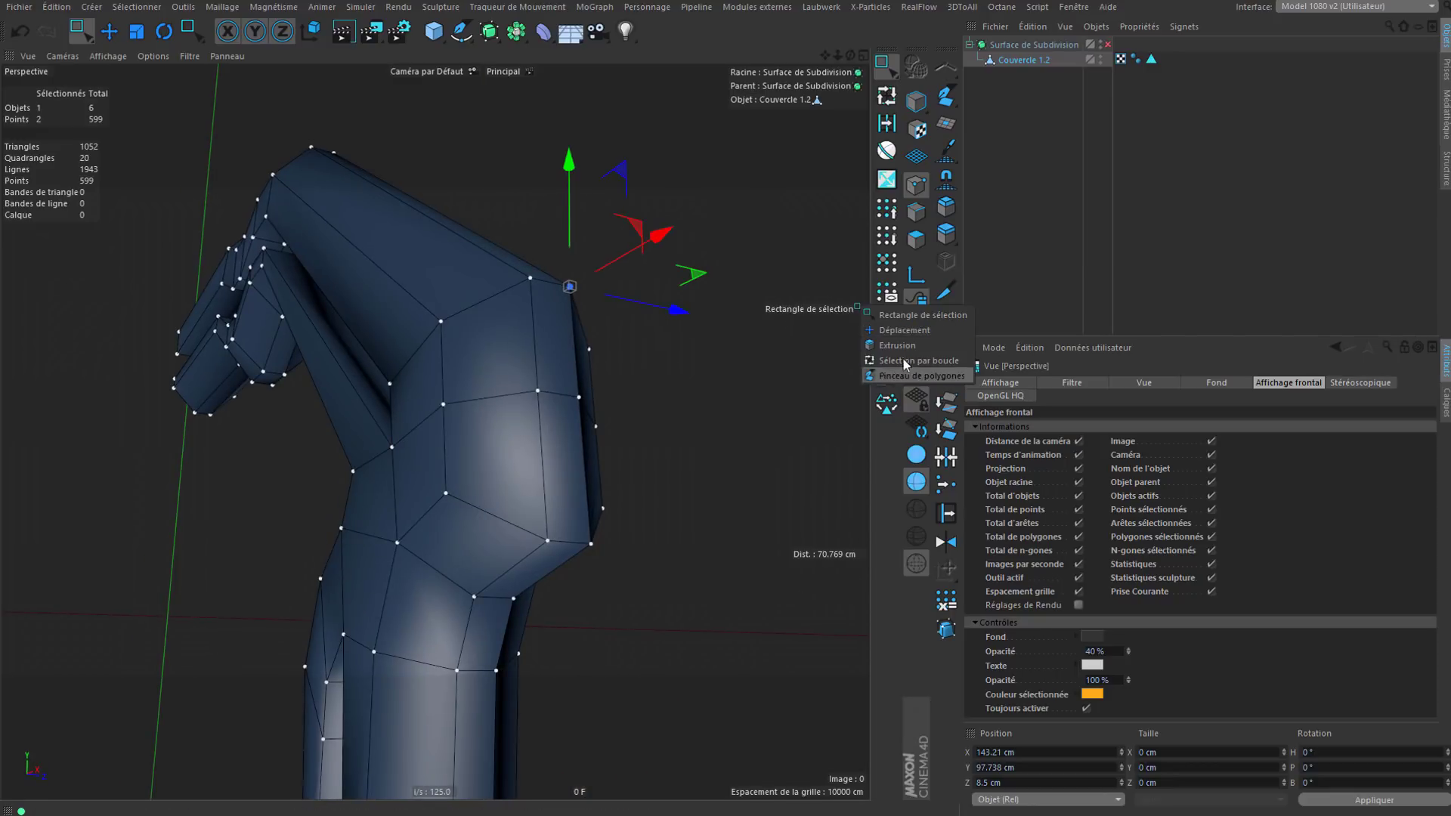
click(827, 309)
click(856, 306)
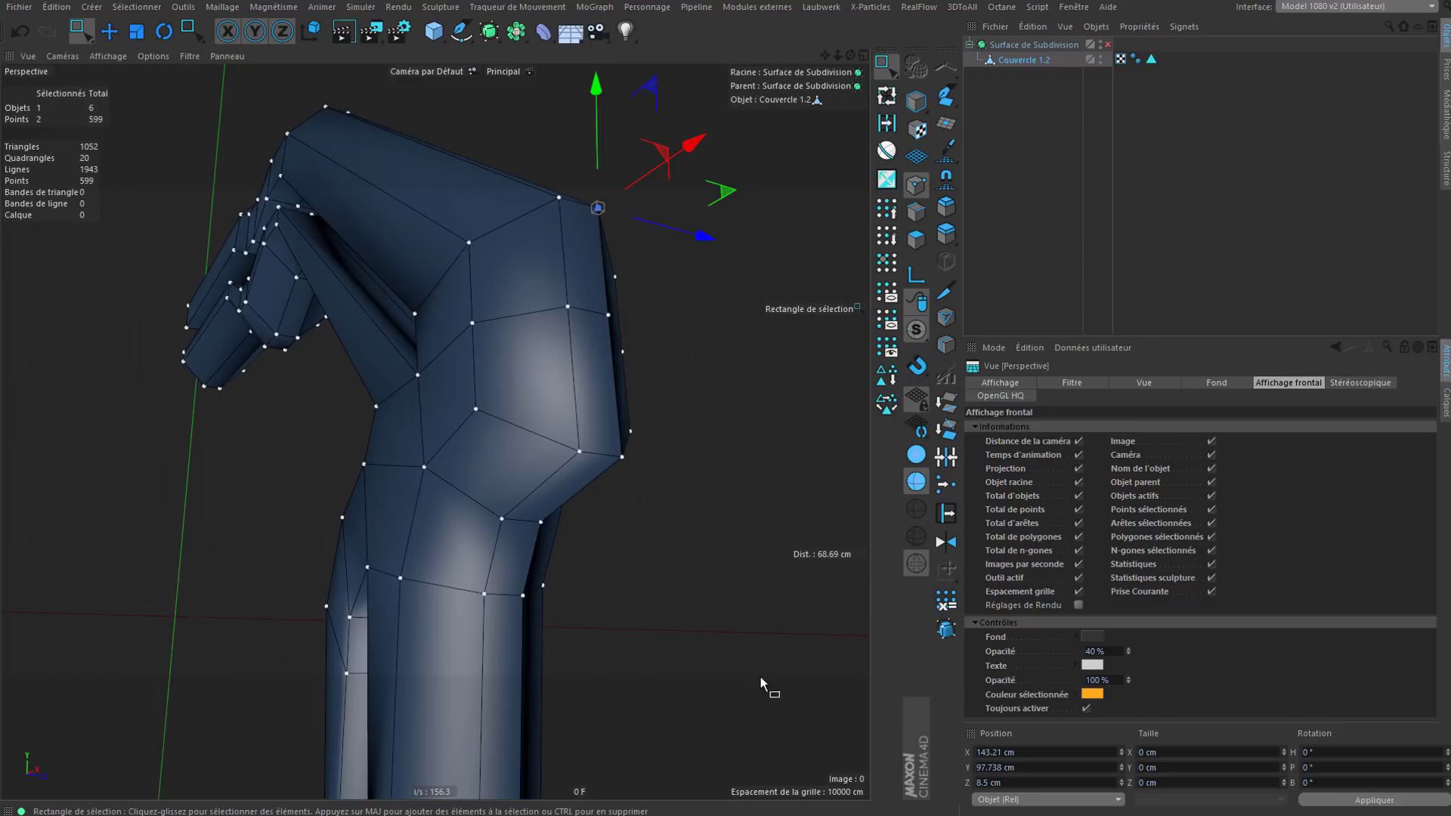
Step: Clear the point selection and reselect the overlapping pair at the contour's outer corner
alt+middle_drag(536, 418, 578, 421)
alt+right_drag(578, 420, 629, 310)
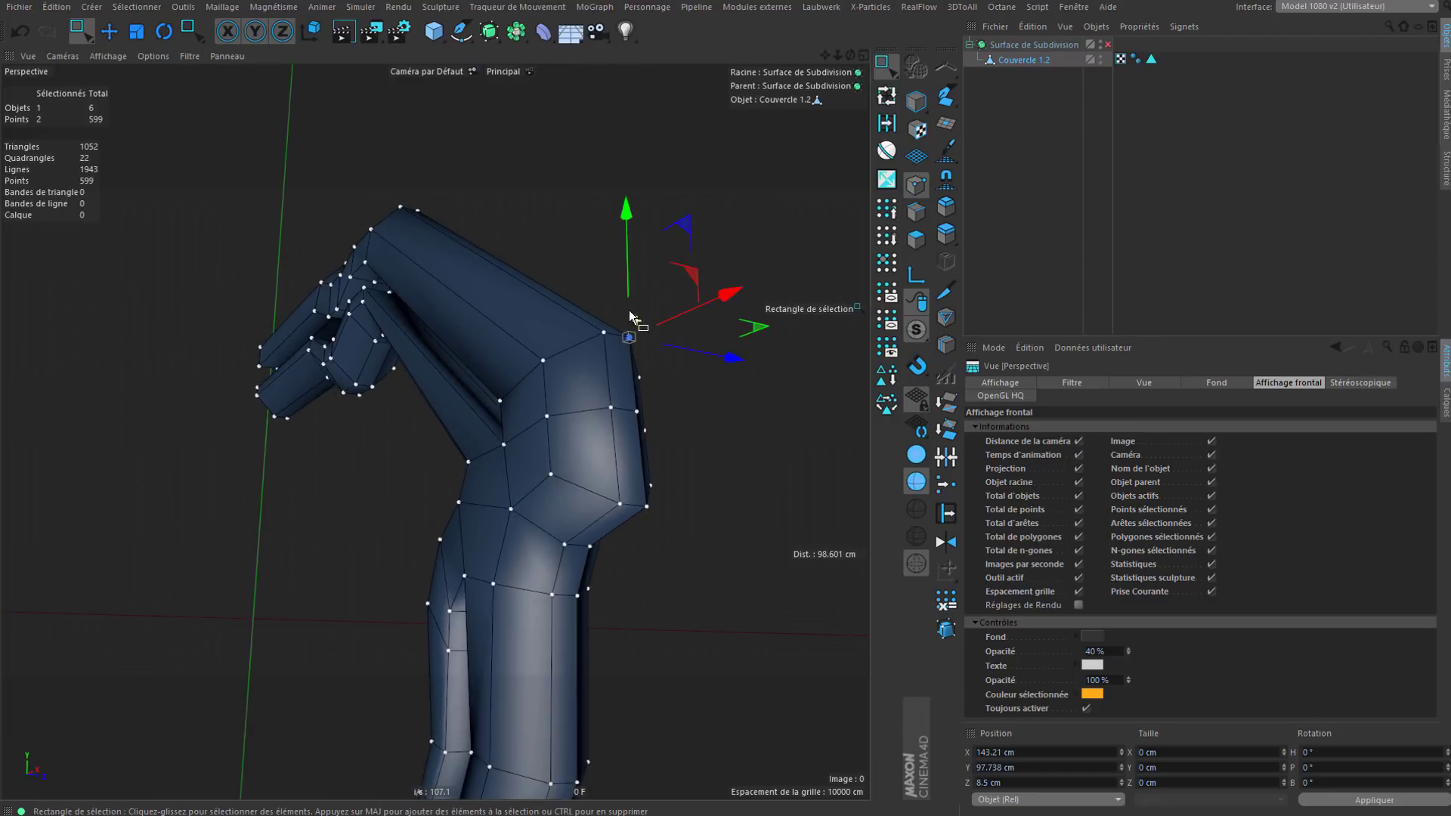
alt+drag(629, 310, 597, 378)
alt+drag(598, 457, 472, 115)
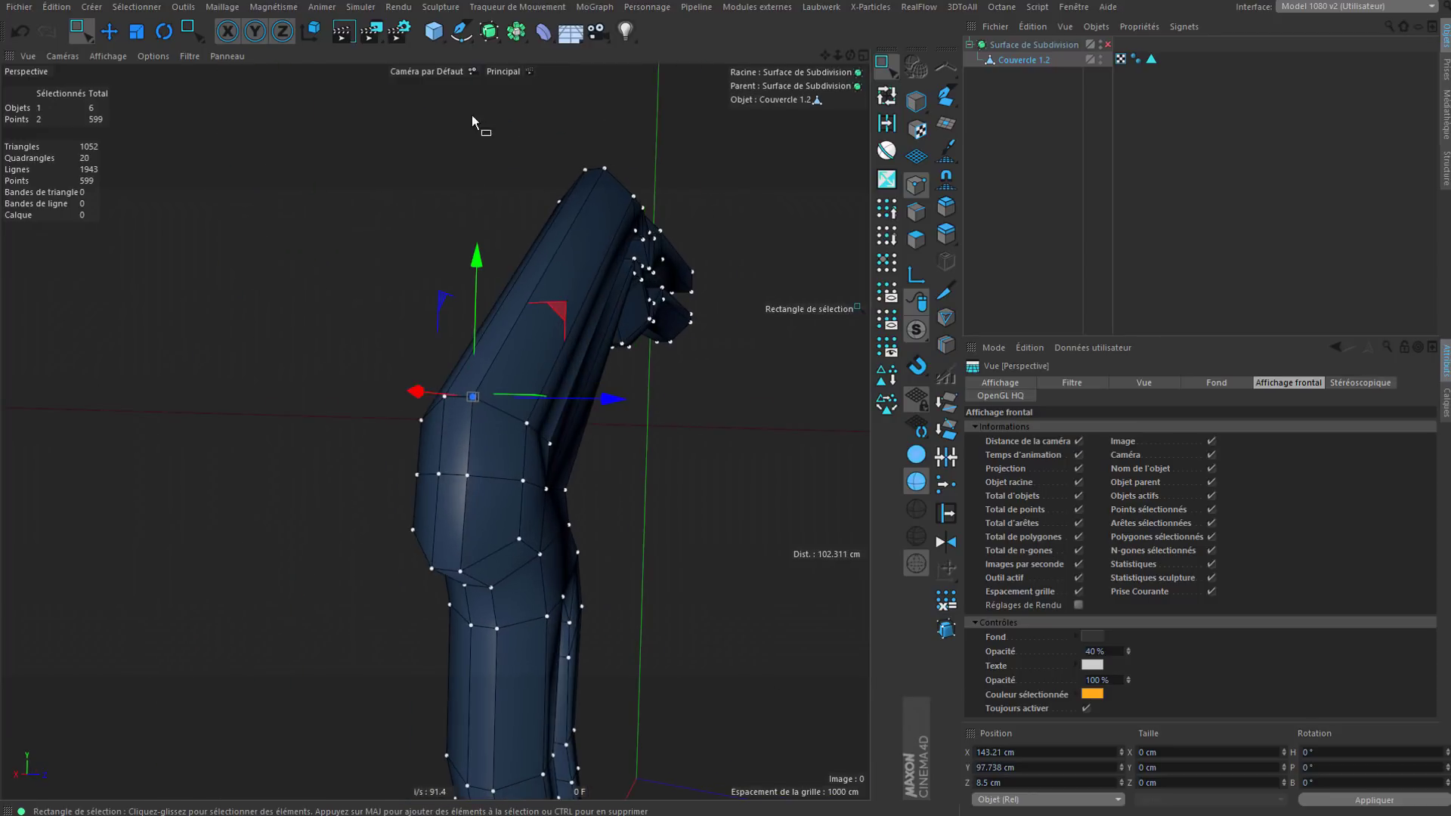
click(514, 84)
alt+right_drag(433, 428, 486, 372)
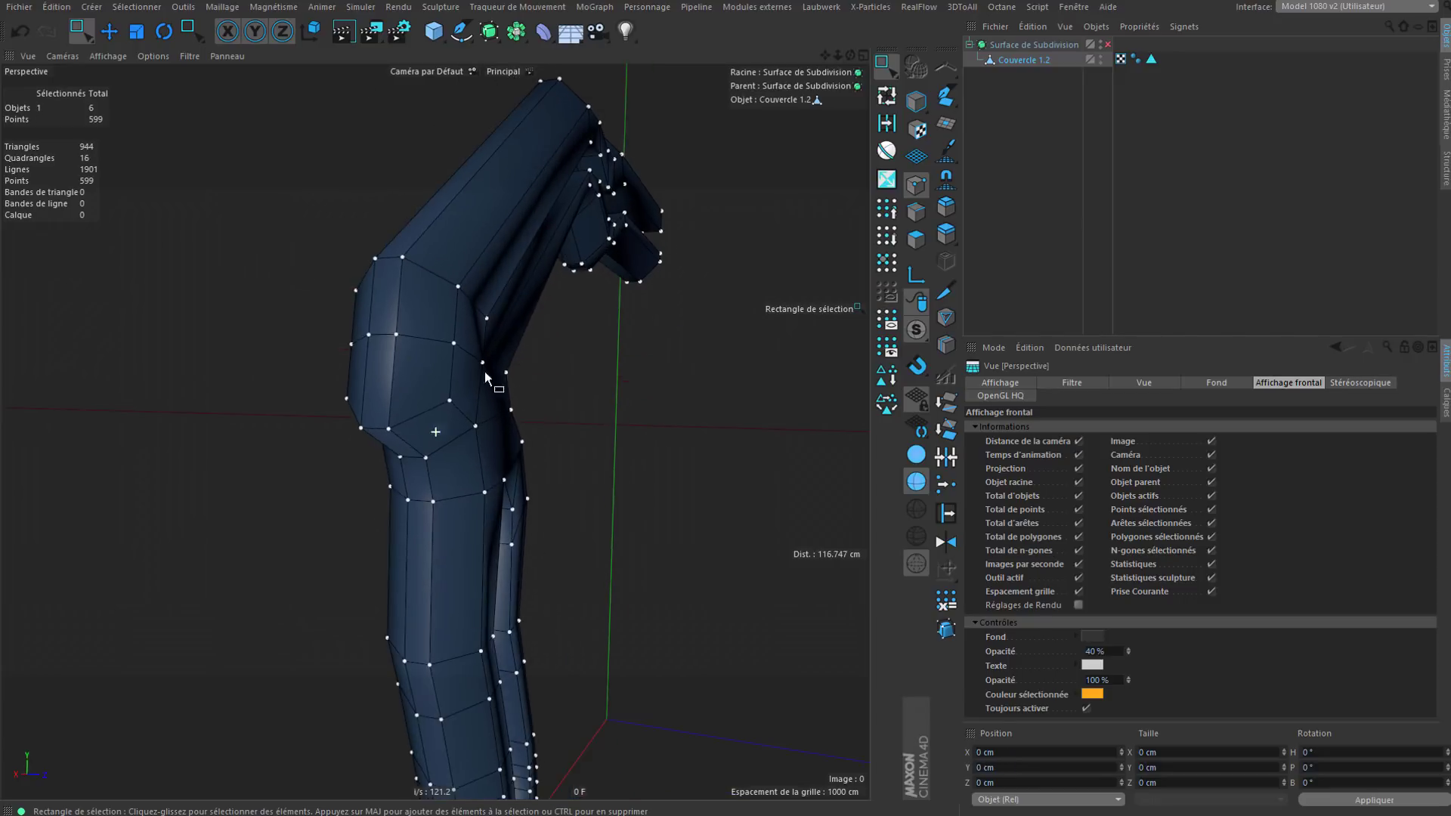
alt+drag(421, 378, 243, 218)
Step: Run Optimize on just the overlapping corner pair, and undo that merge
right_click(668, 288)
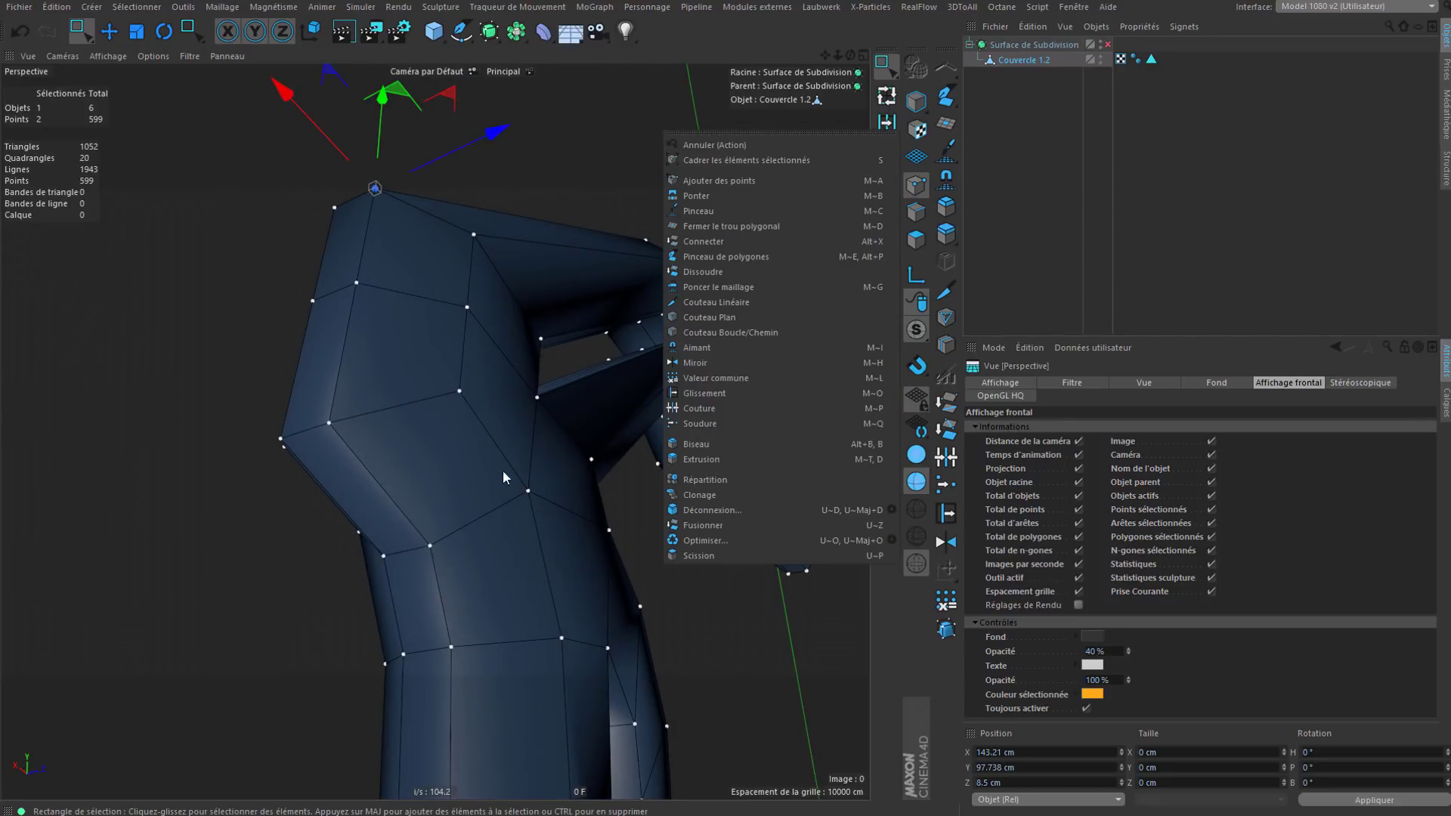
click(733, 536)
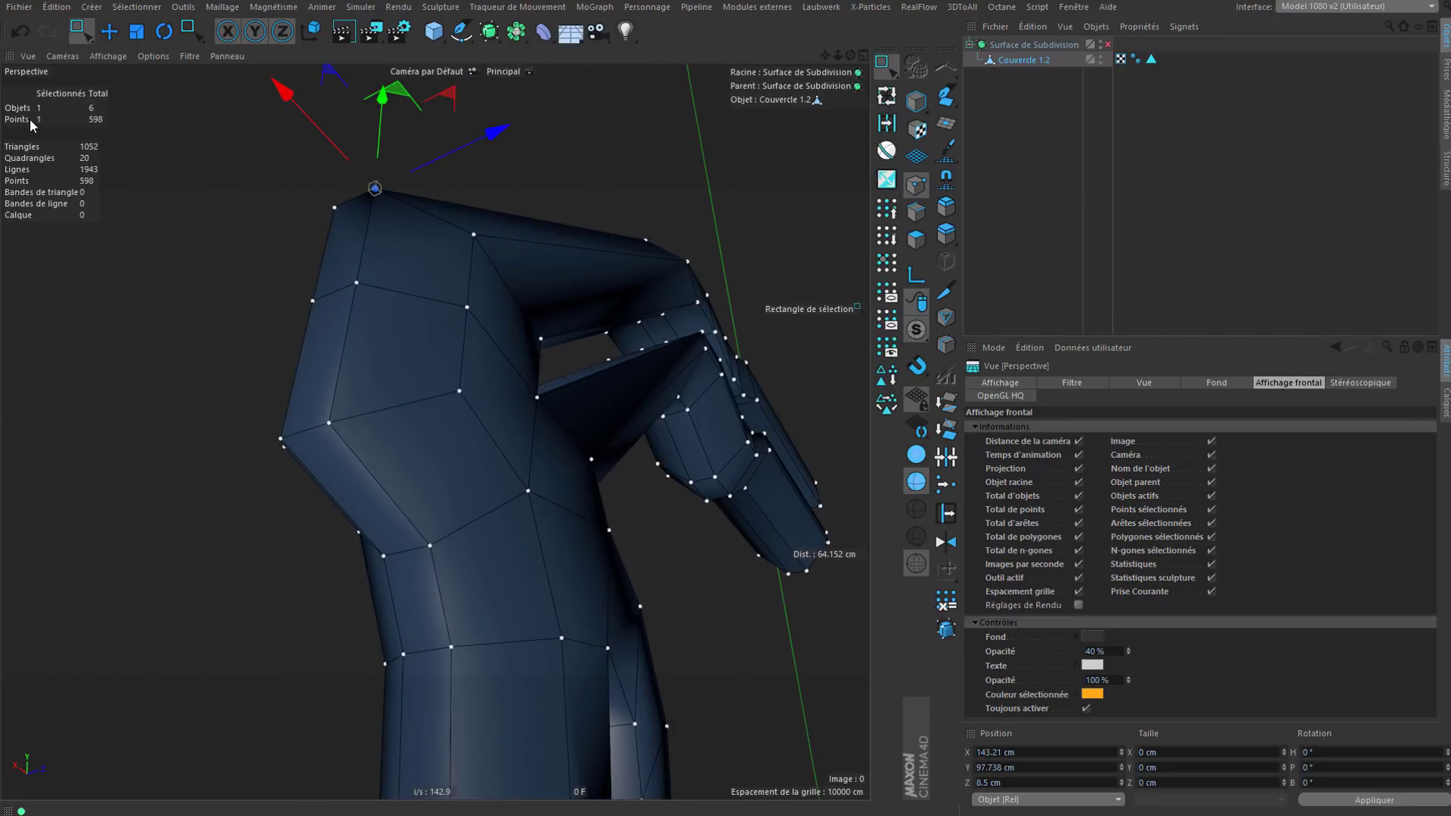
mouse_move(393, 203)
alt+mouse_down()
mouse_move(457, 275)
mouse_move(402, 192)
alt+mouse_up()
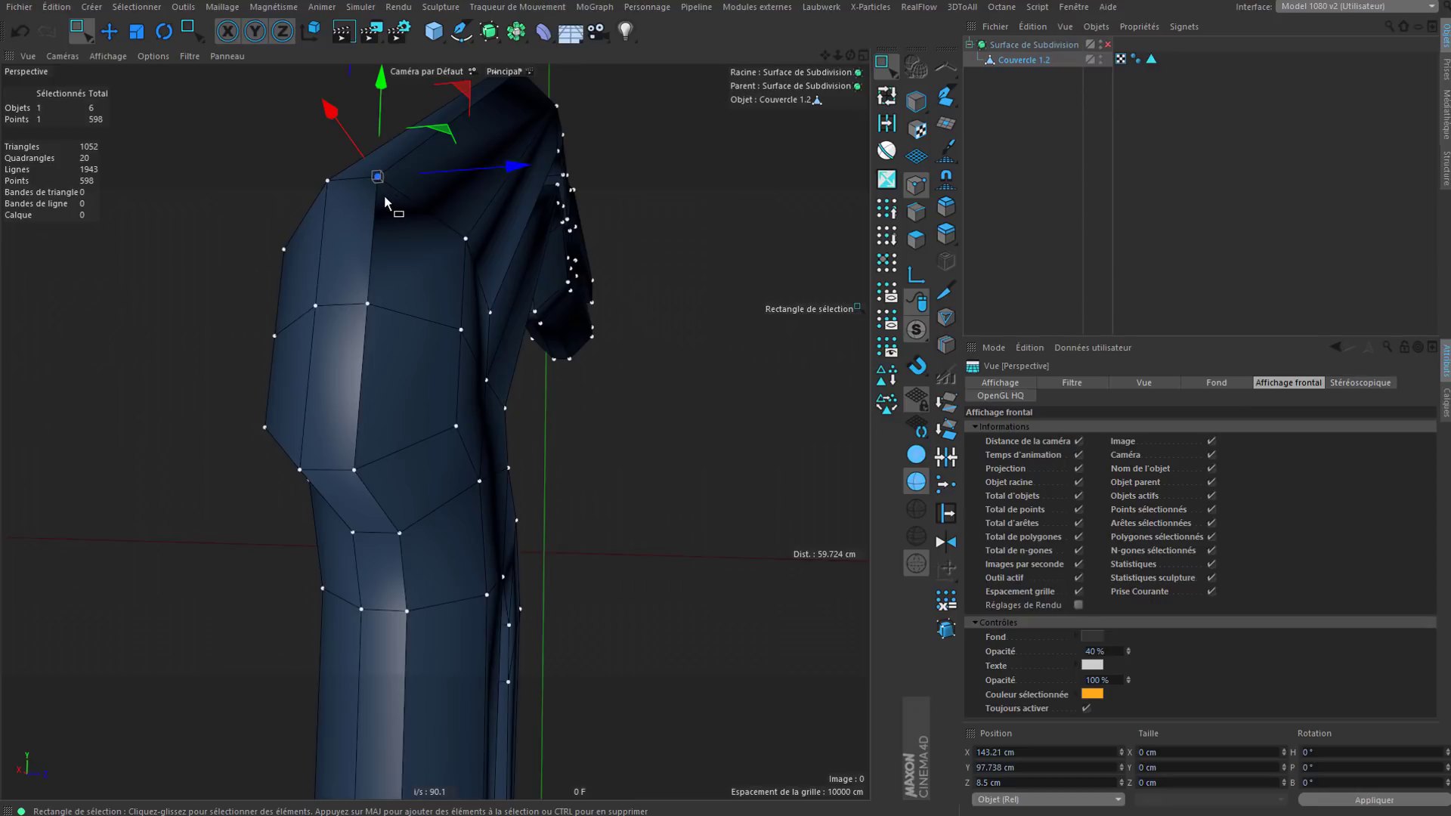
key(ctrl+z)
Step: Select all points of Couvercle 1.2 and merge the coincident ones with Optimize
scroll(514, 165, down, 6)
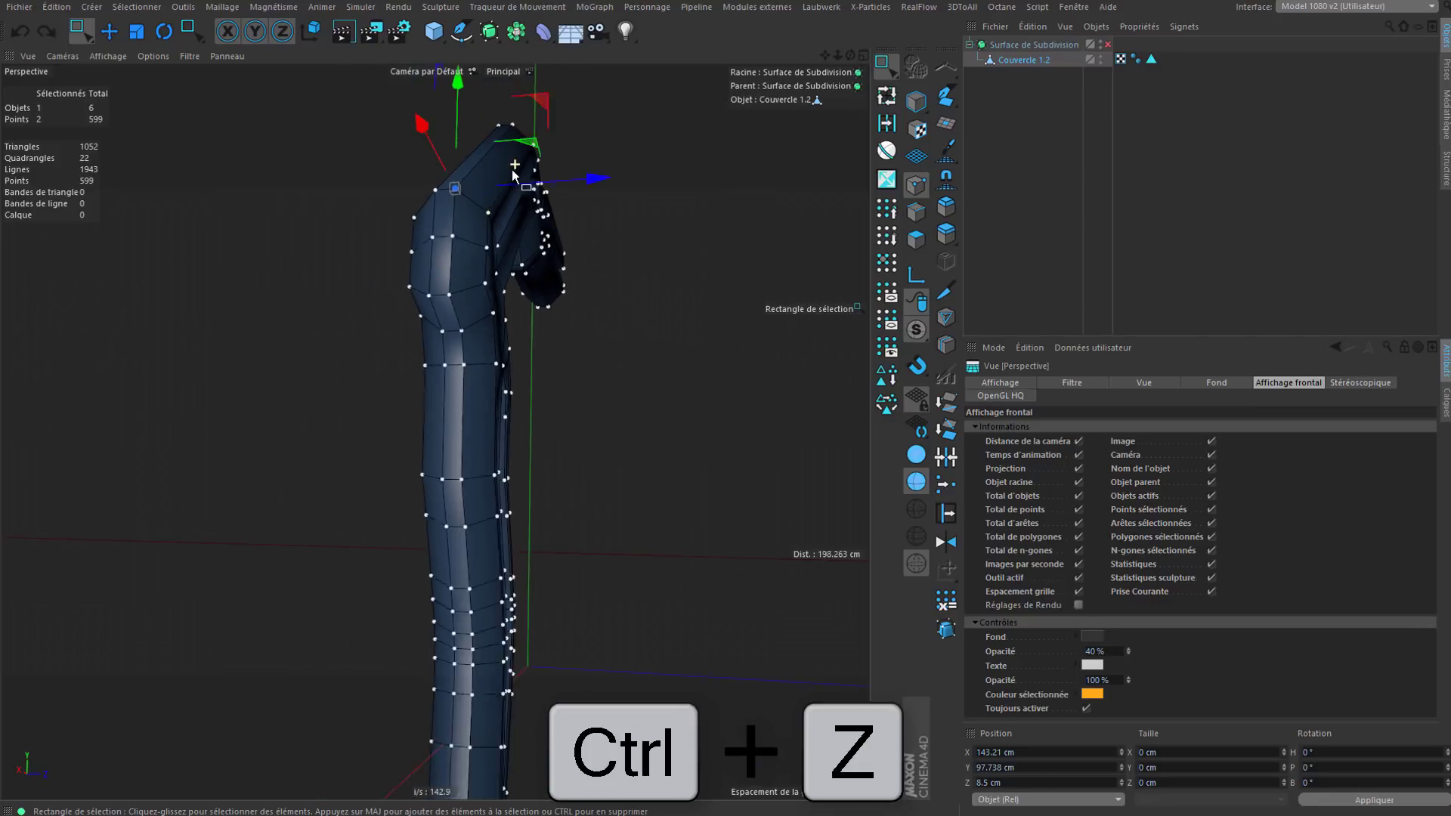
key(ctrl+a)
mouse_move(514, 174)
alt+mouse_down()
mouse_move(118, 117)
mouse_move(52, 125)
mouse_move(428, 280)
mouse_move(531, 169)
alt+mouse_up()
right_click(533, 168)
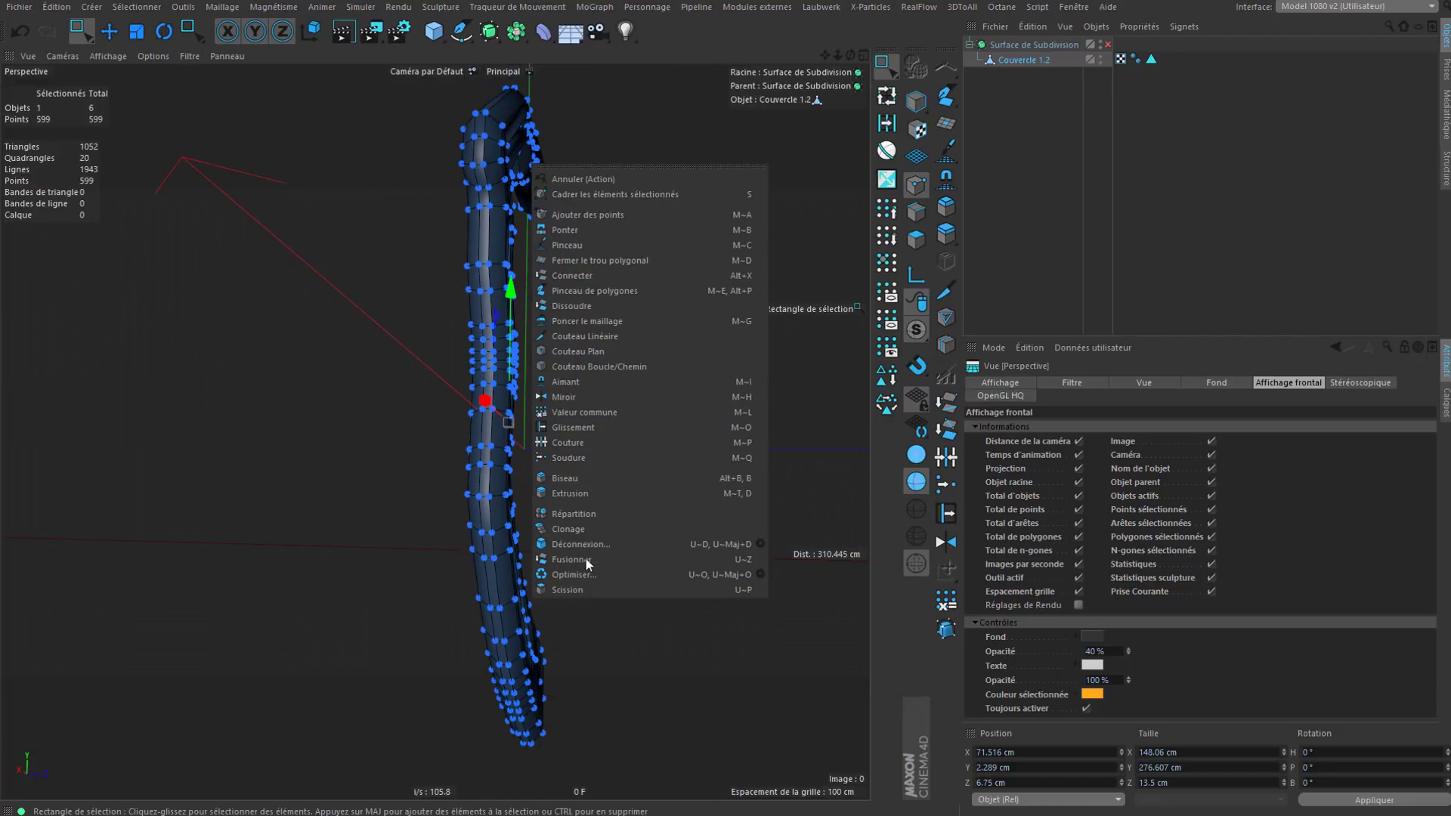
click(602, 576)
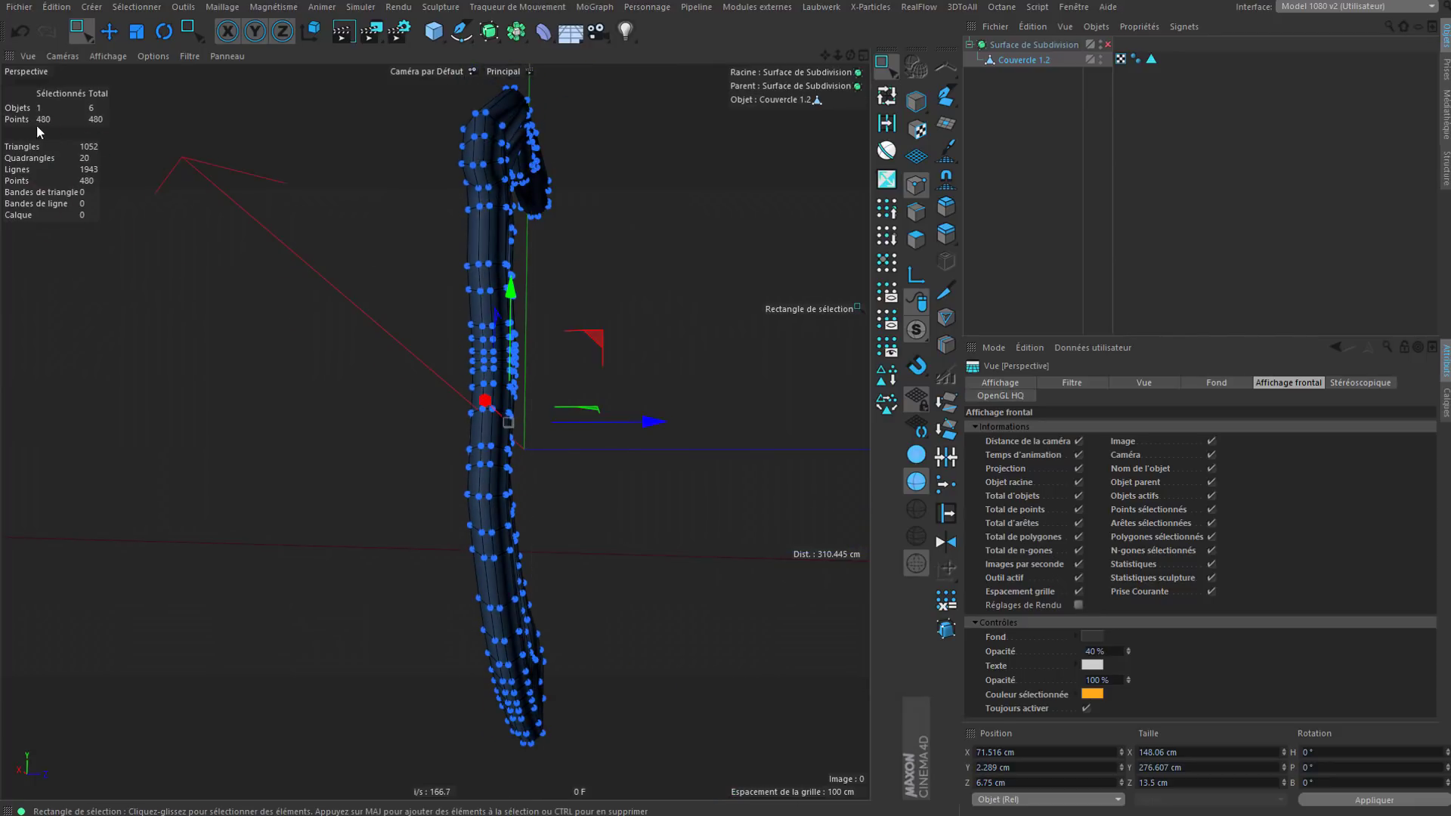
Step: Select Couvercle 1.2 under the Subdivision Surface and switch to polygon editing
alt+drag(506, 138, 509, 152)
alt+middle_drag(509, 152, 504, 253)
click(1221, 158)
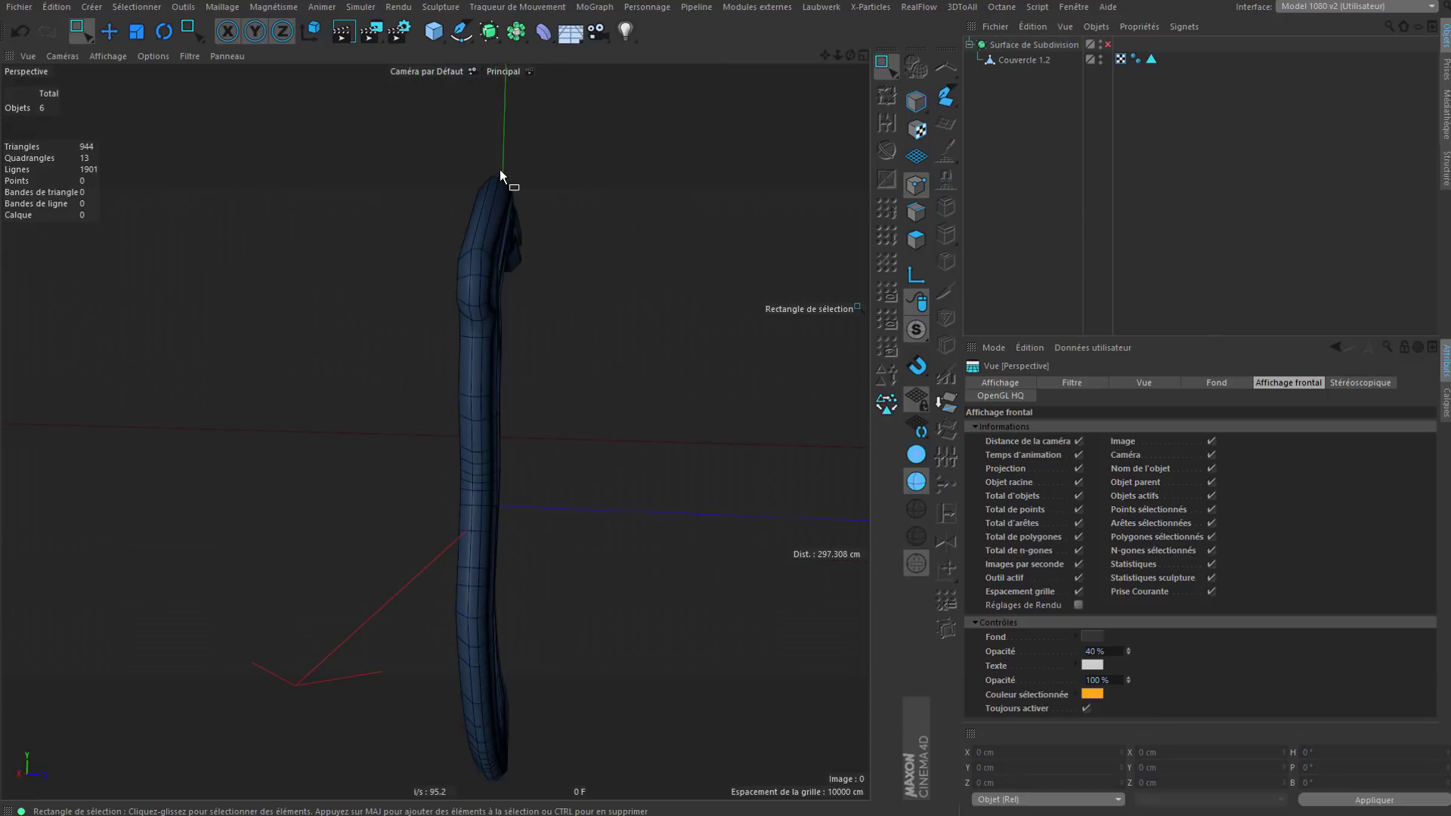
alt+drag(500, 174, 468, 280)
click(1030, 45)
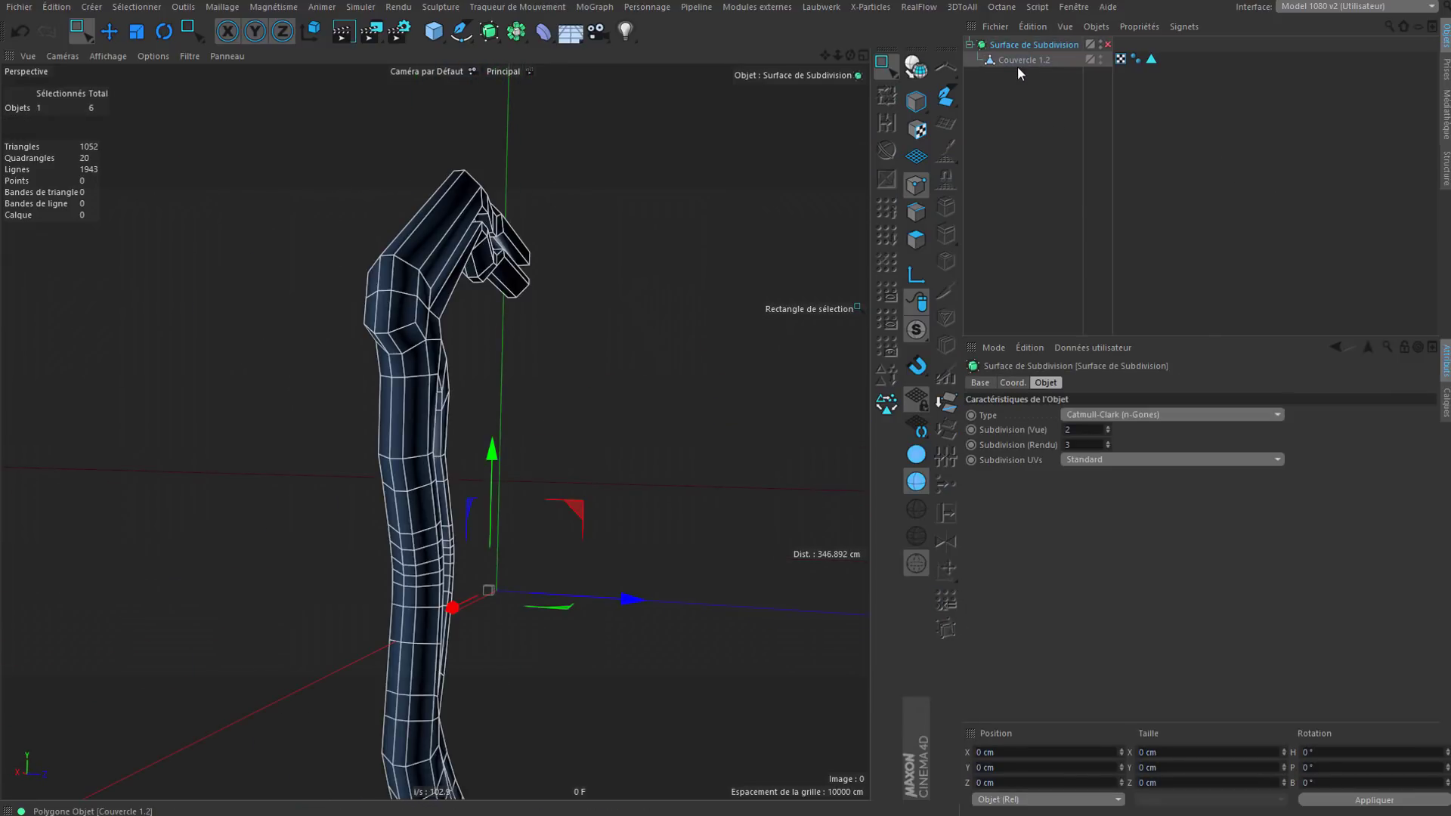
click(1020, 61)
click(916, 240)
Step: Undo the last two changes made while working on the contour's polygons
alt+drag(577, 316, 631, 348)
drag(657, 626, 662, 639)
key(ctrl+z)
key(ctrl+z)
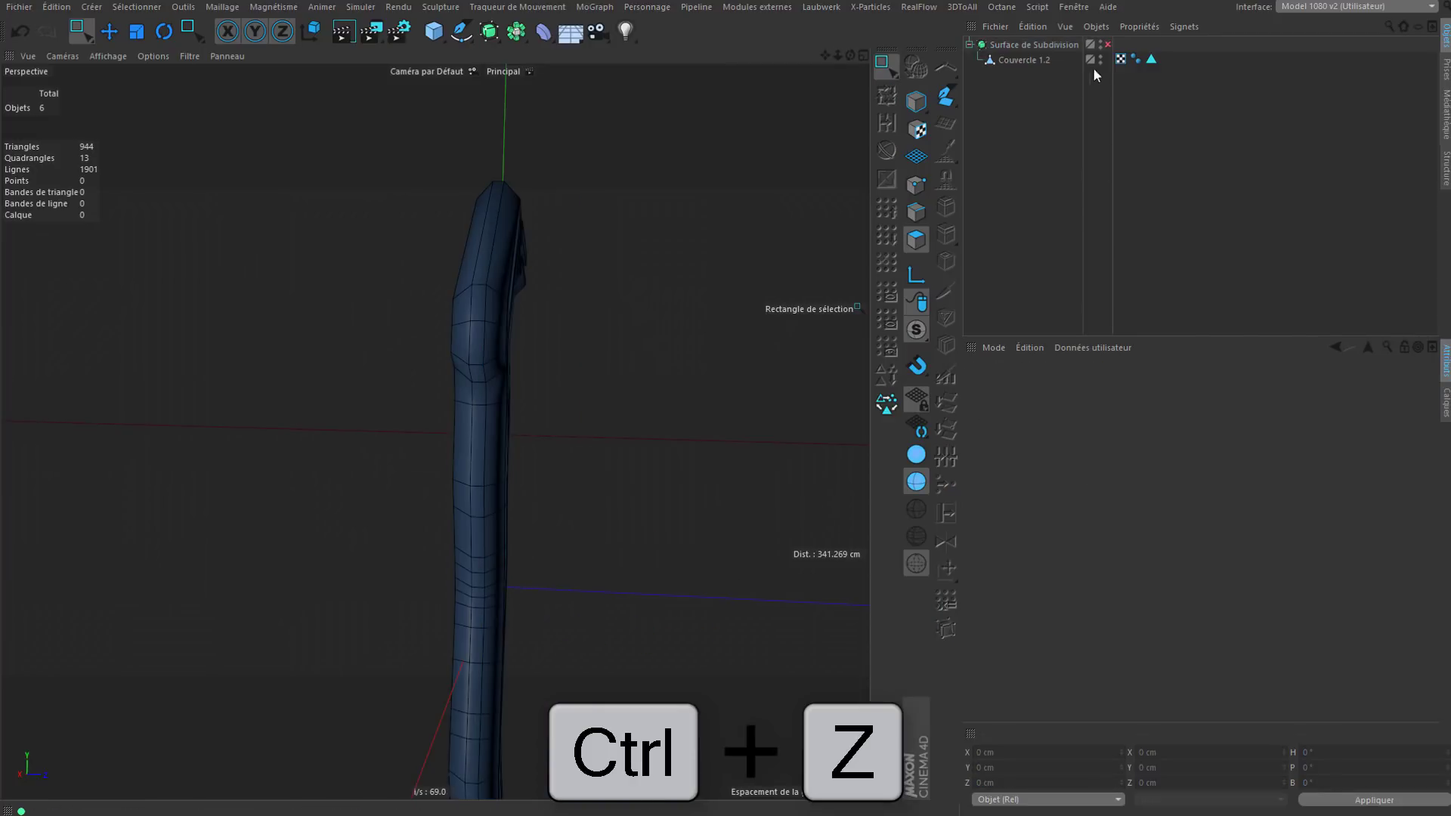
Step: Enable the Subdivision Surface and examine the smoothed contour along the seam on its outer side
click(1108, 45)
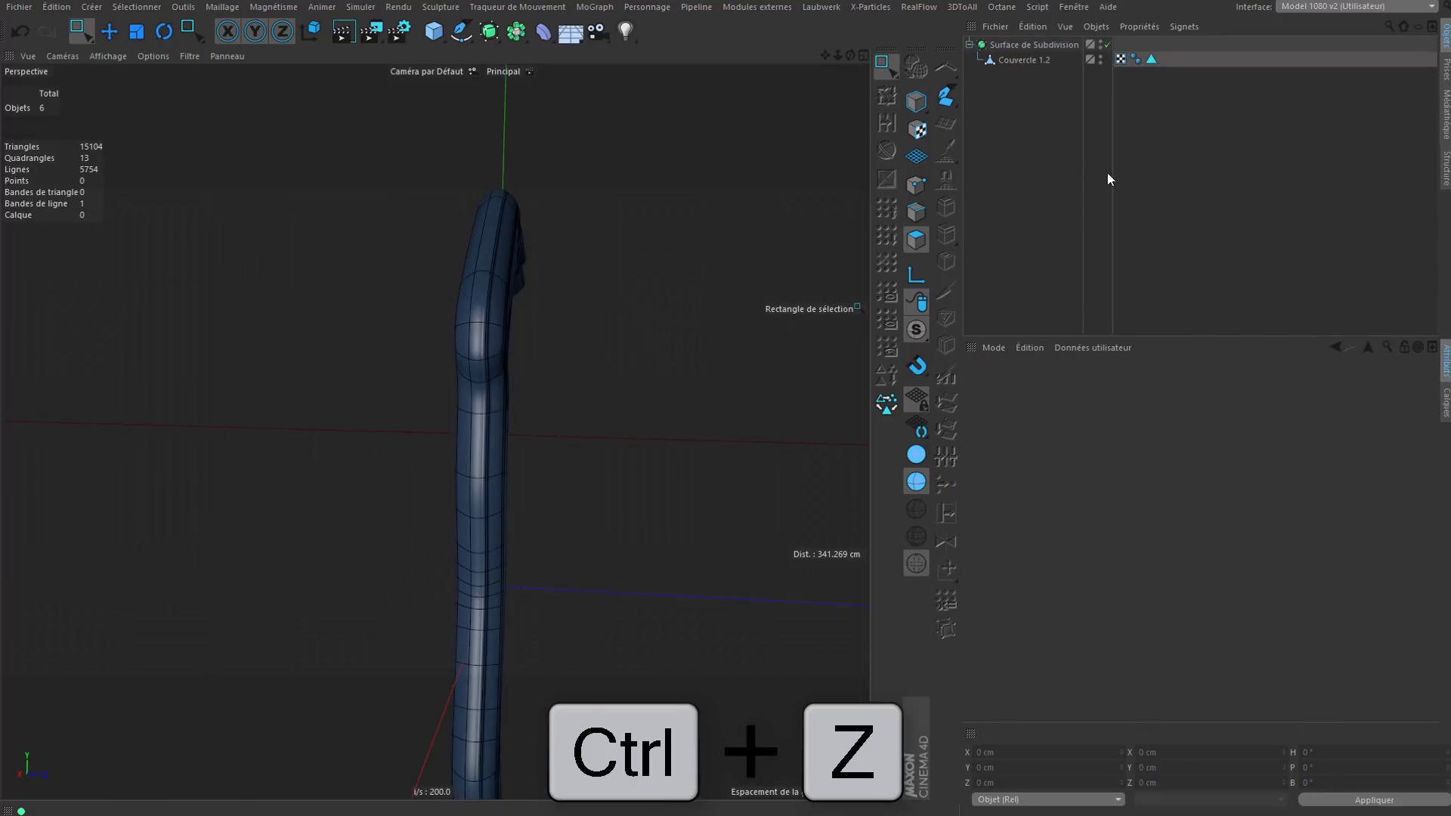
scroll(475, 243, up, 10)
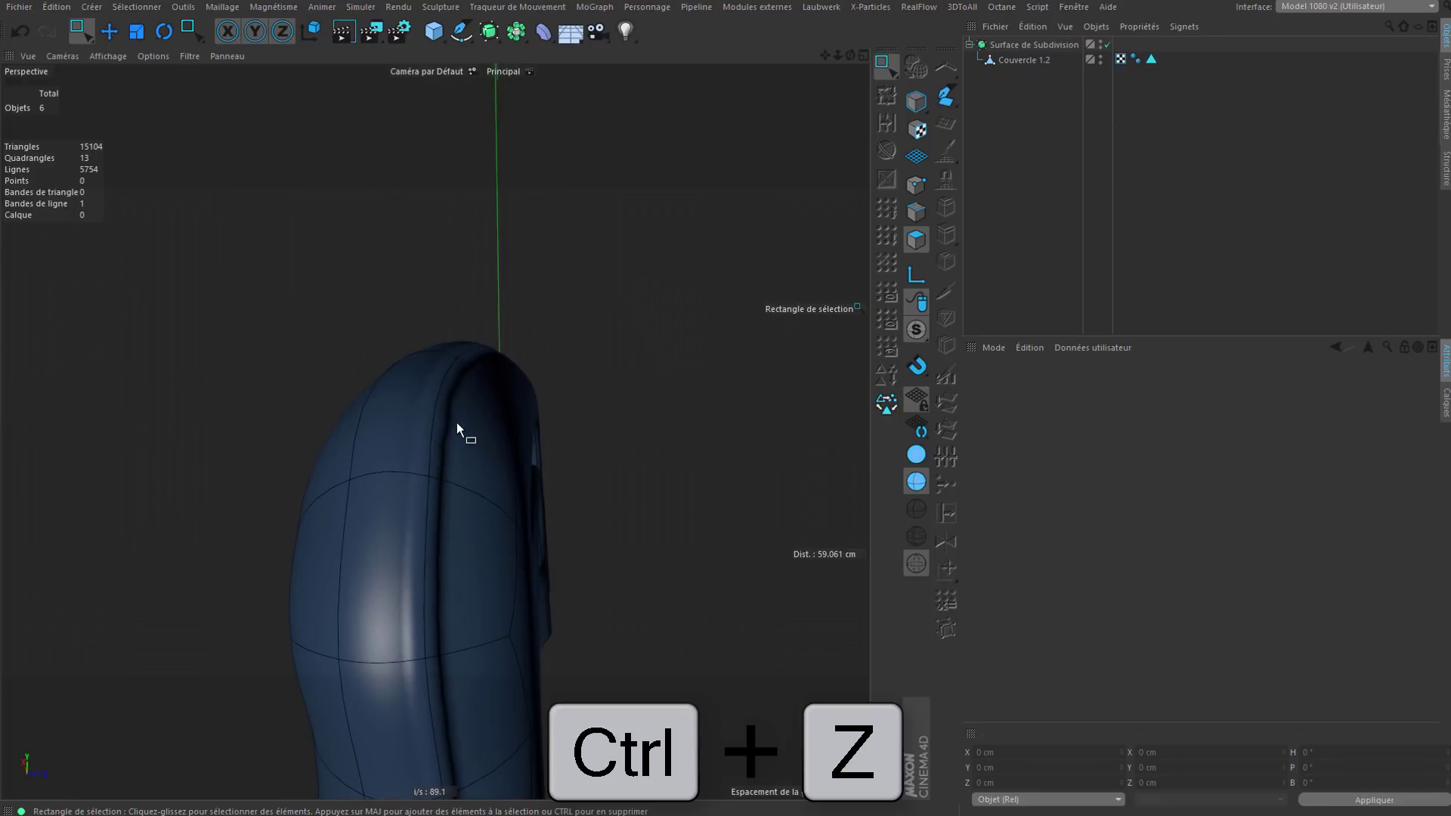
alt+drag(456, 424, 485, 452)
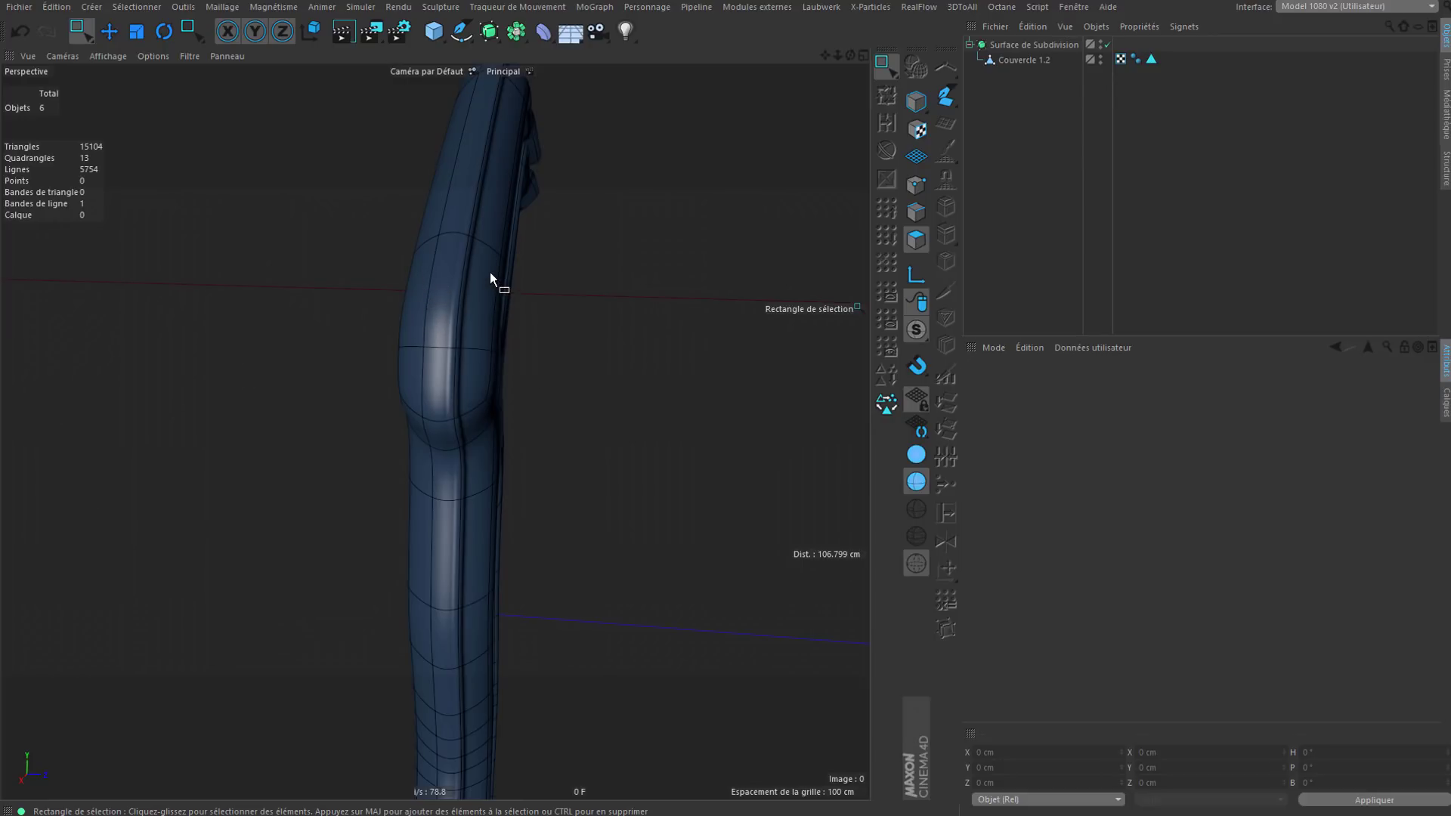
scroll(460, 264, up, 5)
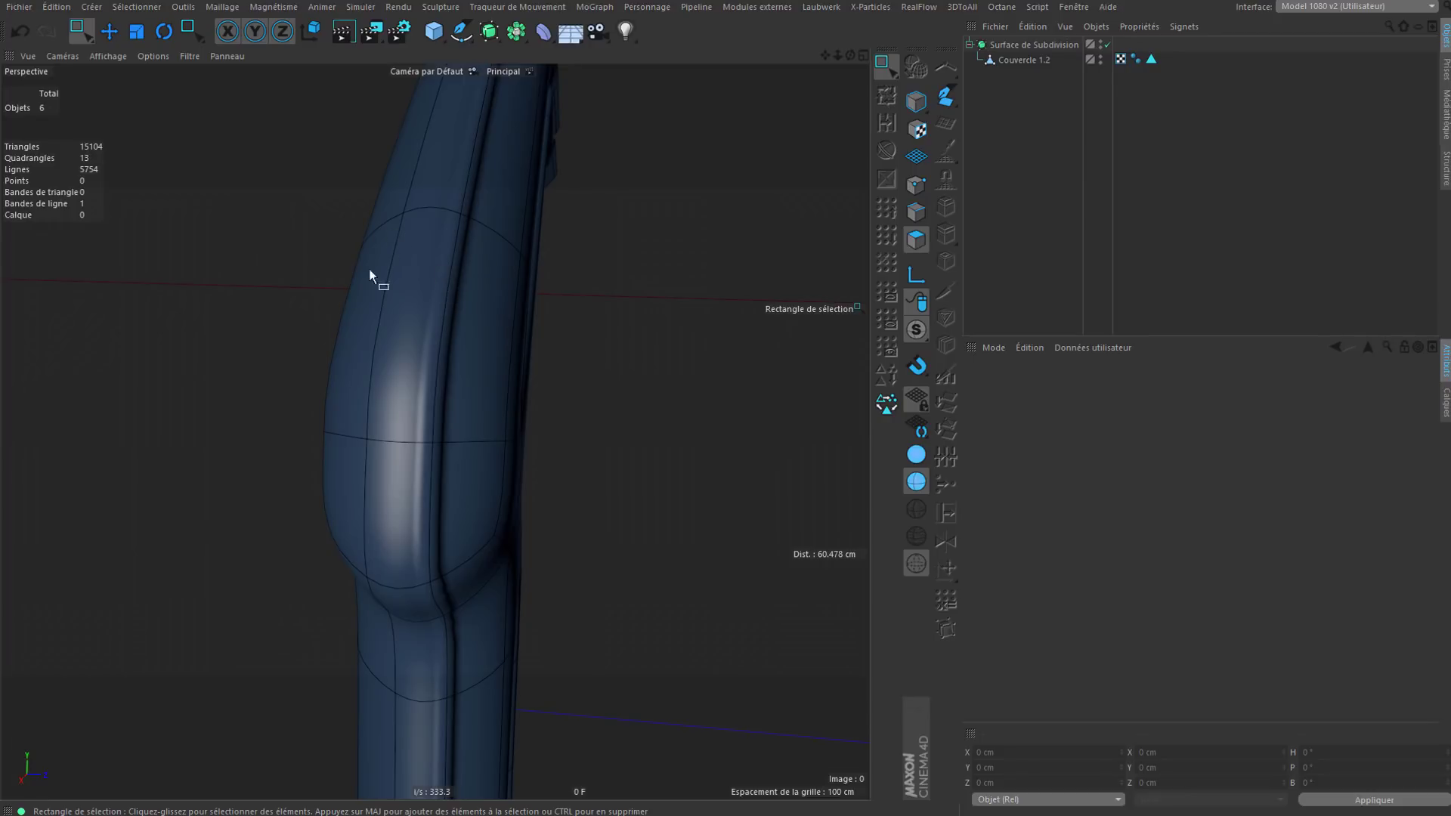
alt+drag(483, 297, 536, 275)
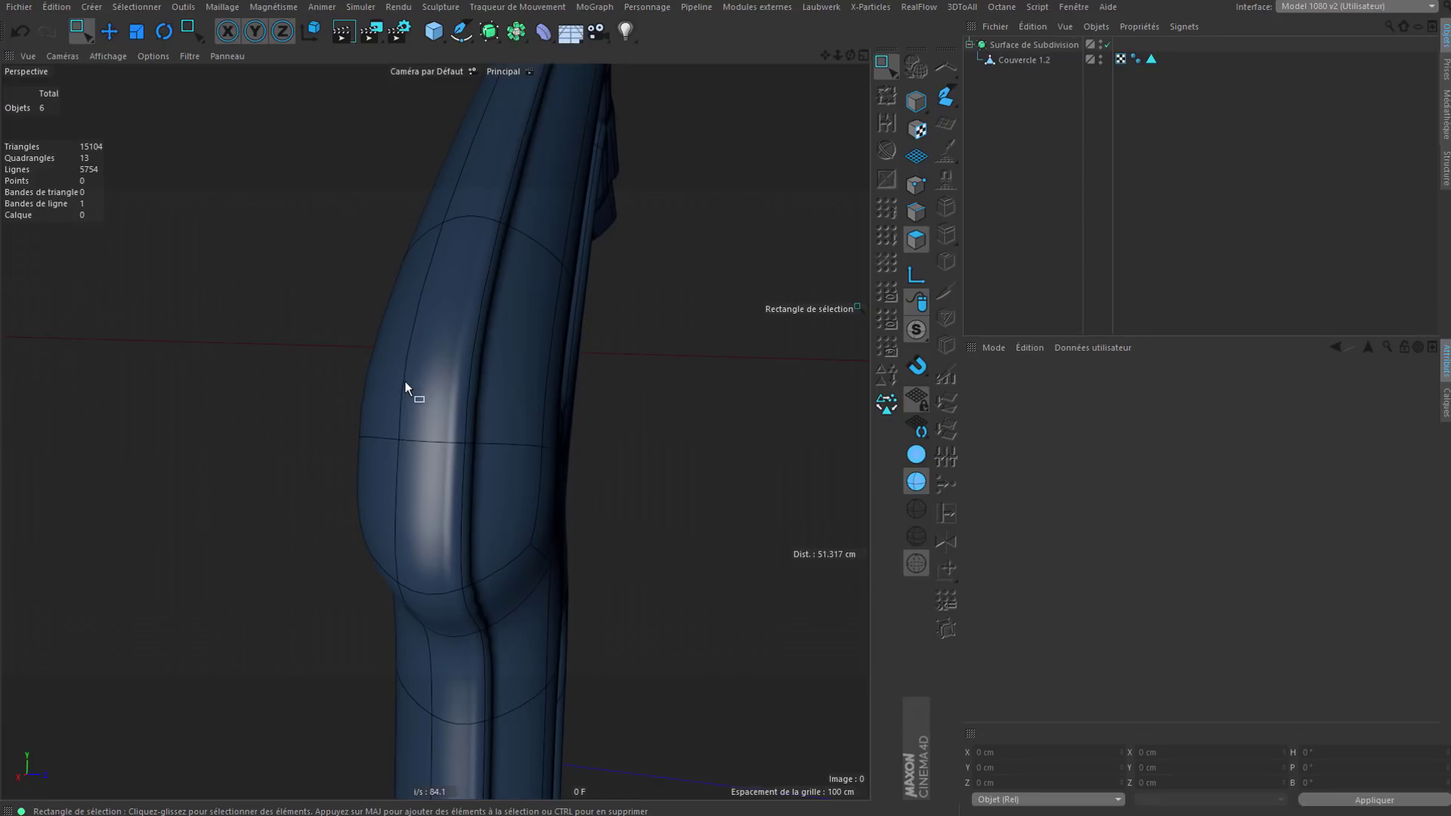
alt+drag(404, 387, 541, 324)
scroll(468, 186, down, 3)
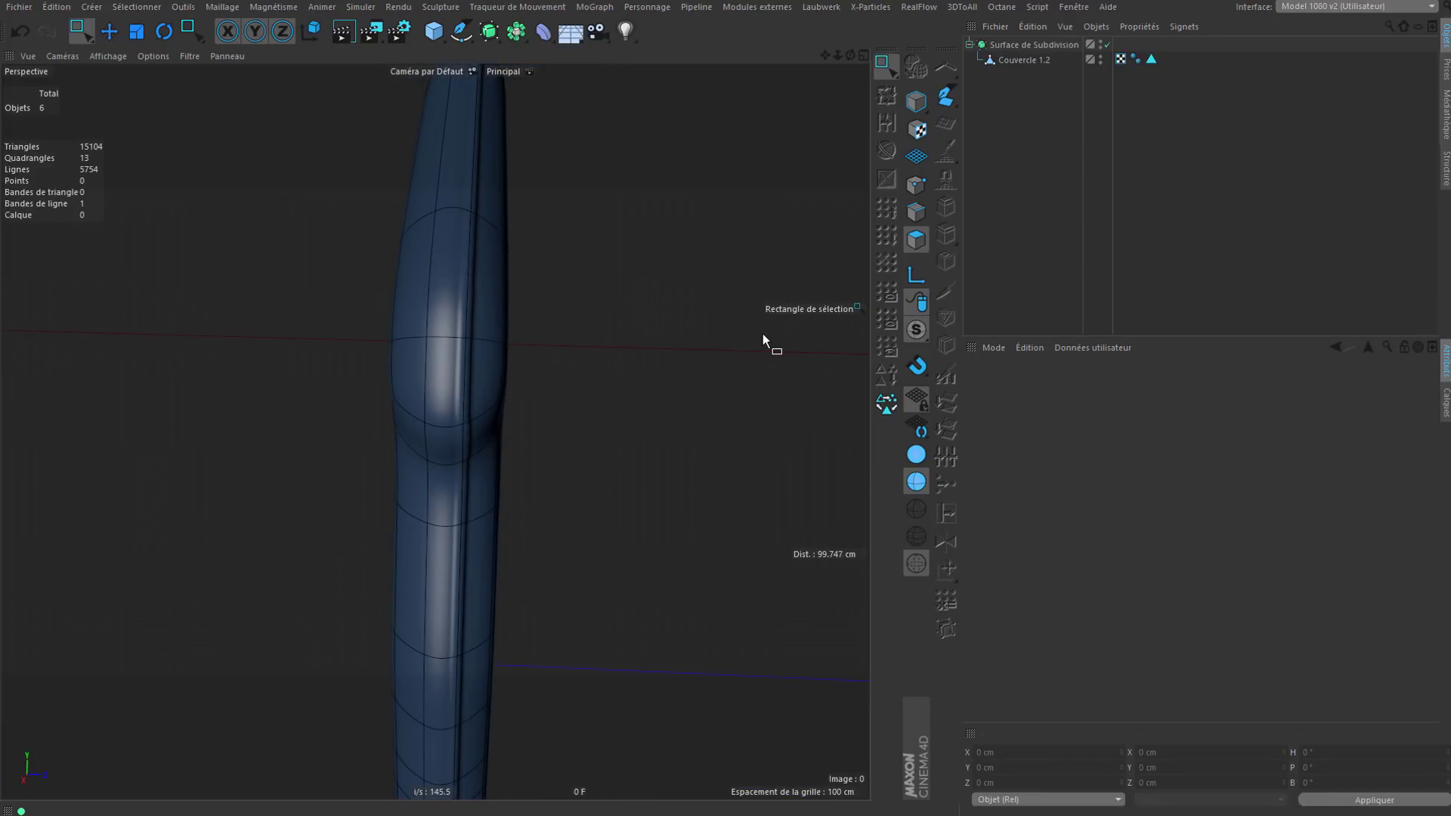
Step: Turn off the Subdivision Surface and select all polygons of Couvercle 1.2
key(ctrl+a)
click(1038, 60)
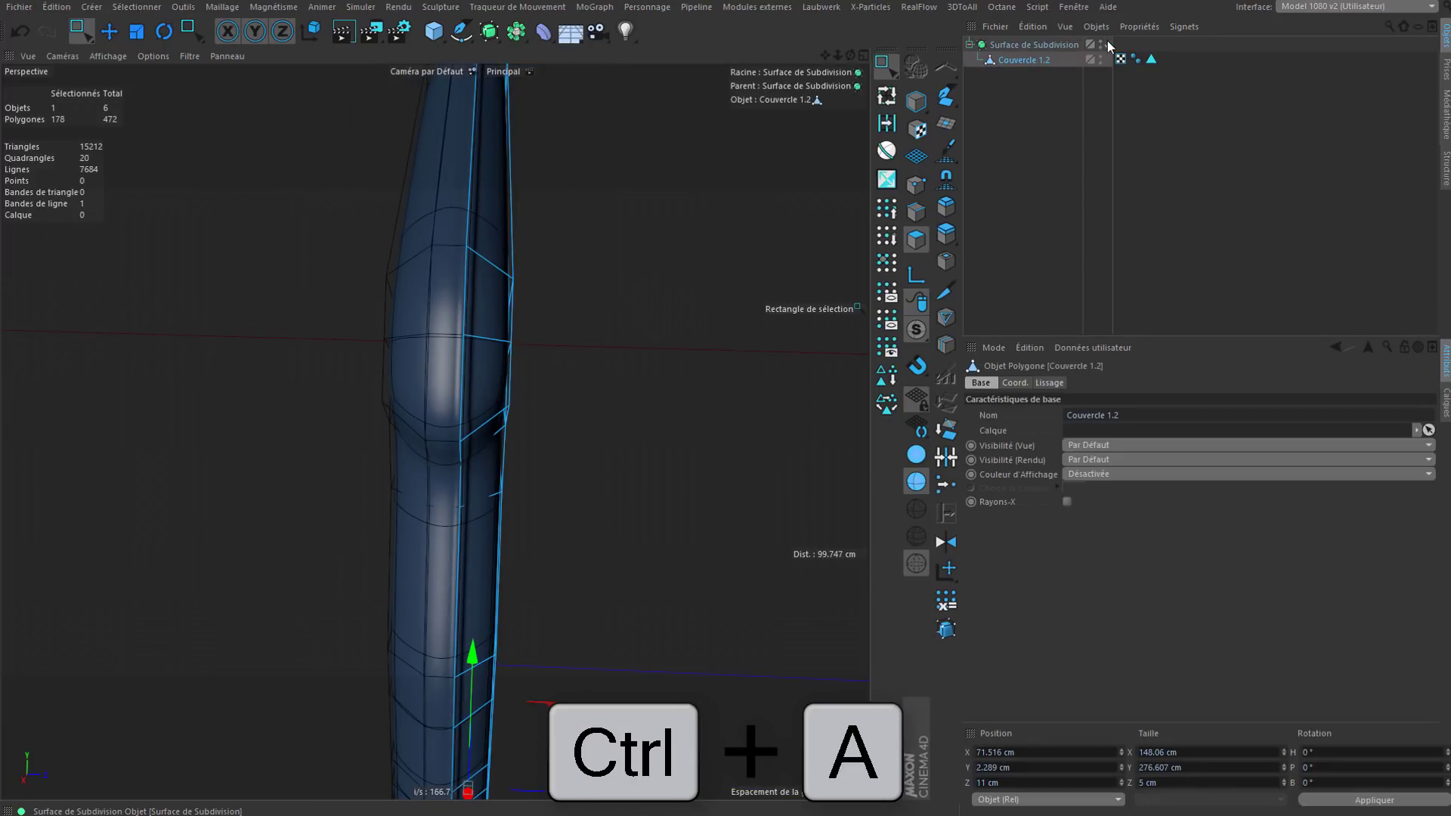
click(1108, 44)
key(ctrl+a)
mouse_move(592, 207)
alt+mouse_down()
mouse_move(388, 344)
mouse_move(548, 352)
mouse_move(458, 352)
mouse_move(531, 244)
mouse_move(638, 255)
mouse_move(544, 294)
mouse_move(549, 268)
mouse_move(576, 282)
alt+mouse_up()
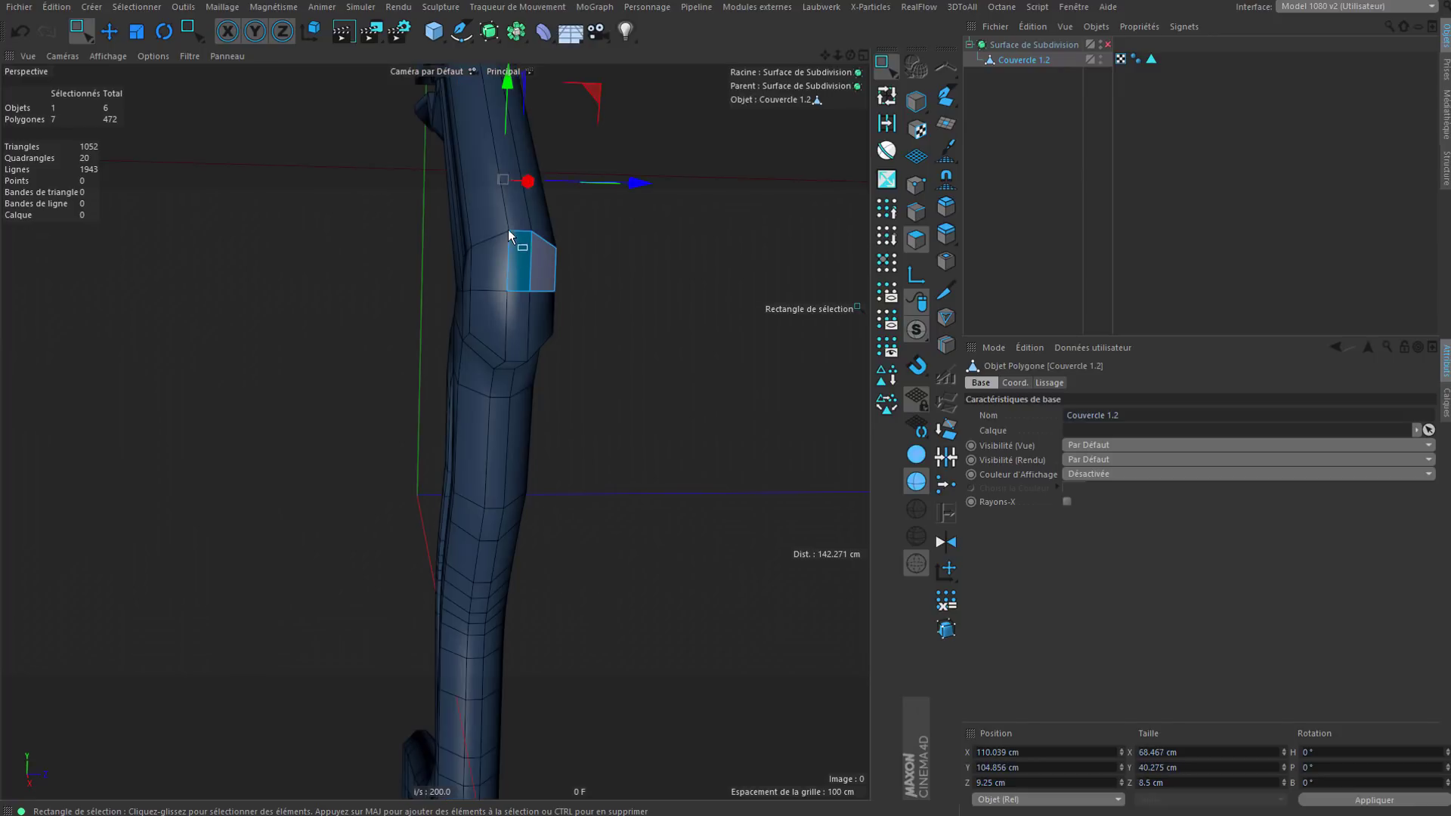
Step: Select the two adjacent polygons across the seam at the contour's outer corner and compare their face orientation colours
mouse_move(453, 219)
shift+mouse_down()
mouse_move(497, 294)
mouse_move(469, 251)
mouse_move(478, 220)
mouse_move(441, 252)
mouse_move(514, 268)
mouse_move(419, 275)
mouse_move(432, 275)
shift+mouse_up()
mouse_move(413, 193)
mouse_down()
mouse_move(481, 344)
mouse_move(436, 206)
mouse_move(456, 263)
mouse_move(575, 262)
mouse_move(611, 325)
mouse_move(602, 258)
mouse_move(484, 310)
mouse_move(652, 260)
mouse_up()
alt+right_drag(651, 260, 162, 353)
alt+drag(519, 274, 531, 289)
drag(615, 240, 692, 308)
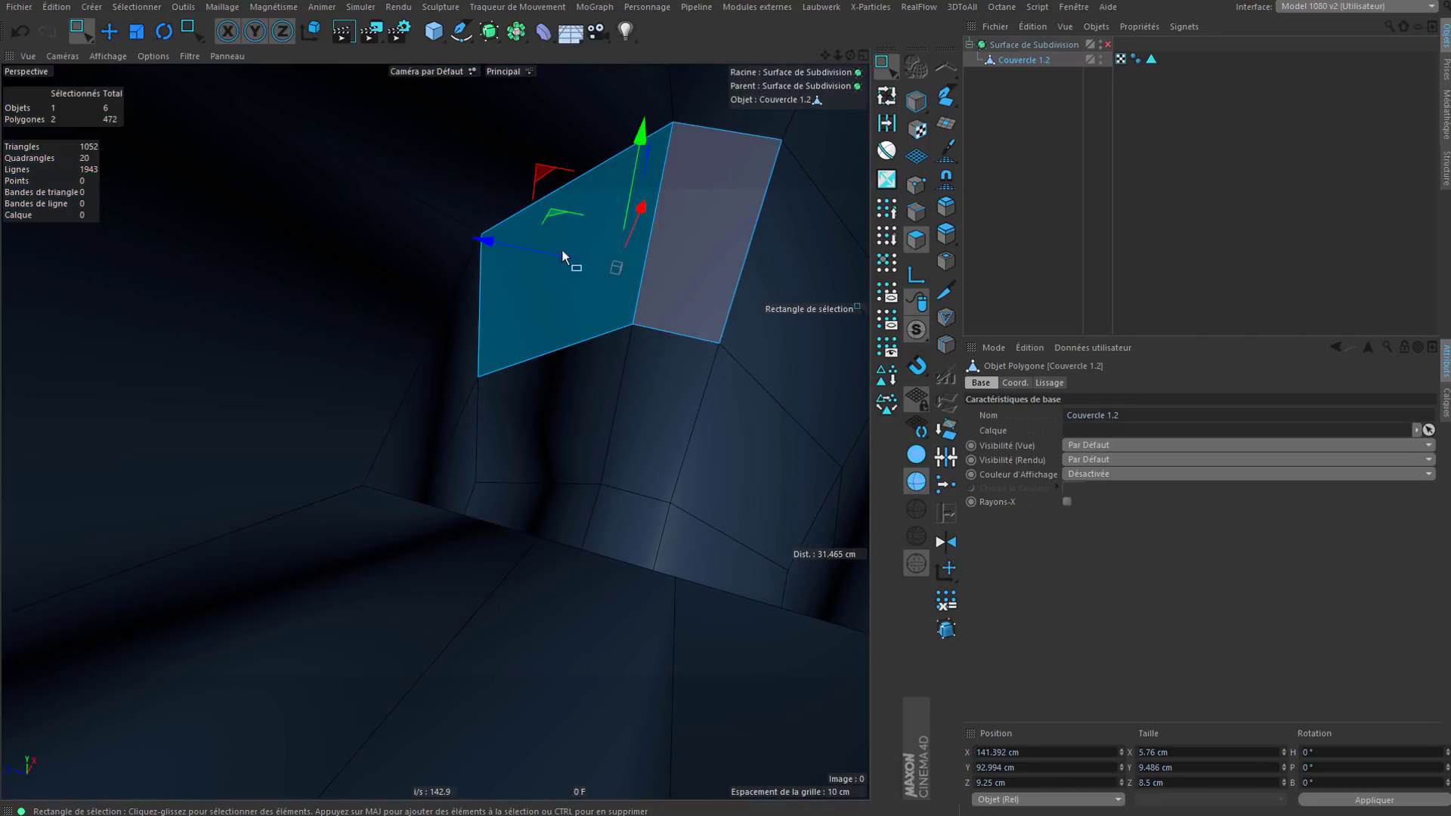
alt+drag(556, 264, 703, 284)
alt+right_drag(491, 297, 531, 309)
alt+drag(531, 310, 537, 236)
Step: Select all polygons of the contour and examine the face orientation on both sides of its seam
key(ctrl+a)
alt+drag(536, 458, 592, 346)
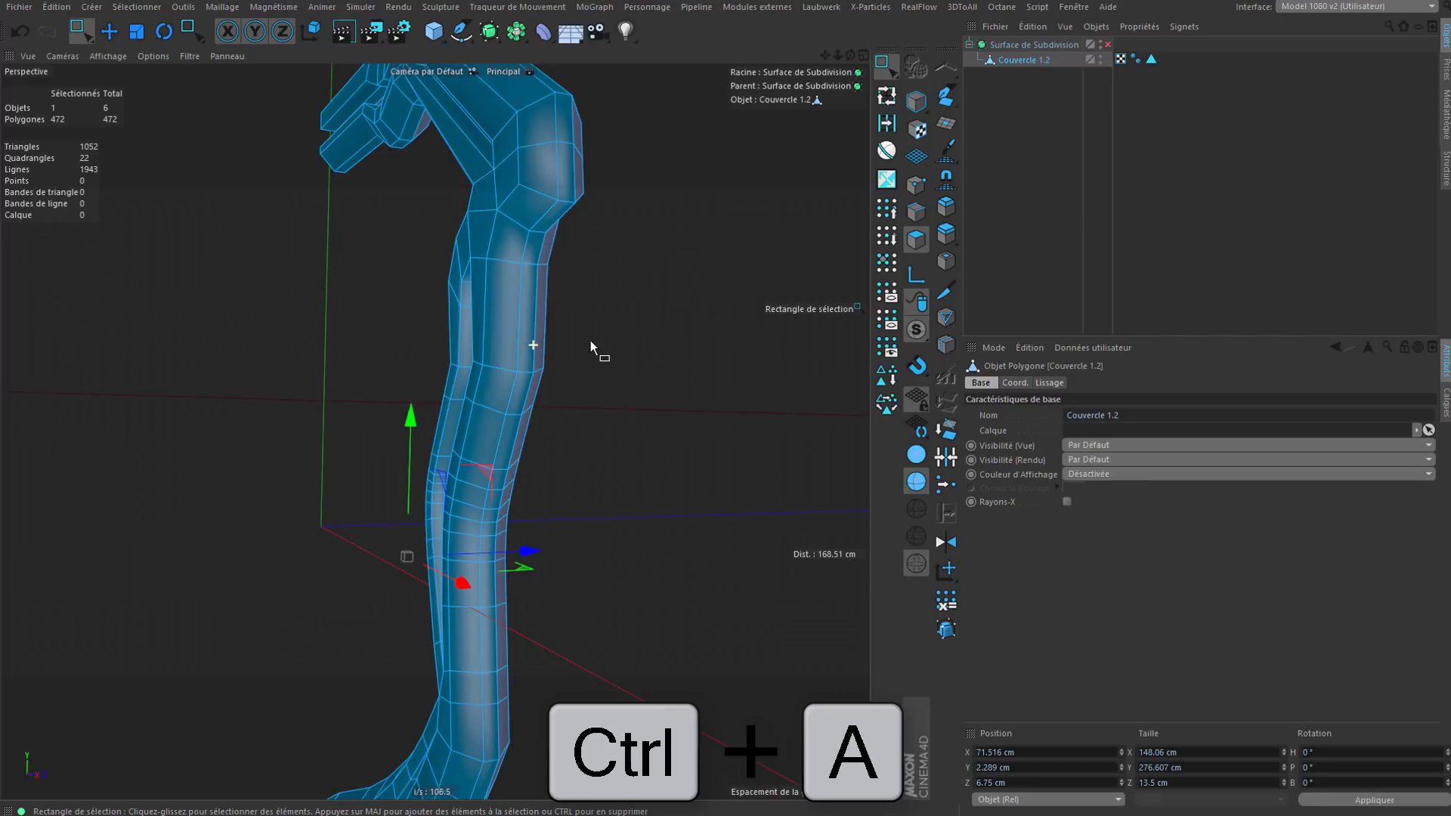
alt+drag(534, 308, 514, 230)
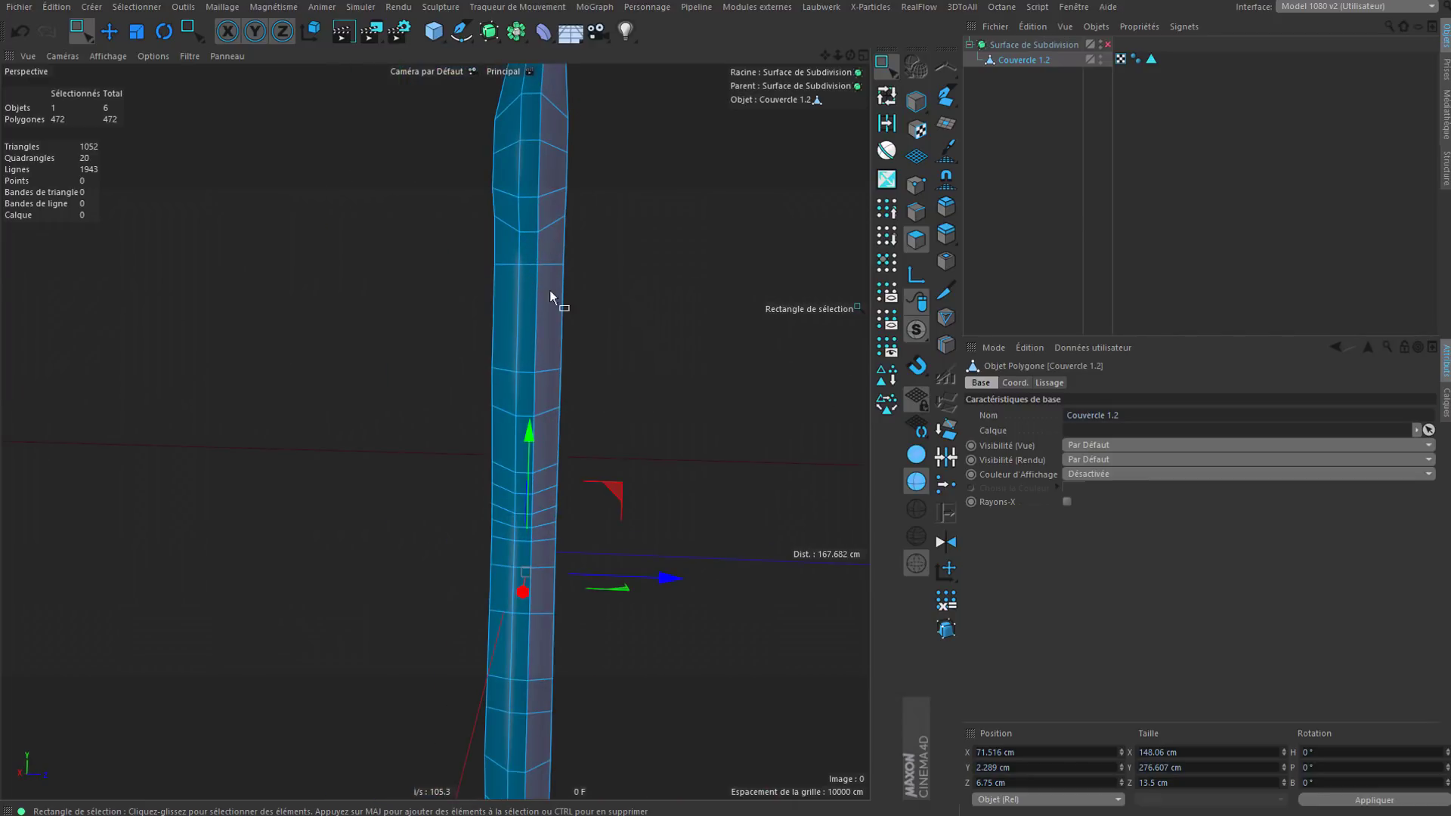
Step: Align the normals of all selected polygons of Couvercle 1.2
alt+drag(552, 374, 560, 252)
right_click(567, 182)
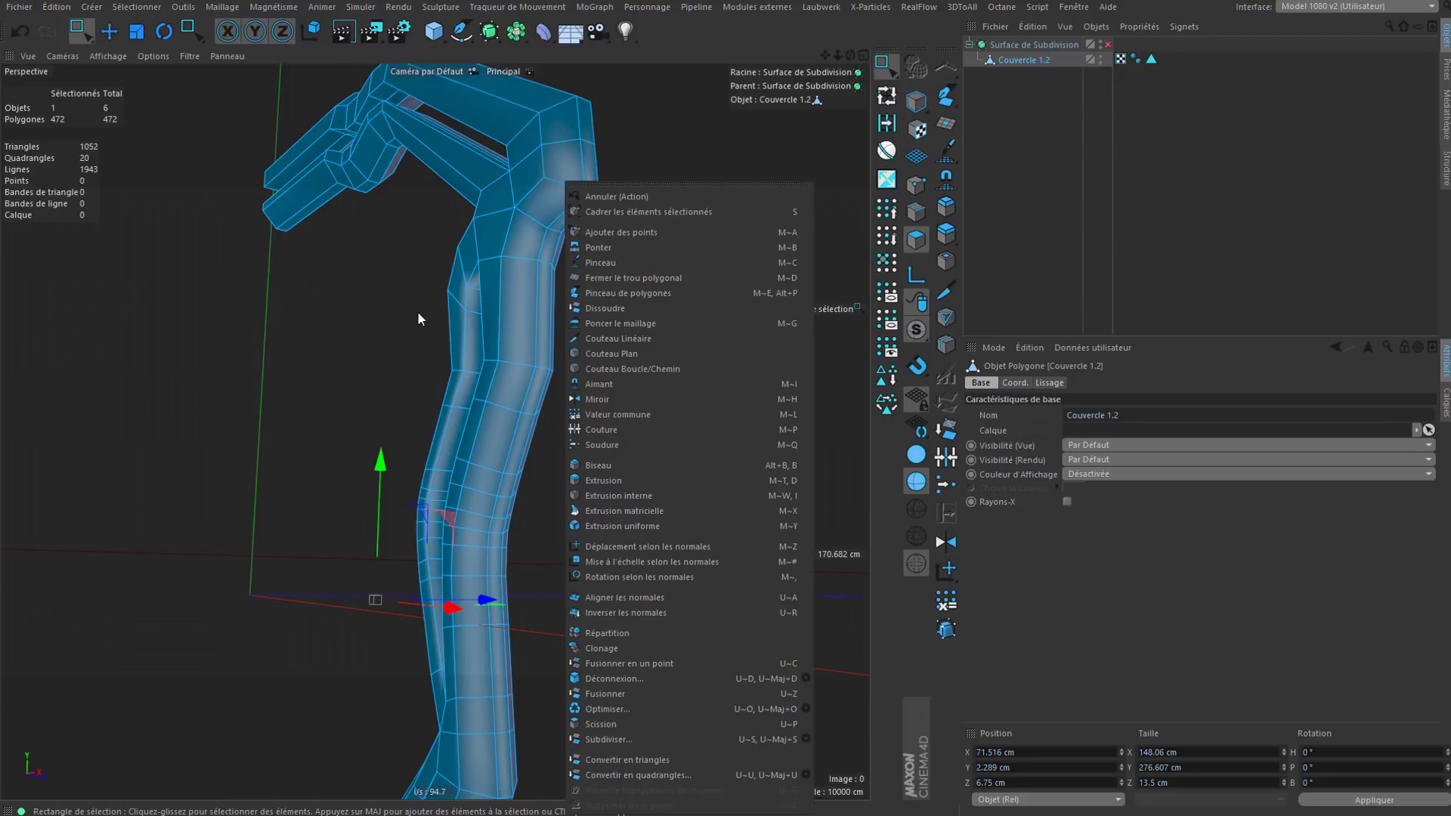
click(690, 610)
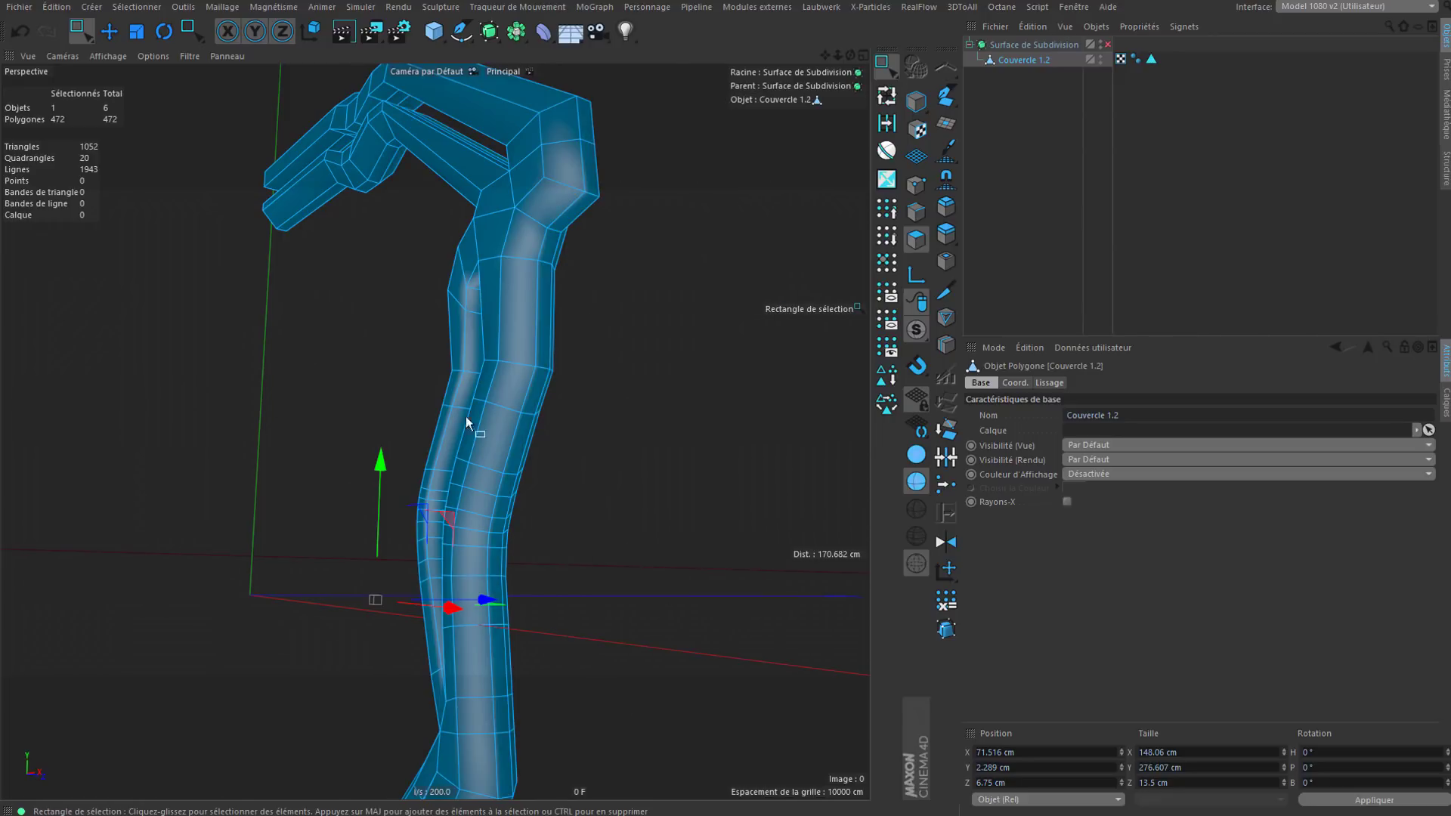
Step: Examine the polygon shading of Couvercle 1.2 from several sides, including its lower tip and side profile
alt+drag(469, 421, 511, 233)
scroll(540, 459, down, 4)
alt+middle_drag(622, 673, 428, 370)
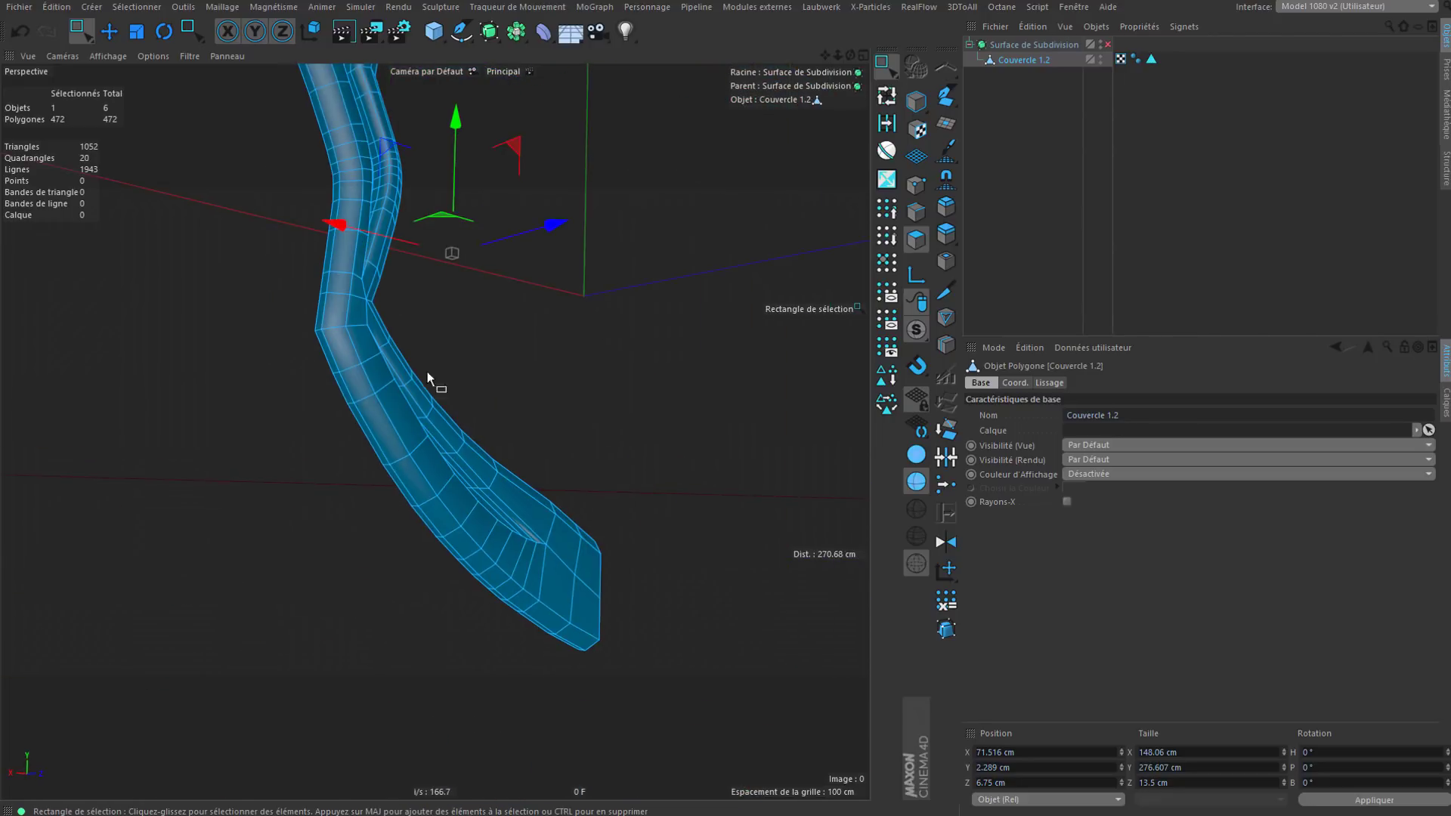
alt+drag(557, 551, 307, 588)
scroll(549, 555, up, 4)
scroll(307, 588, down, 4)
alt+middle_drag(585, 471, 361, 711)
alt+drag(543, 223, 302, 231)
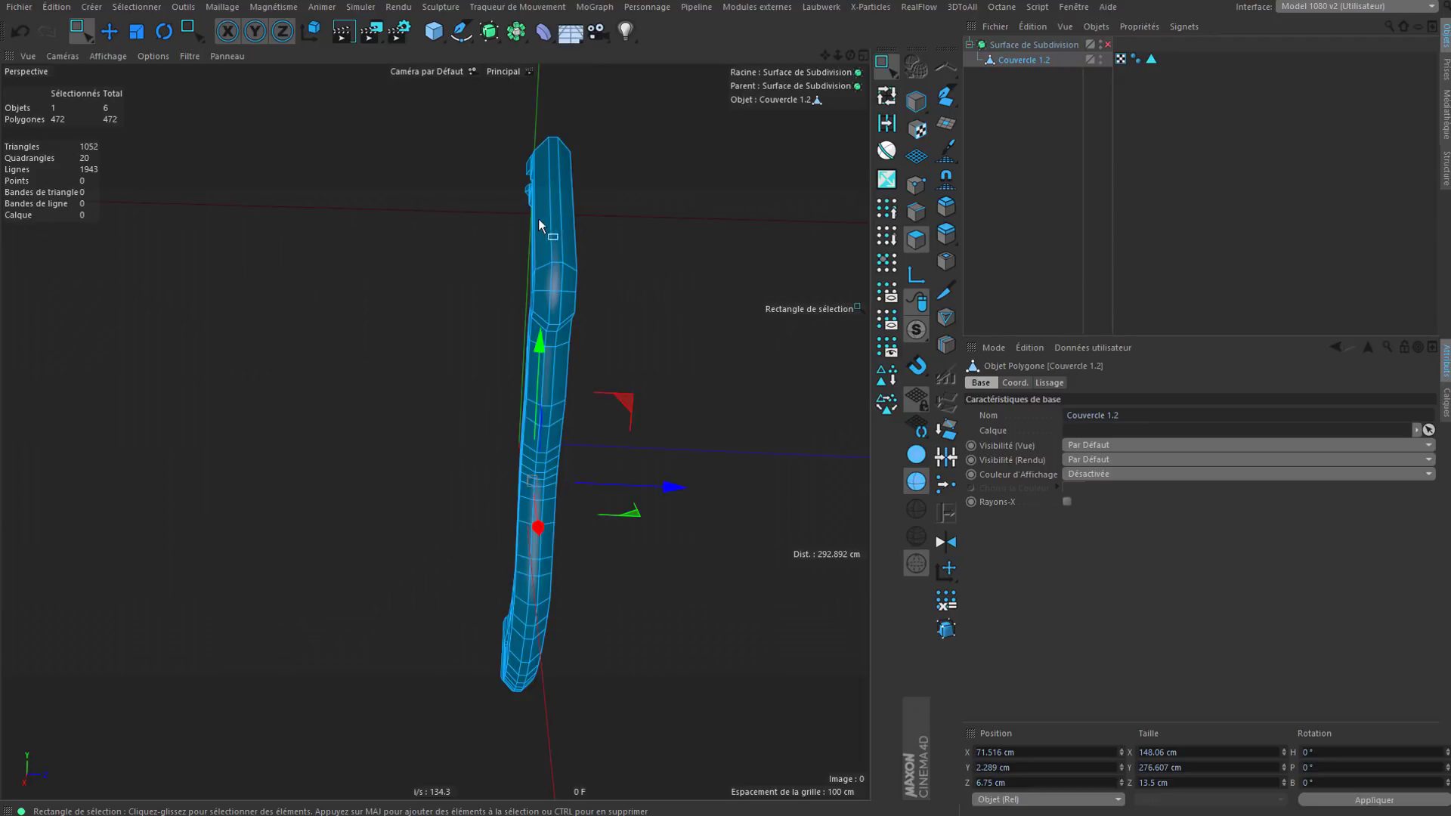
scroll(542, 223, up, 4)
Step: Enable the Subdivision Surface, examine the smoothed frame from its upper corner to its lower tip, and disable the smoothing
click(1109, 45)
click(1098, 141)
alt+right_drag(551, 315, 609, 318)
alt+drag(628, 308, 610, 270)
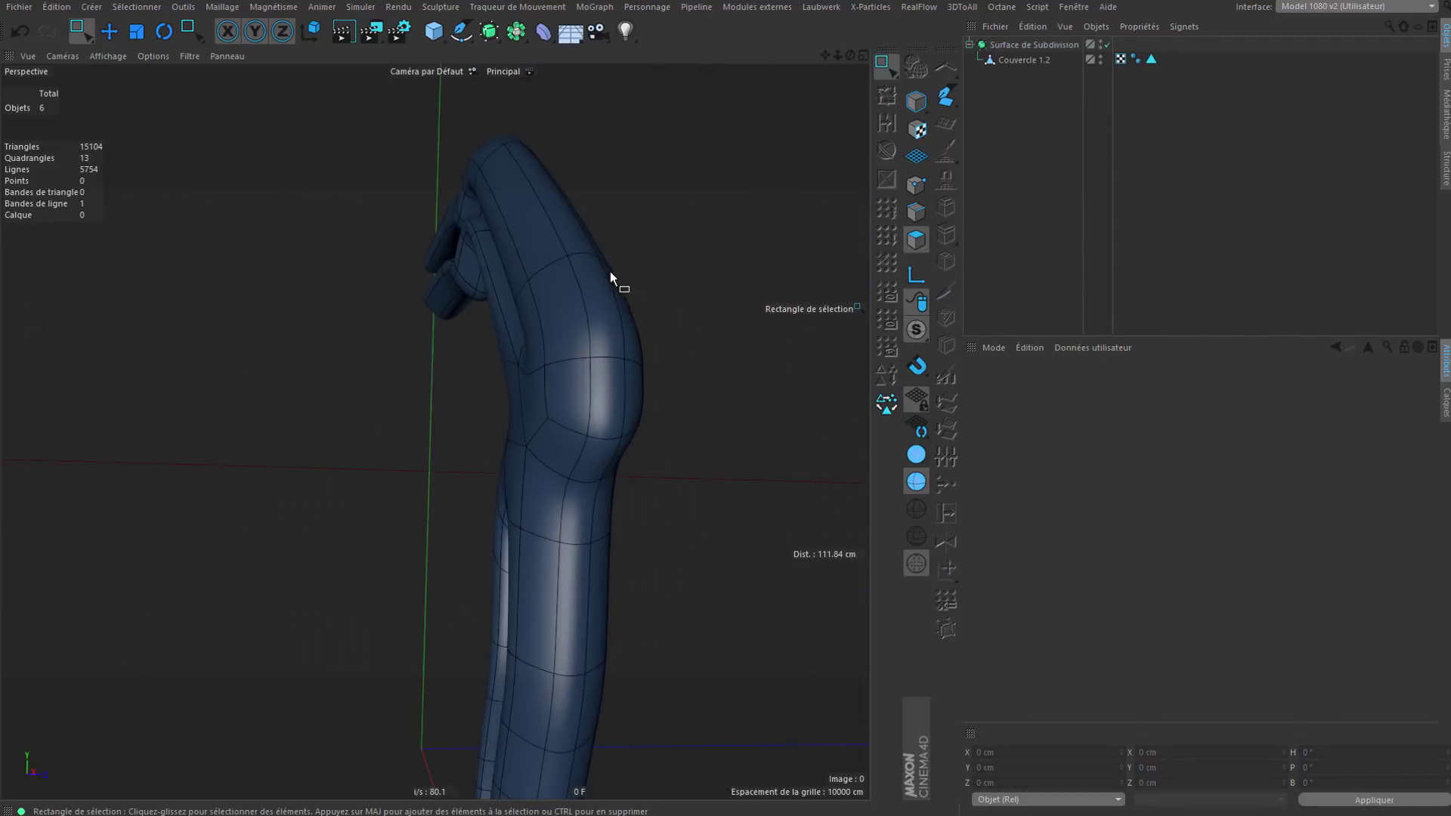
alt+right_drag(621, 310, 575, 496)
alt+middle_drag(574, 496, 611, 367)
alt+drag(611, 366, 425, 532)
alt+middle_drag(268, 652, 363, 624)
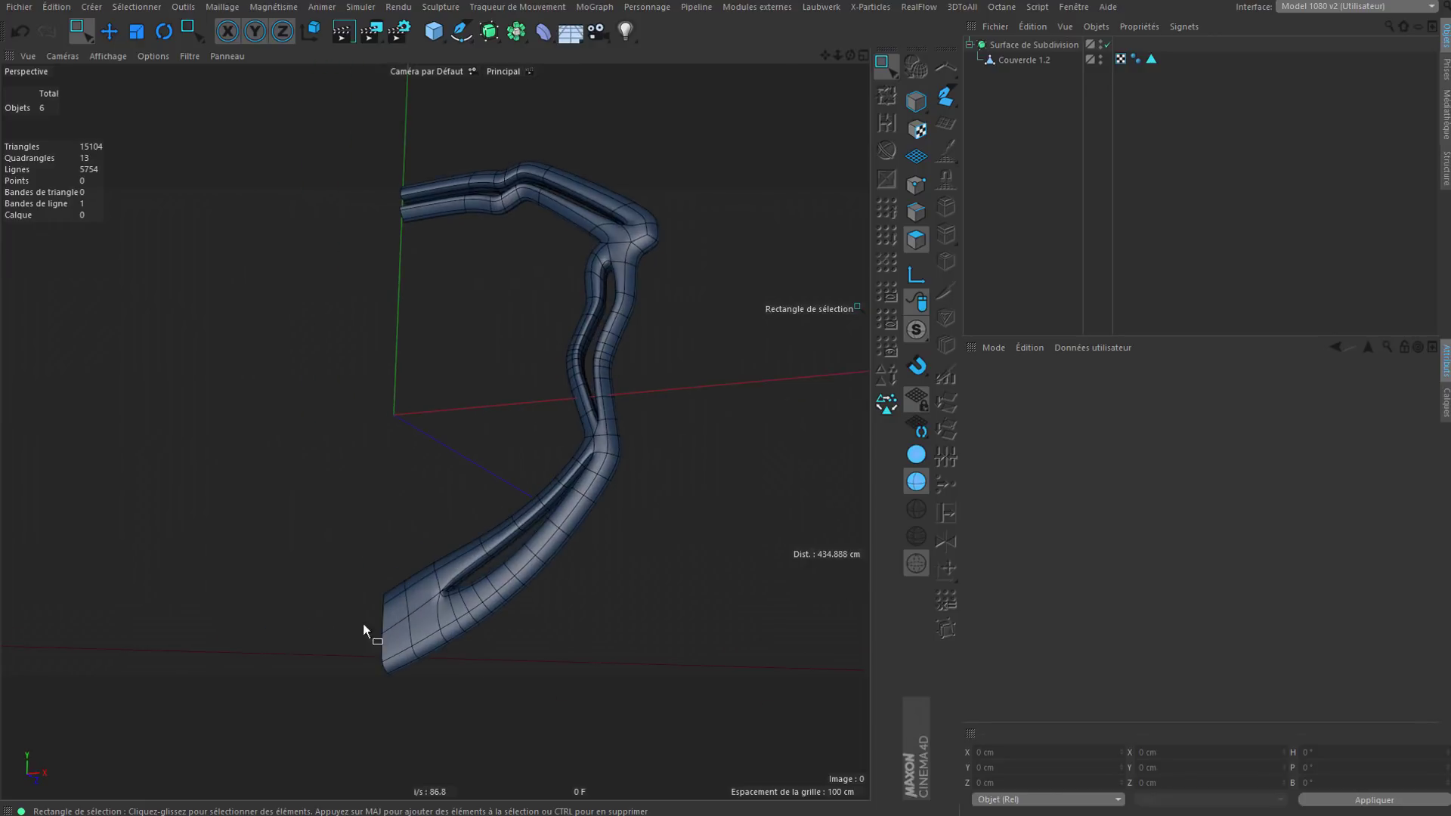
alt+right_drag(371, 616, 480, 601)
alt+drag(502, 611, 557, 625)
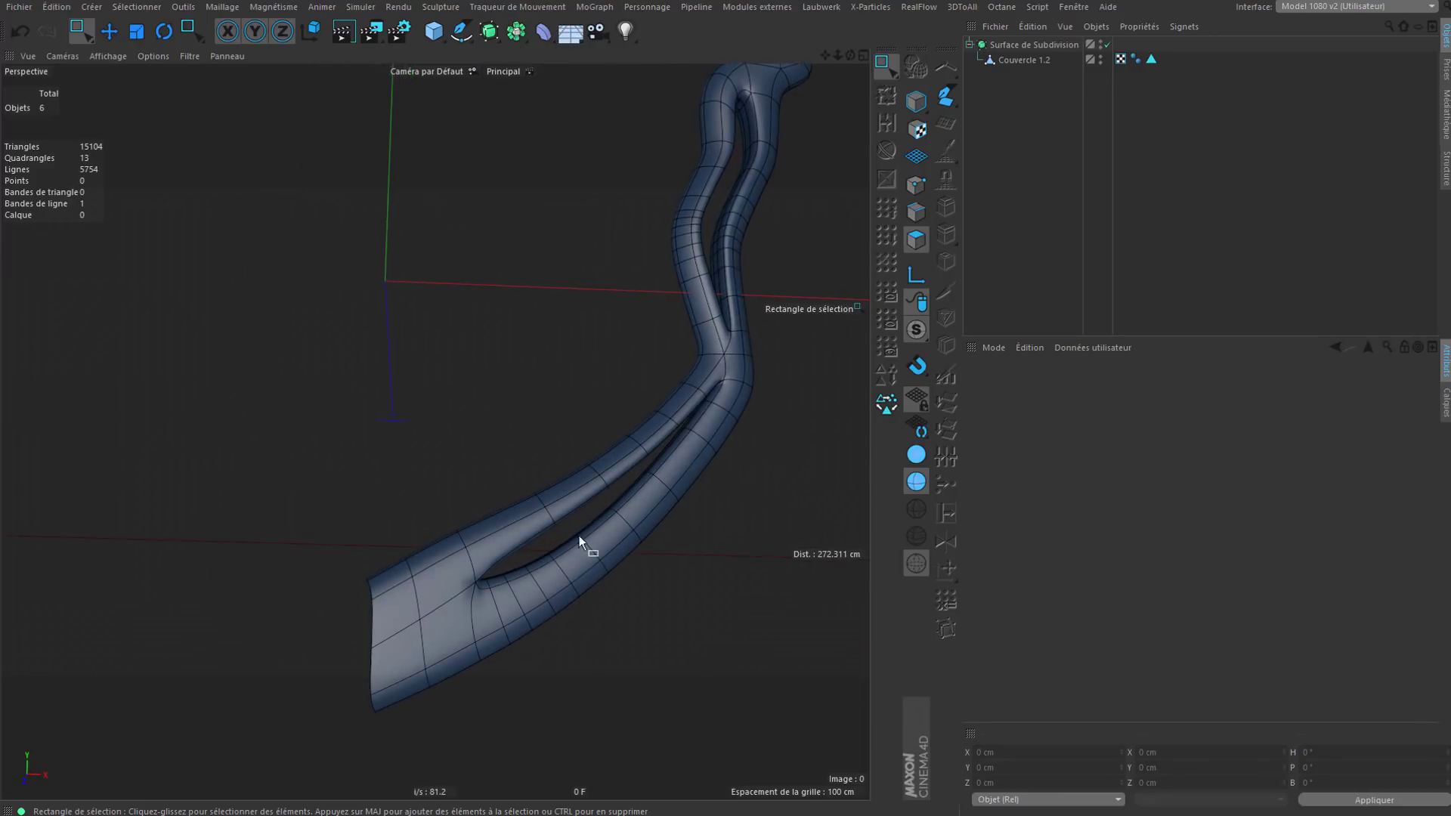
alt+middle_drag(612, 470, 682, 500)
key(q)
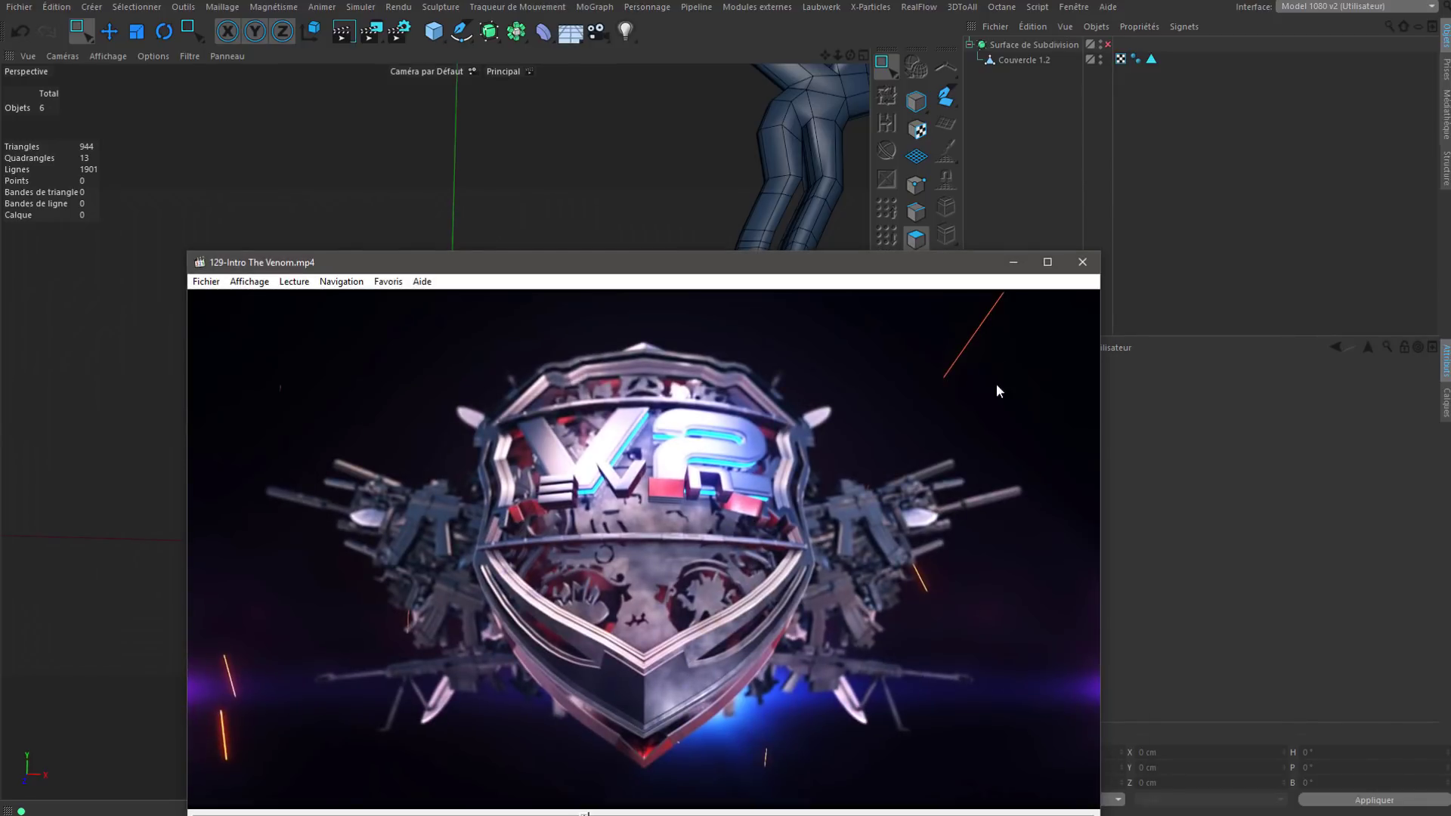
Step: Minimise the 129-Intro The Venom.mp4 reference video and view the lower tip of the frame up close
click(1011, 263)
scroll(495, 672, up, 3)
alt+middle_drag(501, 674, 501, 633)
alt+drag(558, 575, 526, 587)
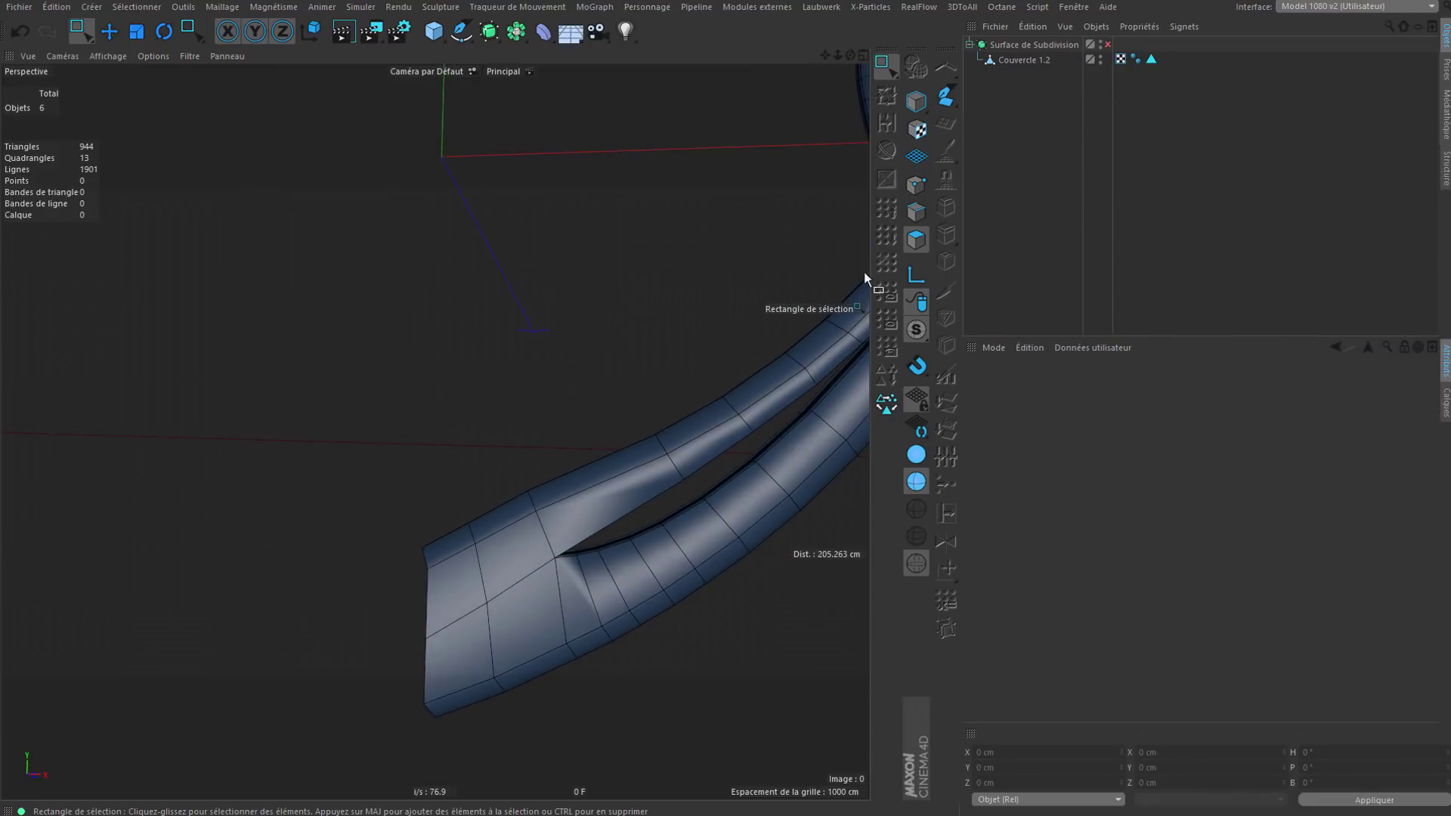
Step: Select the four front polygons at the lower tip of Couvercle 1.2 with the Live Selection brush
click(1018, 59)
key(e)
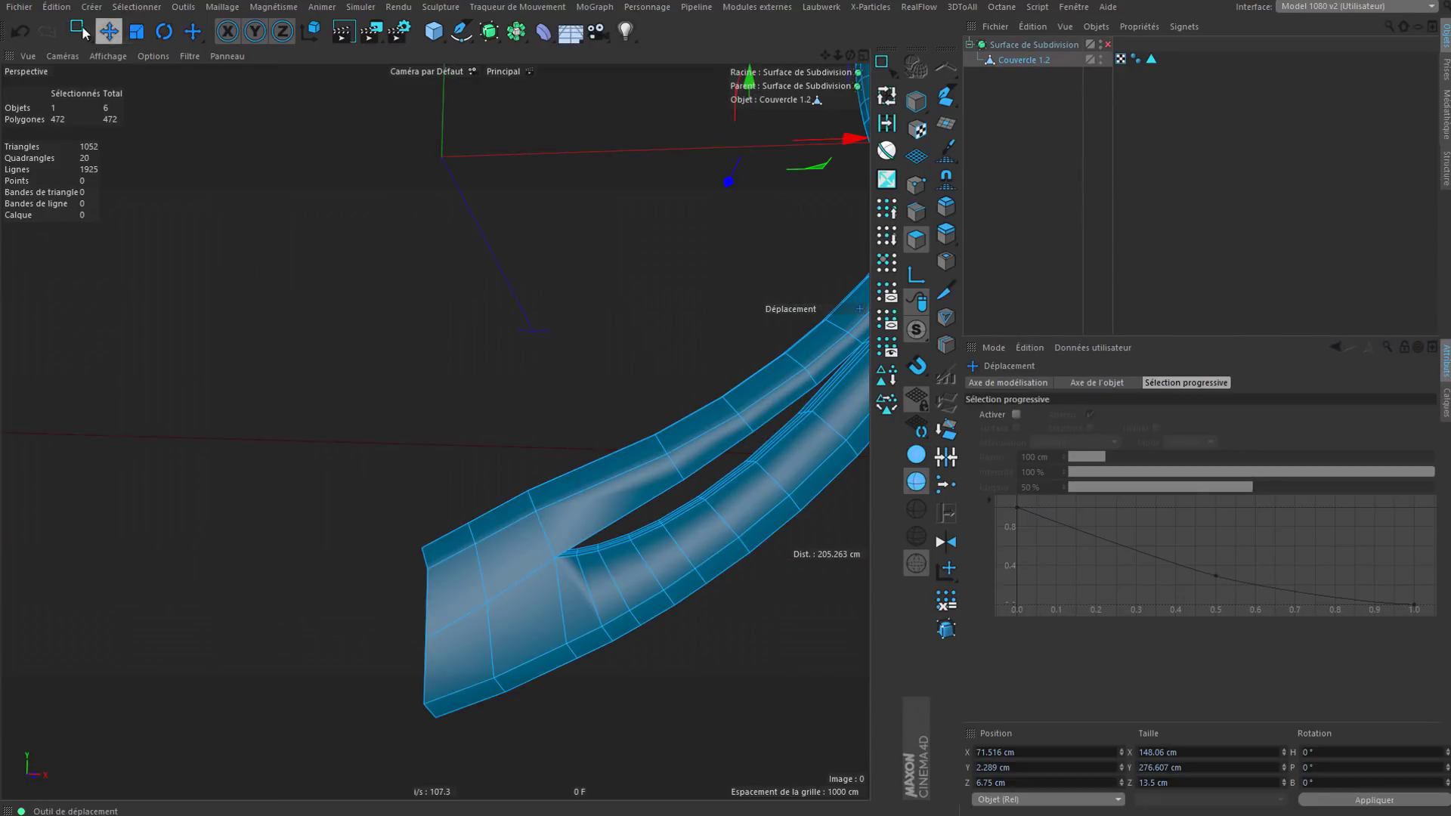
drag(81, 31, 168, 47)
click(168, 50)
mouse_move(499, 575)
mouse_down()
mouse_move(500, 623)
mouse_move(792, 574)
mouse_move(1141, 455)
mouse_up()
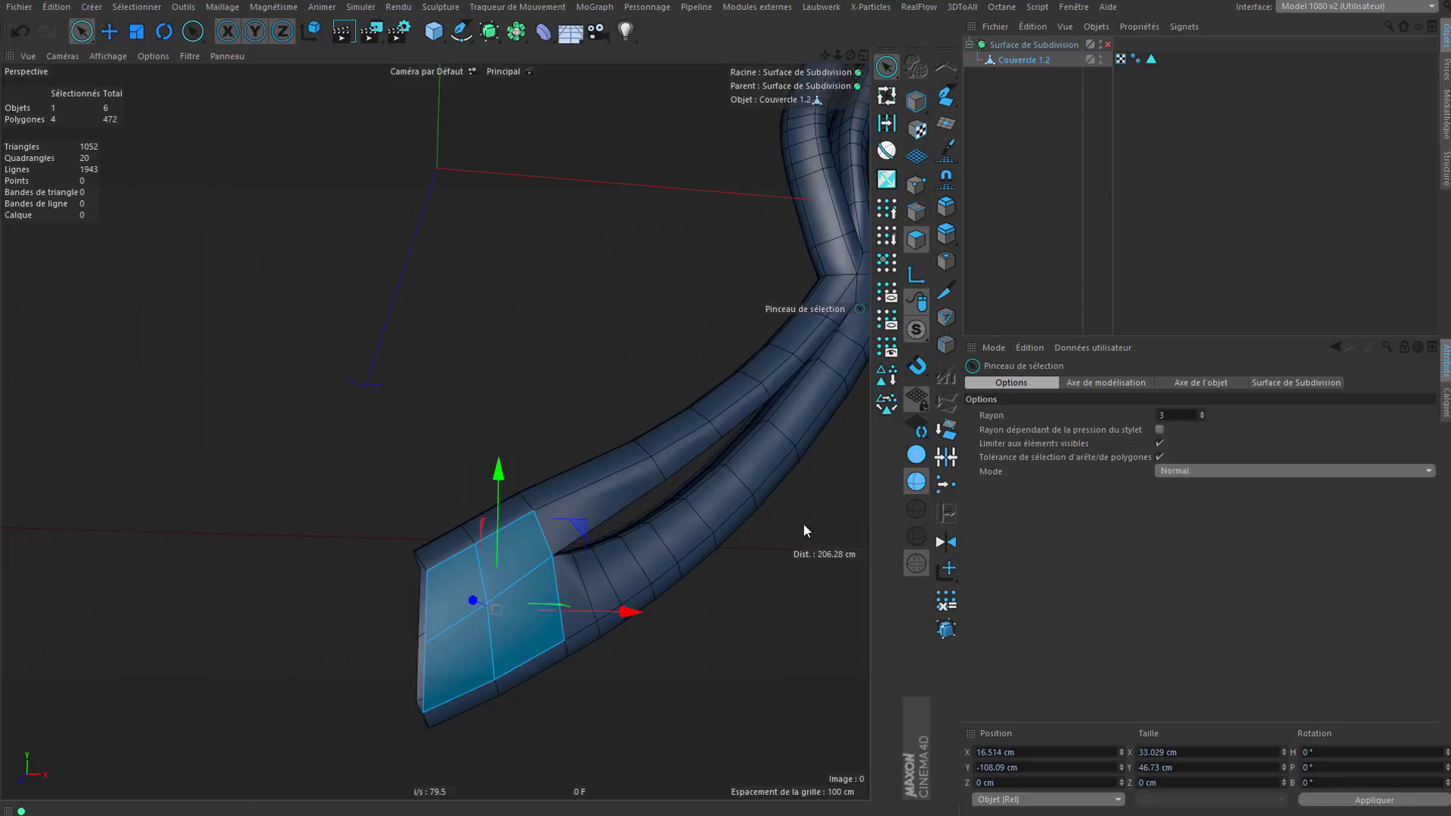
Step: Extend the polygon selection along the front of the lower branch up to the bend where both branches meet
drag(679, 540, 784, 443)
shift+drag(834, 379, 845, 362)
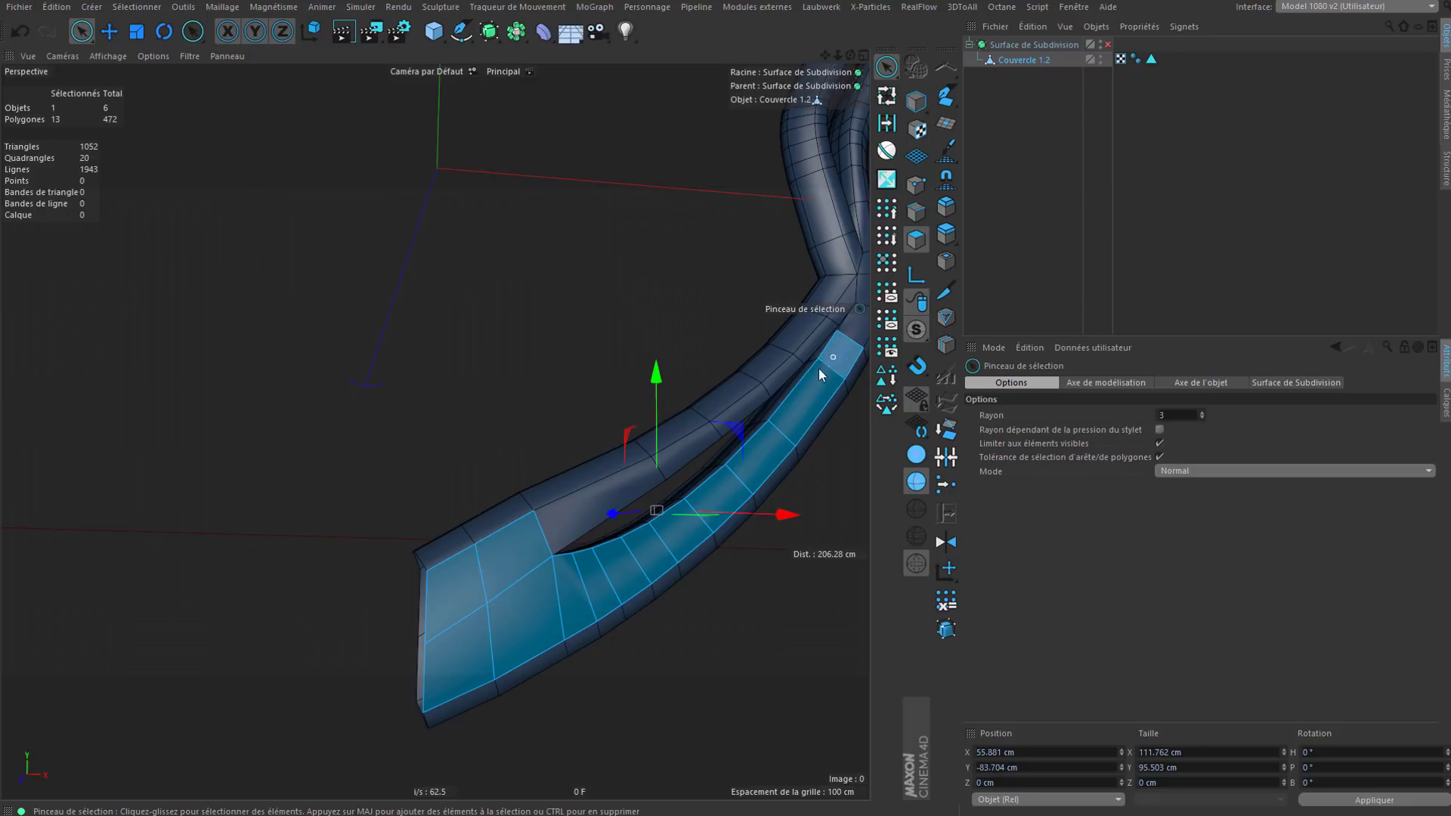
alt+middle_drag(818, 369, 610, 532)
shift+click(657, 493)
mouse_move(625, 542)
alt+mouse_down()
mouse_move(510, 537)
mouse_move(566, 592)
alt+mouse_up()
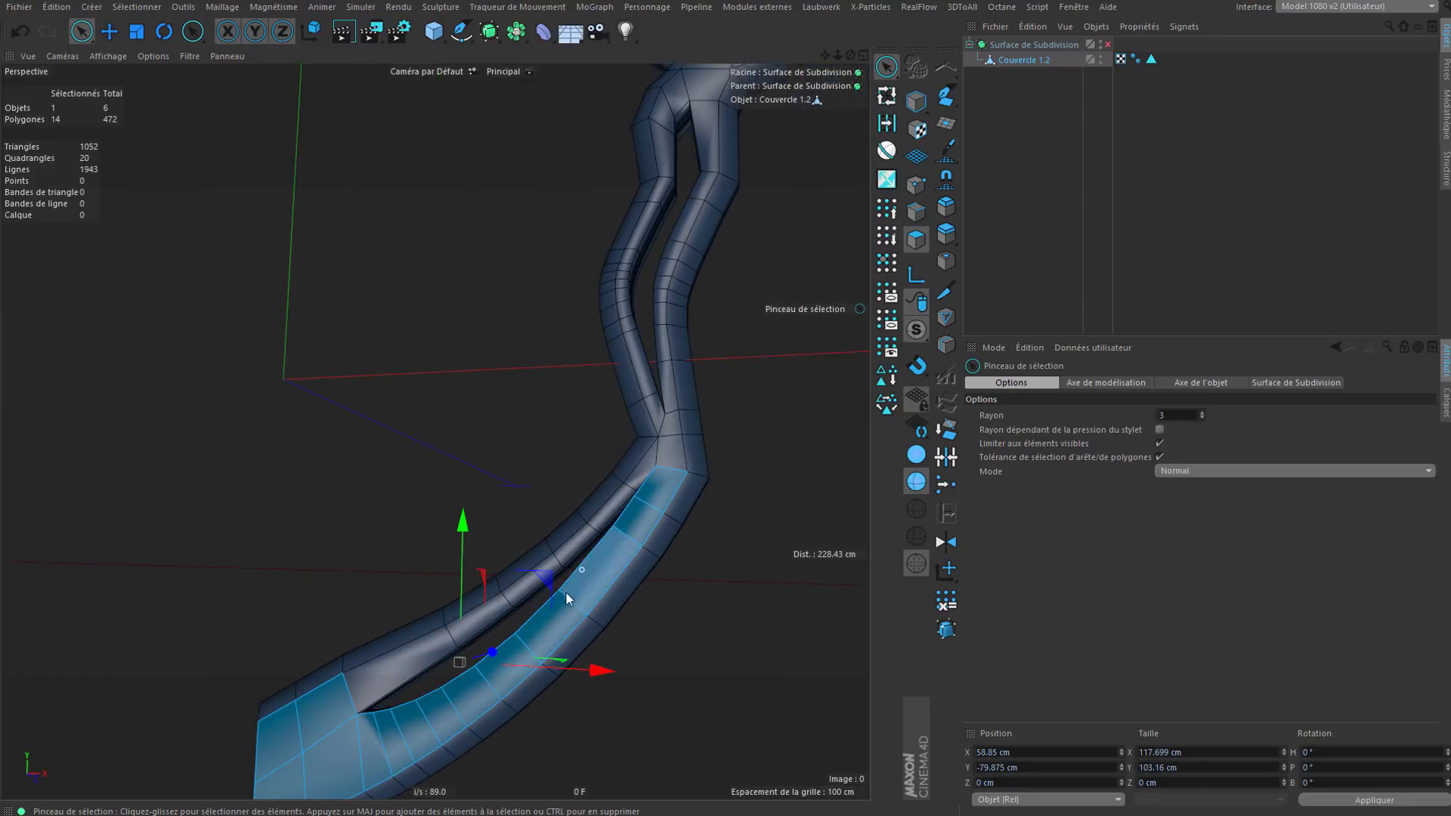
alt+middle_drag(565, 591, 615, 498)
alt+drag(620, 515, 635, 508)
alt+right_drag(445, 596, 477, 605)
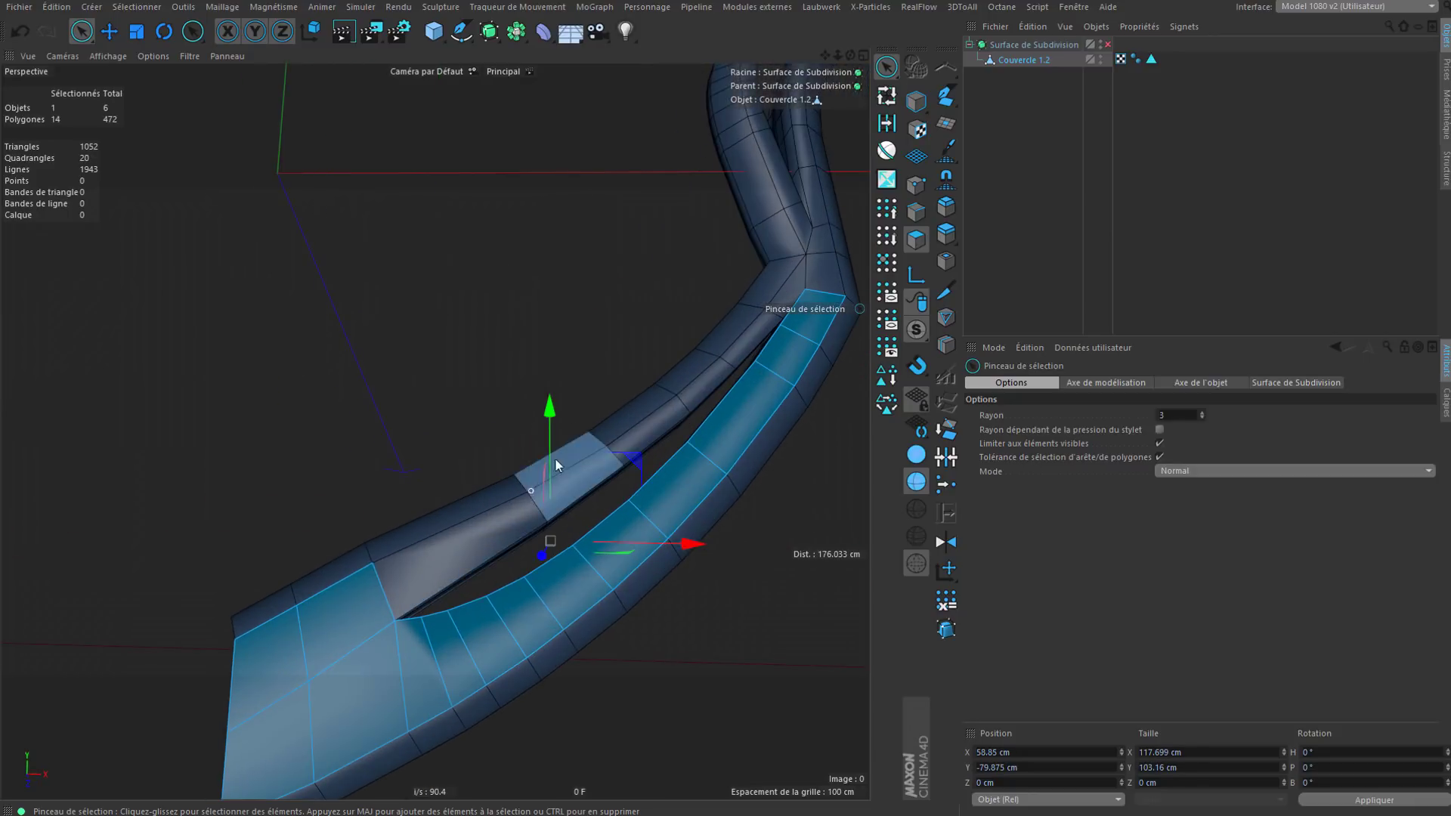
alt+middle_drag(554, 456, 598, 370)
Step: Try an inner extrusion of the selected front polygons with an offset of 2.5 cm
click(949, 265)
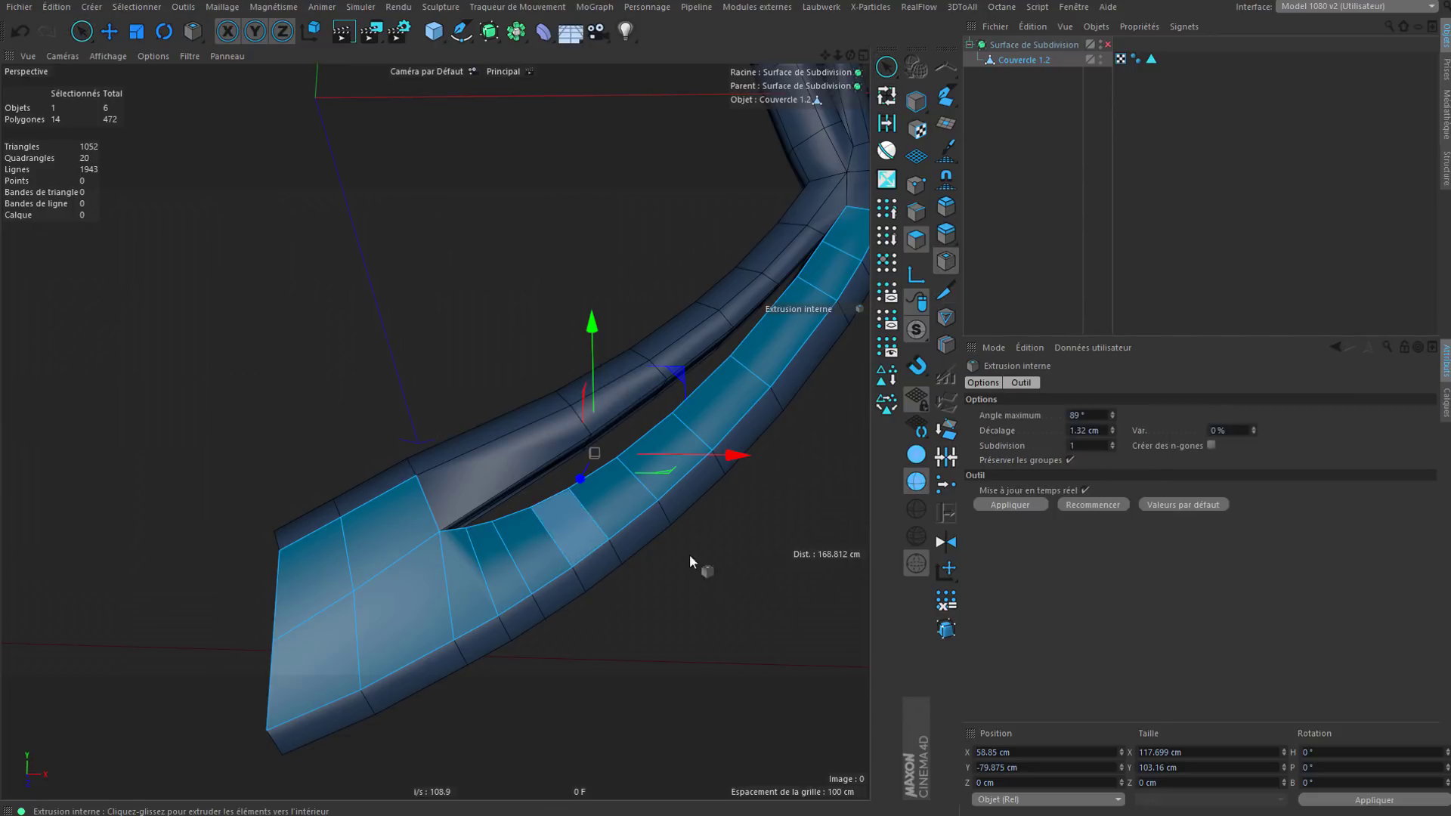
drag(693, 557, 748, 557)
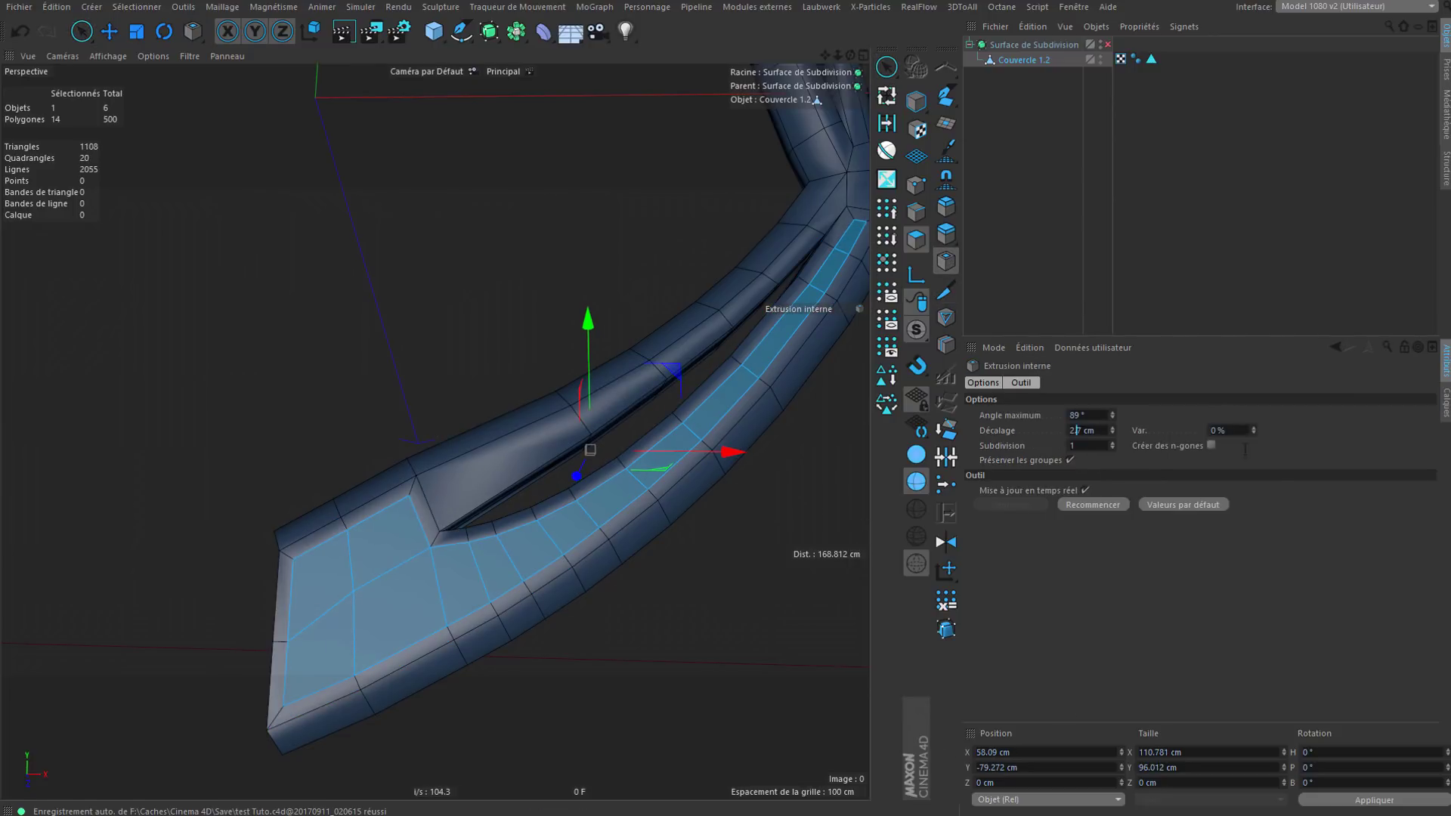
text(2.5)
key(Return)
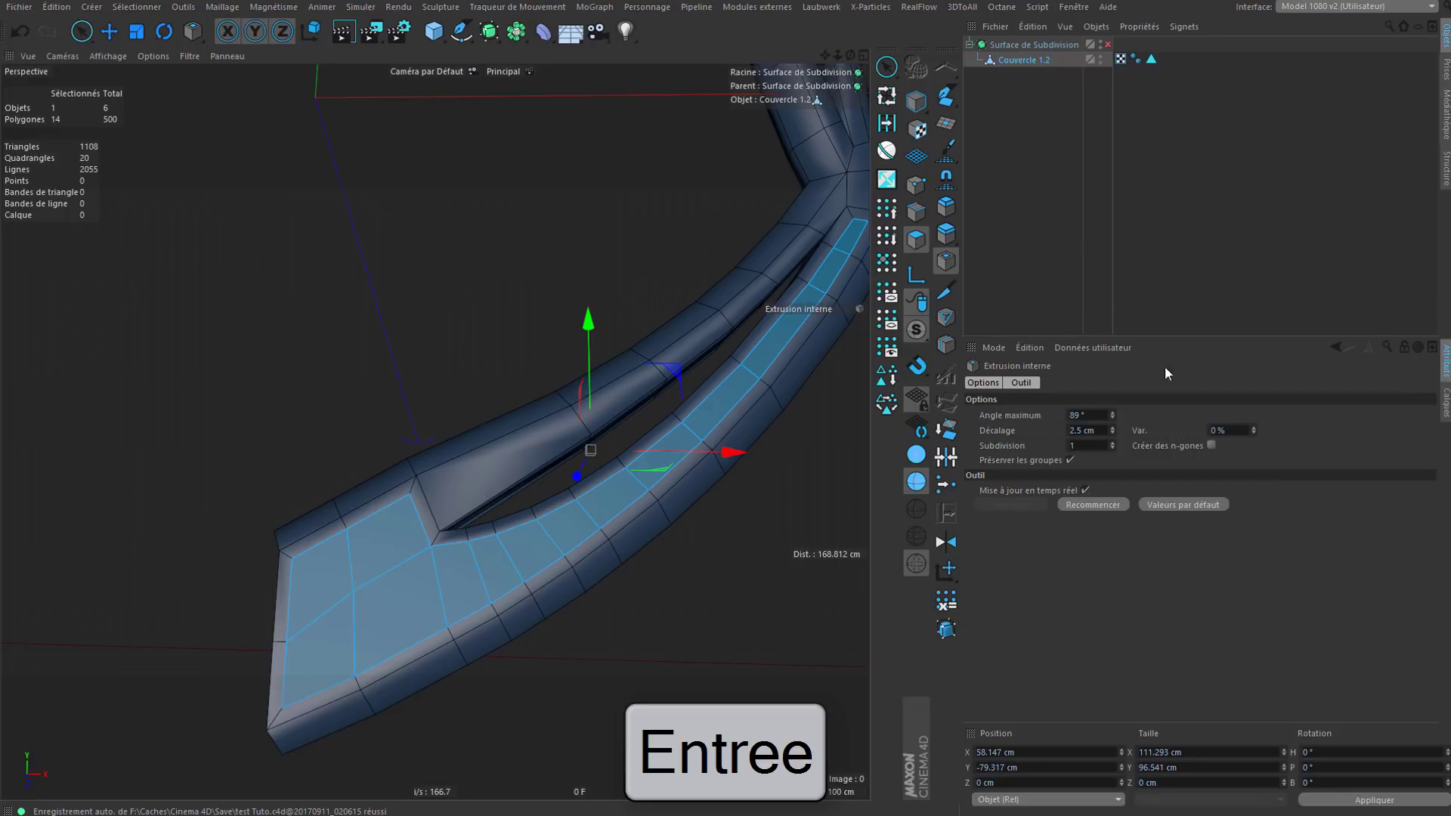
alt+drag(427, 583, 495, 541)
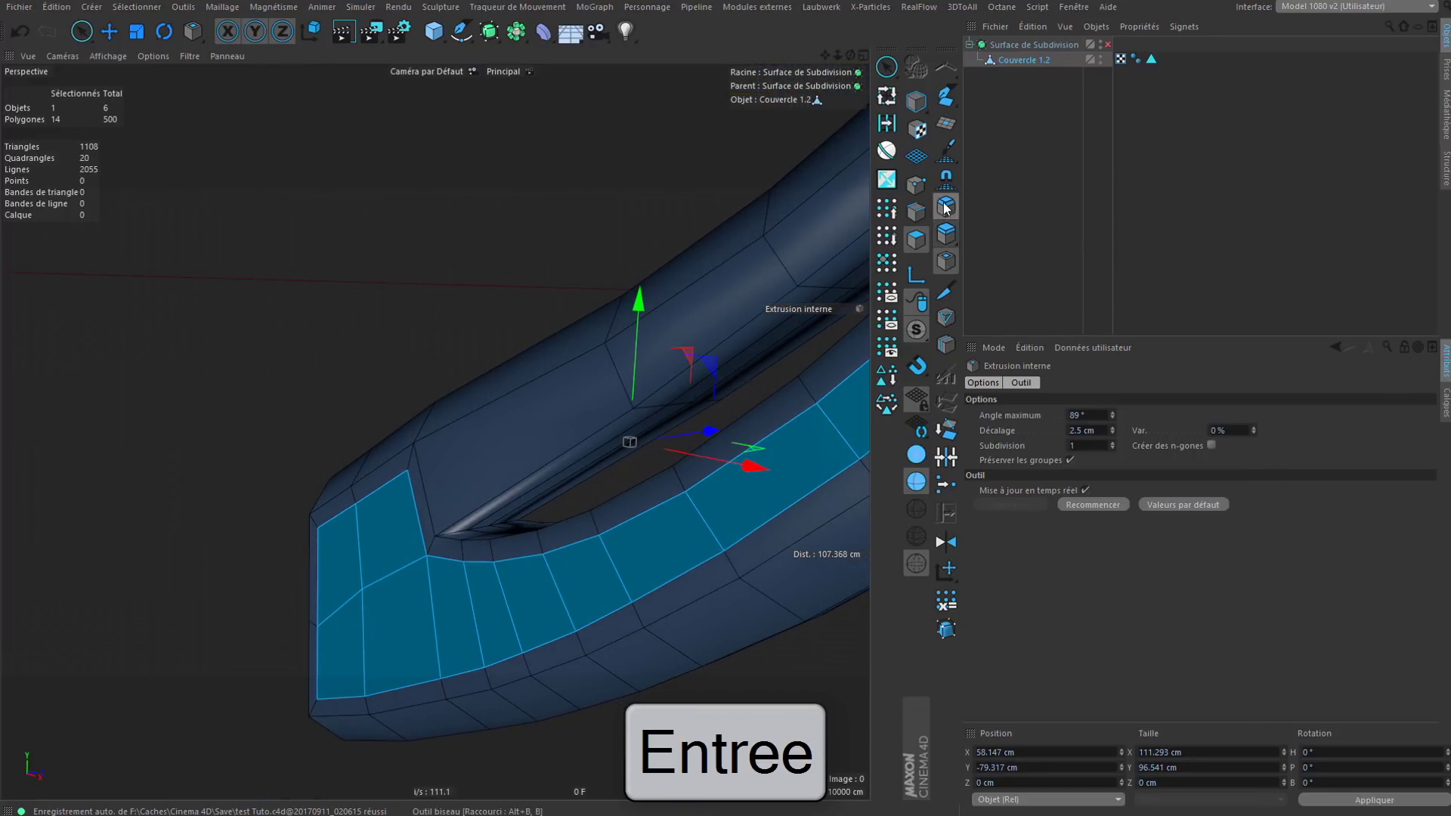
Step: Bevel the inset front polygons and set the bevel offset to 1 cm
click(947, 209)
alt+drag(405, 597, 361, 591)
alt+drag(443, 560, 552, 533)
click(1050, 444)
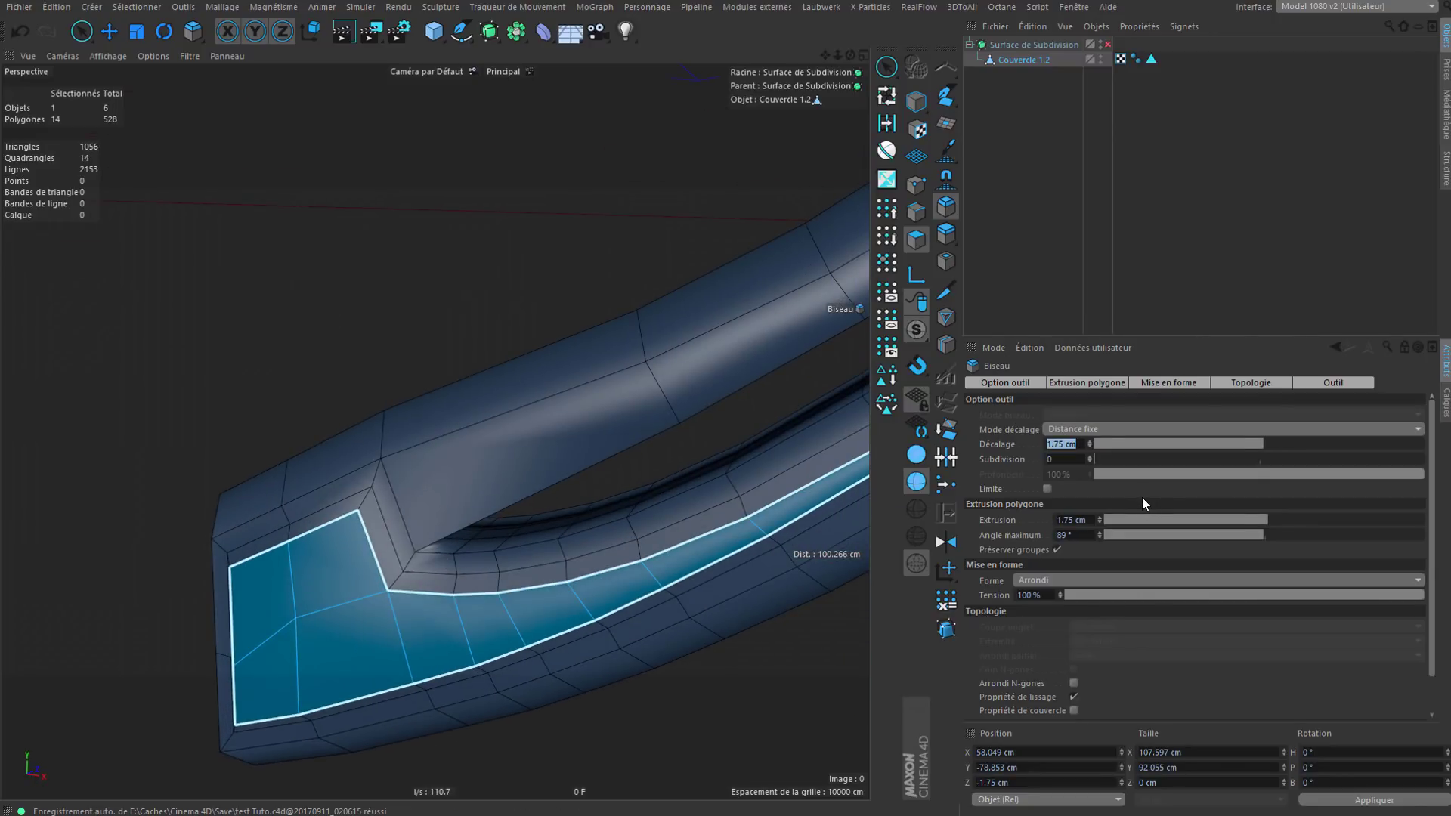
text(1)
key(Return)
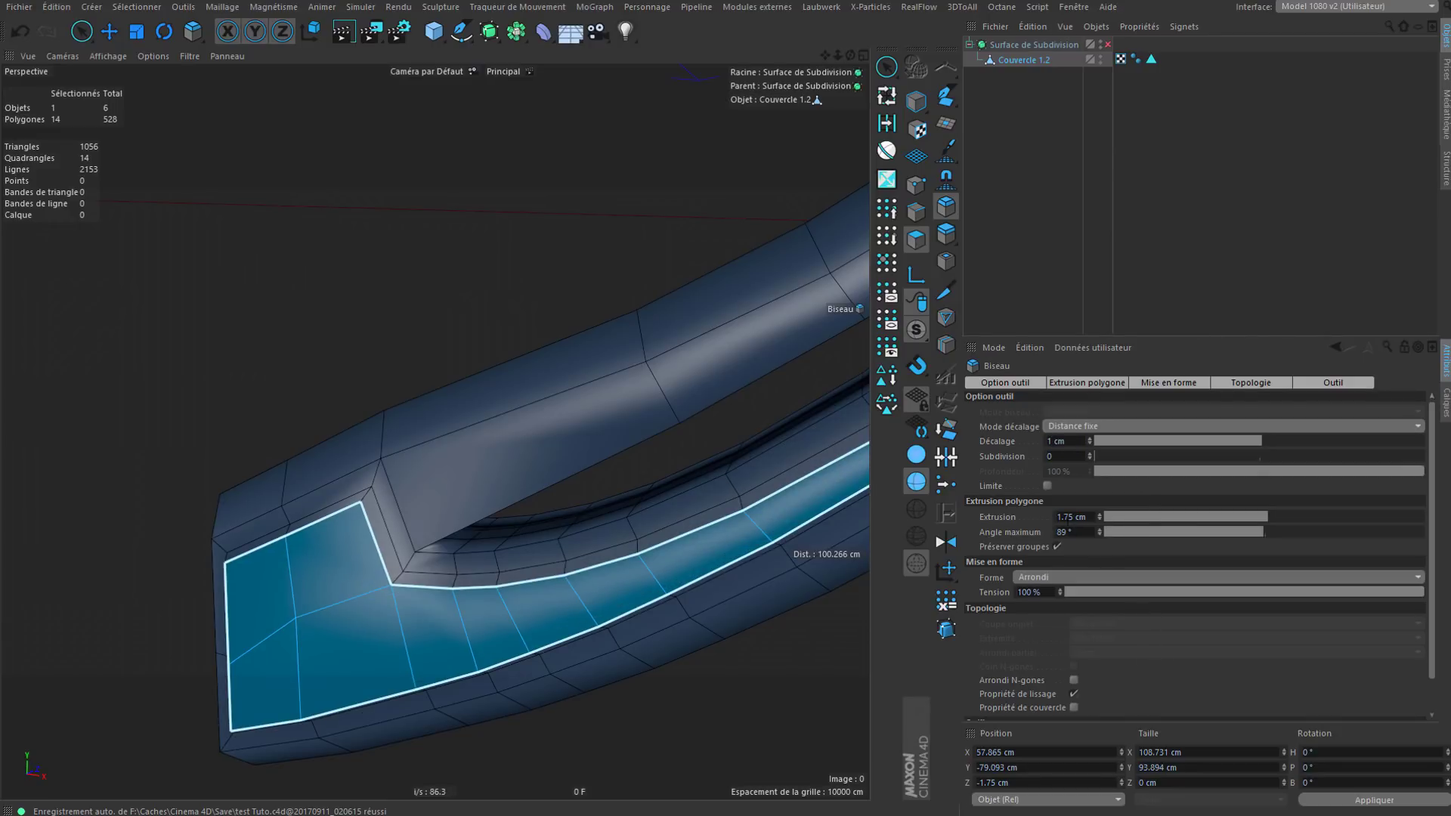
Step: Set the bevel's polygon extrusion to 1 cm and inspect the raised panel at the lower tip
click(1073, 517)
text(1)
key(Return)
alt+drag(583, 574, 465, 520)
alt+middle_drag(552, 523, 470, 499)
alt+drag(461, 546, 522, 560)
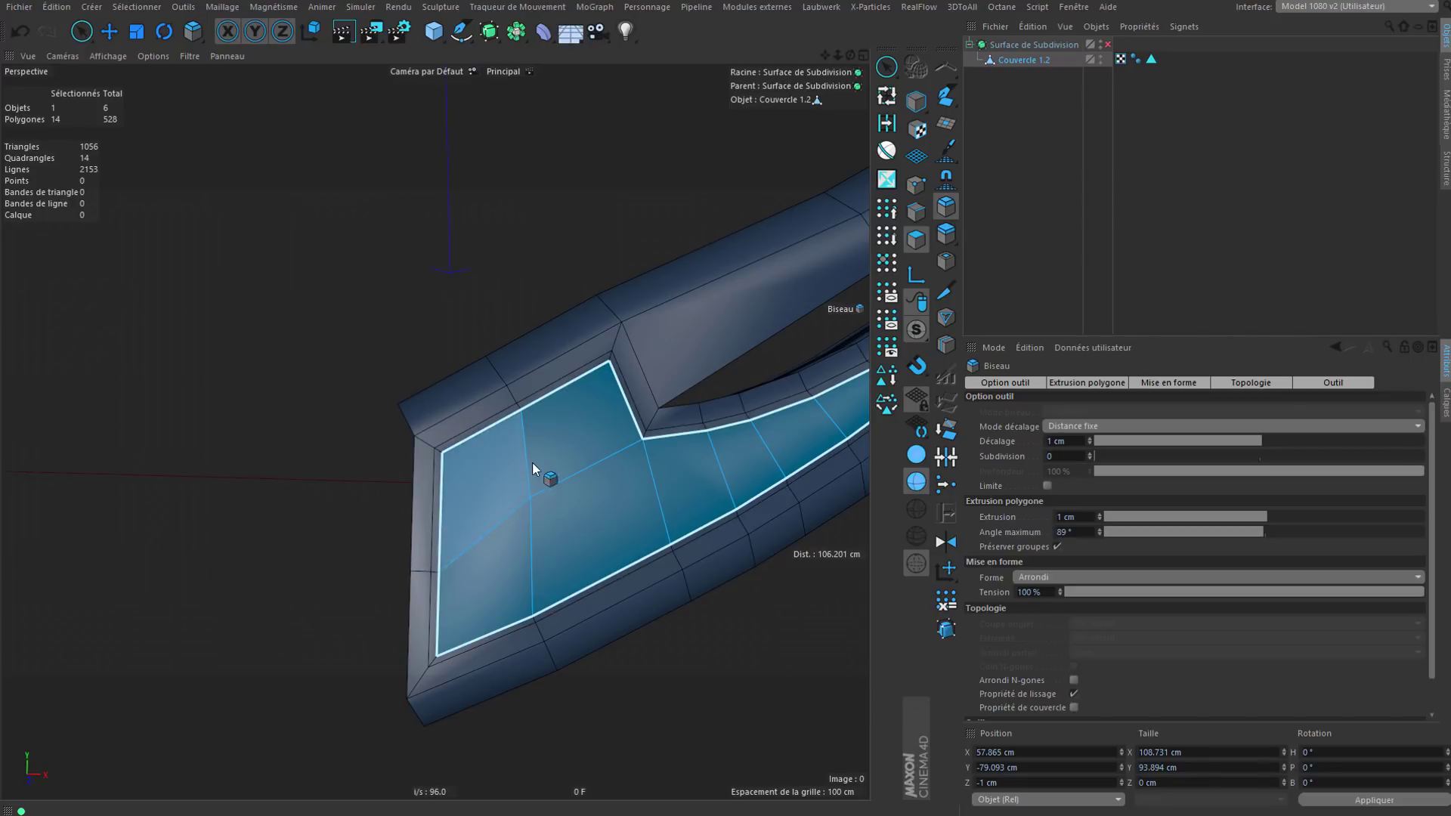
mouse_move(427, 547)
alt+mouse_down()
mouse_move(460, 511)
mouse_move(408, 563)
mouse_move(500, 535)
mouse_move(451, 550)
alt+mouse_up()
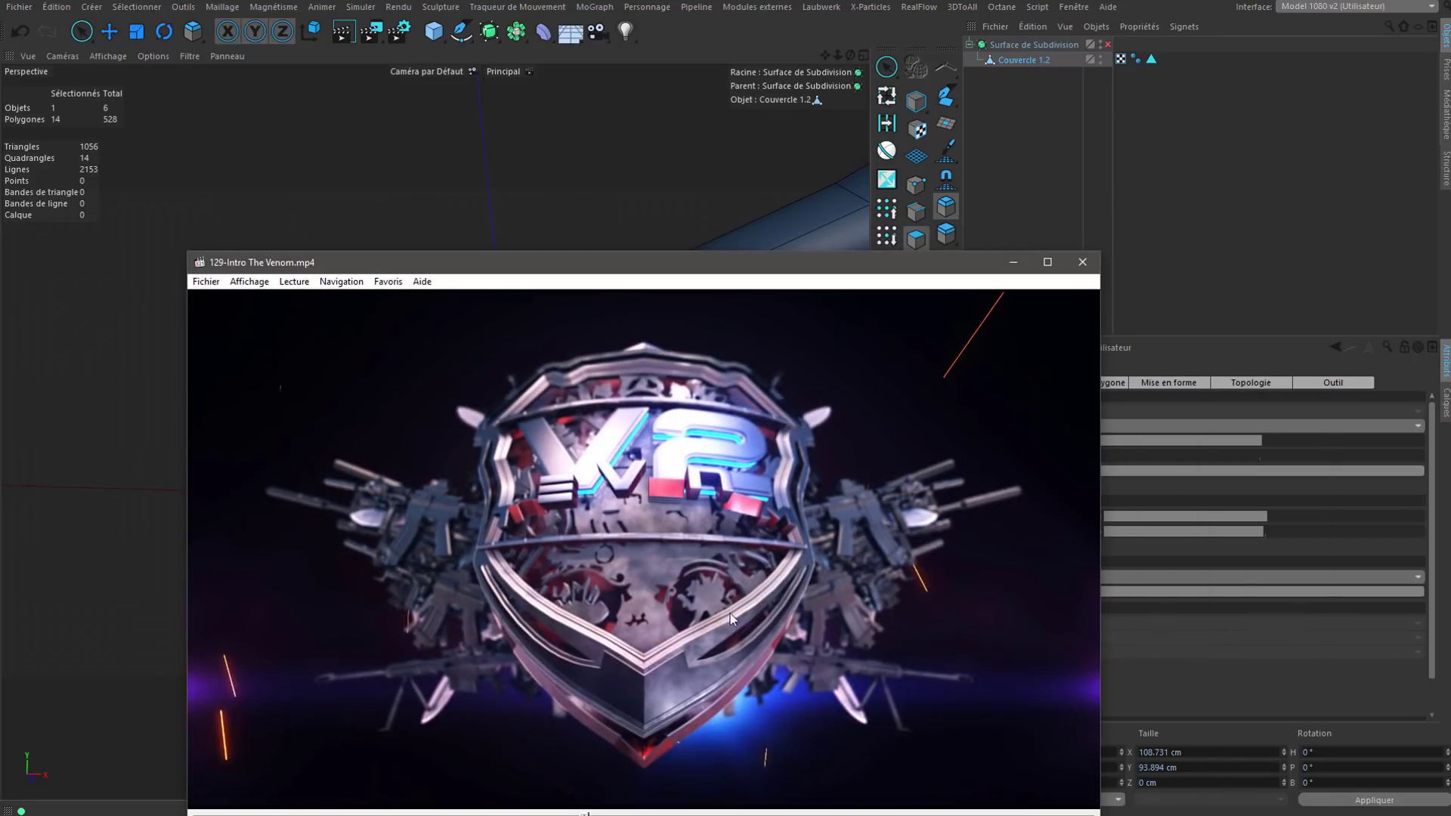
Step: Minimise the reference video and undo the bevel and the inner extrusion on the front polygons
click(1017, 260)
alt+drag(492, 423, 516, 442)
key(ctrl+z)
key(ctrl+z)
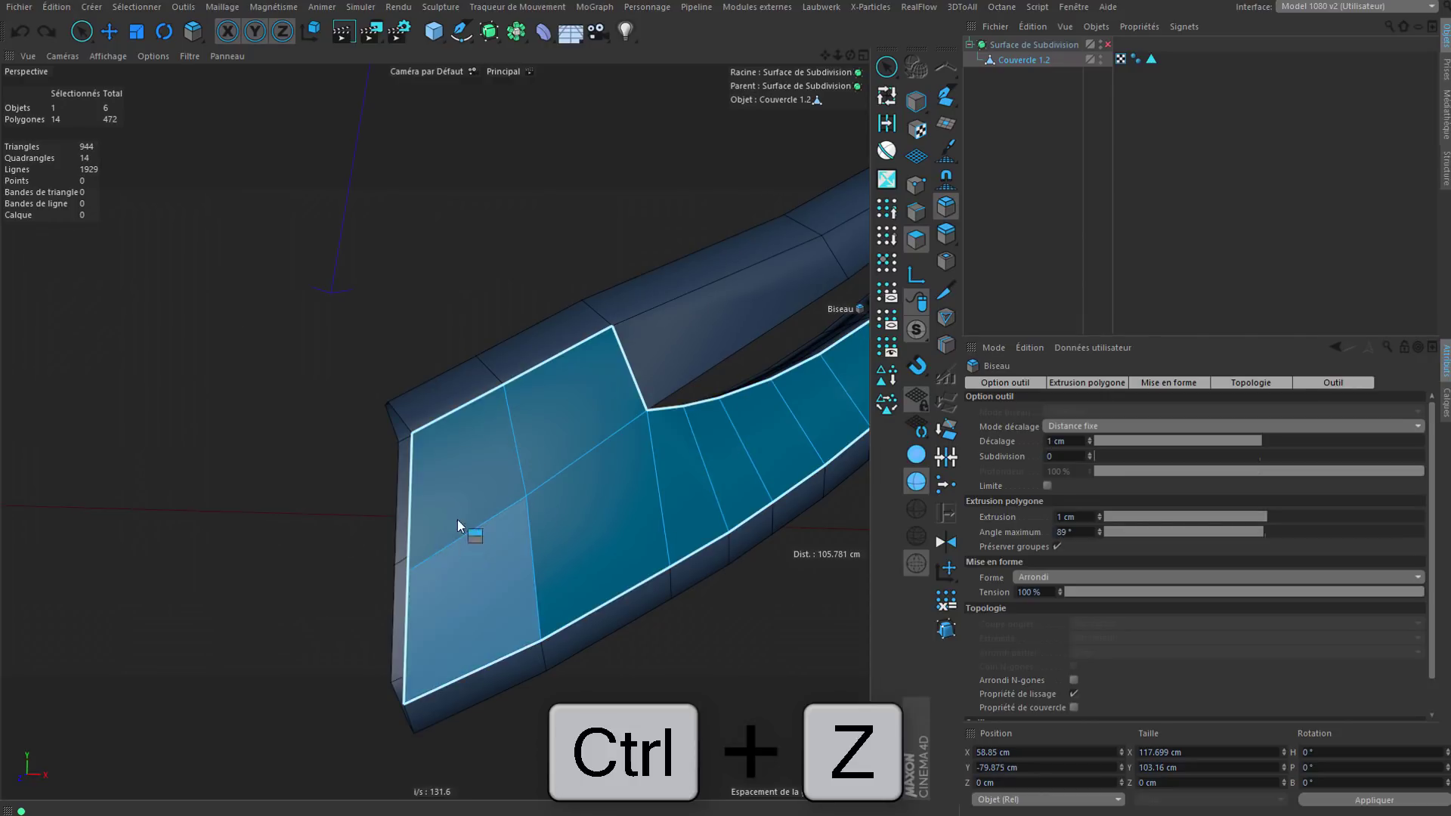
alt+drag(456, 519, 575, 476)
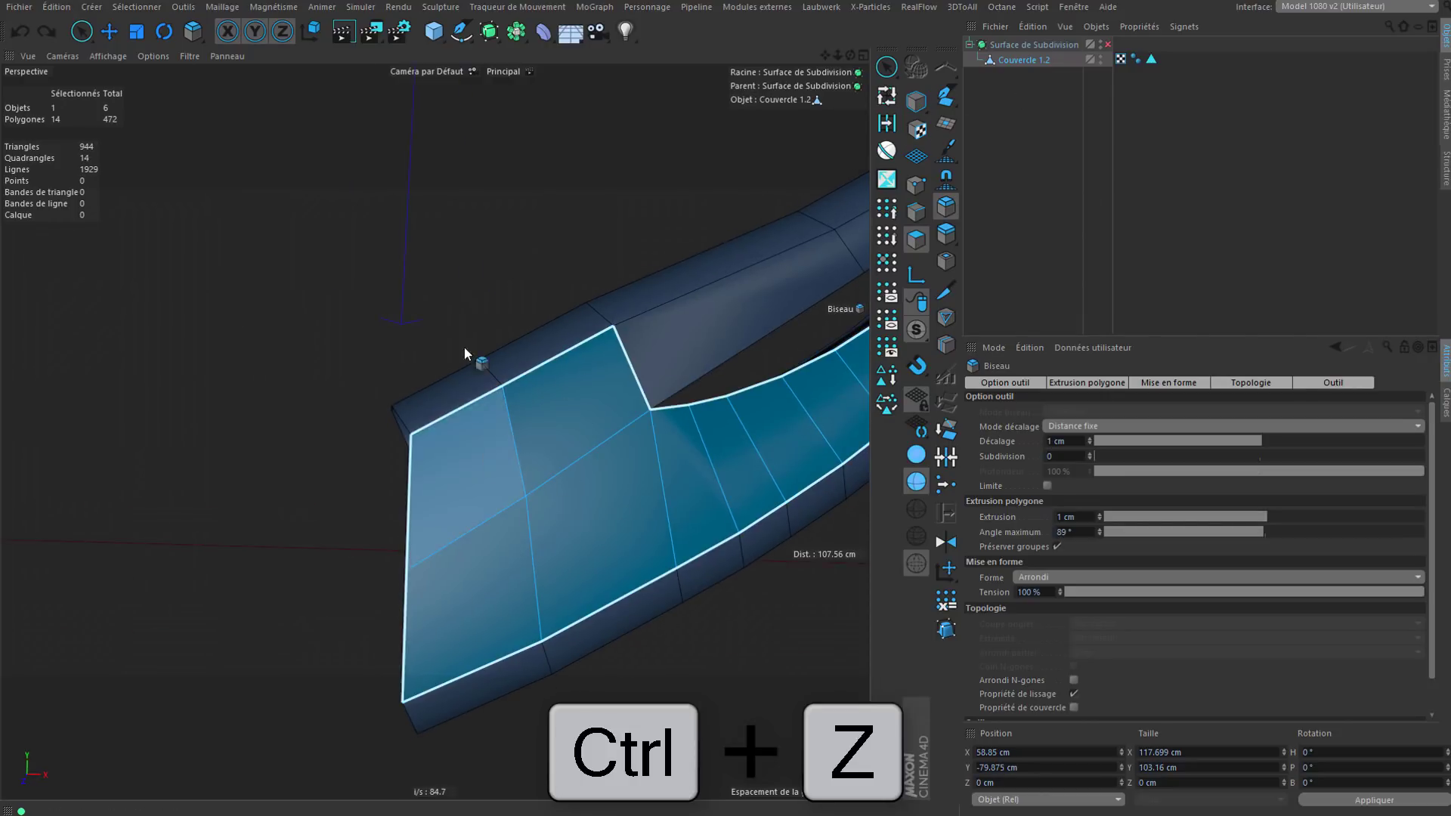
Step: In point mode, select the four outermost corner points at the lower tip's end using a selection brush radius of 19
alt+middle_drag(480, 604, 583, 437)
mouse_move(530, 556)
alt+mouse_down()
mouse_move(477, 505)
mouse_move(546, 538)
mouse_move(533, 550)
alt+mouse_up()
click(916, 160)
click(916, 185)
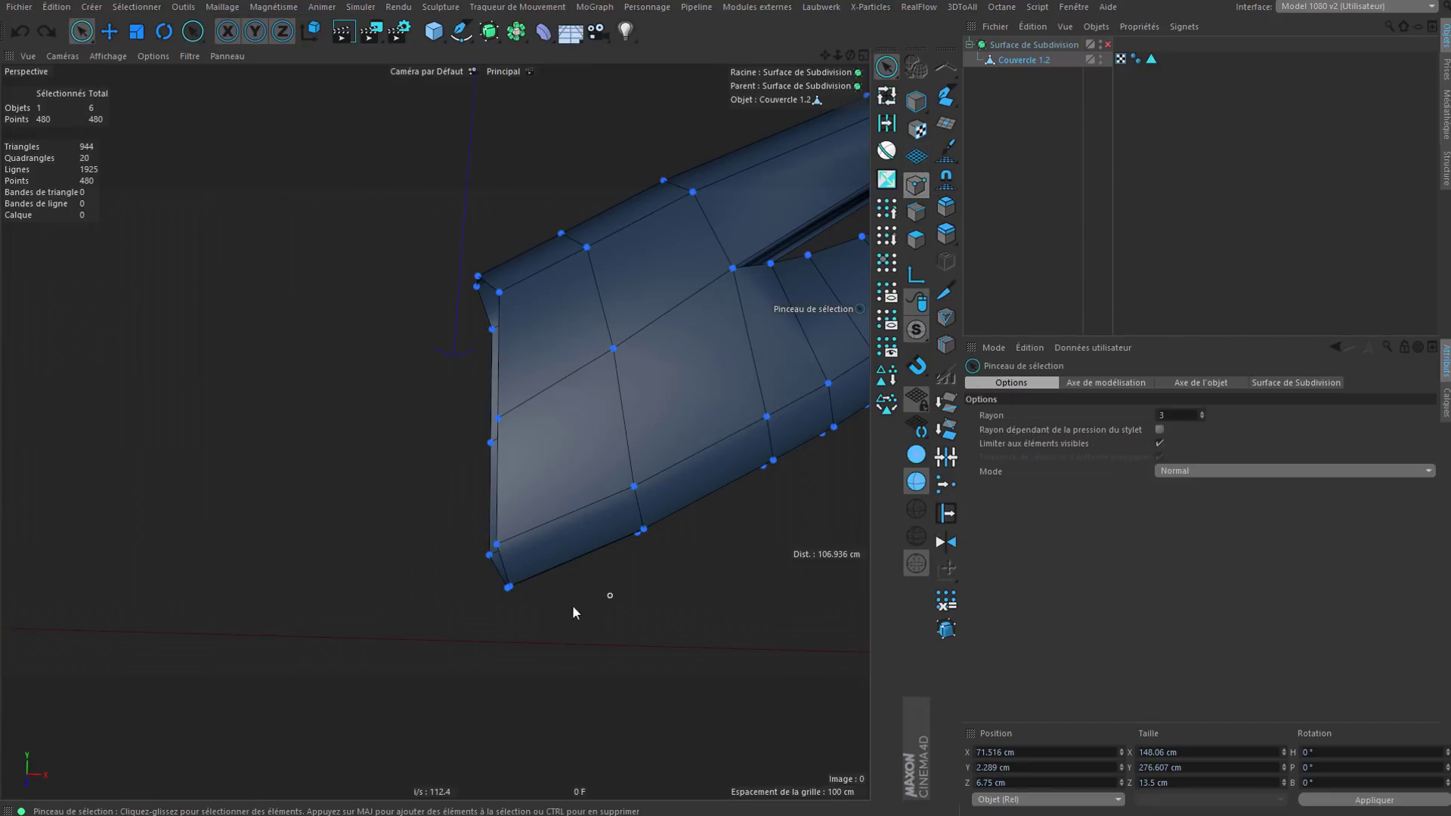
click(510, 587)
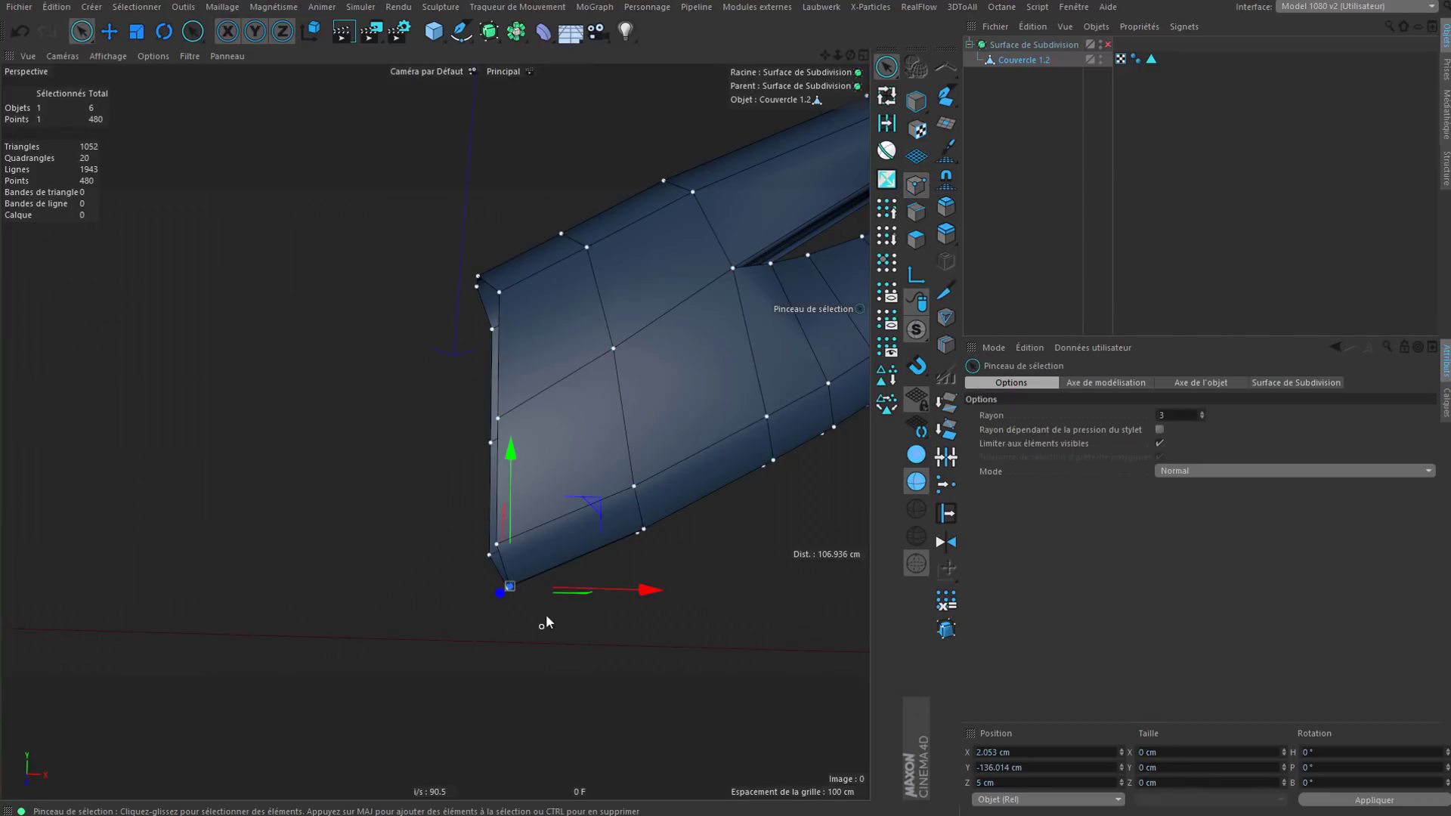
scroll(560, 652, up, 2)
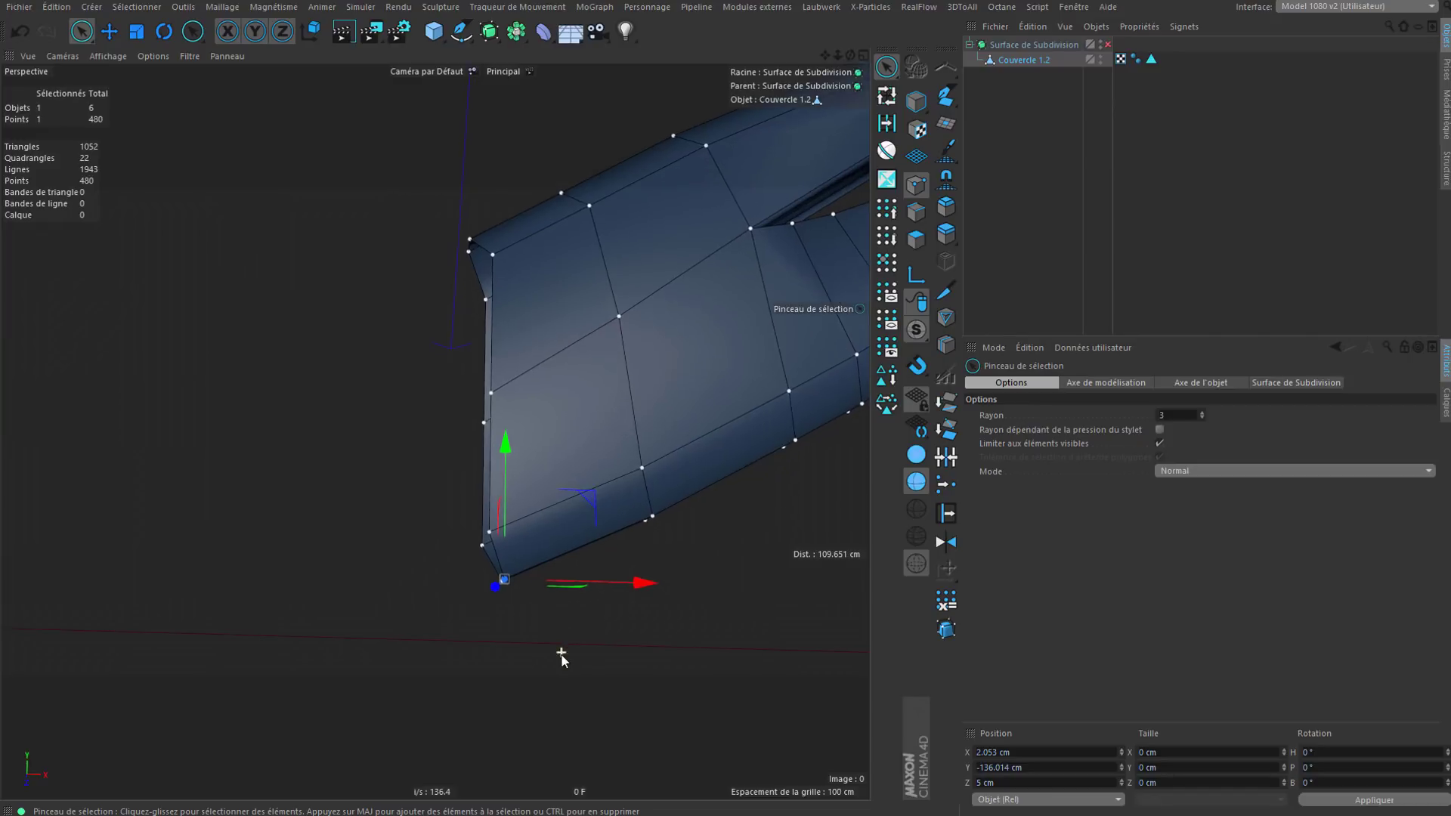
scroll(561, 653, down, 2)
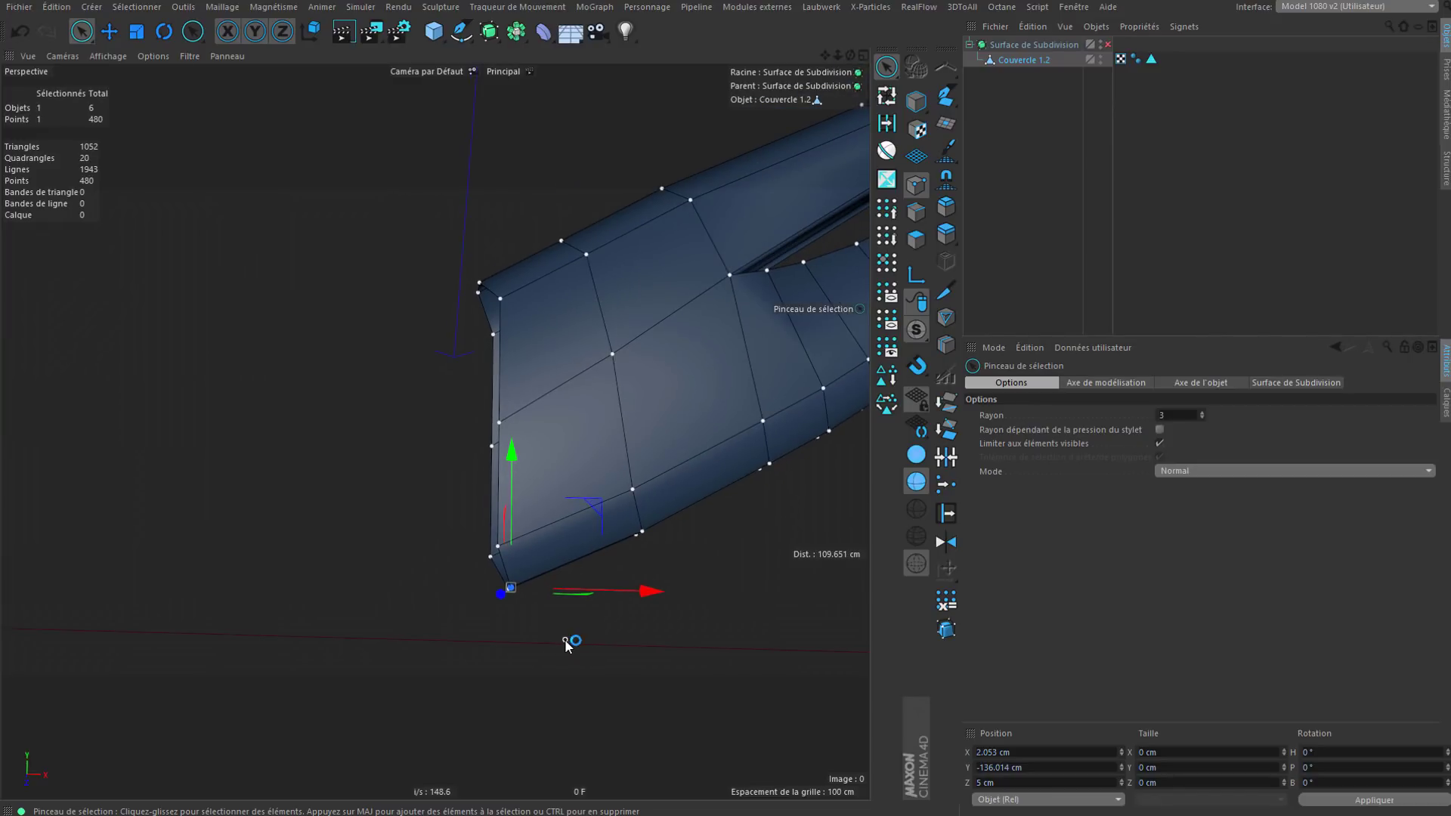
middle_drag(564, 637, 567, 629)
click(536, 599)
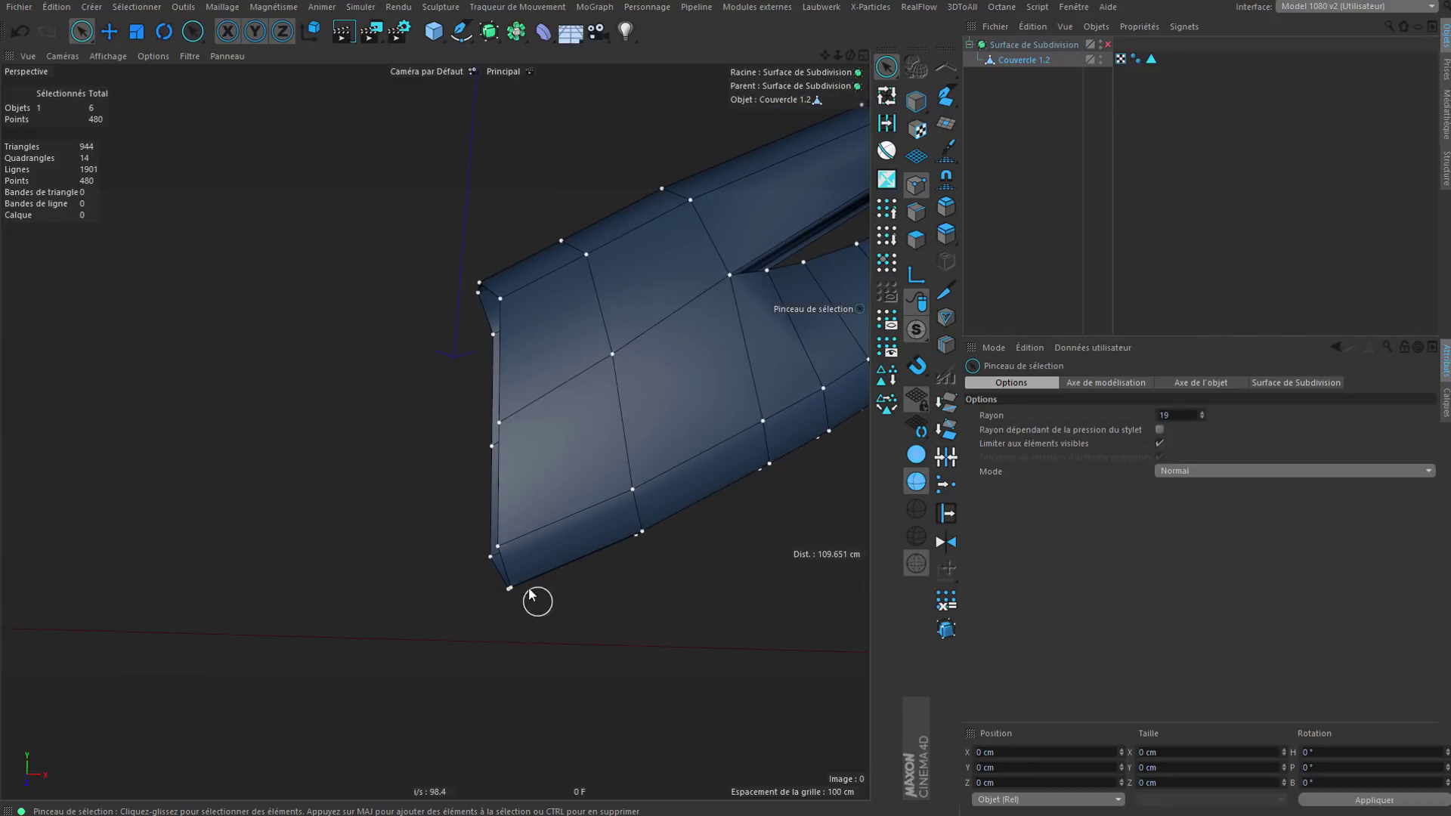
alt+drag(523, 590, 577, 582)
click(525, 595)
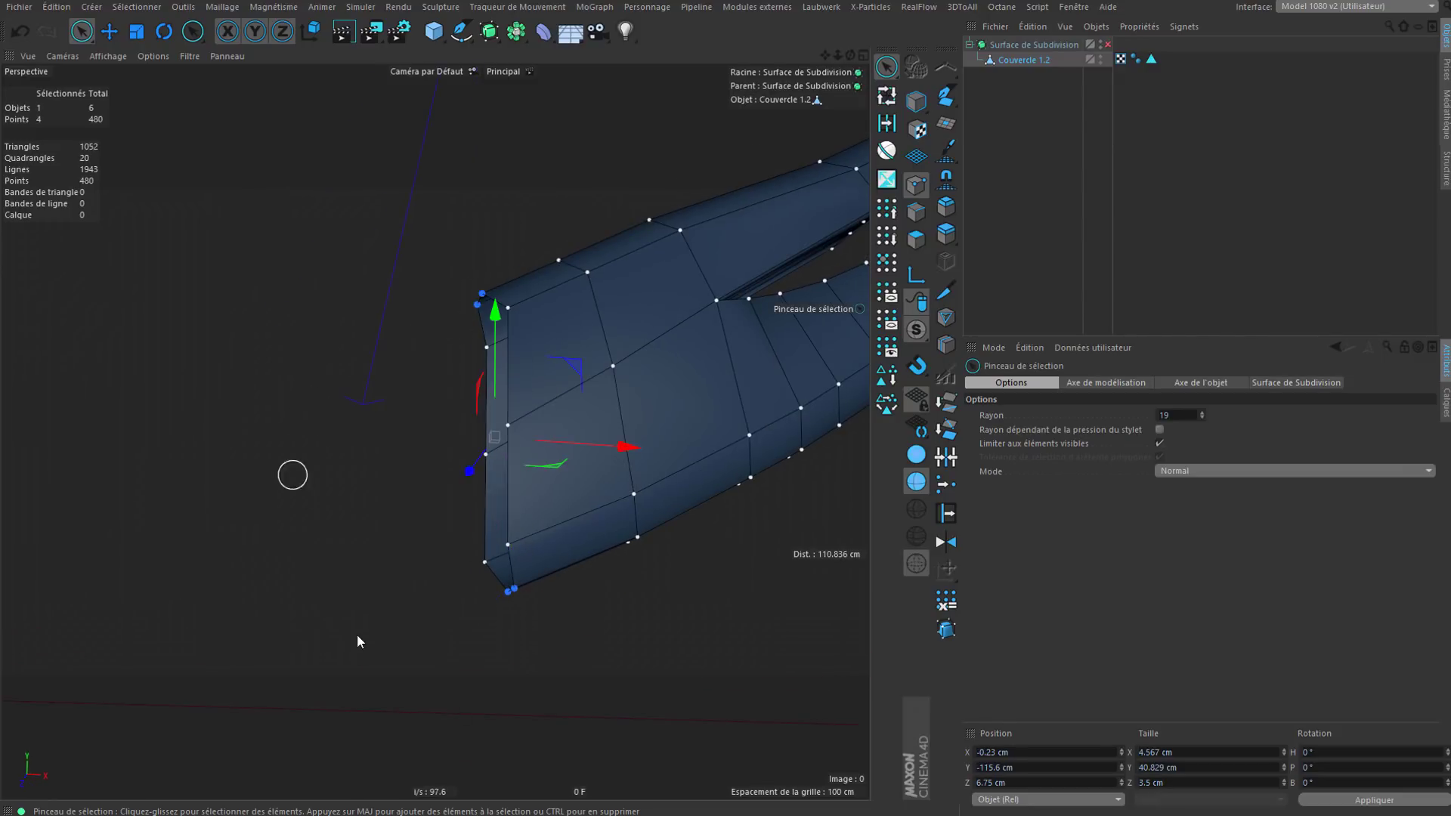
Step: Flatten the selected corner points onto the centre plane by setting their X position and X size to 0 cm
drag(1036, 753, 802, 761)
click(1187, 754)
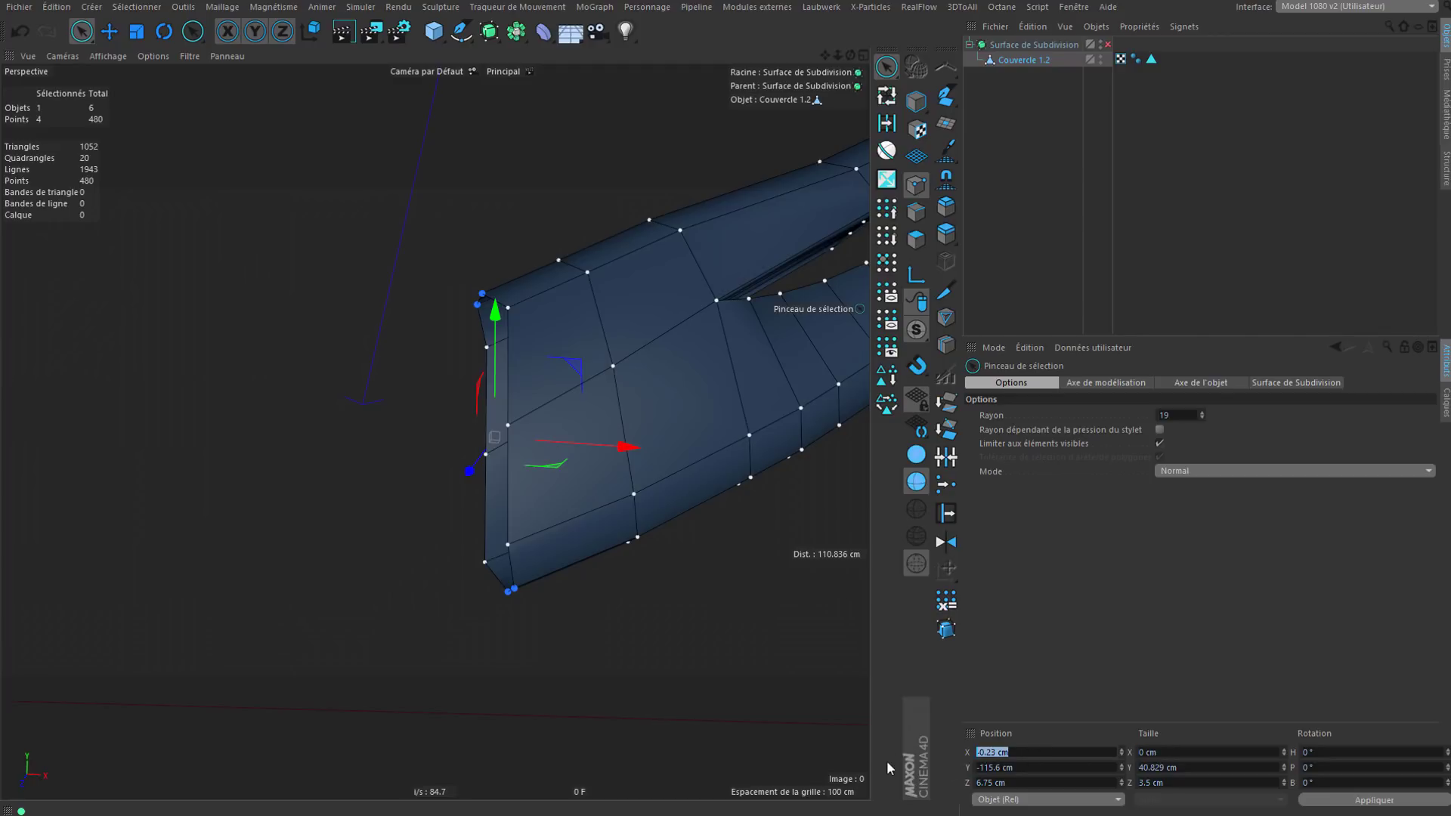
click(1362, 801)
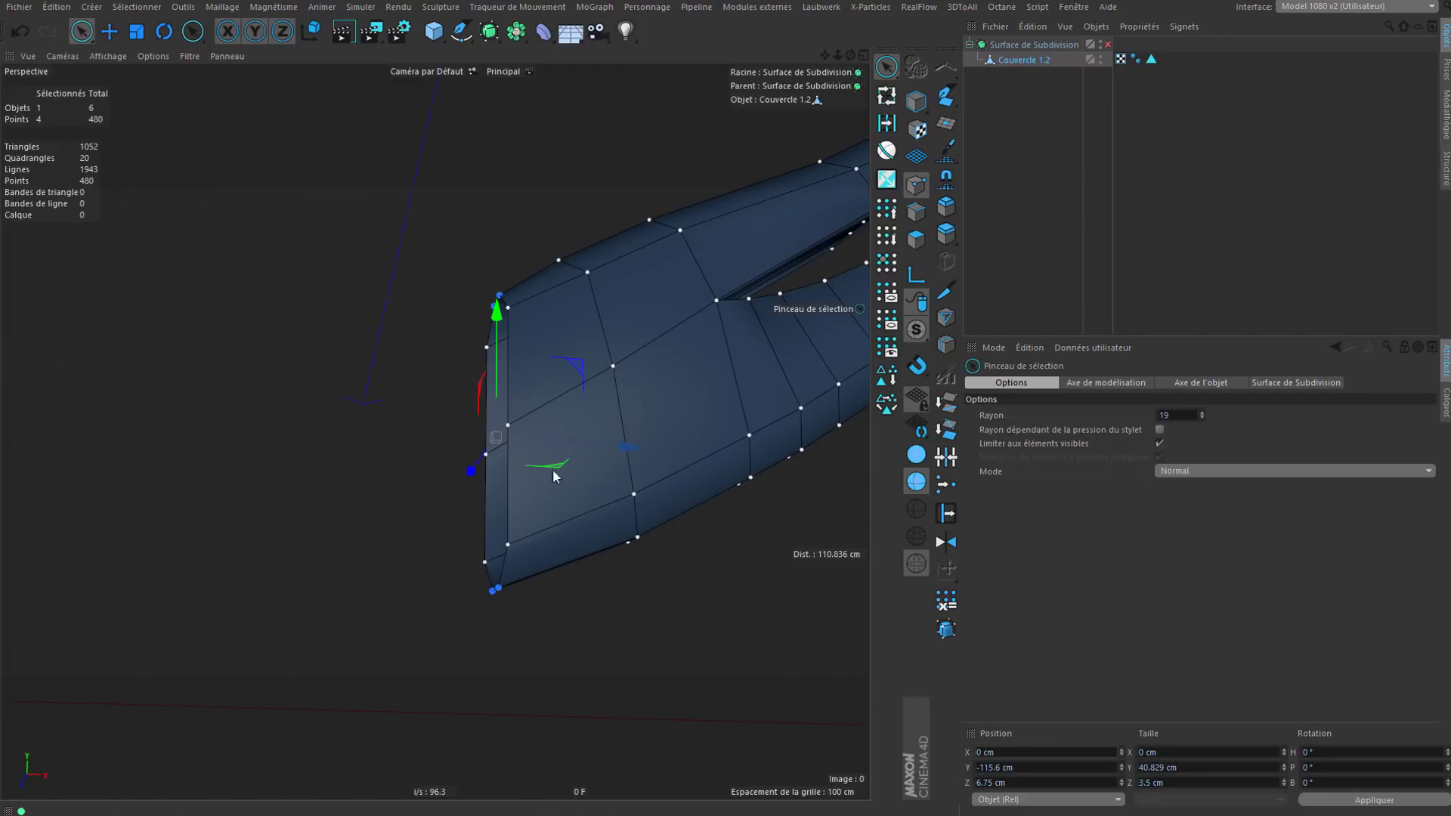
alt+drag(542, 506, 505, 527)
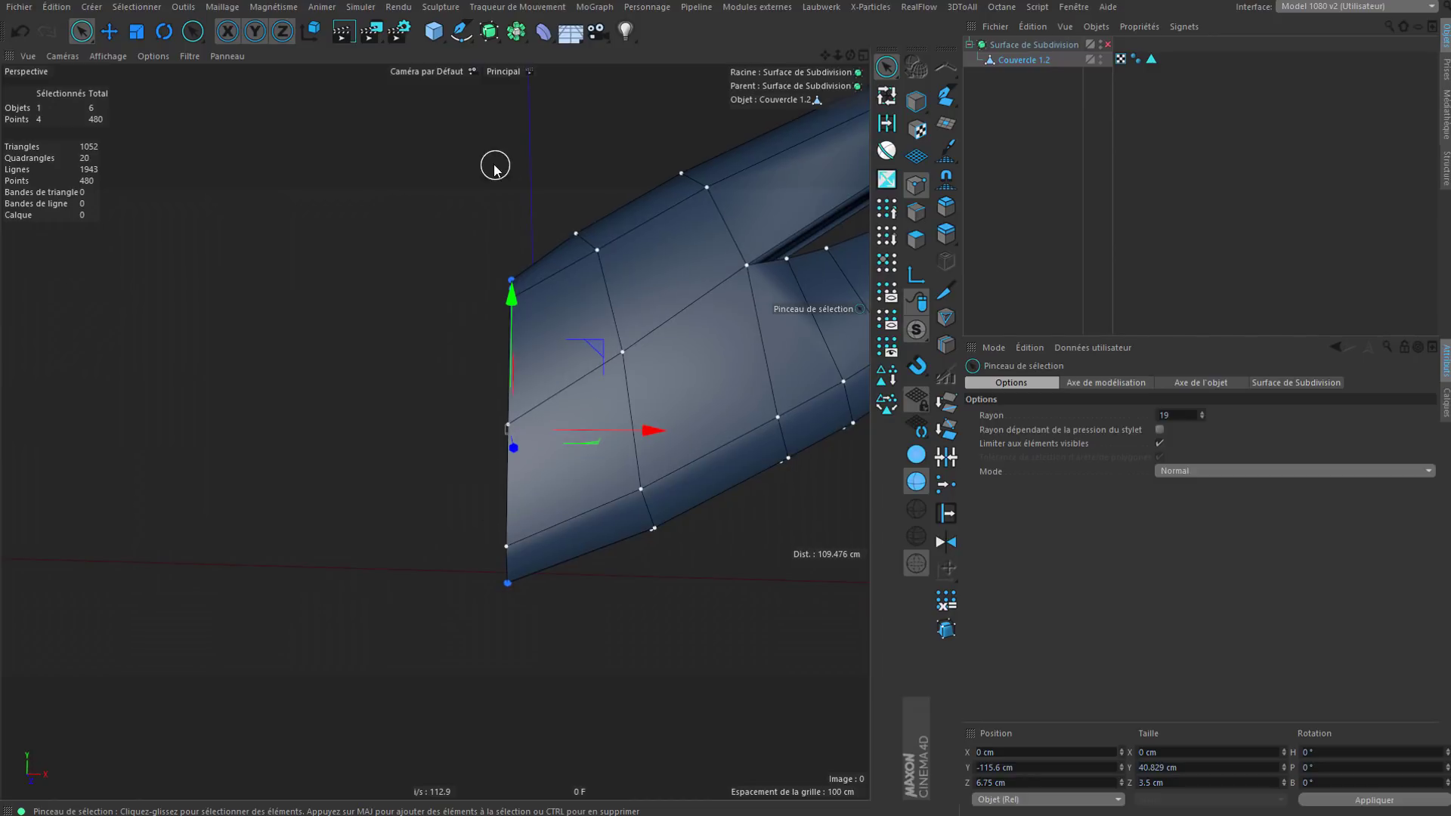
mouse_move(474, 593)
alt+mouse_down()
mouse_move(517, 533)
mouse_move(566, 538)
alt+mouse_up()
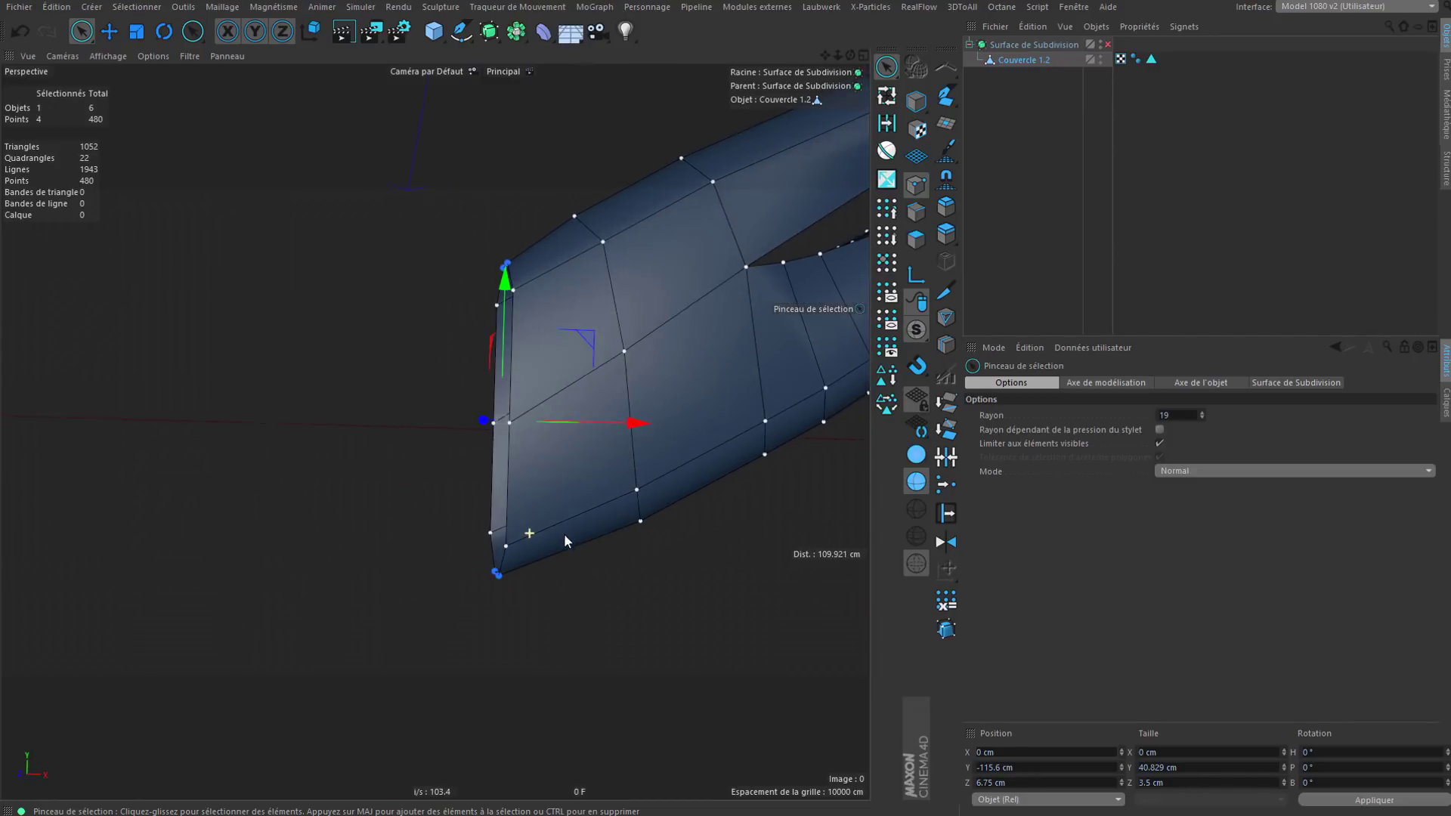
Step: Select all the points along the open end of the lower tip with the selection brush
click(393, 342)
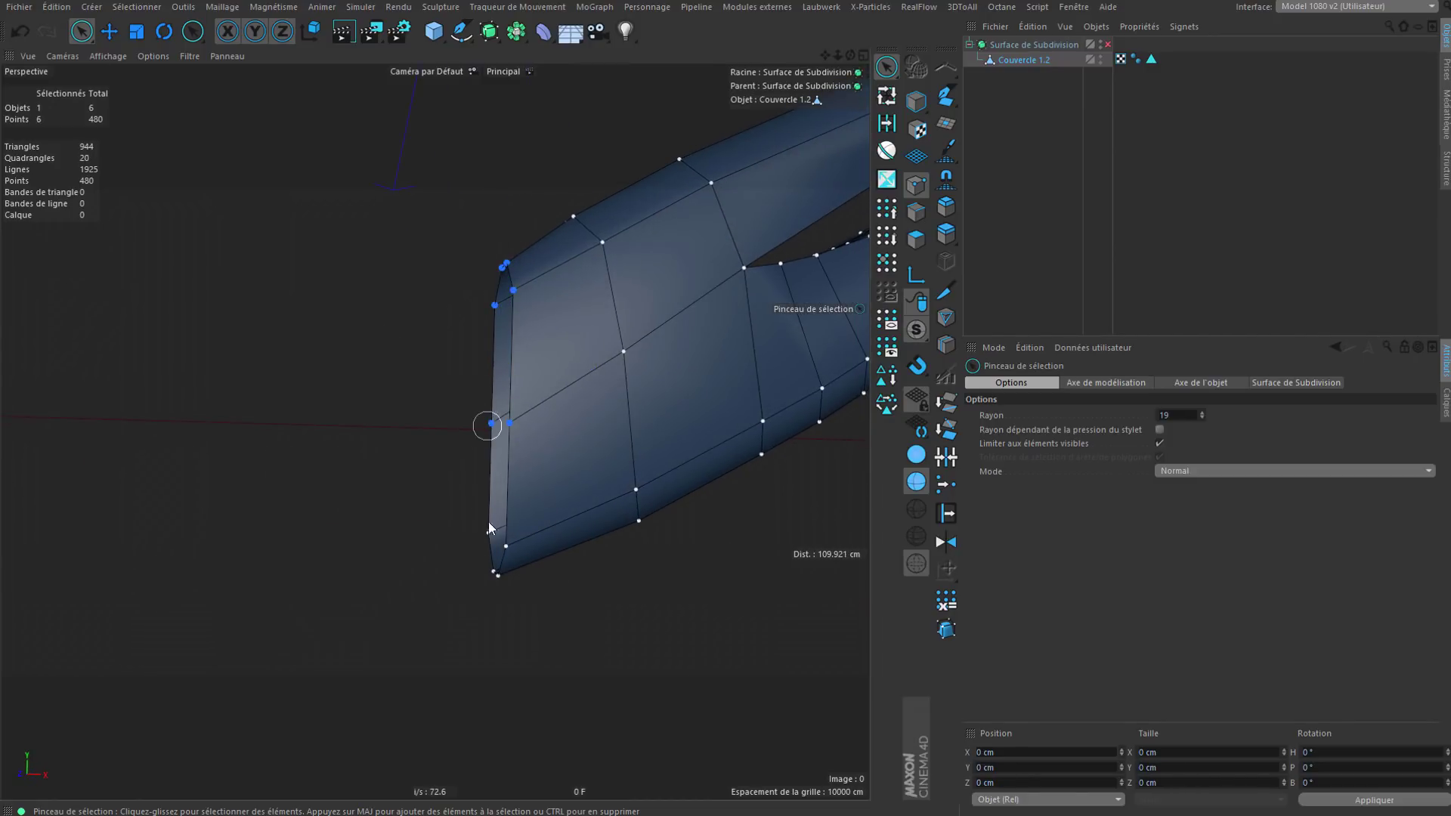
drag(501, 564, 484, 615)
click(703, 471)
Step: Select the 16 end points of the two upper rails and flatten them by setting their X size to 0 cm
alt+middle_drag(486, 175, 517, 558)
alt+drag(517, 563, 491, 400)
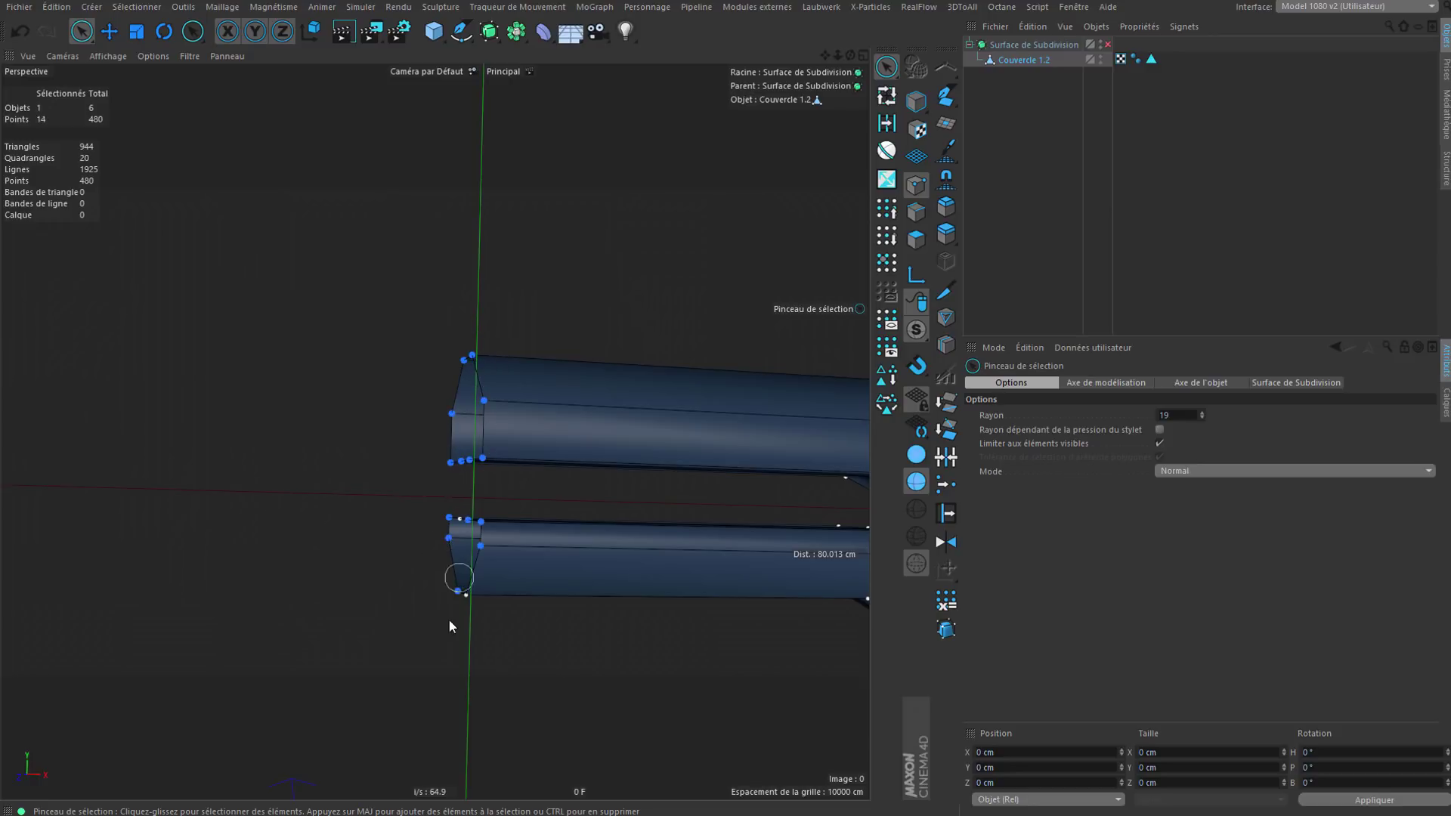
drag(440, 628, 442, 642)
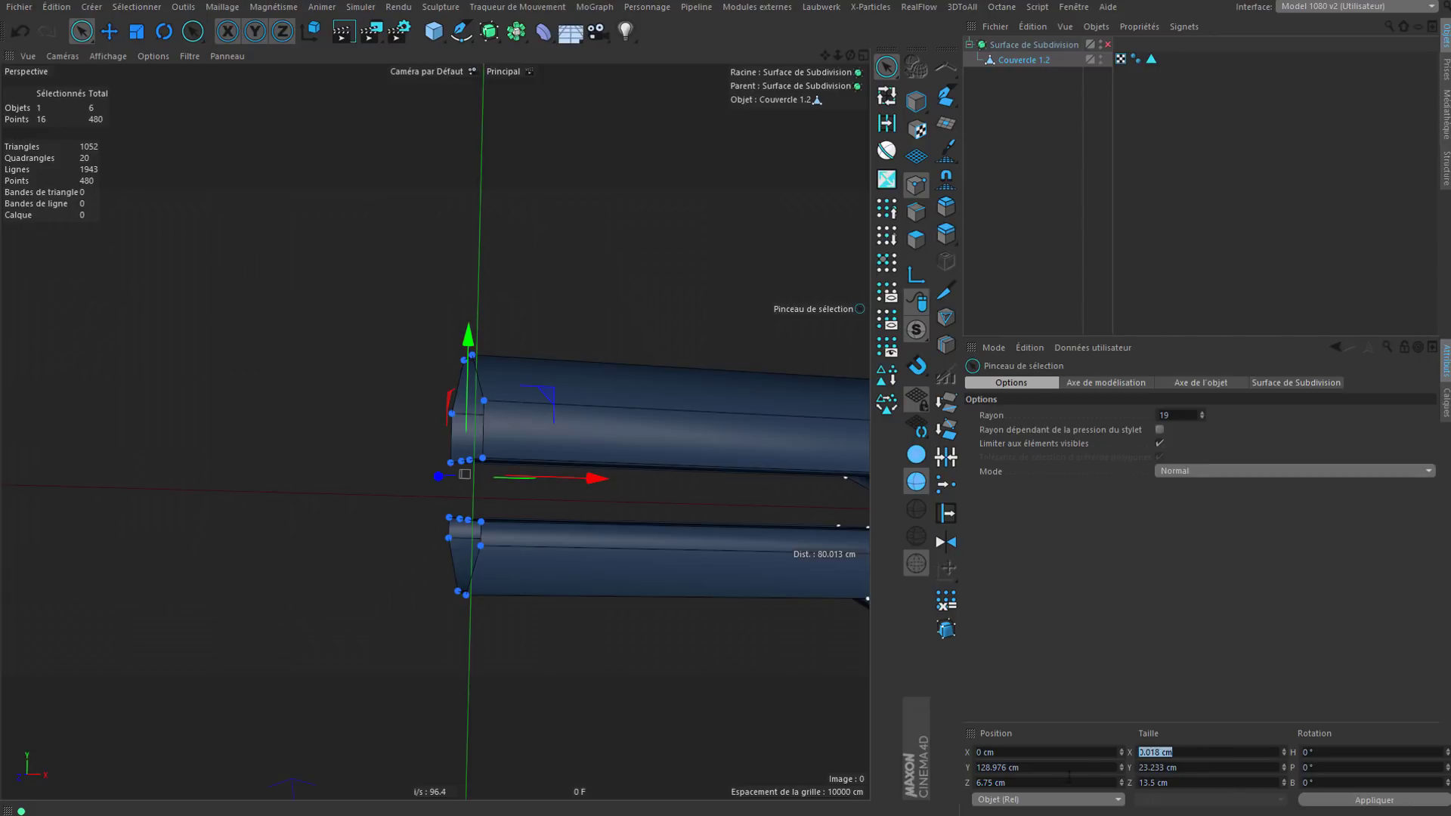
scroll(408, 400, down, 3)
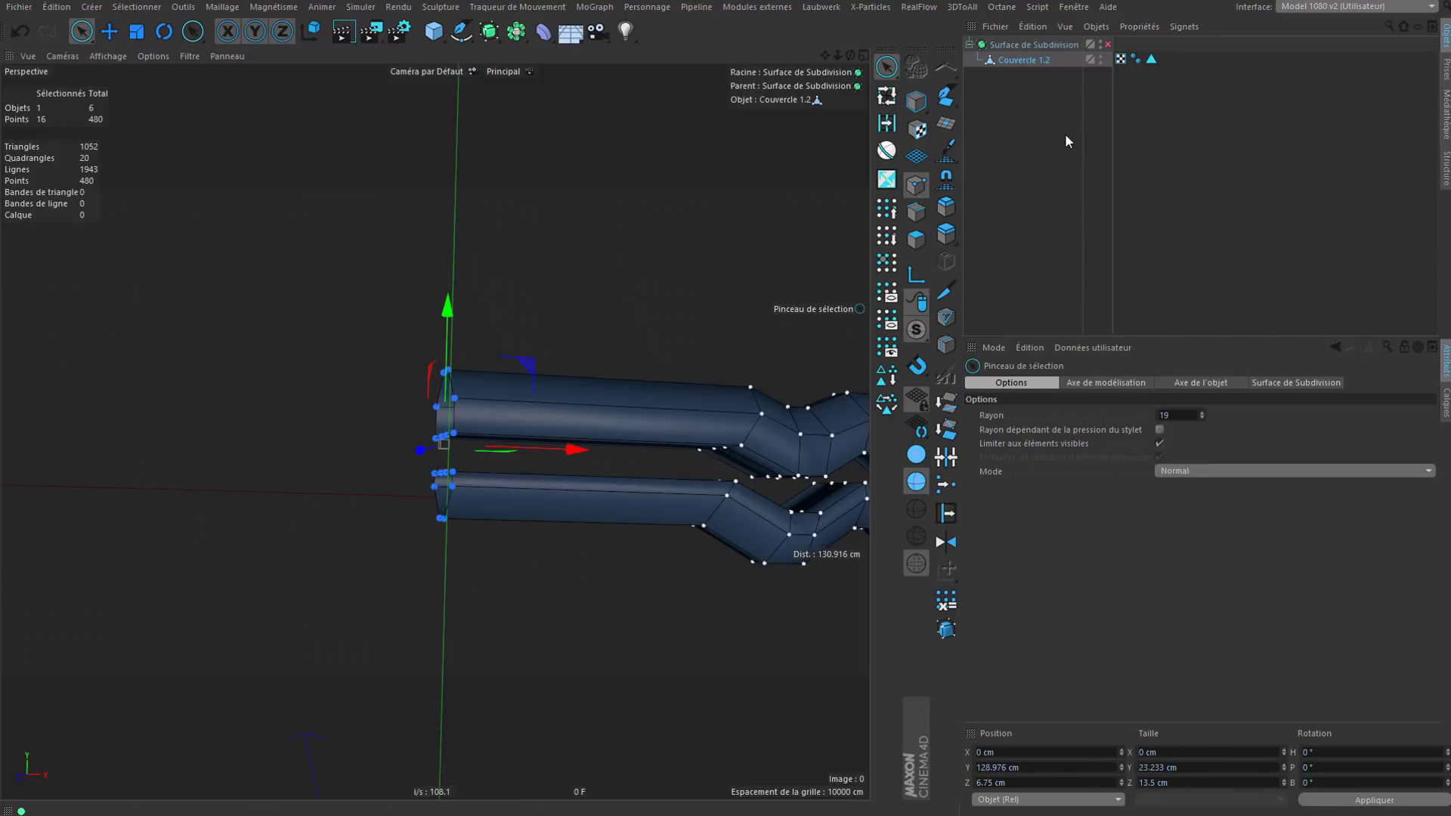
Step: Mirror Couvercle 1.2 by placing it under a Symmetry object on the ZY plane, then inspect the centre seams
click(1026, 59)
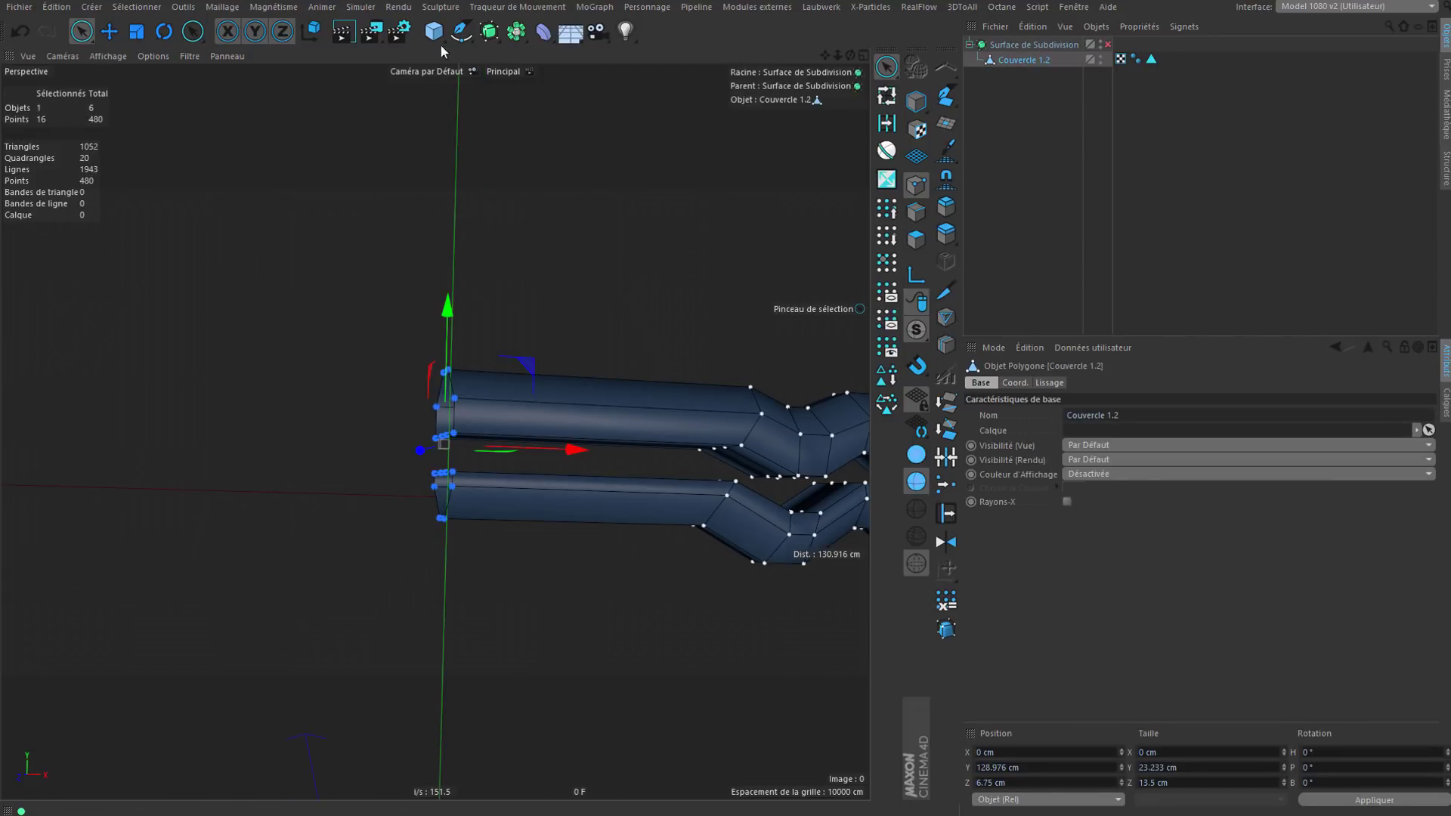
click(488, 31)
click(516, 30)
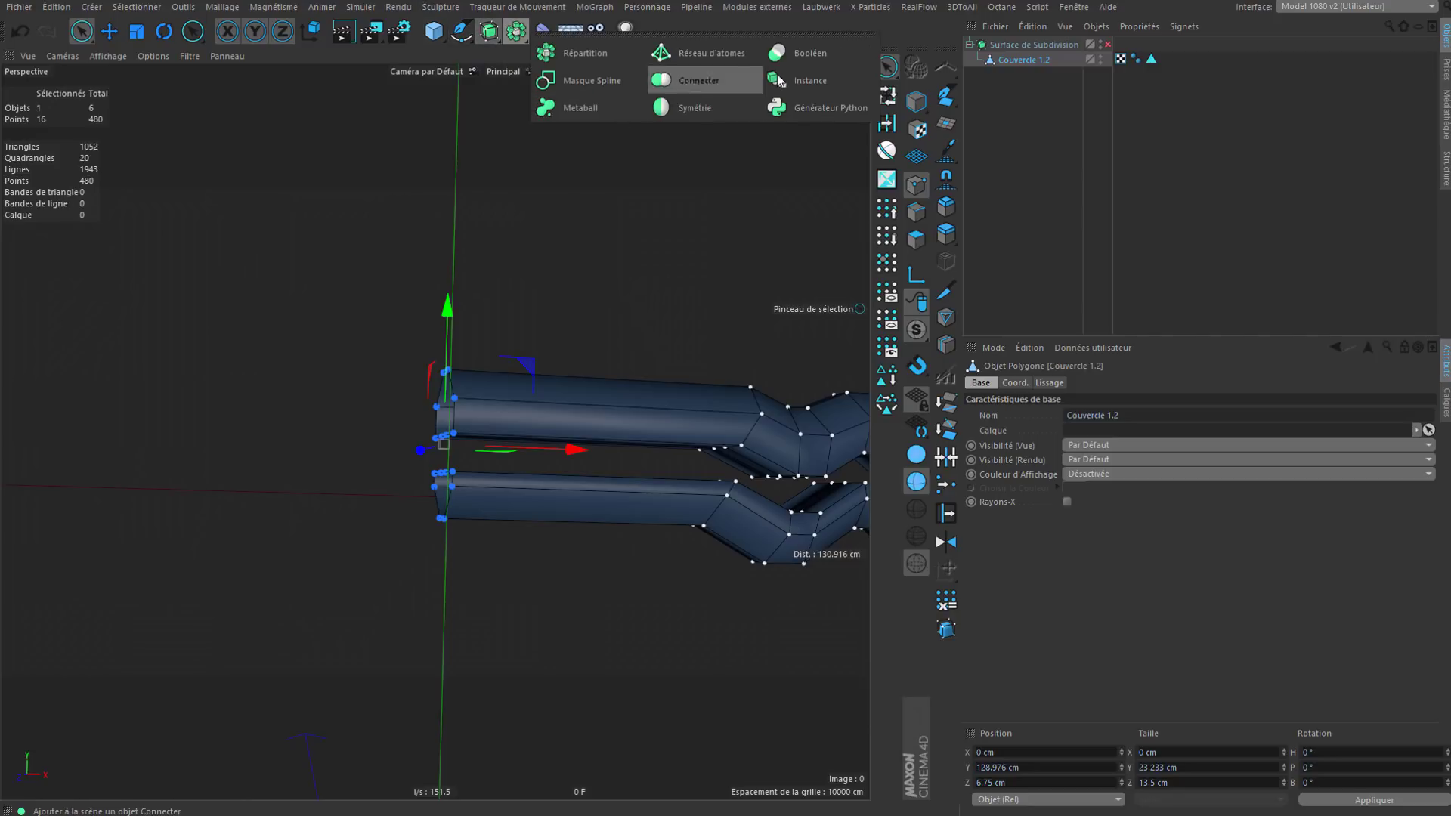
click(677, 107)
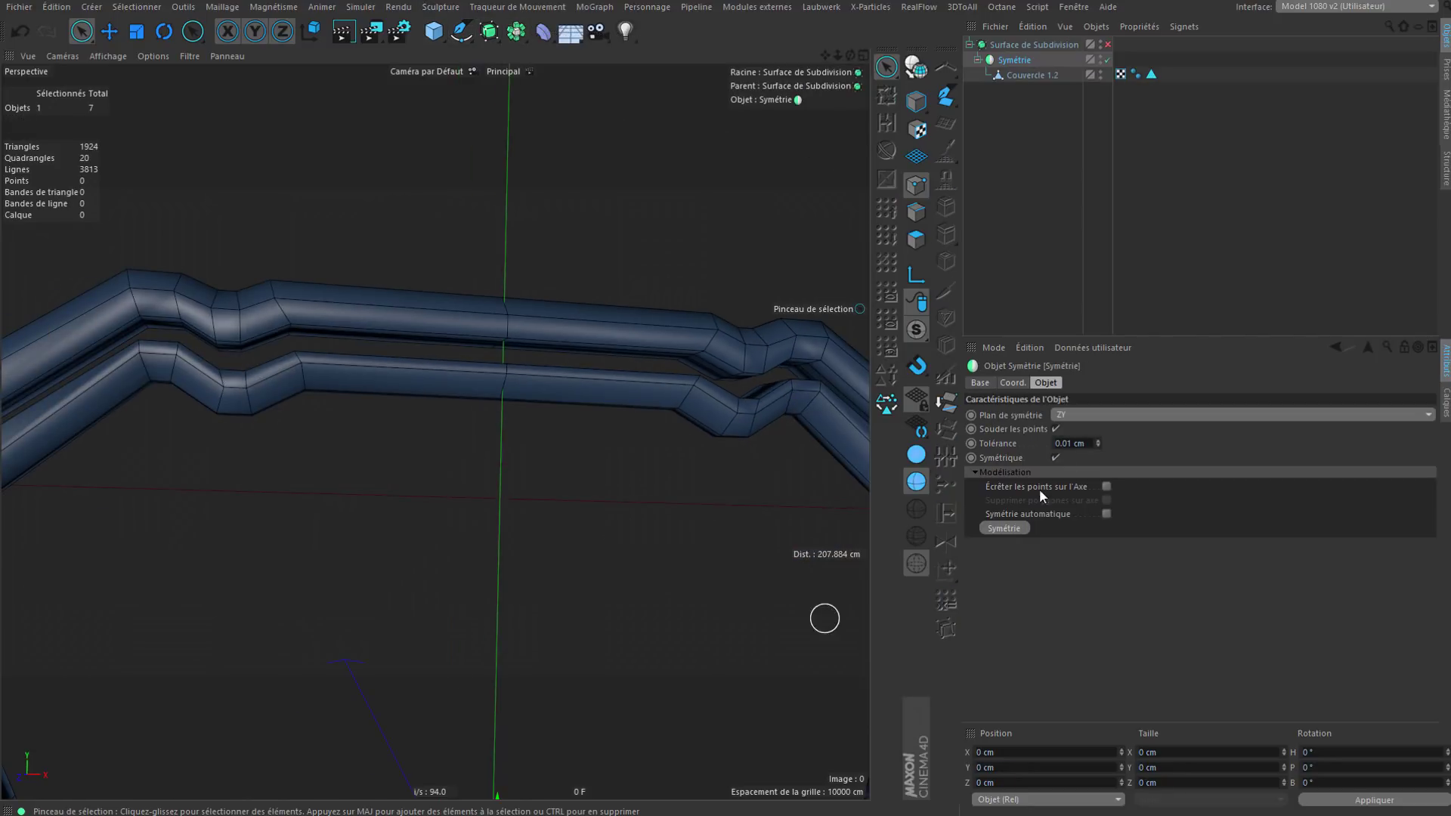
alt+right_drag(613, 331, 506, 224)
alt+middle_drag(478, 725, 435, 432)
alt+drag(436, 431, 475, 546)
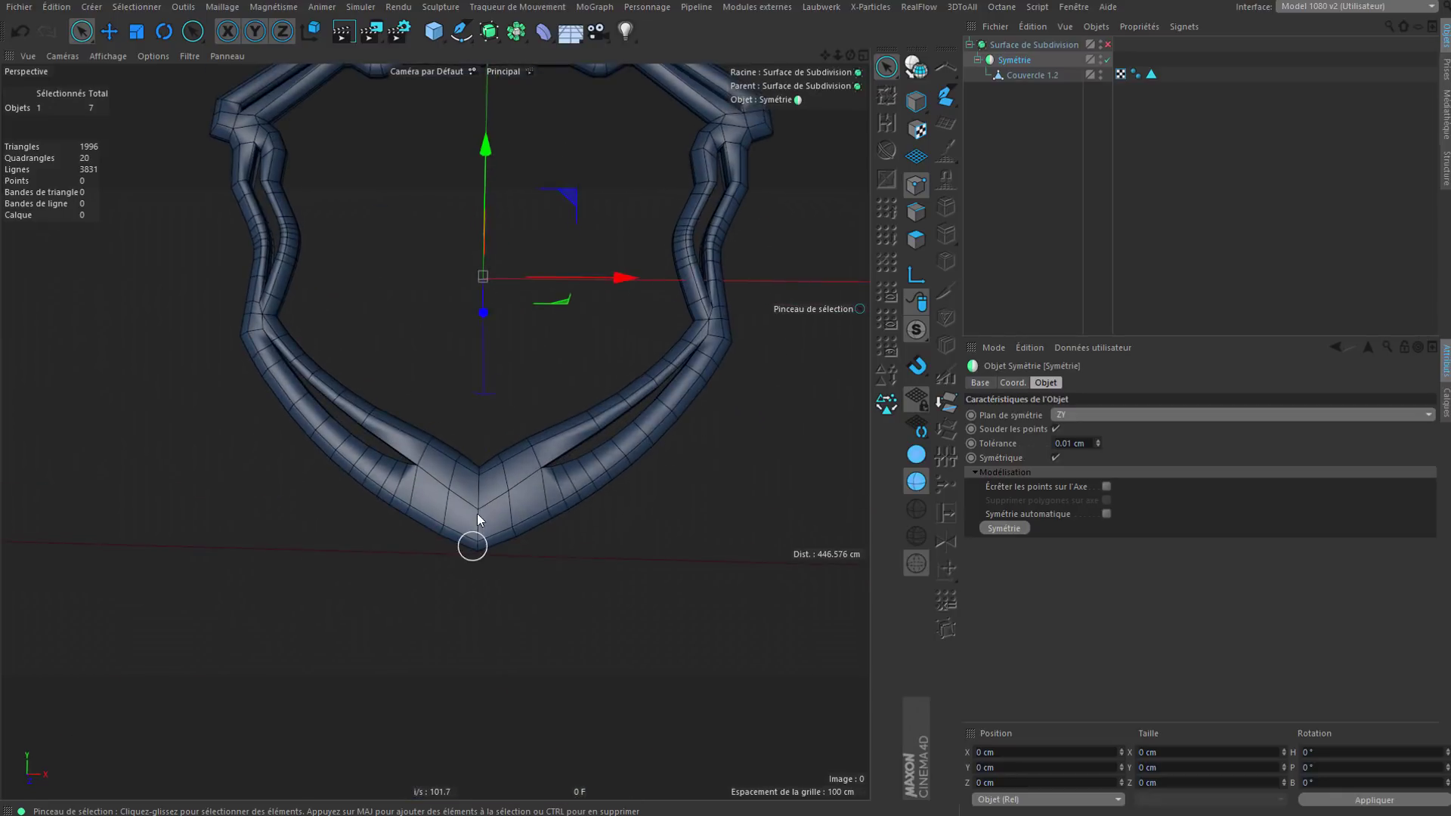
alt+right_drag(477, 514, 490, 555)
alt+drag(495, 539, 499, 560)
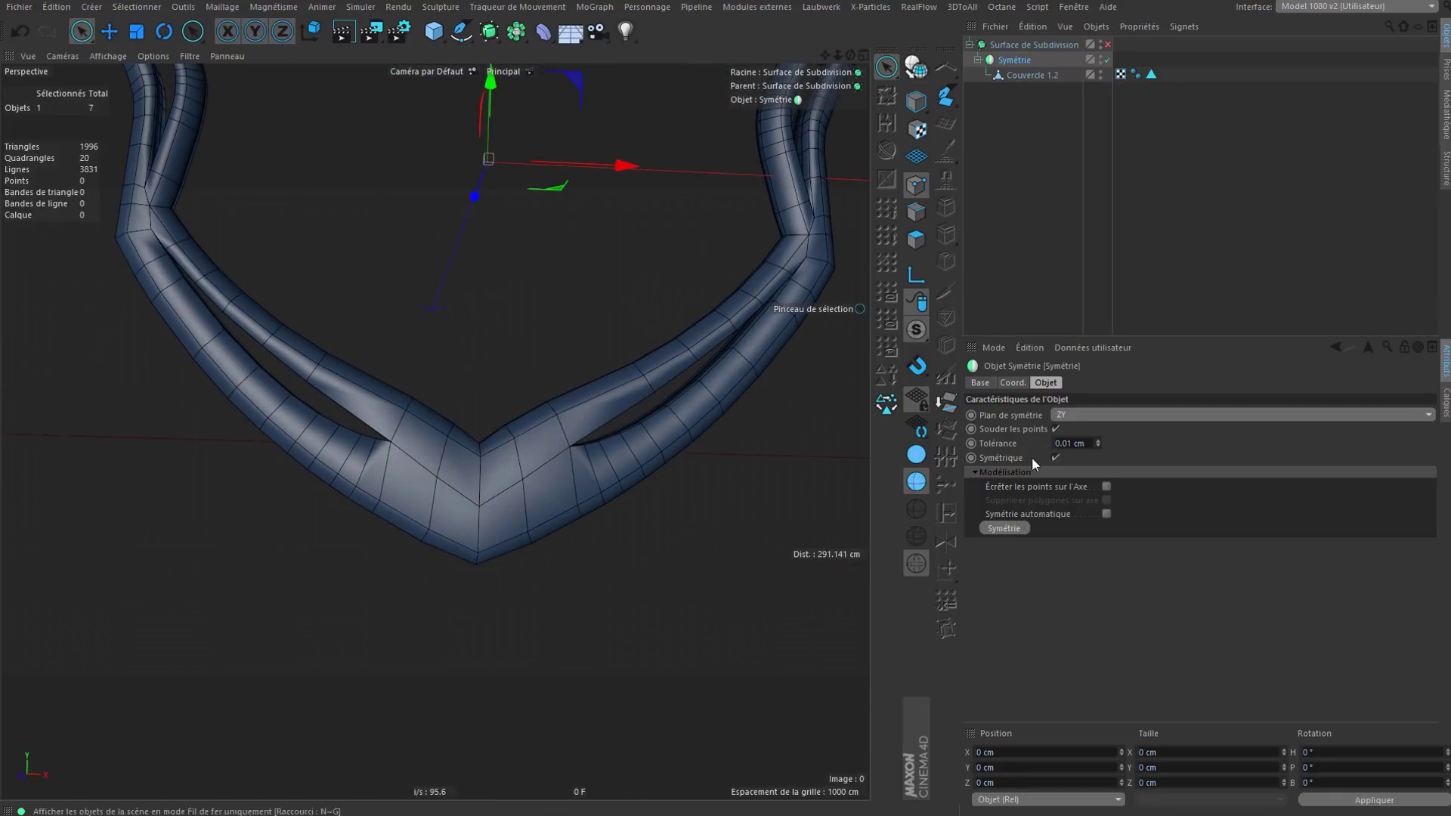
Step: Try a weld tolerance of 19.01 cm on the Symmetry object
drag(1098, 441, 1110, 408)
alt+right_drag(393, 492, 404, 489)
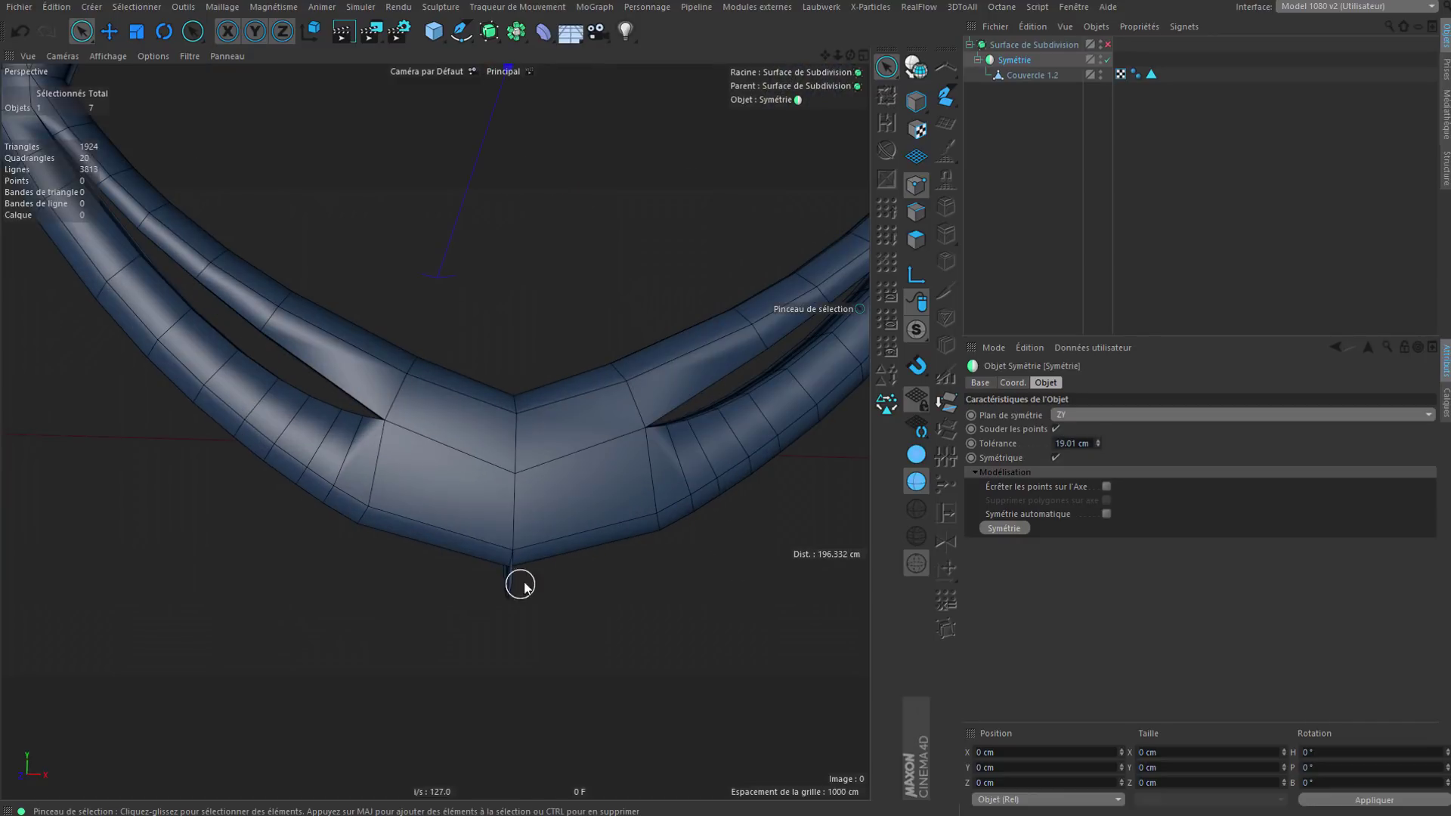
mouse_move(522, 575)
alt+mouse_down()
mouse_move(587, 557)
mouse_move(495, 576)
alt+mouse_up()
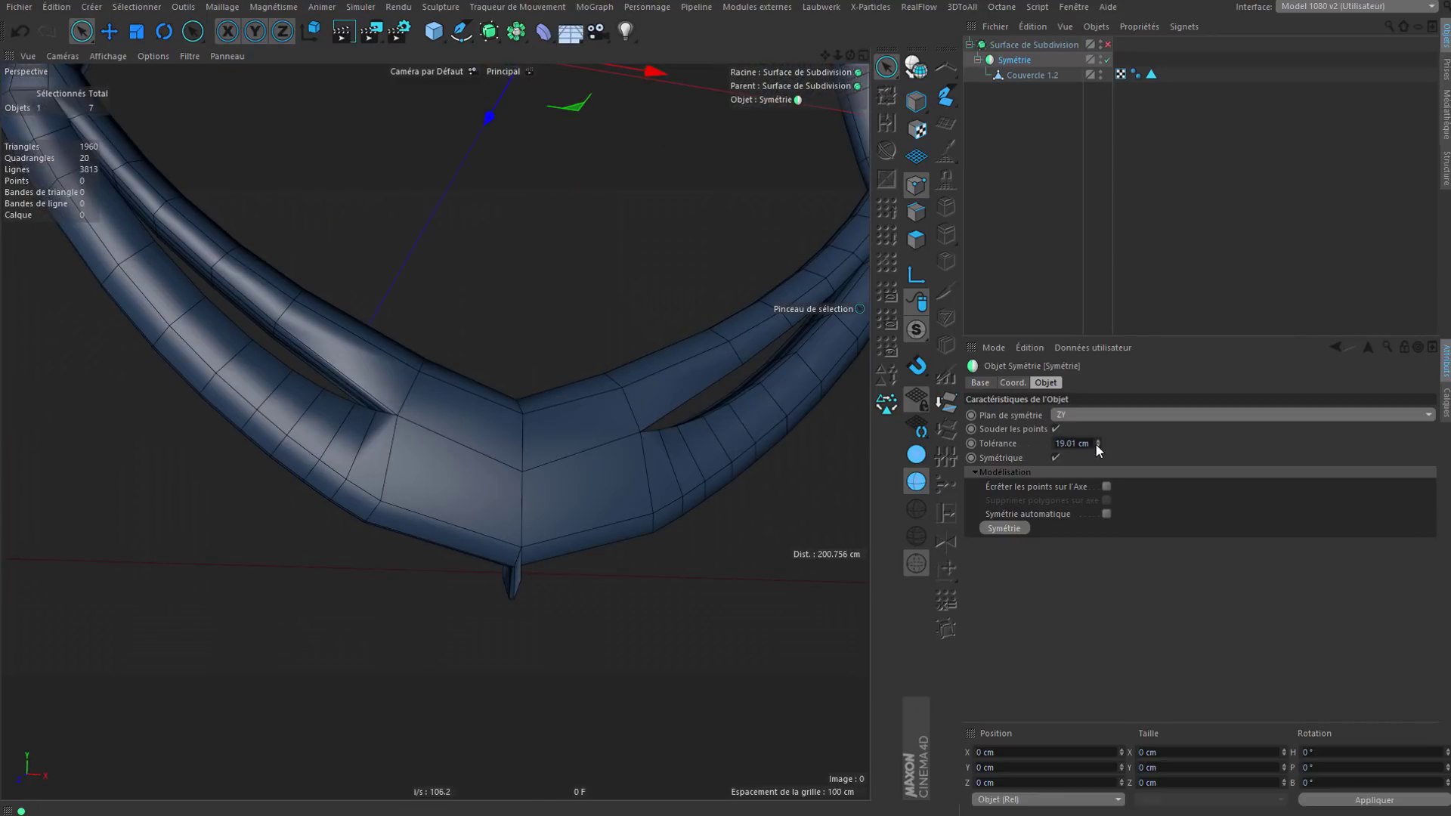
key(ctrl+z)
Step: Make the Symmetry object editable and select the Couvercle 1.2 mesh inside it
mouse_move(523, 553)
alt+right_down()
mouse_move(469, 516)
mouse_move(499, 542)
alt+right_up()
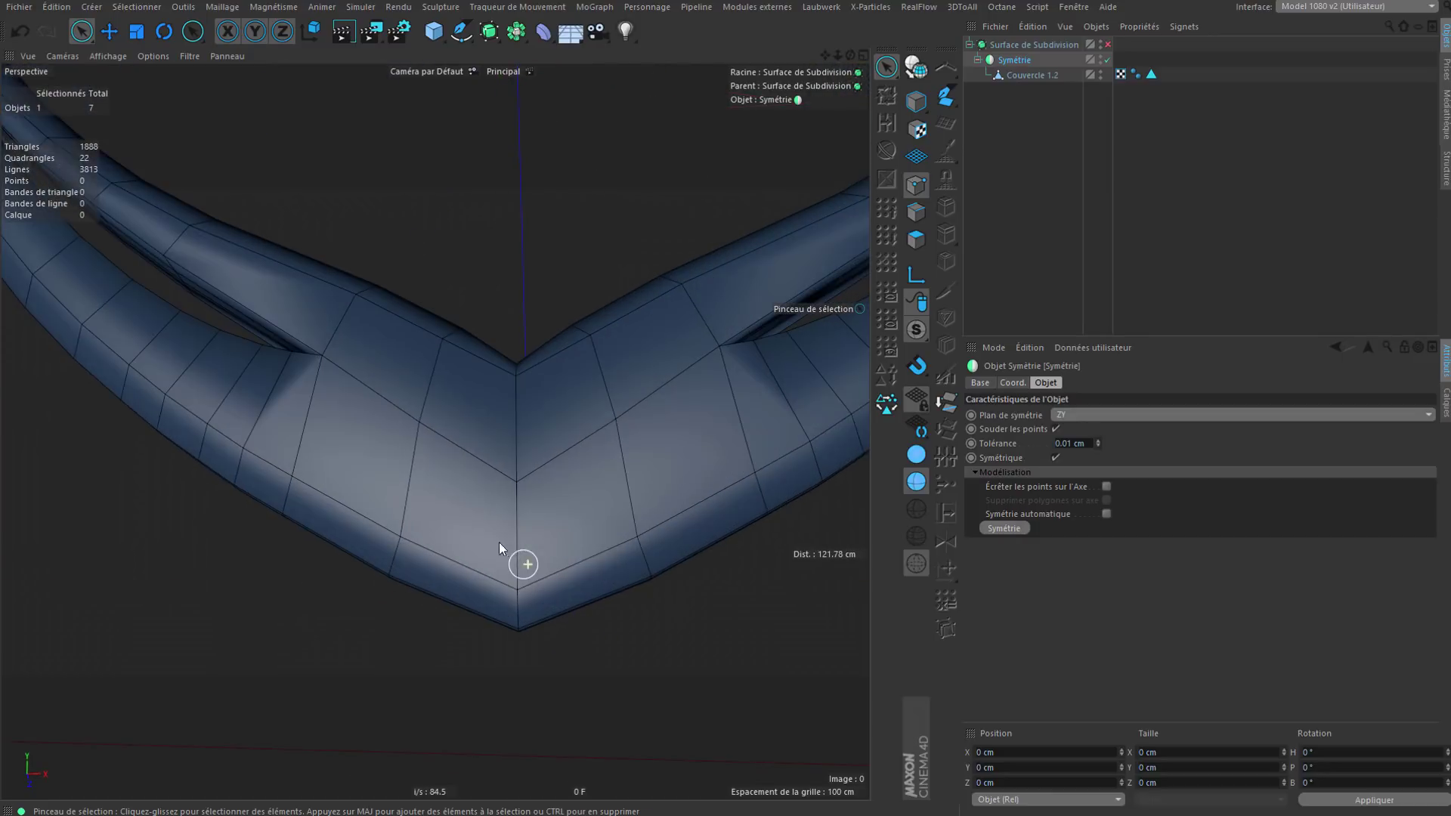
alt+right_drag(522, 593, 523, 663)
alt+drag(549, 659, 475, 509)
alt+right_drag(475, 509, 496, 481)
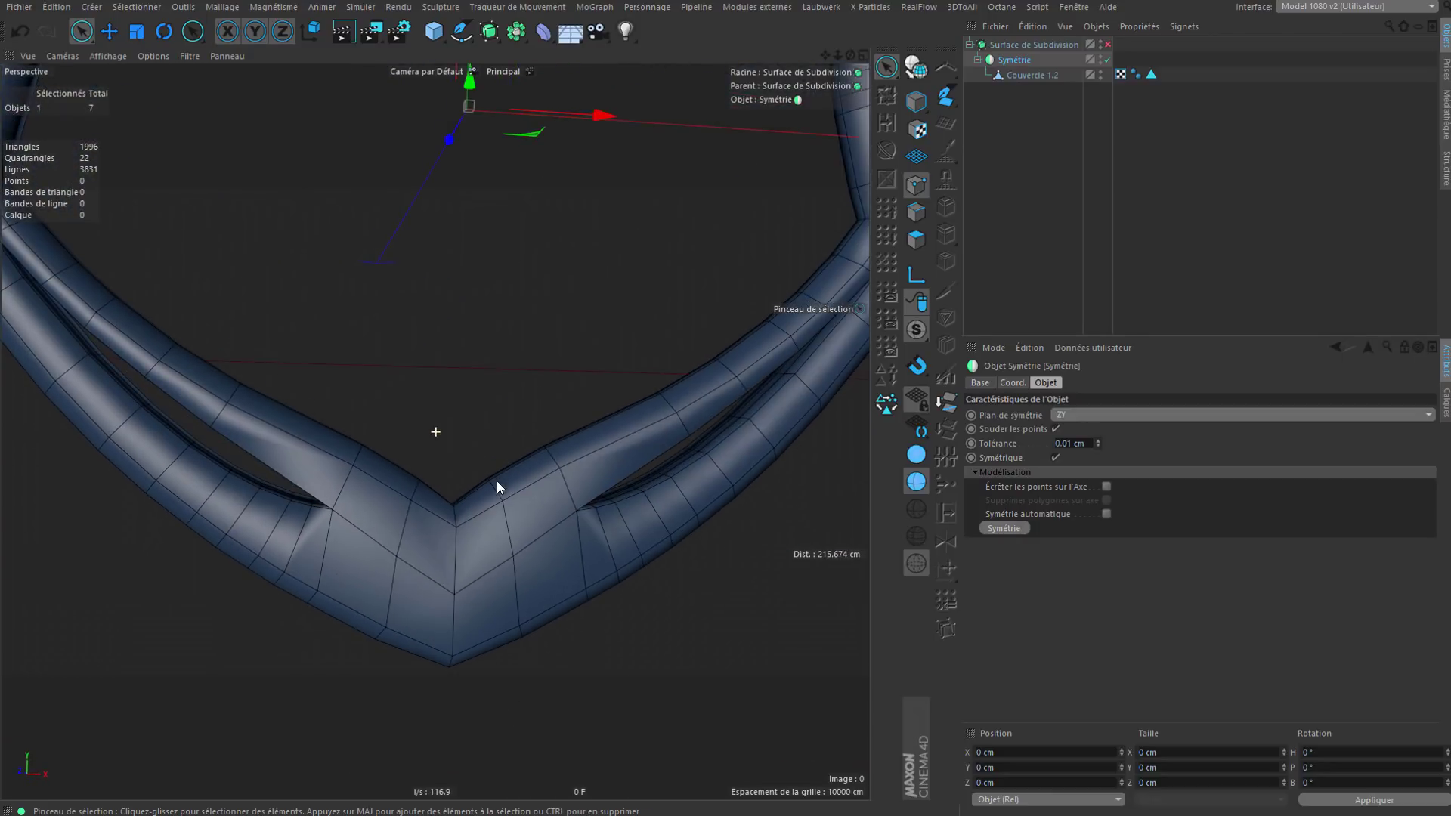
click(917, 67)
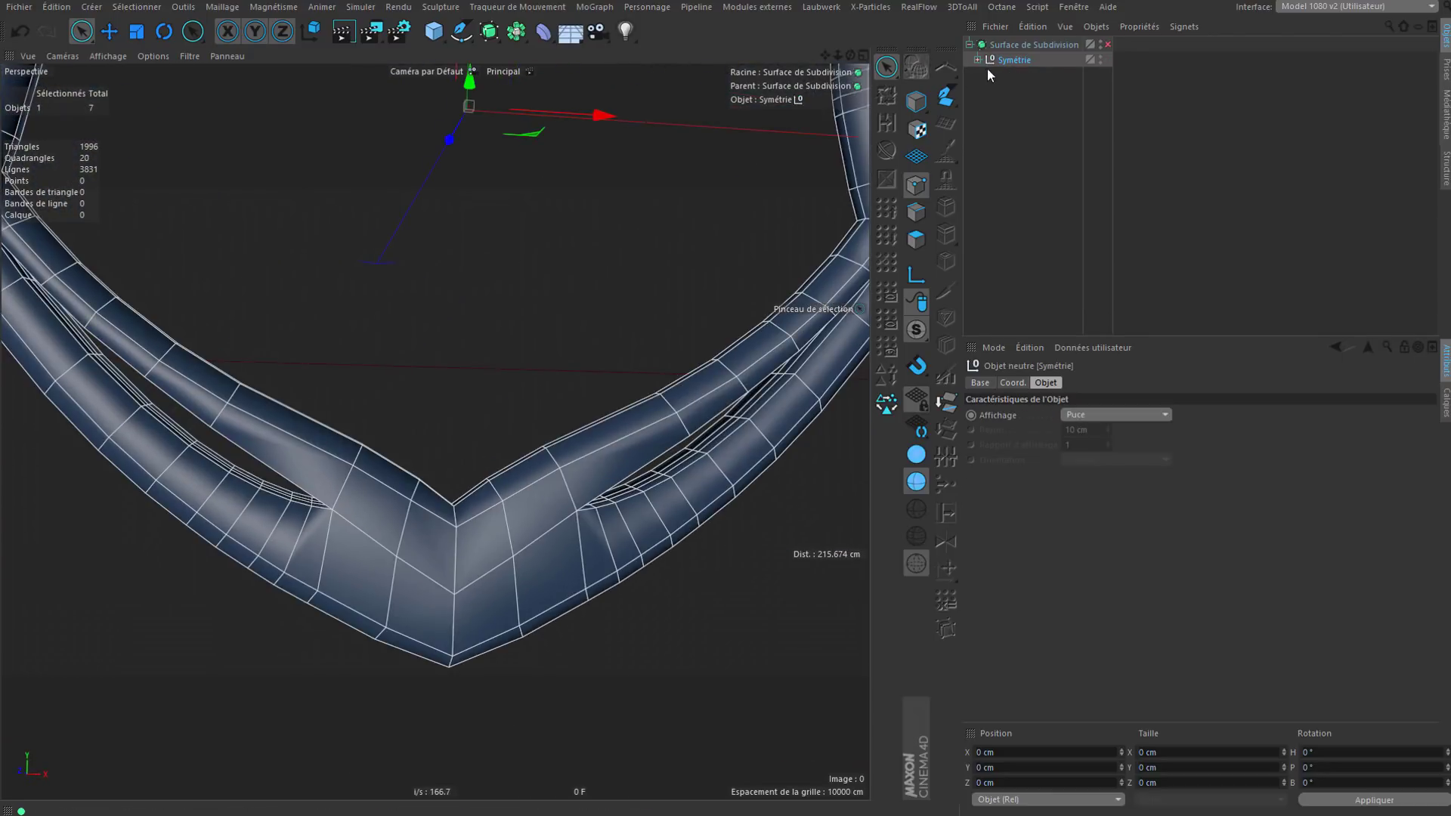
click(1014, 76)
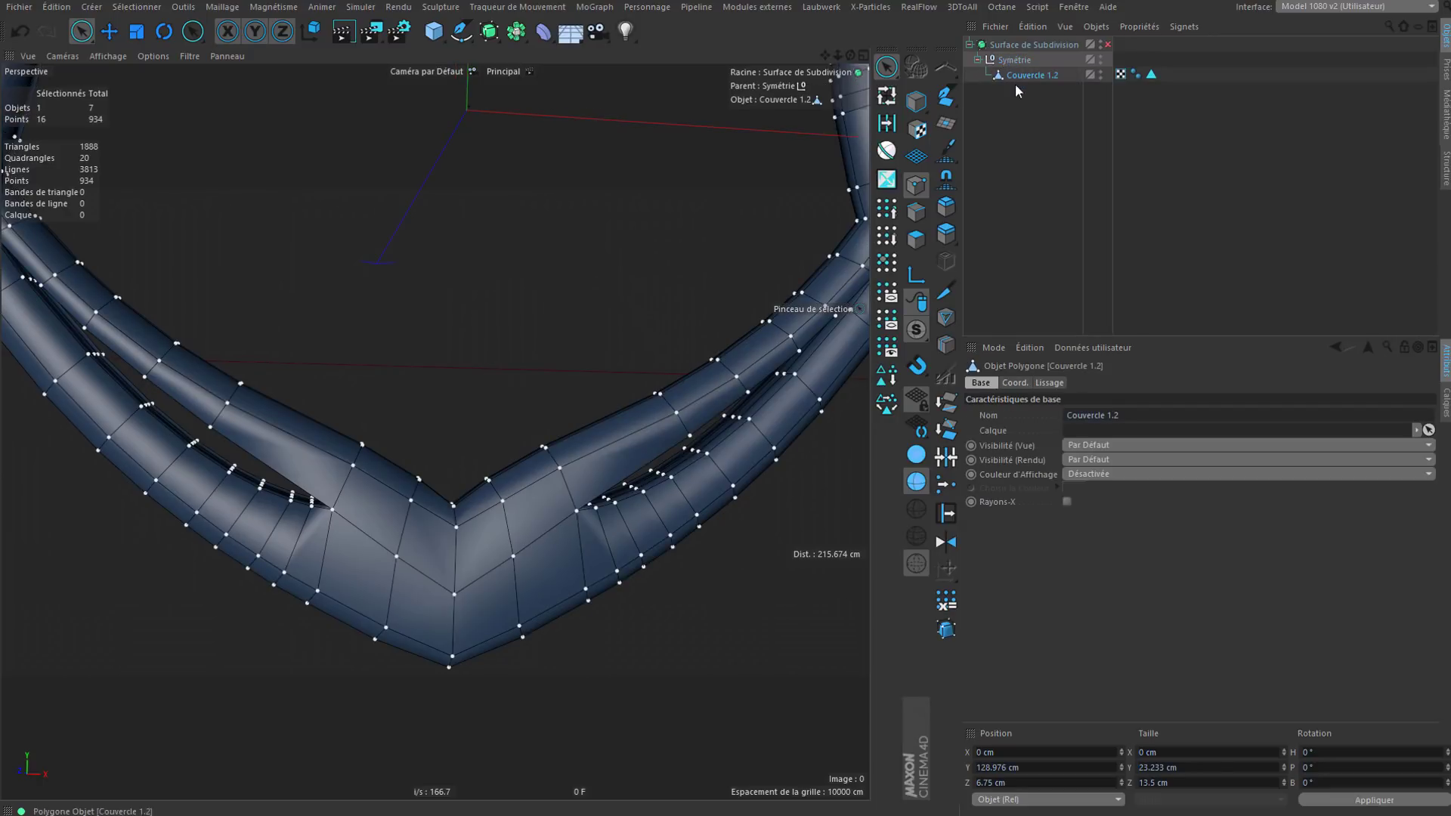
Step: Delete the leftover Symmetry null and place the Couvercle 1.2 mesh directly under the Subdivision Surface
click(1017, 85)
click(1021, 72)
key(Delete)
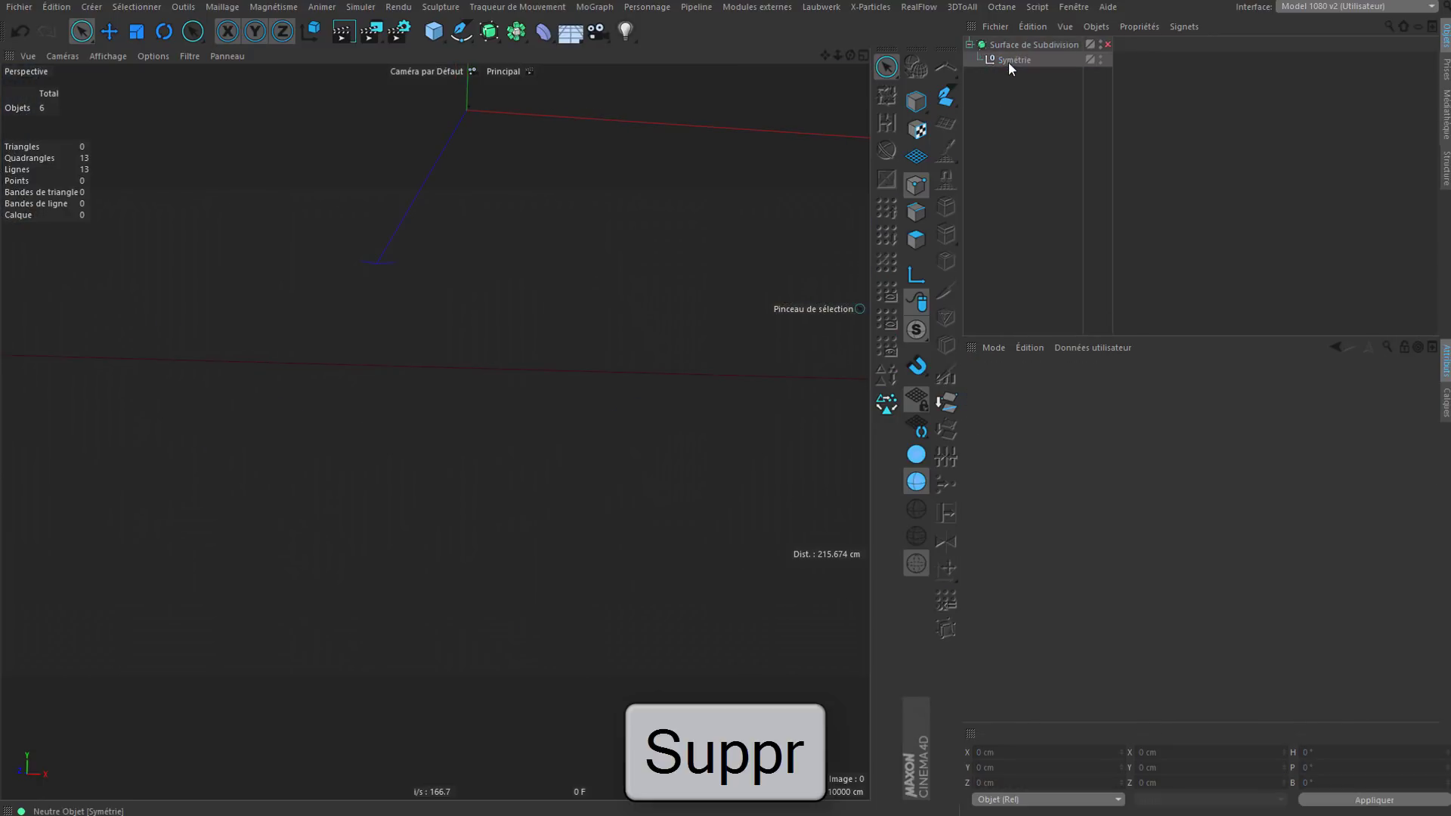
key(ctrl+z)
key(Delete)
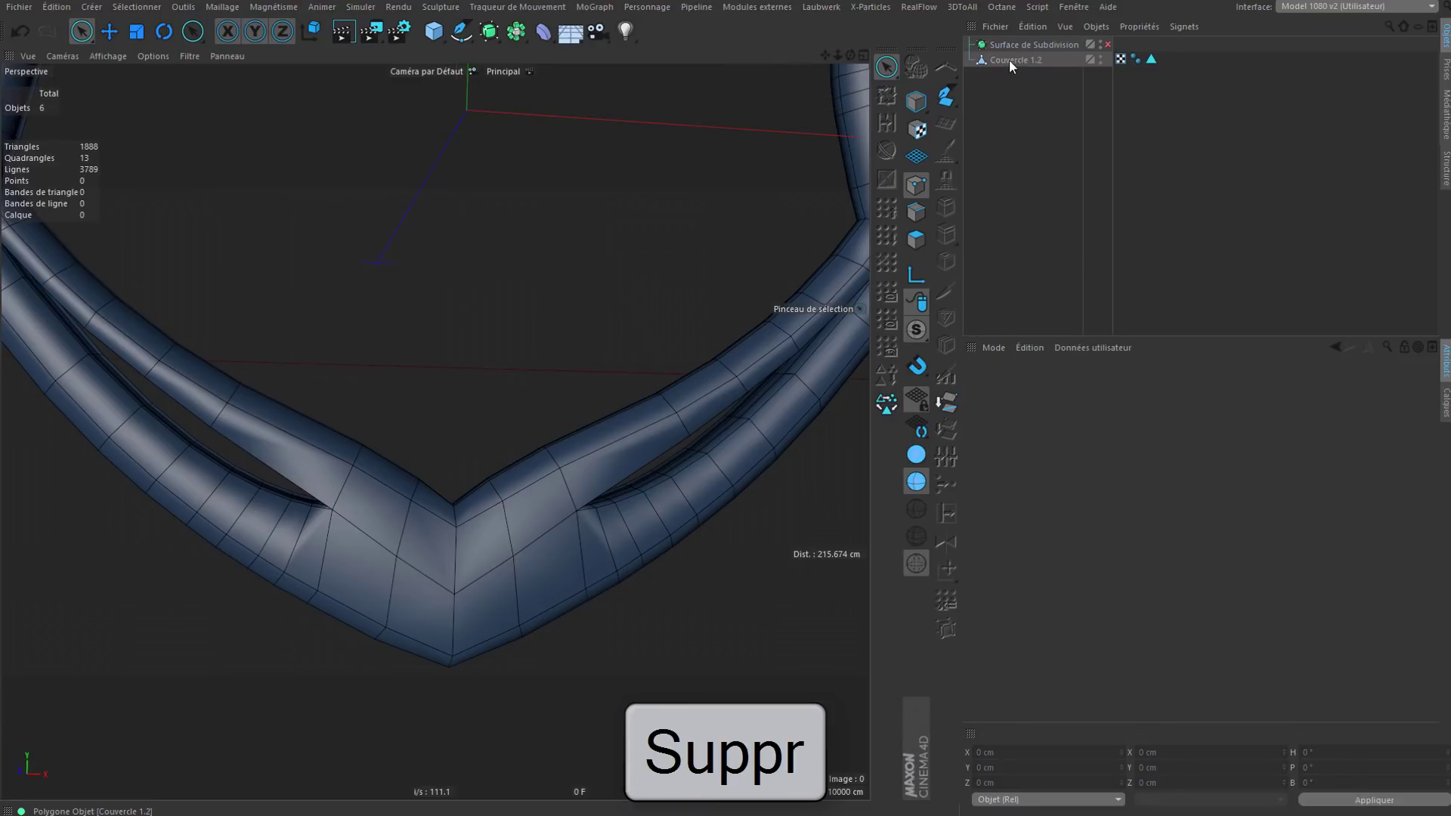
drag(1011, 46, 1012, 46)
click(1009, 113)
Step: Switch to polygon mode with Couvercle 1.2 as the active object
scroll(500, 616, down, 6)
mouse_move(510, 574)
alt+mouse_down()
mouse_move(453, 569)
mouse_move(495, 593)
alt+mouse_up()
scroll(496, 595, up, 5)
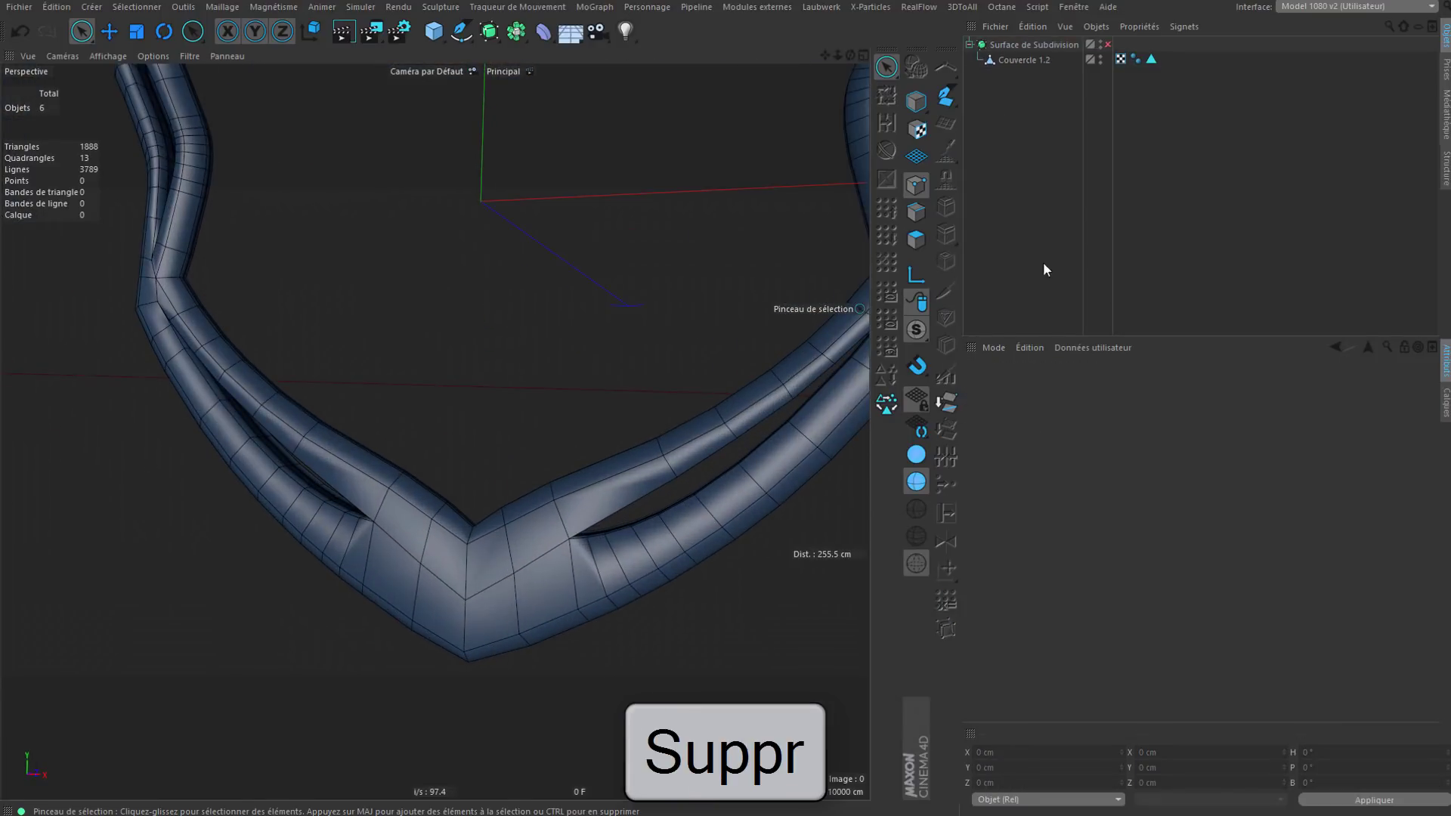
click(916, 240)
click(1025, 60)
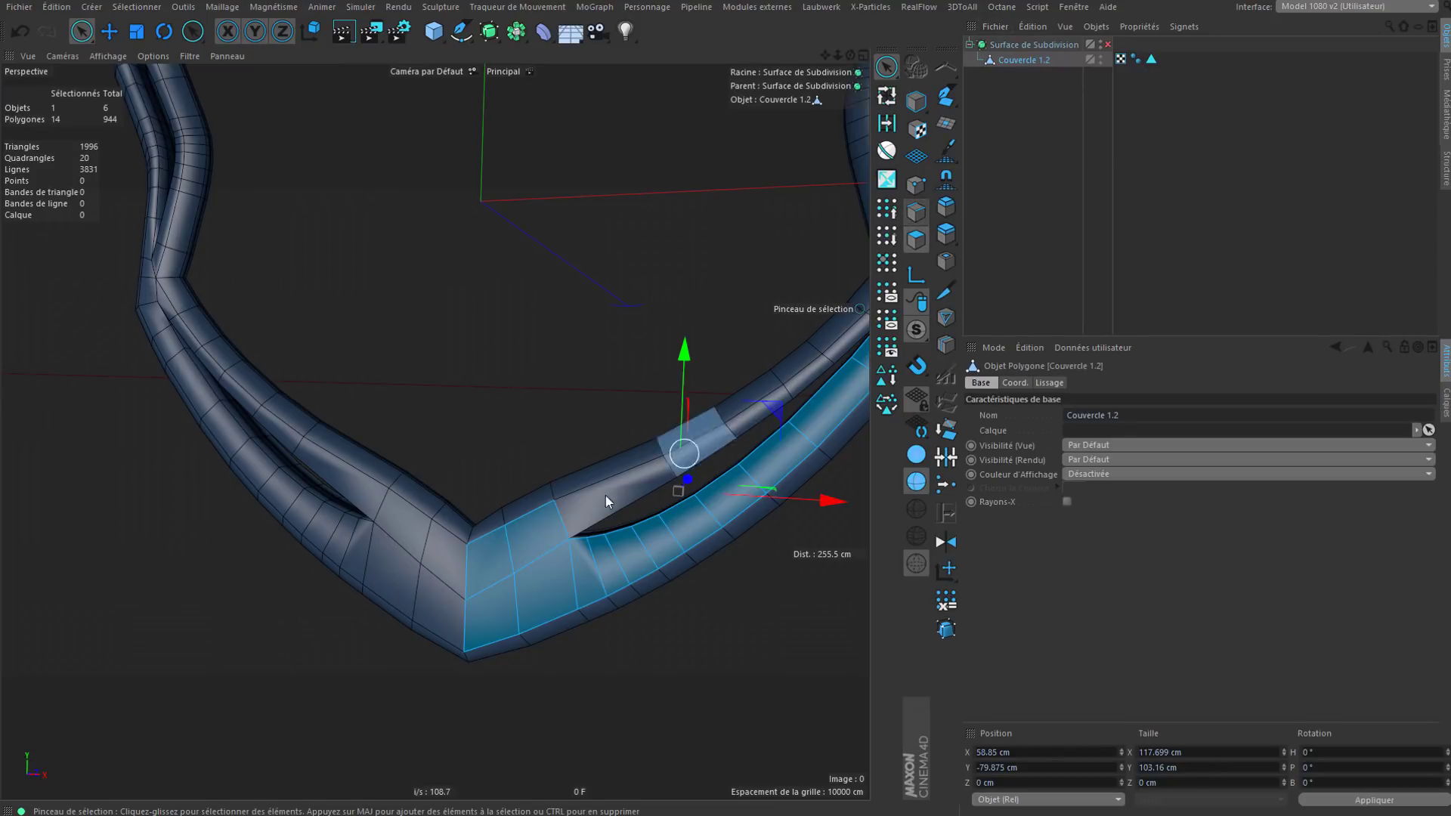
Step: Try to extend the polygon selection around the lower tip and undo the selection changes
shift+drag(680, 445, 501, 559)
click(501, 558)
mouse_move(471, 470)
alt+mouse_down()
mouse_move(609, 588)
mouse_move(488, 490)
mouse_move(476, 524)
mouse_move(487, 522)
mouse_move(451, 505)
alt+mouse_up()
click(502, 567)
key(ctrl+z)
key(ctrl+z)
key(ctrl+z)
key(ctrl+z)
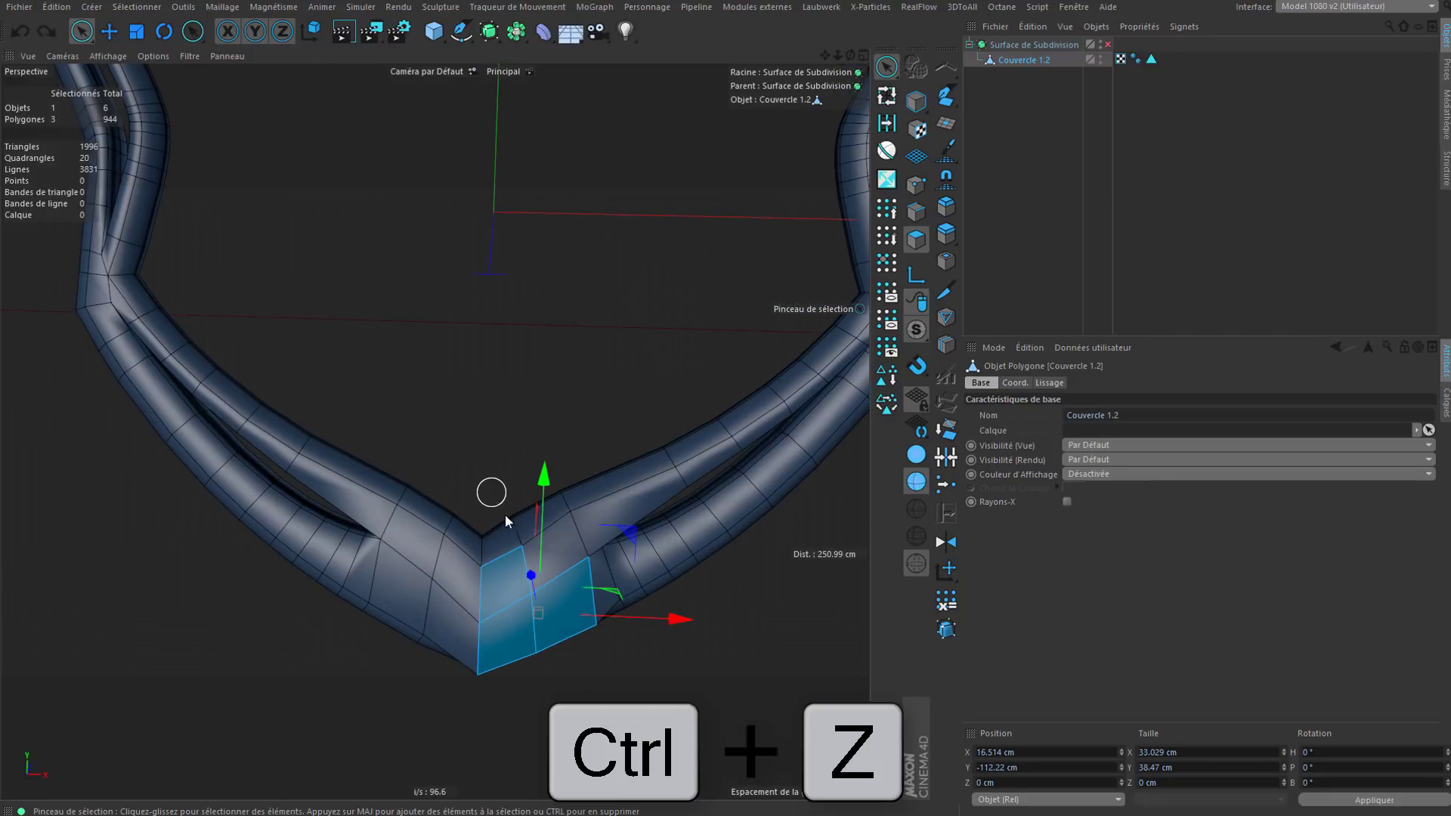
key(ctrl+z)
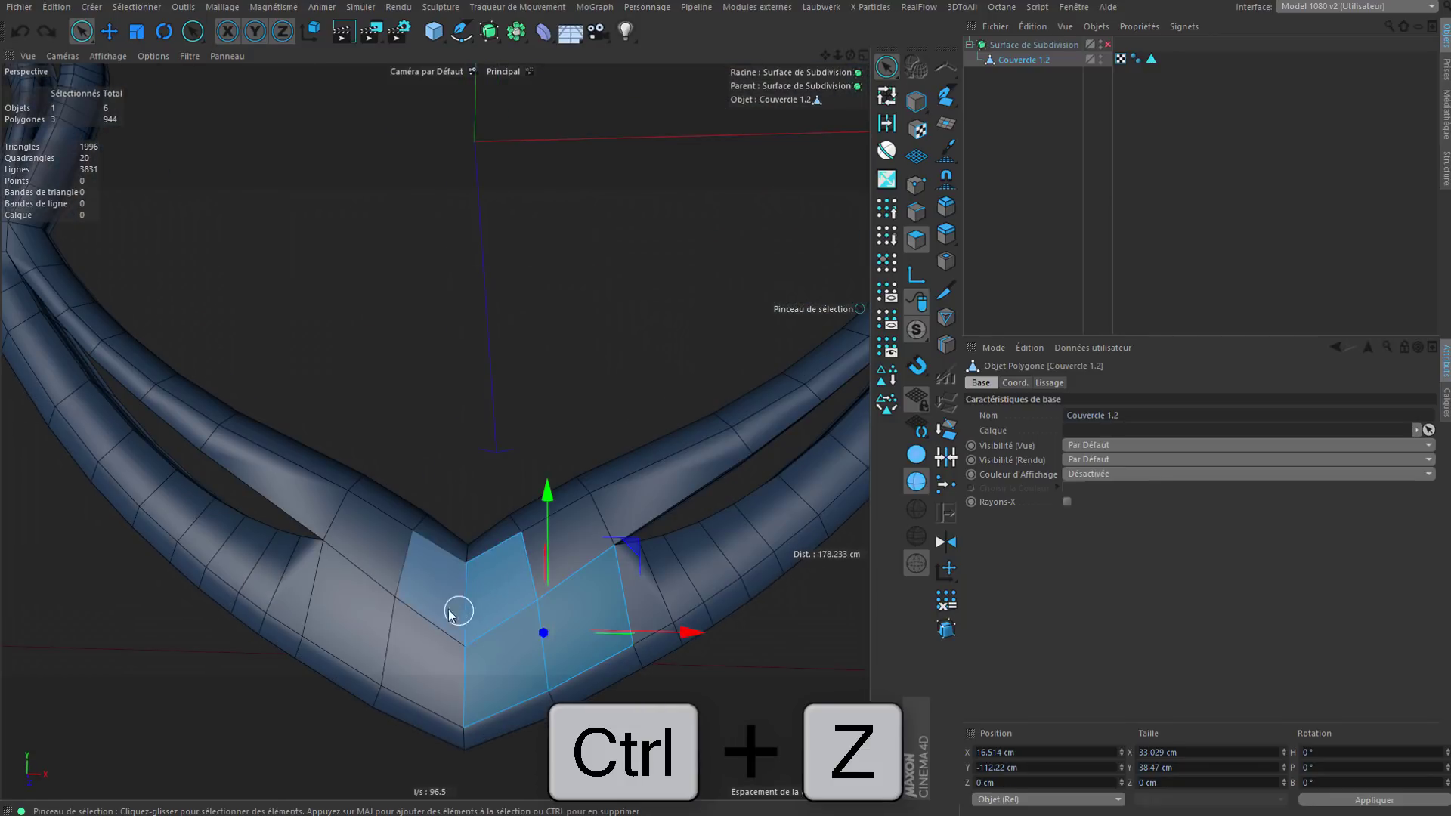
Step: Select the front polygons of the lower tip and of the left outer rail up to its side corner
key(ctrl+z)
key(ctrl+z)
key(ctrl+z)
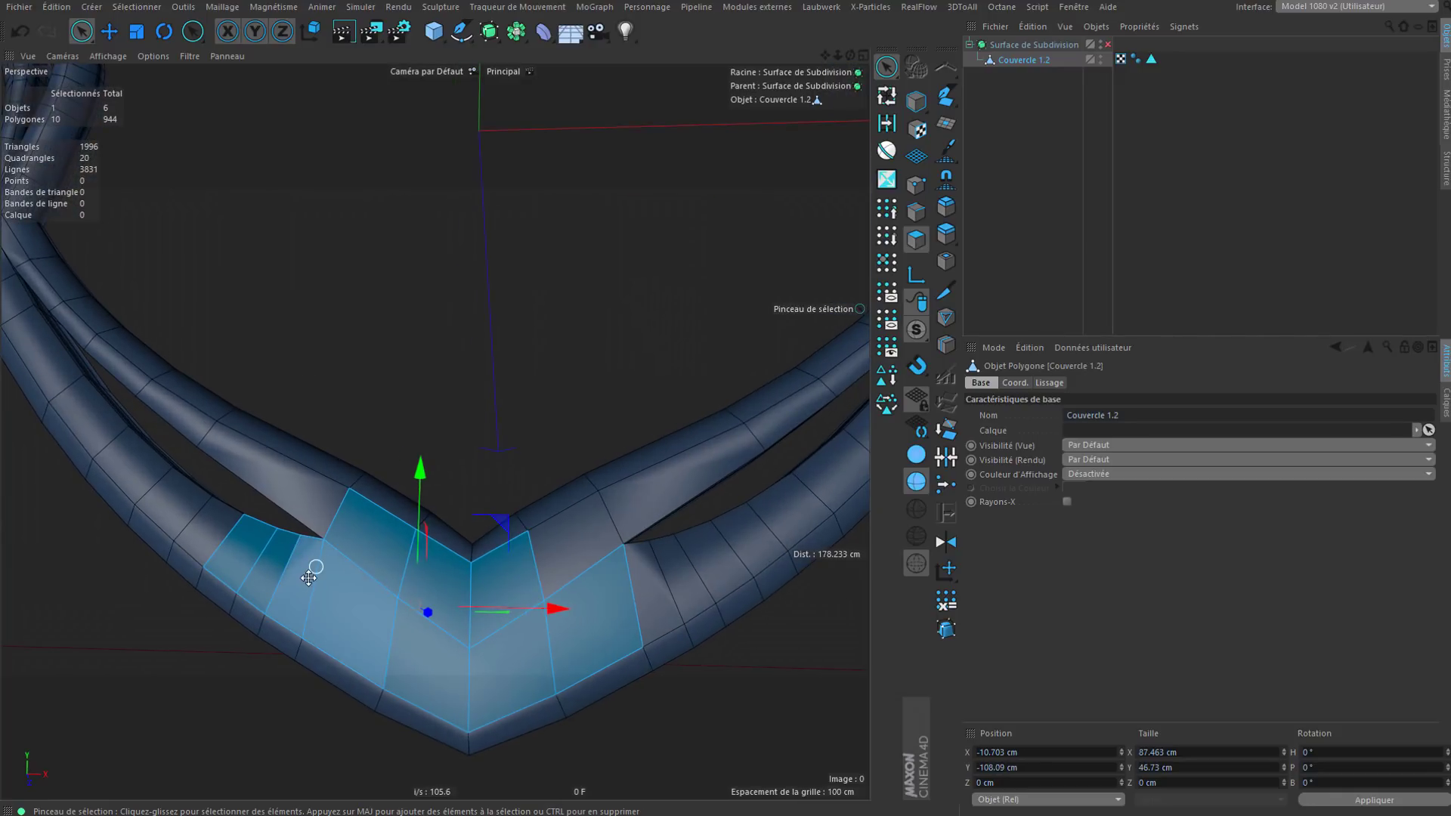
alt+middle_drag(329, 488, 448, 533)
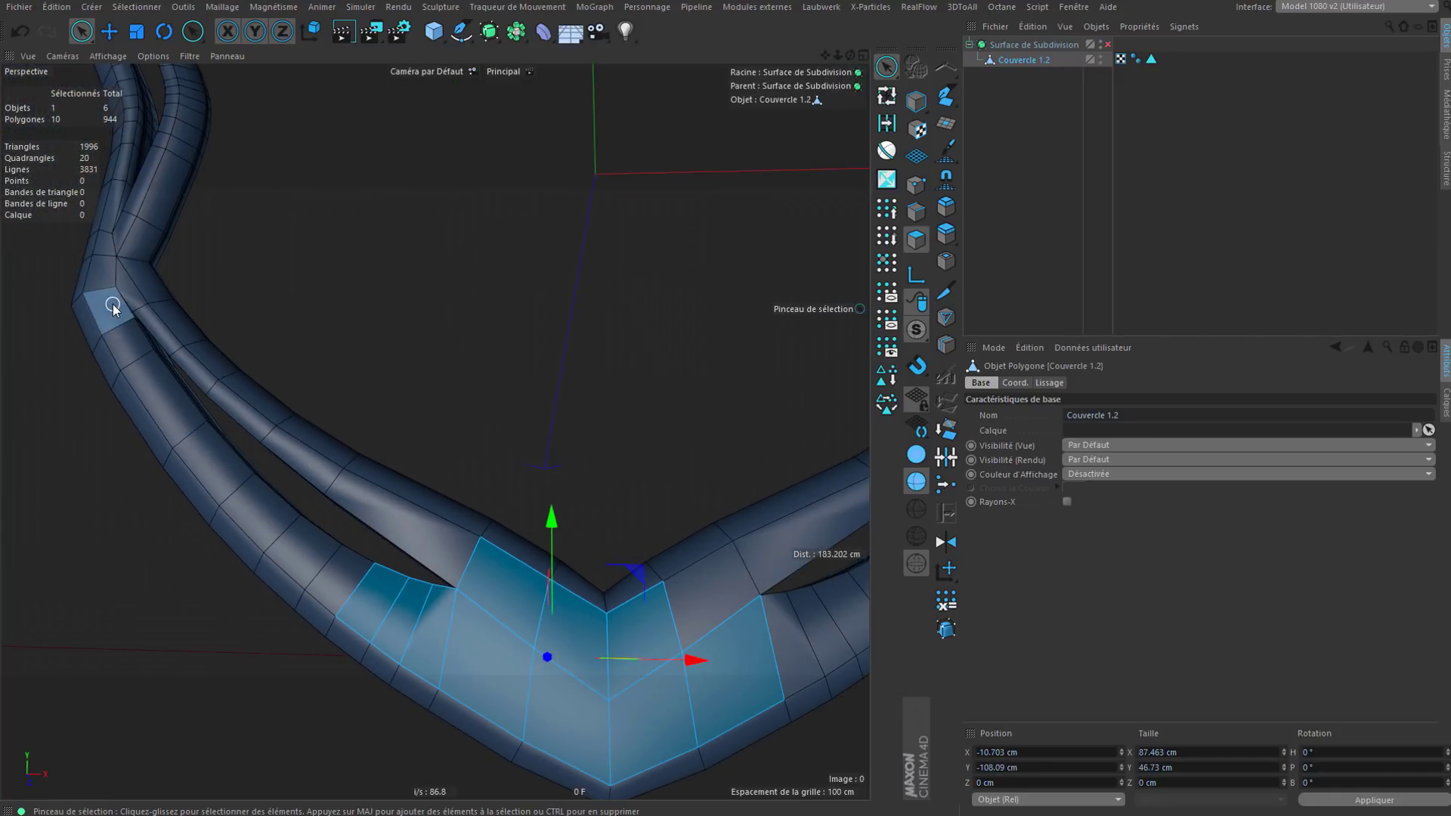
shift+drag(131, 363, 178, 428)
mouse_move(249, 502)
shift+mouse_down()
mouse_move(350, 589)
mouse_move(528, 622)
shift+mouse_up()
Step: Add the remaining front polygons of the tip and of the right outer rail up to its side corner to the selection
alt+middle_drag(528, 623, 382, 587)
shift+drag(380, 577, 529, 581)
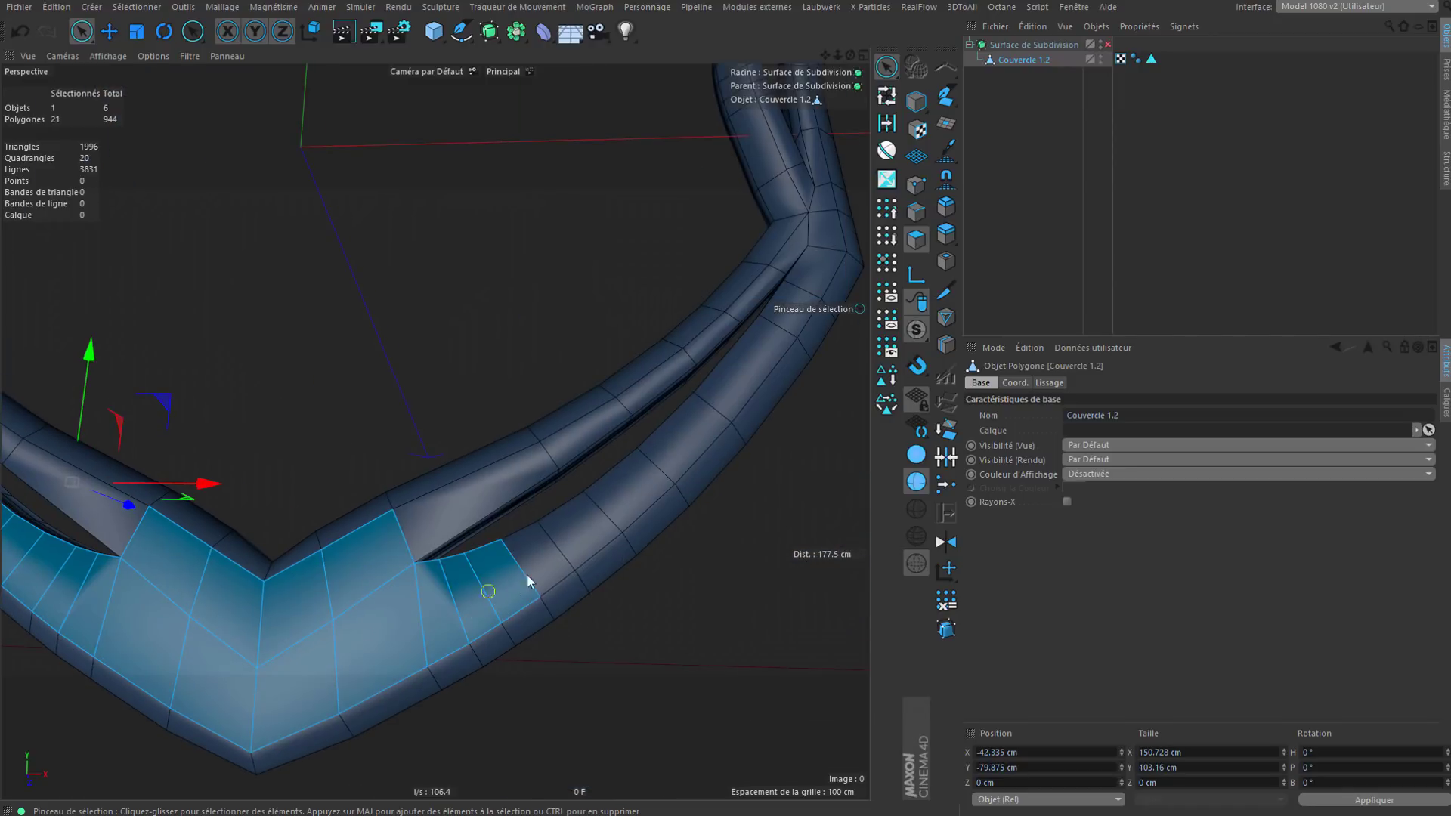
shift+drag(683, 469, 722, 400)
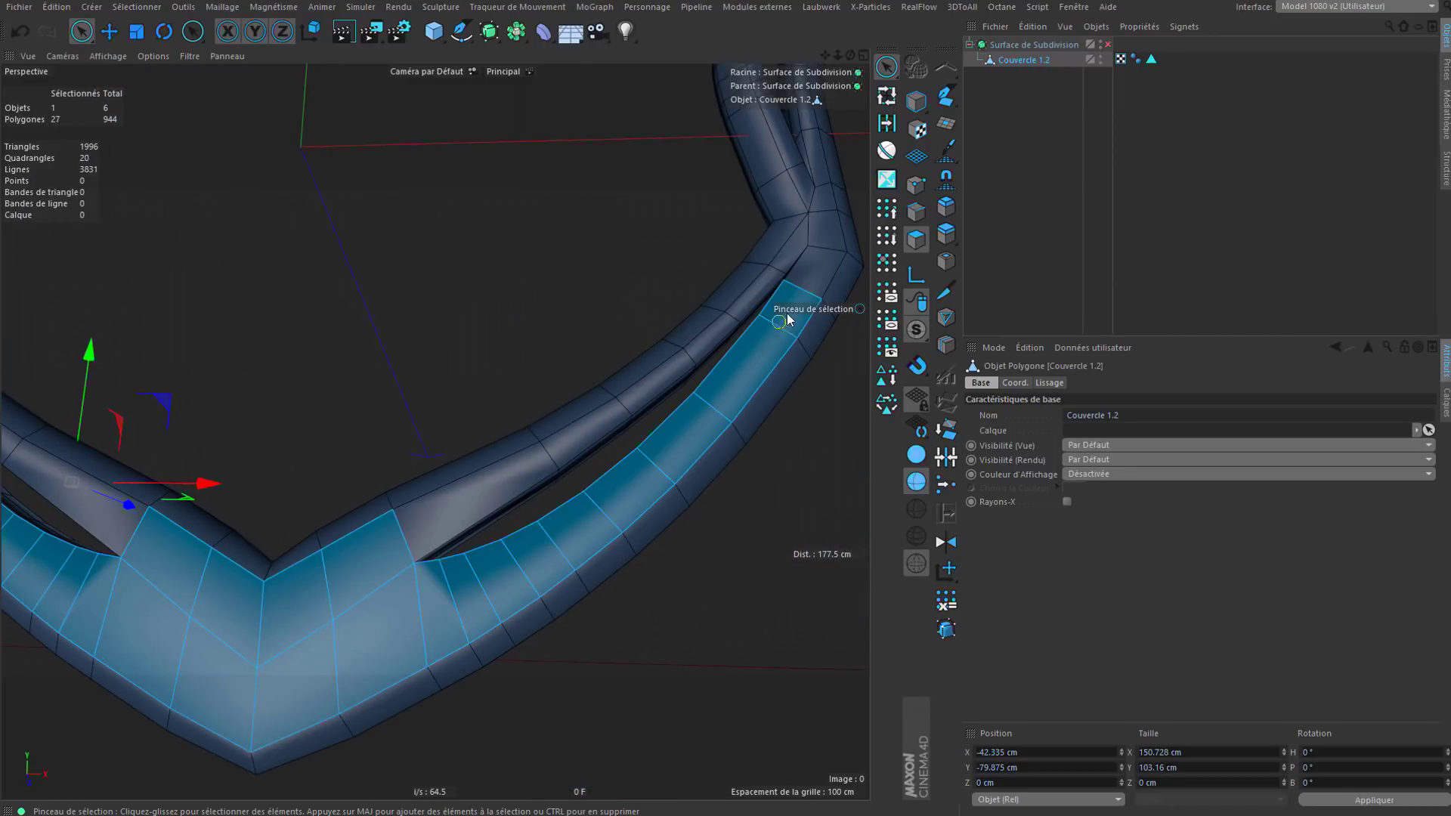
shift+drag(787, 321, 814, 275)
Step: Apply an inner extrusion with a 2.5 cm offset to the selected front polygons
scroll(781, 369, down, 5)
mouse_move(564, 466)
alt+middle_down()
mouse_move(541, 521)
mouse_move(488, 557)
alt+middle_up()
scroll(529, 523, up, 3)
click(947, 263)
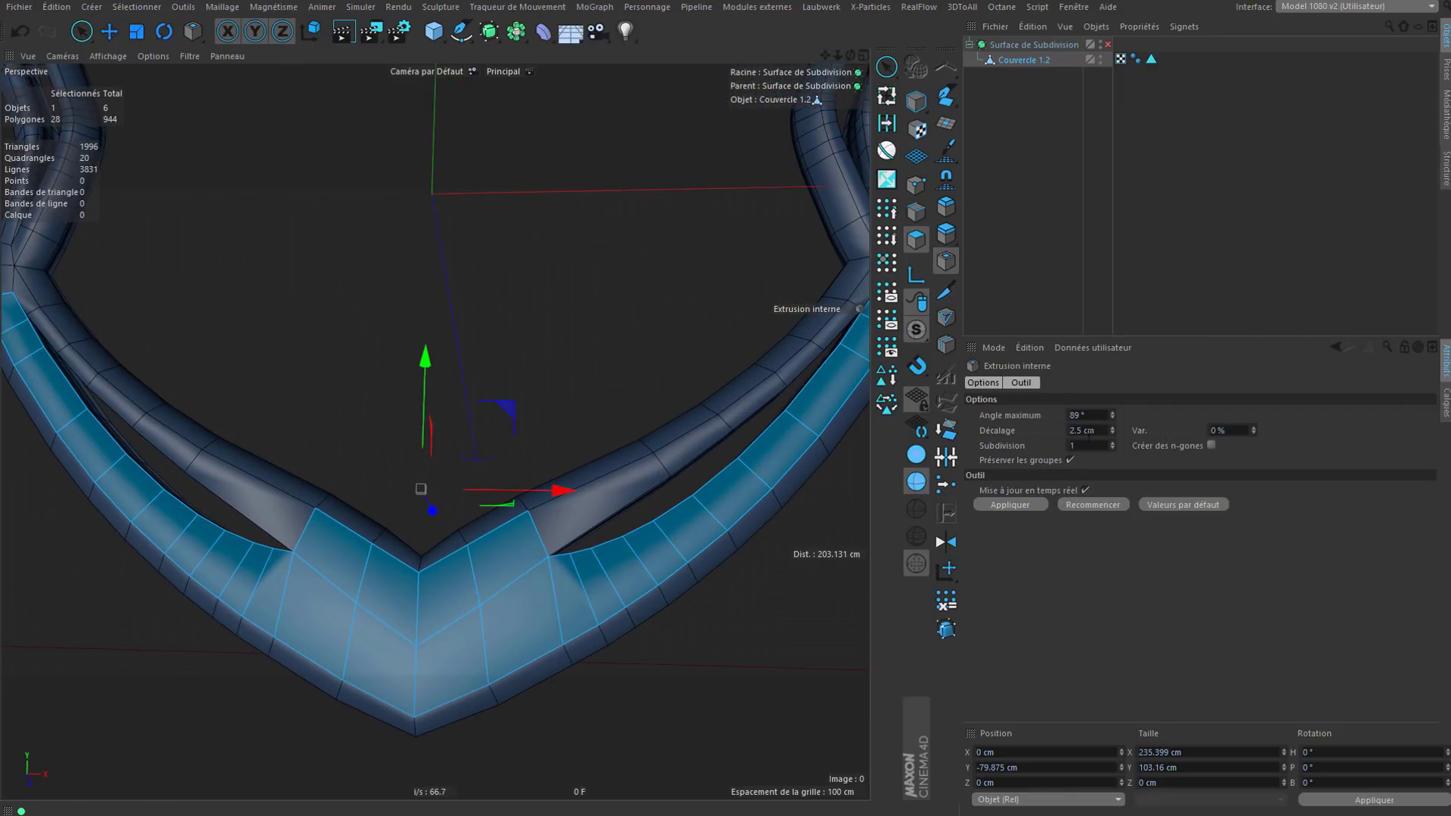
click(1006, 505)
Step: Bevel the selected polygons with a 1 cm offset and a 1 cm polygon extrusion to form the raised panel
click(946, 206)
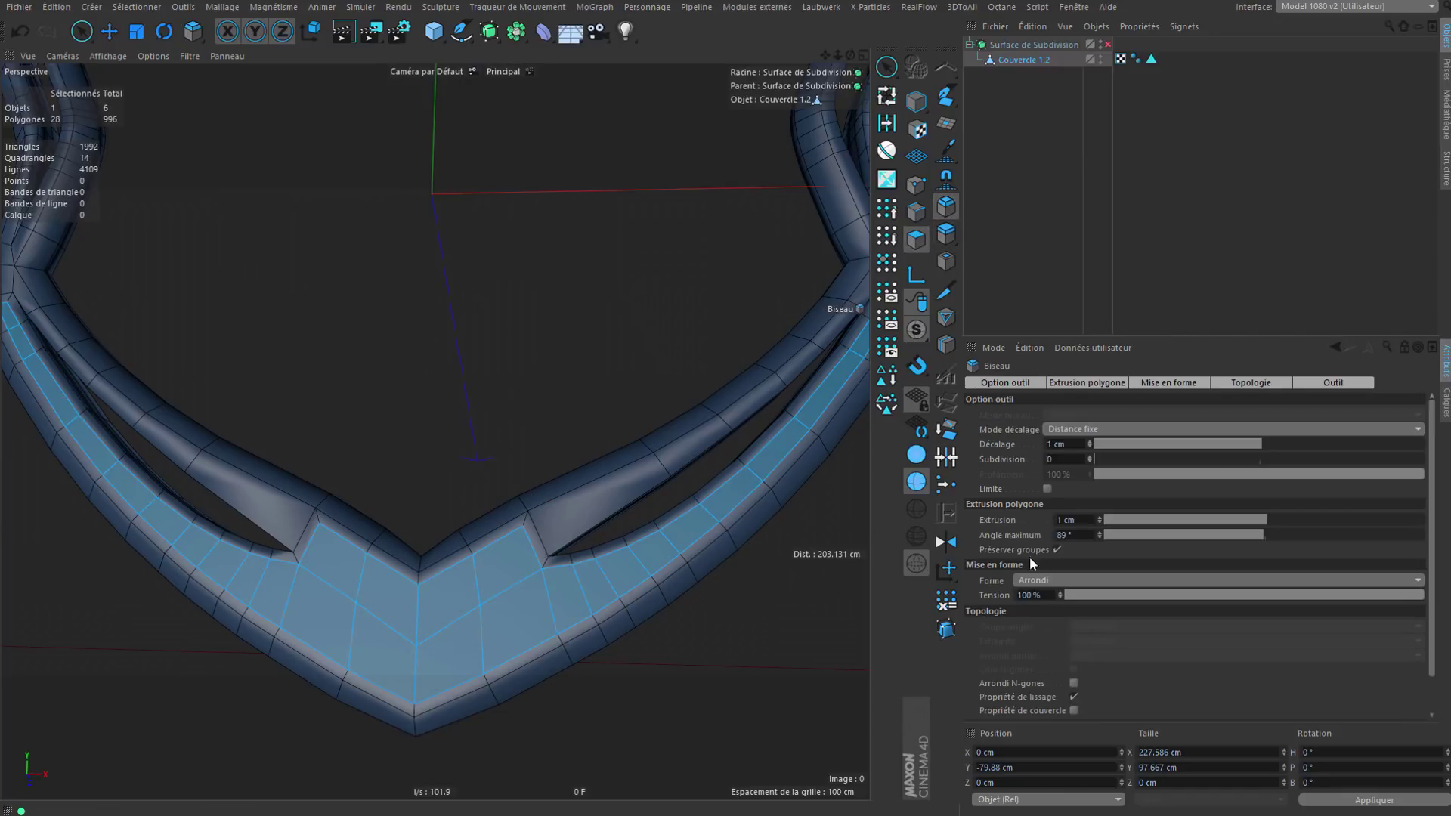
scroll(1104, 559, down, 1)
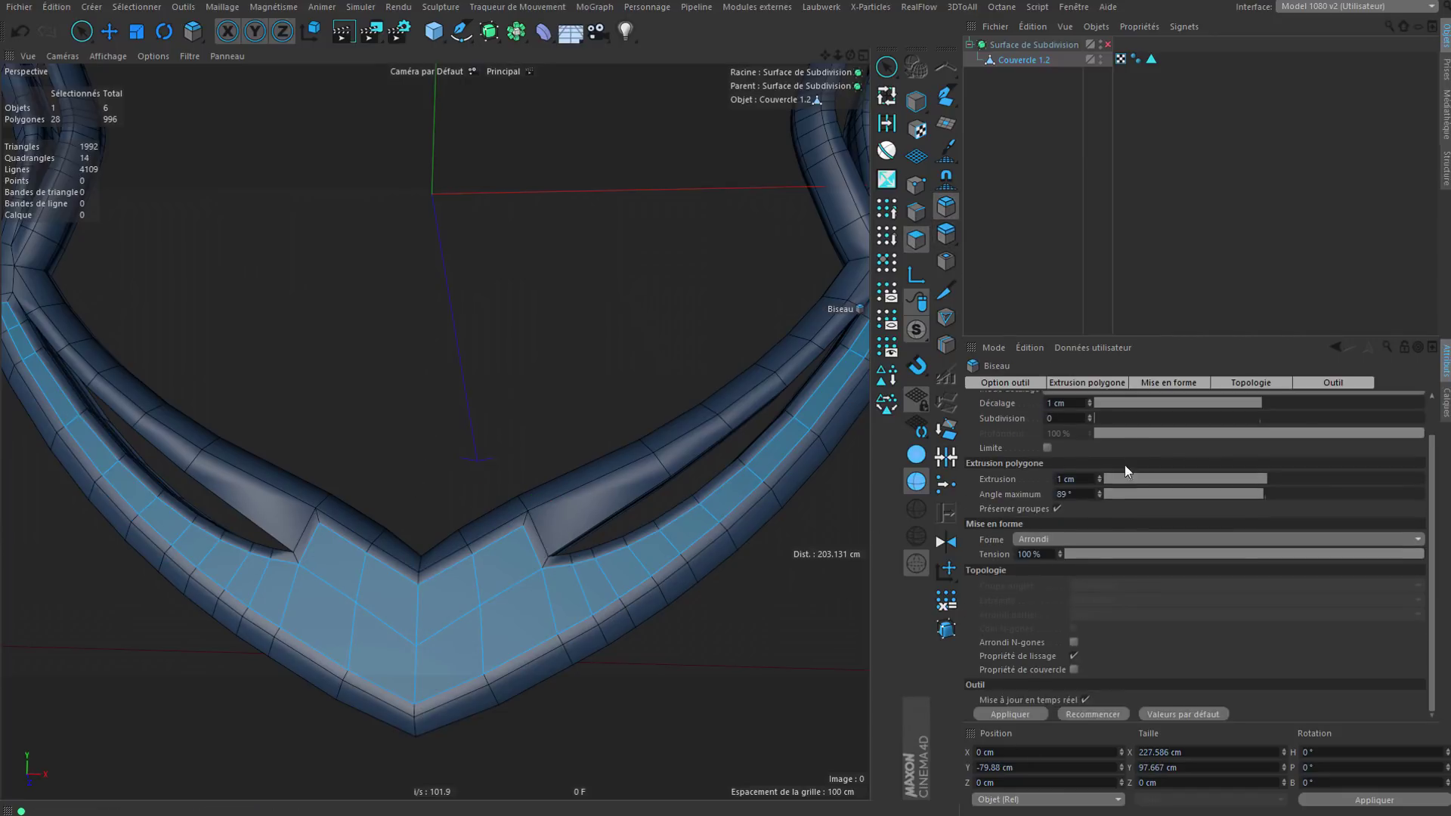
click(1003, 715)
alt+drag(545, 593, 538, 625)
scroll(456, 622, up, 4)
scroll(465, 551, down, 5)
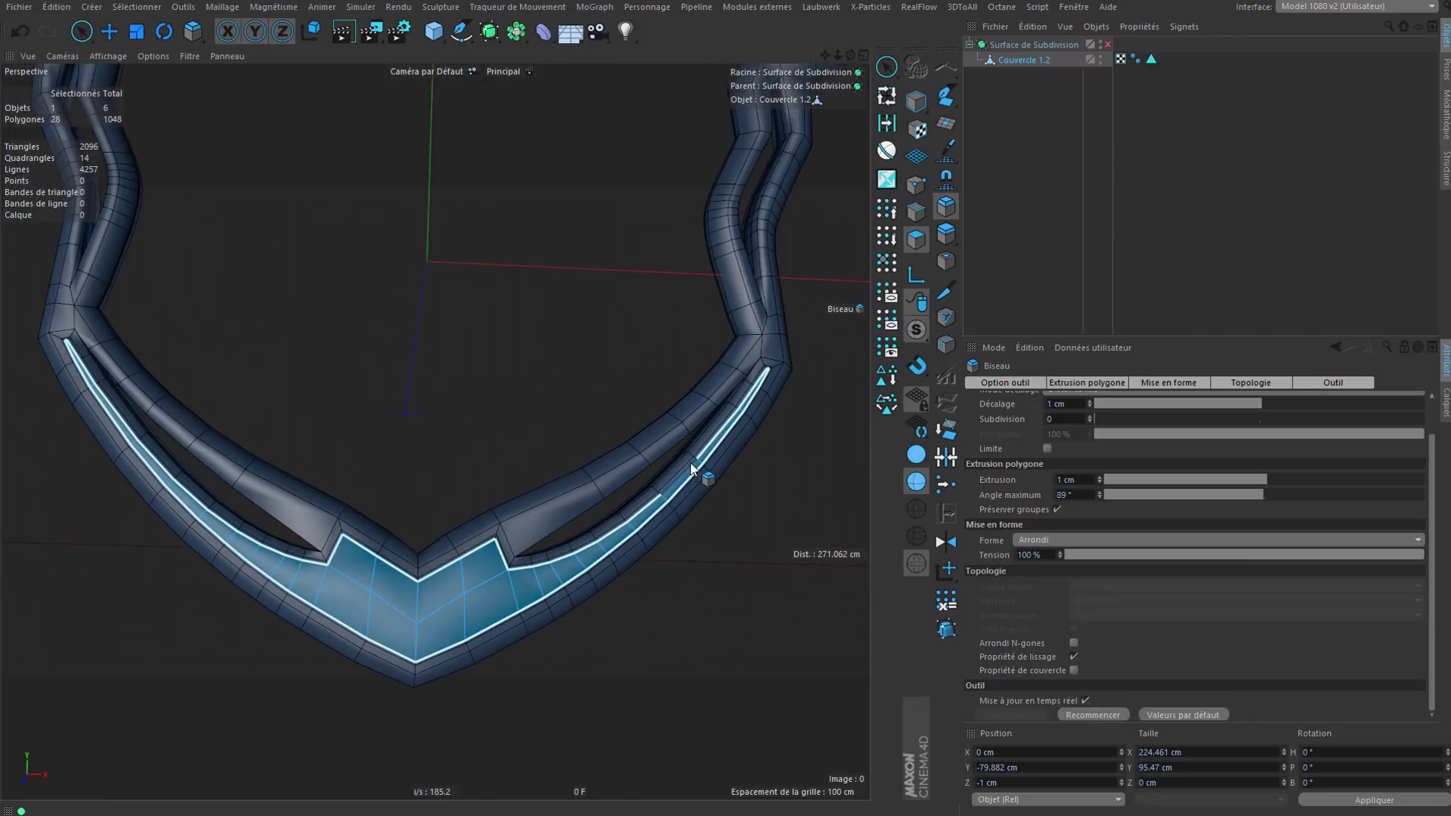
Step: Deselect the mesh, inspect the raised panel from several angles and compare it with the reference video 129-Intro The Venom.mp4
alt+drag(714, 444, 645, 439)
click(1057, 193)
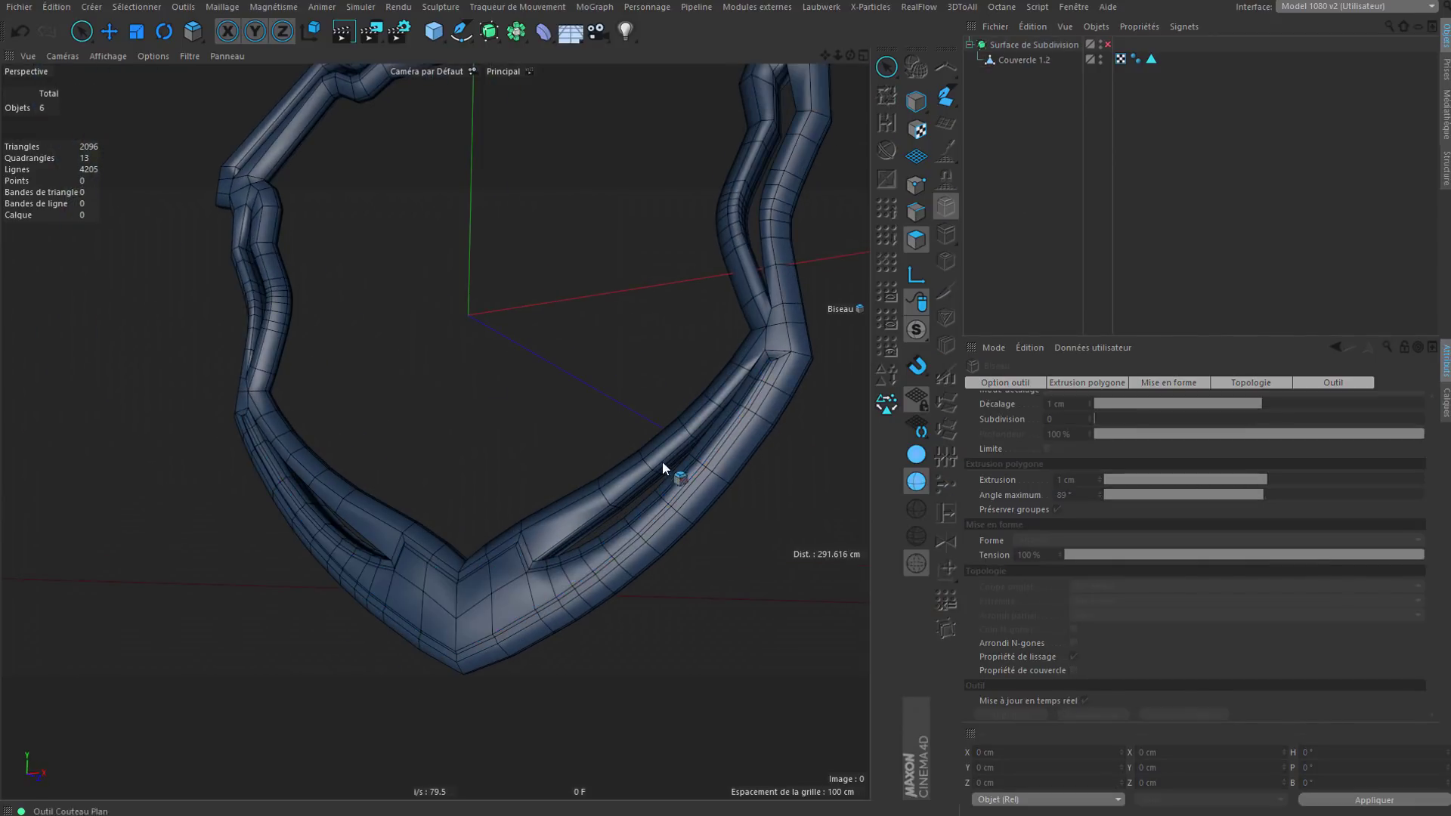
scroll(659, 463, up, 2)
alt+drag(621, 569, 566, 548)
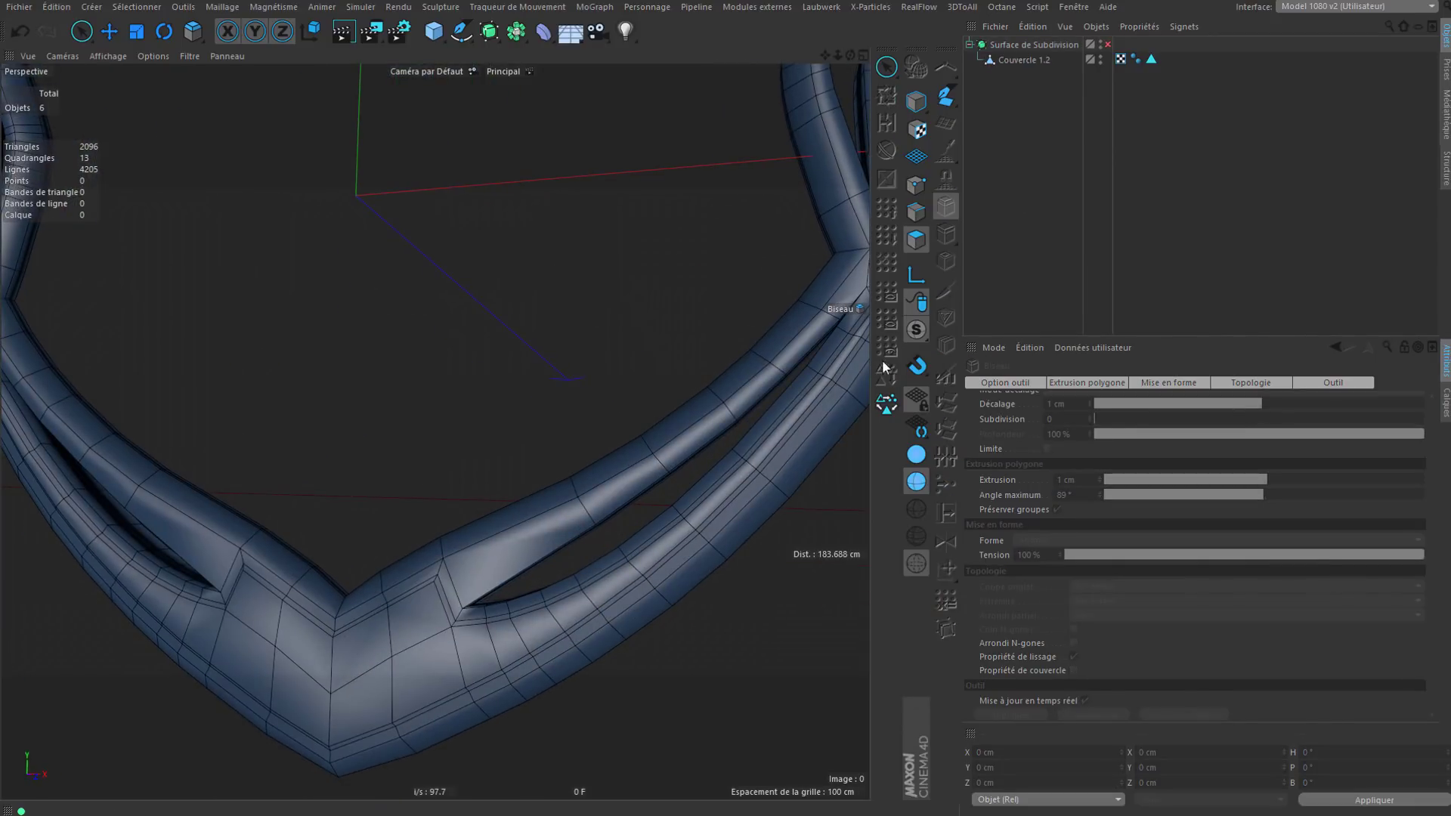
scroll(615, 396, down, 2)
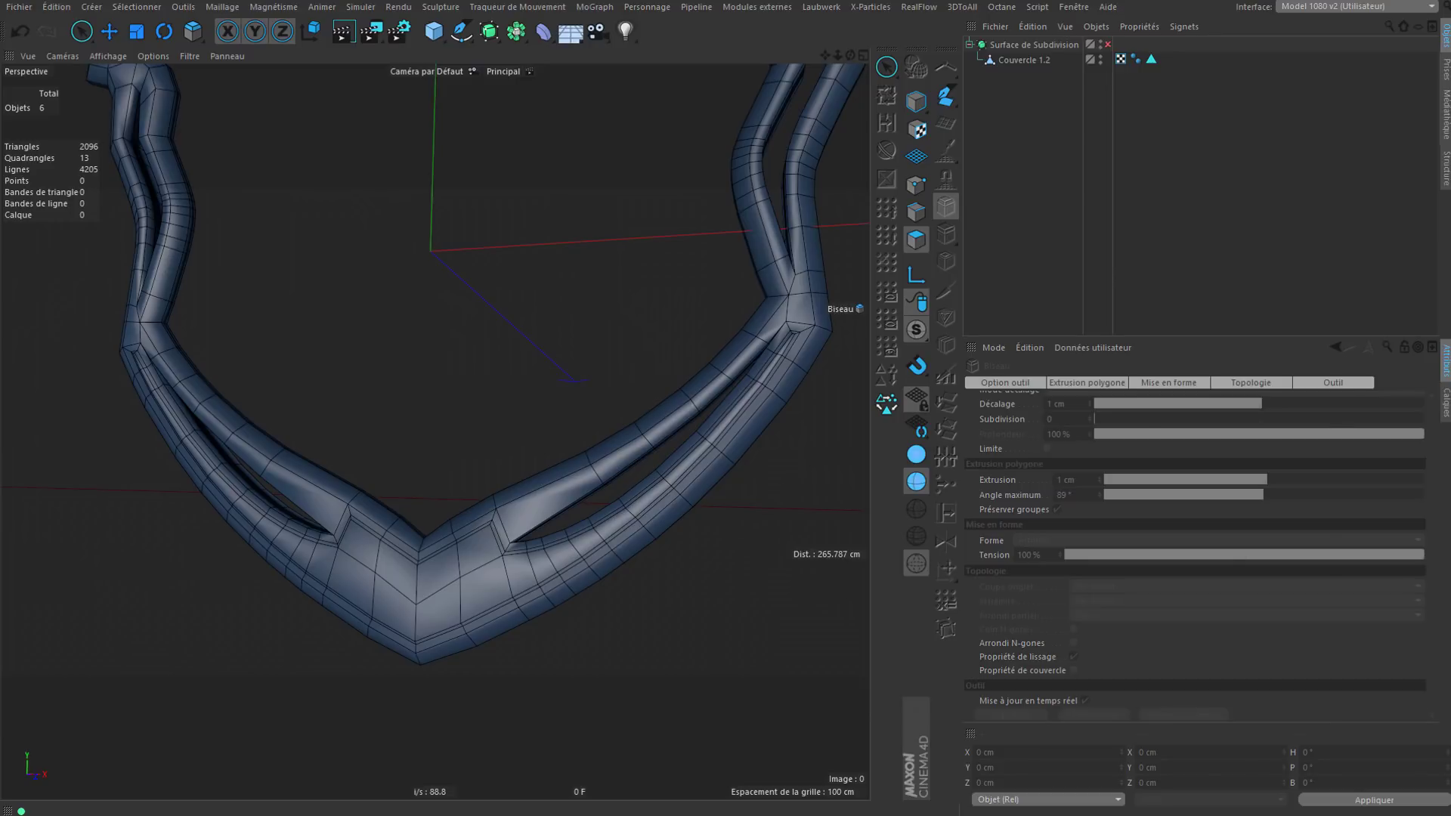
drag(1450, 454, 691, 524)
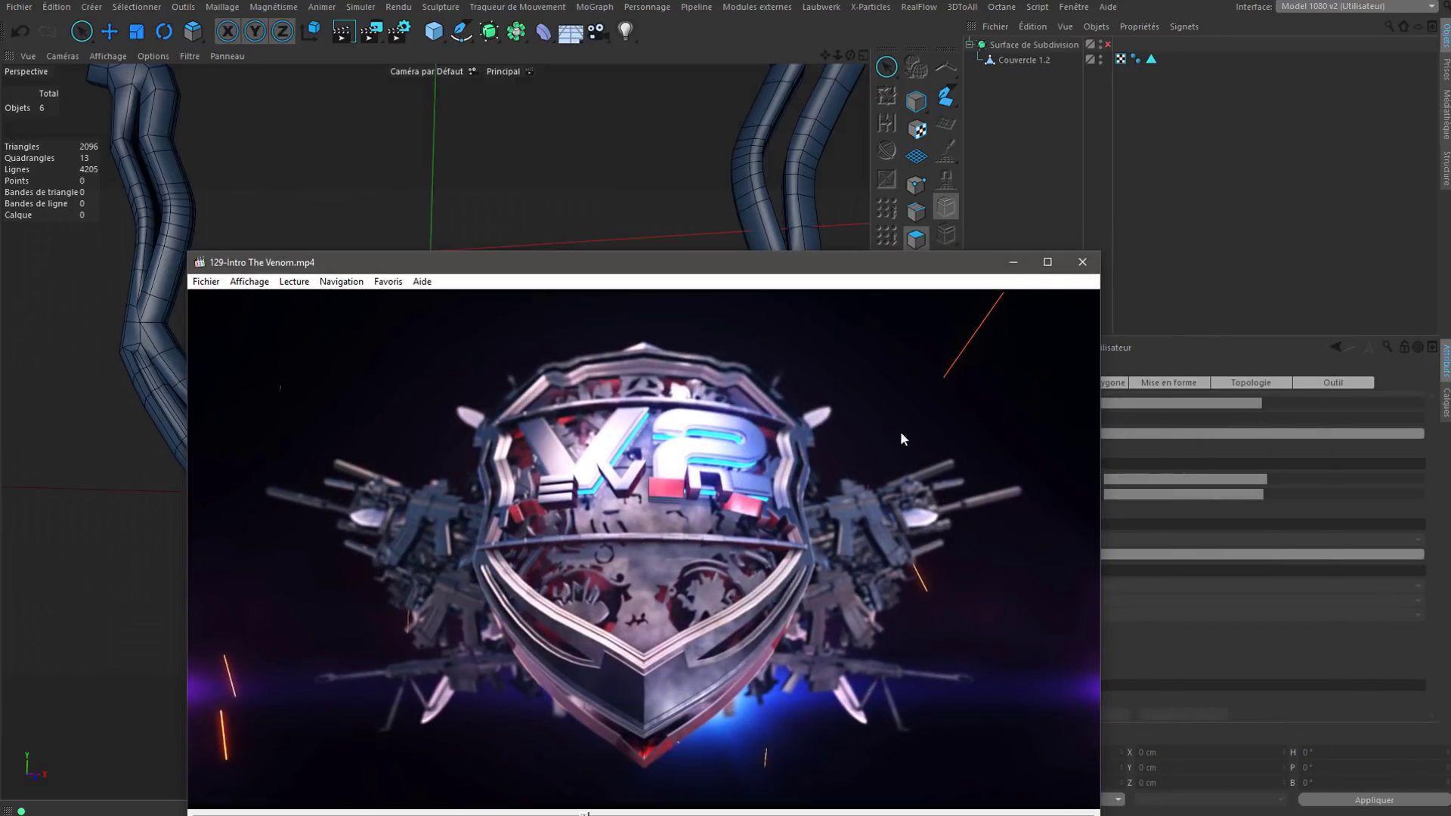
click(1025, 263)
alt+drag(607, 436, 647, 487)
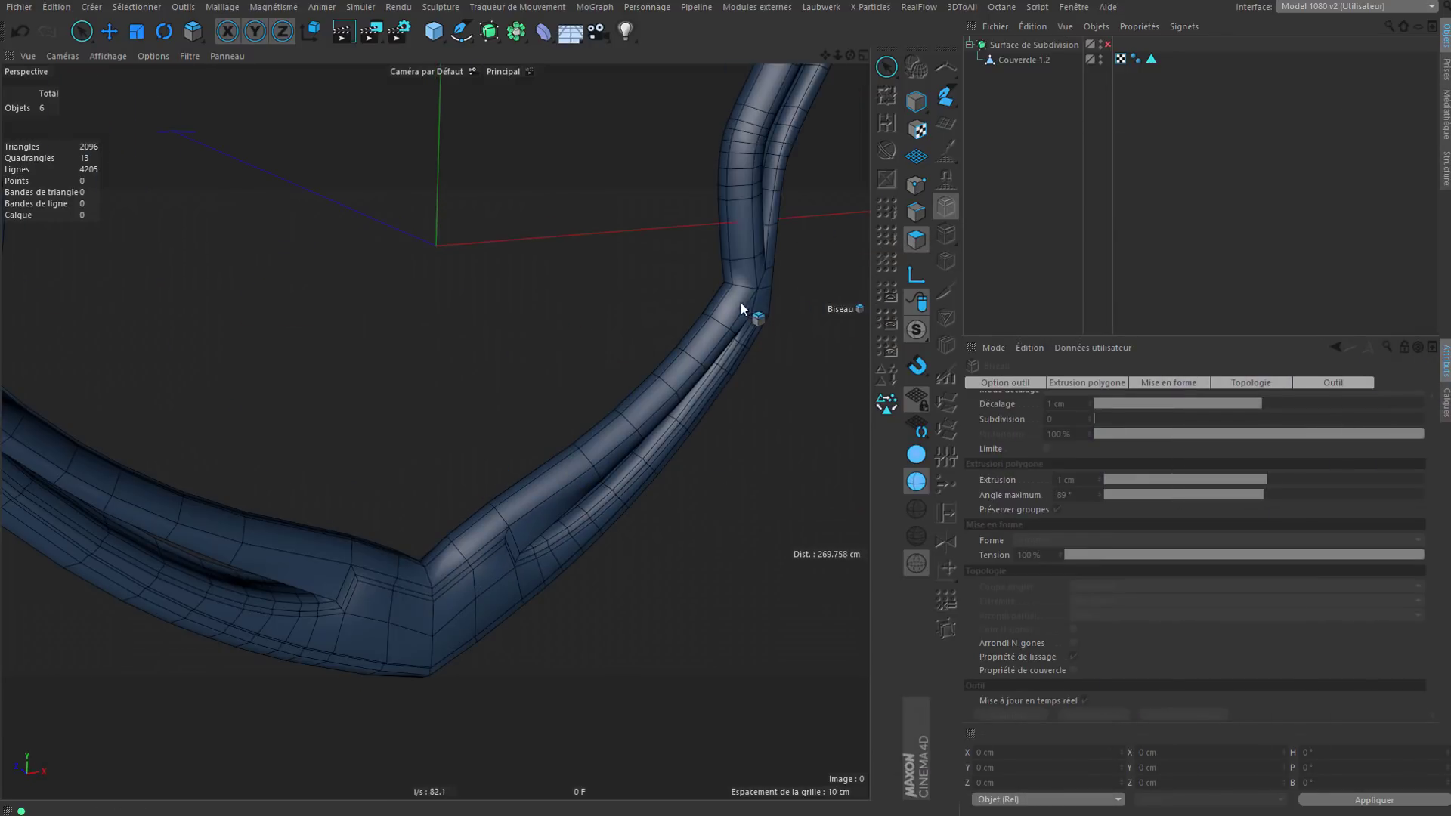
Step: Select the polygon loop around the outer side of Couvercle 1.2 using Loop Selection with boundary selection disabled
click(1005, 60)
click(887, 95)
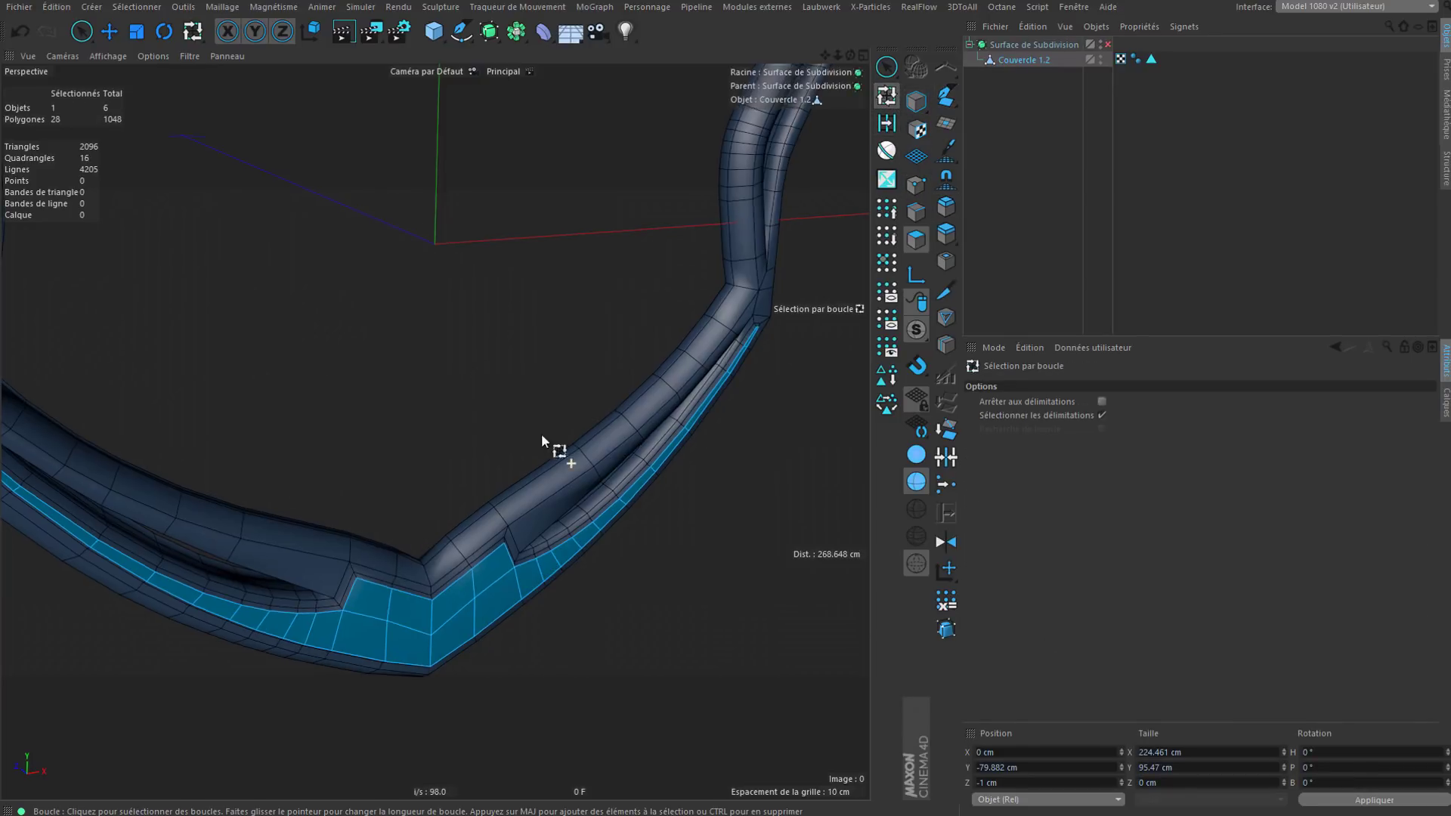
alt+drag(542, 433, 497, 378)
scroll(502, 590, up, 3)
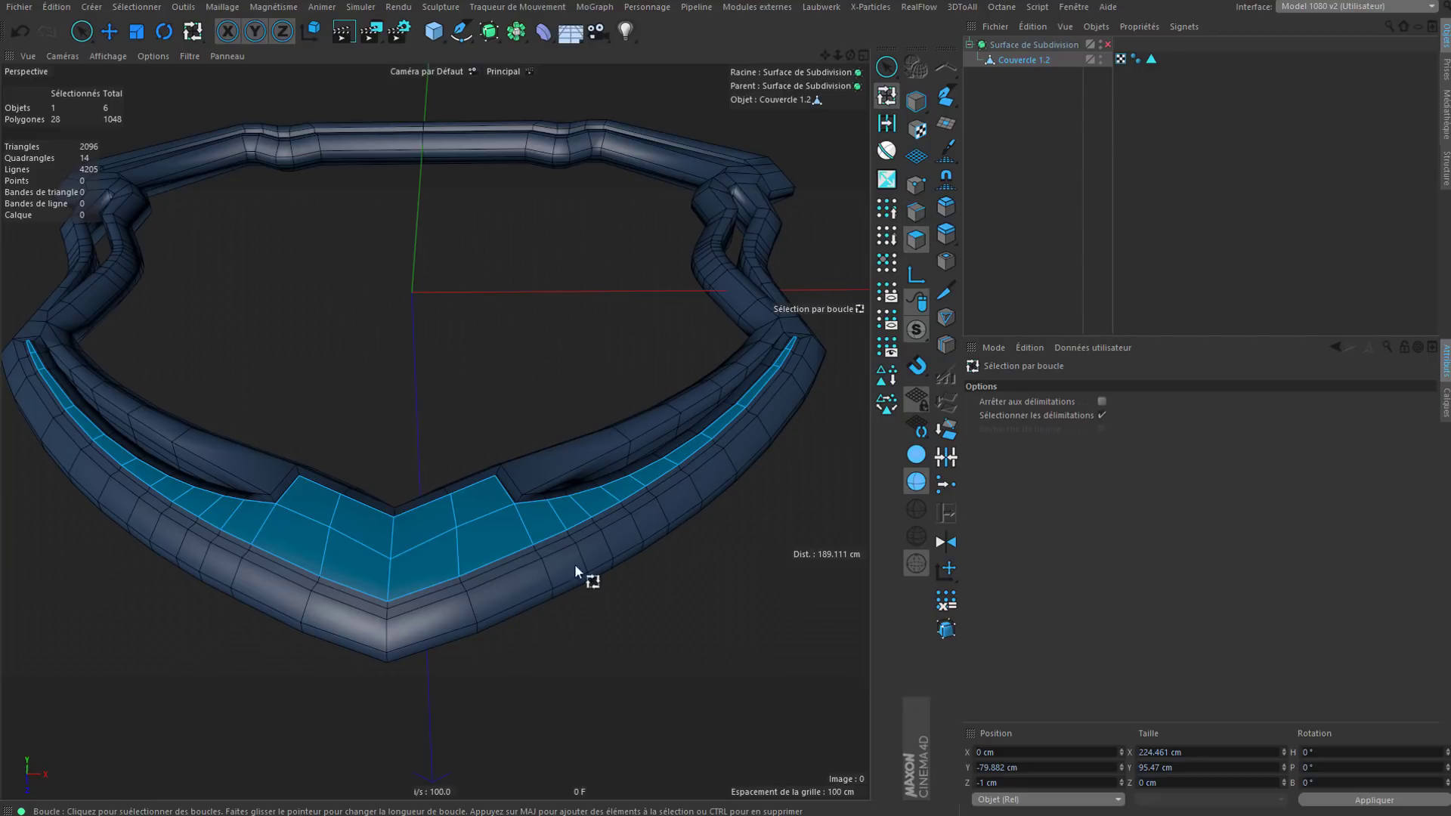
mouse_move(613, 537)
alt+mouse_down()
mouse_move(569, 559)
mouse_move(597, 528)
mouse_move(633, 533)
alt+mouse_up()
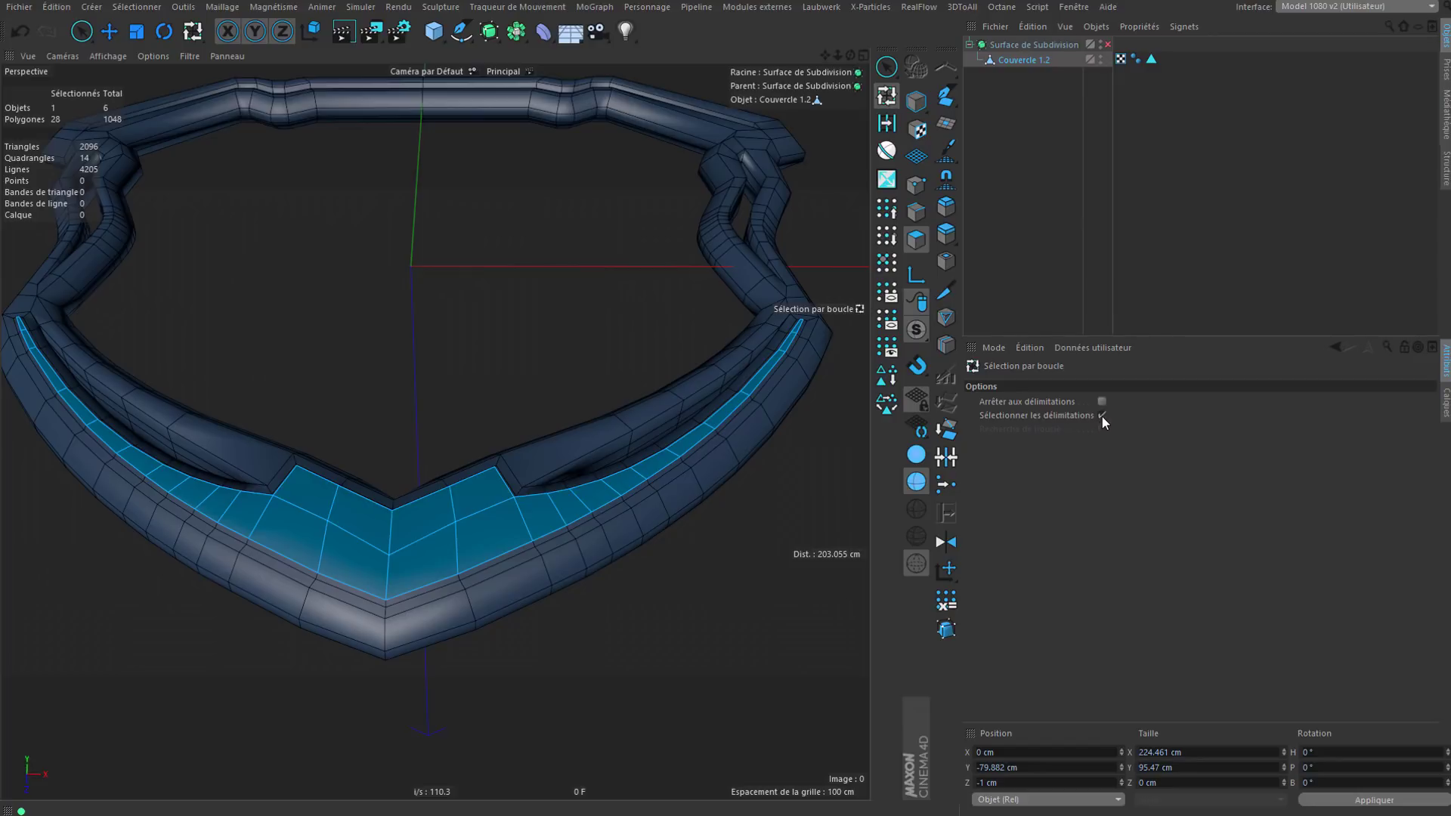
click(583, 557)
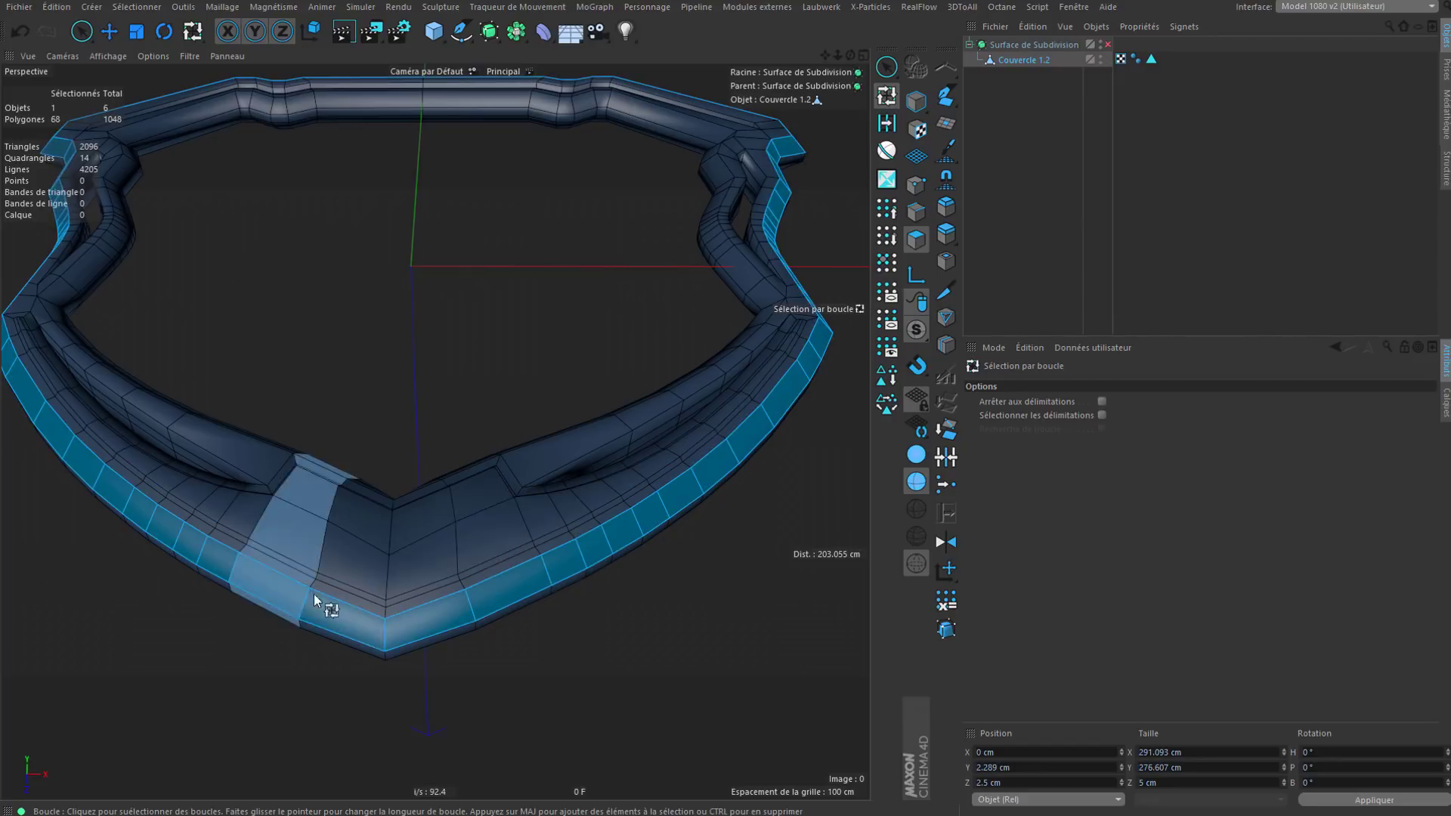
alt+drag(314, 602, 567, 557)
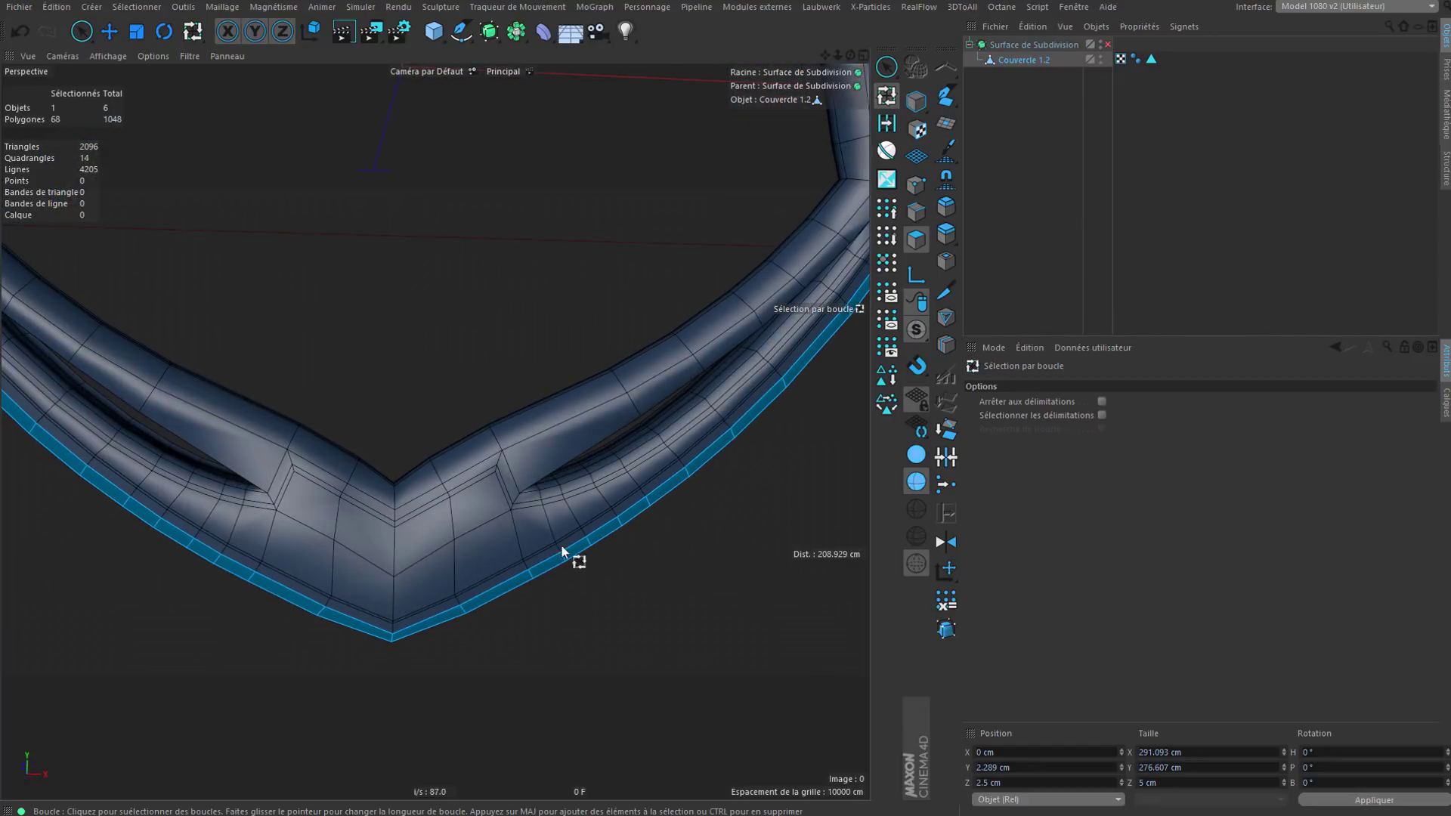
Step: Add the polygon loop around the inner side of the frame to the selection and check both loops
shift+click(505, 437)
alt+drag(603, 508, 635, 653)
alt+middle_drag(602, 330, 797, 338)
scroll(532, 143, down, 3)
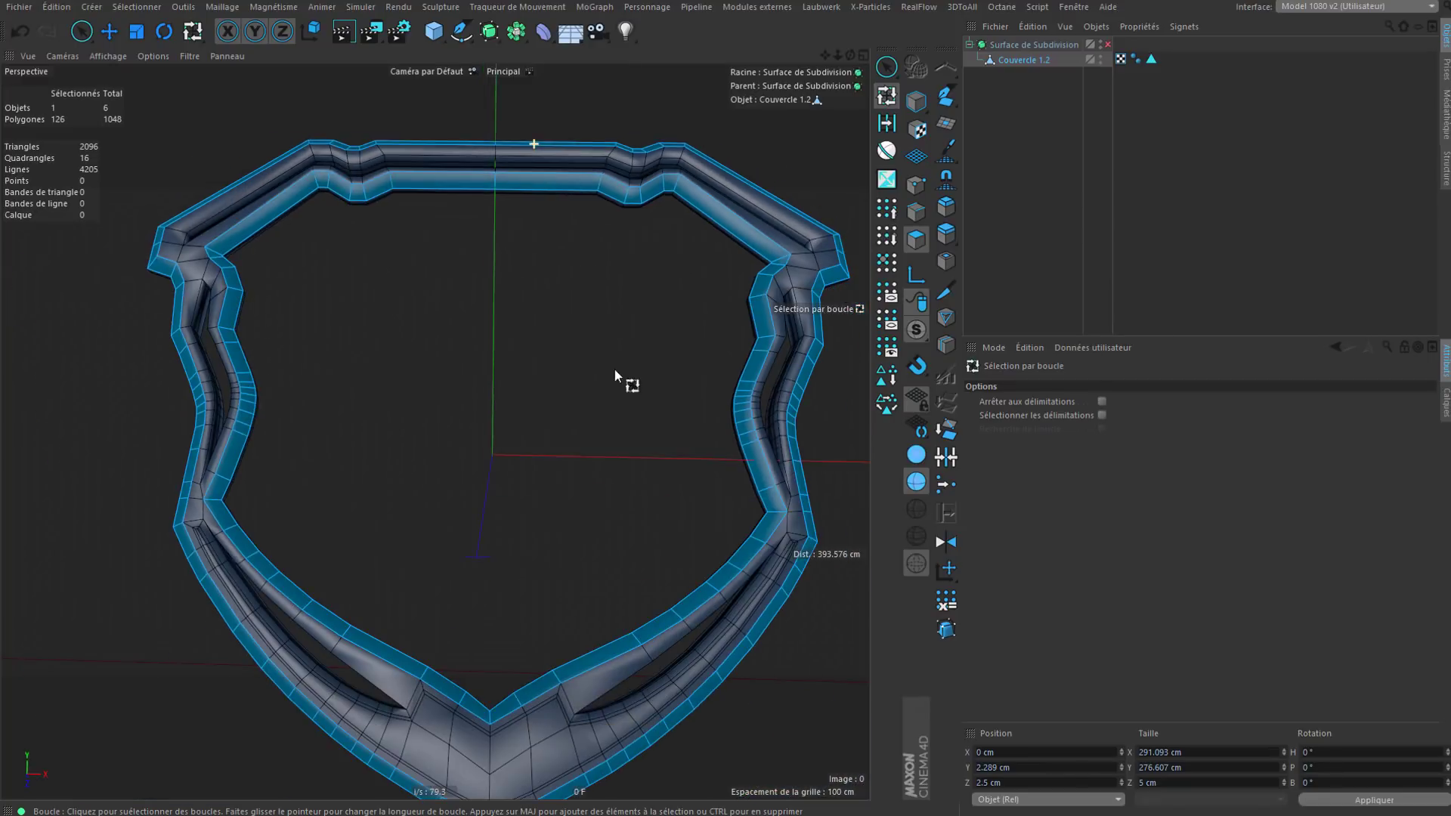
alt+middle_drag(650, 642, 487, 411)
scroll(476, 392, up, 5)
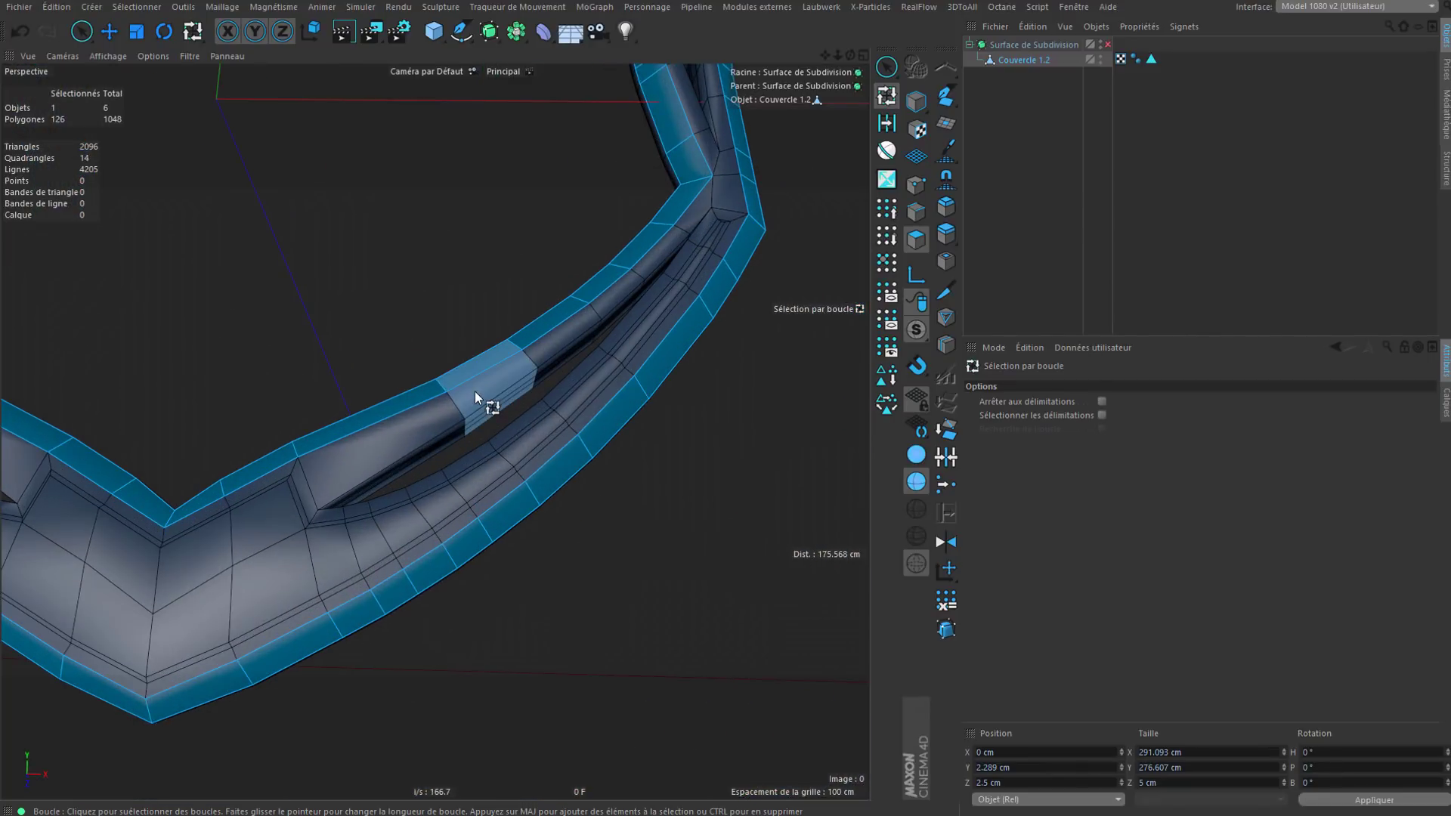
Step: Apply an inner extrusion with a 1.5 cm offset to the selected side loops
click(946, 261)
alt+drag(493, 478, 651, 411)
scroll(595, 413, up, 4)
scroll(596, 410, up, 1)
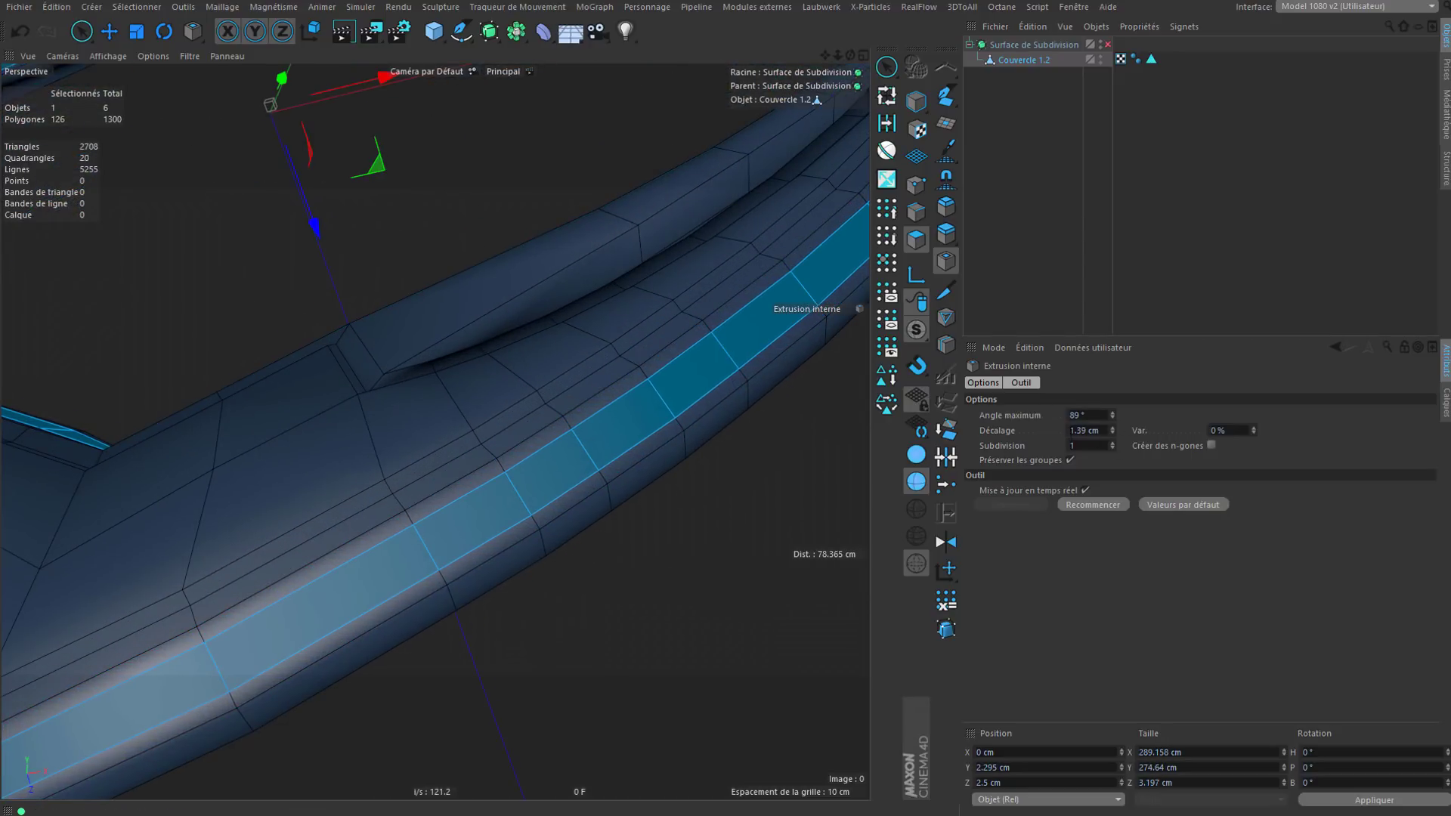
key(Return)
Step: Extrude the inset side loops inward with an offset of -0.75 cm to form grooves
click(941, 242)
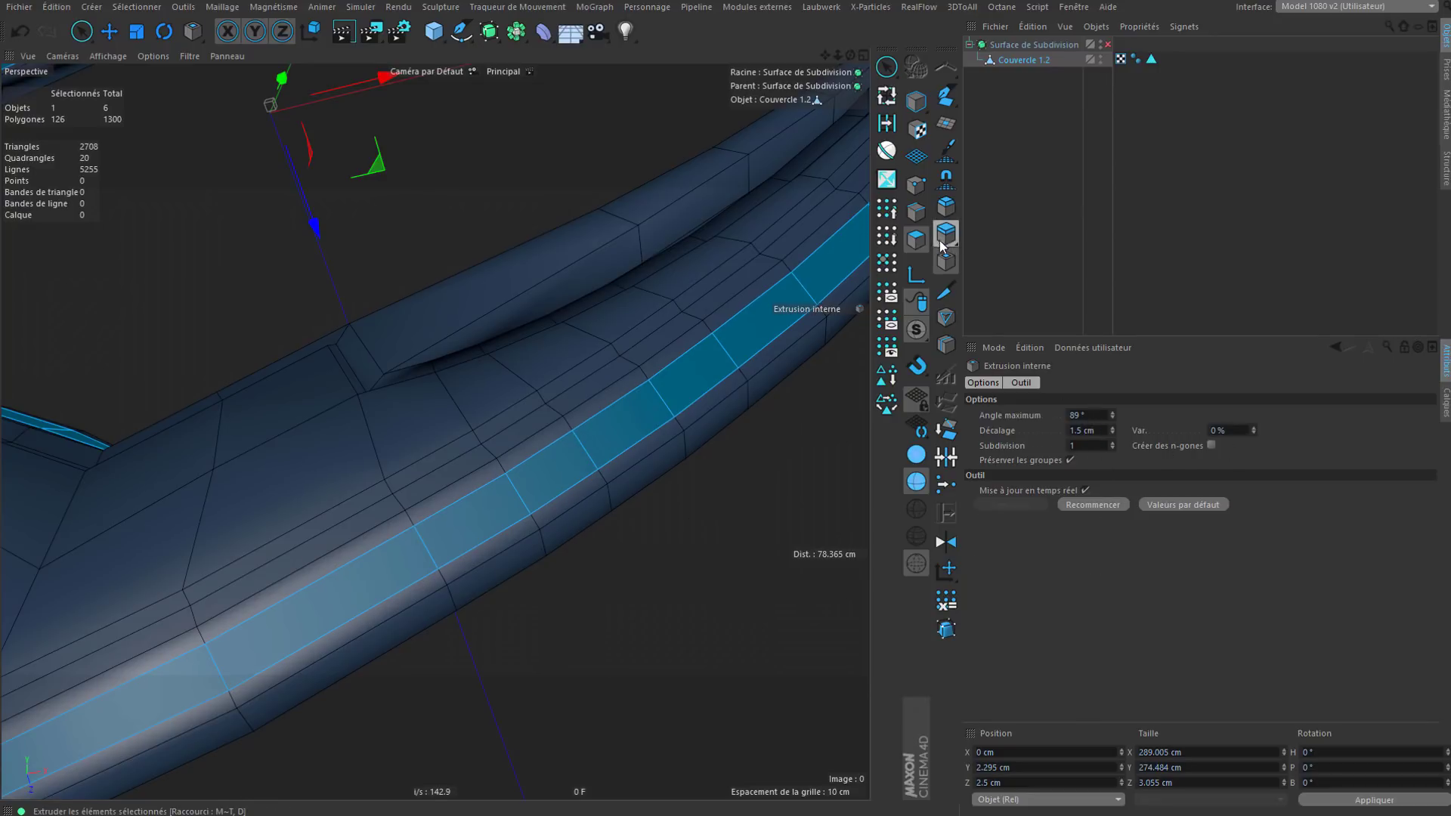
alt+drag(637, 409, 591, 284)
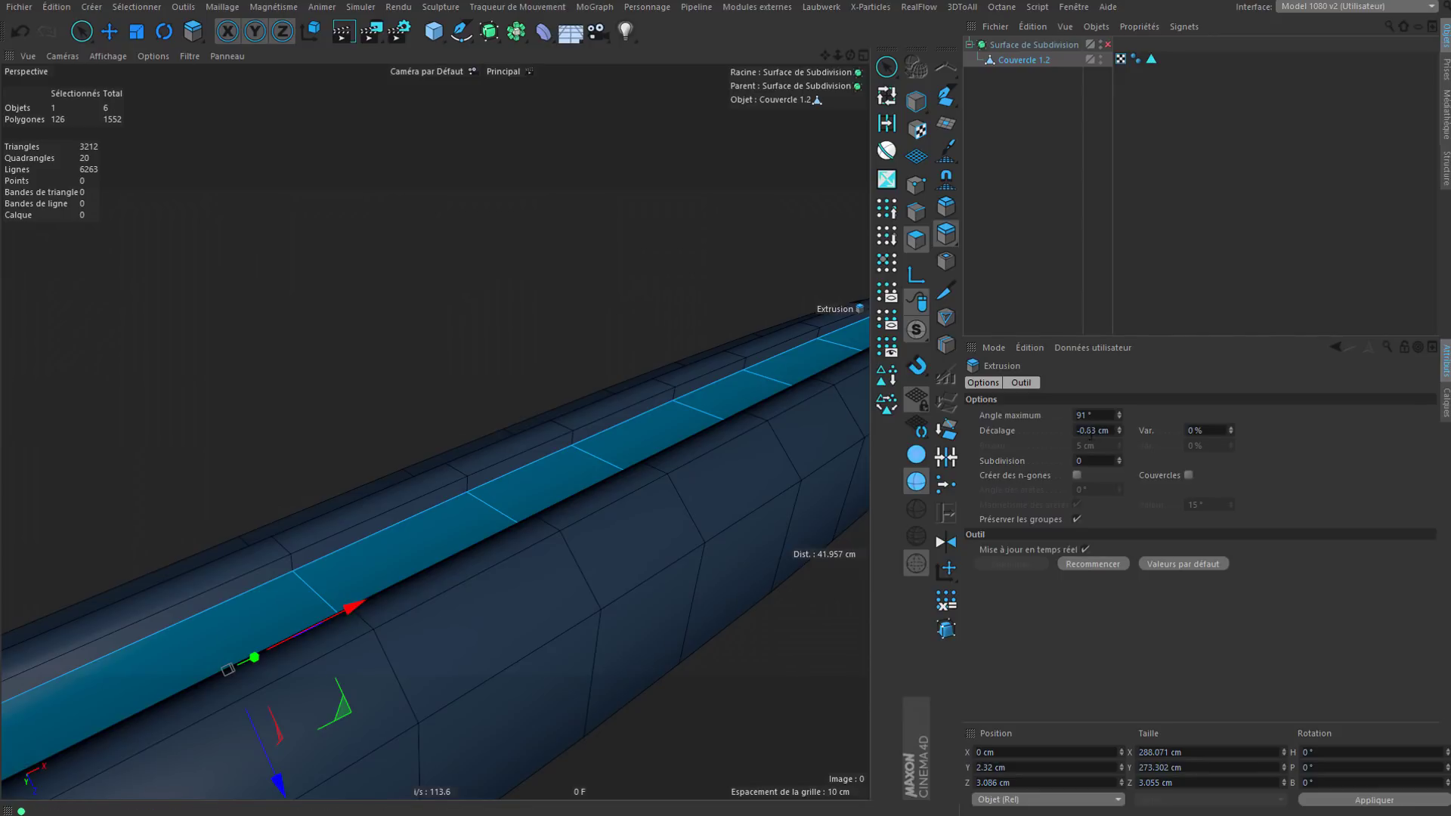
text(75)
key(Return)
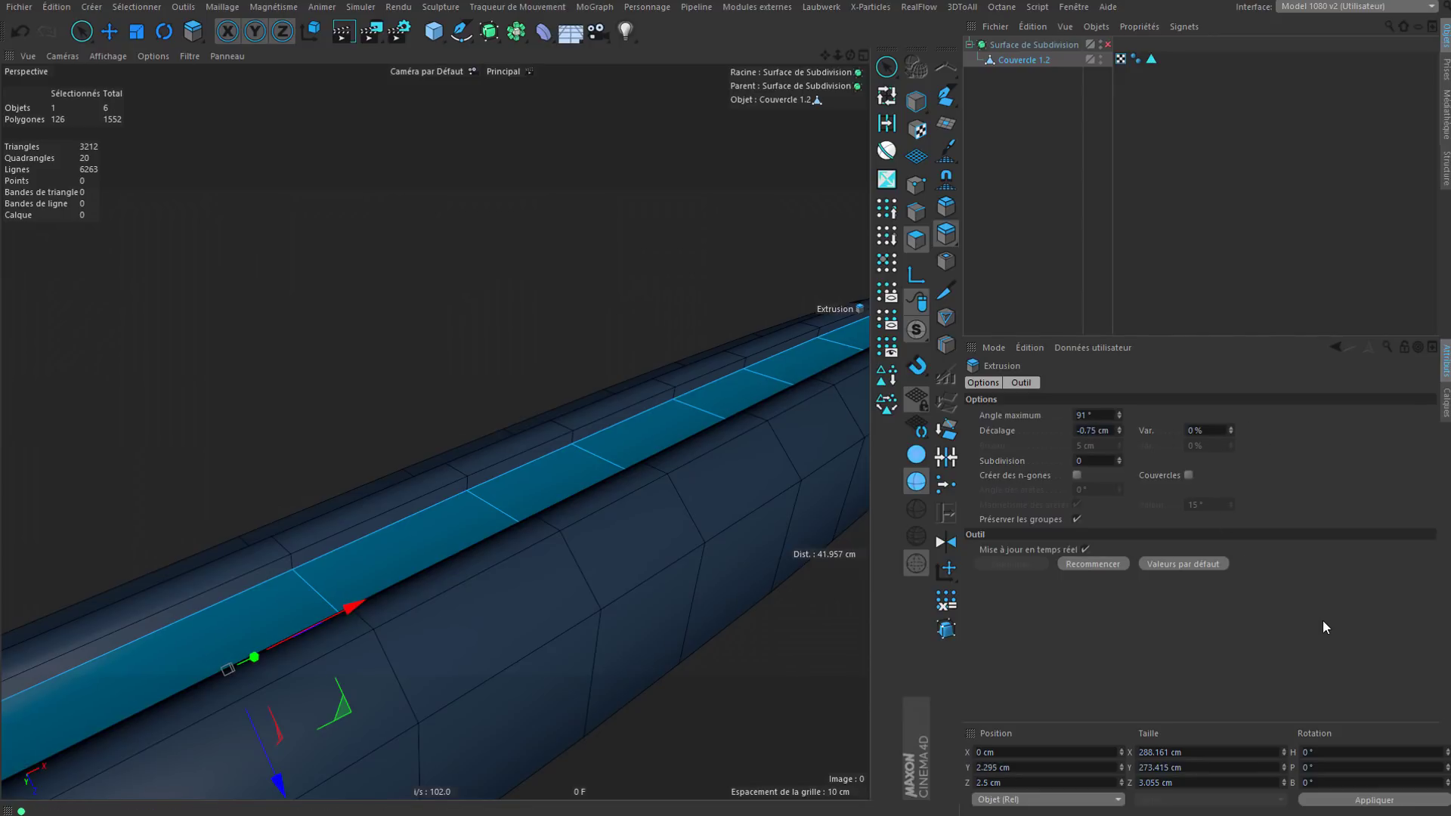
mouse_move(615, 378)
alt+mouse_down()
mouse_move(669, 434)
mouse_move(651, 481)
alt+mouse_up()
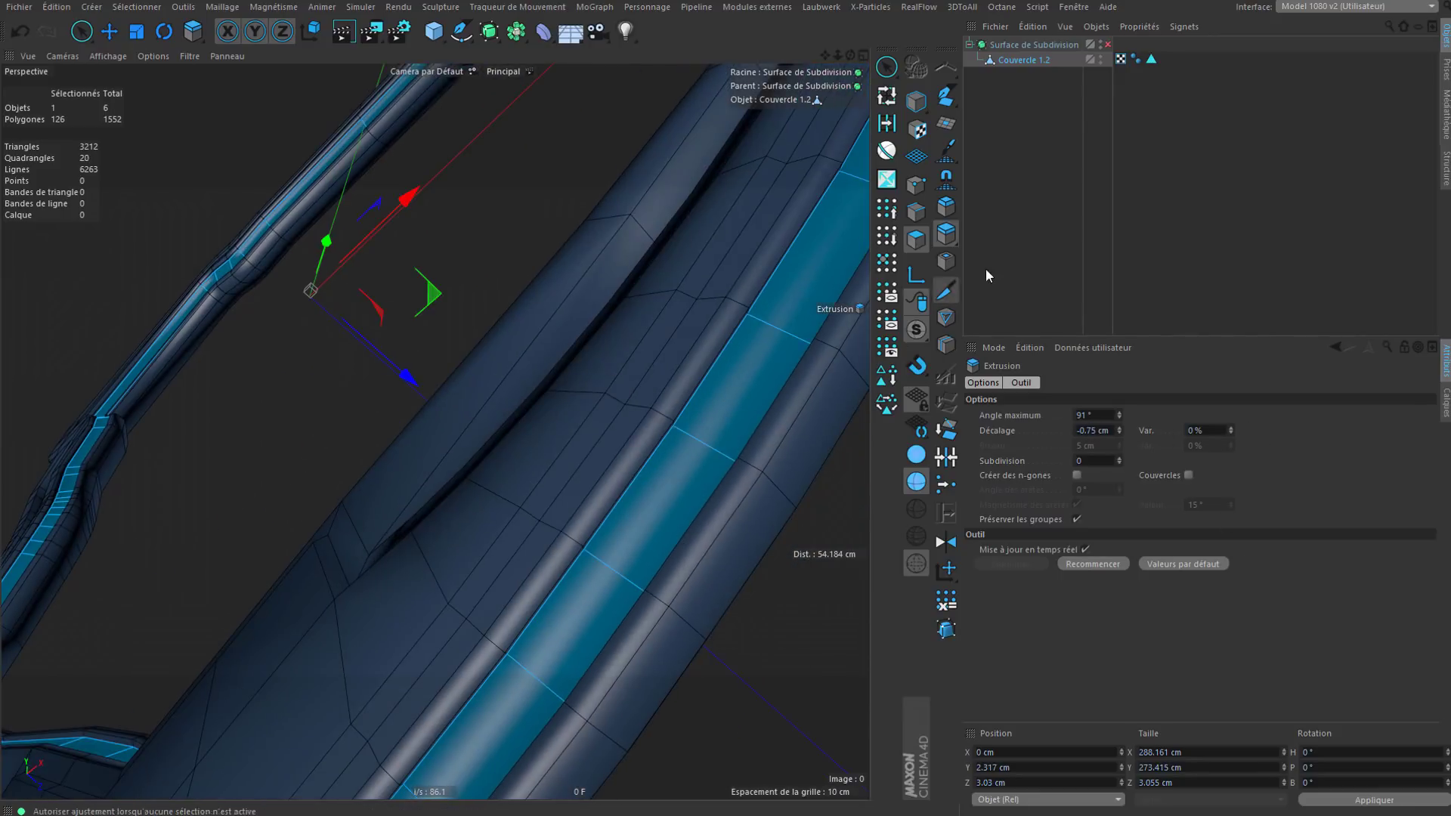
Step: Try a second inner extrusion on the groove floors with a 1.5 cm offset, reduce the offset slightly, and undo it
click(954, 266)
click(1001, 505)
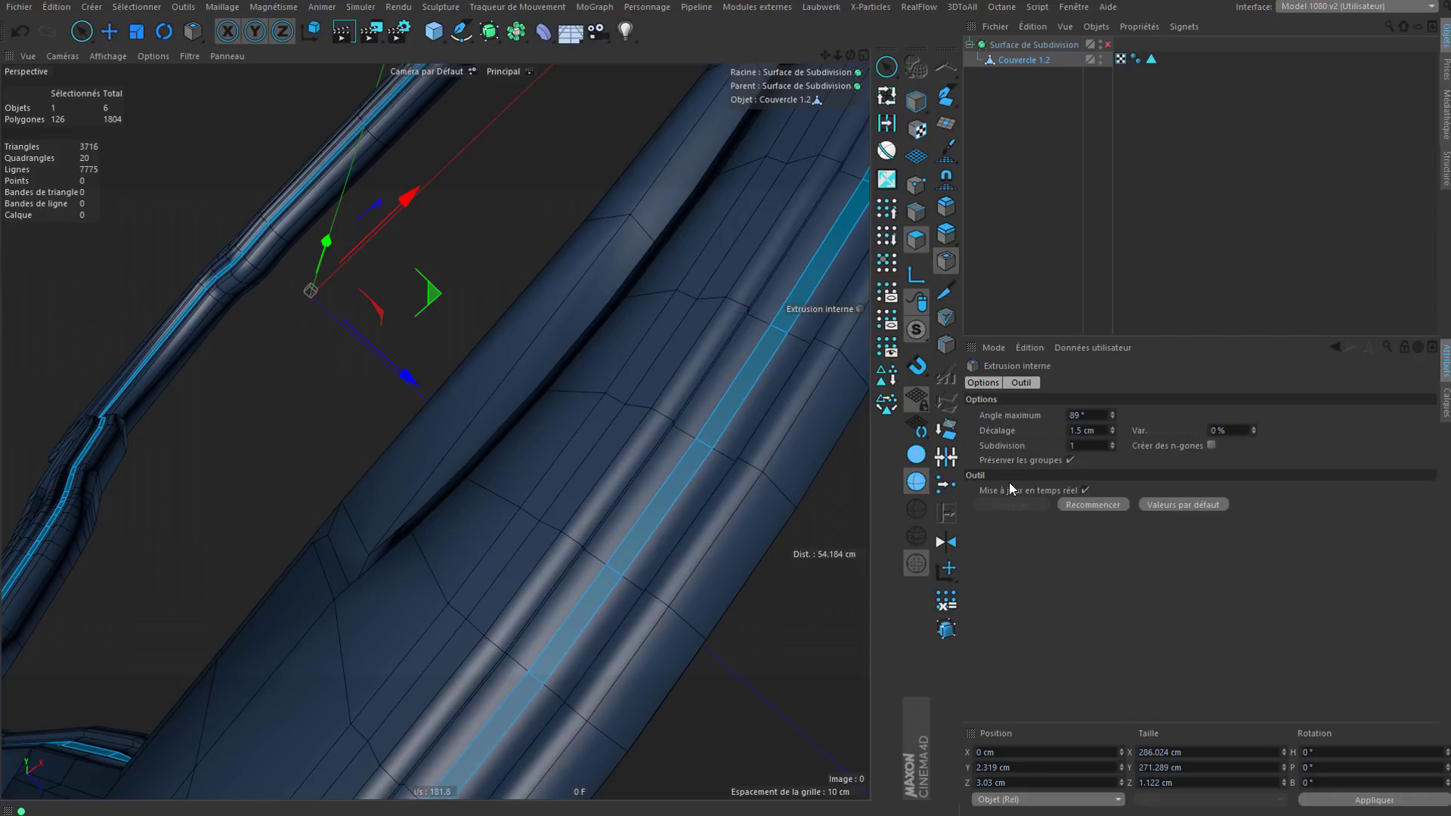
mouse_move(642, 523)
alt+mouse_down()
mouse_move(679, 537)
mouse_move(774, 456)
mouse_move(786, 491)
alt+mouse_up()
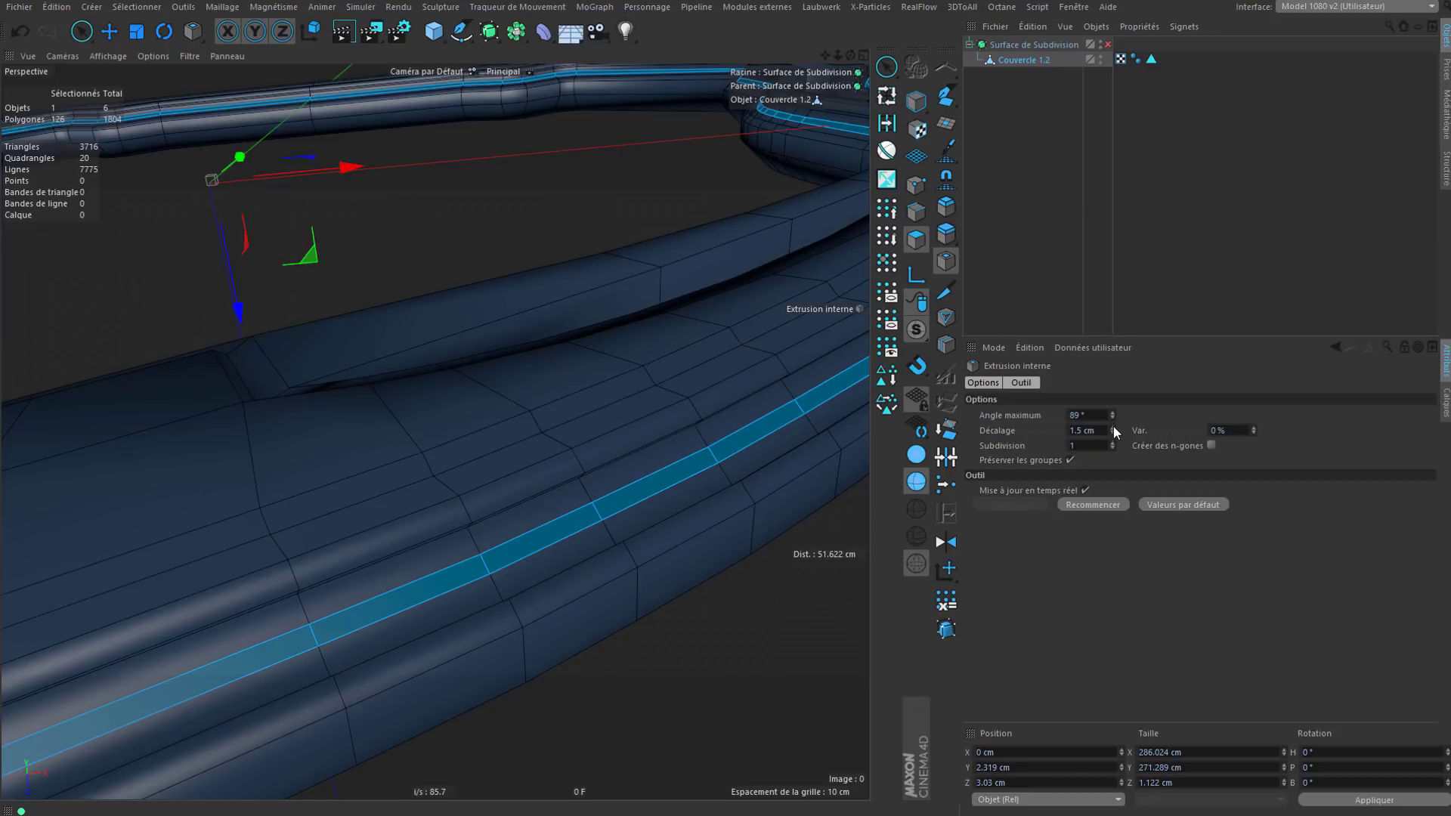
drag(1112, 428, 1113, 427)
key(ctrl+z)
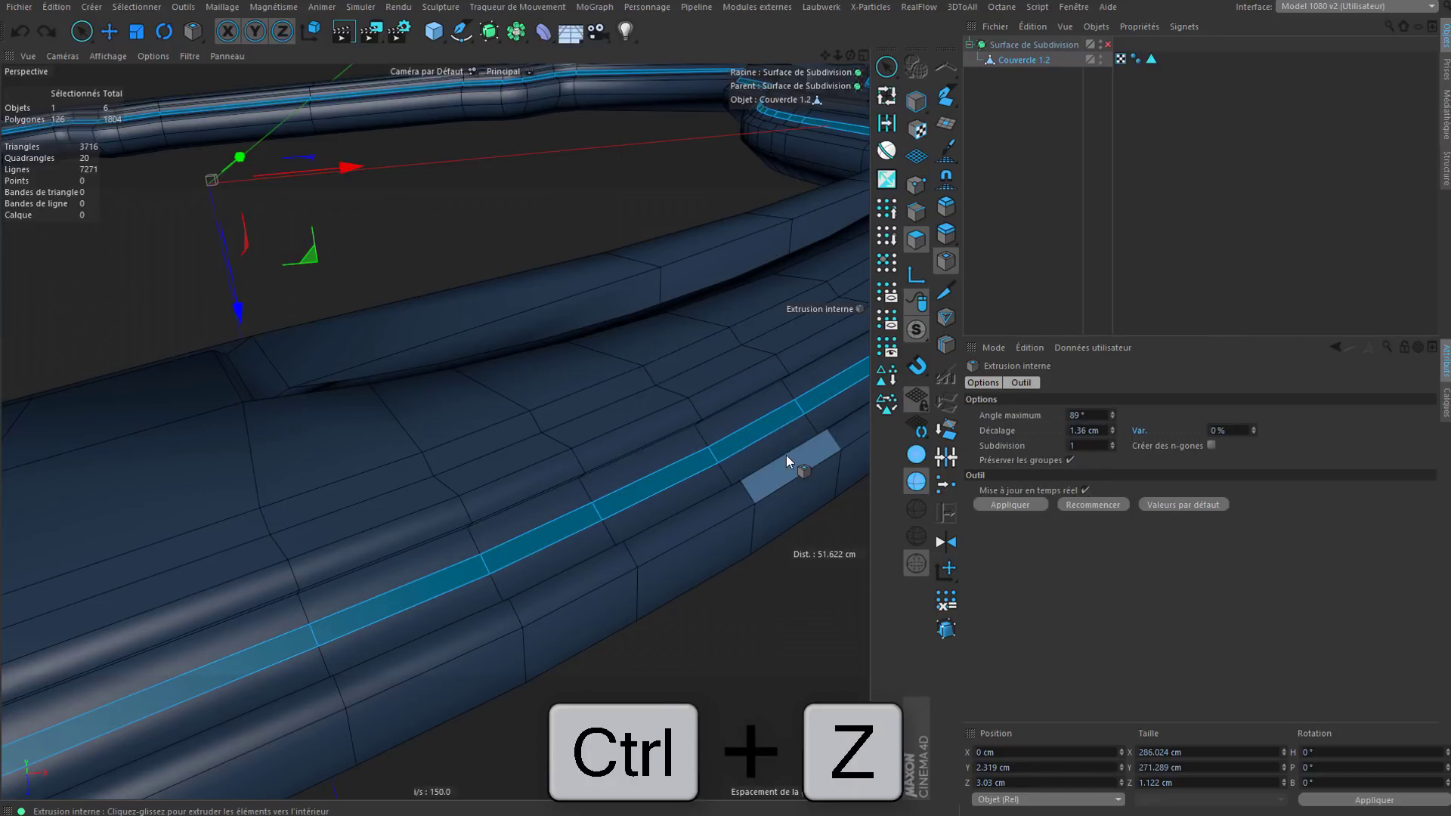
key(ctrl+z)
Step: Apply an inner extrusion with a 1.33 cm offset to the groove floor polygons
drag(797, 423, 767, 423)
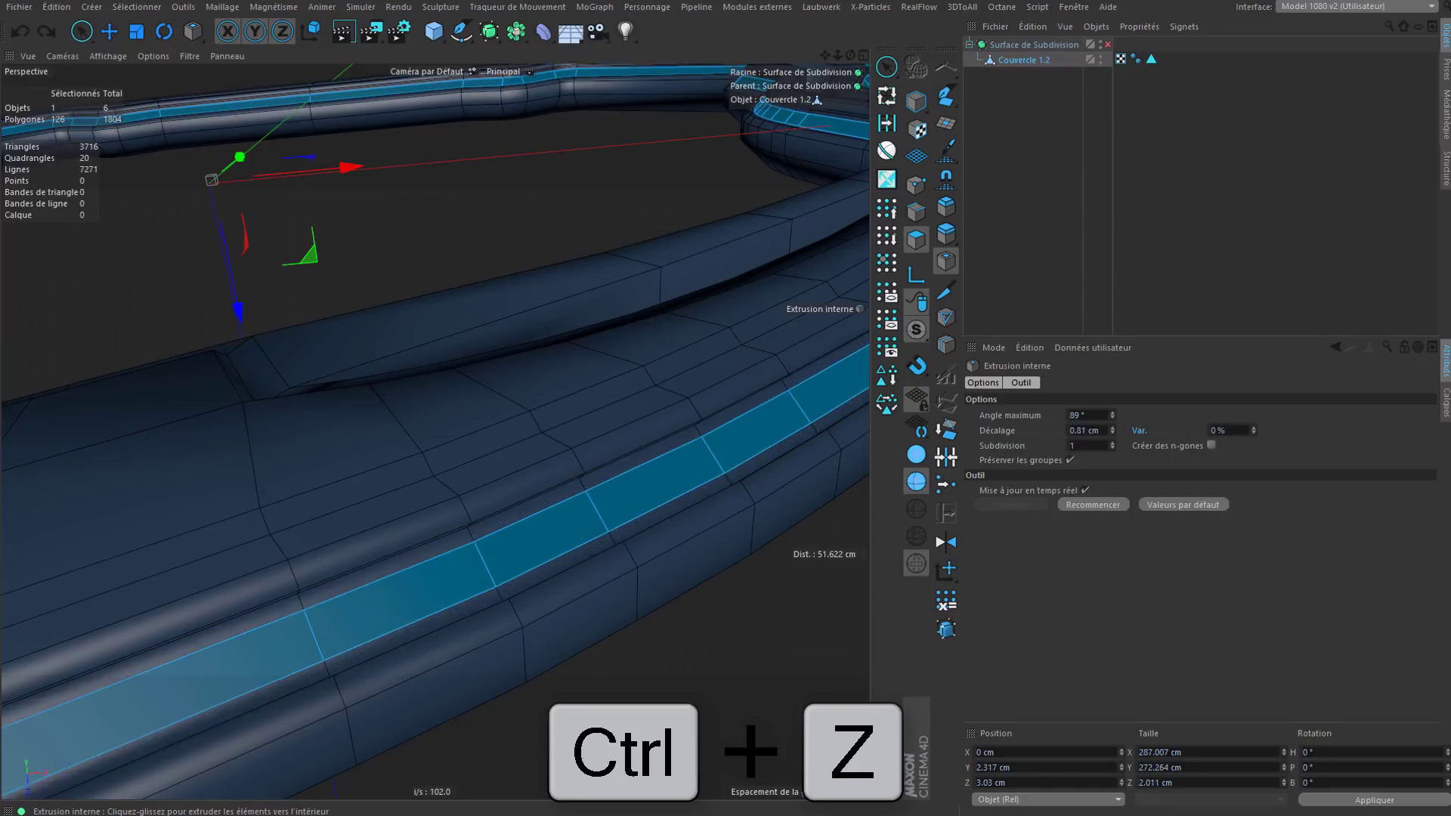
drag(1112, 429, 1113, 430)
alt+drag(724, 475, 574, 523)
scroll(722, 477, up, 6)
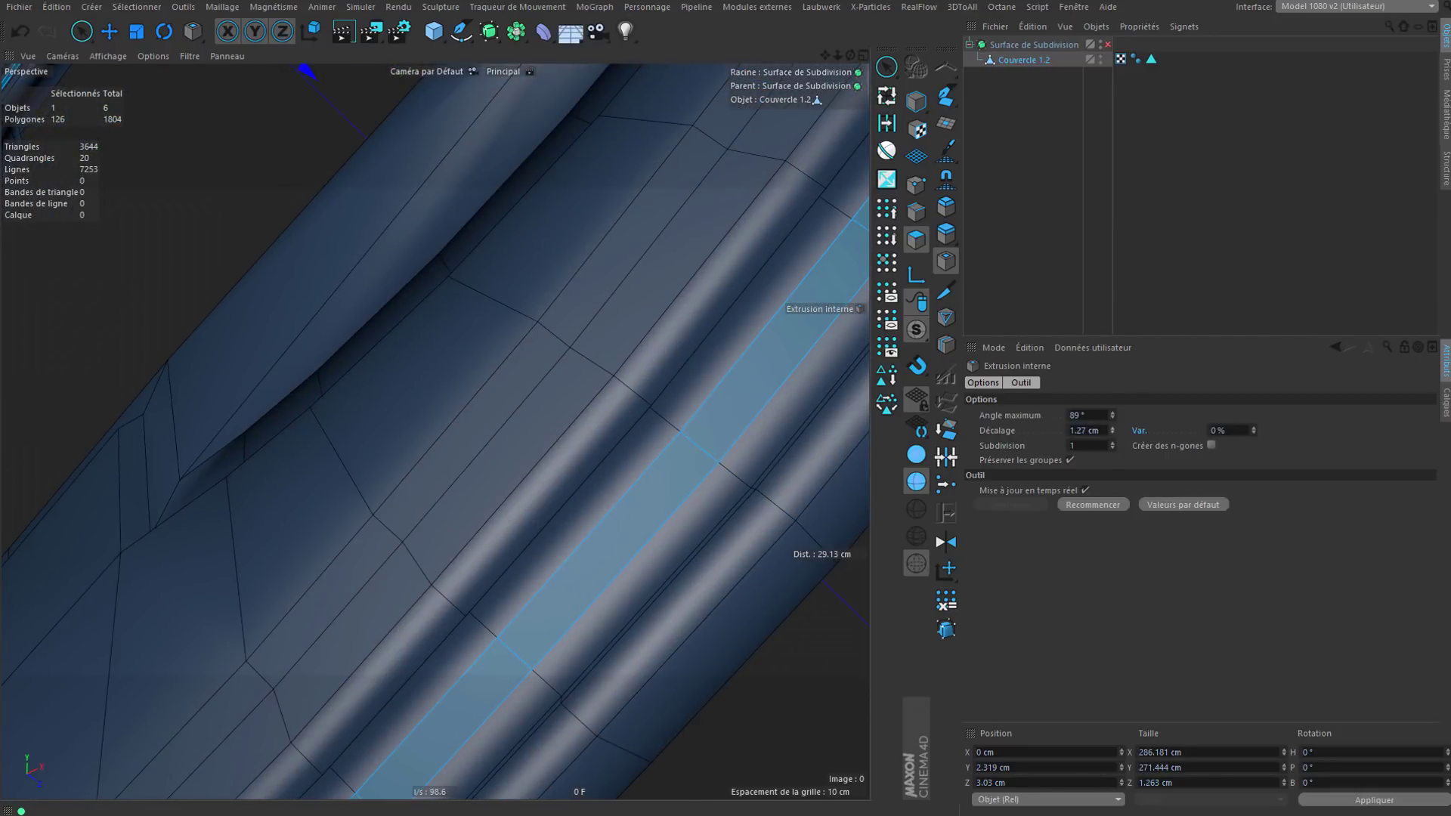
mouse_move(742, 433)
alt+mouse_down()
mouse_move(774, 398)
mouse_move(758, 447)
alt+mouse_up()
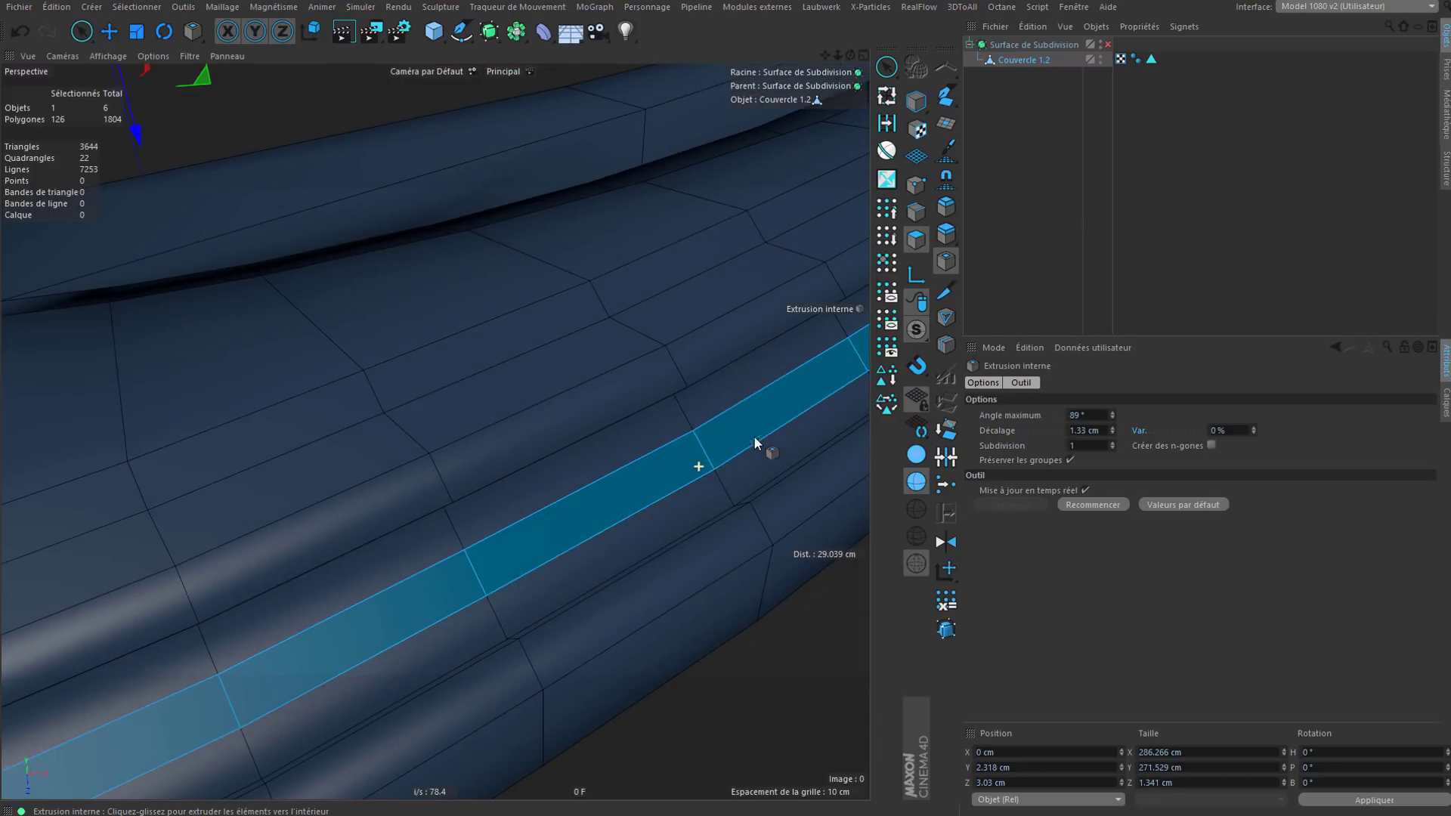
alt+drag(664, 457, 706, 518)
key(k)
key(k)
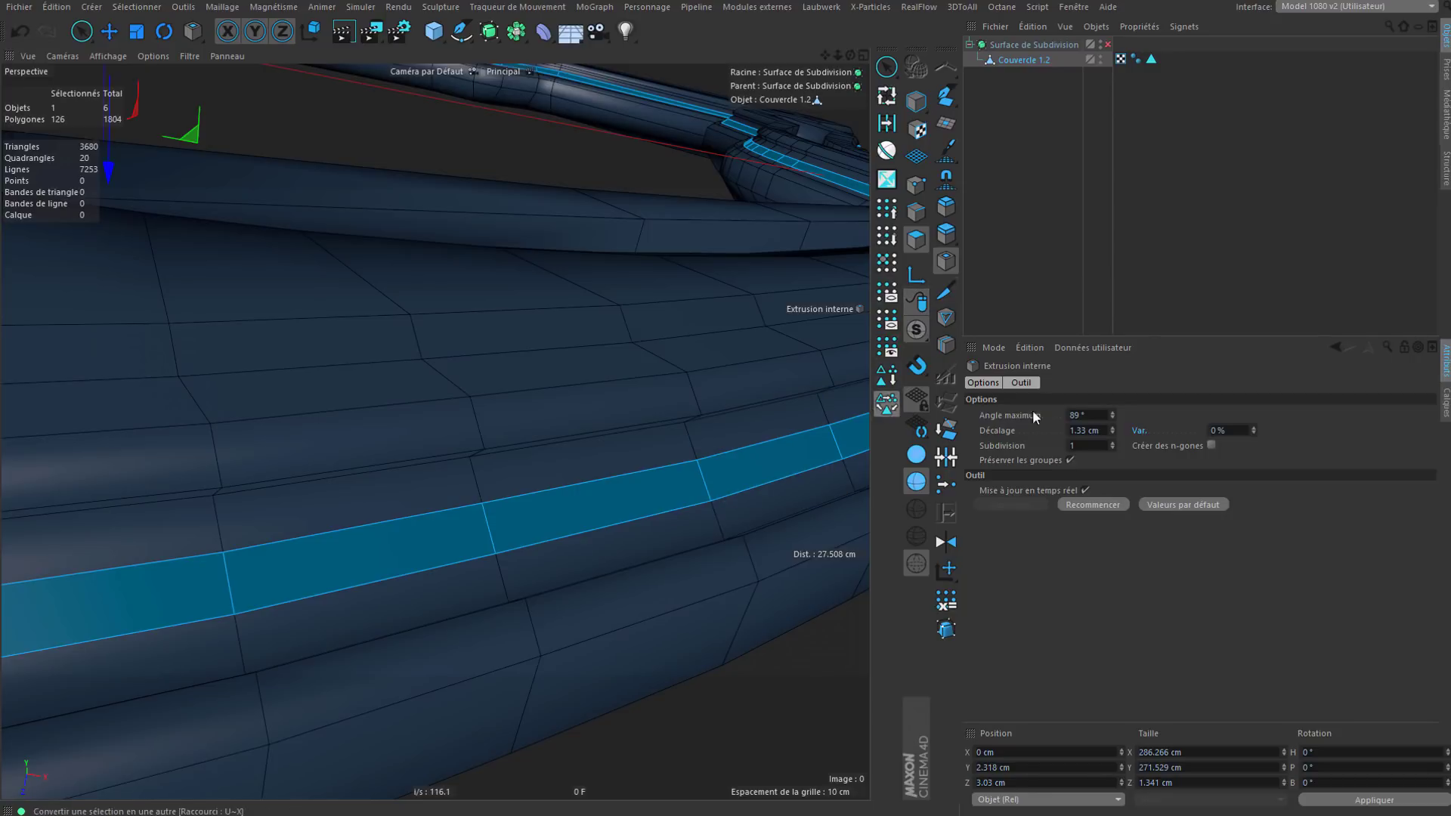
Step: Extrude the narrowed groove floor polygons by -0.75 cm to deepen the groove with a second step
click(949, 235)
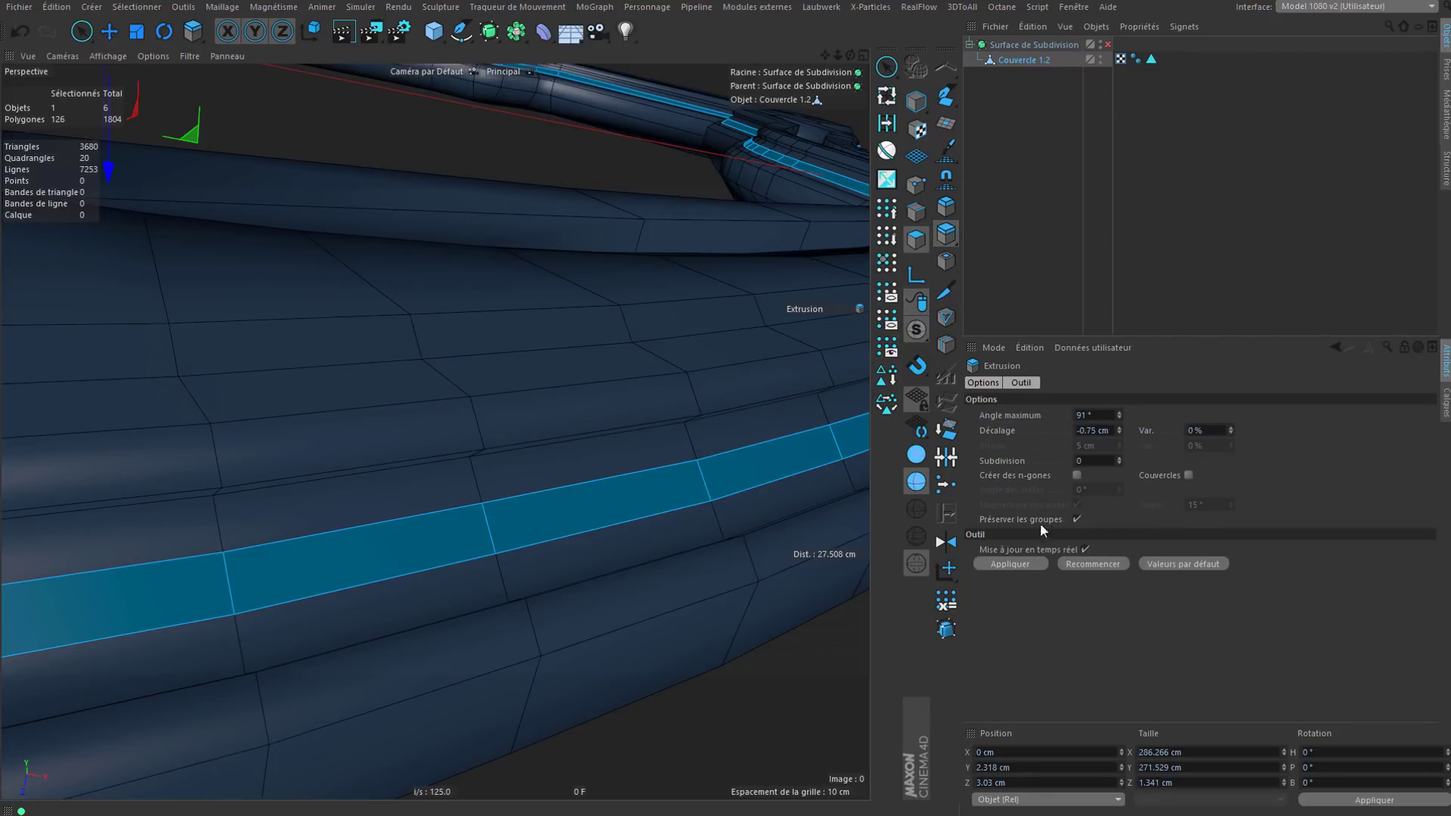
click(1025, 564)
mouse_move(656, 510)
alt+mouse_down()
mouse_move(488, 521)
mouse_move(429, 578)
mouse_move(522, 495)
alt+mouse_up()
scroll(782, 395, down, 10)
Step: Deselect the mesh and inspect the stepped grooves in shading without mesh lines
click(916, 460)
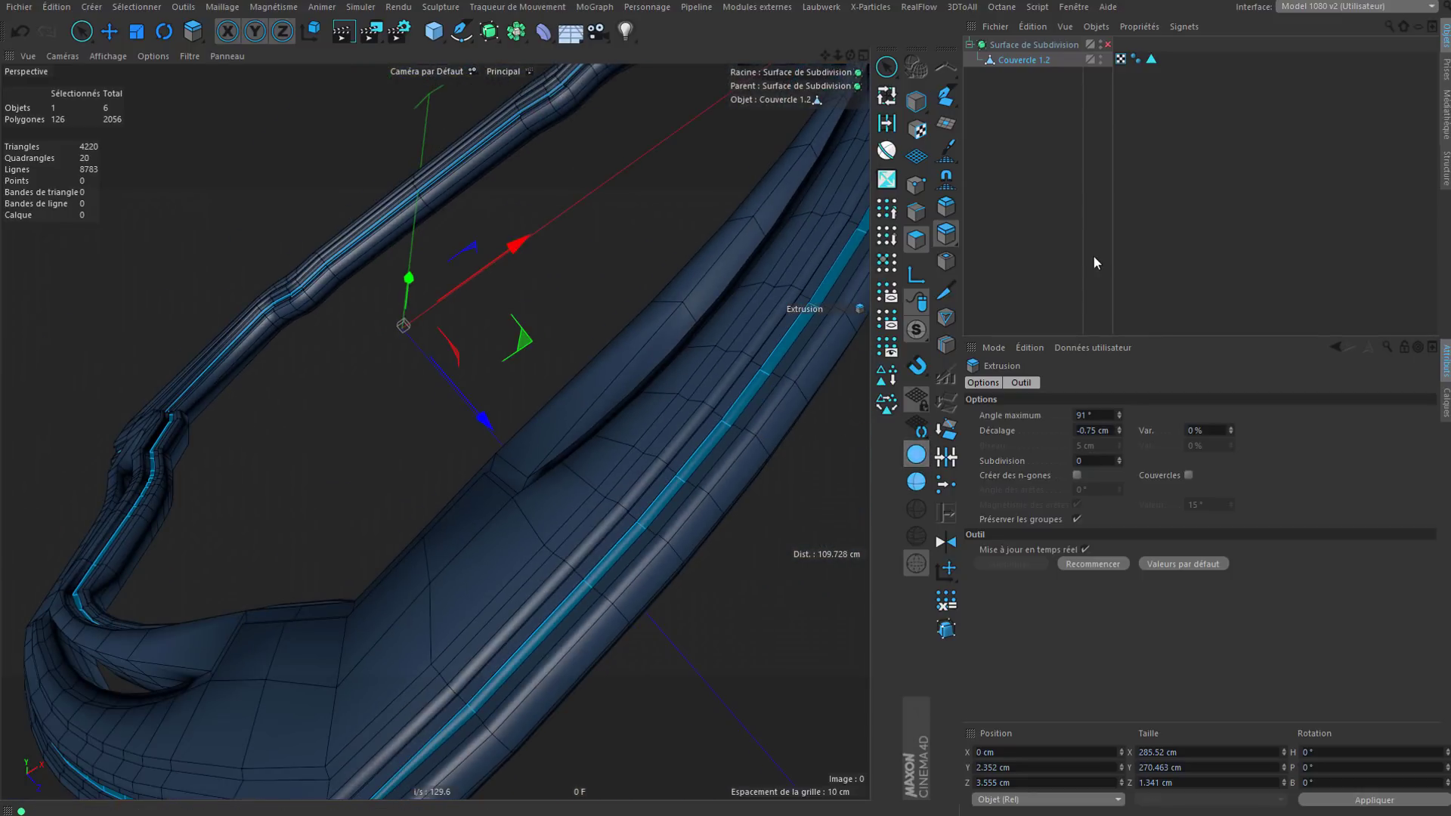
click(1094, 259)
mouse_move(701, 414)
alt+mouse_down()
mouse_move(760, 485)
mouse_move(665, 475)
mouse_move(675, 381)
alt+mouse_up()
scroll(665, 474, down, 4)
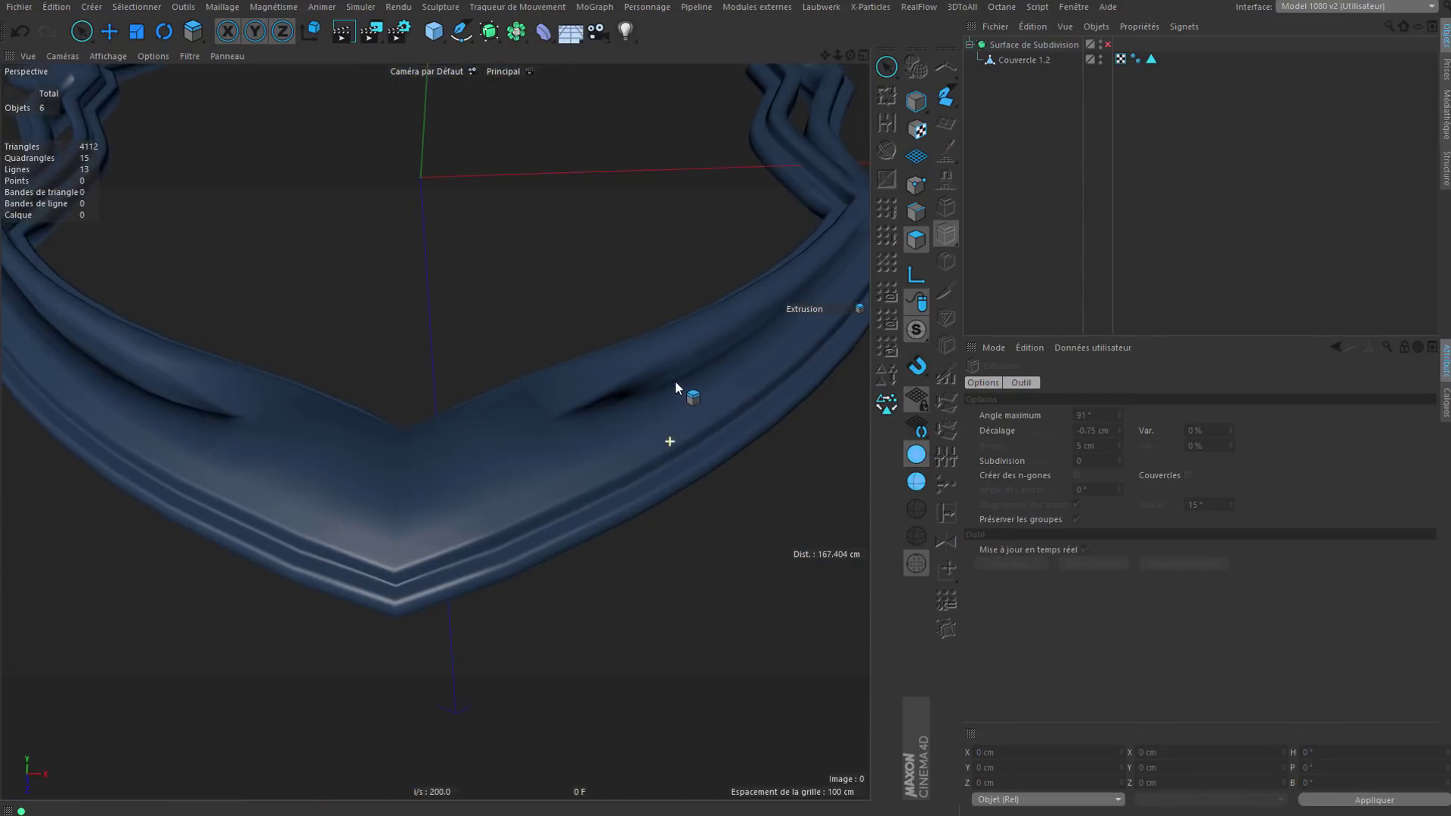
Step: Enable the maximum angle limit in the smoothing tag of Couvercle 1.2 and show the mesh lines
click(1137, 56)
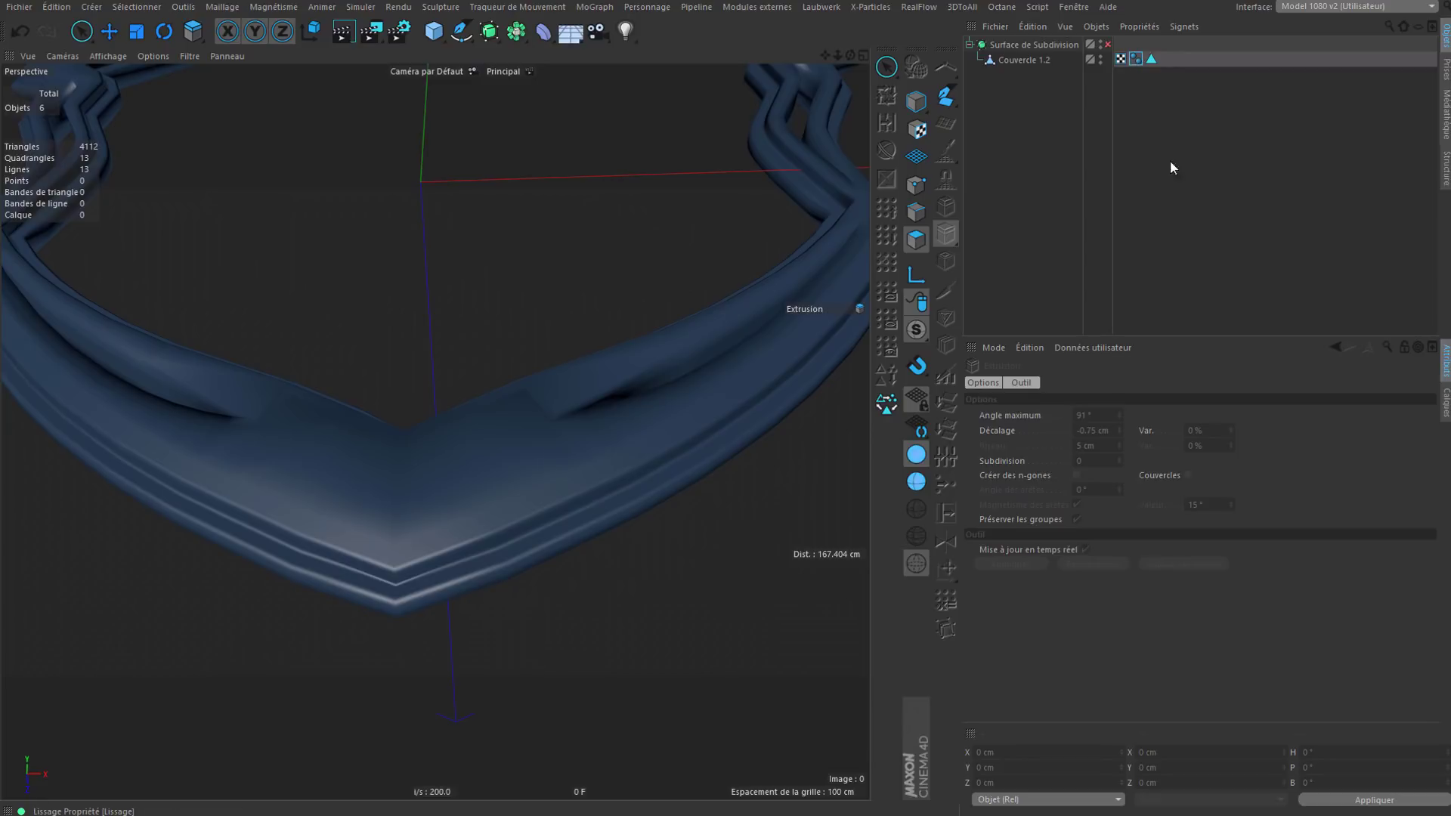
click(1058, 414)
mouse_move(551, 506)
alt+mouse_down()
mouse_move(464, 572)
mouse_move(435, 529)
alt+mouse_up()
click(917, 483)
Step: Examine the faceted frame's side grooves, upper corners and lower tip from several angles
alt+drag(593, 450, 805, 299)
scroll(779, 325, up, 5)
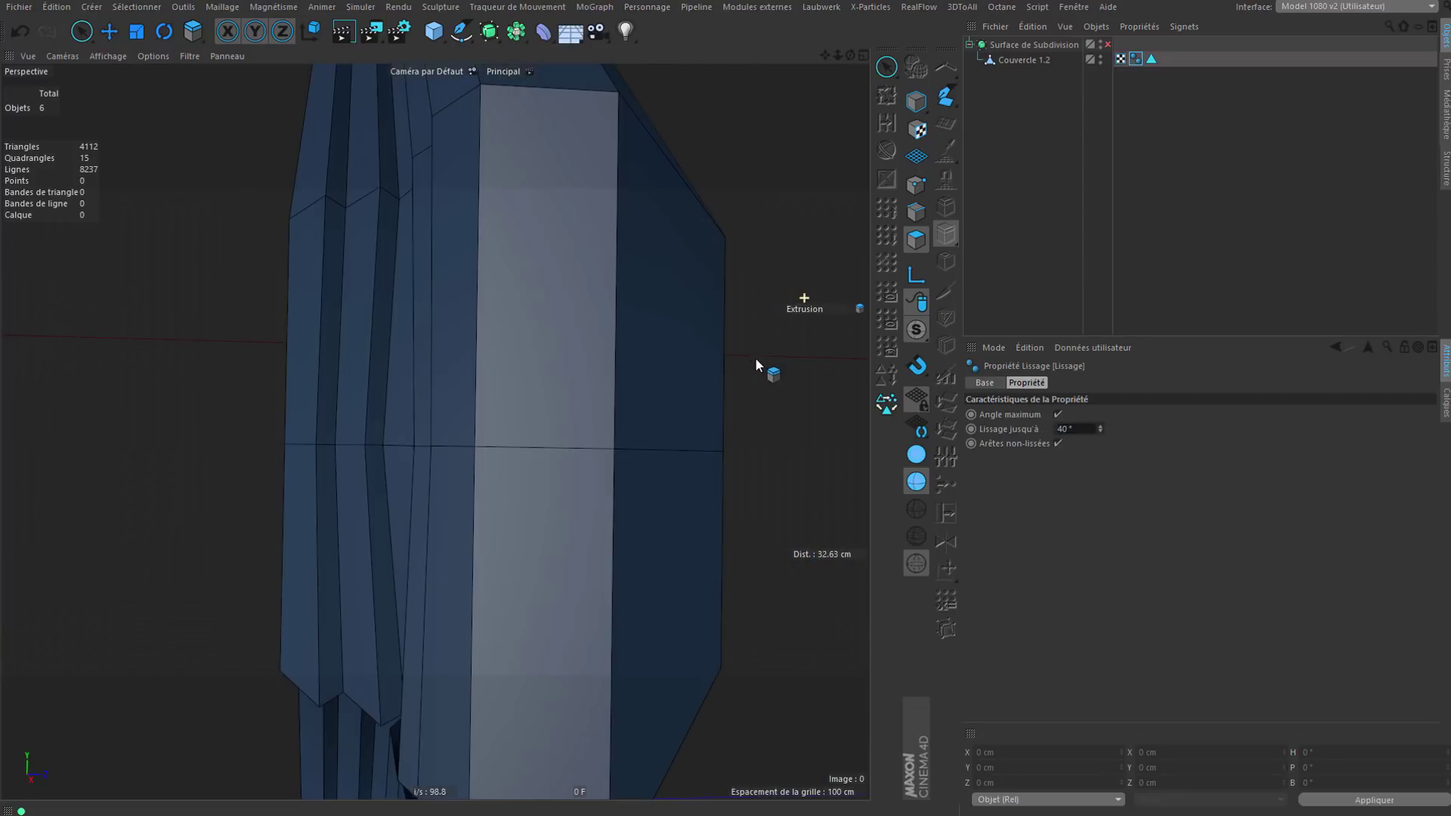
mouse_move(388, 506)
alt+mouse_down()
mouse_move(470, 514)
mouse_move(532, 482)
mouse_move(392, 456)
mouse_move(162, 684)
mouse_move(538, 416)
mouse_move(679, 292)
alt+mouse_up()
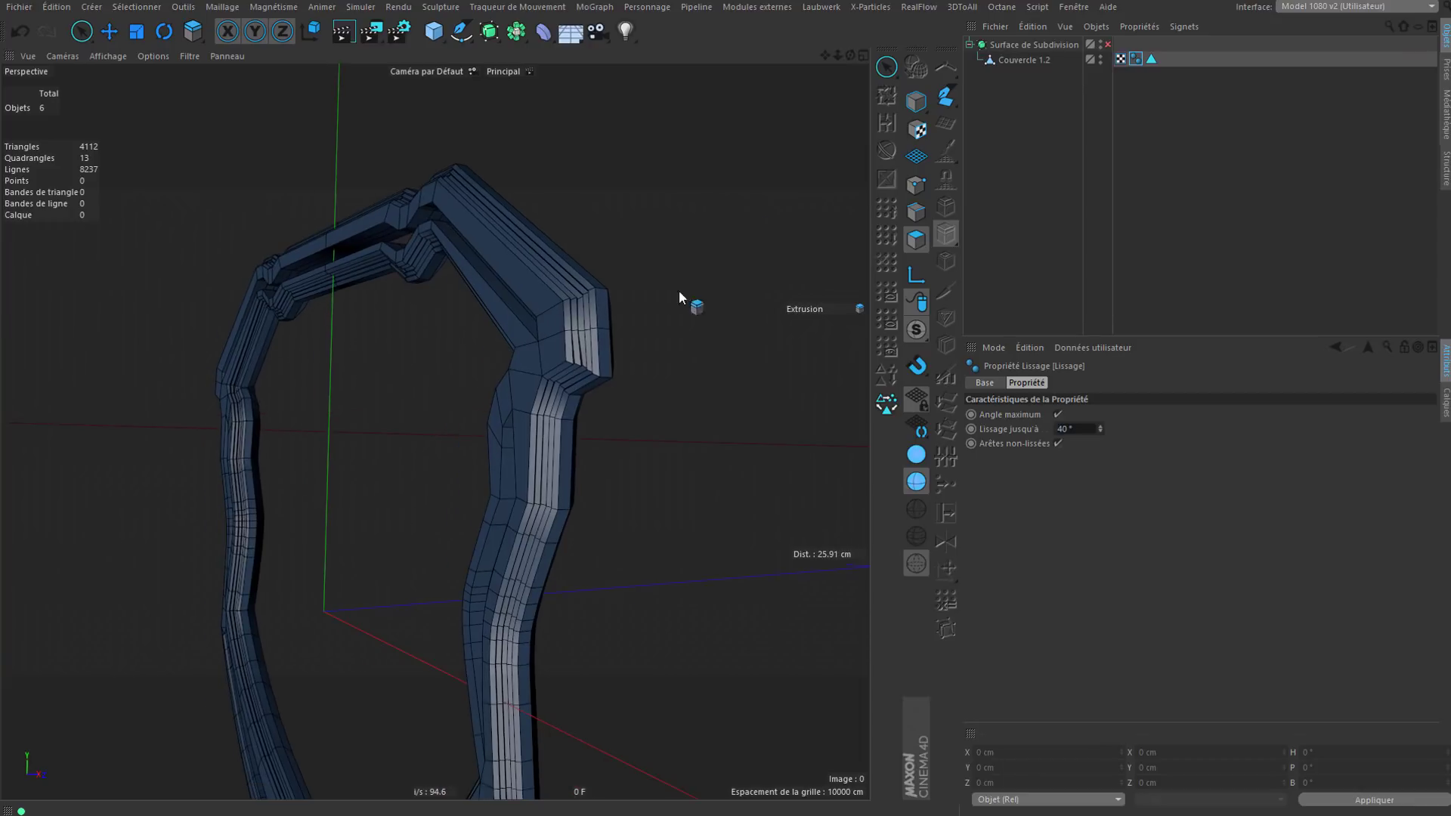
alt+drag(437, 432, 896, 302)
mouse_move(523, 496)
alt+mouse_down()
mouse_move(639, 485)
mouse_move(671, 622)
mouse_move(690, 365)
mouse_move(480, 670)
mouse_move(516, 667)
mouse_move(519, 635)
alt+mouse_up()
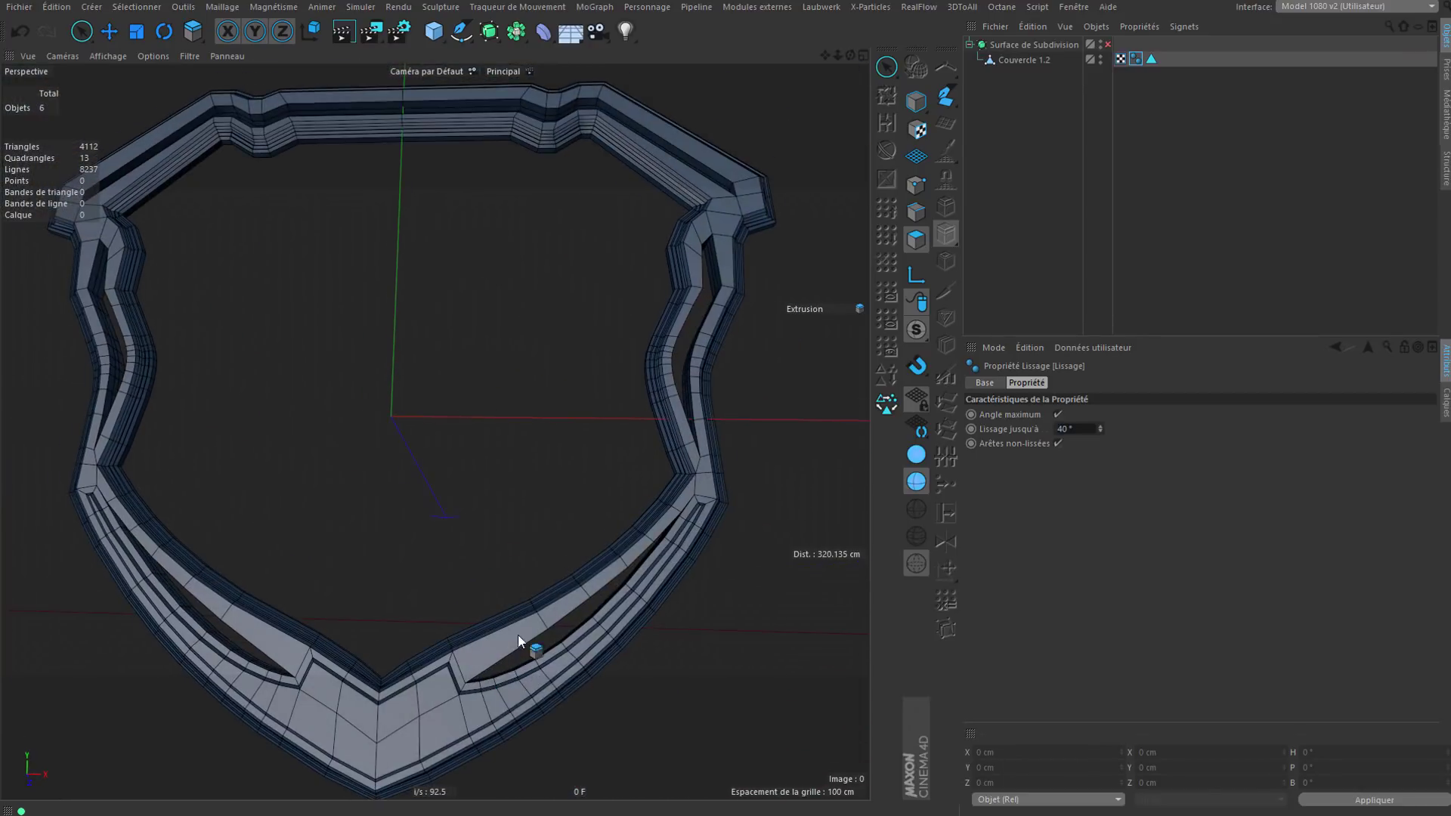
scroll(519, 635, up, 1)
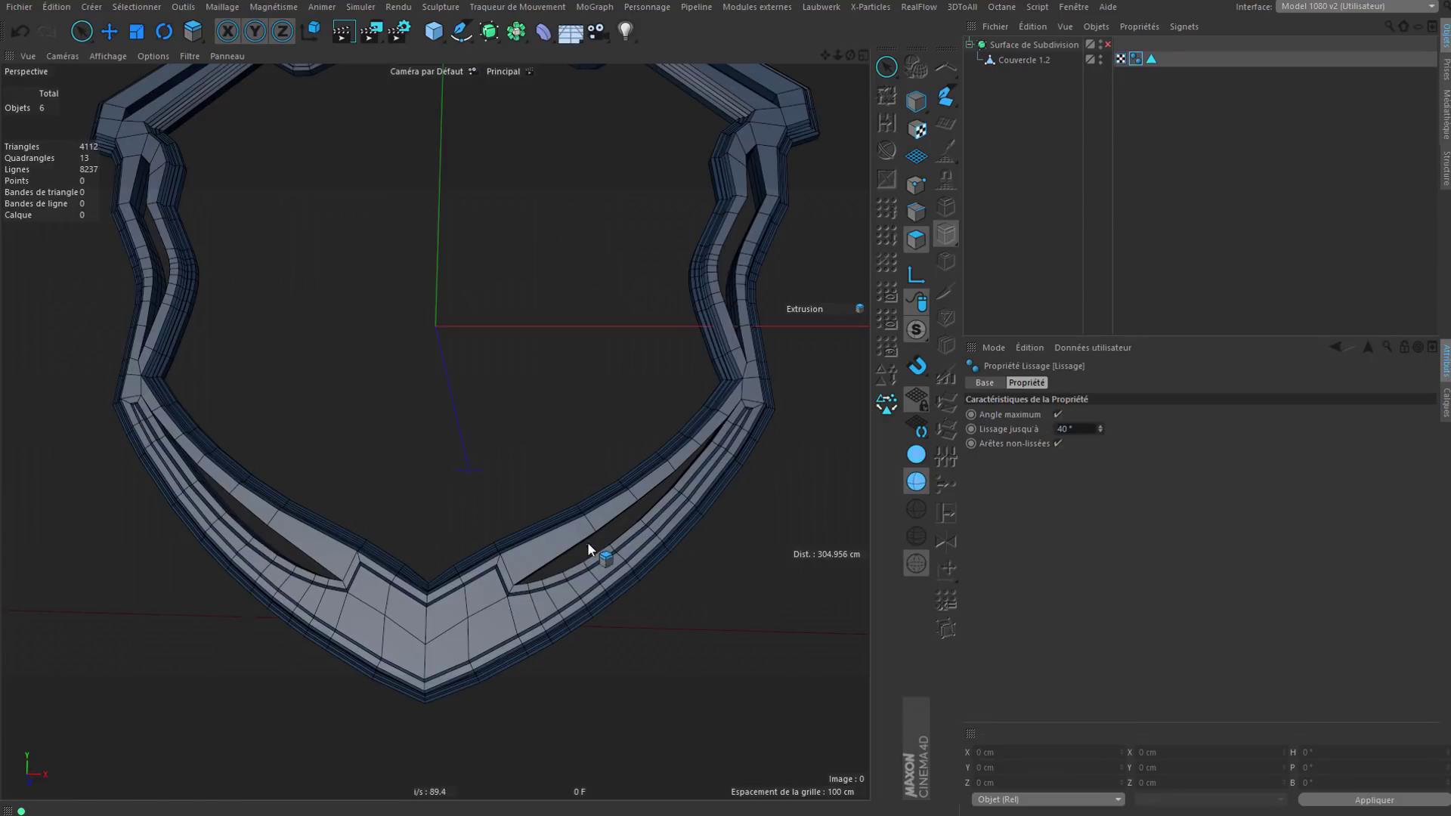
scroll(589, 544, up, 4)
mouse_move(623, 533)
alt+mouse_down()
mouse_move(605, 556)
mouse_move(636, 474)
alt+mouse_up()
Step: Hide the mesh lines and disable the maximum angle limit in the smoothing tag of Couvercle 1.2
click(916, 455)
click(1058, 414)
mouse_move(638, 529)
alt+mouse_down()
mouse_move(597, 532)
mouse_move(658, 533)
mouse_move(559, 564)
mouse_move(669, 506)
mouse_move(637, 568)
mouse_move(654, 577)
mouse_move(654, 564)
alt+mouse_up()
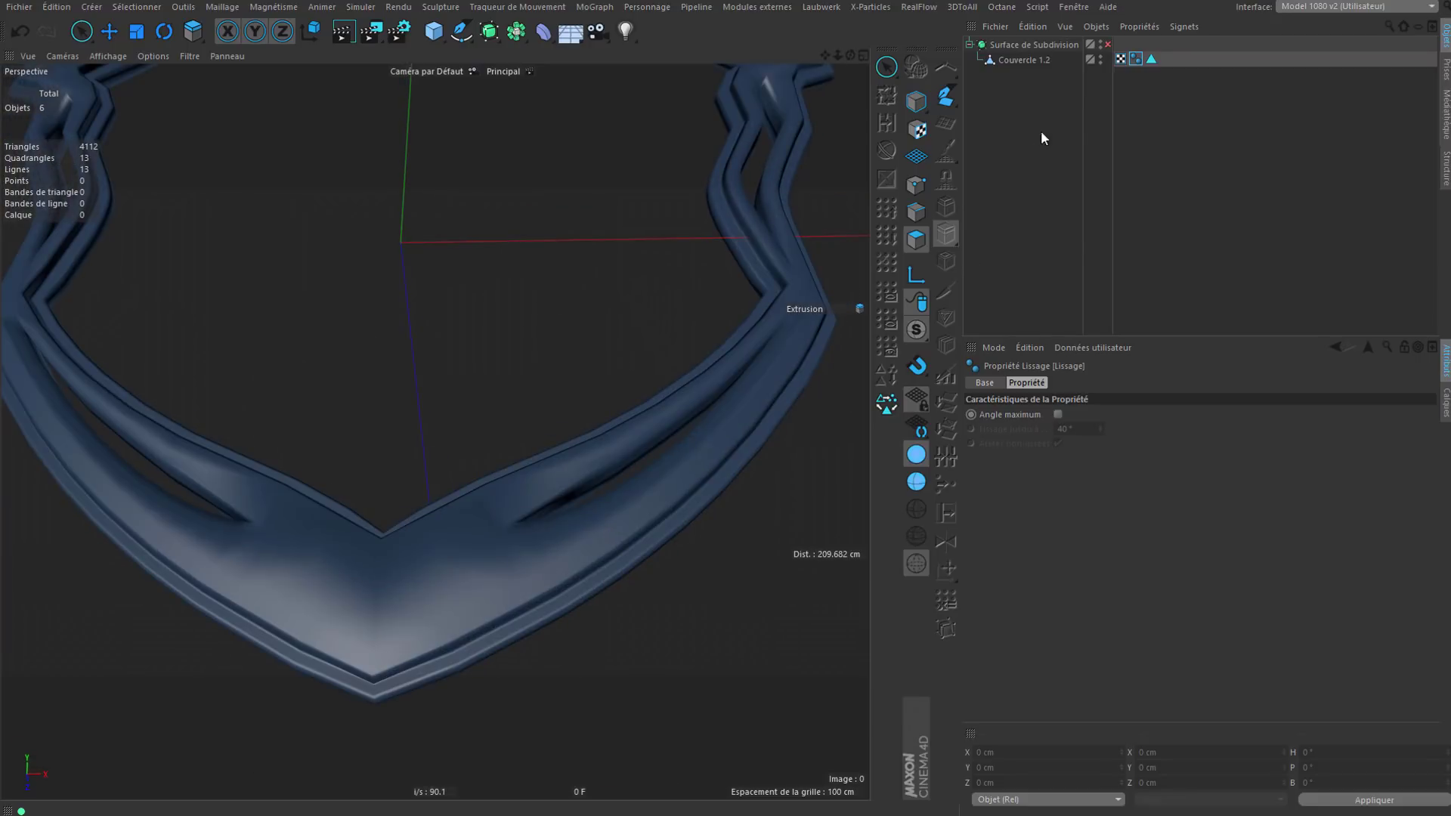
alt+right_drag(566, 582, 517, 506)
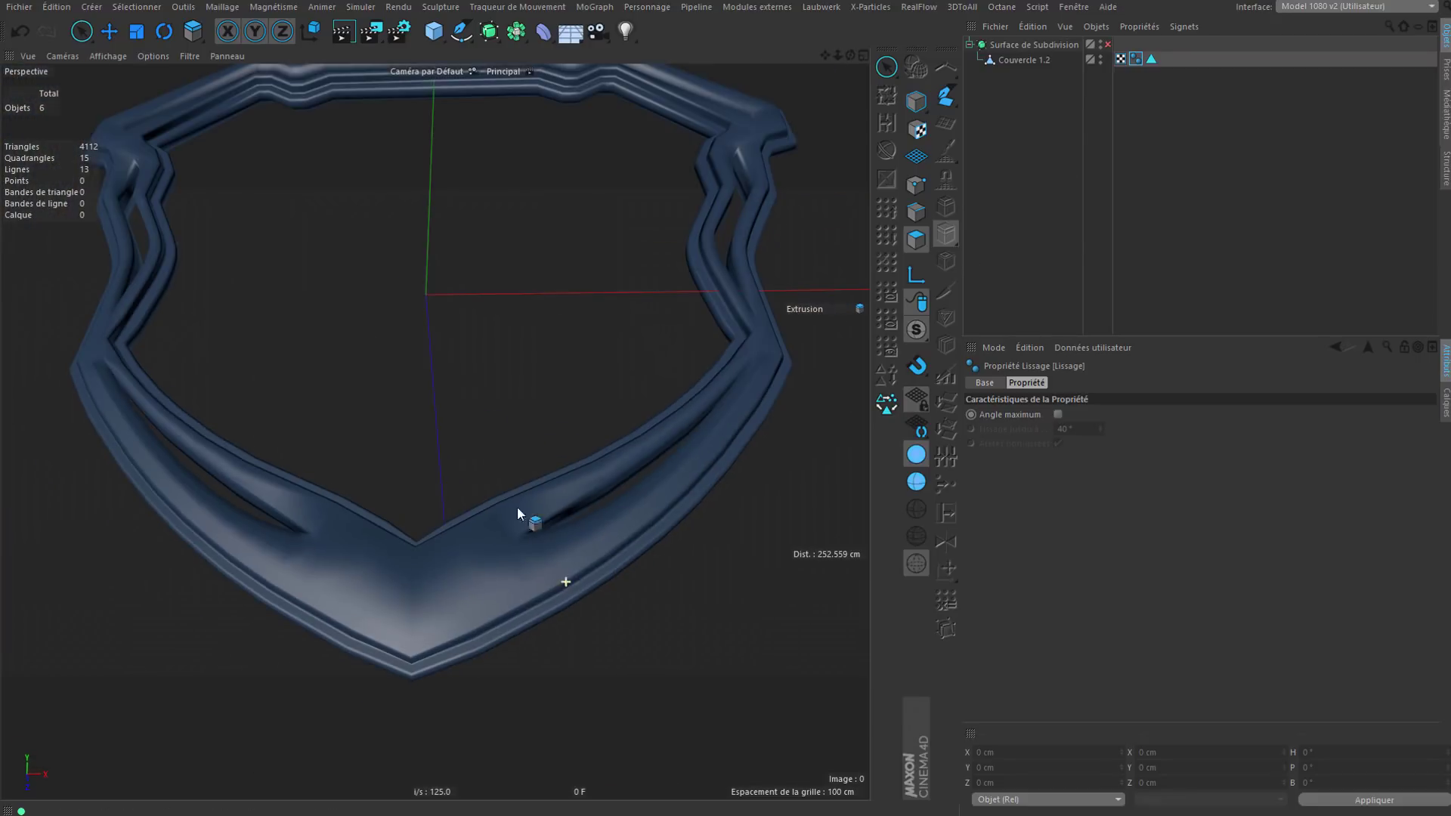
Step: Set the render engine to Standard in the Low test render settings and render the viewport
click(399, 31)
click(244, 12)
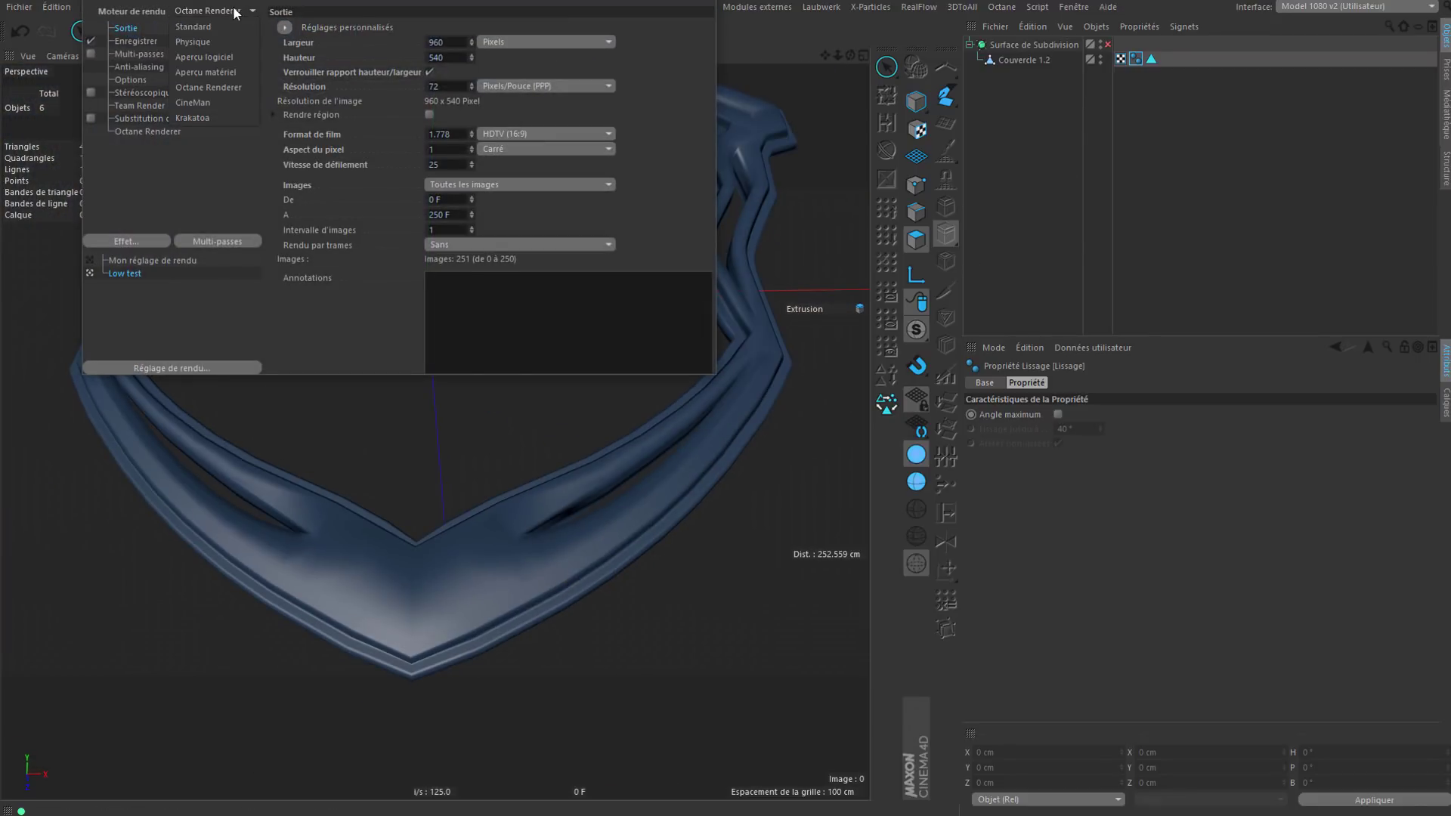
click(193, 26)
click(701, 0)
click(345, 31)
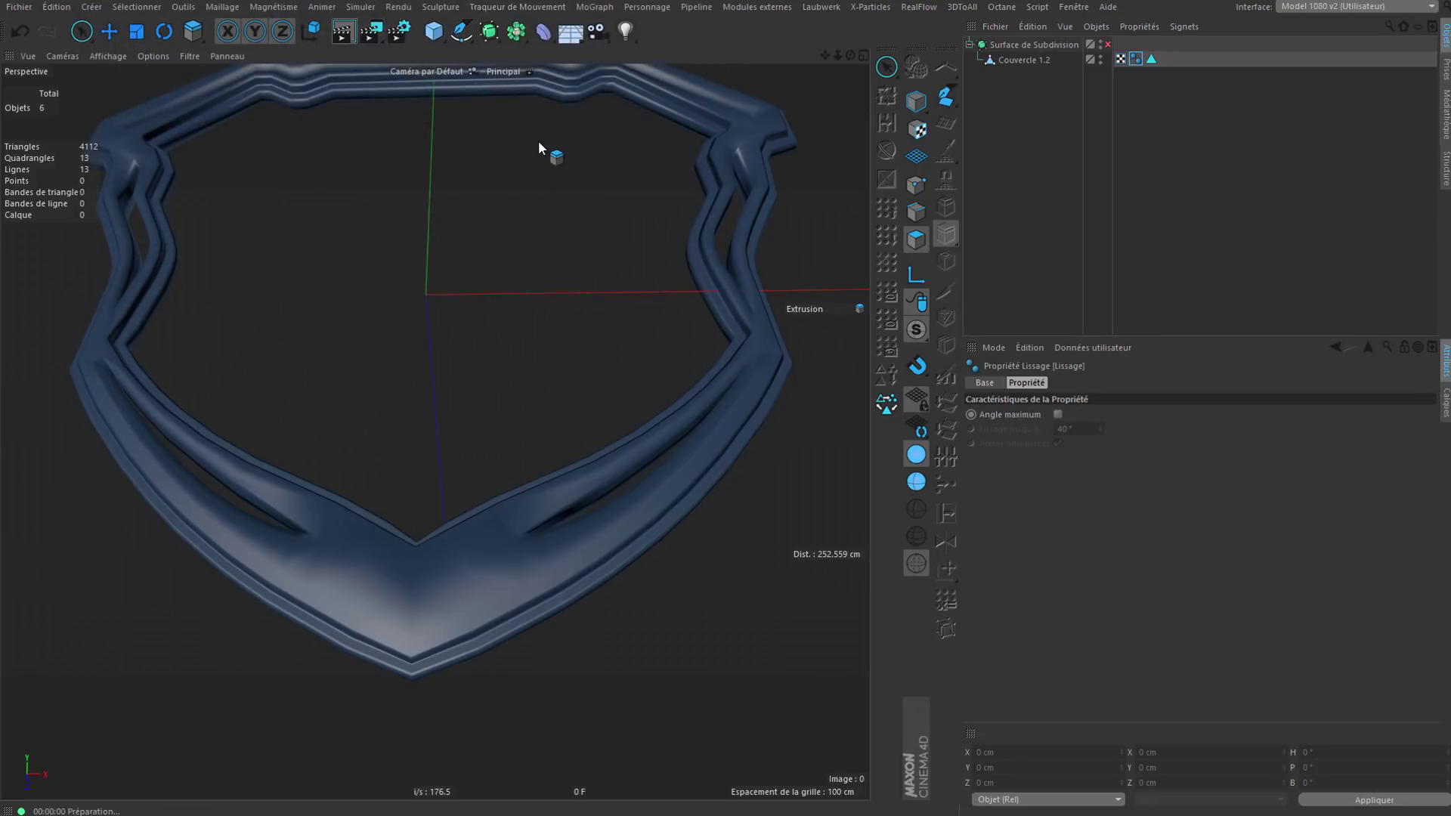
alt+drag(613, 515, 640, 576)
Step: Enable rendering for the layer Calque and render the frame in the viewport, including from an angled view
click(1445, 403)
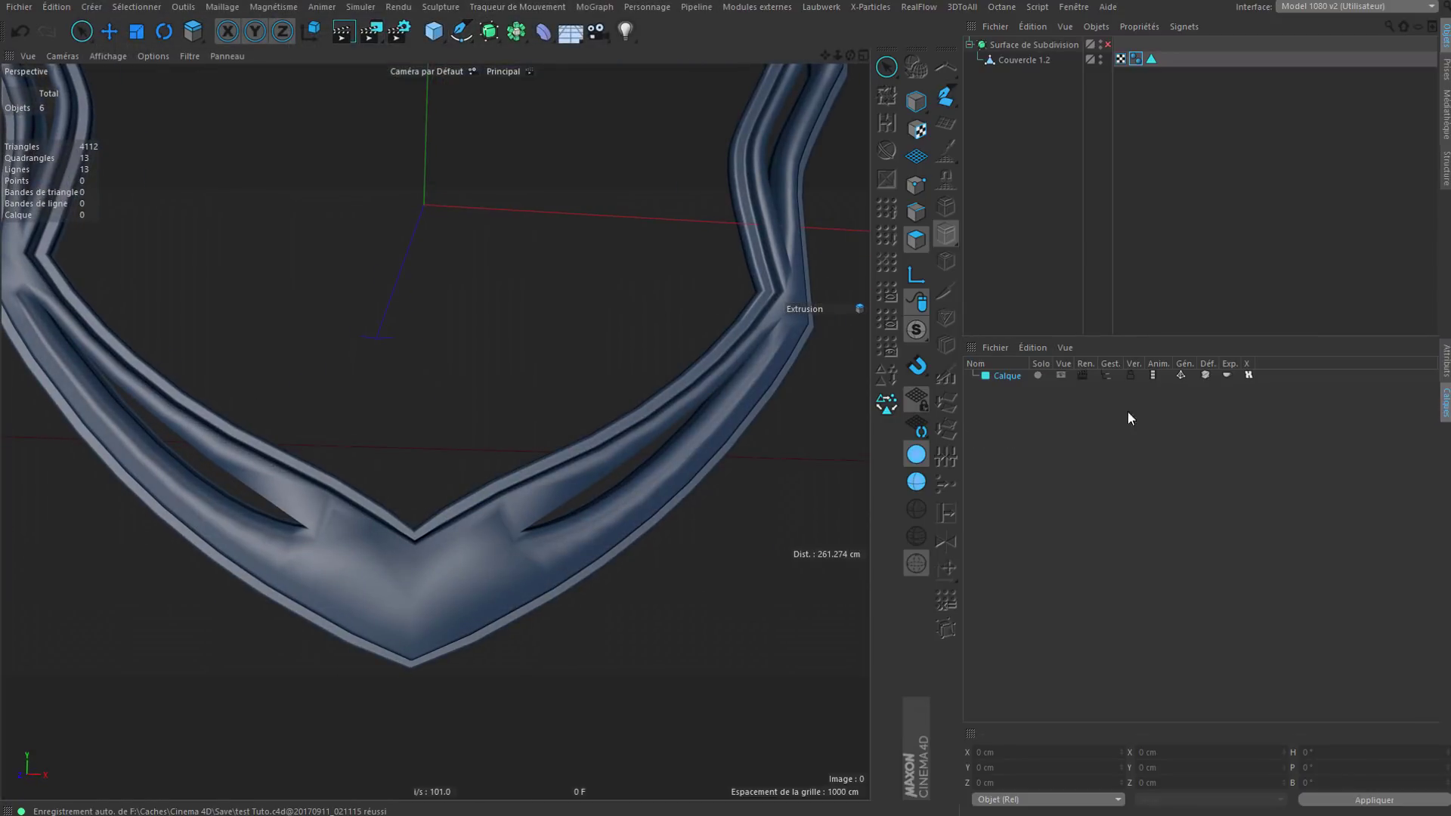
click(1081, 376)
click(346, 33)
alt+drag(603, 512, 527, 410)
click(342, 33)
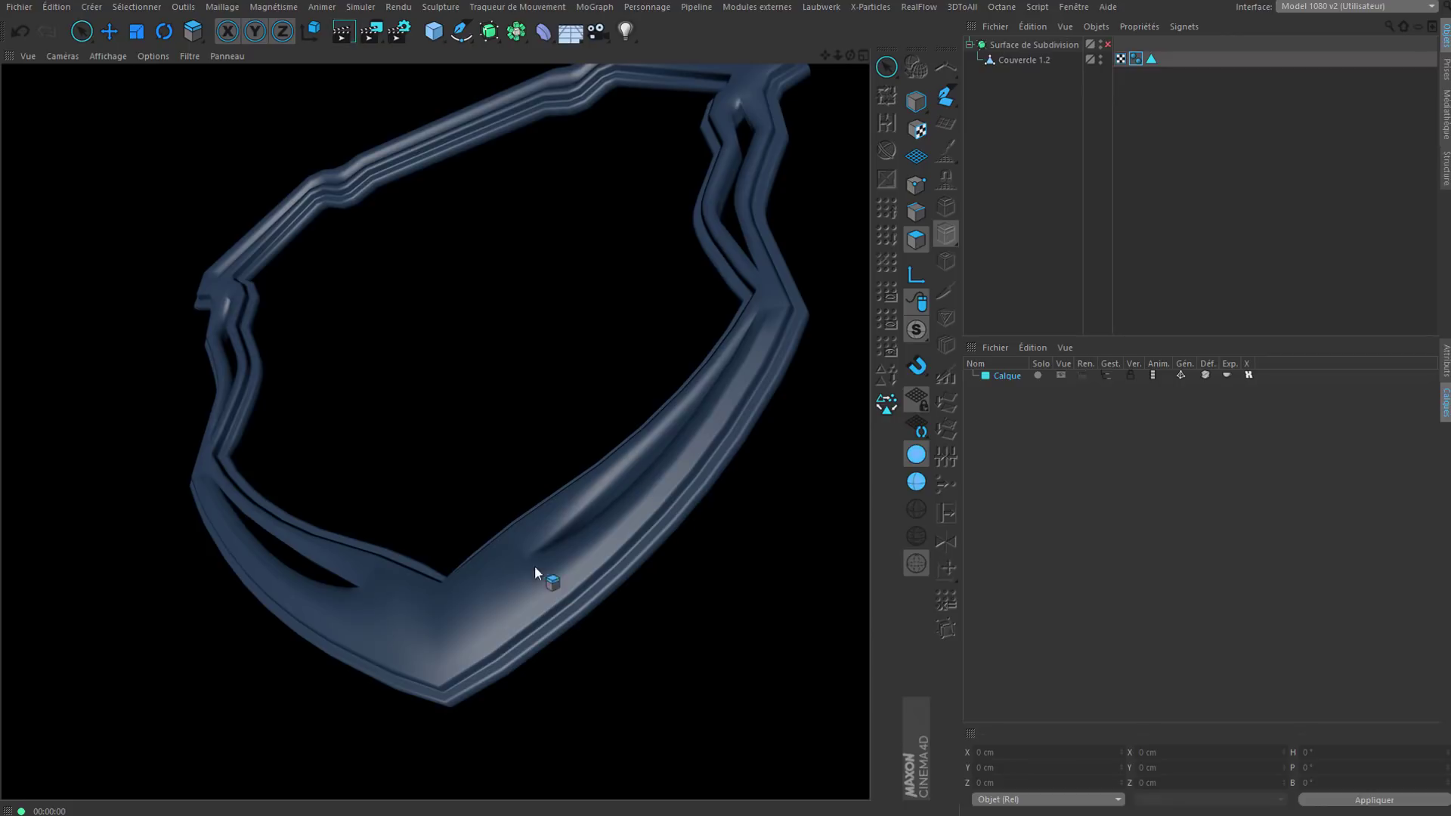
Step: Show the mesh lines again and inspect the frame from the front up to its upper section
mouse_move(534, 565)
alt+mouse_down()
mouse_move(576, 620)
mouse_move(520, 551)
mouse_move(529, 567)
mouse_move(582, 505)
alt+mouse_up()
click(917, 481)
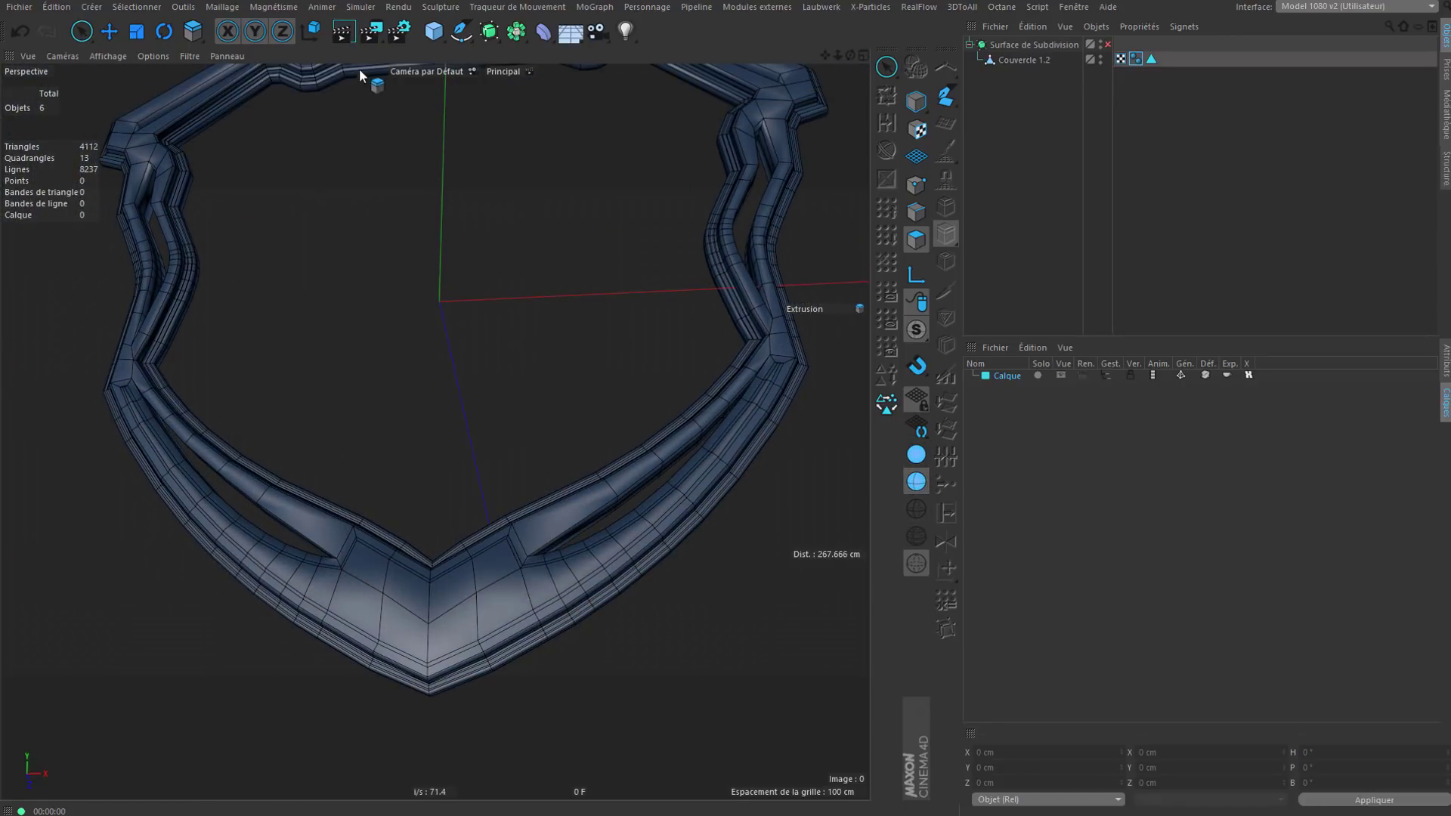
key(ctrl+r)
alt+middle_drag(761, 220, 709, 384)
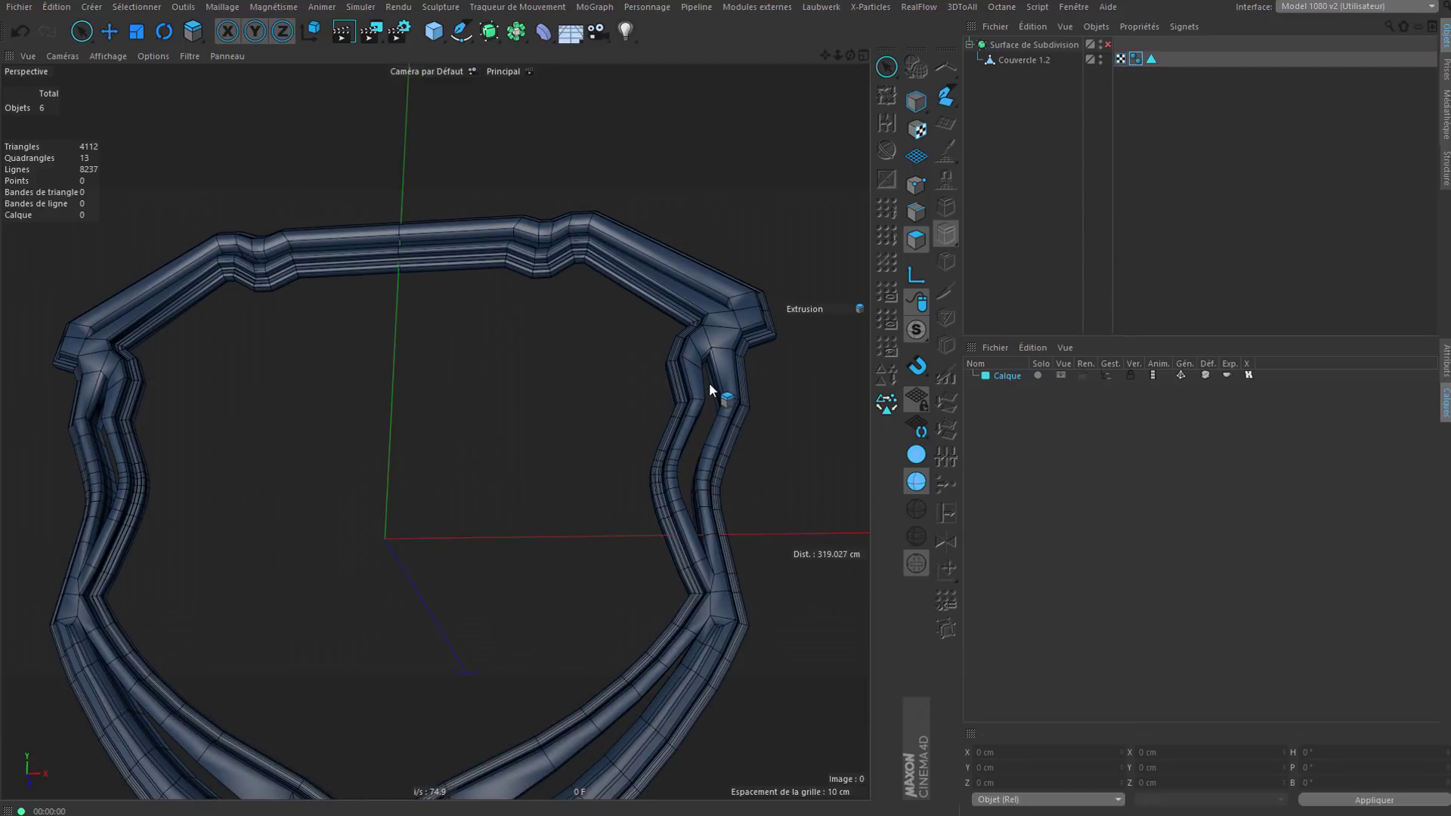
Step: Enable Surface de Subdivision and examine the smoothed frame from the top corners down to the bottom point
alt+drag(695, 388, 697, 443)
click(1107, 44)
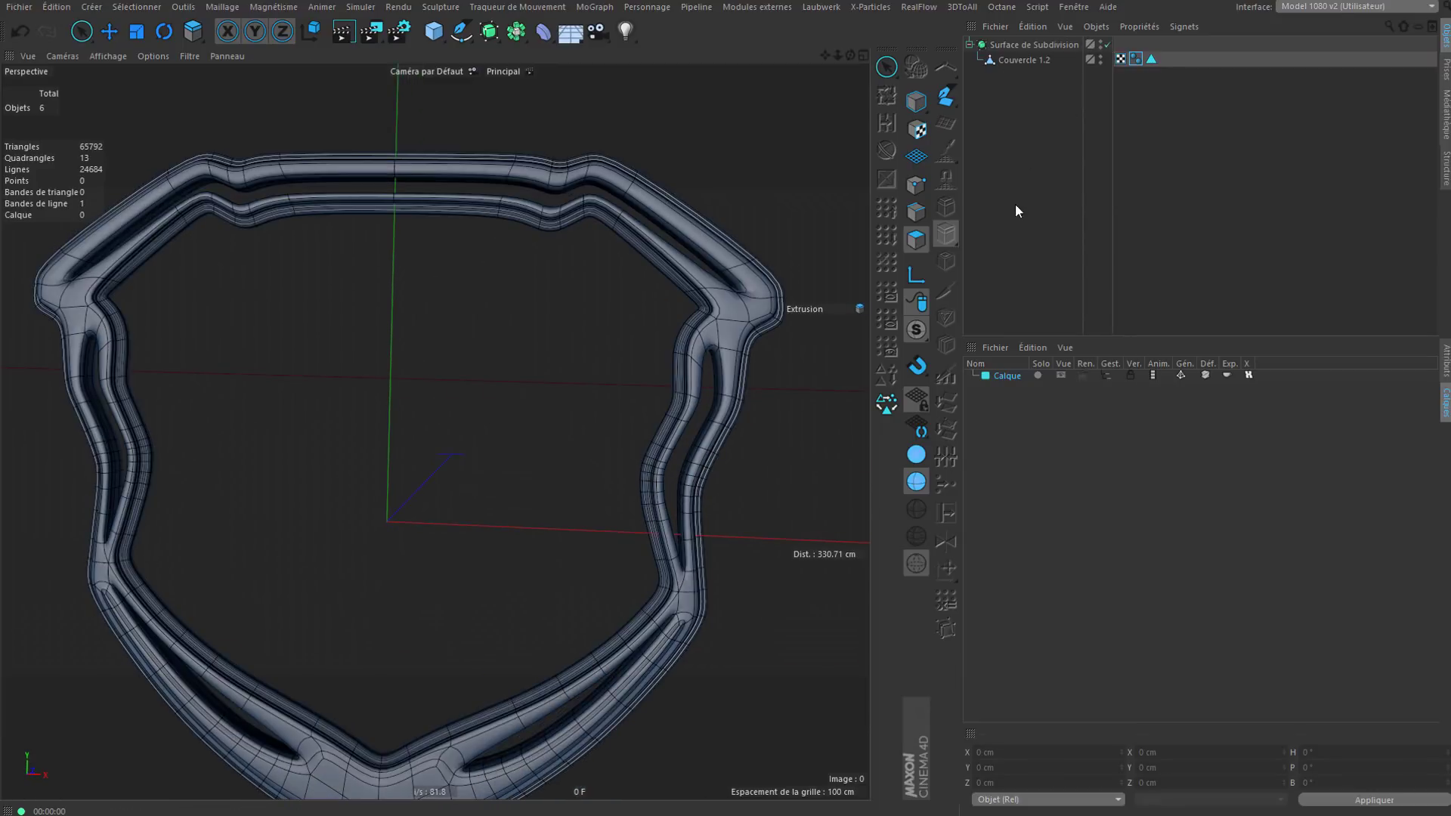
alt+middle_drag(632, 539, 616, 435)
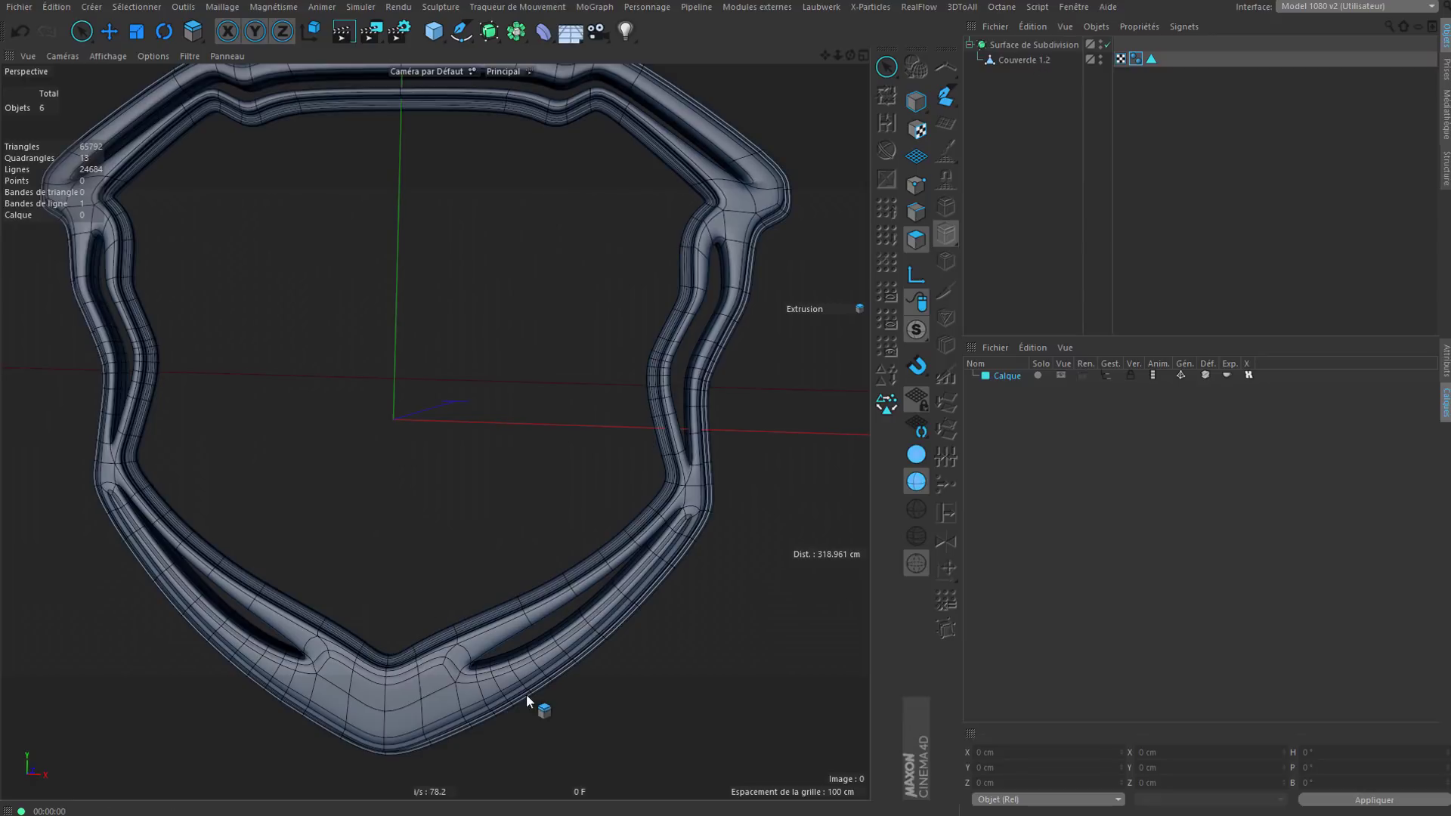
alt+drag(526, 693, 597, 390)
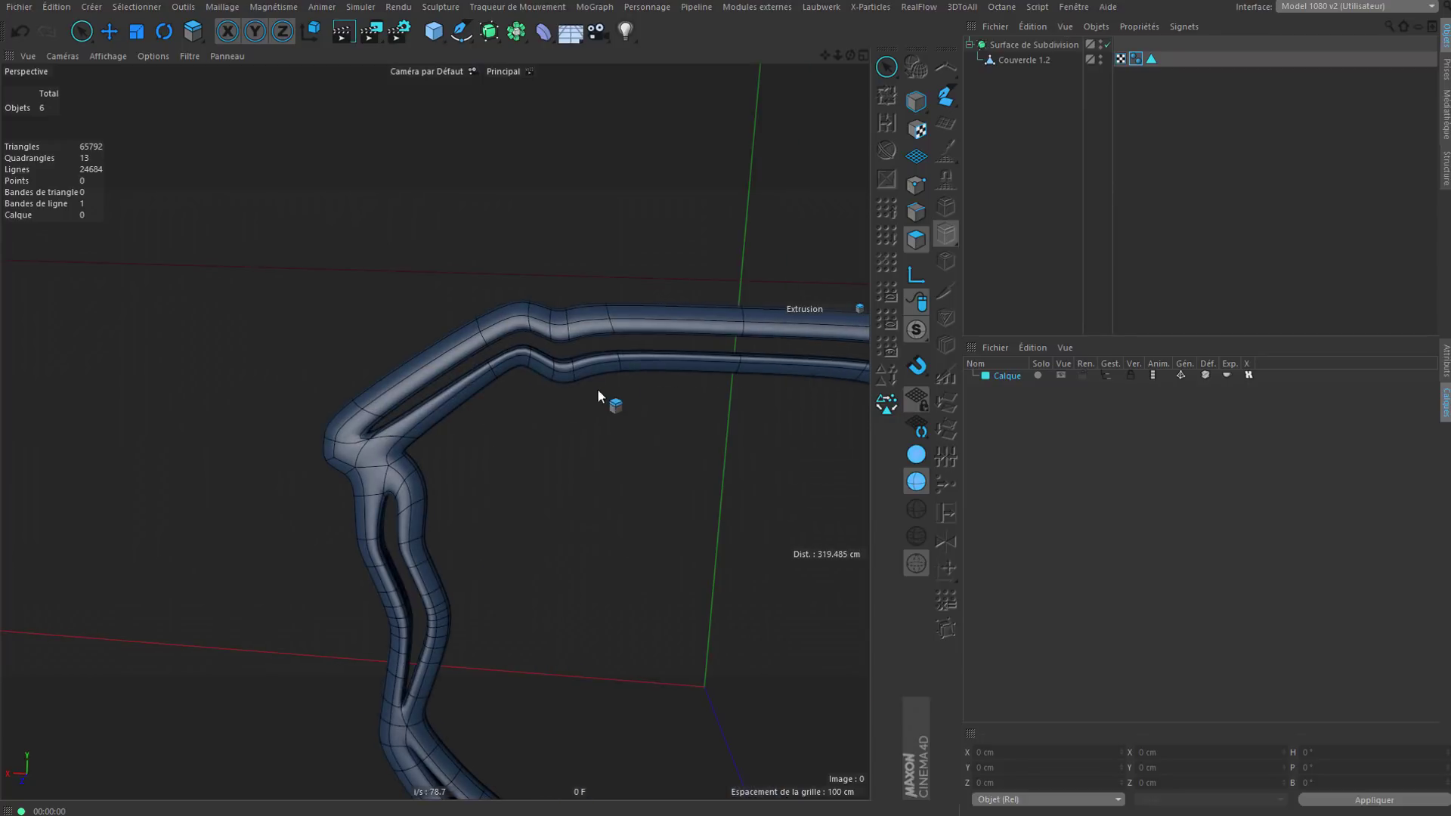
alt+drag(455, 586, 486, 340)
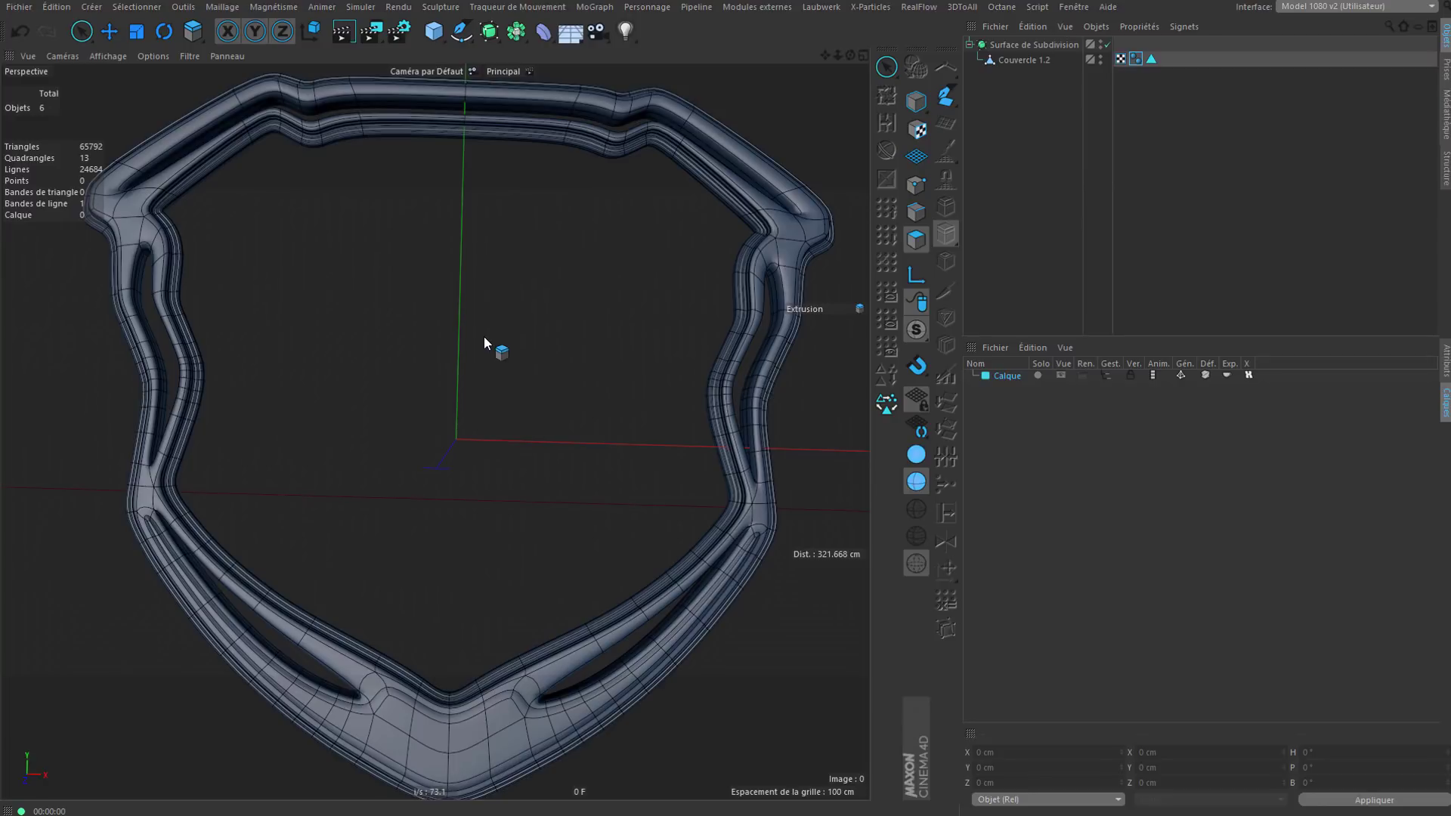
click(334, 36)
click(312, 32)
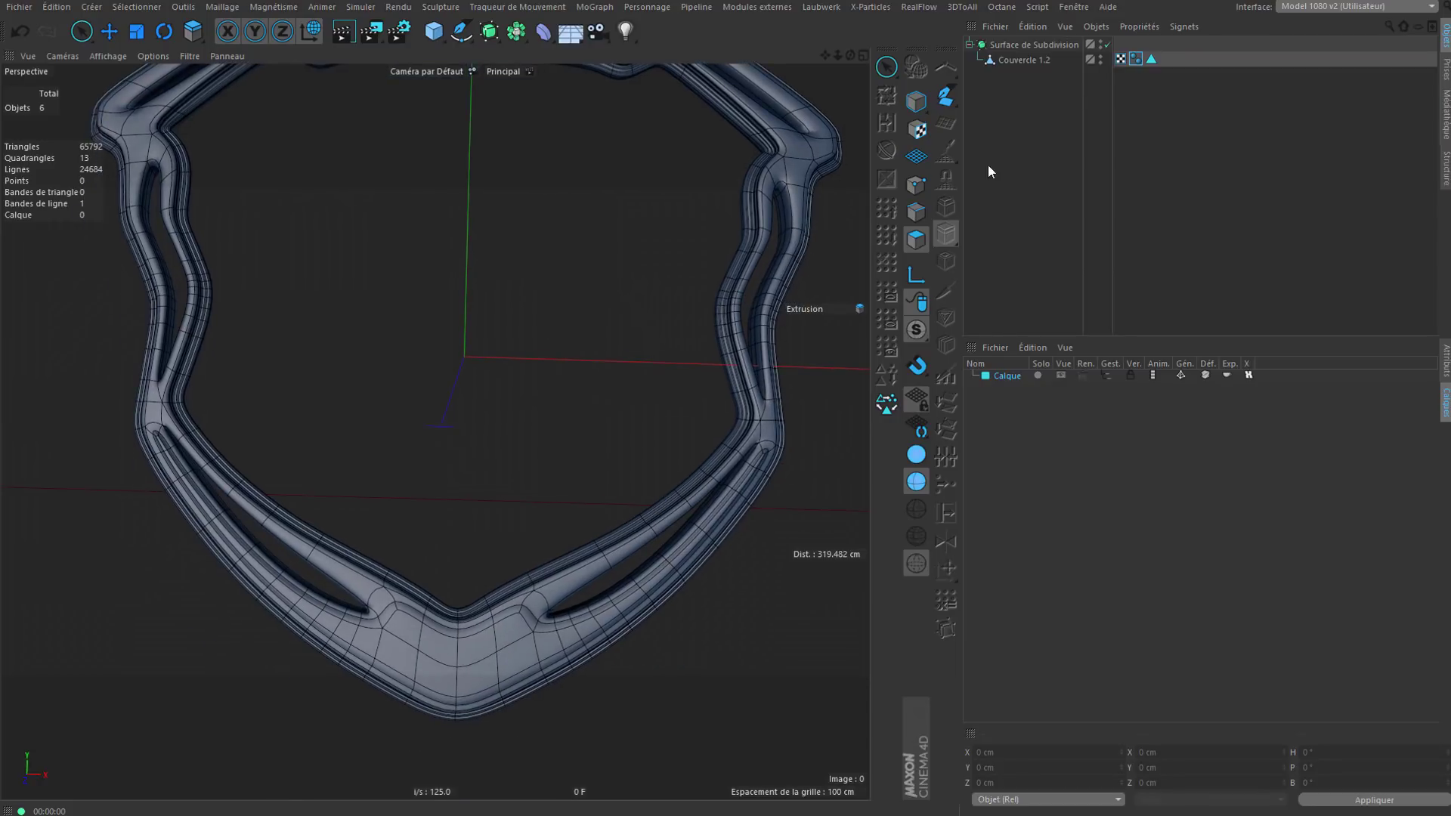
Step: Select Couvercle 1.2 with the Move tool and disable Surface de Subdivision to check the lower part of the frame
click(1013, 59)
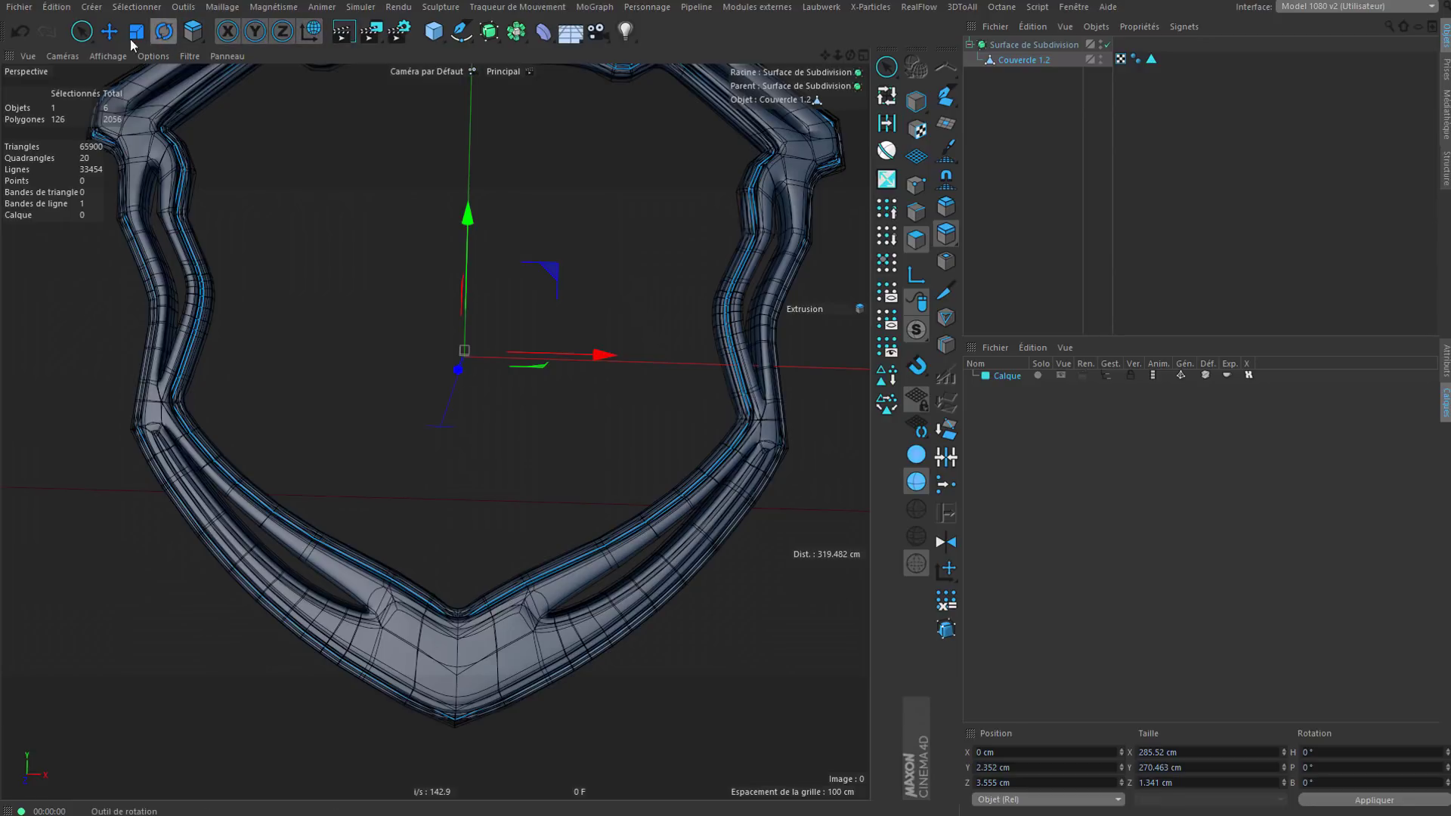
click(110, 34)
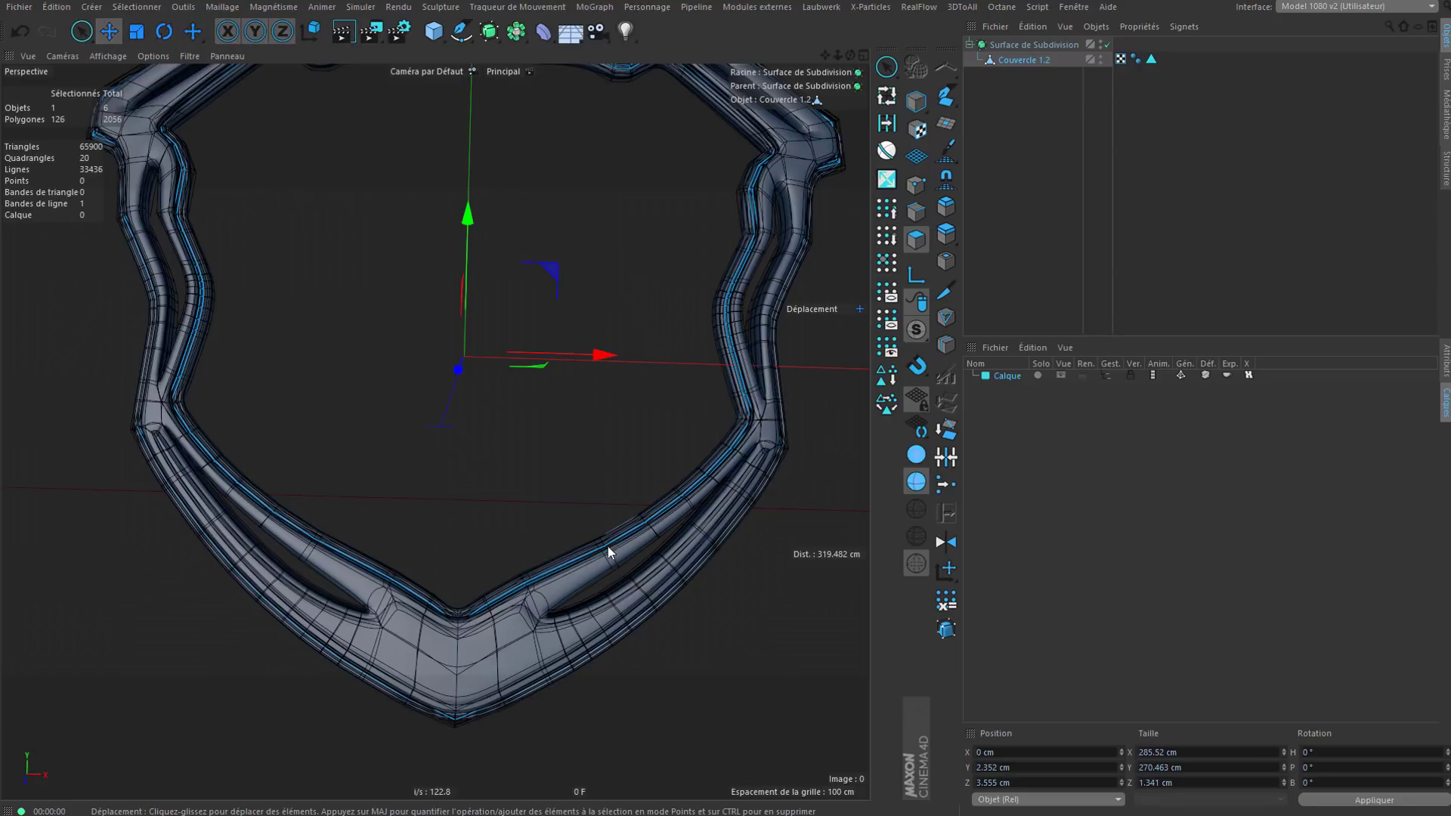
click(1108, 45)
alt+drag(765, 458, 682, 467)
scroll(788, 482, up, 3)
alt+middle_drag(658, 614, 713, 493)
alt+drag(614, 543, 532, 589)
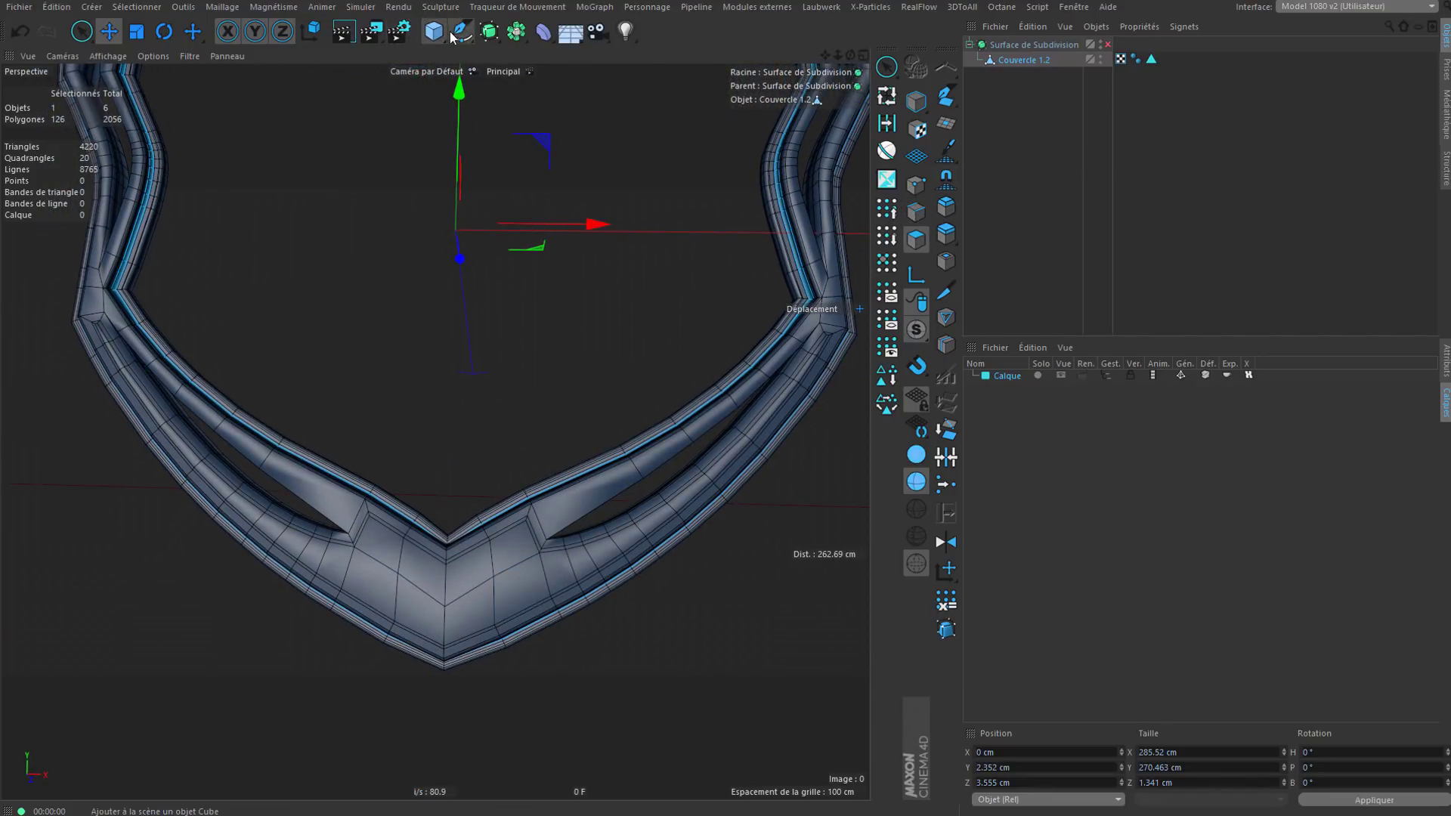
Step: Add a Biseau deformer inside Surface de Subdivision, alongside Couvercle 1.2
click(543, 32)
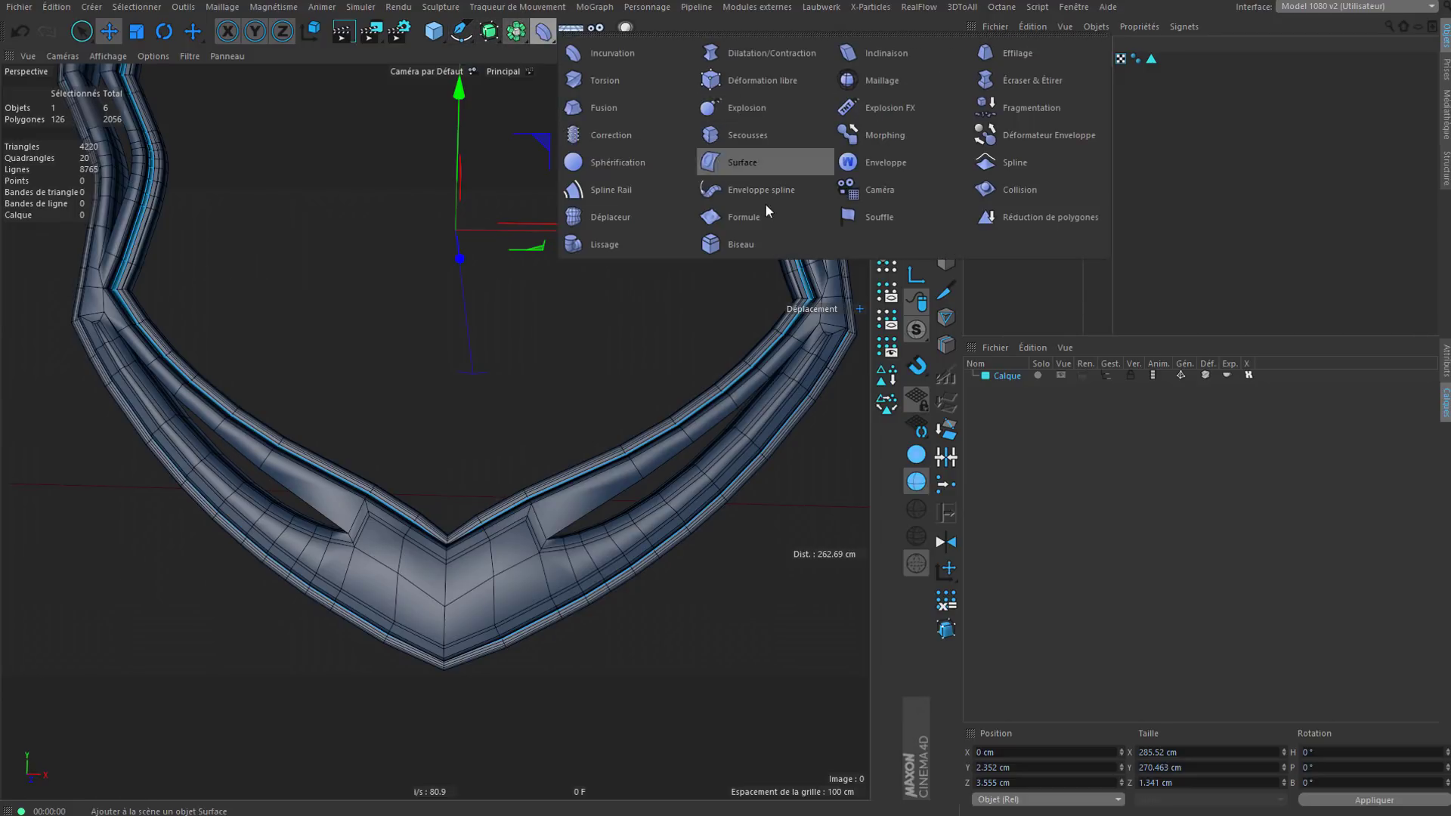
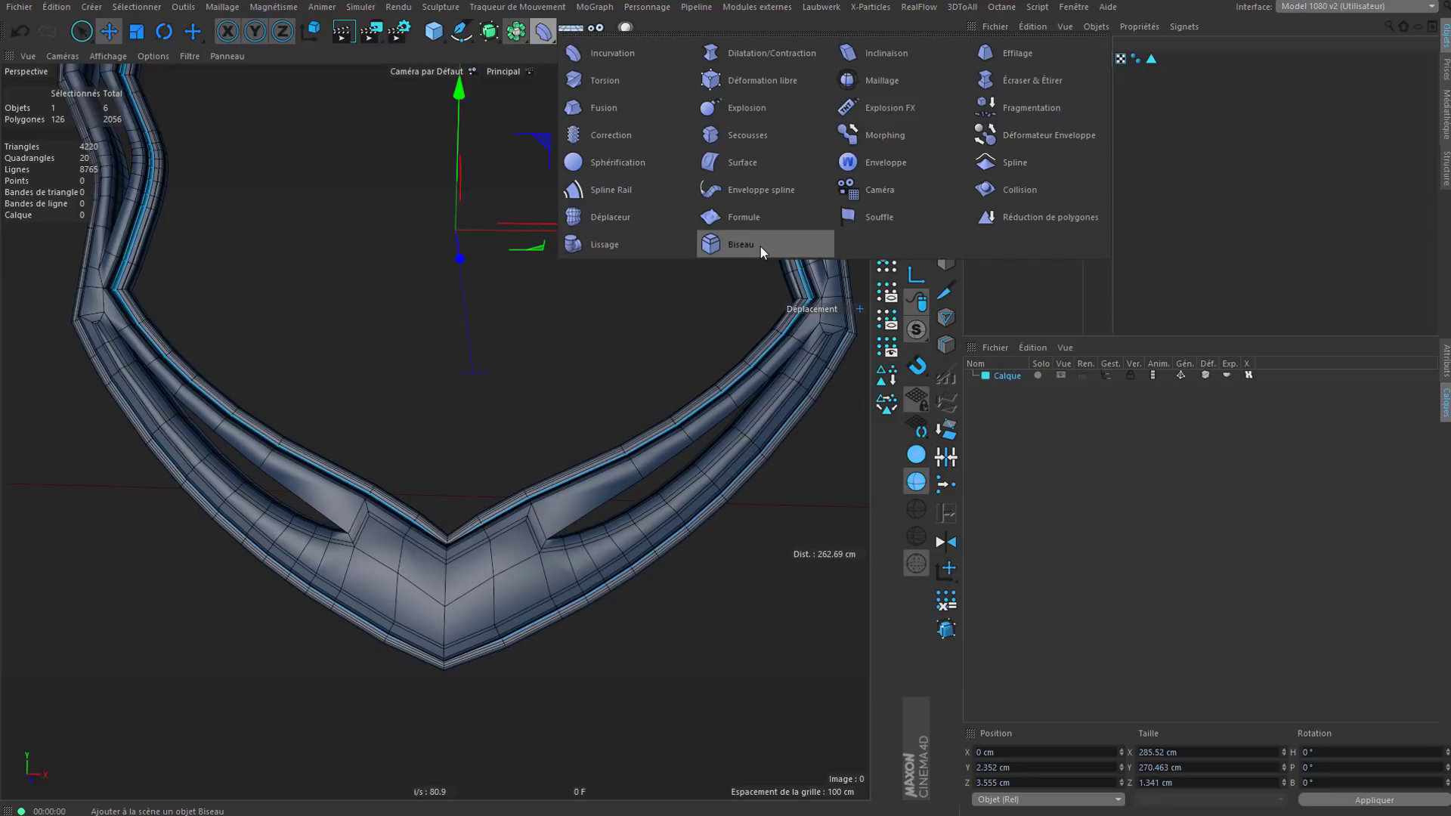
click(761, 247)
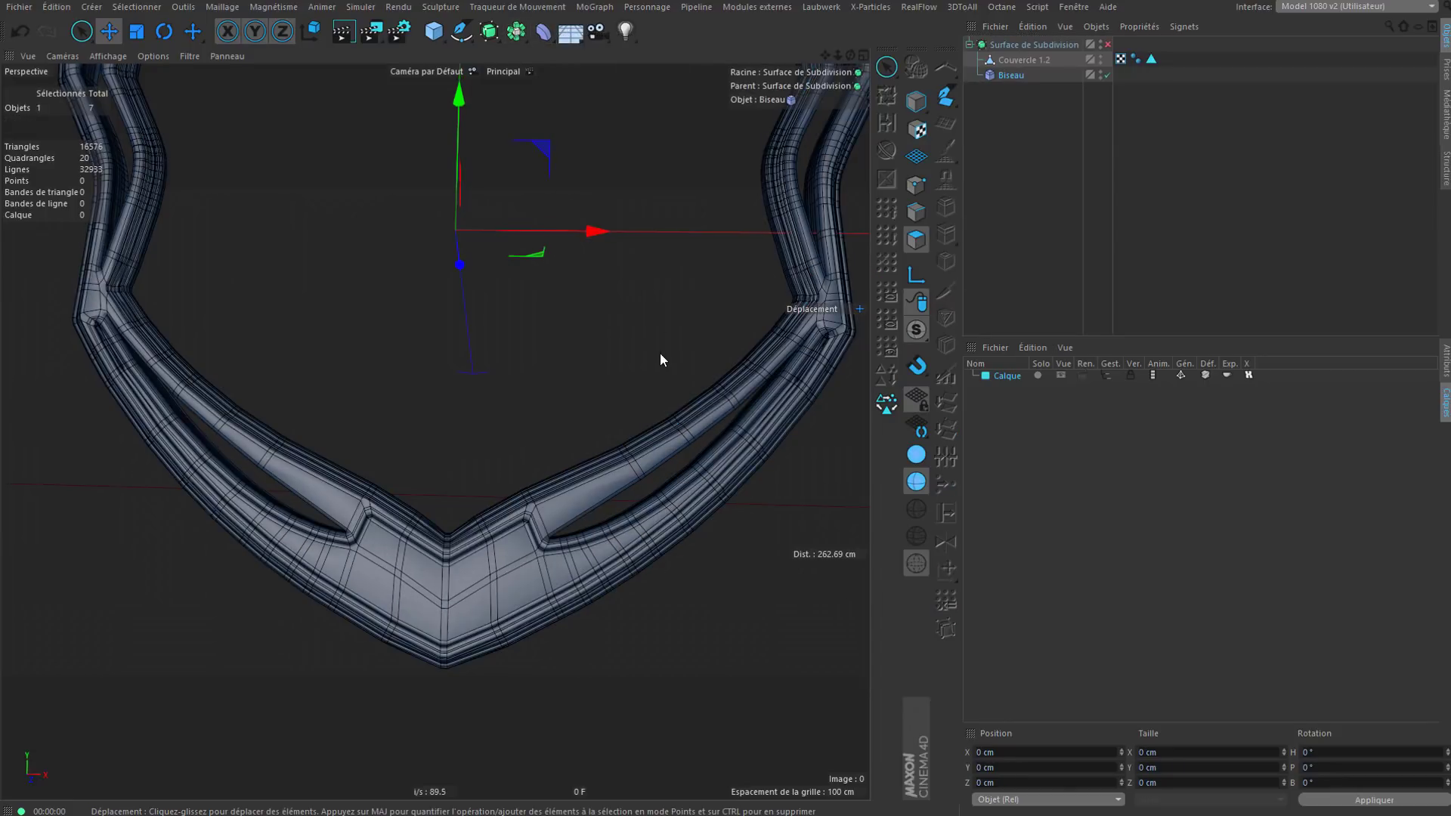
scroll(660, 352, up, 3)
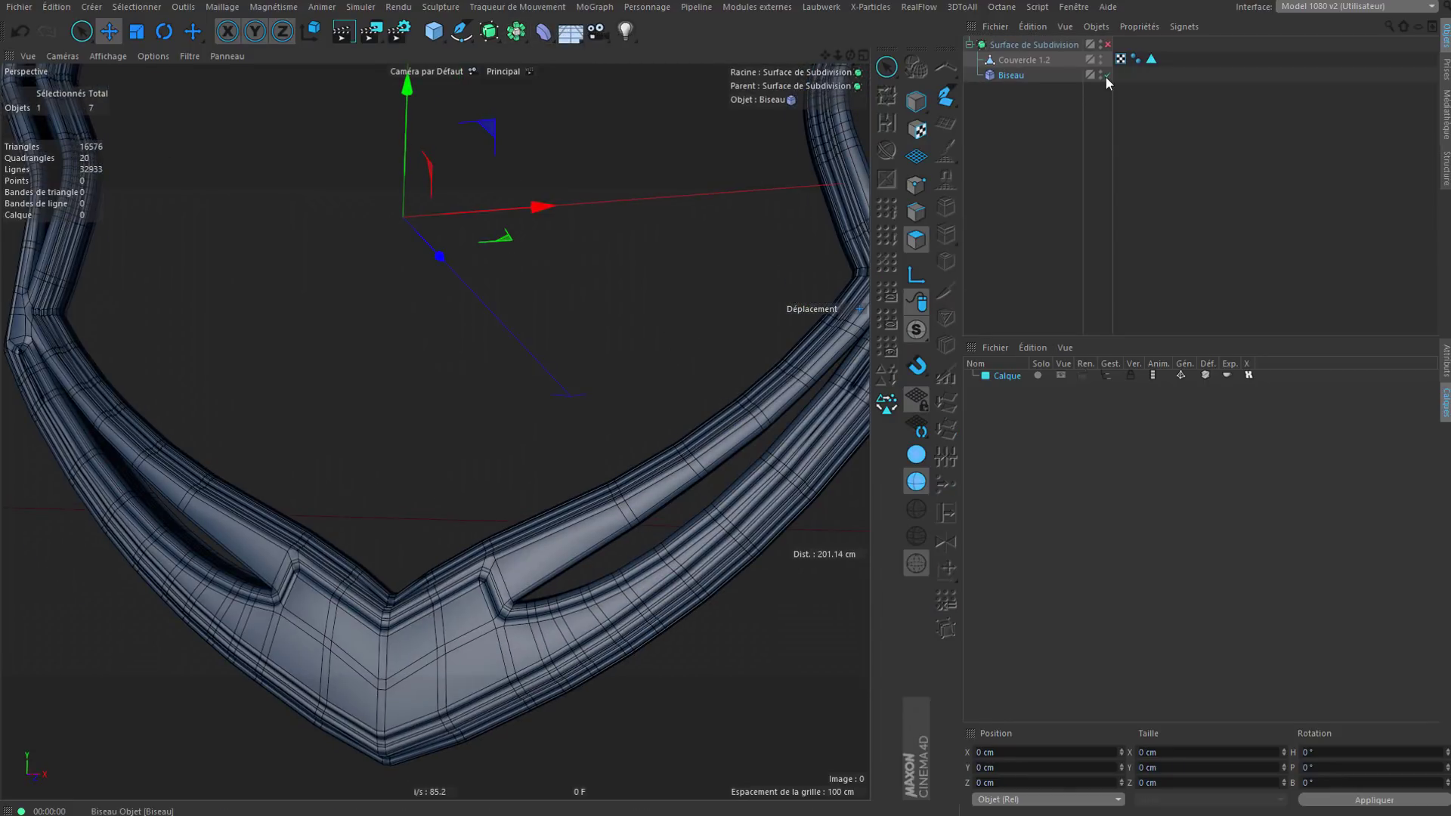
Step: Disable the Biseau deformer and examine the plain mesh around the groove ends and the frame's bottom point
click(1107, 75)
scroll(529, 487, up, 2)
scroll(428, 536, up, 2)
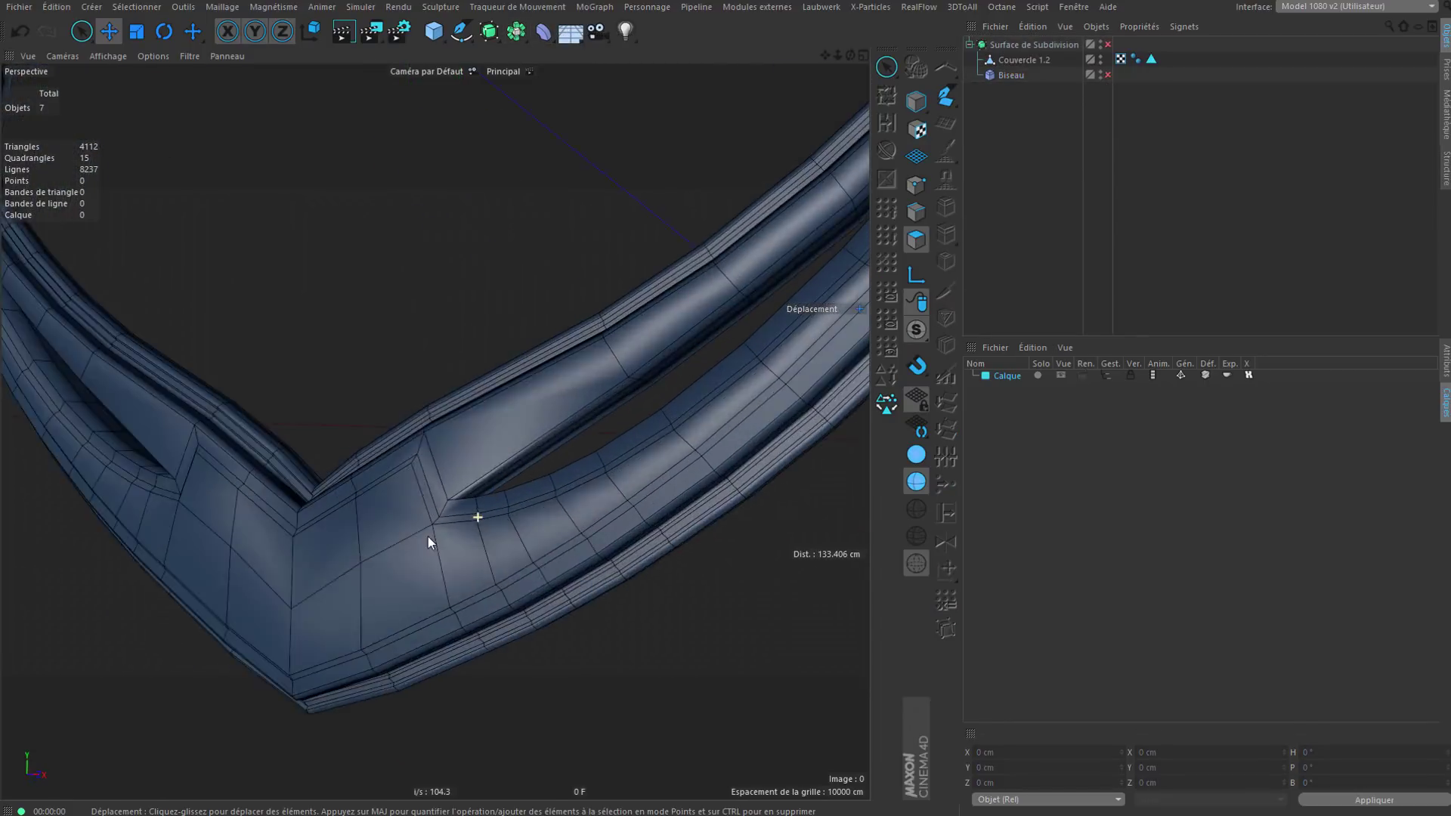
scroll(446, 506, up, 3)
scroll(457, 497, up, 2)
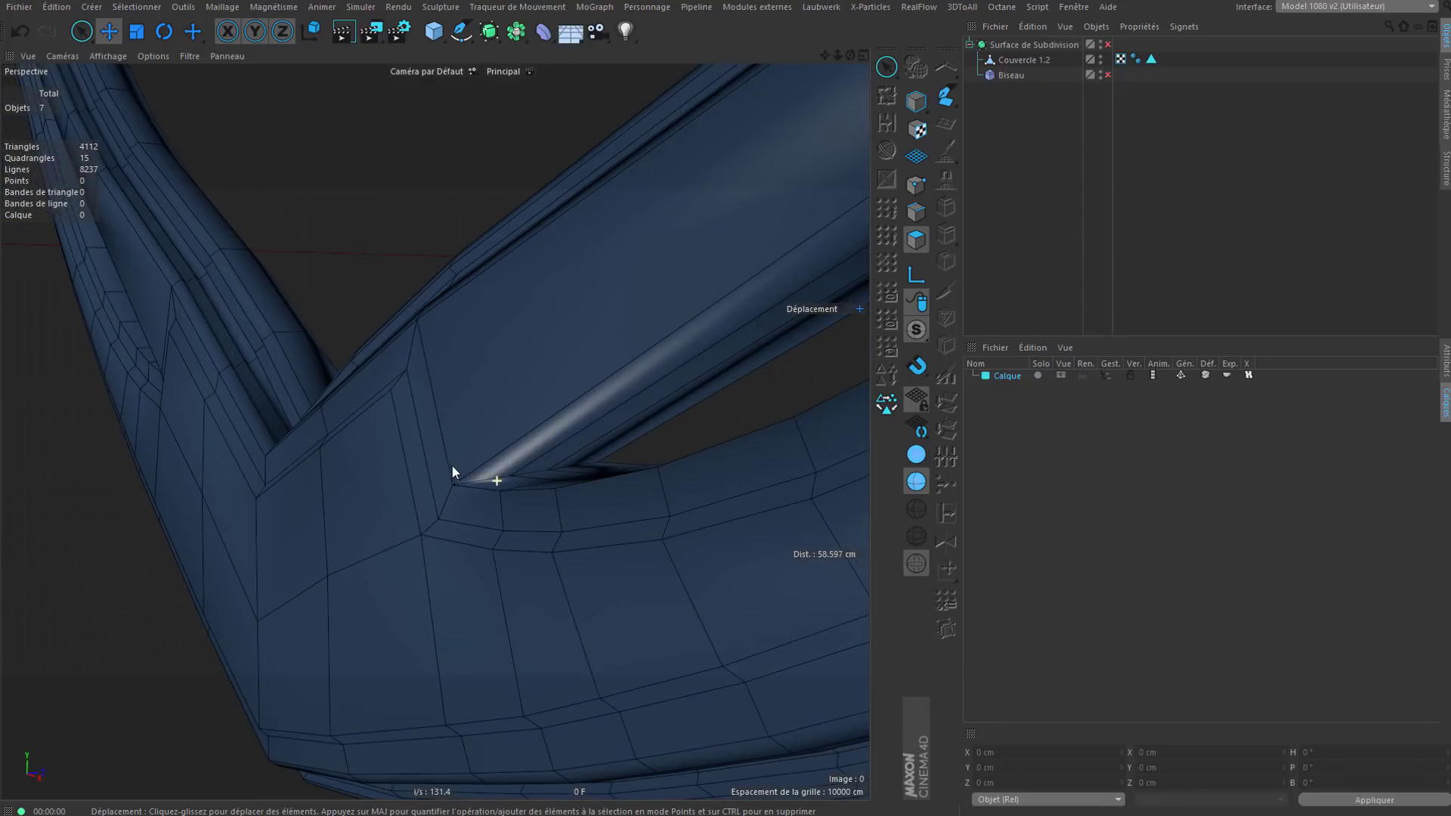
scroll(454, 474, up, 2)
alt+drag(473, 487, 486, 460)
scroll(427, 519, down, 4)
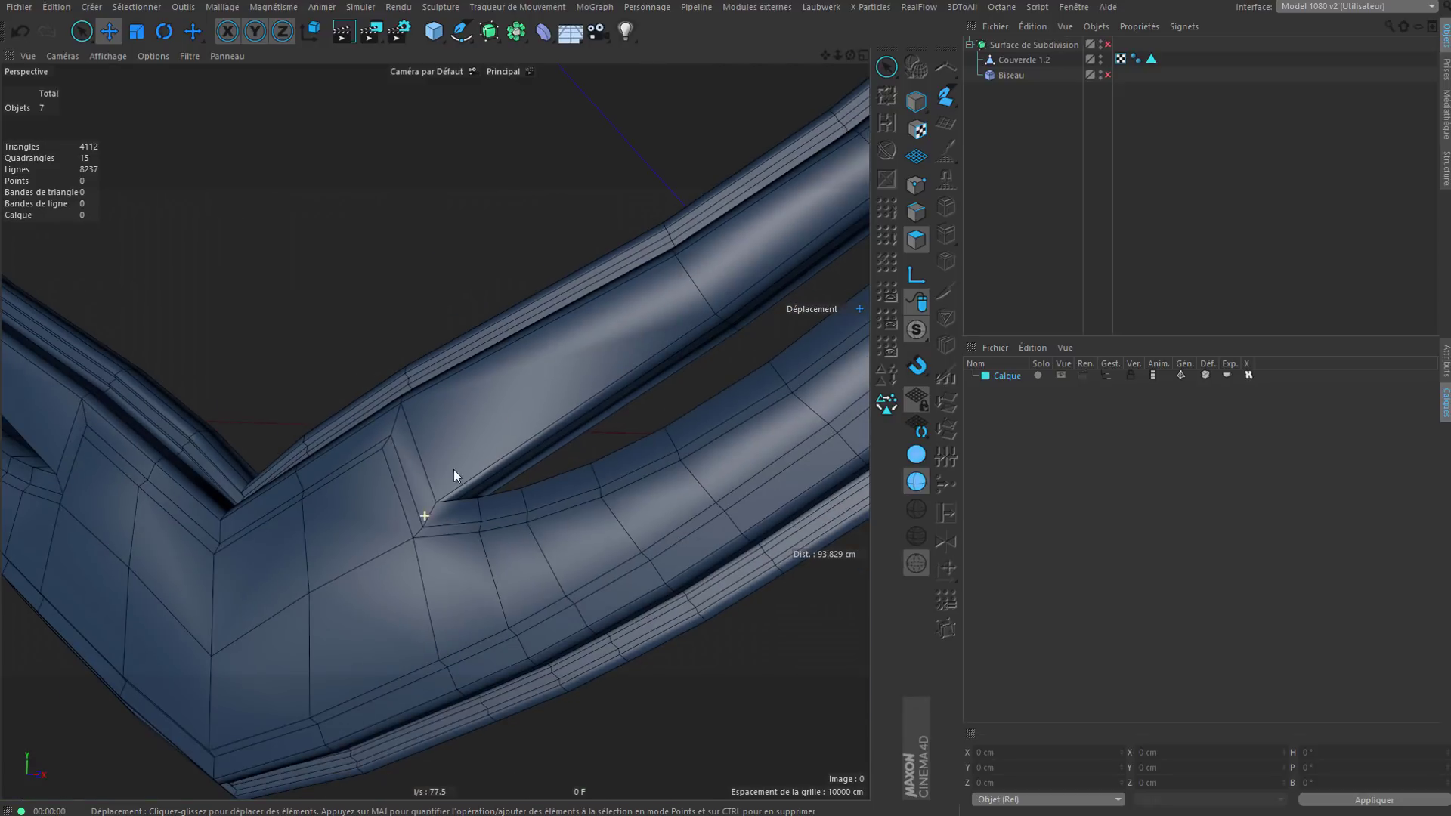
alt+middle_drag(473, 413, 684, 429)
alt+drag(436, 473, 541, 473)
alt+drag(435, 431, 378, 461)
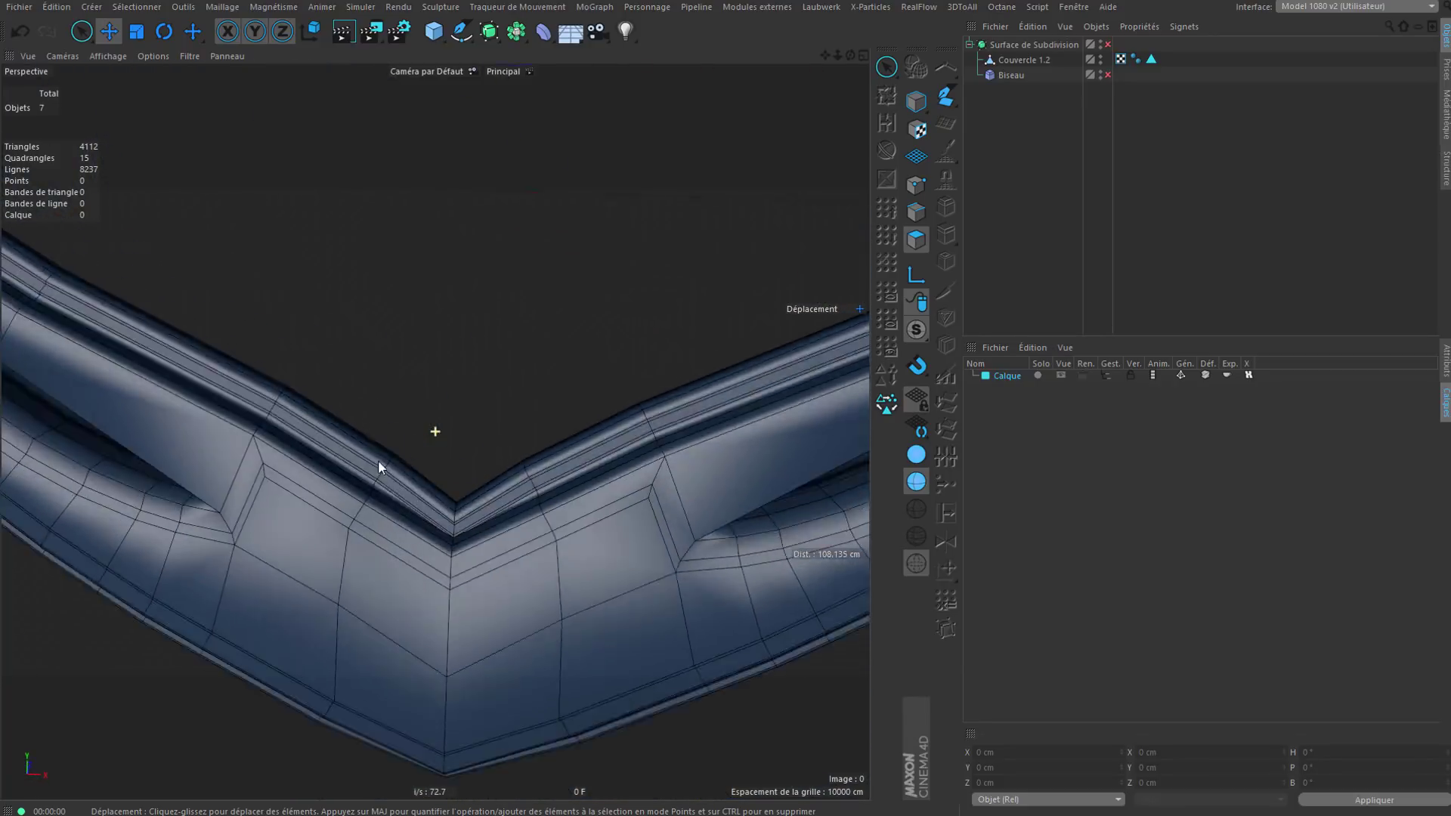
Step: Select the centre edge loop running across the bottom point of Couvercle 1.2 in edge mode
click(1013, 60)
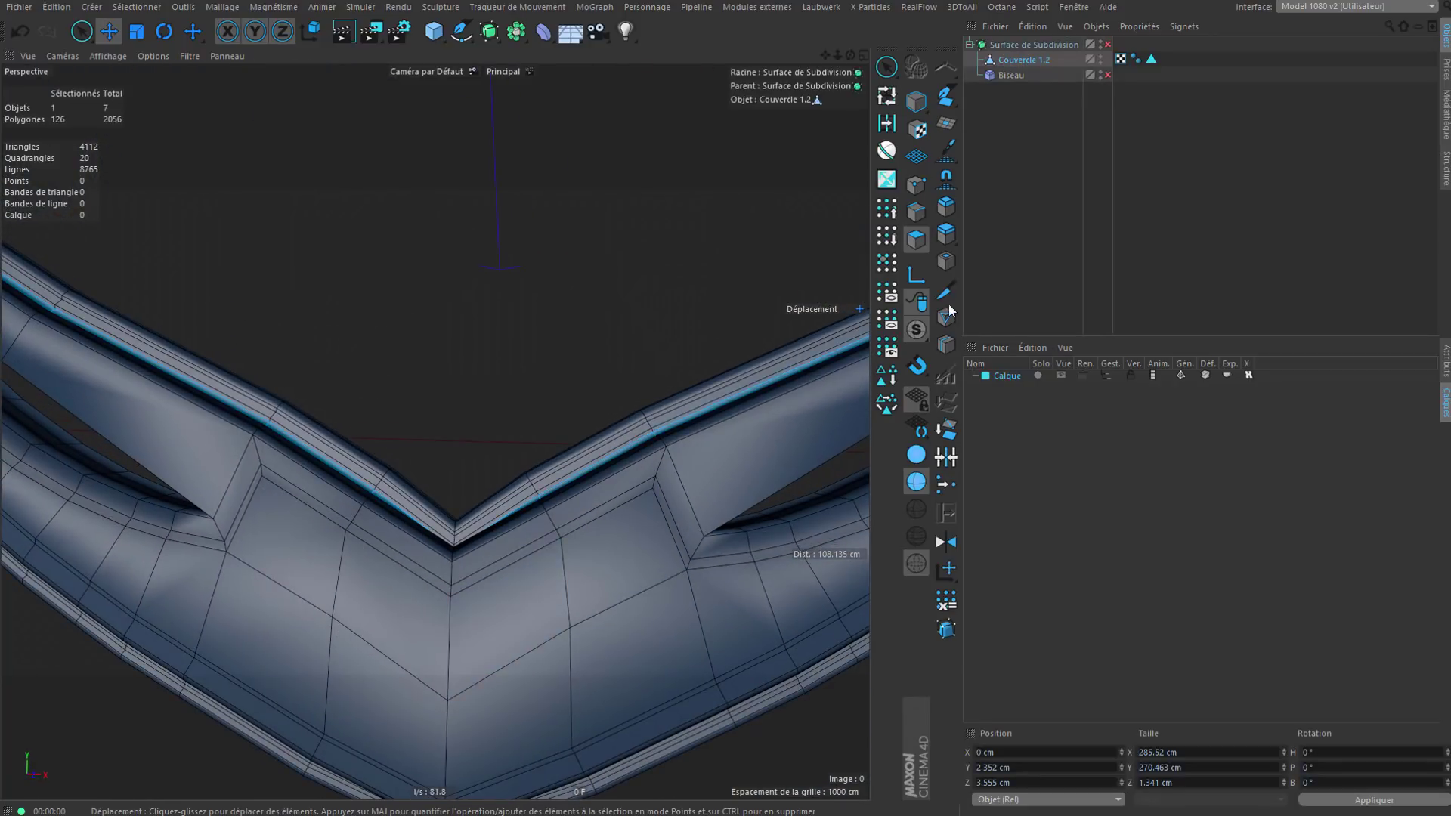
click(916, 212)
double_click(447, 629)
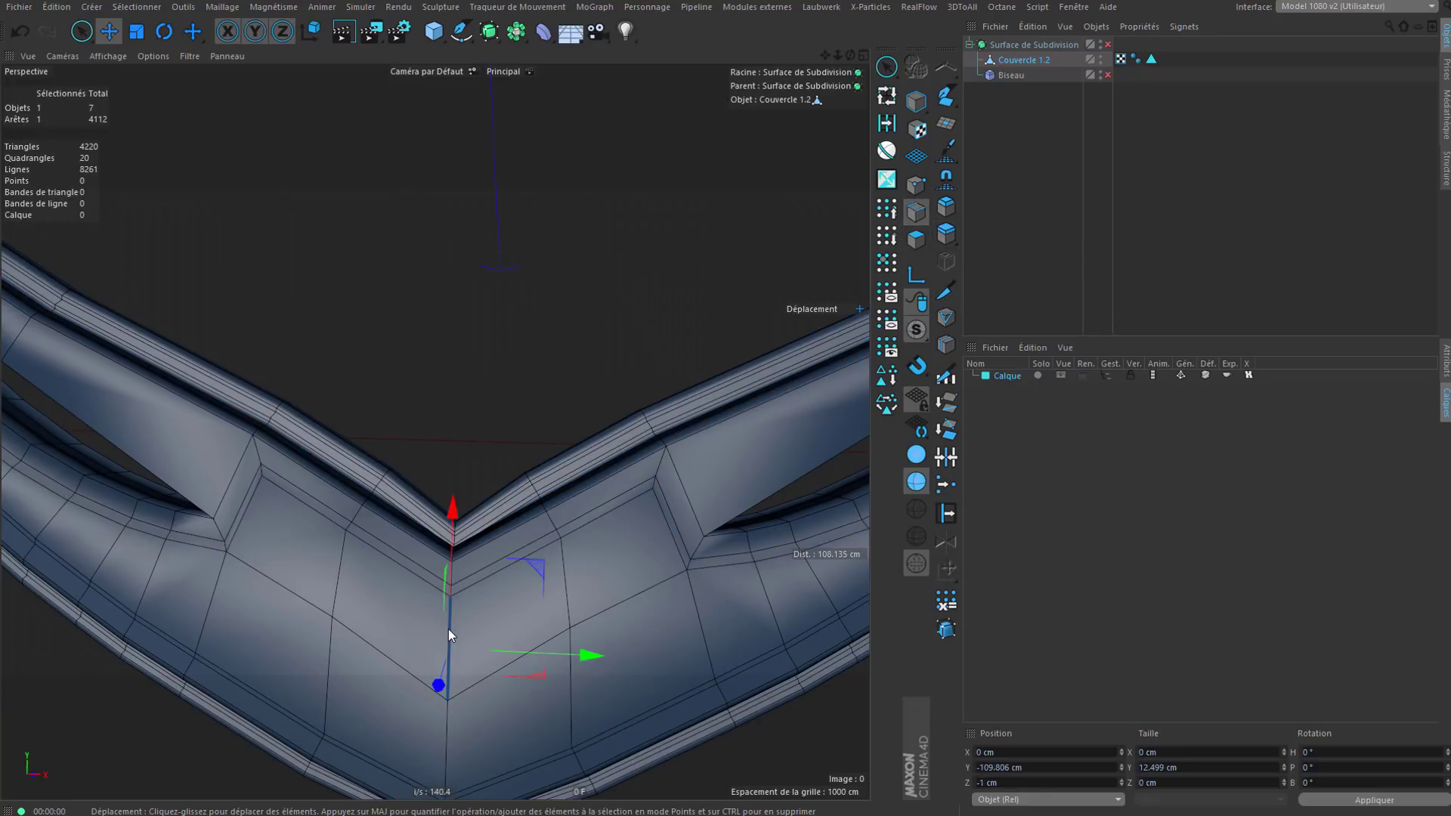
key(s)
alt+drag(446, 554, 460, 357)
alt+right_drag(480, 606, 516, 463)
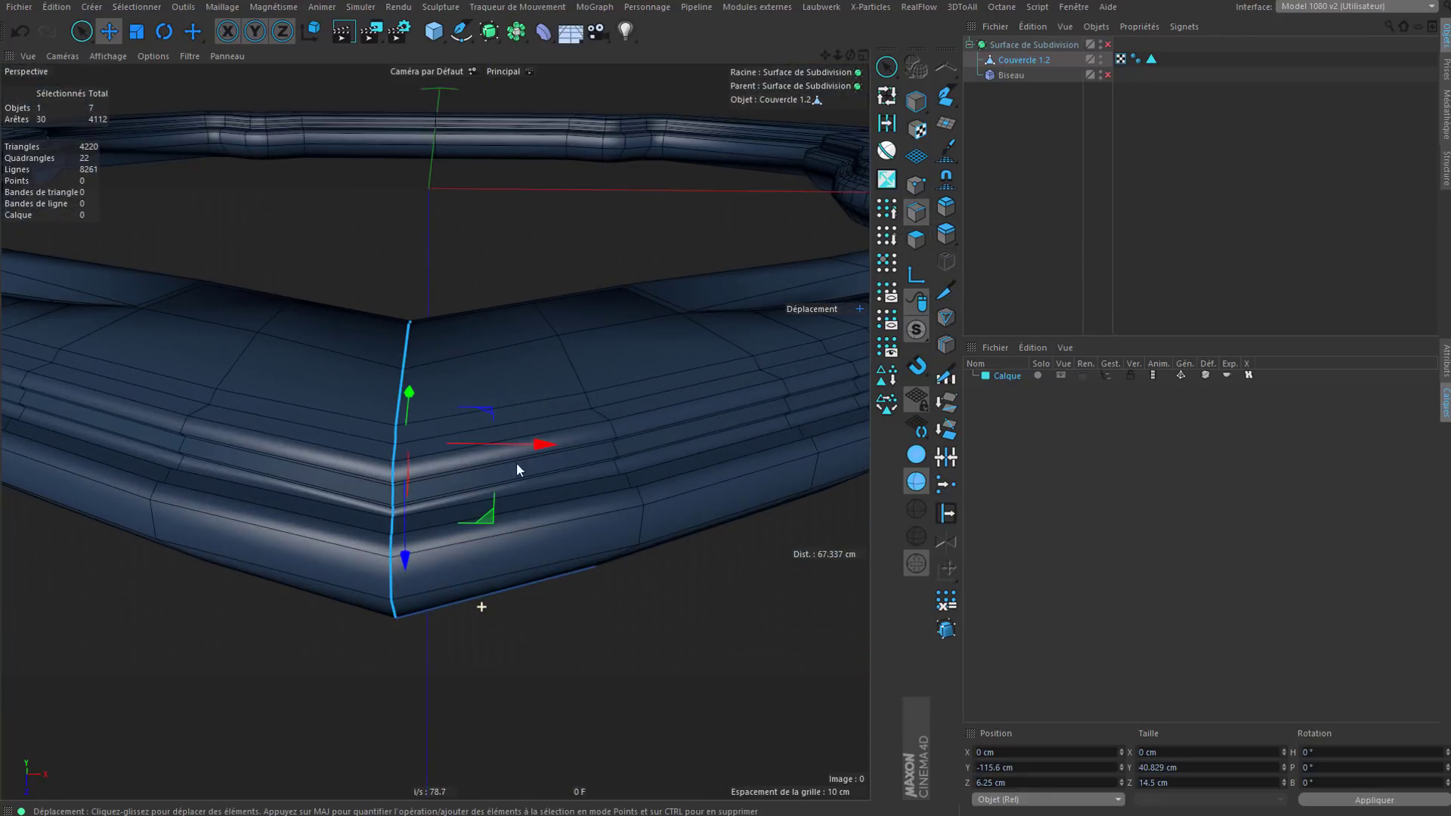
Step: Add the first edge loops along the upper rim of the frame's stepped outer side to the selection
alt+drag(505, 448, 442, 483)
scroll(457, 493, up, 4)
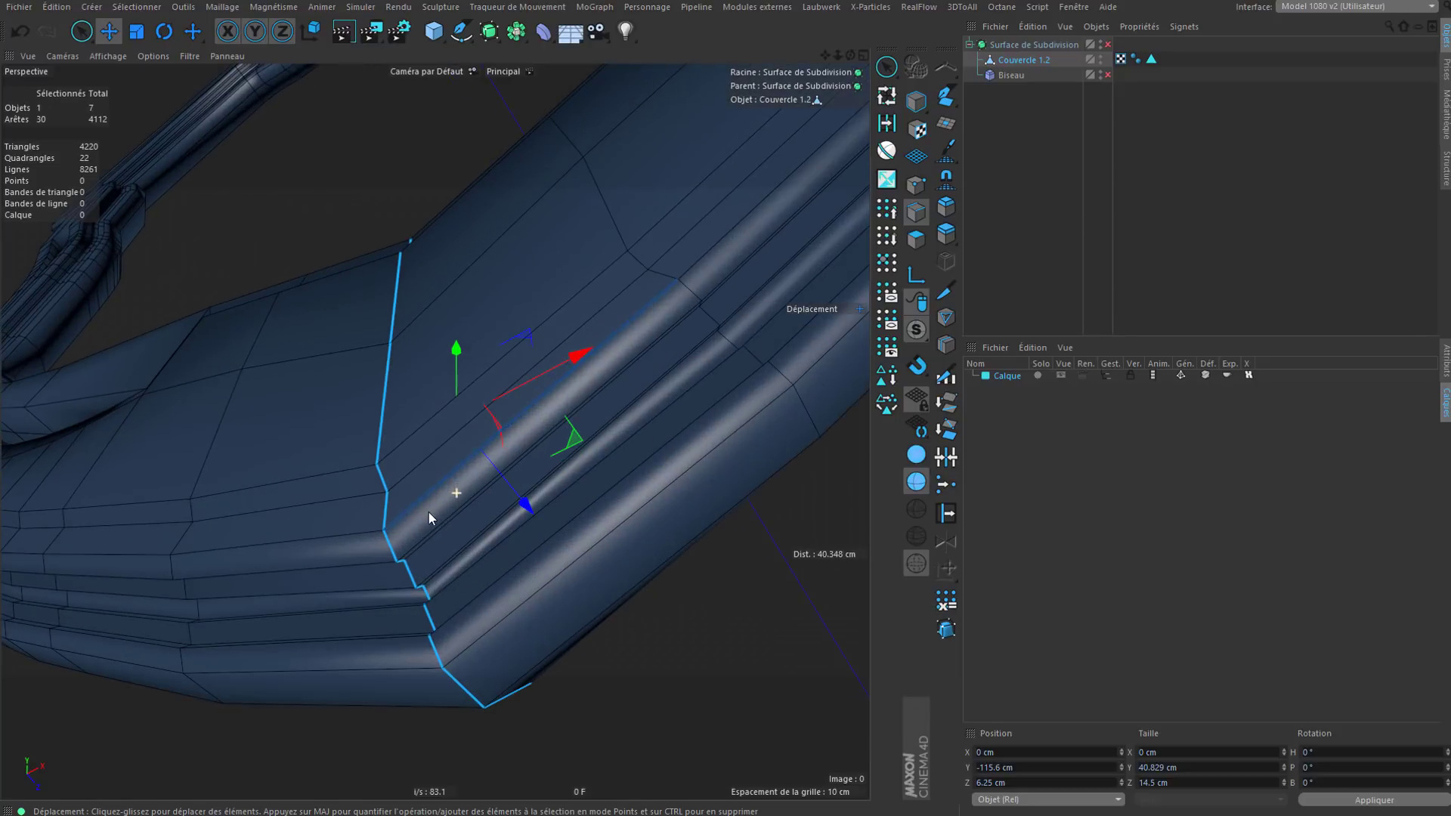
shift+double_click(423, 497)
scroll(453, 514, down, 11)
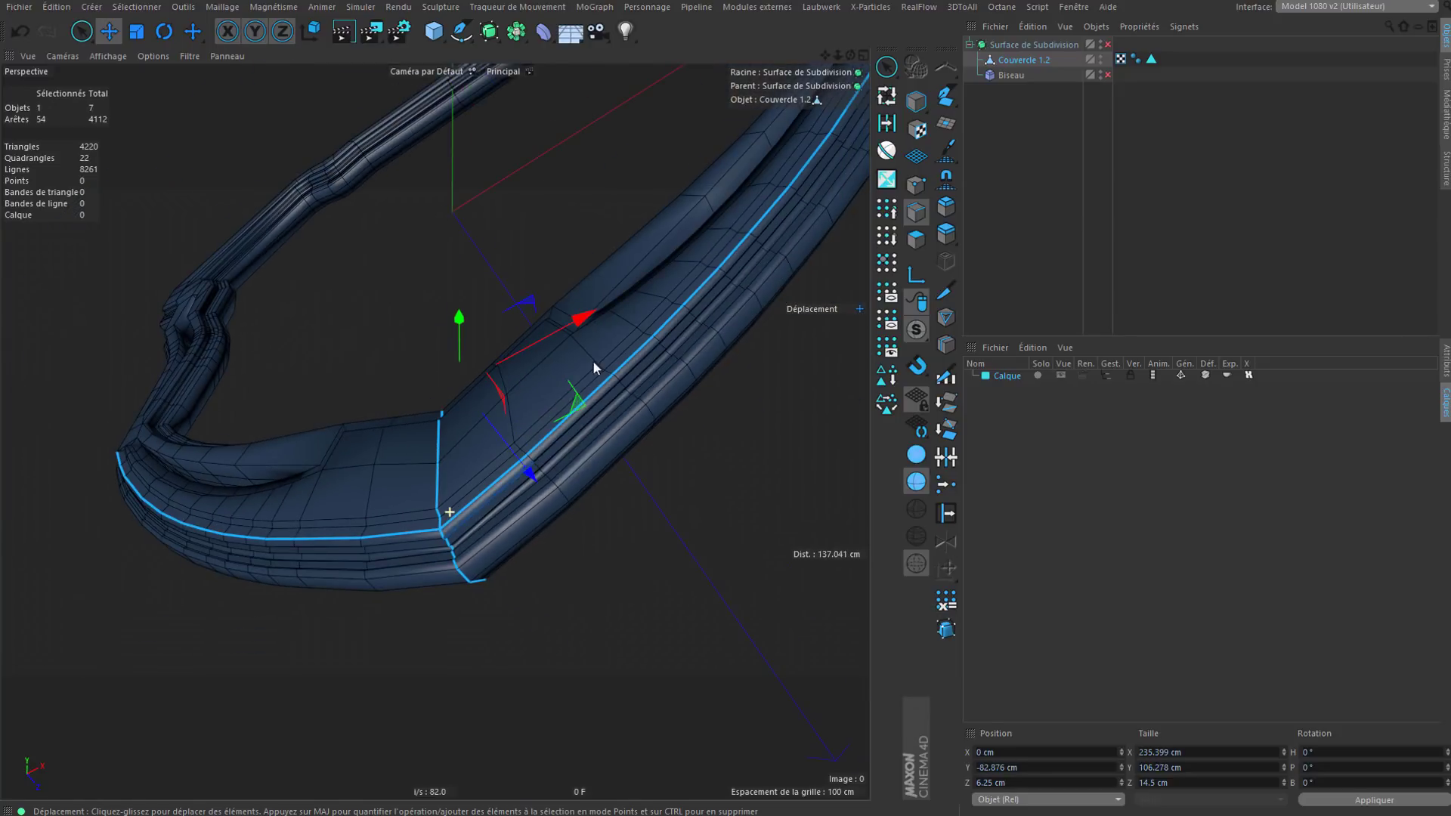
alt+drag(615, 326, 589, 306)
scroll(401, 481, up, 10)
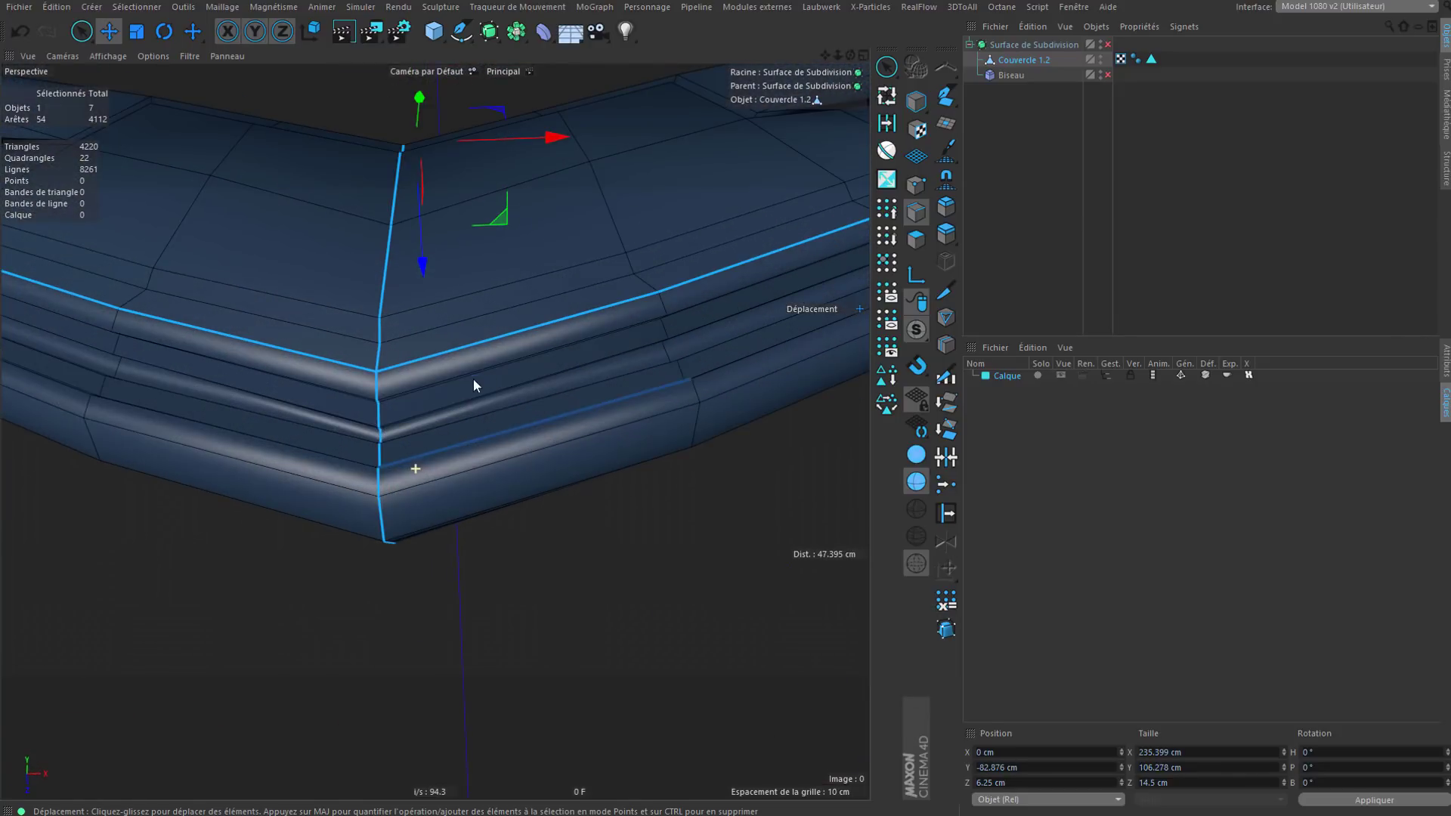
shift+click(438, 376)
alt+drag(442, 397, 419, 328)
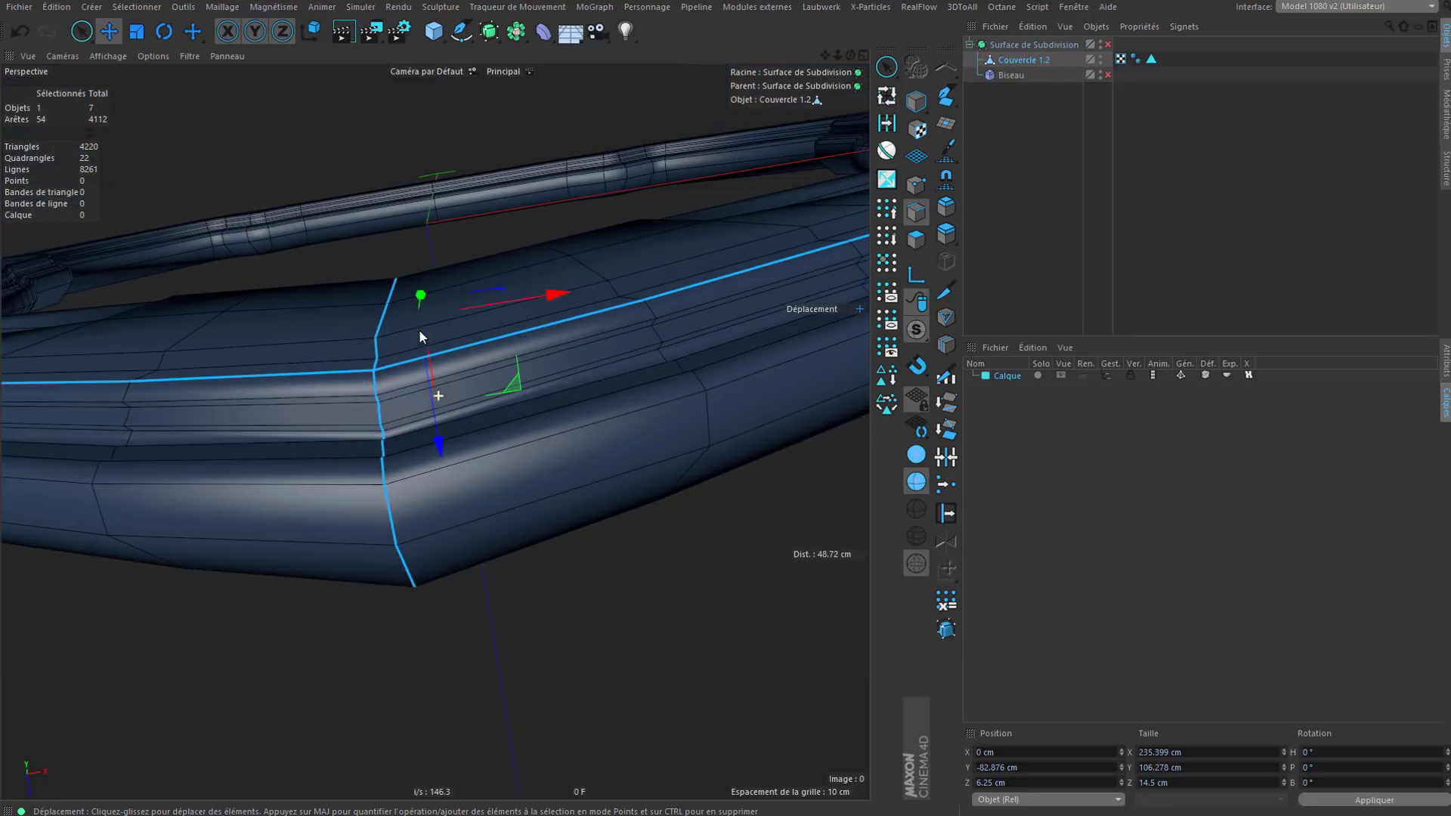
shift+double_click(387, 392)
Step: Add the remaining lengthwise edge loops of the outer side's steps, down to its back edge, to the selection
scroll(459, 388, up, 7)
alt+drag(338, 407, 332, 333)
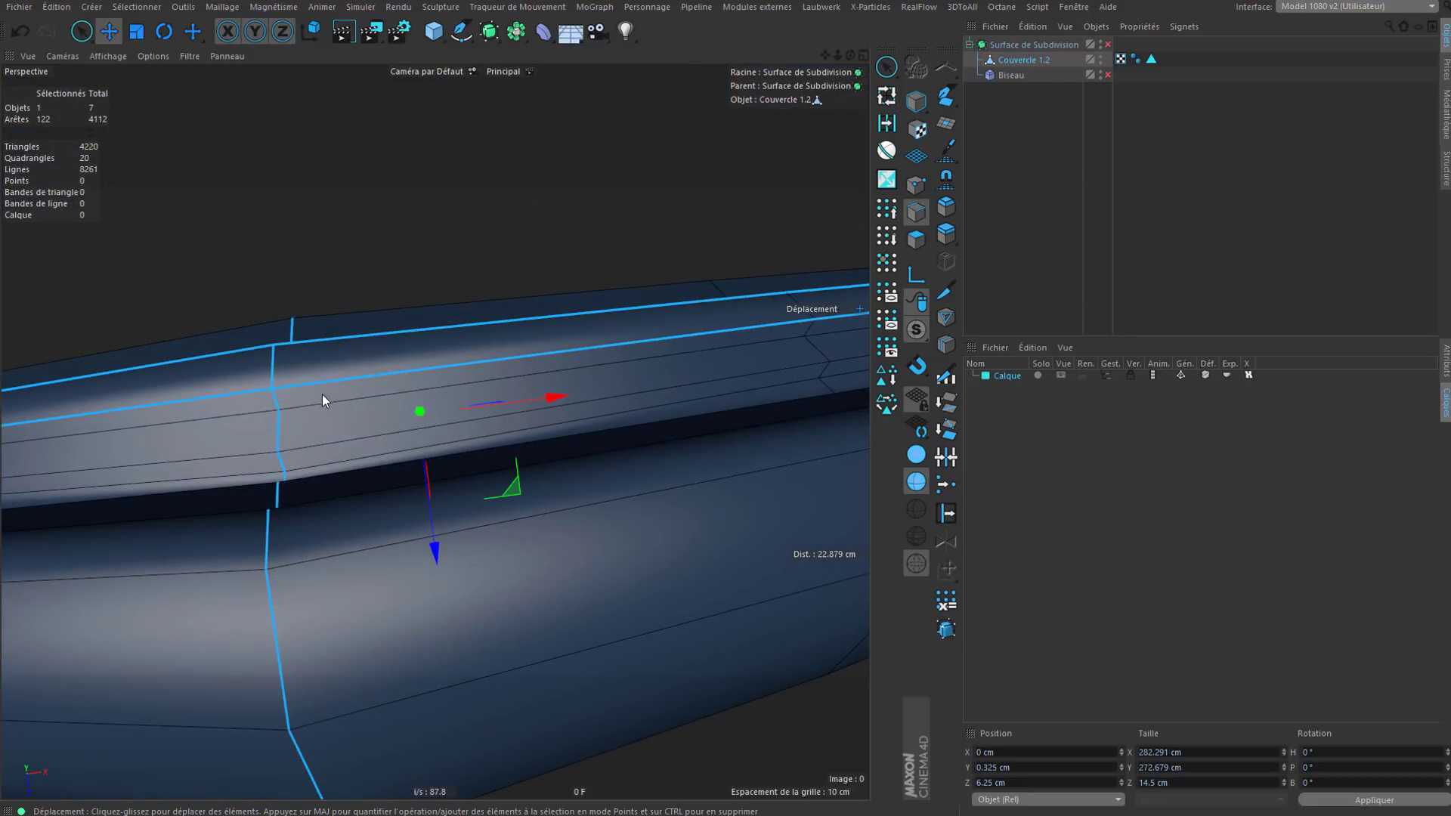
shift+double_click(324, 399)
alt+drag(324, 399, 407, 470)
shift+double_click(402, 479)
shift+double_click(405, 476)
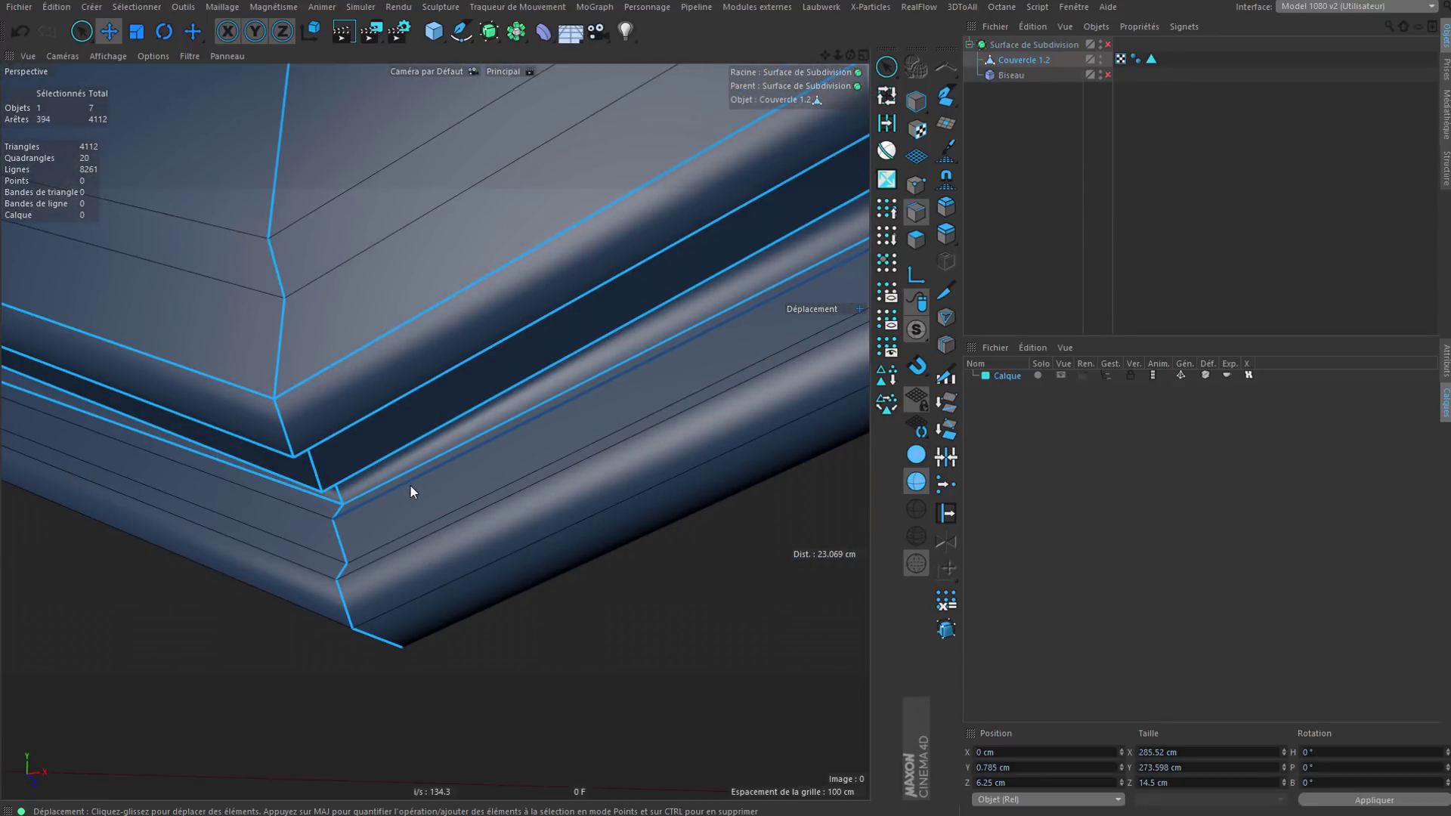
shift+double_click(409, 499)
shift+double_click(420, 549)
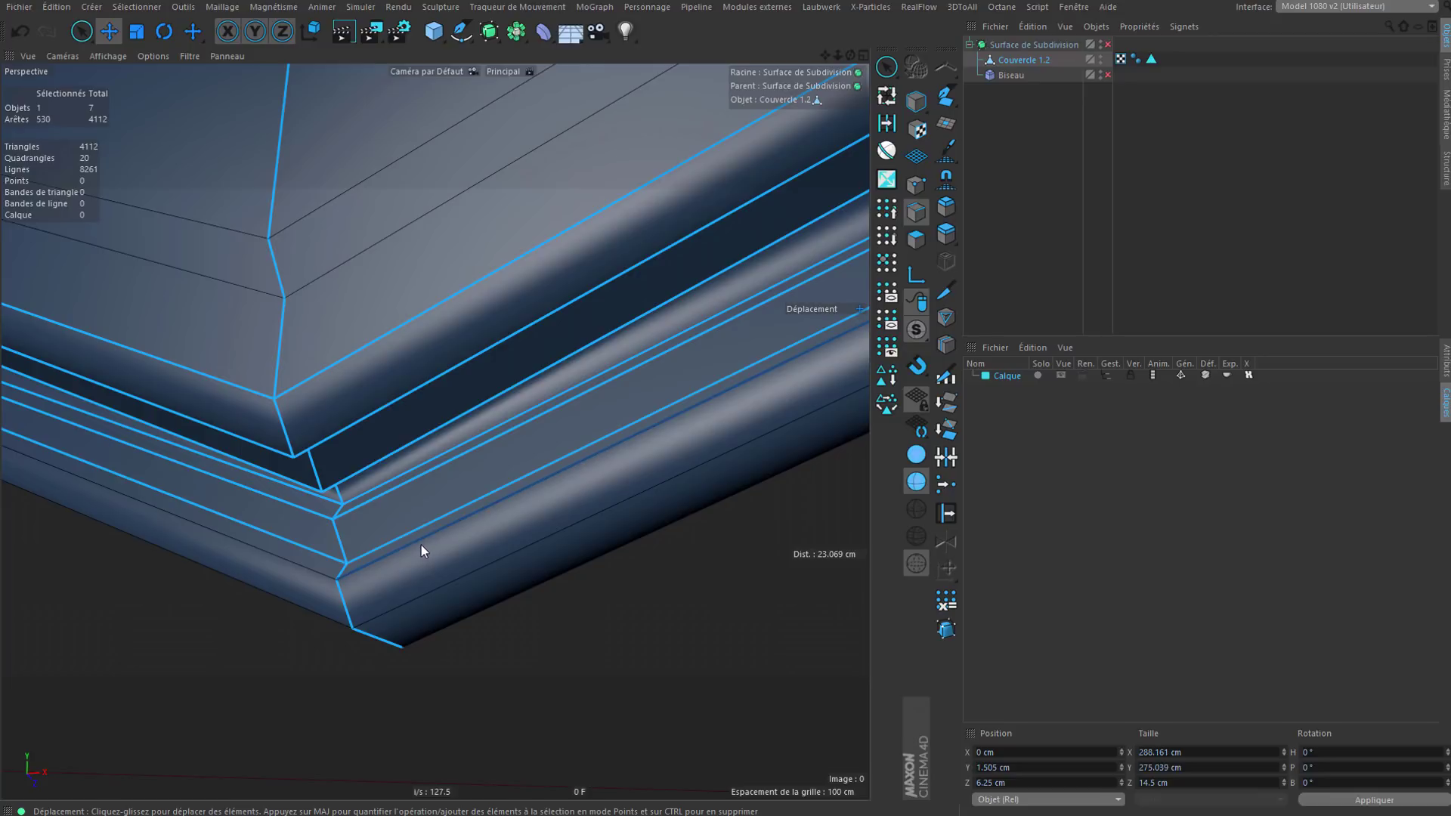
shift+double_click(447, 583)
shift+double_click(448, 587)
alt+drag(447, 587, 547, 552)
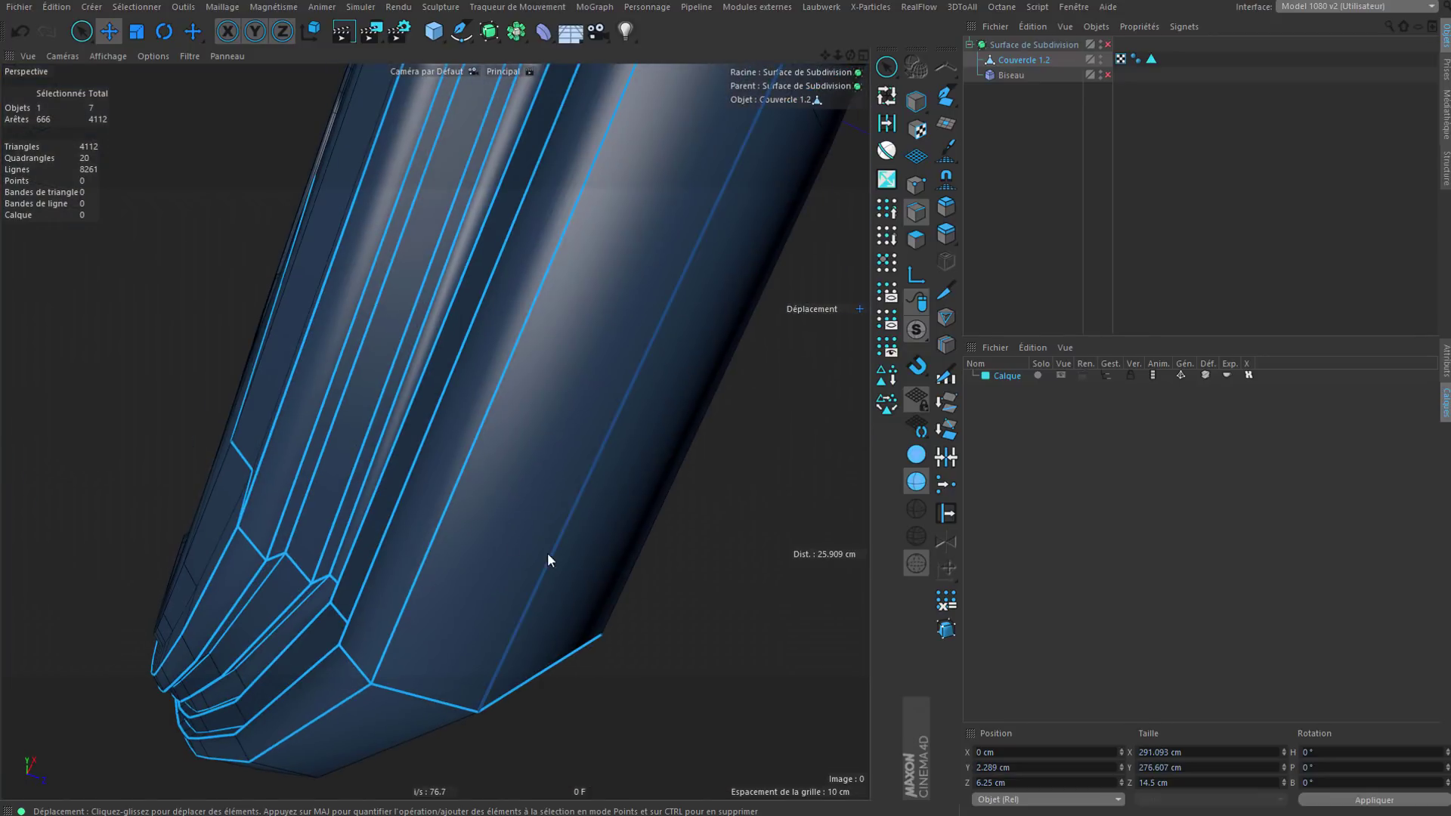
shift+double_click(547, 554)
shift+double_click(637, 560)
Step: Store the selected edges of Couvercle 1.2 in an edge selection tag
scroll(517, 666, down, 5)
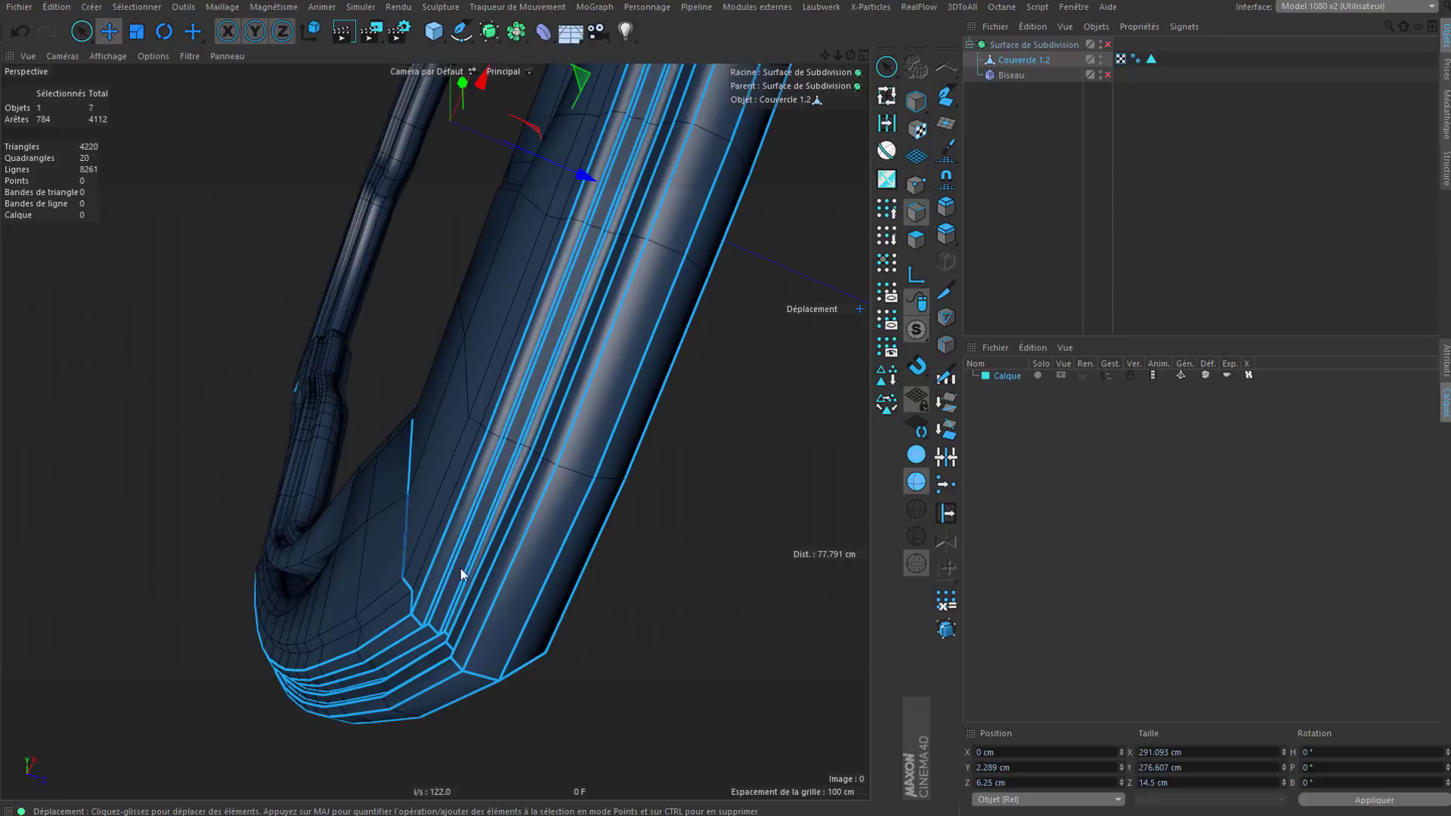
alt+drag(460, 569, 499, 325)
scroll(456, 375, down, 3)
click(886, 383)
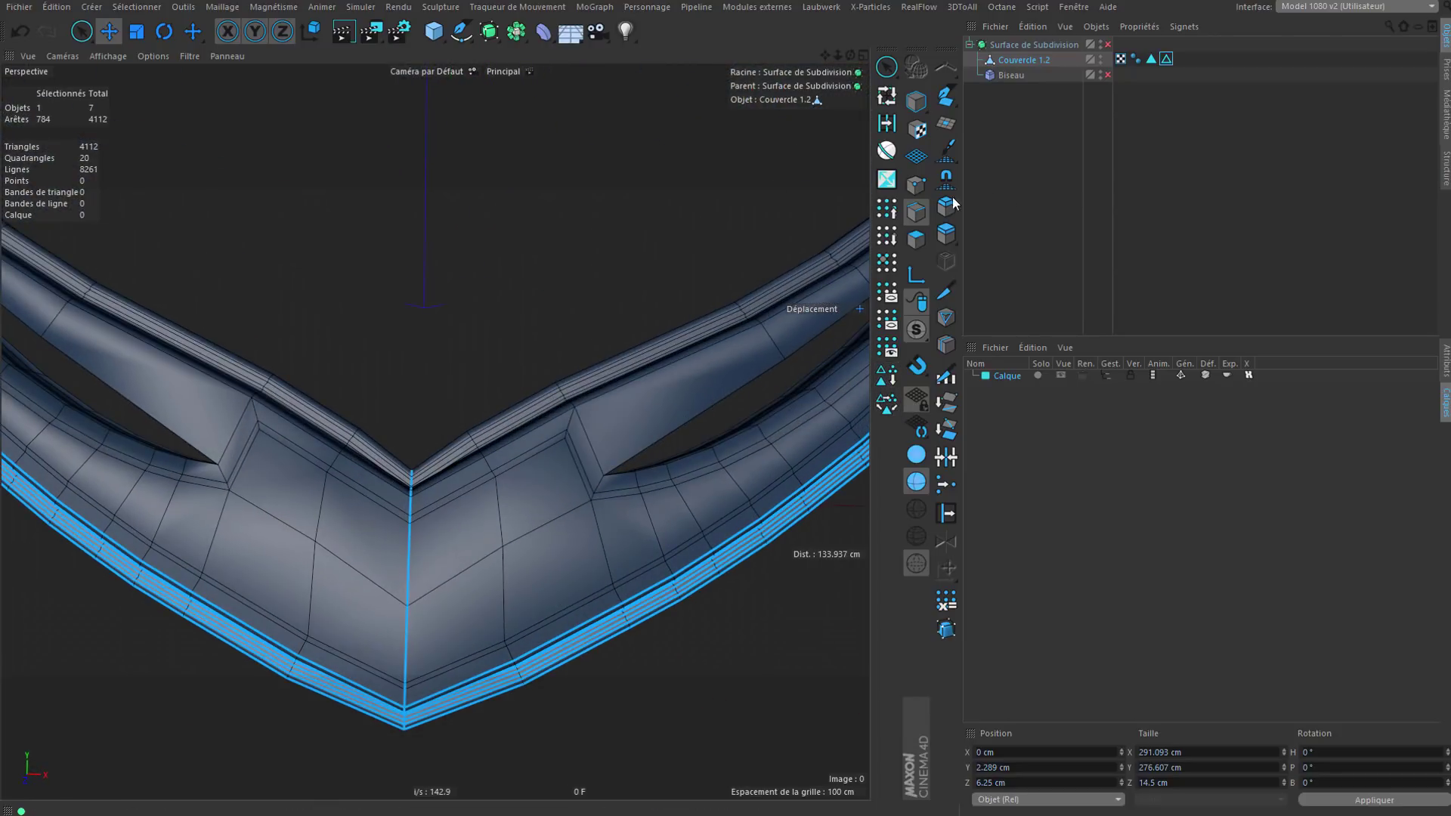
Step: Re-enable the Biseau deformer and briefly toggle Surface de Subdivision on and off to compare the result
click(1074, 76)
click(1106, 75)
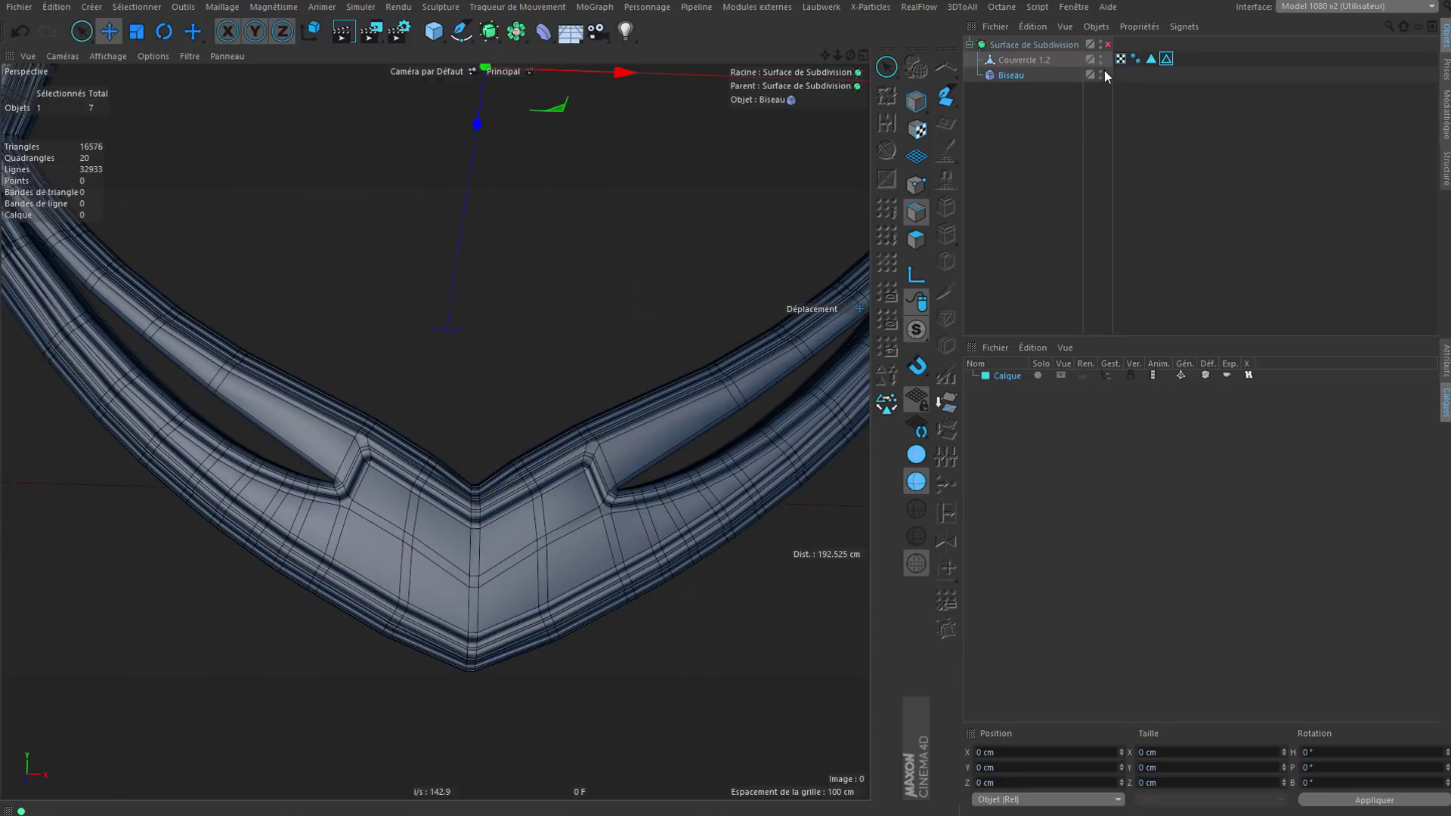
click(1108, 44)
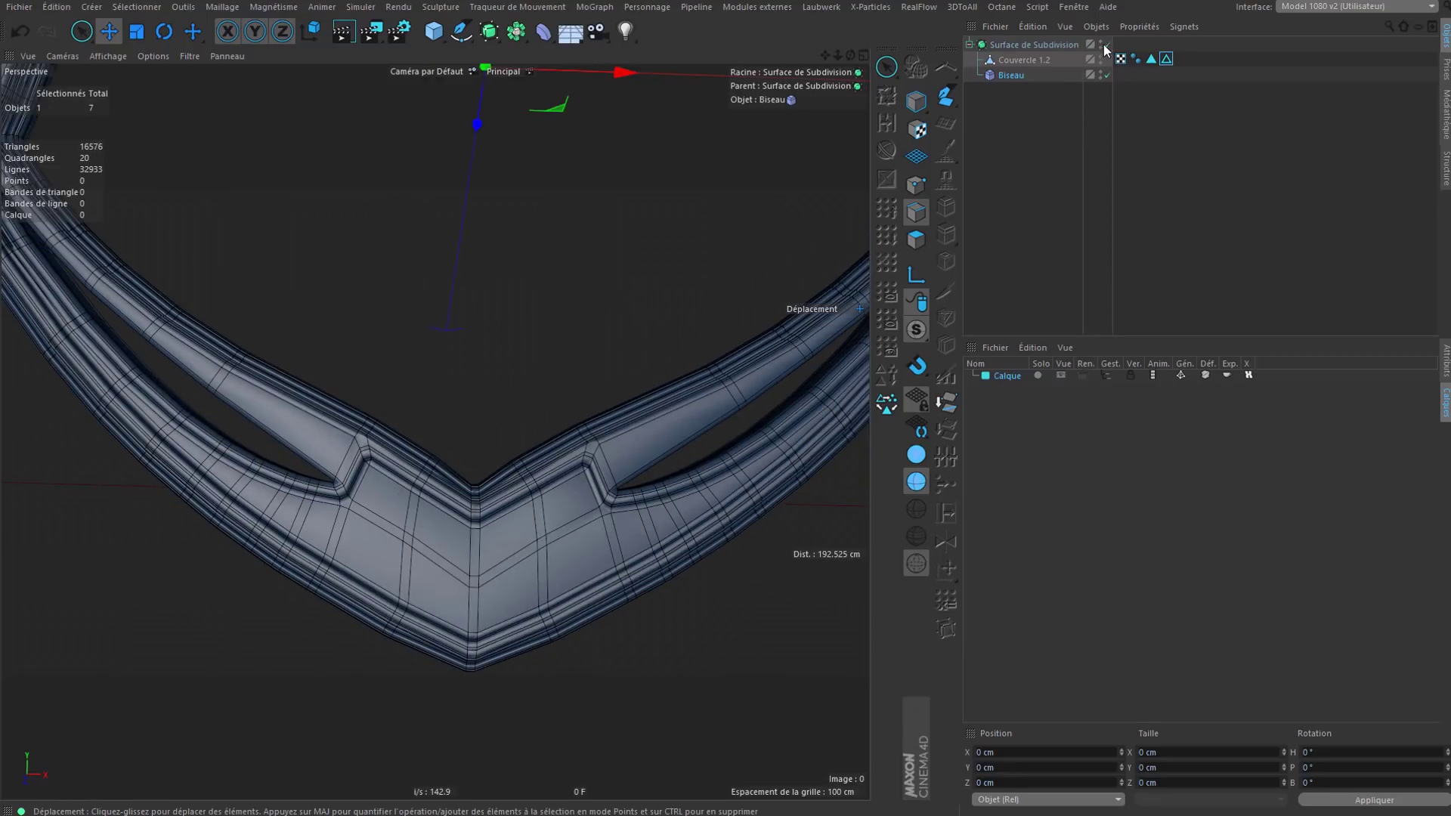
click(1108, 44)
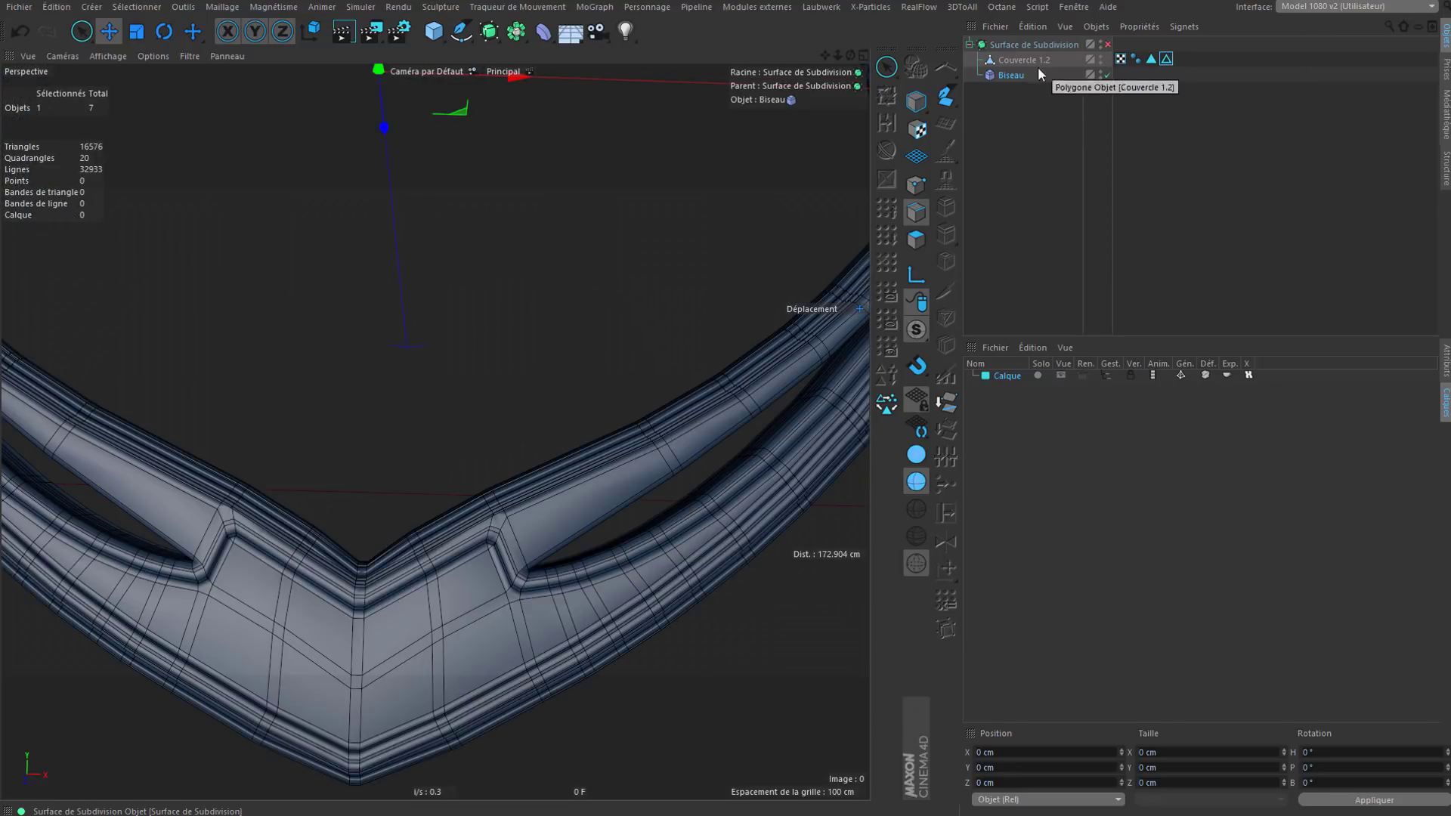
Step: Examine the bevelled corner of the raised bottom panel where it meets the end of the side groove
scroll(515, 597, up, 2)
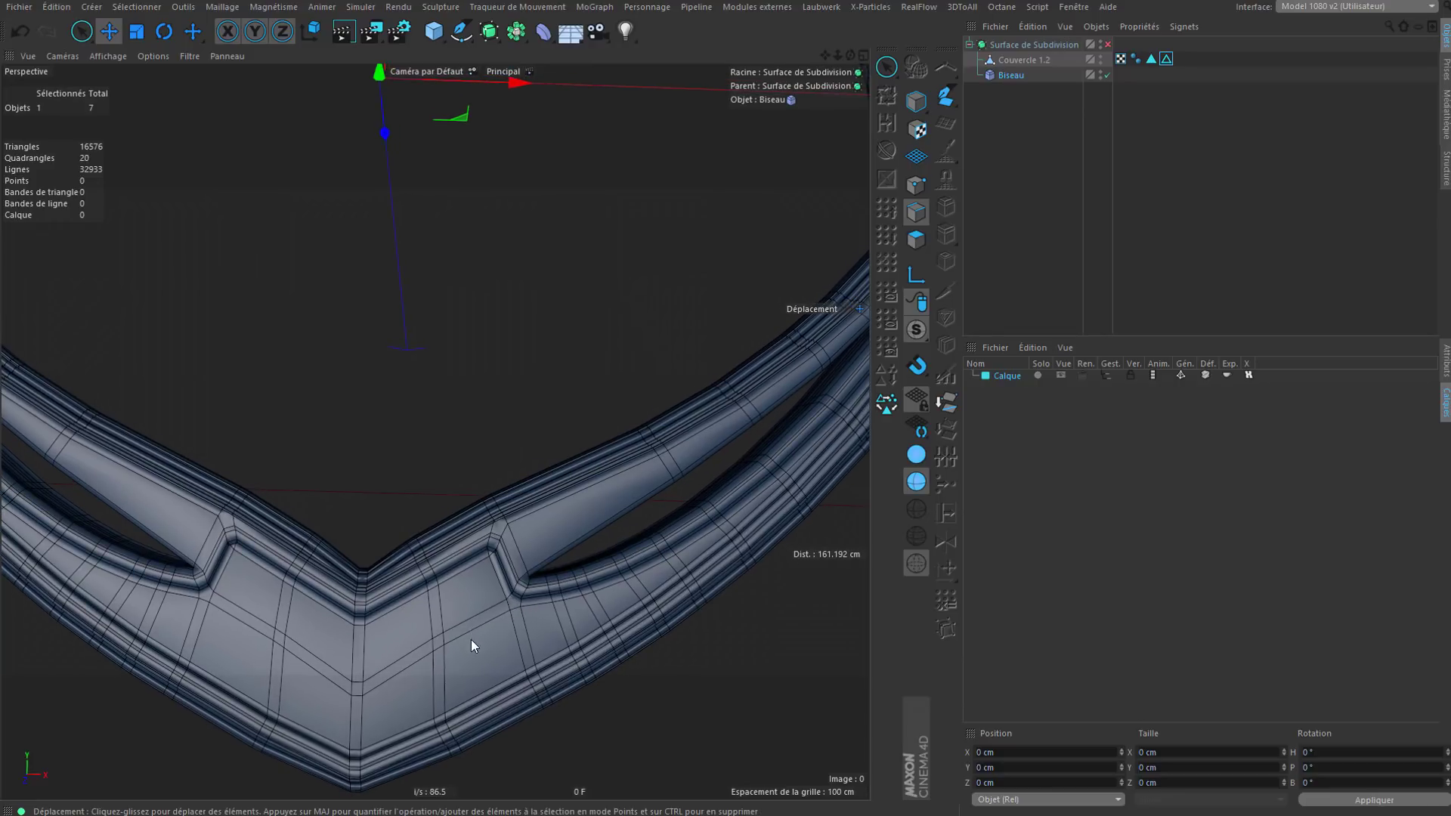
alt+drag(470, 638, 430, 636)
scroll(517, 605, up, 4)
alt+drag(502, 507, 542, 528)
scroll(496, 517, up, 4)
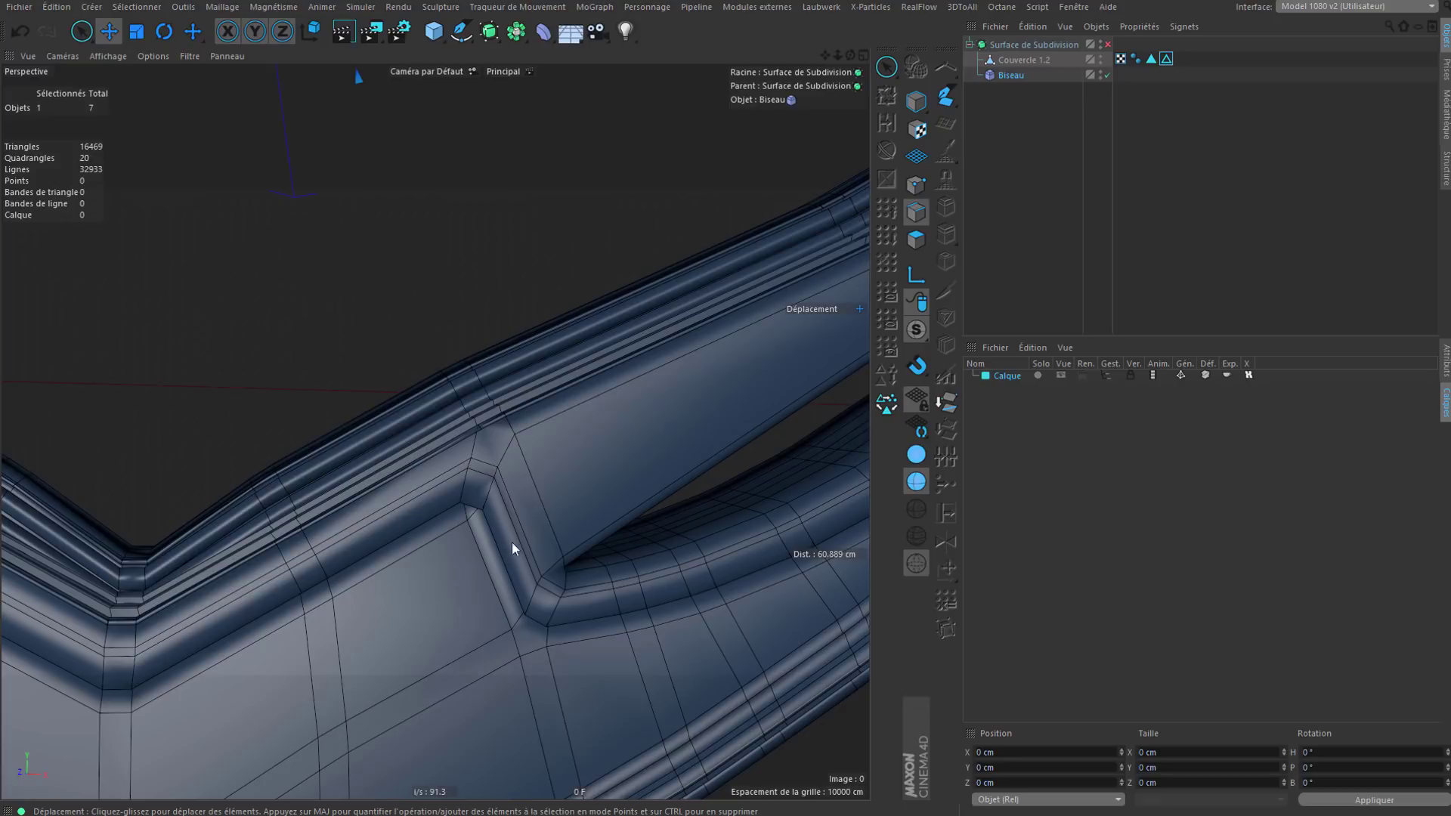
alt+drag(537, 581, 570, 615)
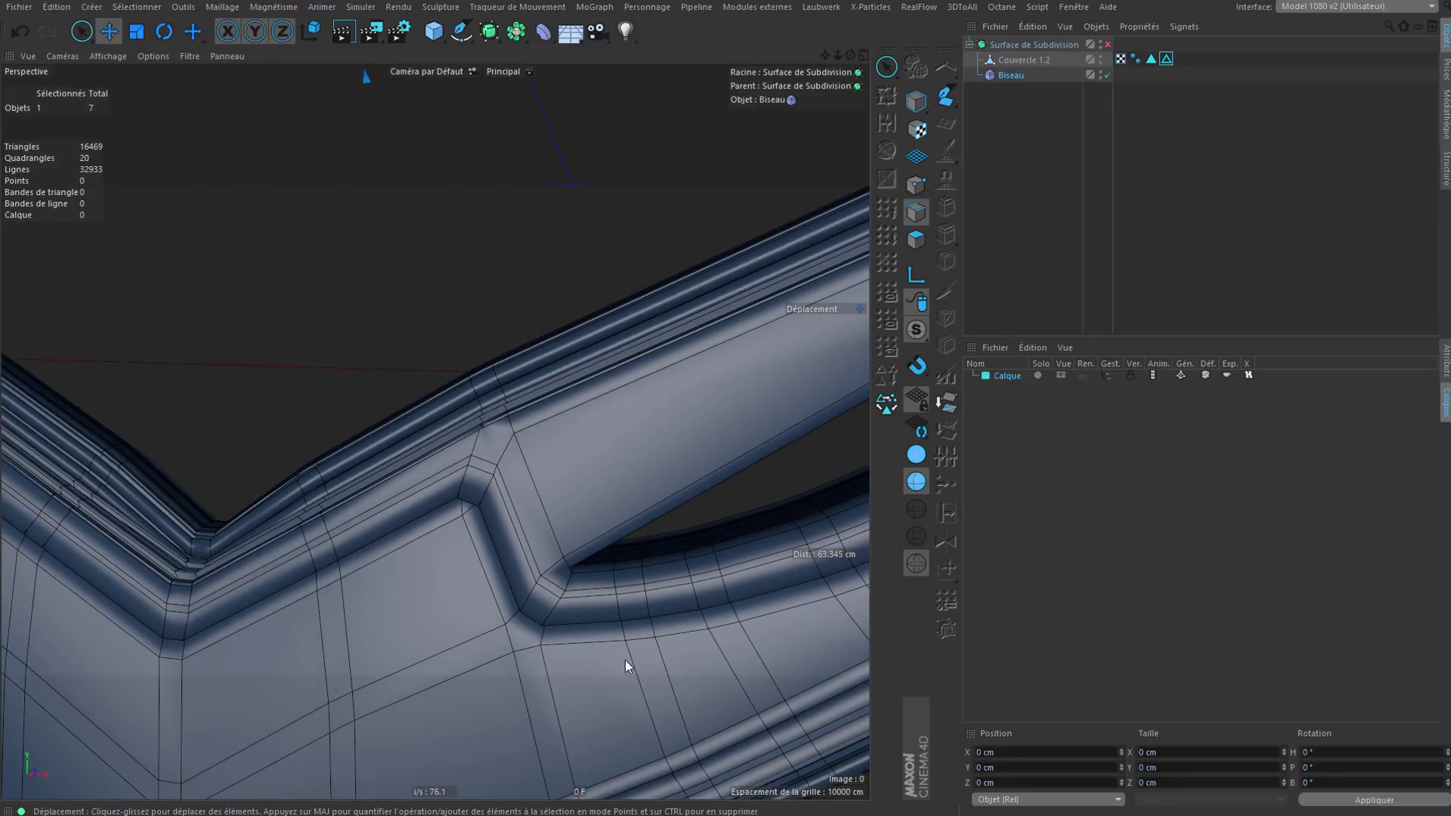
Step: Assign the Sélection d'arêtes tag of Couvercle 1.2 to the Biseau deformer's selection
scroll(625, 660, down, 3)
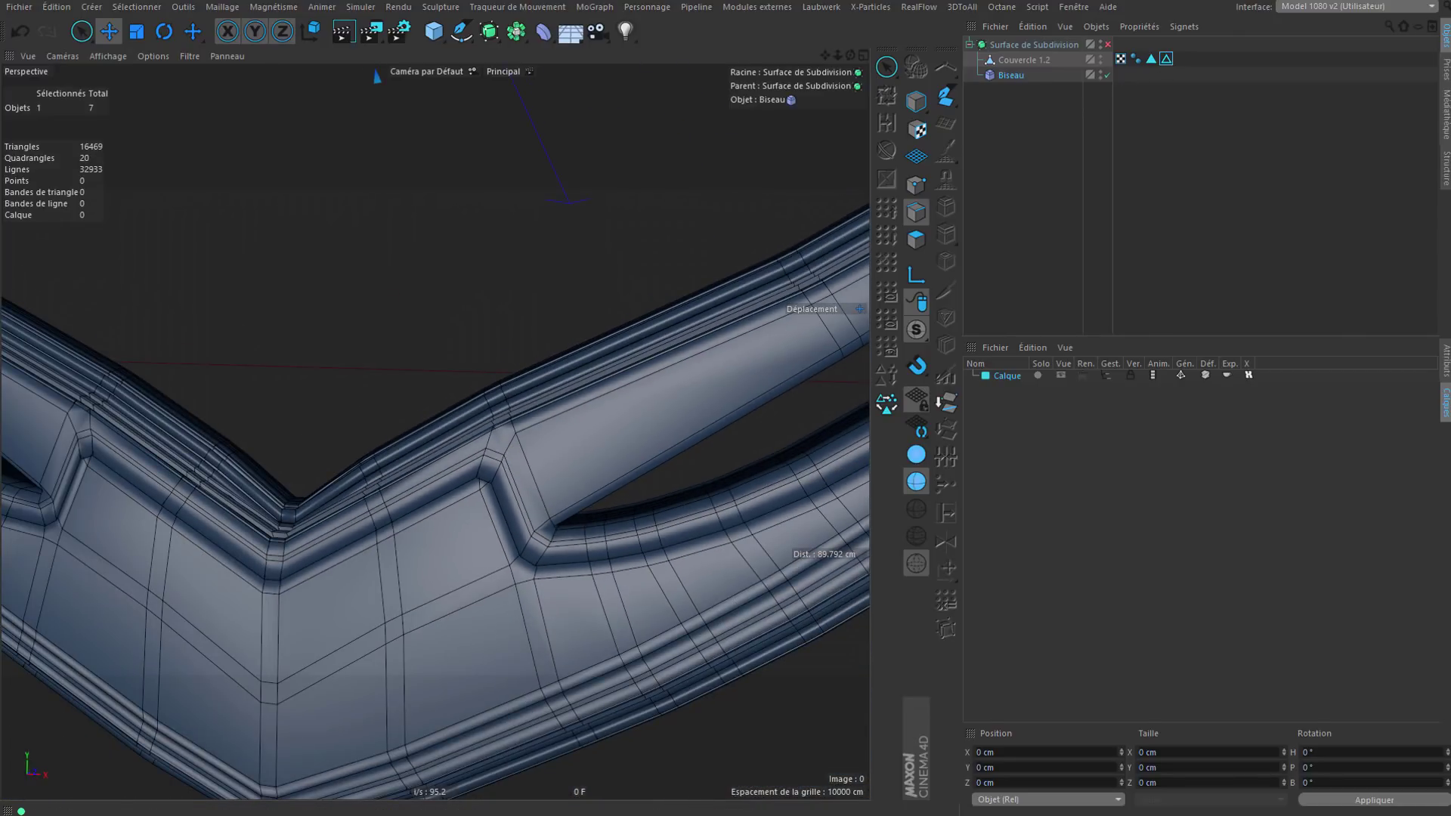
click(1447, 368)
drag(1166, 58, 1054, 450)
alt+drag(497, 546, 512, 529)
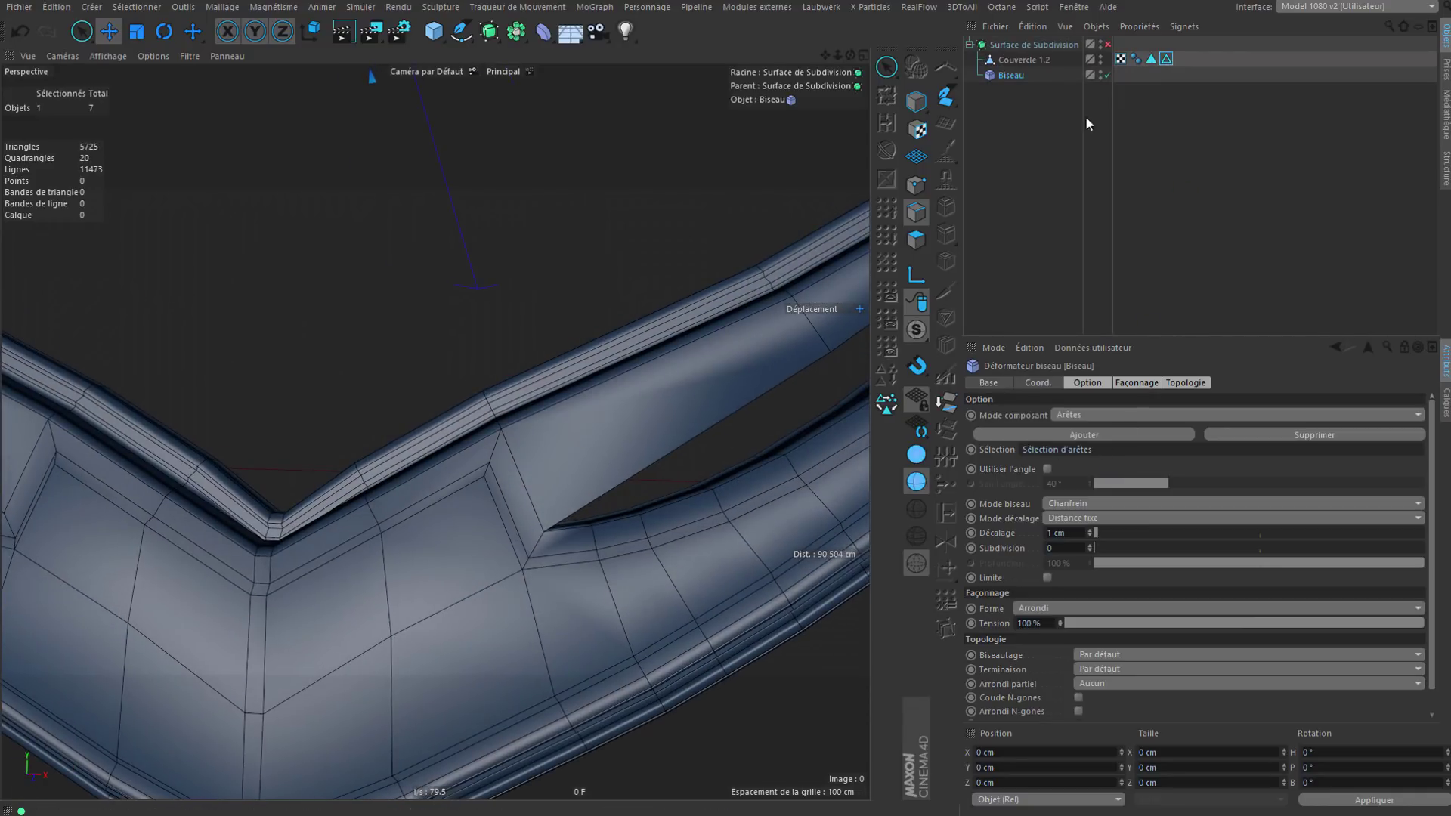
Step: Toggle the Biseau deformer off and on to compare the unsubdivided frame with and without bevels, leaving it enabled
click(1107, 74)
click(1107, 74)
alt+drag(299, 577, 423, 529)
click(1105, 78)
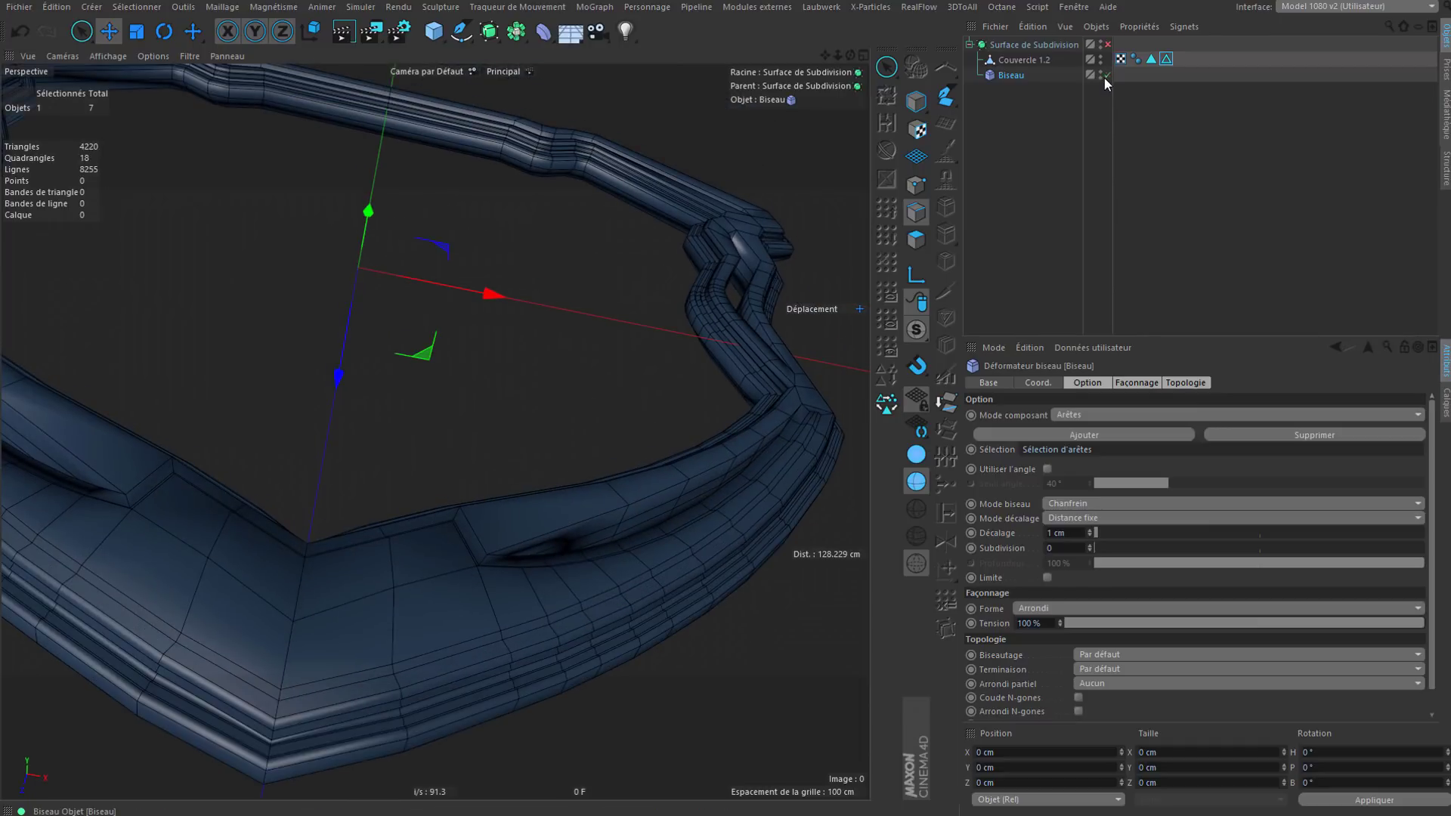
click(1105, 78)
click(1105, 77)
click(1105, 77)
alt+drag(637, 505, 817, 365)
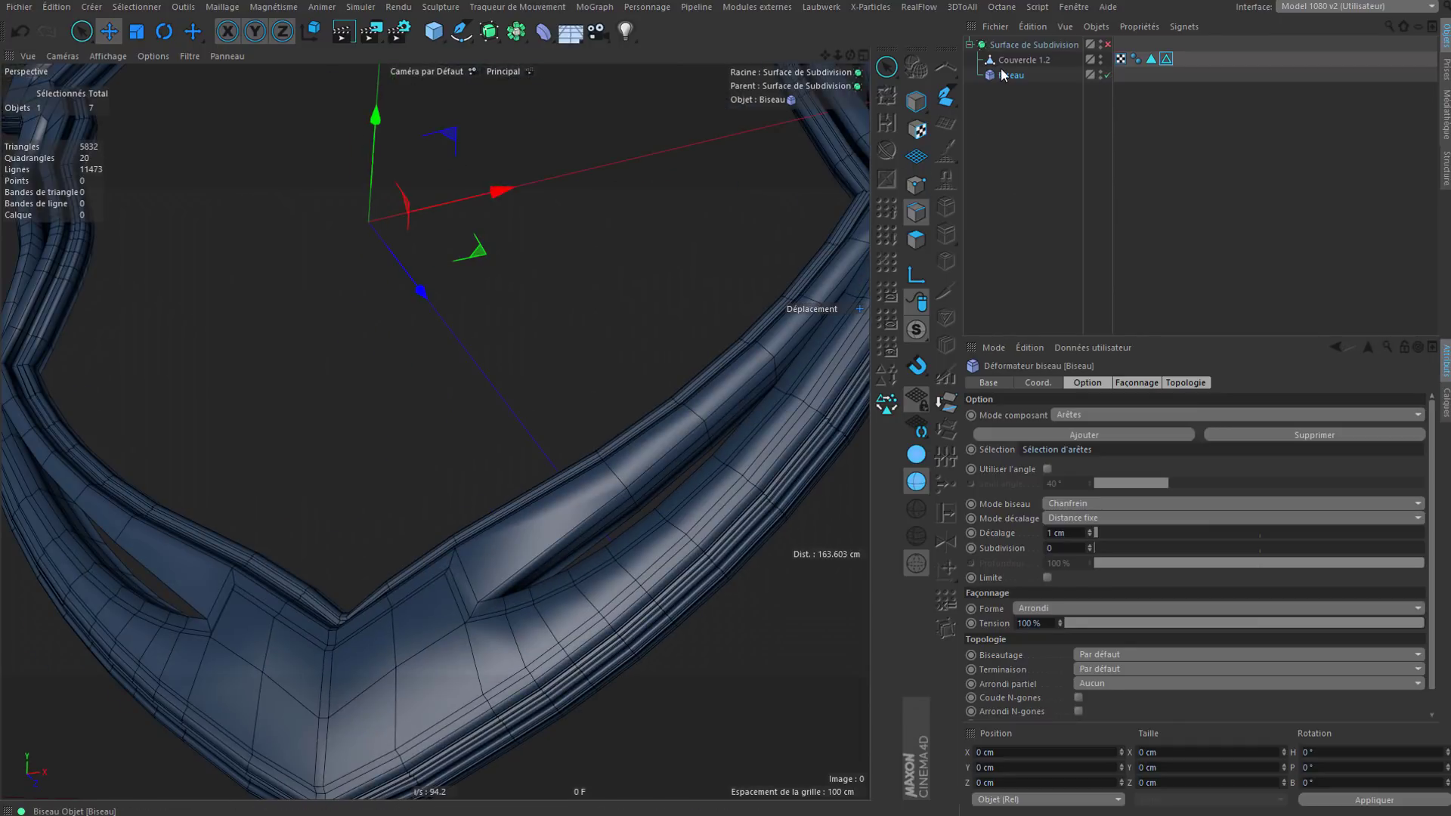
Step: Make the Biseau deformer a child of Couvercle 1.2 and set its Décalage to 0.4 cm
drag(1002, 69, 1018, 56)
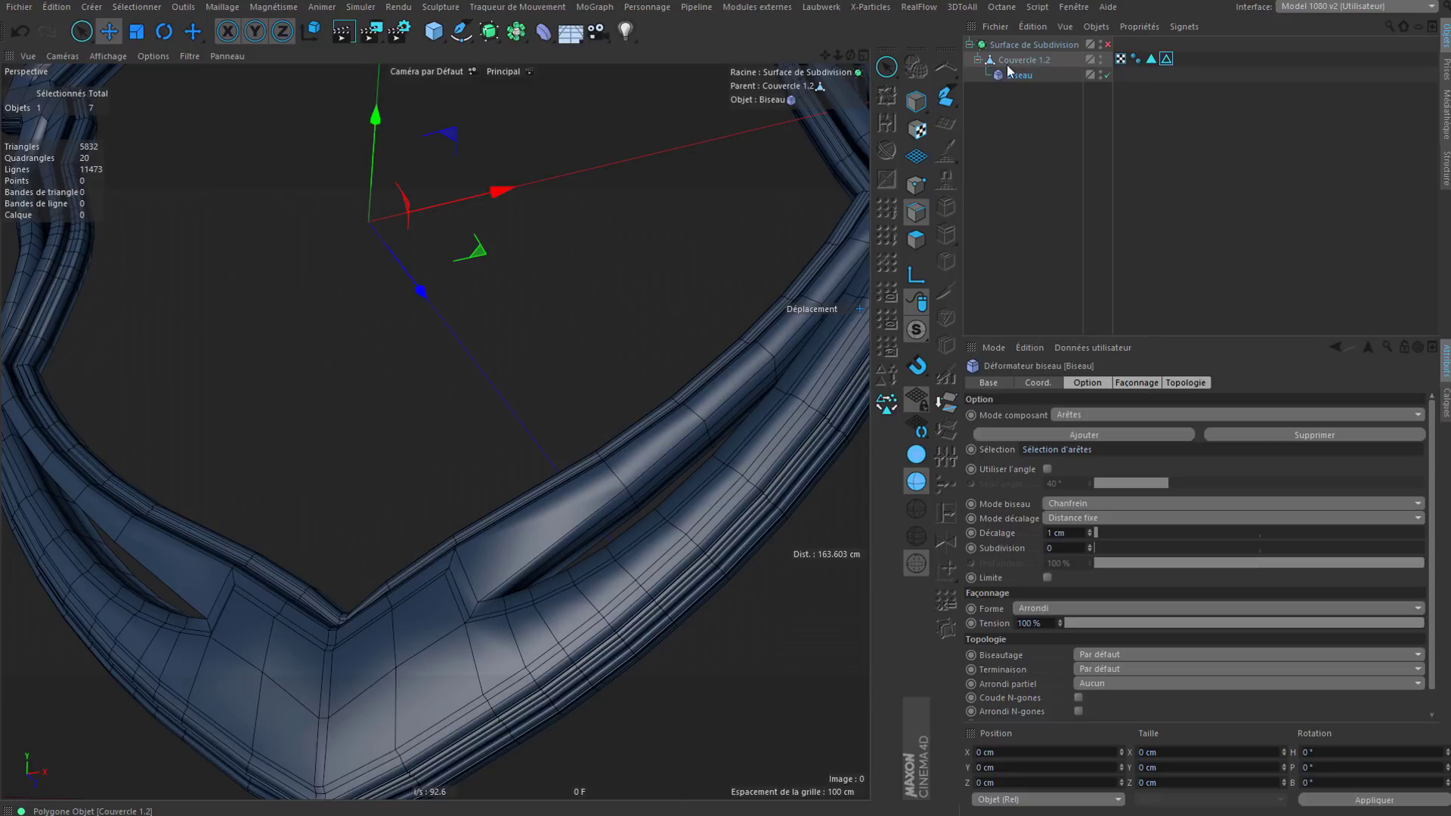
scroll(605, 473, up, 6)
alt+drag(478, 544, 681, 499)
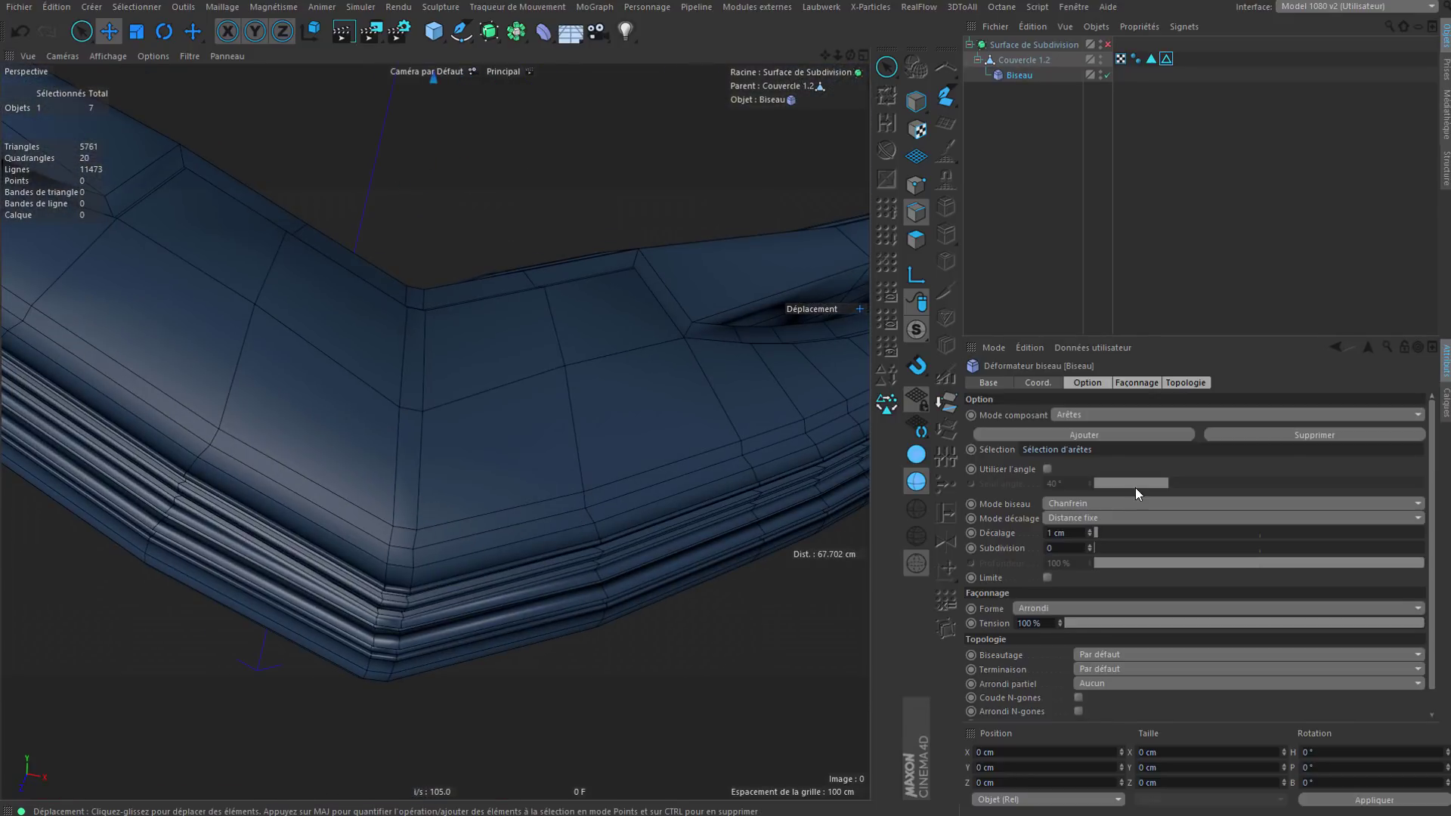
click(1089, 535)
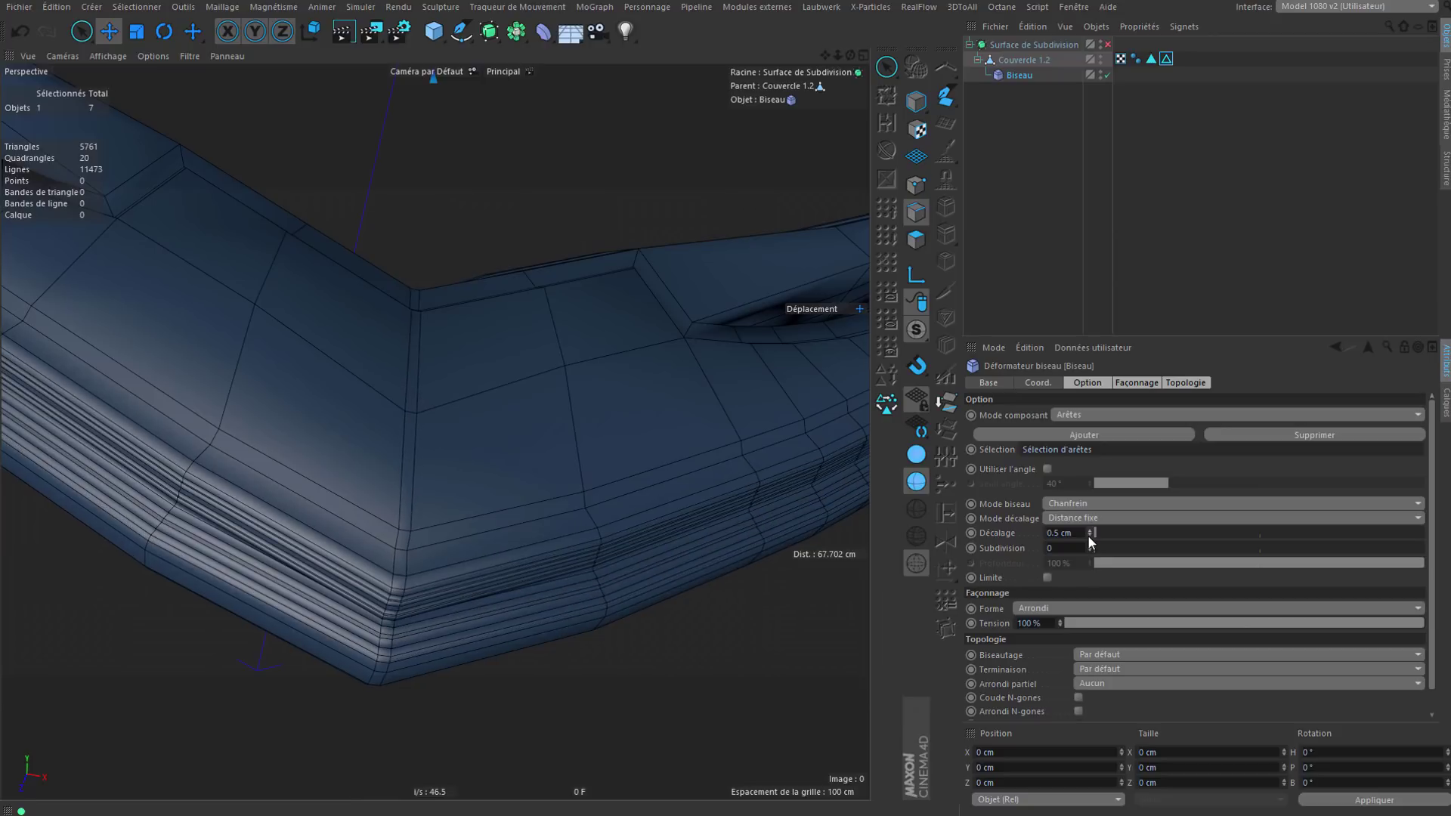
click(1090, 536)
Step: Try a Subdivision of 4 on the Biseau deformer and return it to 0
double_click(1059, 547)
text(4)
key(Return)
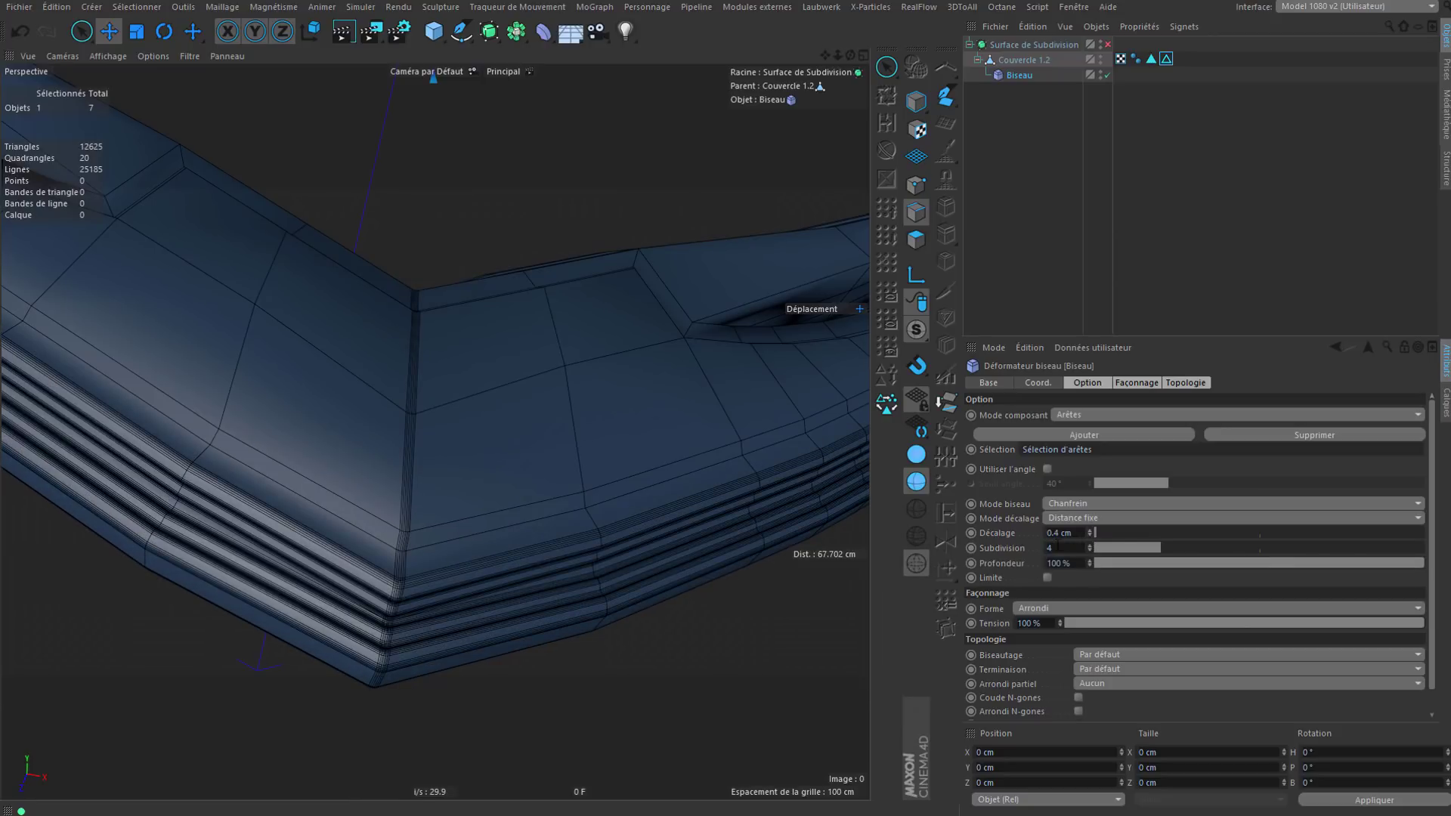
drag(1107, 551, 1085, 554)
Step: Set the Biseau deformer's Décalage to 0.3 cm and its Subdivision to 1
scroll(387, 610, up, 4)
mouse_move(387, 610)
alt+mouse_down()
mouse_move(365, 520)
mouse_move(290, 535)
mouse_move(311, 536)
alt+mouse_up()
click(1090, 536)
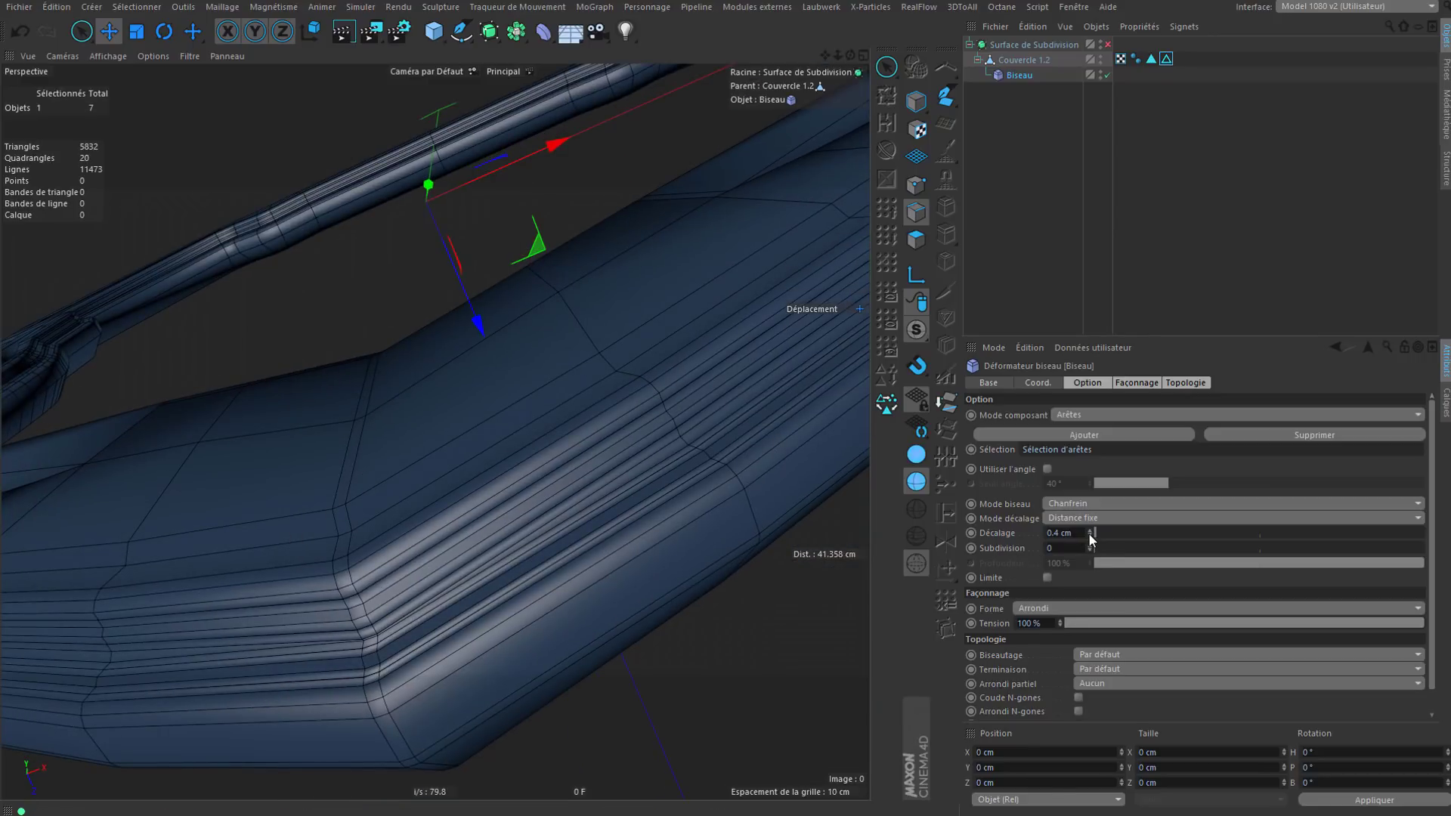
mouse_move(560, 565)
alt+mouse_down()
mouse_move(292, 637)
mouse_move(326, 648)
alt+mouse_up()
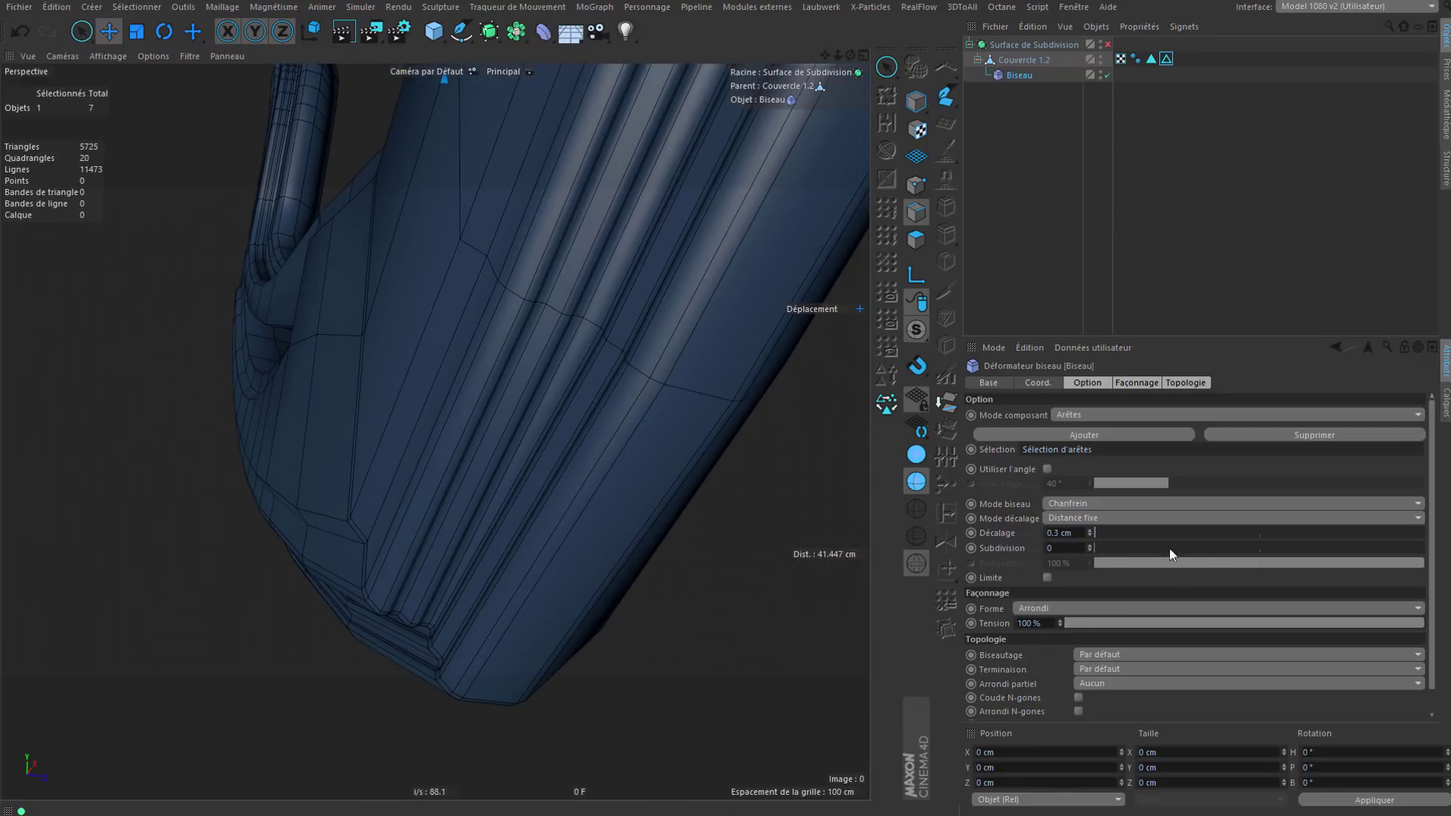
click(1090, 546)
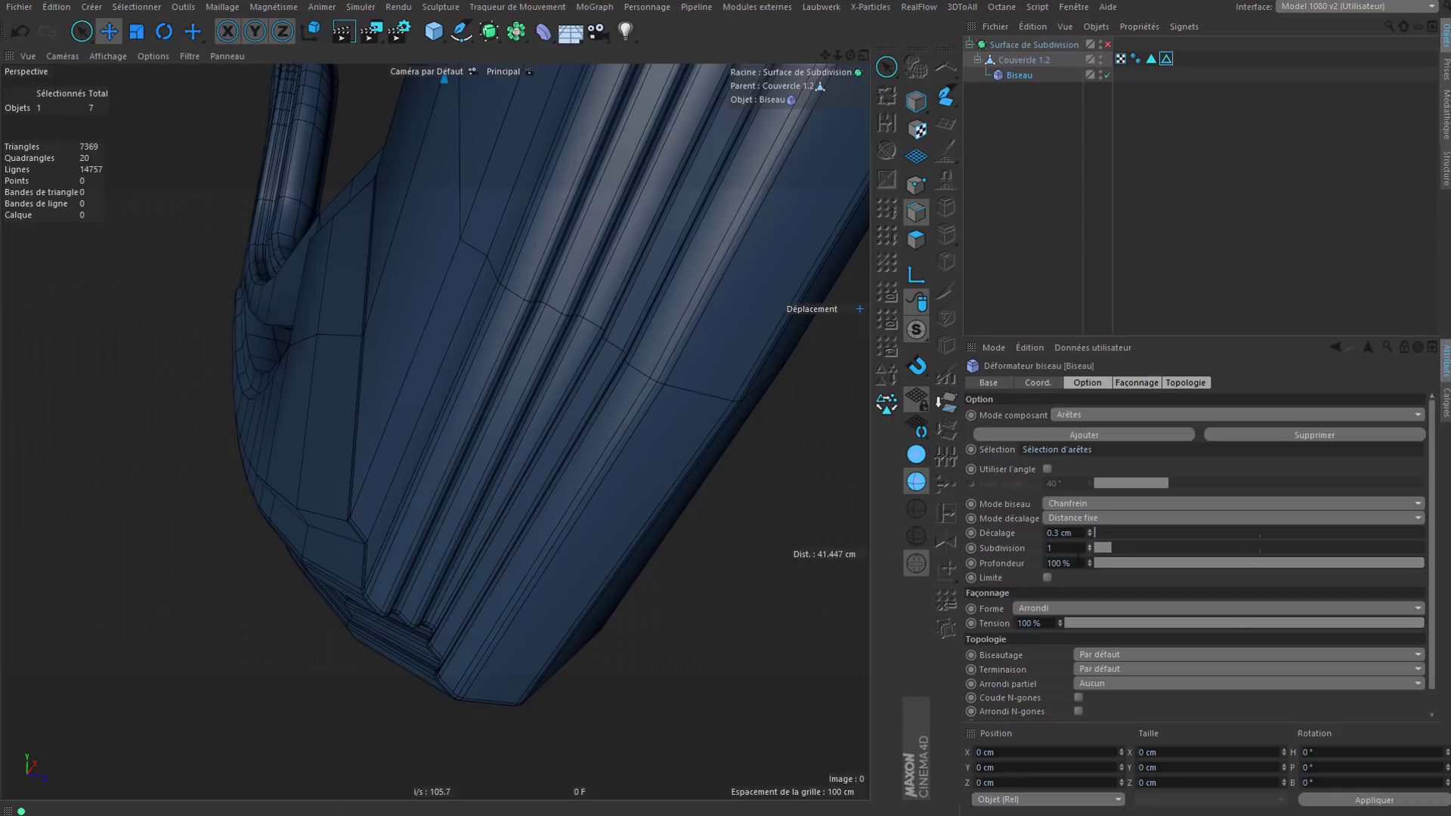
alt+drag(485, 568, 723, 565)
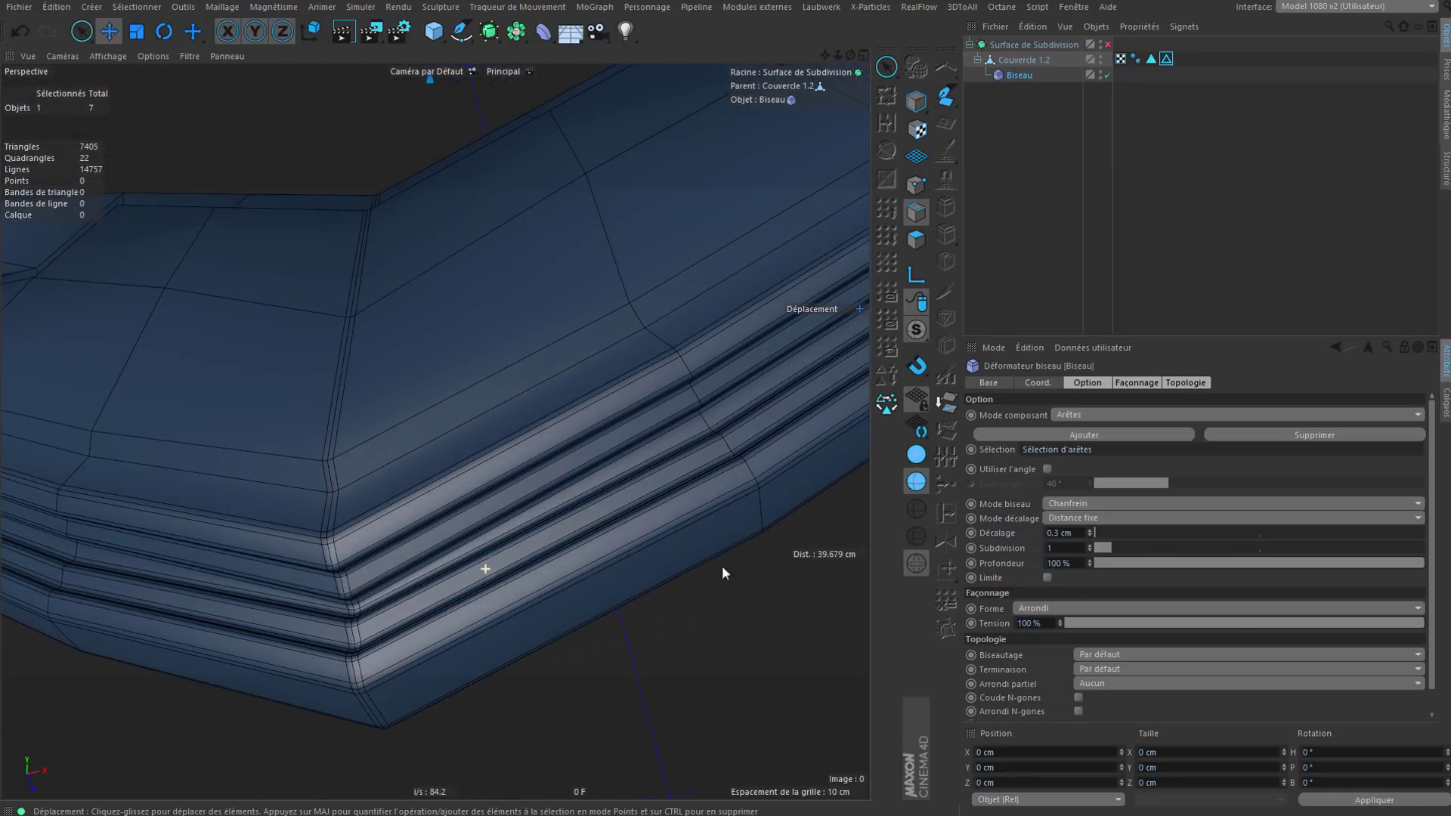
Step: Try higher Subdivision values on the Biseau deformer and return it to 1
click(1091, 552)
click(1090, 547)
click(1090, 546)
click(1090, 546)
drag(1090, 547, 1377, 555)
drag(1246, 555, 1108, 550)
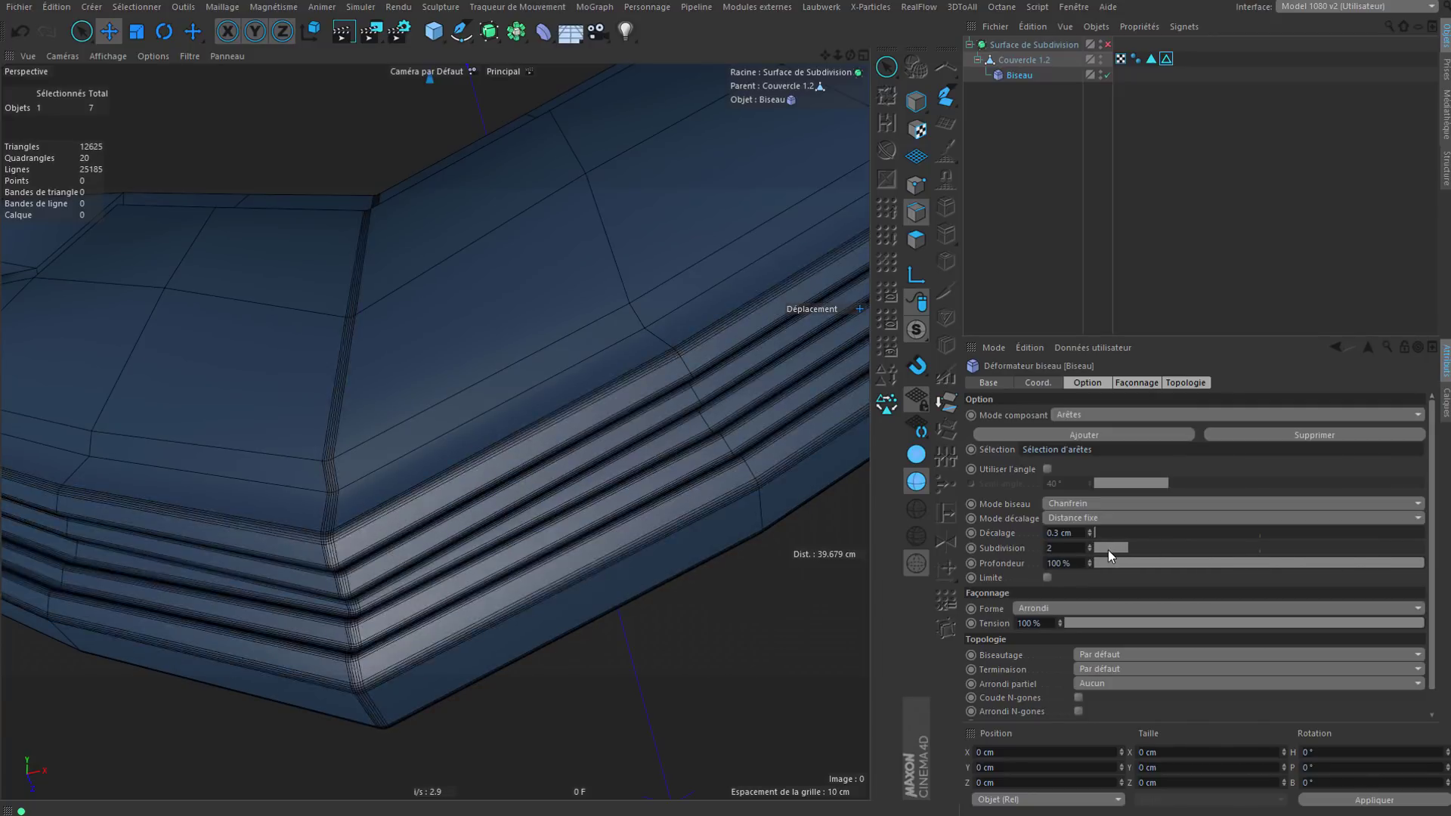
Step: Deselect the deformer, enable Surface de Subdivision and display the frame shaded without its wireframe lines
alt+drag(424, 597, 523, 611)
scroll(525, 610, down, 3)
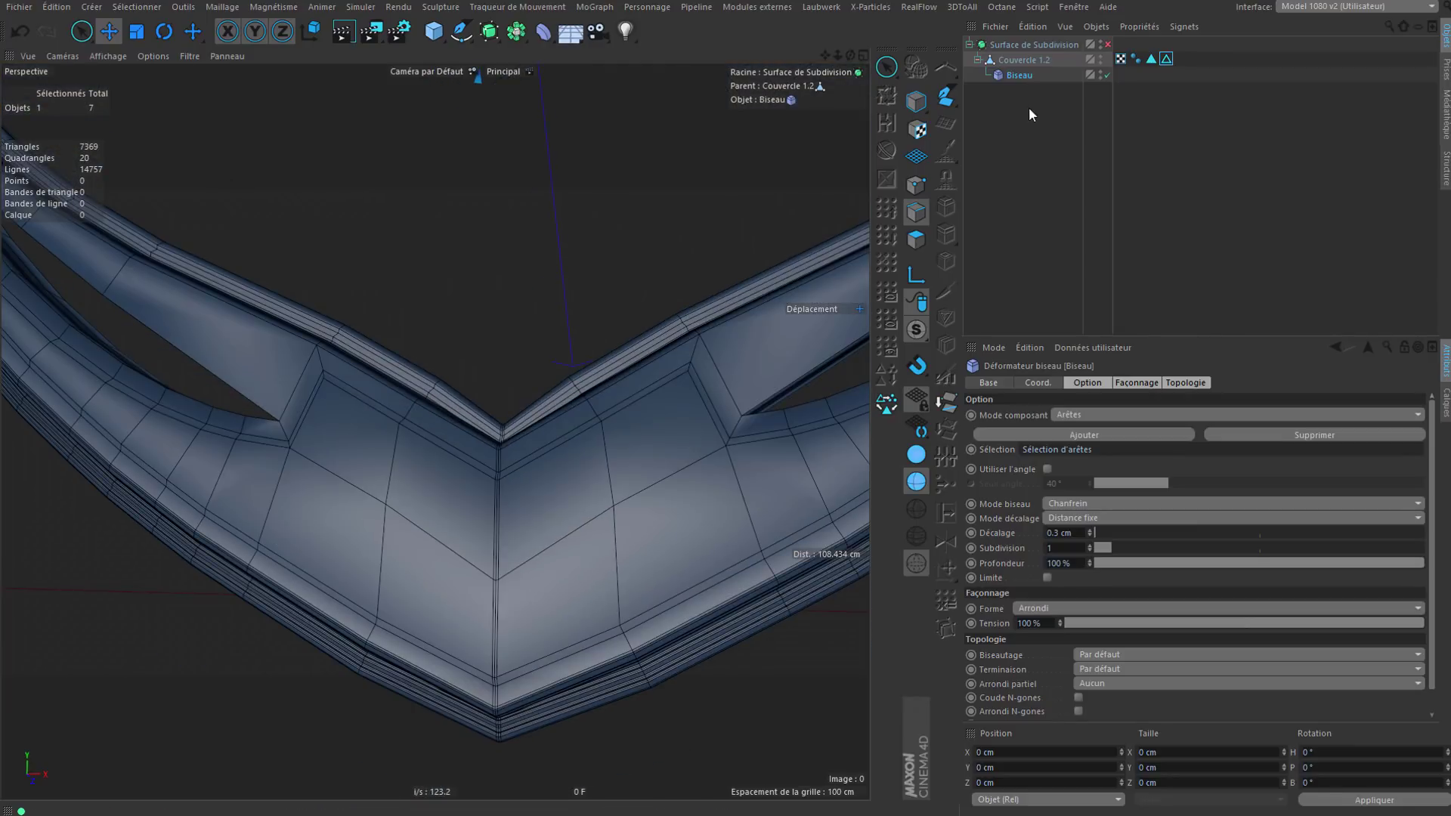
click(1028, 106)
click(1109, 44)
scroll(595, 514, down, 3)
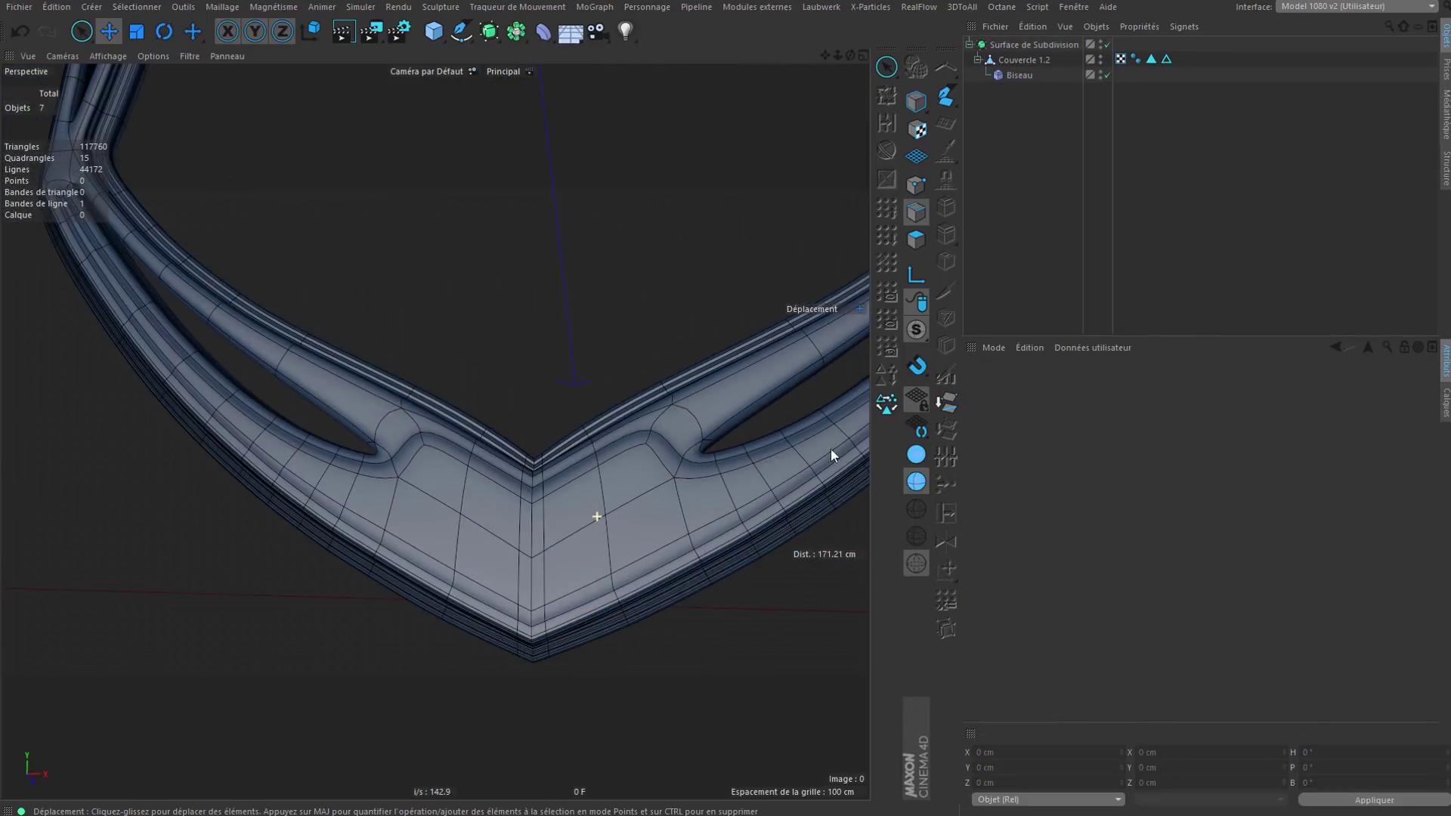
click(916, 456)
alt+middle_drag(641, 492, 581, 579)
scroll(632, 470, down, 2)
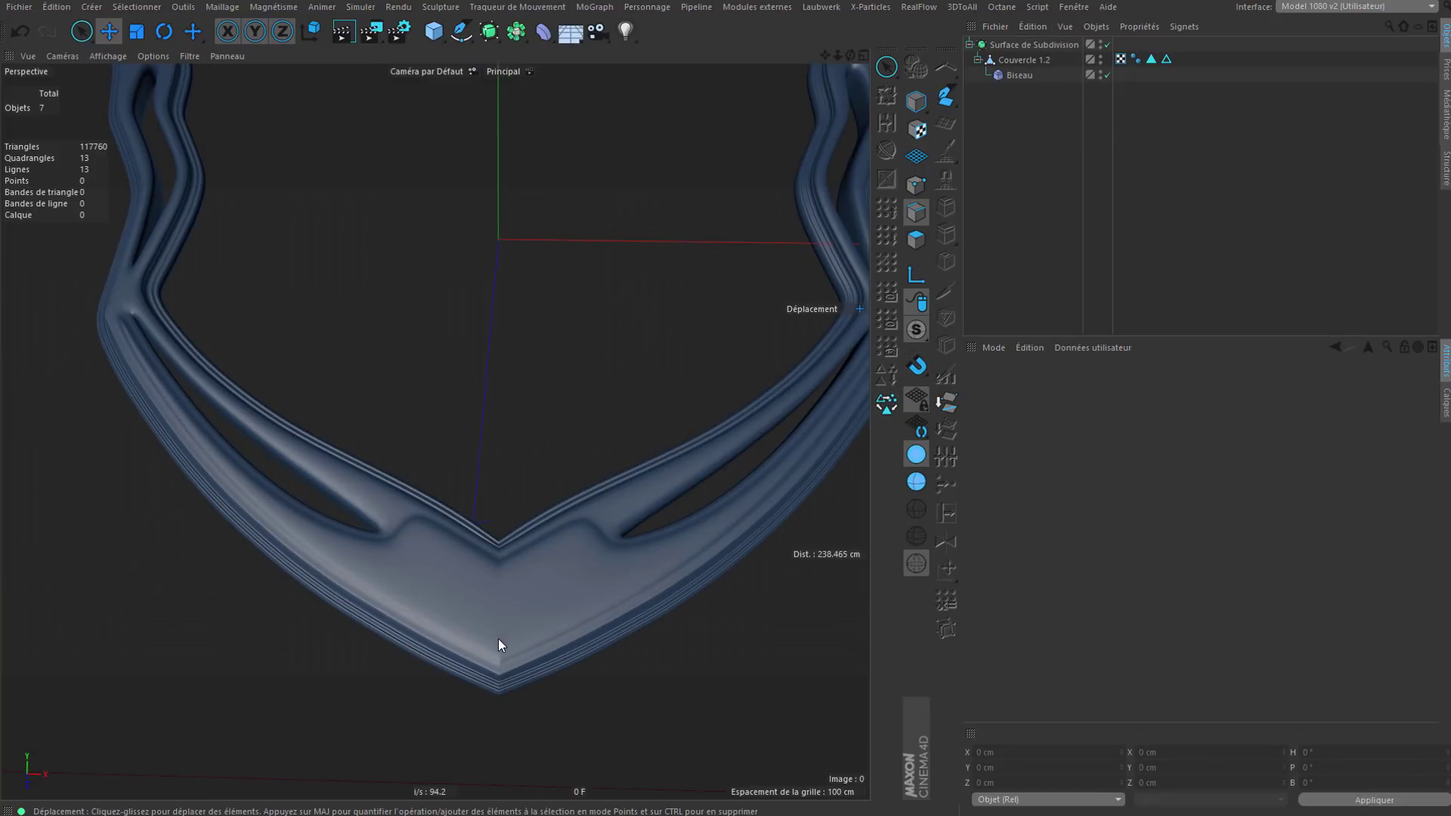
Step: Examine the smoothed bottom point of the frame while toggling Biseau off and on, leaving it enabled
alt+drag(499, 640, 809, 455)
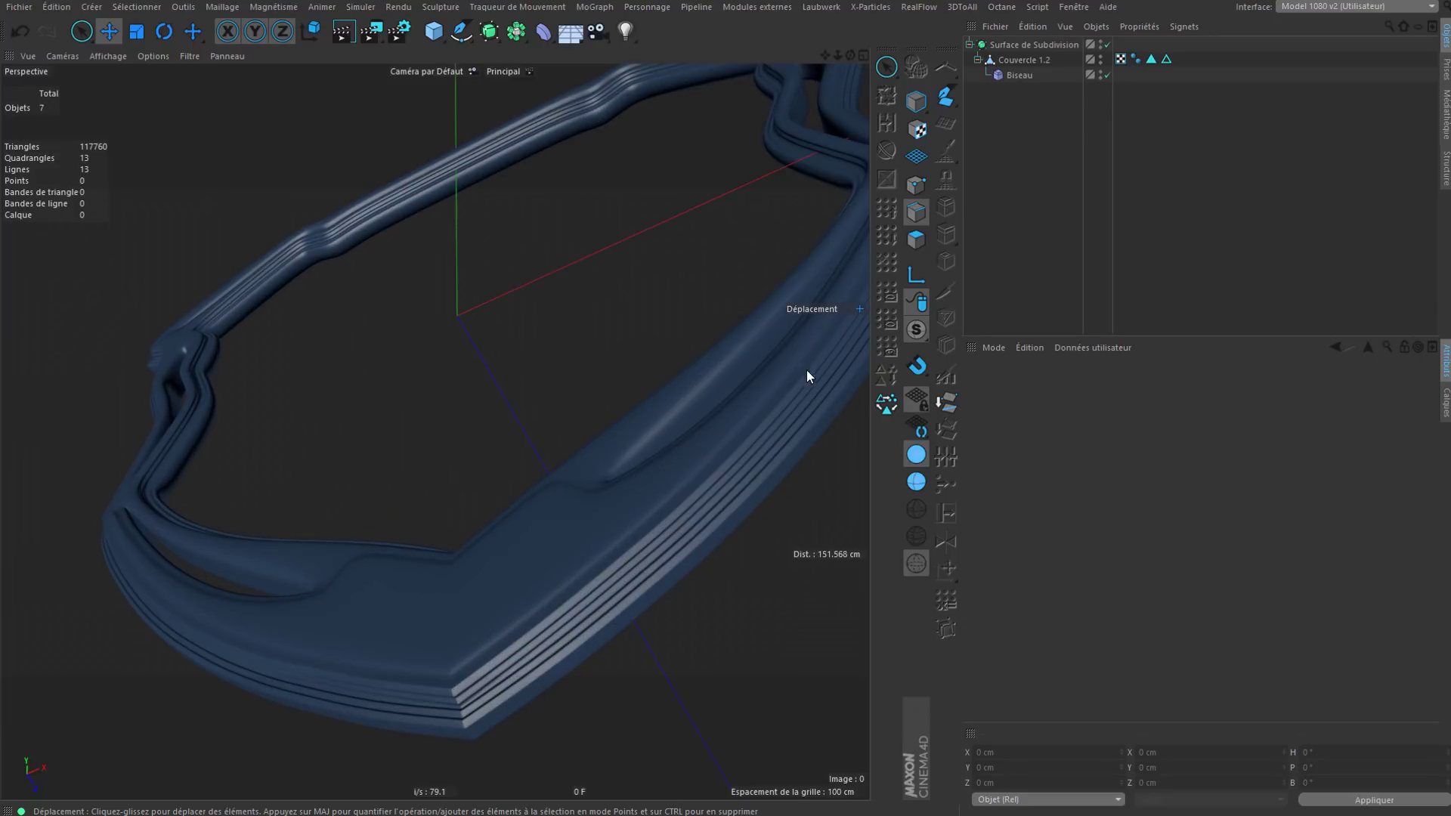
alt+drag(521, 659, 1068, 319)
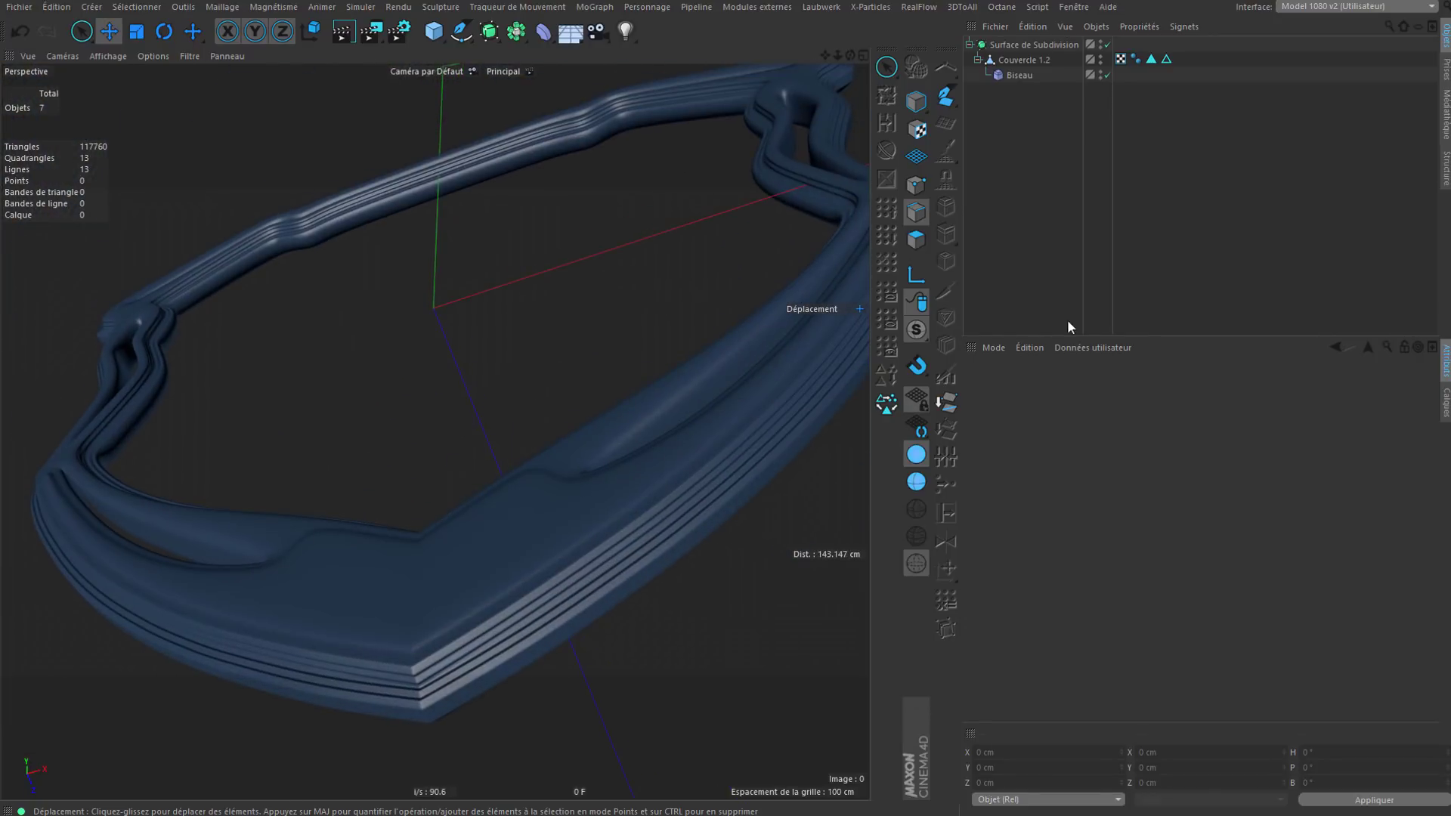
click(1107, 74)
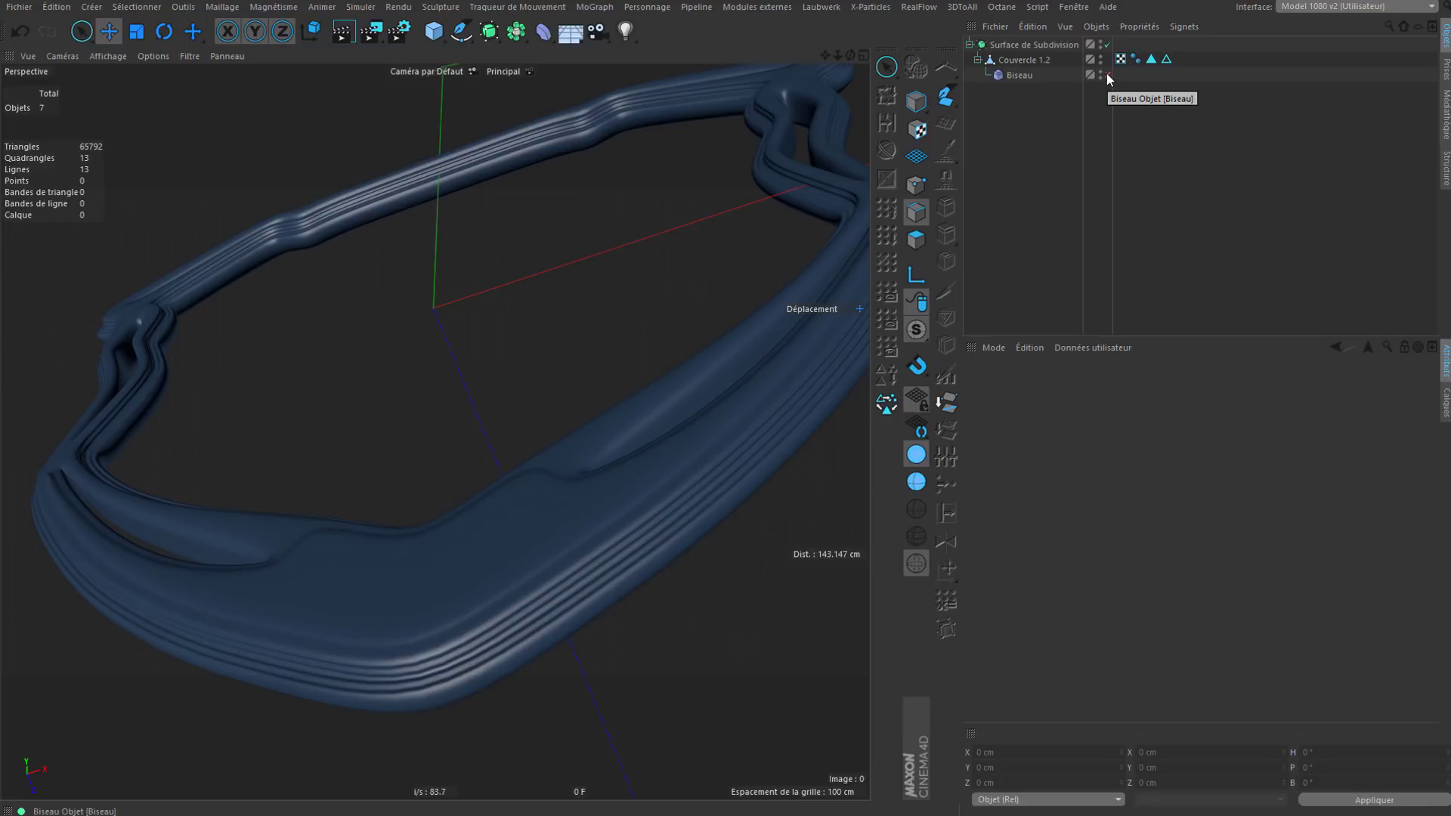
click(1107, 74)
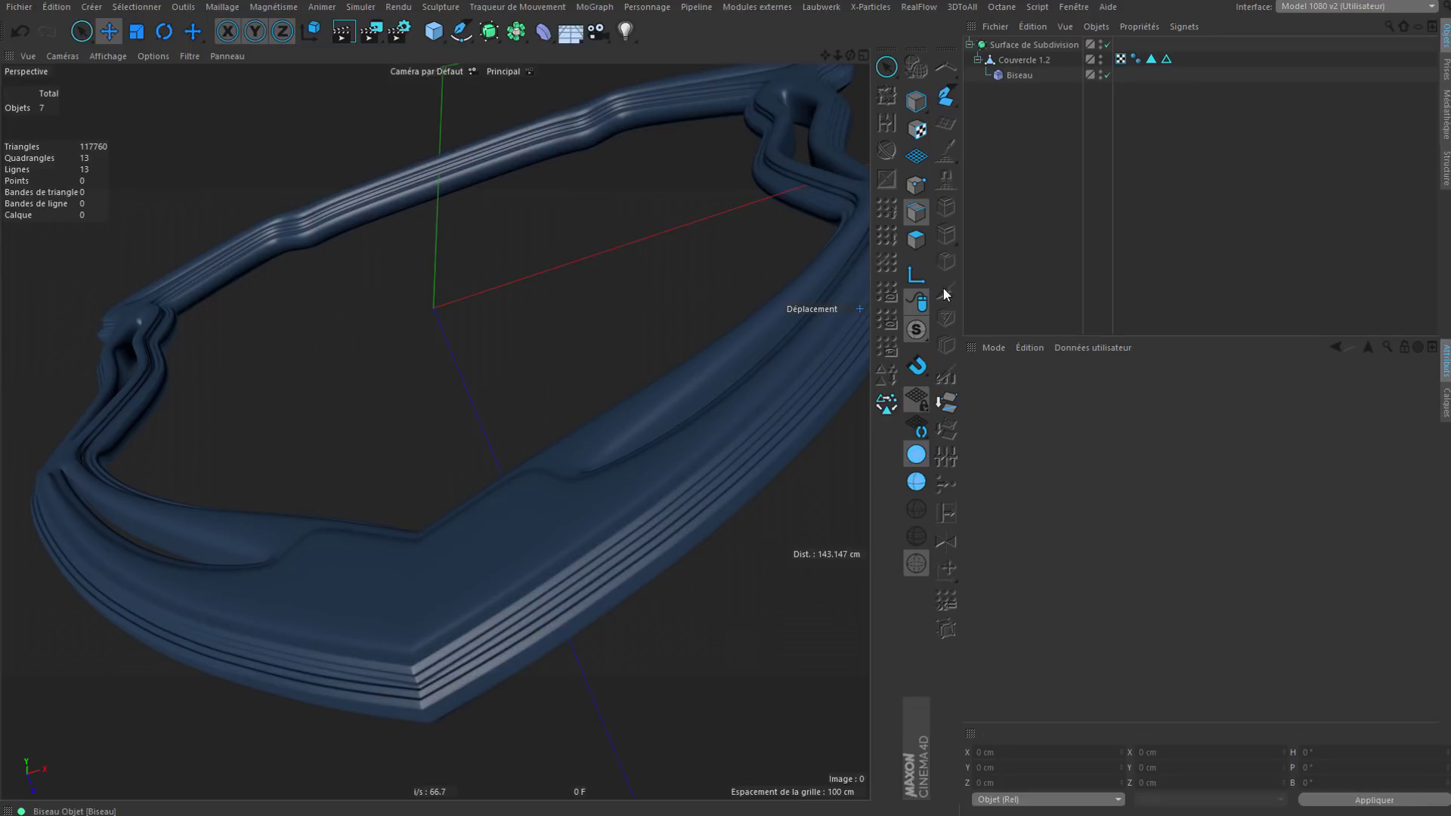
click(1109, 74)
click(1109, 74)
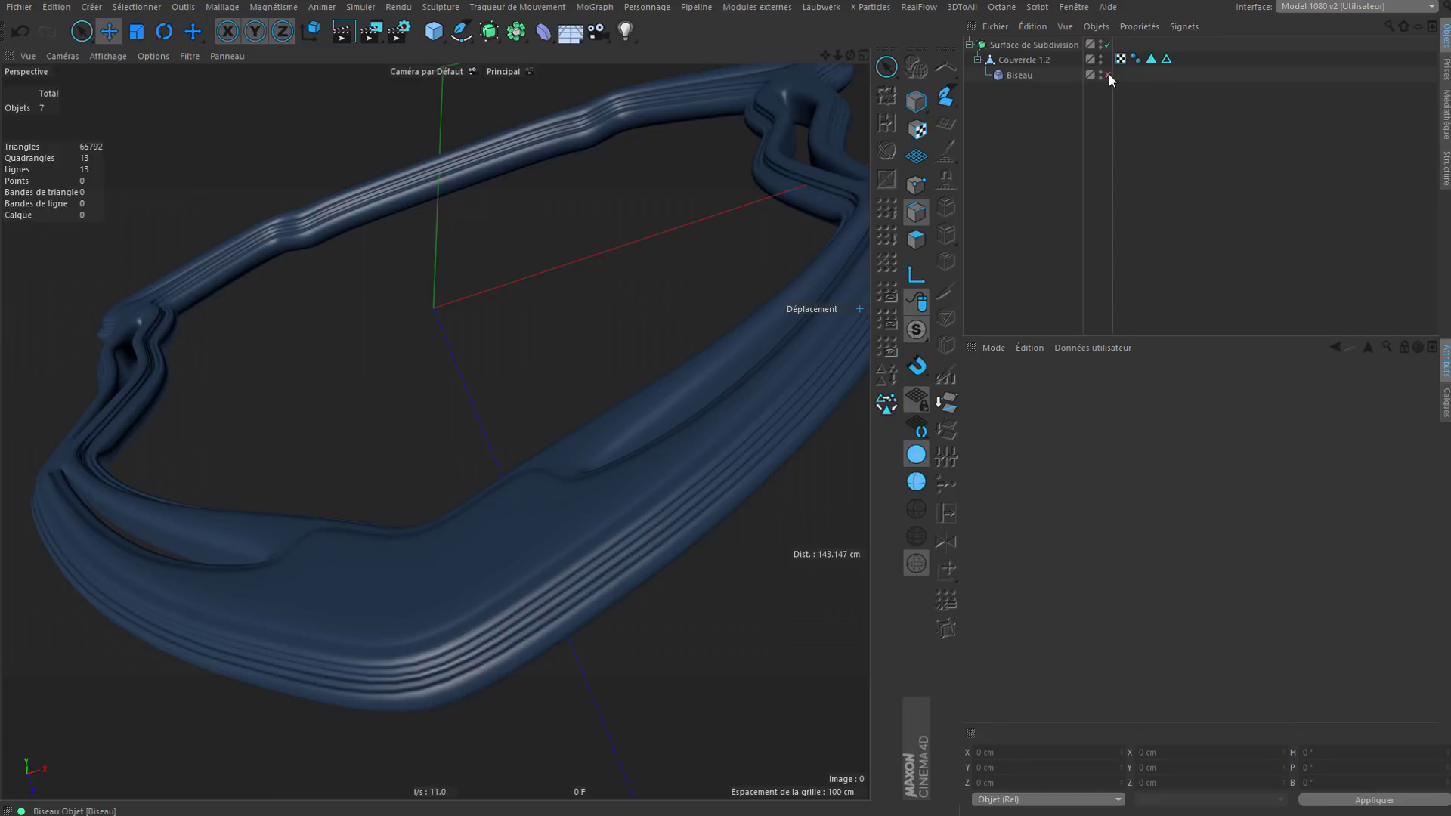
click(1109, 74)
alt+drag(473, 560, 454, 639)
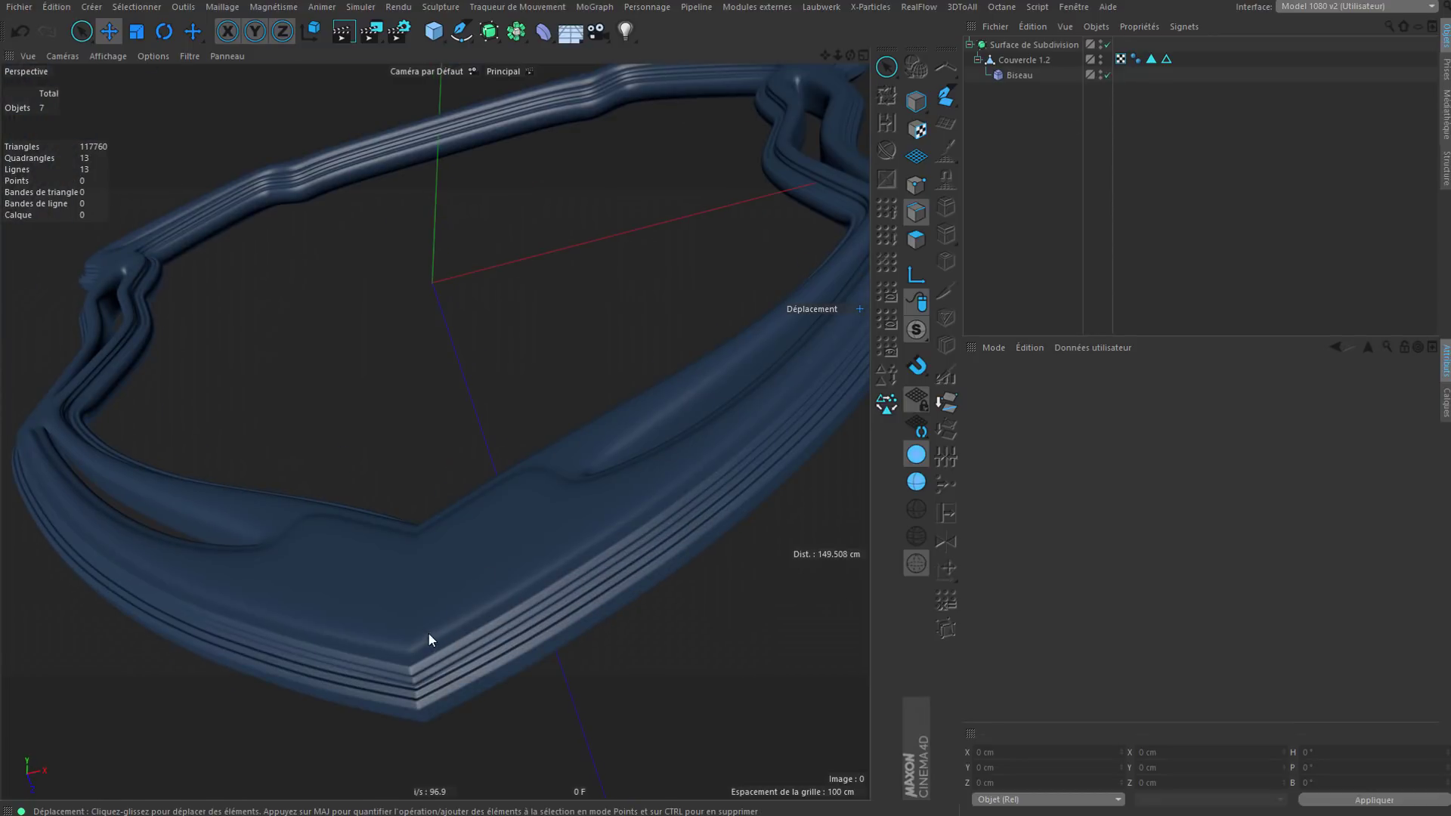
Step: Disable Surface de Subdivision, restore the stored edge selection and add the two lengthwise edge loops just above the outer steps
click(1167, 58)
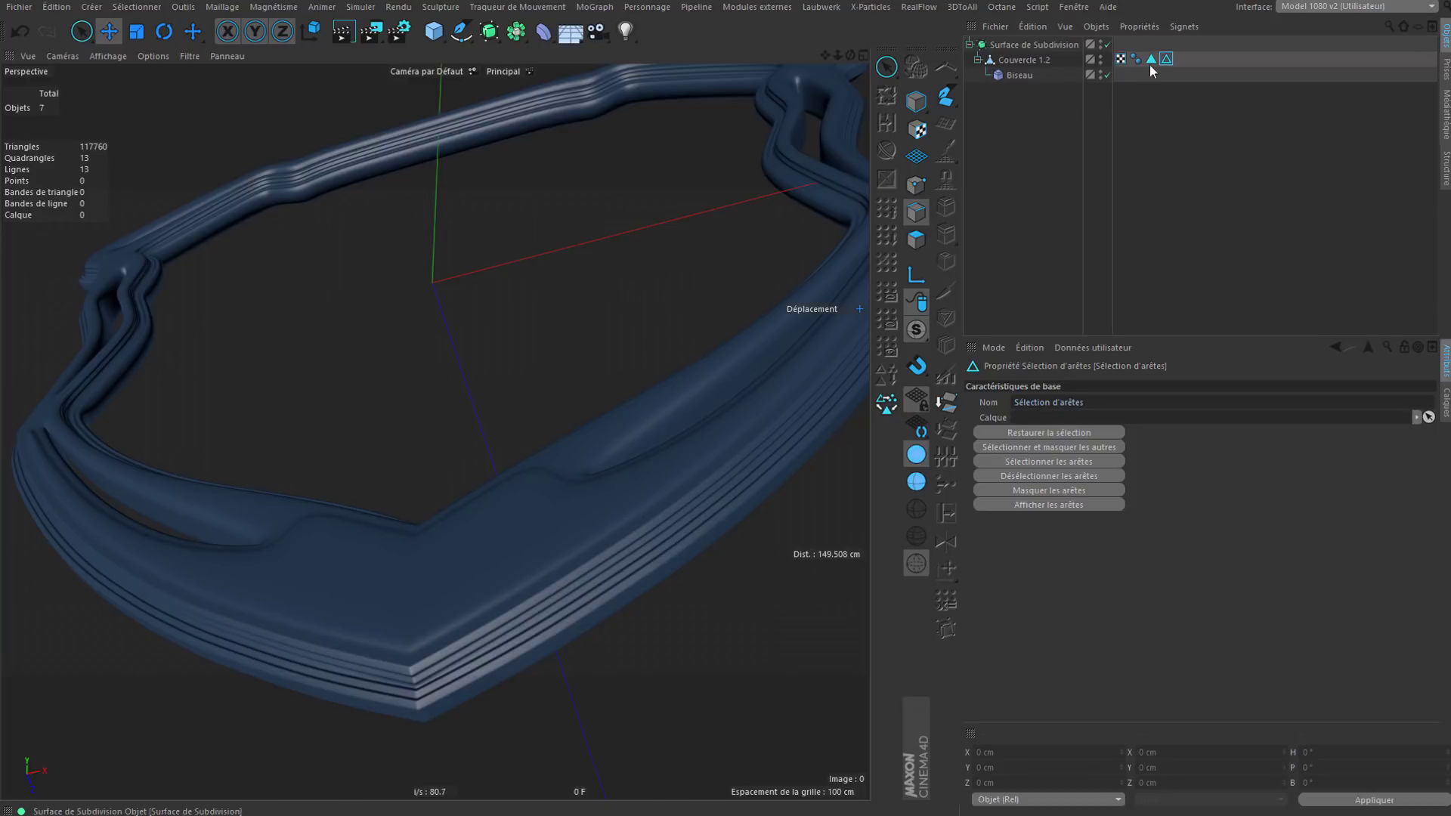
click(1108, 45)
double_click(1166, 60)
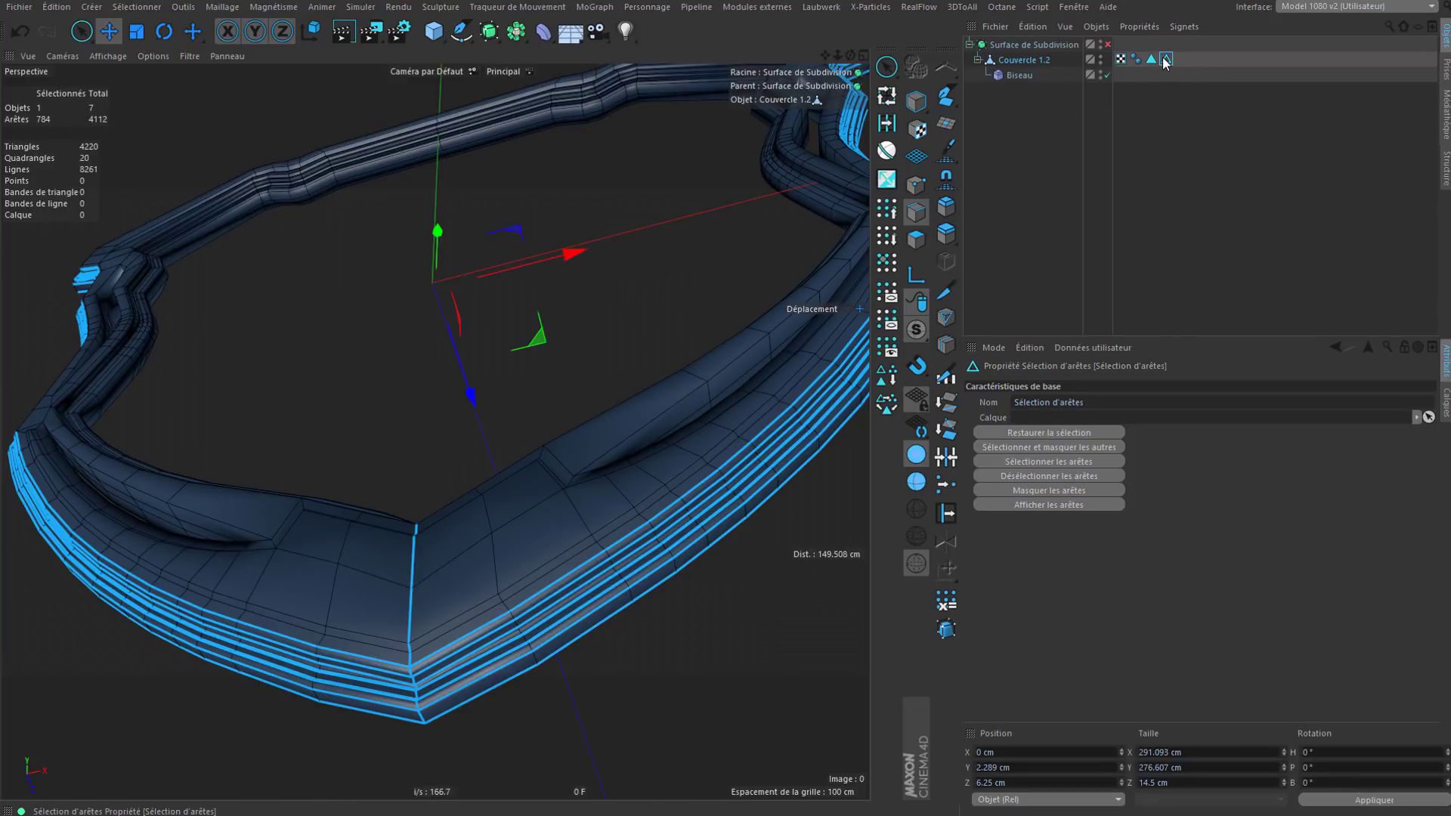
alt+right_drag(346, 756, 345, 674)
alt+drag(490, 585, 493, 574)
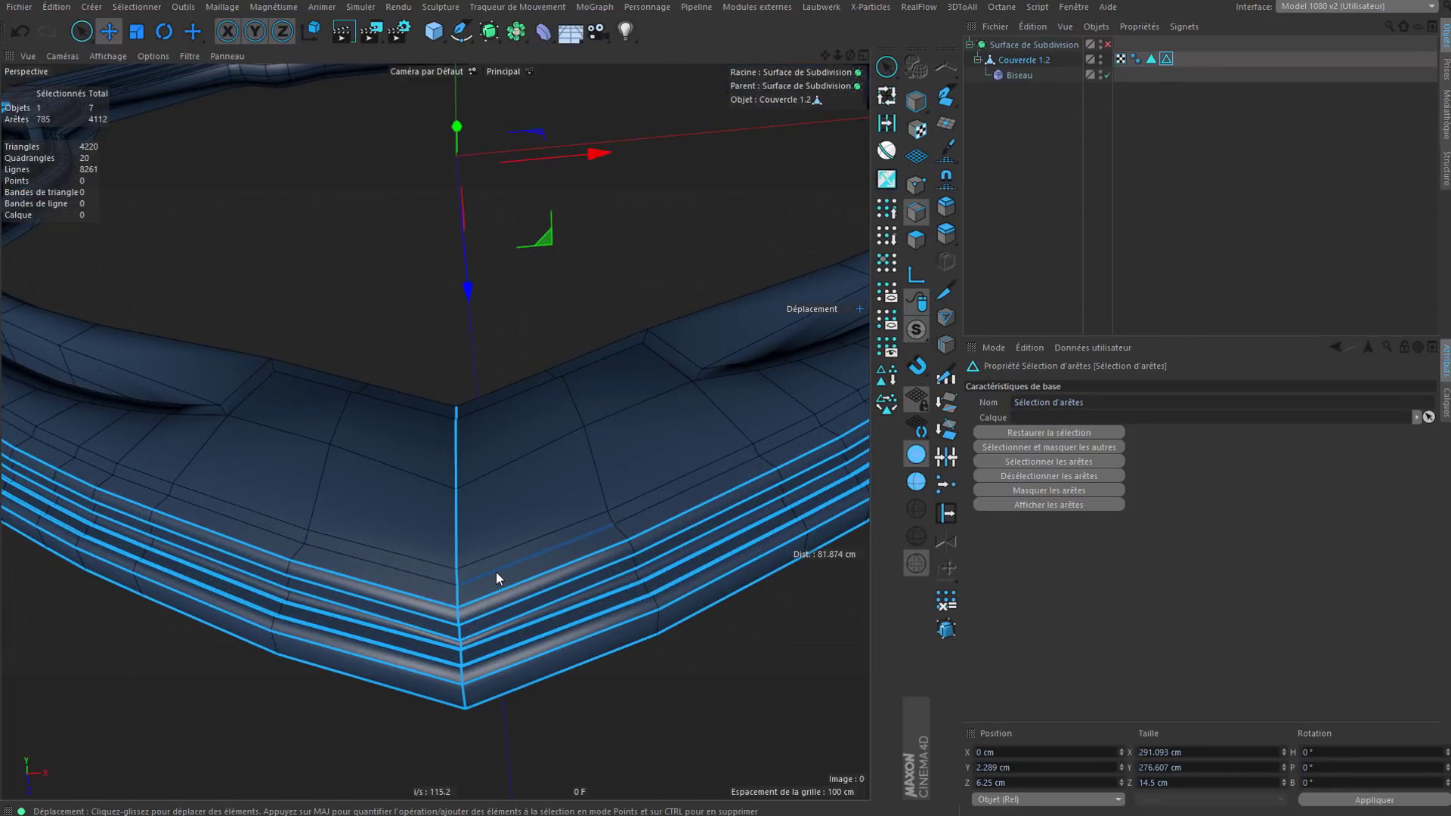
shift+double_click(495, 571)
shift+double_click(497, 550)
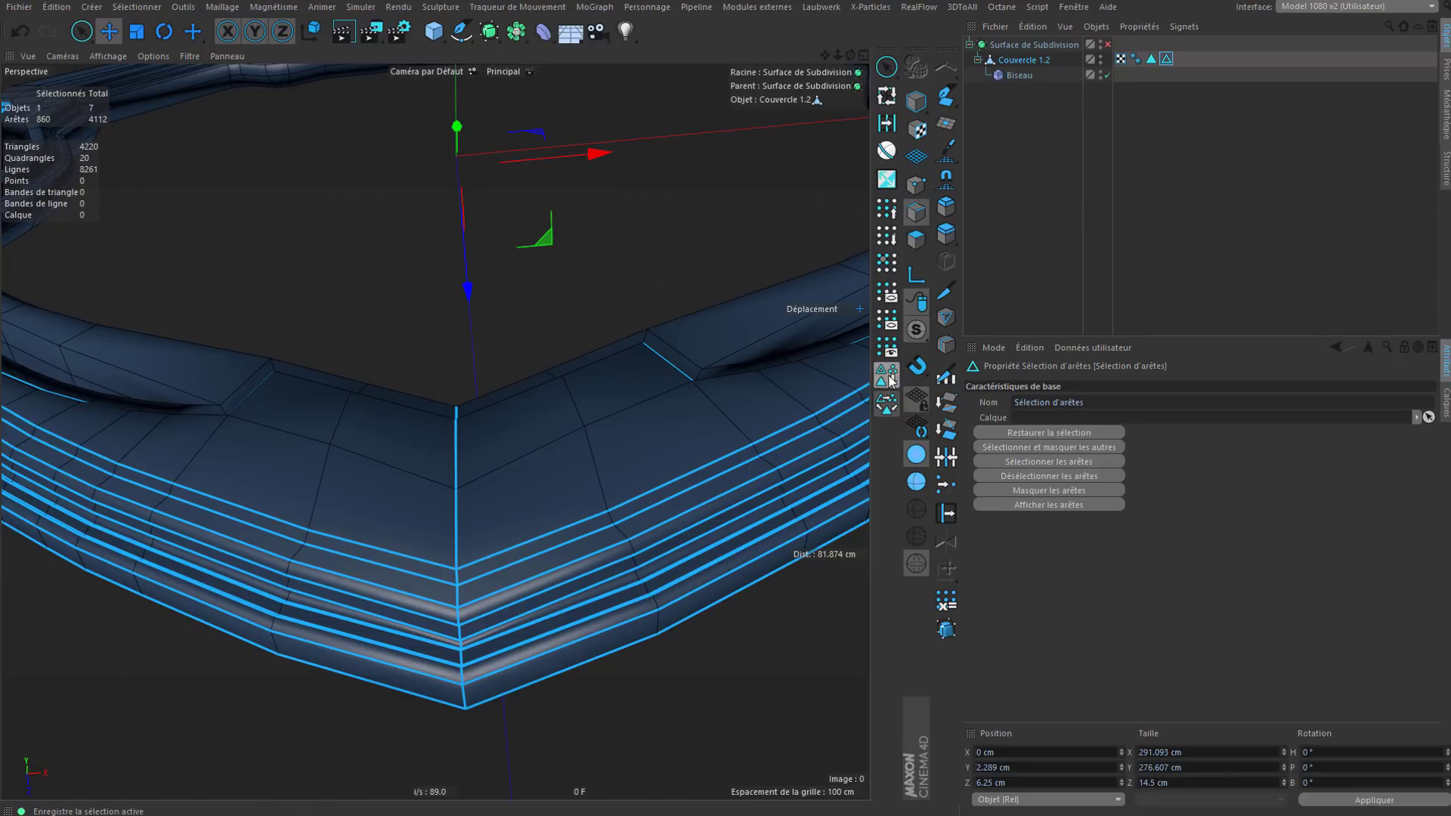
Step: Store the extended edge selection in its tag and enable Surface de Subdivision to inspect the bottom point of the frame
click(1105, 46)
click(1084, 198)
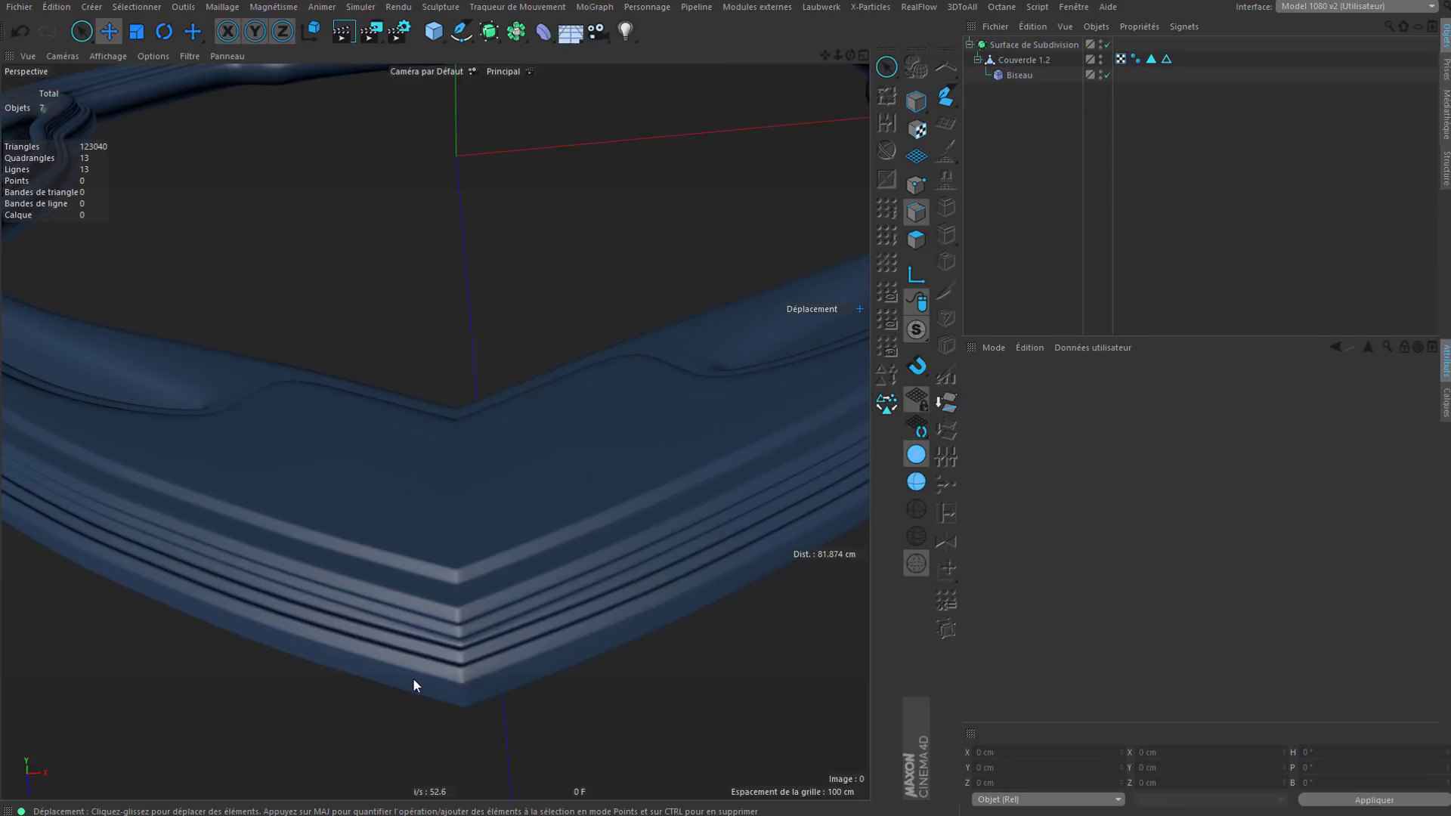
alt+drag(412, 678, 566, 496)
alt+drag(457, 629, 521, 423)
Step: Disable Surface de Subdivision, restore the stored edge selection and add the edges bordering the raised bottom panel and the right groove's end
click(1109, 45)
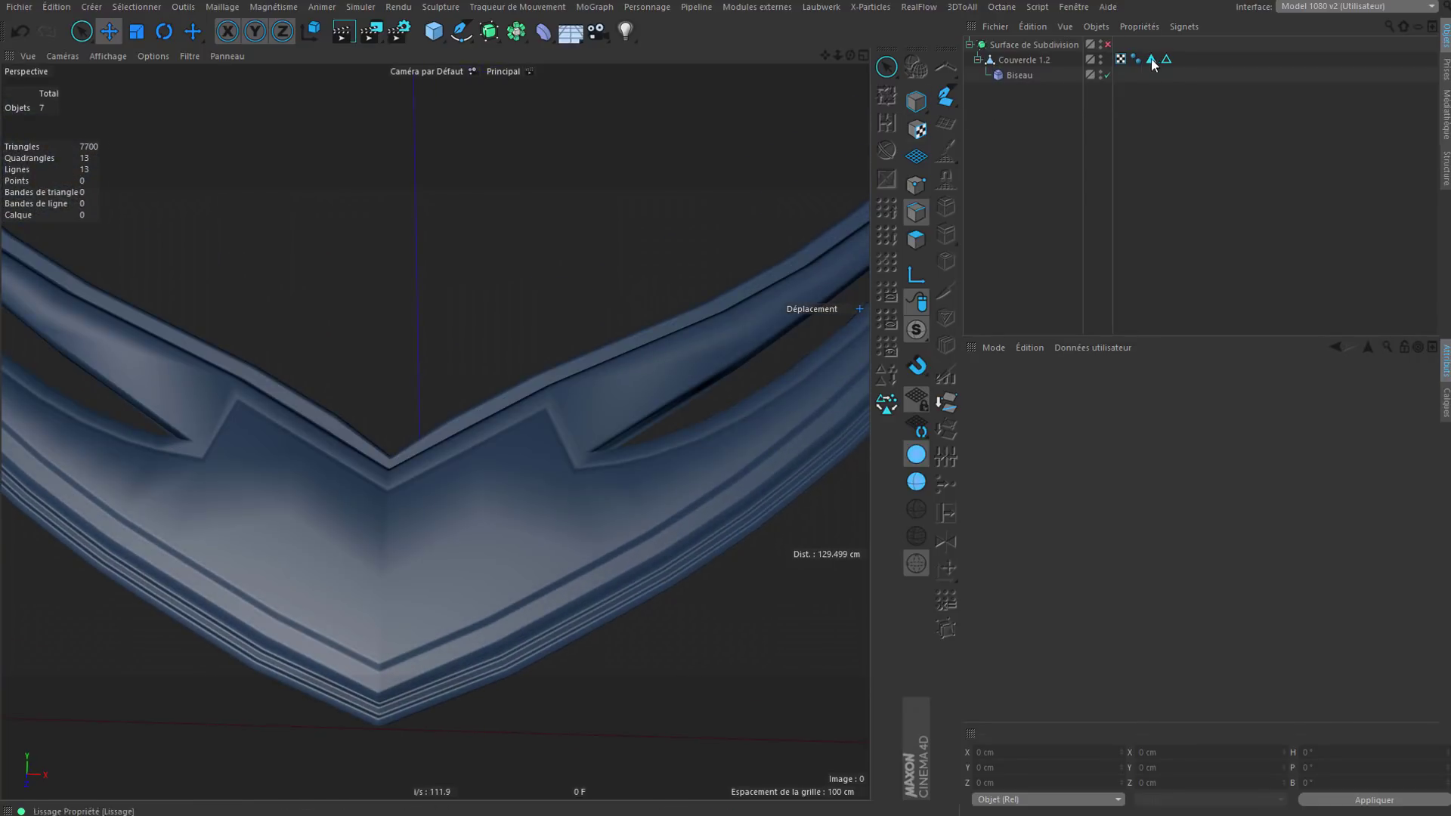
double_click(1166, 60)
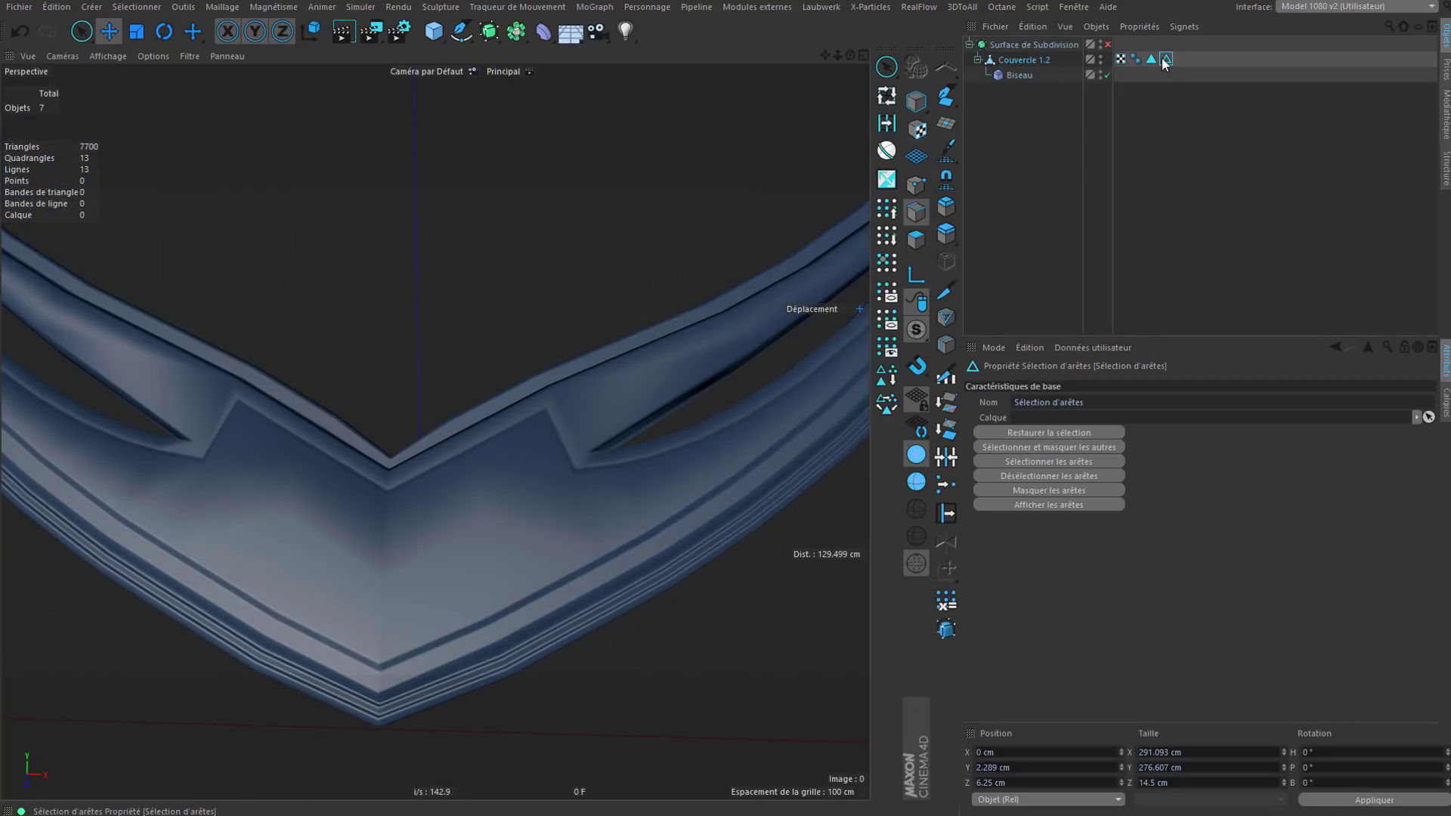
shift+double_click(509, 443)
alt+drag(496, 497, 482, 523)
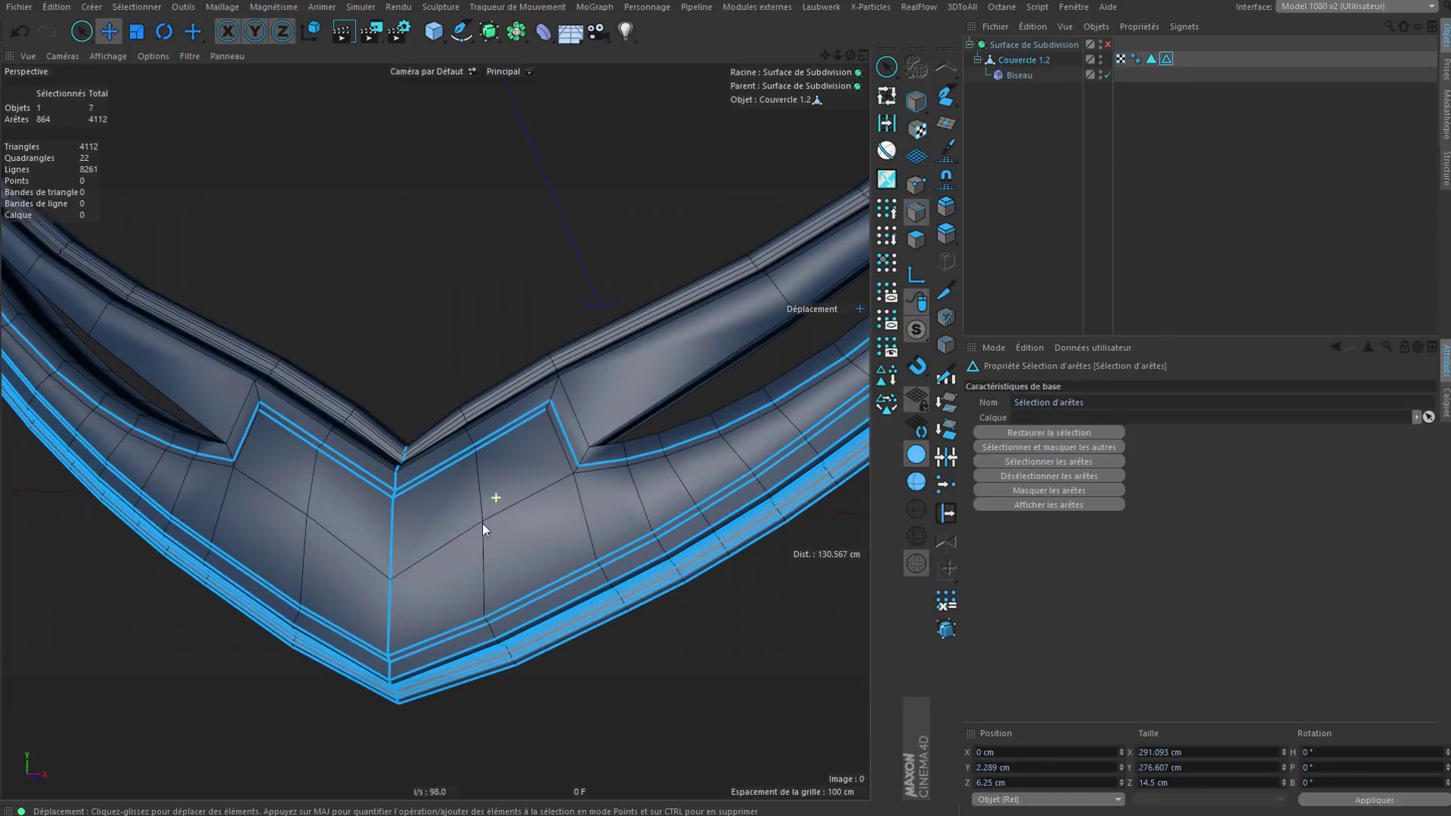
shift+double_click(592, 463)
shift+double_click(570, 448)
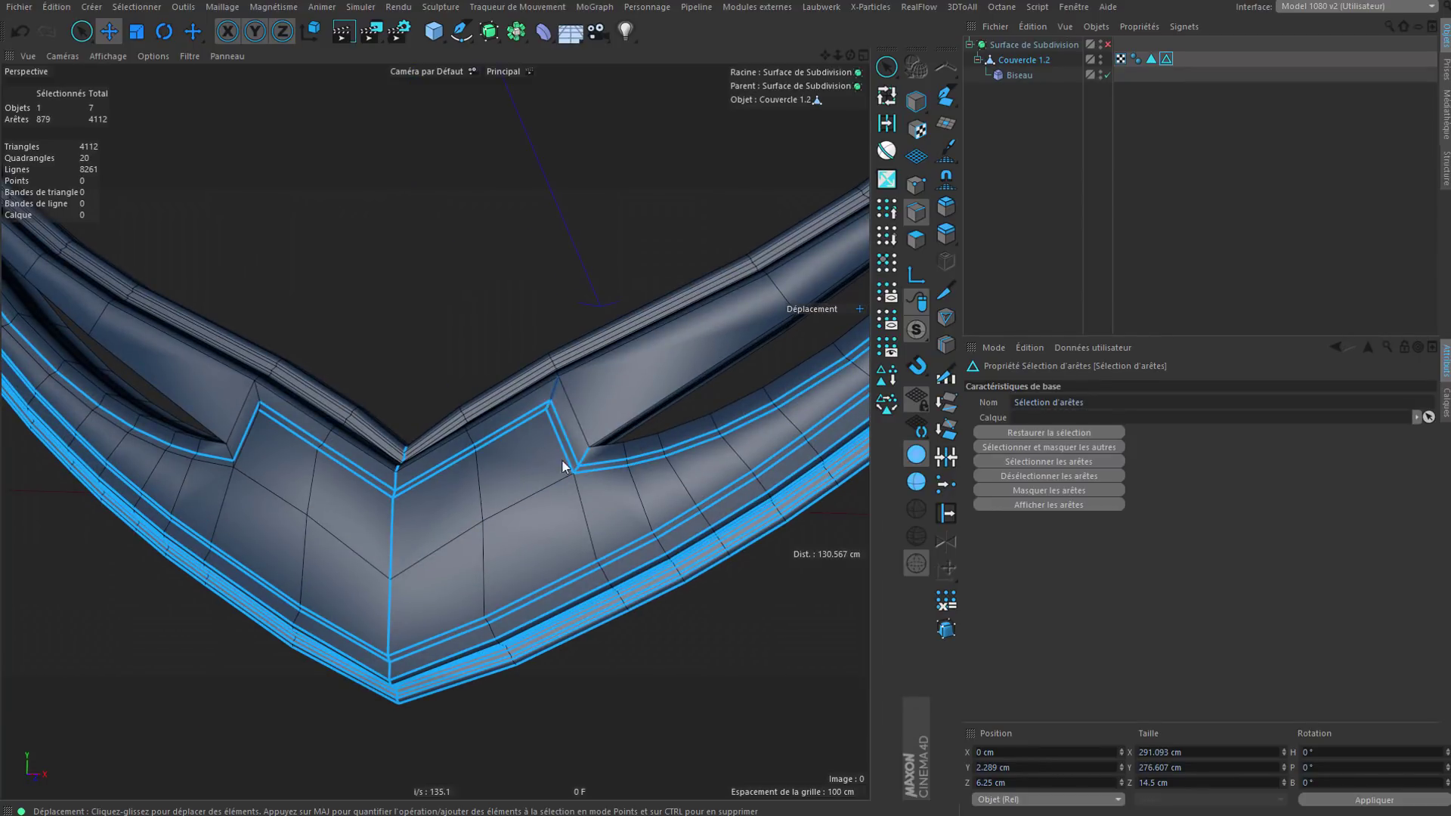
Step: Add the missing short edges at the raised panel's corners beside the left groove to the selection
alt+drag(562, 466, 428, 456)
scroll(234, 380, up, 4)
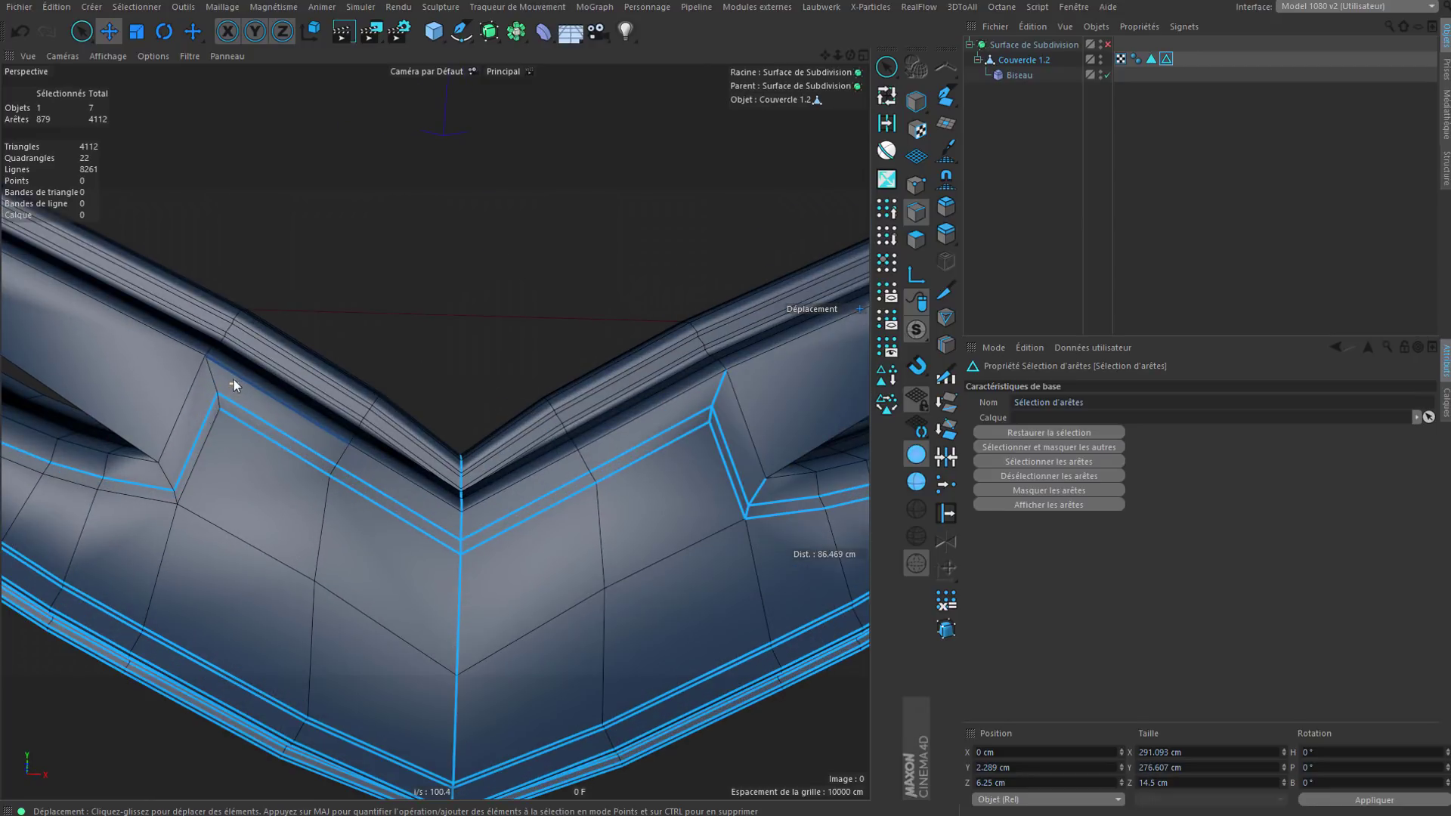
shift+click(211, 376)
shift+click(162, 469)
alt+middle_drag(289, 530, 469, 557)
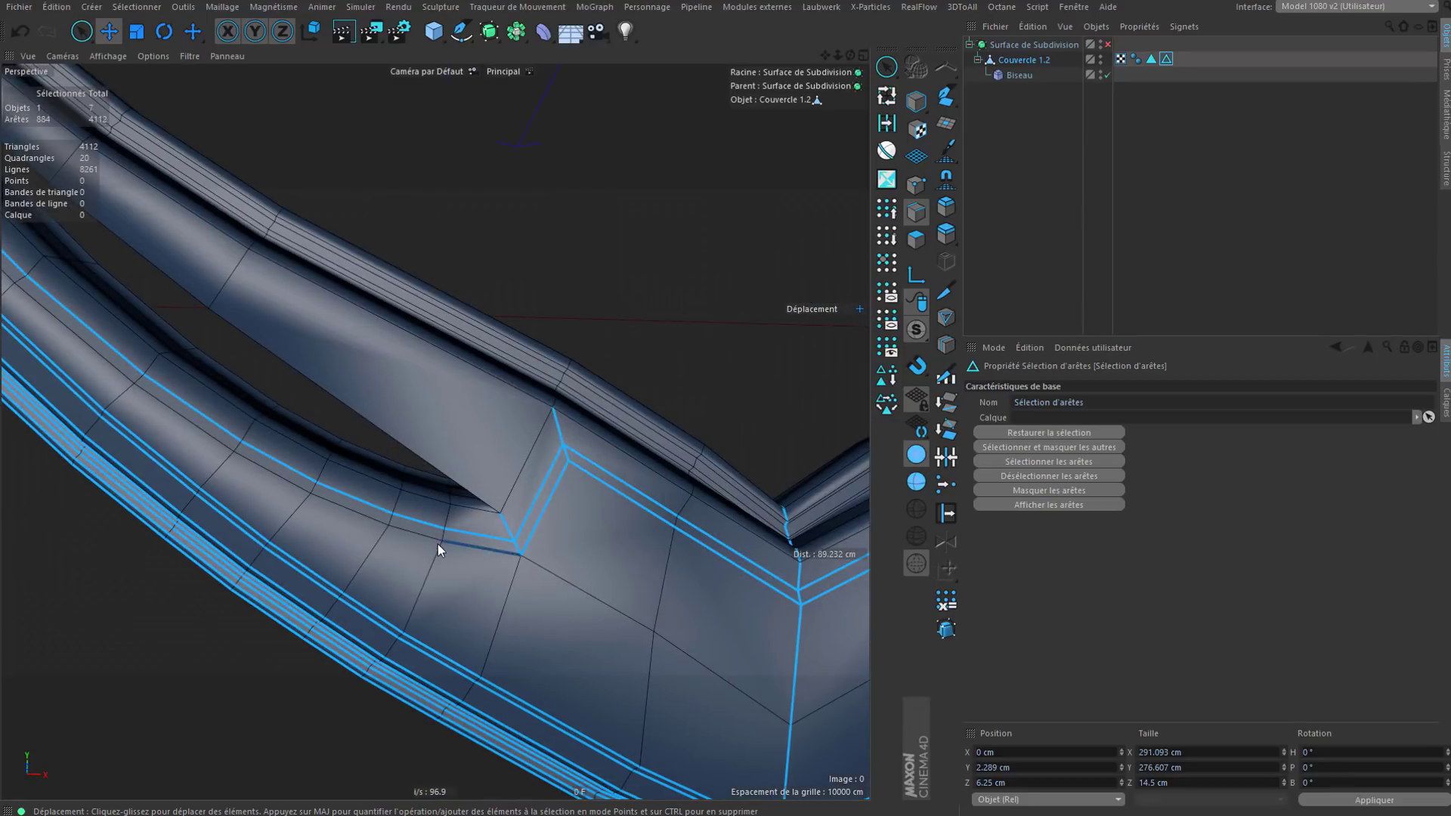
Step: Add the edge loop below the left groove and the edges along the groove's inner rim to the selection
shift+double_click(439, 541)
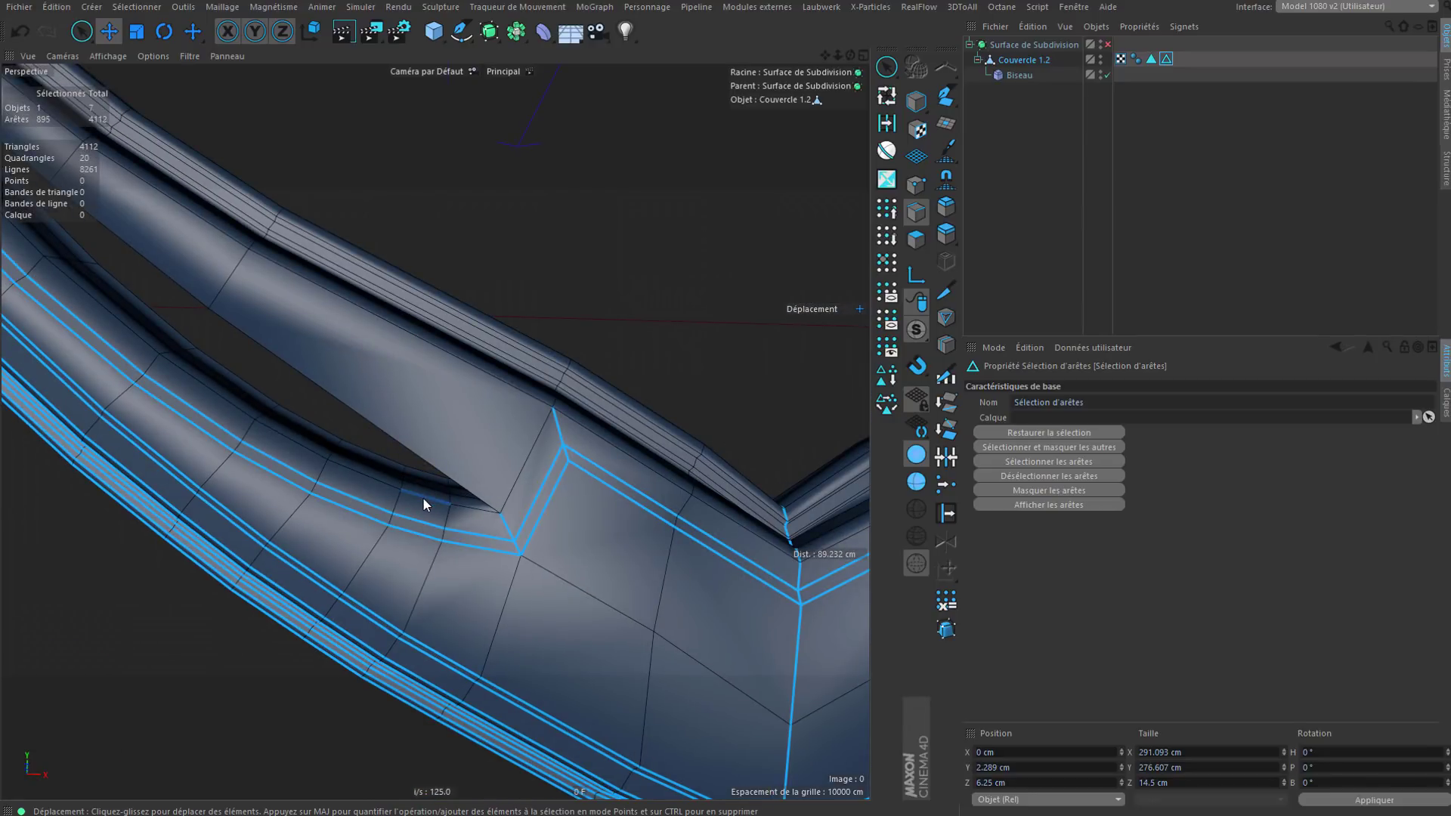
shift+double_click(448, 473)
alt+drag(448, 474, 460, 487)
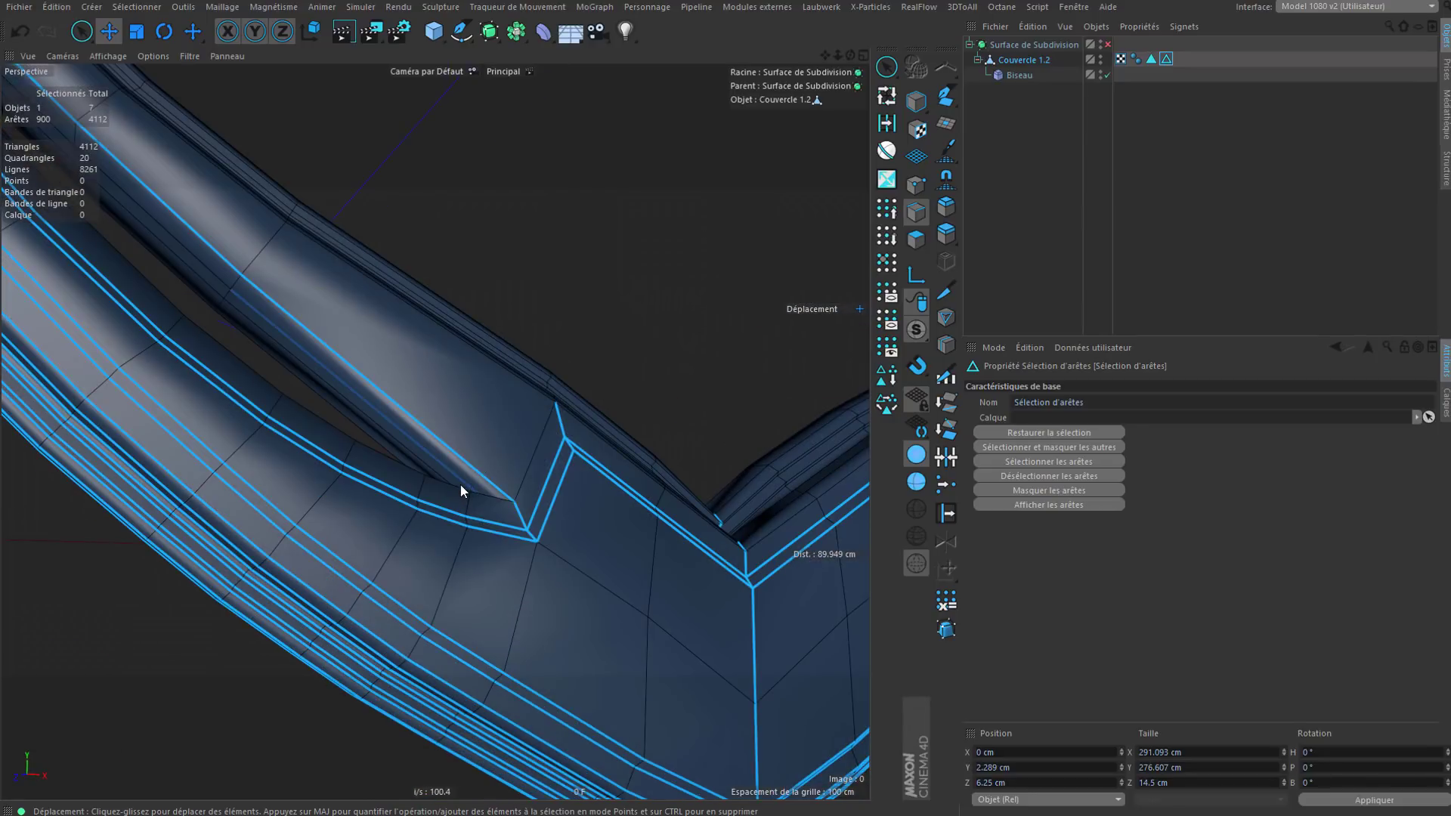
Step: Add the rim edge loop at the left groove's lower end to the edge selection, then deselect one stray edge on it
shift+double_click(455, 475)
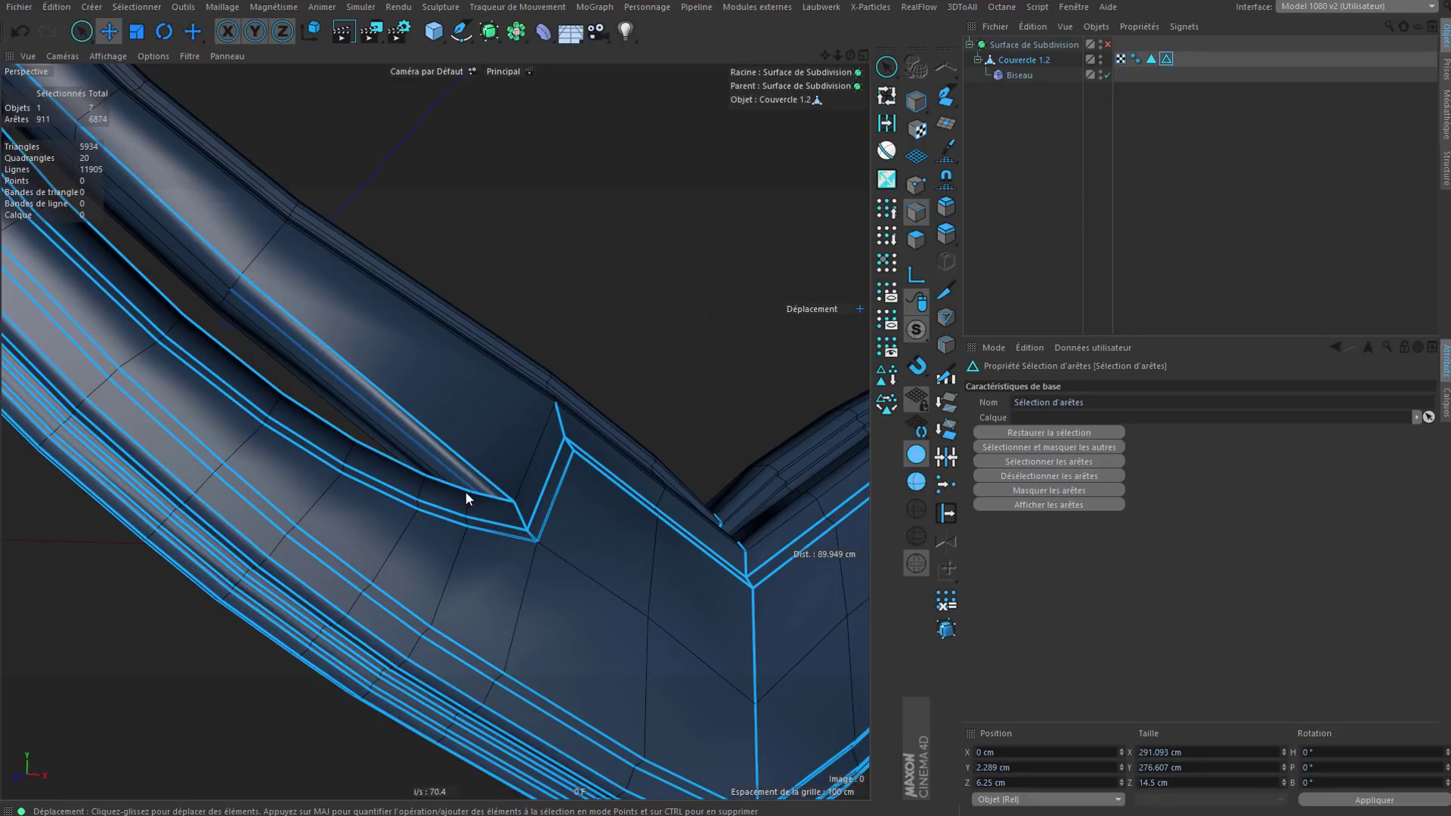
scroll(439, 569, down, 3)
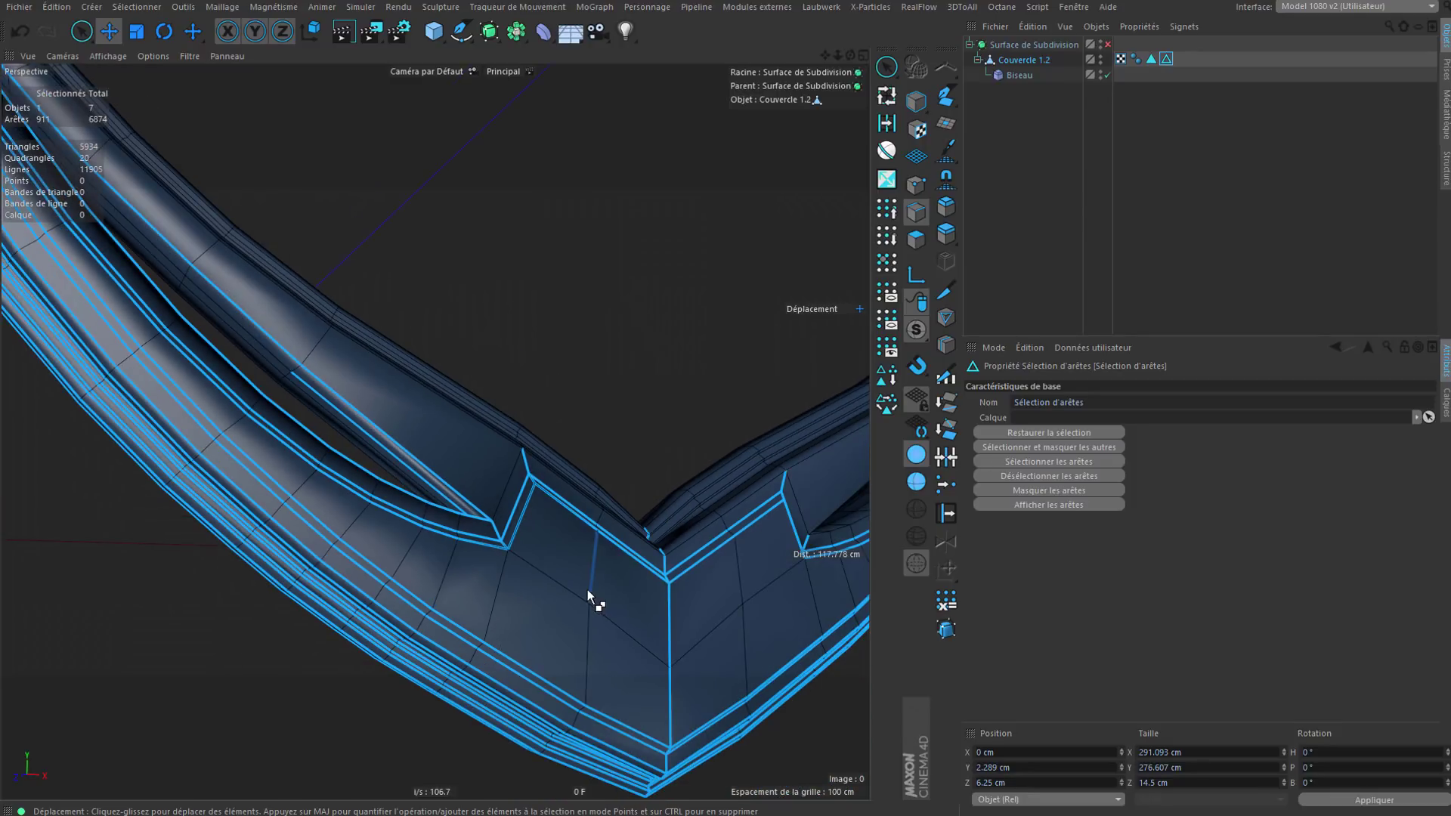
key(ctrl+z)
scroll(475, 525, up, 3)
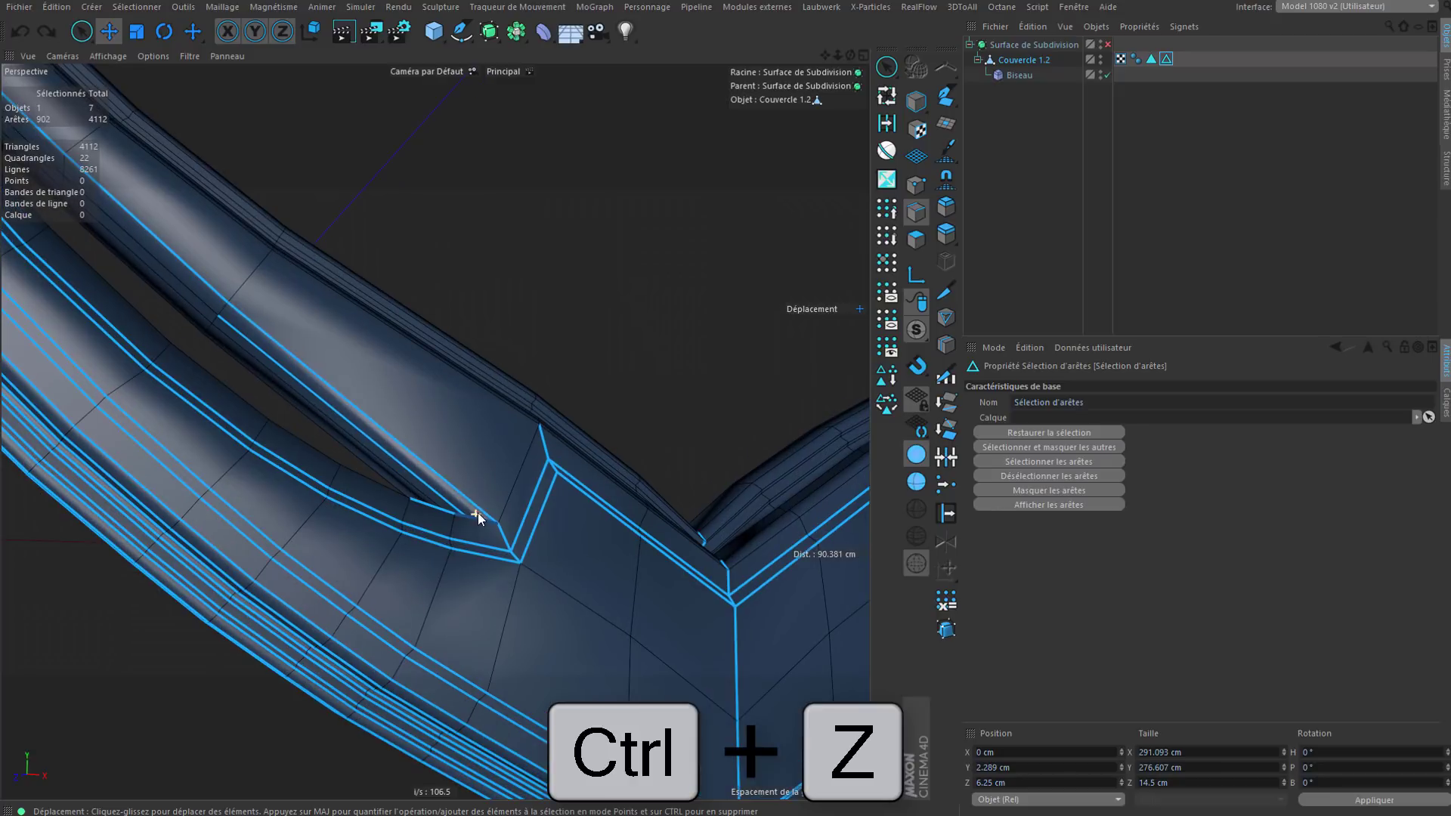
shift+double_click(473, 520)
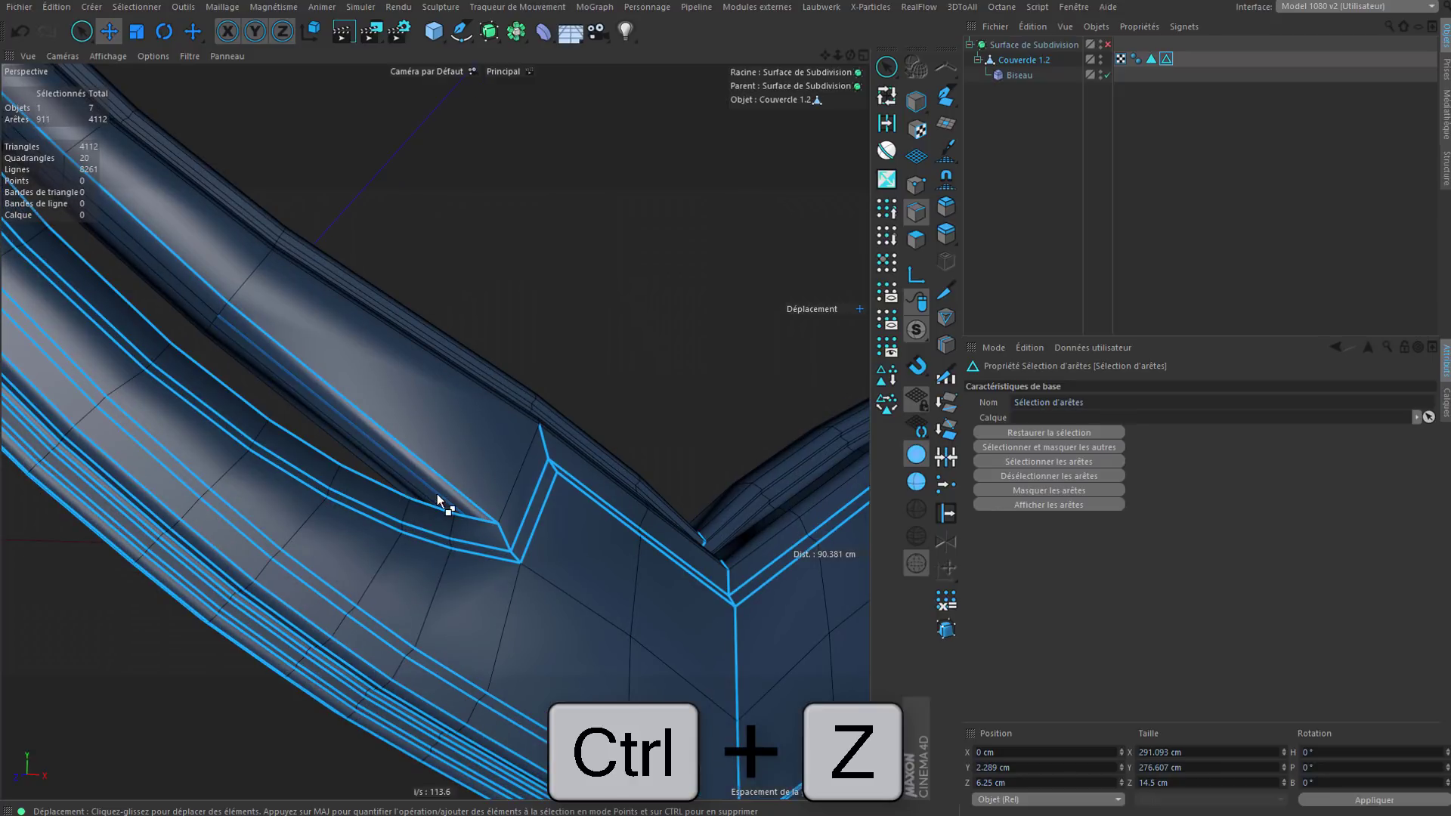
ctrl+click(437, 495)
Step: Examine the whole lower frame and compare its shape with the shield in the reference video 129-Intro The Venom.mp4
alt+right_drag(343, 551, 235, 508)
alt+drag(559, 564, 514, 735)
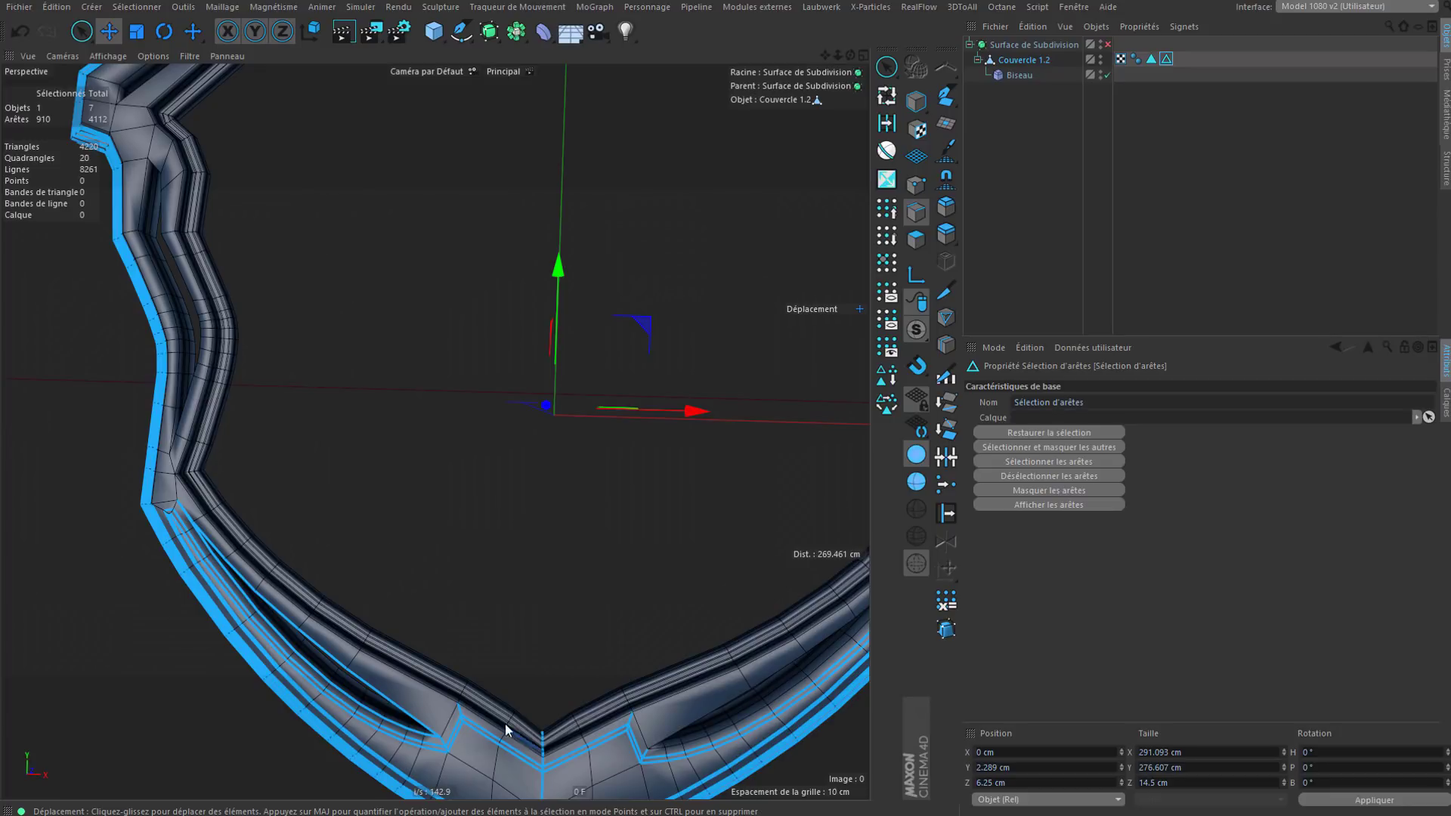
alt+middle_drag(611, 635, 495, 566)
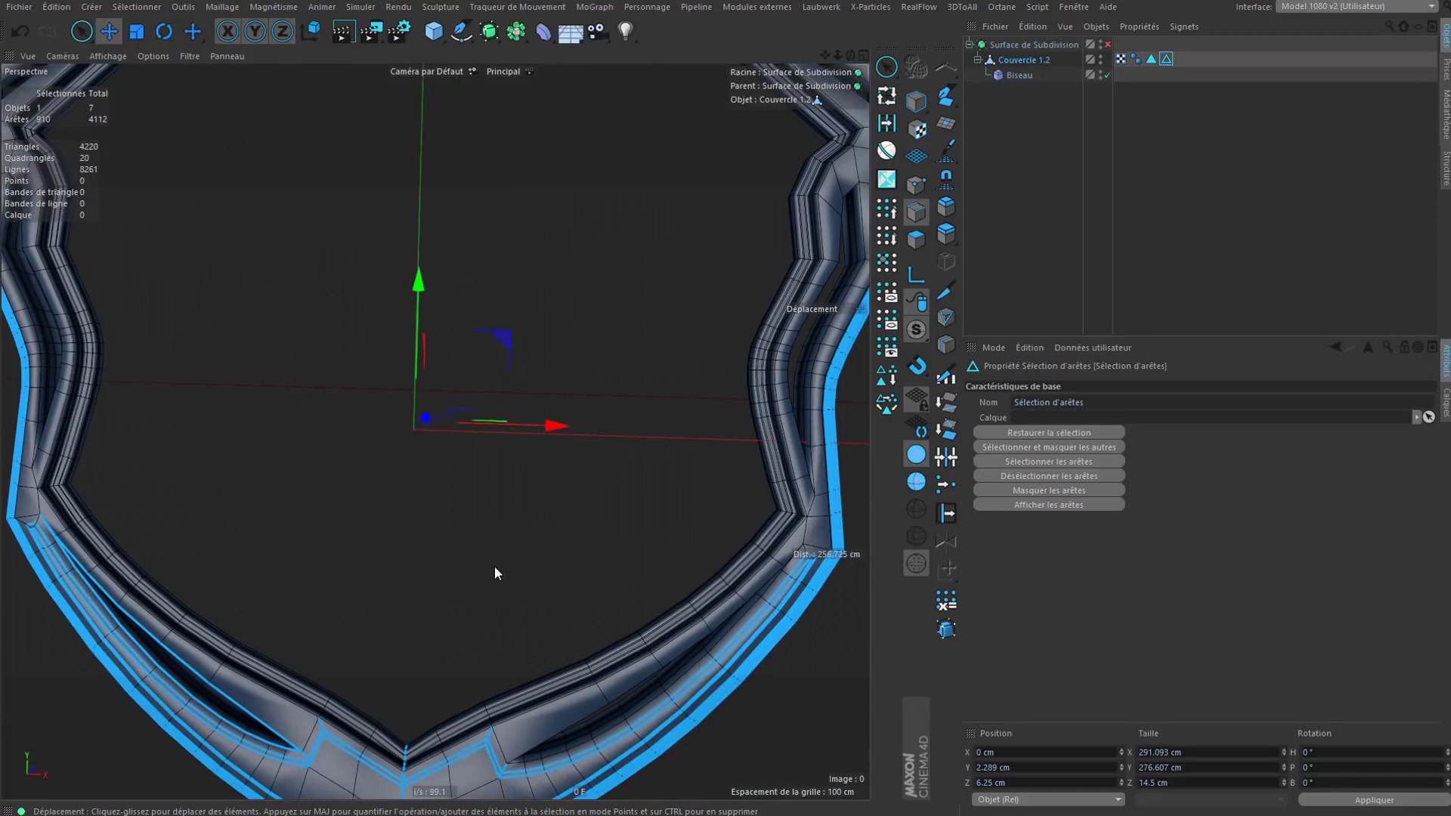
alt+middle_drag(597, 590, 629, 430)
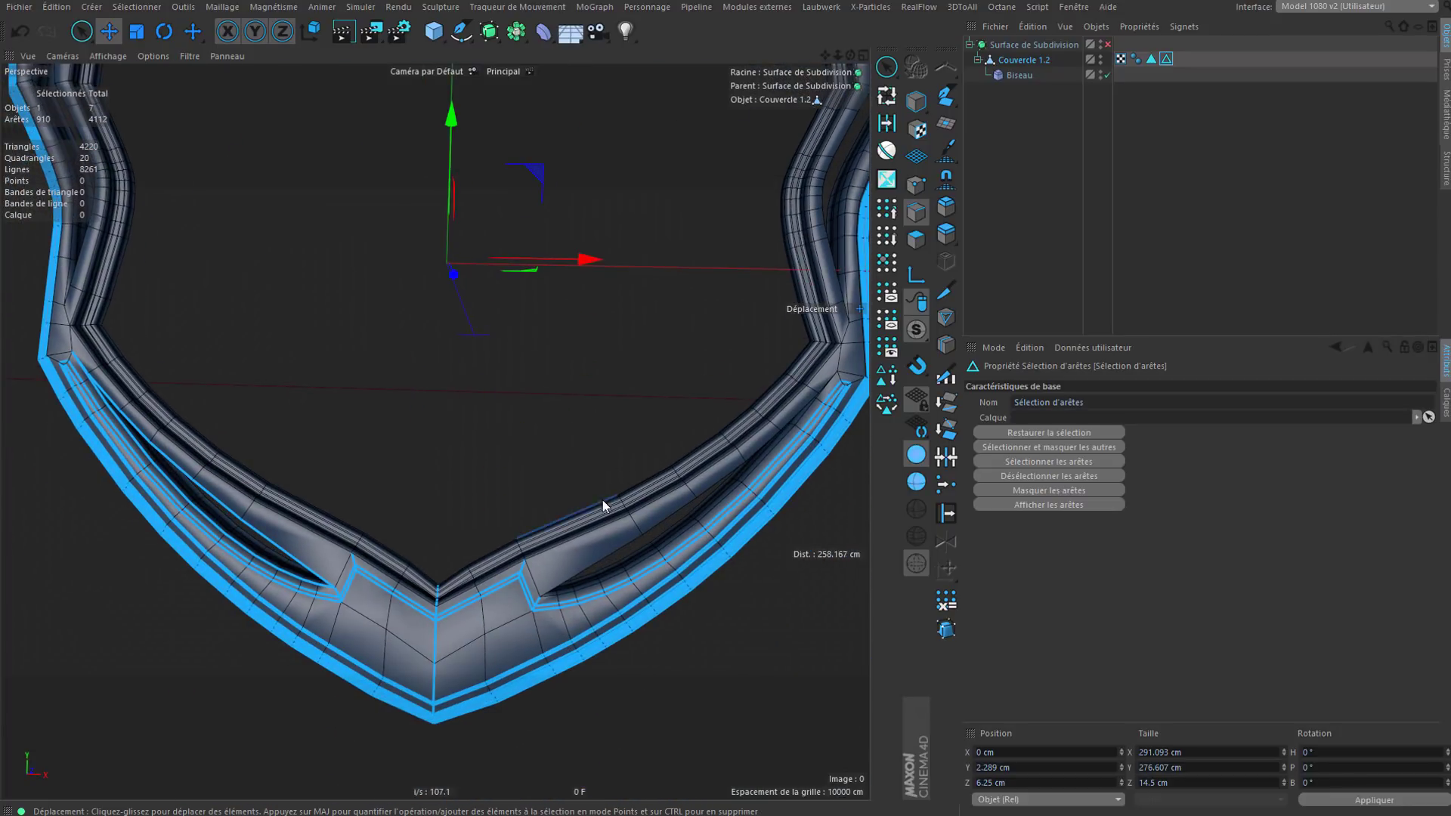
alt+drag(602, 502, 626, 475)
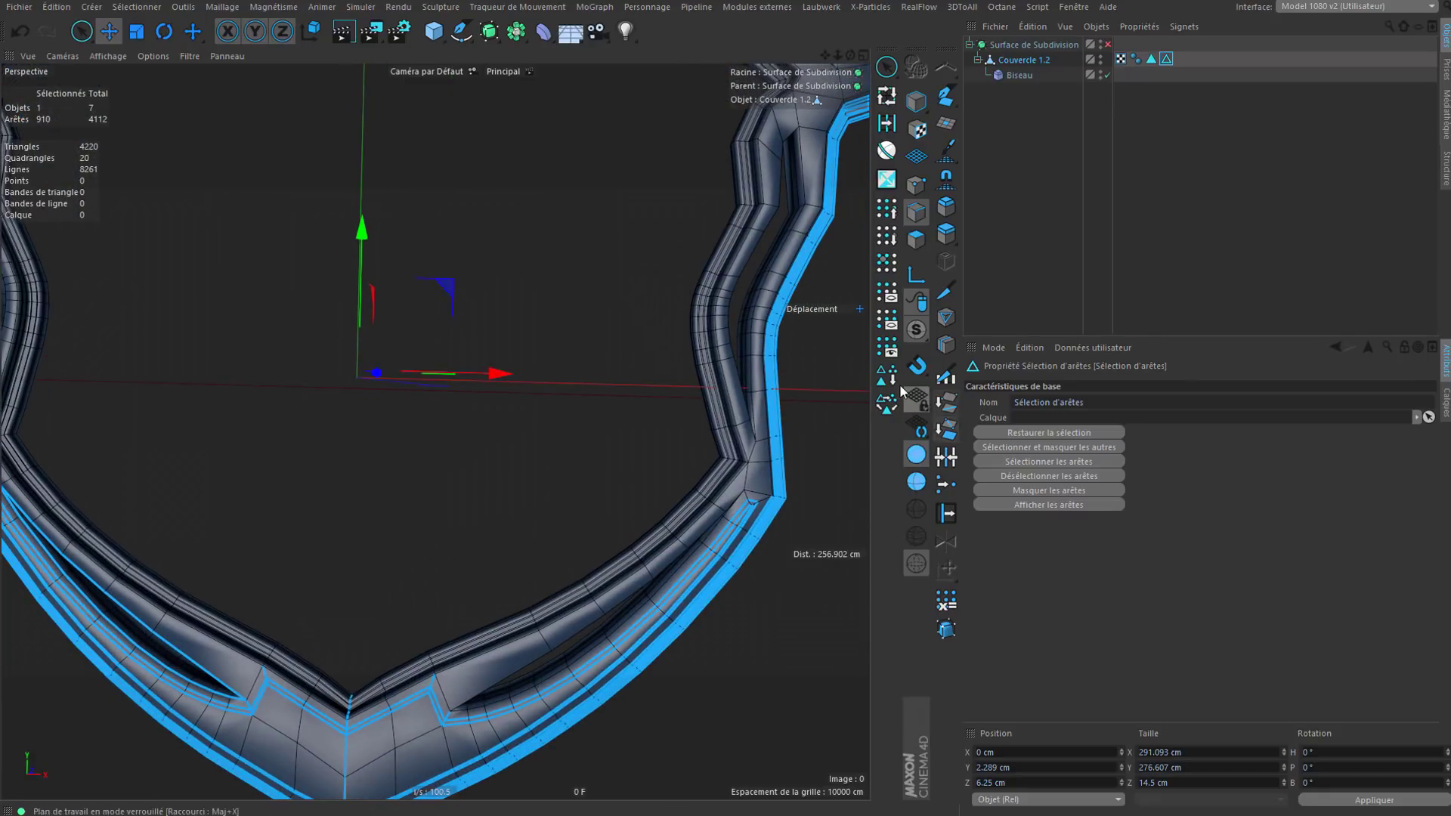
click(1017, 226)
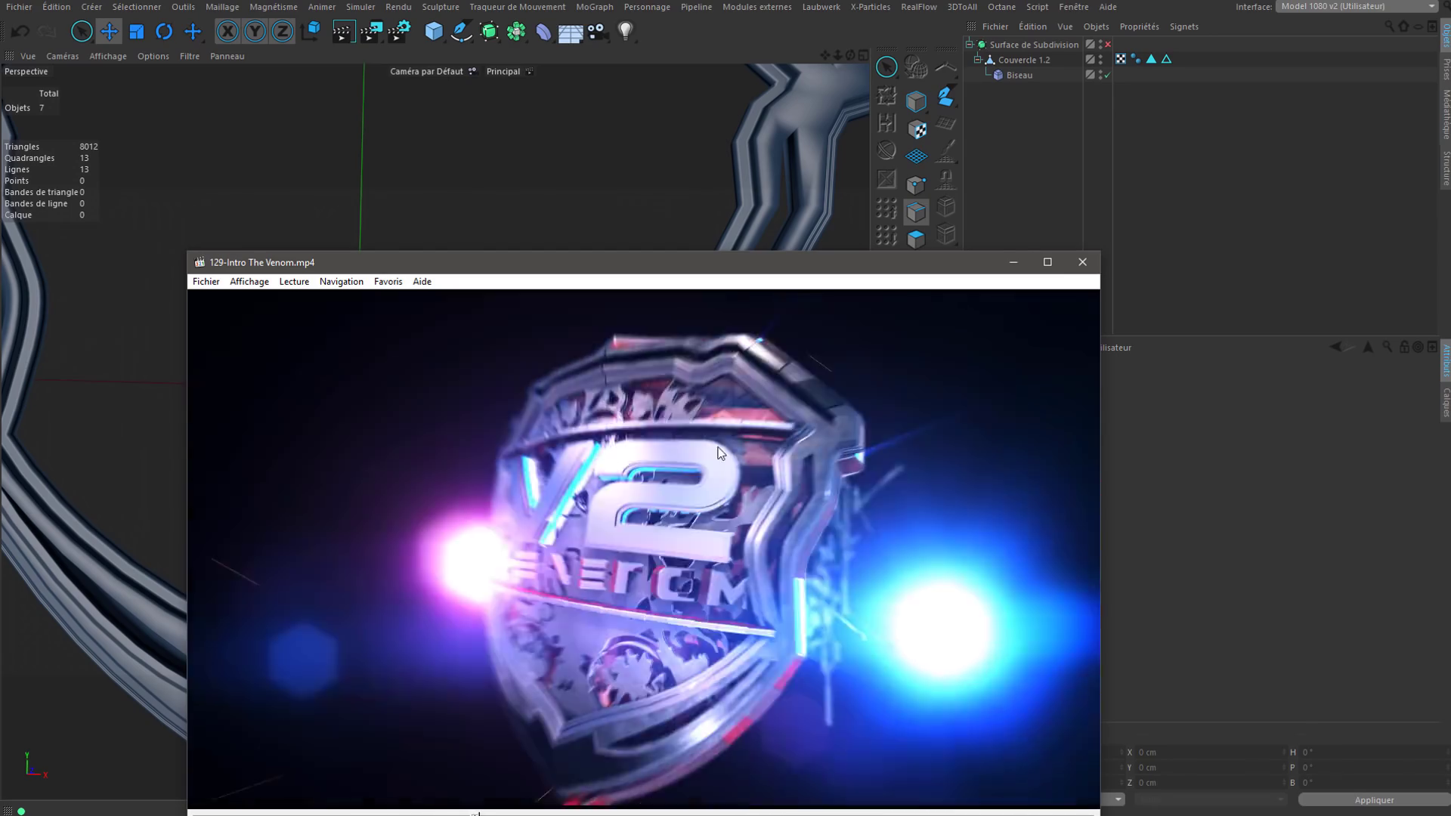
double_click(767, 407)
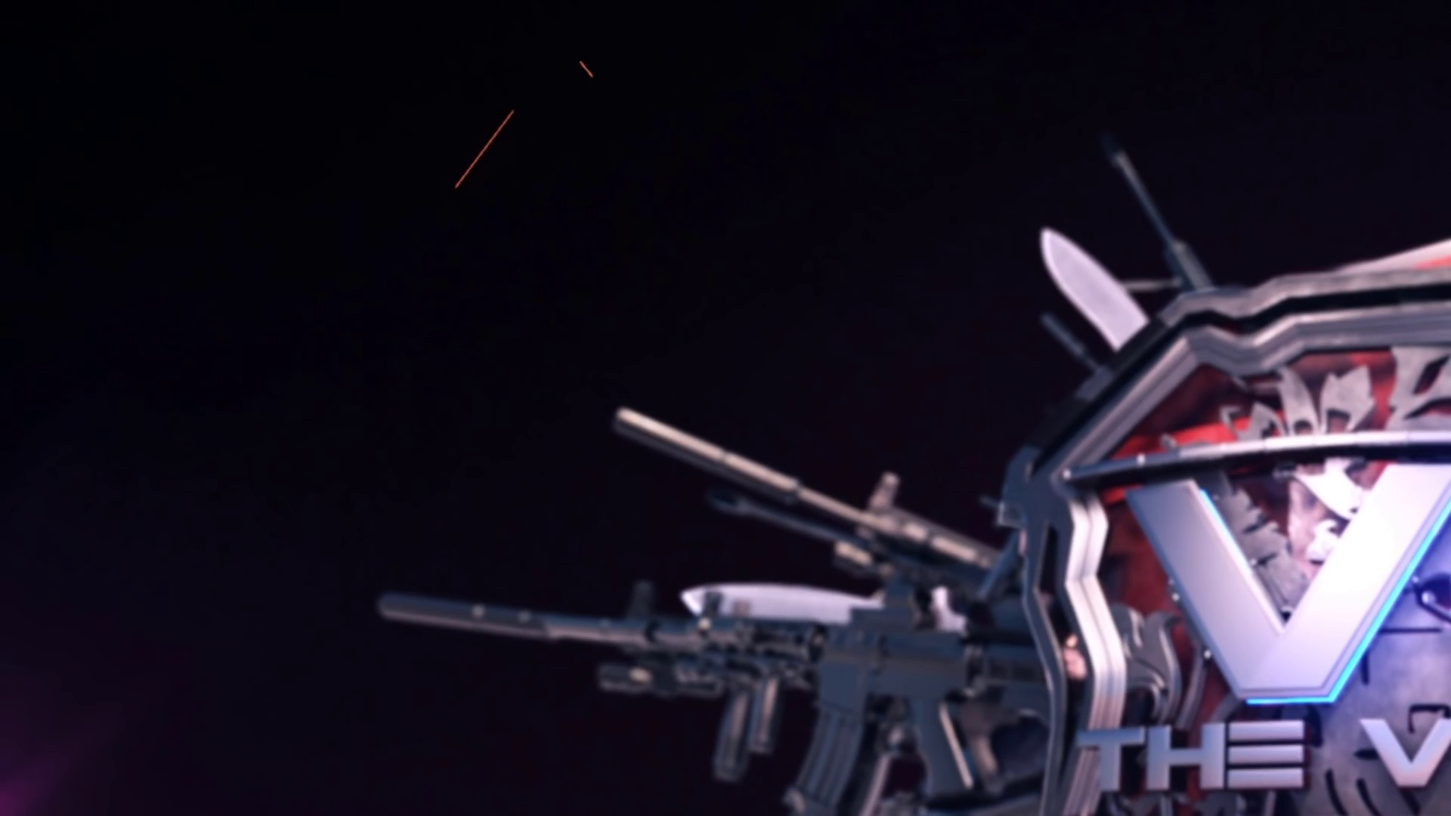
key(Escape)
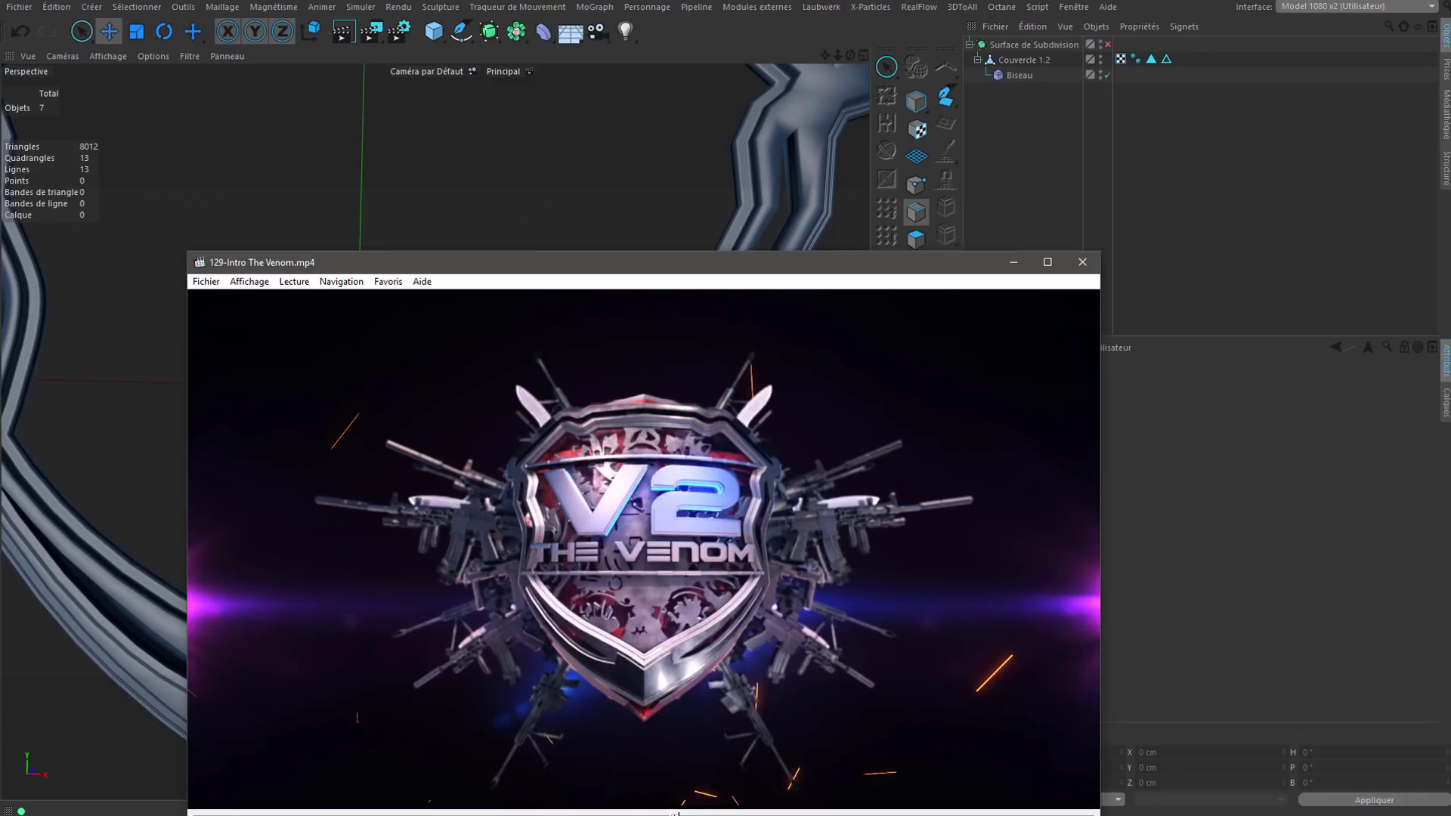
drag(742, 480, 695, 378)
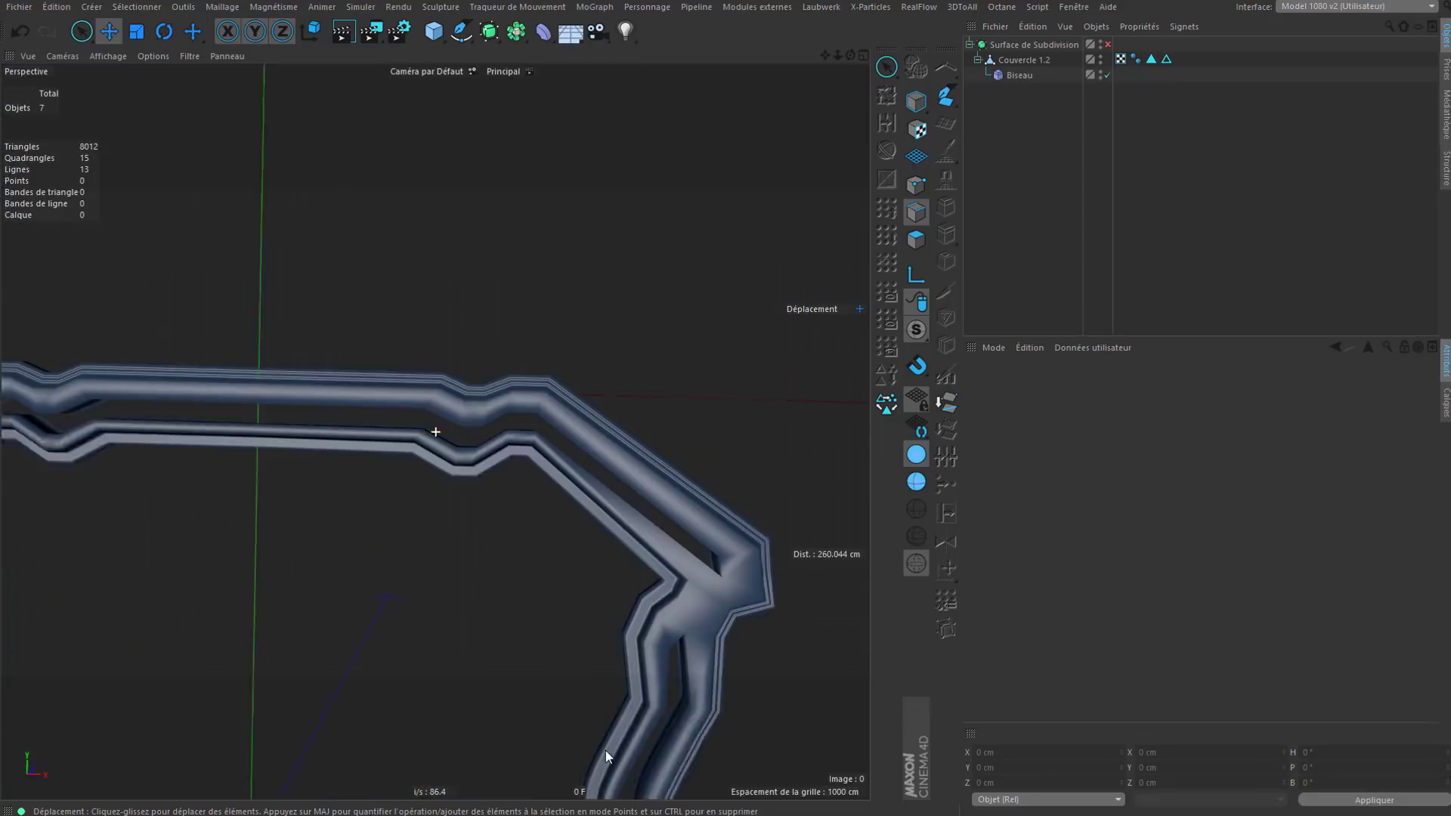
Step: Reselect Couvercle 1.2 and ring-select the lengthwise edges of the outer frame's upper-right diagonal bar
click(1023, 61)
scroll(709, 444, up, 3)
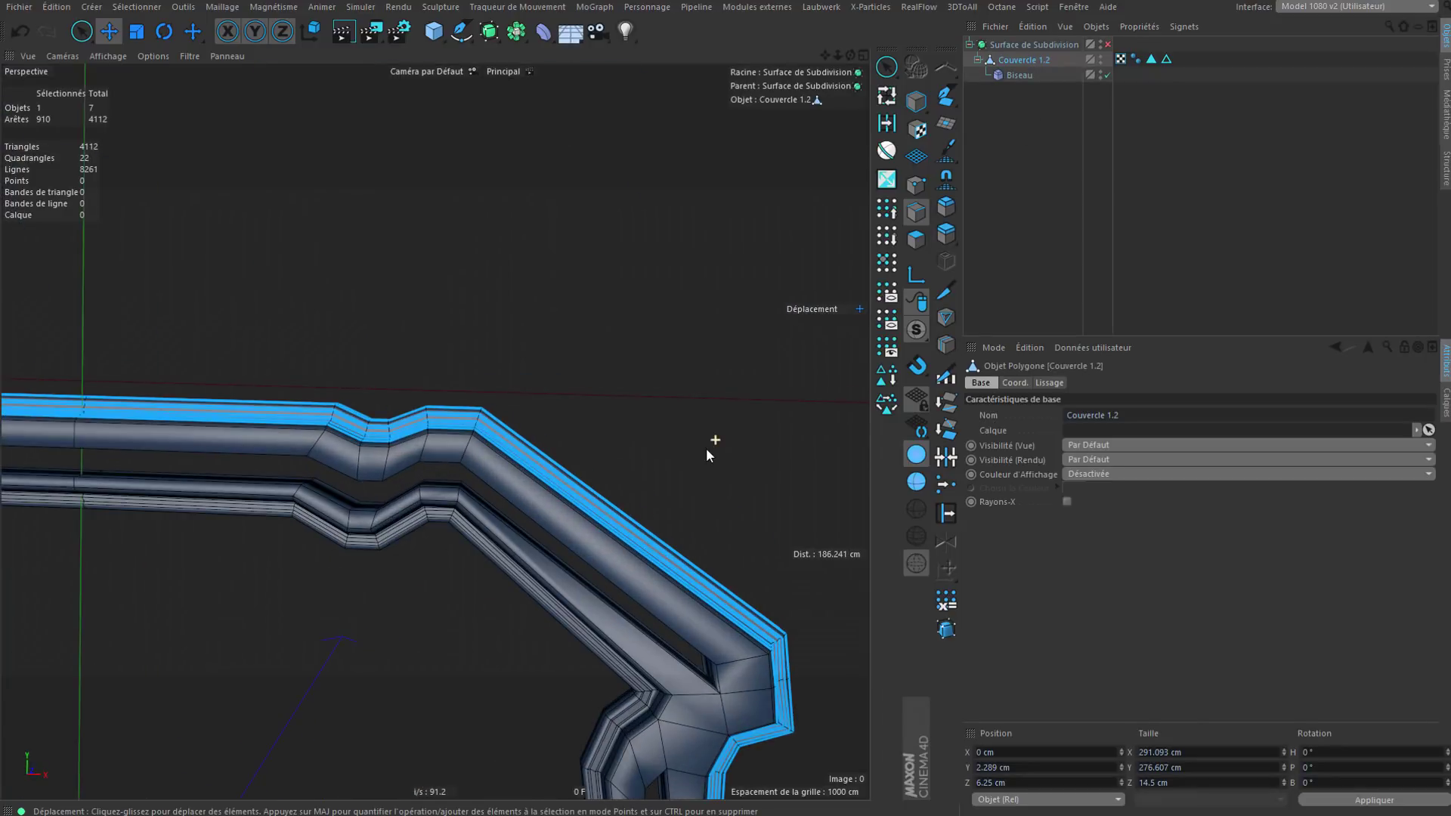
alt+drag(618, 589, 542, 597)
alt+middle_drag(745, 423, 621, 419)
scroll(621, 419, up, 3)
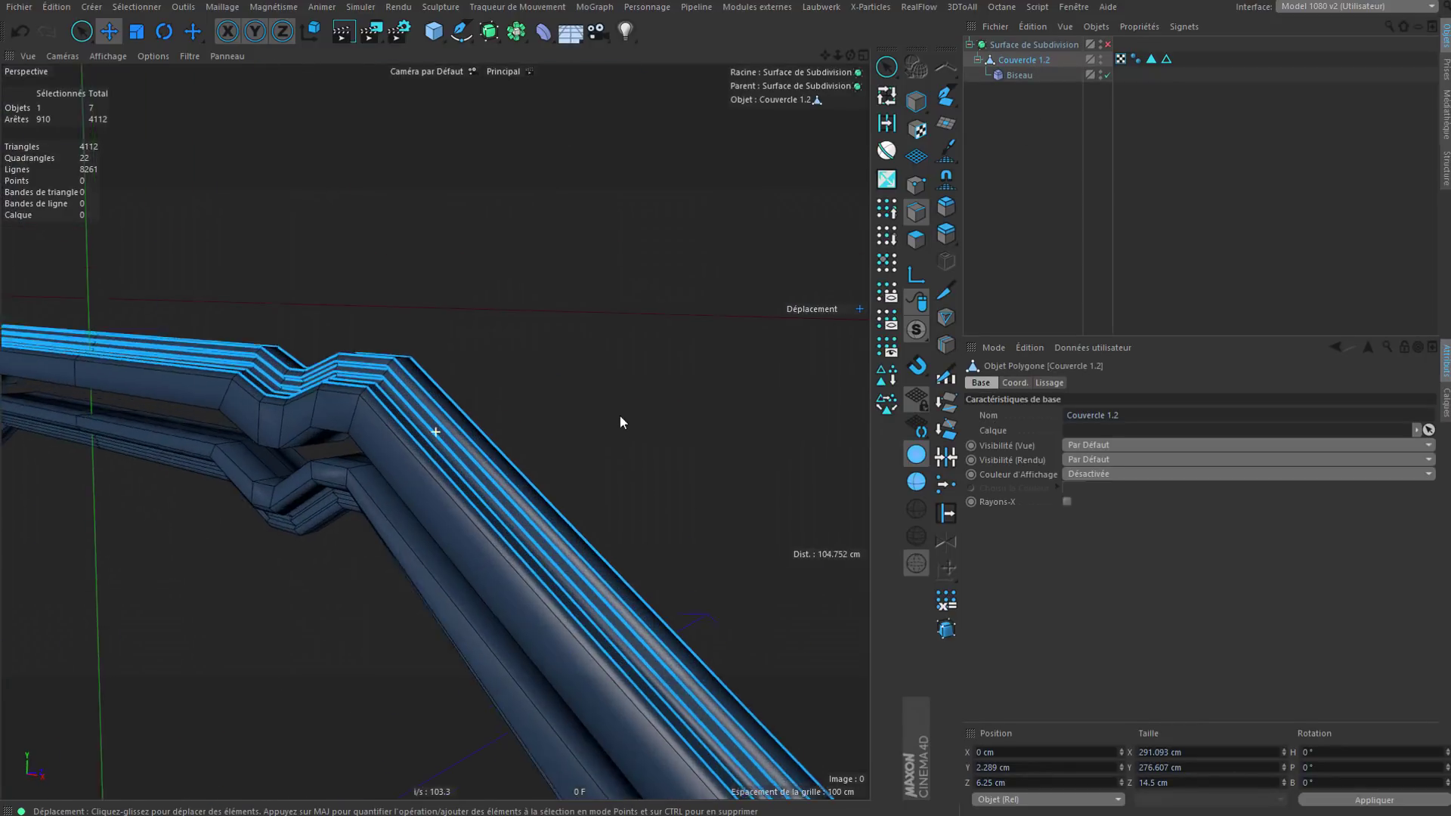
scroll(550, 460, up, 4)
alt+drag(551, 460, 544, 495)
alt+drag(530, 554, 664, 258)
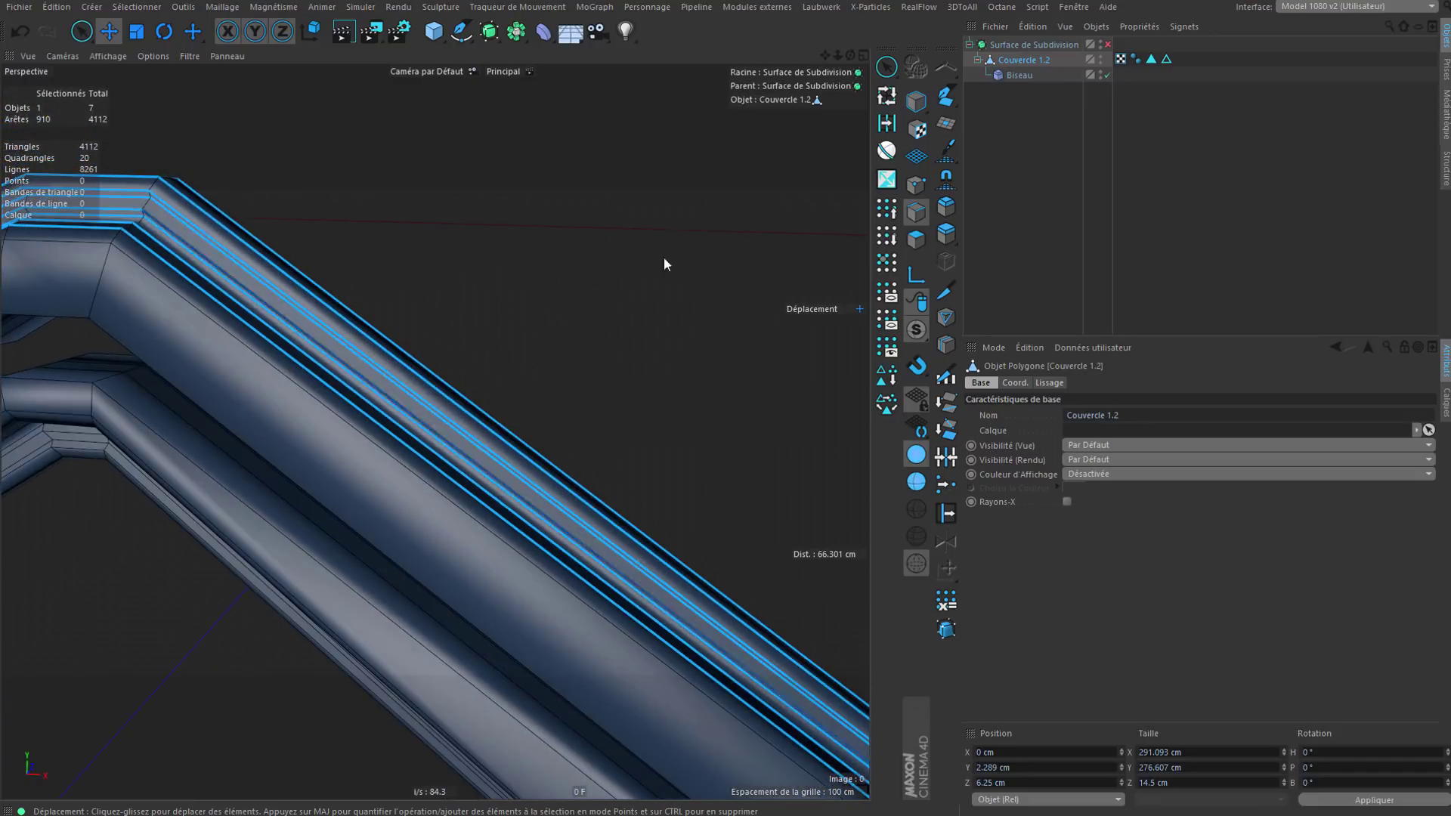
scroll(677, 223, down, 3)
alt+middle_drag(597, 589, 740, 296)
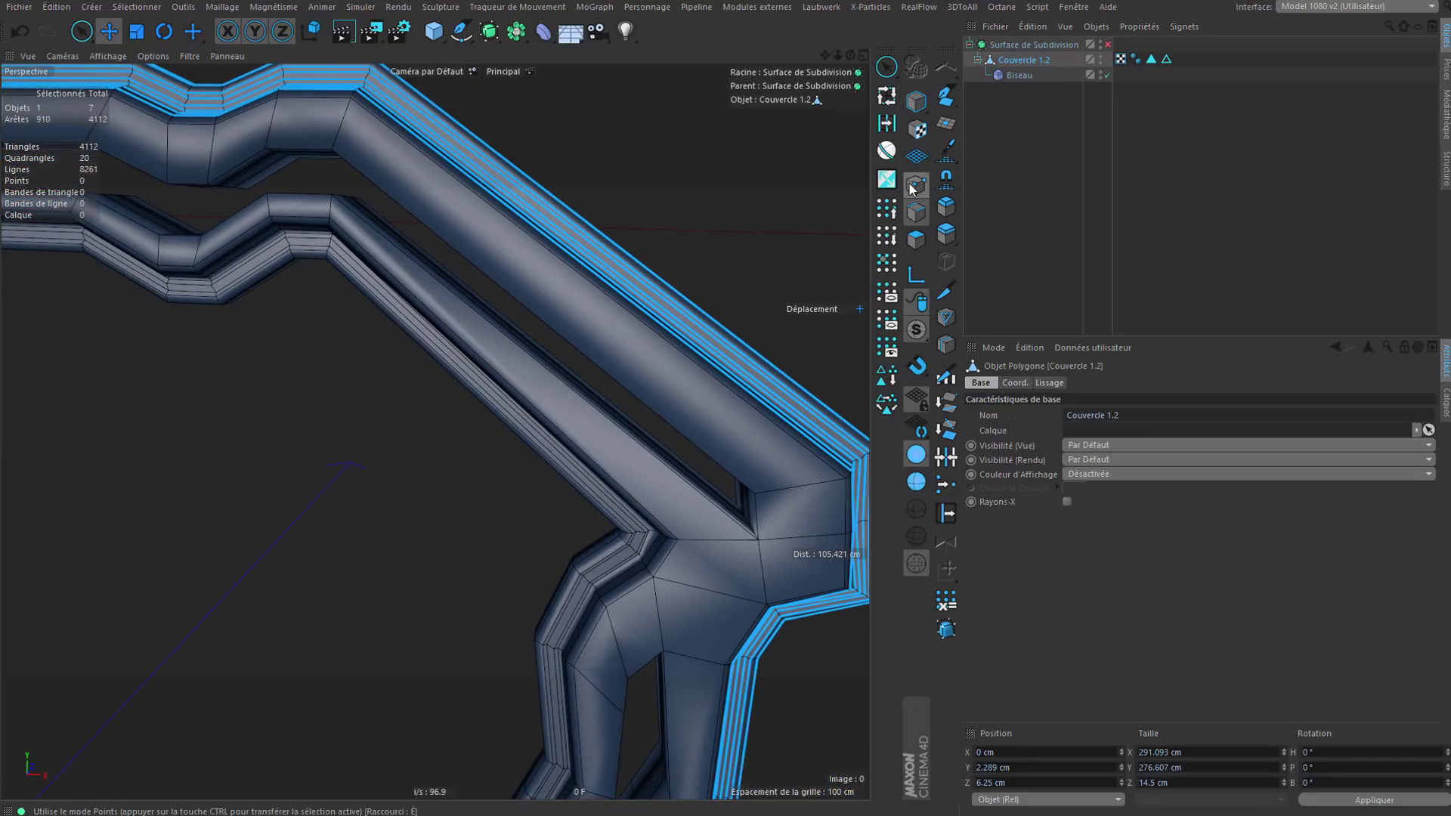
click(886, 122)
click(702, 382)
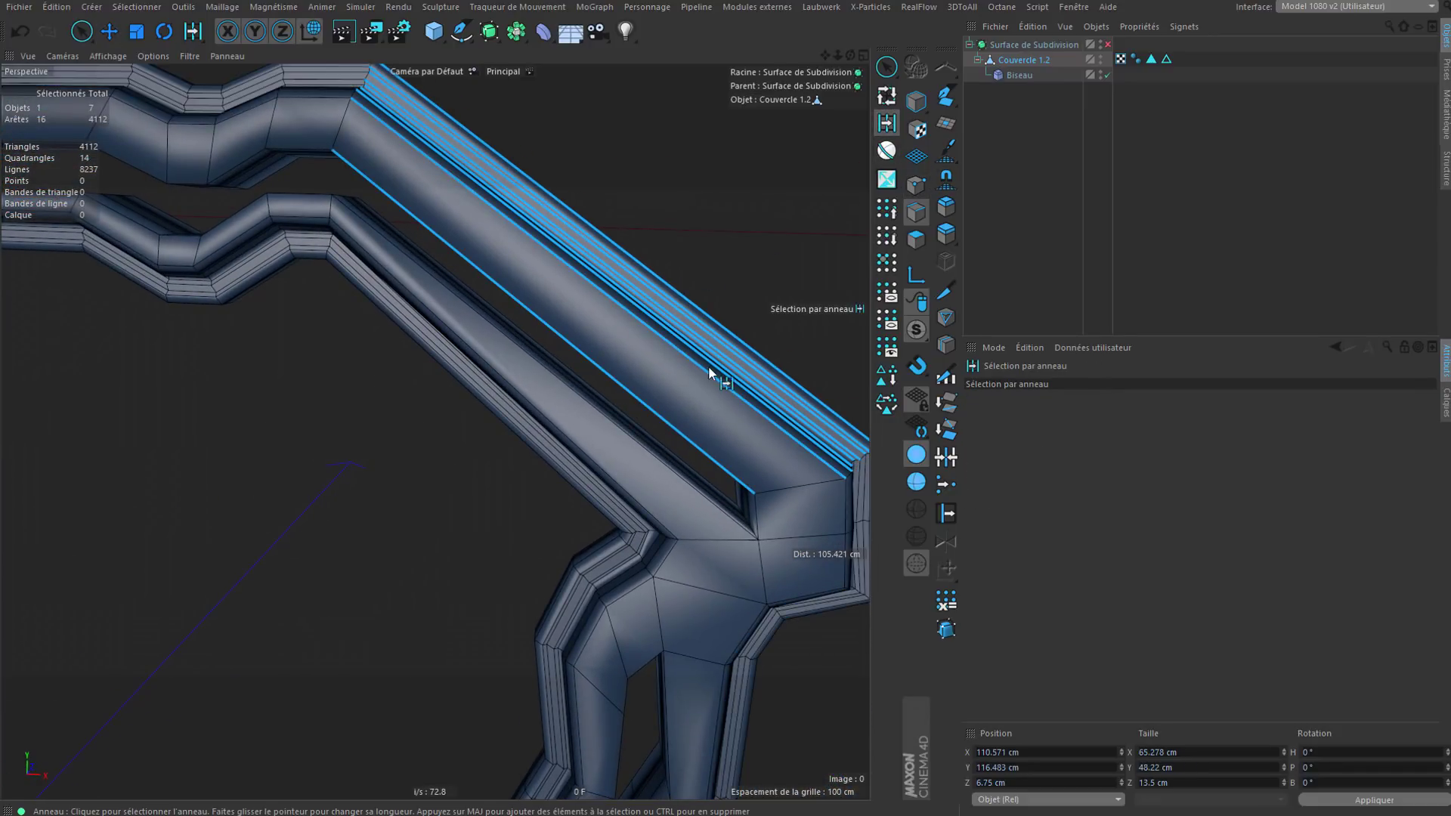
Step: Divide the selected bar edges with Diviser les arêtes, using 2 subdivisions and a Mise à l'échelle of 135 %
click(948, 378)
drag(703, 382, 650, 344)
drag(1090, 430, 1090, 297)
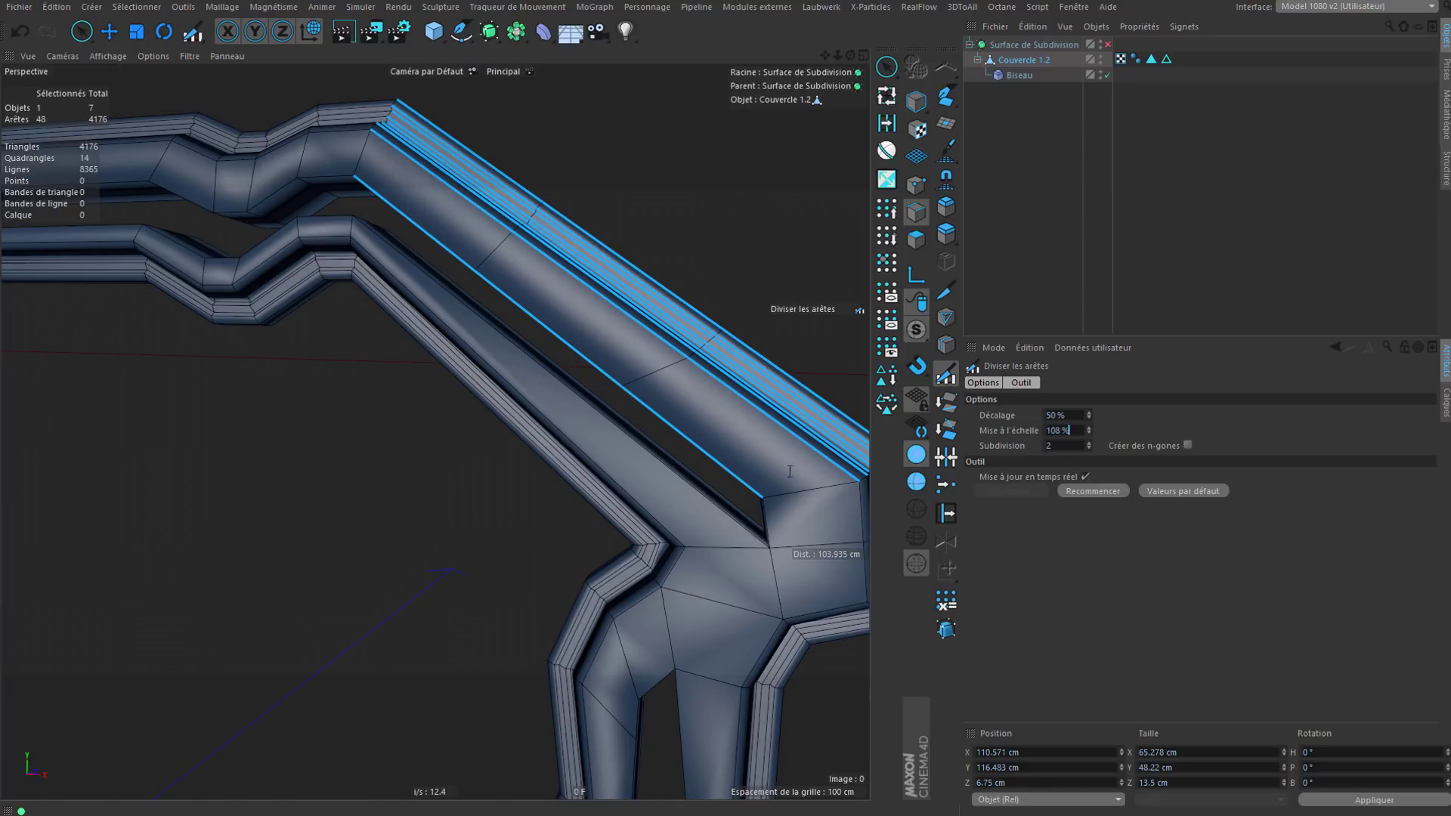
key(Return)
text(140)
key(Return)
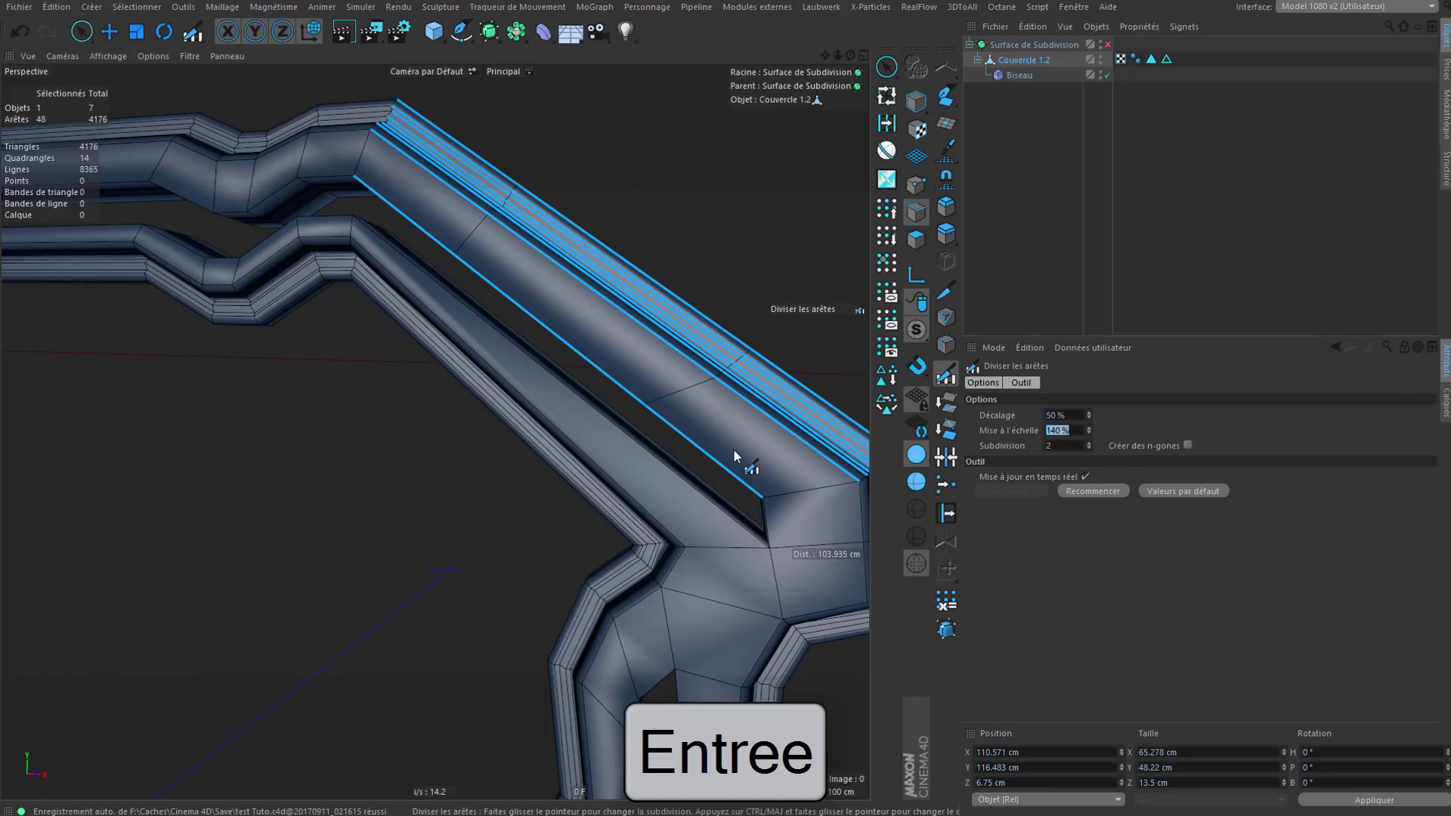
text(135)
key(Return)
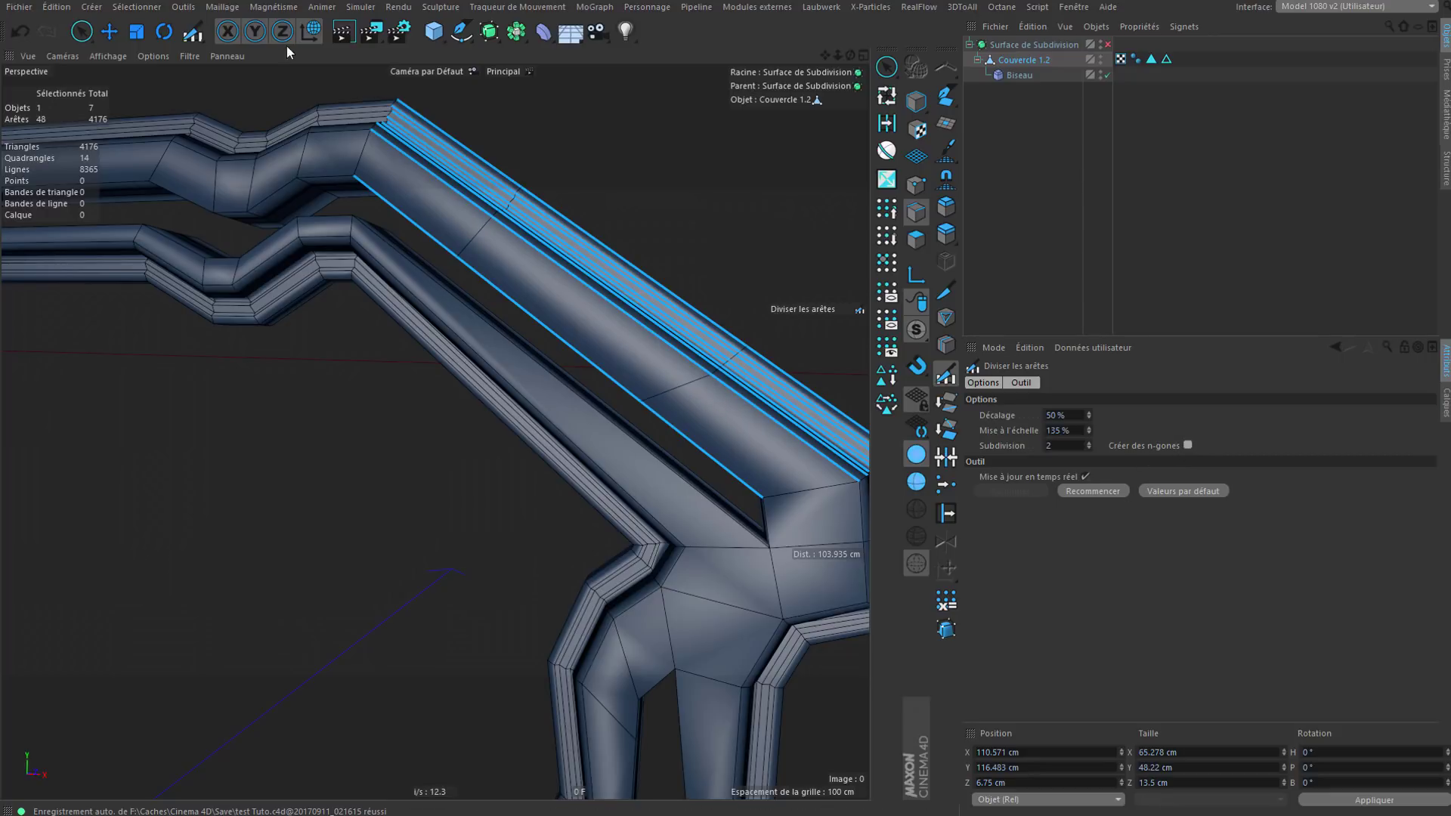
Step: Select the two new cross loops on the diagonal bar and bevel them in Chanfrein mode with a 10.9 cm offset
click(110, 32)
double_click(486, 231)
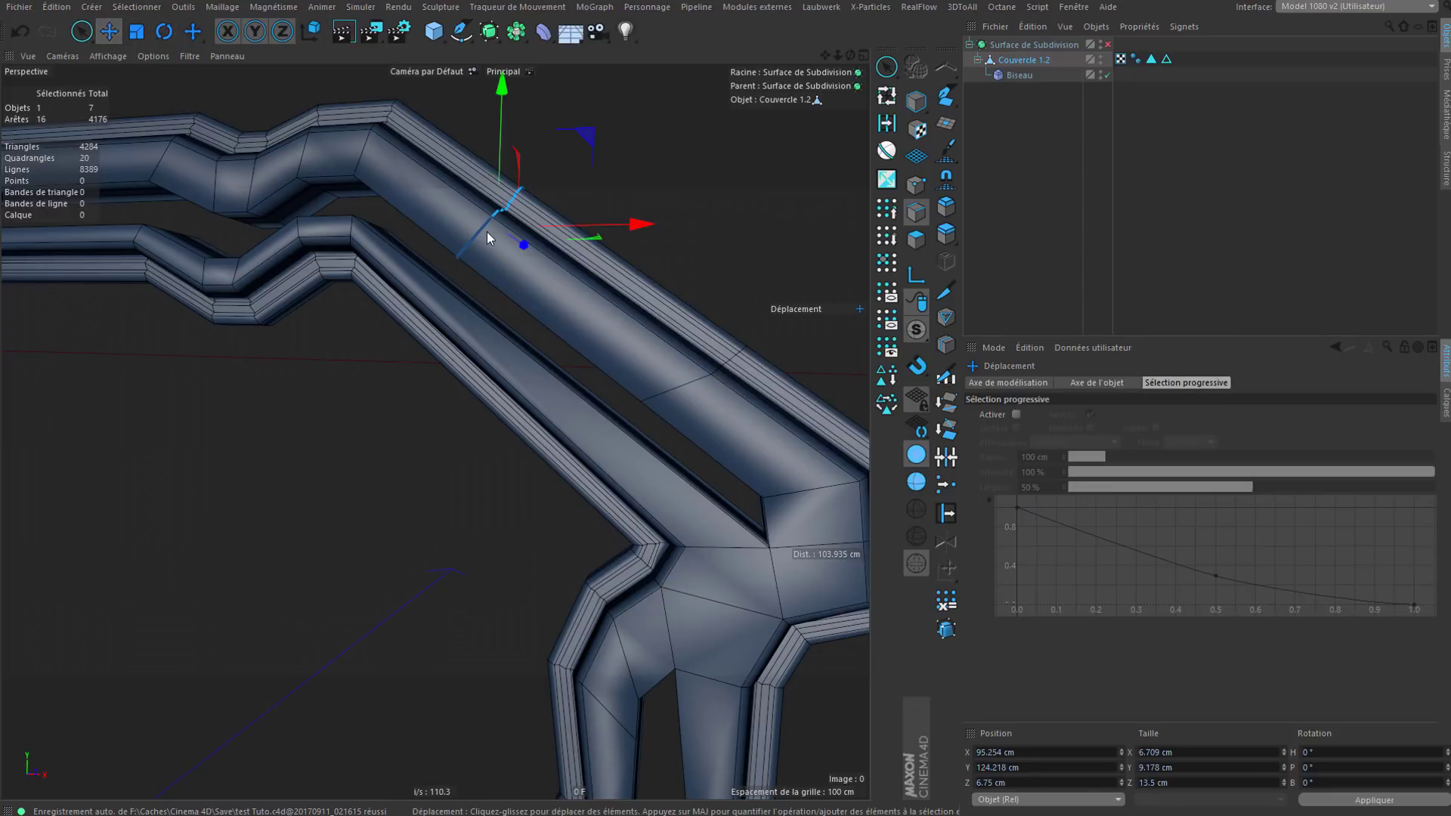
shift+double_click(688, 390)
alt+middle_drag(809, 347, 729, 325)
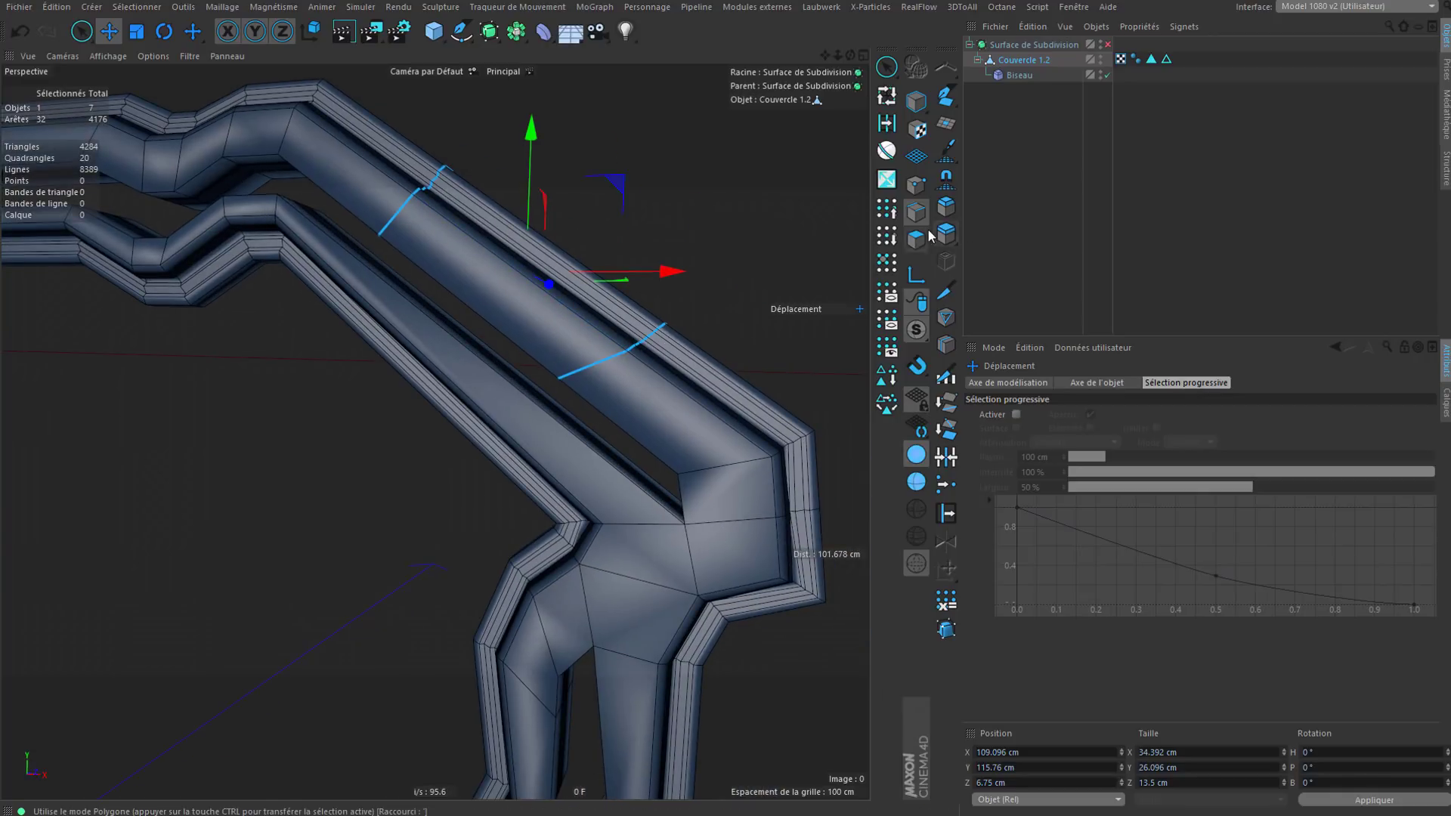
click(945, 207)
drag(811, 273, 872, 274)
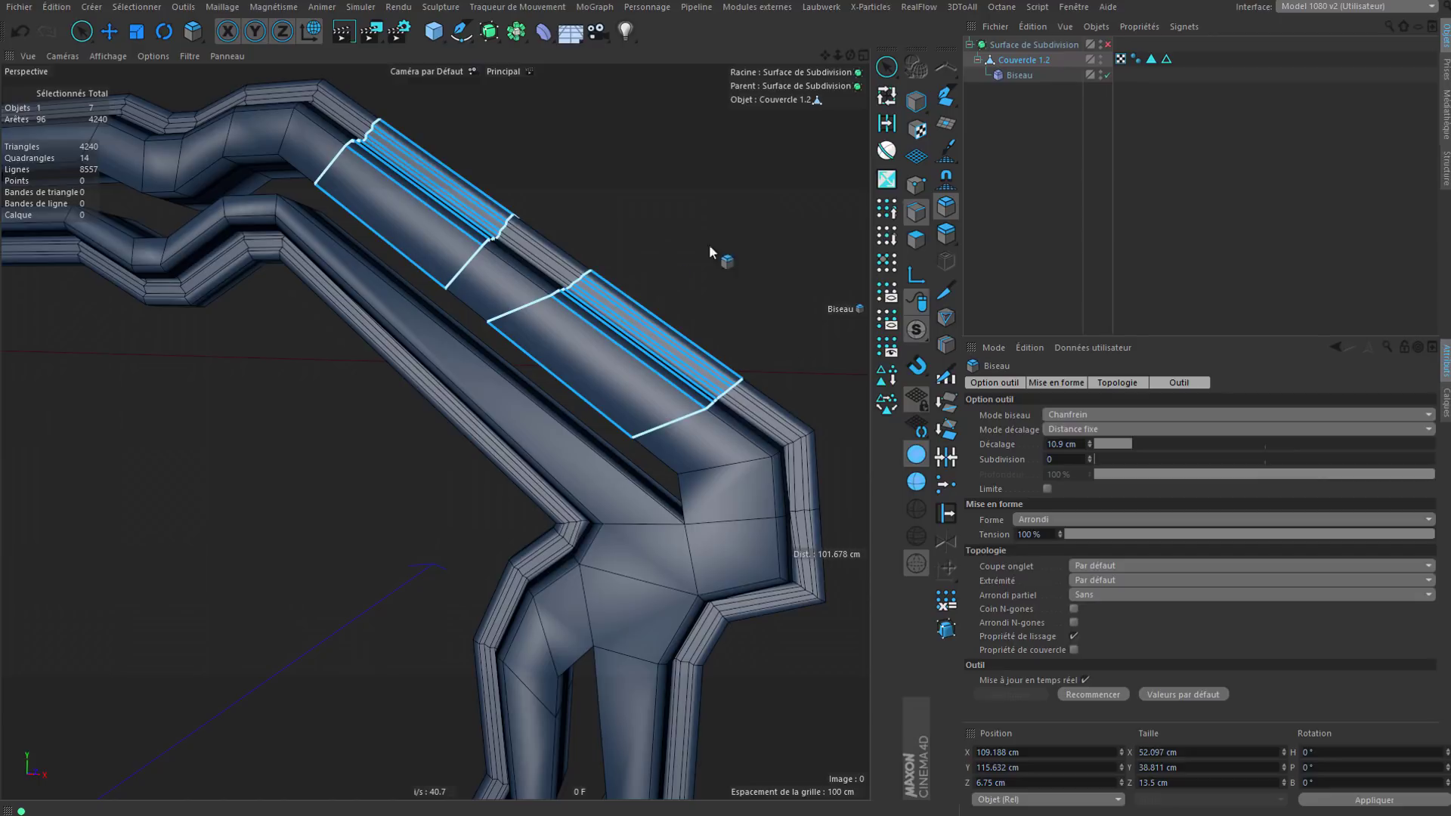
Step: Switch to polygon mode and extrude the two bevelled bands of the diagonal bar by 1.5 cm
click(920, 244)
scroll(713, 298, up, 5)
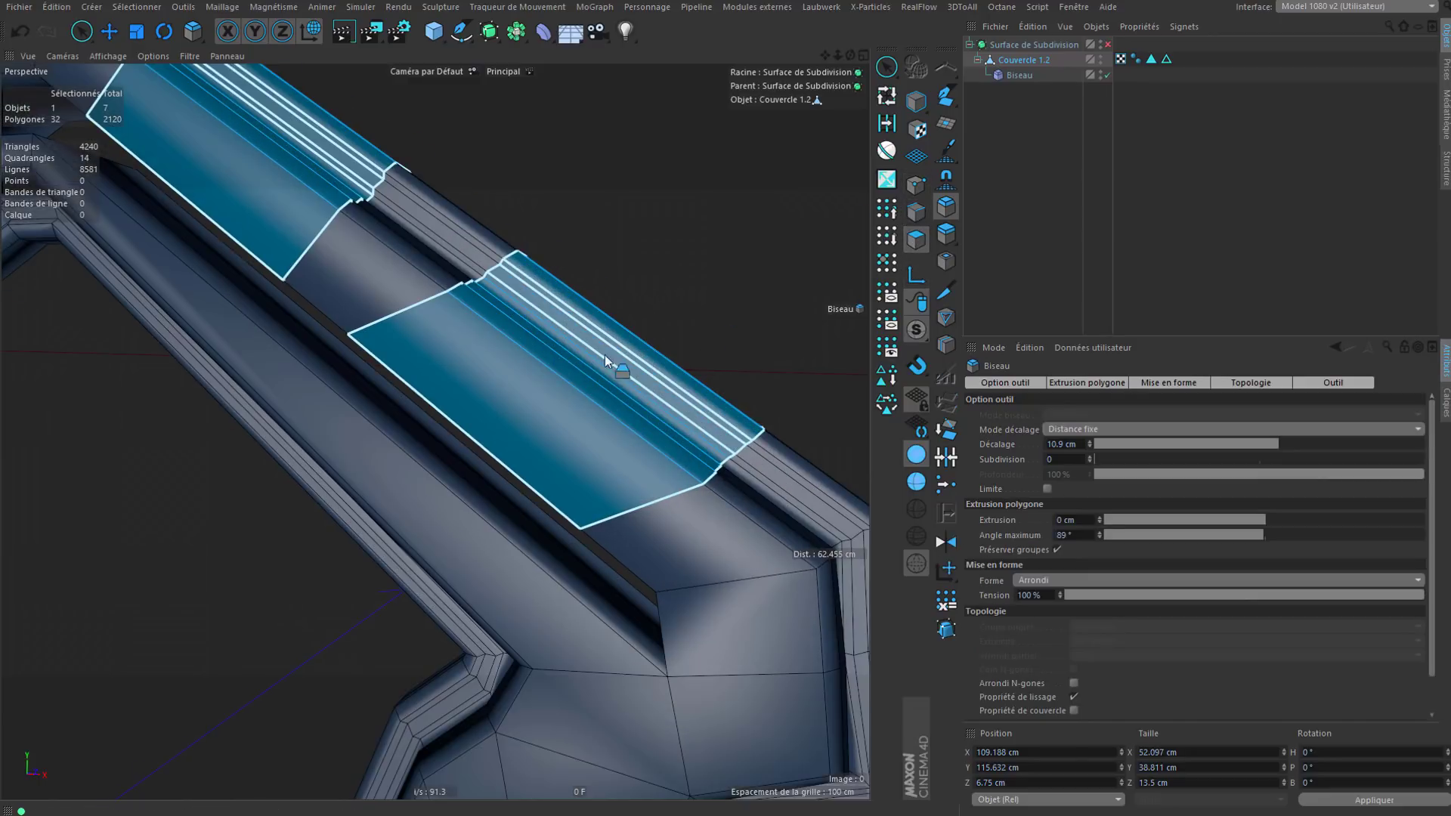
mouse_move(588, 364)
alt+mouse_down()
mouse_move(257, 359)
mouse_move(129, 292)
mouse_move(476, 415)
mouse_move(579, 405)
mouse_move(547, 330)
alt+mouse_up()
click(945, 234)
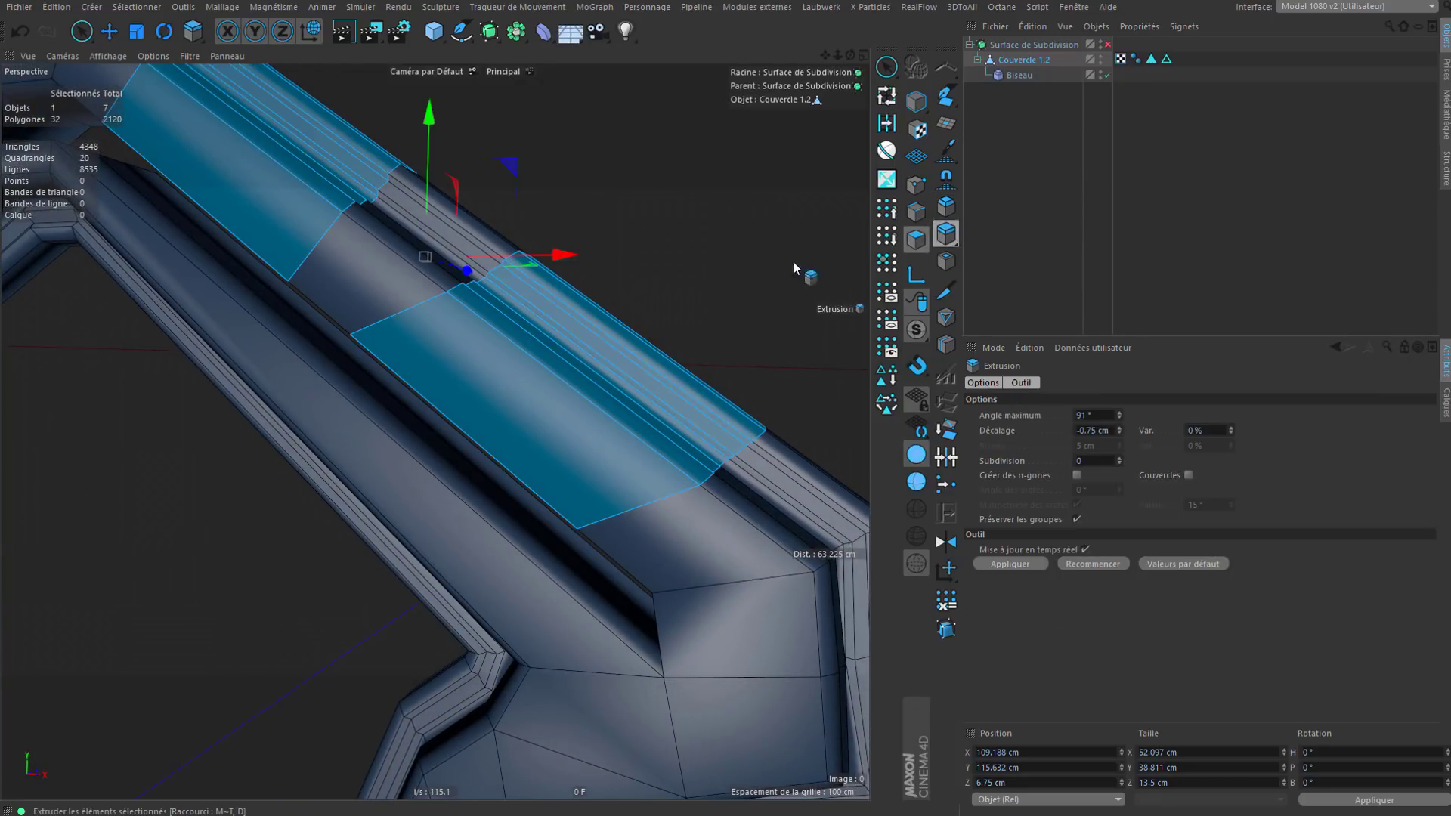
drag(682, 290, 755, 289)
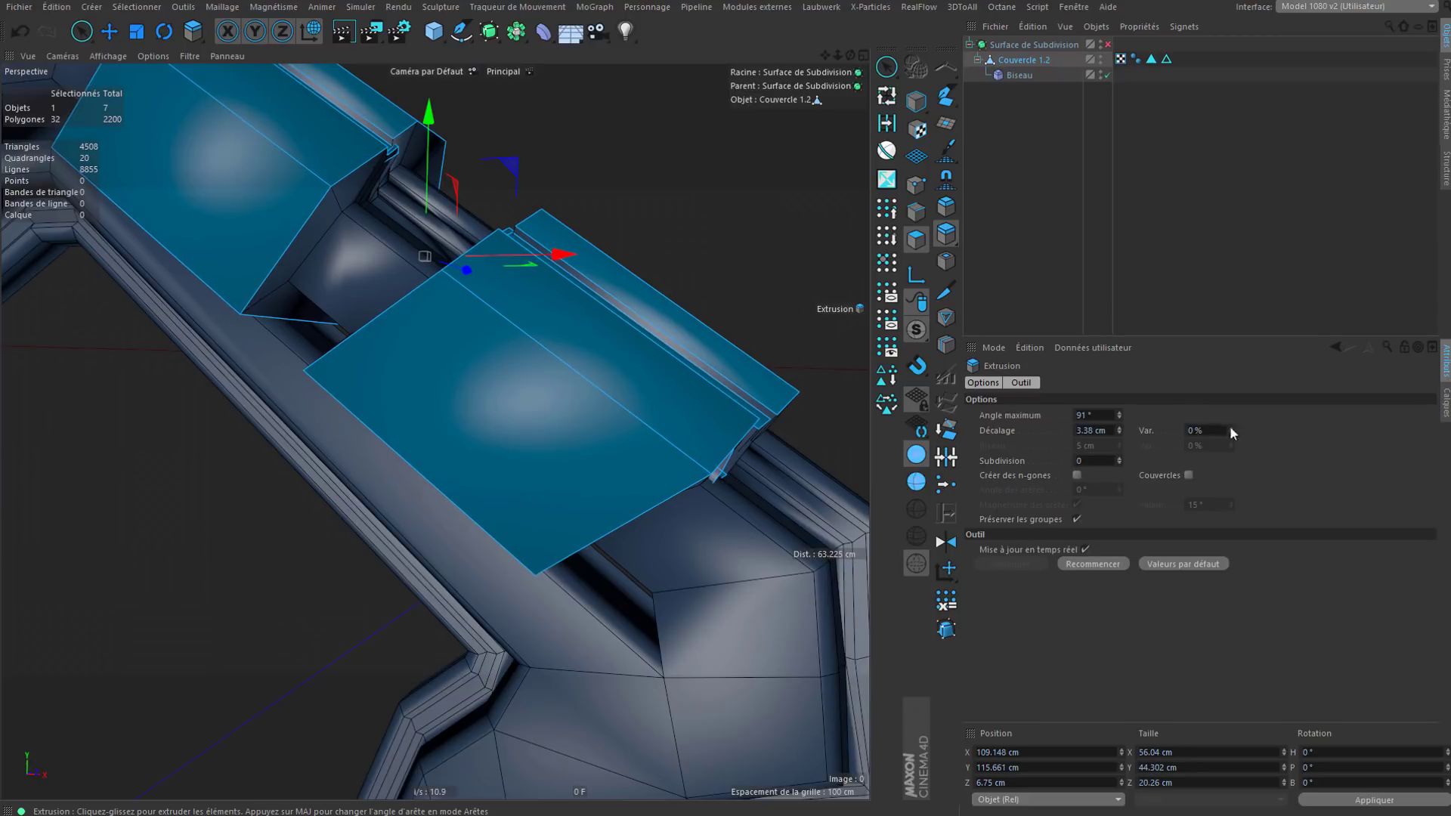
text(1.5)
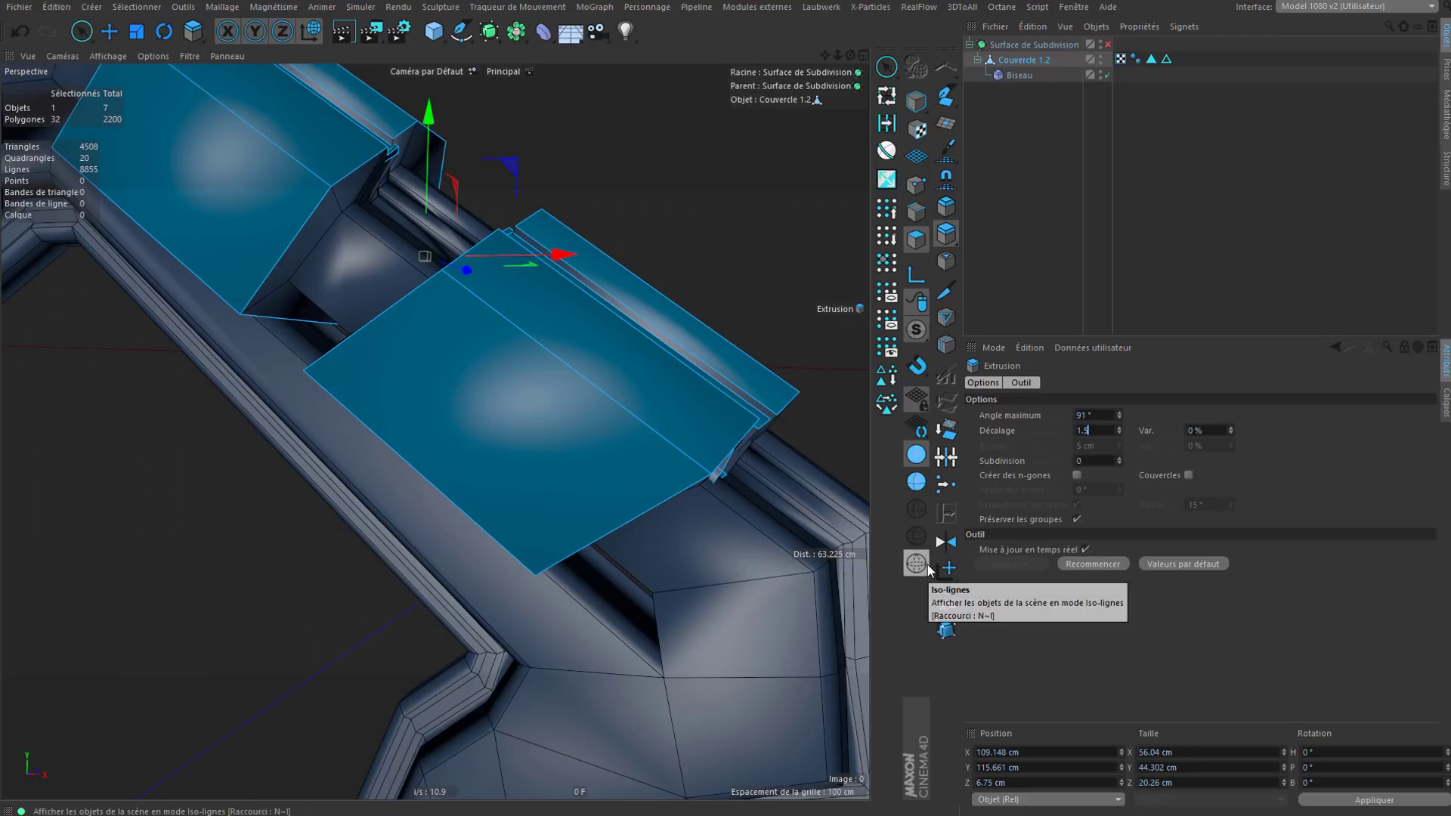
key(Return)
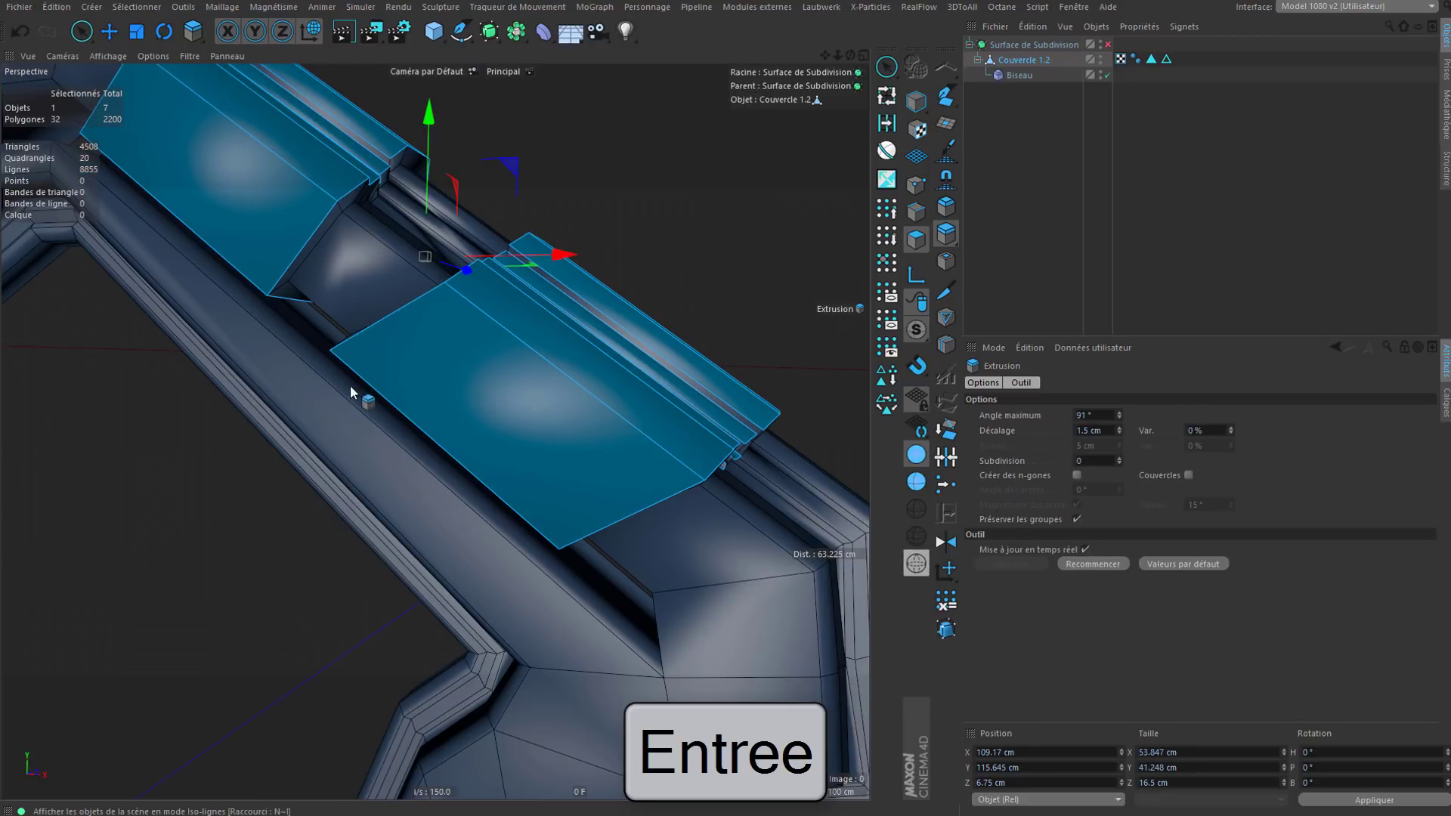
Step: Return to edge mode and pick the edge loop at the lower raised block's end for Glissement arête
alt+drag(557, 340, 664, 211)
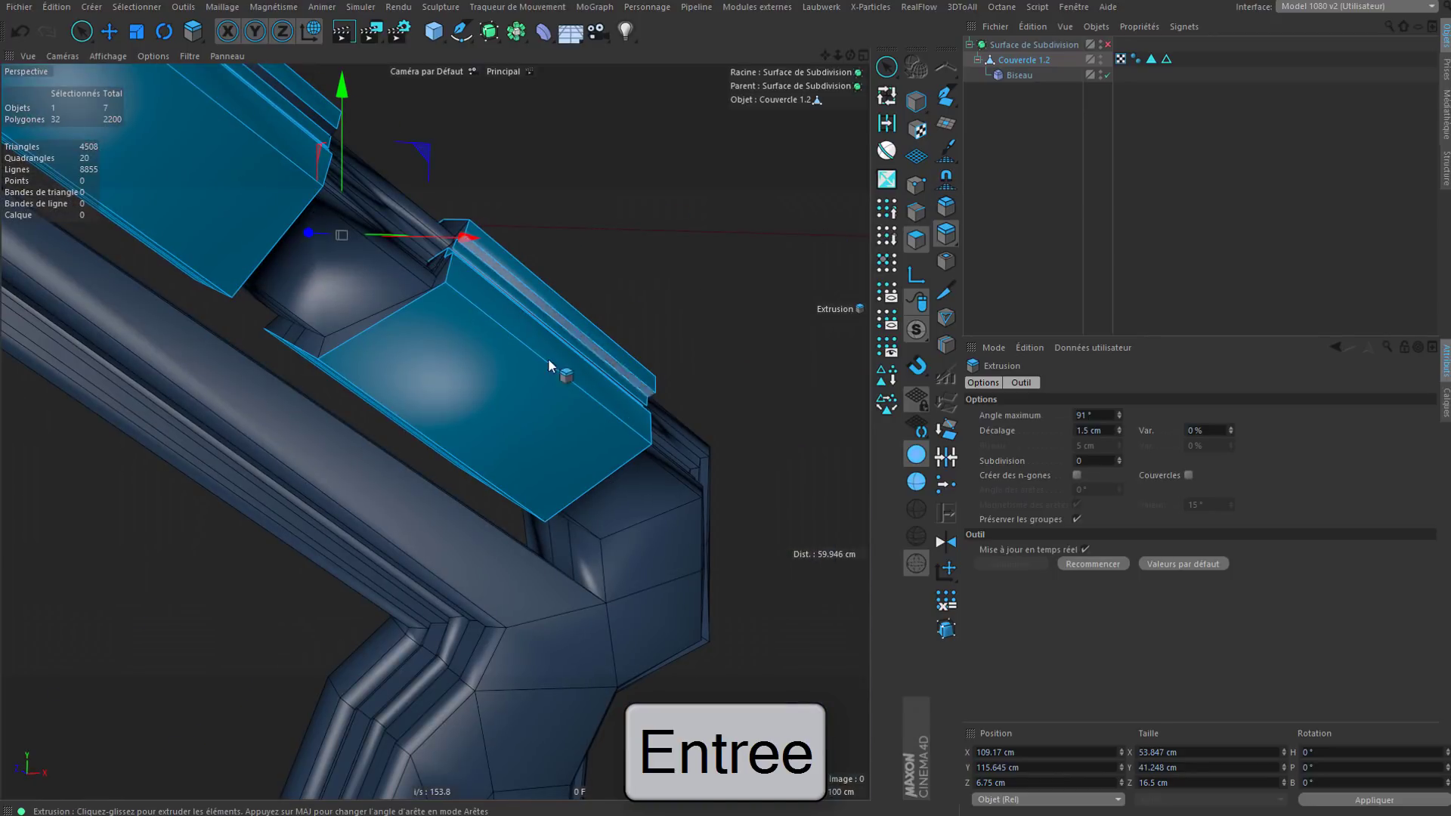
alt+drag(550, 361, 517, 362)
click(916, 213)
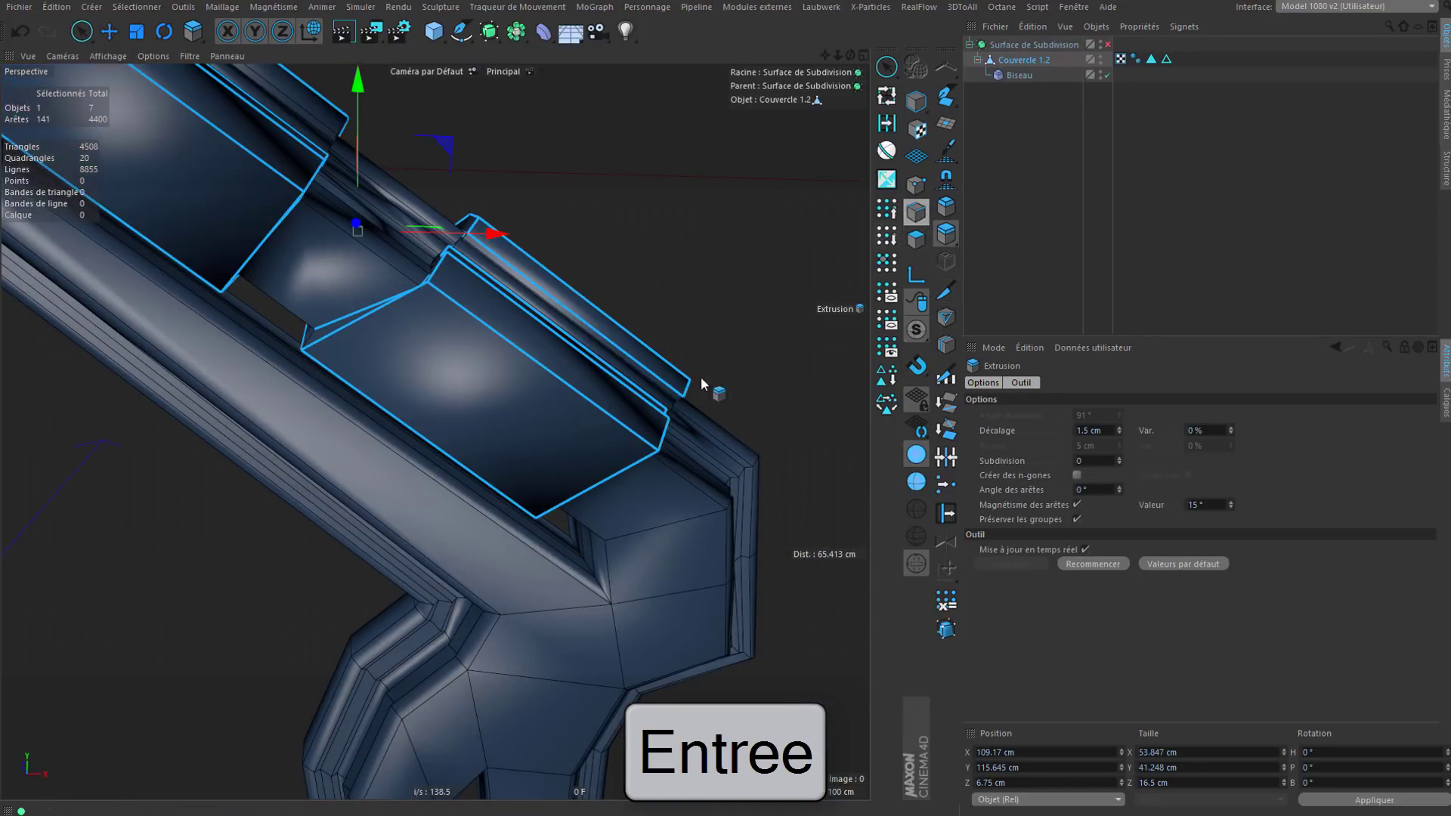
alt+drag(702, 384, 453, 340)
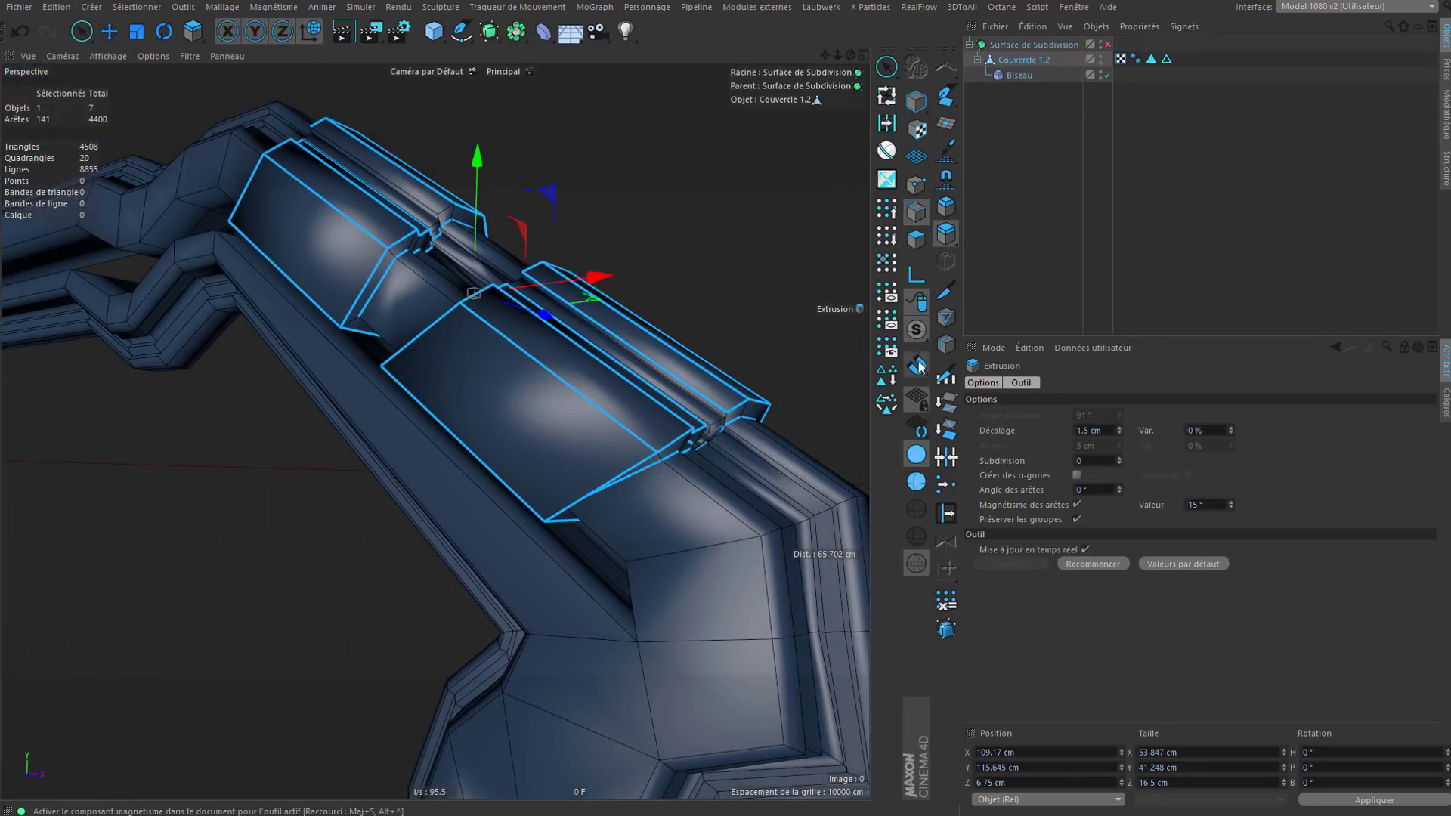
click(944, 517)
double_click(739, 413)
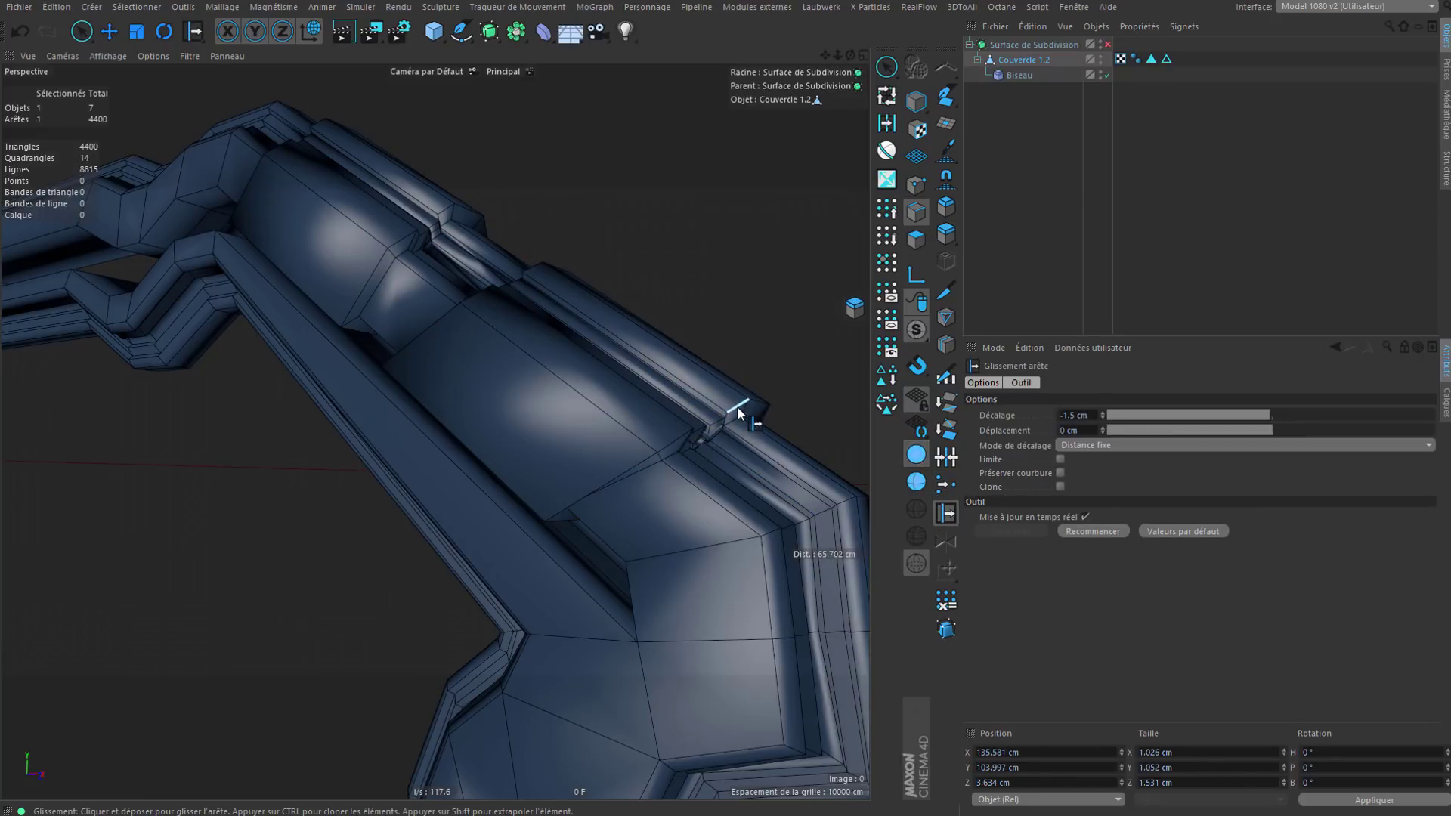
alt+drag(739, 413, 668, 446)
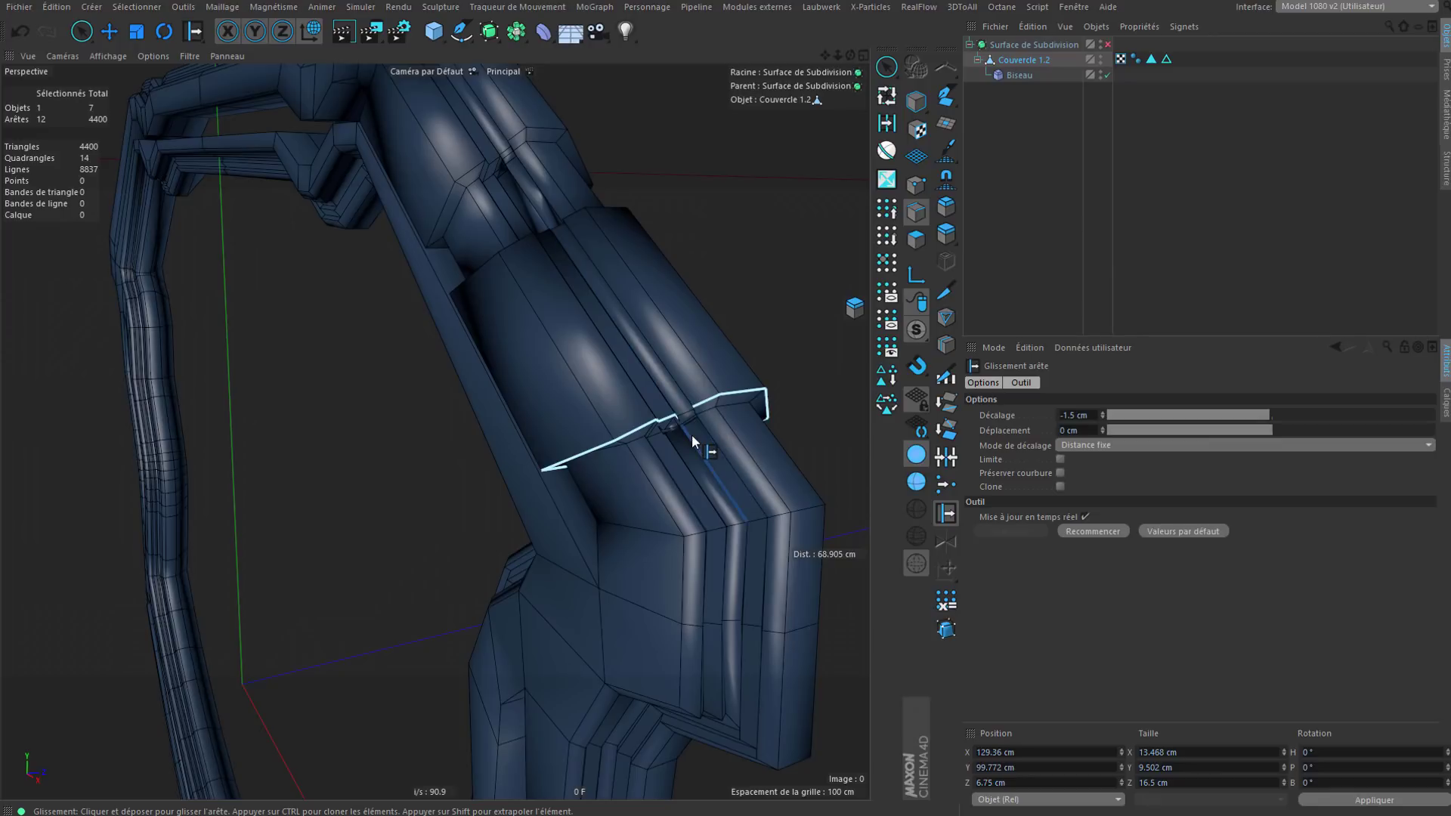
Step: Undo the raised blocks, bevel and edge divisions on the diagonal bar, going back to the earlier multi-edge selection
key(ctrl+z)
key(ctrl+z)
key(ctrl+z)
key(ctrl+z)
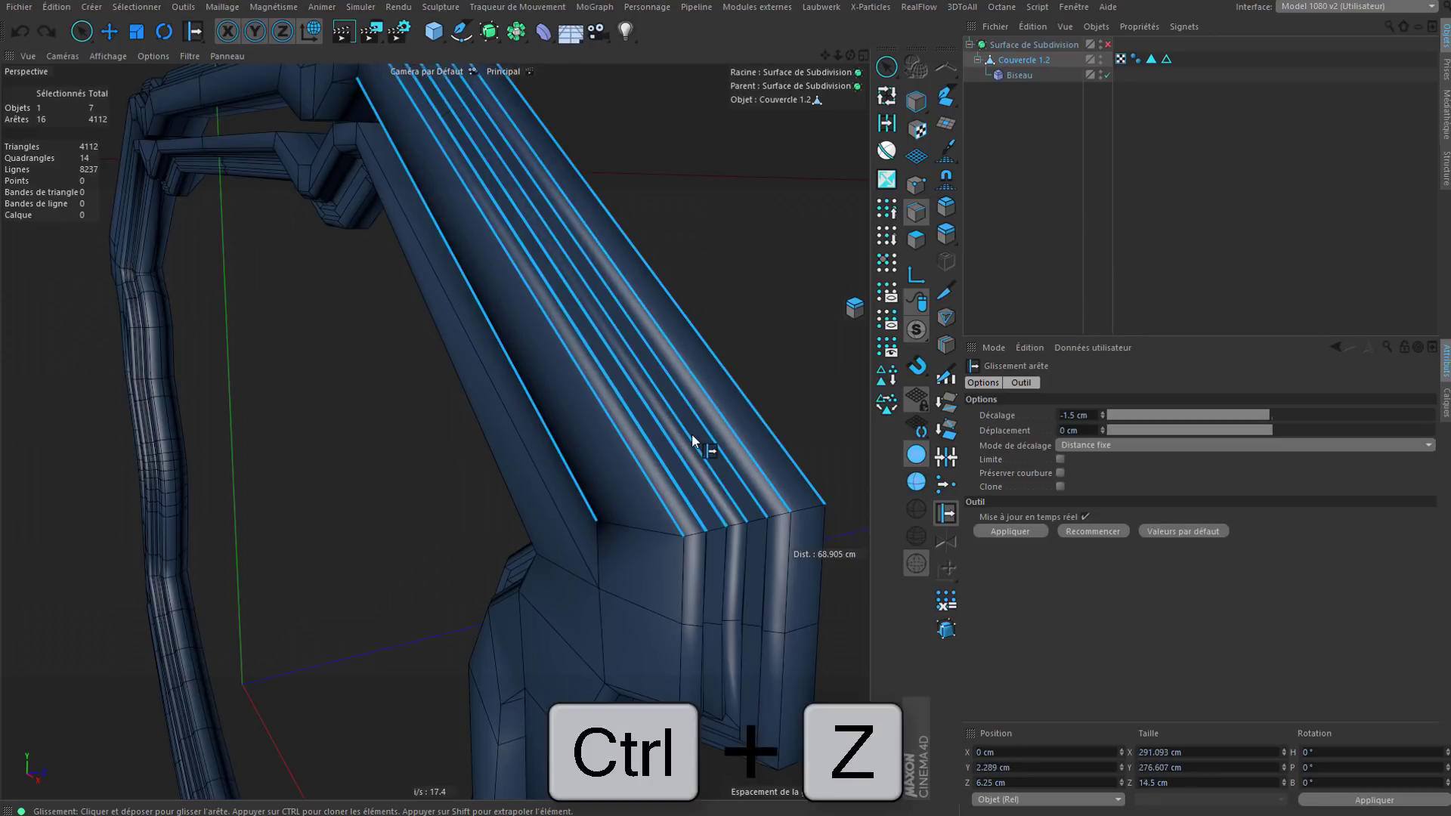
key(ctrl+z)
key(ctrl+z)
key(ctrl+z)
key(ctrl+z)
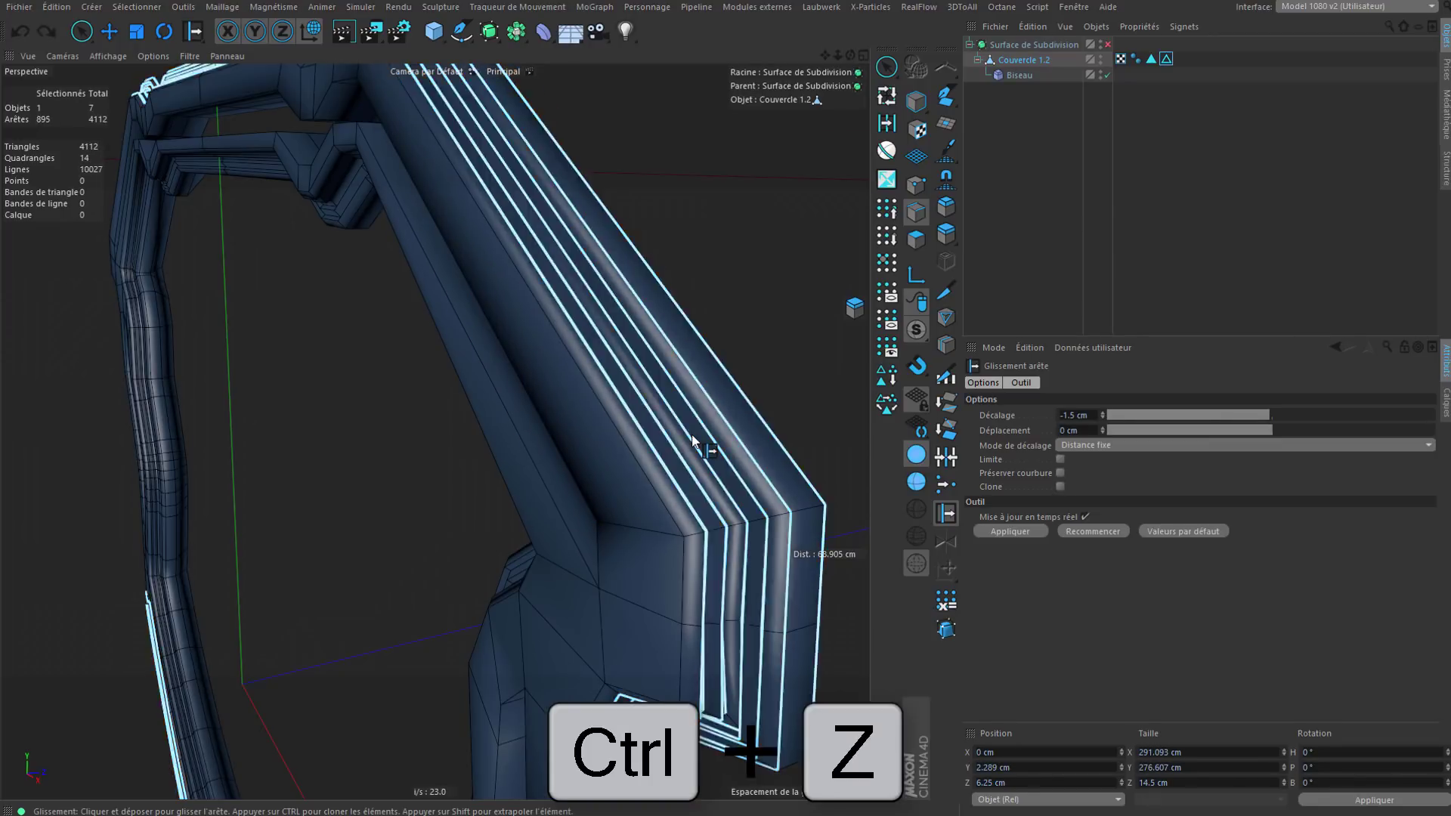
Step: Undo the stored multi-edge selection and the Biseau deformer set-up until Biseau is no longer a child of Couvercle 1.2
key(ctrl+z)
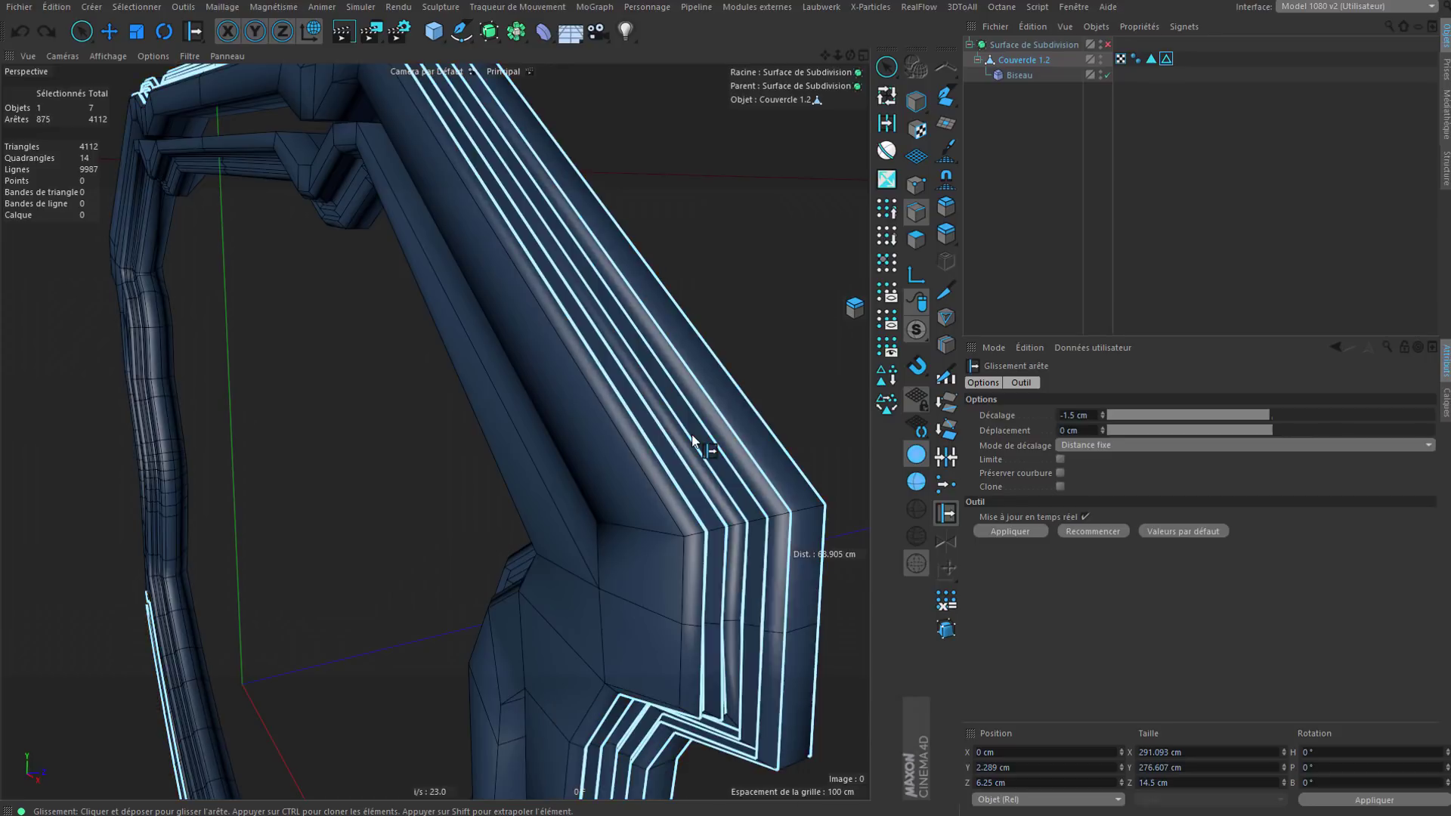
key(ctrl+z)
key(ctrl+z)
key(ctrl+z)
key(ctrl+z)
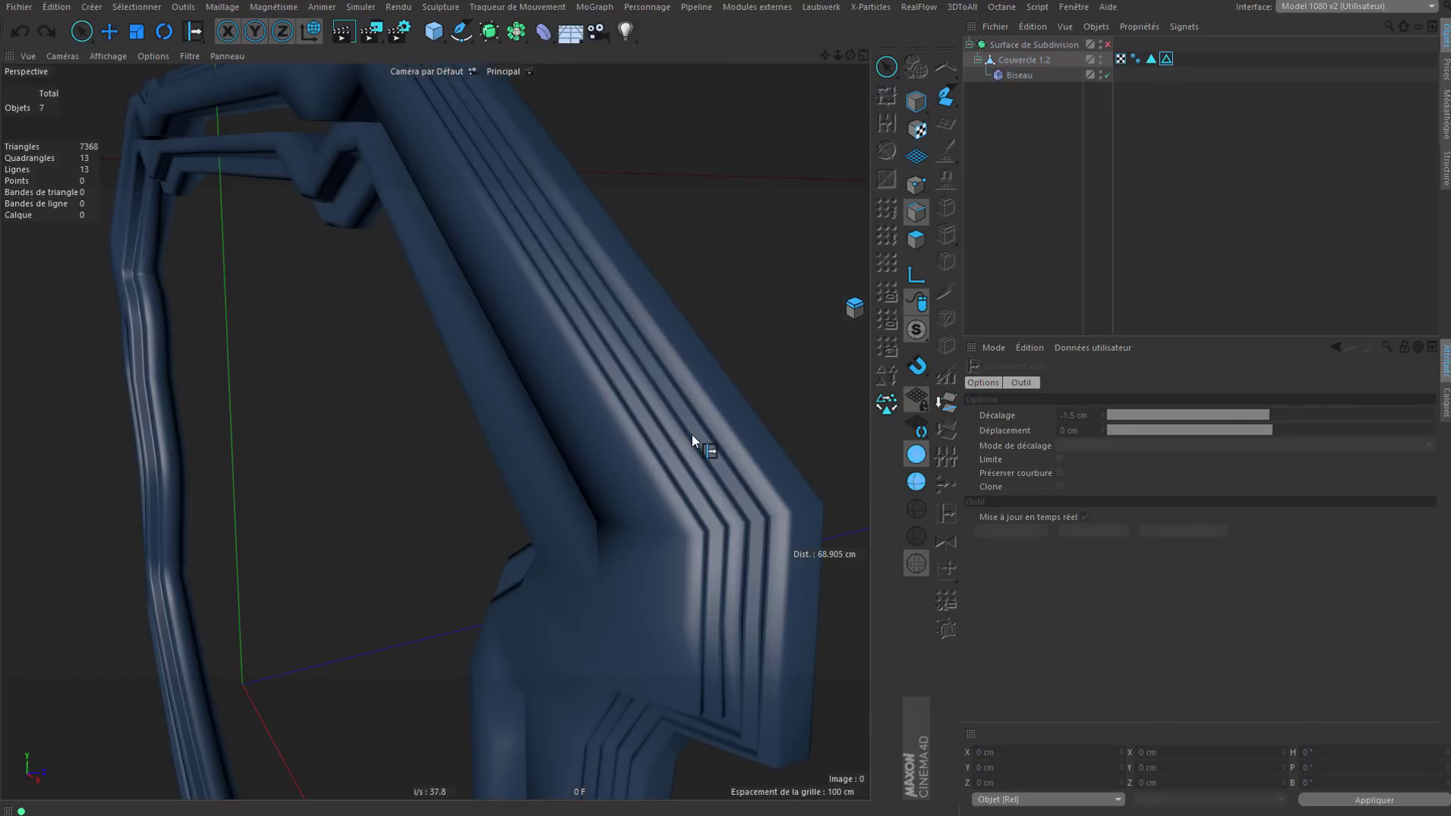
key(shift+q)
key(shift+q)
key(shift+q)
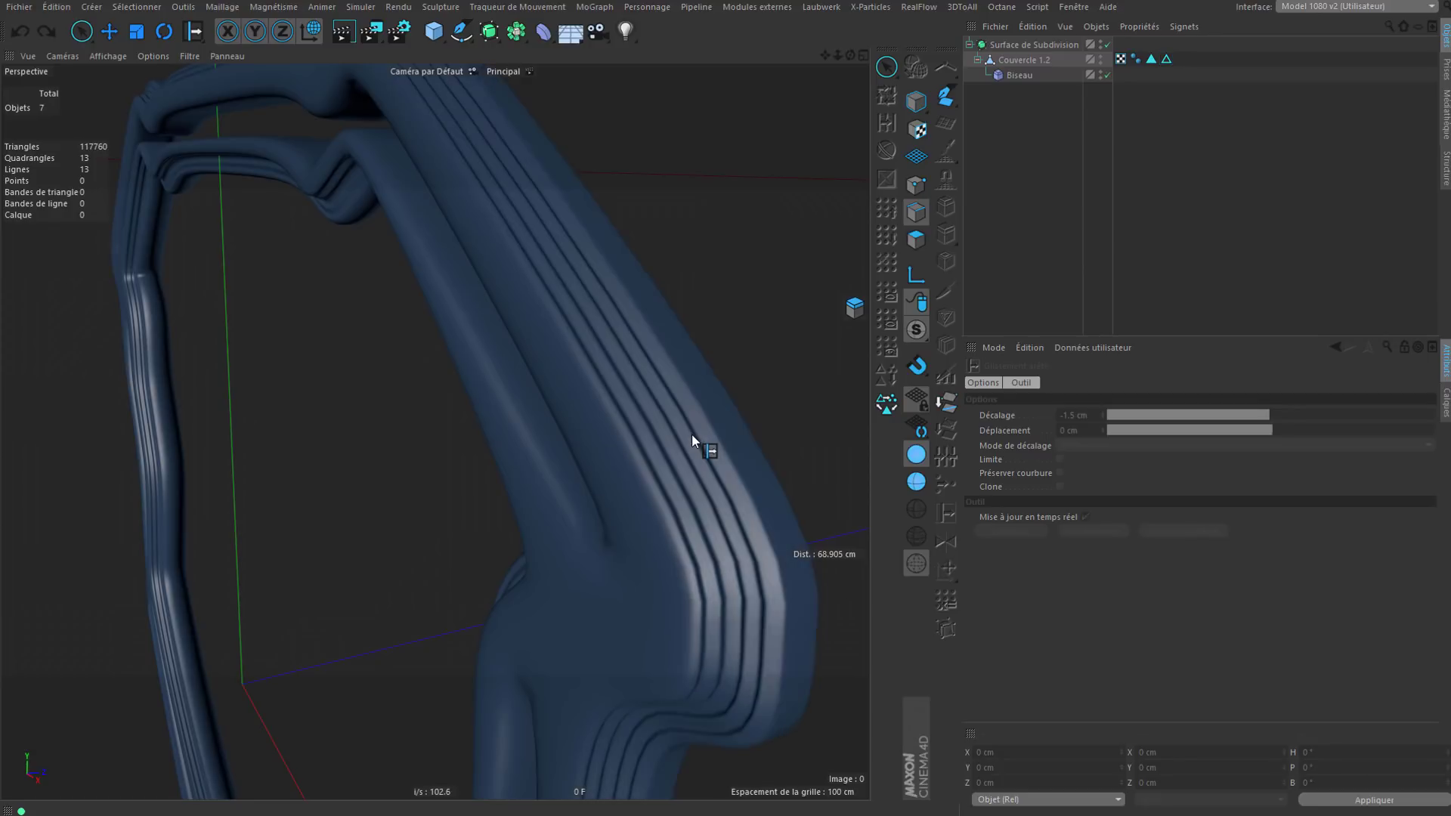
key(ctrl+z)
key(ctrl+z)
key(ctrl+z)
key(ctrl+z)
key(ctrl+z)
key(ctrl+z)
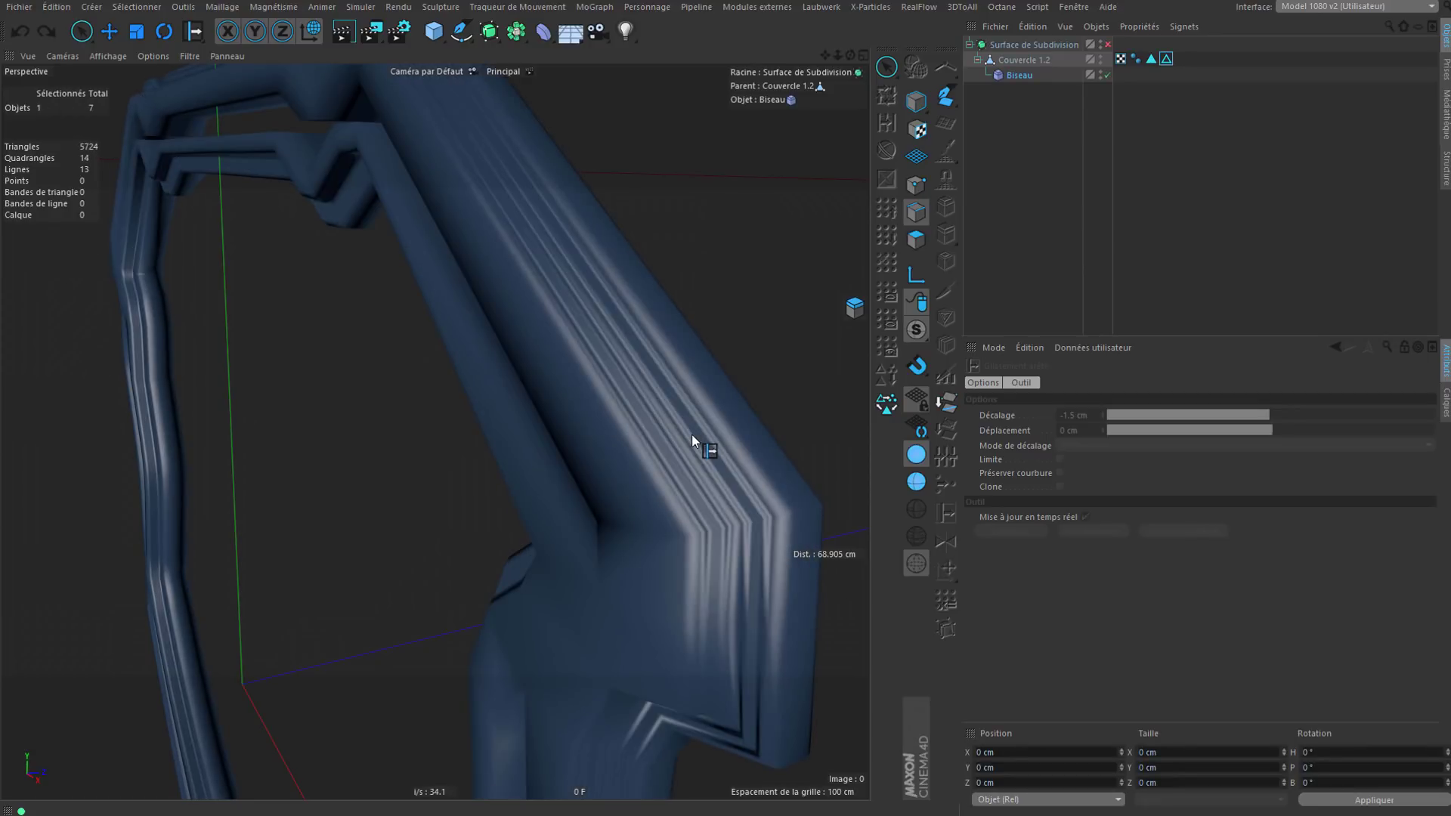
key(ctrl+z)
key(ctrl+z)
key(ctrl+z)
key(ctrl+z)
key(ctrl+z)
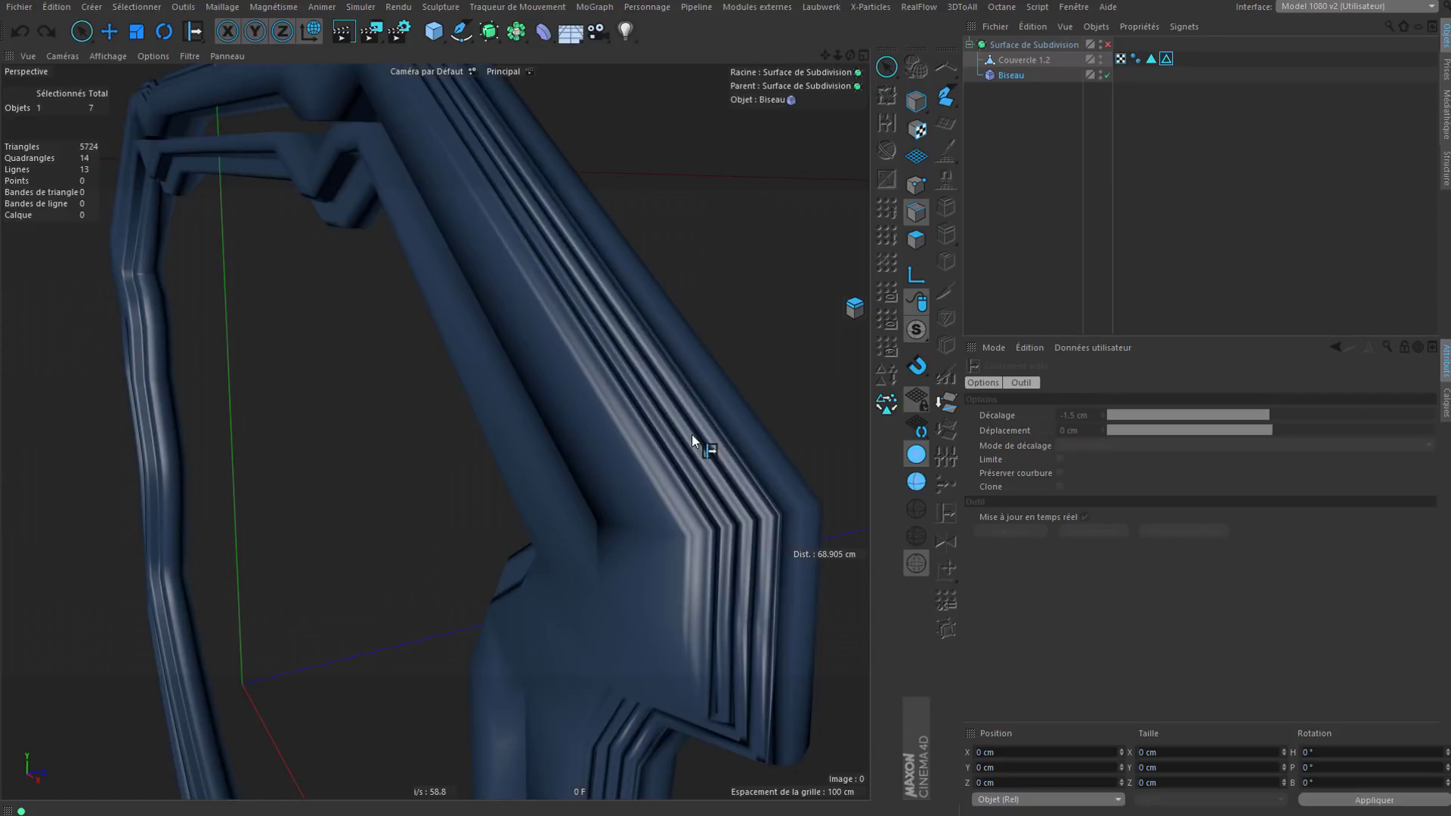
Step: Undo the remaining loop selections, the Biseau deformer and the grooves along the frame's outer band
key(ctrl+z)
key(ctrl+z)
key(ctrl+z)
key(ctrl+z)
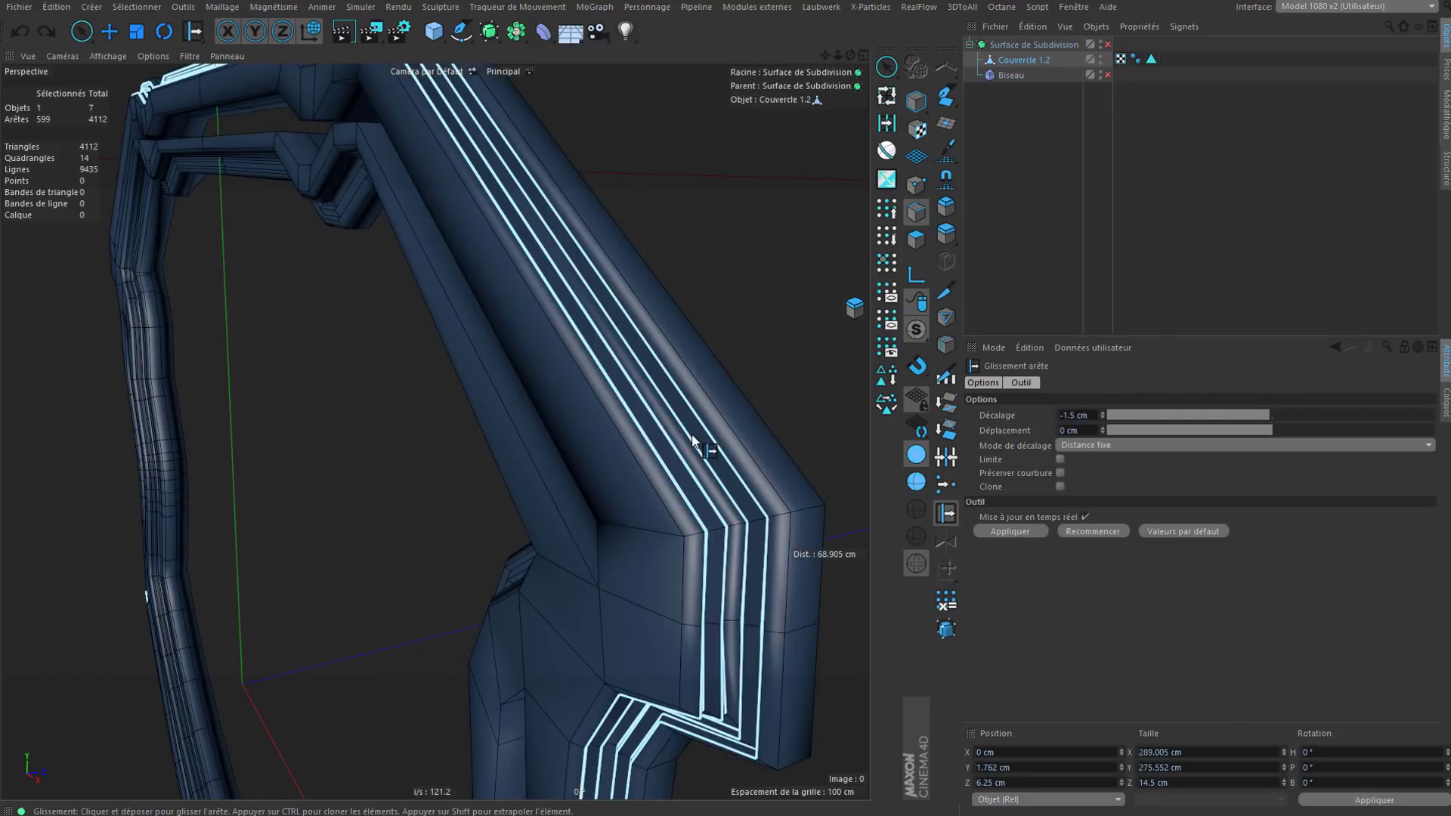
key(ctrl+z)
key(ctrl+z)
key(ctrl+z)
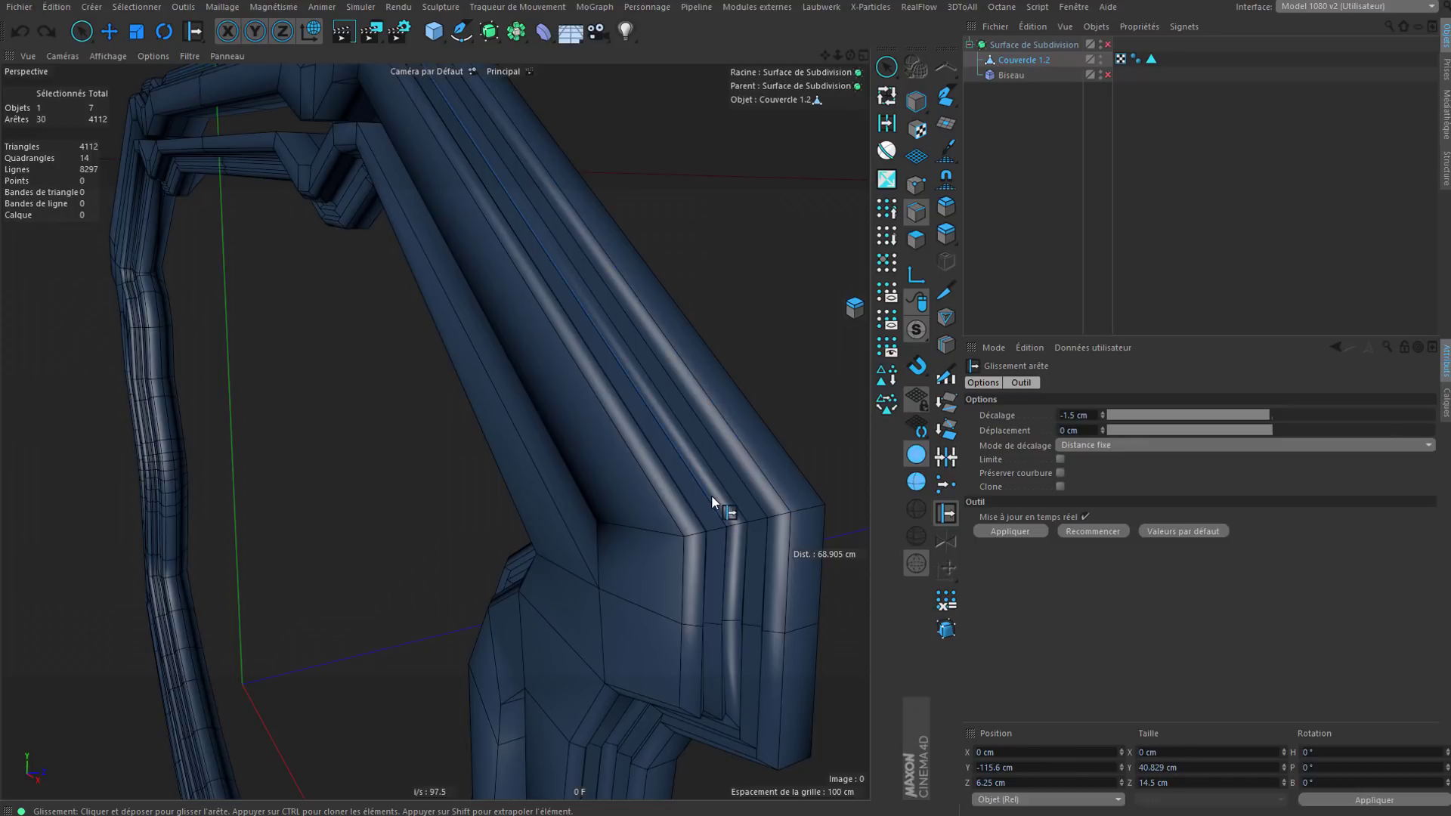
key(ctrl+z)
key(ctrl+z)
key(ctrl+z)
key(ctrl+z)
key(ctrl+z)
key(ctrl+z)
key(ctrl+z)
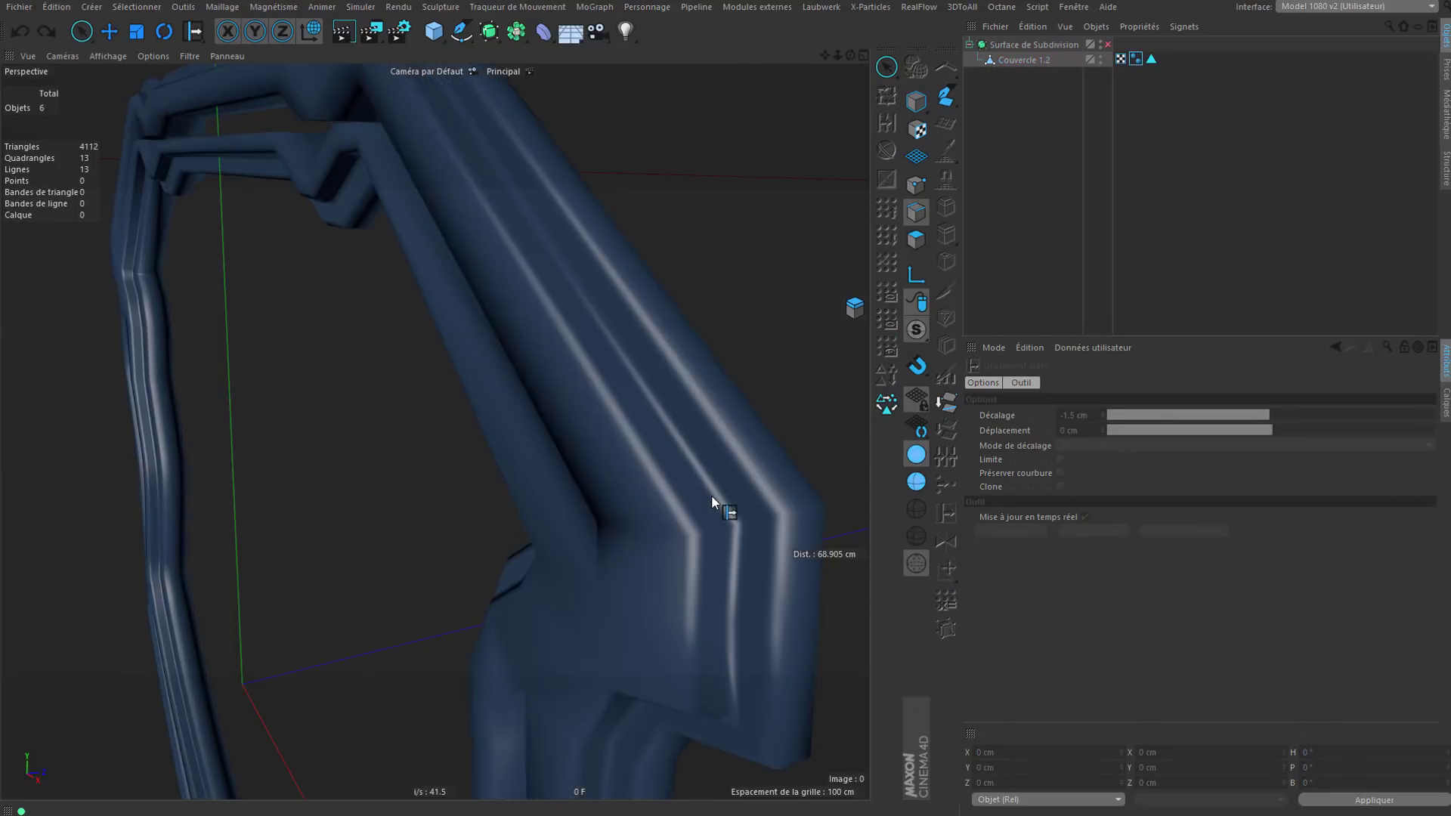
key(ctrl+z)
key(ctrl+z)
key(ctrl+z)
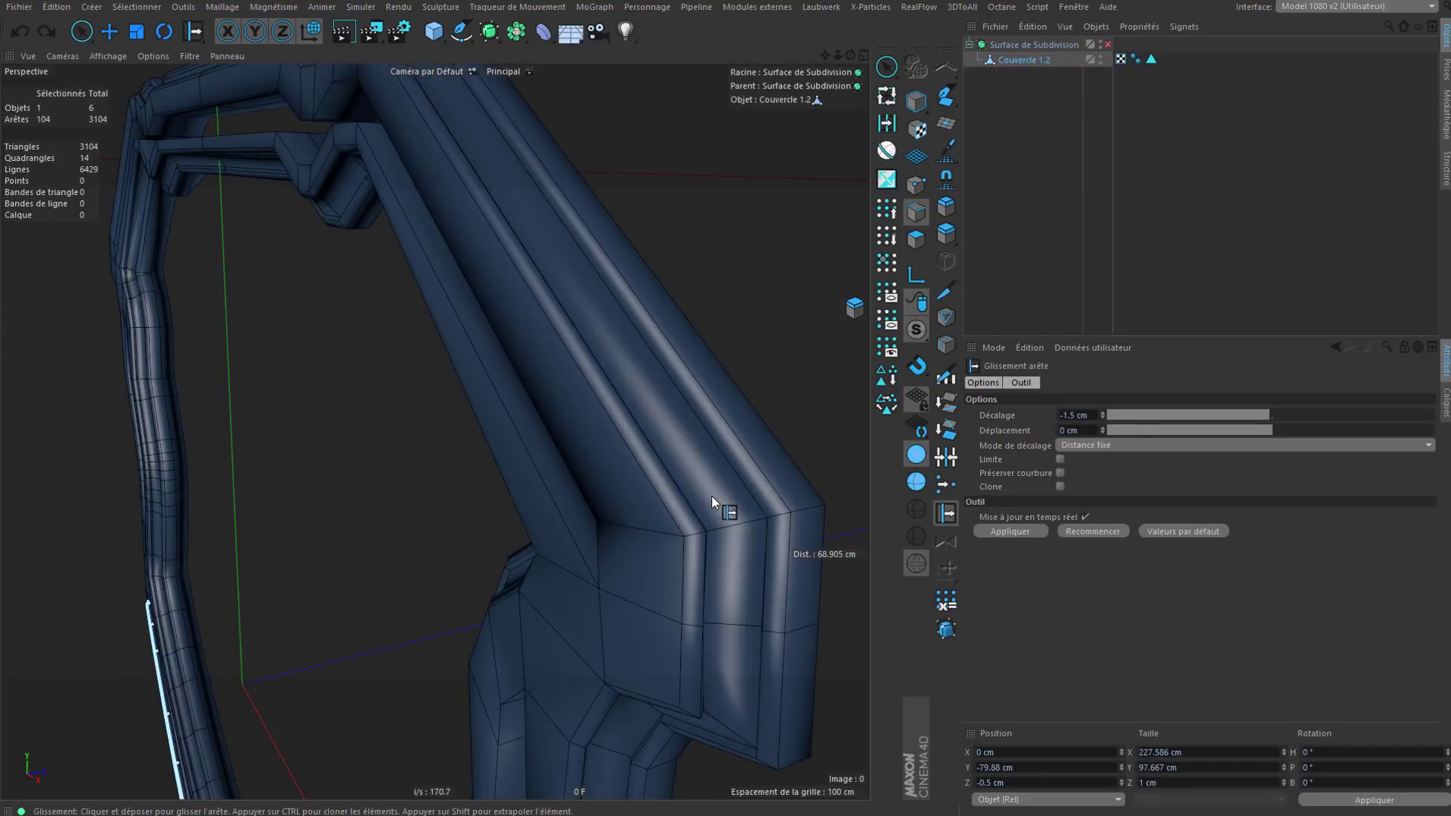
Step: Browse the general preferences, check the undo level in the Mémoire settings, and close the preferences
click(51, 9)
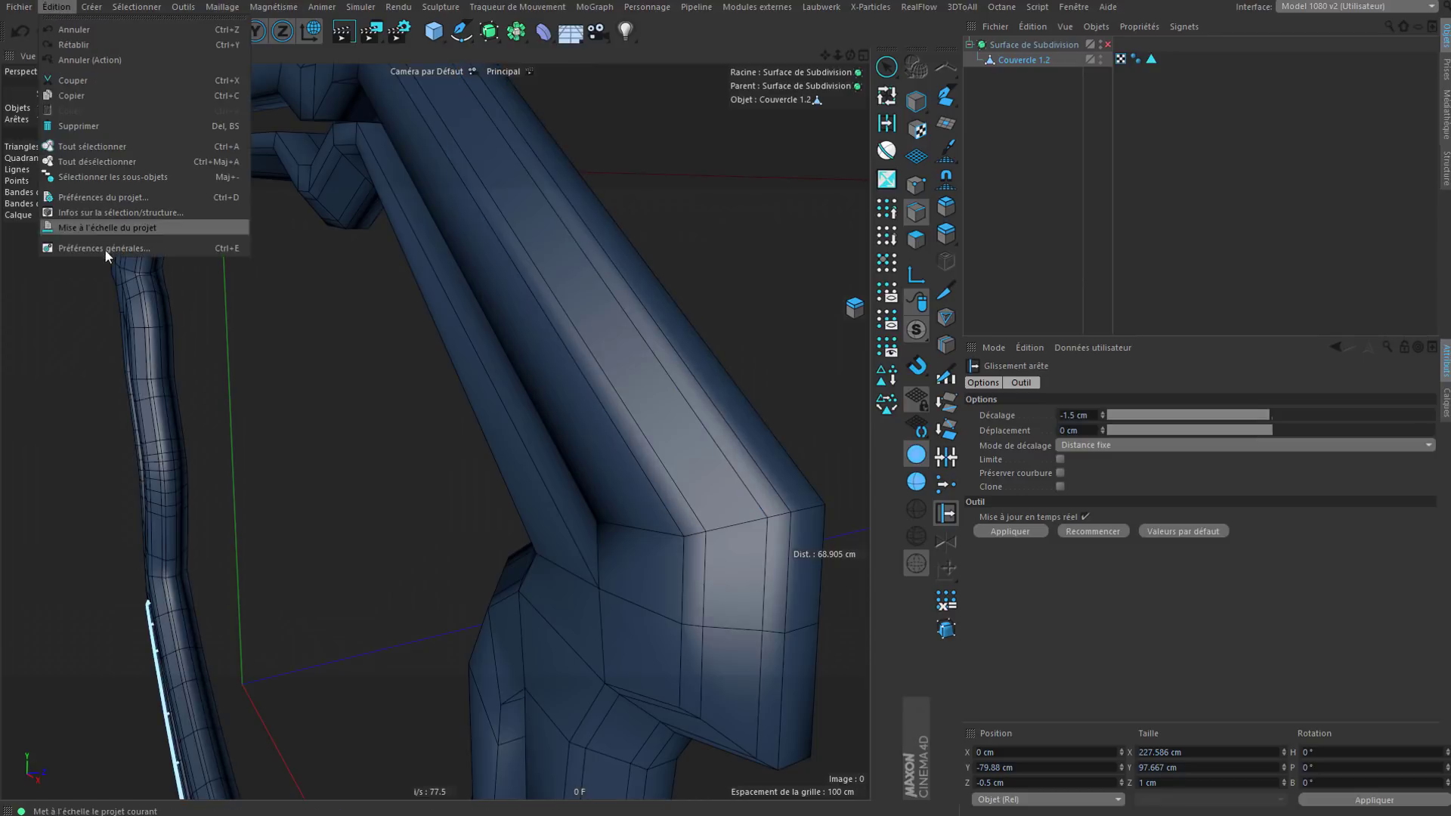
click(115, 249)
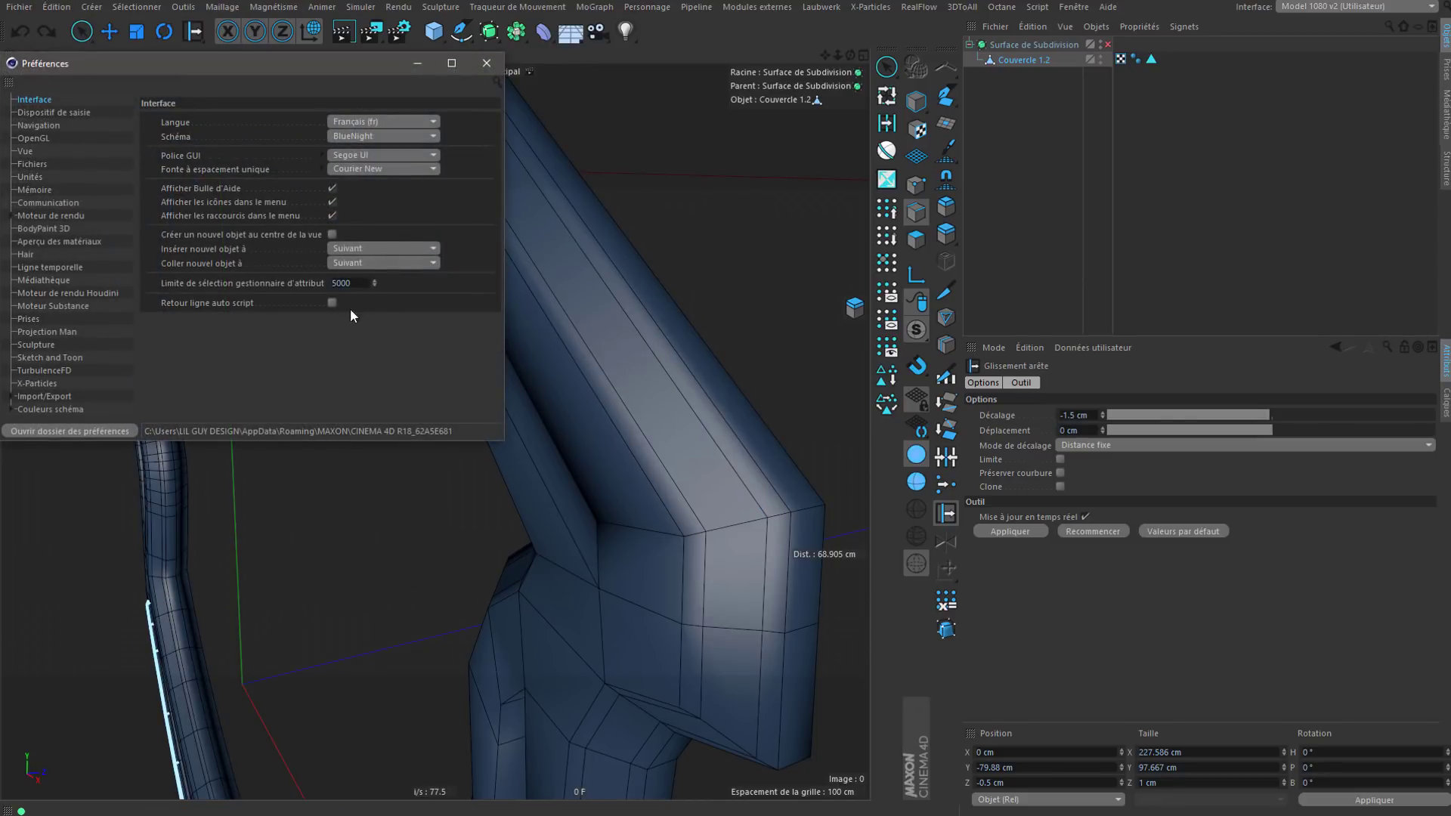
click(32, 164)
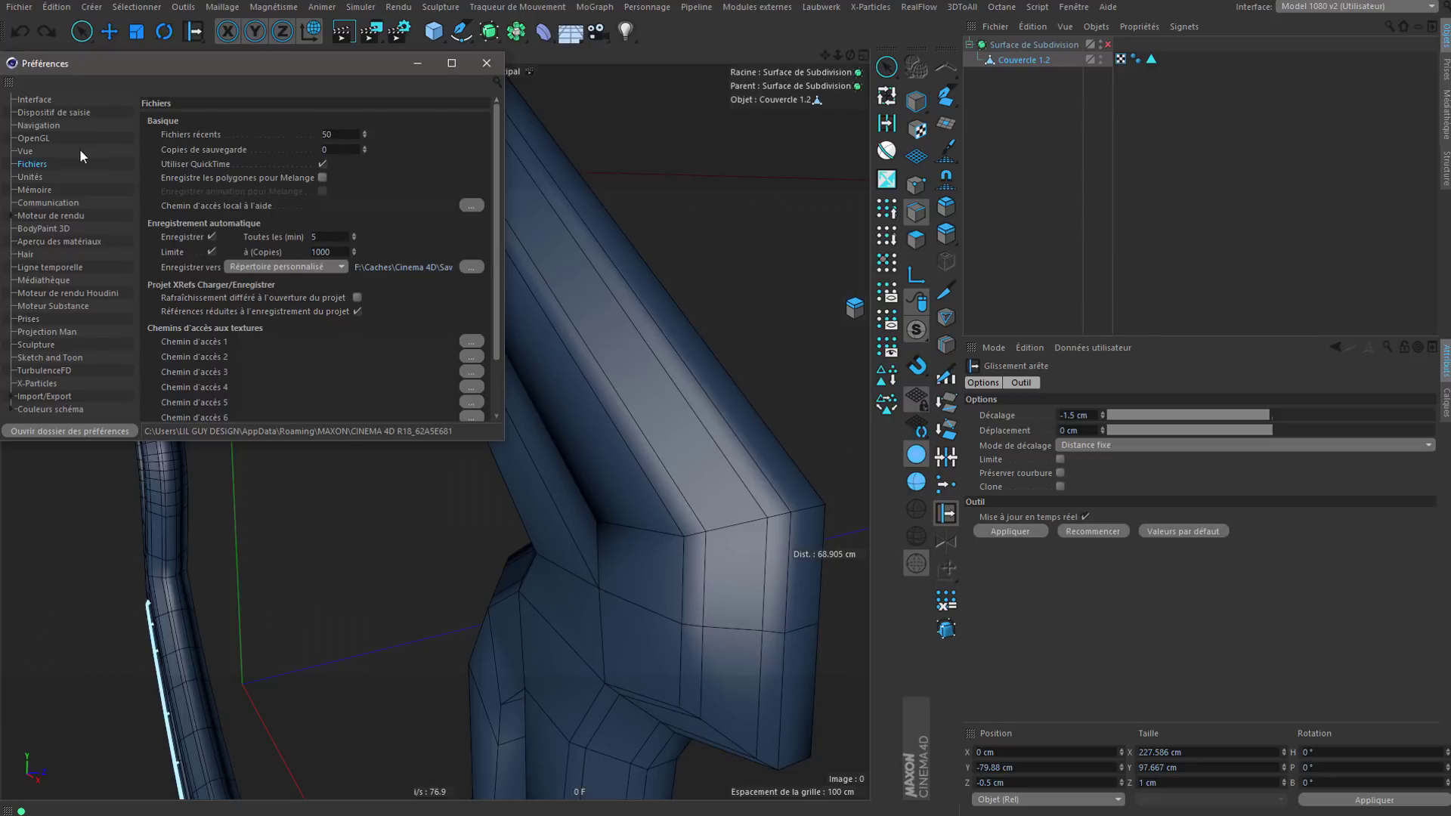
click(44, 139)
click(44, 127)
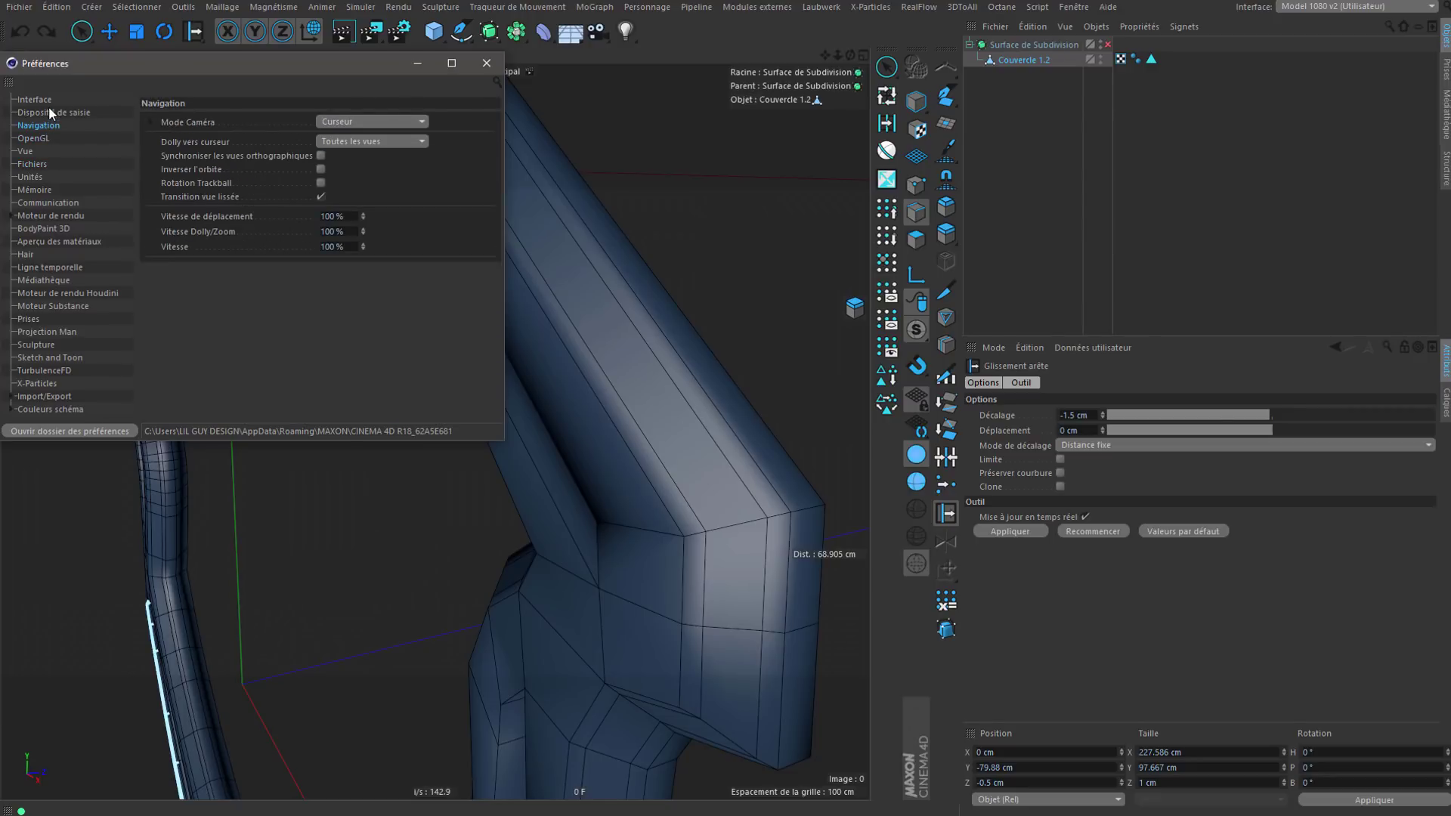
click(51, 114)
click(47, 100)
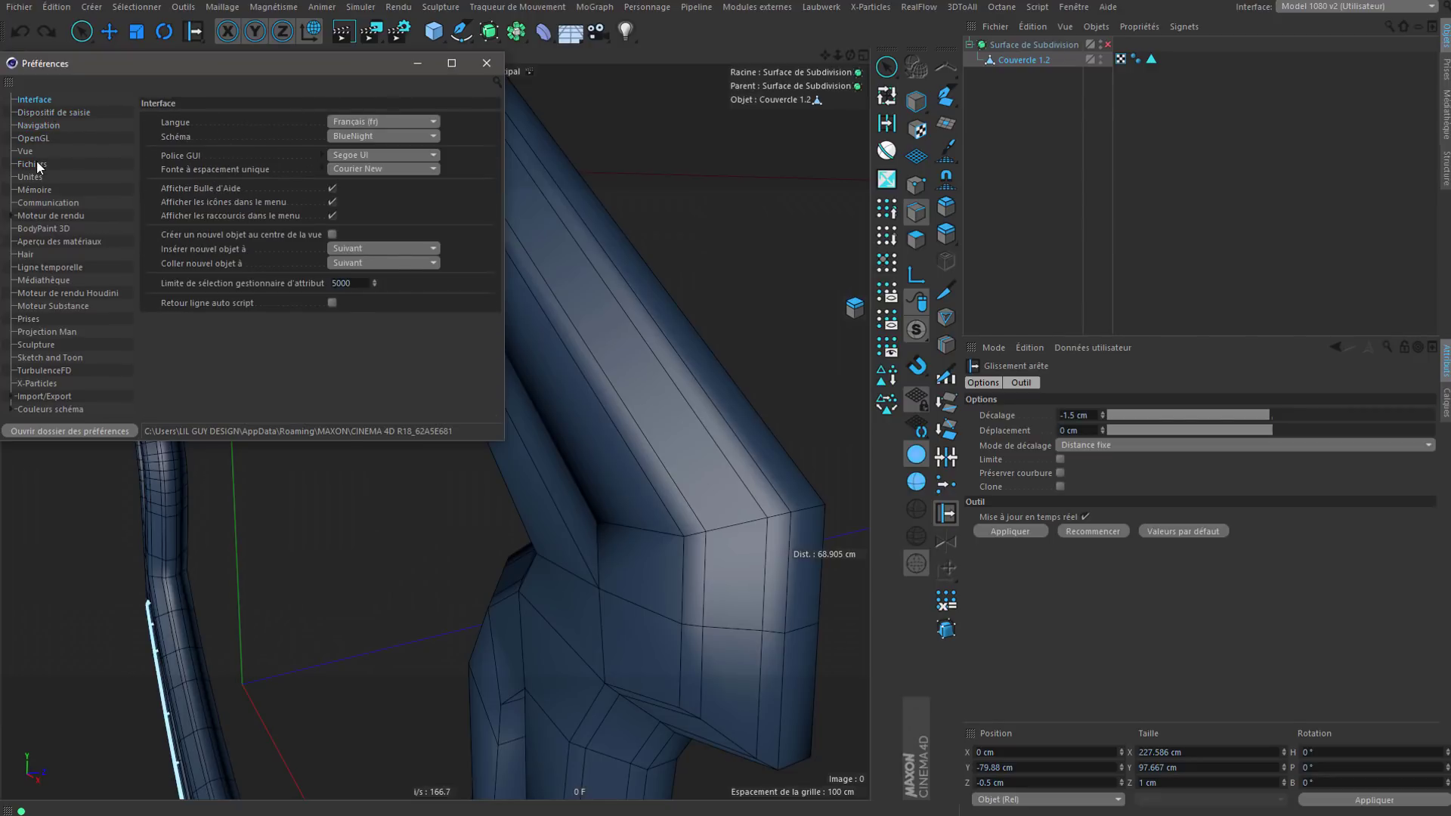
click(32, 164)
click(35, 189)
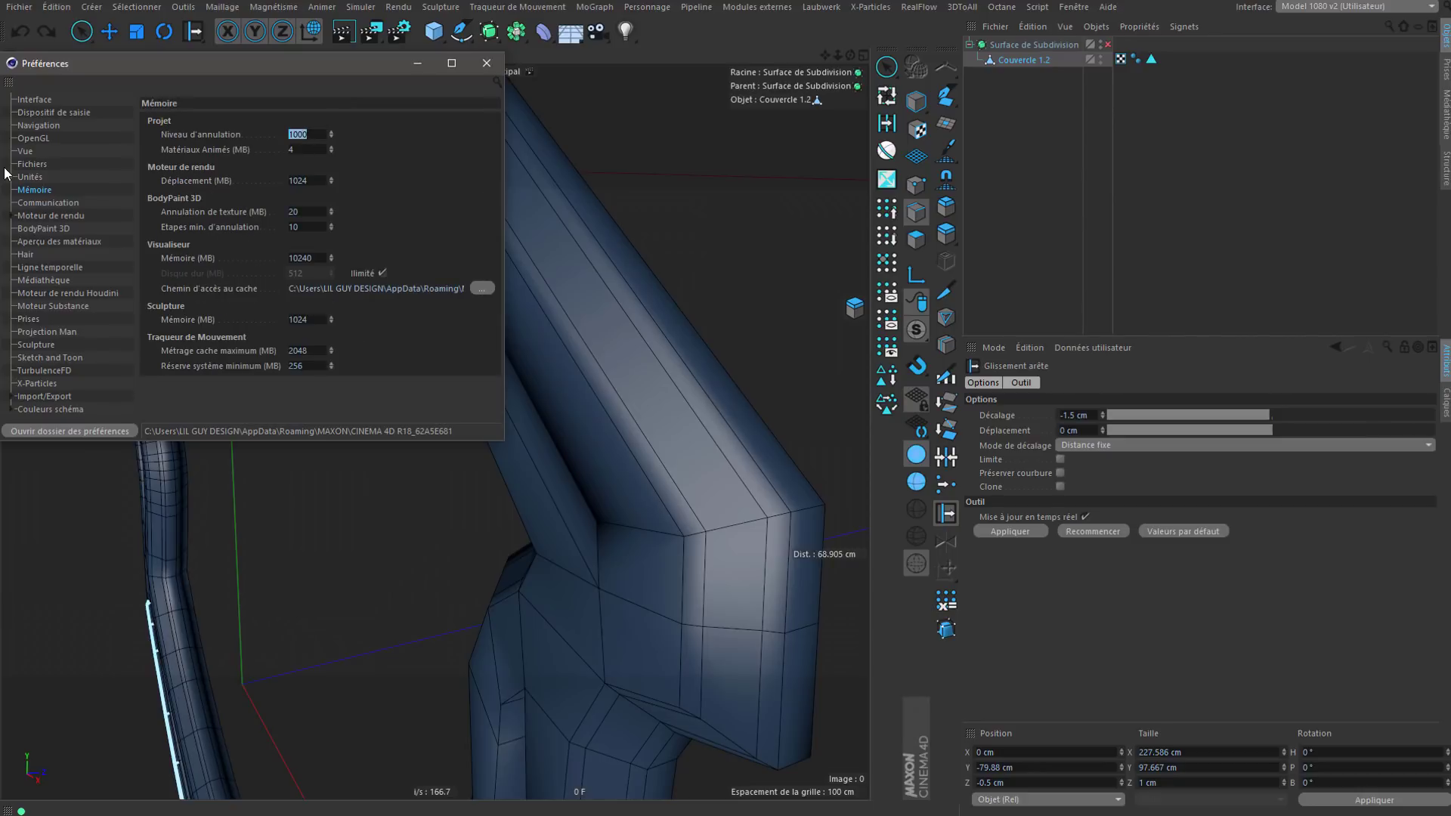
click(480, 69)
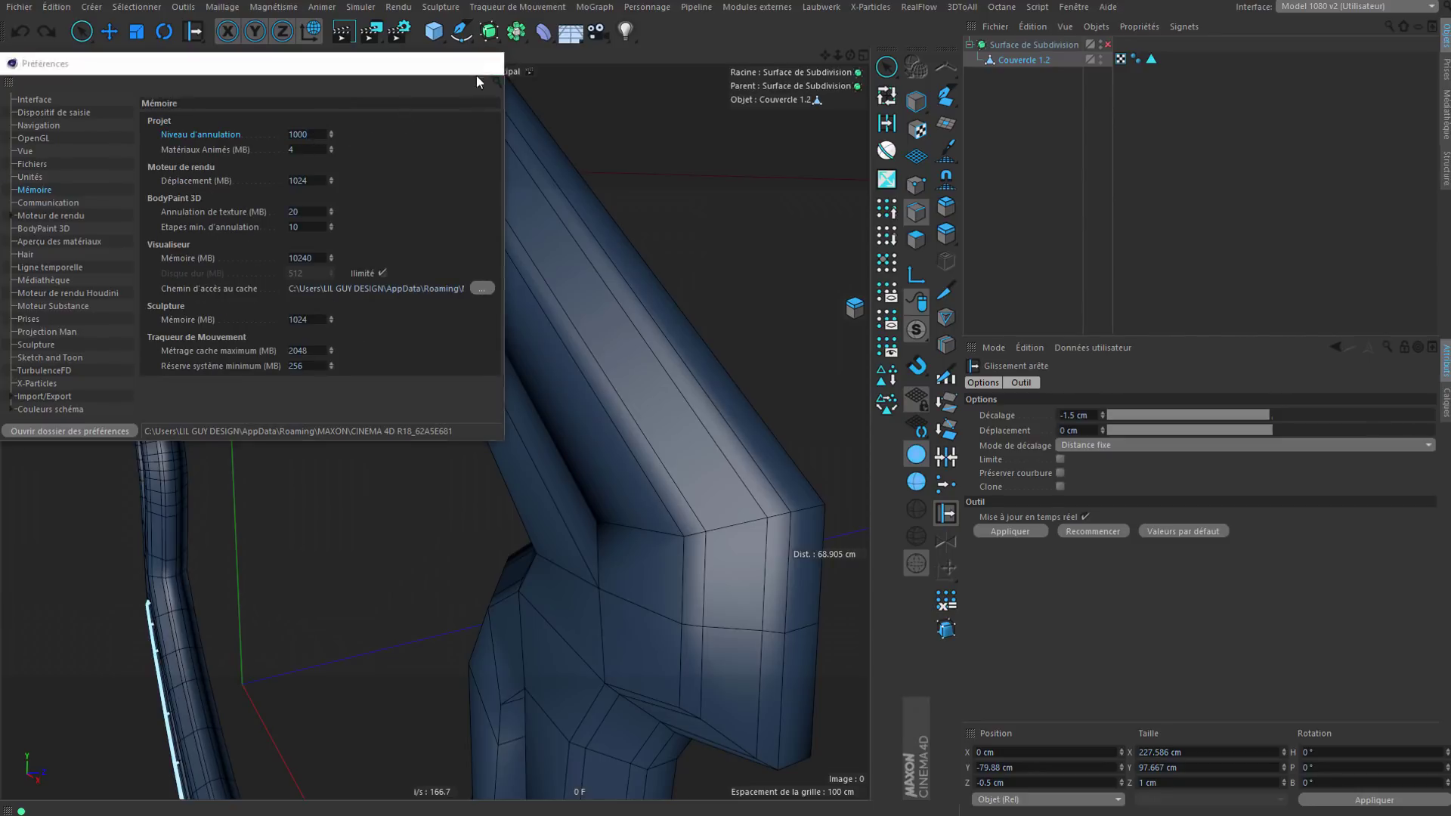
Step: Undo the remaining lengthwise edge divisions on the frame, going back to its plain low-polygon shape
alt+drag(670, 424, 618, 330)
scroll(617, 327, down, 5)
alt+drag(630, 454, 676, 381)
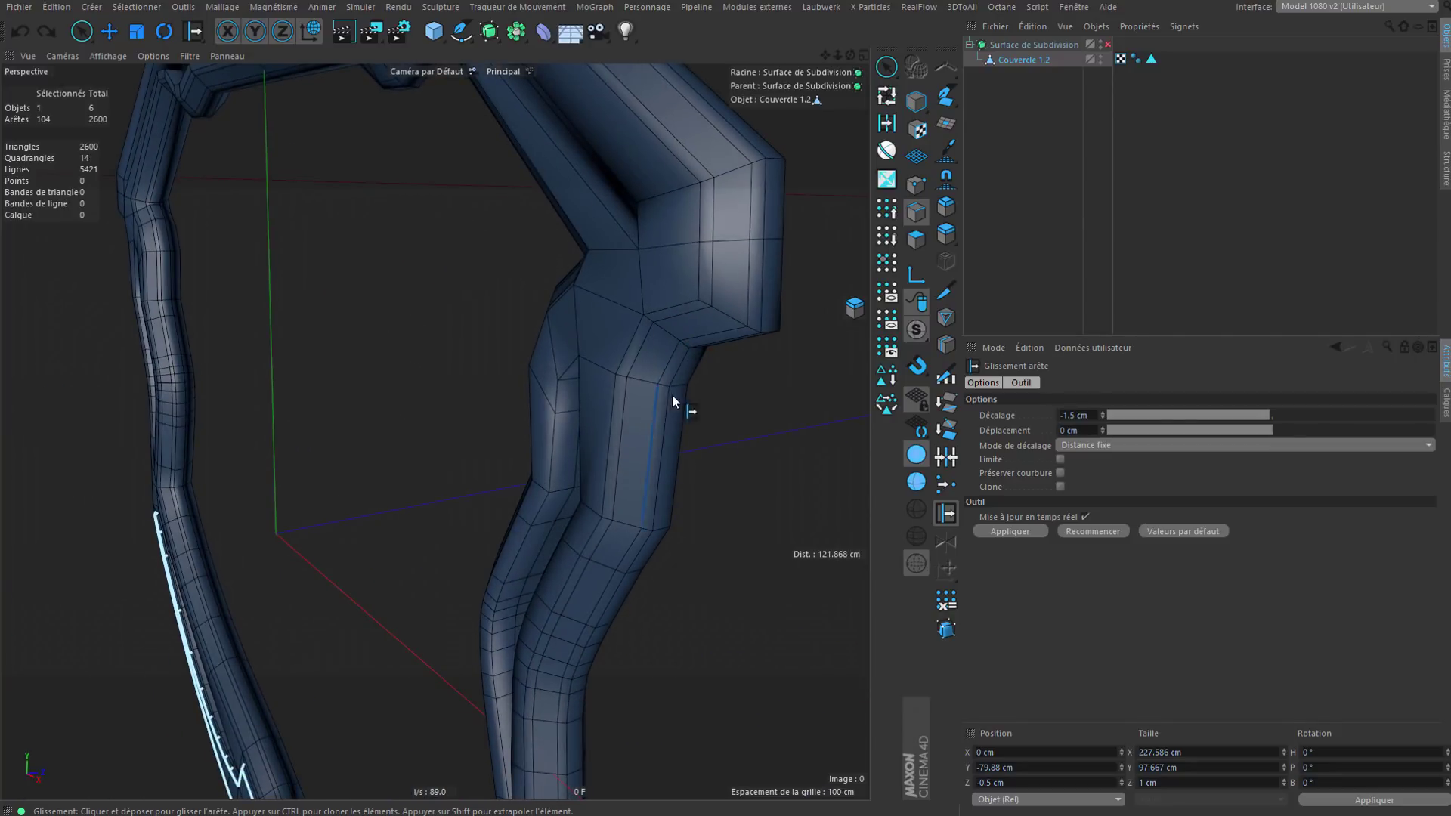
key(ctrl+z)
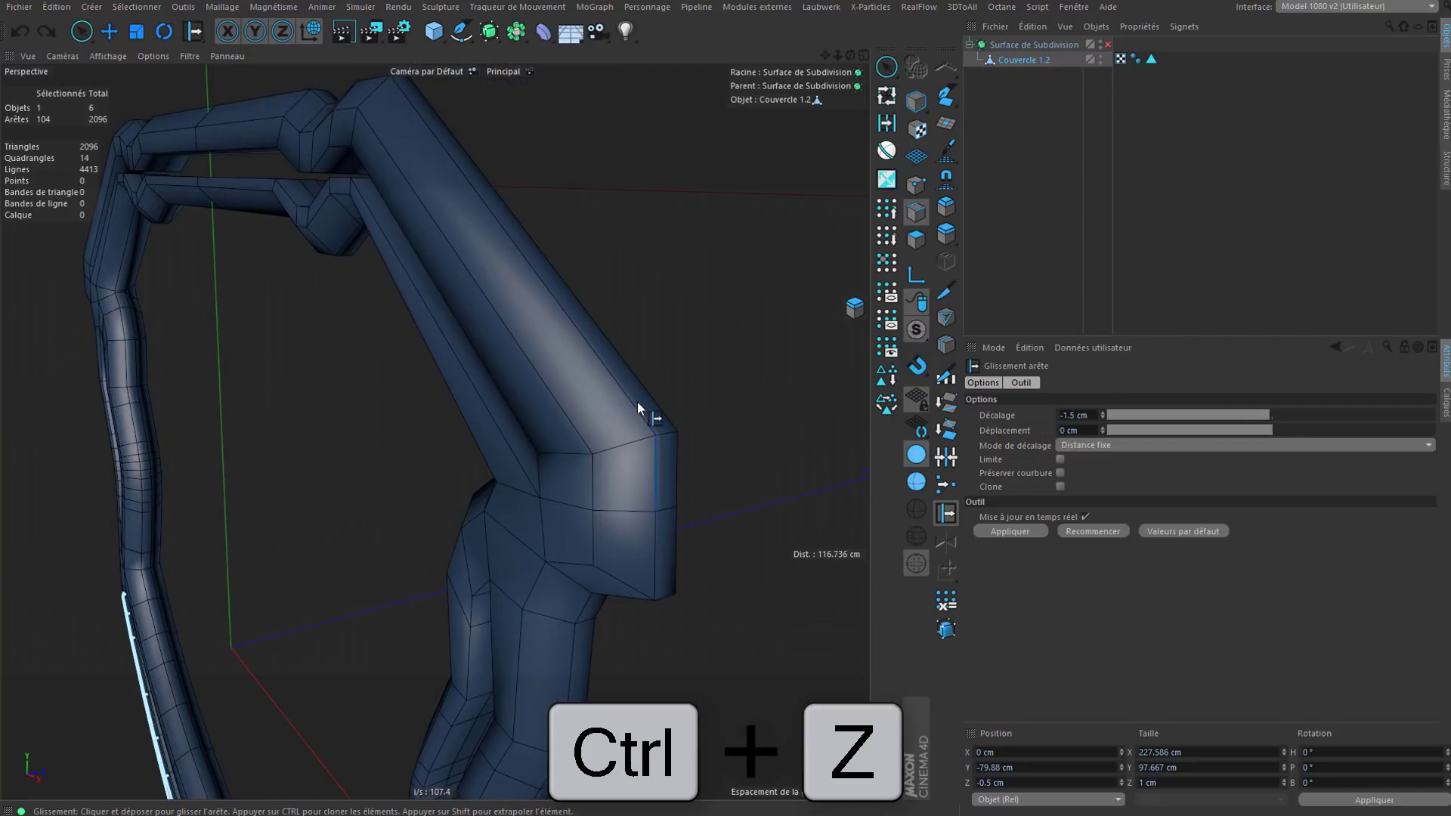
key(ctrl+z)
Step: Ring-select the diagonal bar's lengthwise edges and divide them with 2 subdivisions, 50 % offset and 135 % scale
click(886, 123)
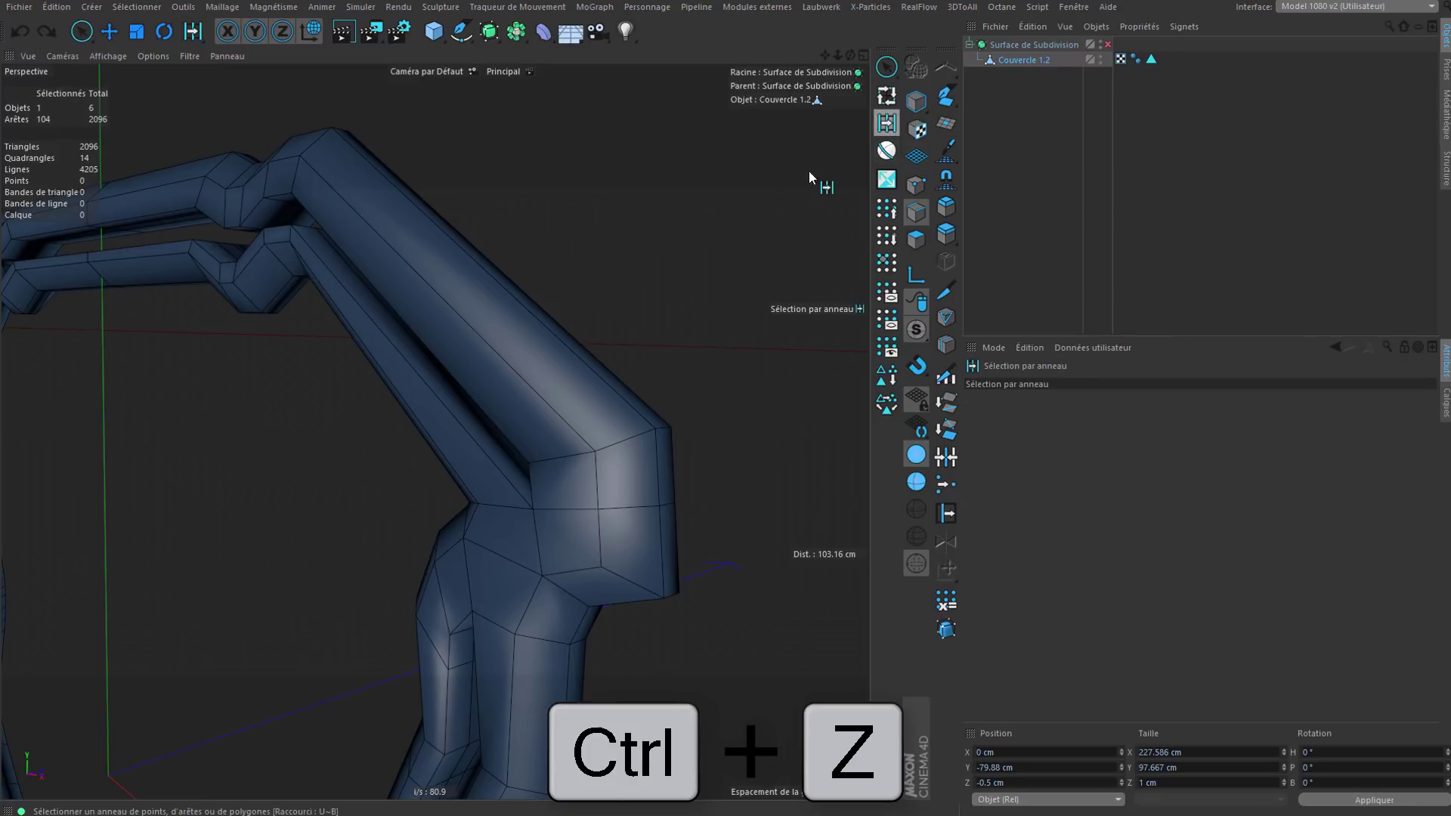
click(518, 314)
alt+drag(518, 314, 579, 327)
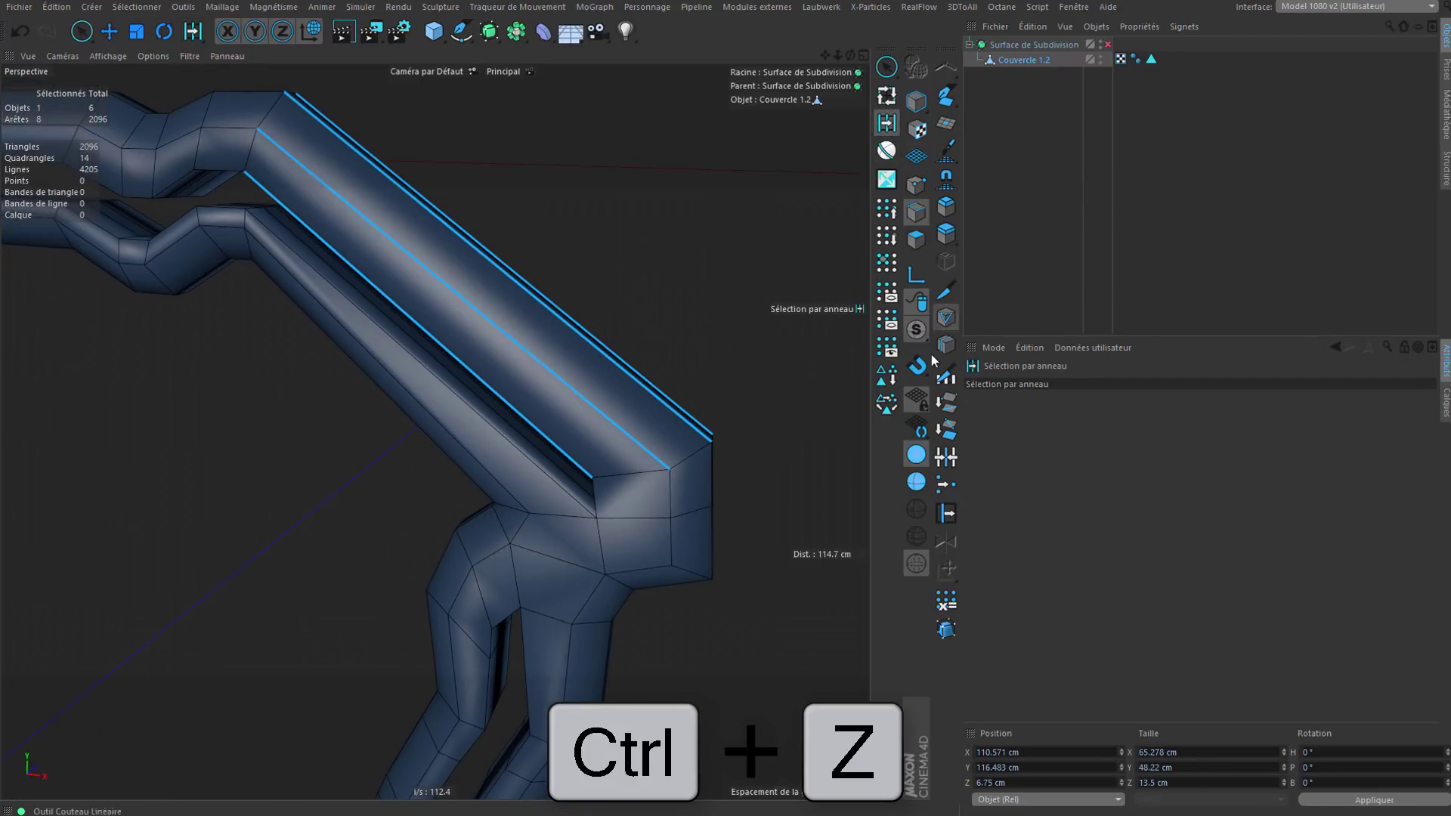
click(944, 383)
click(1021, 489)
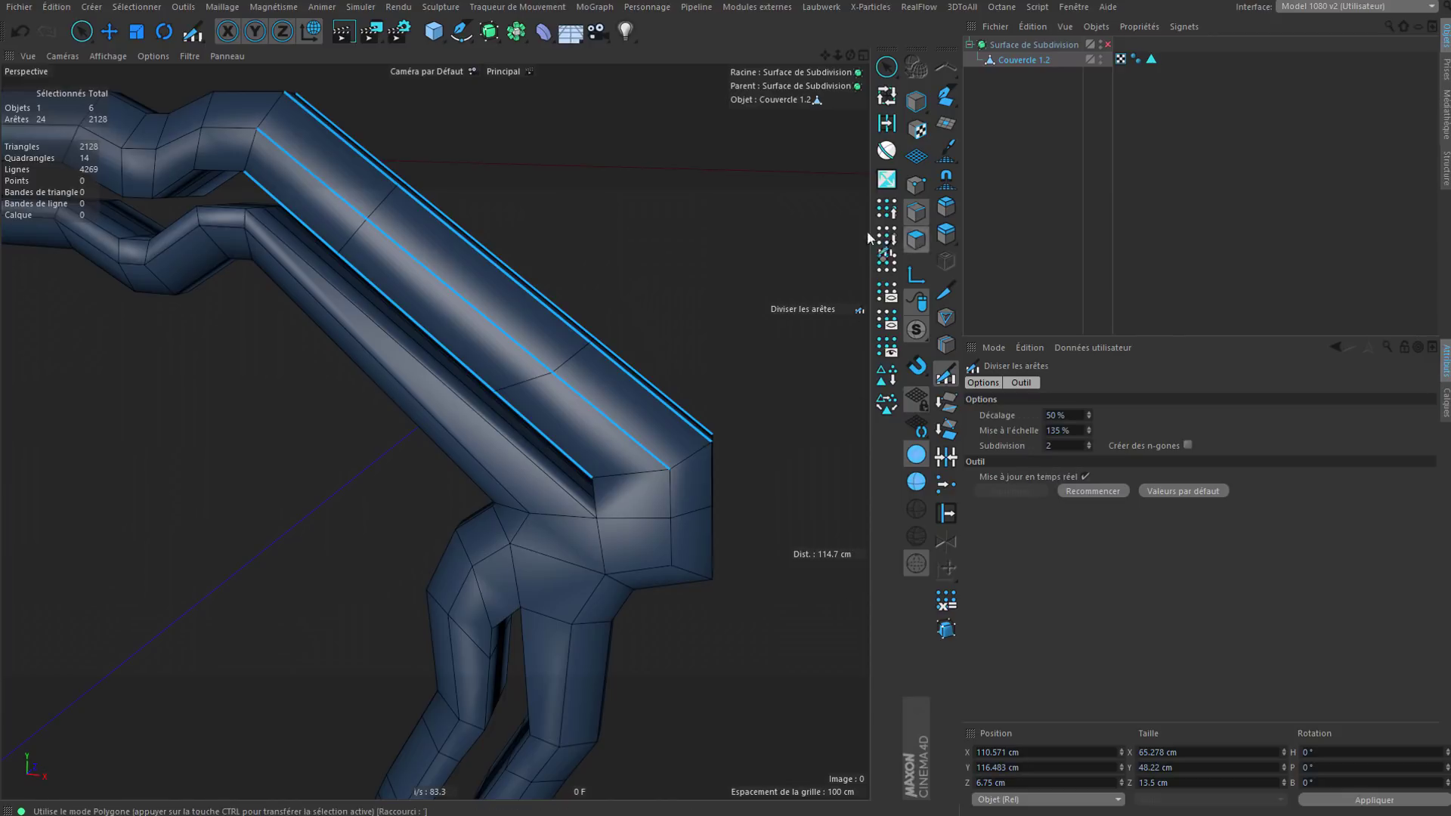
Step: Select the diagonal bar's two new cross loops and bevel them in Chanfrein mode with a 10.9 cm offset
click(109, 31)
double_click(378, 214)
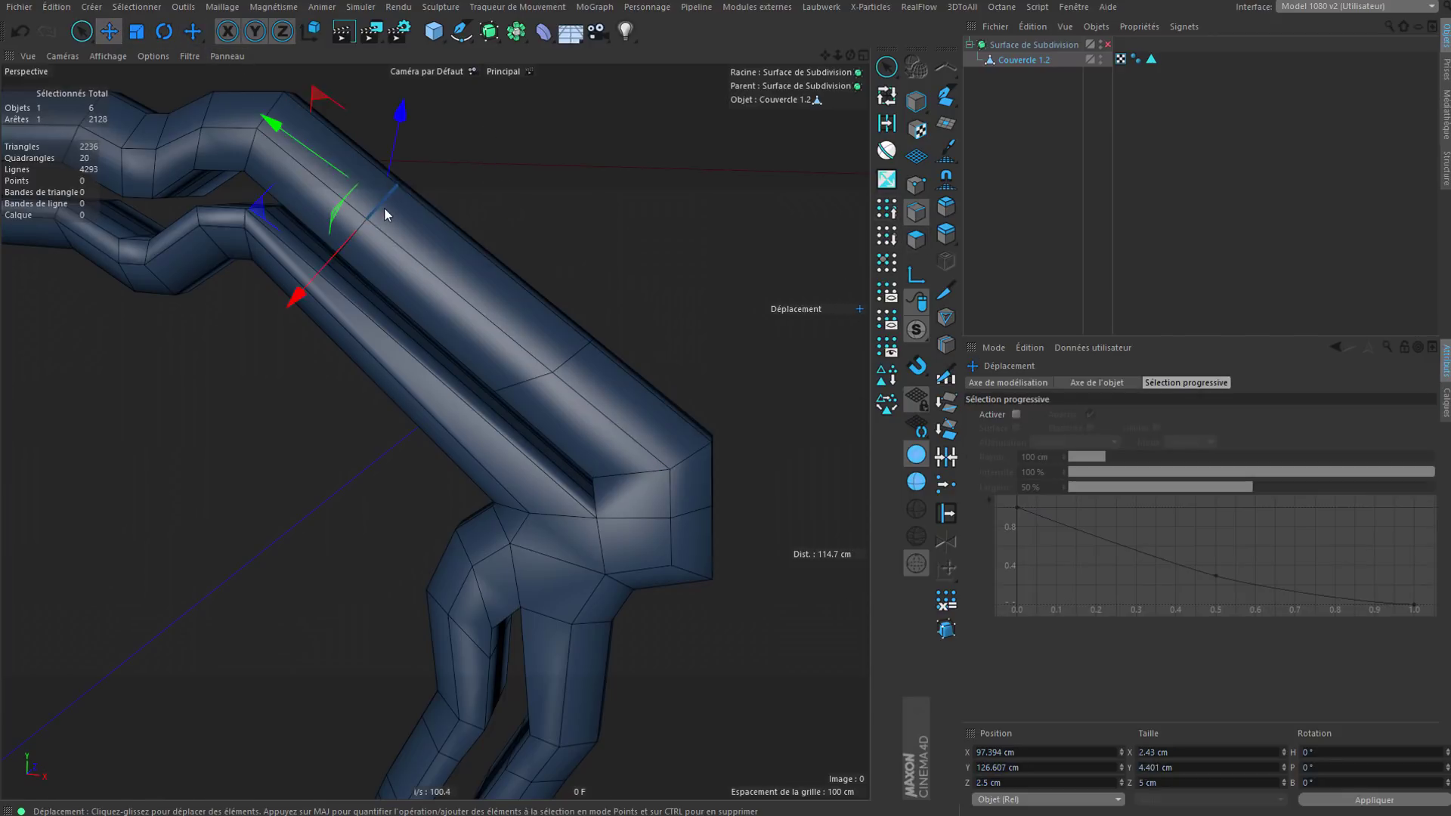
shift+double_click(564, 368)
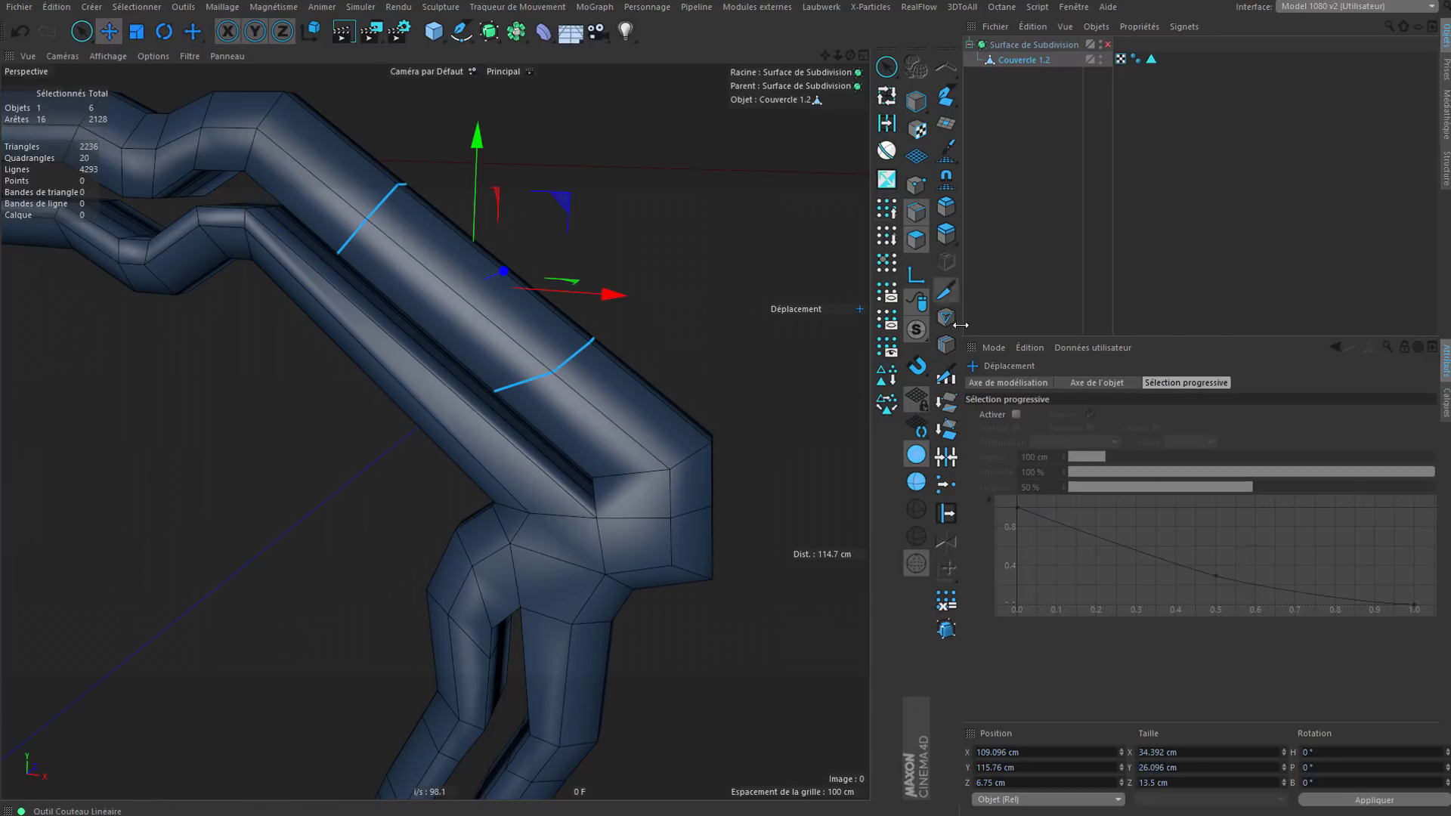
click(947, 209)
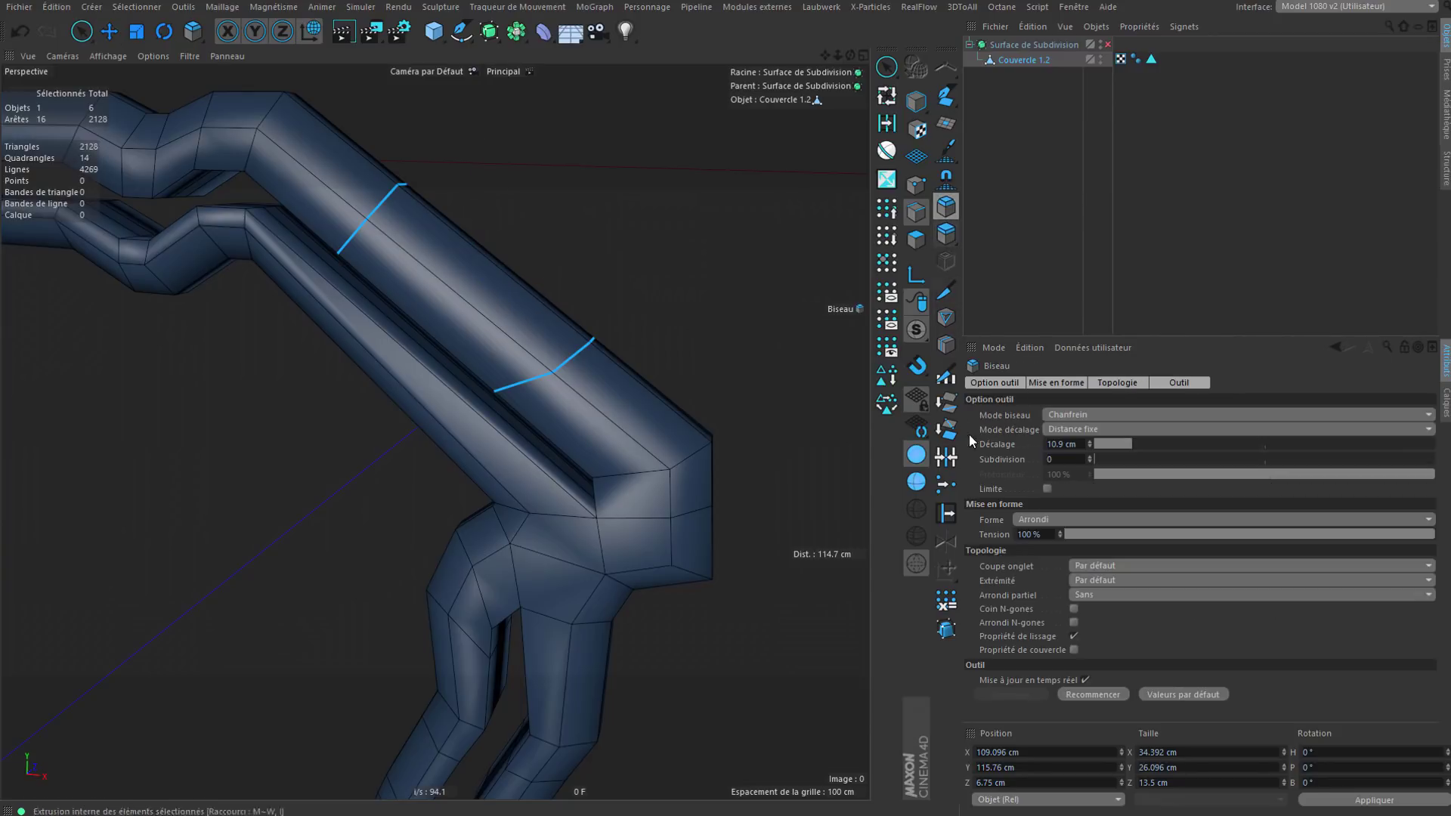
click(1037, 696)
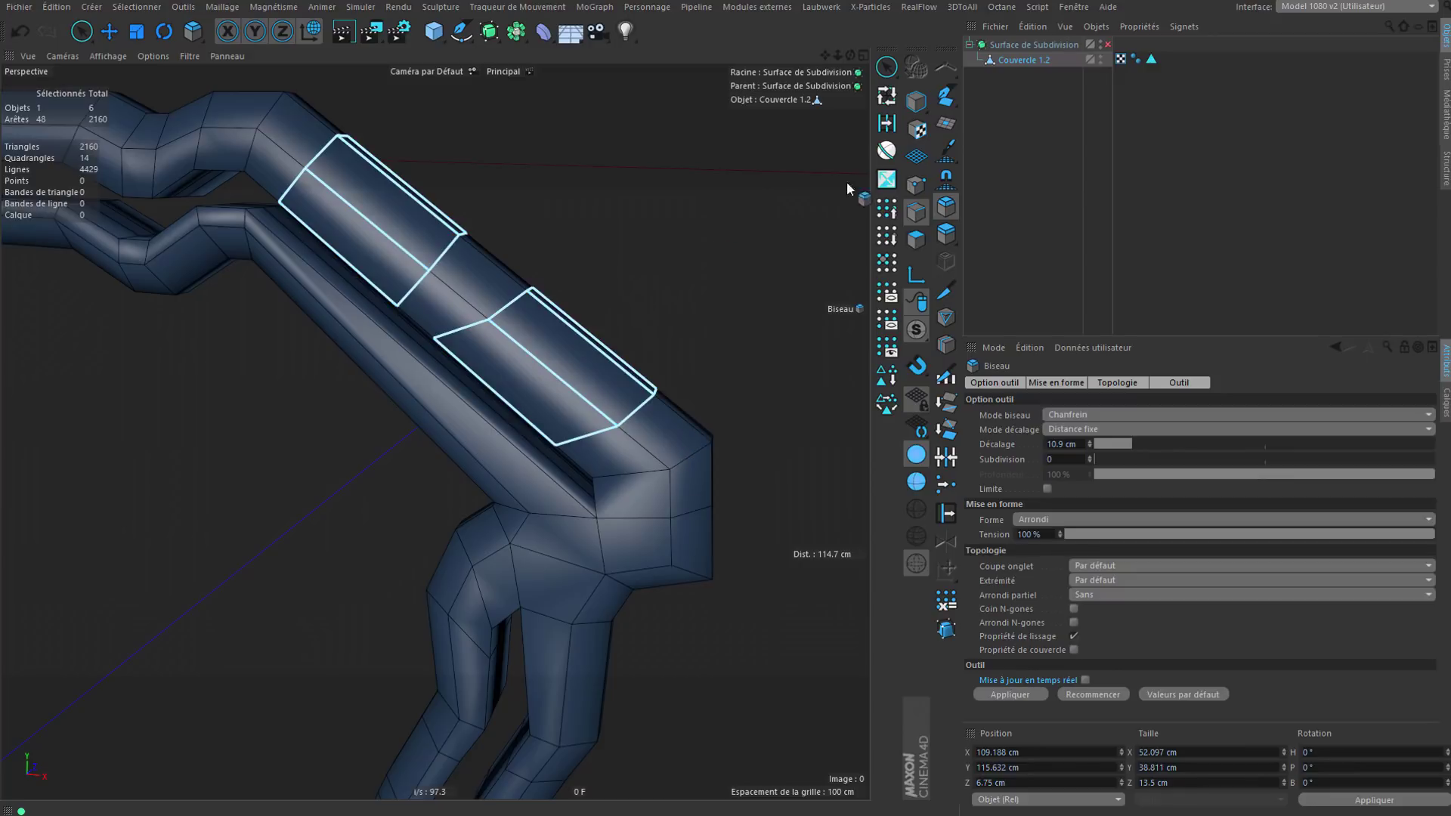
Step: Switch to polygon mode and extrude the diagonal bar's two bevelled bands by 1.5 cm
click(916, 240)
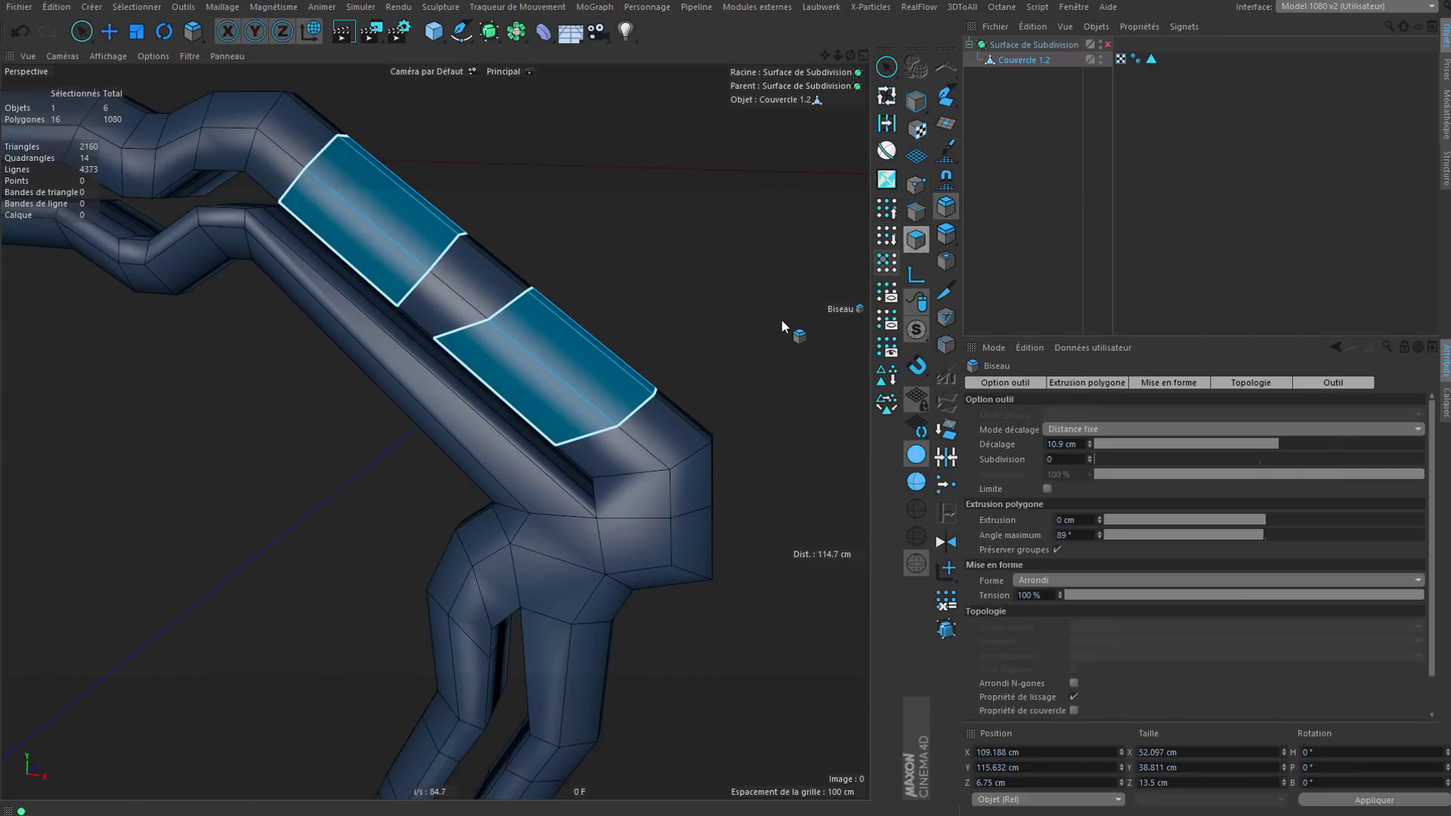
click(947, 234)
click(1005, 564)
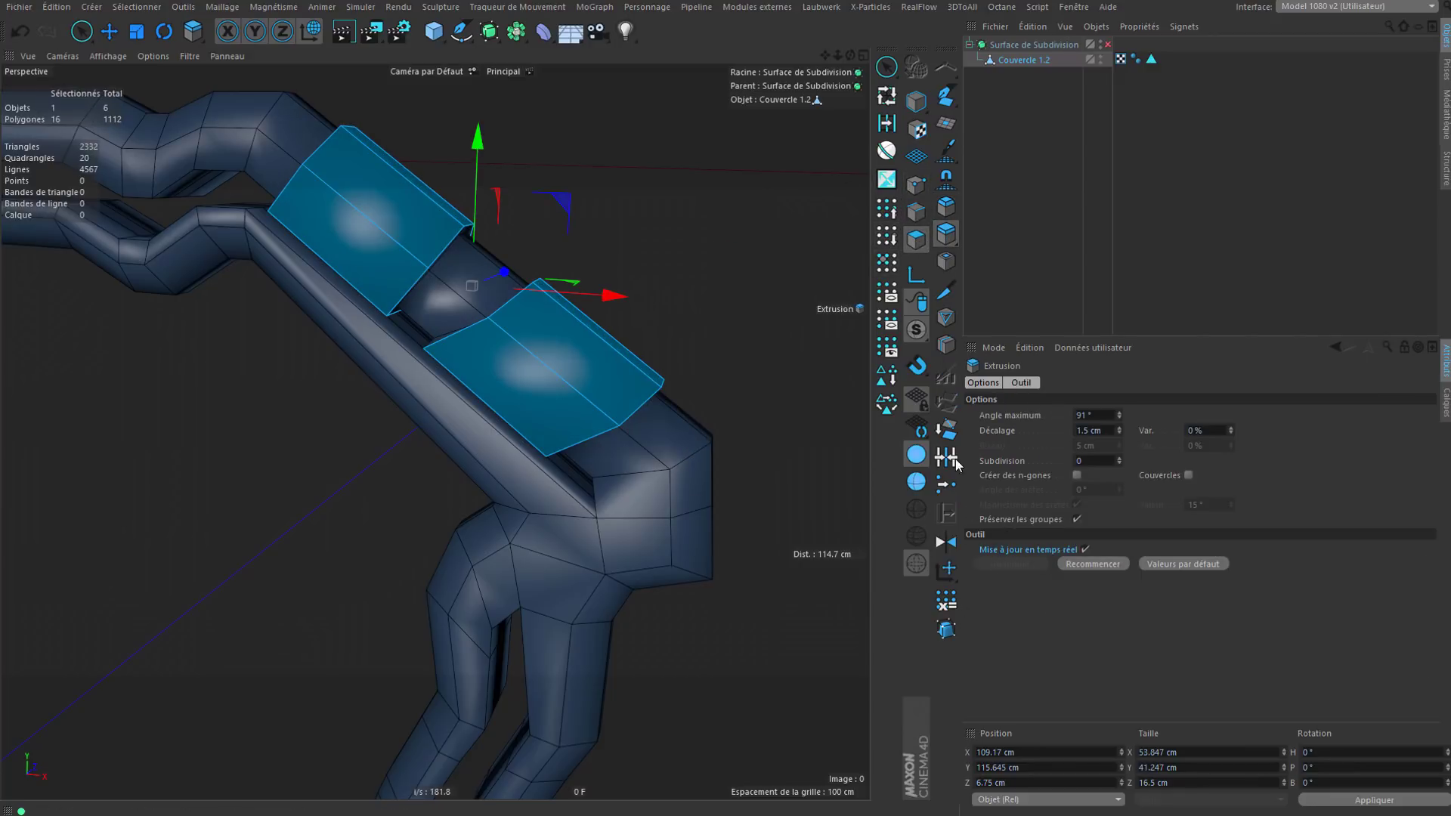
Step: Return to edge mode and slide the lower raised block's end loops inward with Glissement arête, about 1.5 cm at its upper end
click(916, 212)
scroll(585, 355, up, 1)
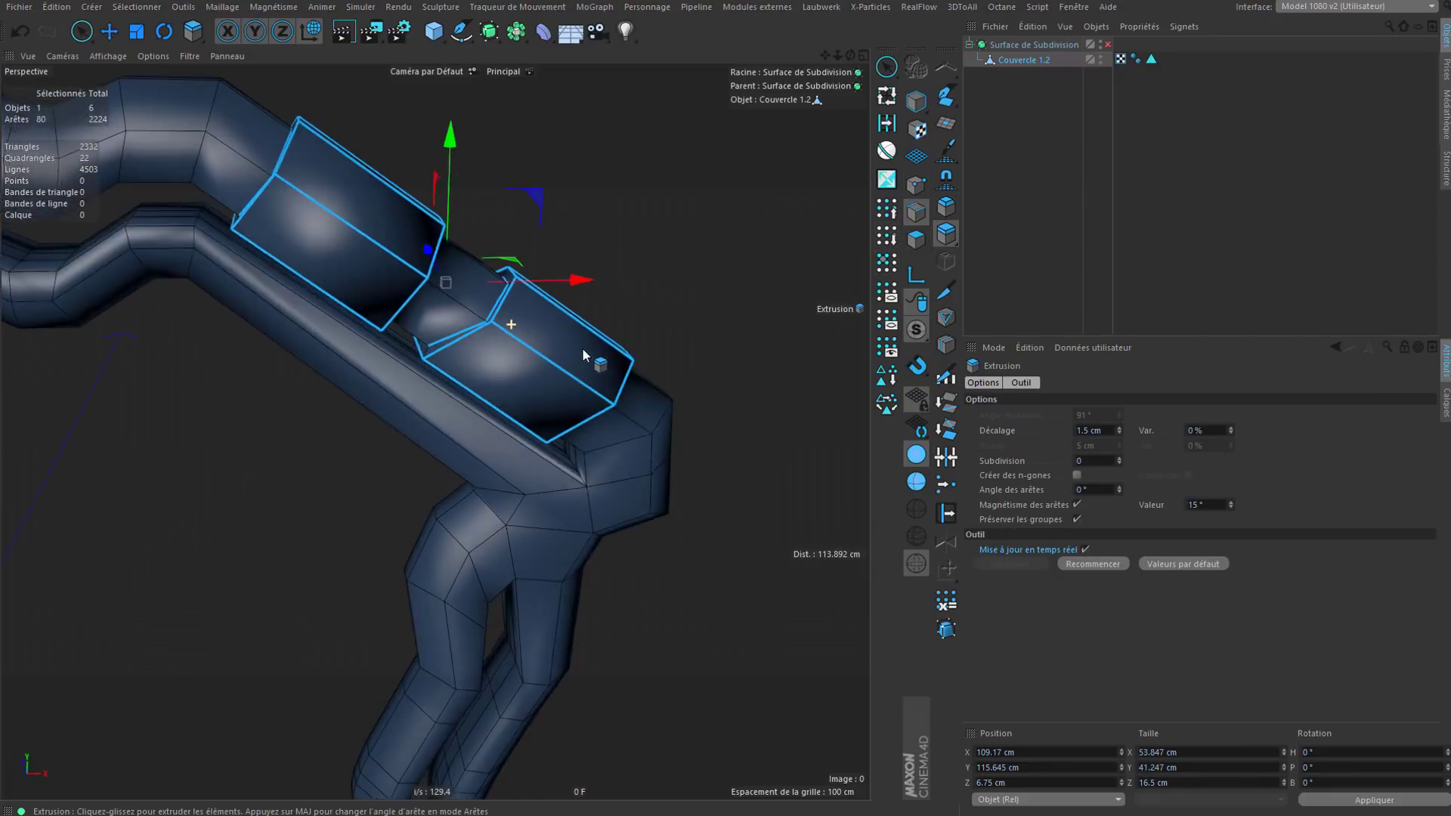
click(108, 31)
alt+drag(249, 226, 431, 418)
alt+right_drag(431, 418, 616, 403)
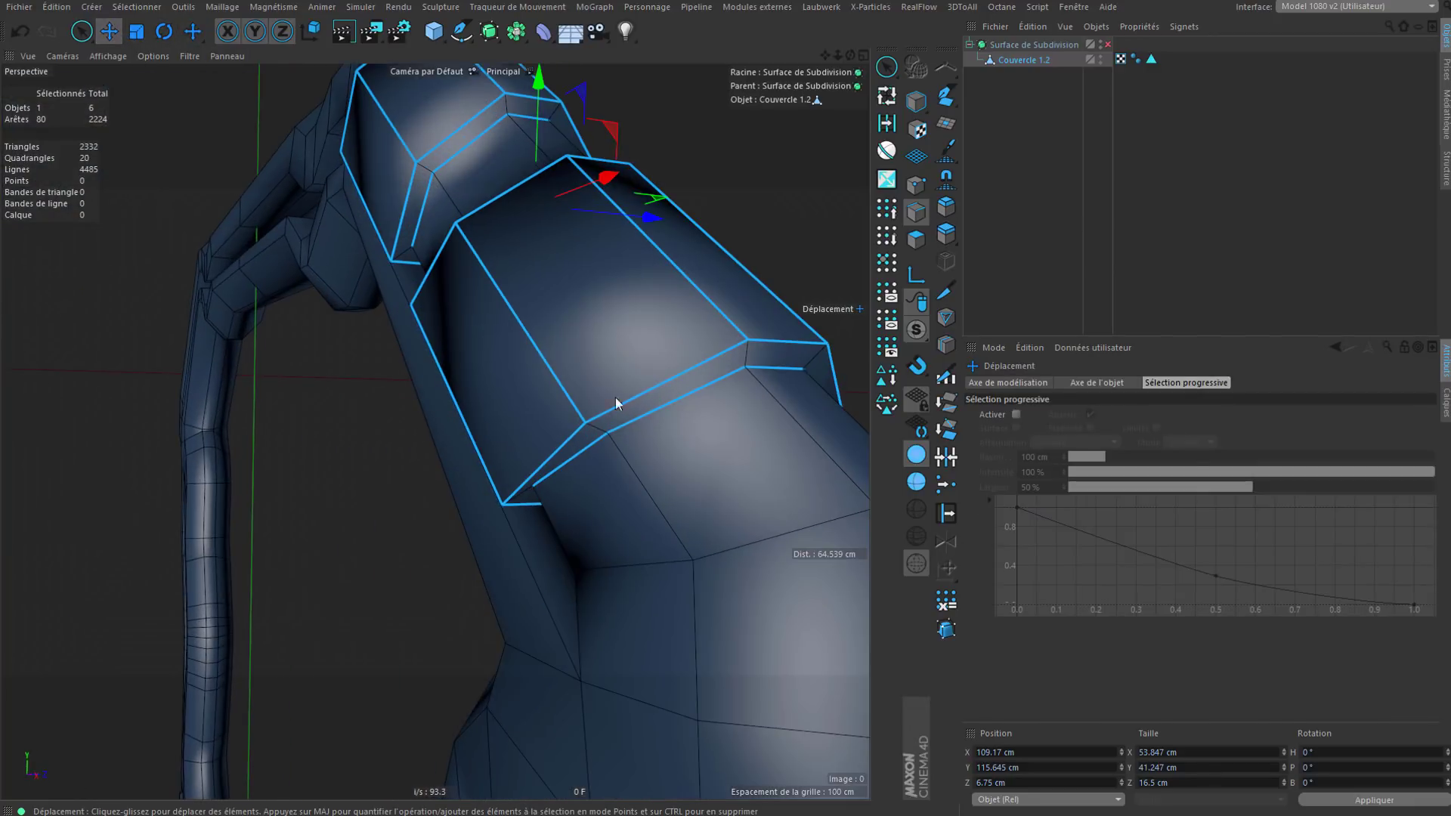
double_click(637, 401)
click(946, 514)
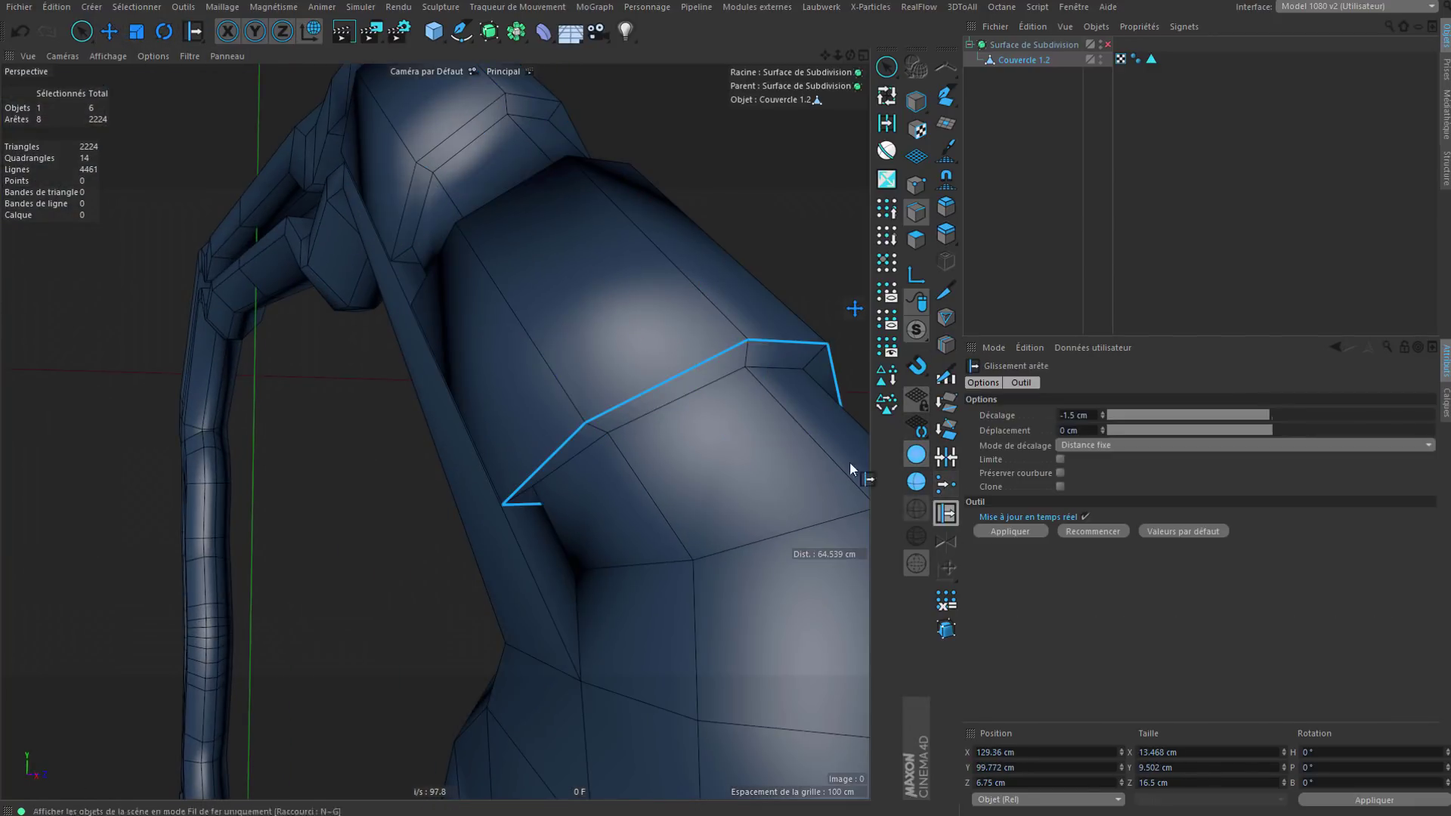
drag(697, 370, 540, 349)
drag(478, 225, 481, 233)
alt+middle_drag(457, 280, 587, 402)
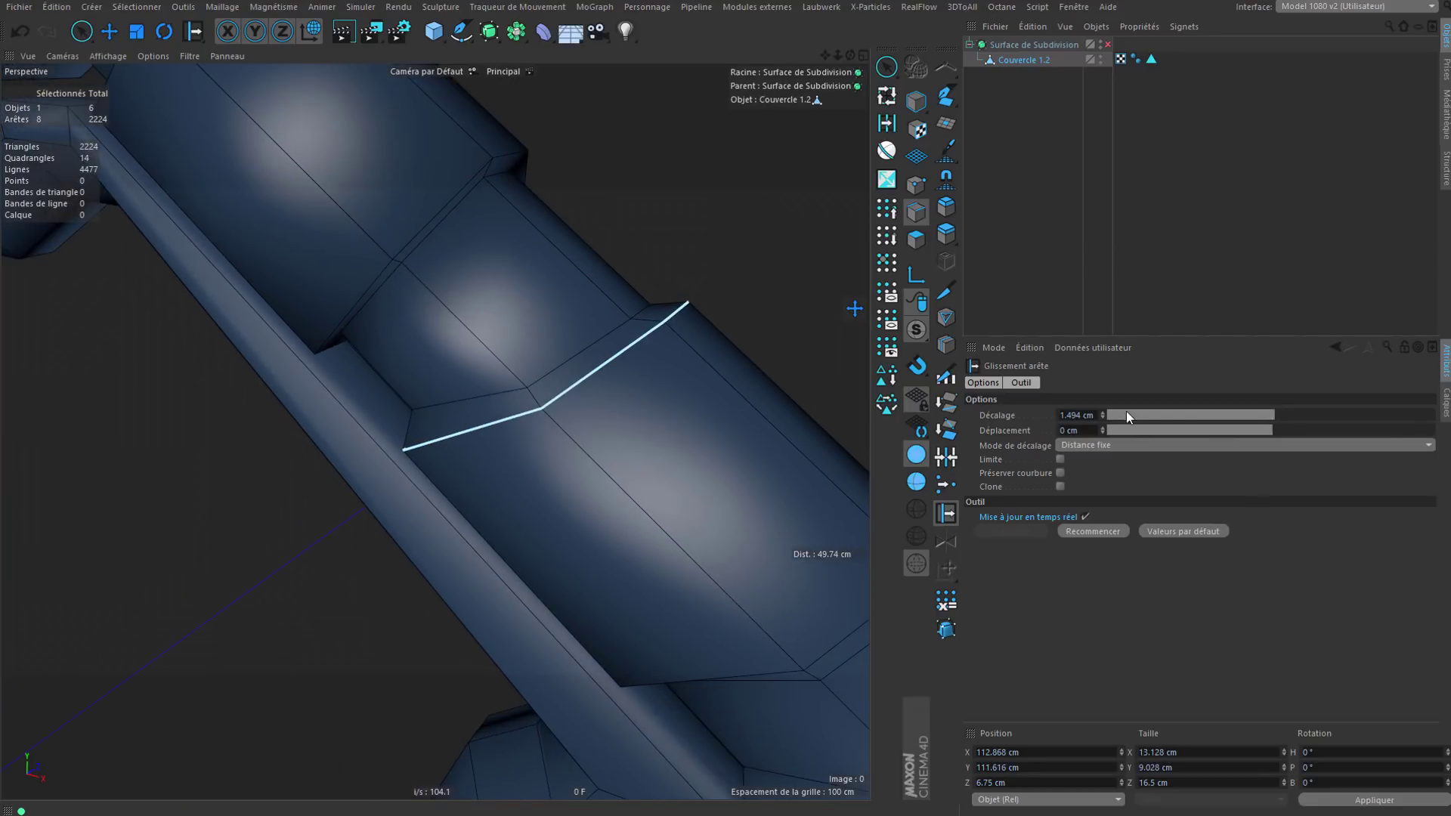
Step: Slide the upper raised block's end loops inward with Glissement arête, about 1.4 cm at its upper end
alt+middle_drag(443, 243, 603, 434)
double_click(596, 421)
mouse_move(596, 420)
alt+mouse_down()
mouse_move(517, 409)
mouse_move(598, 421)
mouse_move(583, 409)
alt+mouse_up()
alt+drag(528, 290, 547, 401)
double_click(533, 387)
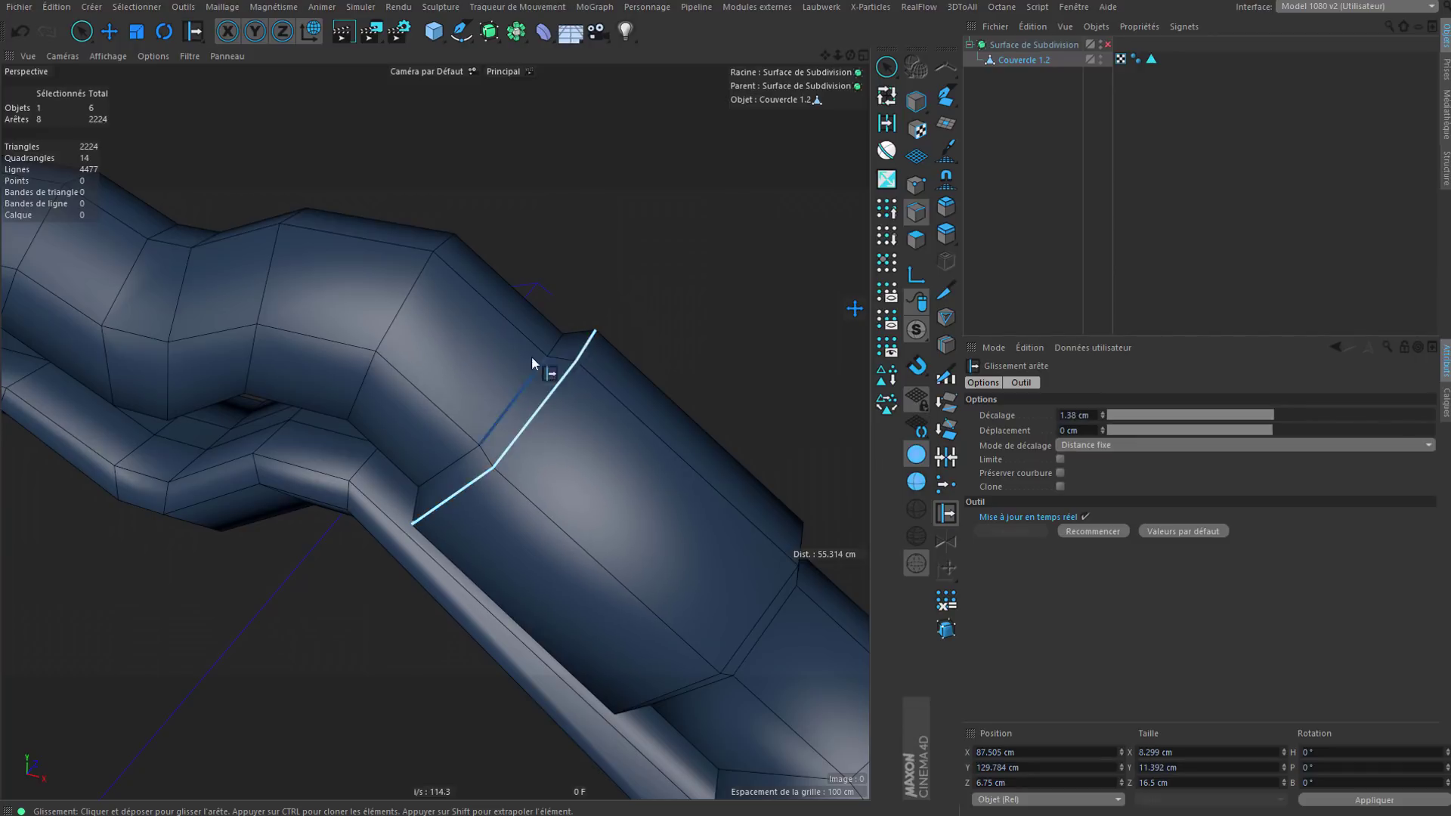
Step: Switch to polygon mode and loop-select the polygon bands running around the frame's outer and inner rims
scroll(509, 239, down, 8)
alt+drag(701, 477, 768, 424)
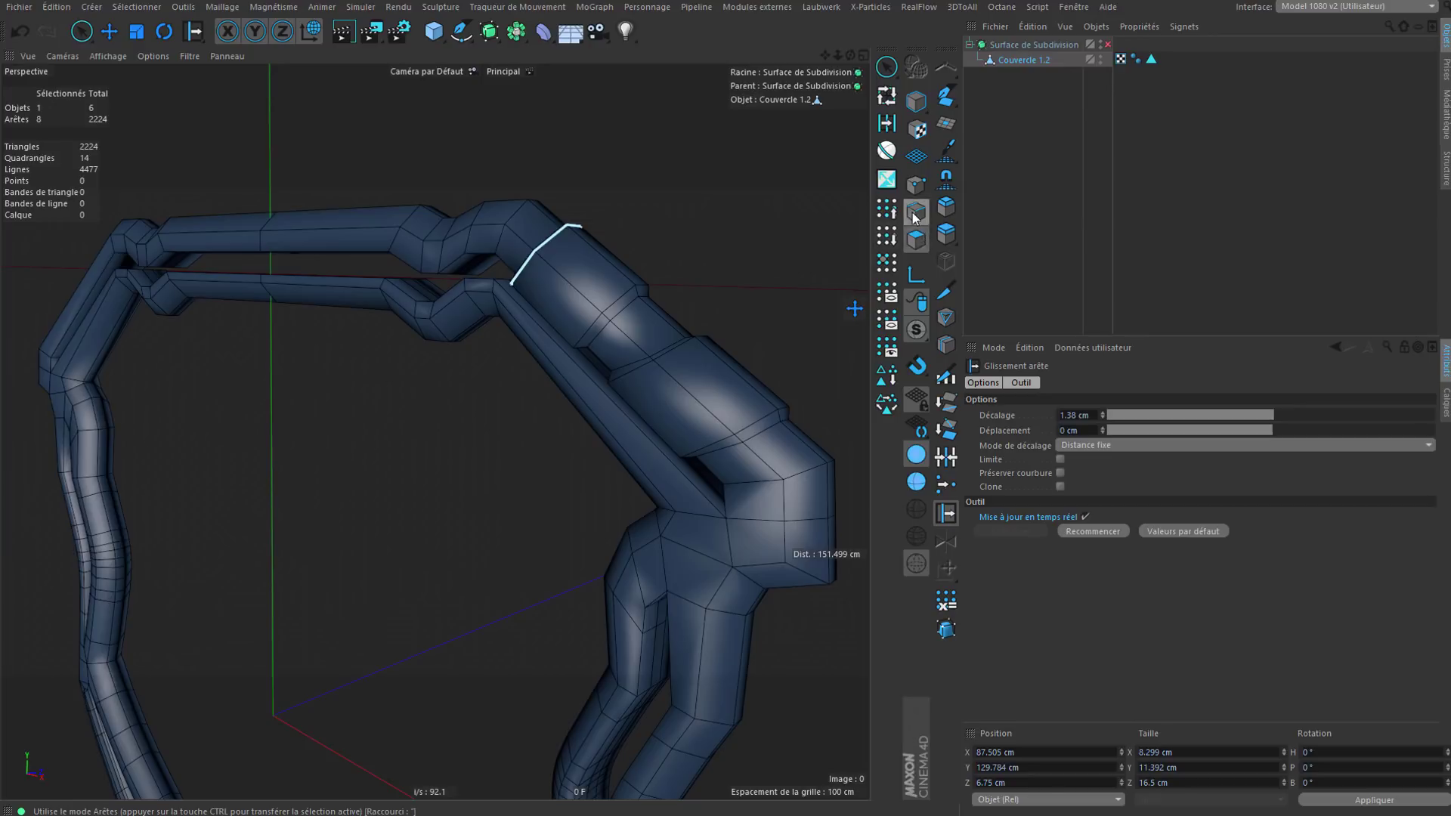
click(886, 97)
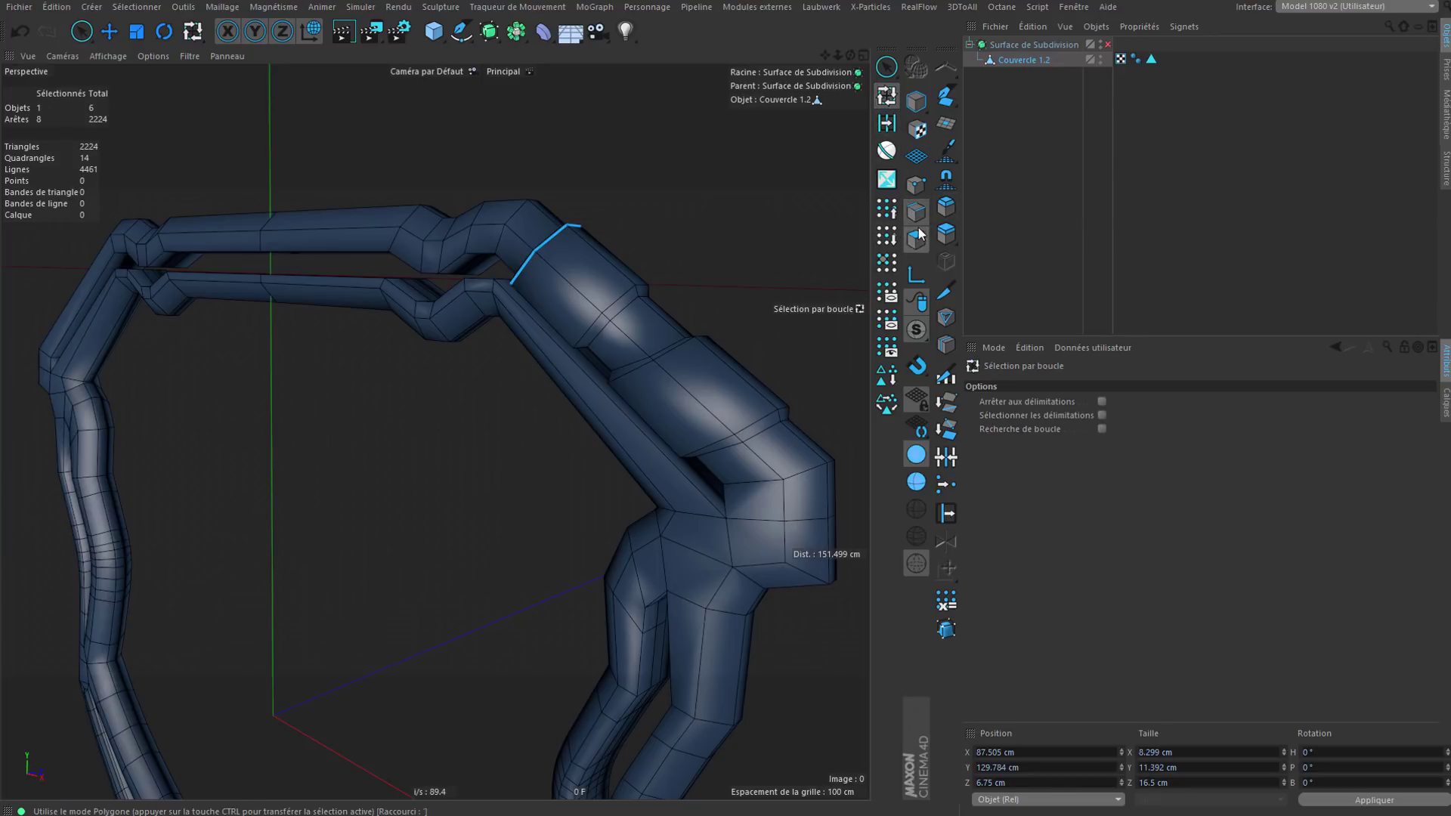
click(916, 240)
click(754, 419)
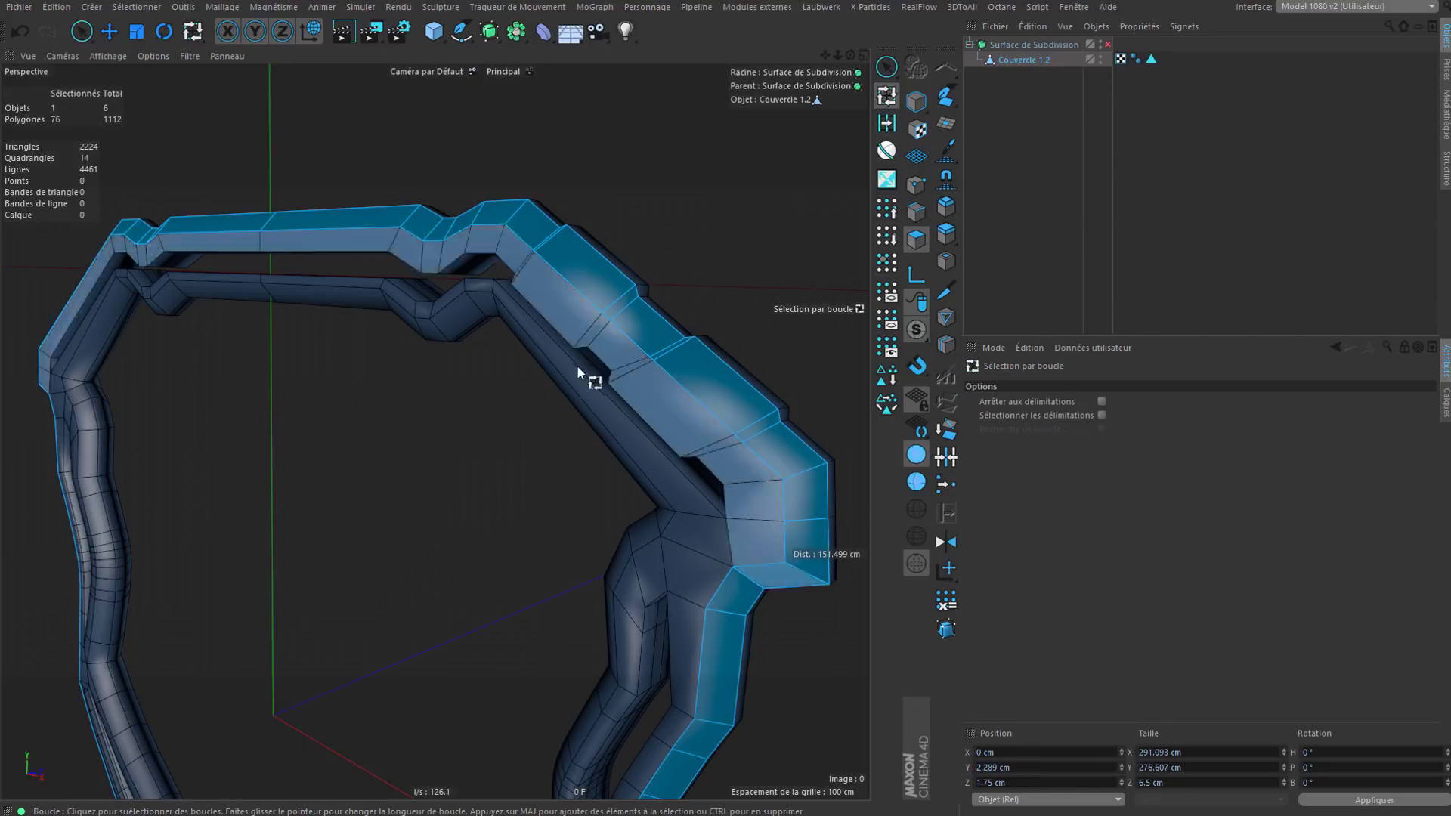
alt+drag(610, 453, 650, 474)
shift+click(659, 500)
alt+drag(605, 159, 618, 139)
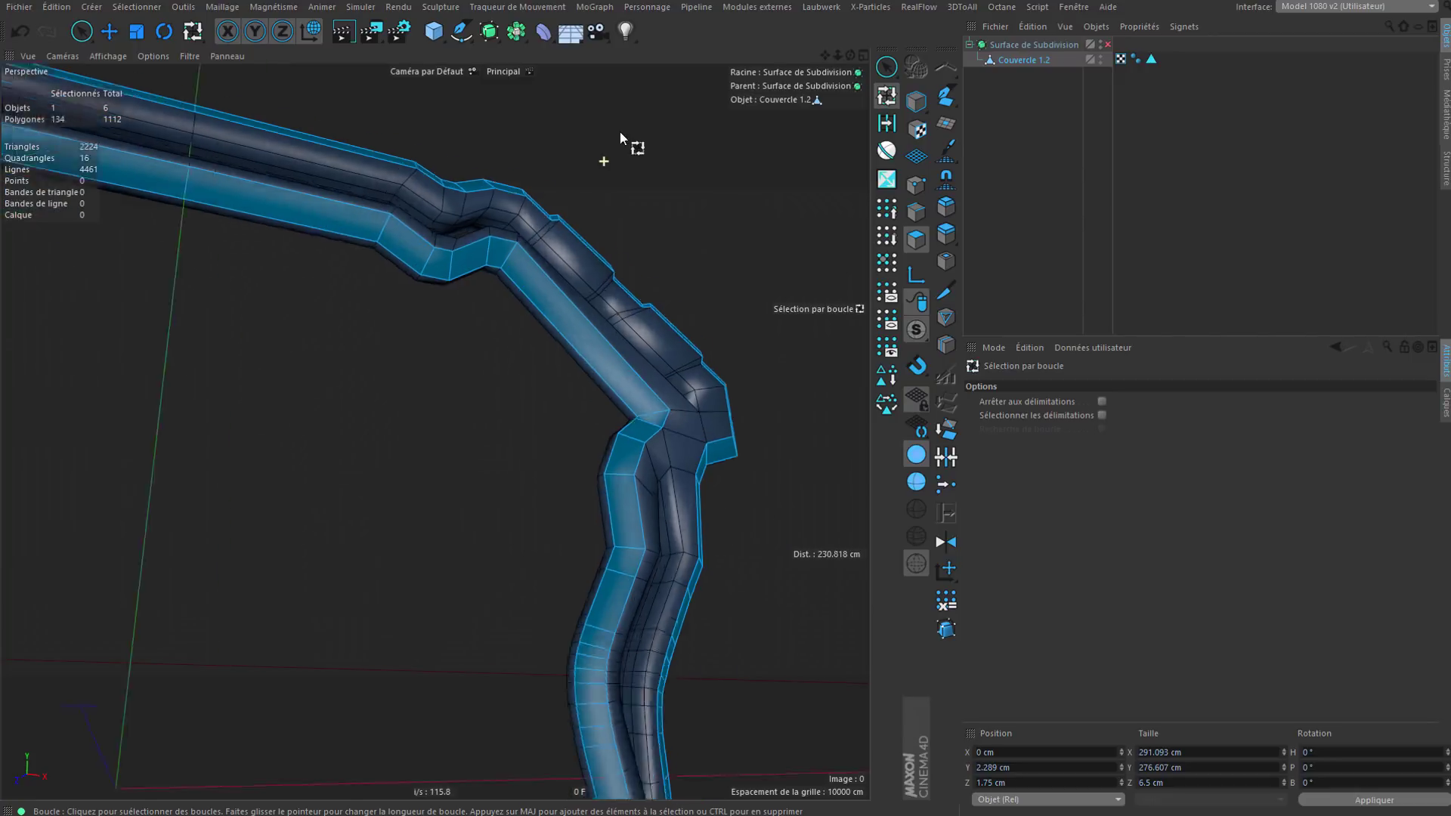
alt+middle_drag(651, 574, 675, 236)
alt+drag(668, 447, 679, 347)
alt+middle_drag(680, 348, 700, 220)
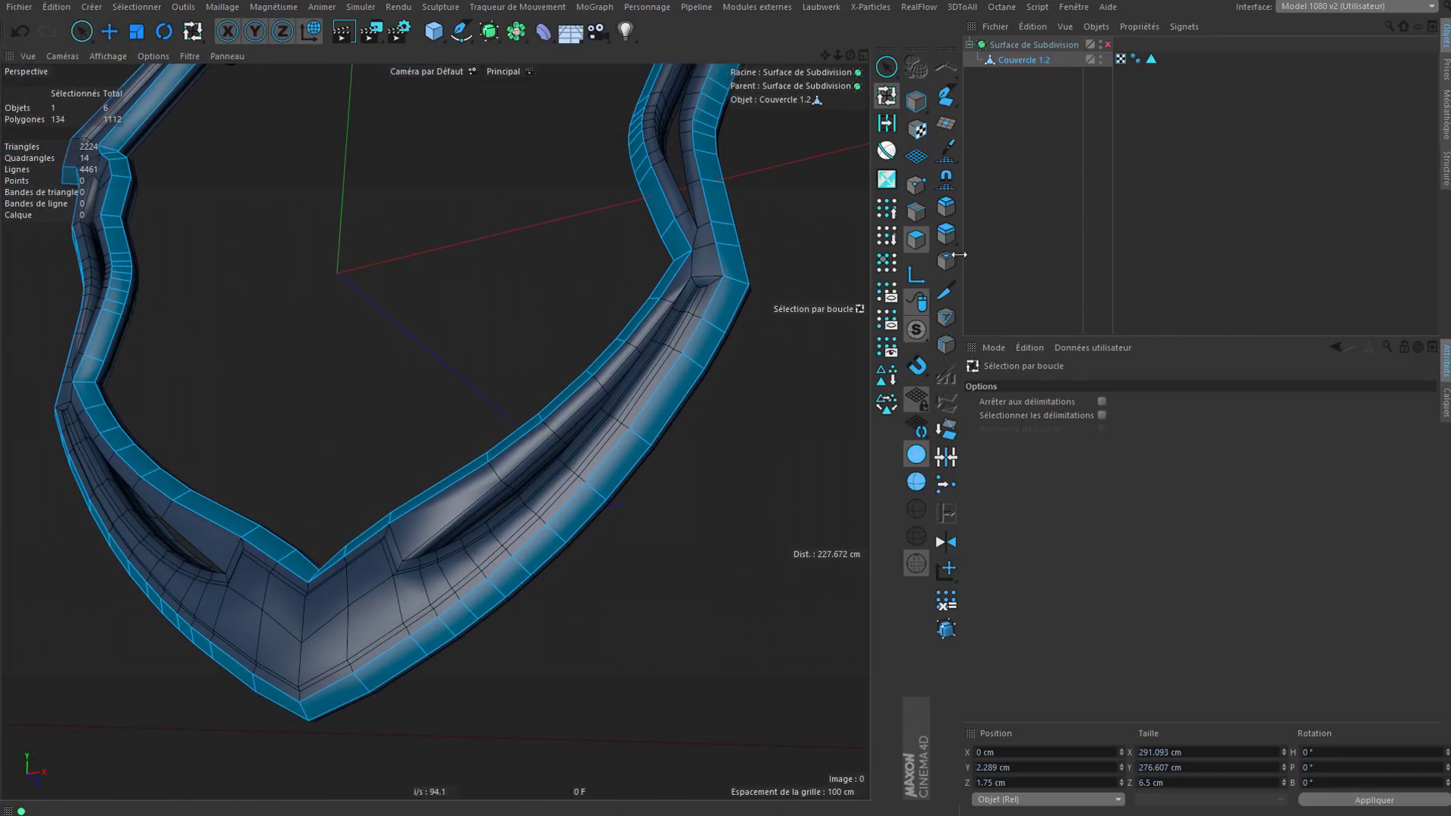
Step: Copy the existing 1.33 cm offset value and inset the two selected rim bands by 1.5 cm with Extrusion interne
click(950, 260)
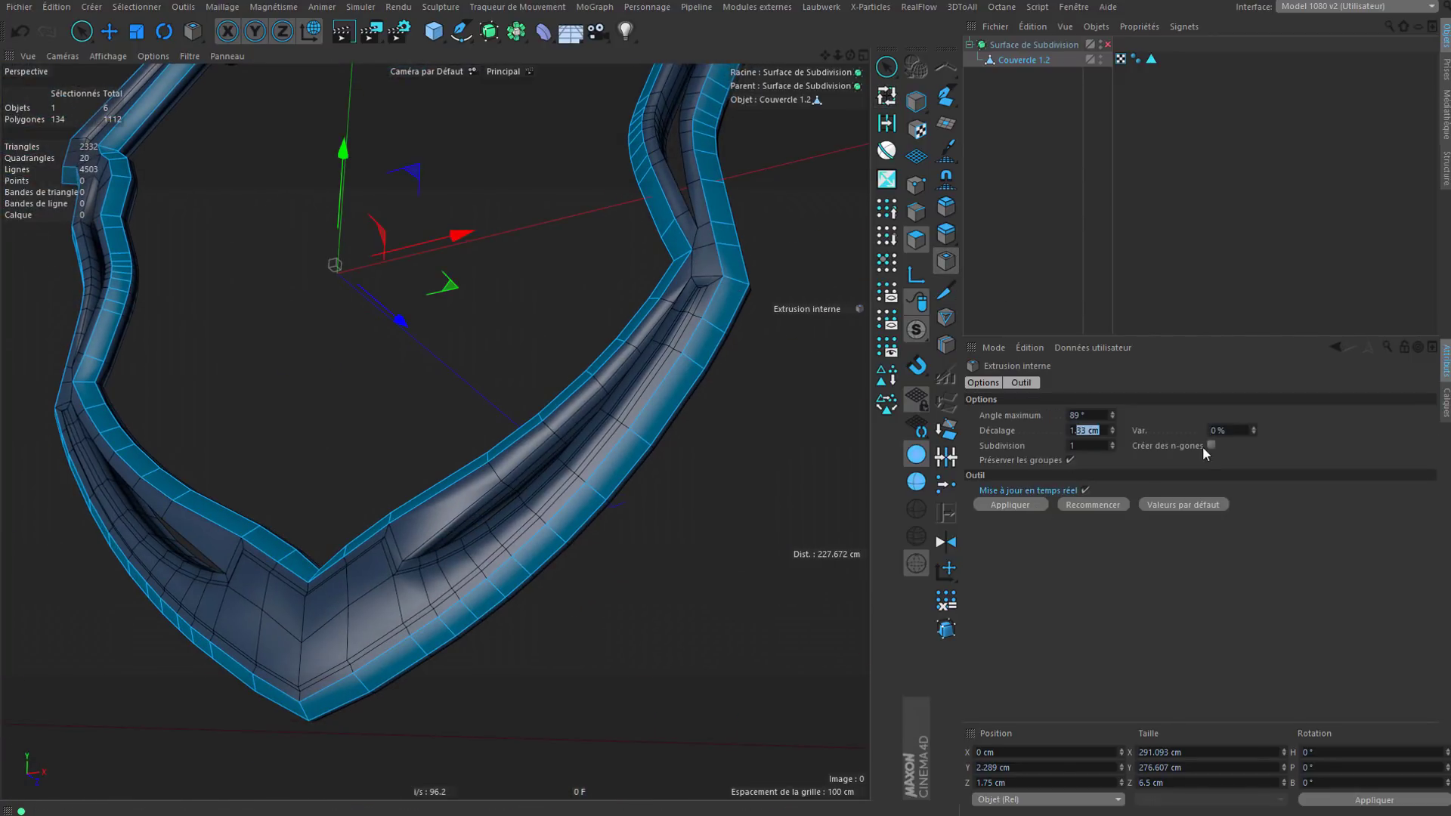
key(ctrl+a)
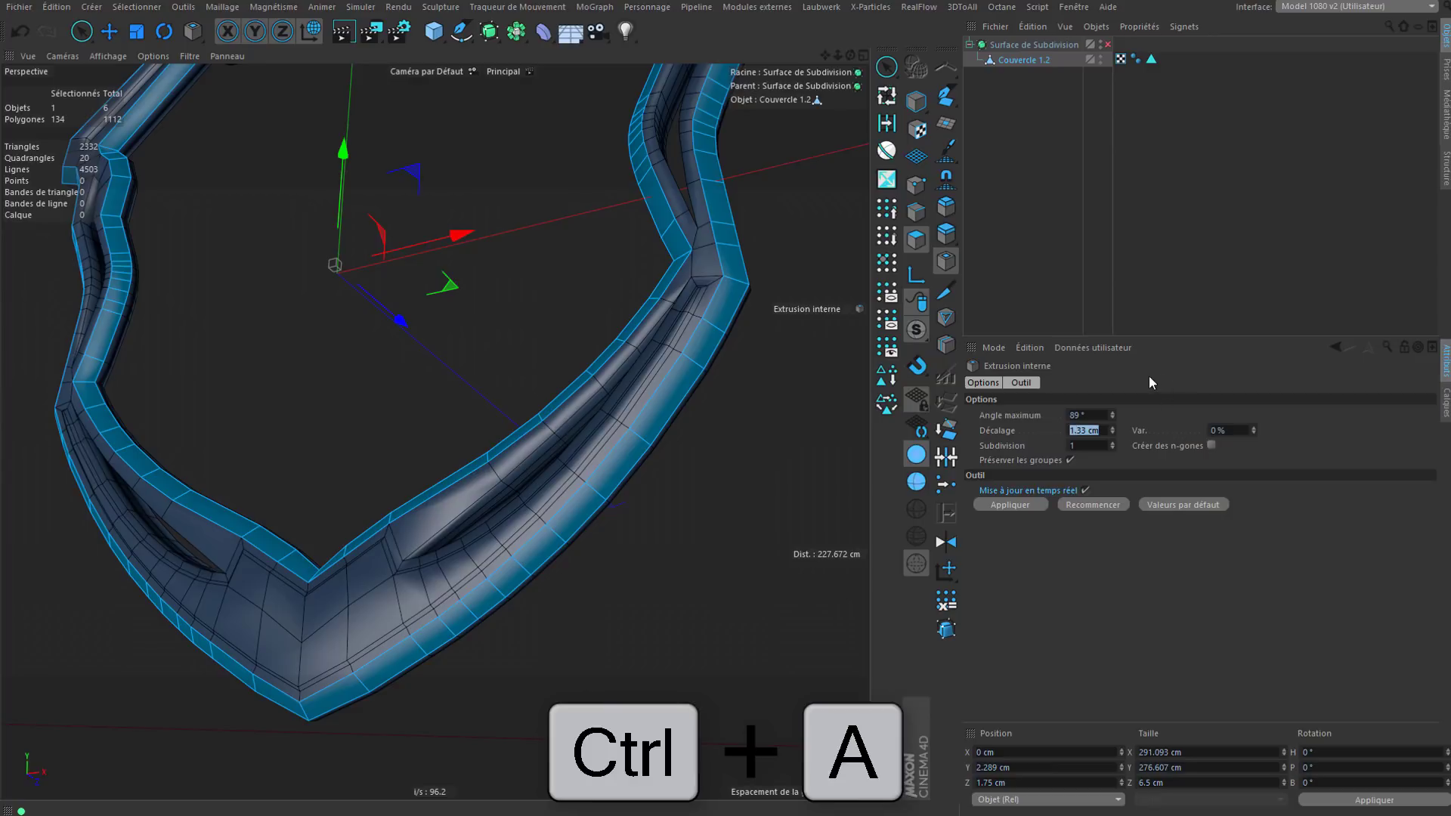
key(ctrl+c)
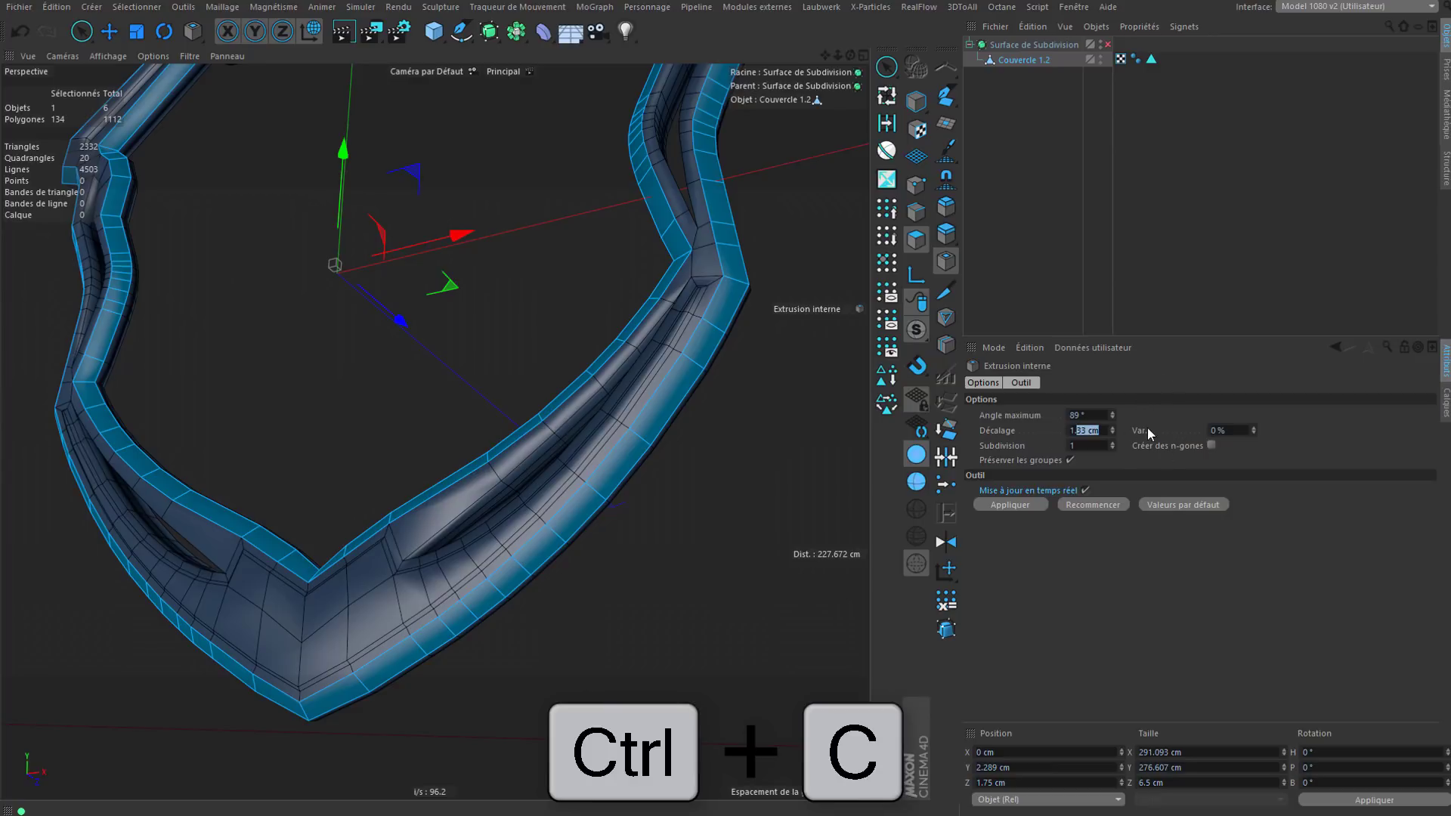
click(995, 503)
alt+right_drag(732, 424, 760, 332)
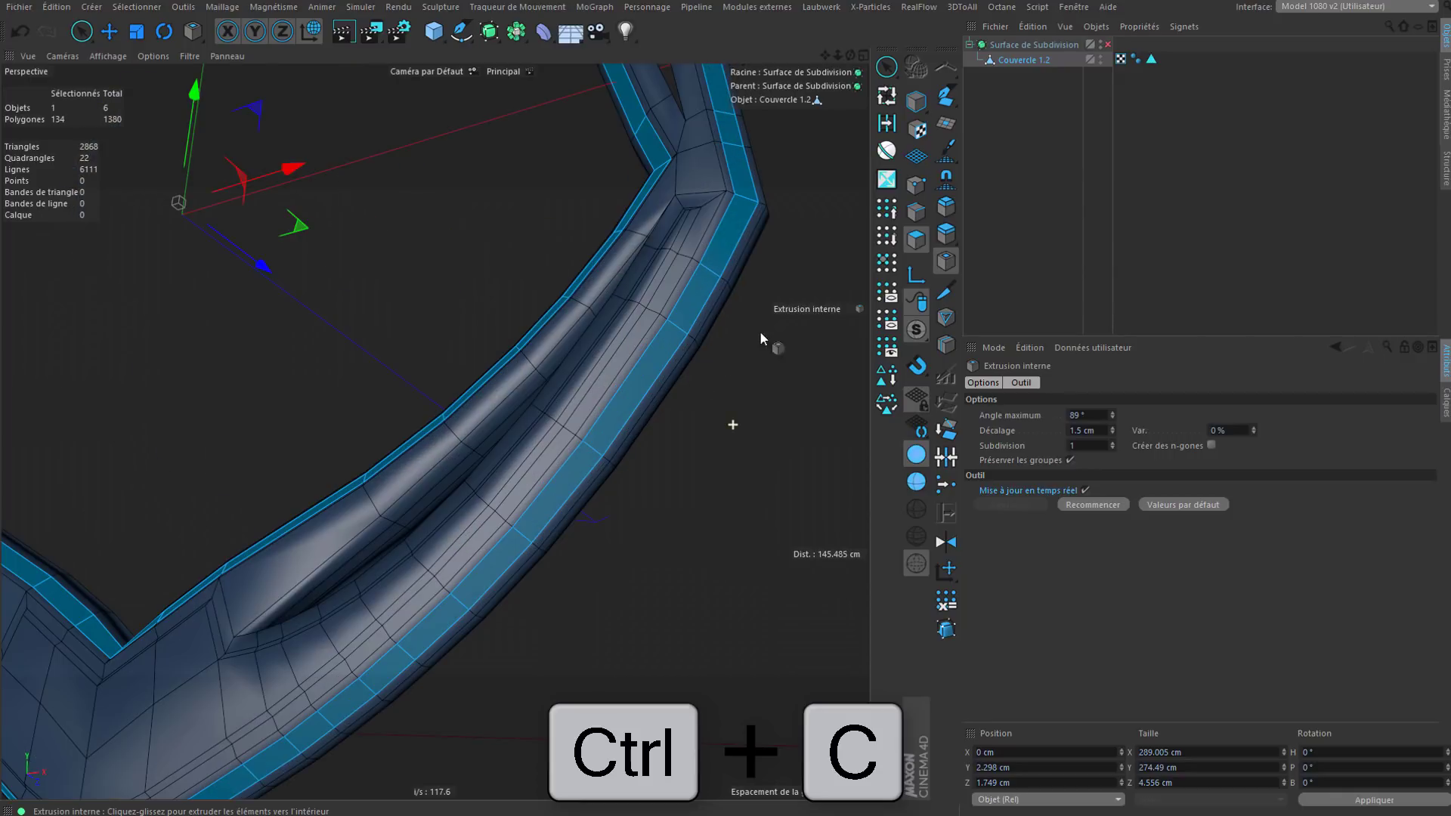
alt+drag(652, 352, 613, 335)
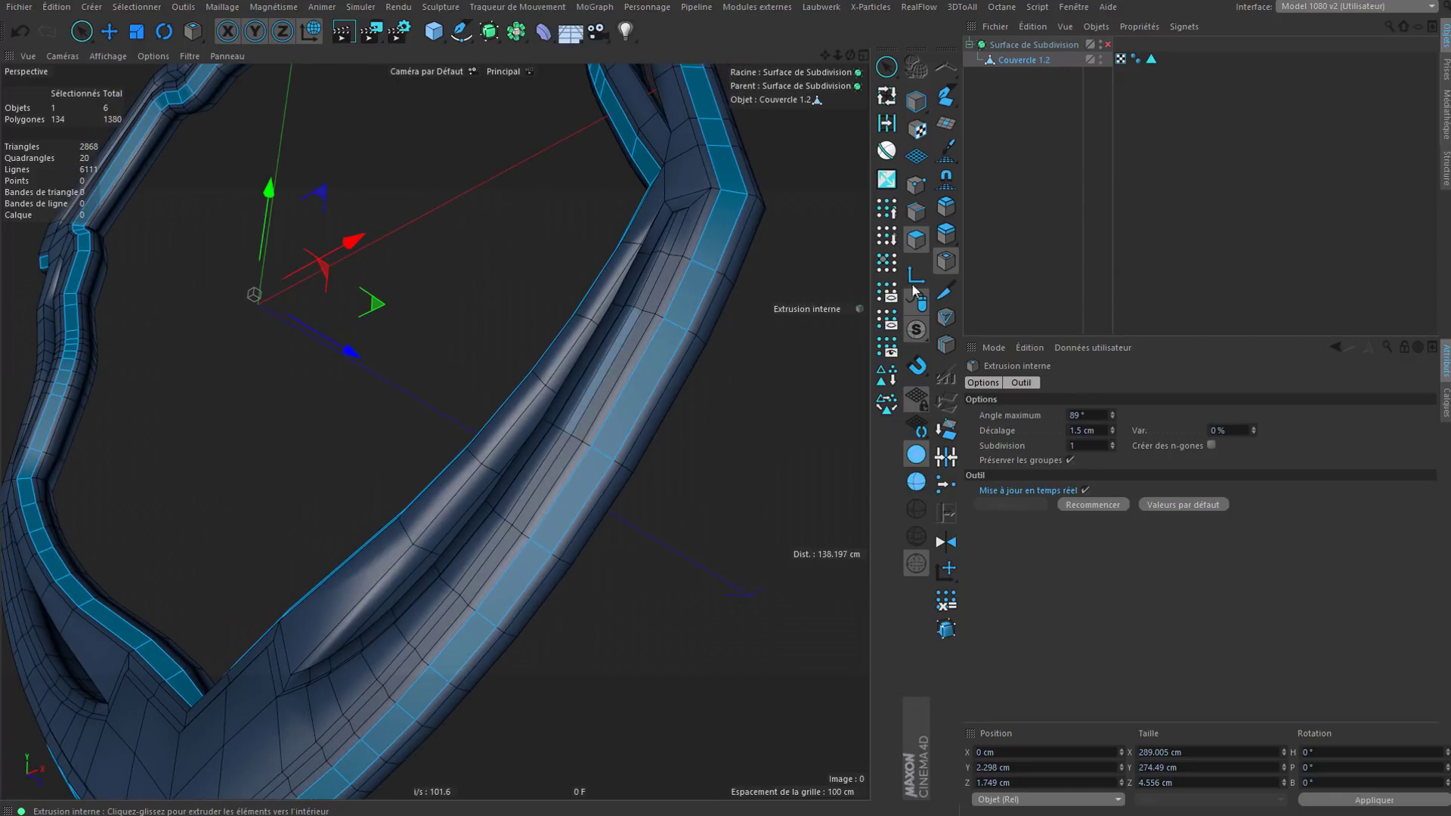
Step: Extrude the inset rim bands inward with an offset of -0.6 cm to sink a groove
click(947, 236)
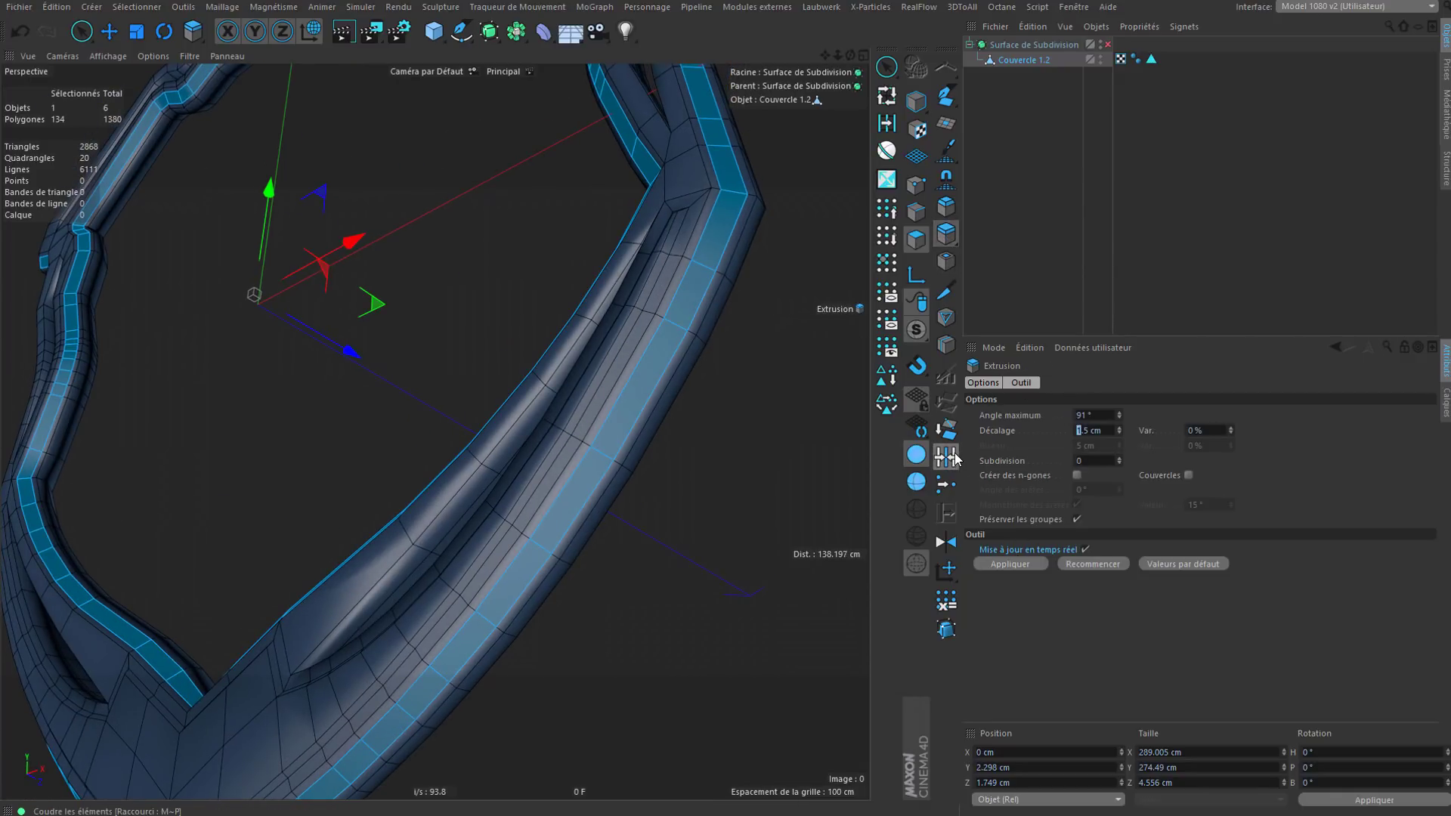
key(Delete)
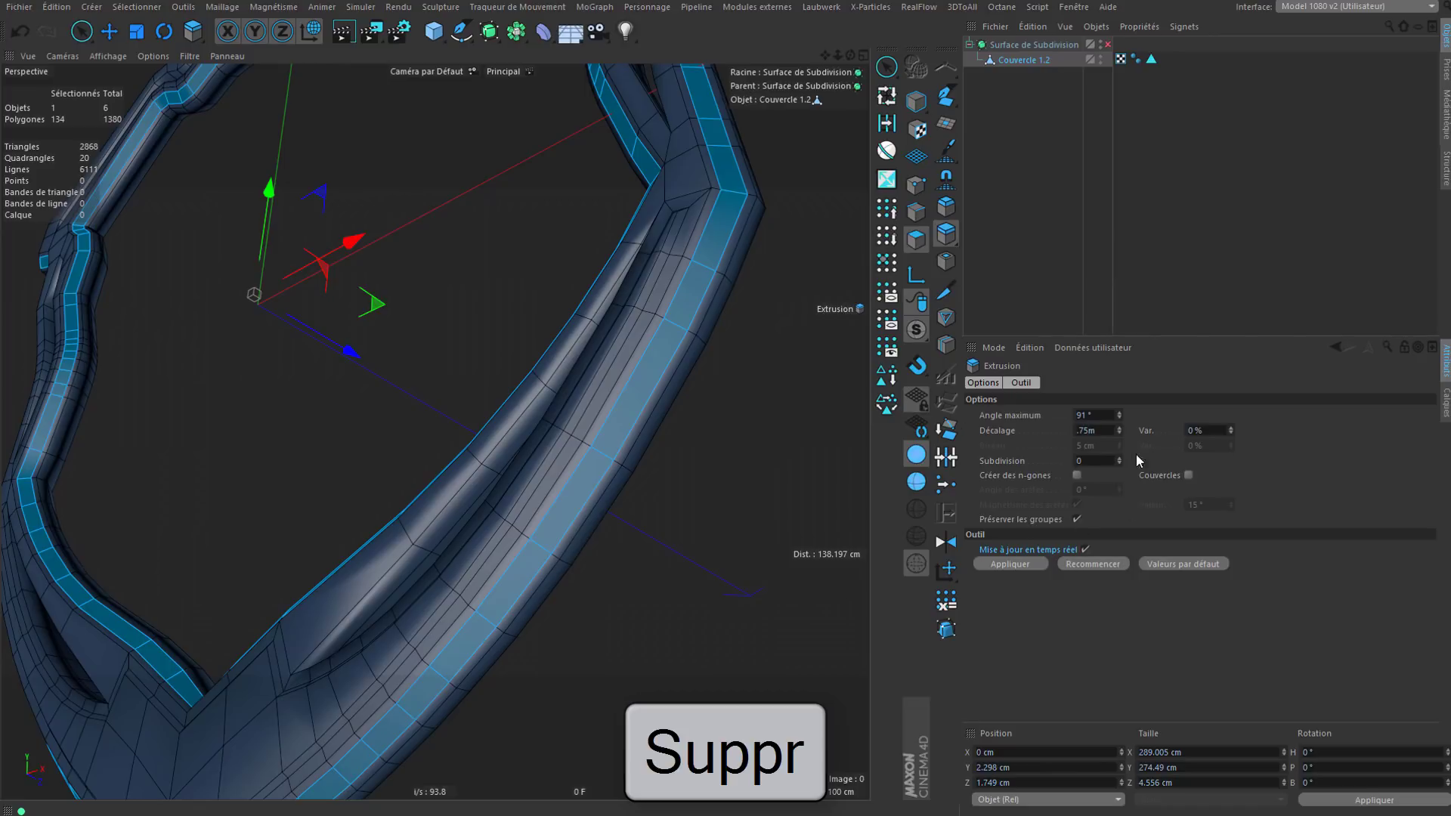
key(Return)
text(.6 c)
alt+drag(713, 320, 647, 95)
click(992, 564)
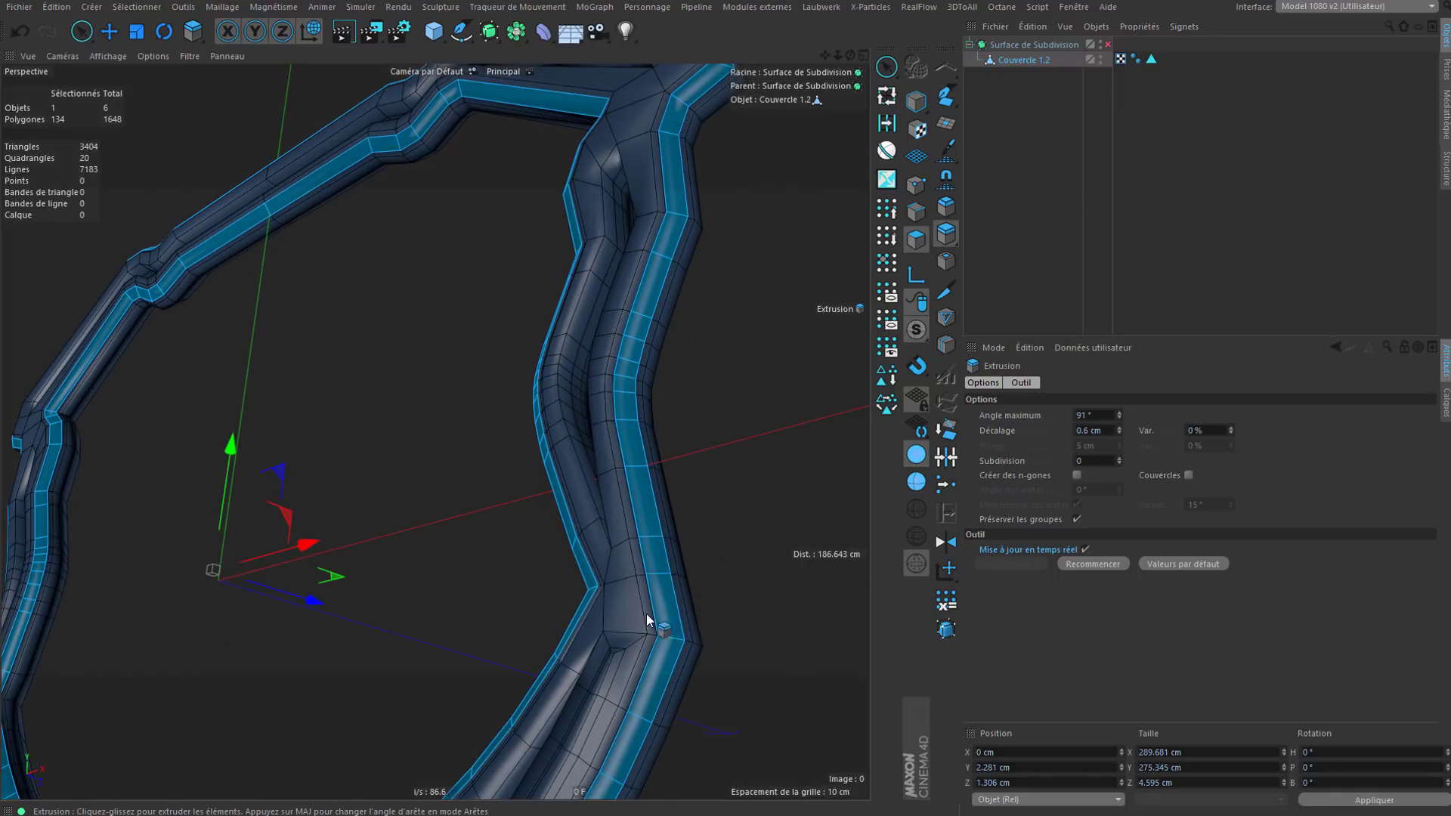
alt+drag(647, 619, 735, 699)
scroll(673, 622, up, 2)
scroll(659, 641, up, 5)
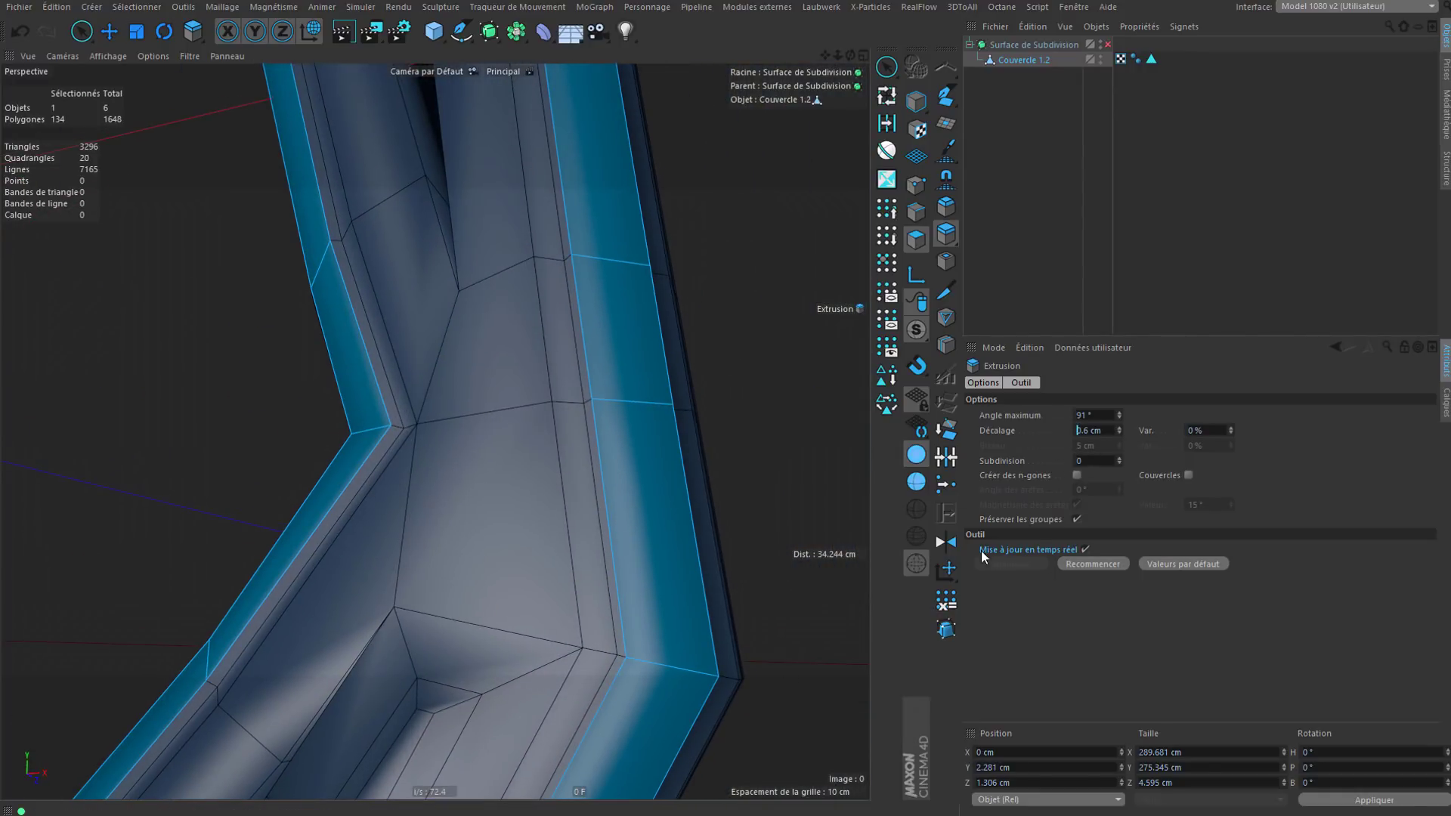
text(-)
click(1108, 652)
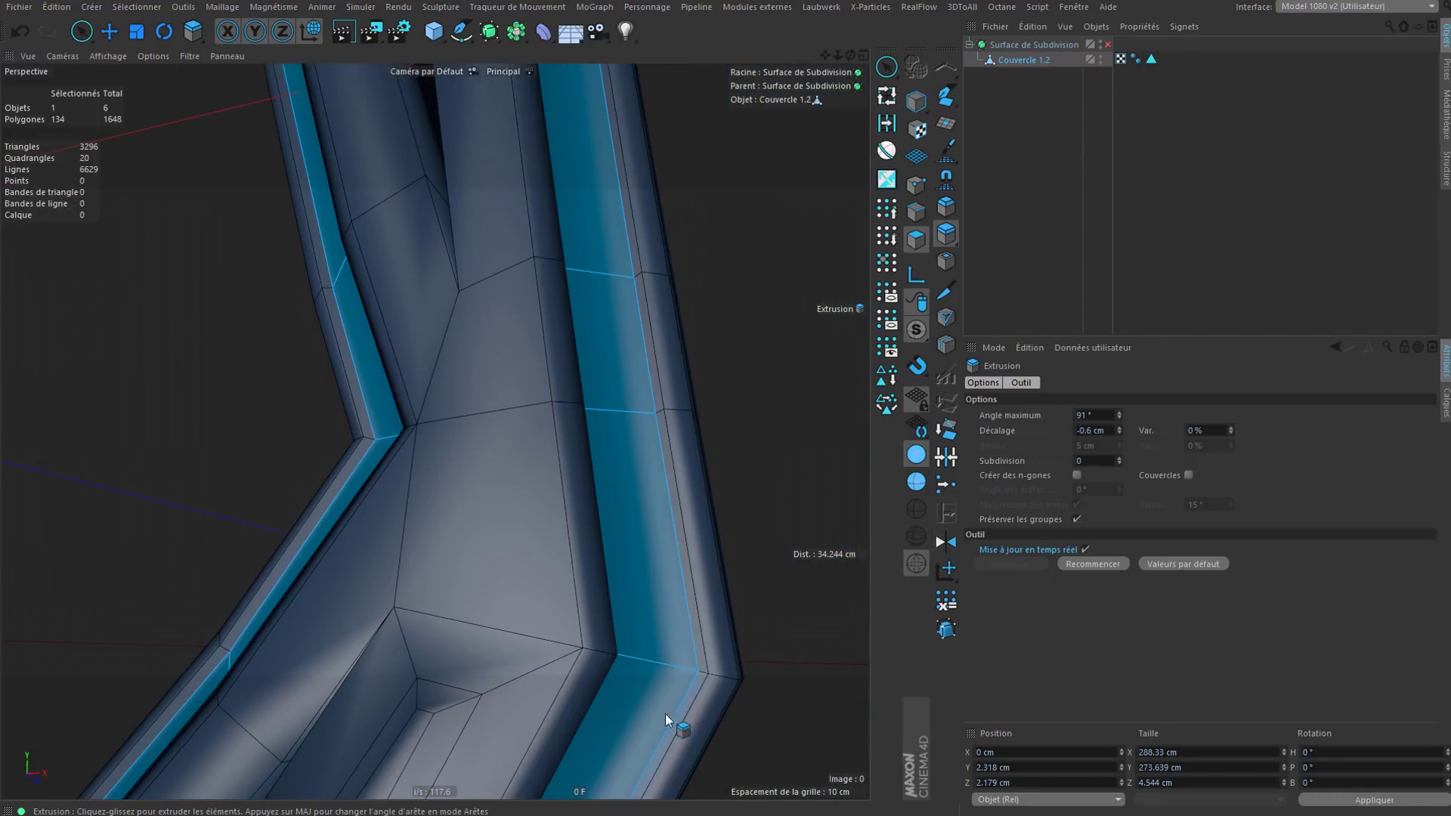
mouse_move(684, 707)
alt+mouse_down()
mouse_move(551, 707)
mouse_move(684, 699)
alt+mouse_up()
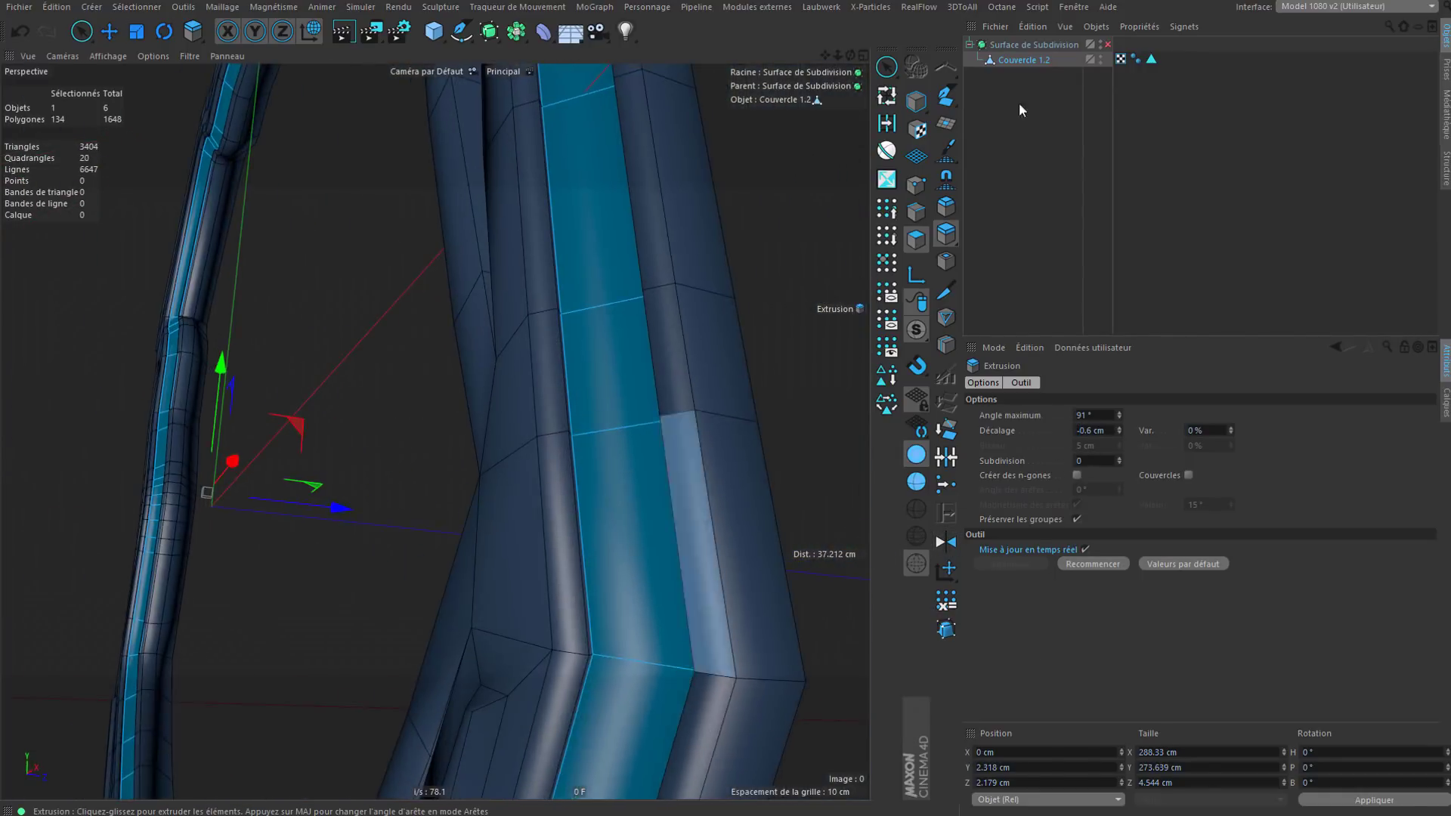
Step: Inset the sunken groove bands with Extrusion interne using the pasted 1.33 cm offset
click(946, 262)
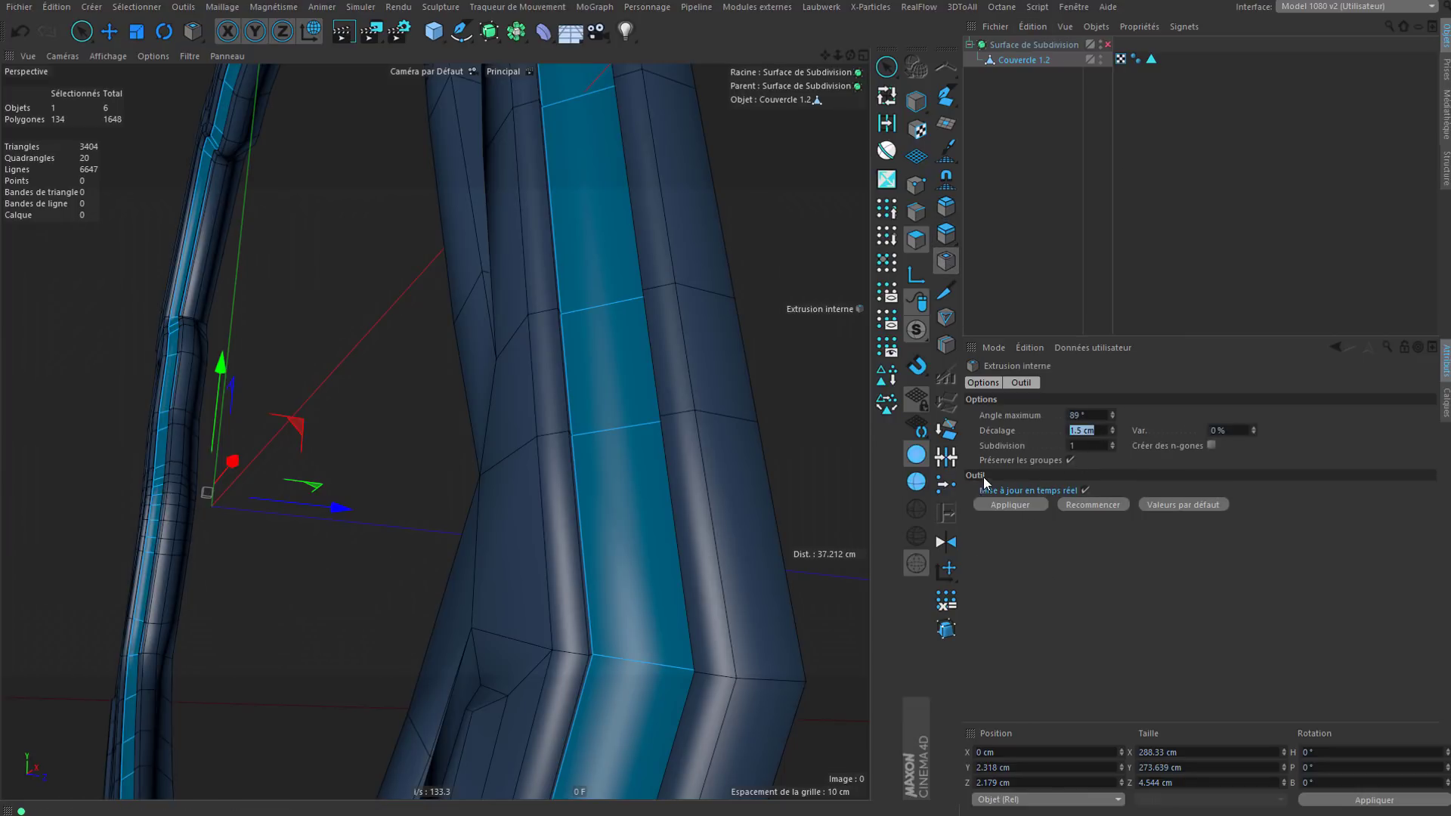
key(ctrl+v)
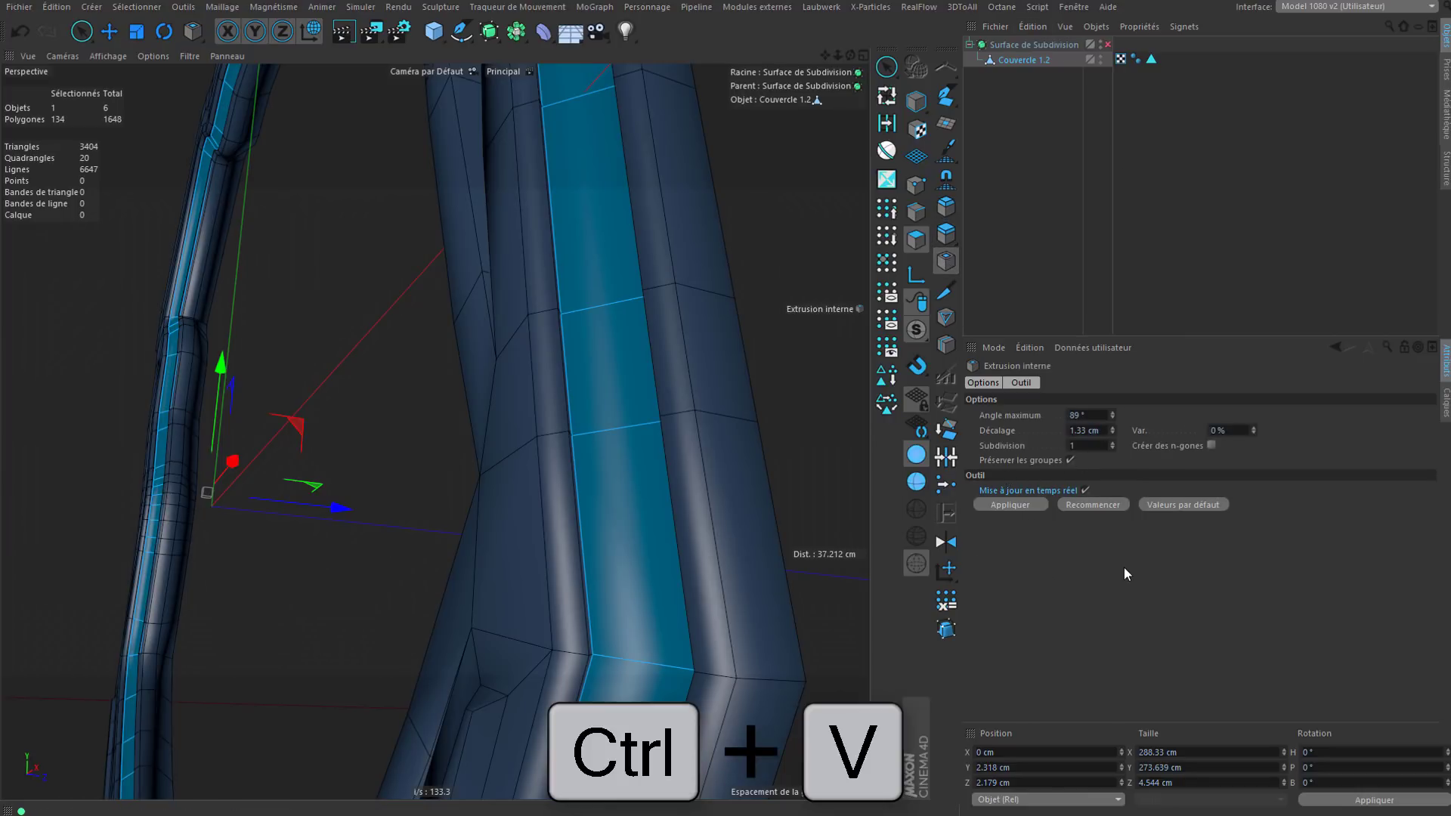
click(1010, 505)
Step: Extrude the narrowed groove bands by -0.6 cm to form a second, deeper step
alt+drag(713, 583, 820, 479)
click(947, 234)
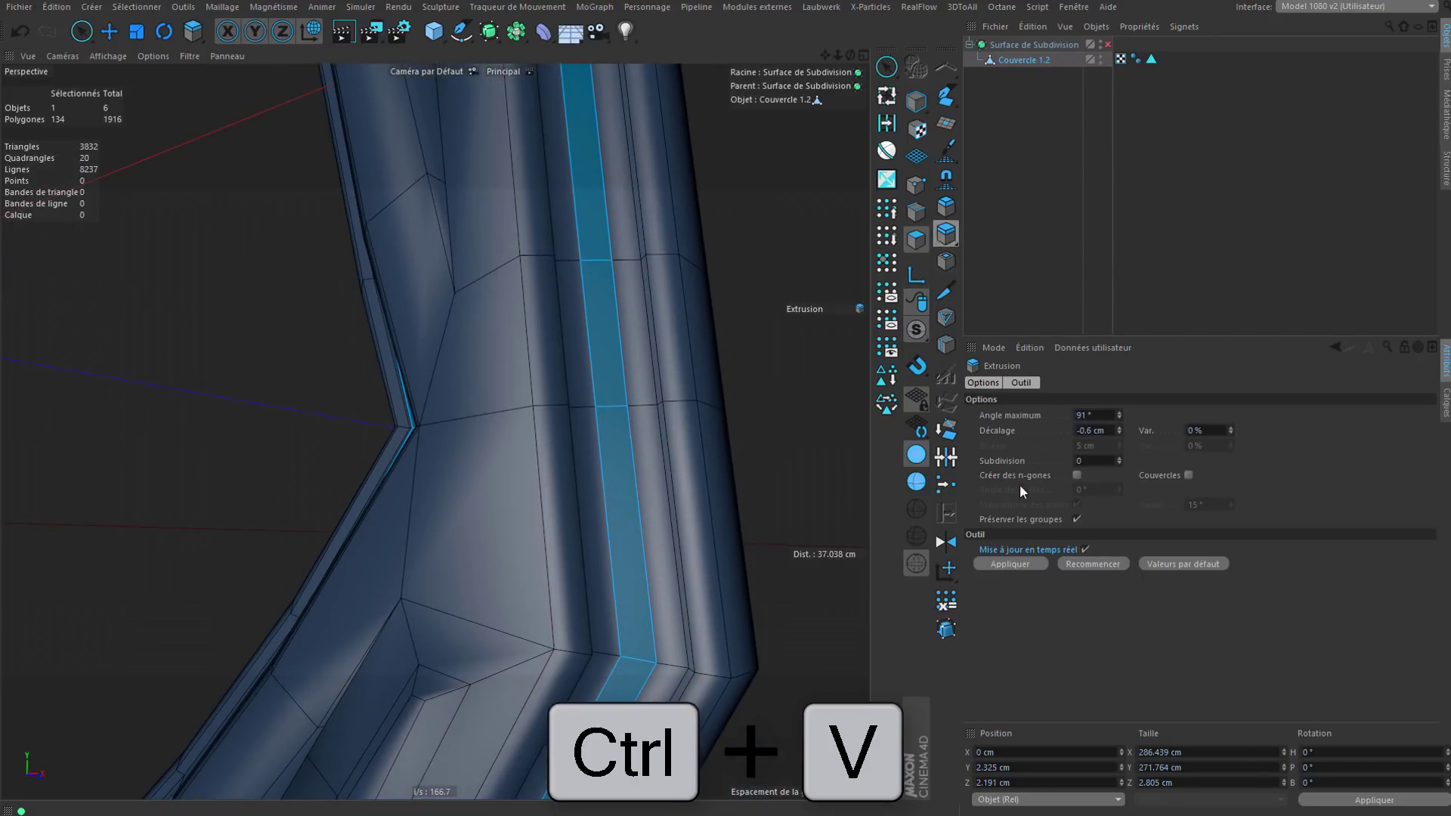
click(1013, 564)
alt+drag(665, 557, 677, 285)
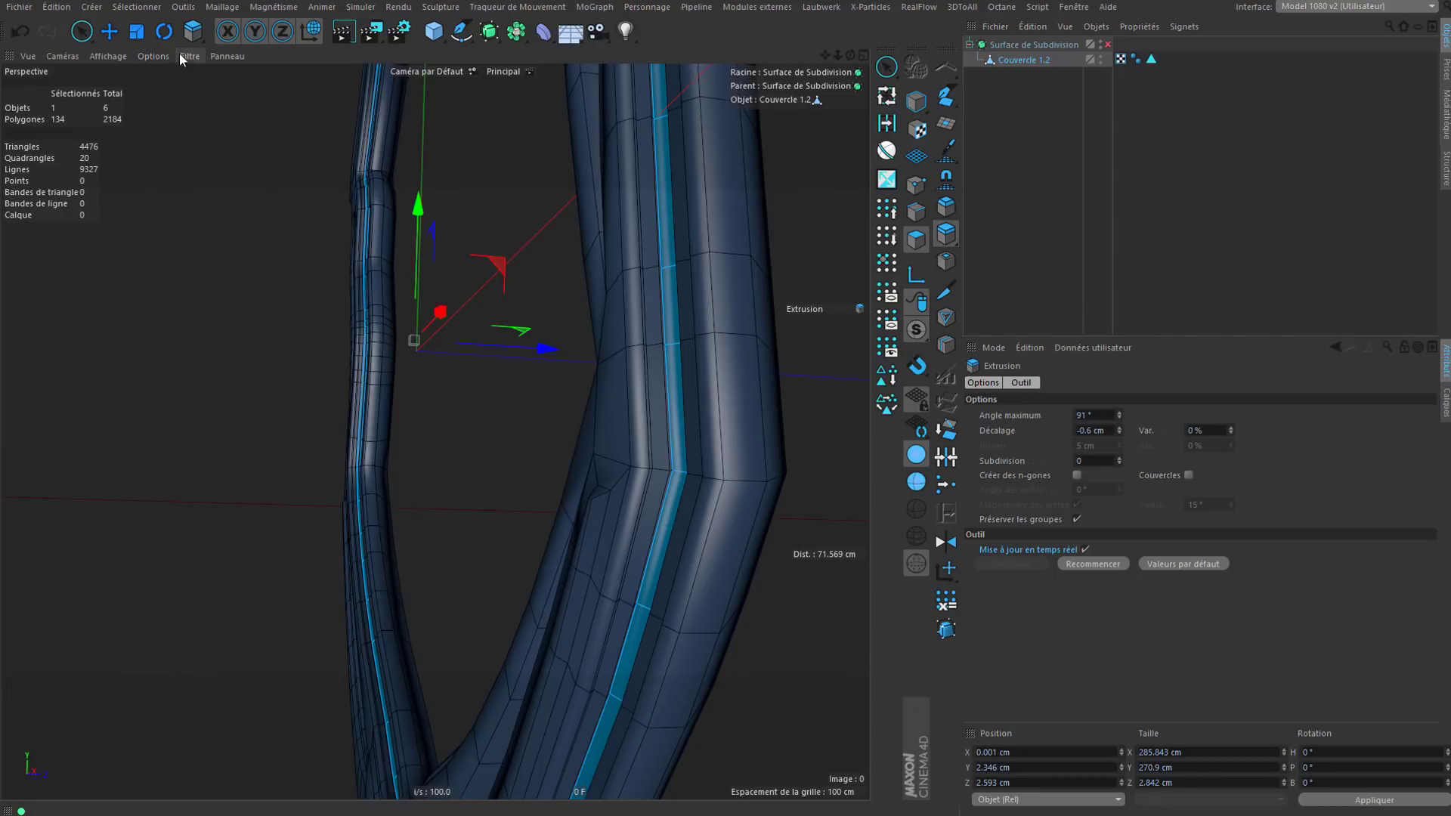
alt+drag(665, 590, 670, 225)
Step: Activate the Move tool, deselect Couvercle 1.2 to view the stepped groove without wireframe, and save the scene
key(e)
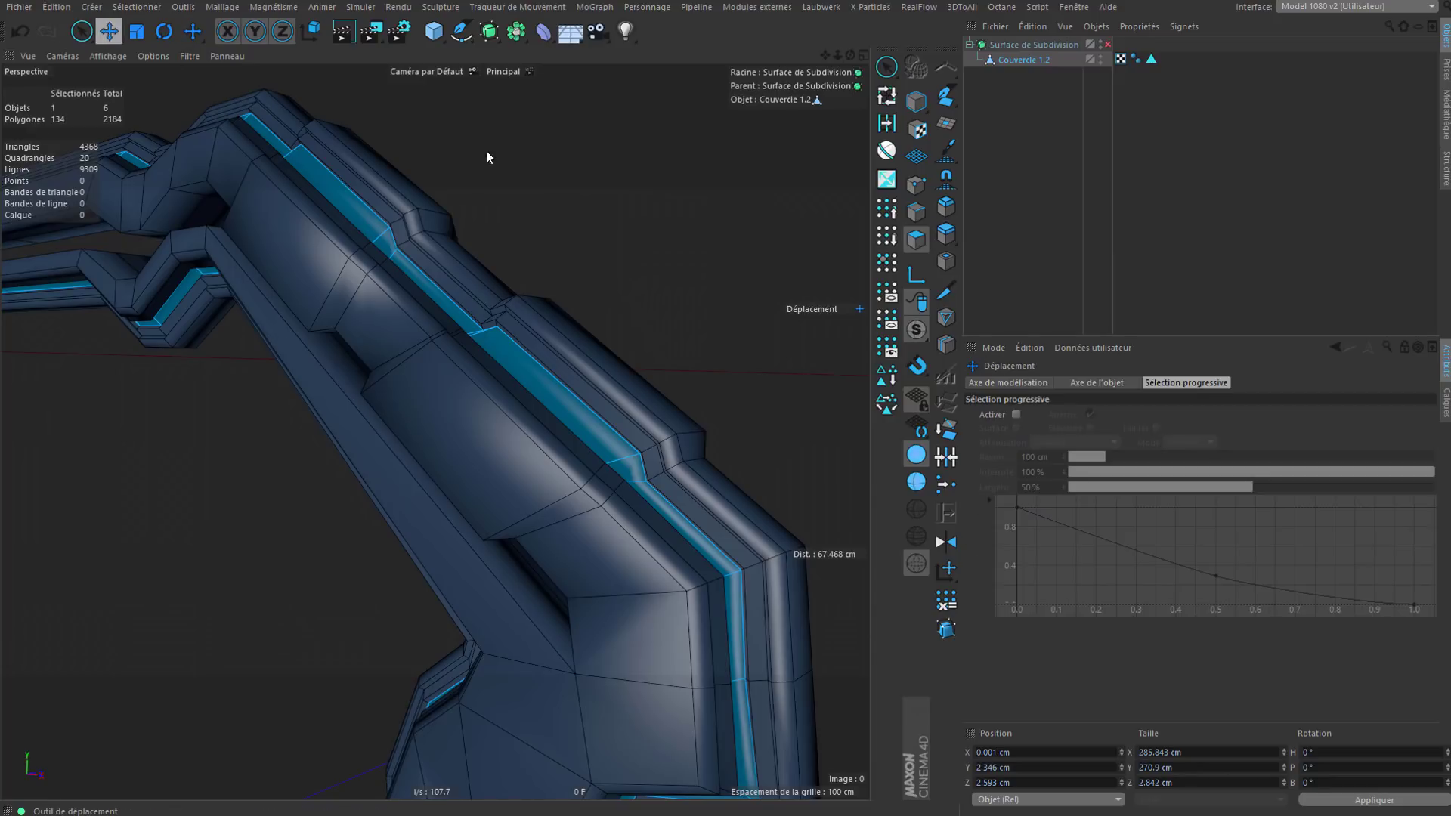
click(1015, 126)
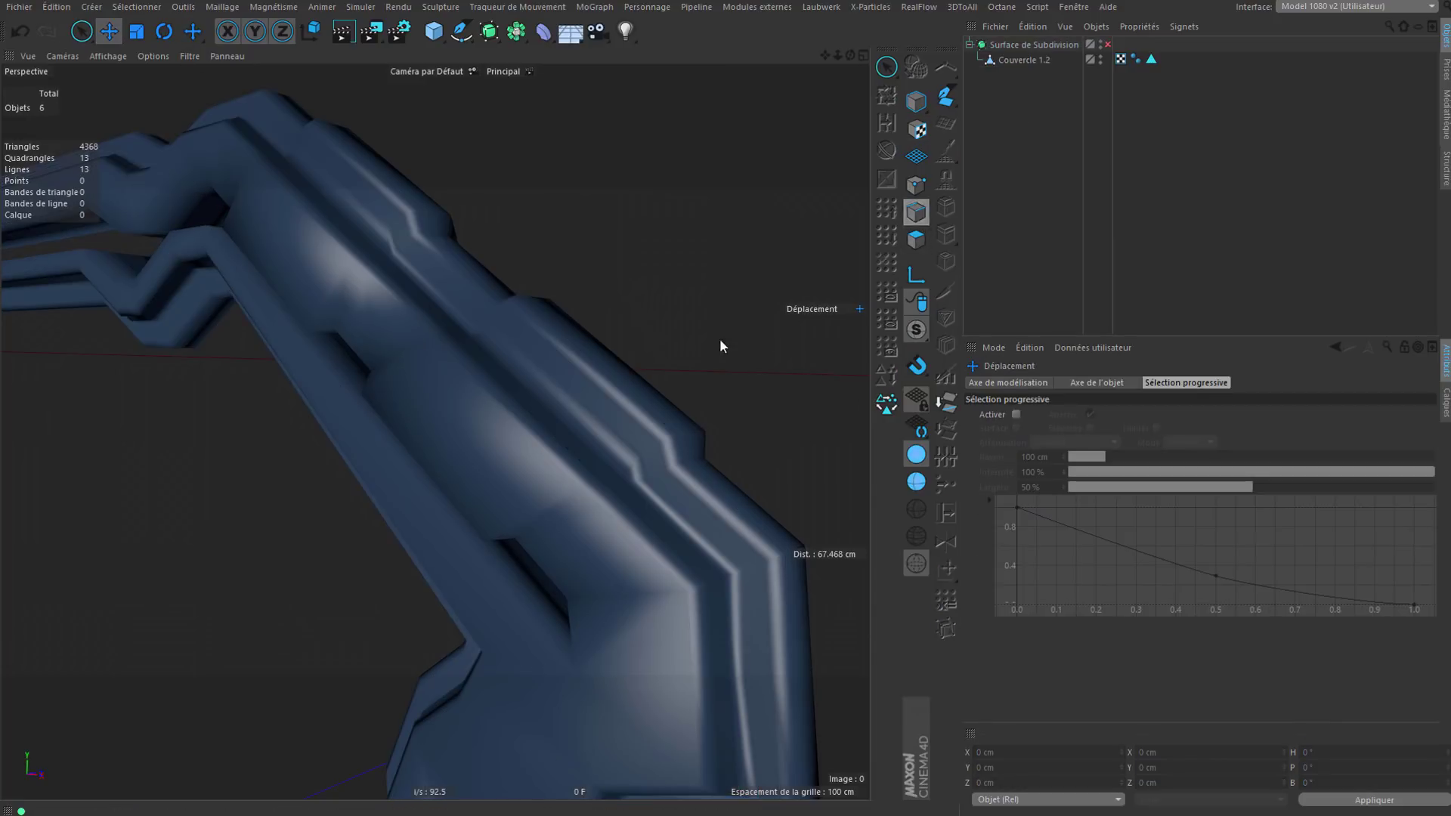
key(ctrl+s)
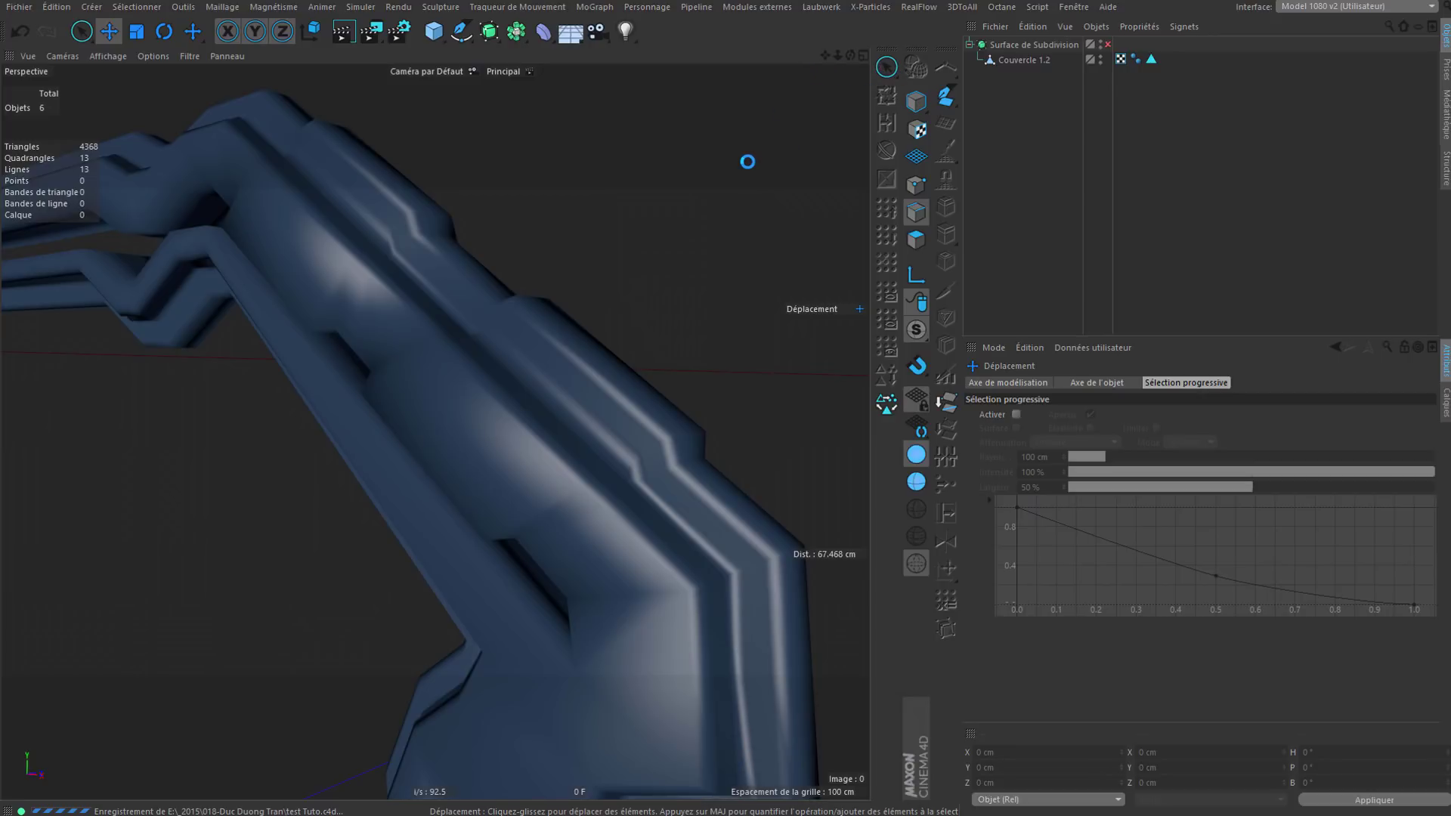
Step: Reselect Couvercle 1.2 and select the first five lengthwise edge loops along the outer rim and its stepped groove
click(1025, 60)
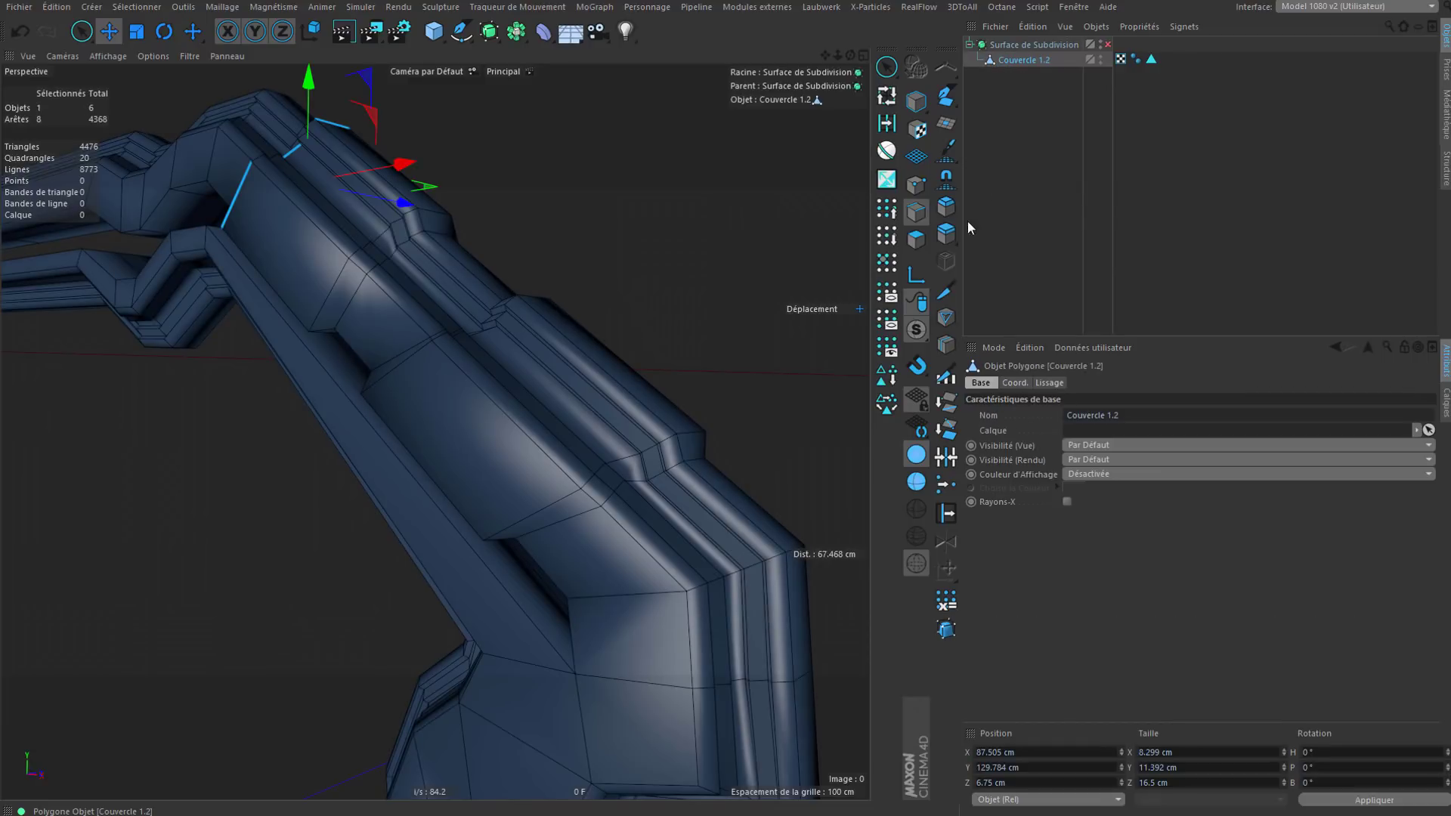
double_click(670, 419)
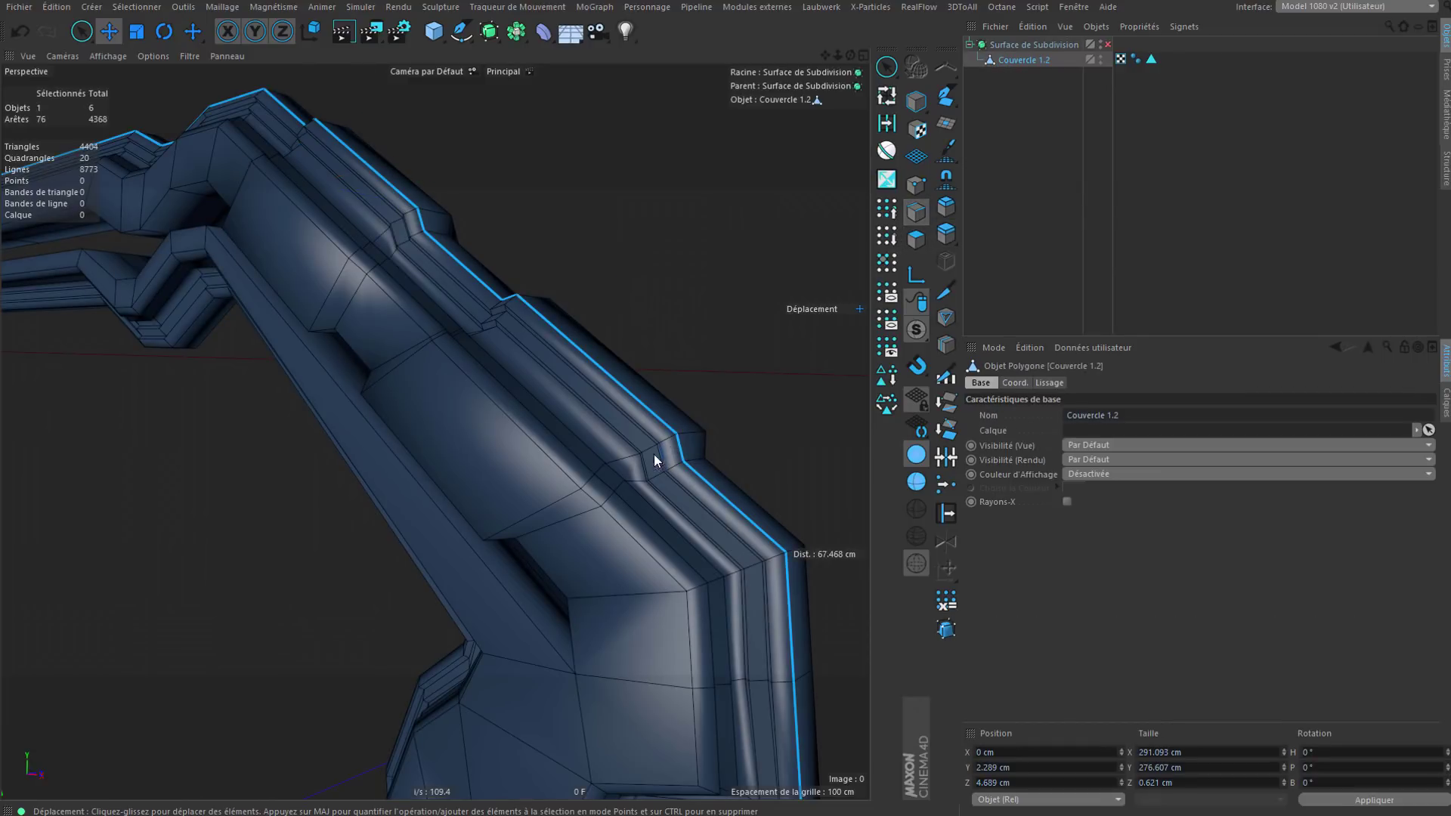
shift+double_click(638, 424)
scroll(619, 405, up, 5)
alt+drag(620, 405, 570, 380)
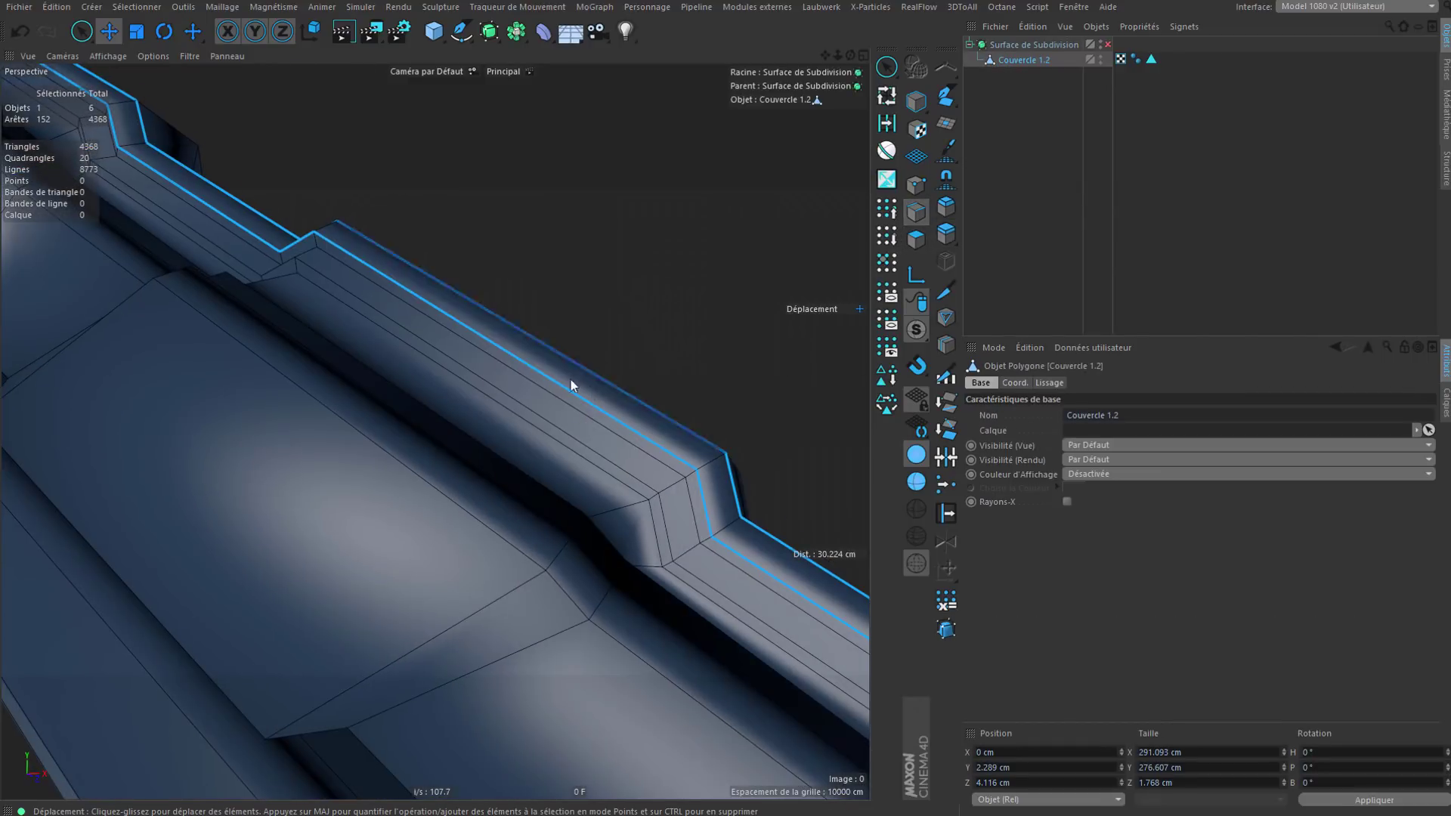
shift+double_click(476, 347)
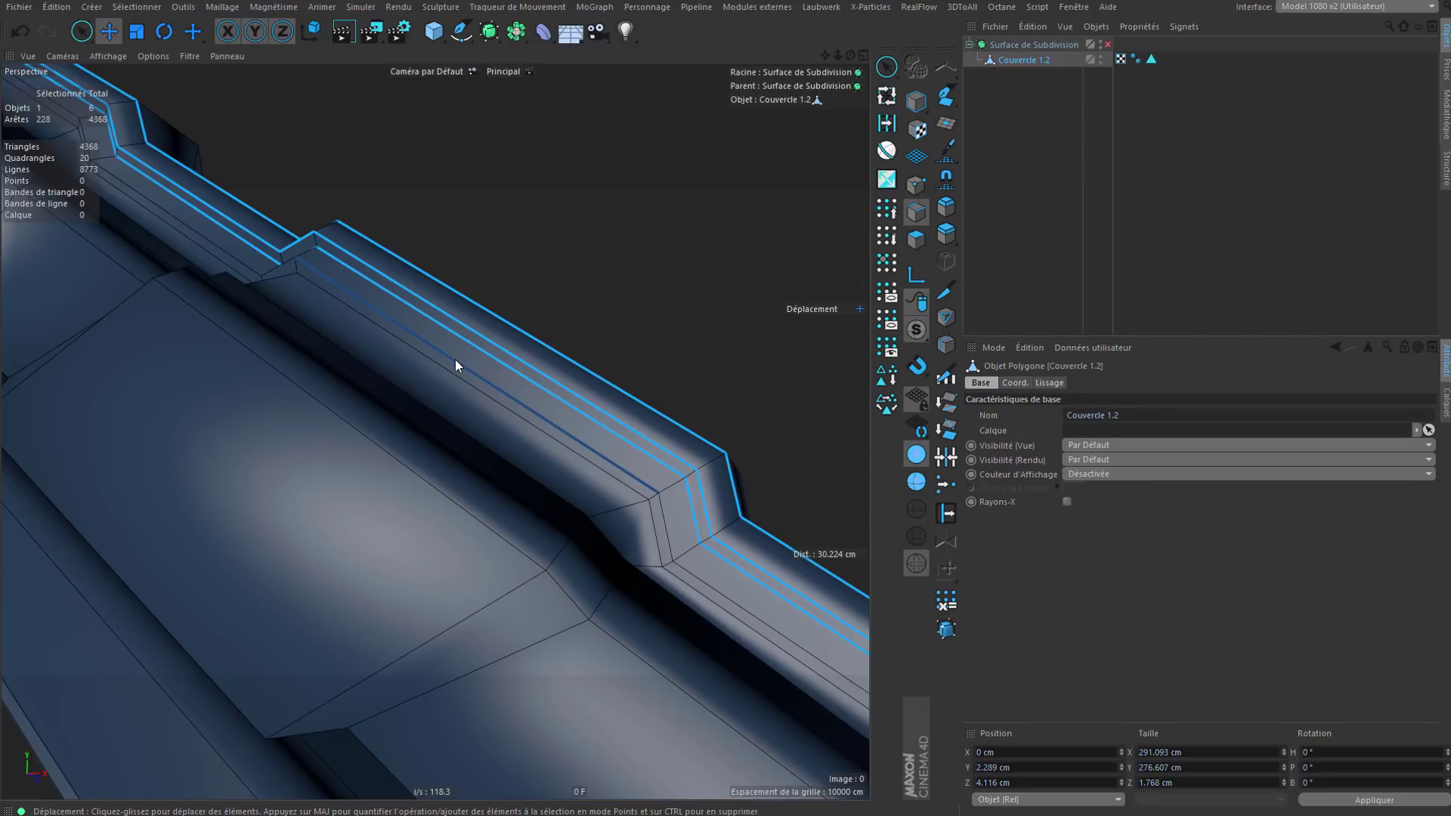
shift+double_click(453, 366)
shift+double_click(452, 371)
Step: Add the four lengthwise edge loops on the opposite side of the outer rim's stepped groove to the selection
alt+drag(452, 370, 396, 406)
shift+double_click(415, 401)
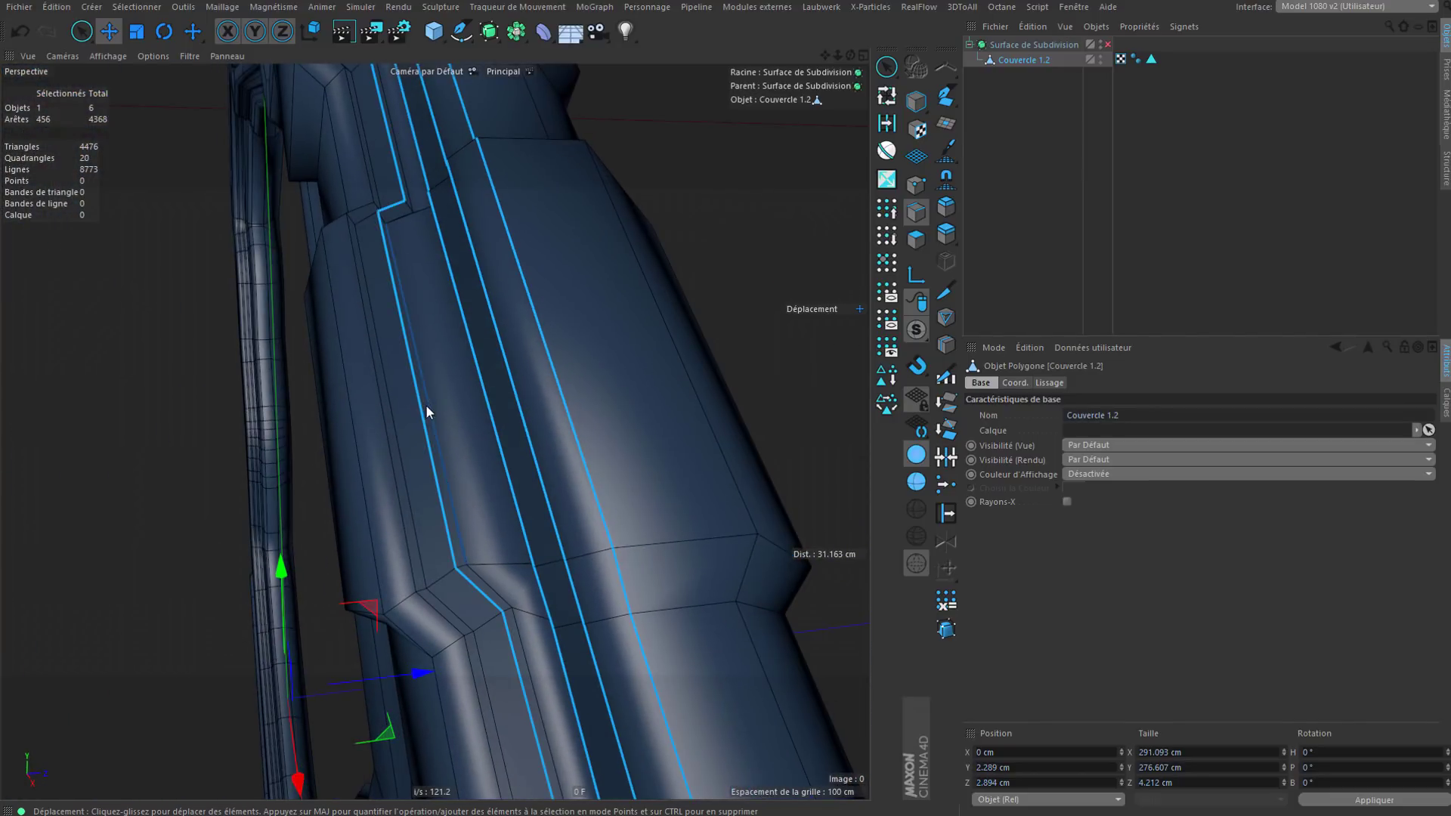
shift+double_click(428, 407)
shift+double_click(392, 446)
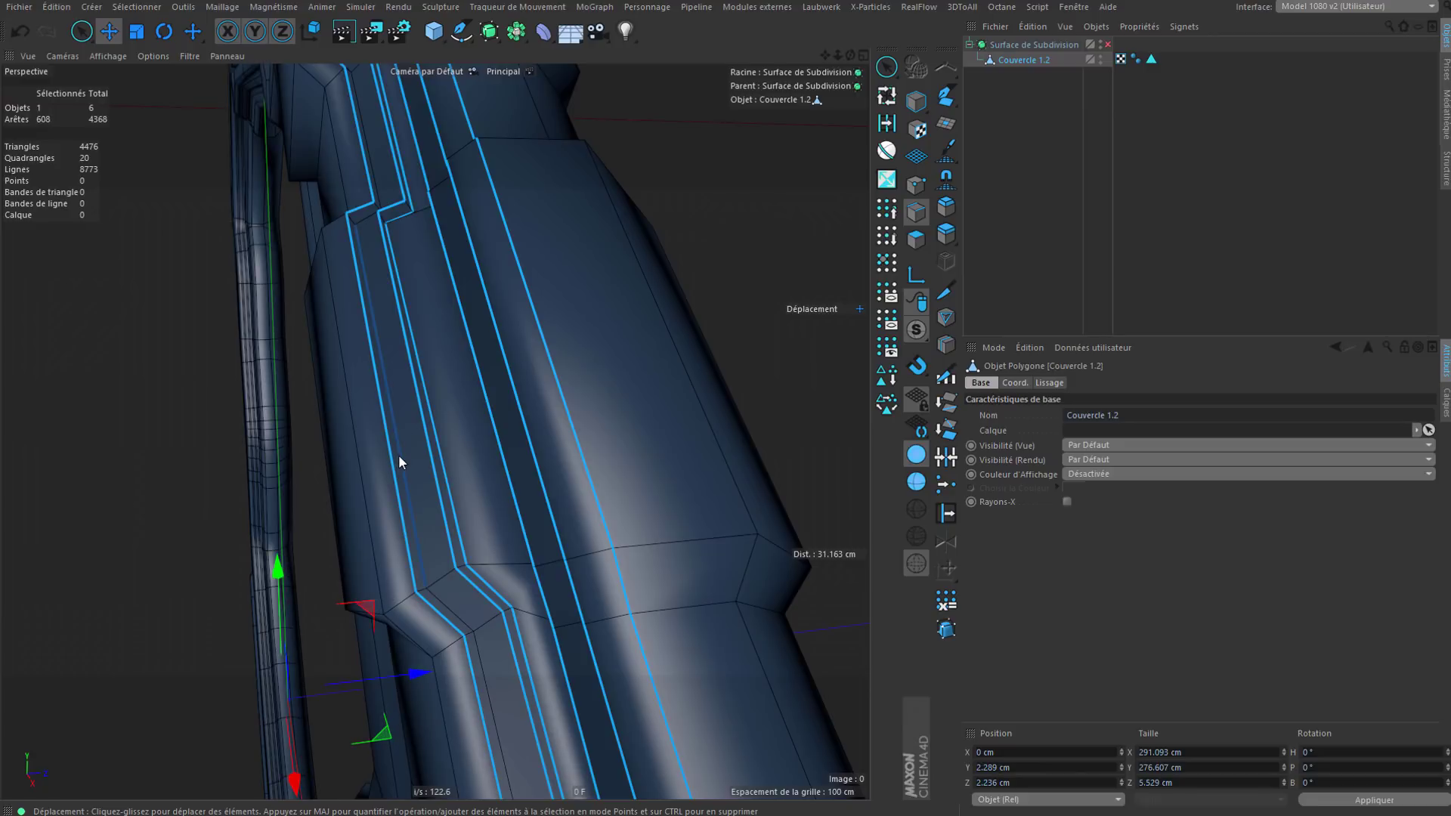
shift+double_click(397, 455)
Step: Add the two cross loops at the lower raised block's lower end and the diagonal bar's front lengthwise edge loop
shift+double_click(474, 614)
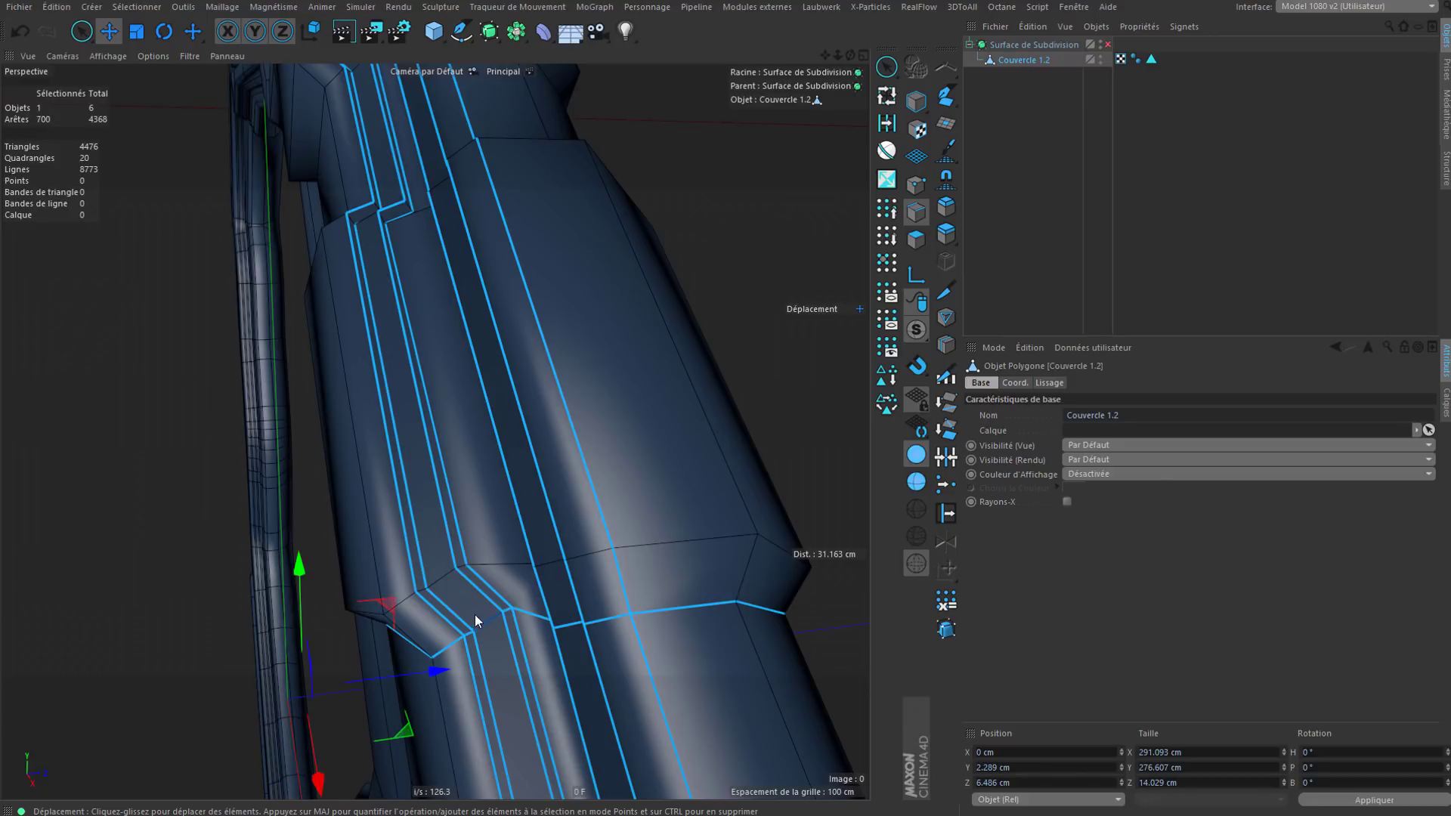
shift+double_click(451, 579)
alt+drag(451, 579, 420, 566)
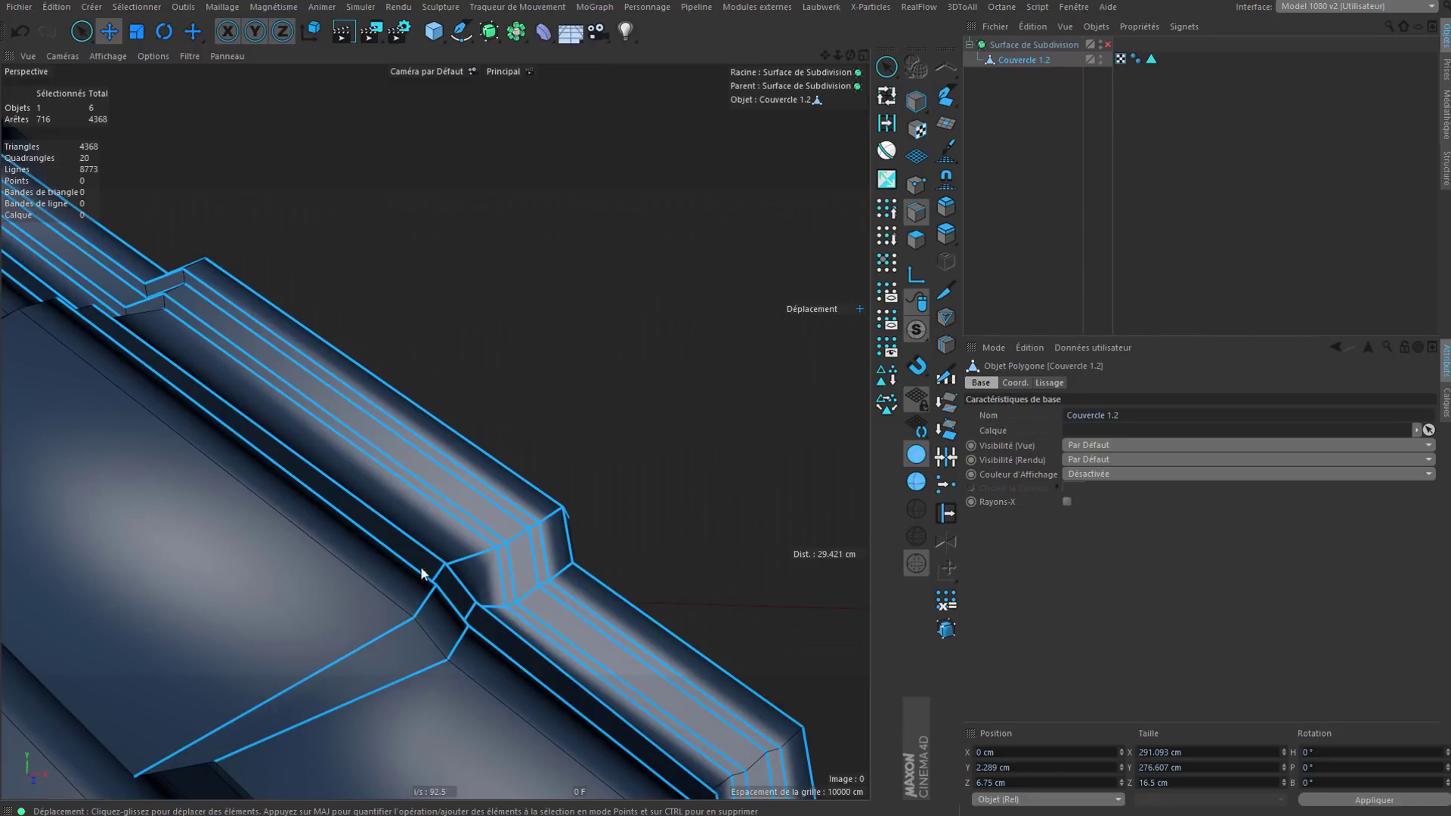
shift+double_click(365, 579)
alt+drag(688, 573, 674, 561)
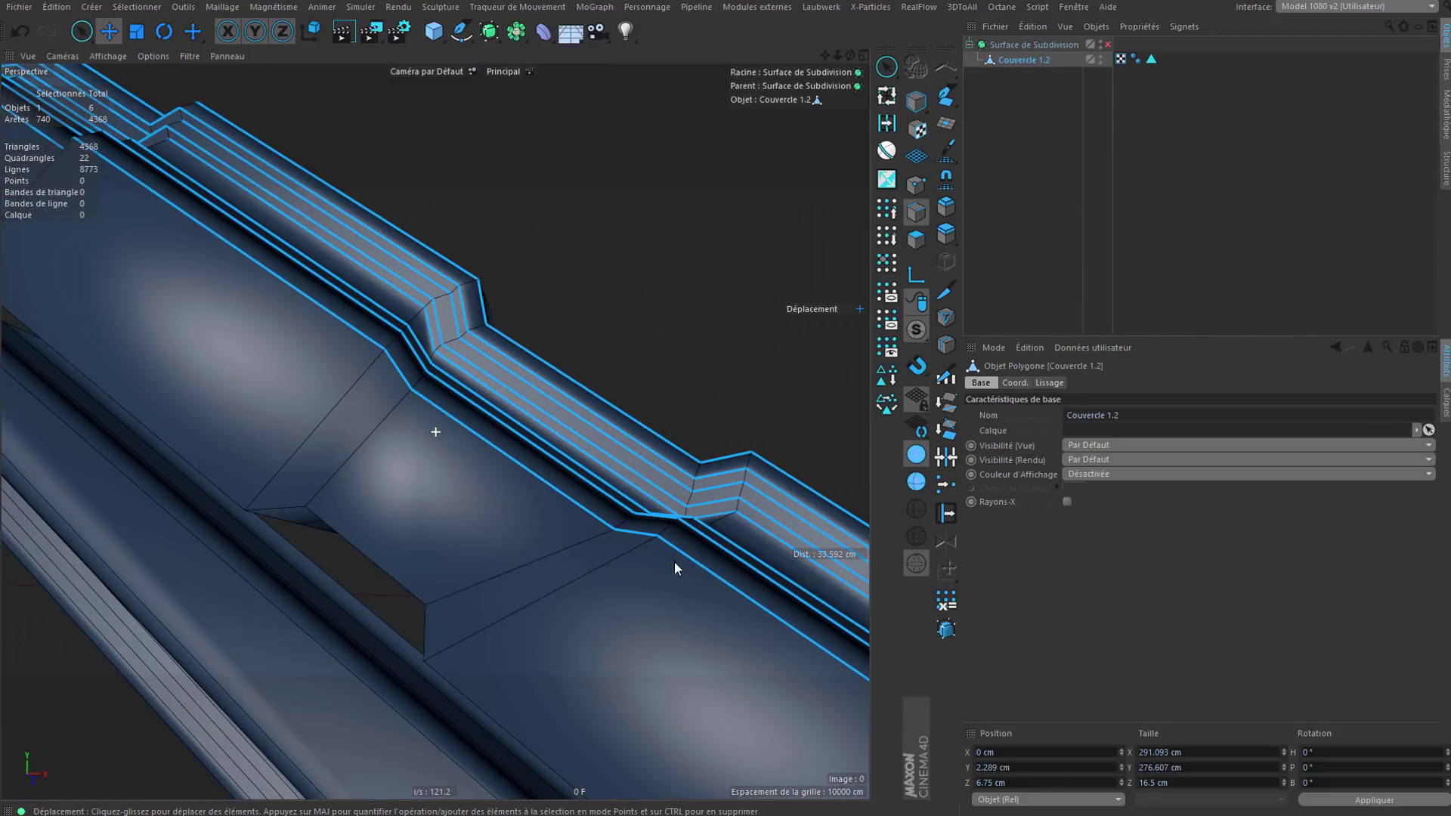
Step: Add the cross loops at the facing ends of the two raised blocks on the diagonal bar
shift+double_click(561, 574)
shift+double_click(552, 556)
shift+double_click(375, 433)
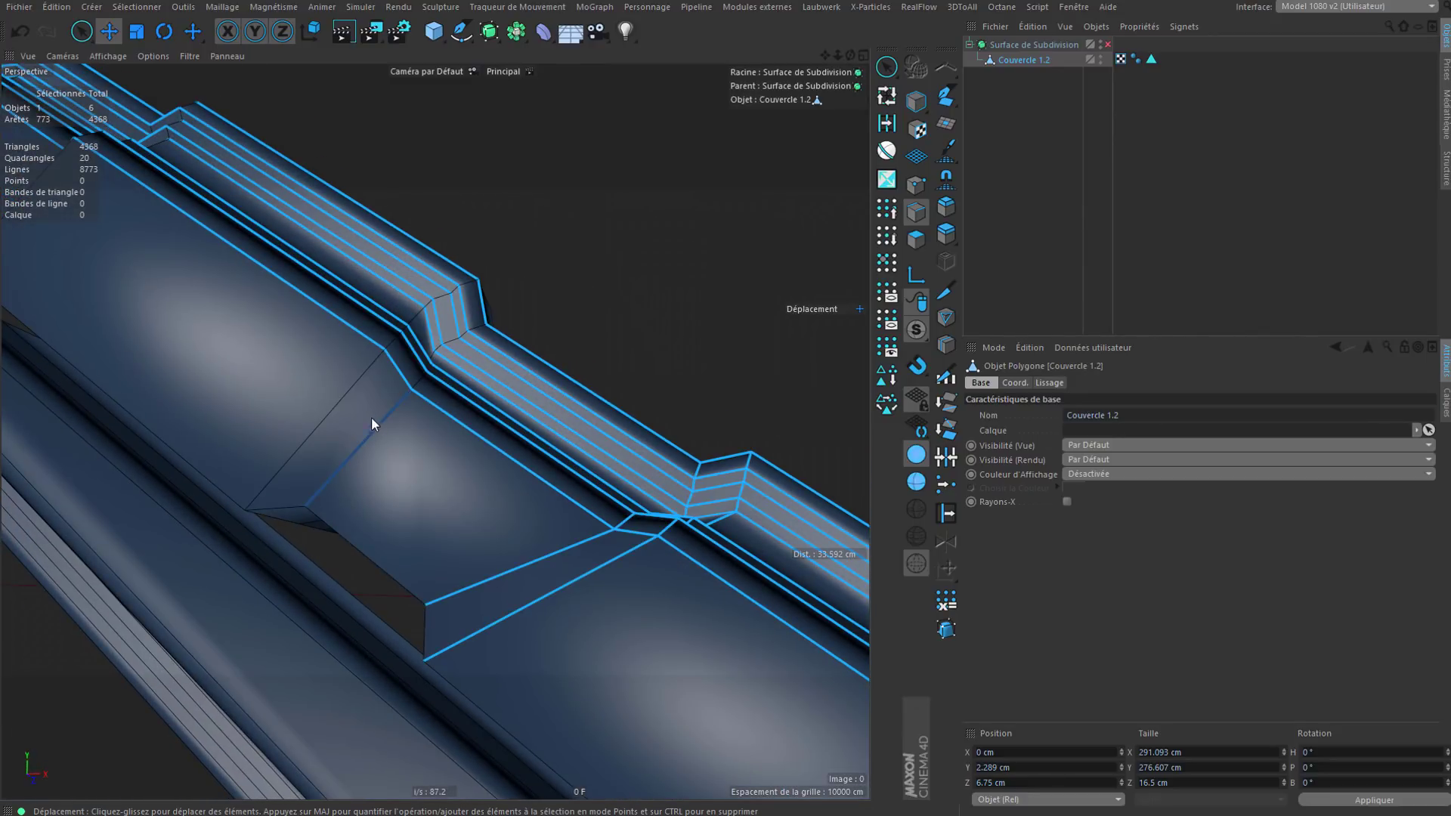
shift+double_click(371, 418)
shift+double_click(351, 393)
Step: Add the diagonal bar's inner lengthwise edge loop and another full-length loop of the frame to the selection
shift+double_click(331, 525)
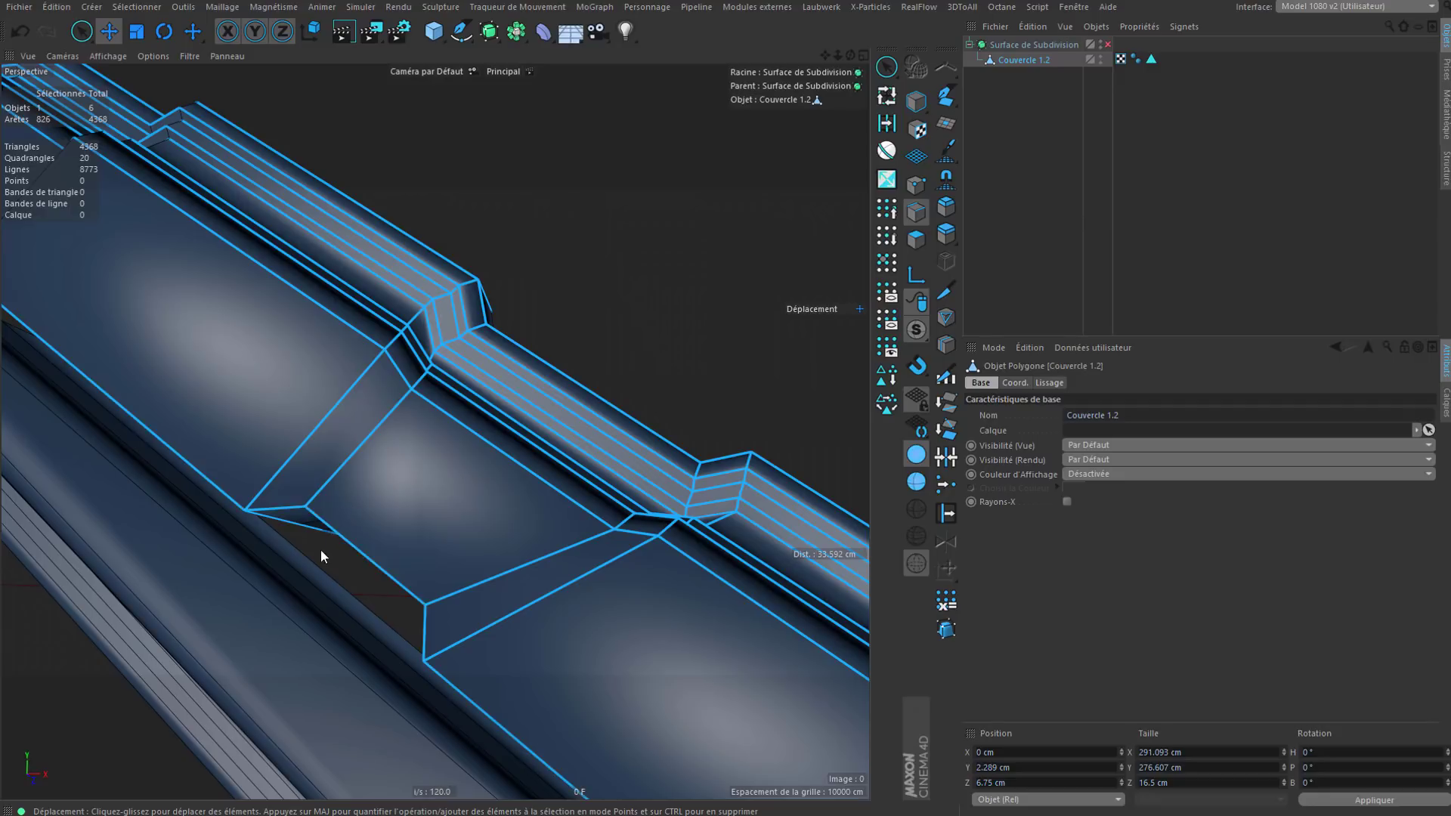
alt+drag(320, 556, 348, 484)
shift+double_click(345, 481)
alt+right_drag(396, 190, 425, 283)
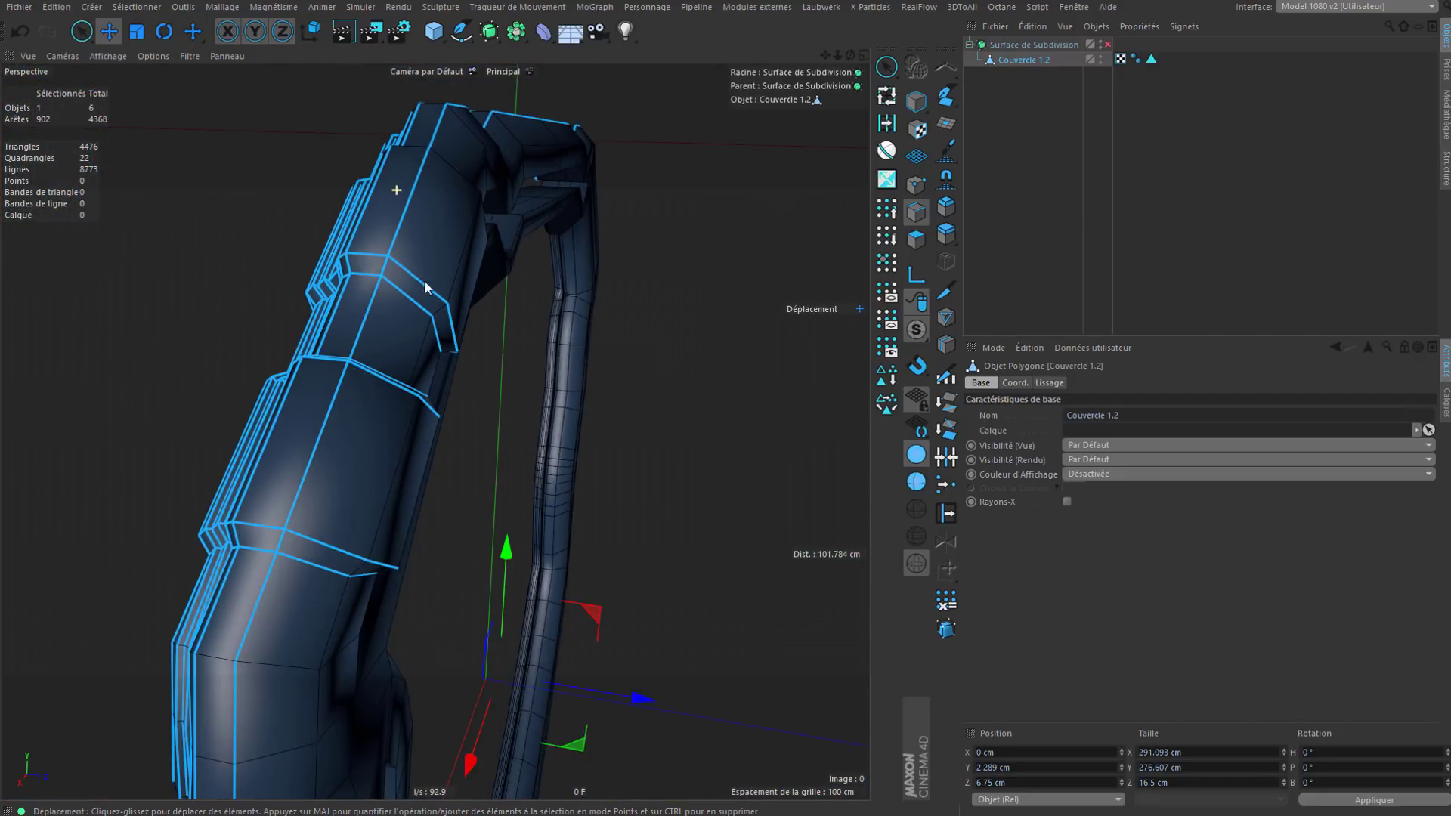
Step: Add the remaining lengthwise edge loops along the diagonal bar and the inner bar beside it to the selection
alt+drag(424, 279, 306, 320)
shift+double_click(421, 353)
alt+drag(432, 387, 474, 383)
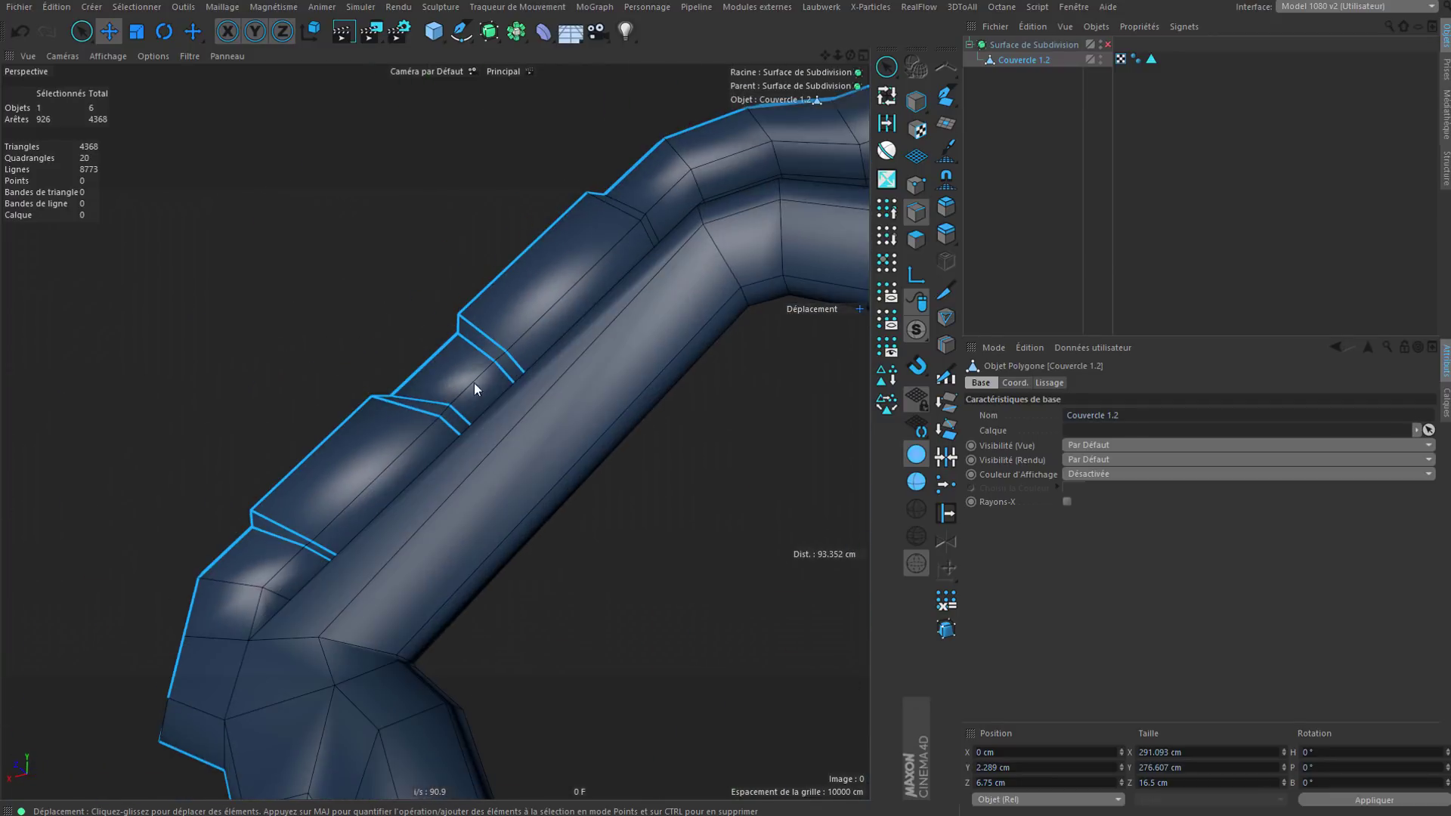
shift+double_click(474, 379)
alt+drag(510, 429, 490, 402)
shift+double_click(496, 405)
shift+double_click(541, 436)
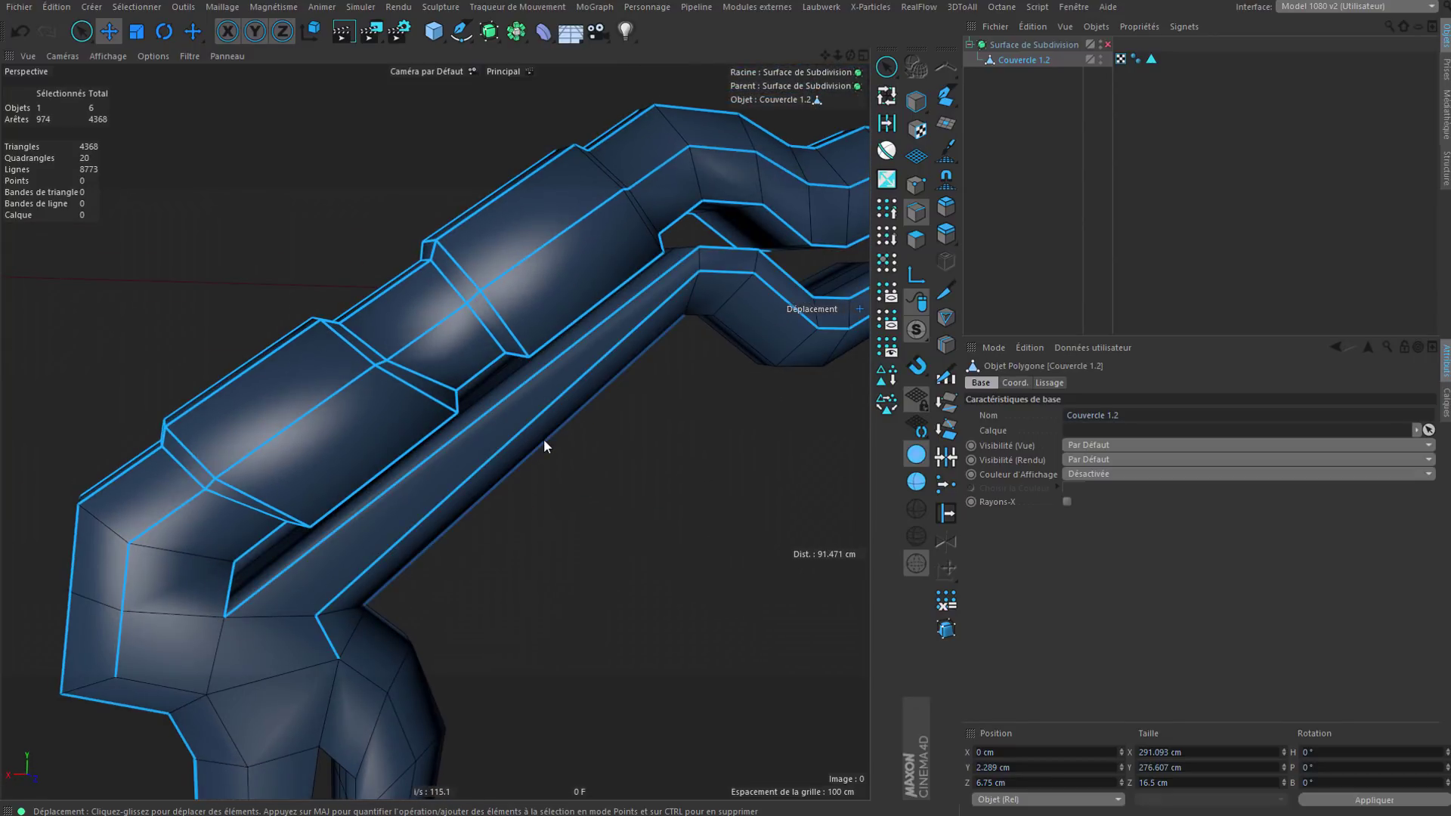
Step: Add the cross loop at the inner bar's lower end, where it meets the corner junction, to the selection
alt+drag(508, 490, 213, 578)
scroll(365, 601, up, 3)
shift+click(605, 565)
shift+double_click(604, 565)
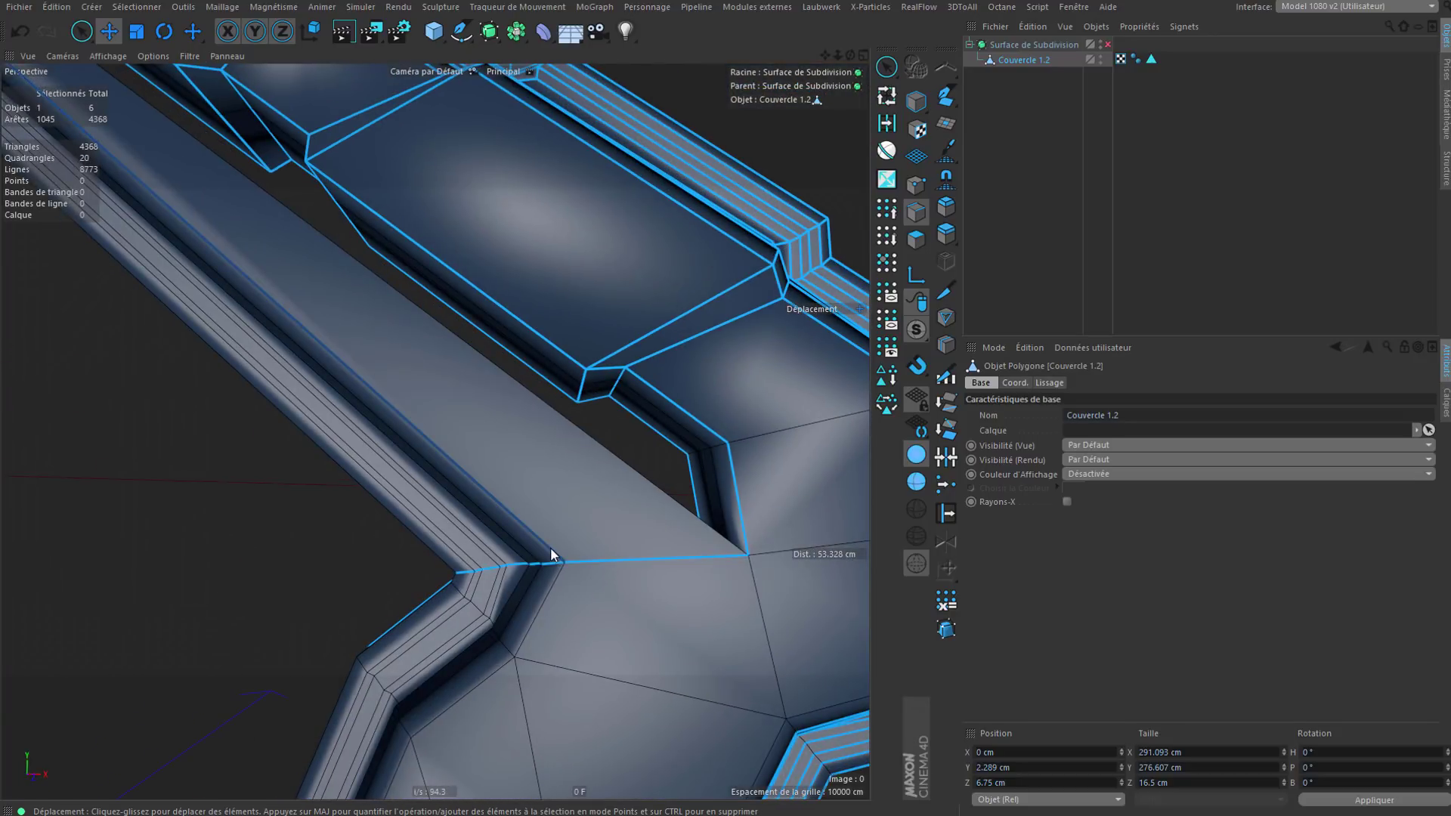
Step: Add the lengthwise edge loops of the inner rim's stepped groove to the selection
alt+drag(546, 599, 405, 567)
shift+double_click(534, 544)
shift+double_click(502, 545)
shift+double_click(469, 551)
shift+double_click(468, 581)
shift+double_click(399, 624)
shift+double_click(400, 627)
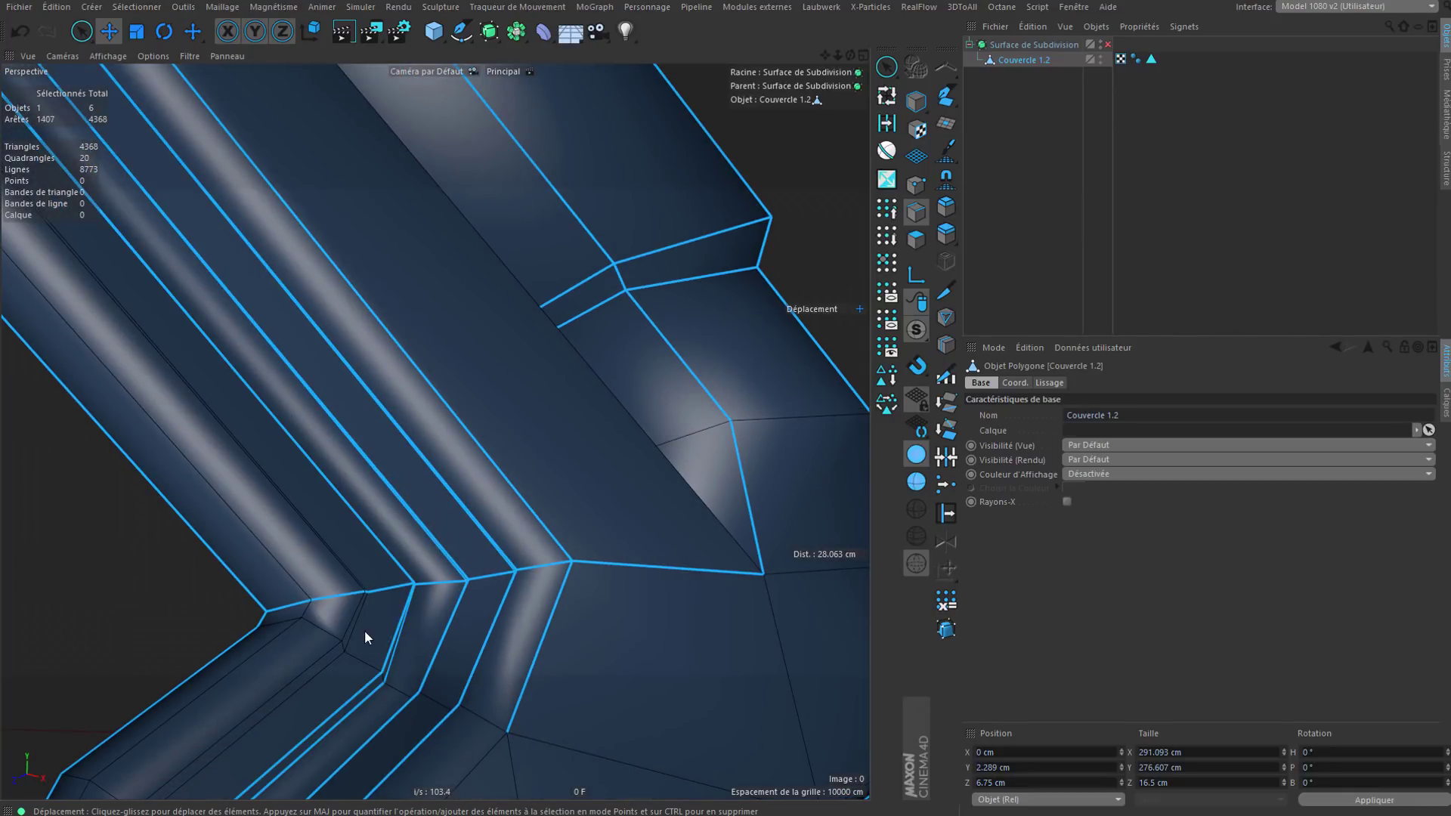
shift+double_click(358, 626)
shift+double_click(343, 615)
shift+double_click(301, 576)
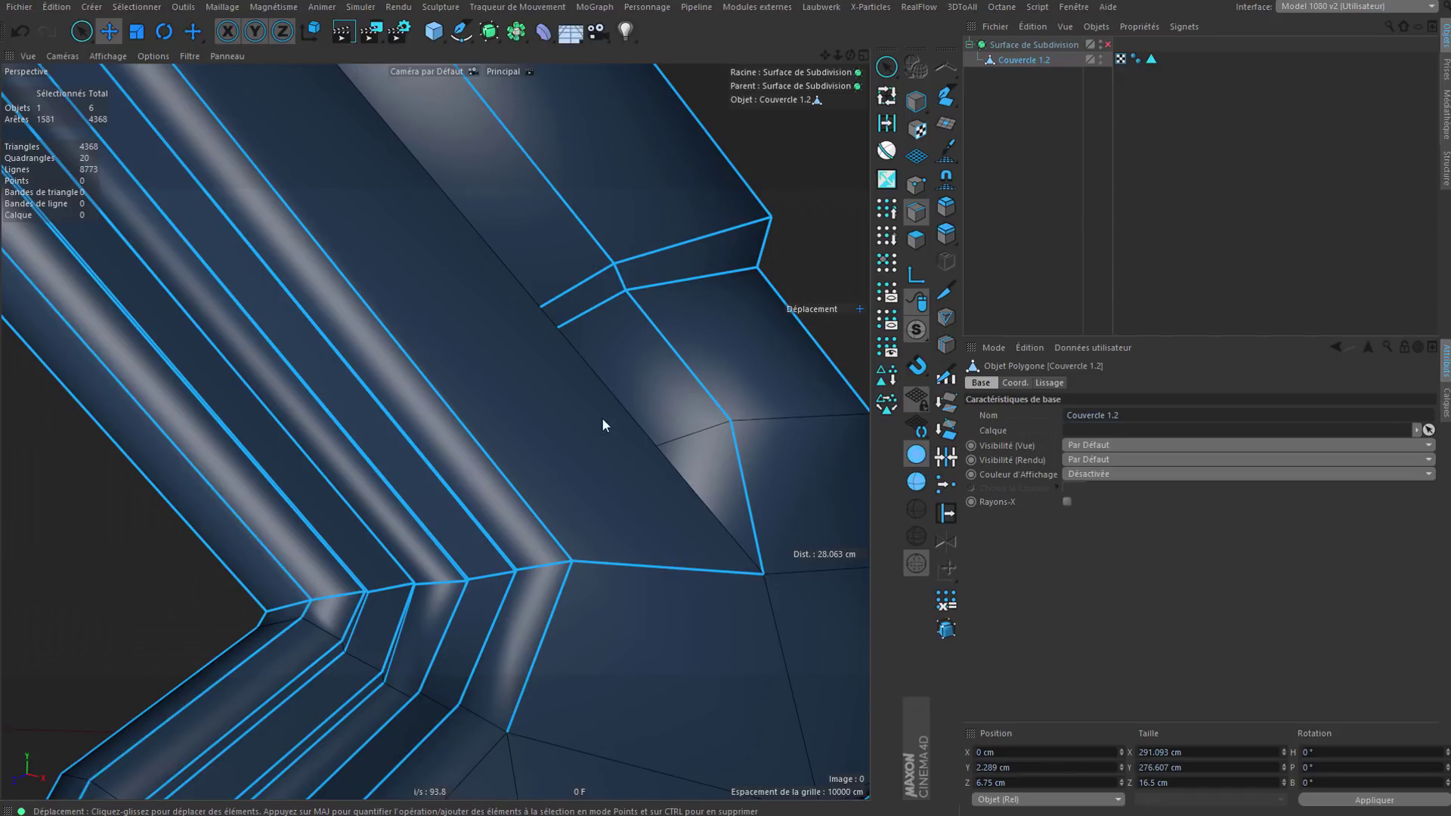
Step: Add the edge loops crossing the corner junction below the diagonal bar to the selection
scroll(602, 417, down, 10)
scroll(701, 426, down, 2)
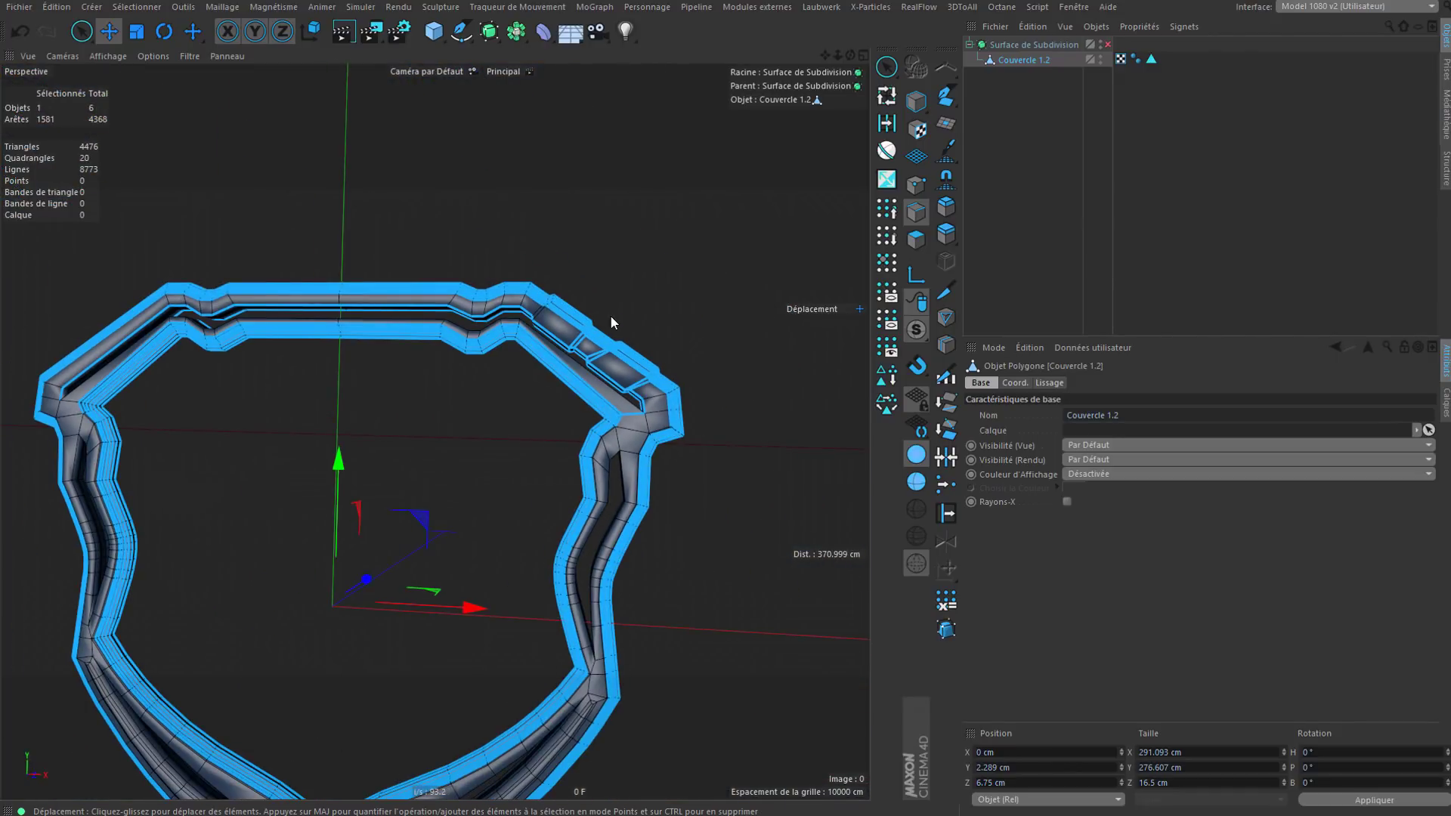
alt+middle_drag(632, 514, 613, 410)
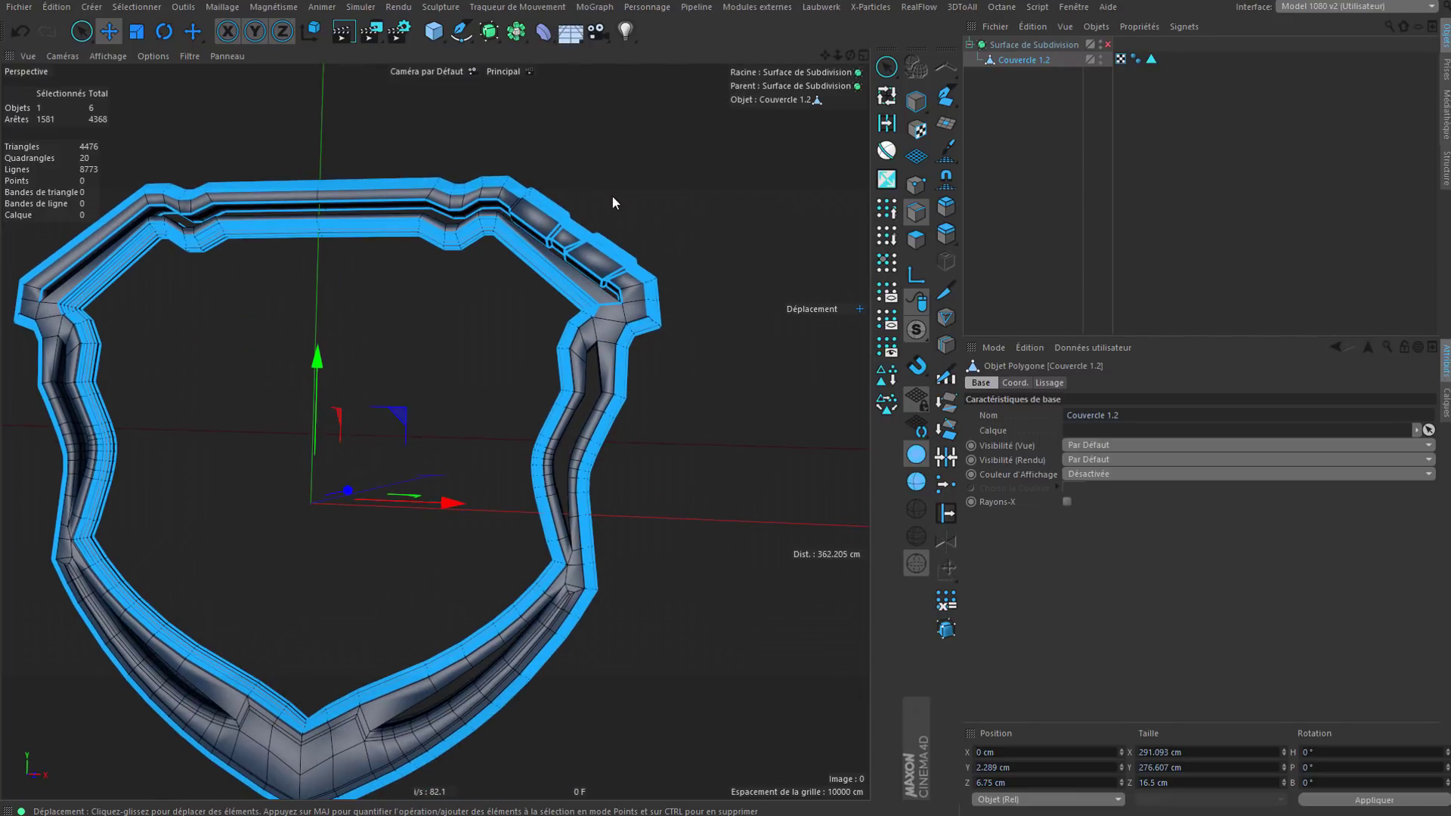
scroll(616, 226, up, 10)
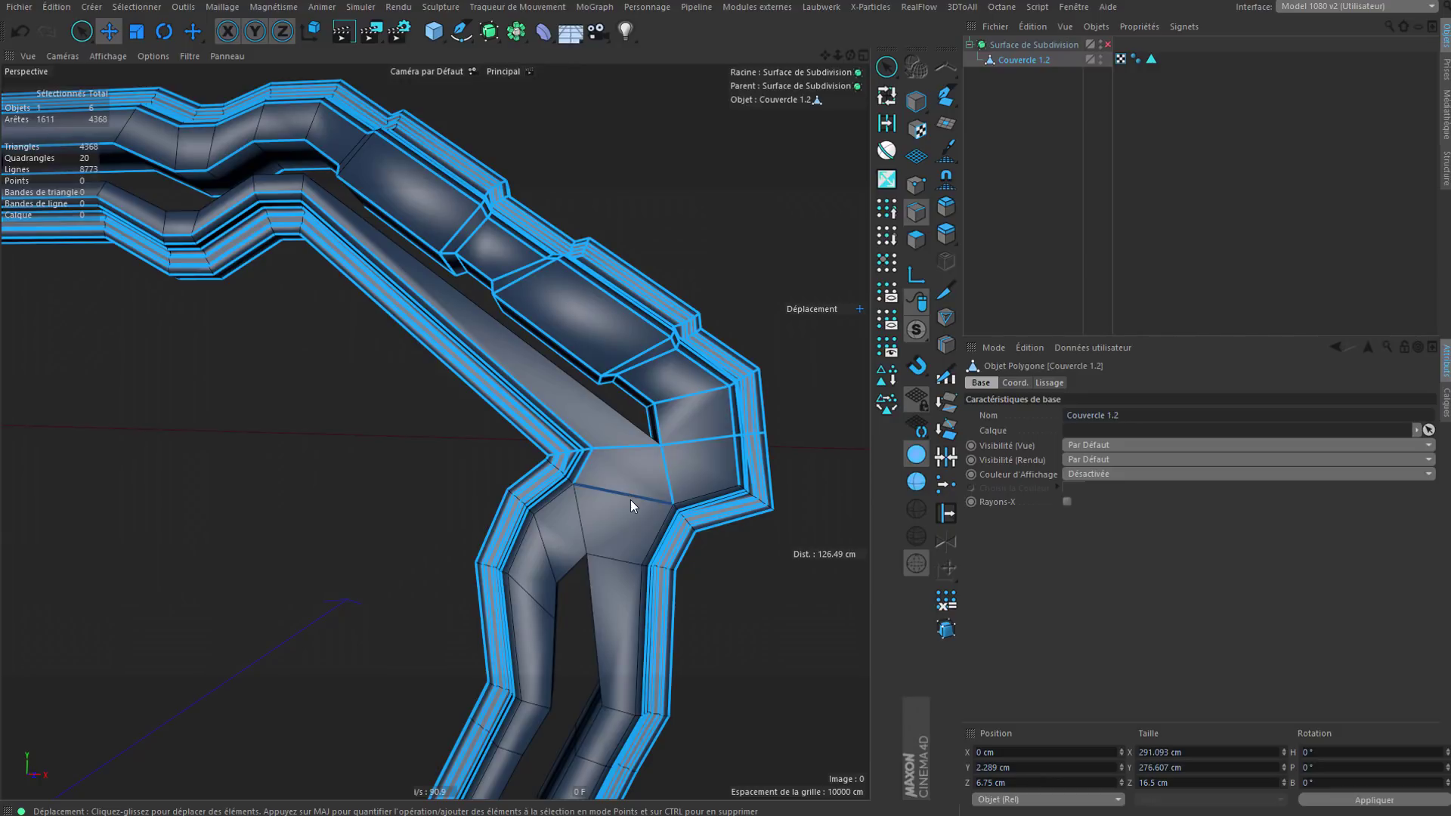
shift+click(665, 521)
scroll(665, 507, up, 6)
shift+double_click(615, 508)
scroll(421, 298, down, 4)
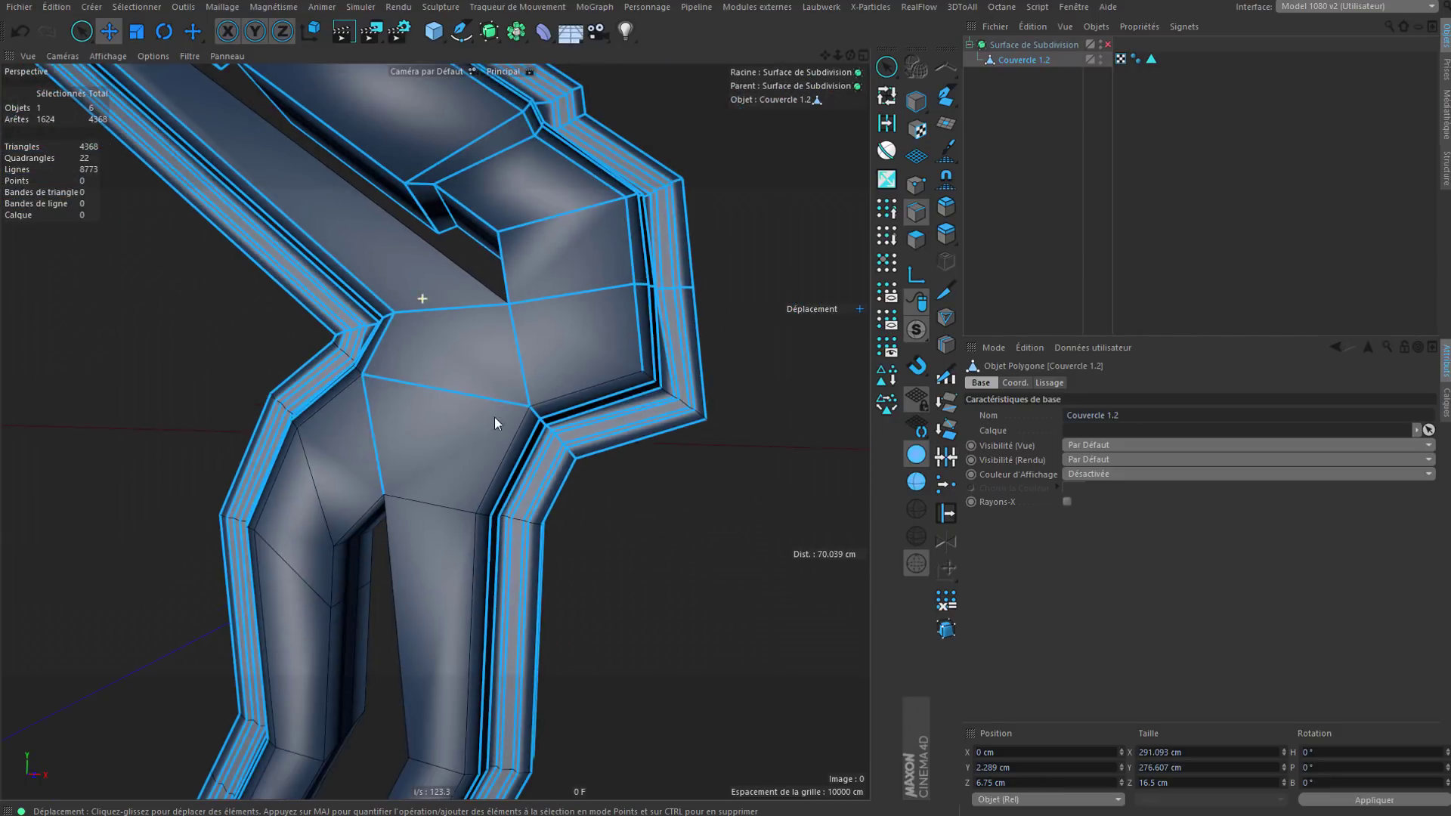
Step: Remove the surplus edges crossing the front faces of the corner junction from the selection
alt+drag(495, 415, 501, 433)
alt+drag(496, 369, 529, 354)
ctrl+click(477, 387)
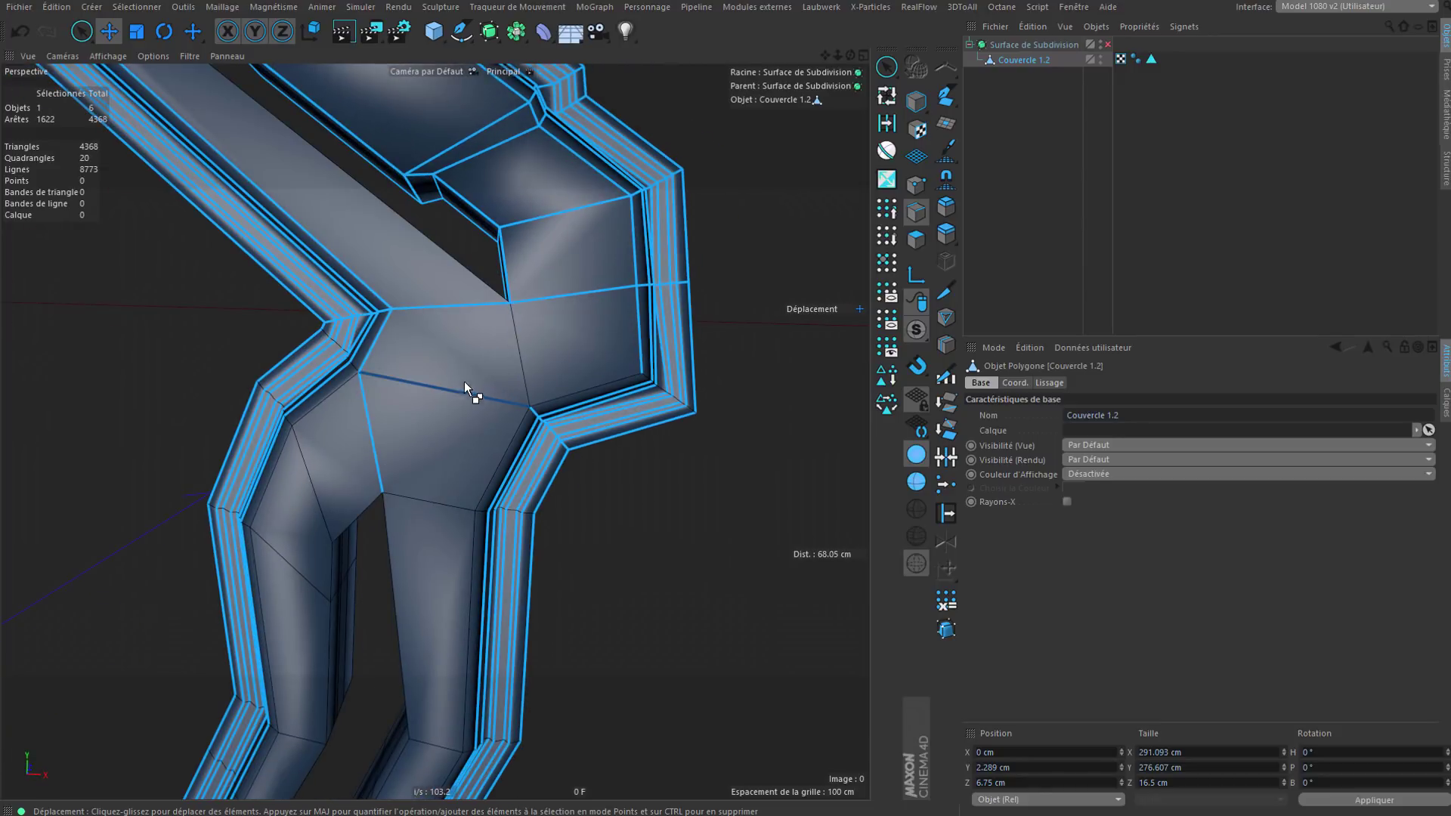
ctrl+click(447, 314)
ctrl+click(561, 307)
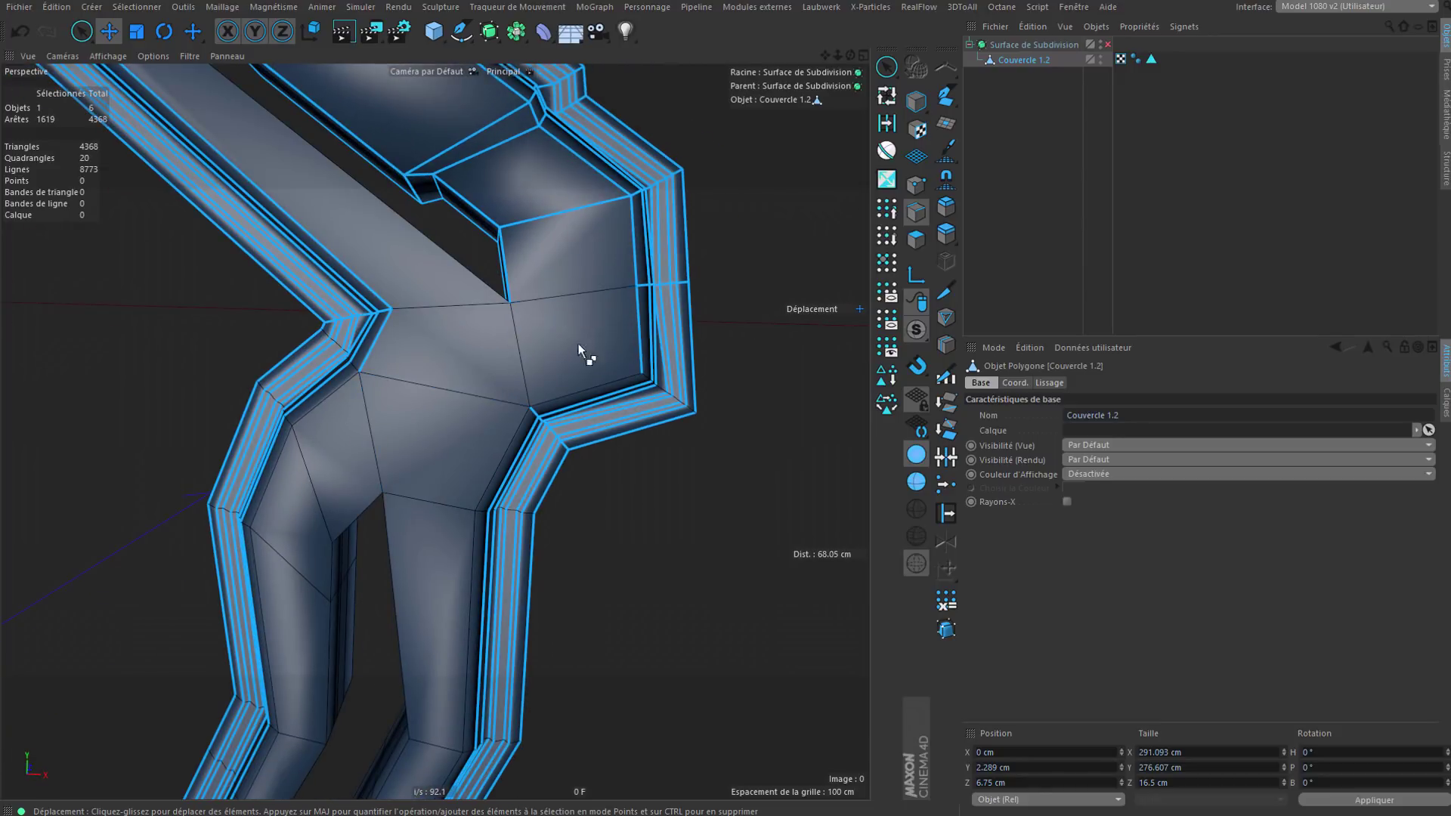
Step: Add the edge from the slot's lower corner to the outer rim and the short loop along the junction's outer underside
alt+drag(576, 374, 546, 378)
alt+drag(642, 317, 587, 310)
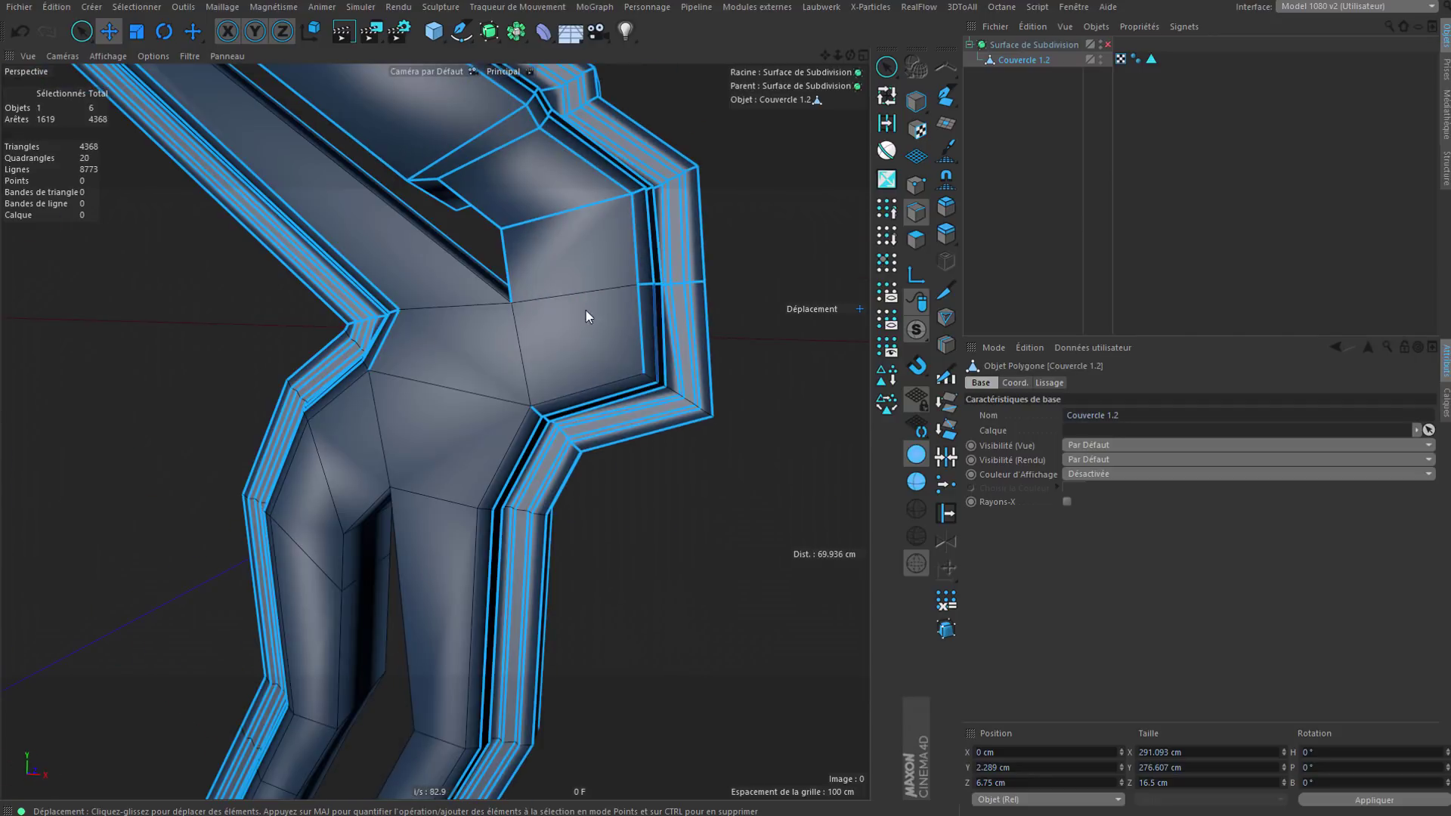
shift+click(588, 292)
alt+drag(709, 273, 683, 325)
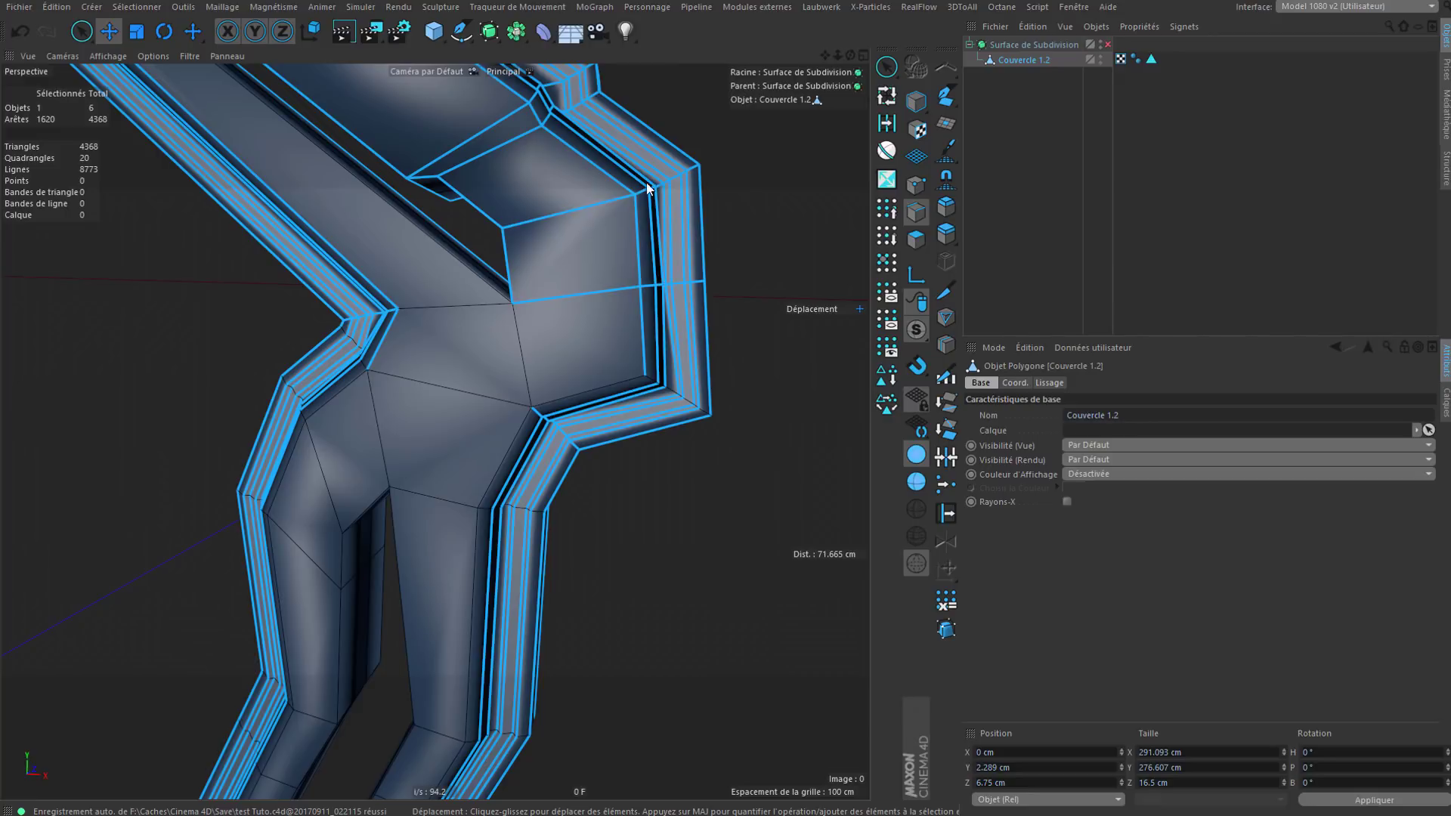
alt+middle_drag(591, 75, 620, 238)
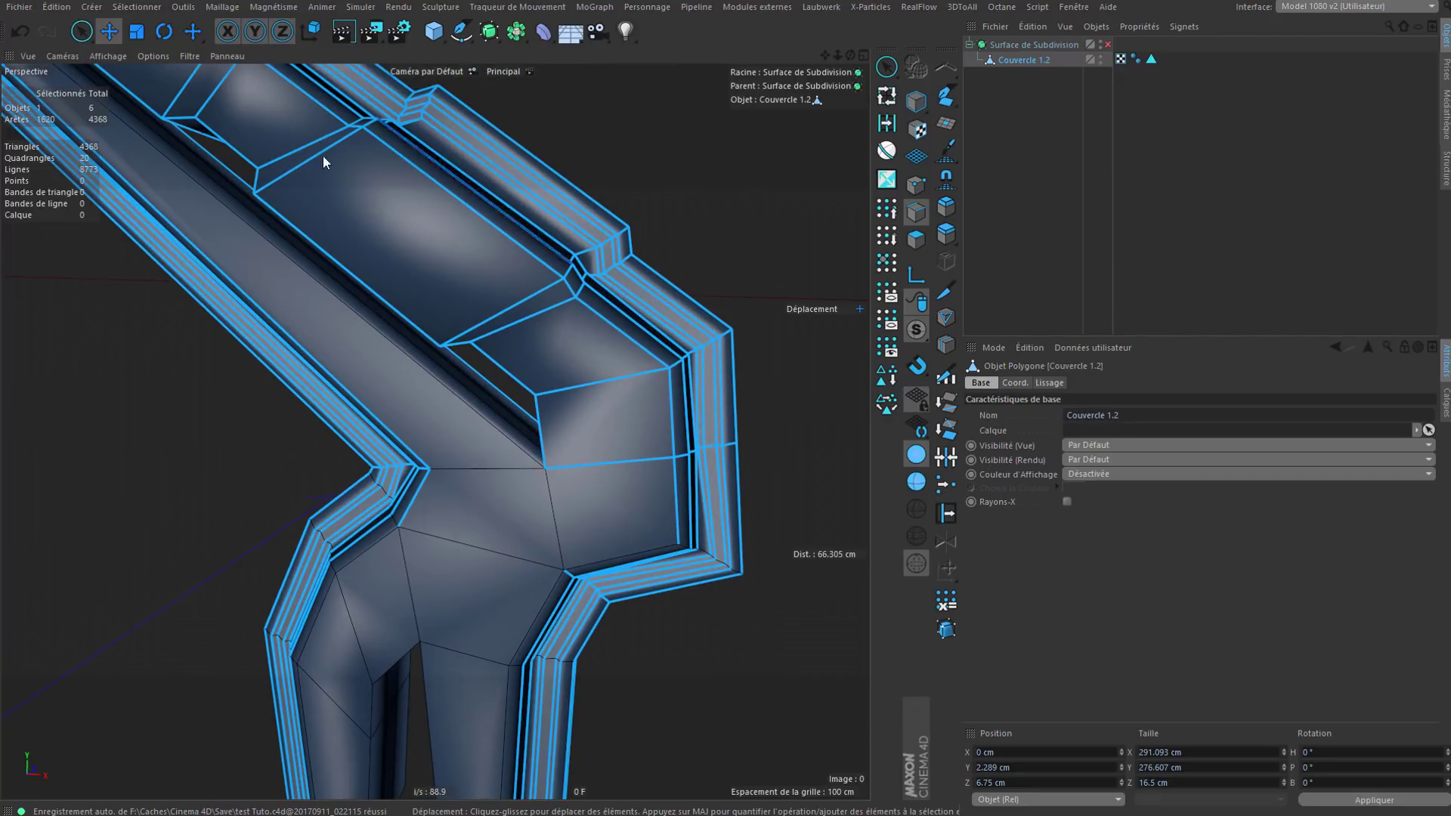
alt+middle_drag(616, 627, 615, 483)
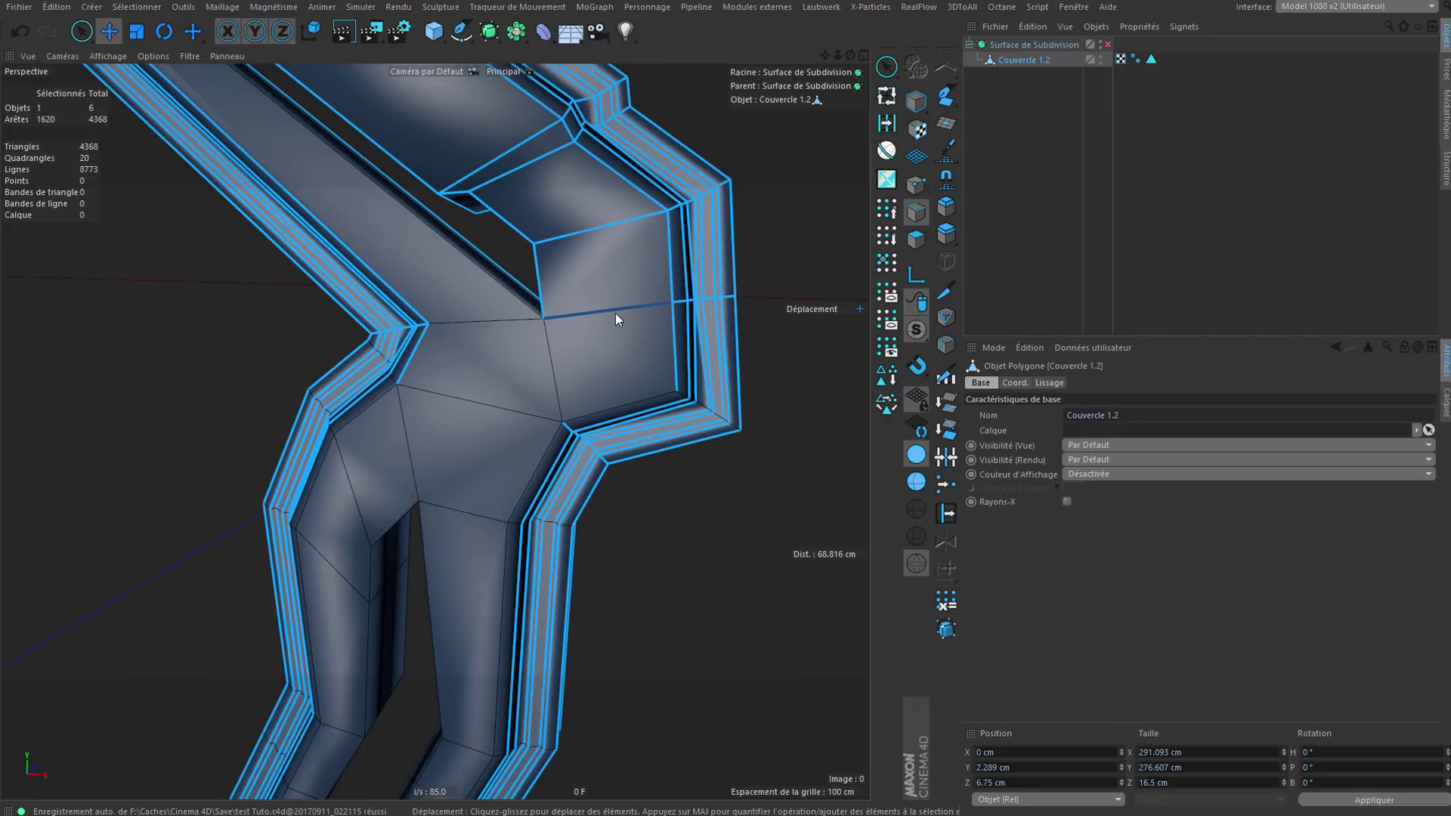
shift+click(579, 305)
alt+drag(669, 350, 779, 434)
shift+double_click(691, 392)
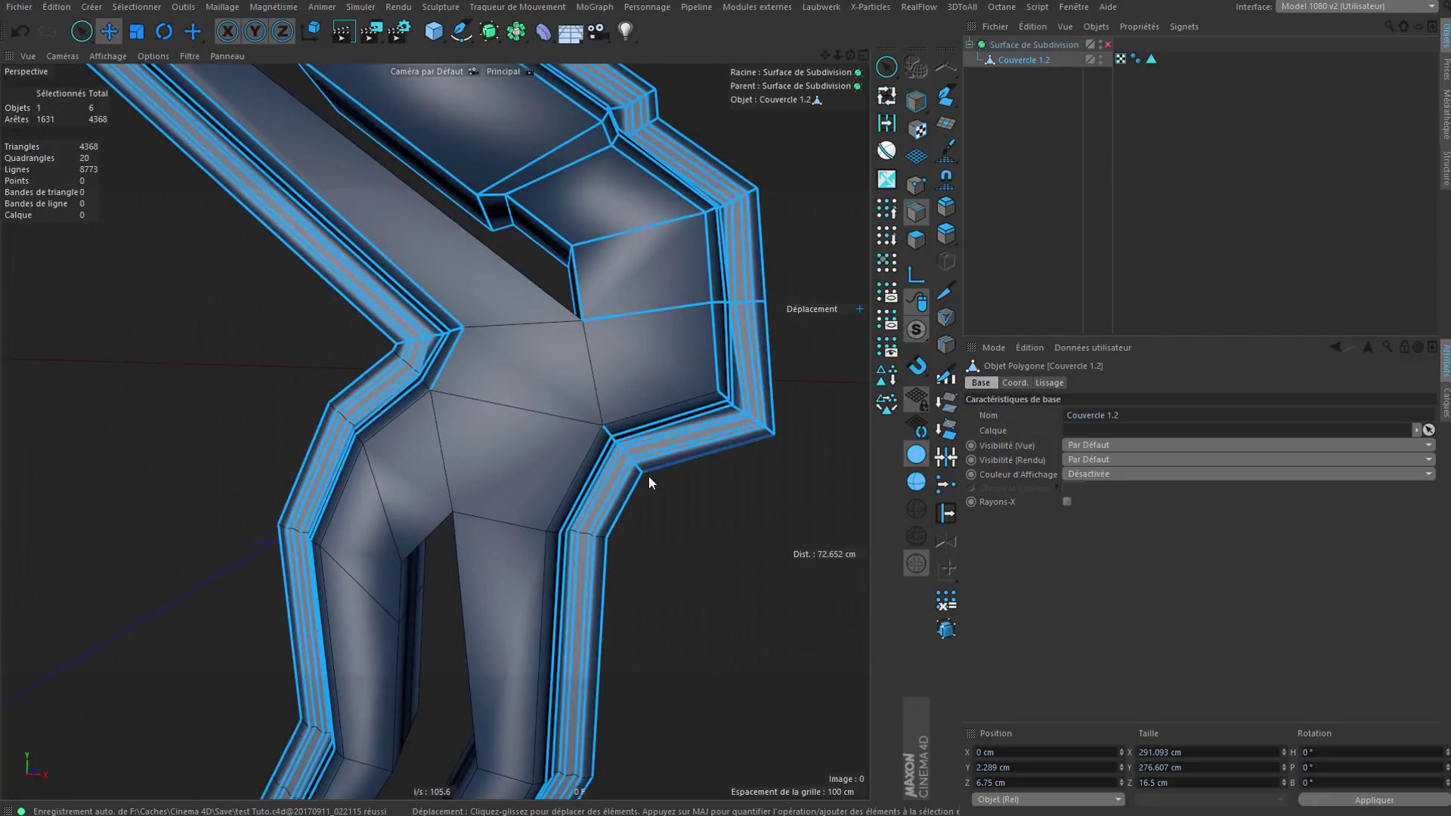
Step: Add the edges outlining the central face of the corner junction to the selection
shift+click(597, 395)
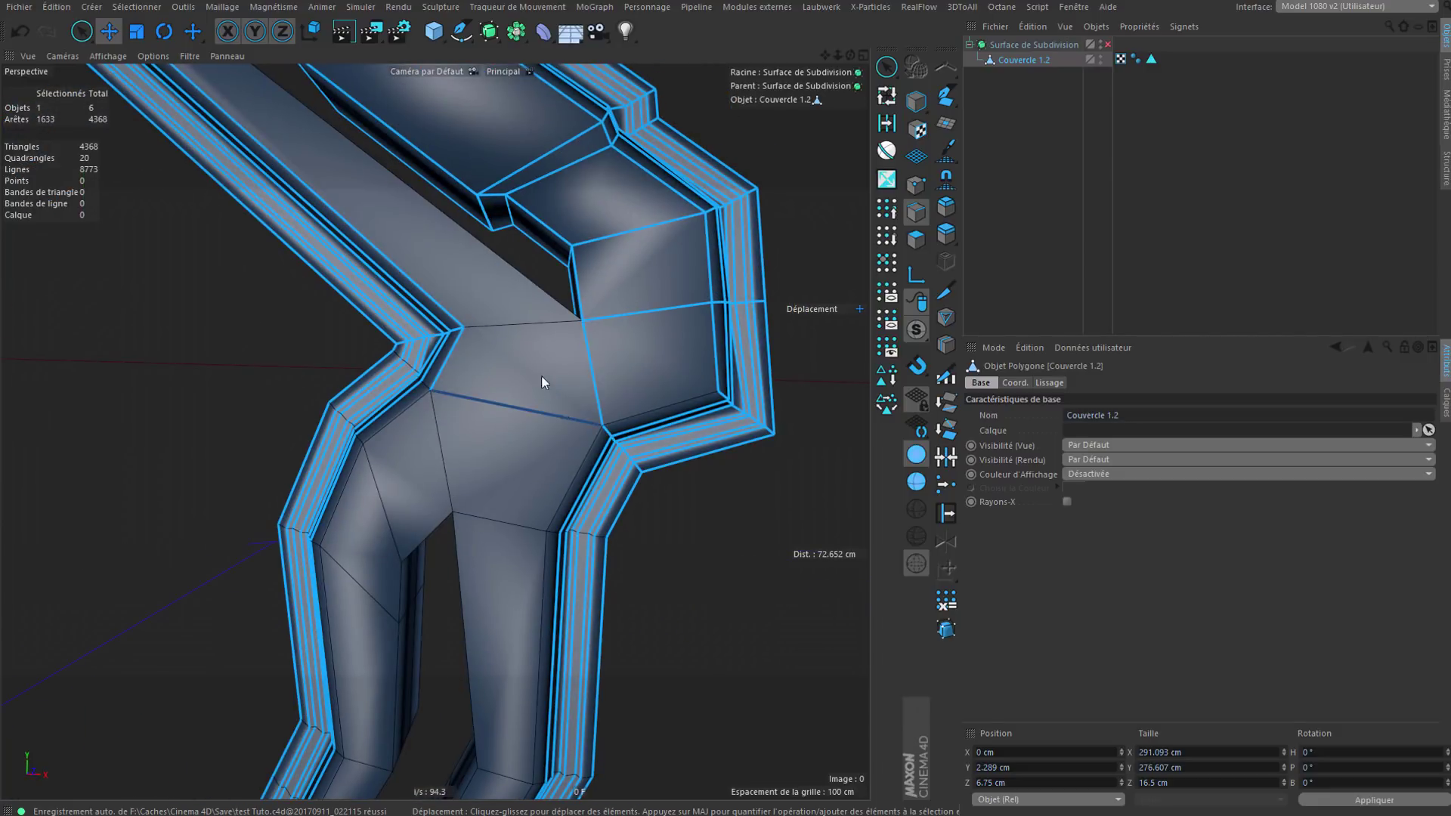
shift+click(538, 403)
shift+click(525, 325)
alt+drag(596, 432, 549, 417)
ctrl+click(548, 417)
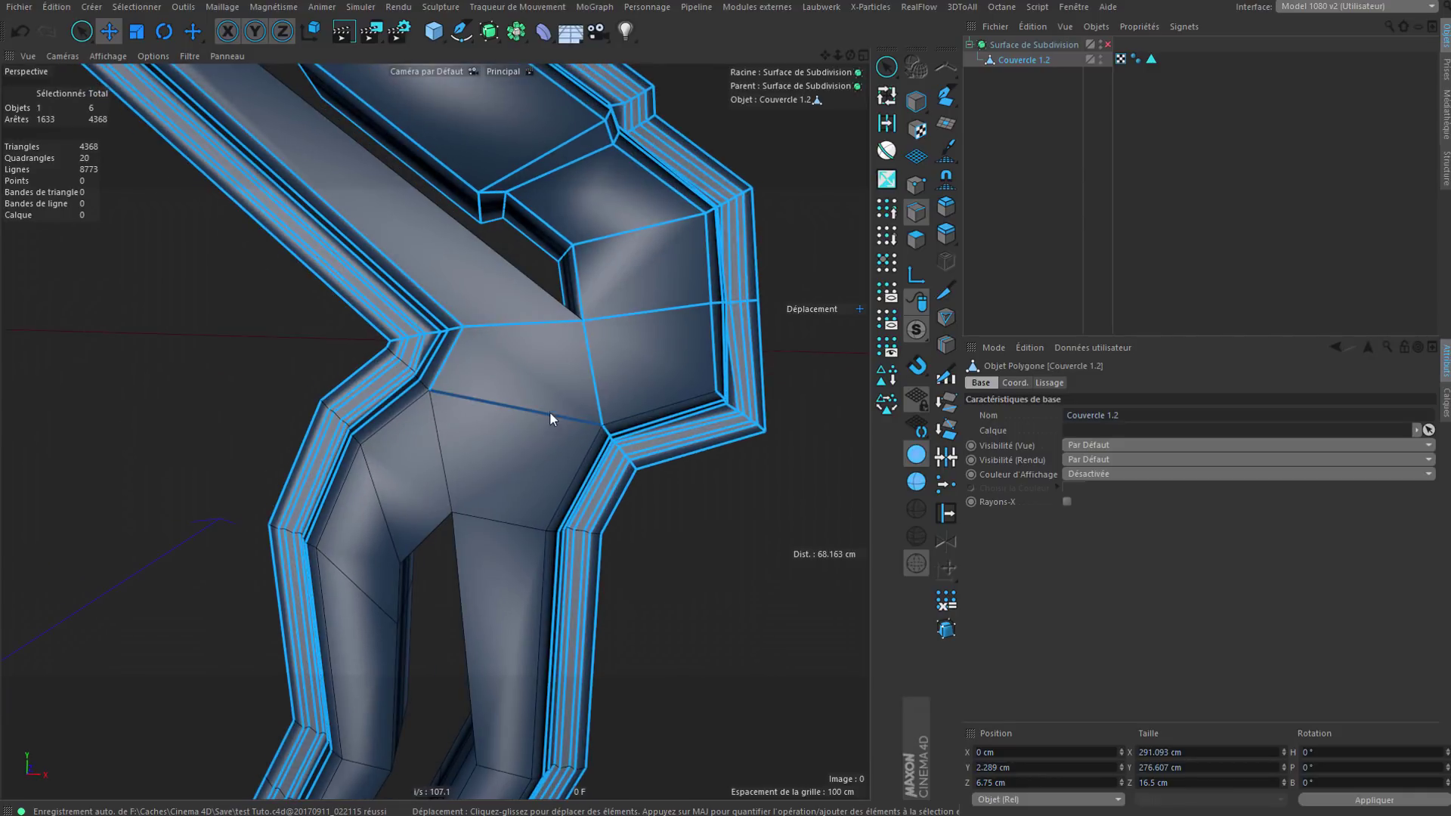
ctrl+click(534, 325)
shift+click(522, 410)
shift+click(507, 324)
Step: Add the matching edges outlining the corner junction on the opposite side of the frame to the selection
alt+drag(468, 369, 681, 378)
shift+click(370, 352)
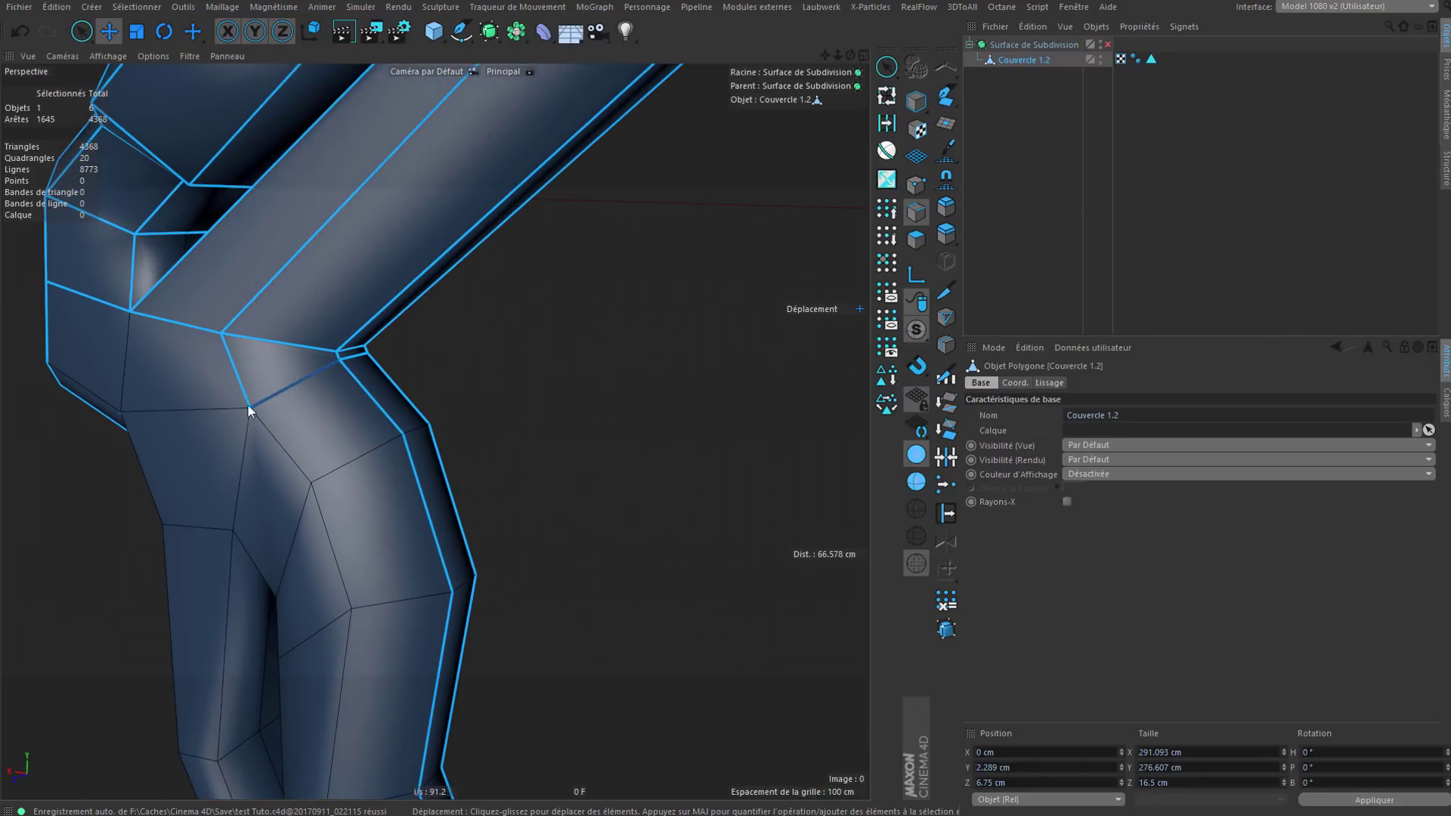
shift+click(128, 371)
shift+click(170, 401)
alt+drag(171, 401, 589, 359)
shift+click(461, 365)
shift+click(392, 355)
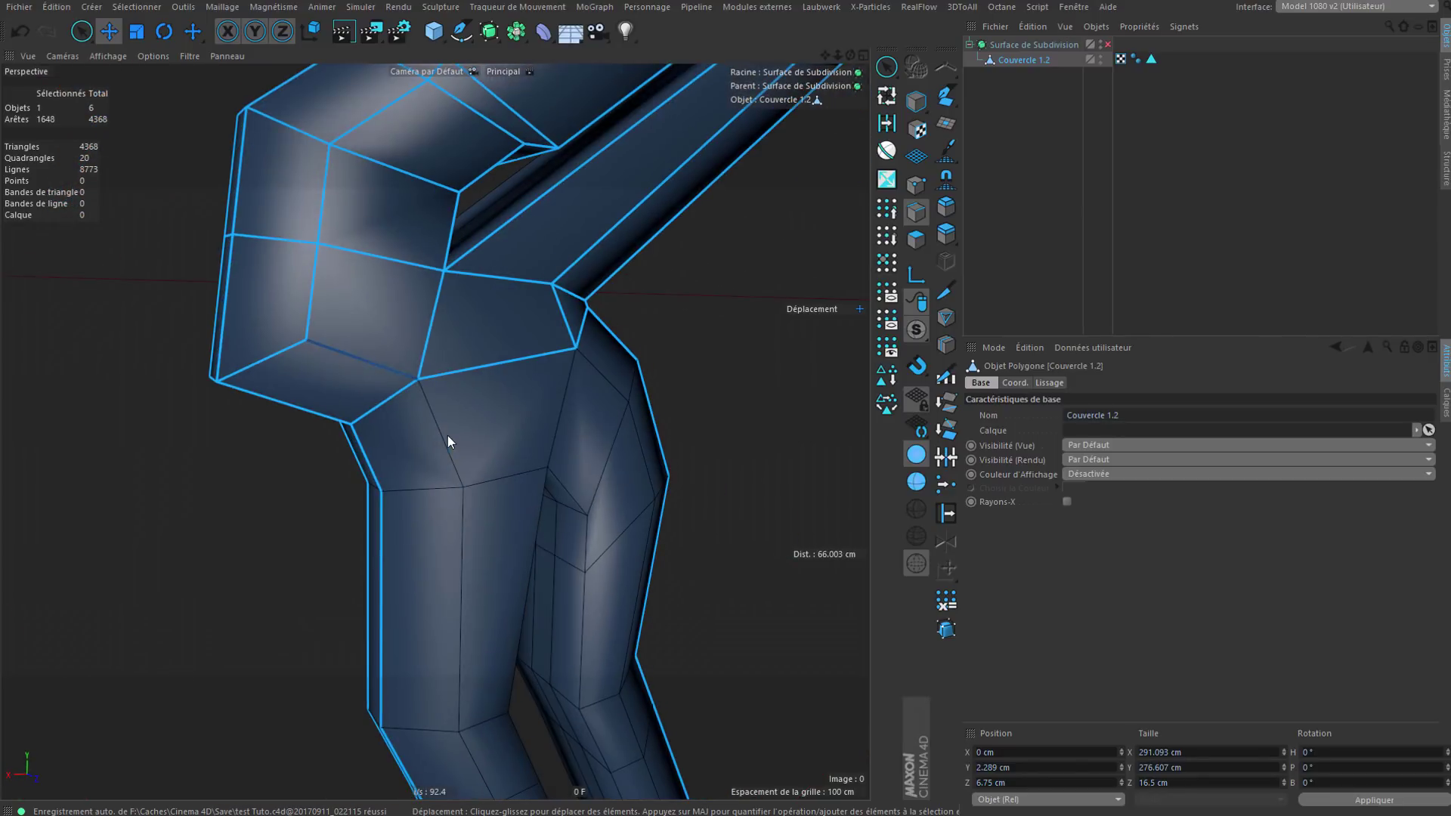
Step: Add the outer vertical branch's middle lengthwise loop, its slot-side loop and the cross loop at its upper end
shift+double_click(448, 438)
shift+double_click(483, 487)
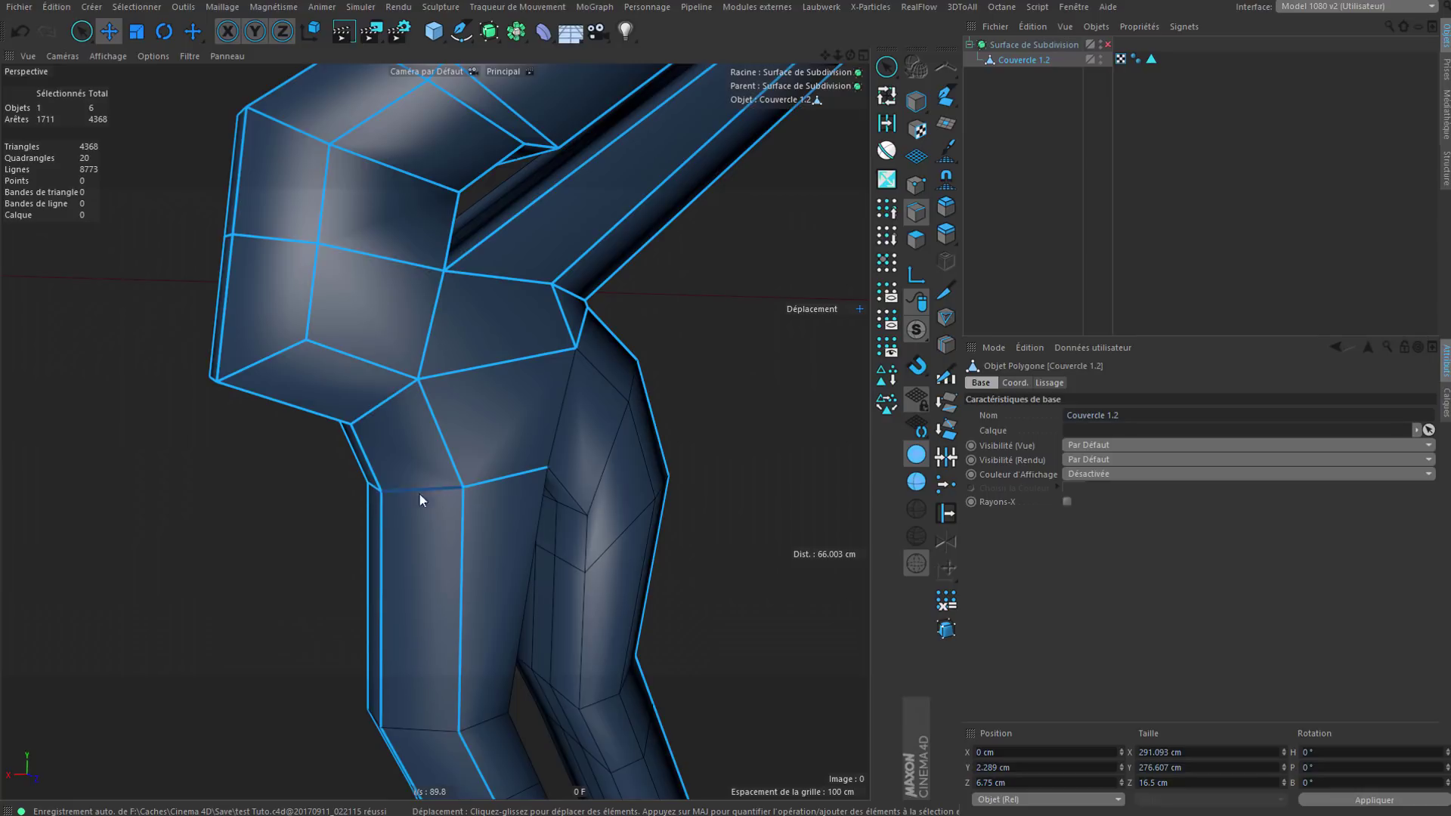
alt+drag(420, 495, 562, 437)
shift+click(562, 436)
shift+double_click(544, 493)
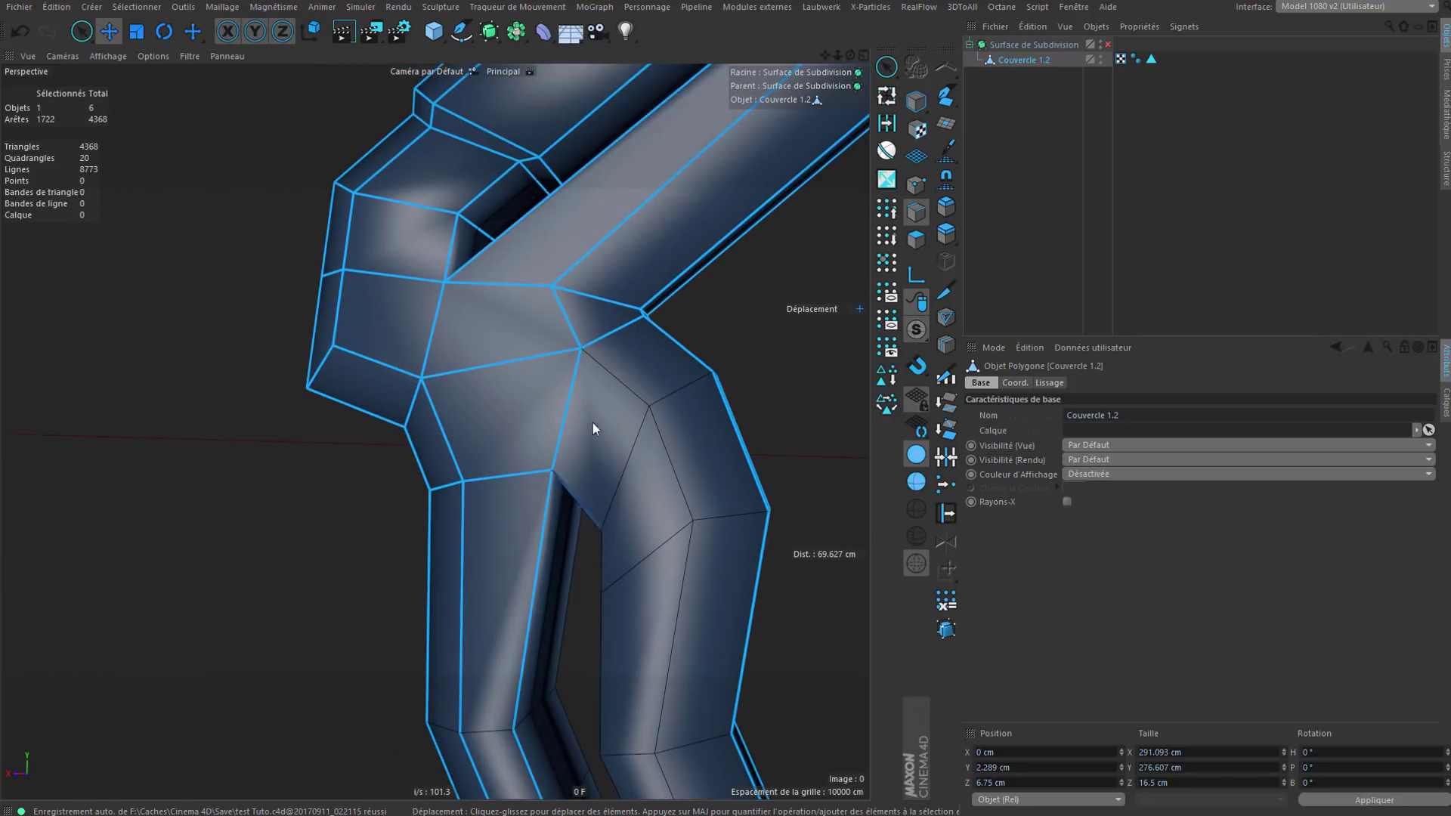
Step: Add the lengthwise and cross edge loops at the upper bend of the inner vertical branch to the selection
shift+double_click(578, 492)
shift+double_click(629, 461)
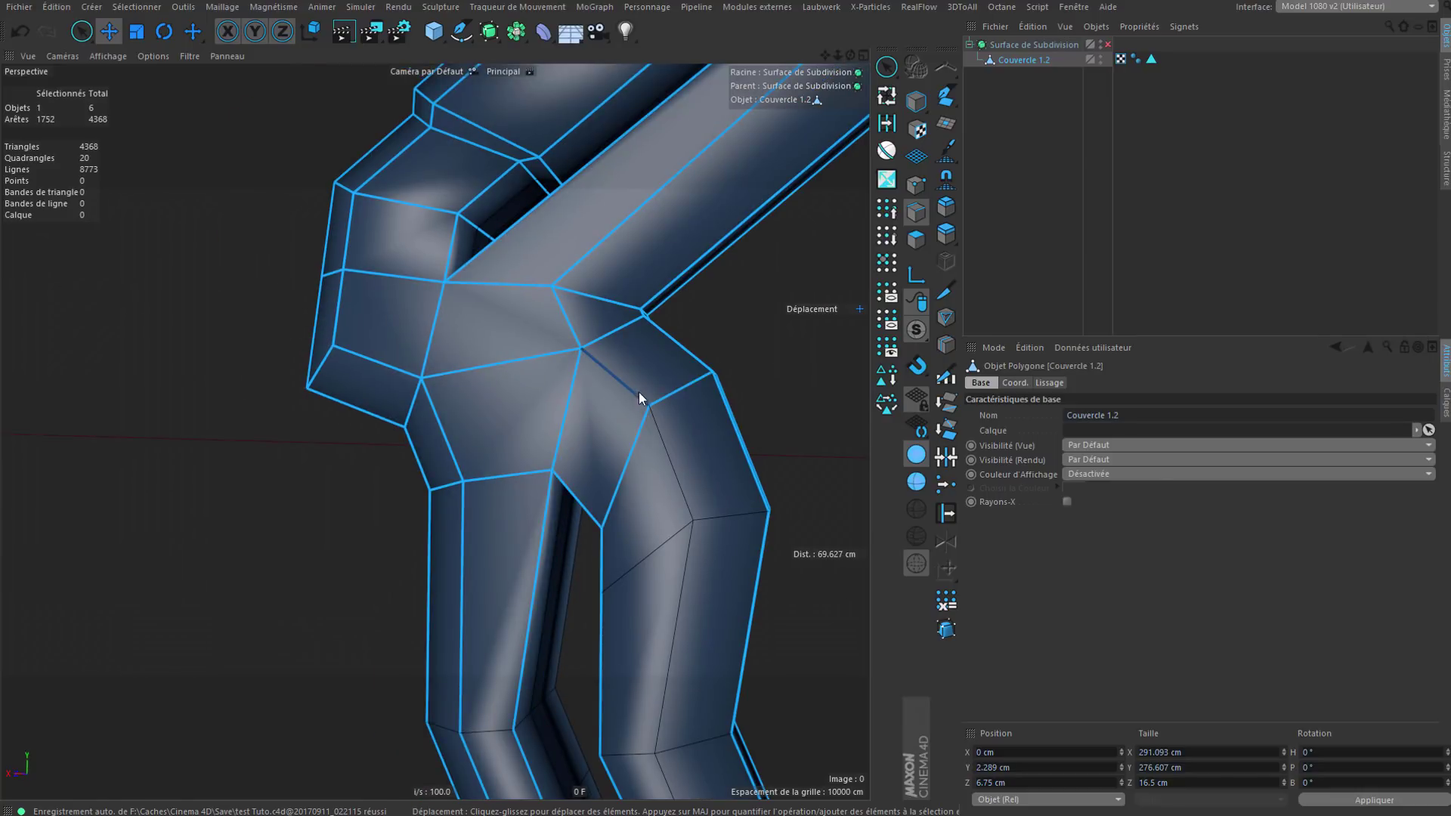
shift+double_click(641, 397)
alt+drag(692, 541, 709, 519)
shift+double_click(717, 516)
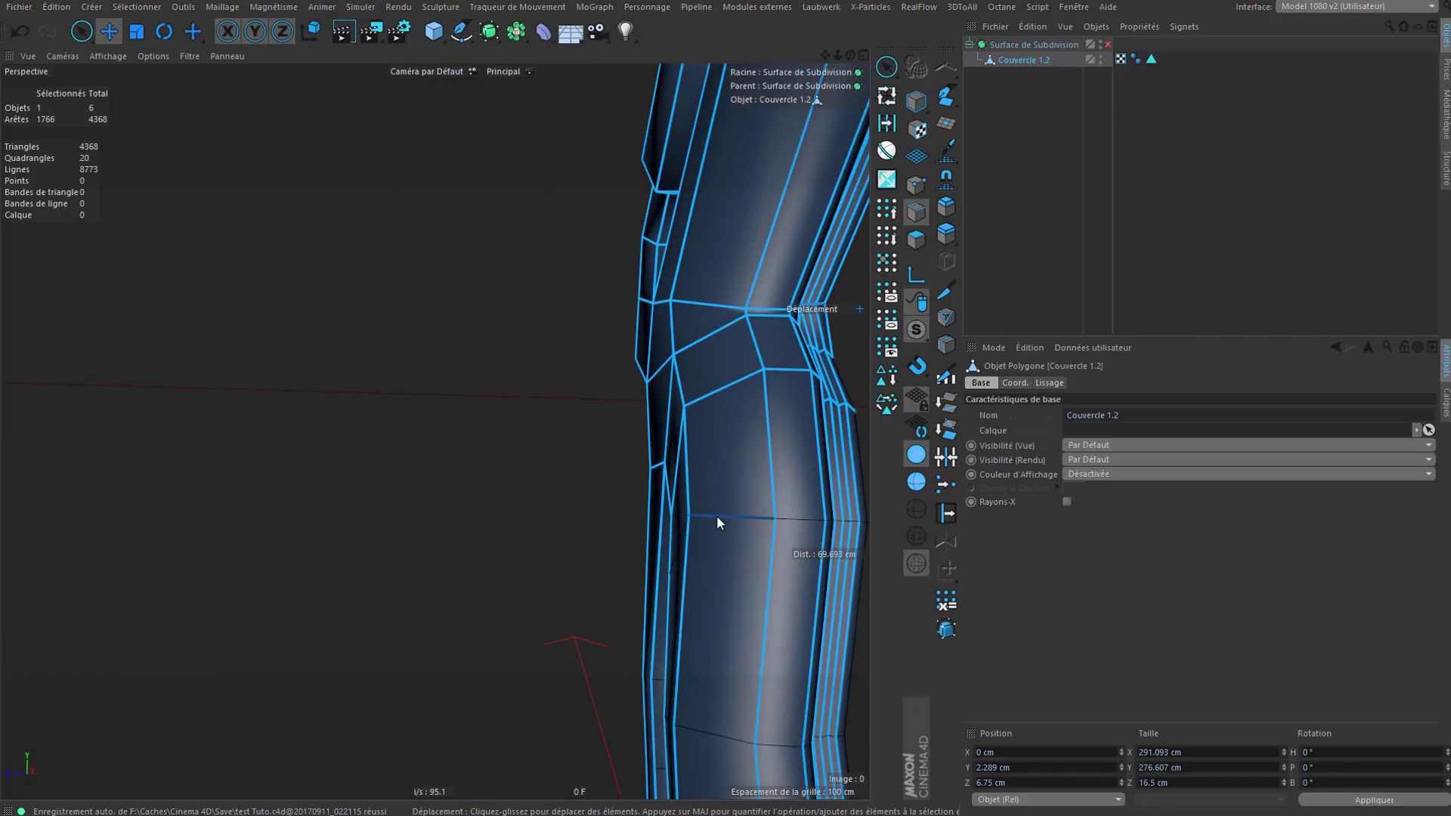
Step: Add the front edge running from the corner junction down to the fork between the two vertical branches
alt+drag(224, 318, 250, 392)
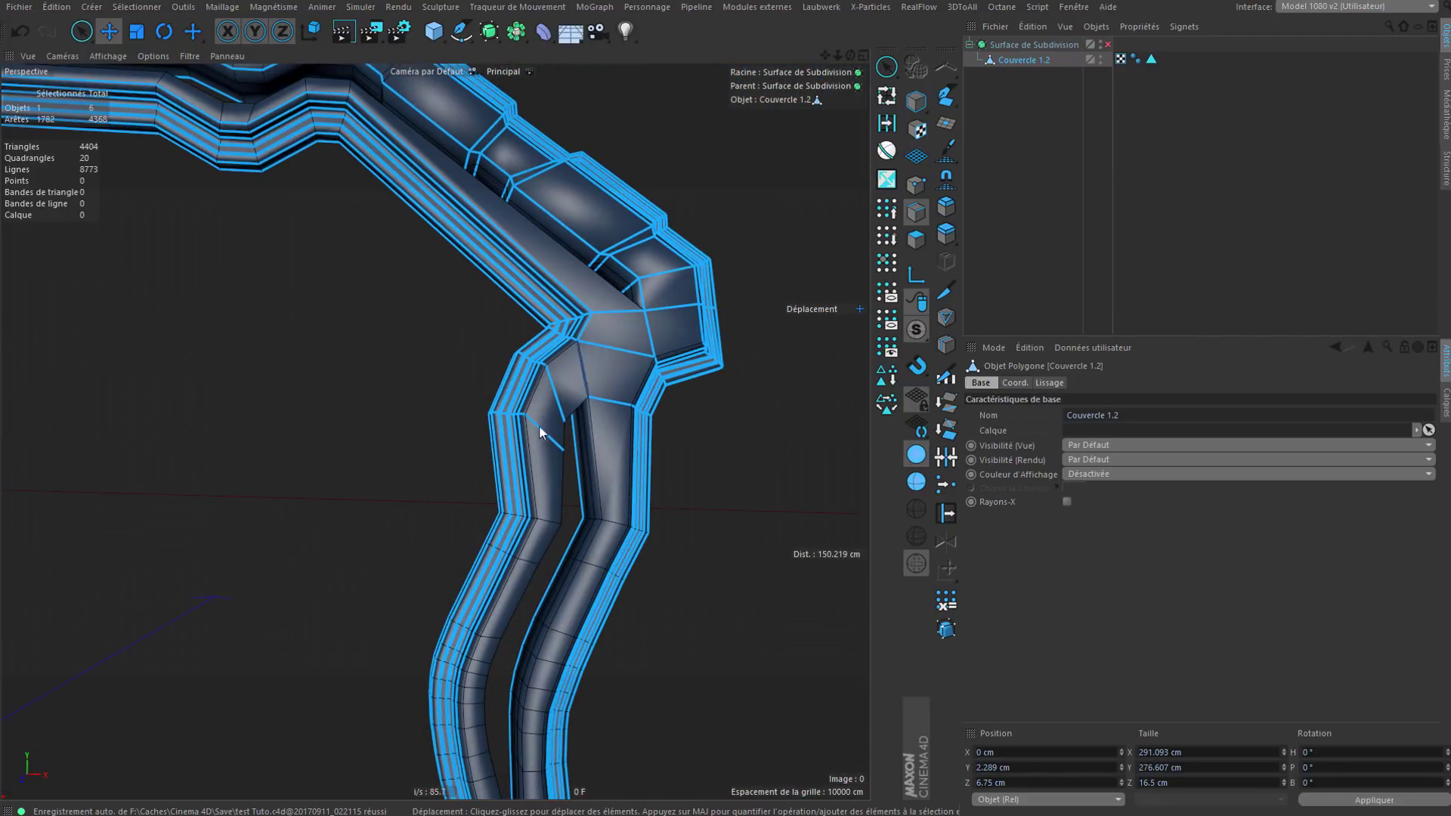
alt+drag(571, 387, 536, 406)
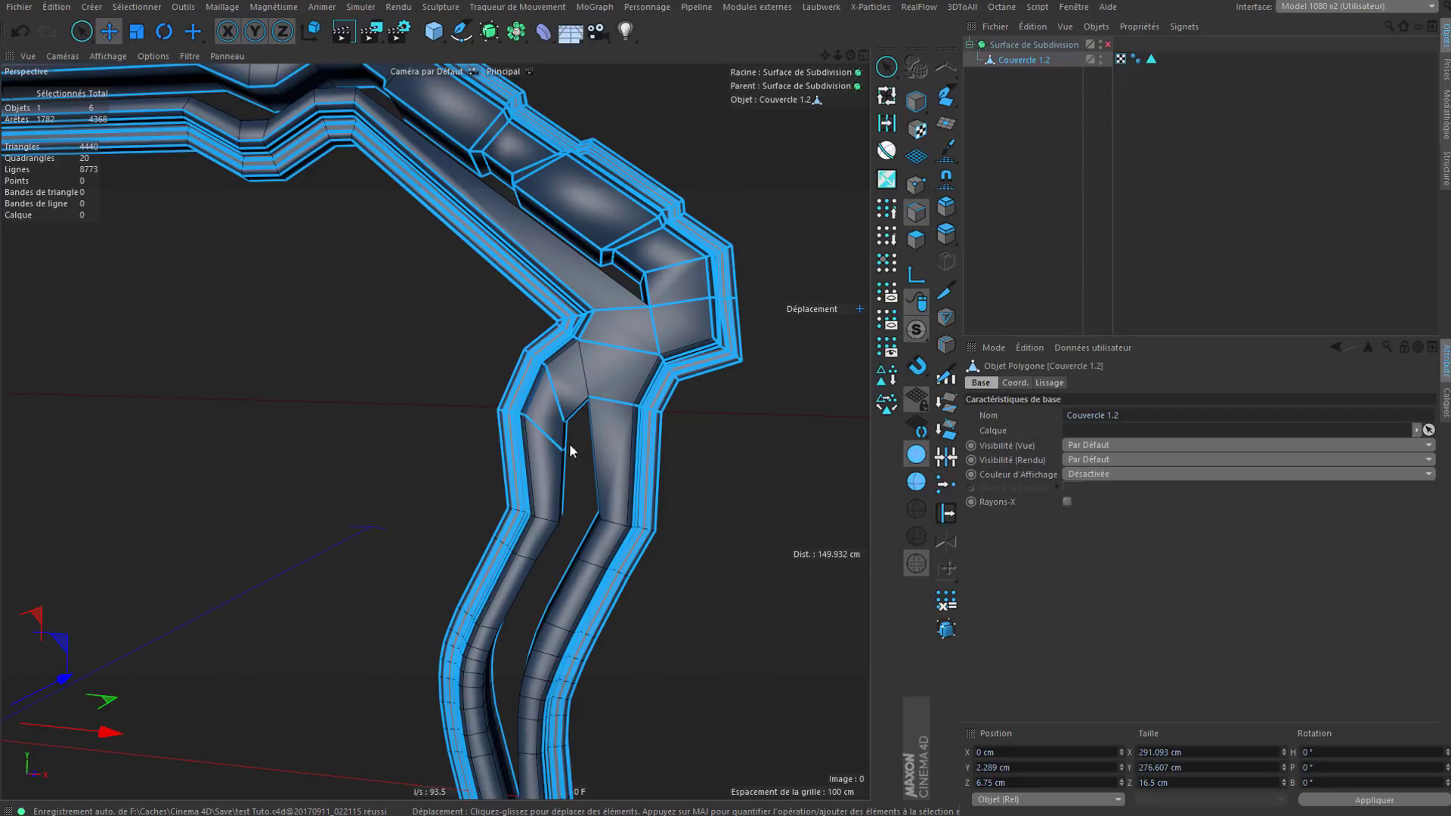
shift+click(587, 374)
alt+drag(627, 424, 593, 408)
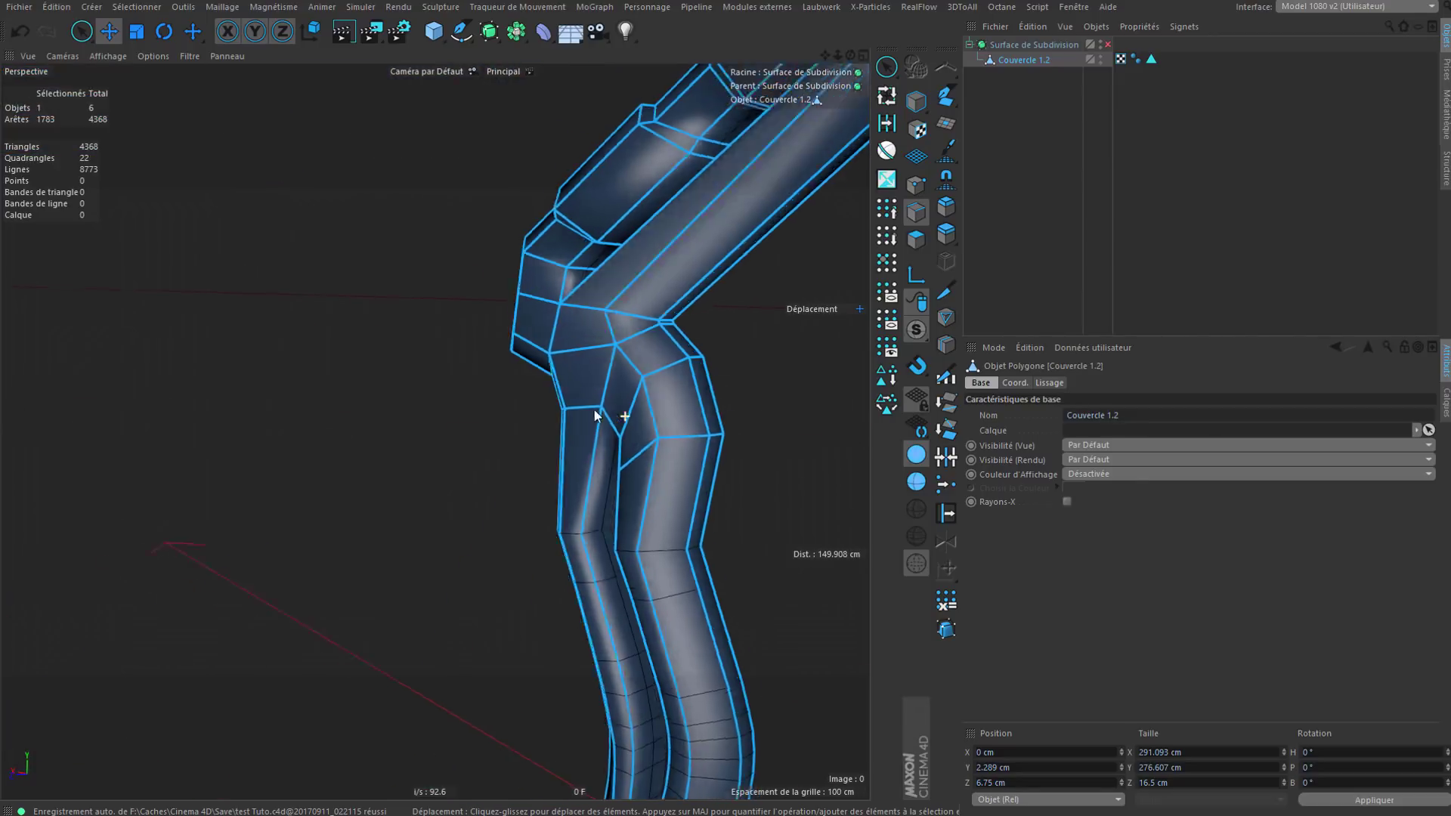
alt+drag(560, 342, 627, 427)
alt+right_drag(627, 426, 721, 245)
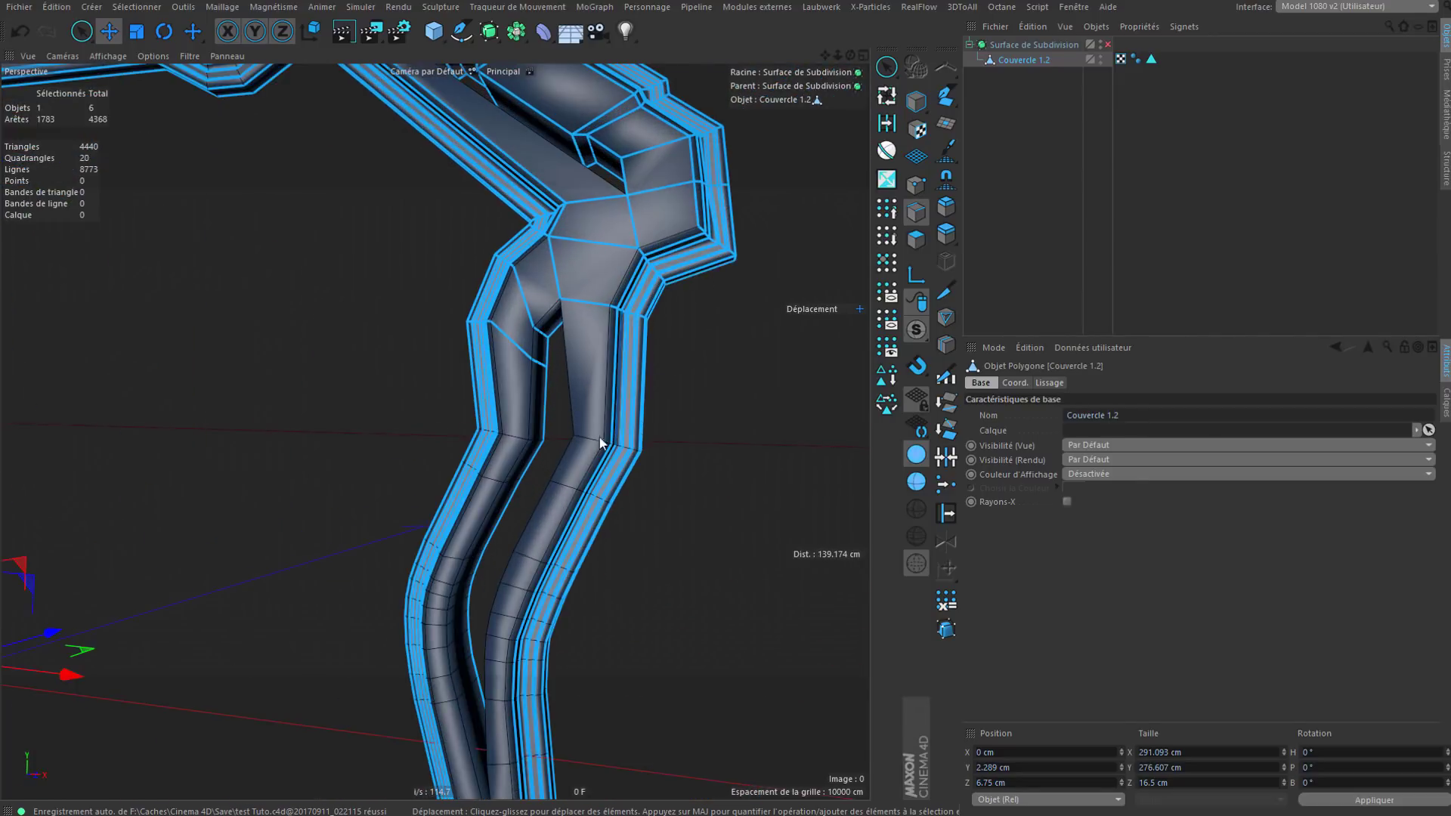
Step: Add the lengthwise edge loops bordering the slot between the two vertical branches to the selection
alt+drag(575, 431, 476, 427)
scroll(560, 429, up, 1)
shift+double_click(625, 415)
shift+double_click(512, 401)
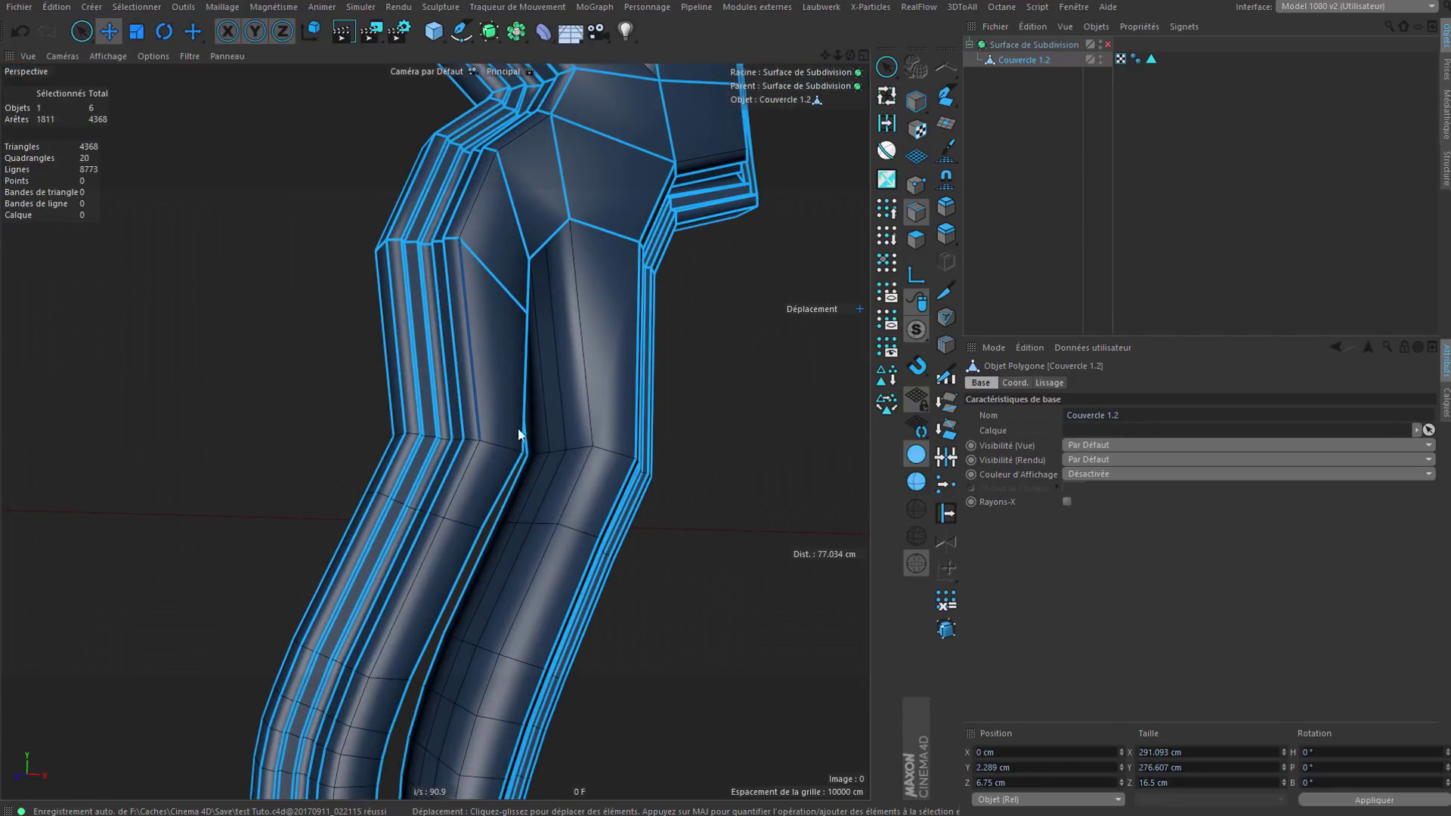
shift+double_click(477, 430)
shift+double_click(593, 433)
Step: Add the cross loops at the bend where both vertical branches start curving downward
alt+drag(648, 419, 159, 420)
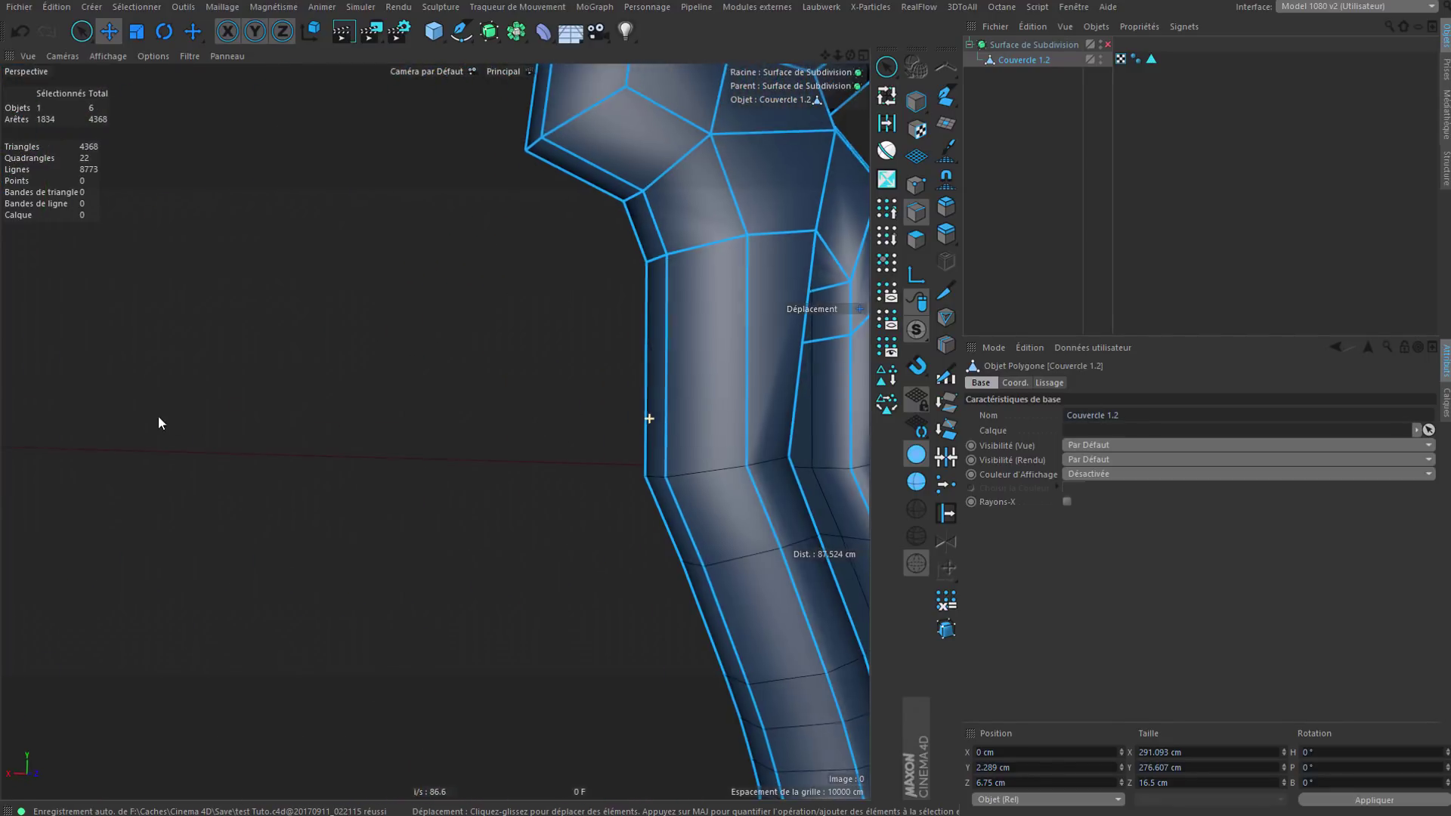
shift+double_click(709, 473)
alt+drag(709, 472, 482, 476)
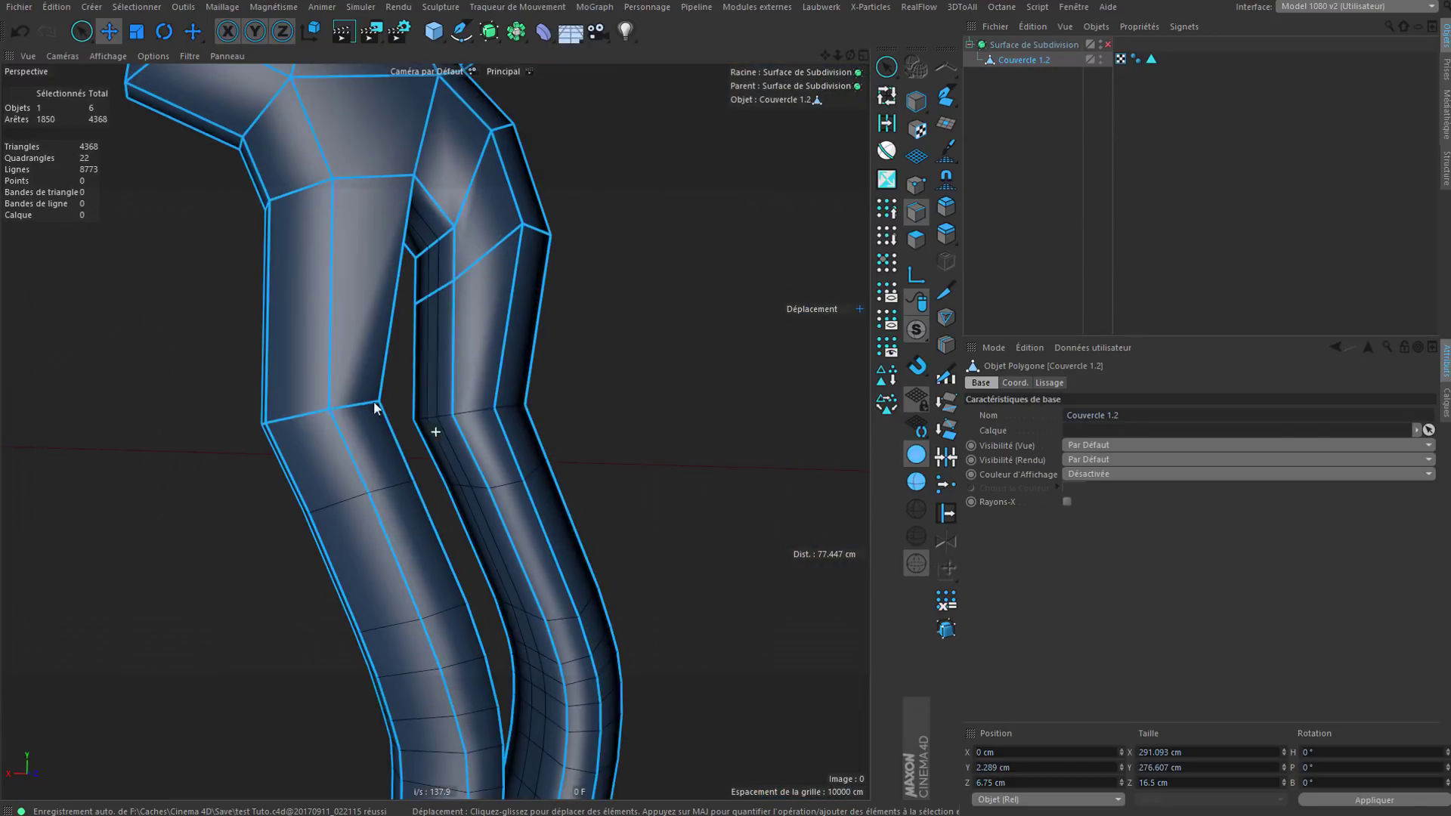
alt+drag(465, 423, 873, 425)
alt+right_drag(574, 419, 434, 431)
alt+drag(434, 430, 663, 387)
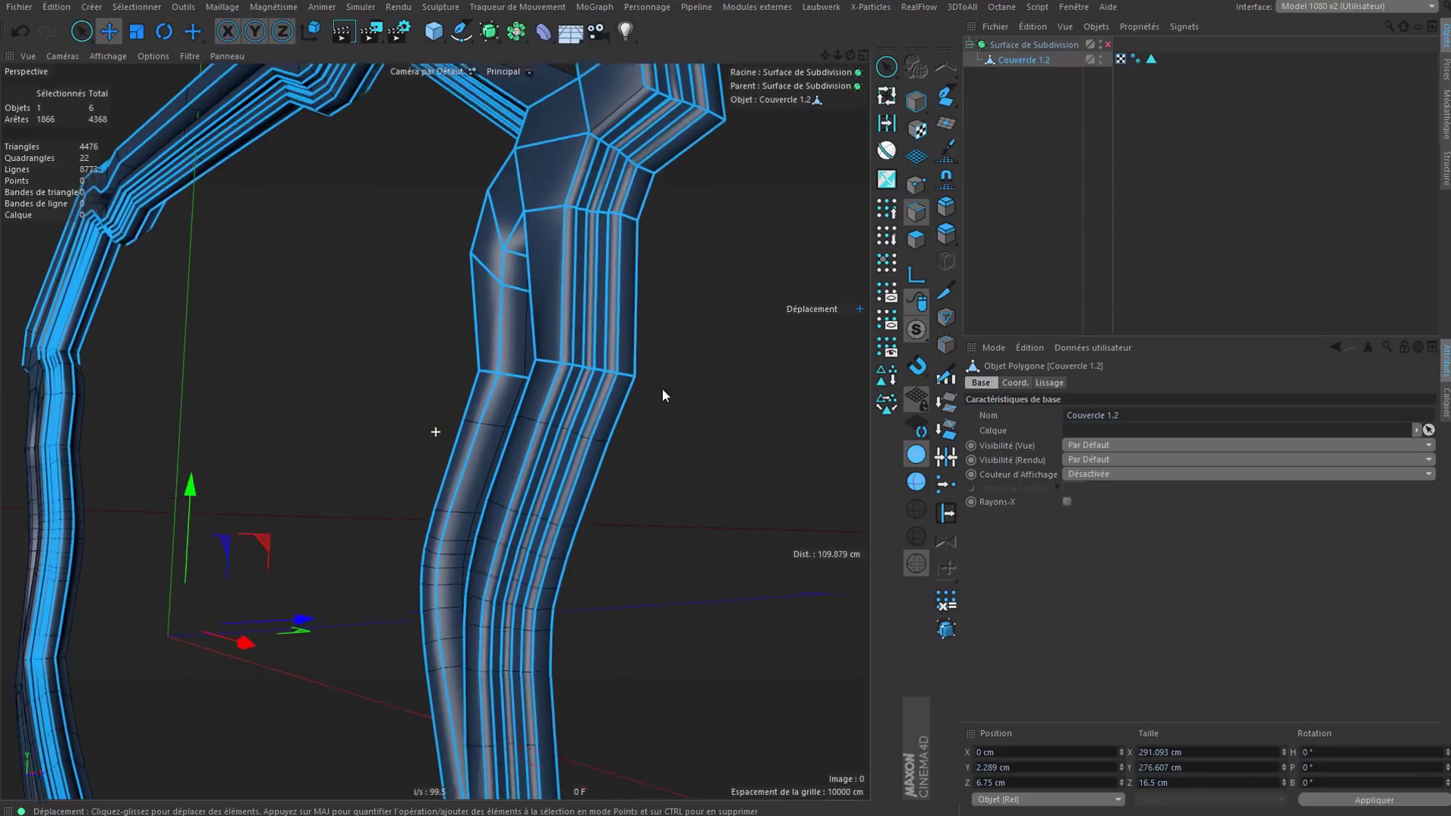
Step: Add the inner strip's lengthwise loop below the lower side junction and the edge at the foot of the branch slot
alt+middle_drag(602, 654, 718, 388)
alt+drag(718, 389, 651, 393)
alt+drag(646, 547, 620, 495)
alt+right_drag(622, 580, 540, 569)
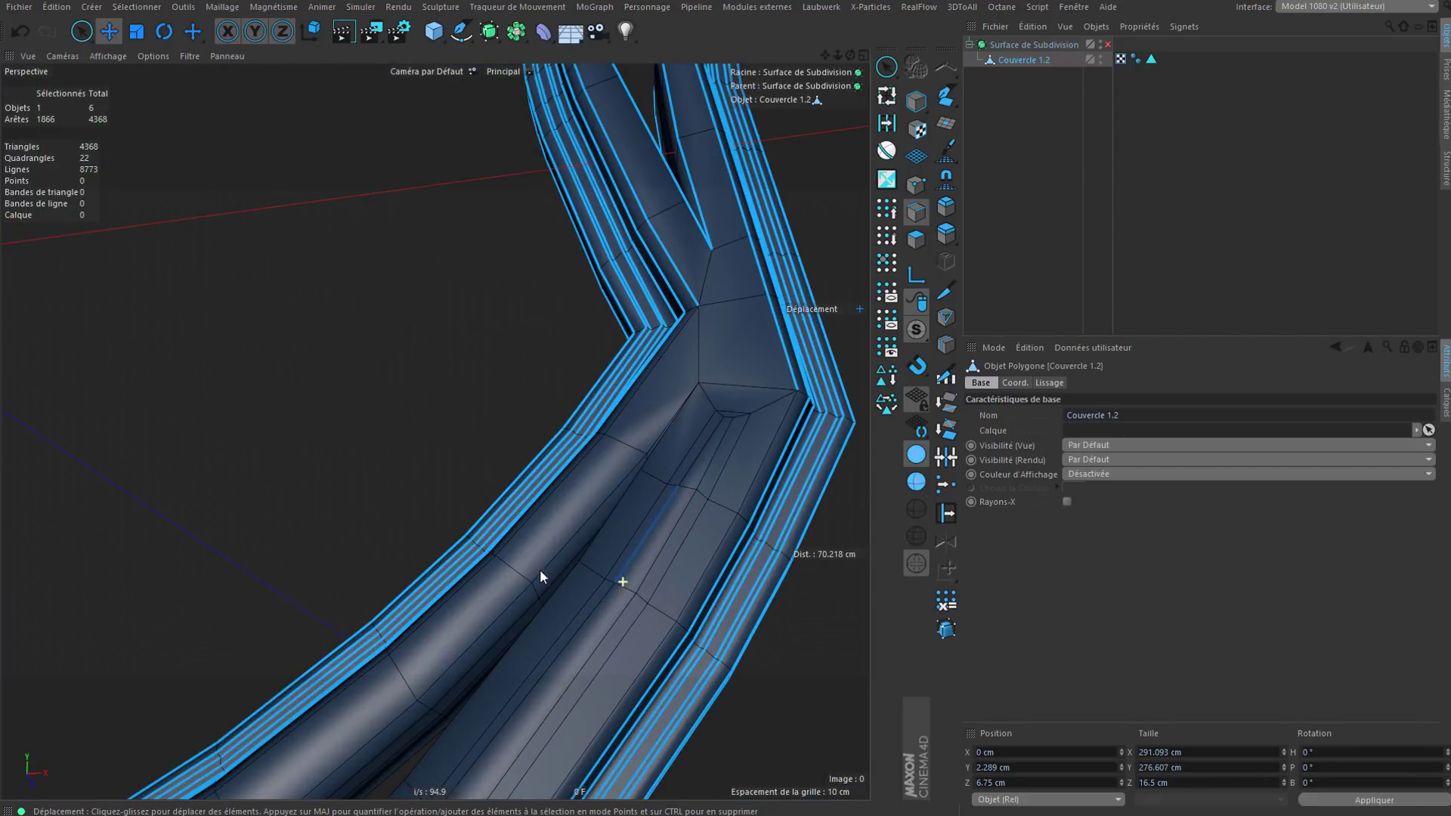
shift+double_click(546, 560)
alt+middle_drag(607, 508, 597, 771)
alt+drag(693, 415, 609, 474)
alt+right_drag(609, 474, 586, 466)
alt+drag(585, 582, 655, 544)
shift+double_click(629, 423)
scroll(650, 364, down, 4)
alt+drag(635, 463, 655, 239)
shift+click(656, 499)
alt+drag(722, 567, 667, 431)
scroll(630, 475, down, 4)
ctrl+click(664, 473)
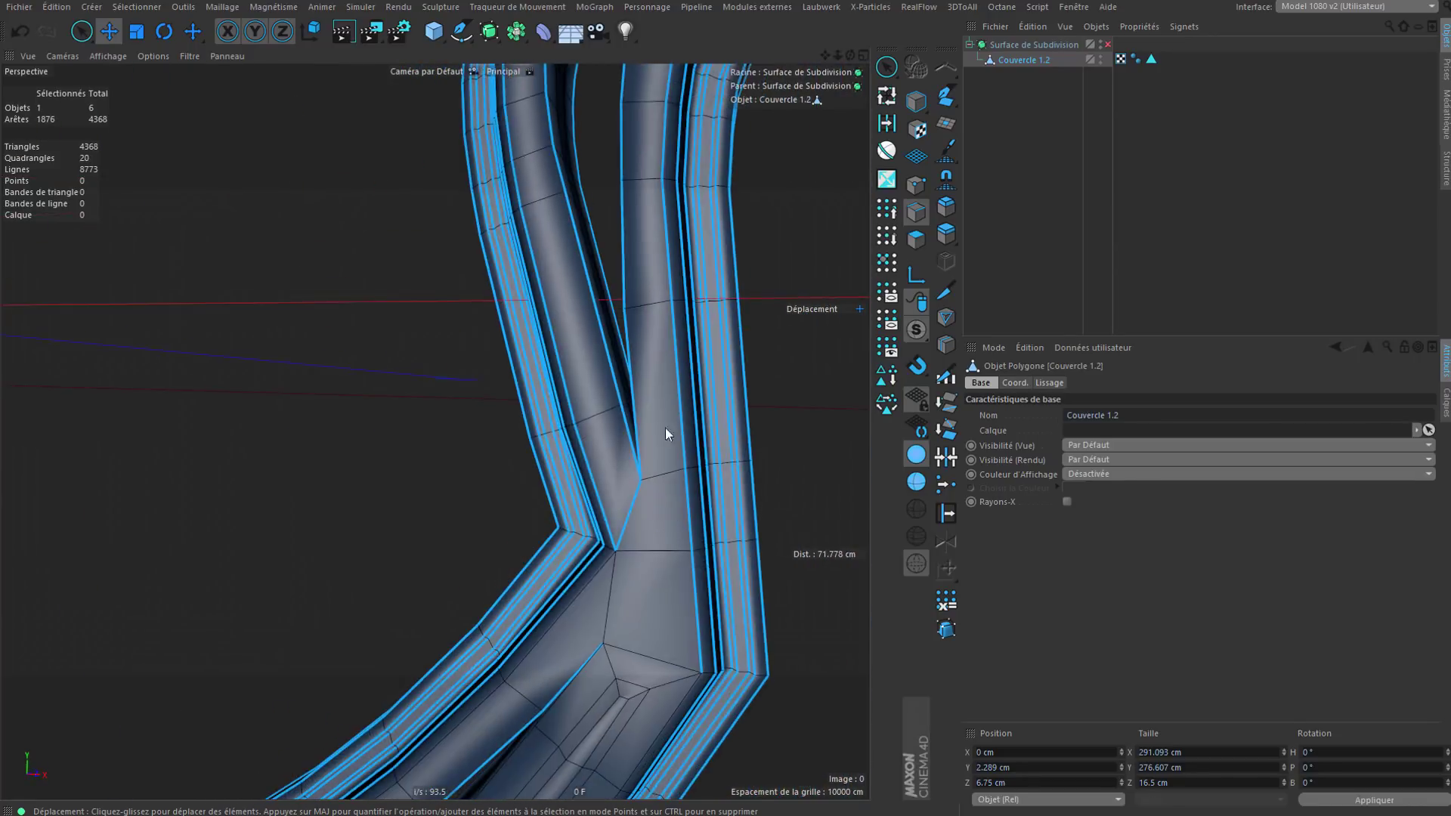
scroll(663, 454, down, 4)
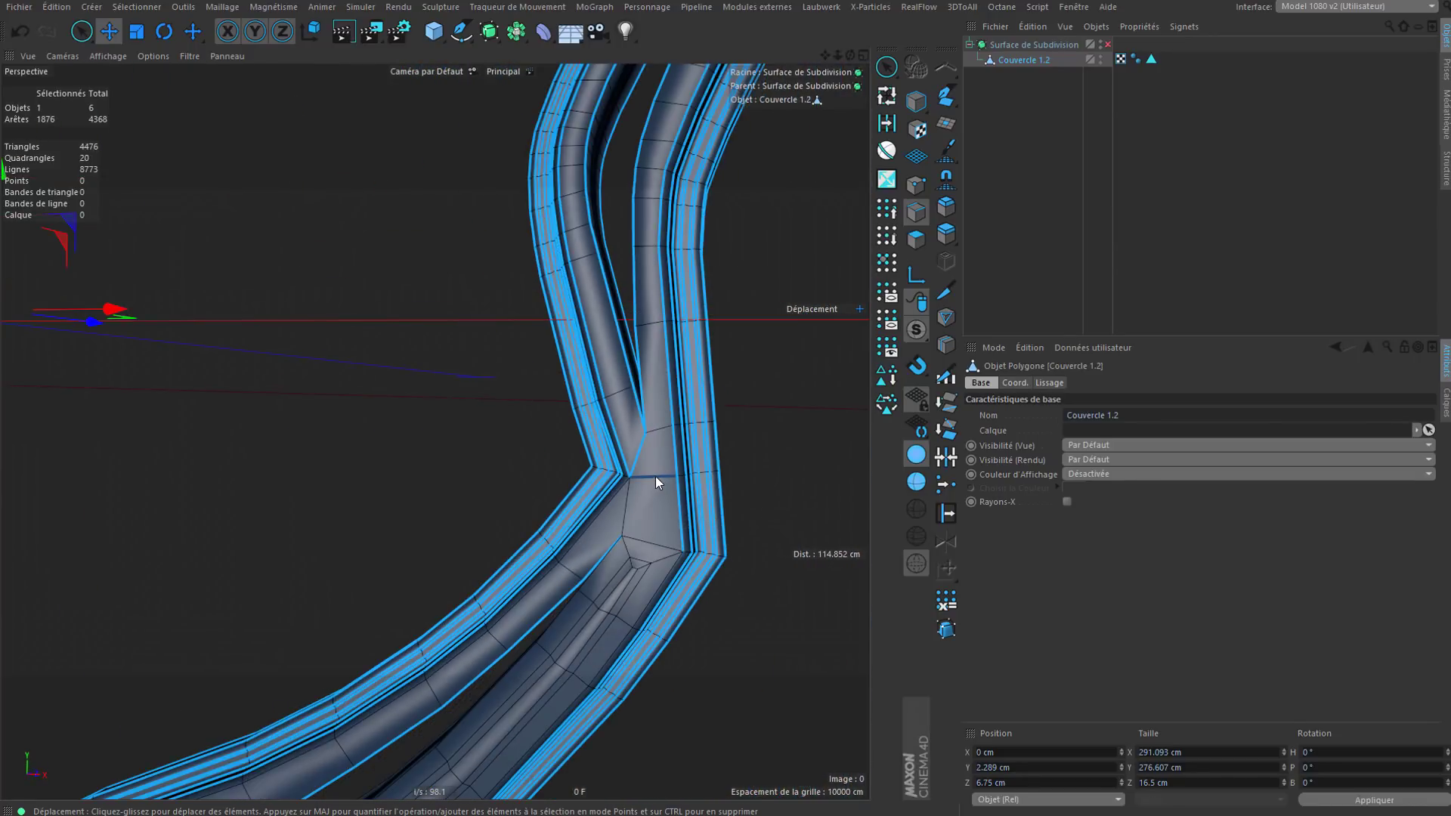
Step: Add the cross edge at the head of the lower branch slot and the cross loop over the outer rim at the bend
shift+click(664, 546)
scroll(685, 565, up, 4)
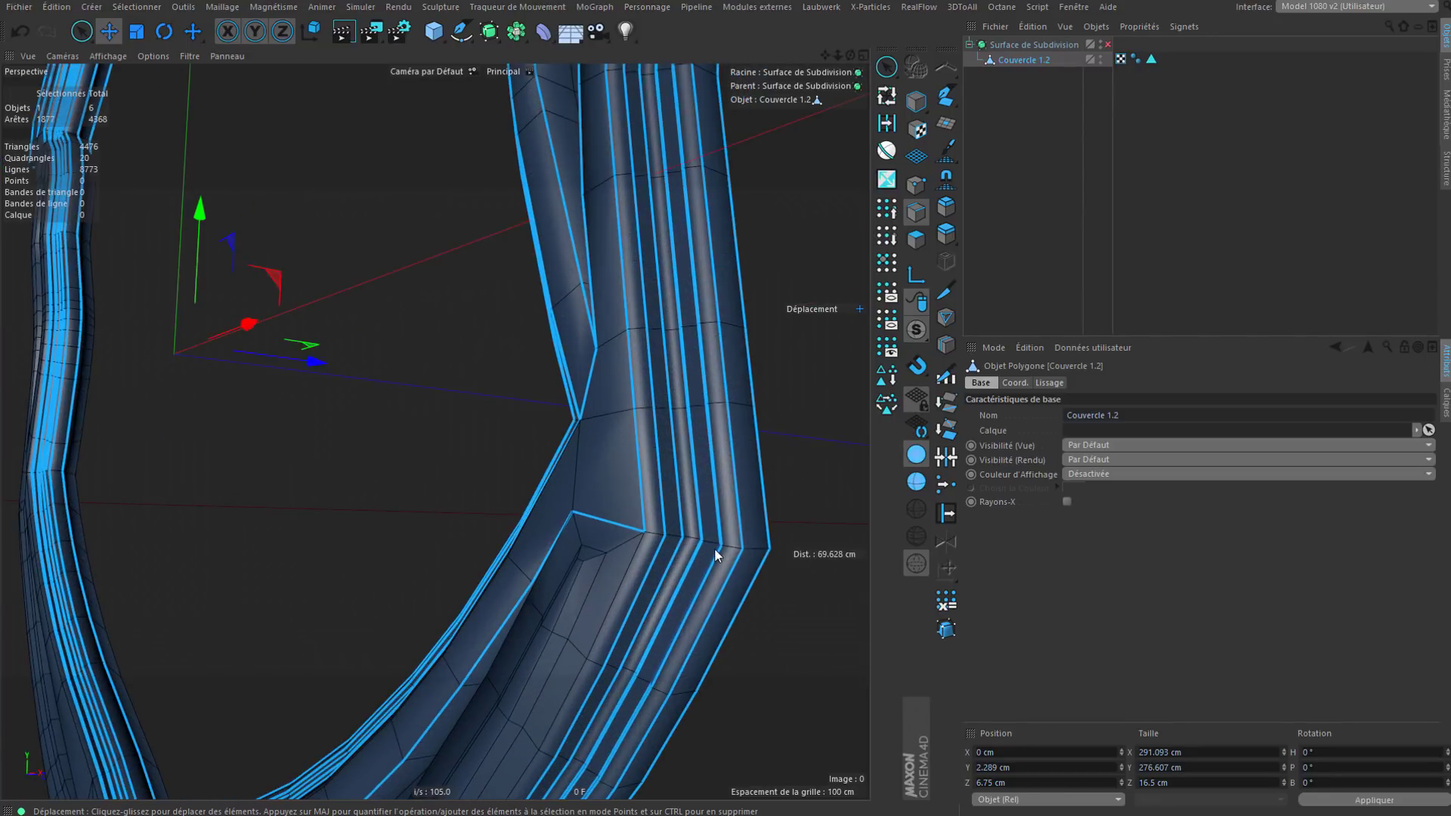
shift+double_click(712, 544)
alt+drag(574, 522, 653, 517)
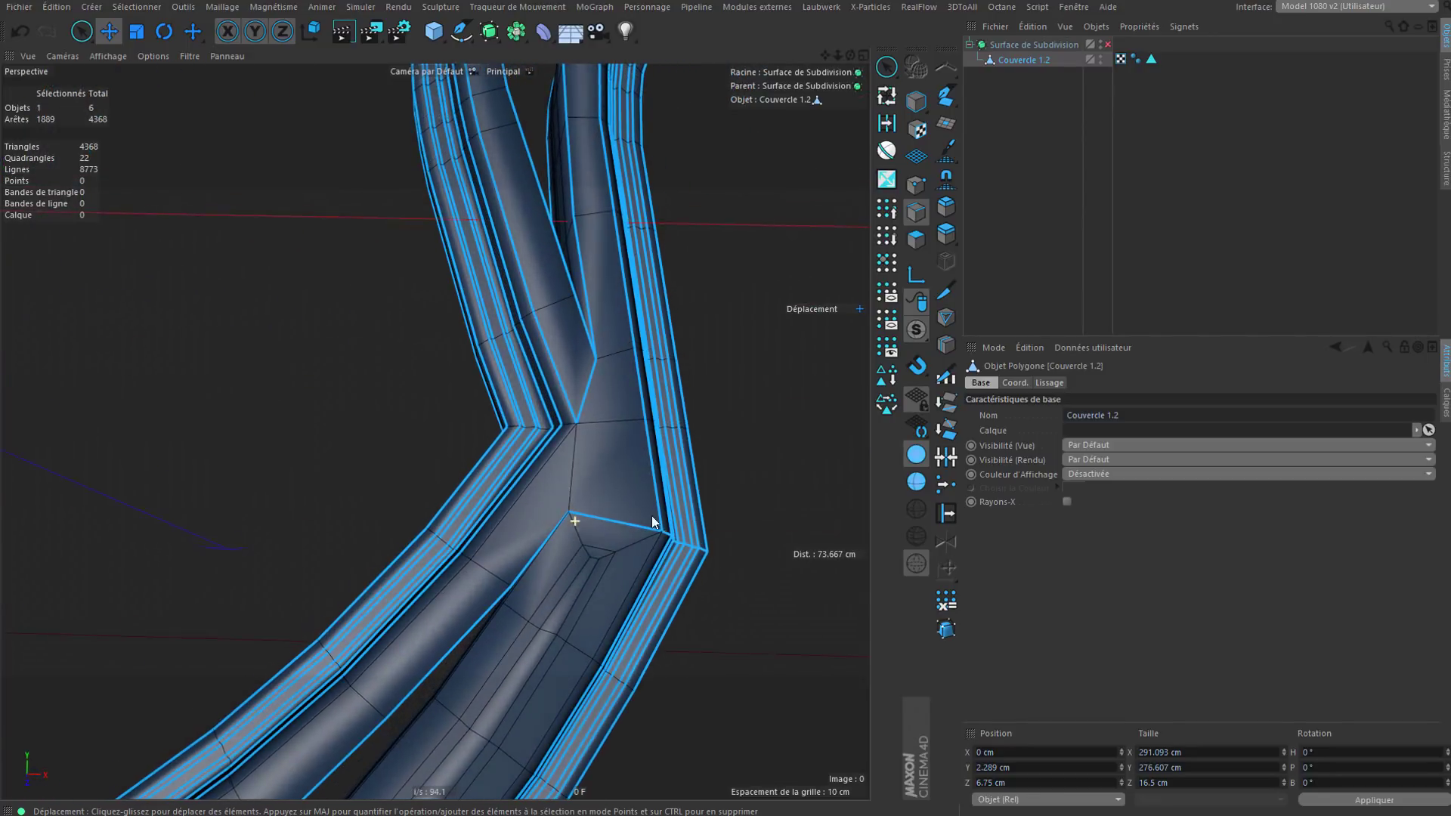
Step: Add the short edge linking the branch fork to the lower slot and the lengthwise edge along the narrow lower branch
scroll(605, 499, up, 4)
shift+click(583, 449)
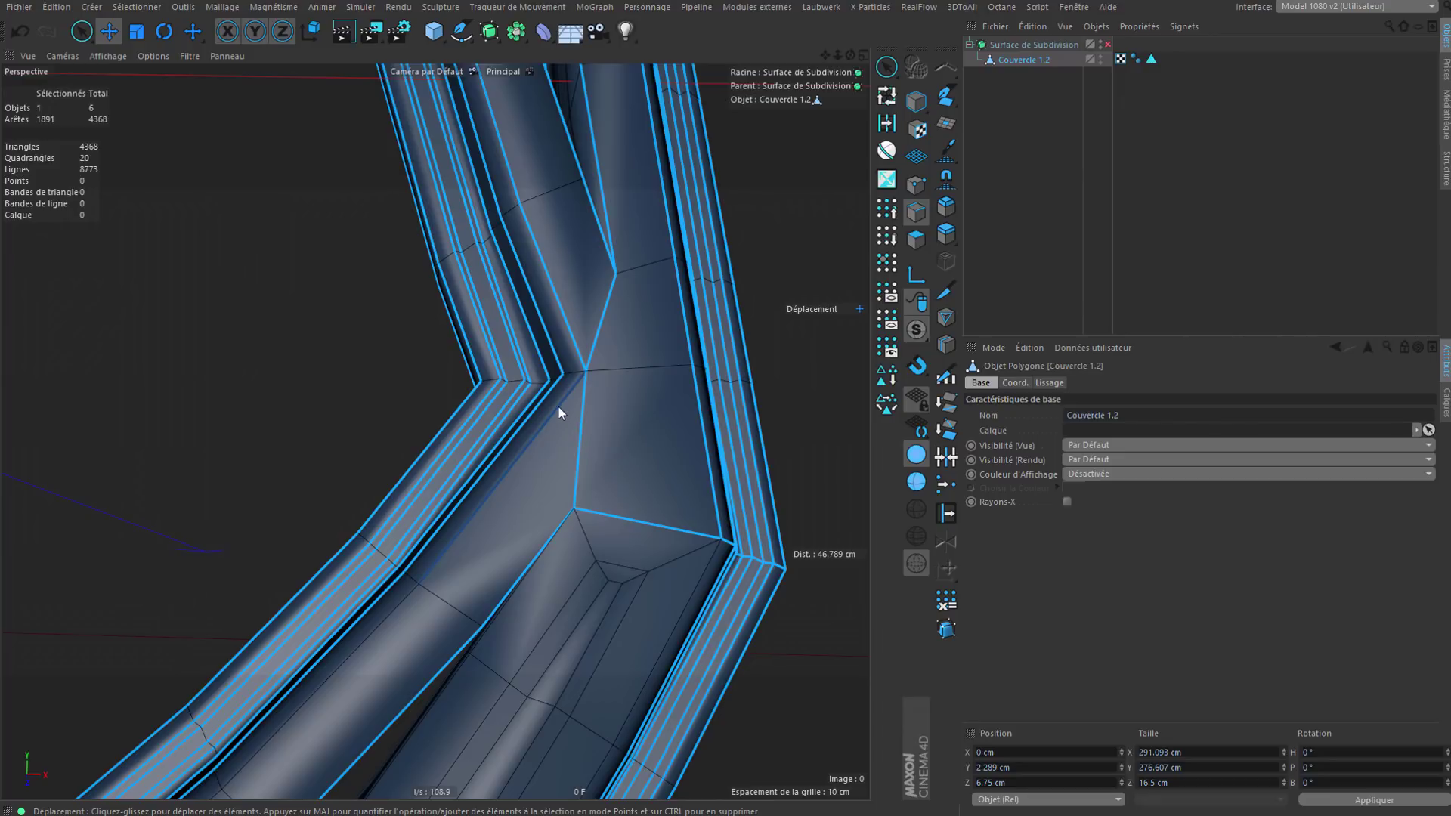
shift+double_click(558, 406)
alt+drag(616, 469, 595, 491)
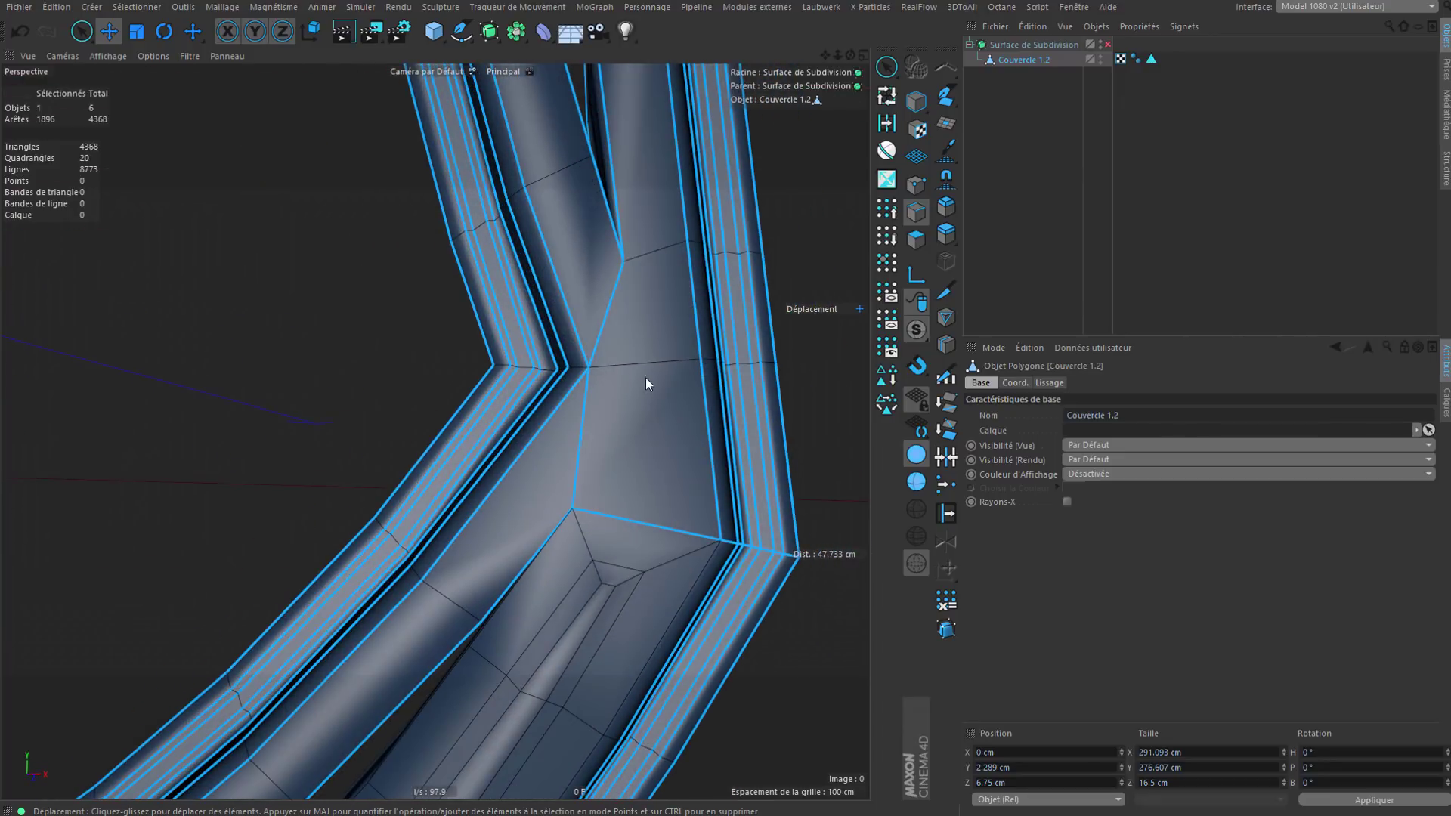
Step: Add the cross loops through the middle of the junction and over the inner rim, plus the loop at the upper fork
shift+double_click(655, 361)
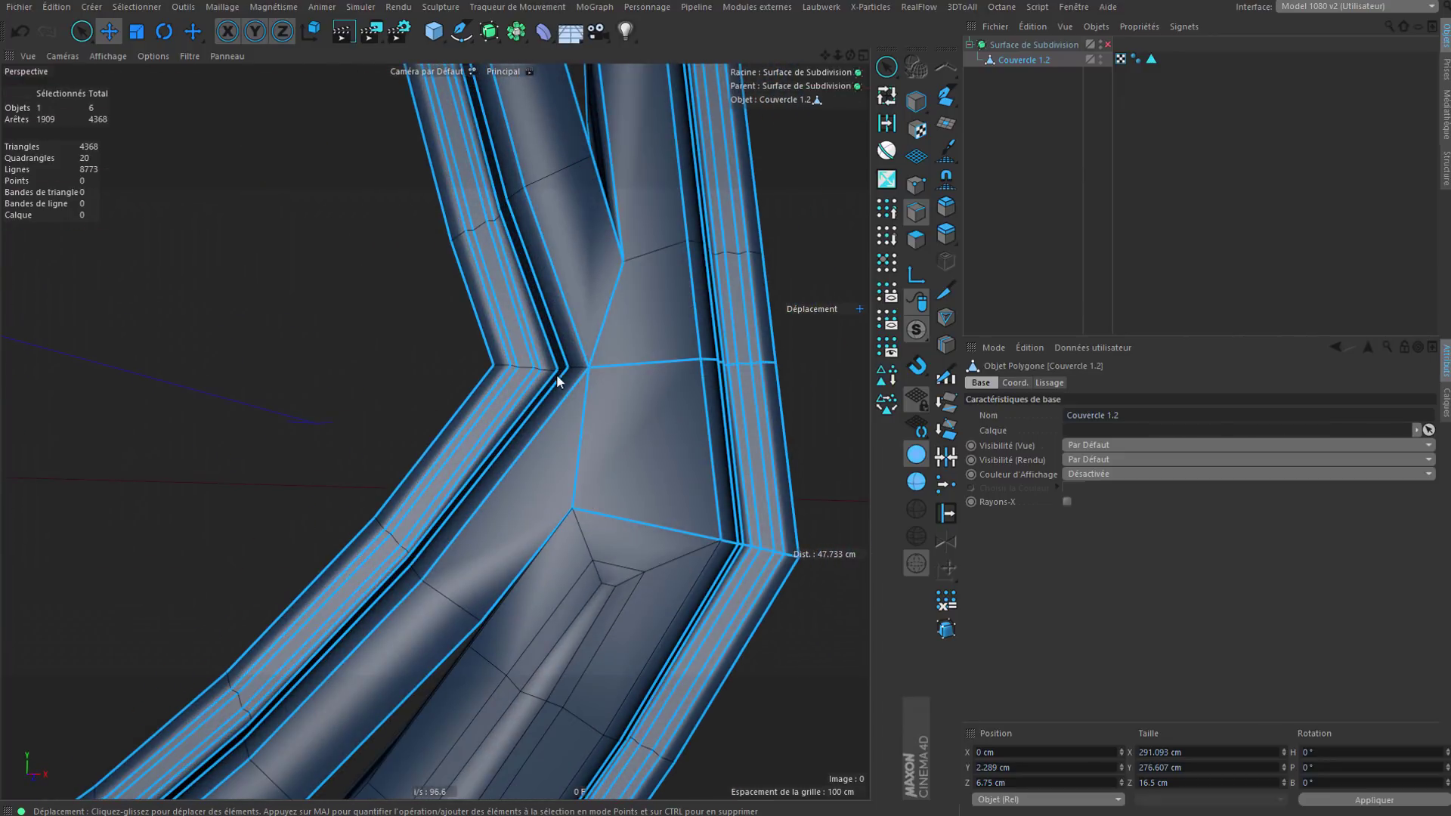
shift+double_click(519, 366)
alt+drag(779, 376, 425, 366)
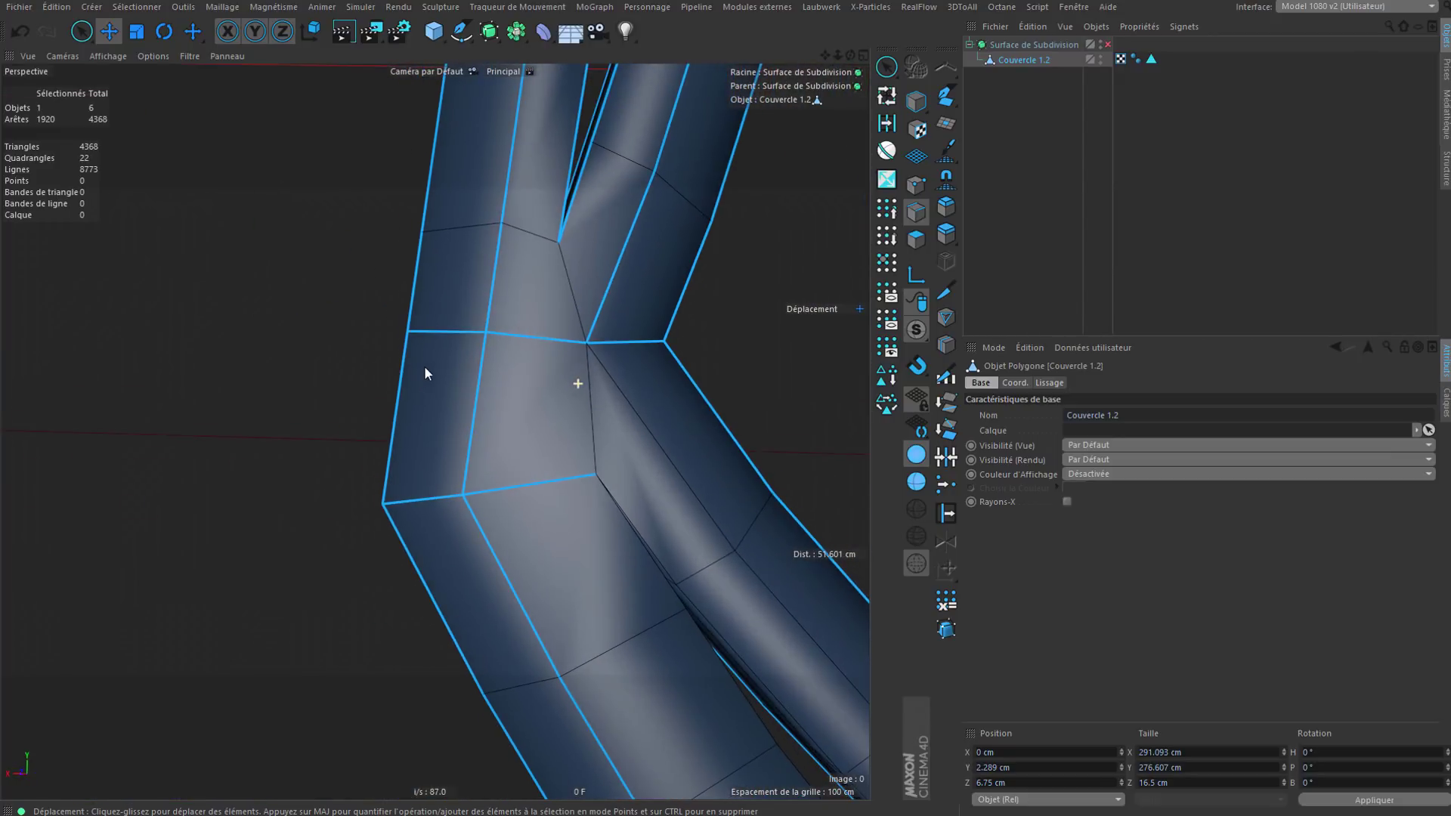
shift+double_click(567, 272)
Step: Undo the accidental displacement of the selected edges around the lower side junction
alt+drag(532, 230, 436, 560)
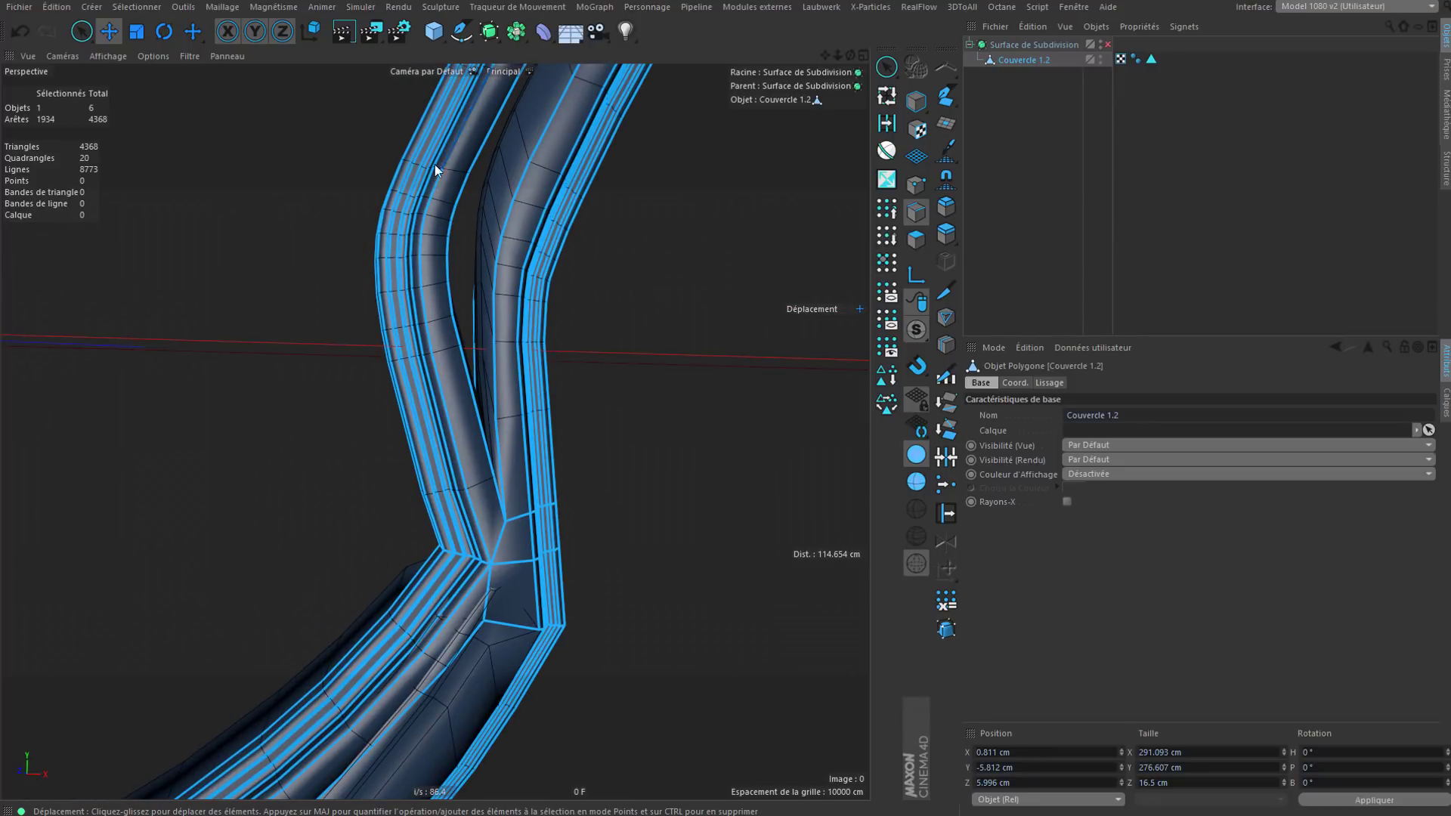
alt+drag(437, 452, 505, 643)
alt+drag(546, 596, 544, 575)
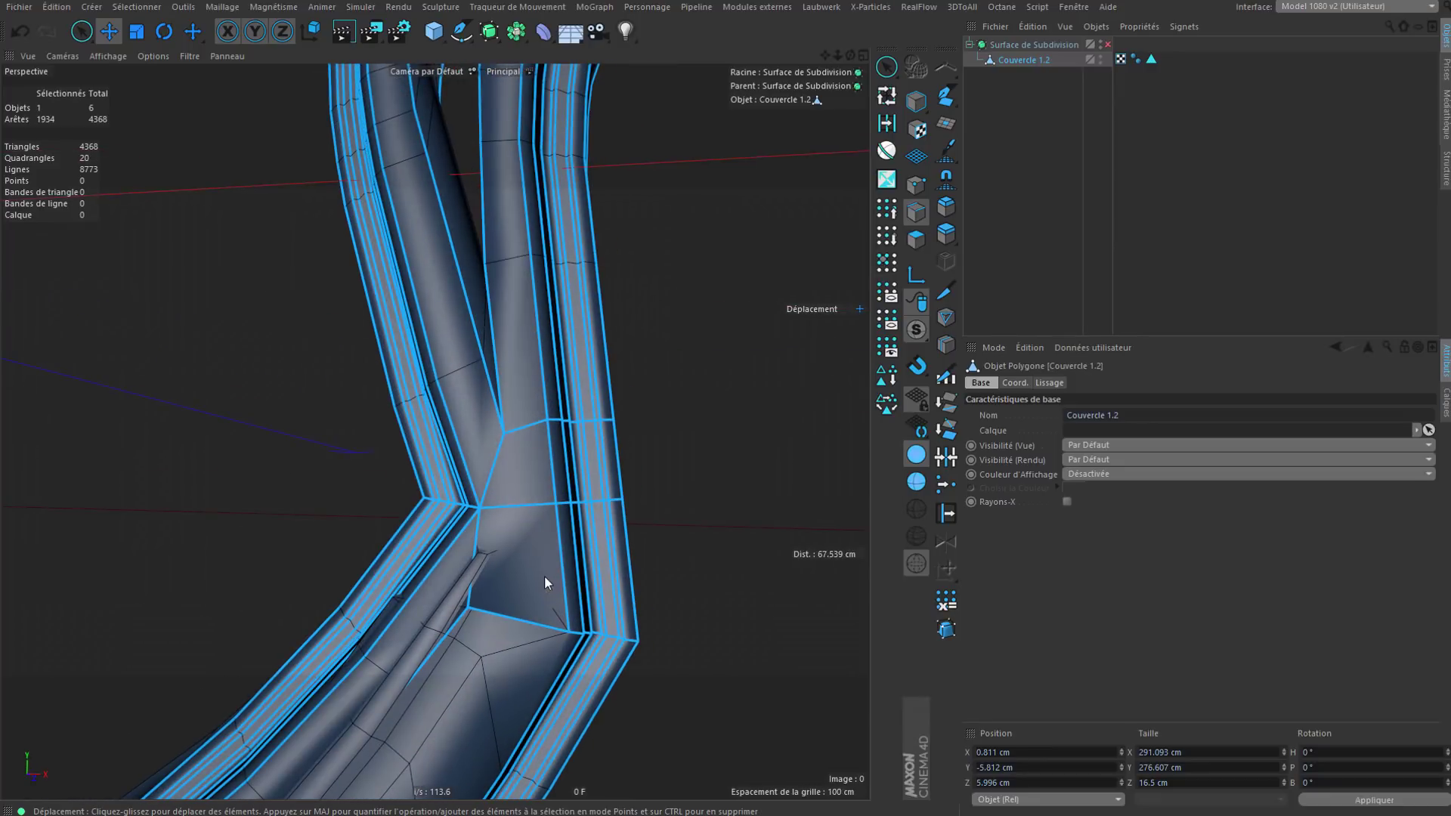
key(ctrl+z)
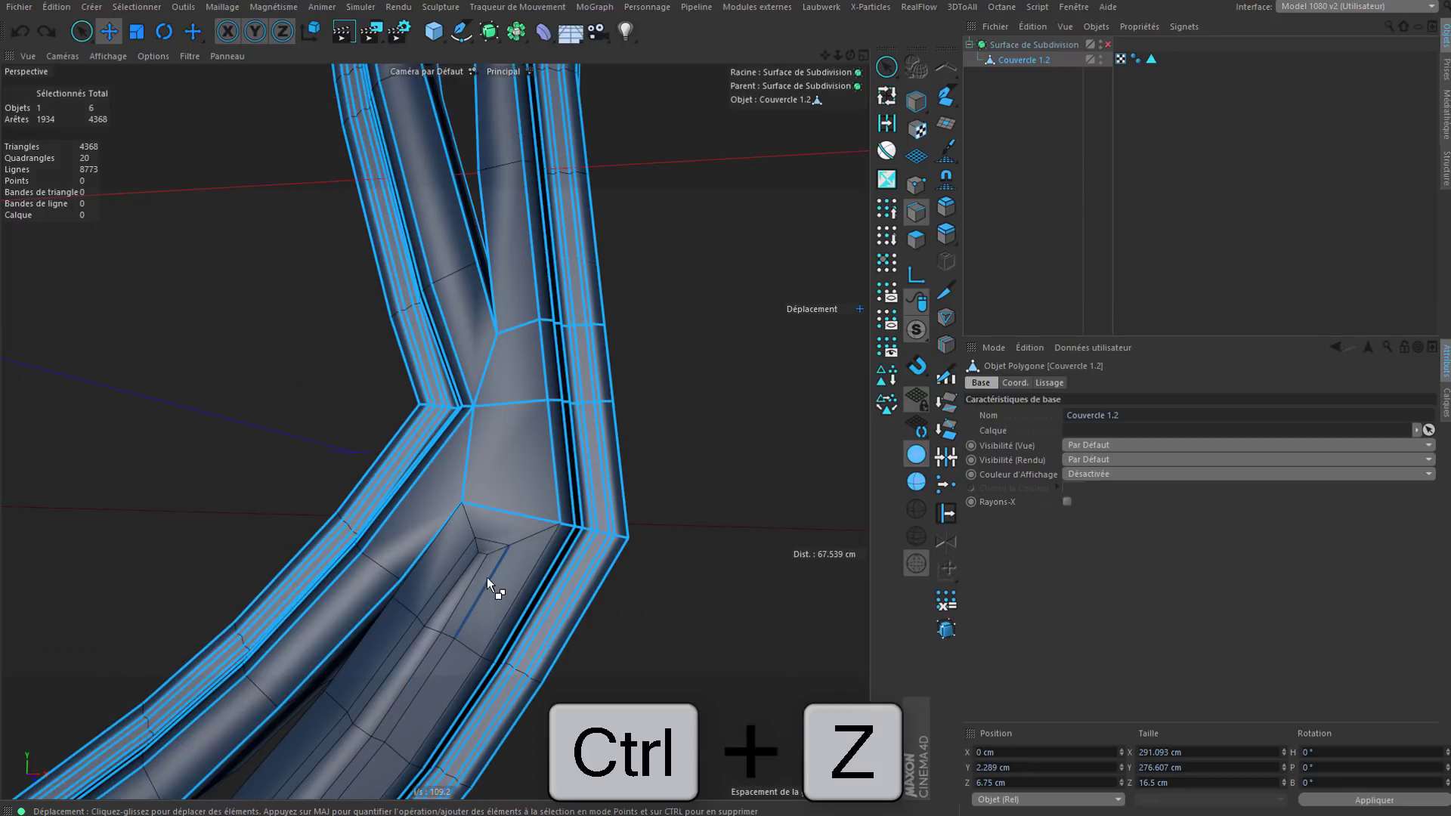
Step: Add the back-side junction edge and the lengthwise loops bordering the slot between the two lower branches
scroll(613, 473, down, 5)
alt+drag(534, 488, 89, 469)
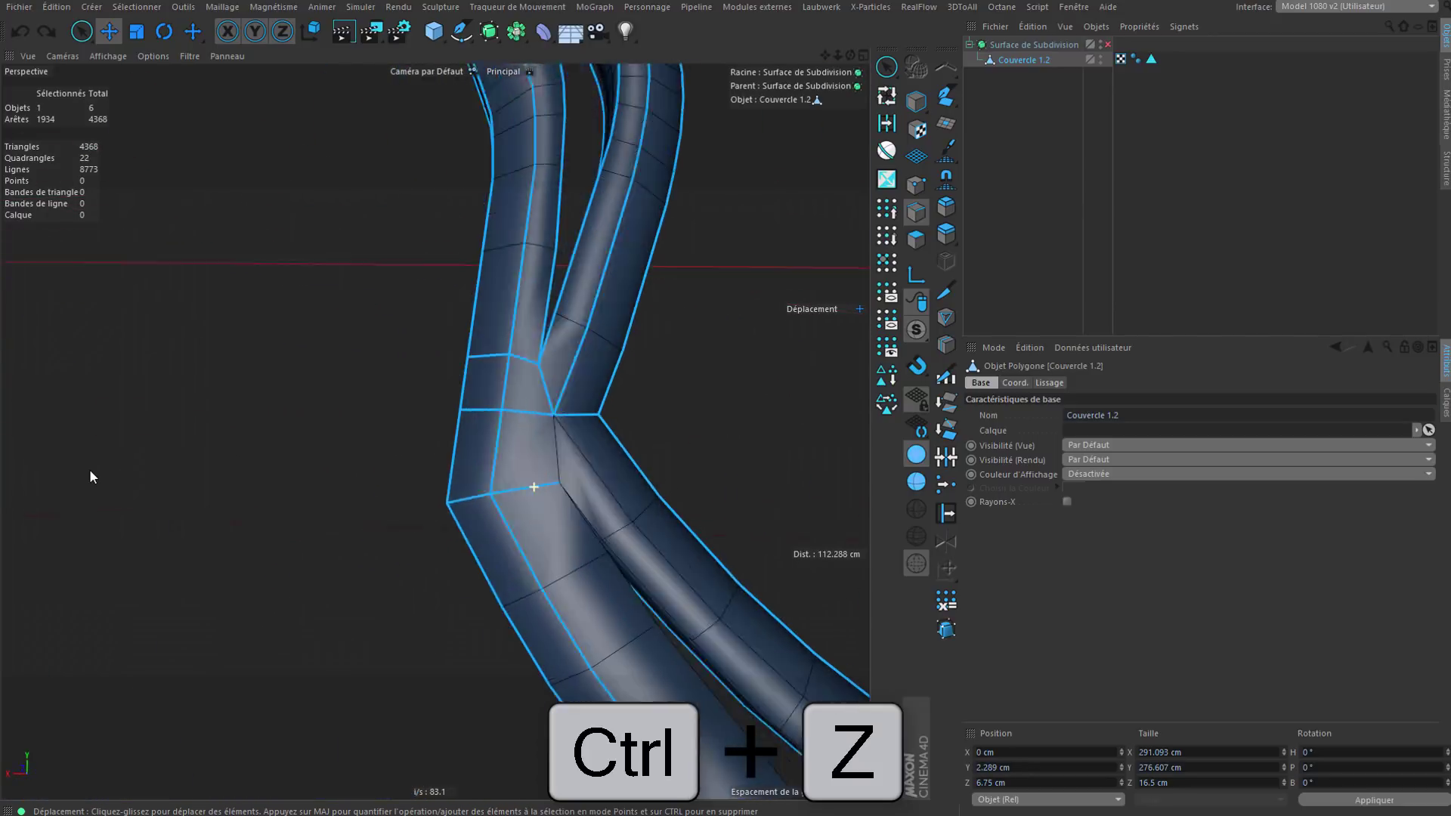
key(ctrl+z)
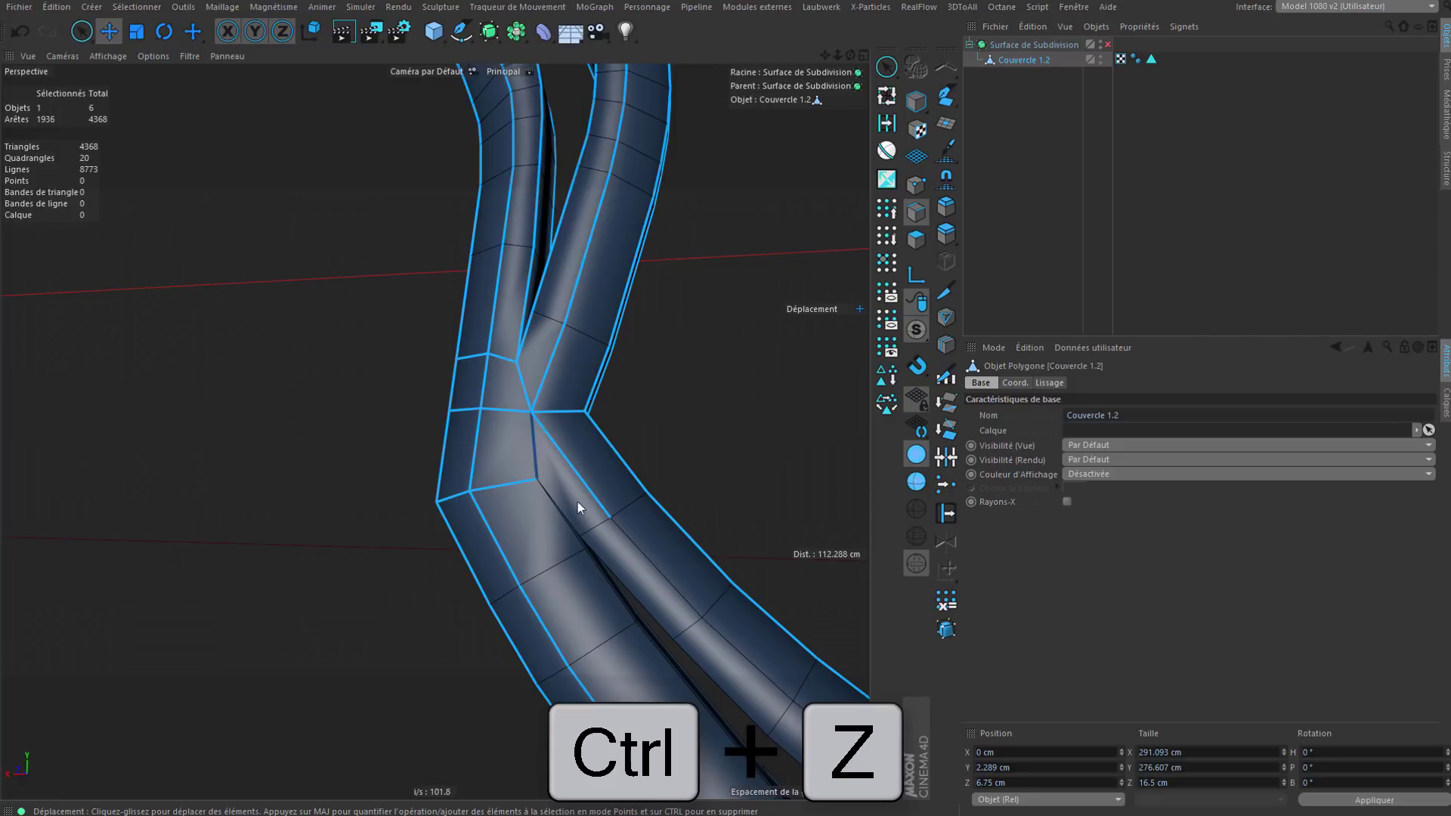
shift+double_click(598, 551)
shift+double_click(595, 574)
alt+drag(644, 602, 585, 560)
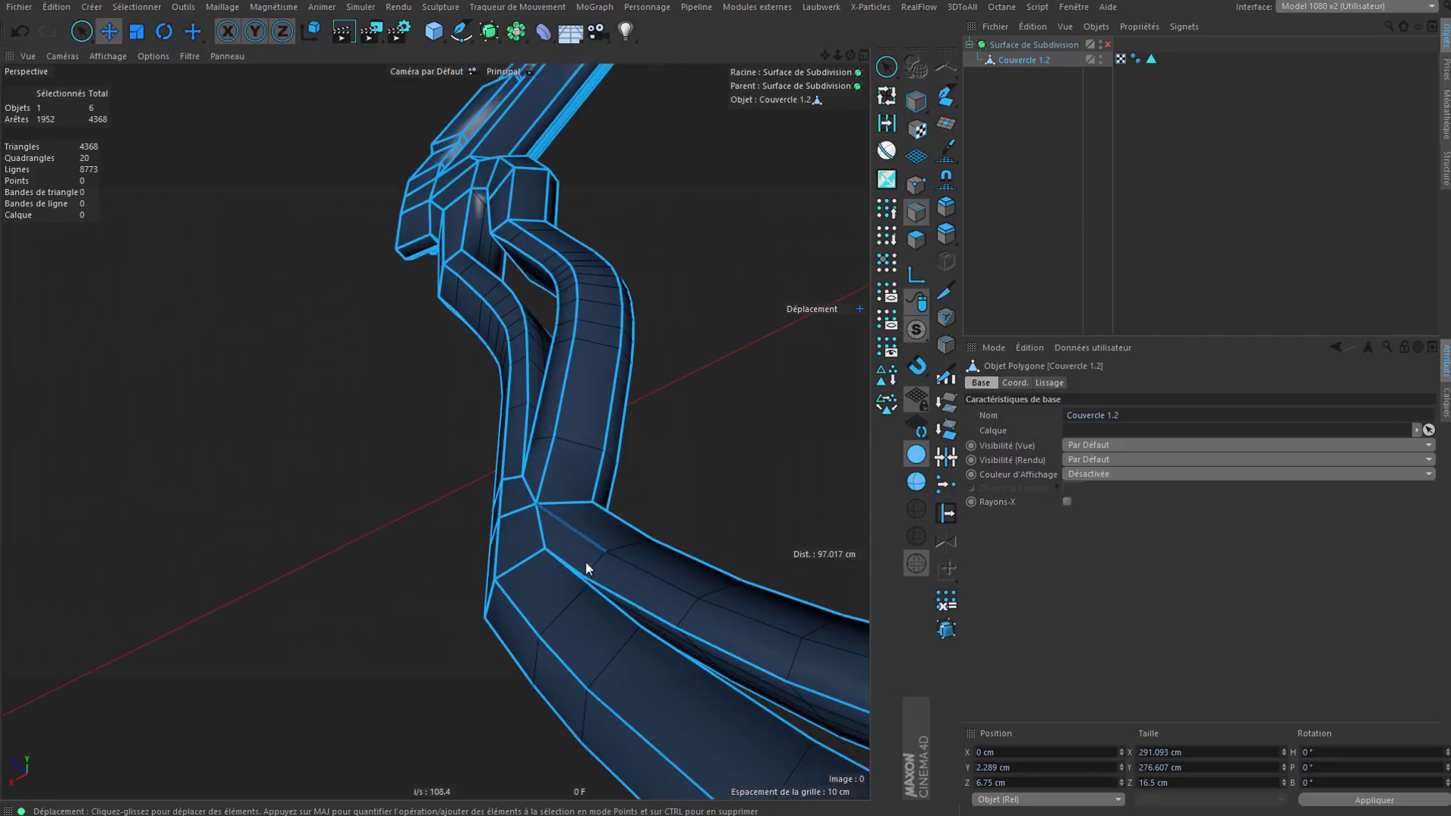
alt+right_drag(585, 566, 506, 468)
alt+drag(506, 468, 470, 445)
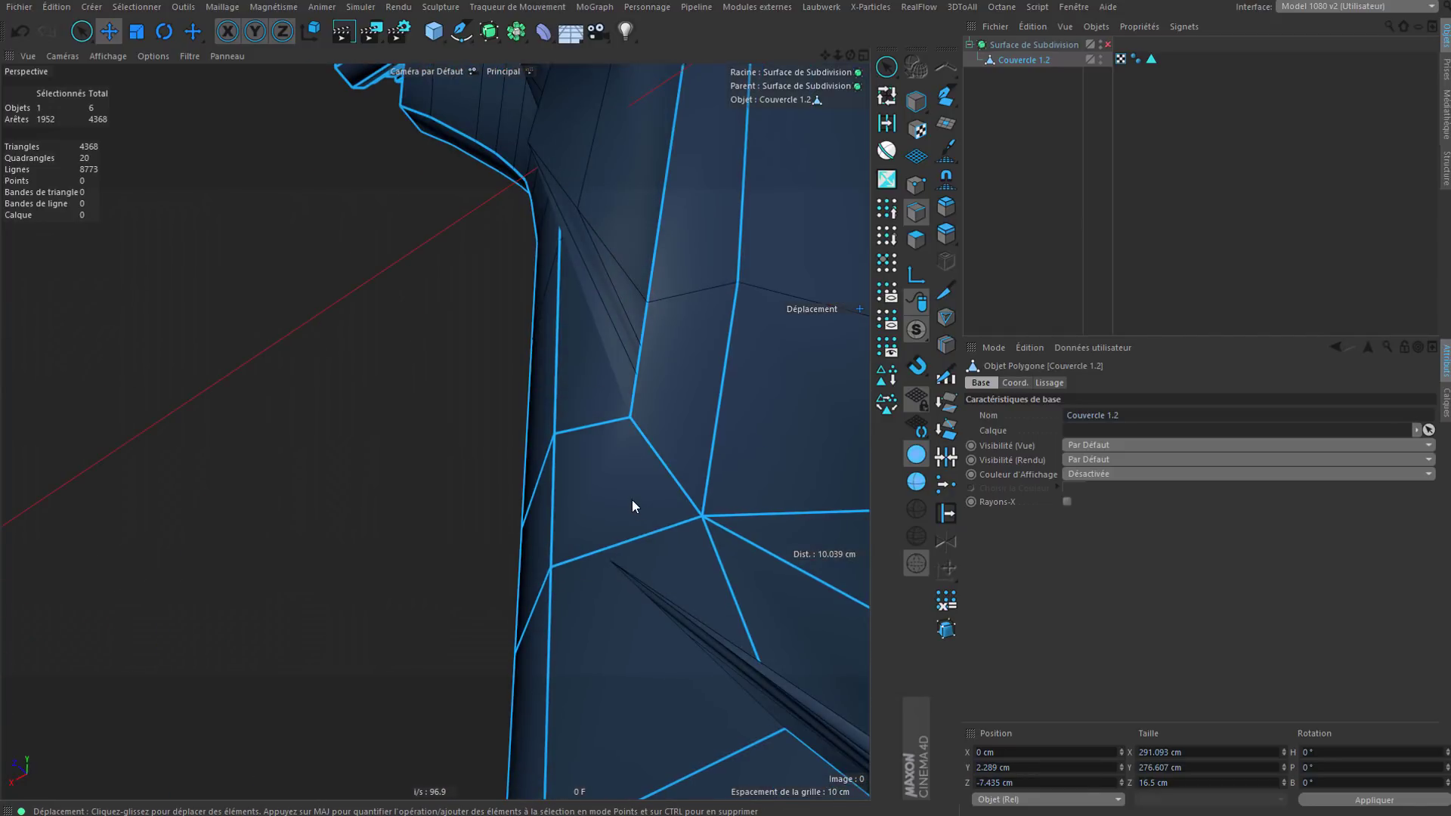
Step: Undo the recent changes to the Couvercle 1.2 mesh
key(ctrl+z)
key(ctrl+z)
key(ctrl+z)
key(ctrl+z)
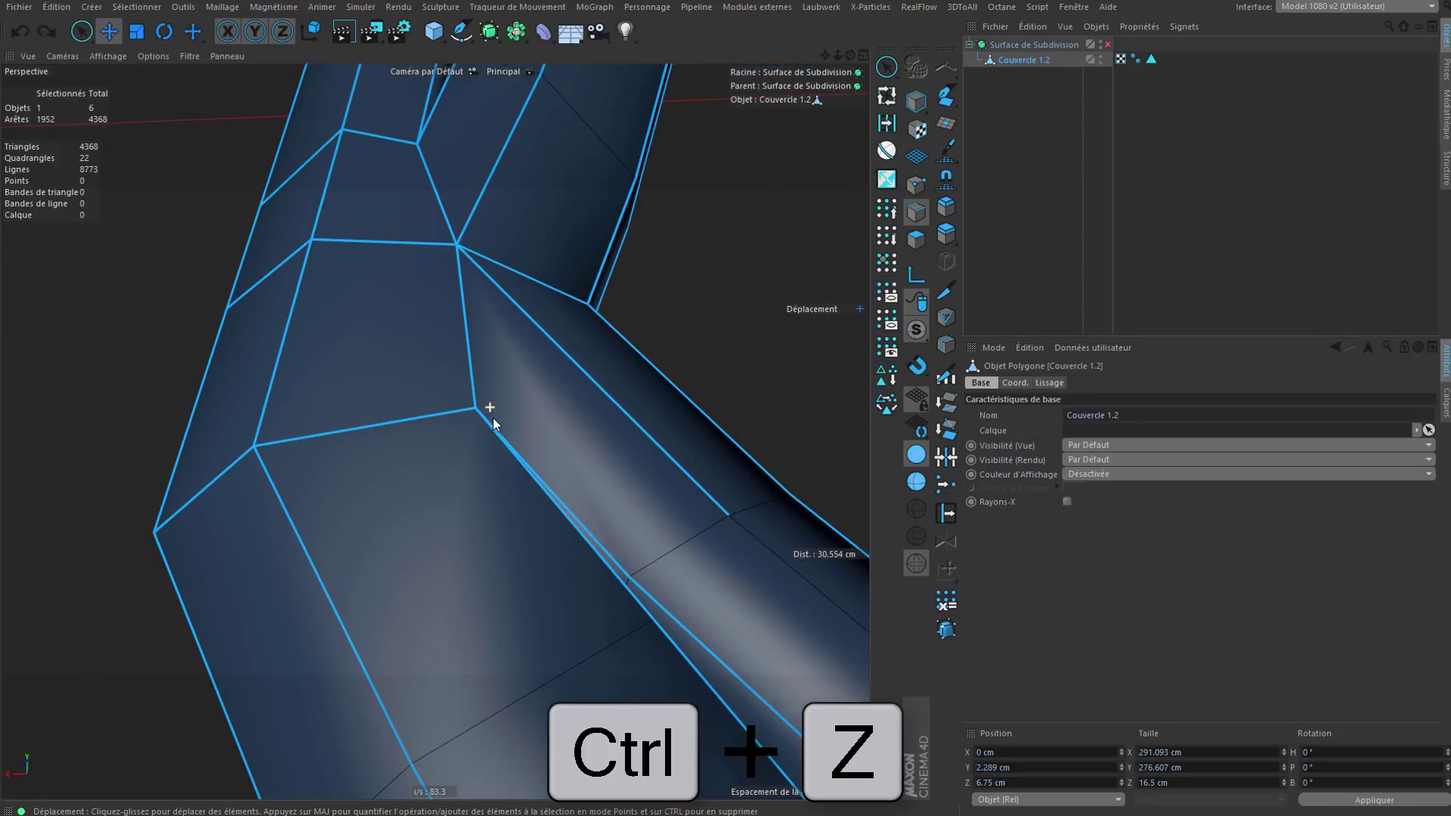
key(ctrl+z)
key(ctrl+z)
key(ctrl+z)
key(ctrl+z)
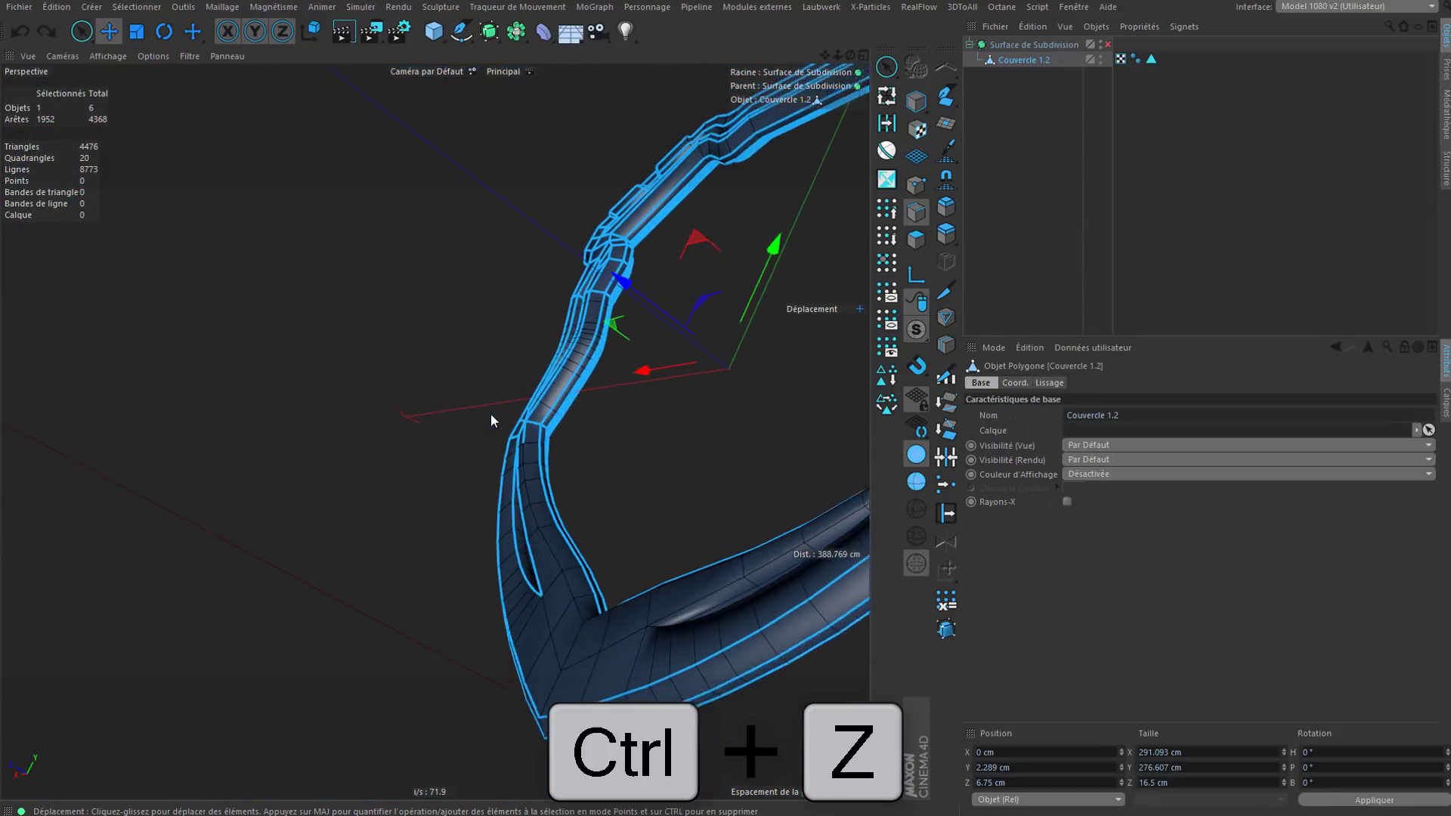
key(ctrl+z)
key(ctrl+z)
key(ctrl+z)
key(ctrl+z)
key(ctrl+z)
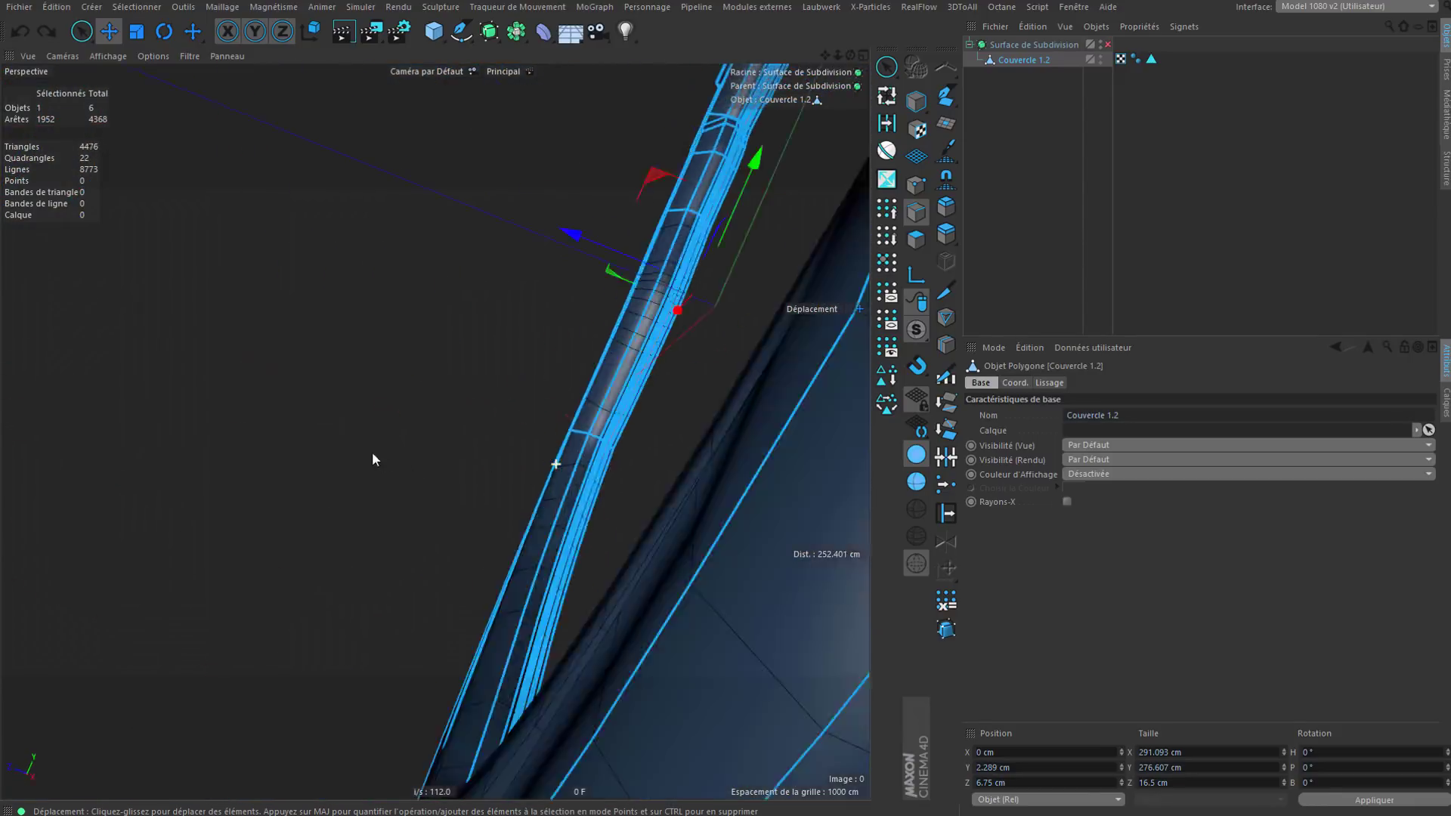
Step: Add the edges at the right end of the lower slot and the lengthwise loops inside it to the edge selection
alt+drag(372, 454, 262, 376)
scroll(621, 444, up, 5)
alt+drag(604, 494, 847, 658)
scroll(553, 486, up, 5)
scroll(594, 461, up, 5)
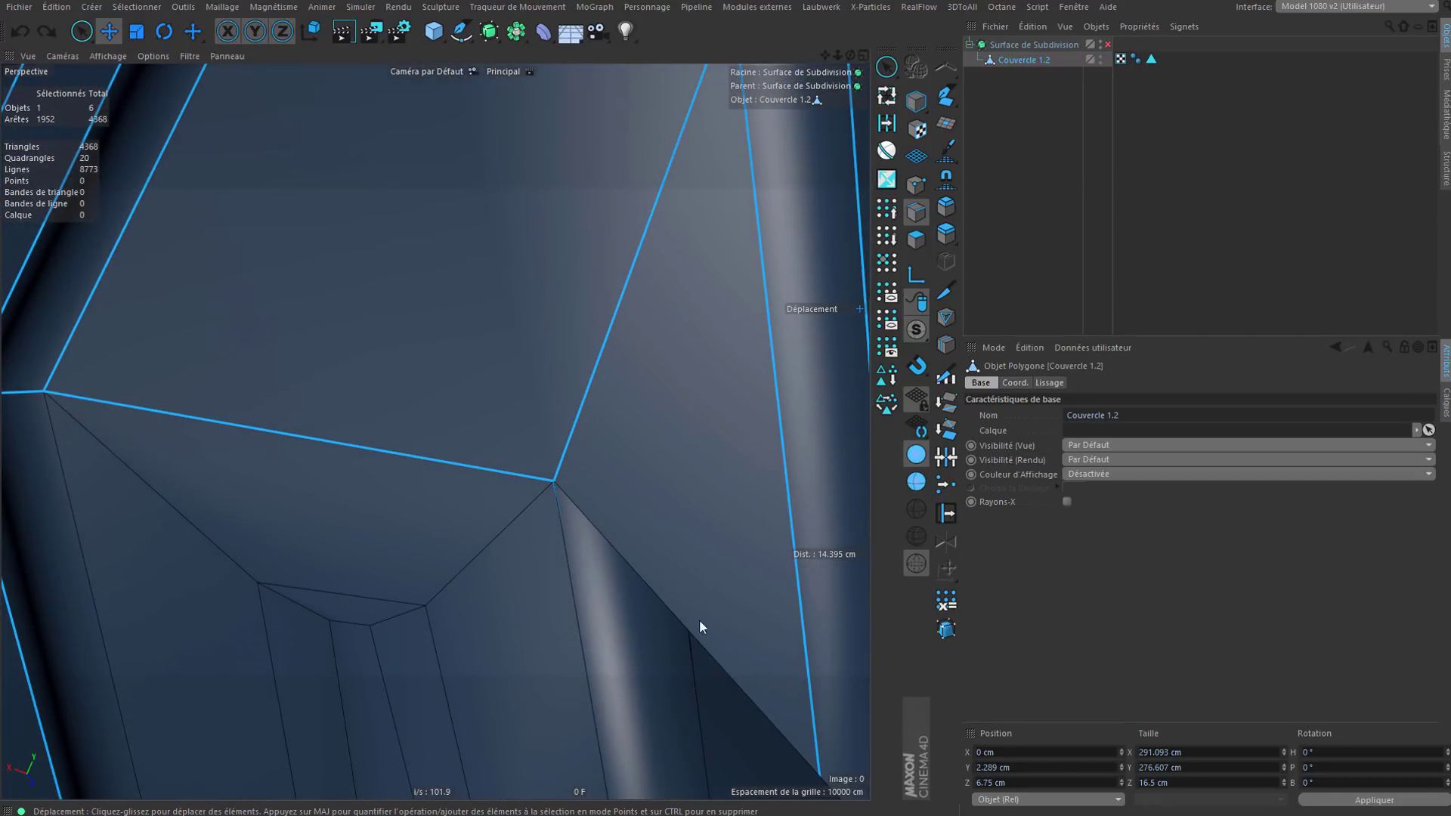
shift+double_click(654, 601)
alt+drag(613, 581, 533, 493)
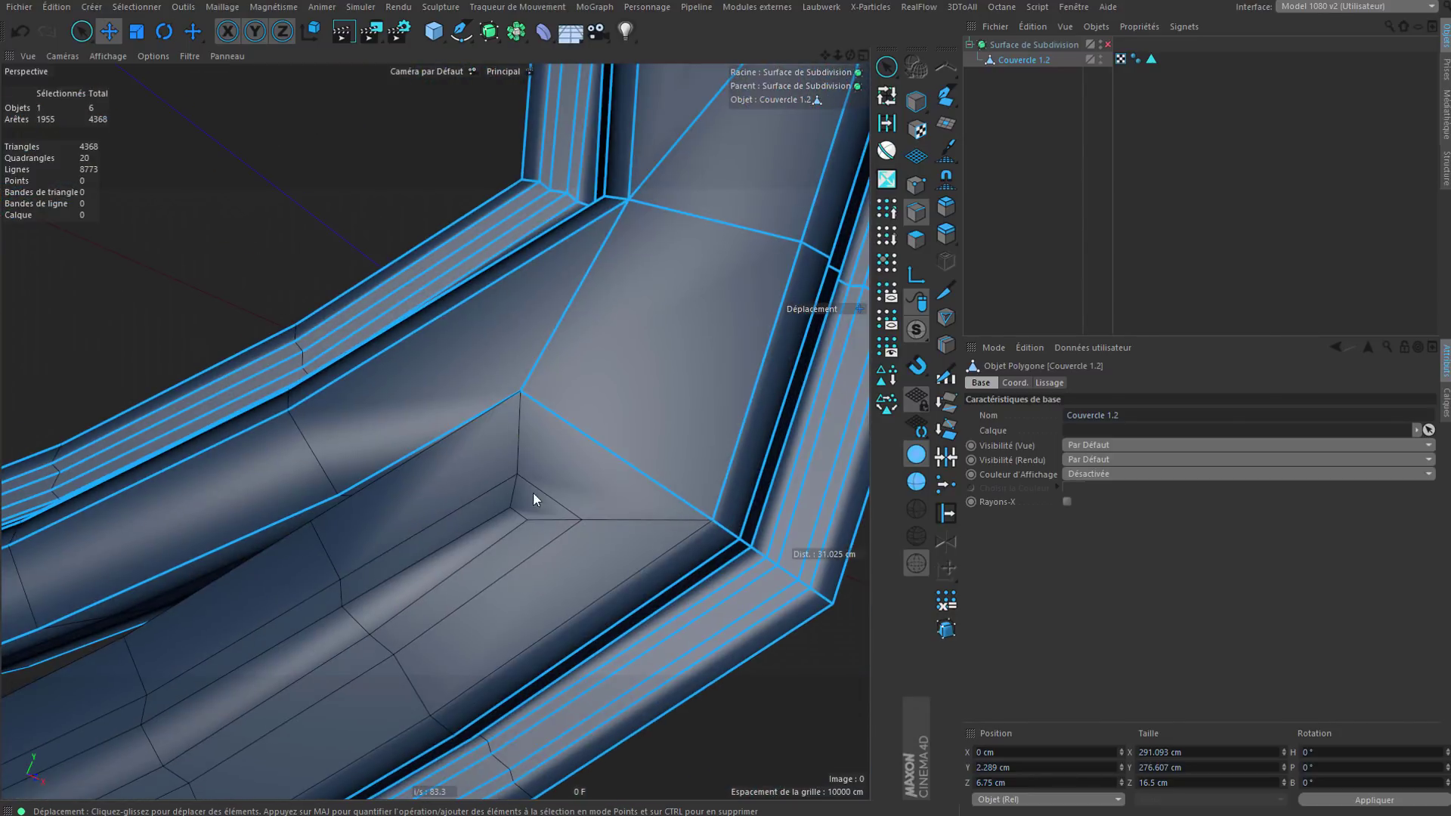
shift+click(523, 490)
shift+click(525, 488)
shift+click(508, 489)
shift+double_click(489, 491)
shift+double_click(473, 528)
Step: Add the remaining lengthwise loop inside the lower slot and the short edges joining its right corner to the selection
alt+right_drag(705, 391, 546, 528)
alt+drag(547, 529, 569, 454)
alt+drag(490, 520, 591, 454)
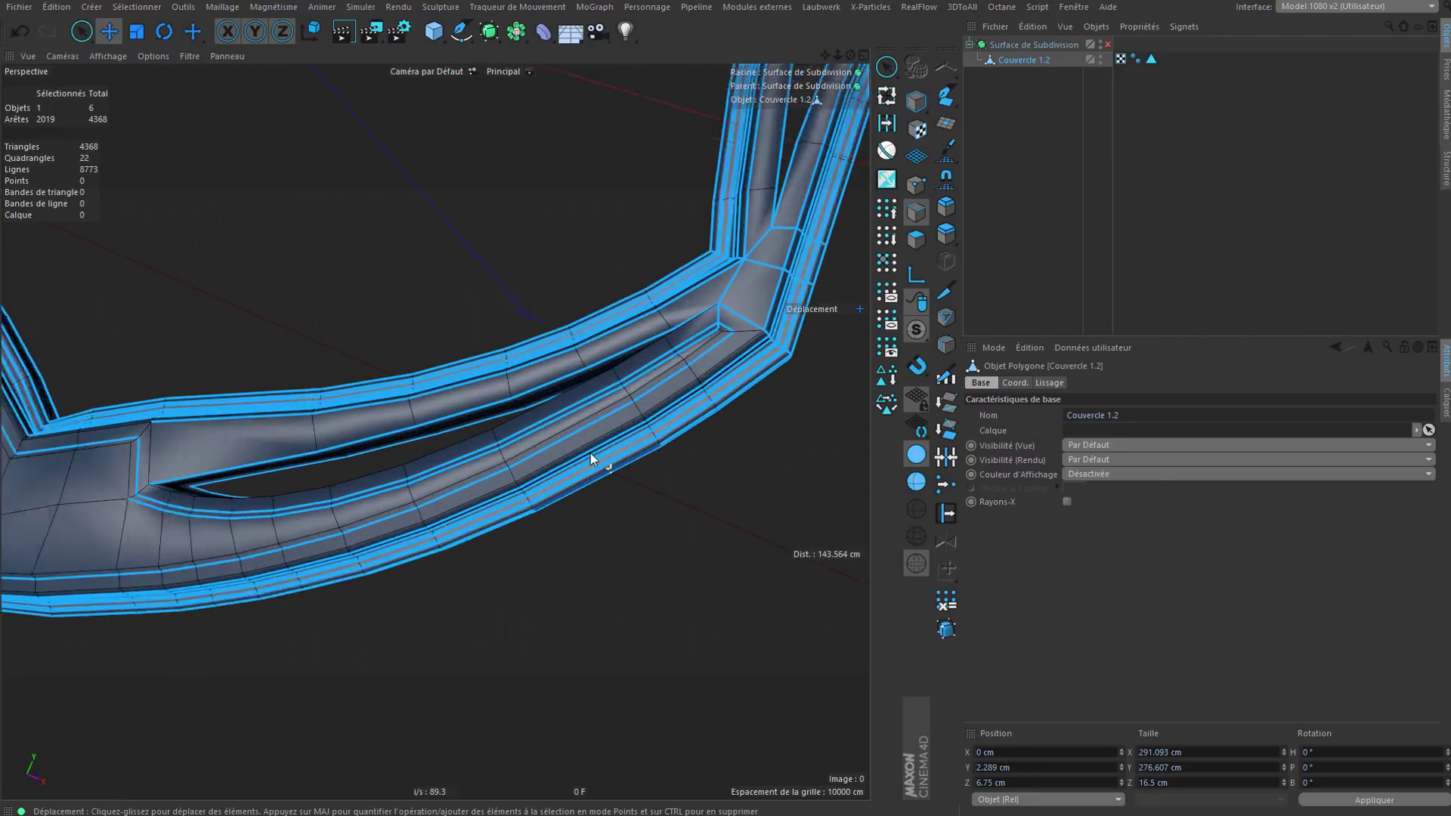
alt+right_drag(591, 452, 704, 287)
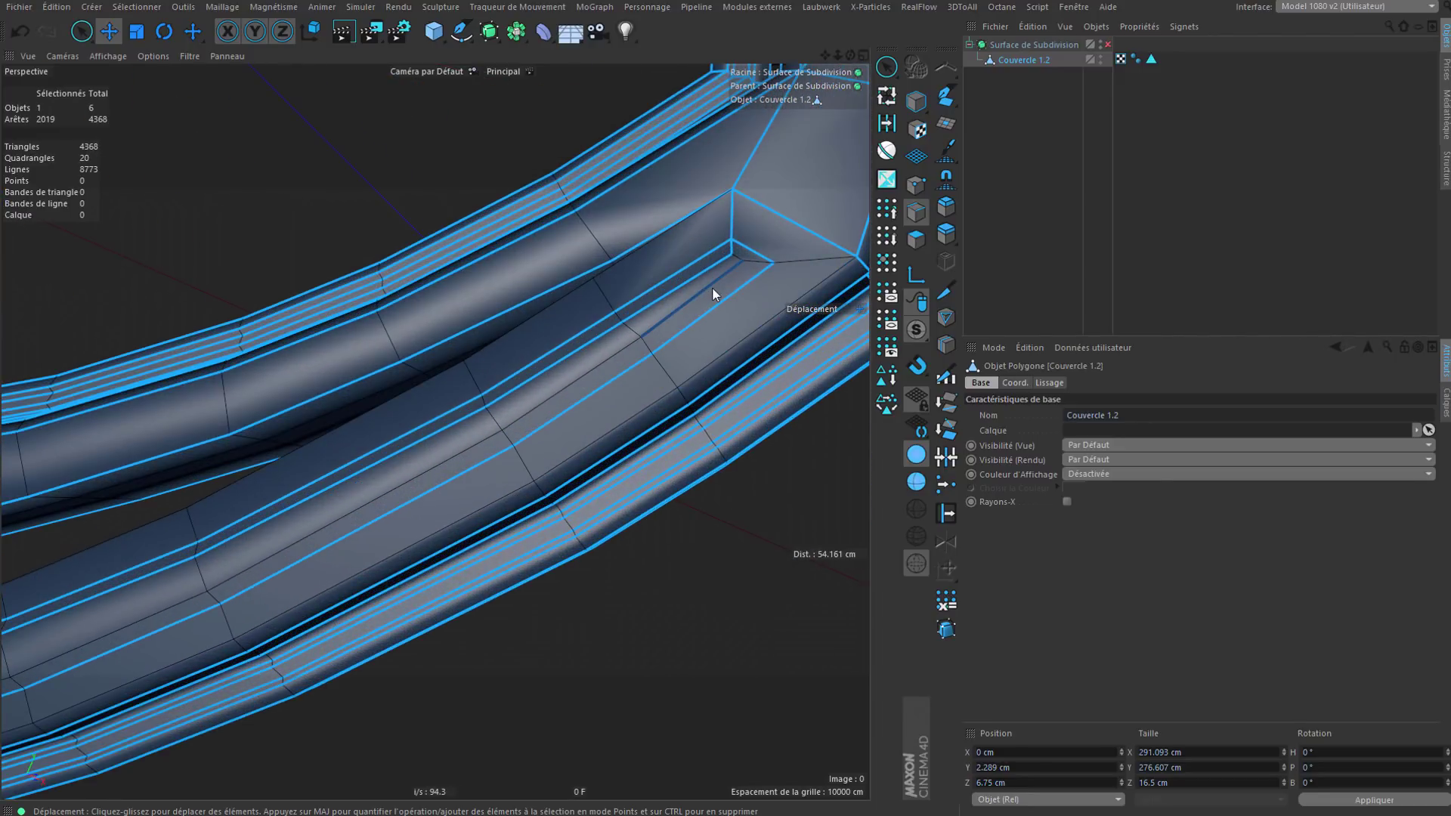
shift+double_click(714, 286)
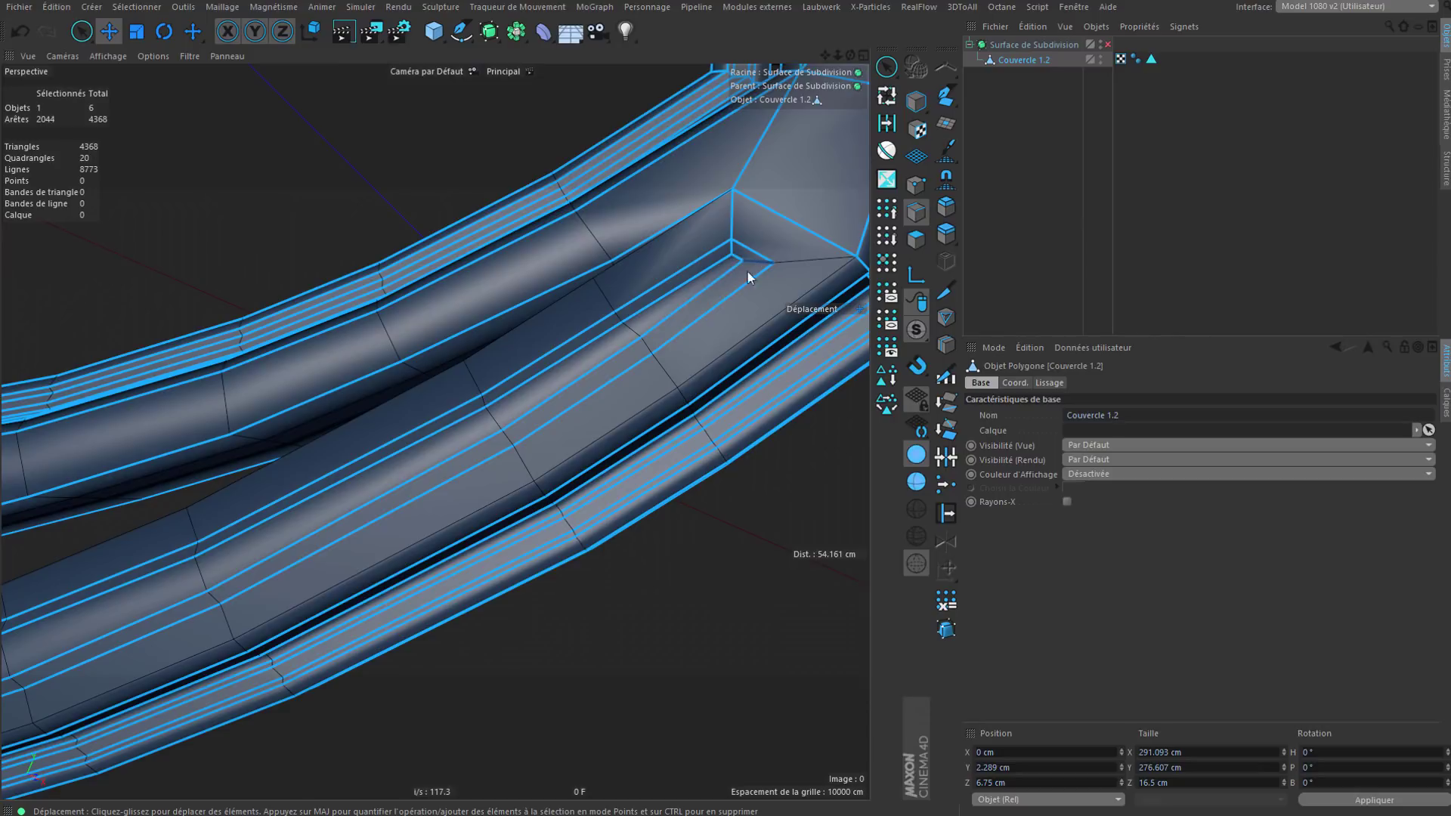
shift+click(750, 271)
shift+click(811, 264)
Step: Extend the edge selection along the lower slot's back lip and across the inner edges at its left end
alt+drag(694, 252, 730, 334)
alt+right_drag(731, 333, 741, 263)
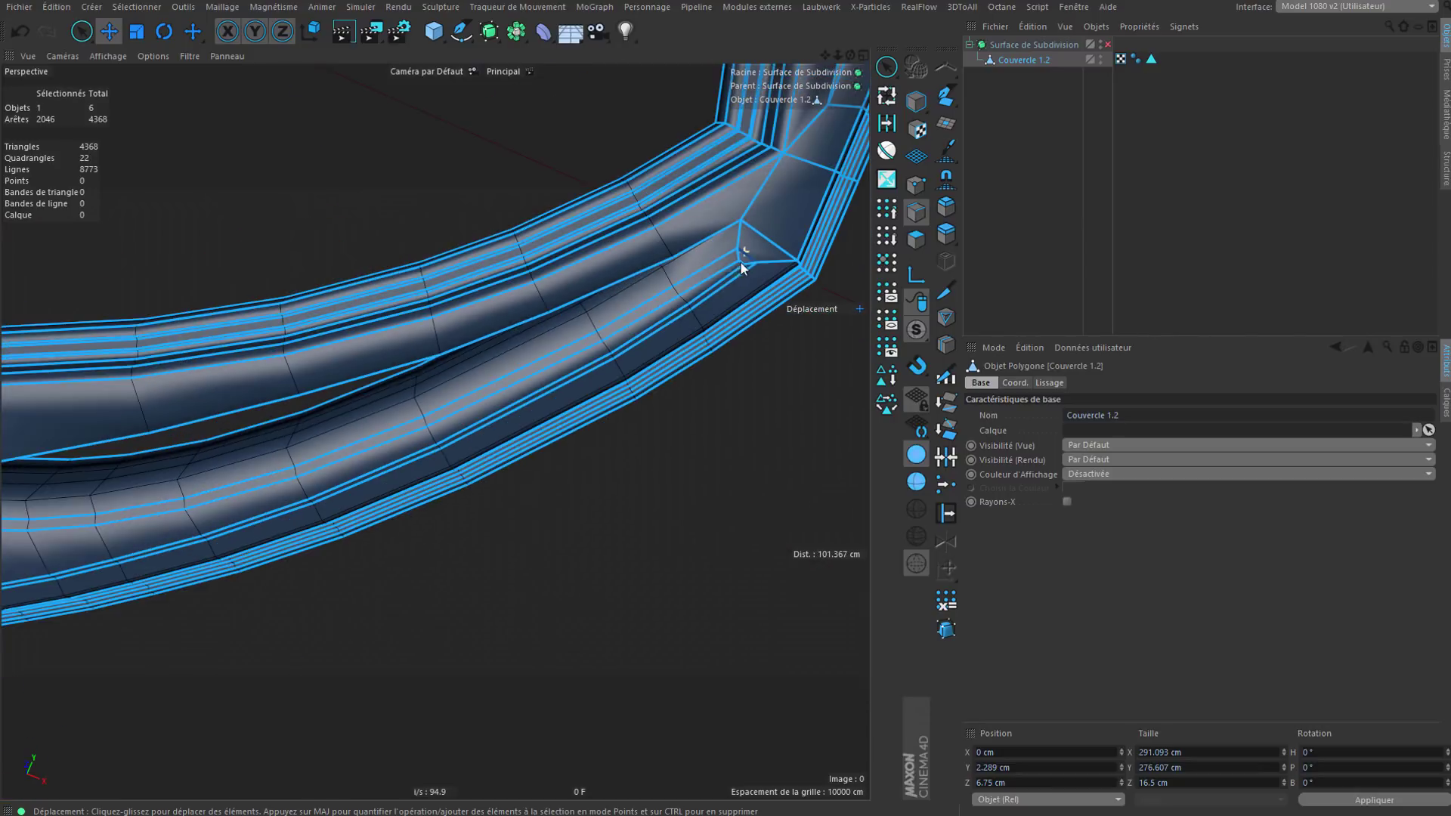
alt+drag(743, 267, 562, 485)
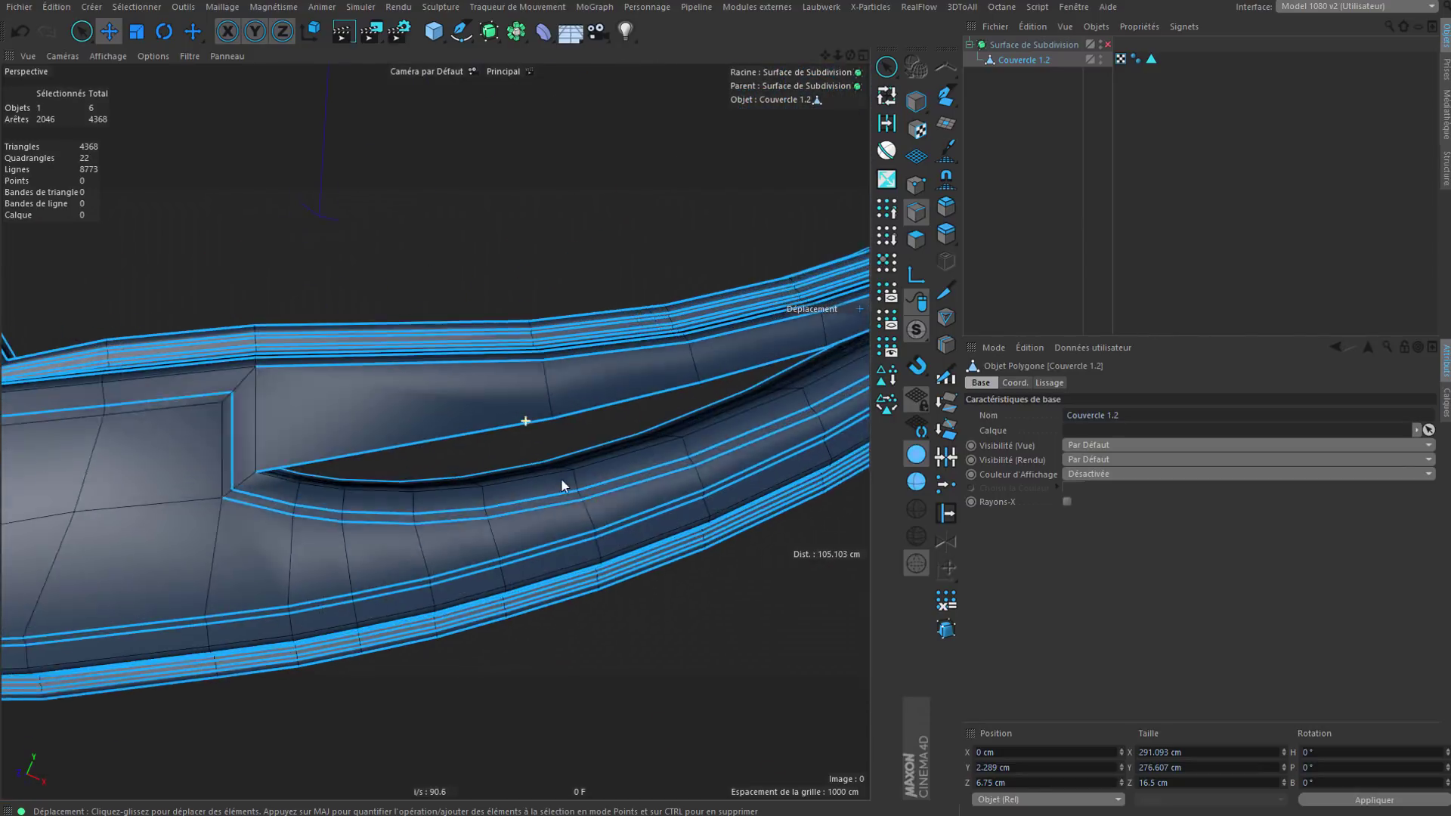
shift+double_click(438, 487)
alt+drag(408, 490, 254, 472)
scroll(417, 459, up, 5)
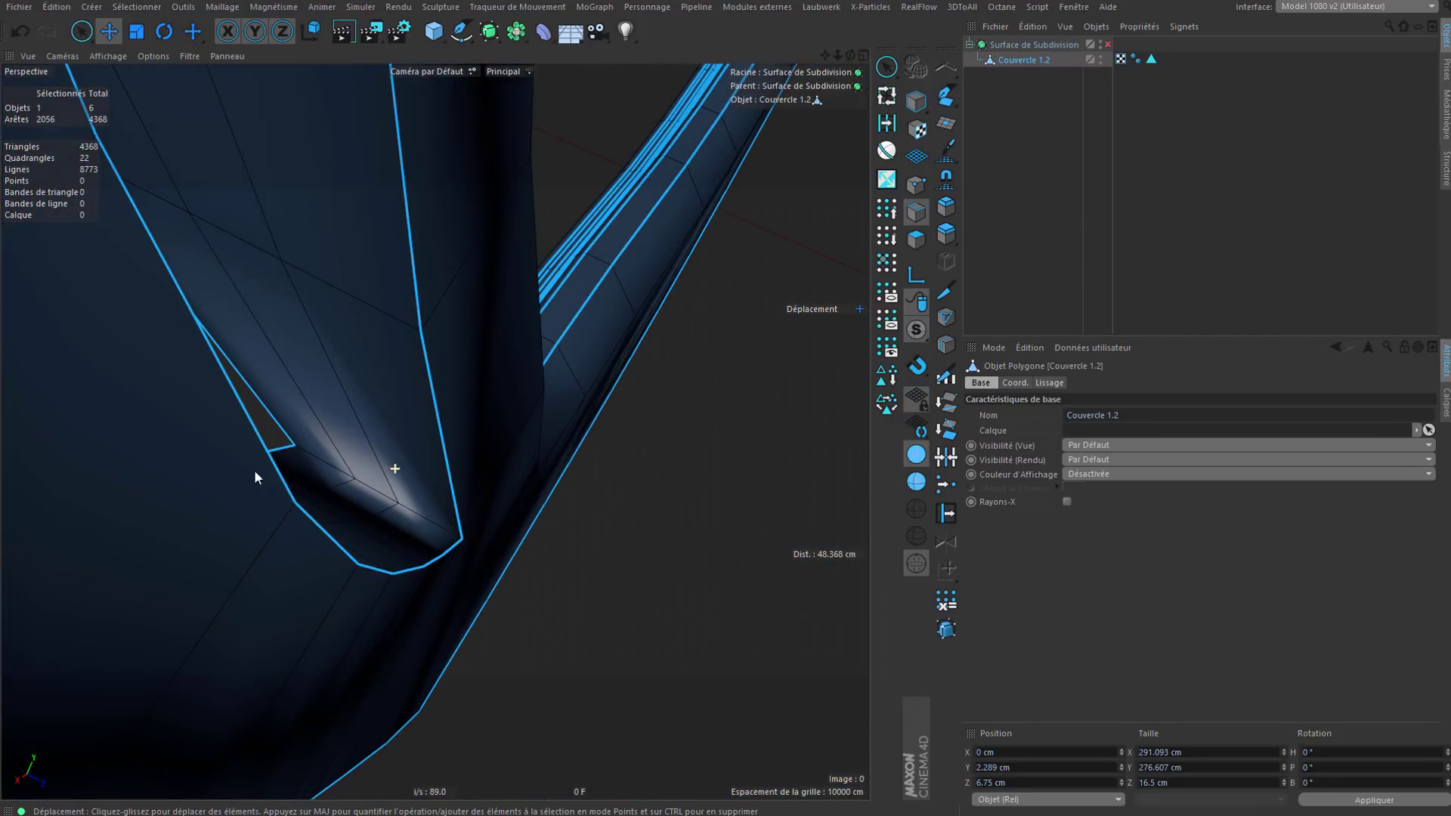
shift+double_click(407, 515)
scroll(410, 512, down, 5)
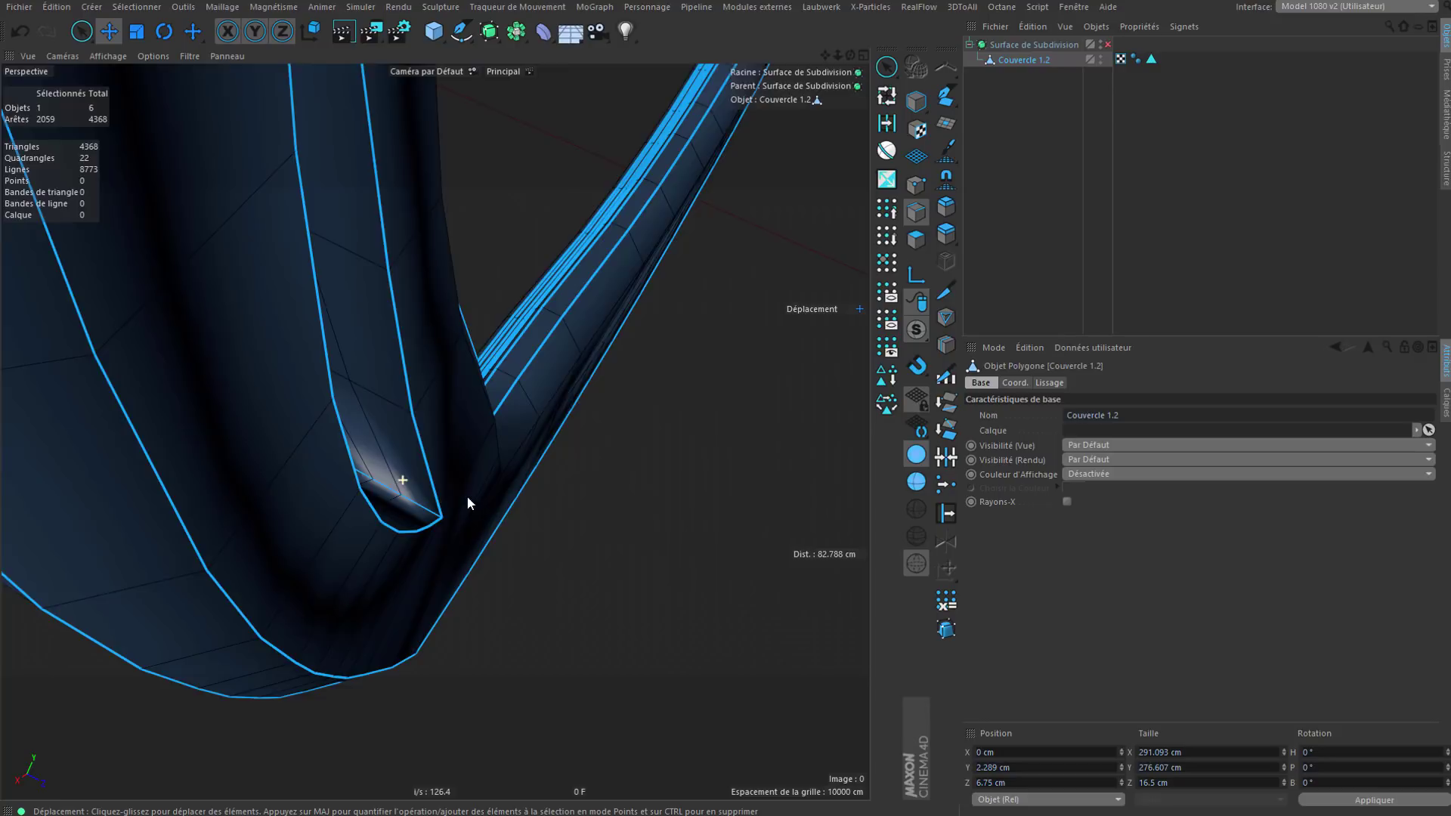
alt+drag(465, 498, 342, 433)
shift+double_click(637, 684)
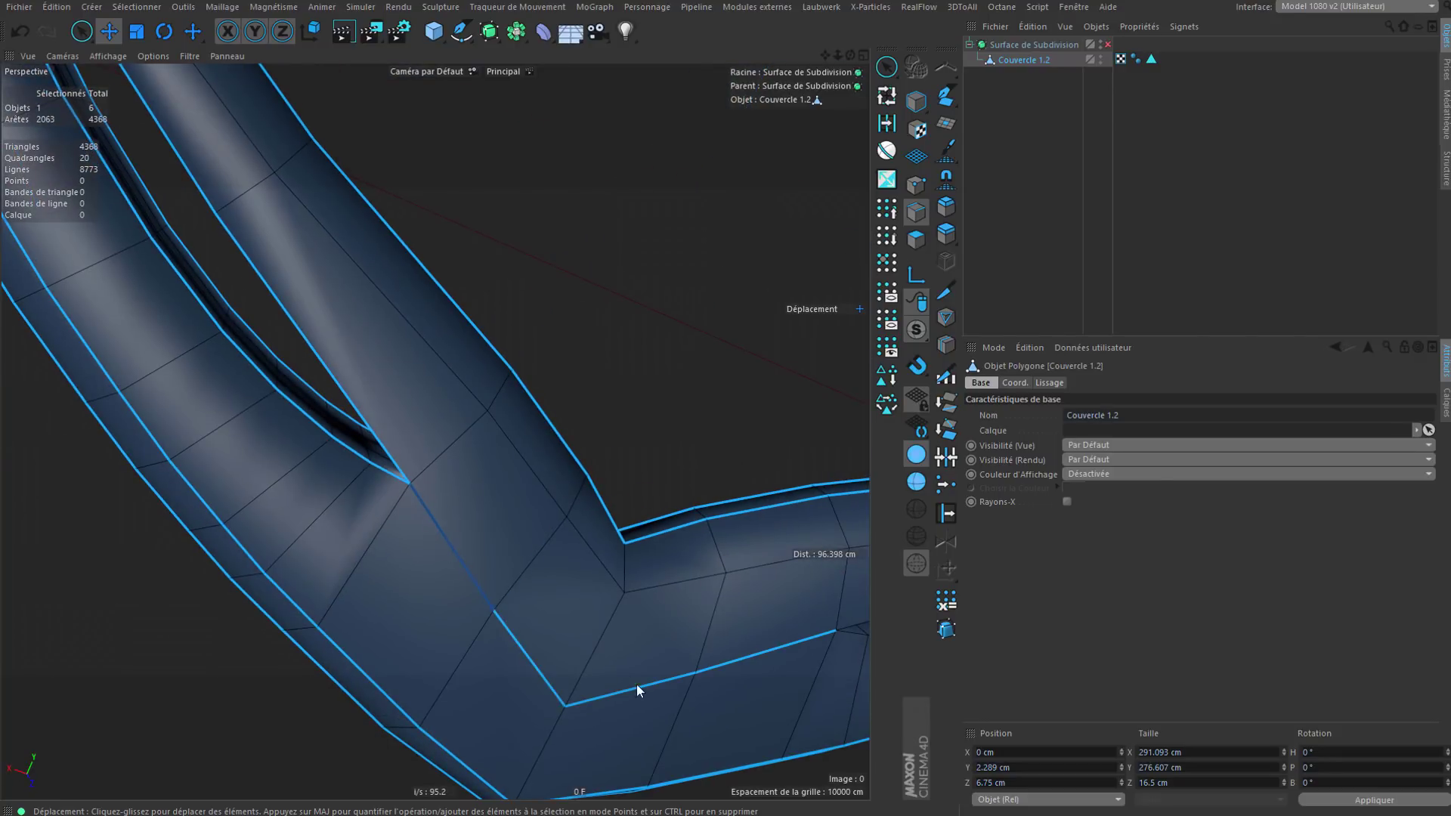
alt+drag(636, 683, 714, 650)
shift+double_click(678, 592)
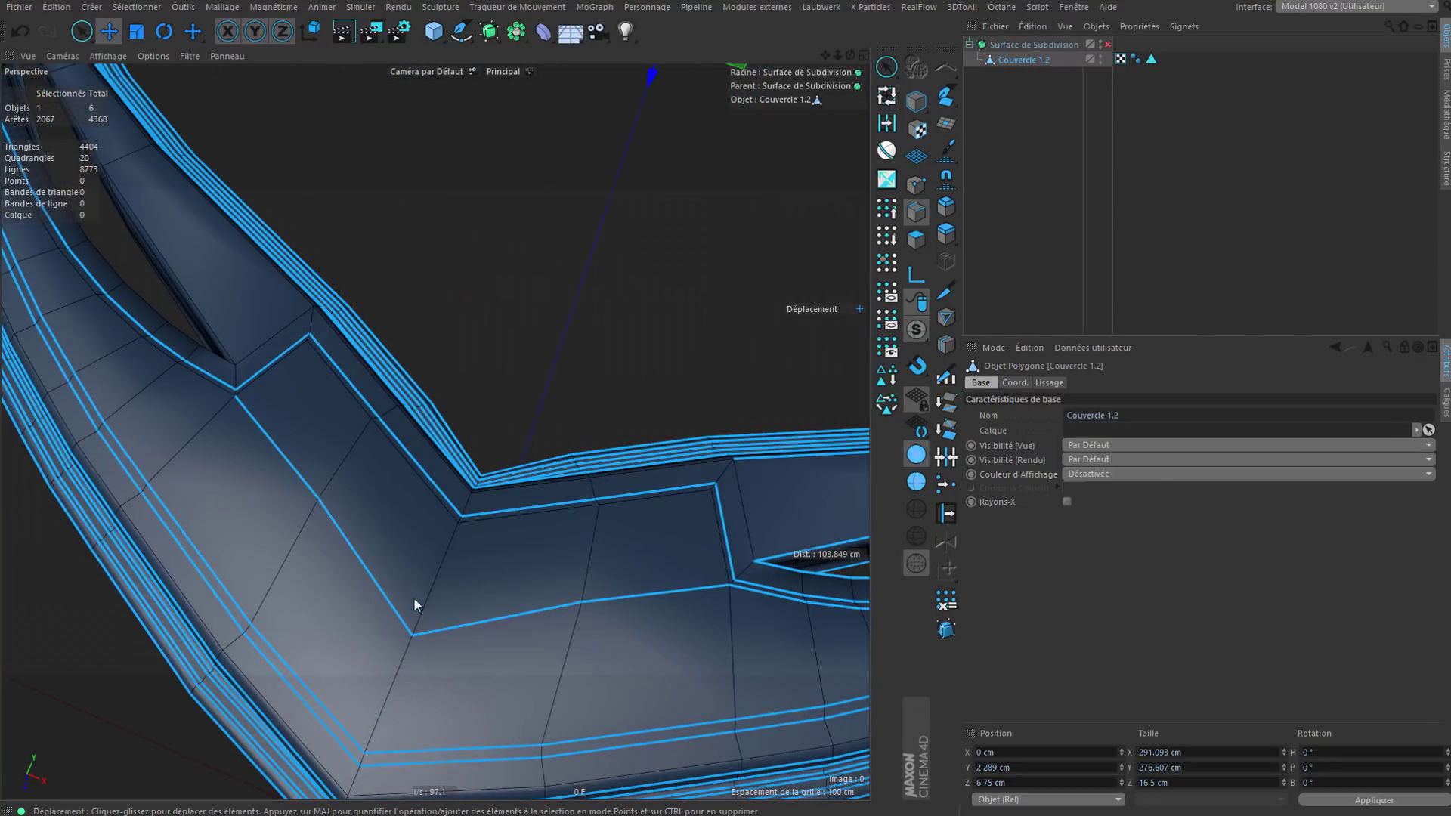
scroll(413, 599, down, 6)
alt+drag(416, 610, 513, 608)
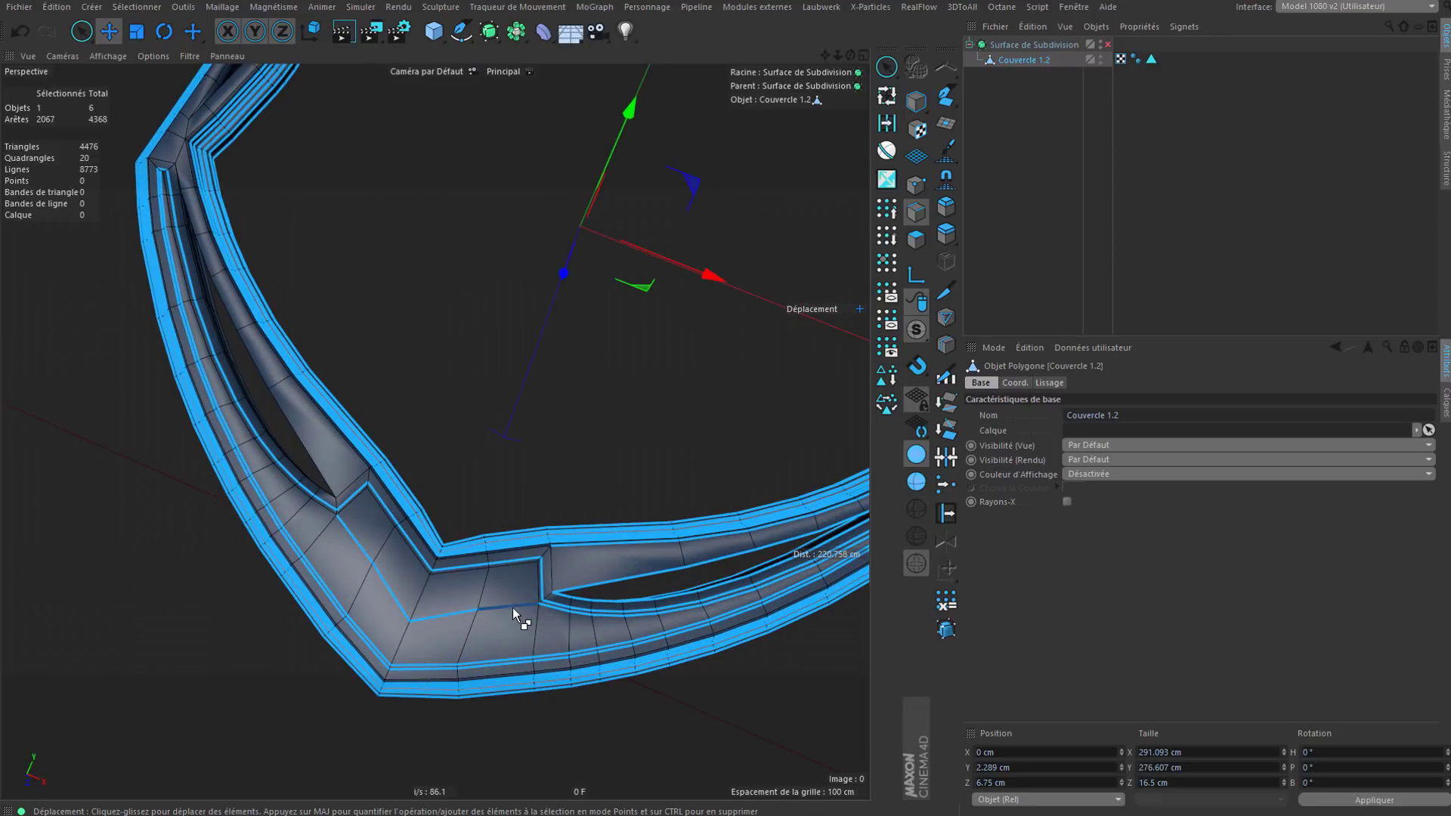
ctrl+click(438, 614)
alt+drag(458, 598, 458, 651)
ctrl+click(466, 633)
ctrl+click(442, 597)
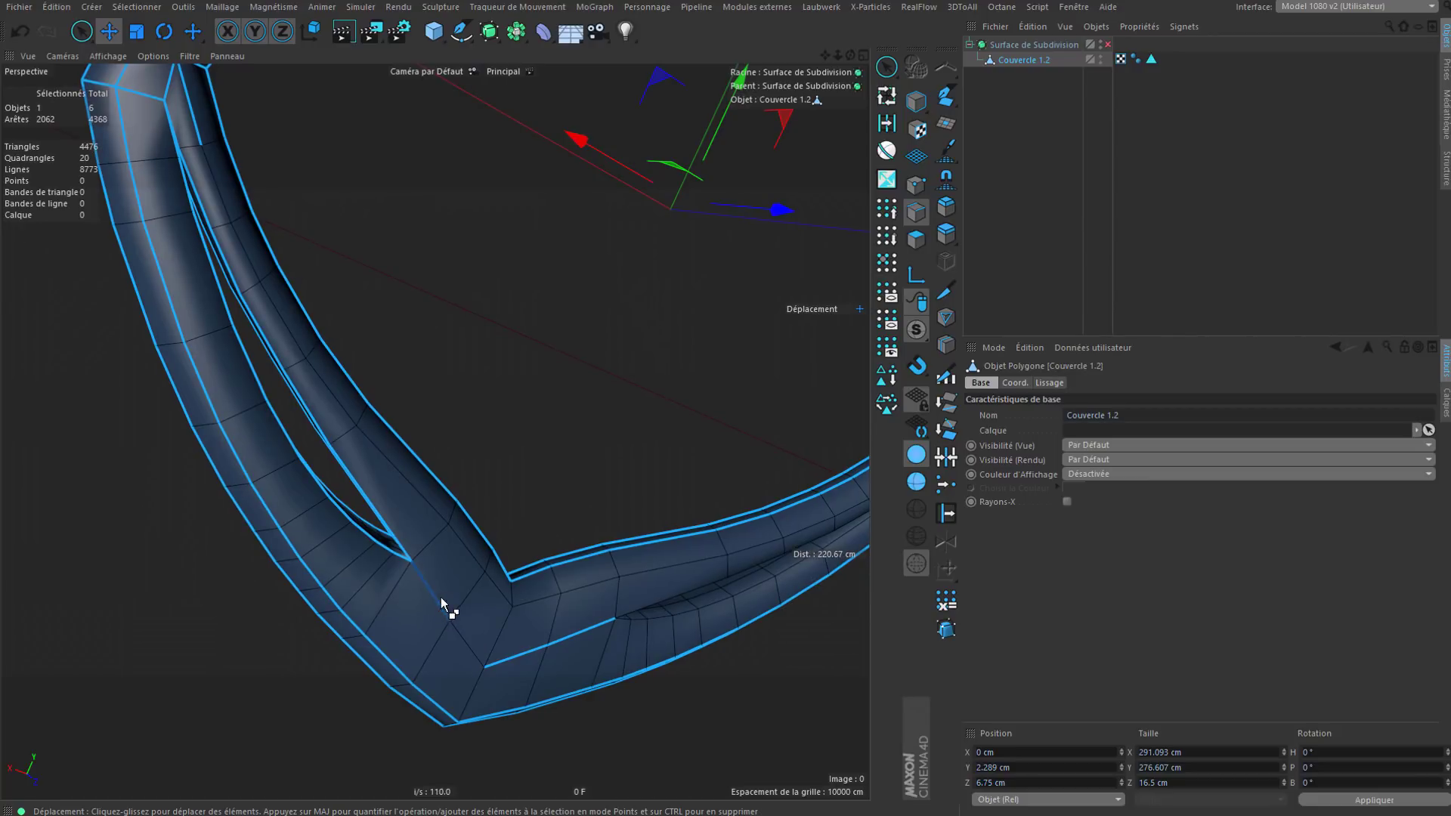
Step: Add the back inner-contour loop, the loop across the frame's bottom corner and the front edges beside the lower slot to the selection
alt+drag(517, 610, 364, 543)
shift+double_click(470, 490)
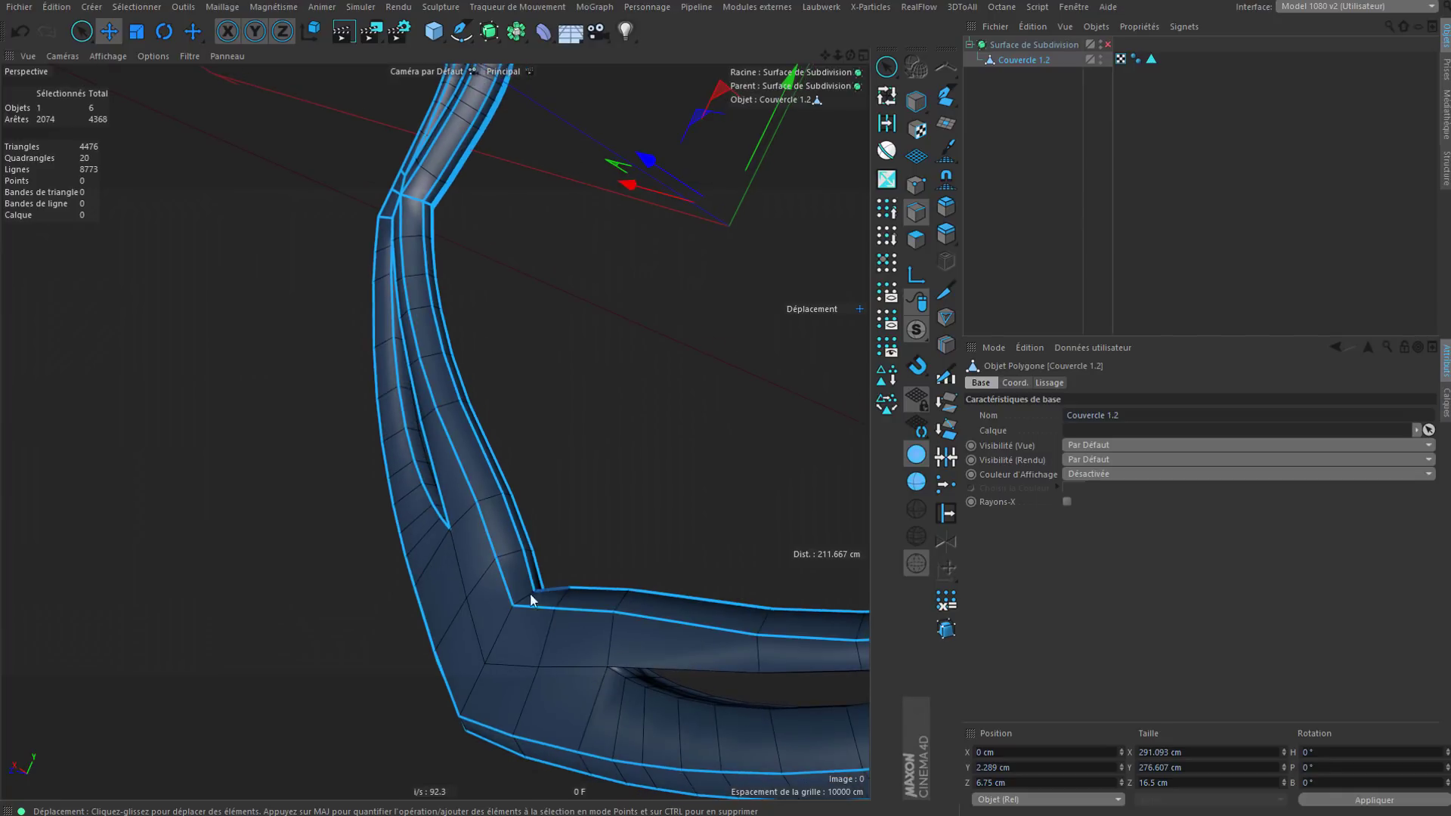
shift+double_click(506, 623)
alt+drag(518, 628, 602, 594)
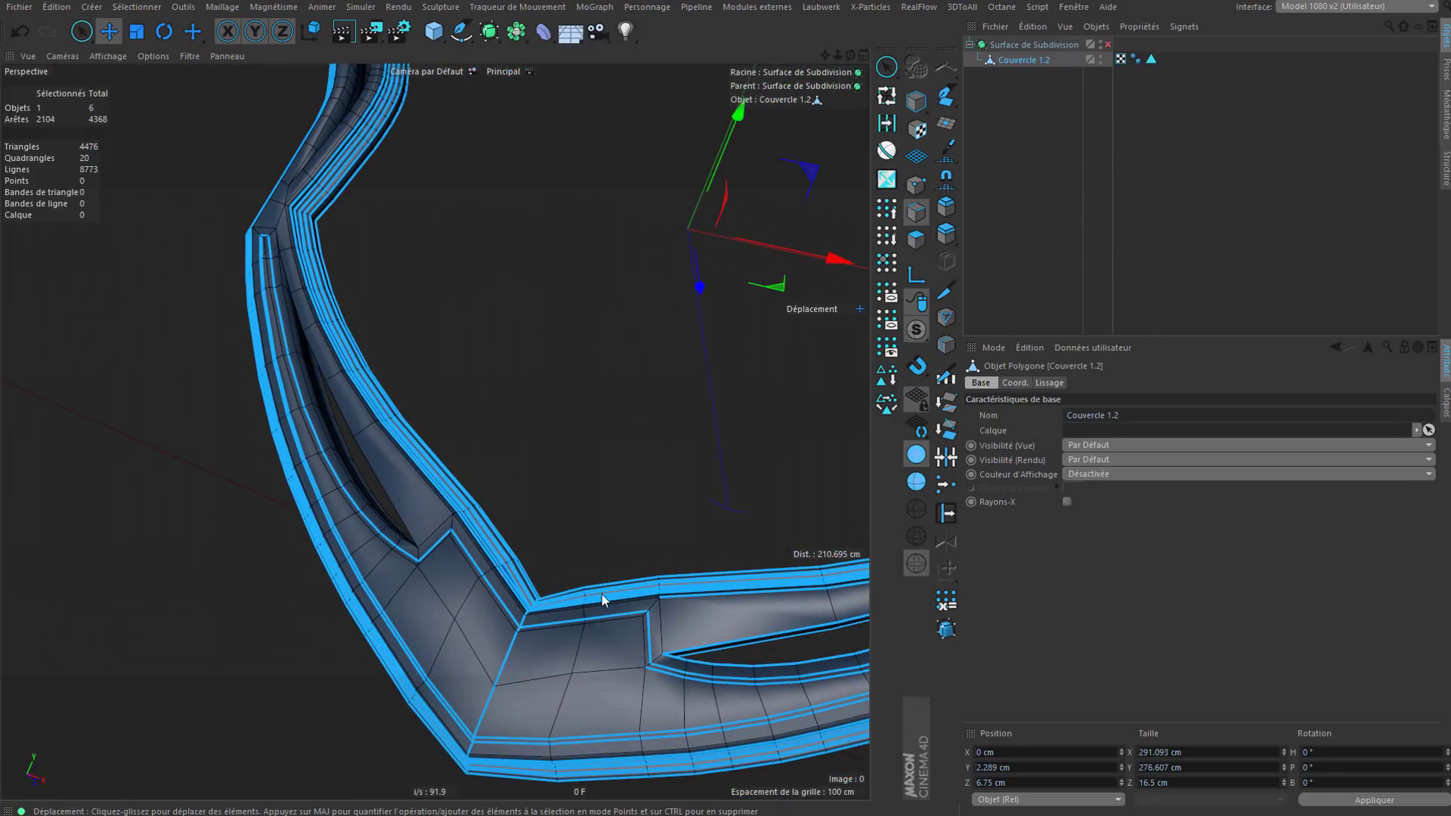
shift+double_click(571, 628)
Step: Complete the edge selection around the lower slot's left end, including the short diagonal edges at its two corners
alt+drag(381, 613, 330, 513)
scroll(313, 467, up, 5)
shift+double_click(333, 492)
scroll(372, 502, down, 5)
alt+drag(527, 576, 451, 498)
scroll(362, 529, up, 3)
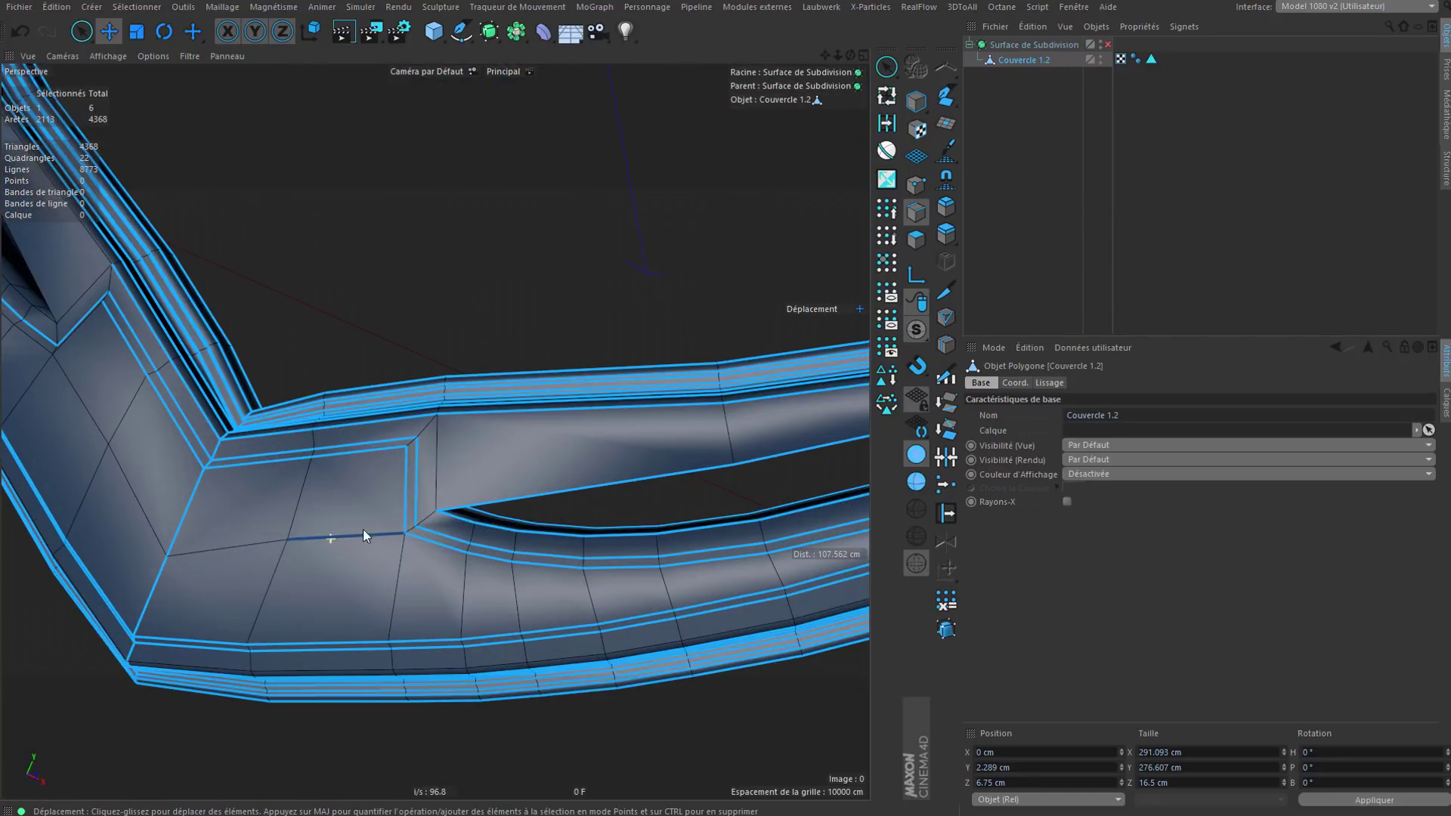
shift+double_click(428, 515)
shift+click(428, 428)
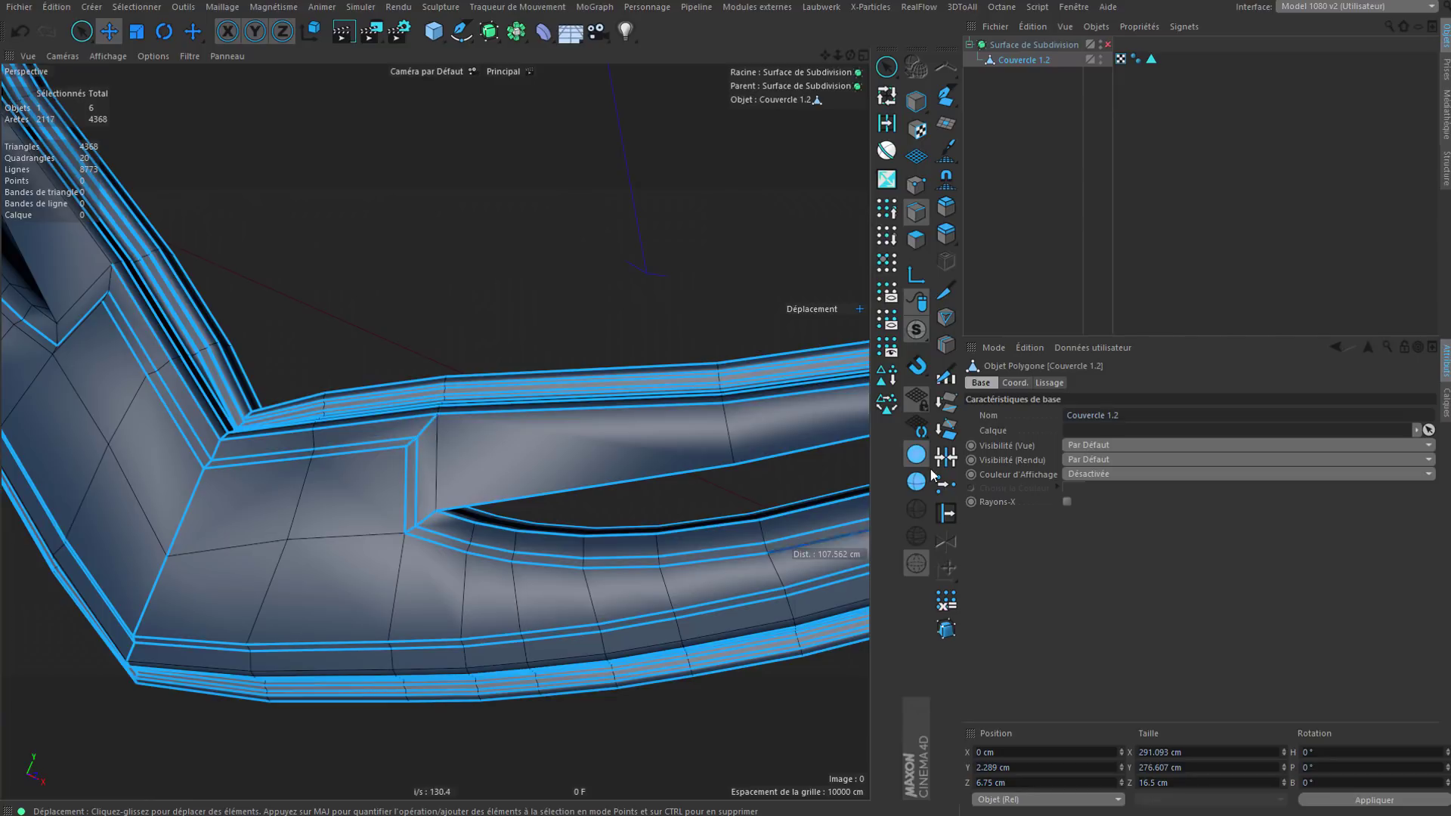
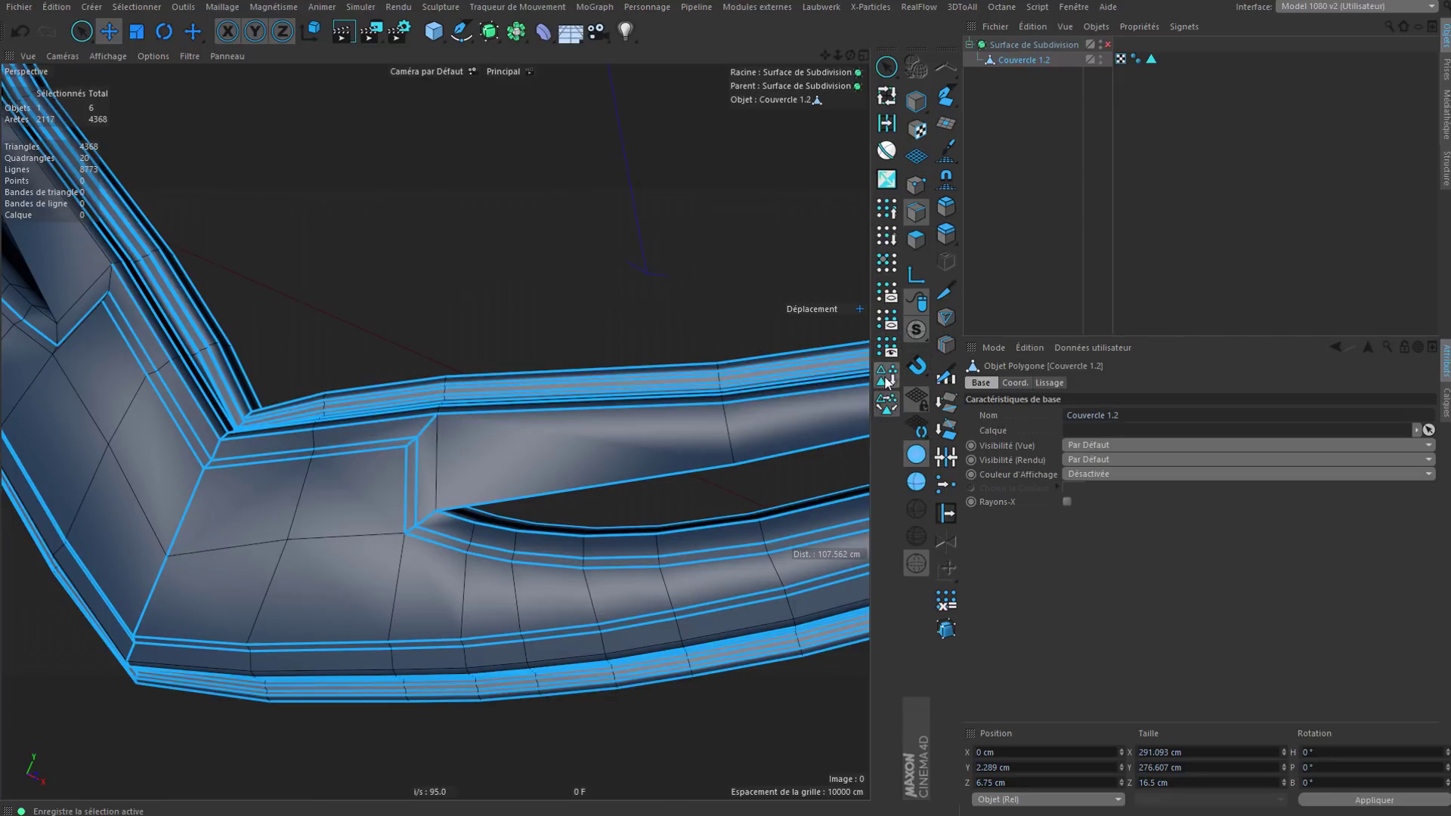
Step: Store the active edges in a new edge selection tag and save the project
click(888, 402)
key(ctrl+s)
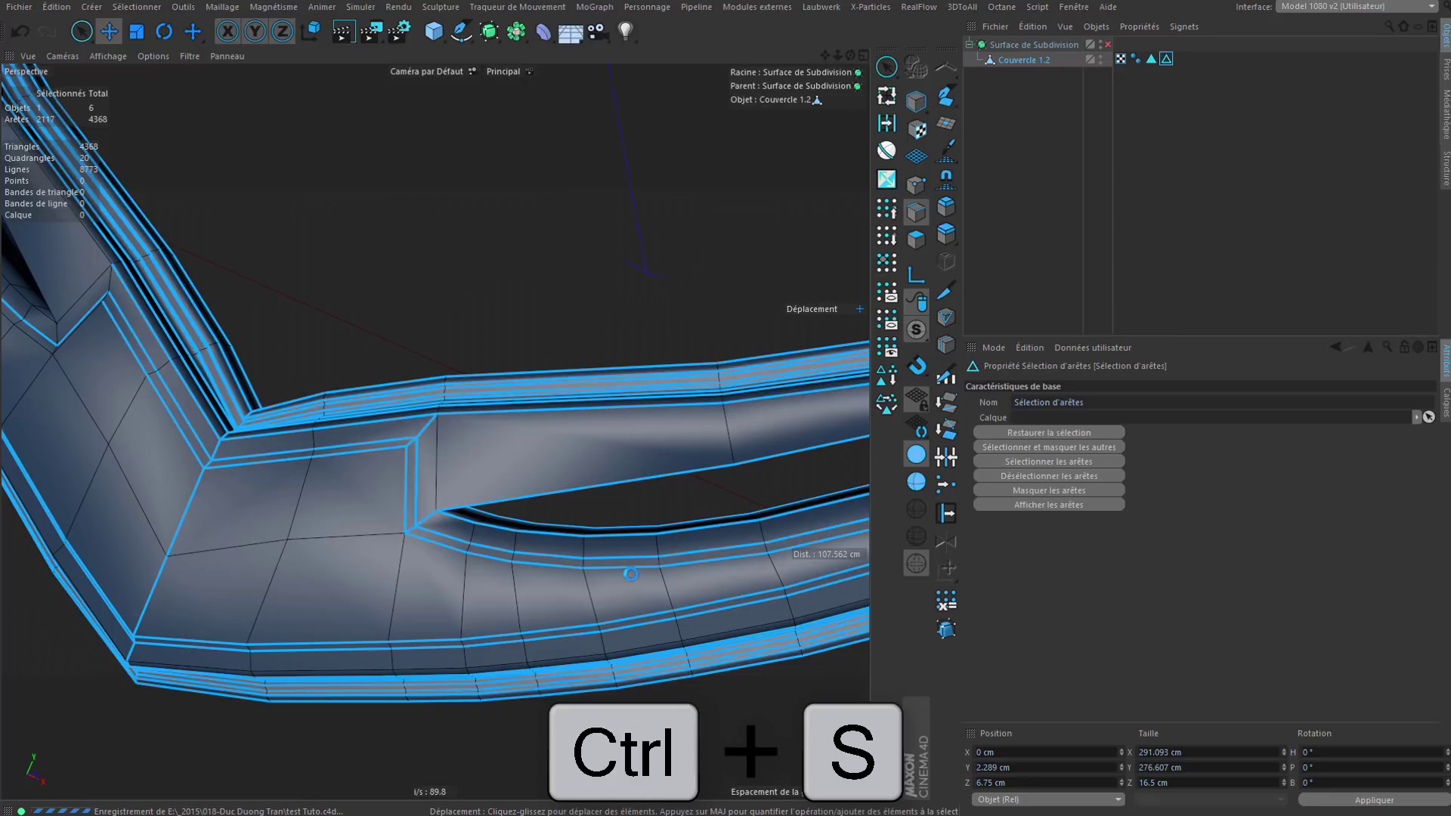
Step: Add the cross loops on the outer band at each bend of the frame's upper-right section to the edge selection
scroll(602, 533, down, 1)
scroll(362, 435, down, 5)
alt+drag(523, 559, 397, 634)
alt+middle_drag(839, 348, 684, 478)
scroll(690, 483, up, 4)
alt+drag(520, 557, 428, 613)
alt+drag(674, 295, 701, 447)
alt+drag(613, 507, 528, 635)
scroll(528, 641, up, 5)
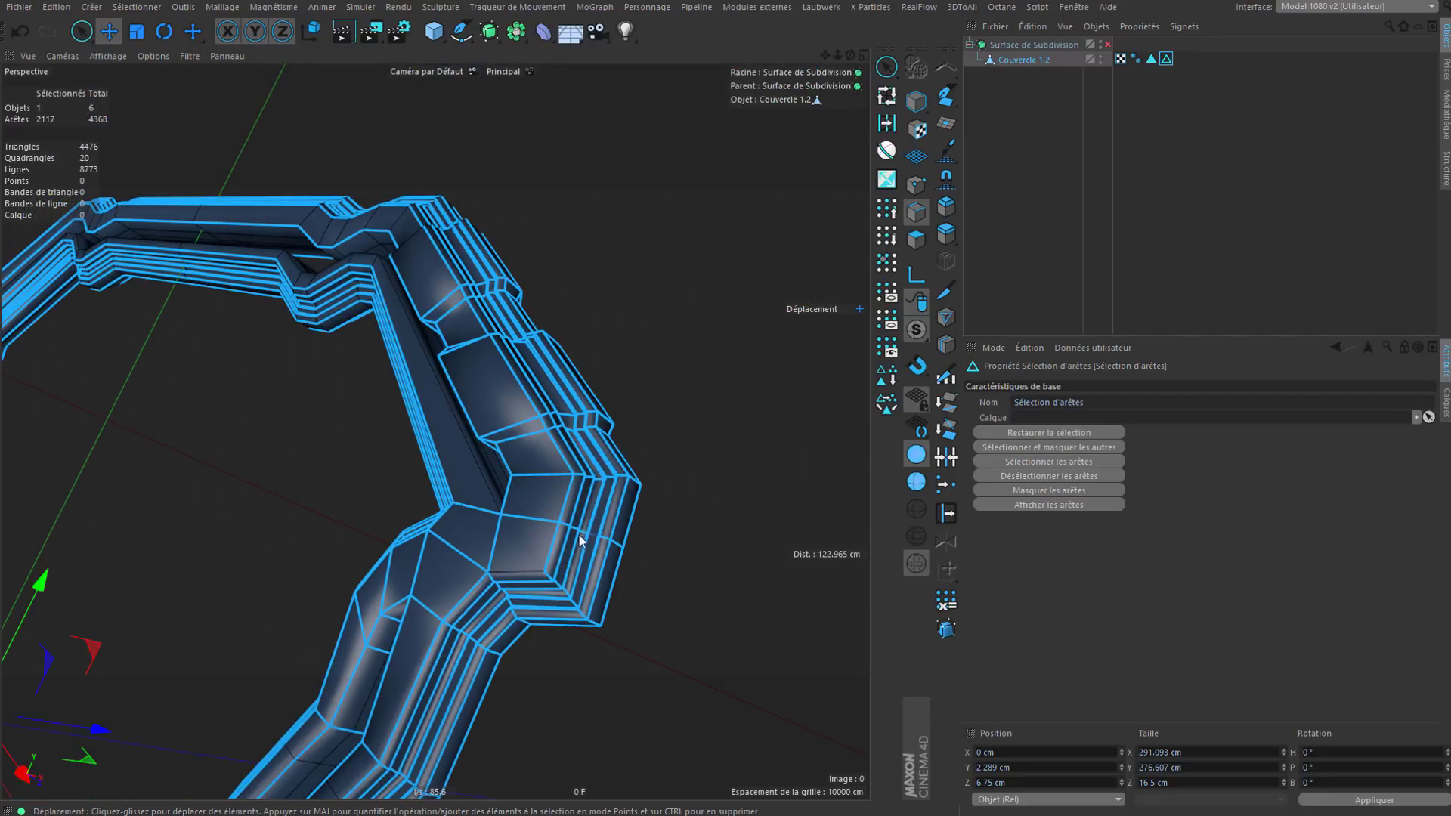
alt+drag(487, 560, 522, 584)
alt+middle_drag(633, 447, 803, 705)
alt+middle_drag(646, 420, 862, 714)
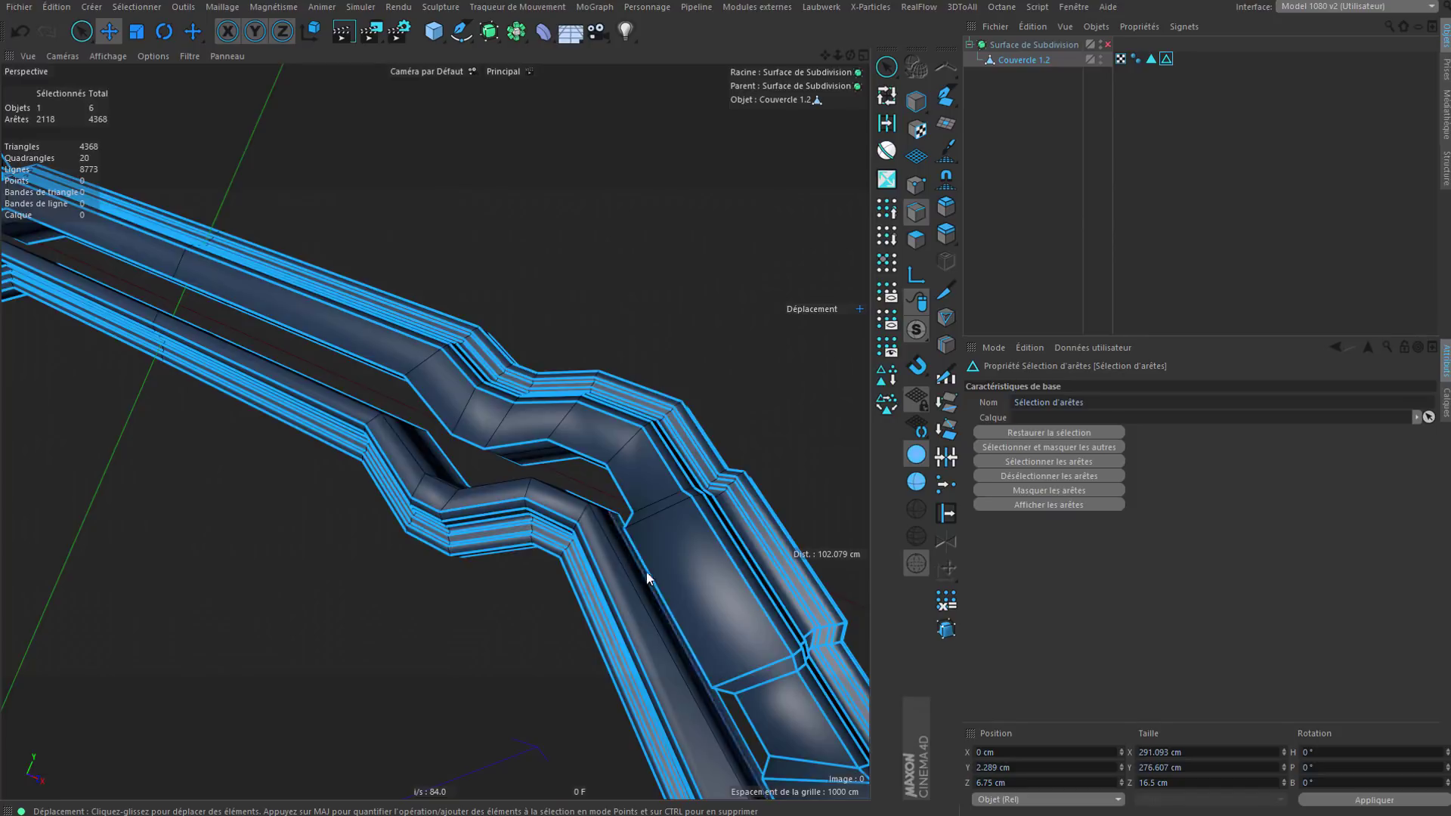
alt+drag(645, 577, 666, 502)
scroll(657, 514, up, 3)
shift+double_click(656, 534)
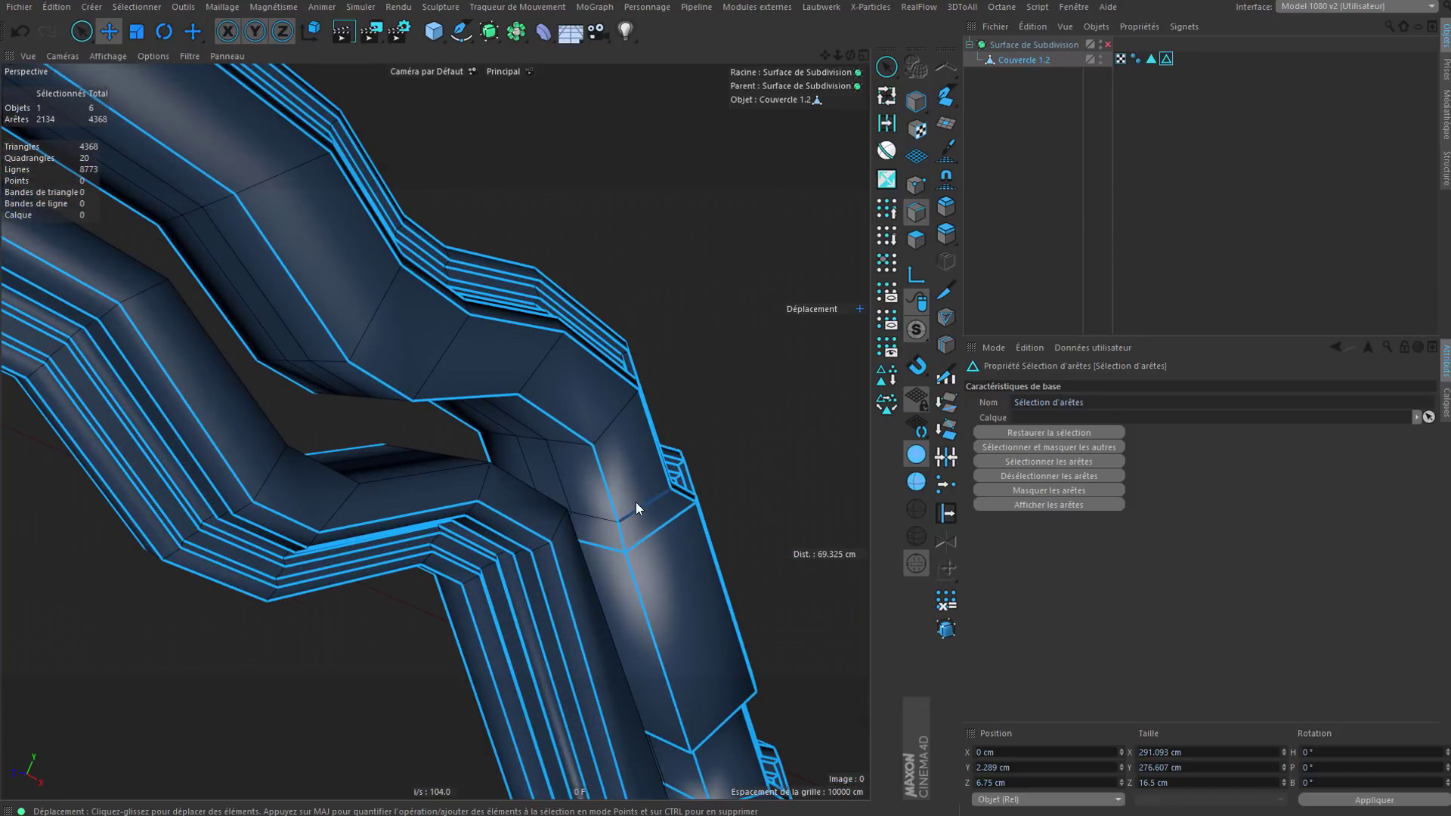
shift+double_click(433, 354)
shift+double_click(369, 306)
shift+double_click(279, 179)
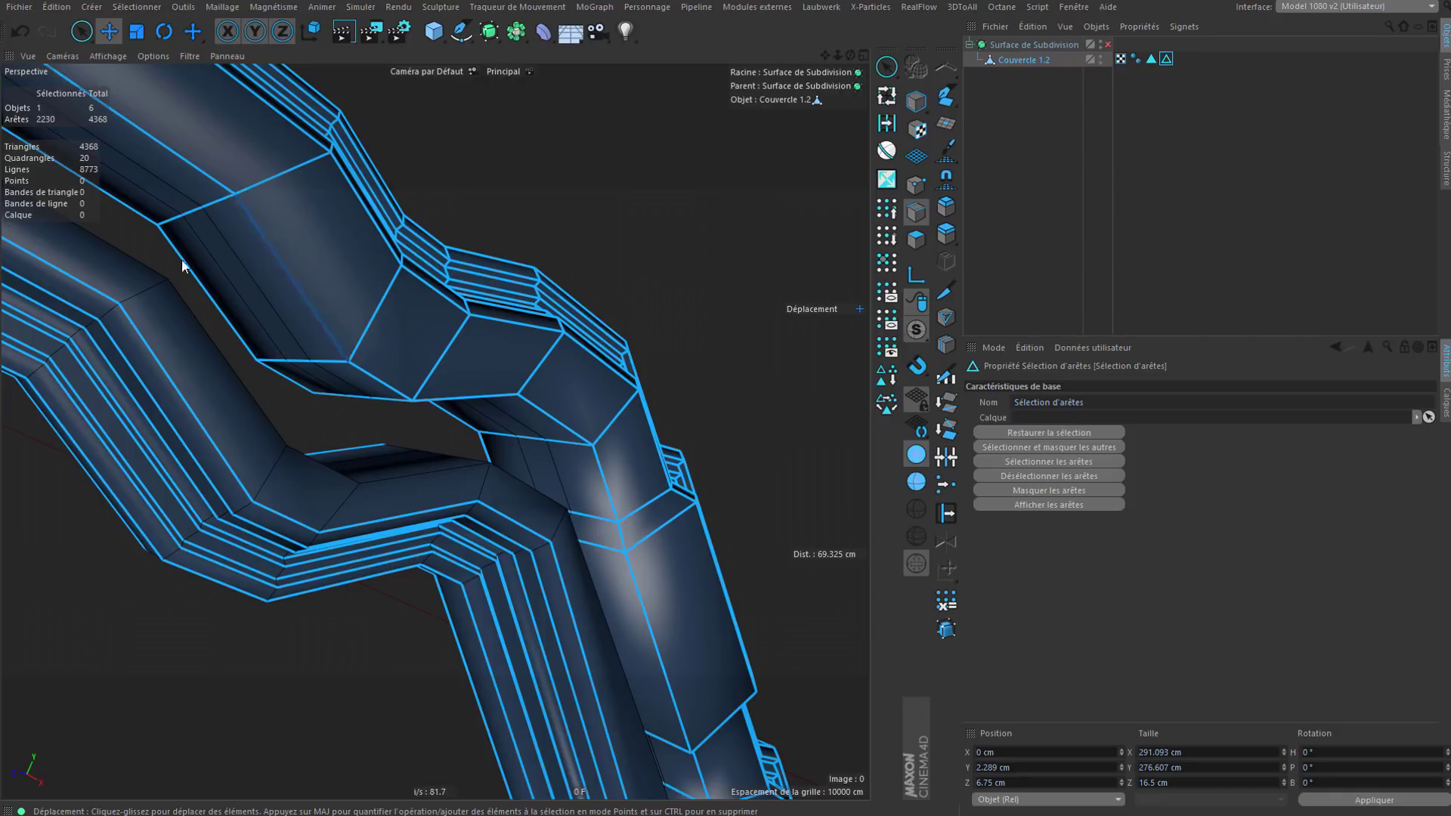
Step: Add the cross loops at each bend of the inner band in the upper-right section to the edge selection
alt+drag(235, 378, 153, 364)
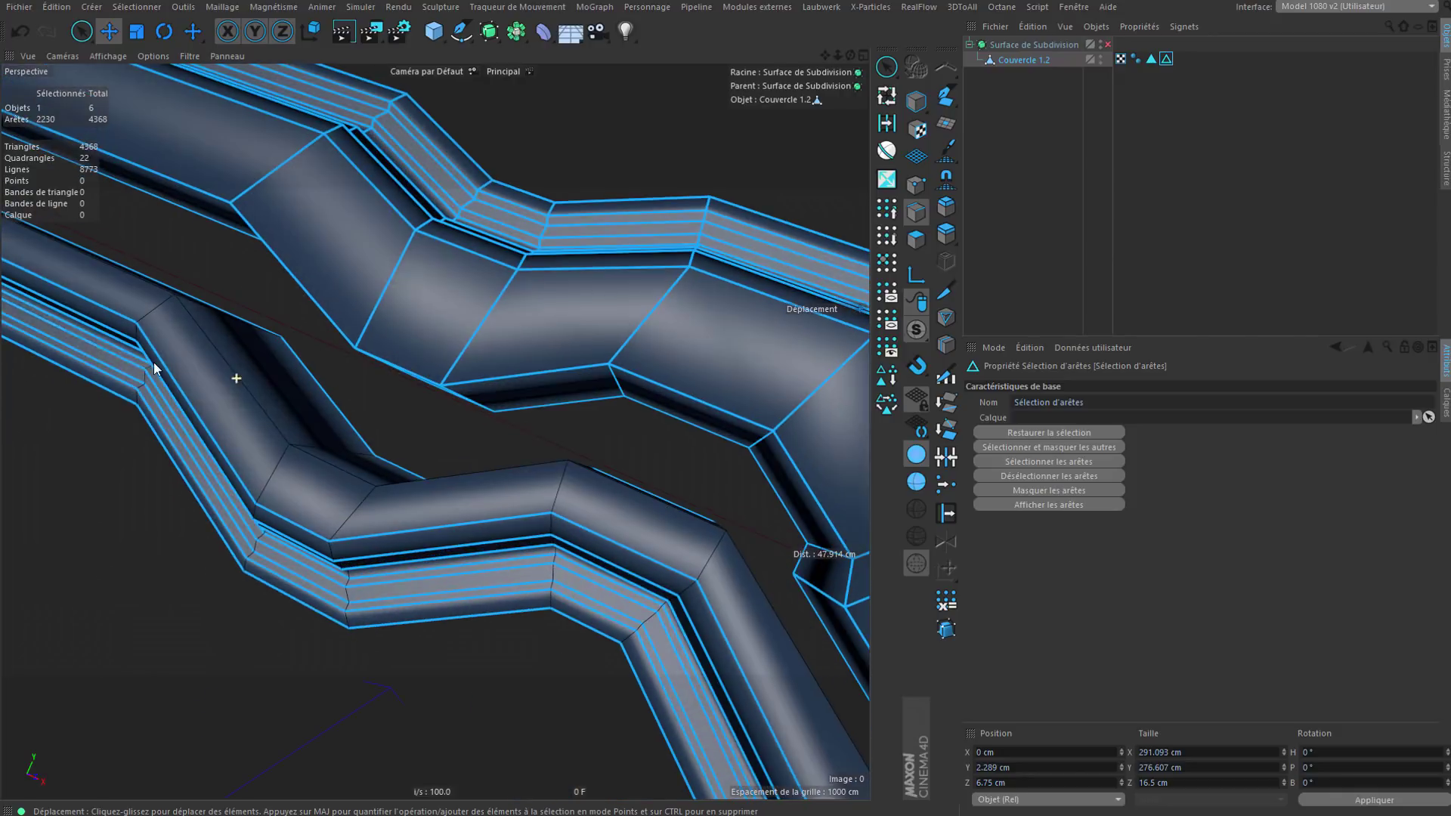
scroll(529, 354, down, 3)
shift+click(362, 386)
shift+double_click(362, 387)
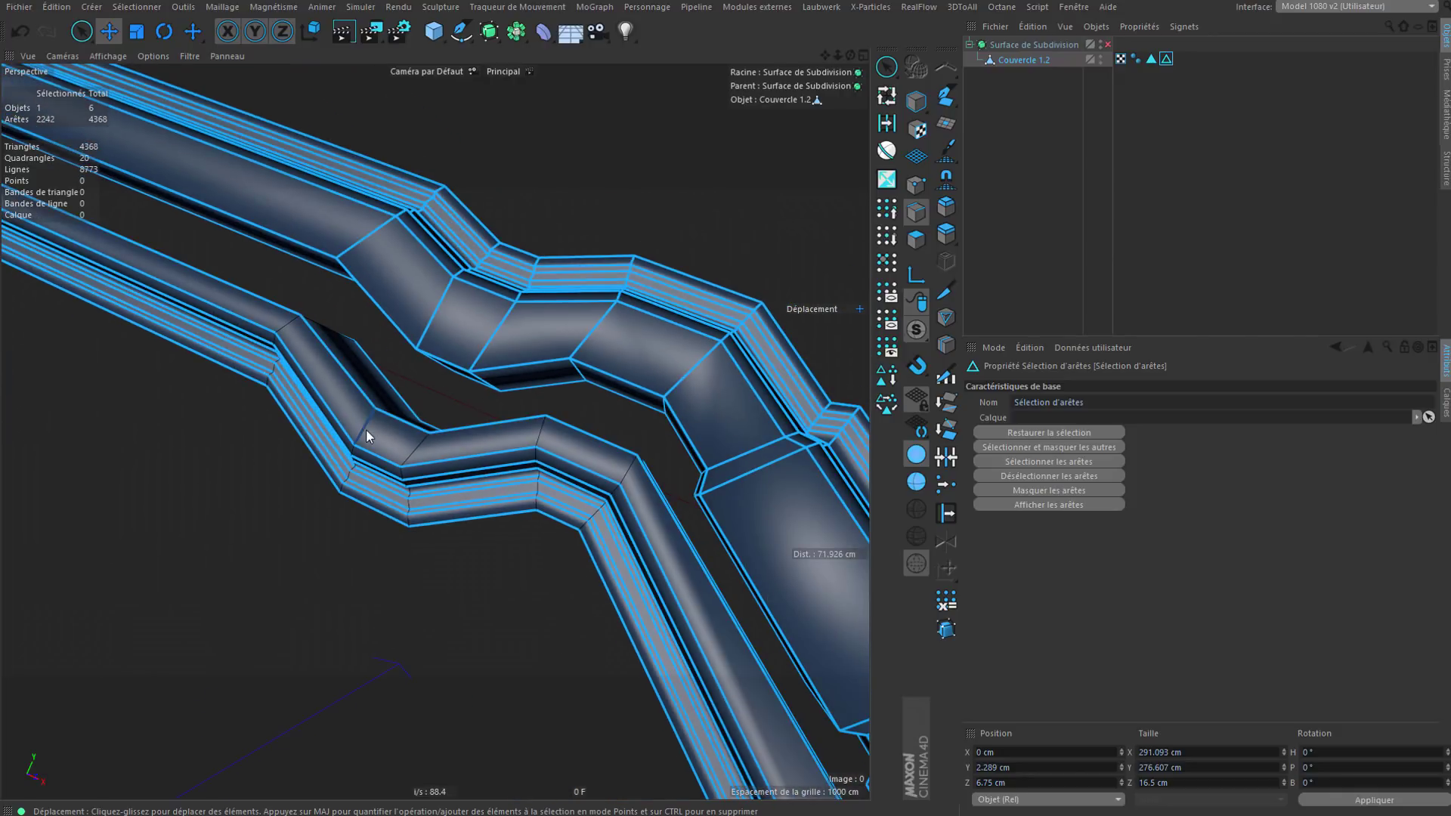
shift+double_click(366, 429)
shift+double_click(414, 450)
shift+double_click(538, 434)
shift+double_click(633, 470)
Step: Preview the smoothed shape with the subdivision surface temporarily enabled and all objects deselected
click(1106, 43)
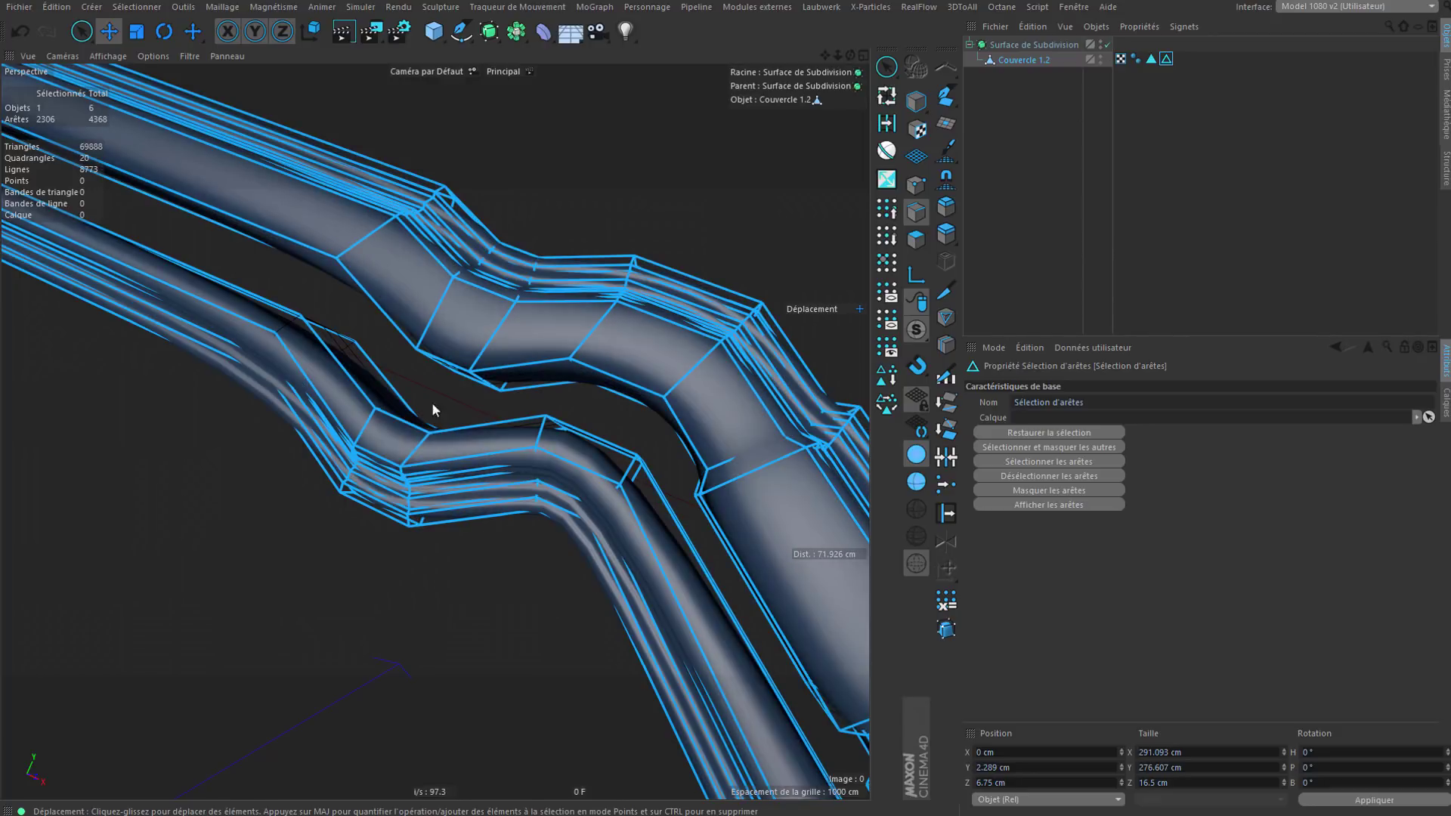
click(1026, 221)
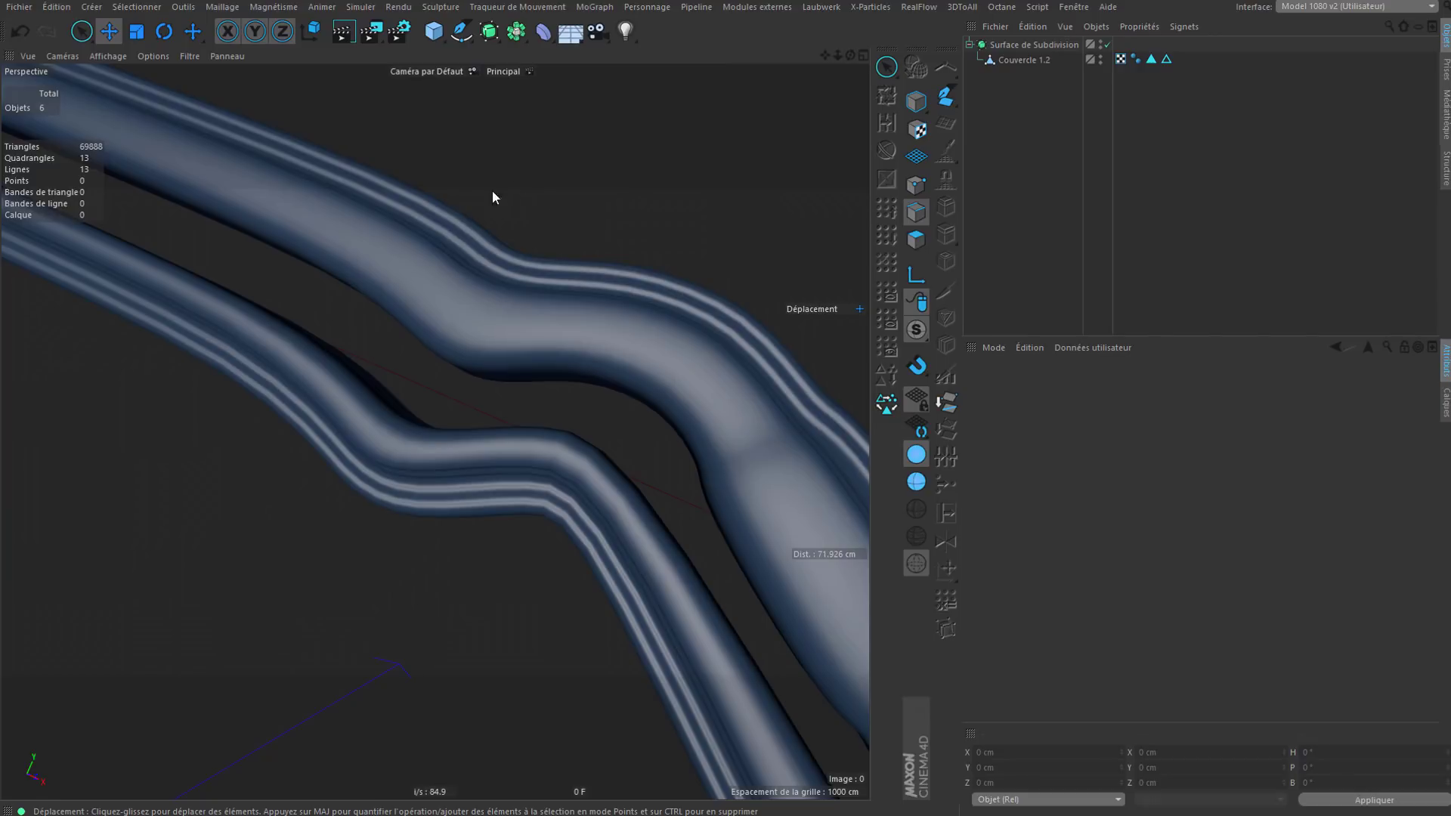
click(1108, 43)
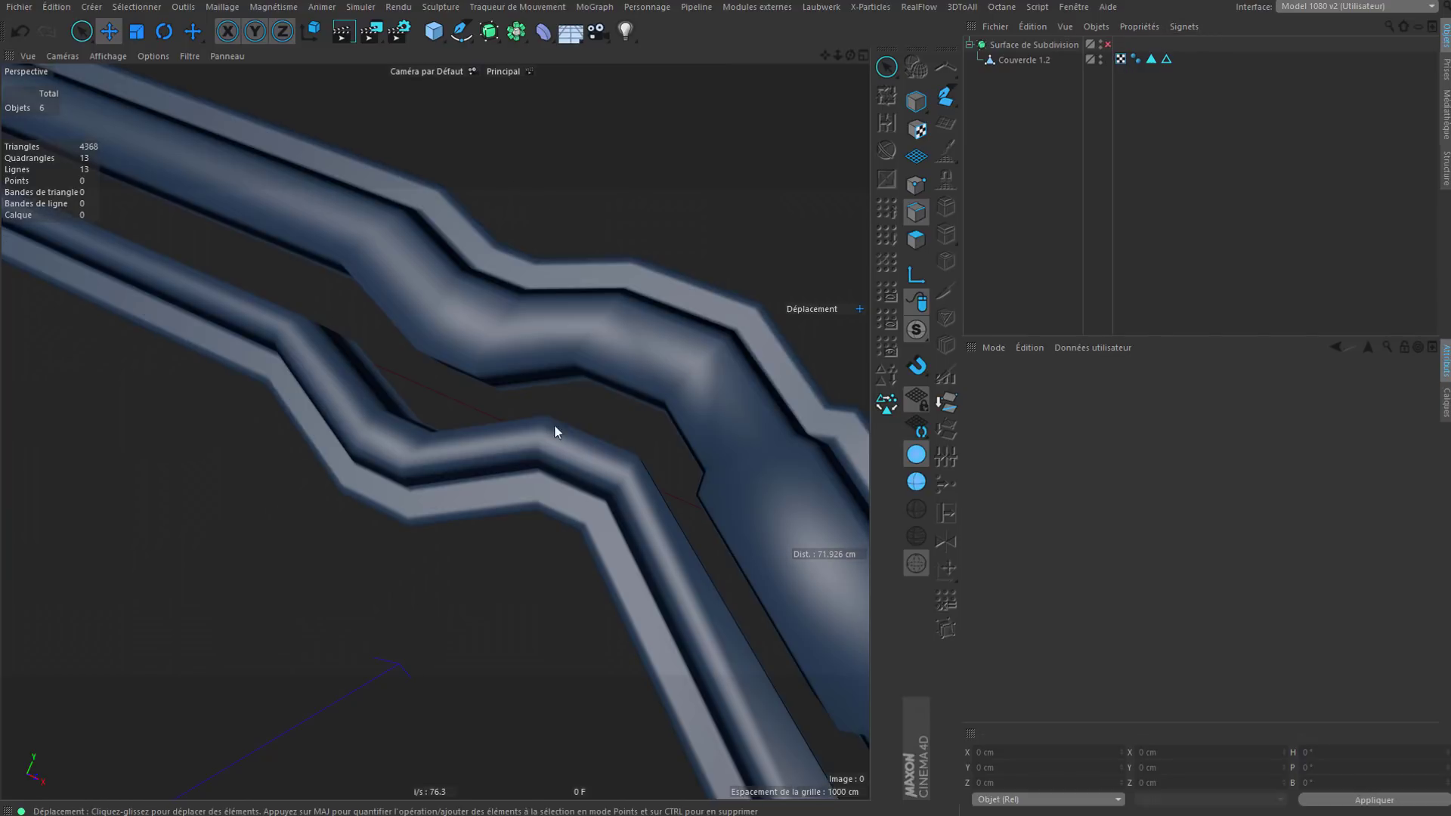
Step: Reselect Couvercle 1.2 and add another cross loop on the upper band to its edge selection
click(1028, 60)
alt+drag(484, 438, 512, 510)
shift+double_click(272, 312)
Step: Examine the edge selection around the upper, right and lower parts of the frame for missing loops
alt+right_drag(730, 326, 665, 347)
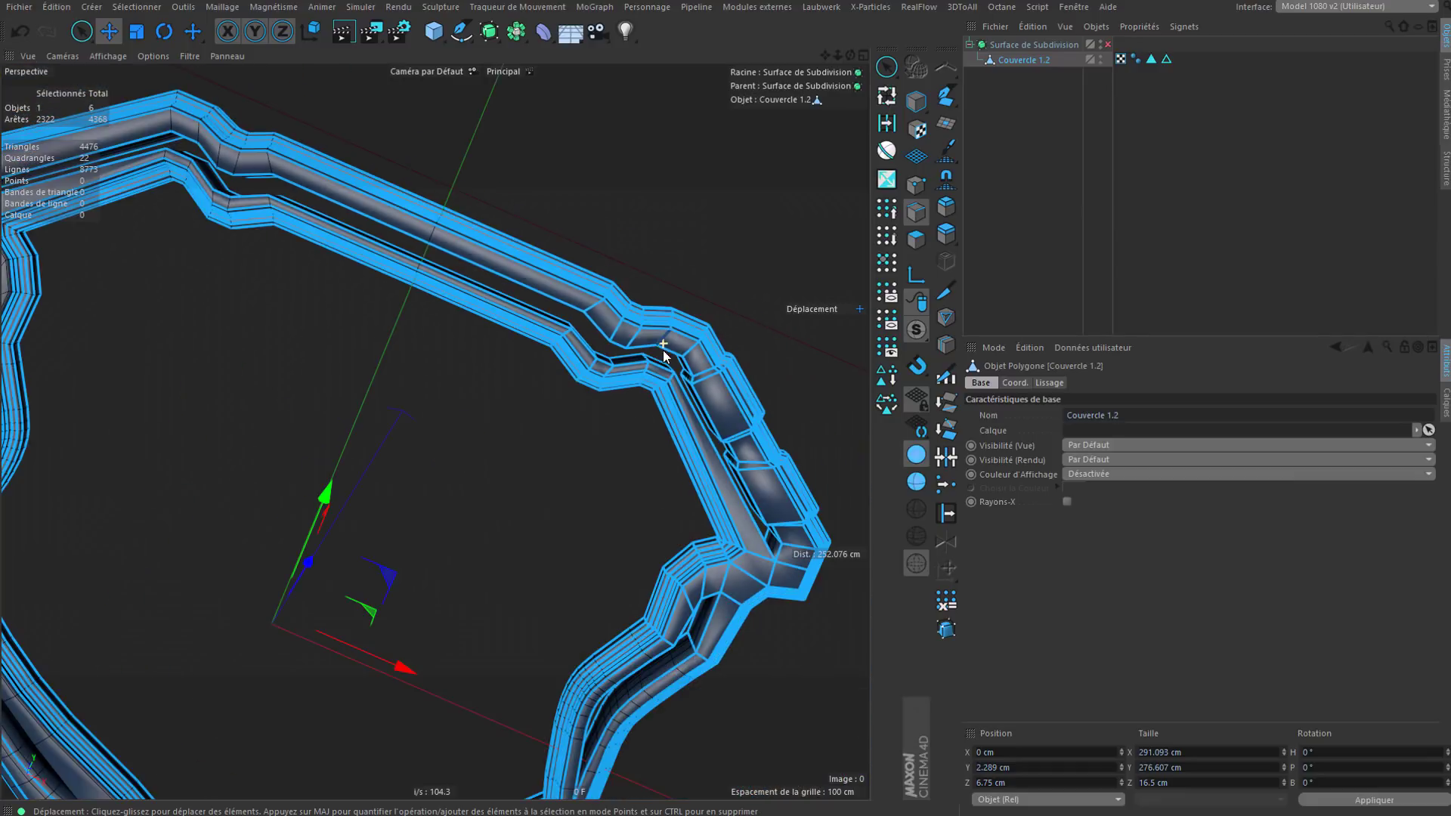
alt+right_drag(229, 154, 269, 152)
alt+right_drag(350, 171, 237, 143)
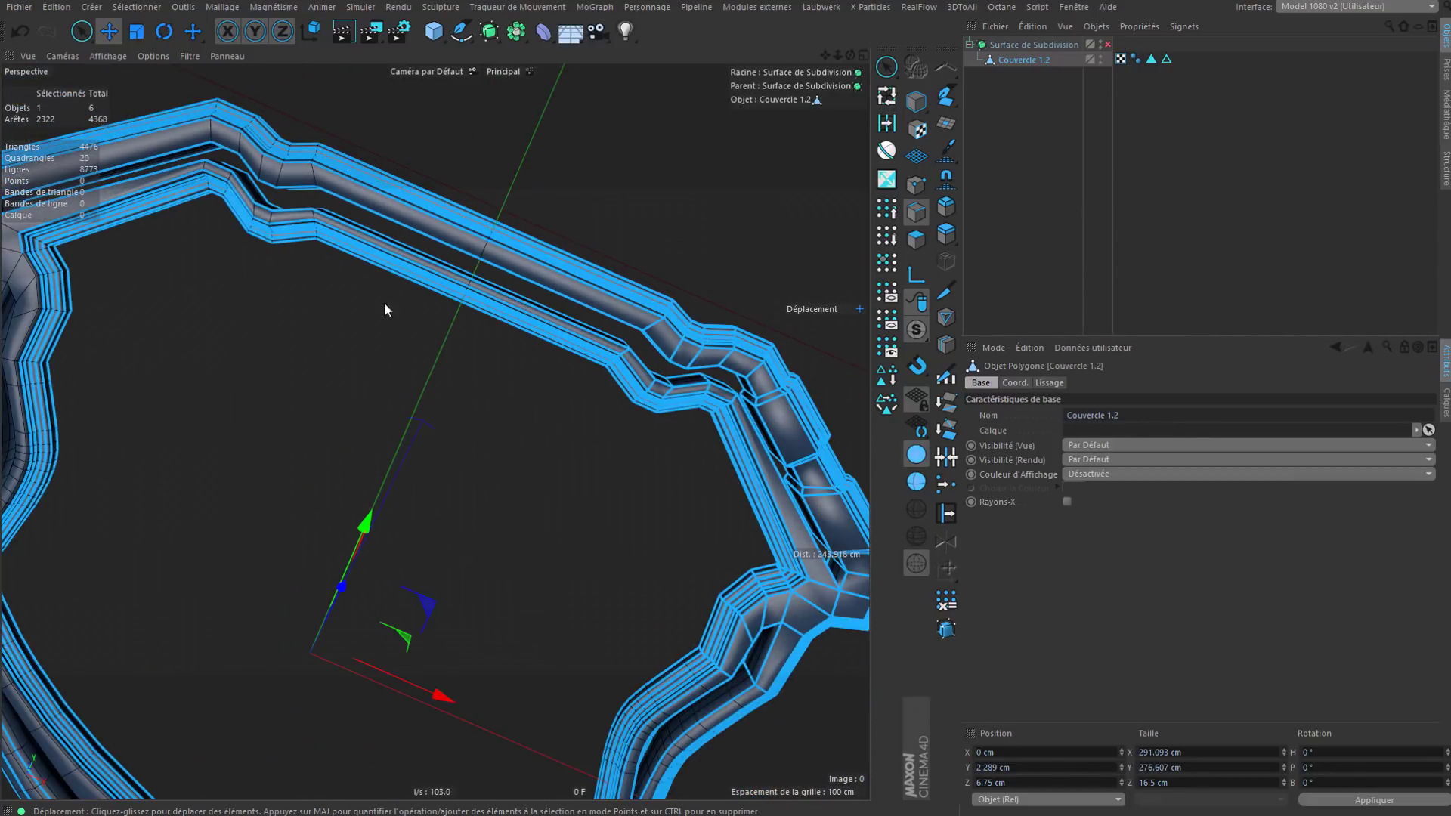
alt+drag(384, 302, 578, 265)
alt+middle_drag(475, 602, 603, 454)
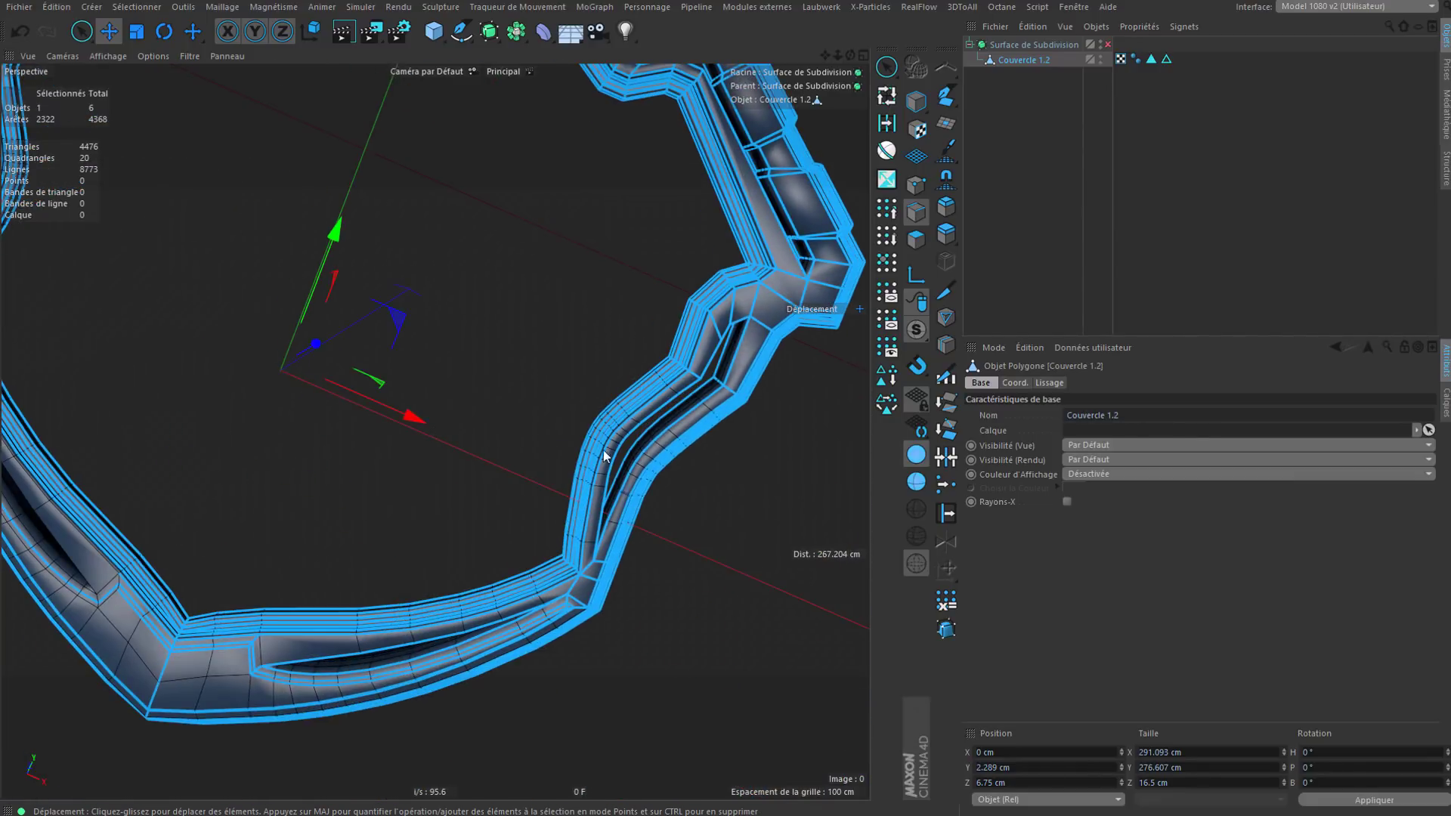
alt+drag(603, 453, 492, 603)
alt+middle_drag(529, 628, 646, 517)
alt+drag(646, 517, 591, 552)
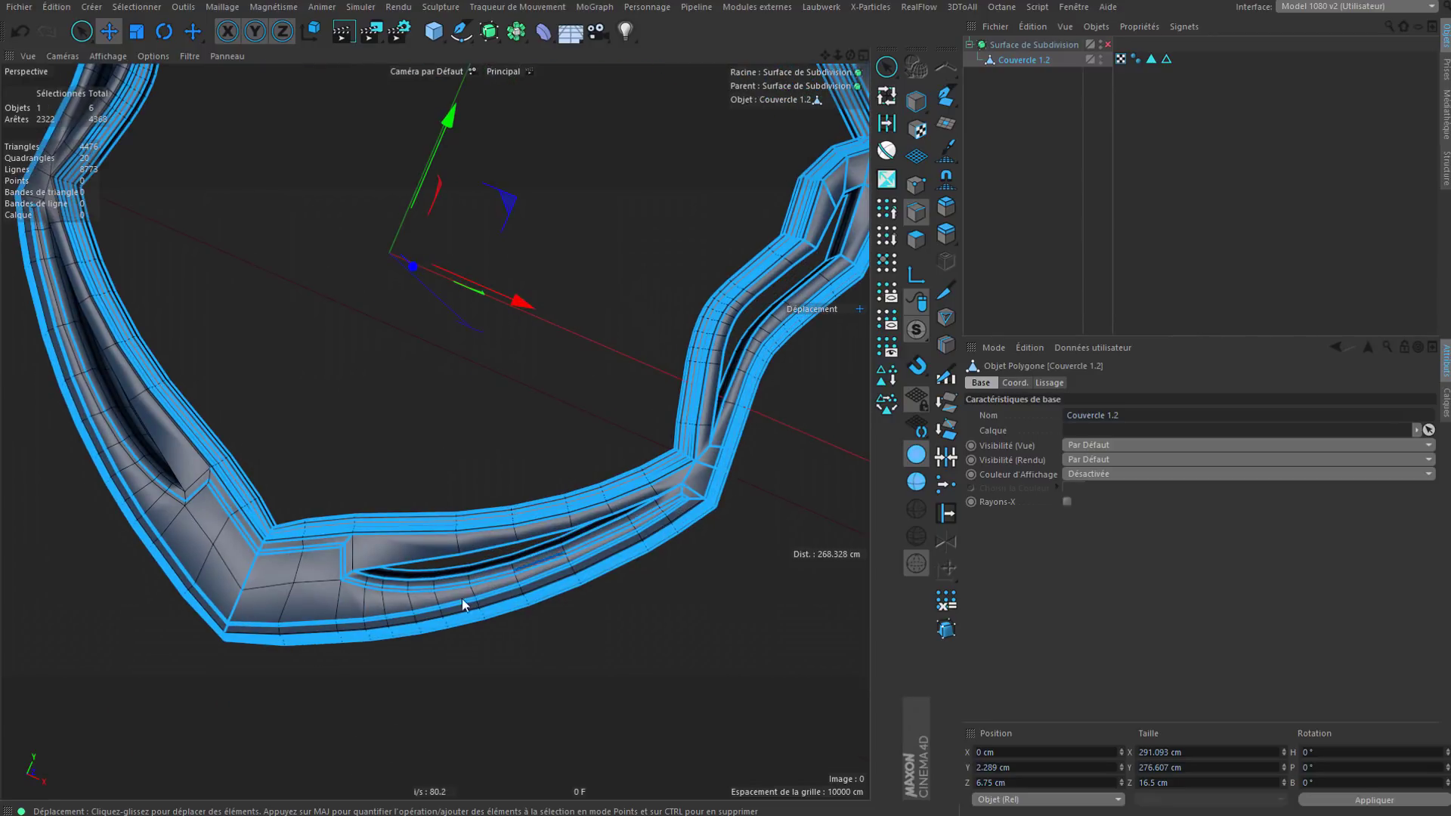
Step: Preview the lower frame's smoothed shape with the subdivision surface temporarily enabled and nothing selected
alt+drag(640, 526, 651, 477)
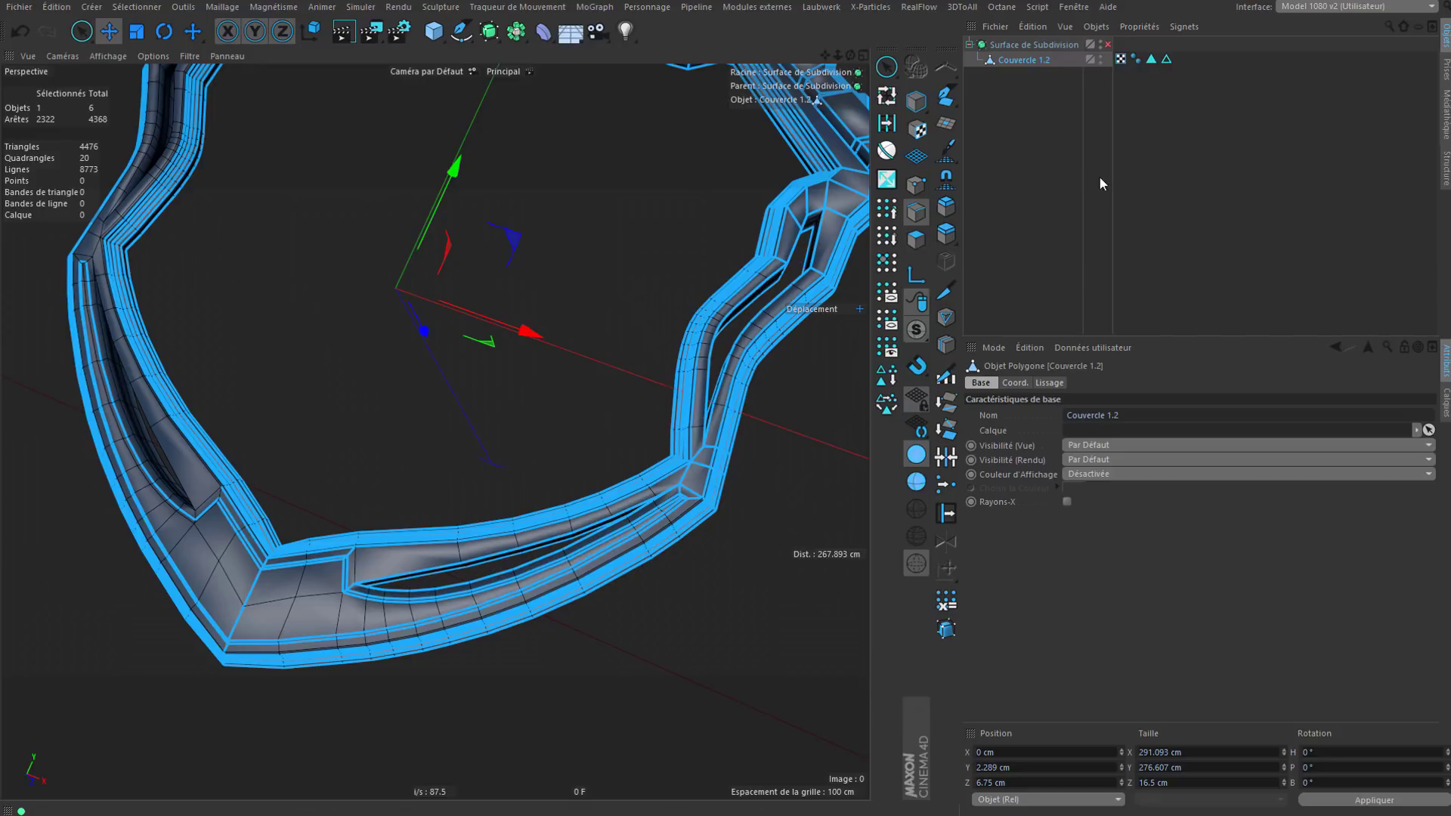
click(1109, 45)
click(1034, 259)
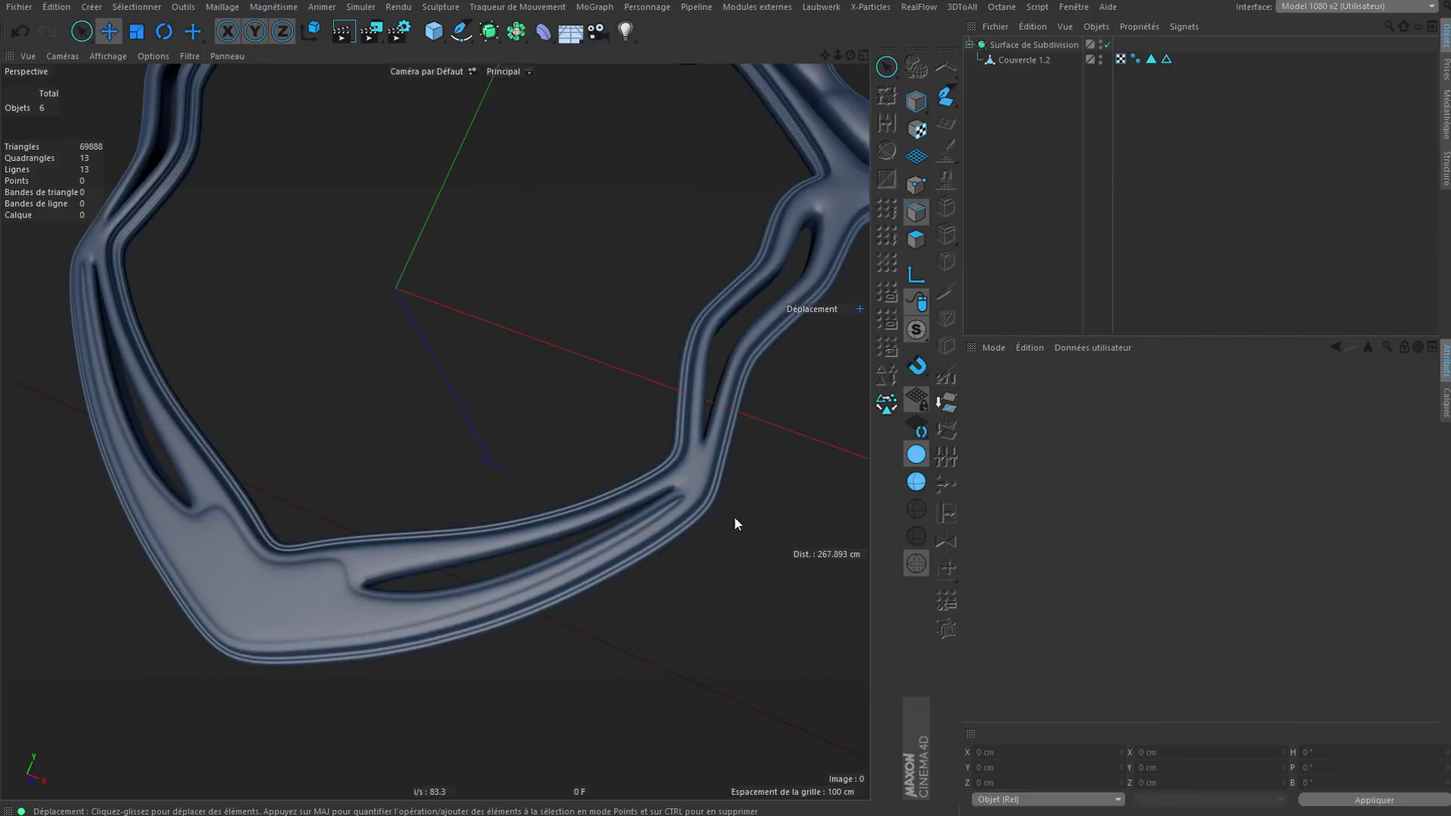
click(1109, 44)
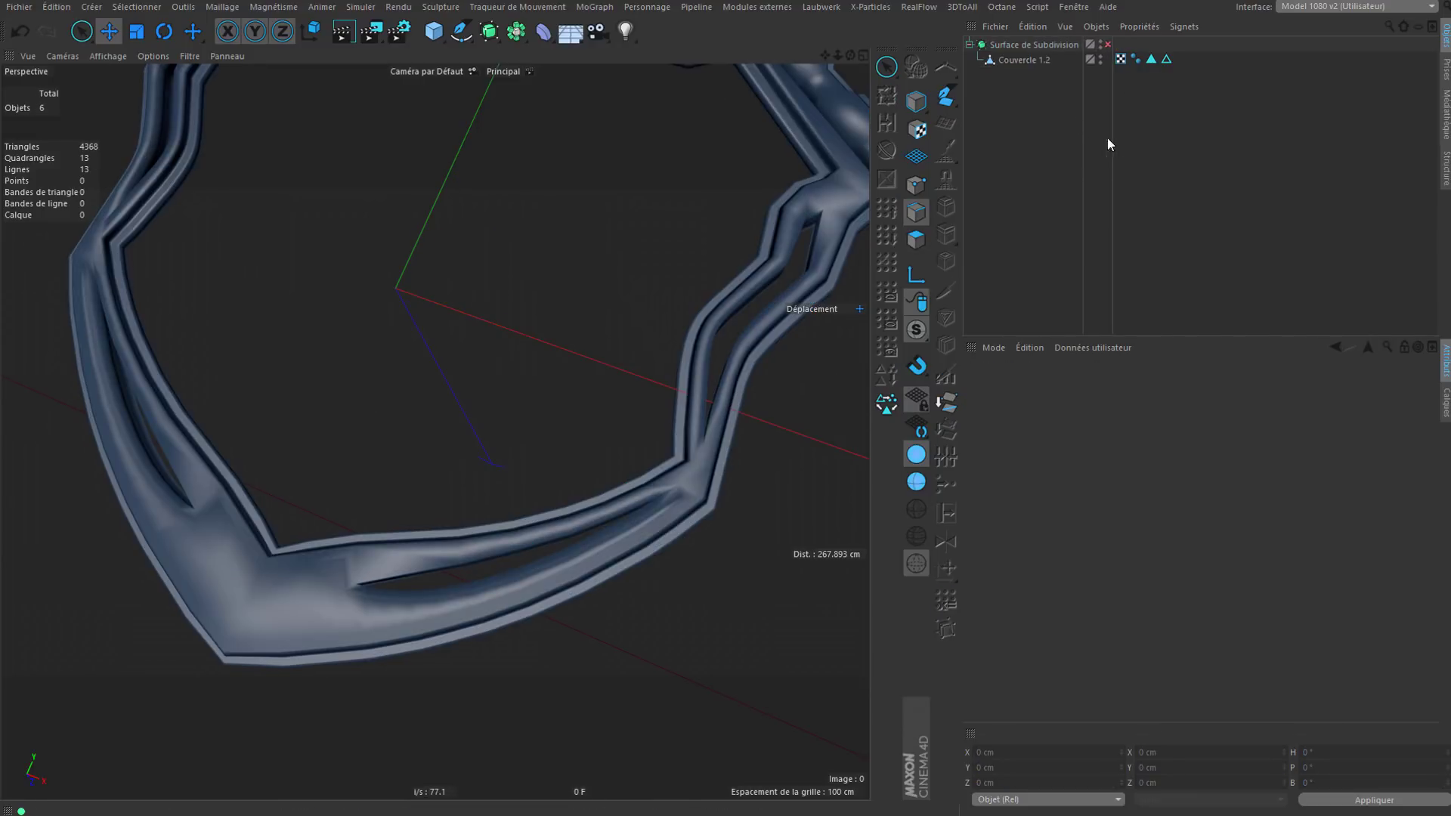
Step: Reselect Couvercle 1.2 and store its currently selected edges in the existing edge selection tag
click(1044, 59)
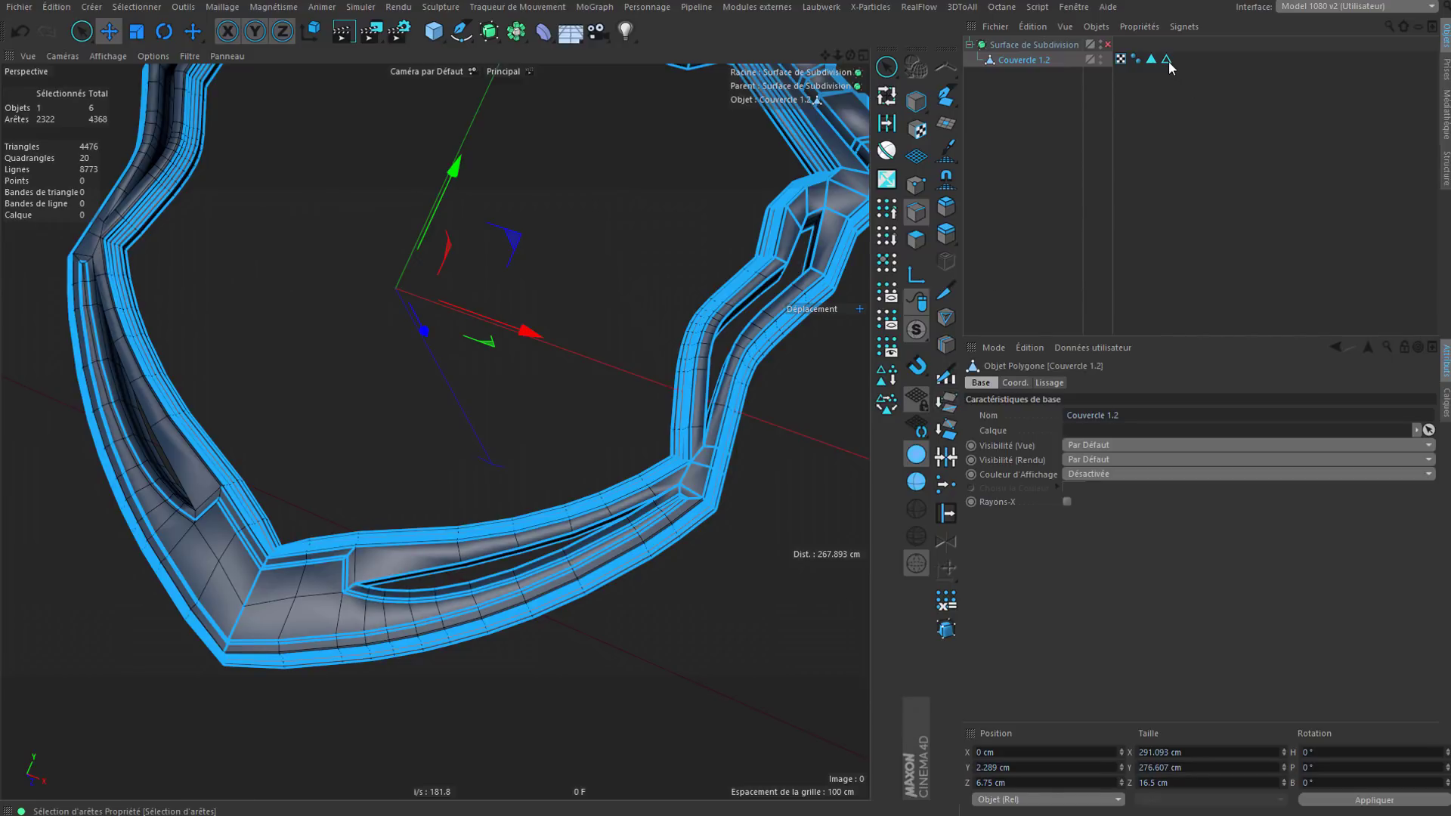
click(1167, 60)
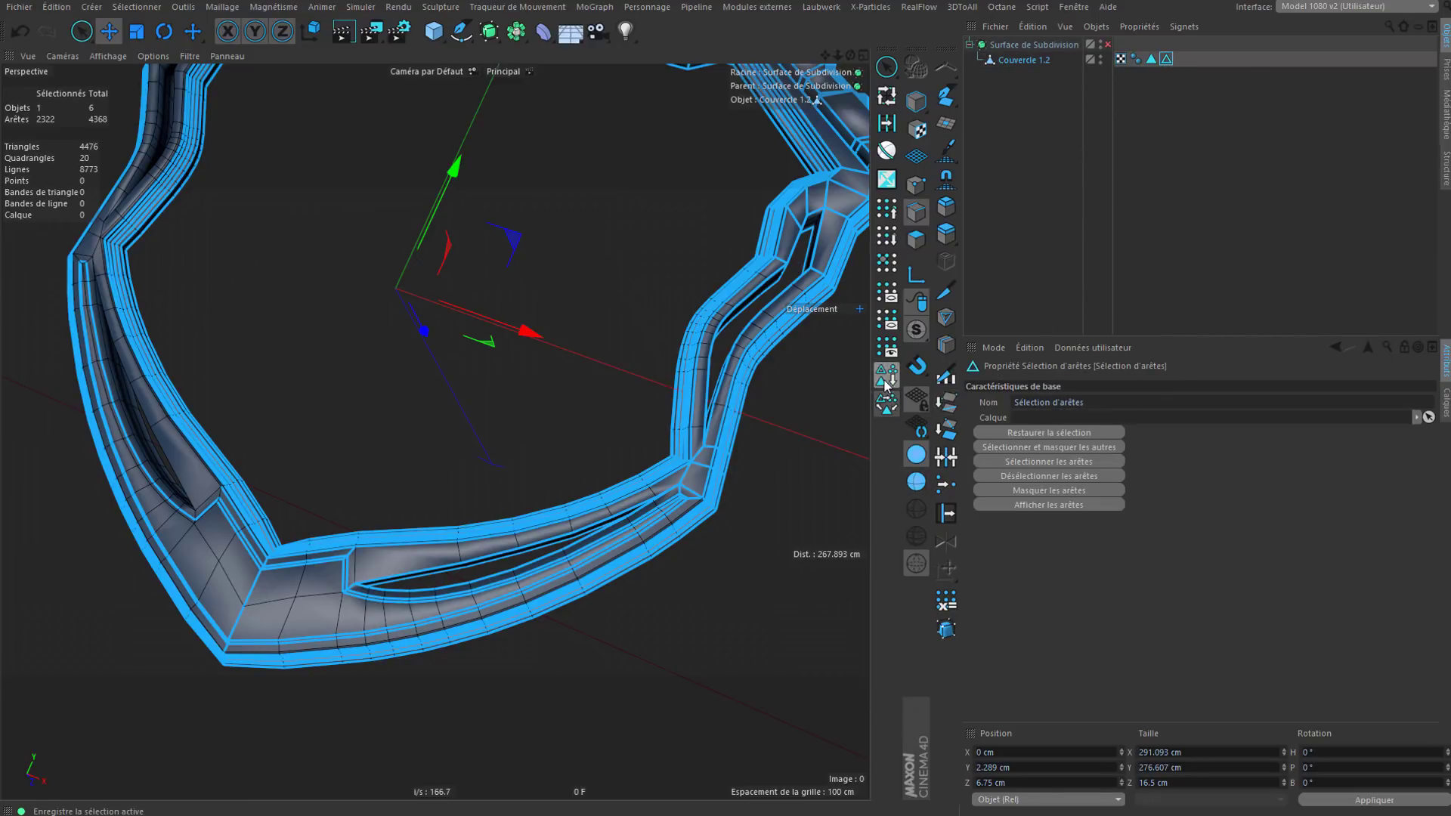
alt+middle_drag(649, 363, 665, 399)
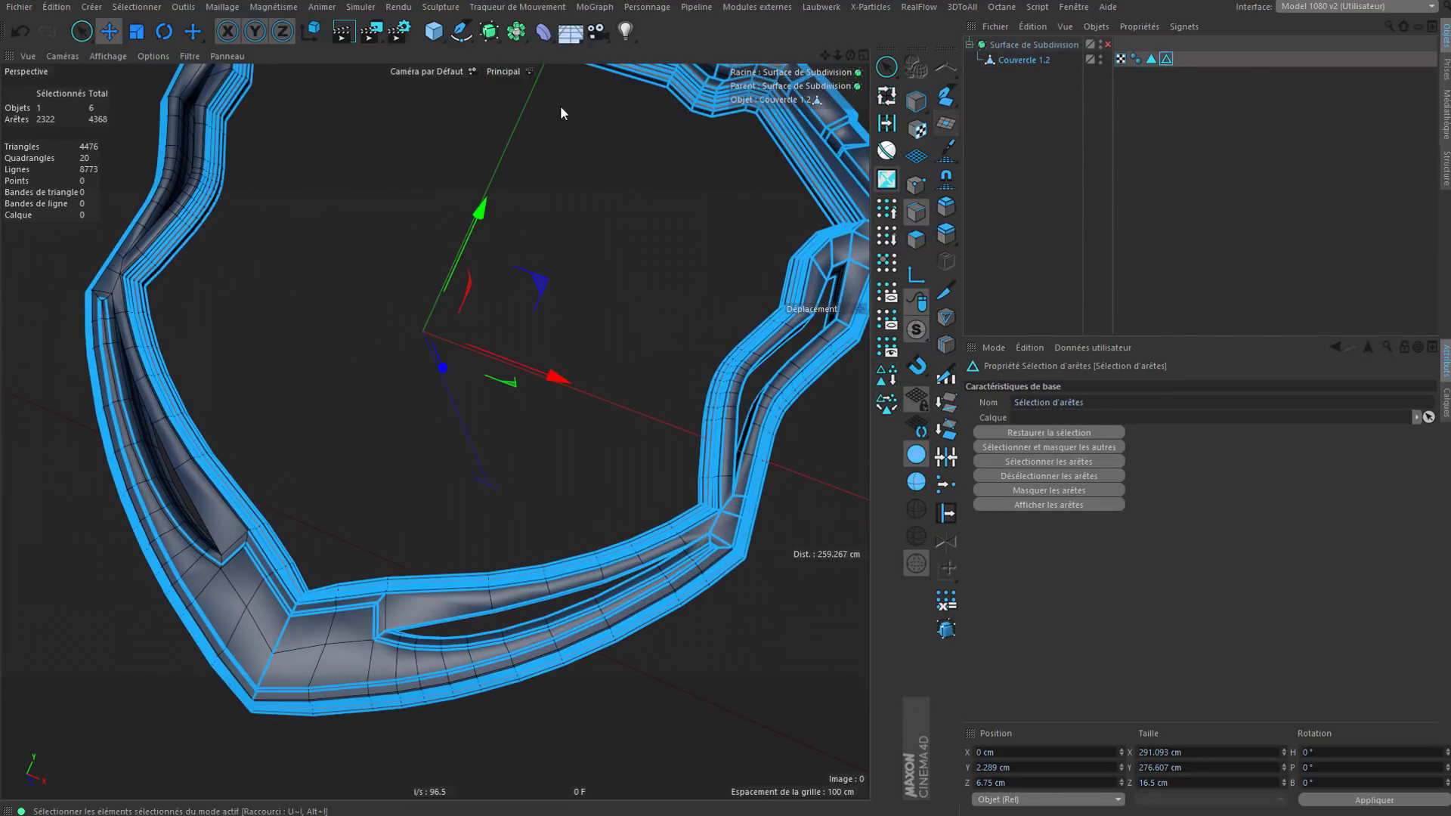
Step: Add a Bevel deformer as a child of Couvercle 1.2 and restrict it to the stored edge selection
click(491, 37)
click(748, 245)
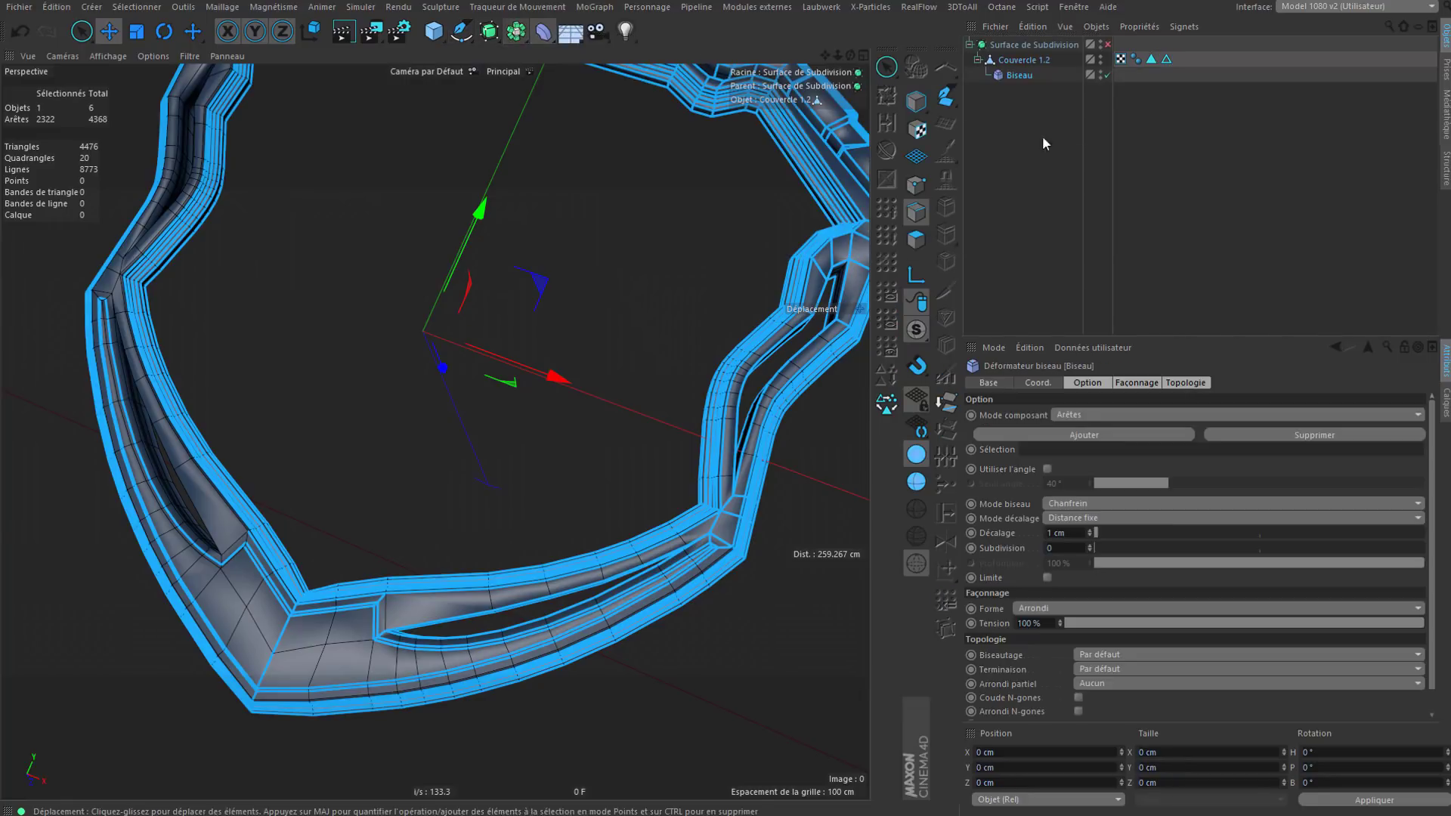
drag(1167, 59, 1107, 452)
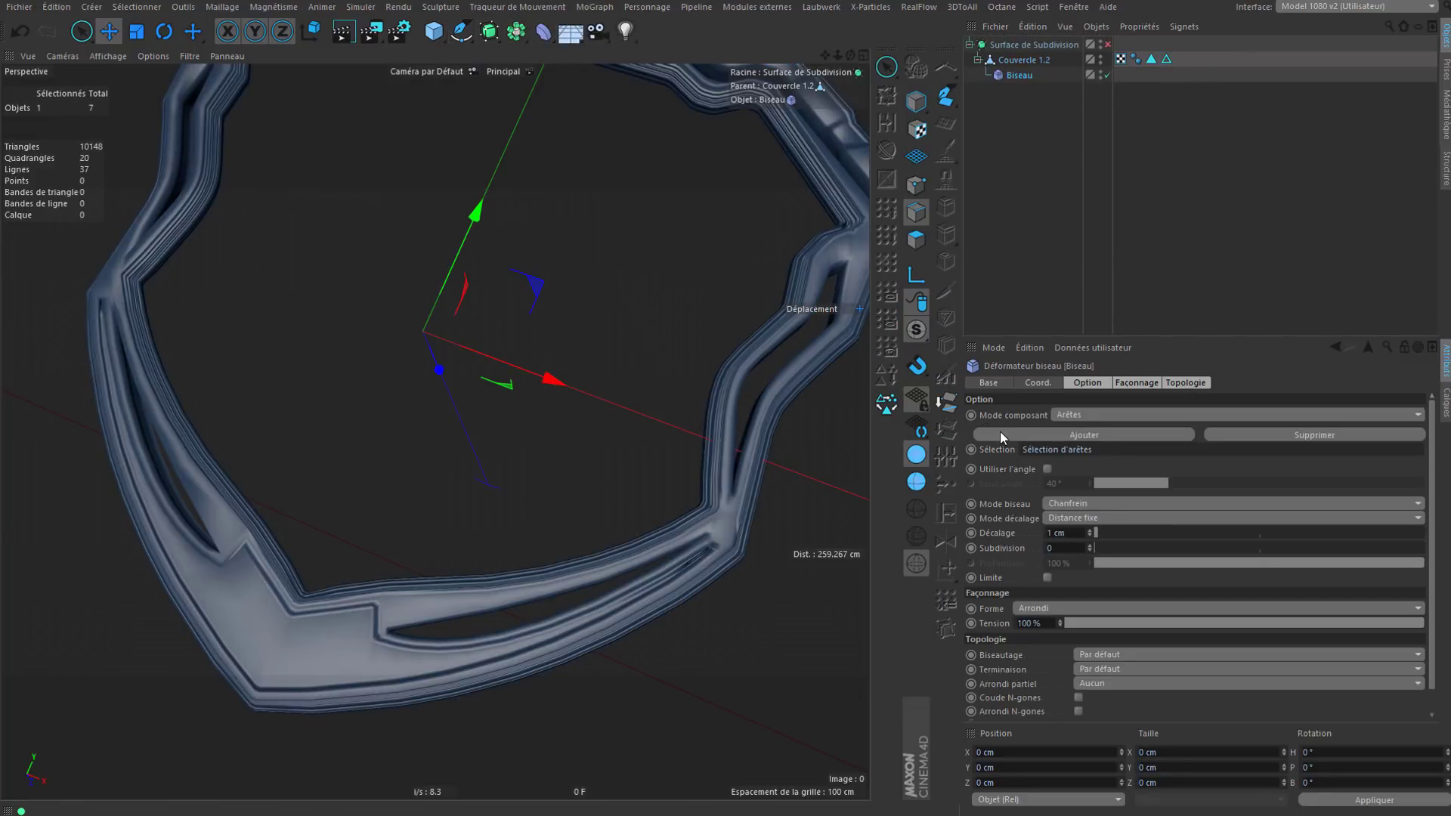
scroll(694, 588, up, 2)
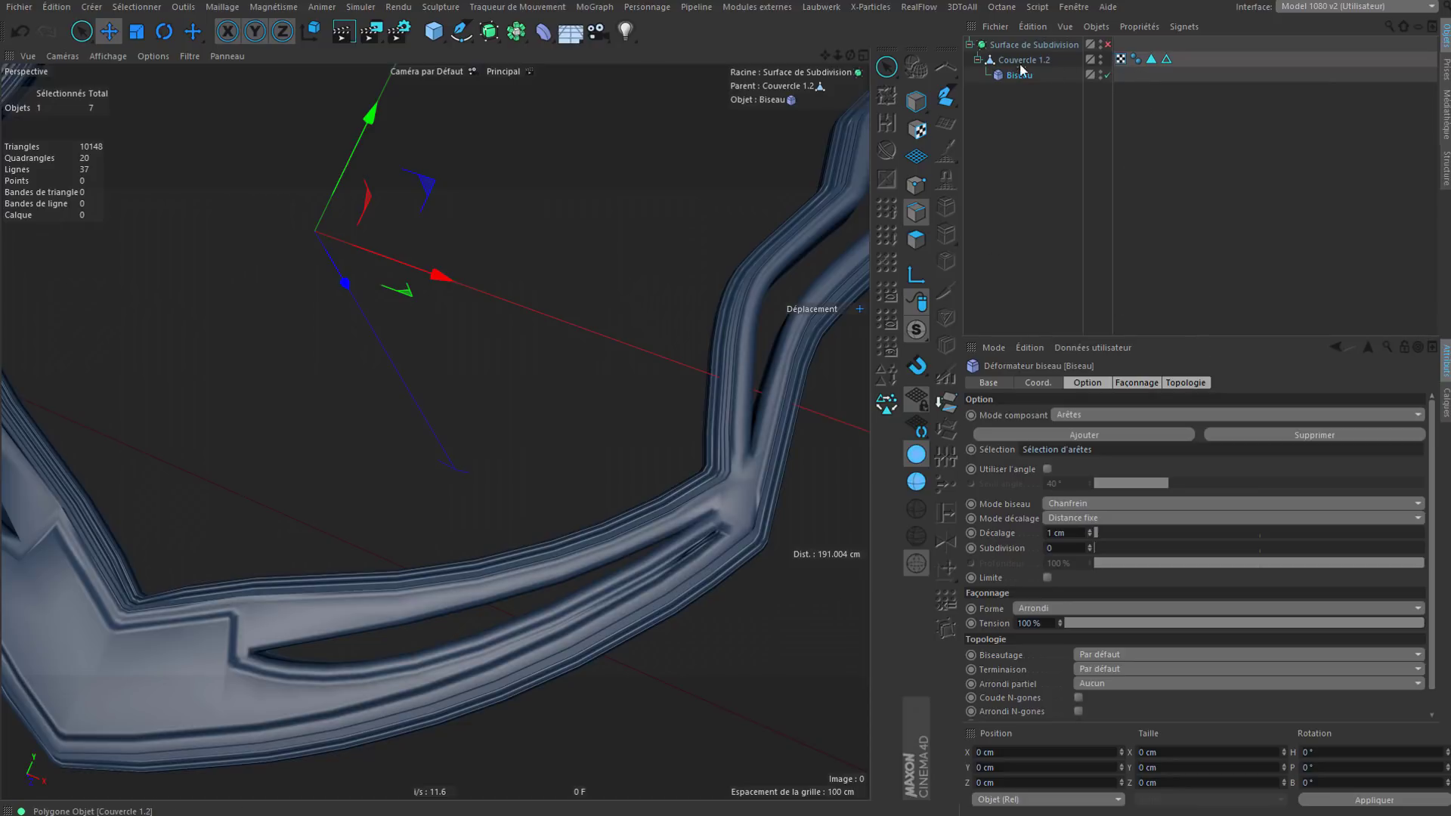
Step: Display the mesh lines over the shading and set the bevel's offset to 0.6 cm, checking the lower-right junction
click(916, 481)
scroll(558, 662, up, 2)
scroll(620, 492, up, 7)
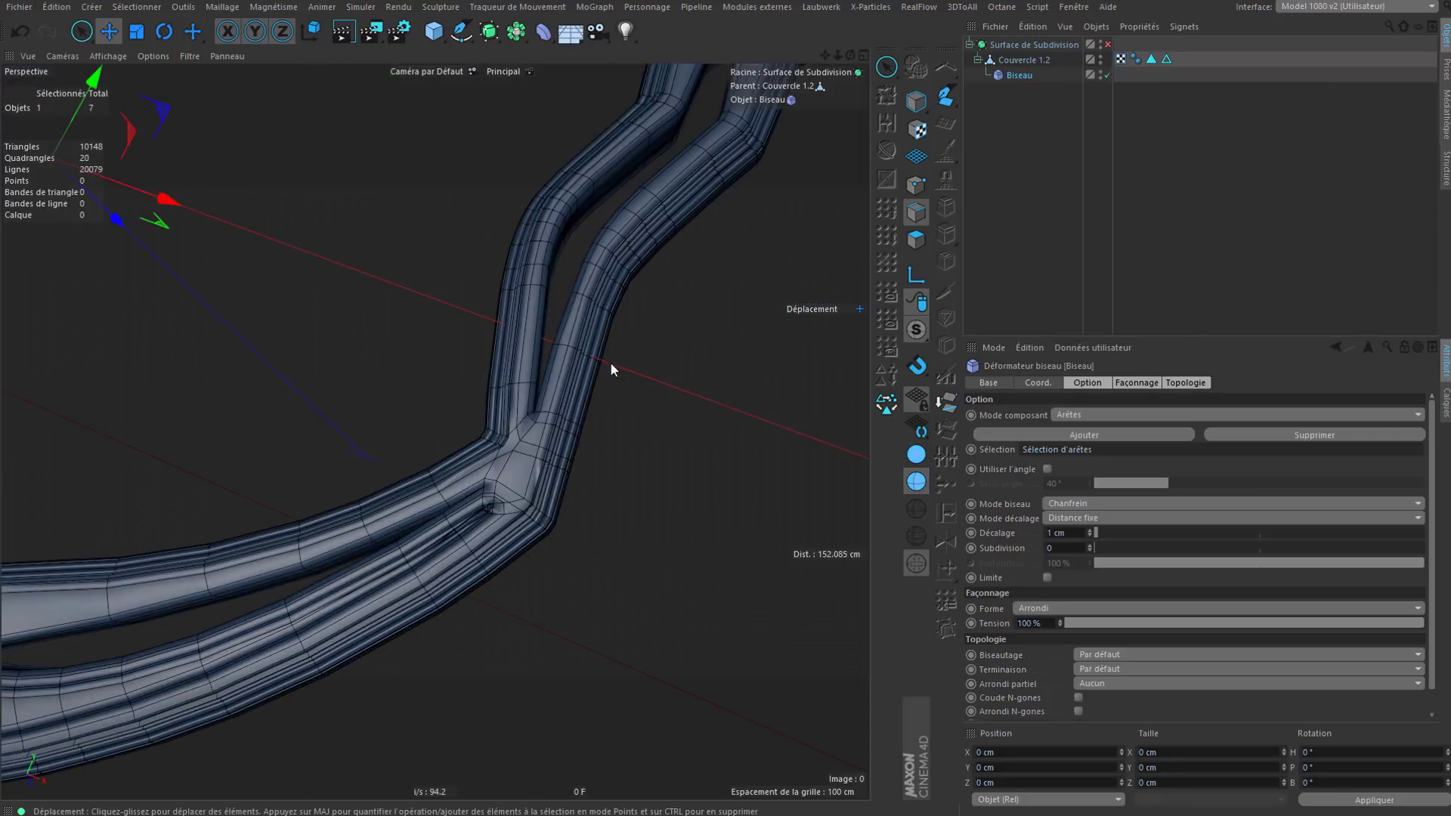
alt+middle_drag(446, 633, 600, 359)
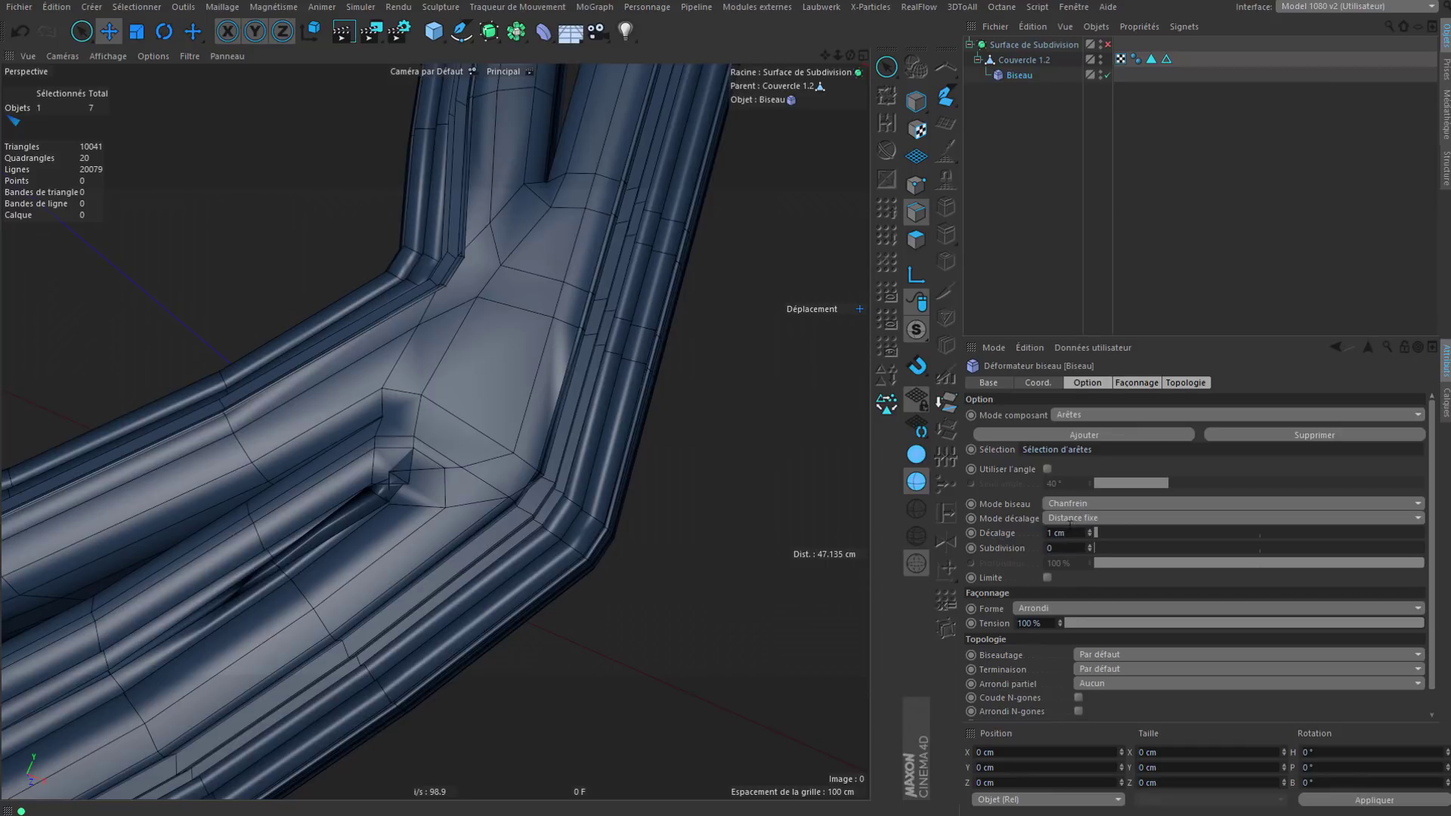
click(1092, 535)
alt+click(1090, 532)
alt+click(1091, 532)
alt+click(1091, 532)
alt+click(1091, 533)
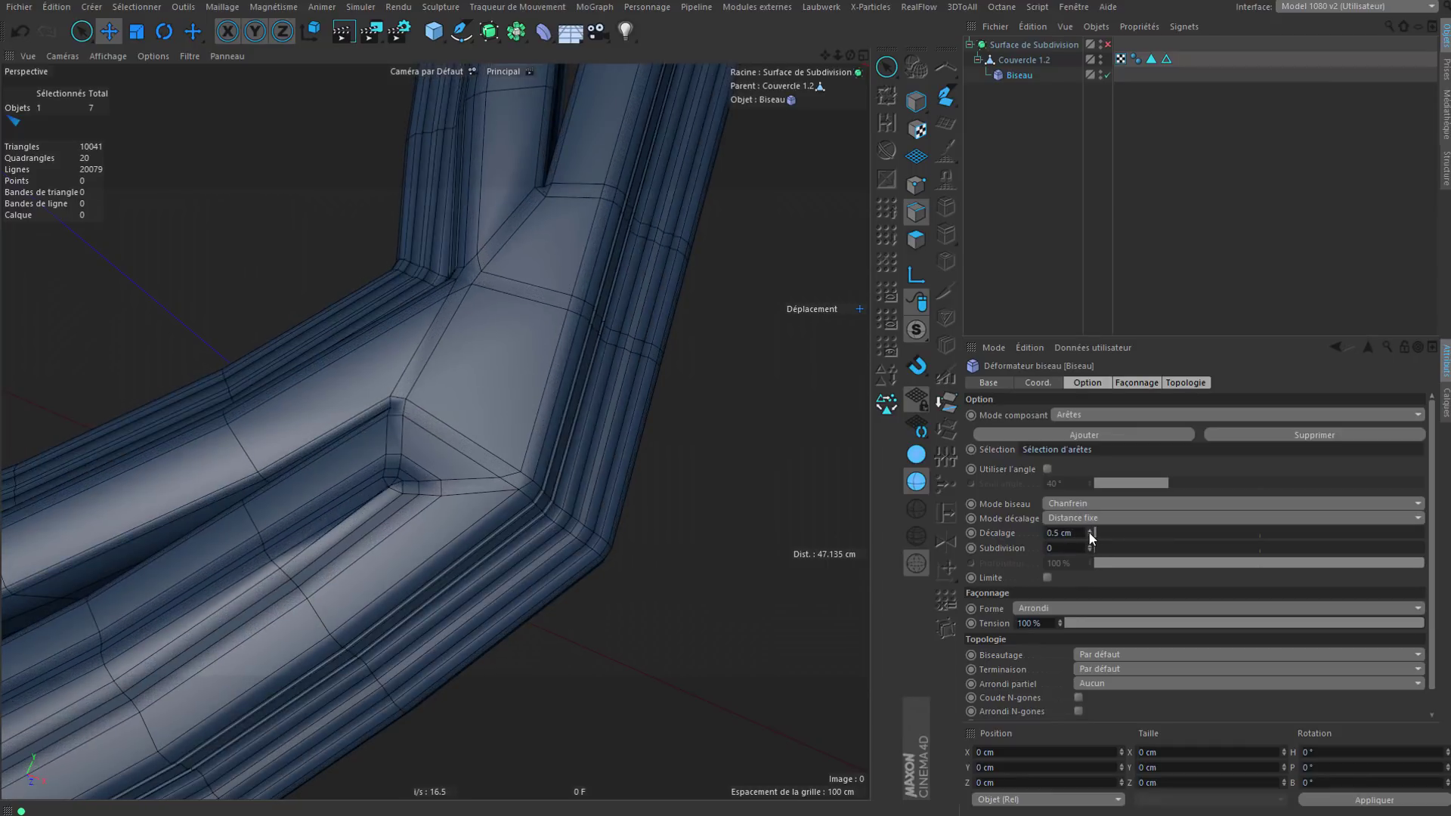
alt+click(1091, 532)
alt+click(1091, 532)
alt+middle_drag(508, 580, 616, 453)
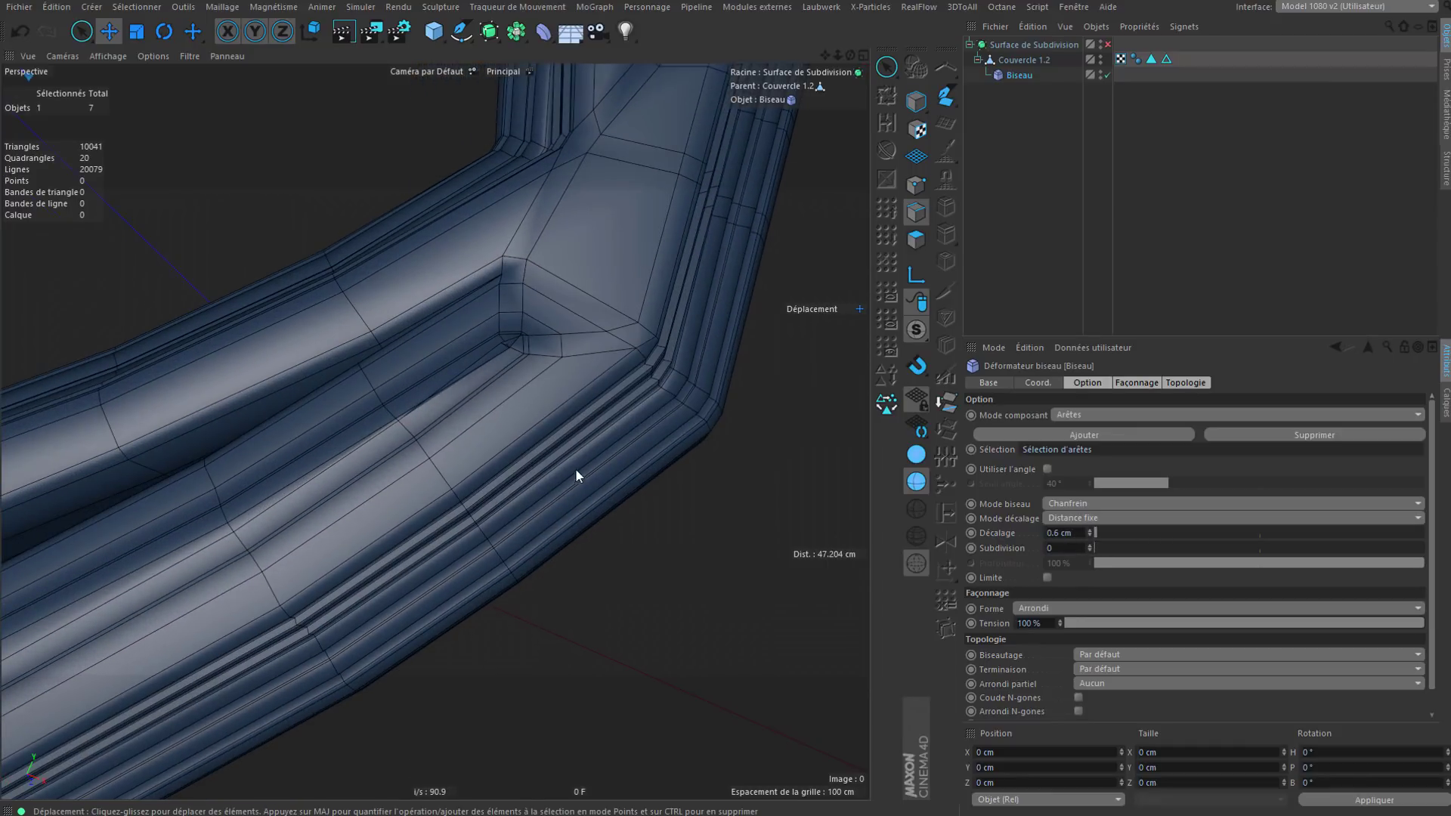
mouse_move(663, 414)
alt+mouse_down()
mouse_move(538, 410)
mouse_move(614, 379)
mouse_move(646, 406)
mouse_move(562, 442)
mouse_move(569, 424)
mouse_move(632, 434)
mouse_move(606, 407)
alt+mouse_up()
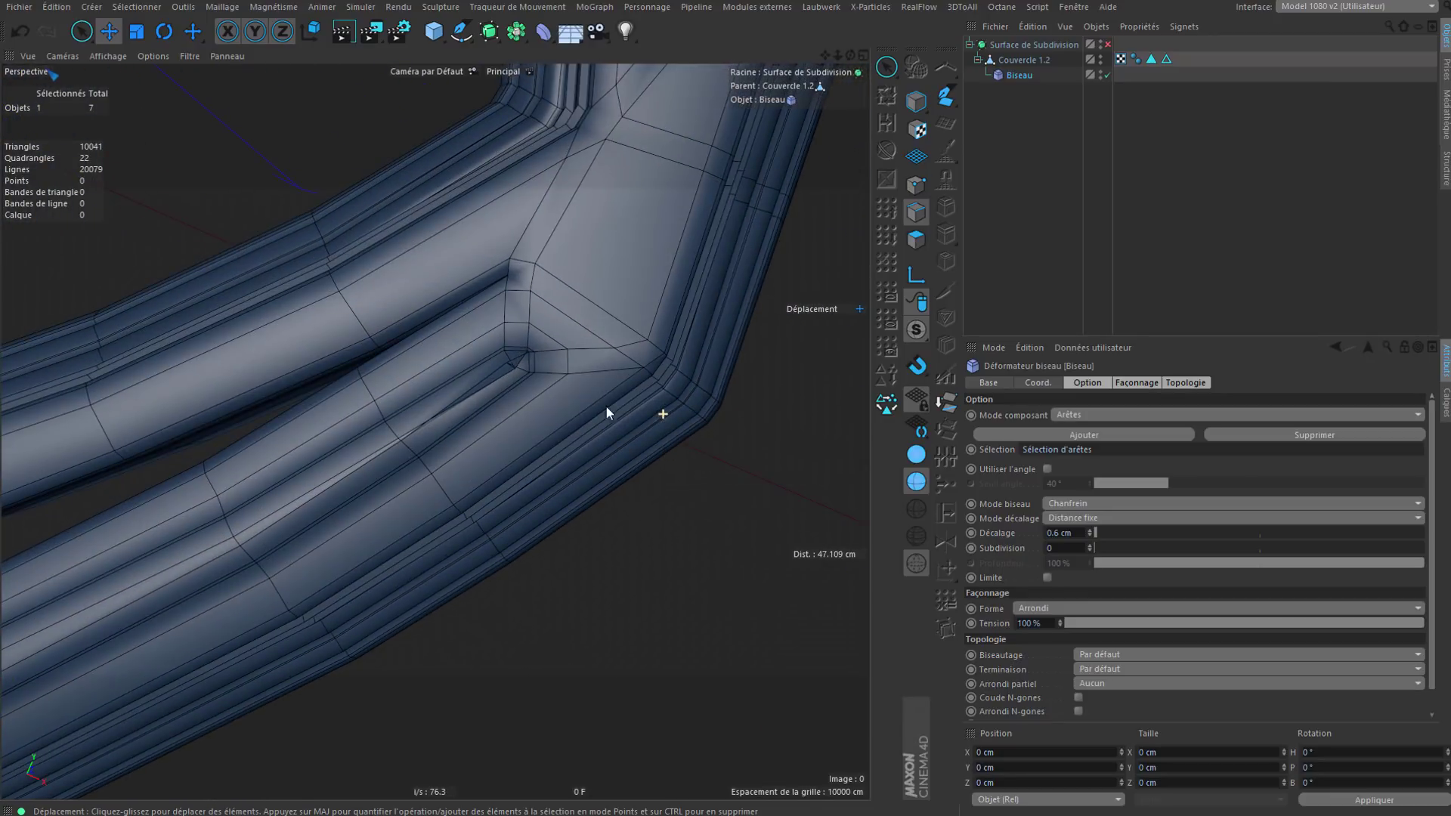
Step: Enable the bevel's Limit option, with an offset of 0.5 cm and a subdivision of 1
click(1048, 578)
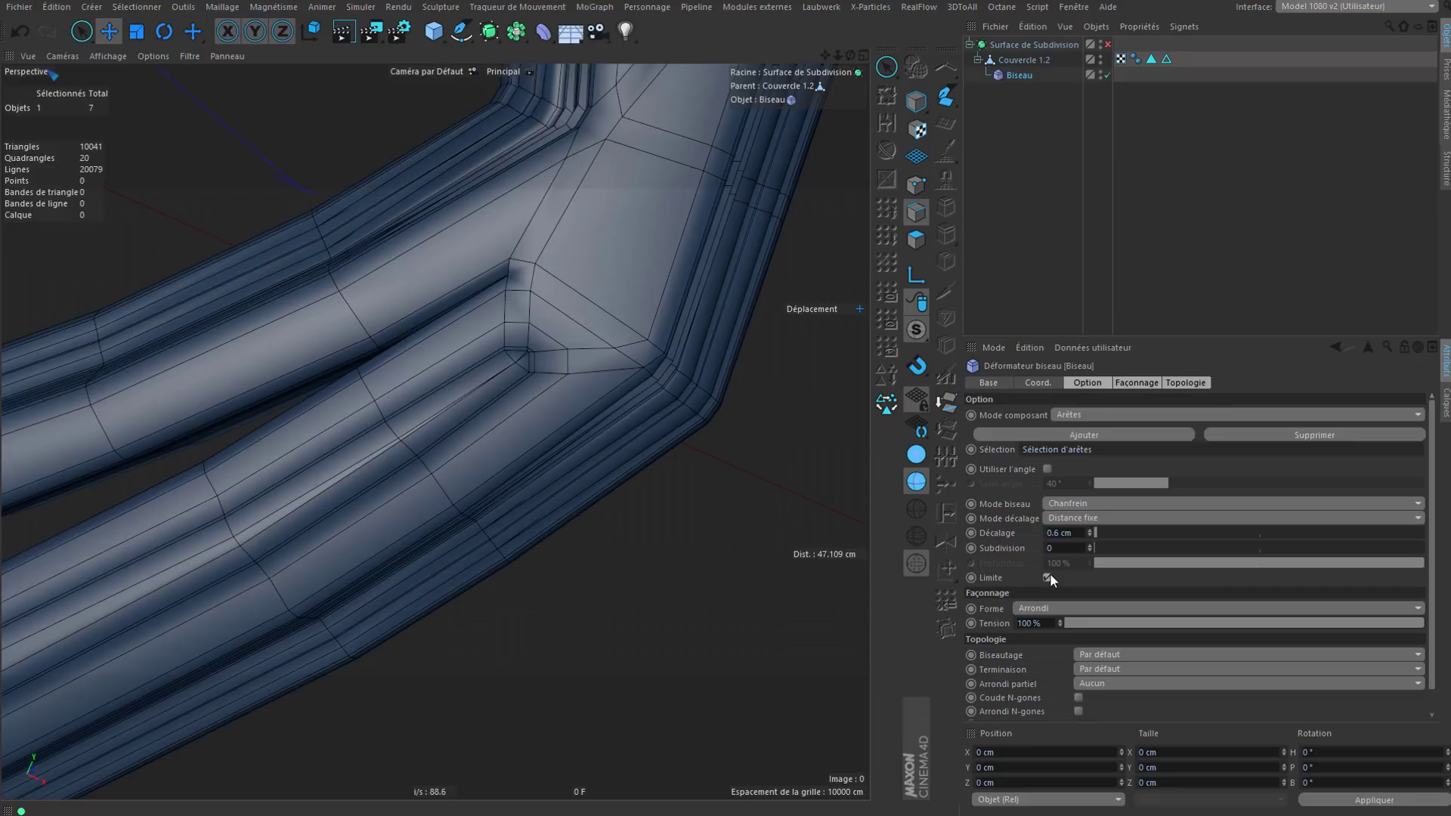
click(1090, 535)
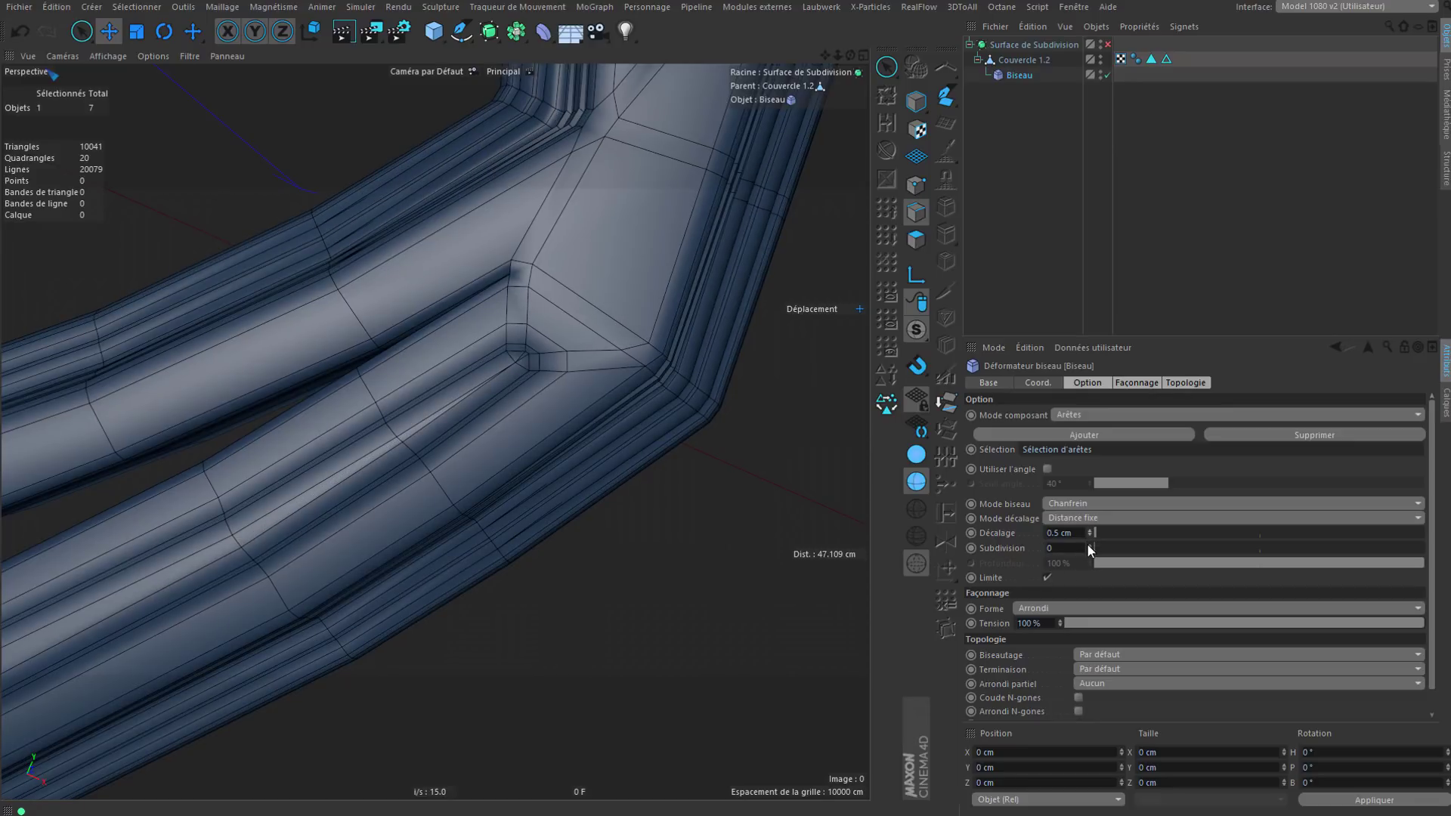
click(1089, 545)
scroll(652, 413, down, 5)
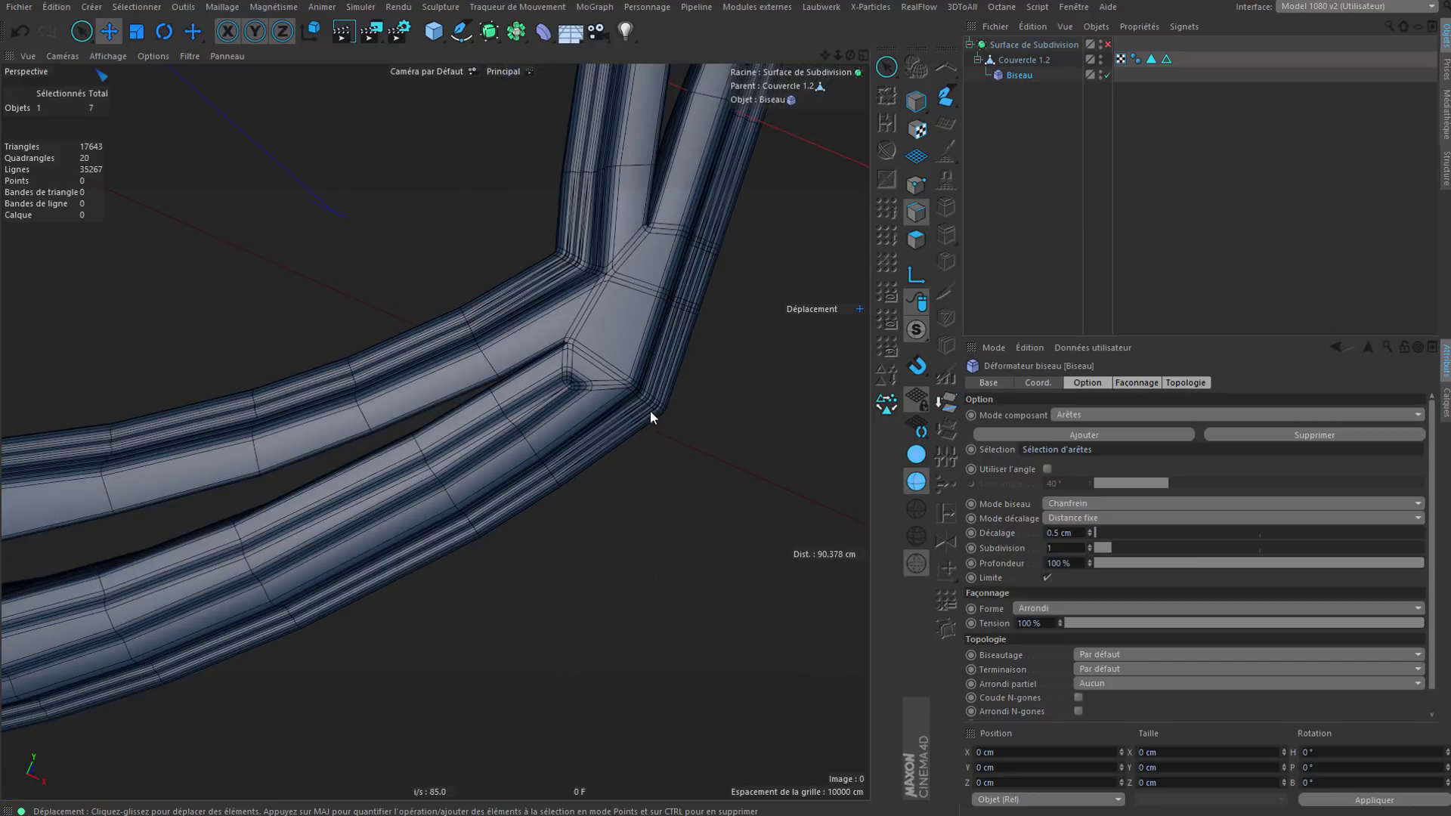
alt+drag(650, 410, 680, 522)
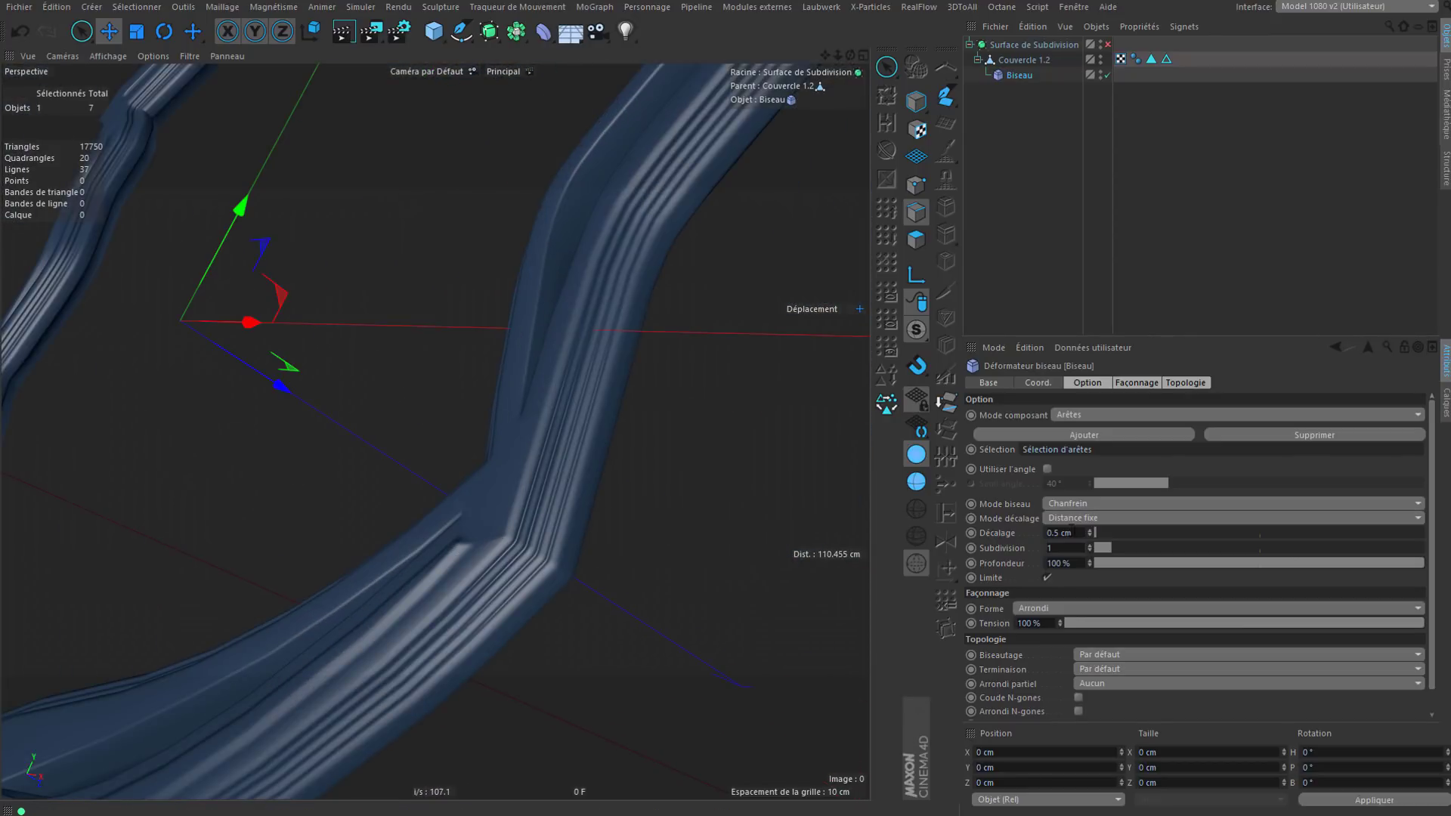
Step: Compare bevel offsets of 0.3 cm and 0.5 cm on the frame's stepped side bands, ending on 0.3 cm
click(1090, 535)
click(1090, 536)
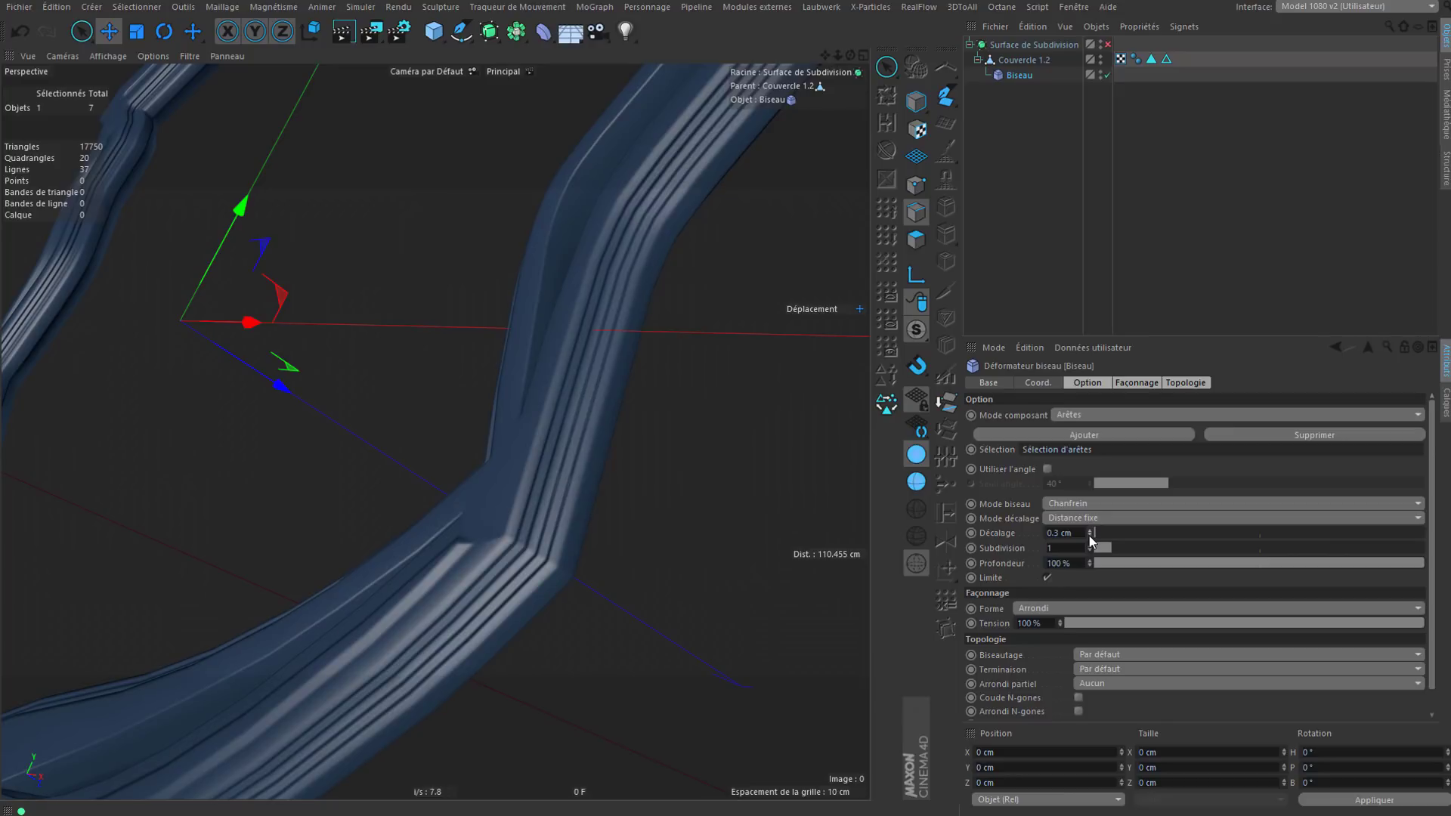
click(1090, 530)
click(1089, 530)
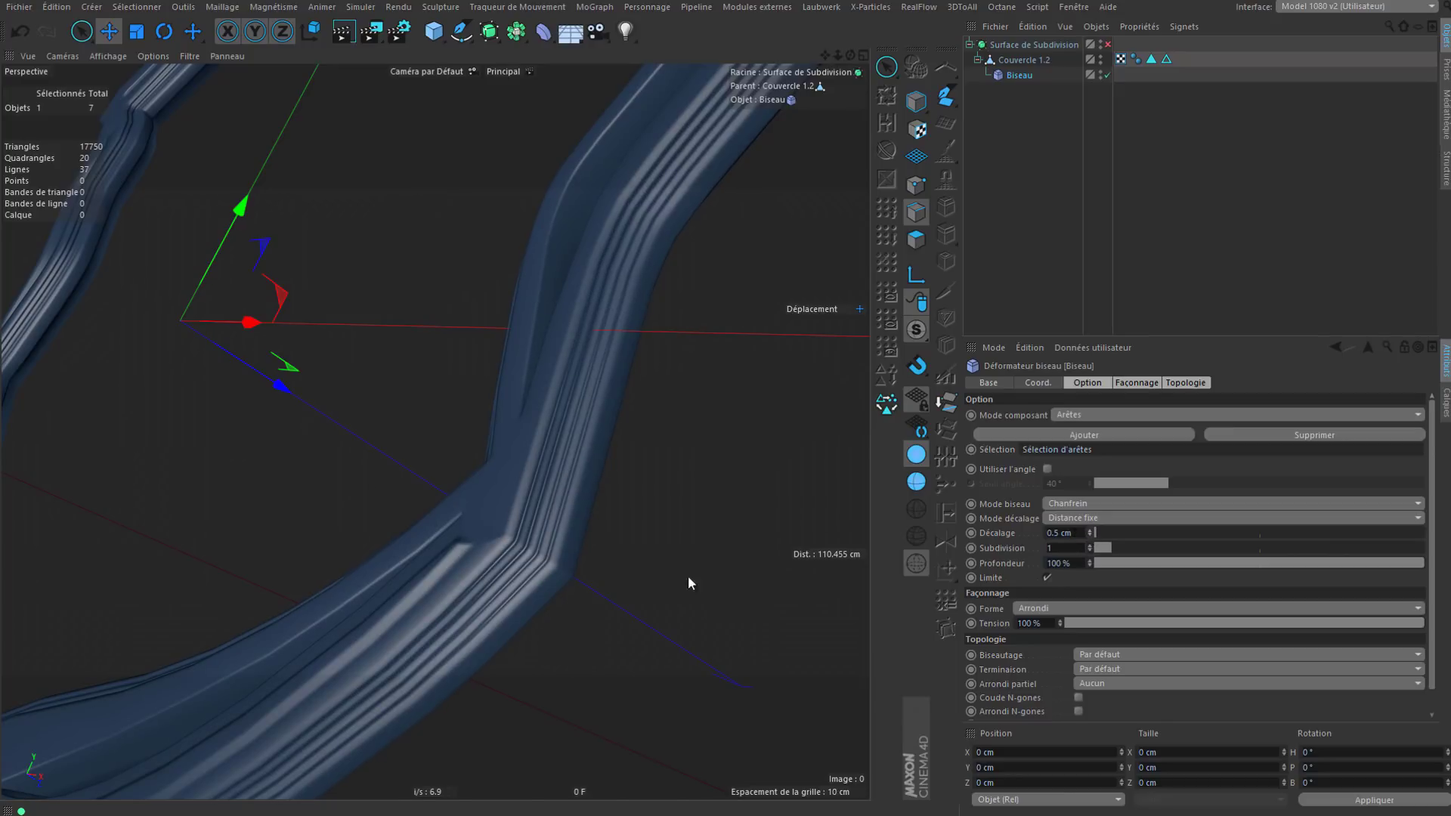
alt+drag(496, 582, 620, 574)
scroll(513, 518, up, 3)
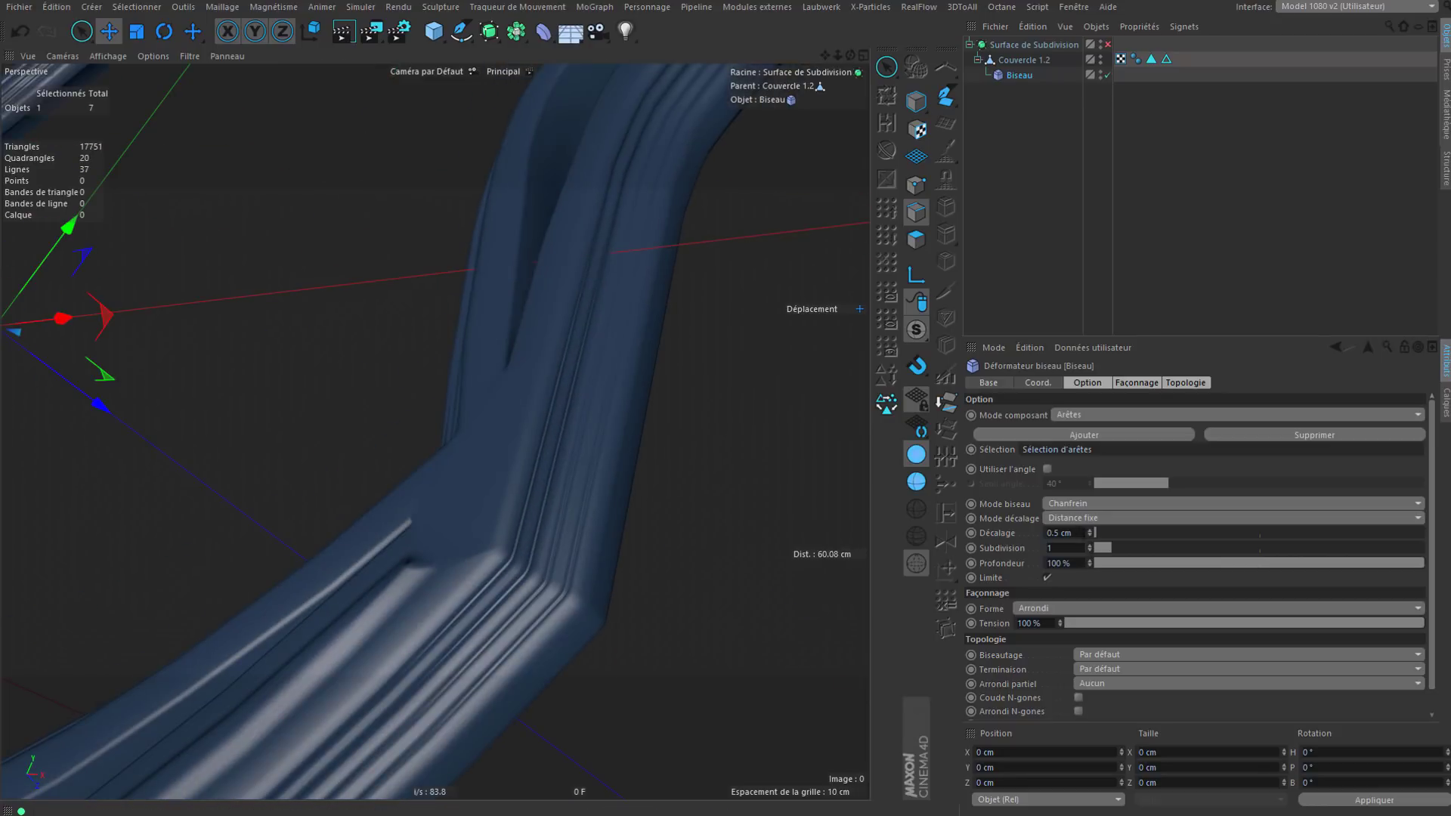
click(1090, 536)
click(1089, 536)
scroll(570, 542, down, 3)
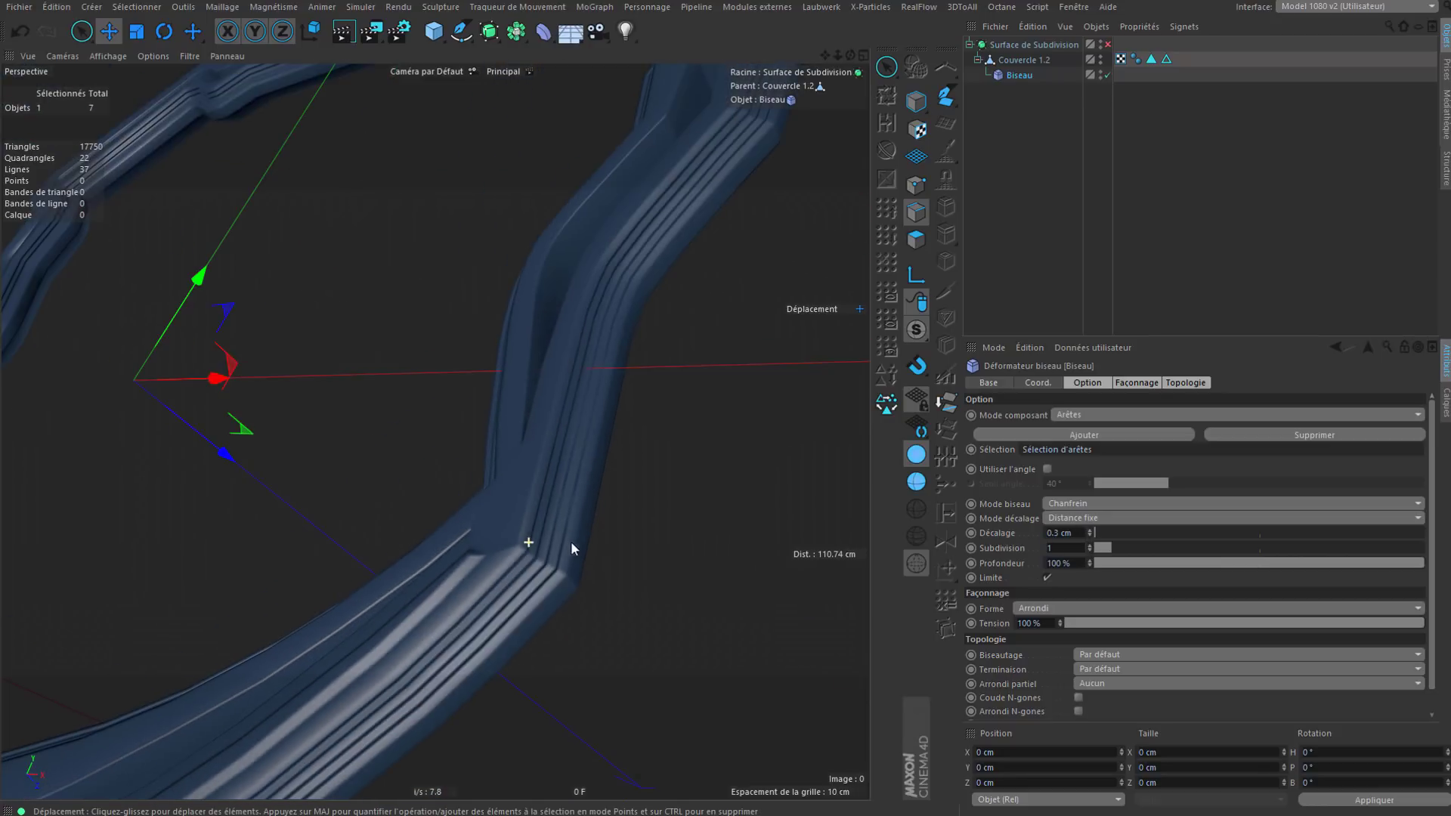
alt+drag(565, 573, 680, 503)
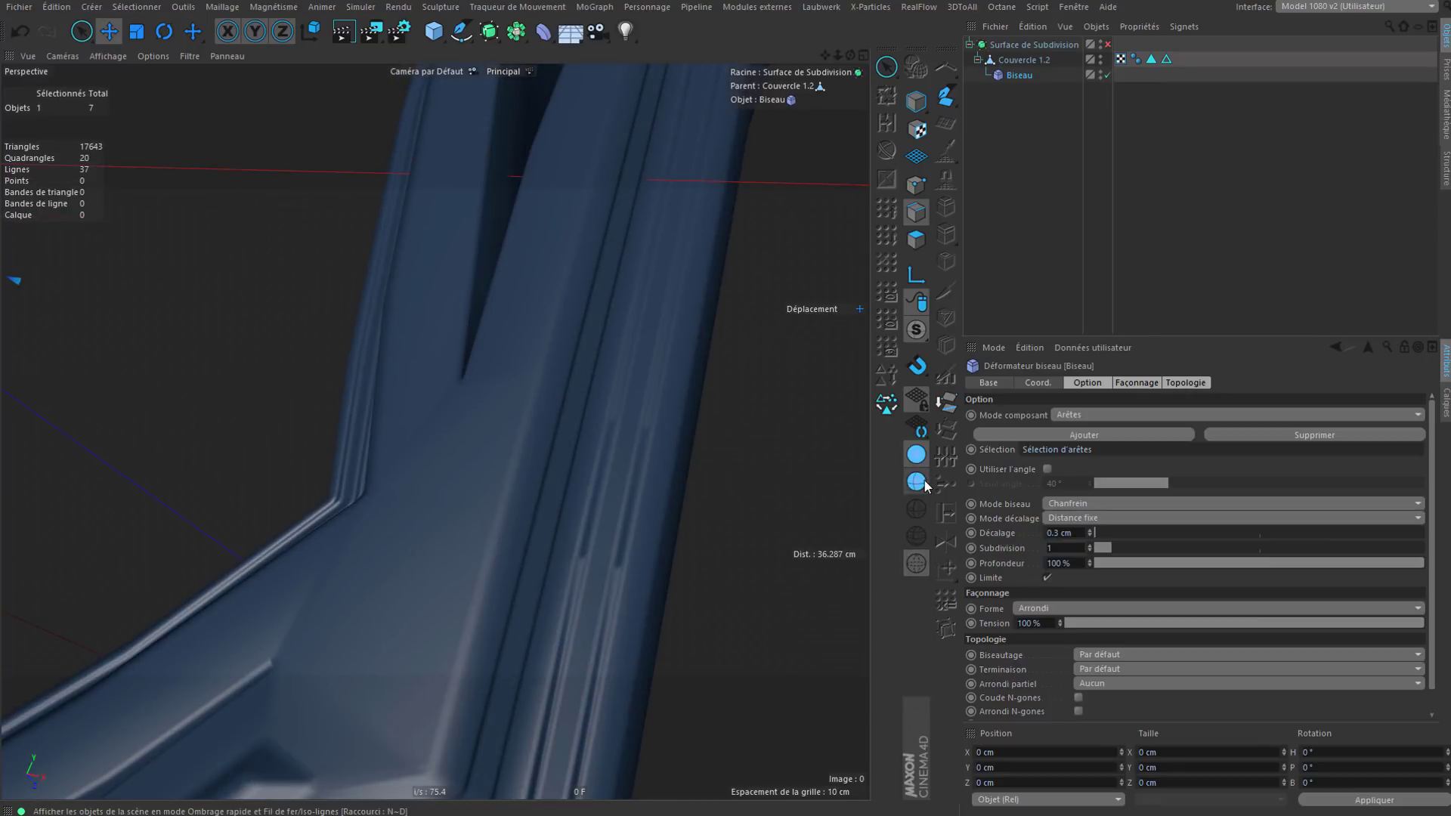
Step: Set the bevel's offset to 0.2 cm after comparing nearby values close up with the mesh lines displayed
click(917, 481)
alt+drag(565, 561, 623, 634)
alt+right_drag(551, 505, 631, 538)
alt+drag(631, 533, 643, 484)
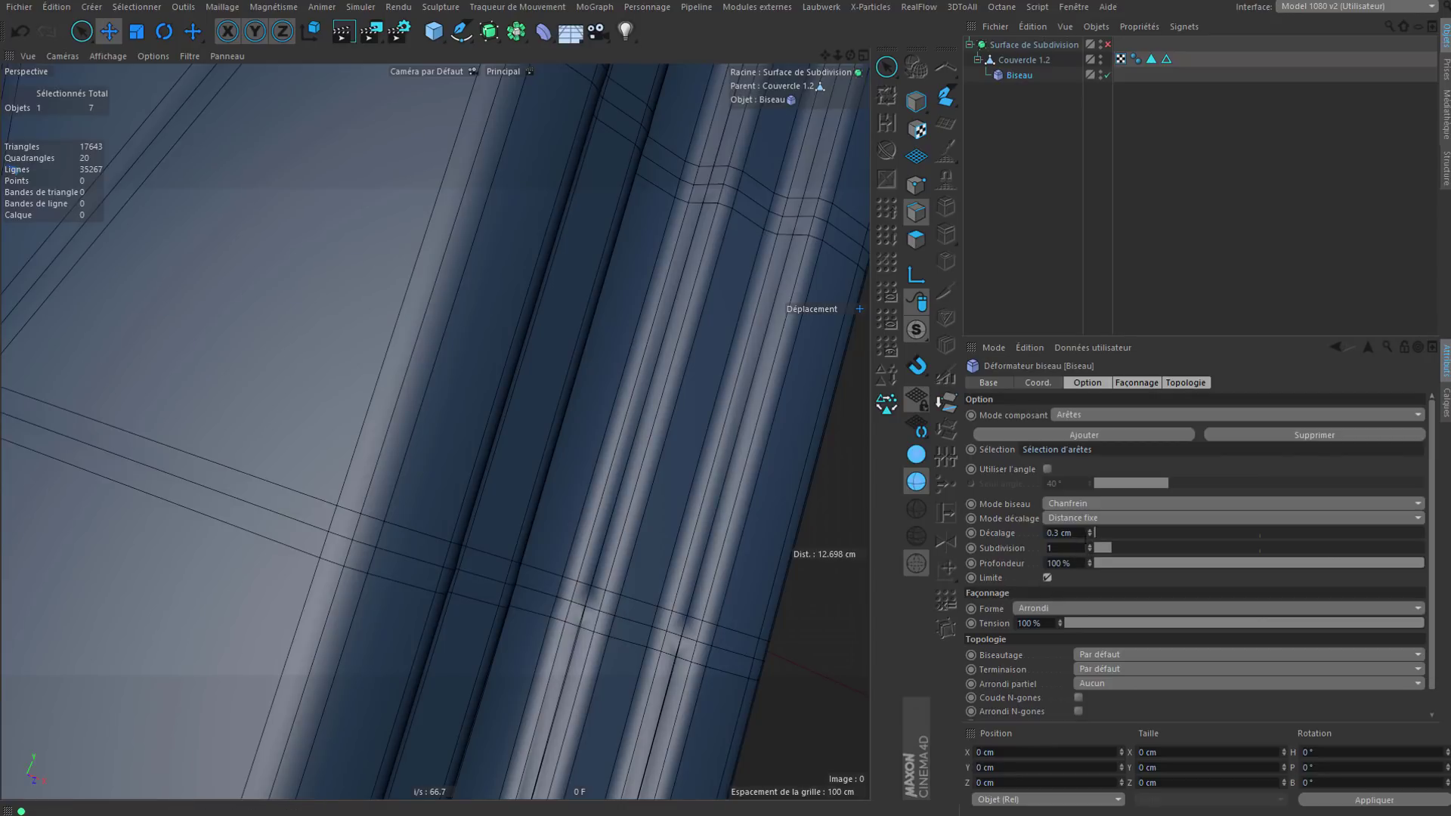
click(1090, 530)
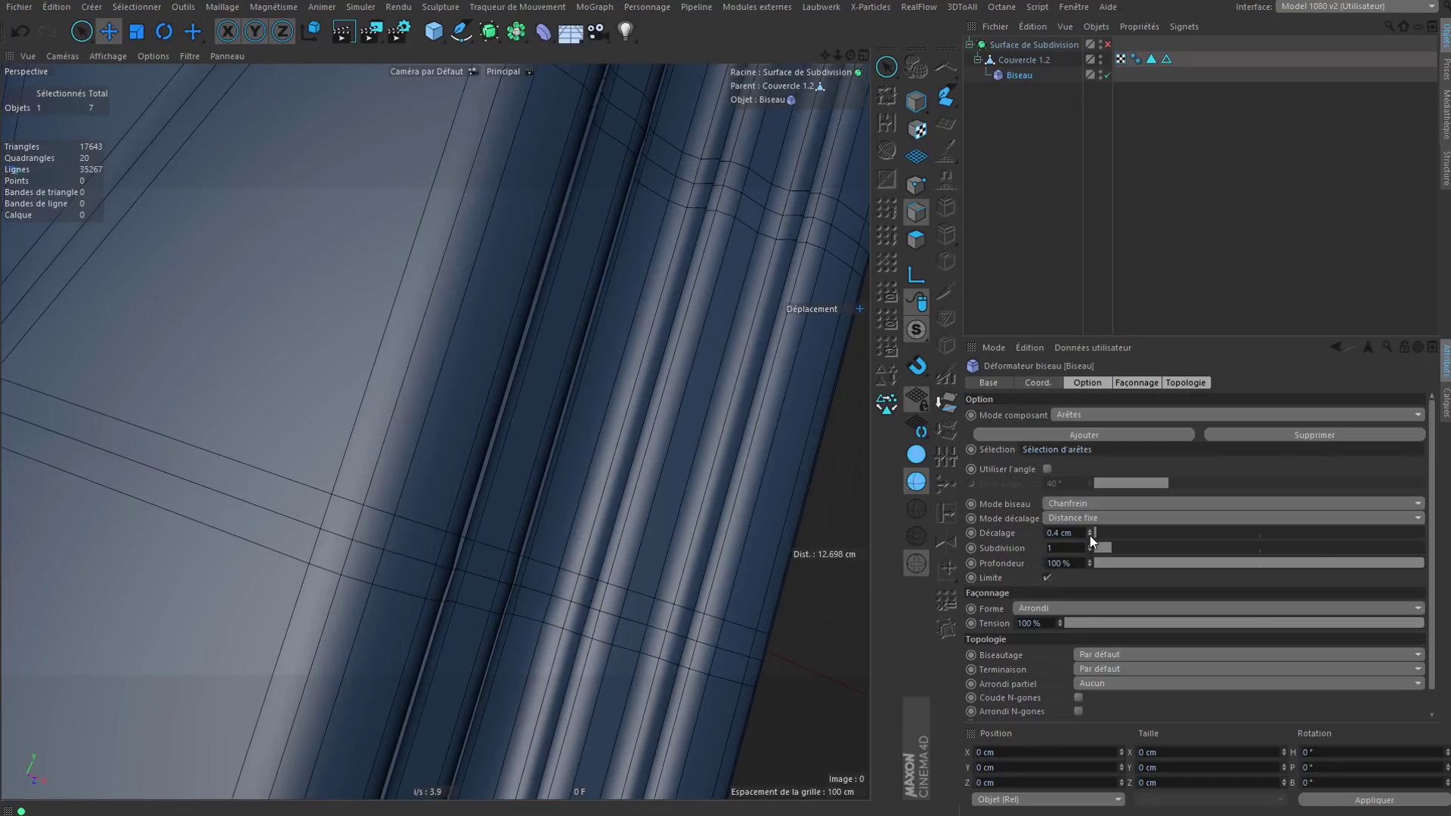
click(1090, 536)
click(1090, 536)
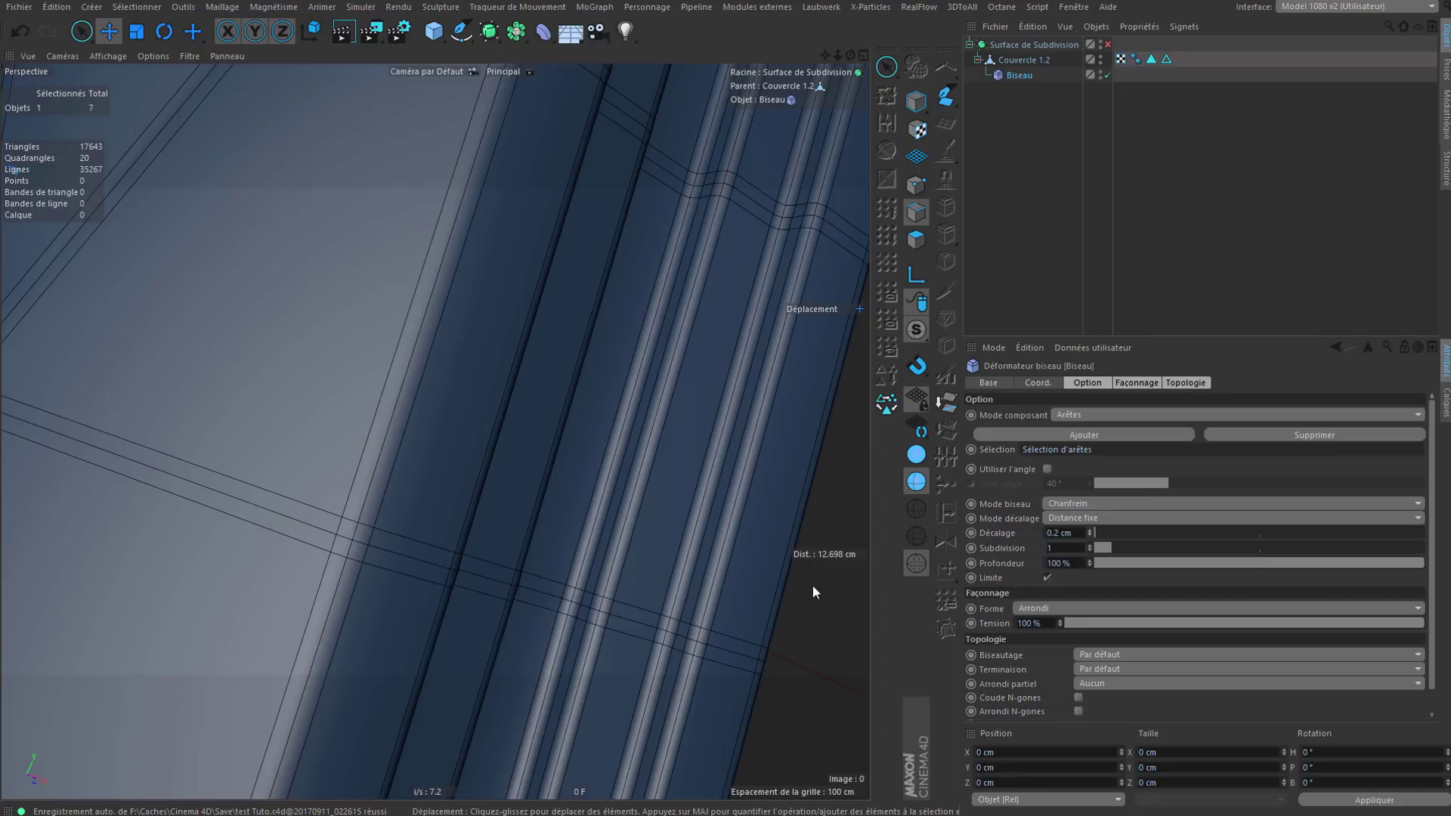
click(1090, 529)
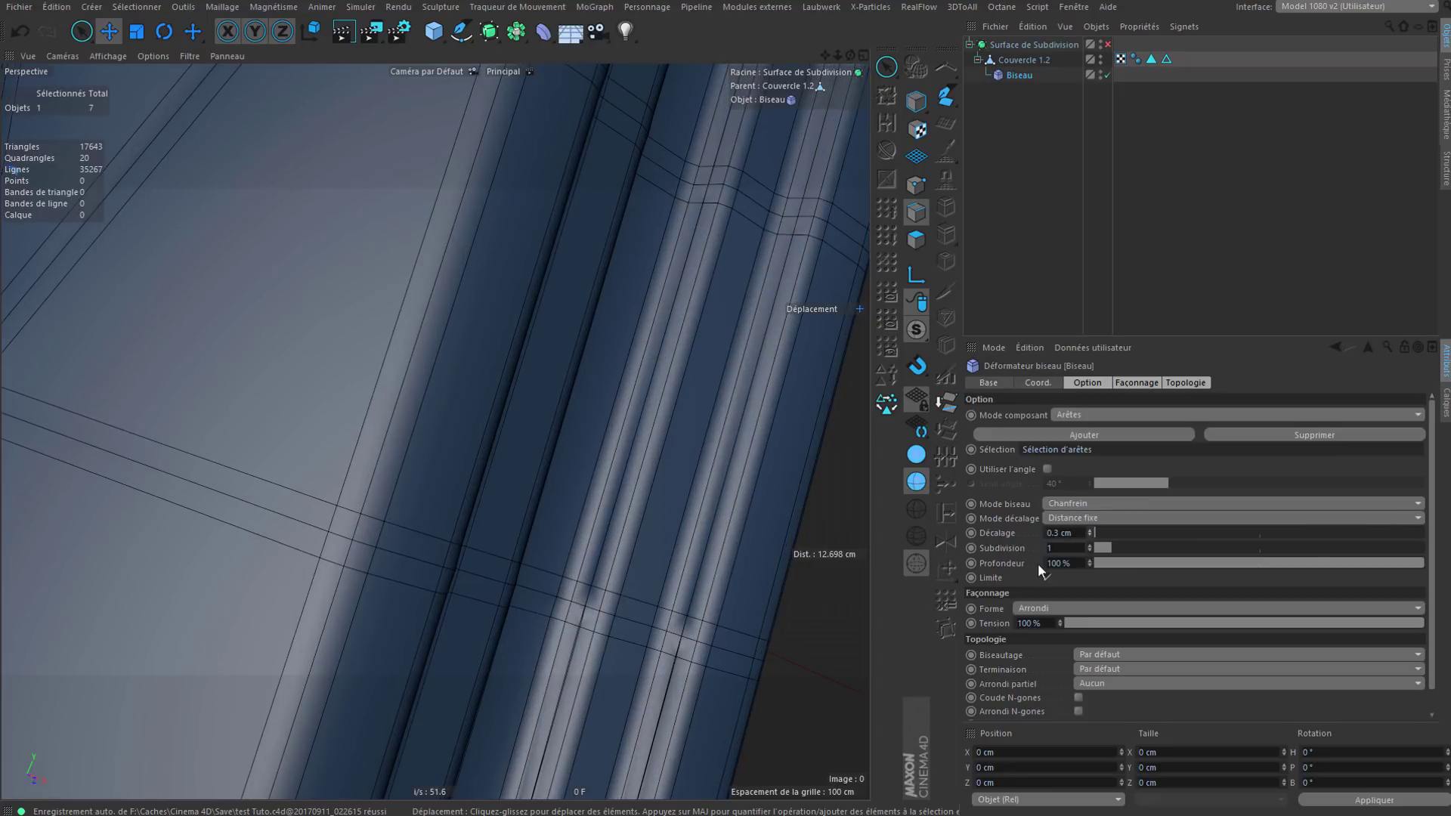
click(1090, 536)
scroll(665, 508, down, 8)
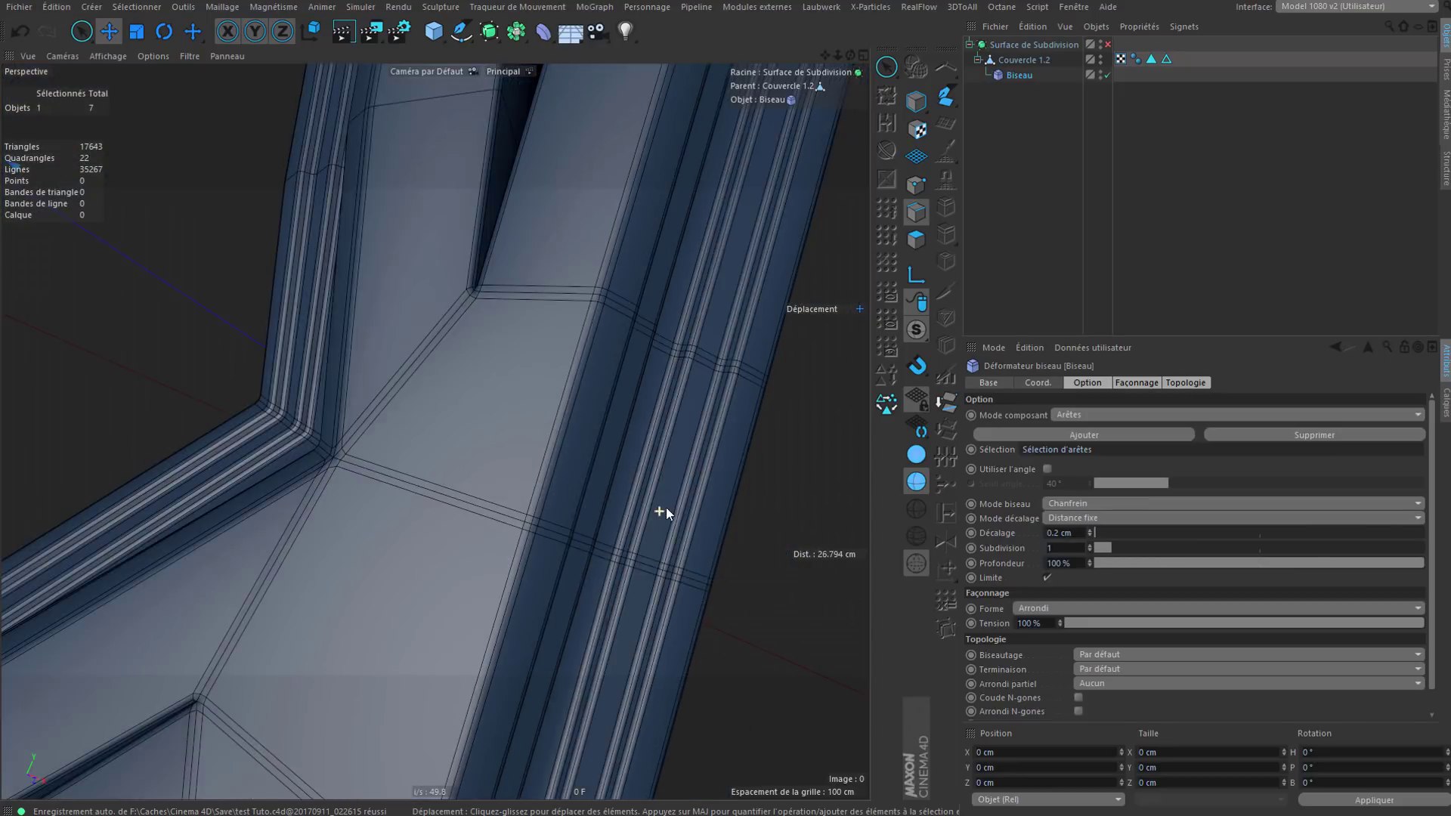
Step: Inspect the bevelled frame from several angles in shading without mesh lines
click(916, 455)
scroll(594, 502, down, 5)
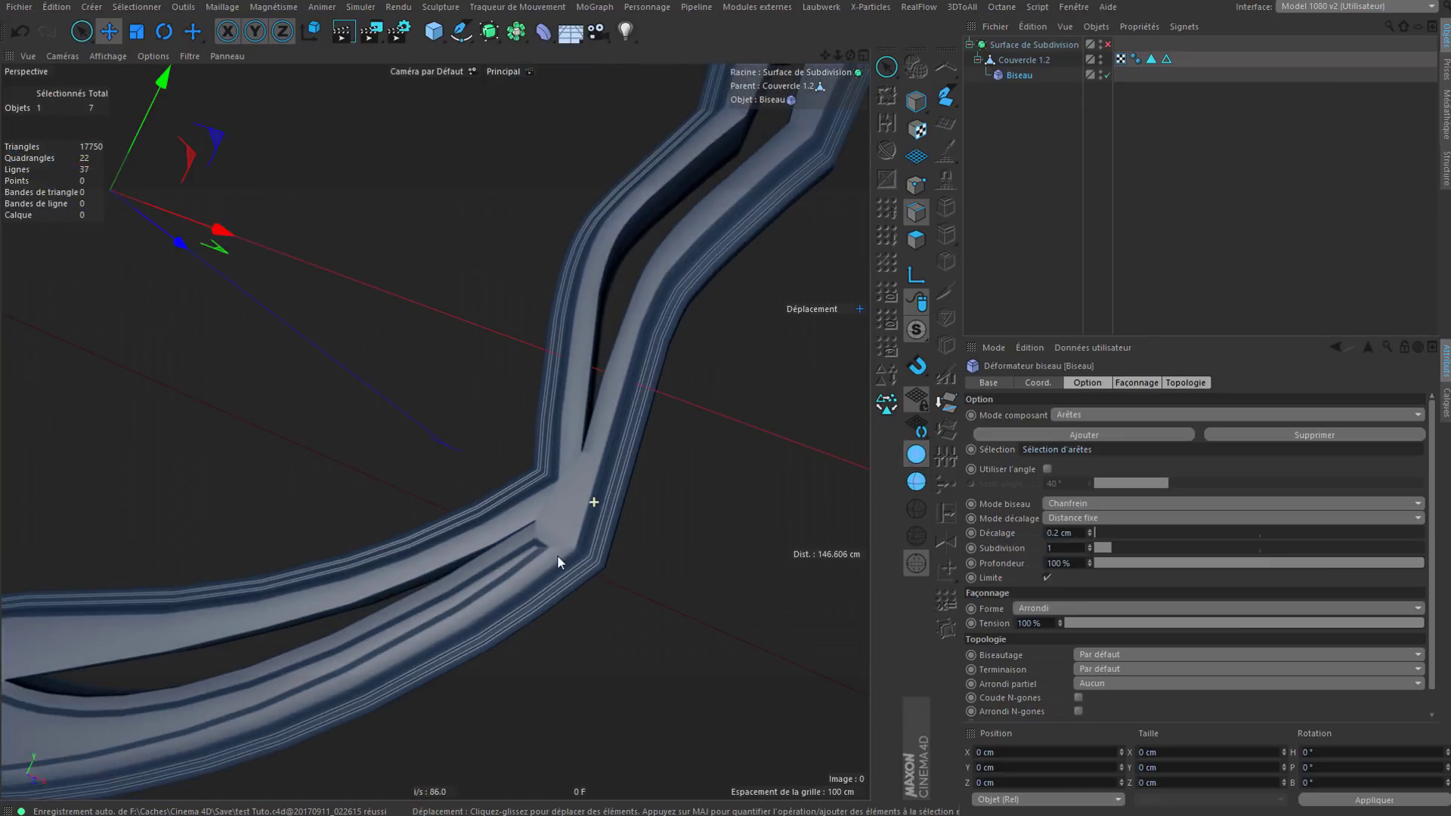
alt+drag(546, 573, 454, 526)
alt+middle_drag(686, 356, 495, 620)
alt+drag(495, 620, 448, 700)
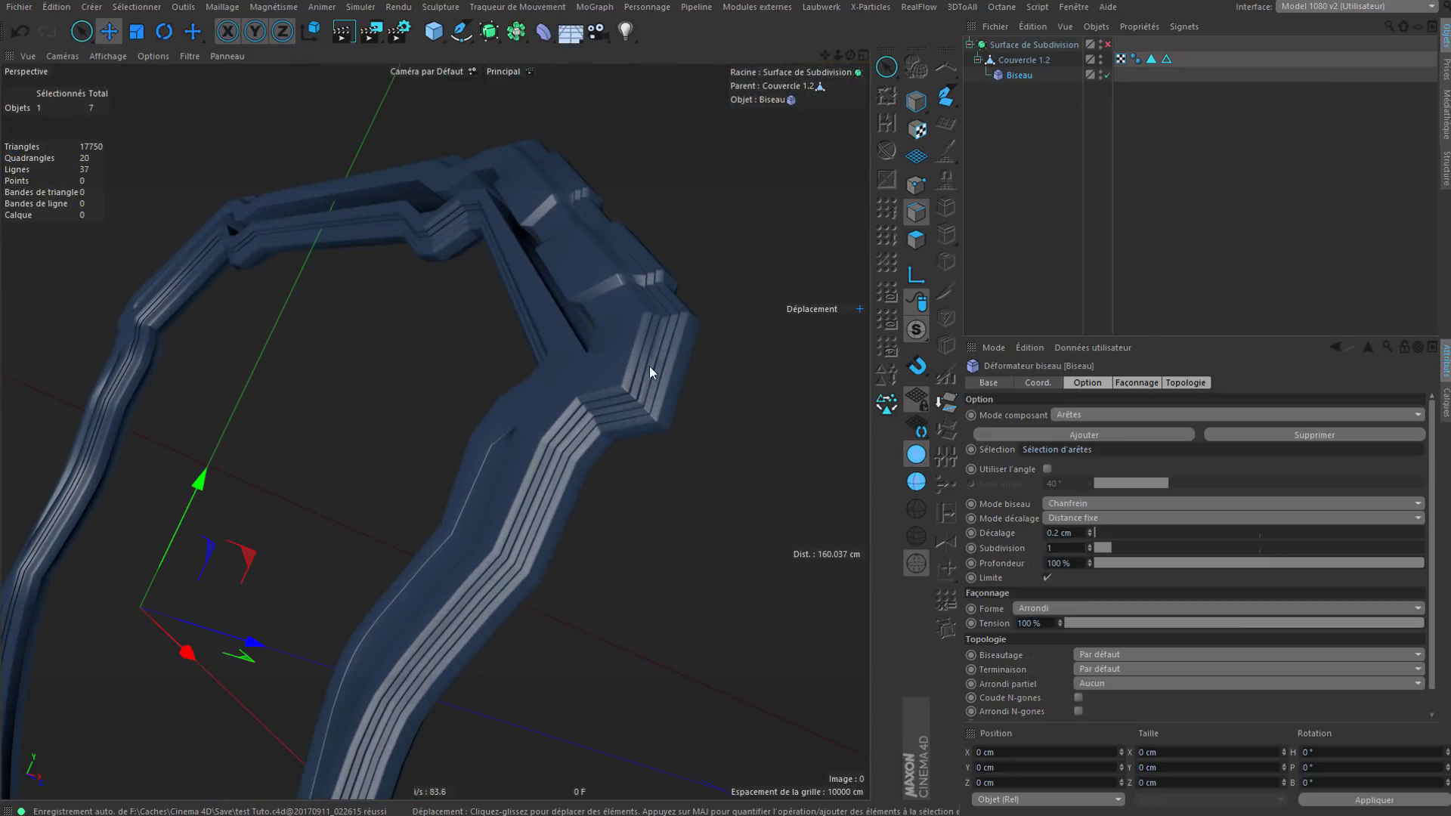
alt+drag(650, 366, 847, 306)
Step: Enable the subdivision surface, deselect all objects and examine the smoothed frame's corners and slots
click(1108, 44)
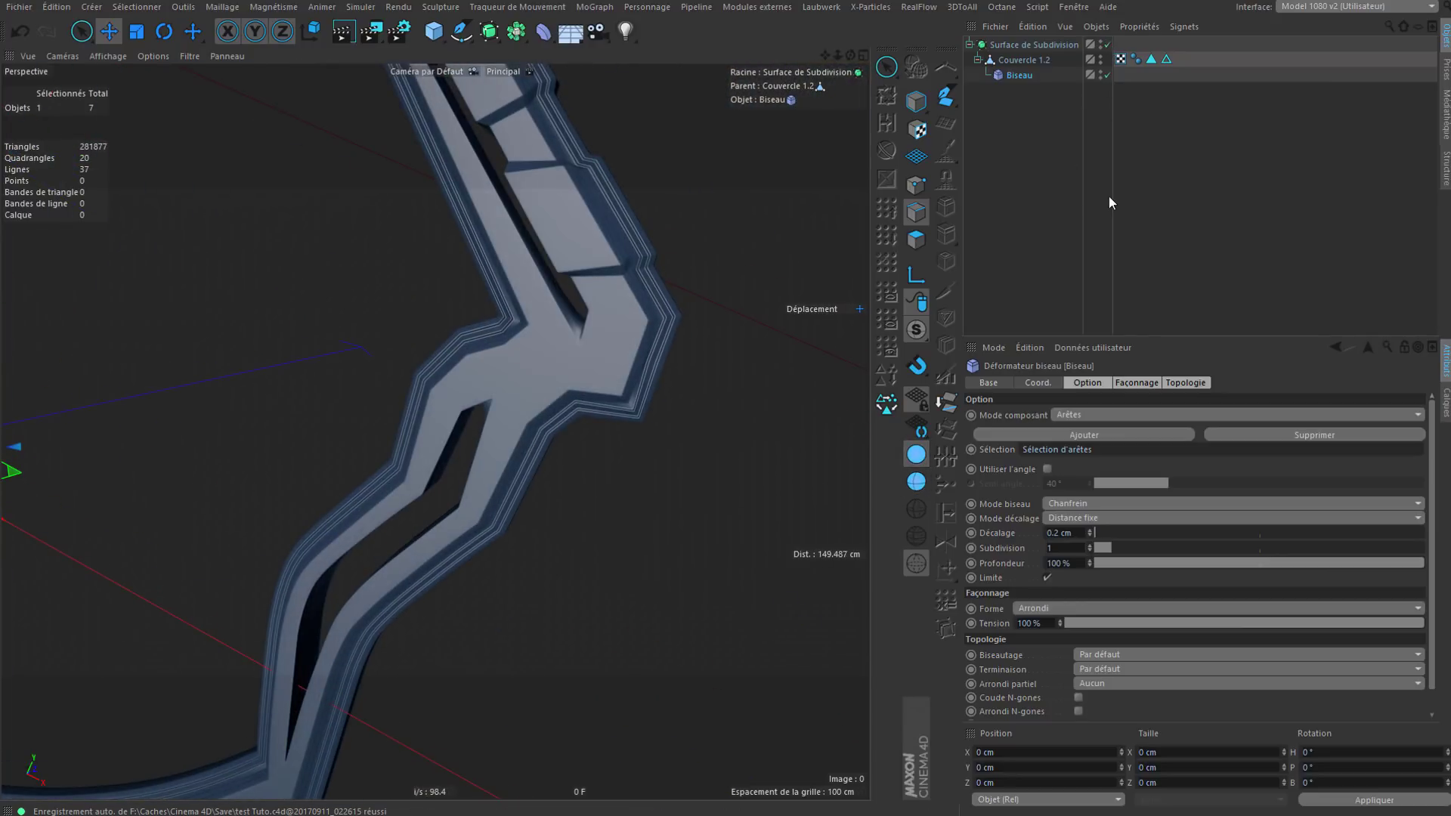
click(1109, 197)
alt+drag(611, 353, 702, 336)
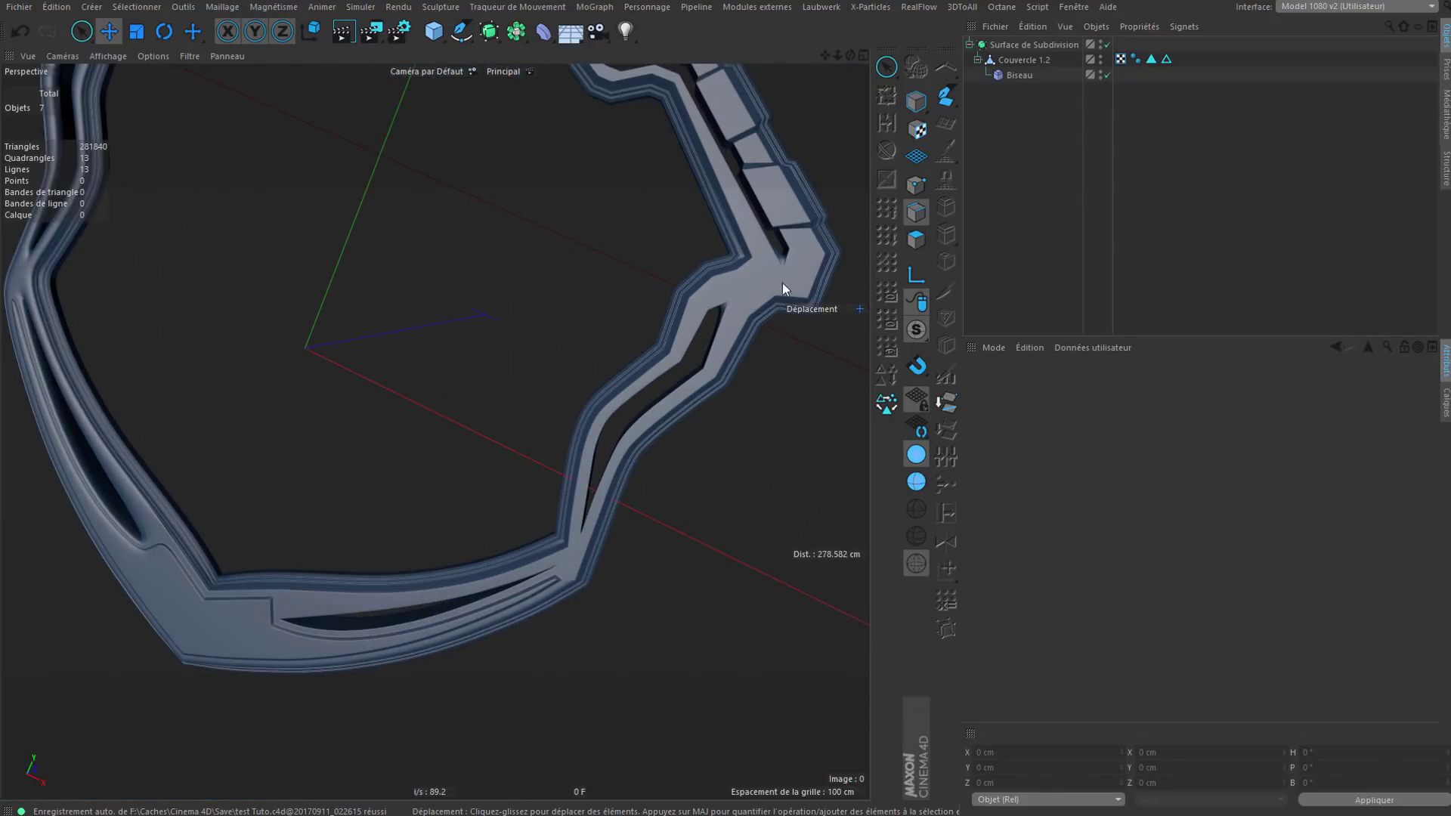
alt+drag(496, 525, 452, 662)
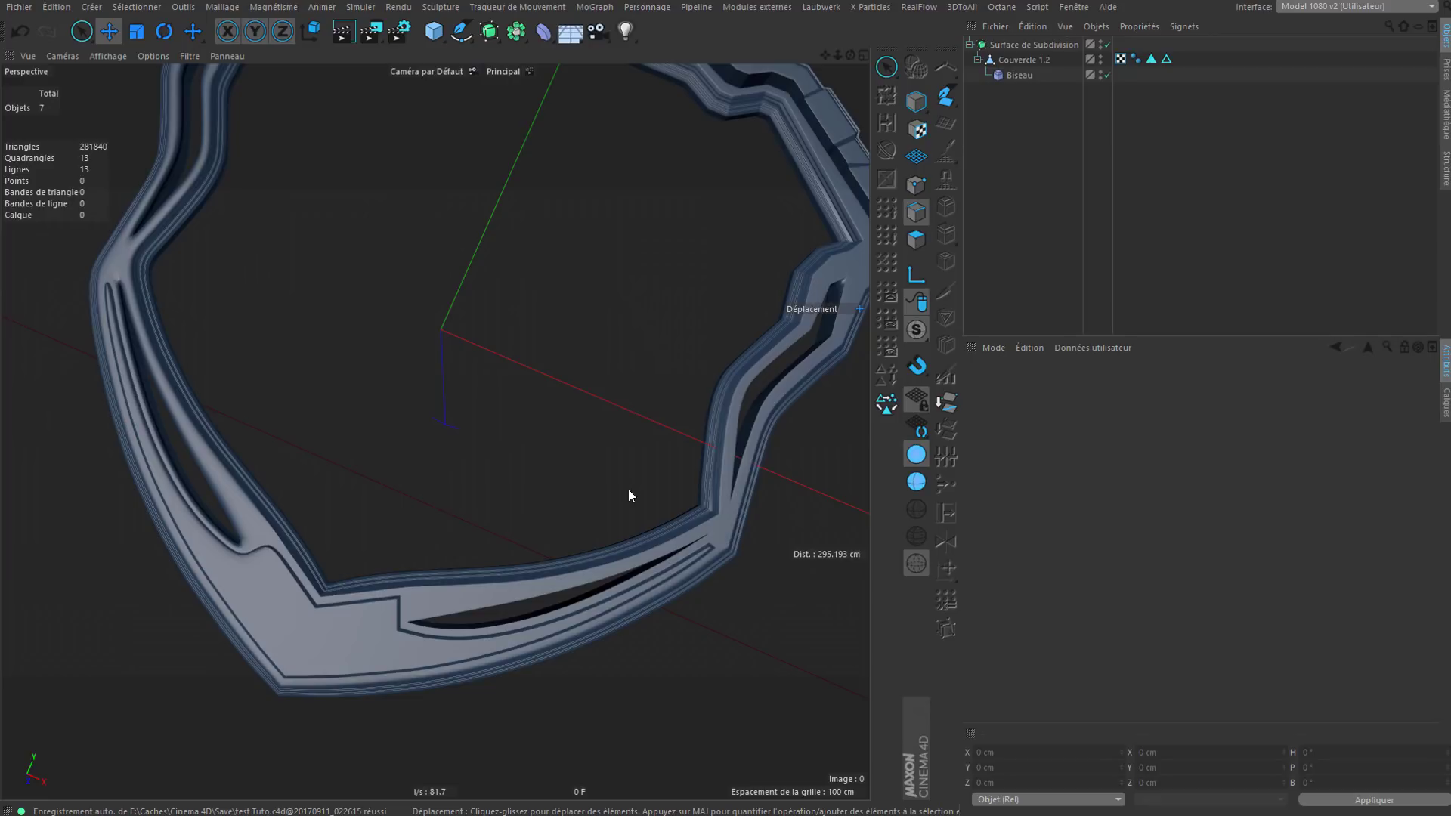
alt+drag(648, 502, 605, 424)
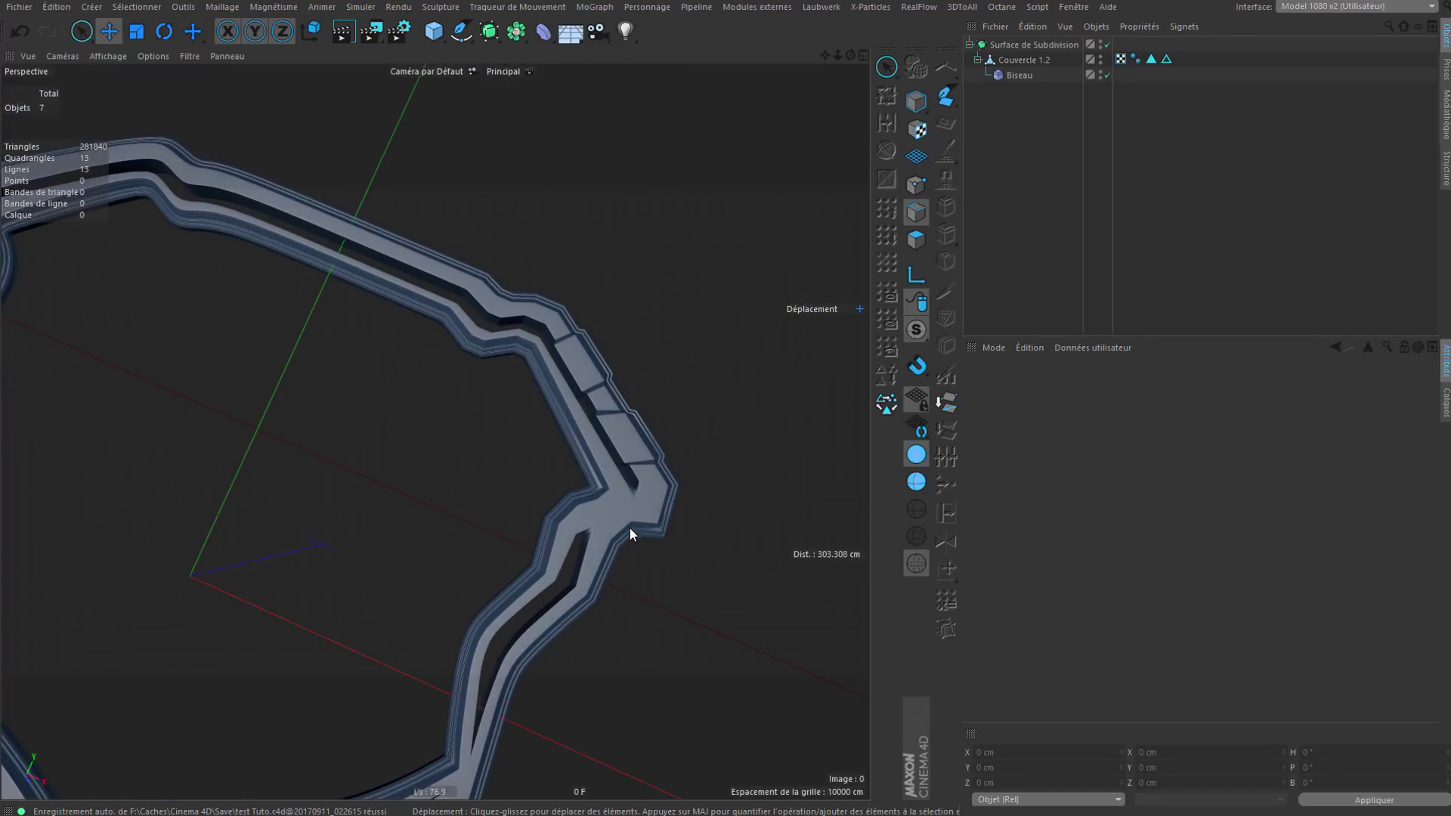
alt+drag(628, 533, 624, 563)
scroll(620, 529, up, 5)
alt+drag(670, 471, 633, 421)
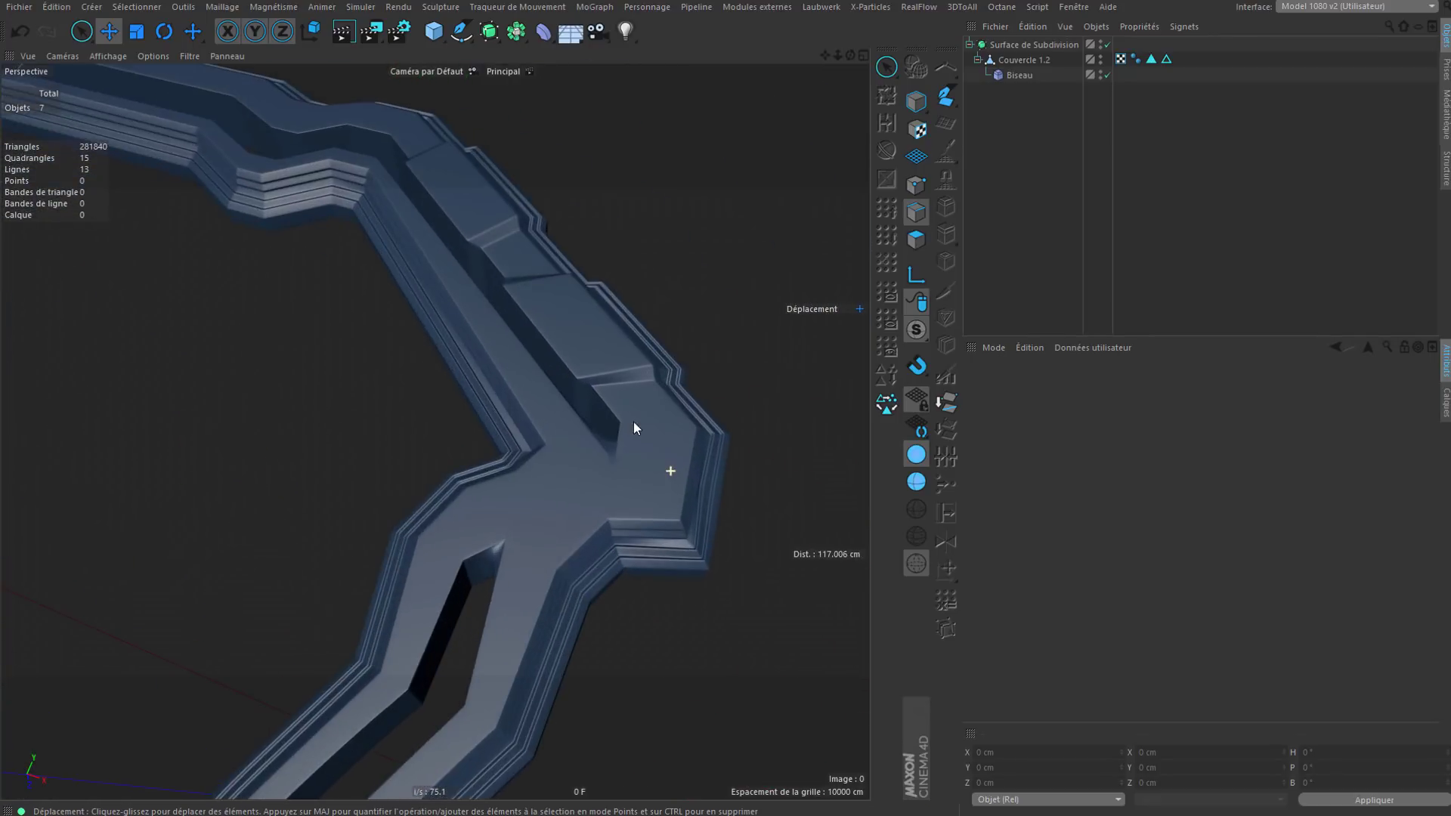
Step: Try adding the flat face's cross edges around the fork between the two slots to the stored edge selection, with subdivision turned off
scroll(633, 422, up, 3)
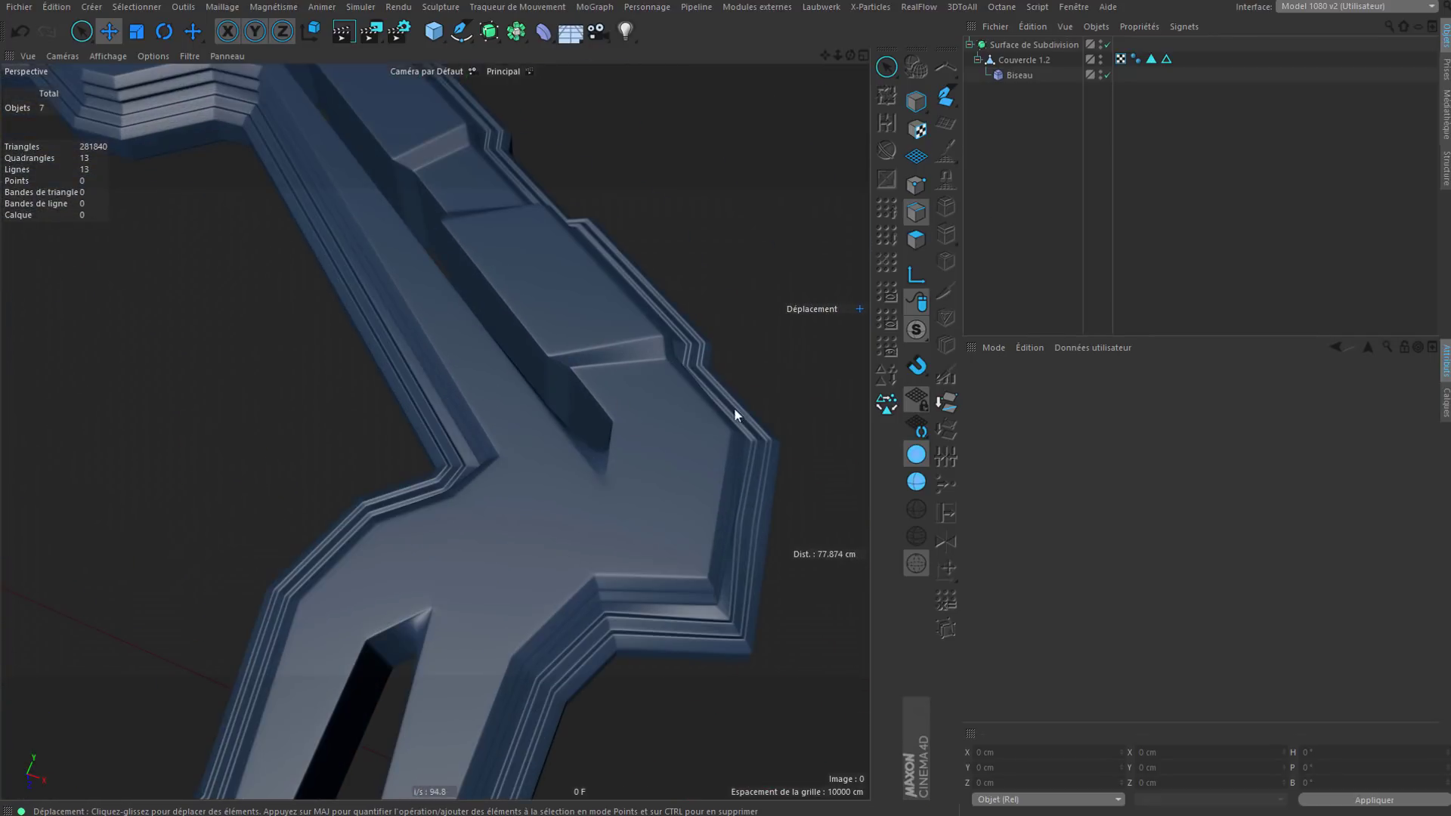
click(1109, 44)
double_click(1166, 59)
scroll(565, 518, up, 3)
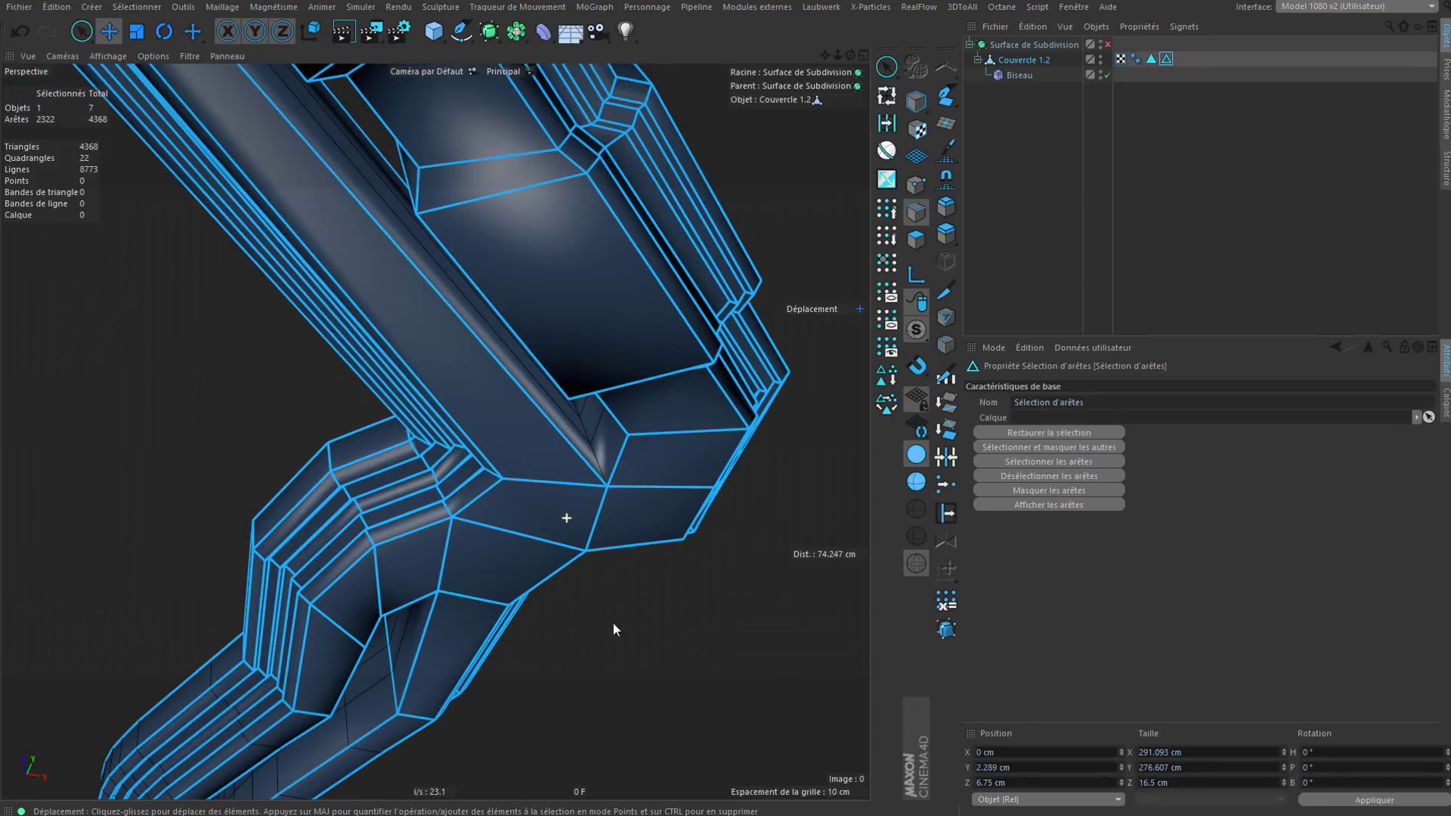
alt+drag(599, 455, 638, 348)
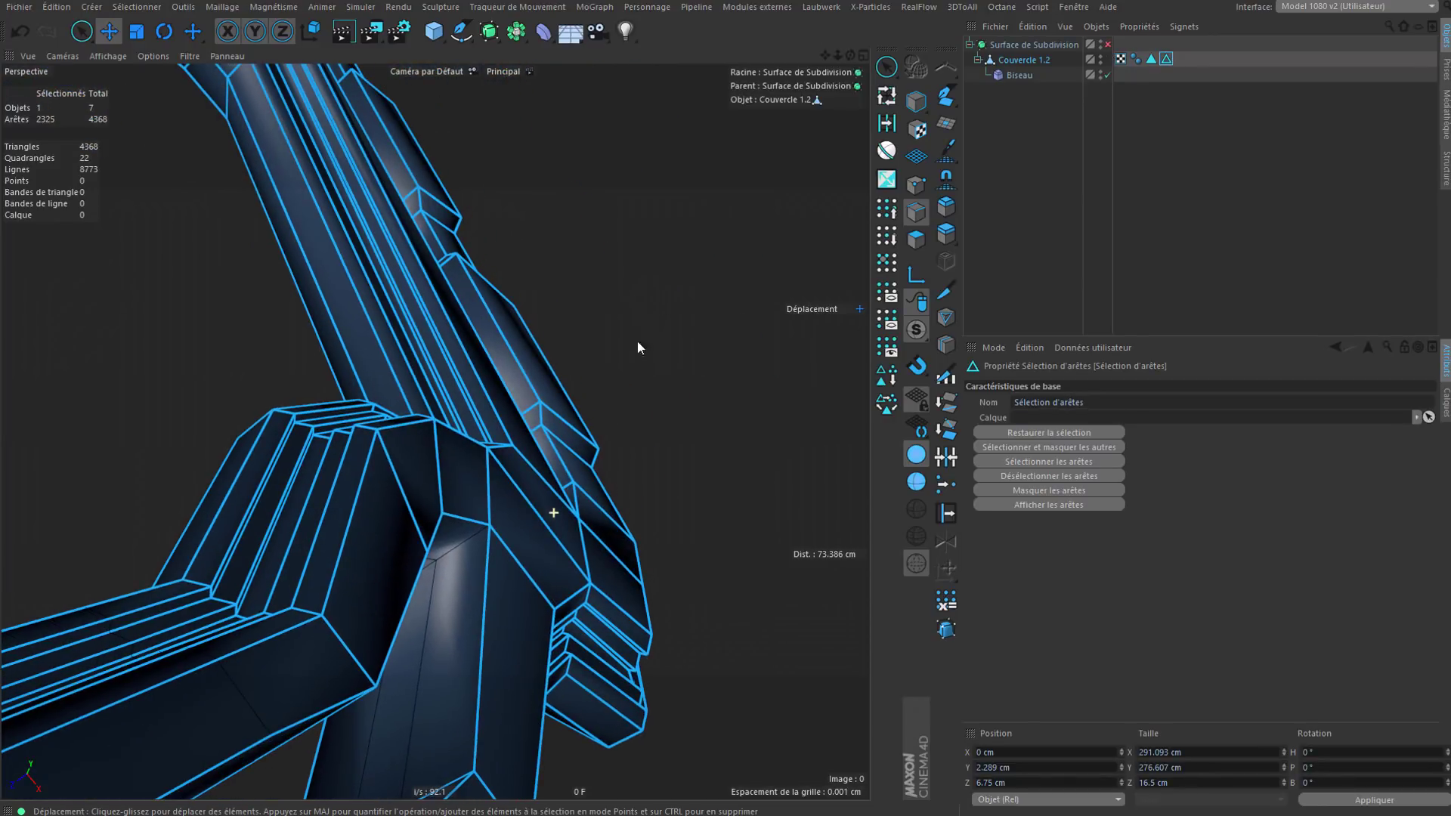
shift+double_click(452, 547)
alt+drag(490, 569, 419, 629)
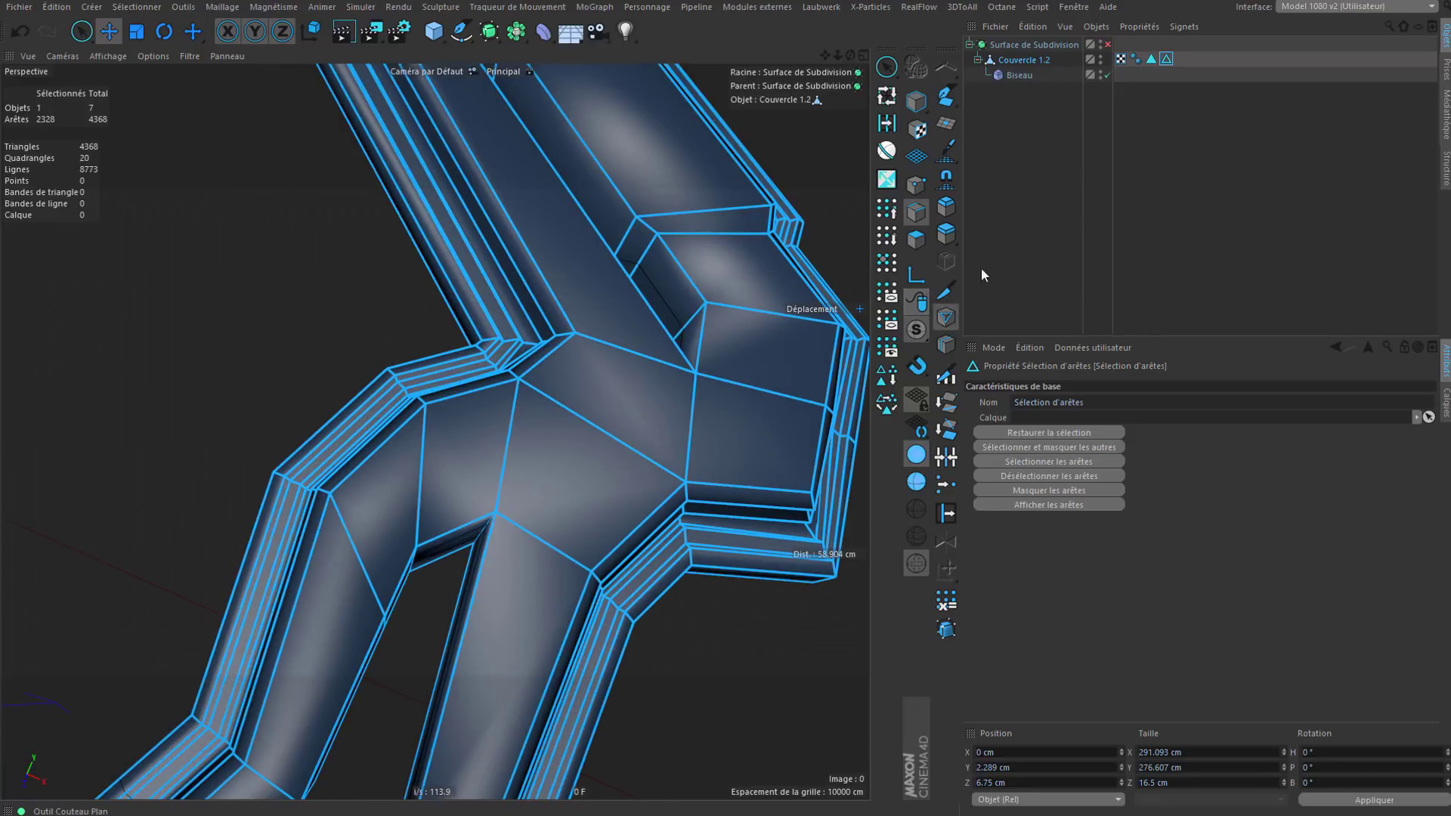
Step: Enable the subdivision surface and examine the smoothed frame as a whole and close up at the fork
click(1109, 43)
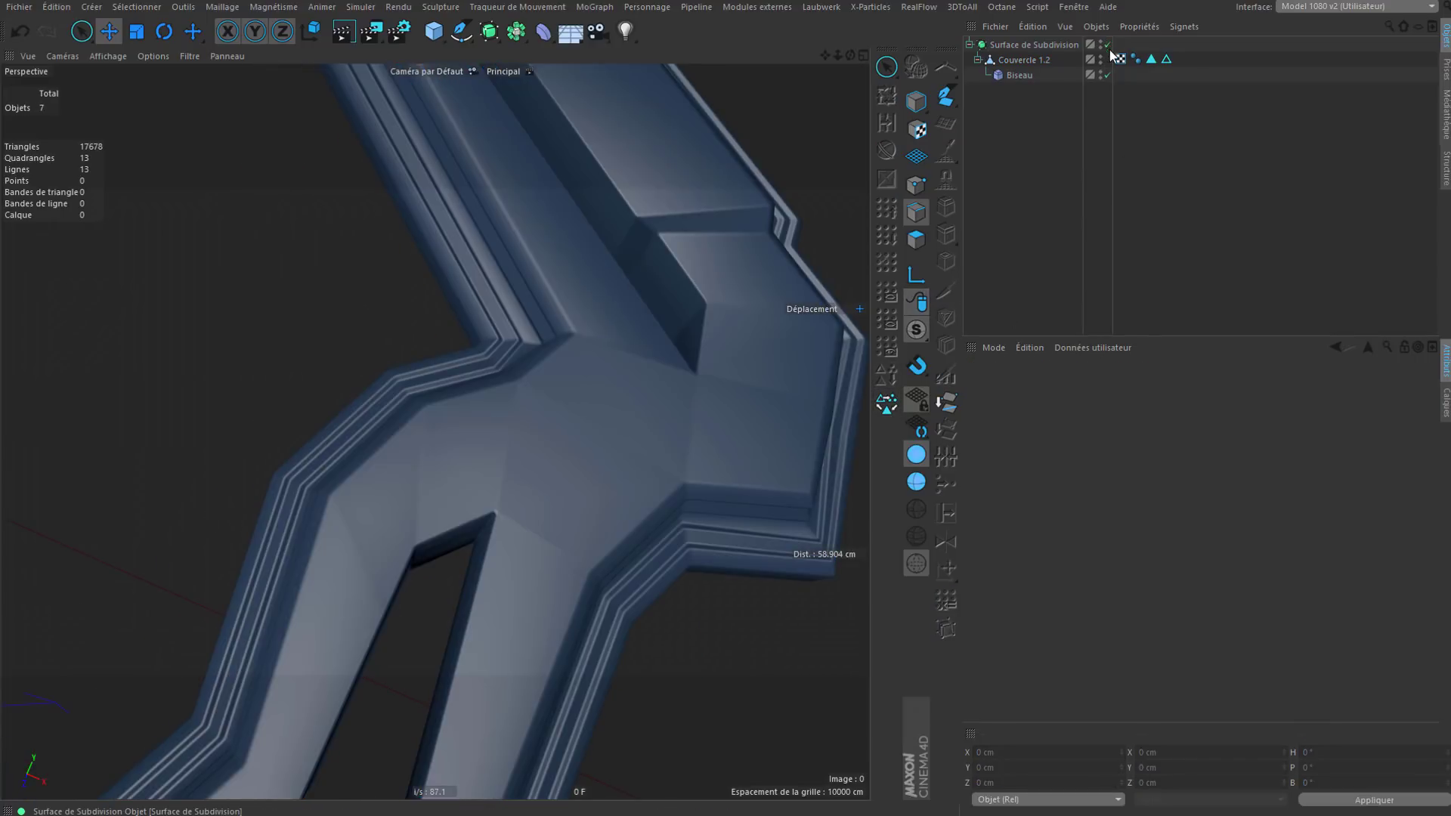
scroll(721, 406, down, 12)
alt+middle_drag(478, 659, 651, 556)
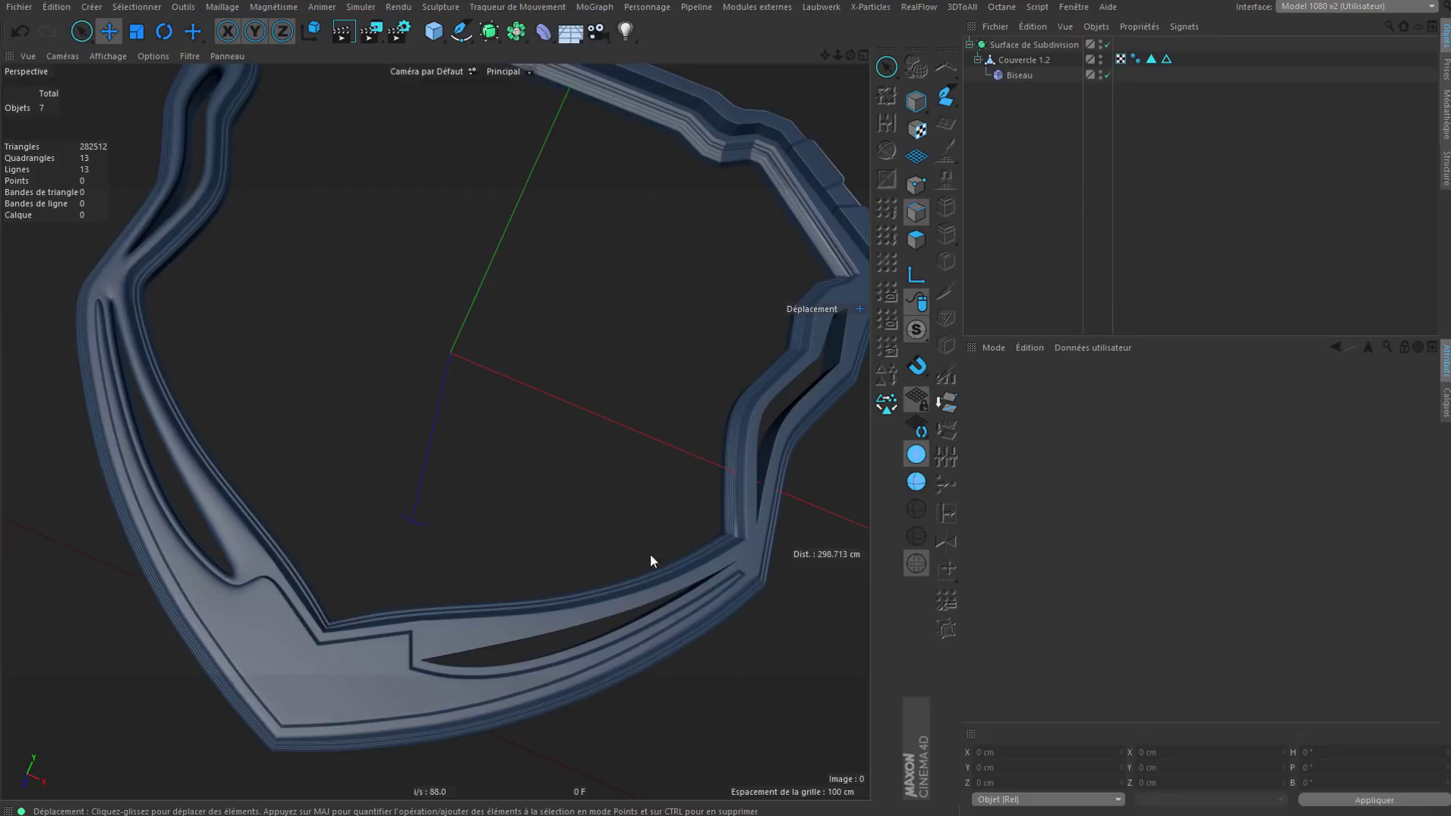
alt+drag(645, 573, 625, 584)
alt+middle_drag(847, 355, 637, 434)
scroll(597, 416, up, 12)
alt+drag(485, 449, 514, 522)
Step: Remove the flat face's cross edges around the fork from the stored edge selection of Couvercle 1.2
click(1166, 60)
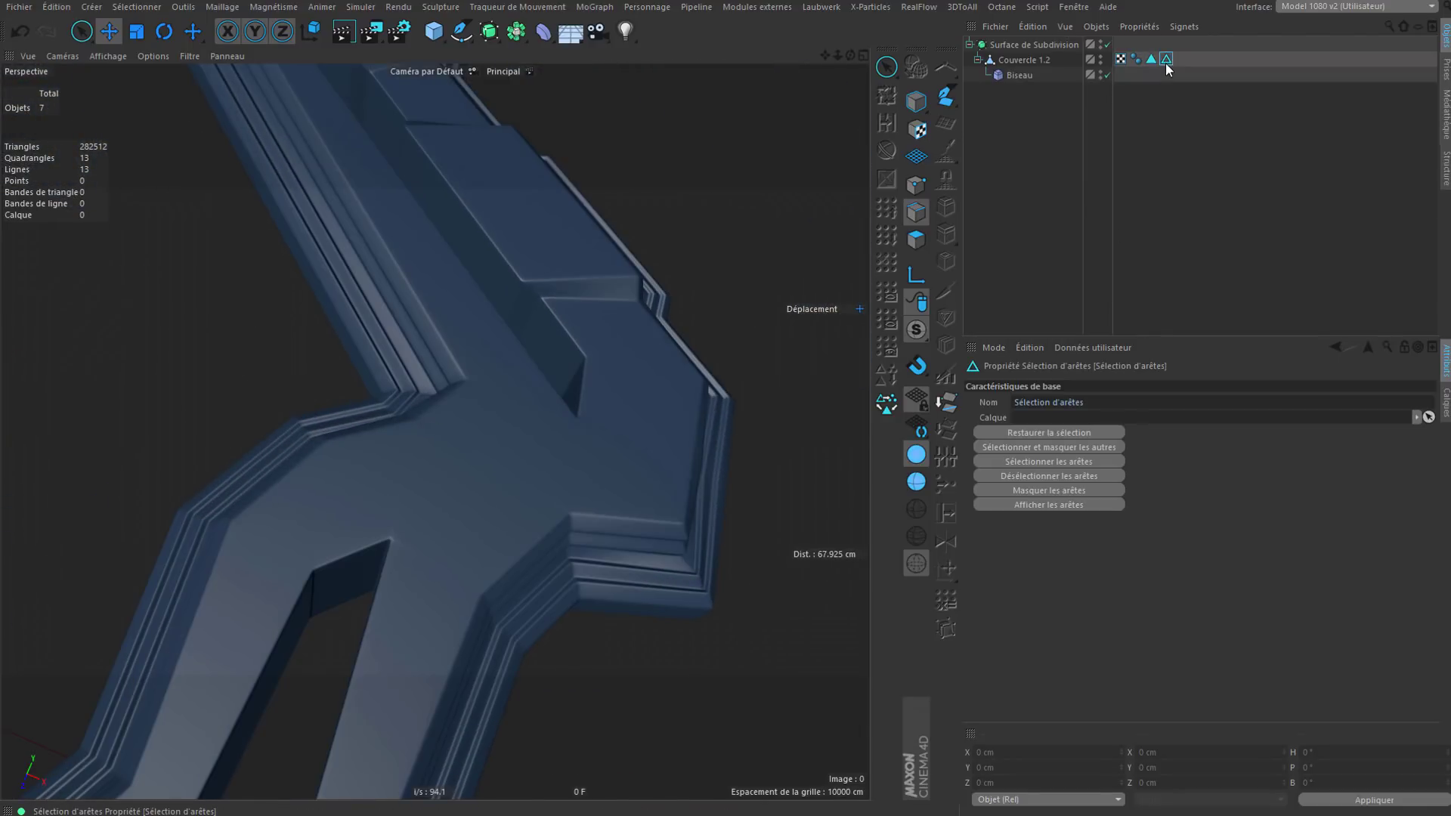
double_click(1166, 60)
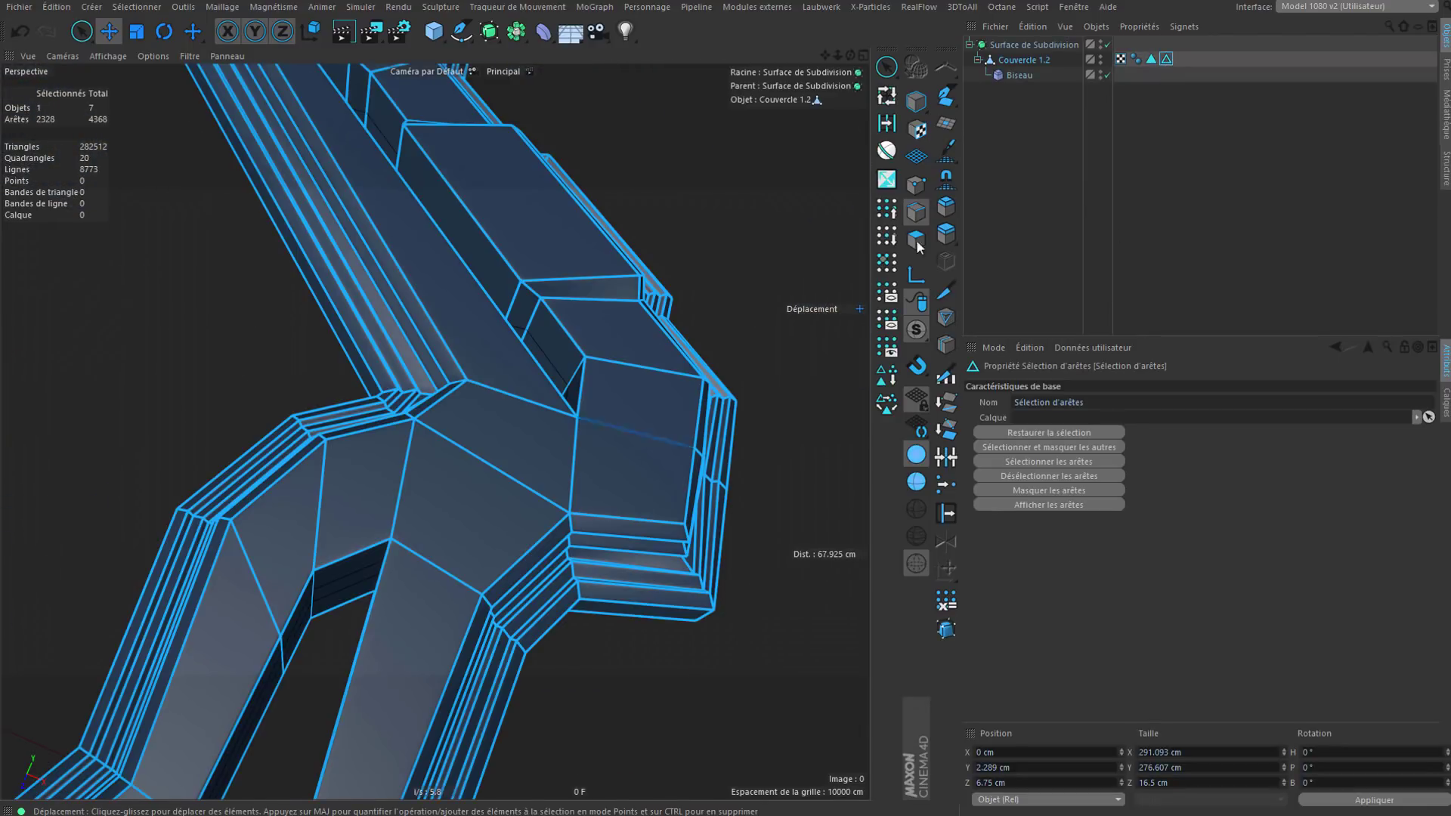
ctrl+click(416, 463)
ctrl+click(517, 405)
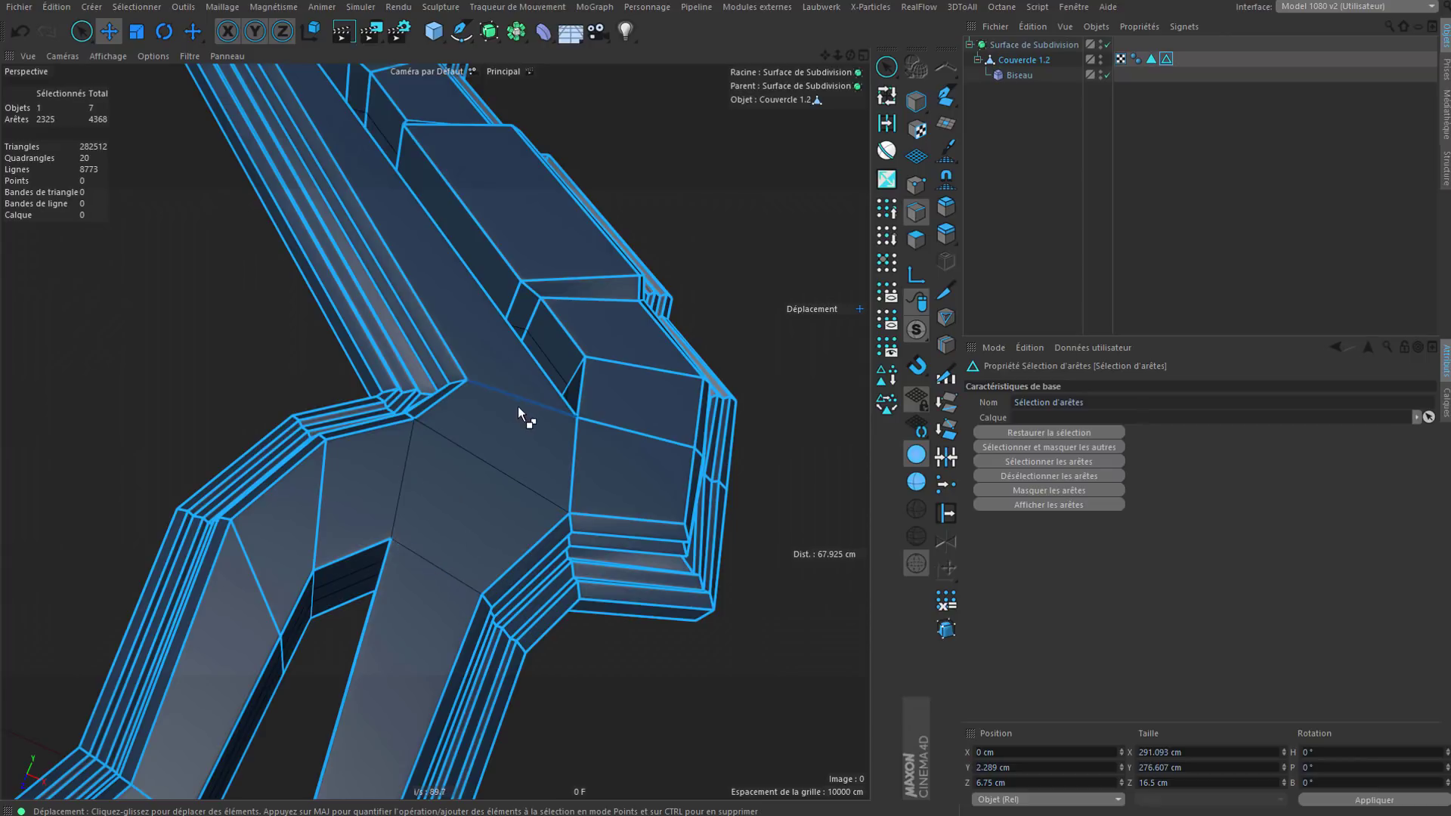
ctrl+click(614, 432)
ctrl+click(579, 452)
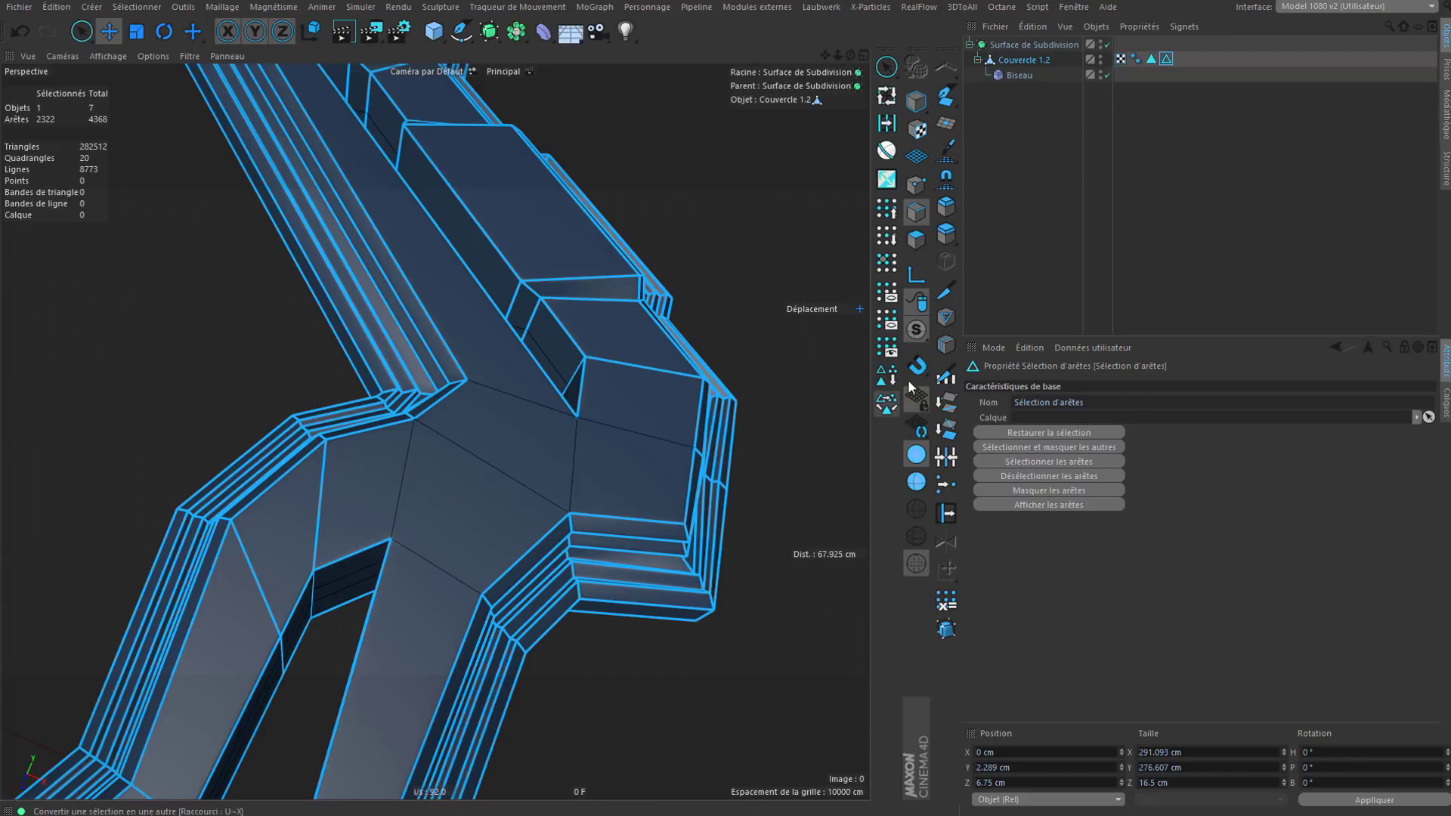
click(1039, 248)
alt+drag(519, 460, 481, 364)
Step: Add the two edges running from the fork's inner bend to the upper slot's tip and the outer notch corner to the stored edge selection
click(1167, 58)
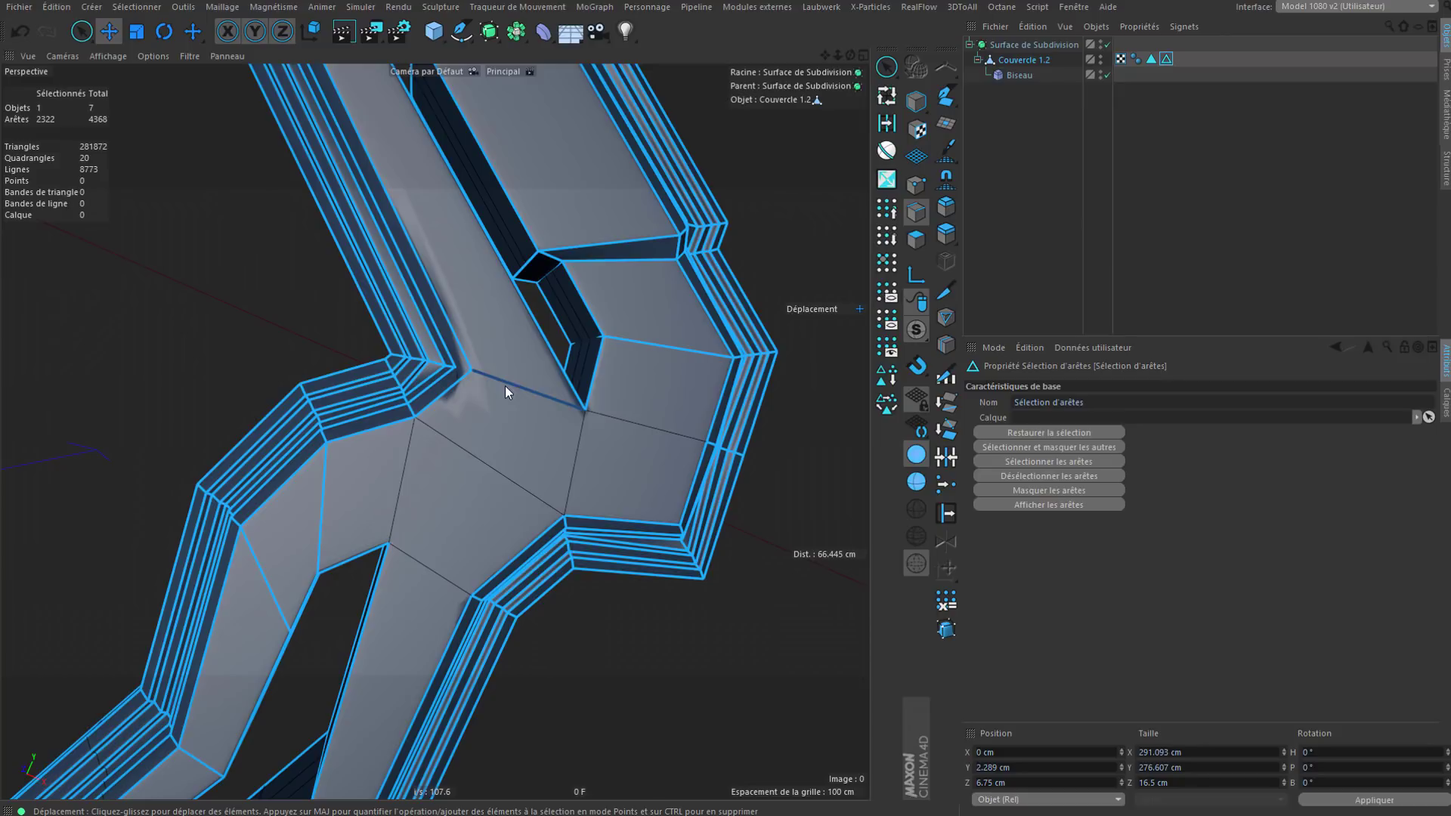
shift+click(505, 384)
shift+click(474, 458)
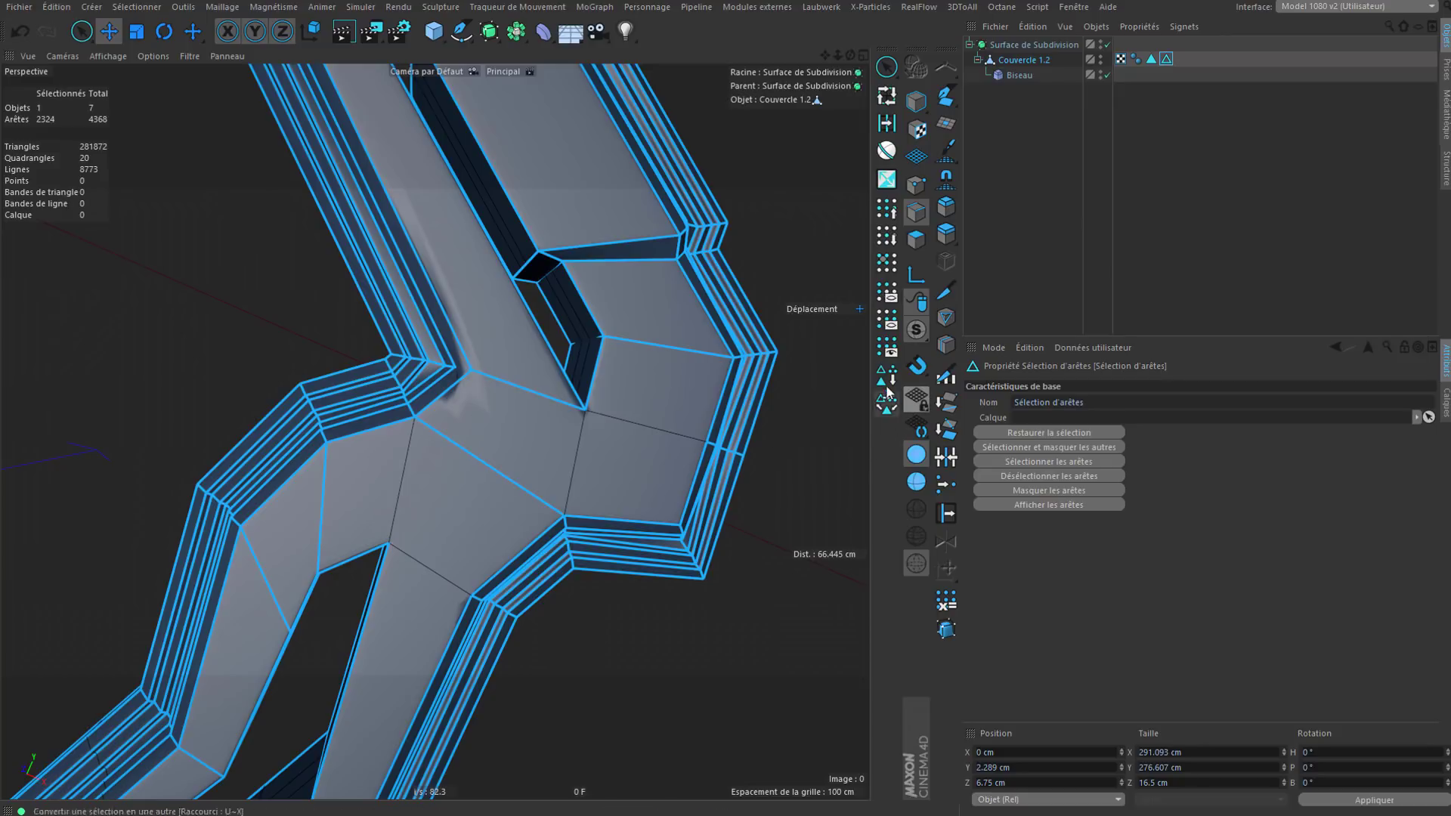
click(1083, 240)
scroll(596, 415, up, 3)
alt+drag(511, 422, 610, 412)
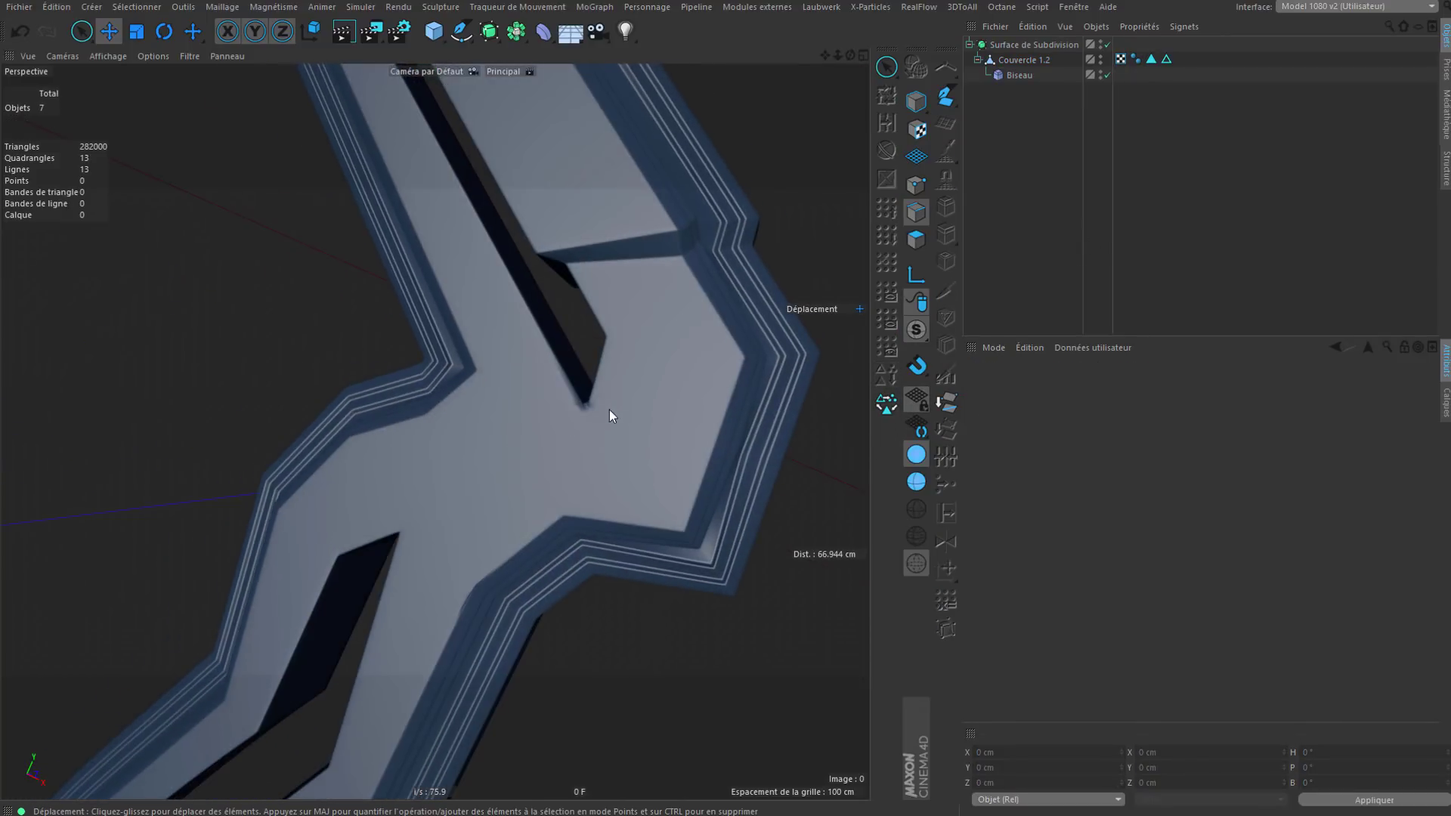
Step: Add the two edges joining the upper slot's tip to the outer notch corner and the outer border to the stored edge selection
click(1165, 60)
shift+click(577, 459)
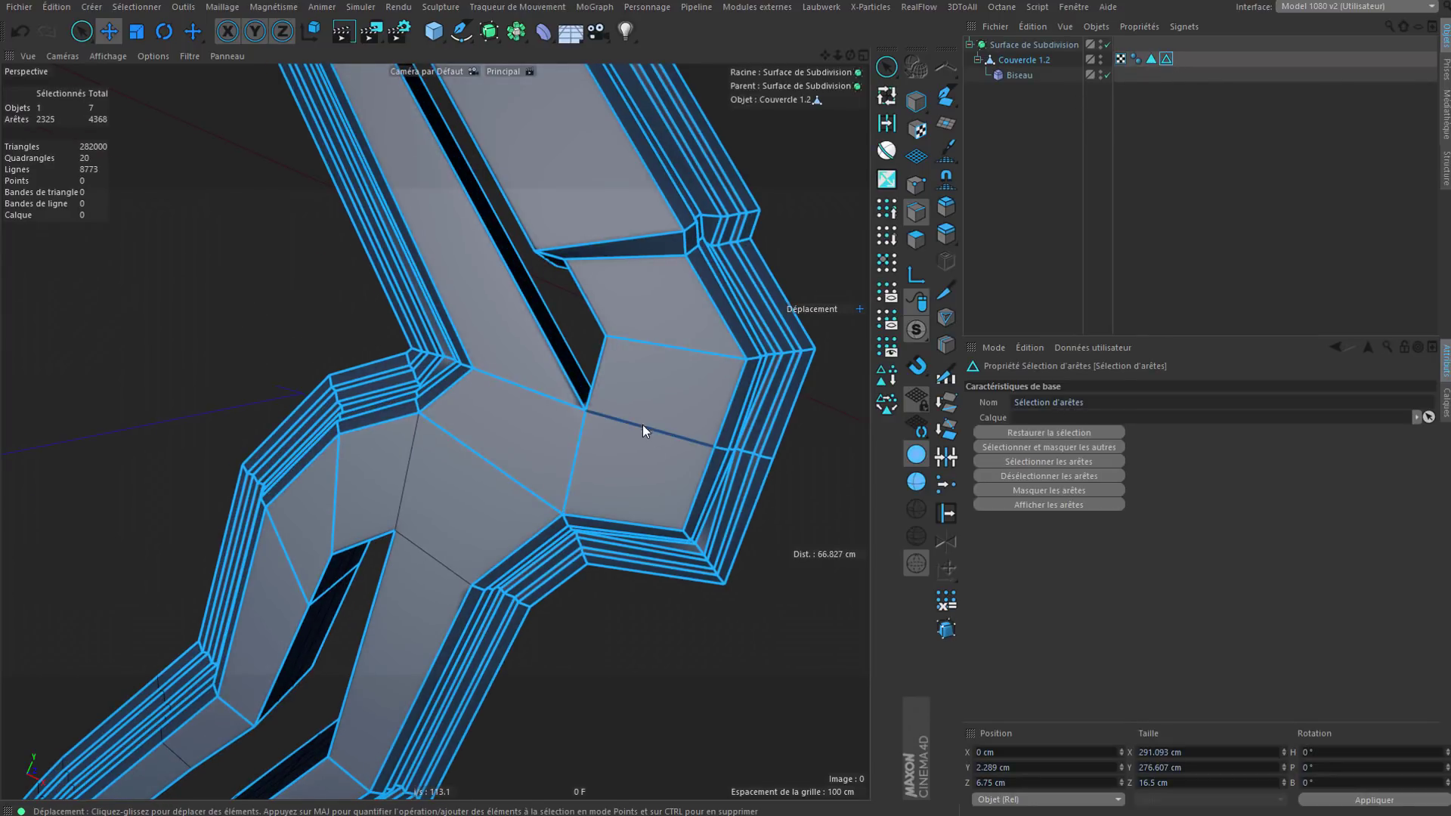
shift+click(642, 426)
click(886, 377)
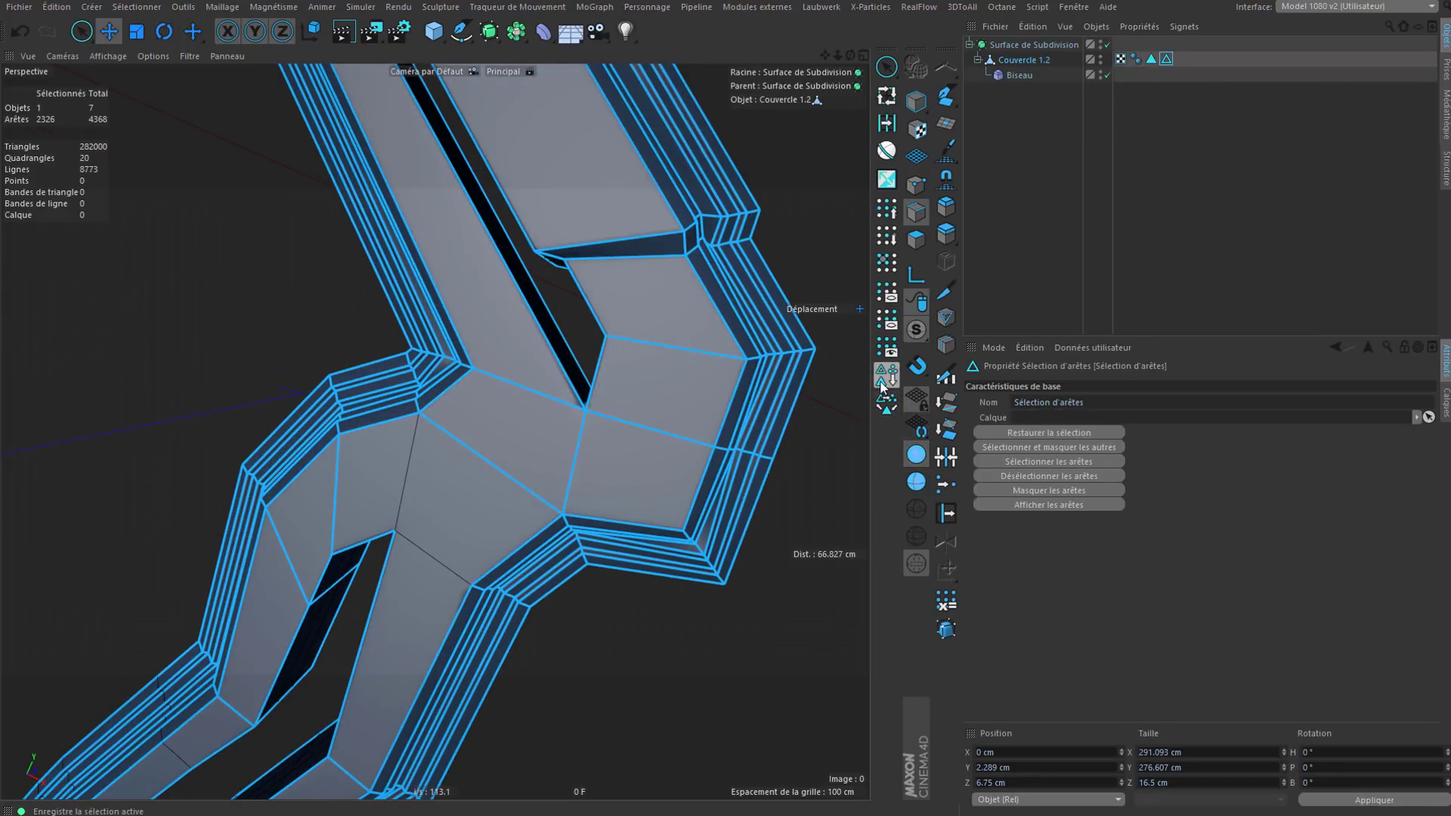
click(1186, 260)
mouse_move(532, 523)
alt+mouse_down()
mouse_move(591, 484)
mouse_move(533, 471)
mouse_move(532, 500)
mouse_move(461, 582)
mouse_move(452, 565)
mouse_move(722, 375)
alt+mouse_up()
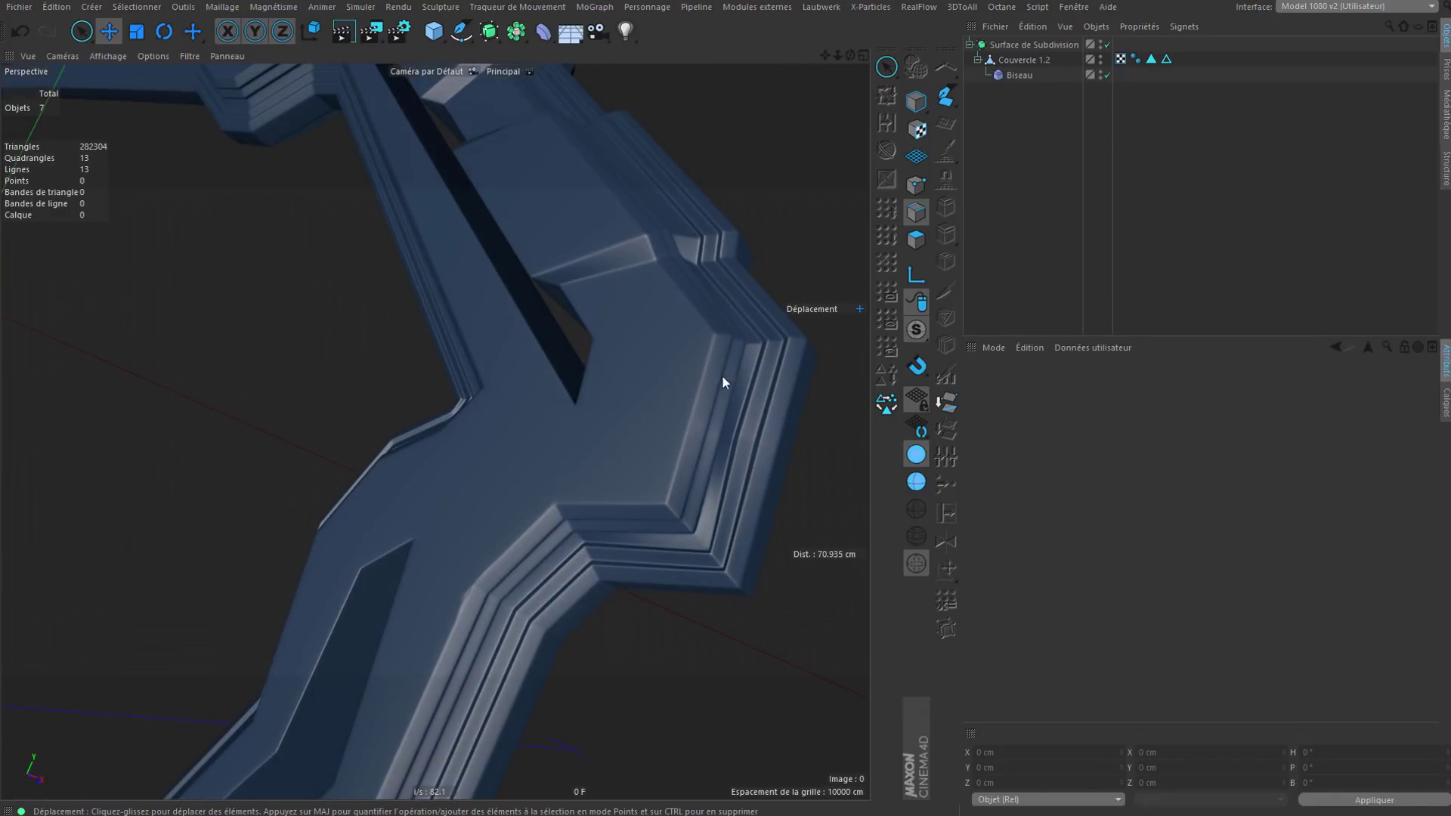
Step: Examine the bevel's mesh lines close up between the lower slot's tip and the outer bend, first with subdivision and without it
double_click(1166, 58)
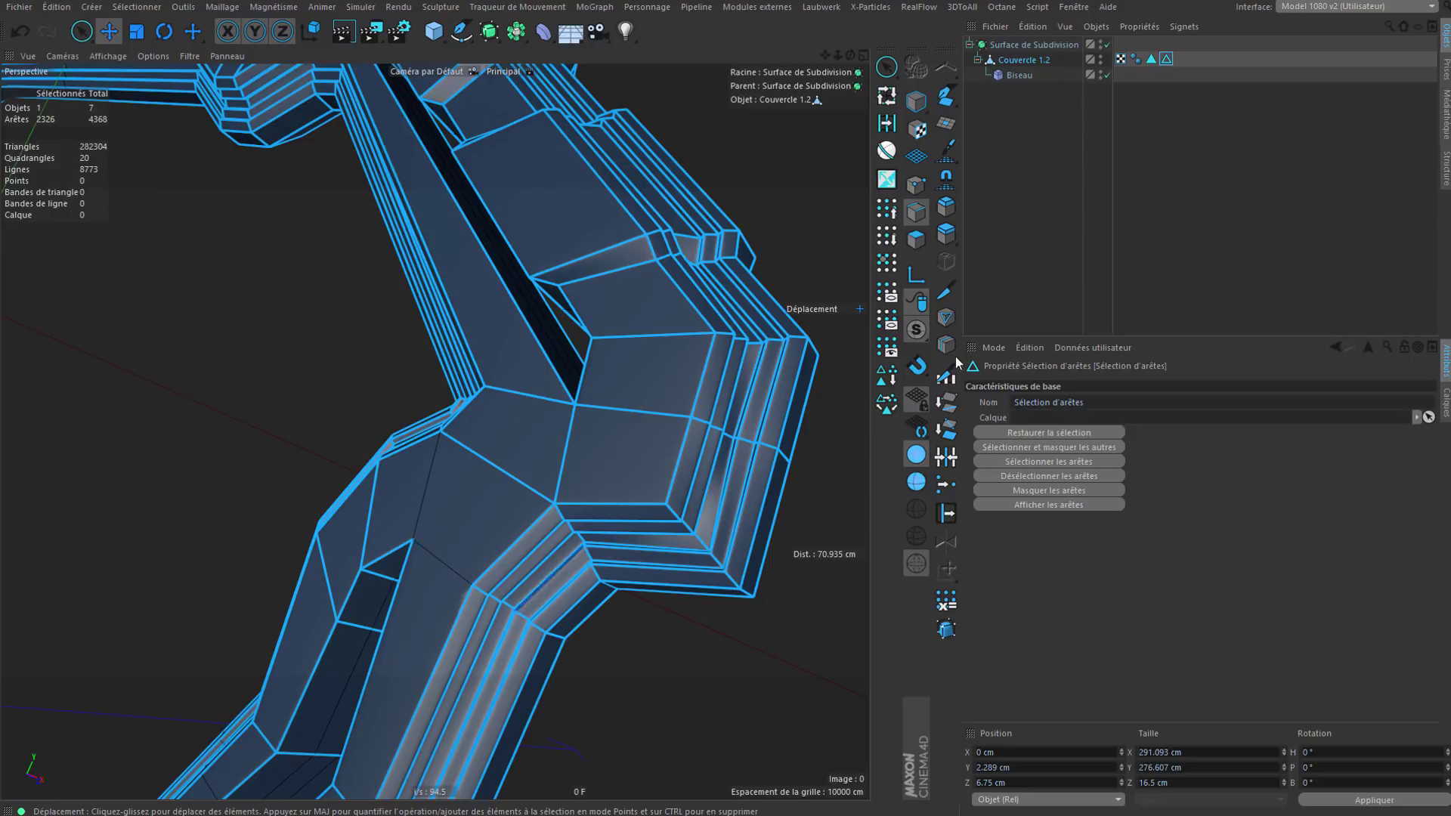
click(1066, 281)
scroll(507, 548, up, 5)
click(913, 490)
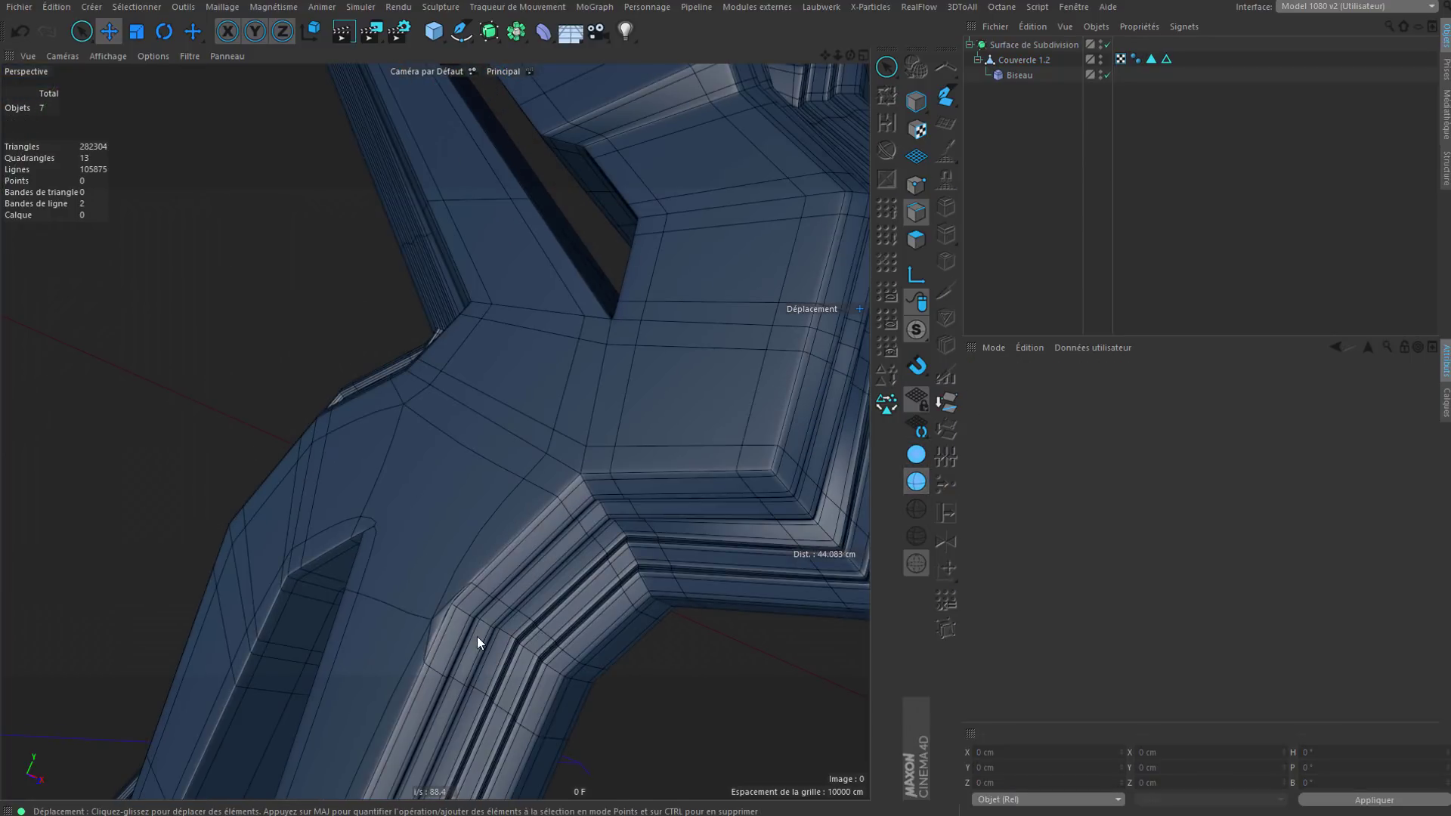
scroll(554, 502, up, 4)
click(1108, 44)
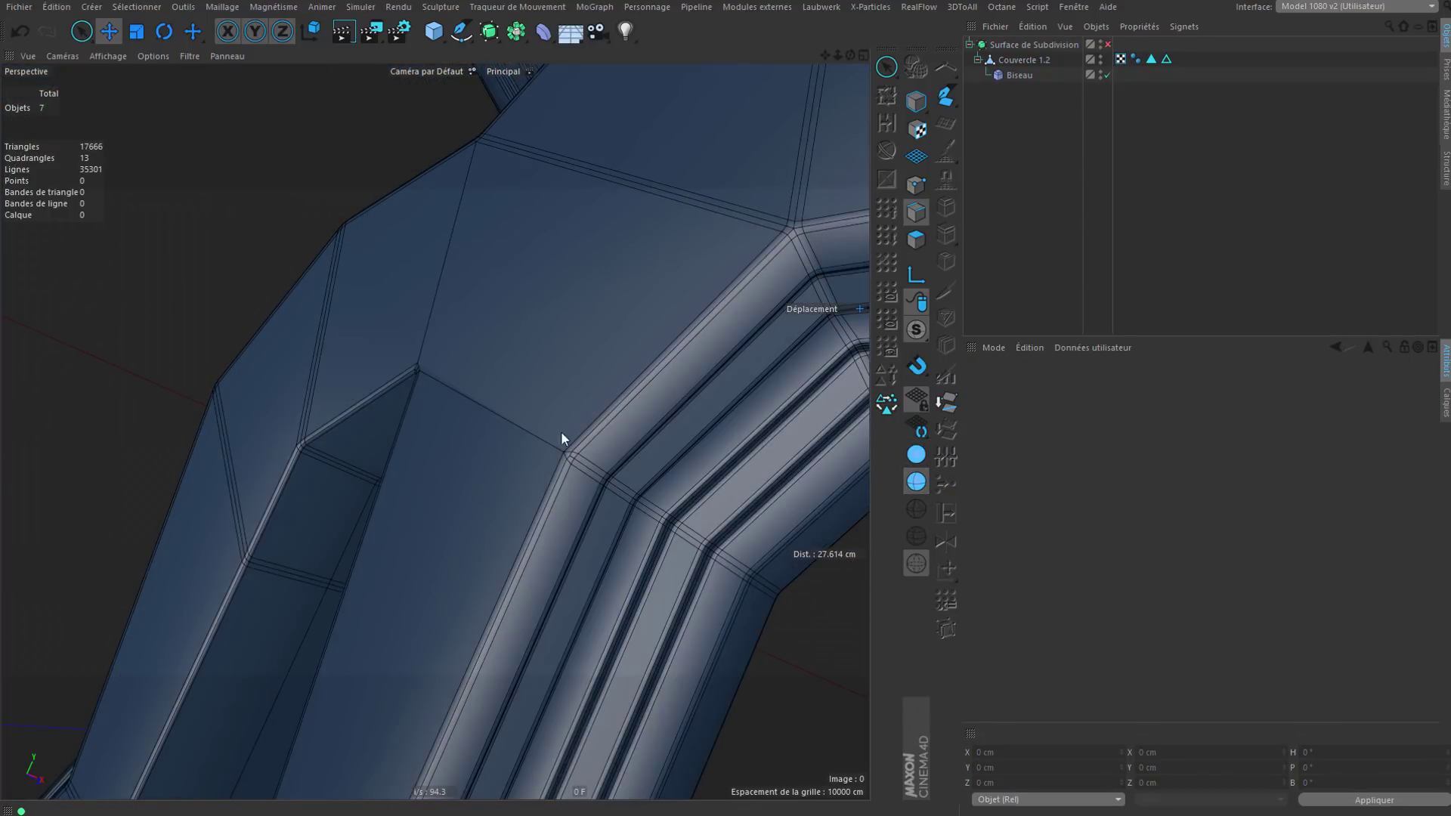
scroll(561, 431, up, 6)
click(1107, 74)
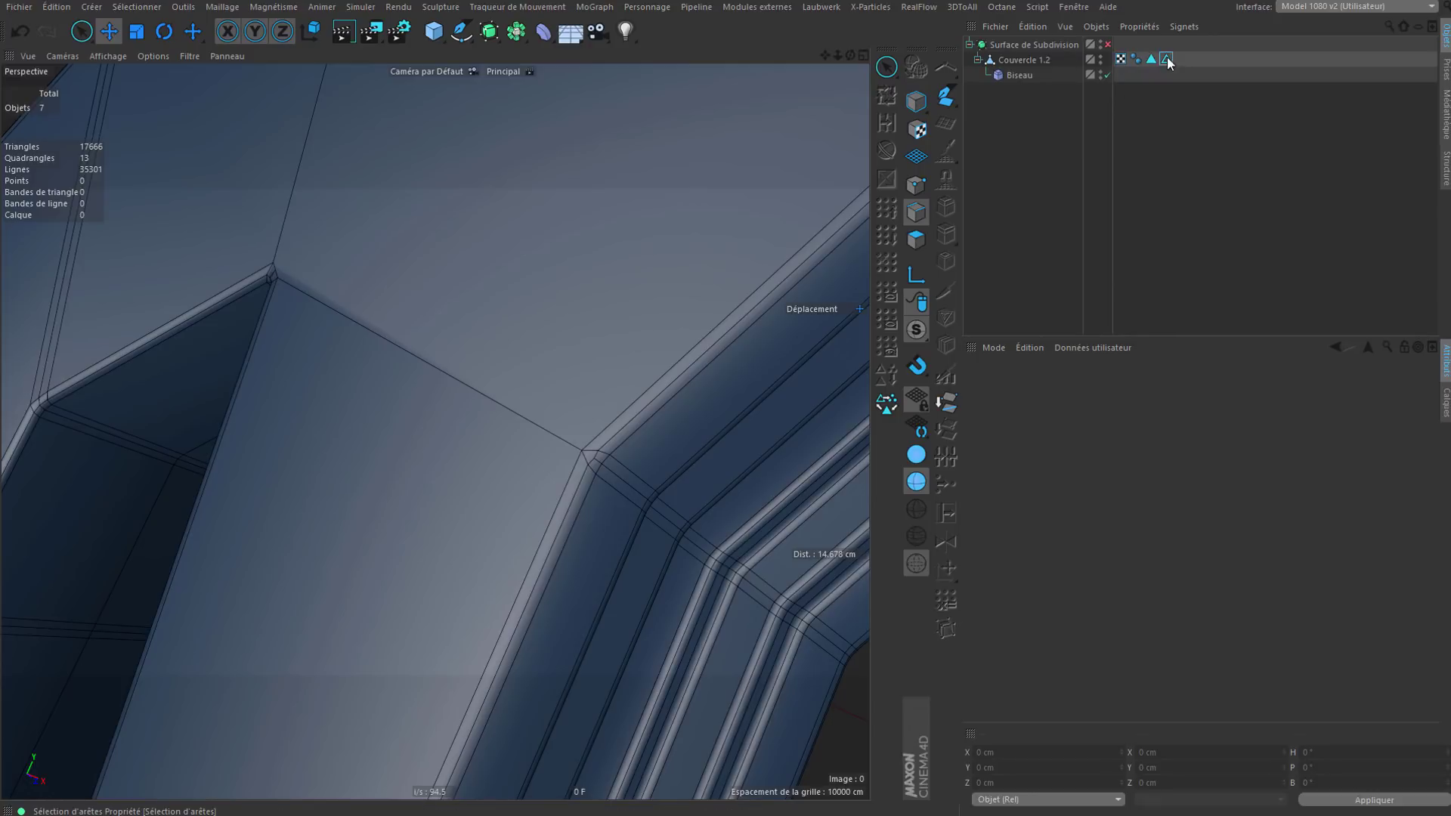
Step: Compare the Uniforme and Par défaut mitering of the Biseau deformer at the lower slot's tip, ending on Par défaut
click(1017, 76)
click(1134, 383)
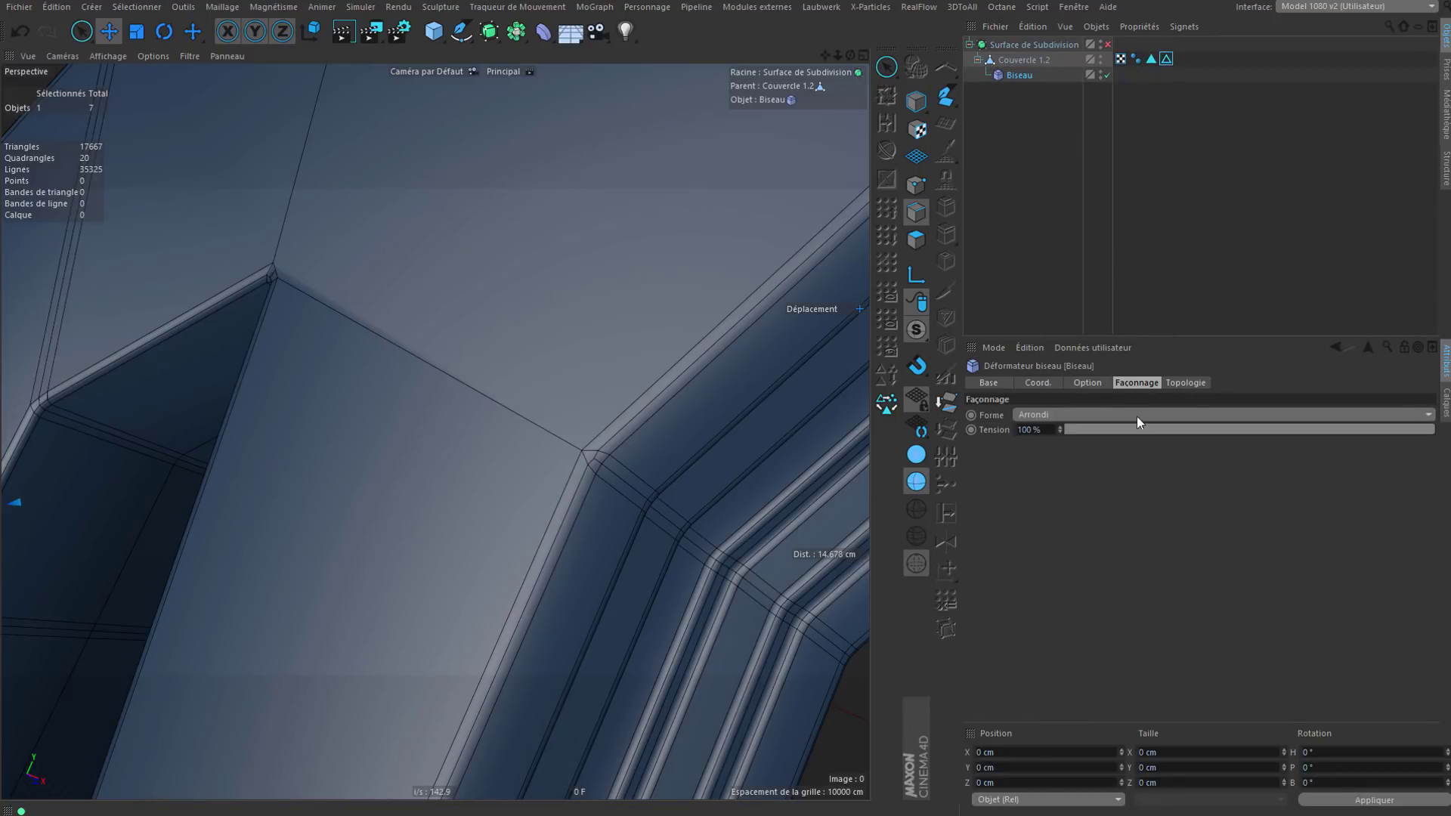
click(1177, 382)
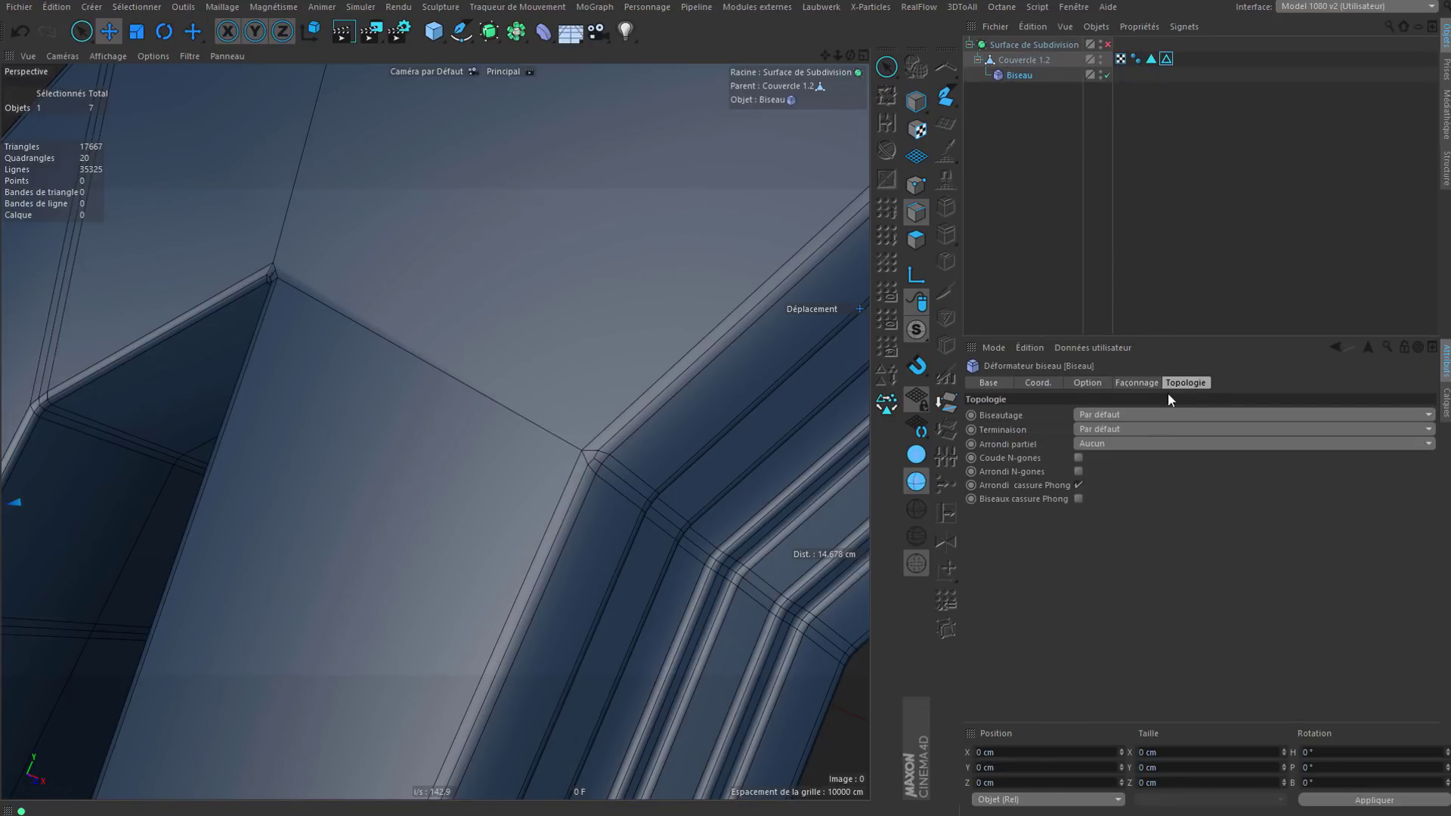
click(1122, 415)
click(1104, 447)
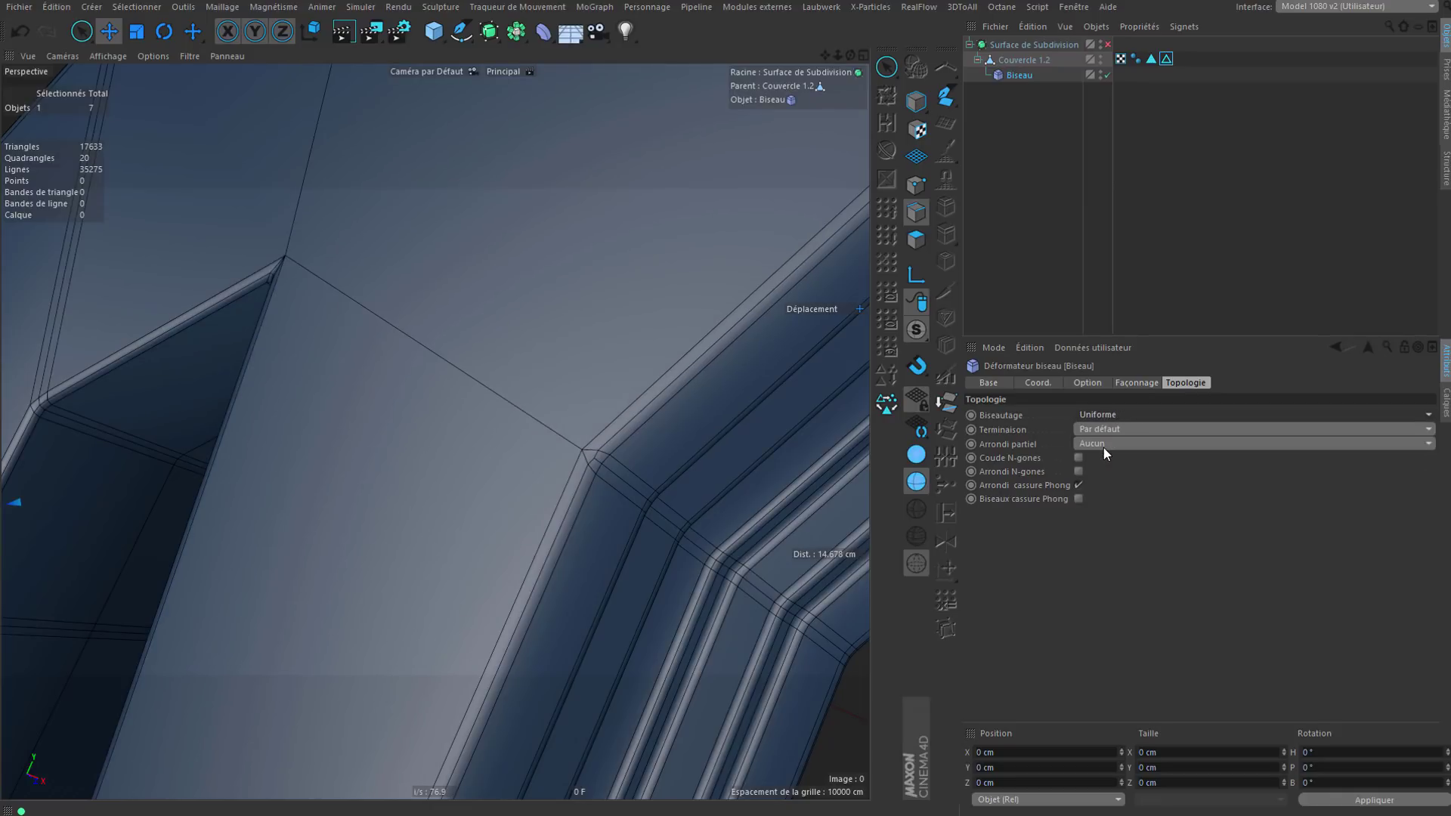
click(1113, 415)
click(1110, 431)
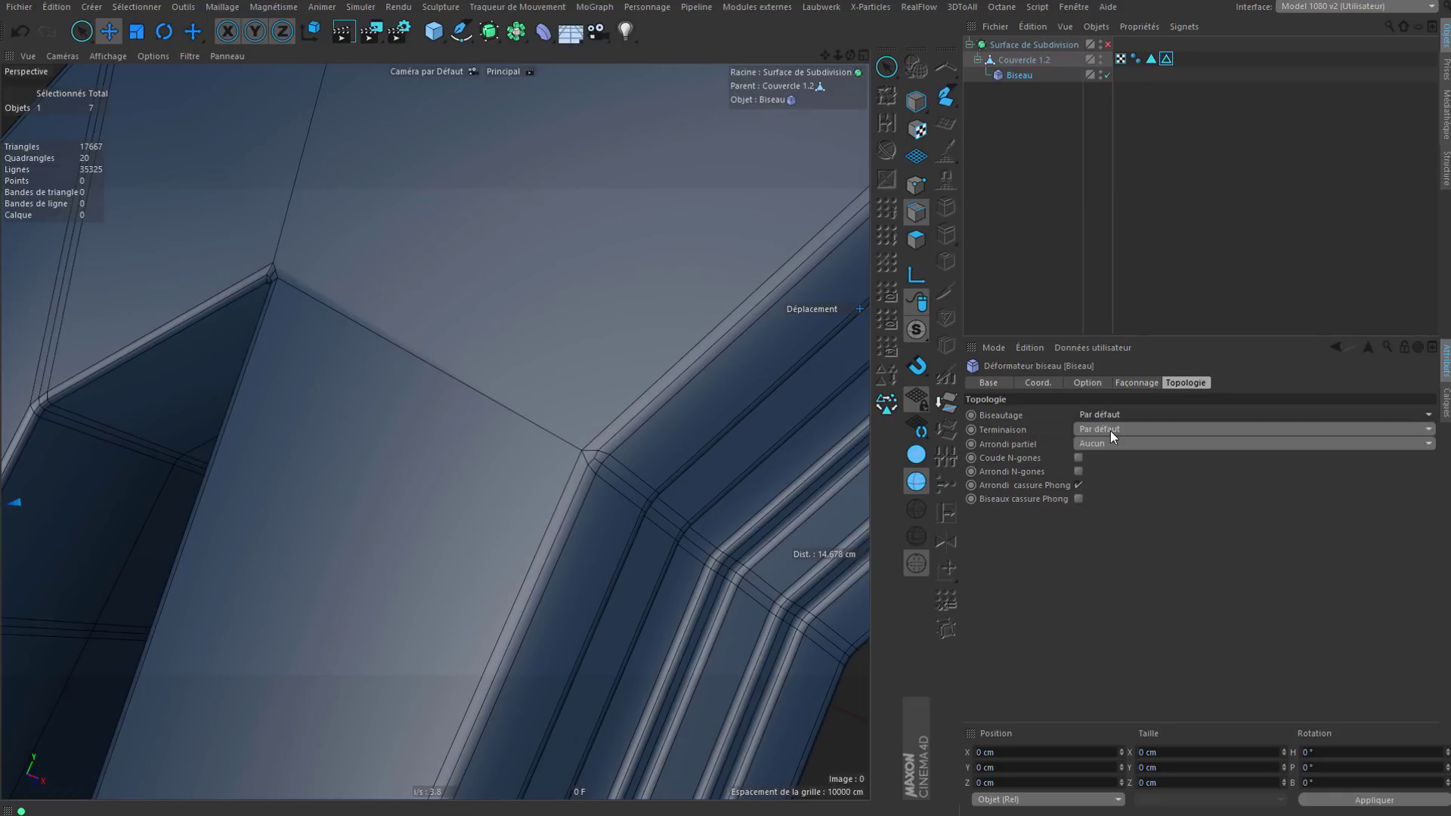
alt+drag(408, 276, 324, 314)
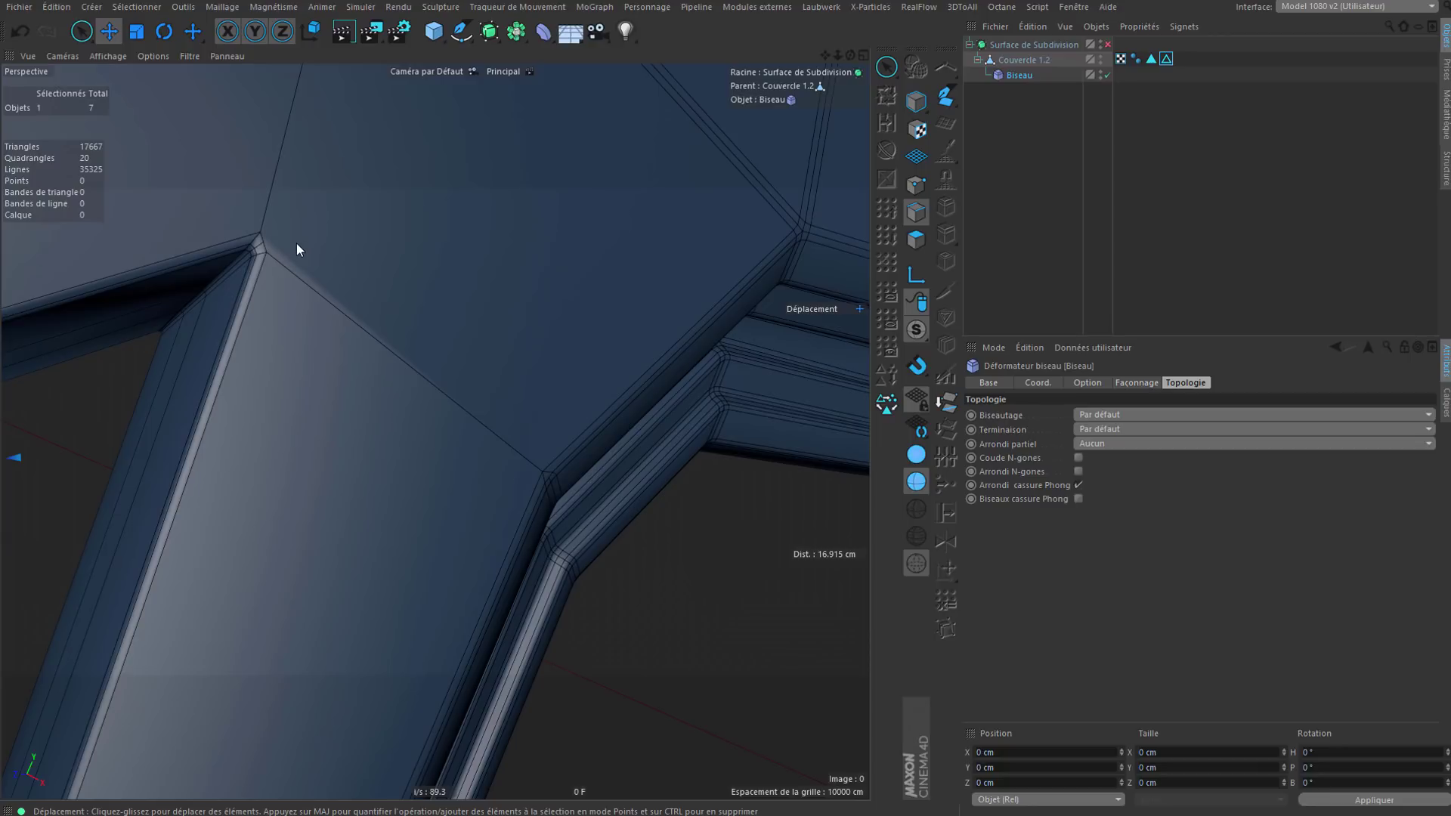
alt+drag(296, 244, 280, 265)
Step: Set the Biseau deformer's mitering to Uniforme and check the corner with the subdivision surface enabled
click(1105, 414)
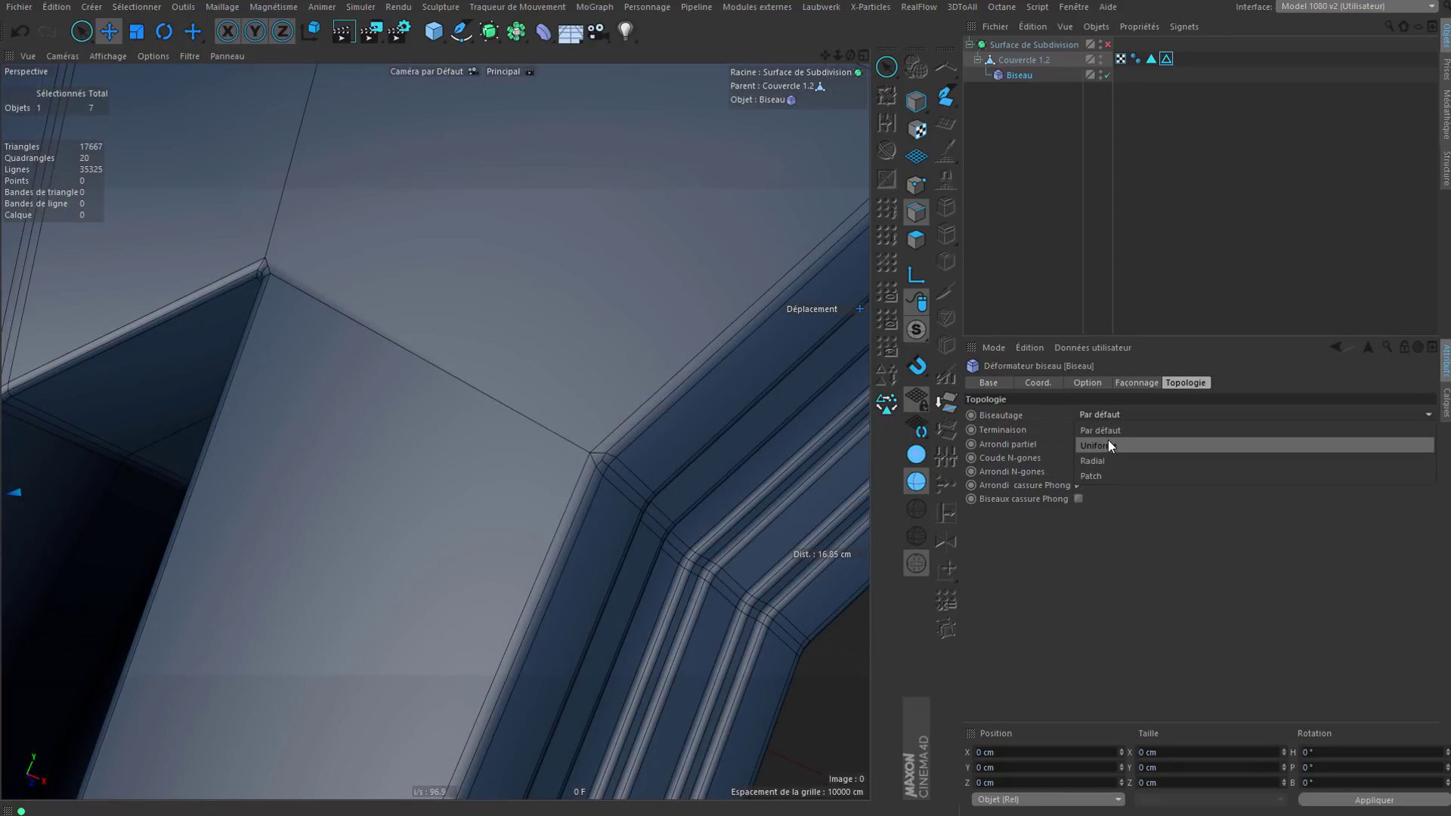
click(1108, 446)
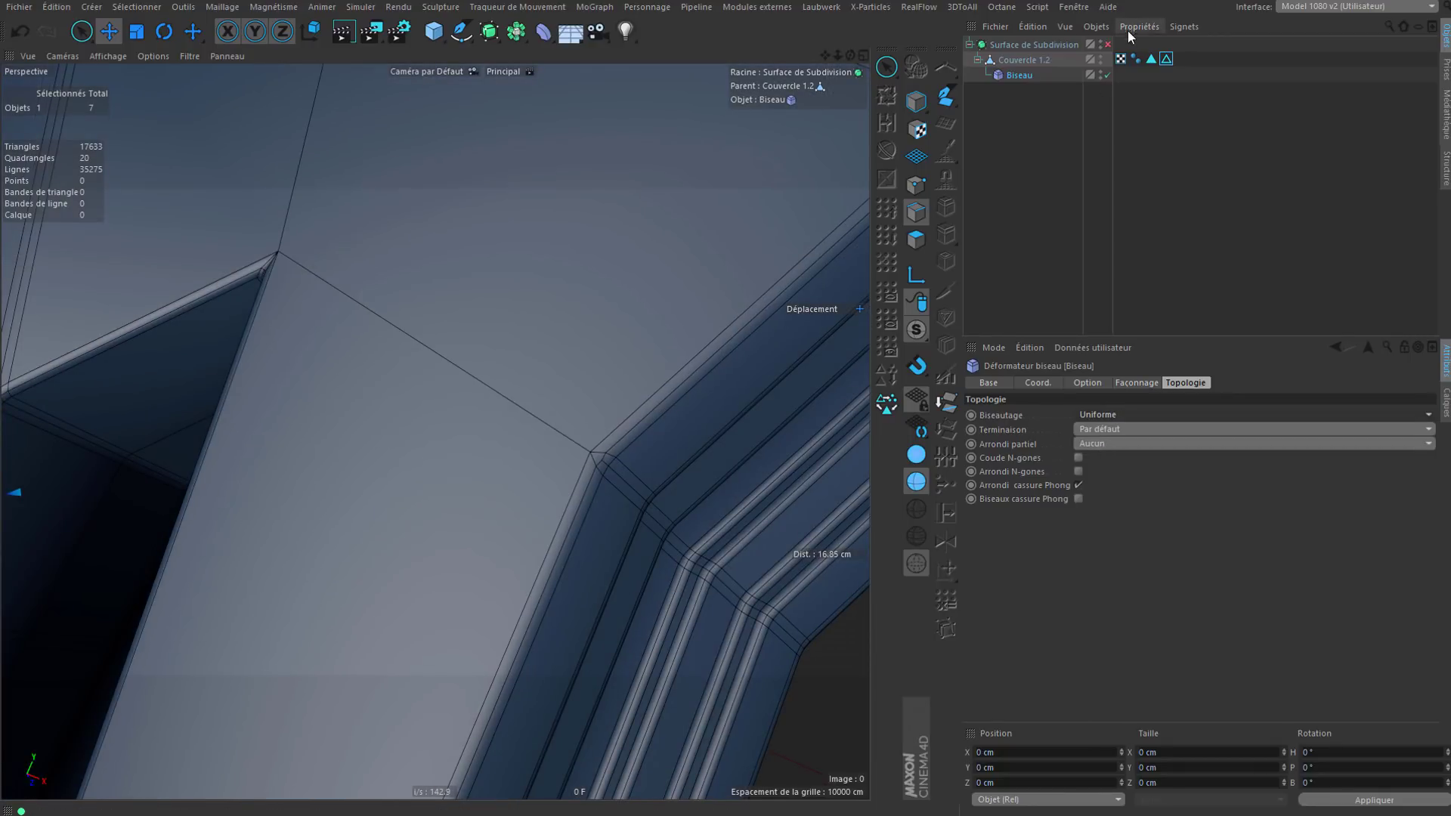
click(1108, 45)
click(1072, 240)
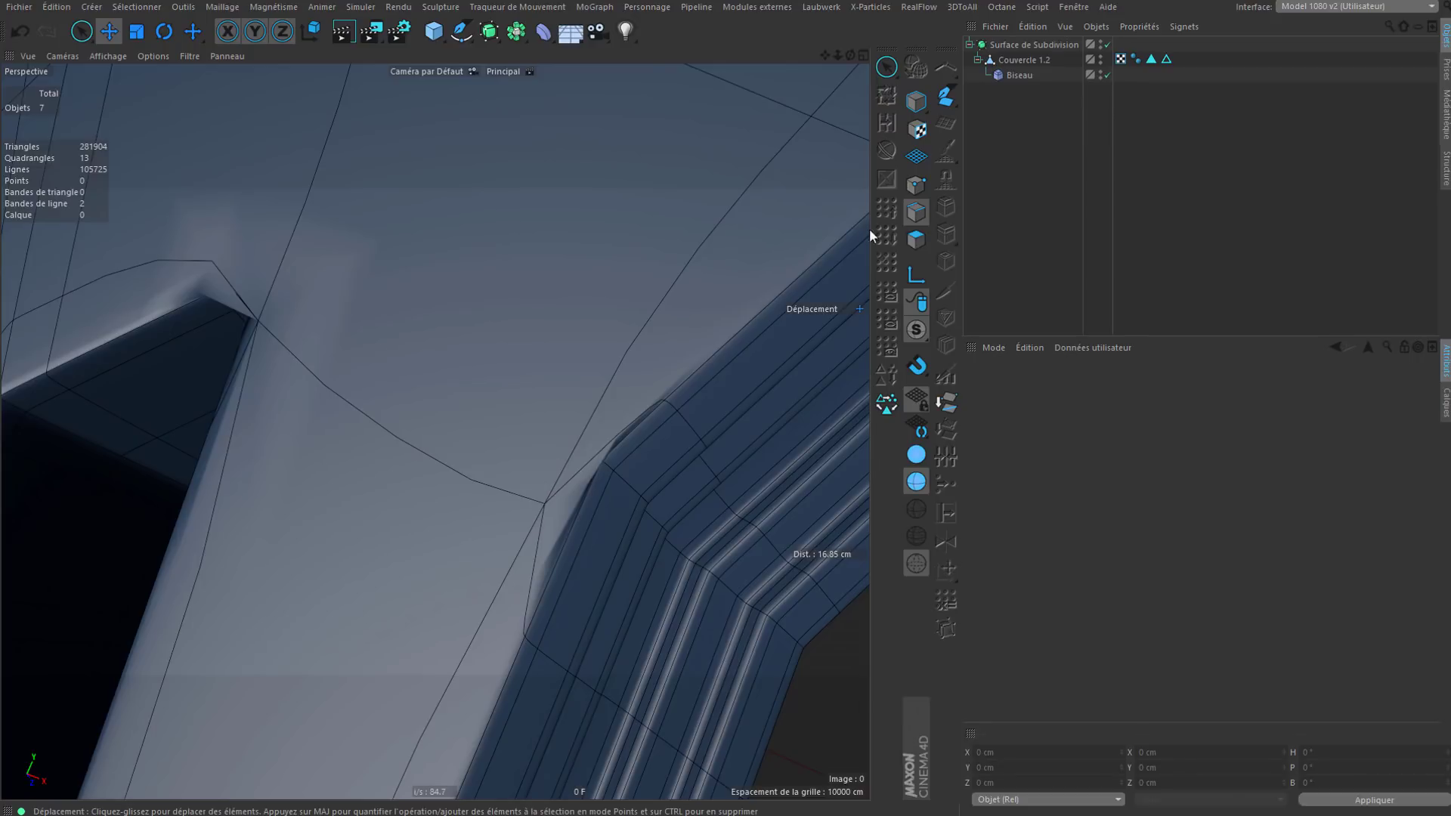
Step: Try Patch mitering on the Biseau deformer with subdivision off and return it to Uniforme
click(1168, 60)
click(1108, 45)
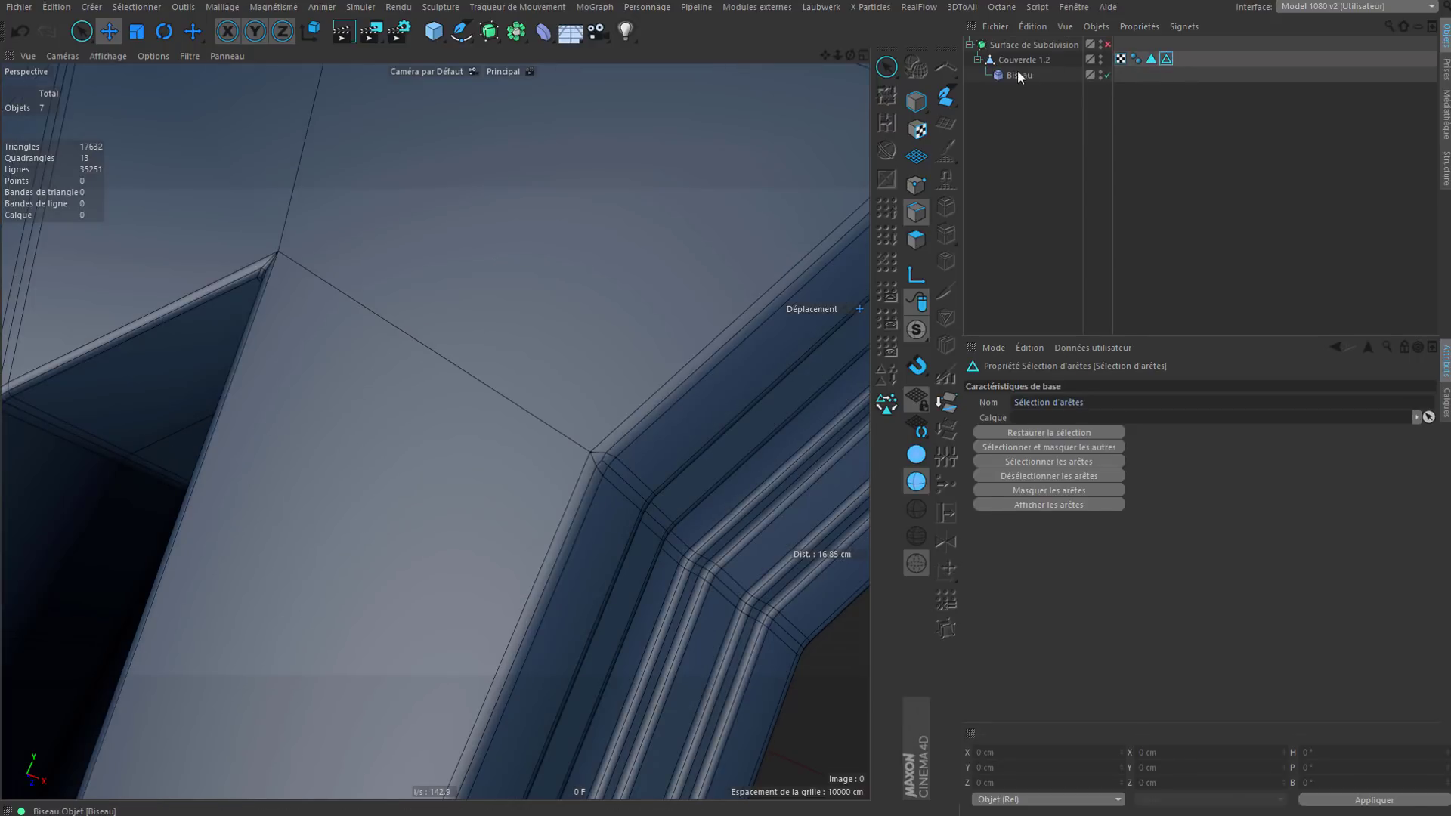
click(1017, 76)
click(1105, 414)
click(1093, 470)
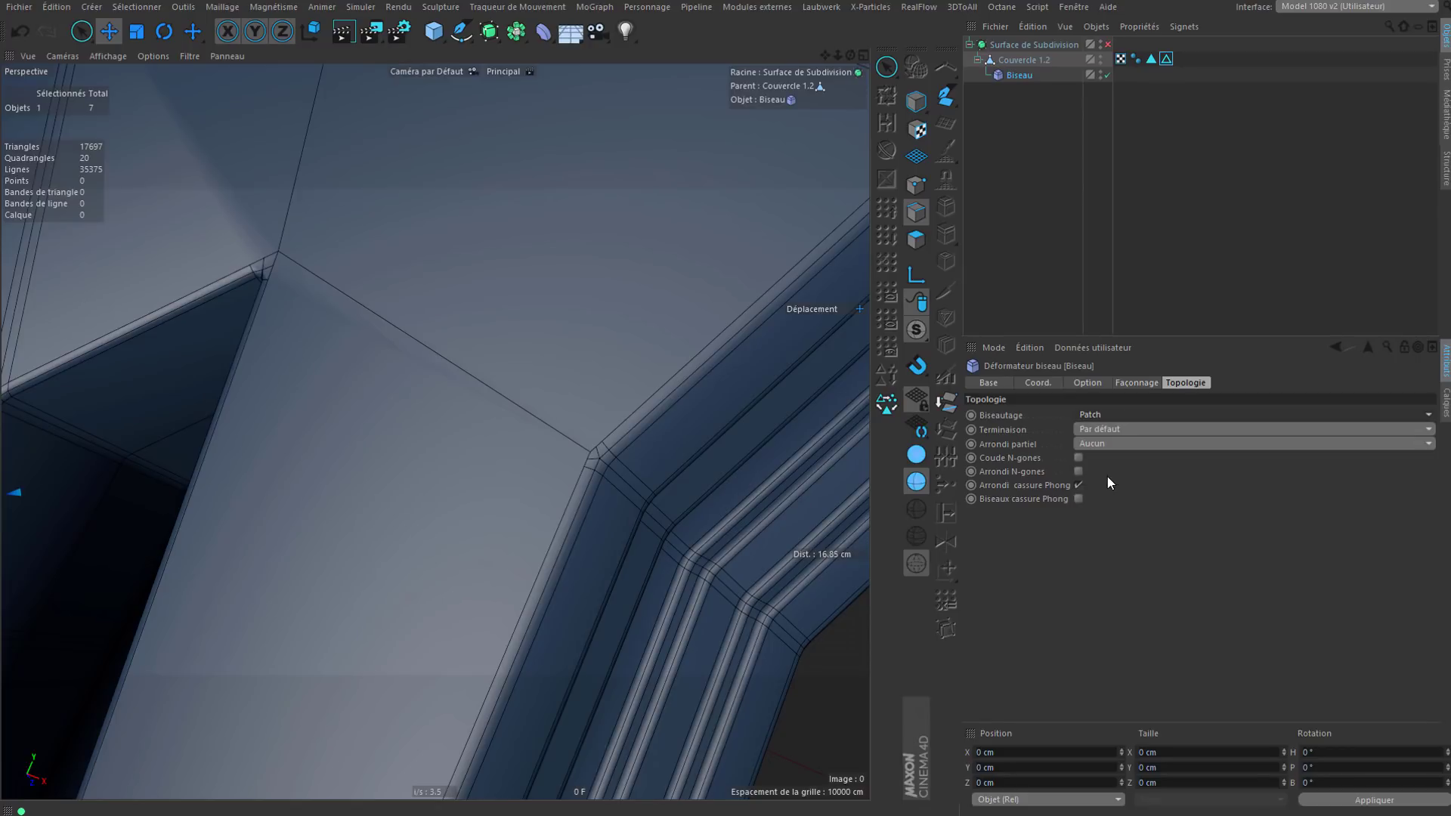
click(1110, 416)
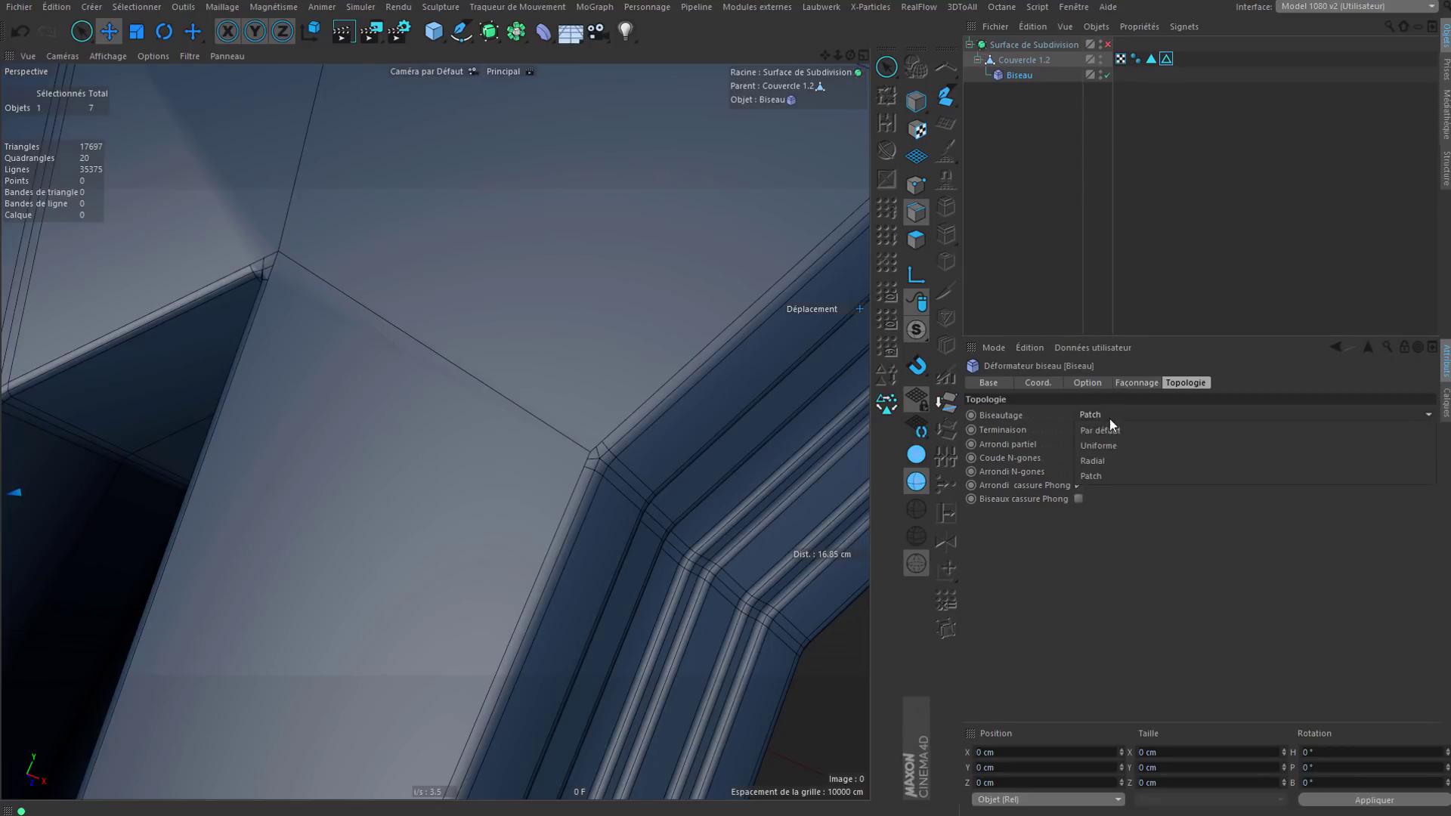
click(1114, 443)
scroll(611, 508, down, 3)
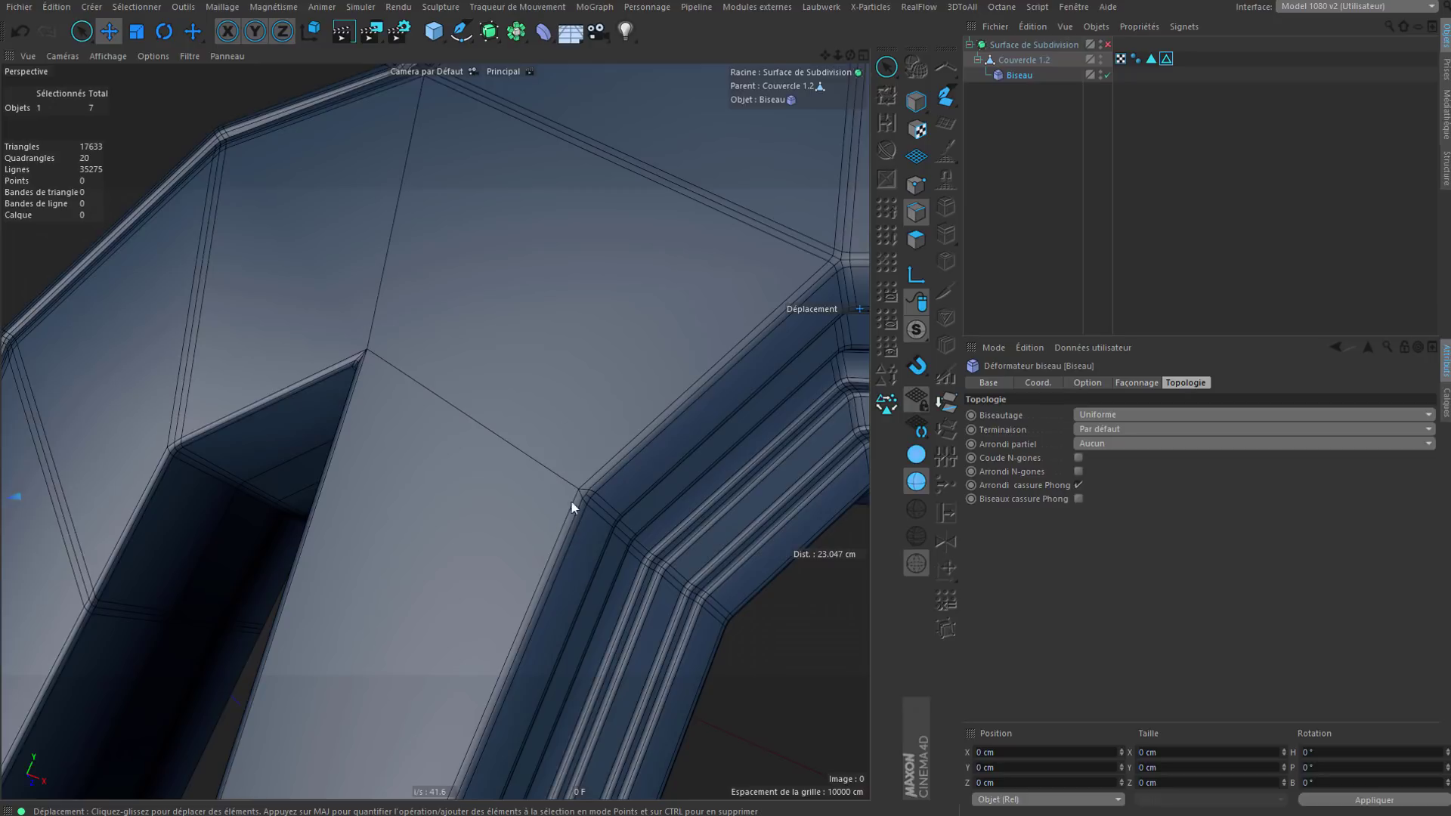
mouse_move(452, 305)
alt+mouse_down()
mouse_move(532, 369)
mouse_move(490, 360)
alt+mouse_up()
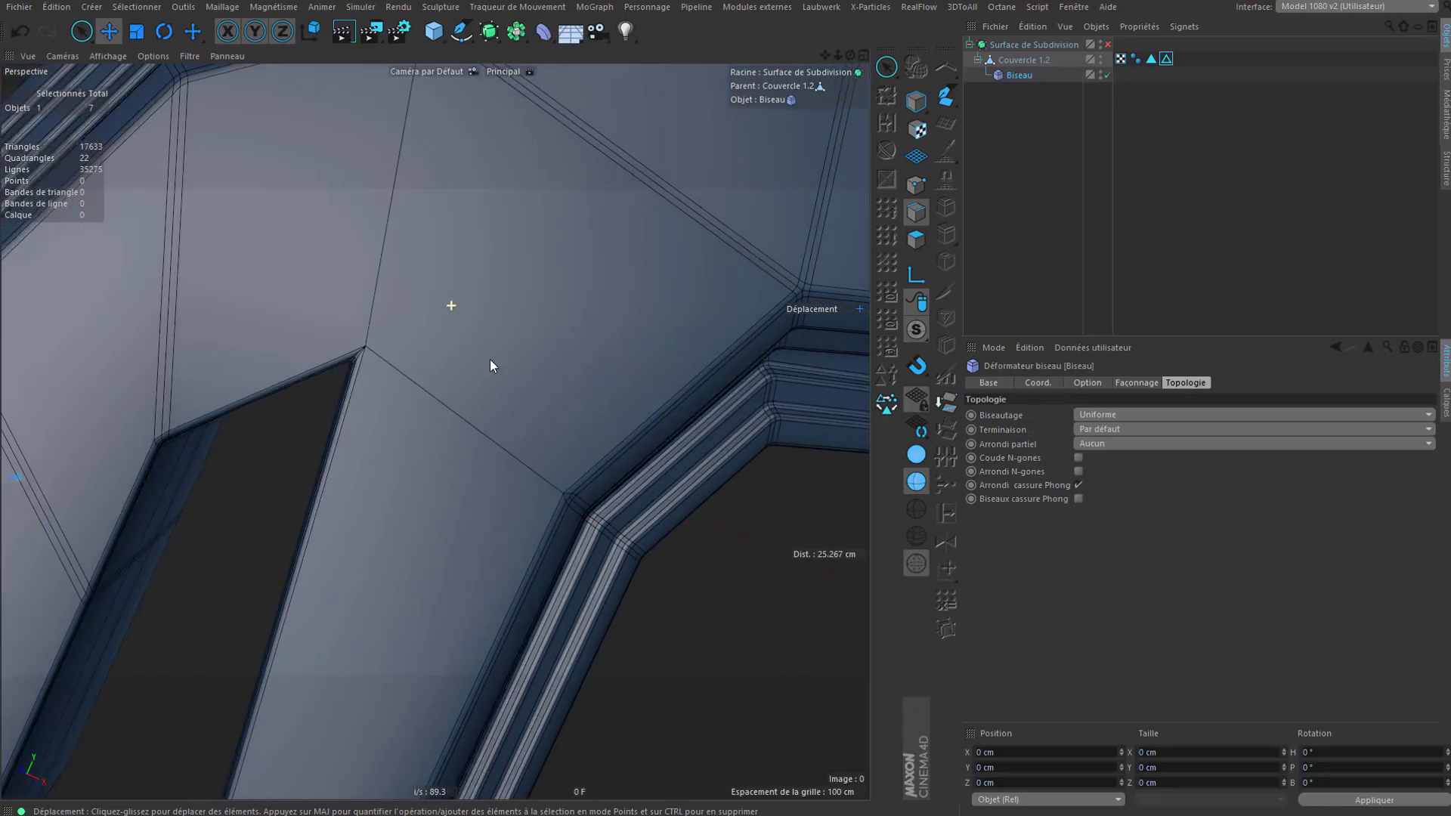
Step: Enable subdivision and add the edge joining the lower slot's tip to the outer bend to the stored edge selection
click(1108, 44)
click(1166, 58)
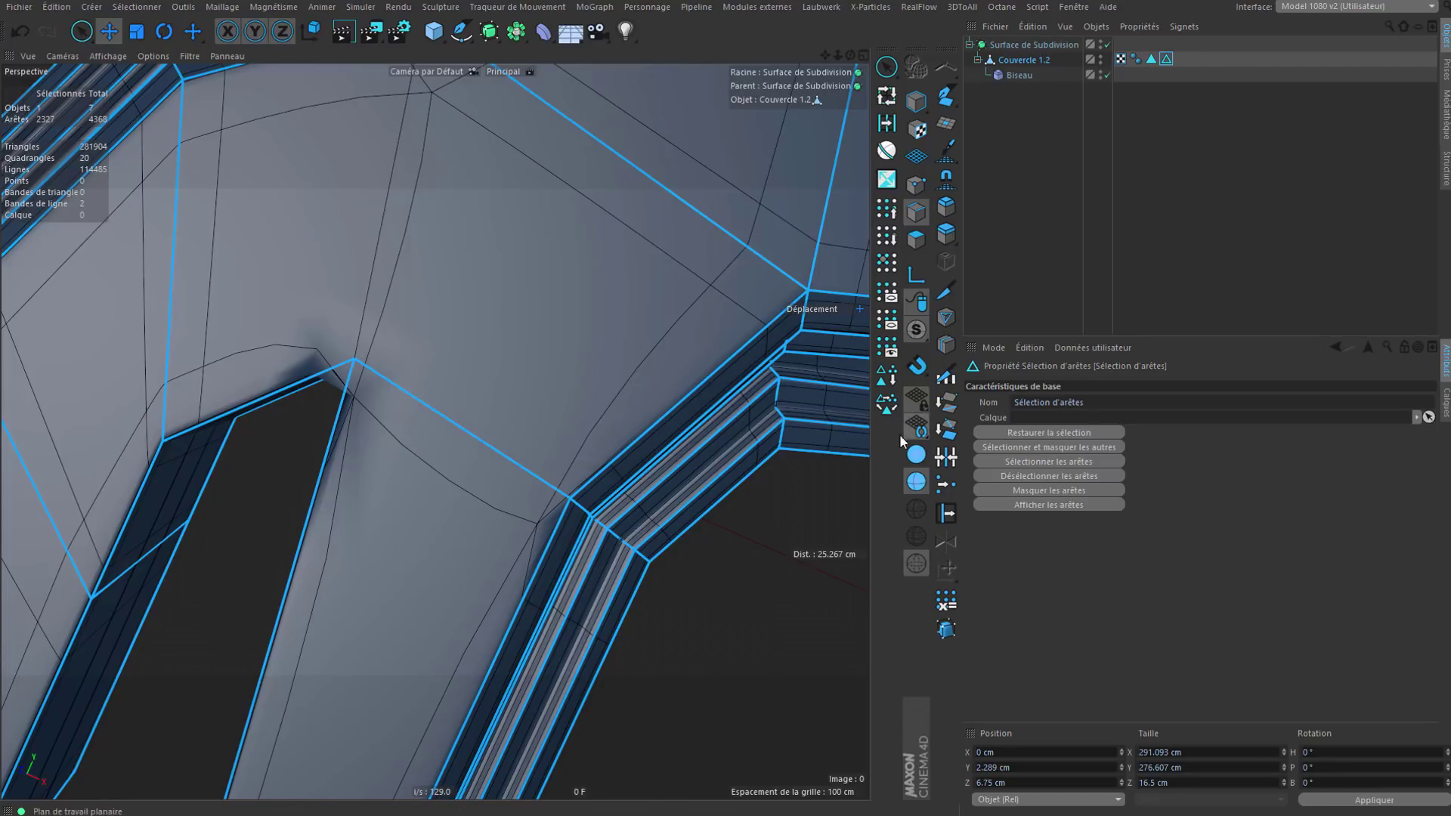
click(1094, 264)
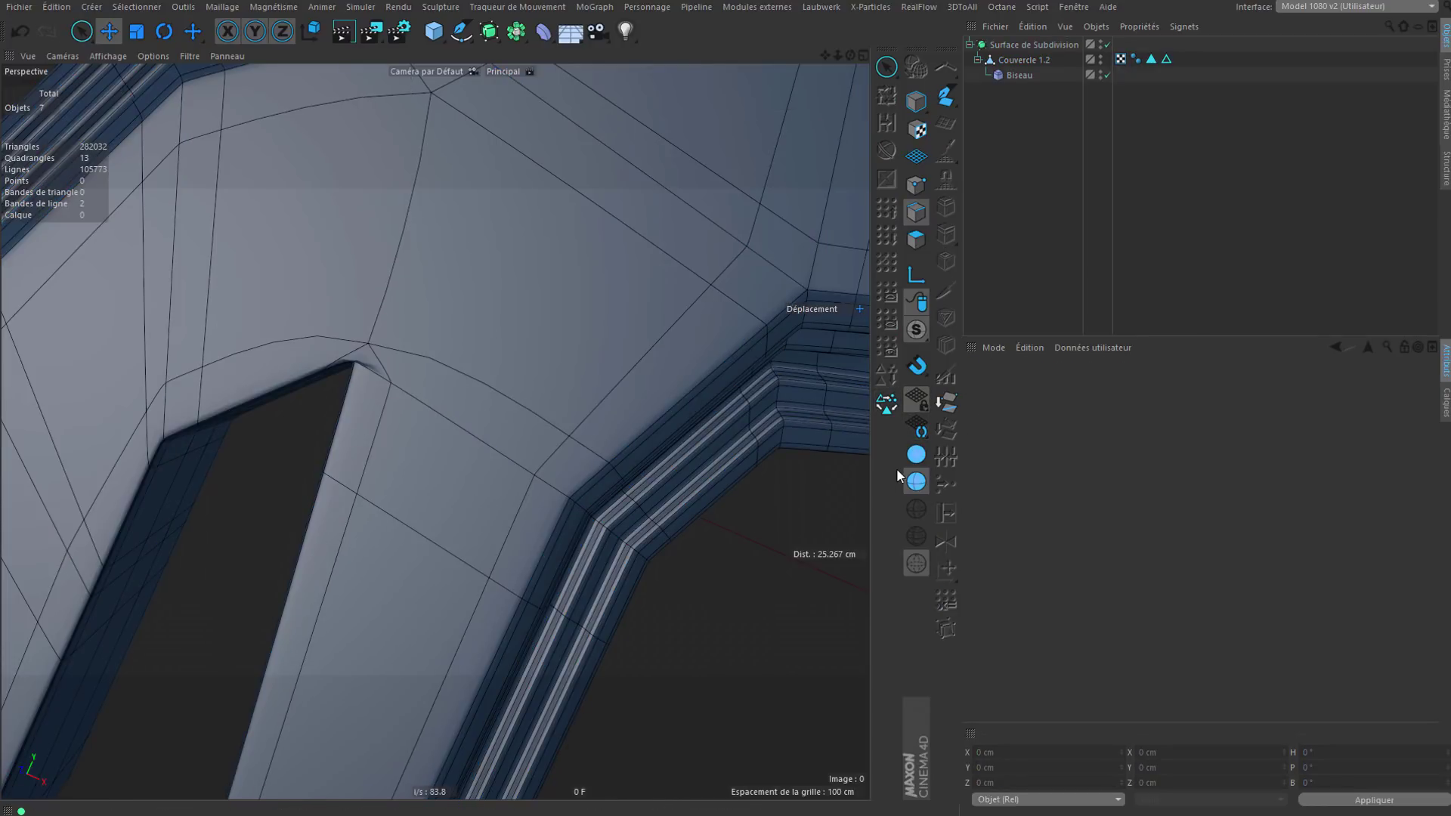
Step: Add the edge joining the lower slot's tip to the bend on the opposite rim to the stored edge selection
click(916, 454)
alt+drag(496, 470, 524, 486)
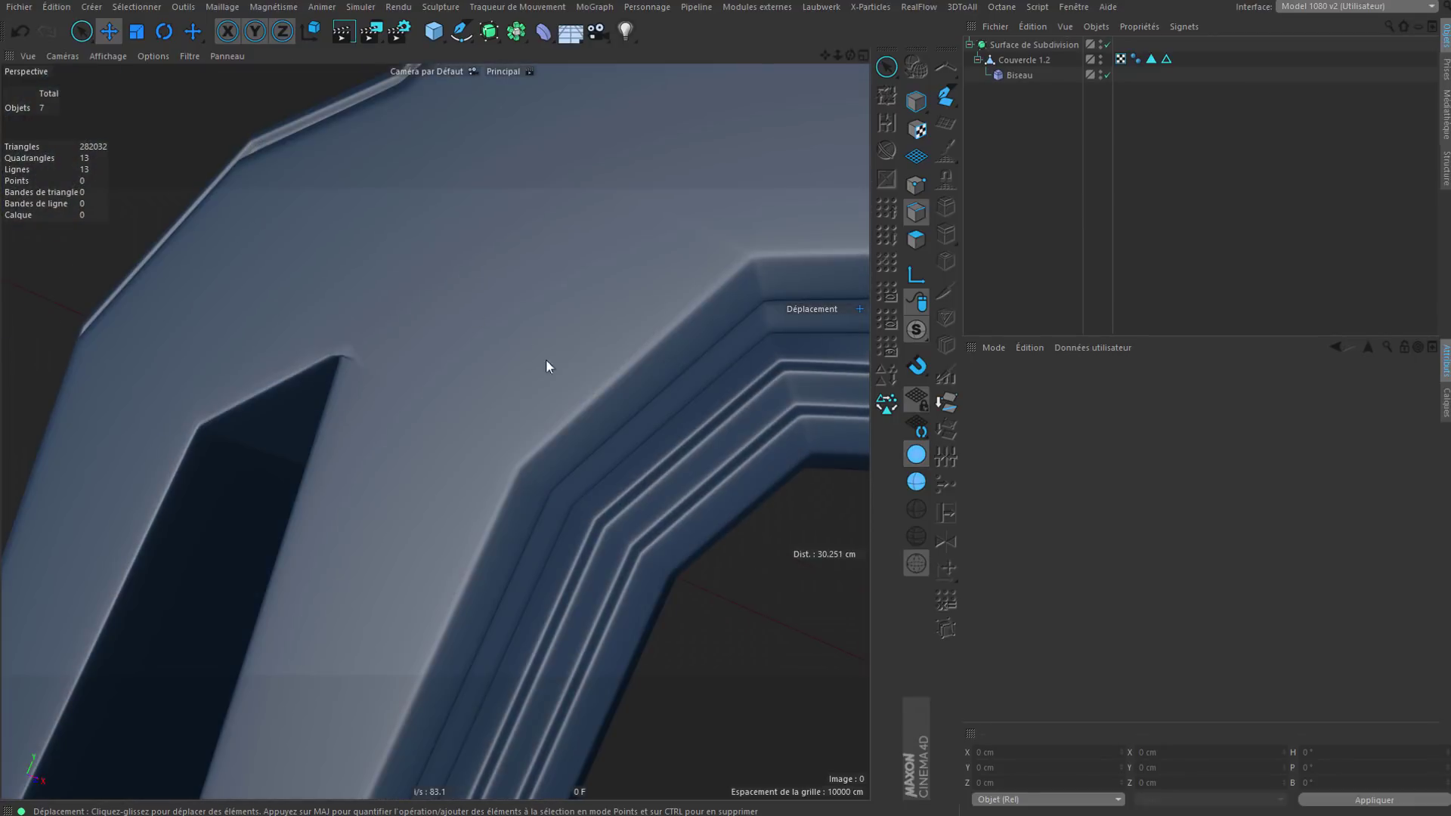
alt+drag(547, 366, 472, 343)
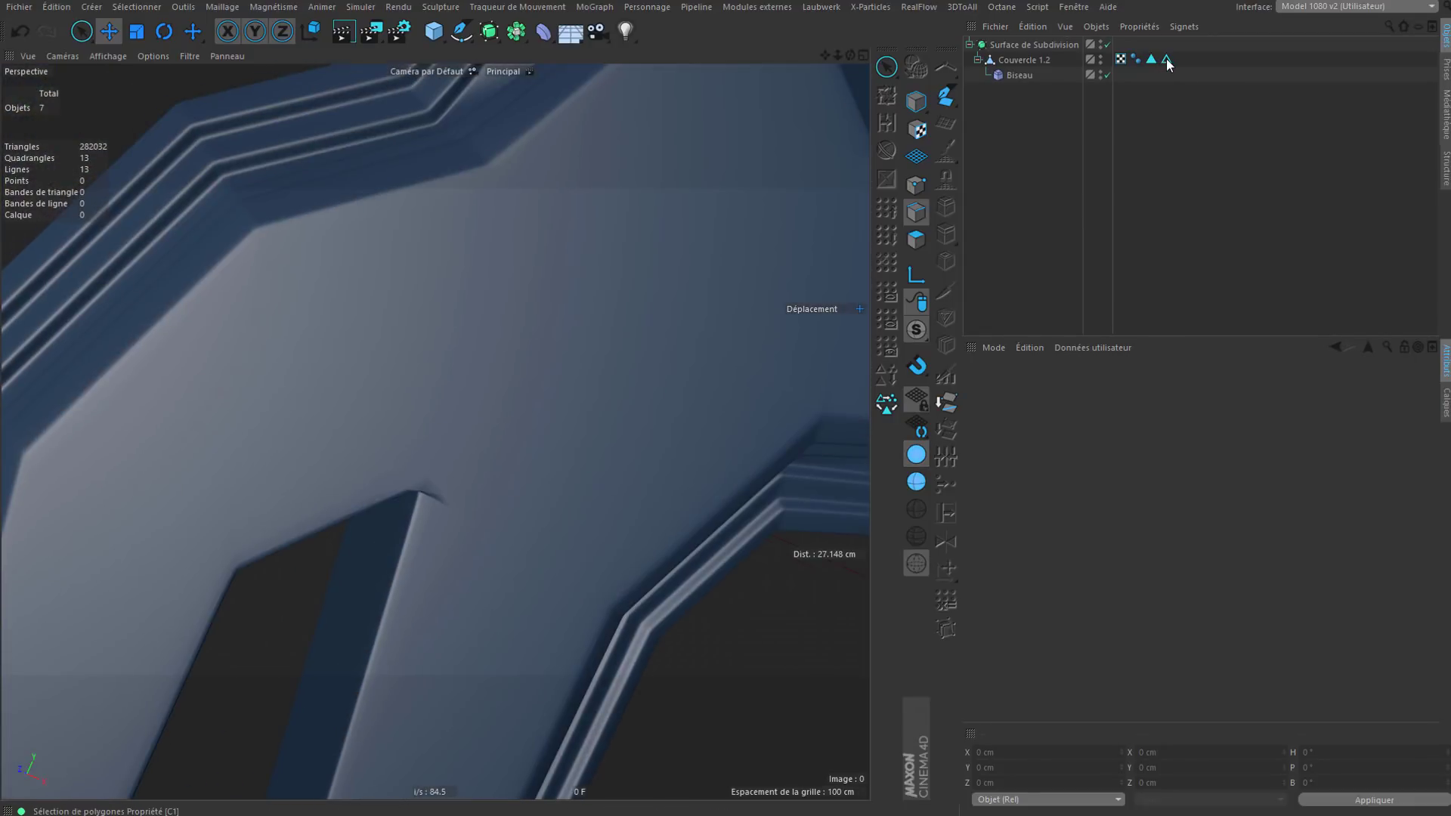
click(1166, 59)
shift+click(451, 373)
alt+drag(478, 432, 691, 403)
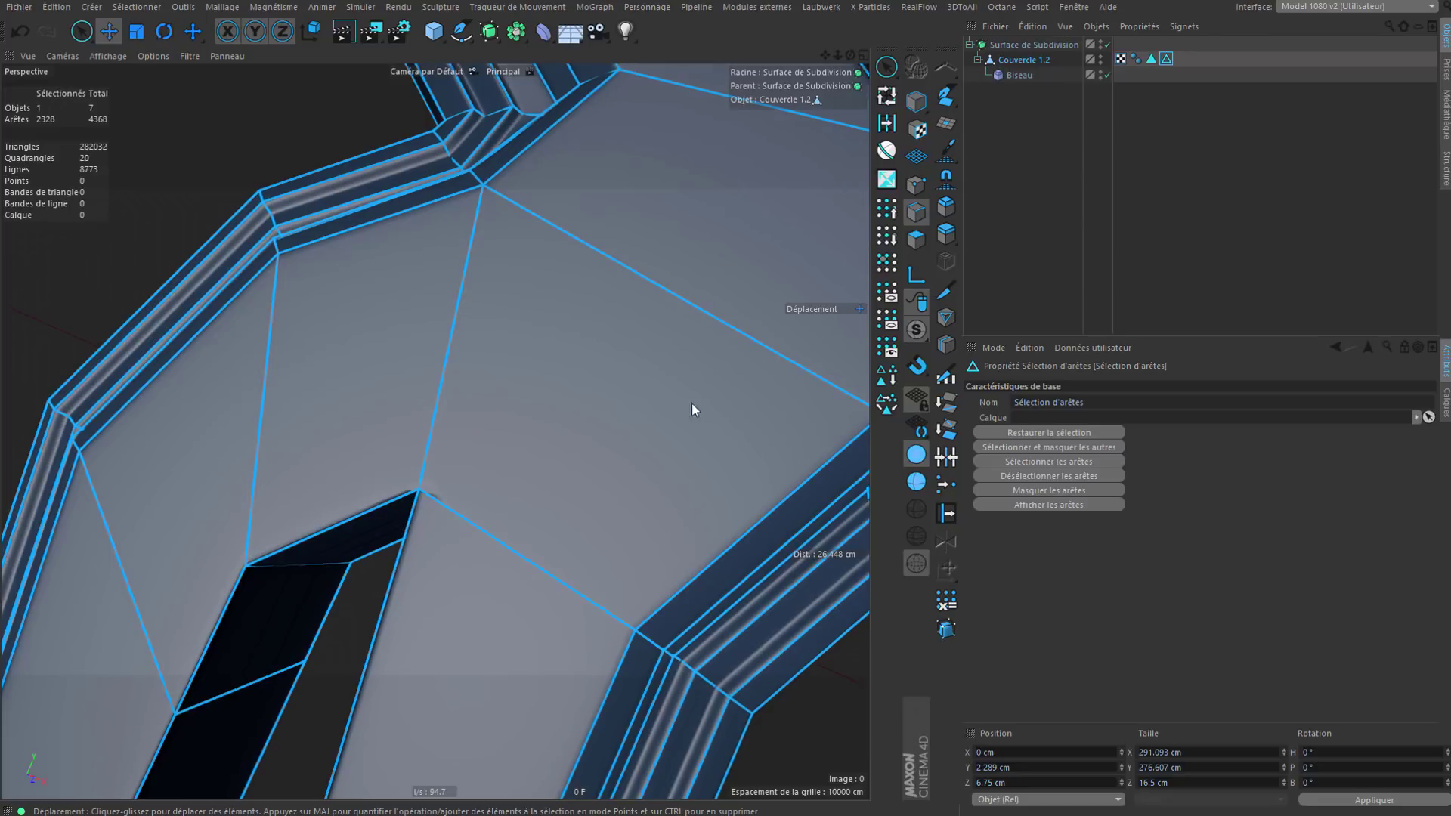
click(1015, 311)
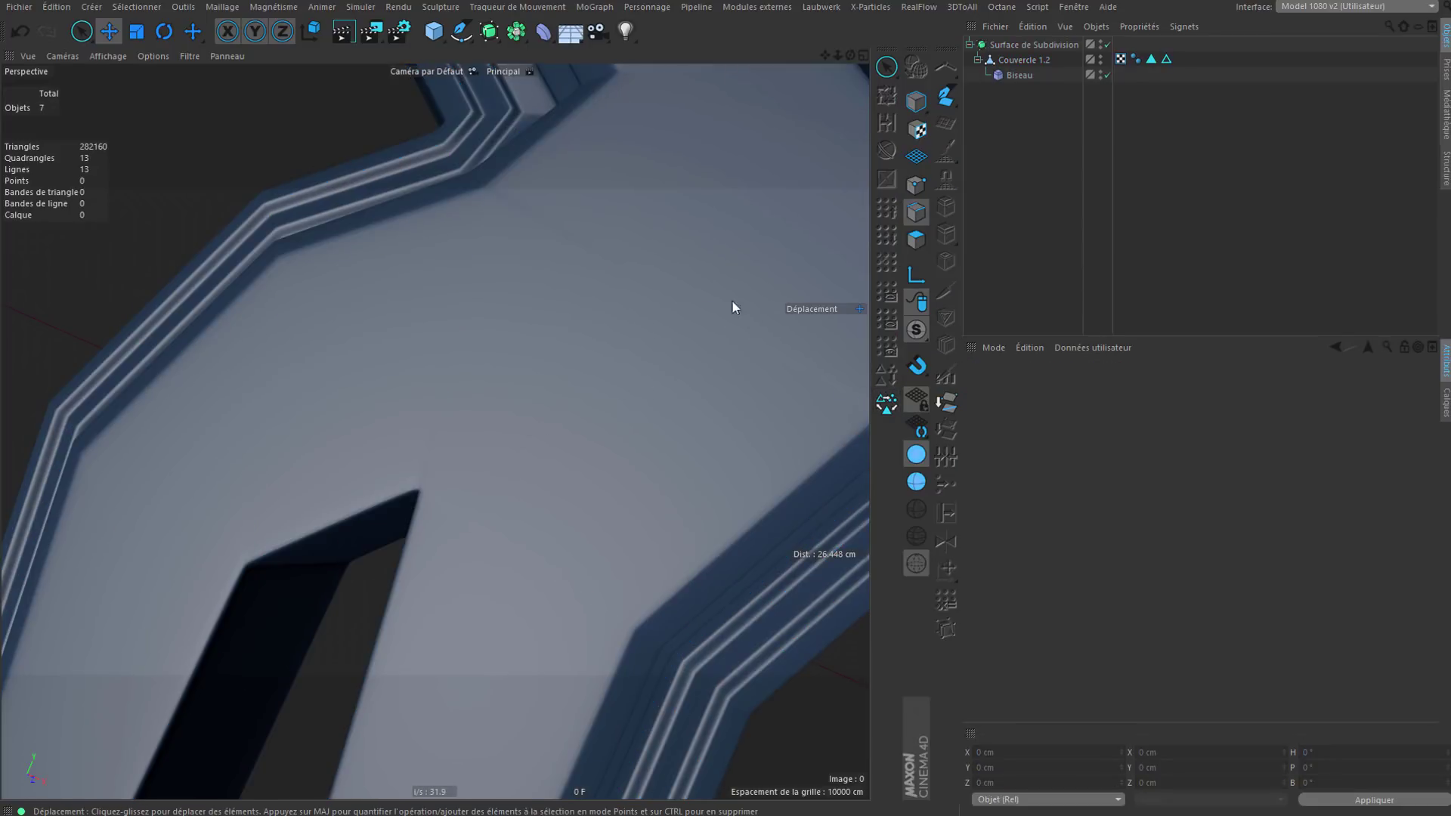
Step: Examine the subdivided frame from the front and around its lower point from behind, looking for shading defects at the slot tips
alt+drag(642, 359, 566, 275)
scroll(637, 348, down, 6)
scroll(625, 247, down, 3)
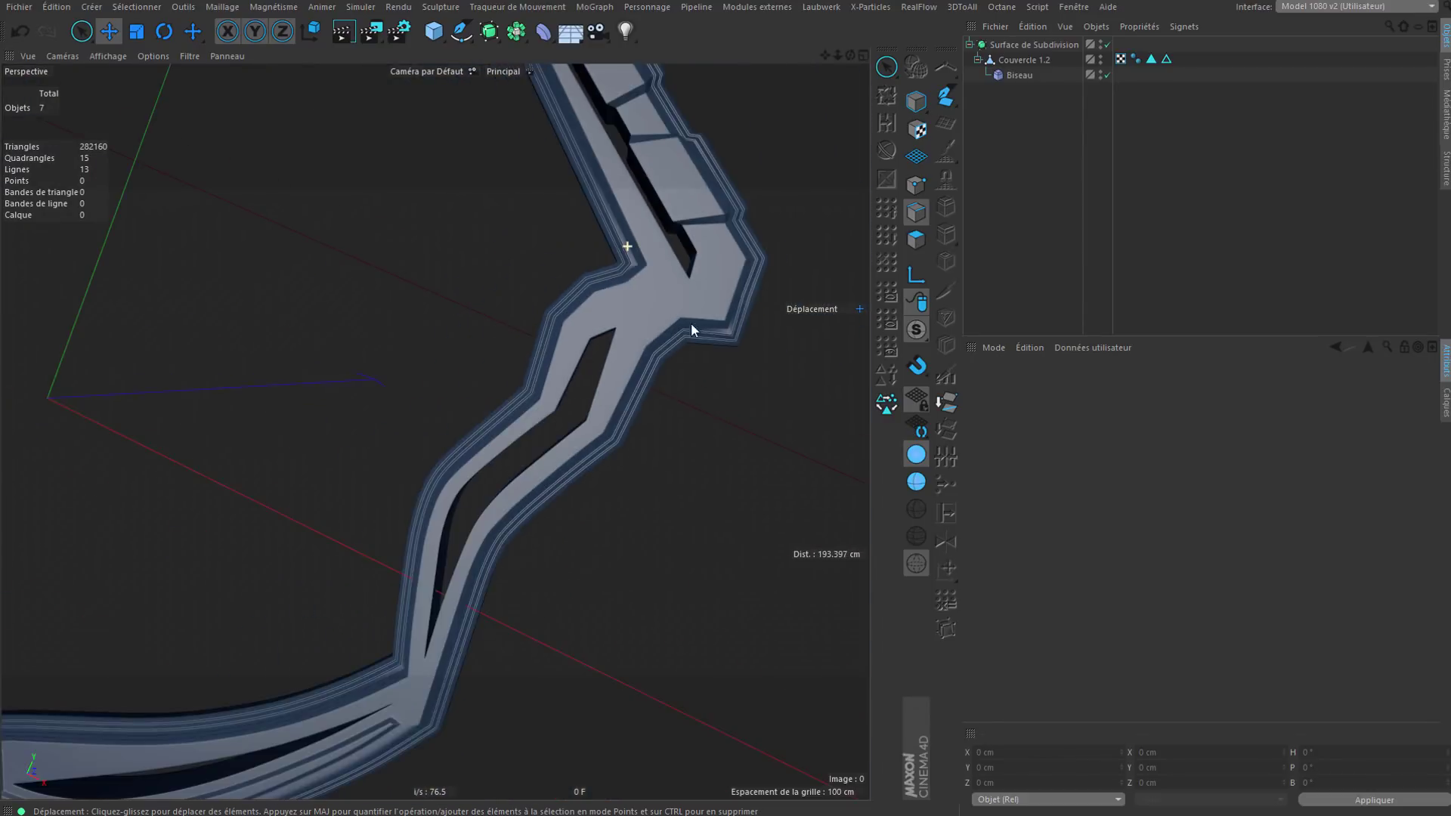
scroll(684, 308, down, 2)
alt+middle_drag(669, 562, 853, 603)
scroll(711, 571, down, 2)
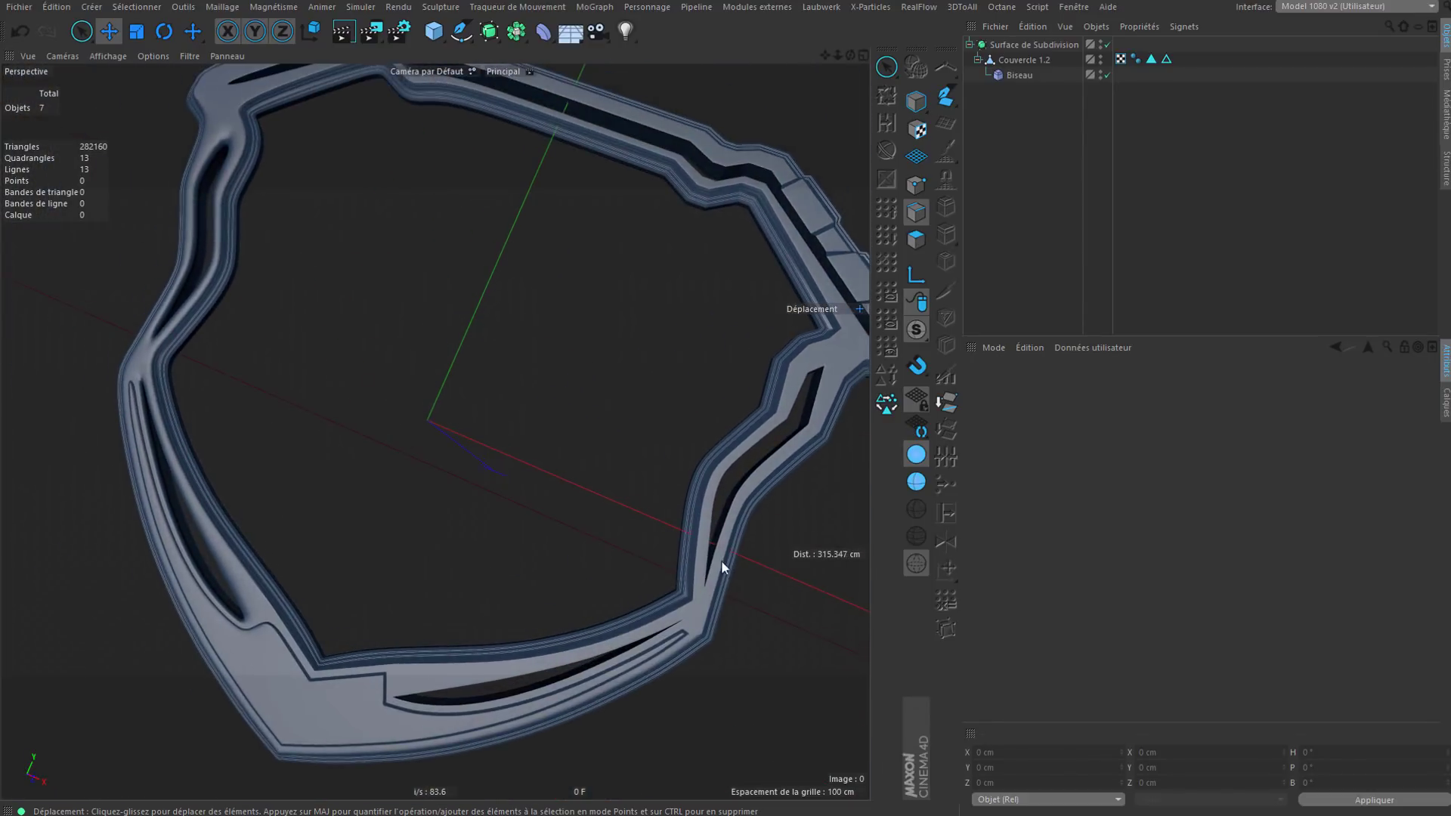
alt+drag(721, 560, 665, 427)
alt+drag(431, 586, 84, 418)
alt+middle_drag(537, 642, 410, 388)
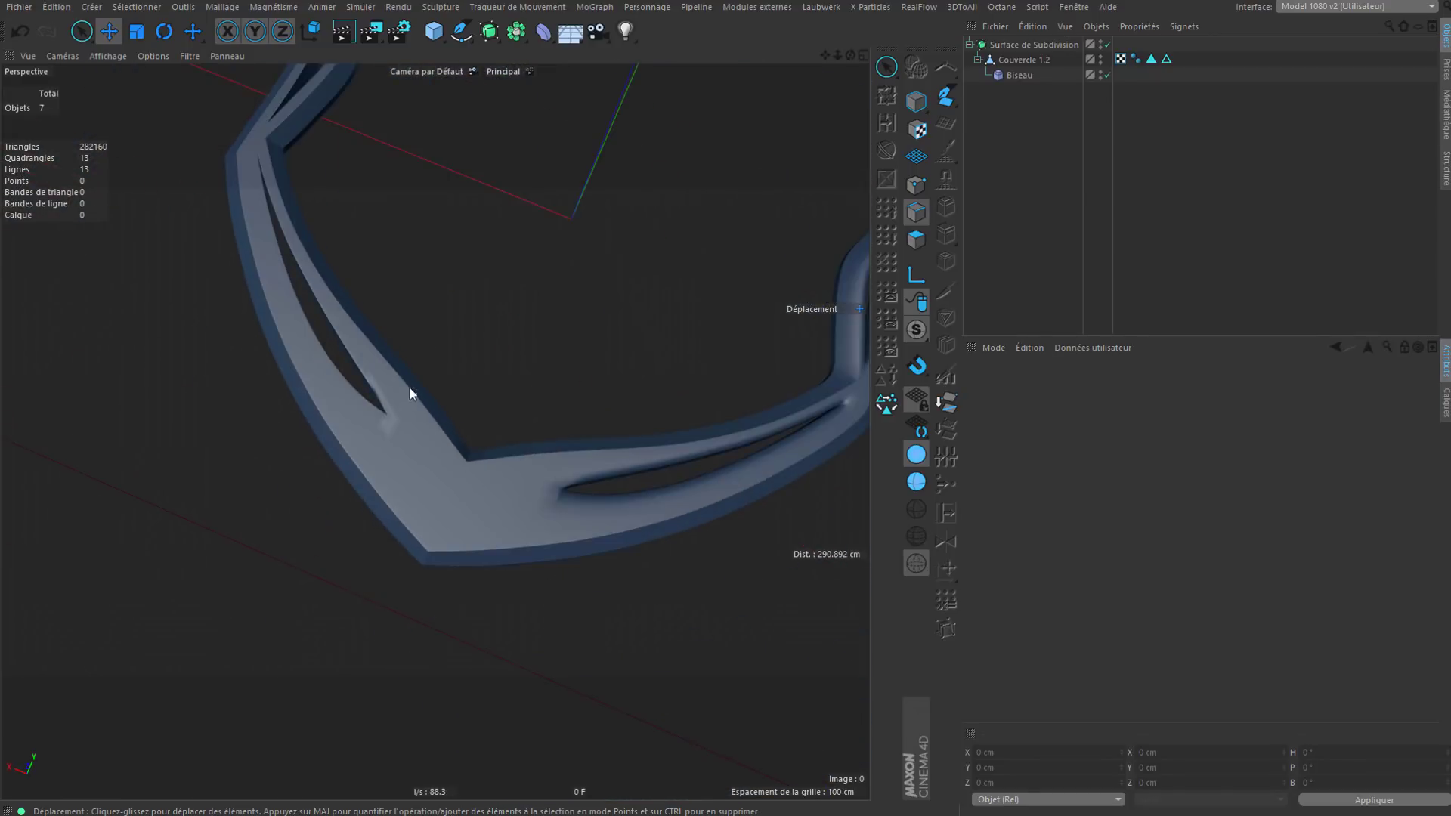
Step: On the rear face, add the edges connecting both lower slot tips to the lower point's centre edge to the stored selection
scroll(410, 388, up, 5)
double_click(1167, 59)
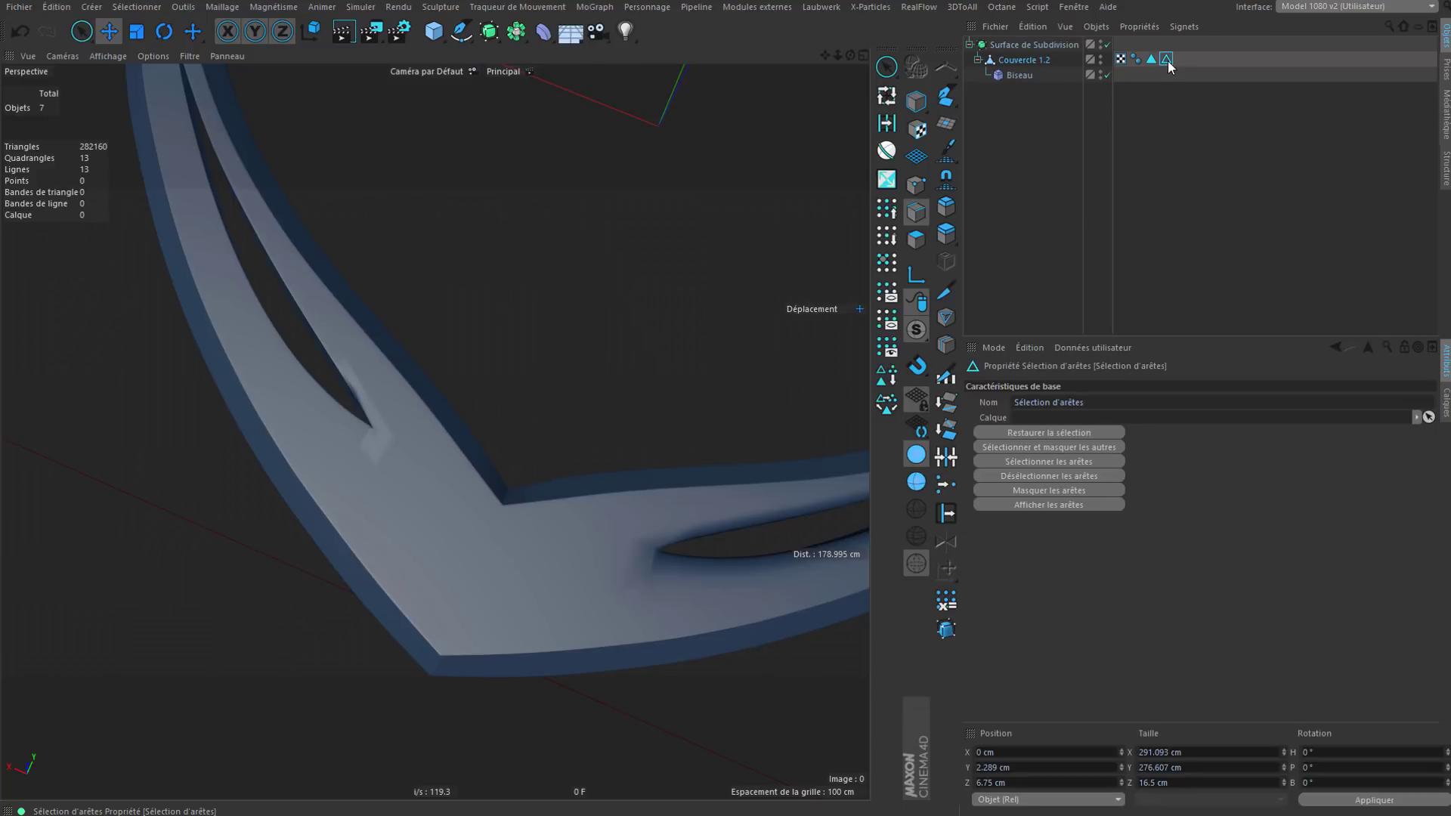
mouse_move(409, 442)
alt+mouse_down()
mouse_move(423, 505)
mouse_move(623, 546)
mouse_move(762, 596)
mouse_move(407, 467)
mouse_move(355, 469)
mouse_move(444, 532)
mouse_move(379, 483)
mouse_move(393, 464)
alt+mouse_up()
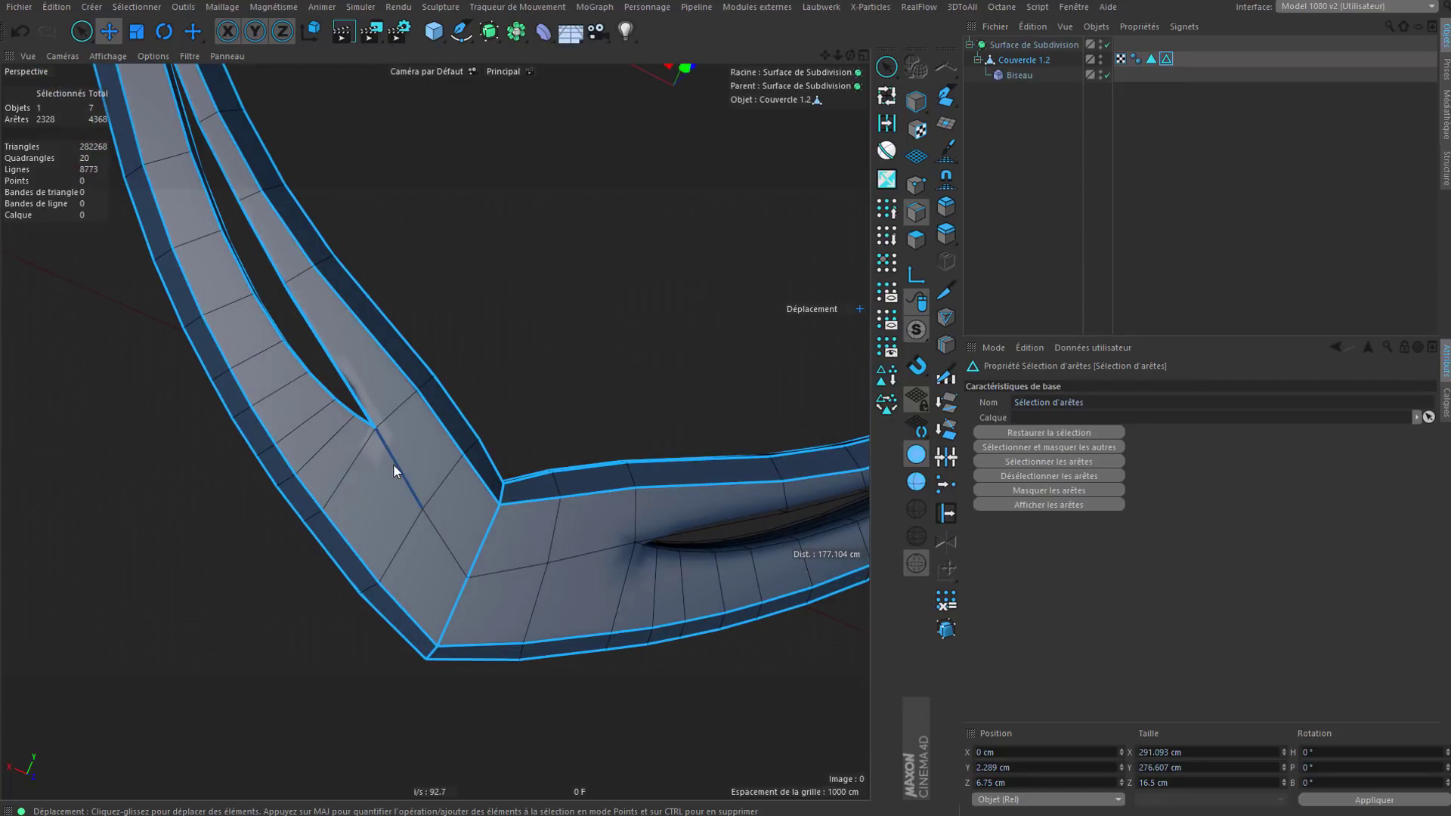
alt+drag(585, 561, 423, 483)
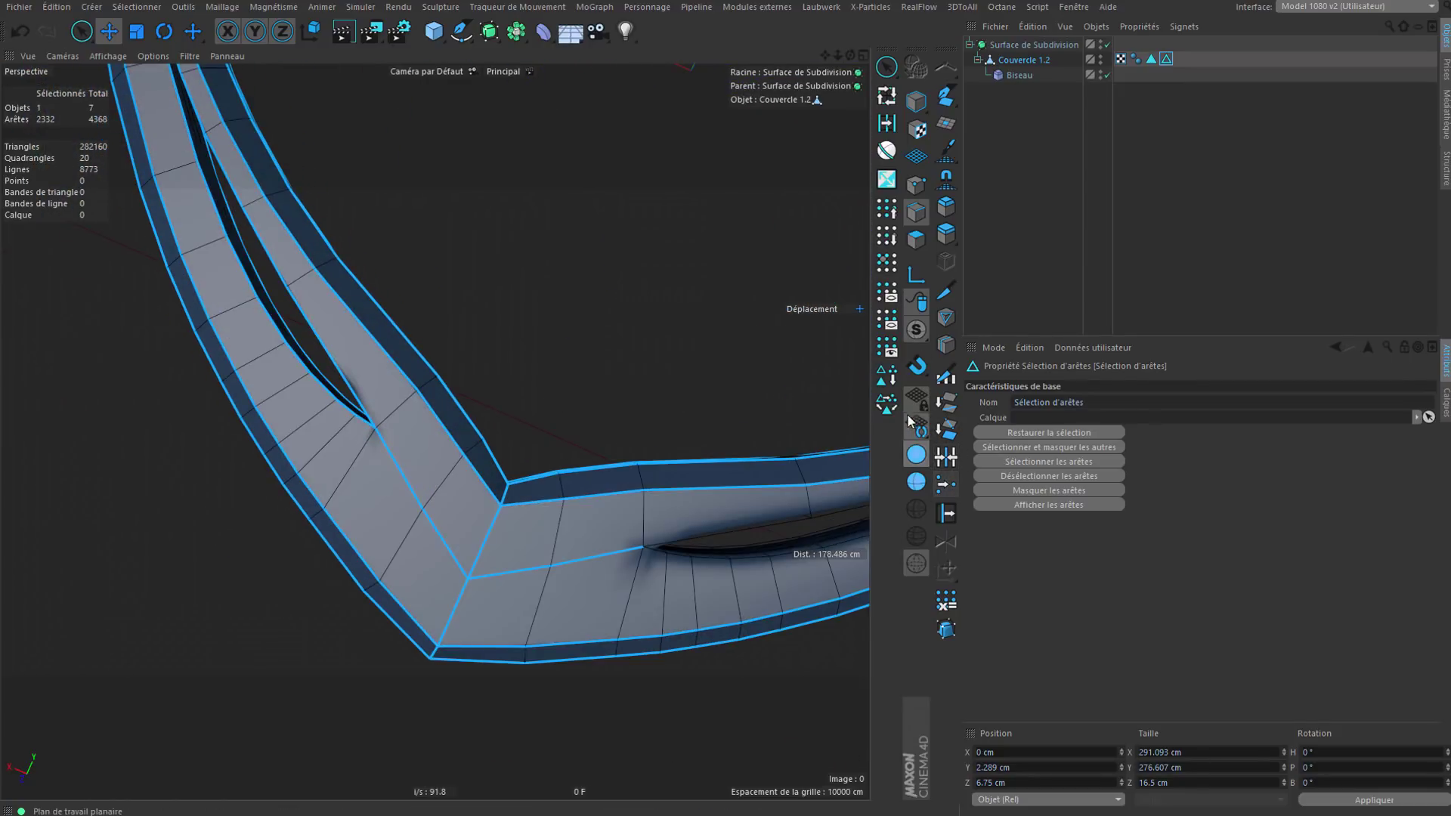
click(1051, 290)
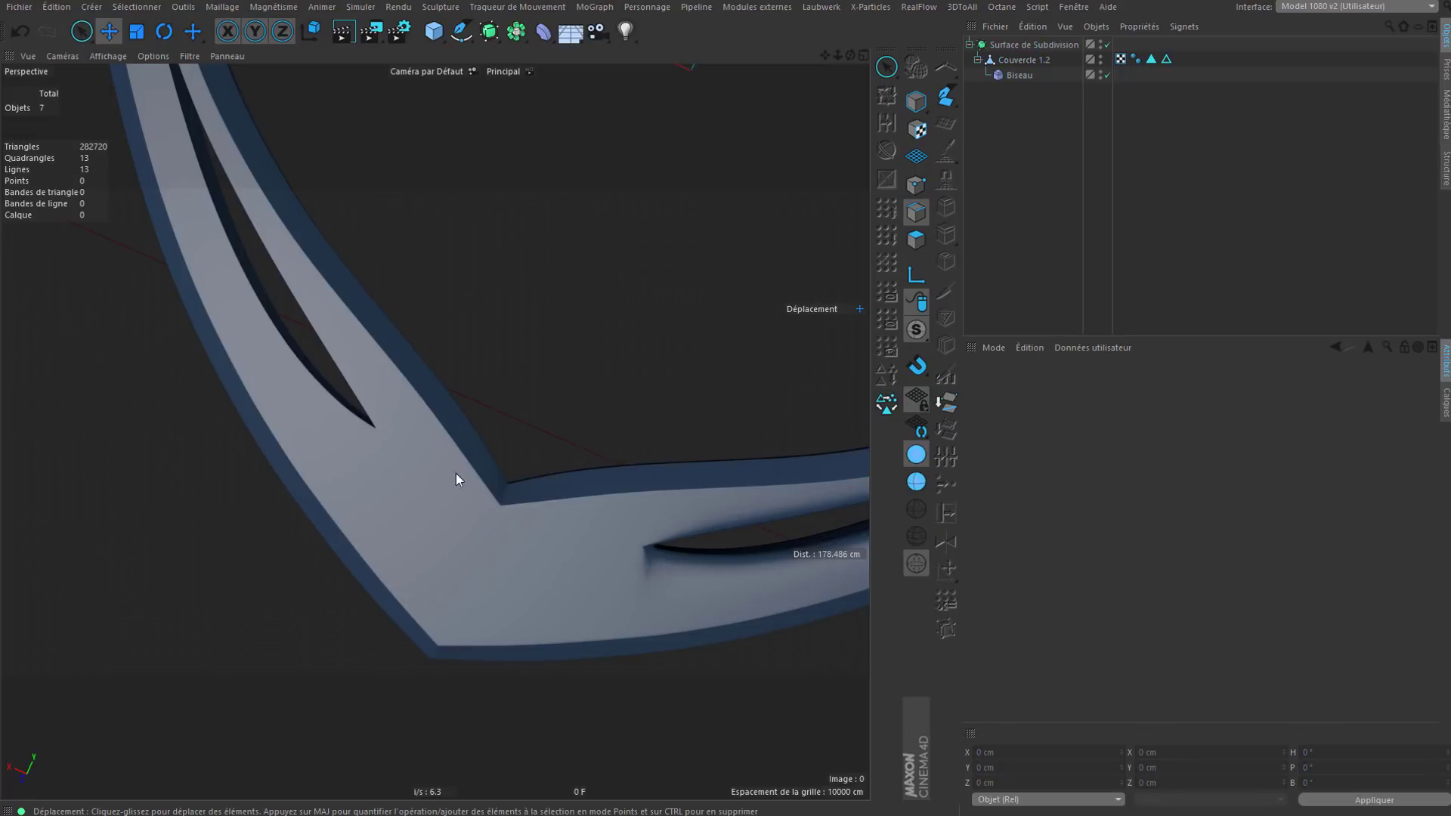
Step: On the front face, add the edges connecting both groove corners to the lower point's centre edge to the stored selection, and display shading without lines
alt+drag(456, 475, 485, 458)
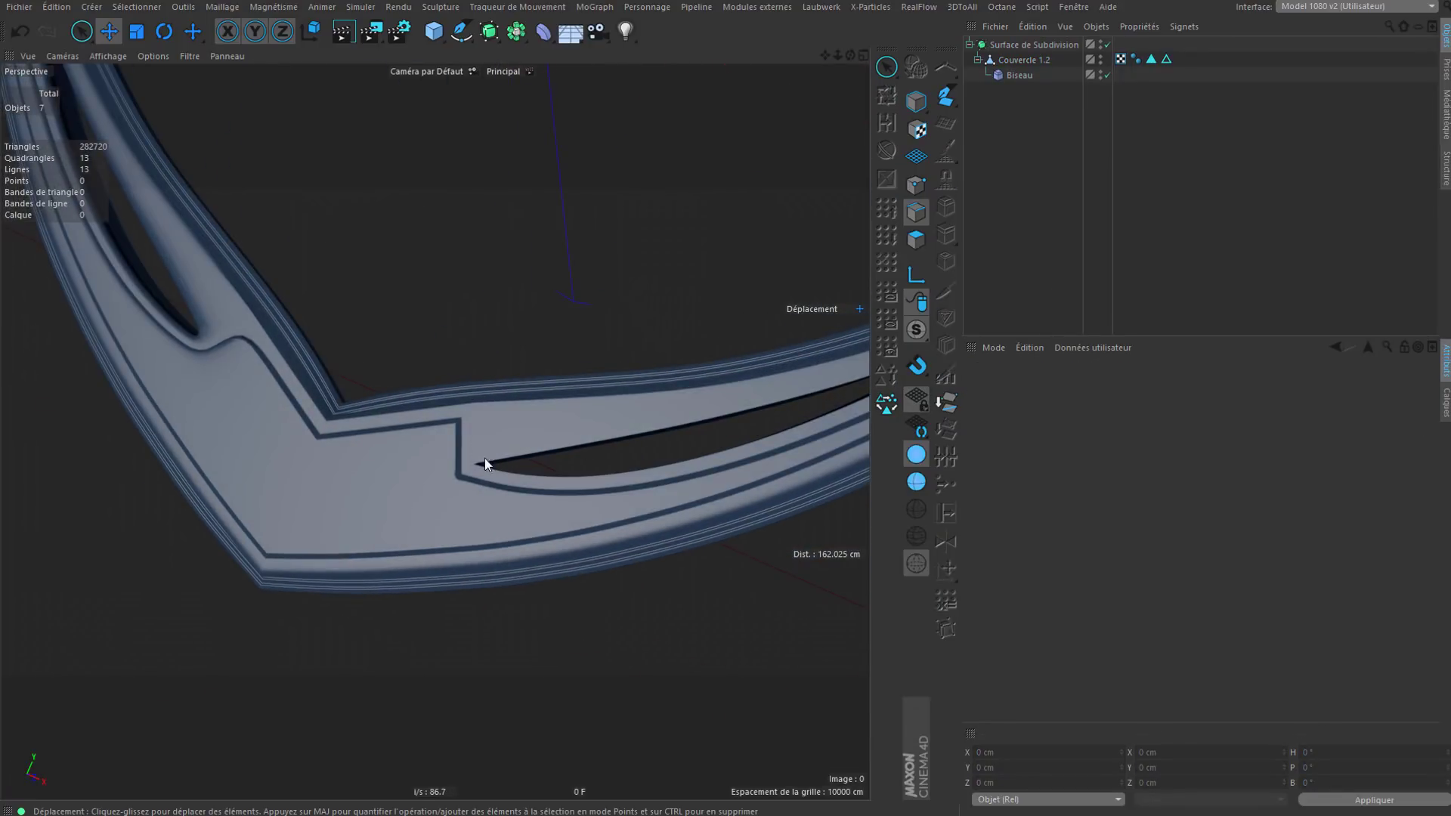
click(916, 482)
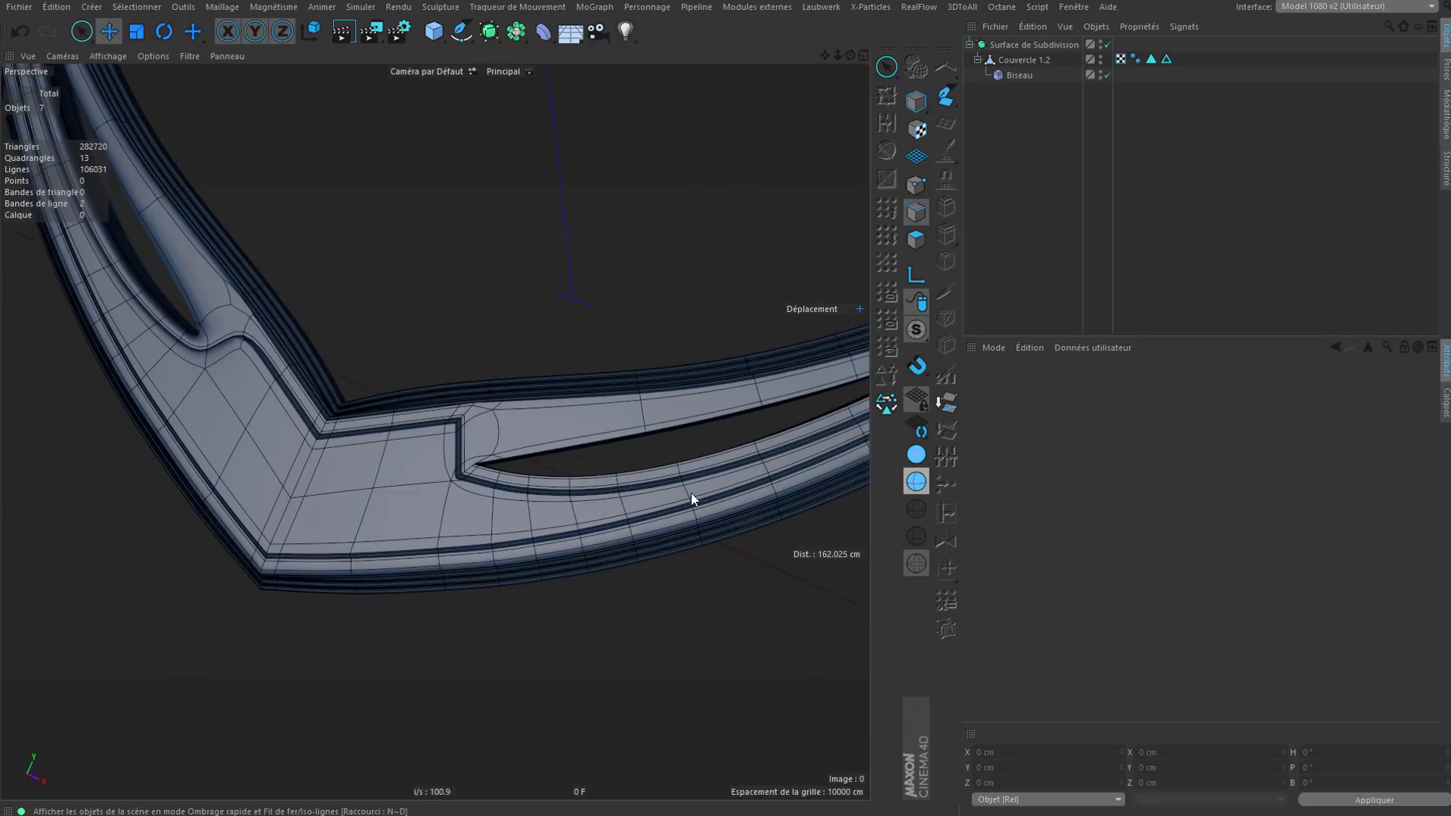
alt+right_drag(476, 465, 503, 433)
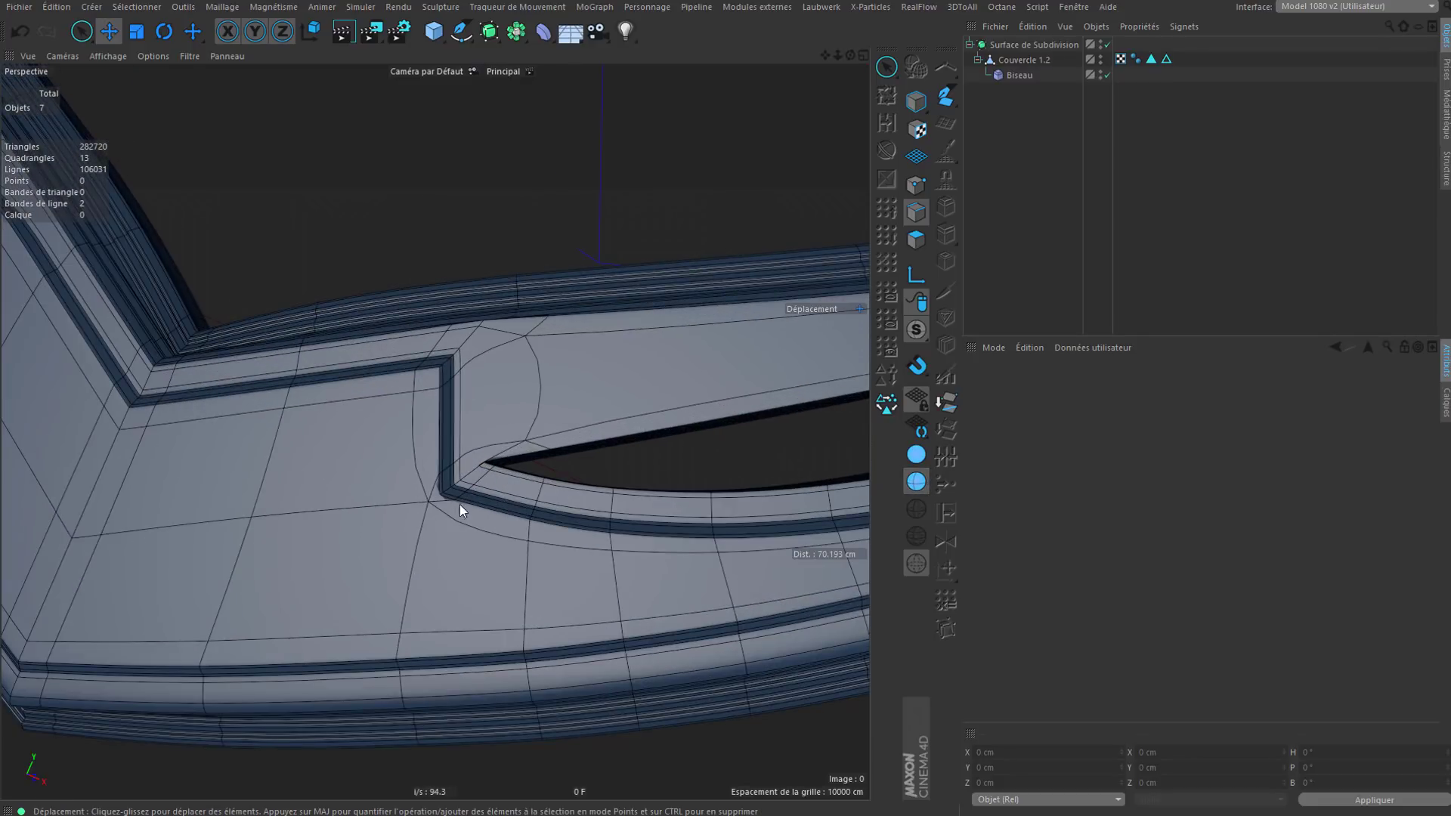
alt+drag(452, 509, 377, 550)
alt+drag(442, 497, 518, 463)
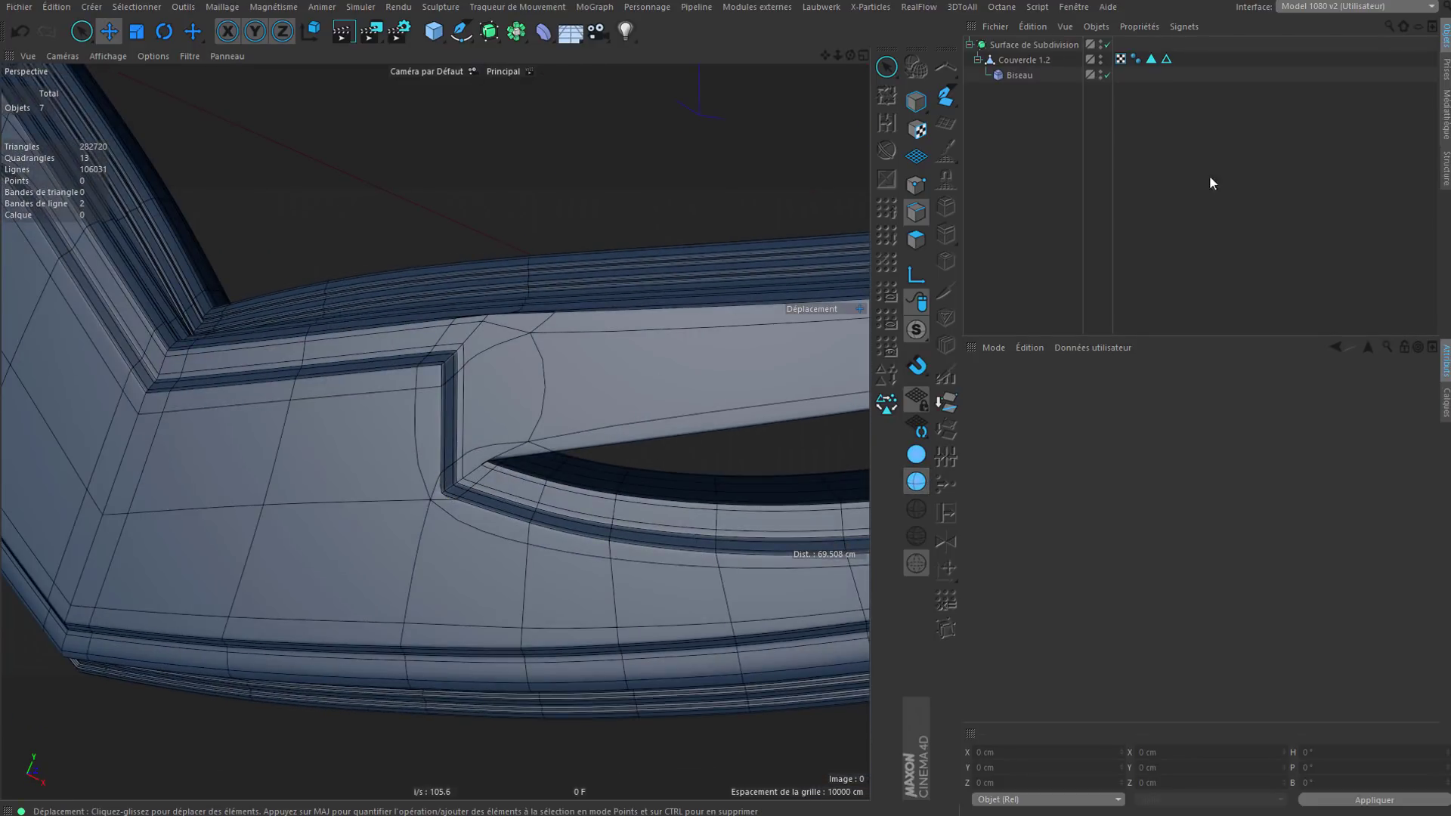
double_click(1165, 61)
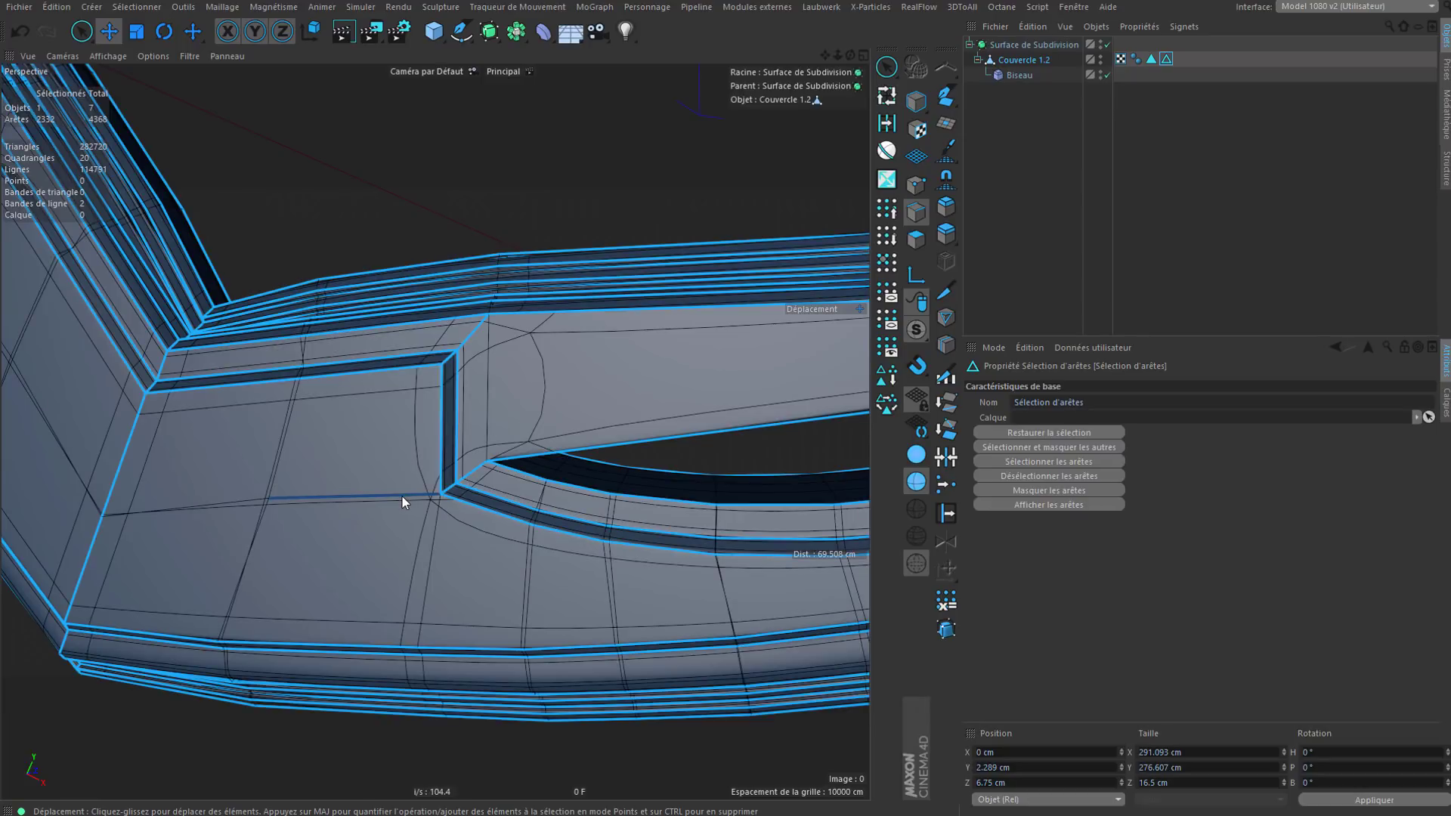
alt+middle_drag(241, 515, 534, 505)
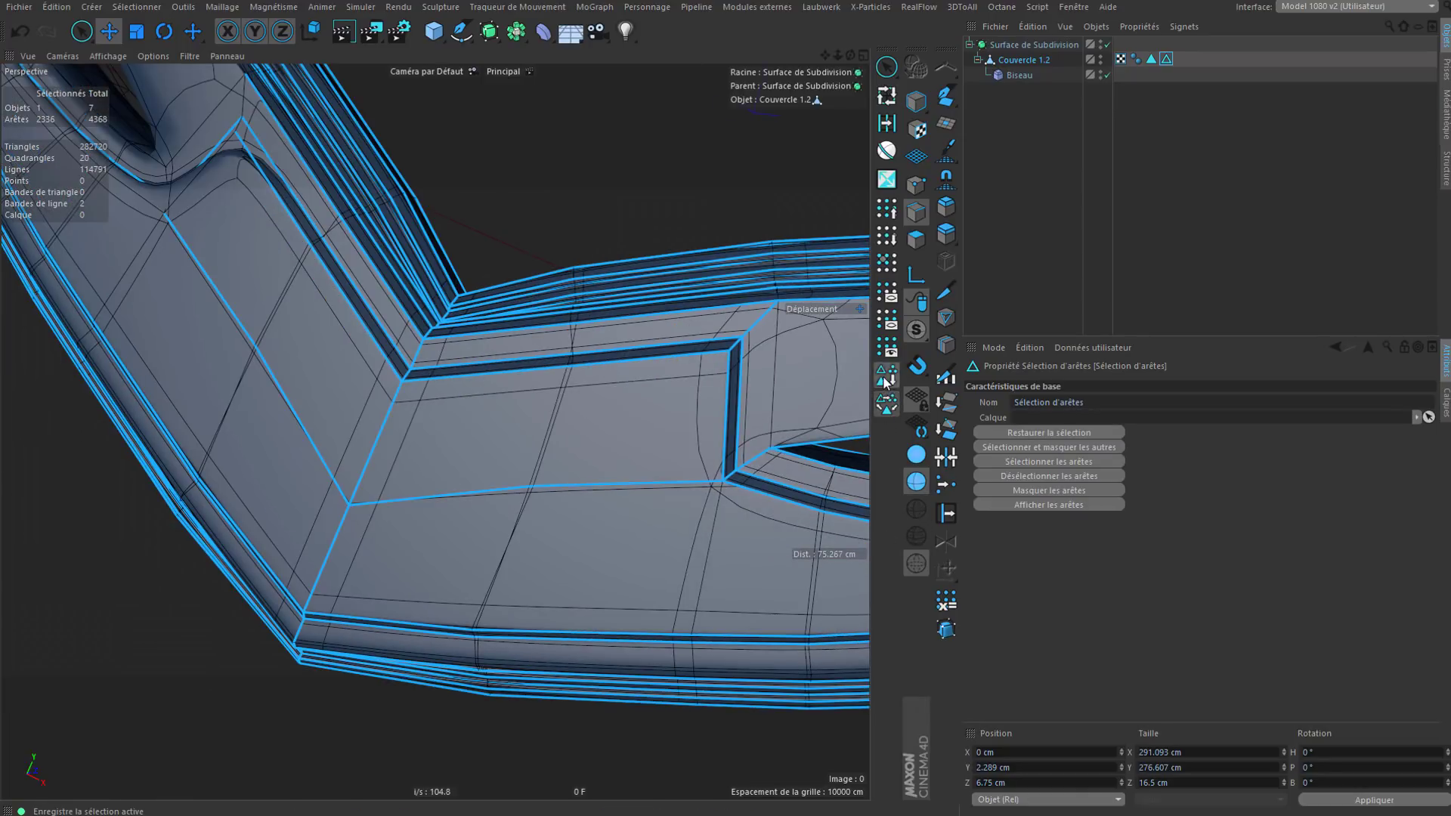
mouse_move(723, 514)
alt+mouse_down()
mouse_move(595, 497)
mouse_move(474, 510)
mouse_move(913, 493)
alt+mouse_up()
click(981, 319)
click(916, 454)
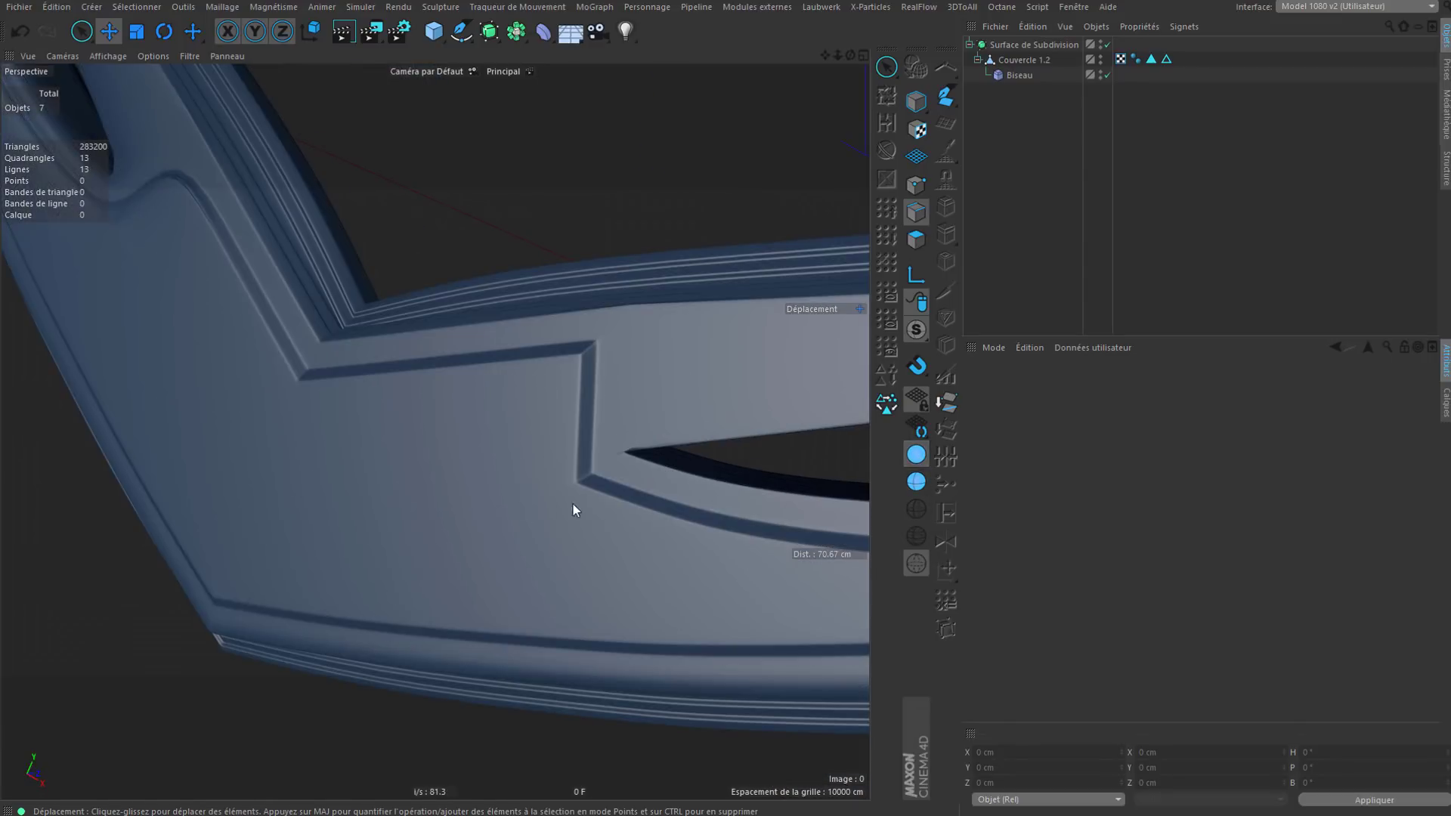
Step: Try adding the edge between the long lower slot's tip and the inner rim with subdivision off, remove it and re-enable subdivision
alt+drag(580, 489, 545, 464)
scroll(554, 469, down, 4)
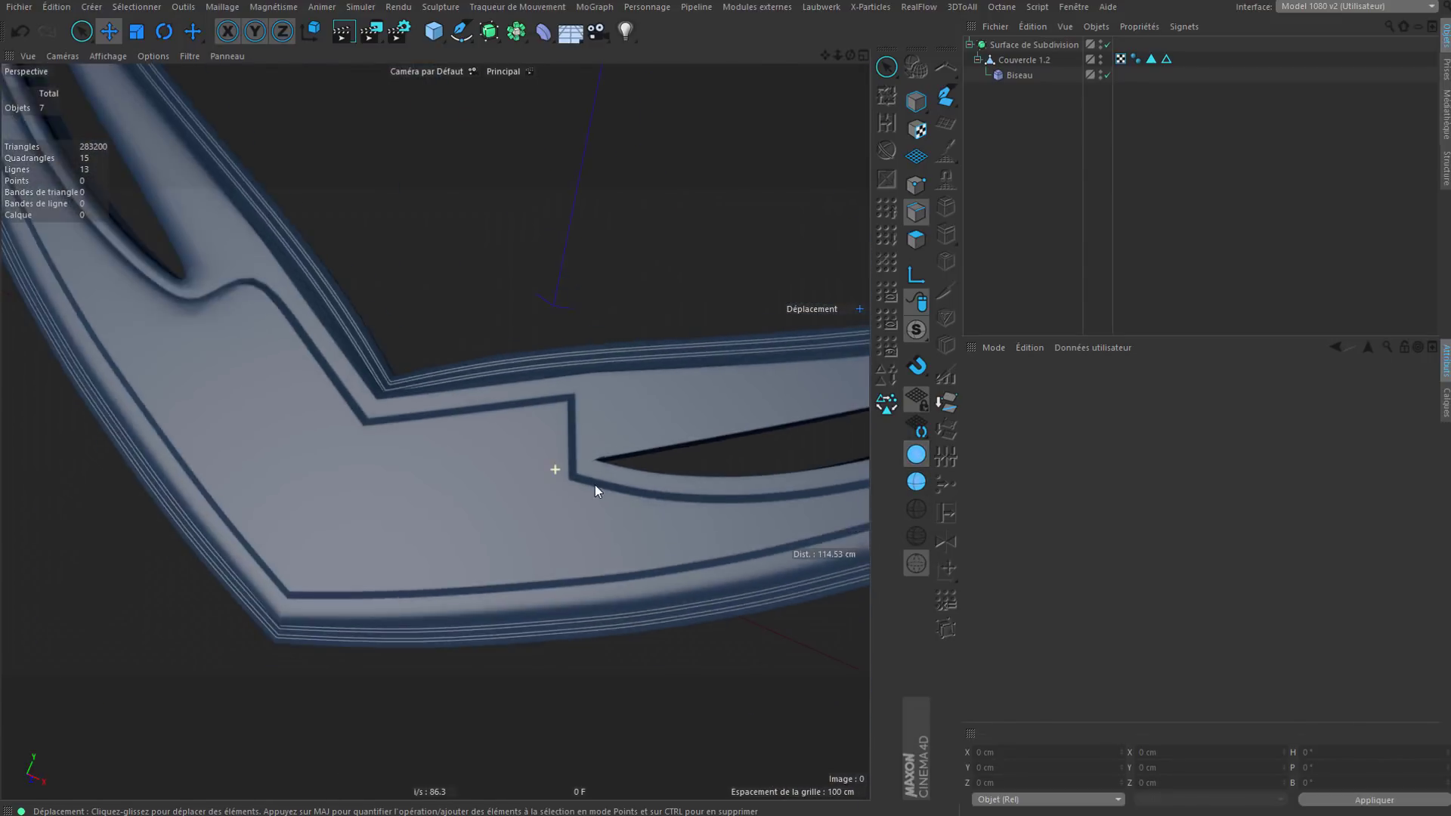
scroll(567, 484, up, 6)
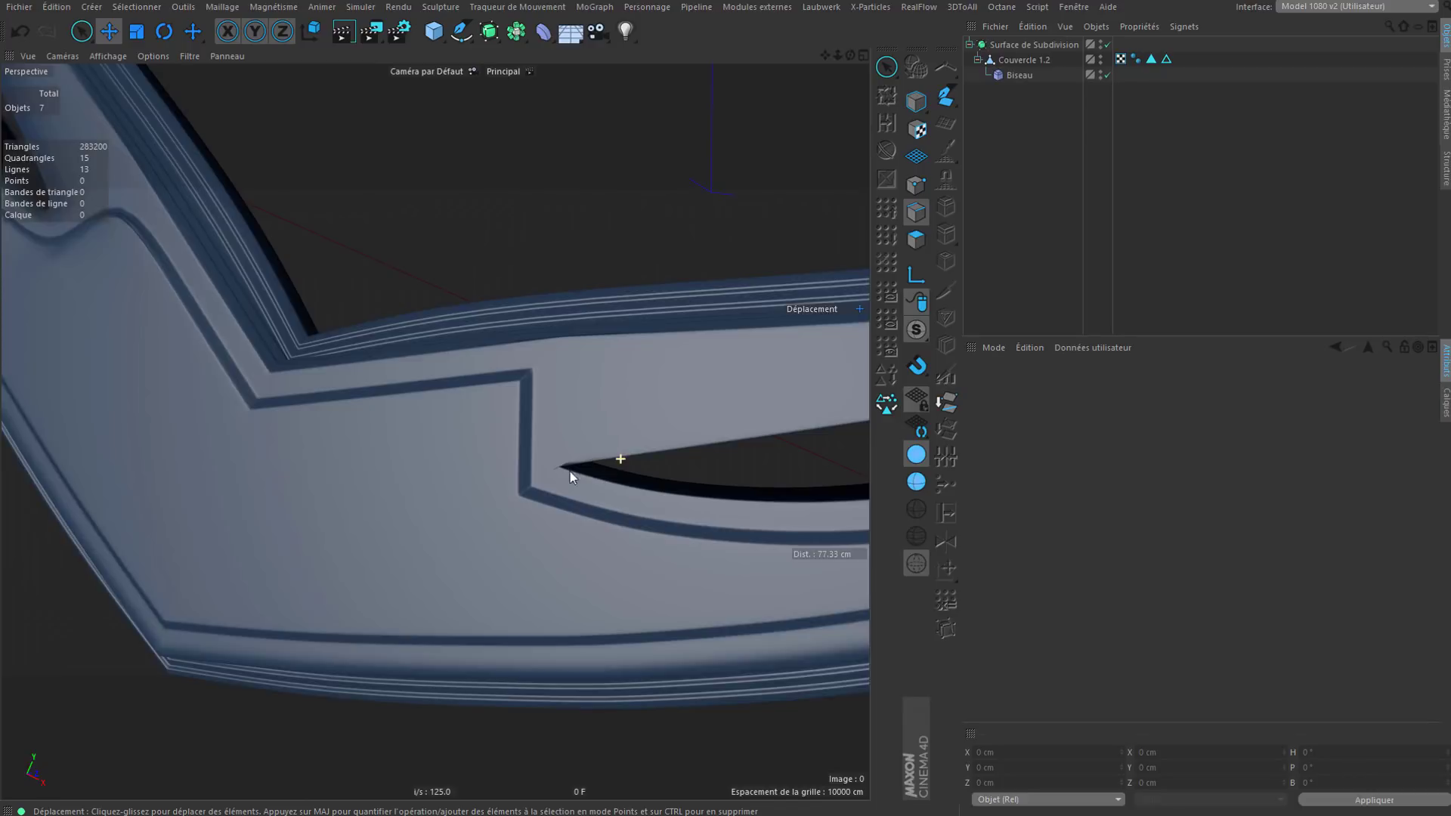
alt+drag(567, 495, 505, 457)
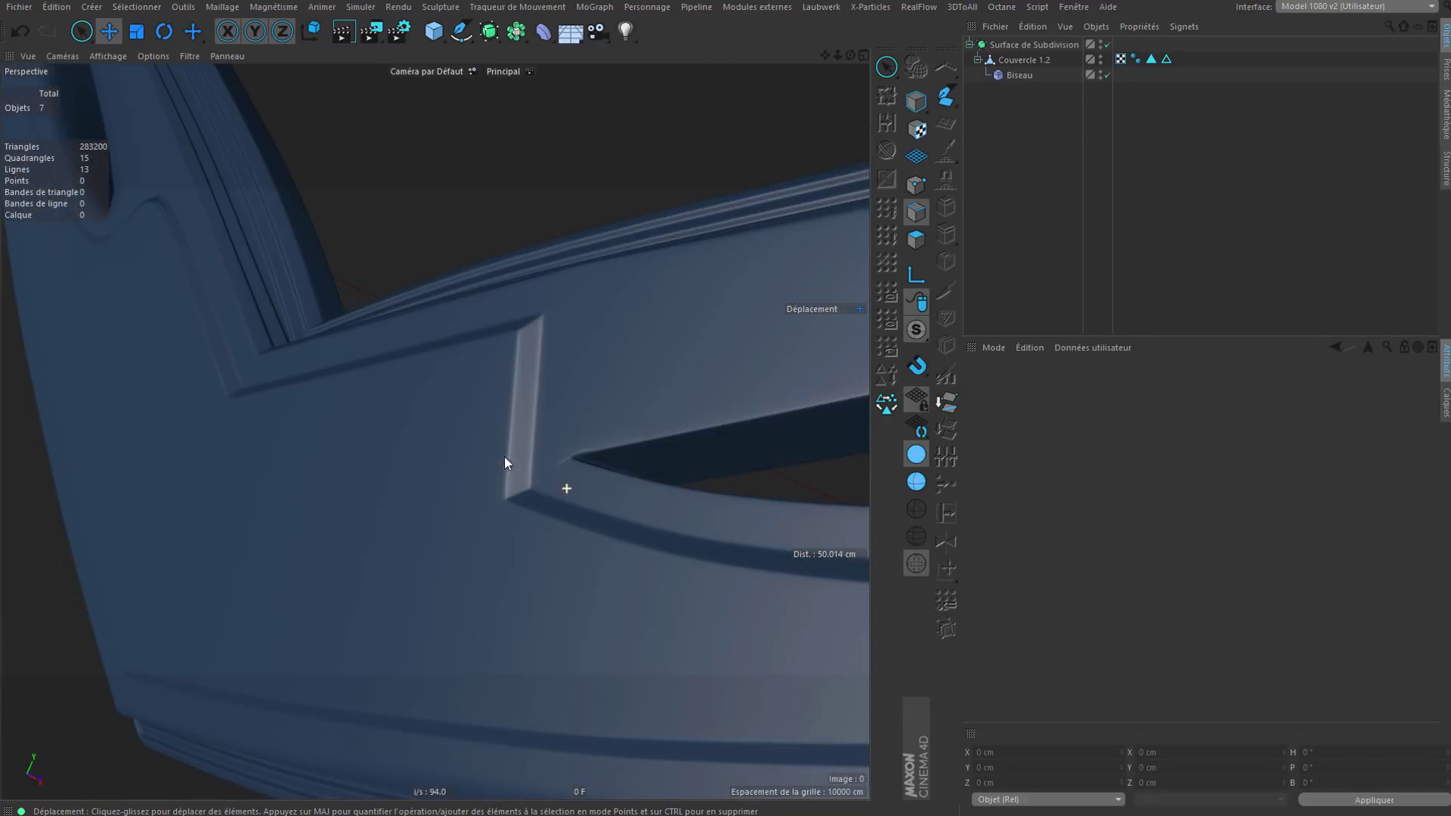
click(1167, 58)
click(1108, 44)
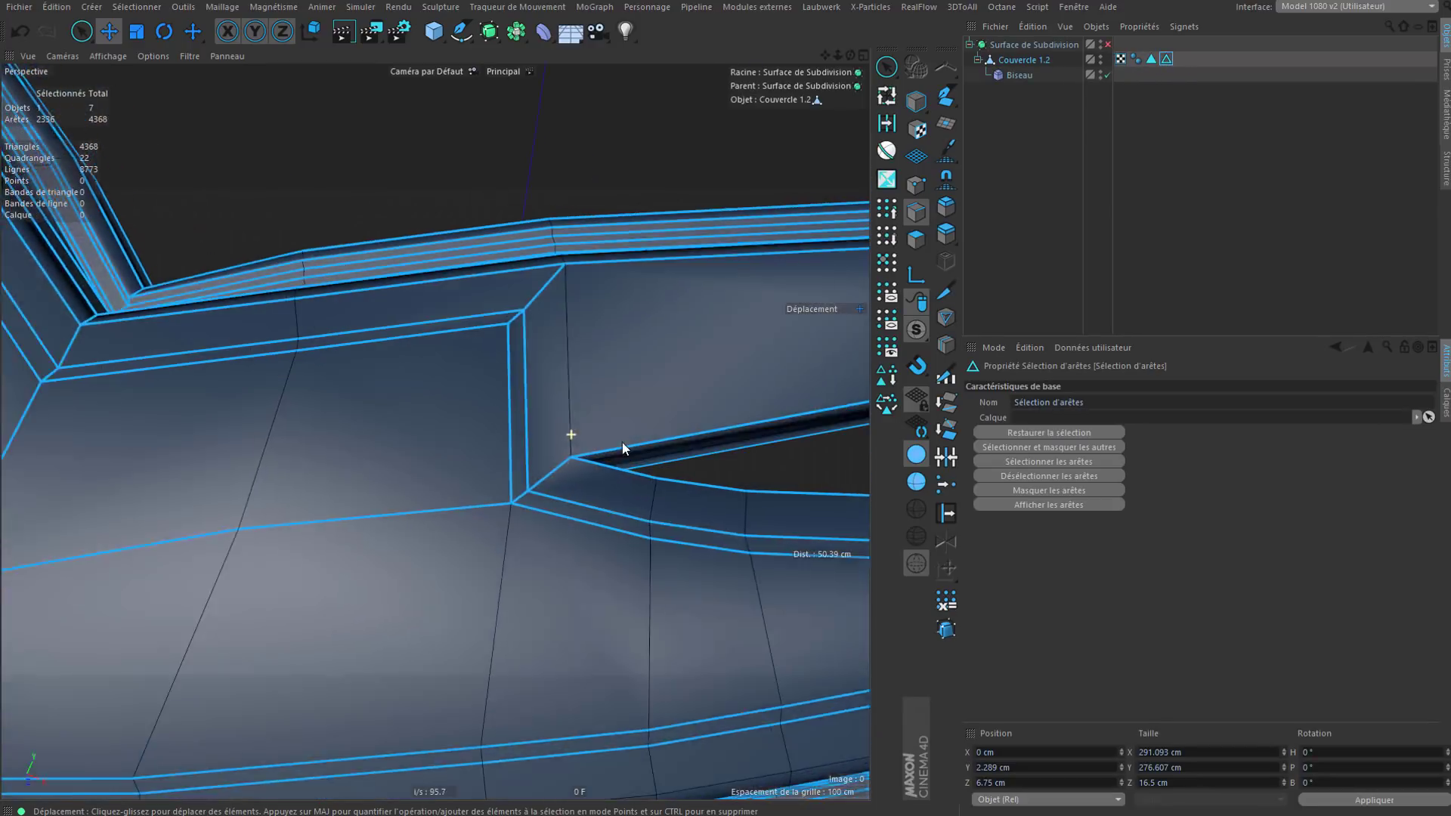
alt+drag(623, 442, 577, 408)
shift+click(577, 407)
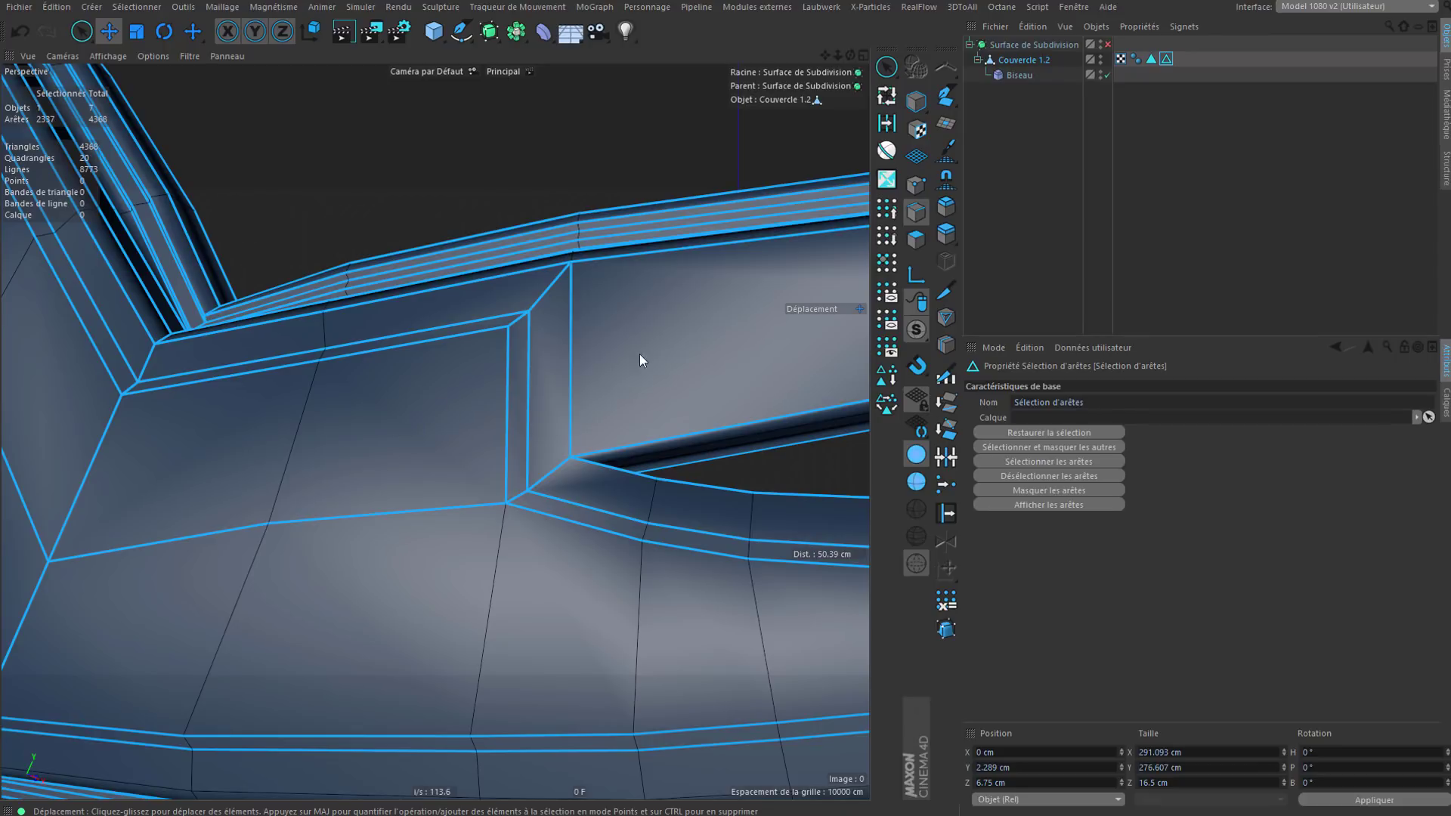
ctrl+click(571, 389)
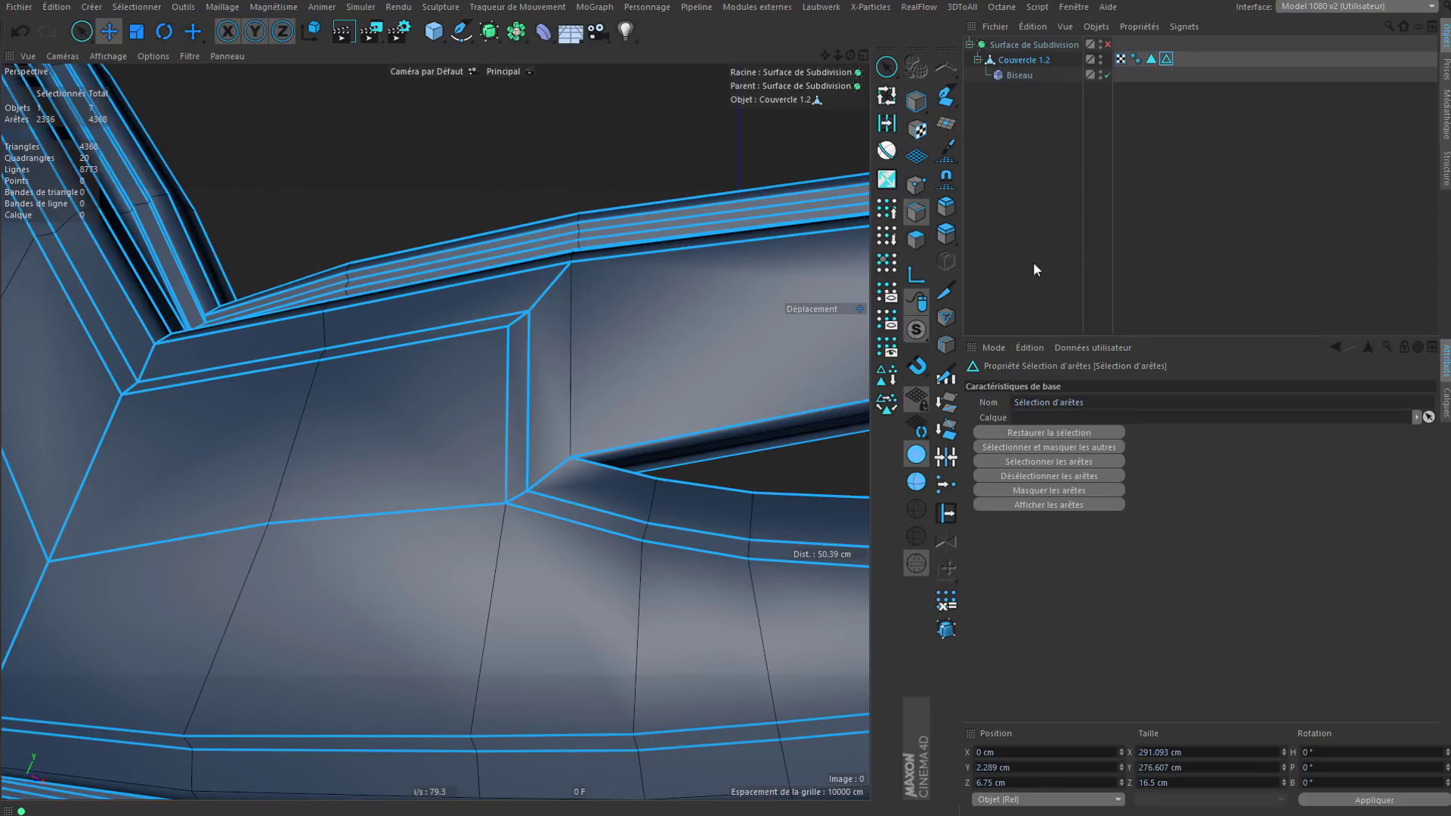
click(1032, 262)
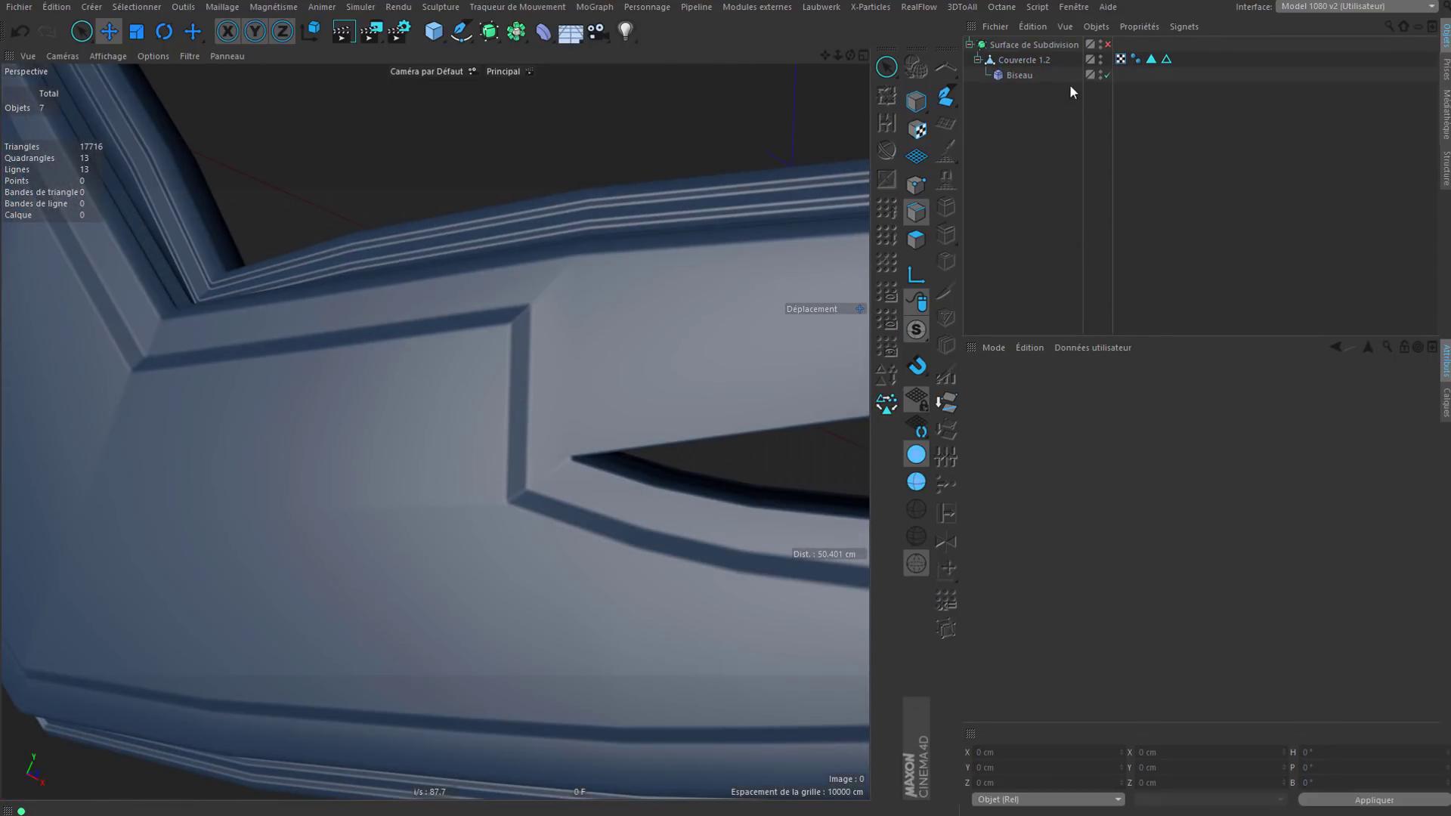
click(1108, 44)
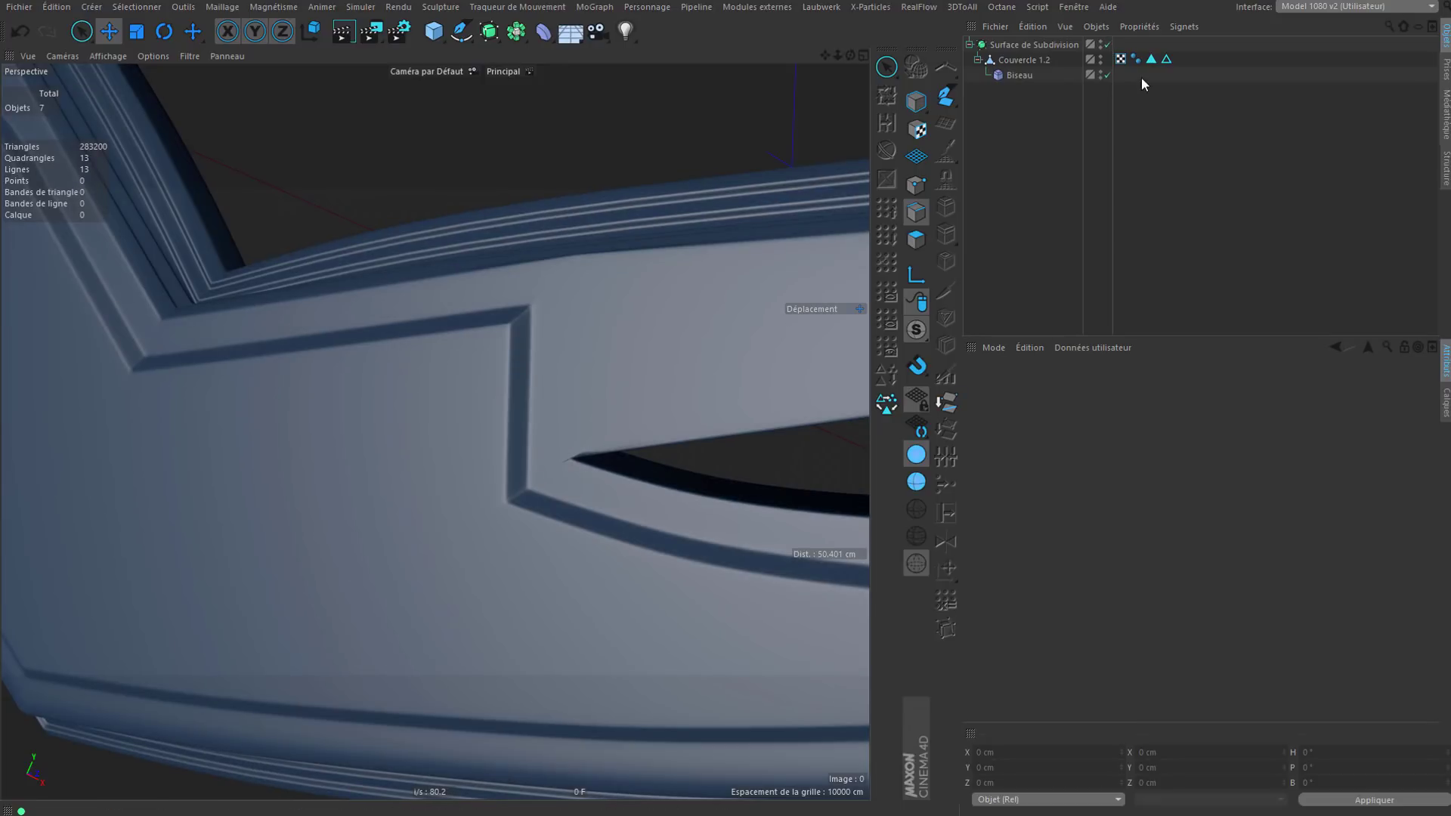
Step: Add the edge between the long lower slot's tip and the inner rim to the stored selection, checking the corner with subdivision off and on
click(1166, 58)
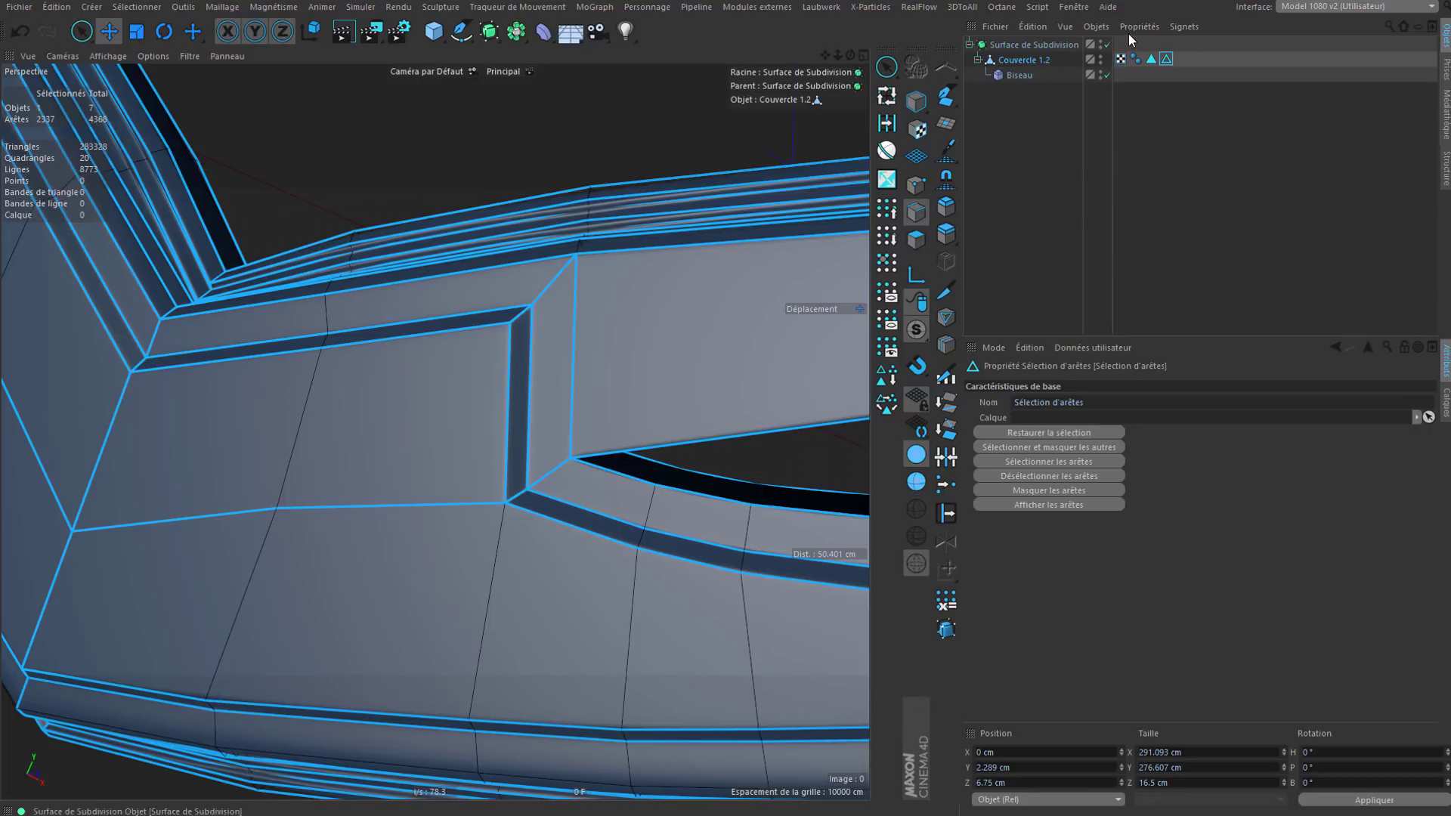
click(1108, 44)
click(1055, 207)
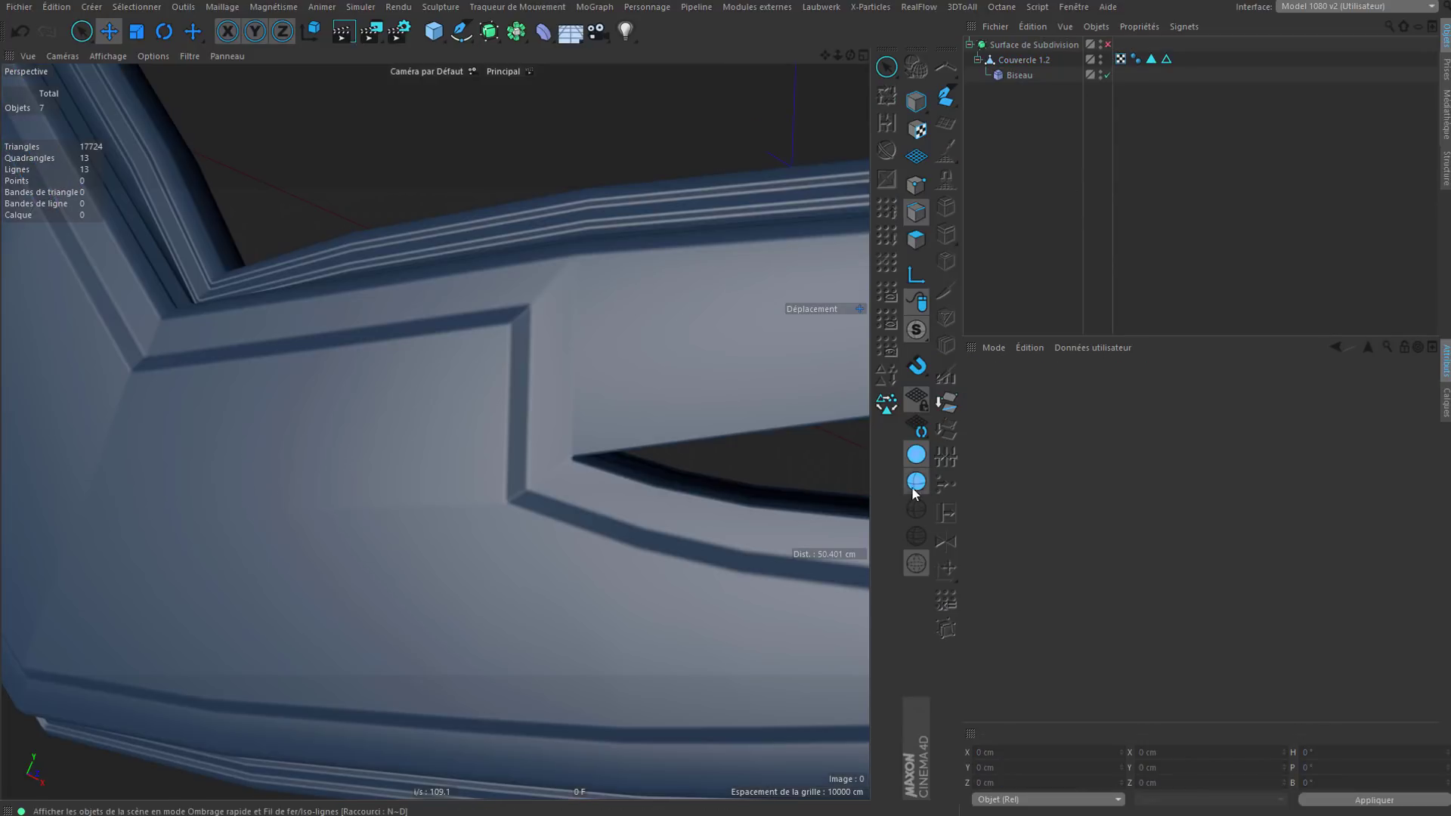
mouse_move(558, 434)
alt+mouse_down()
mouse_move(528, 475)
mouse_move(489, 420)
mouse_move(405, 422)
mouse_move(703, 378)
alt+mouse_up()
click(1108, 44)
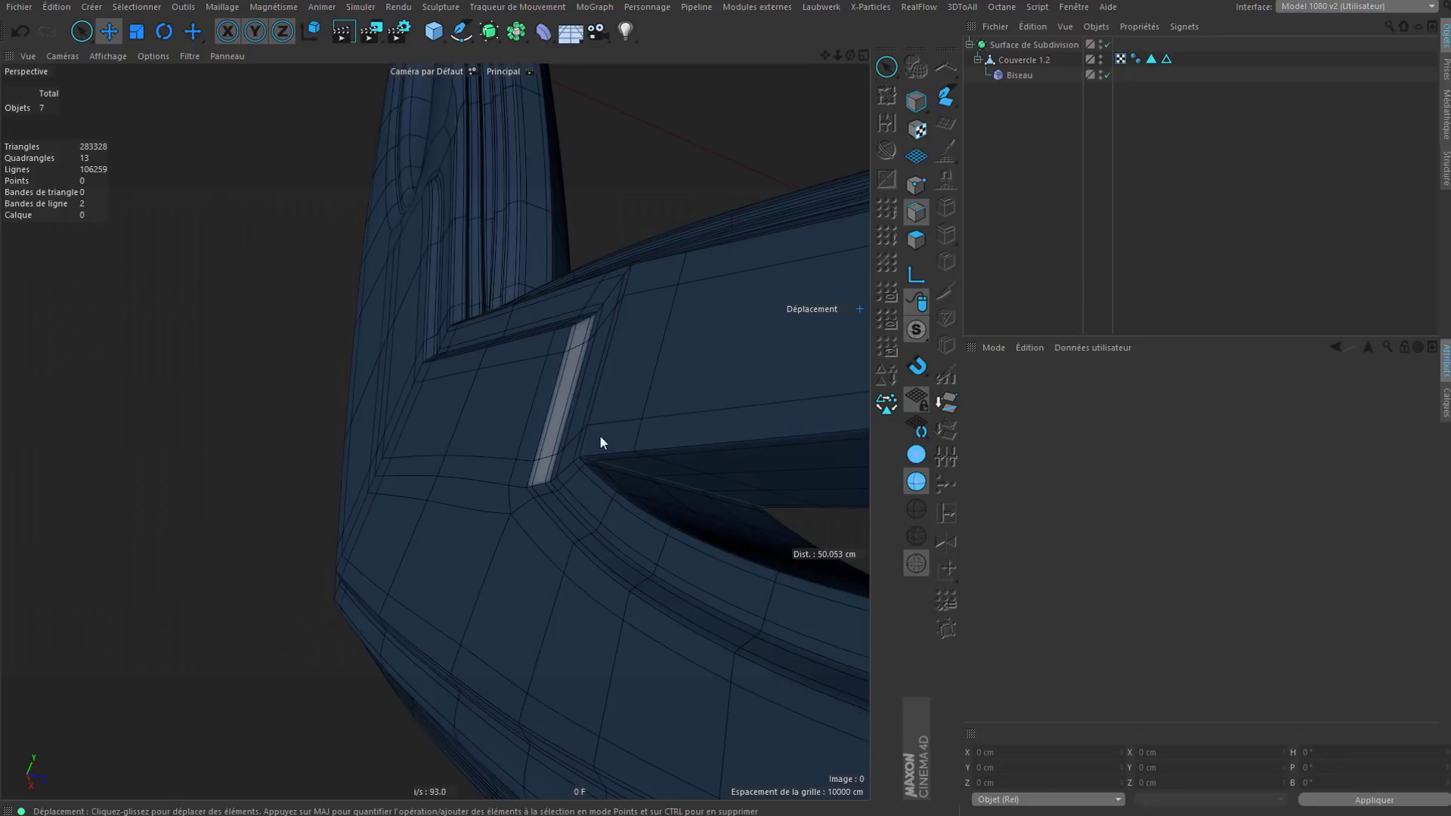
alt+drag(601, 435, 903, 452)
click(913, 453)
alt+drag(561, 474, 582, 456)
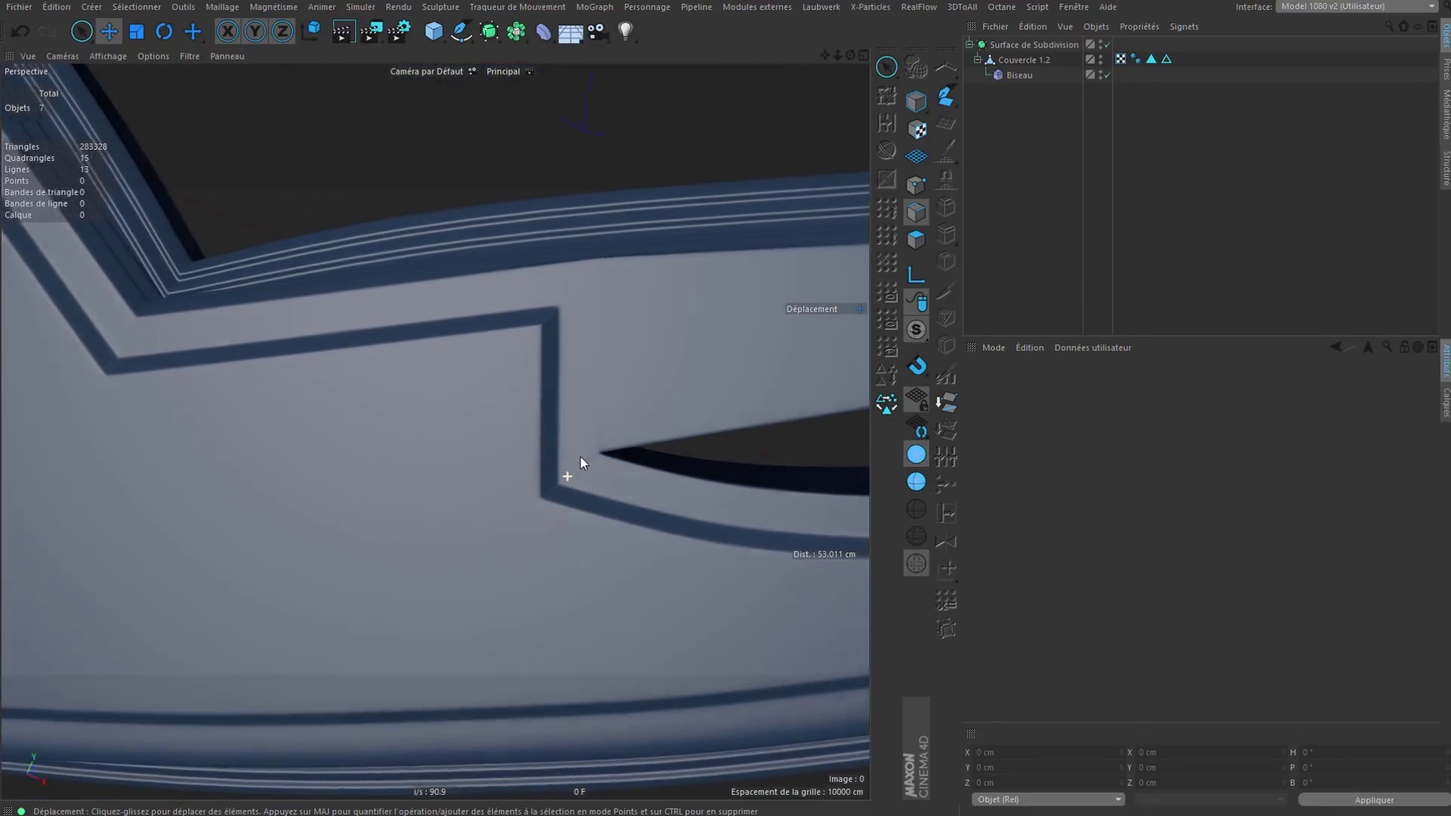
Step: Examine the lower slot corners and the whole subdivided frame from several angles, ending with a front view of the full shape
scroll(620, 380, down, 4)
alt+drag(625, 386, 640, 467)
scroll(429, 504, up, 4)
alt+drag(429, 504, 523, 440)
scroll(533, 450, down, 4)
alt+middle_drag(491, 502, 352, 658)
scroll(427, 555, down, 3)
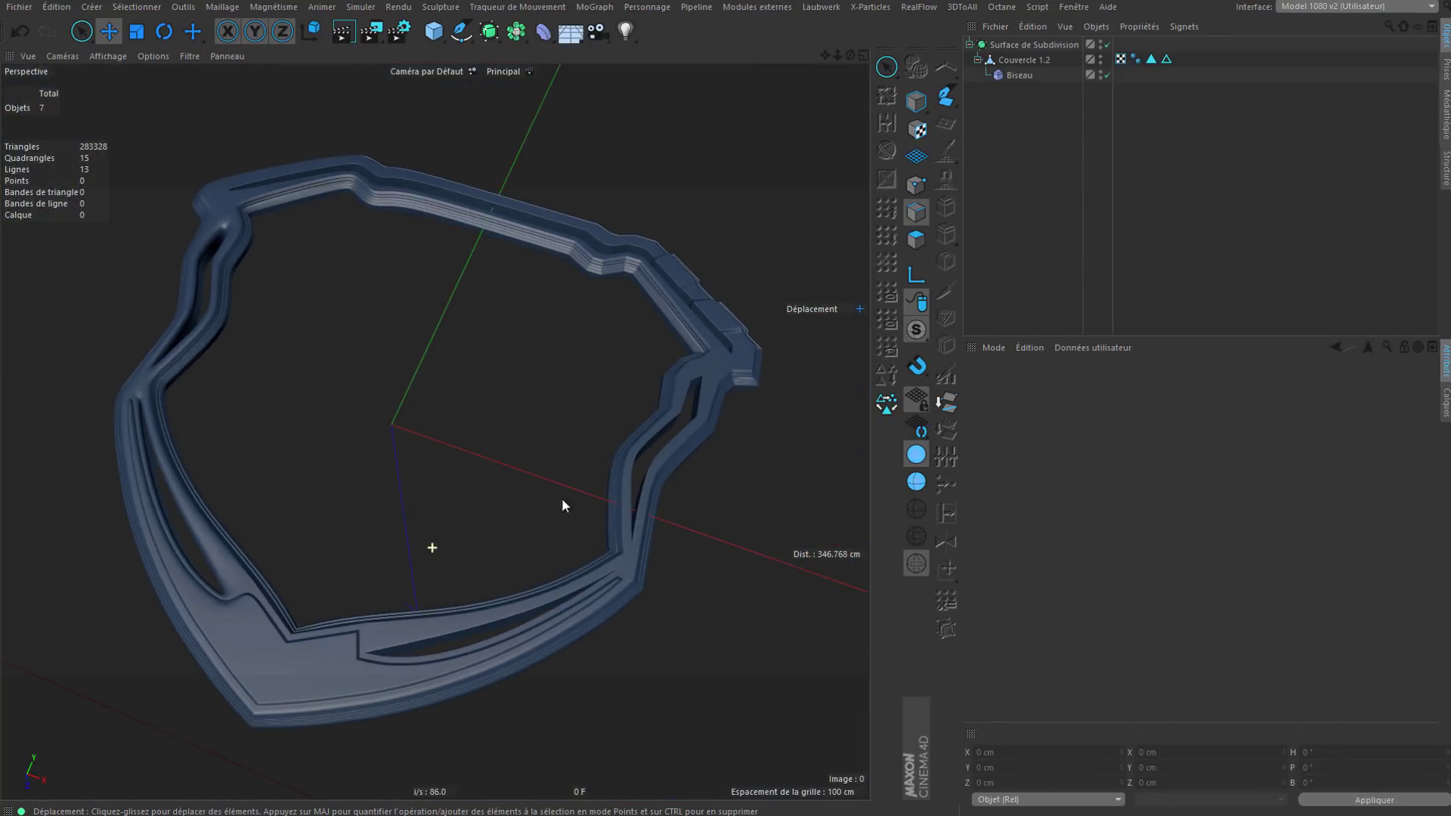
alt+drag(701, 412, 756, 393)
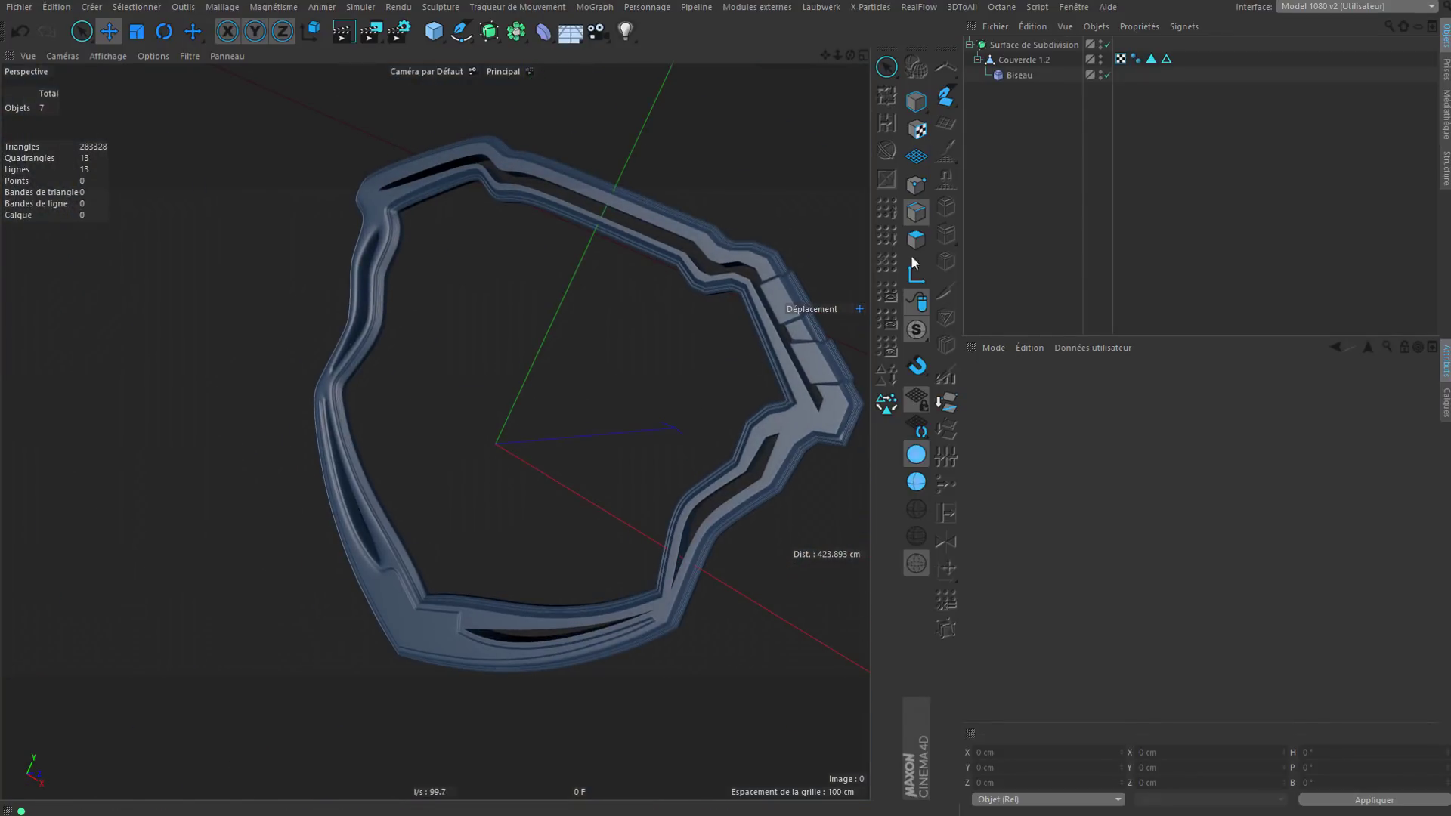
alt+drag(562, 599, 845, 351)
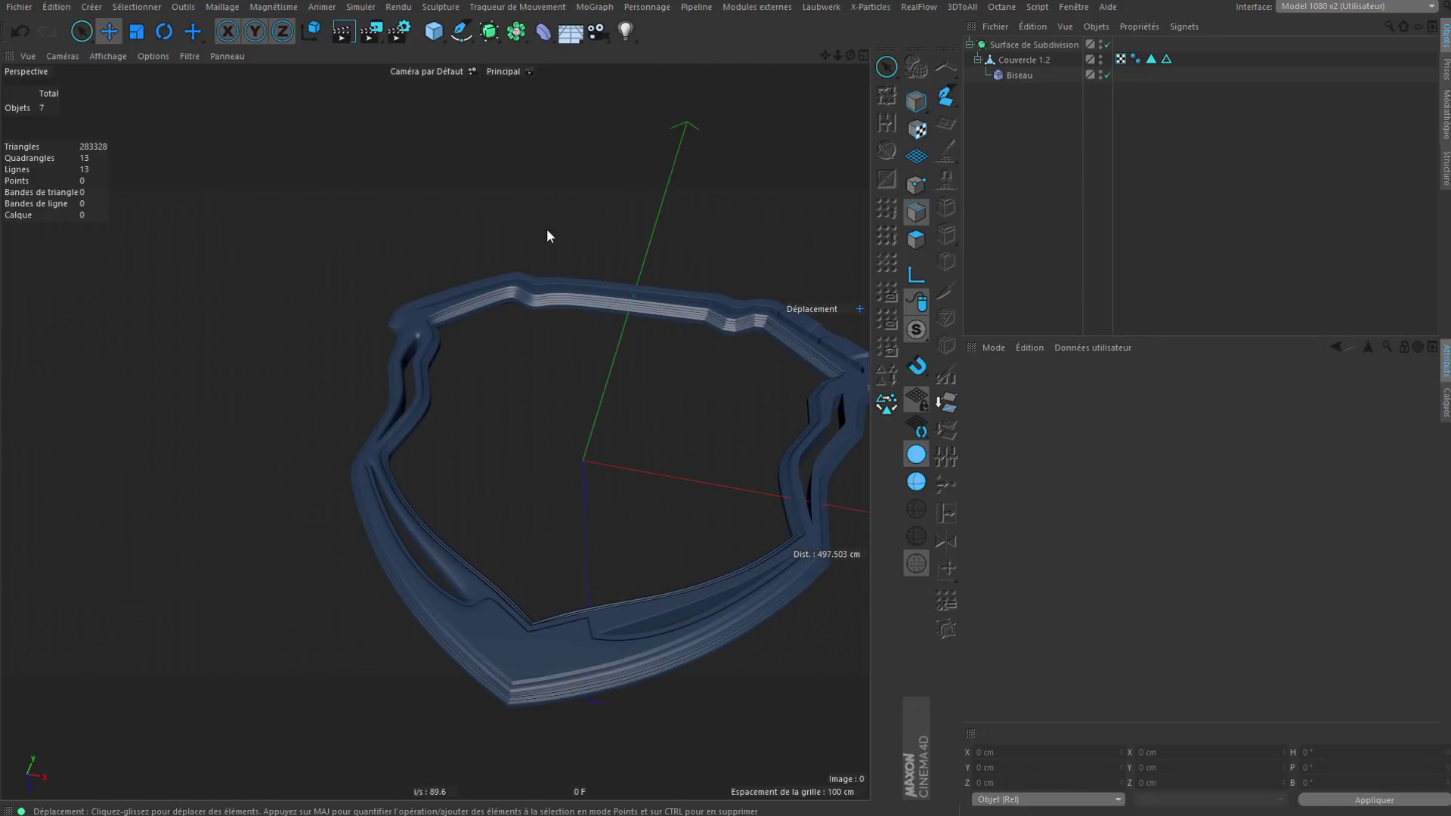
click(27, 56)
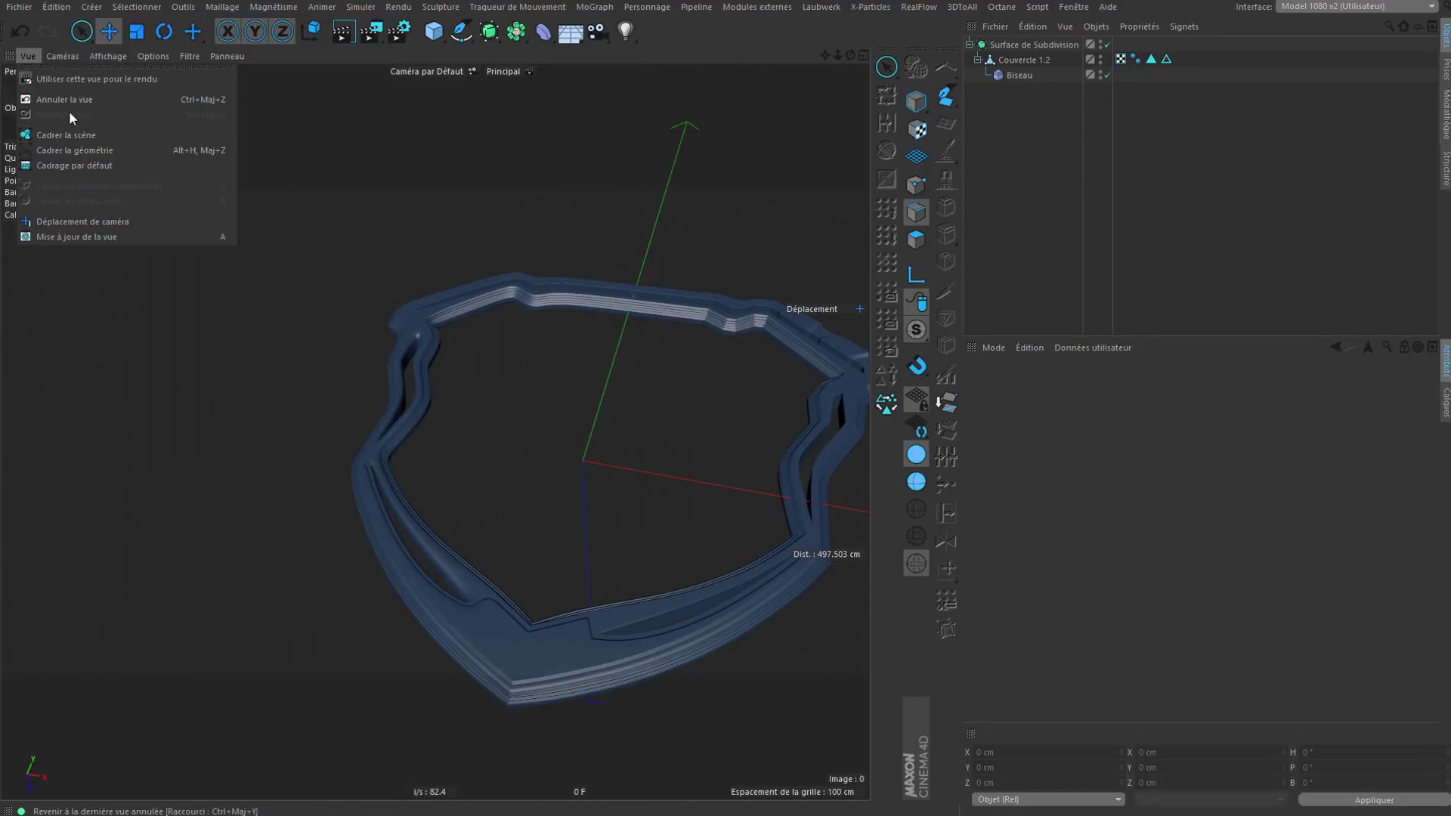
click(357, 527)
alt+drag(356, 527, 606, 505)
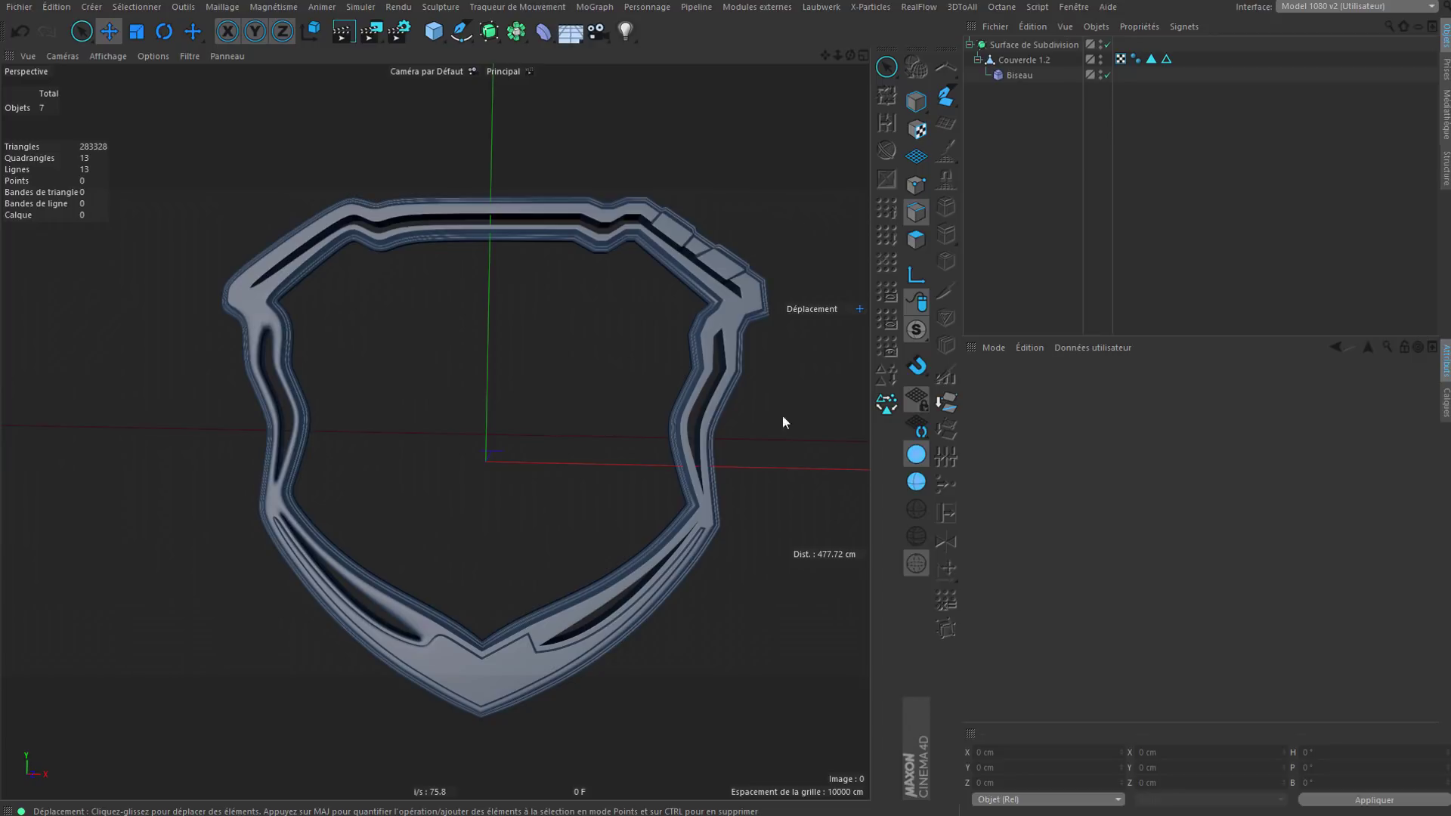
Step: Move the Biseau deformer out of Couvercle 1.2 so it sits directly inside Surface de Subdivision
alt+middle_drag(661, 257, 660, 261)
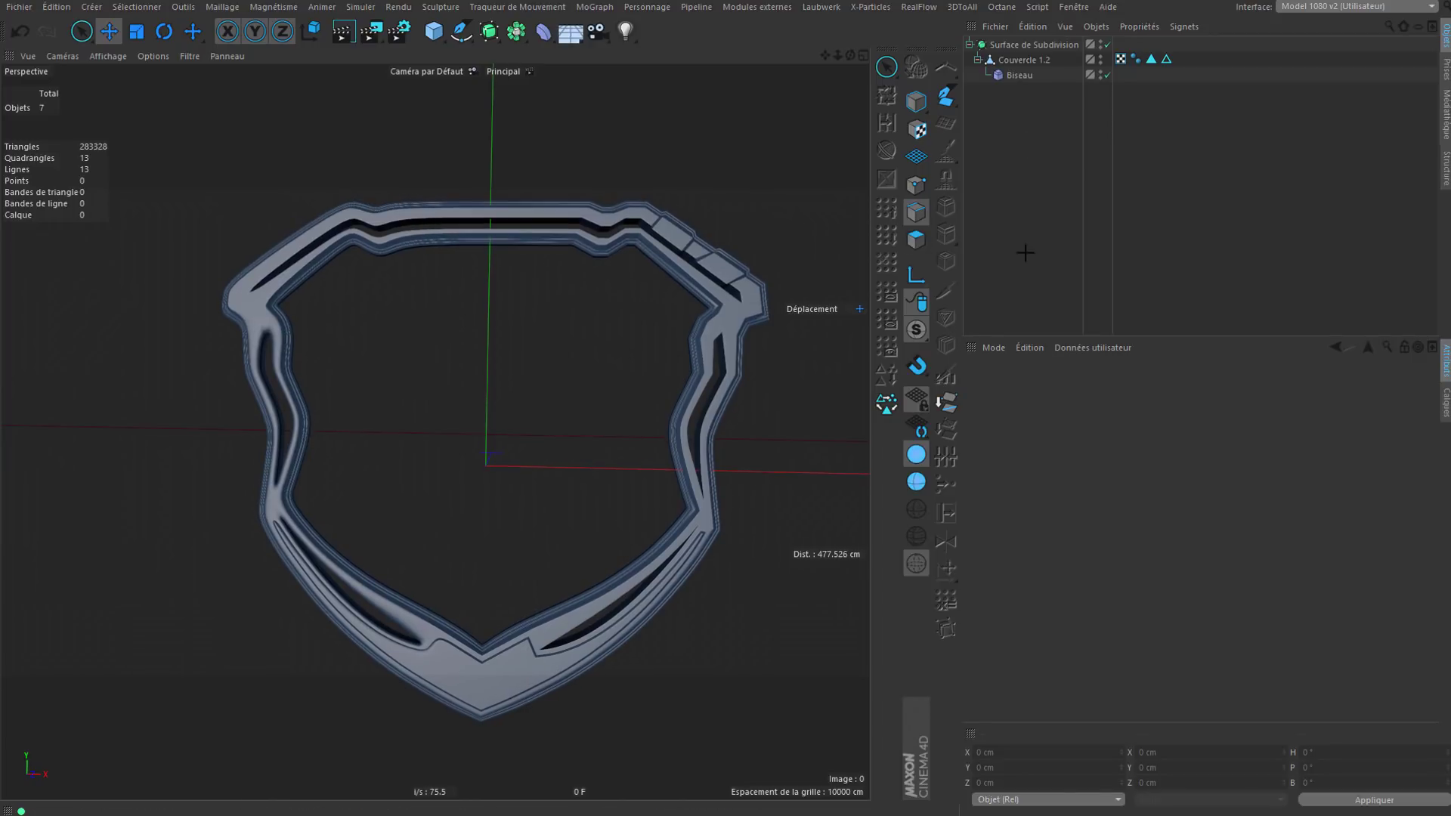
click(1013, 58)
drag(1016, 74, 1018, 103)
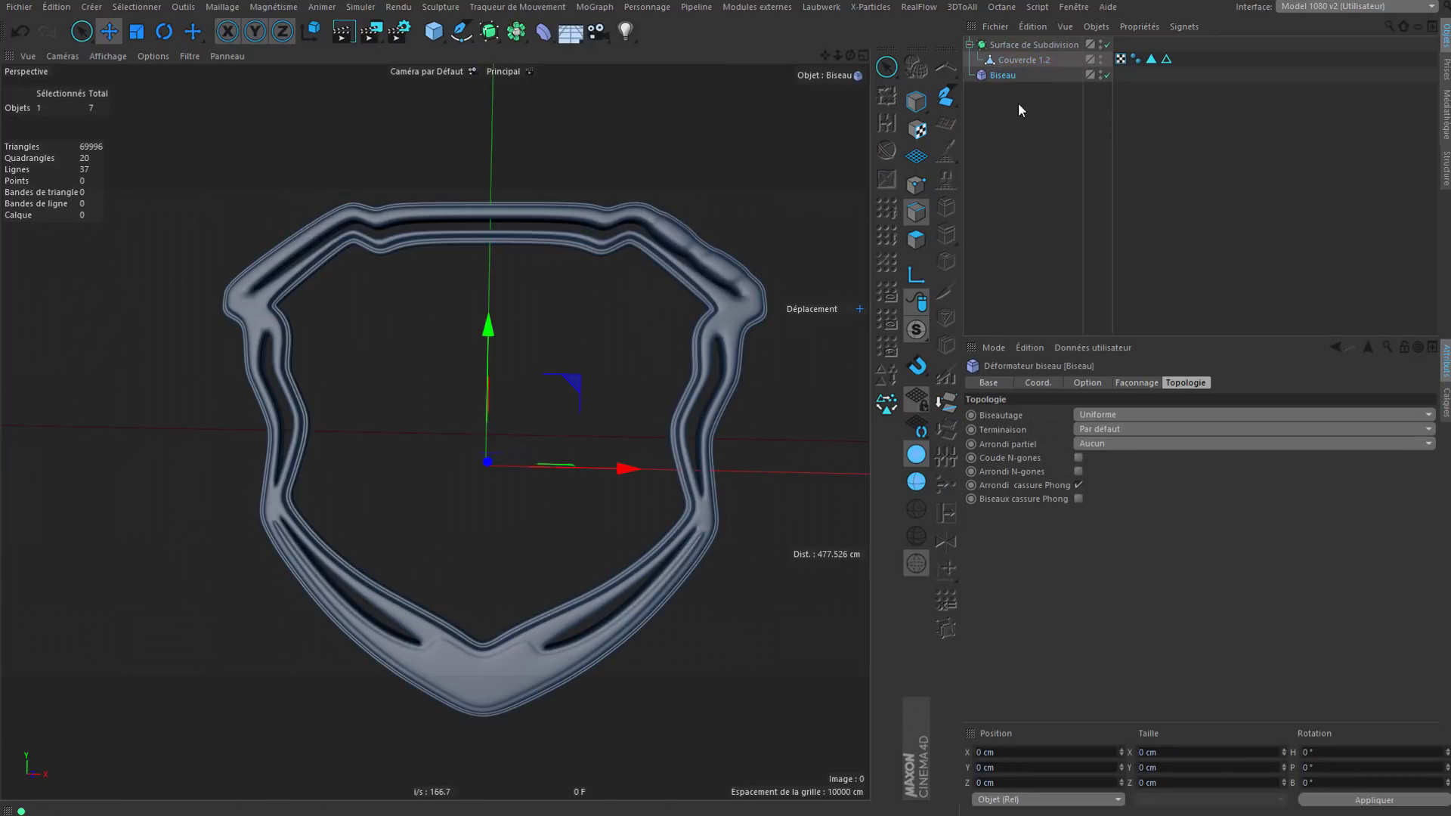
Step: Place Couvercle 1.2 inside a new Symétrie object and set the symmetry's tolerance to 0 cm
click(1024, 60)
drag(489, 30, 684, 108)
click(989, 120)
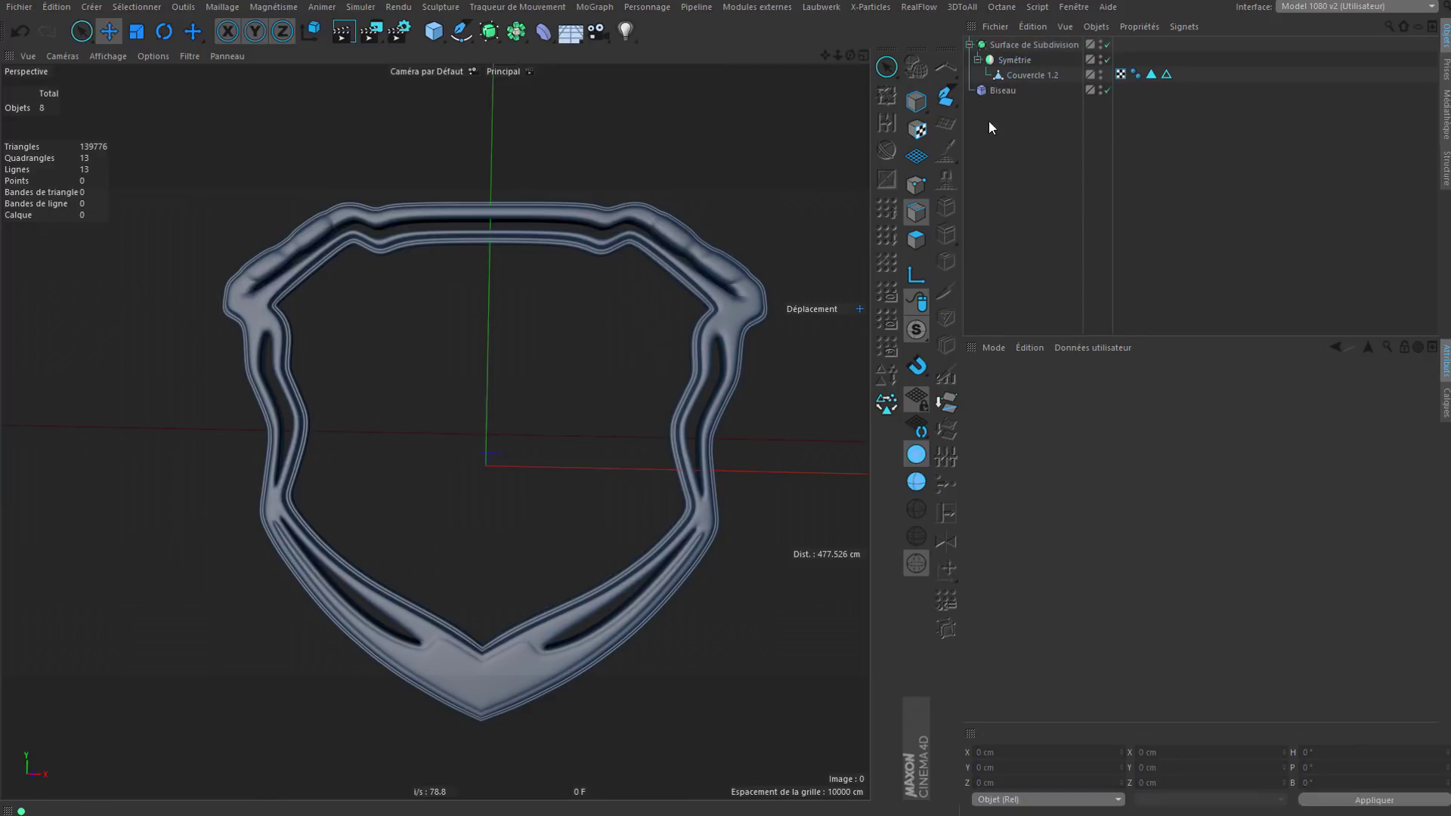
click(1014, 61)
mouse_move(1098, 443)
mouse_down()
mouse_move(1098, 416)
mouse_move(1098, 446)
mouse_up()
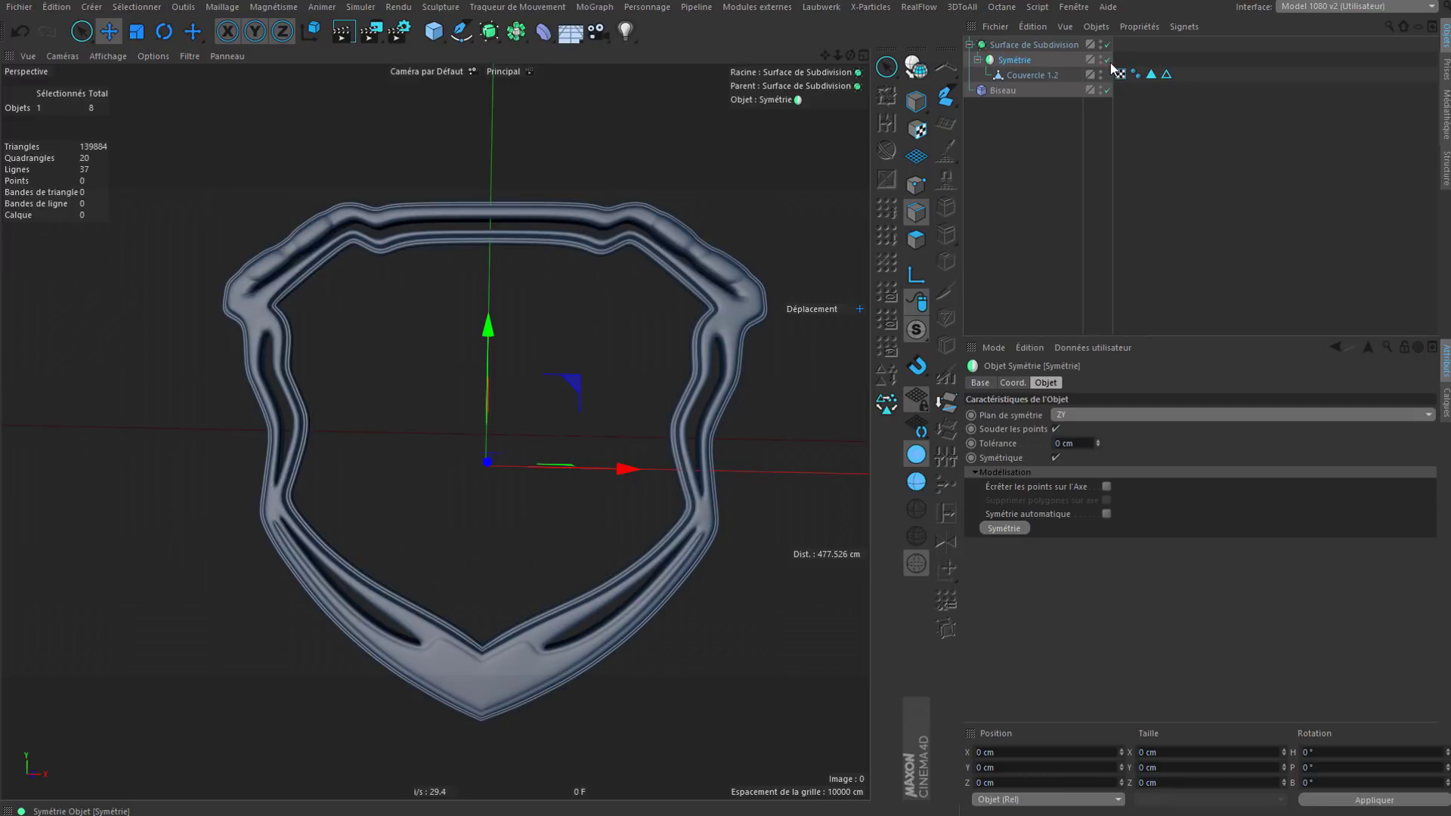
Step: With the symmetry disabled, delete all points of Couvercle 1.2's left half, keeping the points on the centre line
click(1108, 60)
click(1034, 75)
click(916, 185)
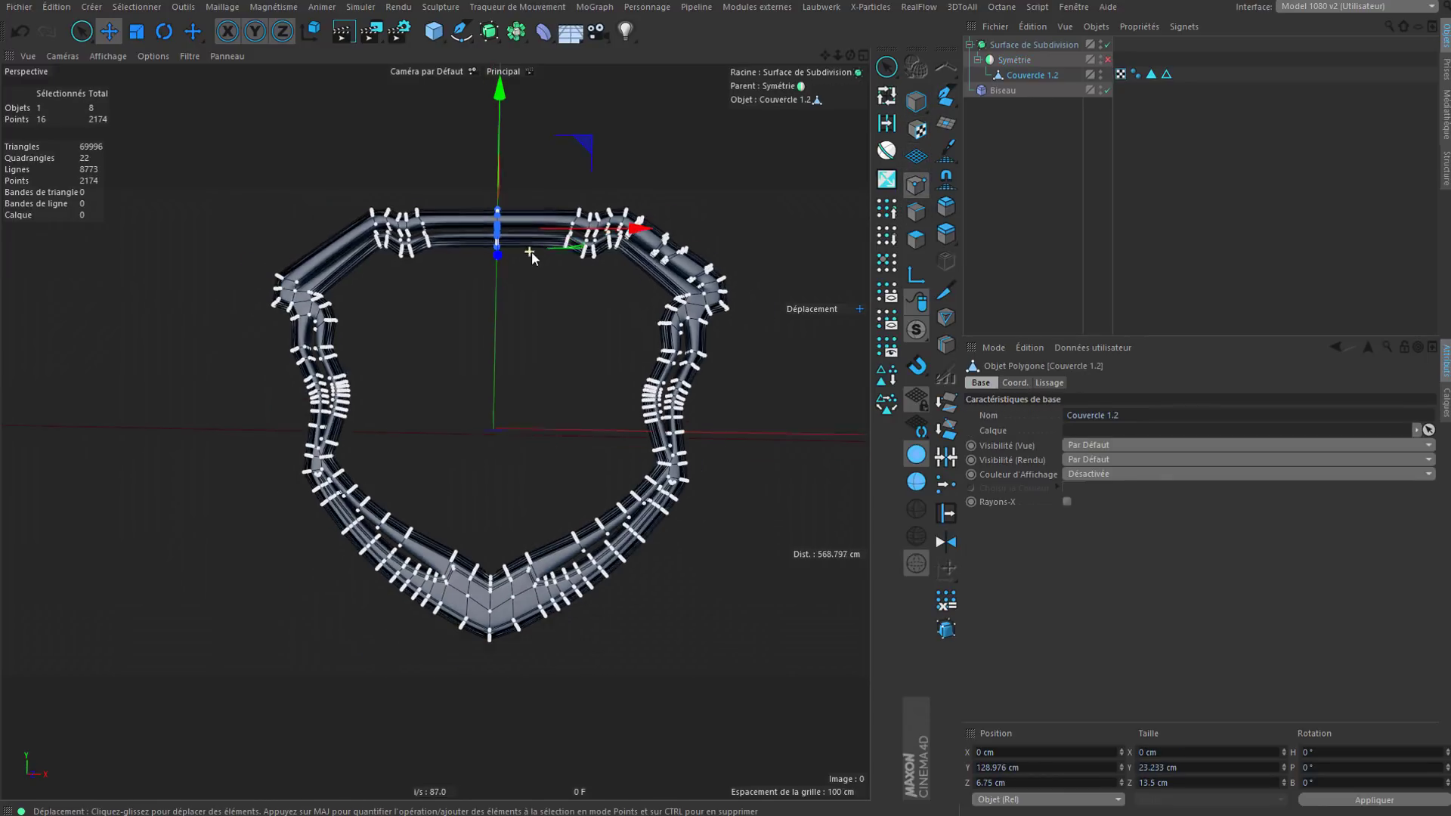
key(9)
click(887, 66)
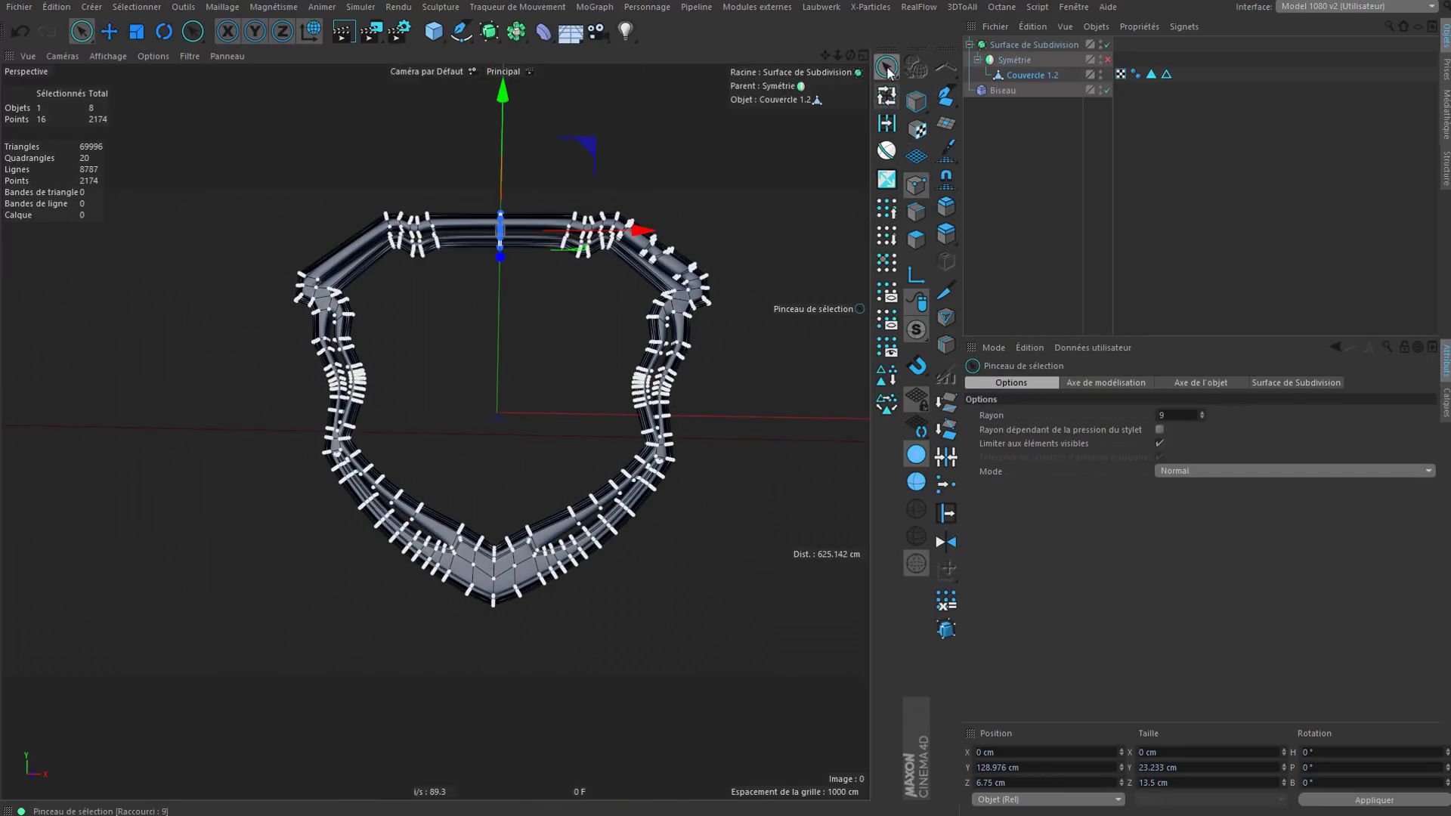
click(974, 115)
drag(250, 171, 484, 726)
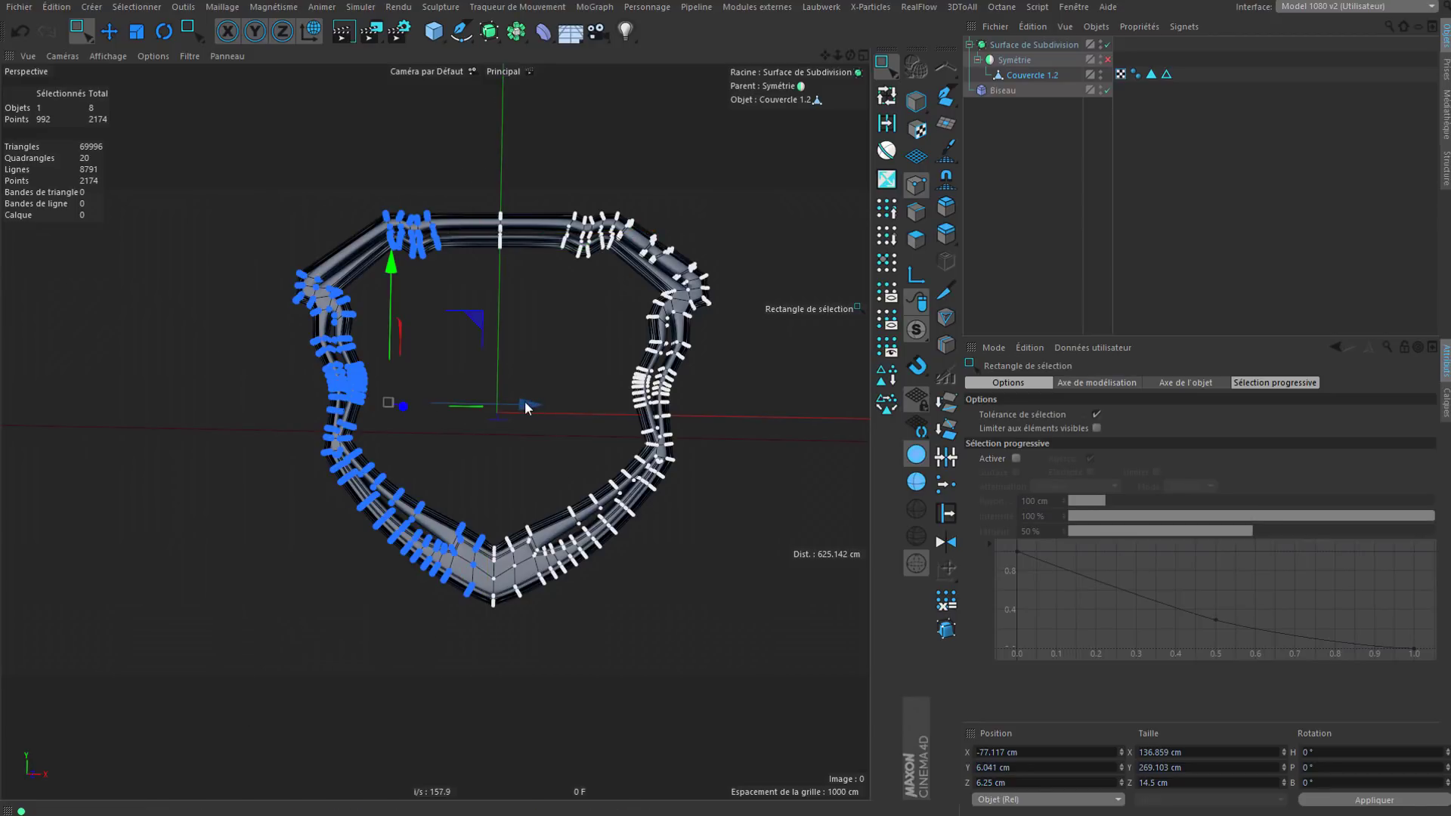
drag(529, 408, 344, 420)
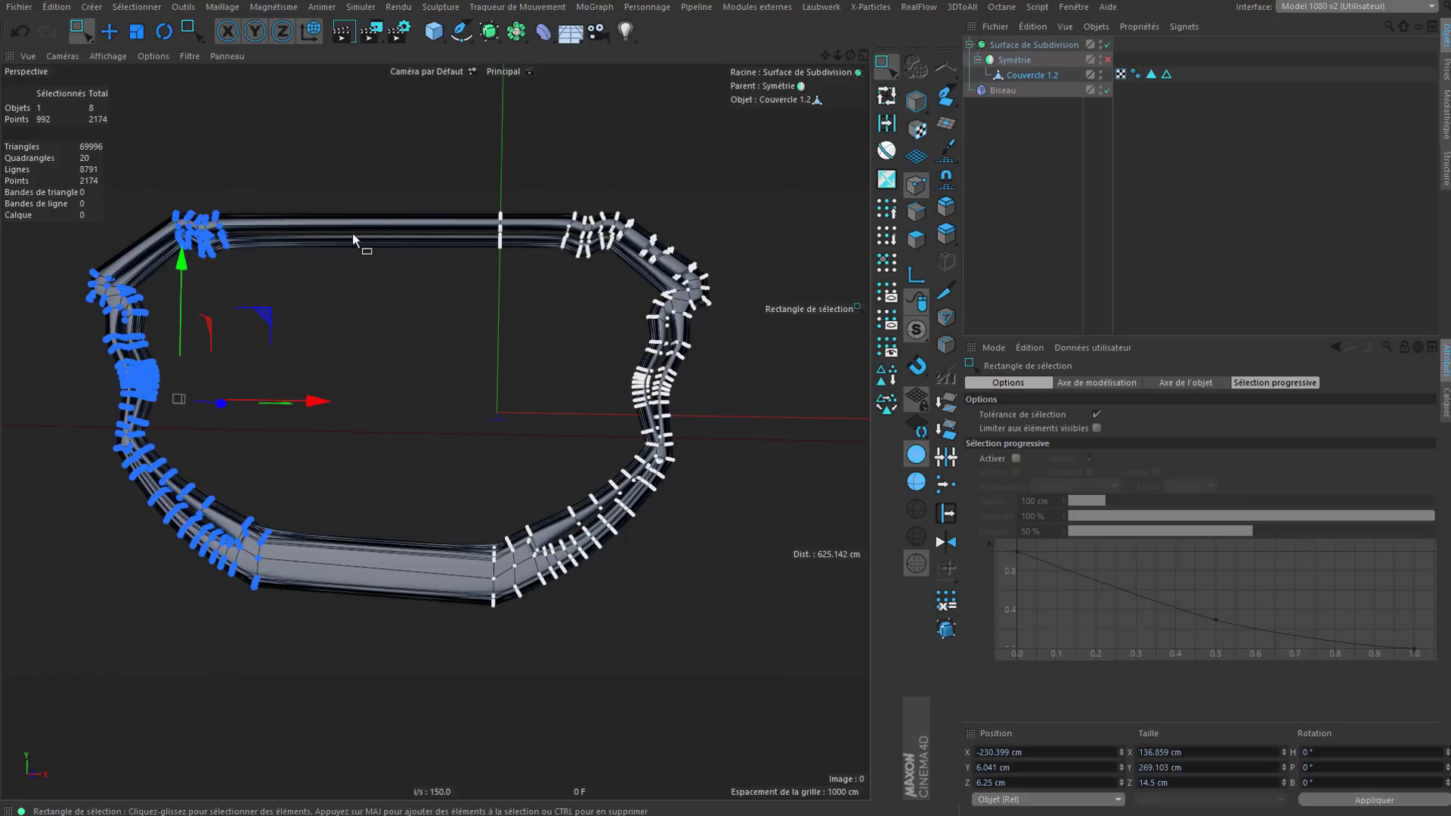
key(Delete)
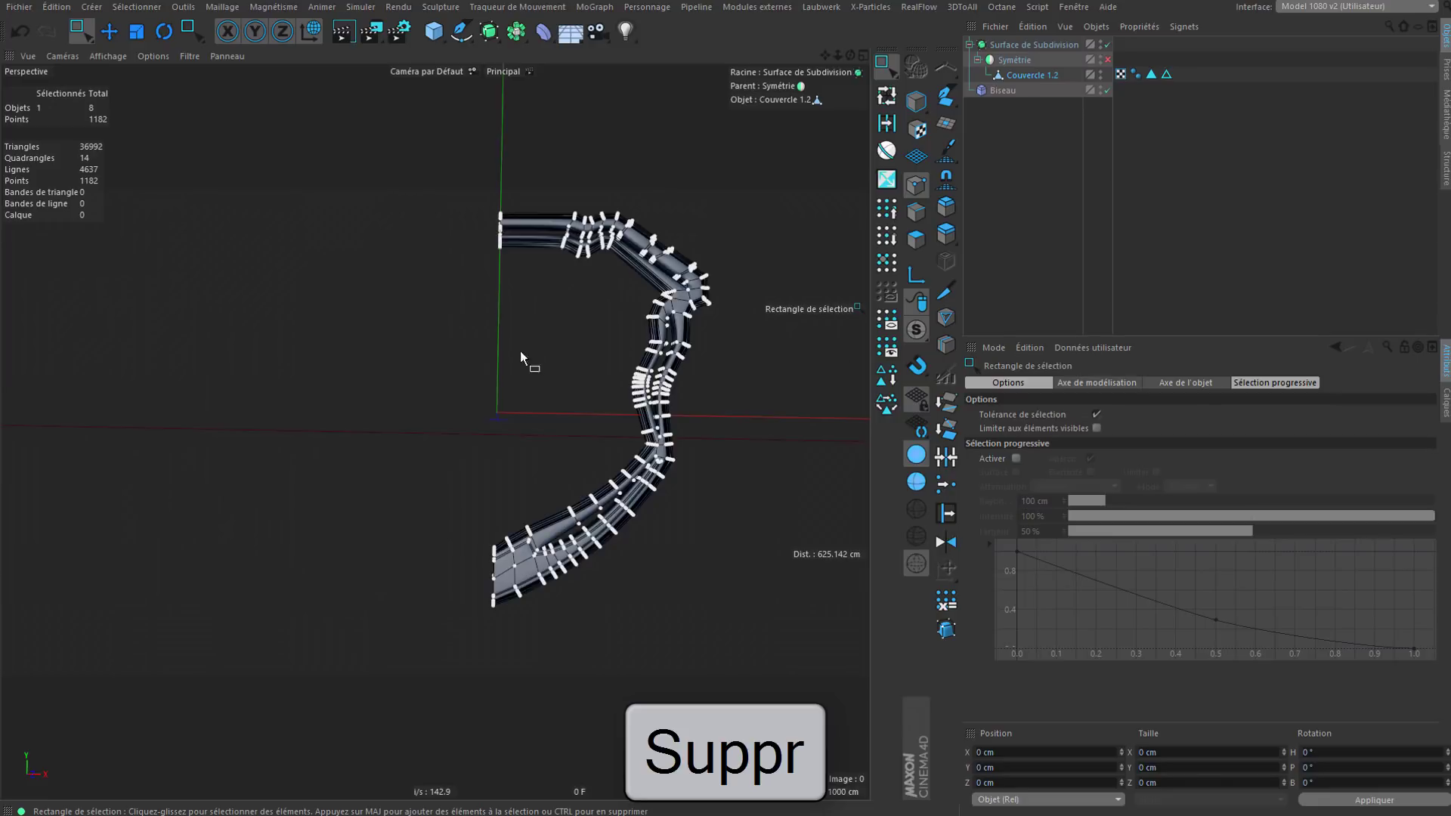
alt+drag(520, 351, 488, 363)
click(1131, 102)
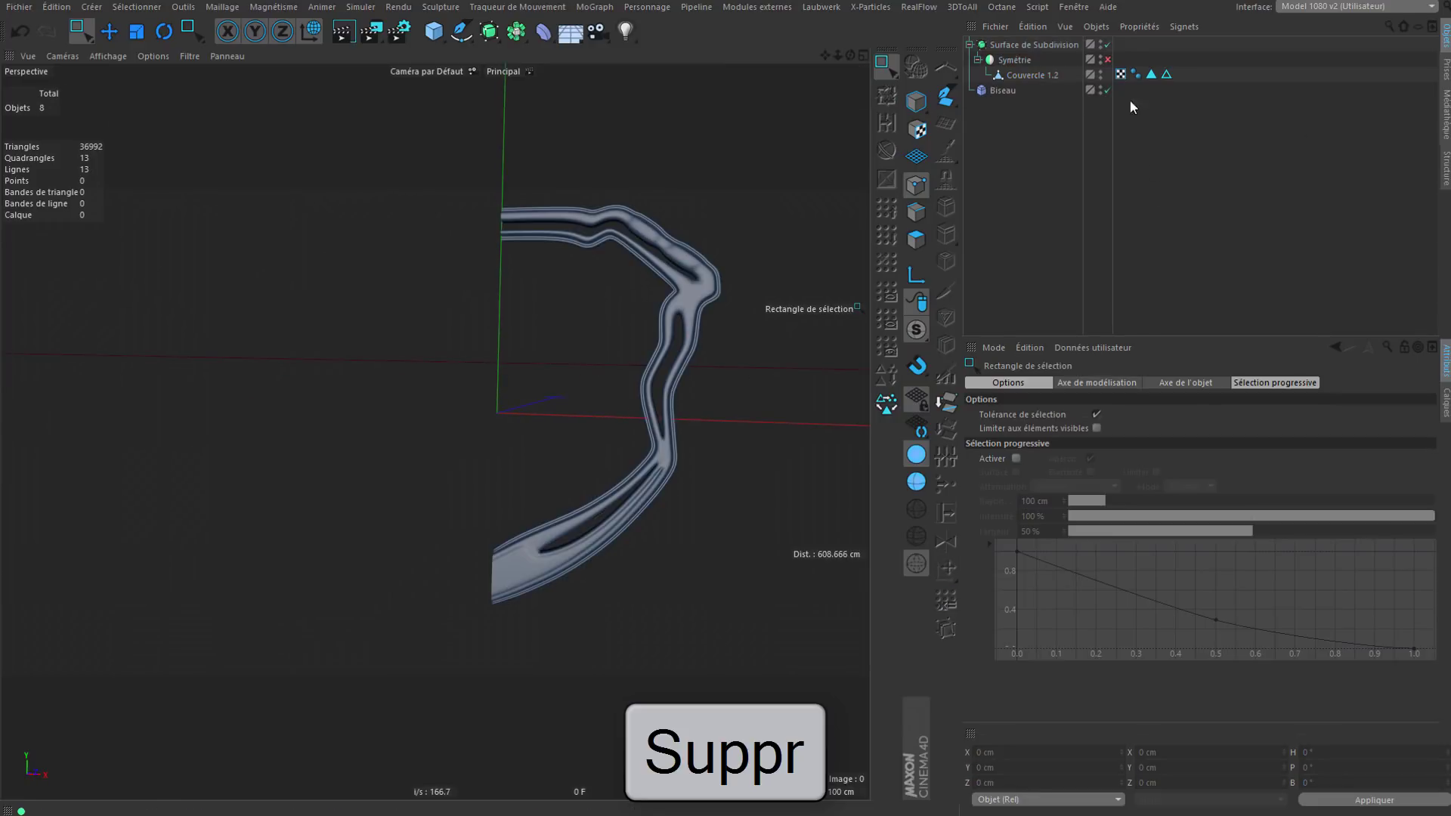
Step: Re-enable the symmetry, nest the Biseau deformer under Couvercle 1.2 and check the seam at the lower point
click(1108, 59)
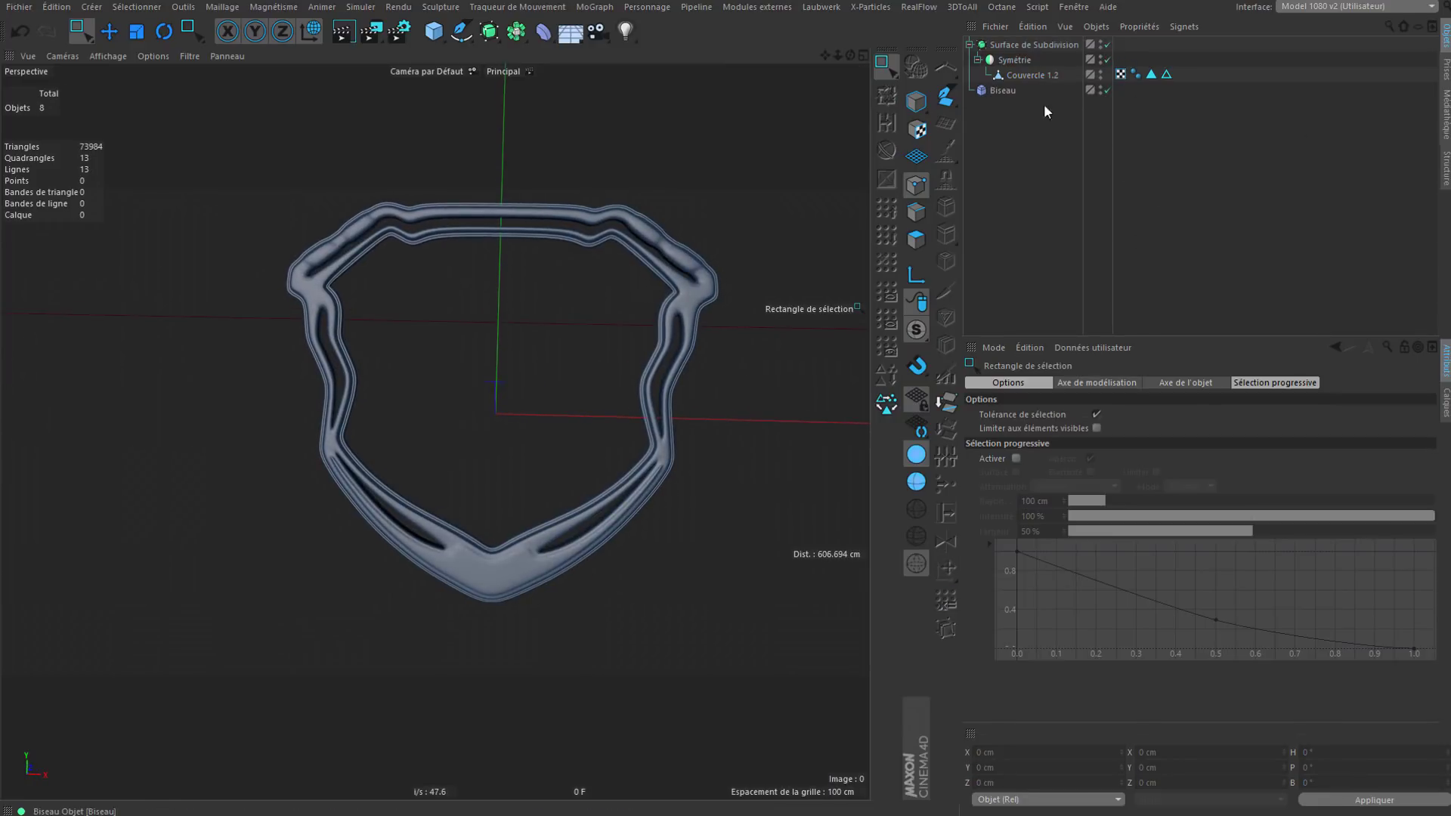
drag(1003, 90, 1029, 76)
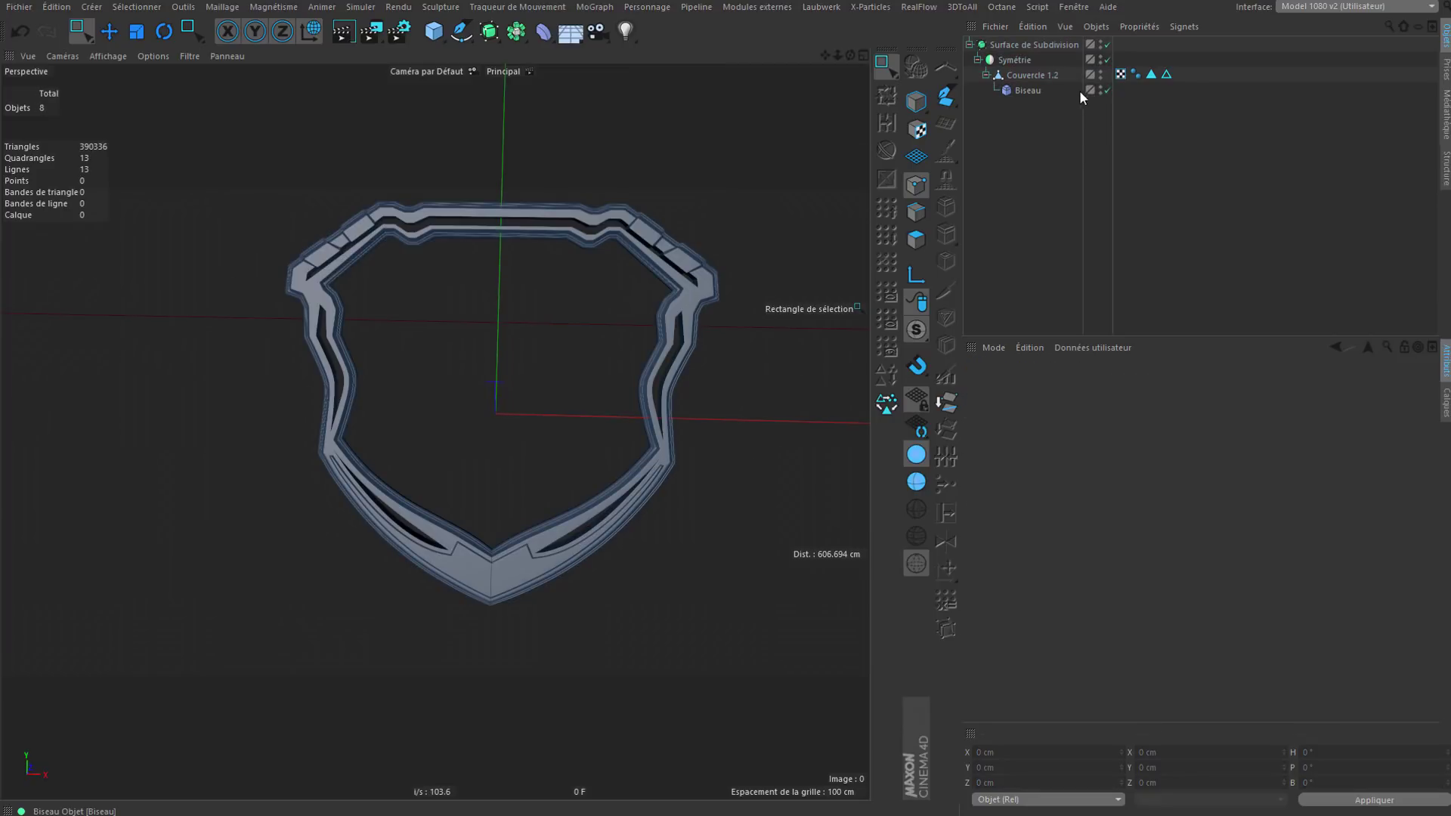
scroll(505, 572, up, 6)
scroll(443, 499, up, 4)
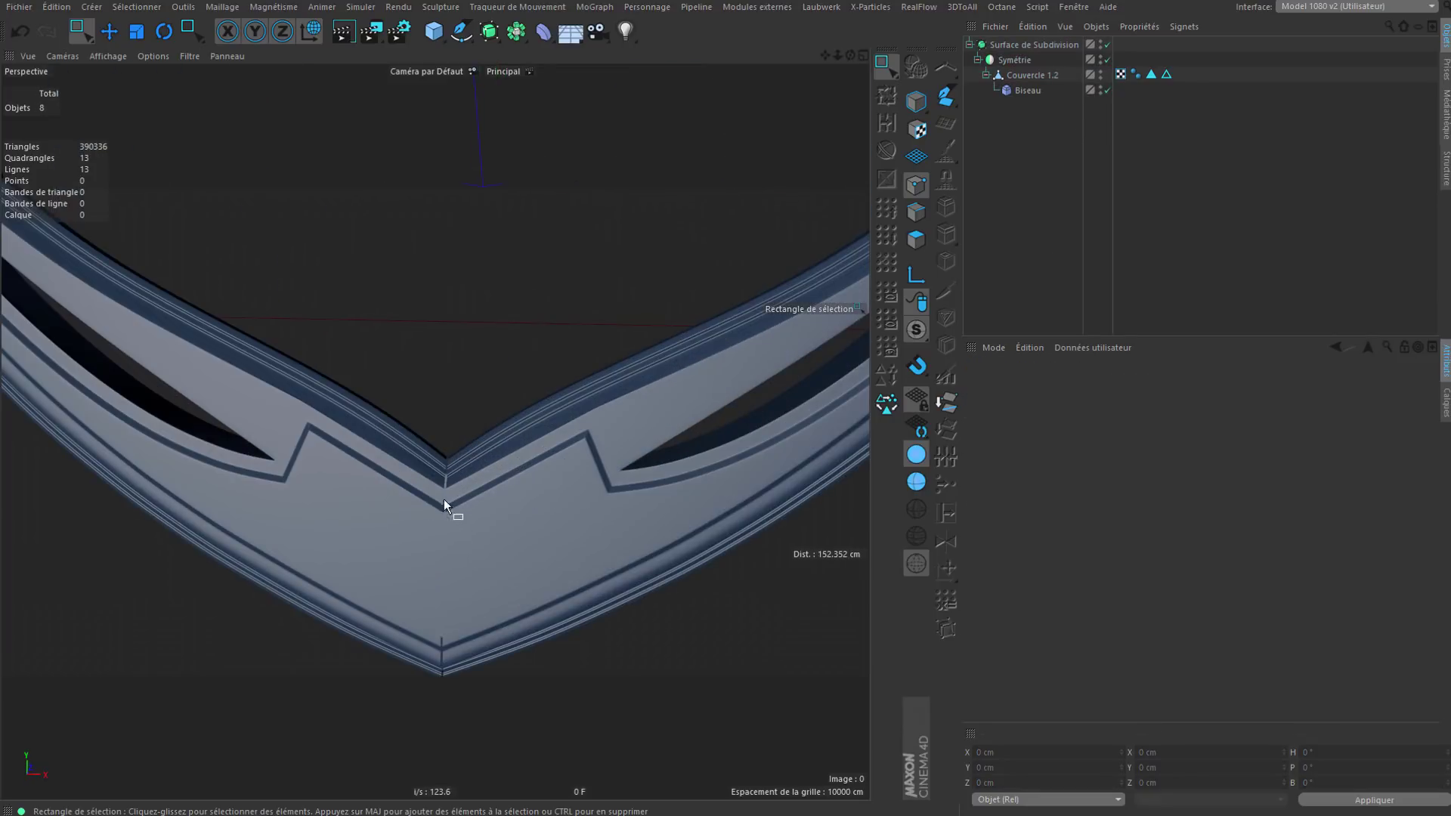
alt+drag(468, 464, 449, 465)
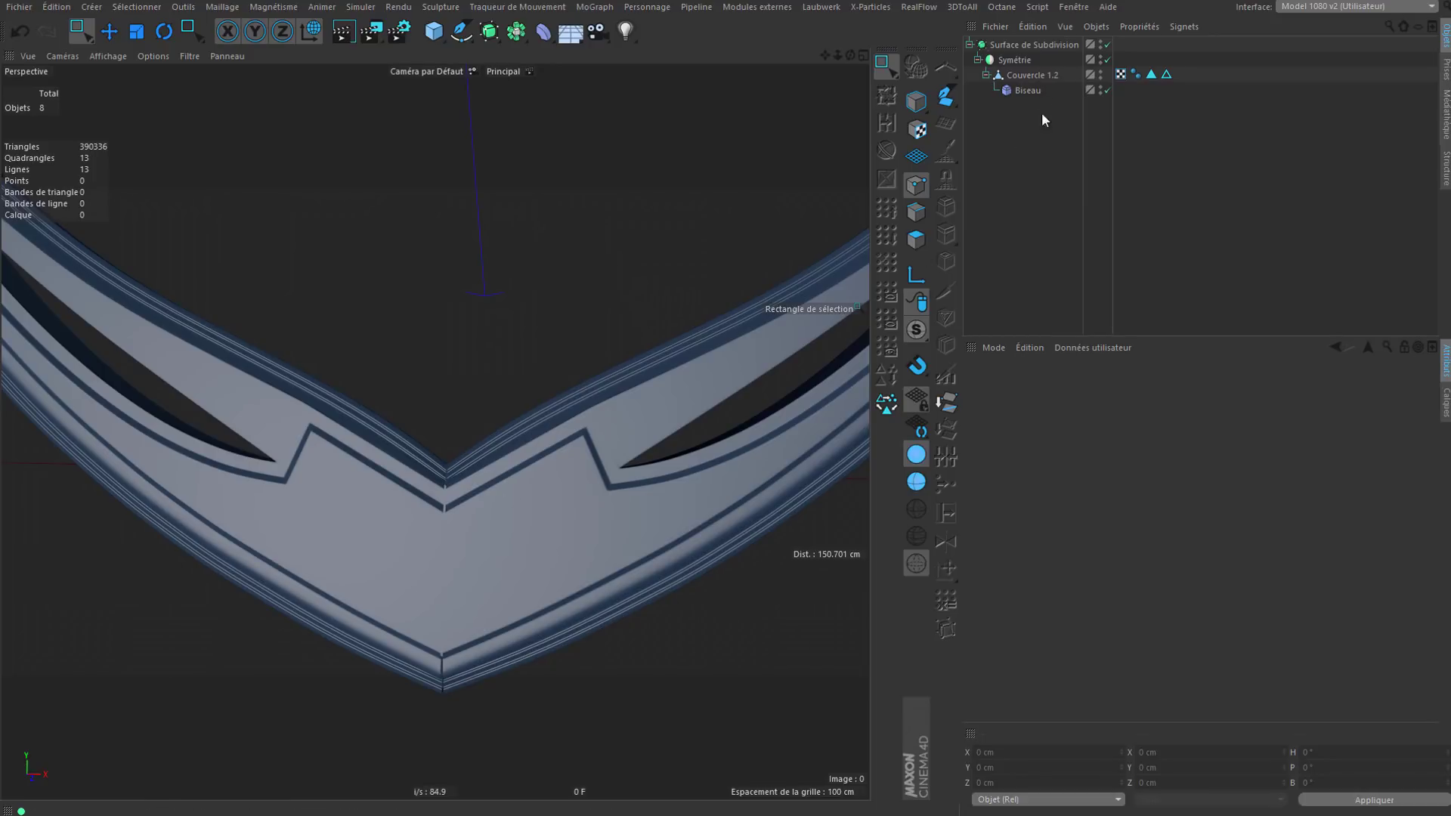
Step: Turn subdivision off and examine the stored edge selection around the lower point with the symmetry off and on
click(1108, 44)
click(1108, 59)
click(1166, 74)
alt+drag(484, 563, 590, 522)
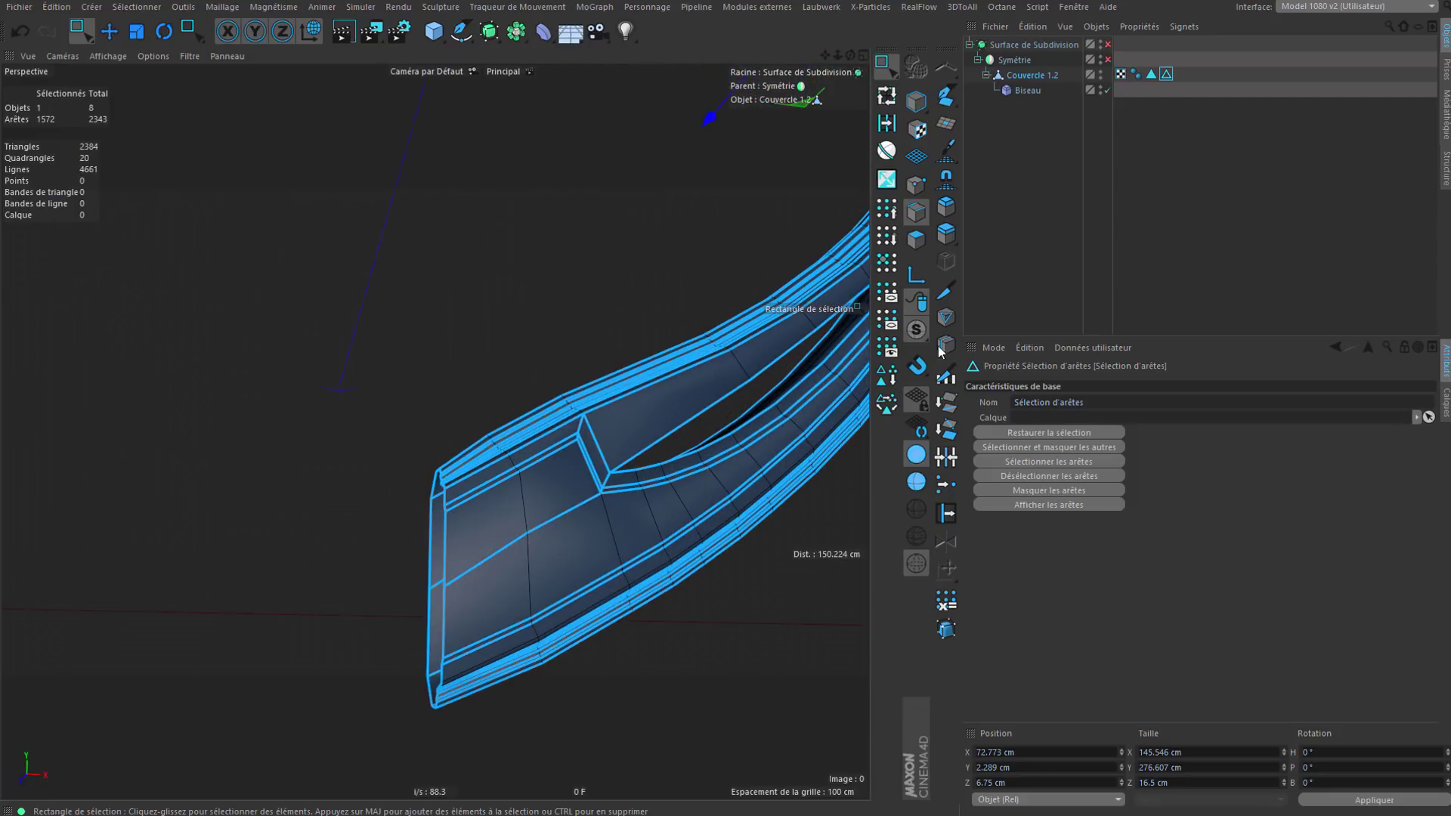
click(1108, 60)
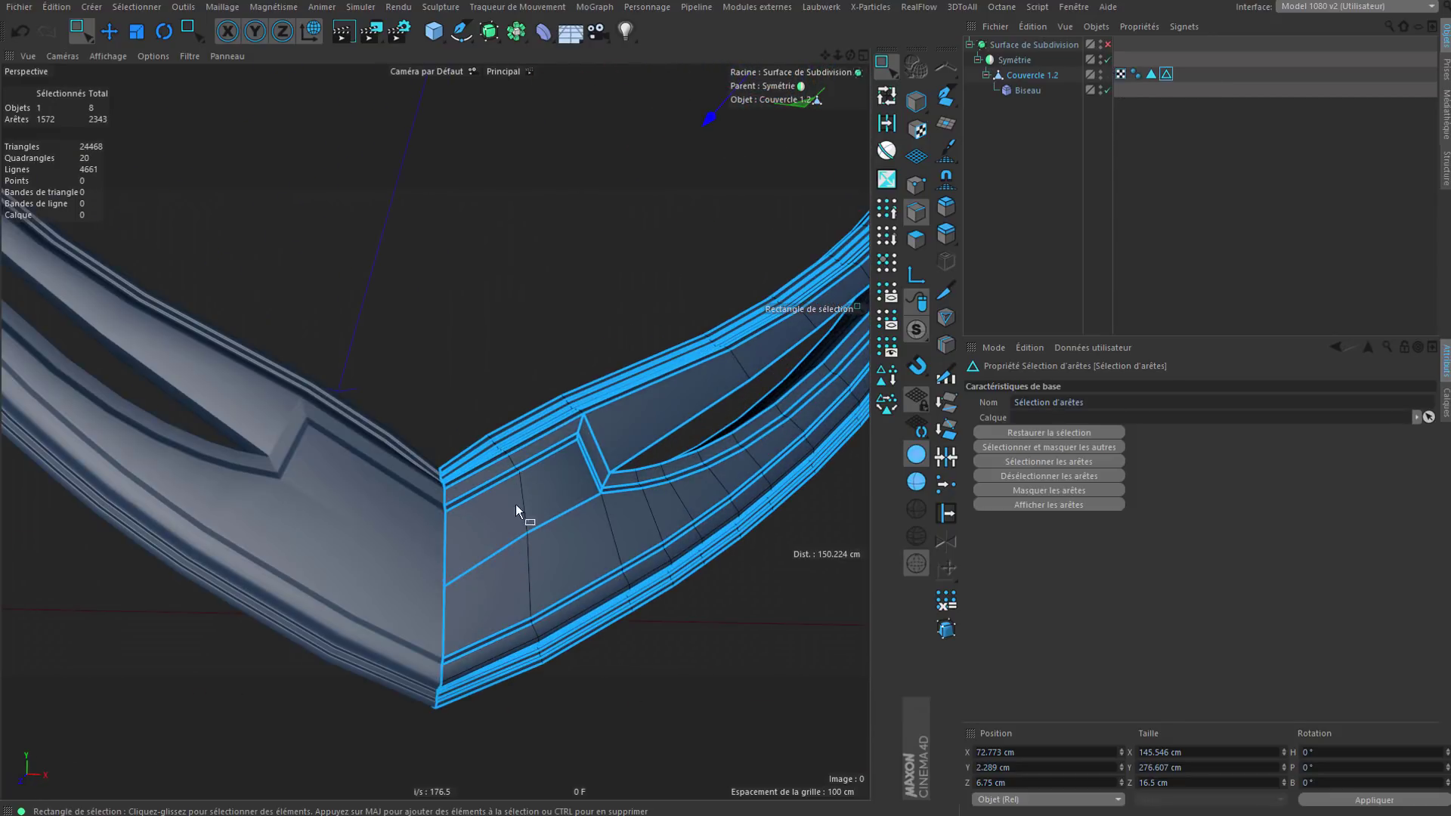
alt+drag(515, 505, 451, 527)
click(1020, 220)
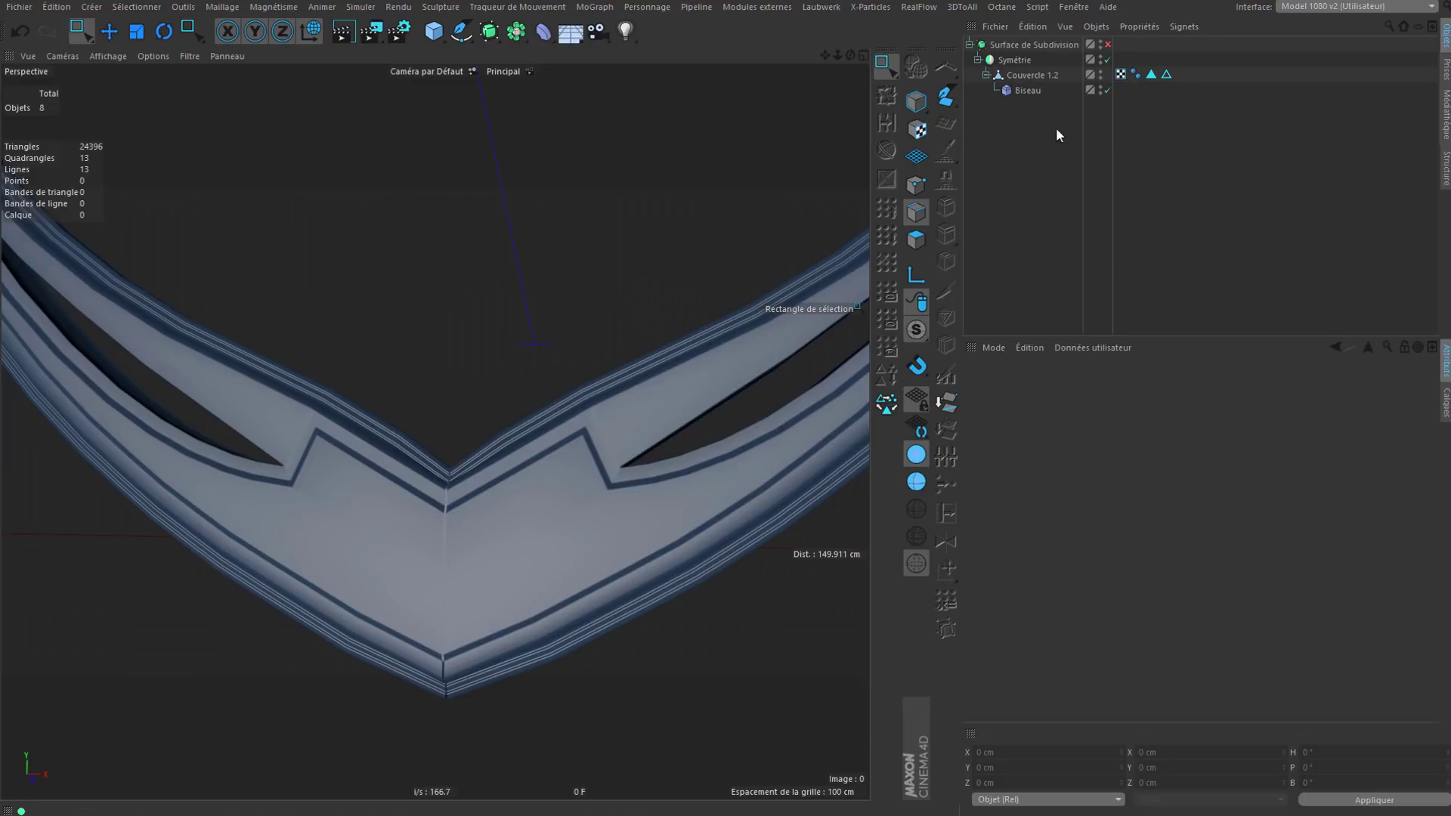
Step: Add a Connecter object as the parent of the Symétrie object
click(1013, 60)
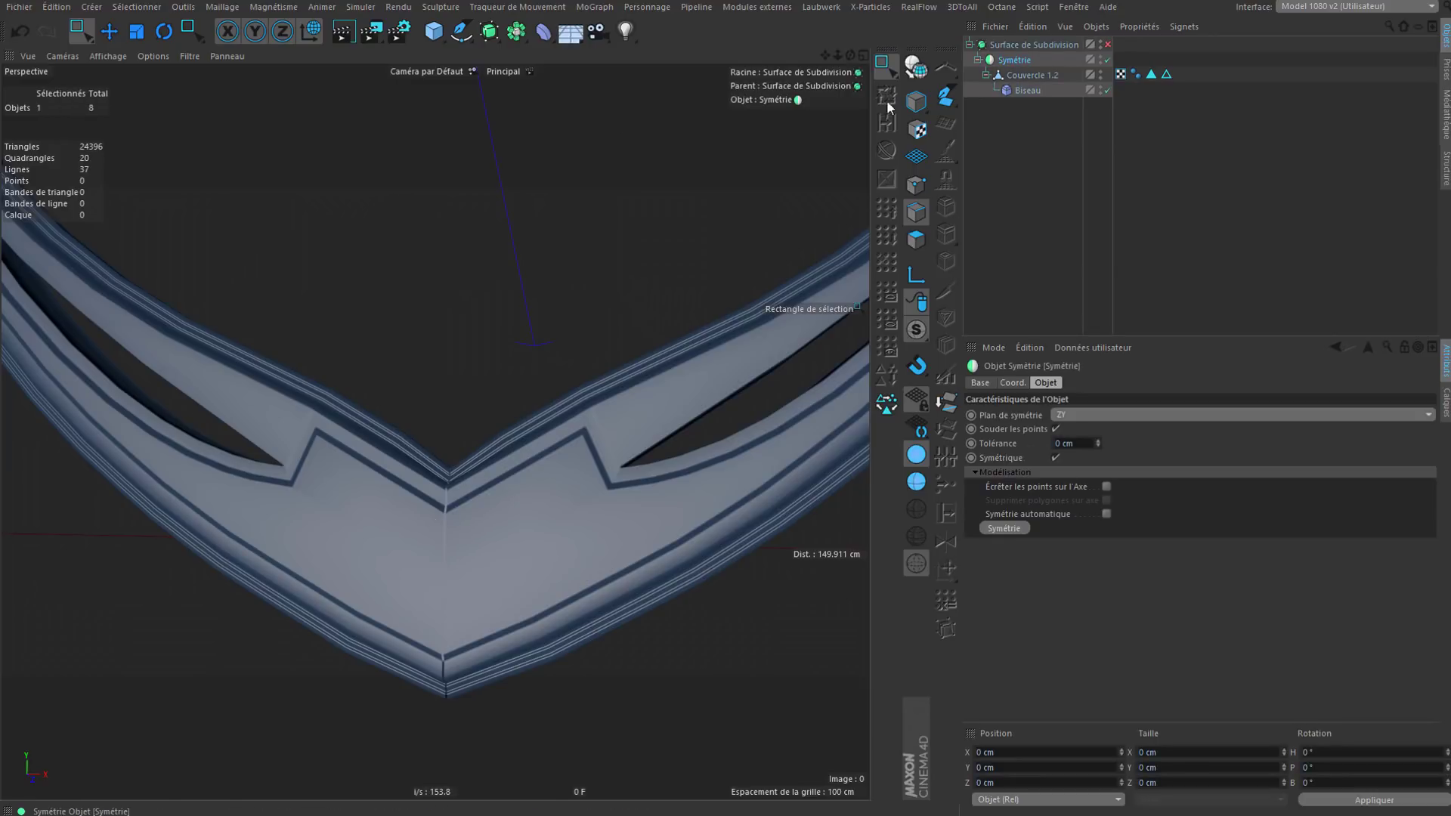
drag(543, 32, 633, 99)
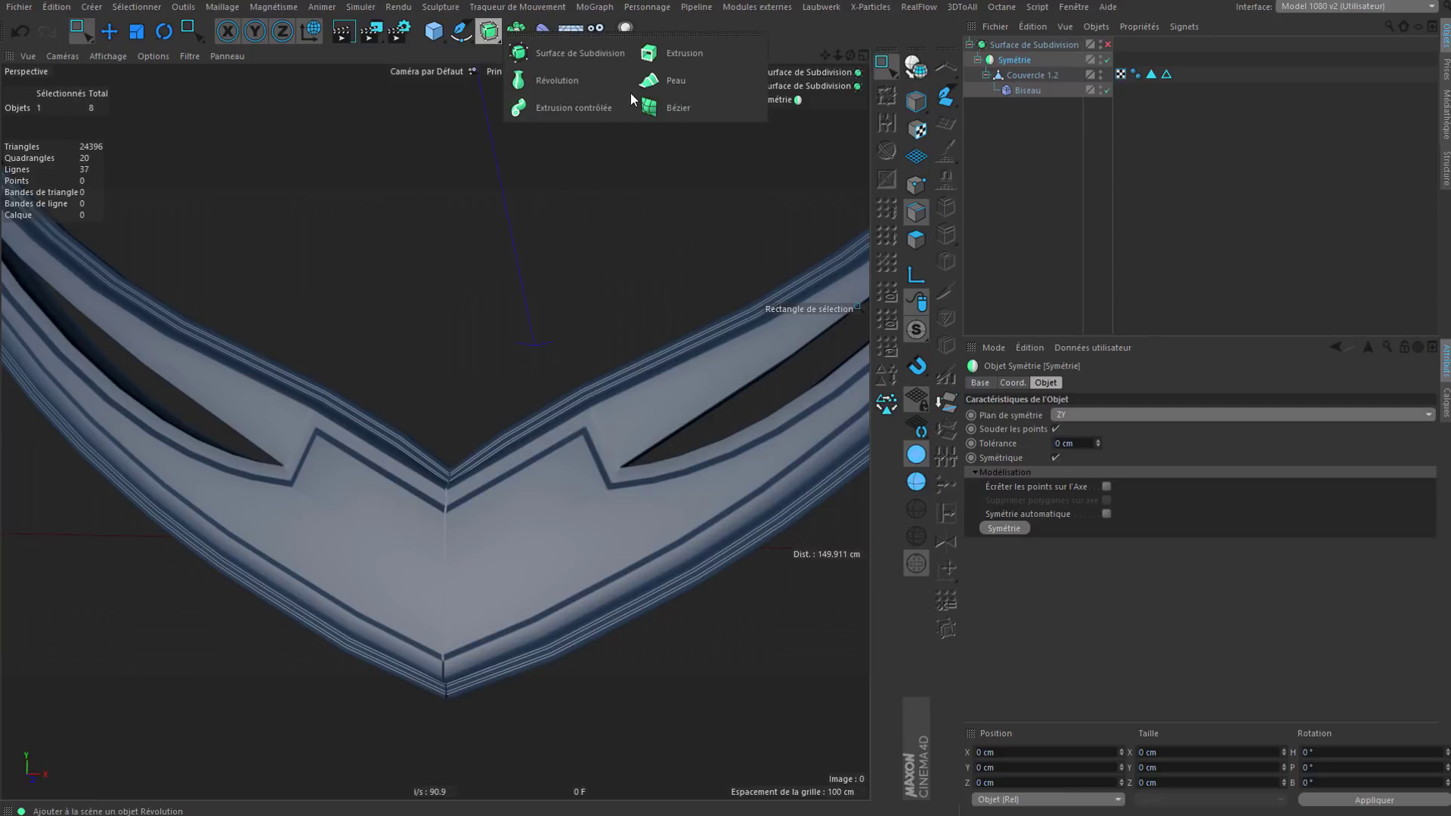
click(517, 32)
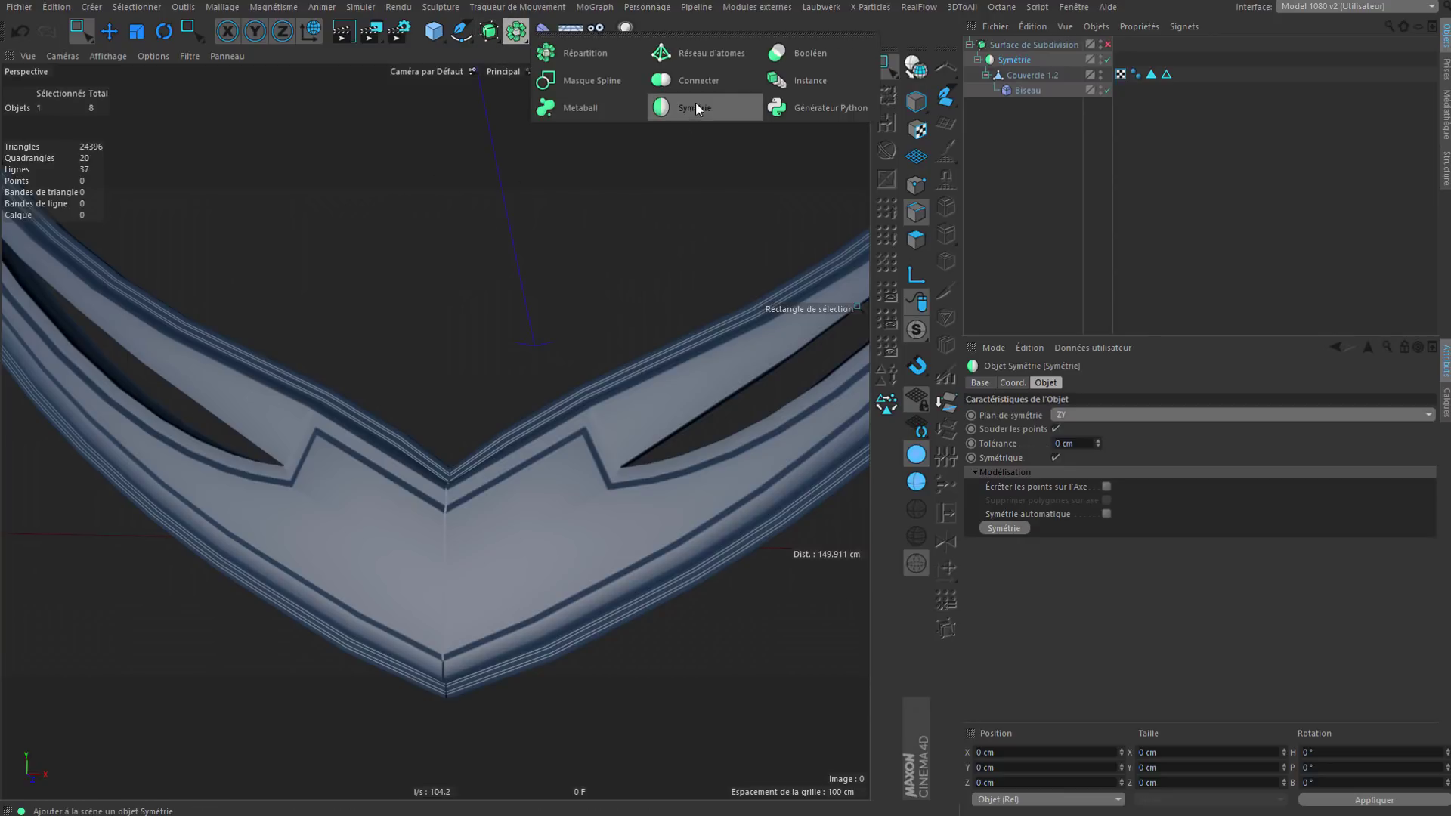
alt+click(712, 83)
Step: Take the Biseau deformer out of Couvercle 1.2 and place it first inside Surface de Subdivision
drag(1041, 97, 998, 73)
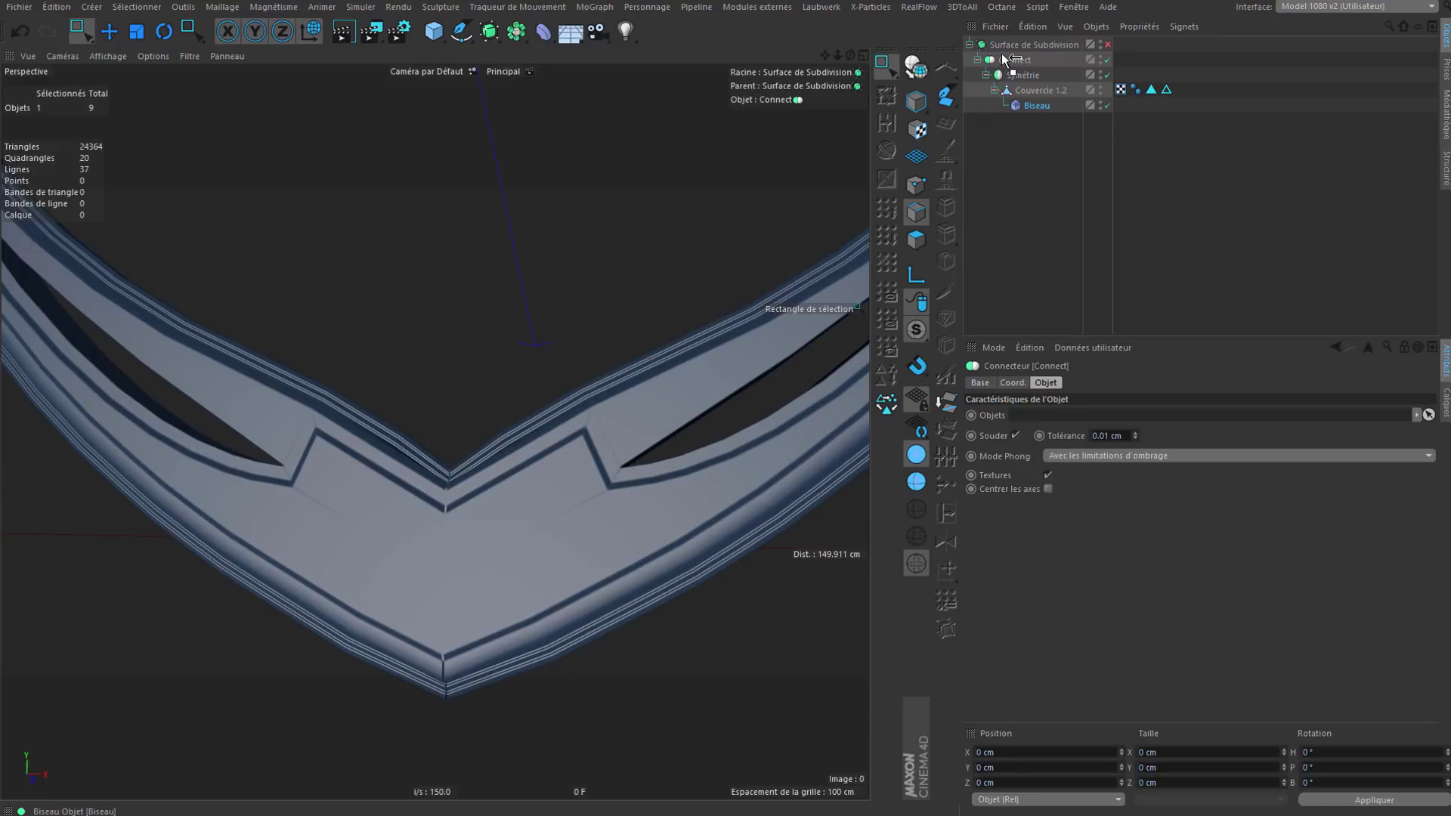
drag(1005, 59, 1006, 58)
Step: Try transferring the stored edge selection tag from Couvercle 1.2 to the Connect object and check the bevel
drag(1165, 104, 1124, 74)
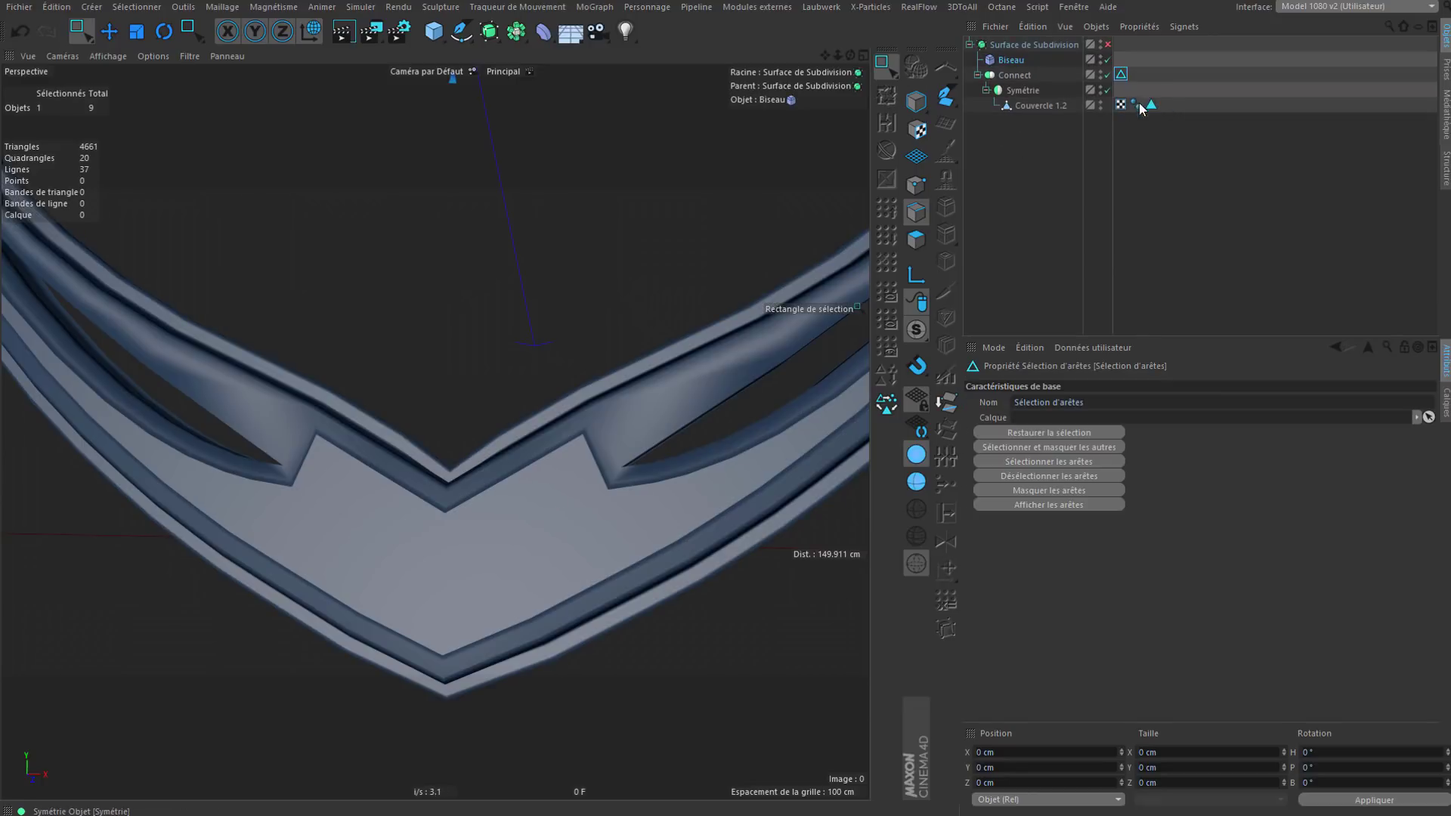
click(1134, 168)
alt+drag(633, 477, 591, 489)
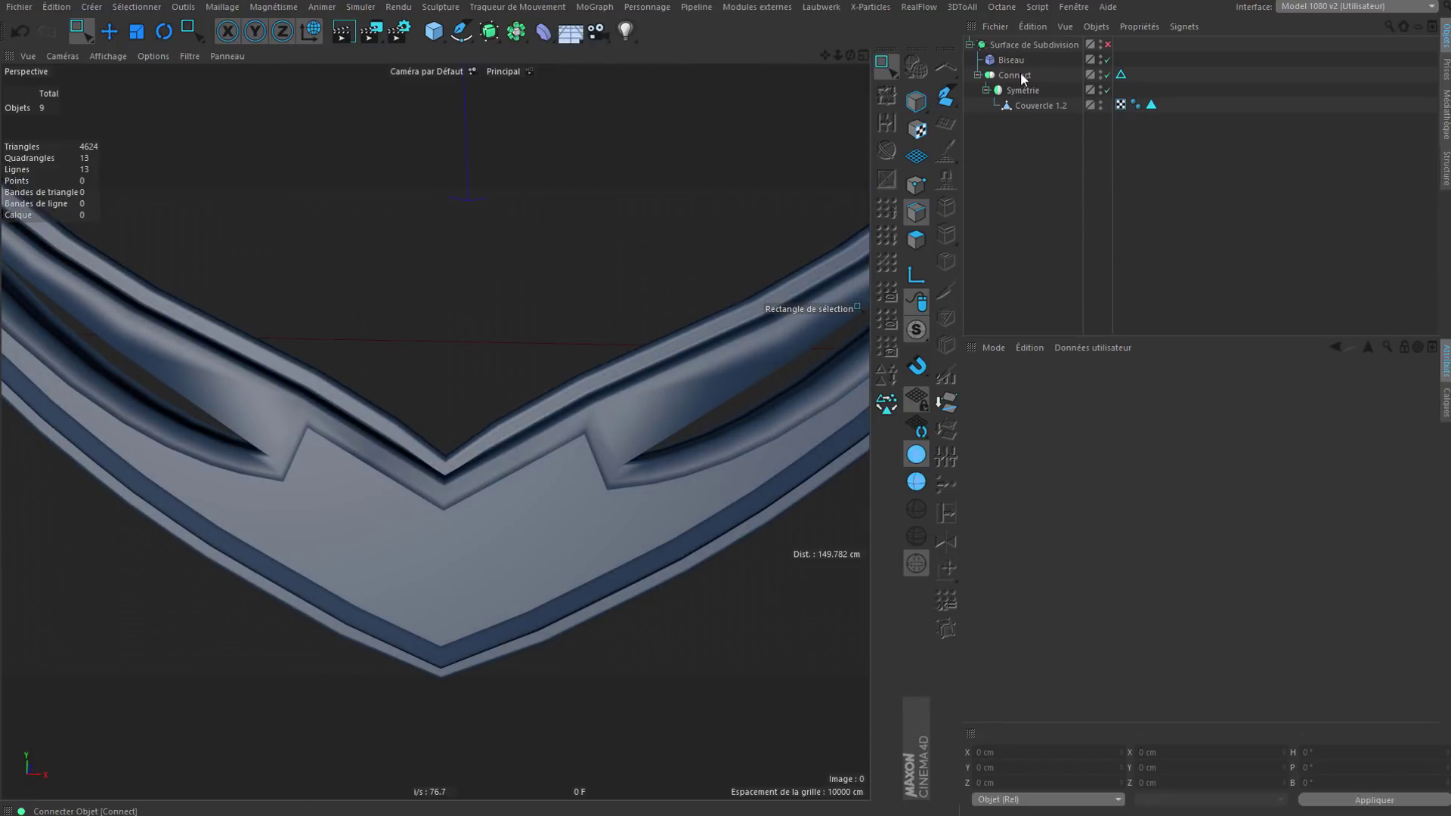
Step: Display shading with lines and inspect the mesh around the lower point's centre seam
click(1019, 76)
click(1122, 75)
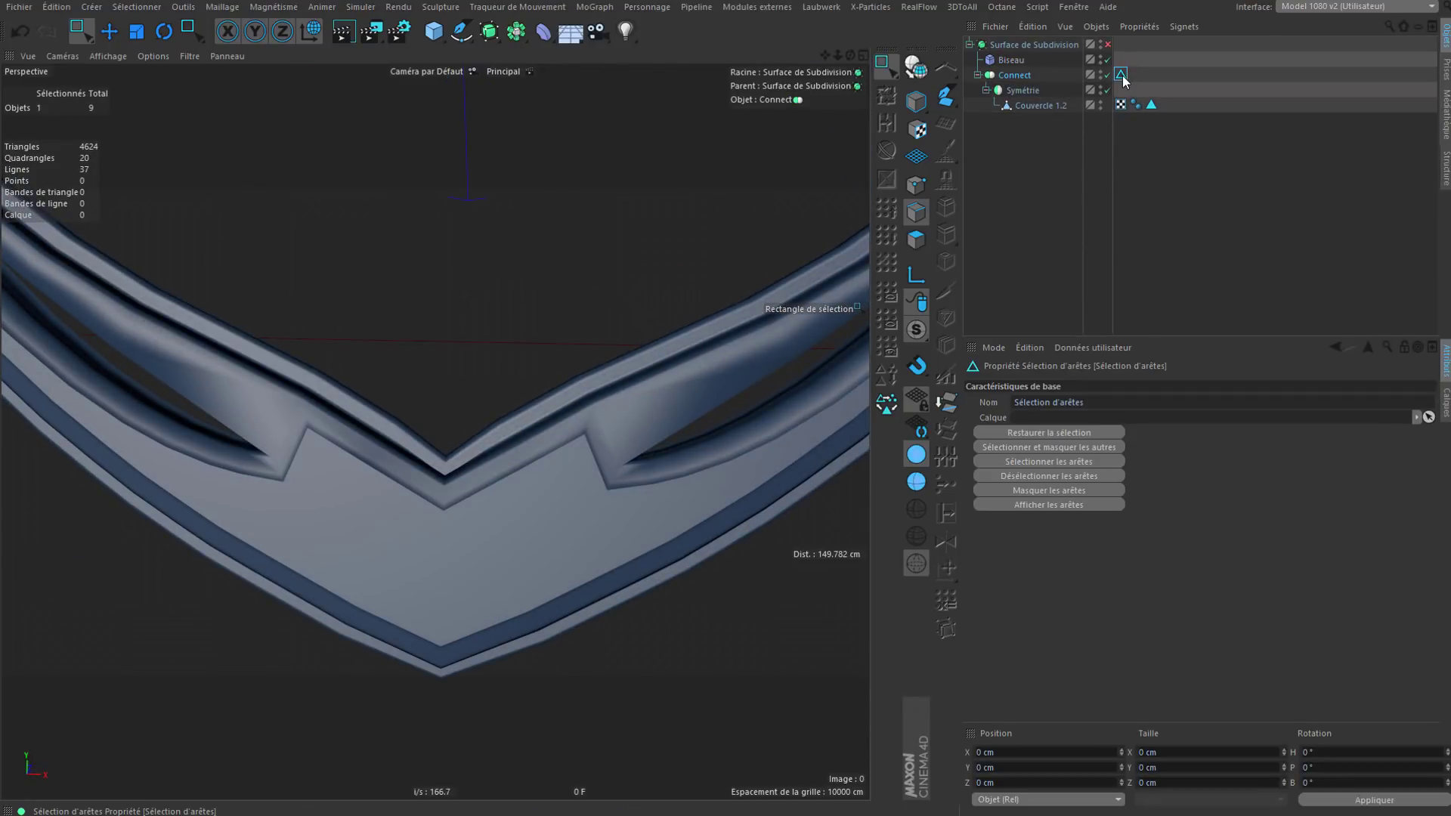
click(916, 481)
mouse_move(562, 511)
alt+mouse_down()
mouse_move(560, 557)
mouse_move(548, 473)
mouse_move(526, 449)
mouse_move(634, 442)
mouse_move(617, 501)
mouse_move(591, 497)
mouse_move(484, 363)
alt+mouse_up()
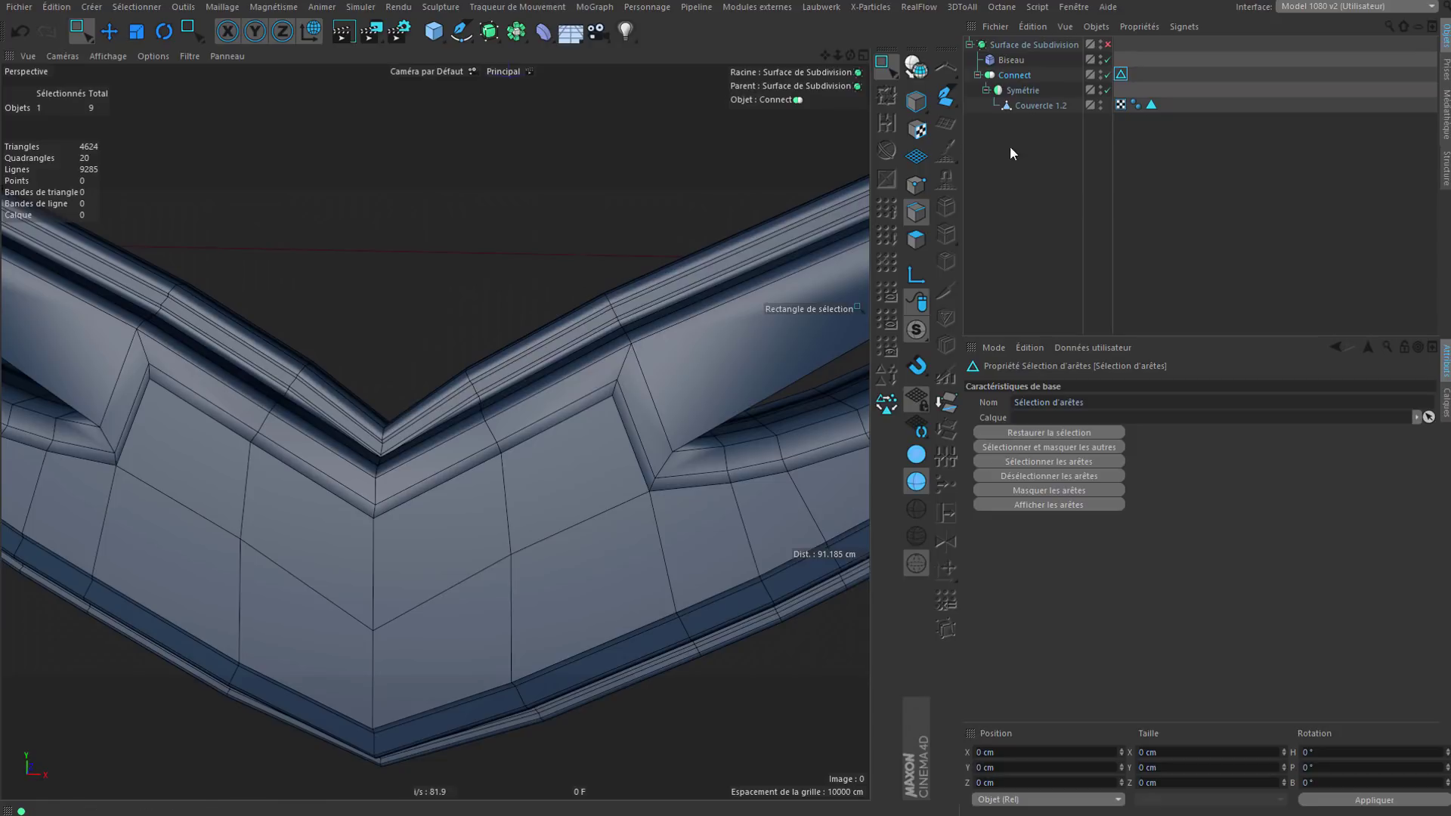
Step: Try converting the Connect object into an editable mesh and check its stored selections
key(c)
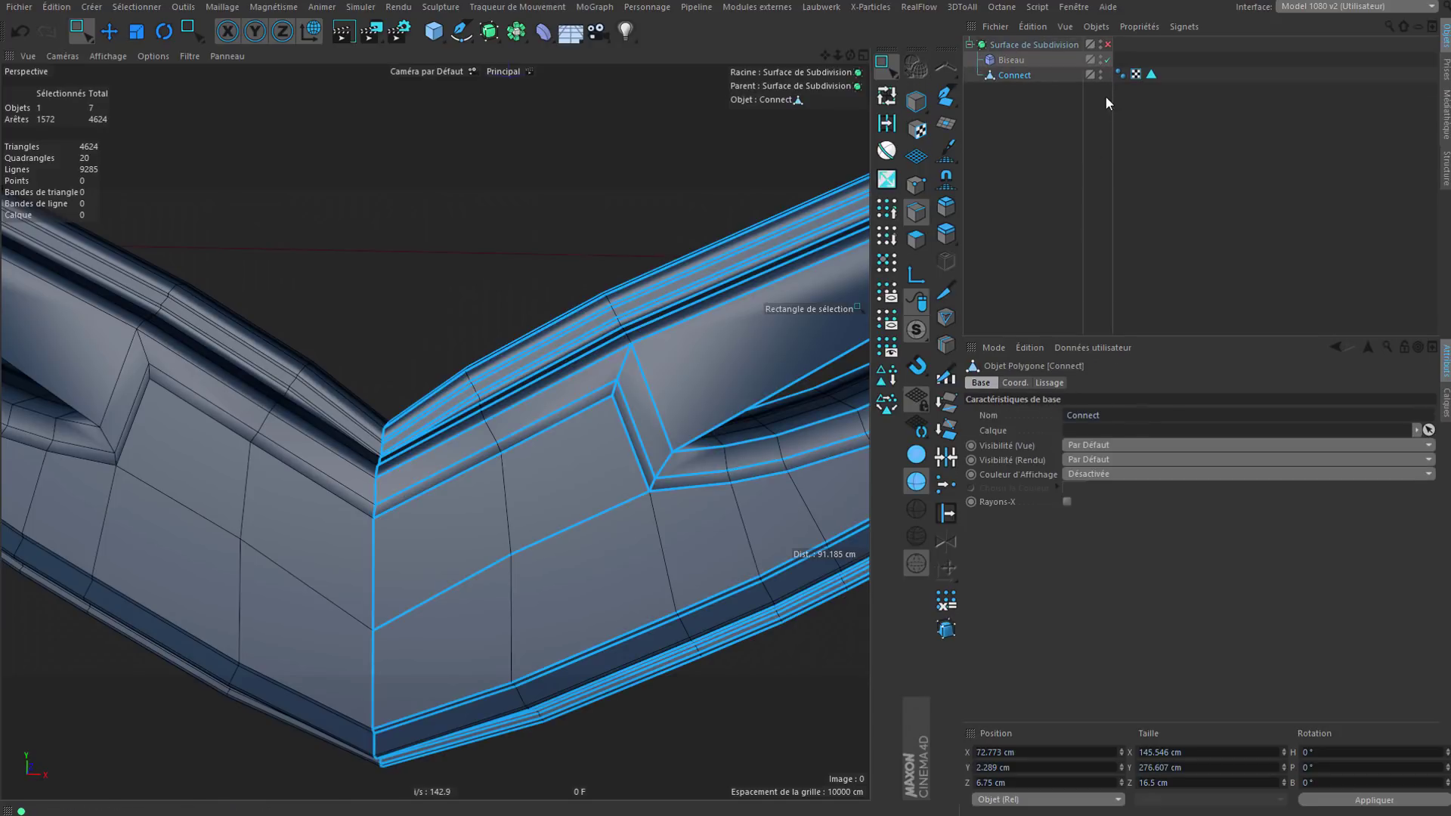
click(1149, 74)
click(1150, 143)
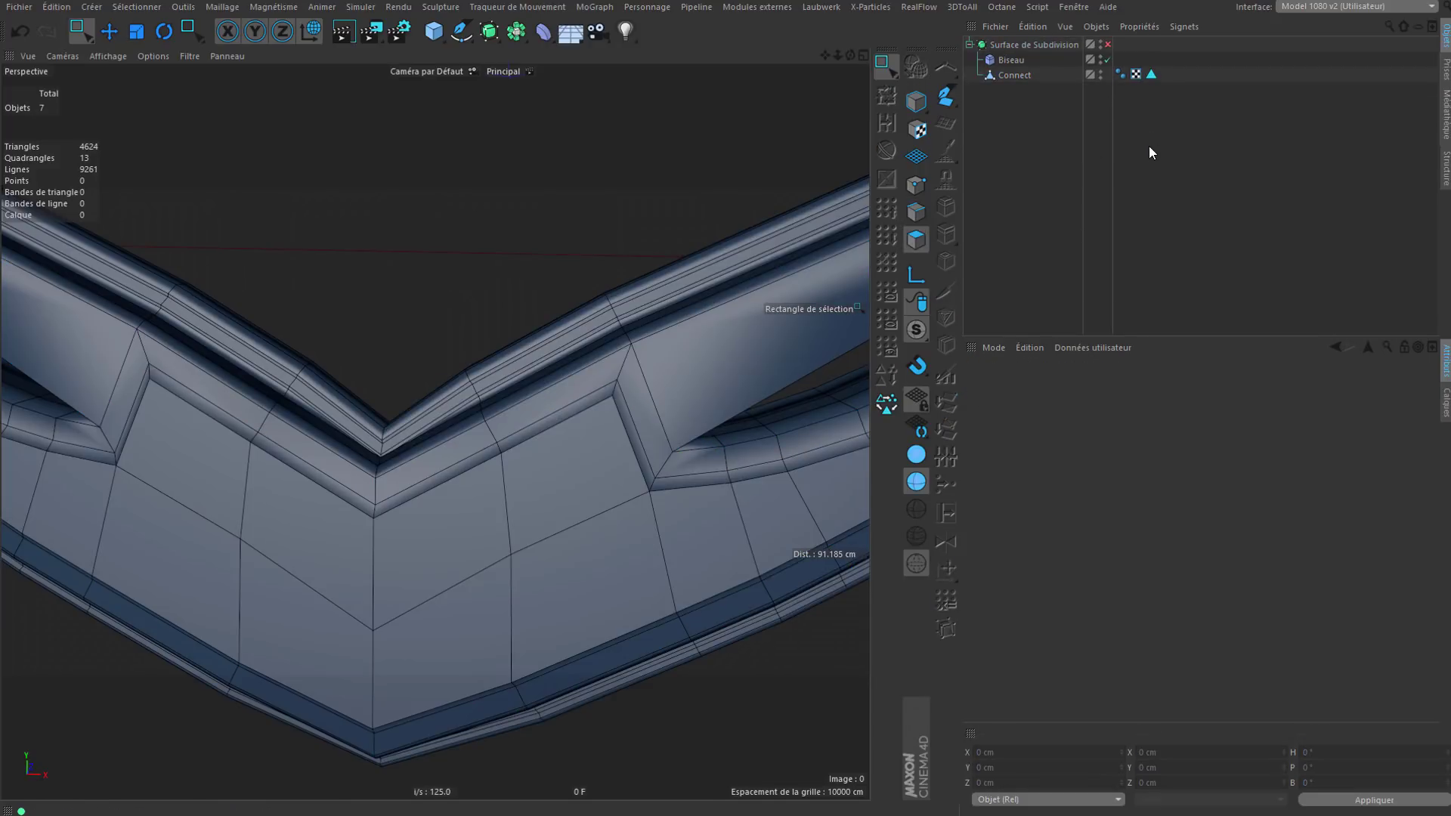
Step: Undo the Connect conversion, the tag transfer and the Connect nesting, and delete the leftover Connect object
key(ctrl+z)
key(ctrl+z)
key(ctrl+z)
key(ctrl+z)
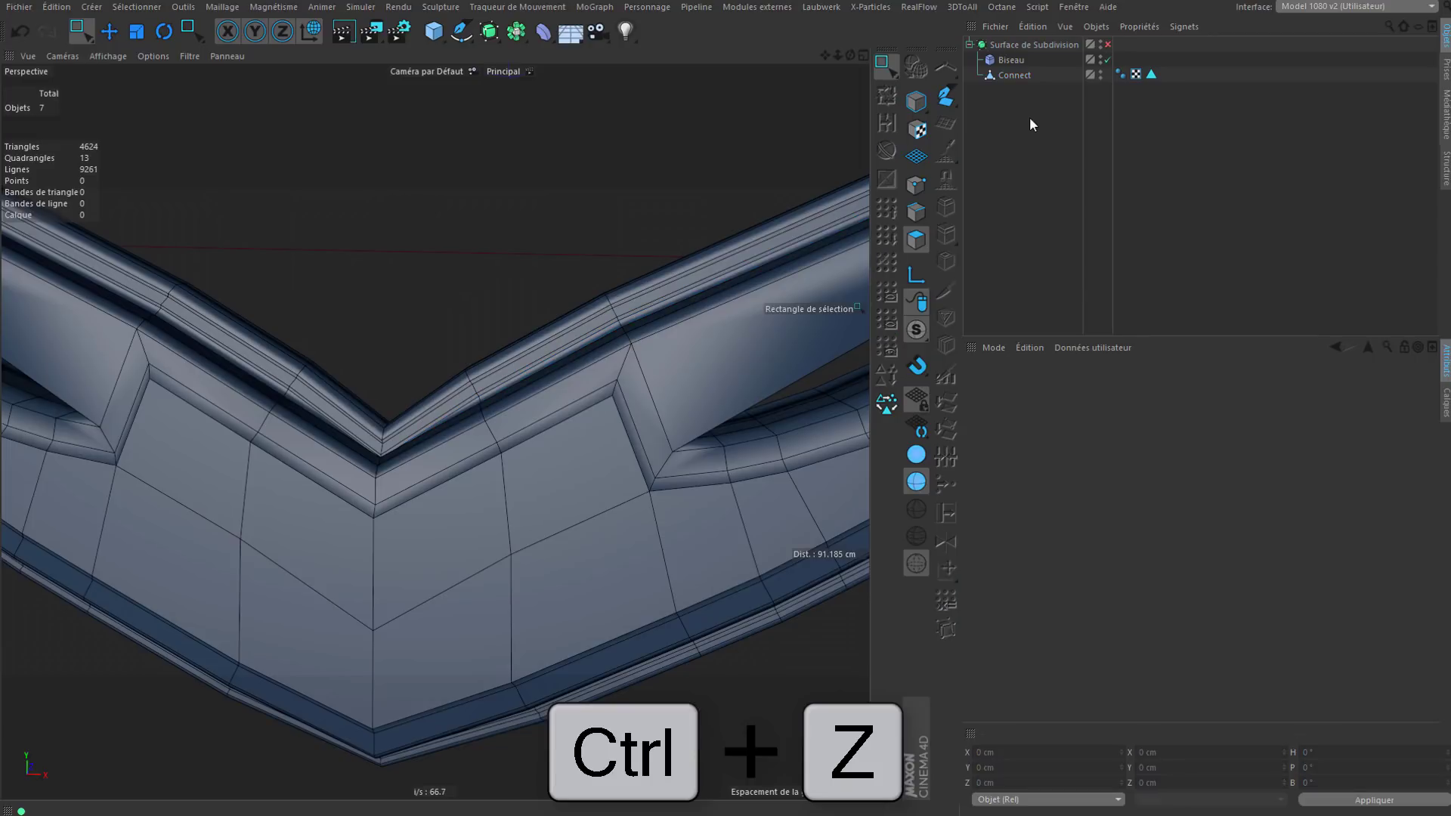
key(ctrl+z)
key(ctrl+z)
key(ctrl+z)
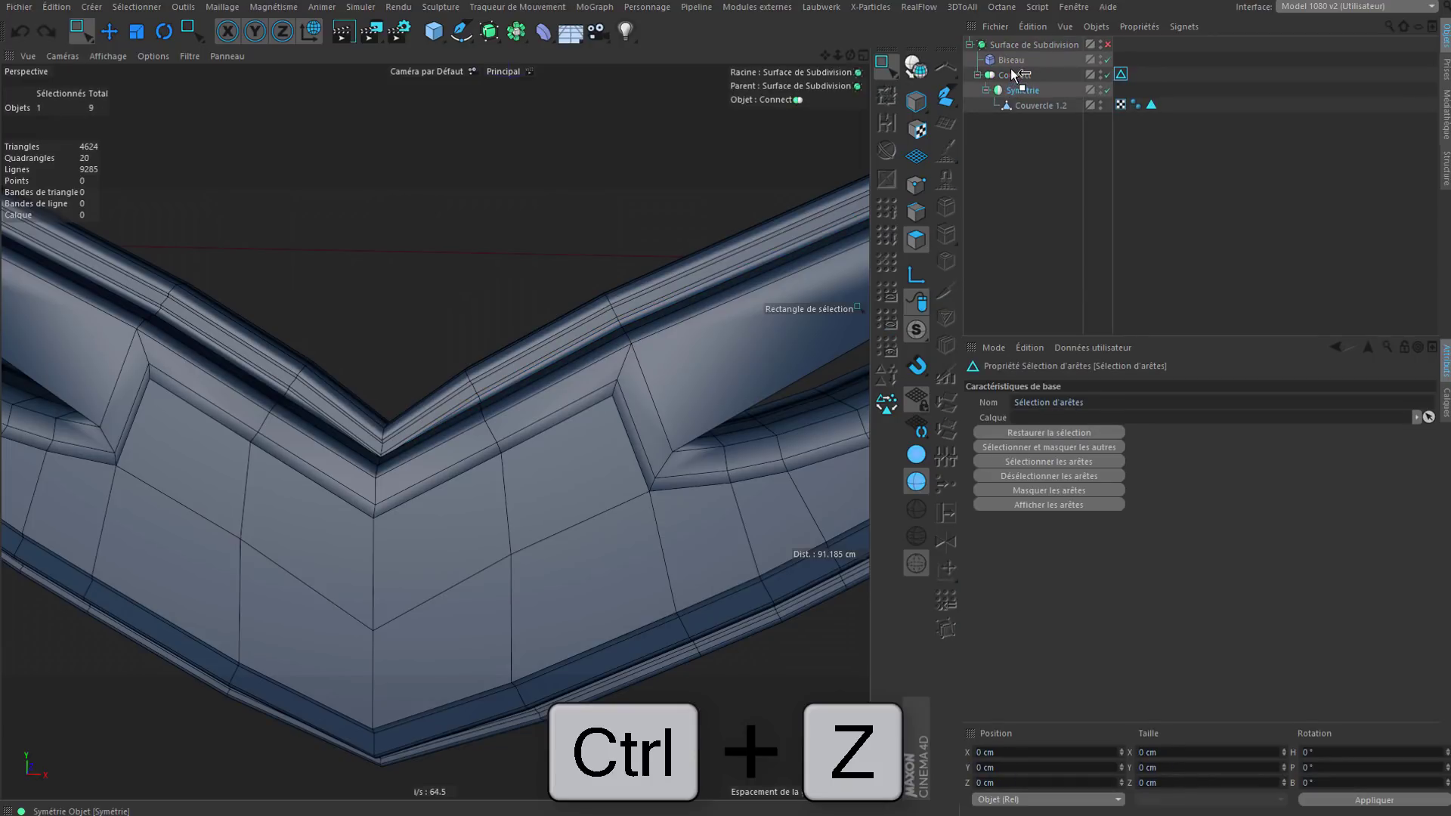
key(ctrl+z)
key(ctrl+z)
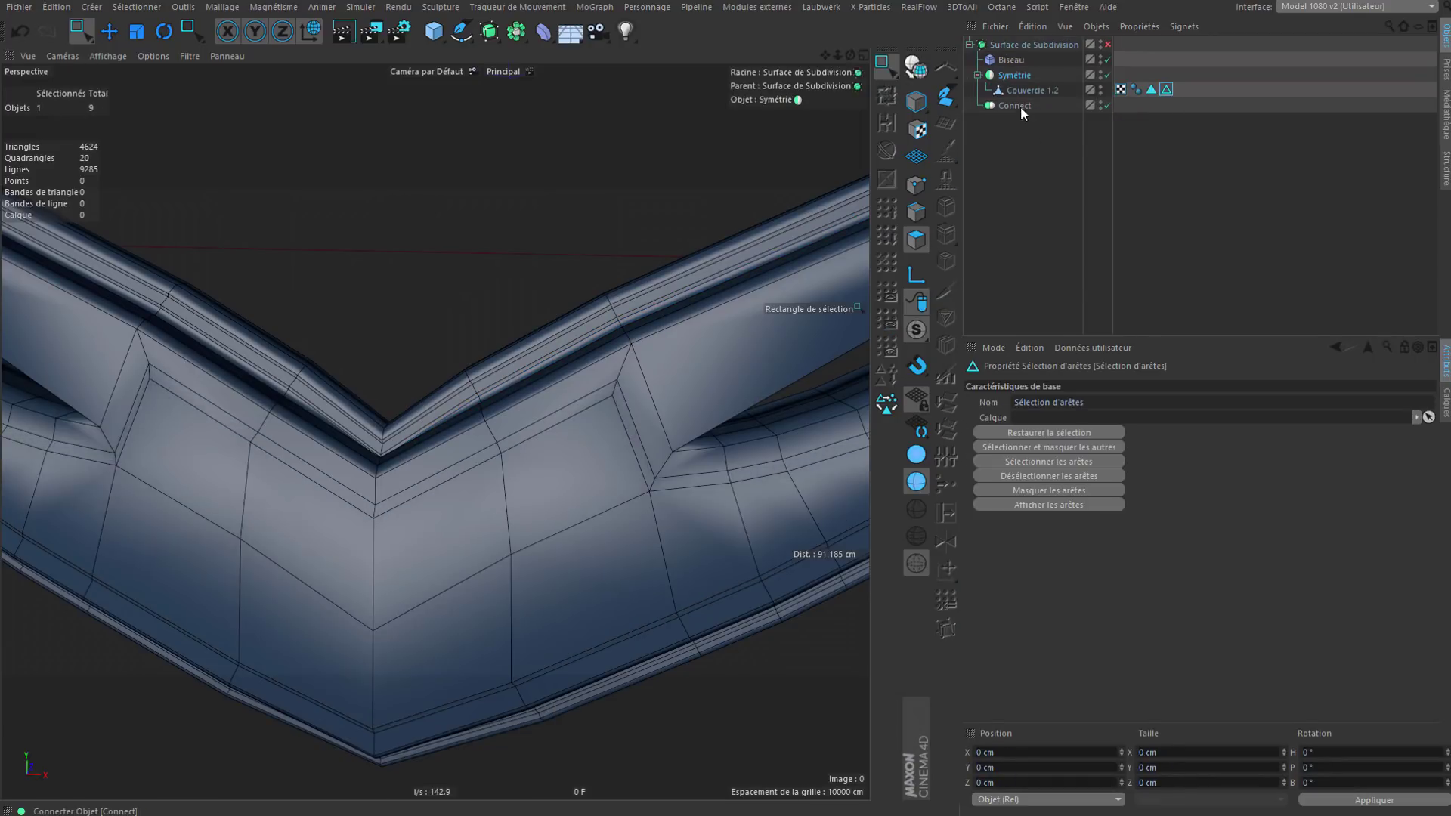
click(1017, 106)
key(Delete)
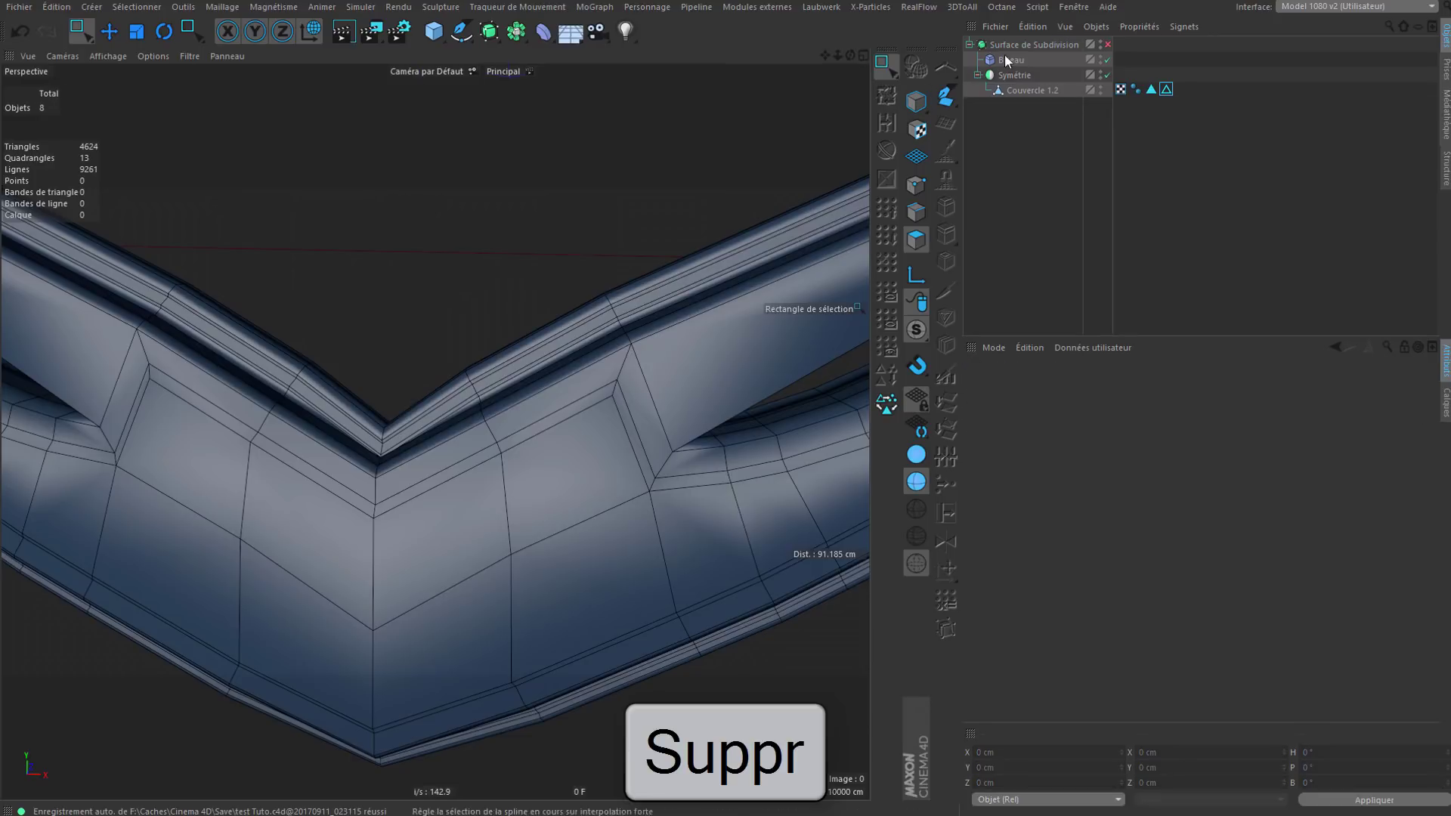
Step: Convert the Symétrie object to editable geometry and check the edge selection stored on the mirrored Couvercle 1.2
click(1015, 74)
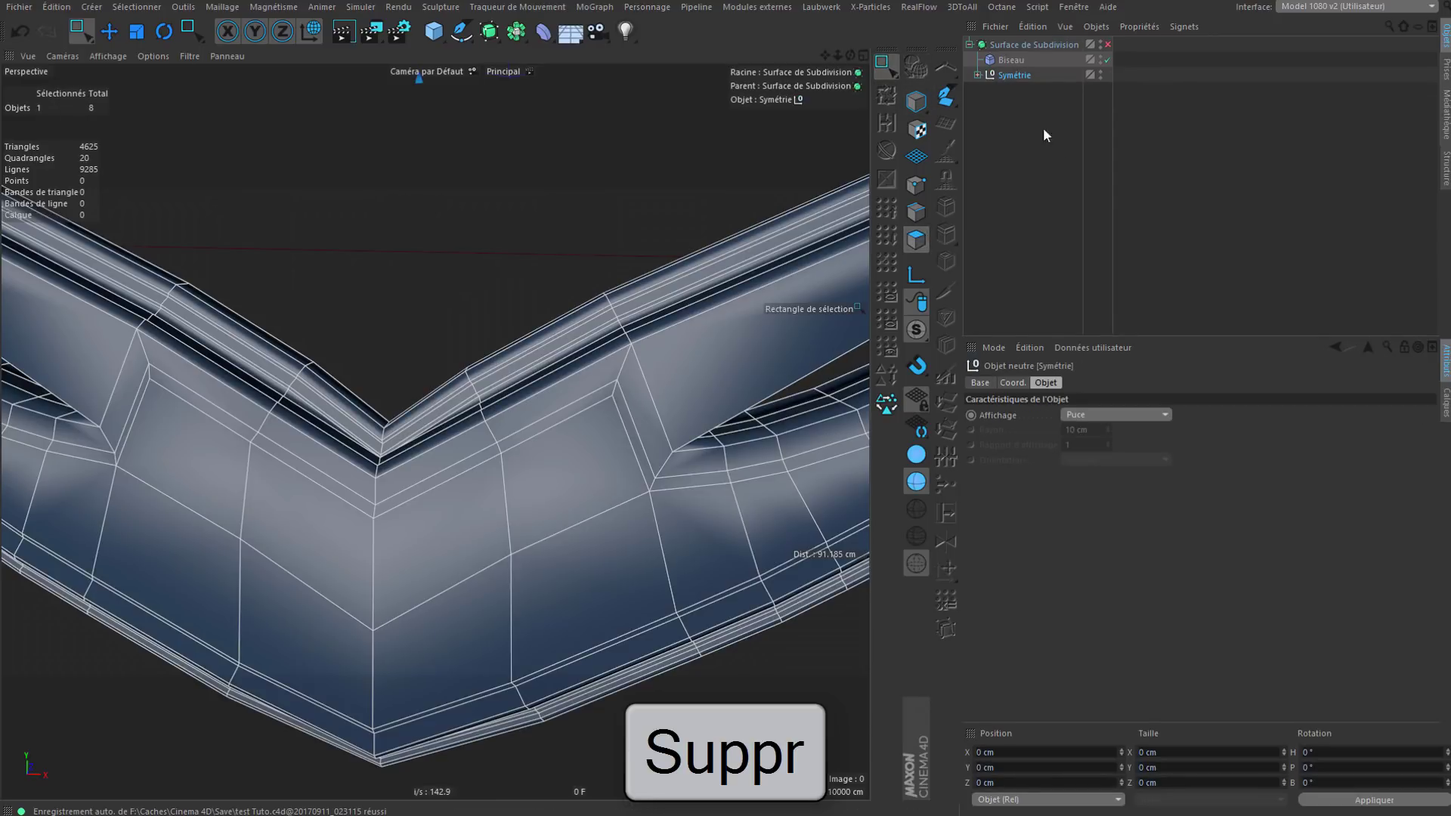
click(1043, 127)
click(977, 75)
click(1164, 90)
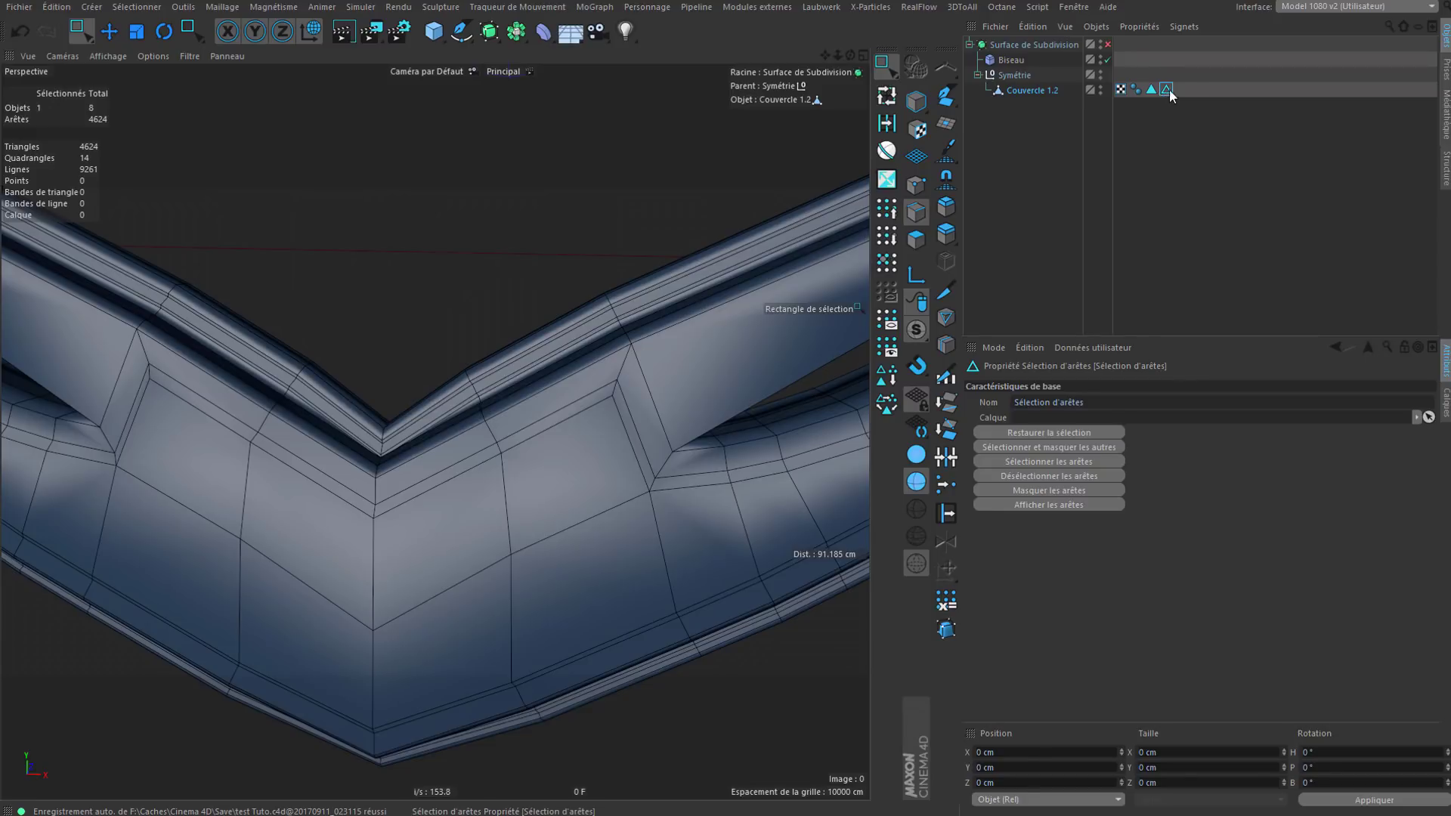
scroll(447, 589, down, 3)
alt+drag(552, 511, 799, 299)
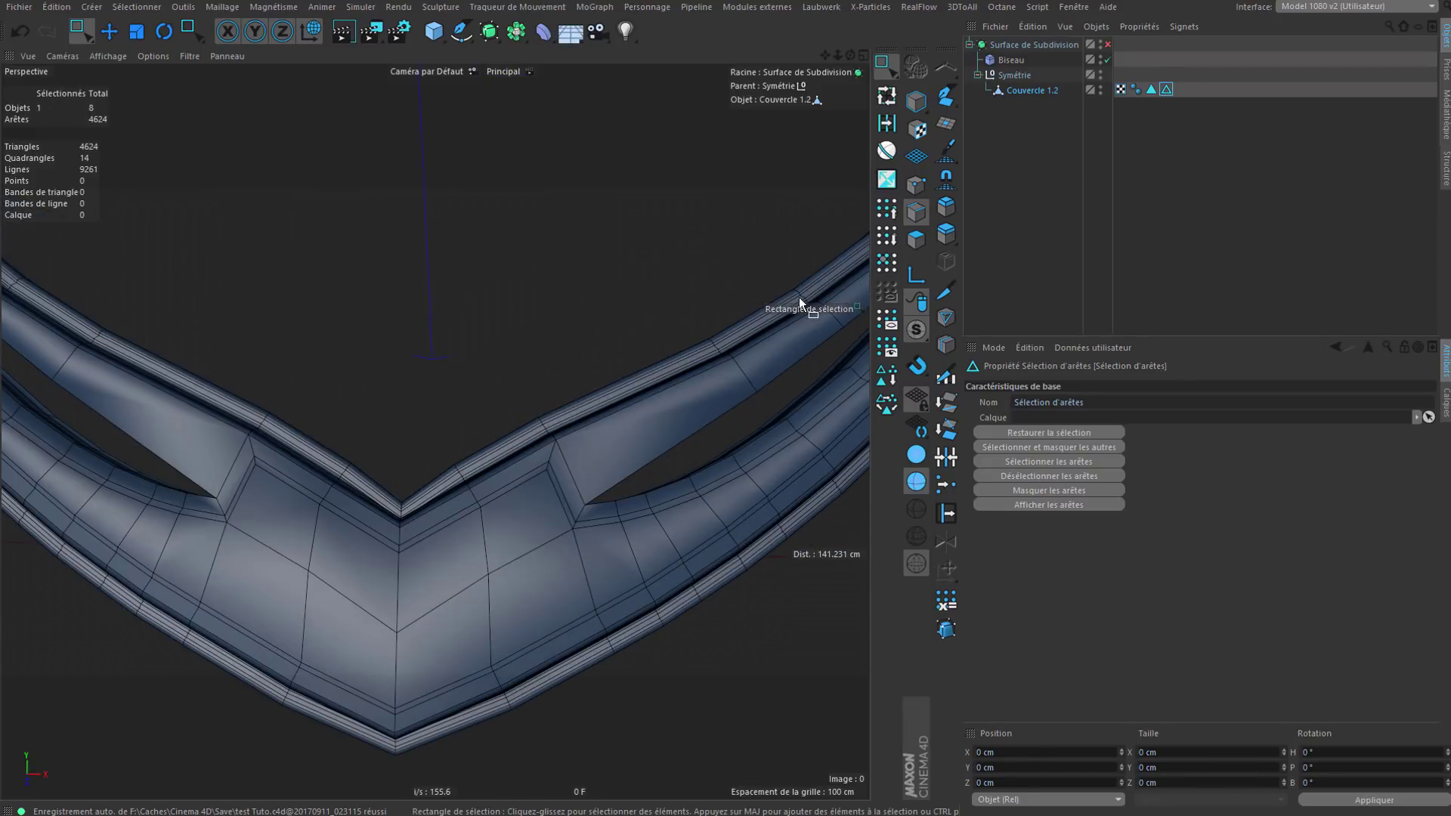
scroll(462, 529, down, 3)
alt+drag(486, 488, 643, 525)
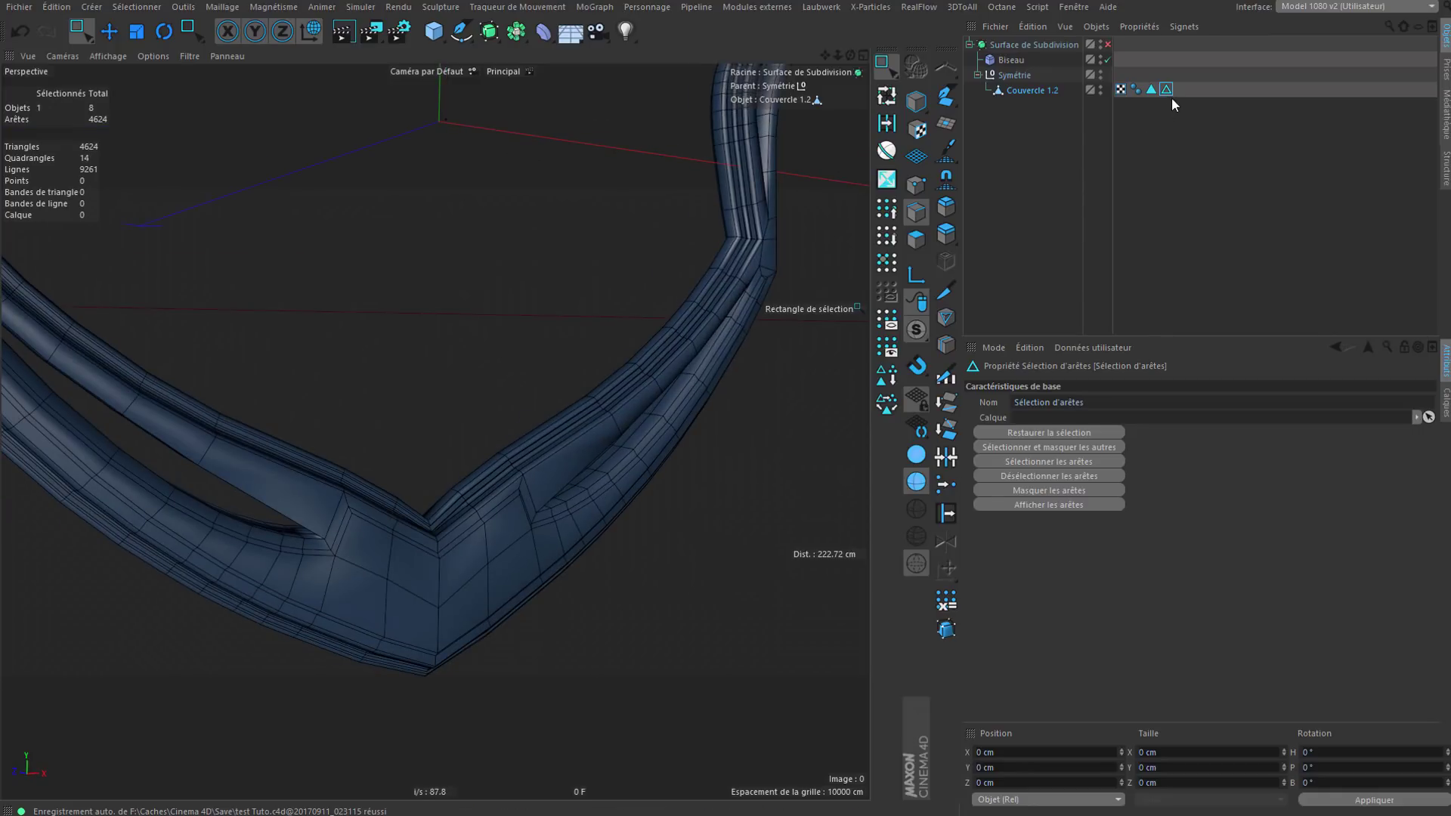
Step: Undo the Symétrie conversion and the earlier hierarchy changes until the Biseau sits under Couvercle 1.2 inside the live Symétrie
key(ctrl+z)
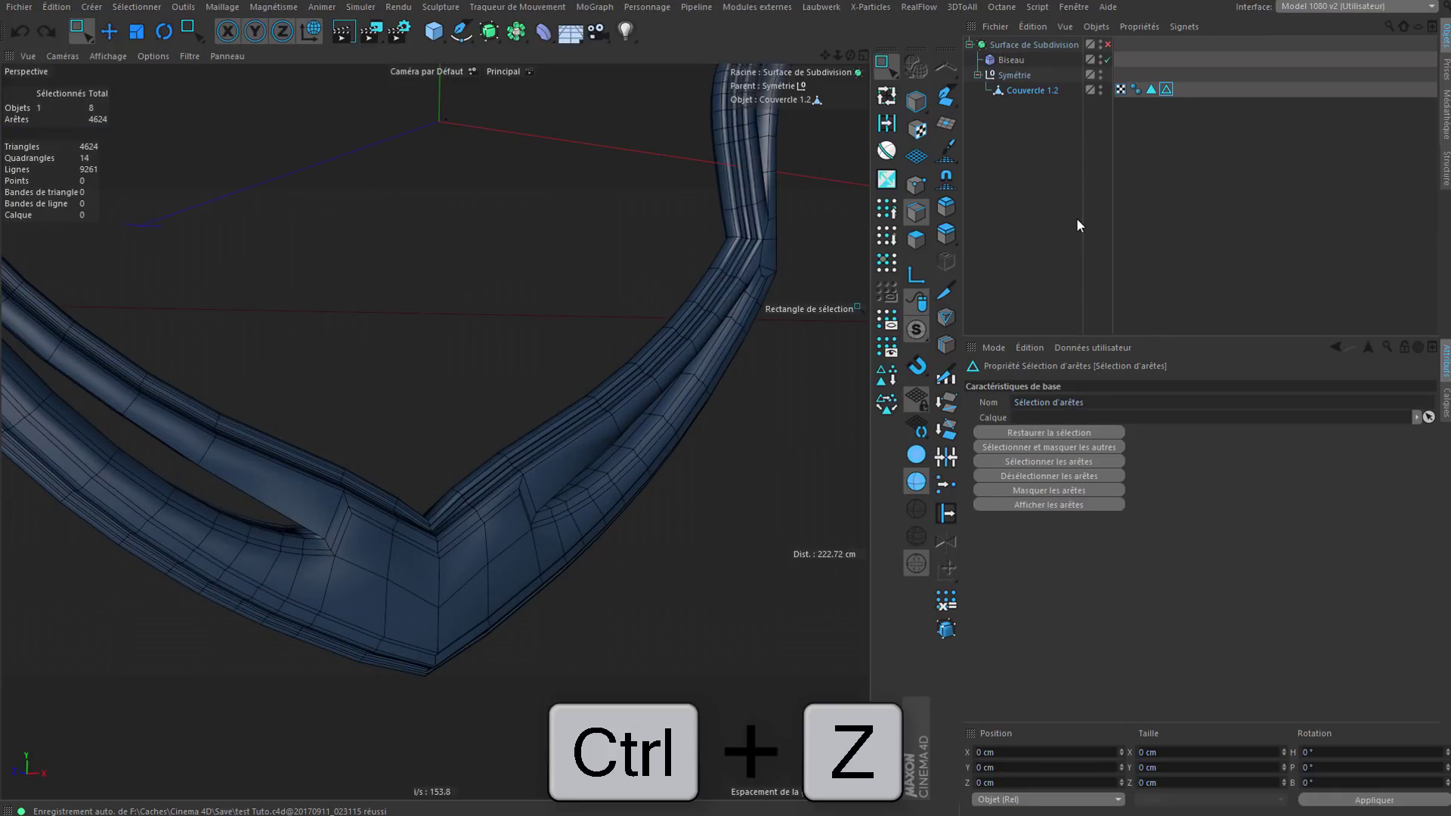
key(ctrl+z)
key(ctrl+z)
key(ctrl+z)
key(ctrl+z)
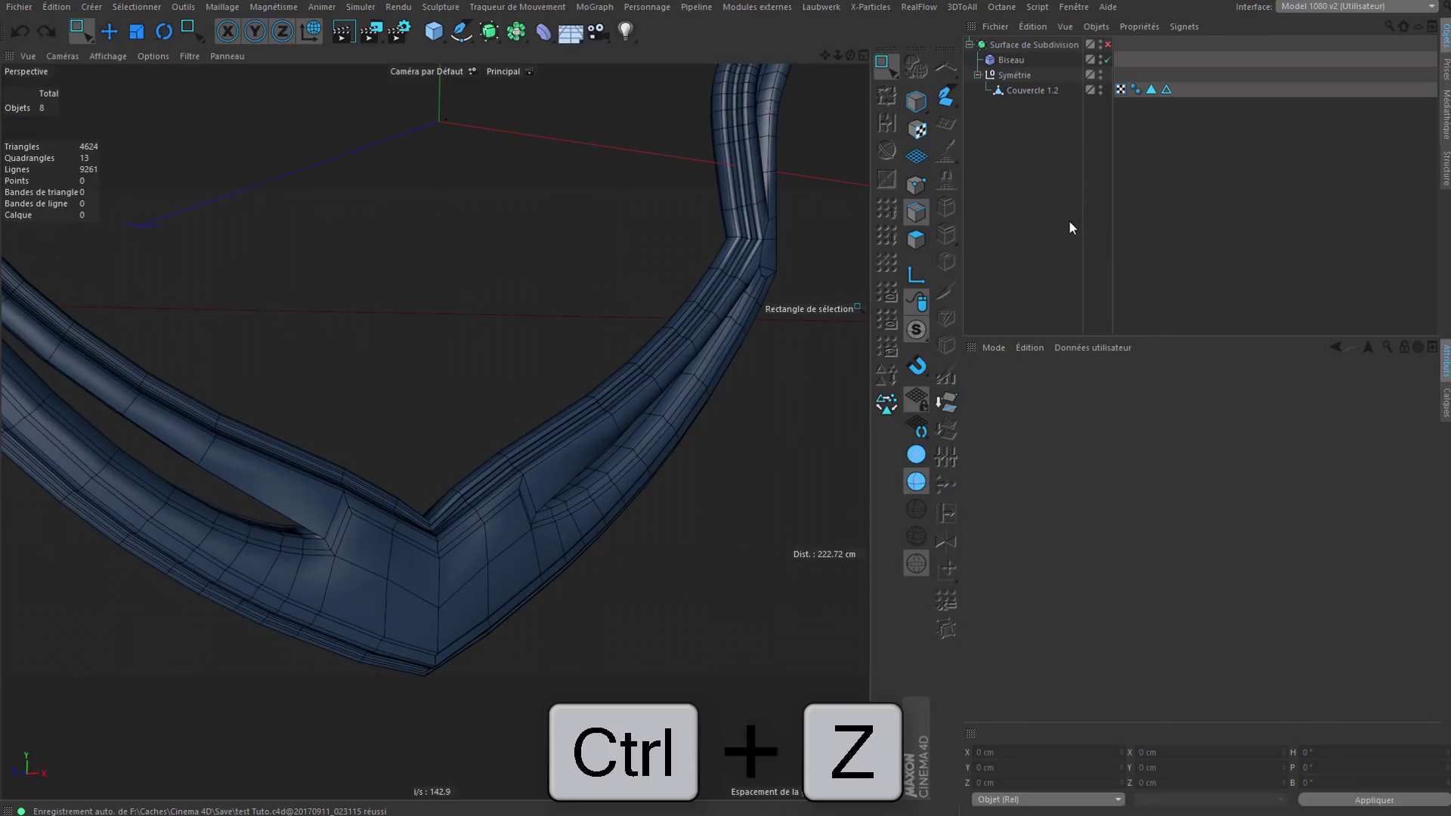
key(ctrl+z)
key(ctrl+z)
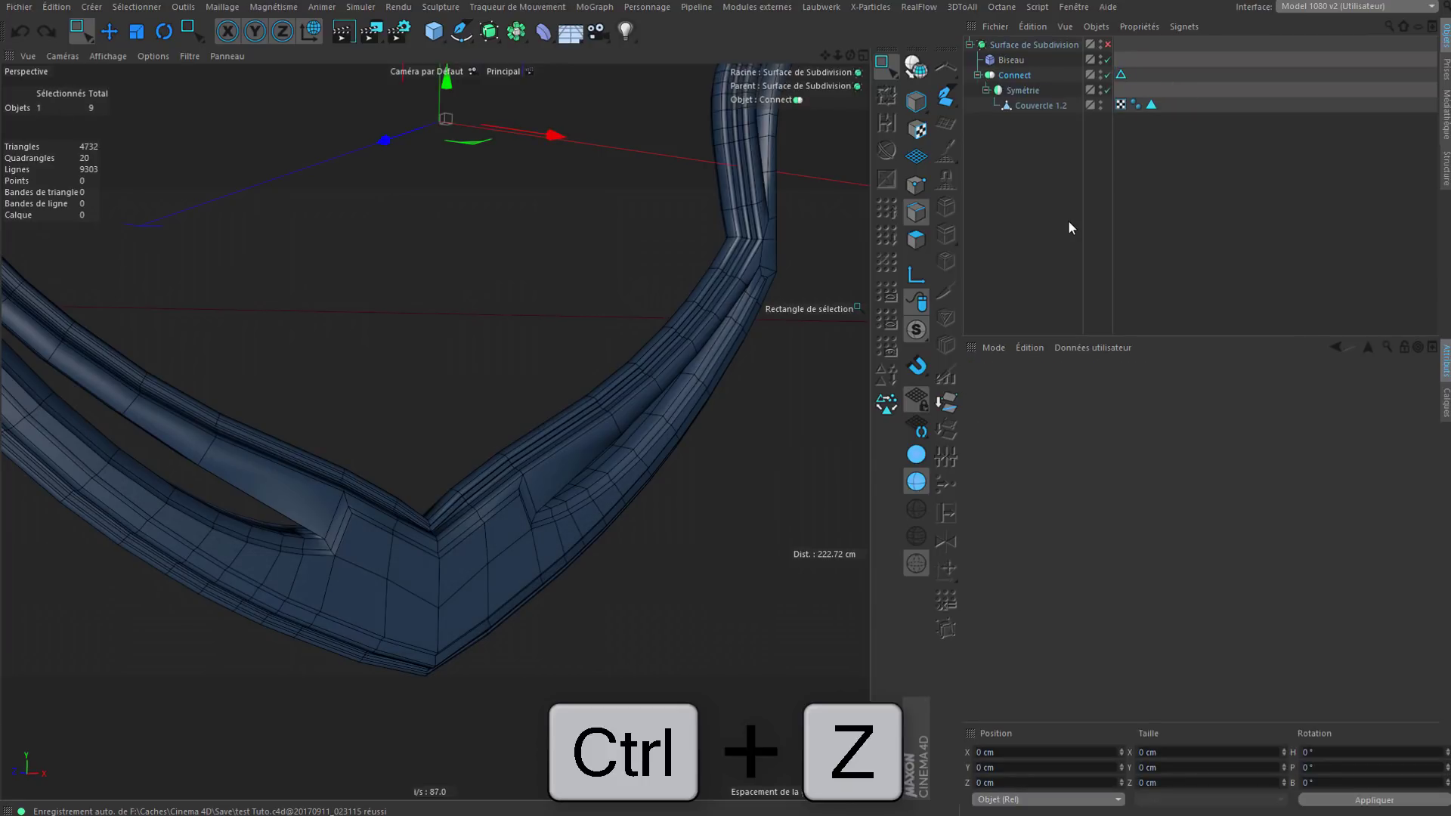
key(ctrl+z)
key(ctrl+z)
key(ctrl+z)
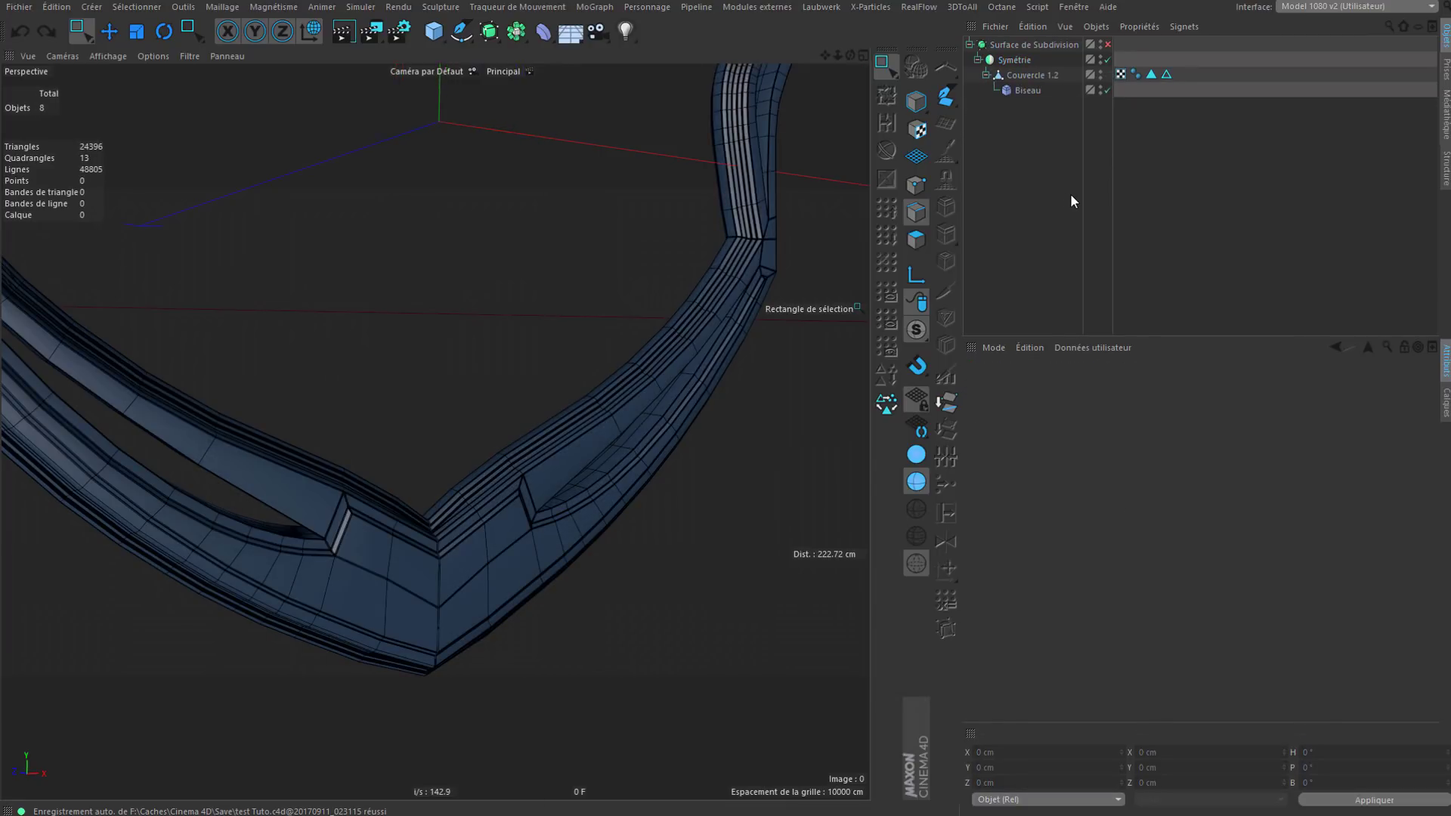
Step: Select the entire Surface de Subdivision hierarchy and assign all its objects to the blue layer
mouse_move(1033, 78)
mouse_down()
mouse_move(1012, 53)
mouse_move(1014, 75)
mouse_up()
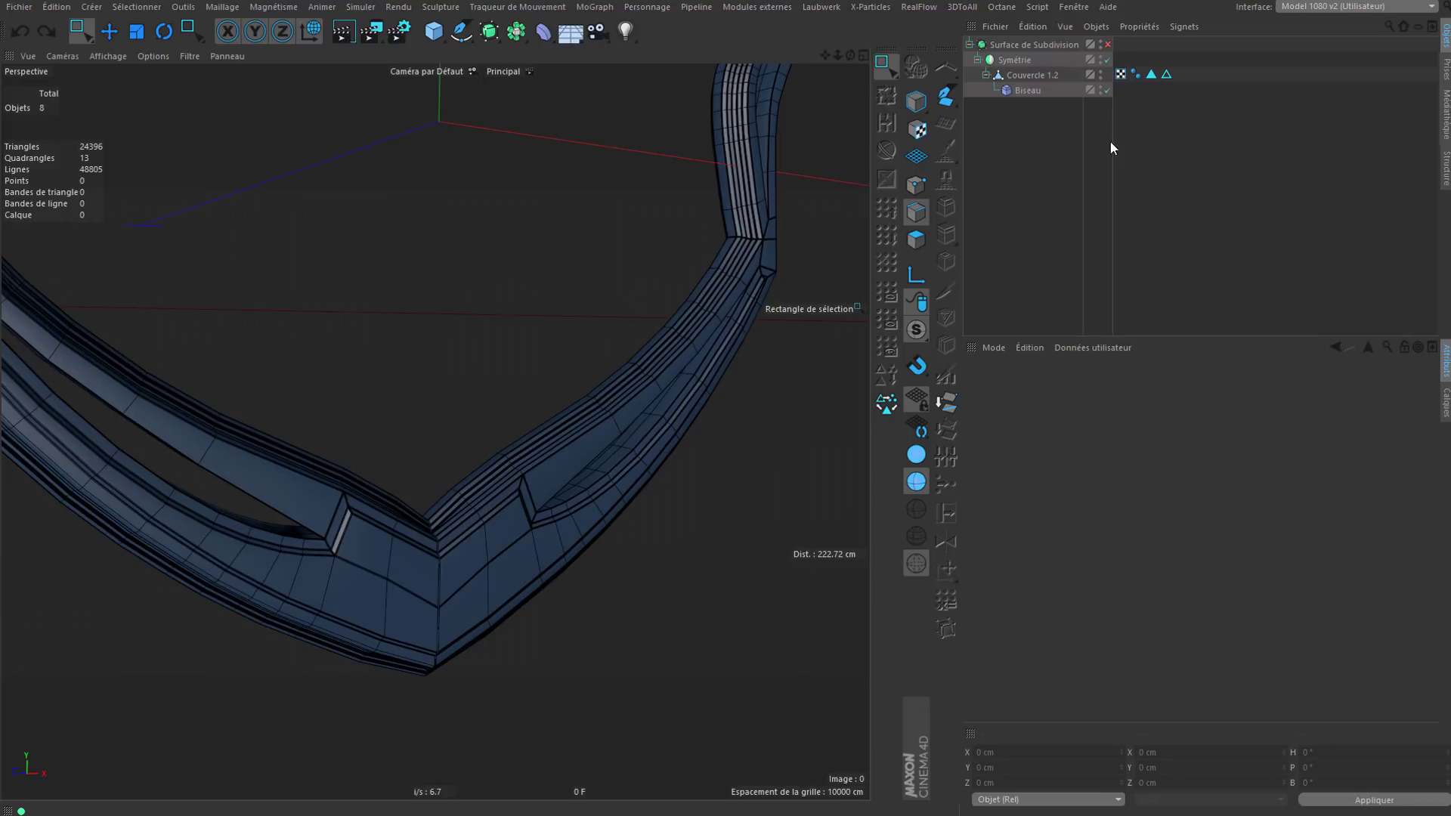
click(1110, 142)
click(1032, 54)
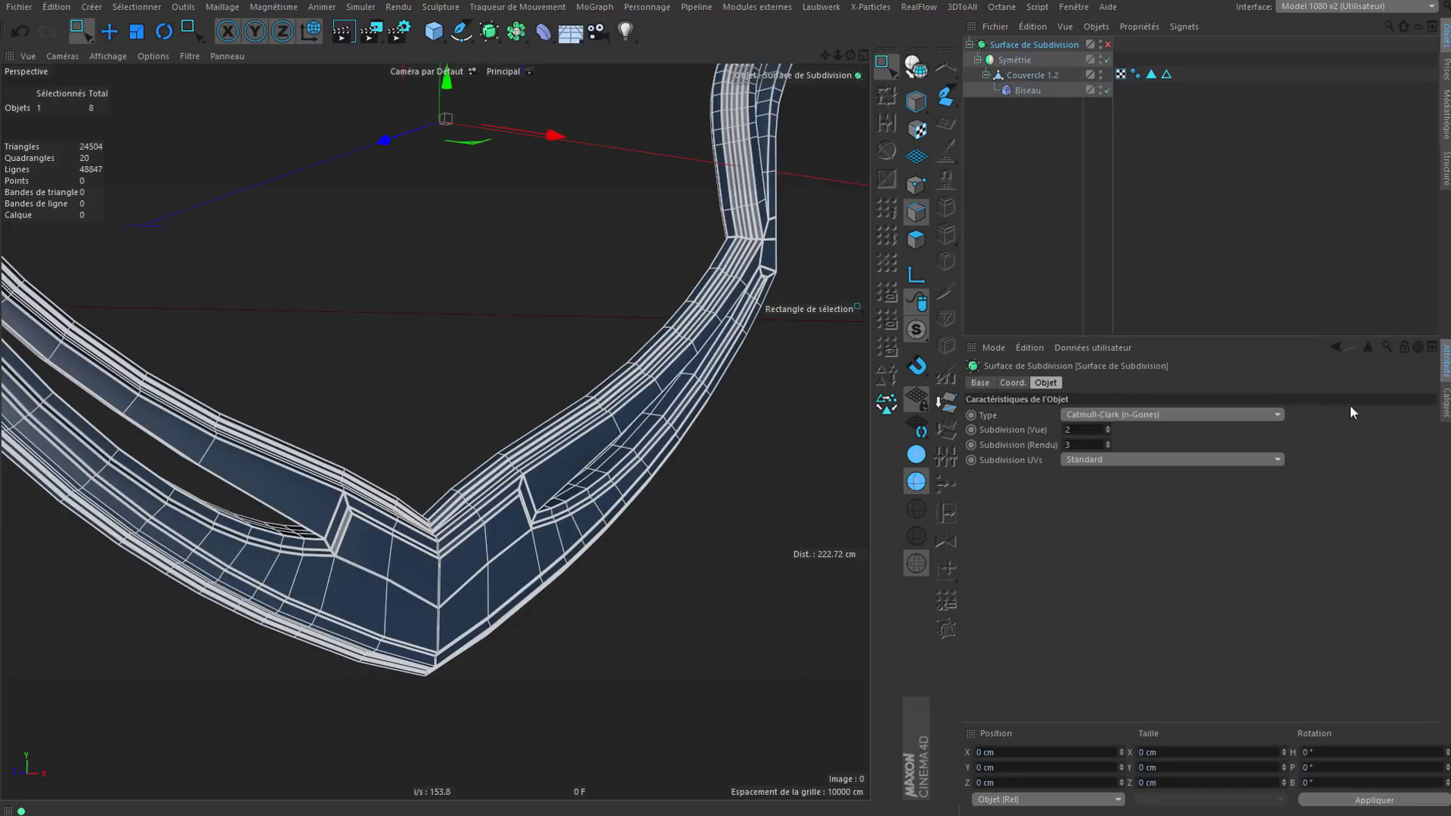
click(1443, 411)
double_click(1067, 427)
middle_click(1019, 42)
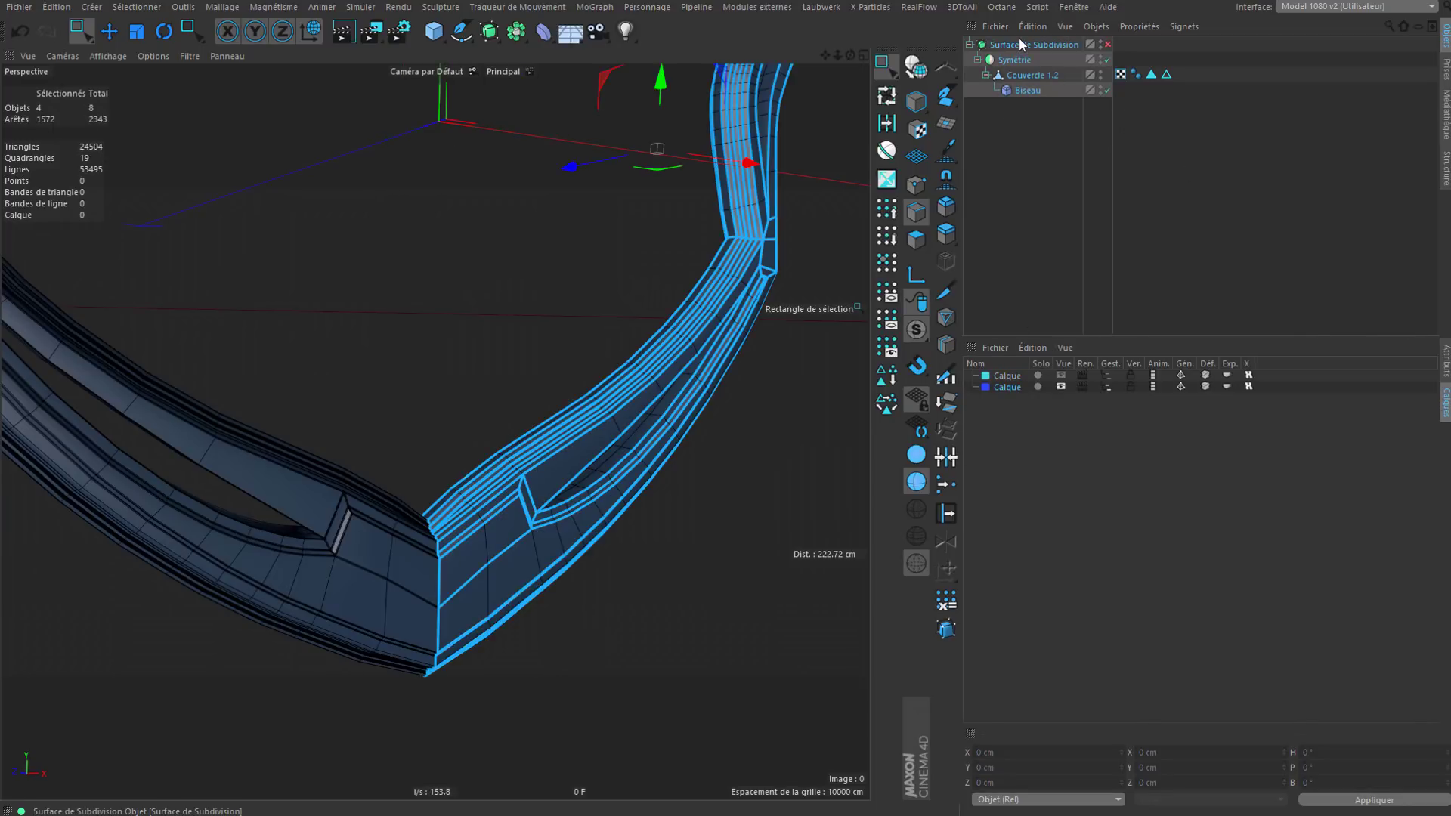
drag(1006, 375, 1007, 383)
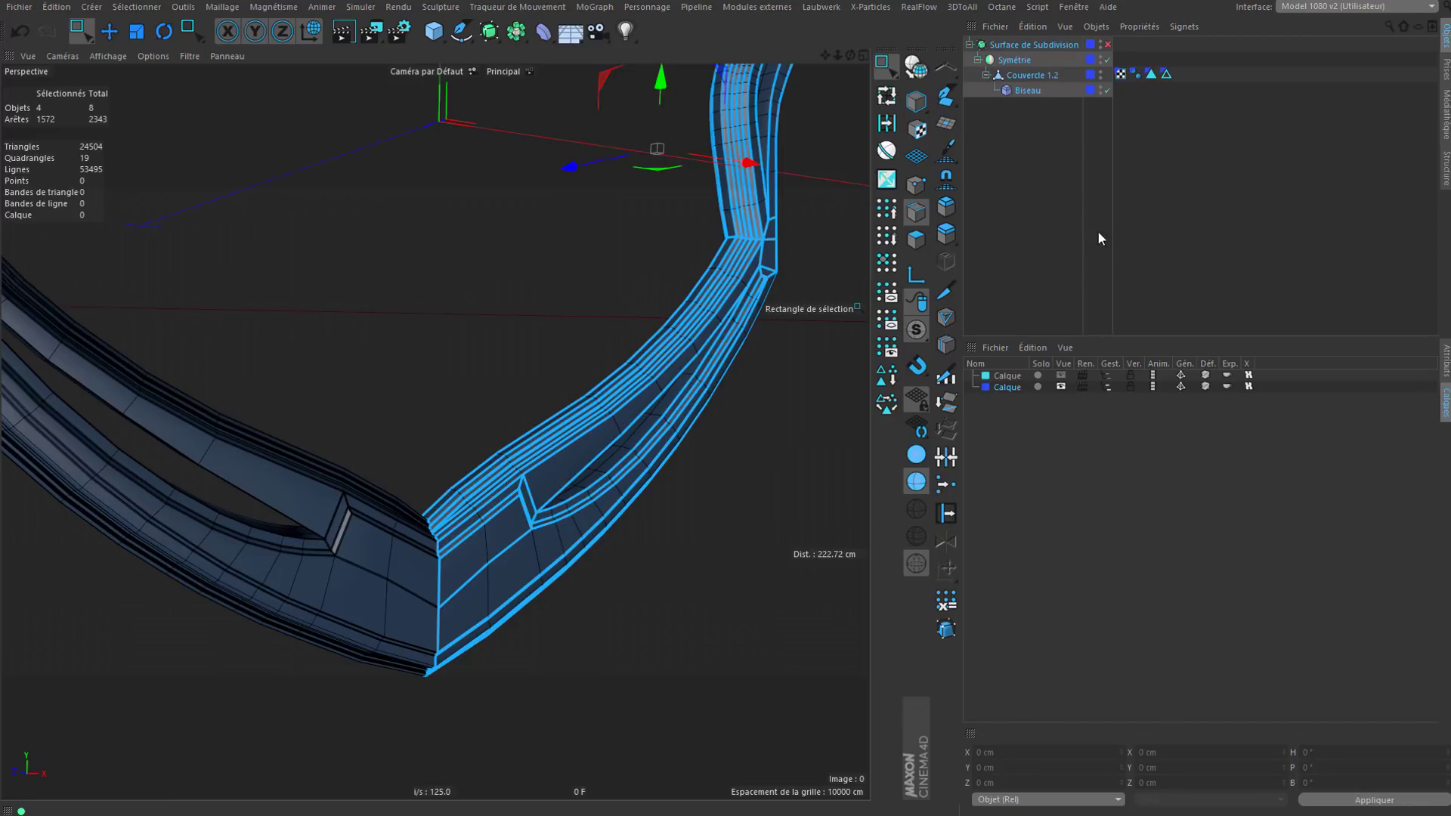
Step: Duplicate the Surface de Subdivision hierarchy and remove the copy's Surface de Subdivision, Symétrie, Couvercle 1.2 and Biseau from the blue layer
ctrl+drag(1018, 46, 1028, 158)
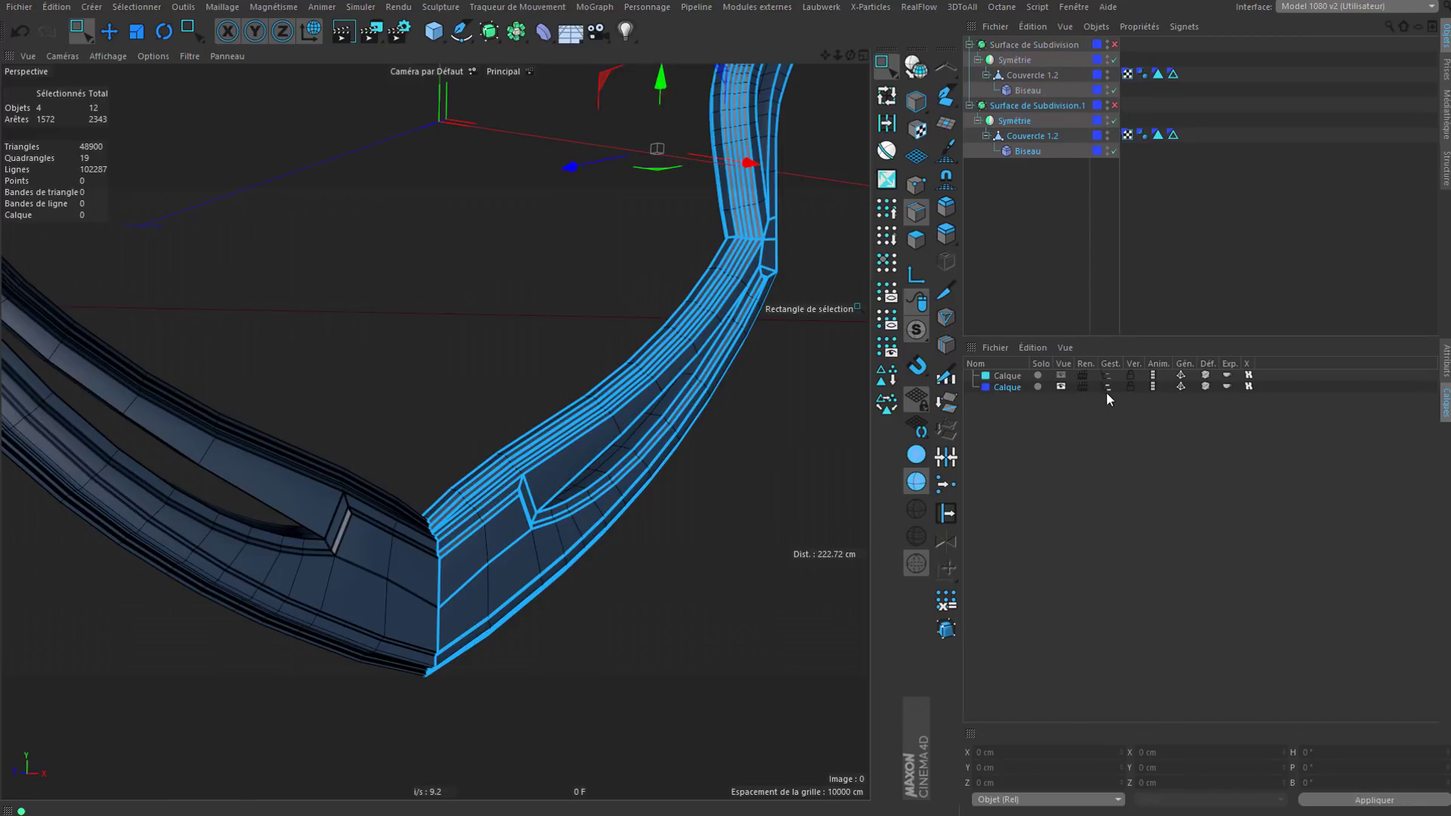
click(1097, 106)
click(1114, 153)
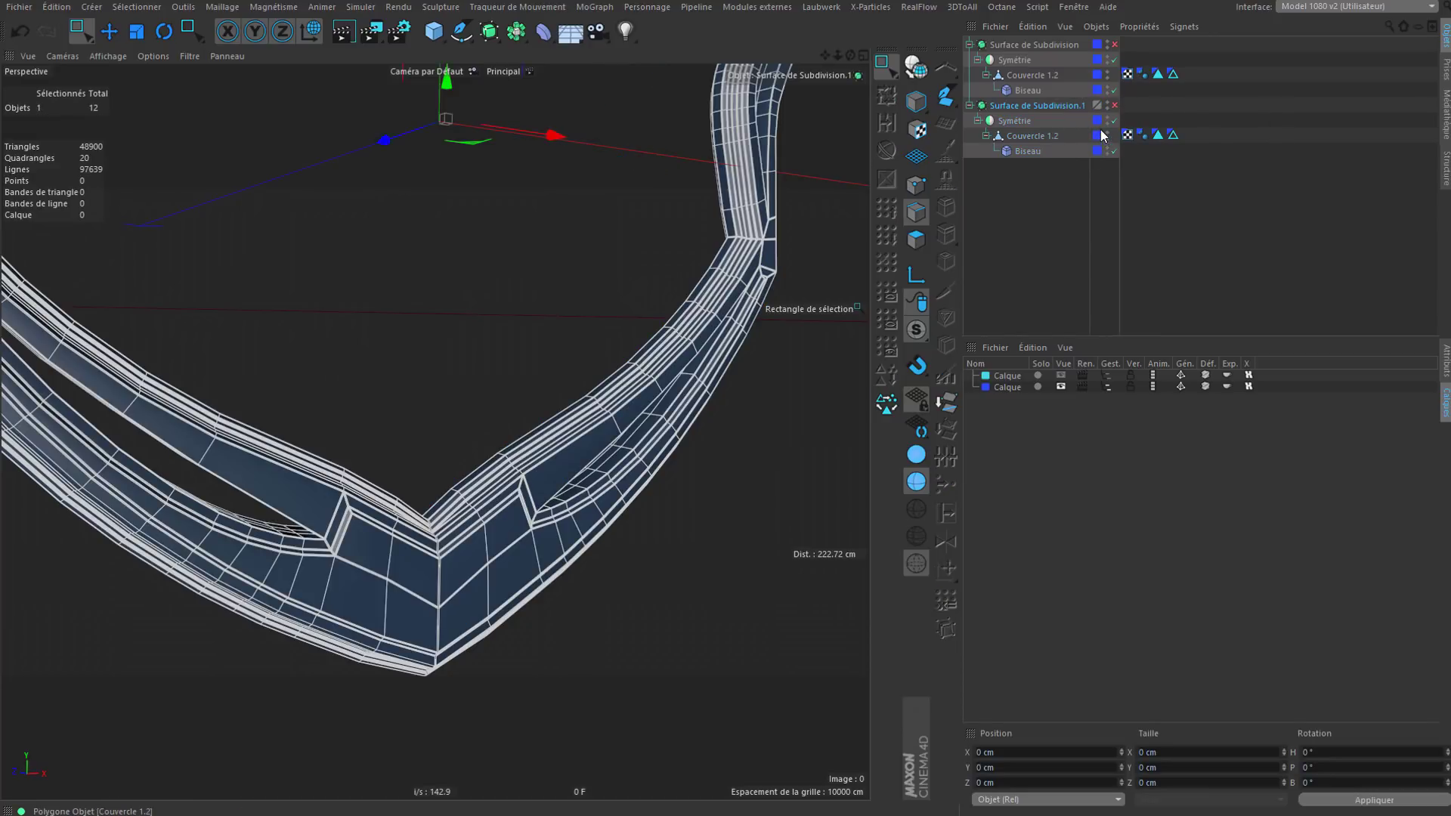
click(1098, 123)
click(1157, 162)
click(1096, 136)
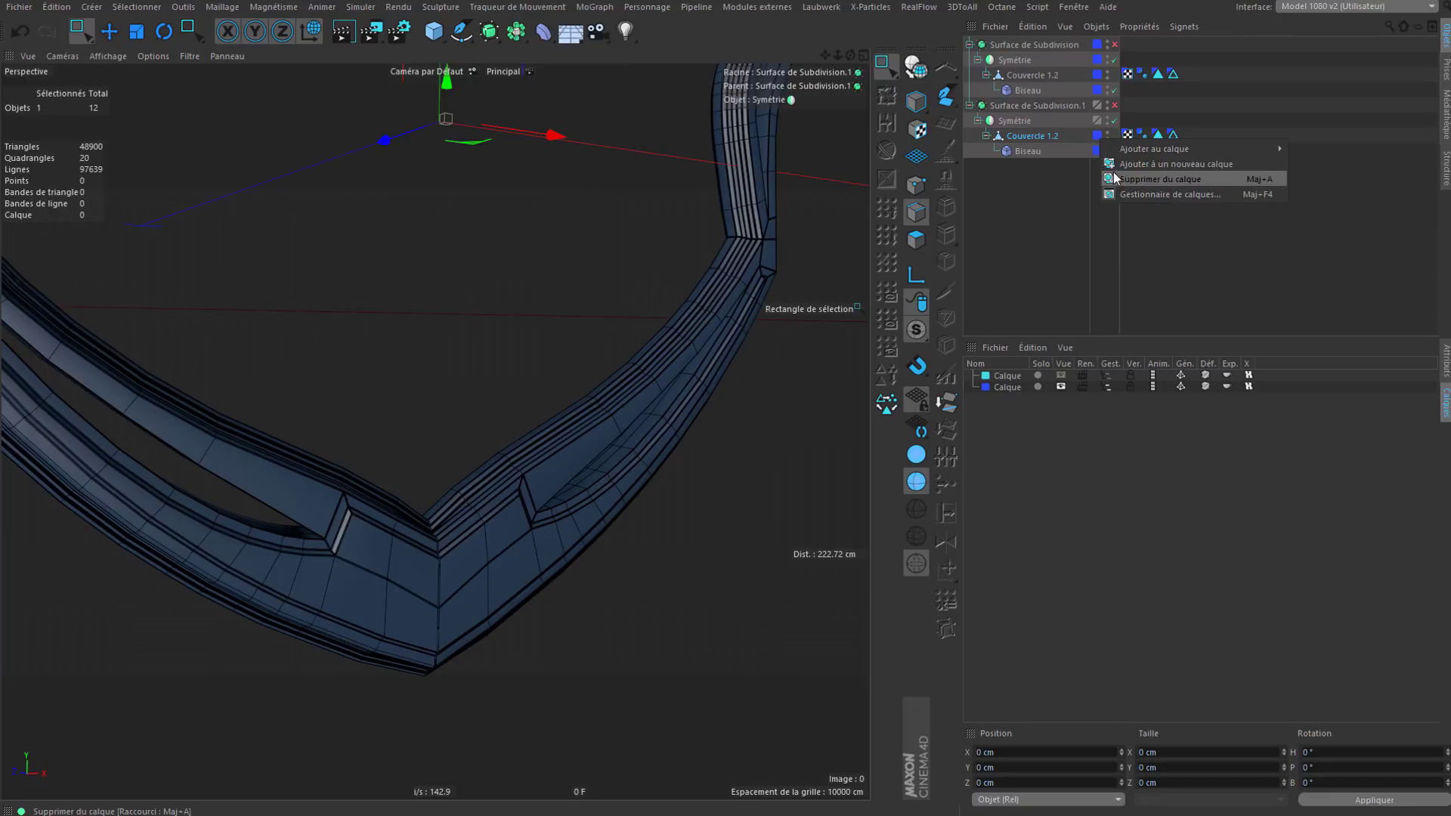
click(1157, 176)
click(1097, 151)
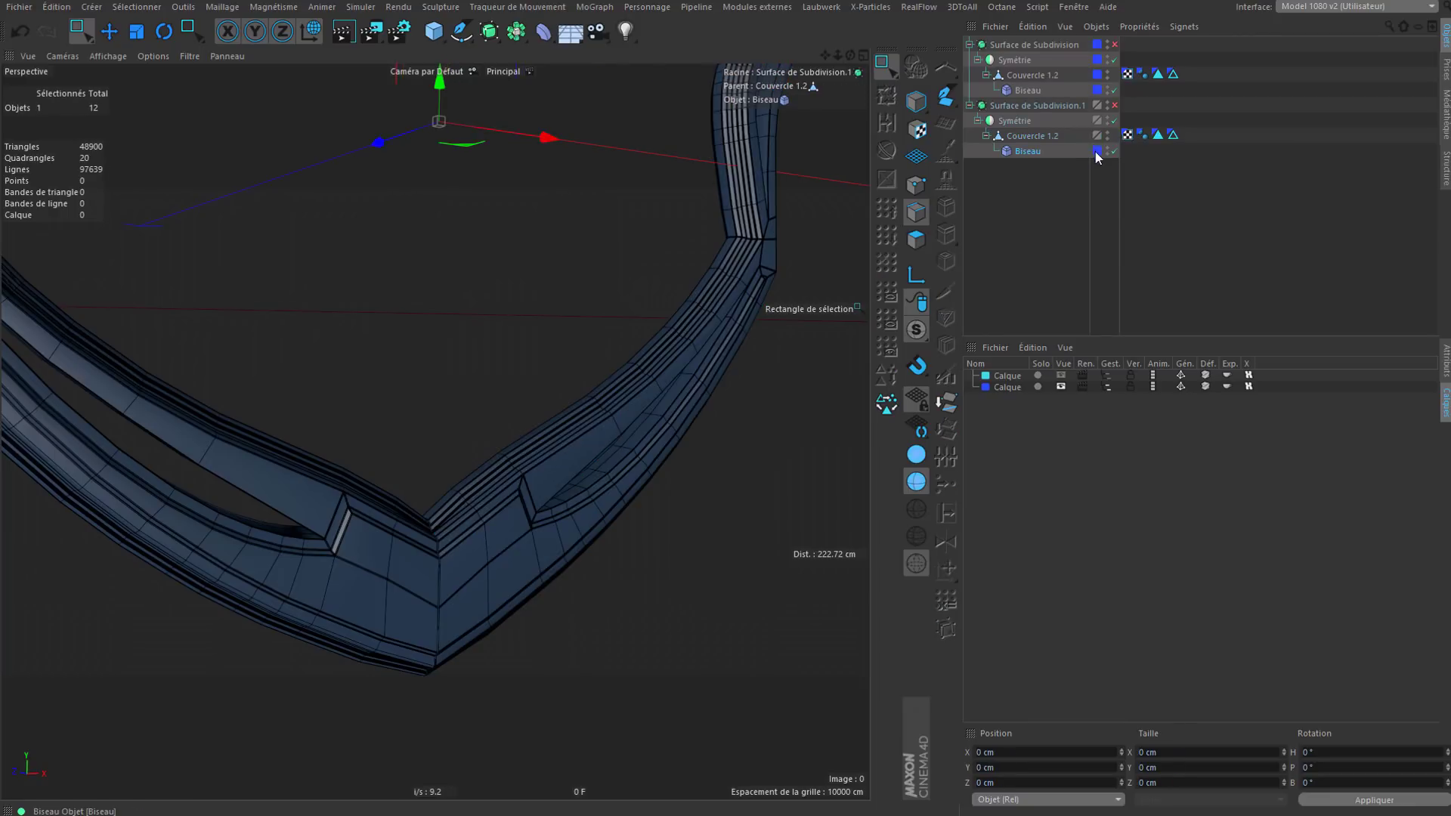
click(1159, 196)
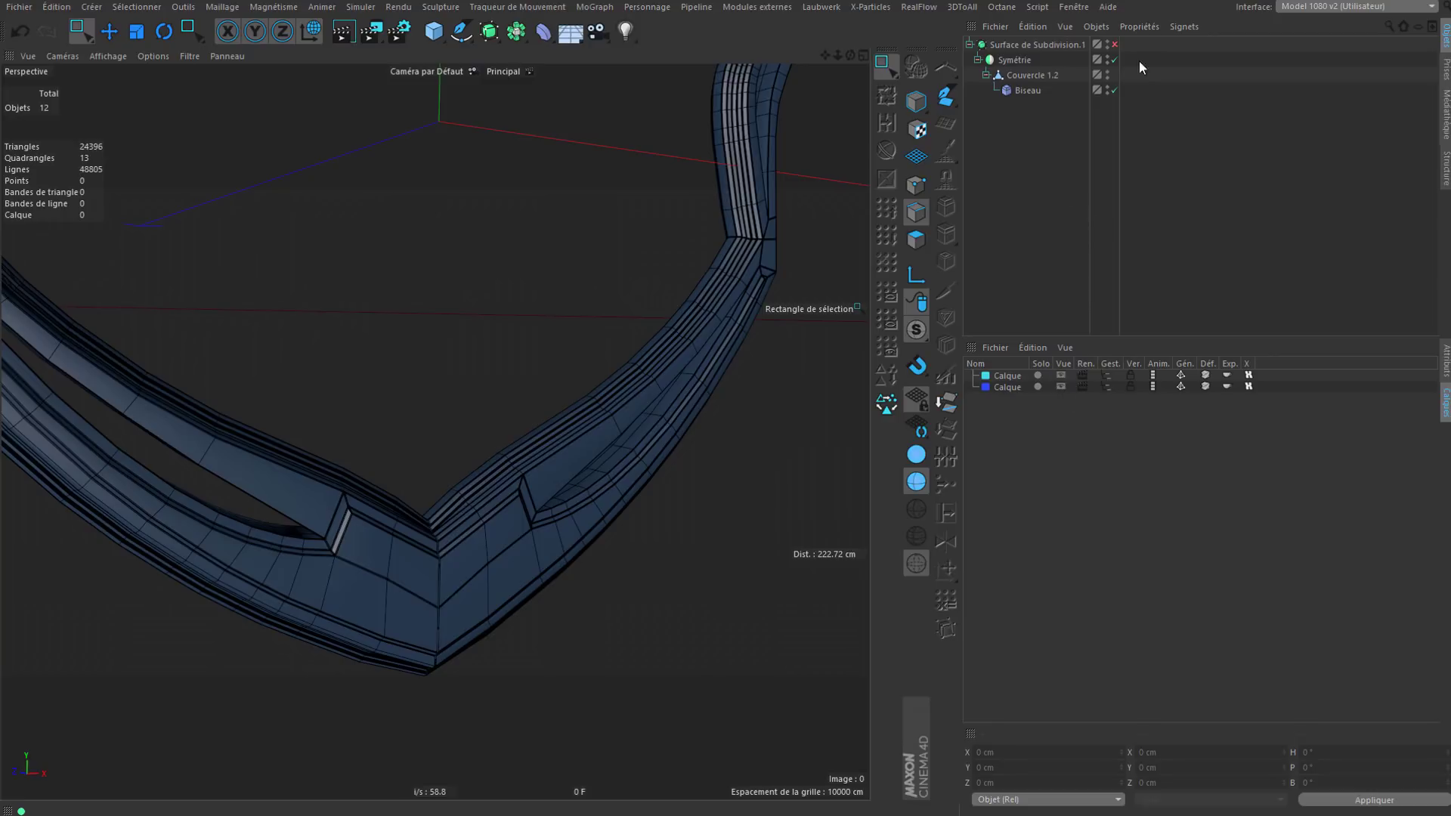
Step: Hide the blue layer's original hierarchy from the object list and view the working copy around its lower point
click(1046, 75)
click(1109, 390)
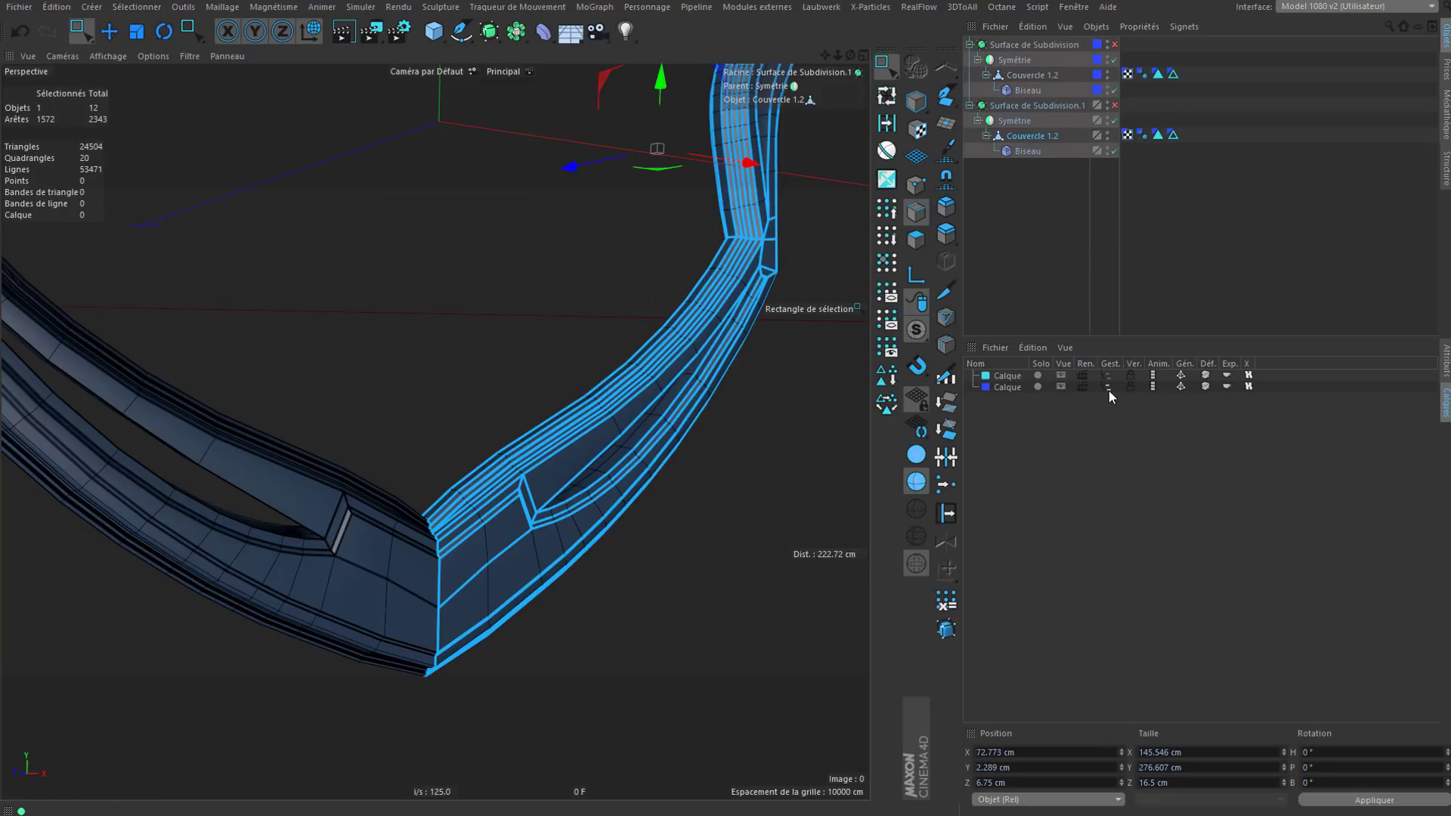
click(1109, 391)
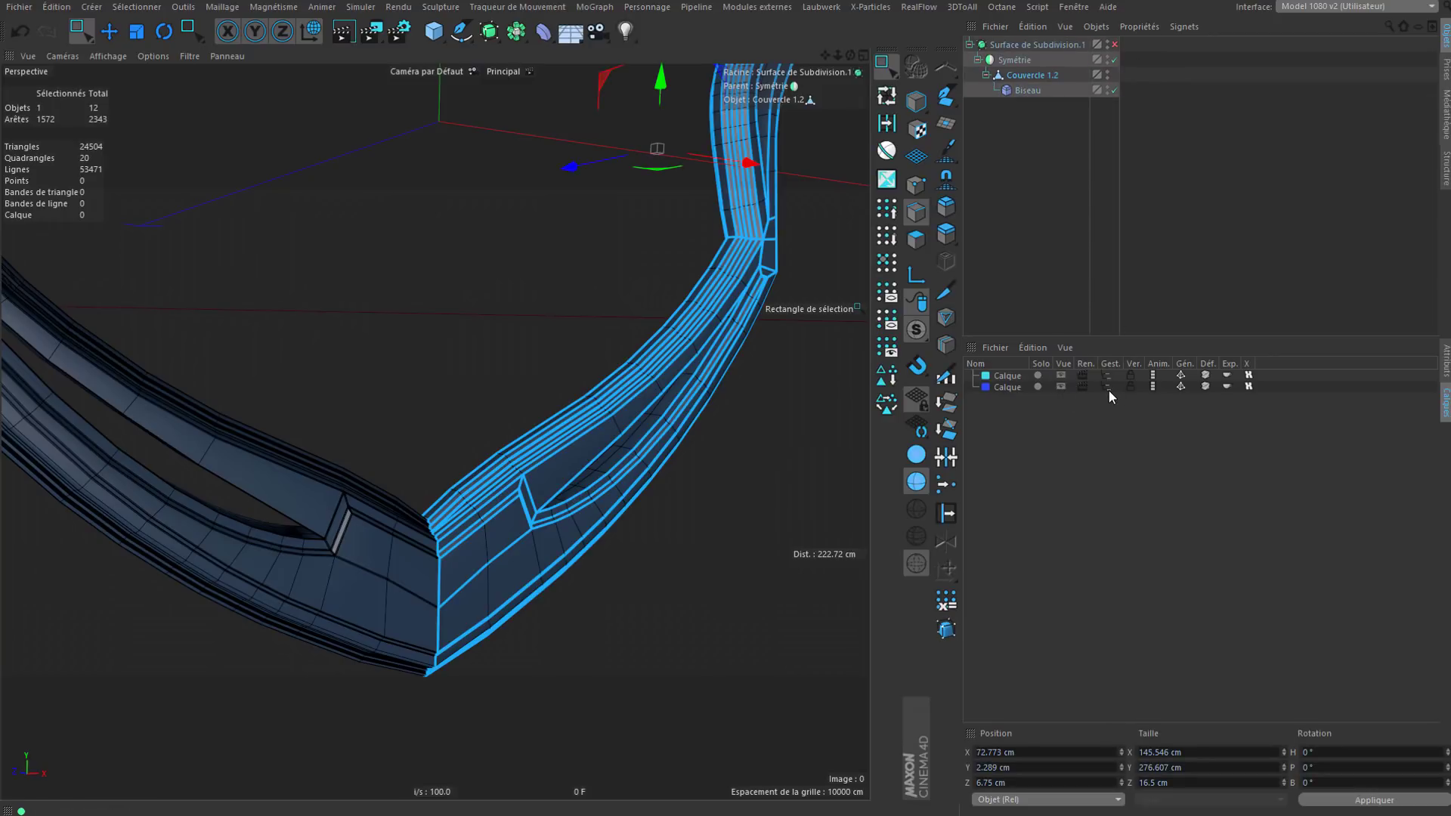
click(1109, 392)
click(1109, 392)
alt+middle_drag(574, 393, 543, 440)
alt+drag(610, 505, 542, 514)
click(1128, 152)
alt+drag(664, 399, 681, 340)
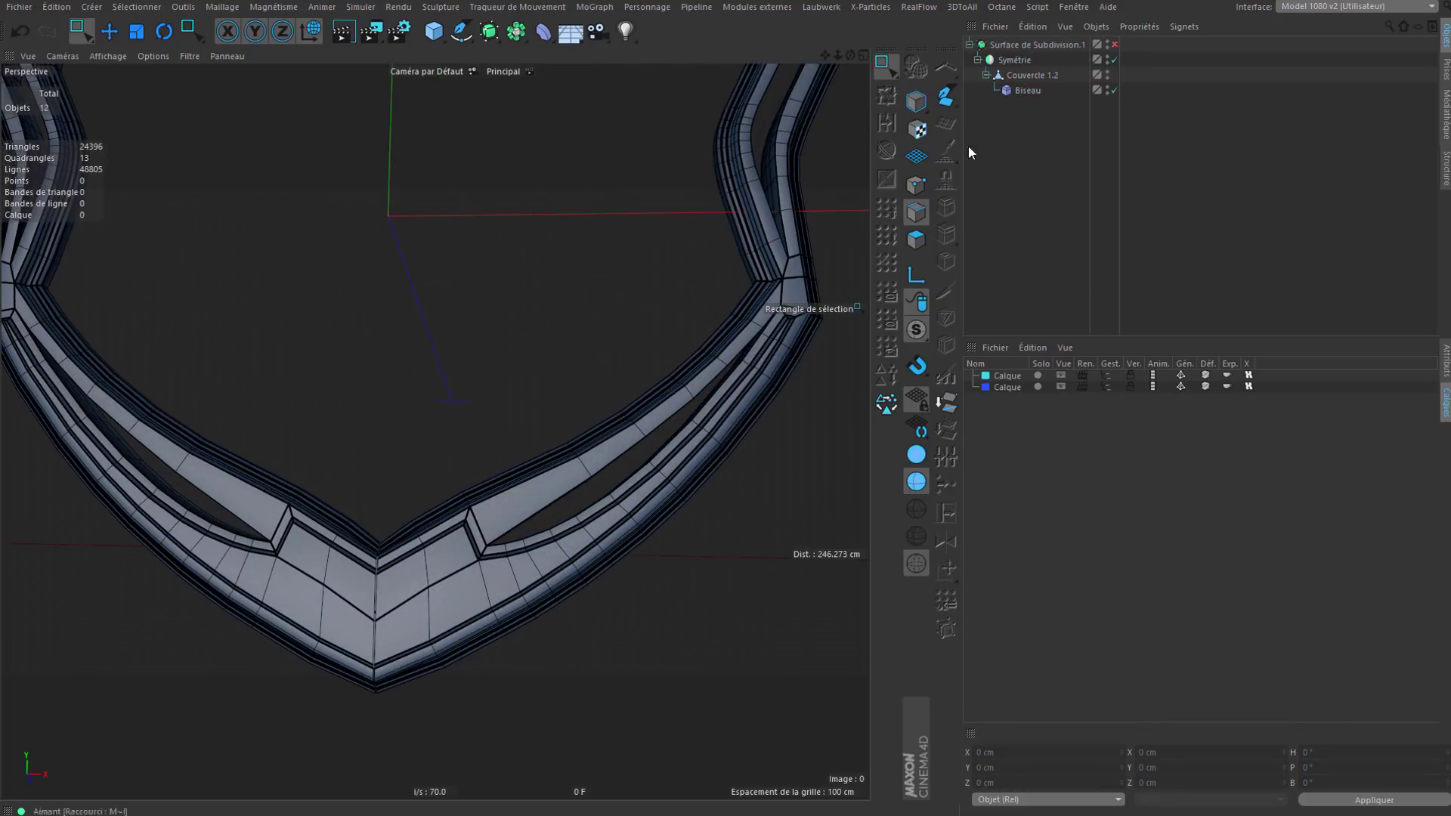
Step: Create a current-state object from the copy's bevelled Couvercle 1.2 and delete the source Couvercle 1.2 with its Biseau
click(1028, 74)
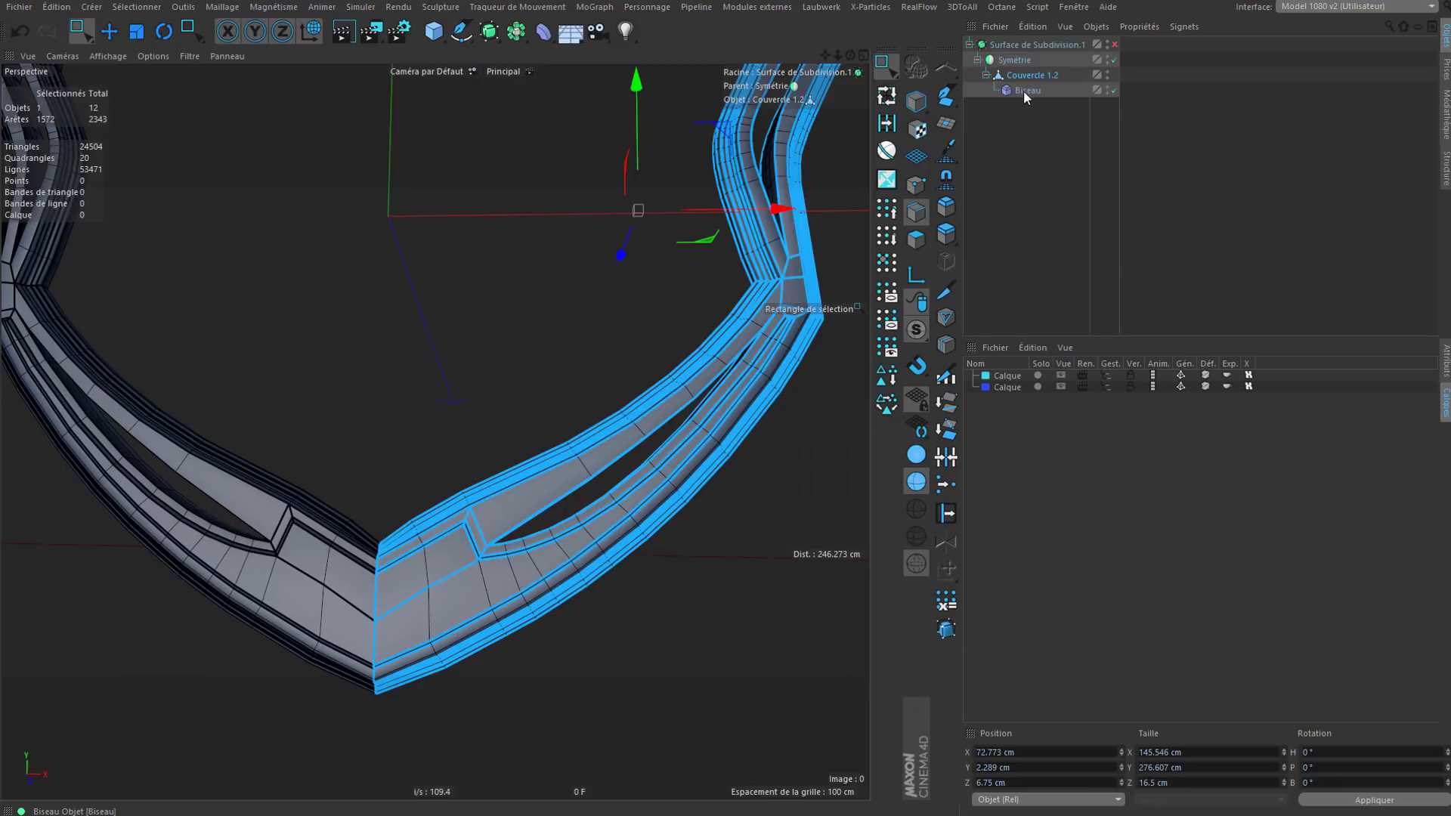
right_click(1031, 74)
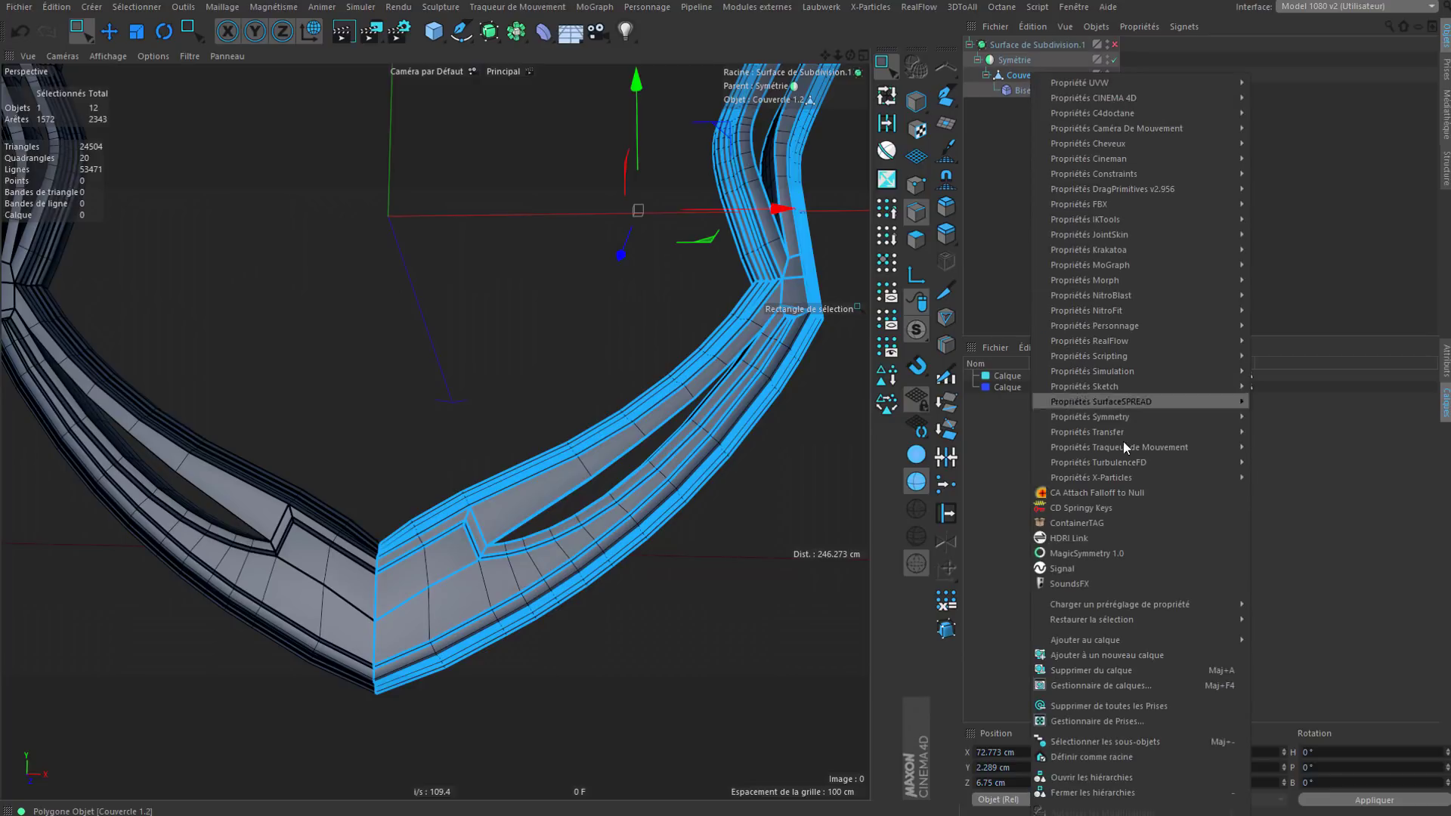
key(Escape)
click(1096, 26)
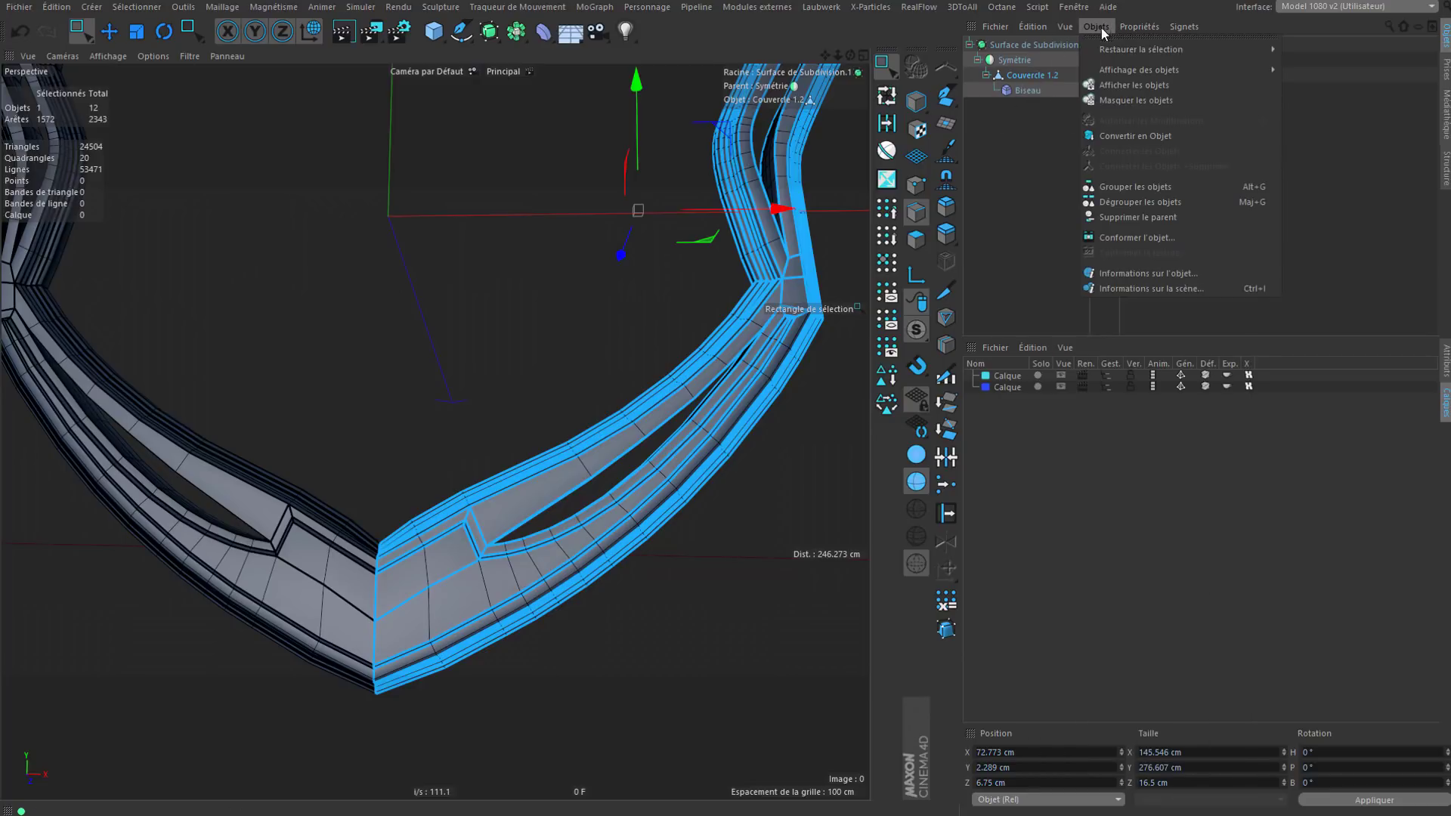
click(1146, 134)
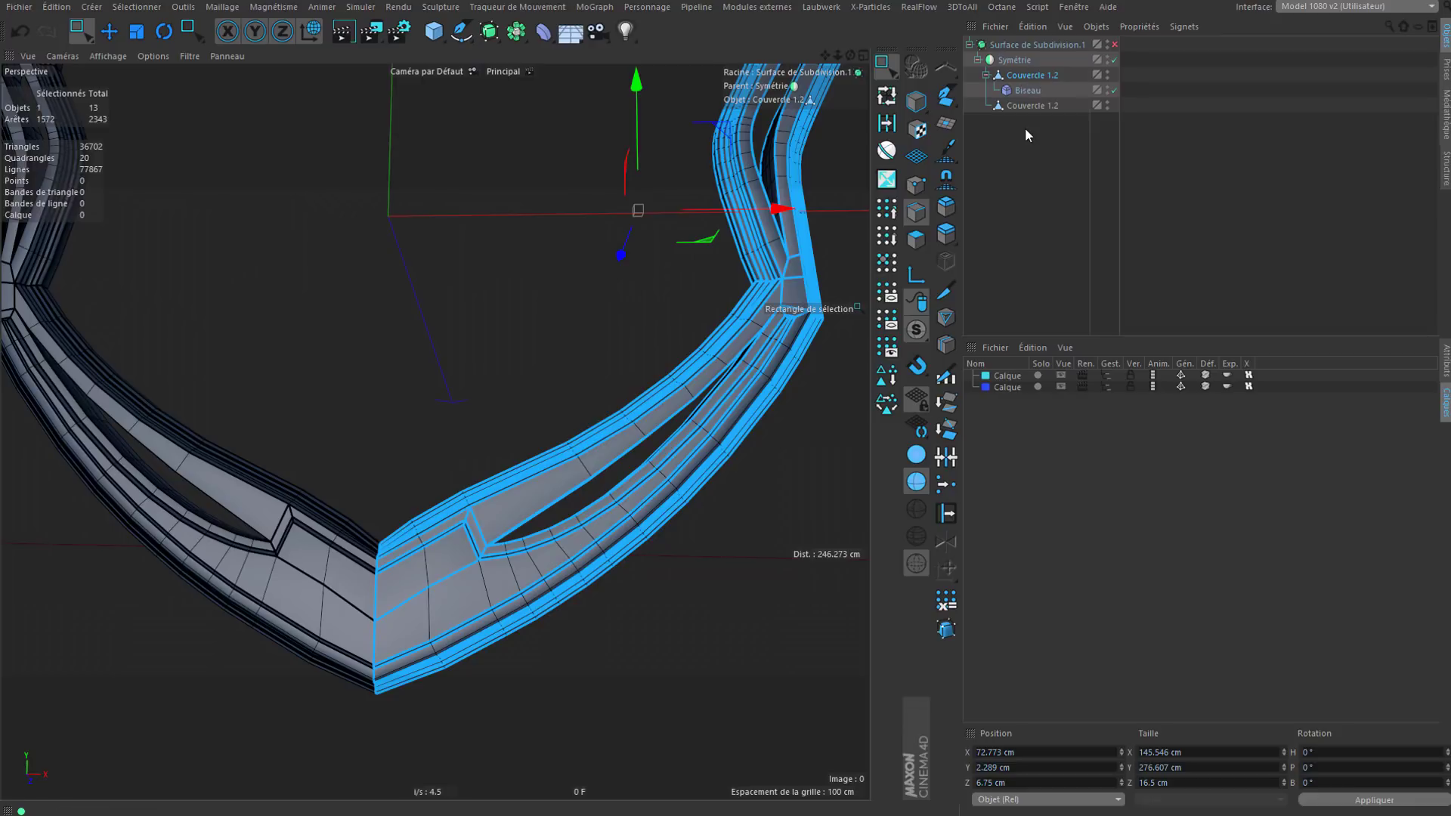
key(Delete)
click(1025, 128)
Step: Inspect the baked bevel around the right-hand opening and toggle the original hierarchy in the object list for comparison
scroll(629, 470, up, 5)
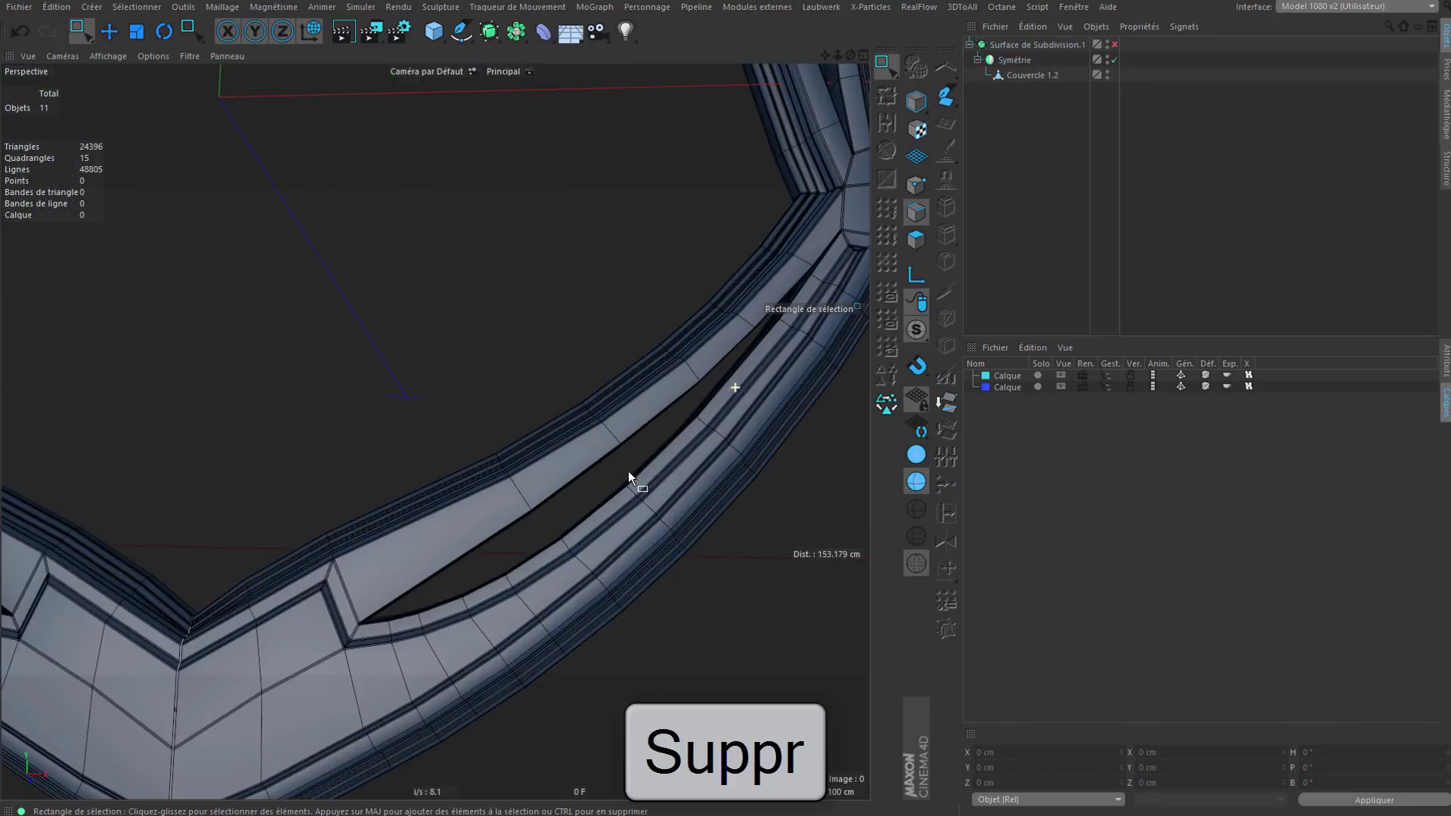
alt+drag(573, 565, 657, 420)
scroll(660, 414, down, 3)
alt+drag(697, 328, 712, 345)
click(1108, 387)
click(1108, 386)
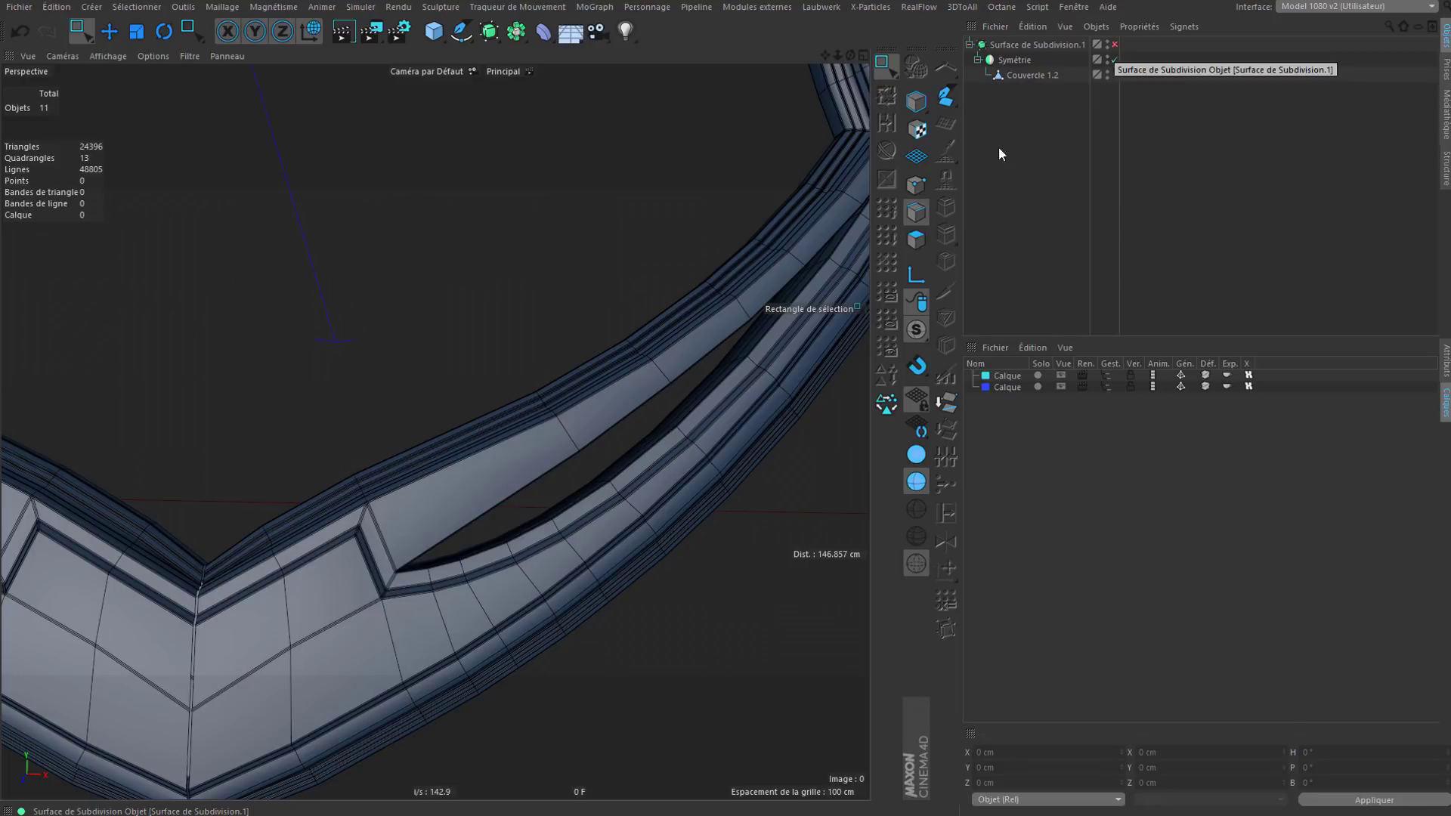
Step: Examine the baked mesh's edges along the centre seam with the Symétrie switched off and back on
alt+middle_drag(182, 666, 363, 490)
scroll(363, 490, up, 4)
click(1114, 60)
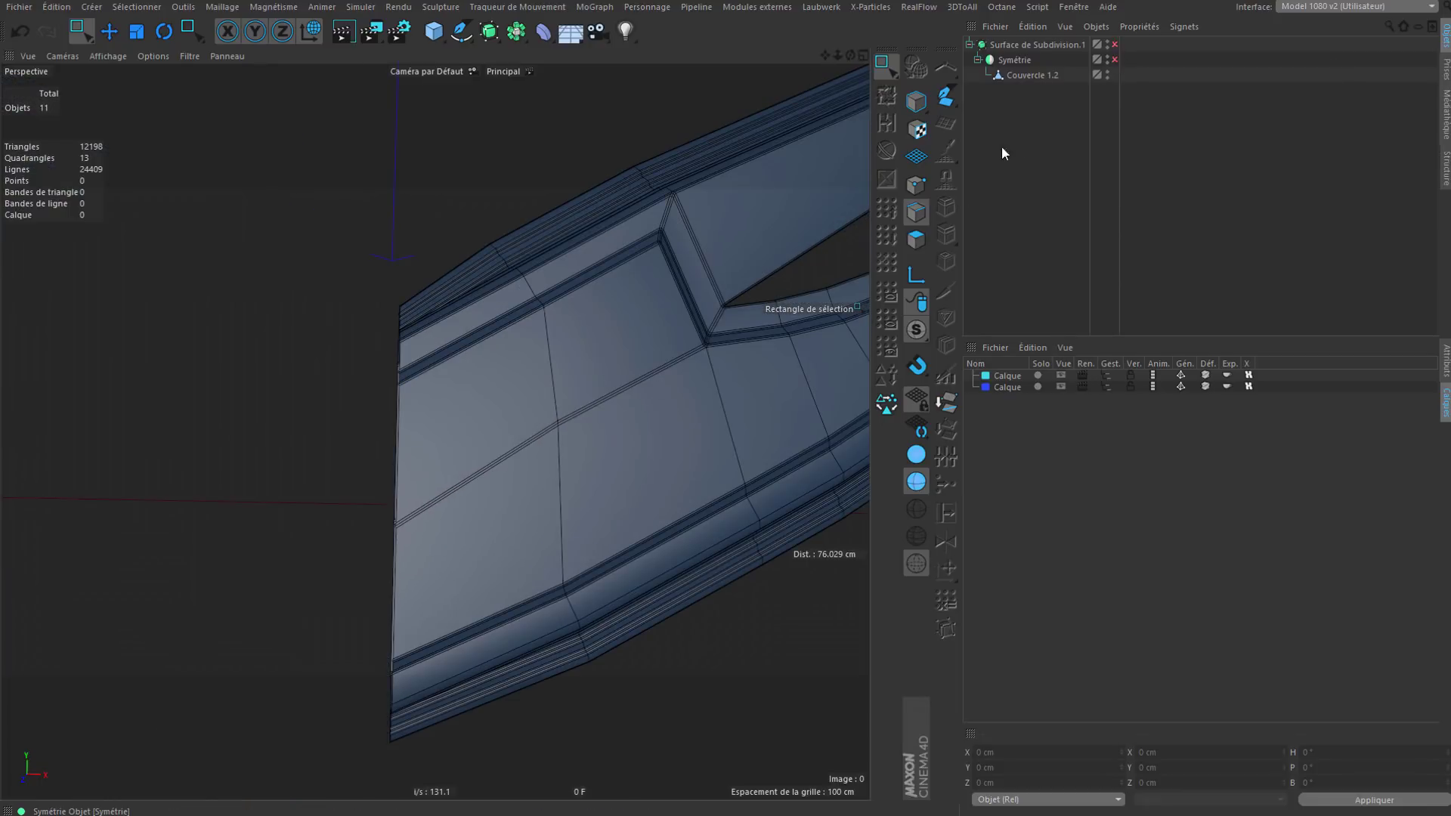
scroll(544, 379, up, 2)
alt+drag(435, 432, 569, 305)
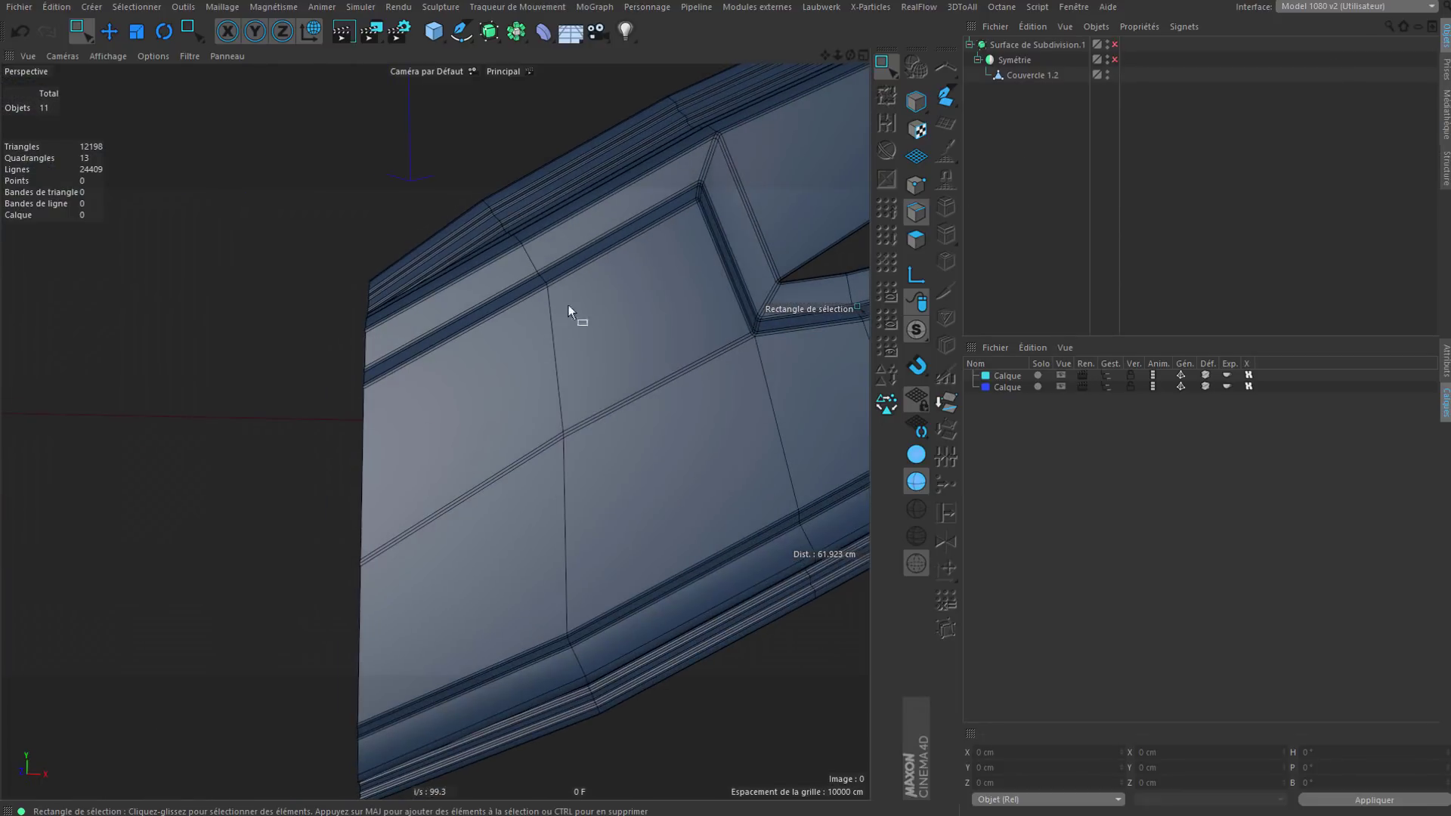
double_click(1023, 73)
click(1114, 59)
click(1115, 59)
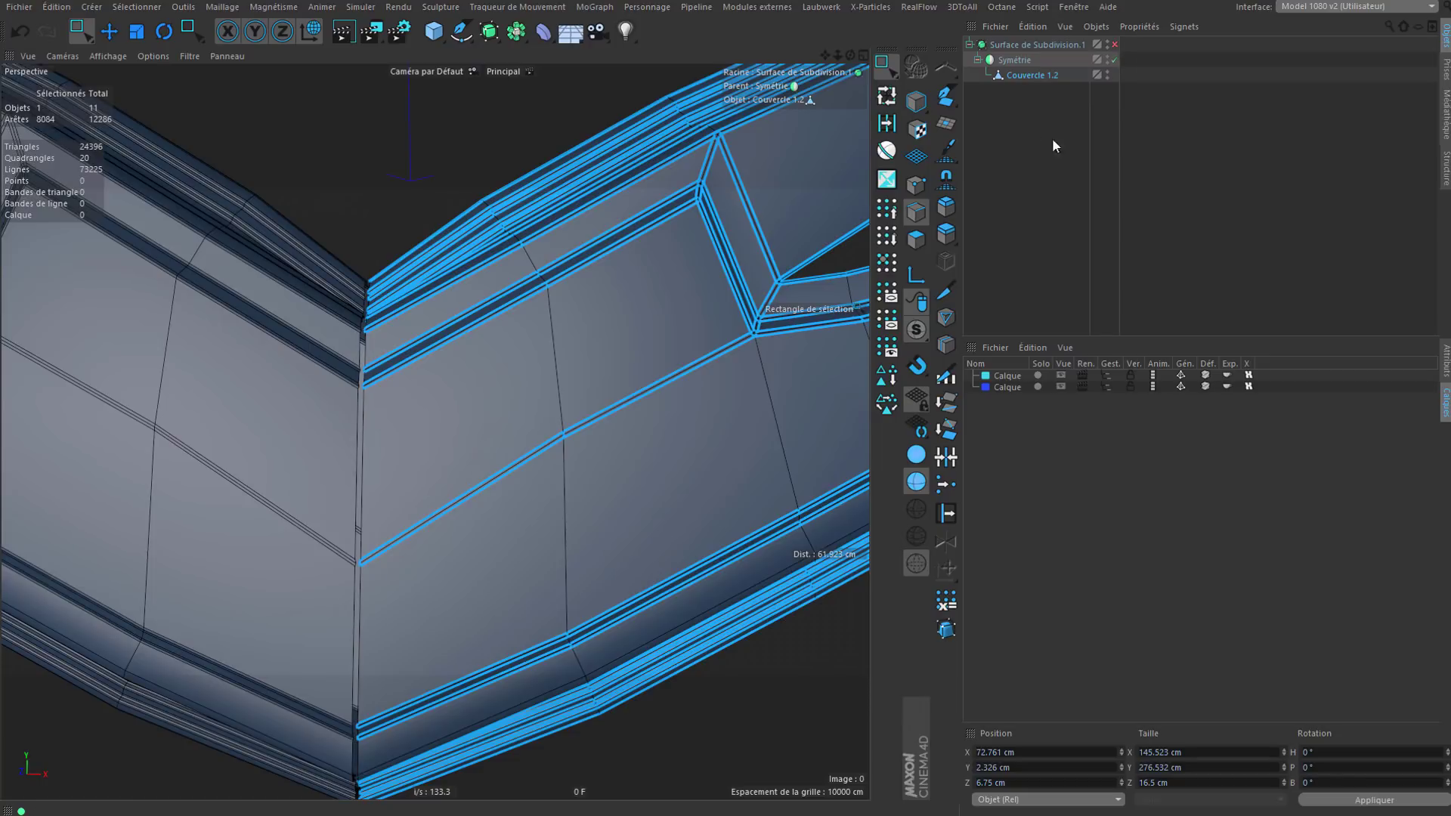
click(1052, 138)
Step: Set the copy's Symétrie point-welding tolerance to 1 cm
click(1015, 60)
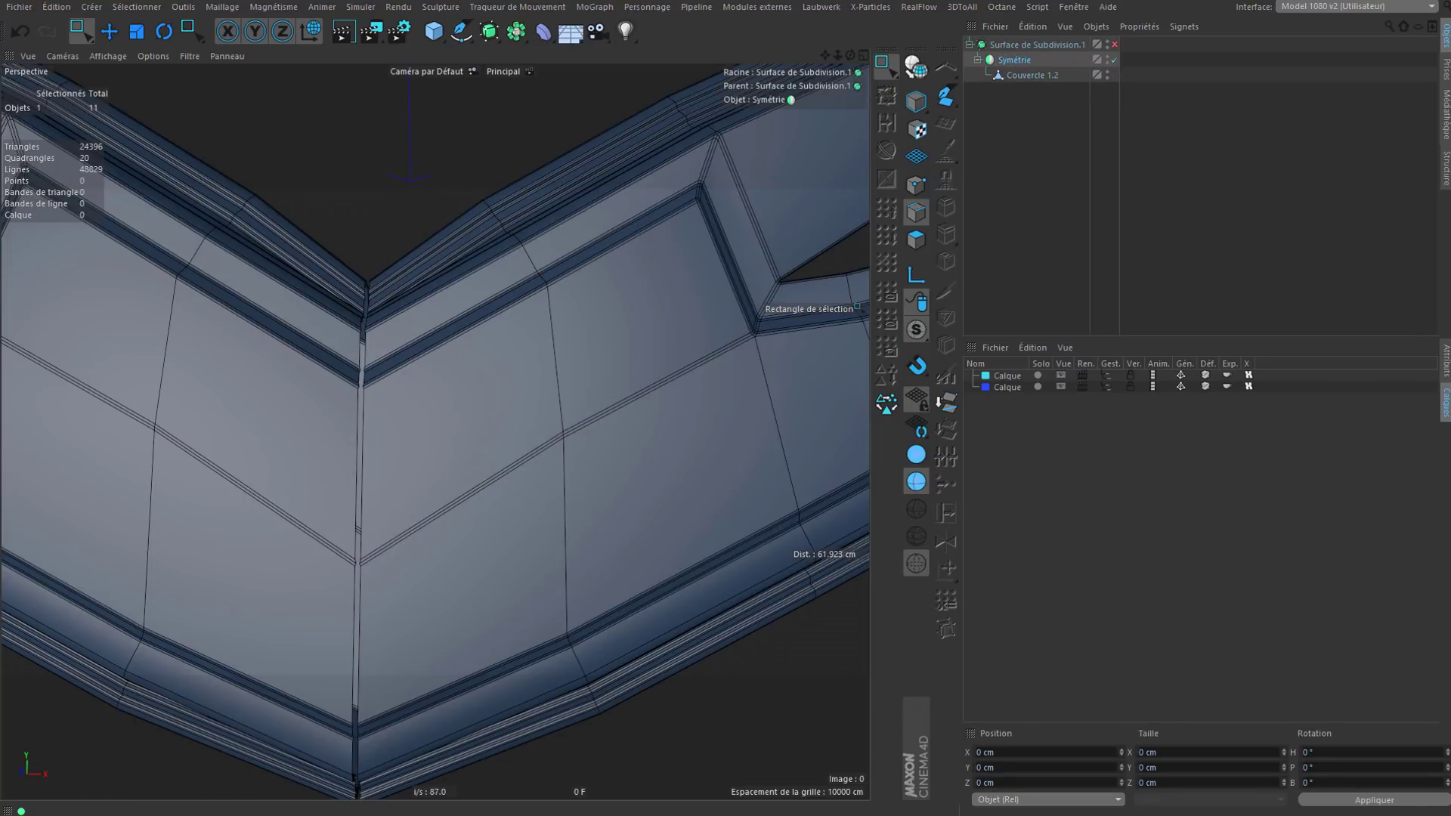
click(1445, 364)
click(1096, 439)
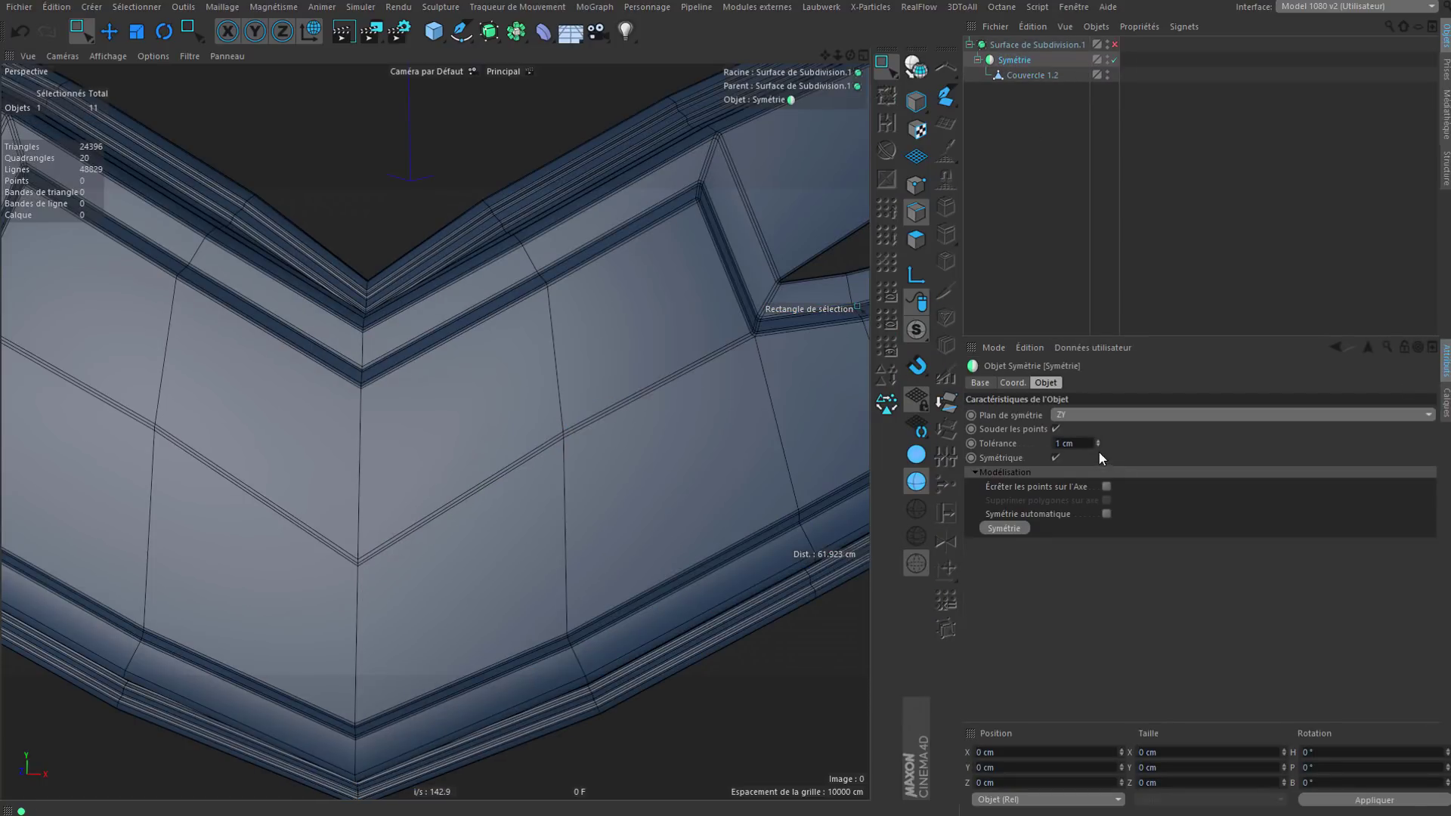
Step: Examine the welded centre seam of the lower point up close and from several angles
alt+right_drag(576, 395, 496, 447)
alt+drag(486, 457, 495, 621)
scroll(446, 364, up, 5)
alt+drag(446, 453, 422, 291)
scroll(421, 310, down, 5)
scroll(422, 310, down, 5)
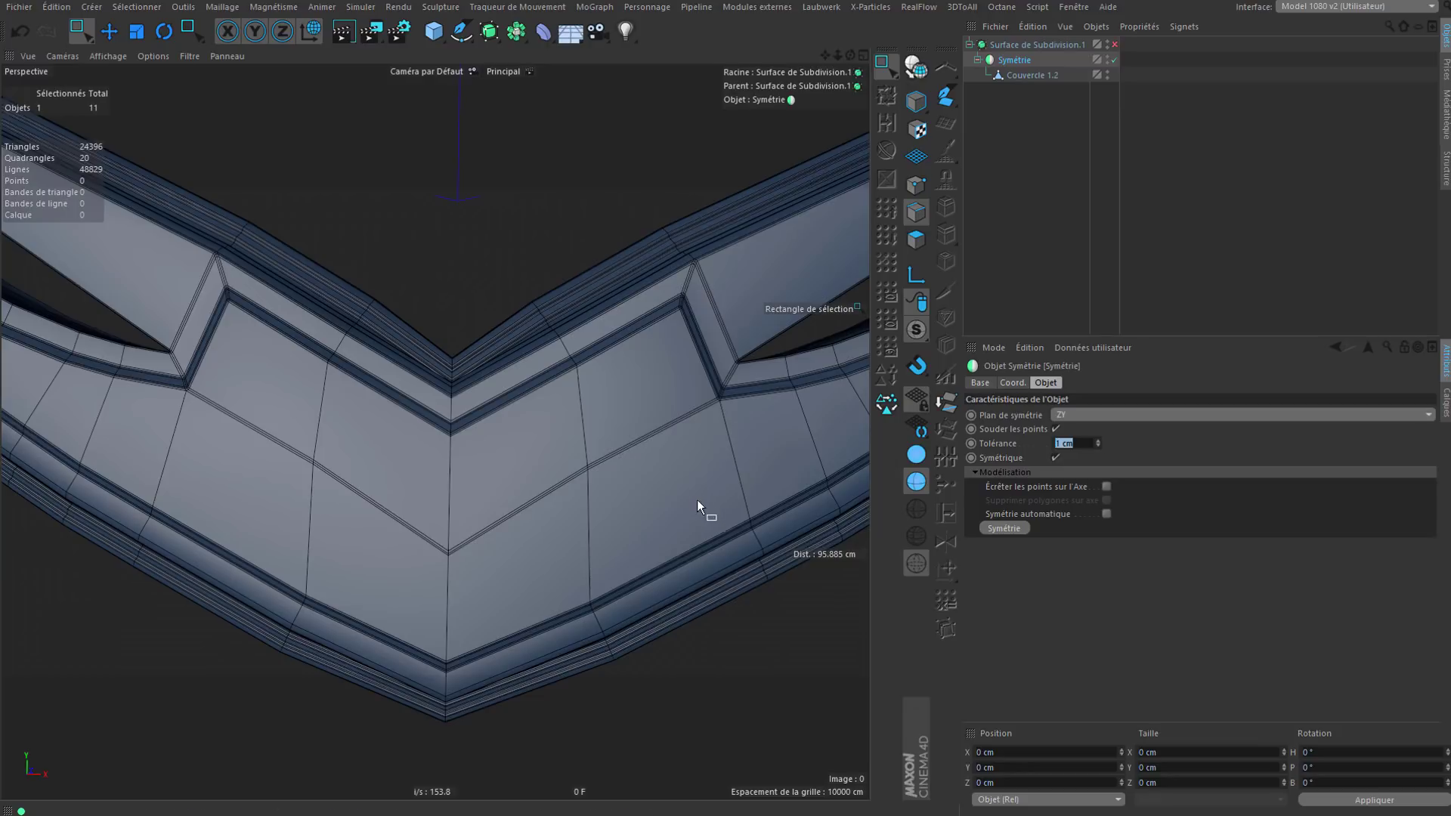
alt+drag(552, 490, 419, 463)
scroll(488, 499, up, 3)
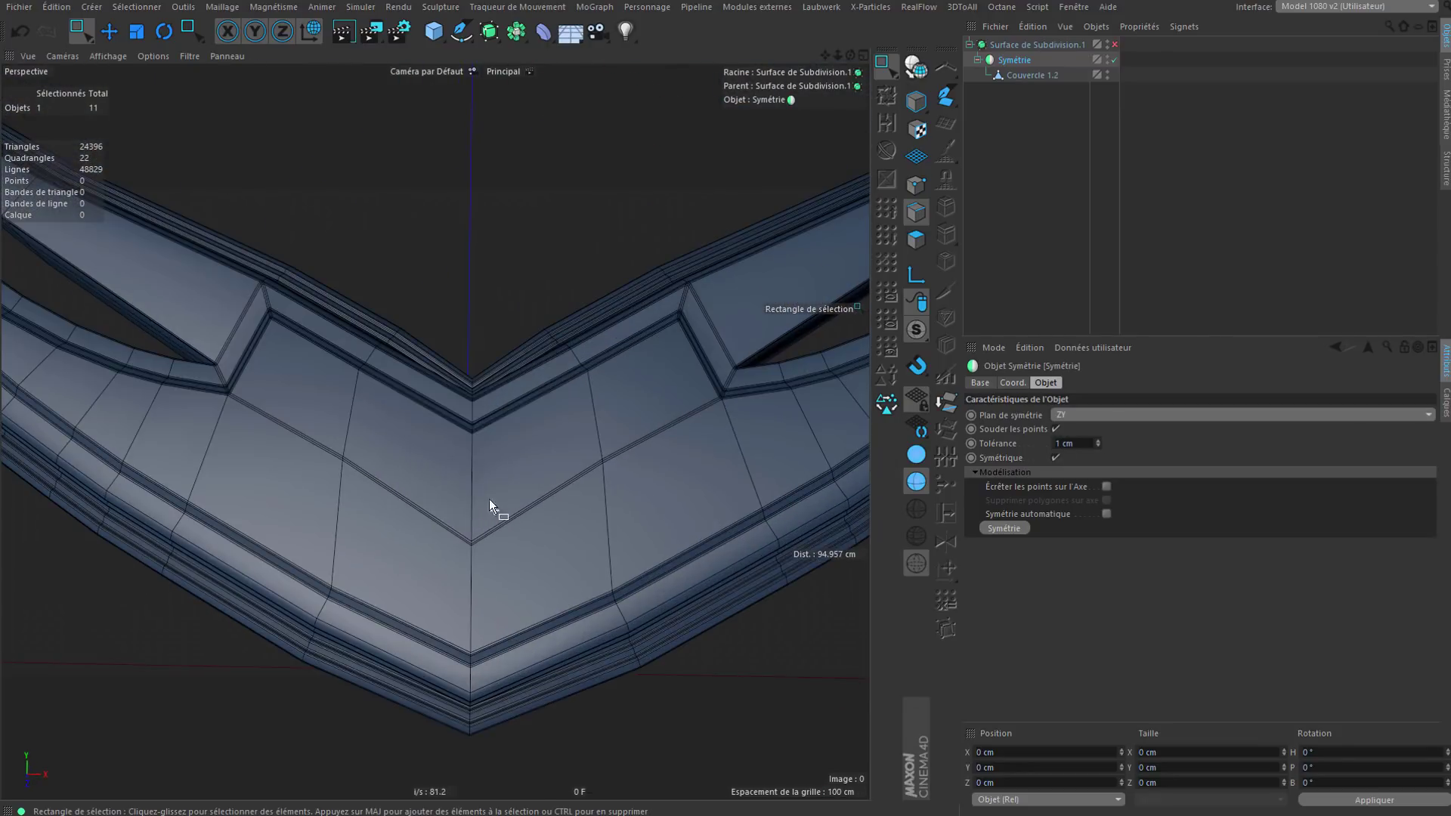
mouse_move(507, 533)
alt+mouse_down()
mouse_move(517, 598)
mouse_move(480, 528)
mouse_move(484, 543)
alt+mouse_up()
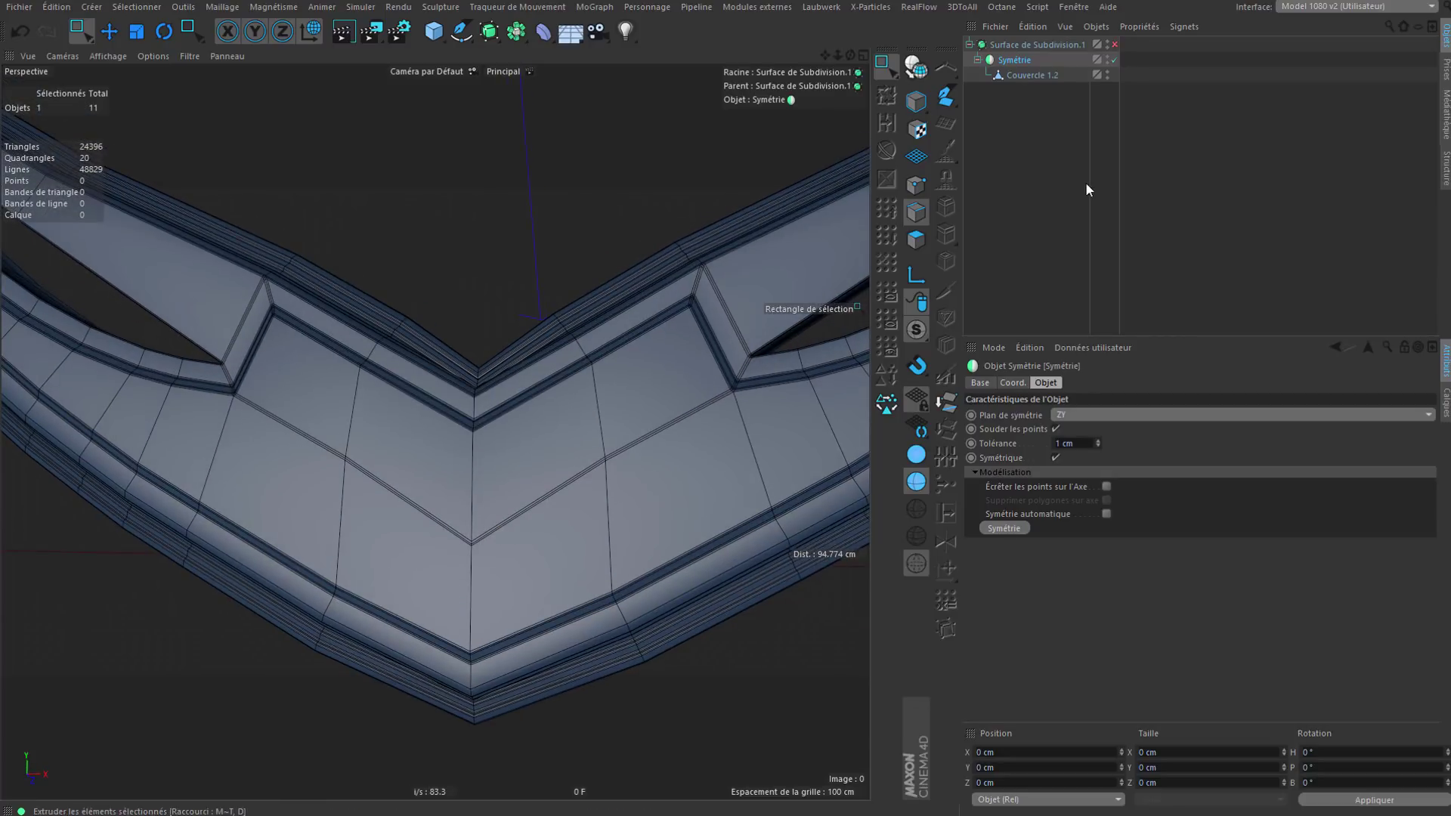
Step: Undo the Symétrie tolerance change and the preceding toggles so the original hierarchy is listed again
key(ctrl+z)
key(ctrl+z)
key(ctrl+z)
key(ctrl+z)
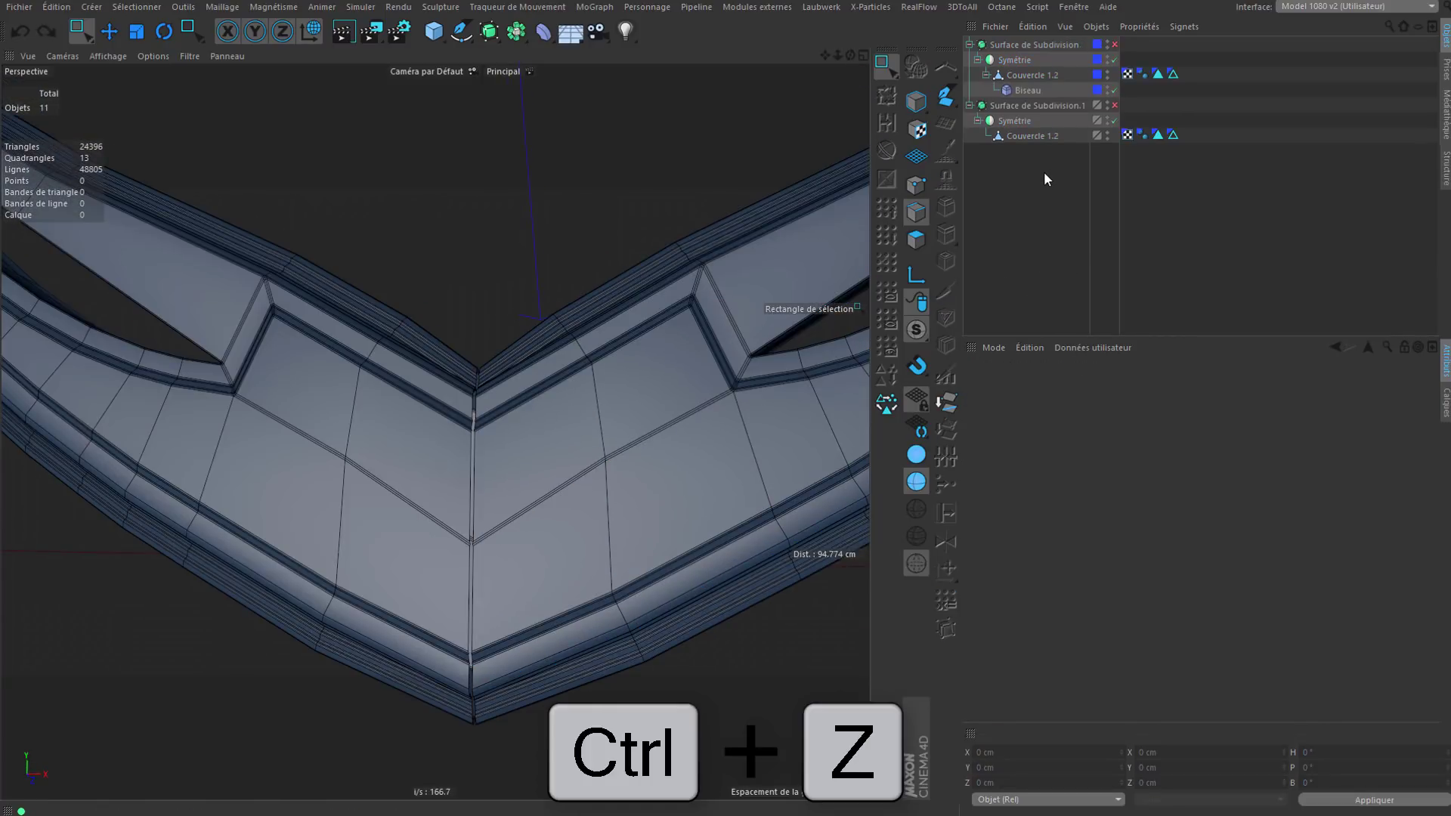
click(1173, 74)
click(1447, 404)
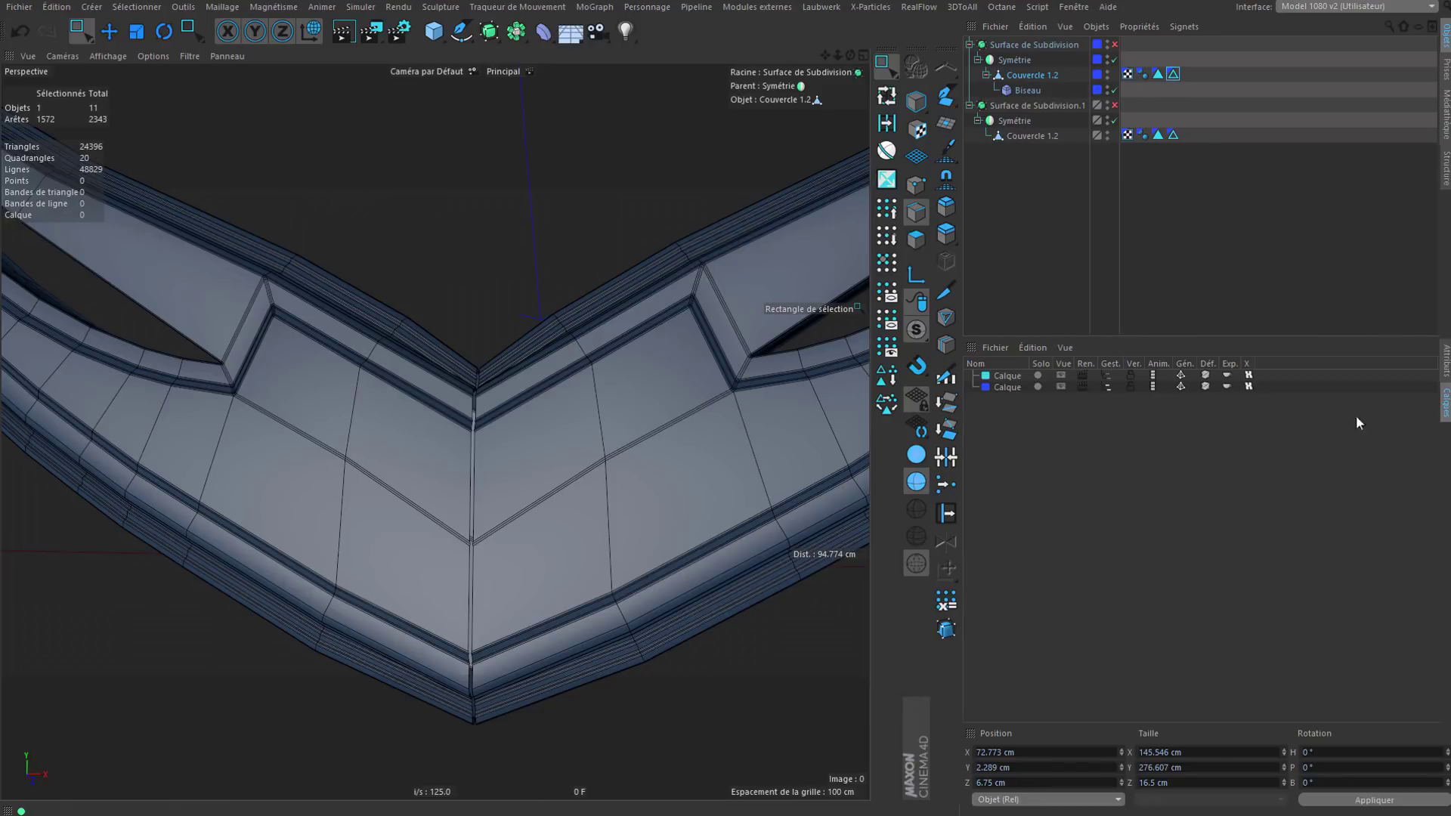
click(1109, 376)
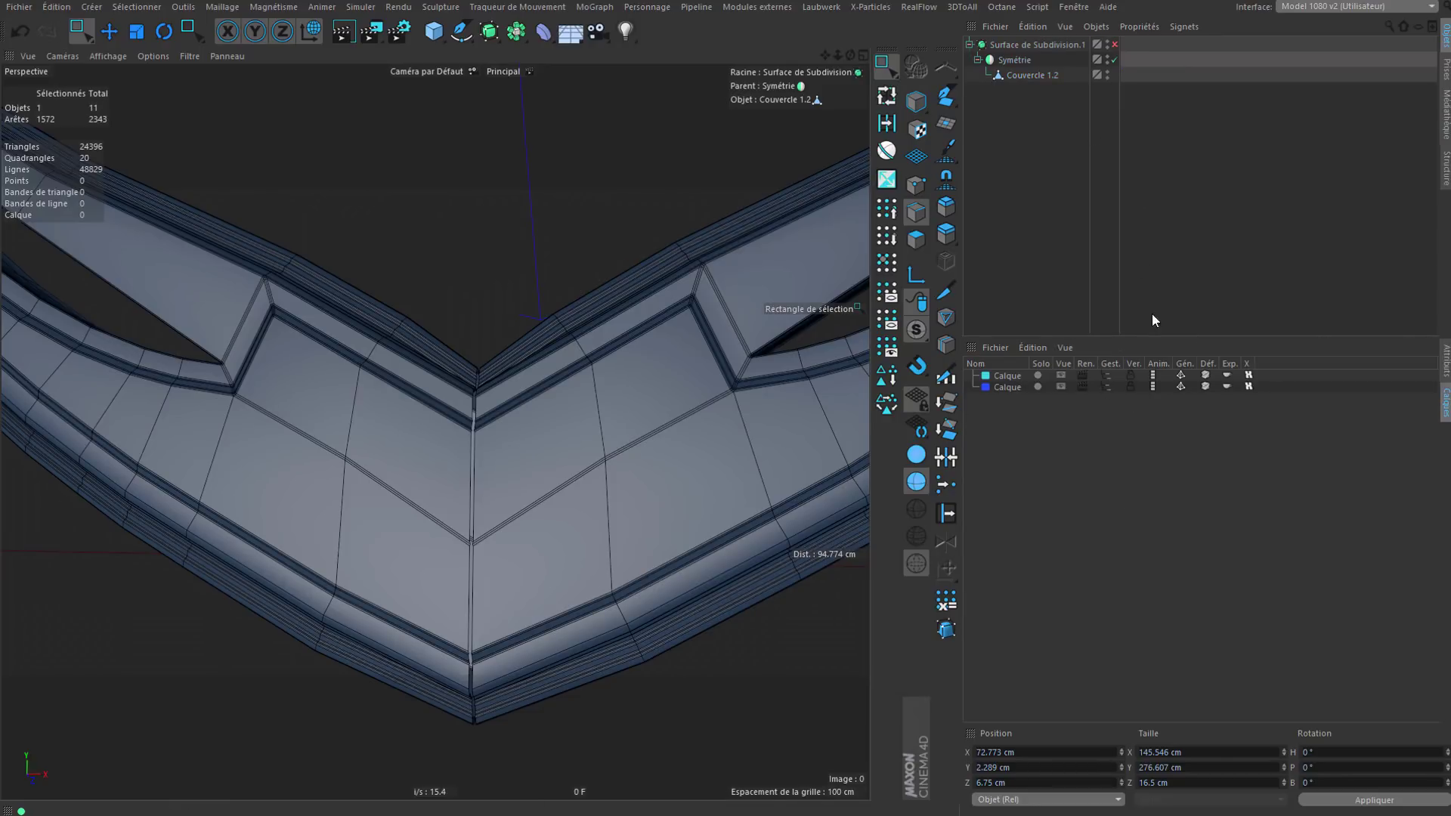
click(1110, 377)
right_click(1175, 76)
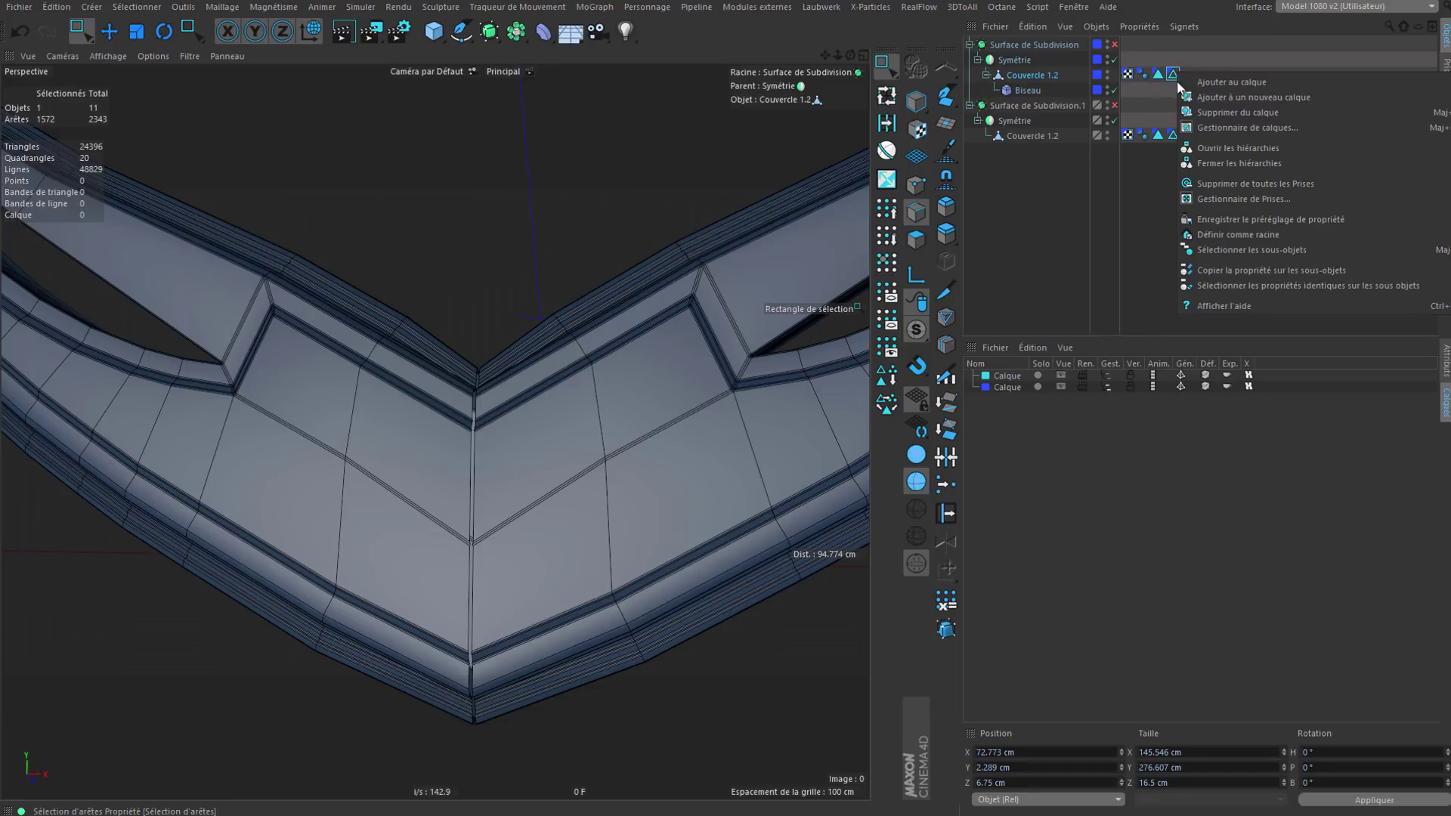
click(1228, 183)
right_click(1176, 73)
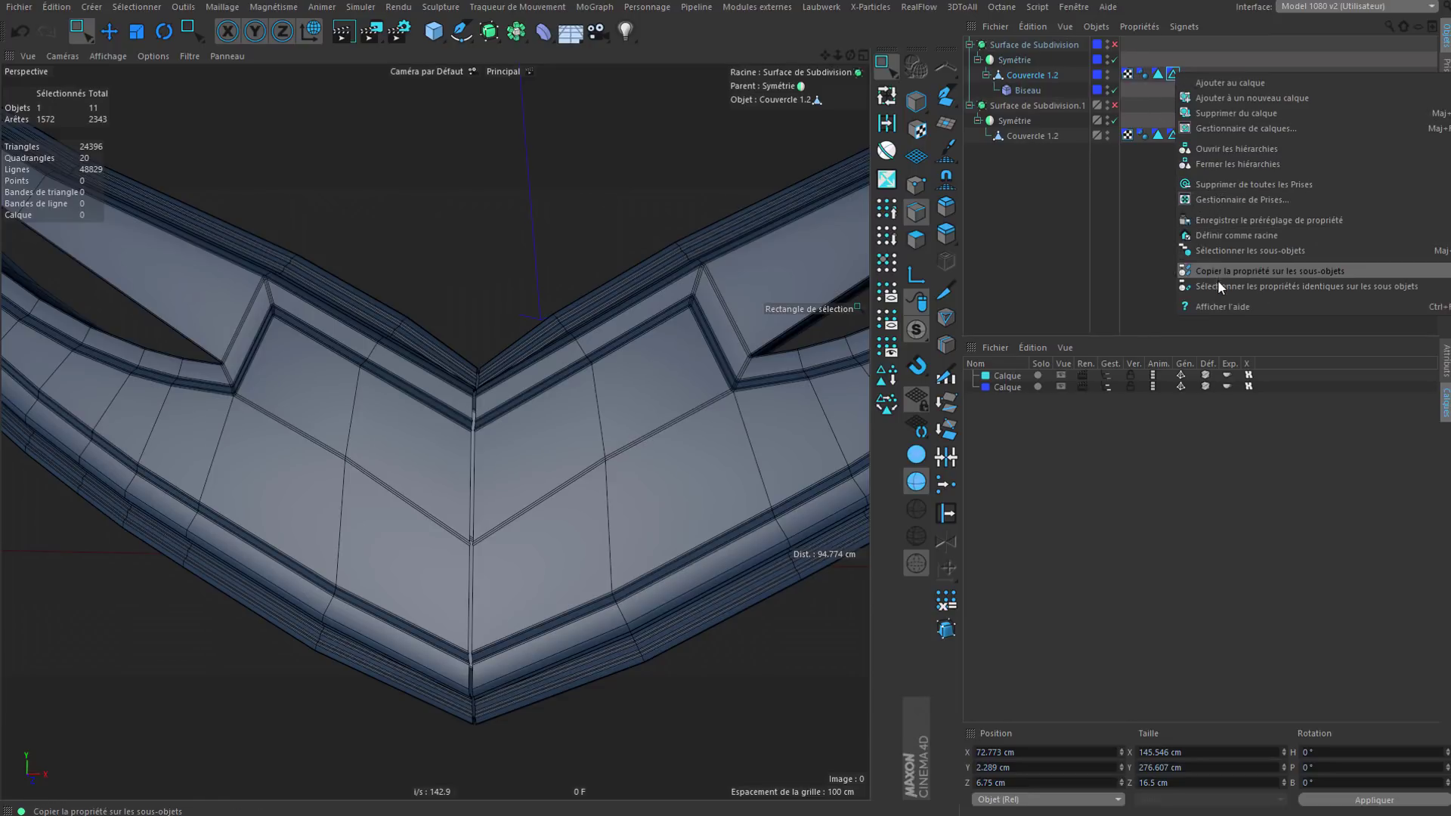
Step: Create a new layer named Logo and assign the whole Surface de Subdivision hierarchy to it
click(1047, 434)
double_click(1041, 438)
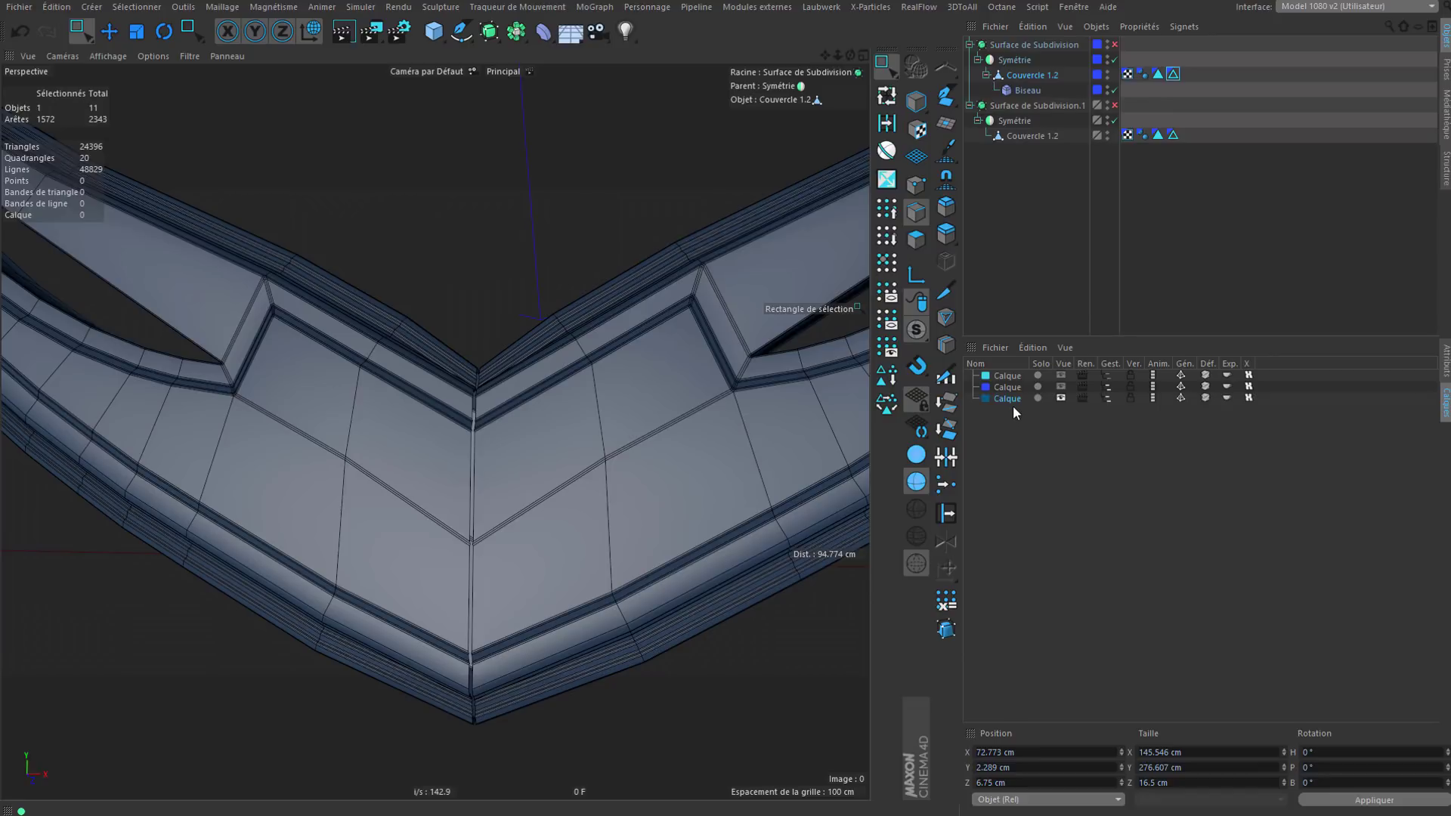
double_click(1014, 409)
text(Logo)
key(Return)
drag(1029, 45, 1003, 406)
click(1006, 409)
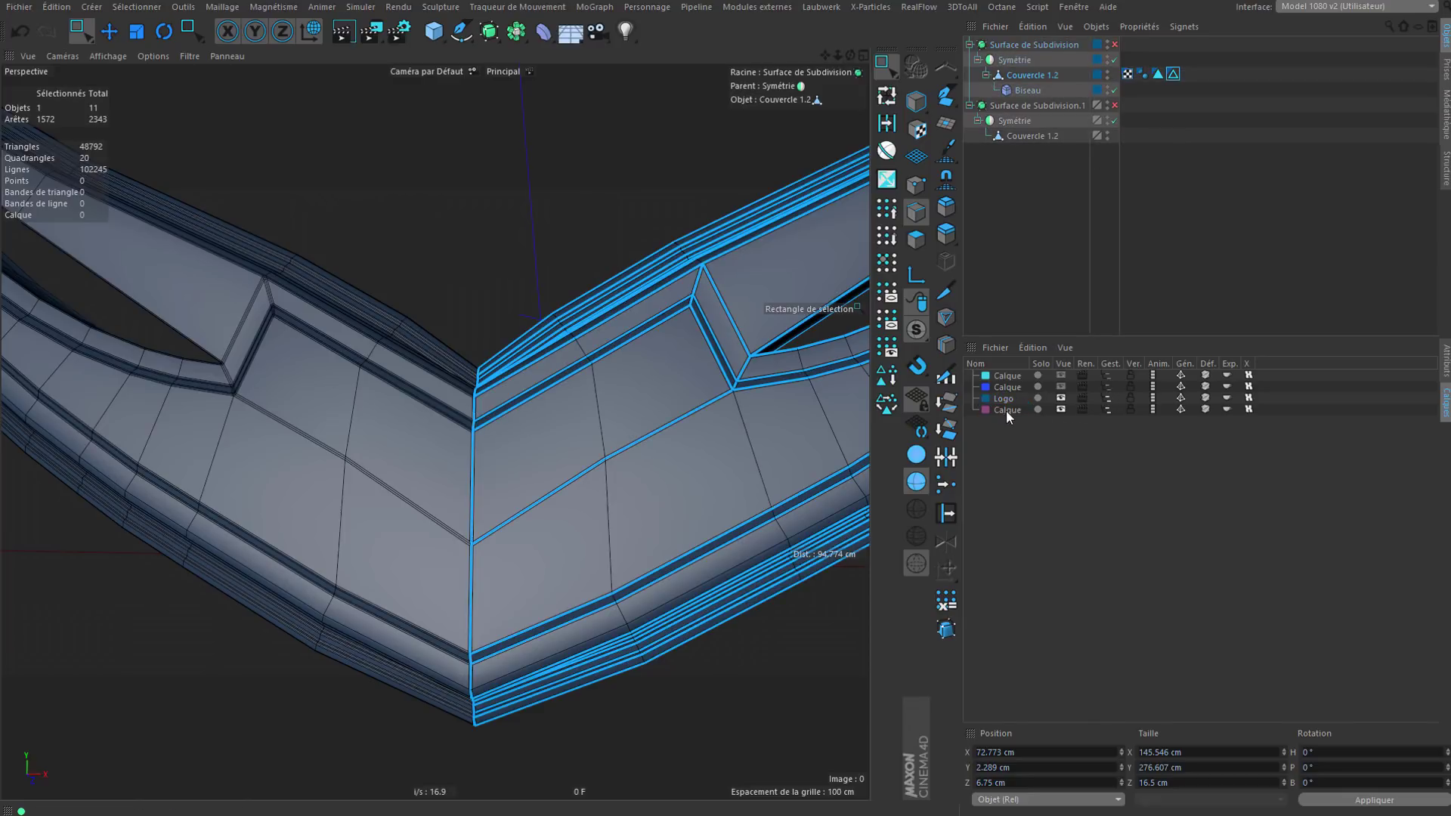
click(1149, 227)
Step: Remove the centre seam's edge loop from the stored edge selection of Couvercle 1.2 that drives the bevel
click(1173, 74)
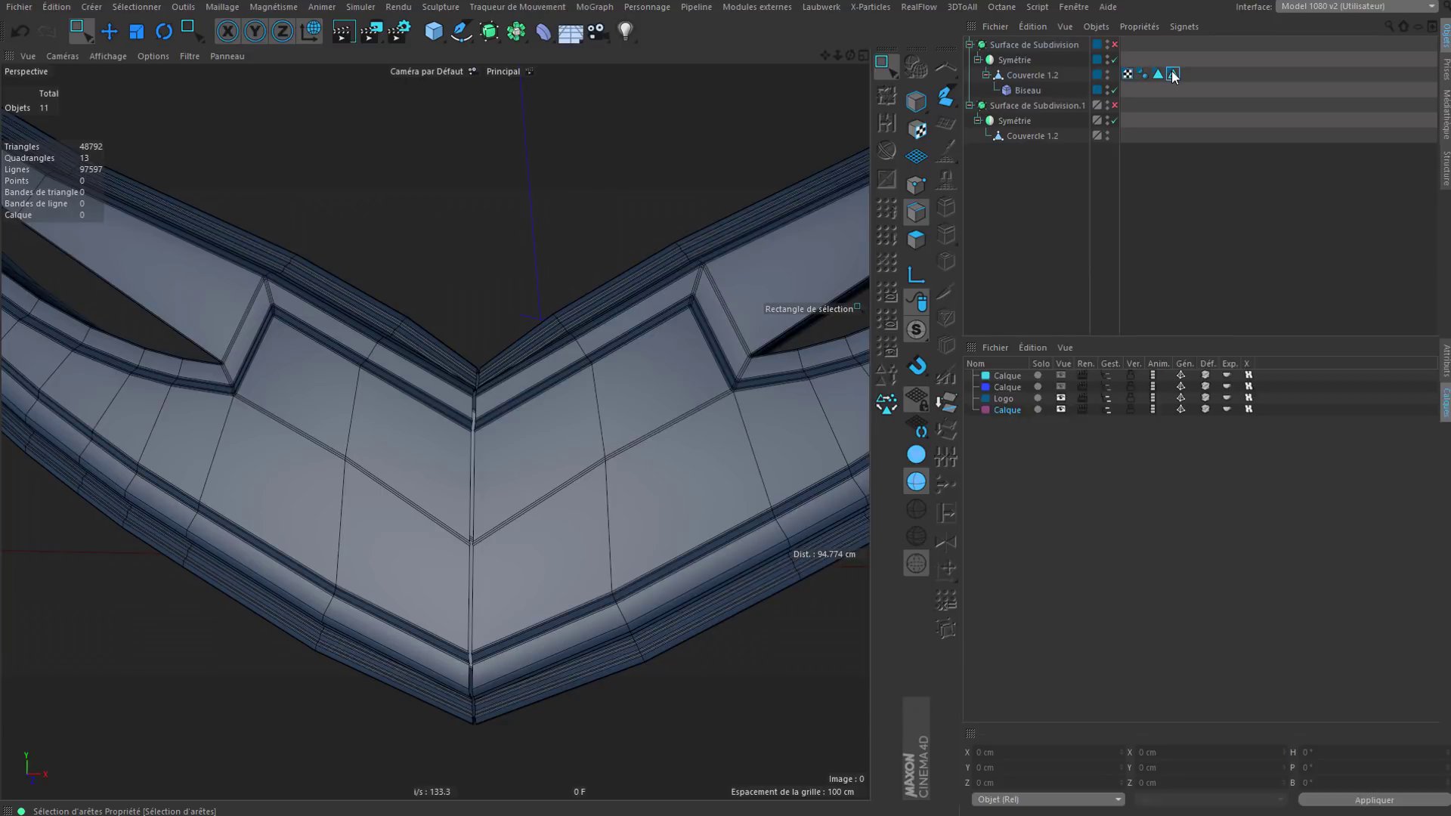
click(109, 31)
ctrl+click(470, 479)
ctrl+double_click(470, 478)
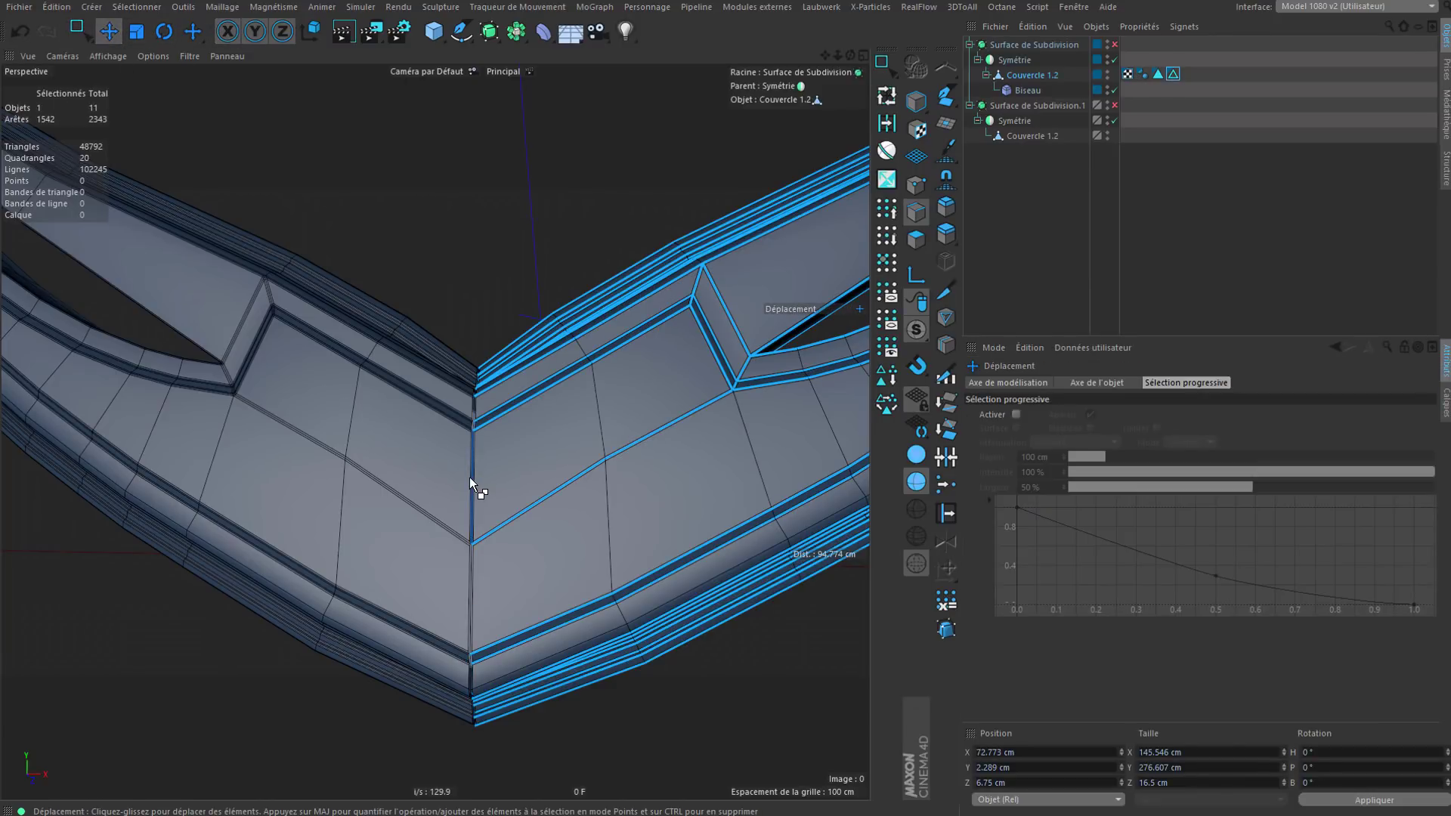
alt+drag(492, 433, 748, 415)
click(887, 377)
click(1036, 227)
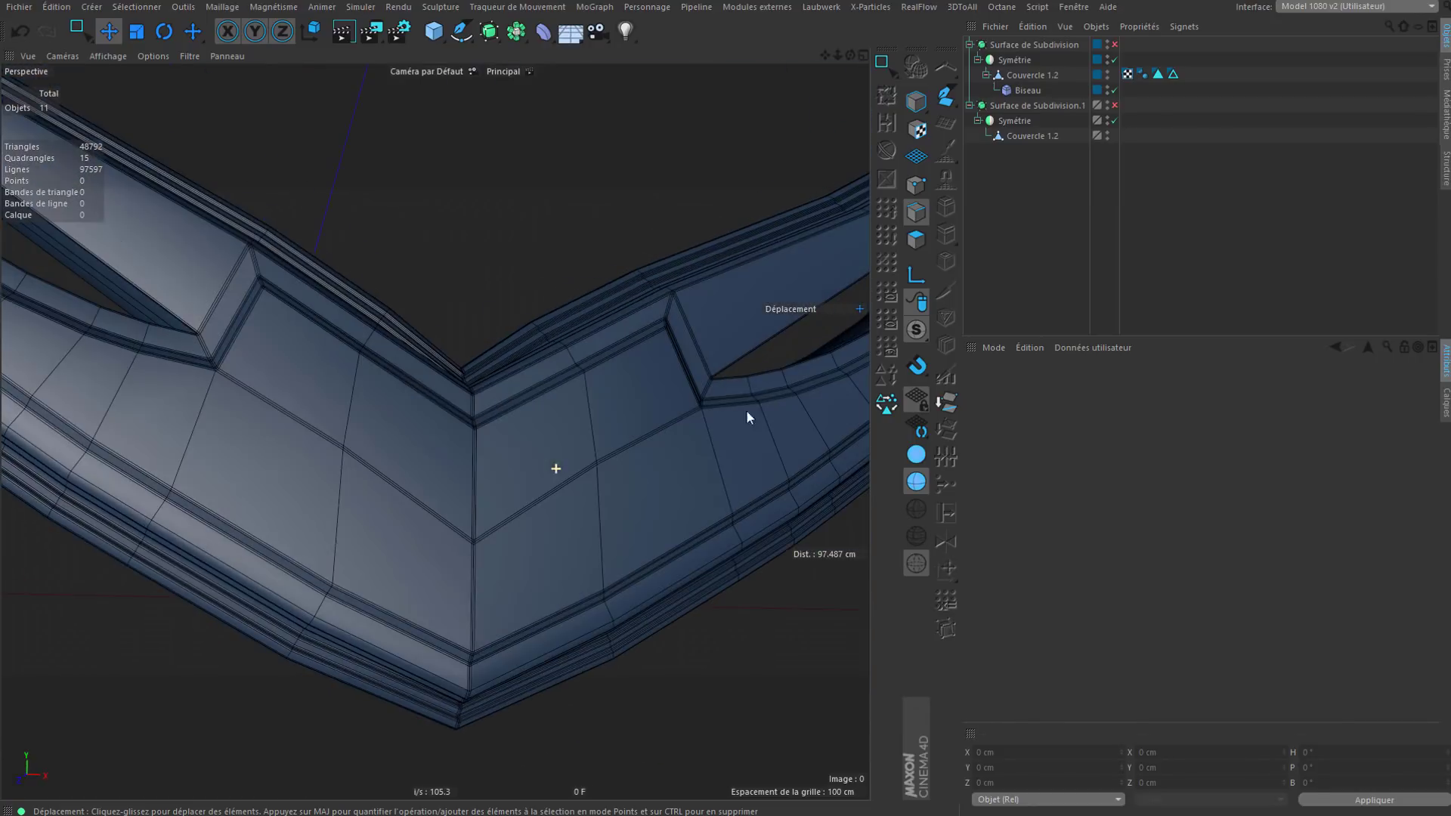
Step: Assign the Surface de Subdivision.1 backup hierarchy to the blue layer that is hidden from the object list
click(1058, 105)
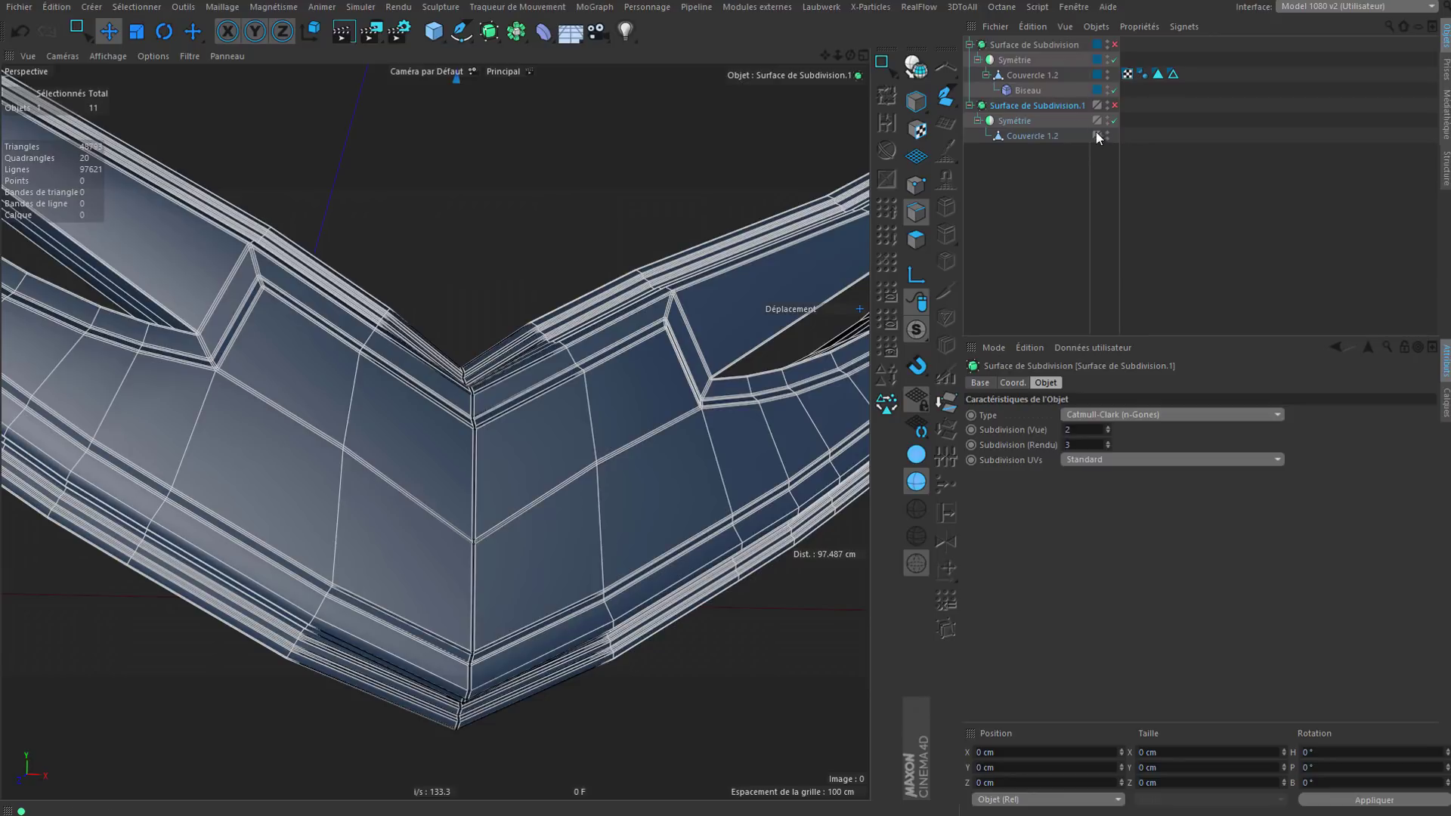
click(1446, 402)
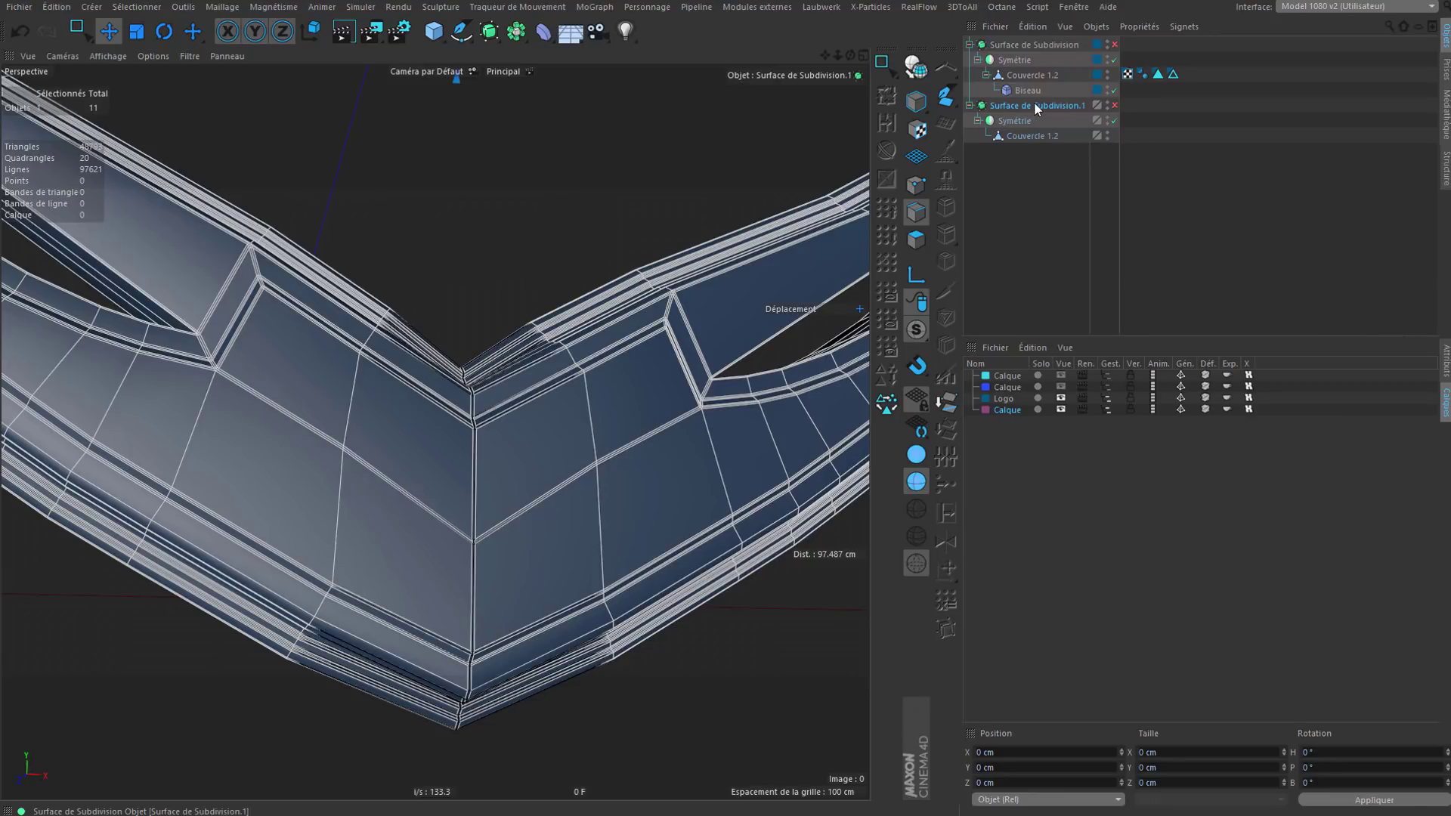
drag(1034, 105, 1011, 386)
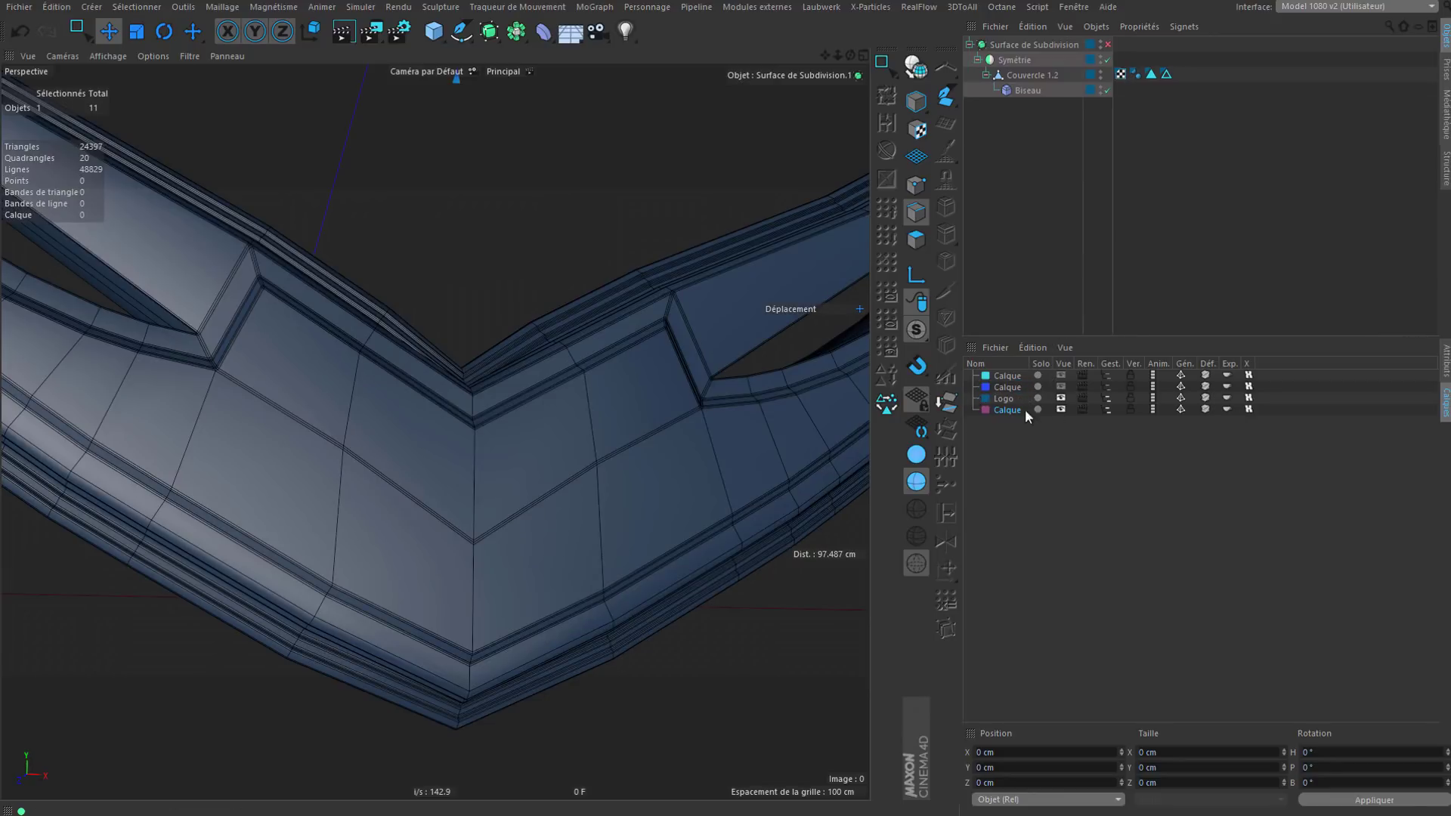
click(1106, 388)
click(1106, 388)
click(1039, 295)
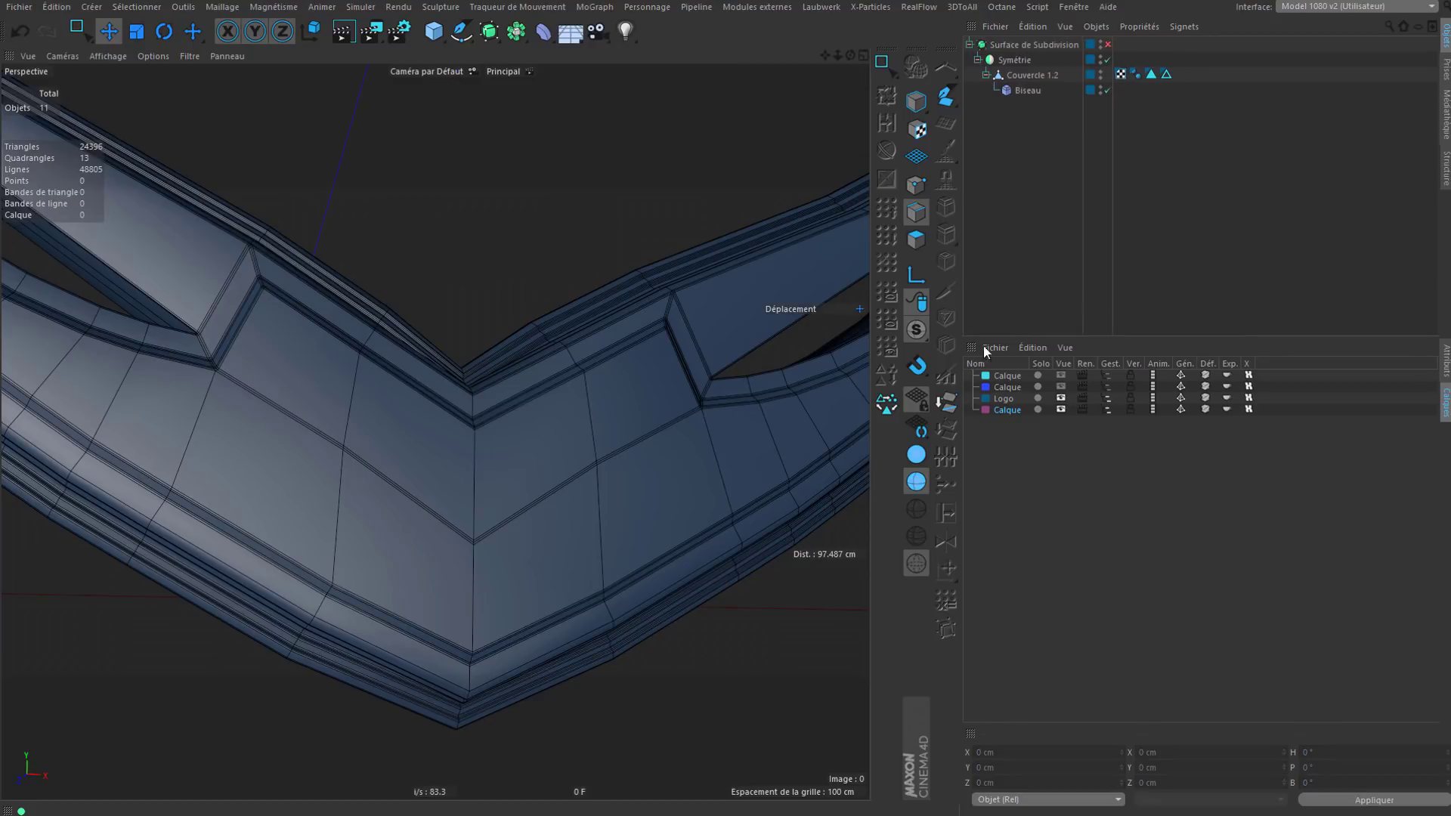
Step: Examine the centre seam together with the stored edge selection and the Symétrie settings
alt+drag(605, 479, 479, 500)
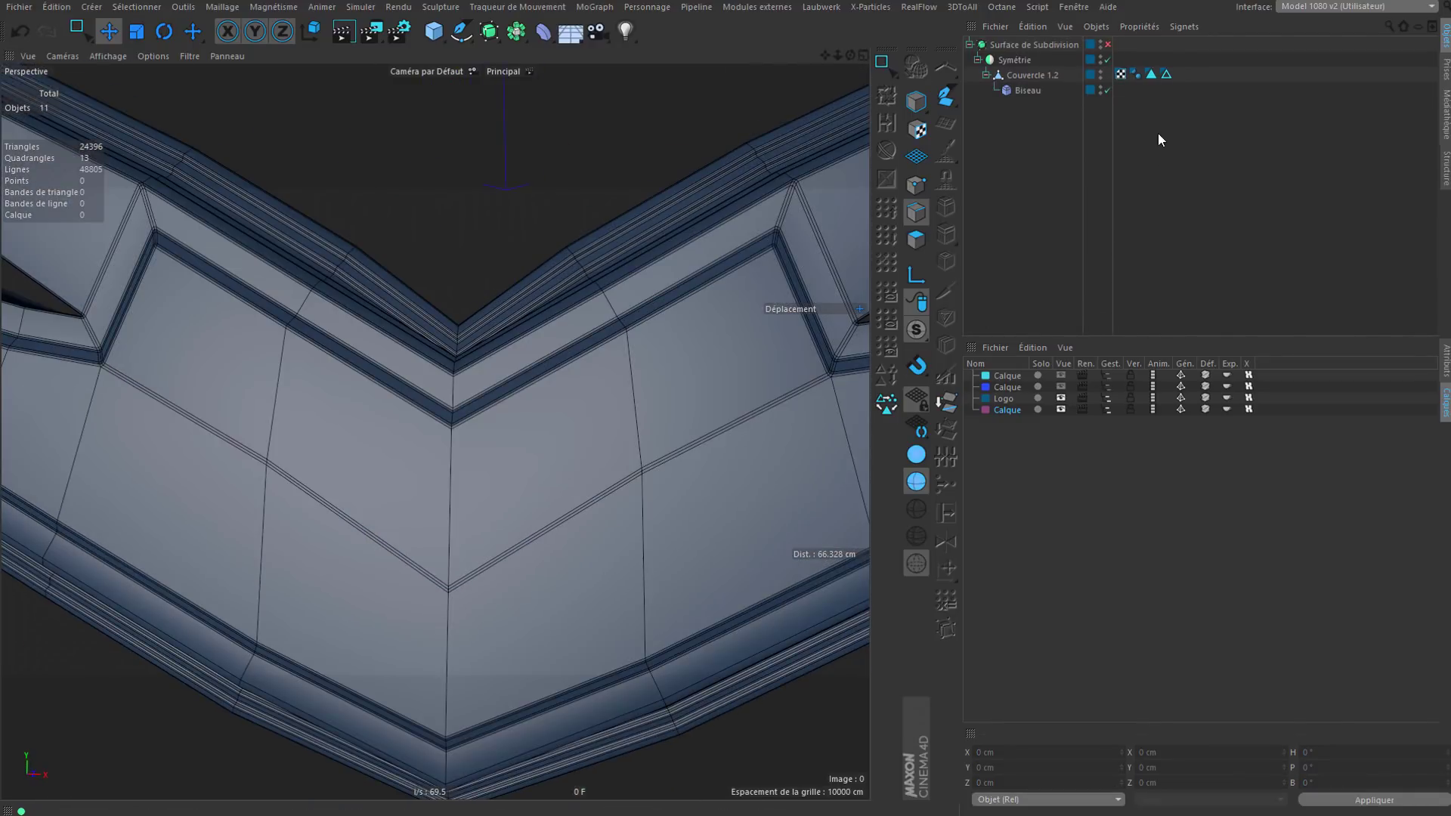
click(1167, 74)
alt+drag(590, 318, 653, 291)
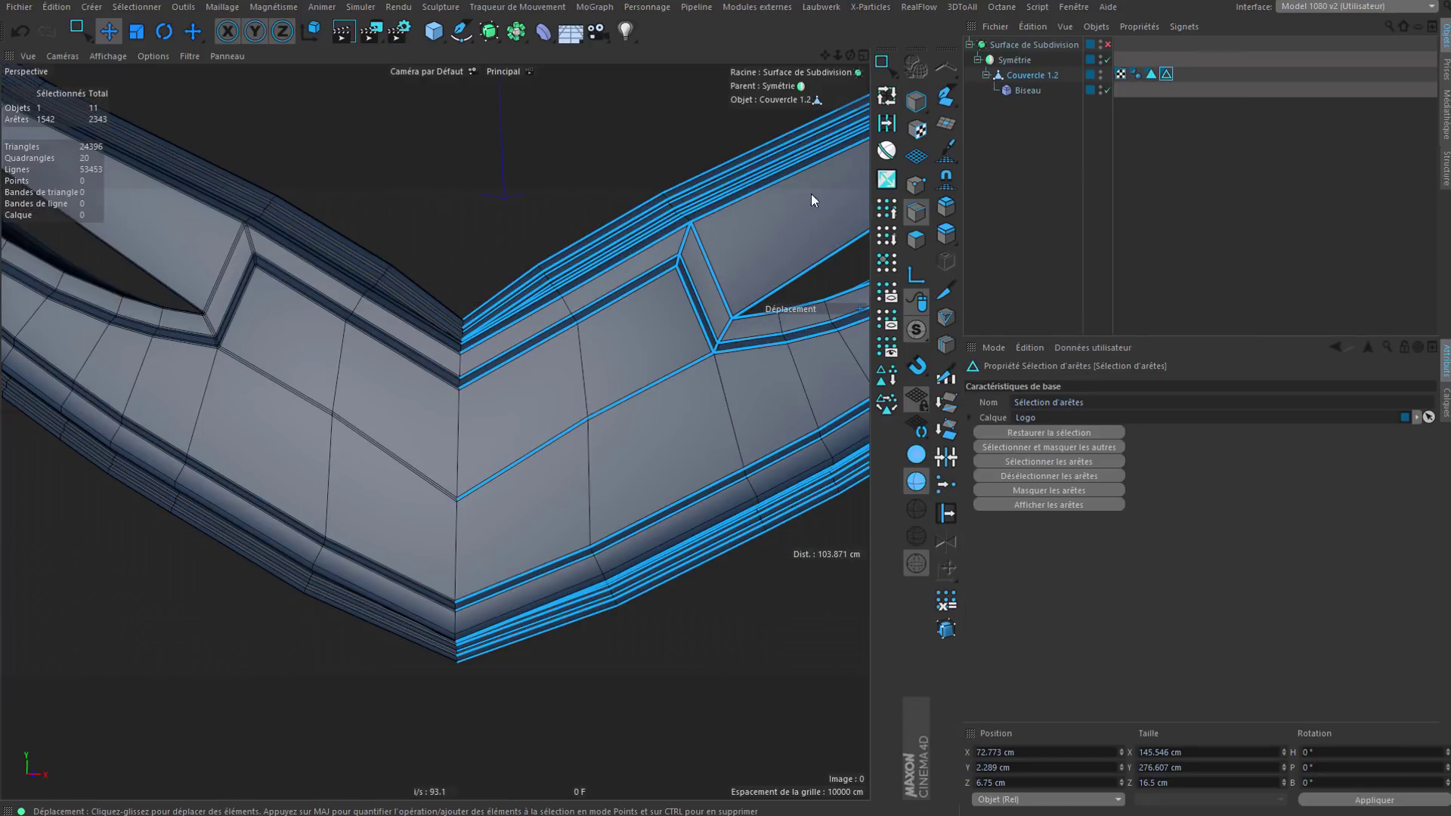
click(1014, 61)
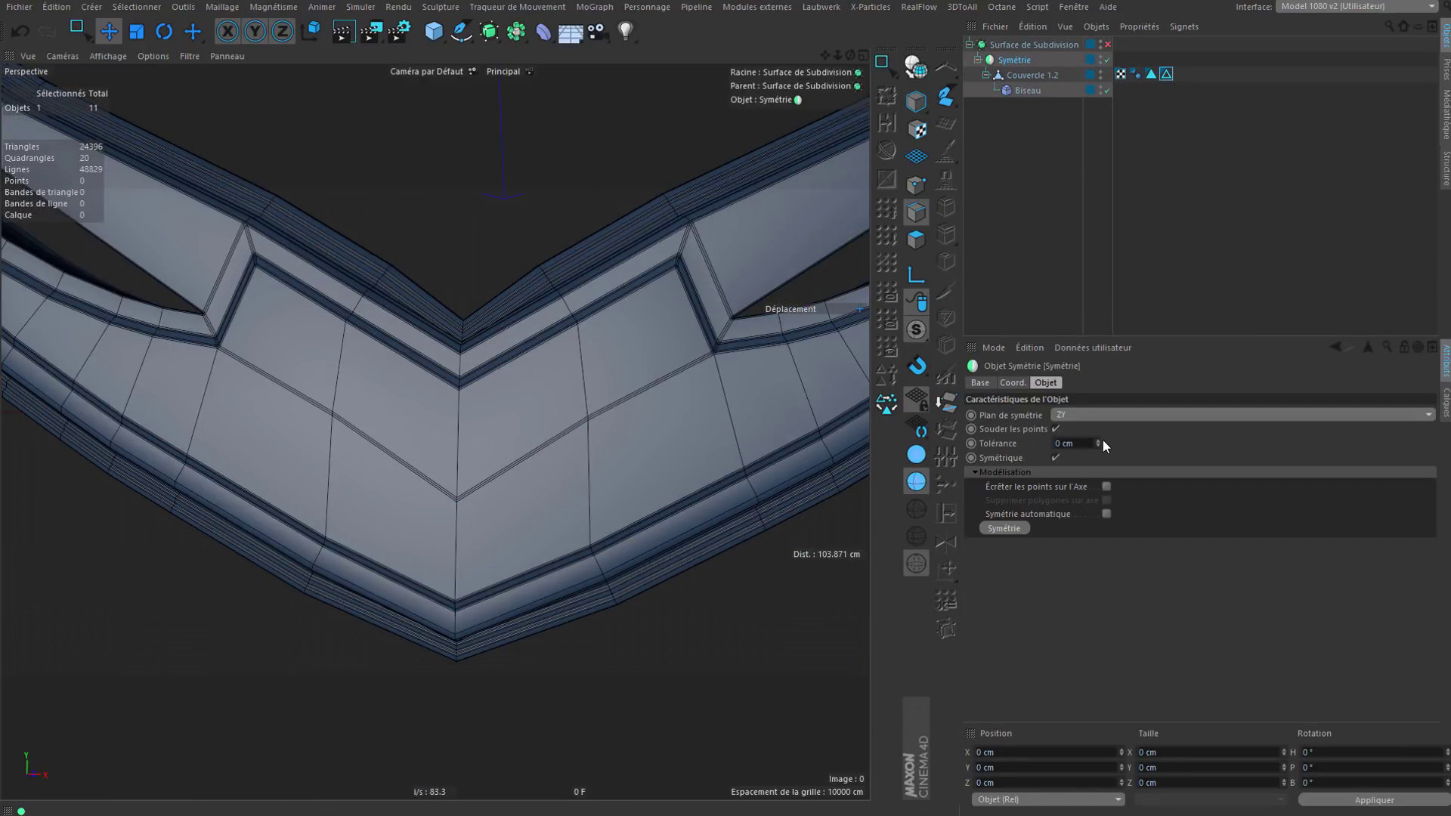
alt+drag(559, 513, 620, 491)
click(1132, 192)
click(1014, 73)
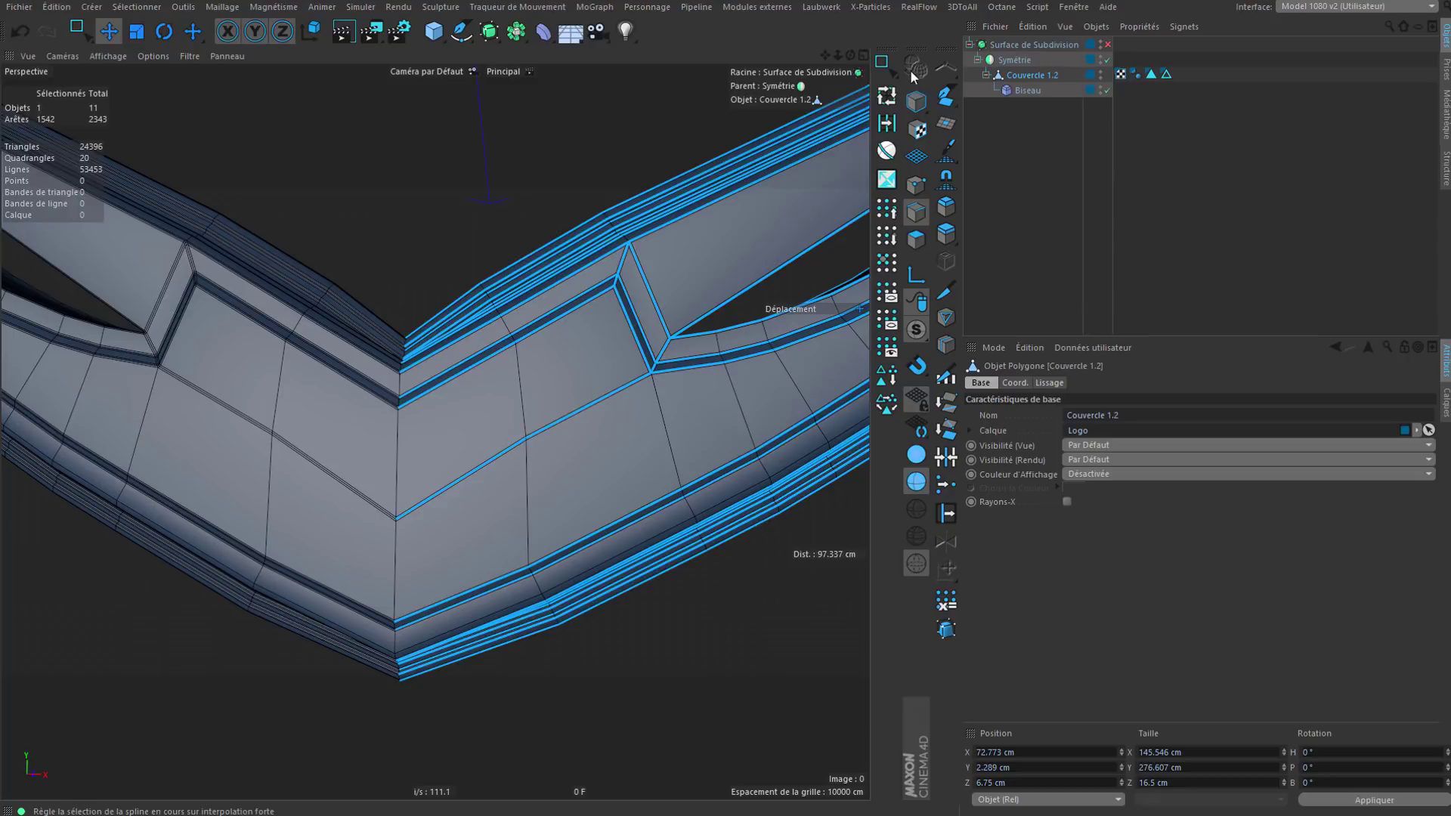
ctrl+drag(1026, 89, 1064, 314)
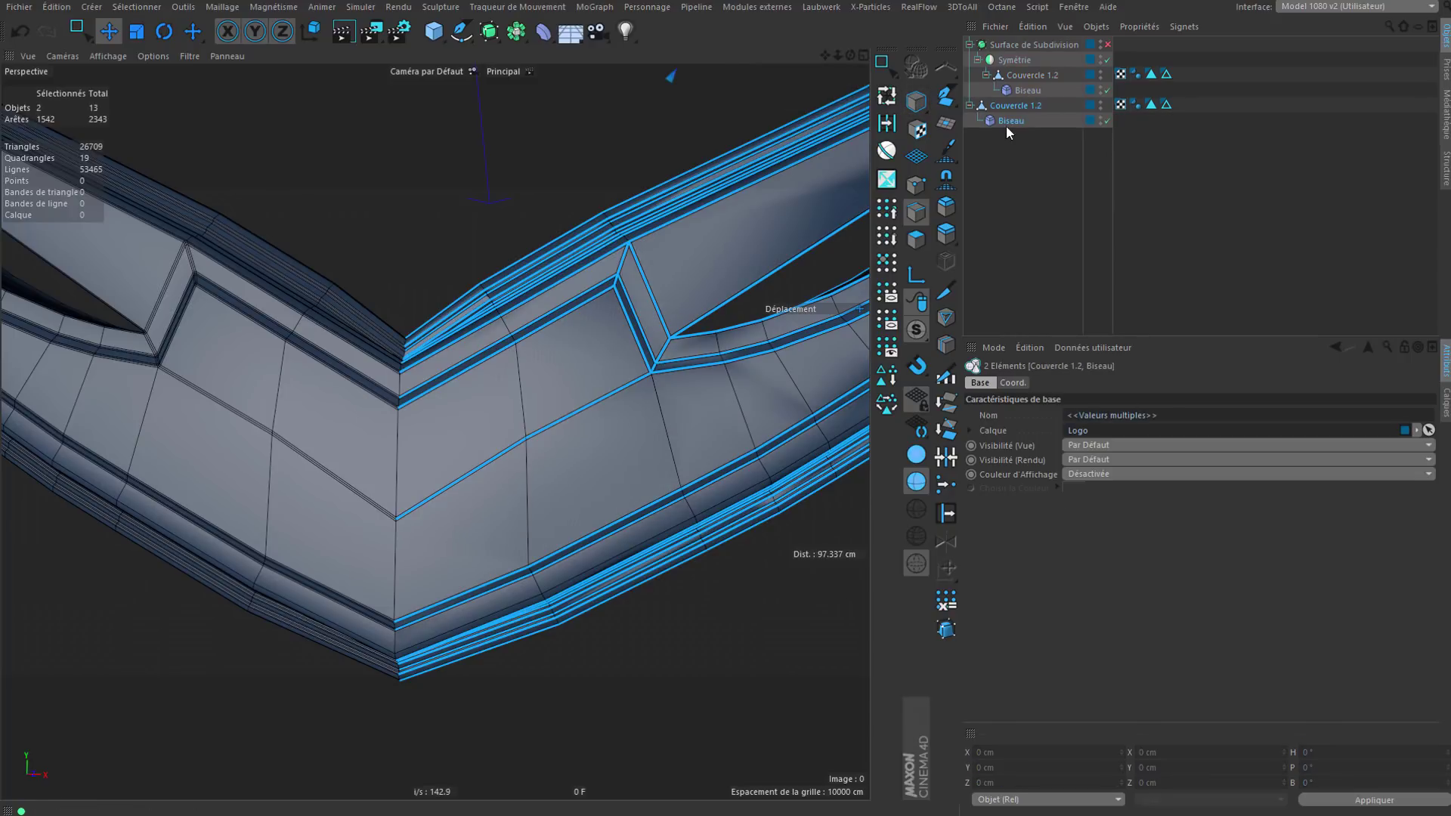
click(1006, 121)
key(ctrl+z)
key(ctrl+z)
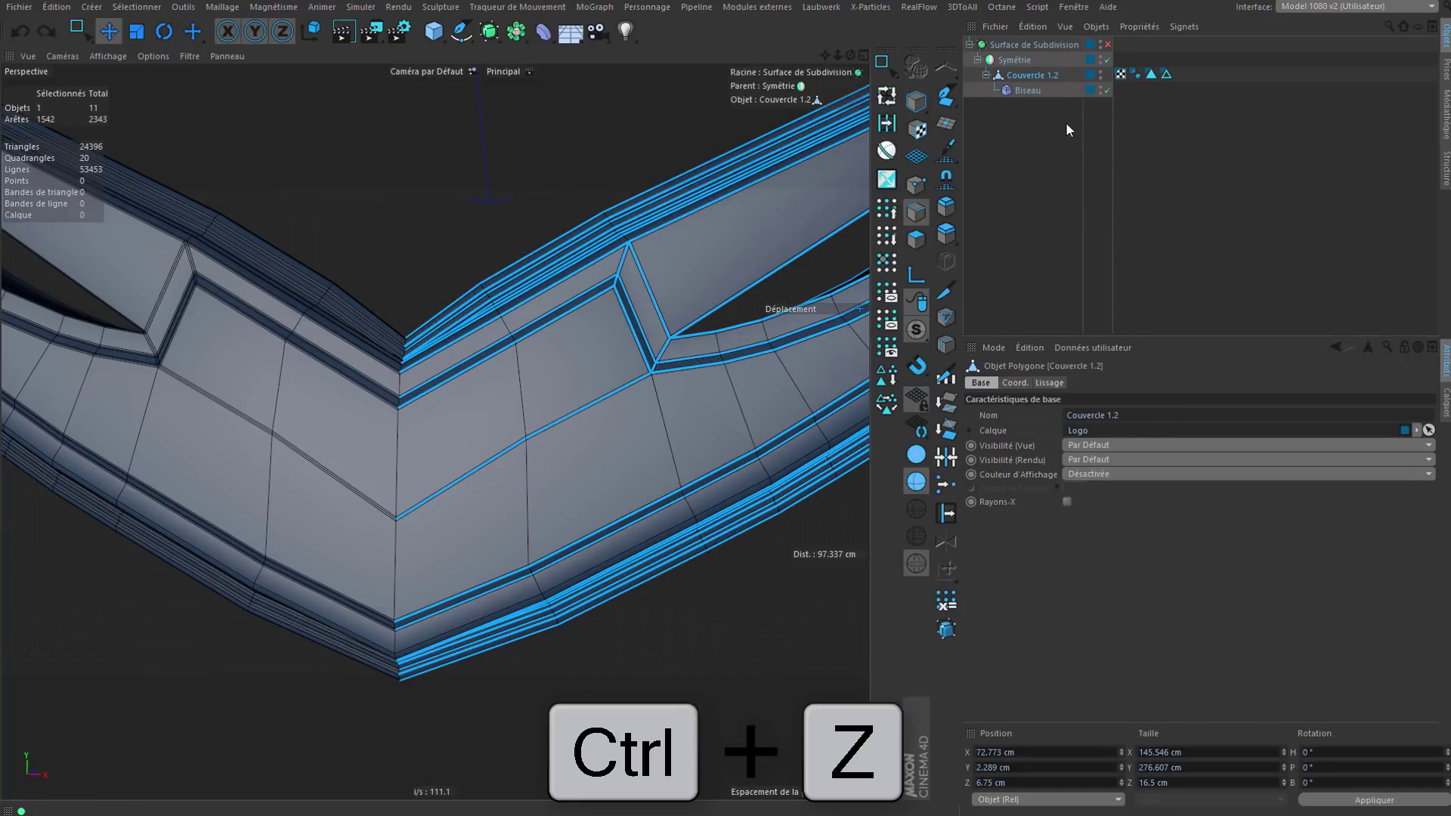
Step: Copy Biseau outside the hierarchy, then bake Couvercle 1.2 with Convertir en Objet and delete its original
ctrl+drag(1027, 90, 1044, 132)
click(1014, 75)
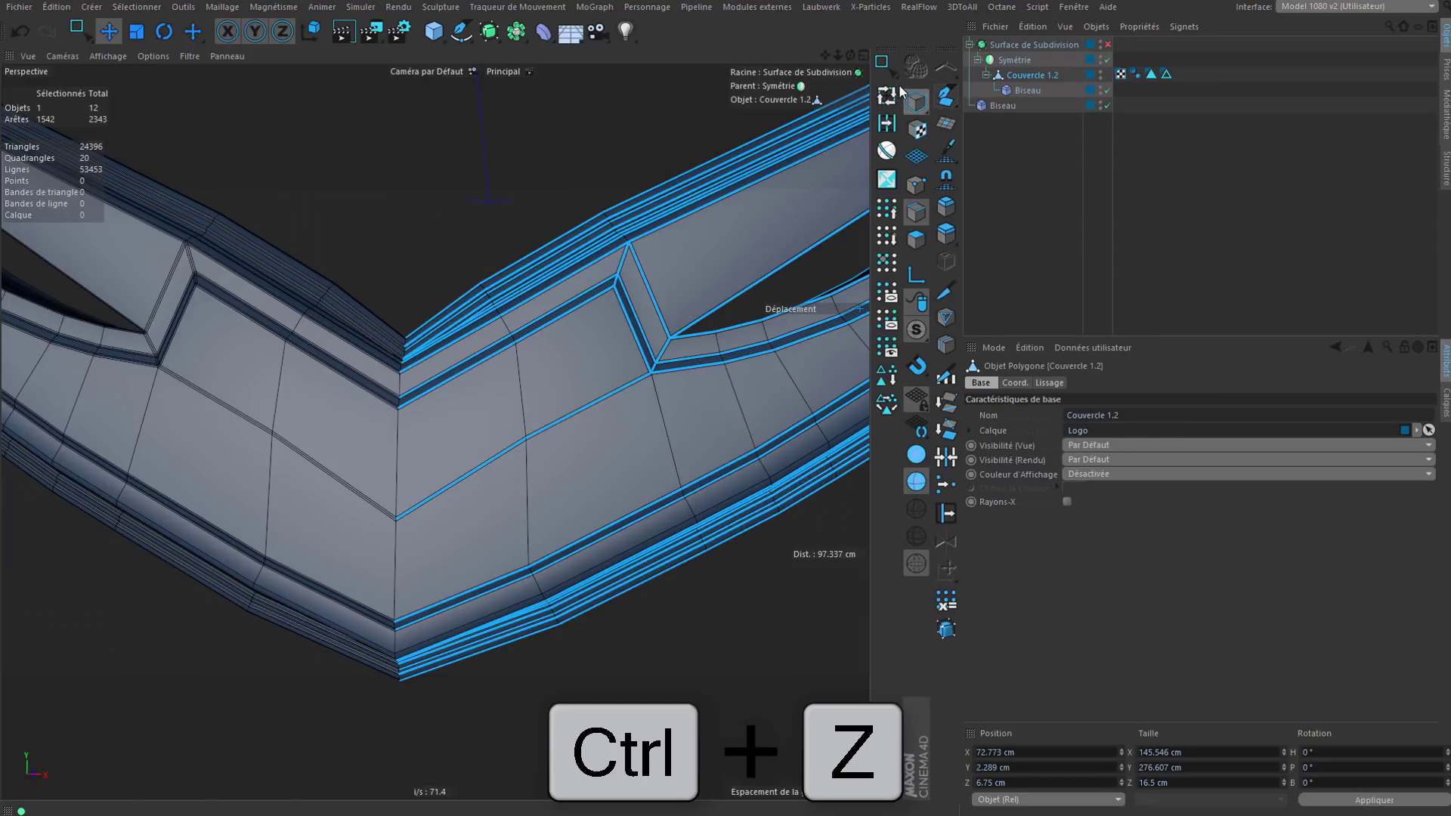
click(1095, 26)
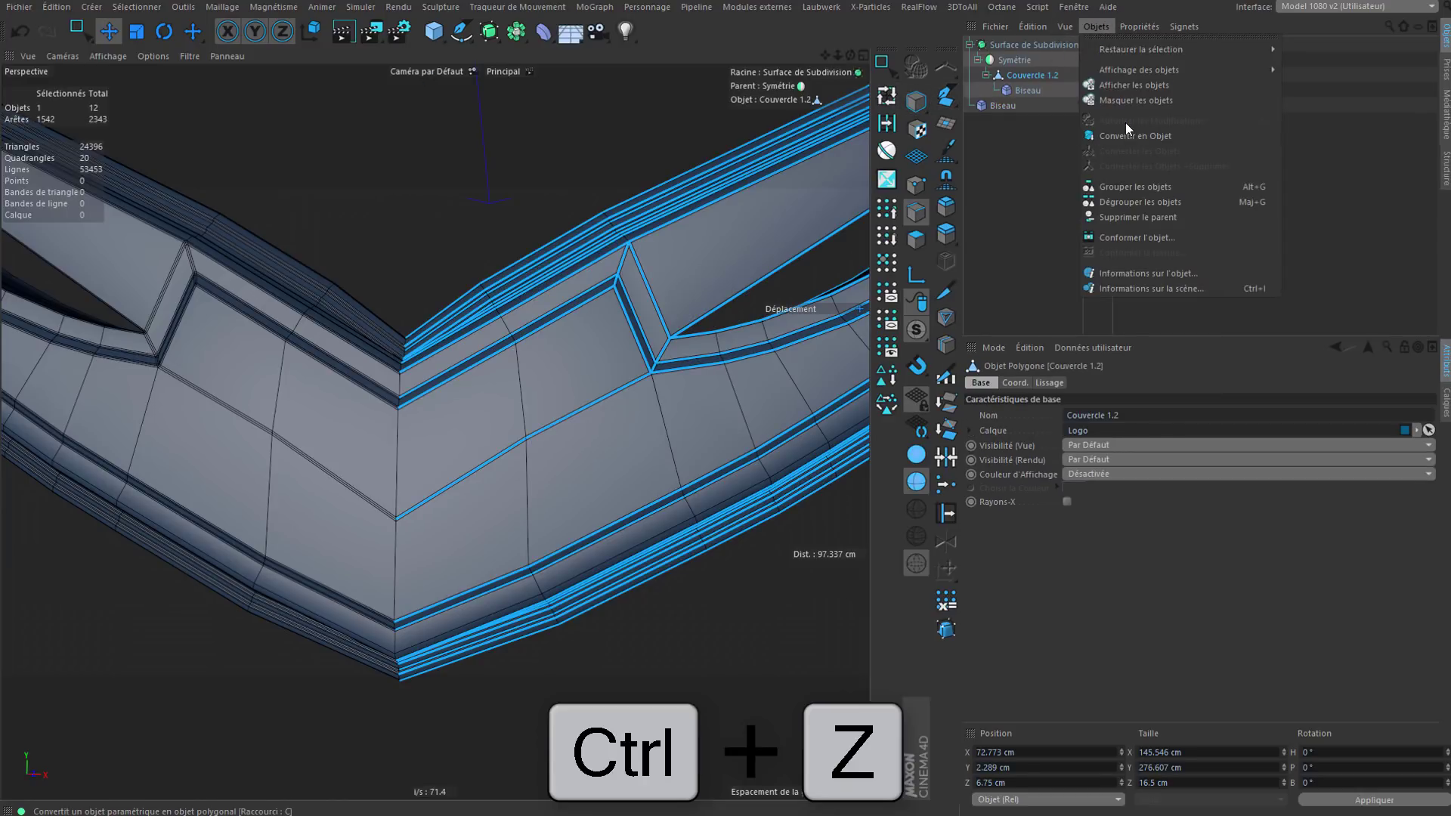
click(1126, 123)
click(1096, 27)
click(1133, 136)
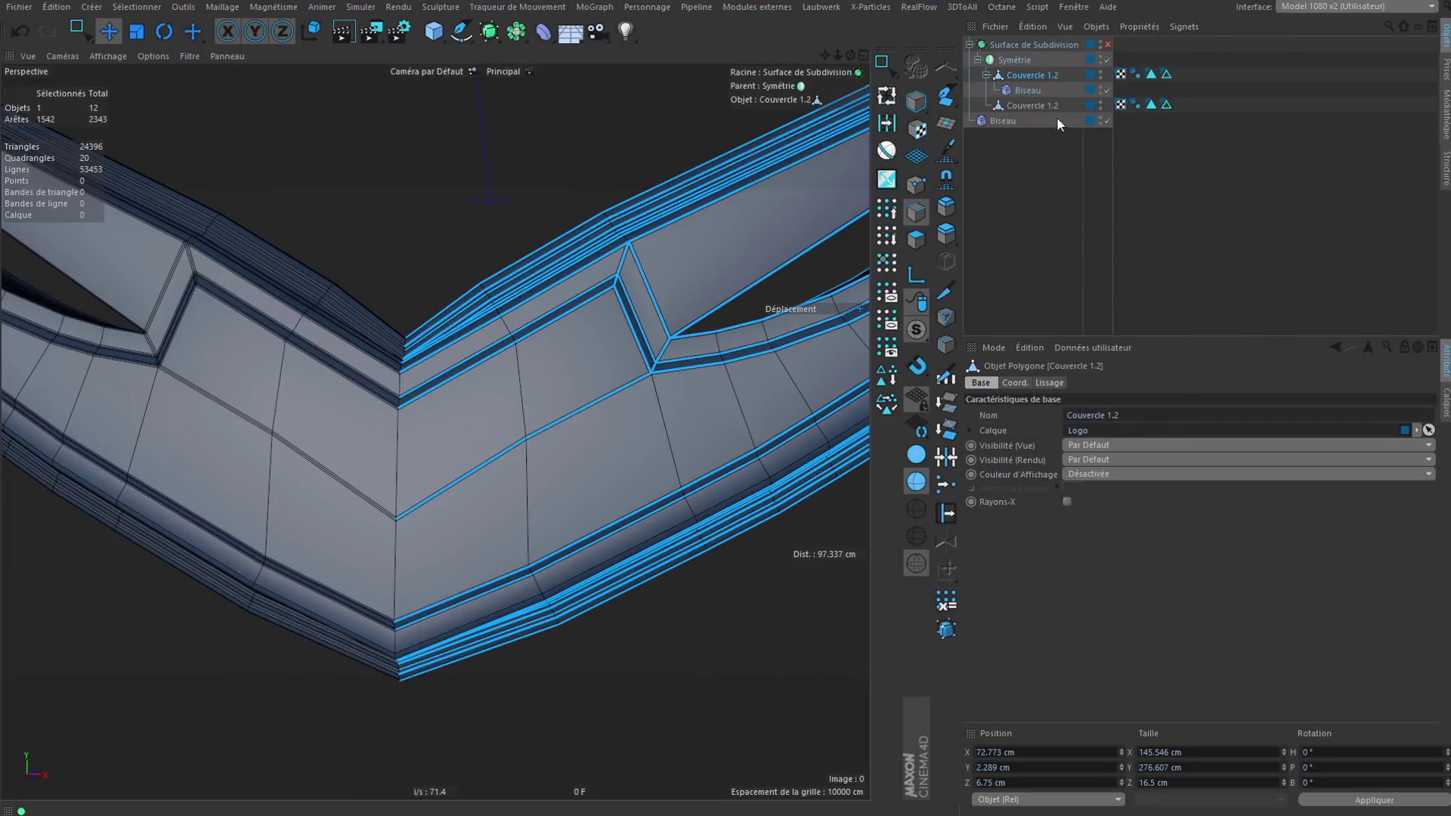
key(Delete)
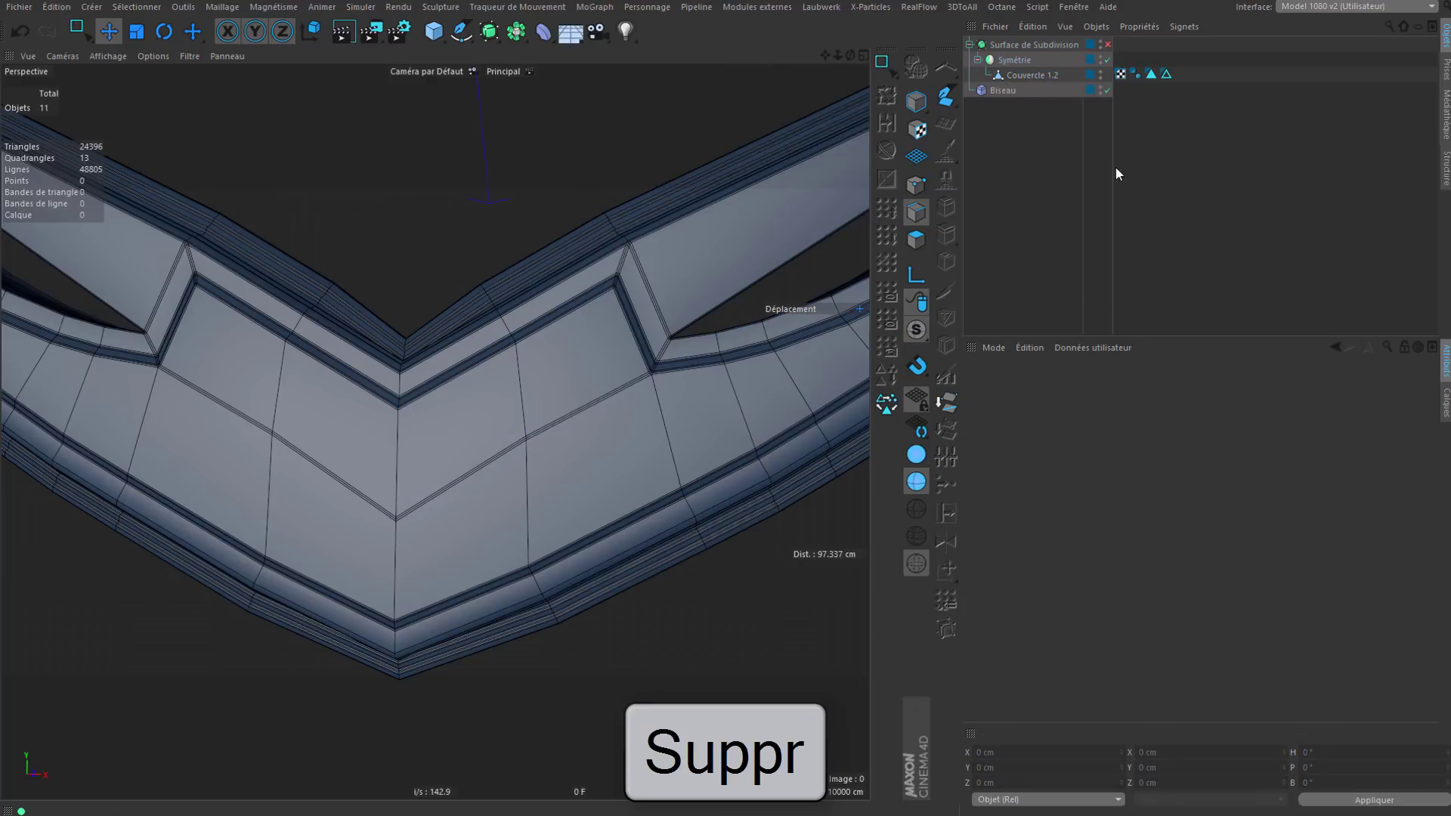
Step: Place Biseau under the baked Couvercle 1.2 and replace its stored edge selection with the centre seam's edge loop
drag(1002, 94, 1019, 74)
click(991, 215)
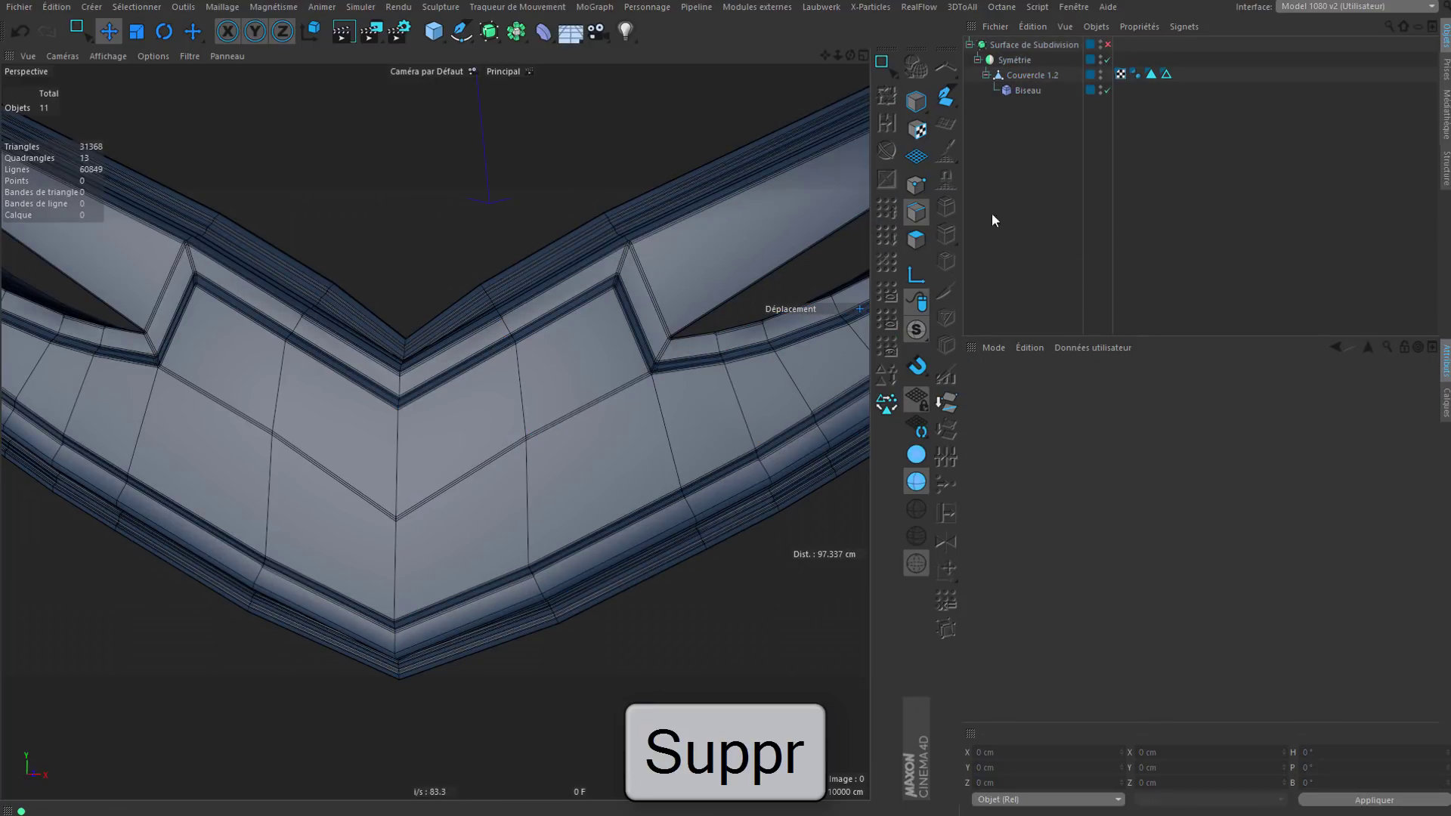
click(1028, 75)
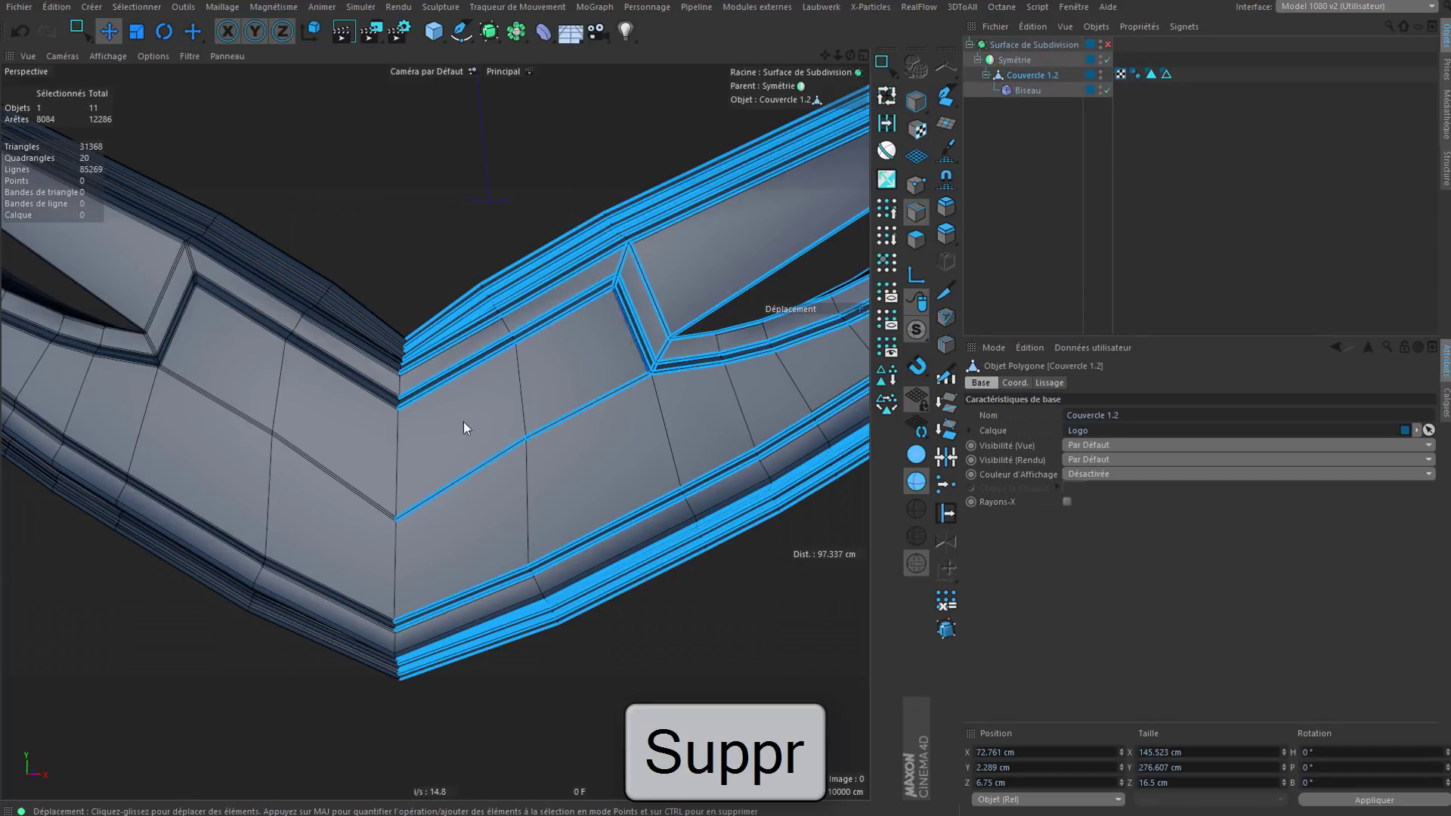
double_click(391, 463)
alt+drag(390, 490, 492, 493)
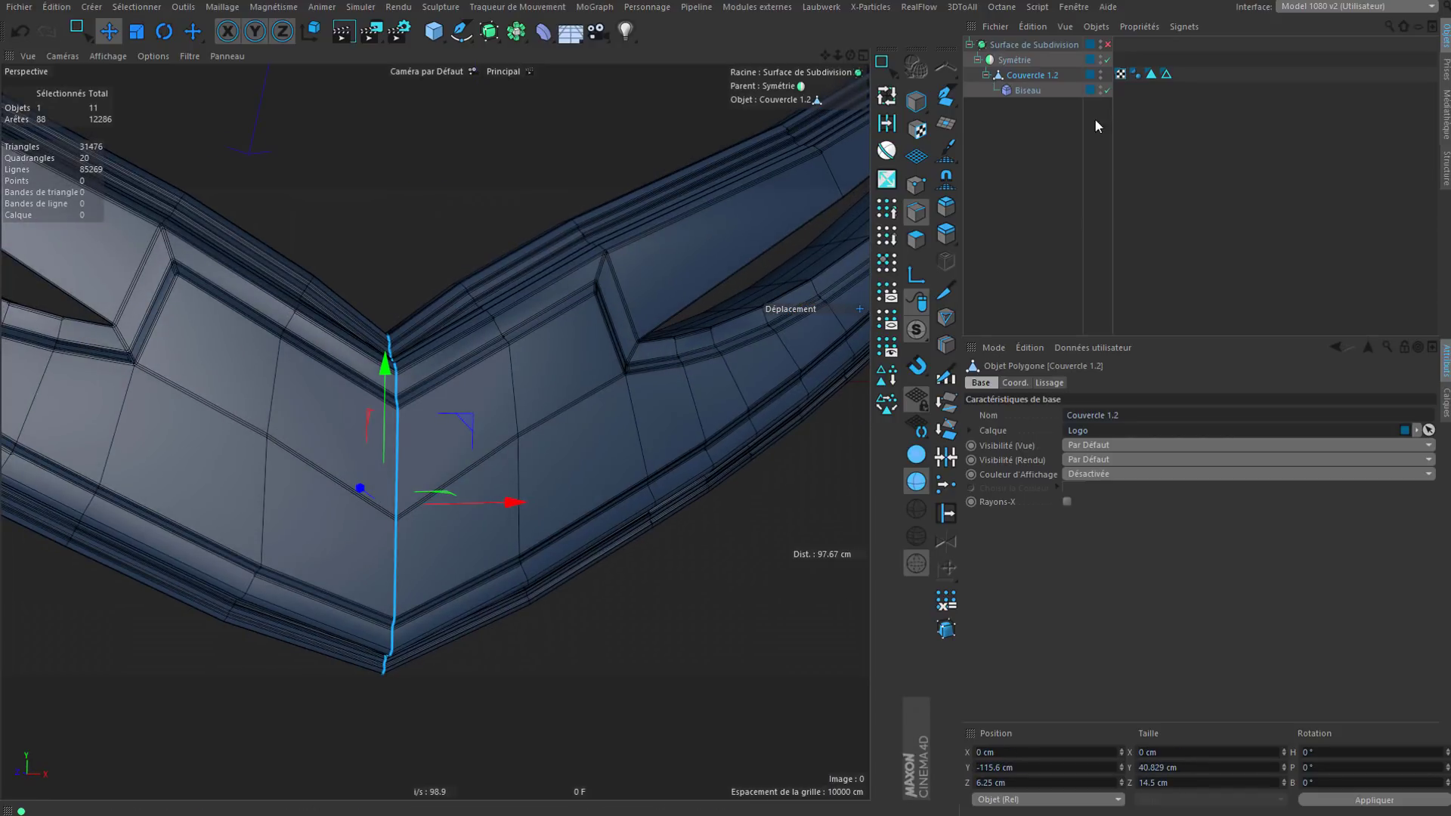
click(1162, 79)
click(988, 272)
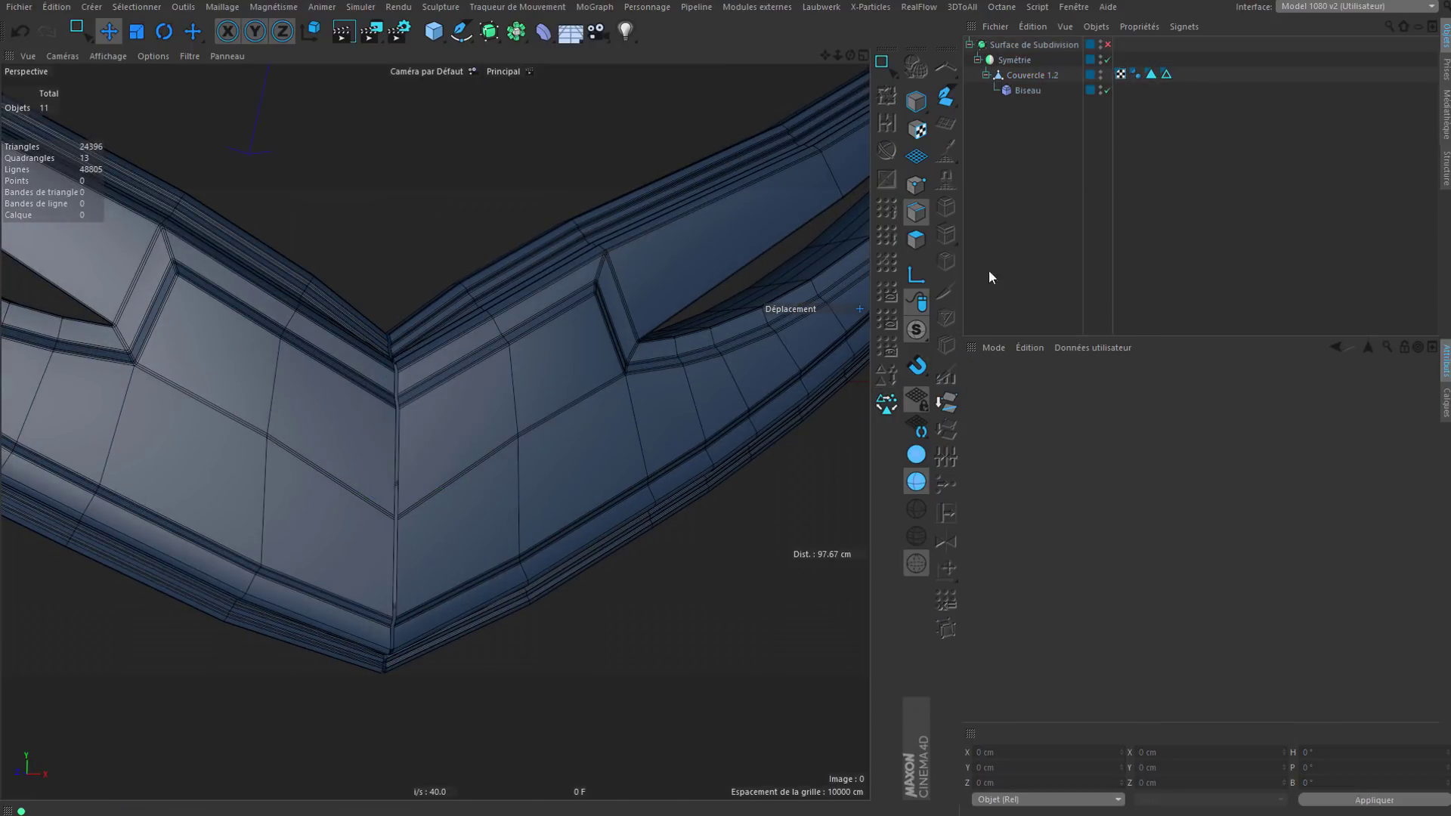
Step: Convert the Symétrie to editable geometry with Biseau outside the hierarchy, and put Biseau back under Couvercle 1.2
alt+drag(528, 467, 499, 435)
scroll(470, 372, up, 5)
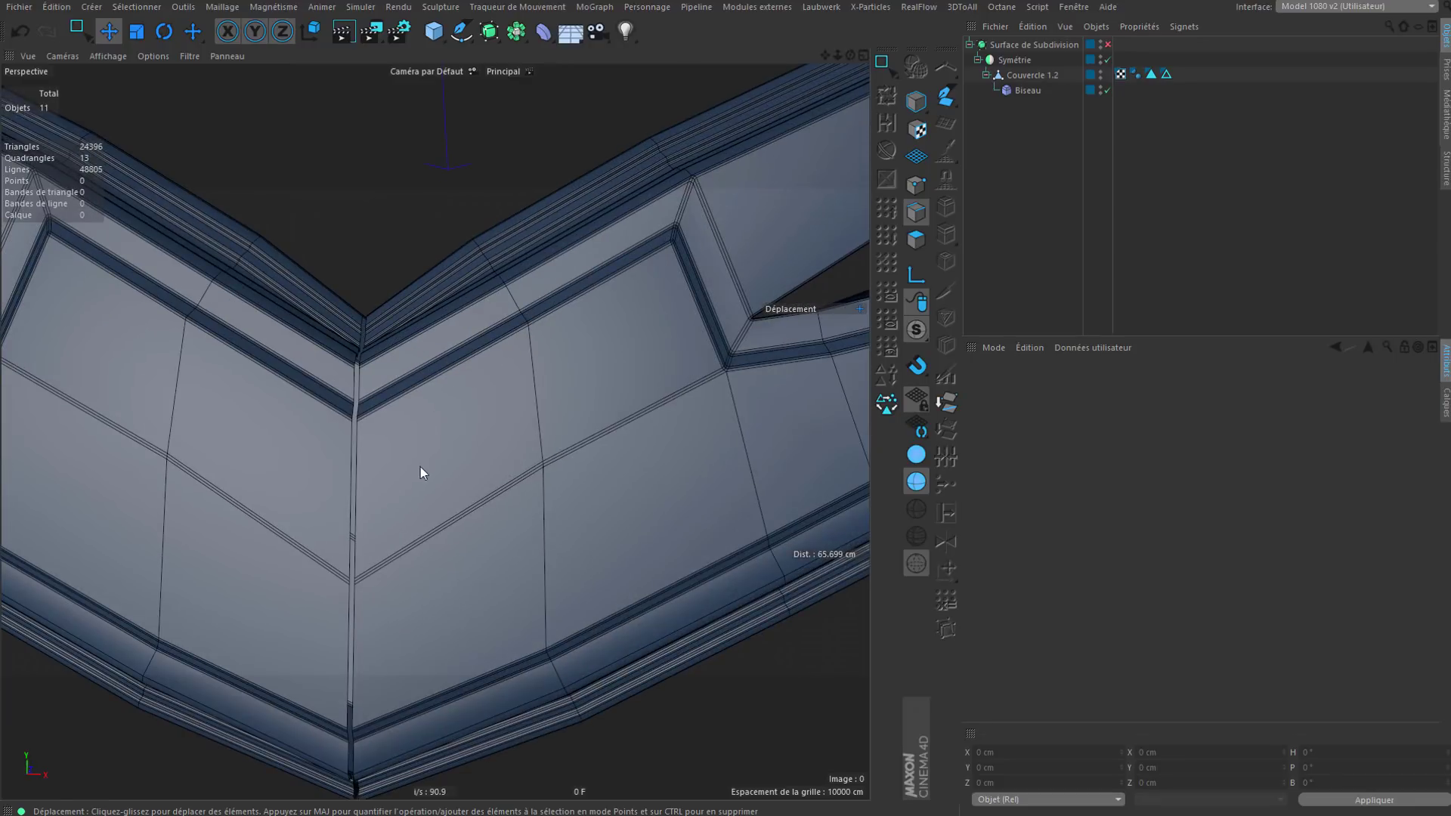
click(1012, 76)
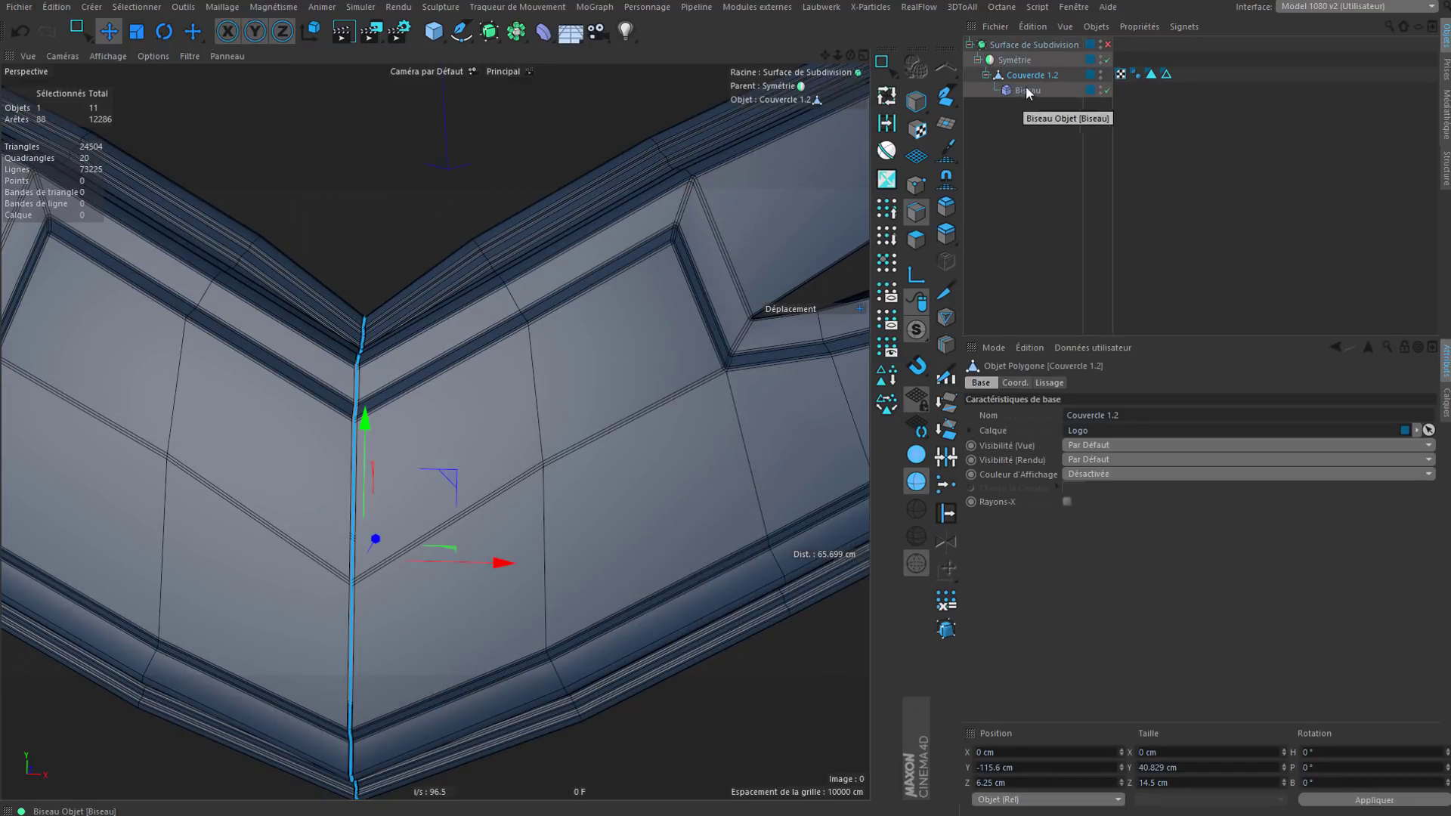
click(1010, 61)
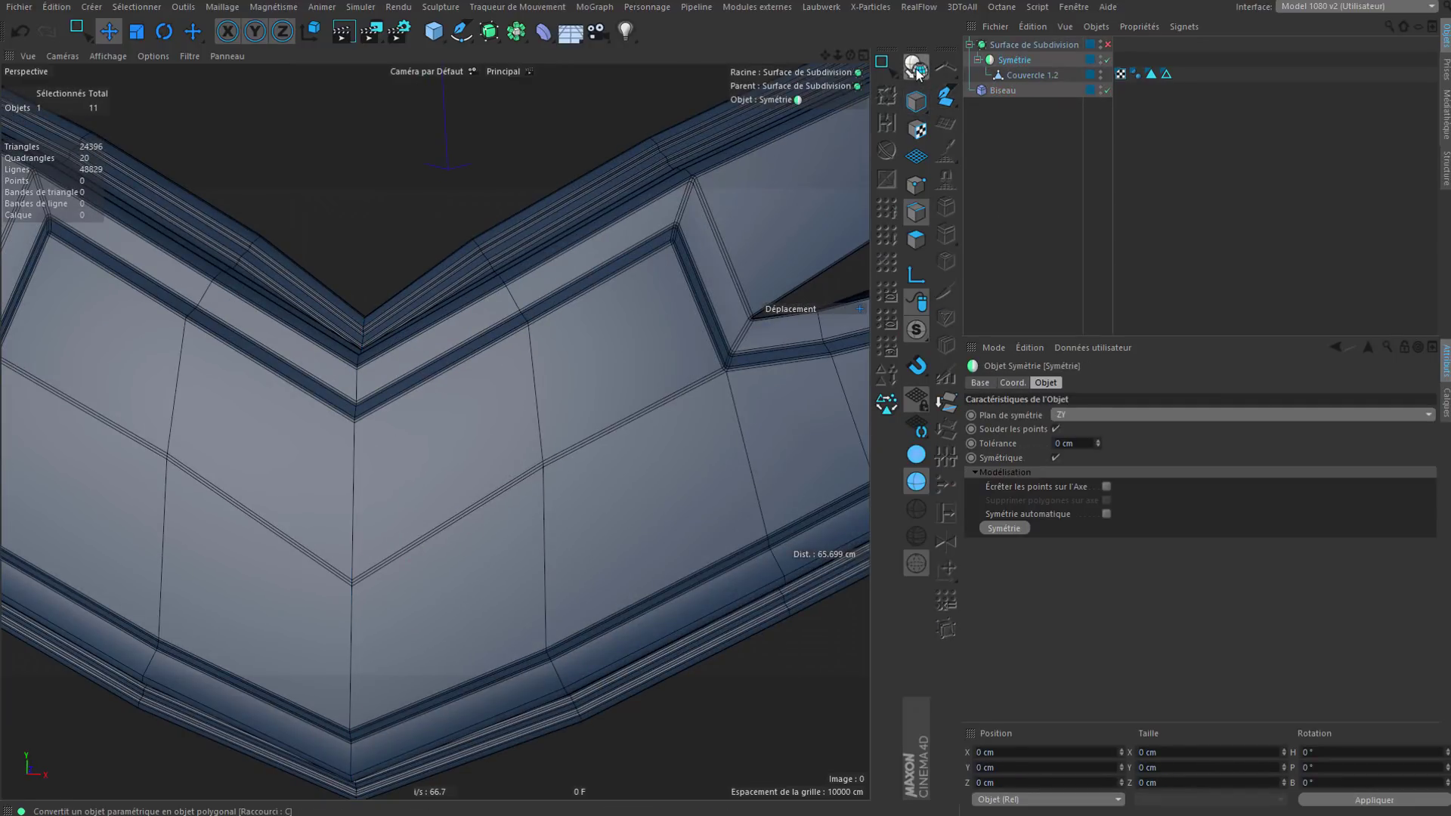
click(916, 68)
click(978, 60)
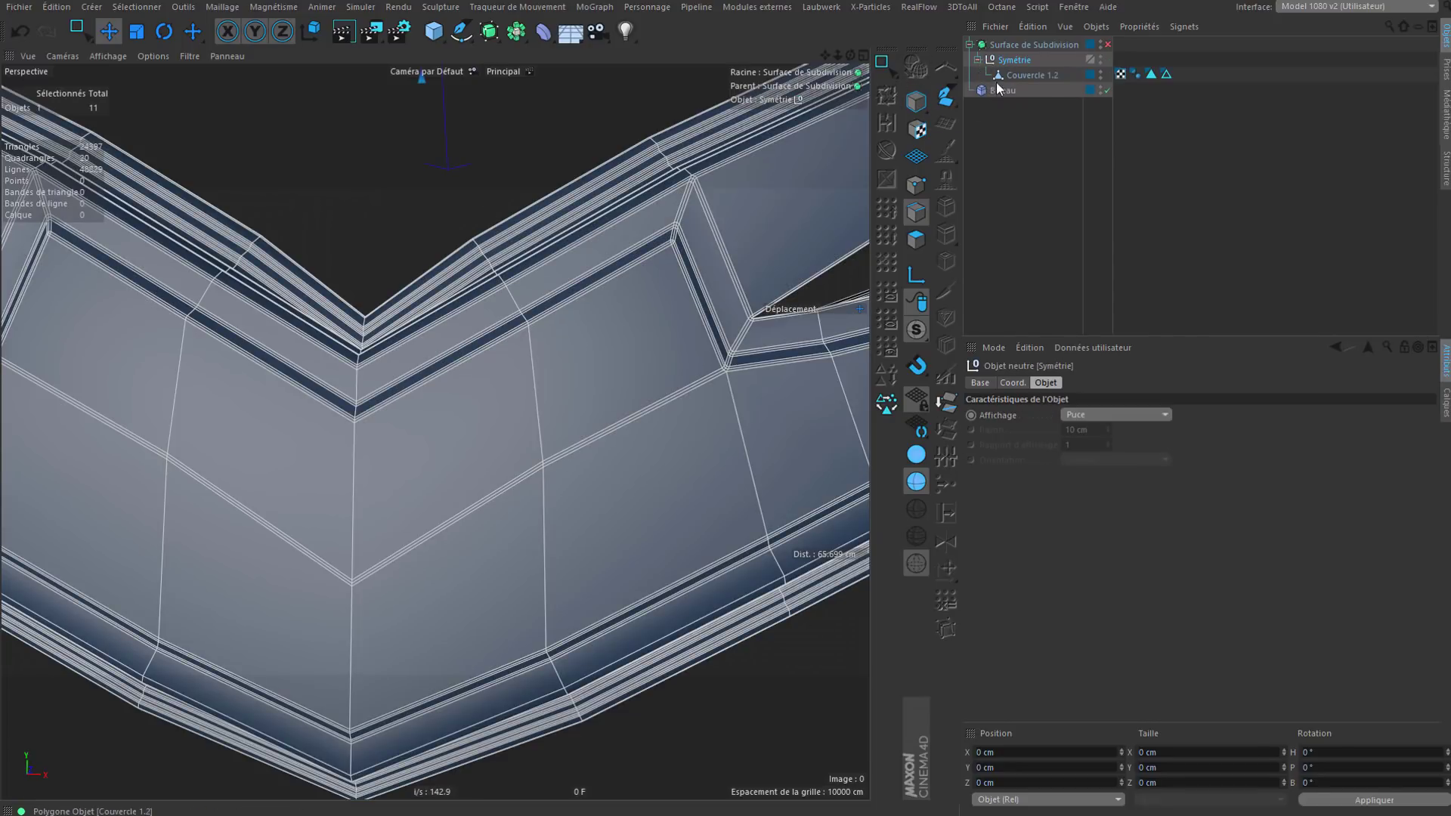
drag(1018, 74, 1017, 75)
click(1133, 153)
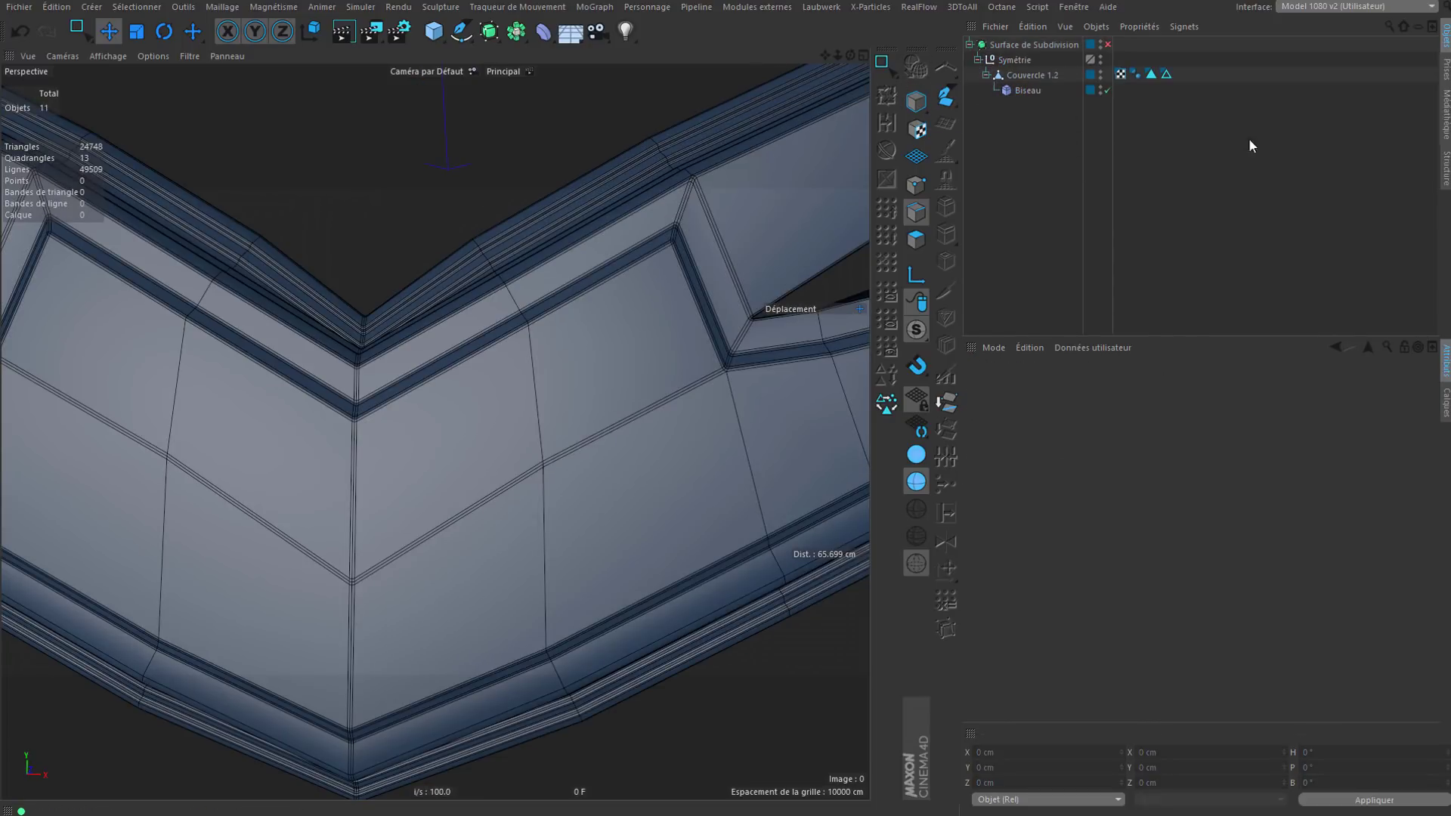
Step: Examine the bevelled centre seam and its stored edge selection from the front and the back
click(1165, 74)
scroll(439, 537, down, 3)
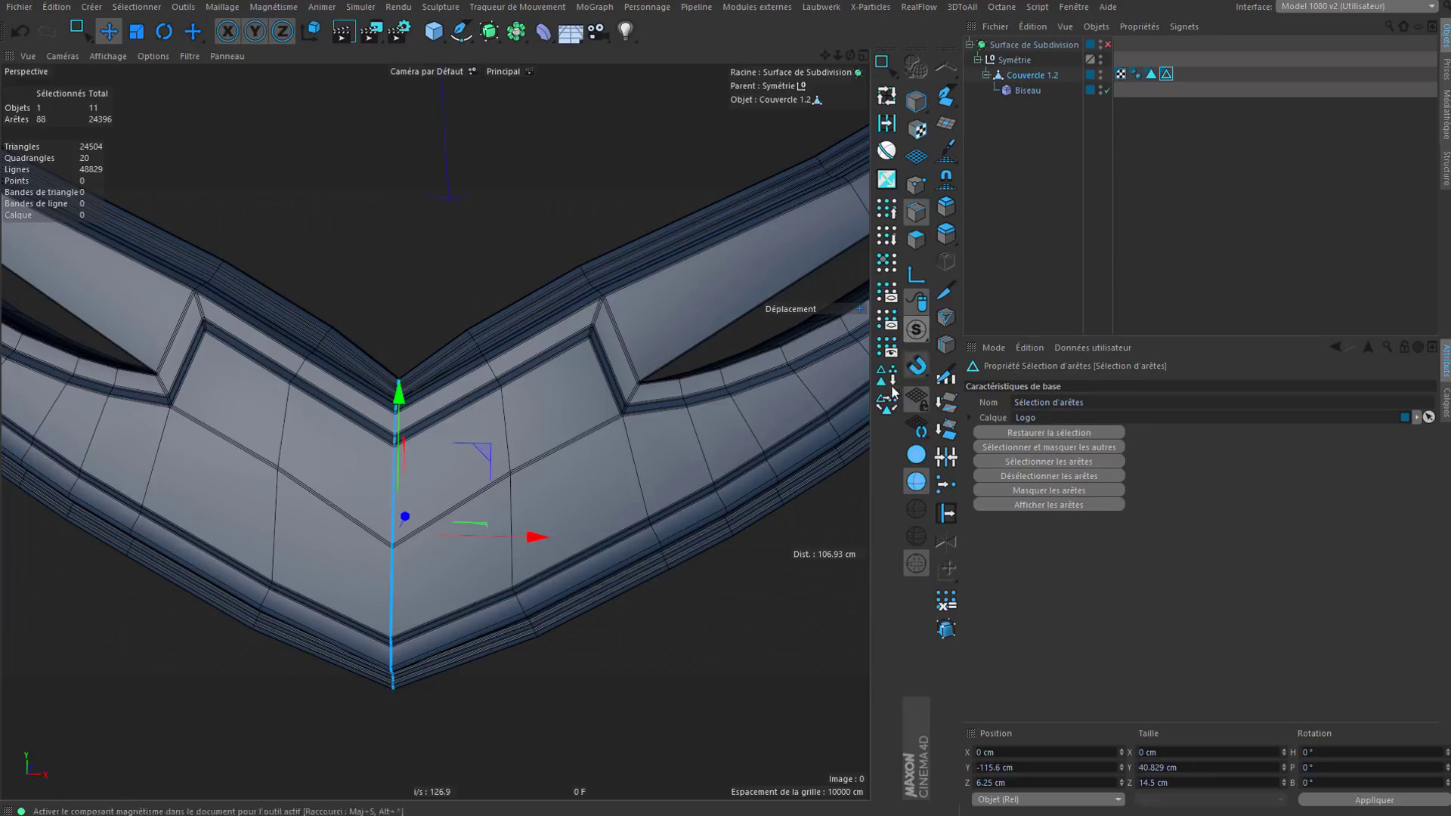
click(1017, 148)
alt+drag(444, 474, 818, 482)
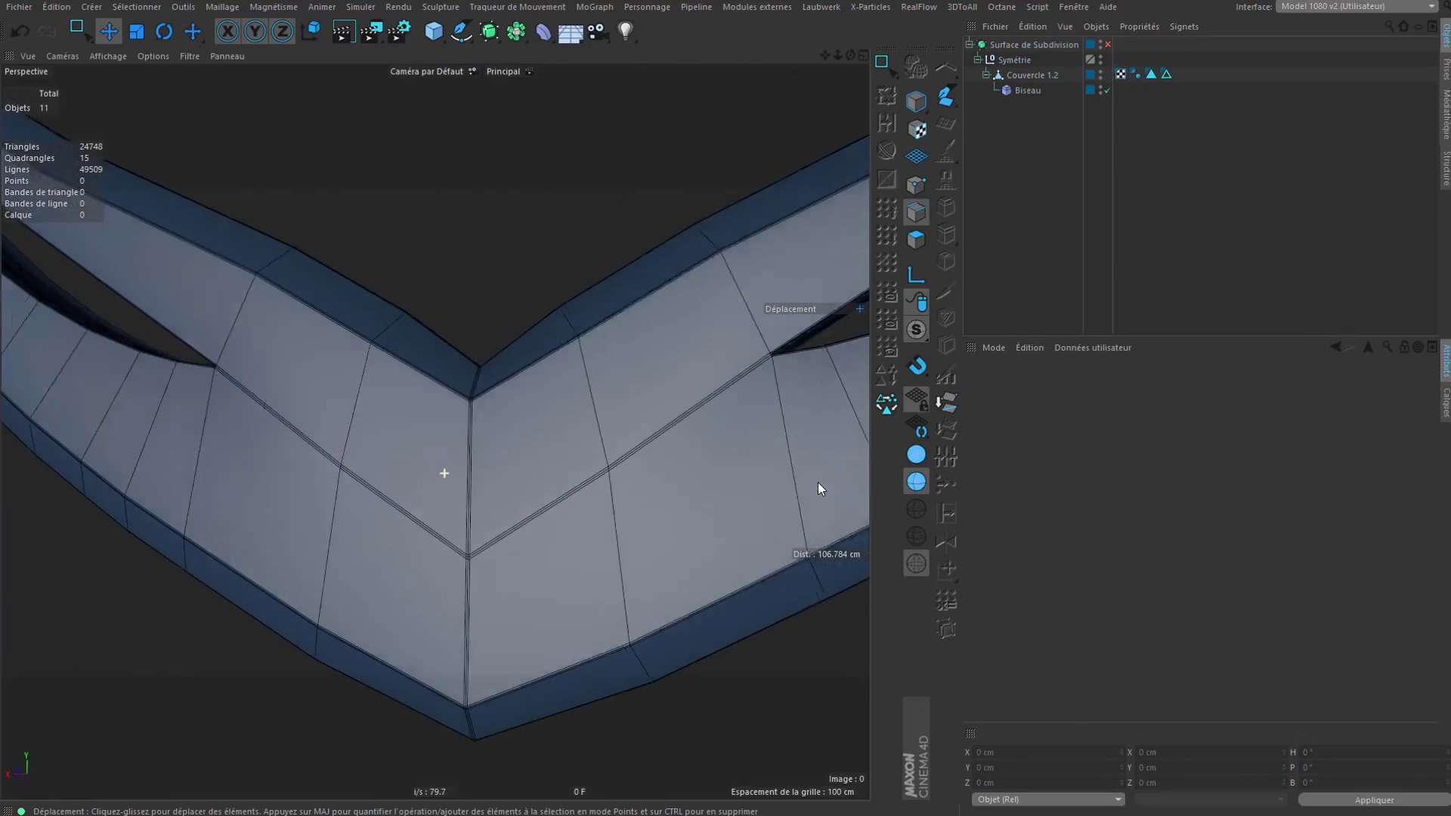
Step: Bake Couvercle 1.2 together with its Biseau using Convertir en Objet, and delete the original with its deformer
click(1017, 75)
click(1096, 26)
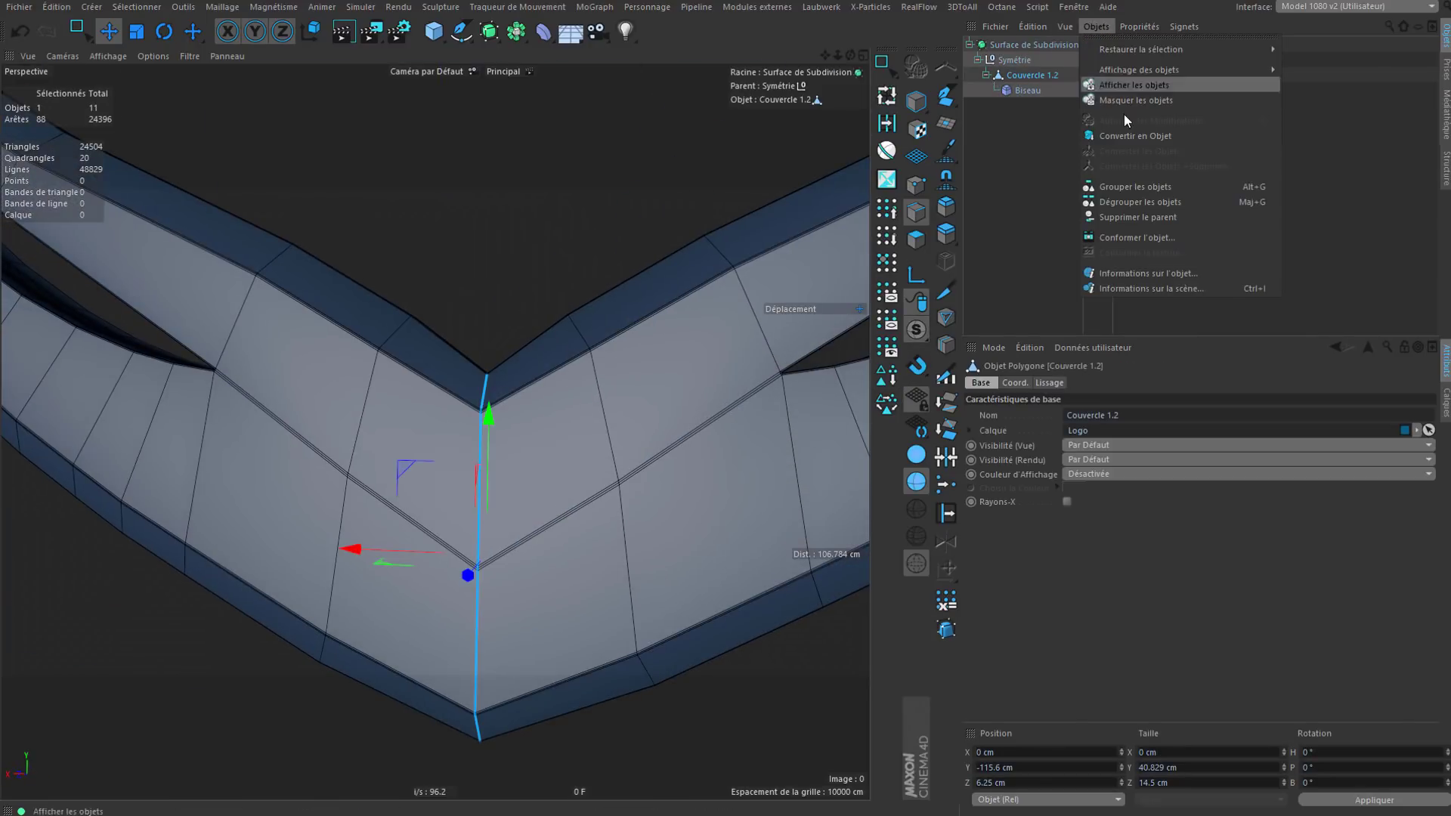
click(1122, 134)
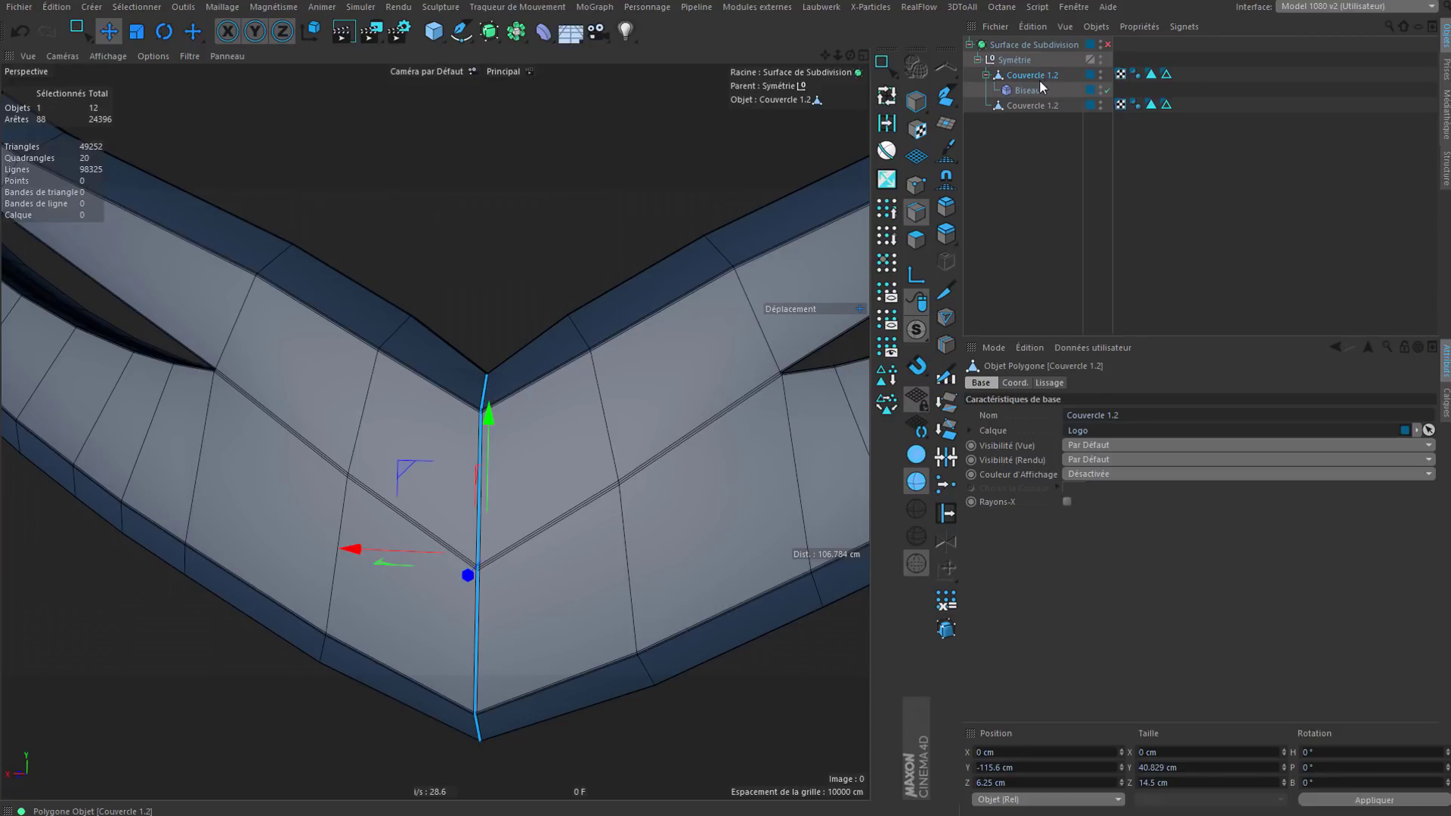
key(Delete)
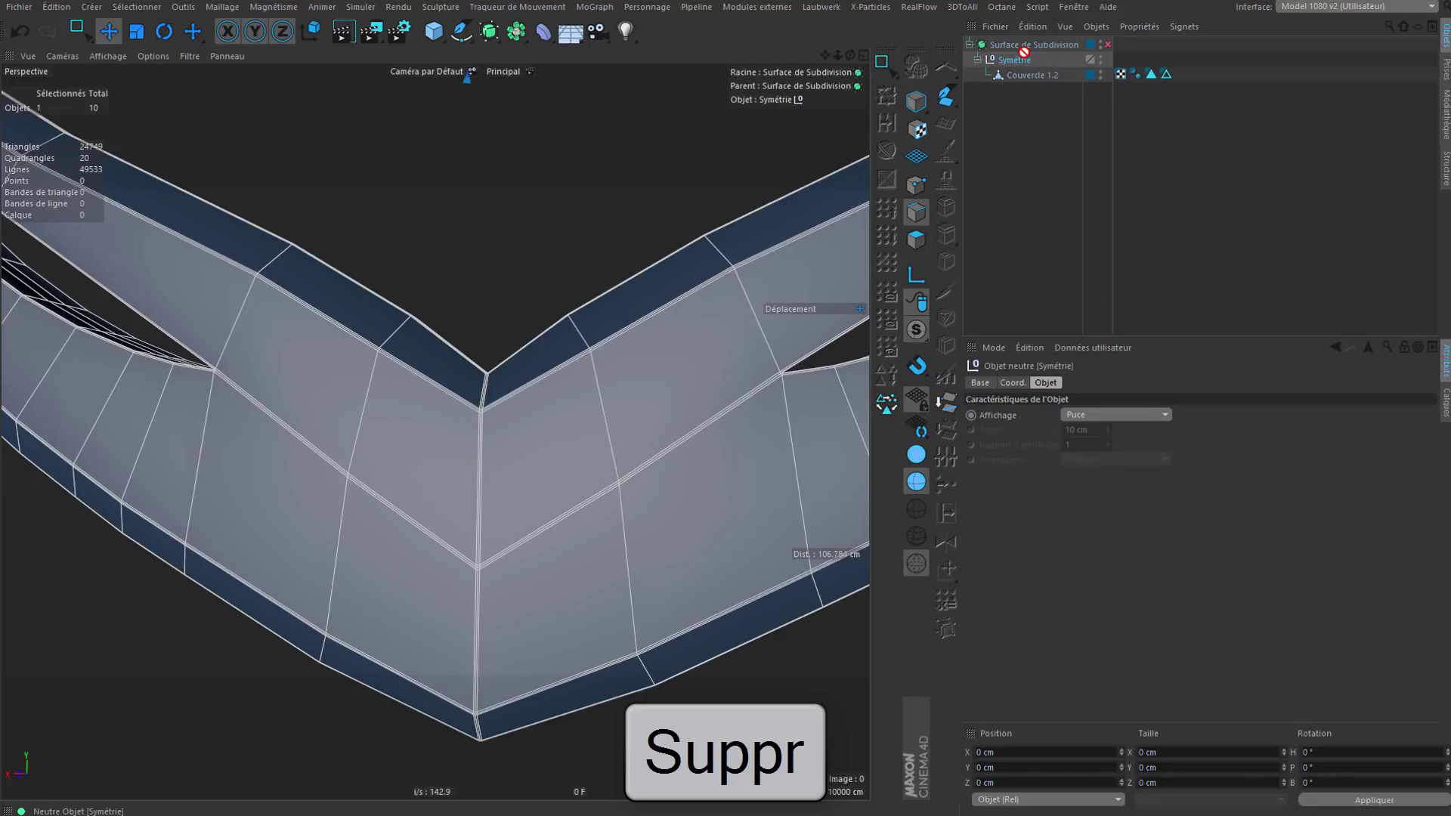
Step: Place the baked Couvercle 1.2 directly under Surface de Subdivision and delete the emptied Symétrie null
drag(1024, 52, 1025, 53)
click(1024, 74)
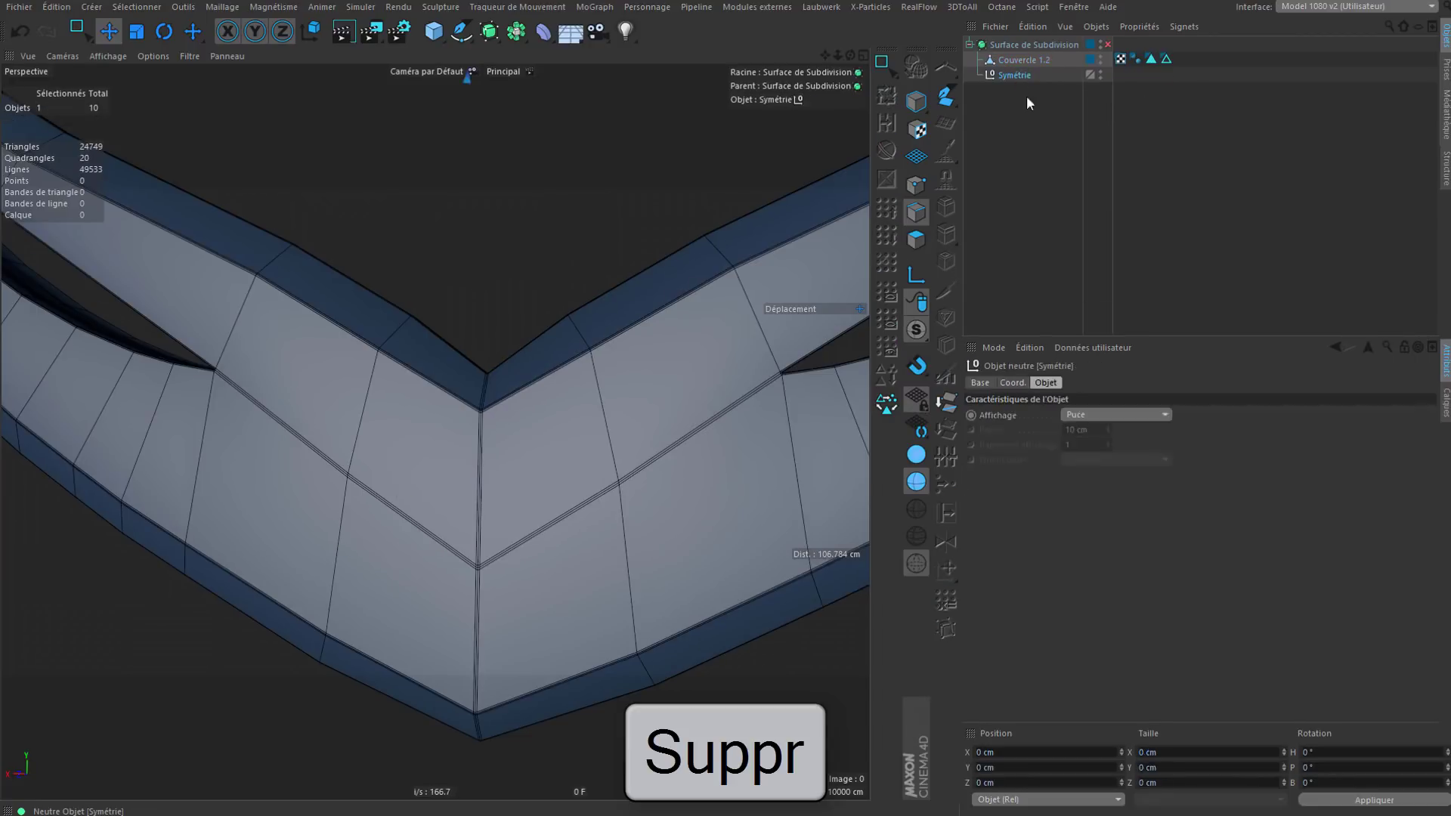
key(Delete)
Step: Enable Surface de Subdivision, show the model shaded without lines, and check the smoothed frame from several angles
alt+right_drag(705, 405, 605, 549)
alt+drag(604, 549, 459, 341)
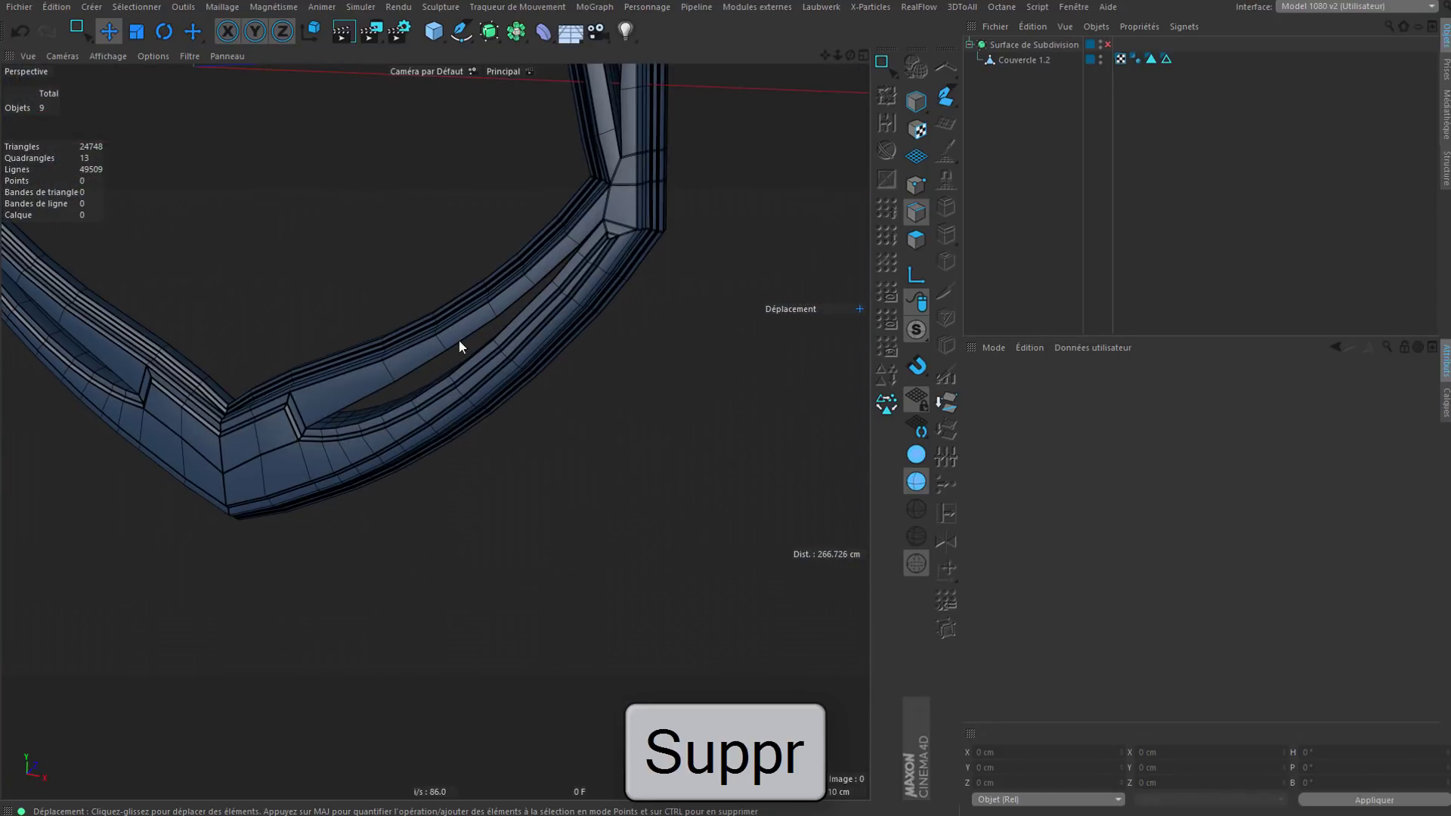
click(1107, 45)
alt+middle_drag(625, 420, 703, 533)
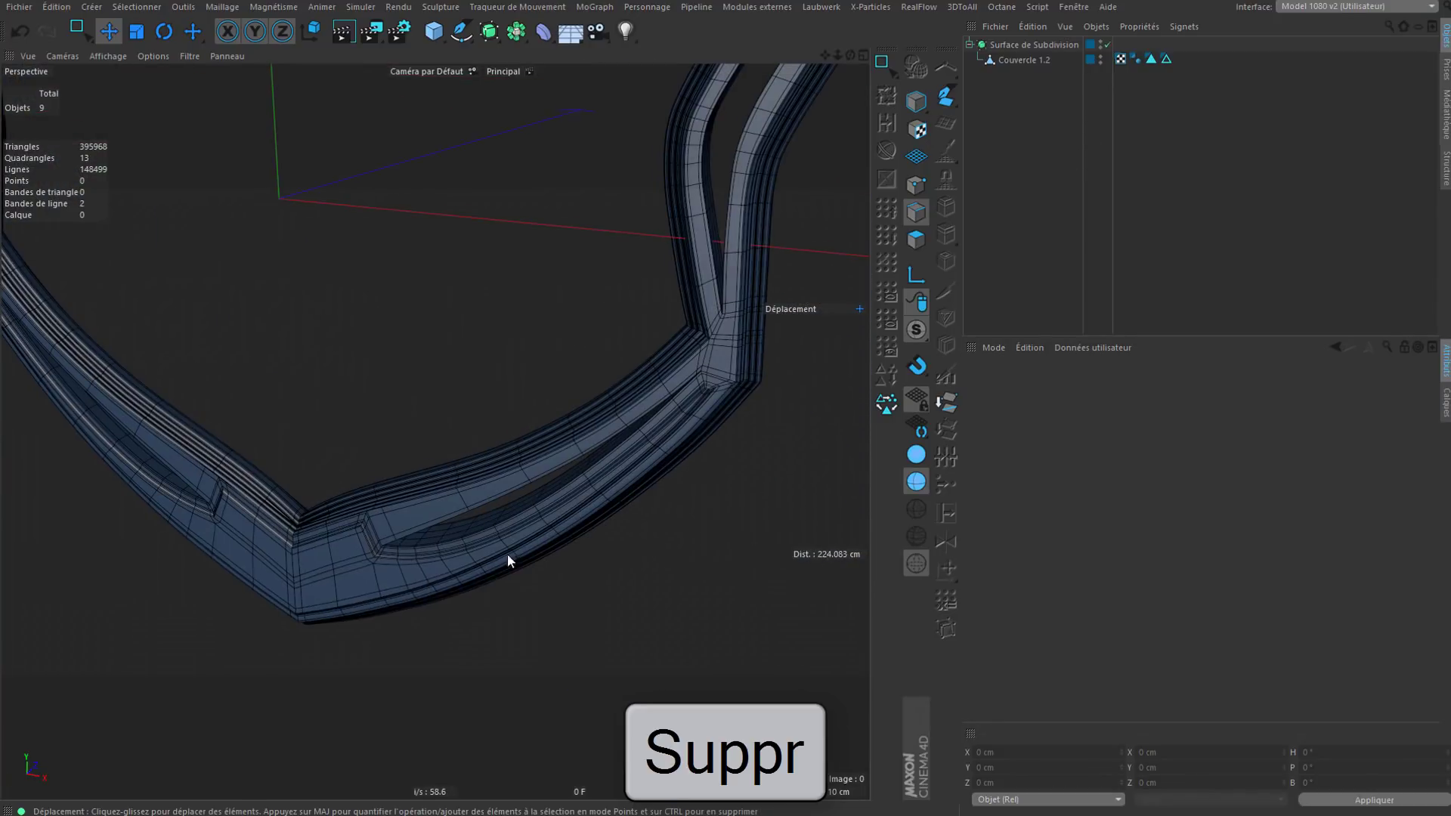
alt+drag(513, 556, 449, 490)
alt+middle_drag(642, 534, 835, 510)
click(916, 455)
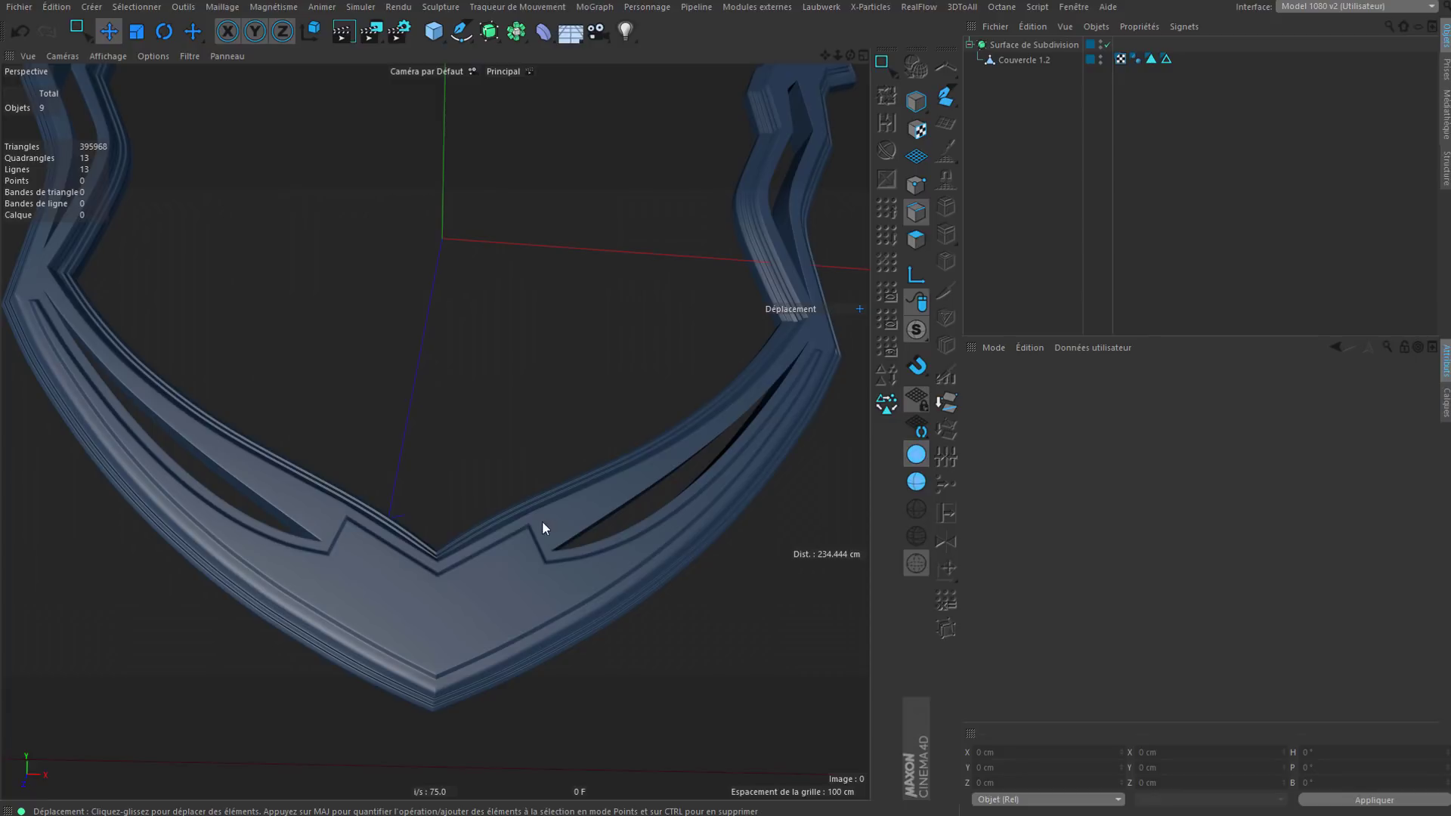
alt+right_drag(538, 533, 532, 557)
mouse_move(435, 431)
alt+mouse_down()
mouse_move(589, 499)
mouse_move(600, 619)
alt+mouse_up()
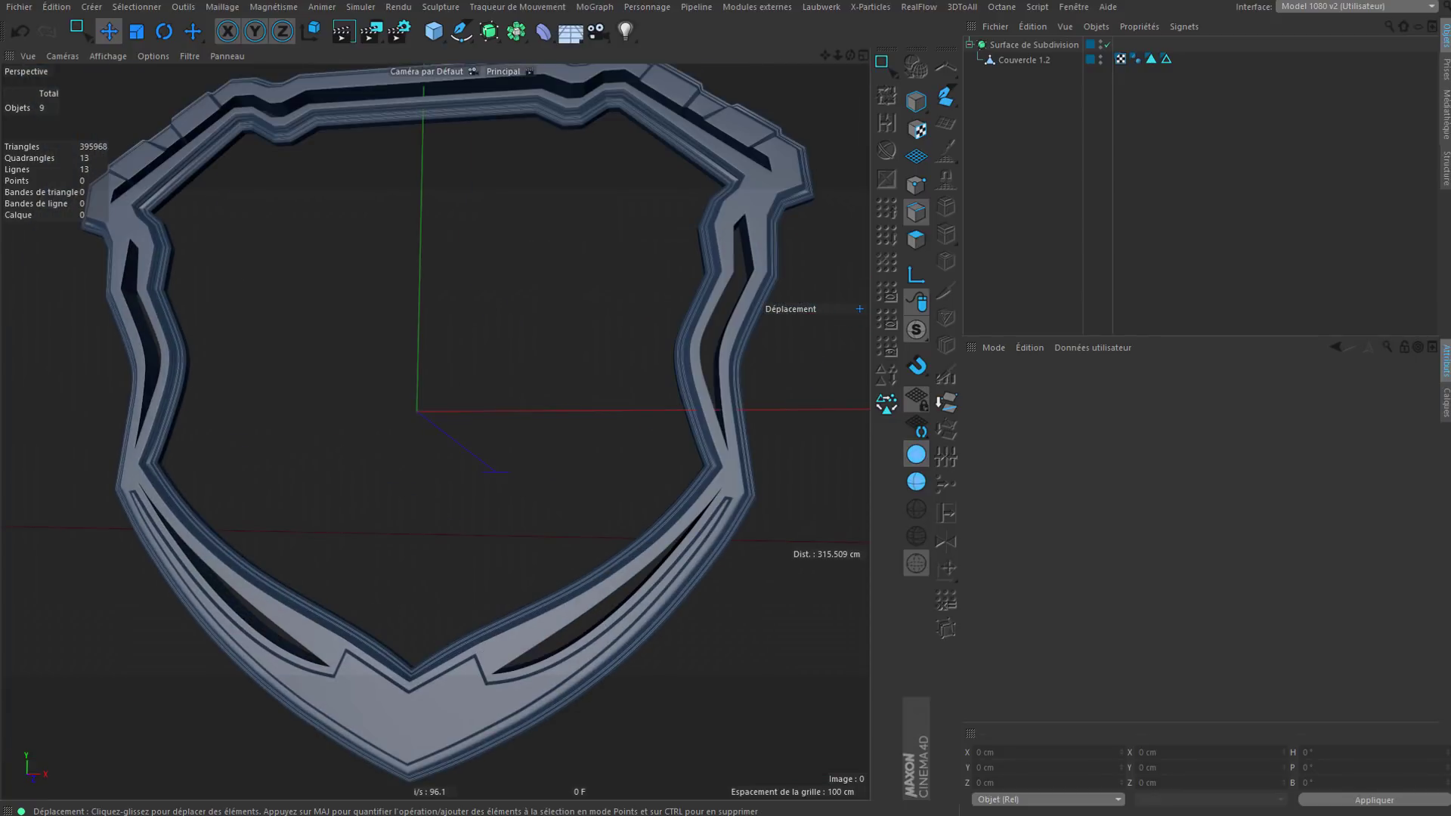
Step: Compare the shield's shape with the paused reference video 129-Intro The Venom.mp4, and return to the model
key(alt+Tab)
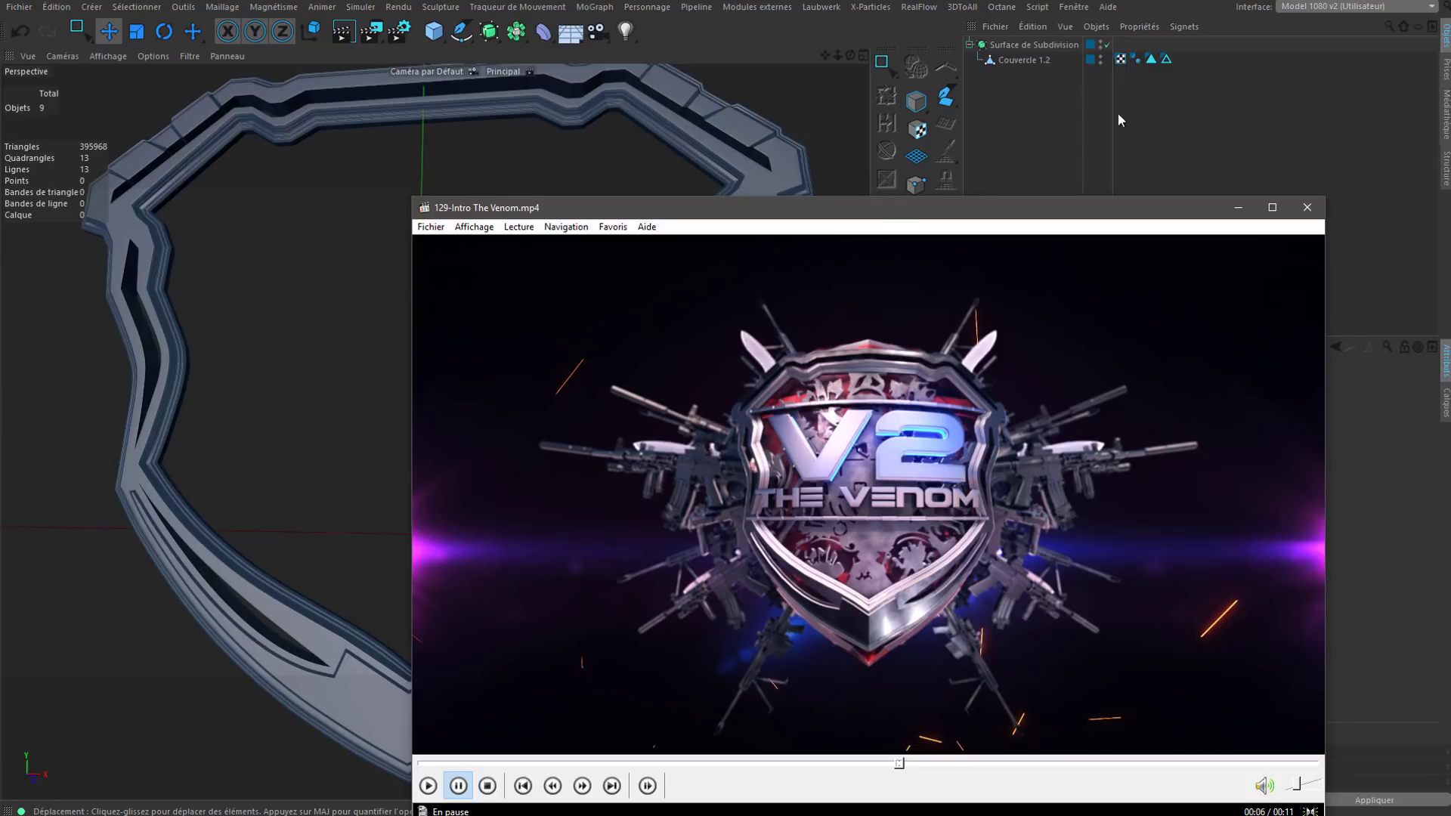
mouse_move(957, 207)
mouse_down()
mouse_move(1005, 169)
mouse_move(857, 700)
mouse_move(974, 283)
mouse_move(969, 227)
mouse_up()
key(alt+Tab)
alt+drag(677, 551, 757, 511)
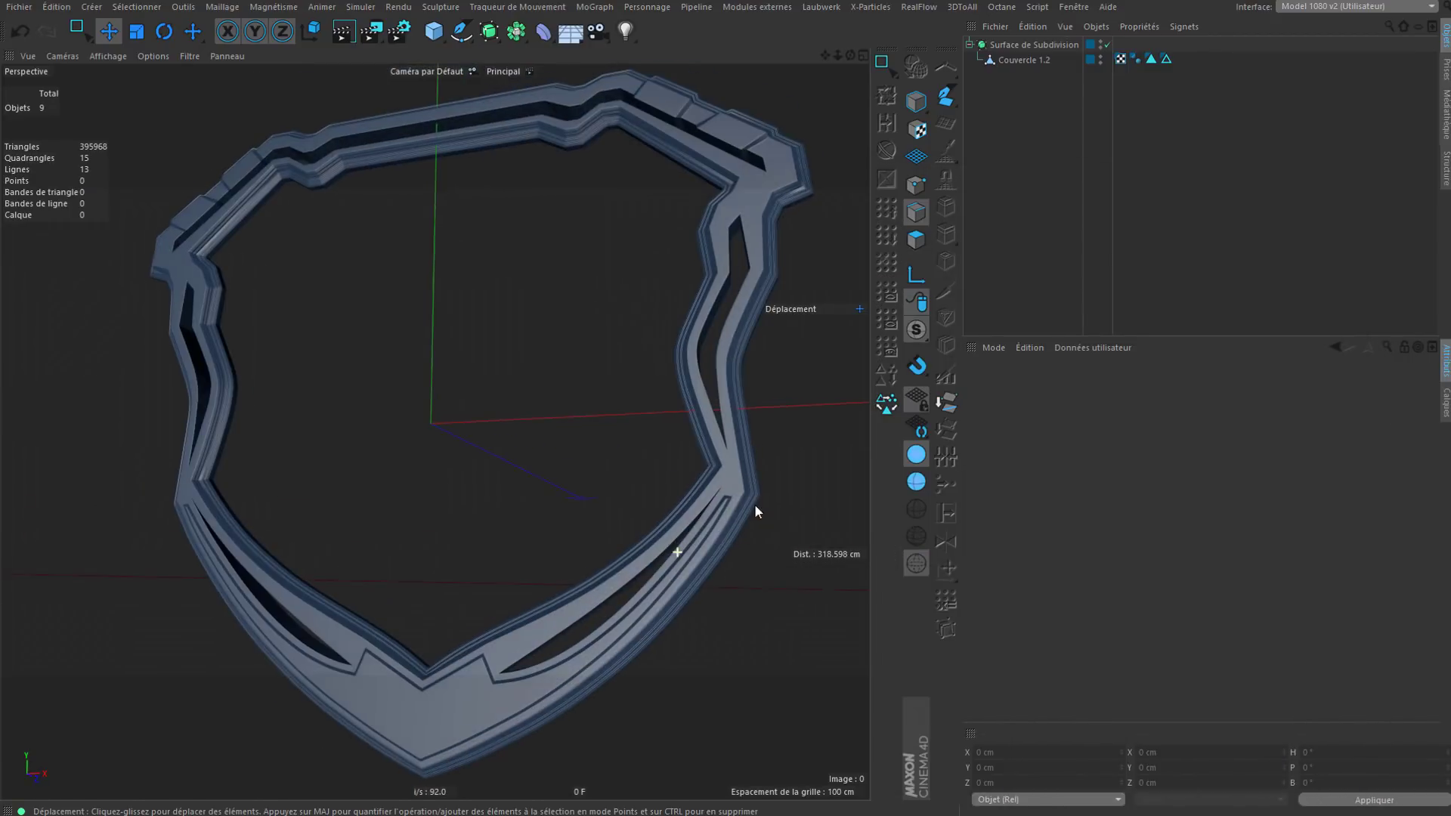
Step: Set the X scale of Surface de Subdivision to 0.95 to narrow the shield
click(1018, 44)
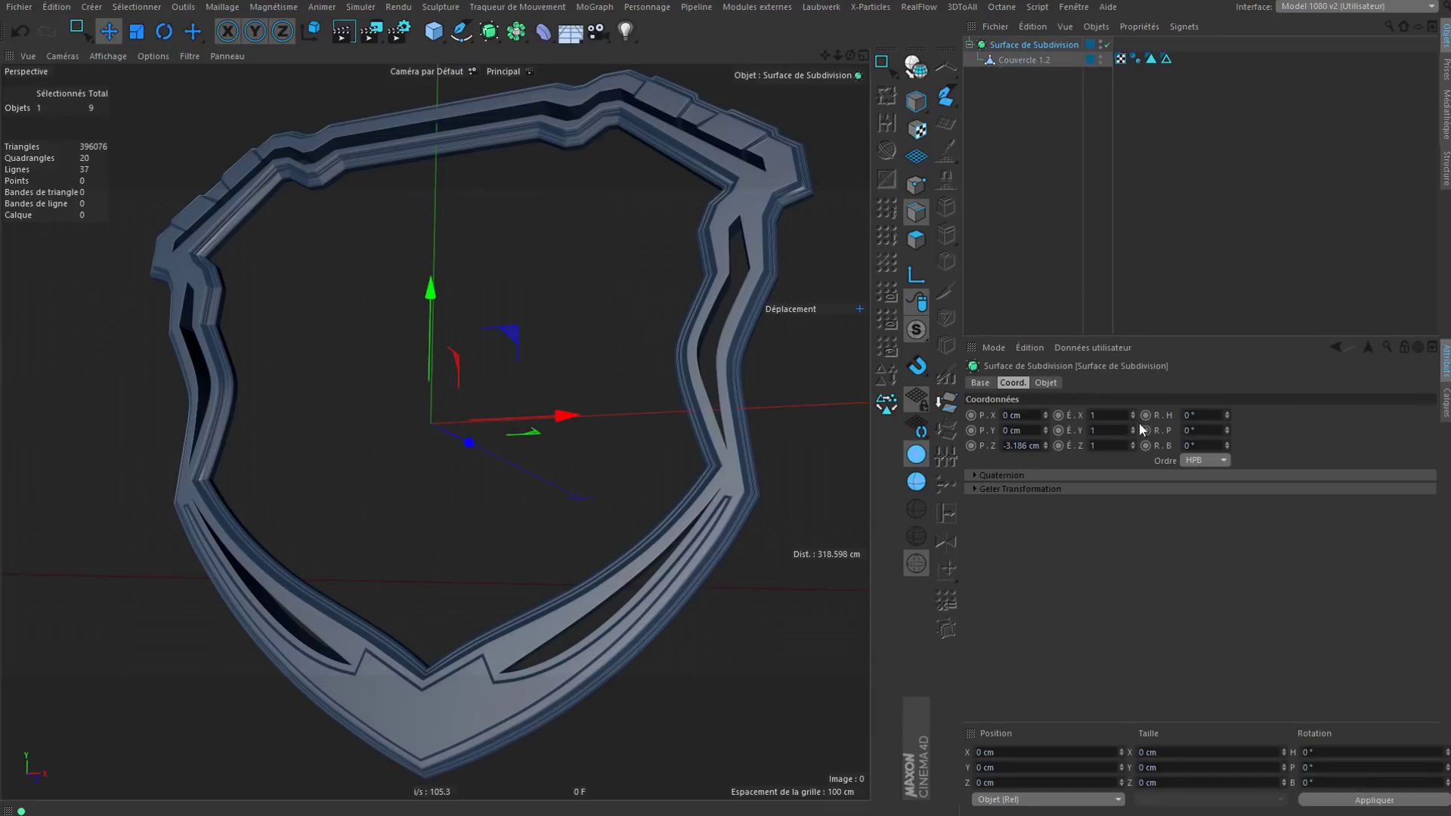
drag(1133, 417, 1134, 435)
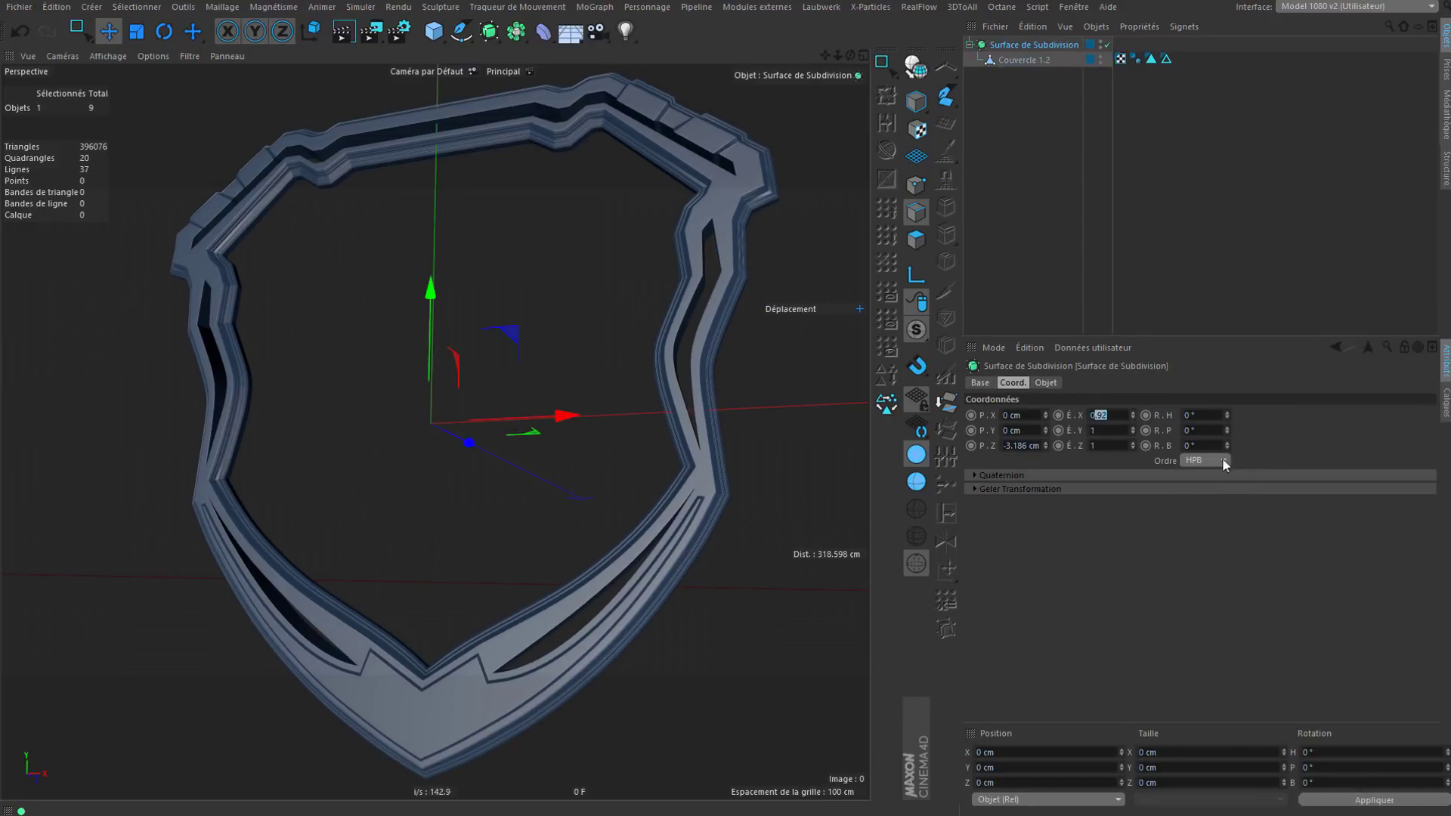
text(95)
key(Return)
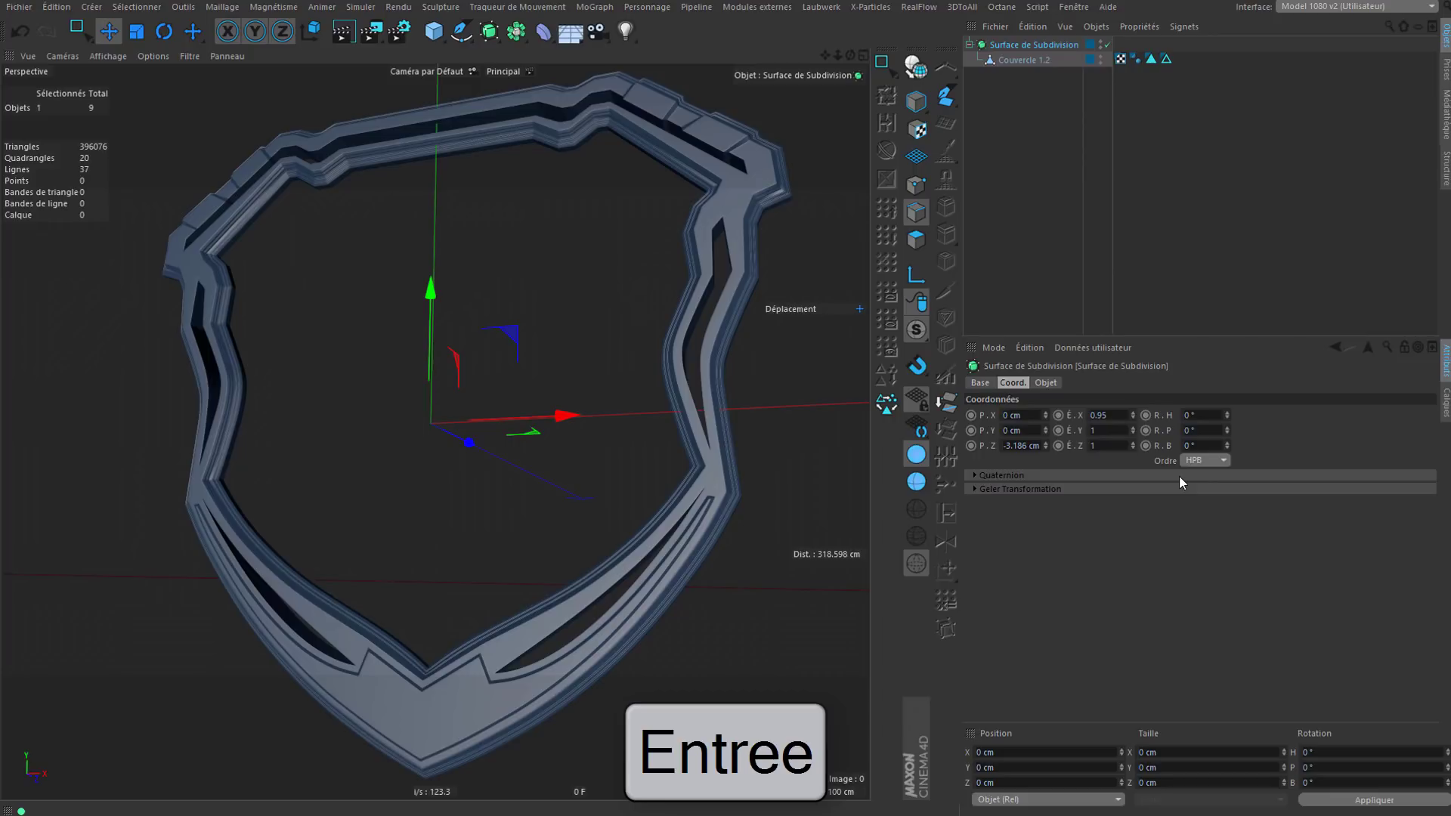
alt+drag(737, 522, 703, 522)
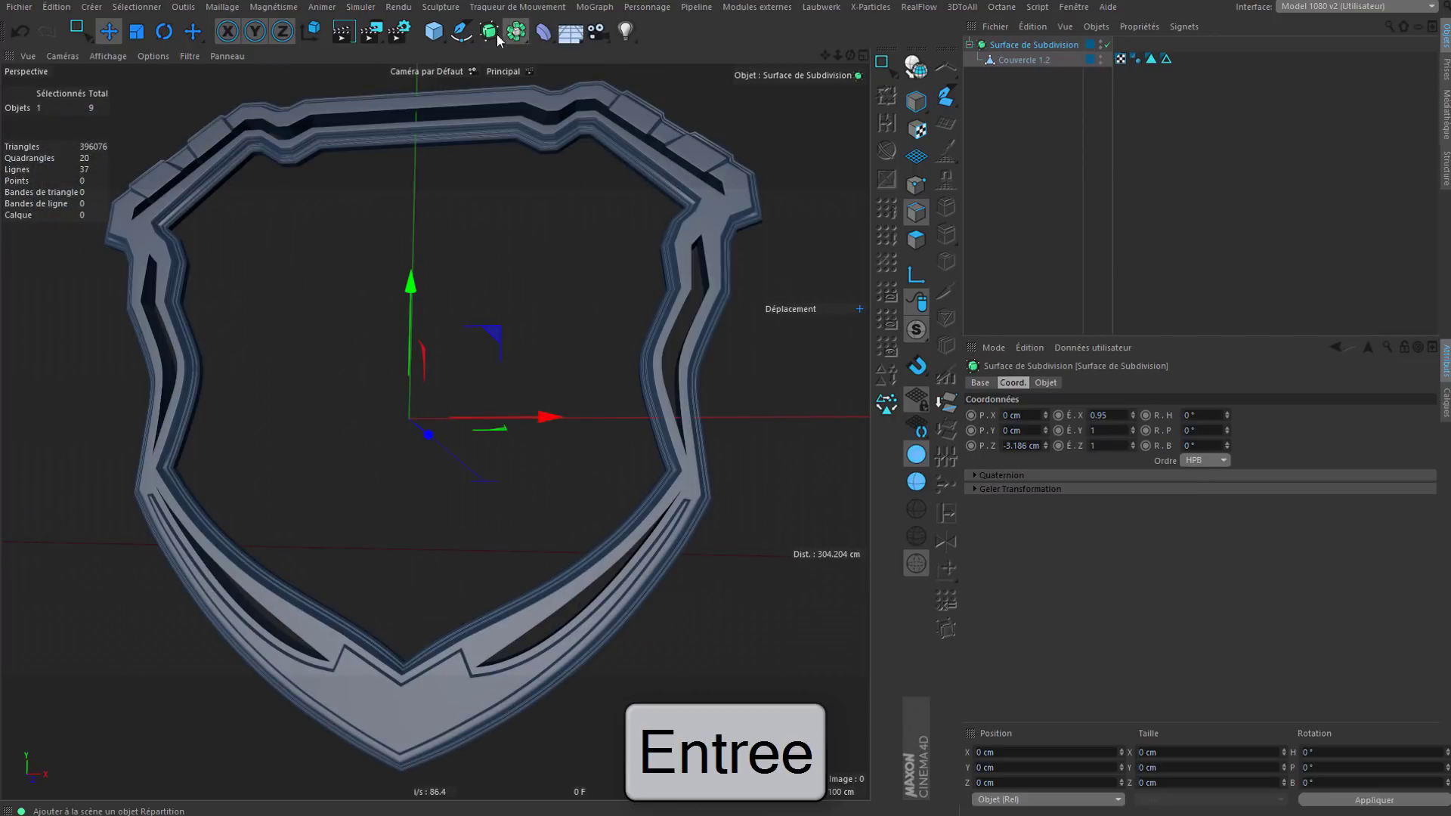
Step: Add an Incurvation deformer and a Neutre object, and nest Incurvation and Surface de Subdivision as siblings under the Neutre
alt+click(543, 32)
click(977, 60)
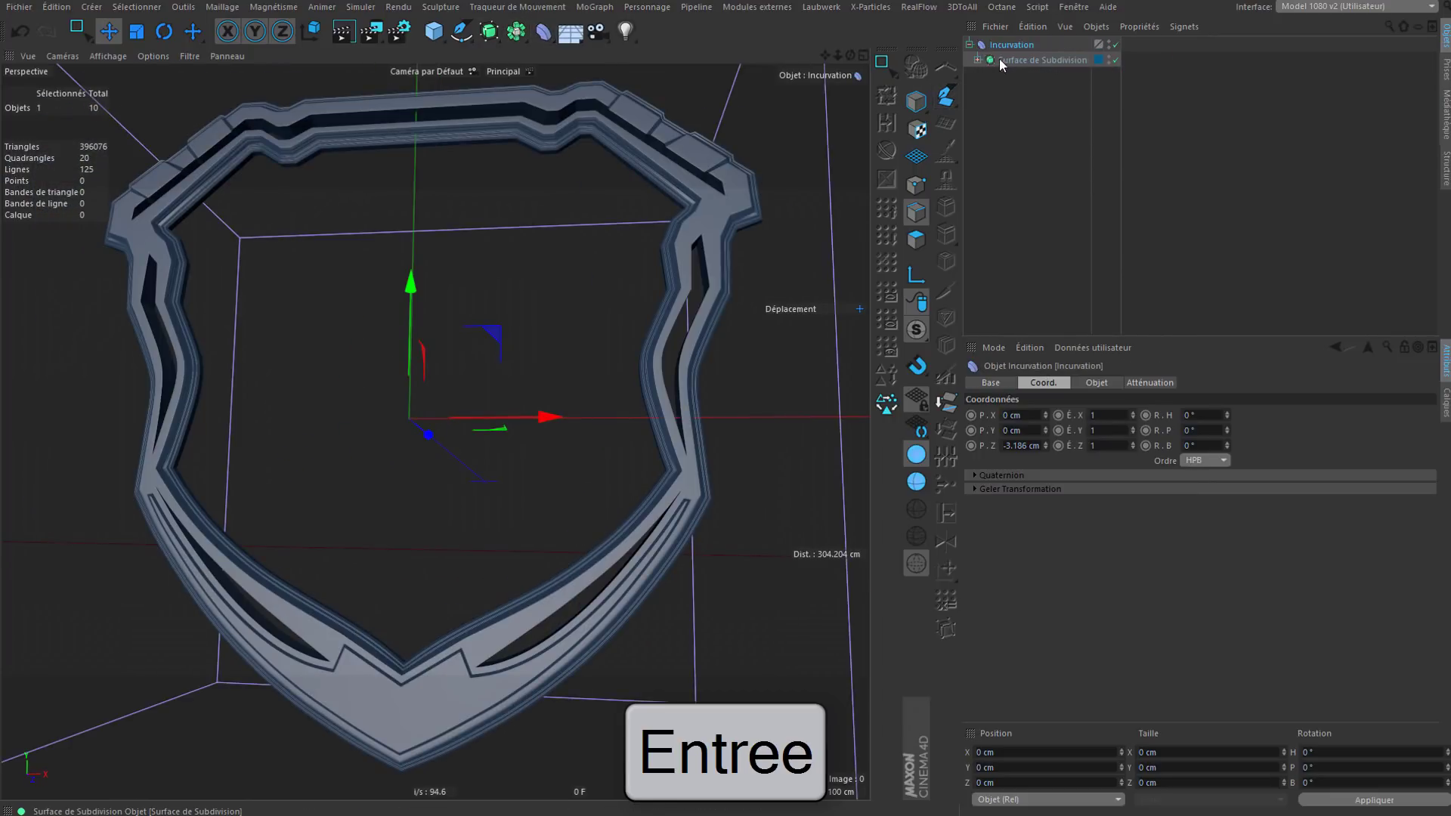
drag(999, 59, 992, 71)
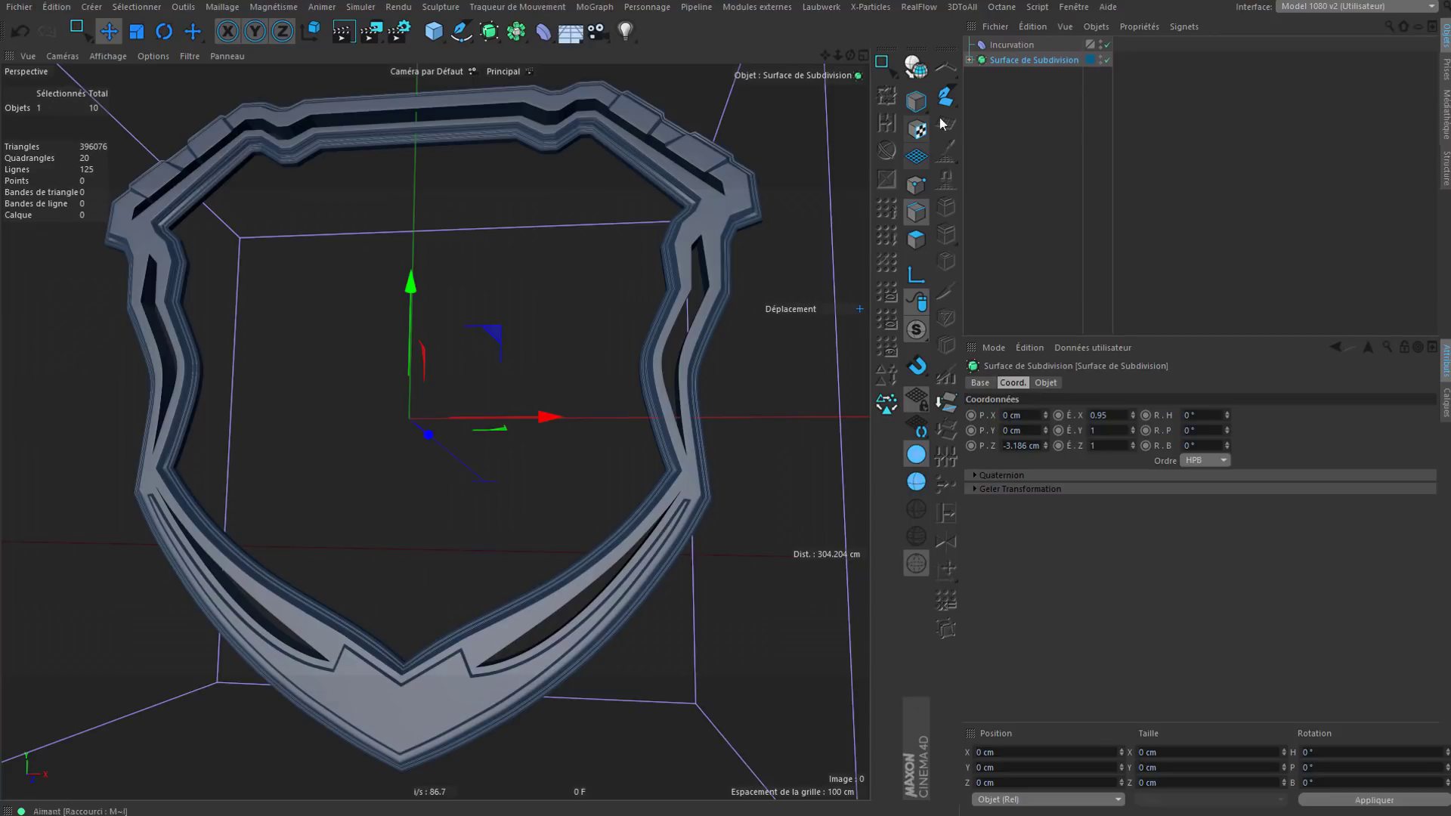
drag(440, 34, 575, 43)
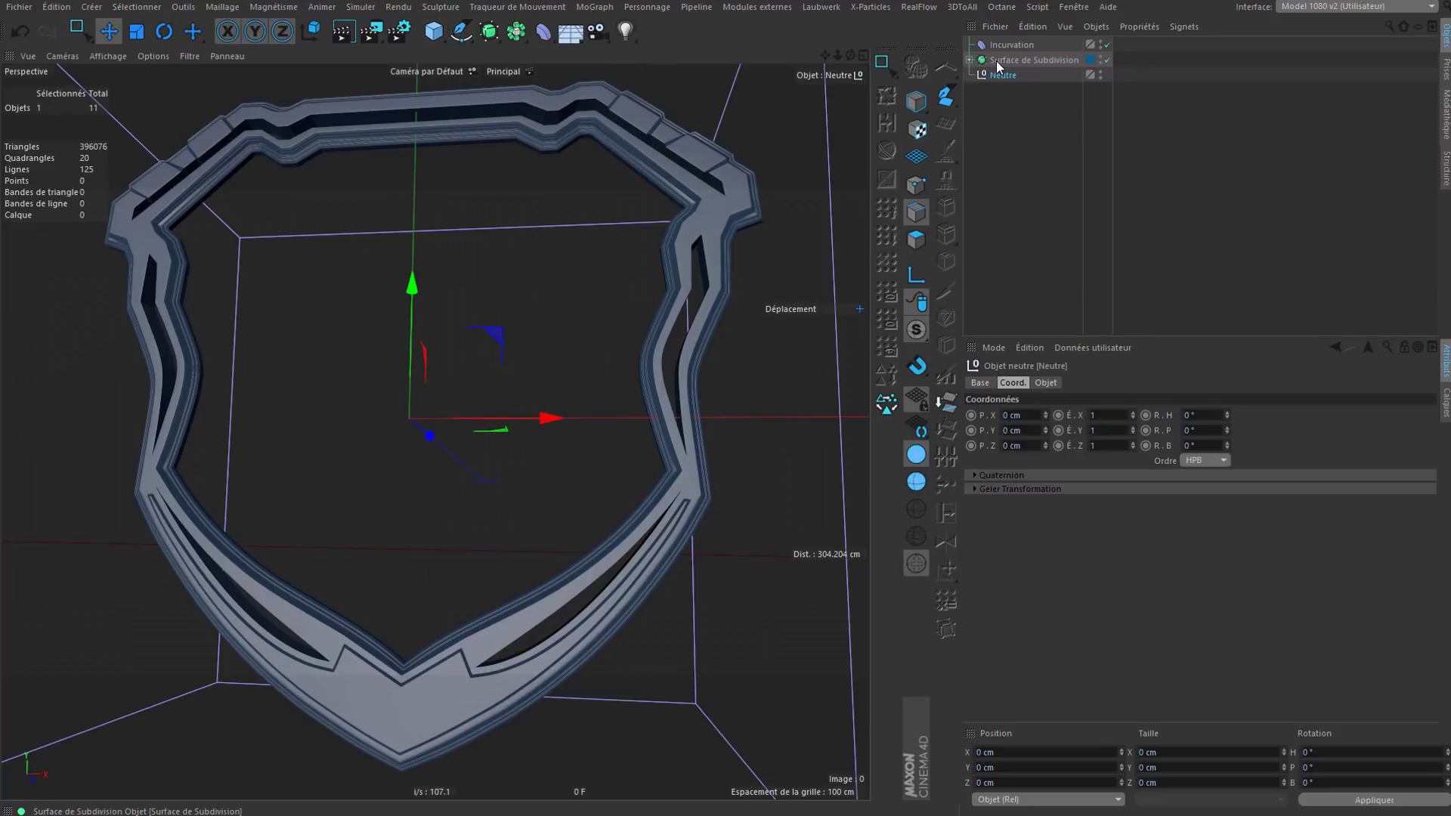
drag(1079, 47, 999, 76)
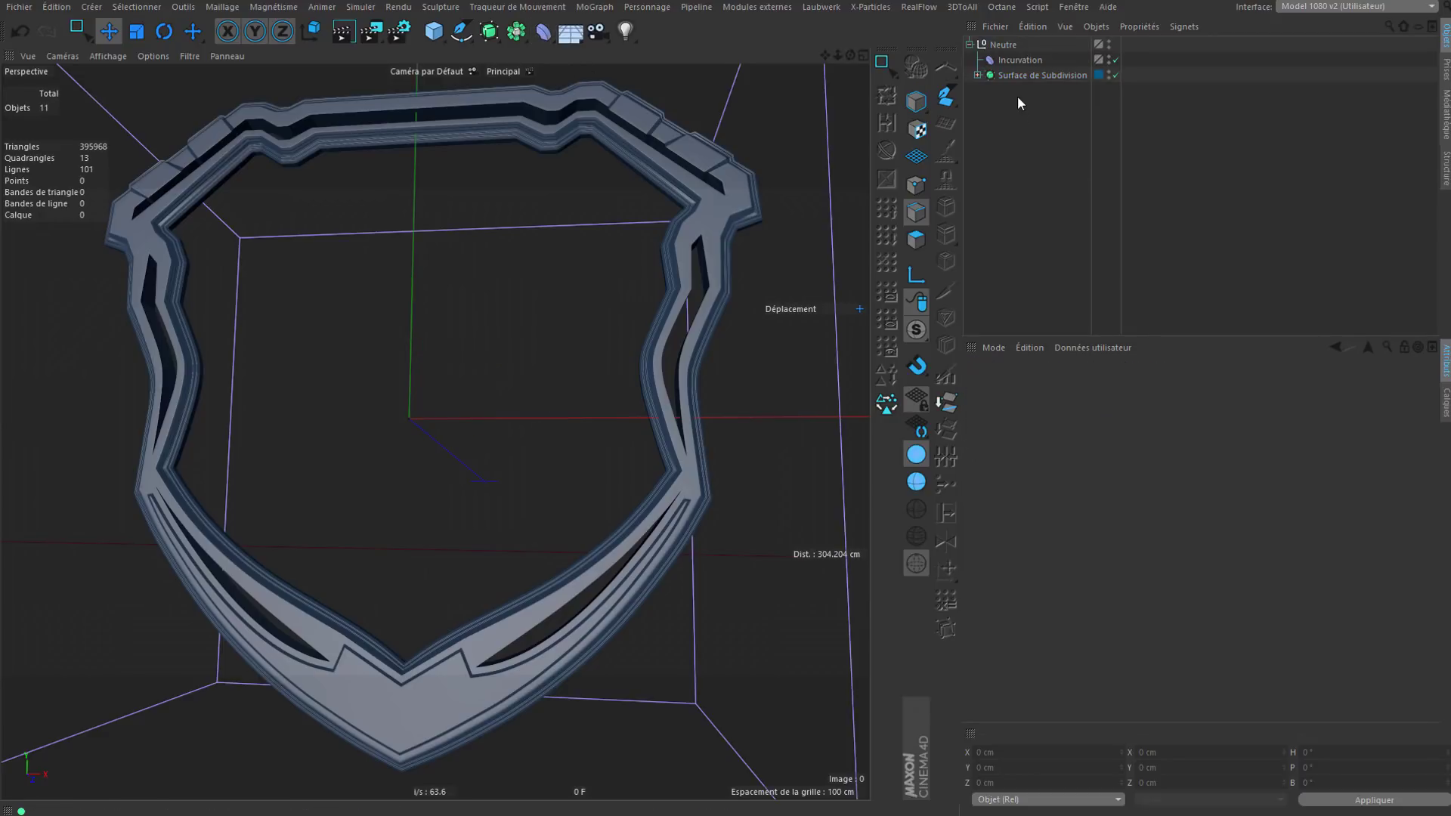
click(1019, 76)
Step: Try bending the shield with an Incurvation intensity of about -55° and reset the intensity to 0°
scroll(637, 301, down, 5)
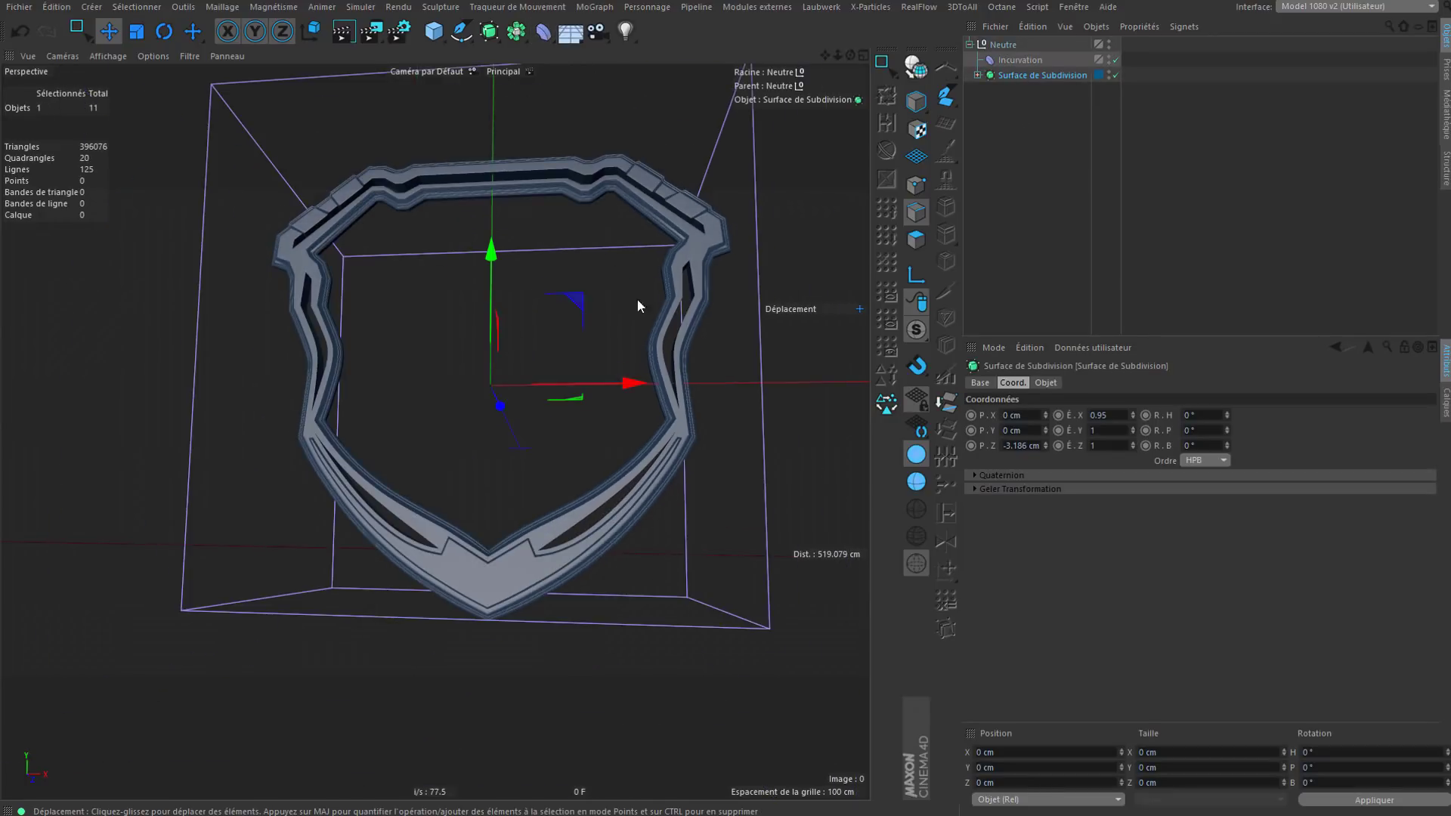
alt+drag(637, 301, 725, 328)
click(1009, 61)
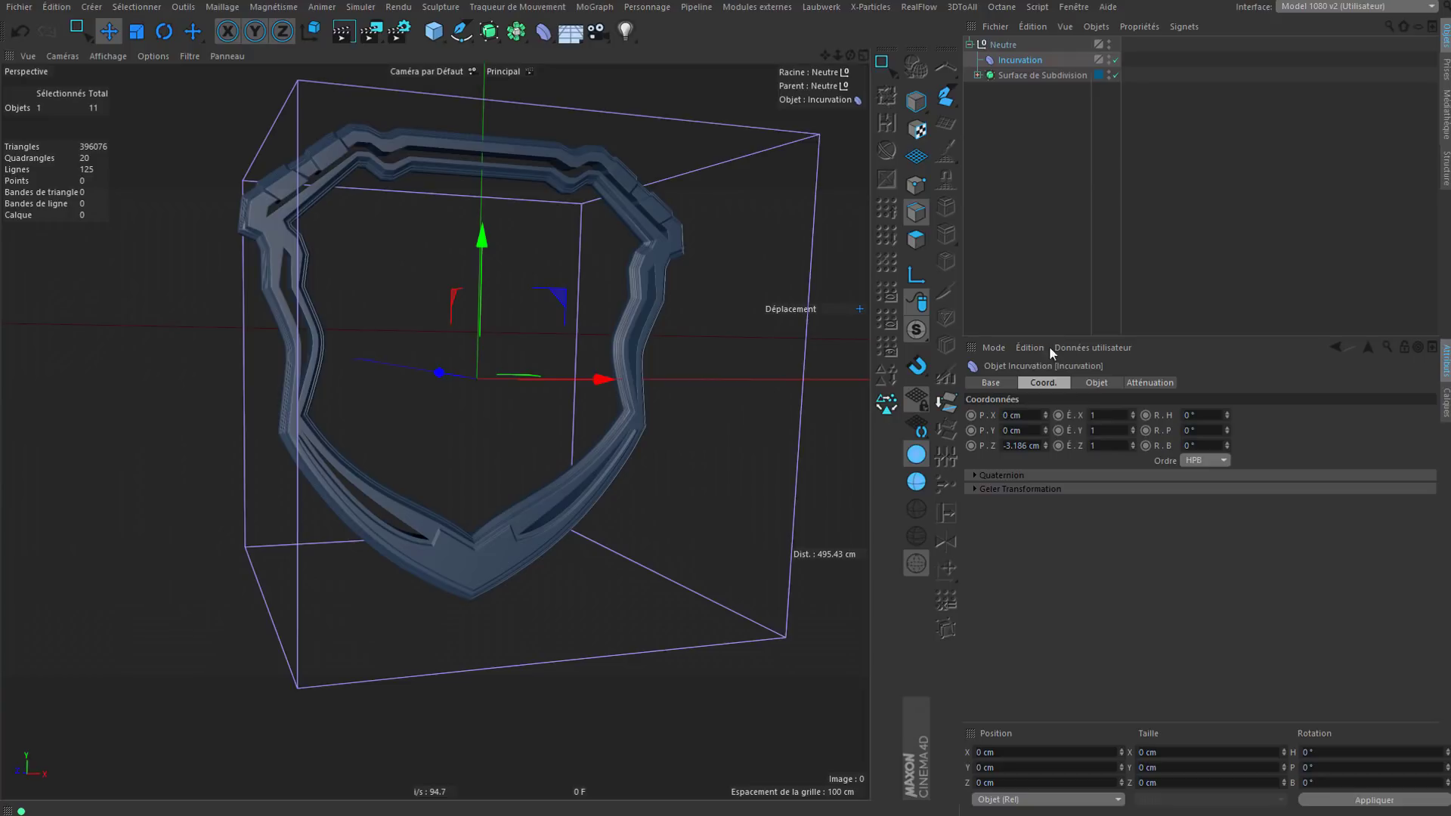
click(1097, 382)
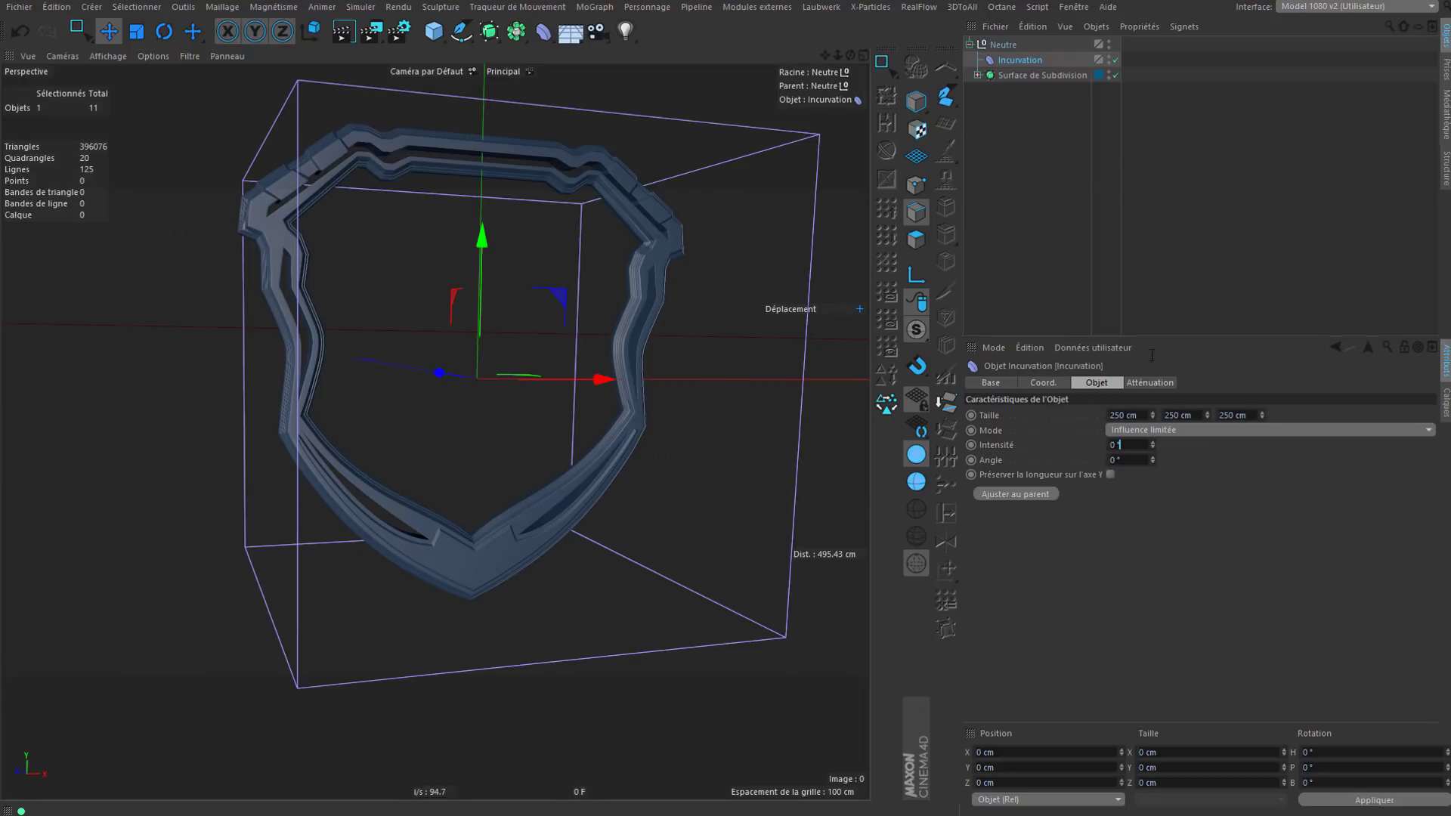
drag(1154, 444, 1153, 440)
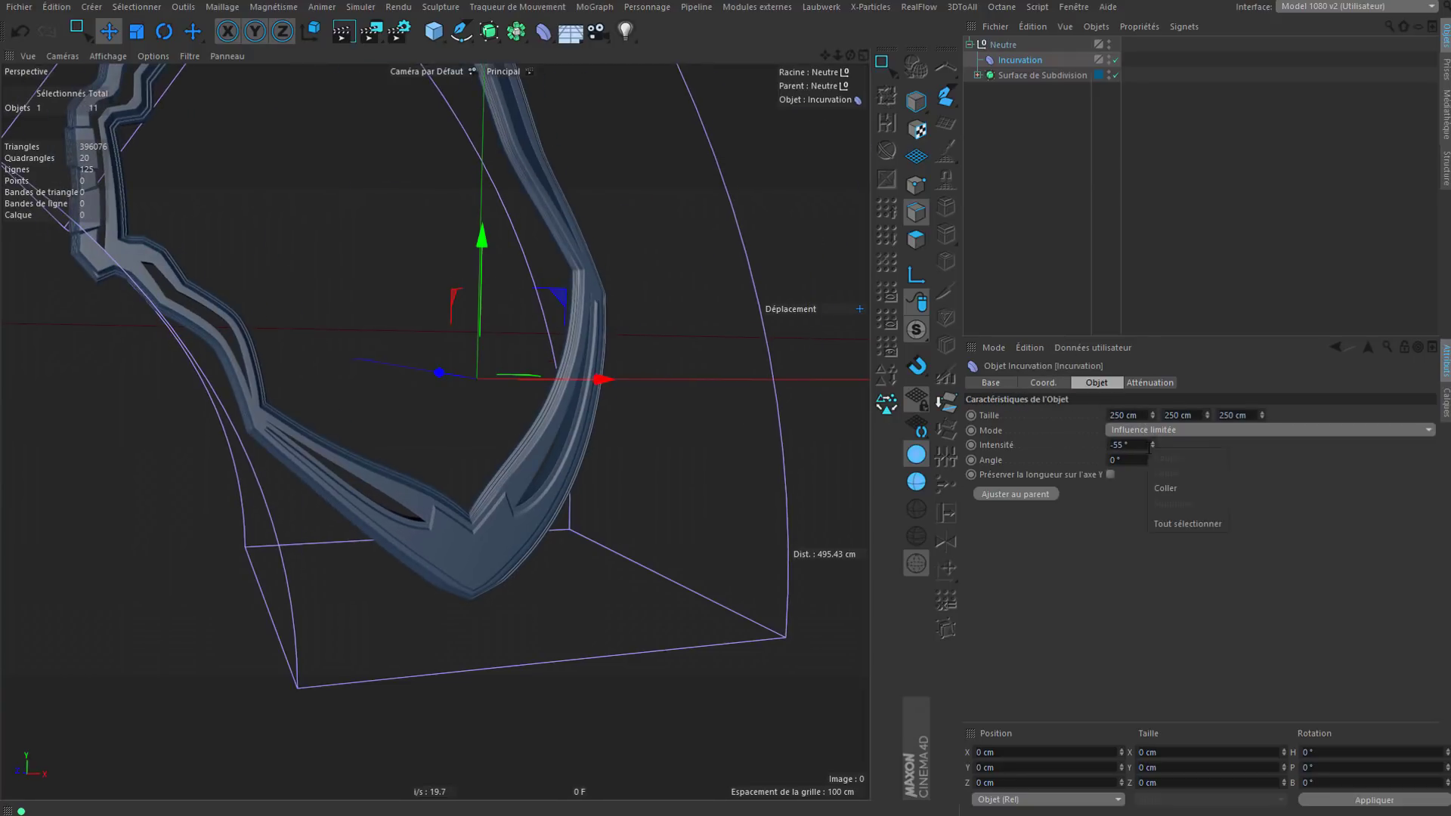
right_click(1151, 444)
click(1102, 225)
Step: Take Couvercle 1.2 out of Surface de Subdivision, nest Incurvation under it, and fit the deformer to its parent
click(1013, 76)
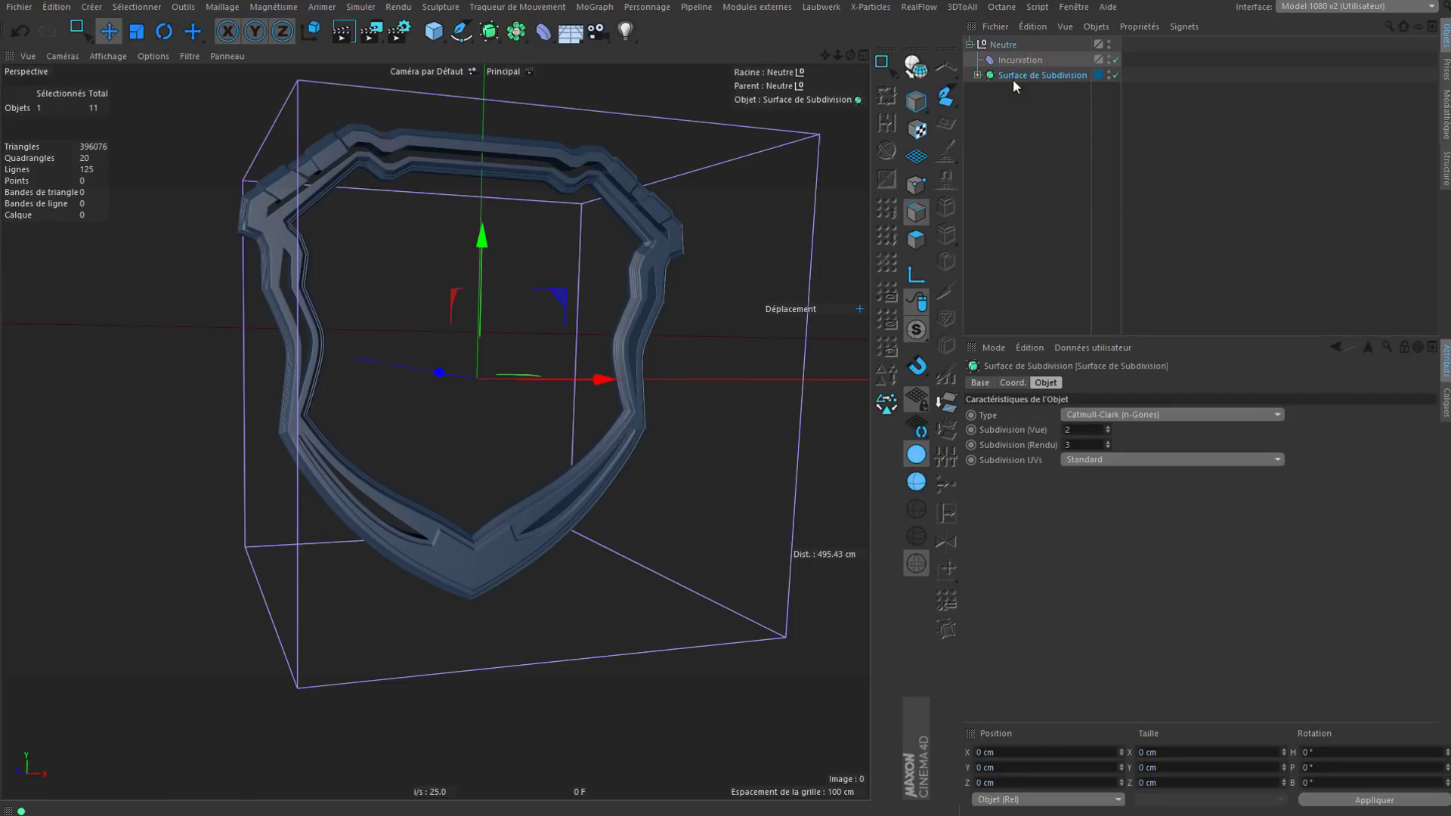
click(978, 75)
drag(1022, 88, 1015, 74)
click(1027, 86)
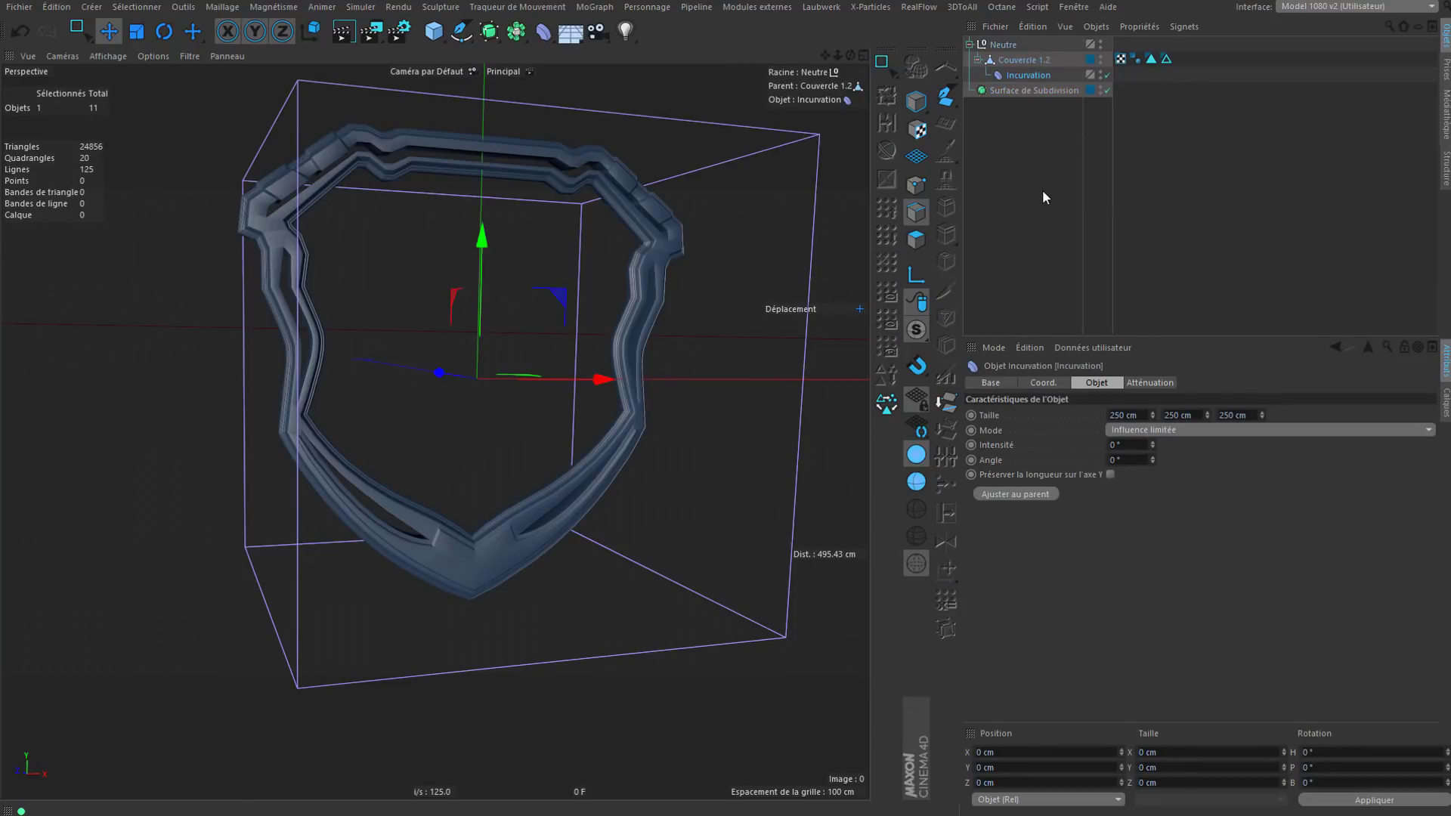
click(1025, 496)
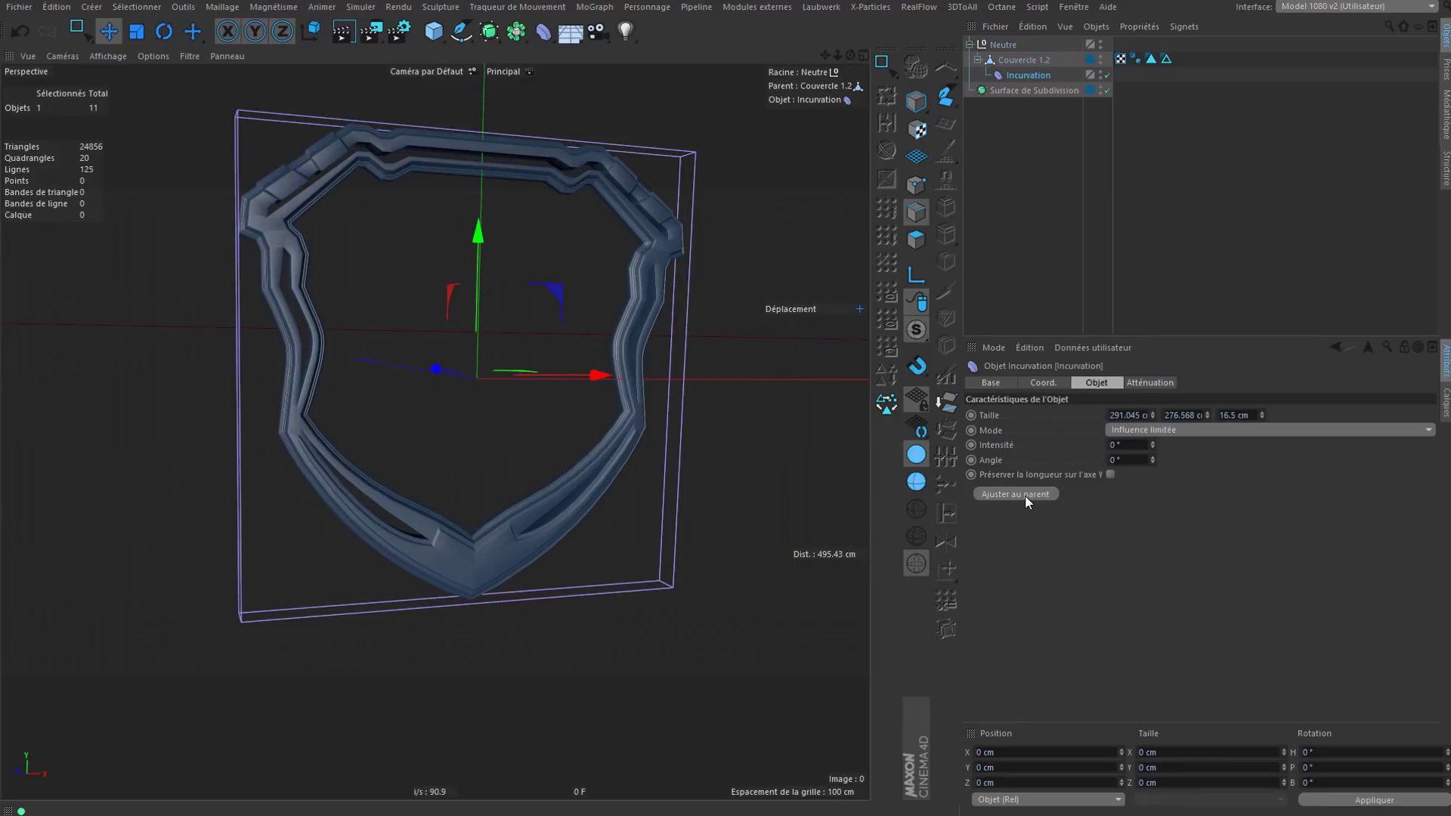
Step: Set the Incurvation deformer's intensity to 46°
alt+drag(681, 425, 630, 374)
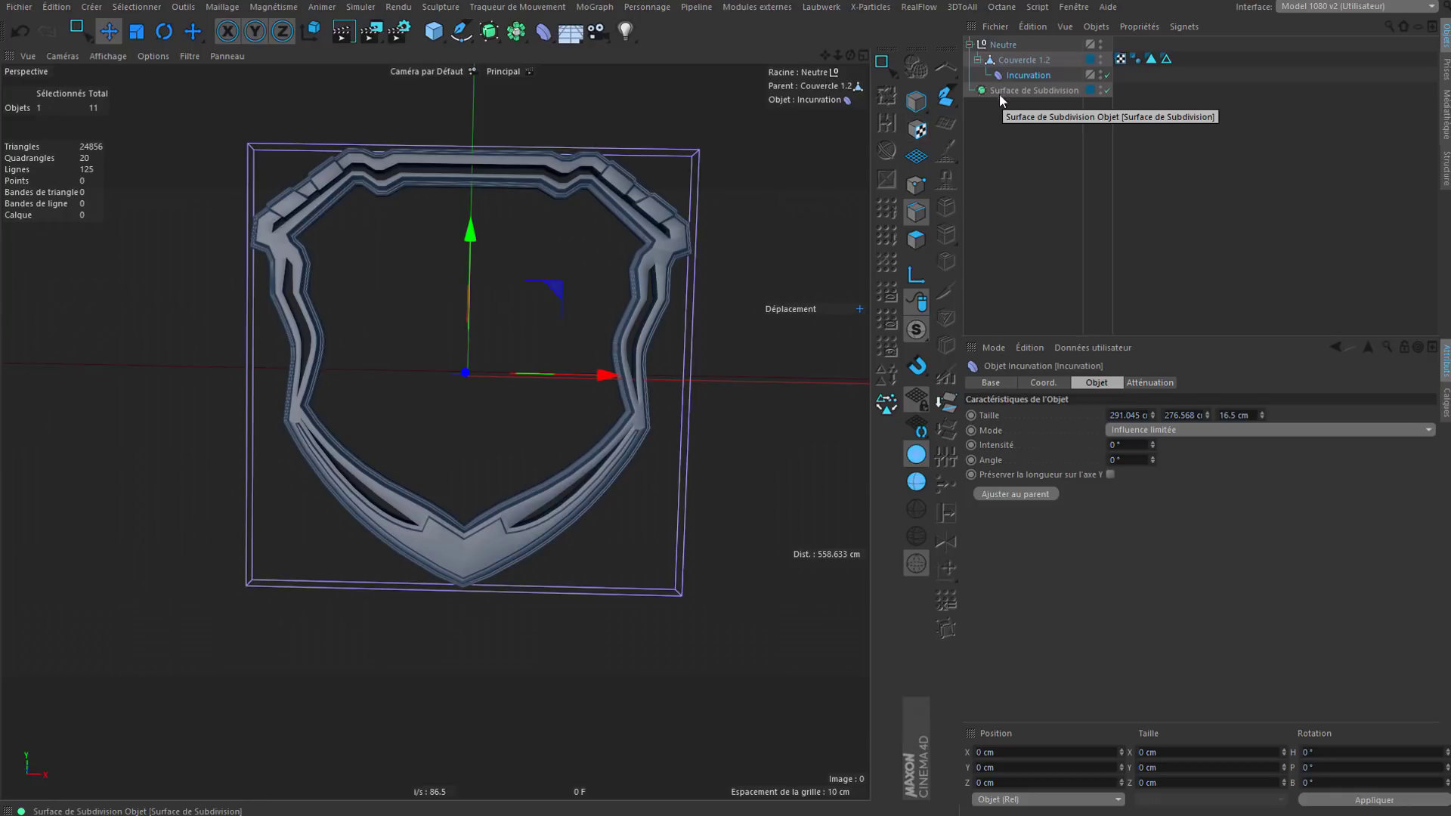
scroll(683, 308, up, 3)
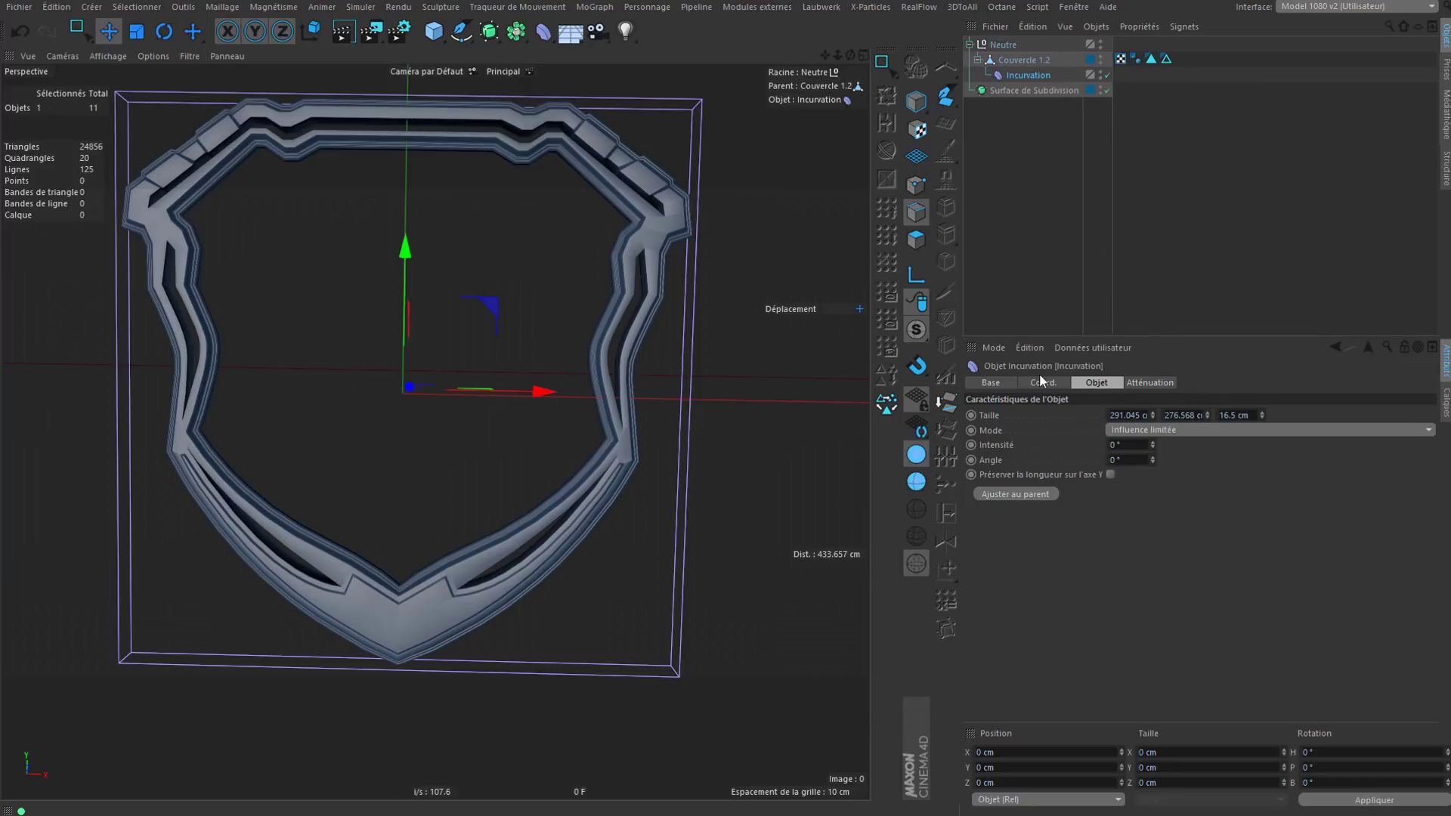
alt+drag(665, 277, 673, 192)
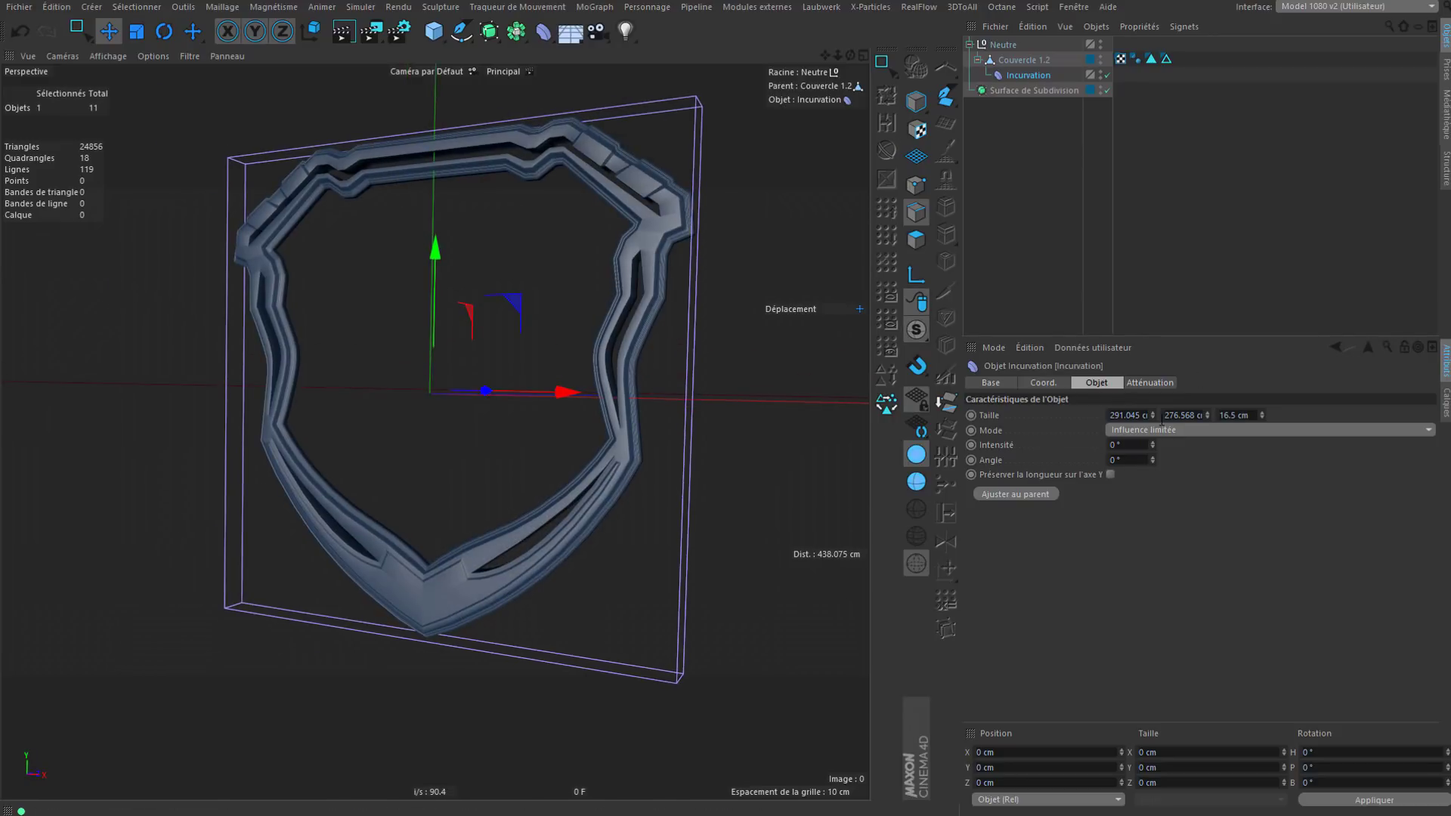
drag(1154, 445, 449, 479)
scroll(449, 478, down, 4)
Step: Rotate the Incurvation deformer a quarter turn about two of its axes so it bends the shield across its width
click(170, 35)
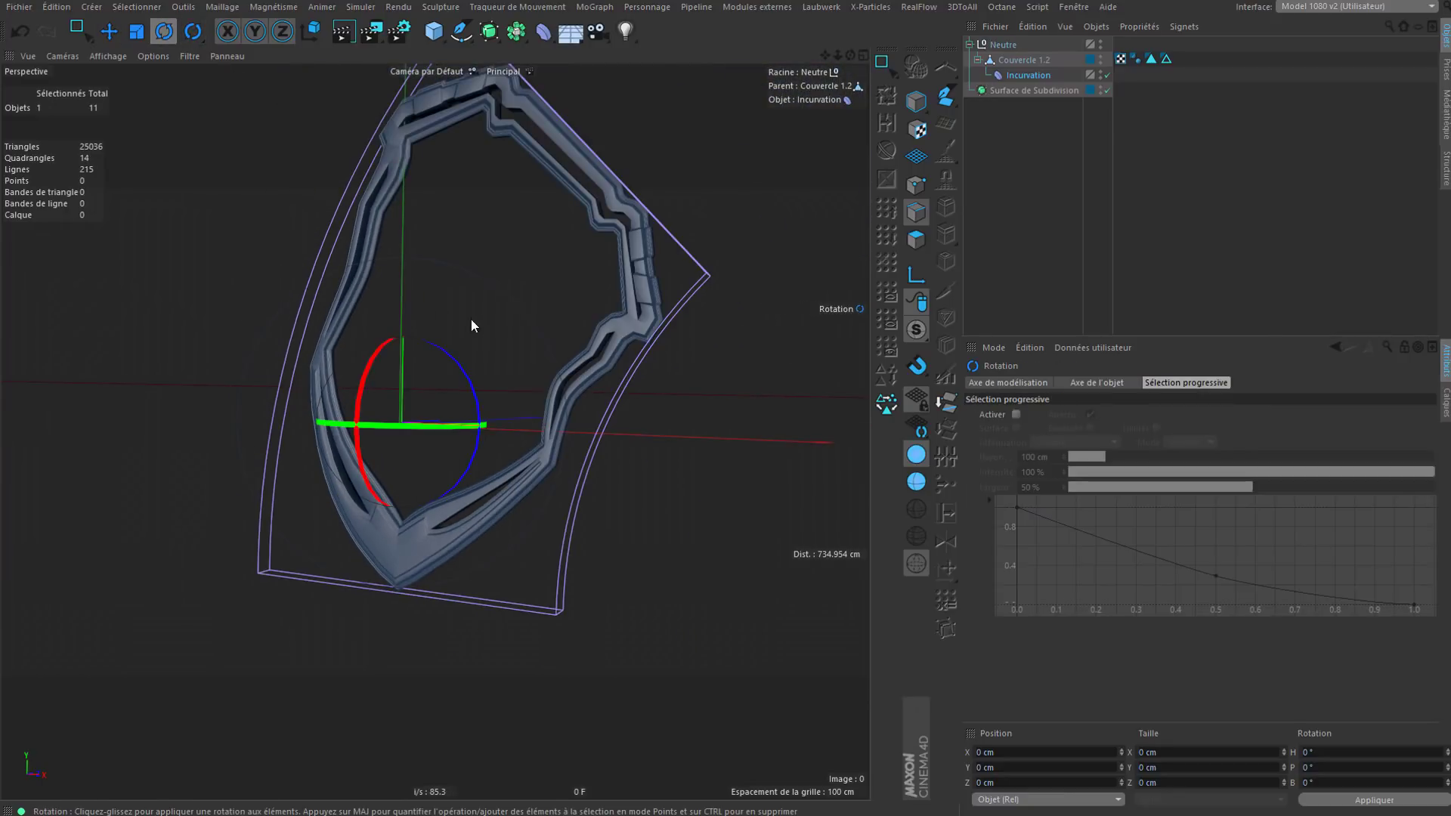
drag(463, 372, 481, 536)
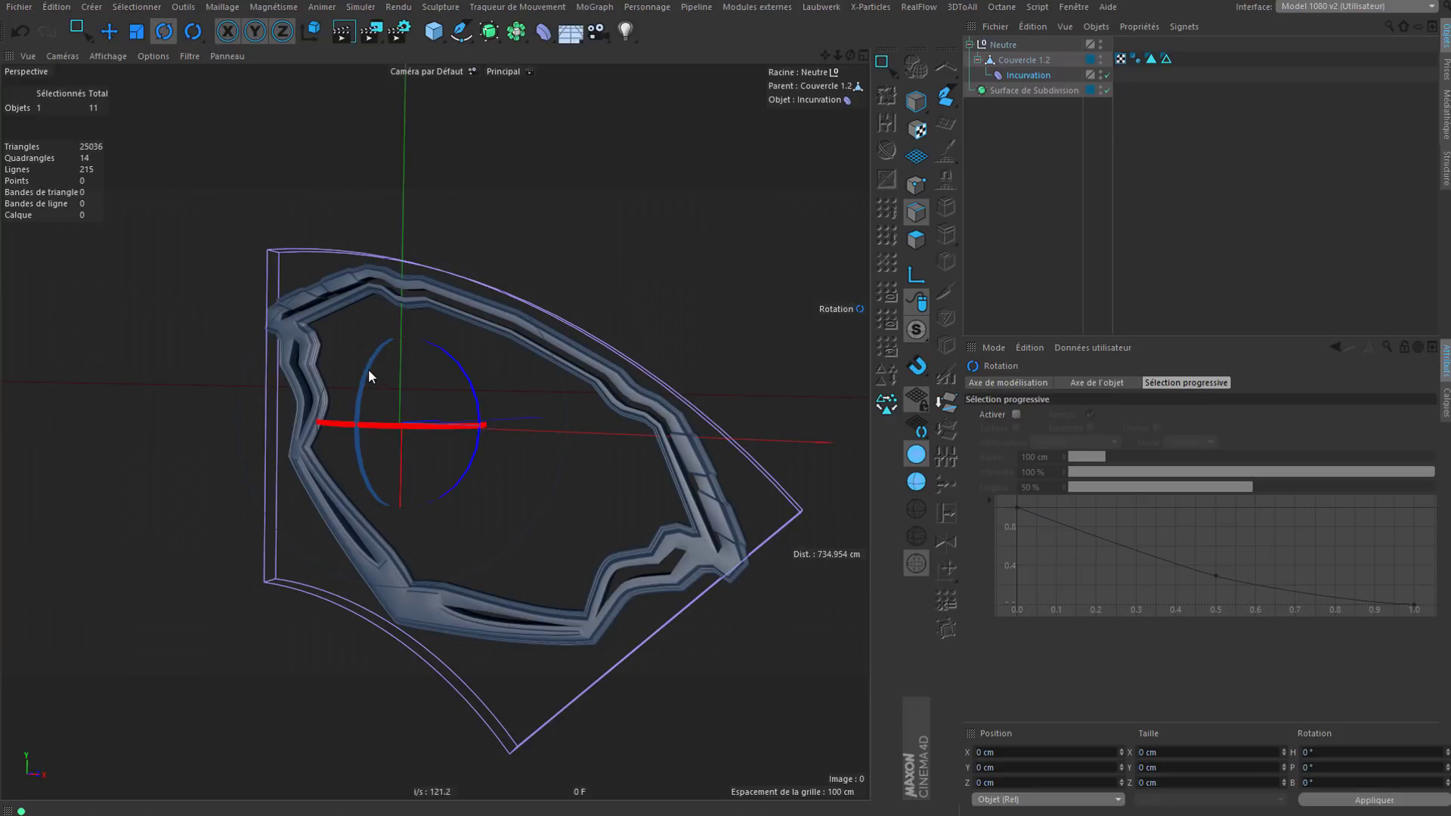
drag(369, 376, 363, 523)
Step: Refit the rotated Incurvation deformer's box to its parent Couvercle 1.2
click(108, 31)
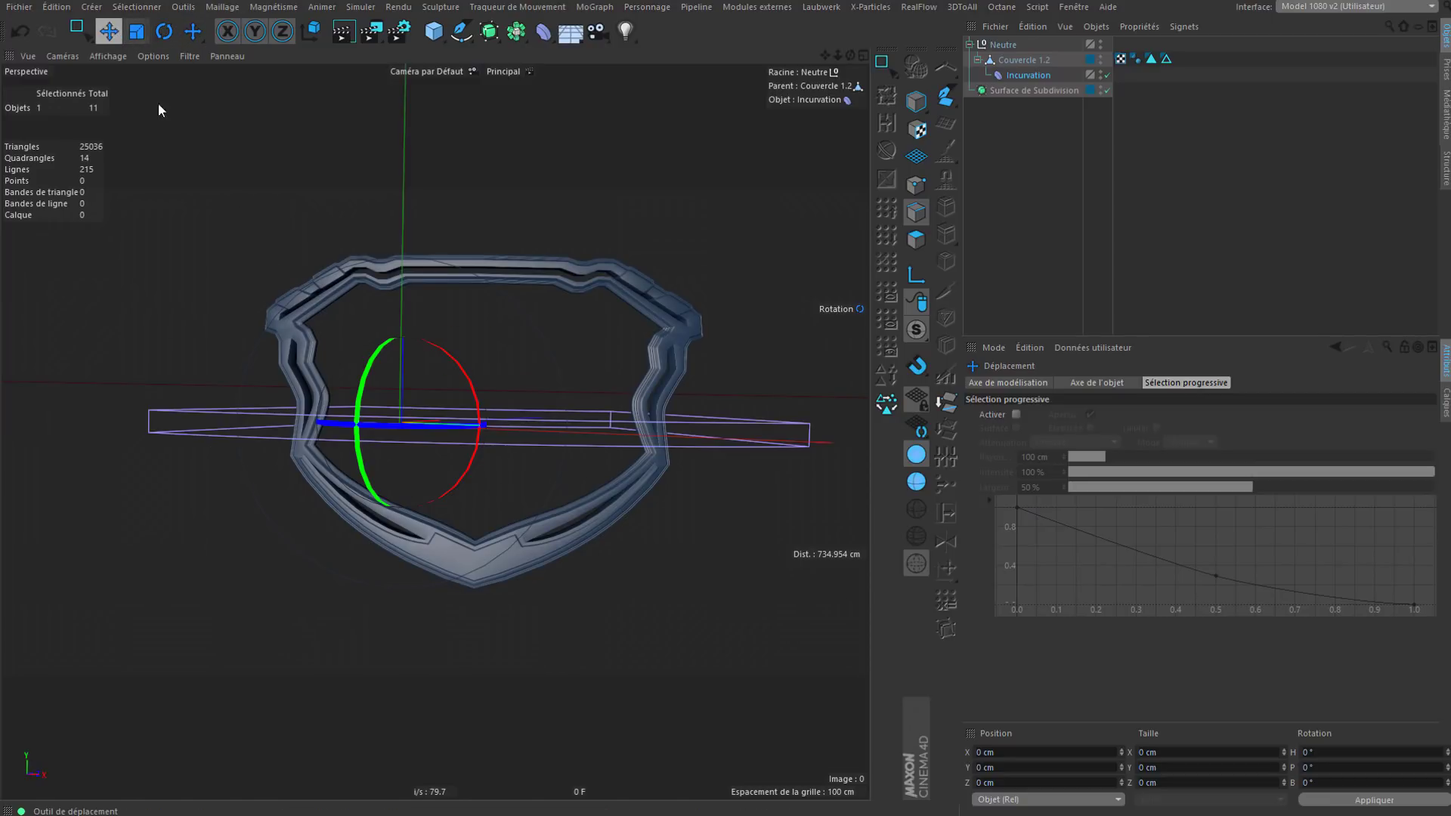
click(1027, 75)
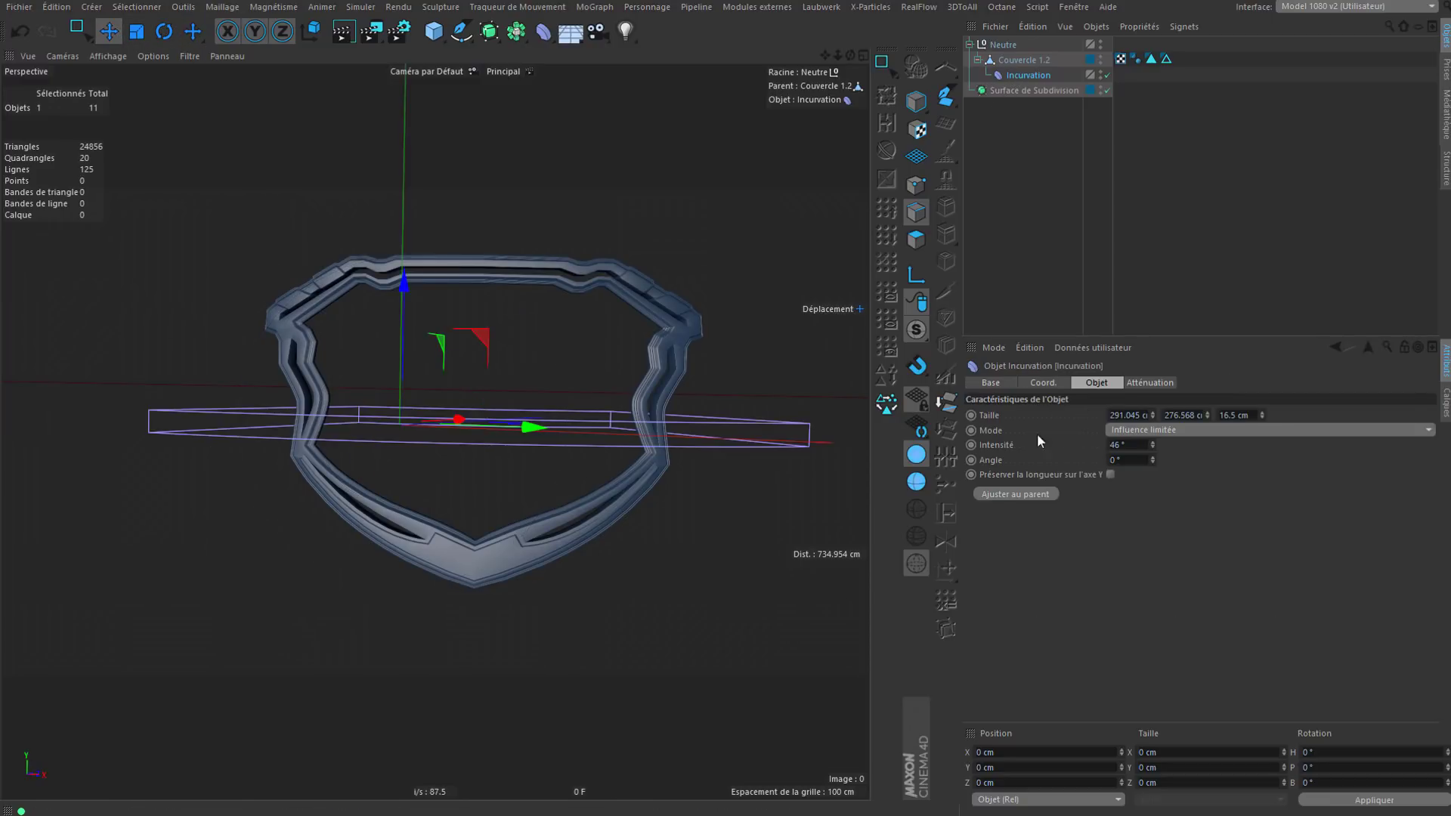
click(1012, 495)
Step: Enlarge the Incurvation box's second Taille value to about 560 cm, leaving its first dimension unchanged
alt+drag(451, 397, 415, 361)
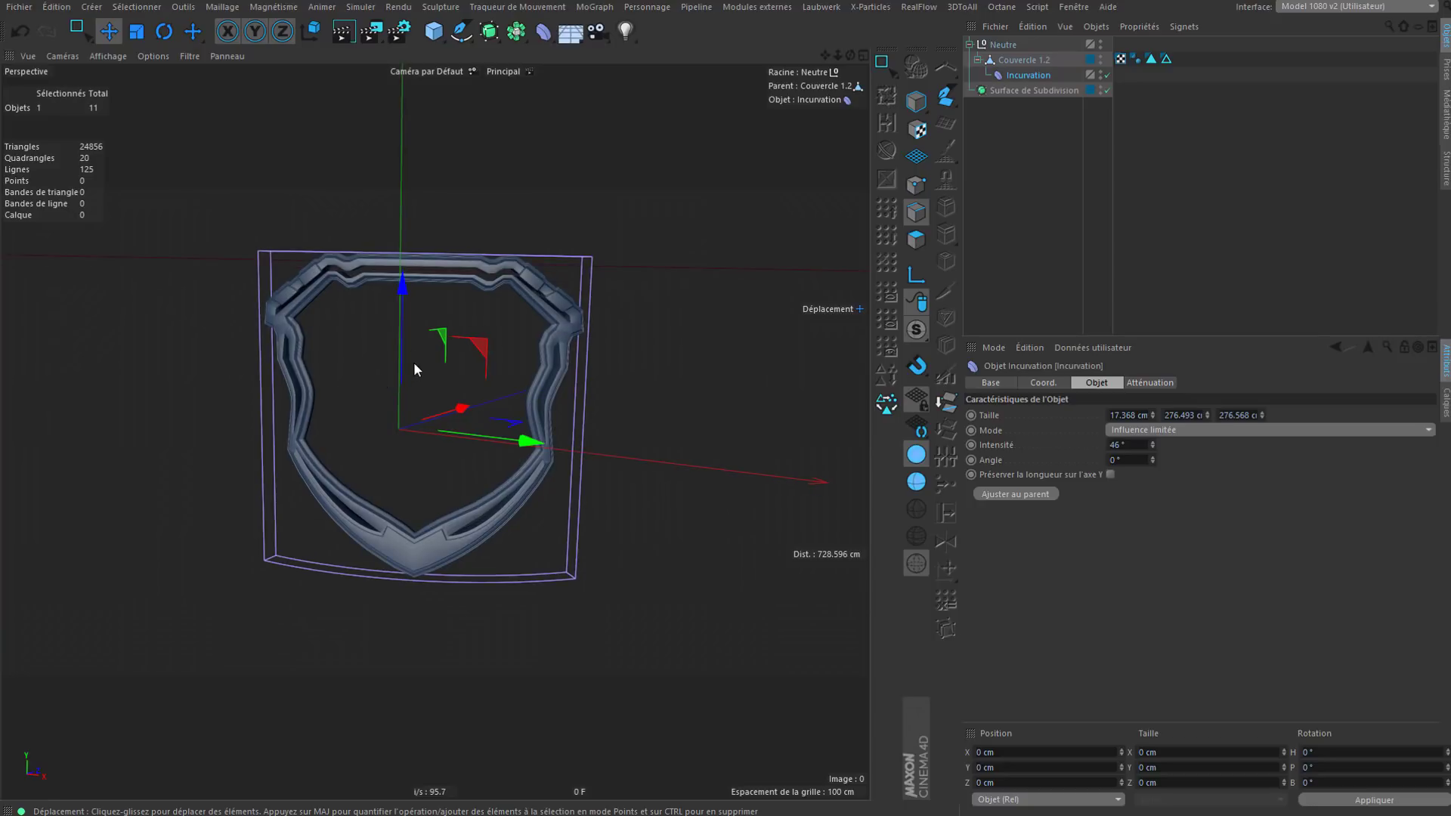
click(1152, 414)
key(ctrl+z)
click(1208, 413)
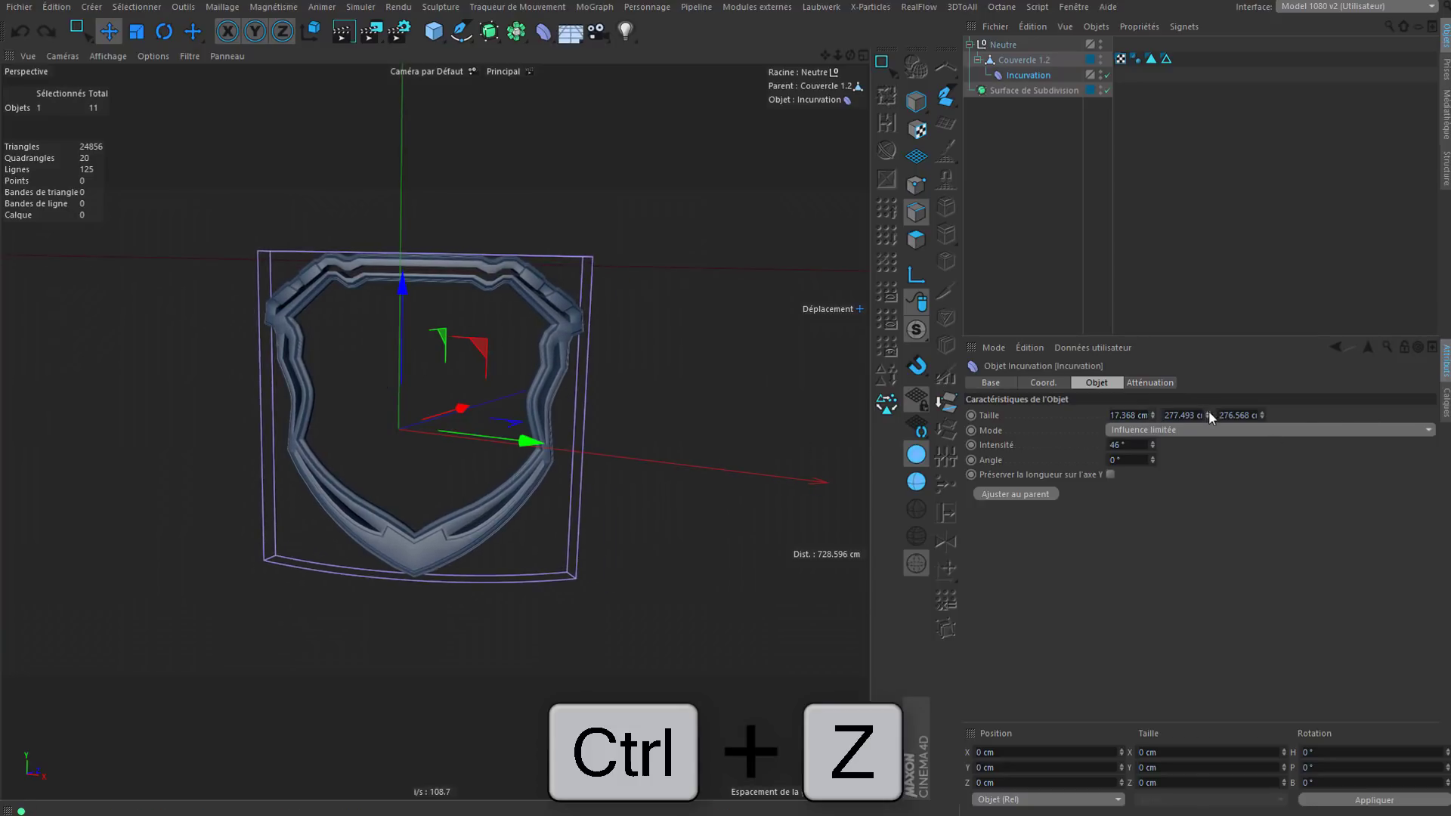
drag(1211, 416, 1205, 467)
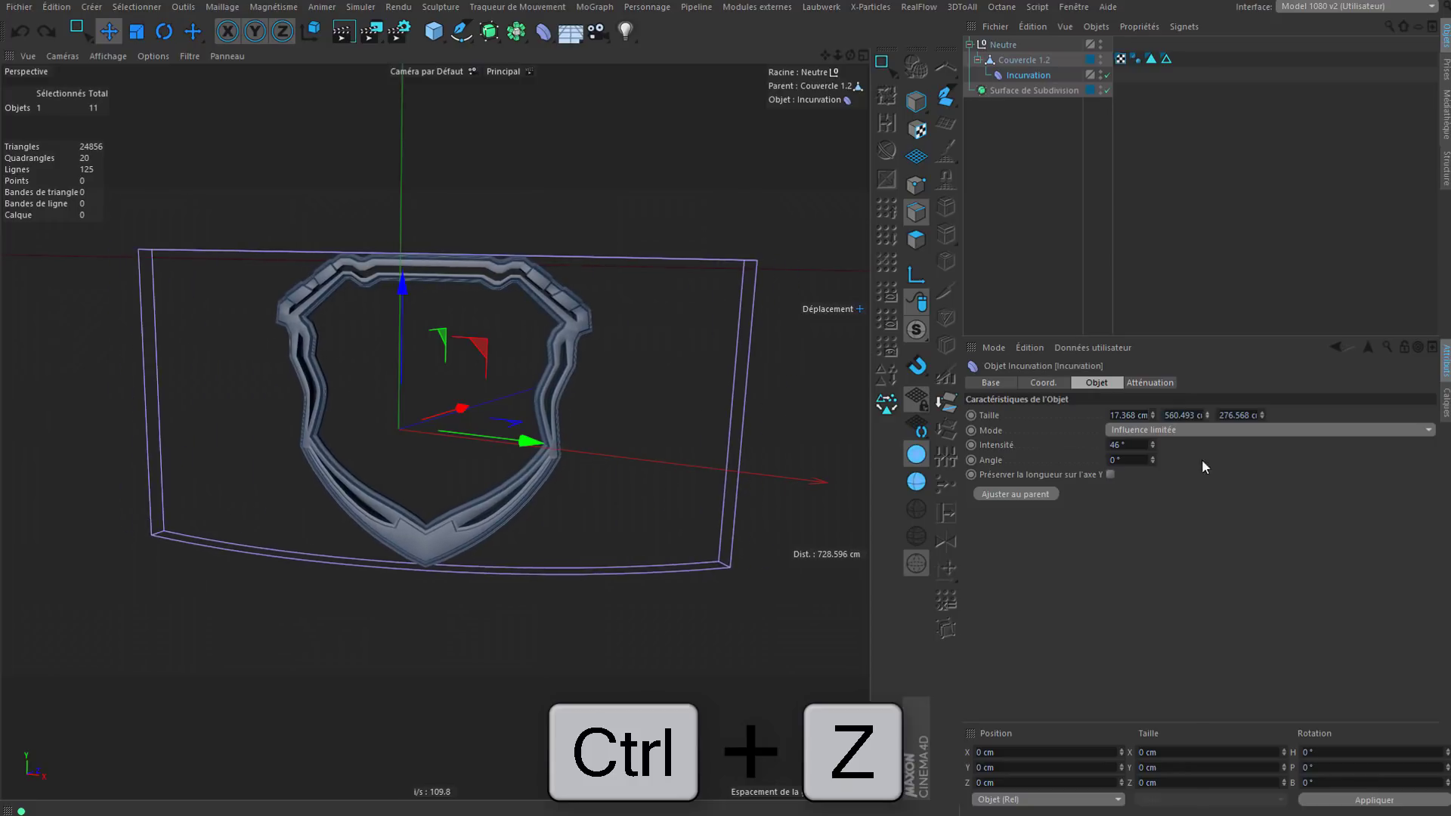
Step: Restore the Incurvation box to its parent-fitted size, and halve its second Taille value to 138.247 cm
click(1034, 503)
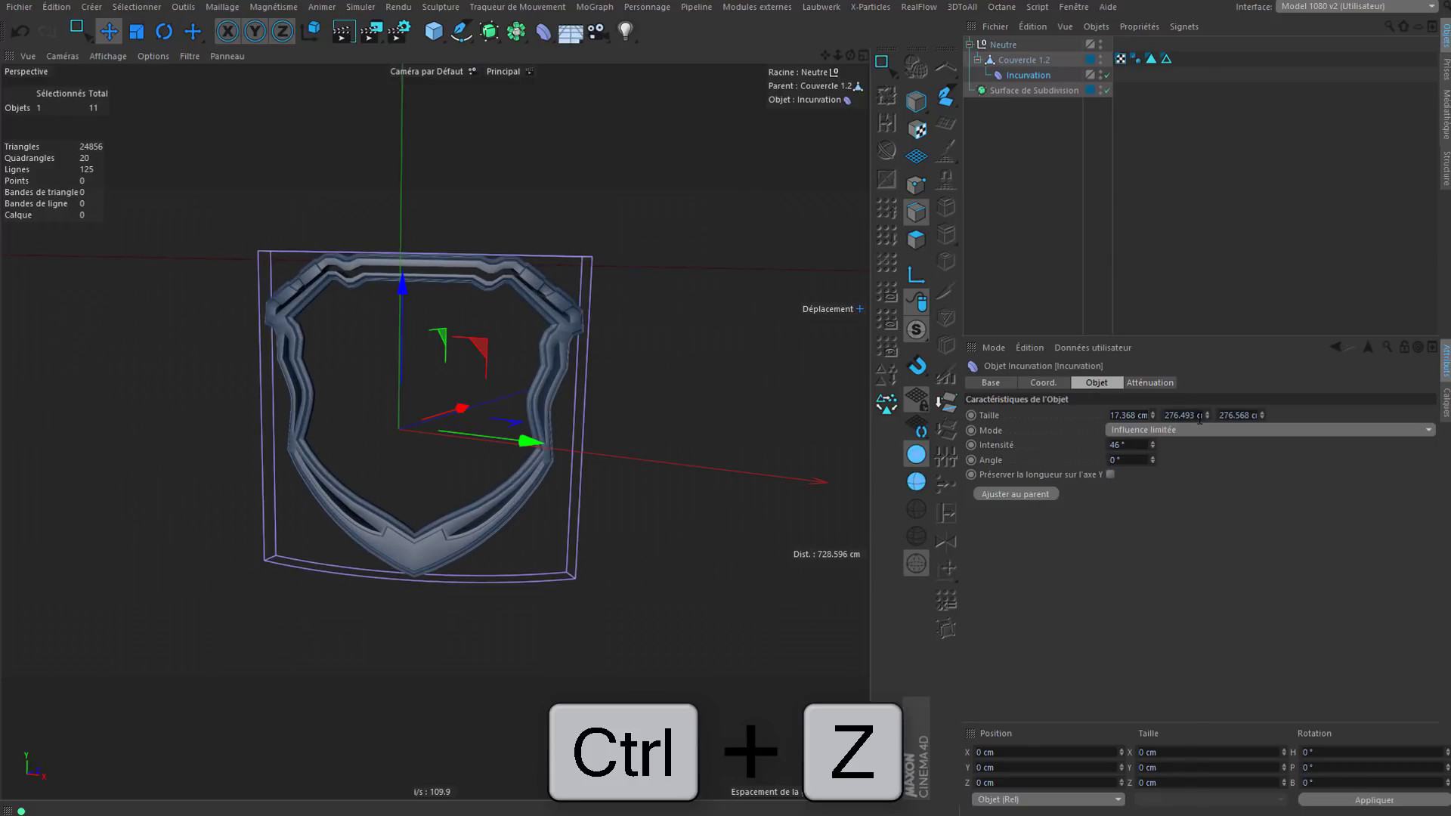
double_click(1196, 415)
key(BackSpace)
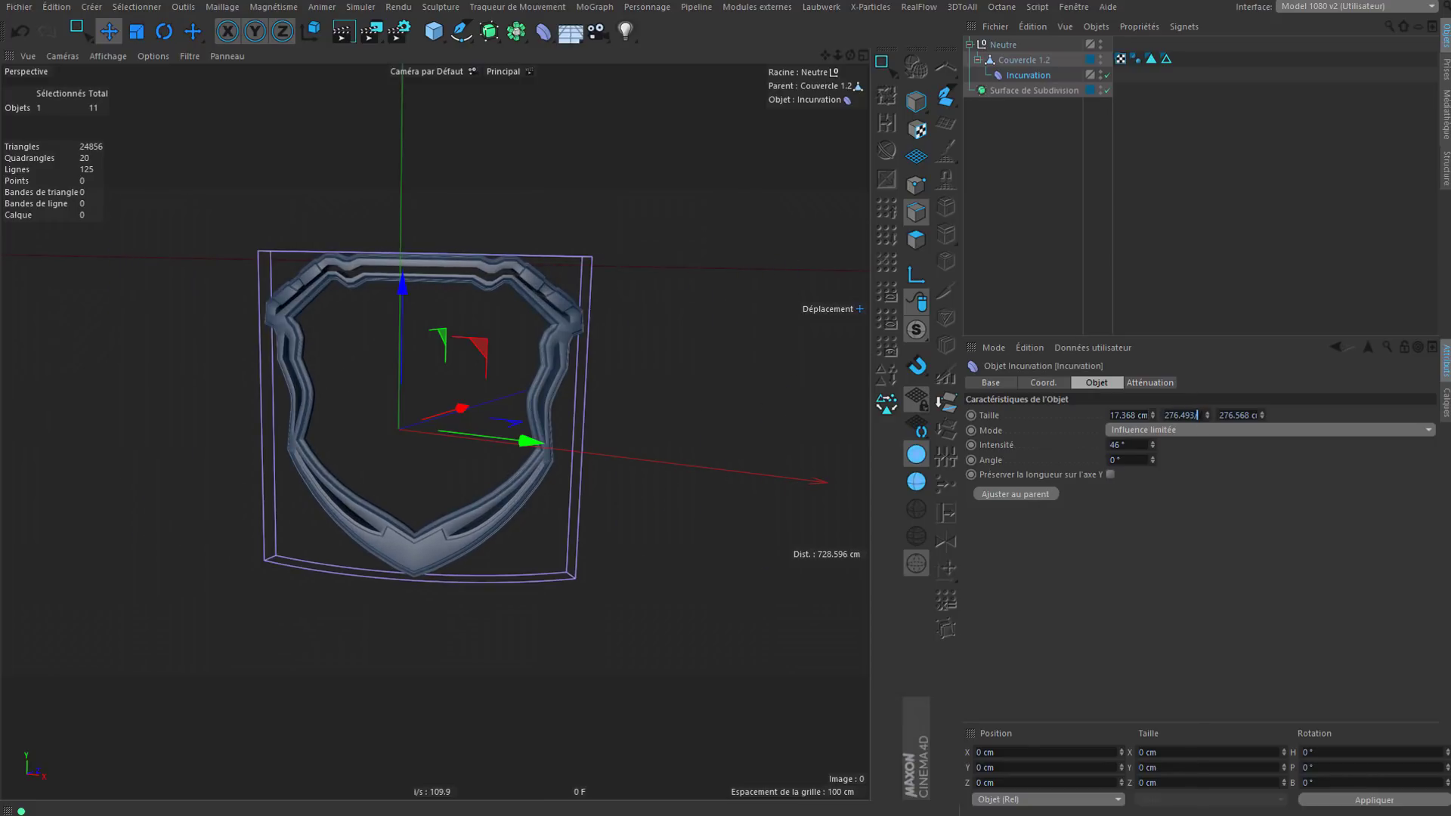
key(Return)
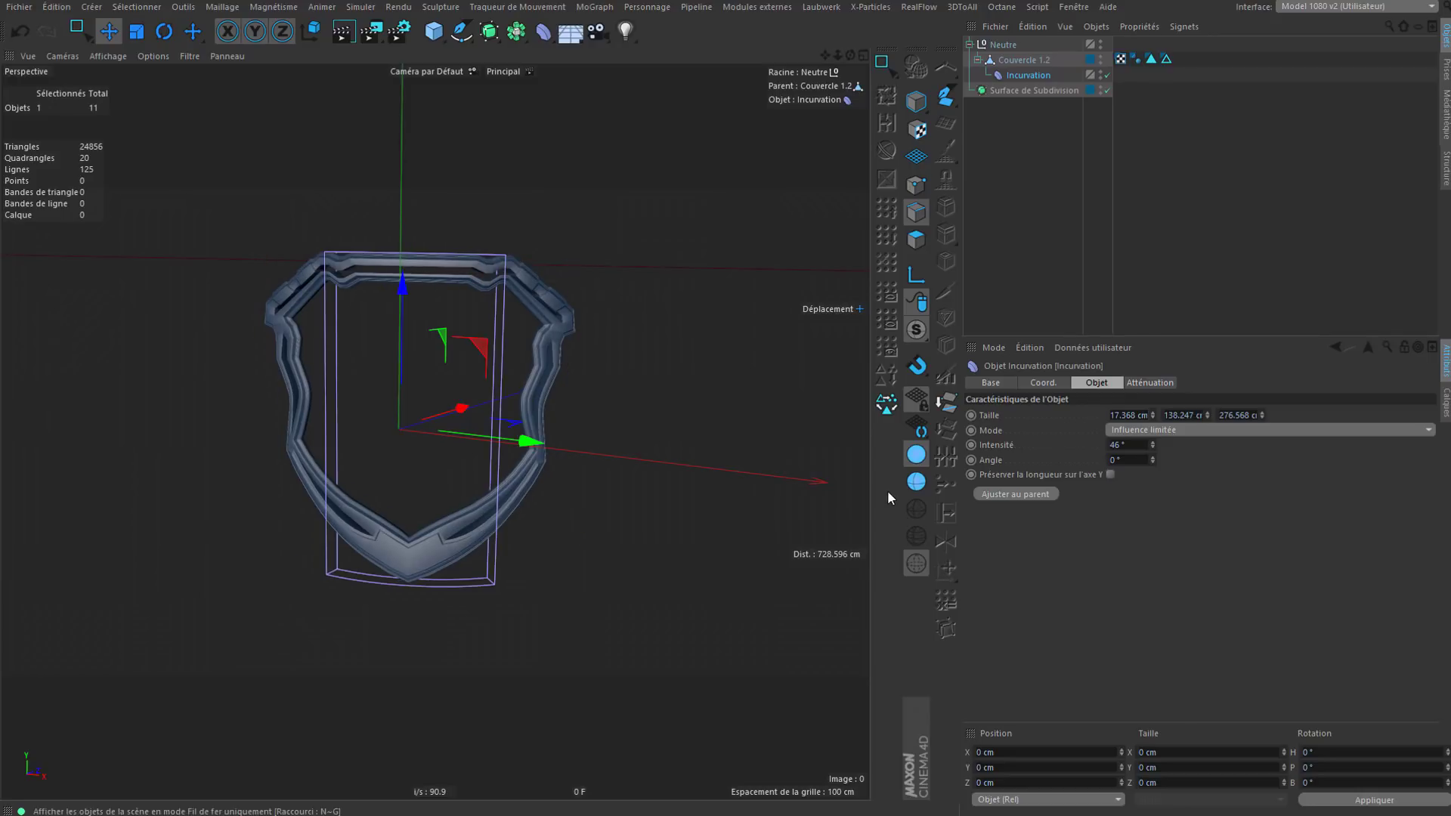
Step: Set the Incurvation deformer's X position to half of its second Taille value, entered as 138.247/2
drag(1165, 415, 1342, 529)
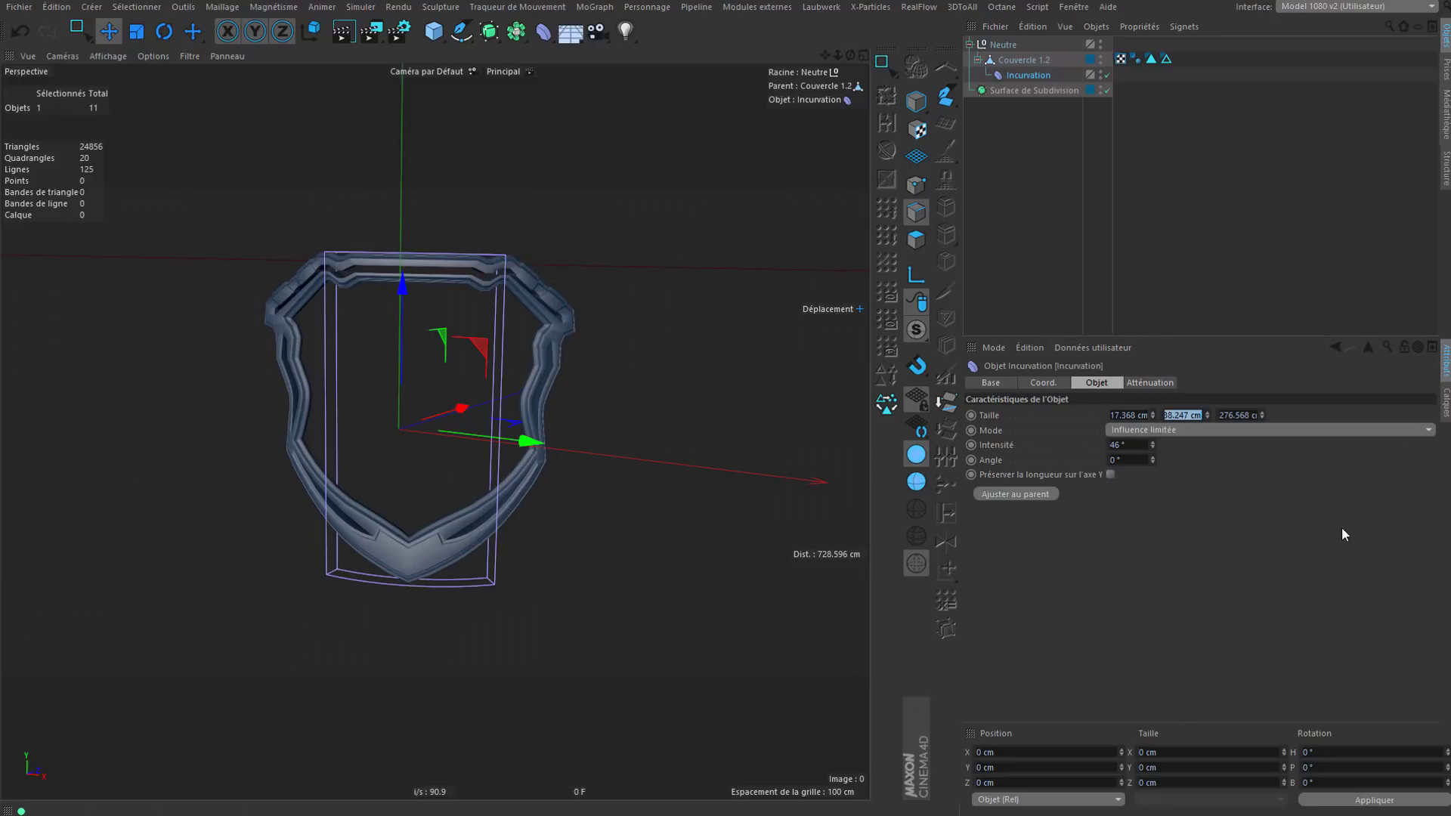
key(ctrl+c)
click(1042, 383)
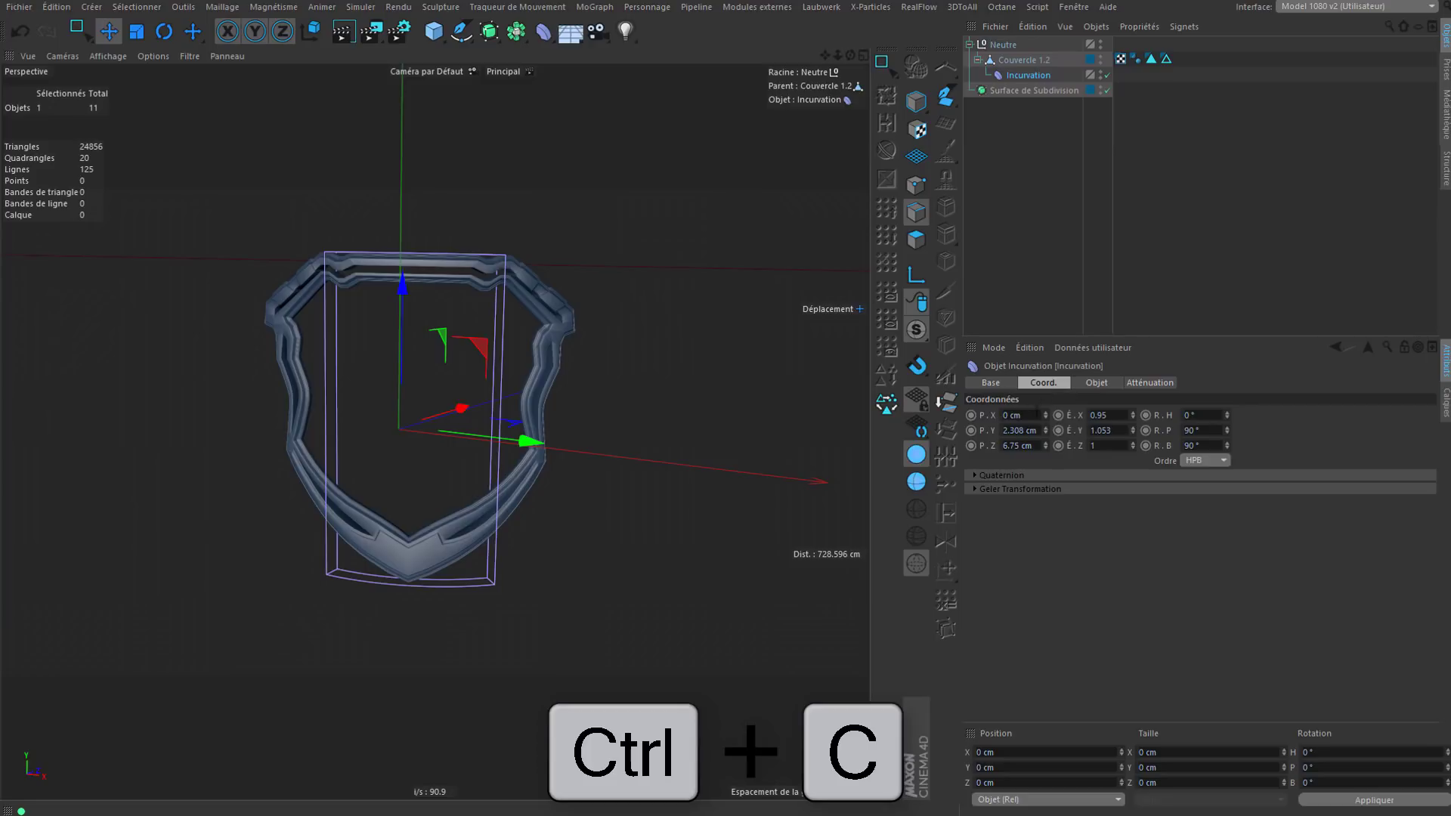
drag(1046, 415, 1049, 385)
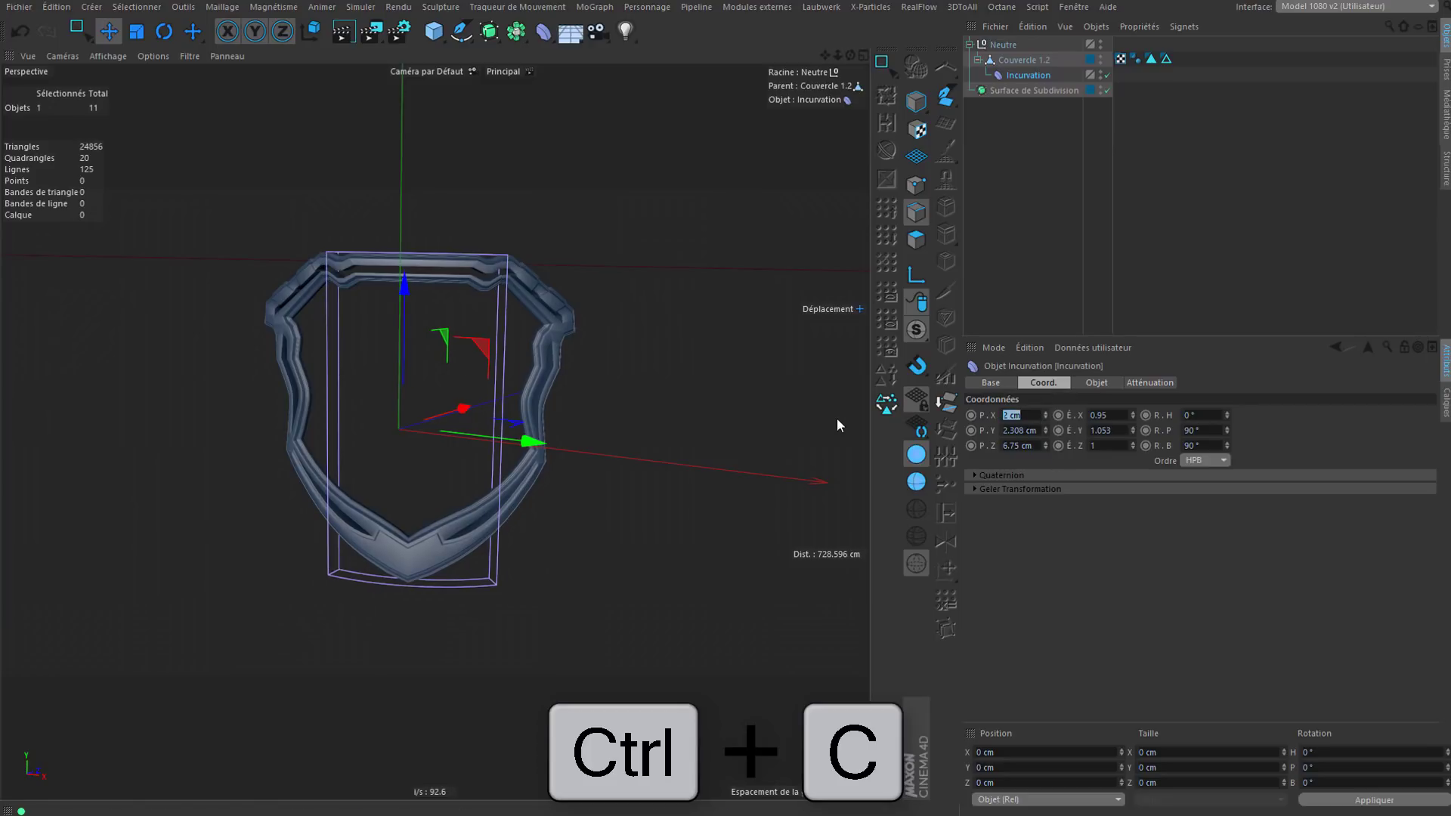
key(ctrl+v)
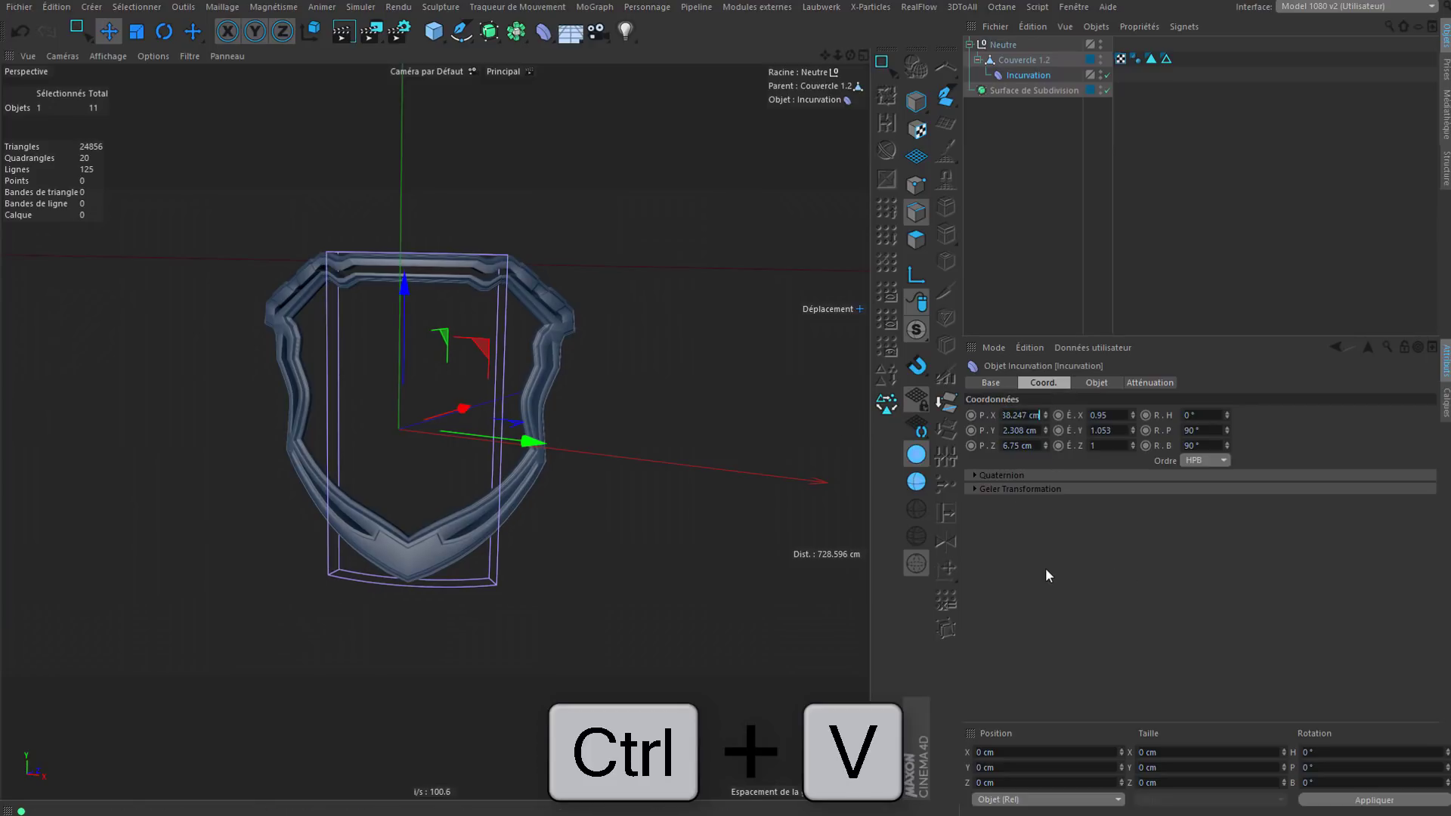
key(Return)
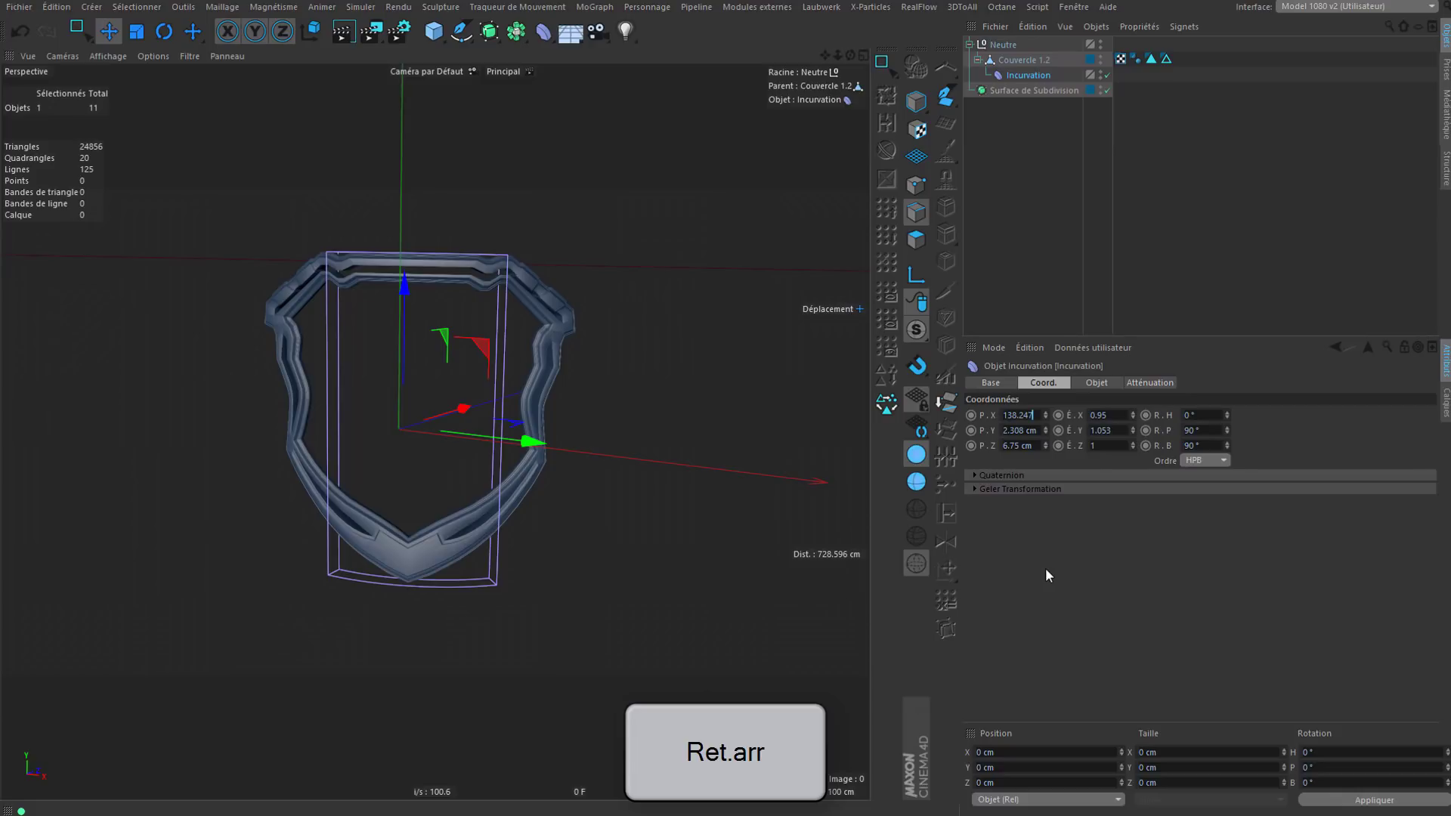
text(/2)
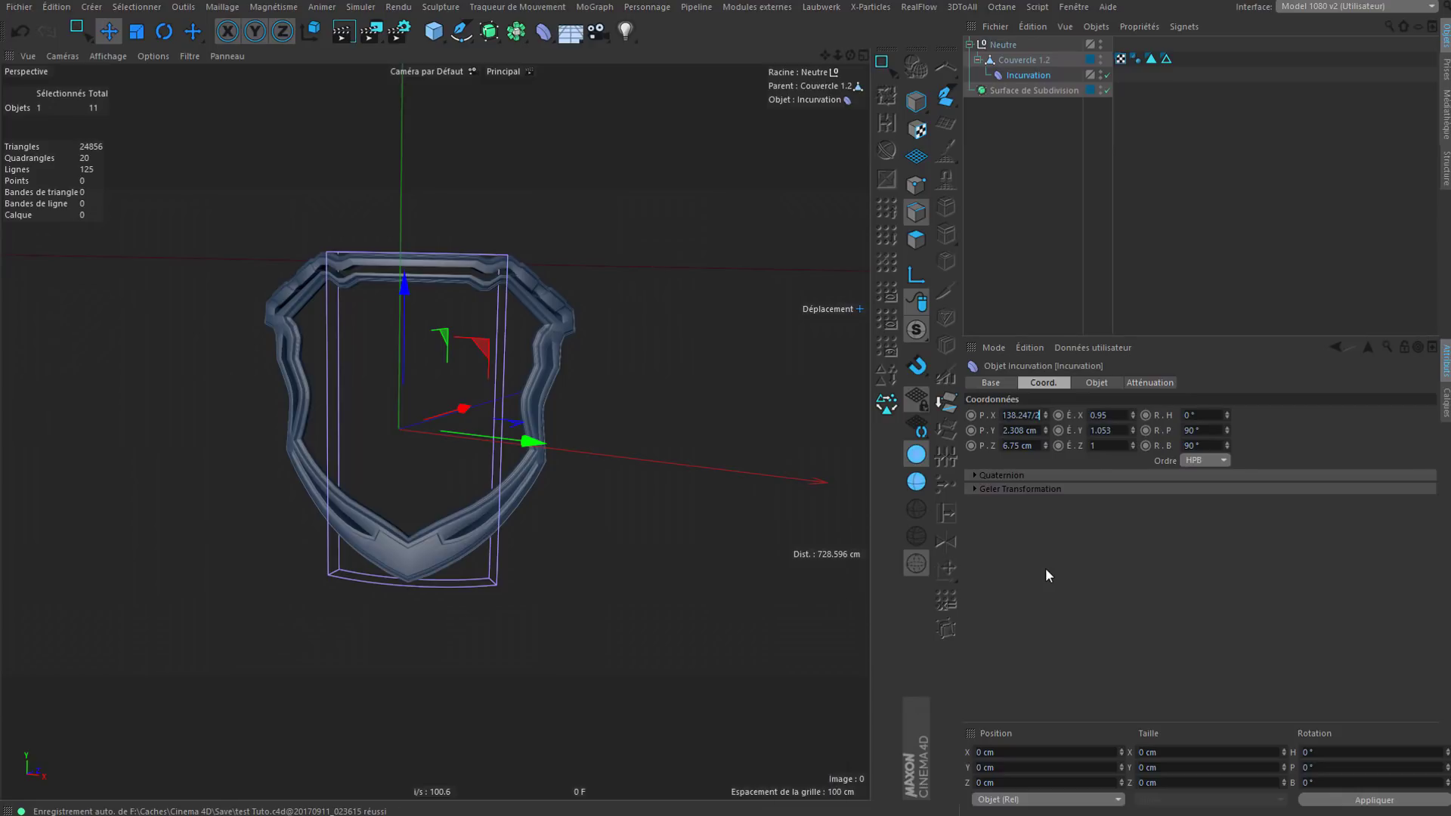
key(Return)
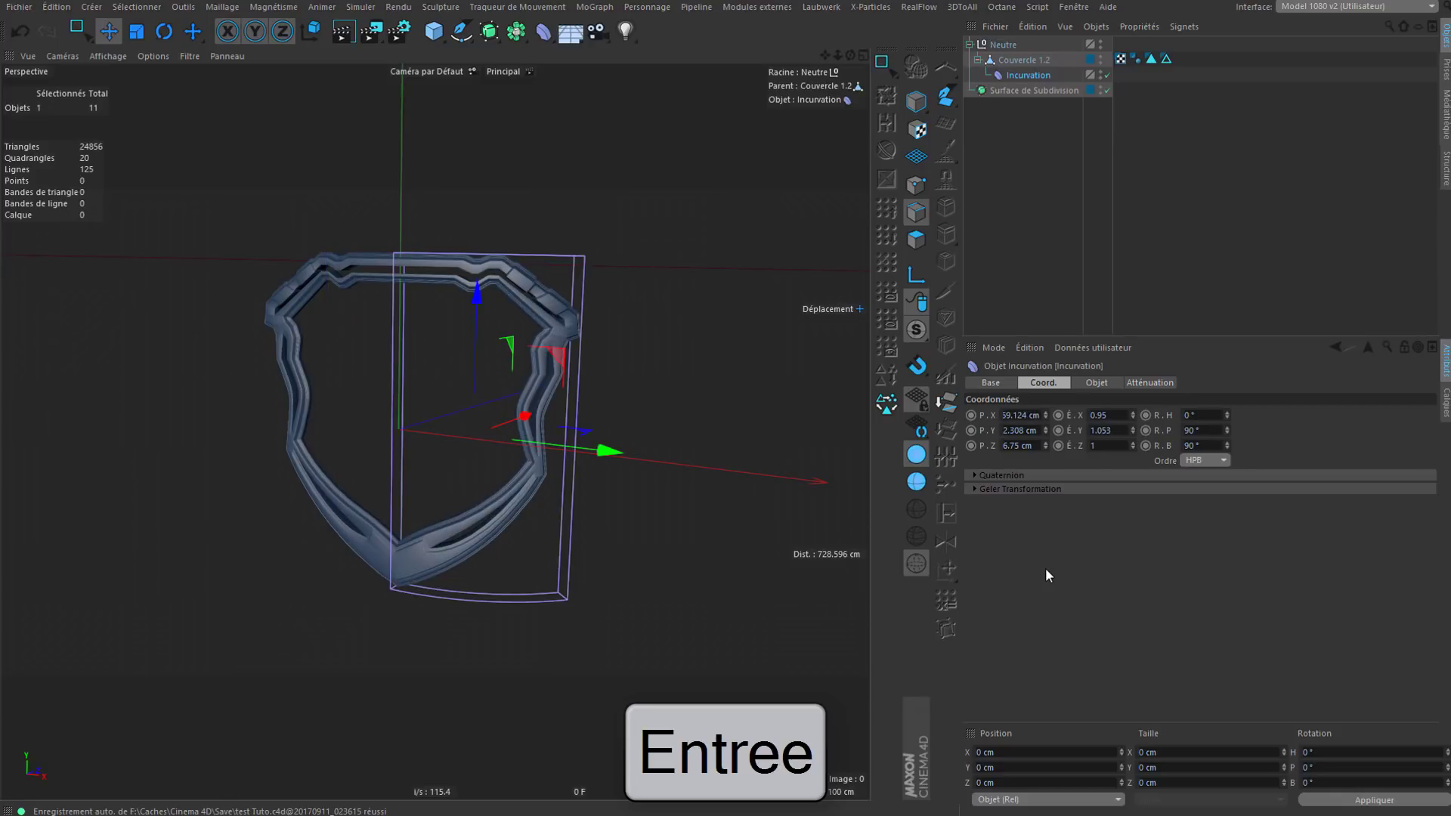
Step: Reset the Incurvation deformer's intensity to 0° so the shield is flat for aligning the box
alt+drag(496, 383, 491, 460)
alt+right_drag(491, 461, 492, 260)
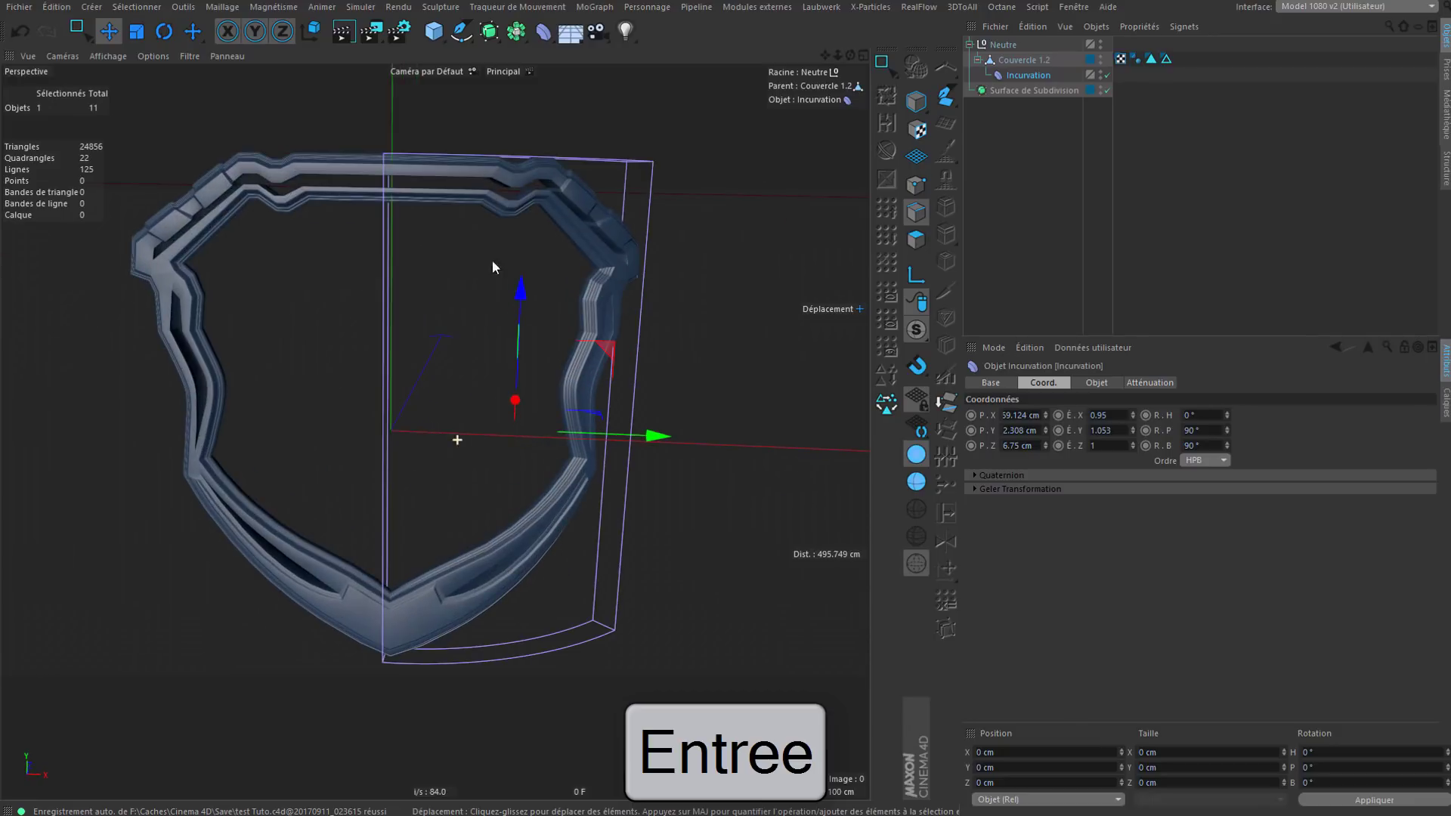
alt+drag(396, 189, 395, 281)
alt+right_drag(396, 282, 405, 217)
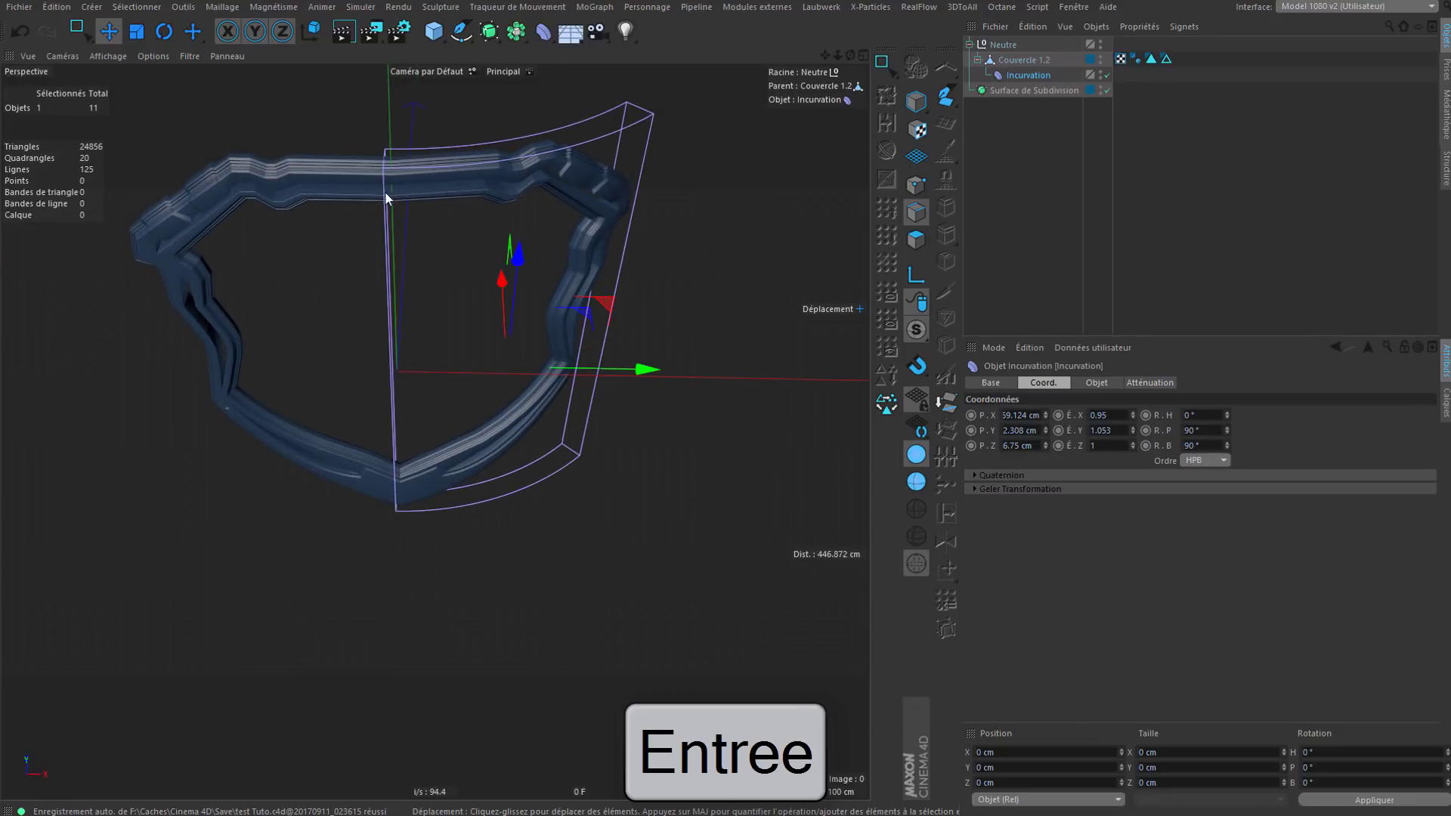
alt+drag(384, 192, 381, 281)
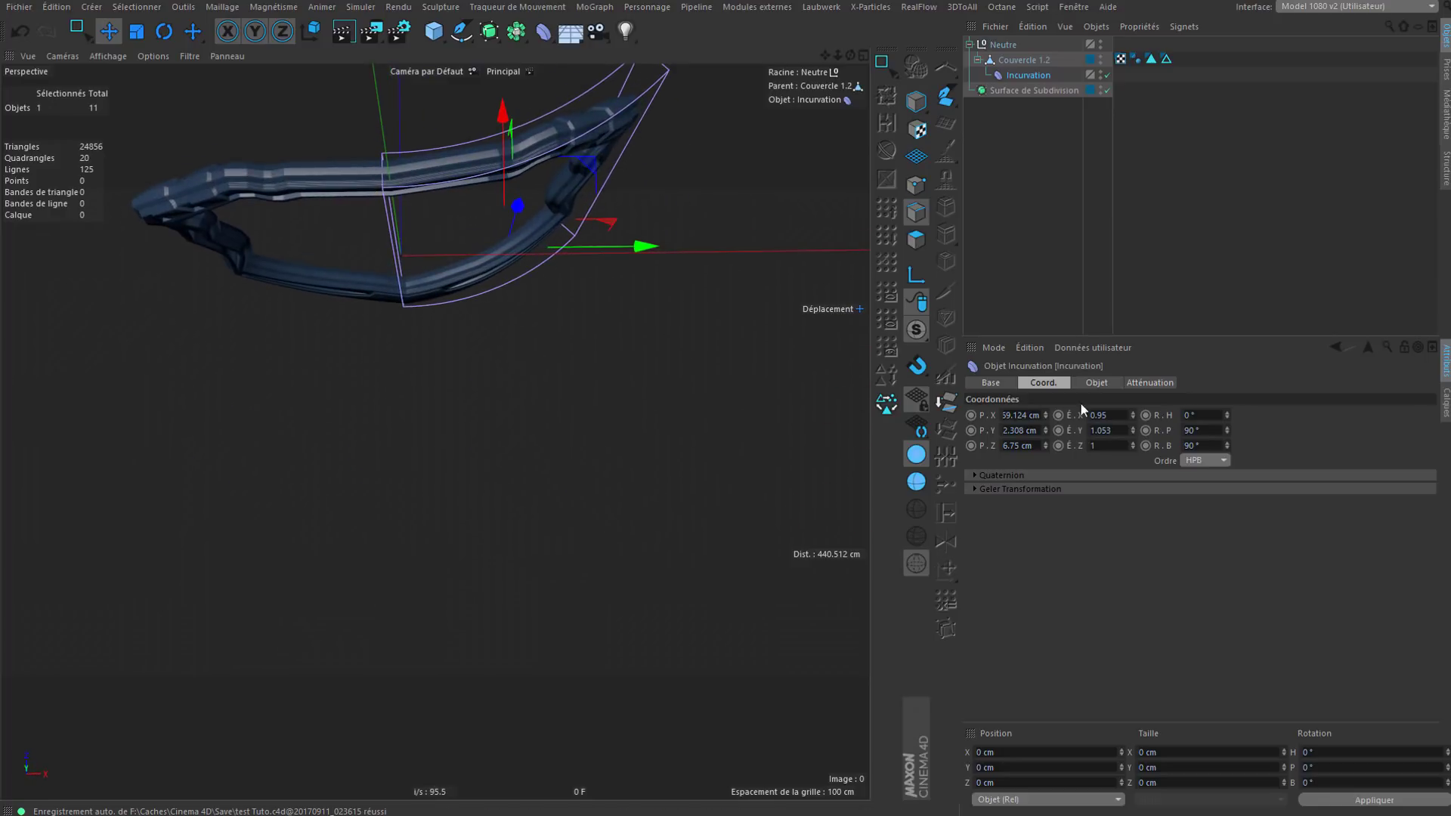
click(1095, 383)
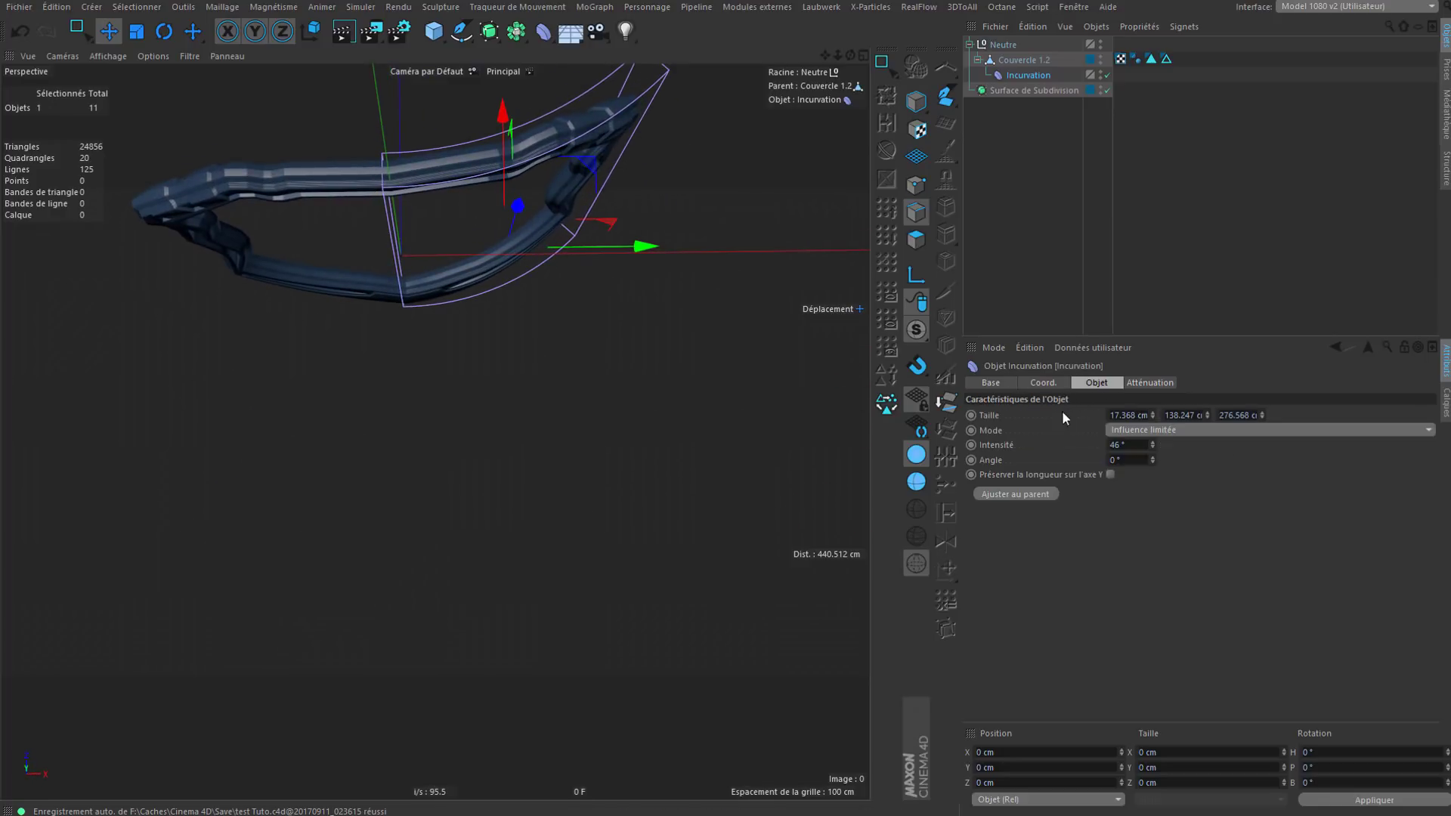
right_click(1155, 444)
scroll(334, 134, up, 4)
alt+drag(487, 217, 806, 310)
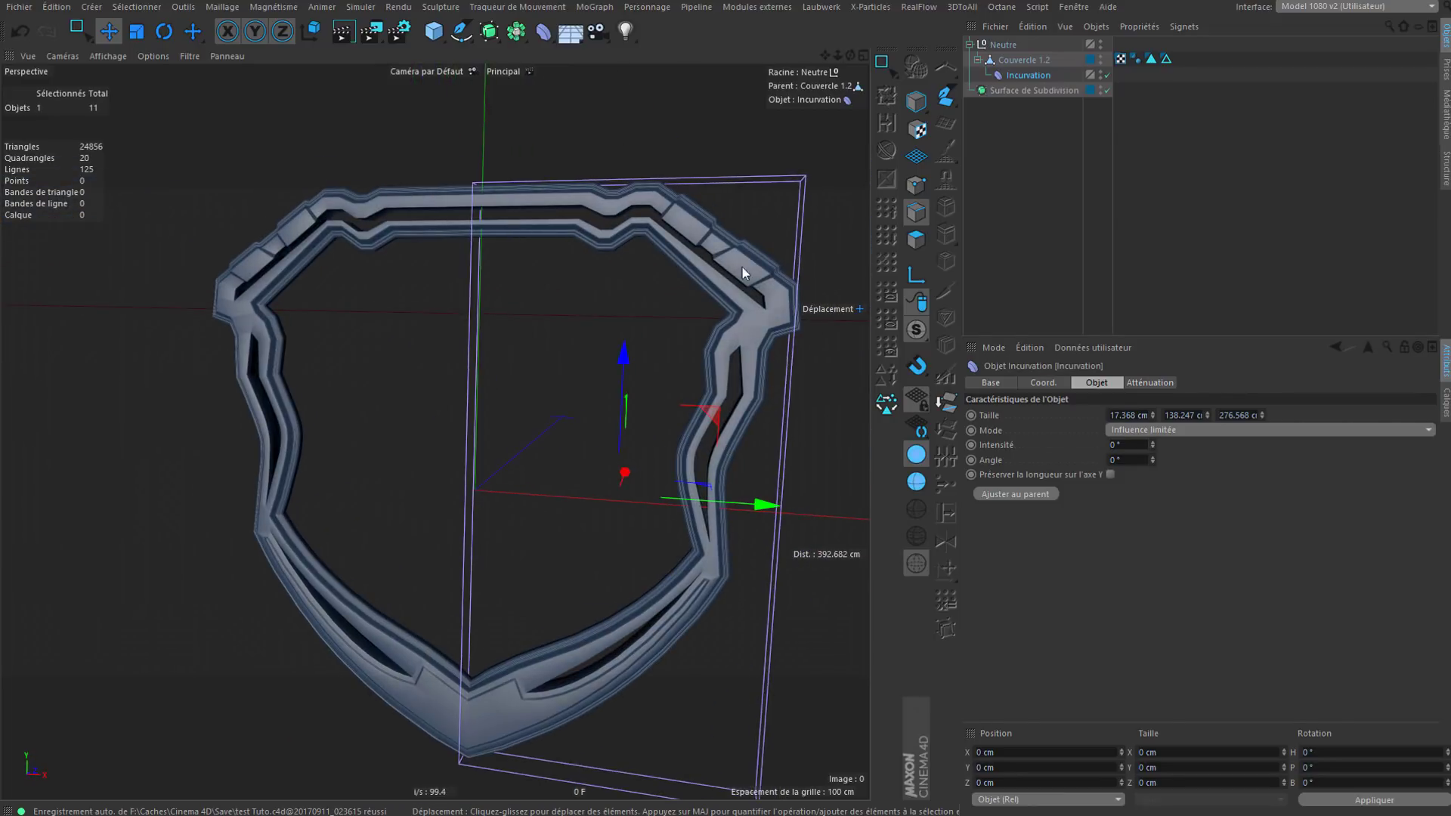
alt+drag(742, 268, 745, 266)
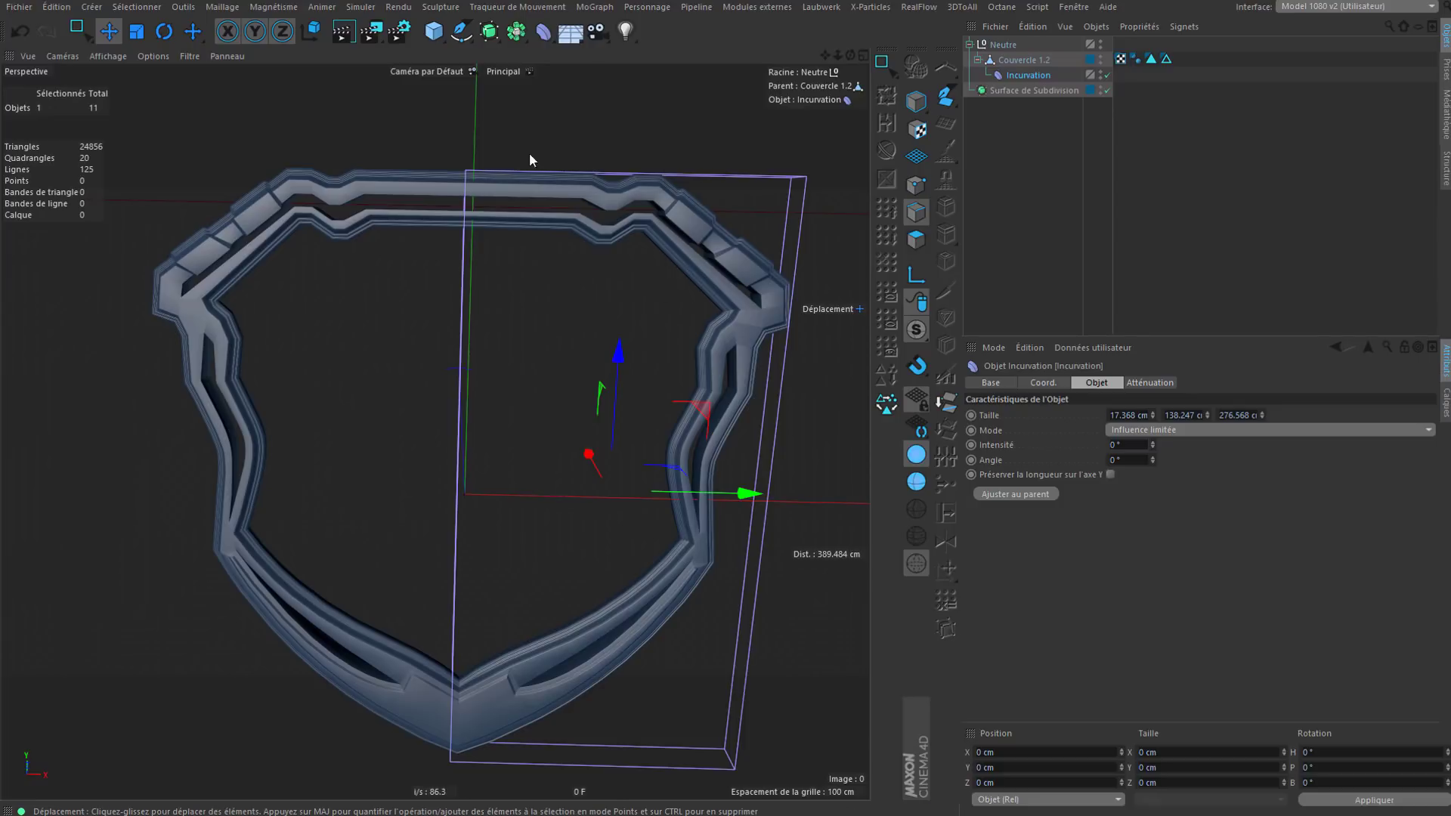
Step: Adjust the Incurvation deformer's X position to 72.124 cm to align the box's inner edge with the shield's centre line
scroll(457, 189, up, 3)
scroll(524, 152, up, 2)
scroll(474, 184, up, 2)
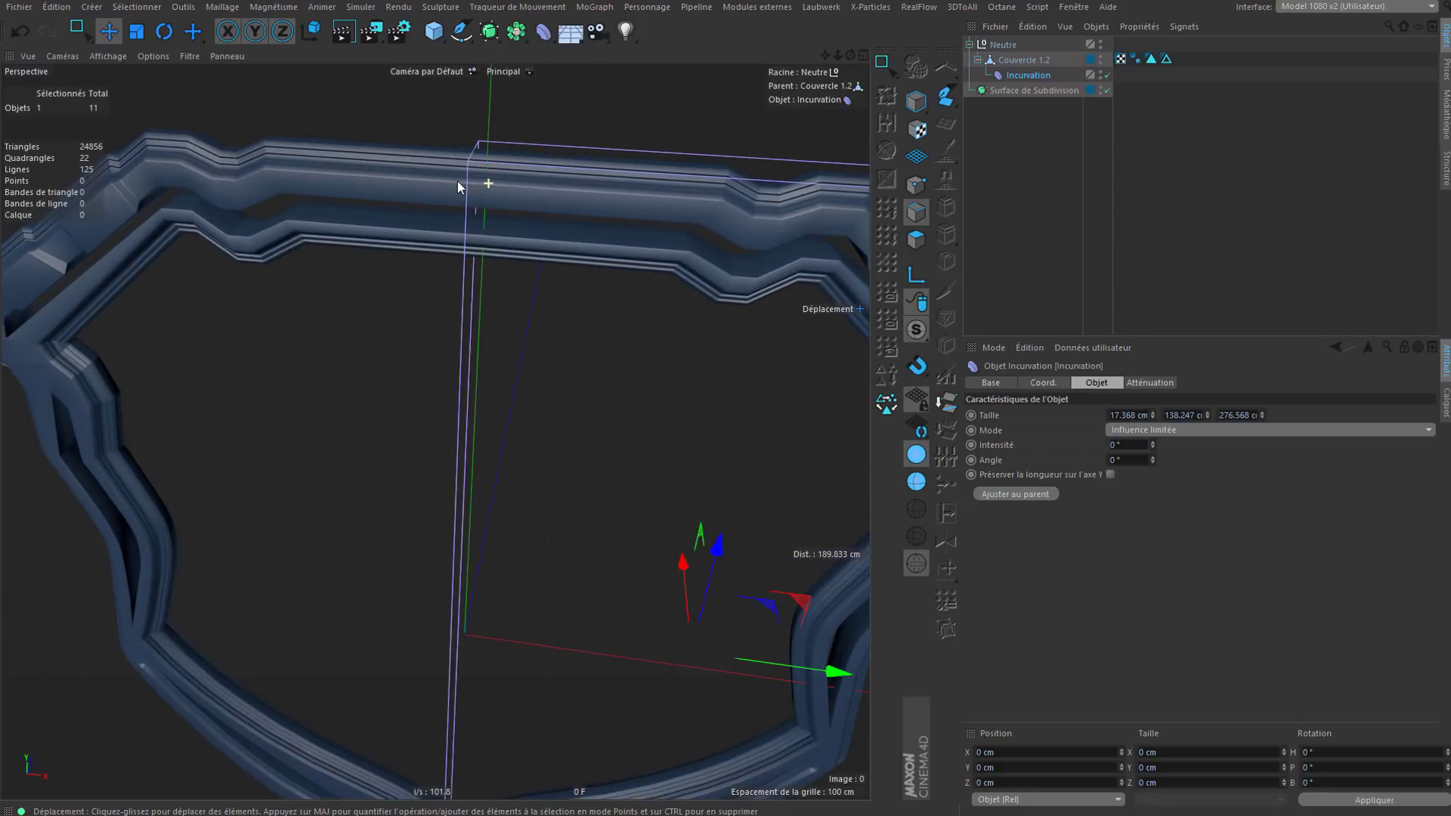
click(1037, 383)
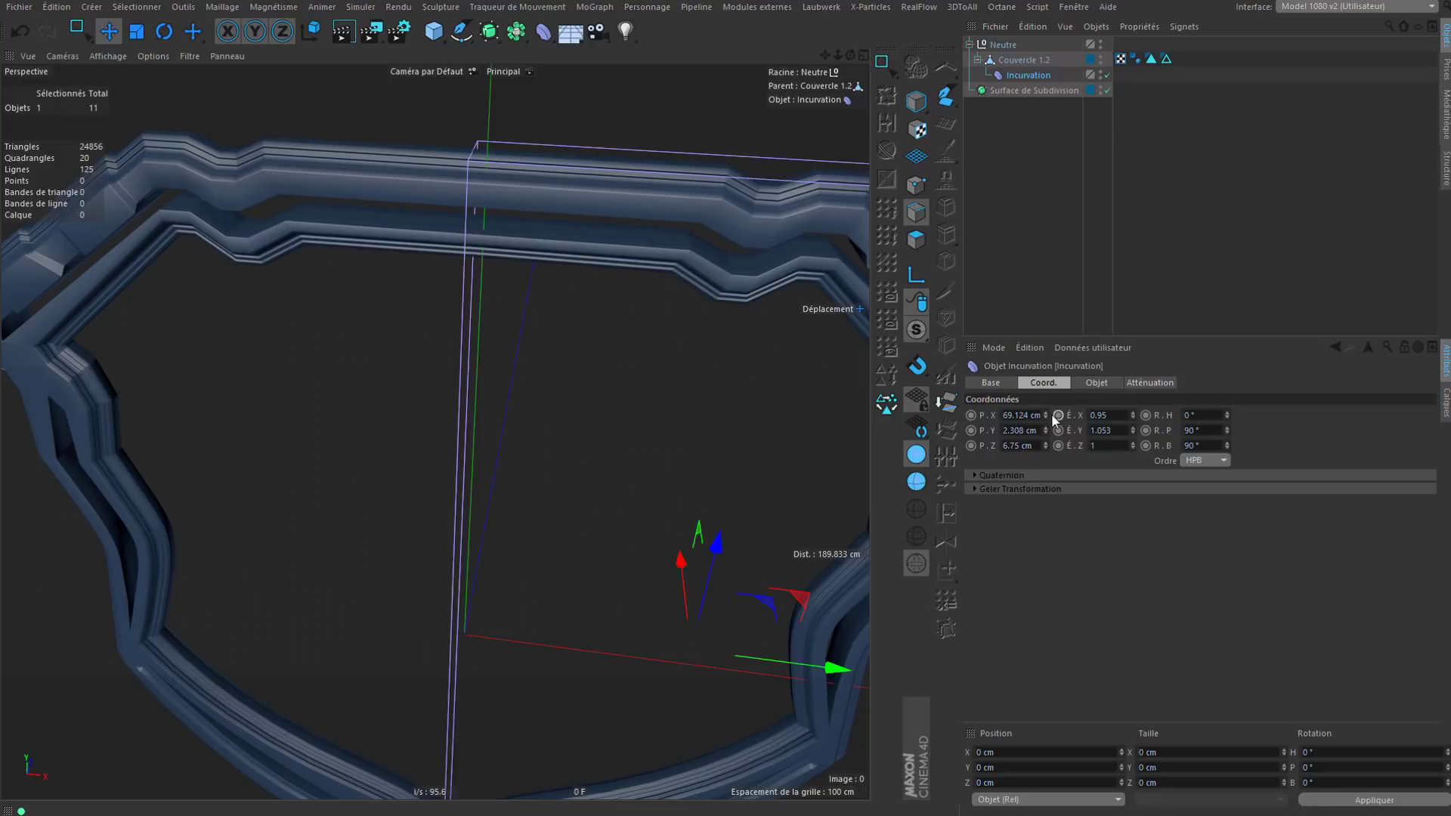
click(1048, 414)
click(1048, 417)
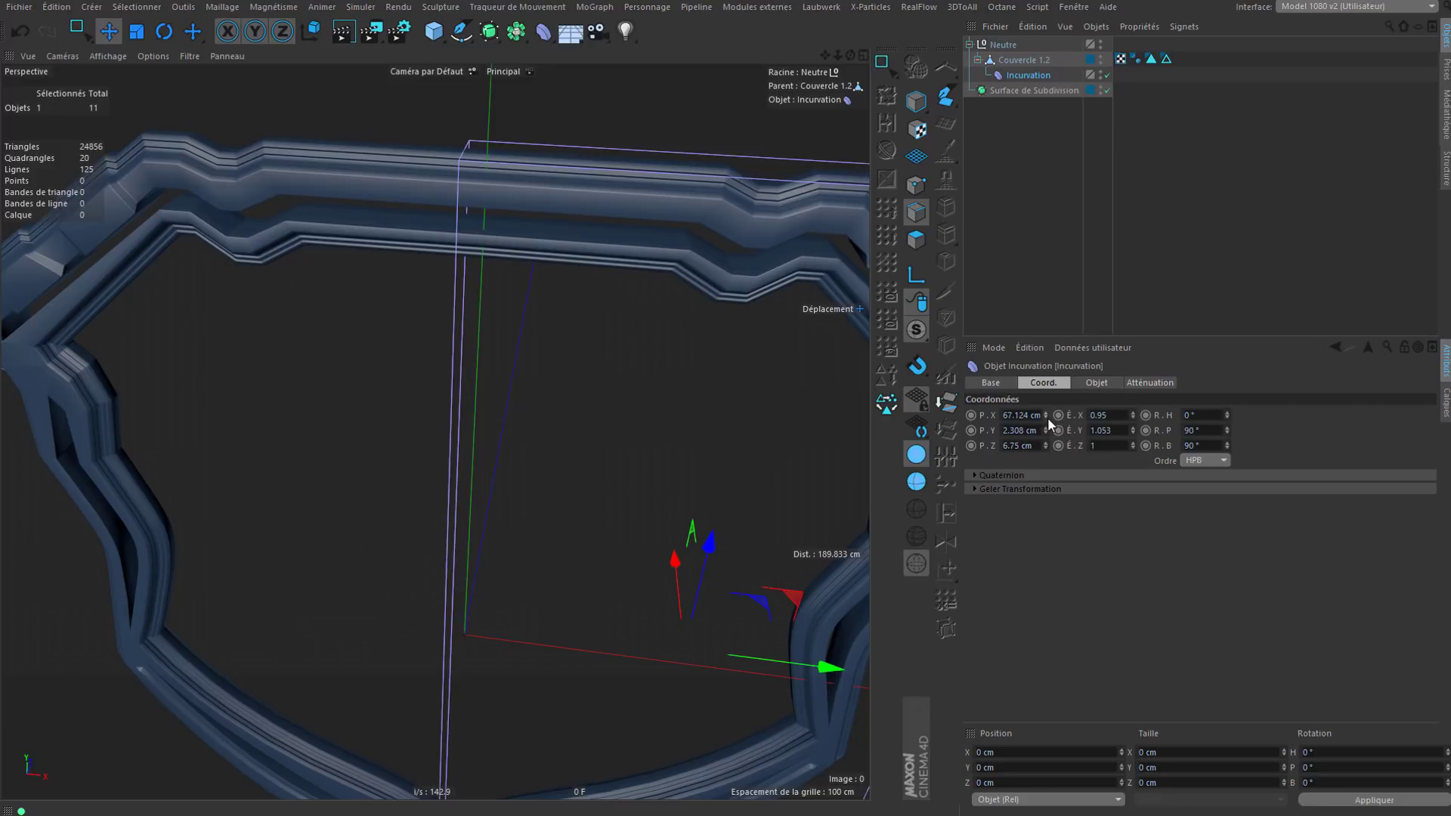
click(1047, 418)
click(1046, 410)
click(1045, 409)
click(1045, 410)
click(1046, 410)
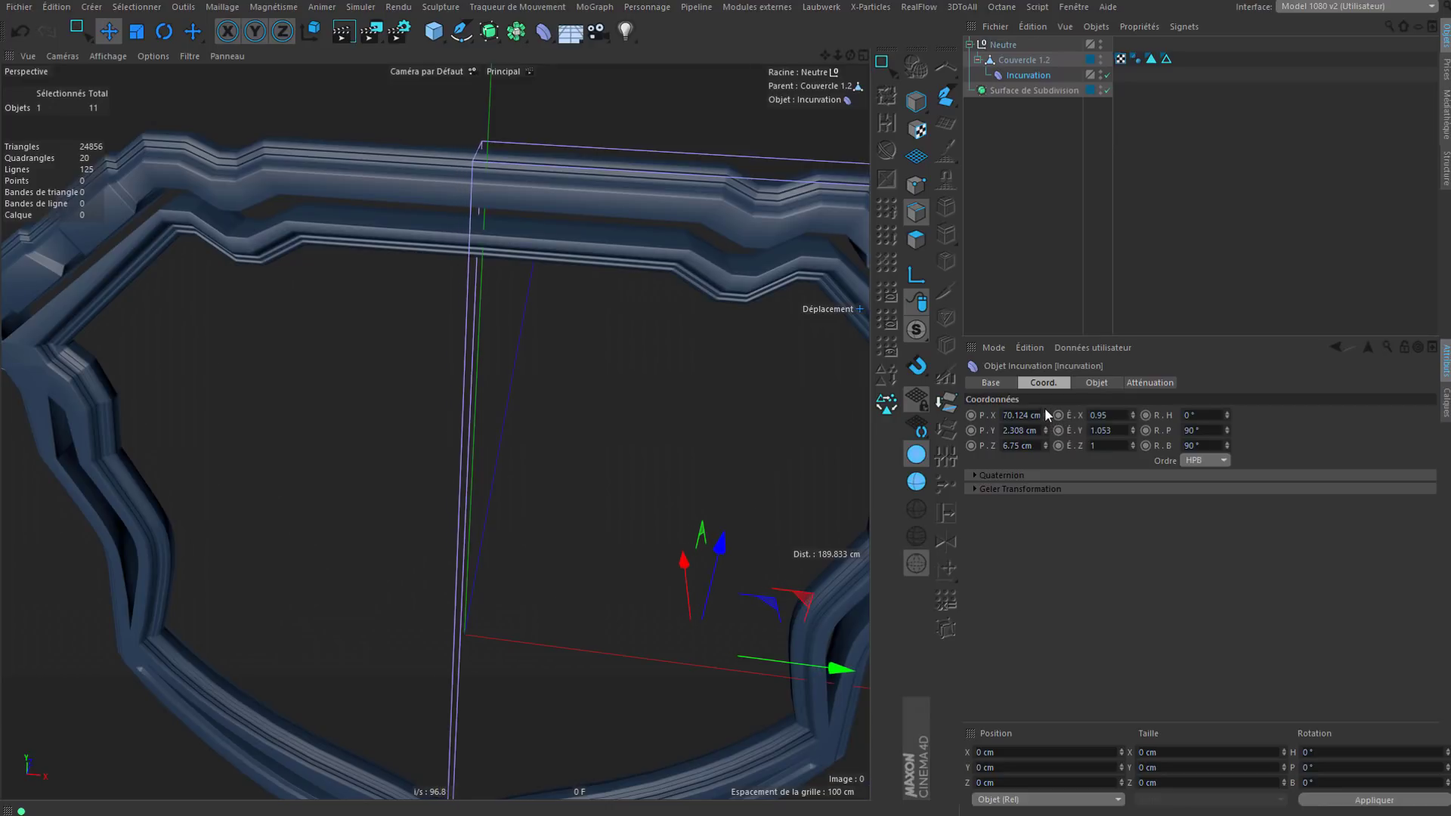
click(1045, 410)
click(1045, 410)
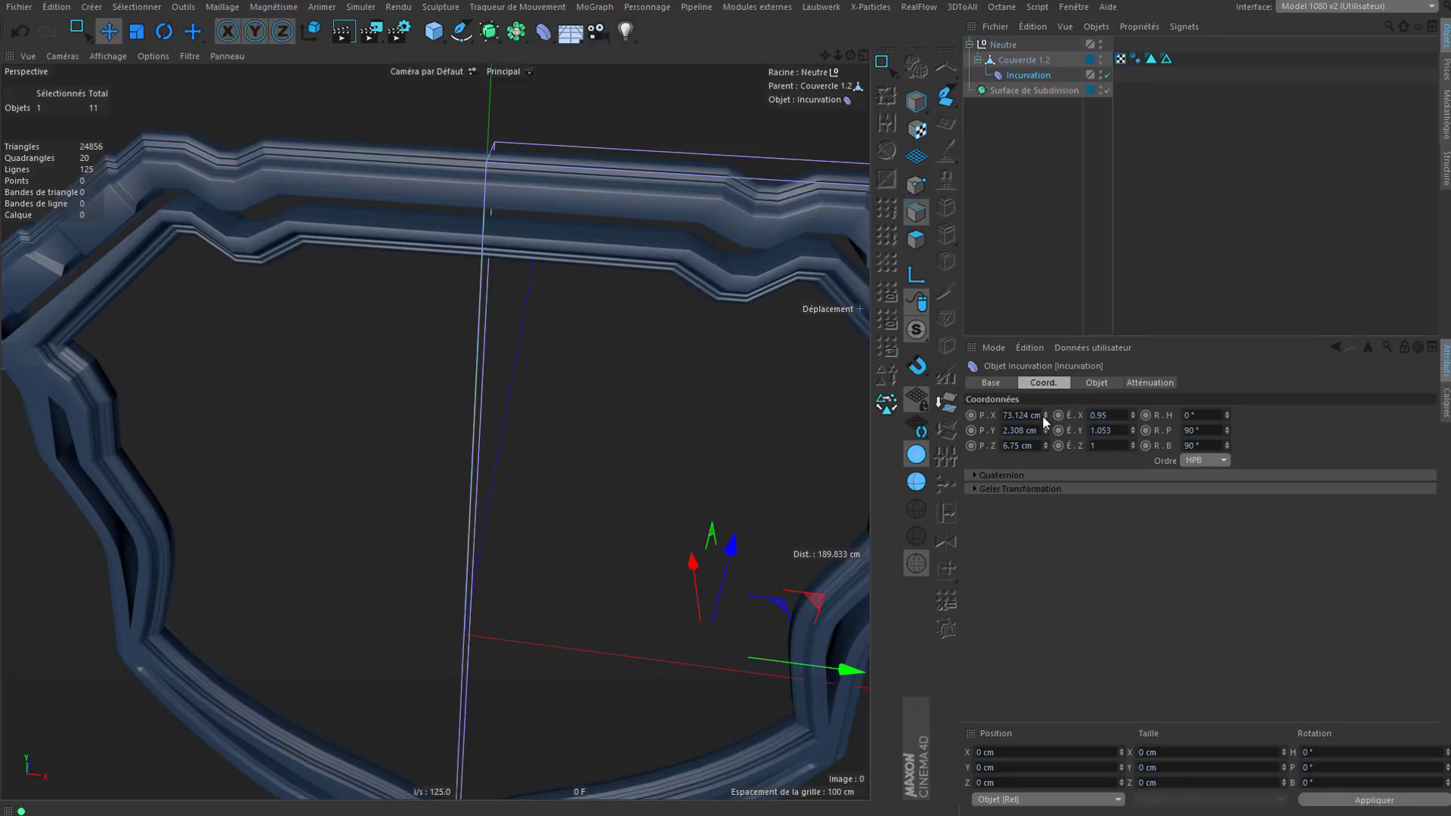
alt+drag(555, 157, 687, 251)
alt+right_drag(688, 258, 687, 366)
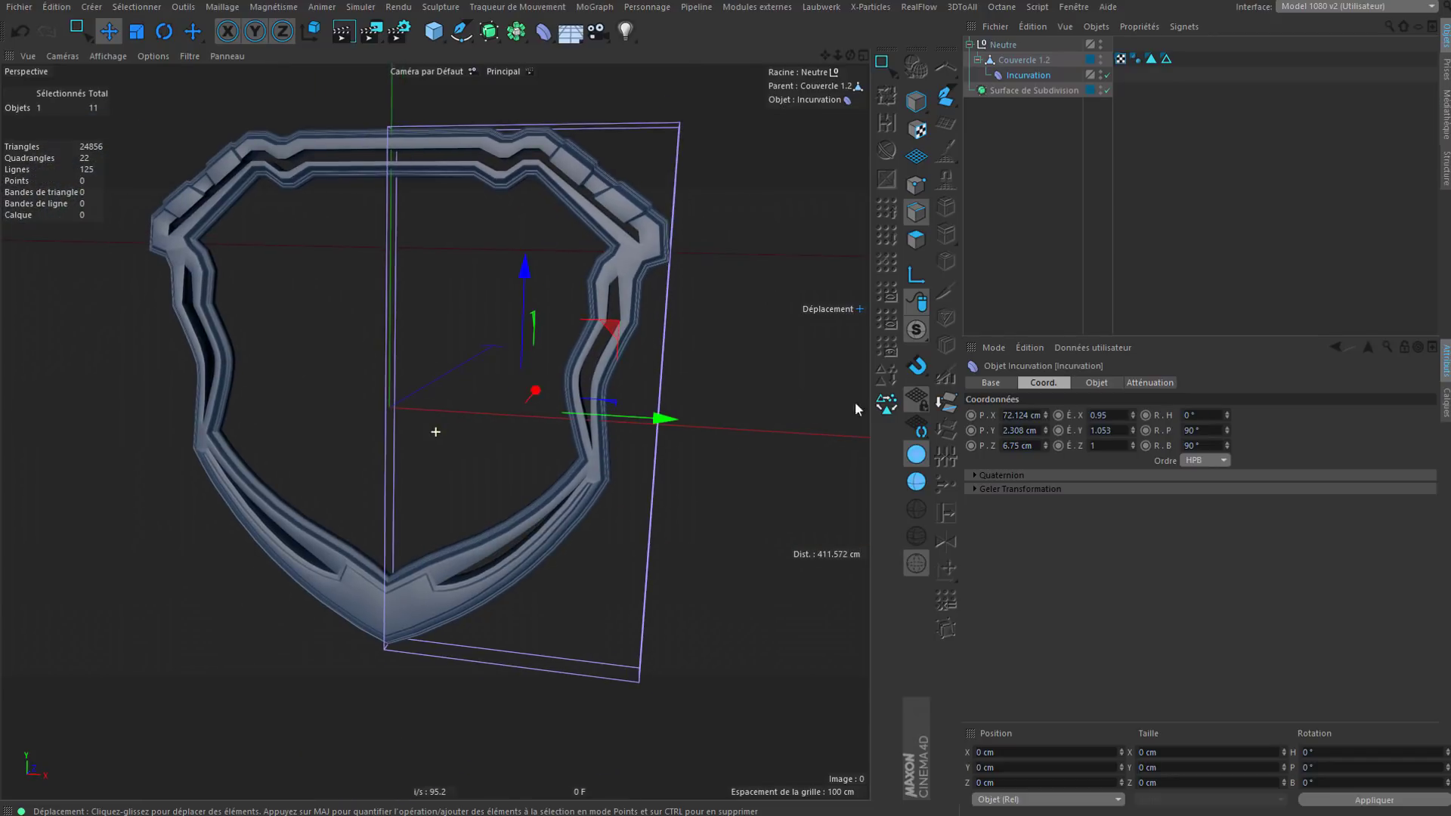
Step: Set the Incurvation deformer's intensity to 25°
click(1092, 382)
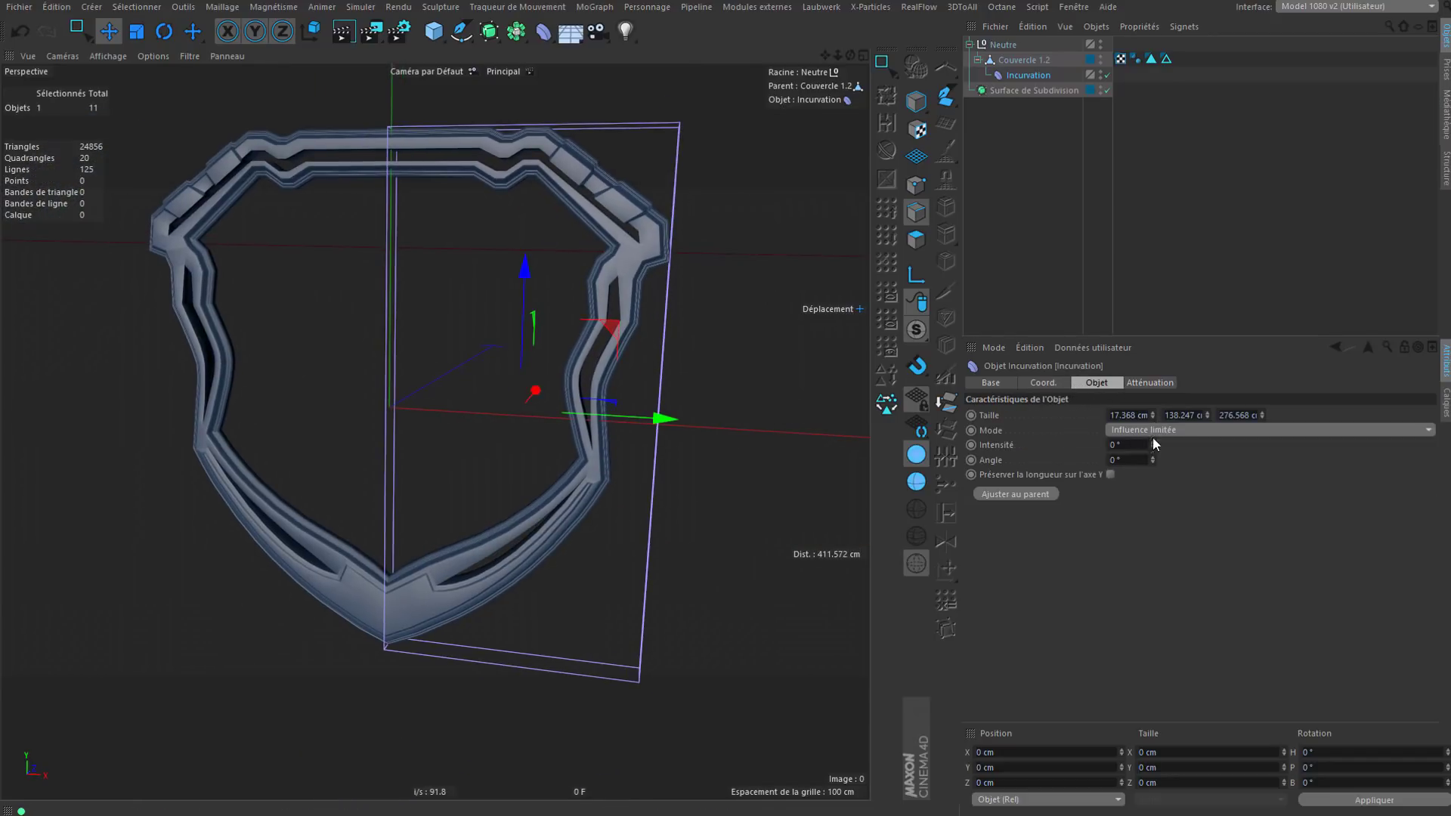
drag(1153, 444, 1150, 448)
alt+drag(533, 189, 681, 439)
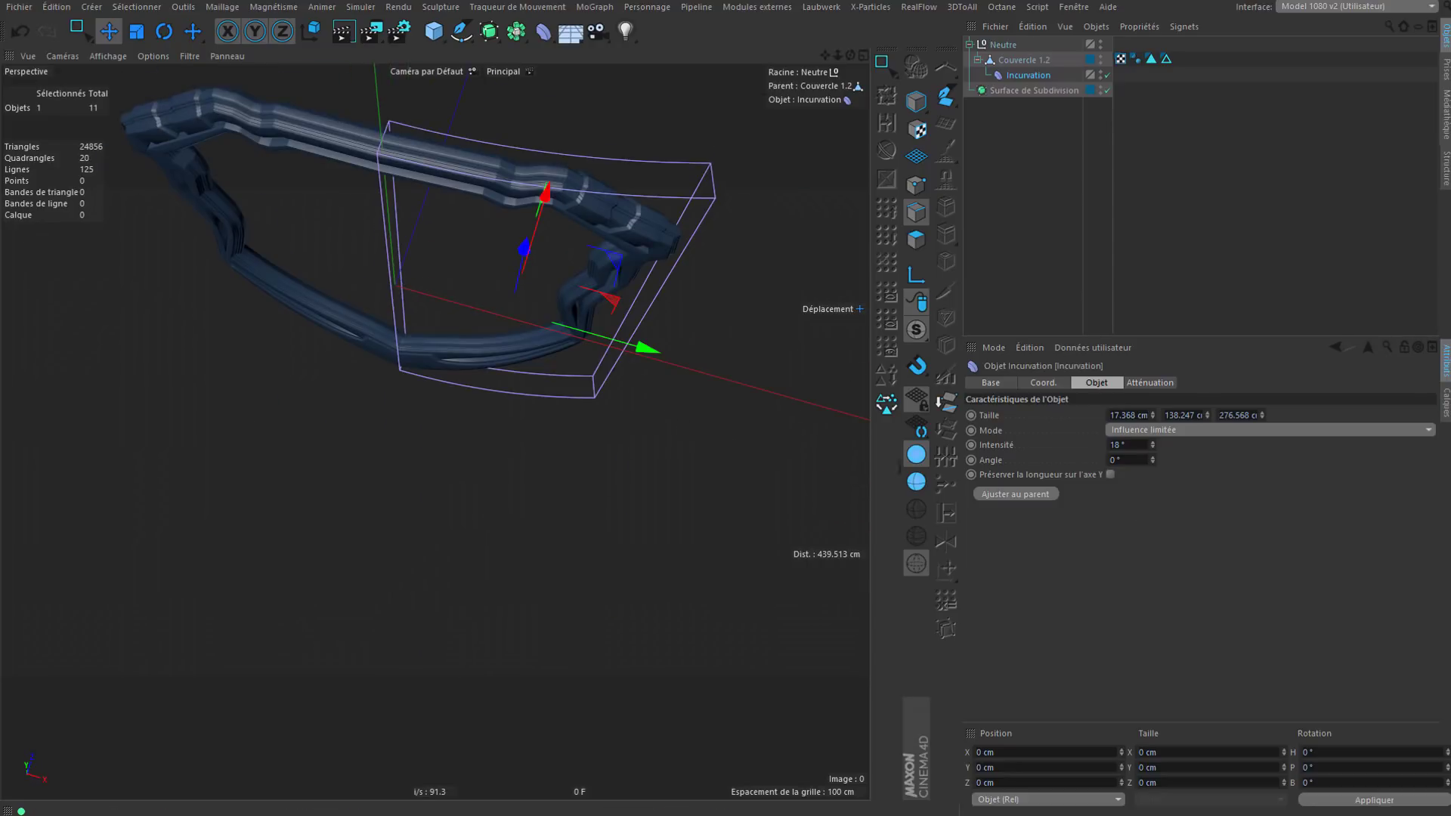
text(25)
key(Return)
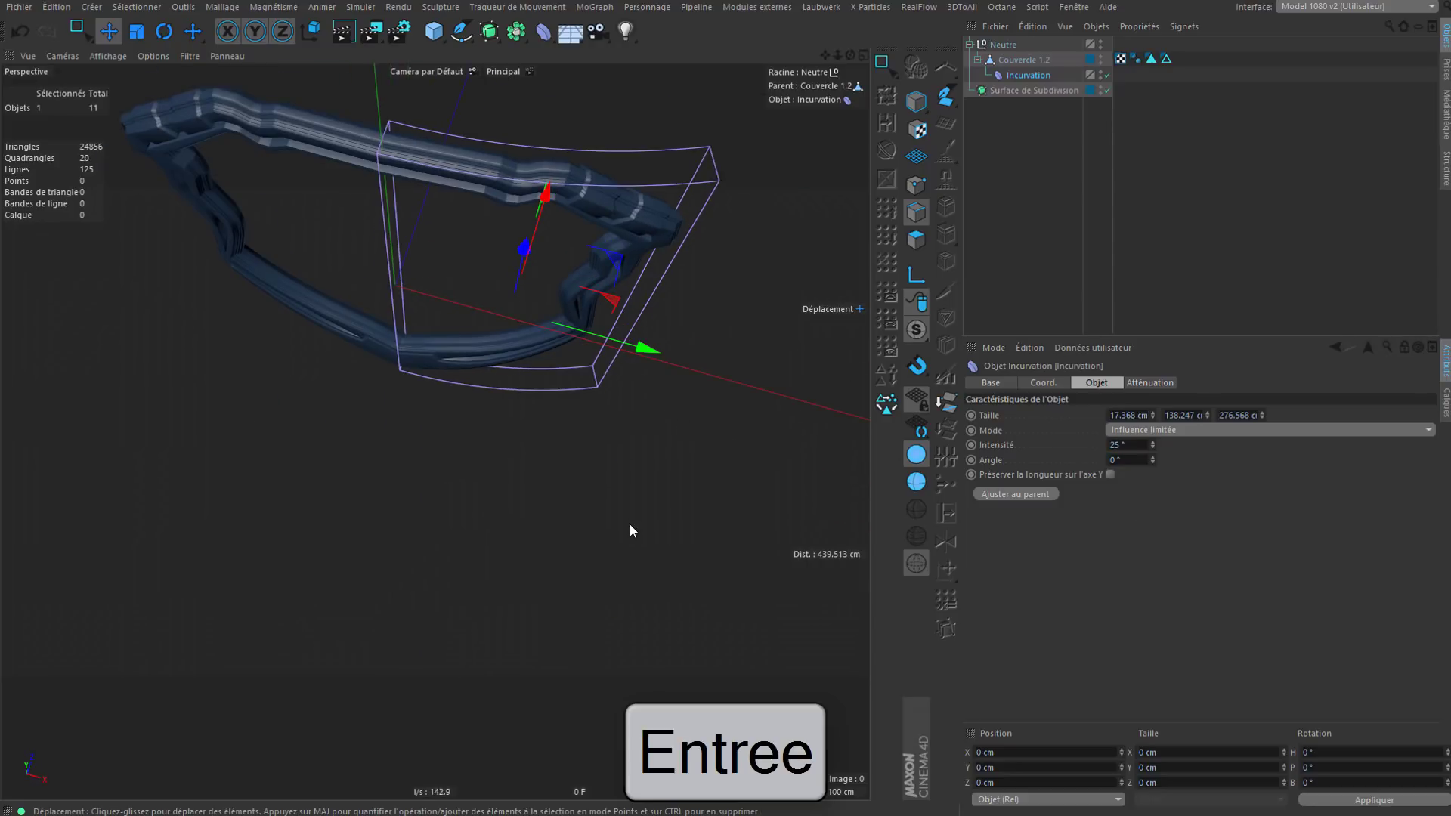
Step: Switch the Incurvation deformer's mode to Influence illimitée so both halves of the shield bend
alt+drag(483, 200, 484, 83)
click(1142, 430)
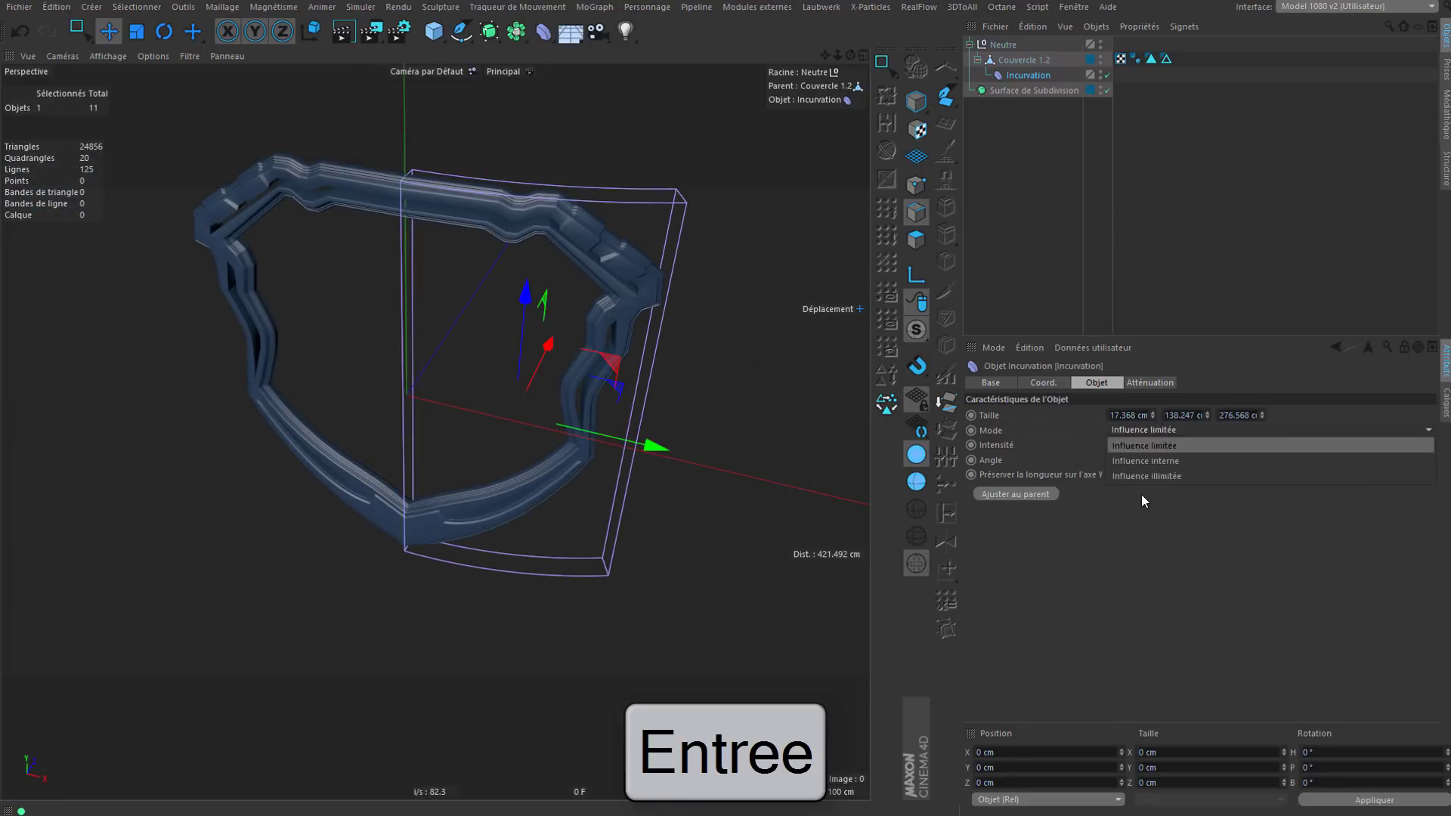
click(1154, 478)
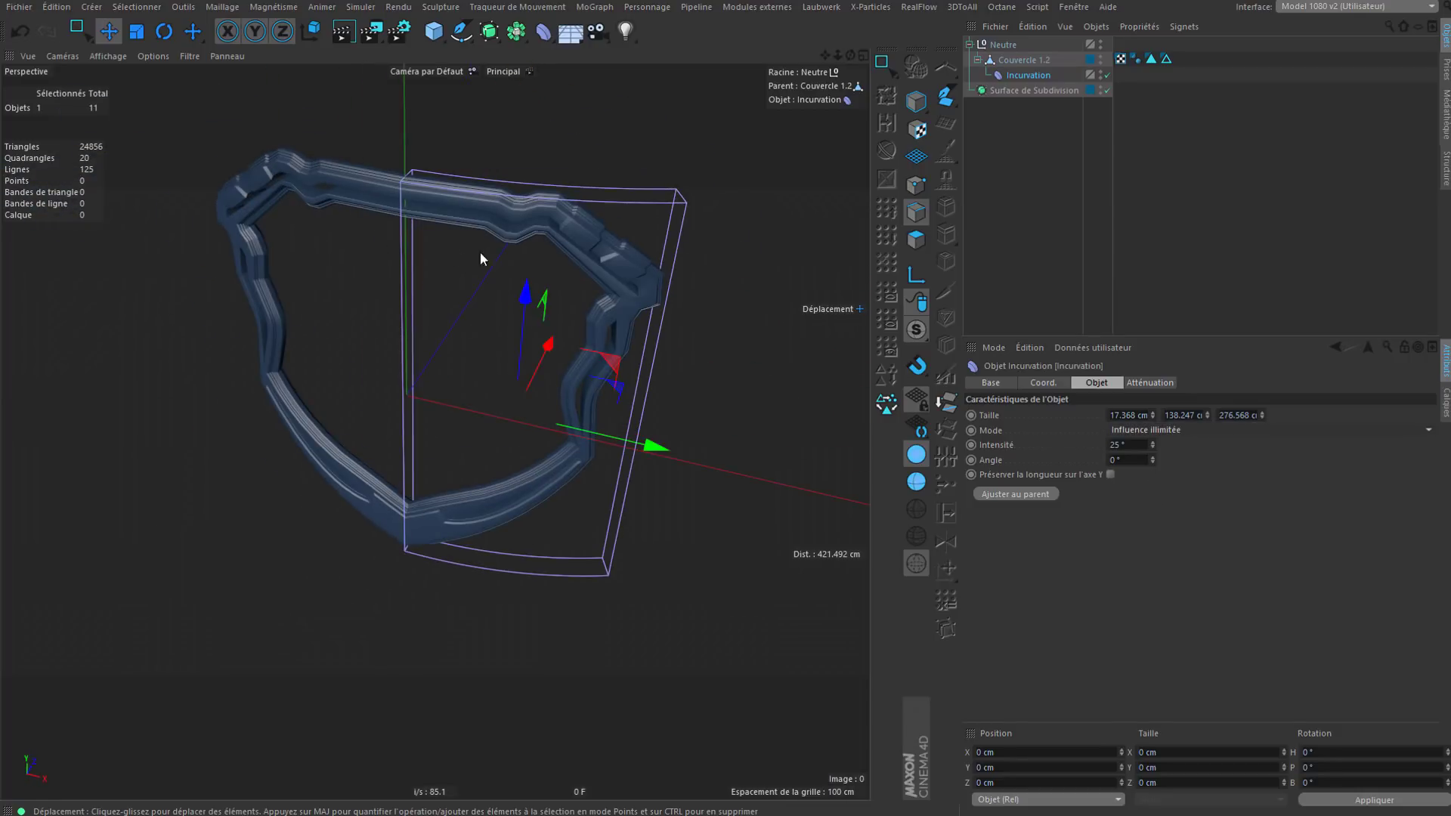
alt+drag(479, 251, 575, 258)
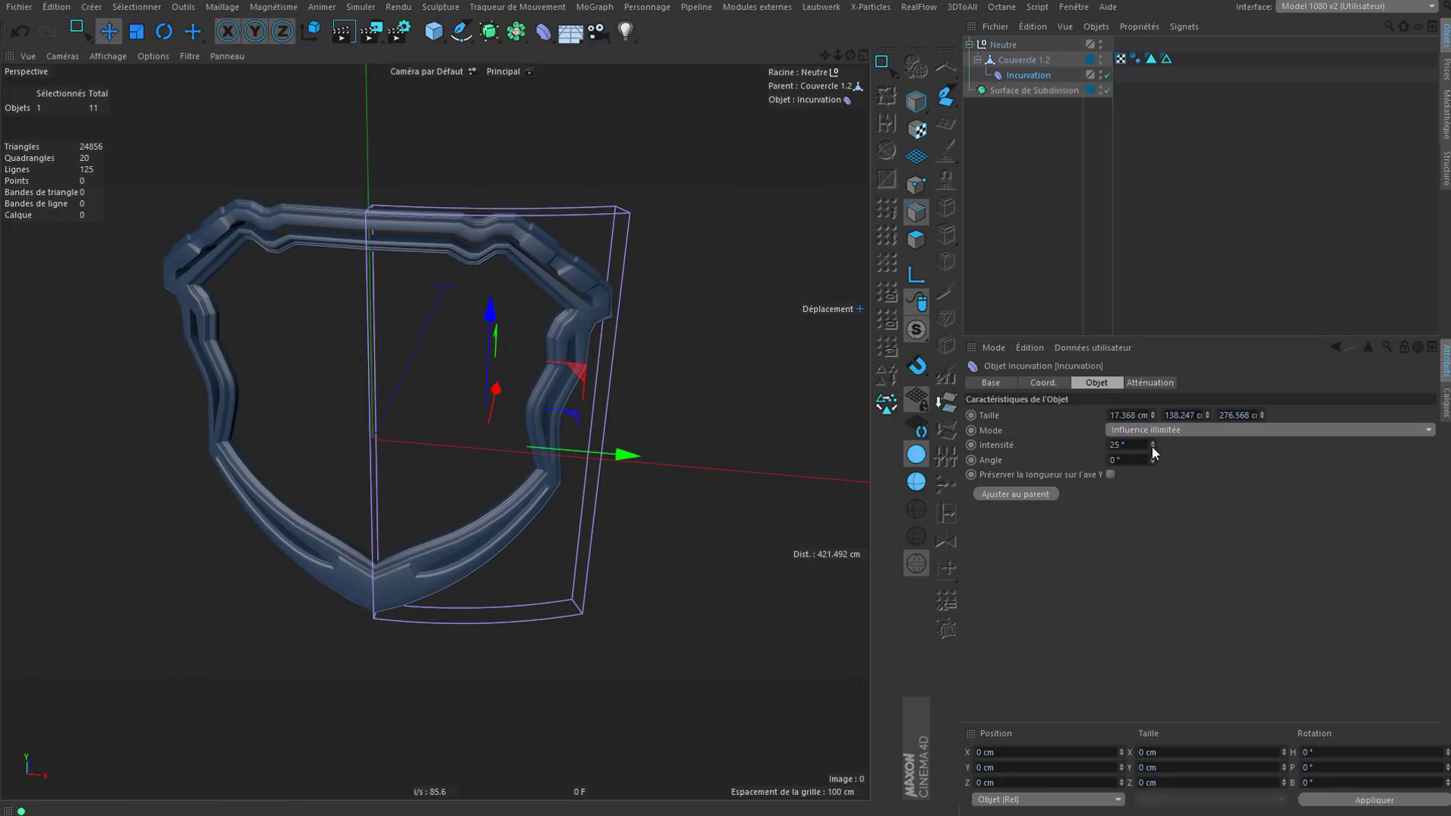
Step: Try a much stronger bend on the Incurvation deformer, and set its intensity to 30°
drag(1152, 447, 1209, 446)
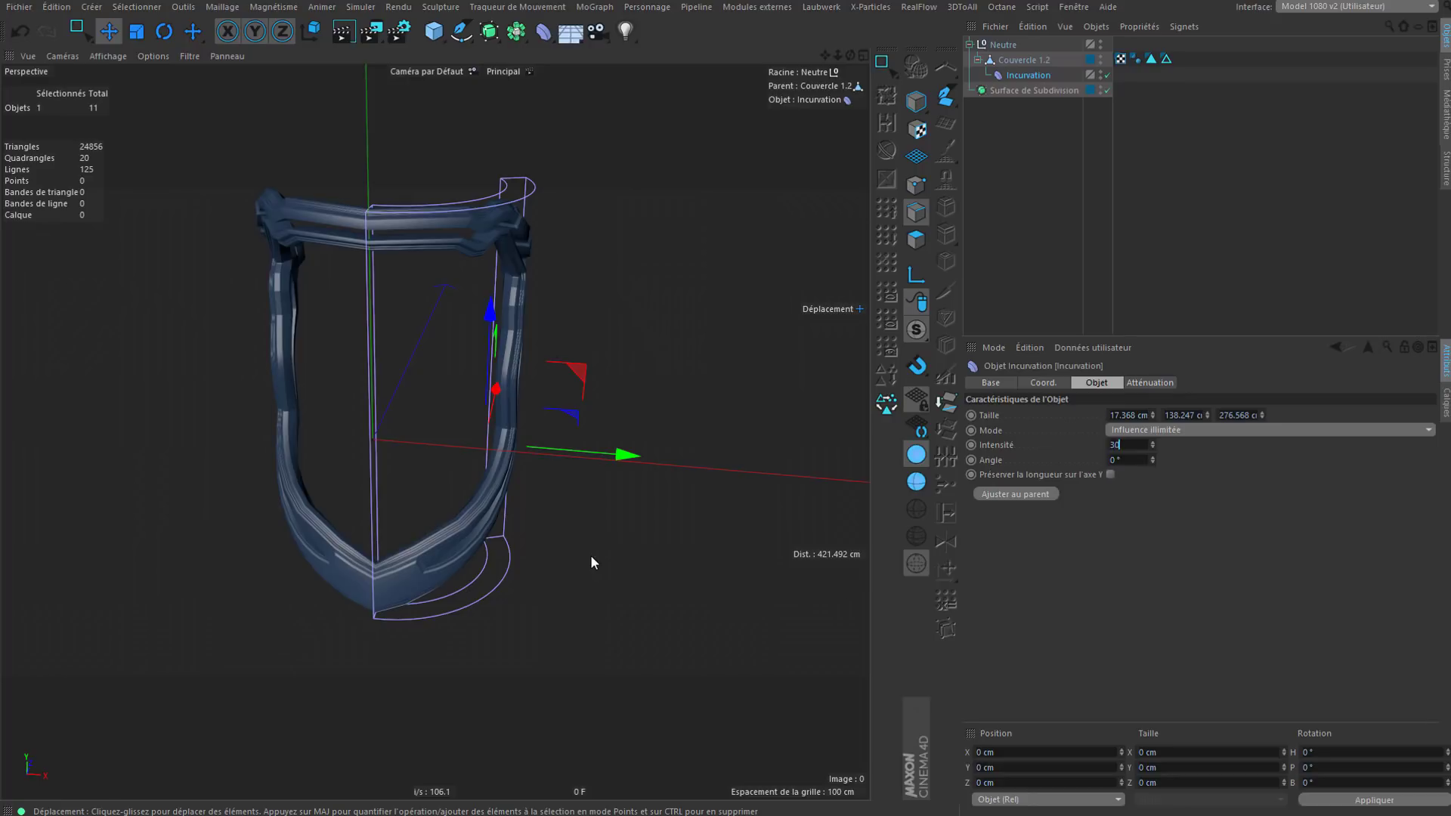
text(30)
key(Return)
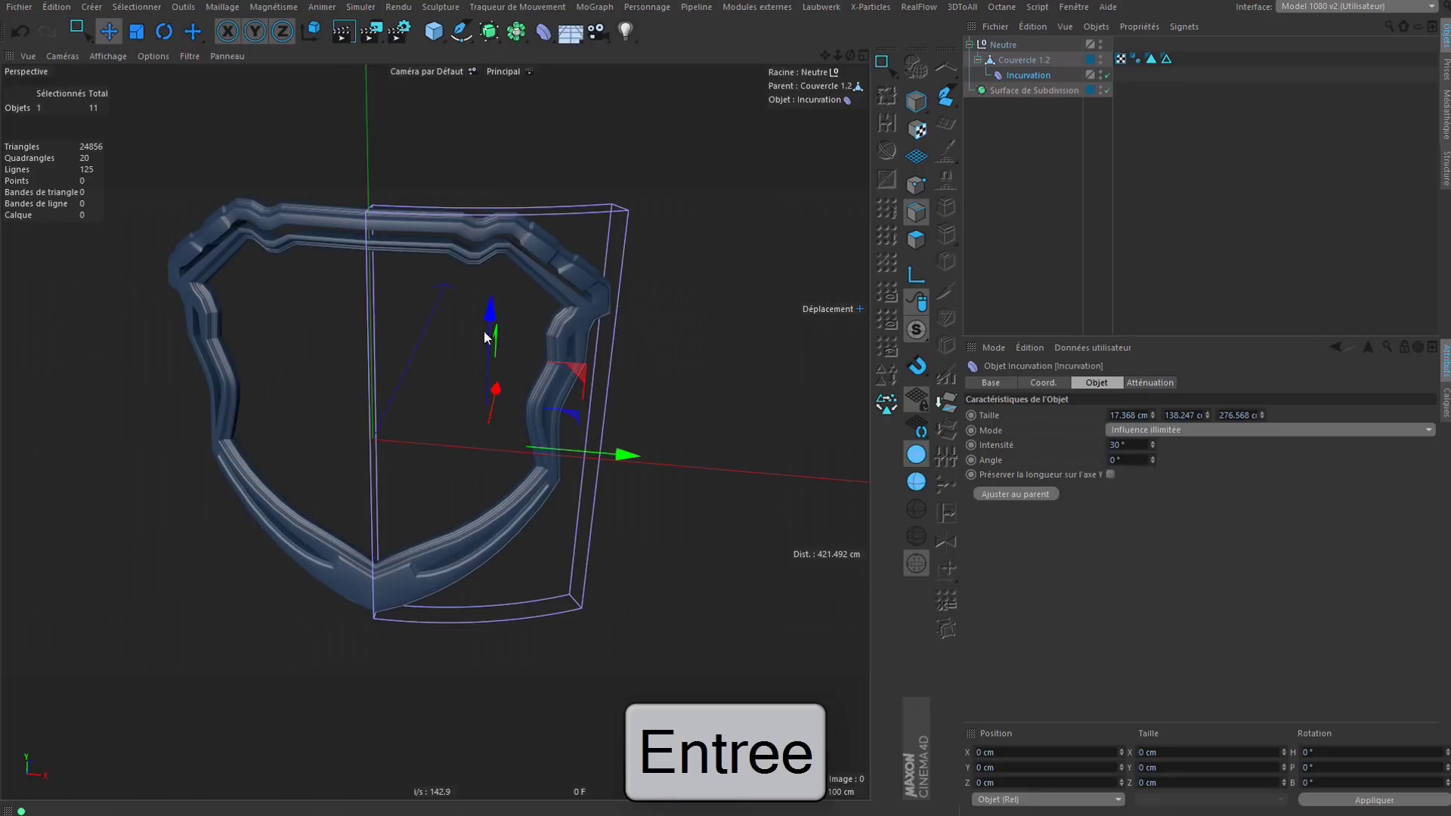
alt+drag(484, 331, 280, 209)
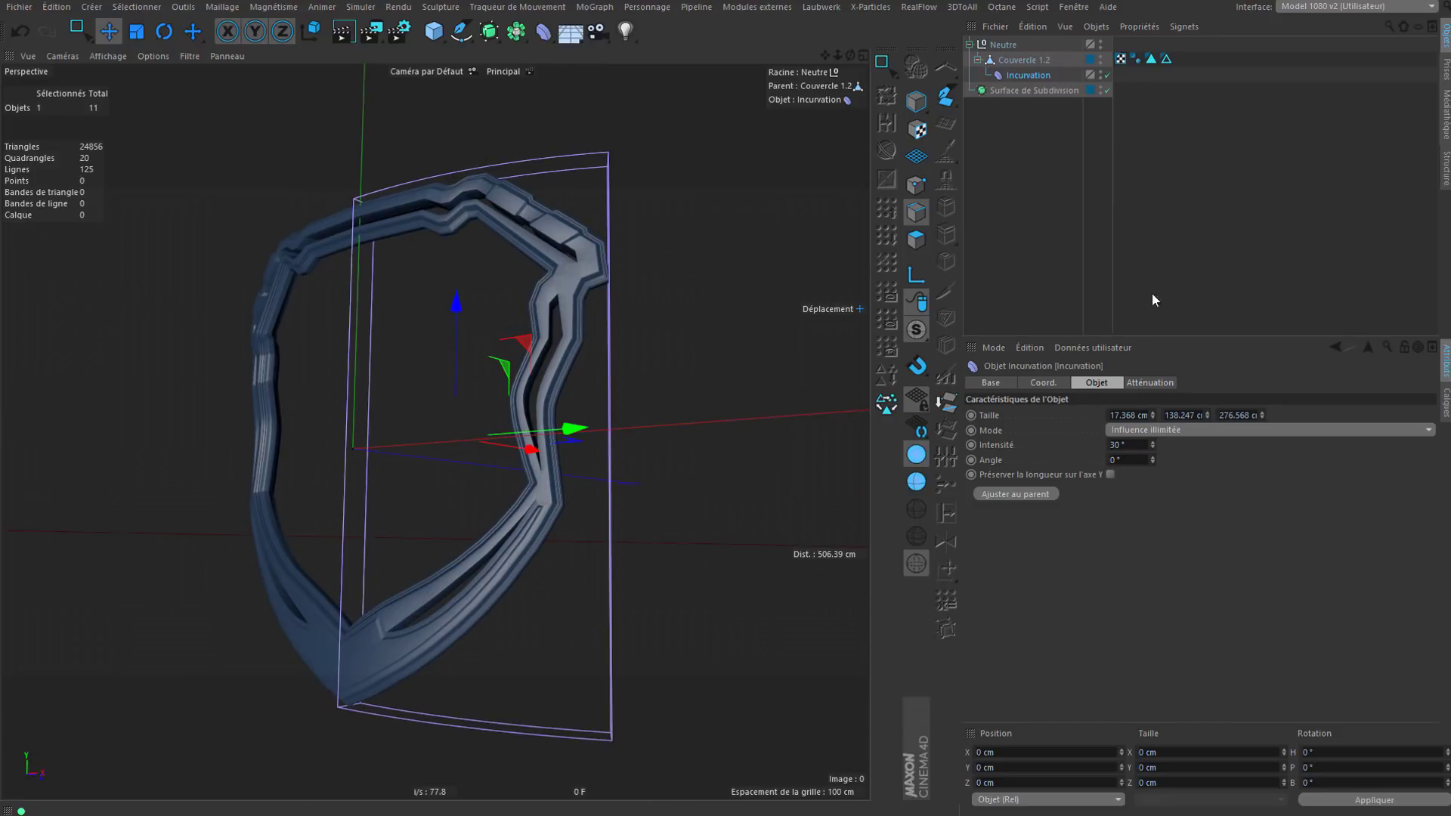
Step: Nest Couvercle 1.2 with its Incurvation deformer under Surface de Subdivision, and hide the deformer in the viewport
drag(1137, 446, 1036, 469)
drag(1016, 89, 1016, 89)
click(1060, 155)
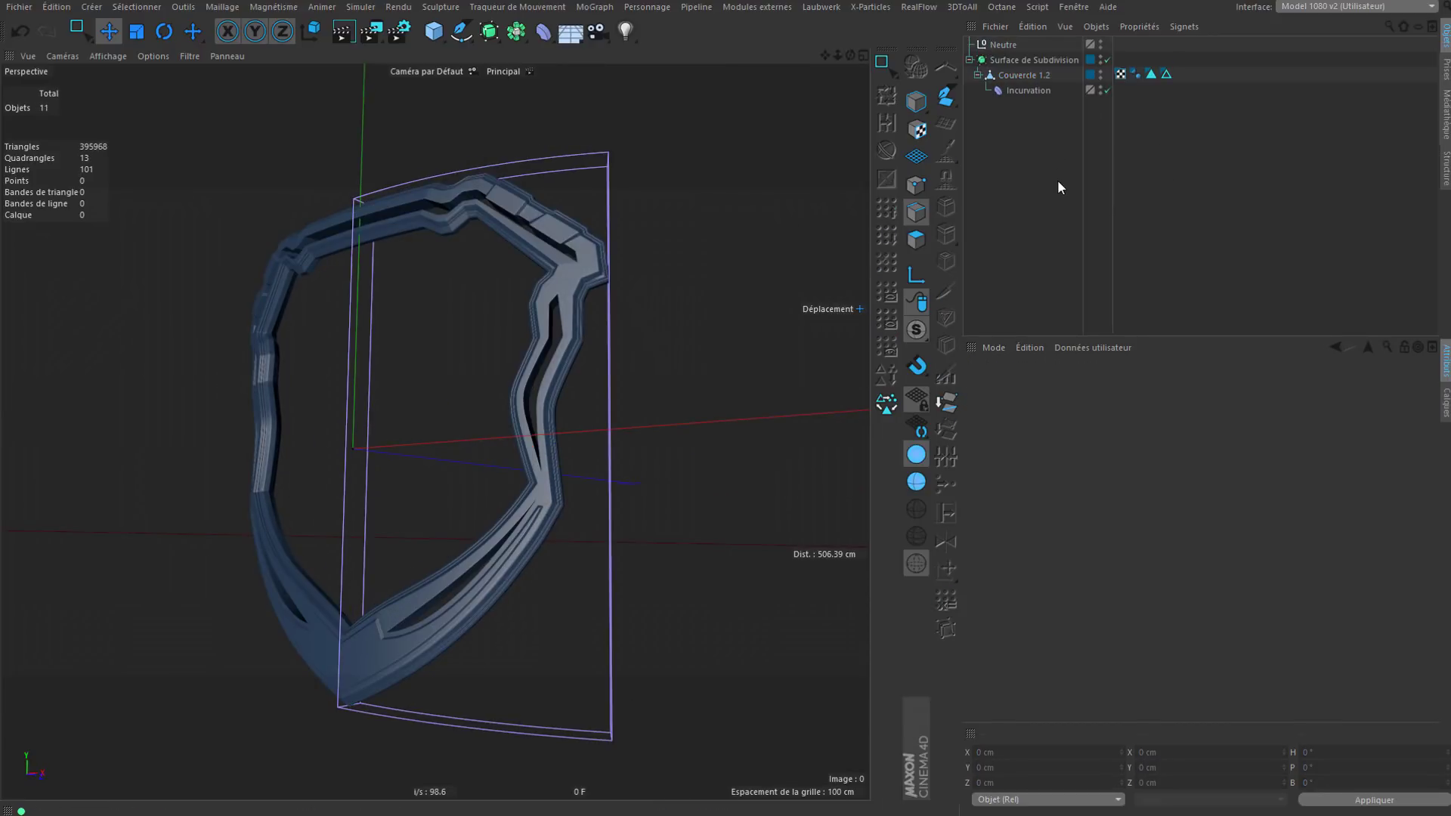
double_click(1101, 88)
Step: Examine the subdivided shield's lower tip up close, with and without its mesh lines displayed
alt+drag(517, 304, 505, 307)
scroll(466, 644, up, 4)
mouse_move(405, 684)
alt+mouse_down()
mouse_move(470, 690)
mouse_move(412, 705)
alt+mouse_up()
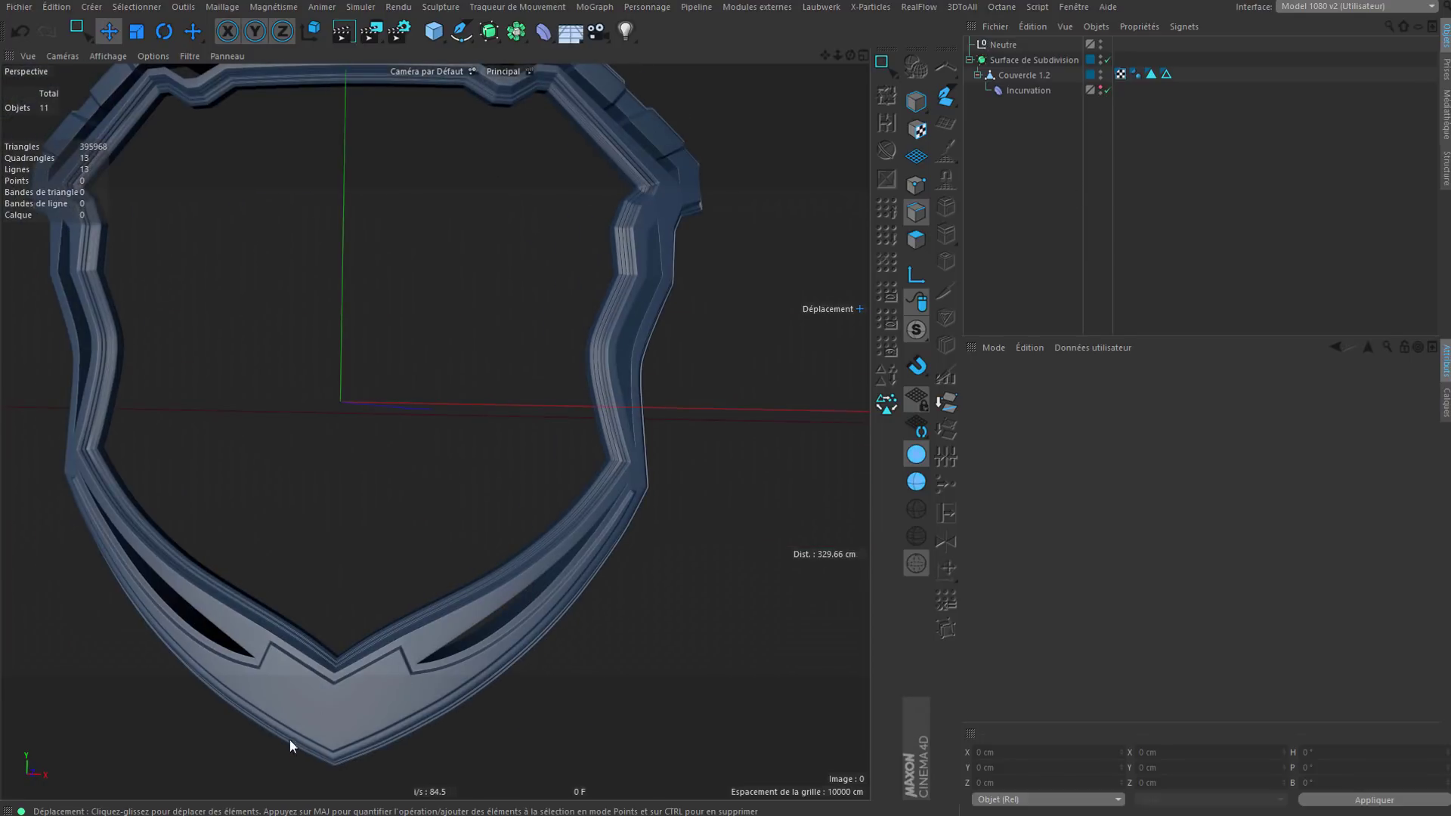
alt+middle_drag(329, 699, 392, 493)
scroll(392, 493, up, 4)
scroll(391, 493, up, 3)
alt+drag(417, 495, 408, 437)
mouse_move(409, 556)
alt+mouse_down()
mouse_move(451, 586)
mouse_move(483, 575)
mouse_move(370, 597)
mouse_move(378, 543)
mouse_move(452, 549)
mouse_move(393, 577)
mouse_move(401, 612)
alt+mouse_up()
click(916, 481)
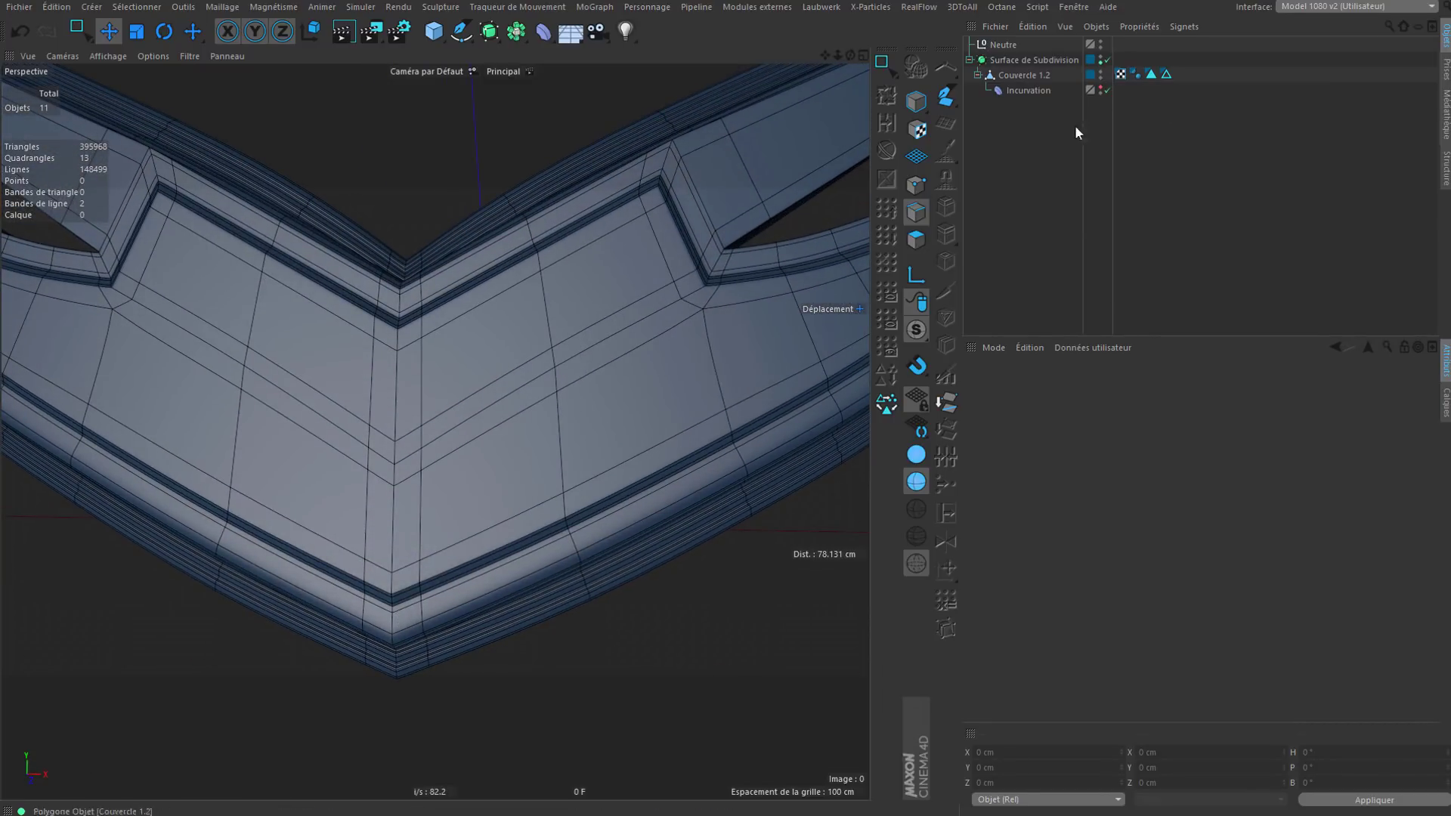
click(916, 453)
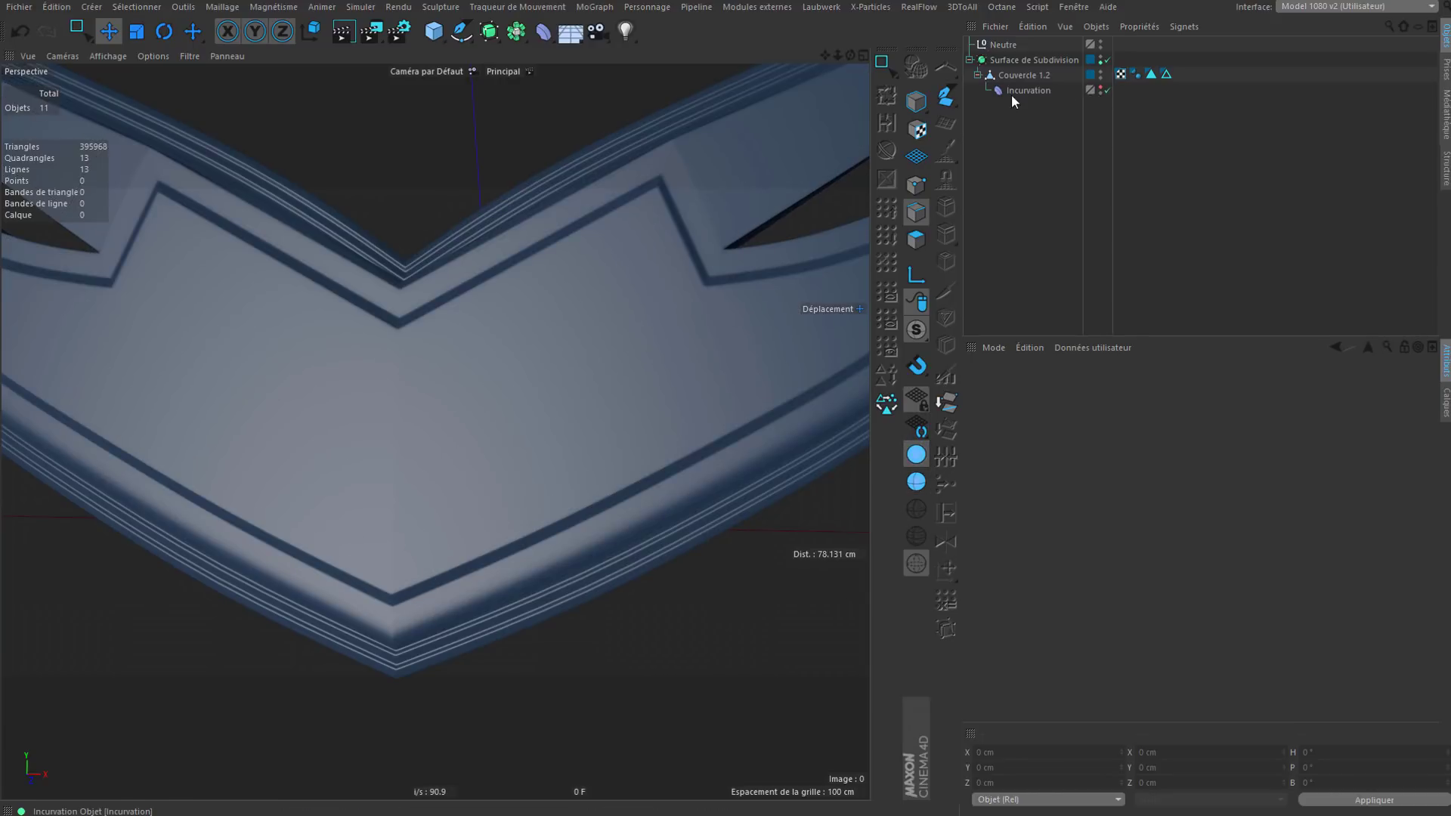
Step: Dissolve the central vertical edge loop of Couvercle 1.2 that runs down through the shield's lower tip, and clear the selection
click(1017, 76)
scroll(398, 534, up, 5)
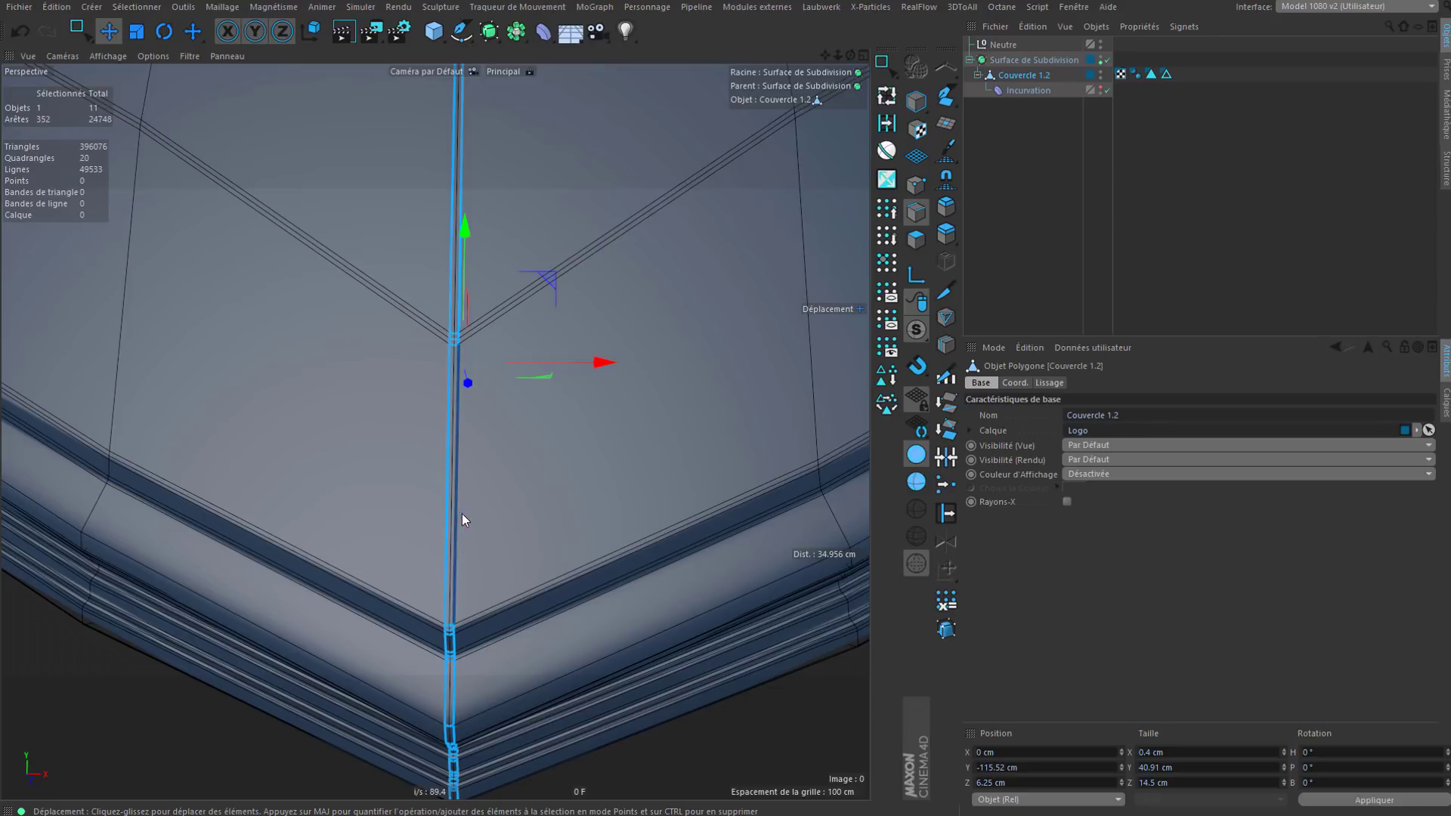
double_click(452, 518)
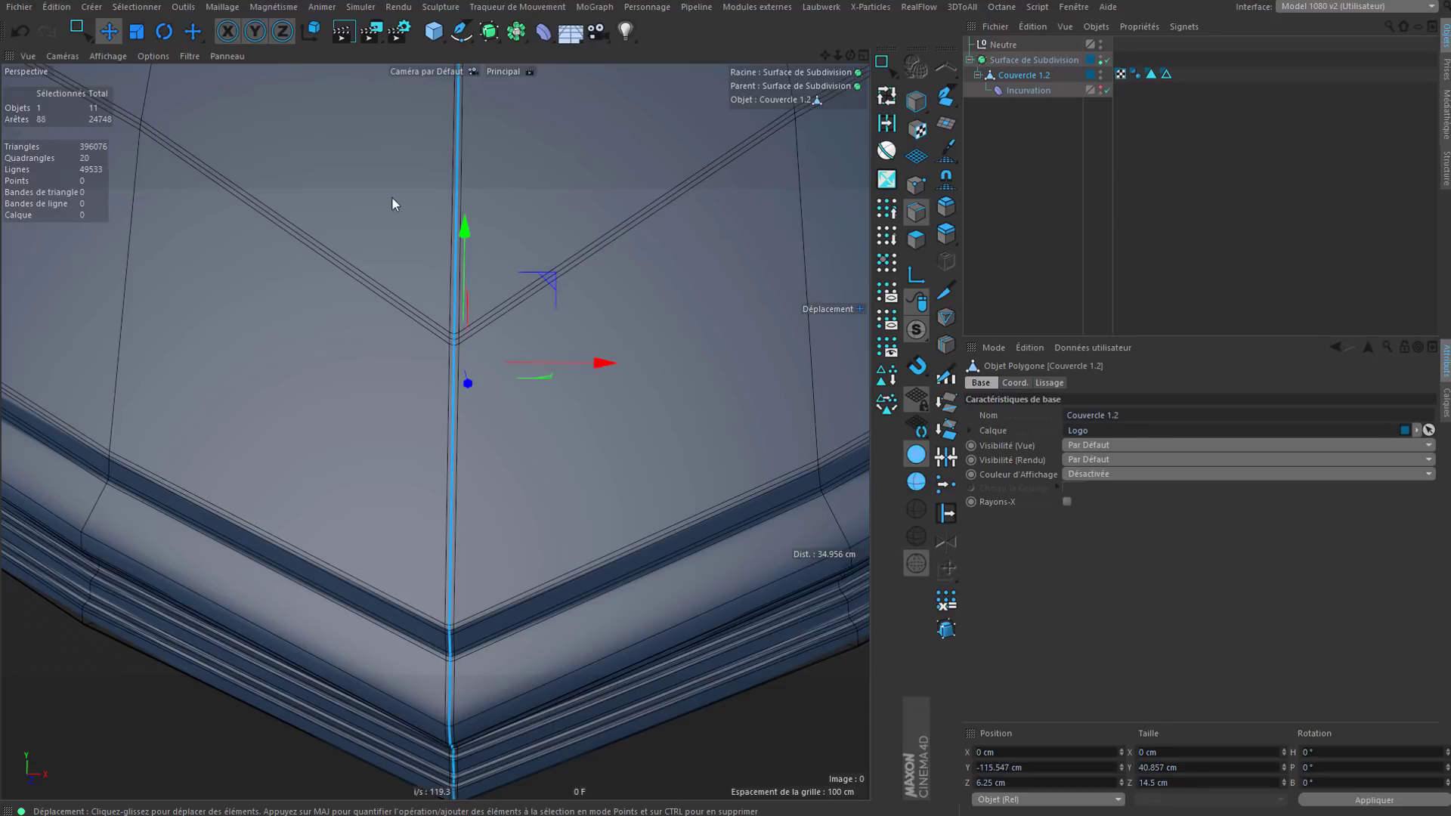
right_click(696, 258)
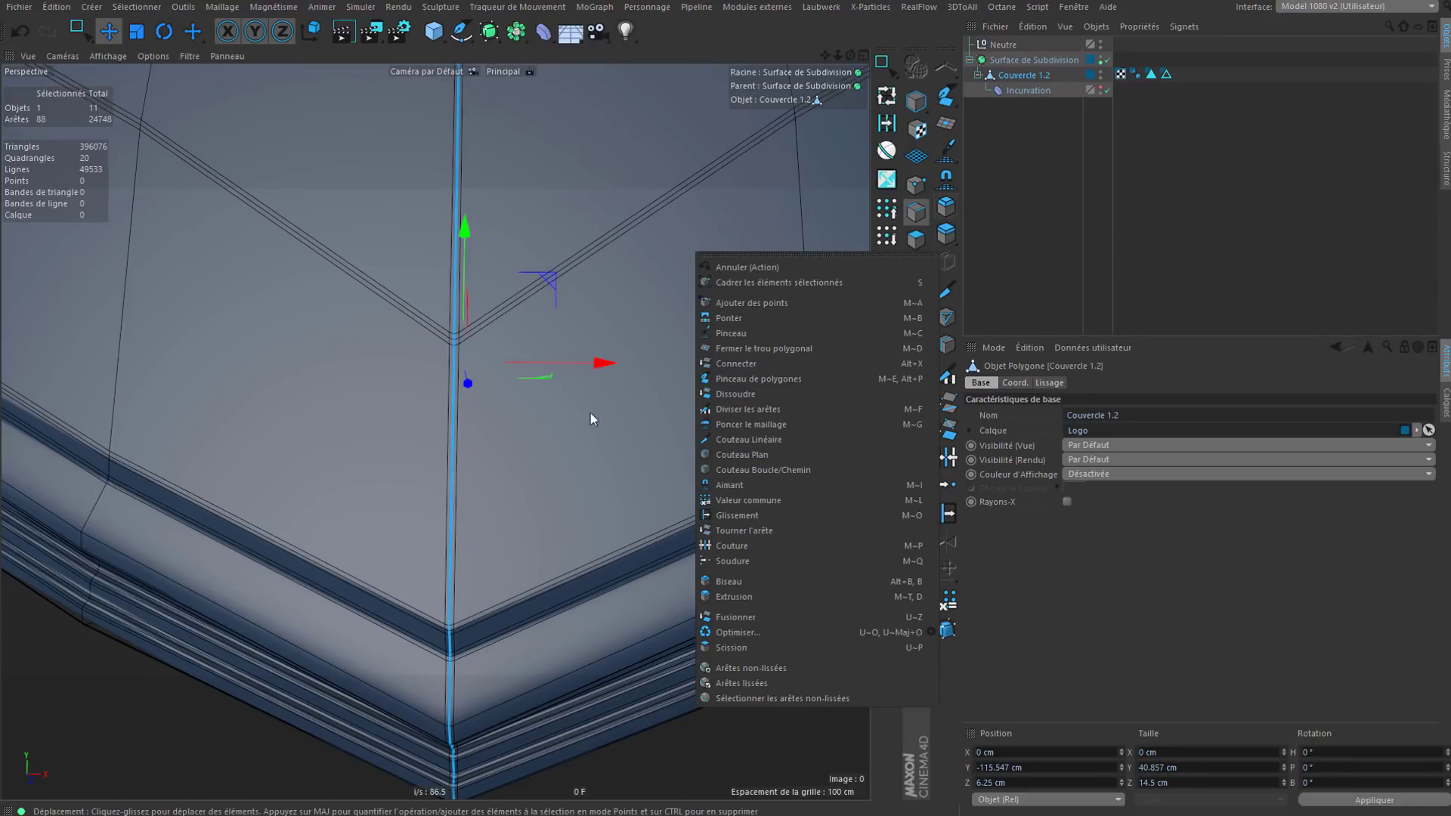
click(737, 394)
scroll(575, 422, up, 4)
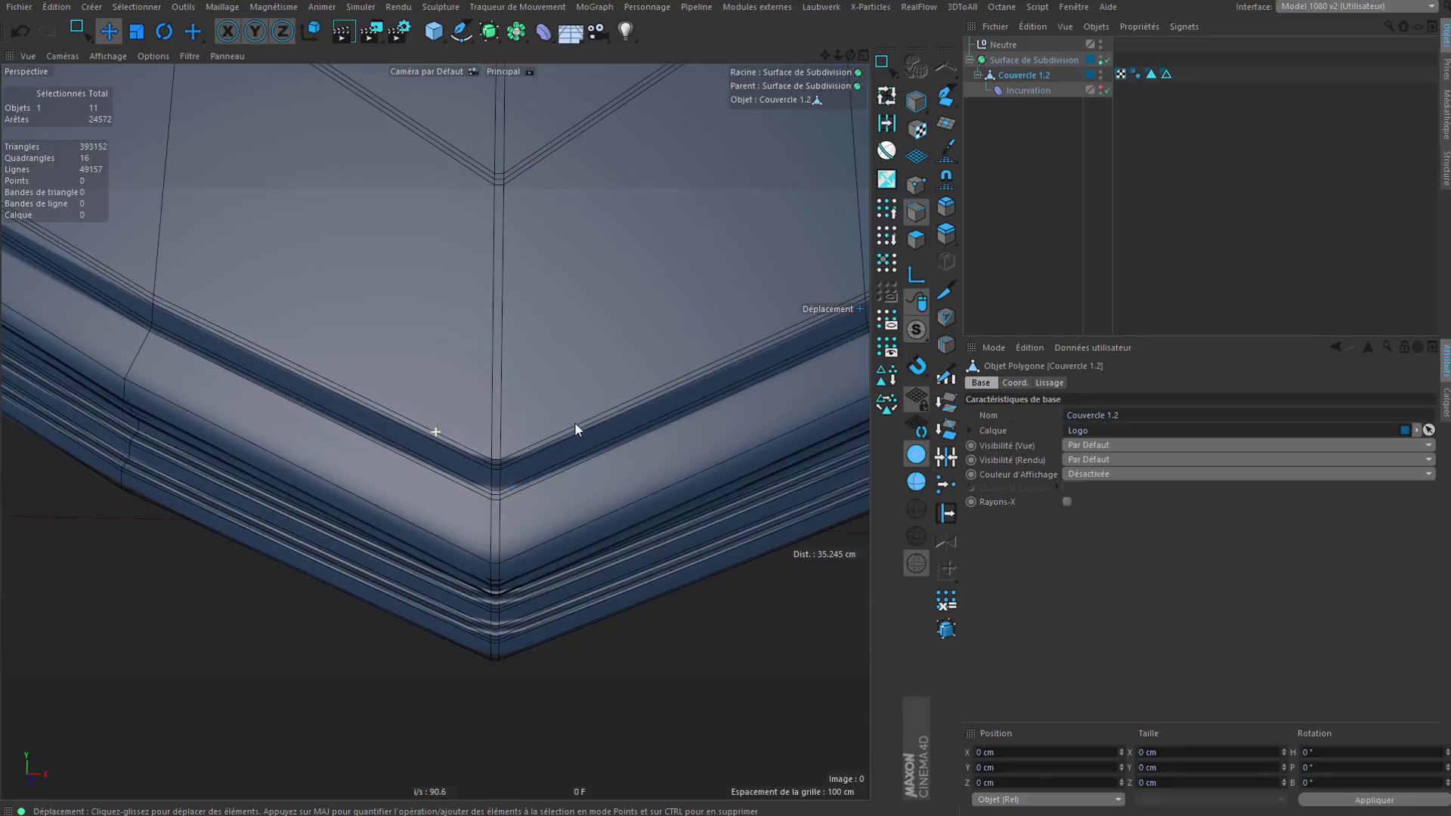
mouse_move(551, 461)
alt+mouse_down()
mouse_move(577, 363)
mouse_move(660, 411)
mouse_move(538, 487)
mouse_move(553, 469)
alt+mouse_up()
click(1050, 233)
Step: Examine the smoothed lower tip up close and the whole subdivided shield frame from several angles
scroll(455, 528, down, 8)
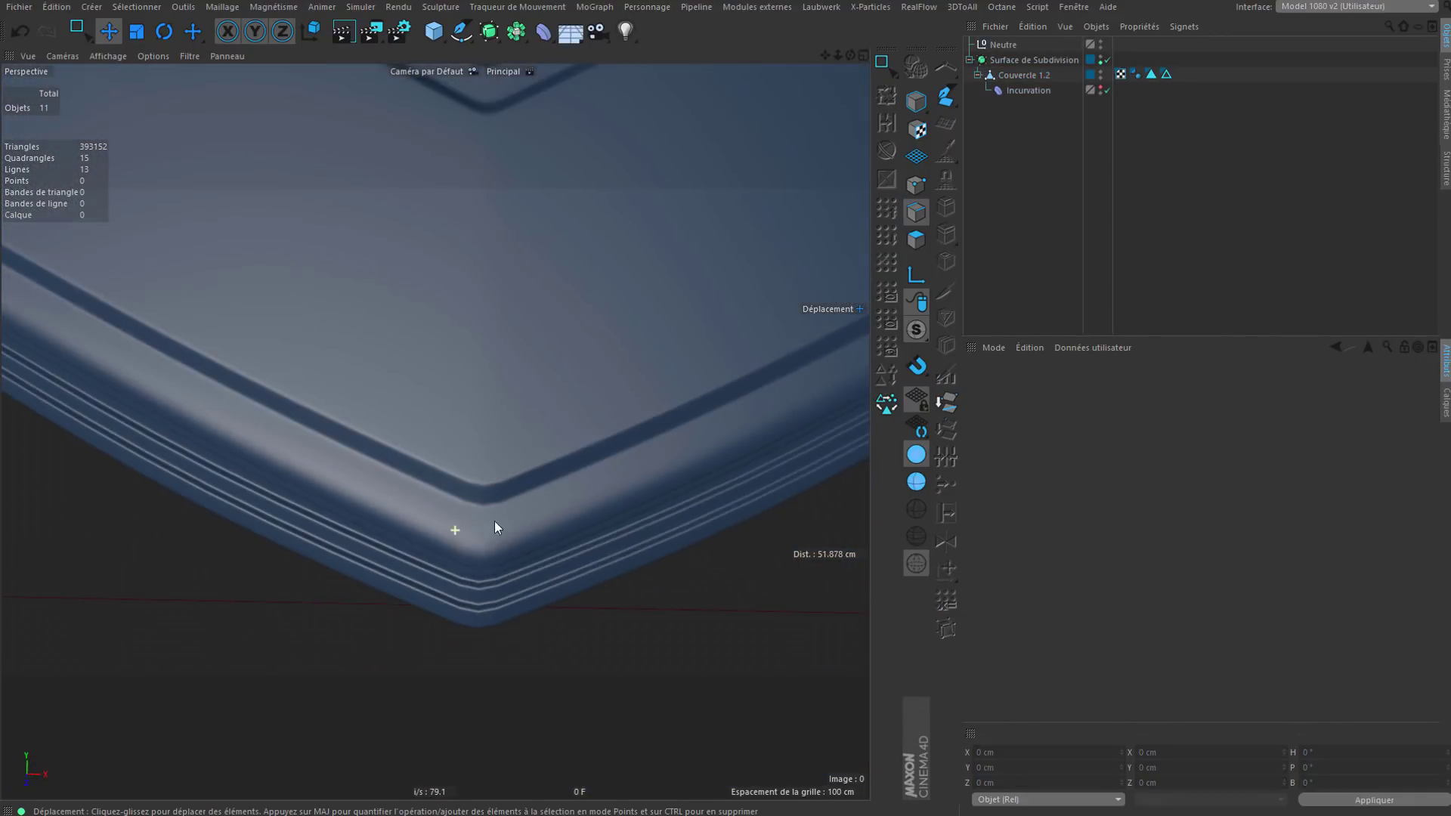
scroll(560, 543, down, 8)
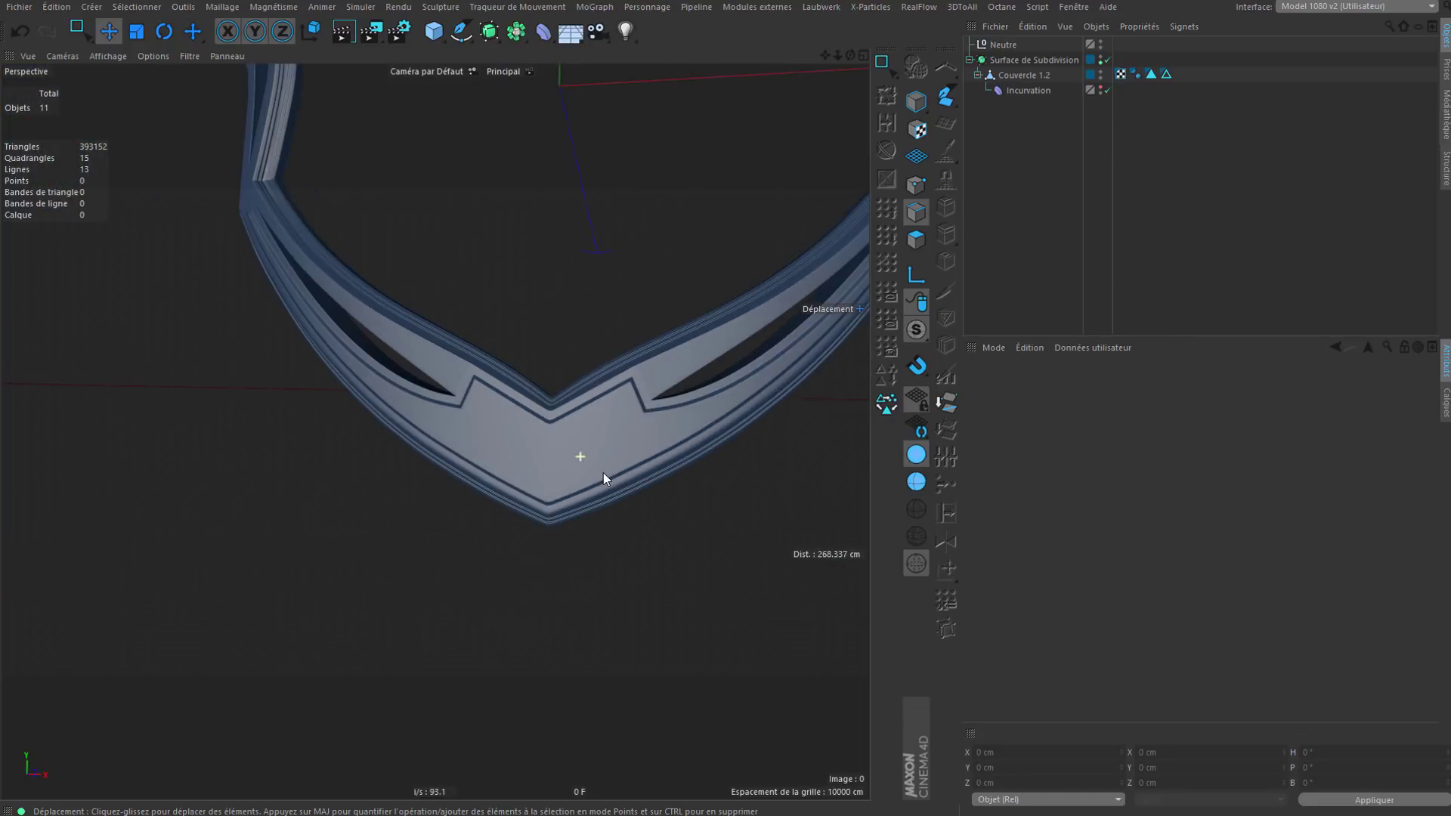
scroll(593, 486, down, 10)
alt+middle_drag(511, 424, 470, 469)
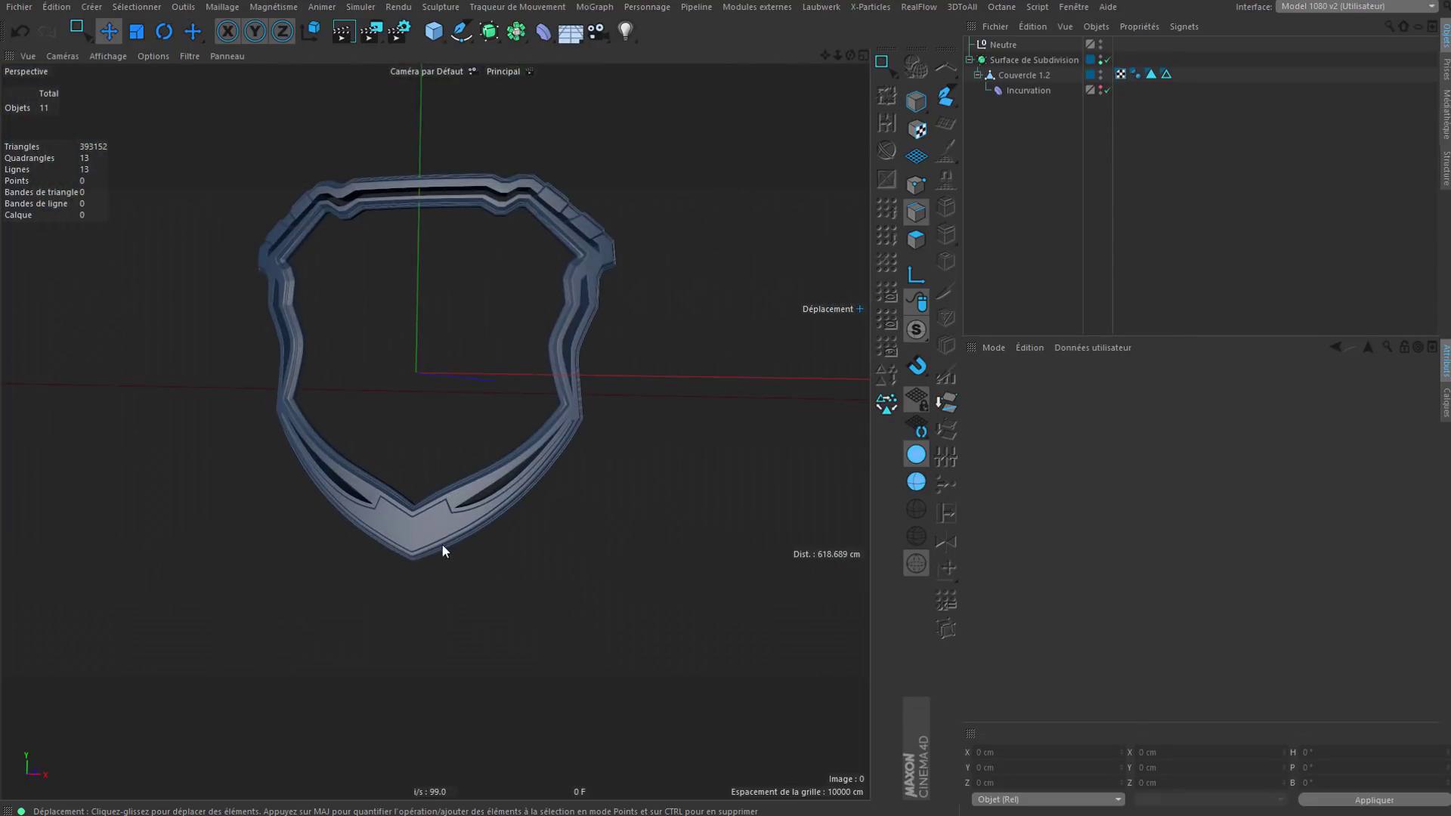
alt+drag(438, 544, 431, 472)
scroll(529, 546, up, 15)
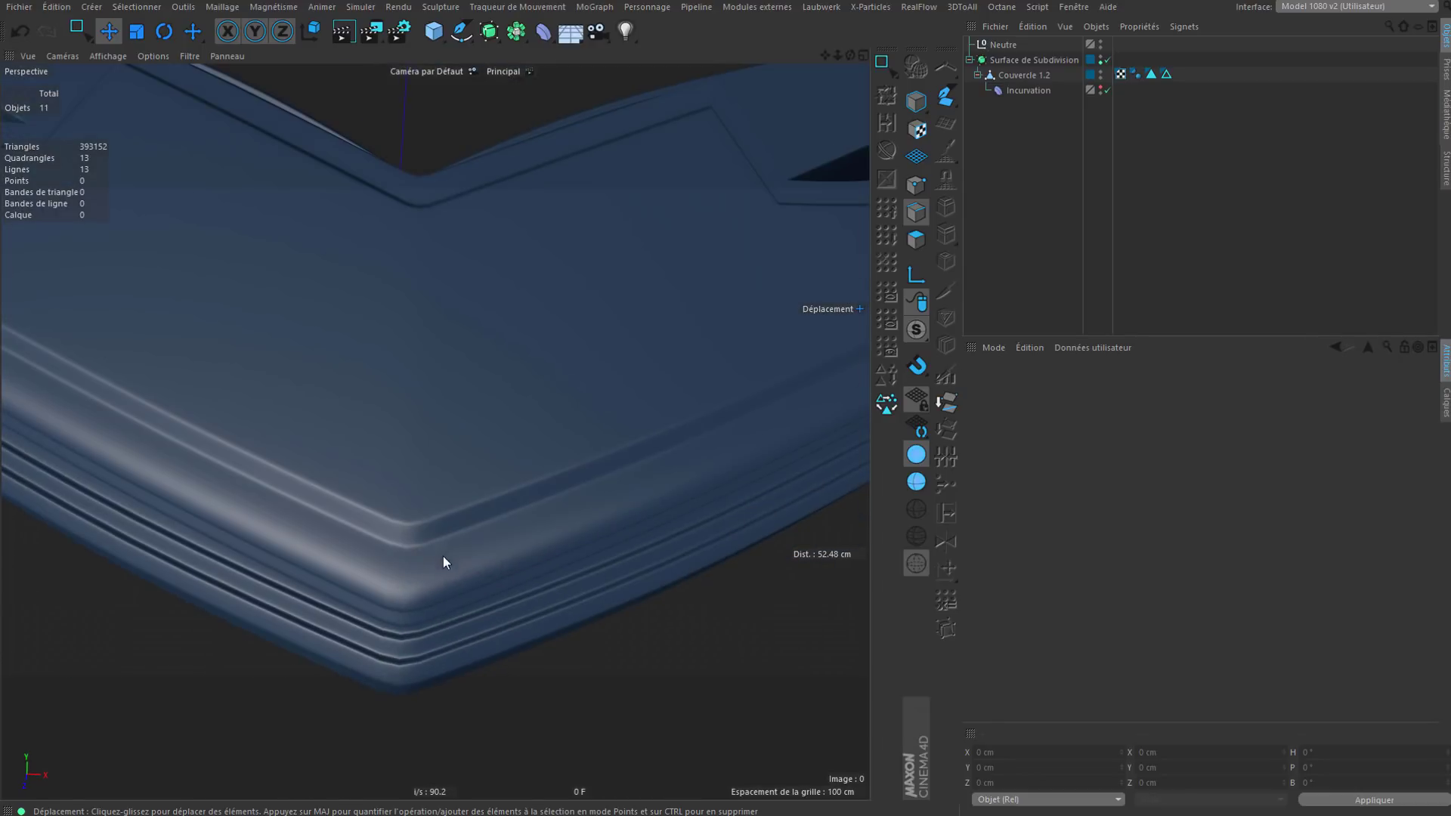
alt+drag(443, 556, 457, 646)
scroll(440, 614, down, 10)
alt+middle_drag(457, 646, 500, 583)
scroll(428, 608, down, 3)
alt+right_drag(465, 574, 537, 599)
alt+middle_drag(535, 602, 533, 607)
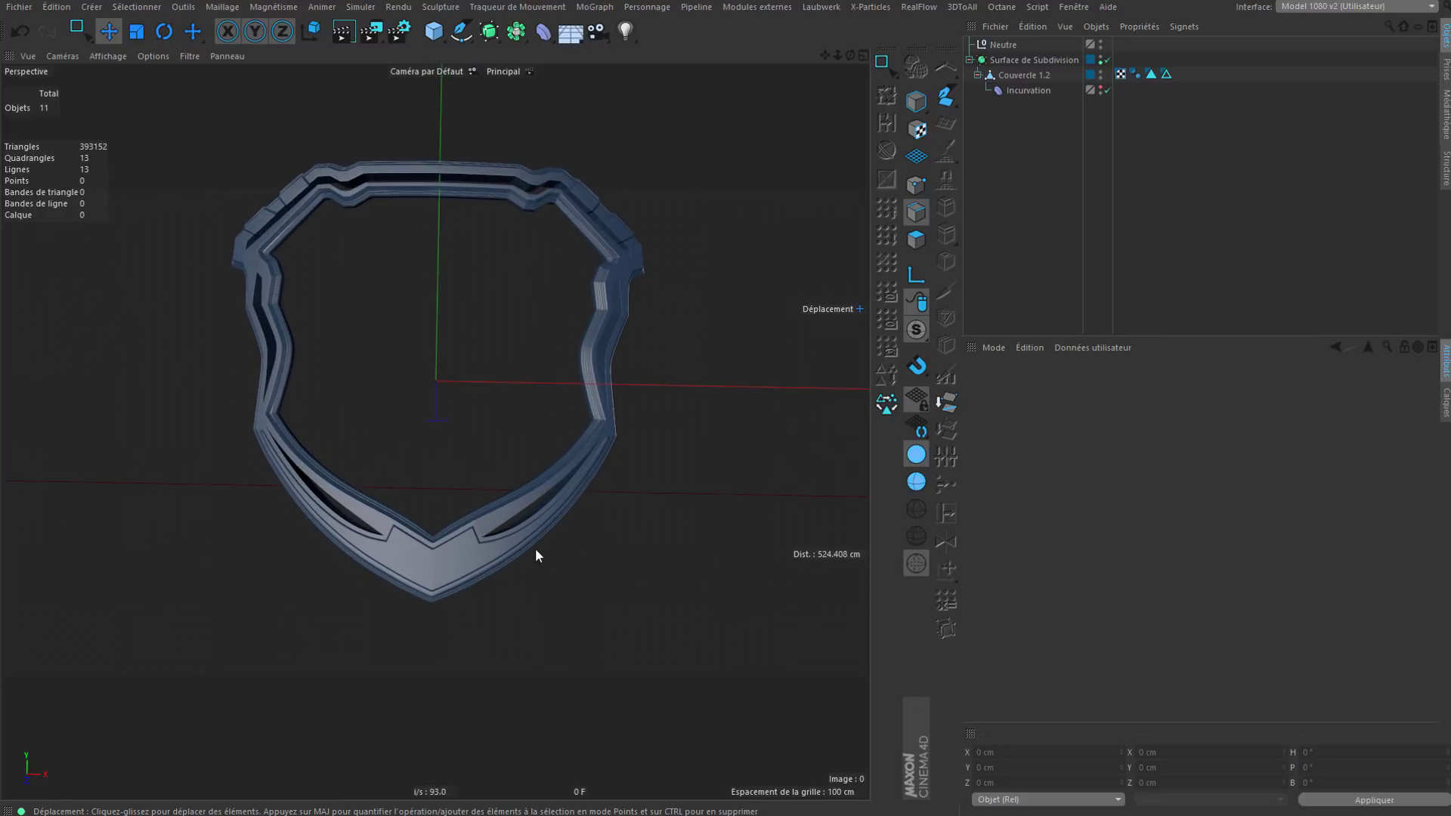
Step: Frame the whole shield from the front and render a preview of it in the viewport
alt+right_drag(534, 551, 644, 573)
alt+drag(676, 559, 661, 612)
click(336, 39)
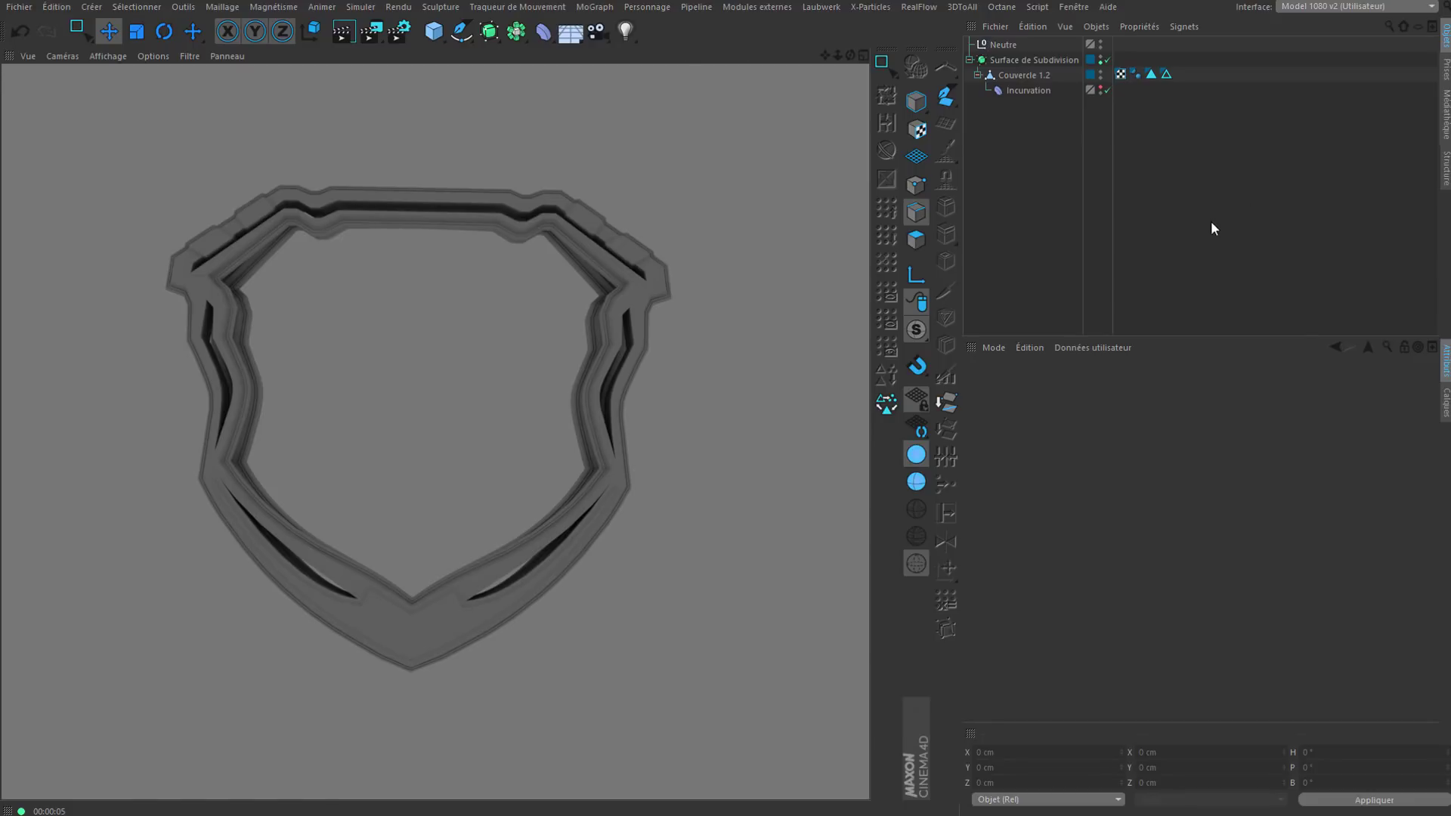
click(990, 182)
Step: Disable rendering for every layer except Logo, and render the viewport again
click(1445, 400)
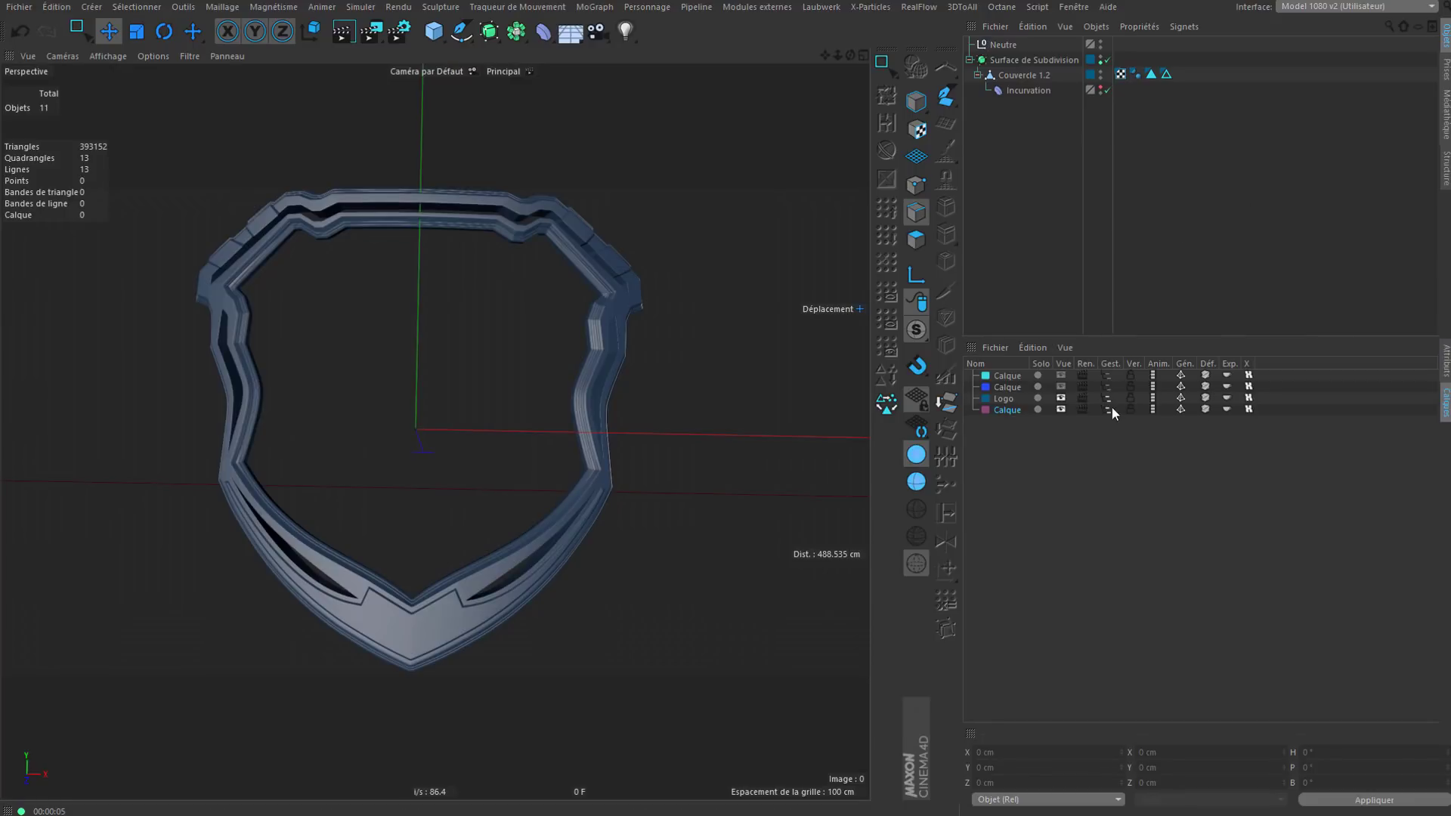
ctrl+click(1081, 384)
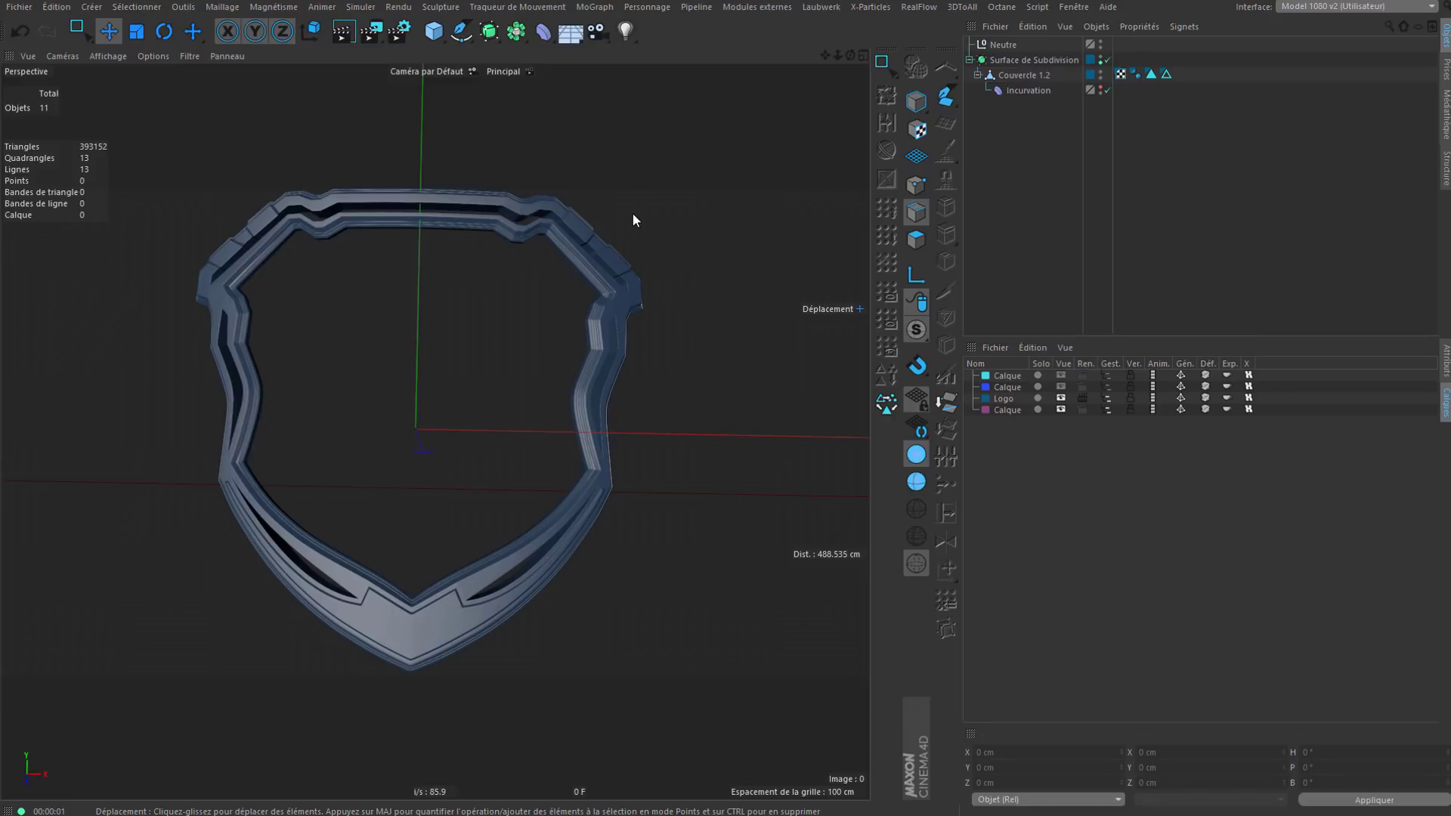
key(ctrl+r)
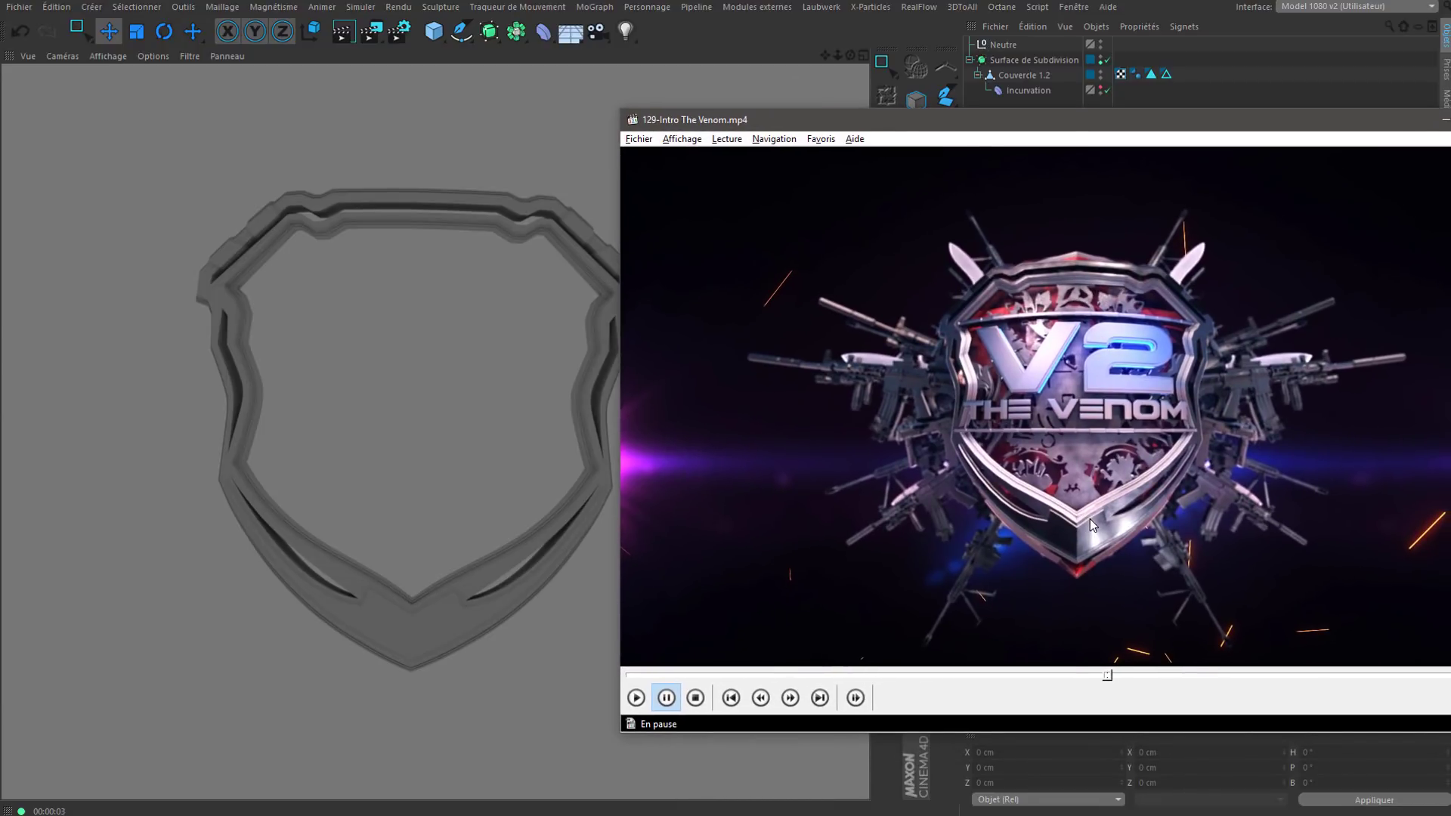
Step: Switch to the reference video 129-Intro The Venom.mp4 and enlarge it to compare its shield frame
click(1077, 567)
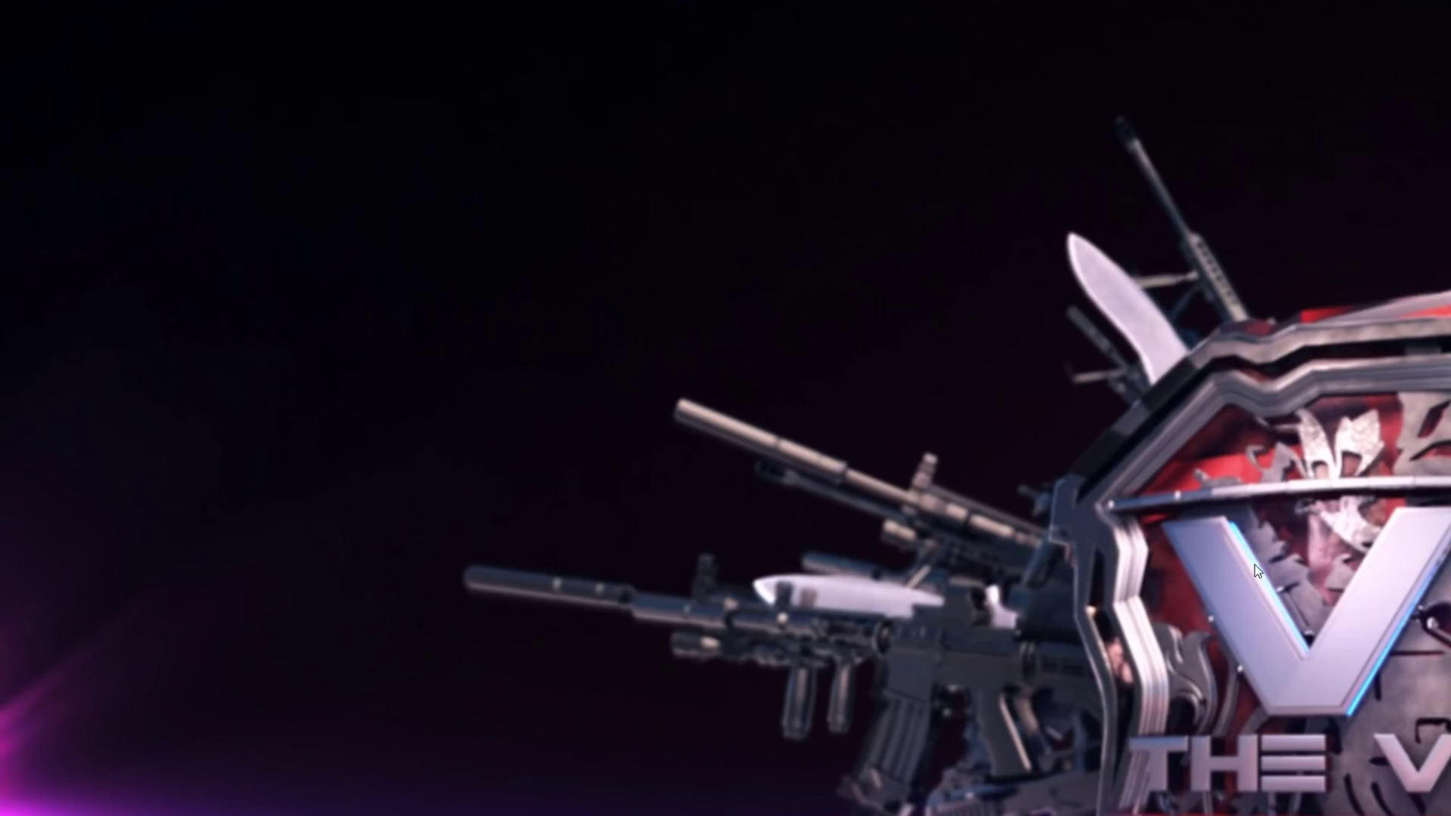